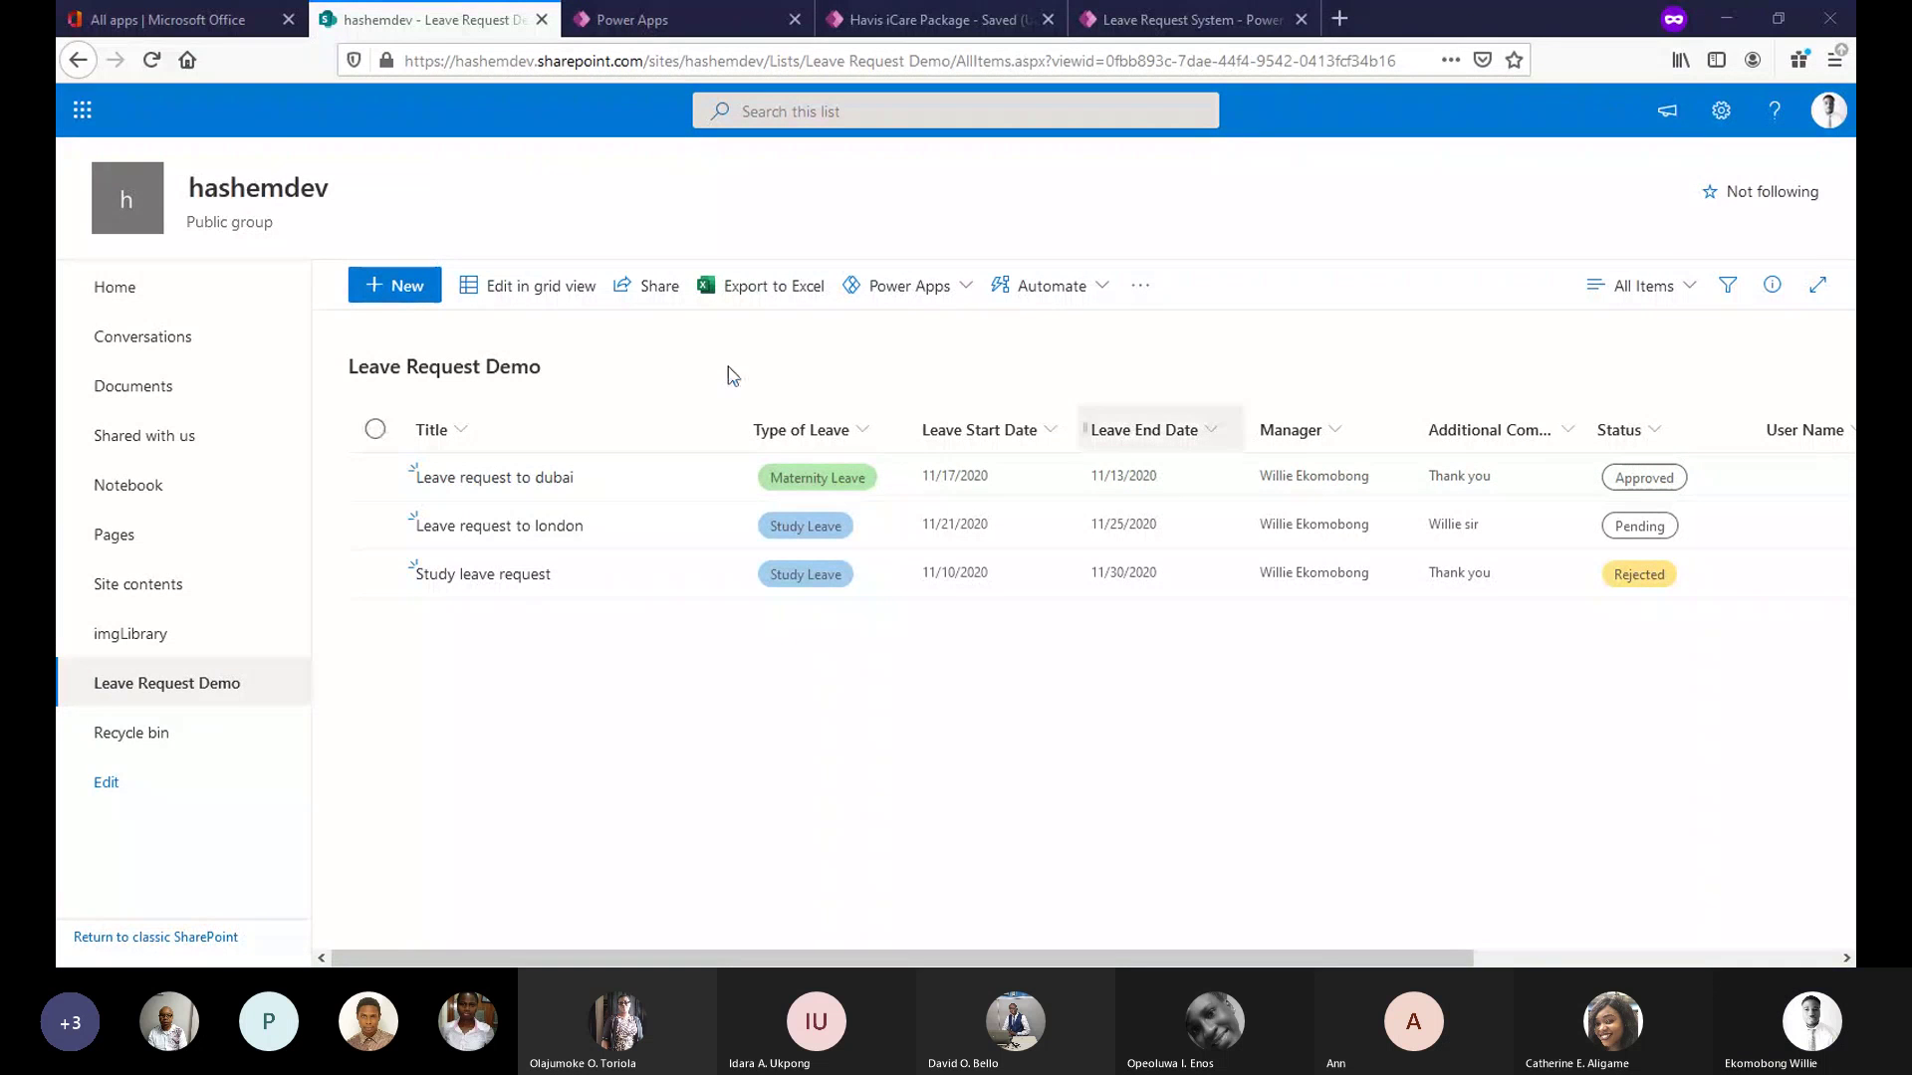
# Switch to SharePoint from the Office 365 apps page and open the hashemdev site.
pyautogui.click(213, 38)
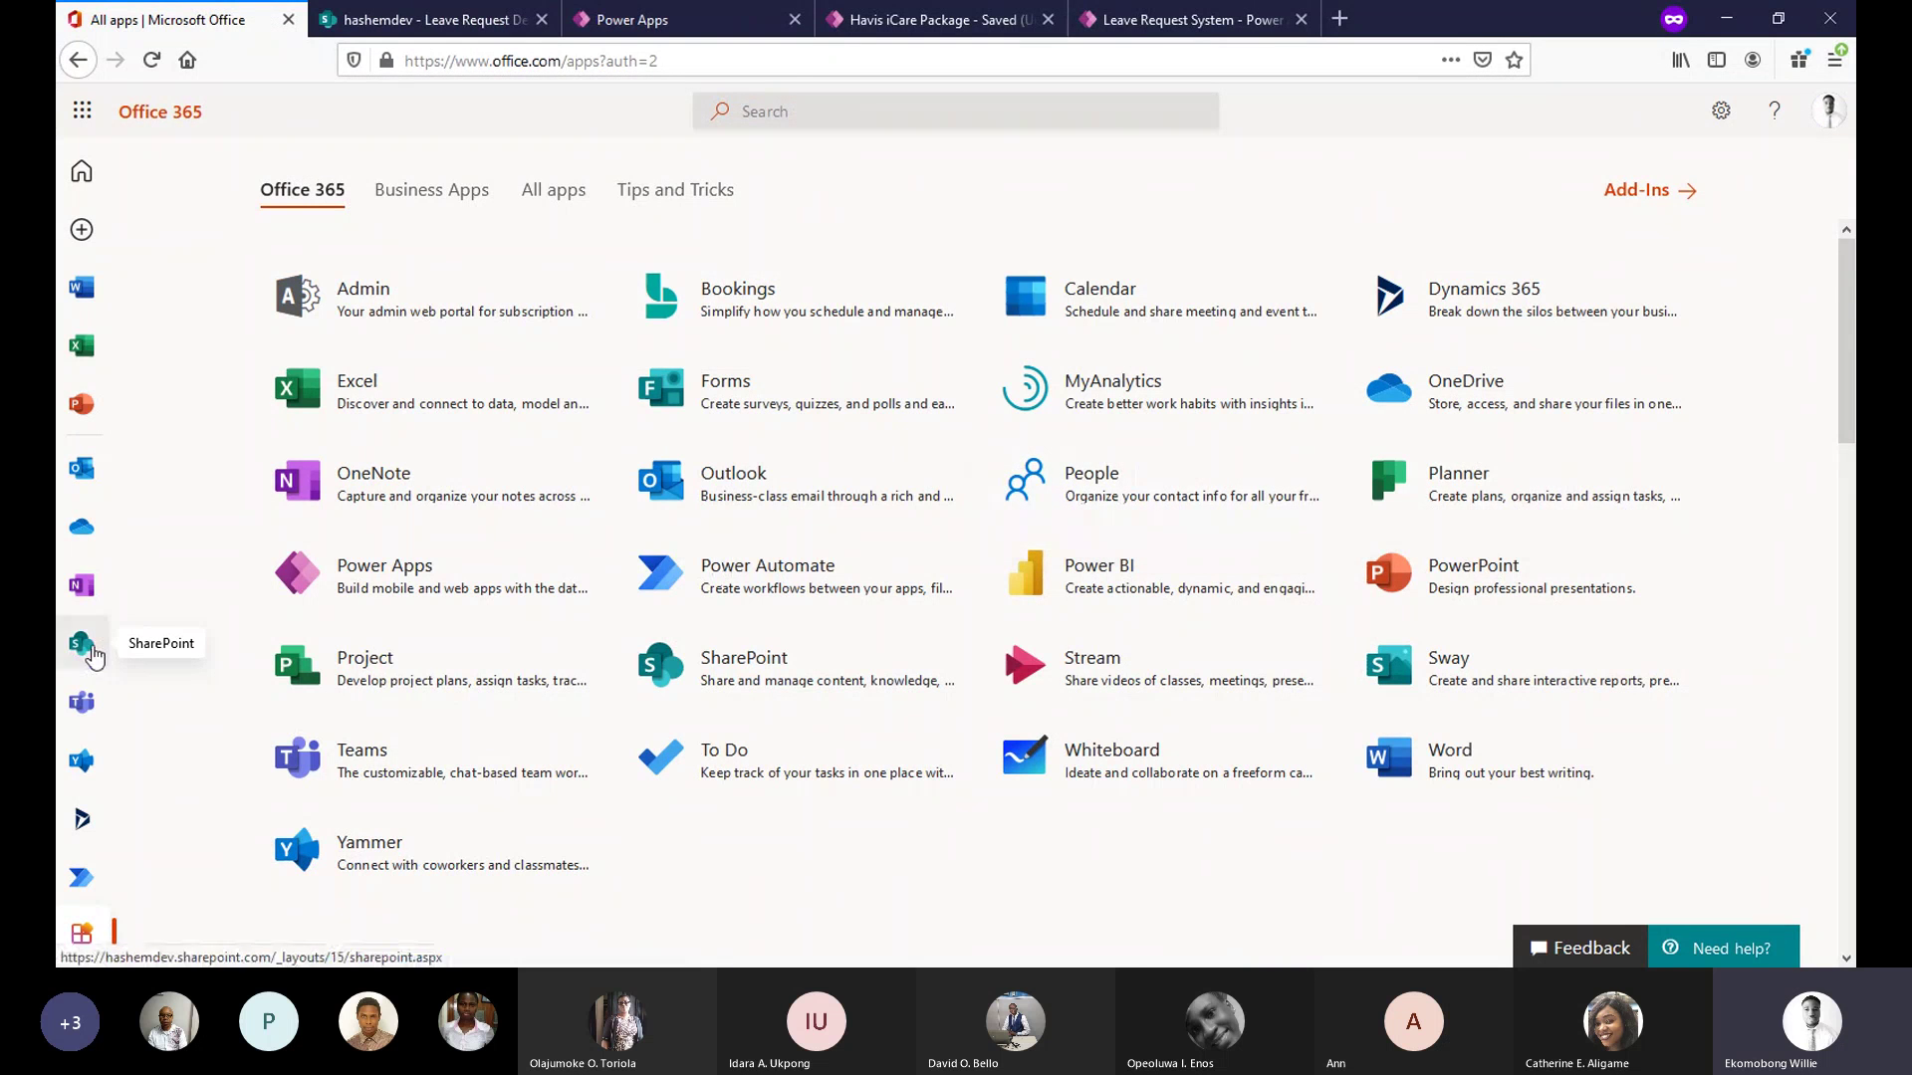
pyautogui.click(87, 647)
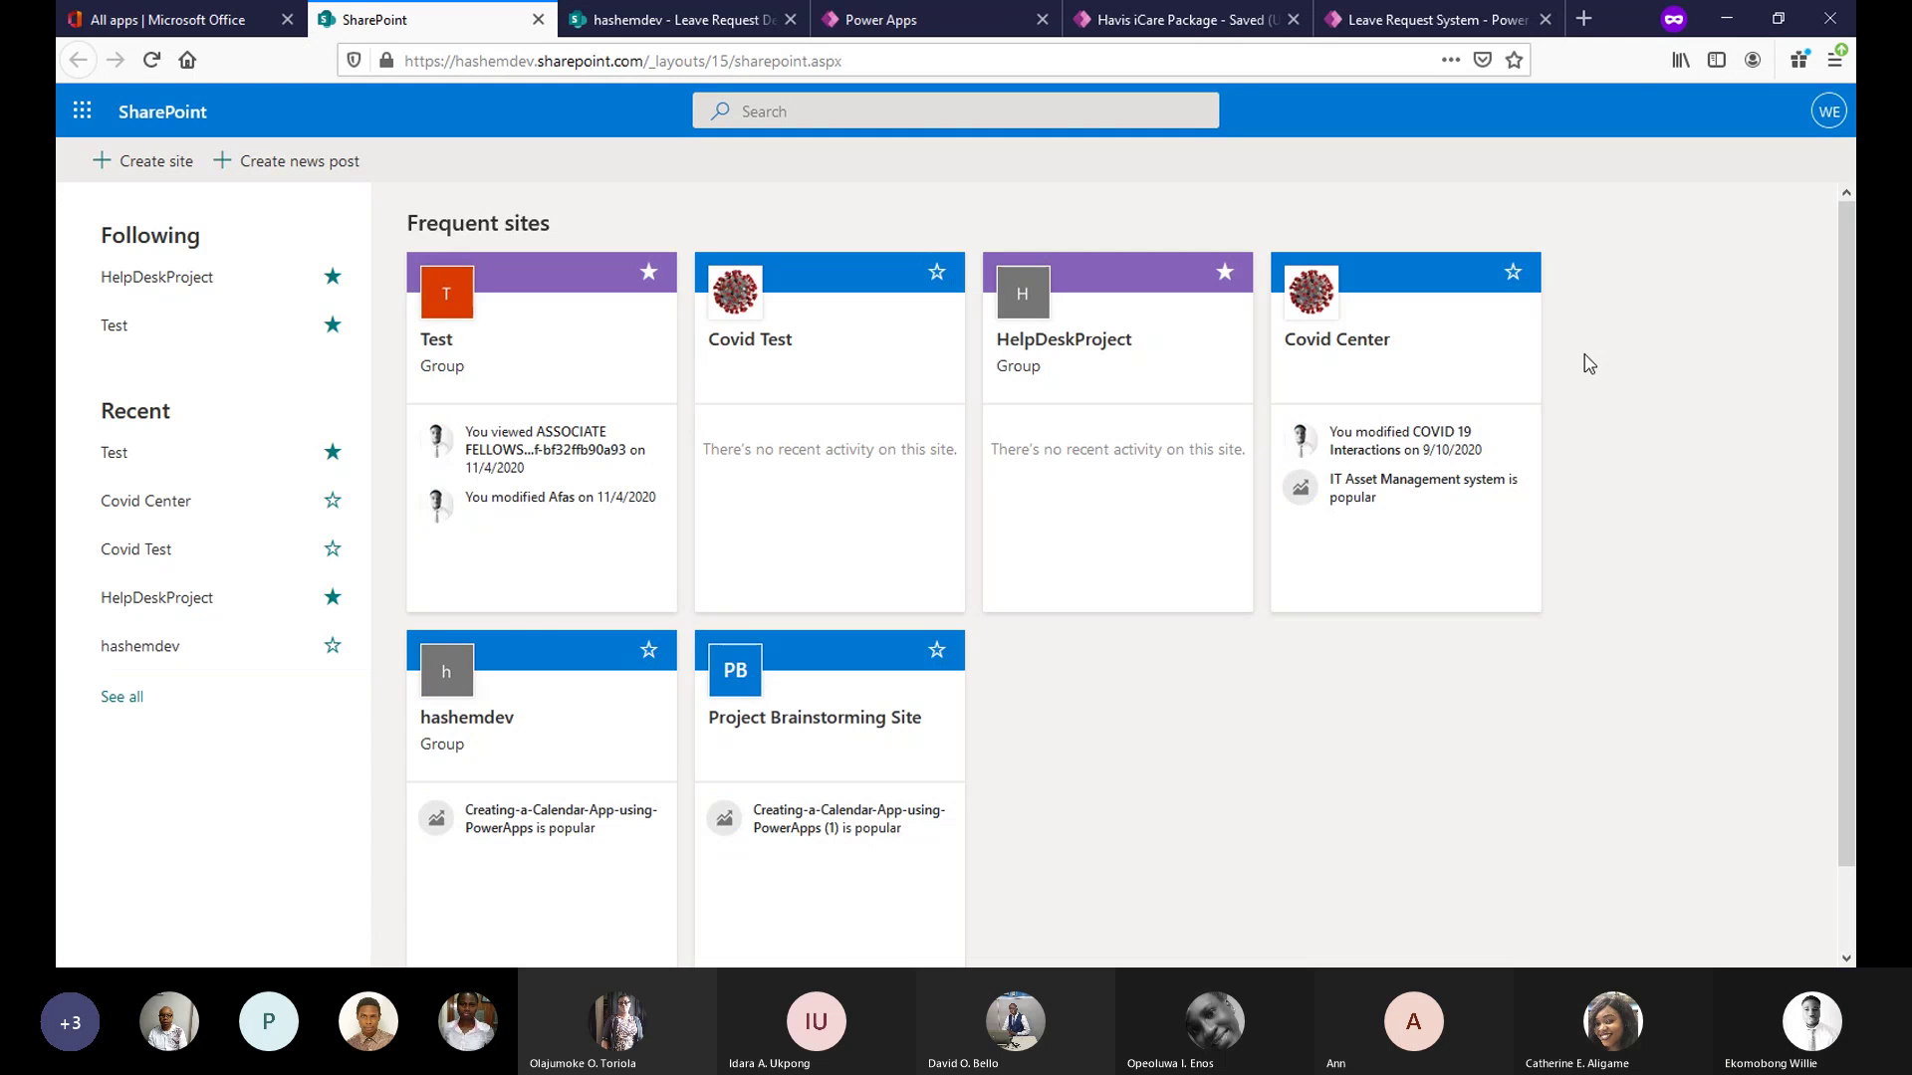
pyautogui.scroll(-1, 1723, 353)
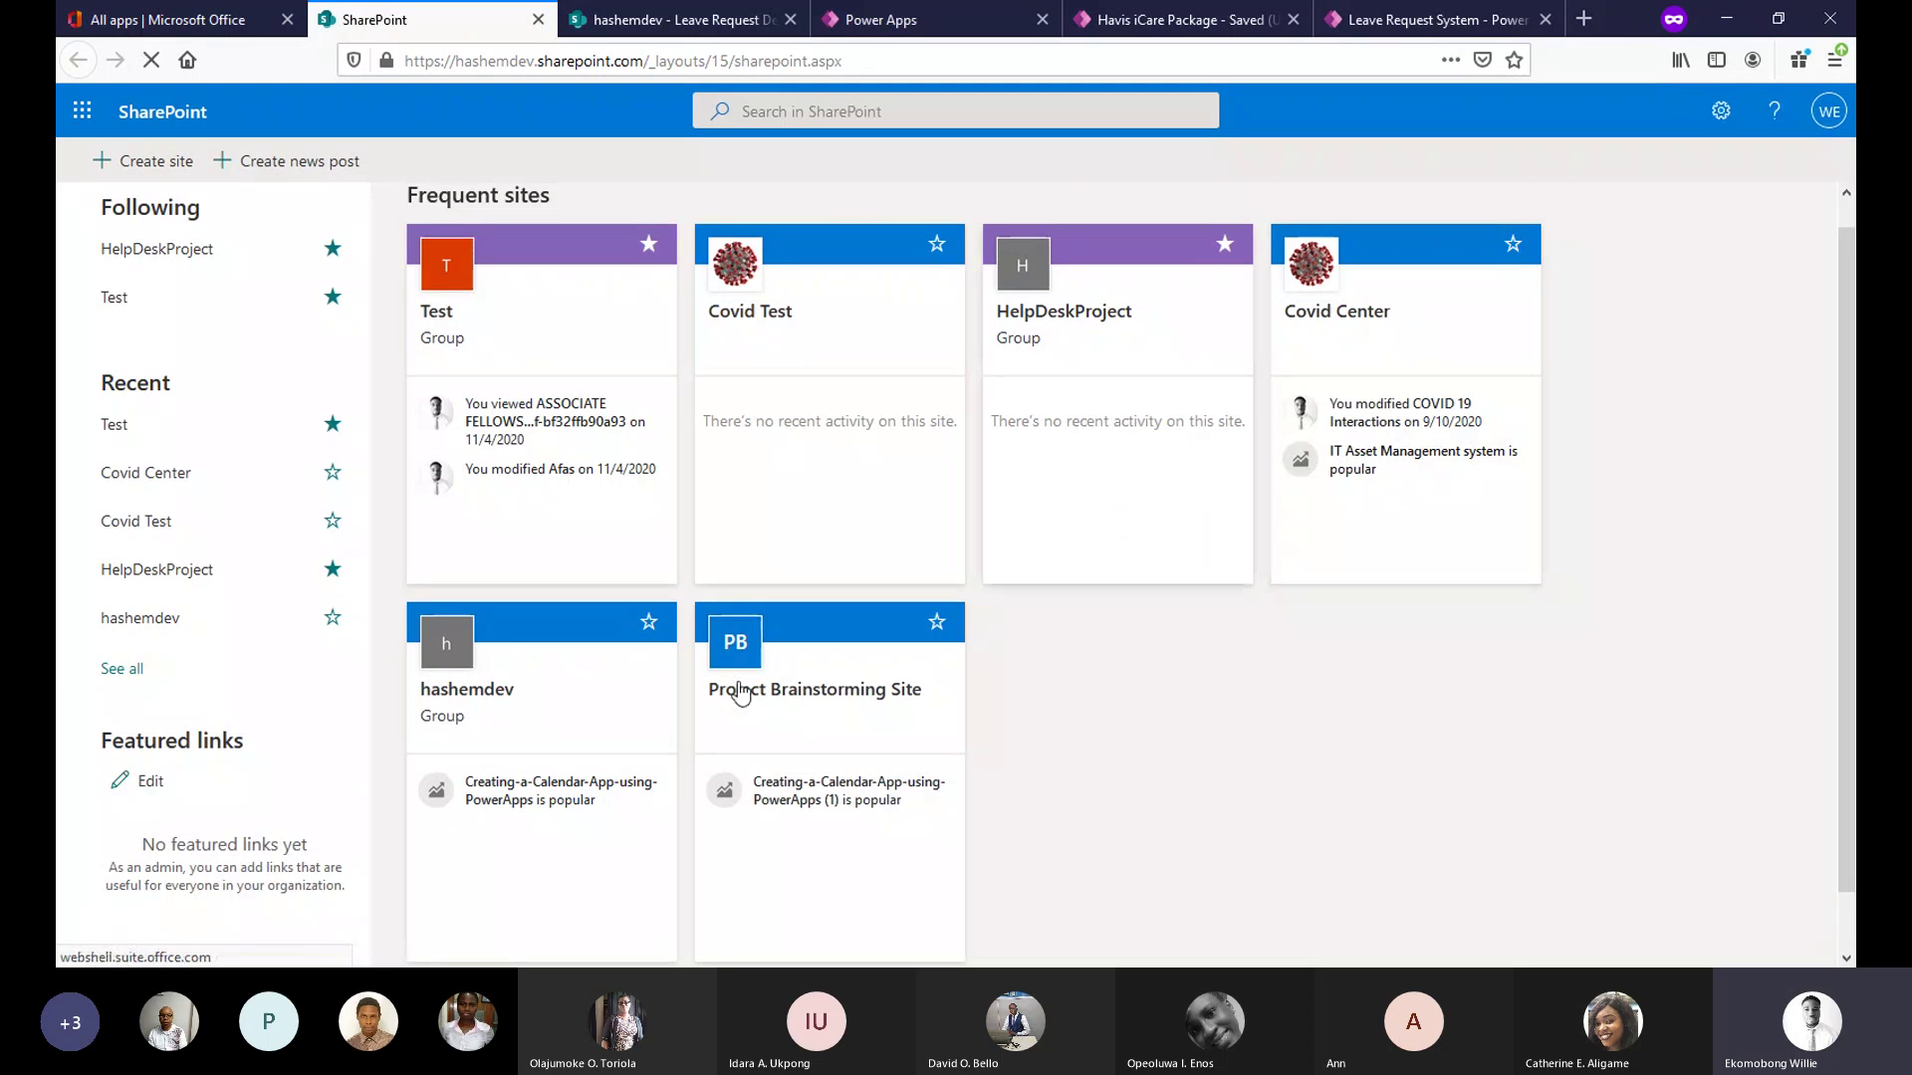
pyautogui.click(585, 634)
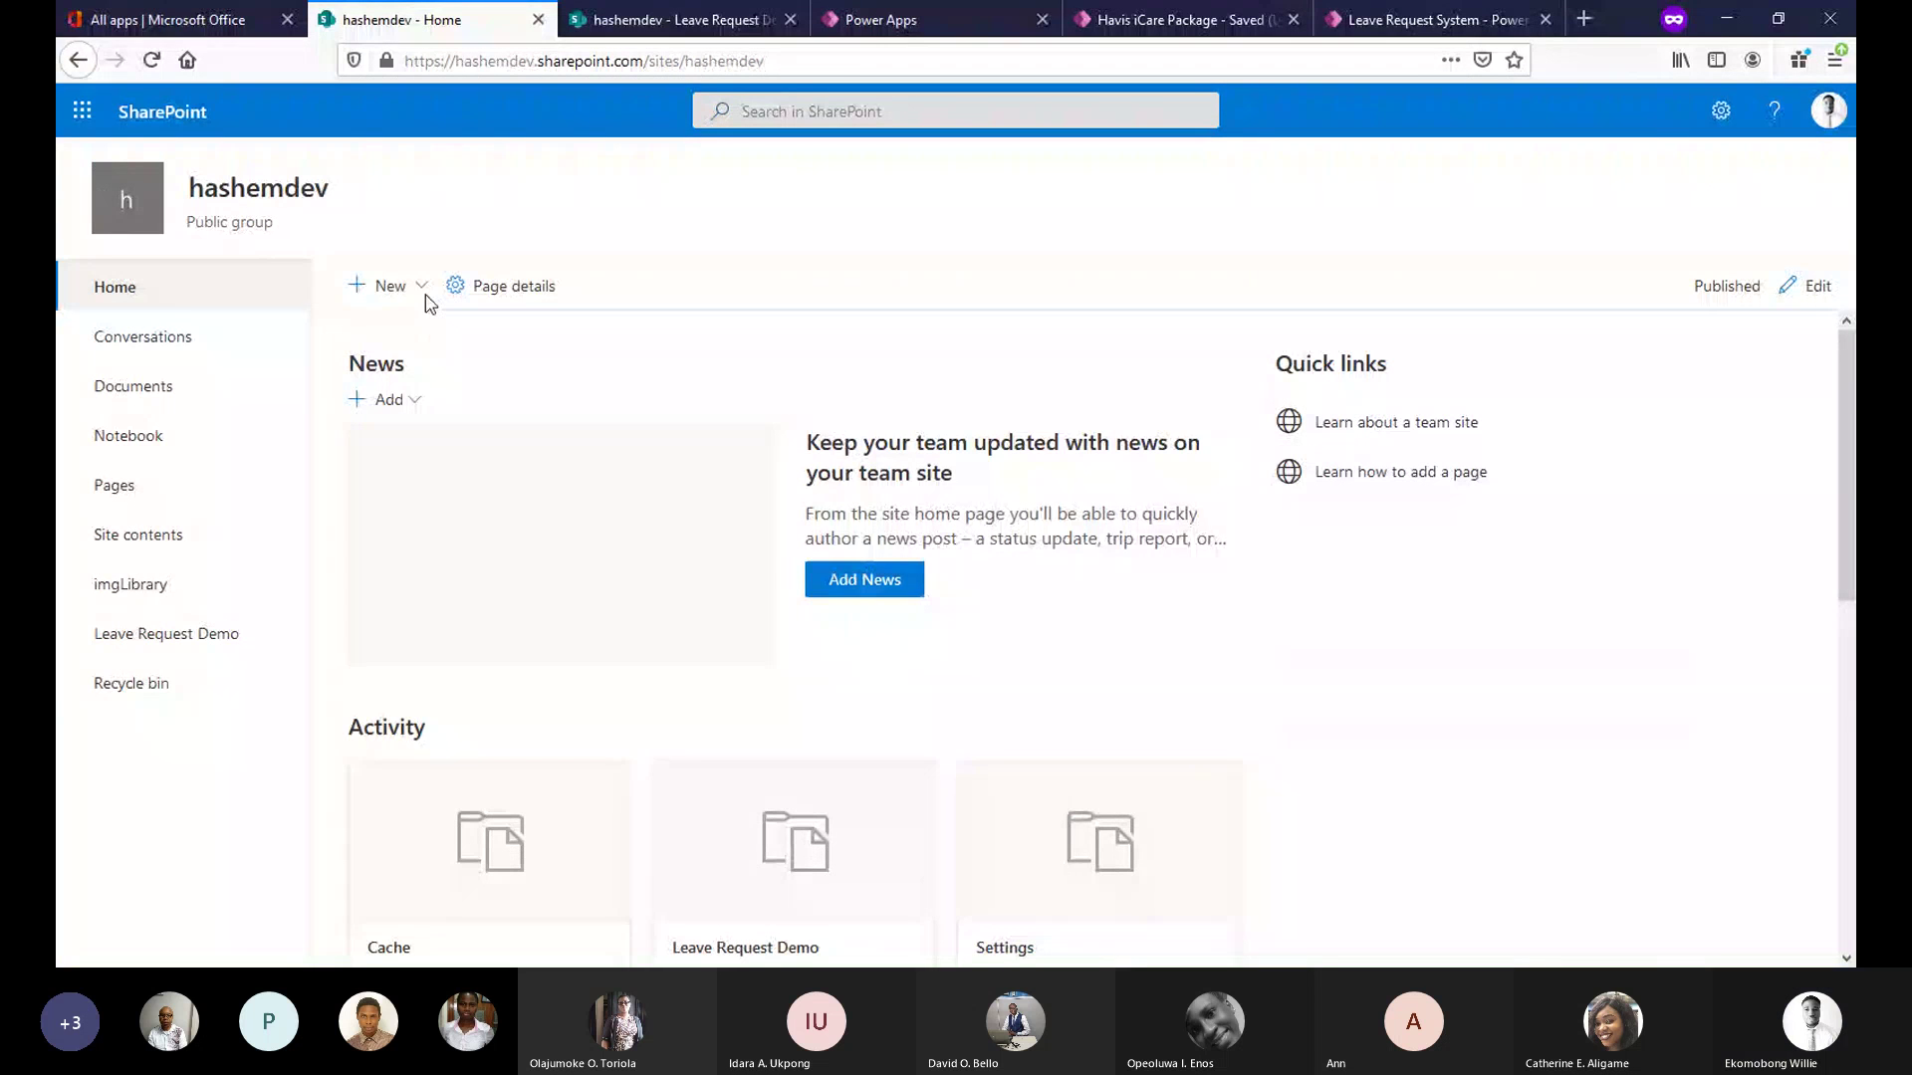
# Try to create a new list named "Leave Request Demo" on the hashemdev site.
pyautogui.click(424, 292)
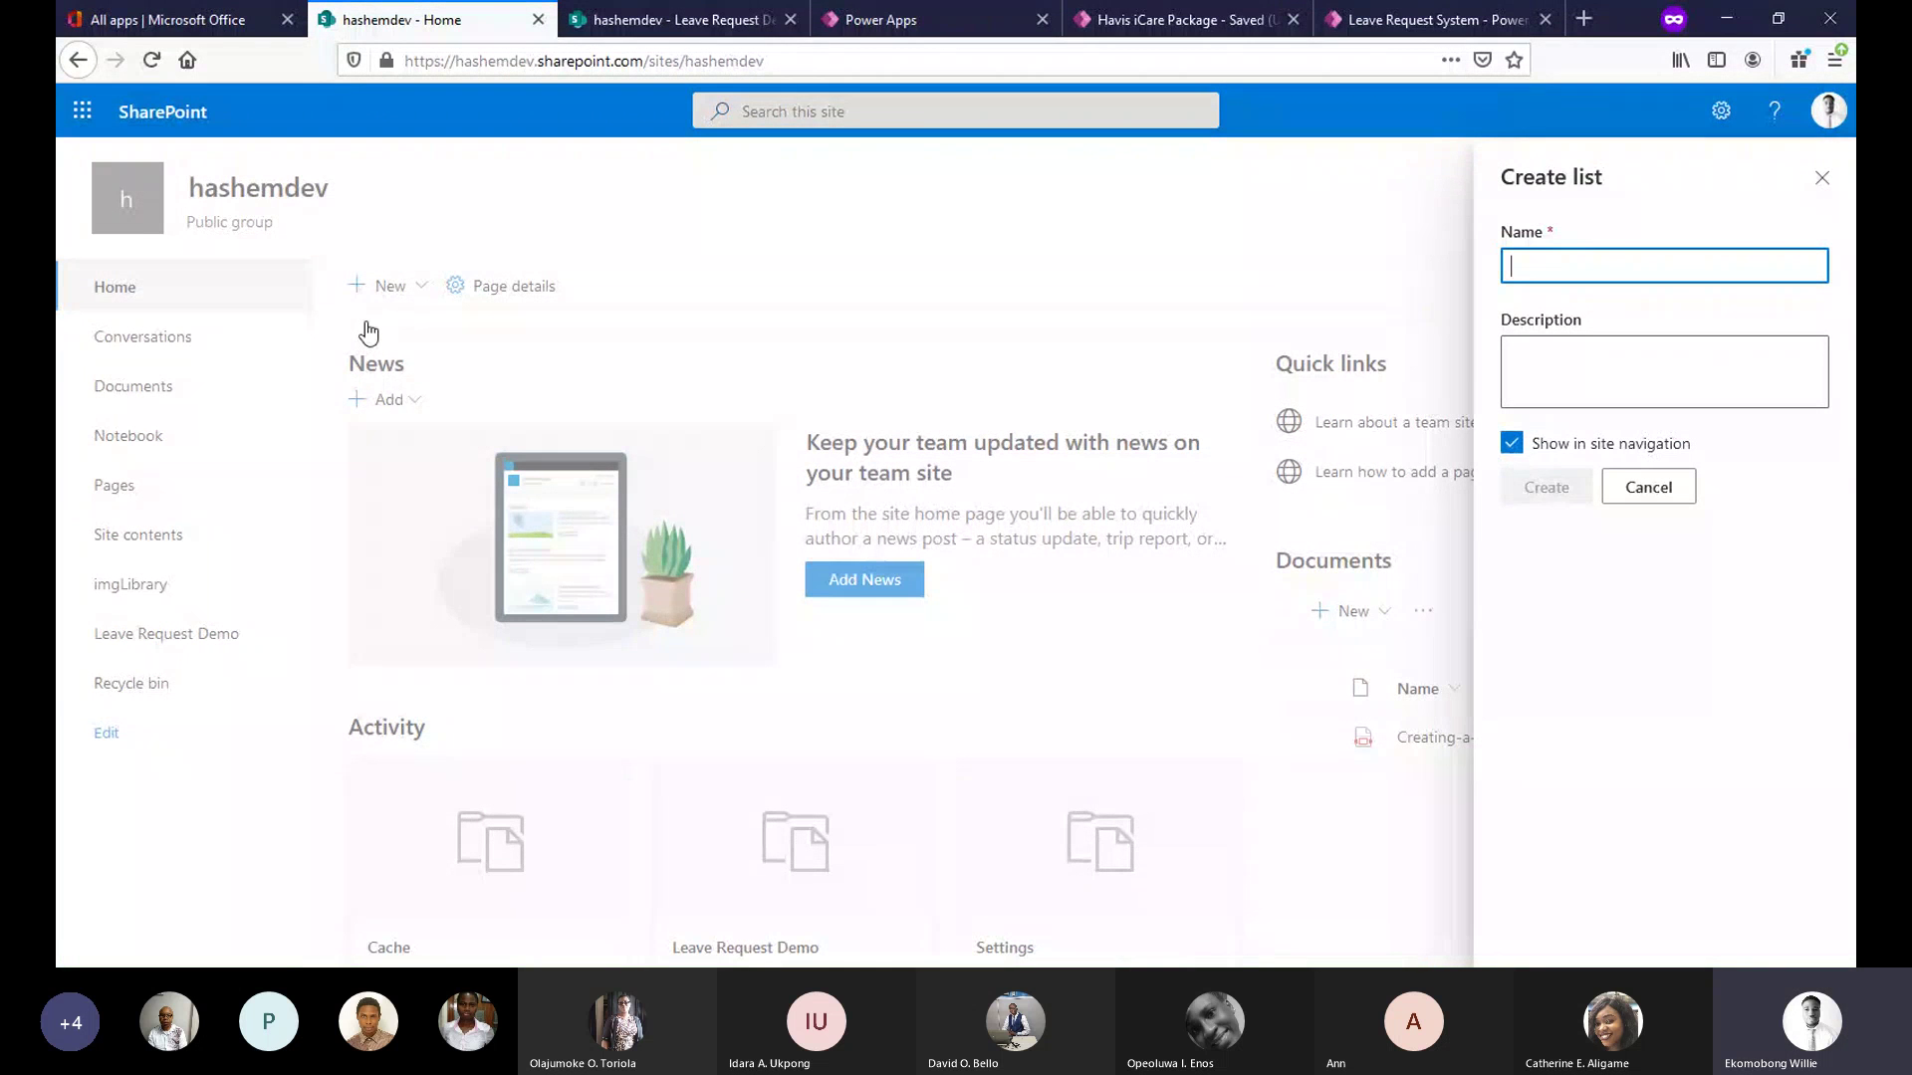
pyautogui.write('L')
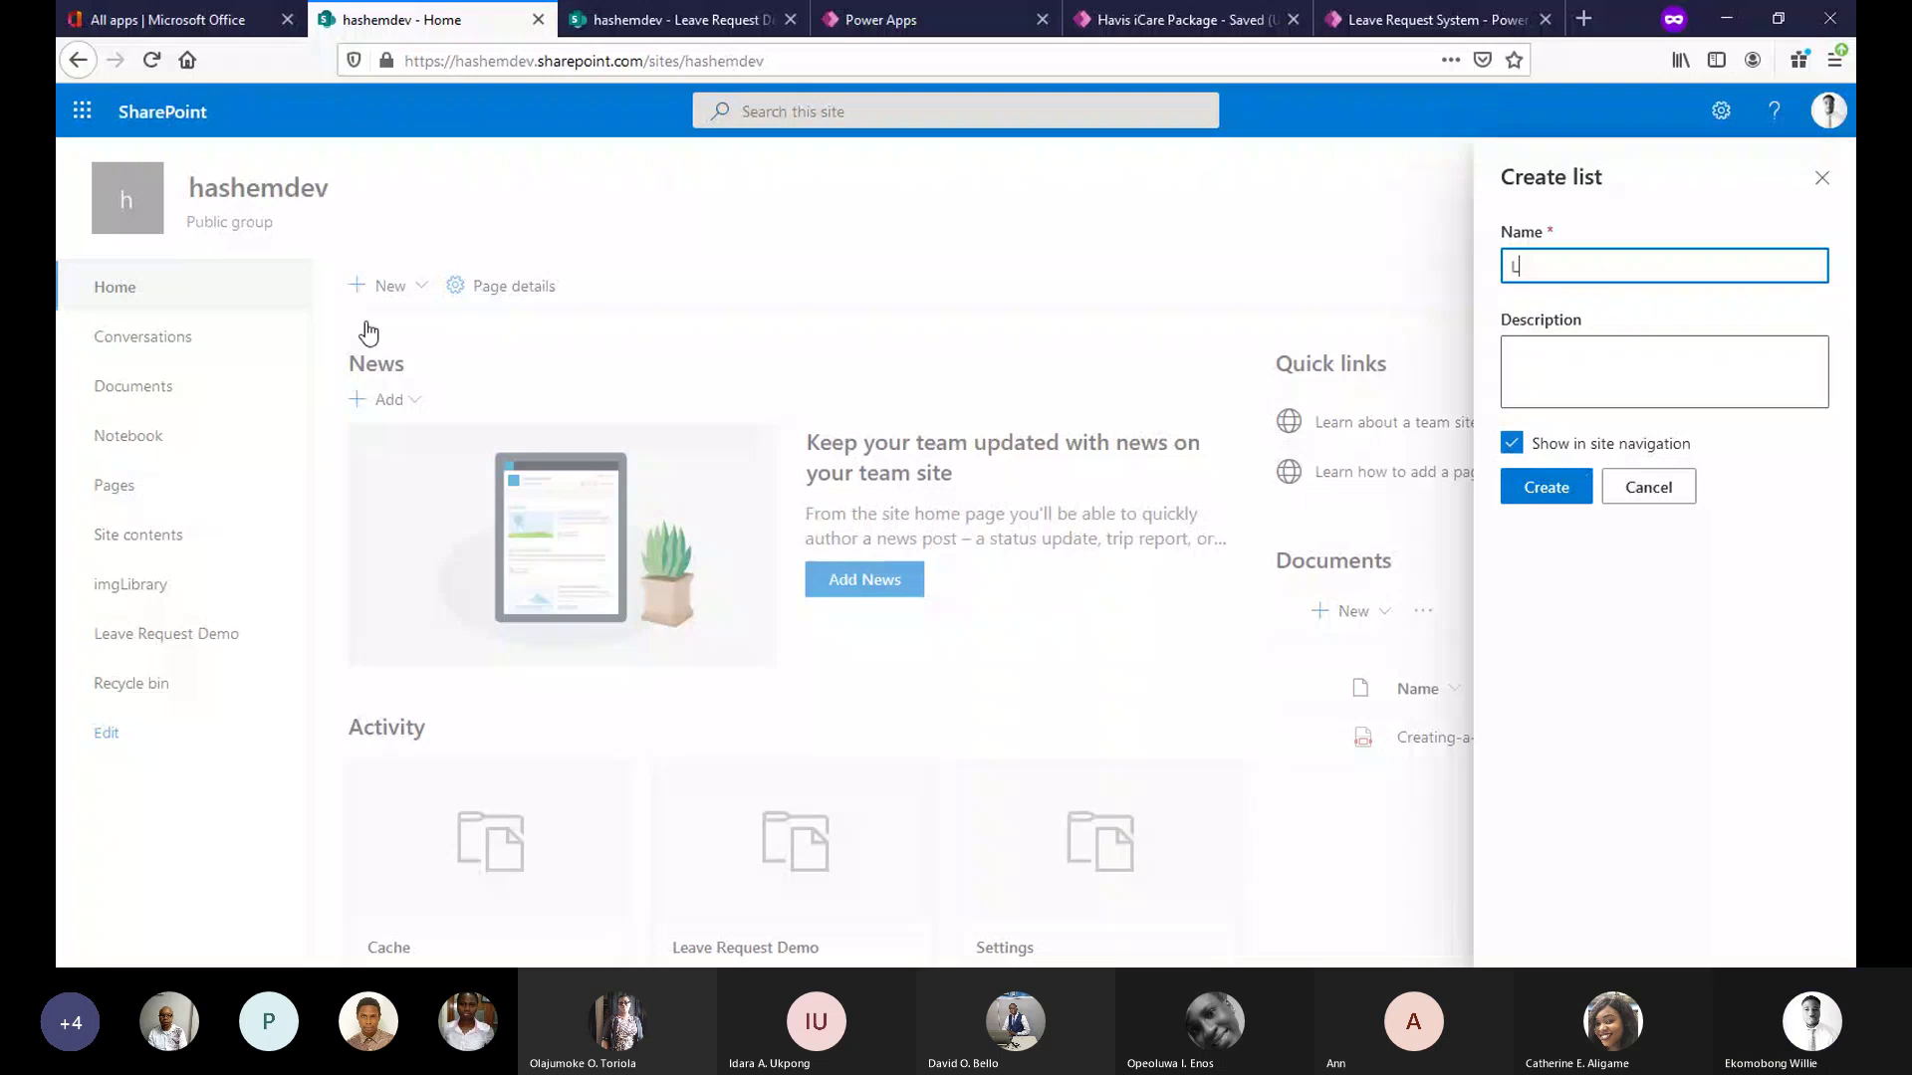
pyautogui.write('eave Request')
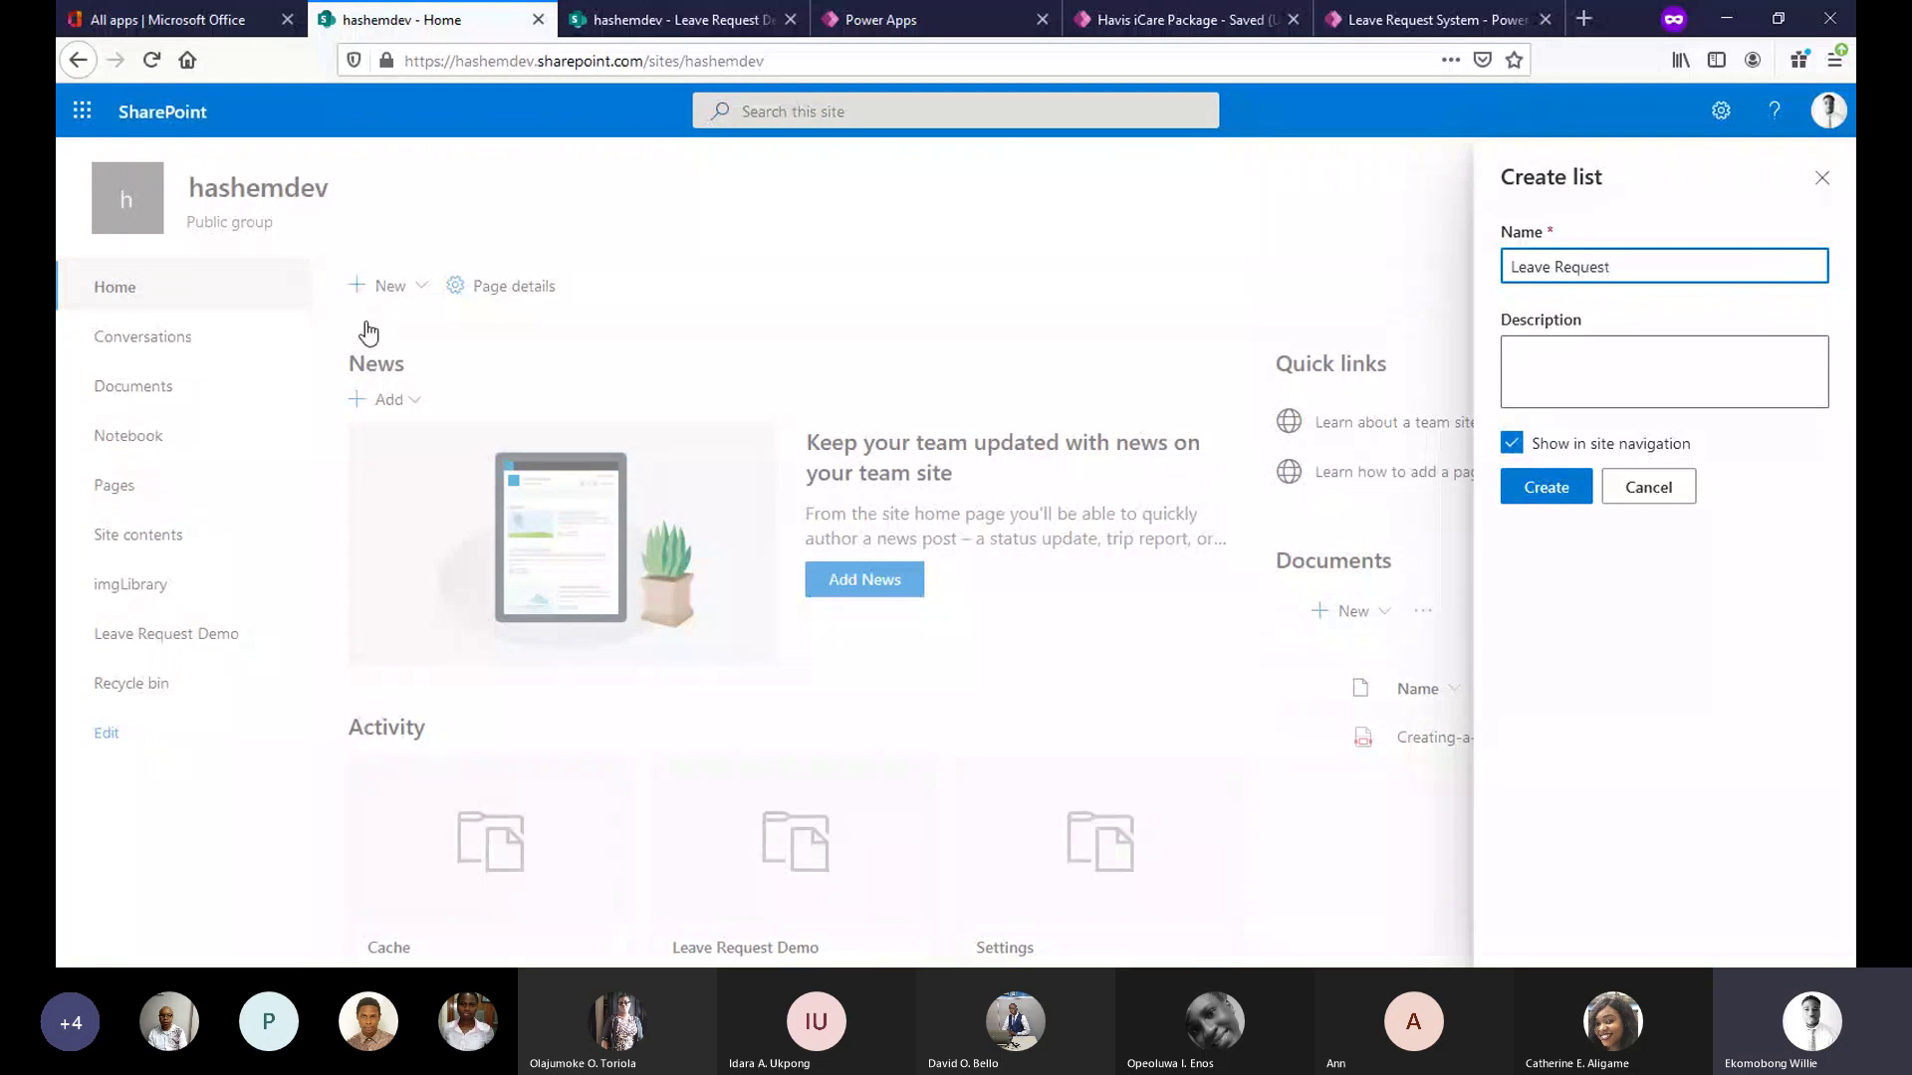
pyautogui.write(' Demo')
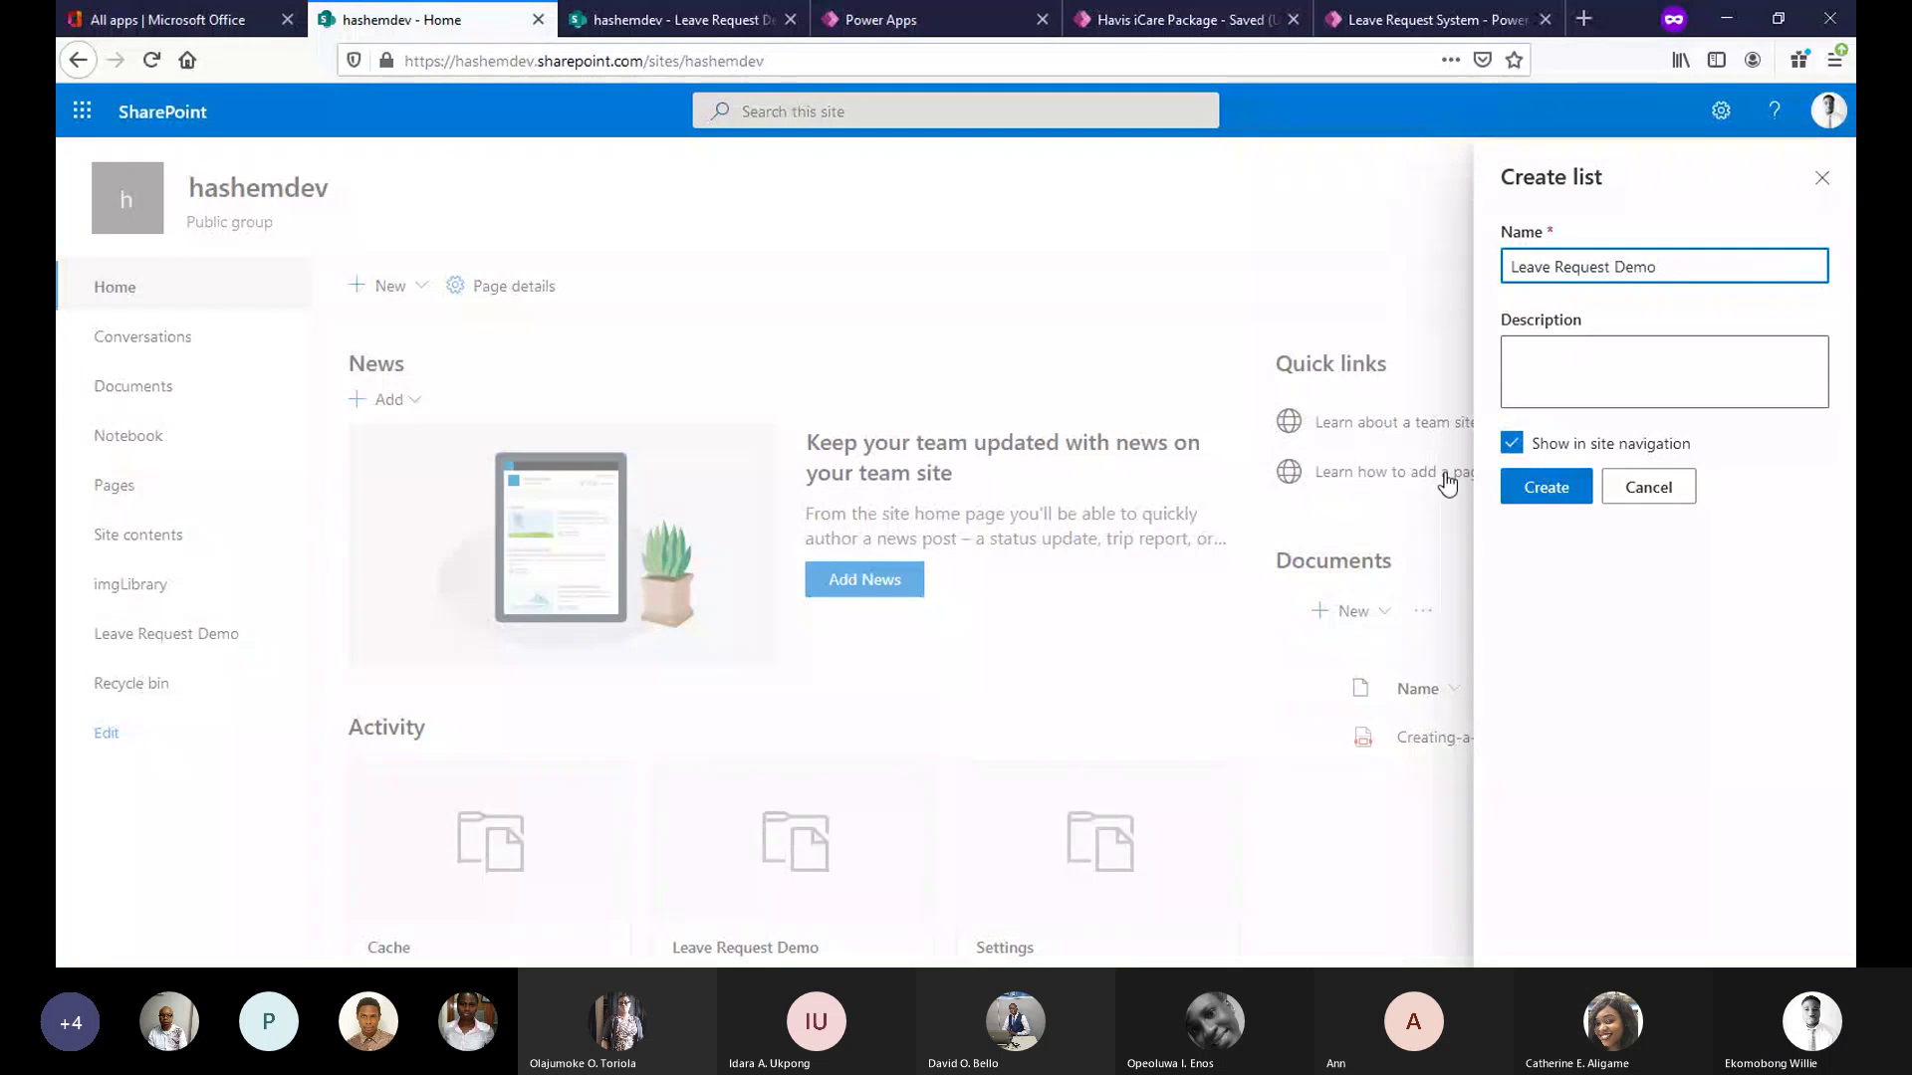
pyautogui.click(1542, 492)
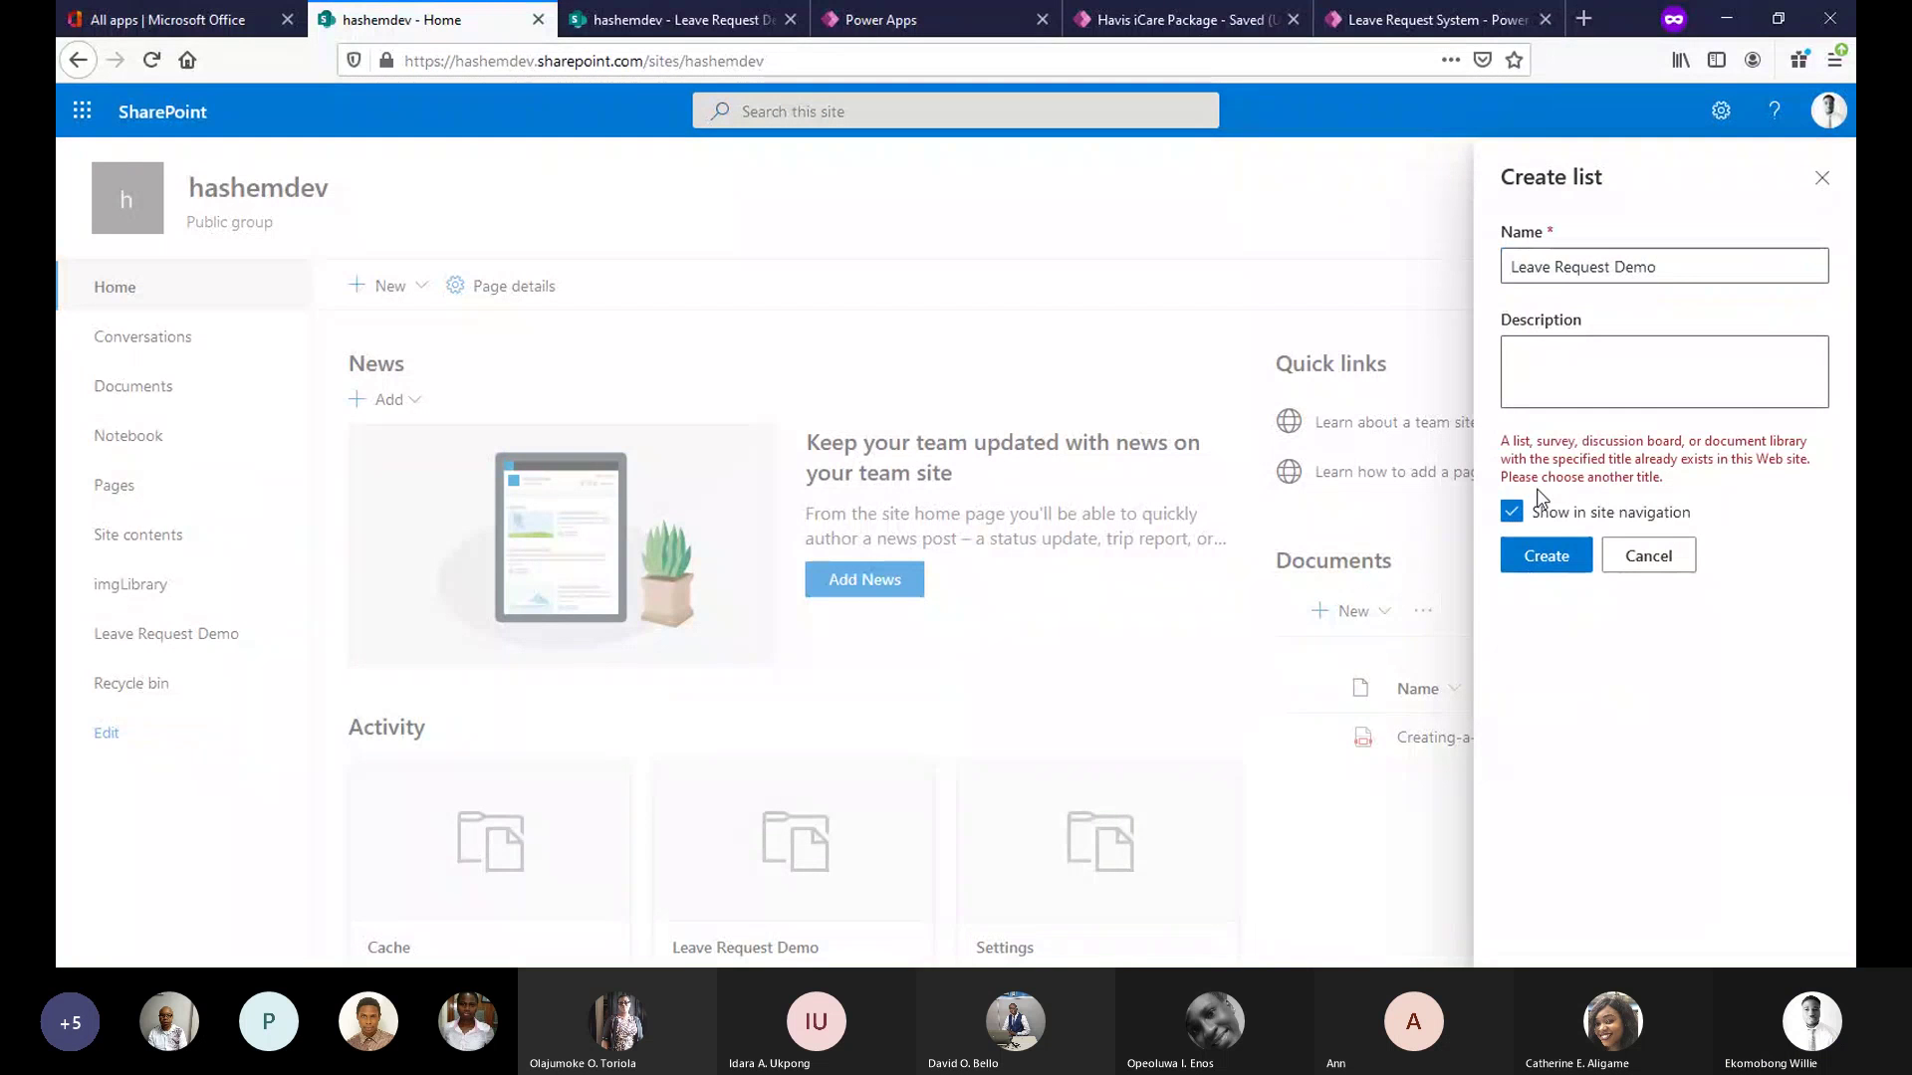
# Change the new list's name to "Leave Request Test" and create the list.
pyautogui.click(1669, 270)
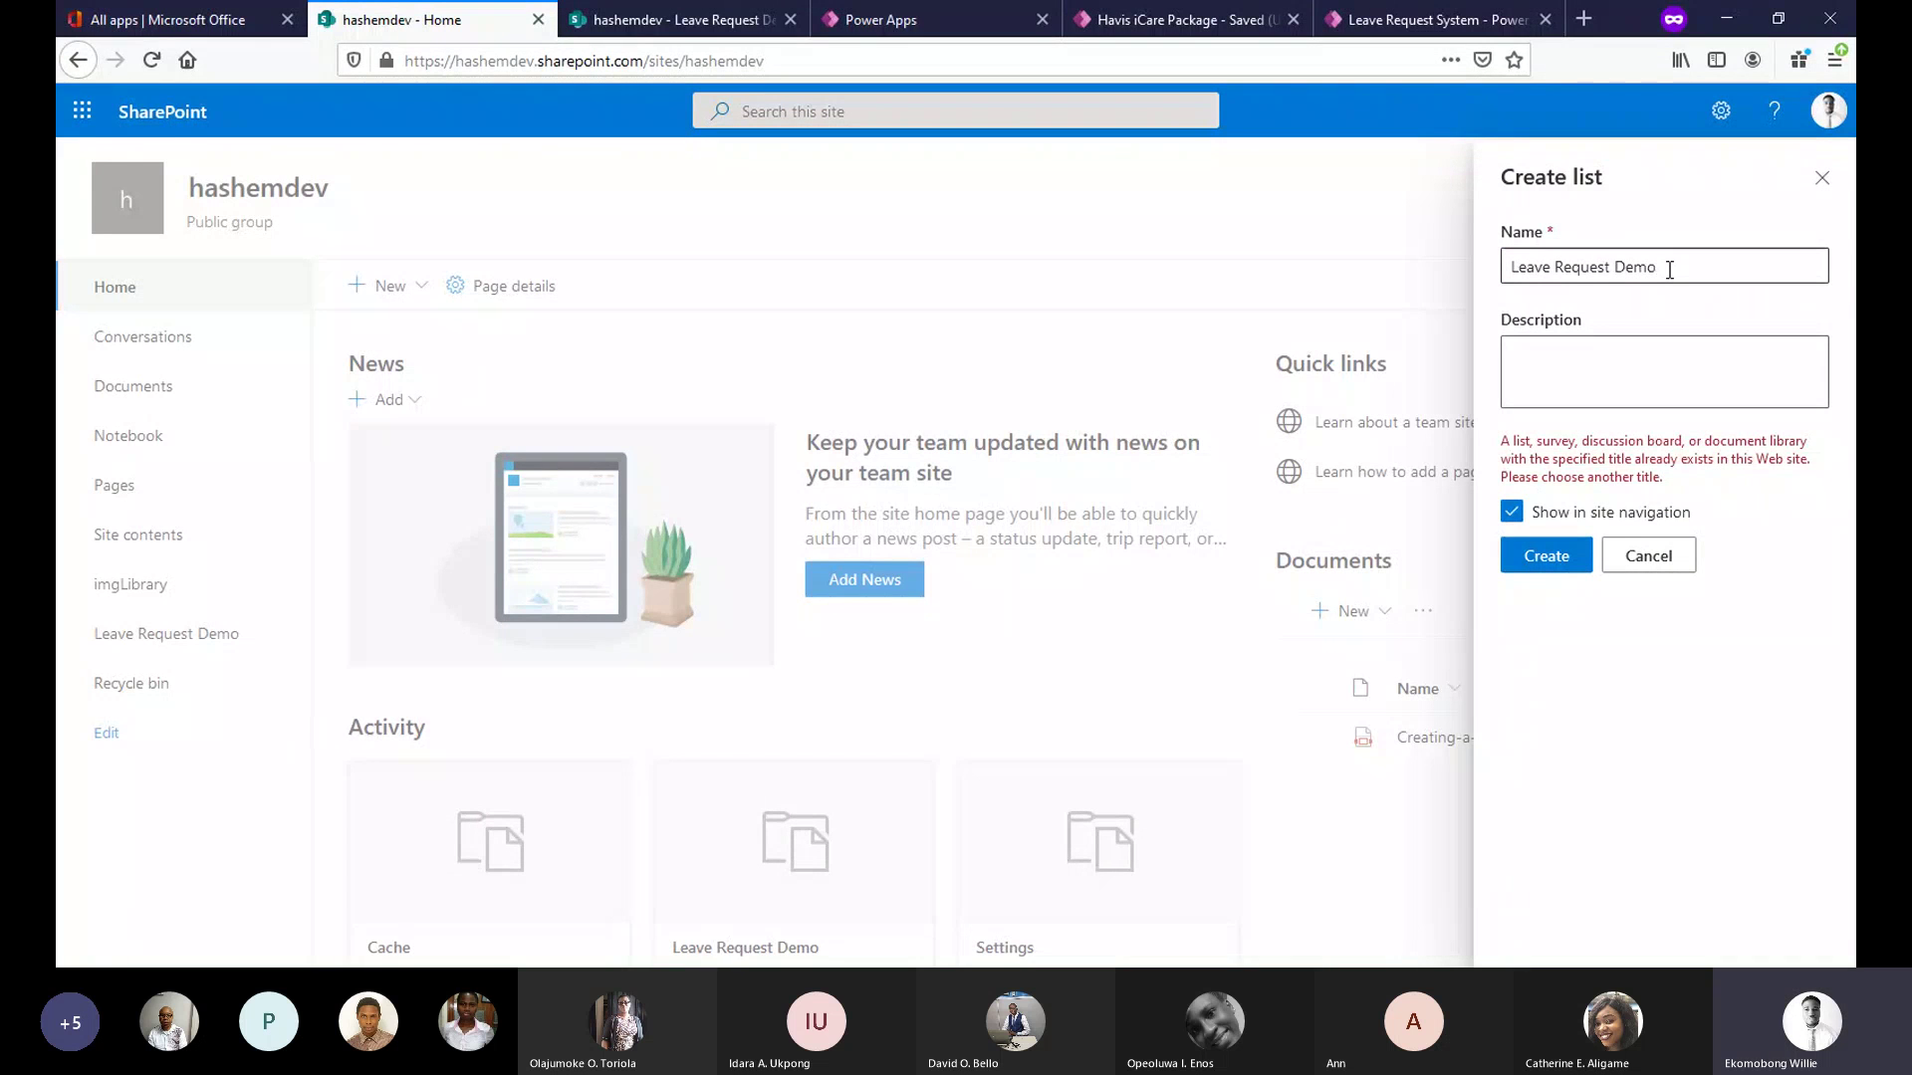
pyautogui.click(1669, 270)
pyautogui.press('BackSpace')
pyautogui.press('BackSpace')
pyautogui.press('BackSpace')
pyautogui.press('BackSpace')
pyautogui.press('BackSpace')
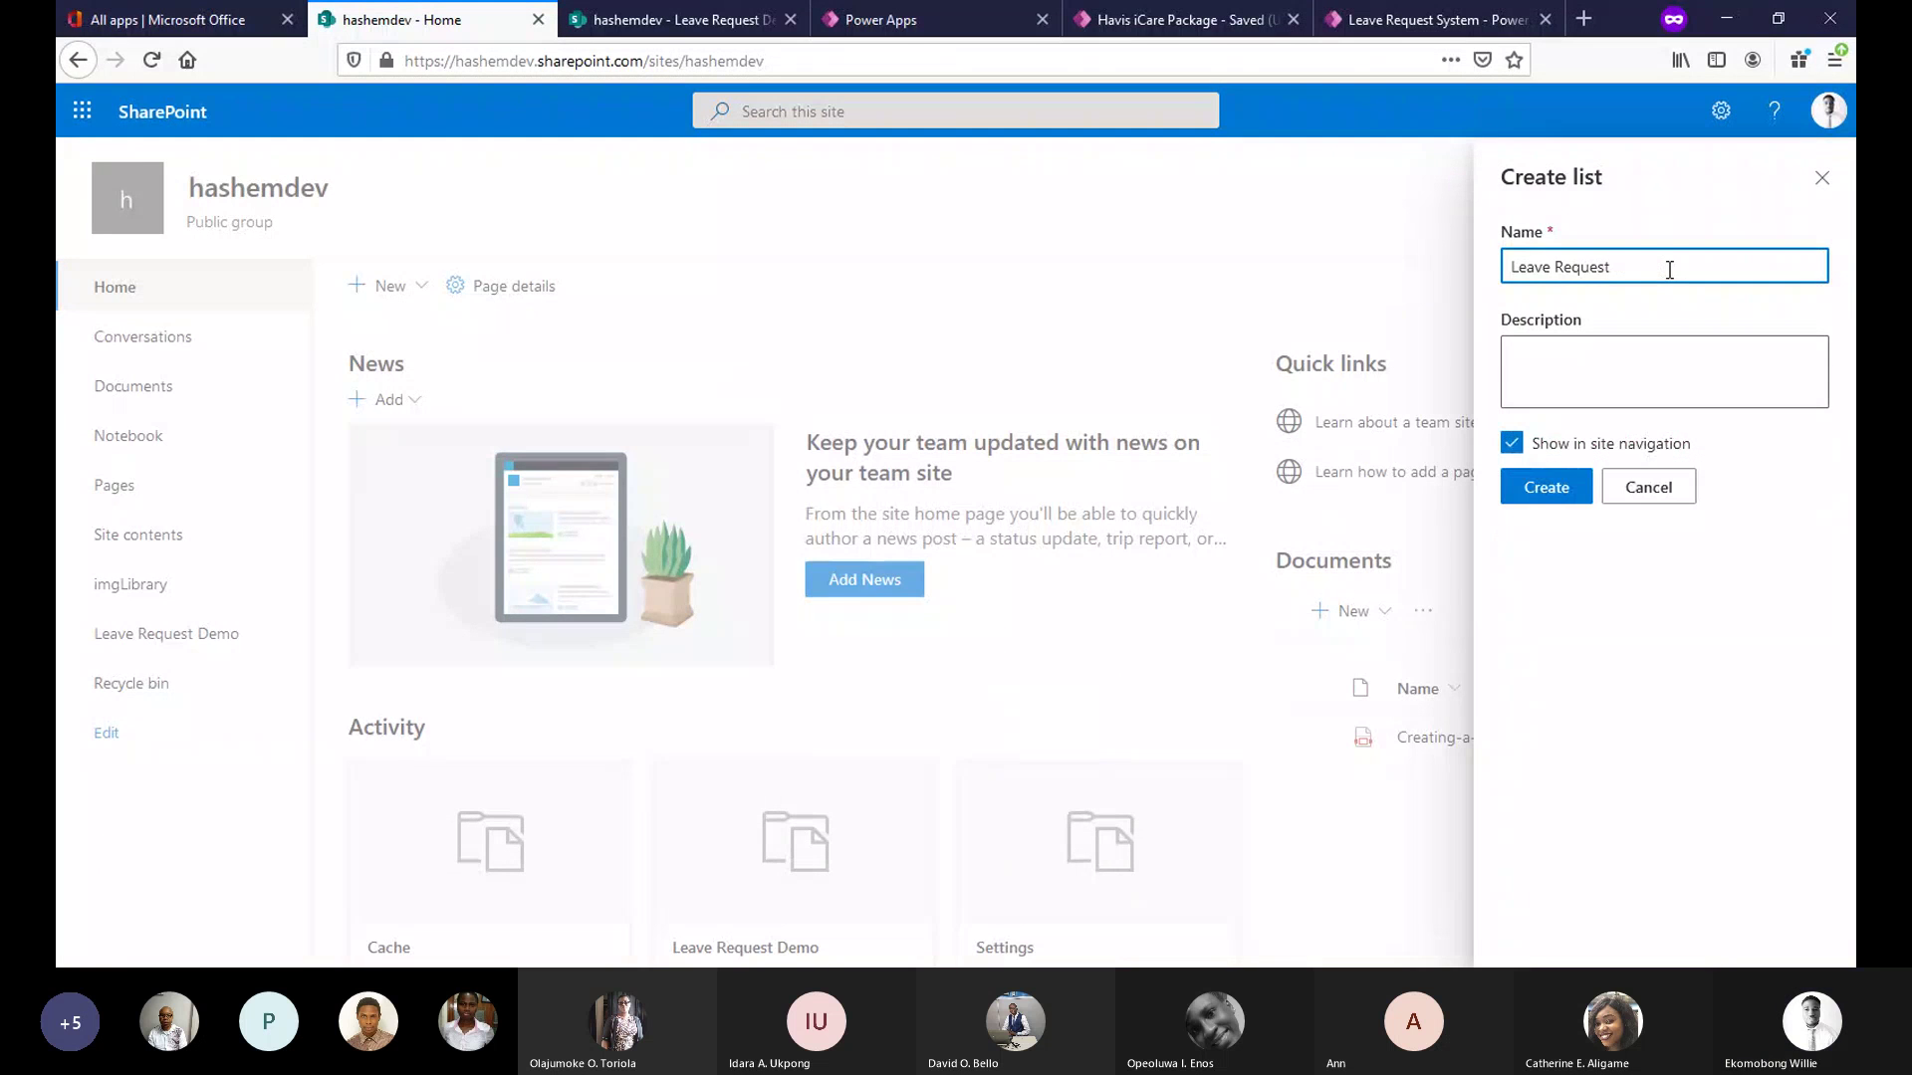
pyautogui.write('Test')
pyautogui.click(1569, 484)
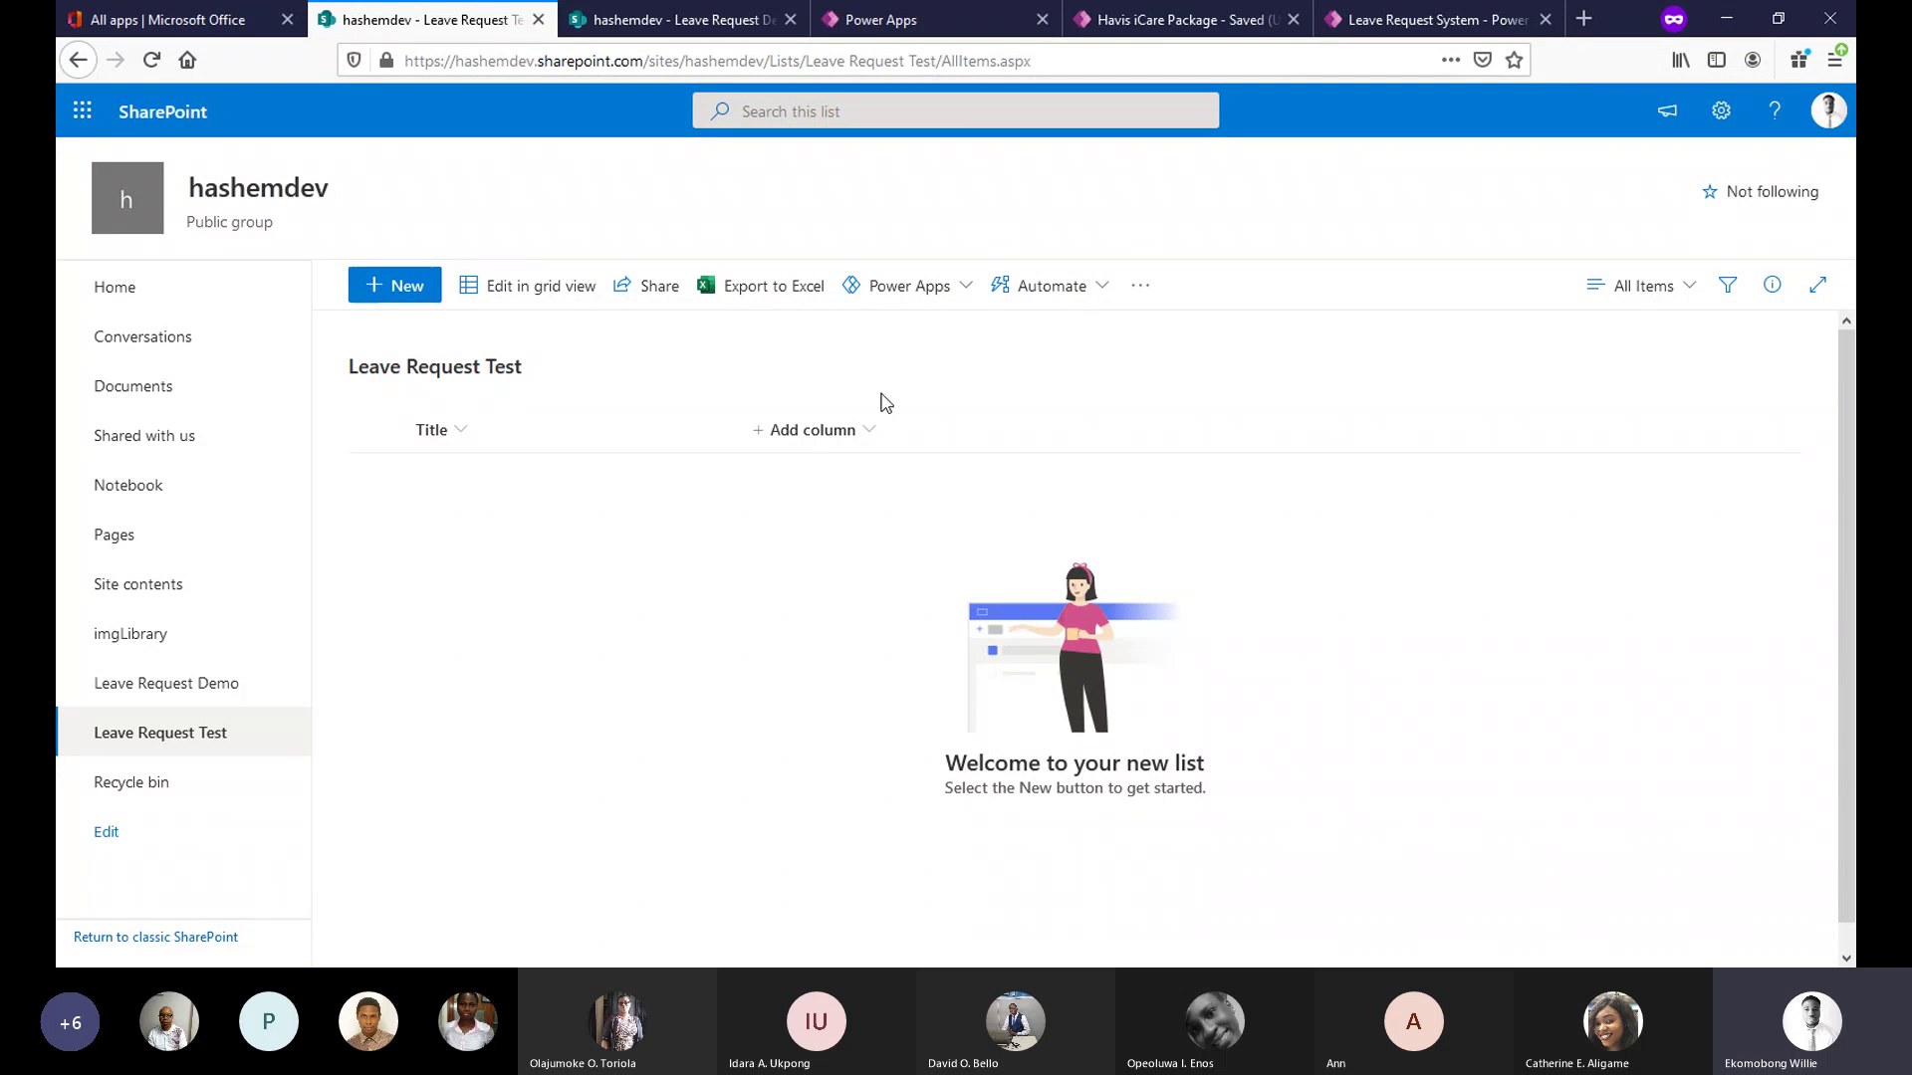
# Consult the Leave Request Demo columns, then start a Choice column in Leave Request Test with "Maternity Leave" as its first choice.
pyautogui.click(657, 12)
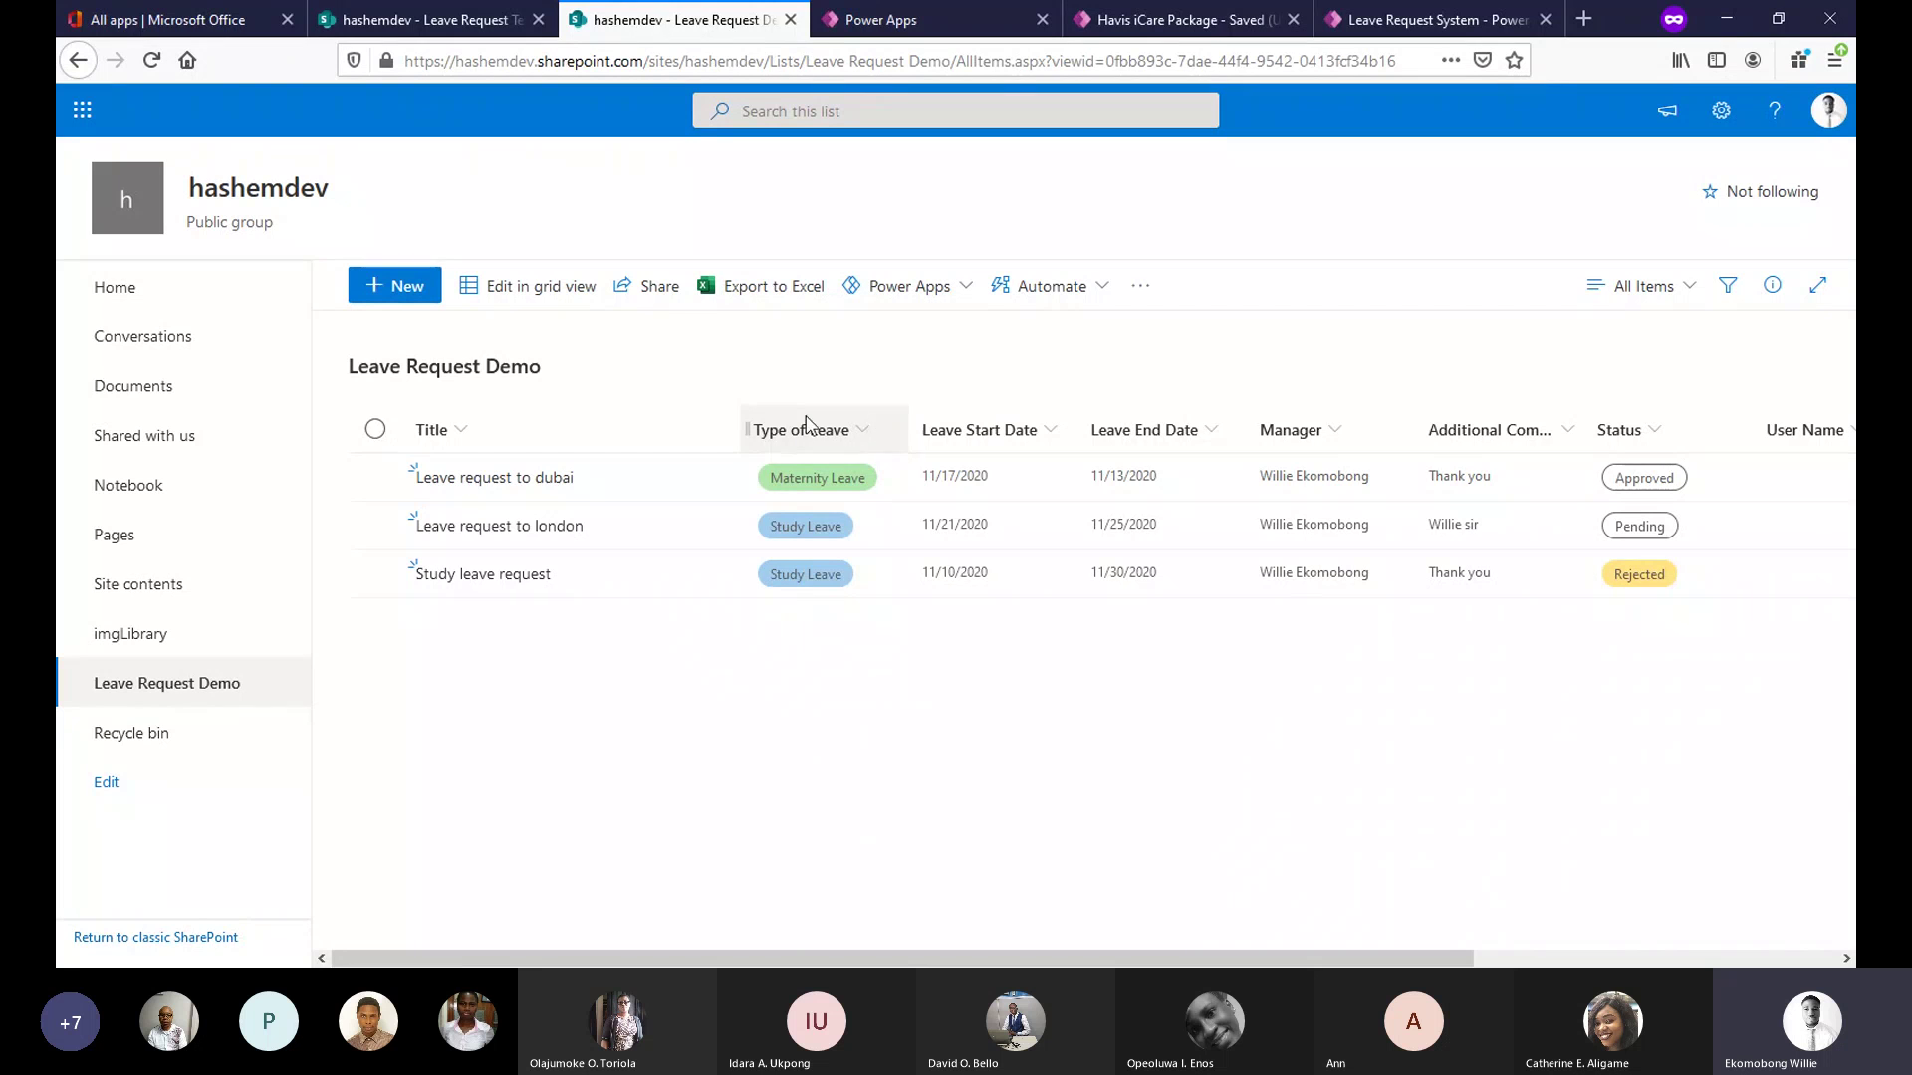
pyautogui.click(526, 10)
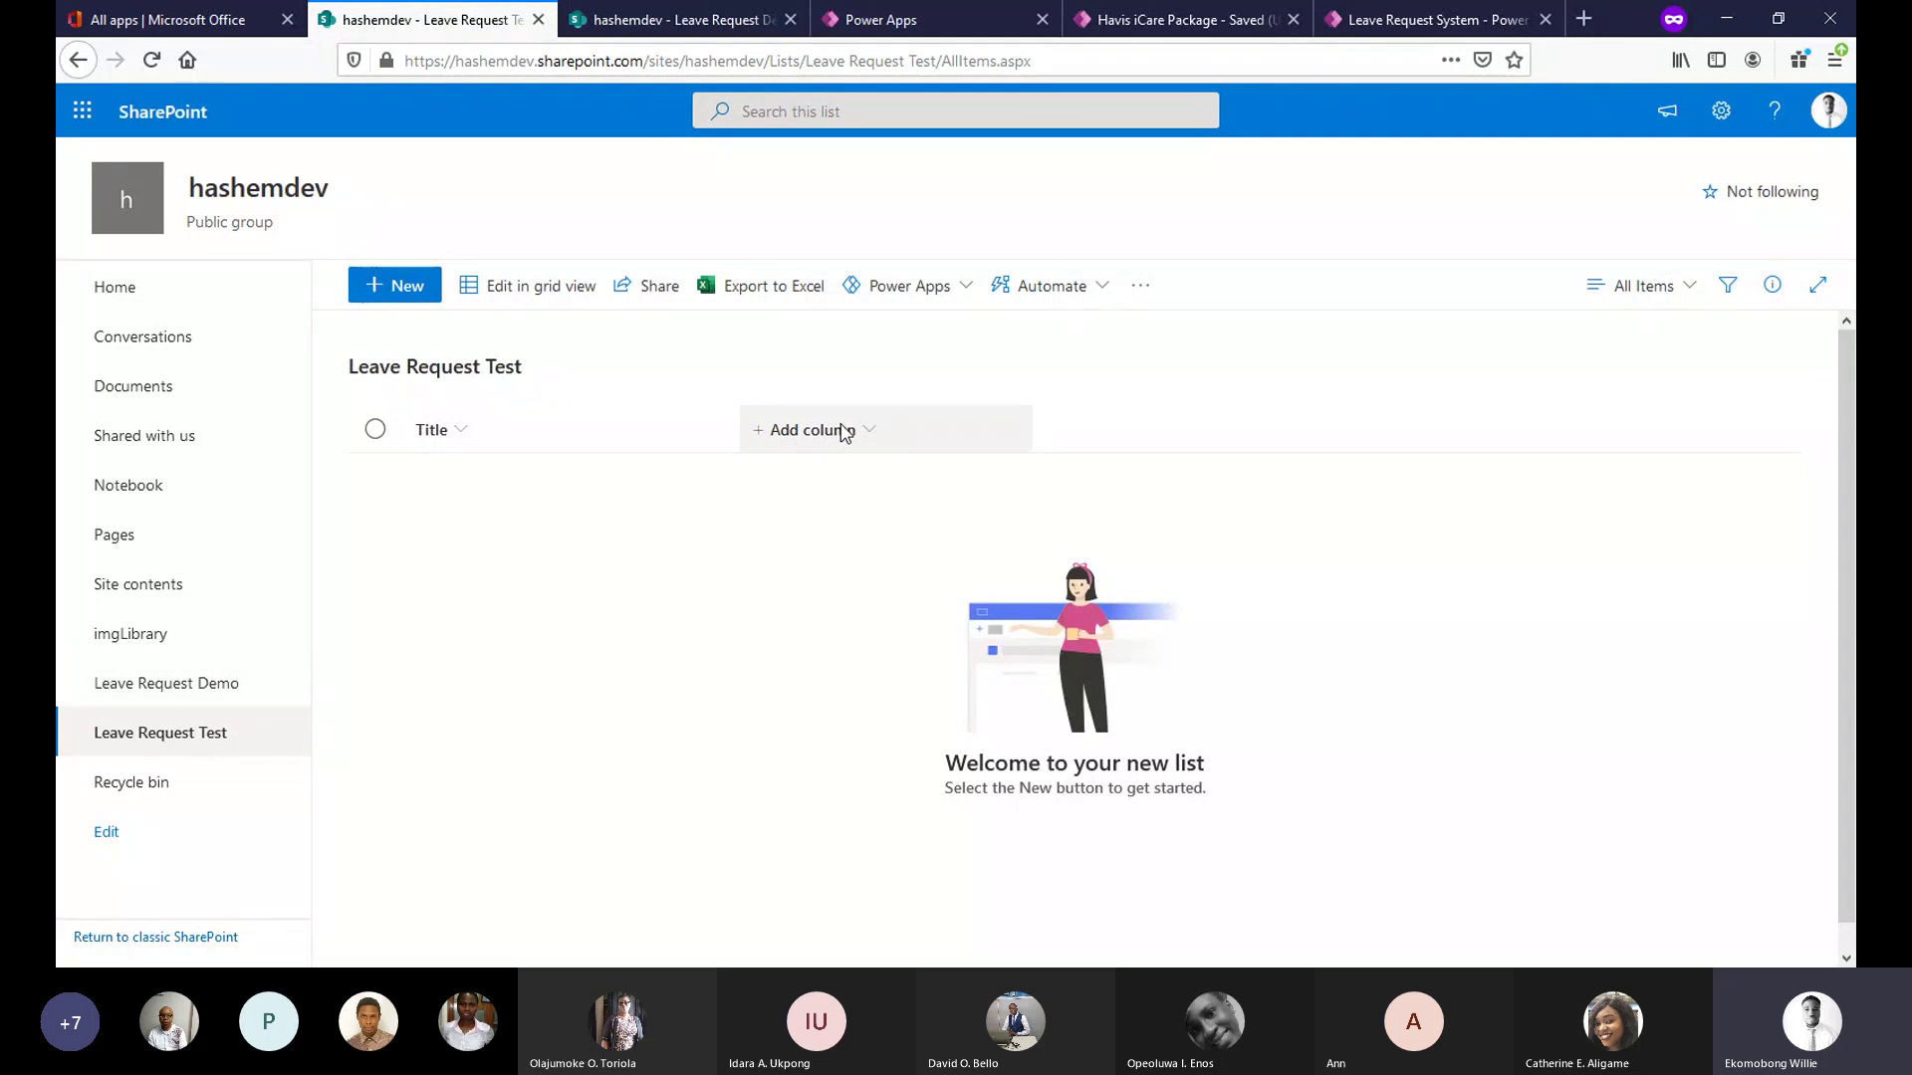
pyautogui.click(801, 431)
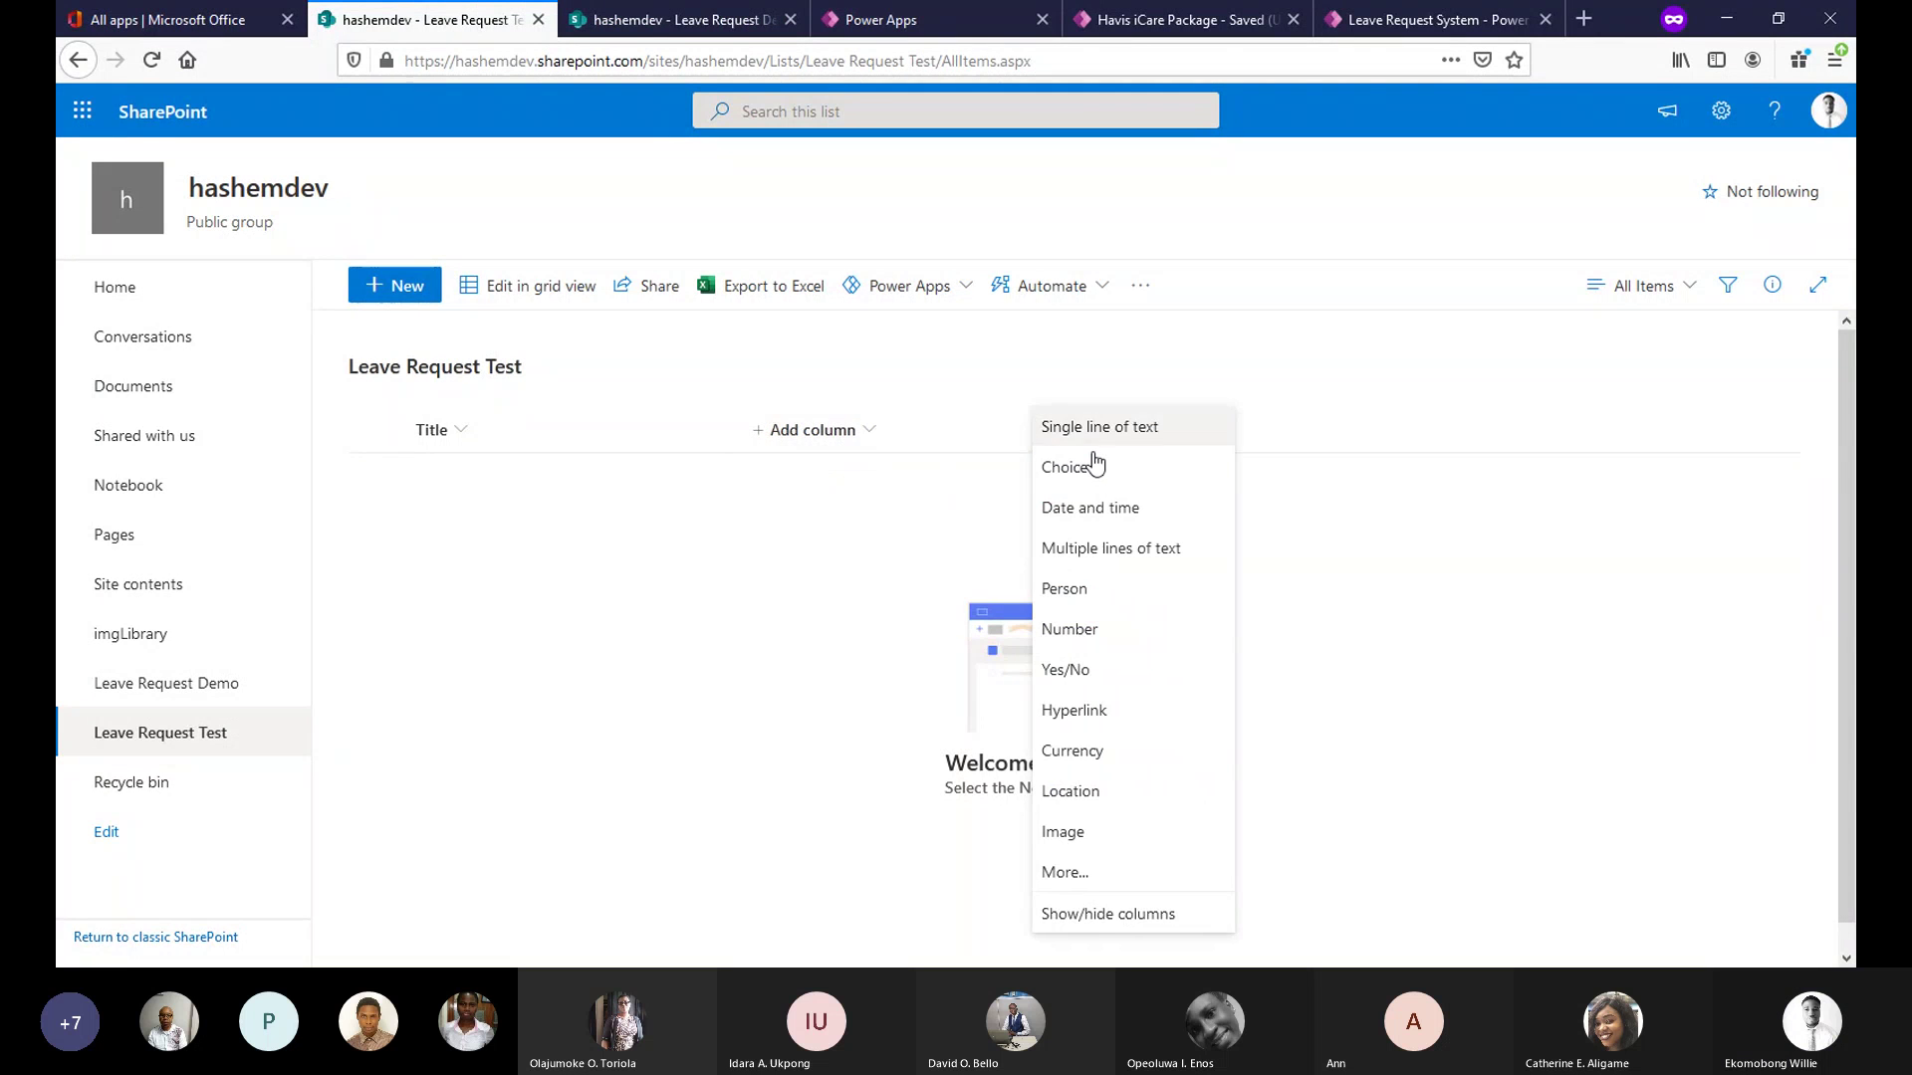
pyautogui.click(1095, 468)
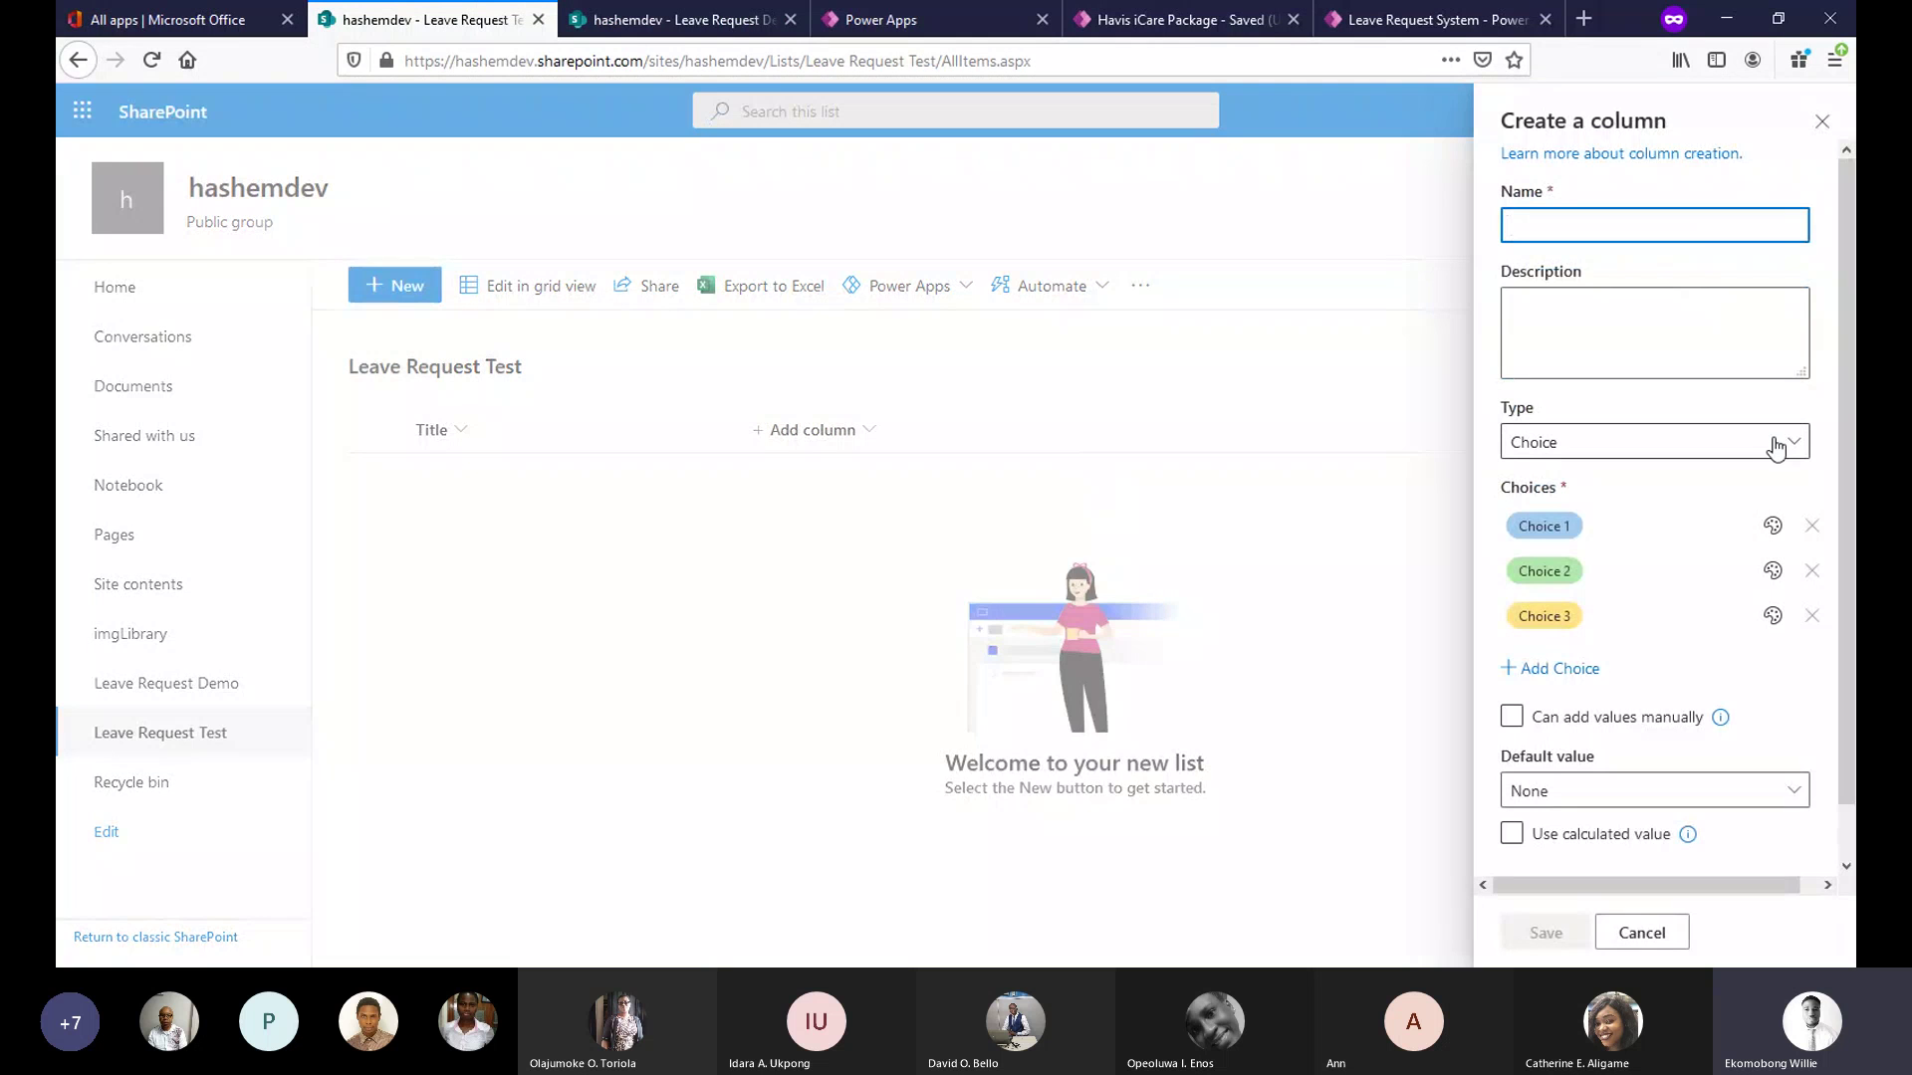
pyautogui.click(1593, 527)
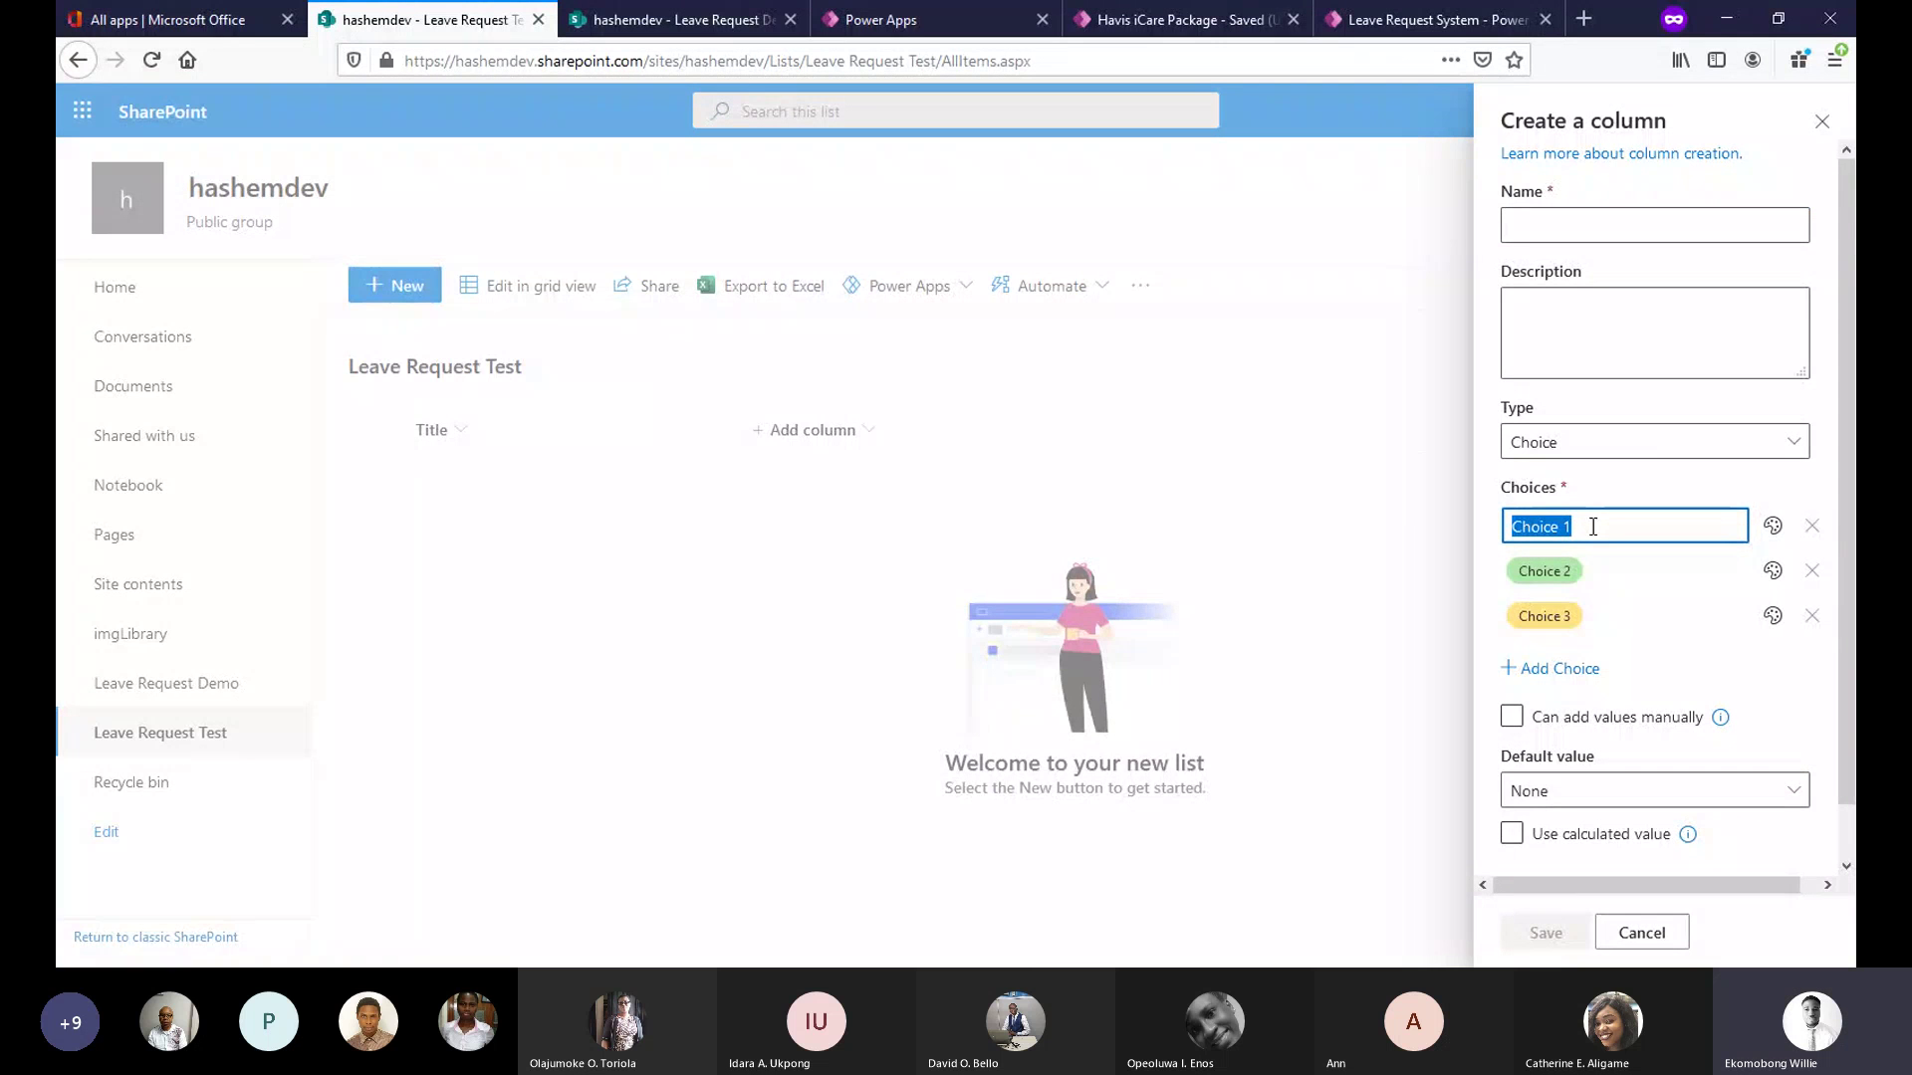
pyautogui.write('M')
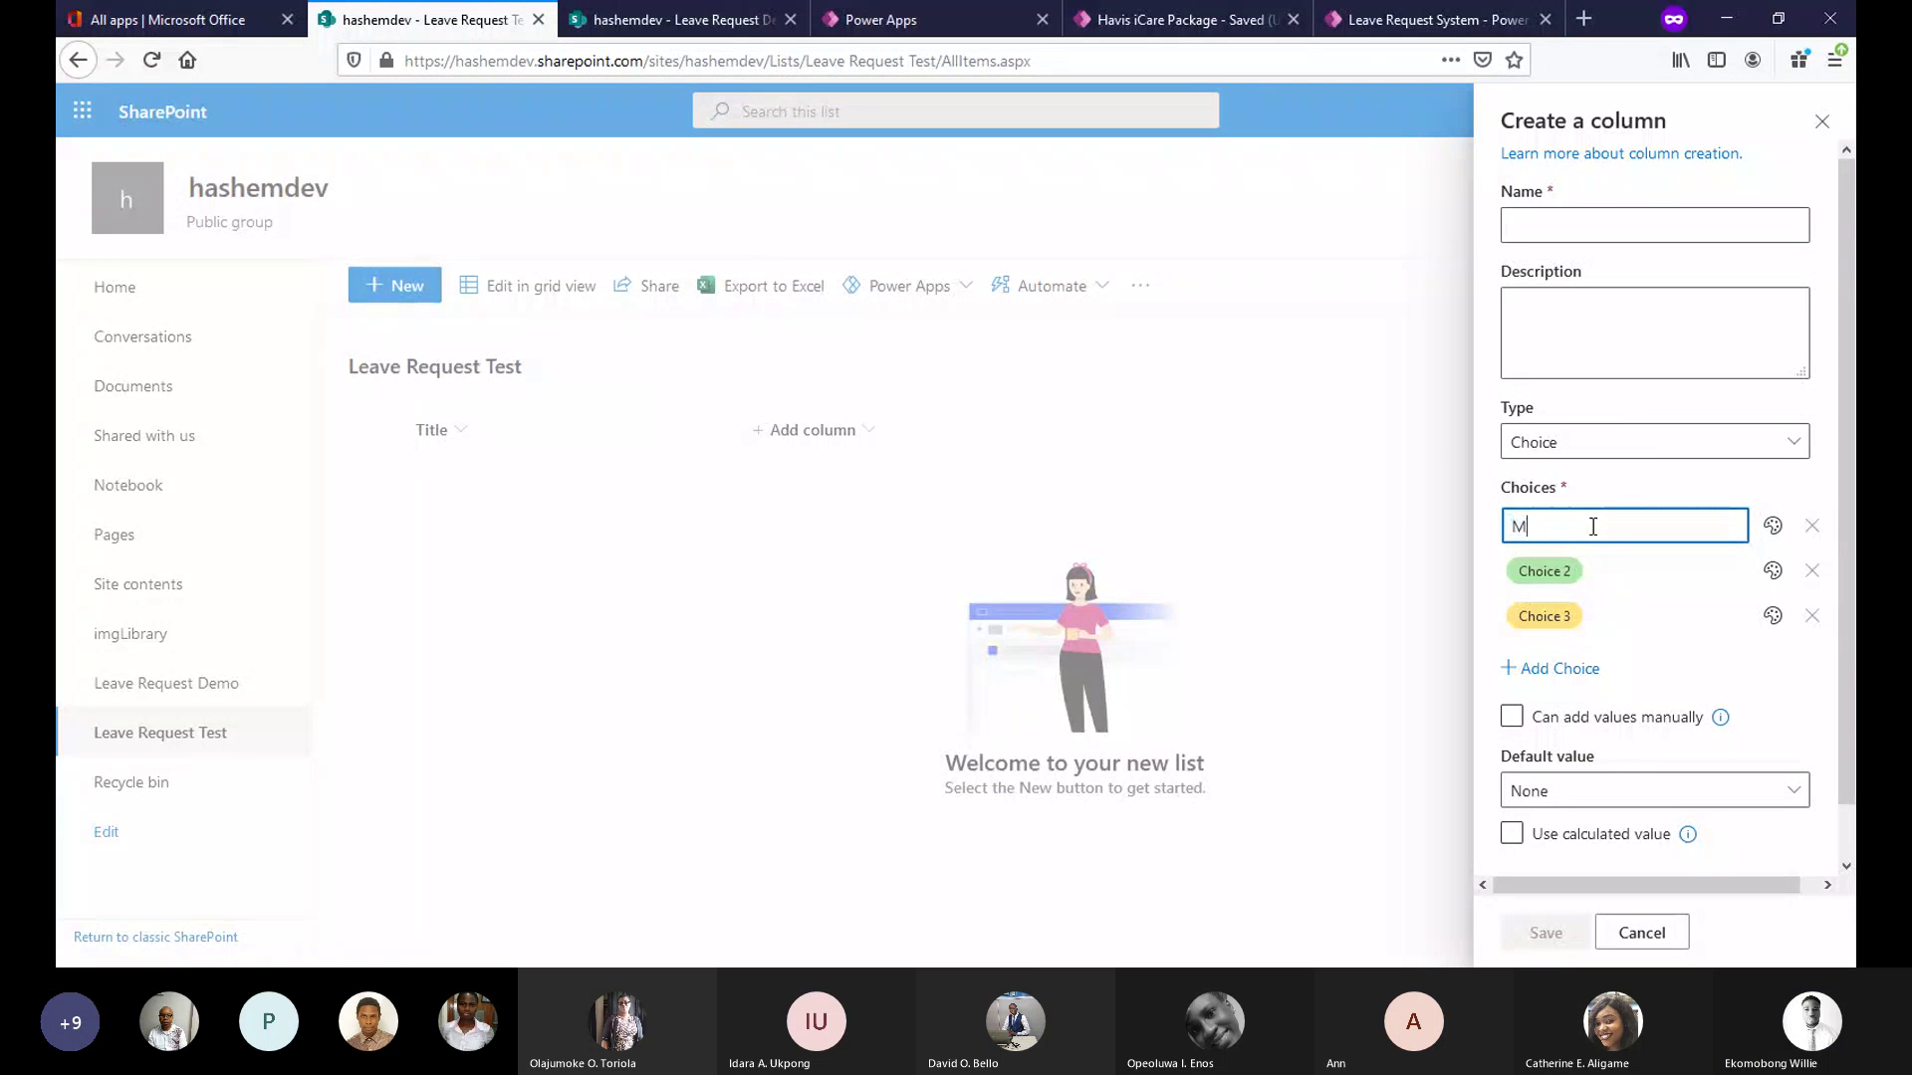
pyautogui.write('ater')
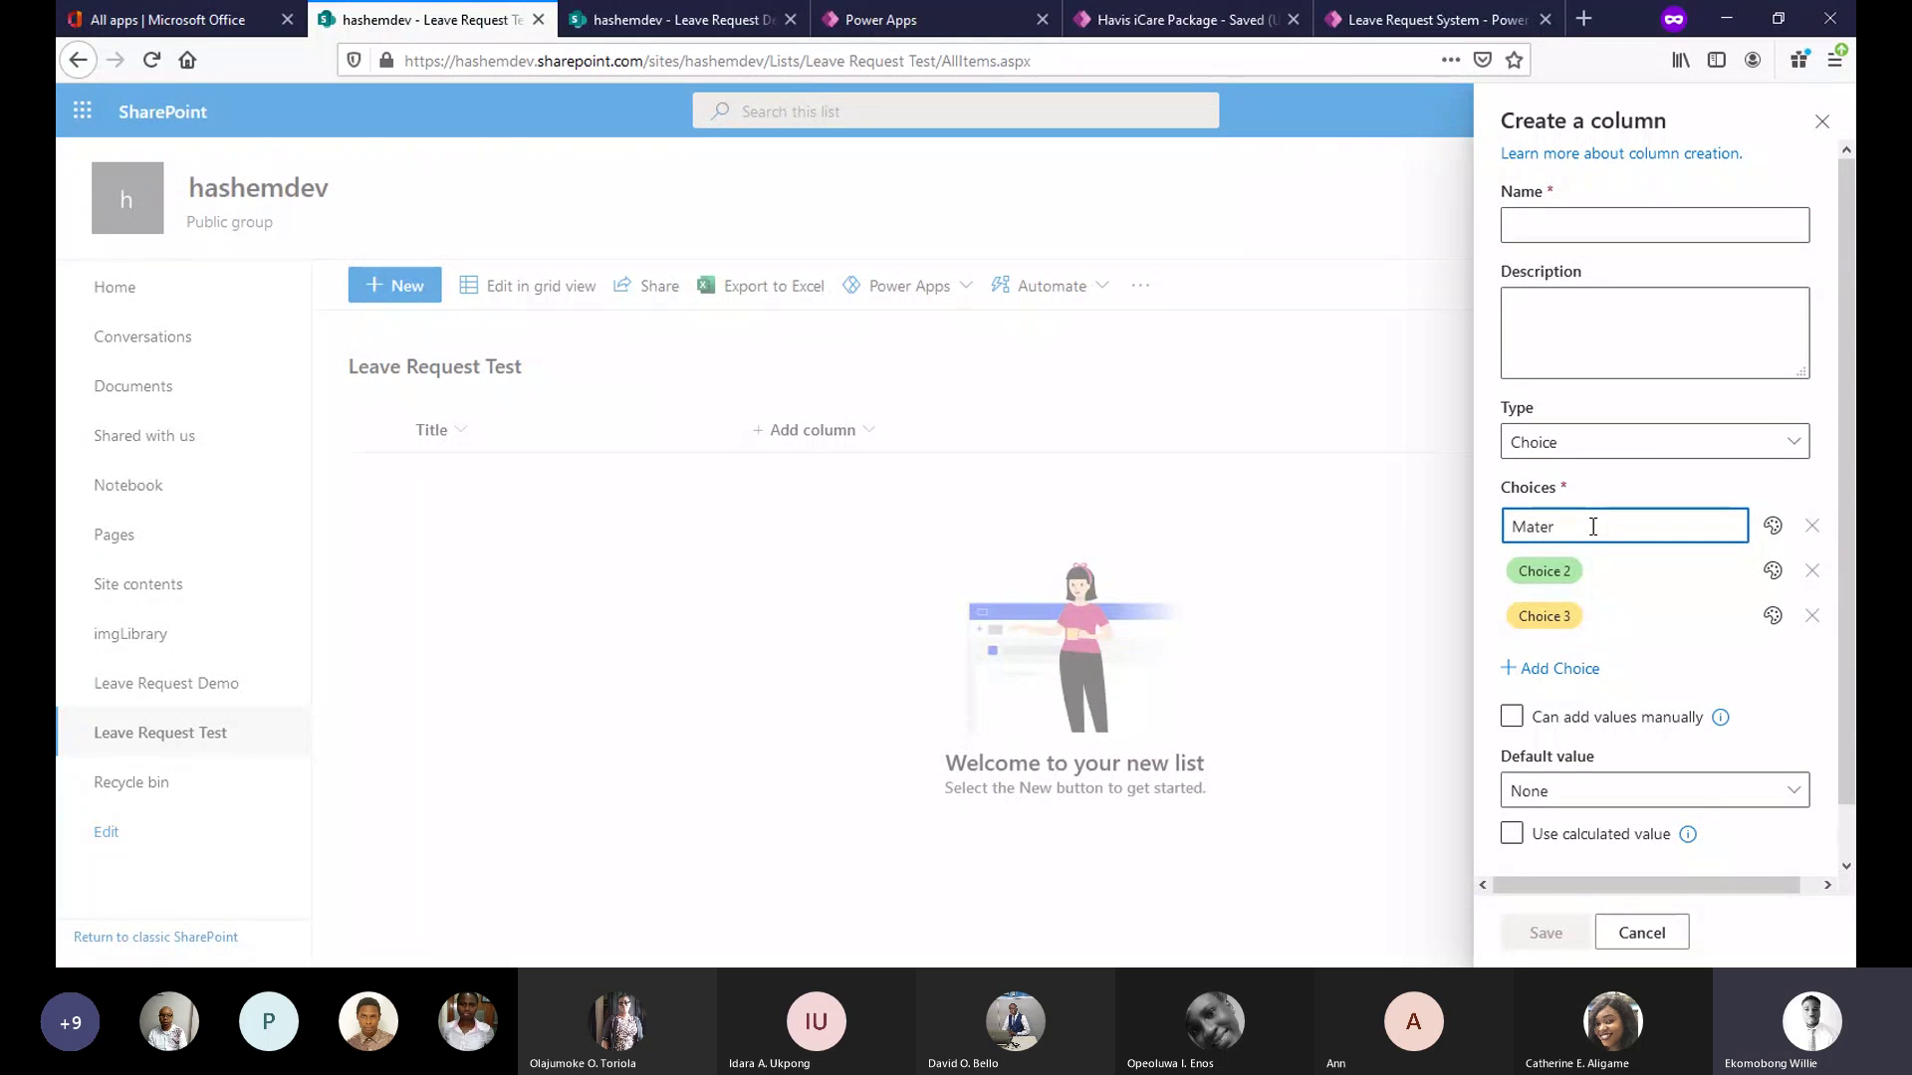
pyautogui.write('nity L')
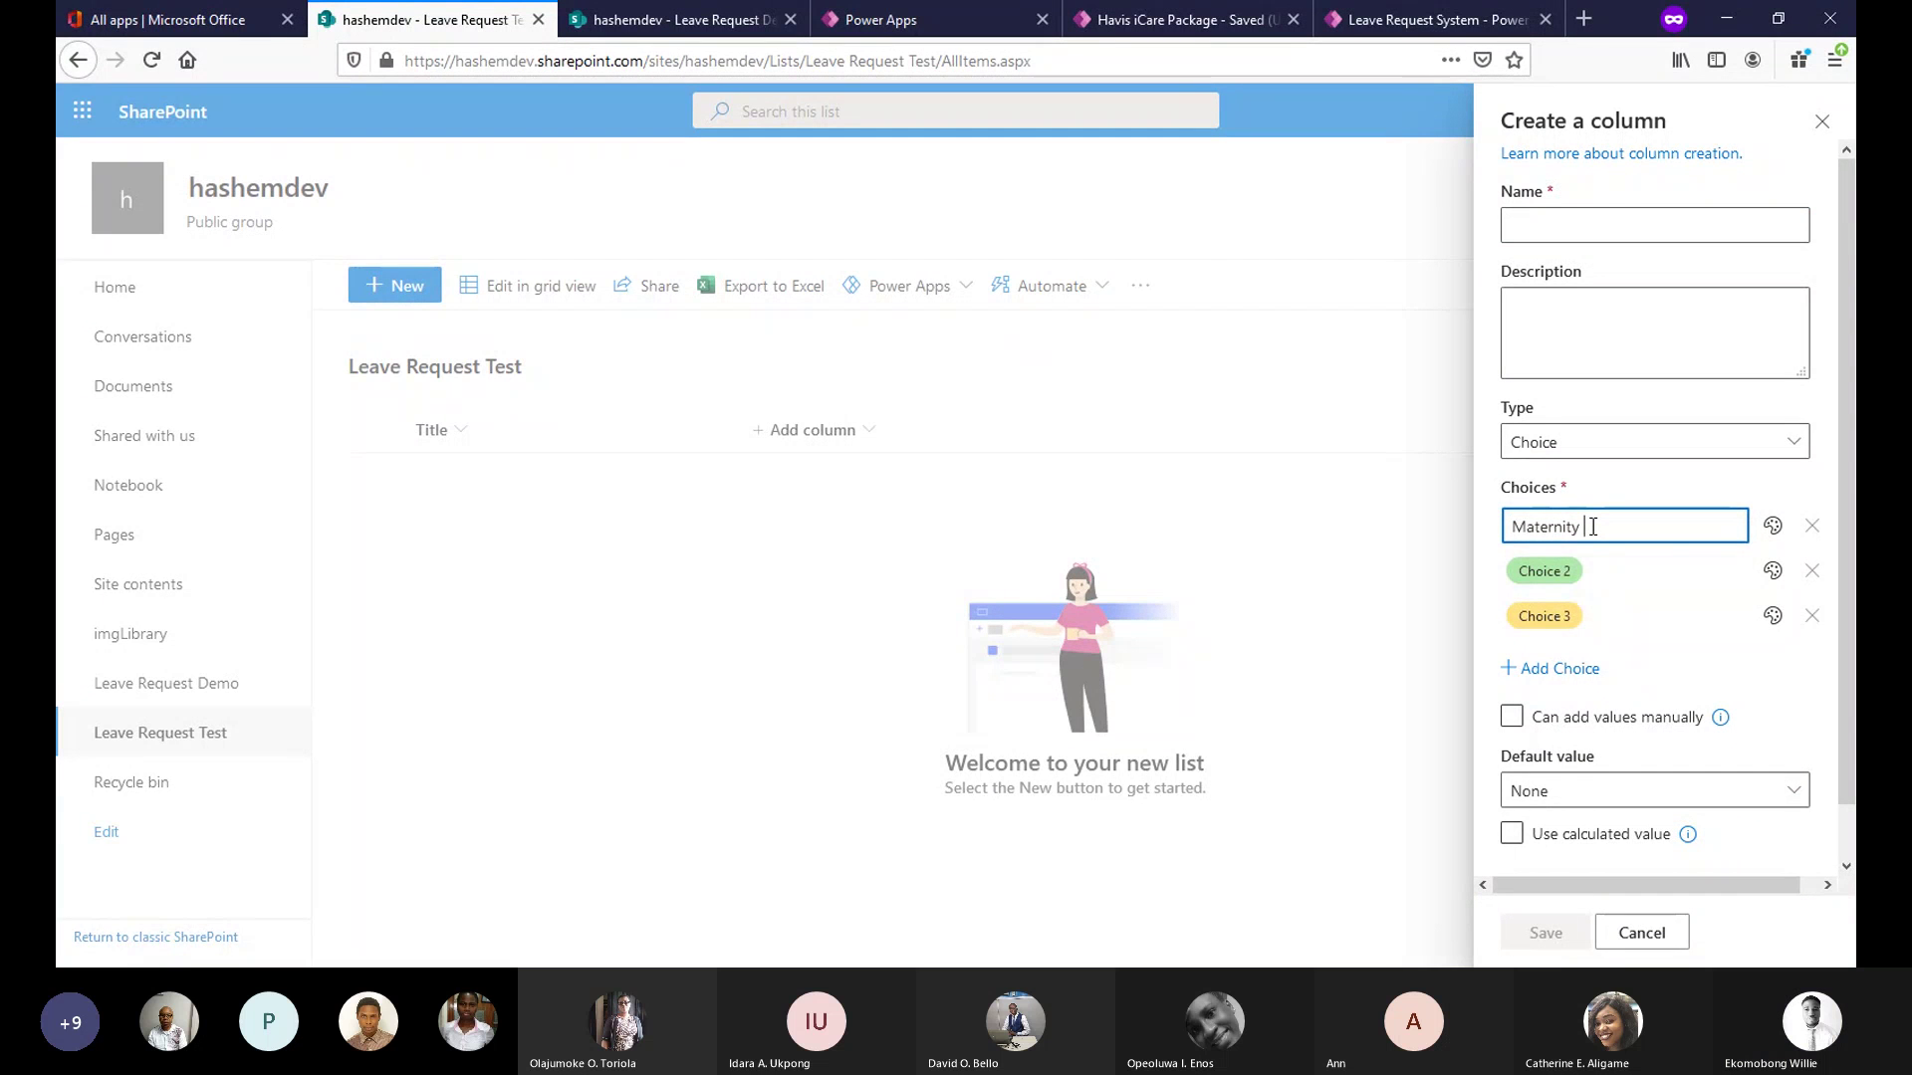
pyautogui.write('eave')
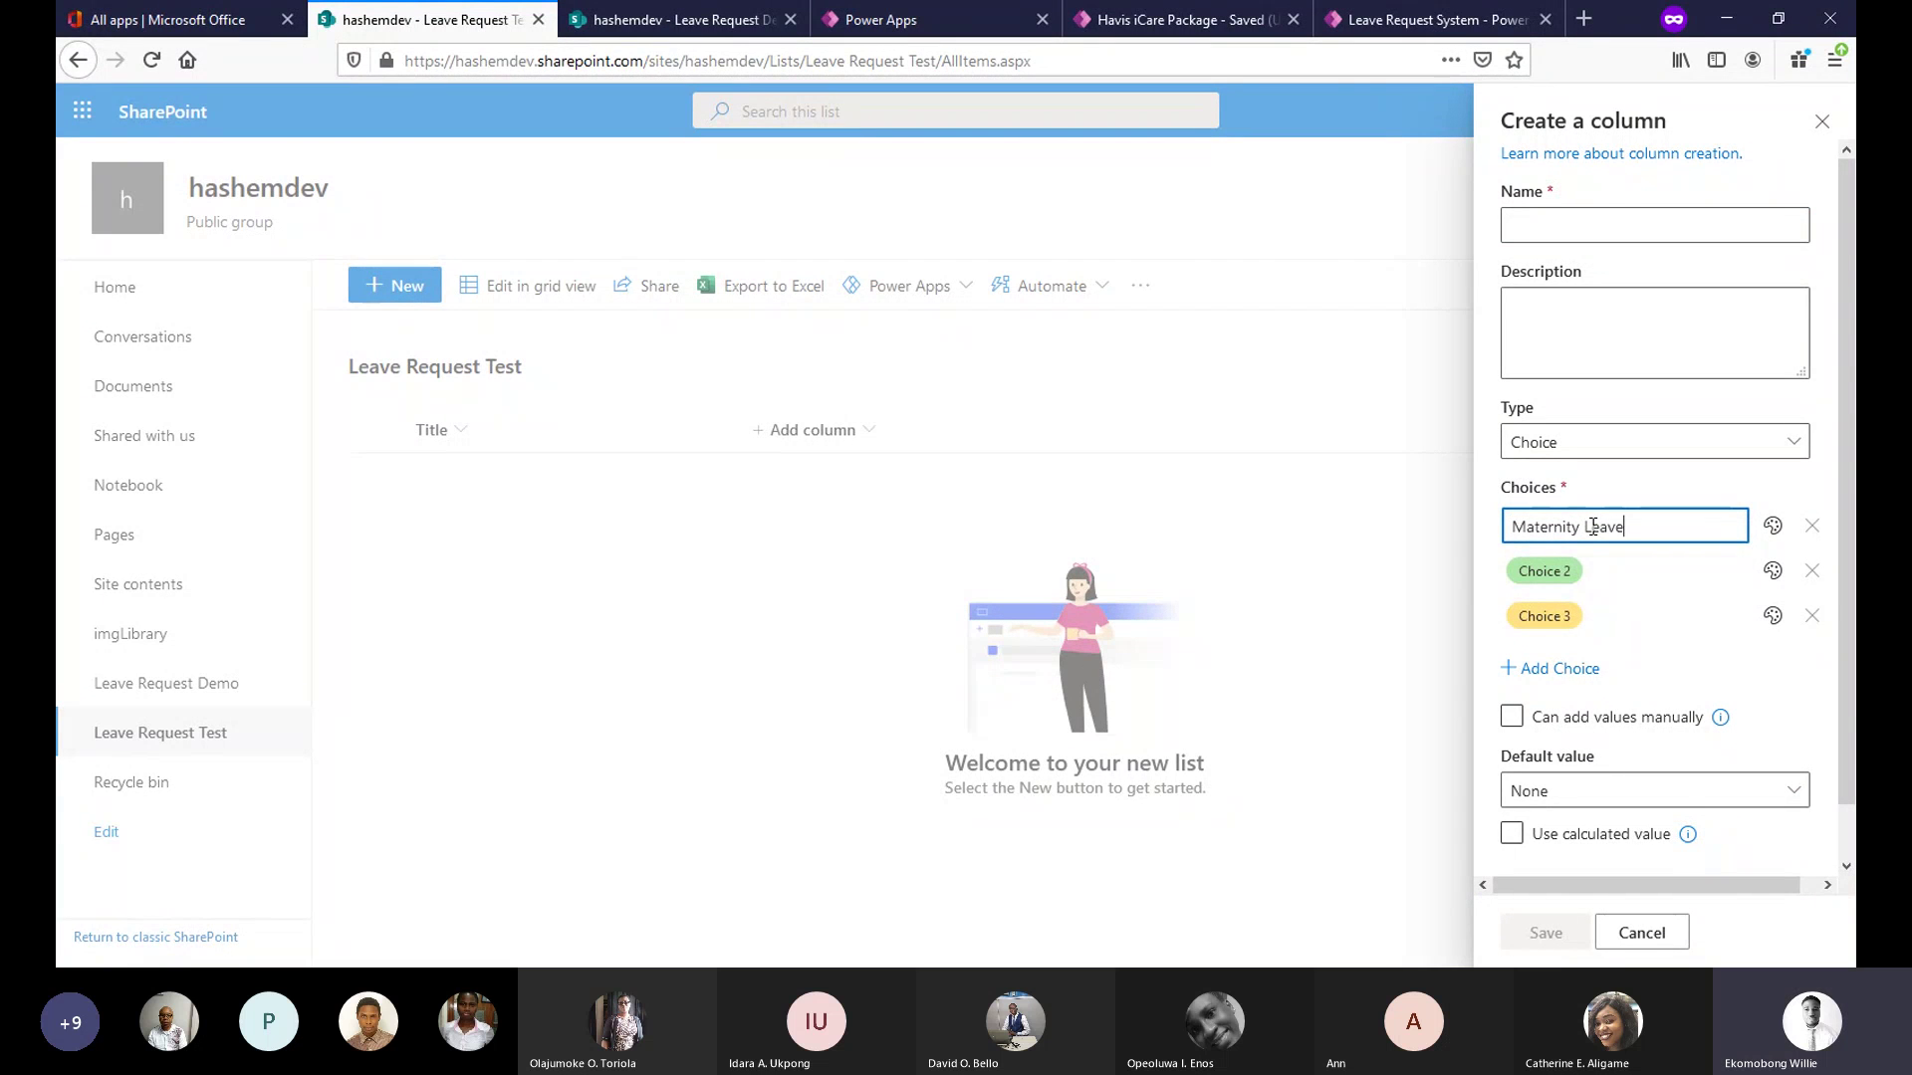
# Rename the column's second choice to "Study Leave" and its third choice to "Annual Leave".
pyautogui.click(1573, 565)
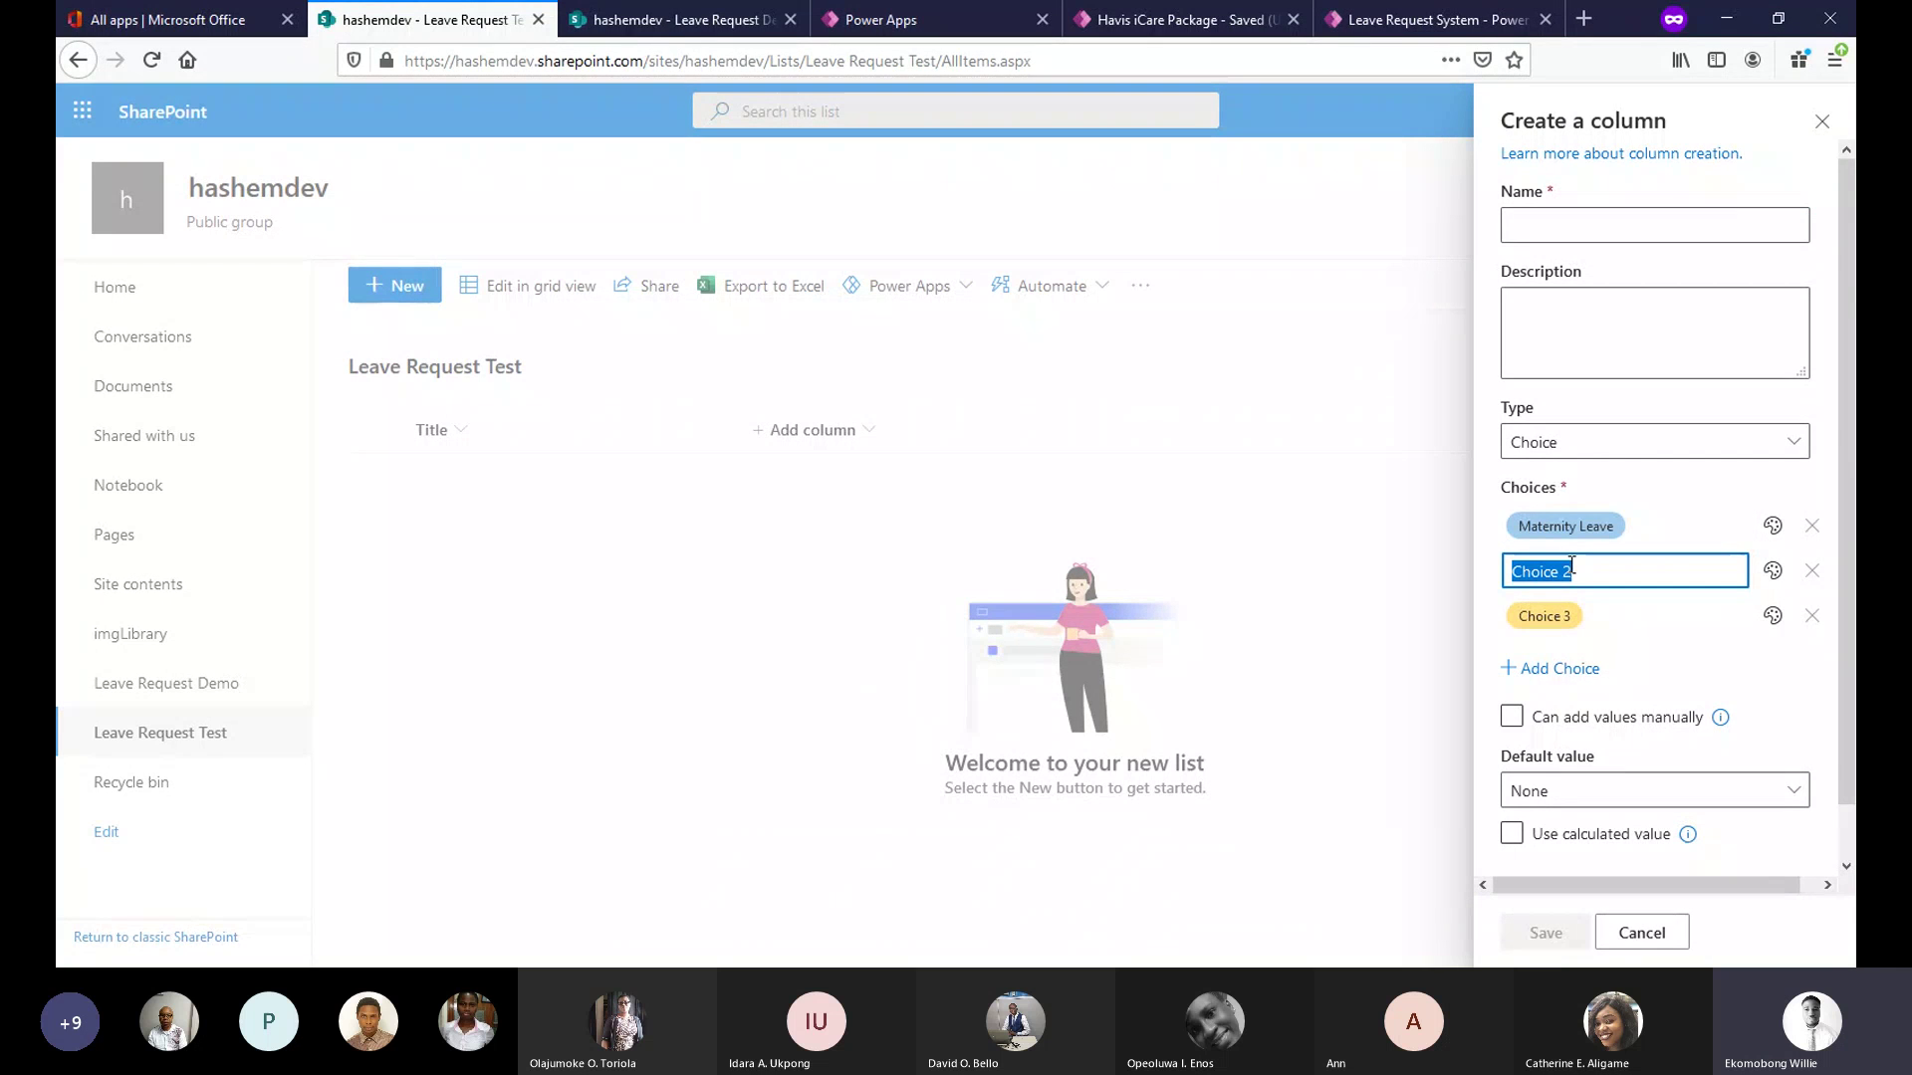
pyautogui.write('Study Leave')
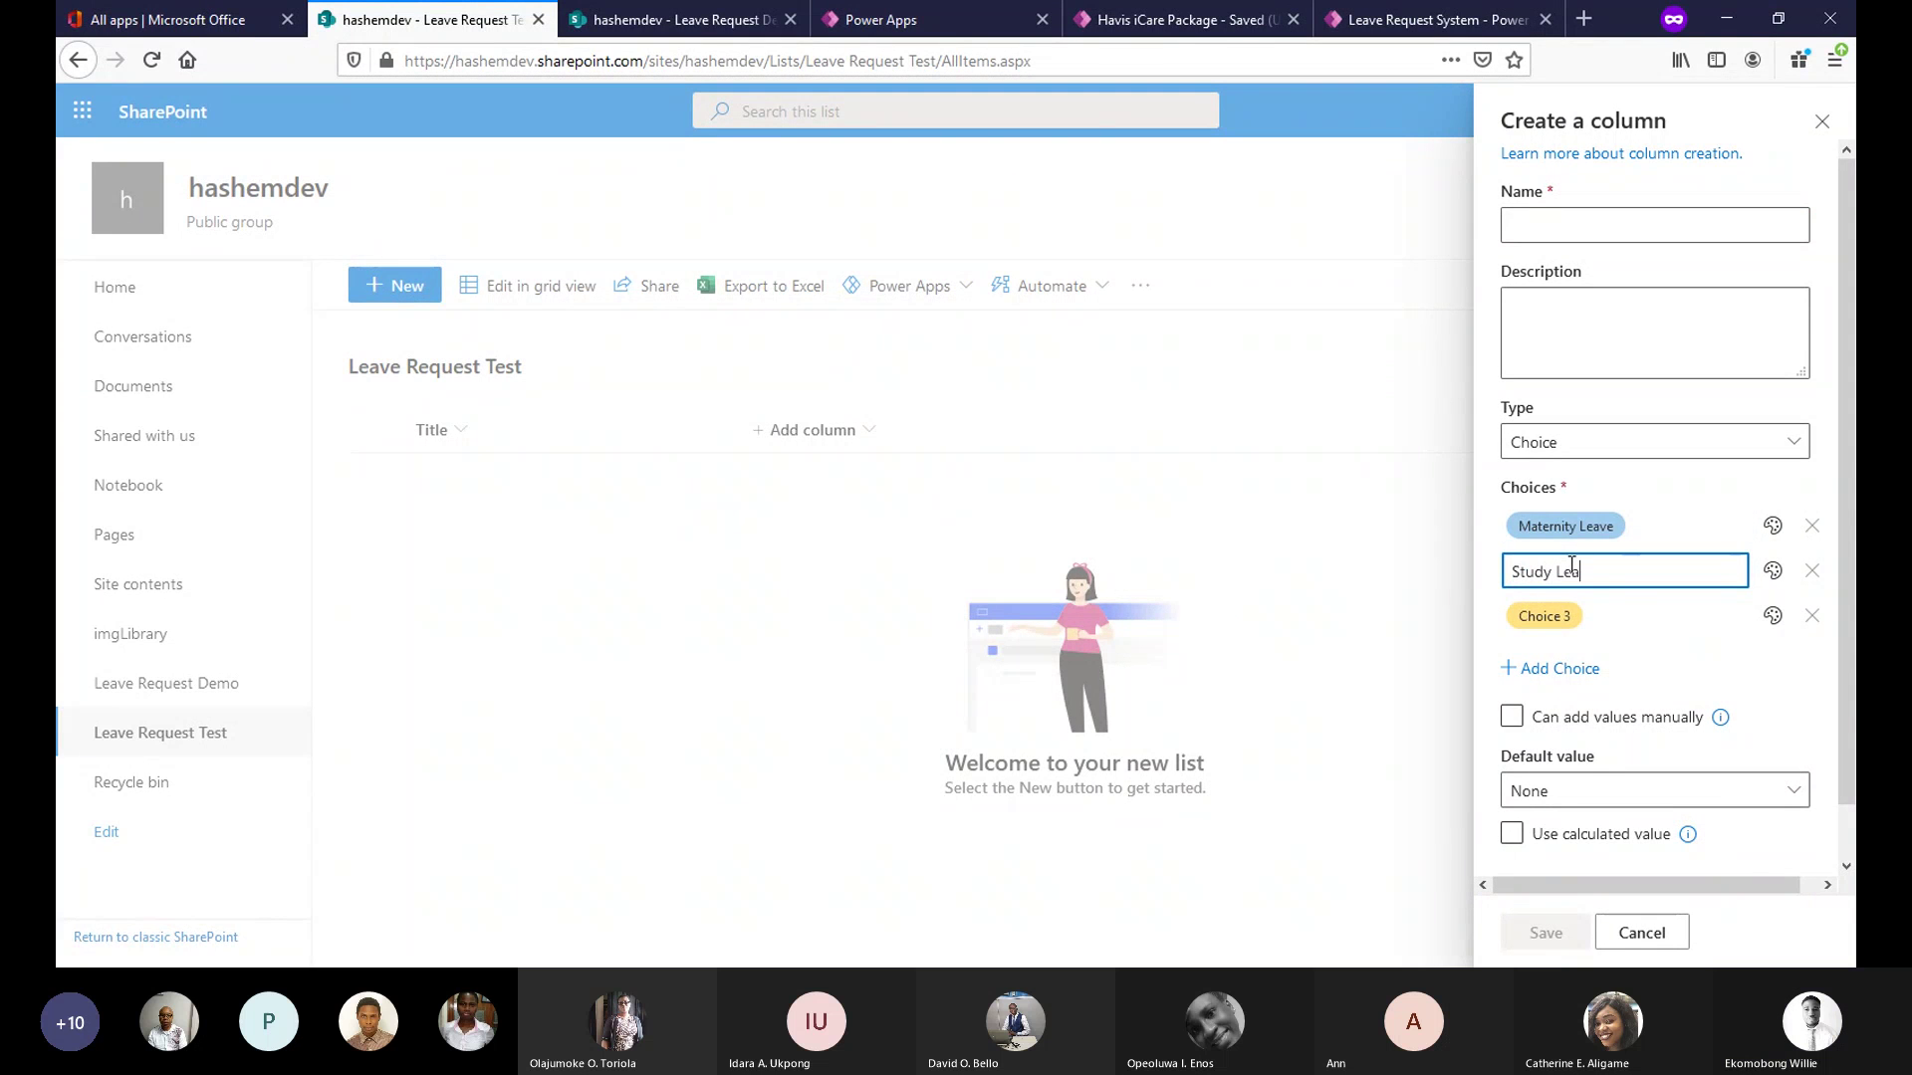
pyautogui.click(1571, 612)
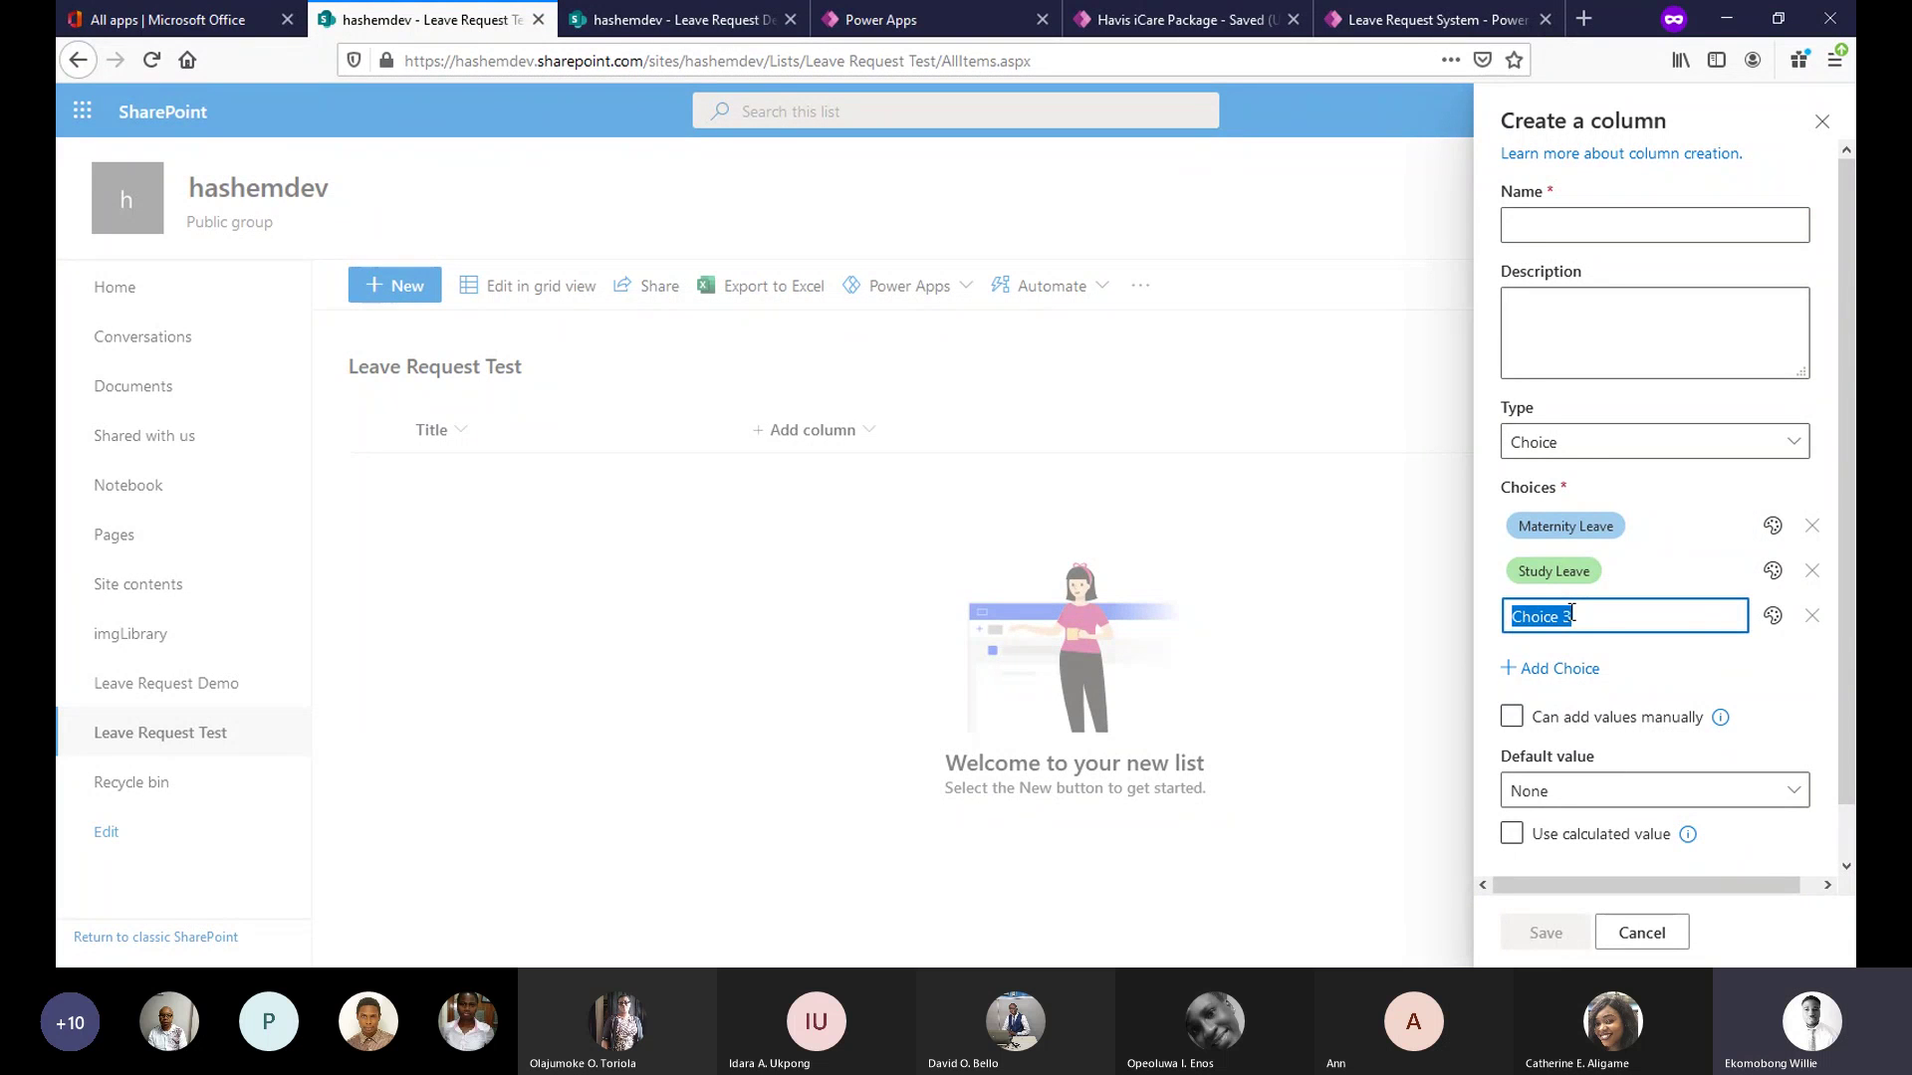
pyautogui.write('Annual Leavr')
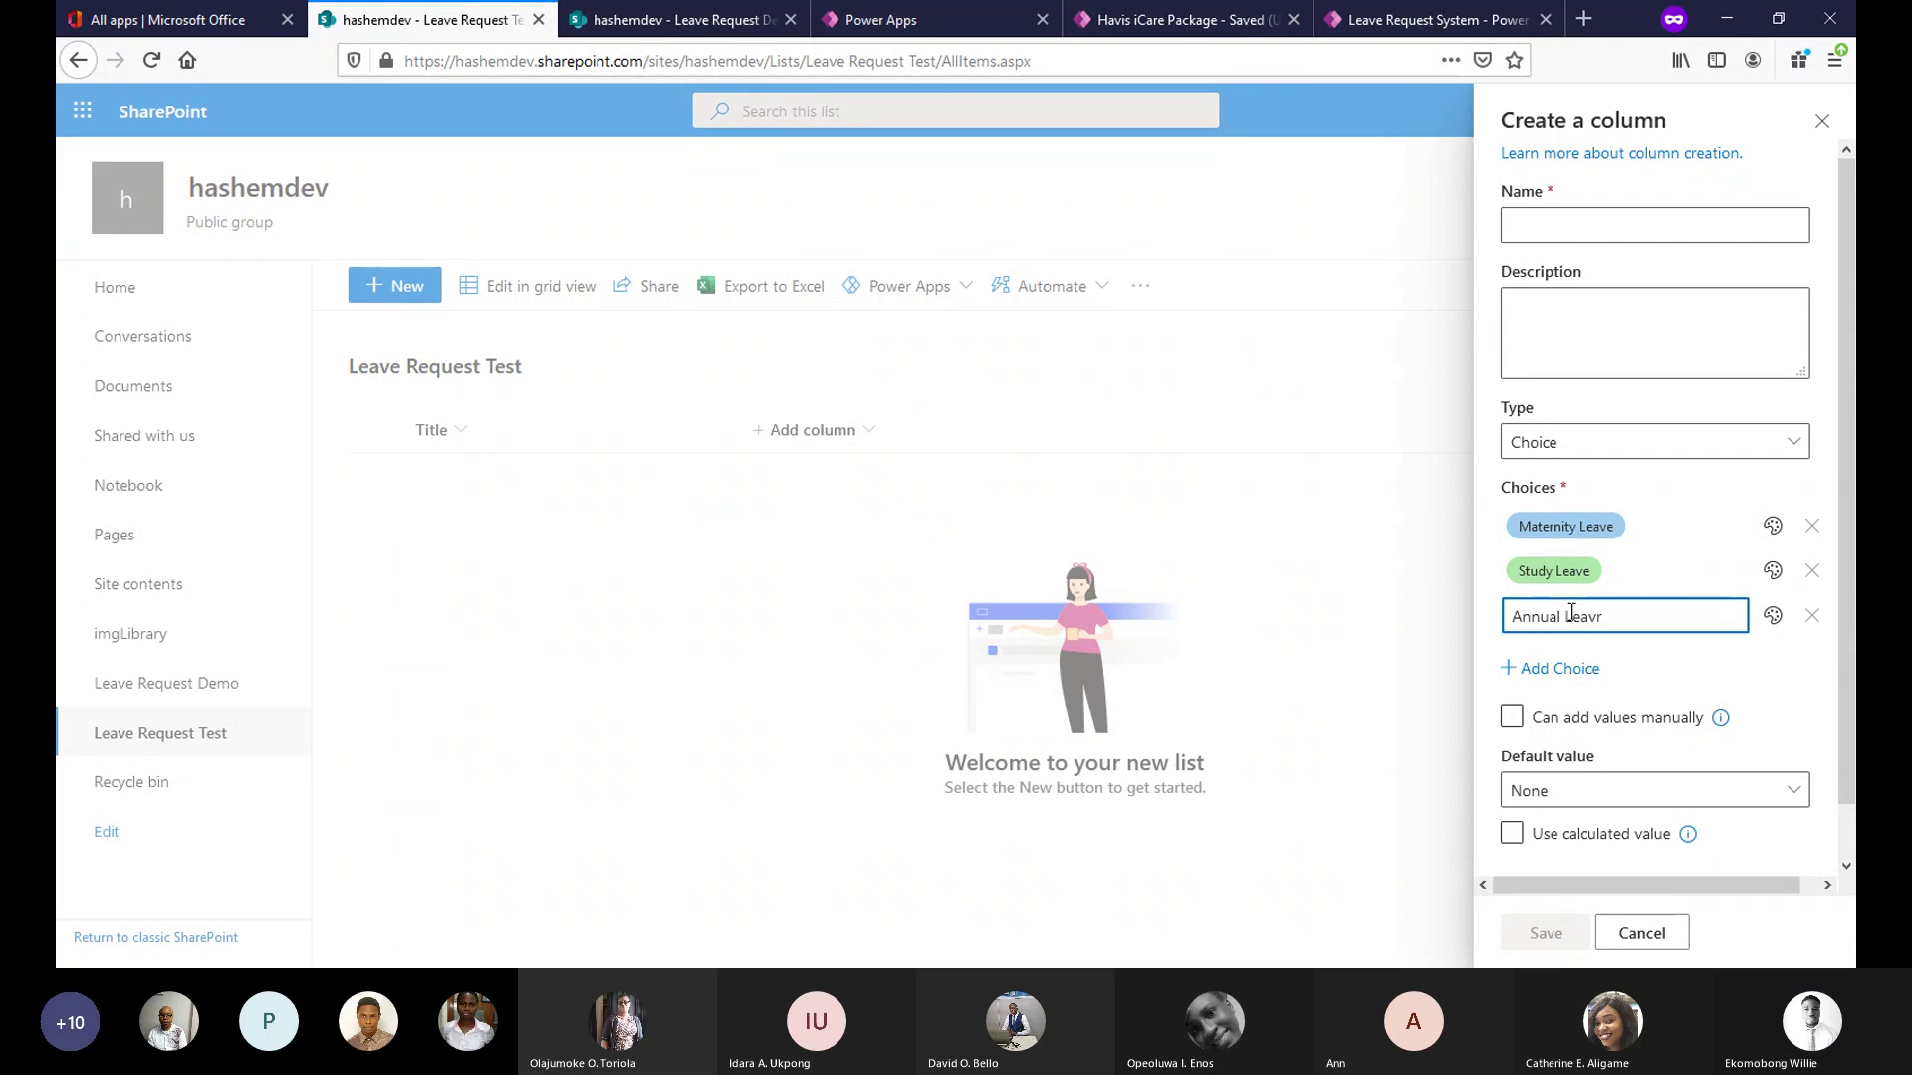
pyautogui.press('BackSpace')
pyautogui.write('e')
pyautogui.click(1707, 493)
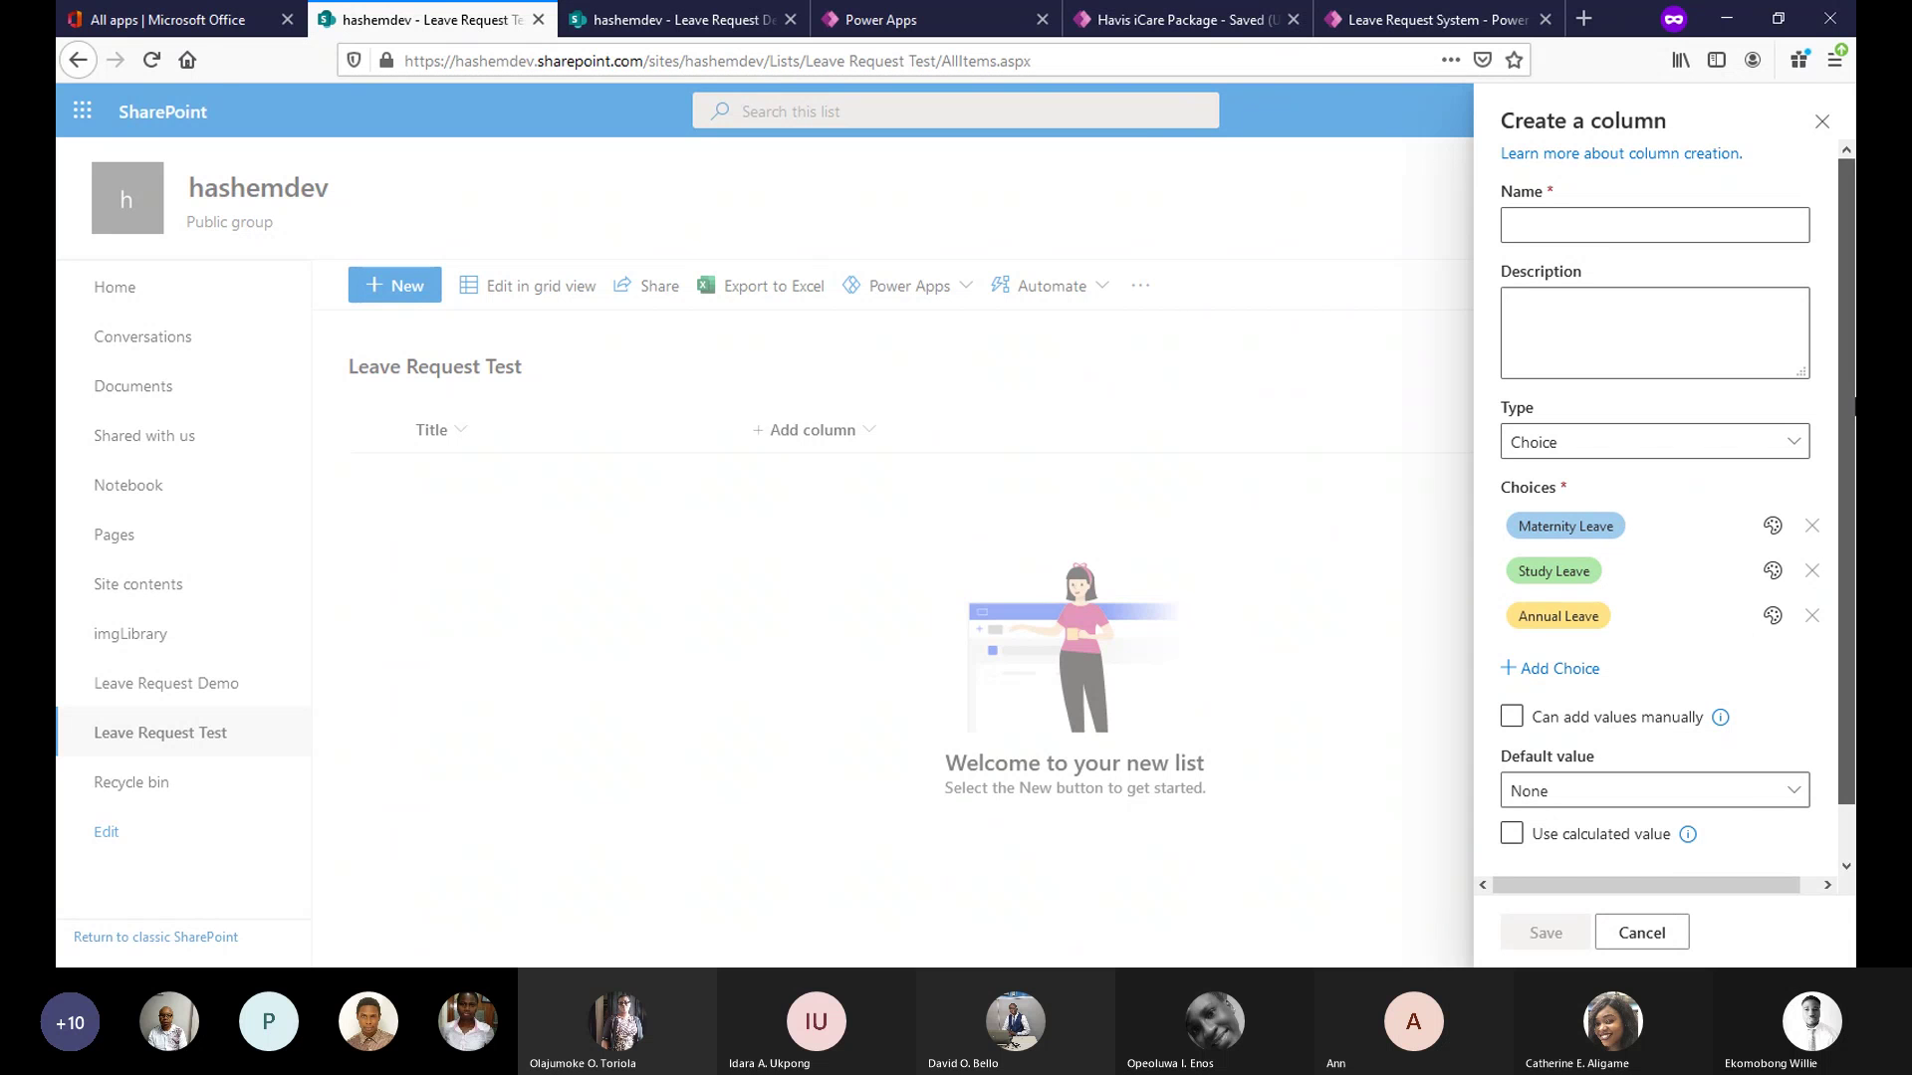
# Name the Choice column "Type of Leave" and save it to the list.
pyautogui.click(1592, 221)
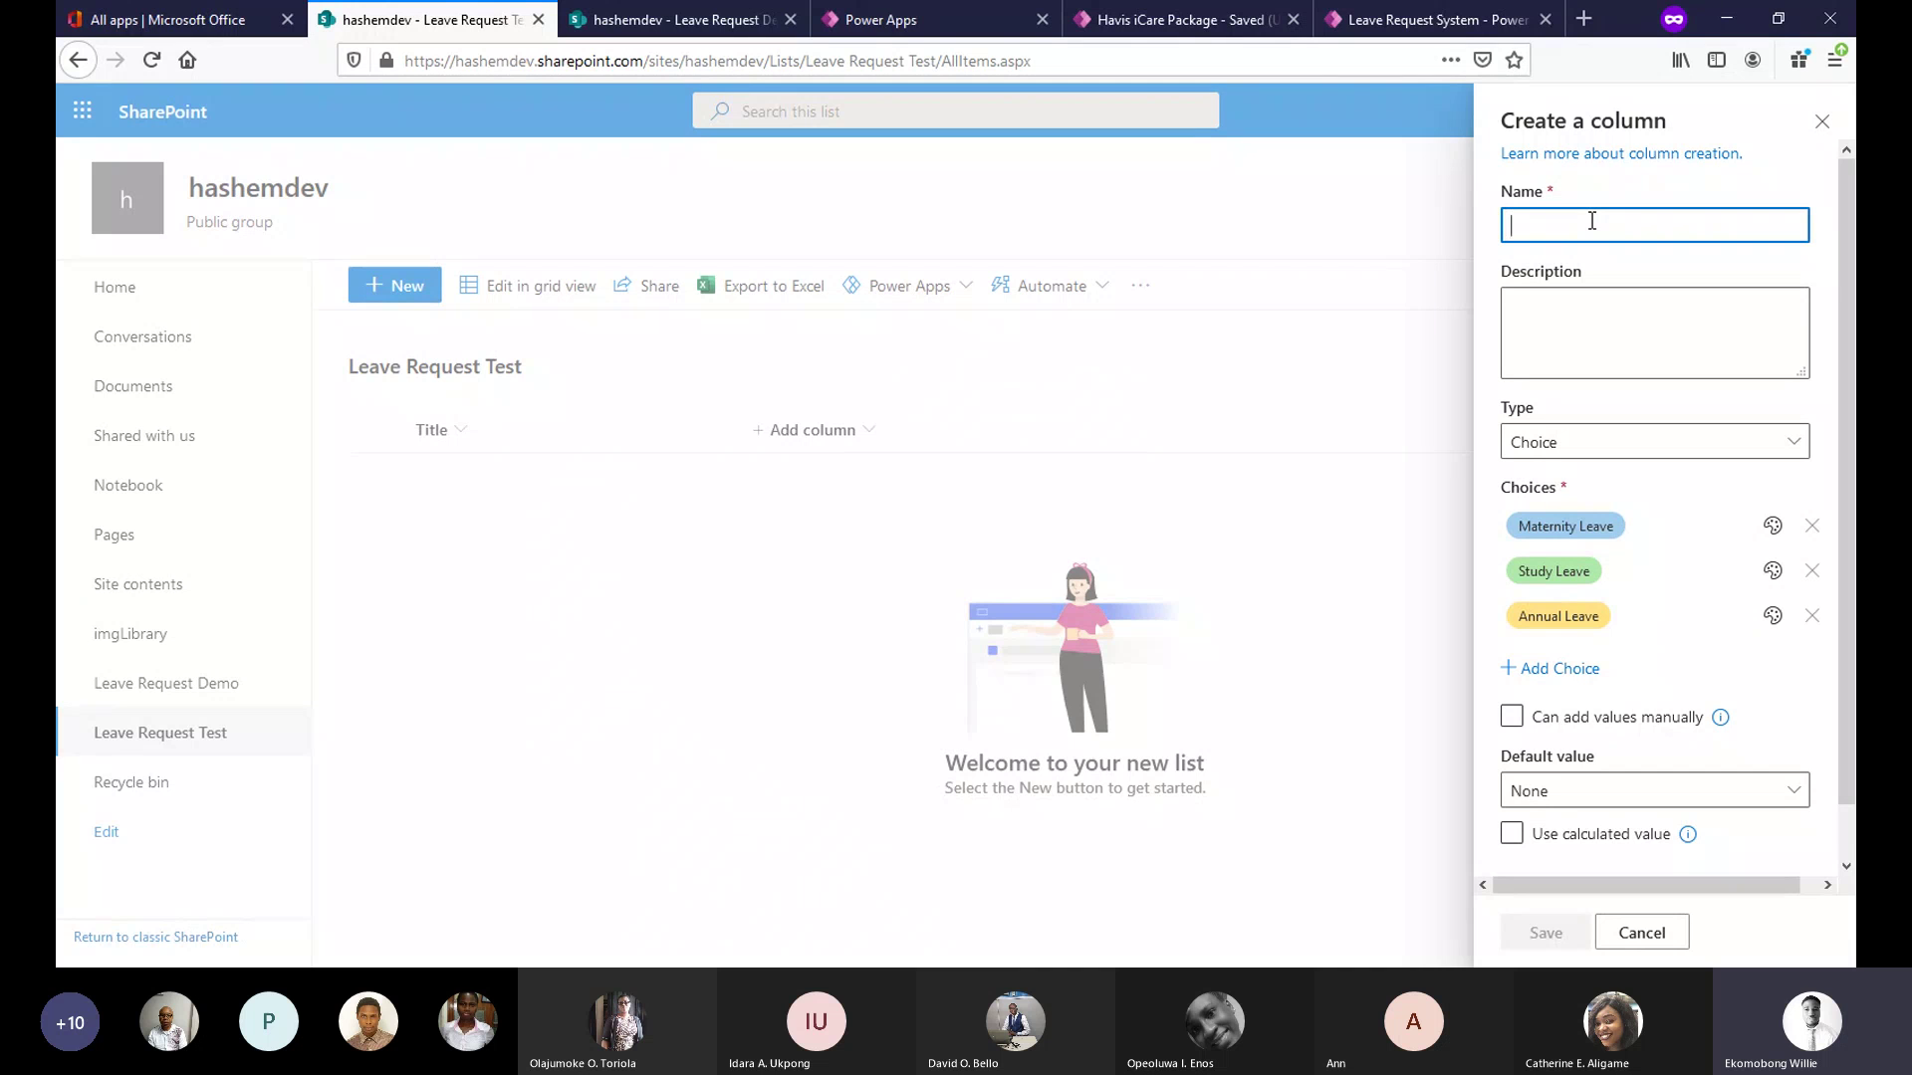
pyautogui.write('Ty')
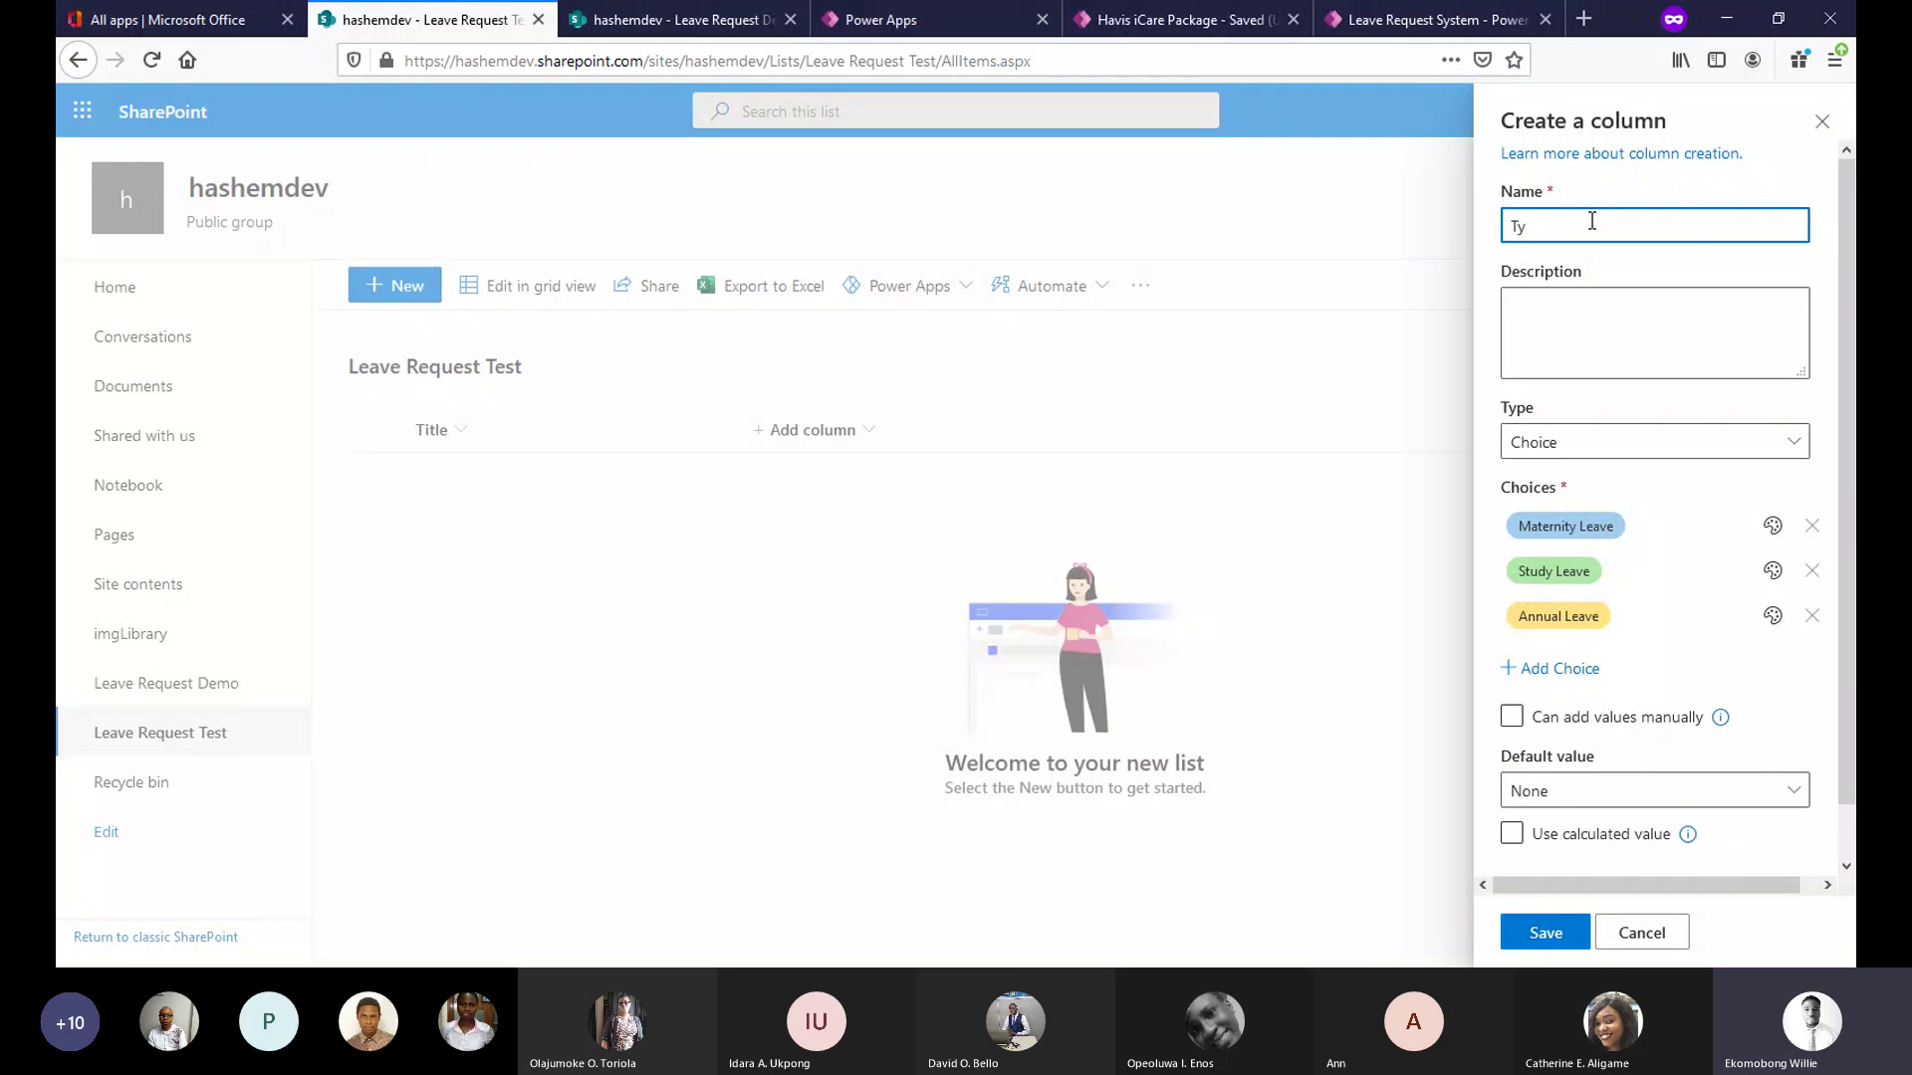
pyautogui.write('pe of Leave')
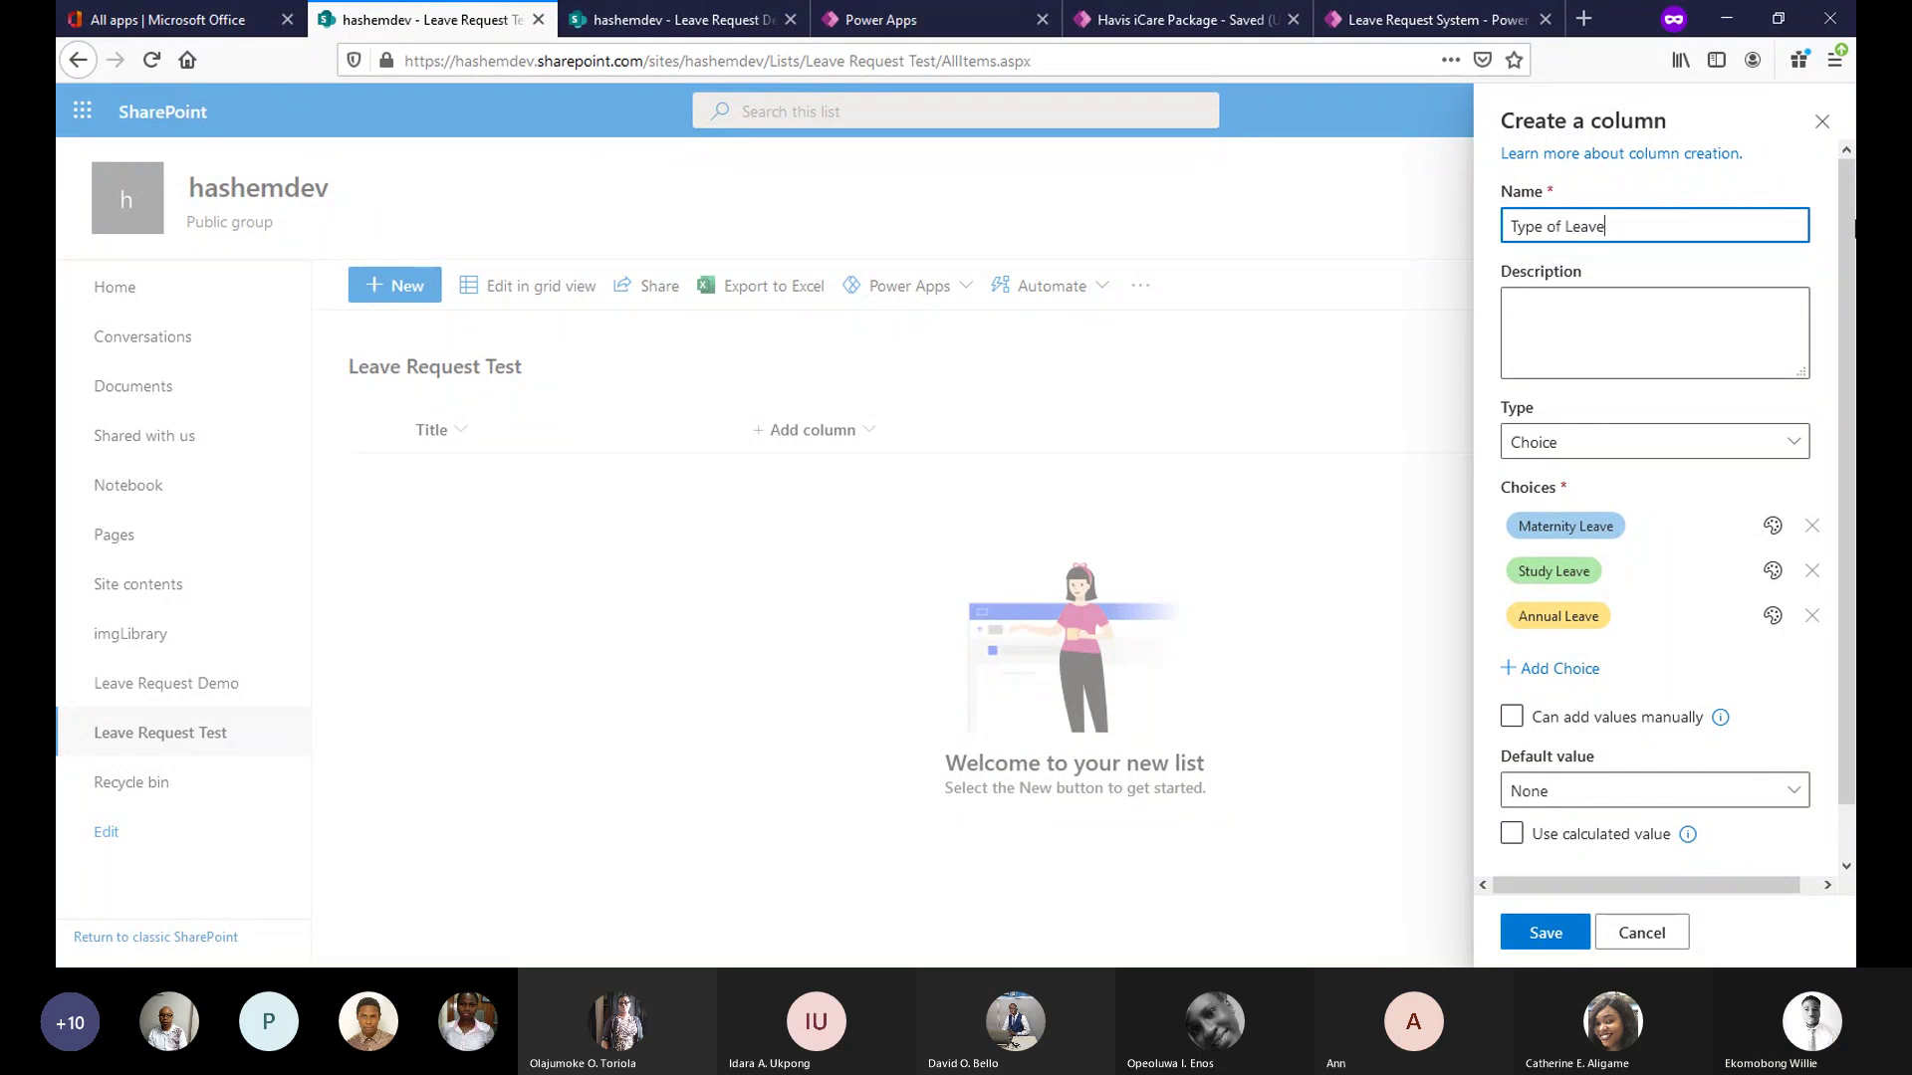
pyautogui.scroll(-1, 1847, 227)
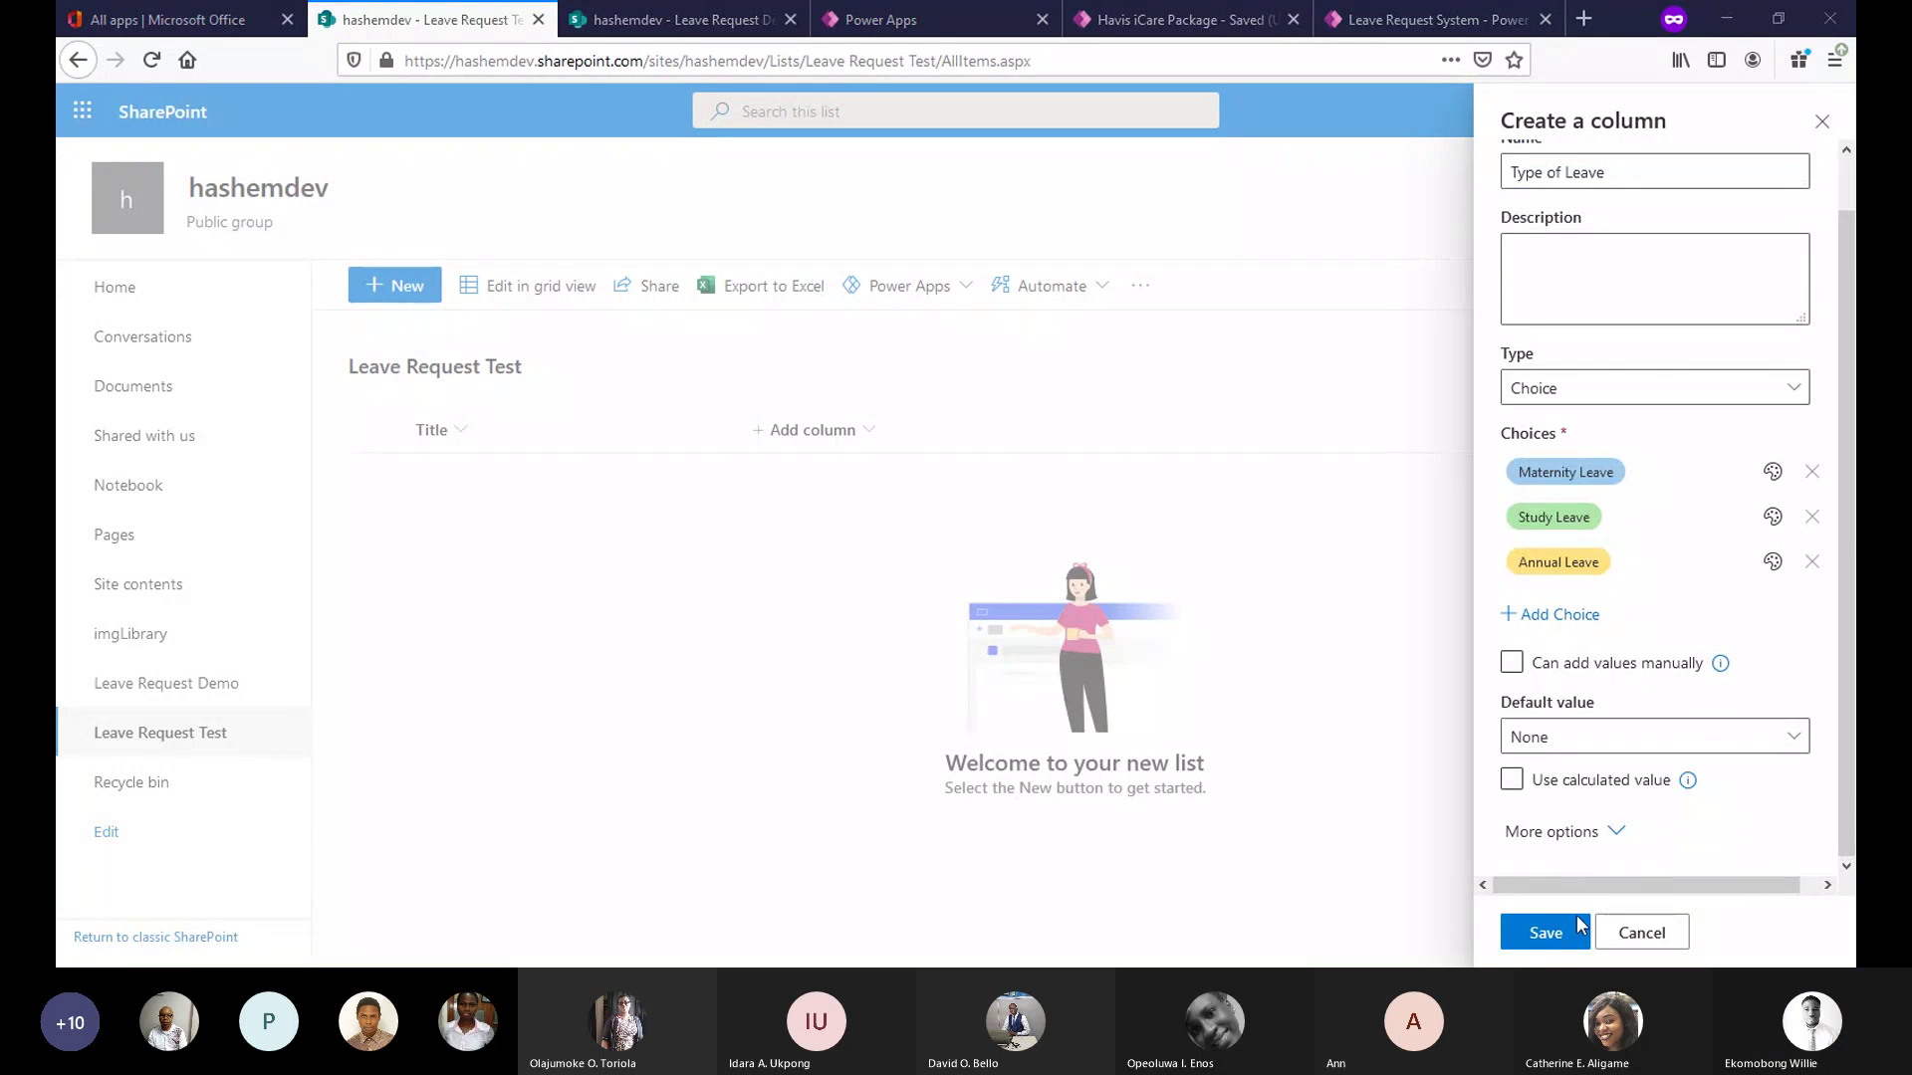
pyautogui.click(1578, 927)
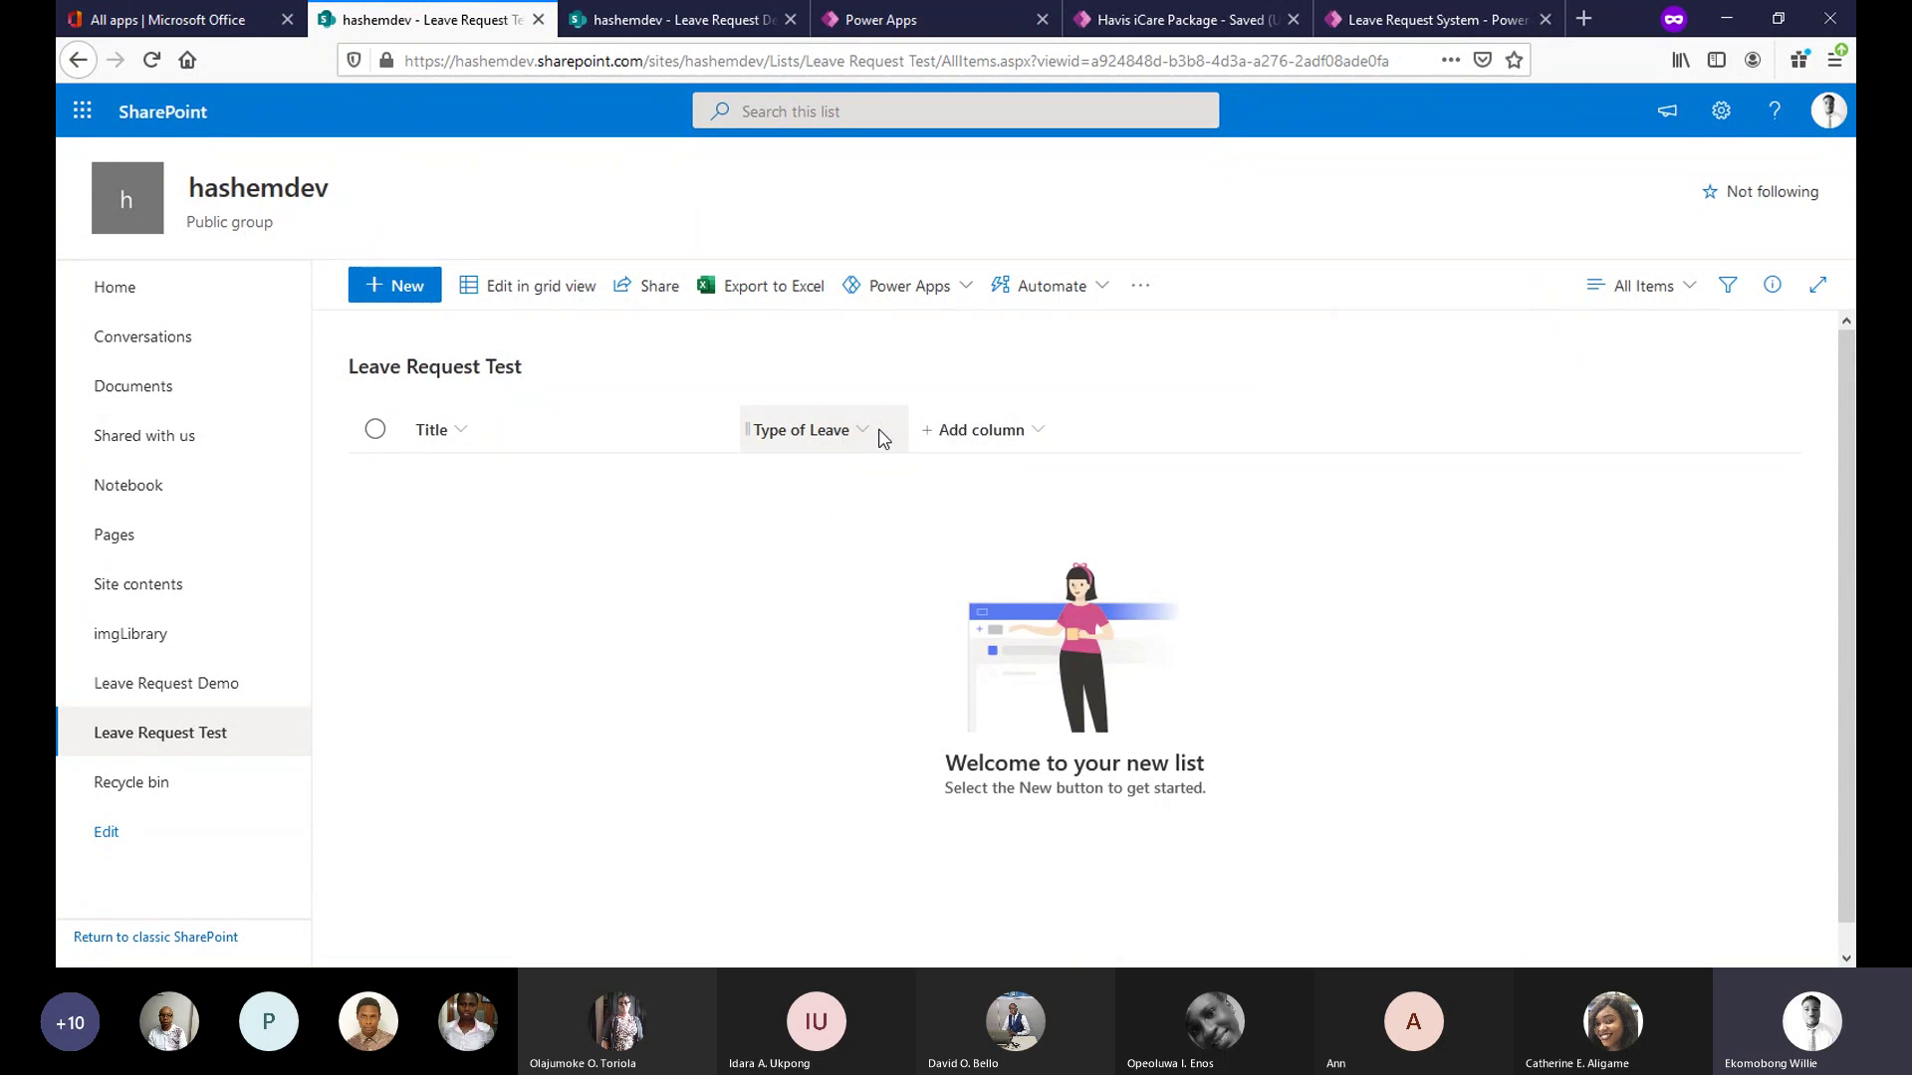
# Check the Leave Request Demo columns, then add a Date and time column named "Leave Start Date" to Leave Request Test.
pyautogui.click(642, 12)
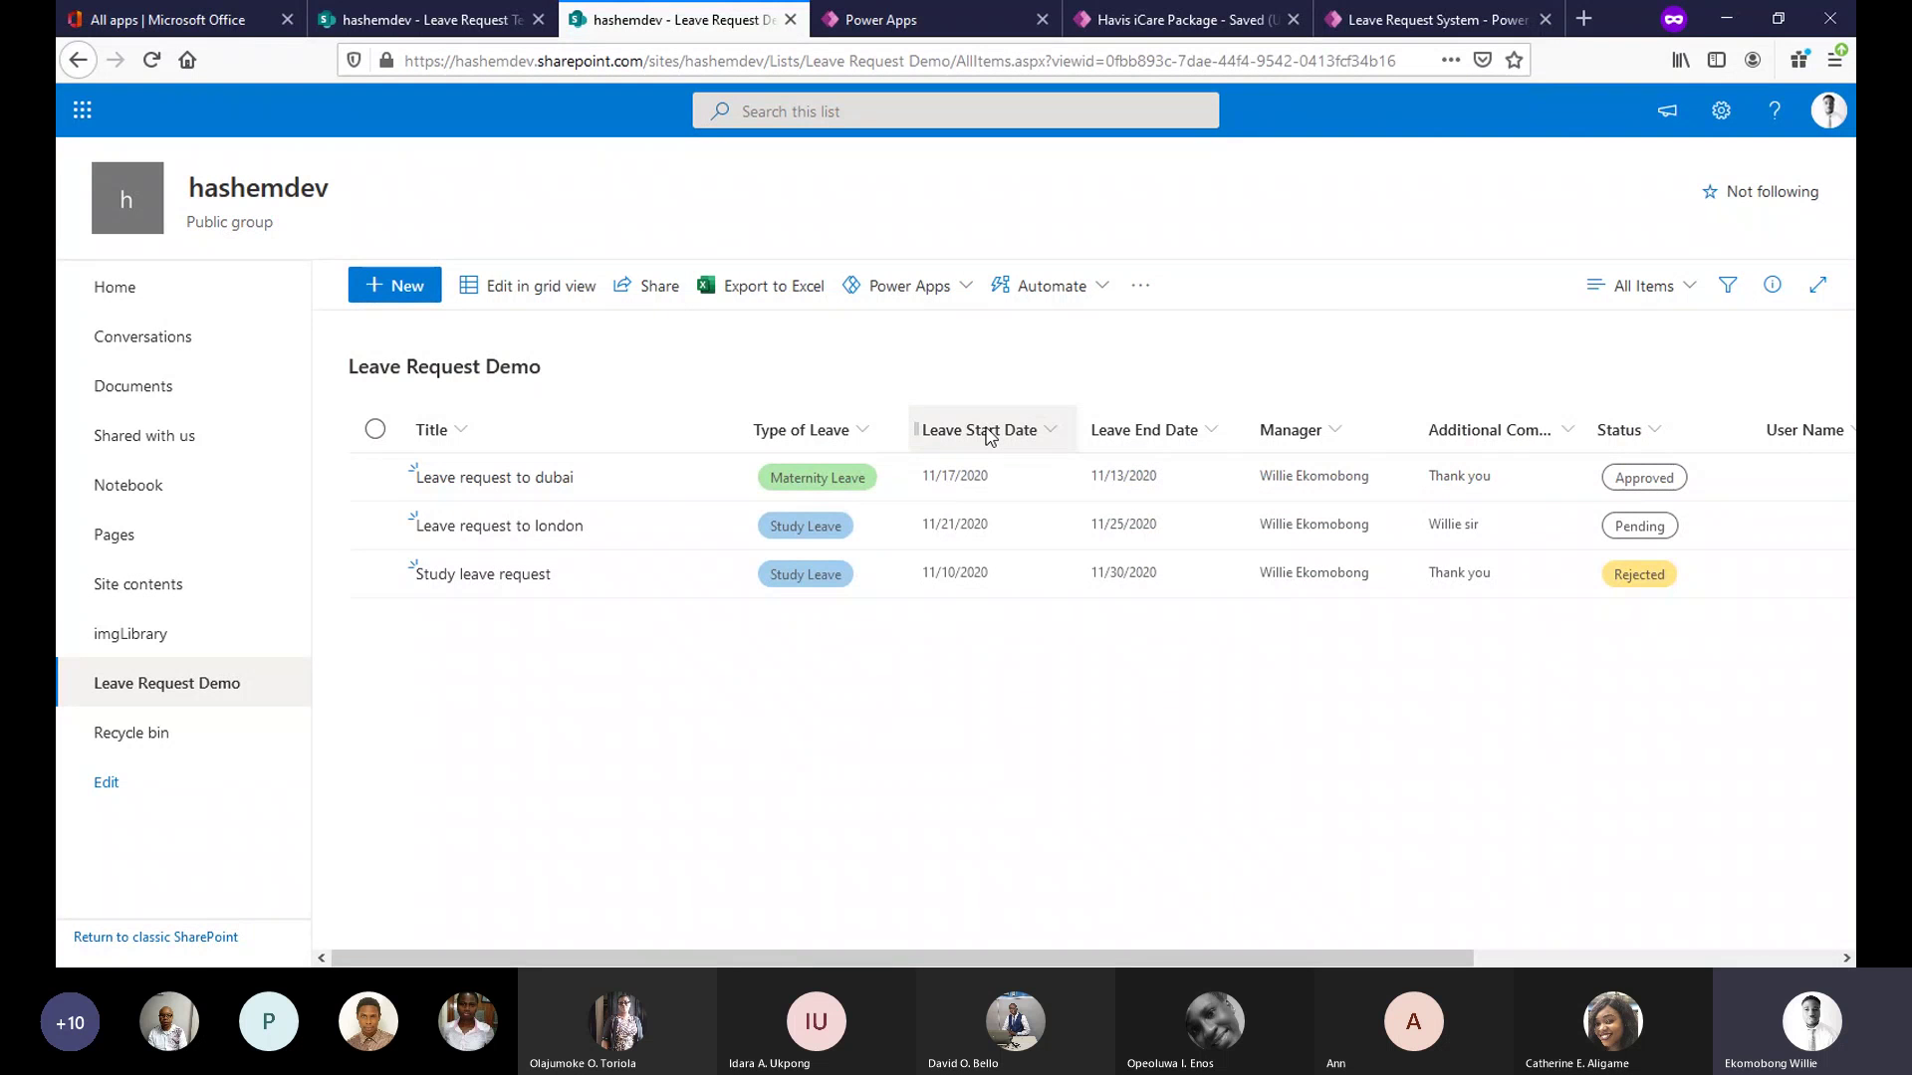
pyautogui.hotkey('ctrl', 'pageup')
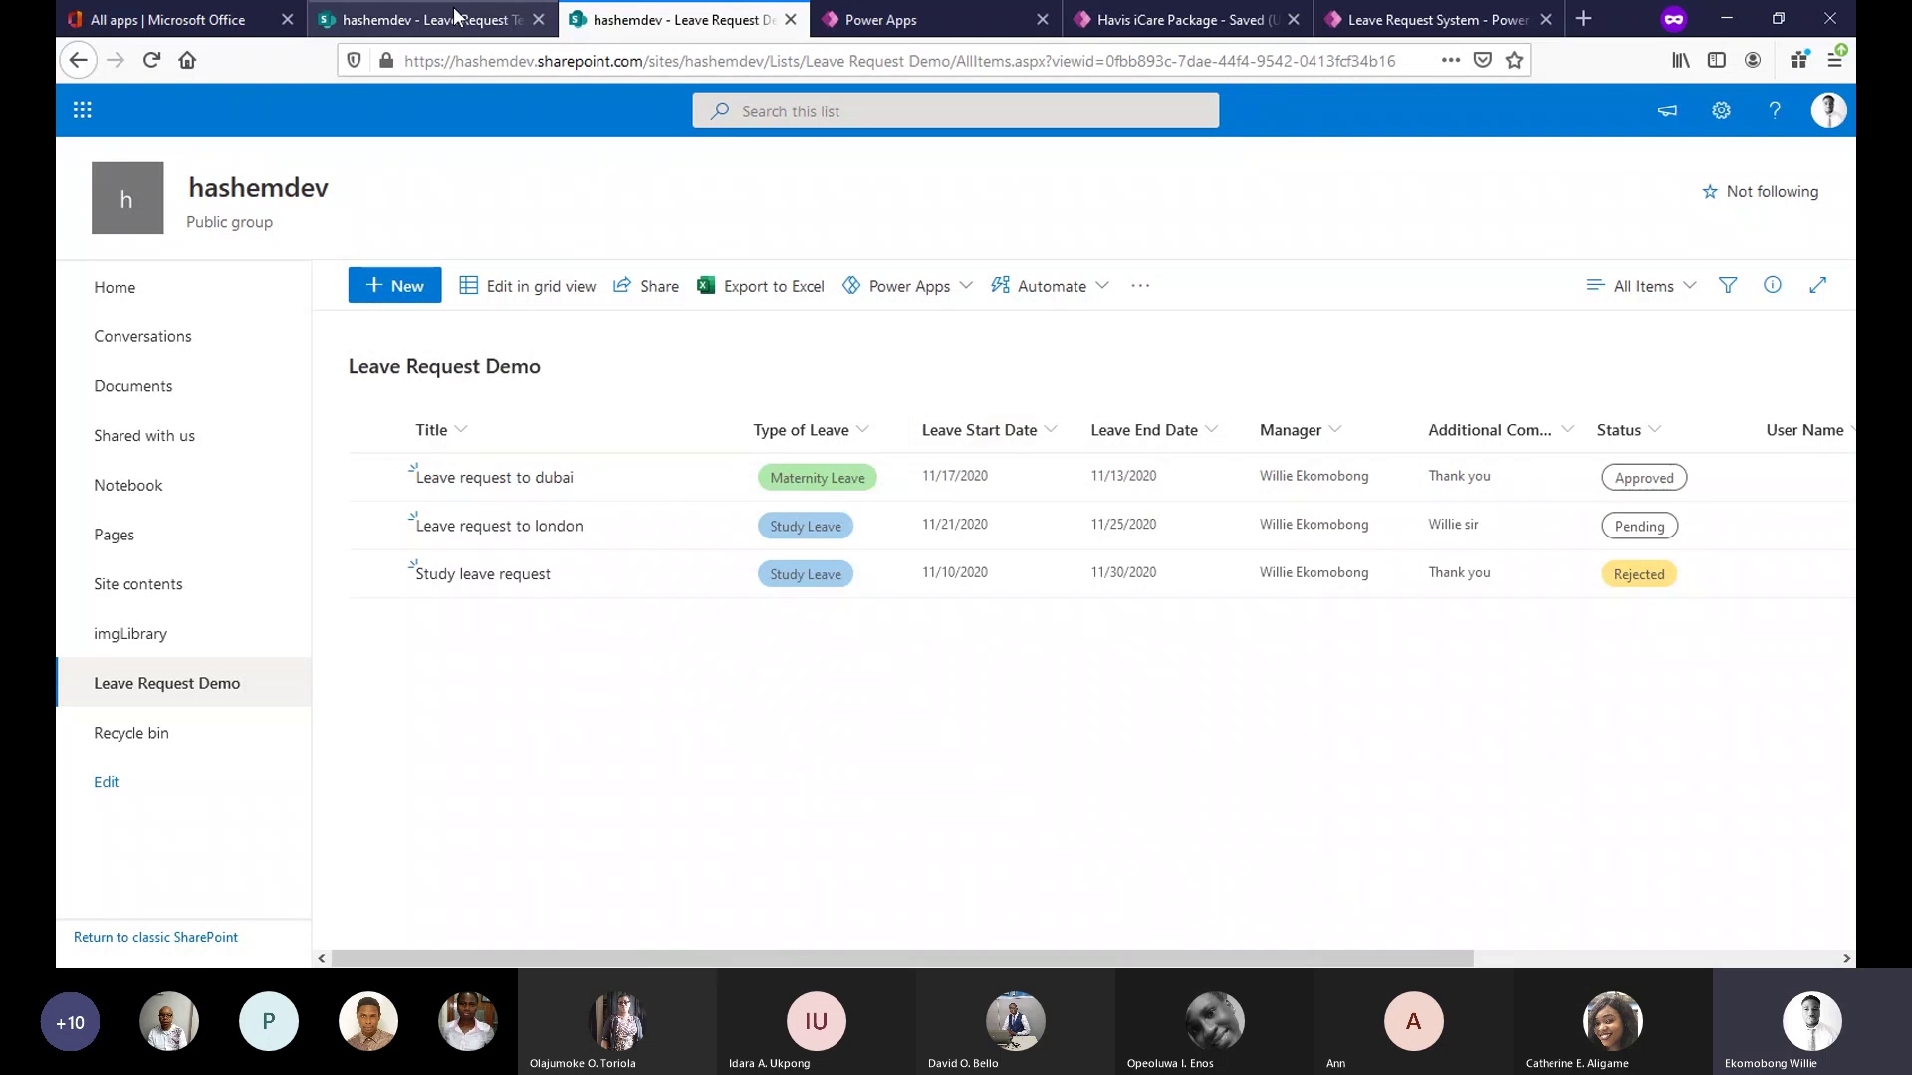
pyautogui.click(1050, 435)
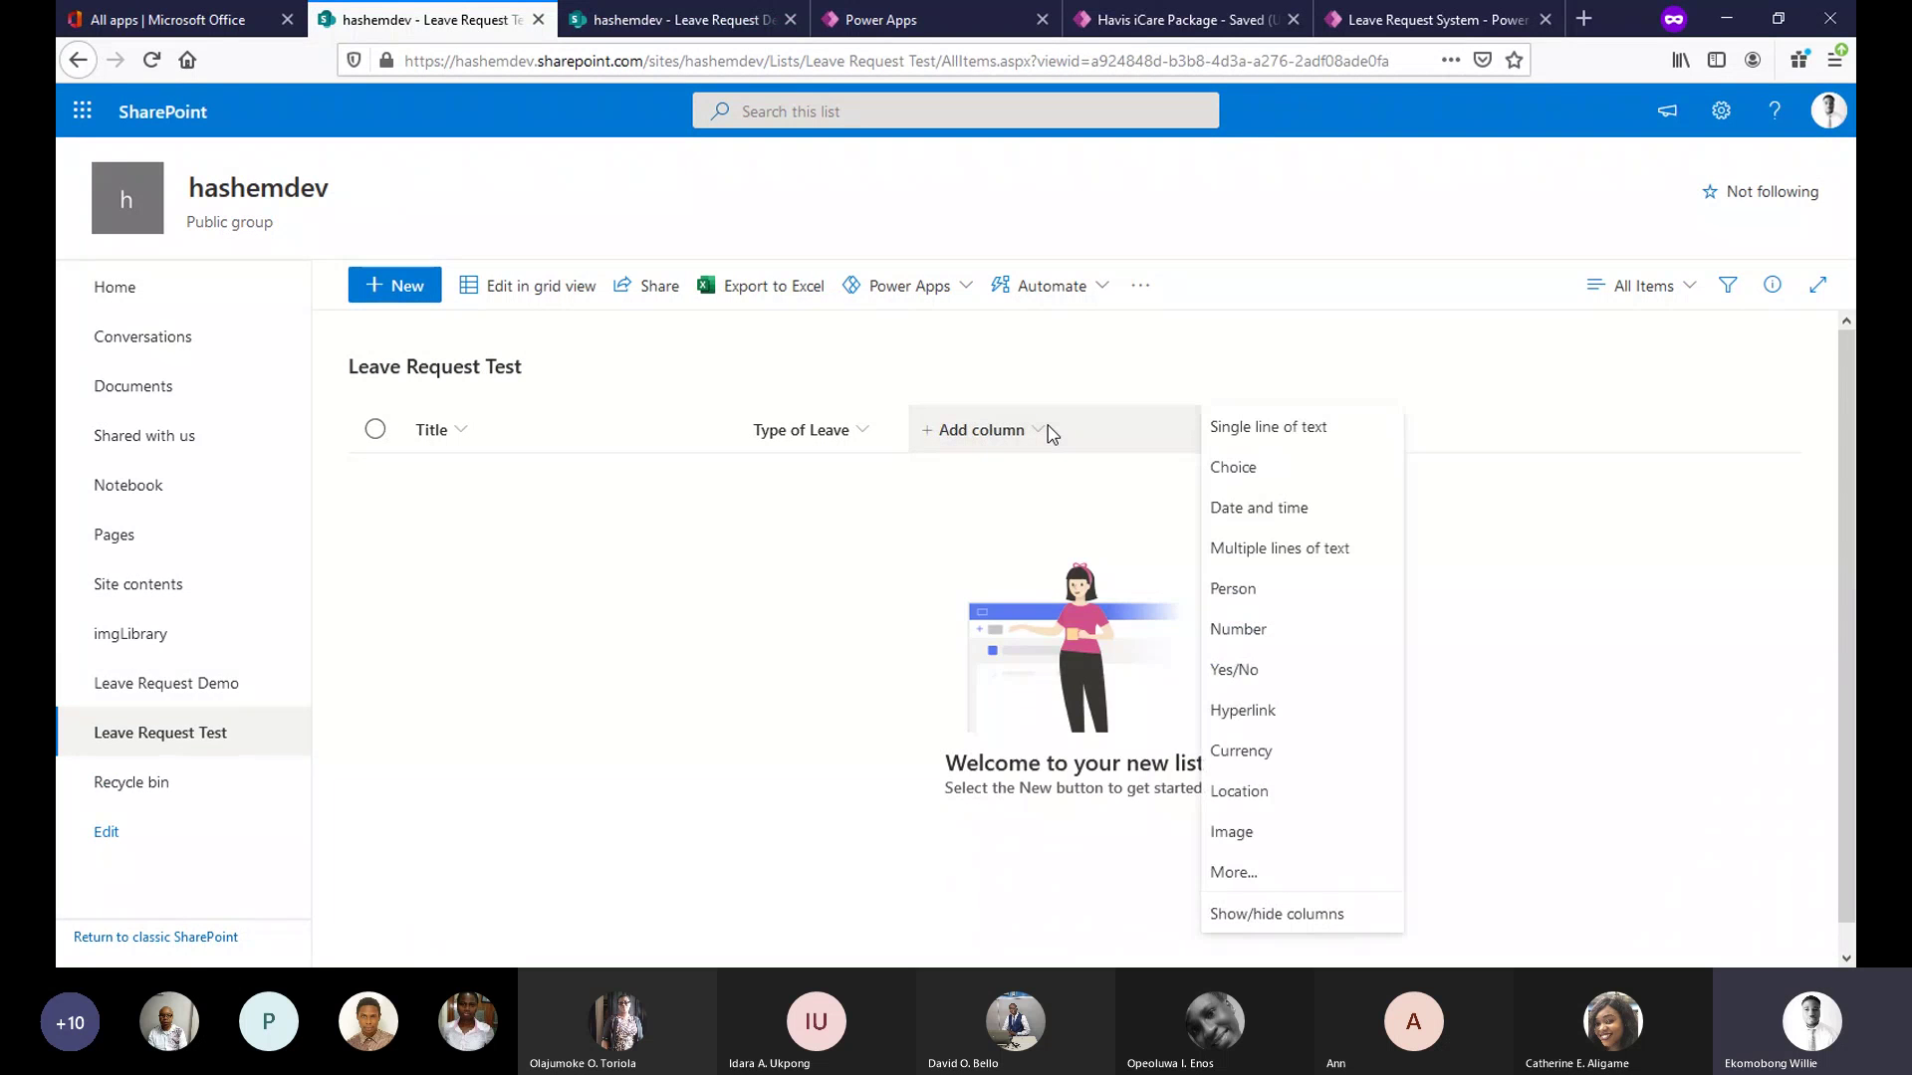
pyautogui.click(1262, 510)
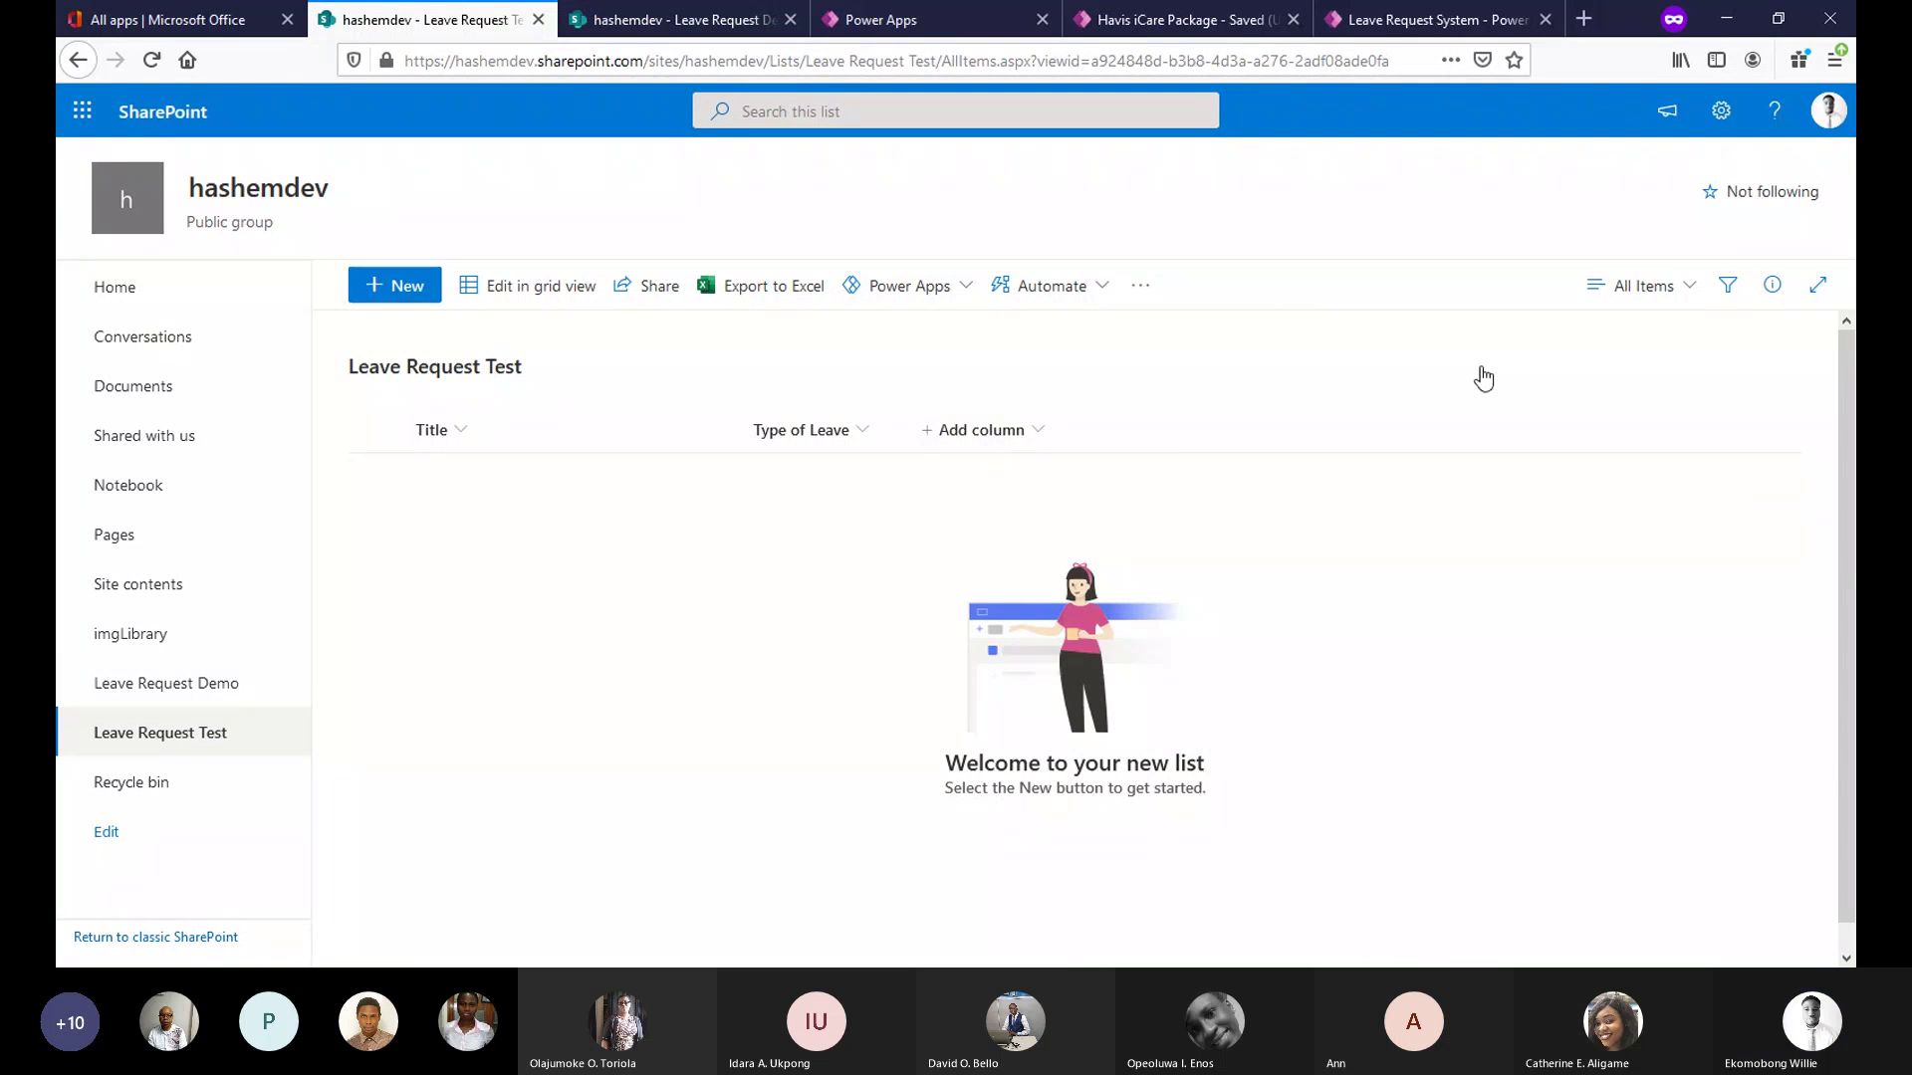
pyautogui.write('Leav')
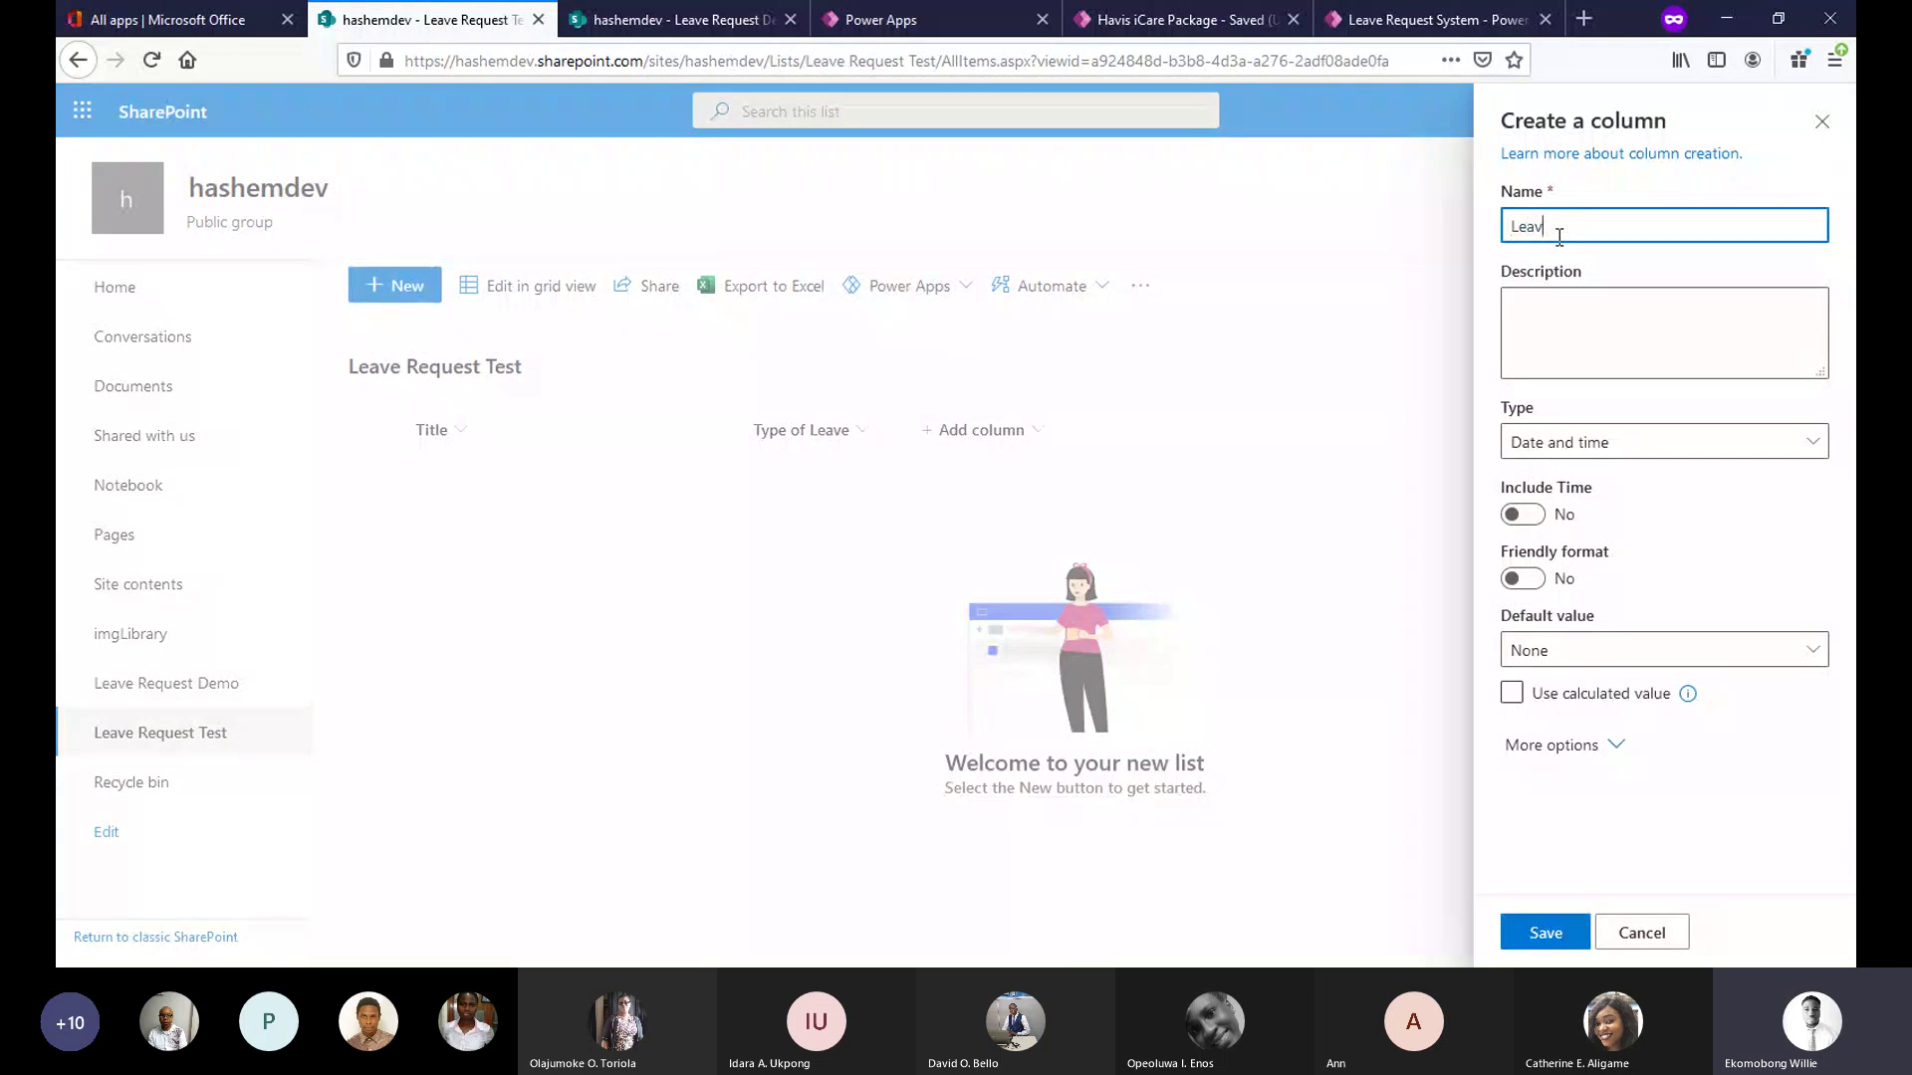
pyautogui.write('e St')
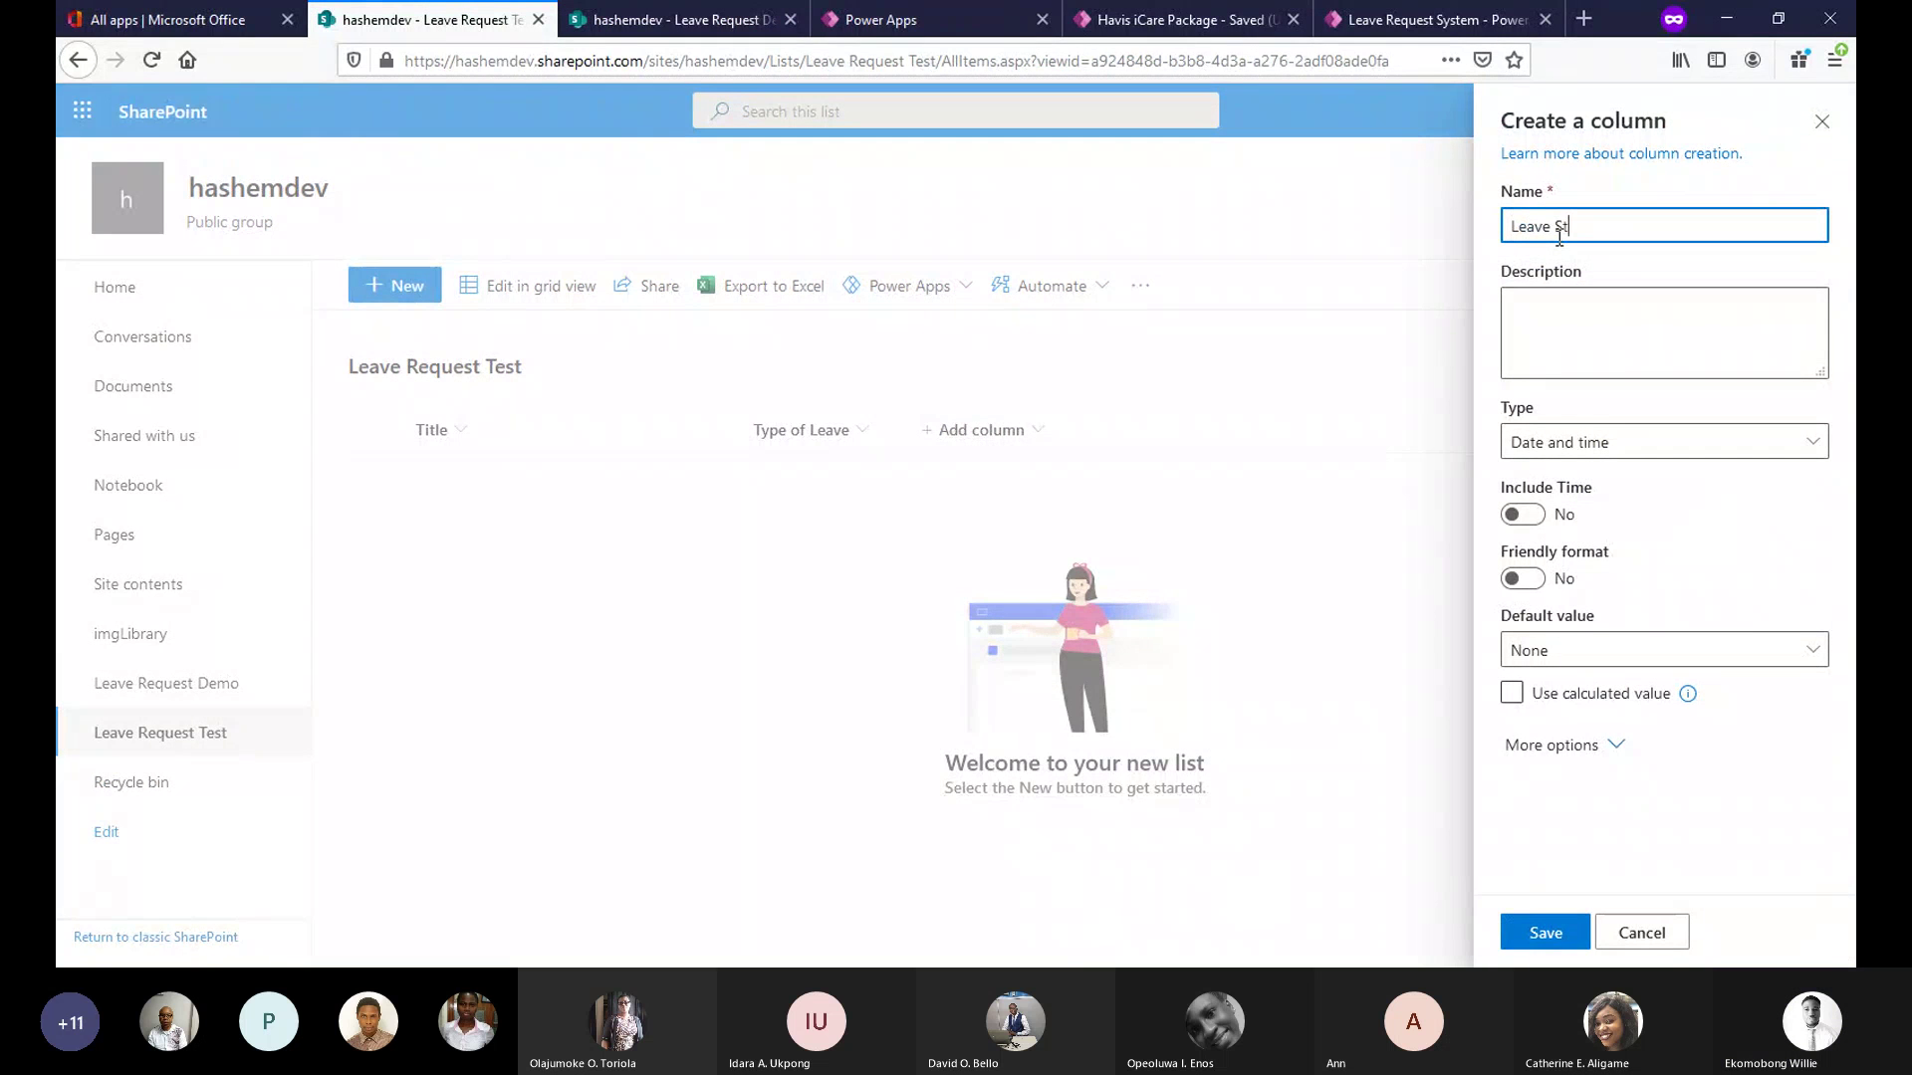
pyautogui.write('art Date')
pyautogui.click(1671, 402)
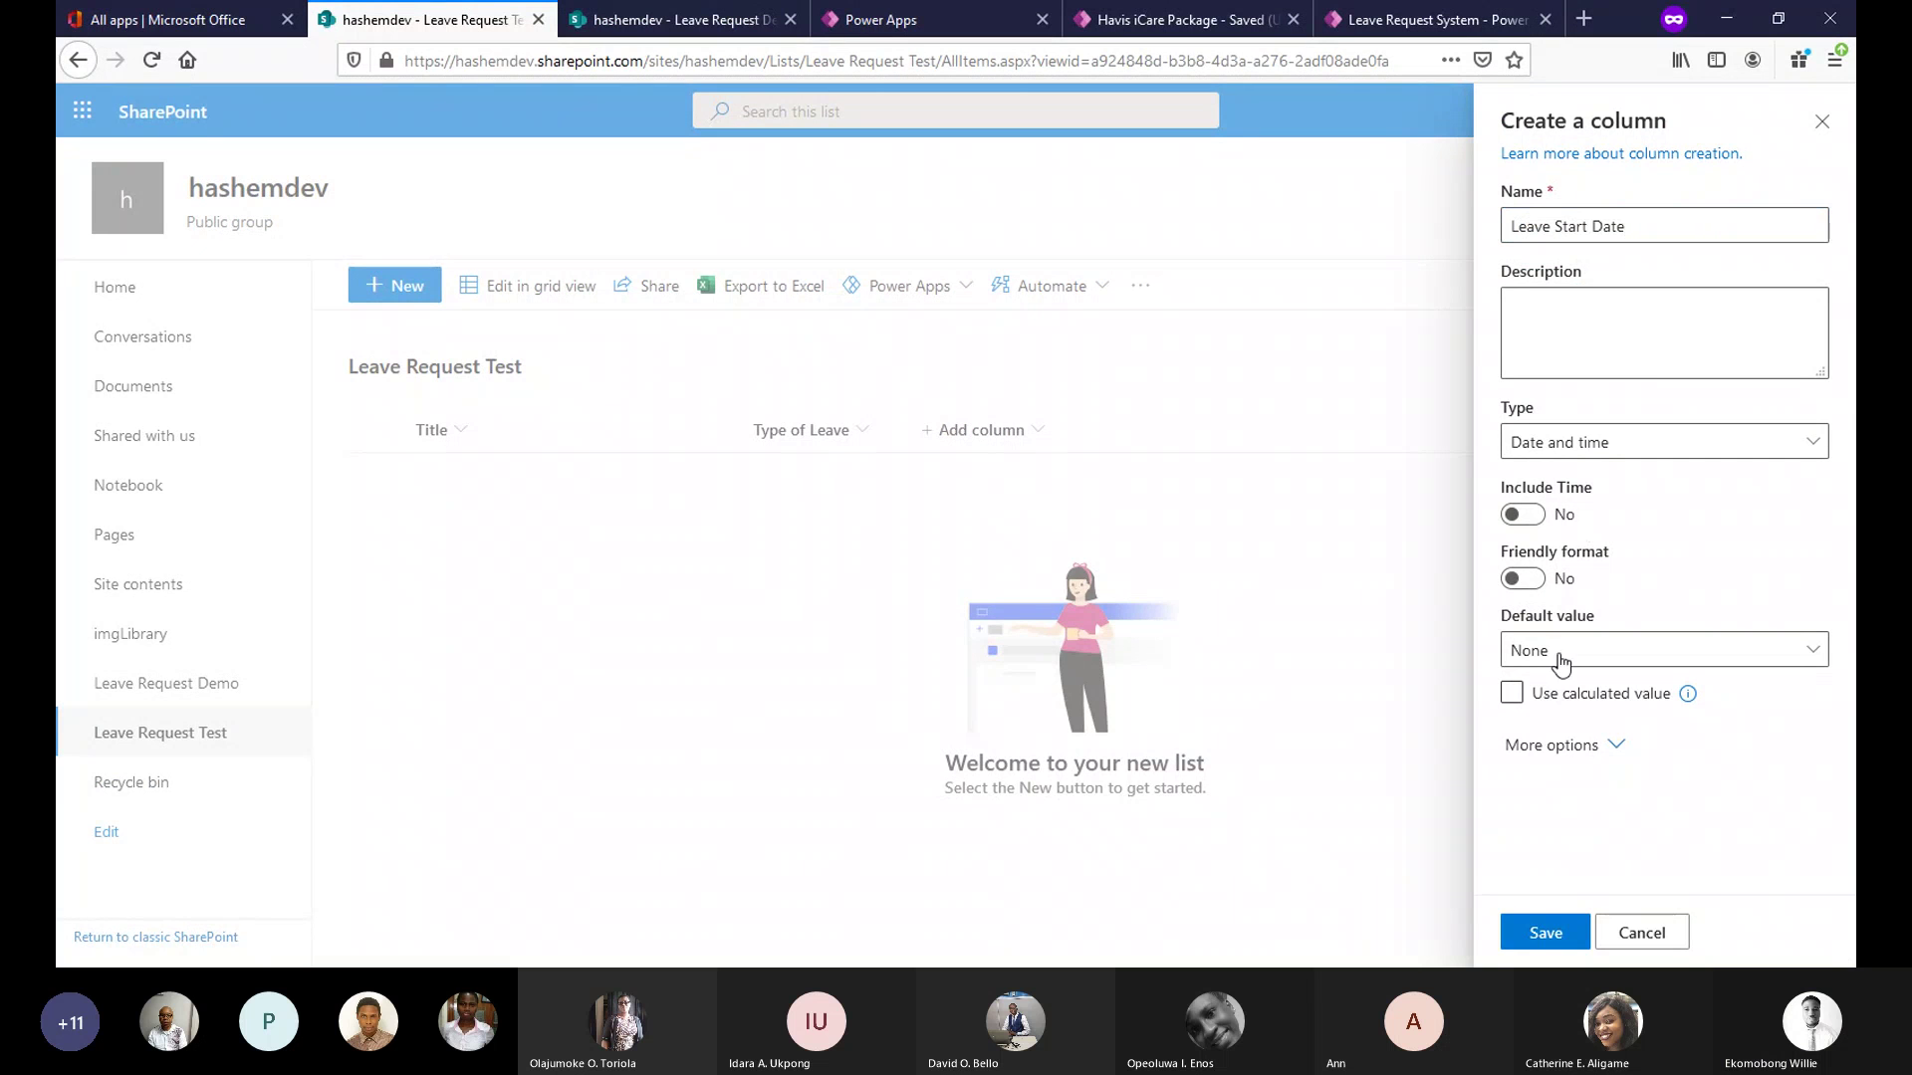
pyautogui.click(1518, 929)
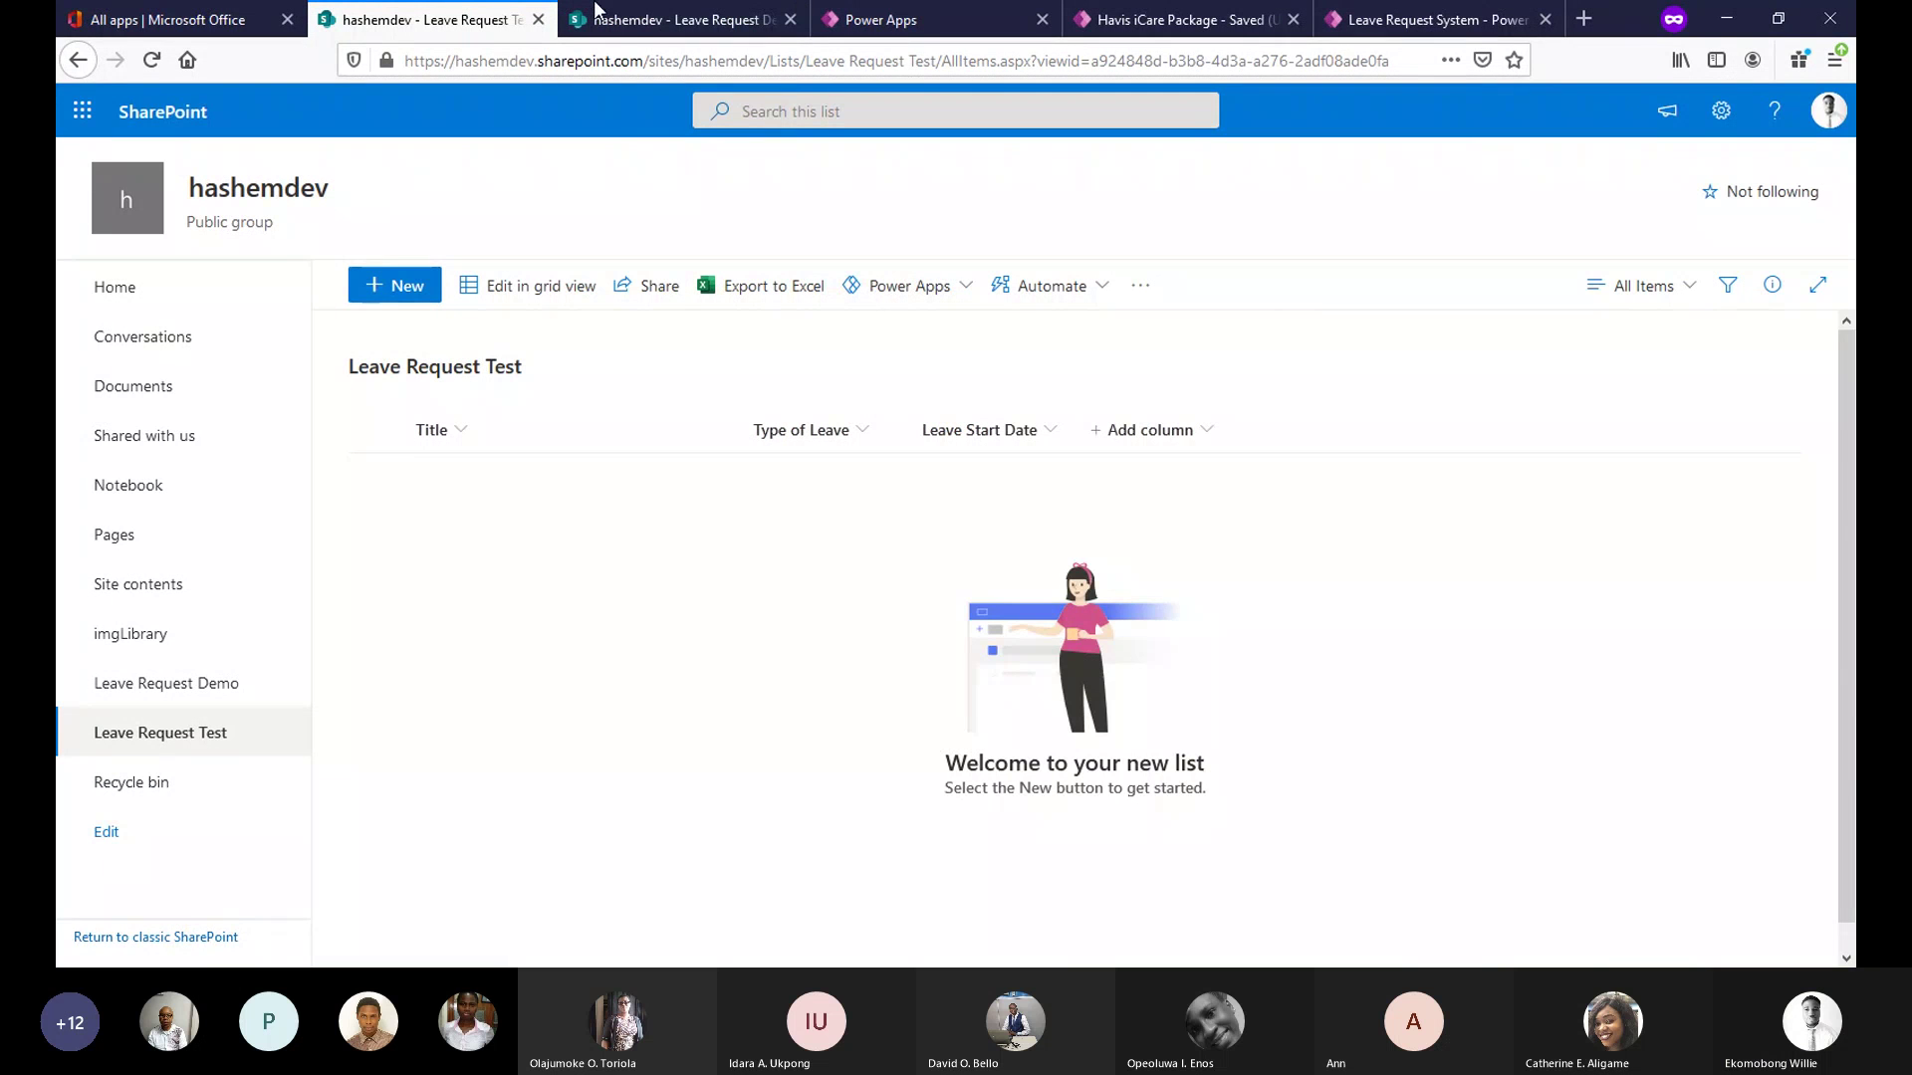
# Add a second Date and time column named "Leave End Date" to the Leave Request Test list and save it.
pyautogui.click(1128, 435)
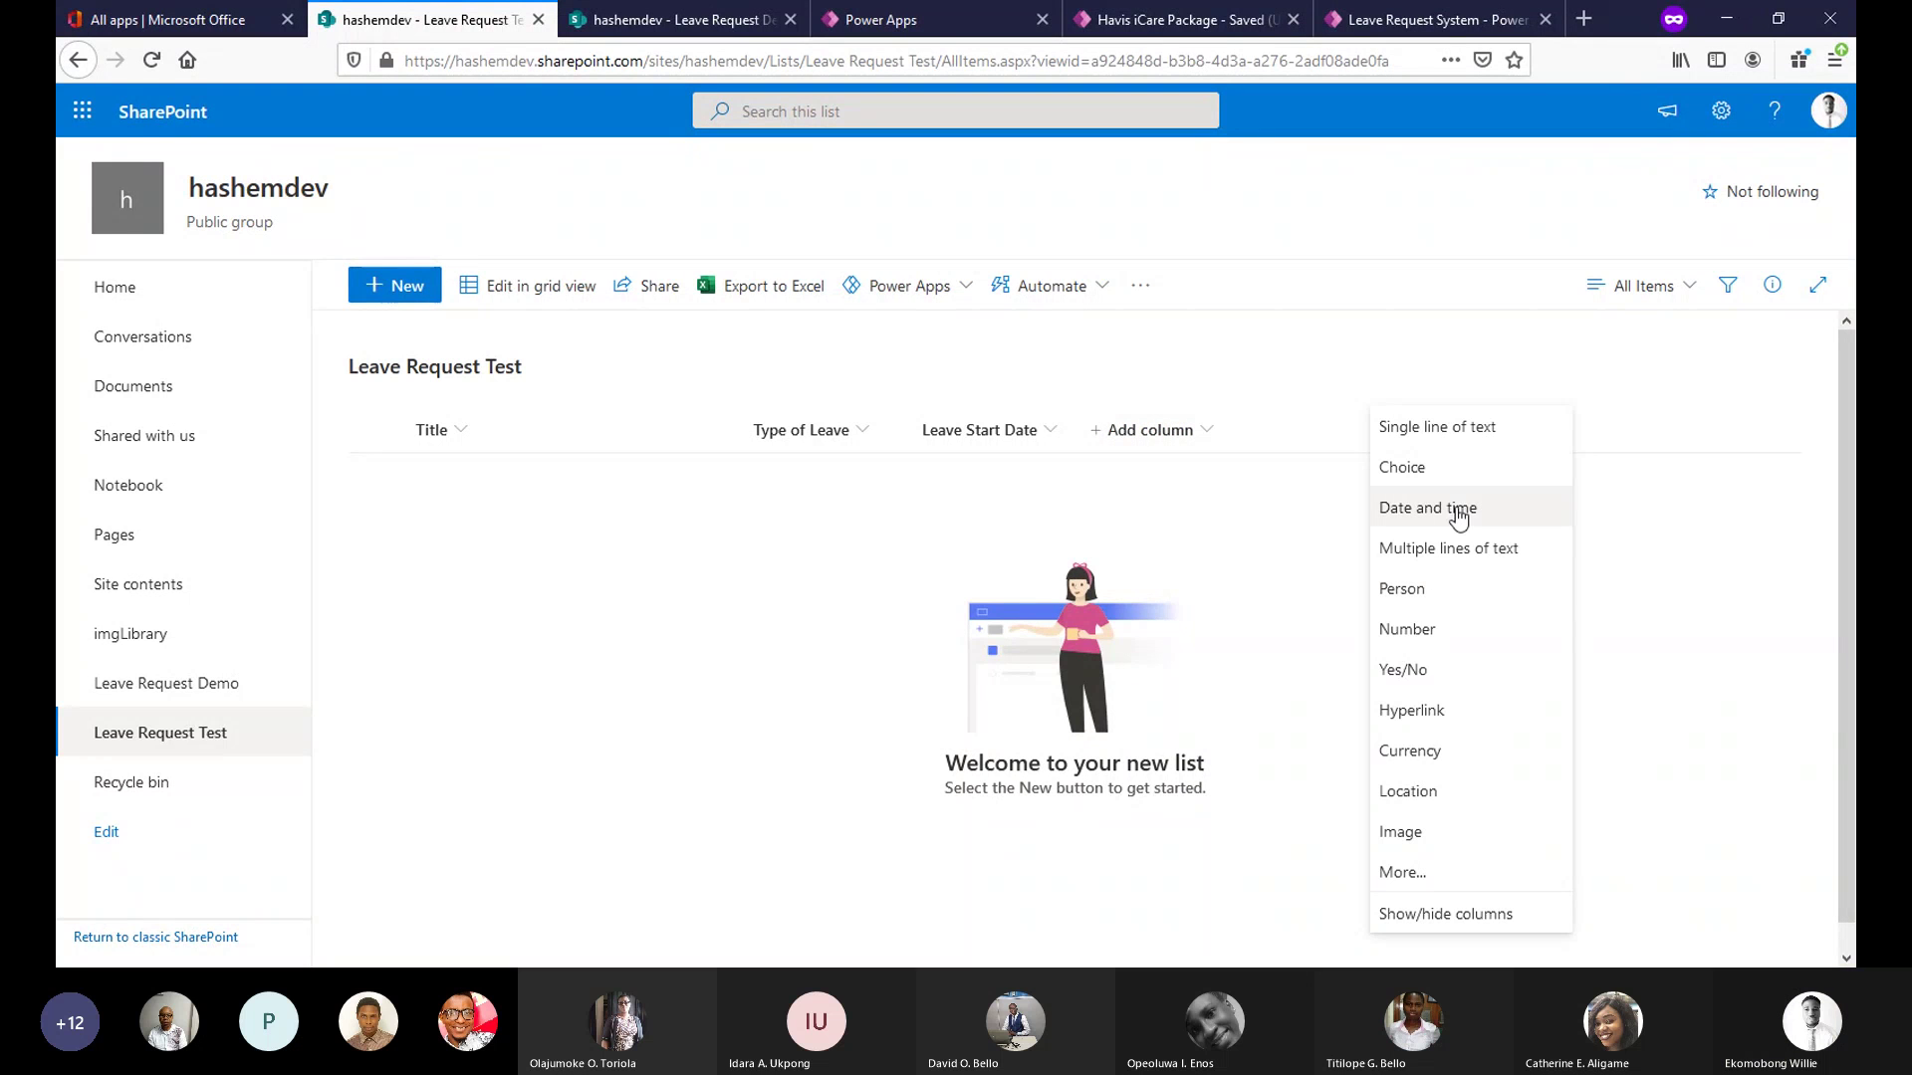
pyautogui.click(1454, 488)
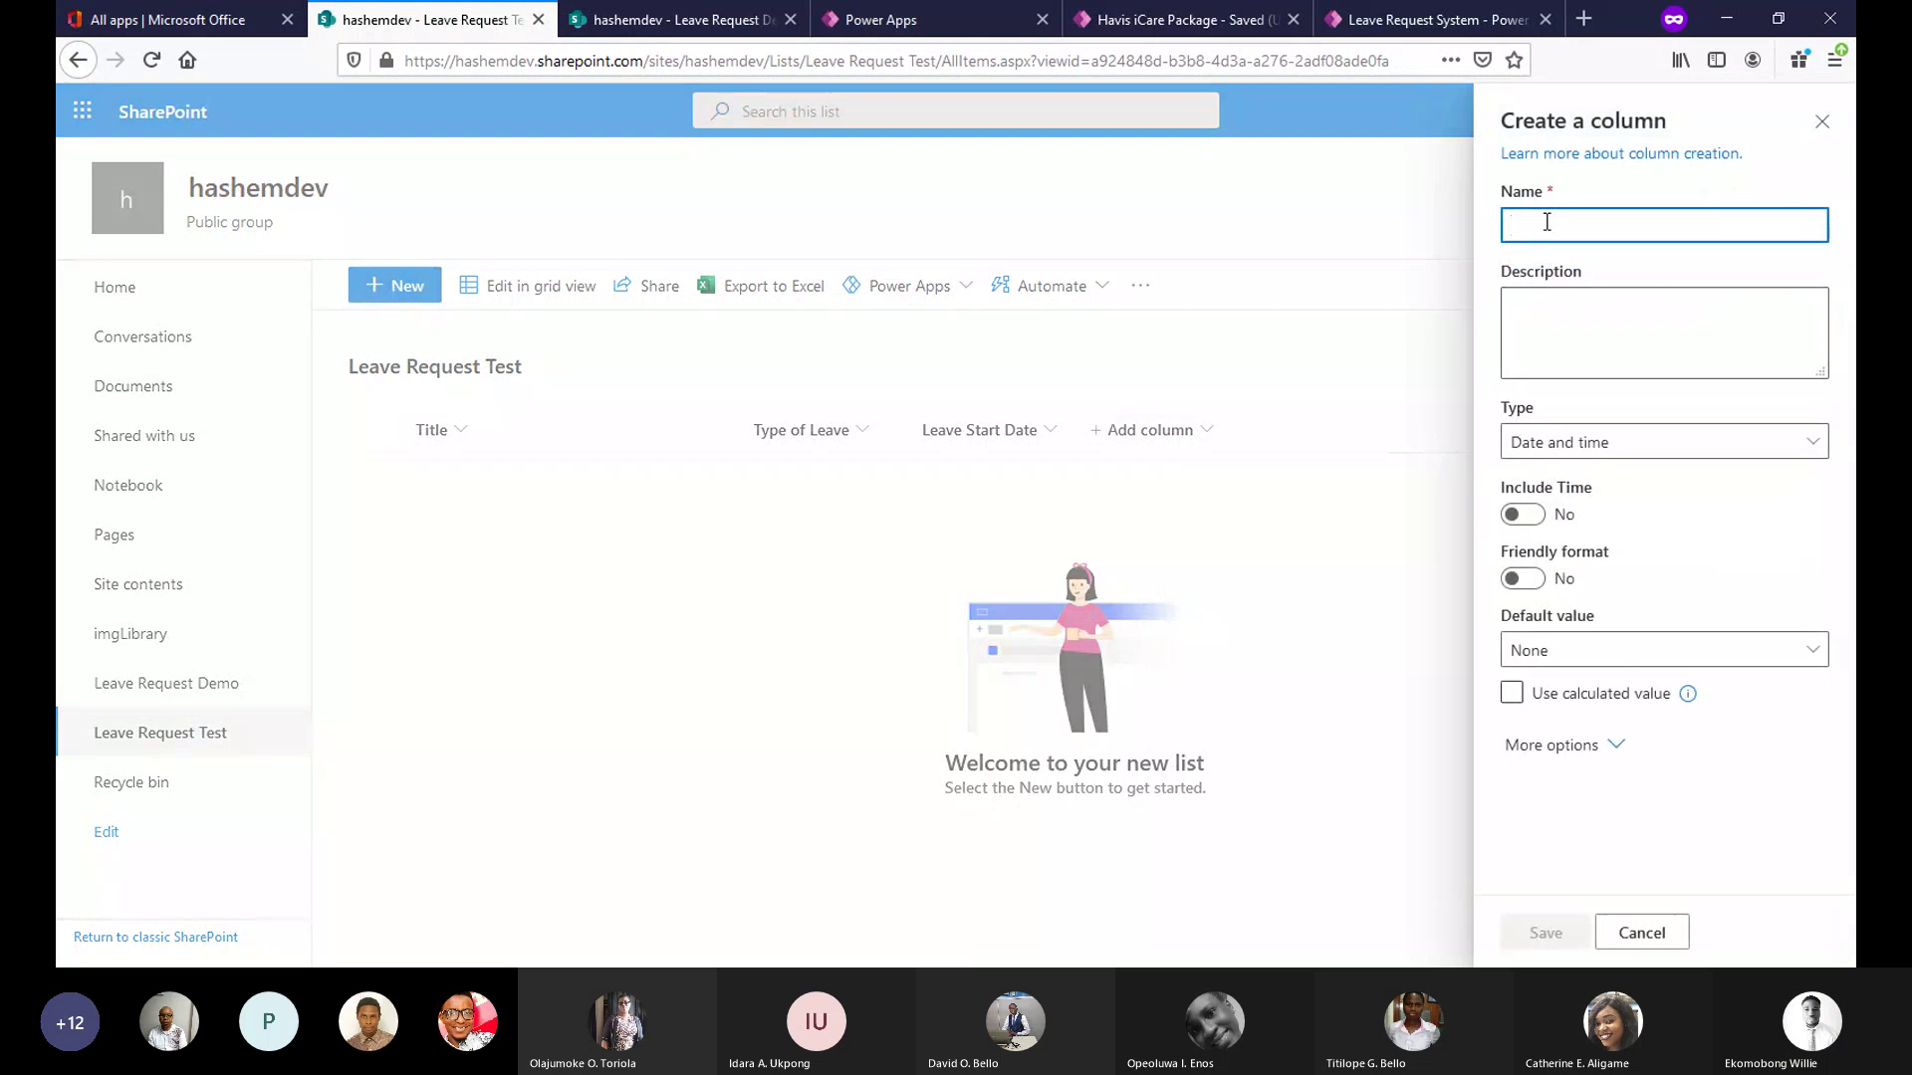
pyautogui.write('Leave')
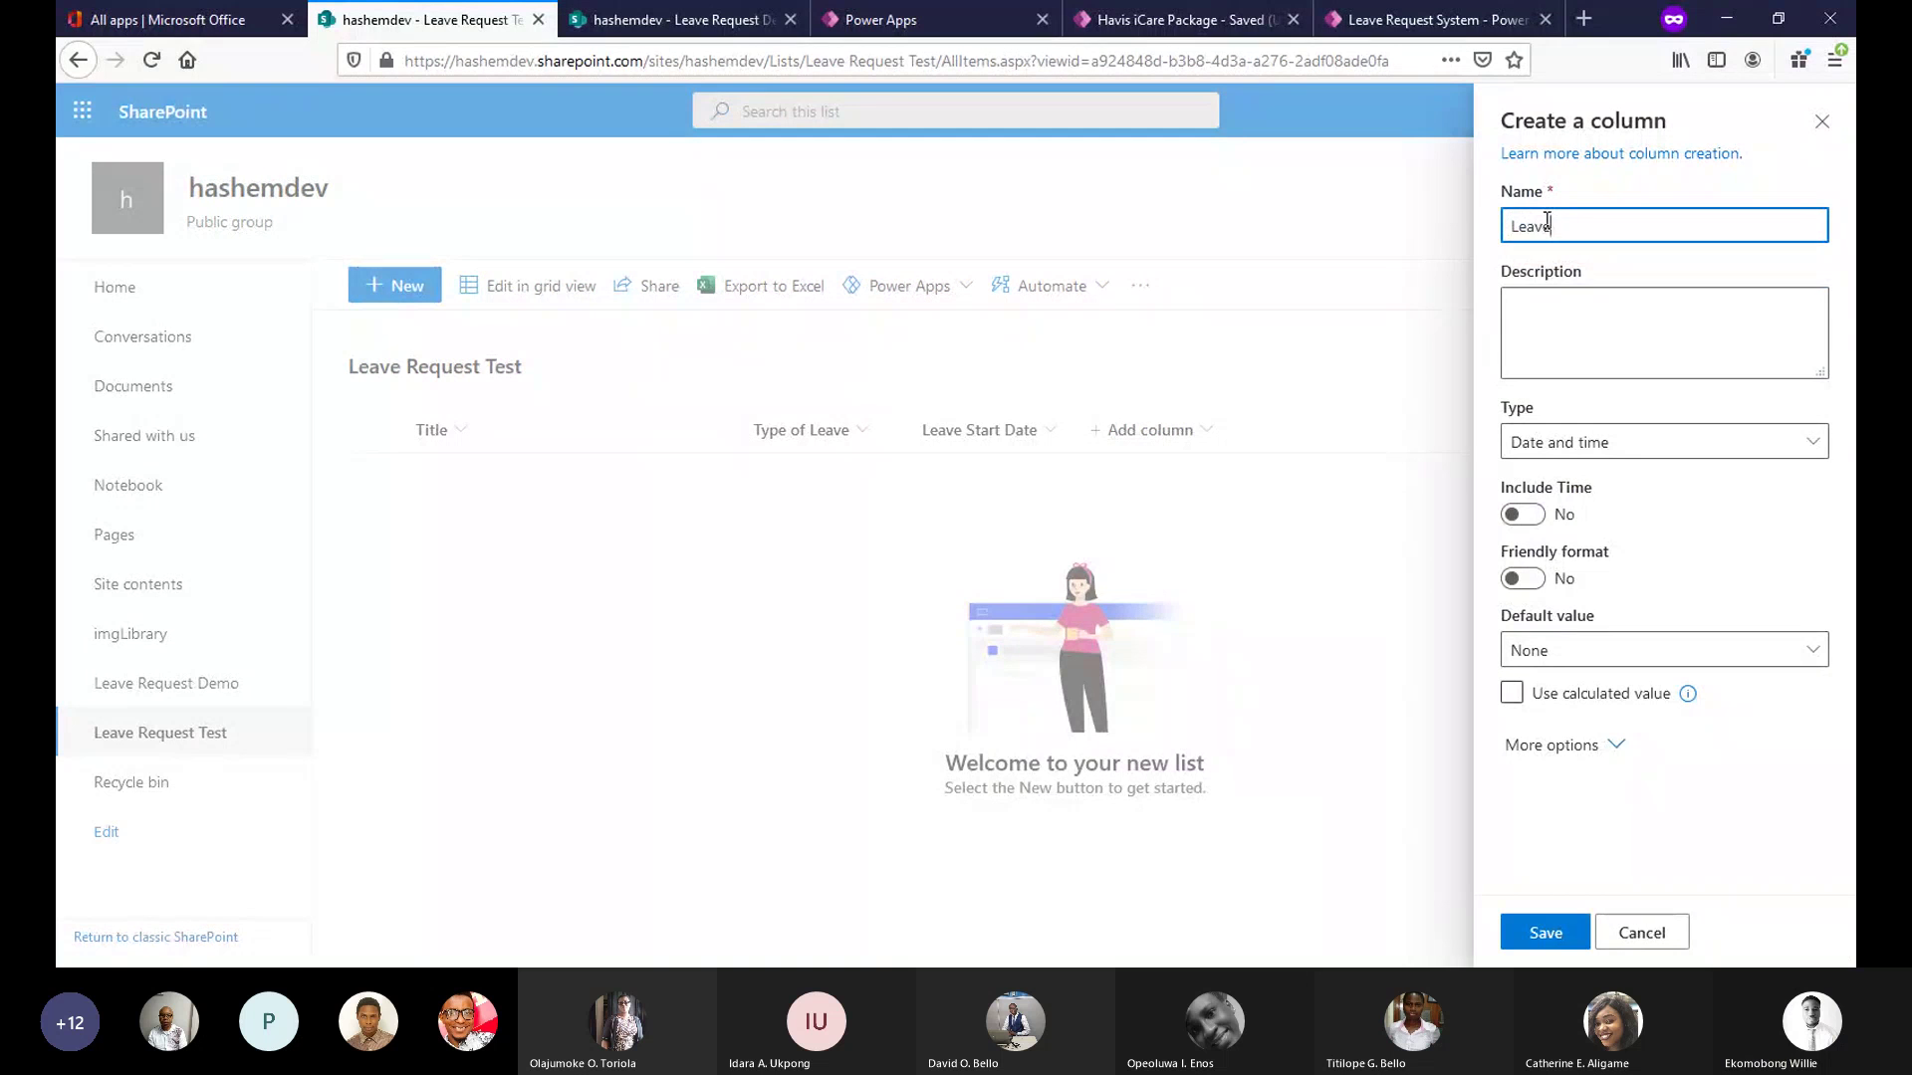
pyautogui.write(' End Date')
pyautogui.press('Tab')
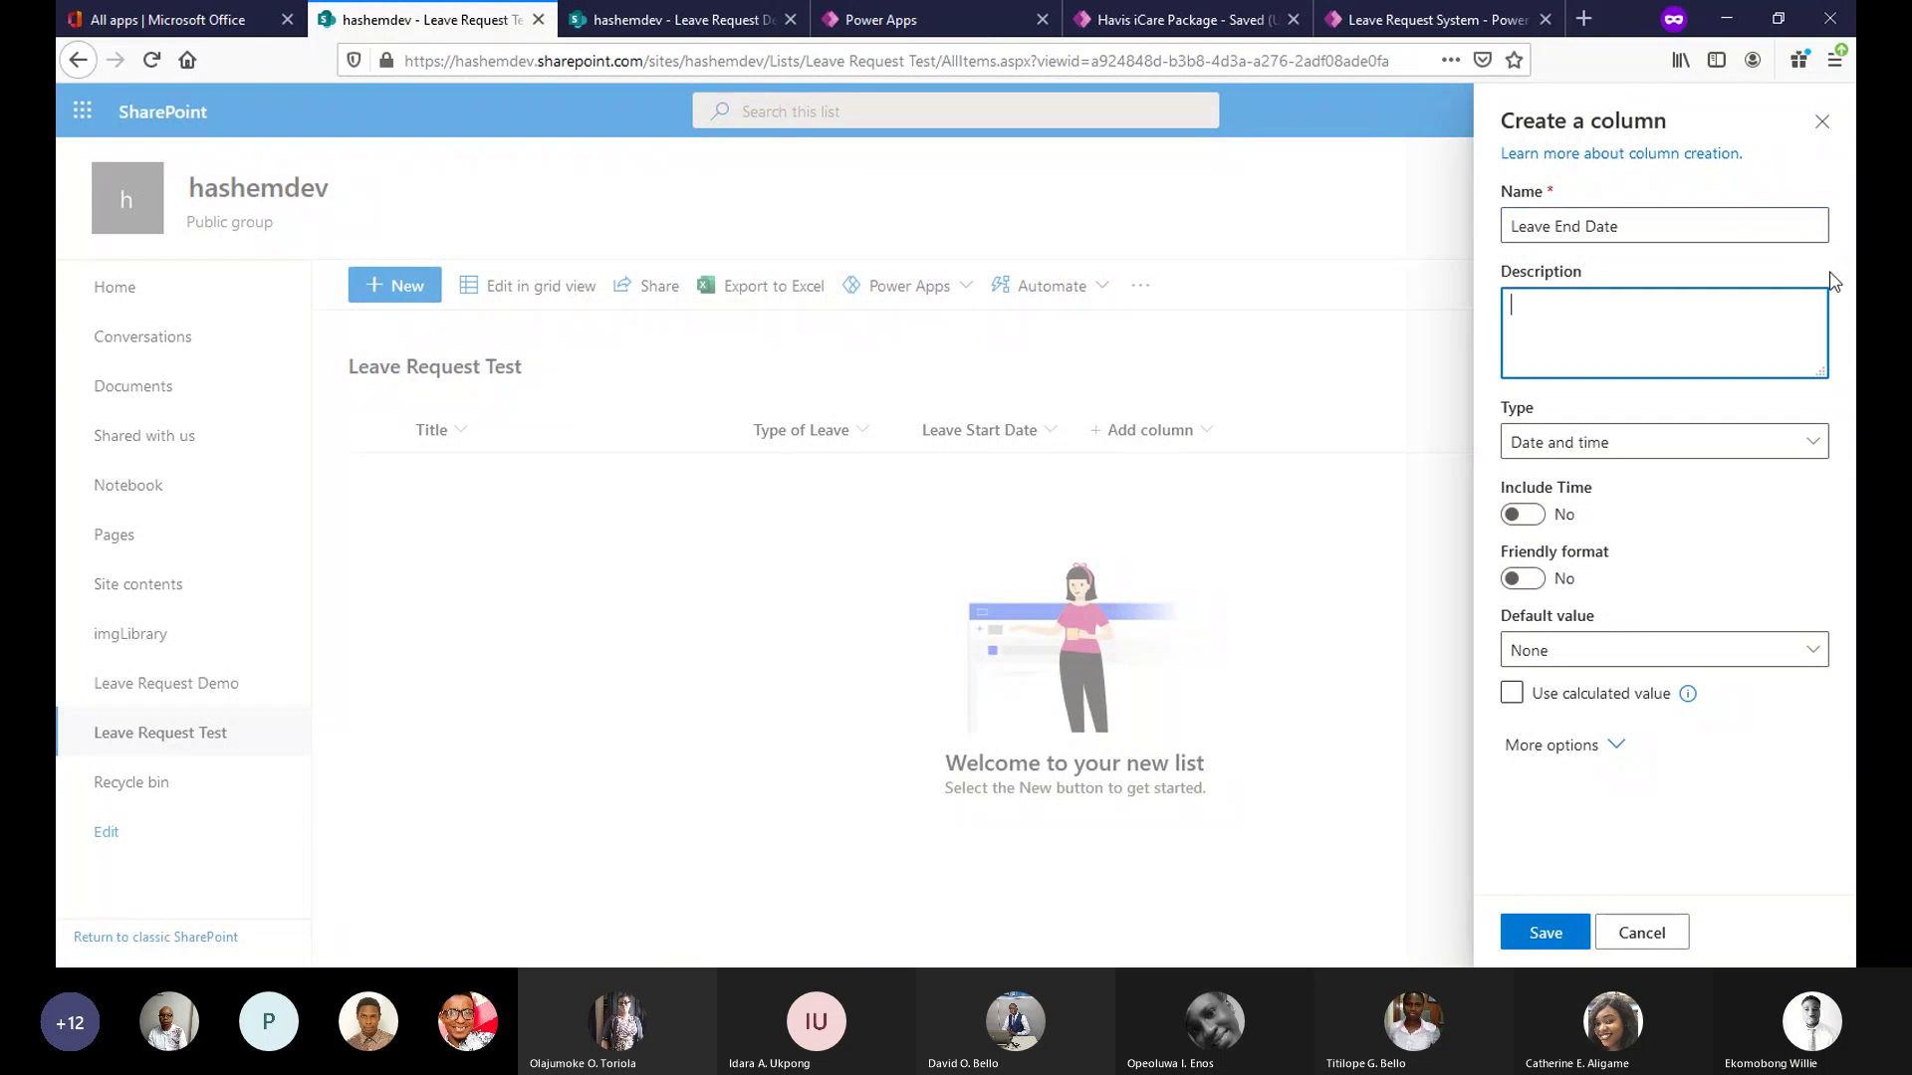
pyautogui.click(1795, 450)
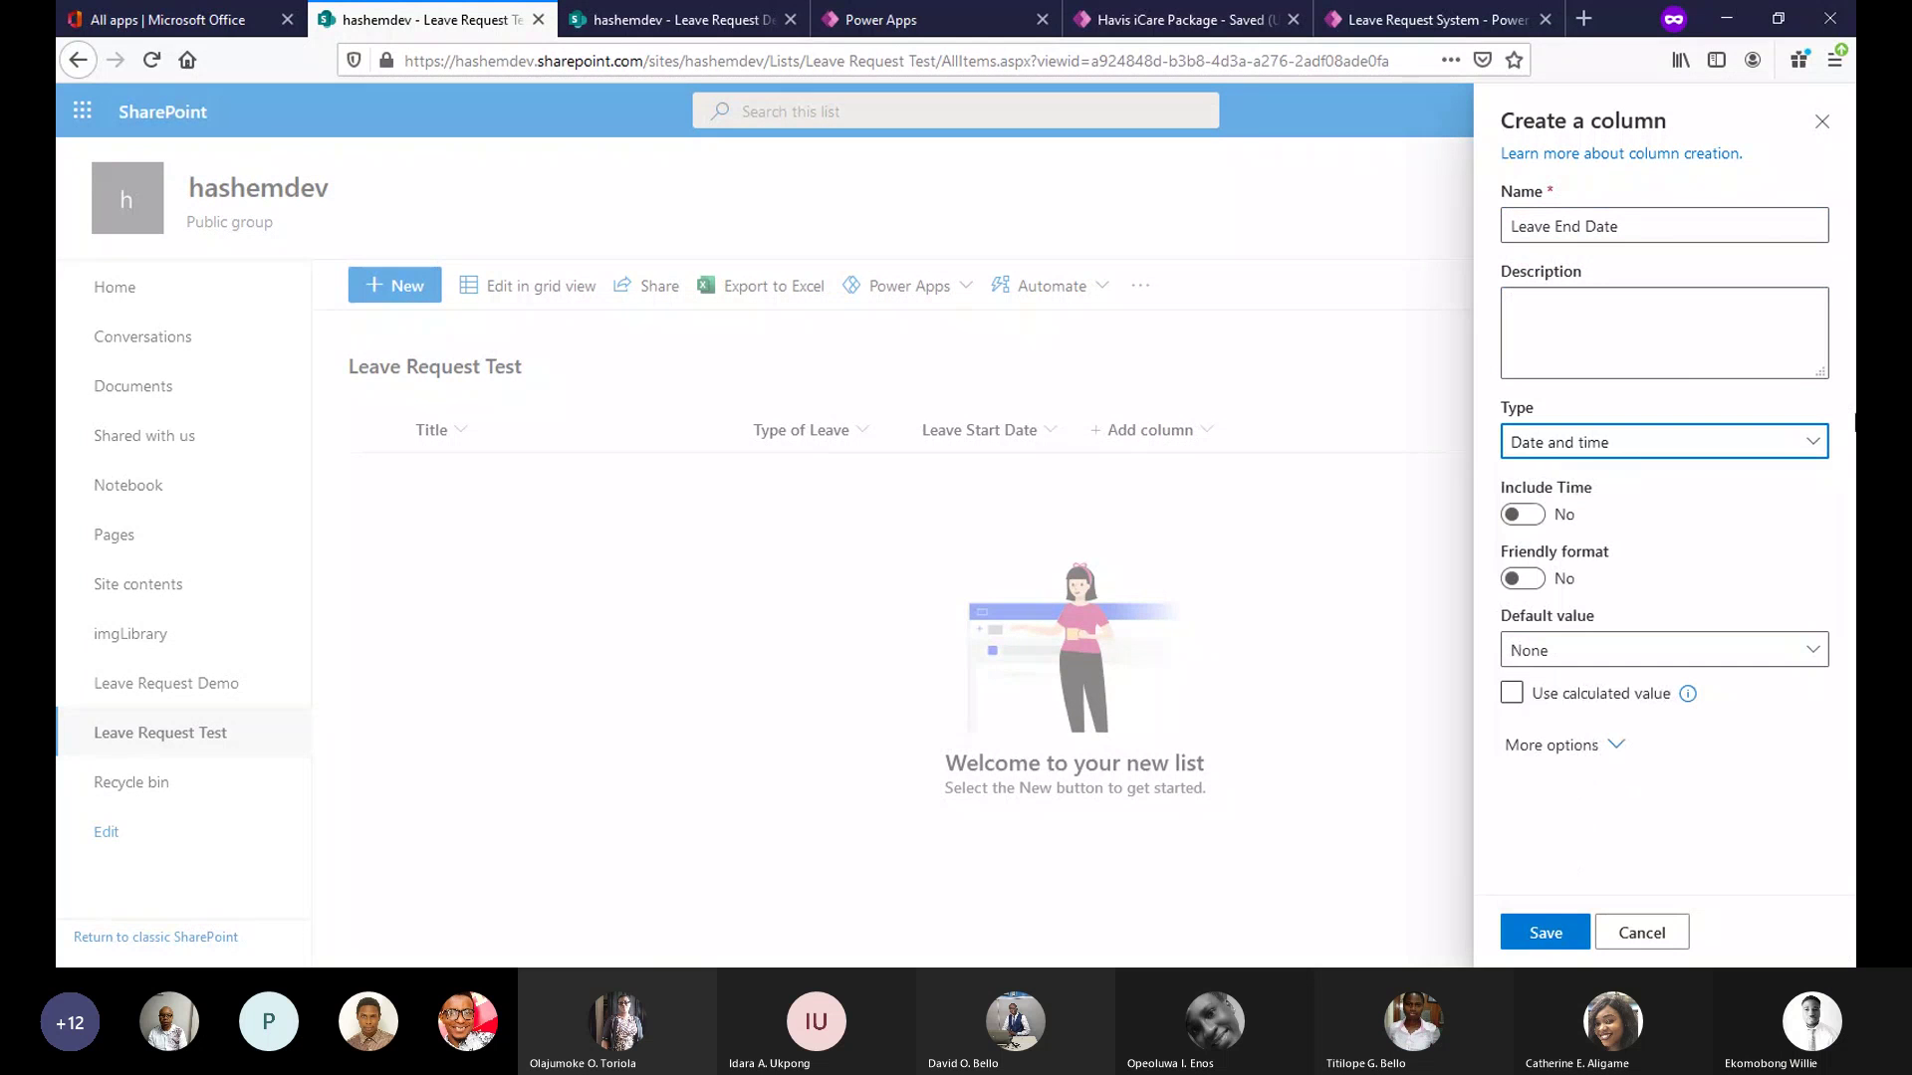
pyautogui.click(1563, 933)
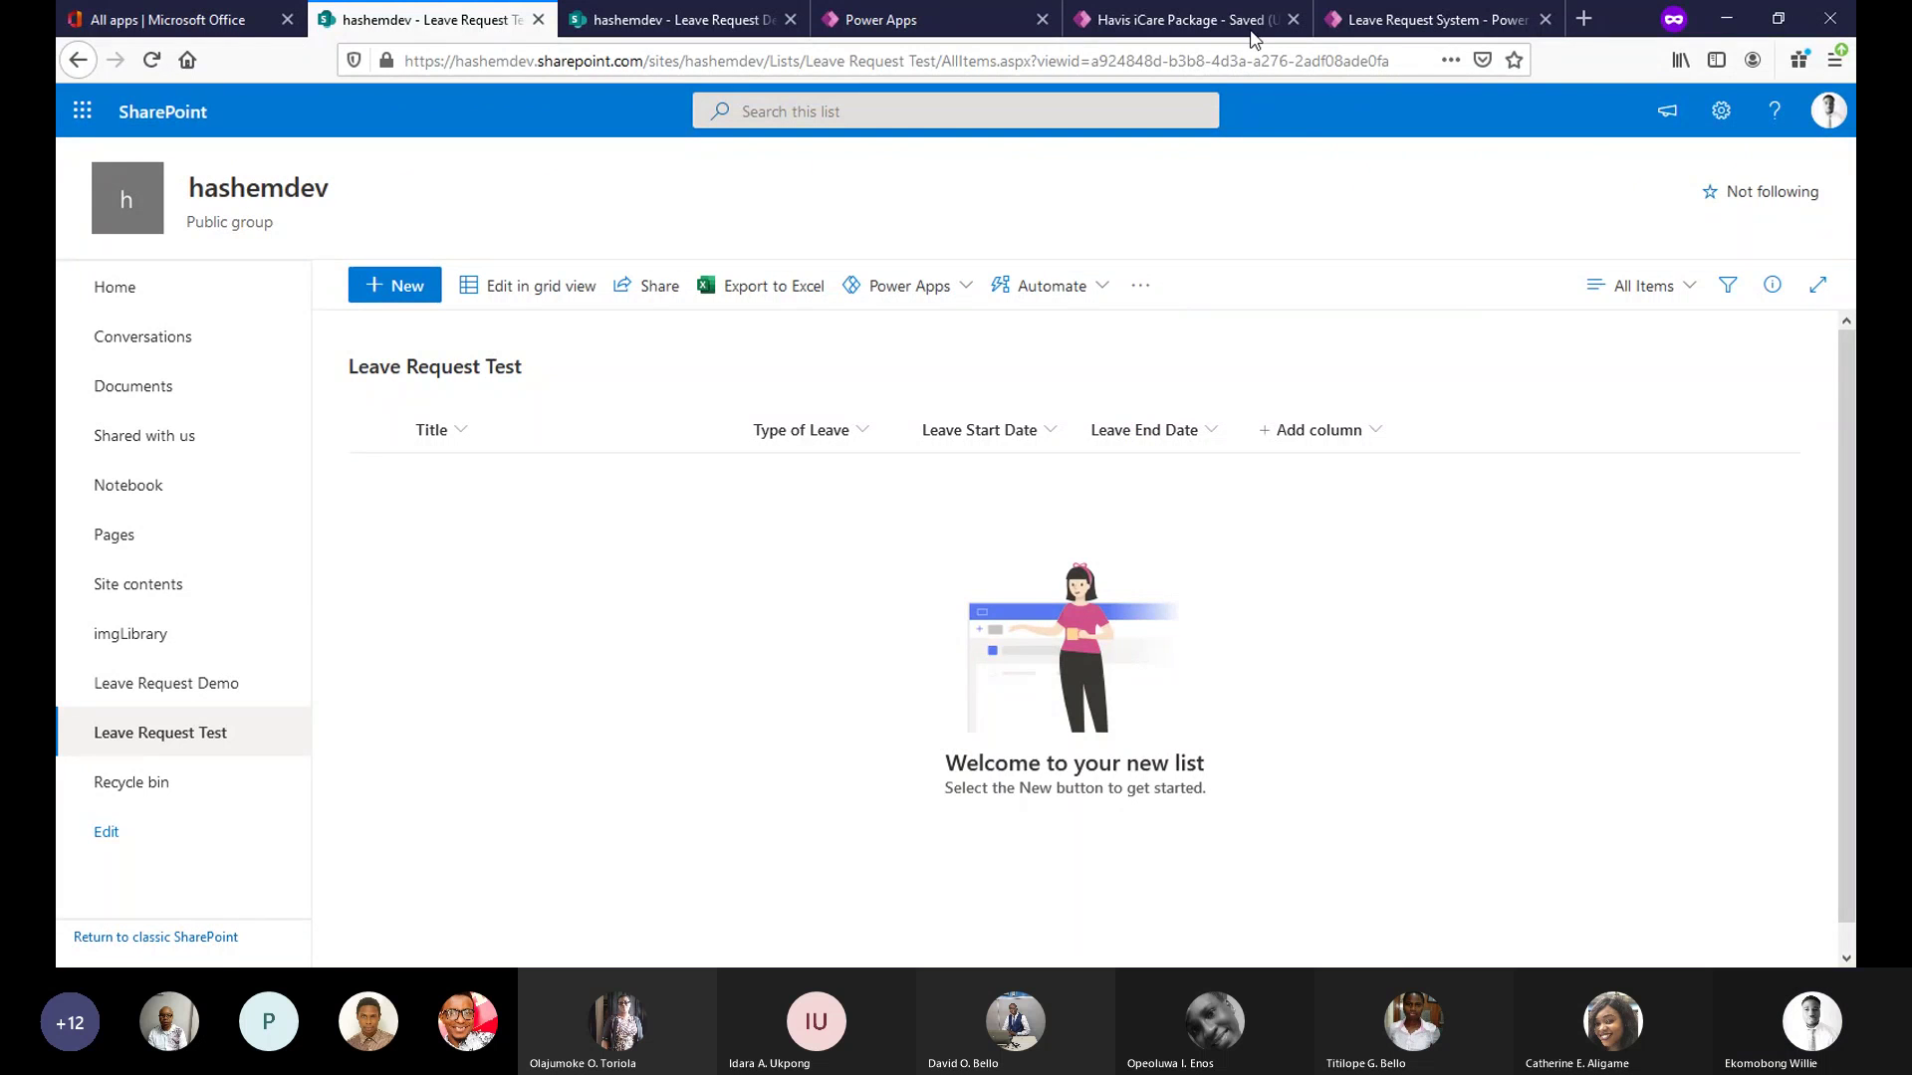
# View the Leave Request System app preview in Power Apps and return to the Leave Request Test list in SharePoint.
pyautogui.click(1434, 19)
pyautogui.click(523, 18)
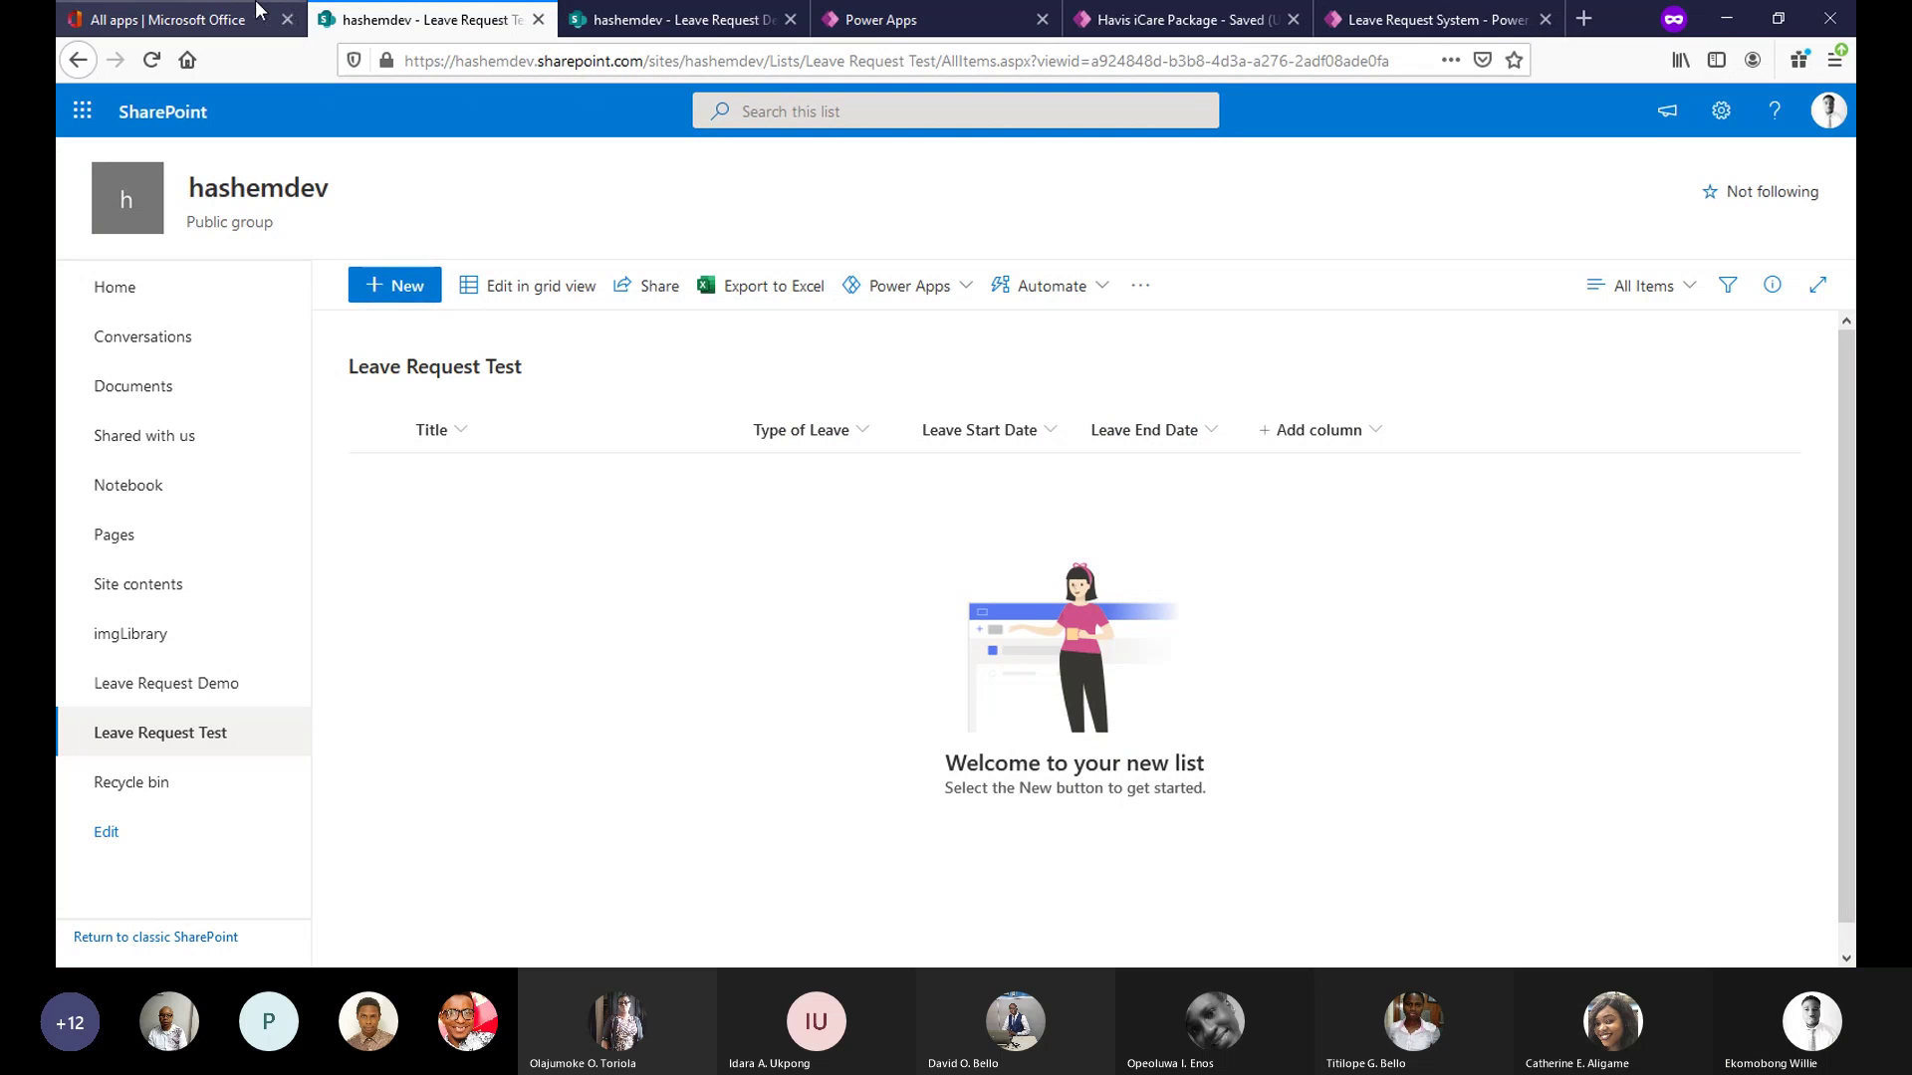
pyautogui.click(1354, 28)
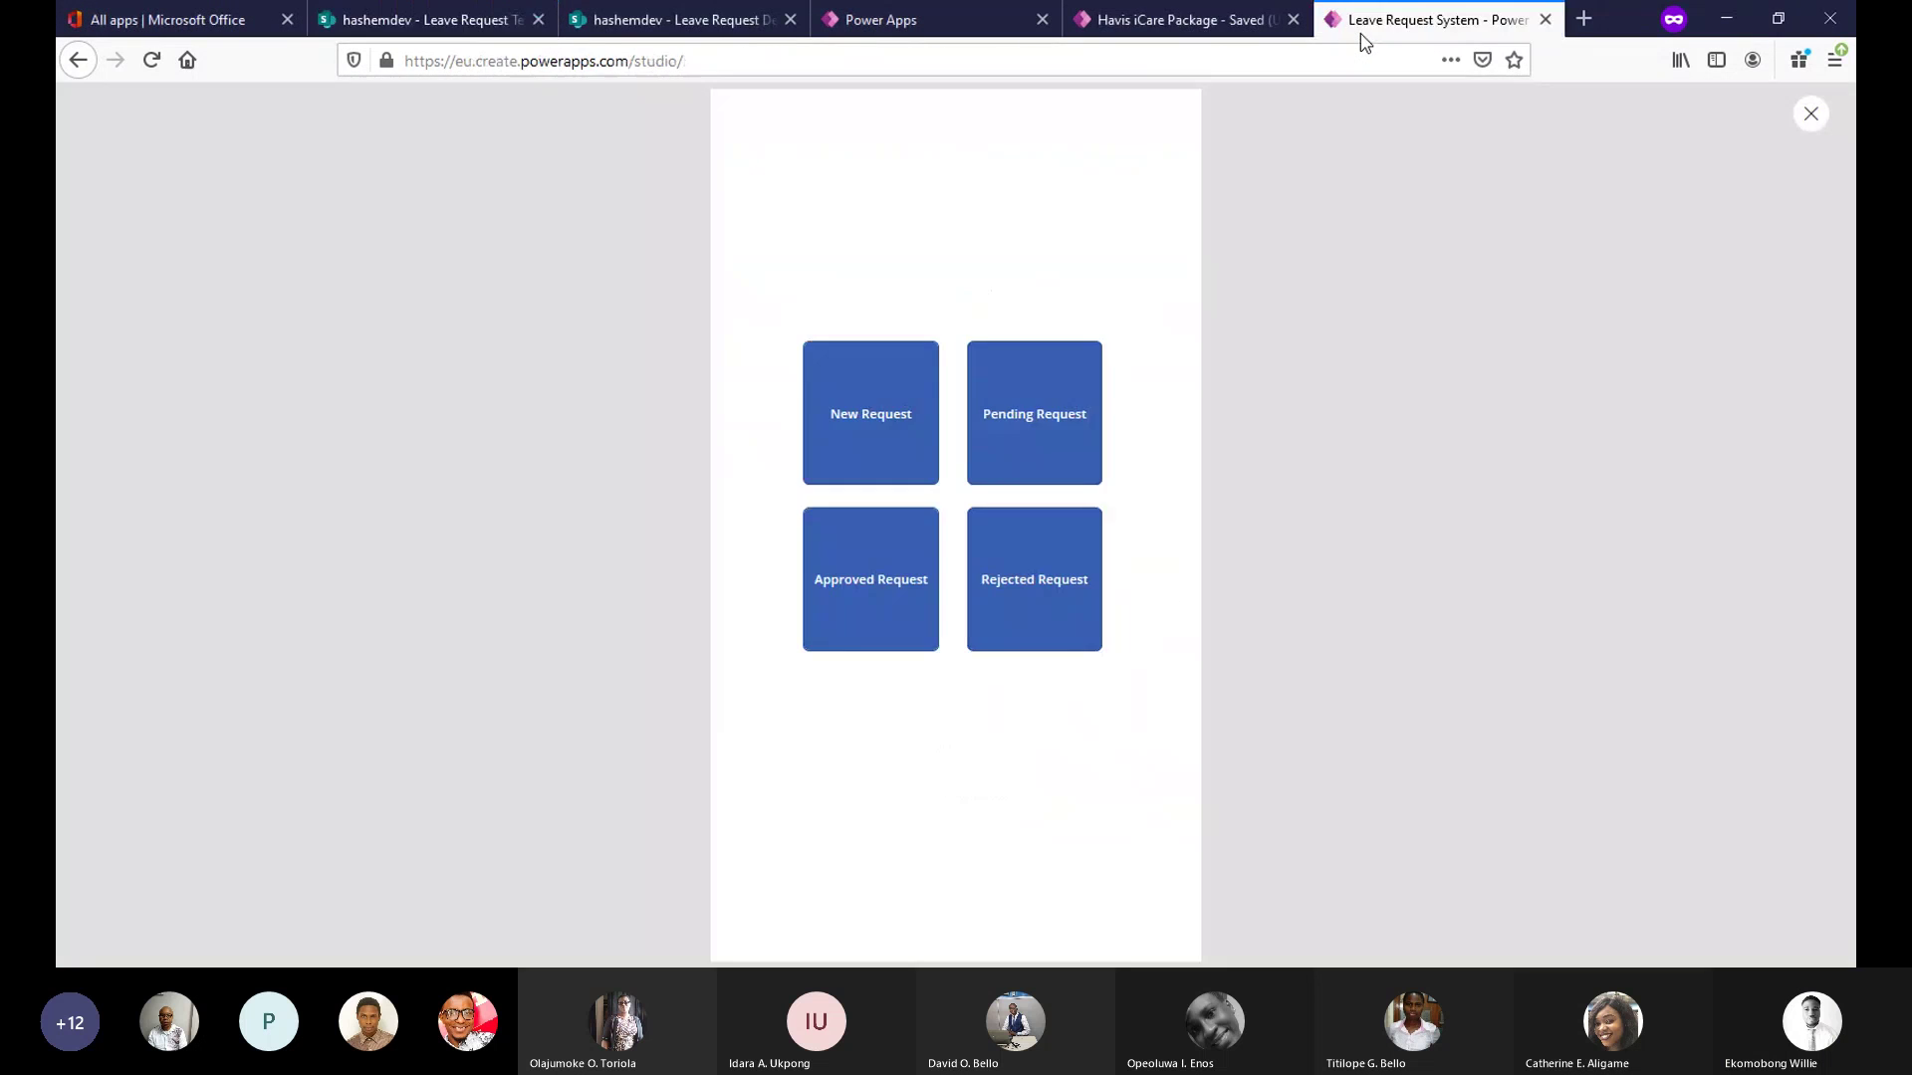
pyautogui.click(469, 14)
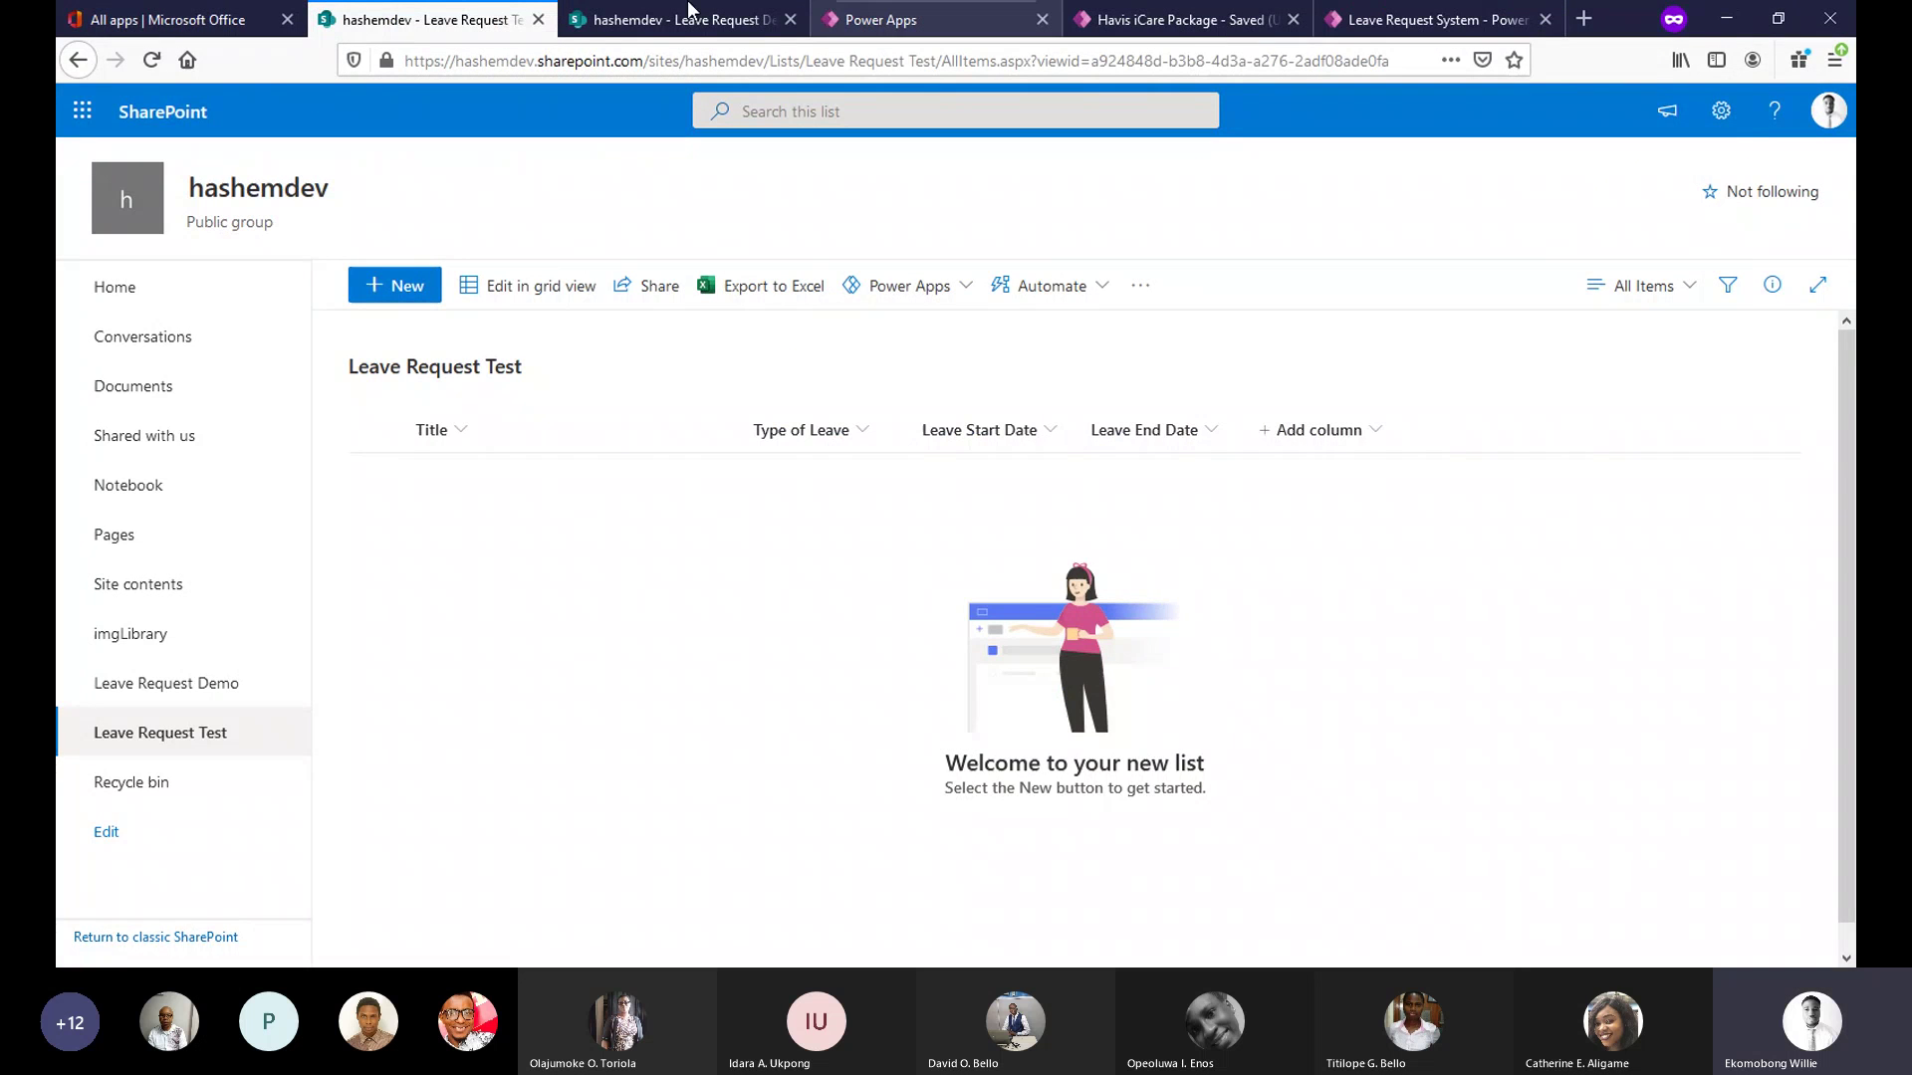
# Check the Leave Request Demo columns, then add a Person column named "Manager" to Leave Request Test.
pyautogui.click(685, 14)
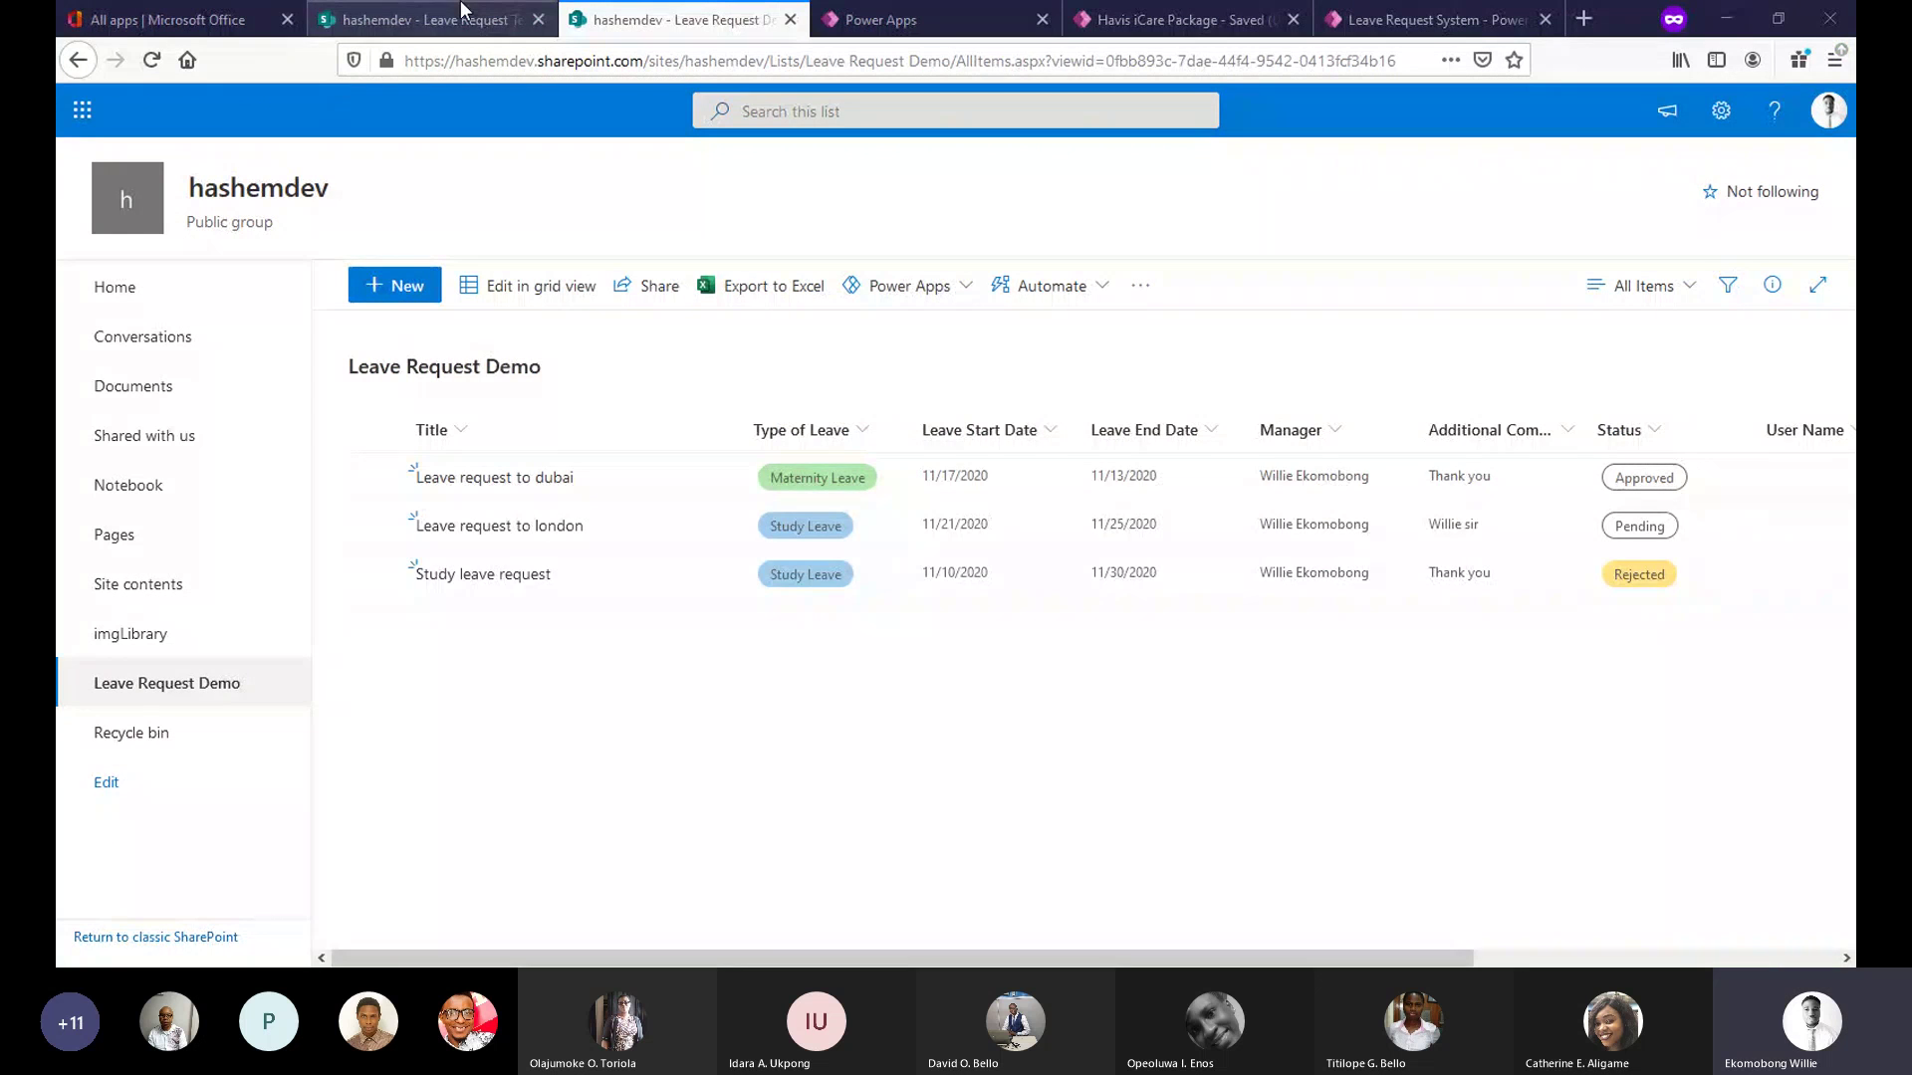
pyautogui.click(461, 14)
pyautogui.click(1299, 430)
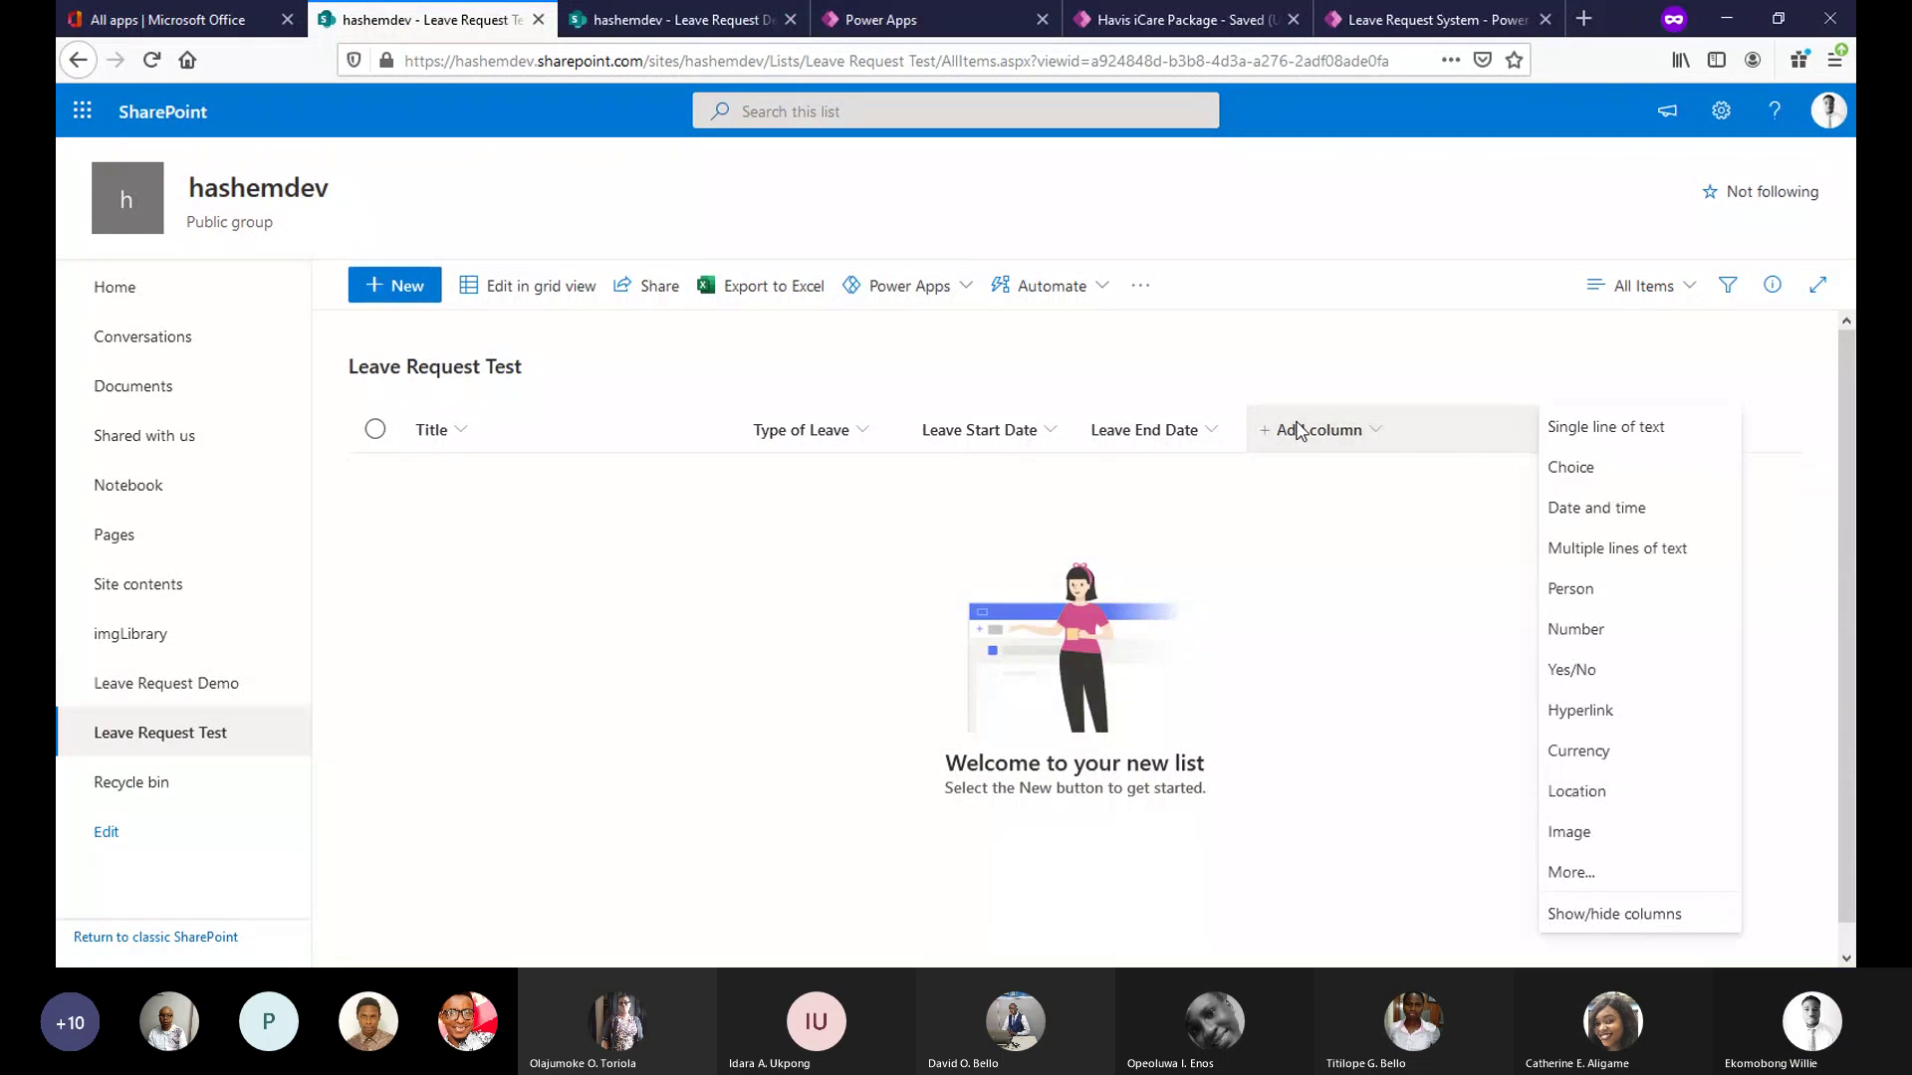
pyautogui.click(1623, 591)
pyautogui.write('Manage')
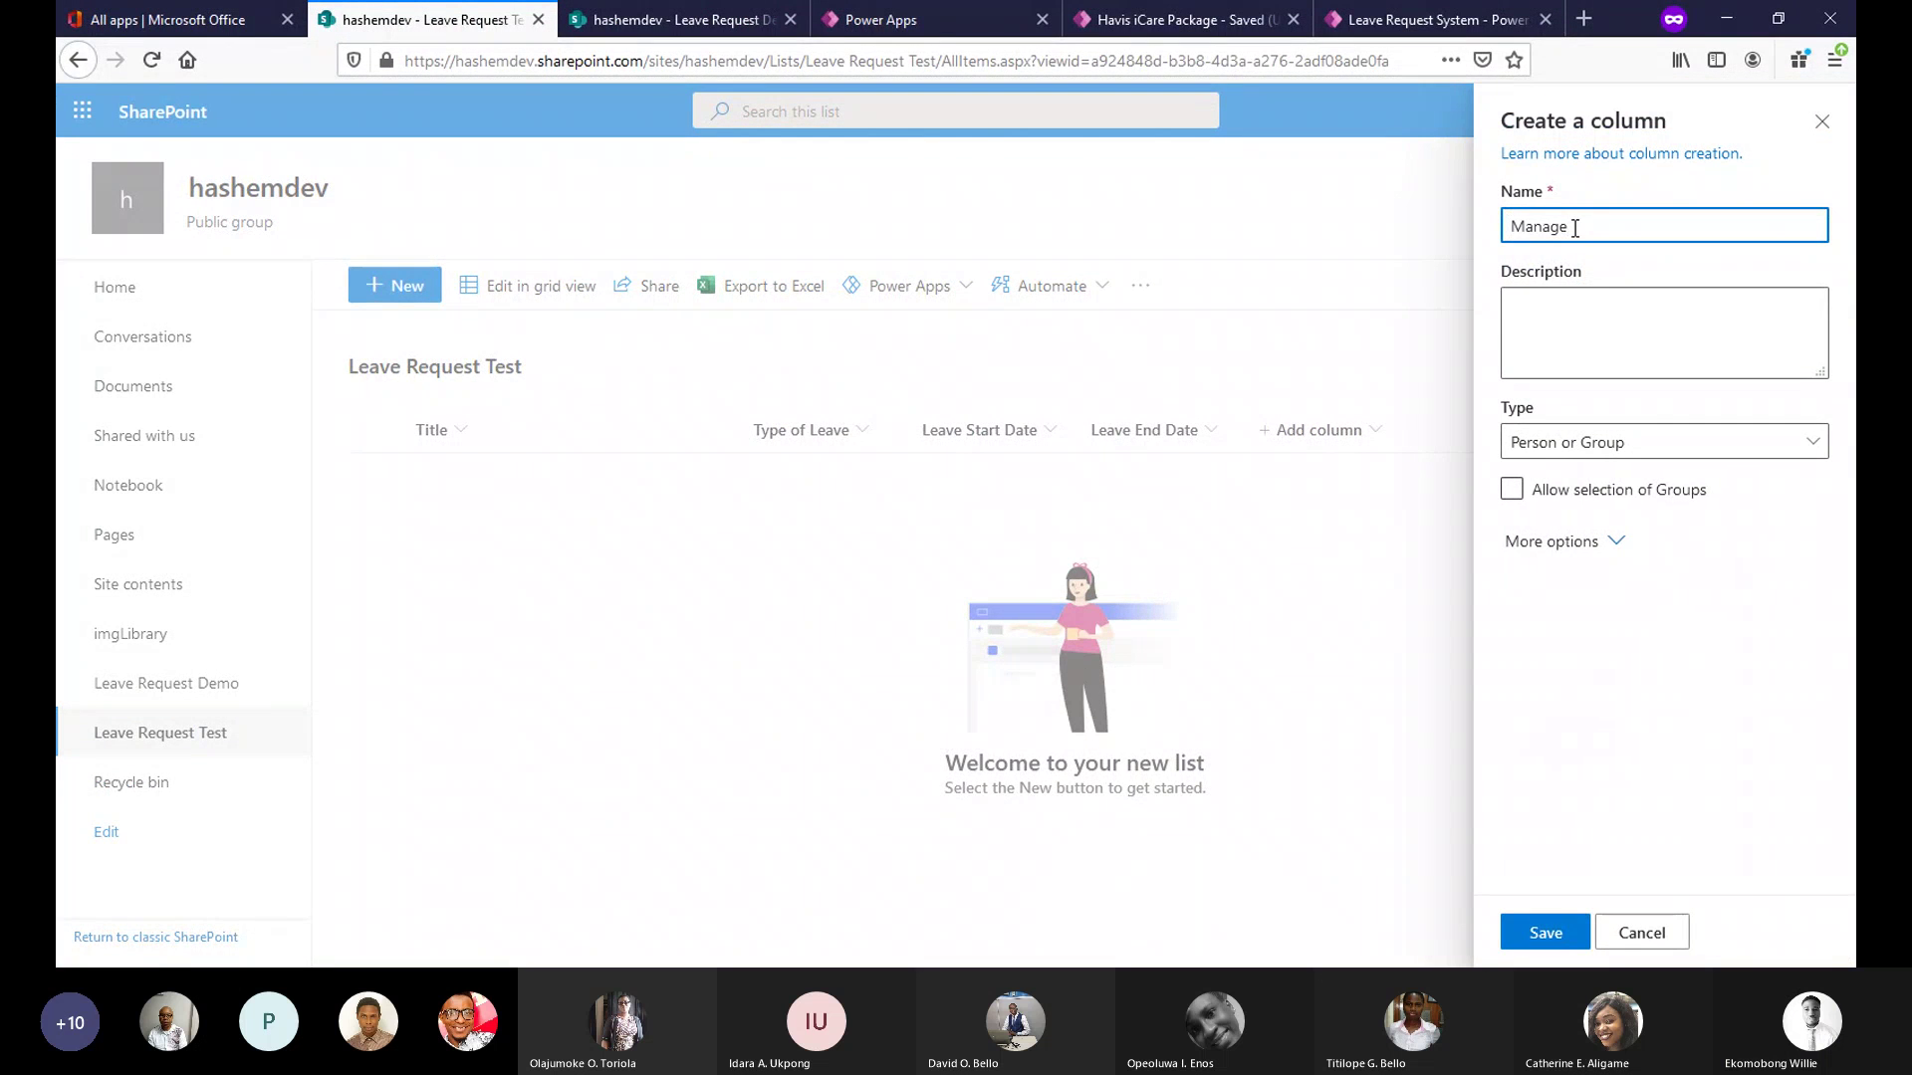
pyautogui.write('r')
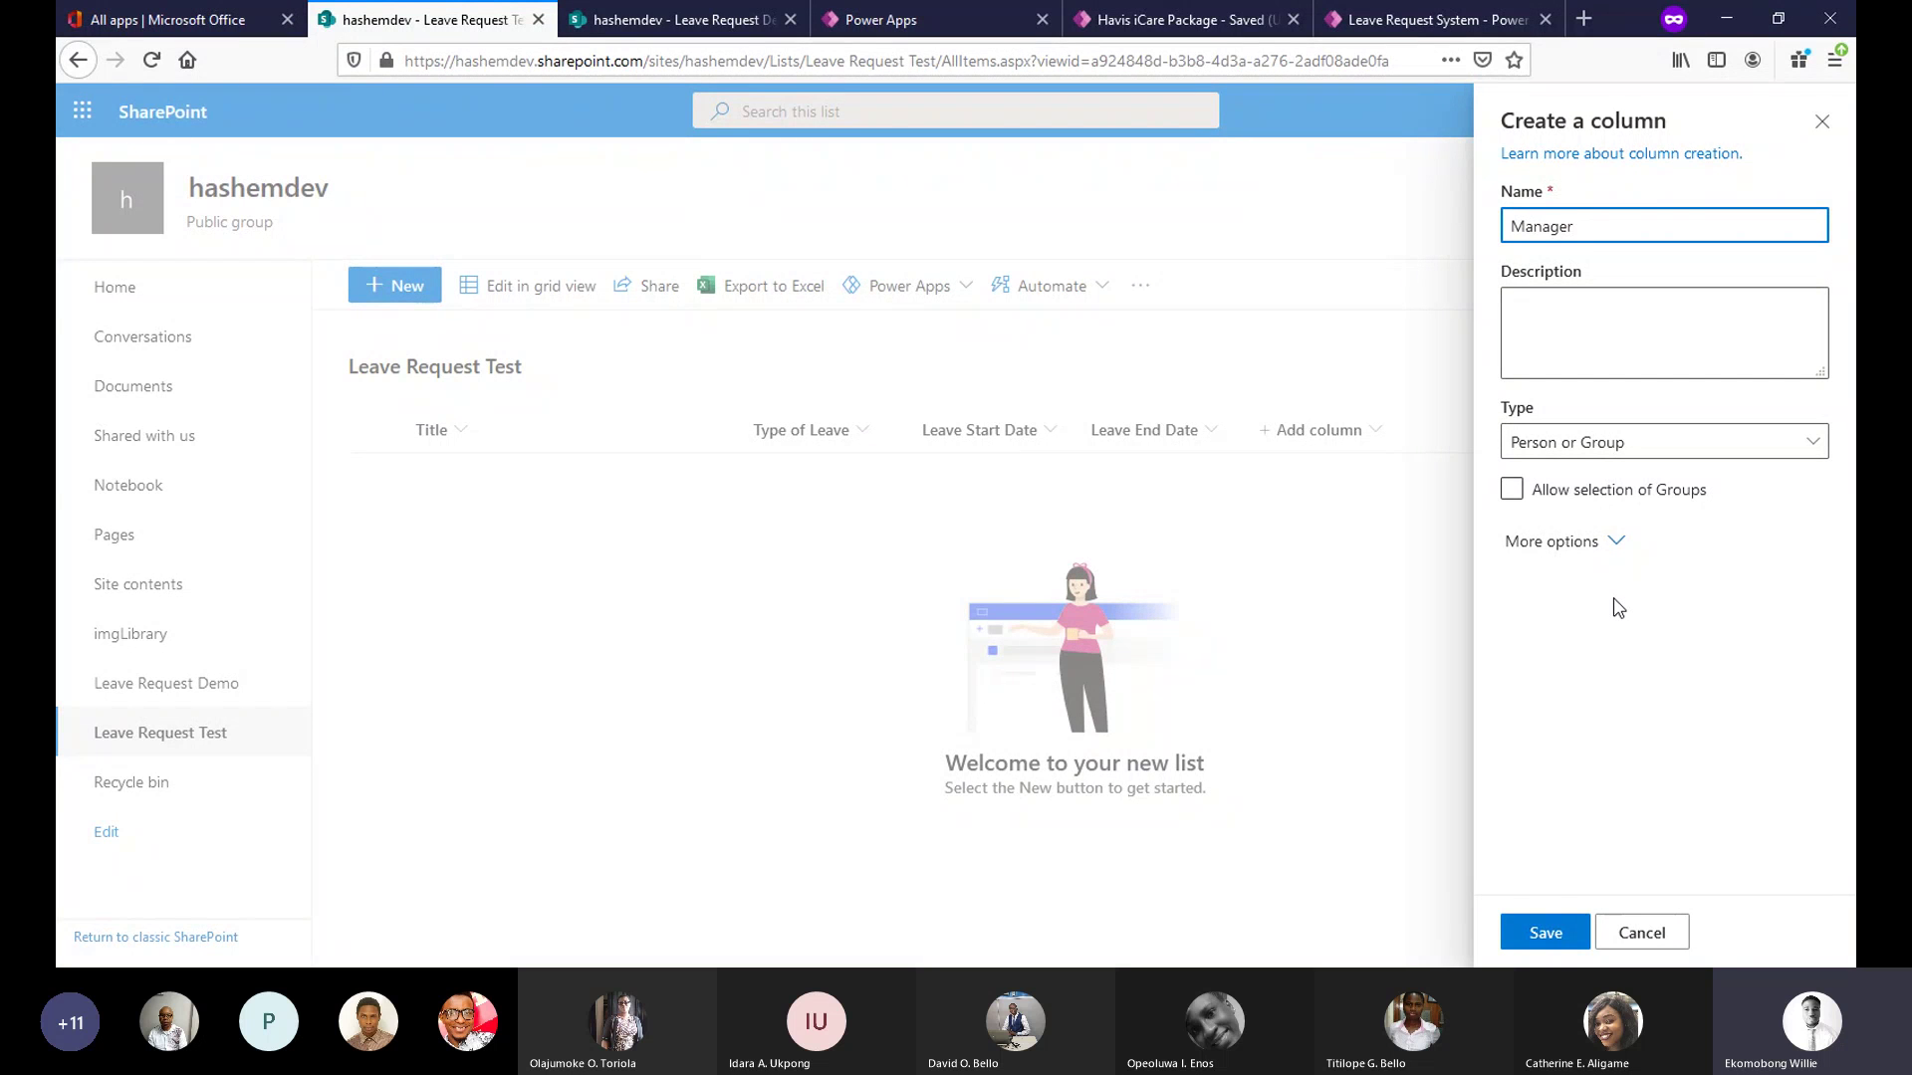
pyautogui.click(1525, 934)
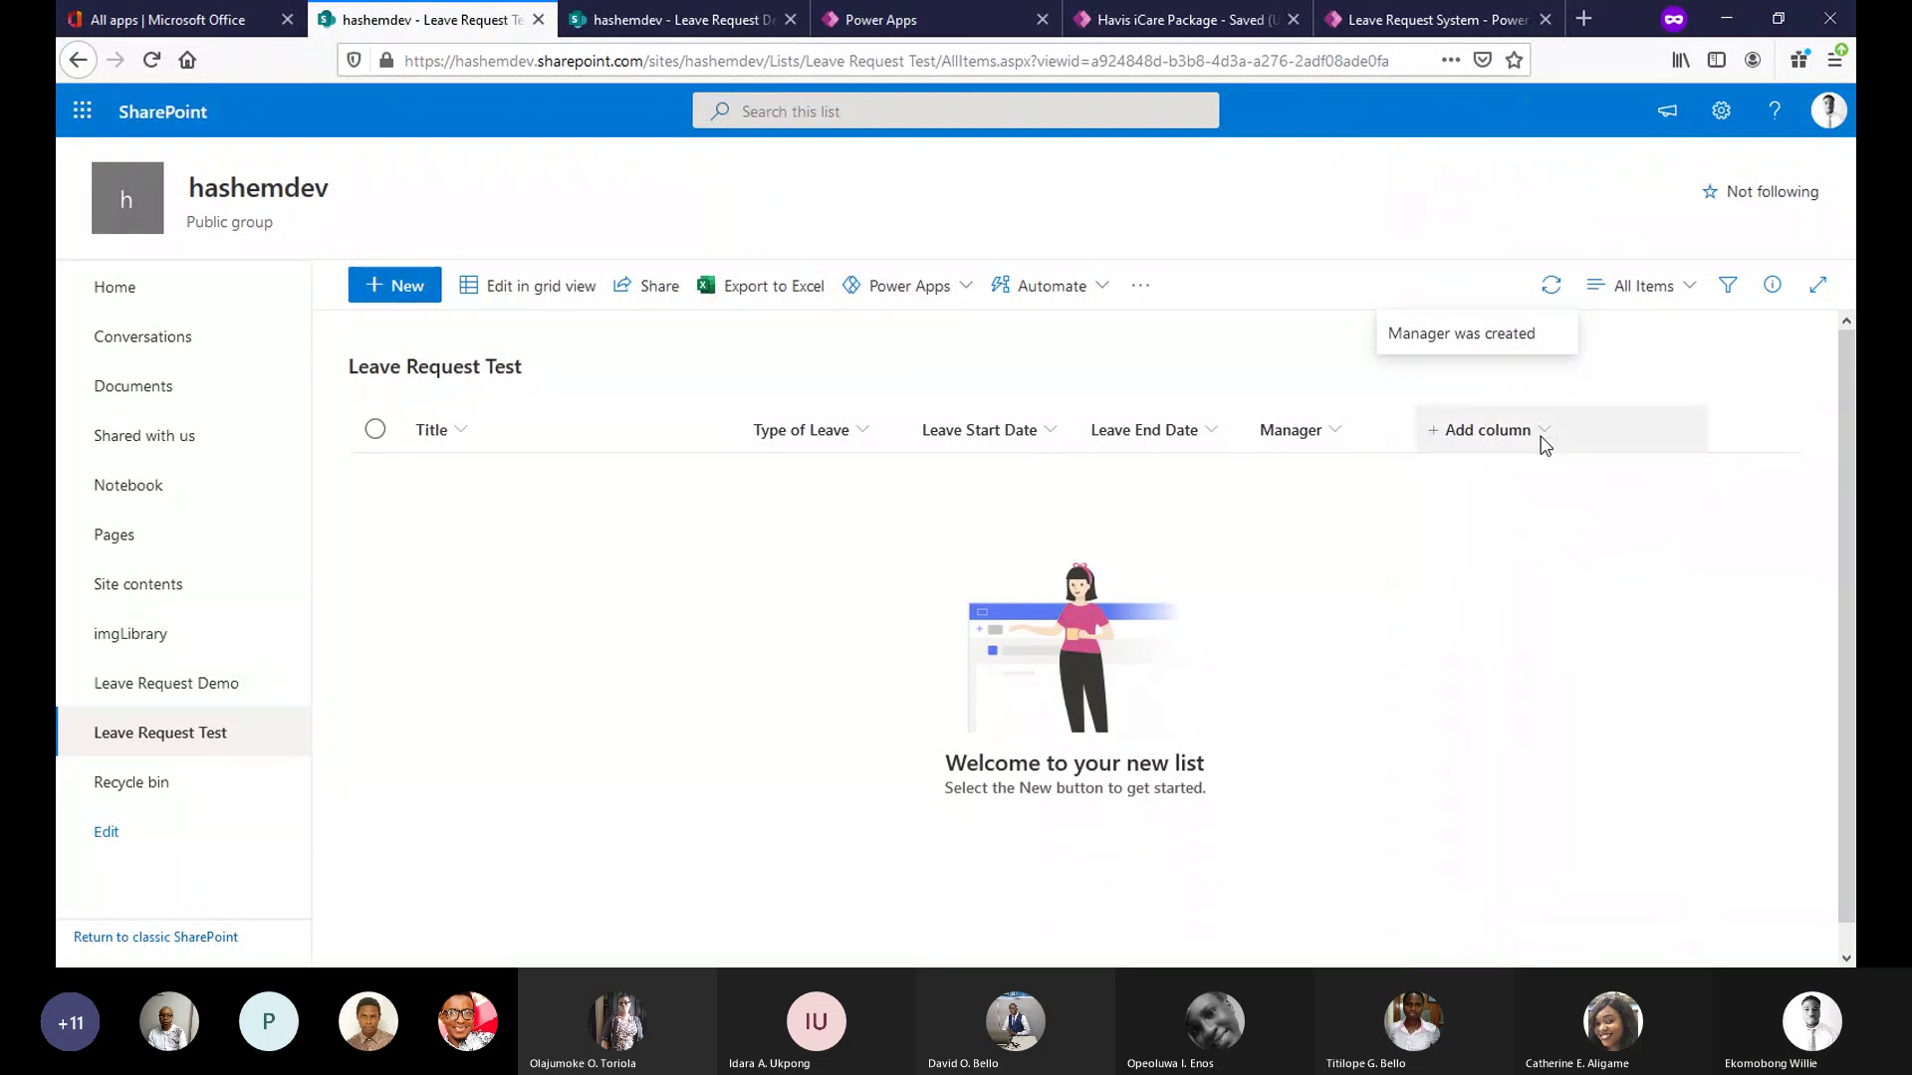
# Consult the Leave Request Demo columns, then add a Multiple lines of text column named "Comments" to Leave Request Test.
pyautogui.click(654, 14)
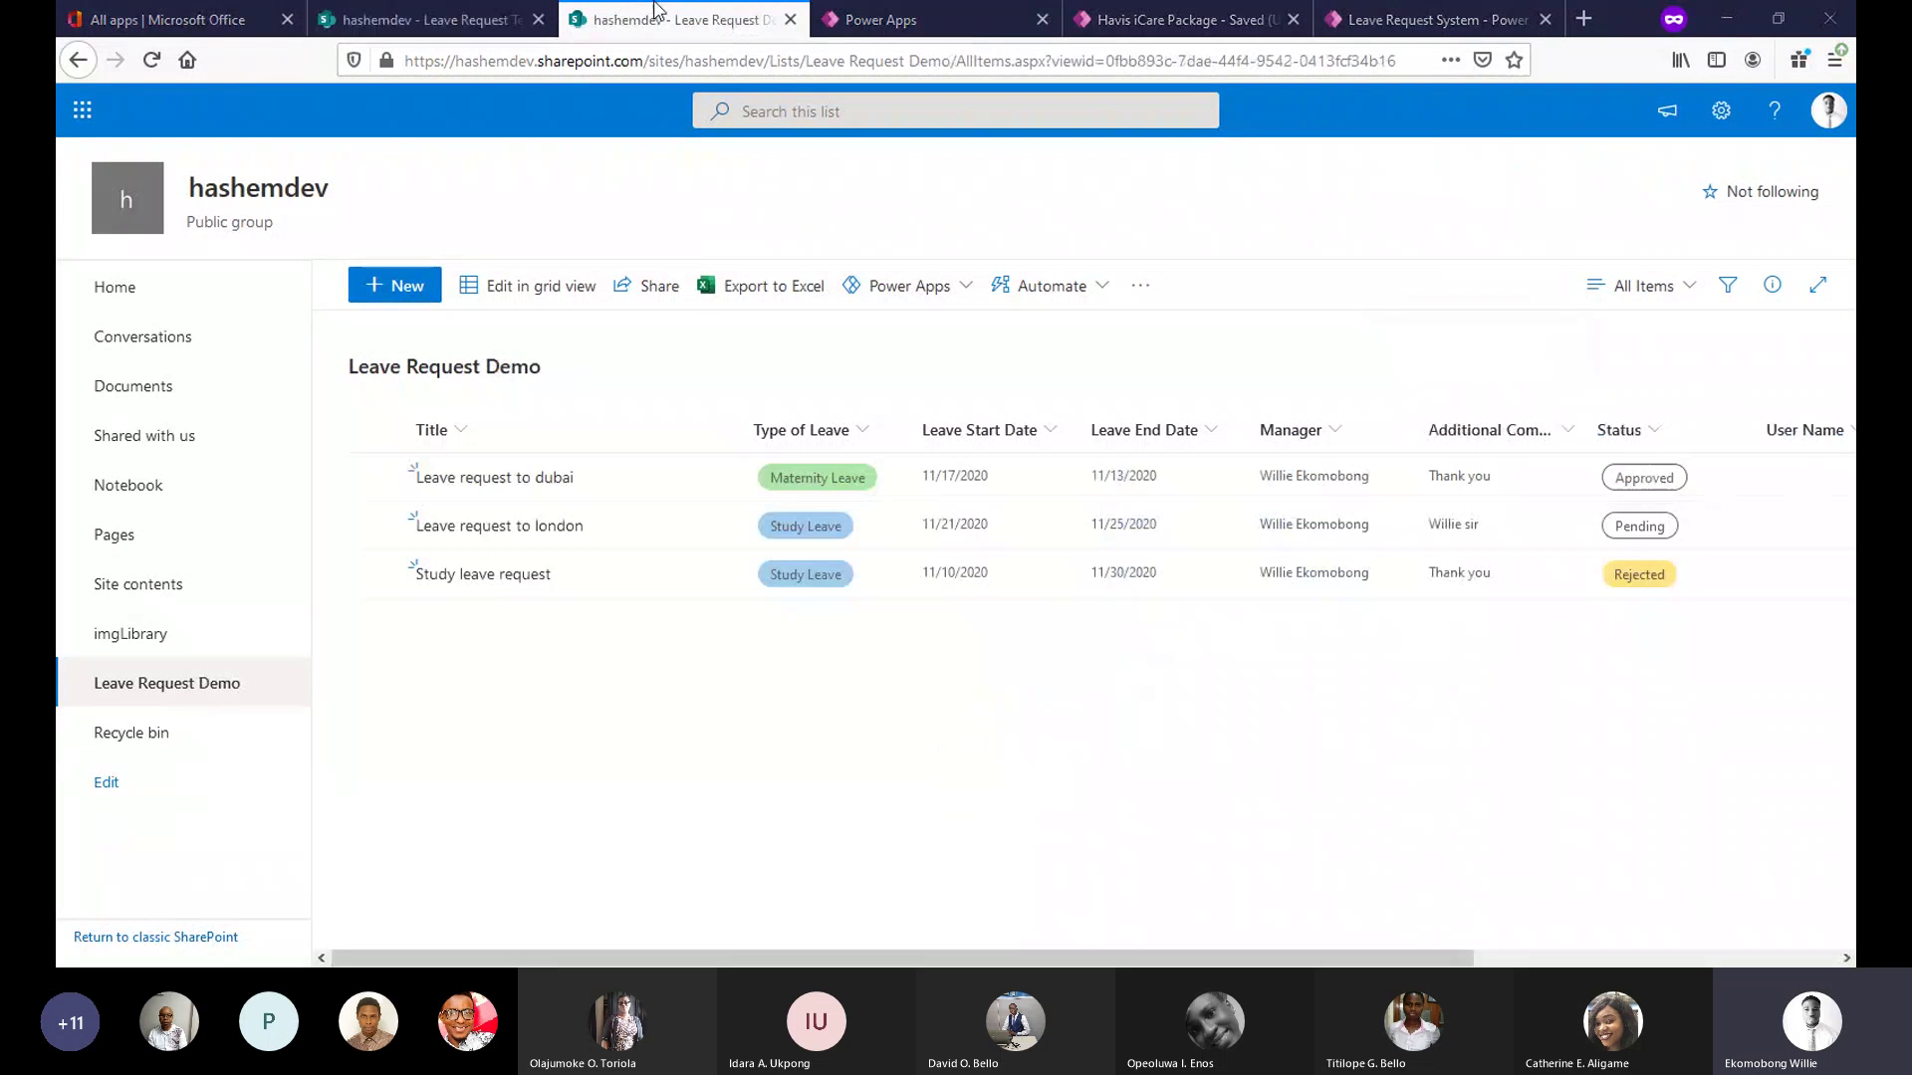
pyautogui.click(483, 14)
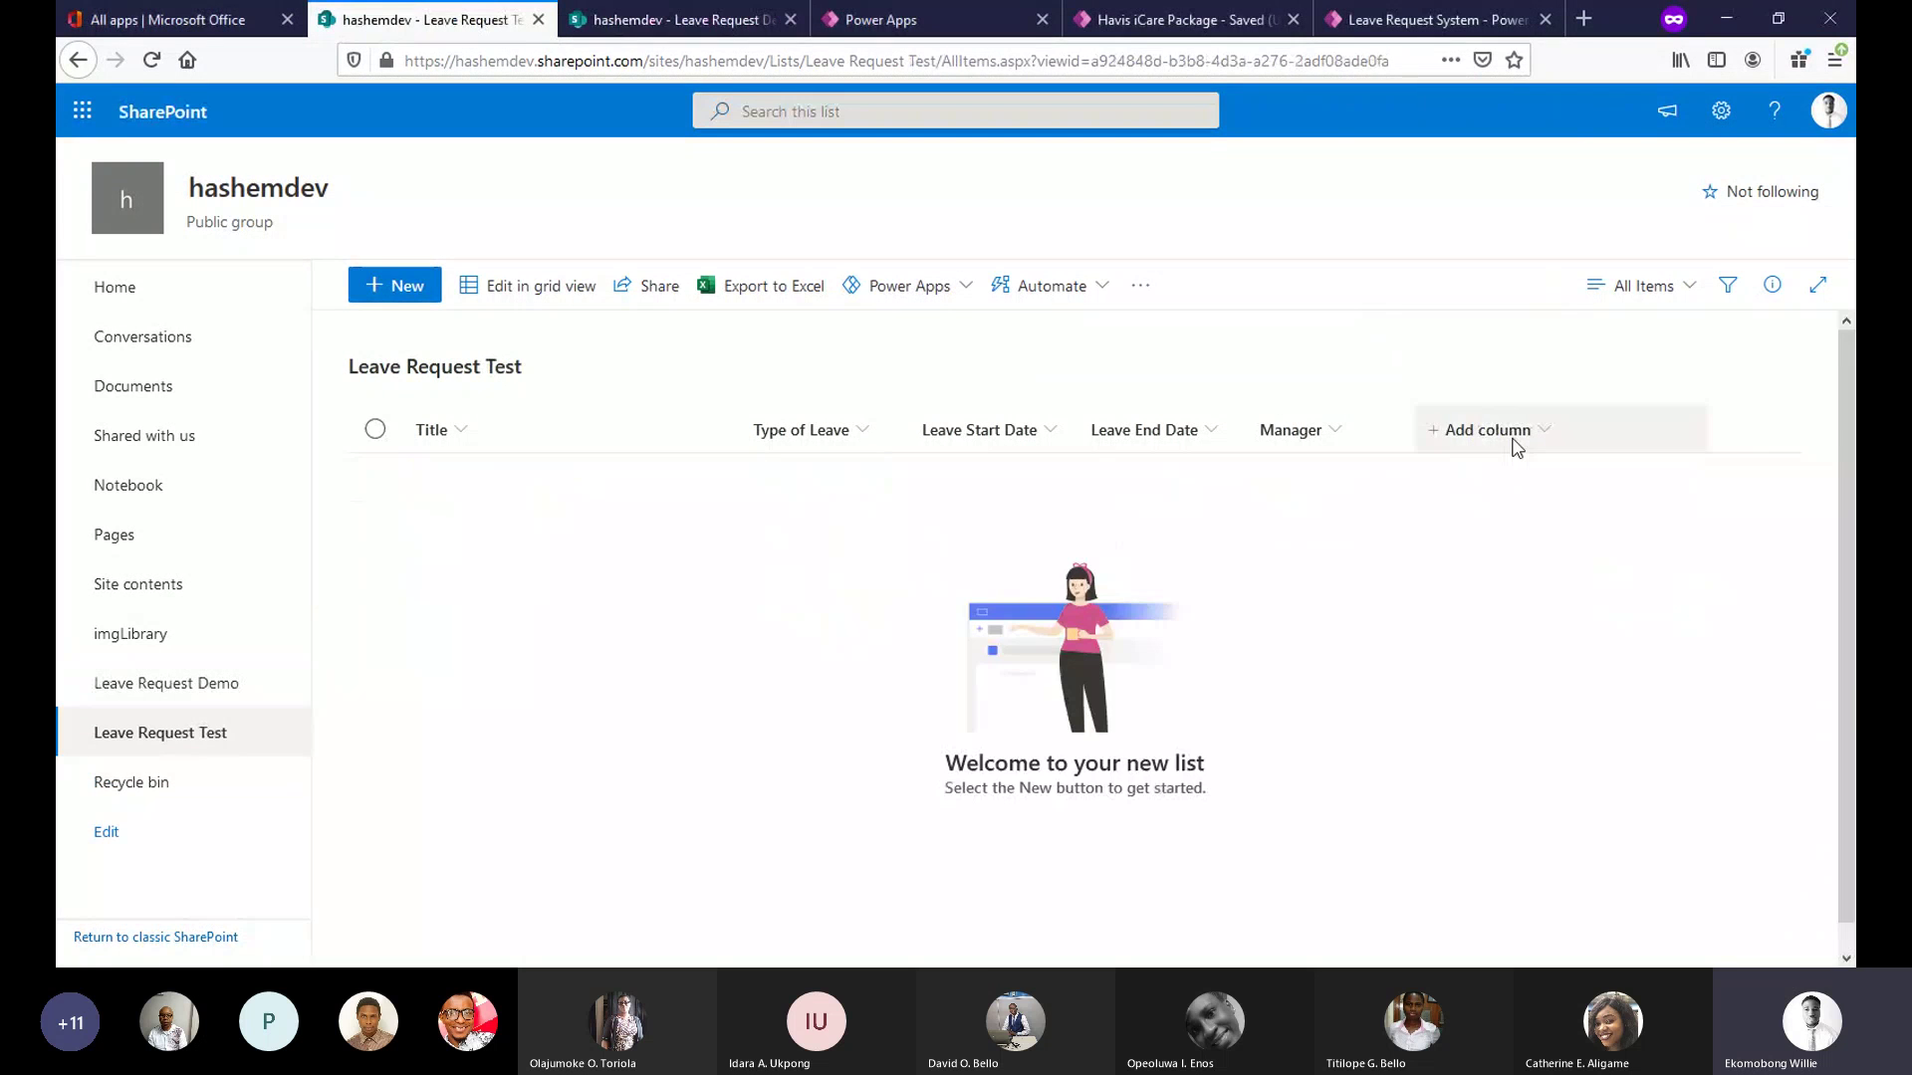
pyautogui.click(1509, 436)
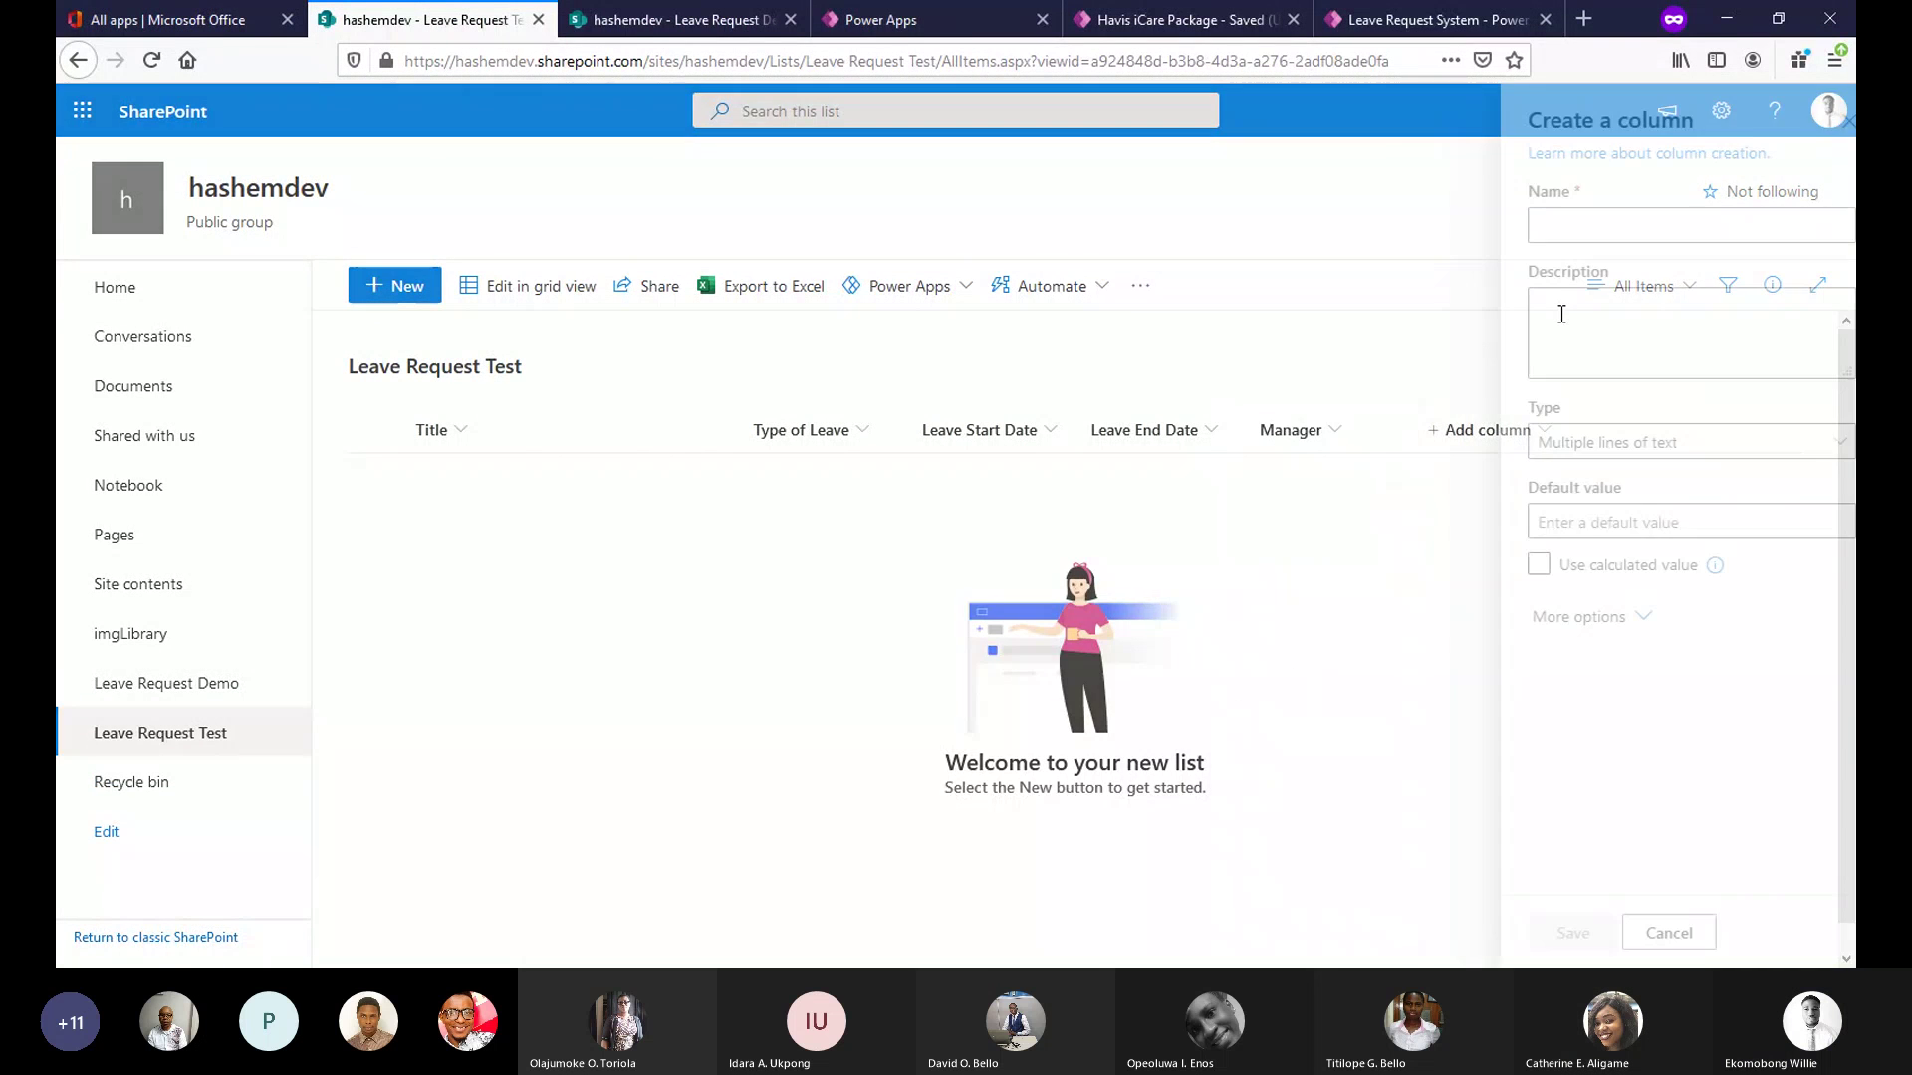
pyautogui.write('Commen')
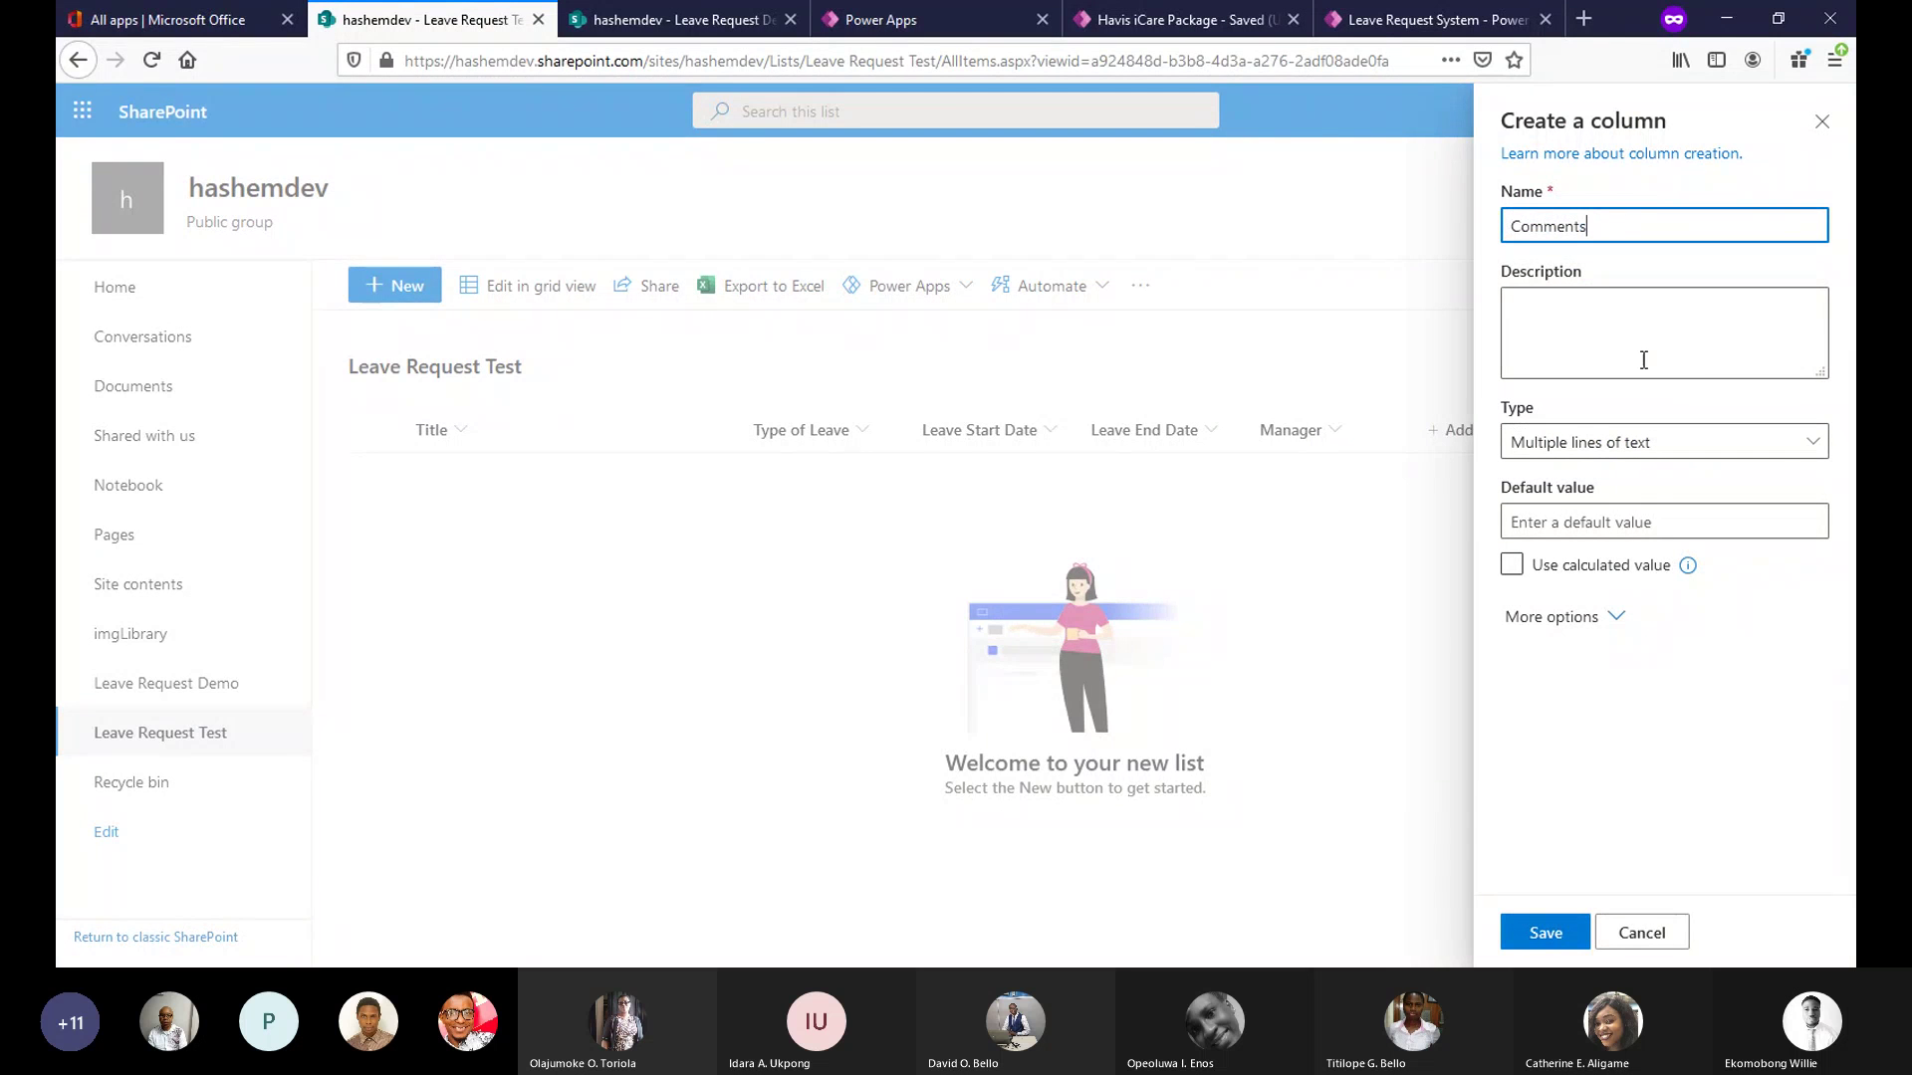
pyautogui.write('ts')
pyautogui.click(1783, 456)
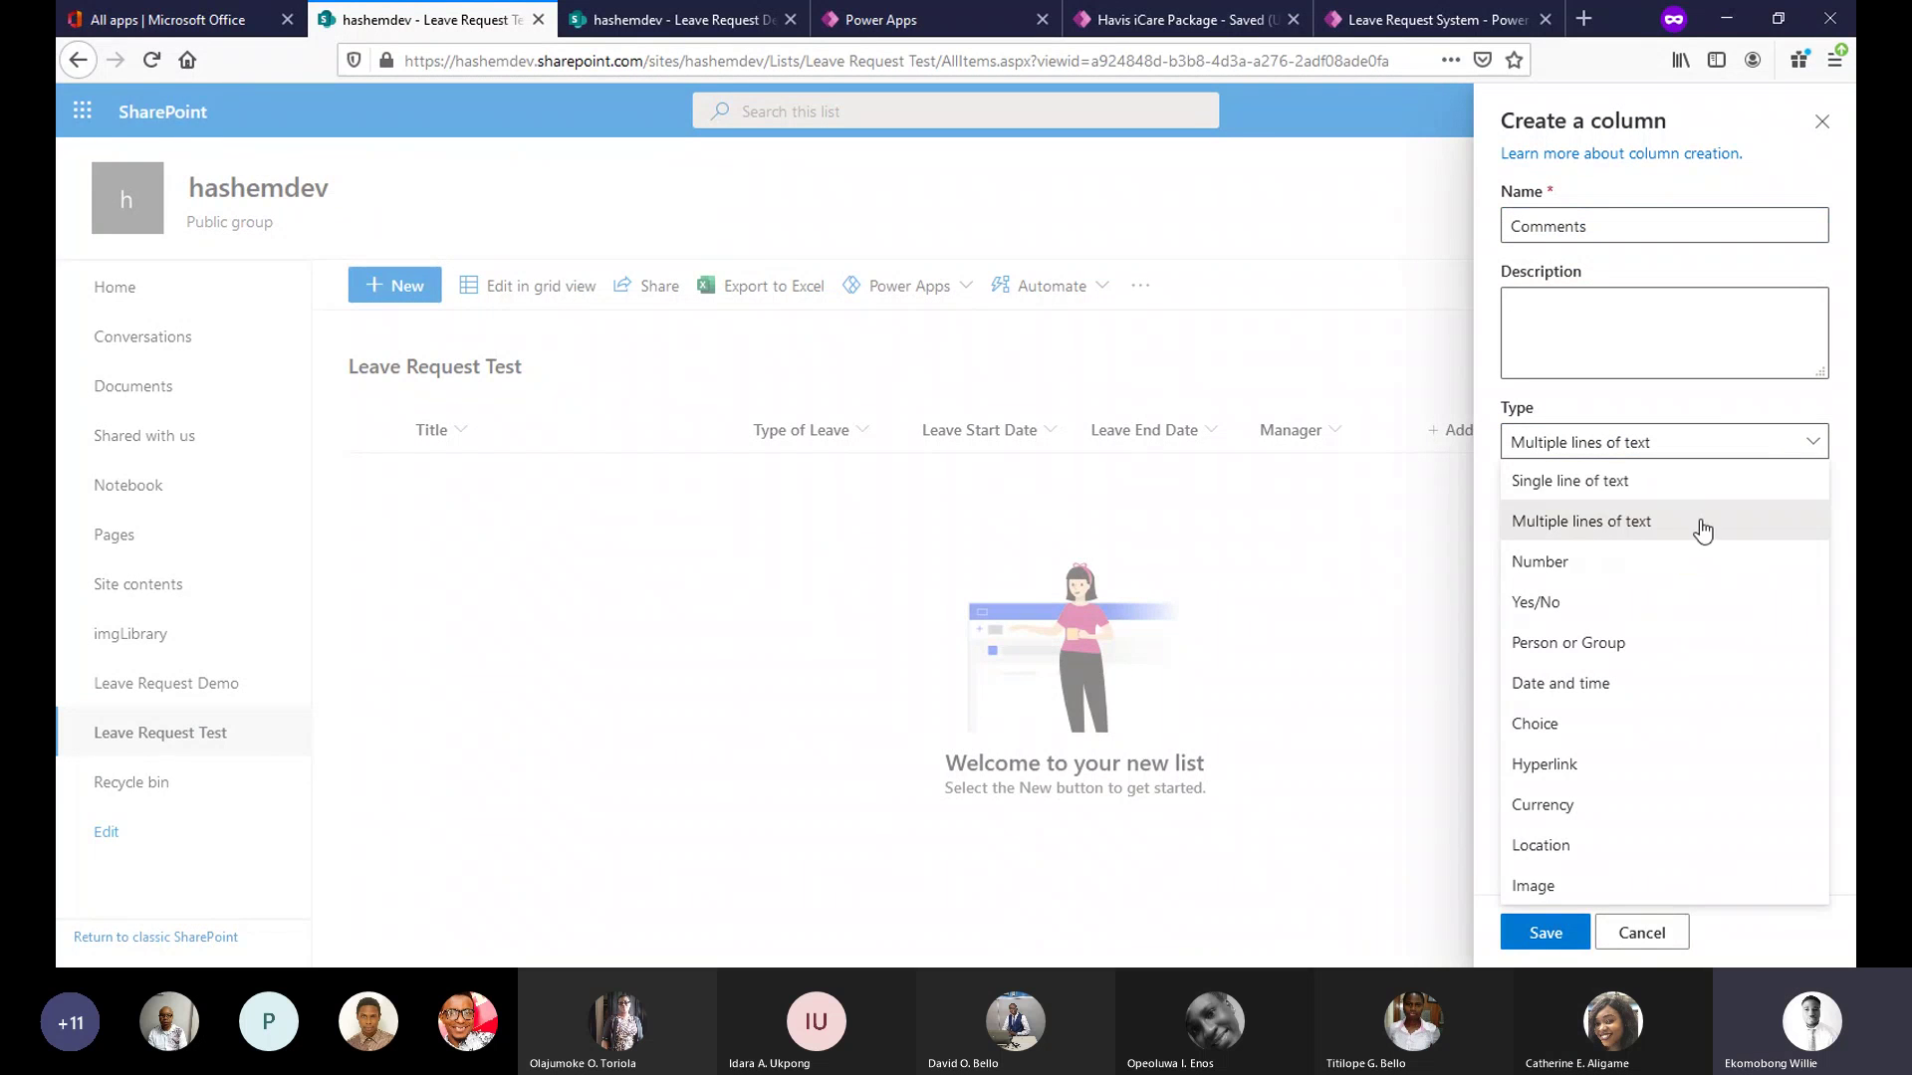
pyautogui.click(1620, 485)
pyautogui.click(1677, 450)
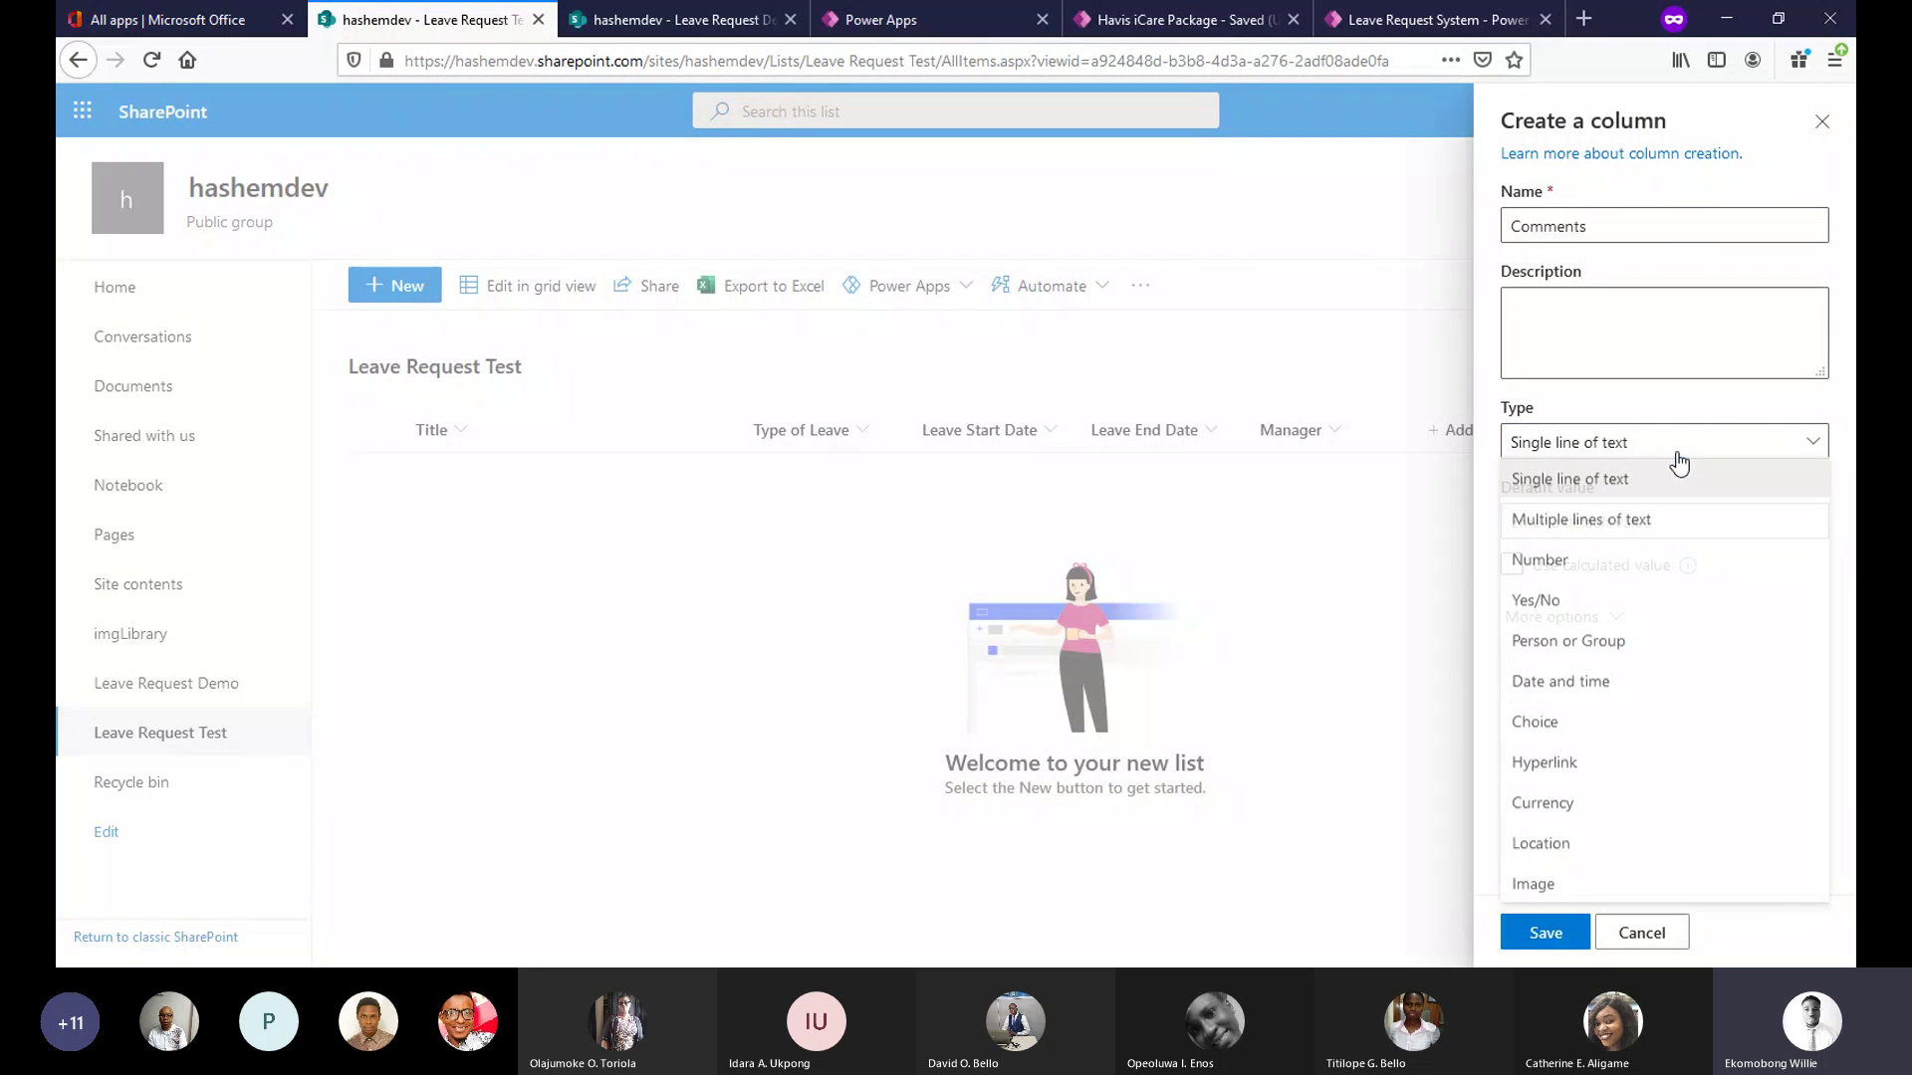
pyautogui.click(1649, 522)
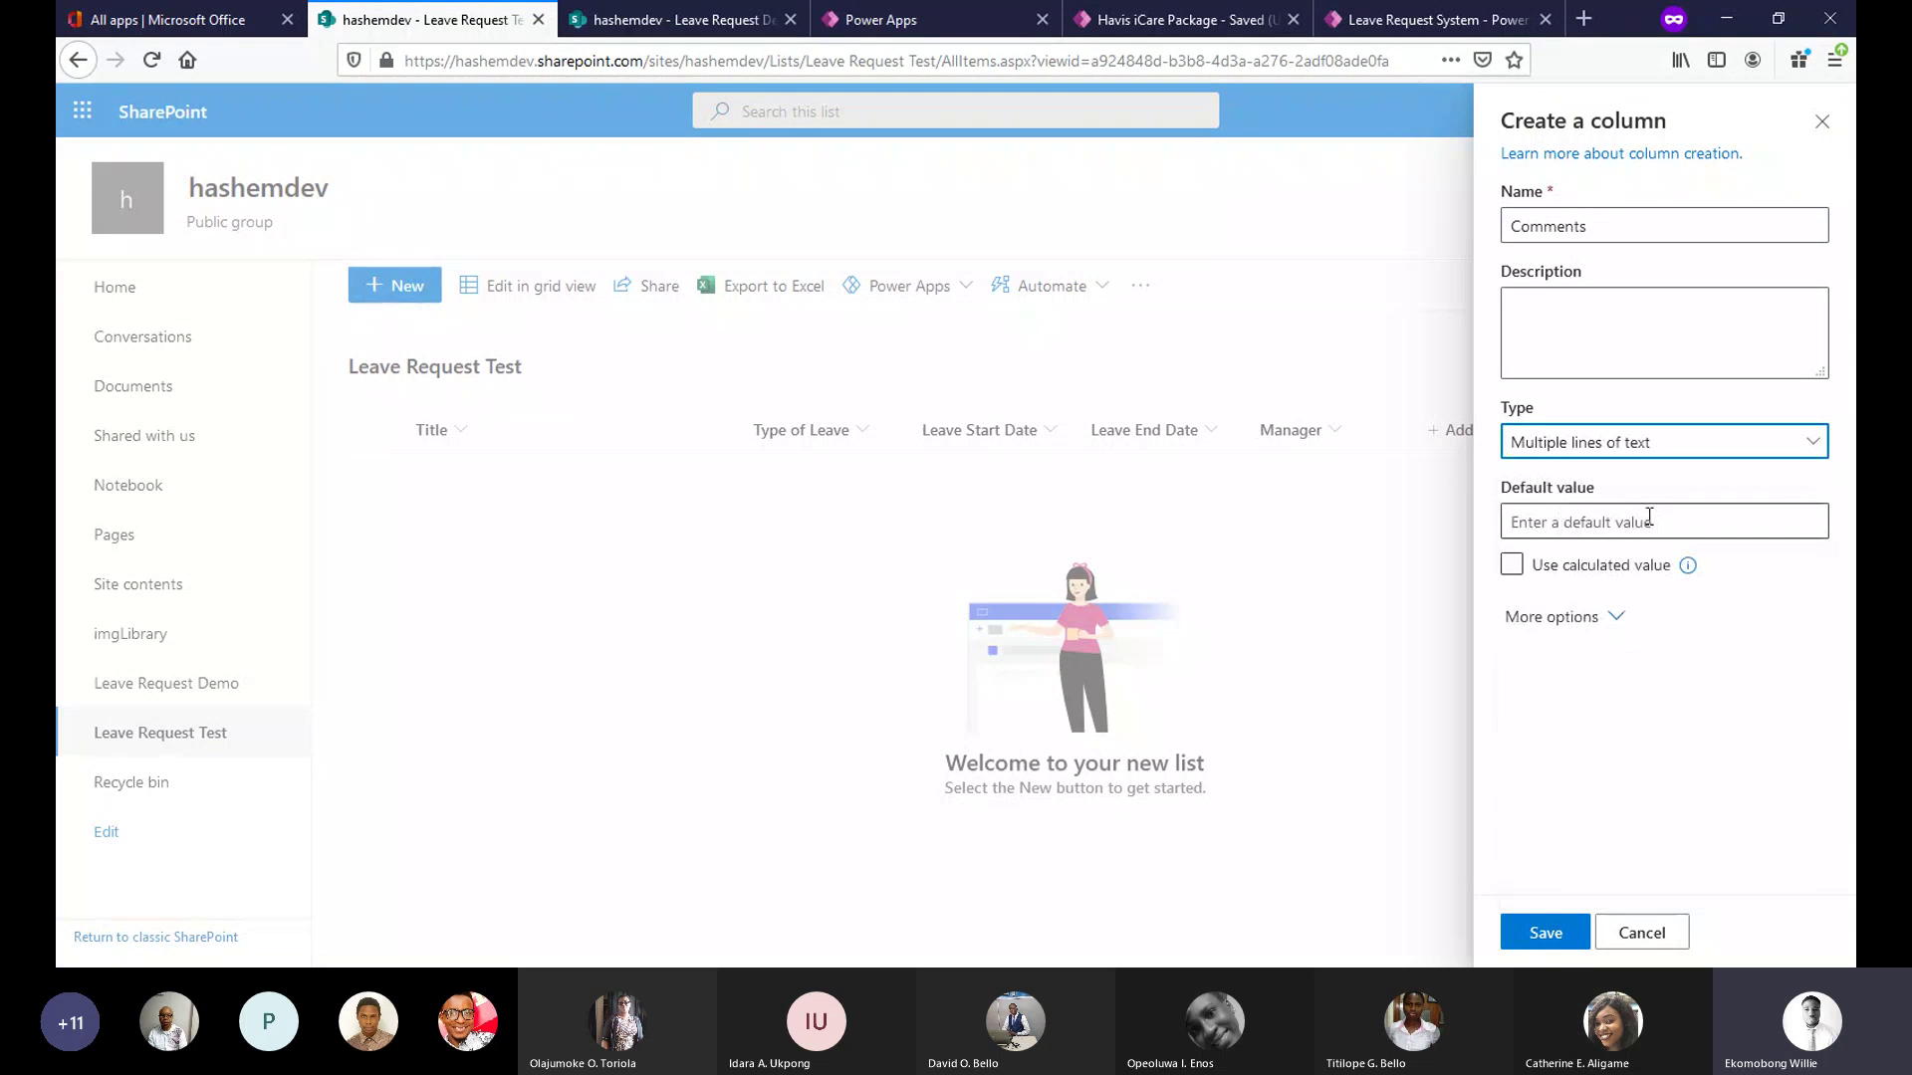
pyautogui.click(1543, 933)
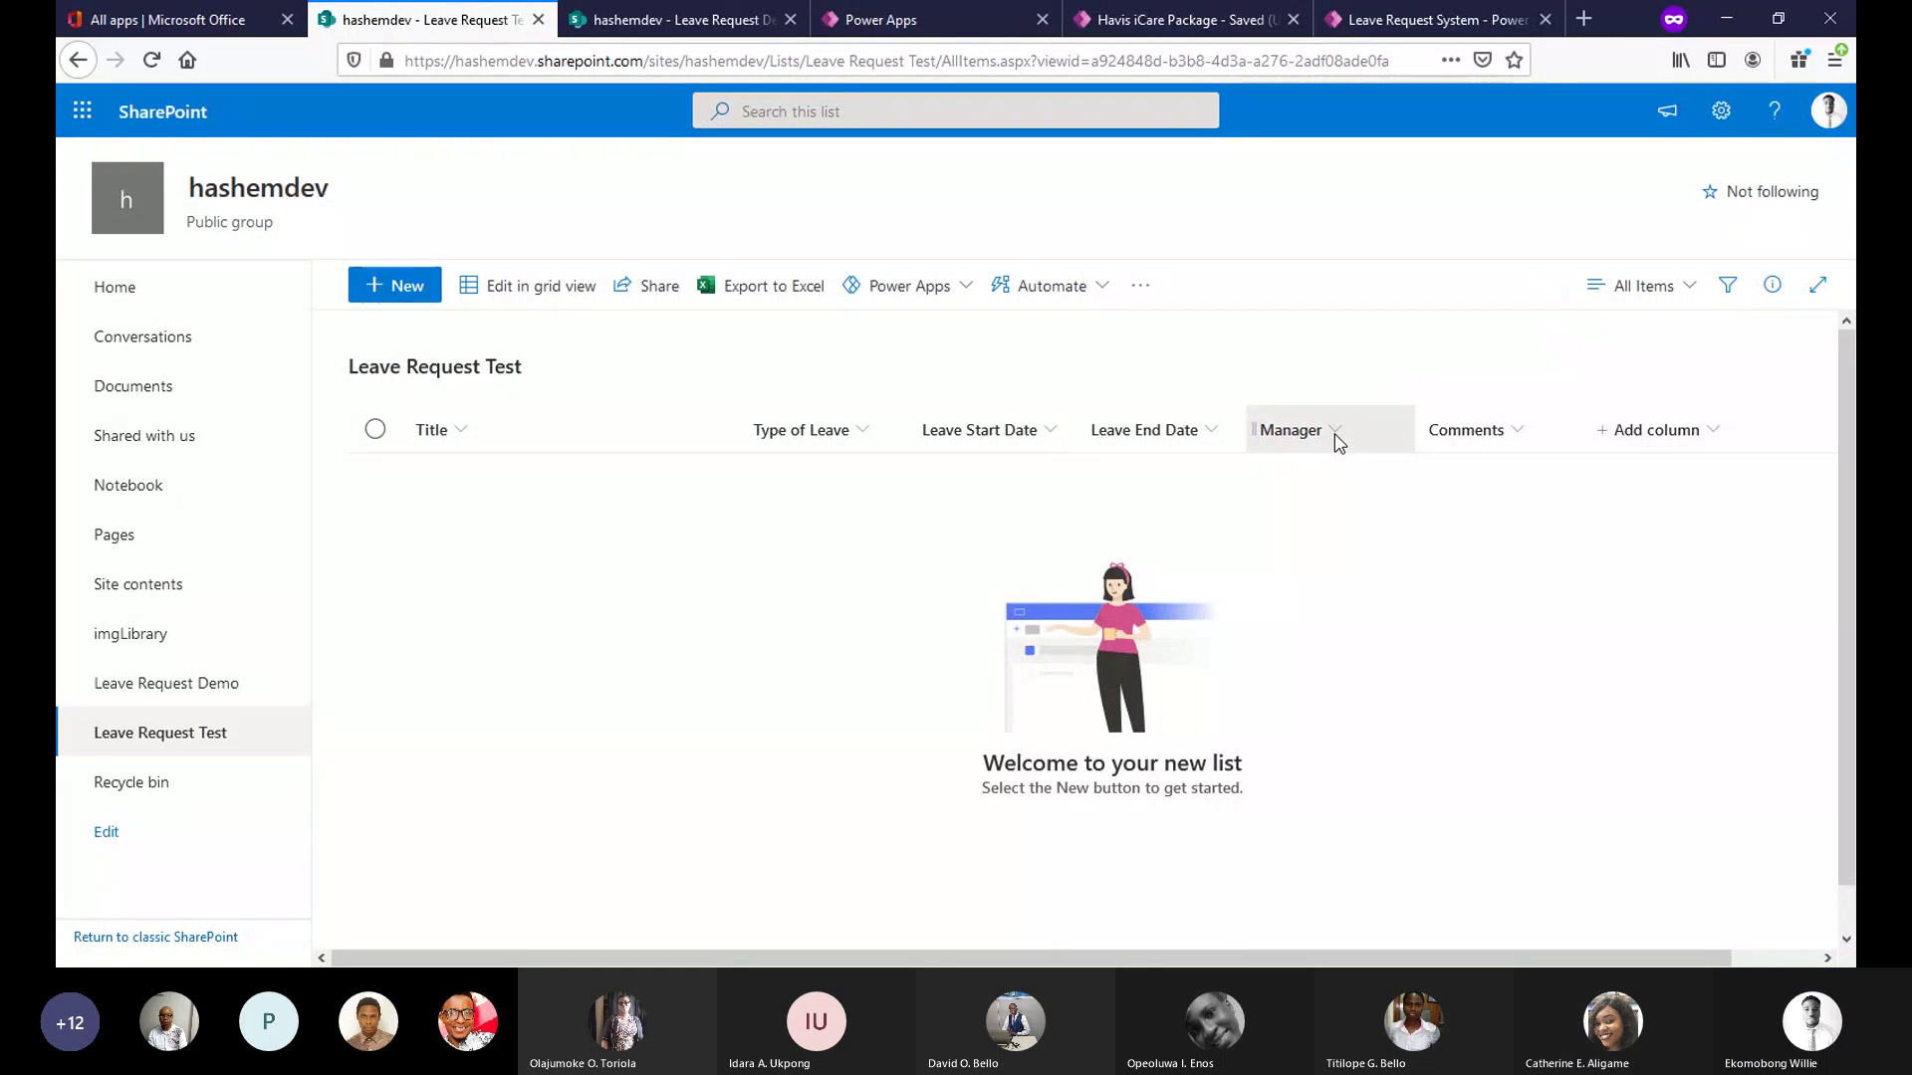
# Review the Manager column's edit settings and save the column without changing its name, type or options.
pyautogui.click(1338, 438)
pyautogui.moveTo(1432, 645)
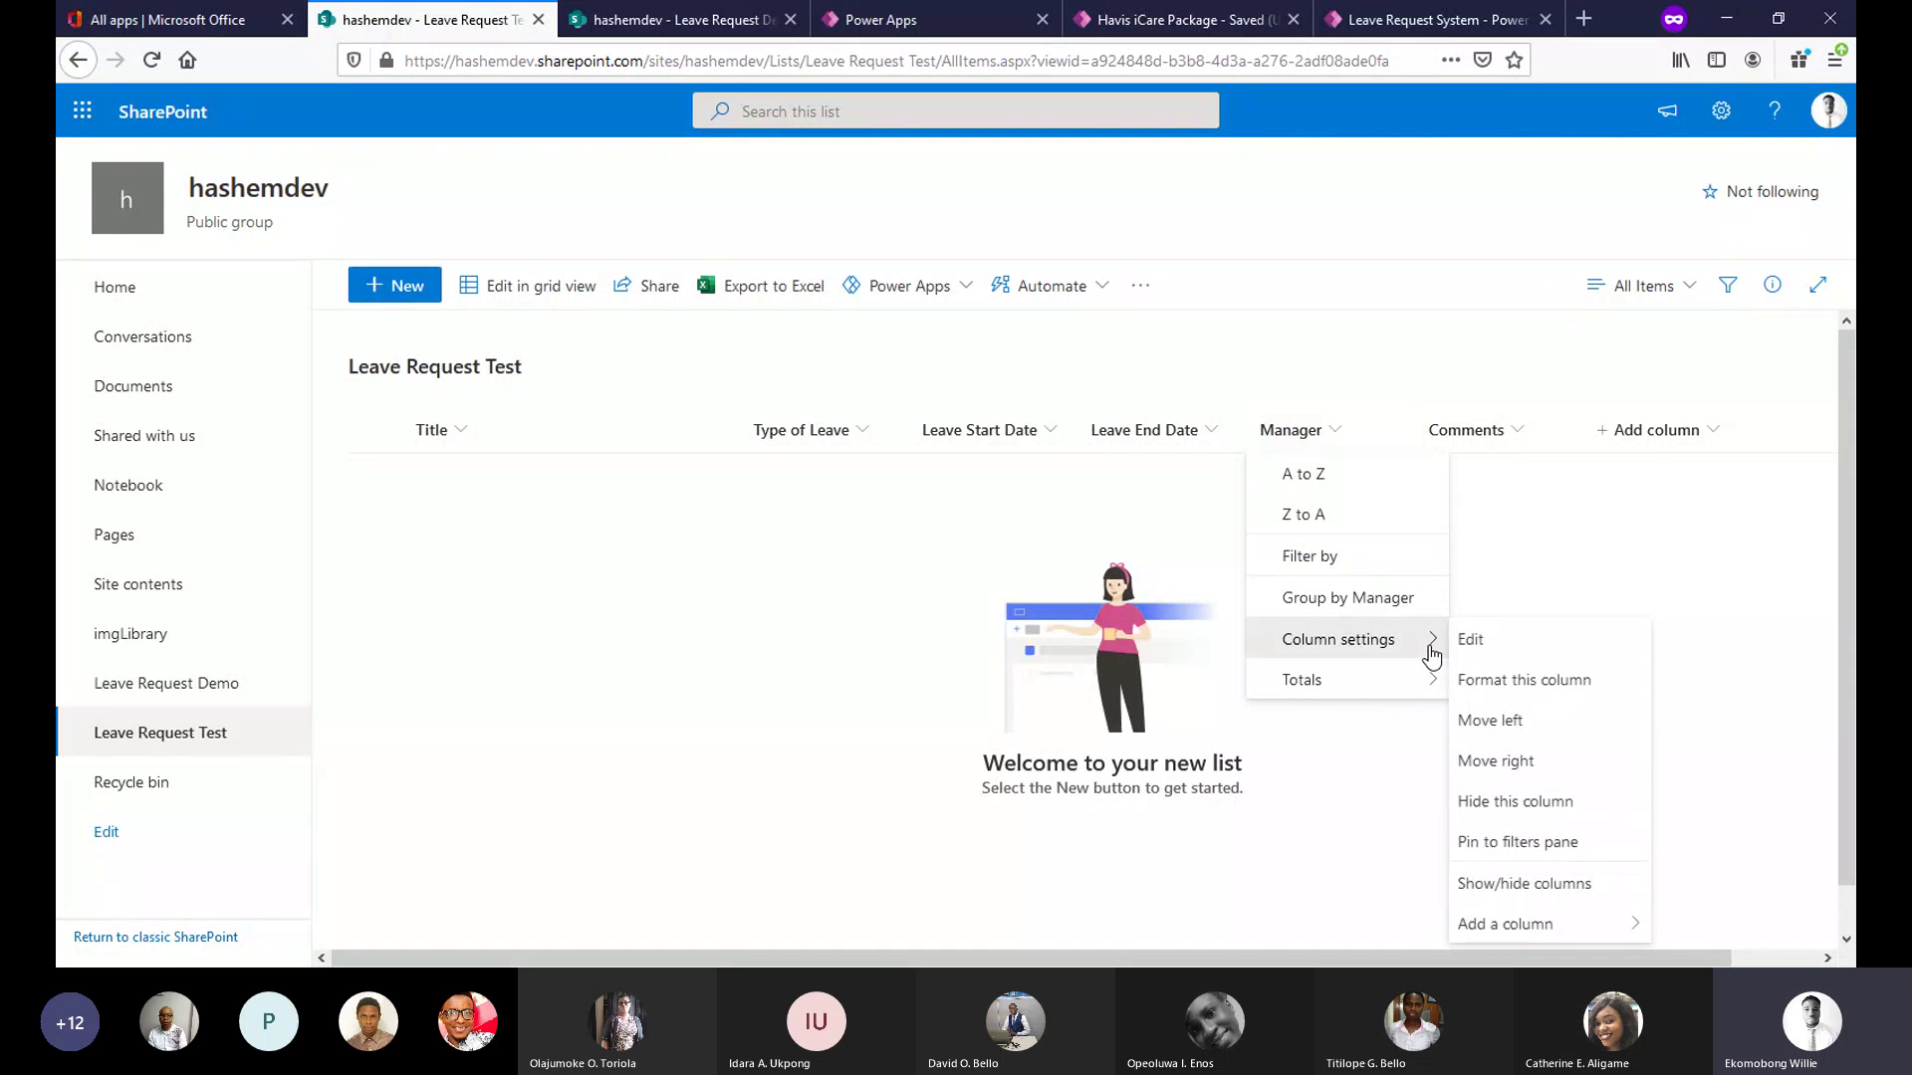
pyautogui.click(1474, 640)
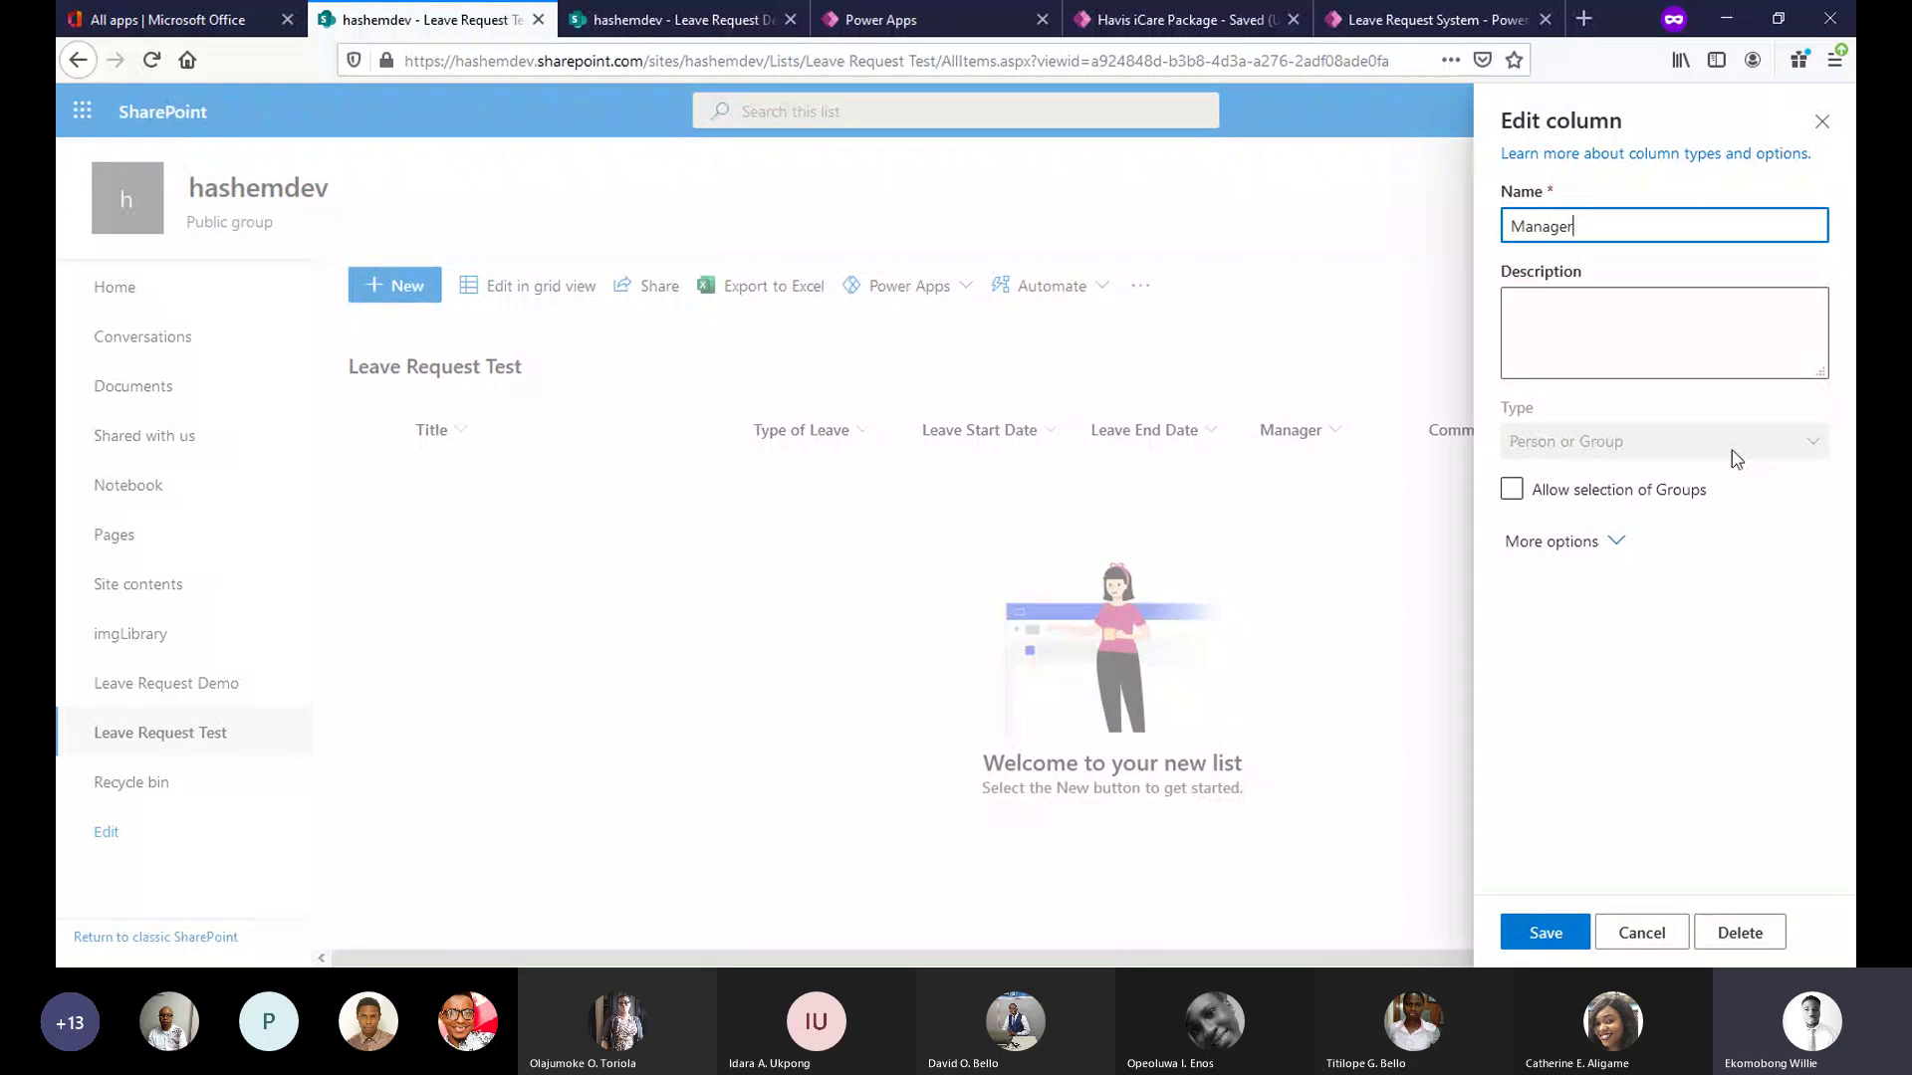
pyautogui.click(1519, 928)
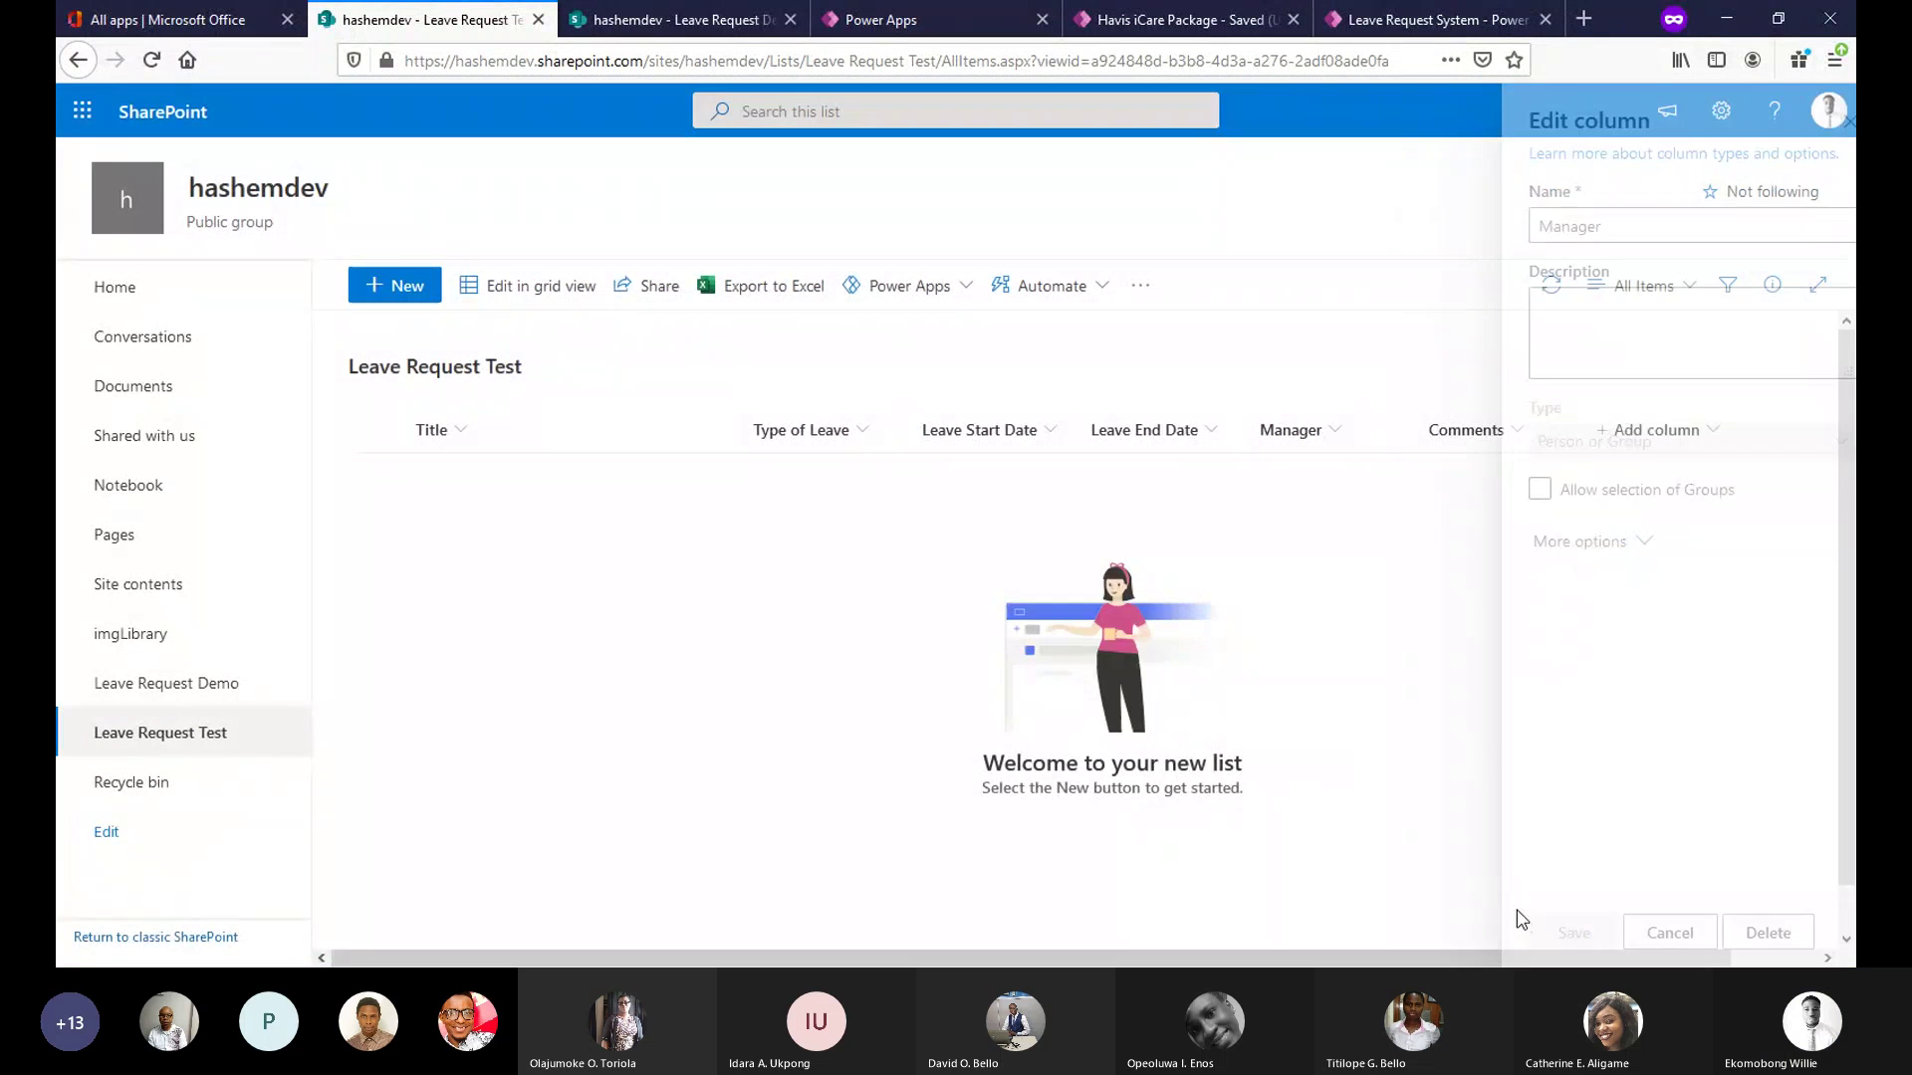
# Review the edit settings of the Leave End Date column and save it without changing any option.
pyautogui.click(1214, 429)
pyautogui.moveTo(1212, 640)
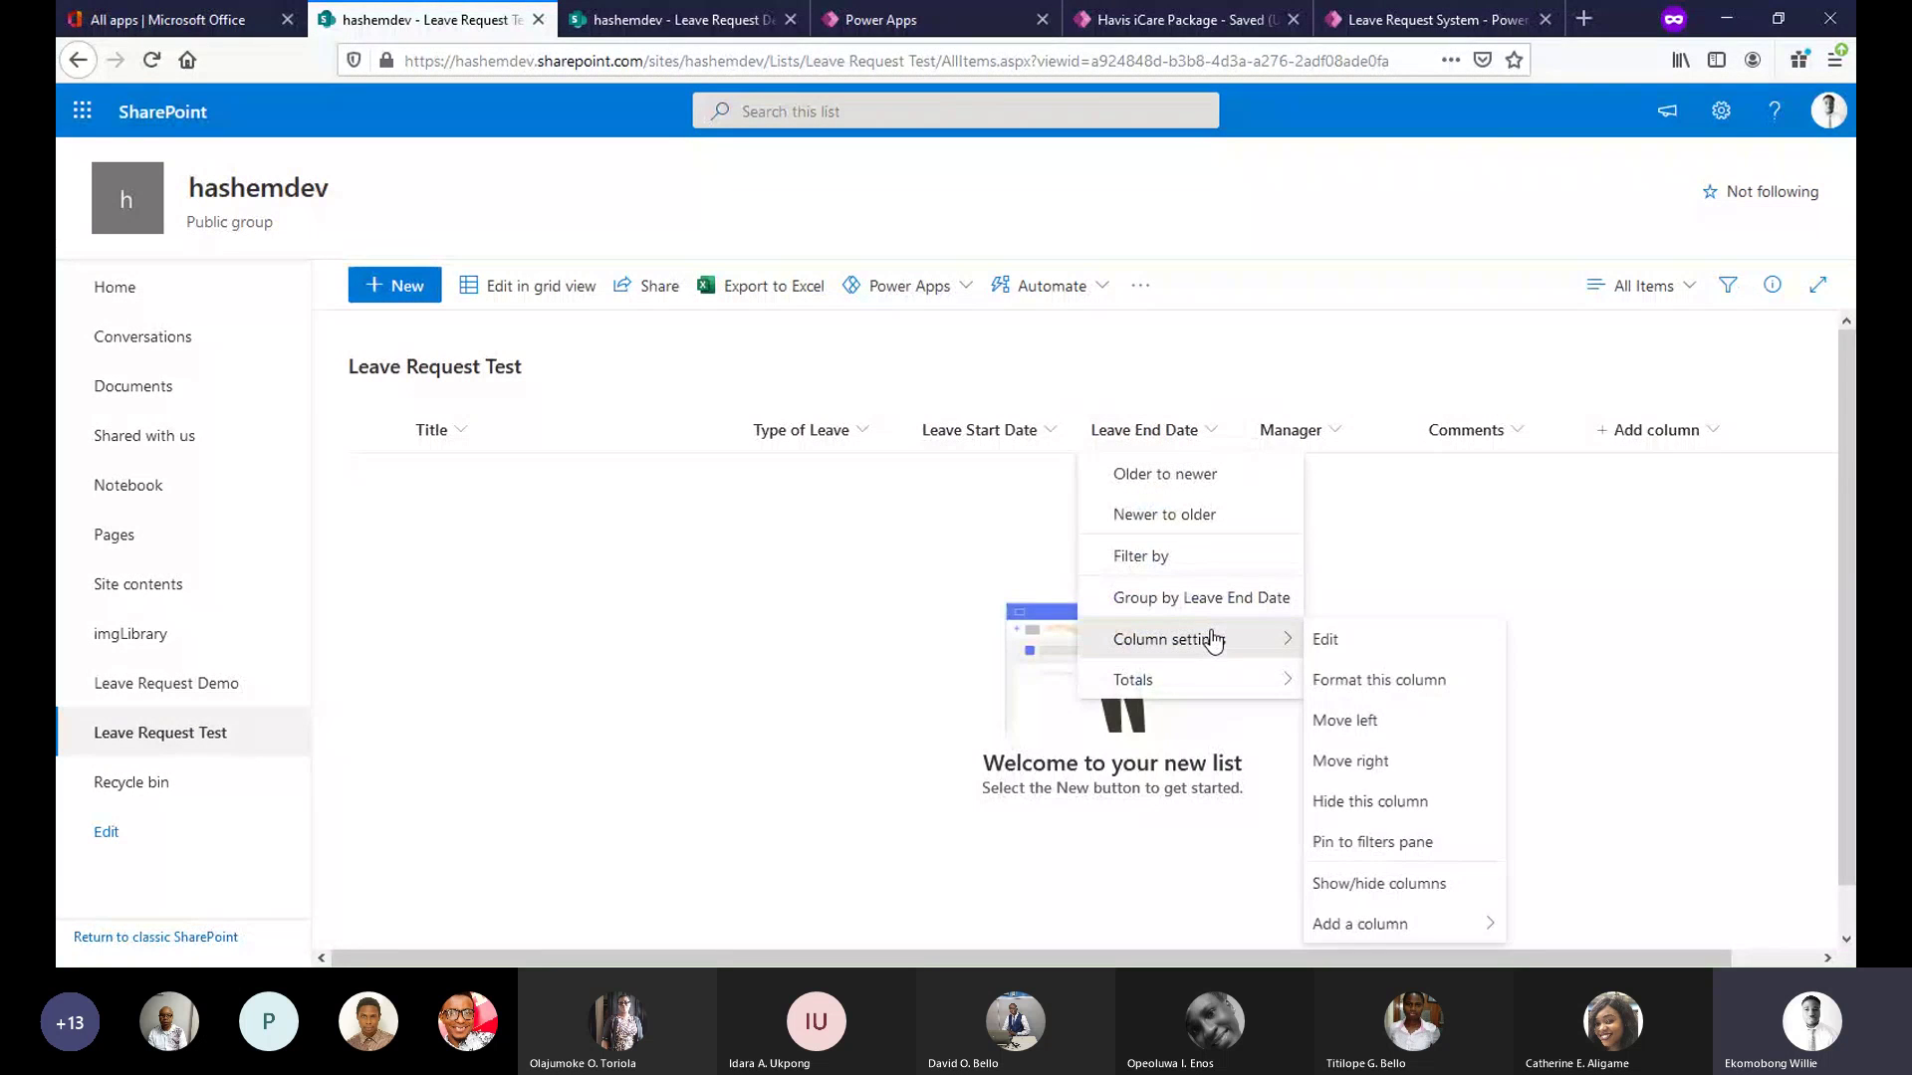
pyautogui.click(1325, 650)
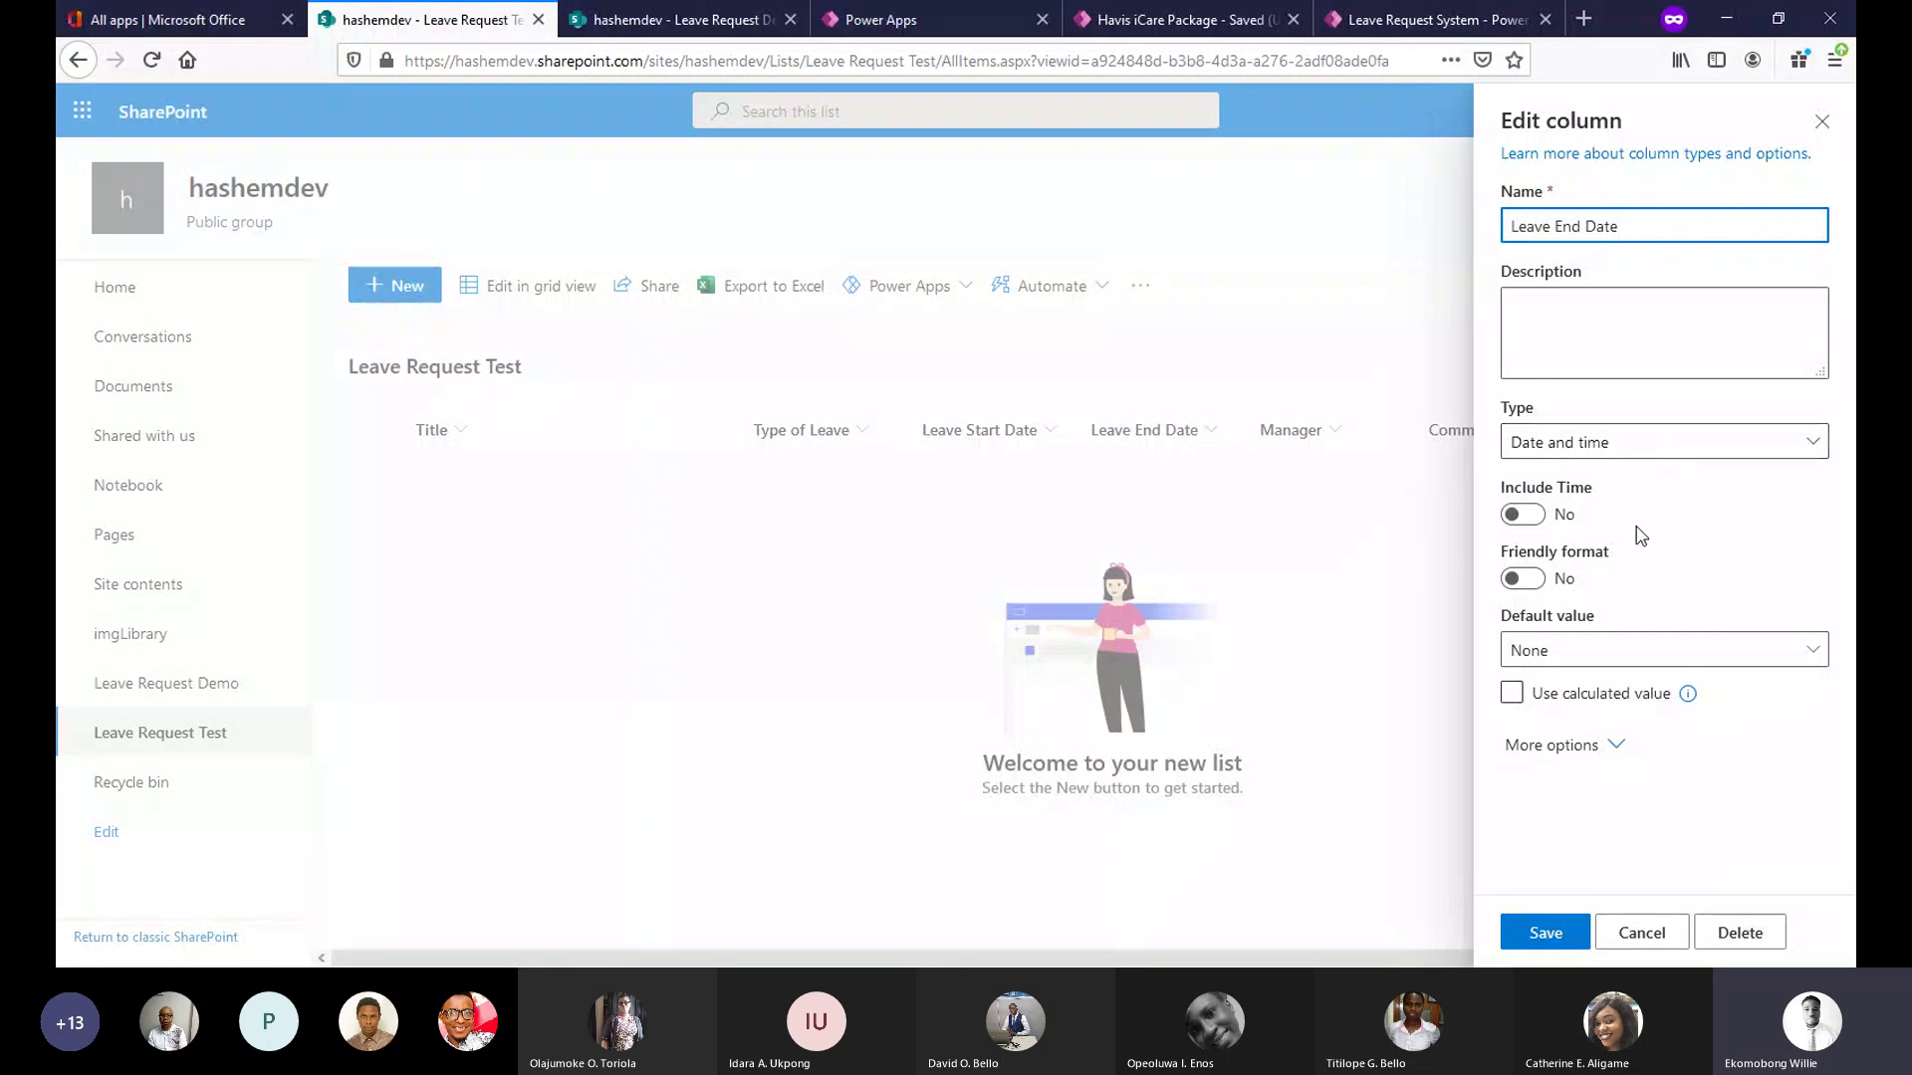
pyautogui.click(1534, 932)
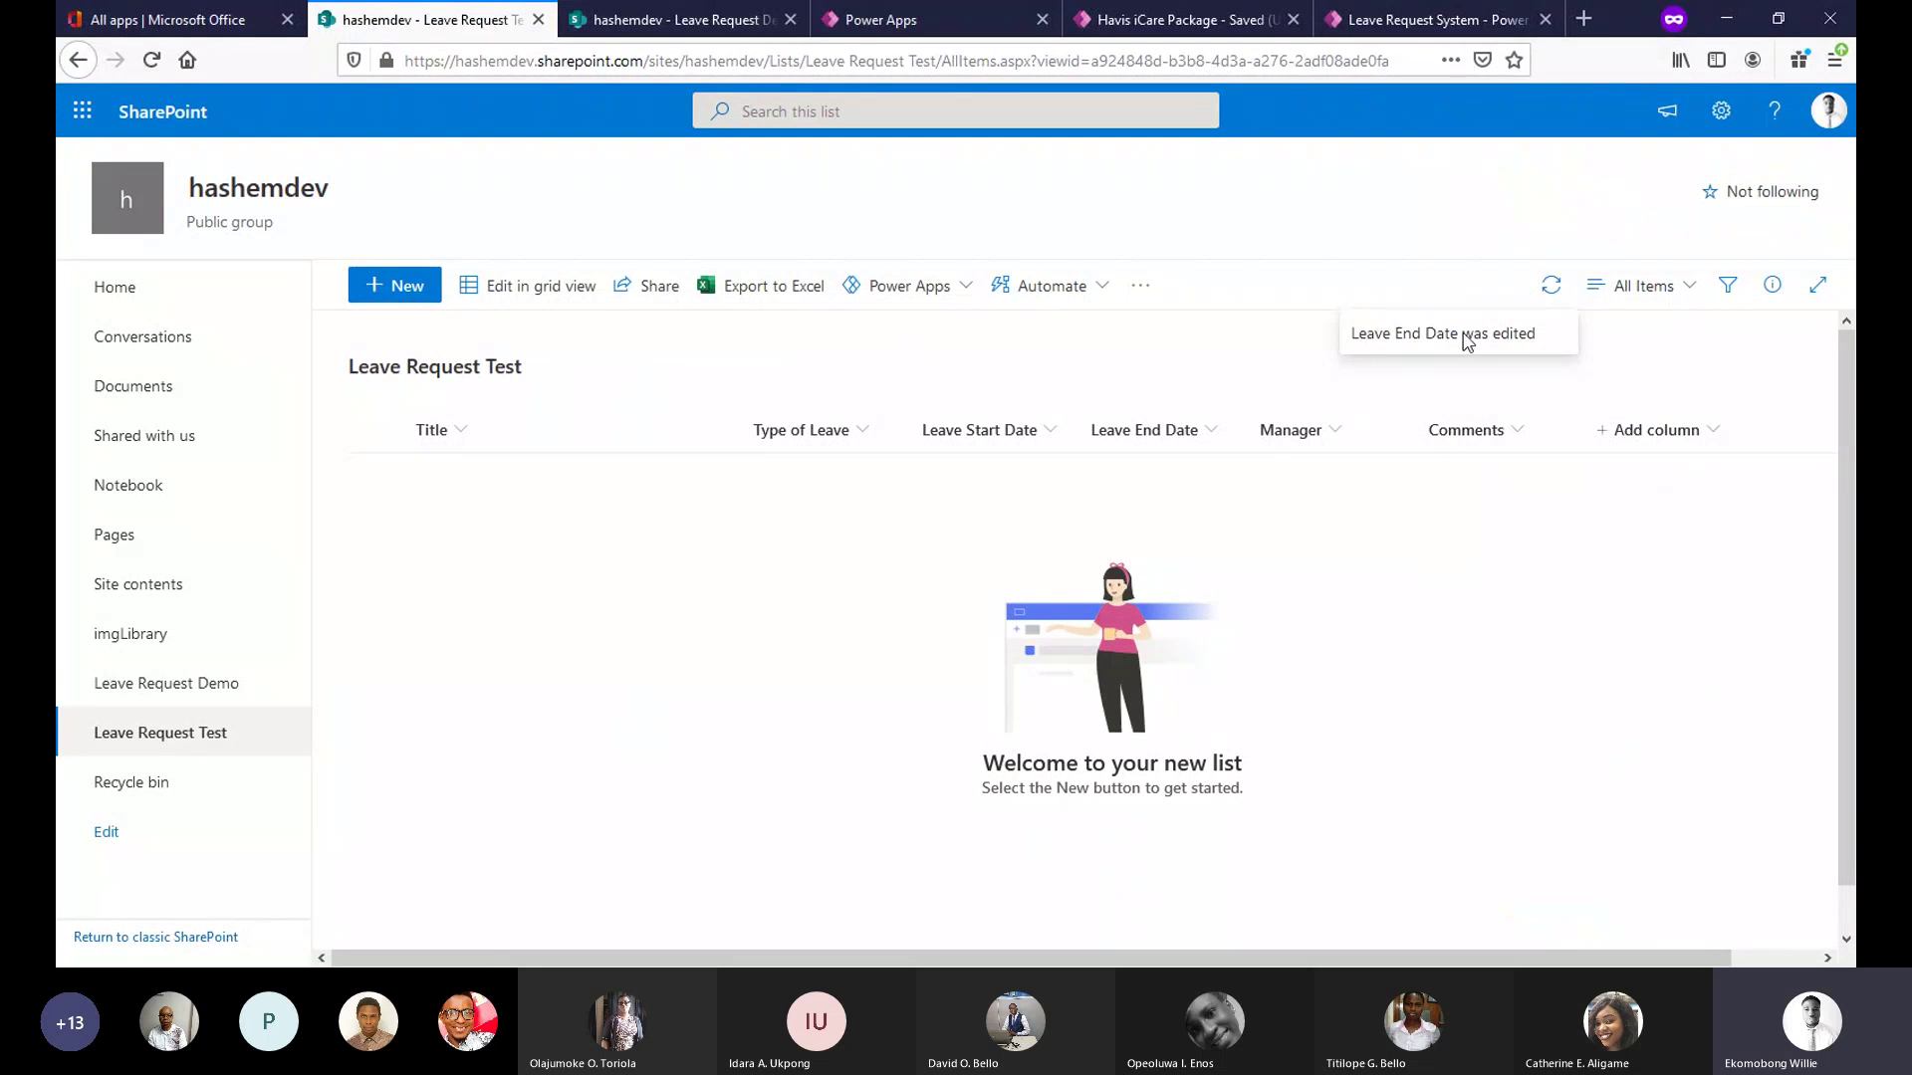
# Start a new Choice column in Leave Request Test and enter Pending, Approved and Rejected as its choices.
pyautogui.click(1657, 441)
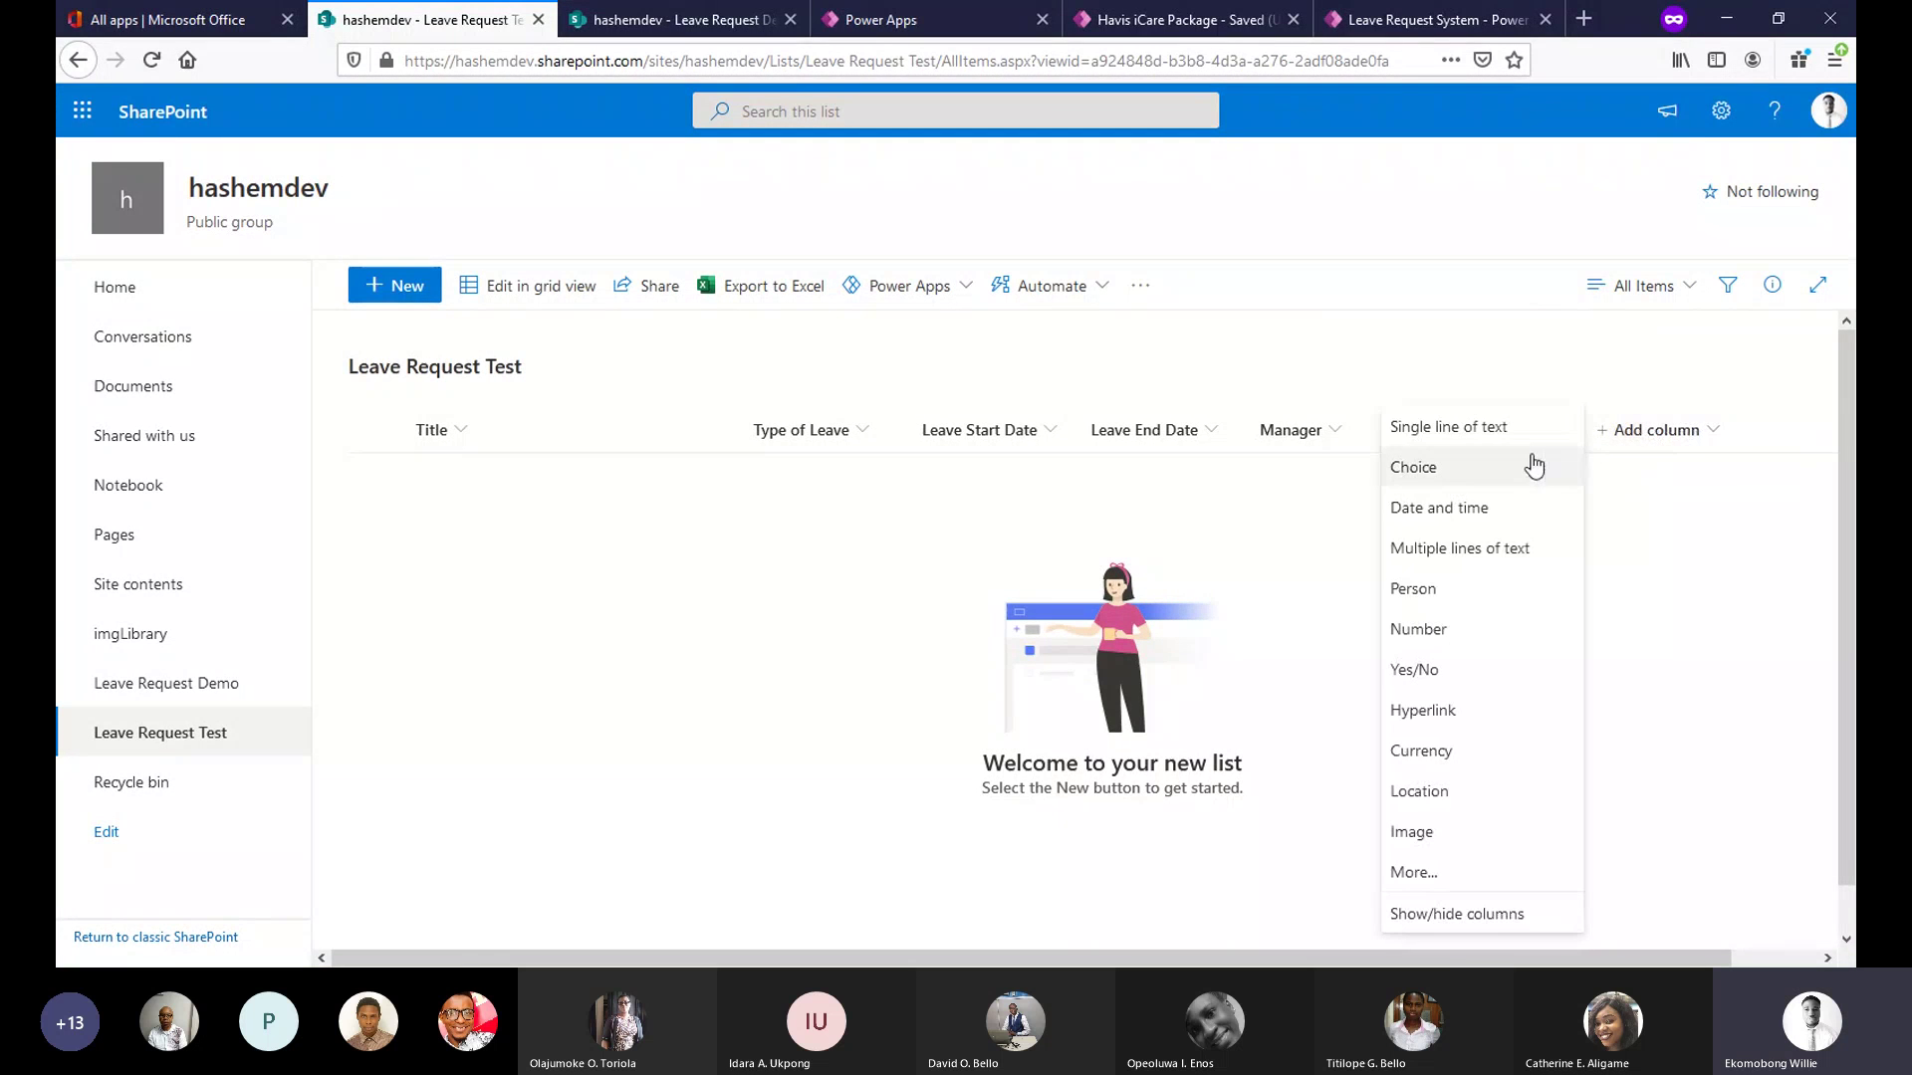
pyautogui.click(1470, 482)
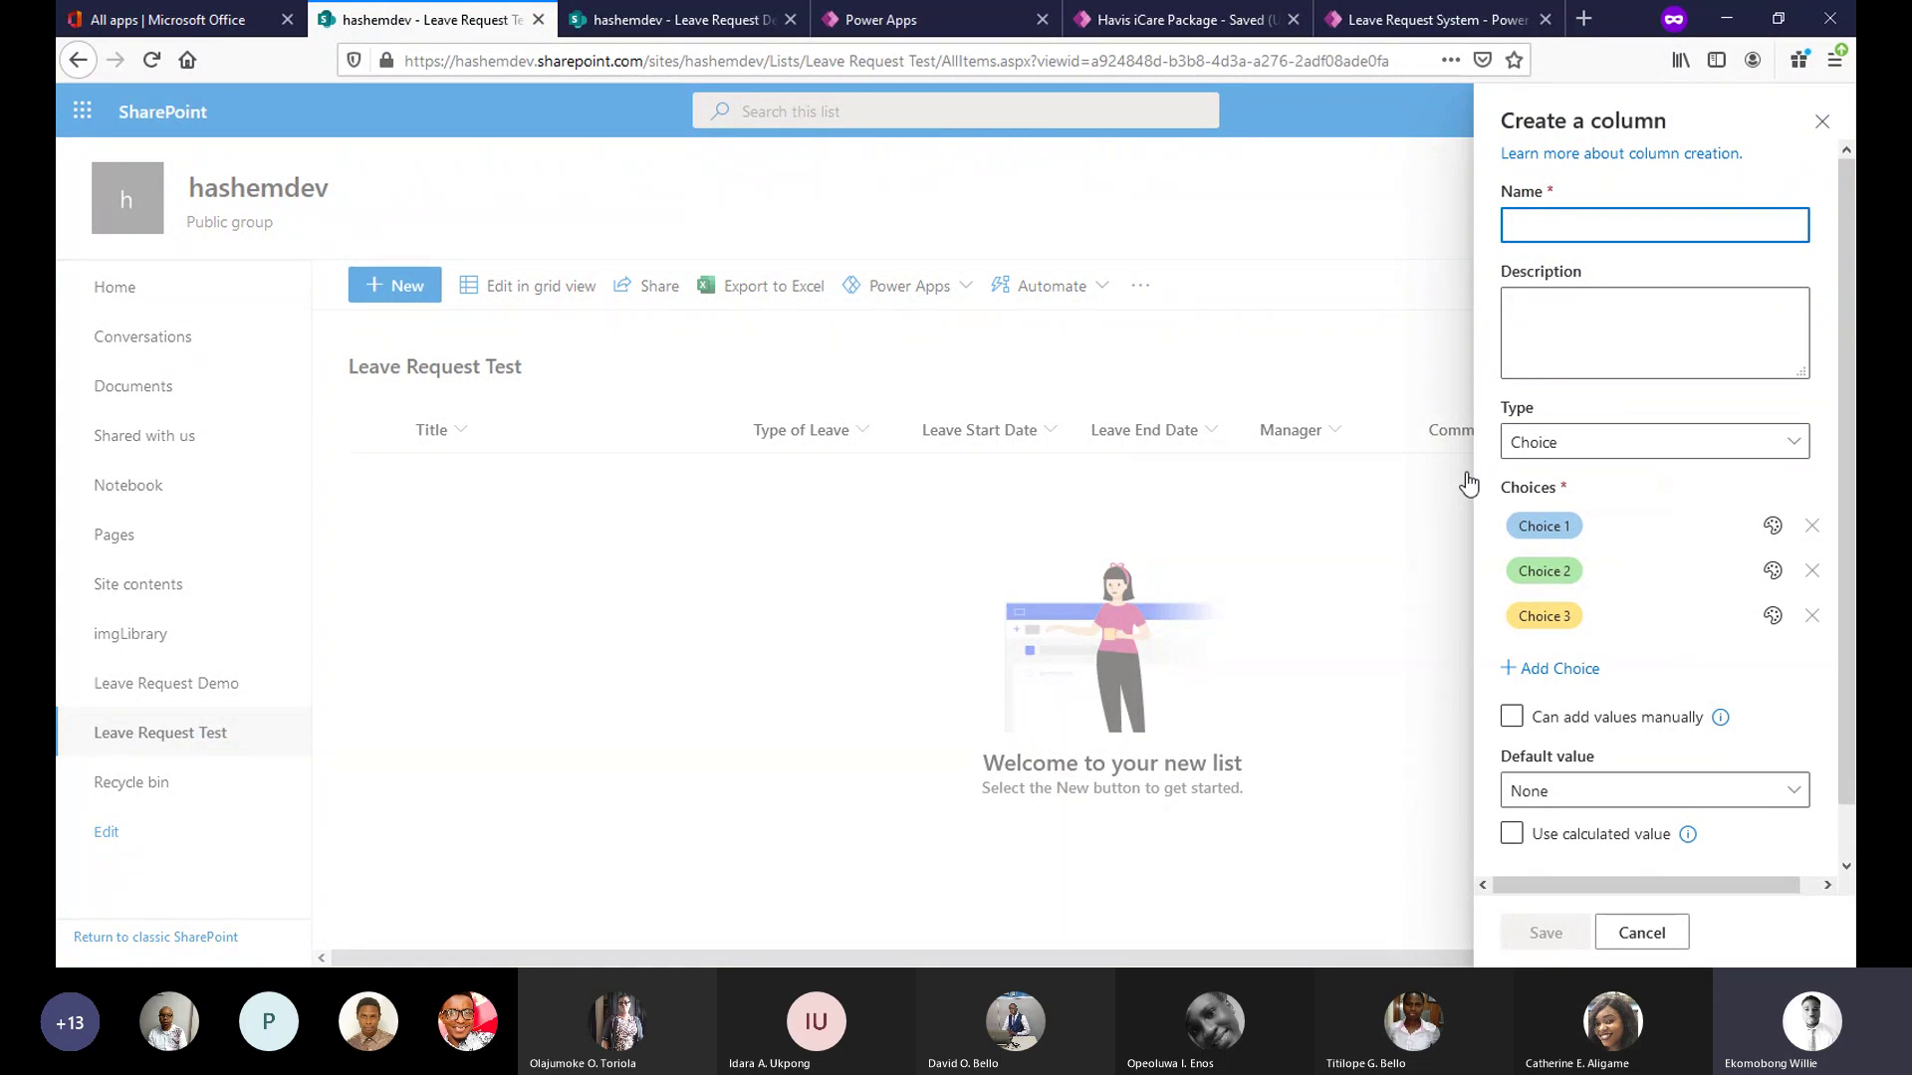
pyautogui.click(1568, 531)
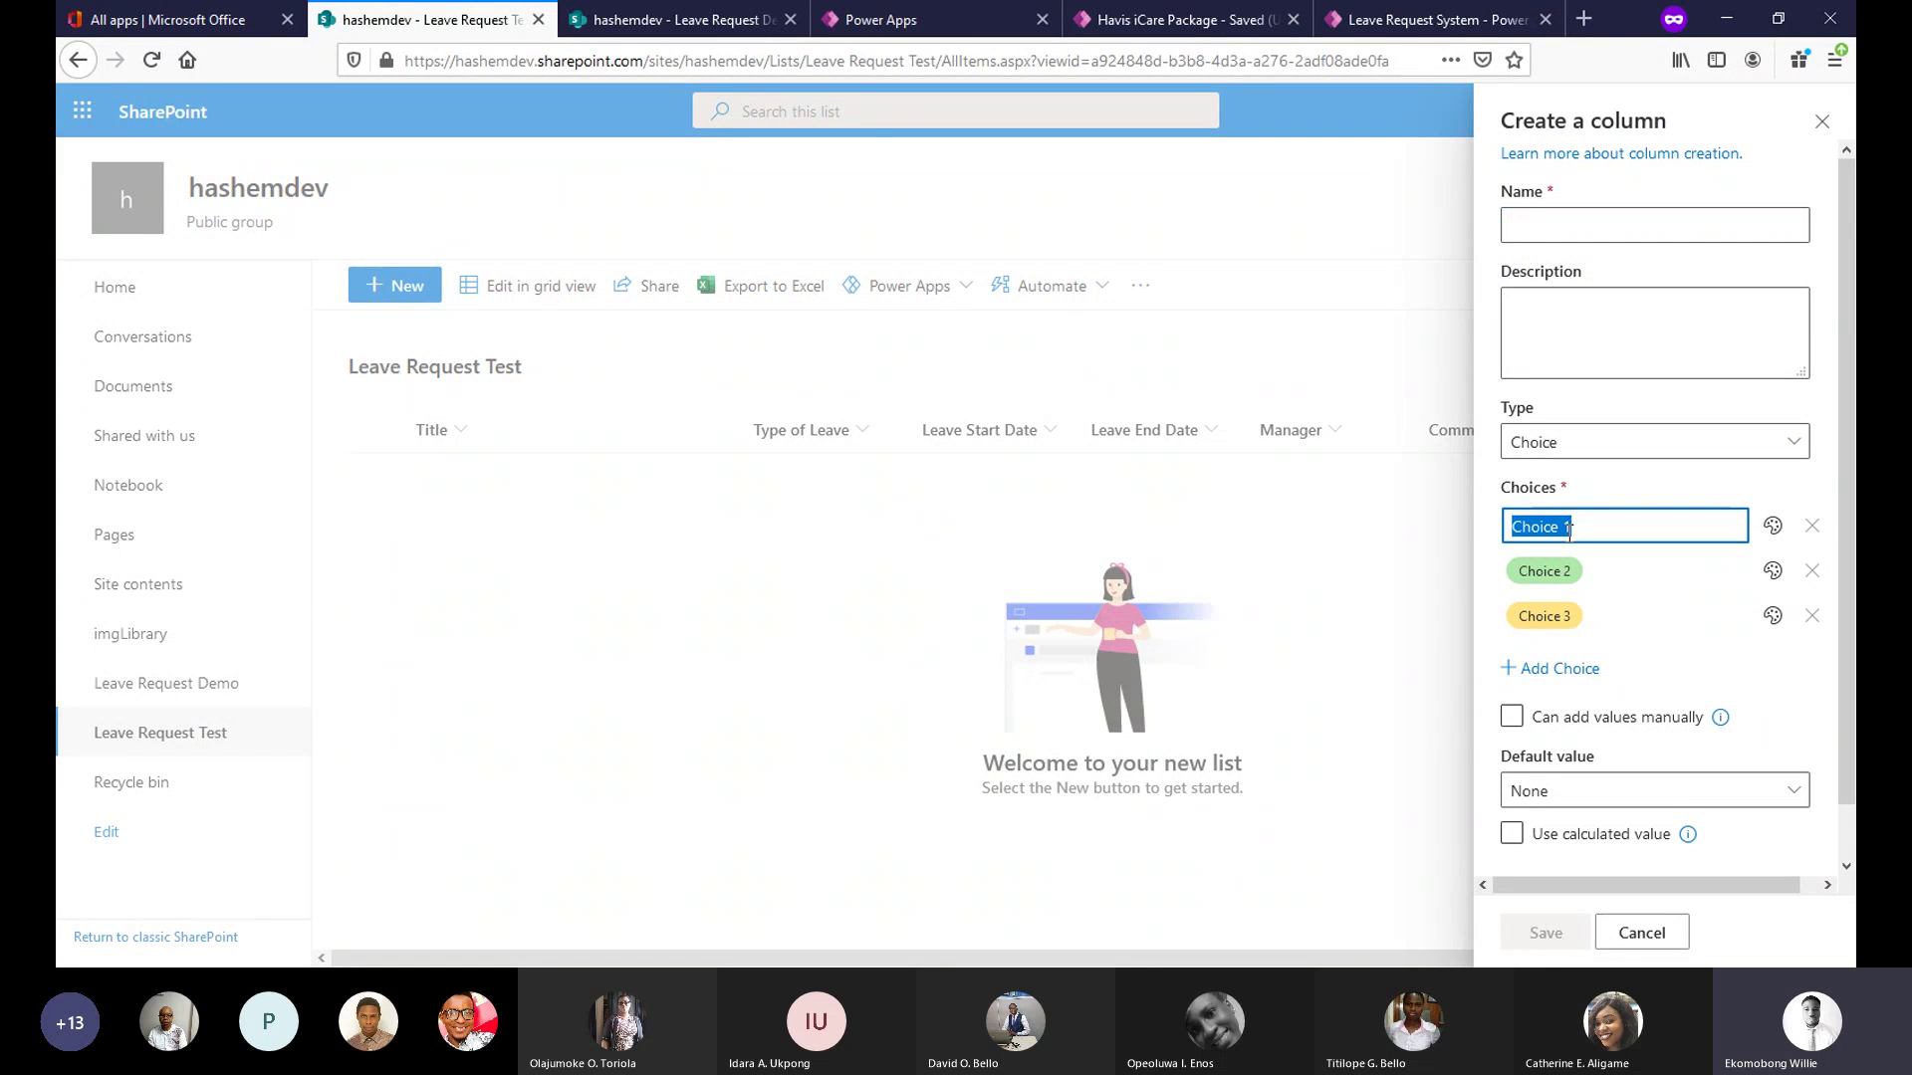
pyautogui.write('Pendin')
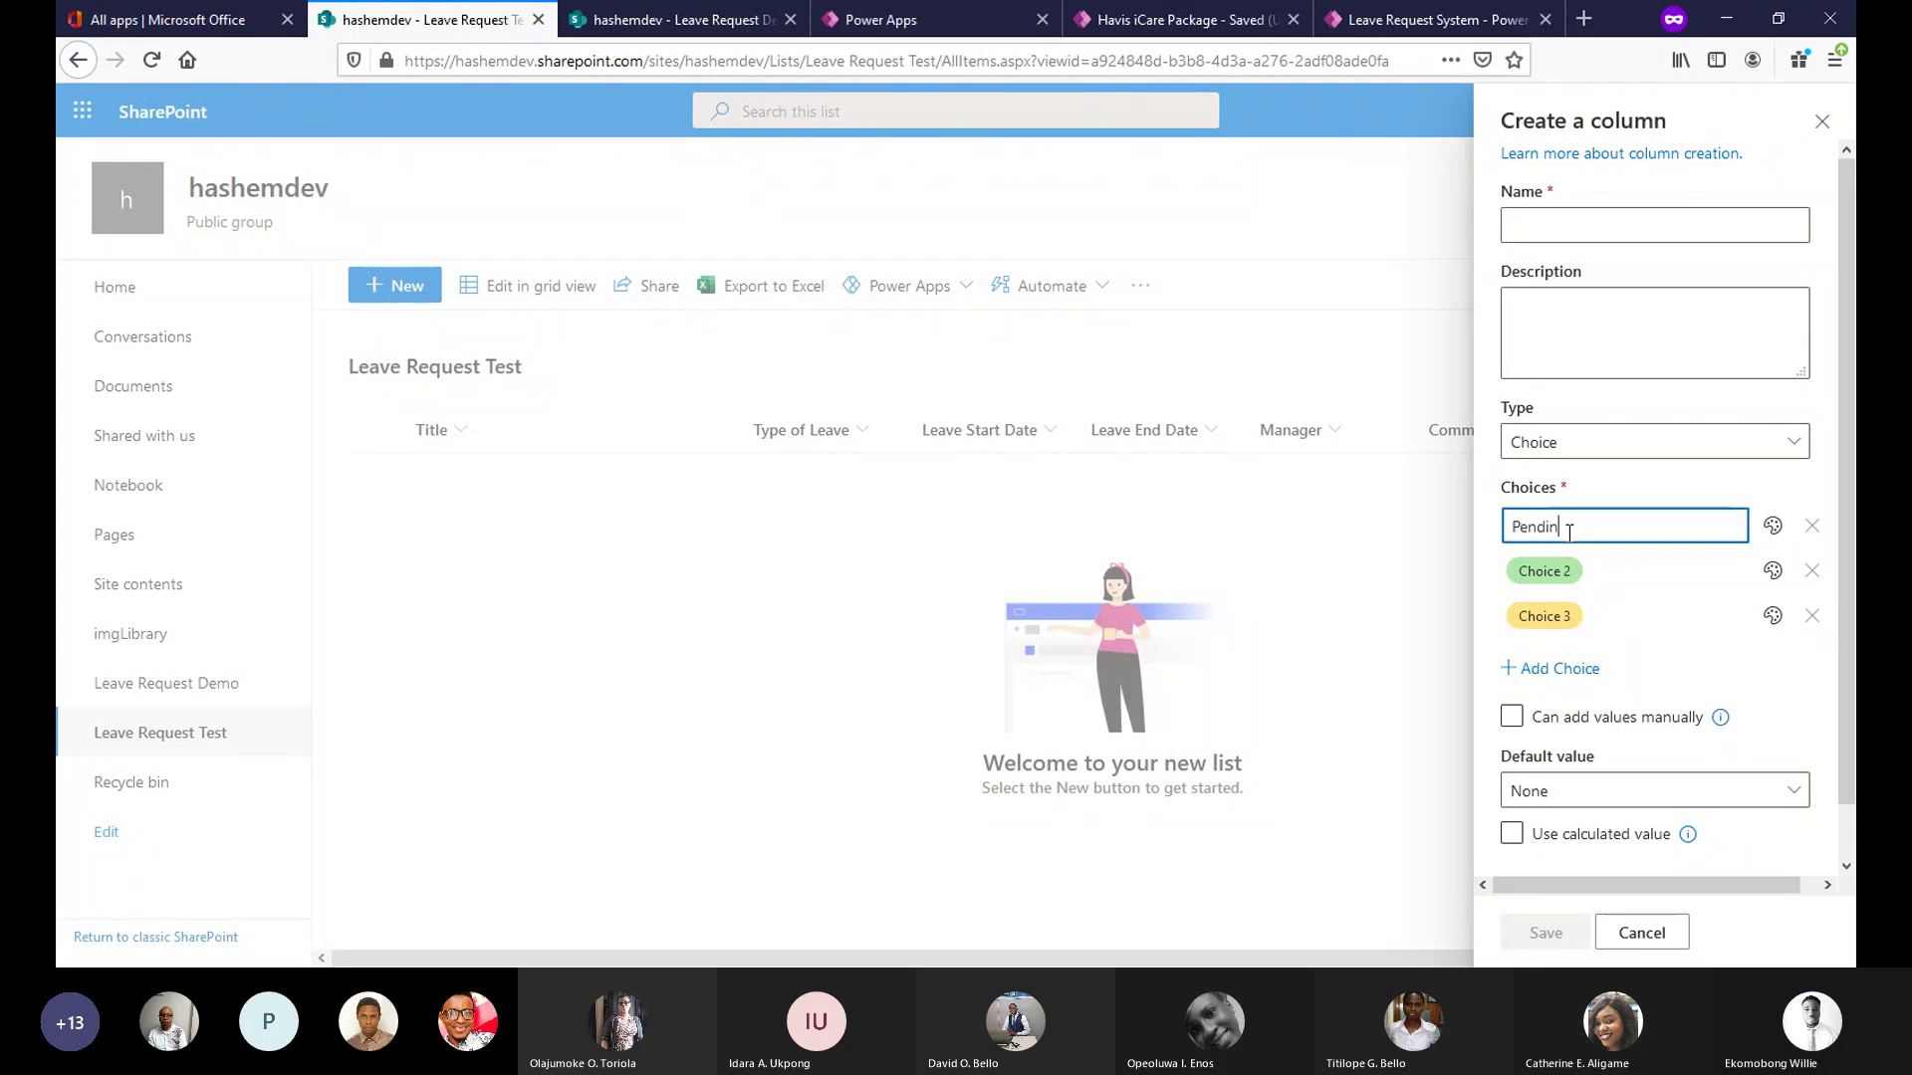
pyautogui.write('g')
pyautogui.click(1563, 576)
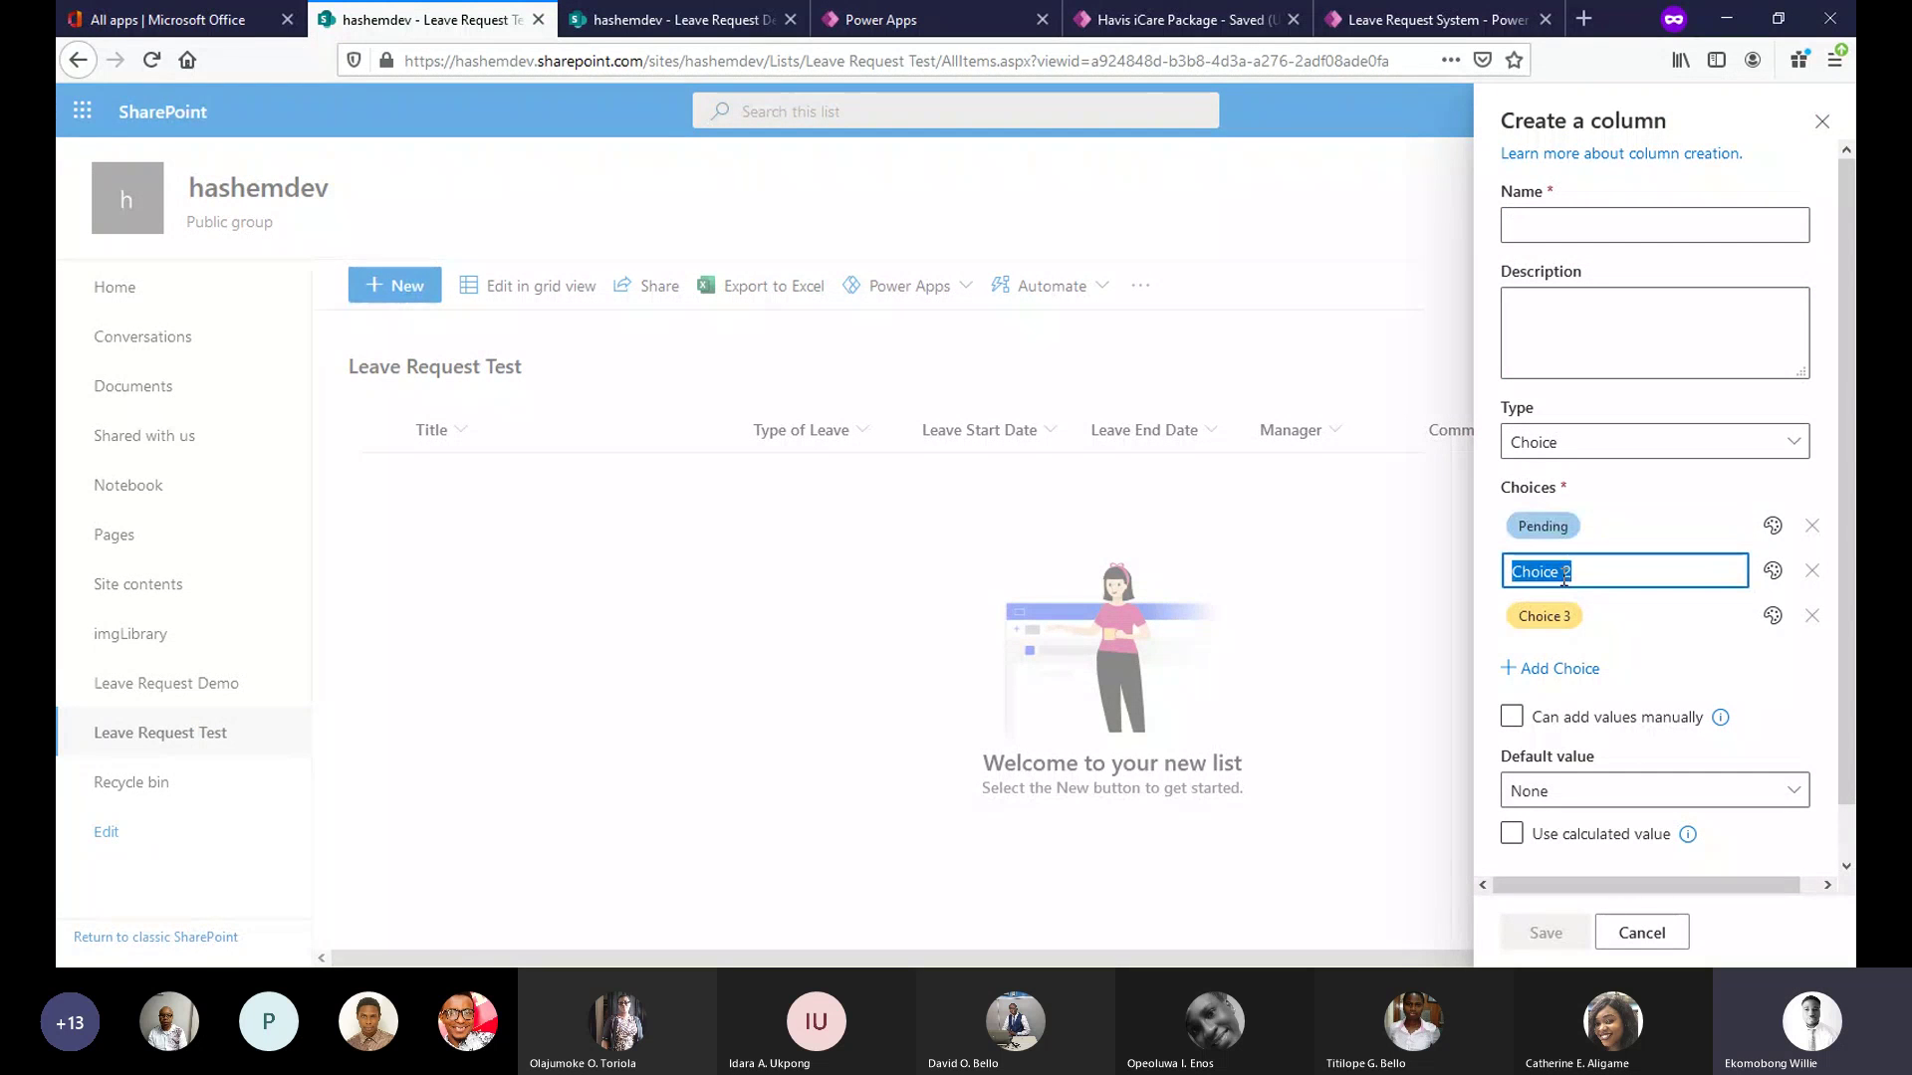
pyautogui.write('Appro')
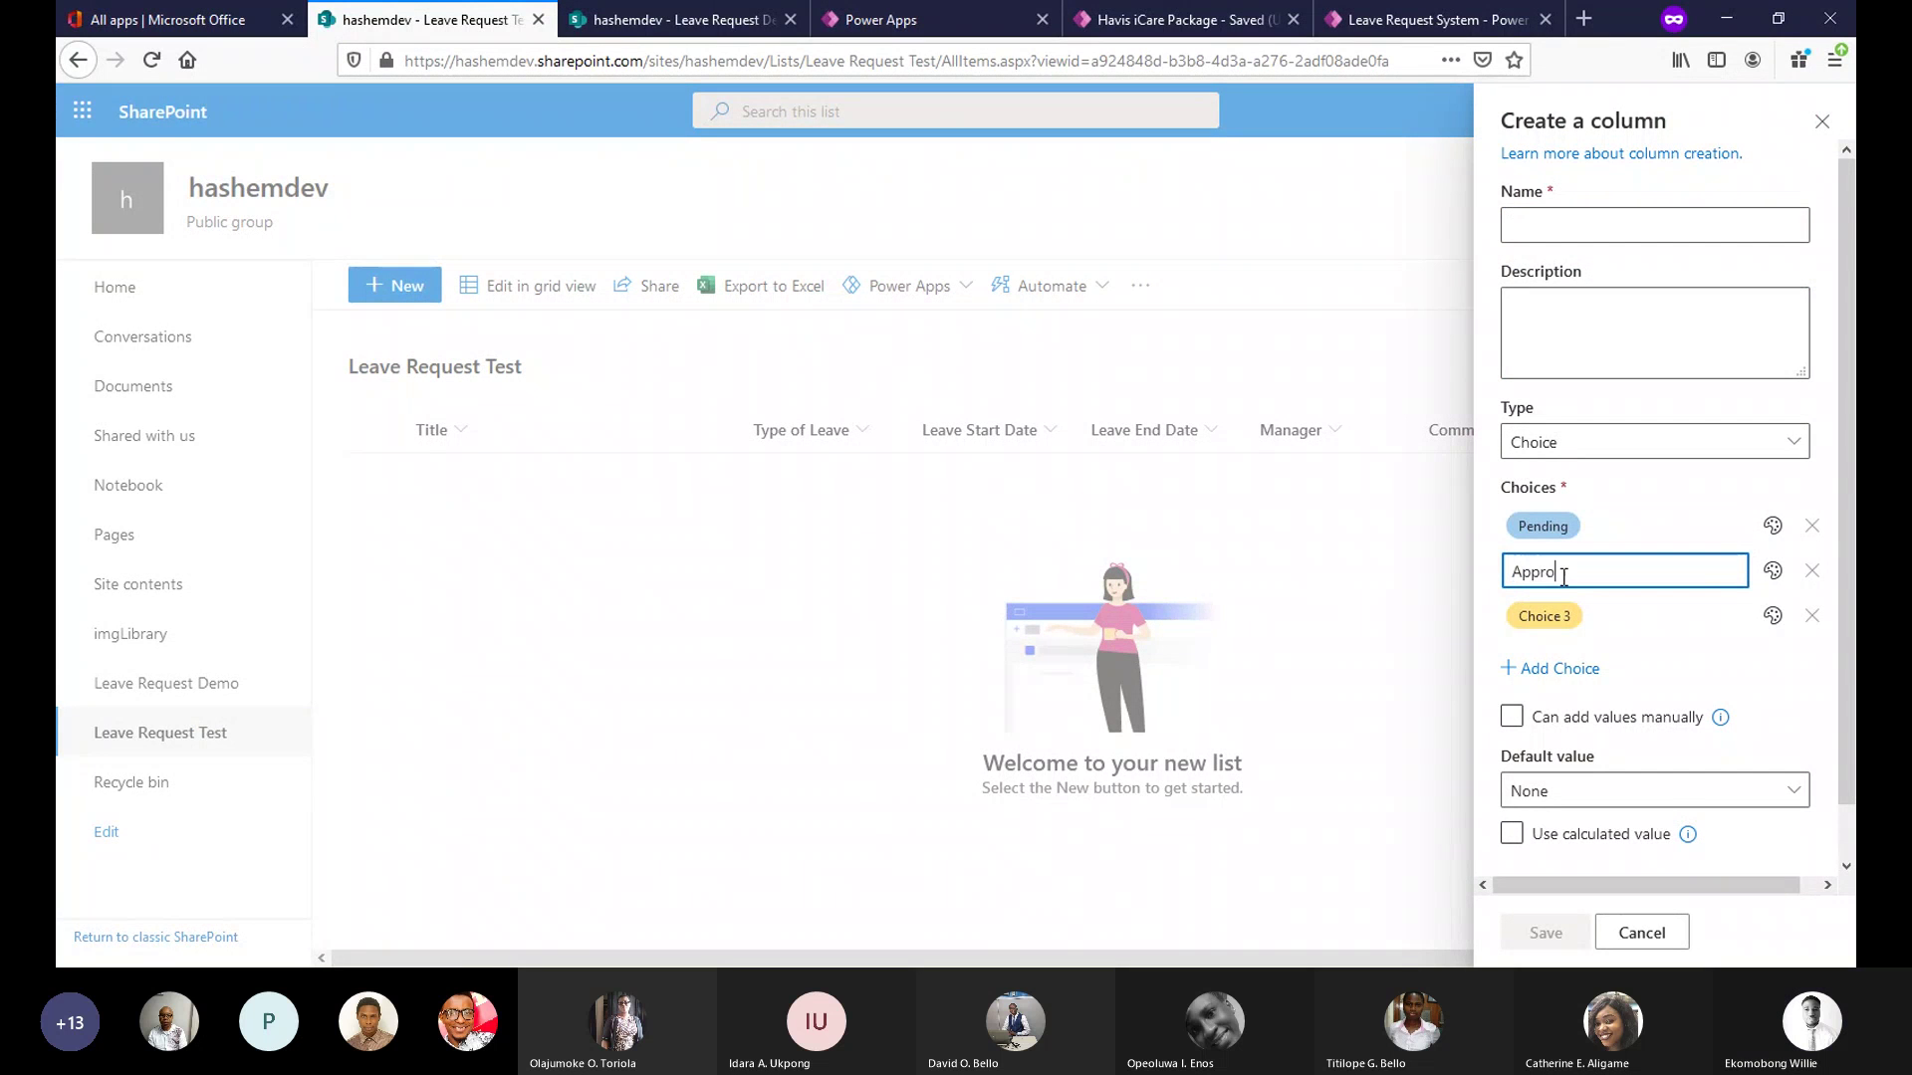
pyautogui.write('ved')
pyautogui.click(1576, 617)
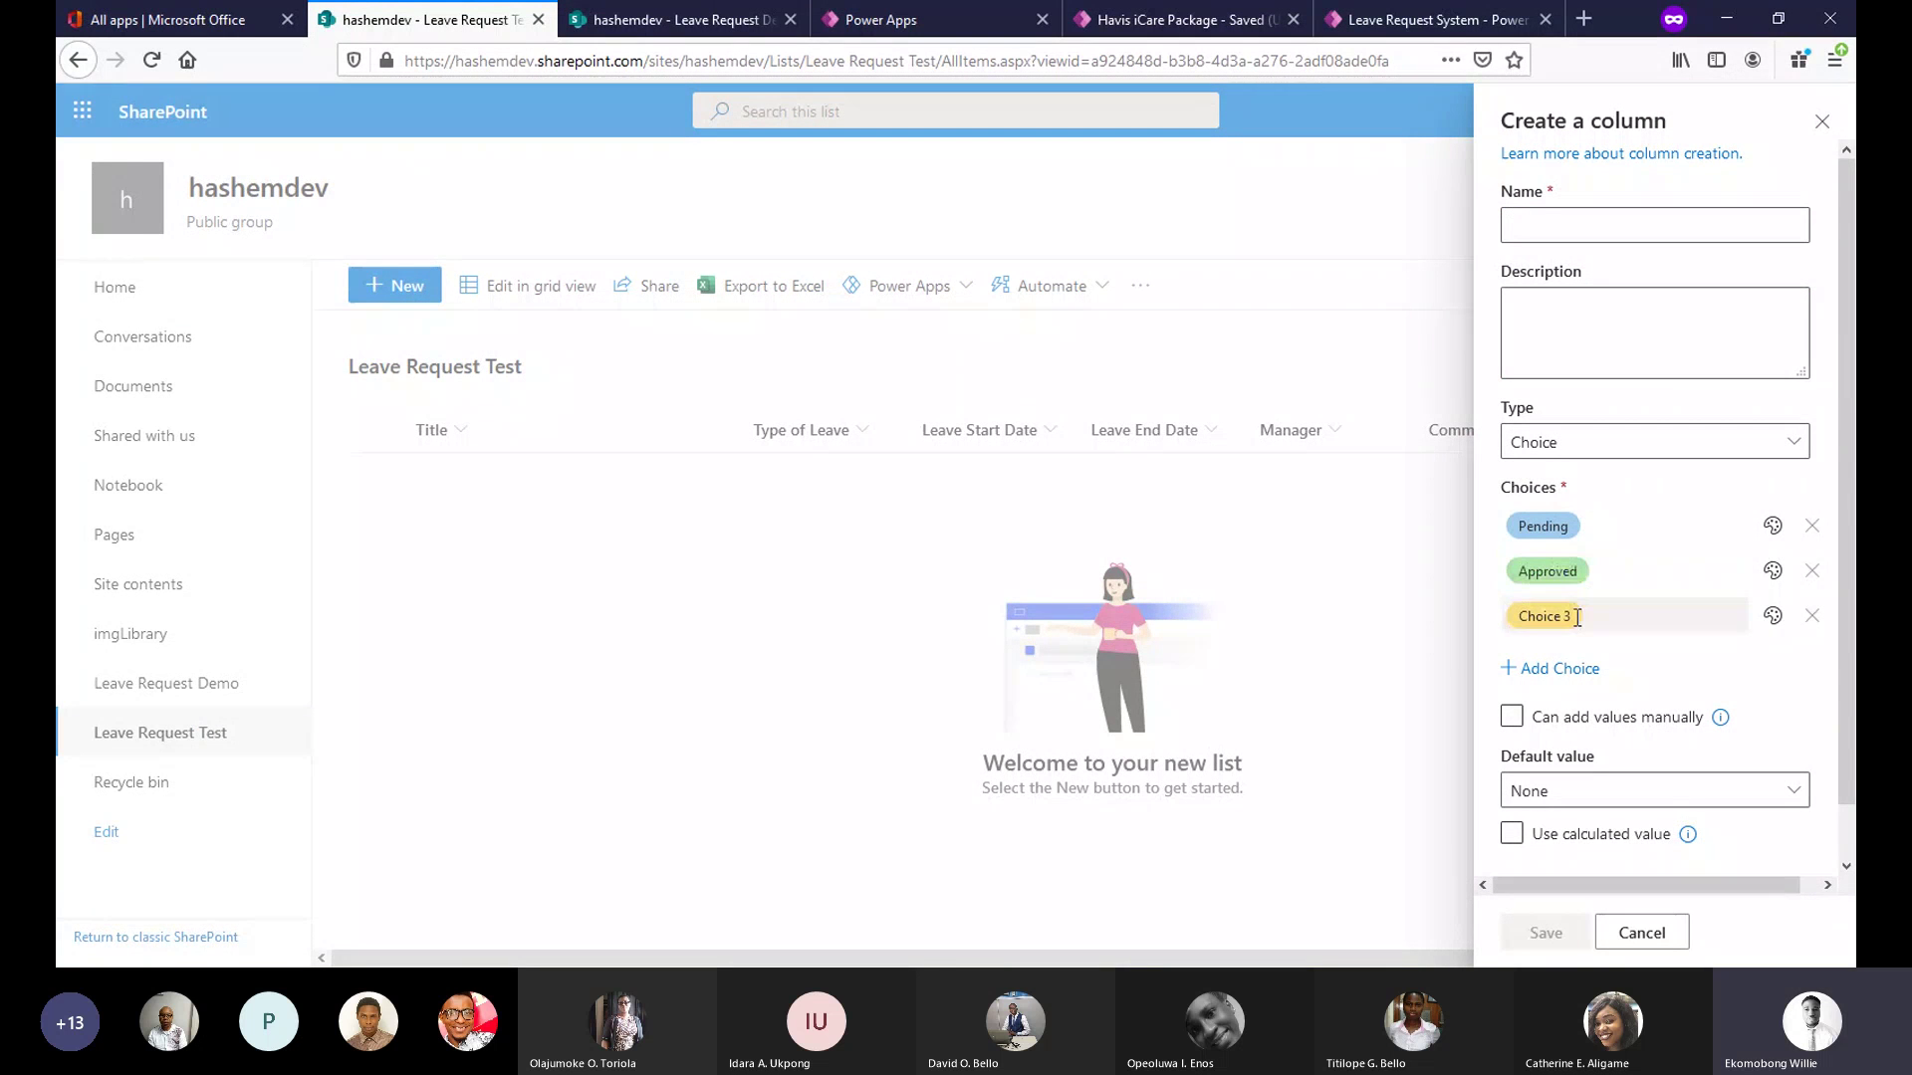
pyautogui.write('R')
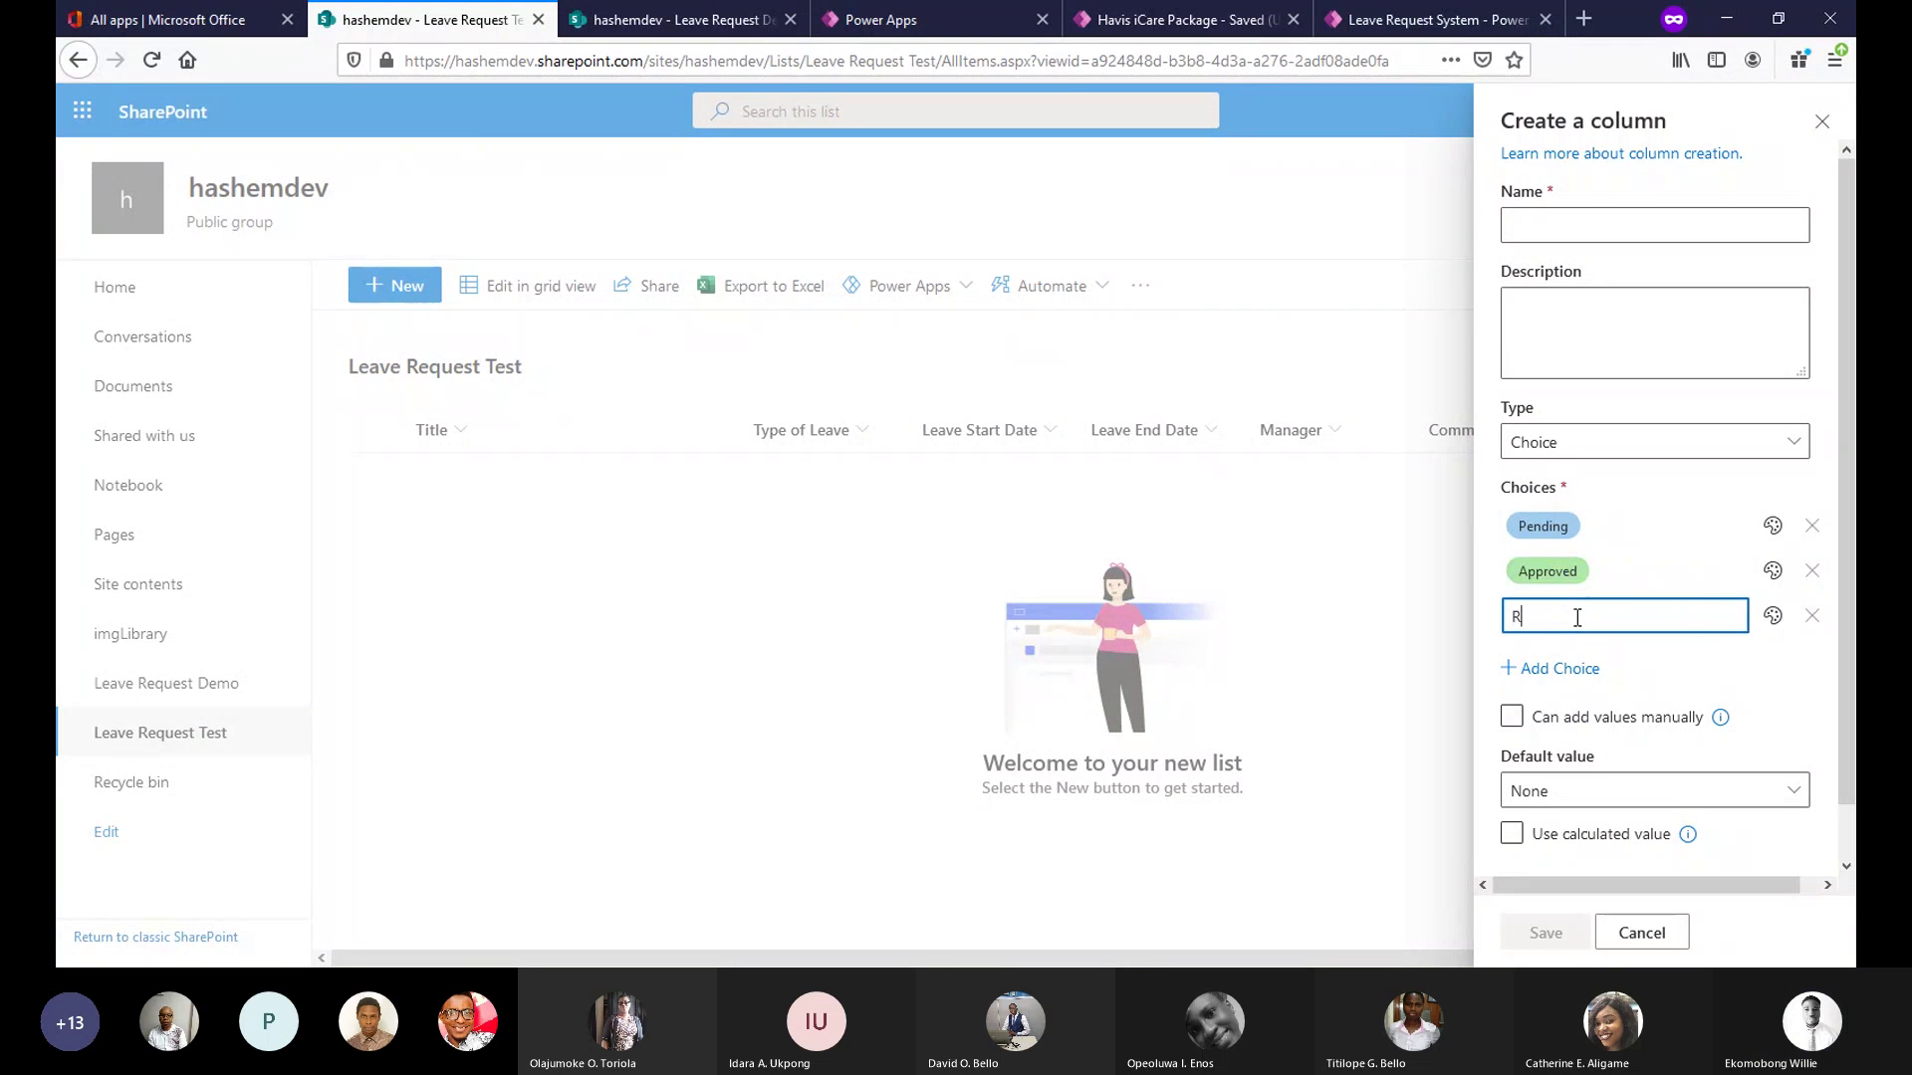
pyautogui.write('ejected')
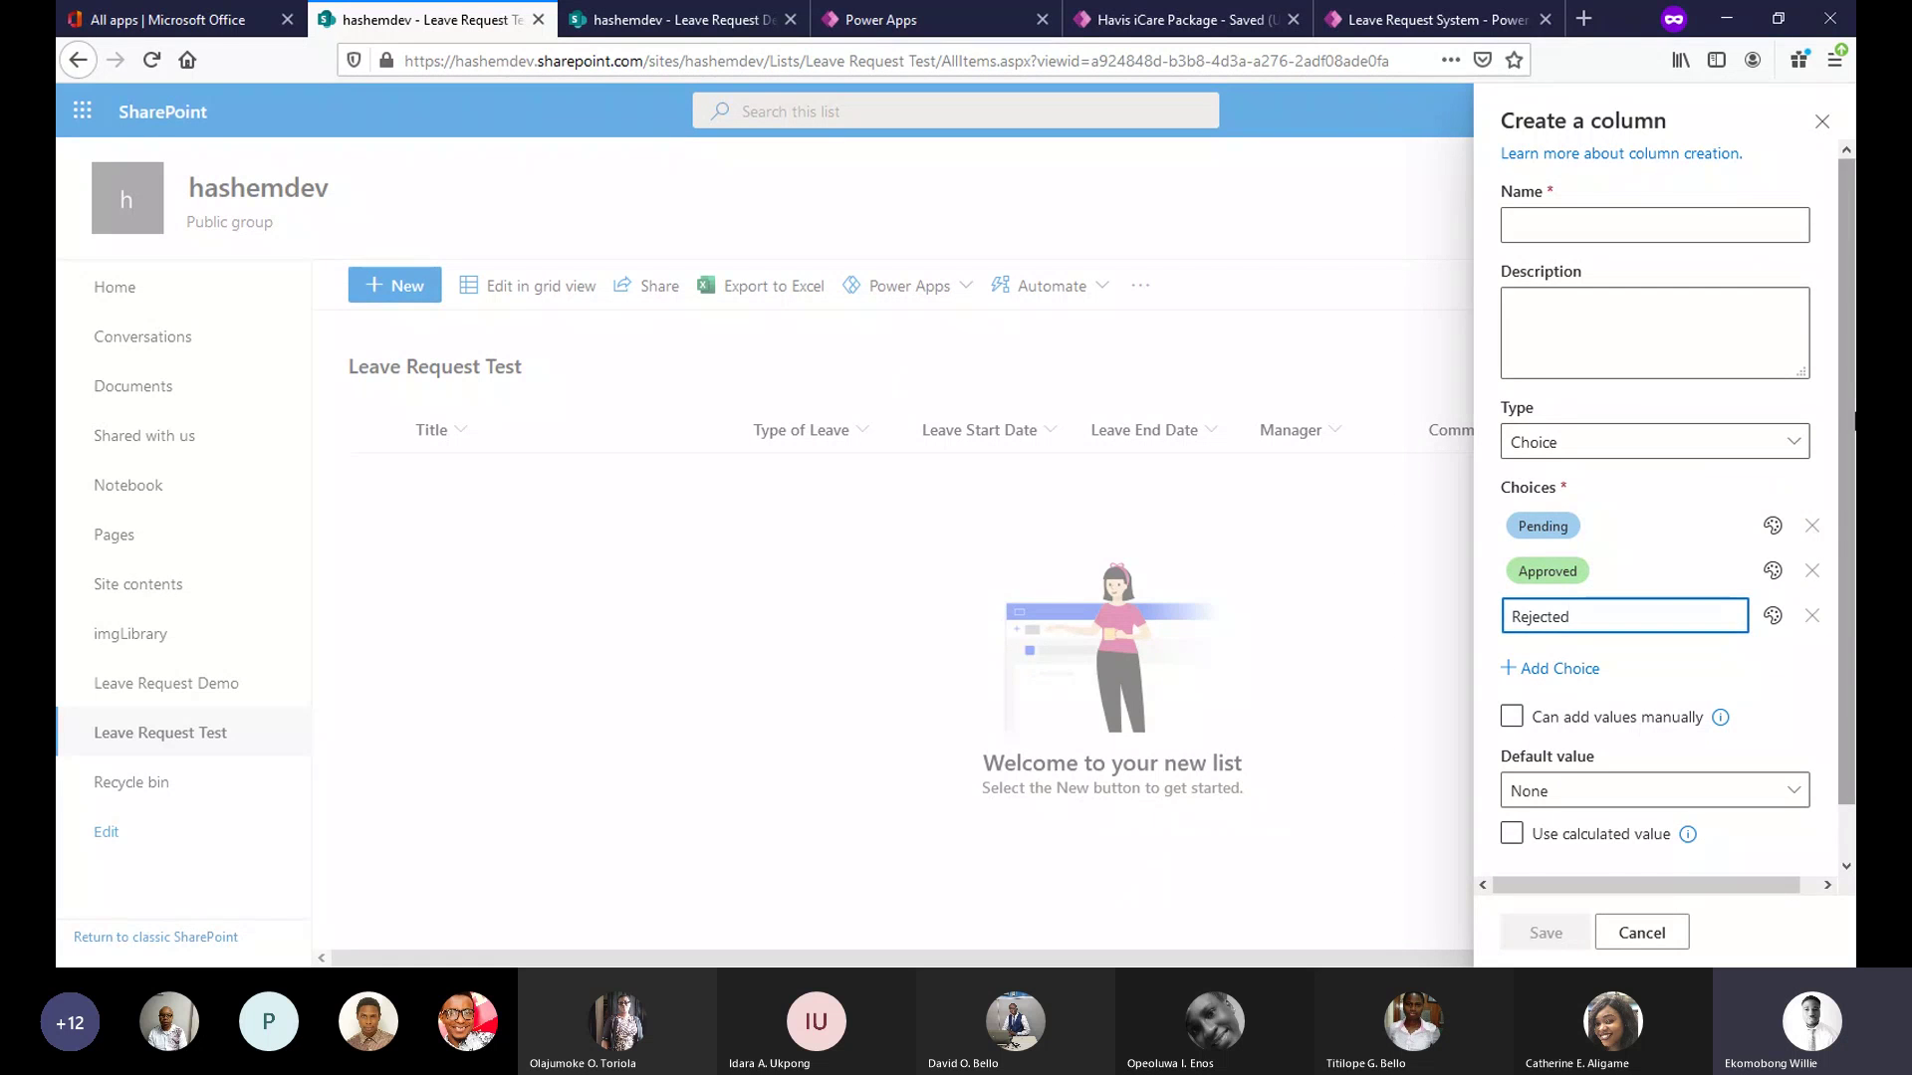
pyautogui.scroll(-1, 1854, 422)
pyautogui.scroll(1, 1854, 314)
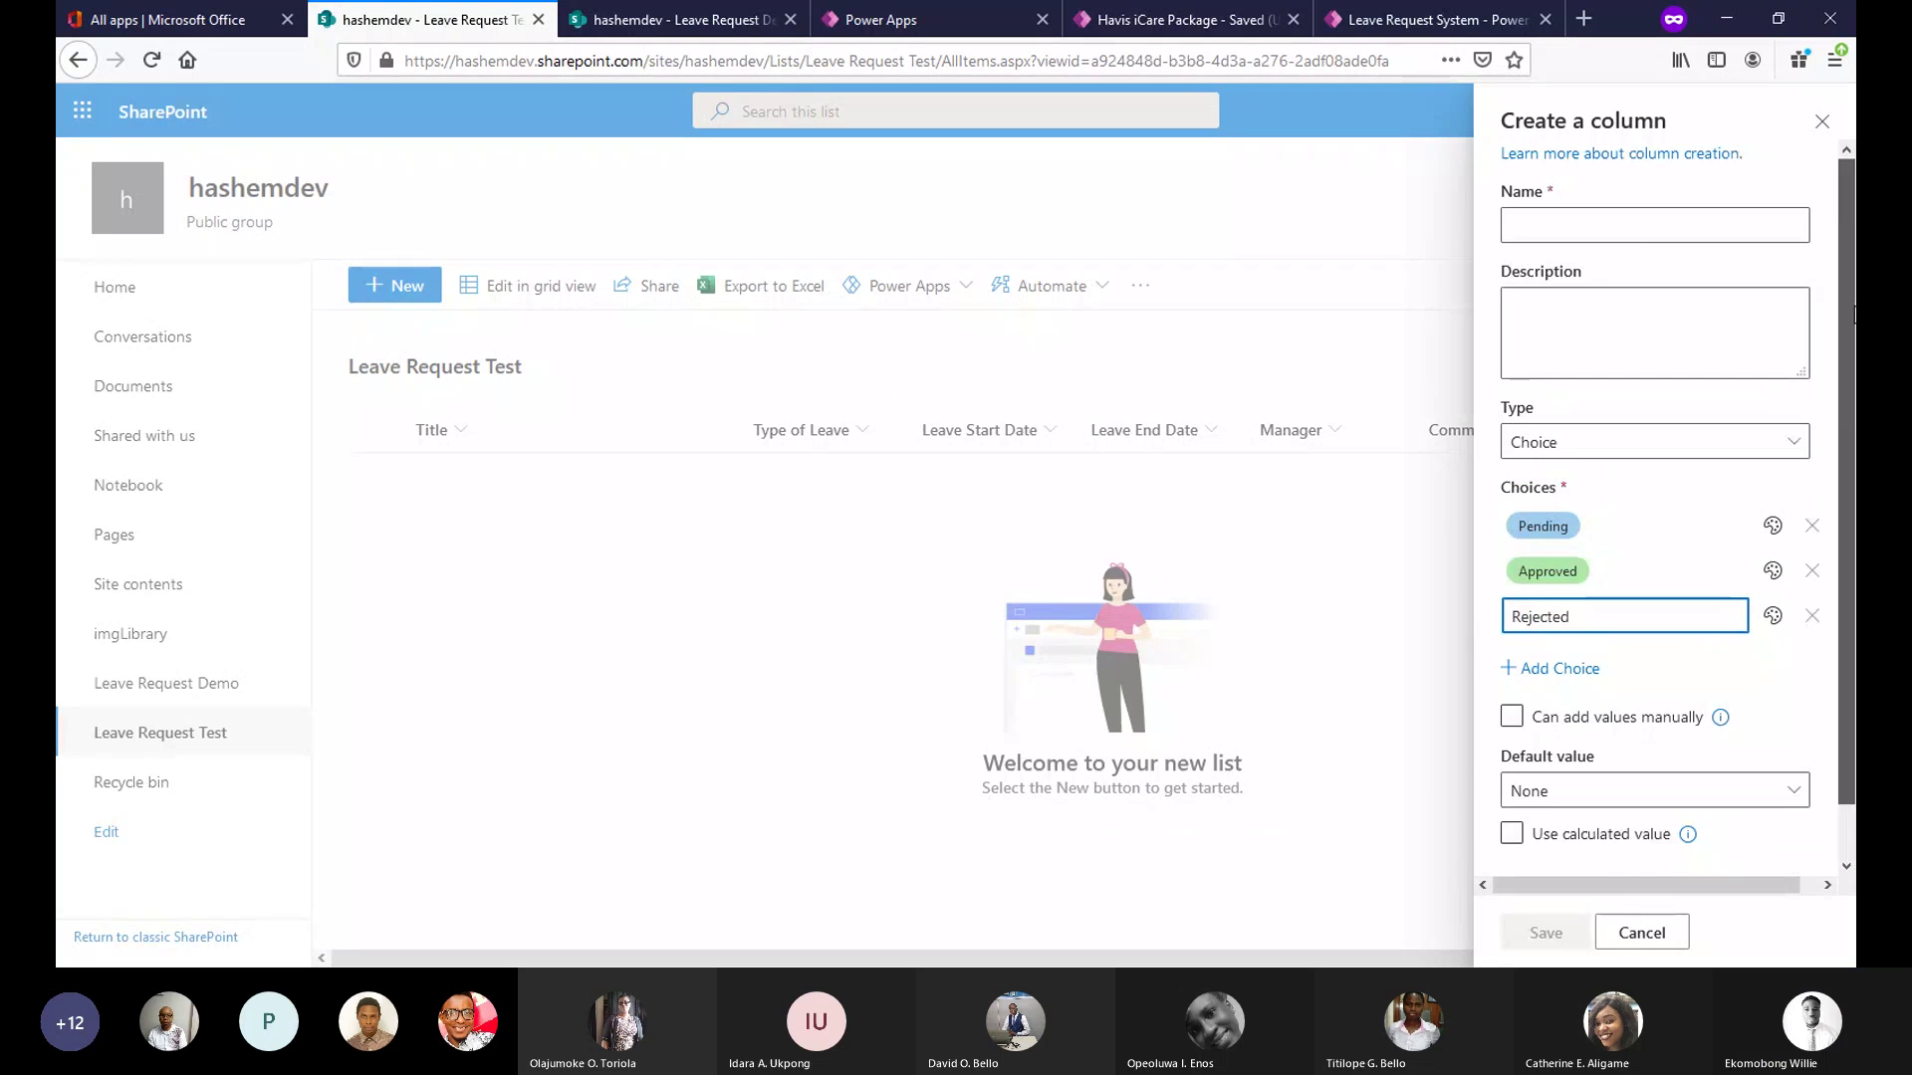
# Name the new Choice column "Status" and save it.
pyautogui.click(1624, 229)
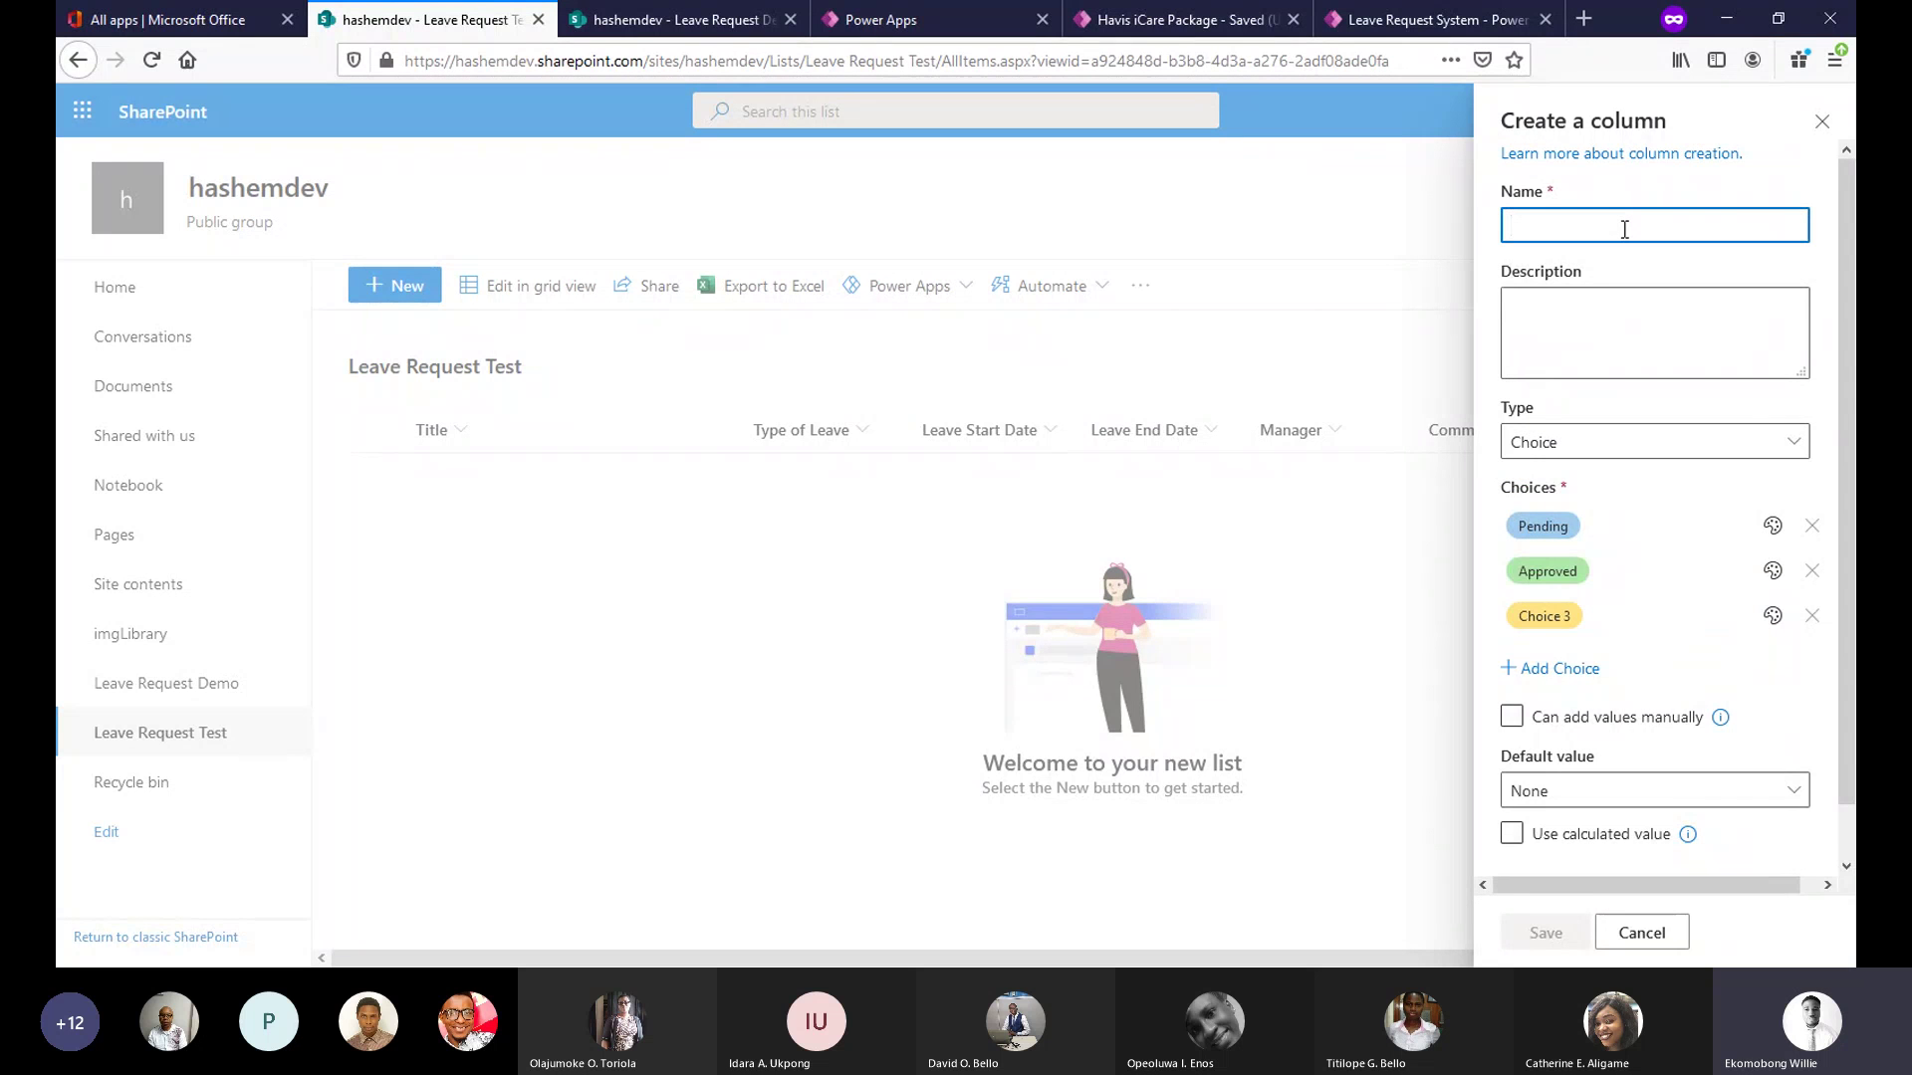
pyautogui.write('S')
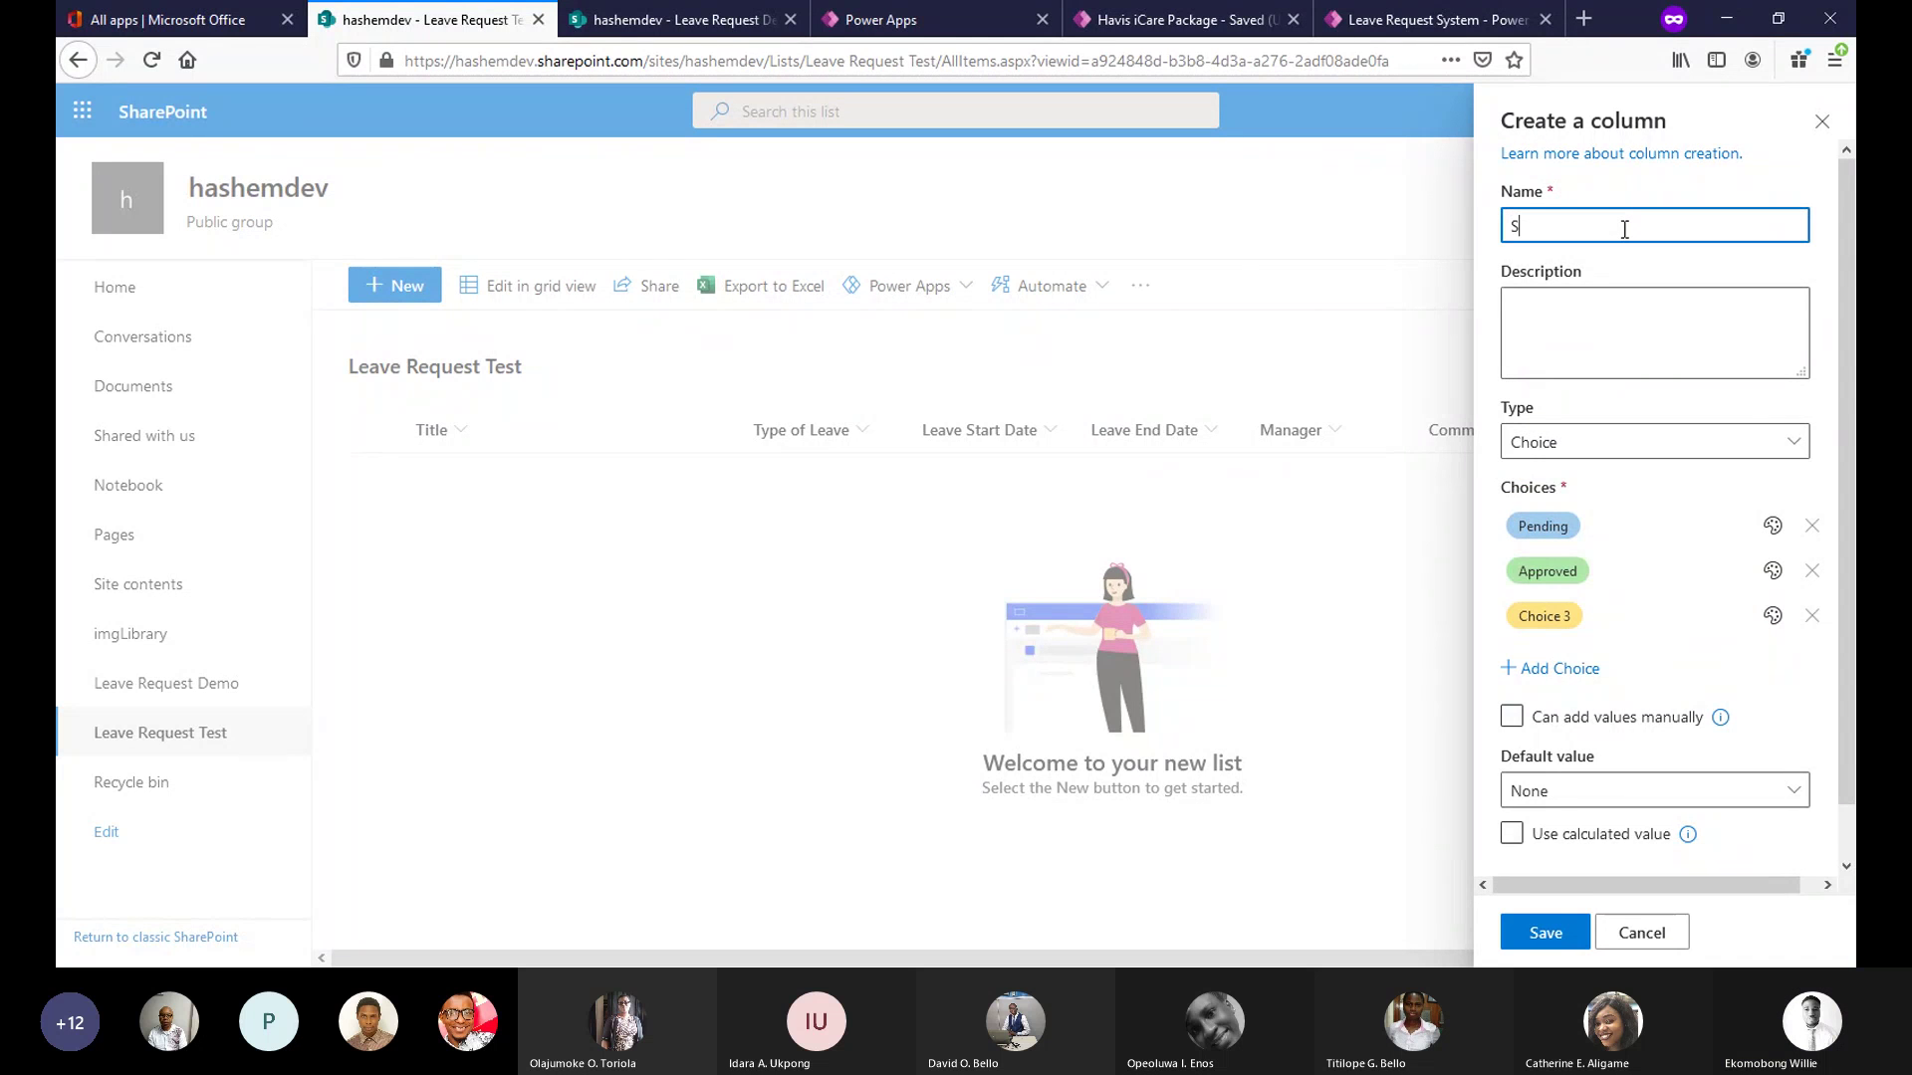
pyautogui.write('tatus')
pyautogui.click(1545, 934)
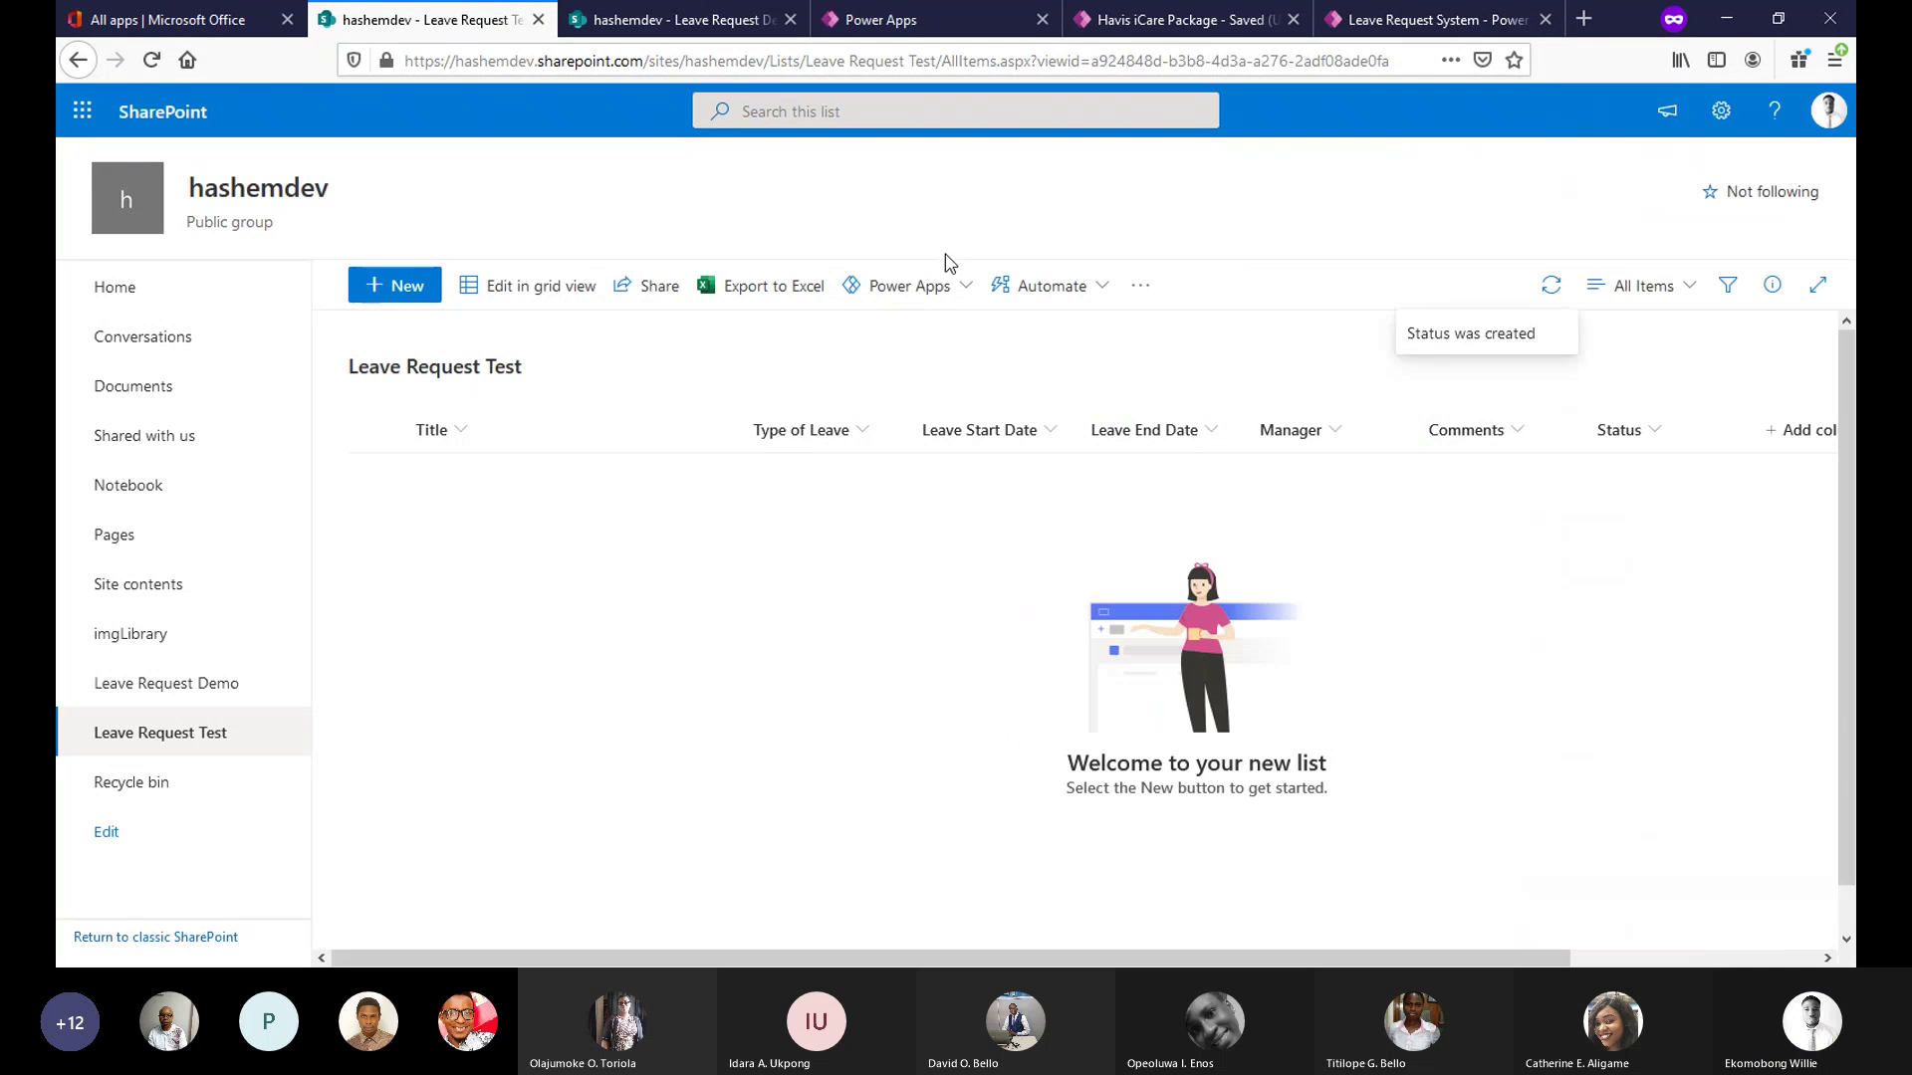
# Check the Power Apps page and the columns of the Leave Request Demo list, and return to Leave Request Test.
pyautogui.click(904, 14)
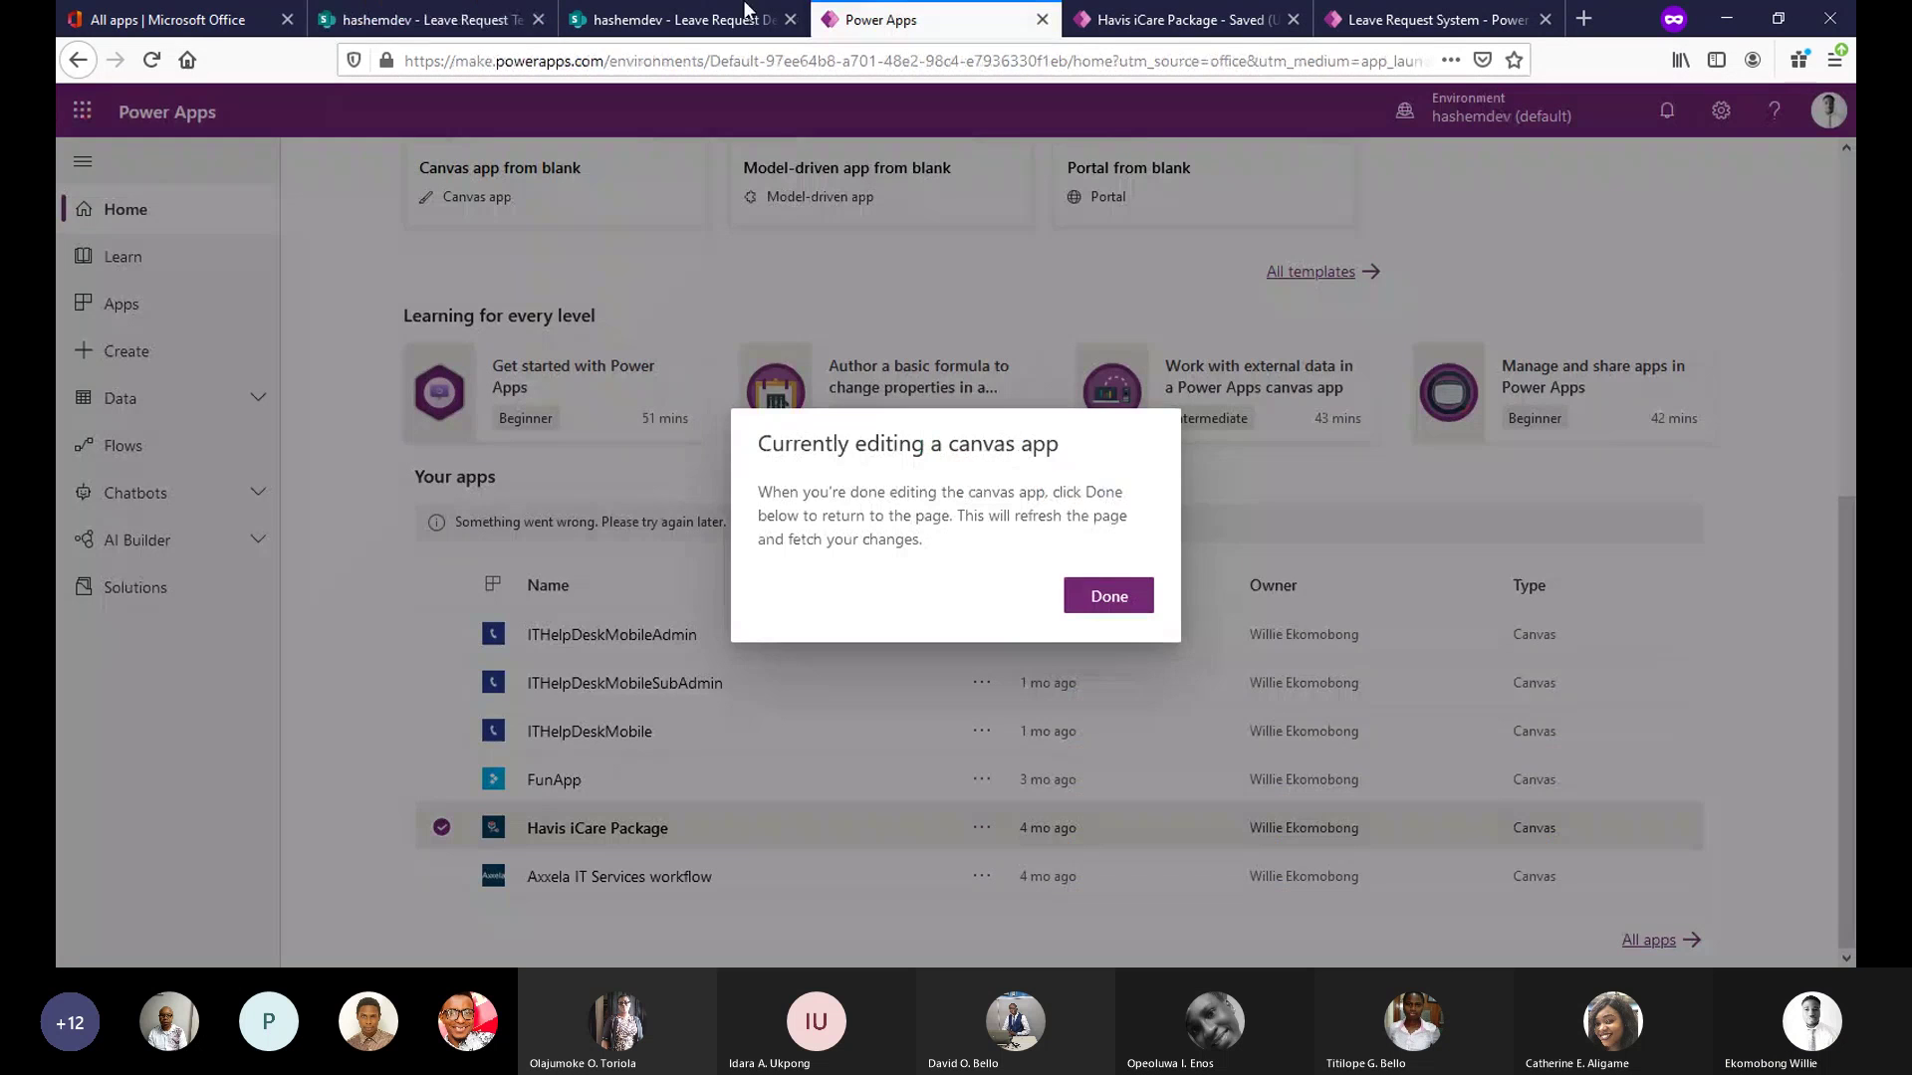
pyautogui.click(429, 19)
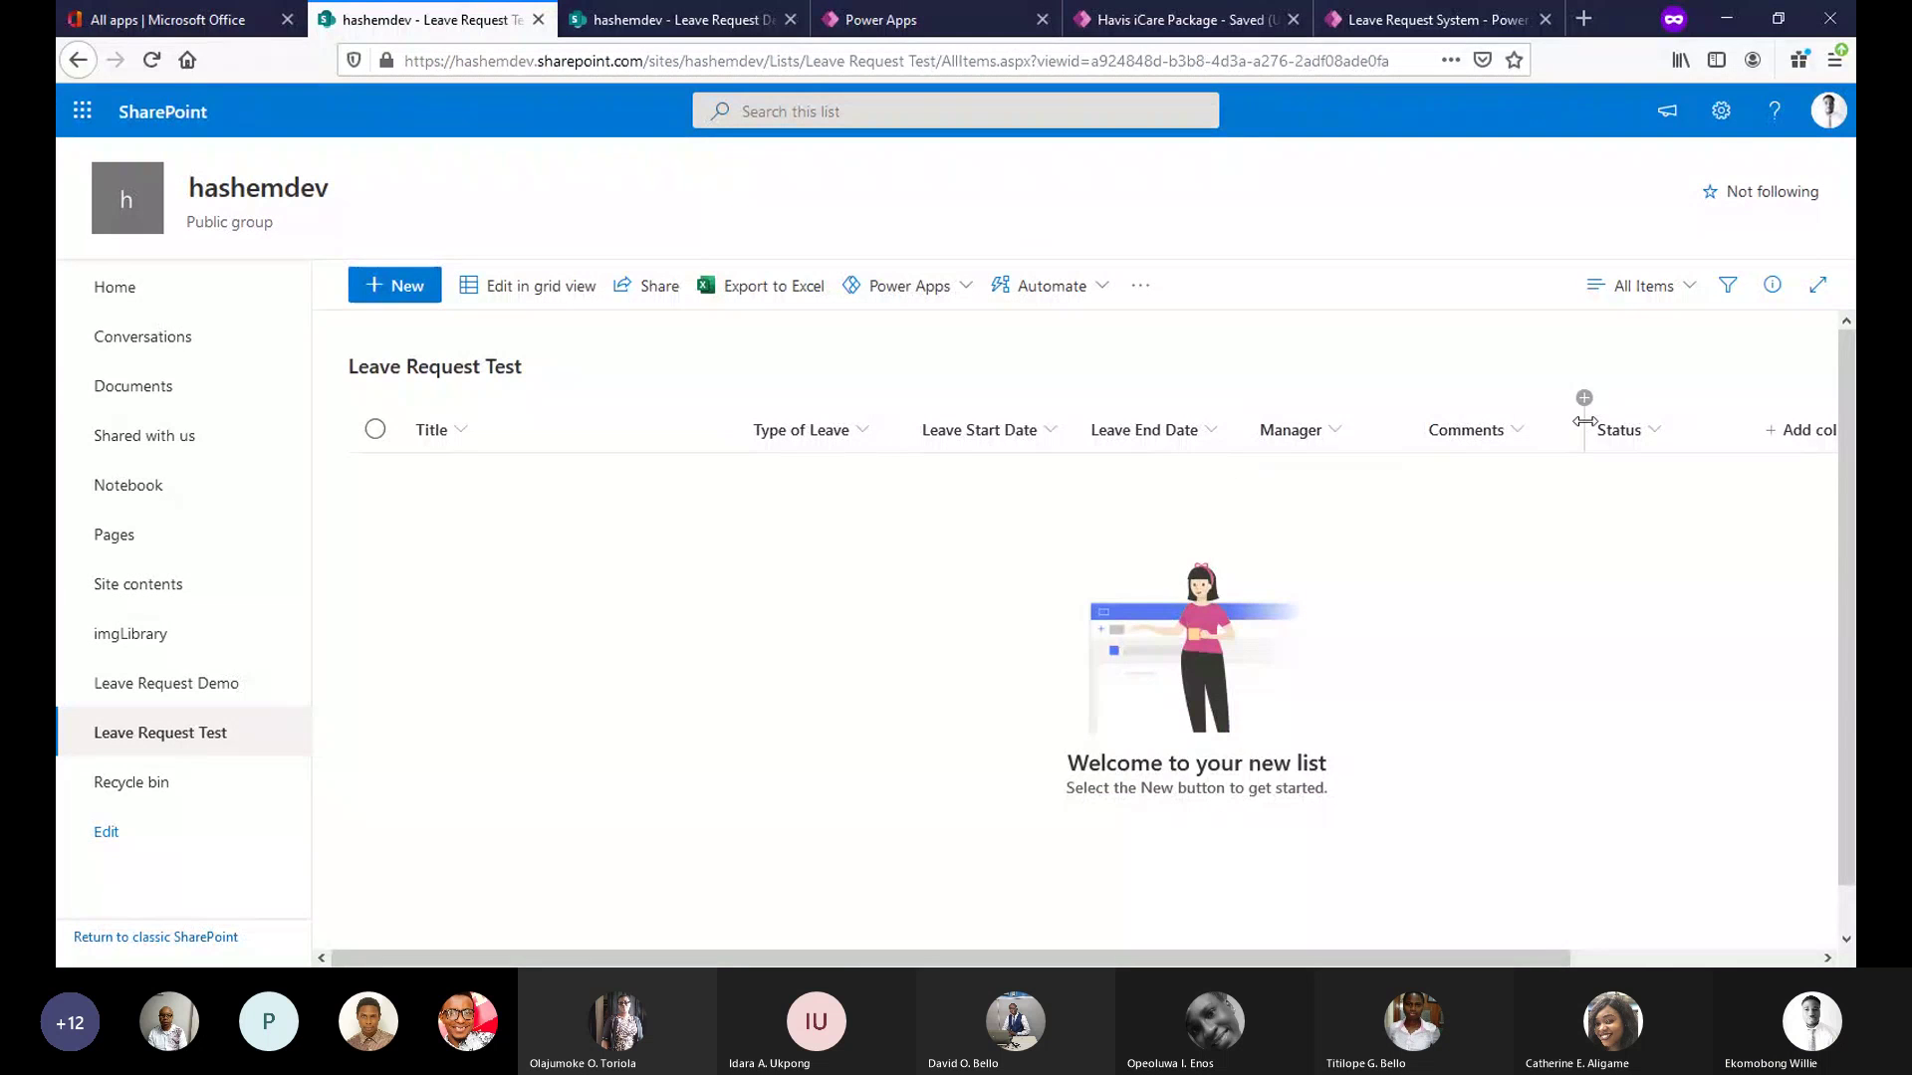
pyautogui.click(688, 20)
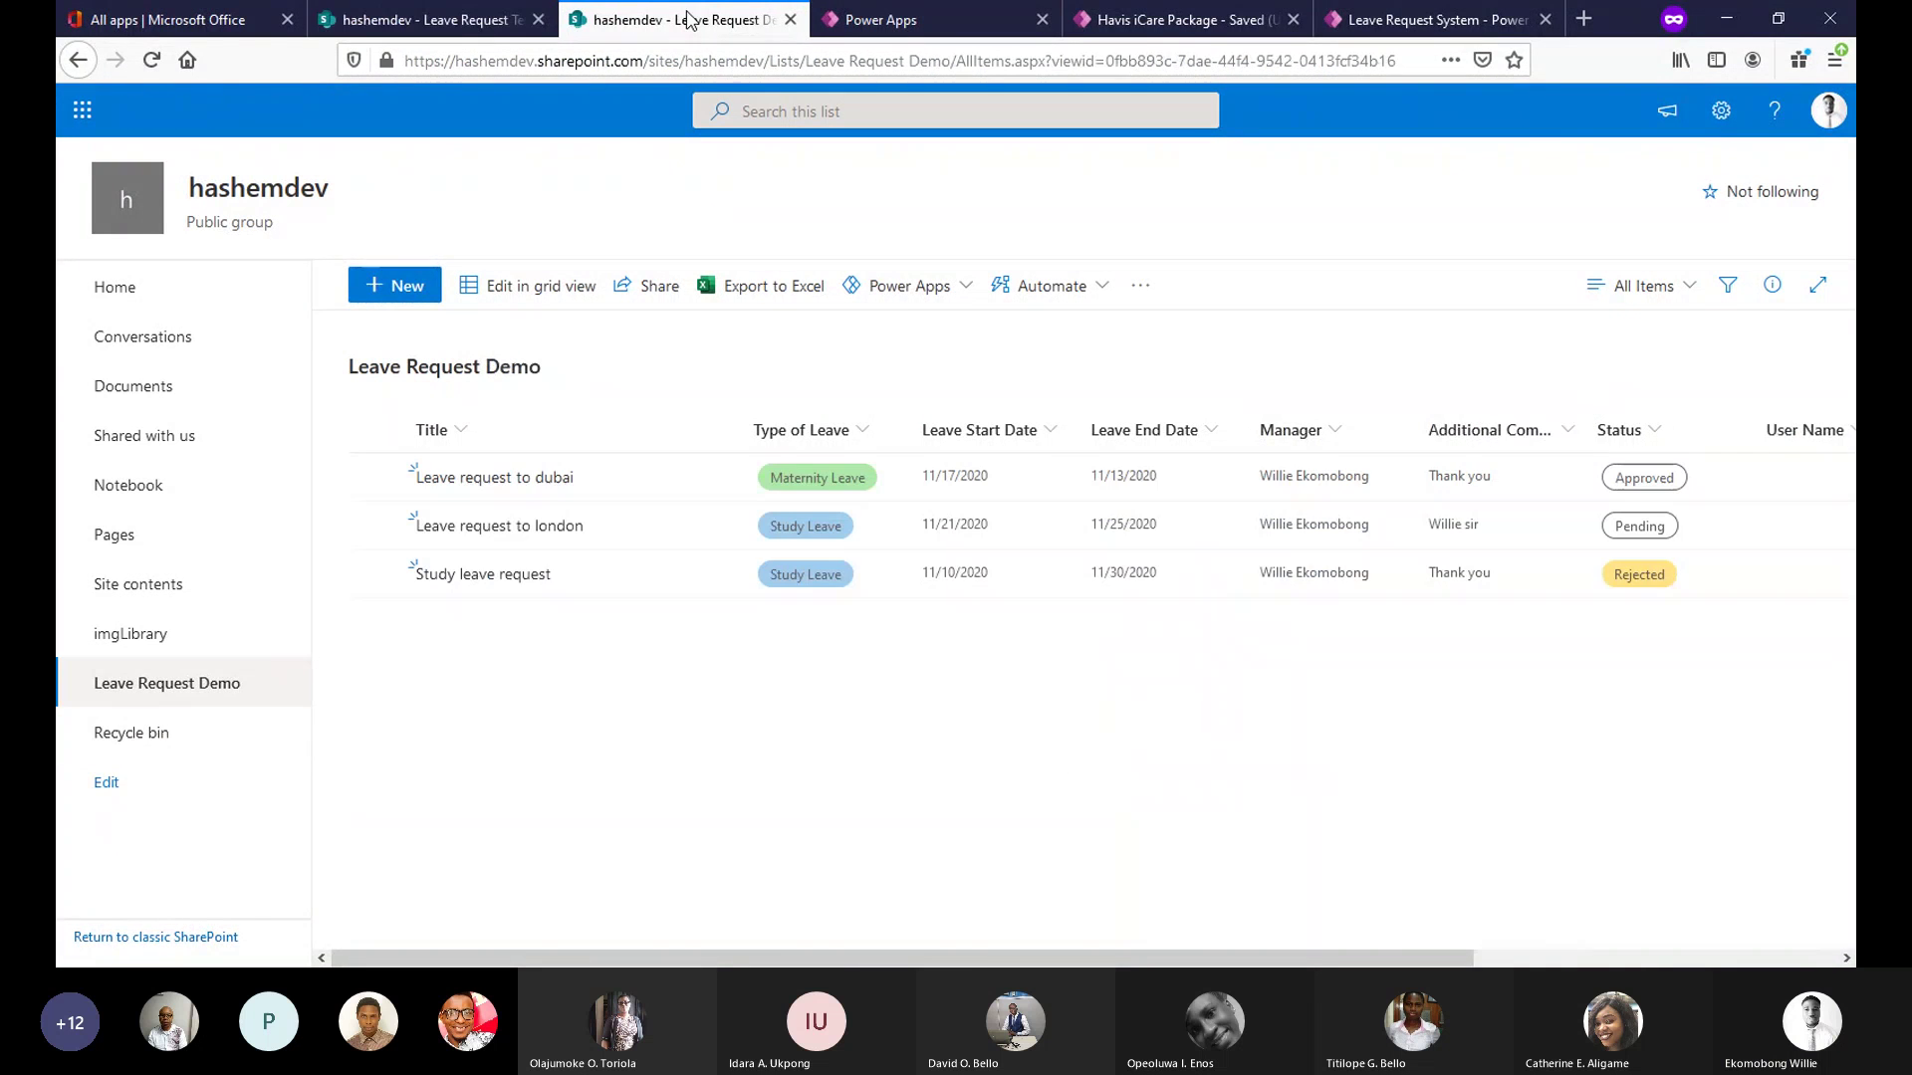
pyautogui.click(463, 20)
# Add a Single line of text column named "Name of Requestor" to Leave Request Test.
pyautogui.moveTo(1232, 956); pyautogui.dragTo(1661, 606)
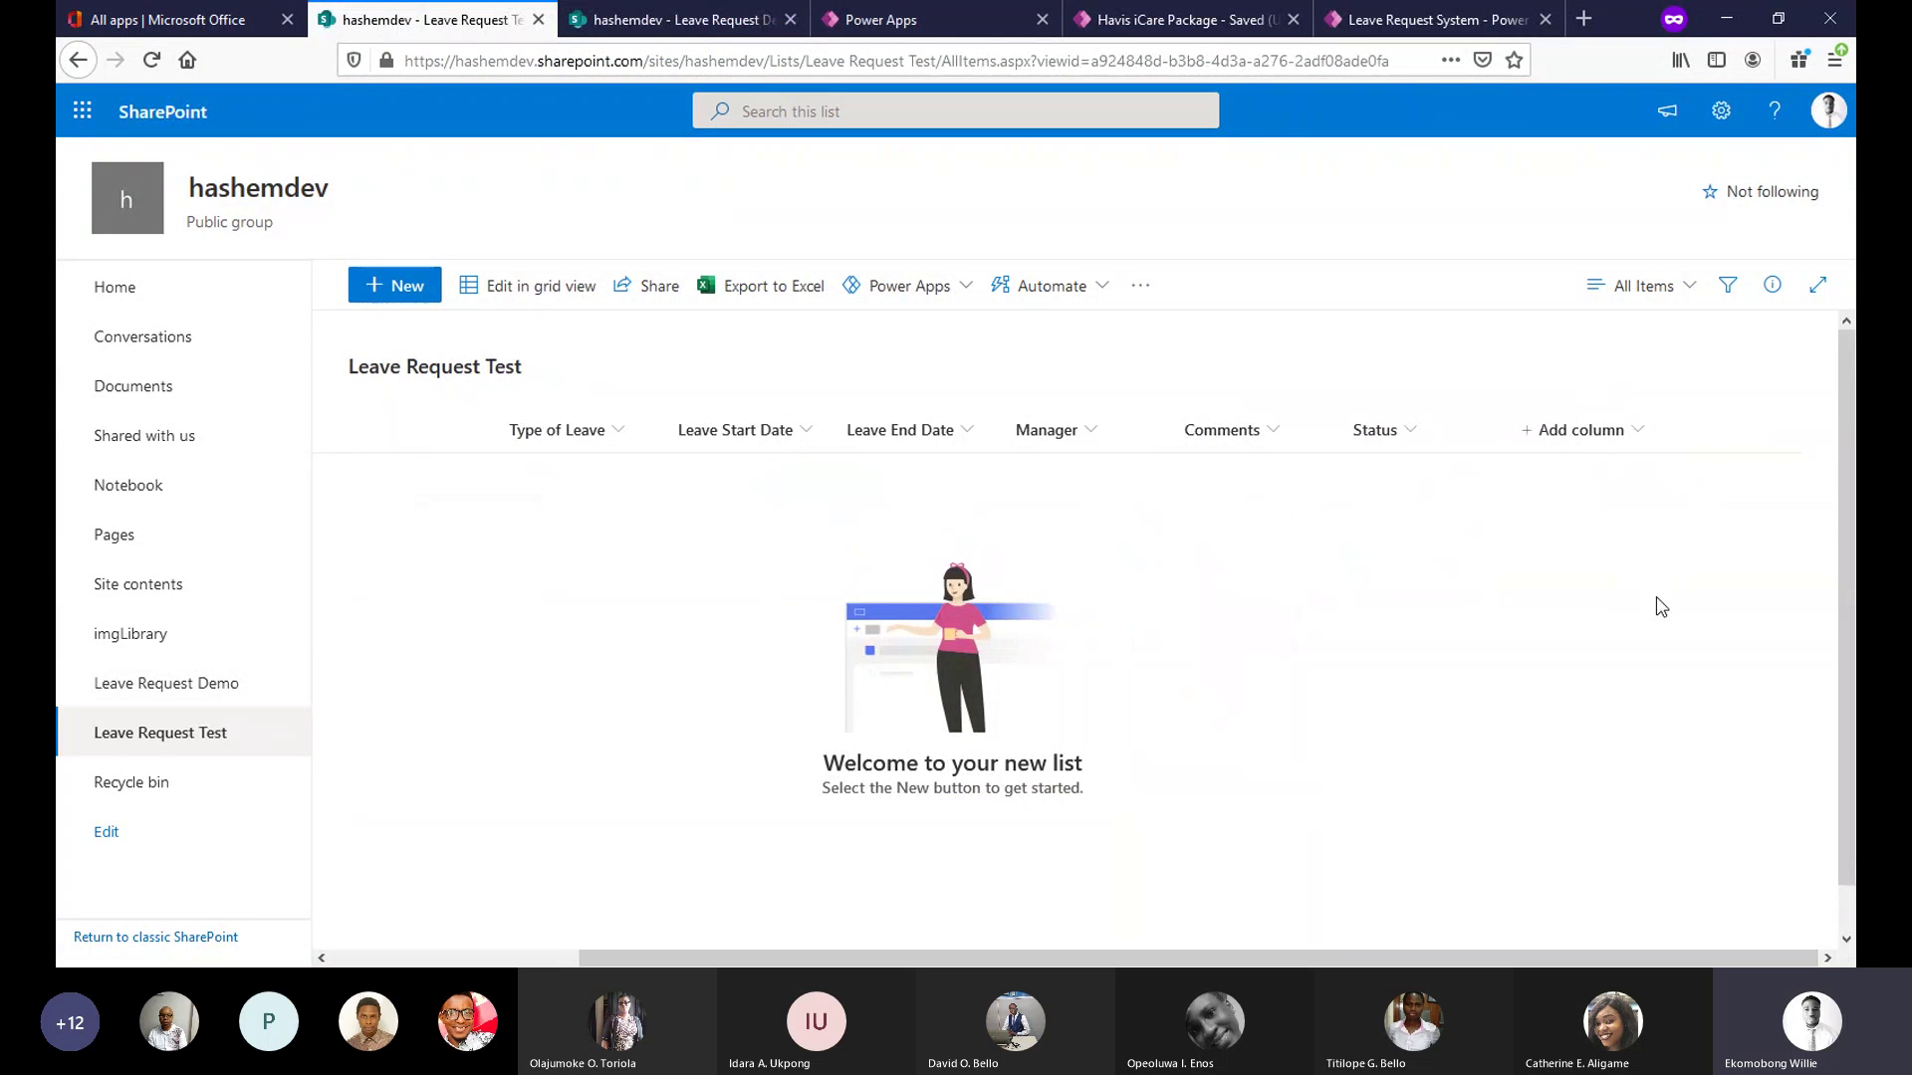
pyautogui.click(1622, 445)
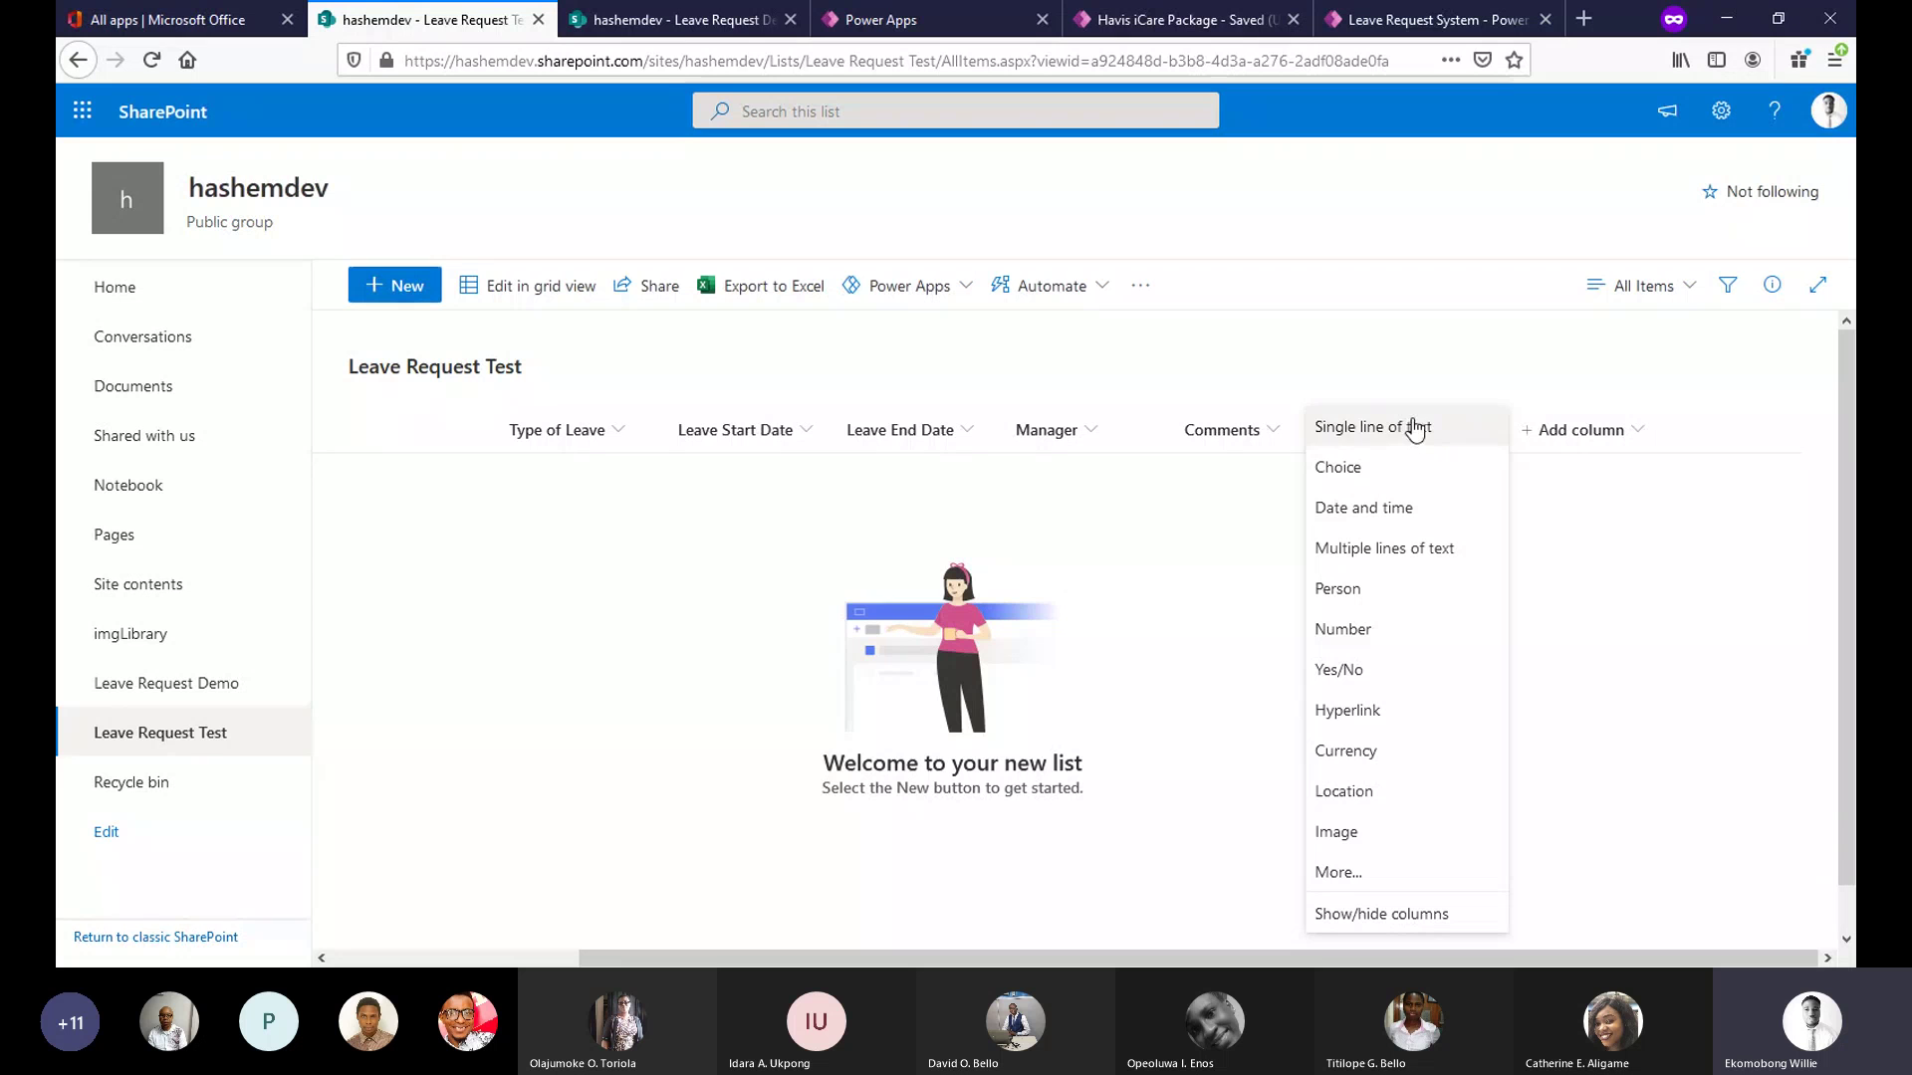
pyautogui.click(1509, 361)
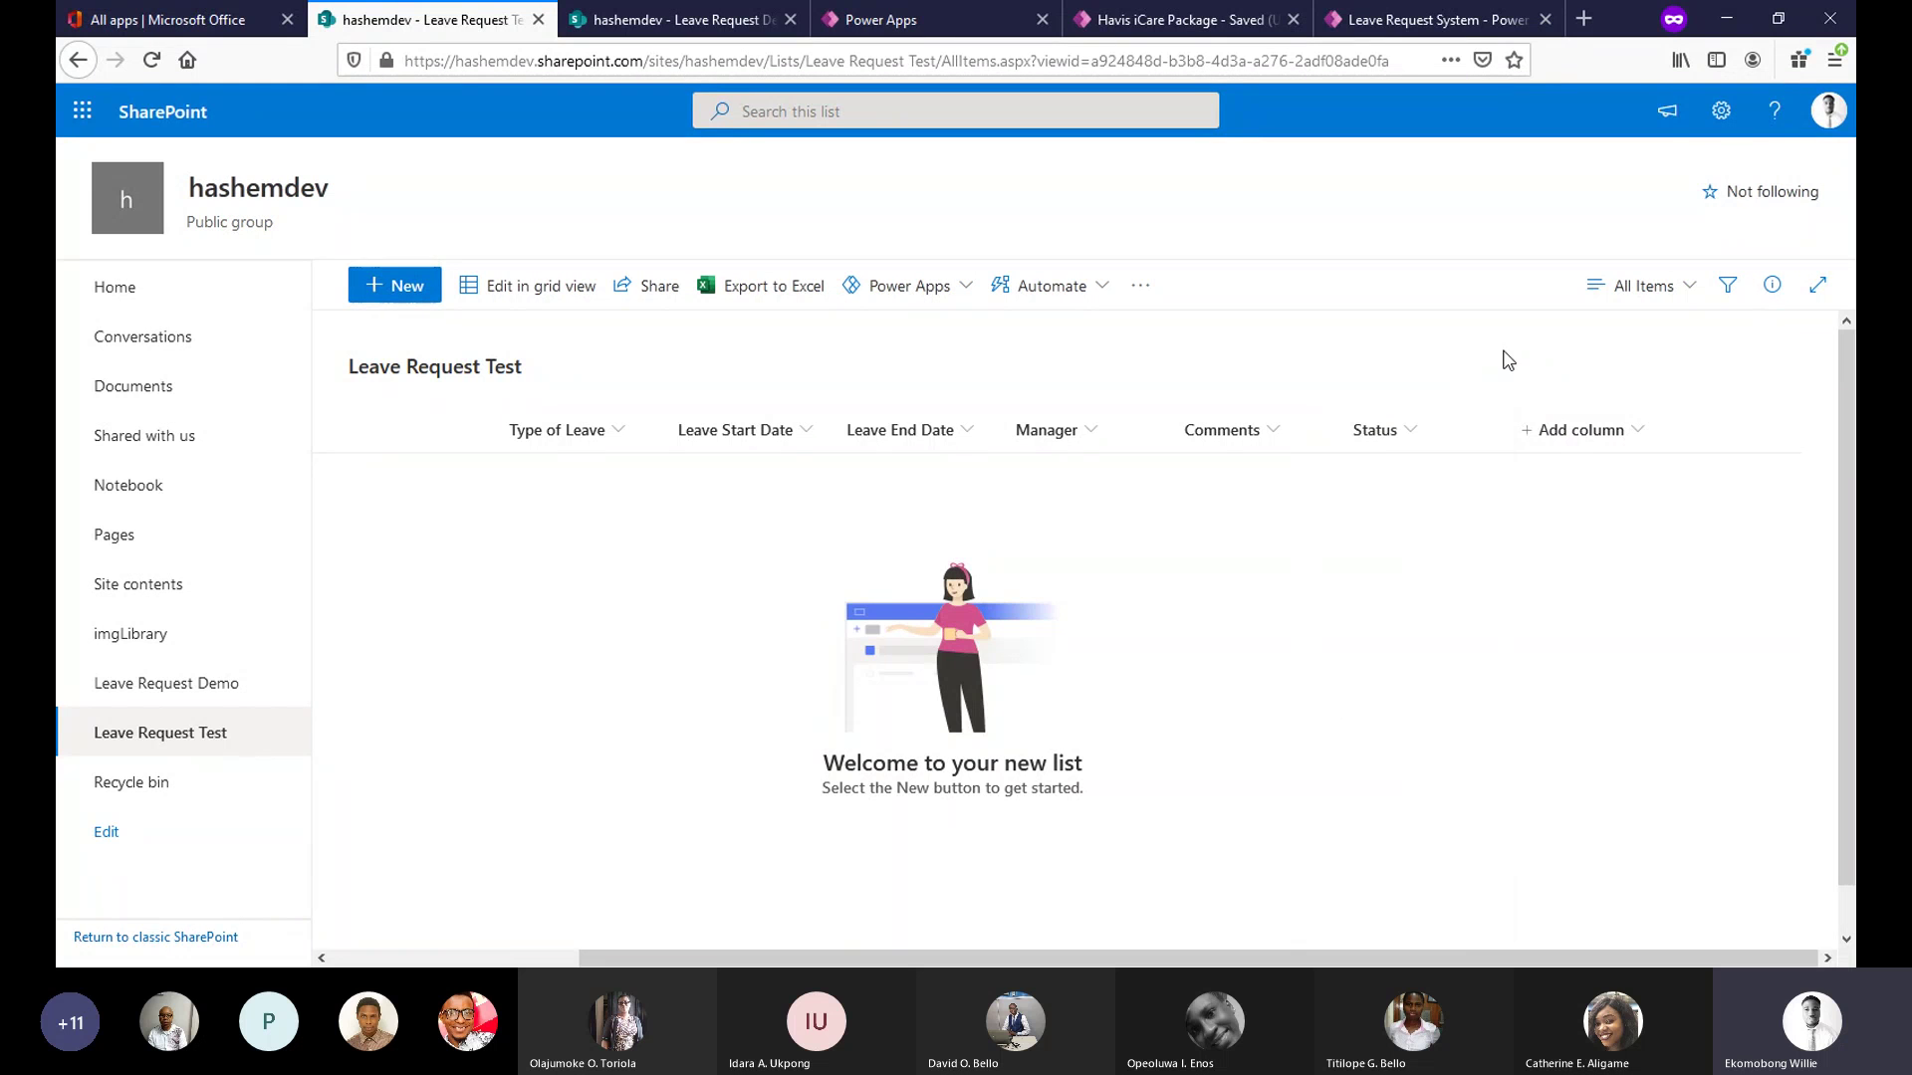
pyautogui.click(1584, 431)
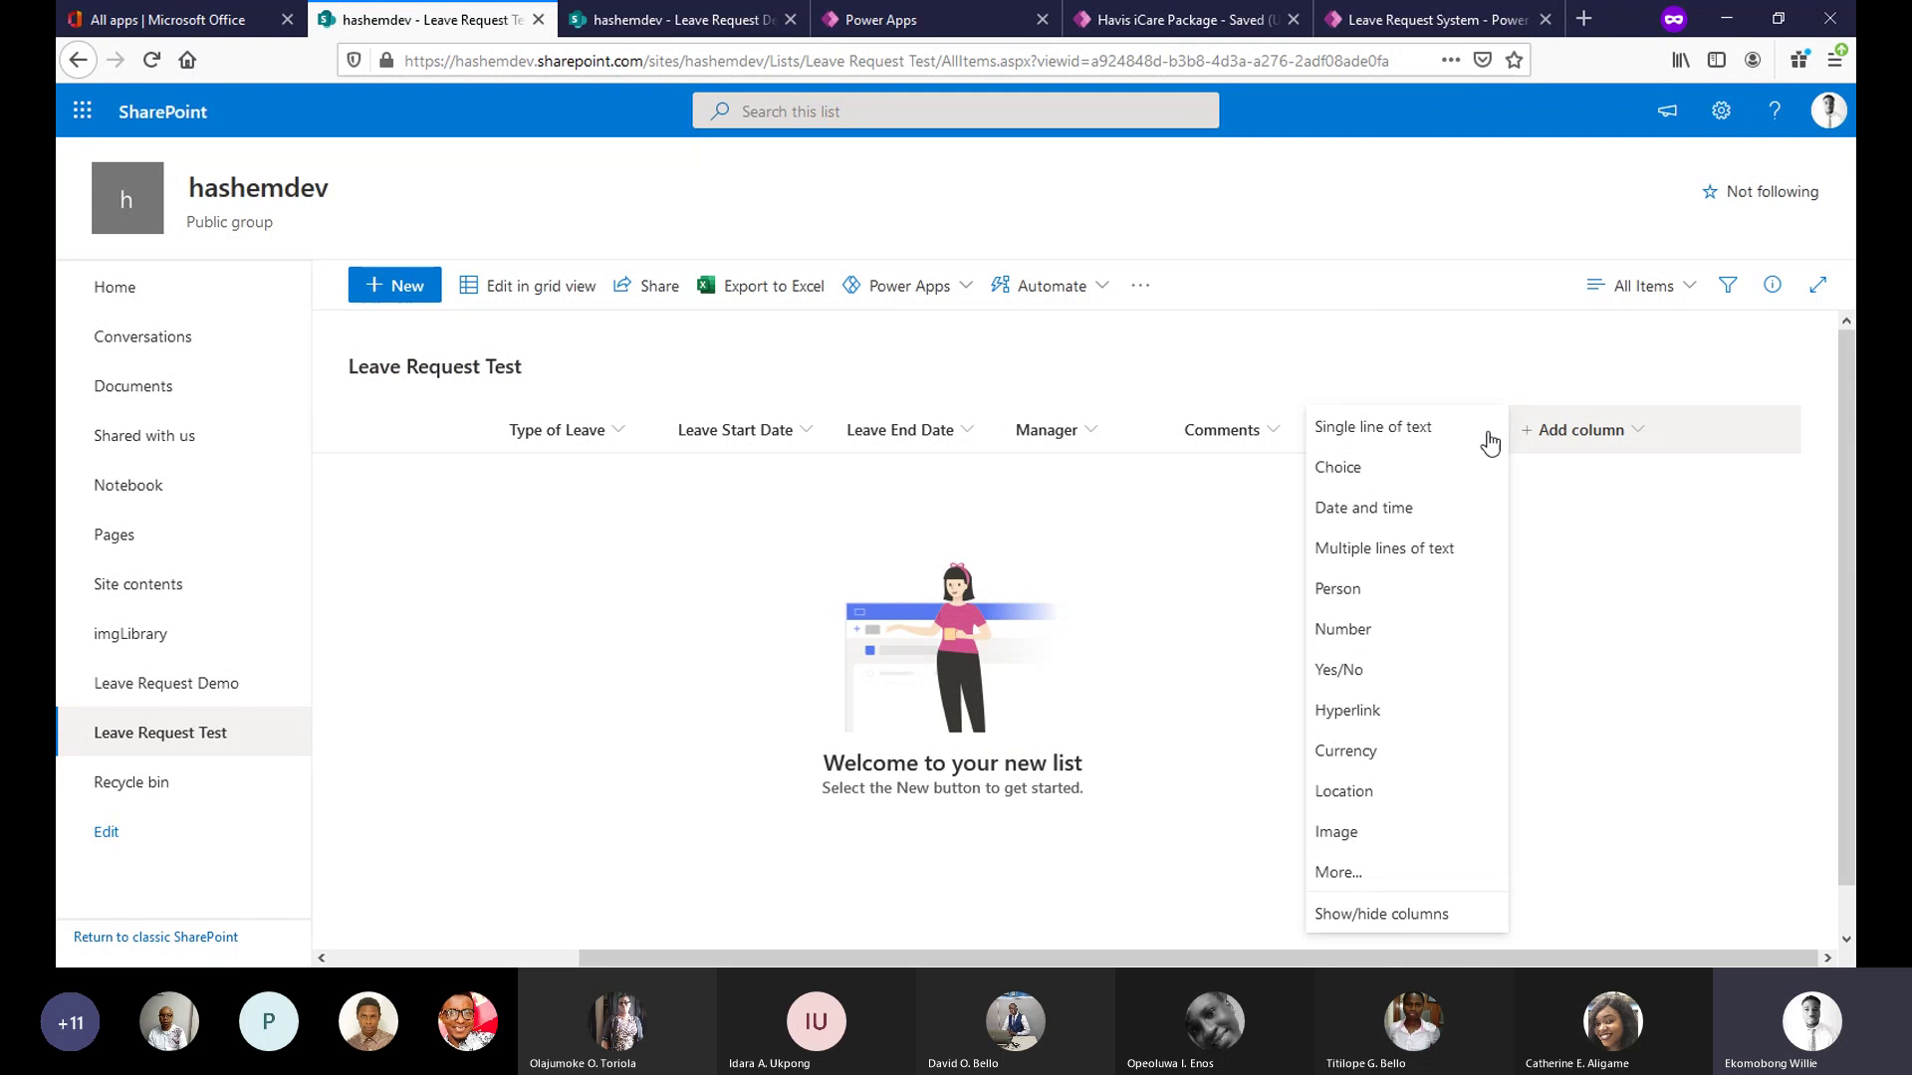
pyautogui.click(1458, 442)
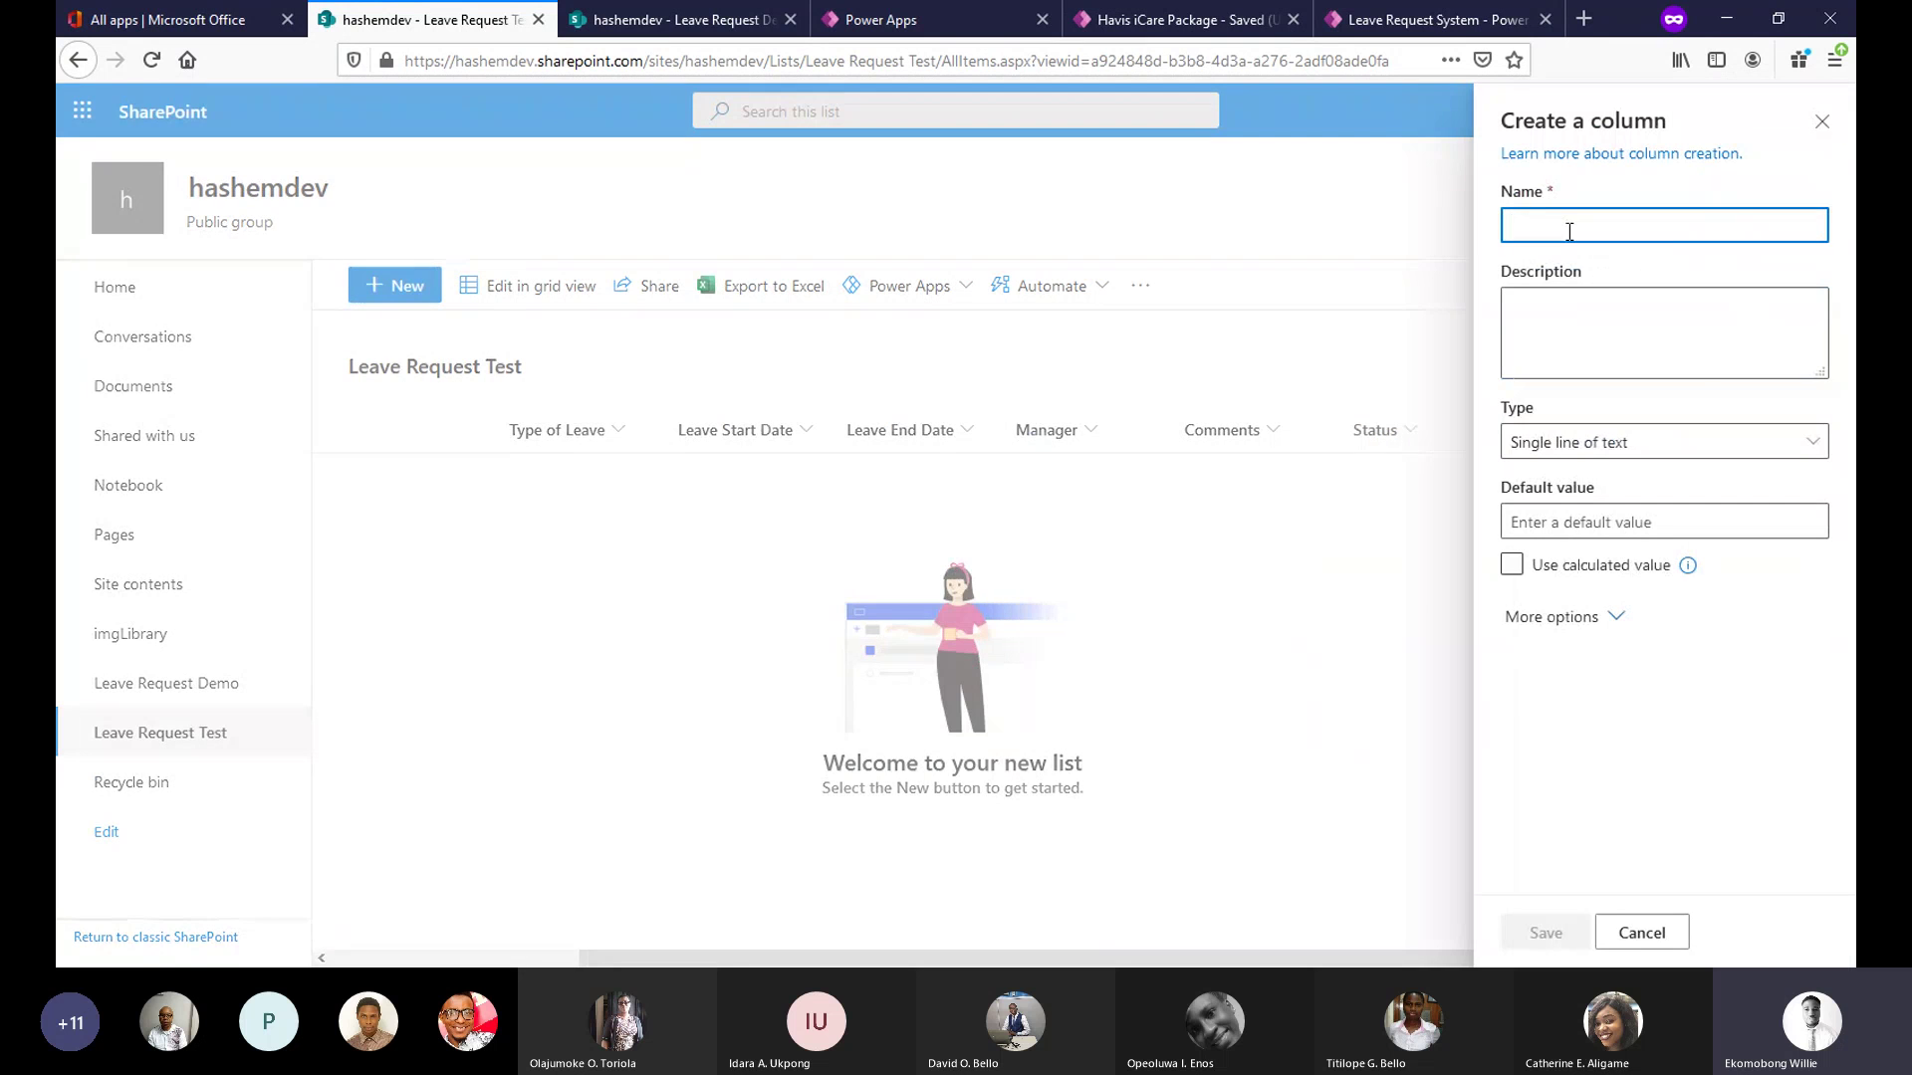
pyautogui.write('Nam')
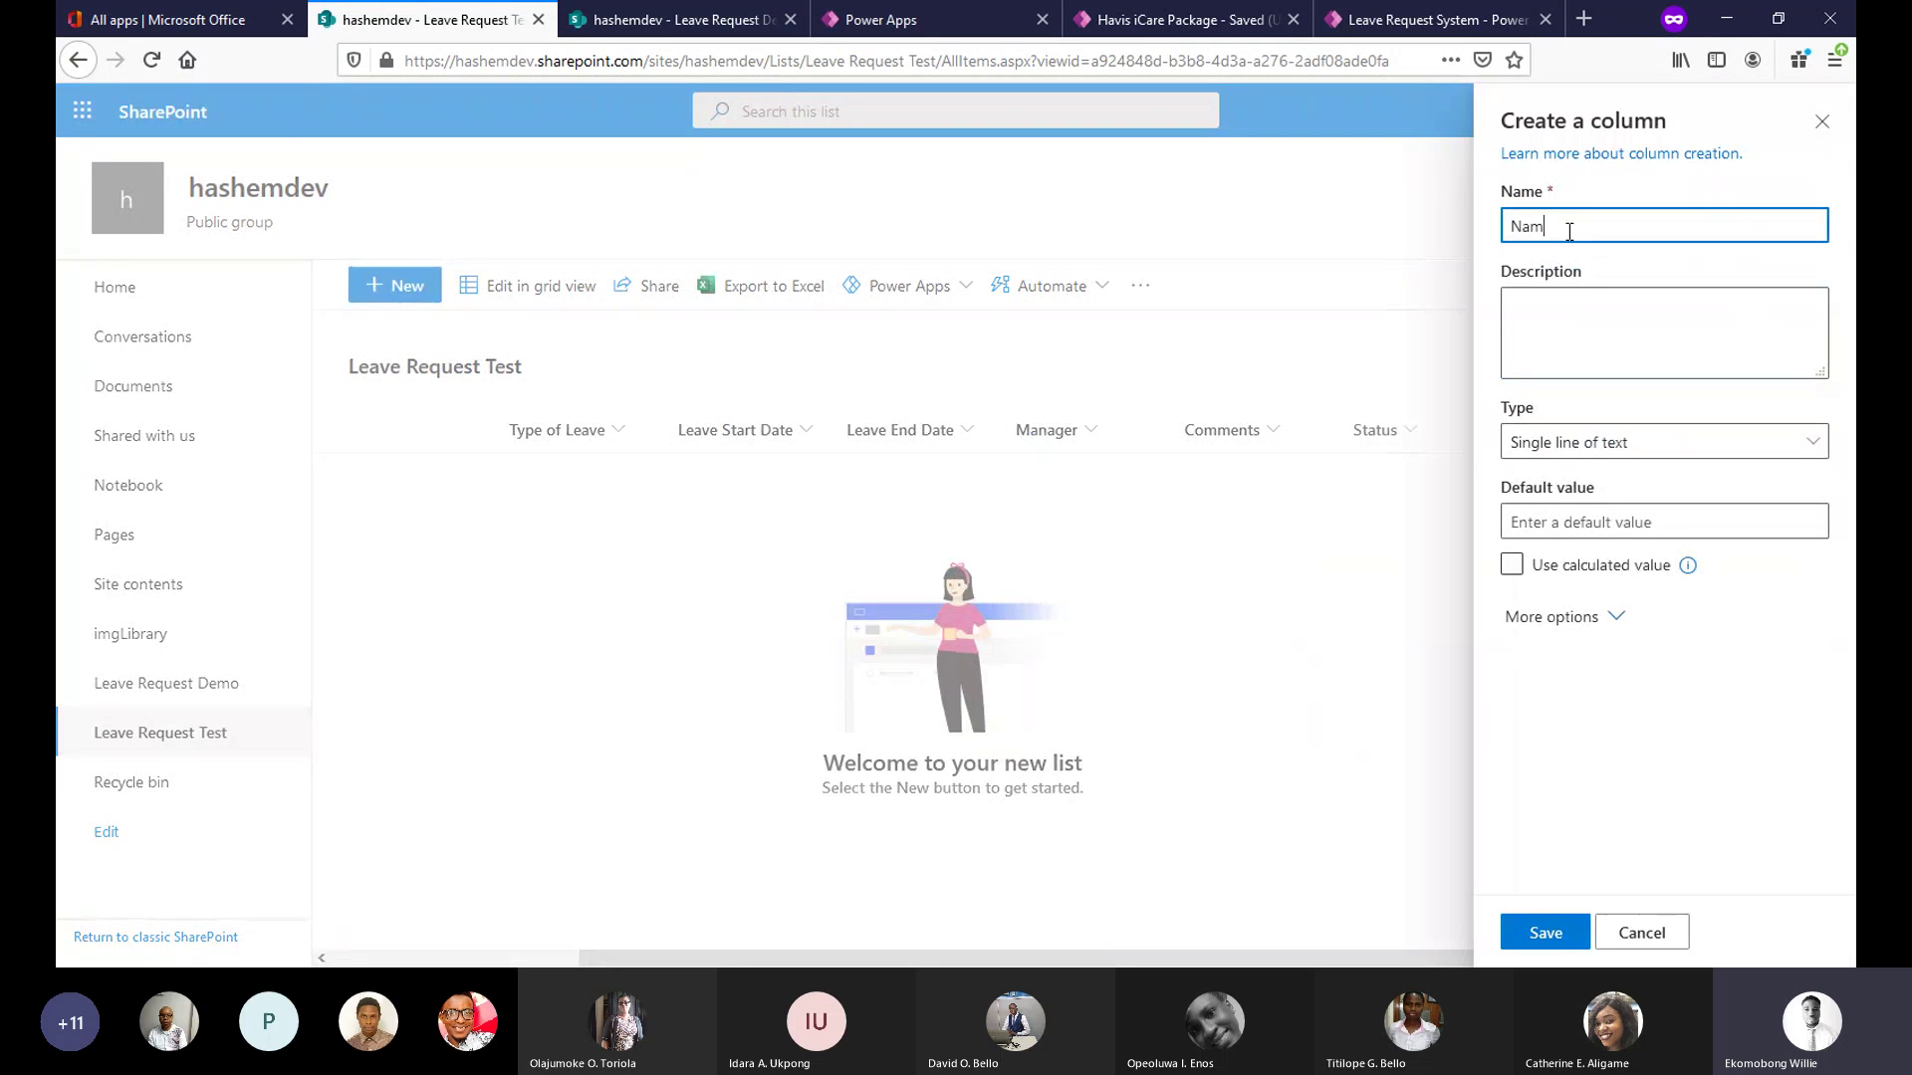
pyautogui.write('e of Request')
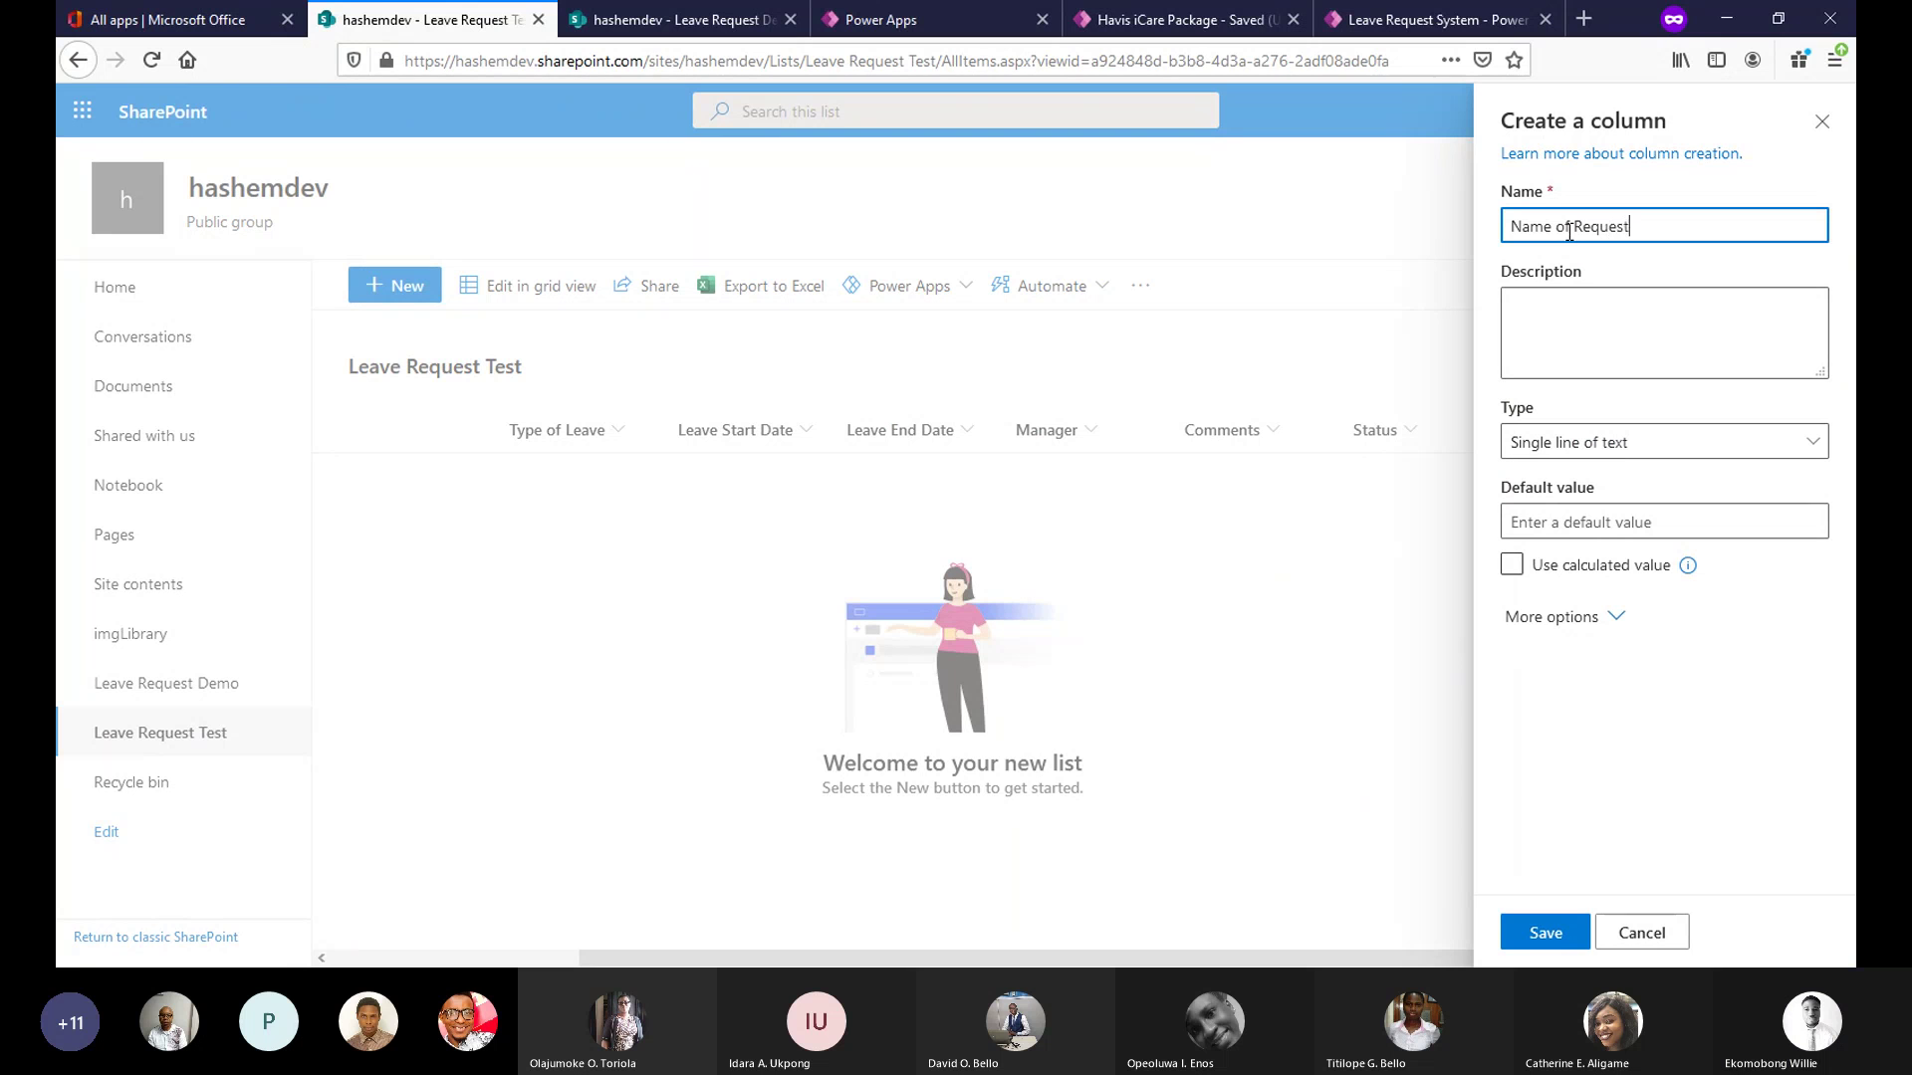
pyautogui.write('or')
pyautogui.click(1549, 930)
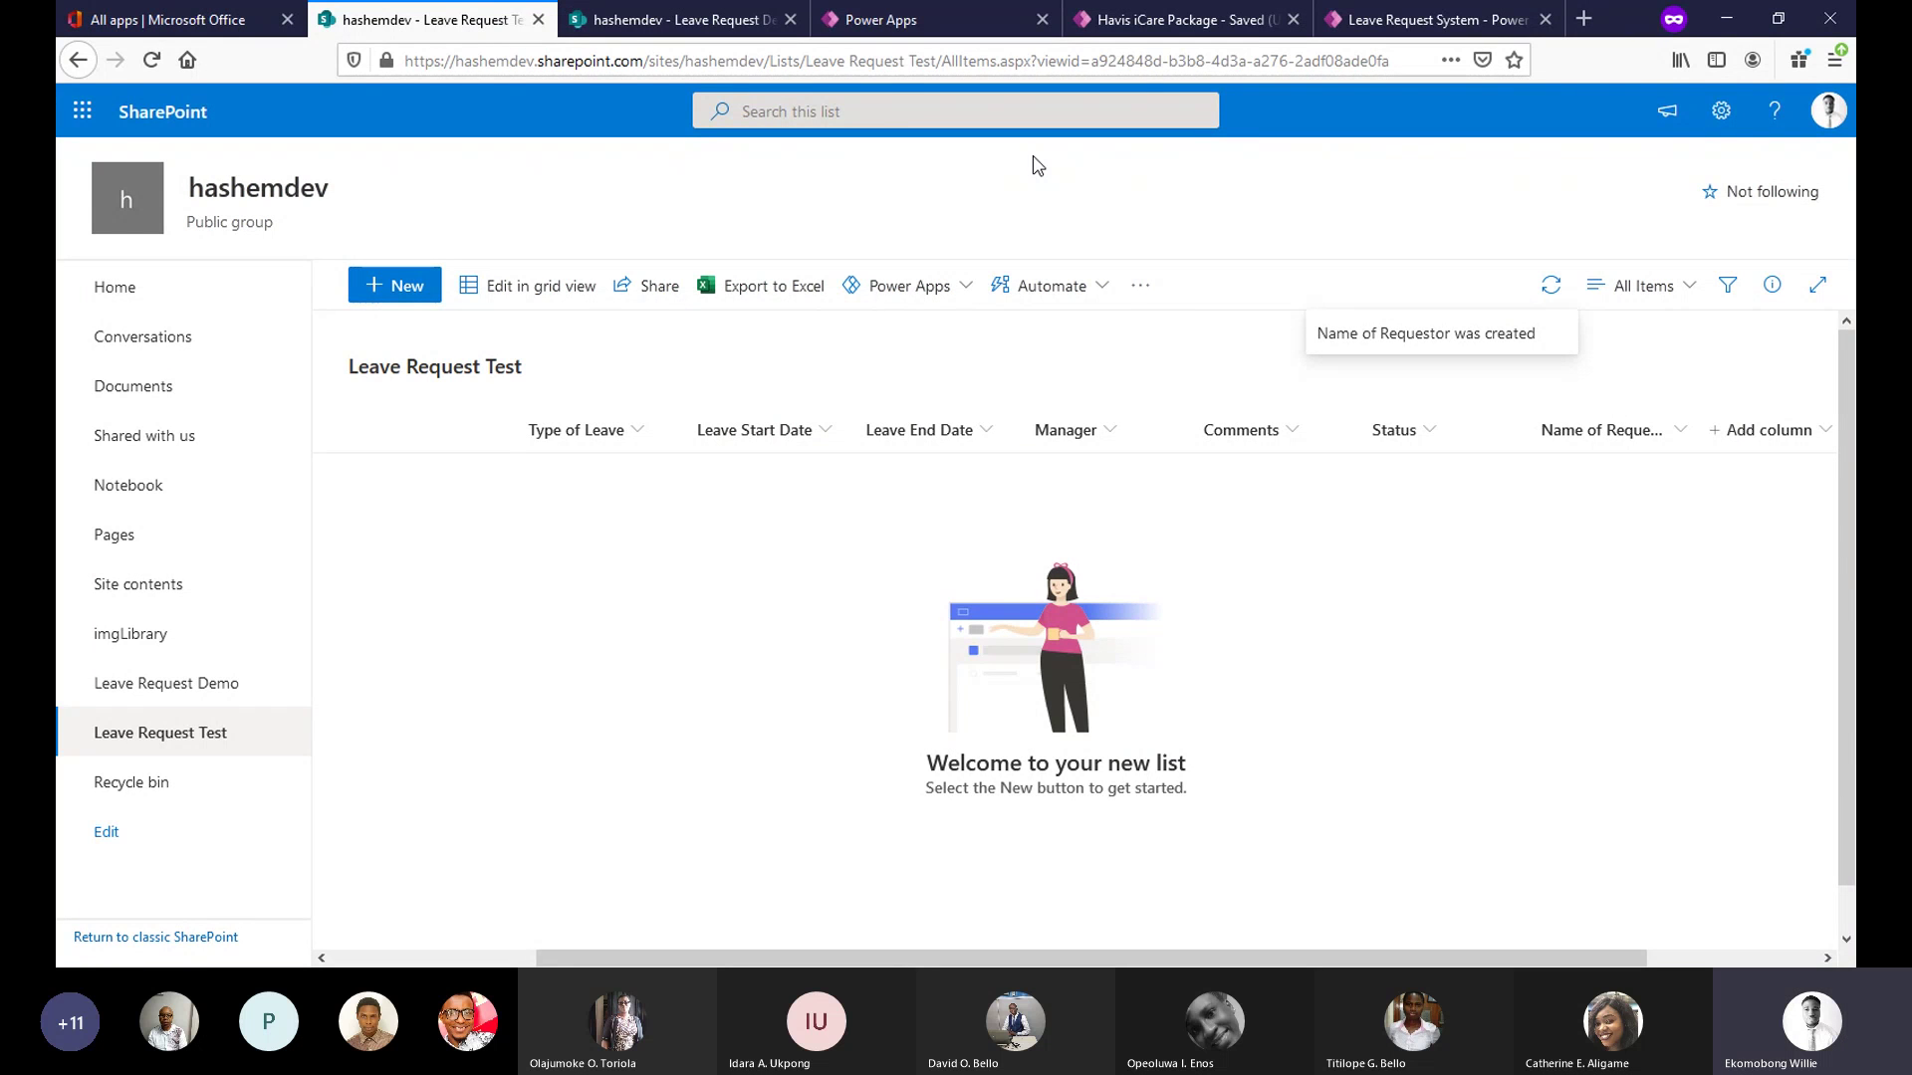
# Switch to Power Apps and dismiss the notice about editing a canvas app to return to the home page.
pyautogui.click(906, 16)
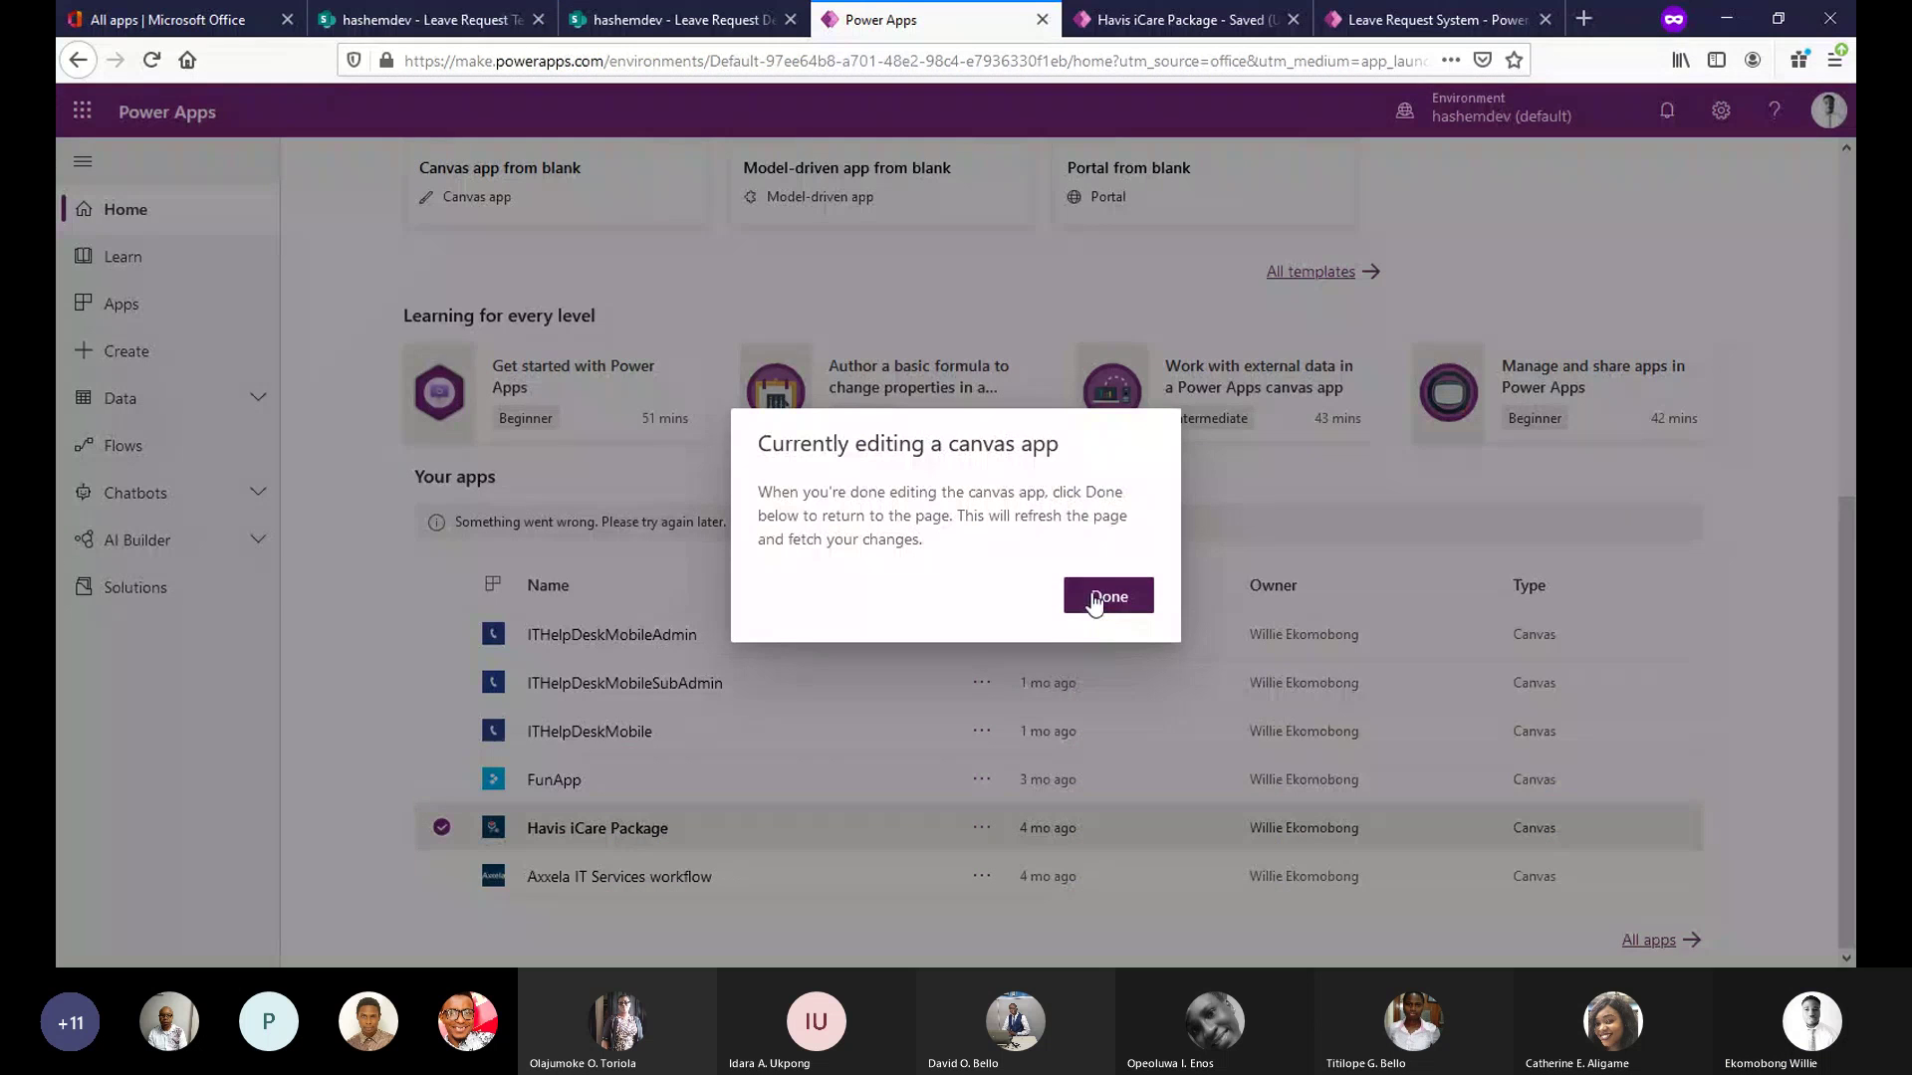
pyautogui.click(1095, 598)
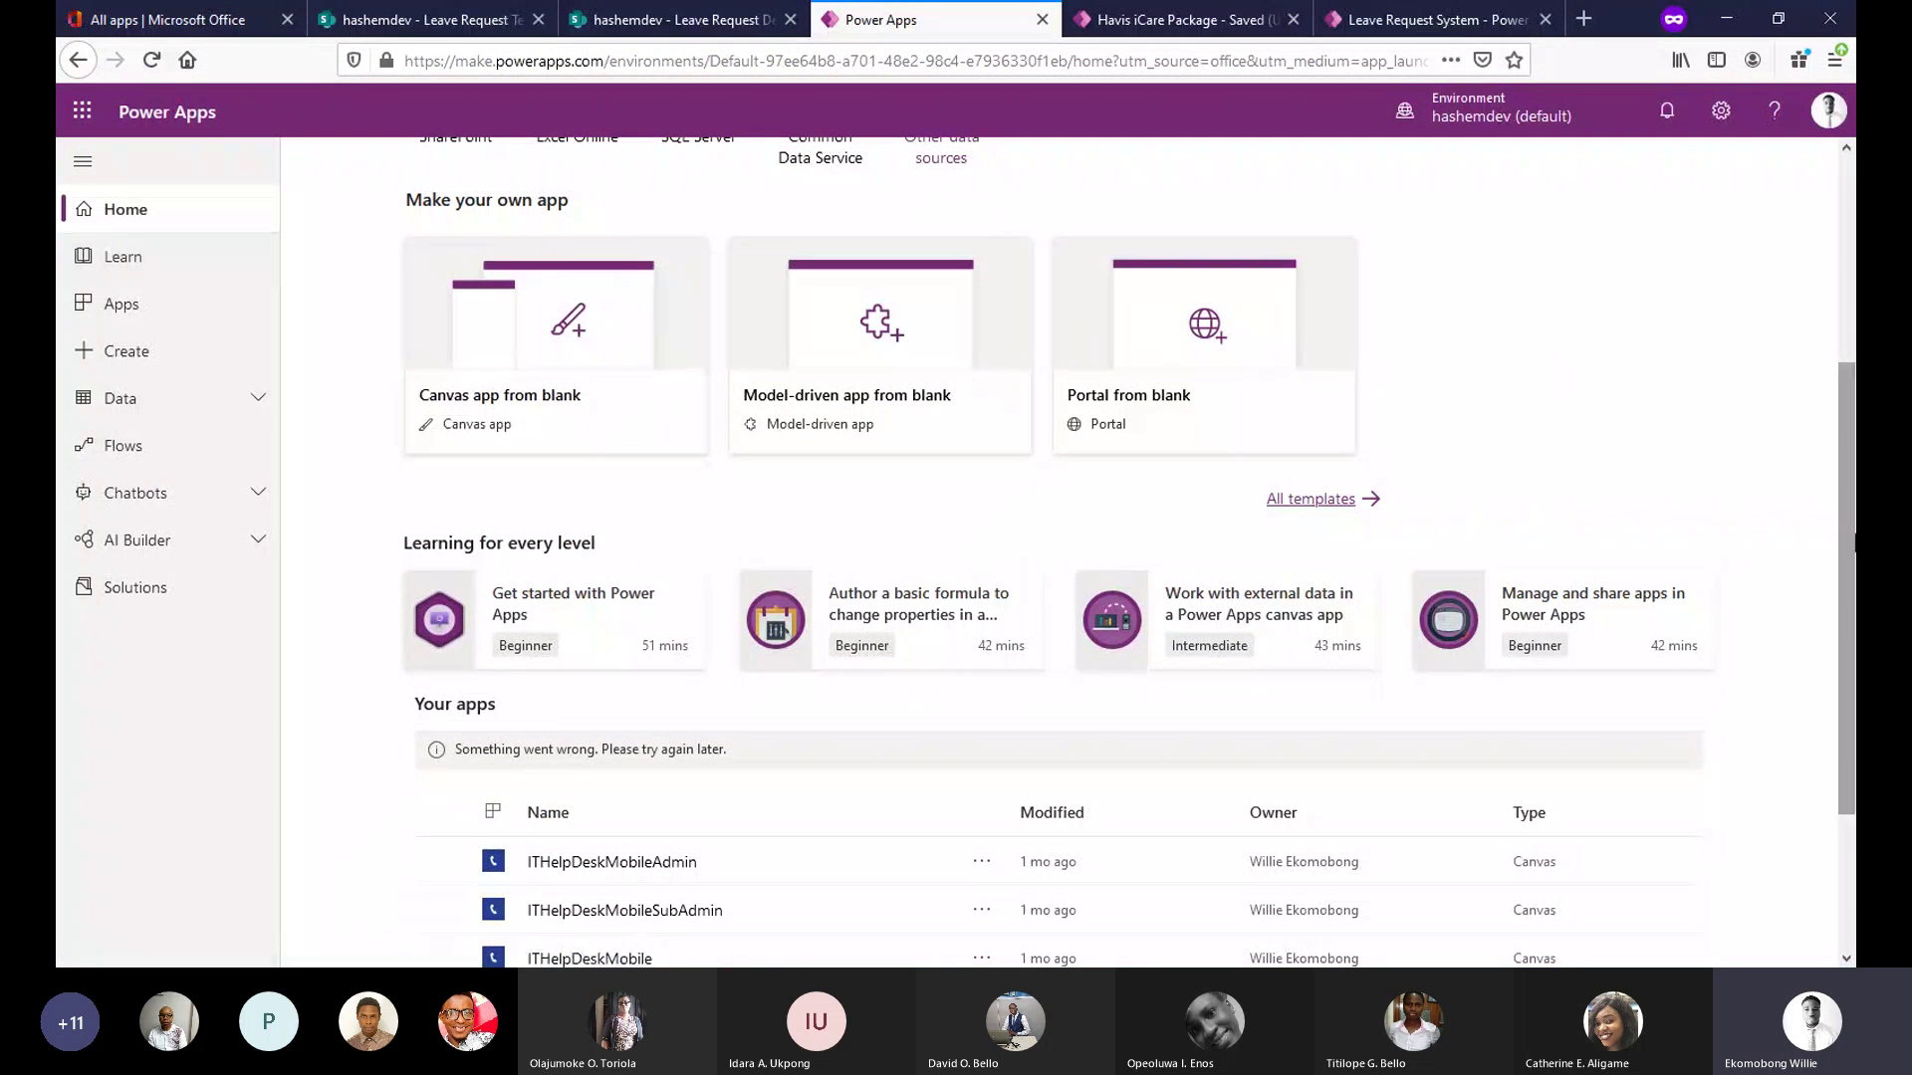
pyautogui.scroll(4, 1854, 543)
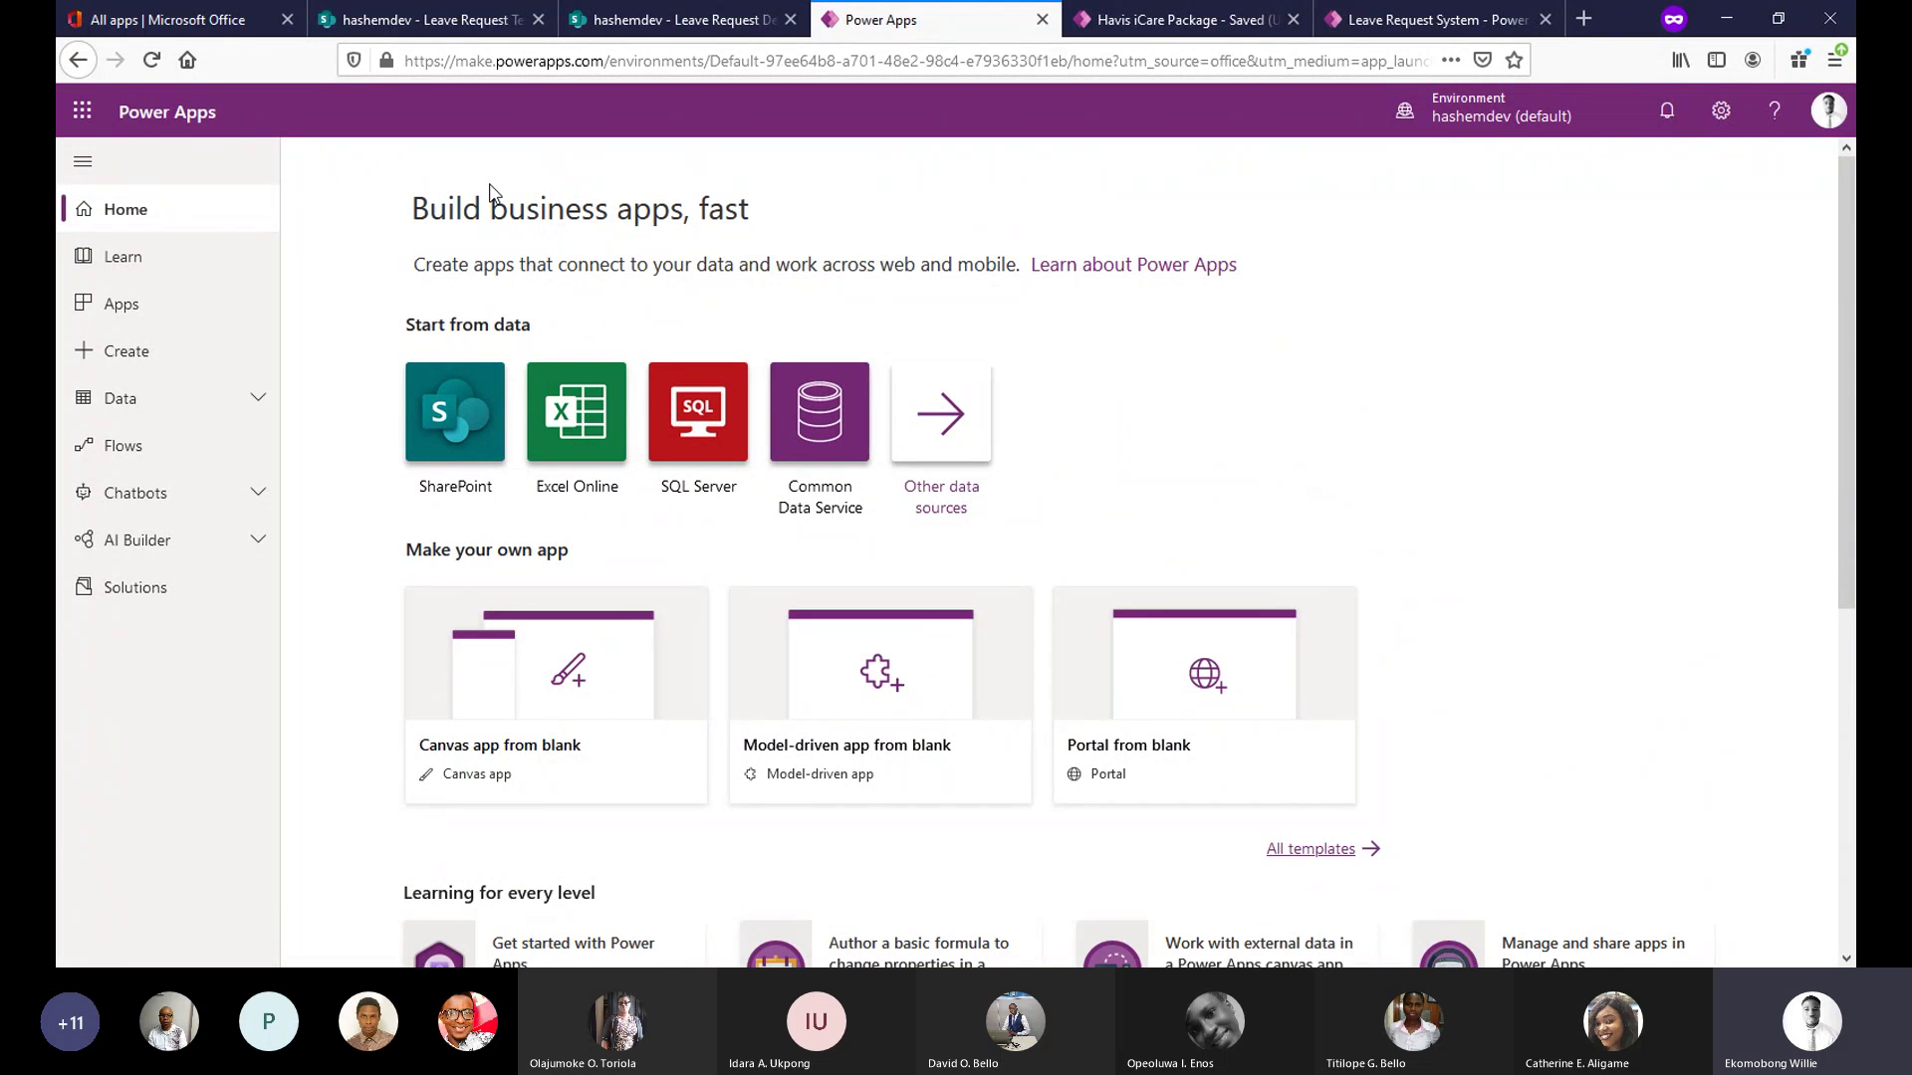
# Start a canvas app from blank and name it "Leave Request App".
pyautogui.click(149, 342)
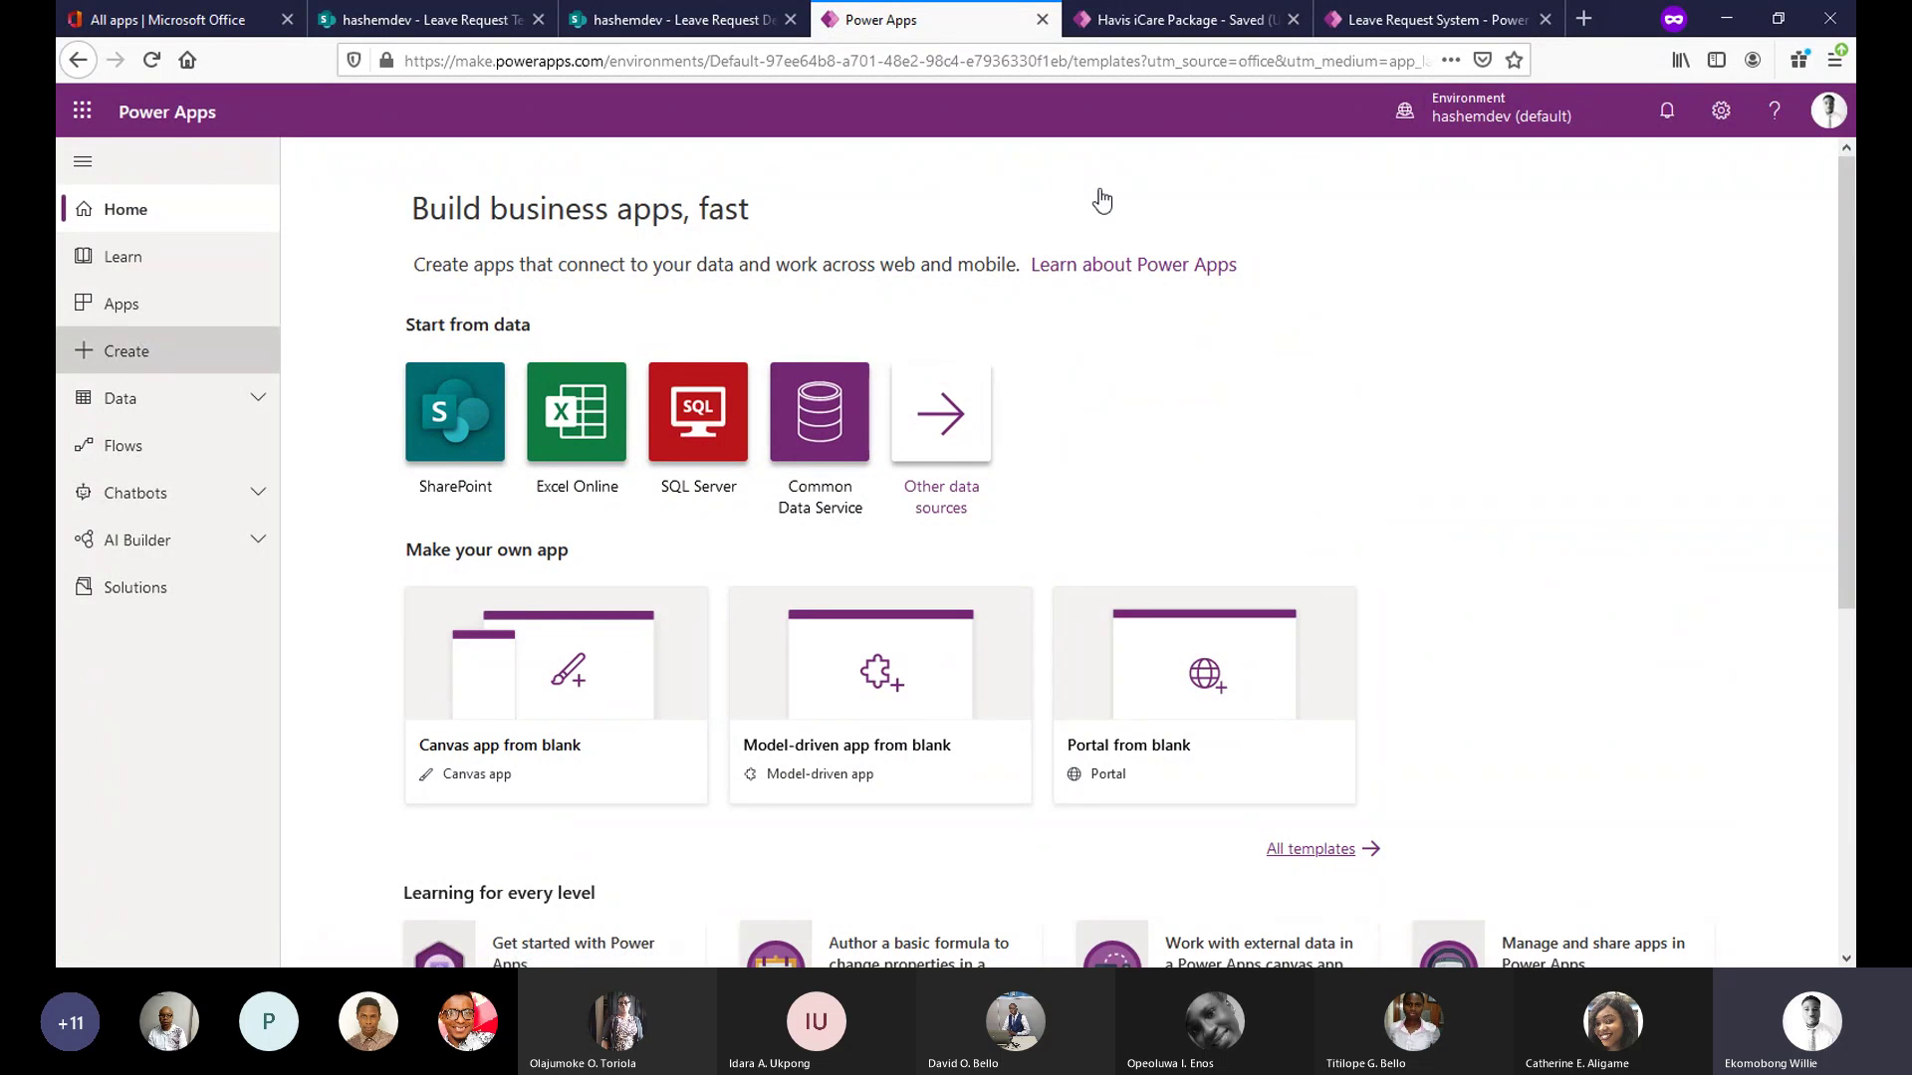
pyautogui.scroll(-1, 1852, 269)
pyautogui.scroll(1, 1852, 269)
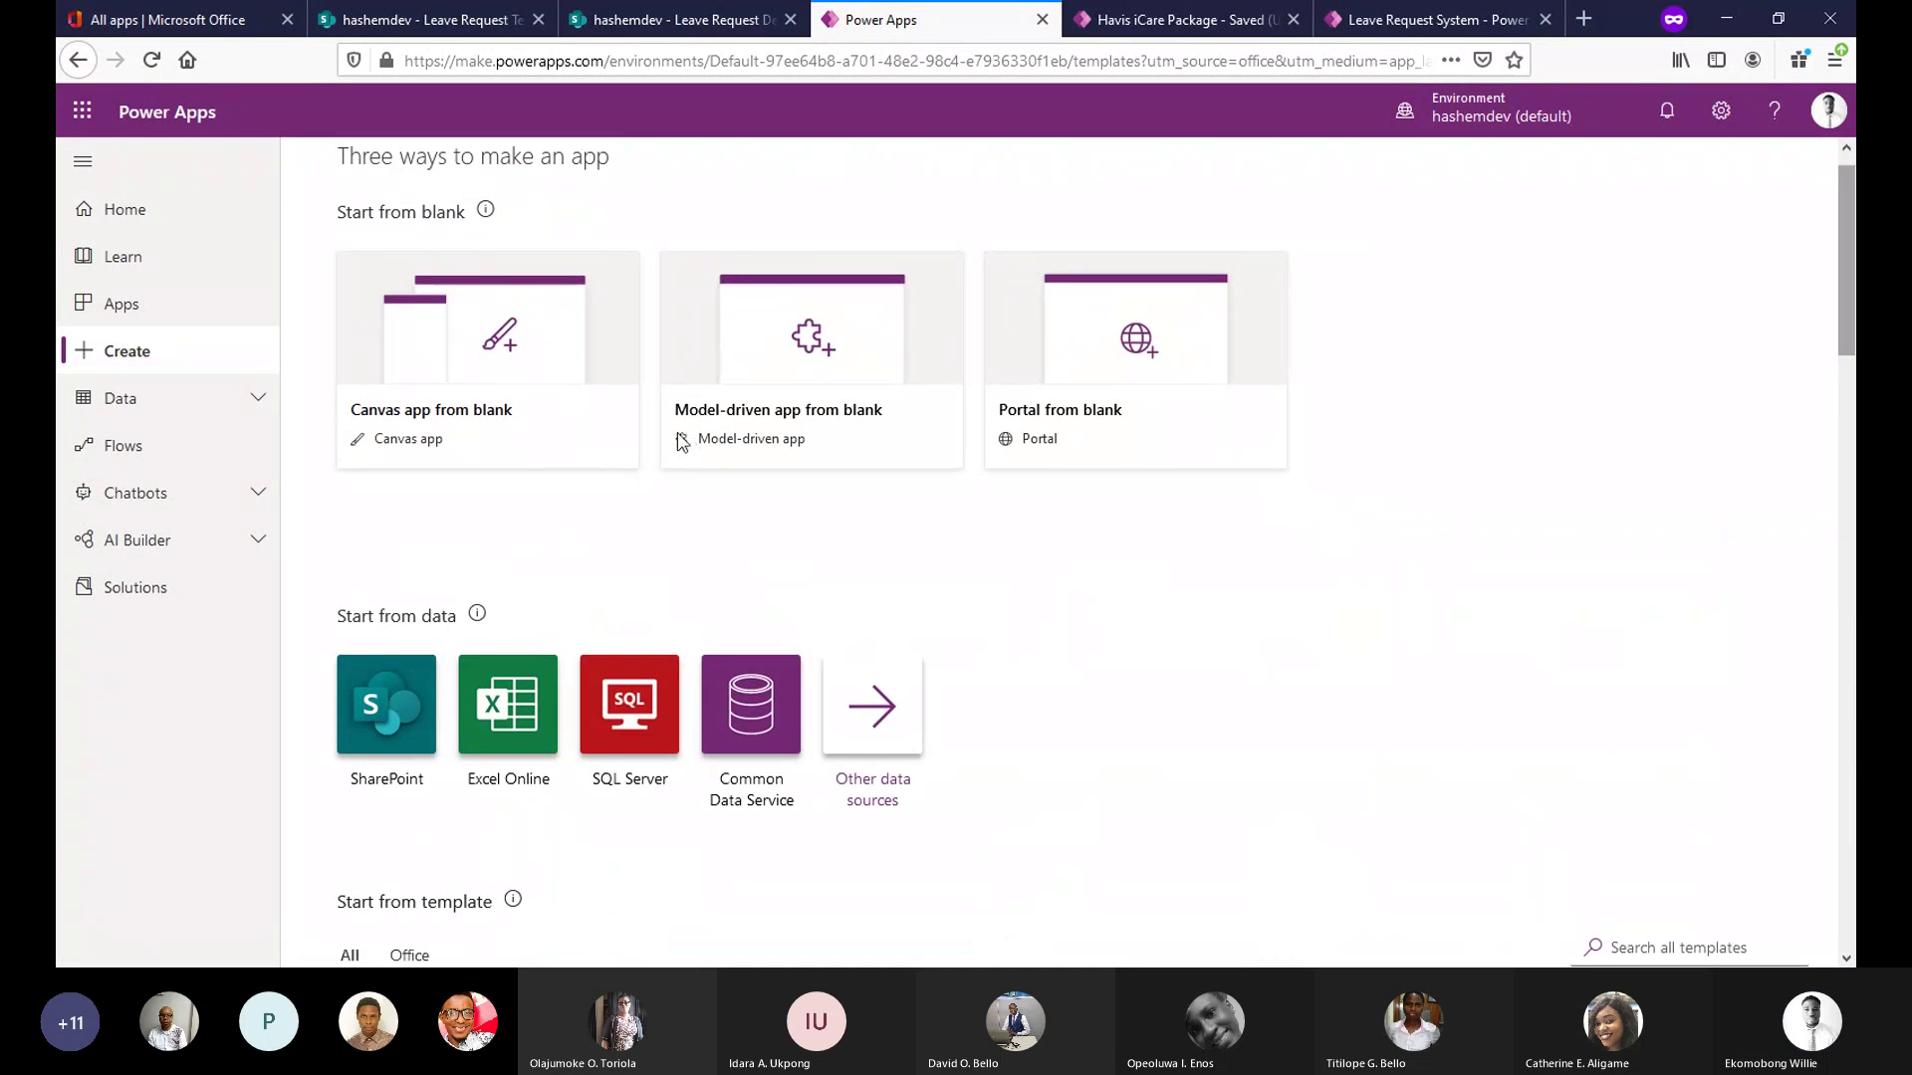
pyautogui.click(461, 387)
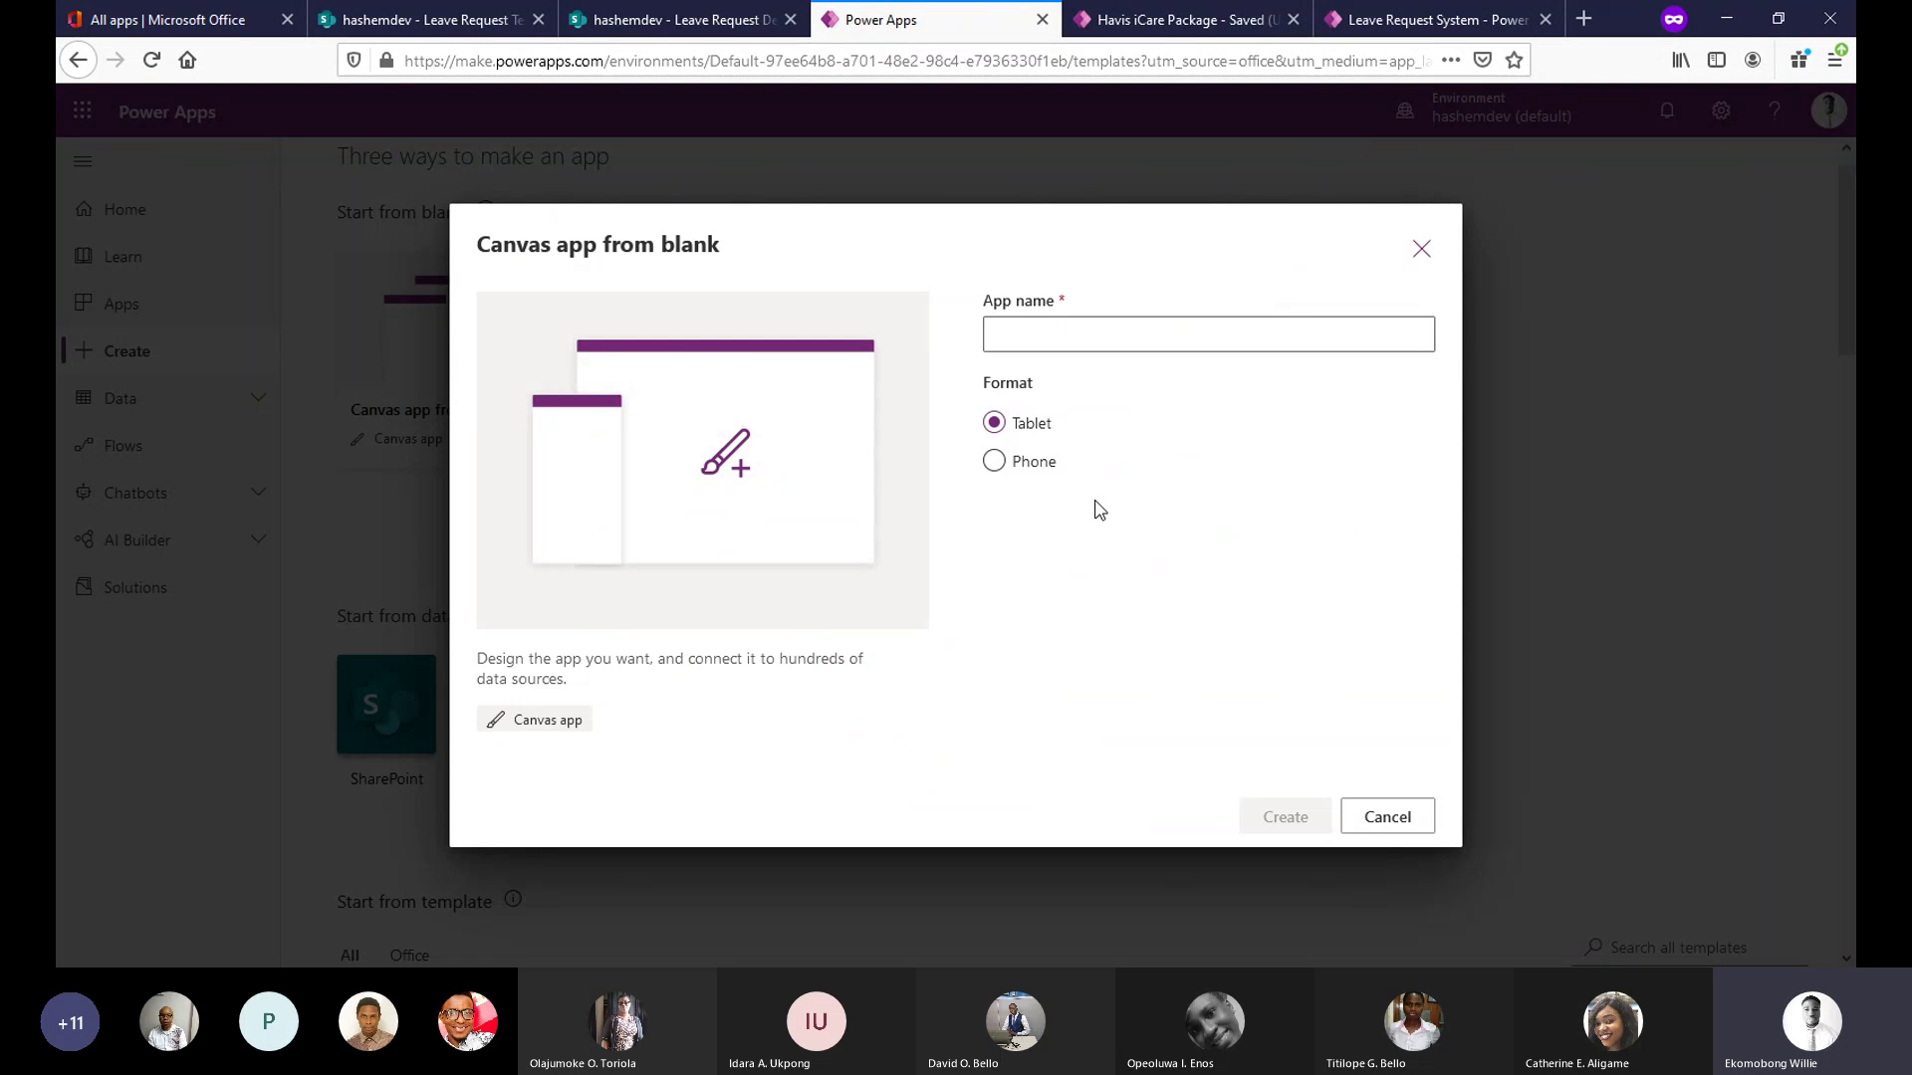
pyautogui.click(1071, 338)
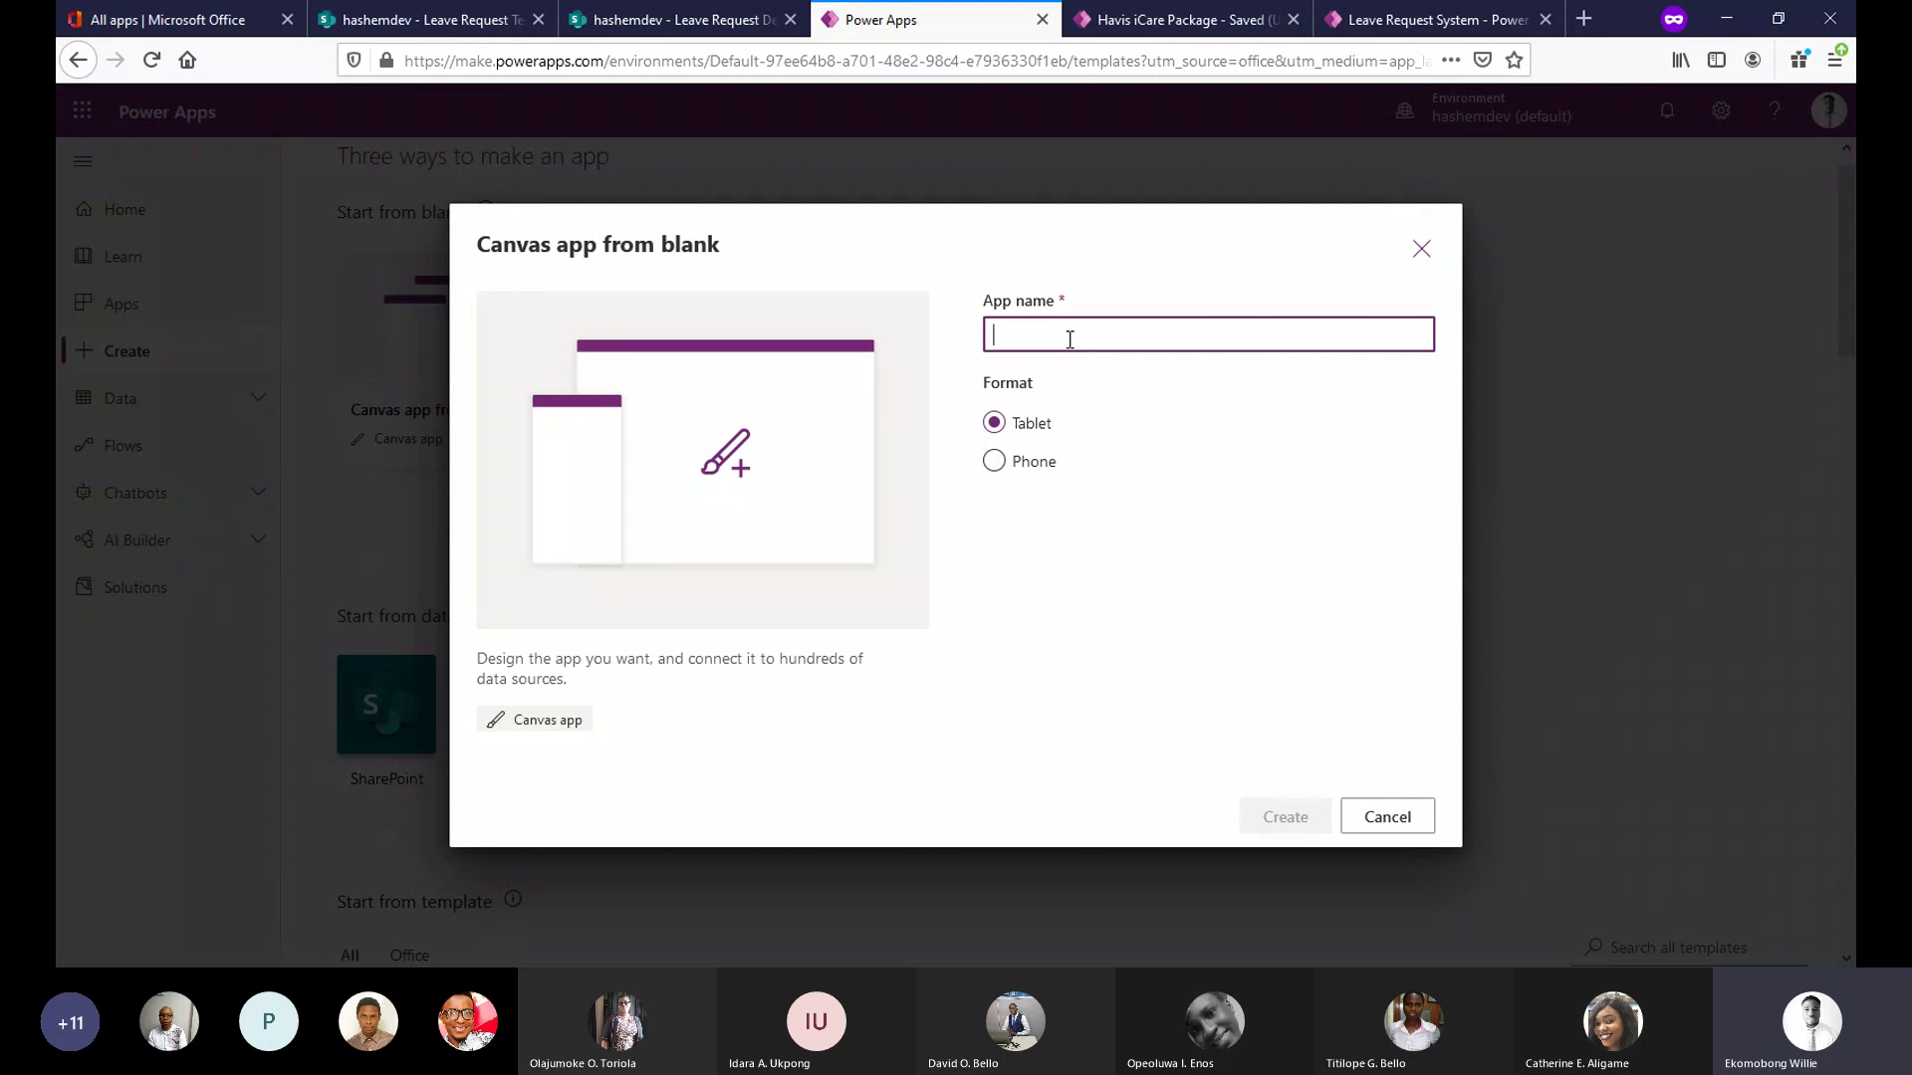
pyautogui.write('Le')
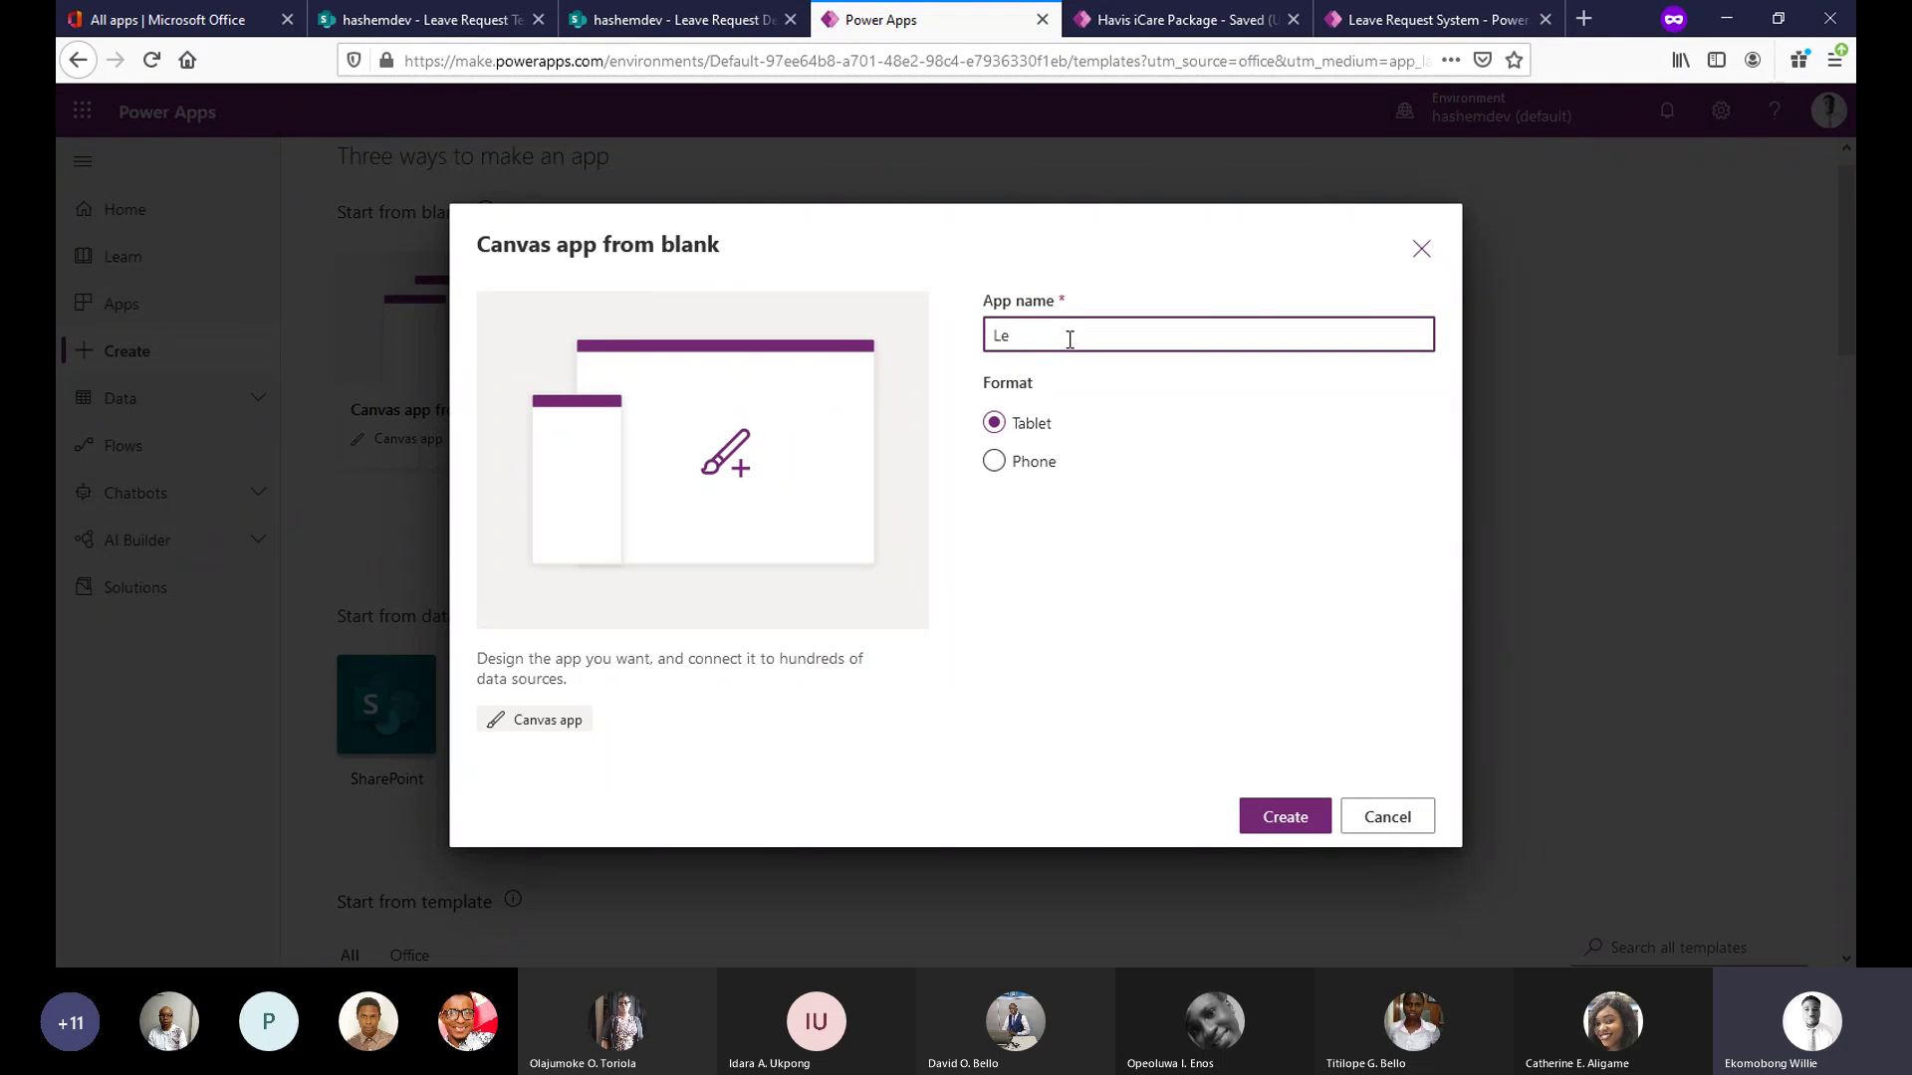
pyautogui.write('ave Req')
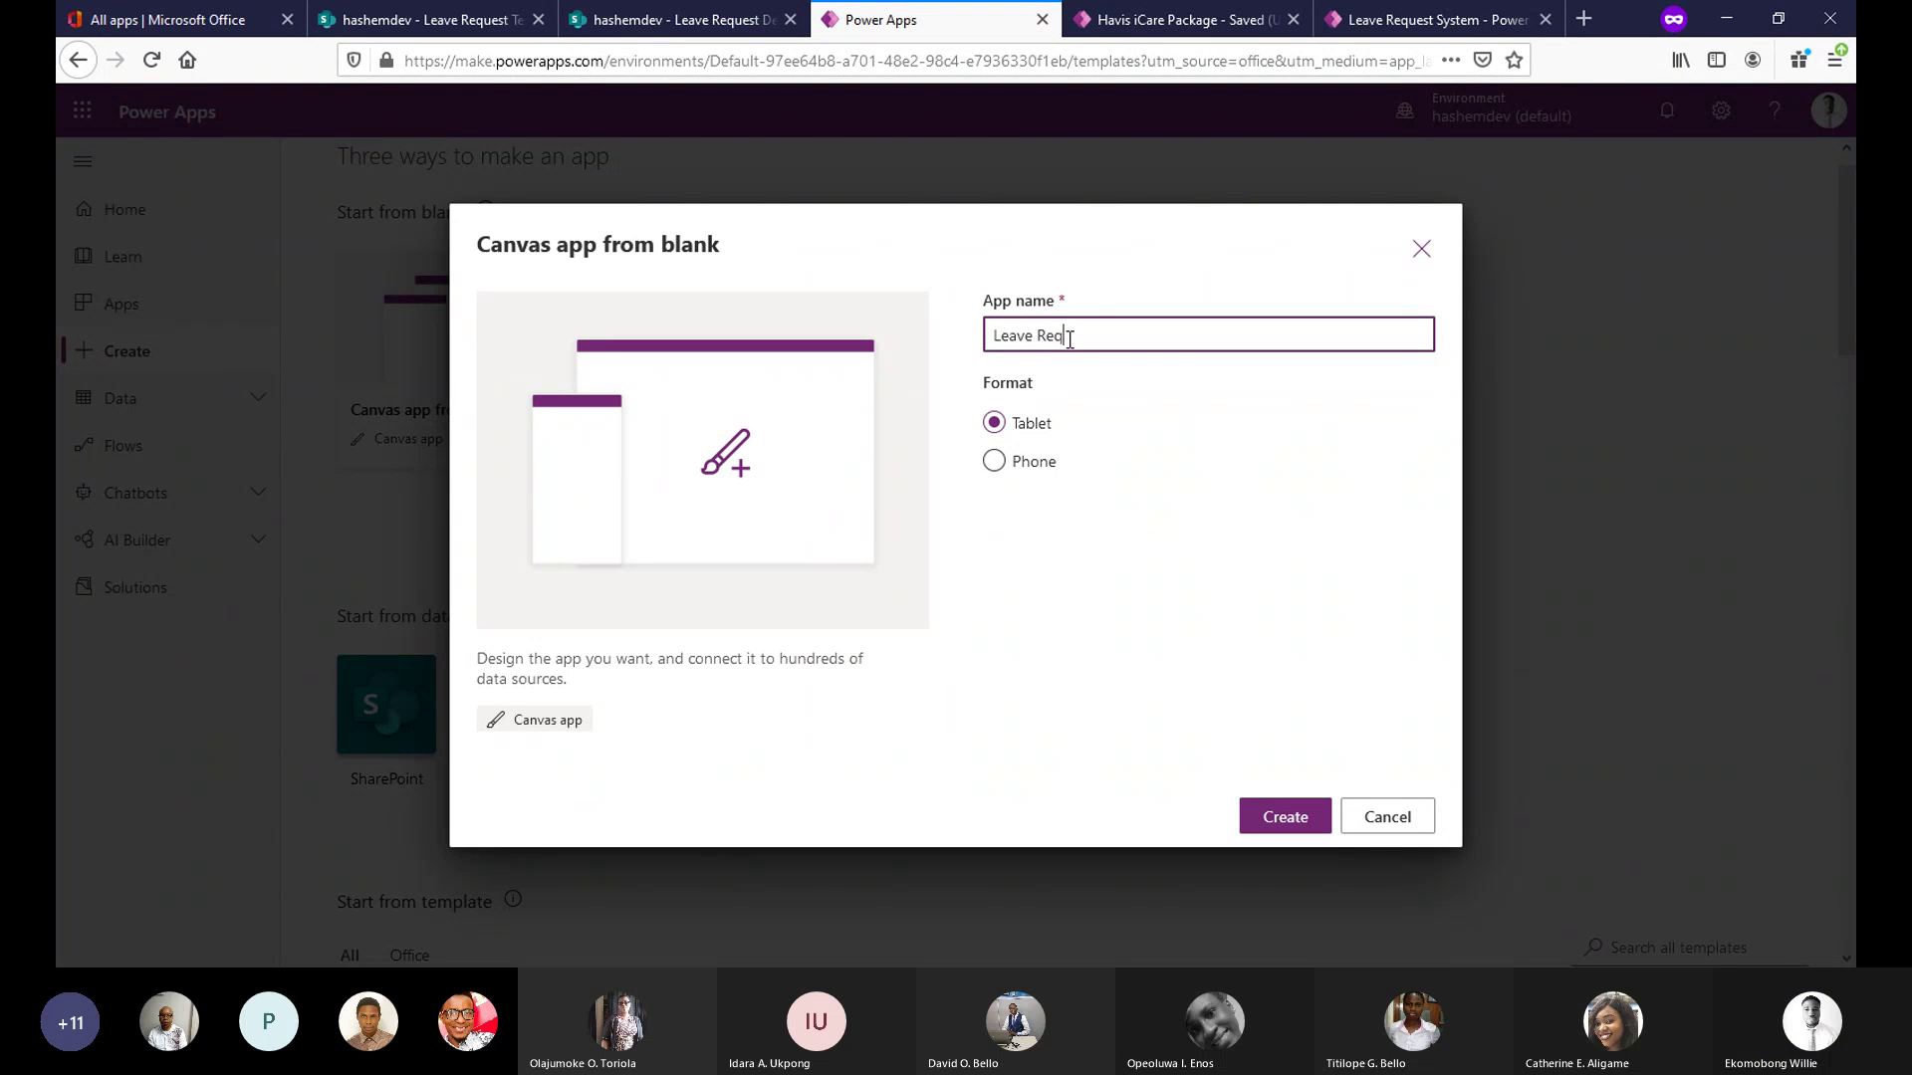
pyautogui.write('uest App')
# Choose the Phone format, create the app and skip the Power Apps Studio welcome message.
pyautogui.click(995, 462)
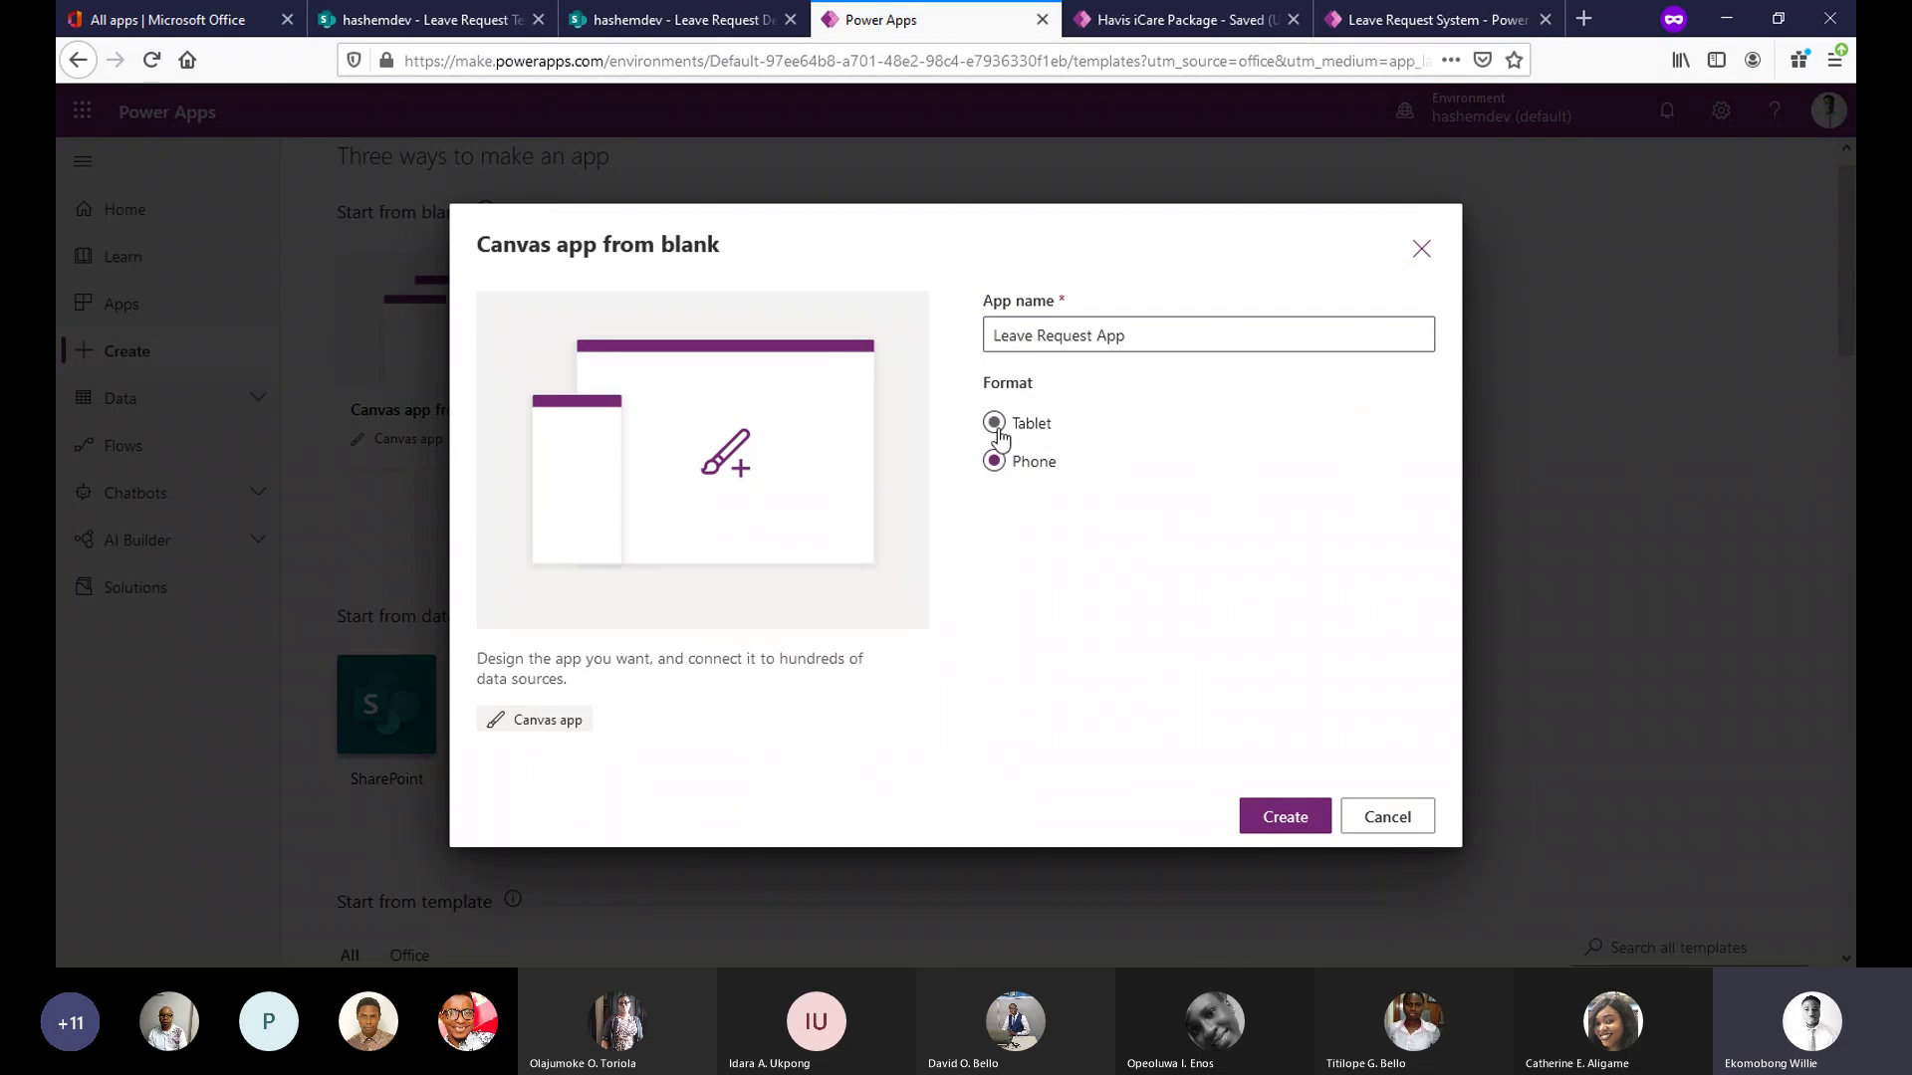
pyautogui.click(994, 424)
pyautogui.click(995, 462)
pyautogui.click(1284, 818)
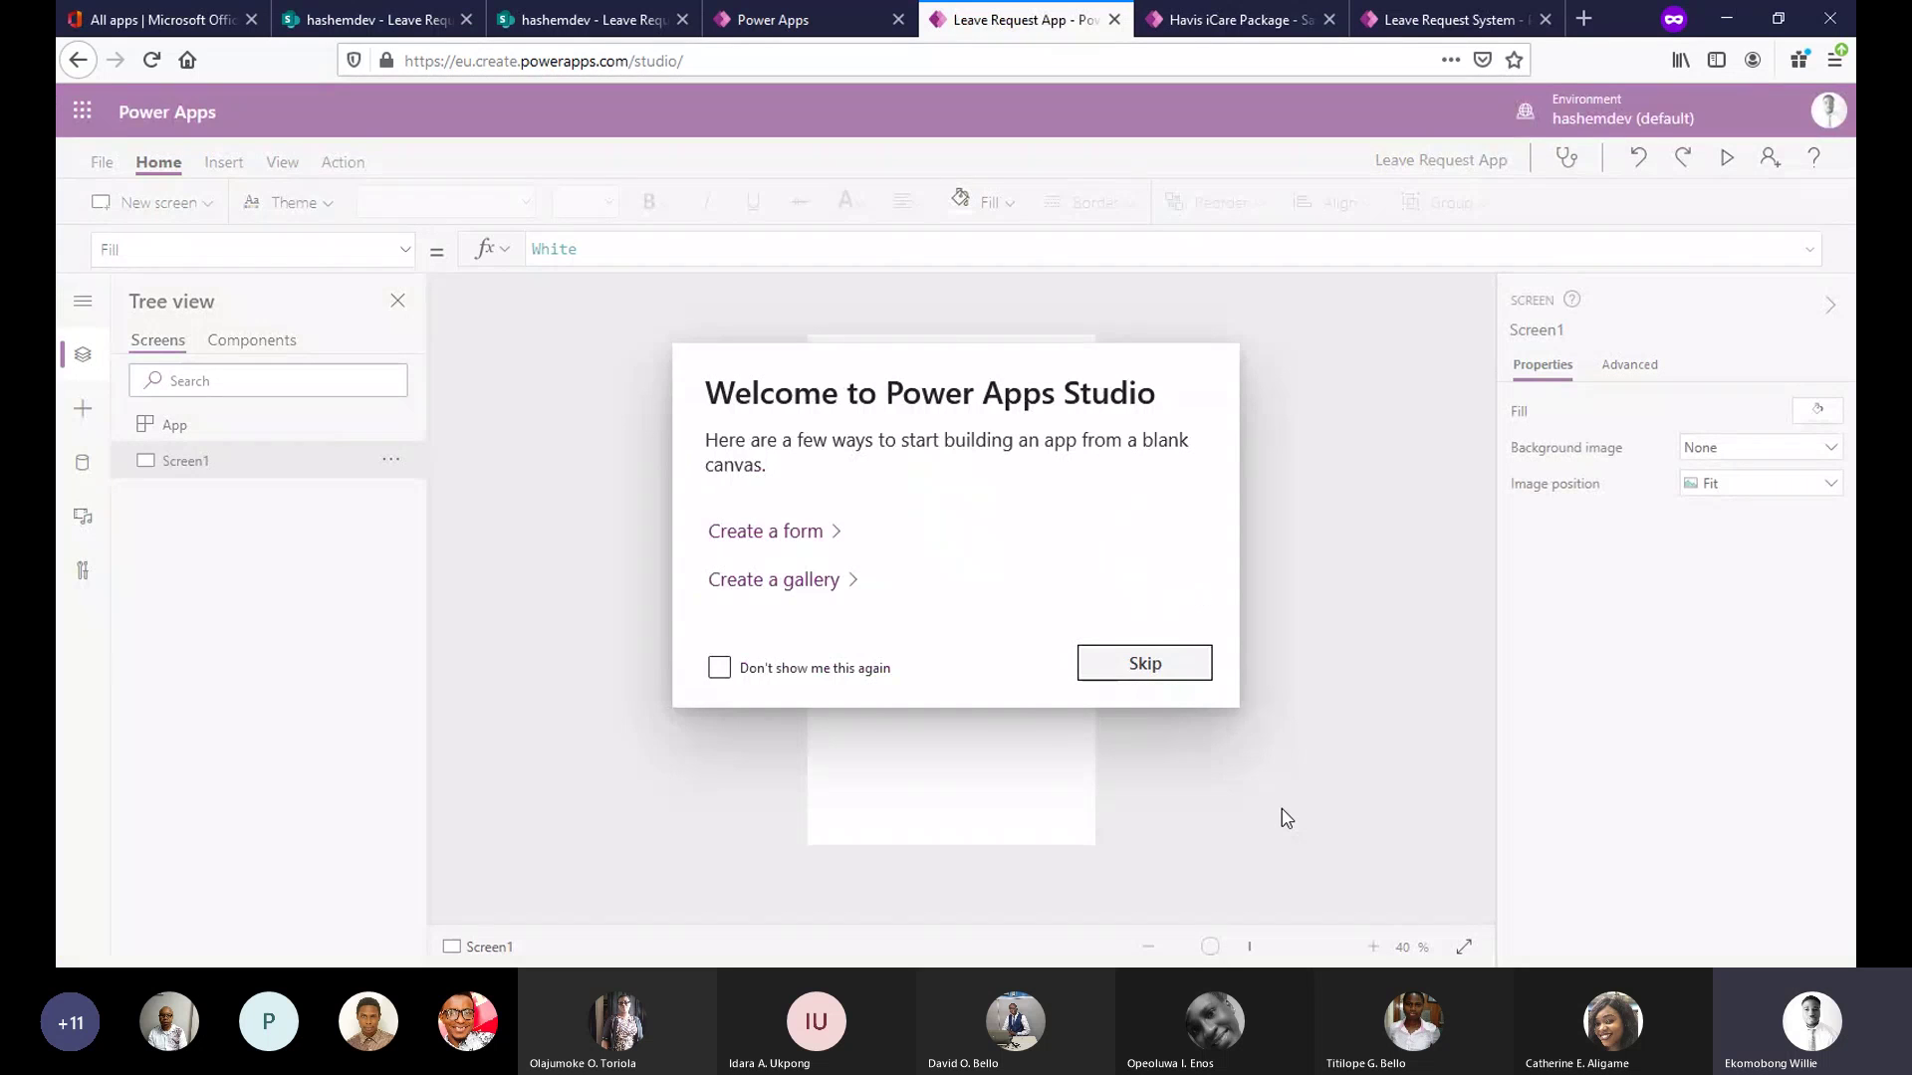
pyautogui.click(1145, 662)
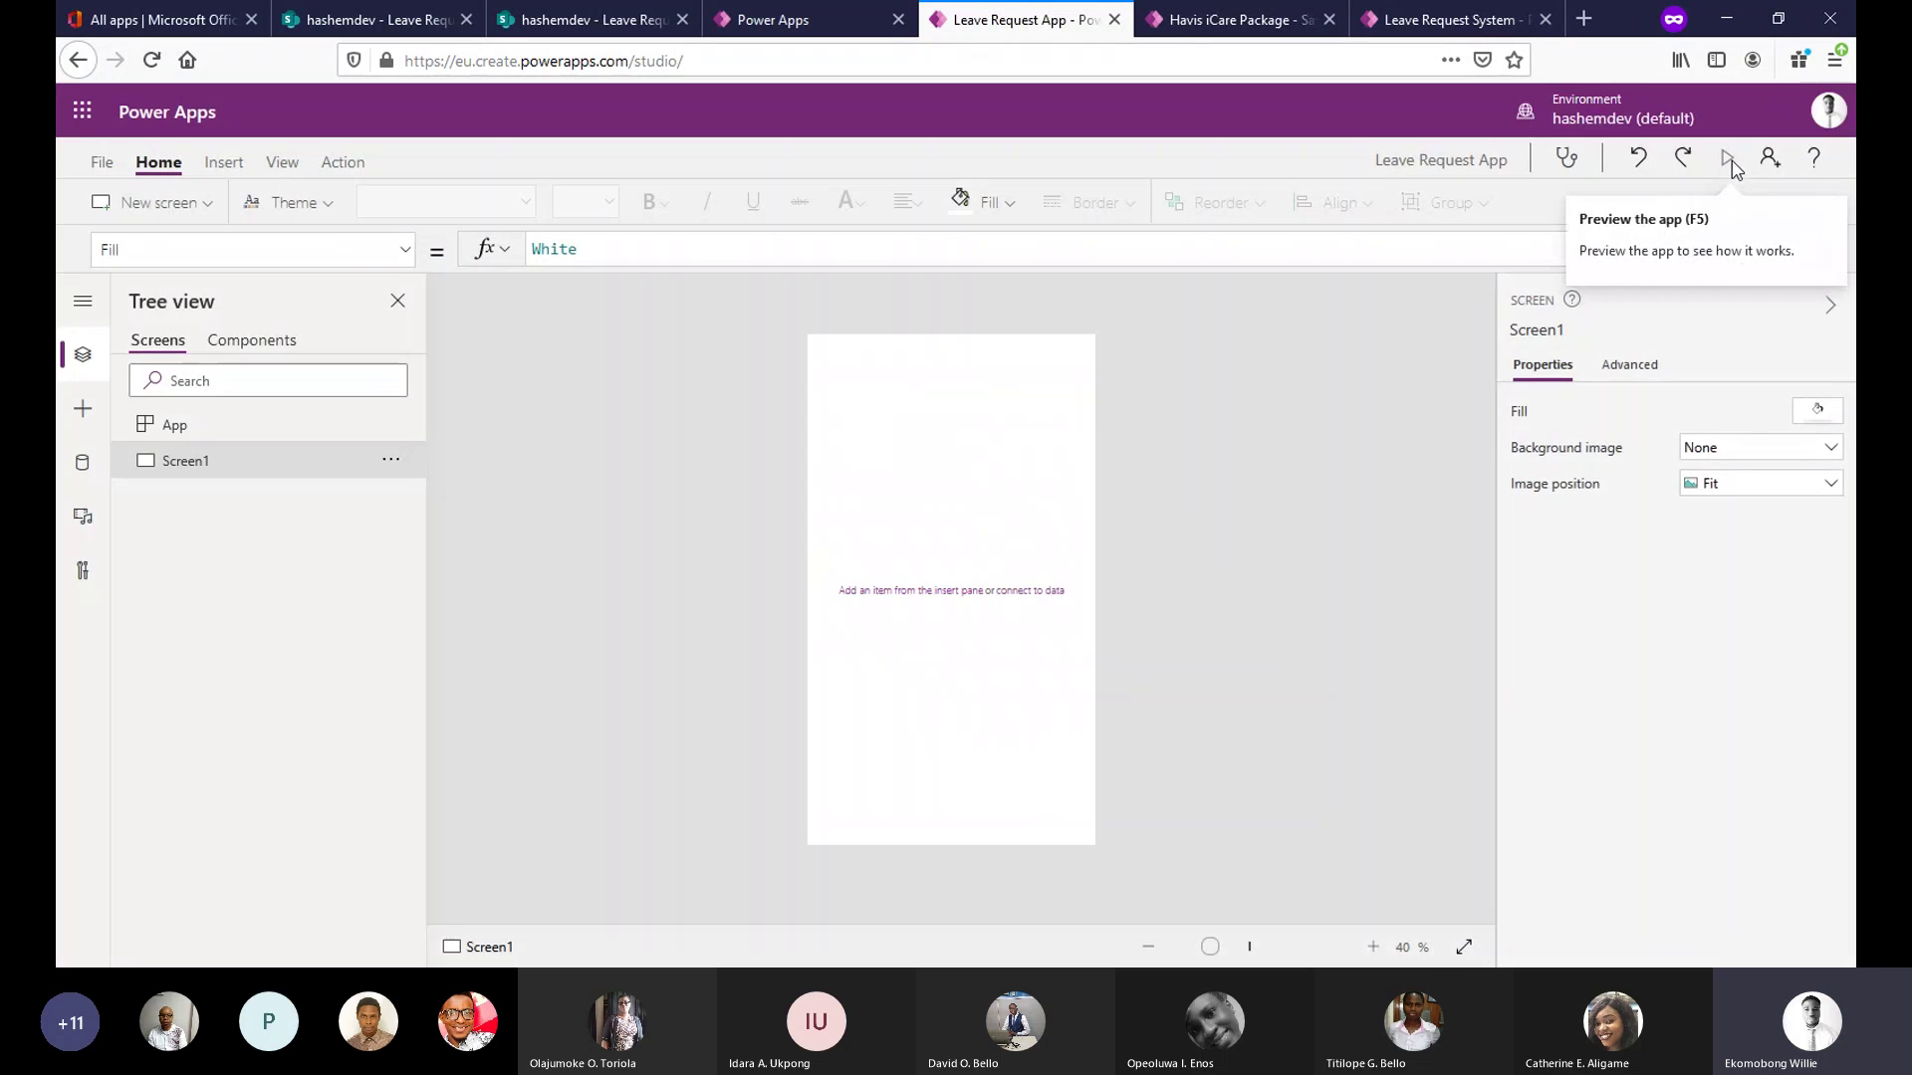
# Preview the empty app, return to the editor and dismiss the testing tip.
pyautogui.click(1730, 160)
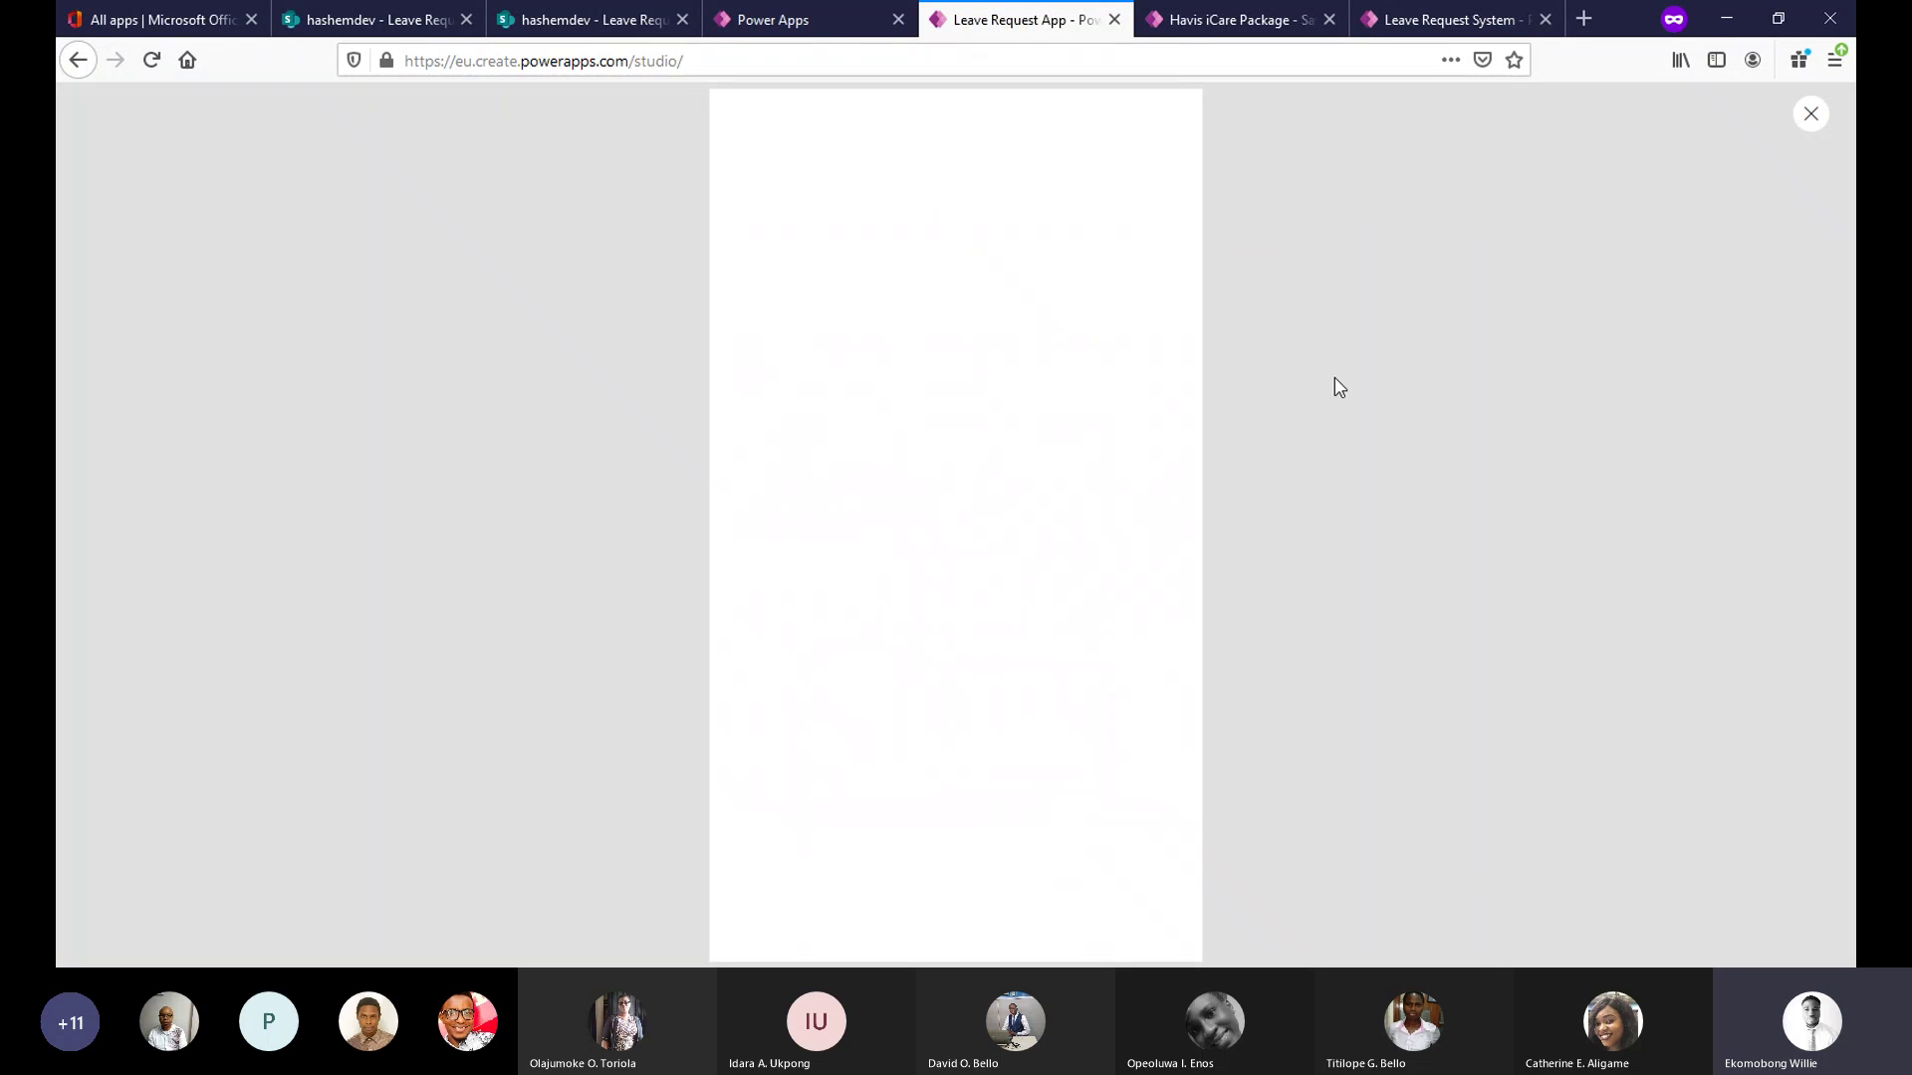
pyautogui.click(1811, 115)
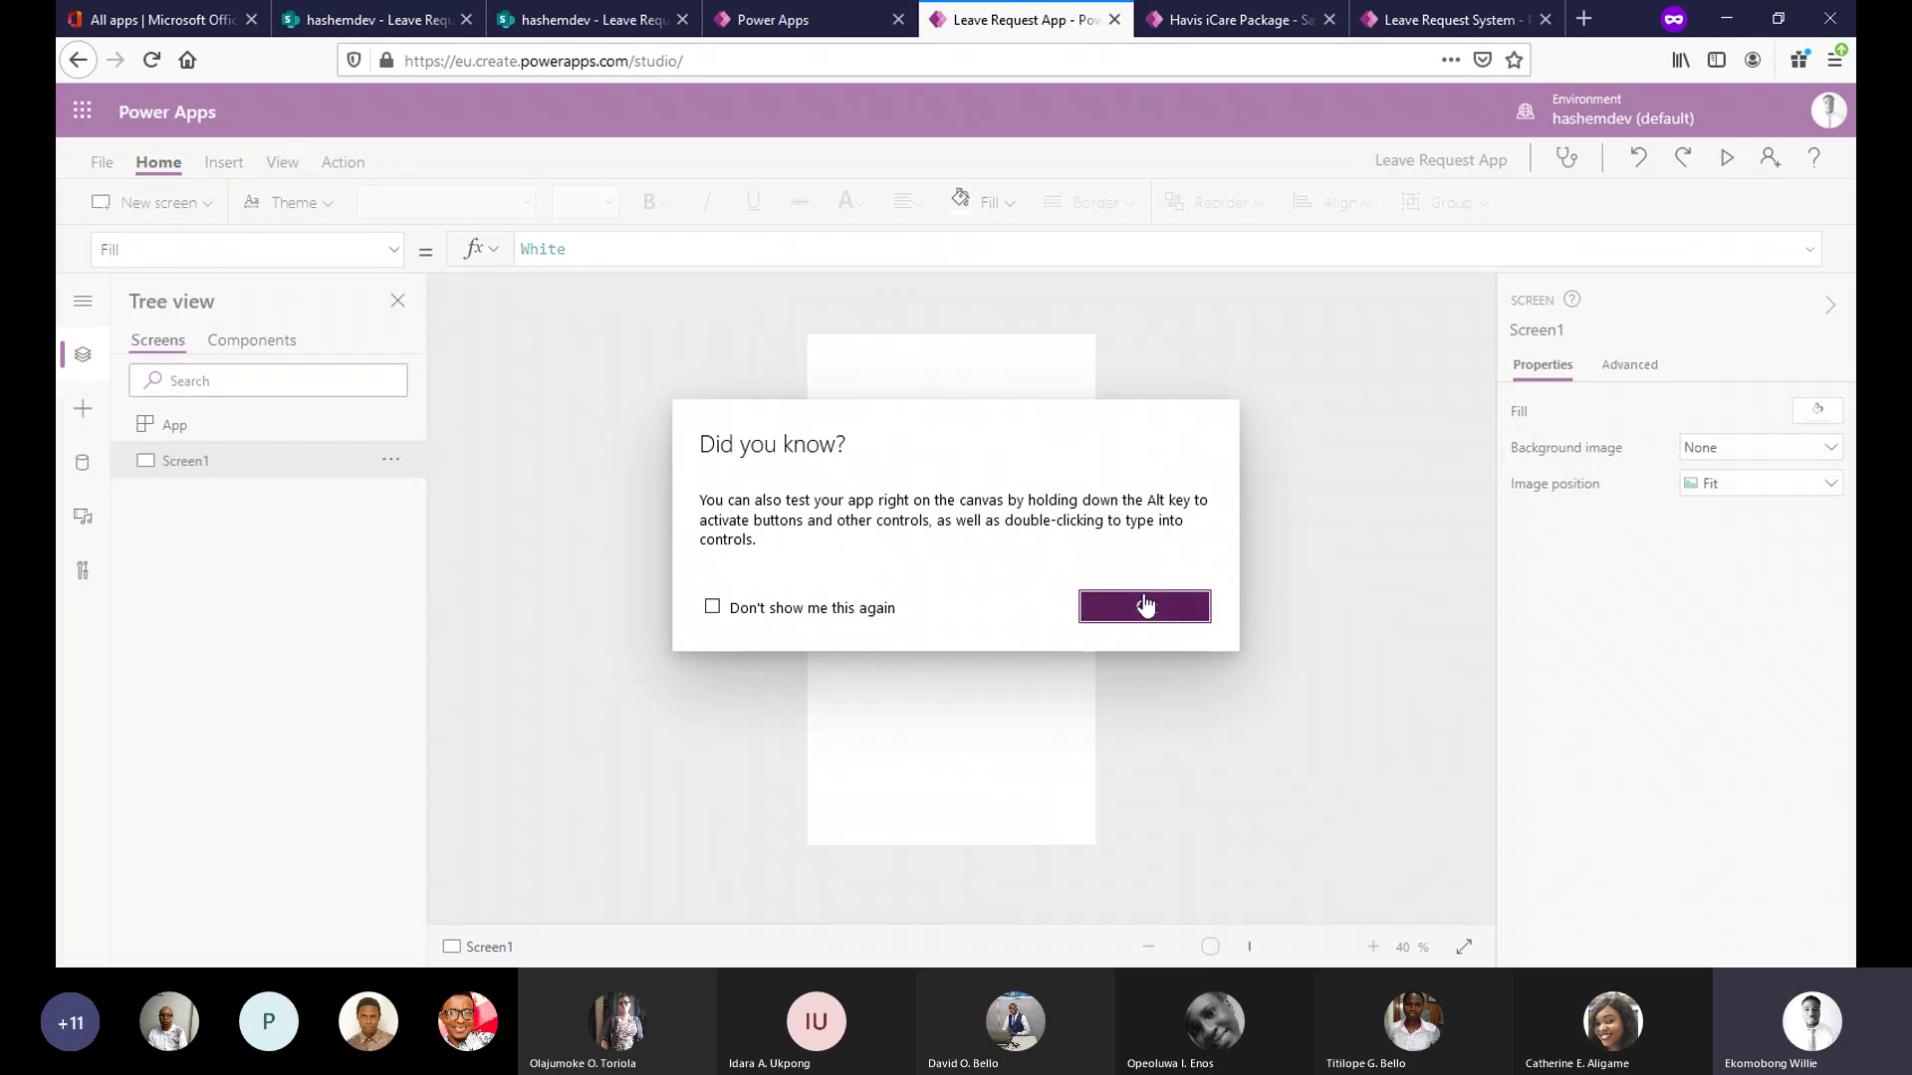
pyautogui.click(1145, 603)
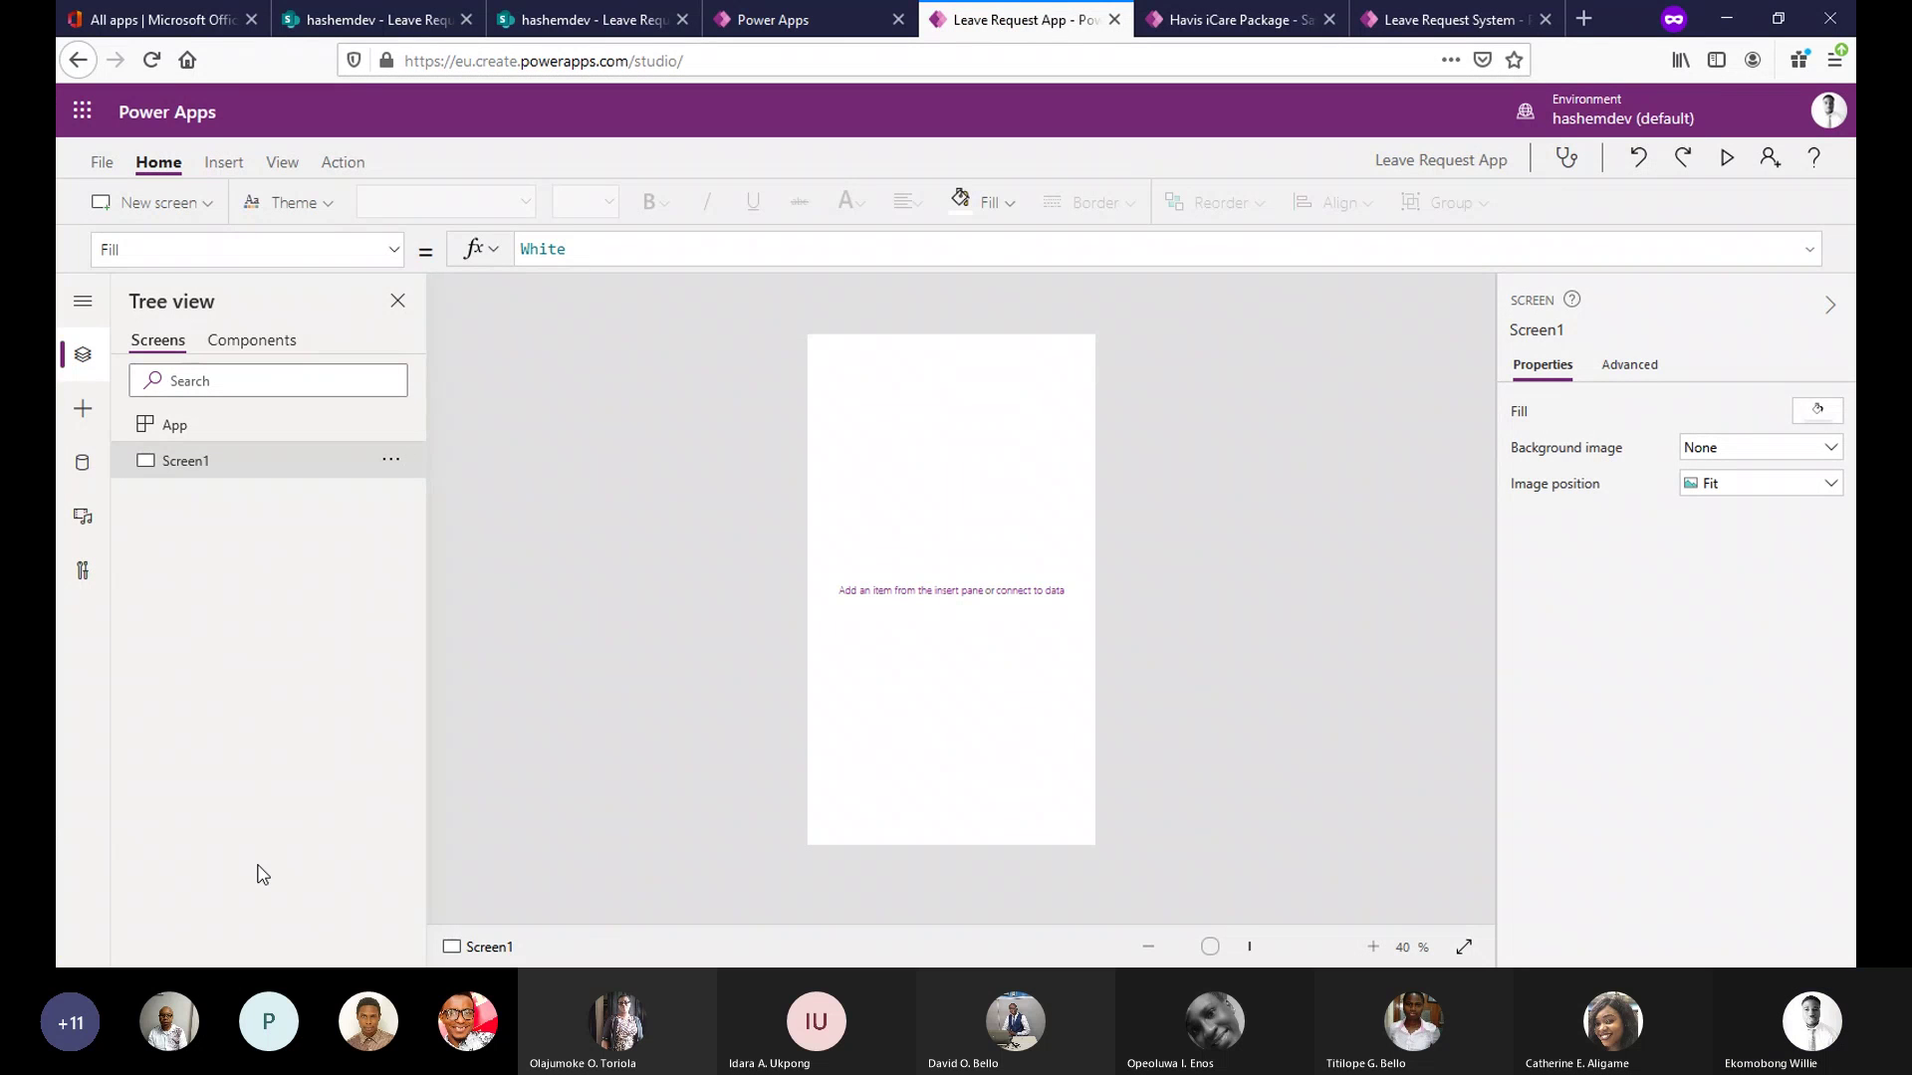
# Rename Screen1 as "LandingPage".
pyautogui.doubleClick(213, 464)
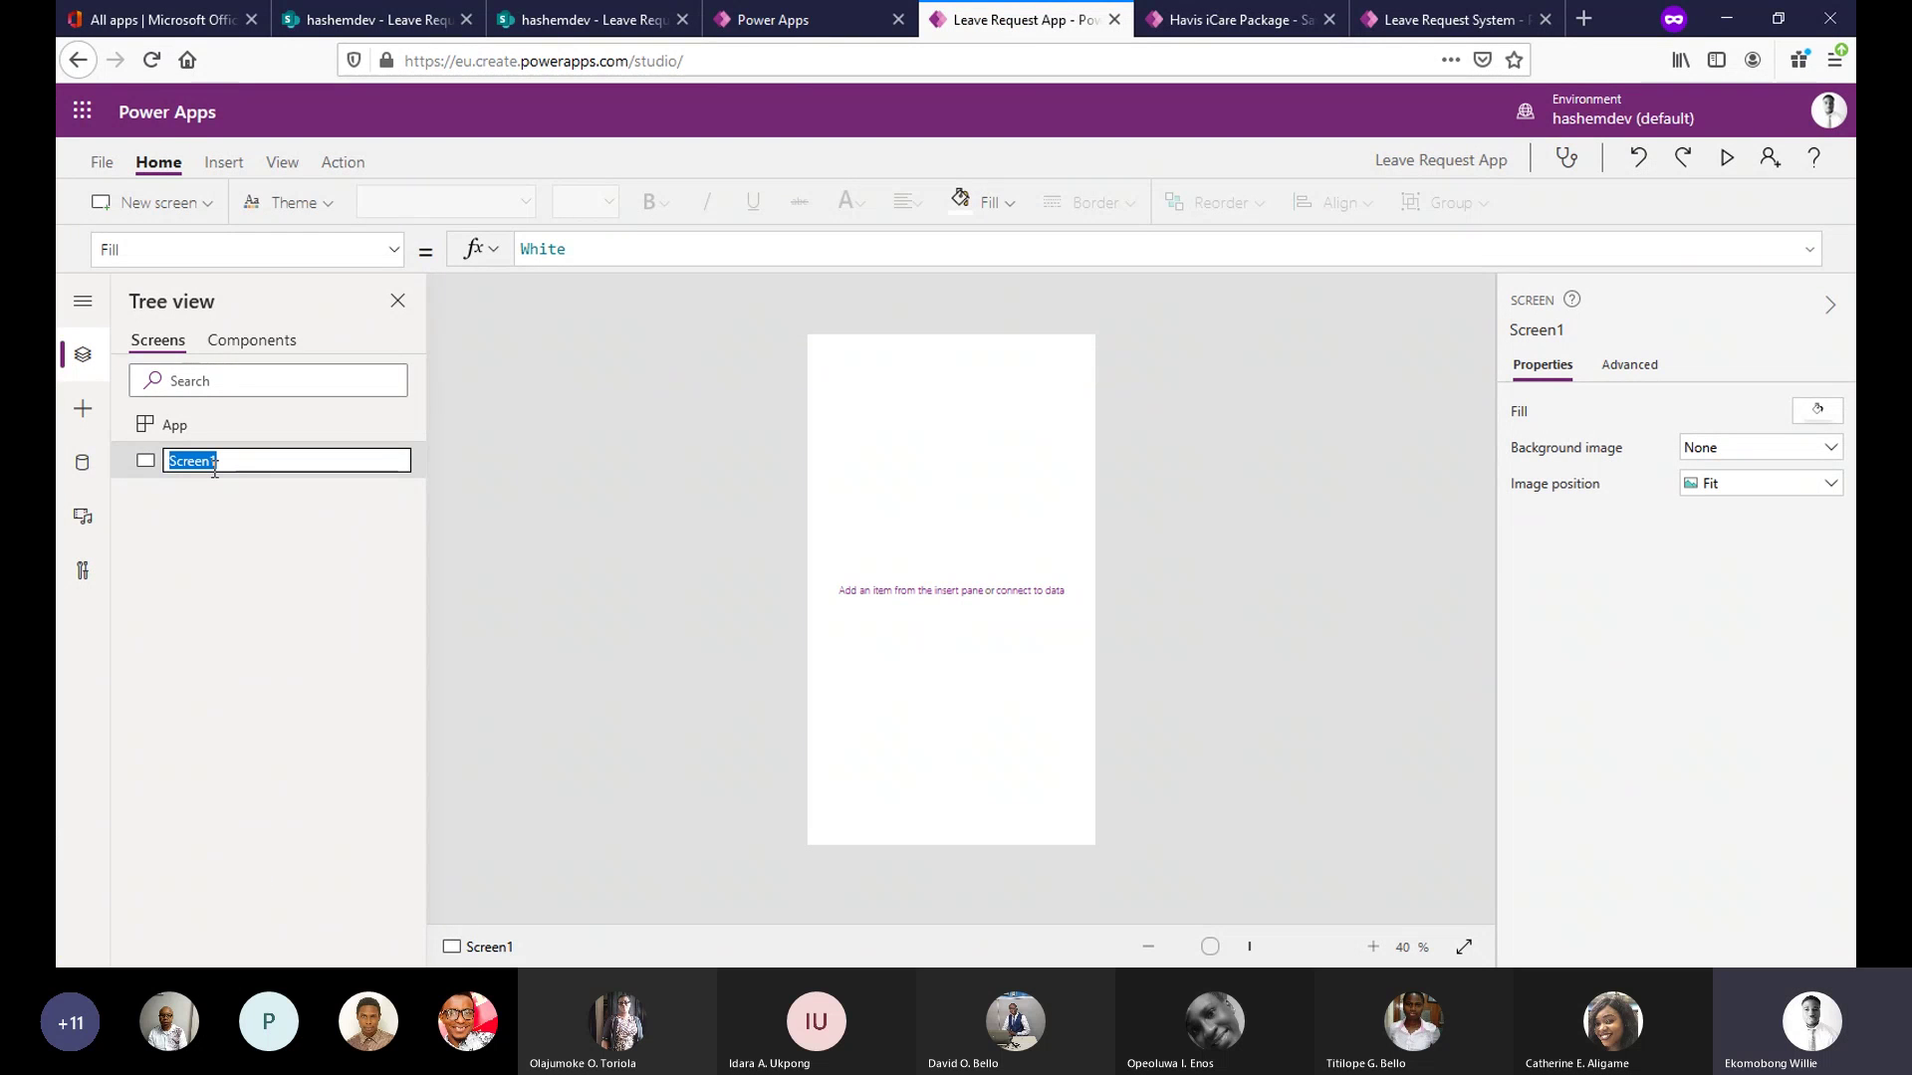
pyautogui.write('LA')
pyautogui.press('BackSpace')
pyautogui.press('BackSpace')
pyautogui.write('Landin')
pyautogui.press('Escape')
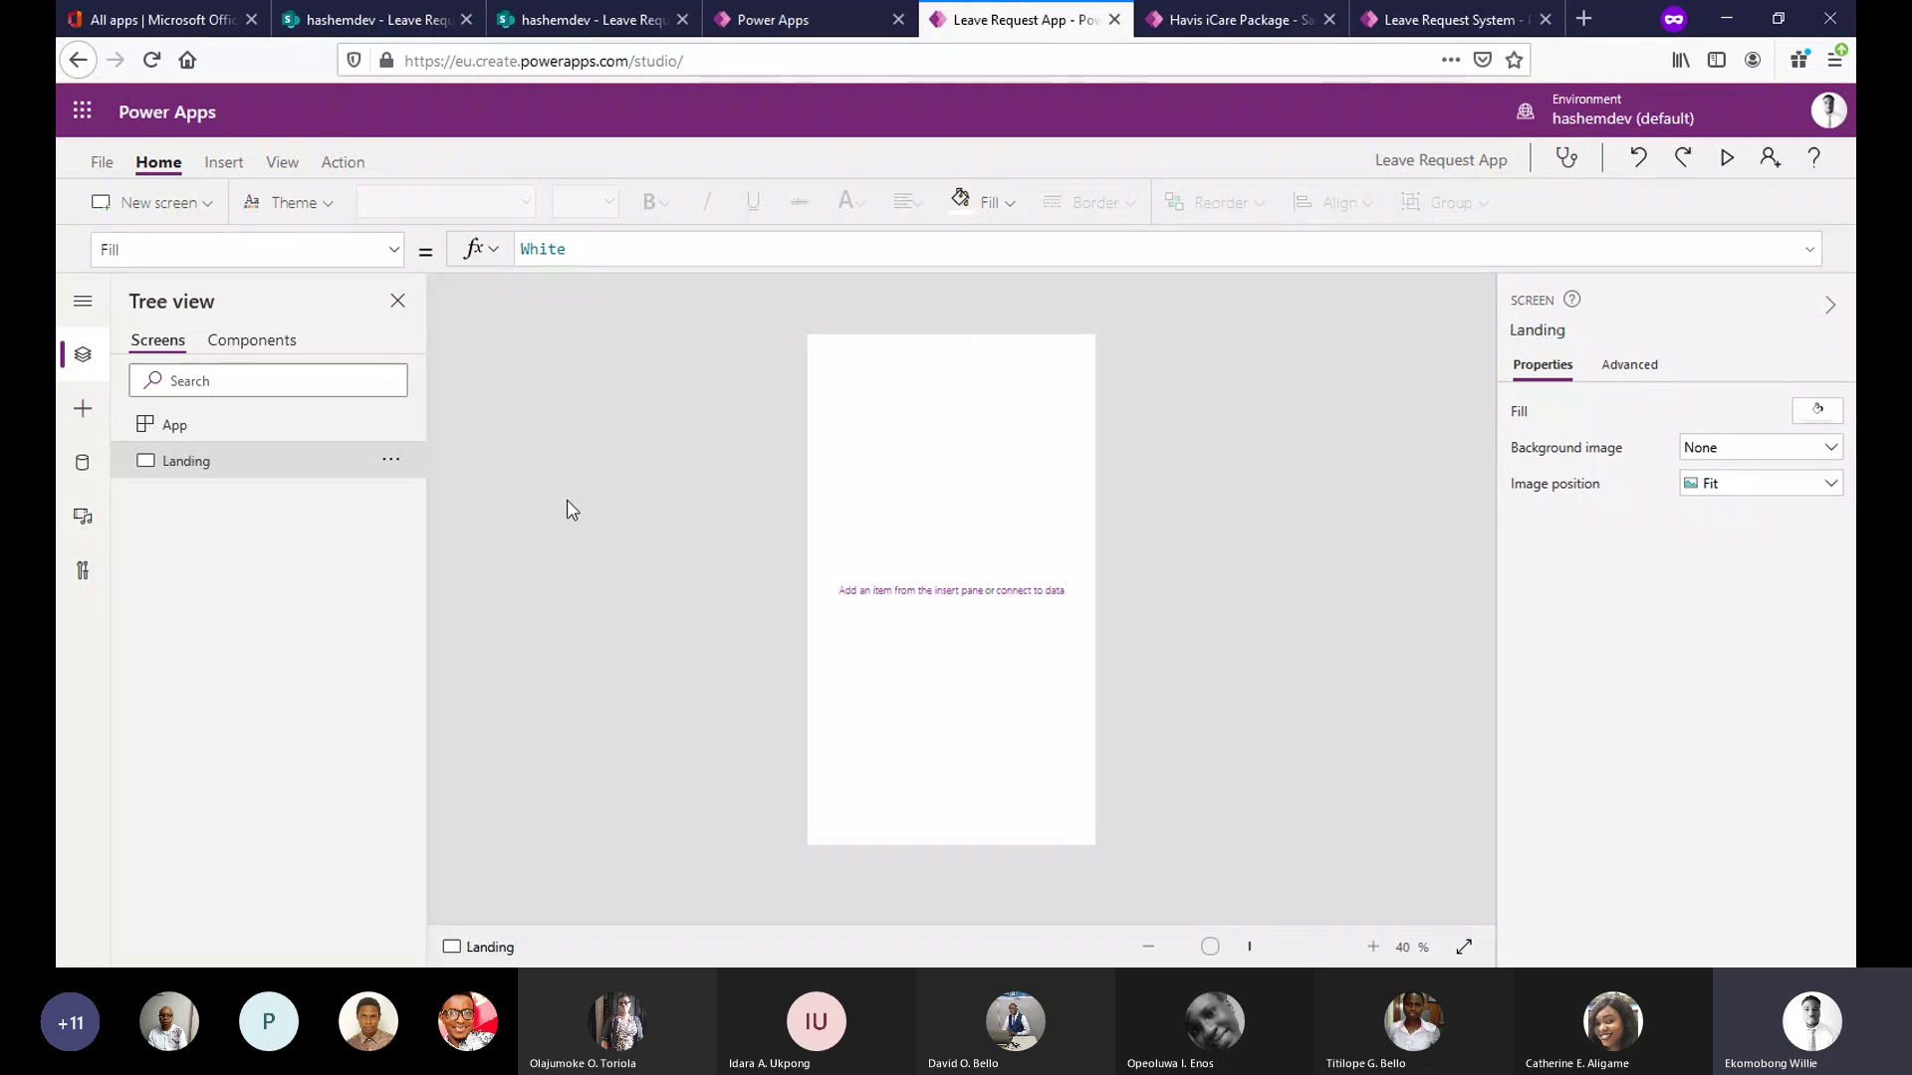
pyautogui.doubleClick(212, 476)
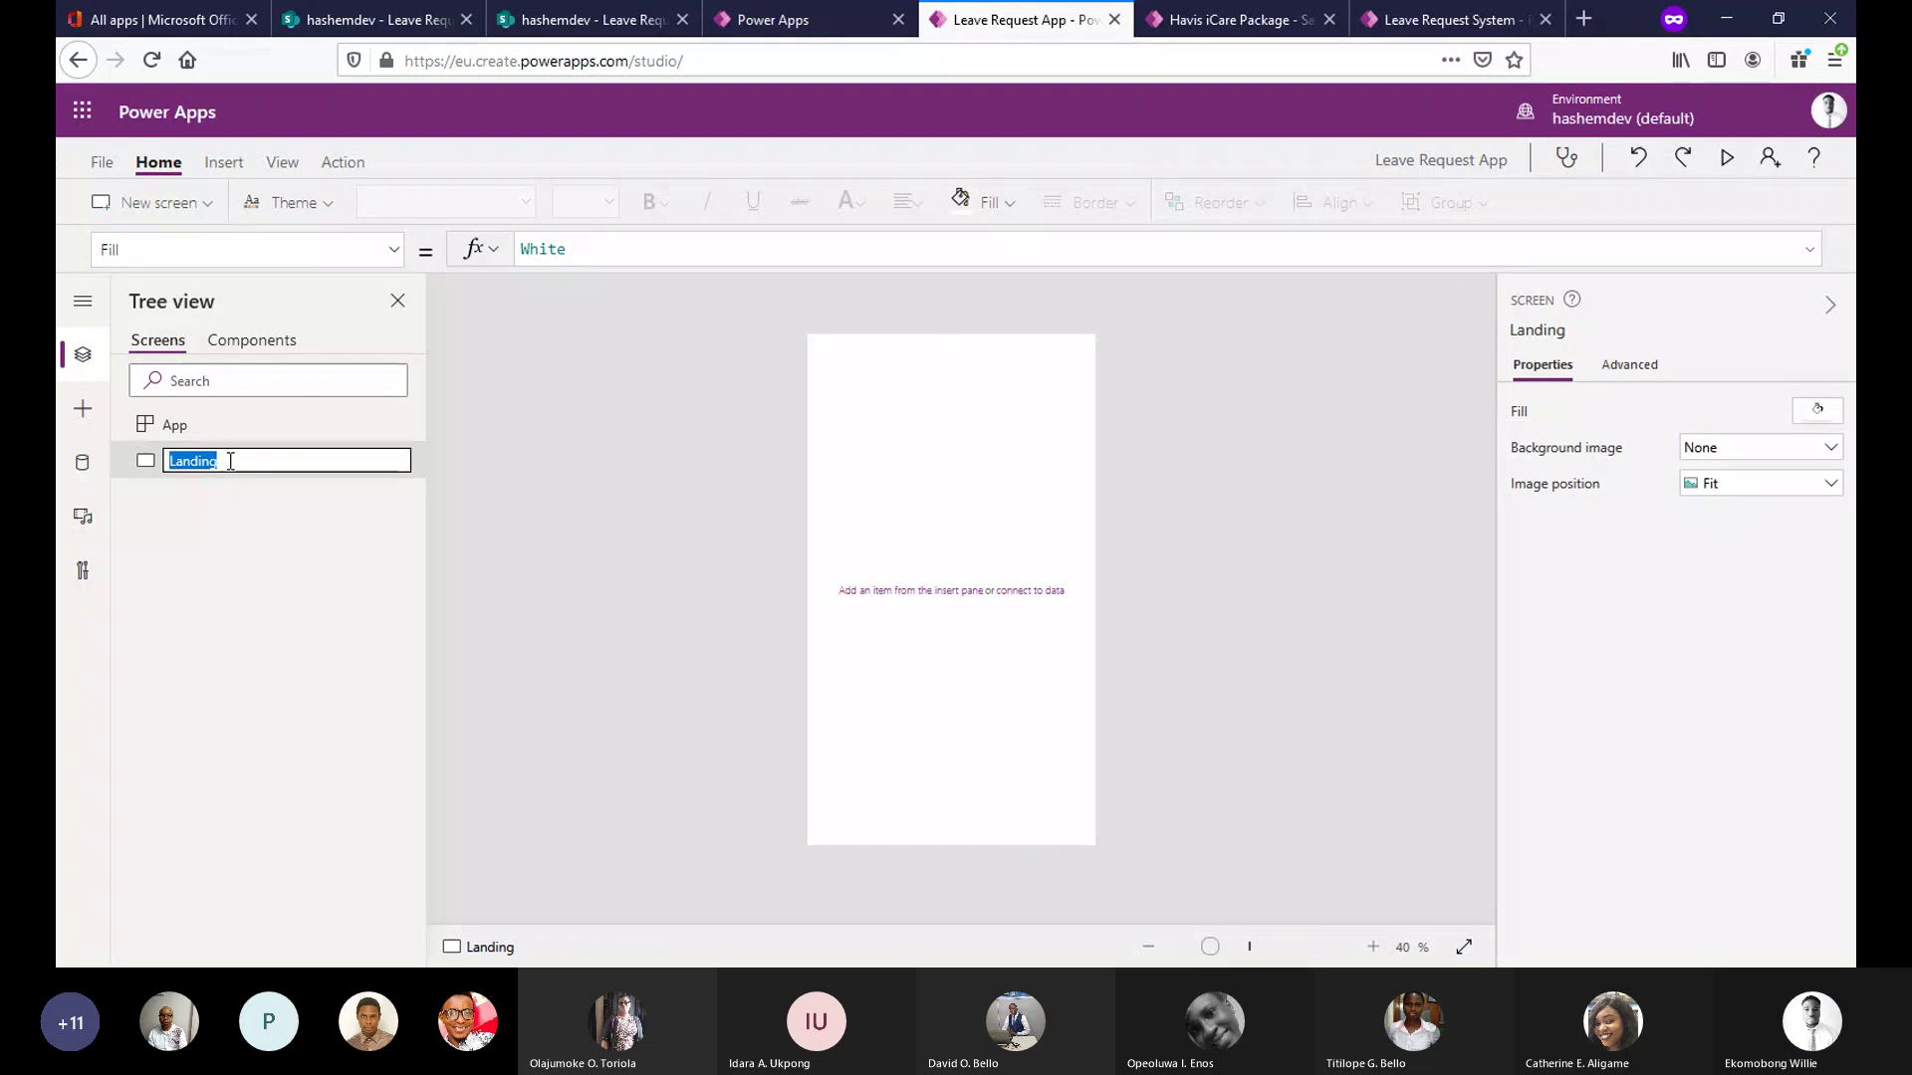
pyautogui.click(230, 461)
pyautogui.write('Page')
pyautogui.click(619, 472)
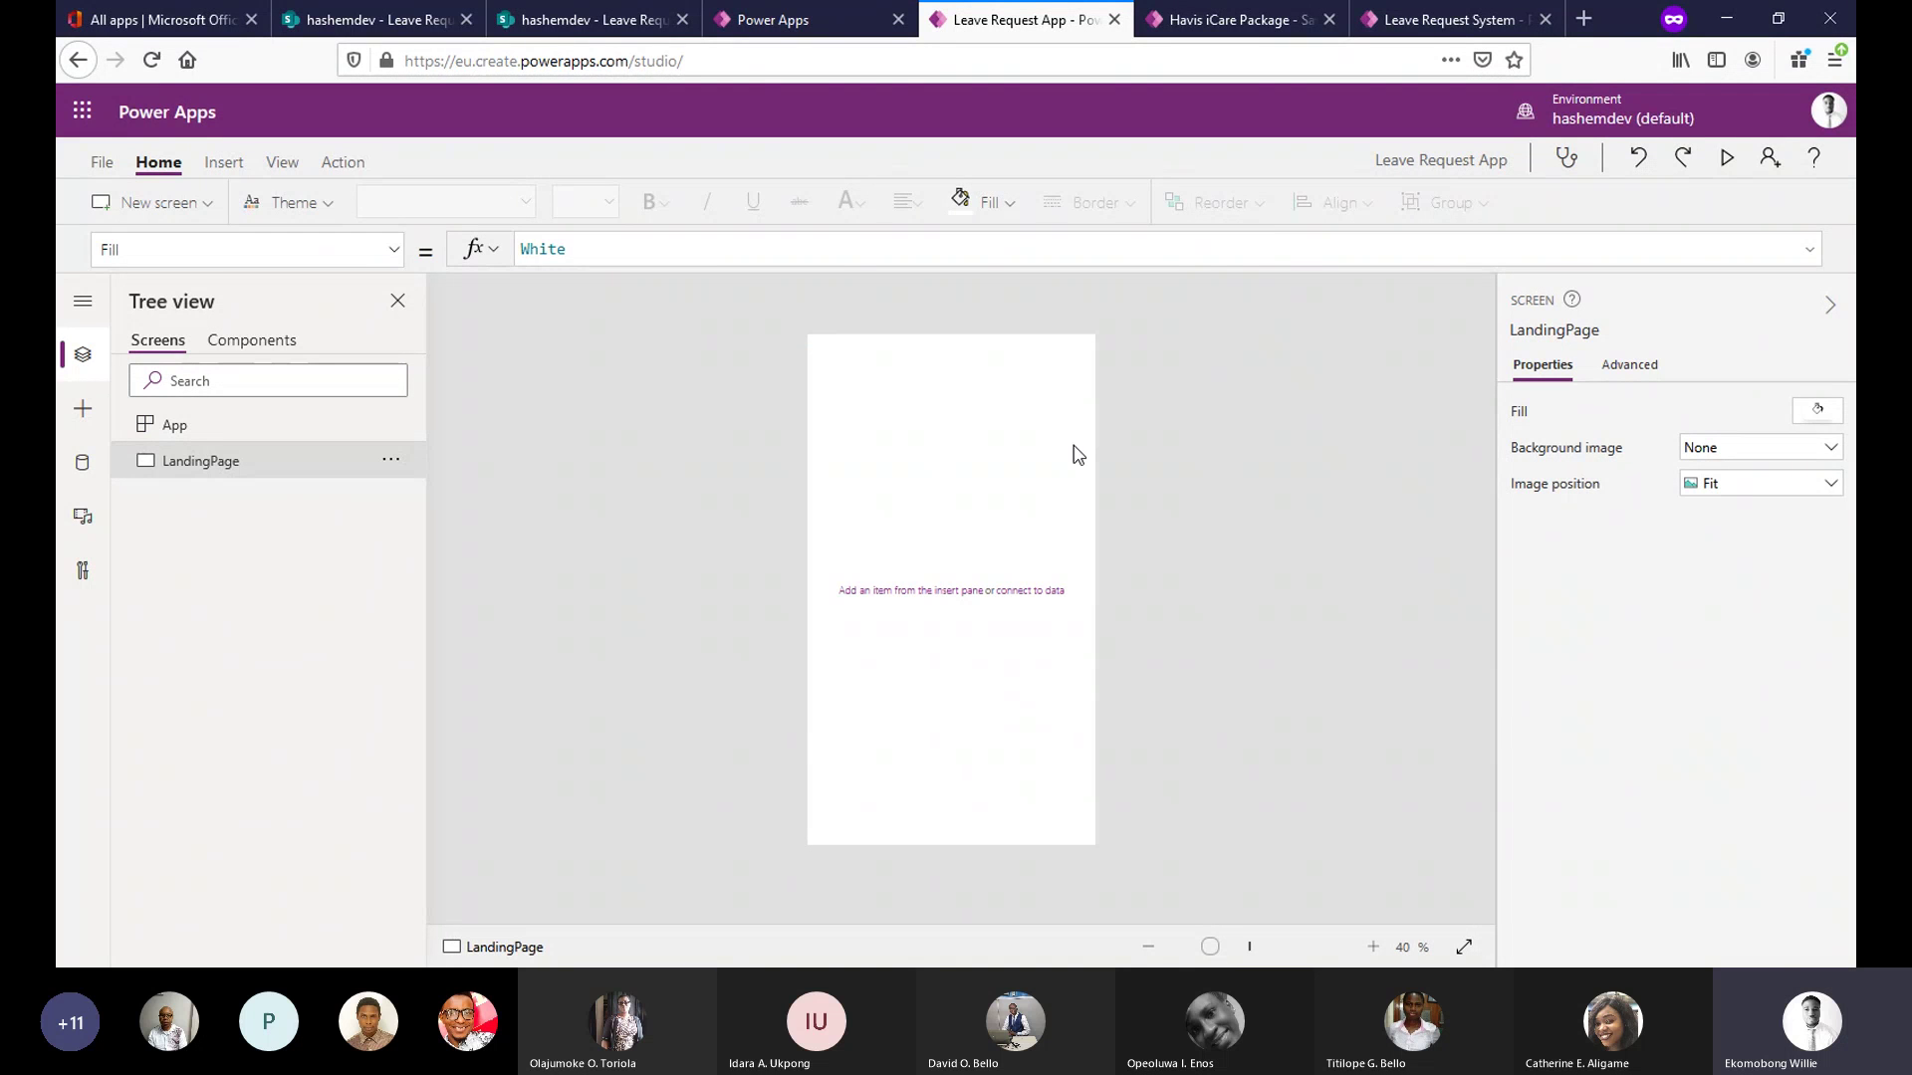
# Set the LandingPage screen's fill to the standard purple, RGBA(109, 49, 162, 1).
pyautogui.click(1803, 428)
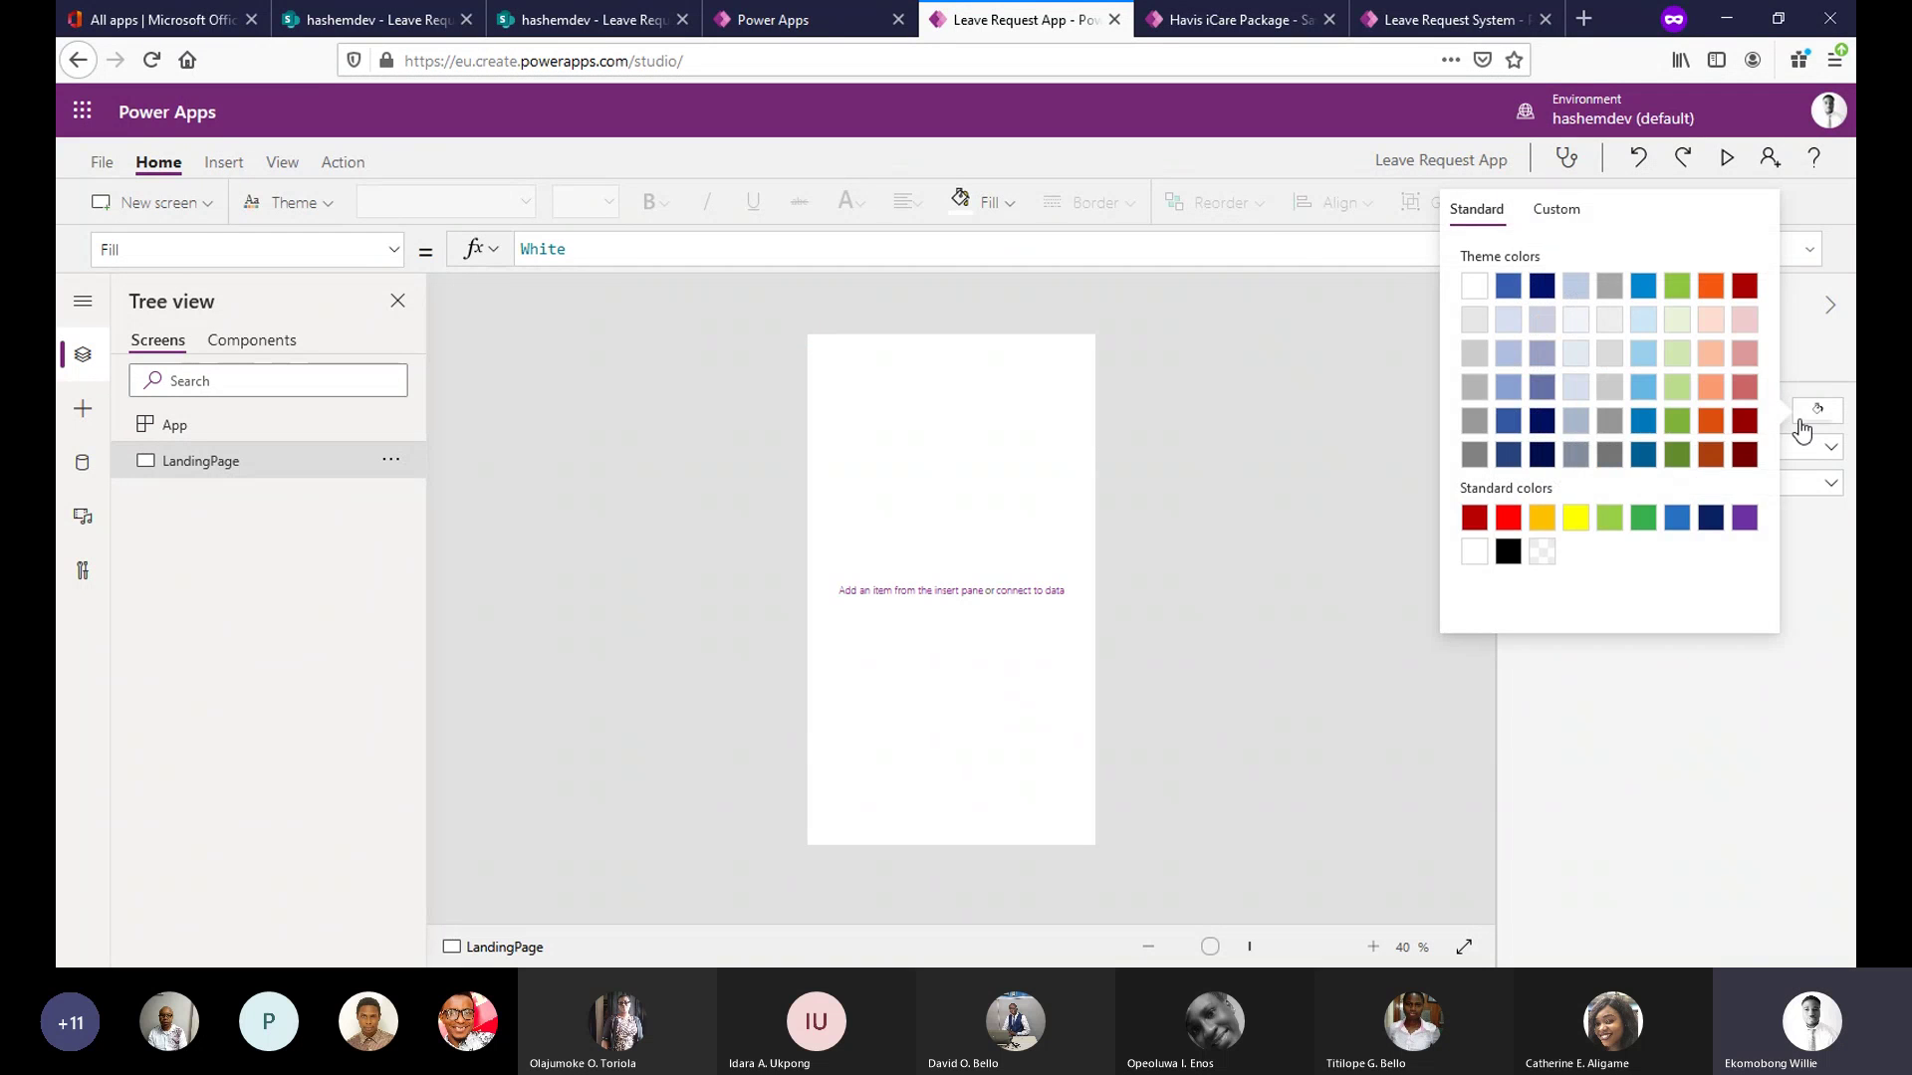
pyautogui.click(1543, 426)
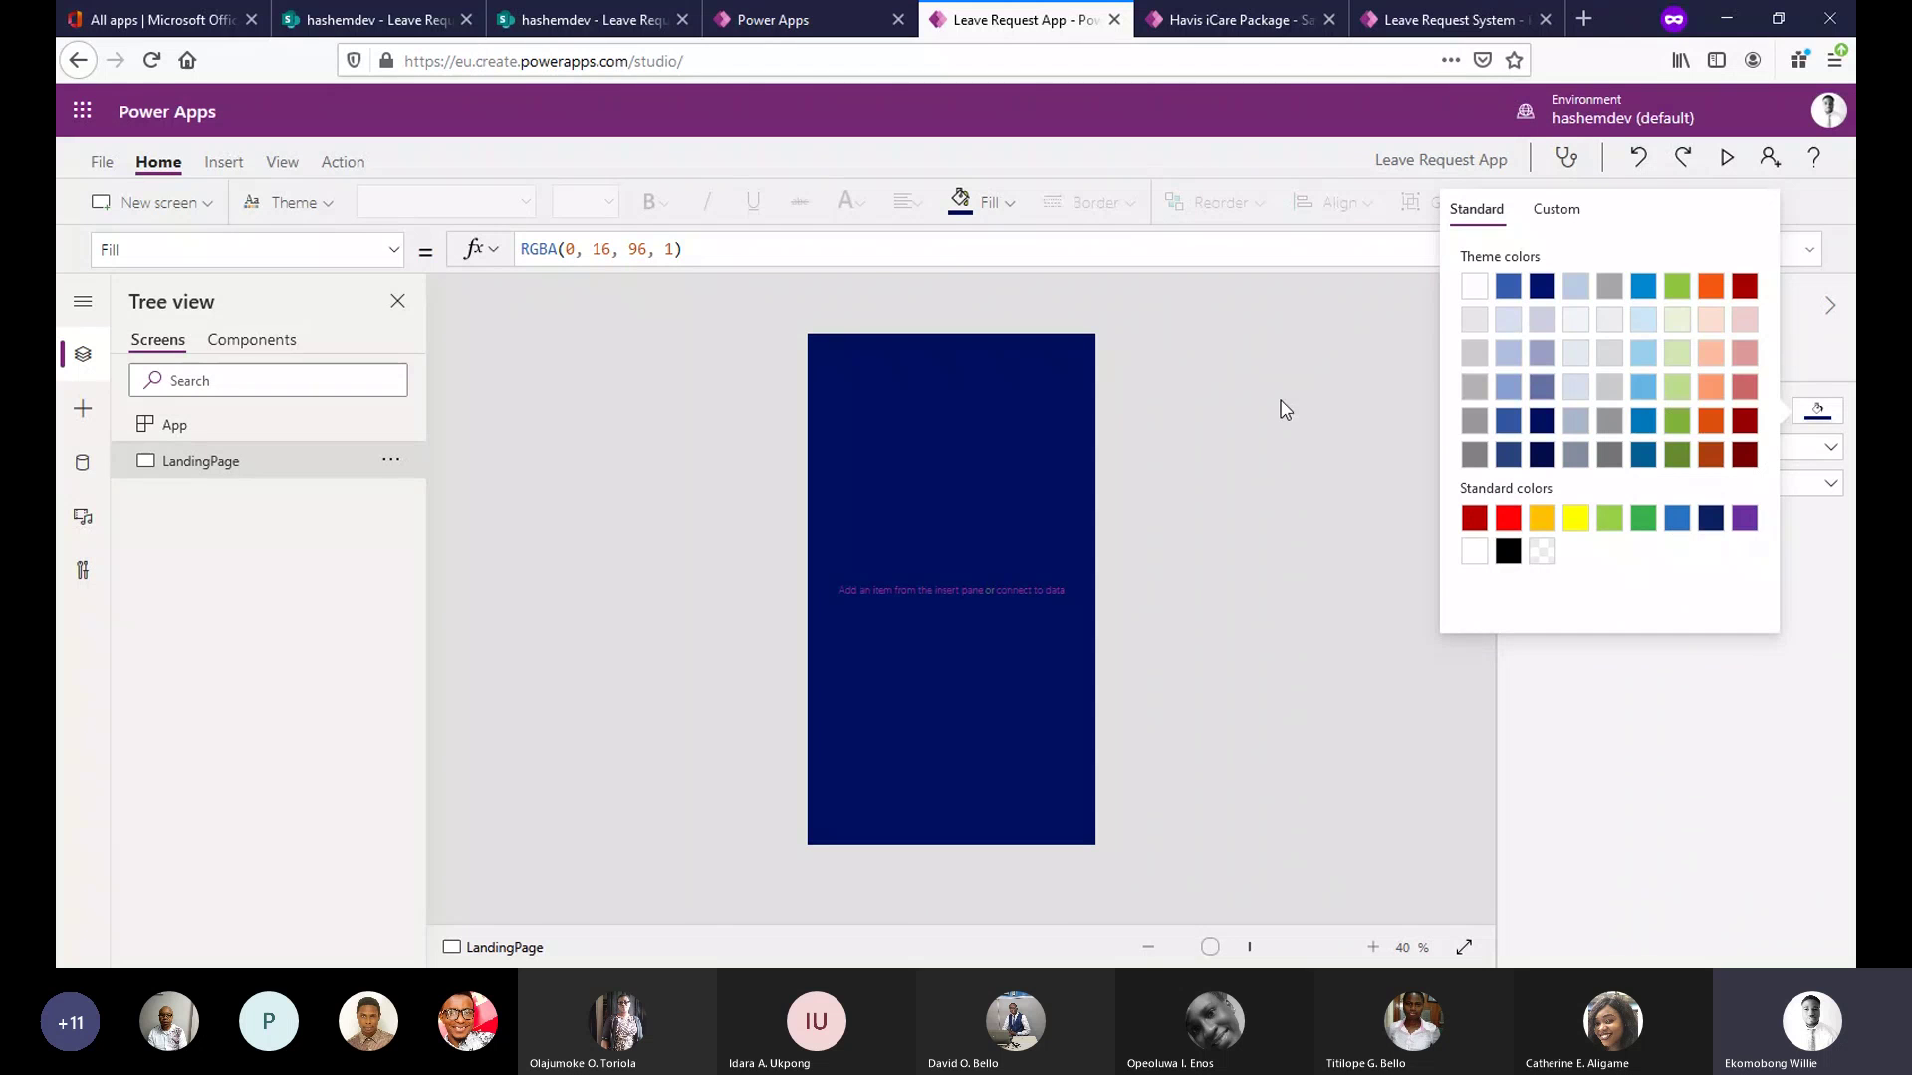
pyautogui.click(1743, 517)
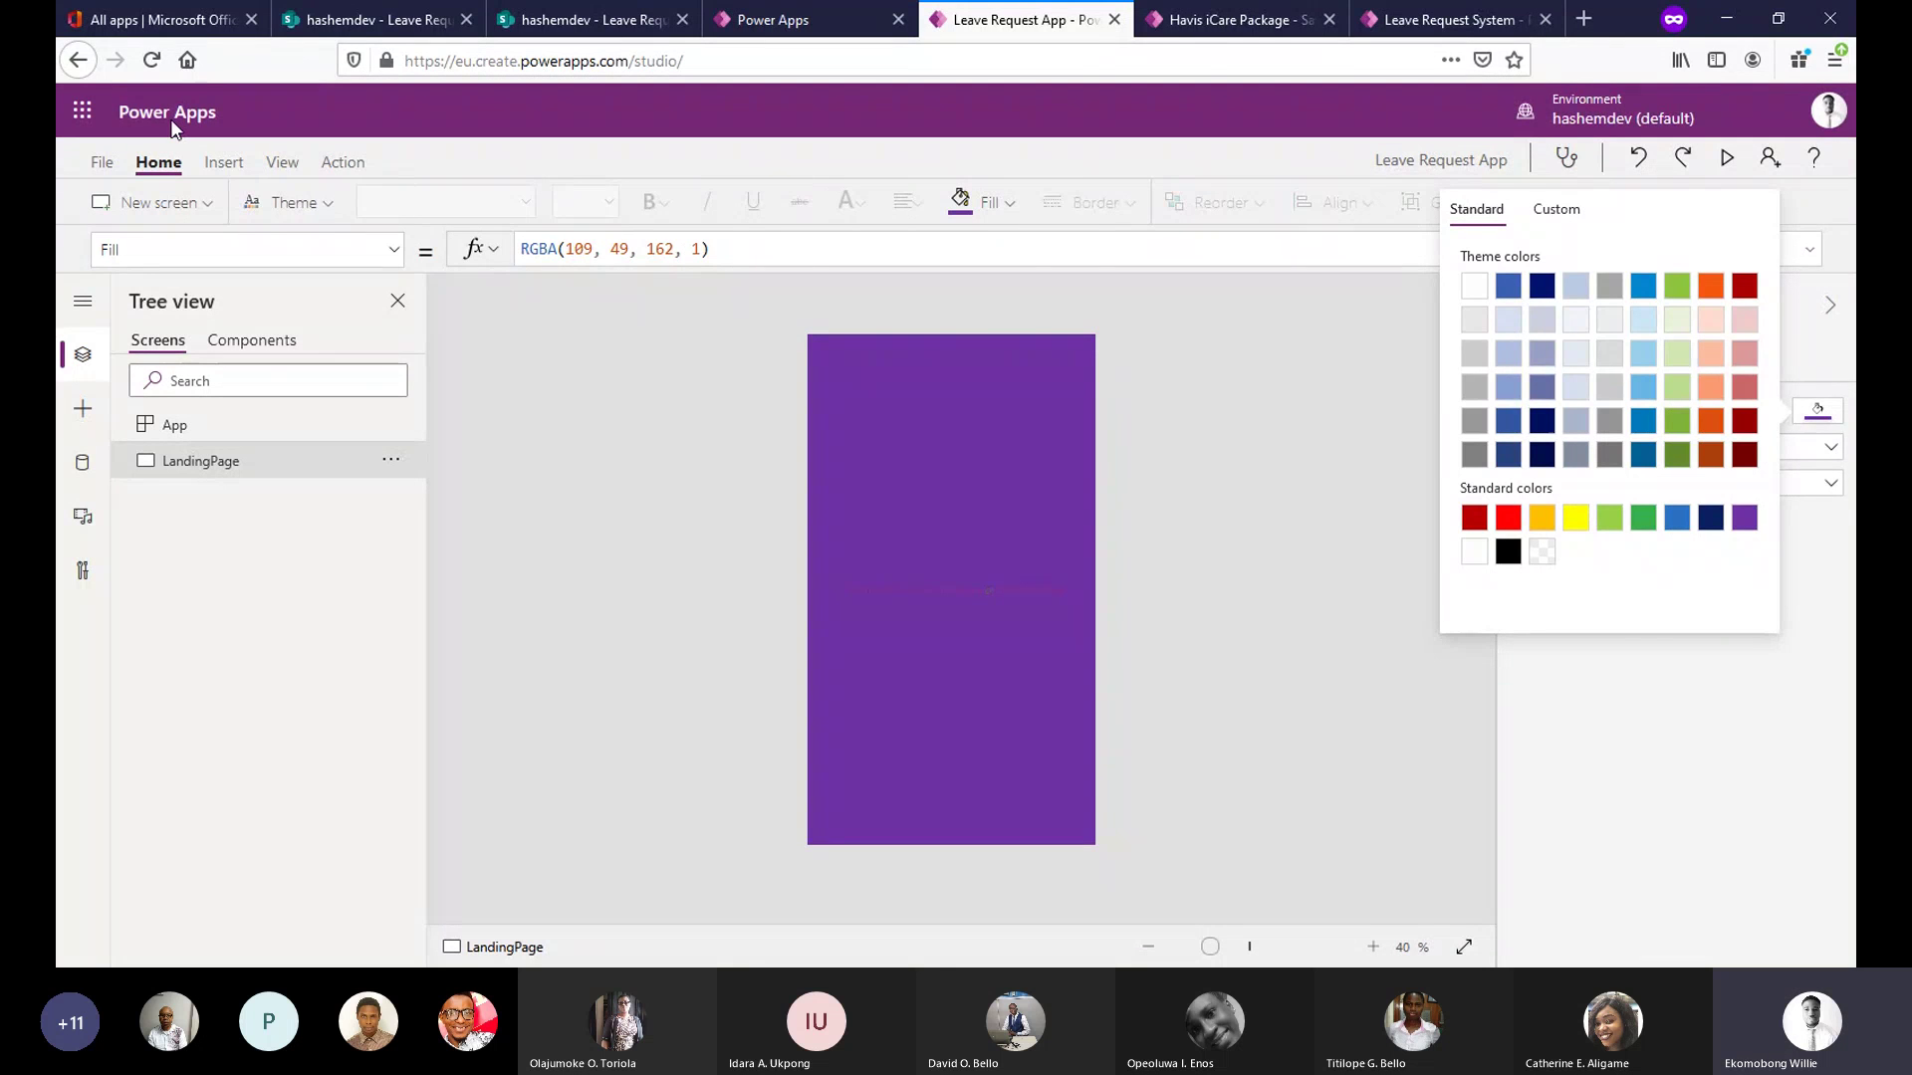
# Insert a People icon on the LandingPage screen.
pyautogui.click(225, 163)
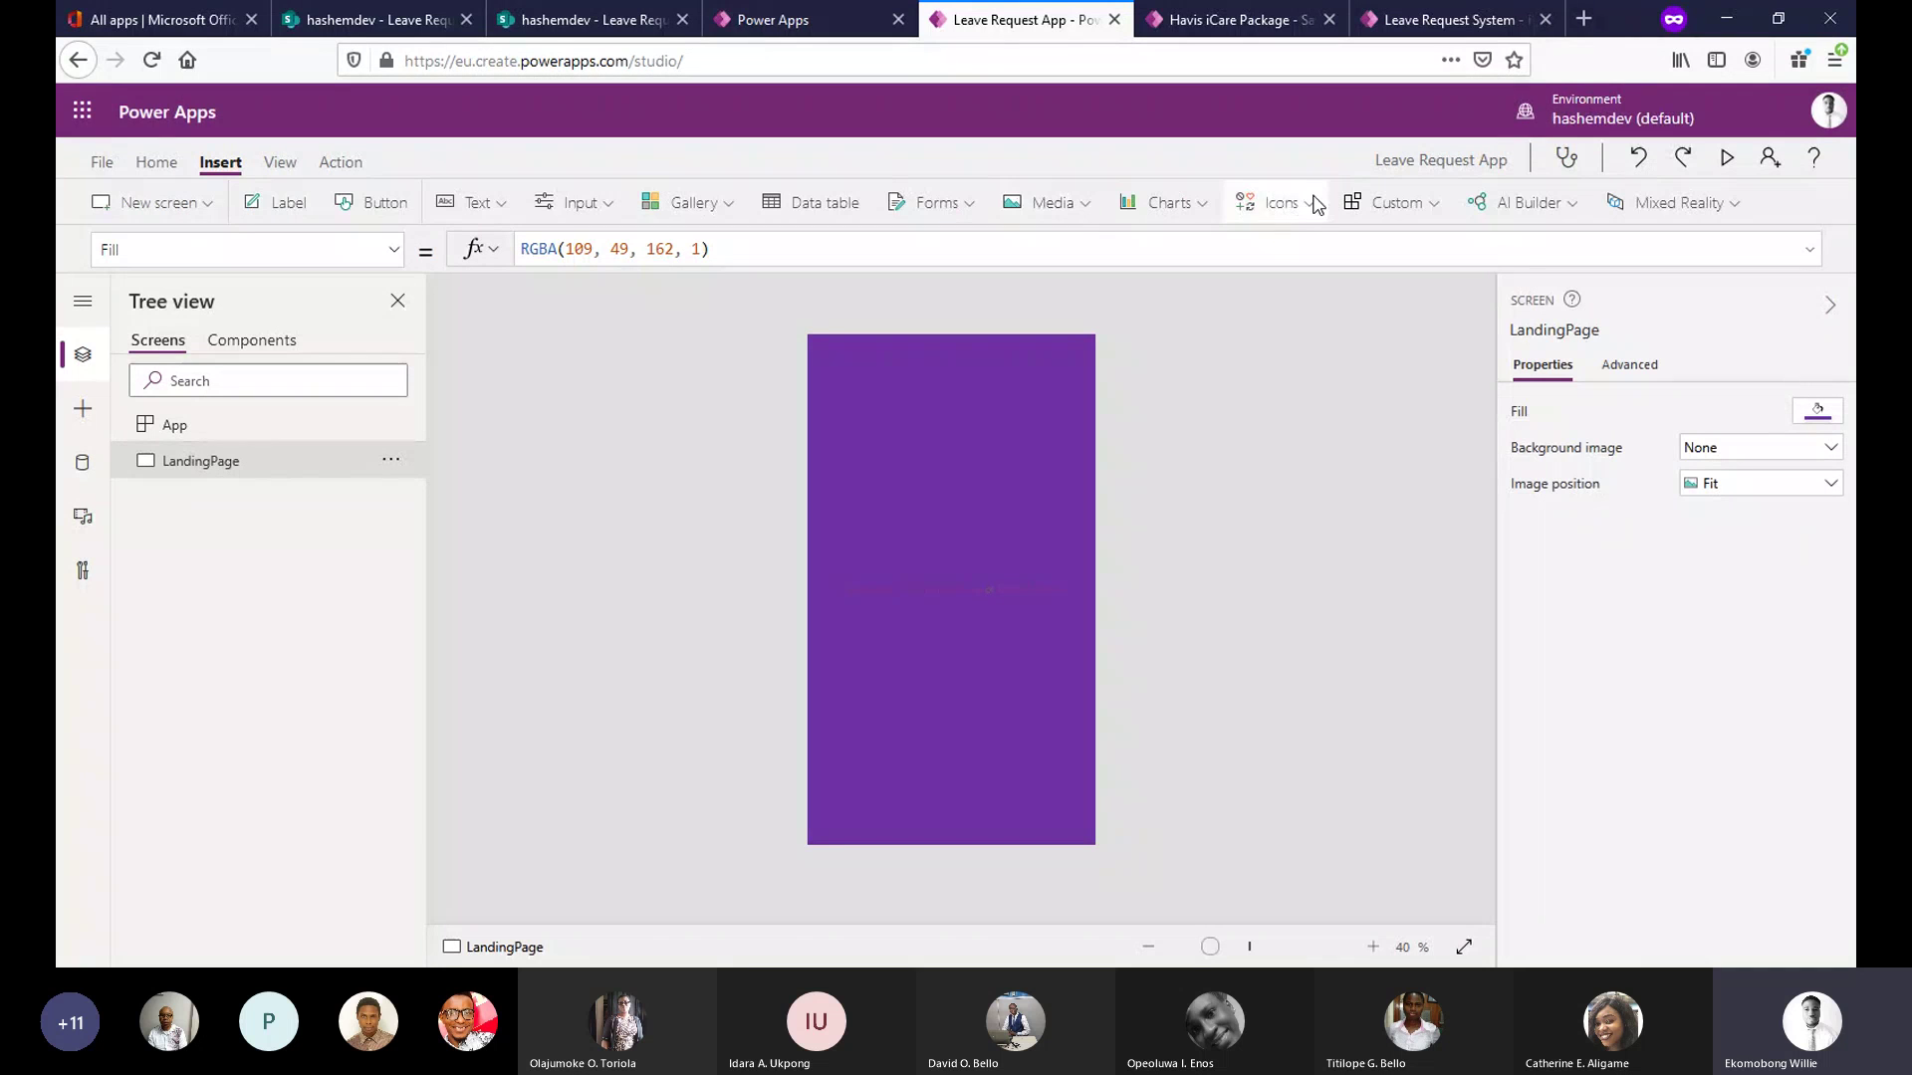
pyautogui.click(1310, 200)
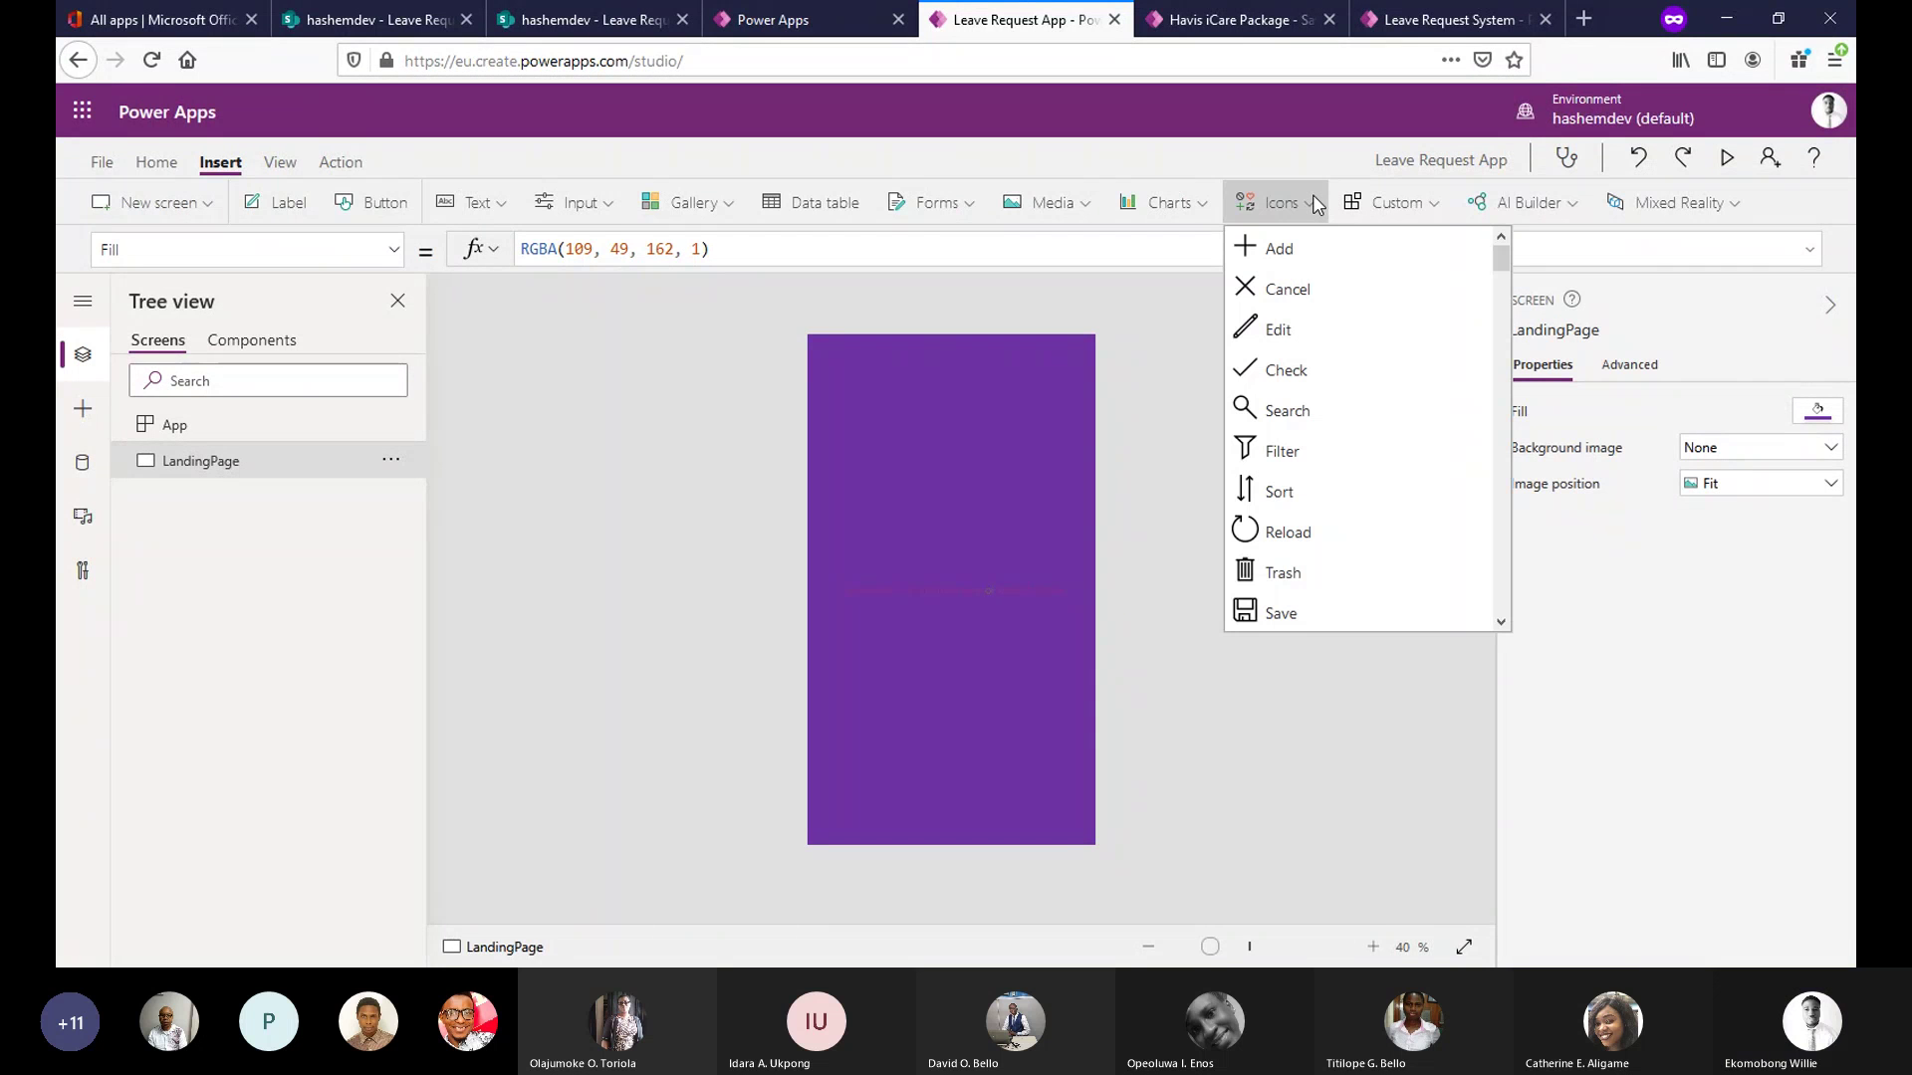
pyautogui.moveTo(1505, 264); pyautogui.dragTo(1503, 460)
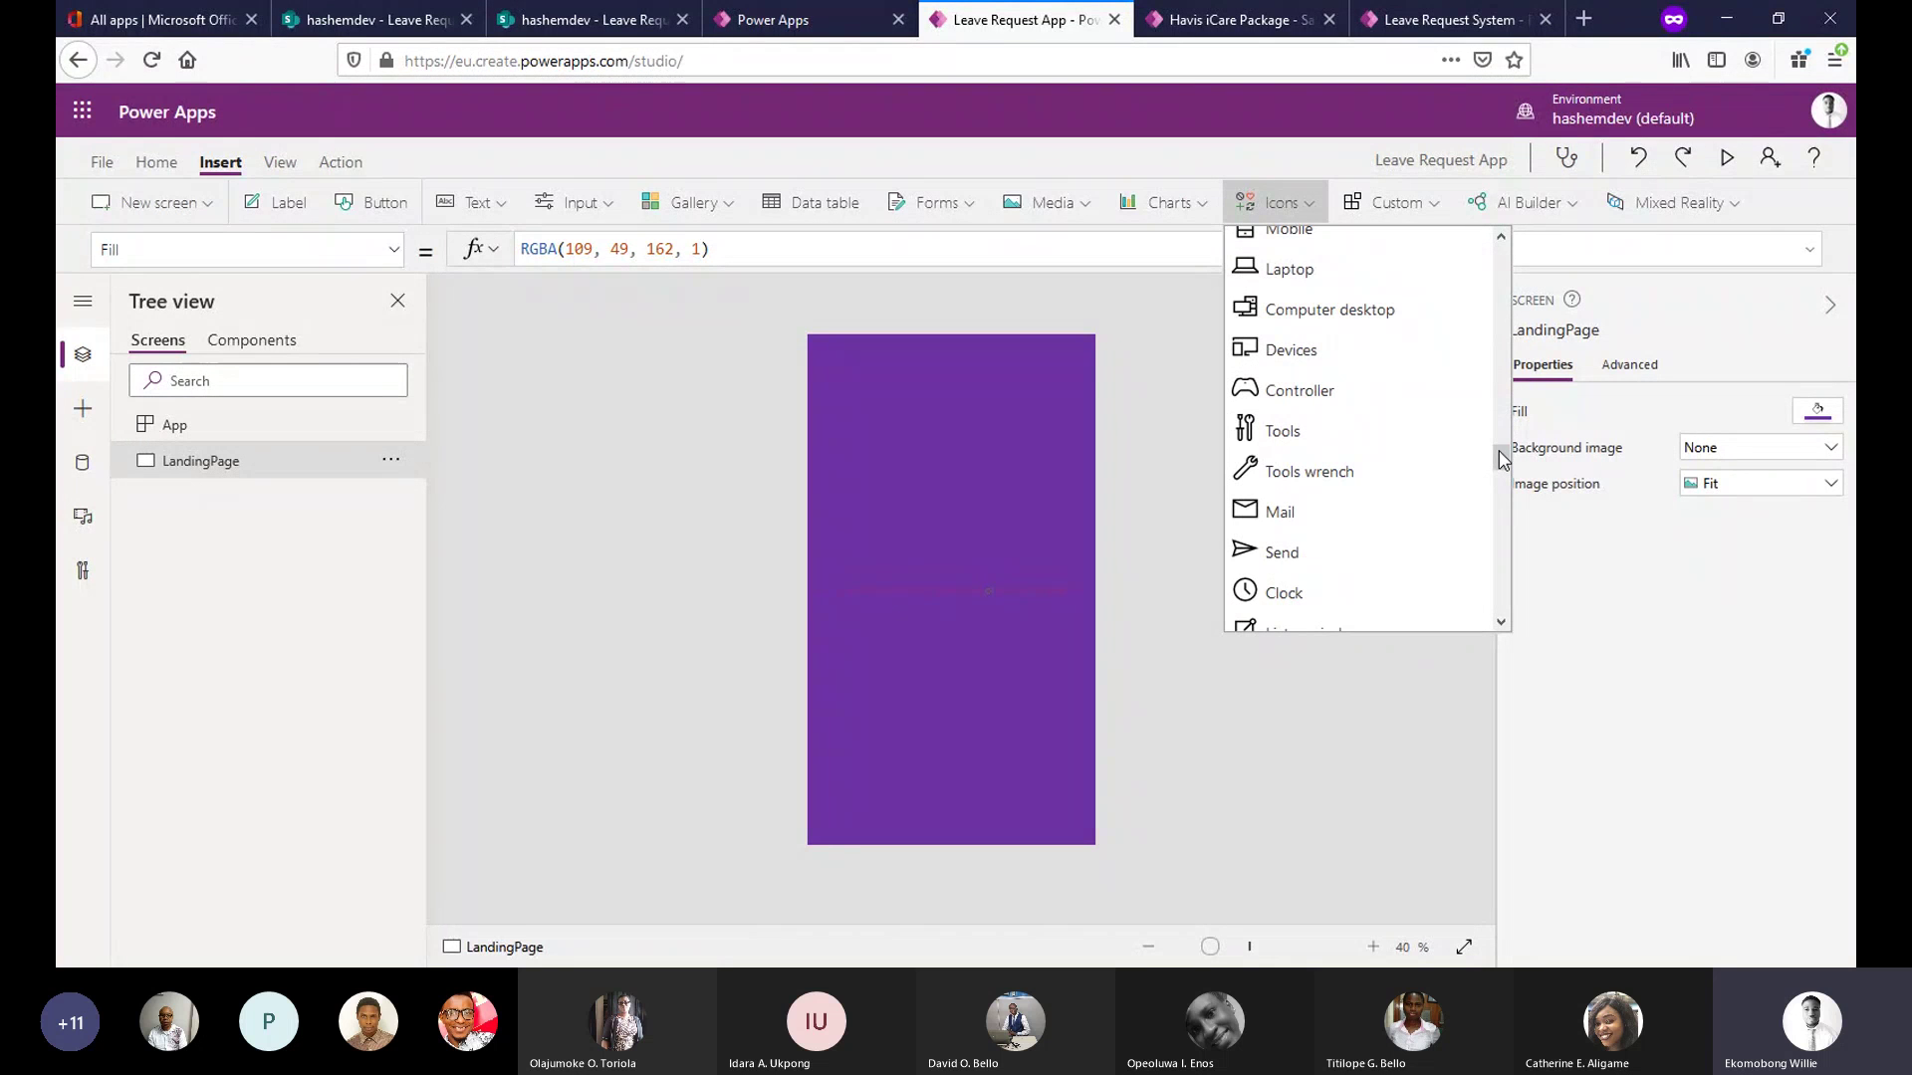
pyautogui.moveTo(1502, 460)
pyautogui.mouseDown()
pyautogui.moveTo(1501, 433)
pyautogui.moveTo(1502, 457)
pyautogui.mouseUp()
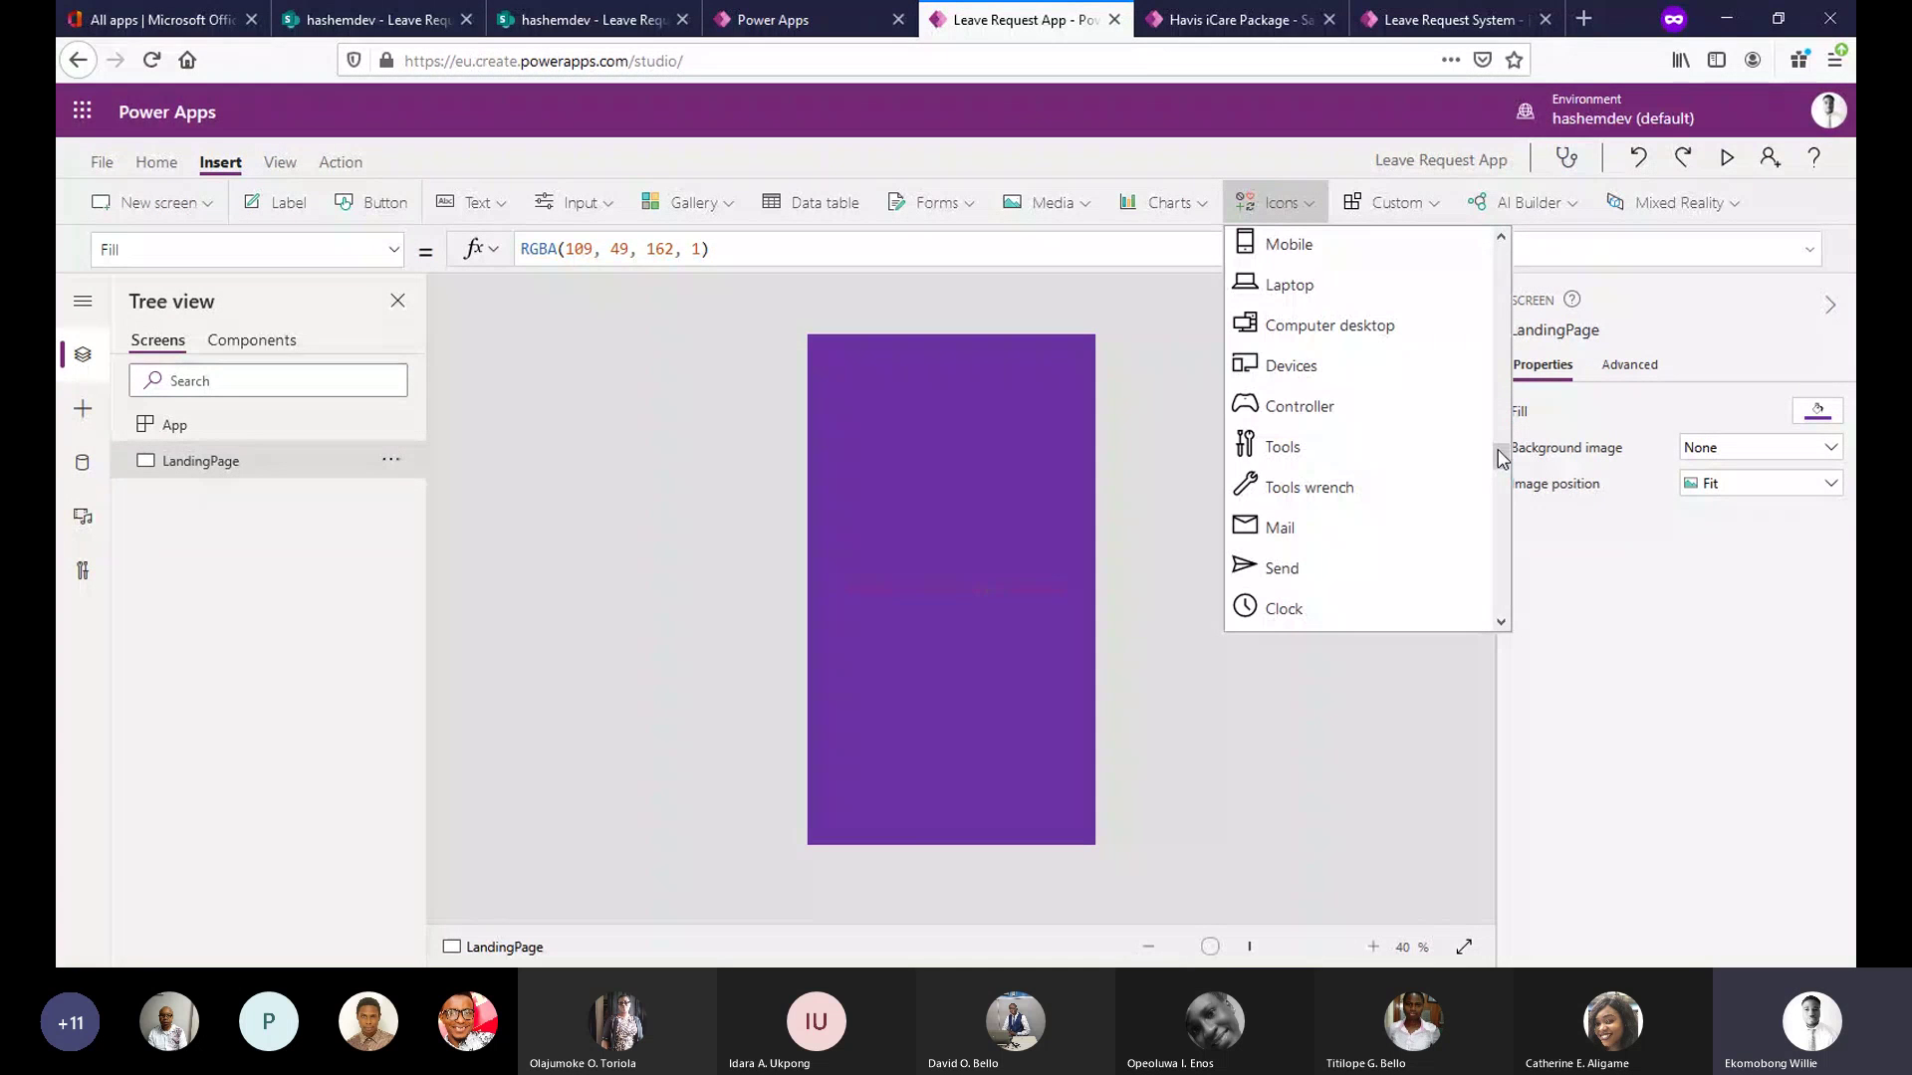
pyautogui.moveTo(1501, 458); pyautogui.dragTo(1501, 482)
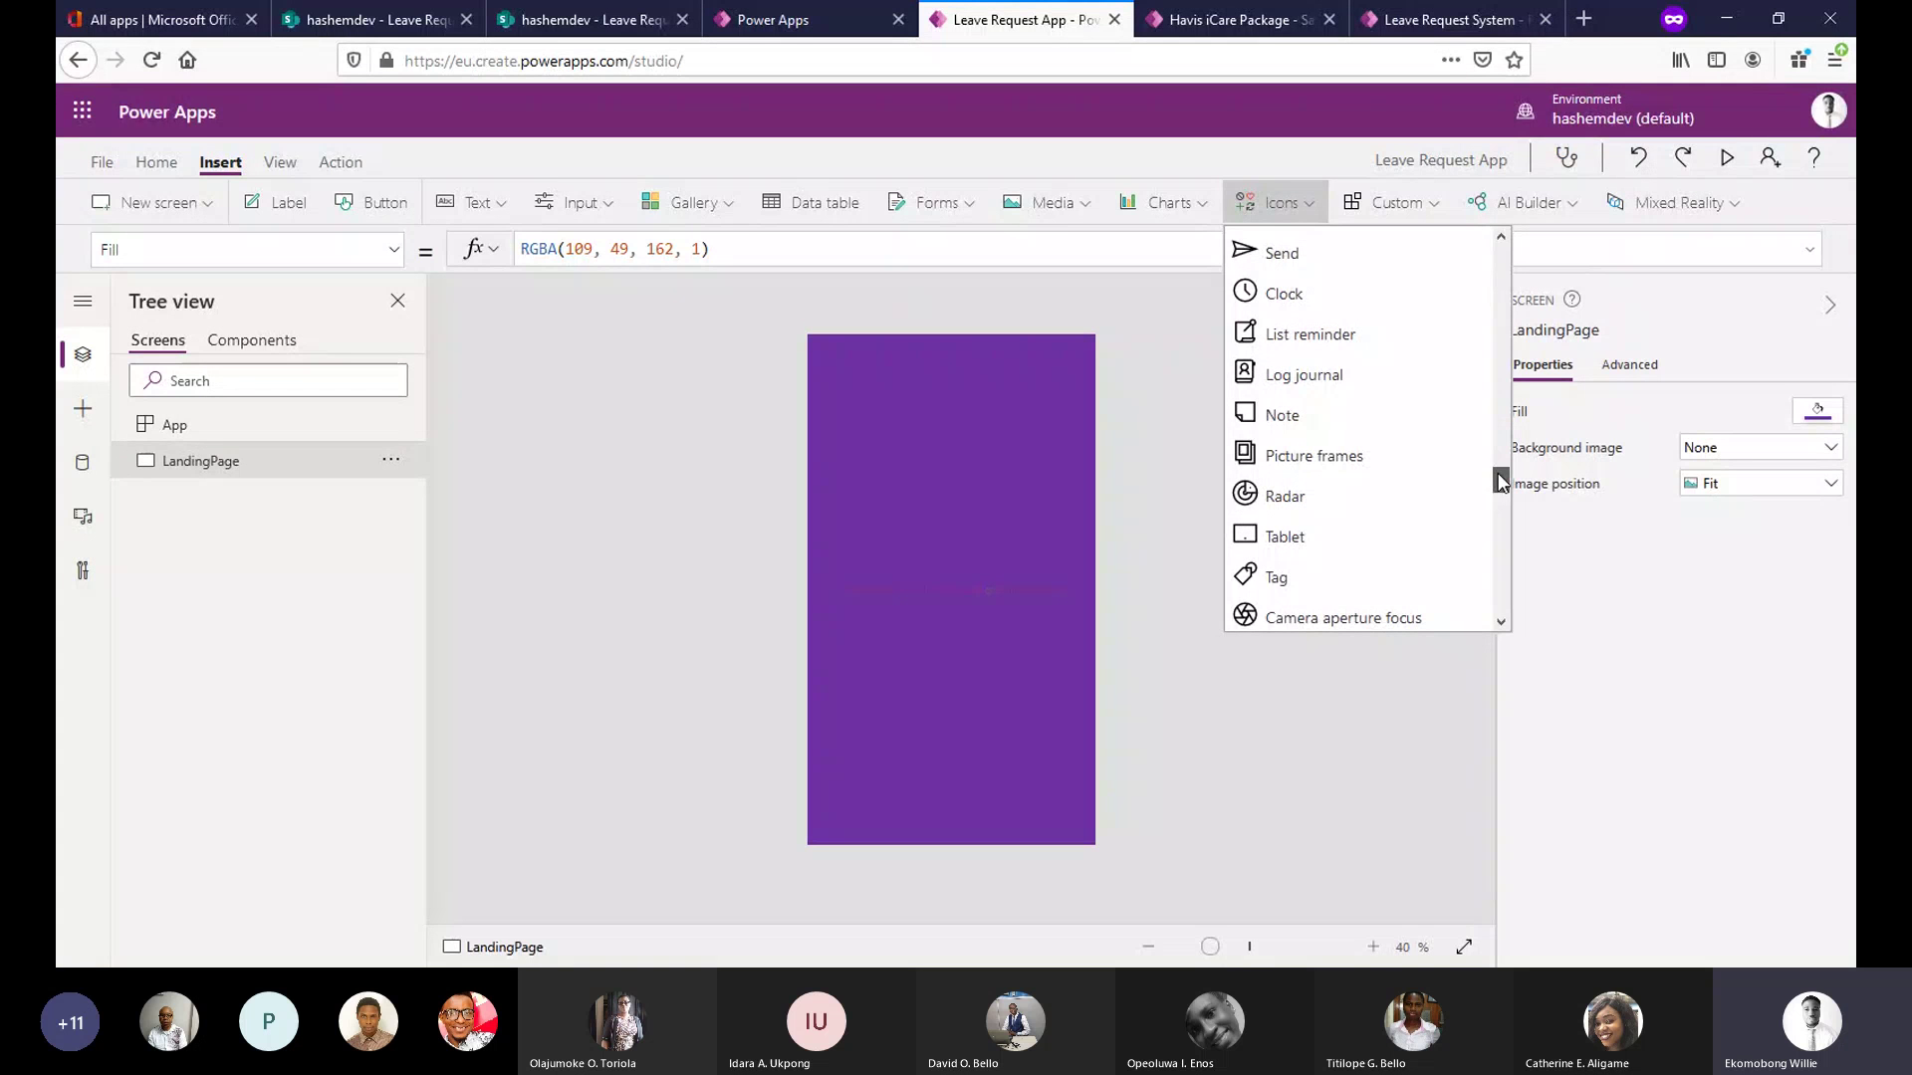
pyautogui.moveTo(1501, 482); pyautogui.dragTo(1503, 486)
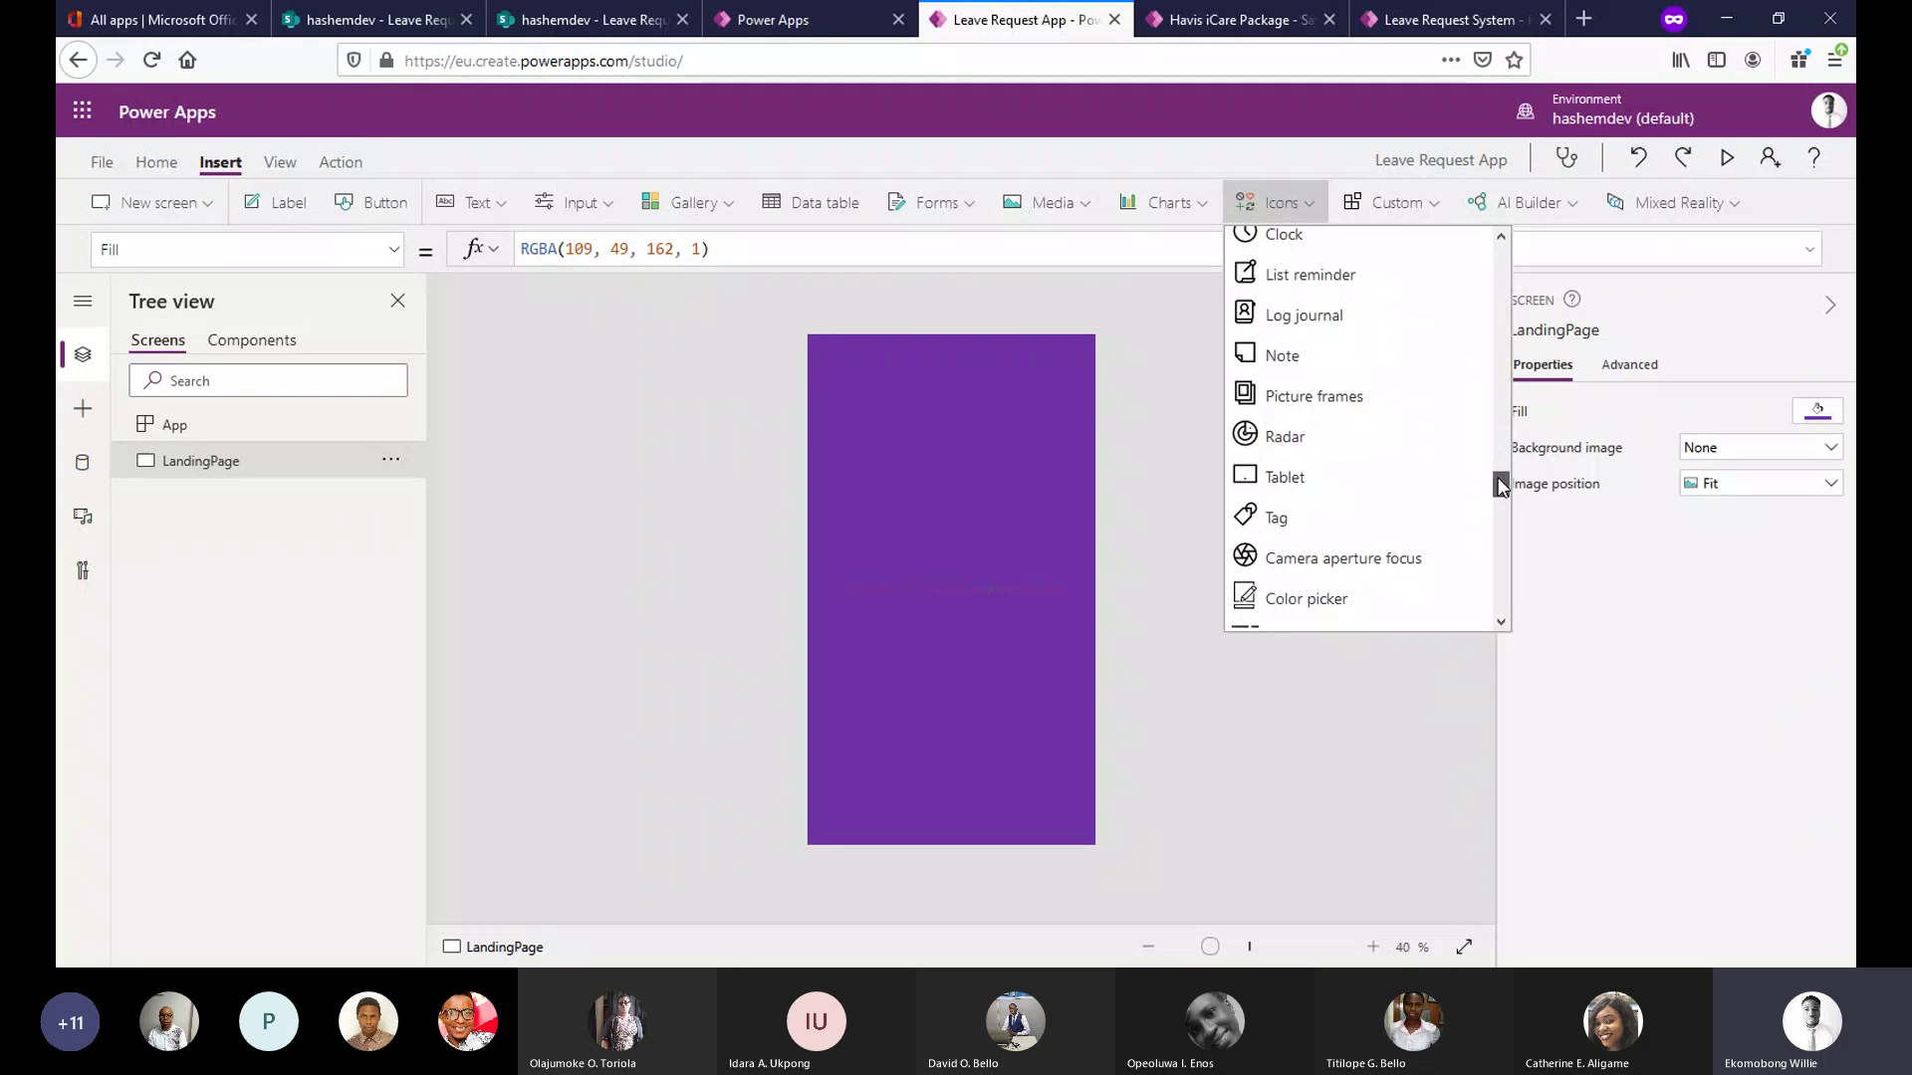
pyautogui.moveTo(1502, 484); pyautogui.dragTo(1500, 372)
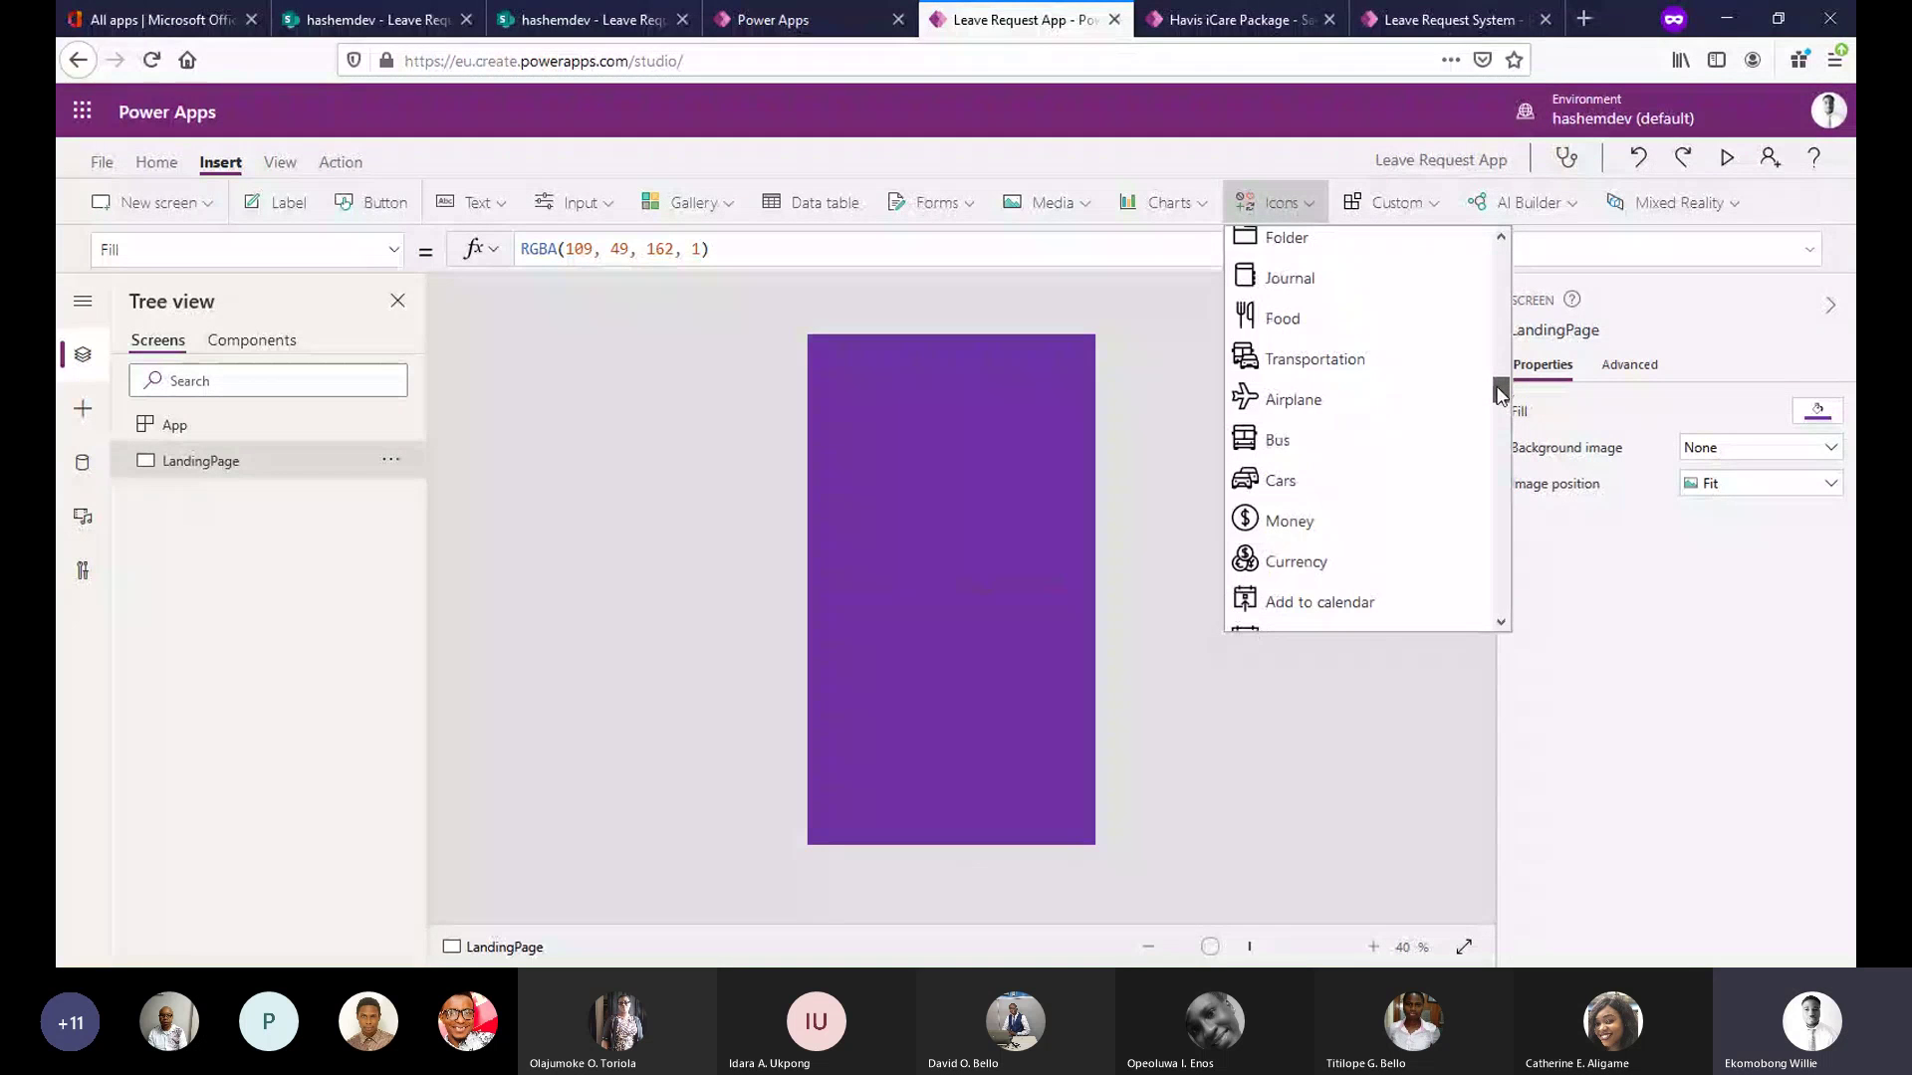
pyautogui.moveTo(1500, 394); pyautogui.dragTo(1502, 523)
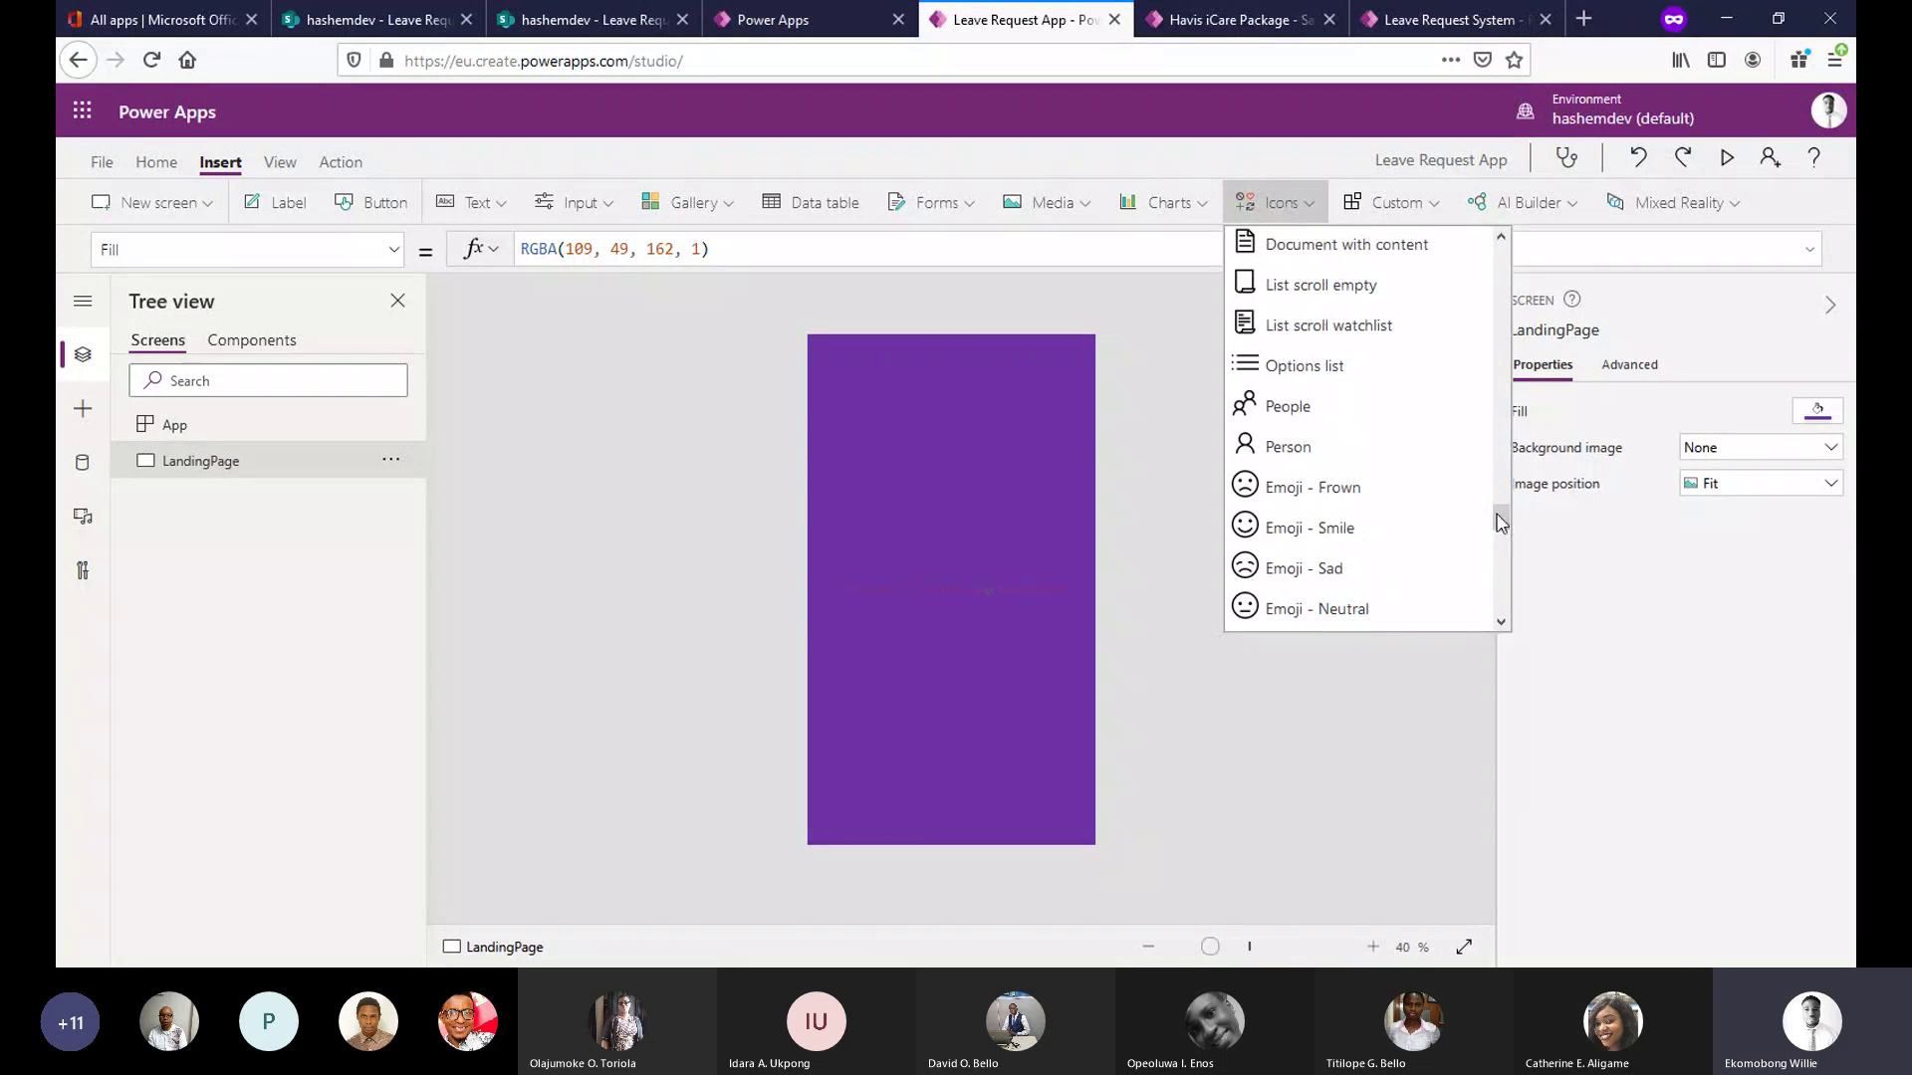
pyautogui.click(1362, 423)
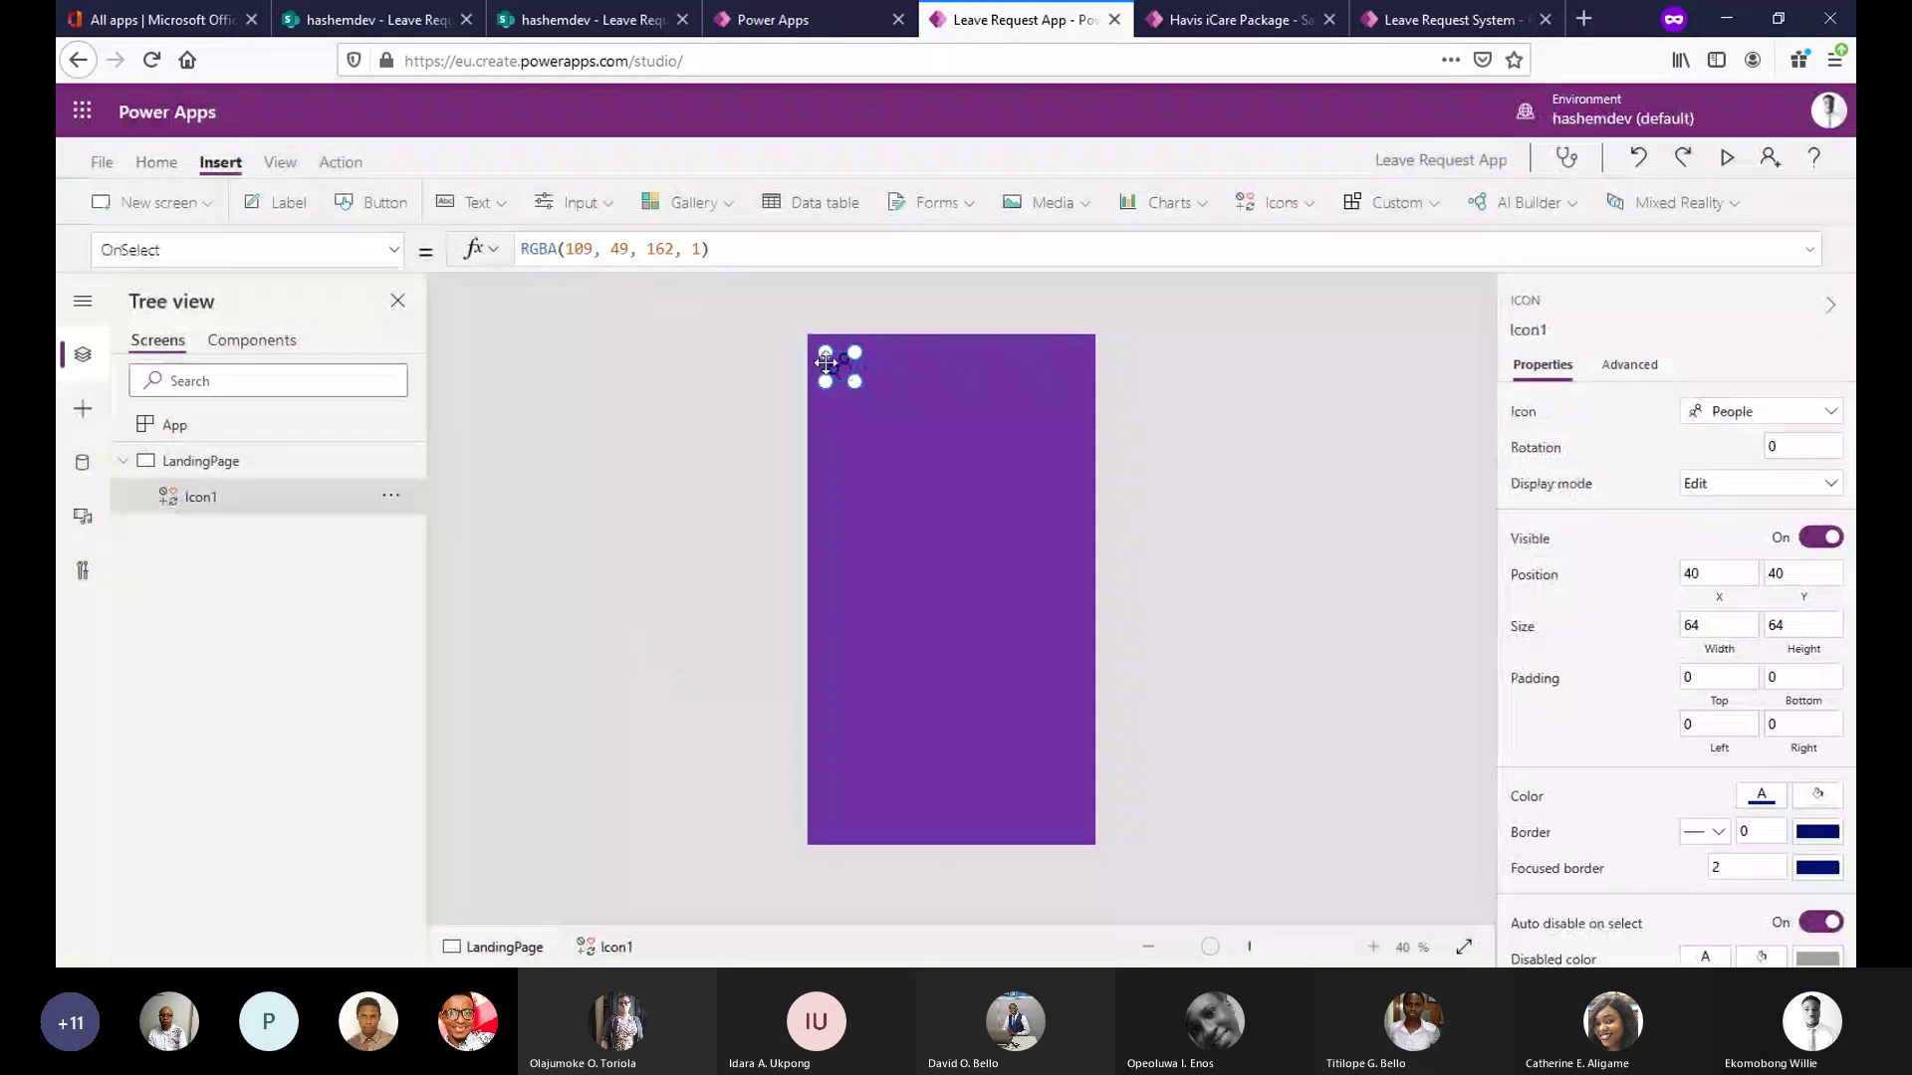
# Enlarge the People icon to about 191 by 154 in the upper middle of LandingPage and colour it white.
pyautogui.moveTo(935, 458); pyautogui.dragTo(934, 472)
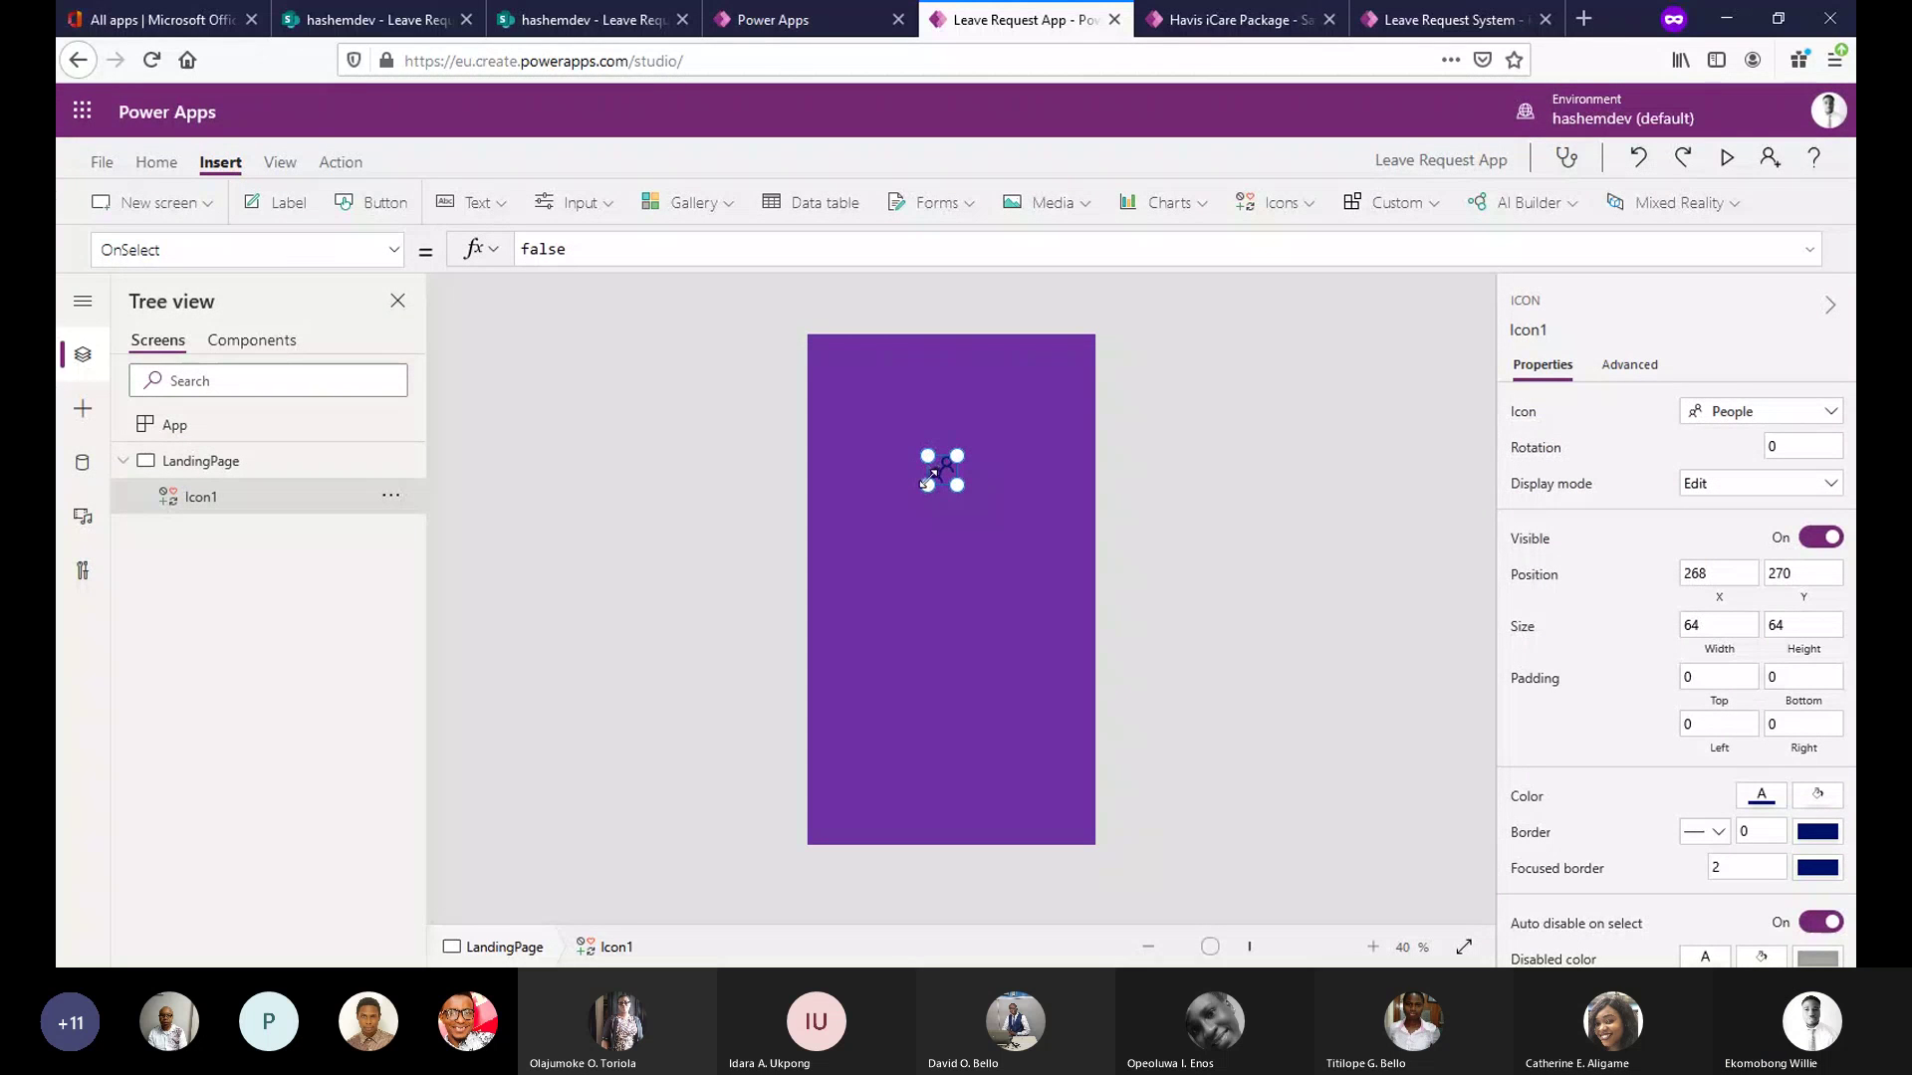
pyautogui.moveTo(926, 484); pyautogui.dragTo(973, 510)
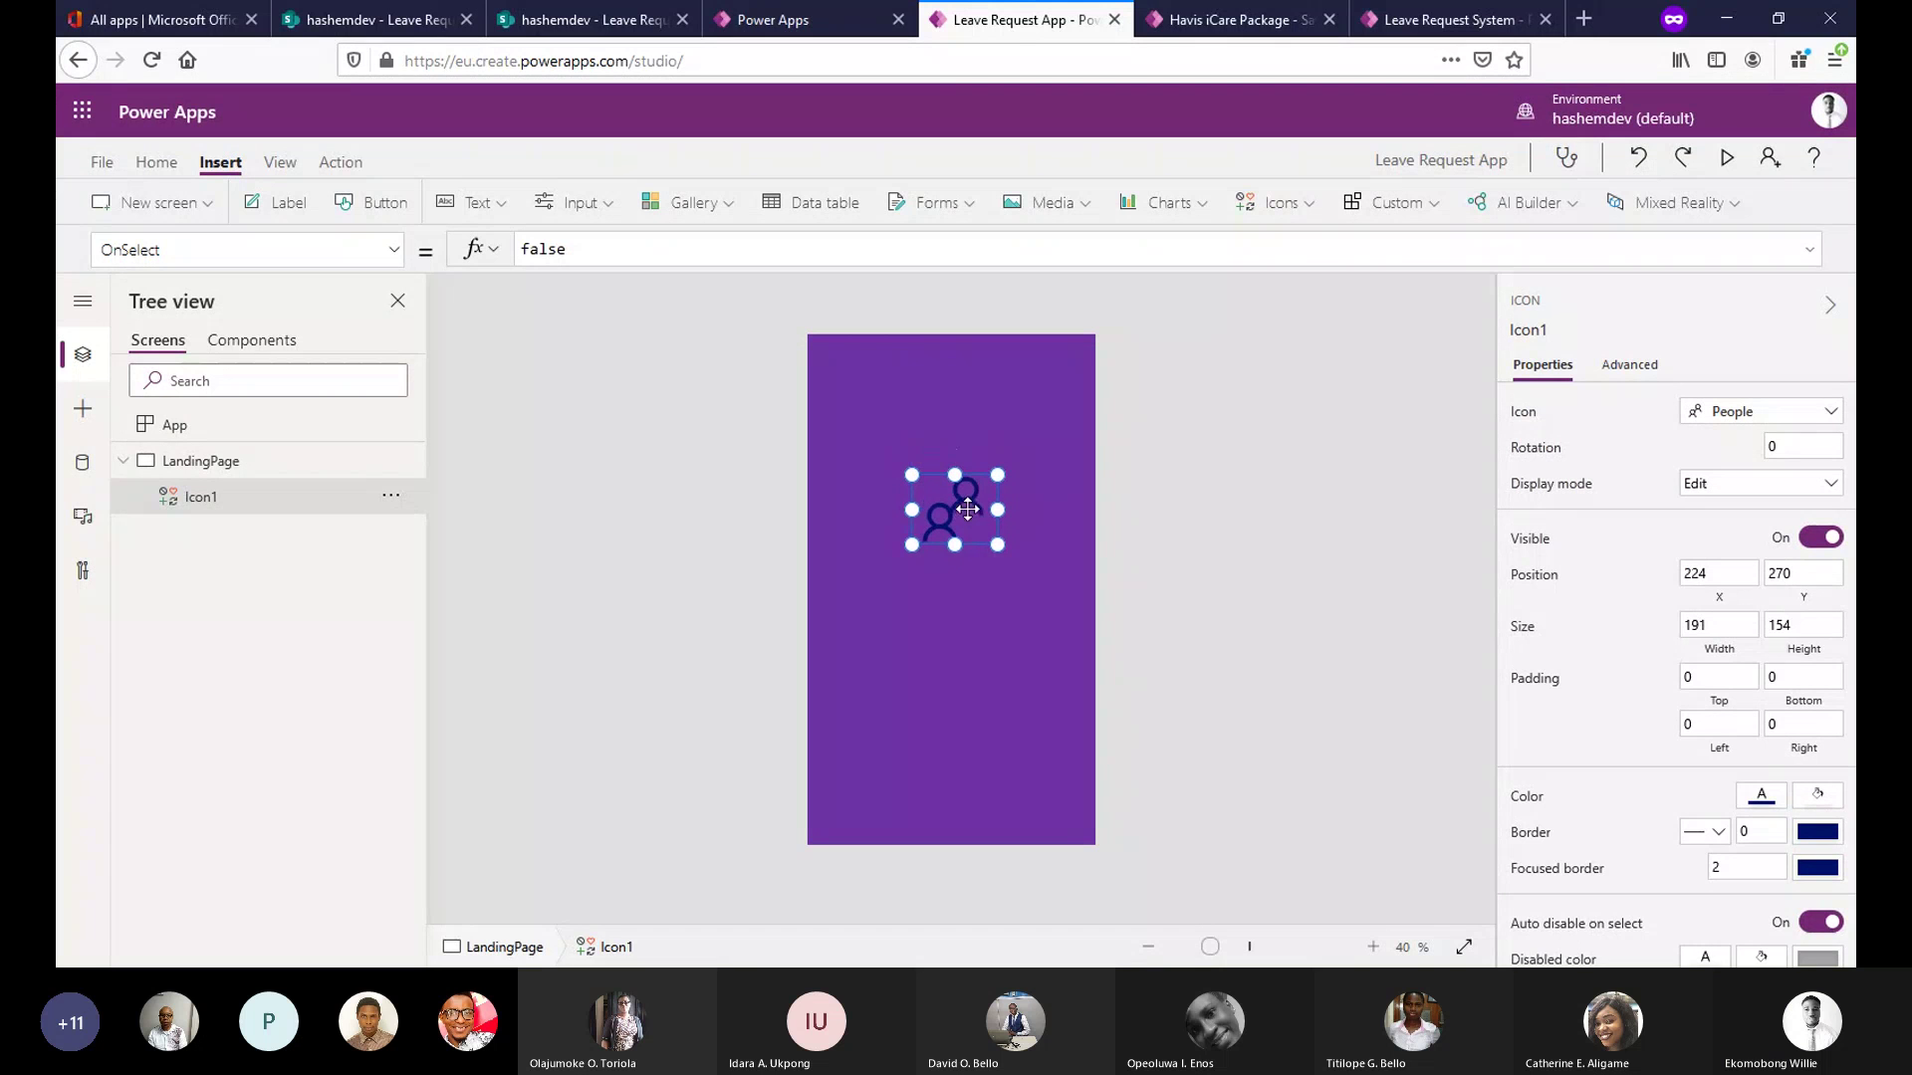
pyautogui.click(1754, 808)
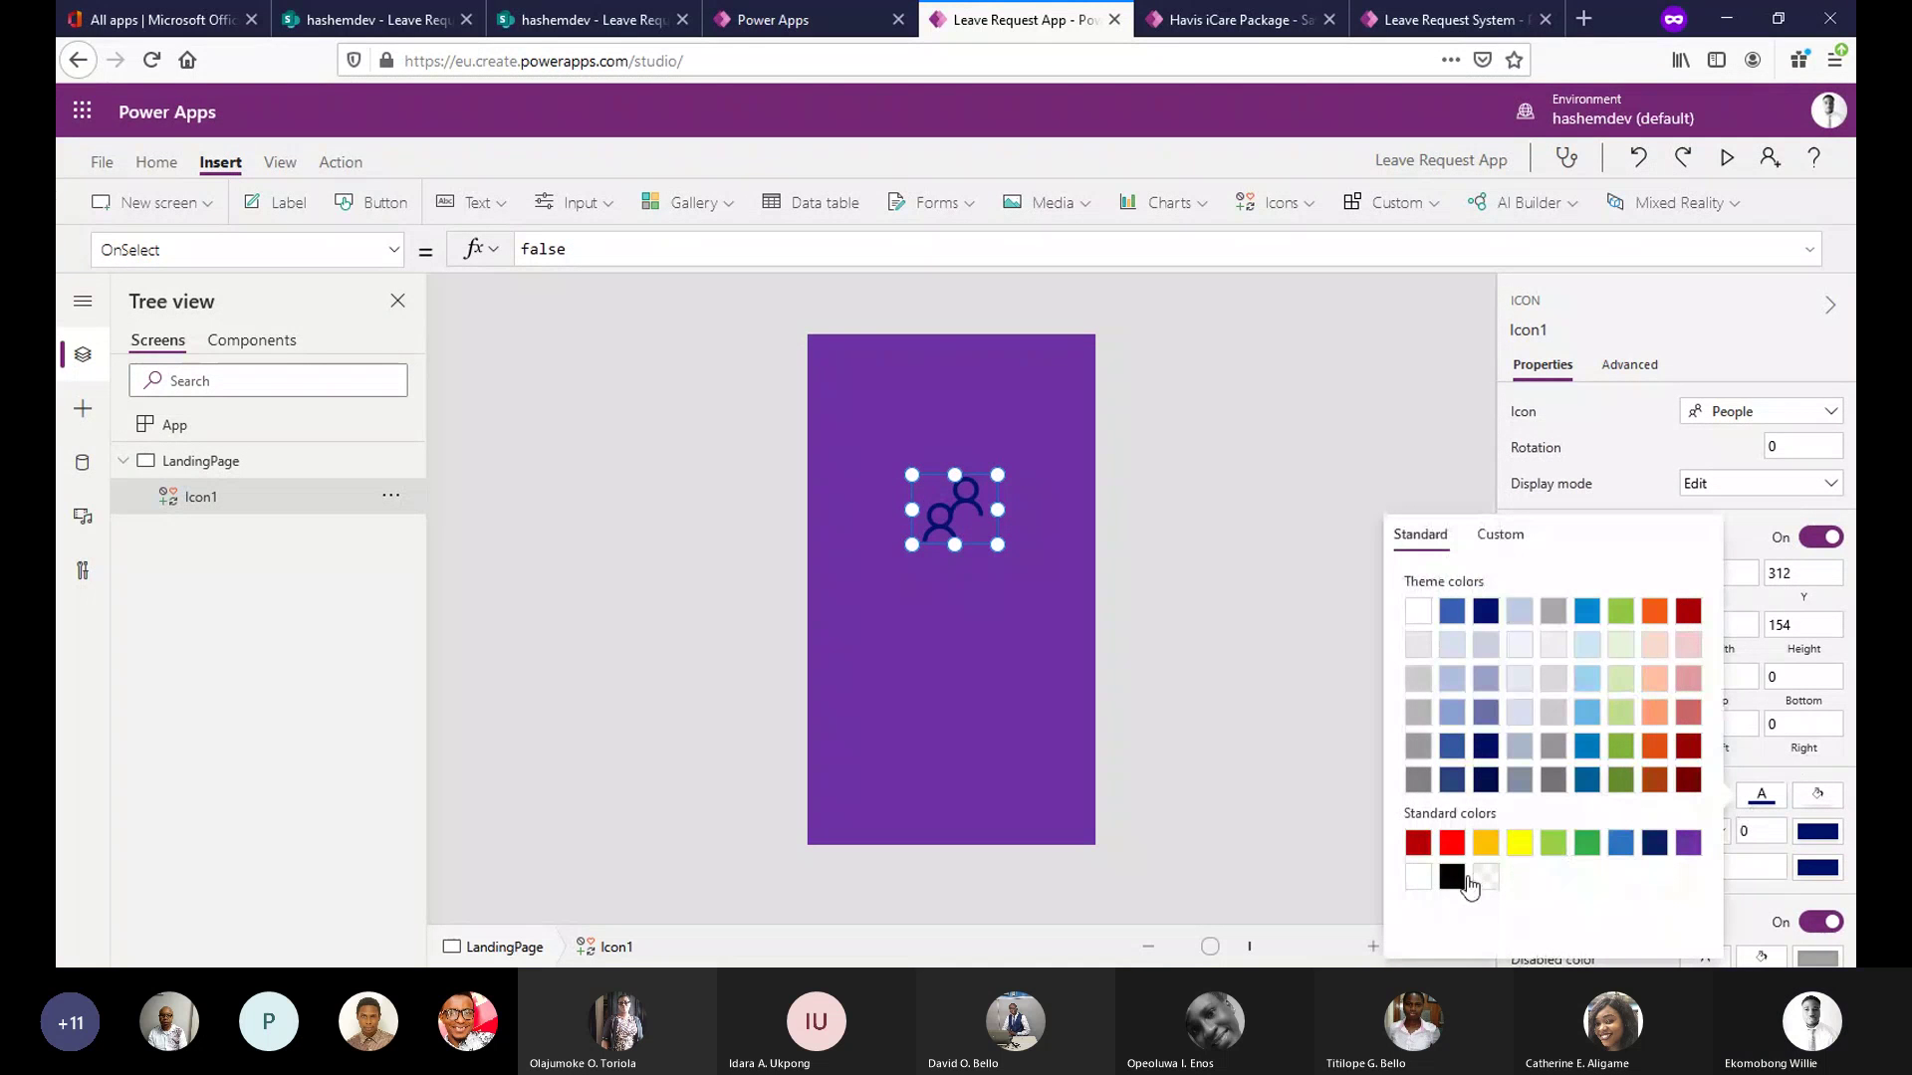
pyautogui.click(1418, 876)
pyautogui.click(1156, 593)
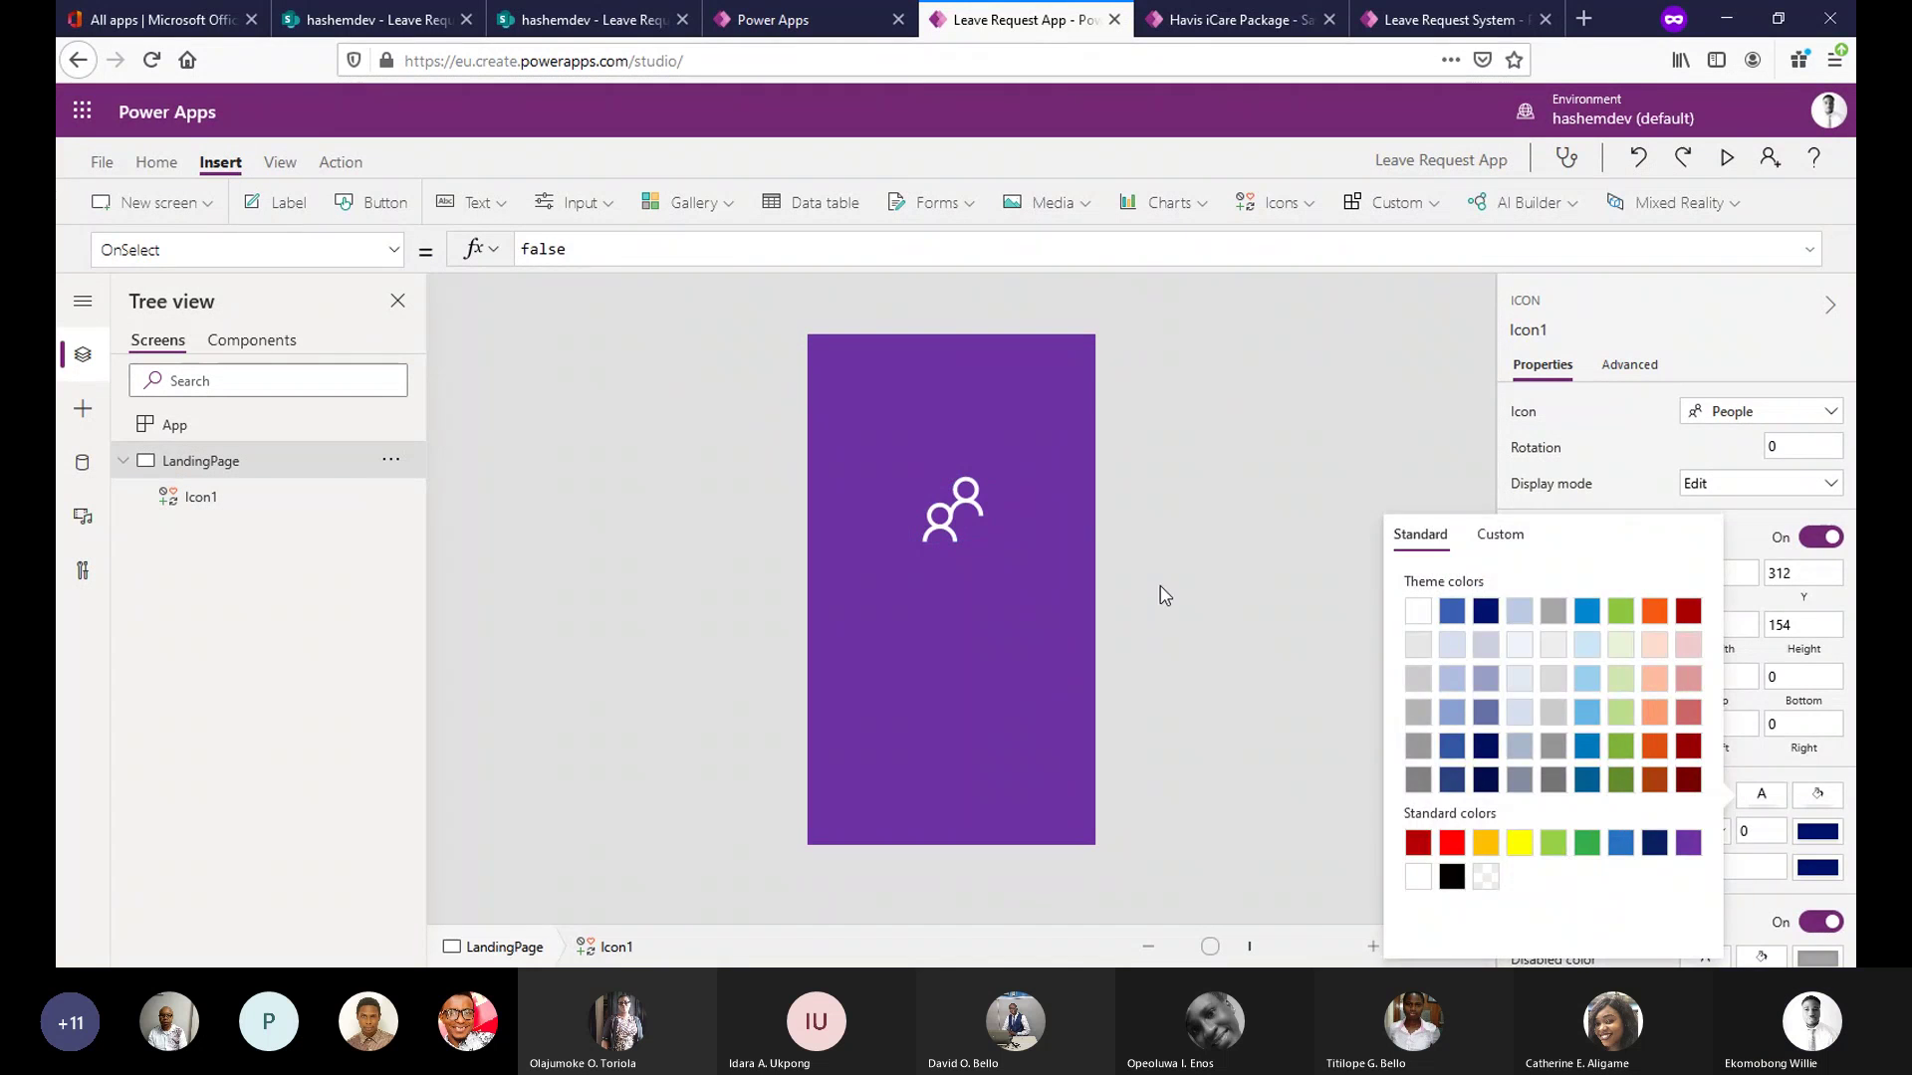
# Insert a label below the People icon at about X 47, Y 535, and set its text to "Leave Request System".
pyautogui.click(290, 201)
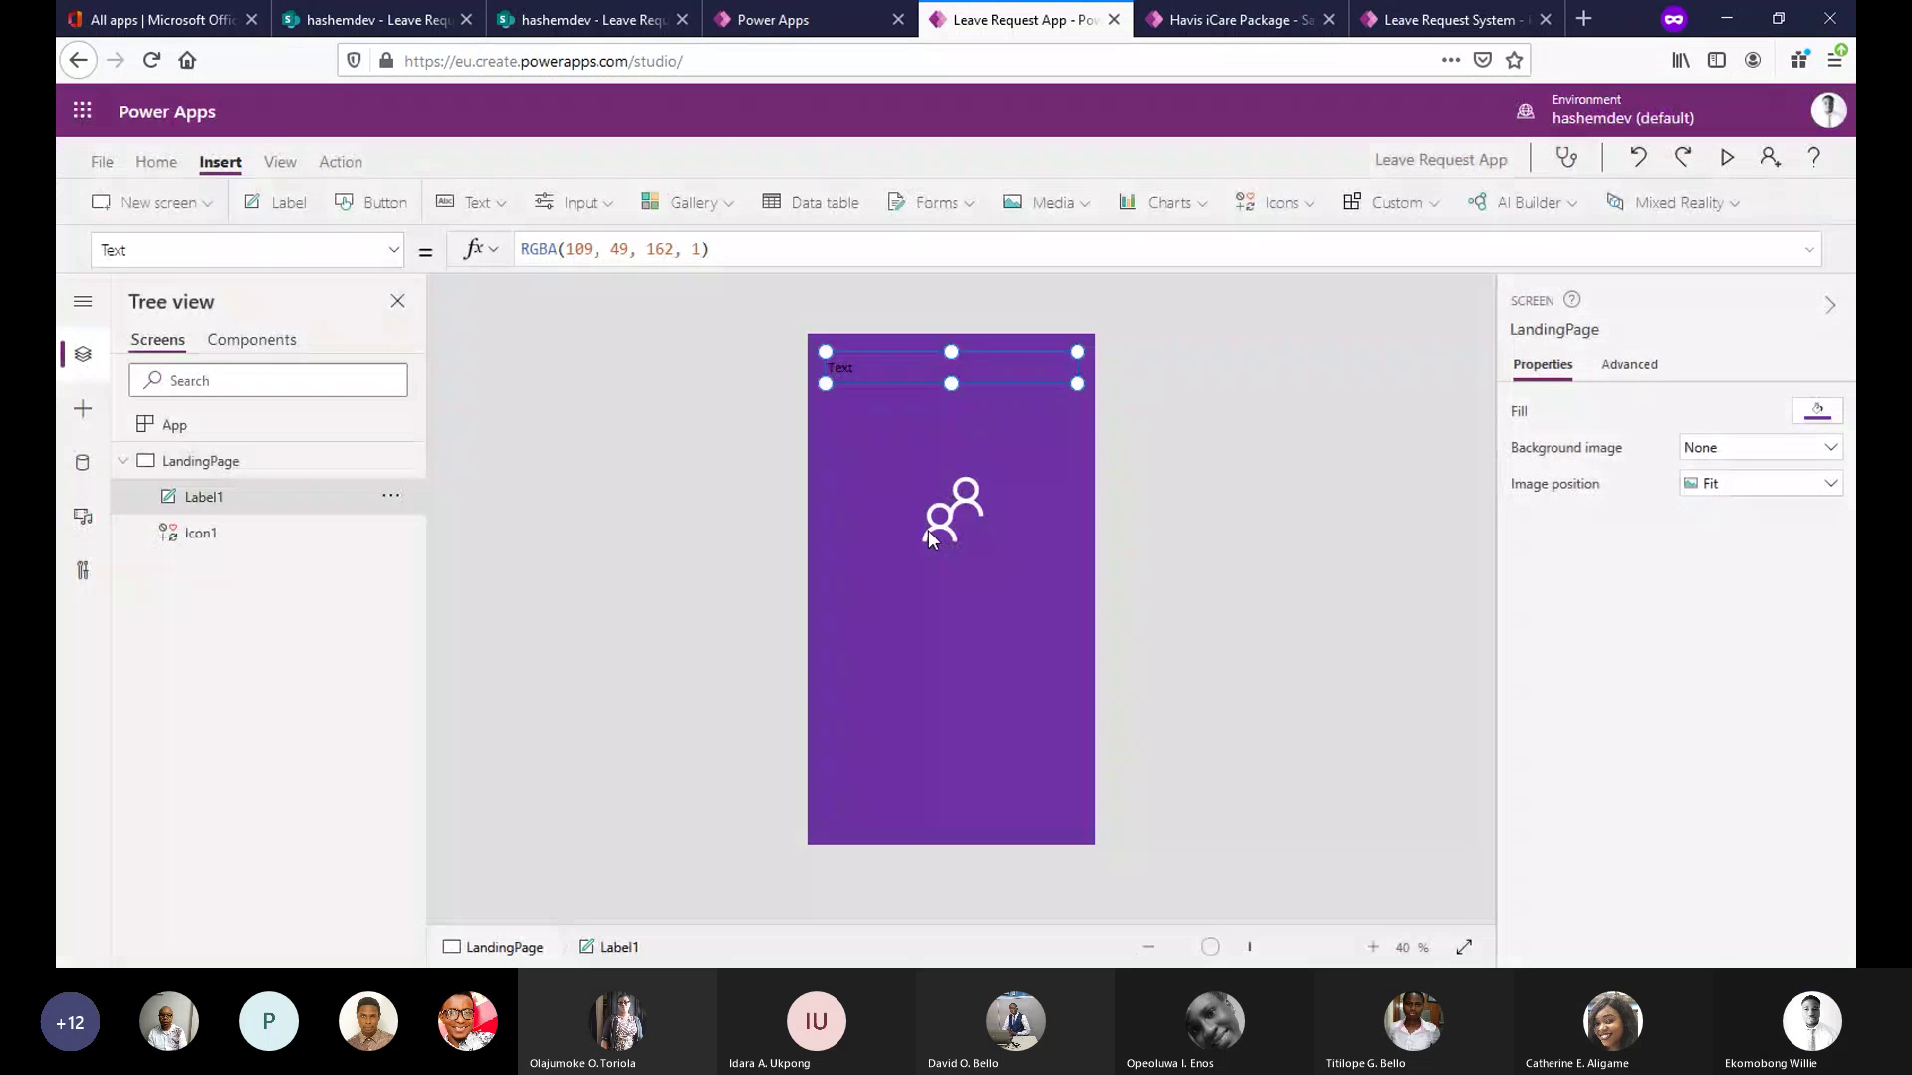
pyautogui.moveTo(891, 356); pyautogui.dragTo(883, 583)
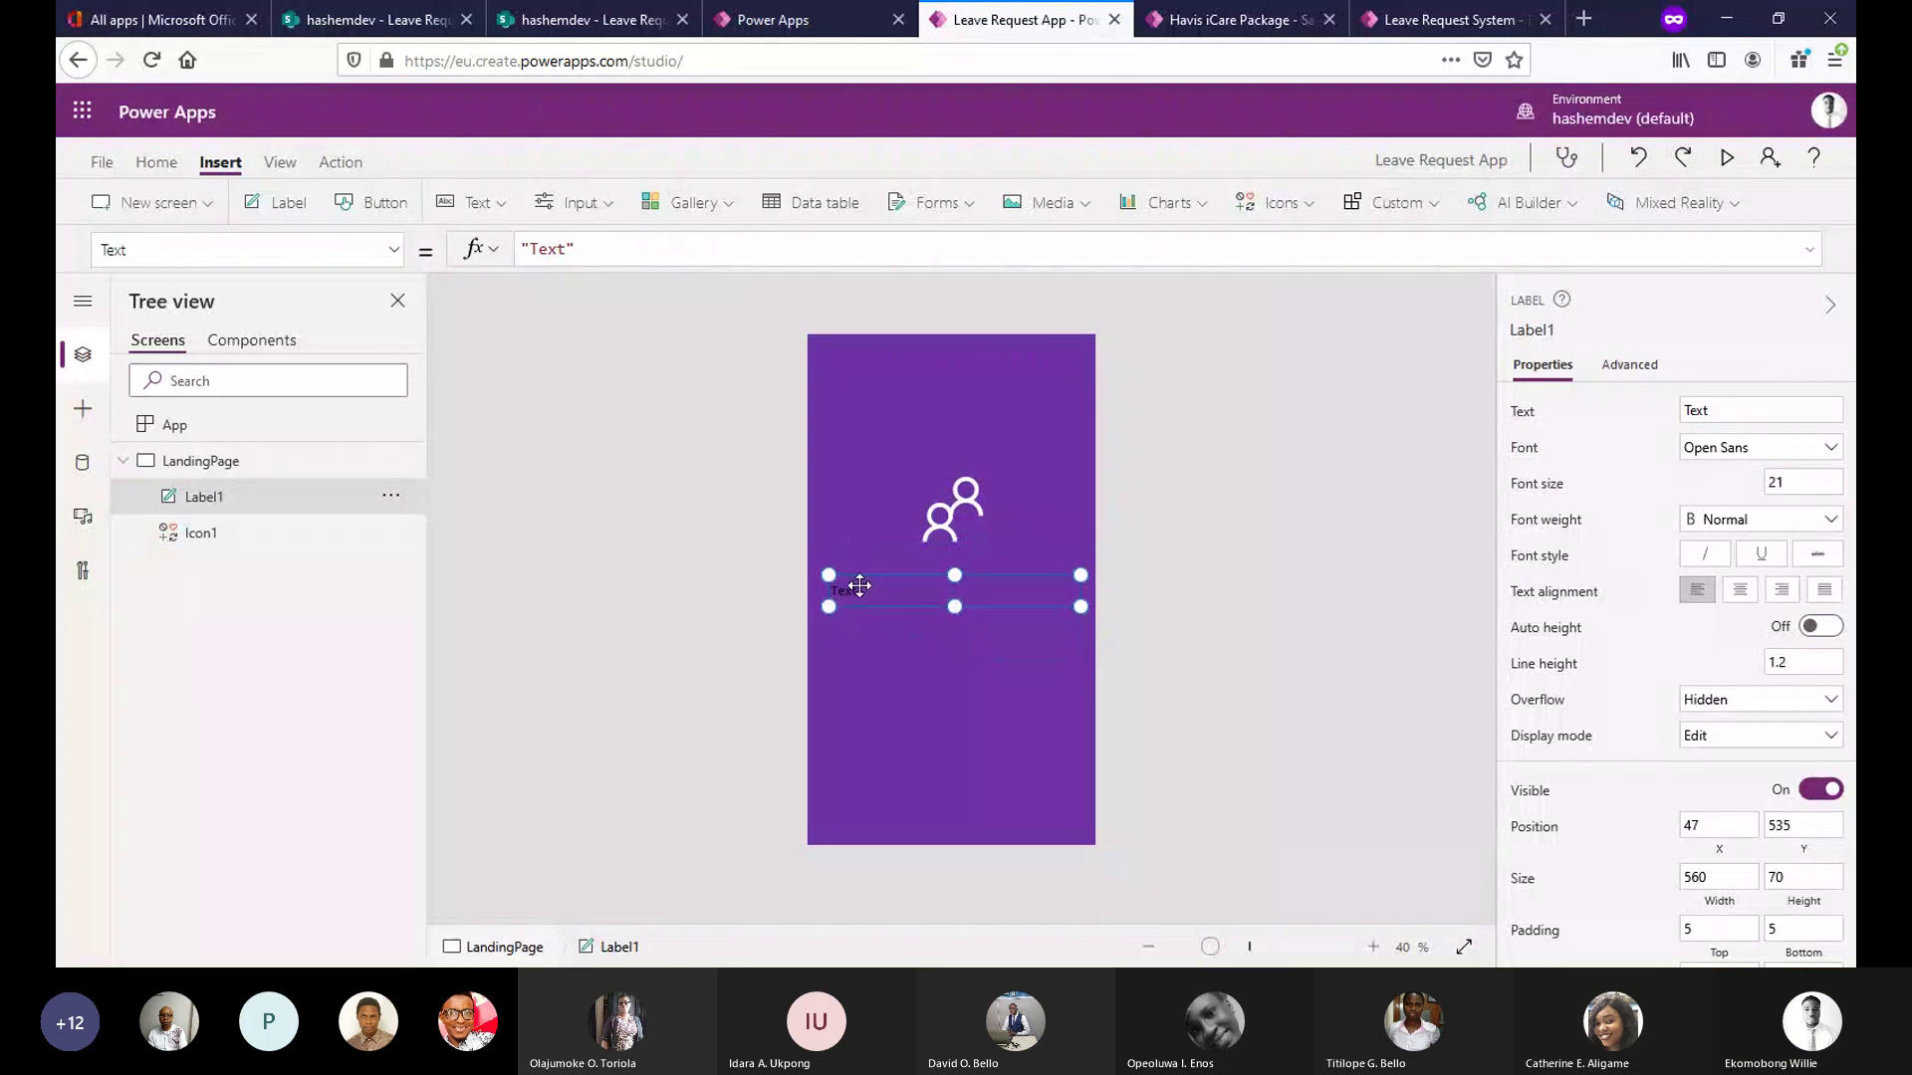
pyautogui.doubleClick(854, 586)
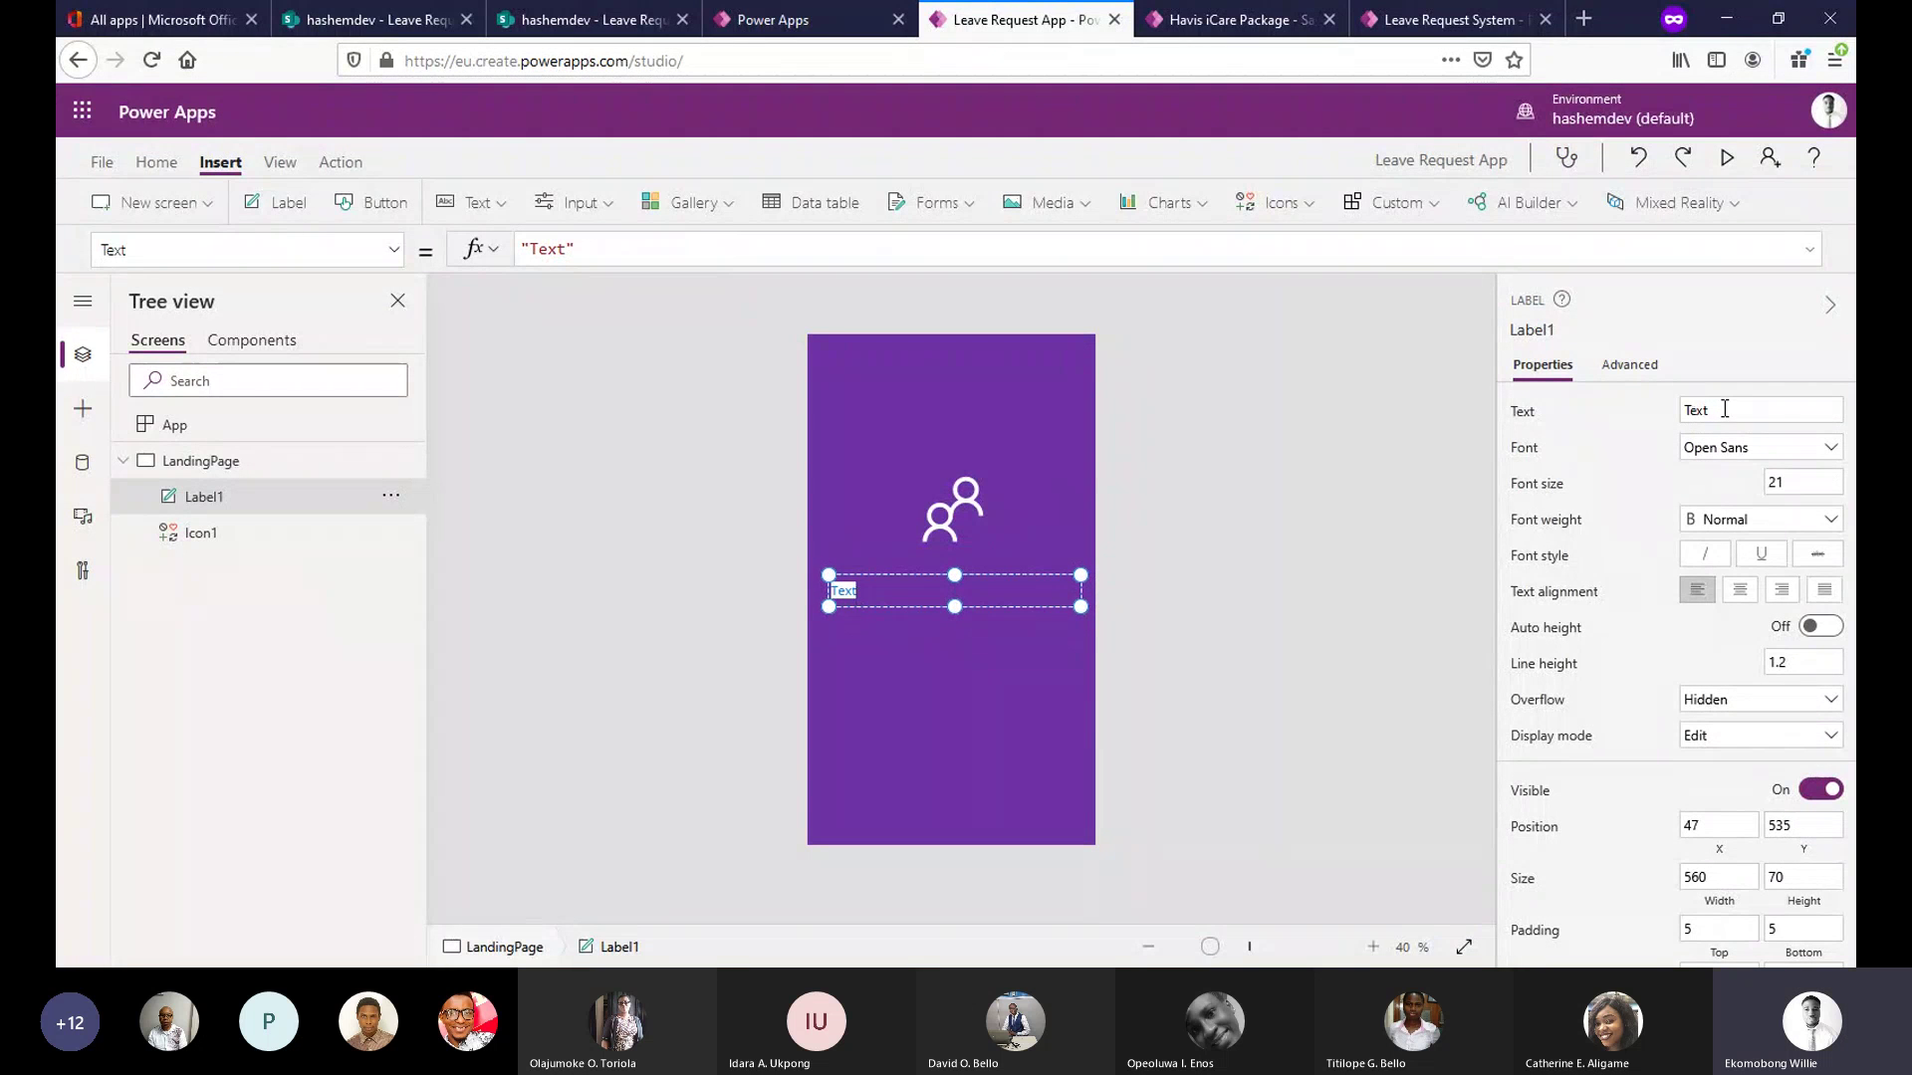
pyautogui.doubleClick(1690, 413)
pyautogui.write('Leave Re')
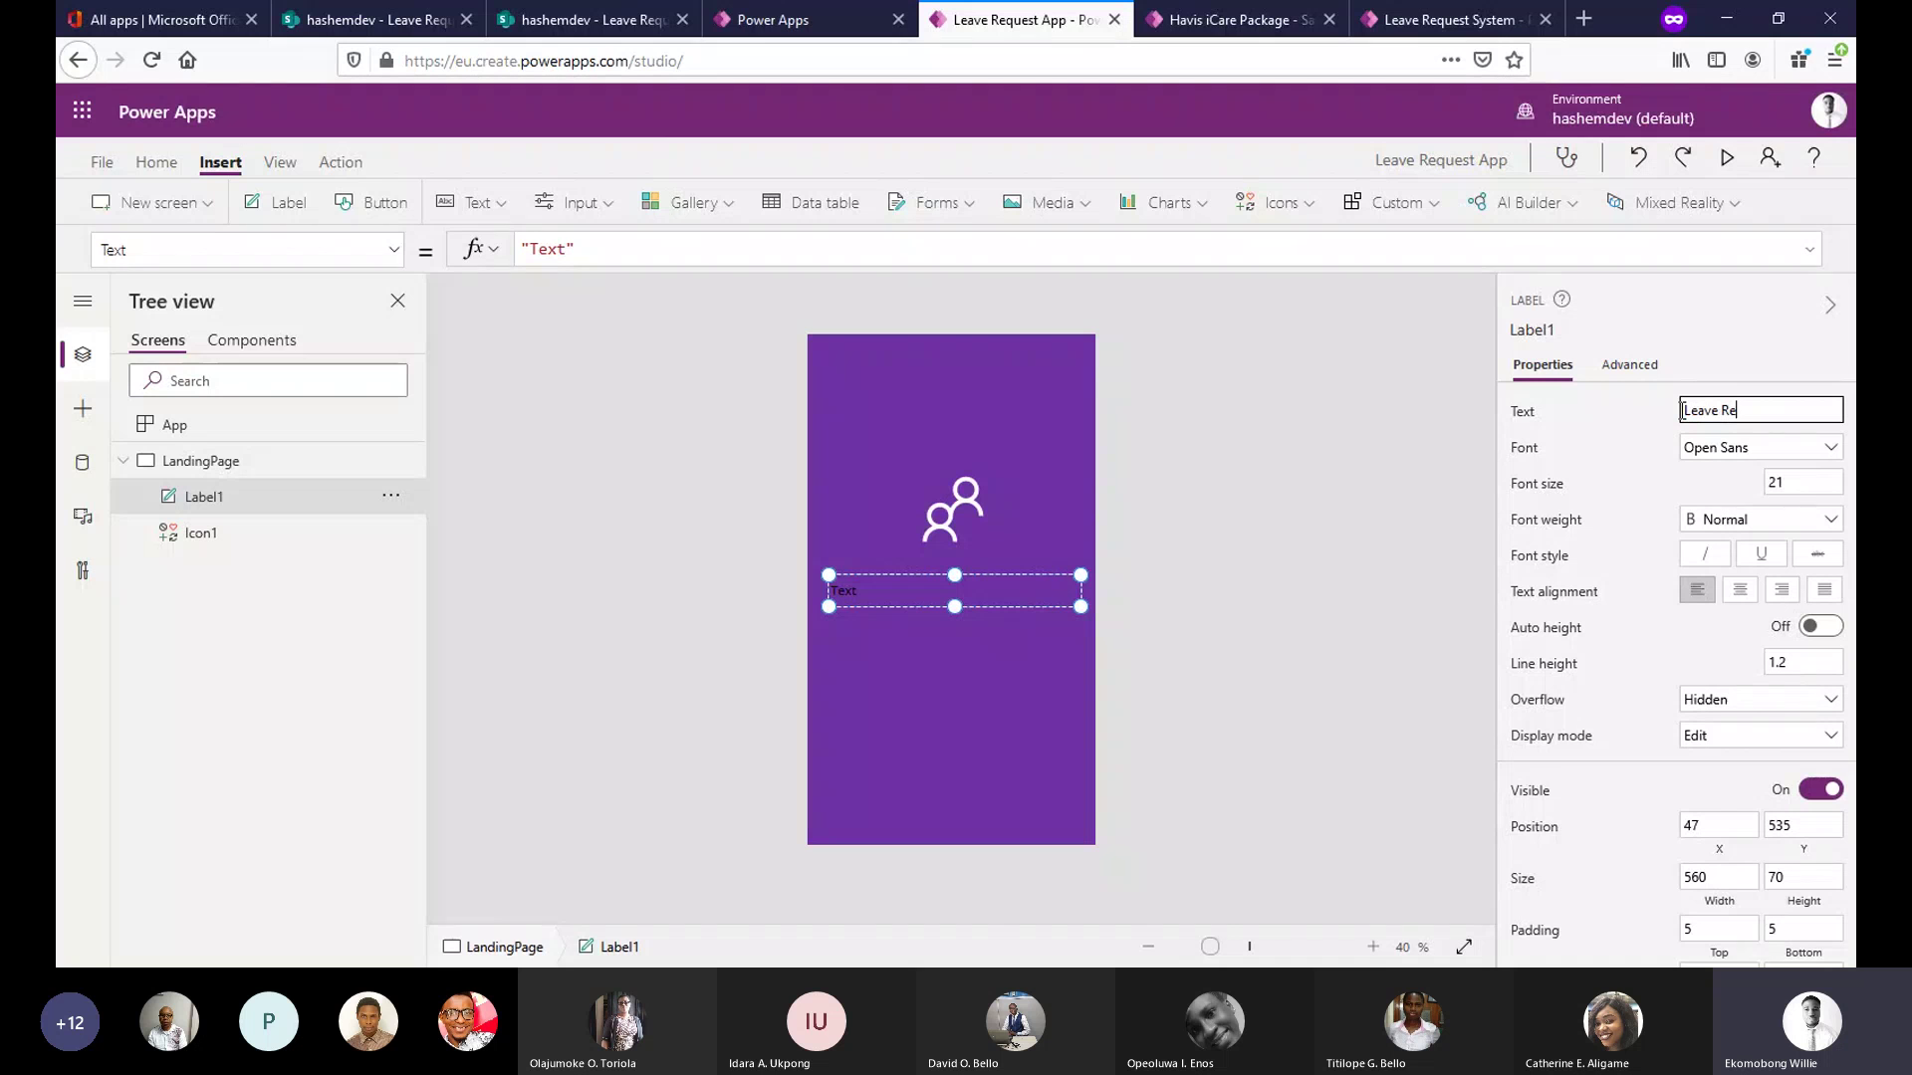
pyautogui.write('quest System')
pyautogui.click(1276, 496)
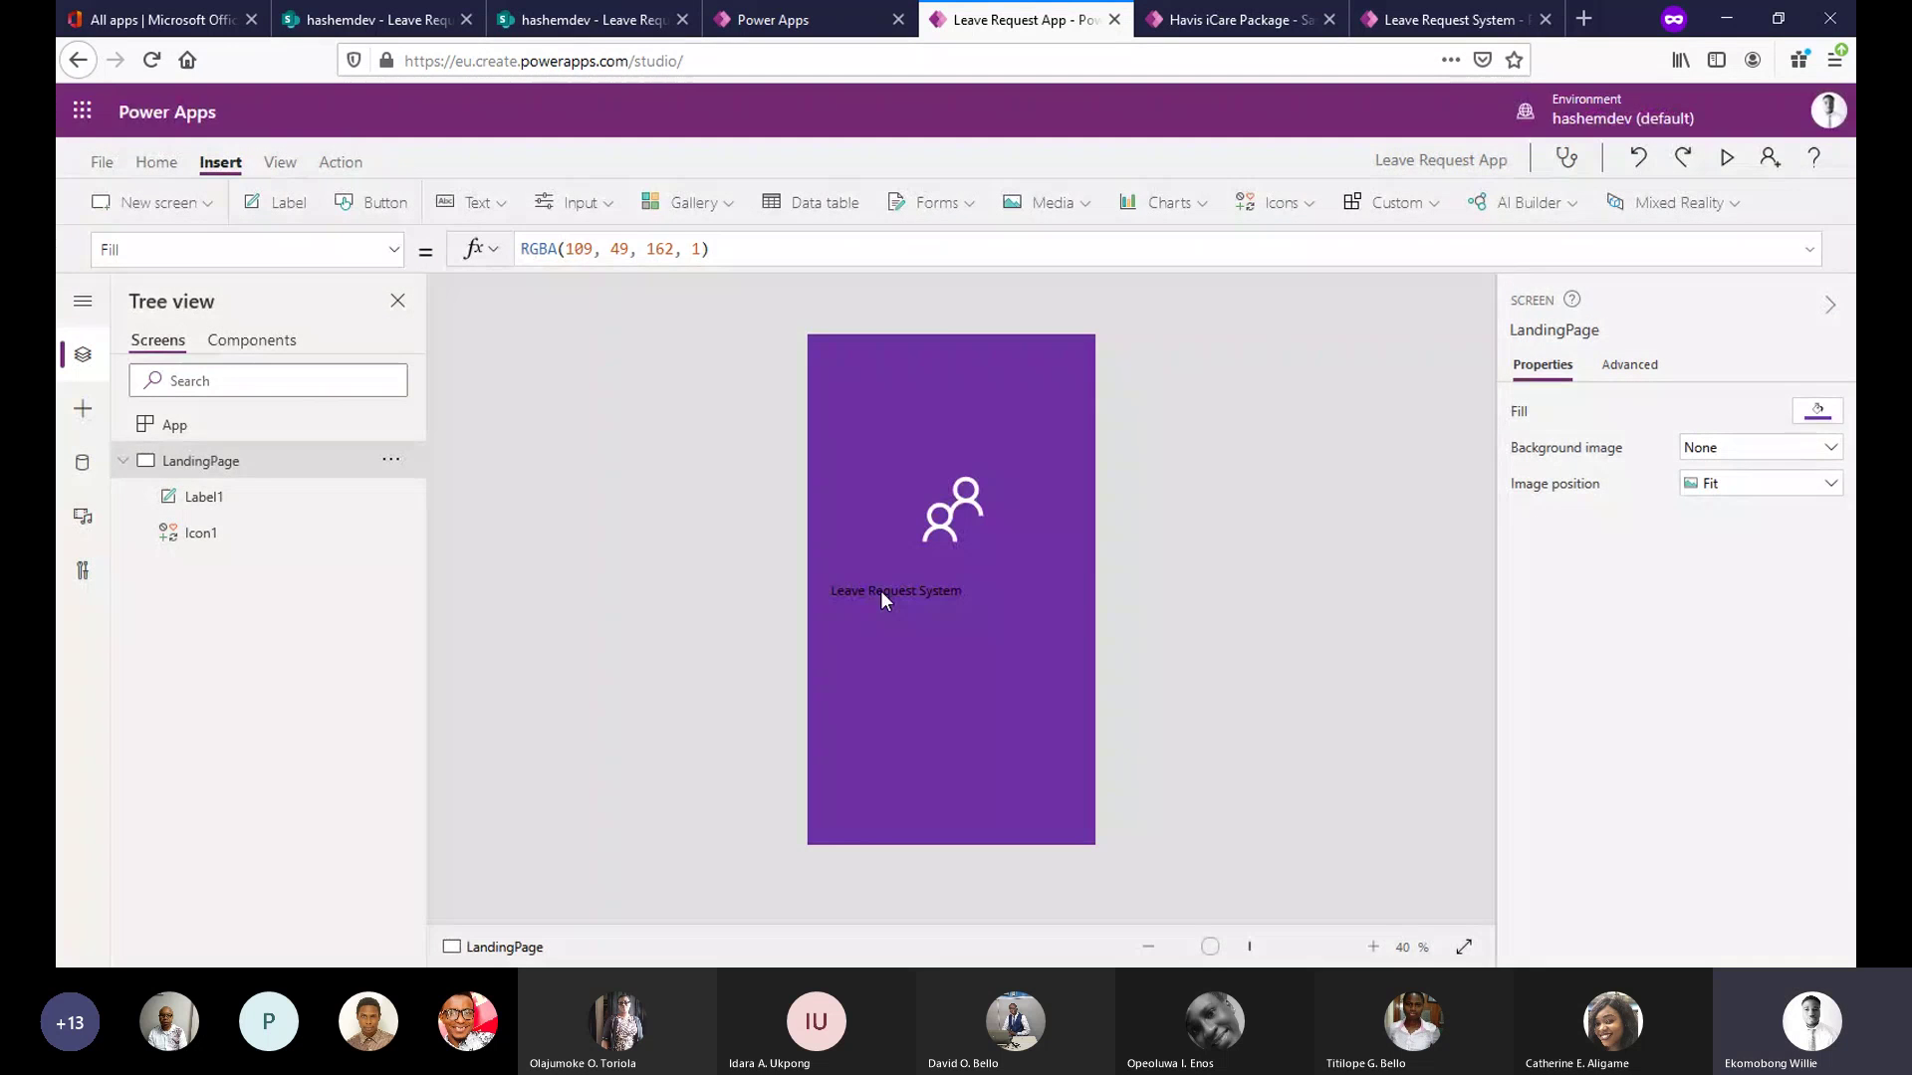
# Narrow the Leave Request System label to about 385 by 72 and set its font size to 30.
pyautogui.click(880, 590)
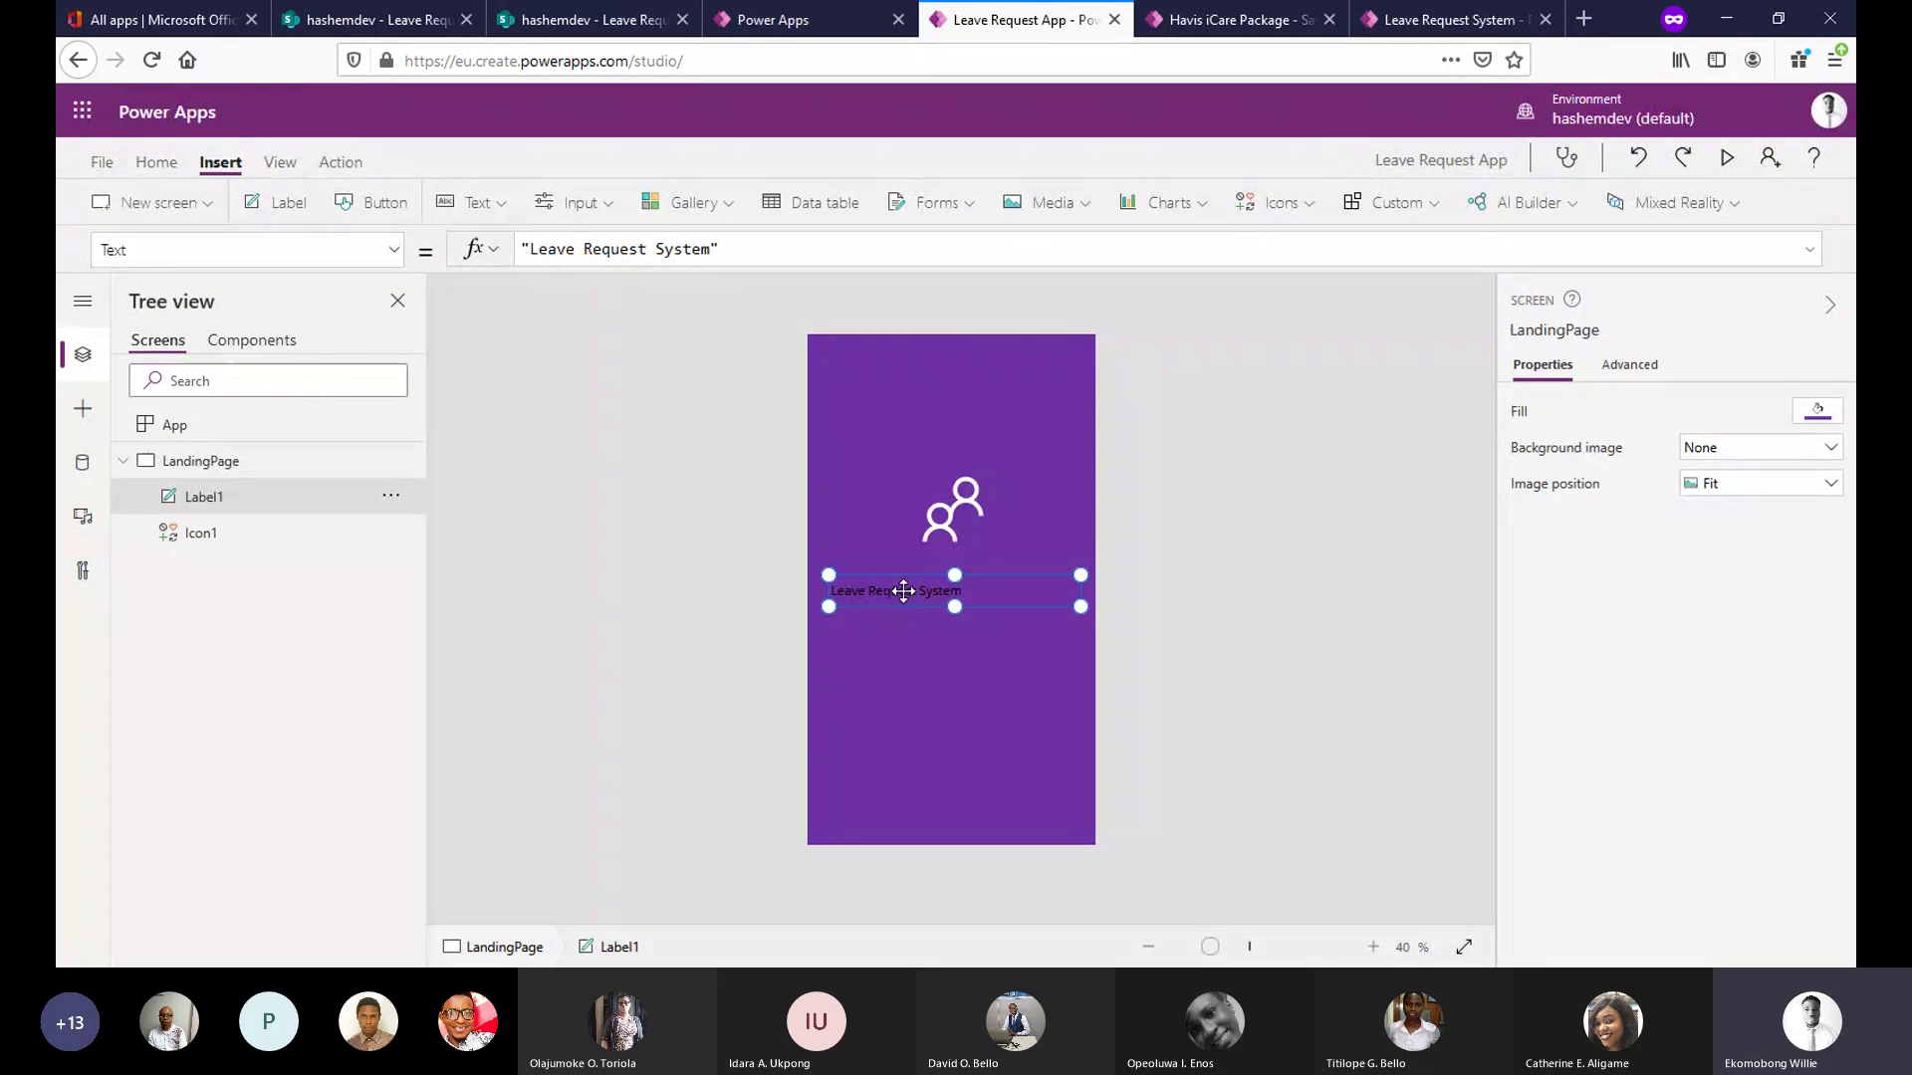
pyautogui.moveTo(905, 589); pyautogui.dragTo(1001, 576)
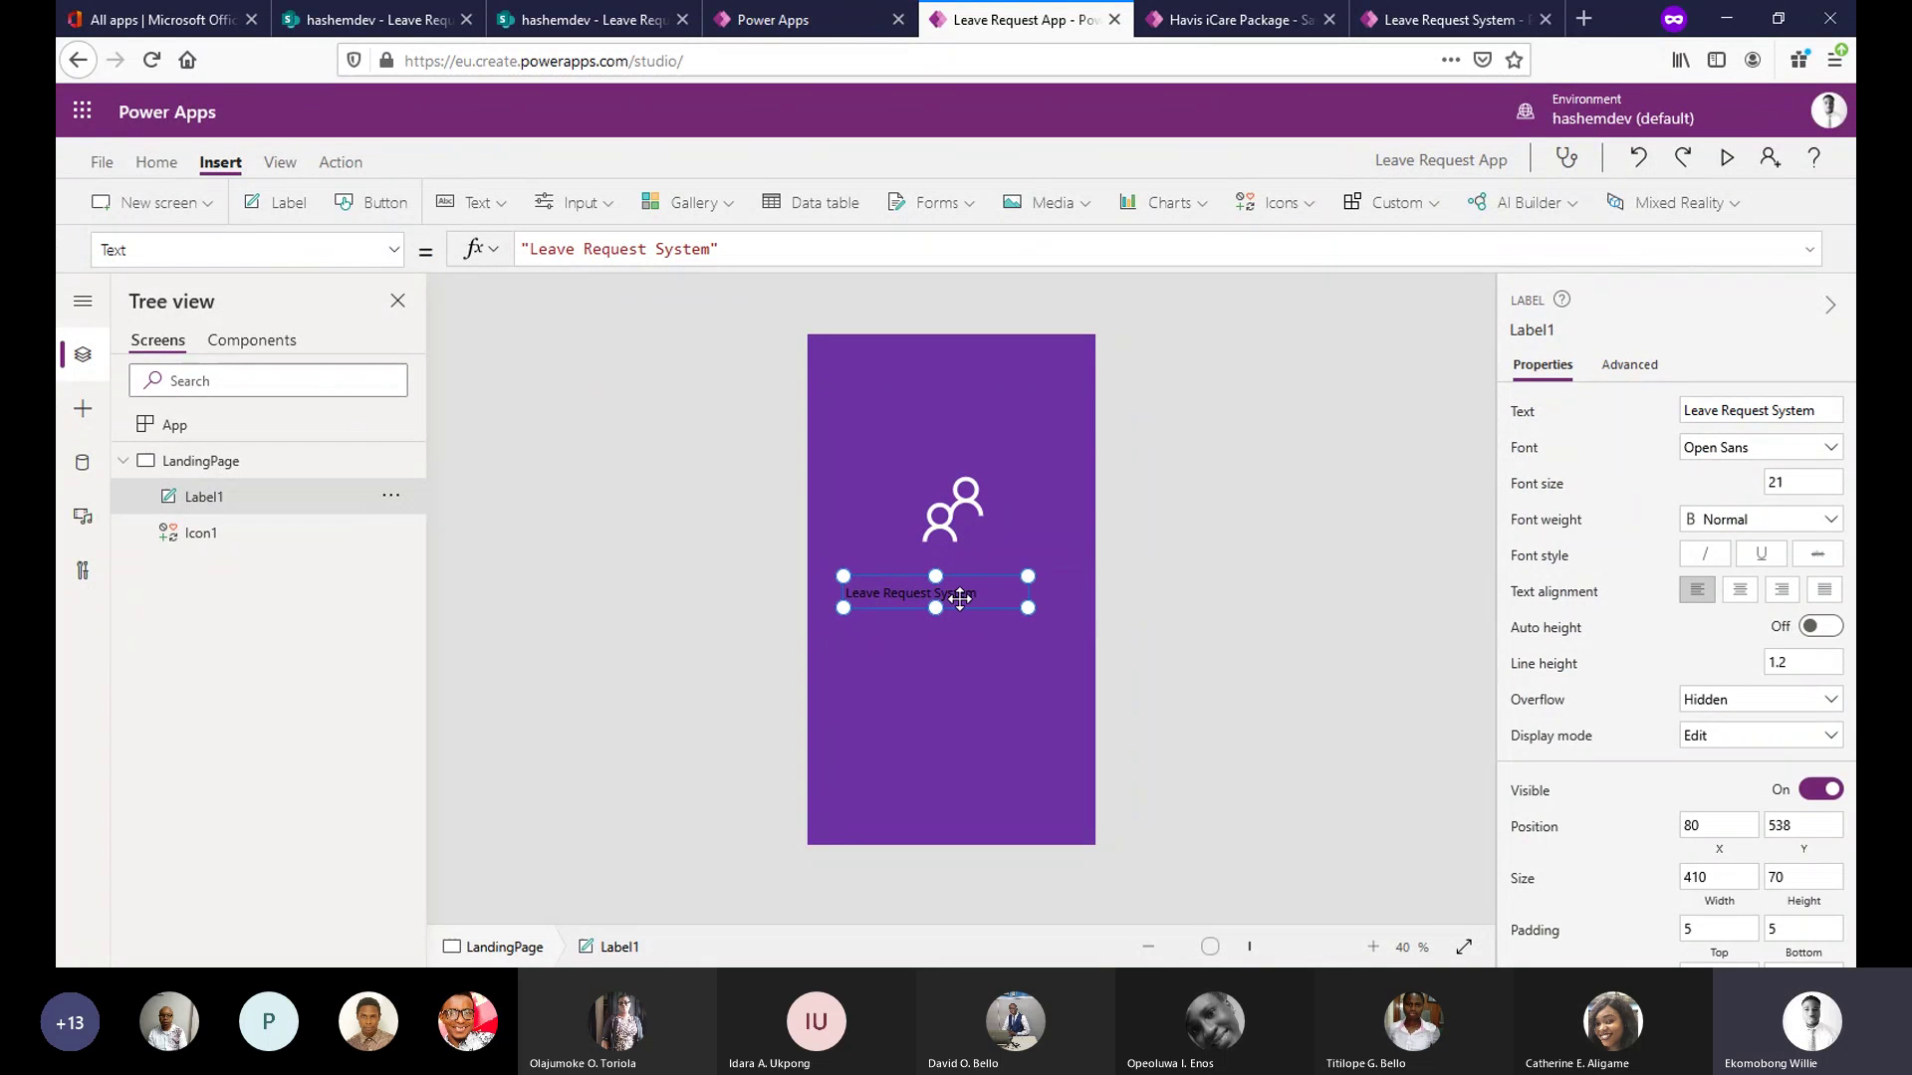
pyautogui.click(1758, 487)
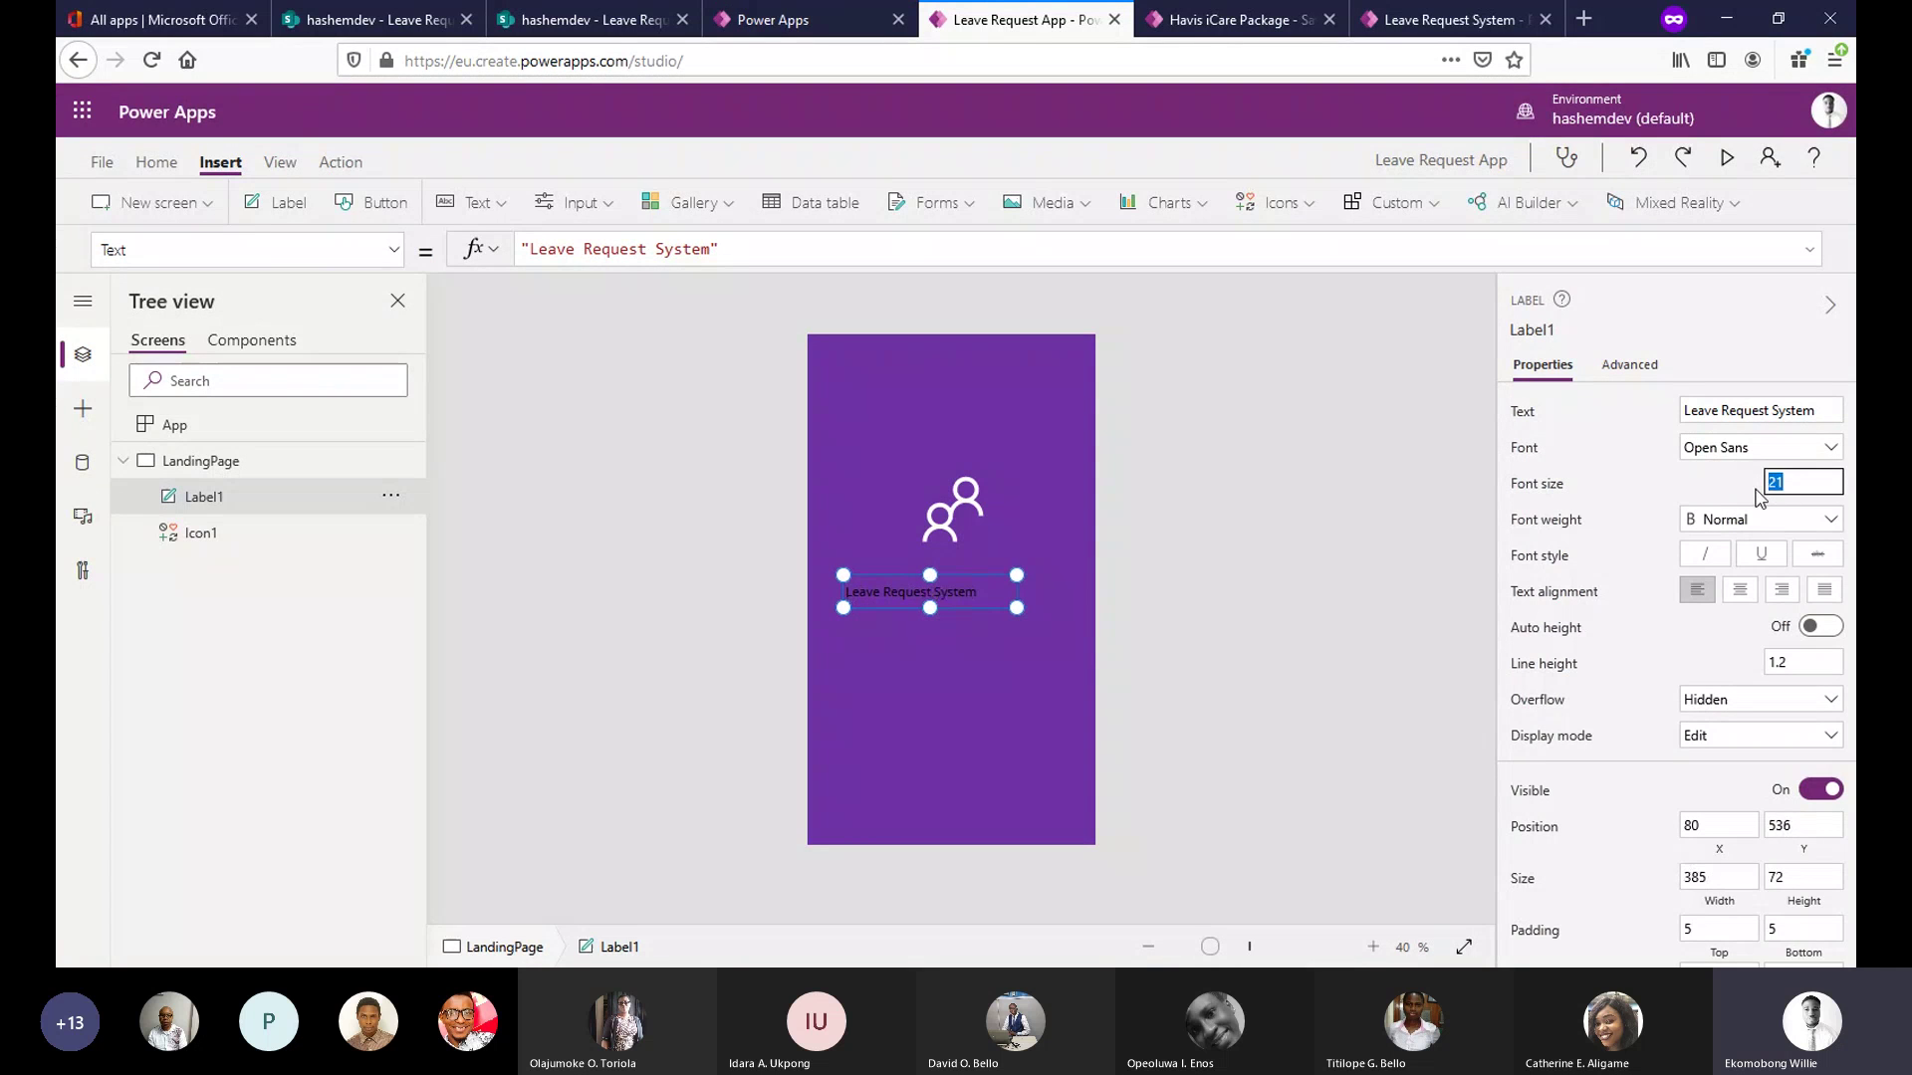
pyautogui.write('30')
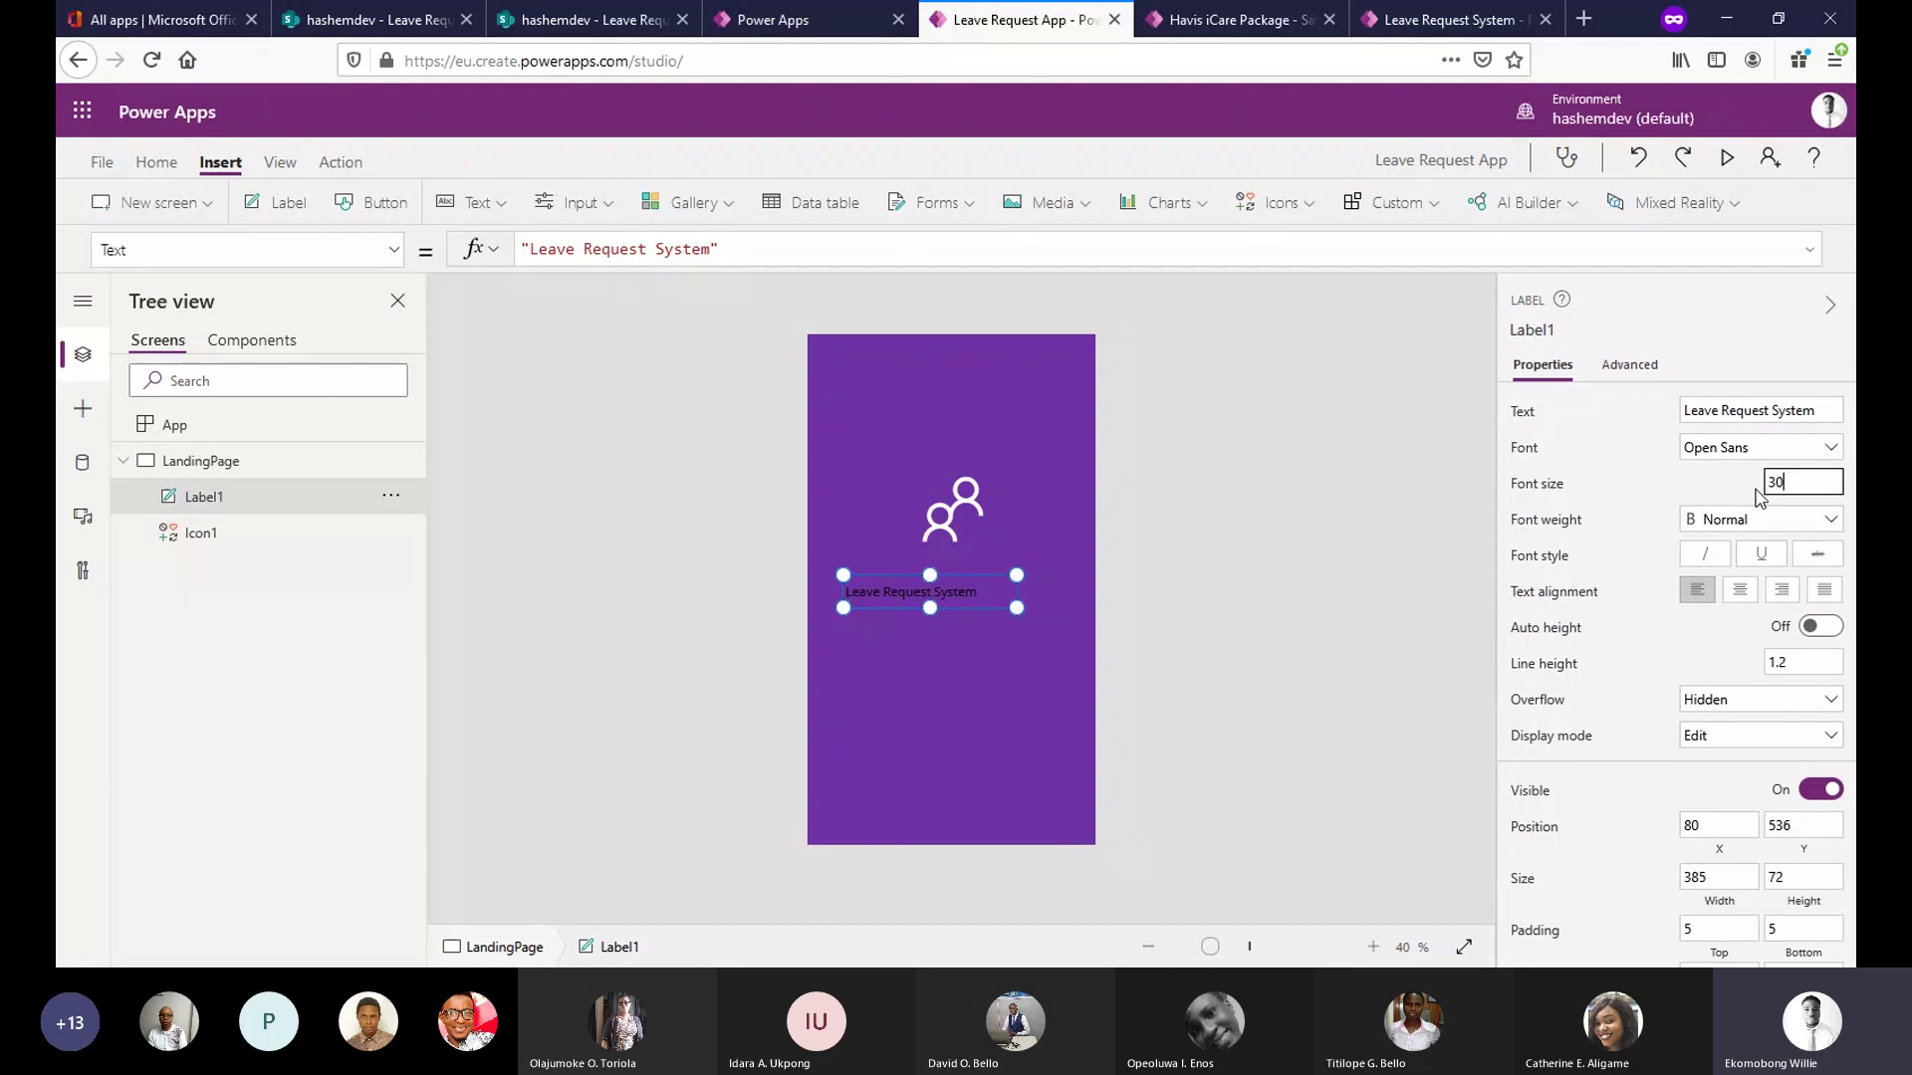
pyautogui.click(944, 681)
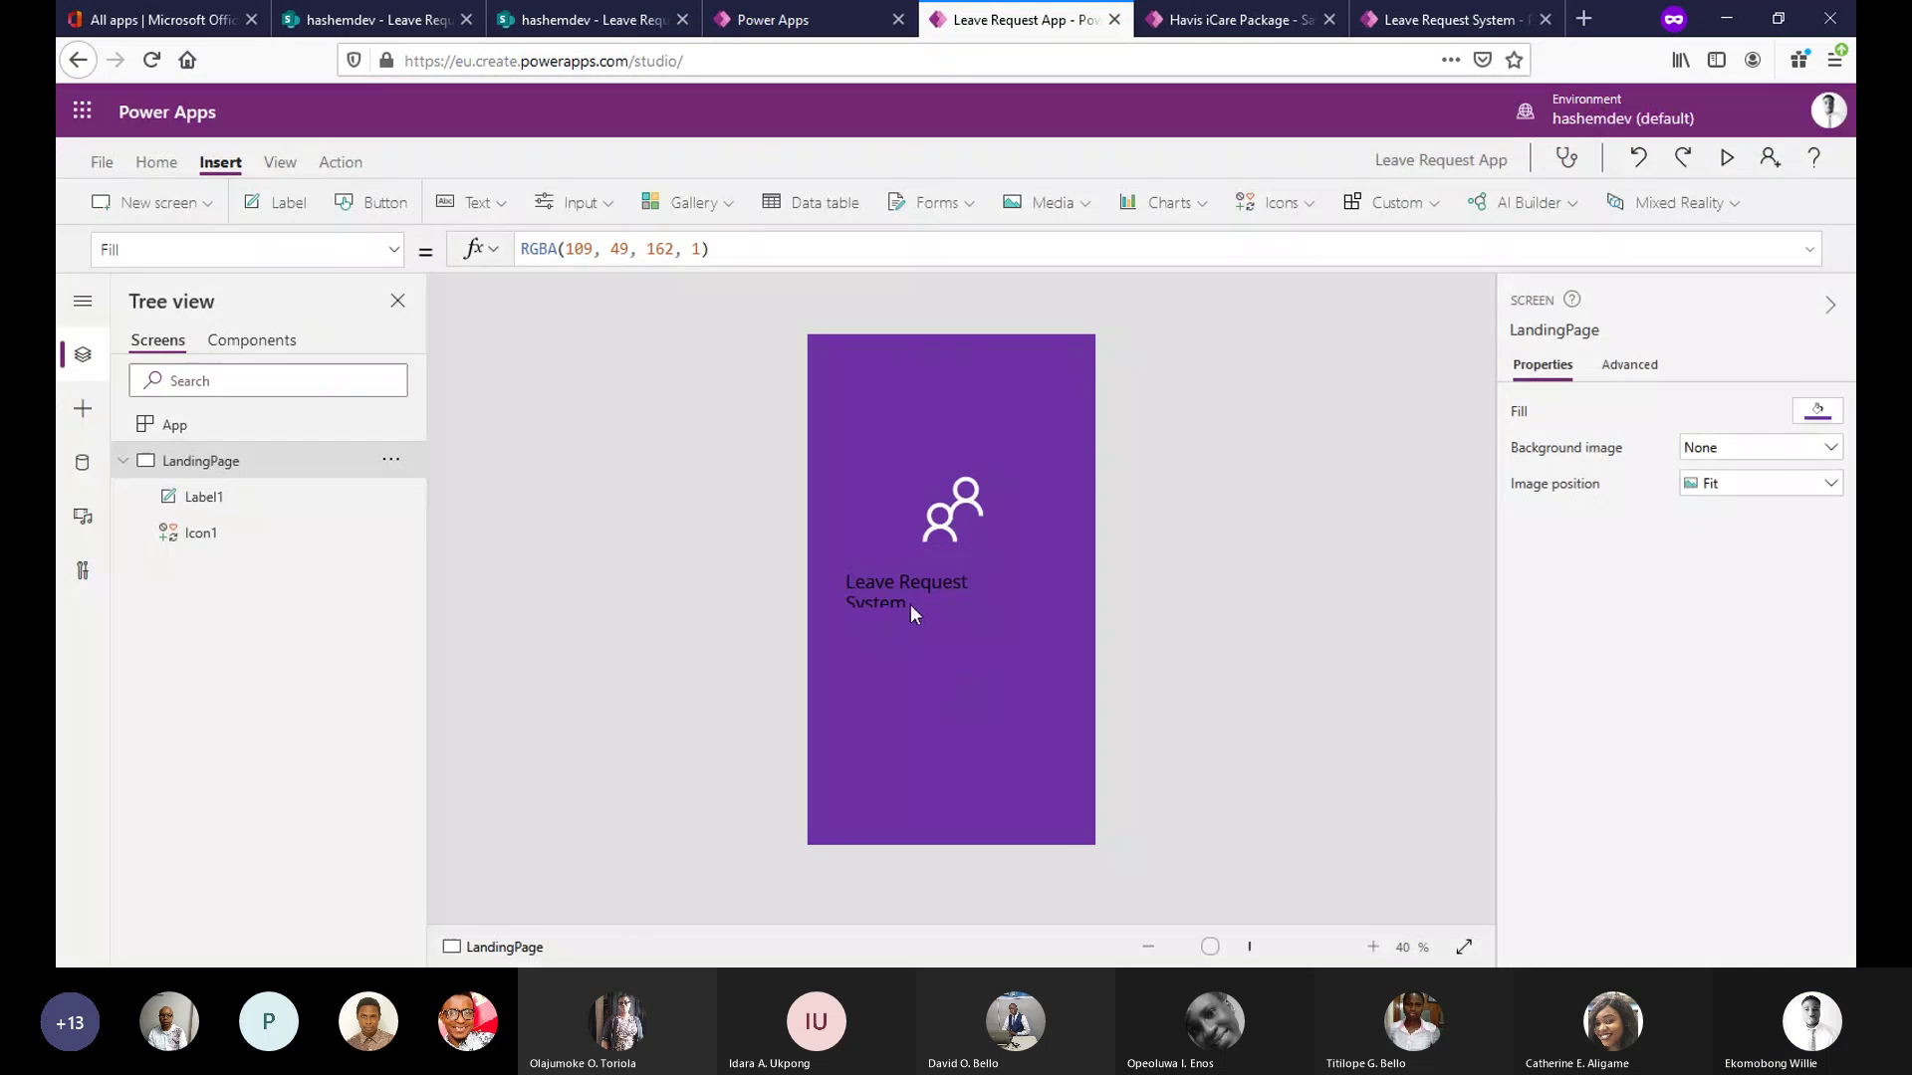
# Make the label about 187 high, positioned directly beneath the People icon at about X 122, Y 466, with centred text.
pyautogui.click(910, 605)
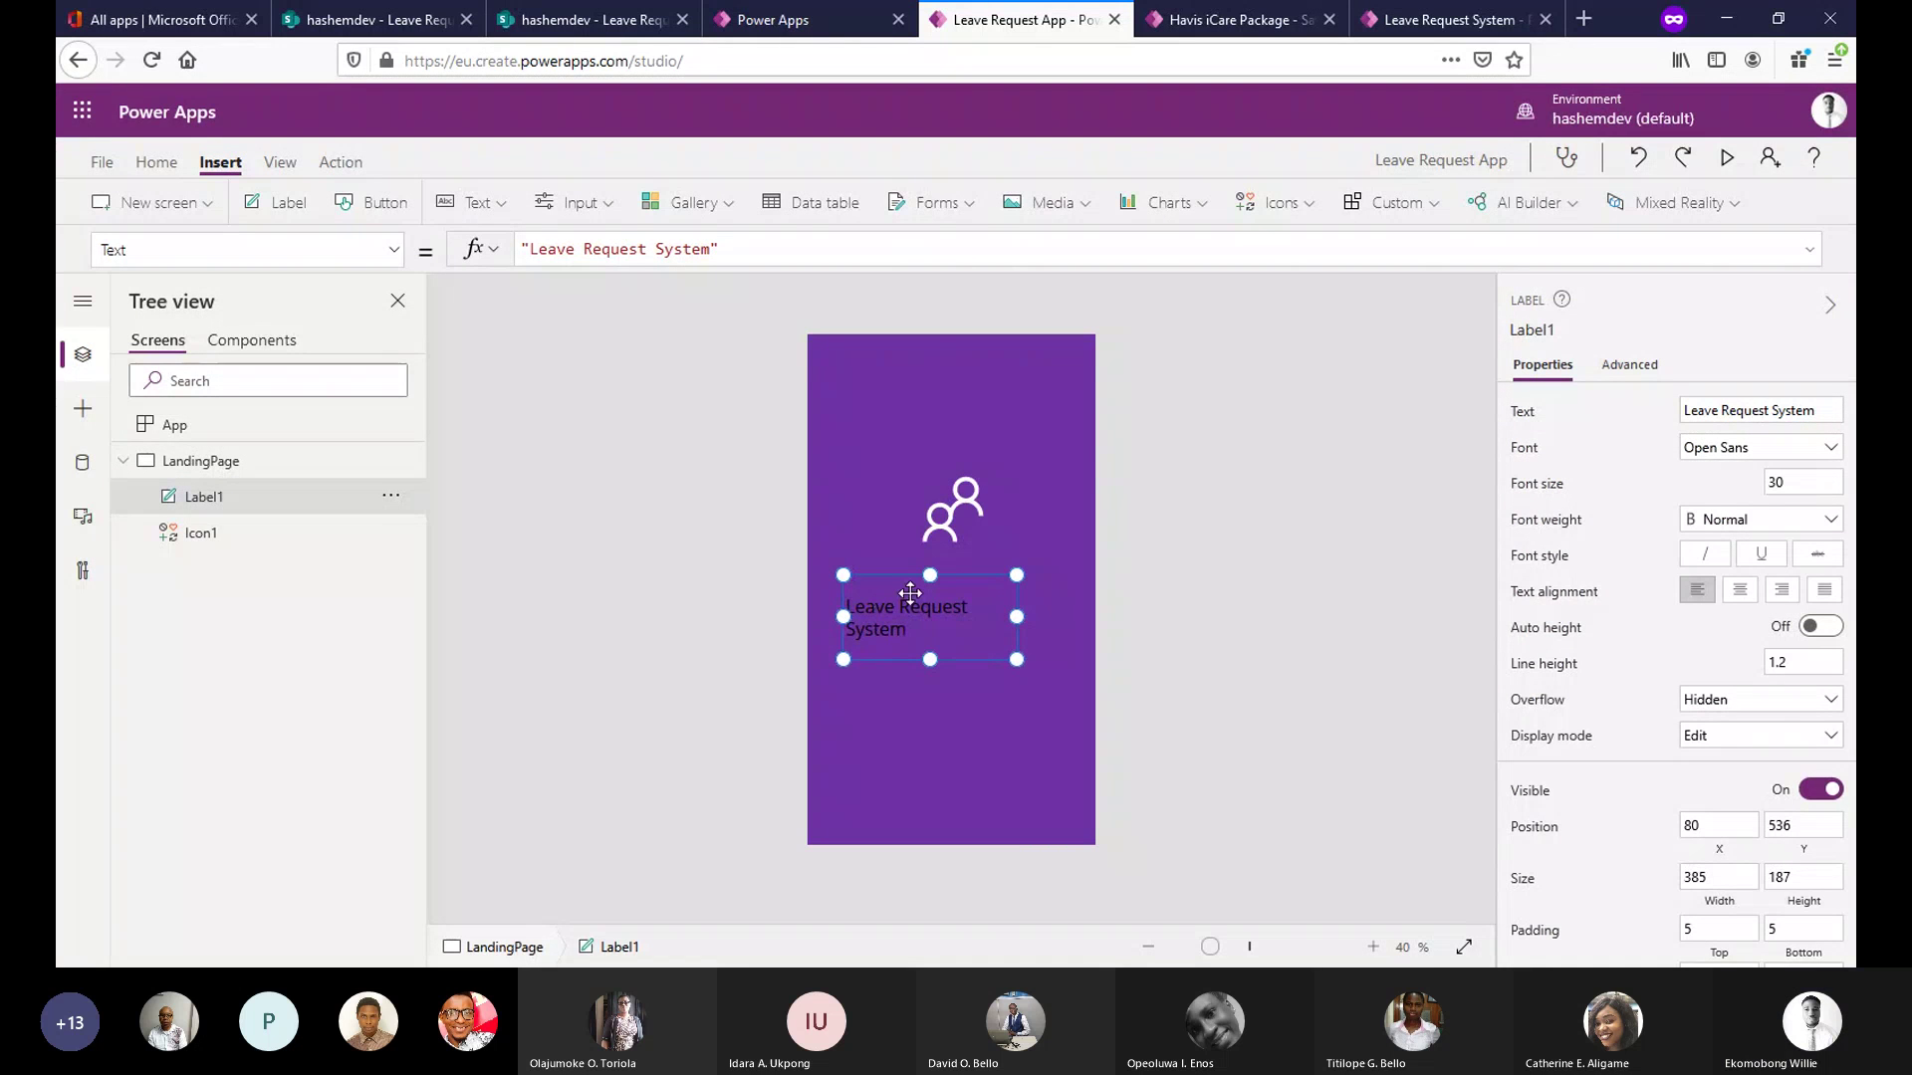
pyautogui.moveTo(911, 593); pyautogui.dragTo(944, 563)
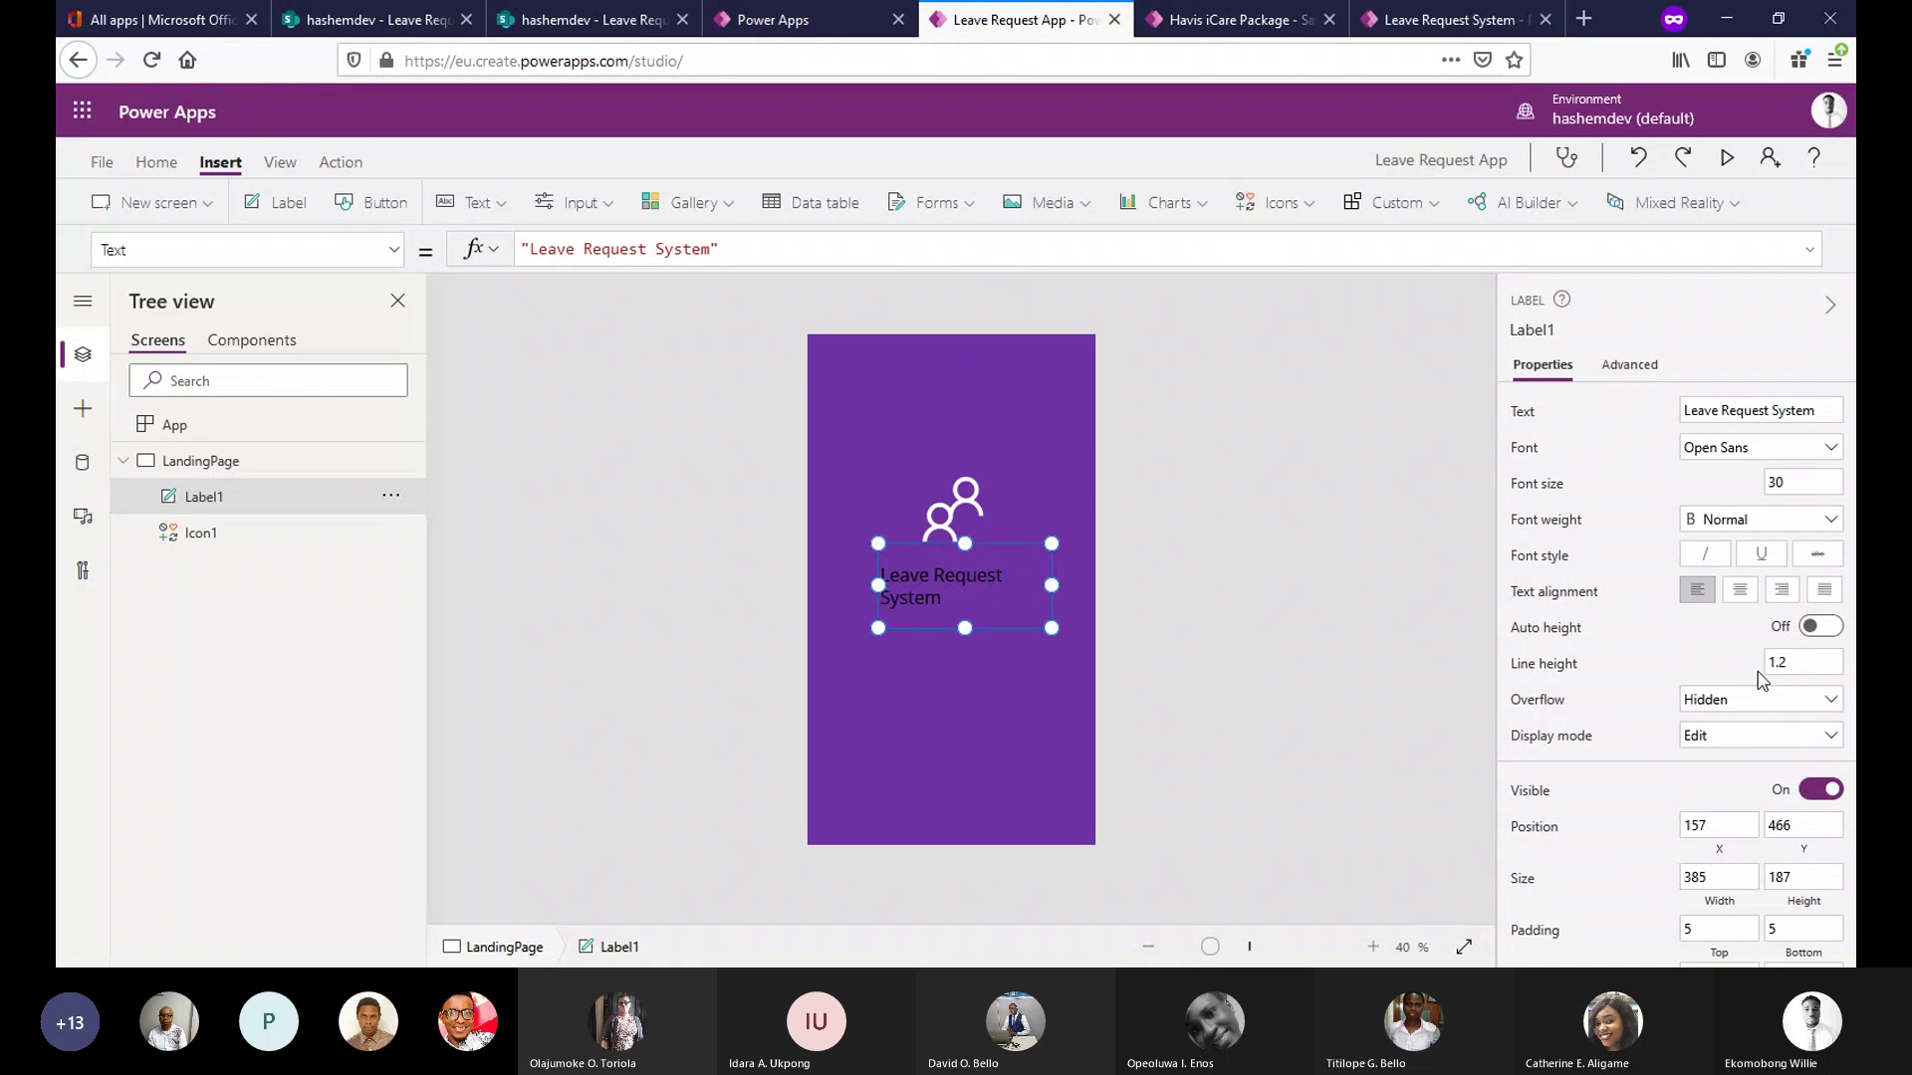
pyautogui.click(1739, 592)
pyautogui.moveTo(990, 601); pyautogui.dragTo(976, 602)
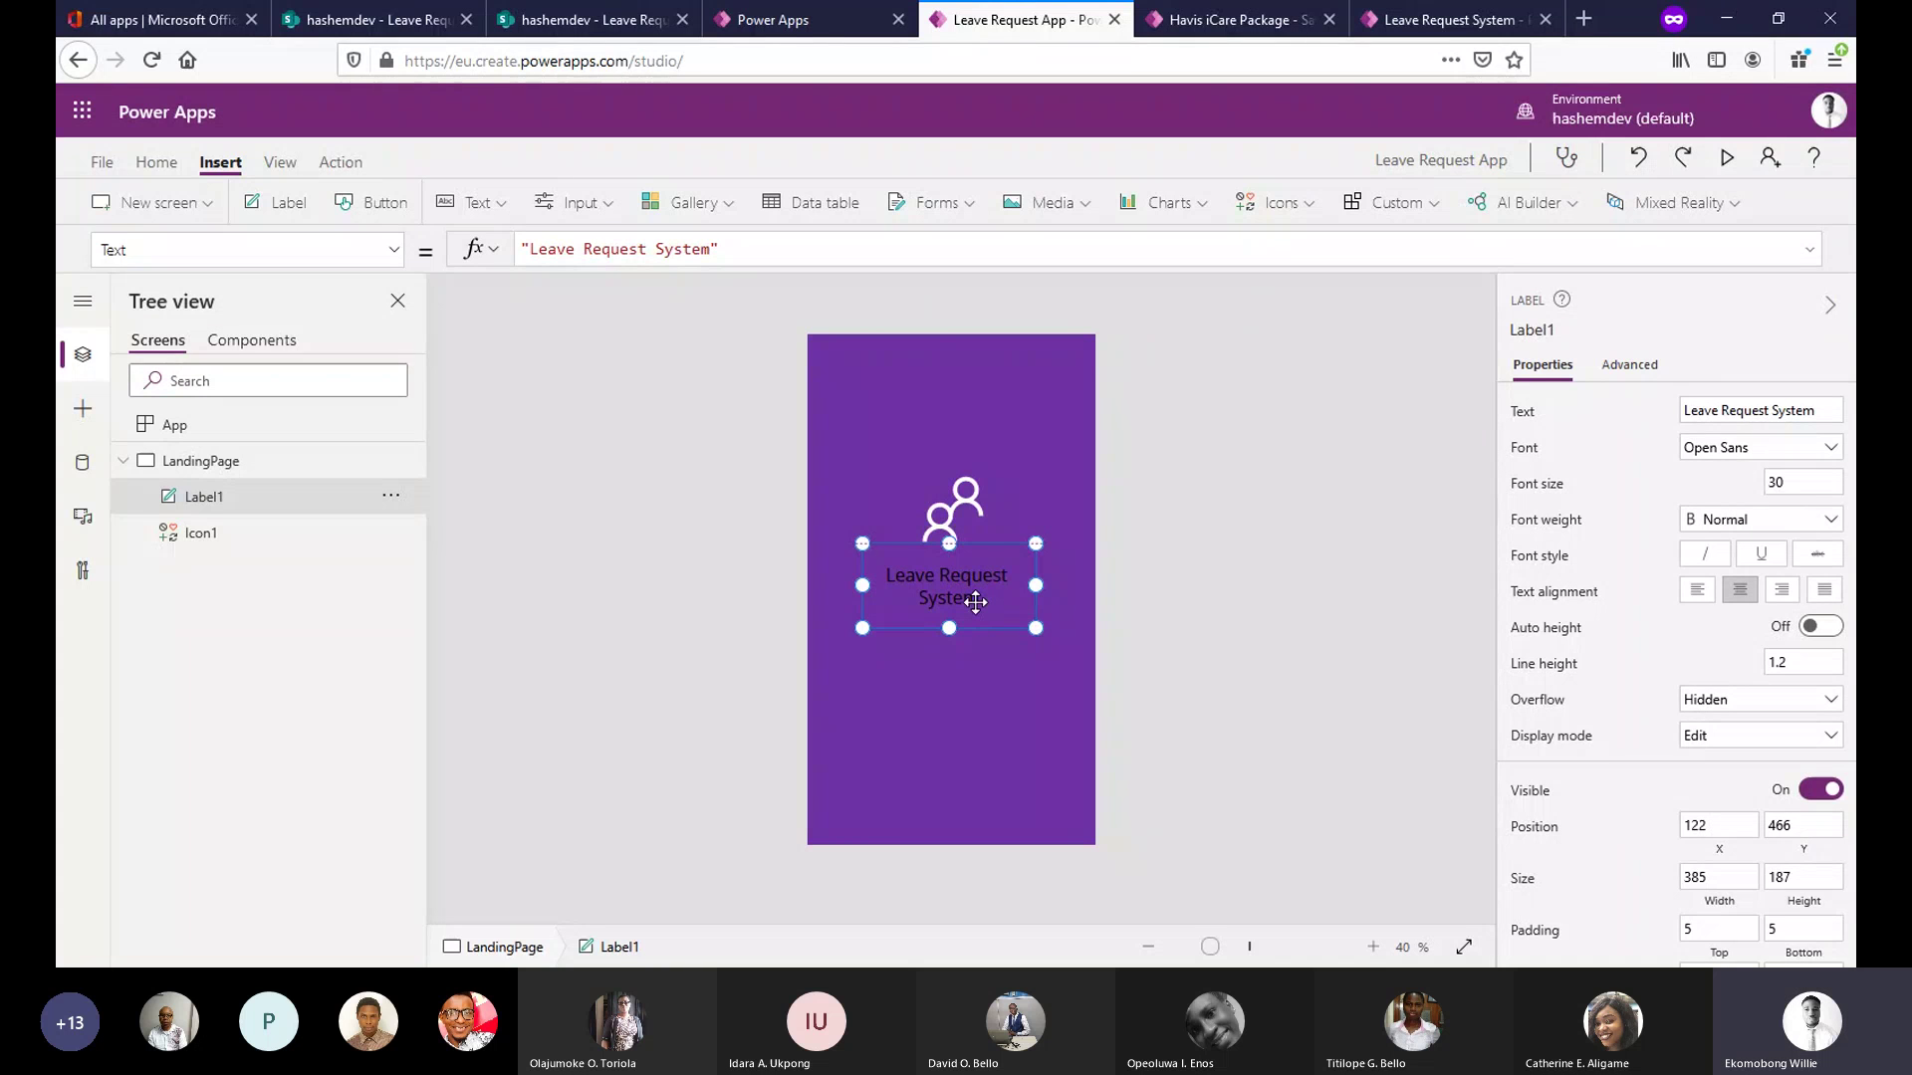
# Colour the Leave Request System label's text white and move the label down slightly to about Y 486.
pyautogui.scroll(-3, 1683, 647)
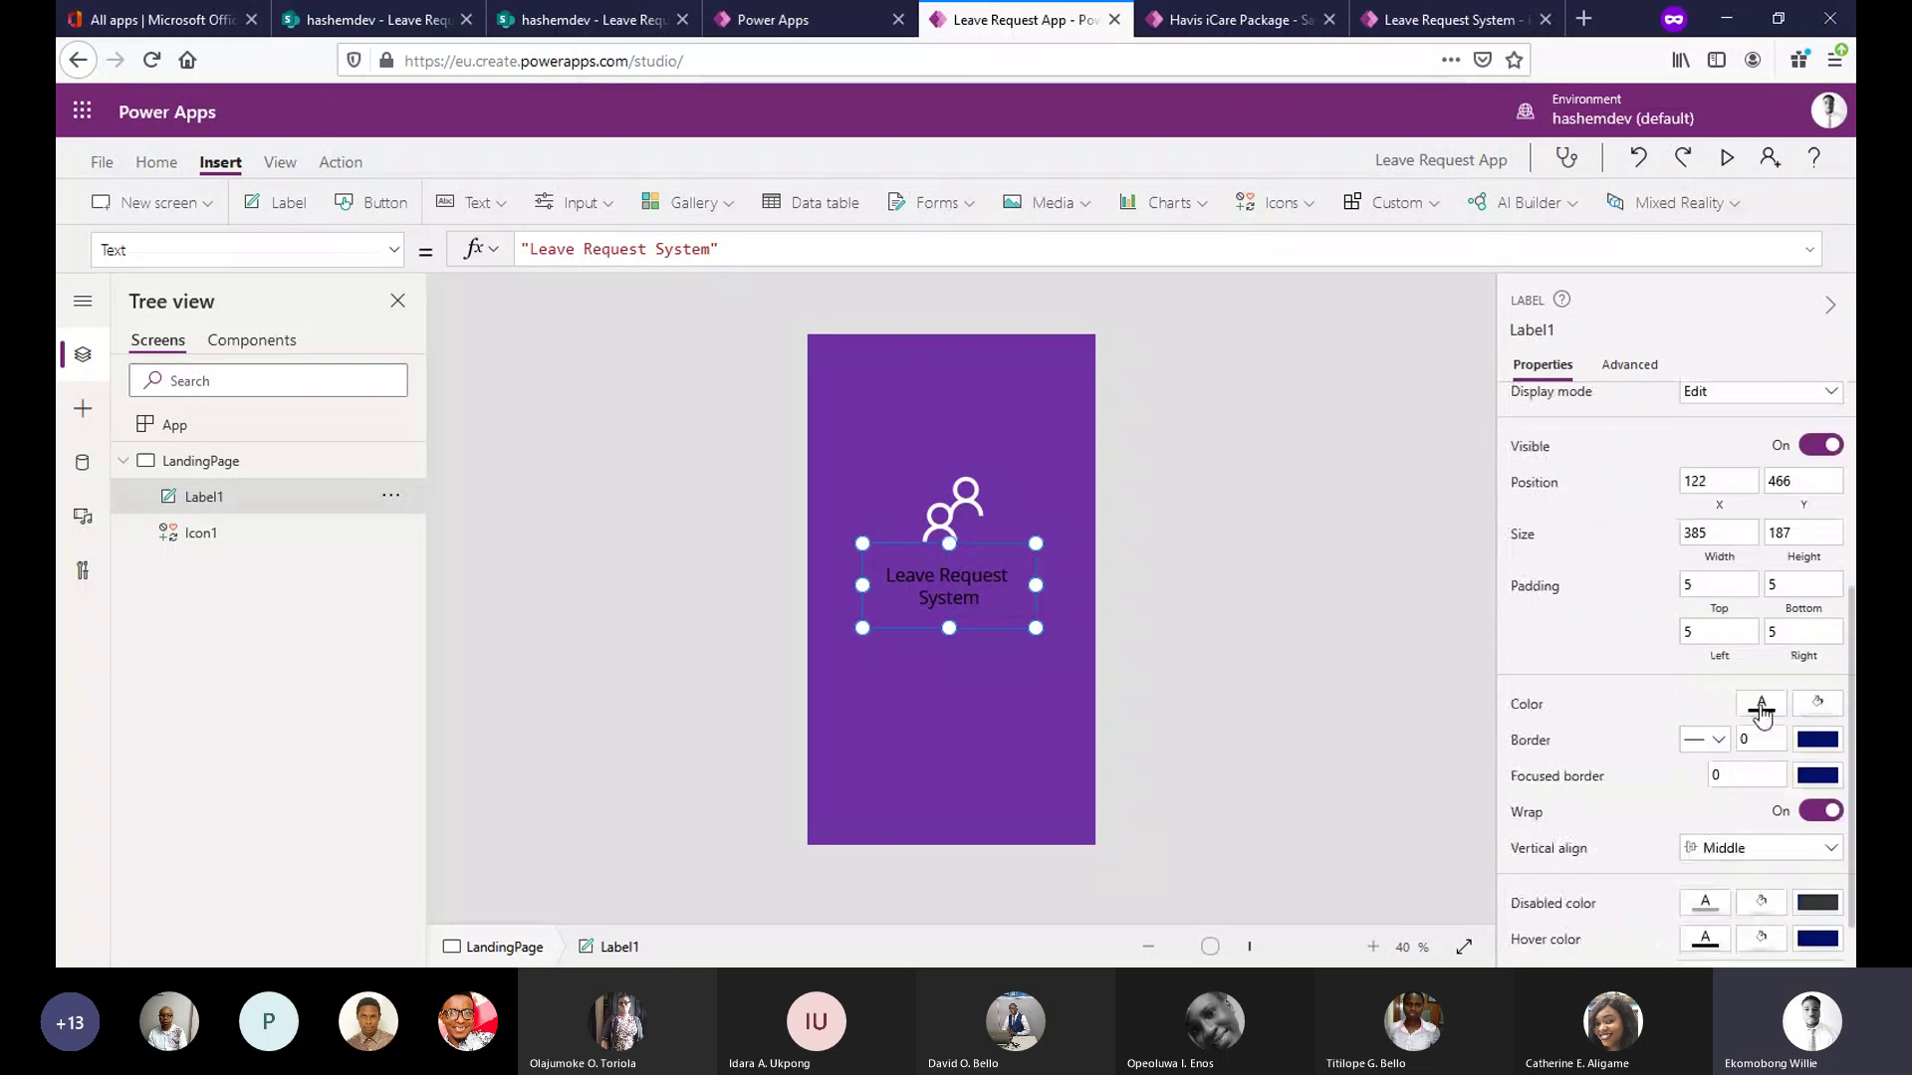
pyautogui.click(1762, 703)
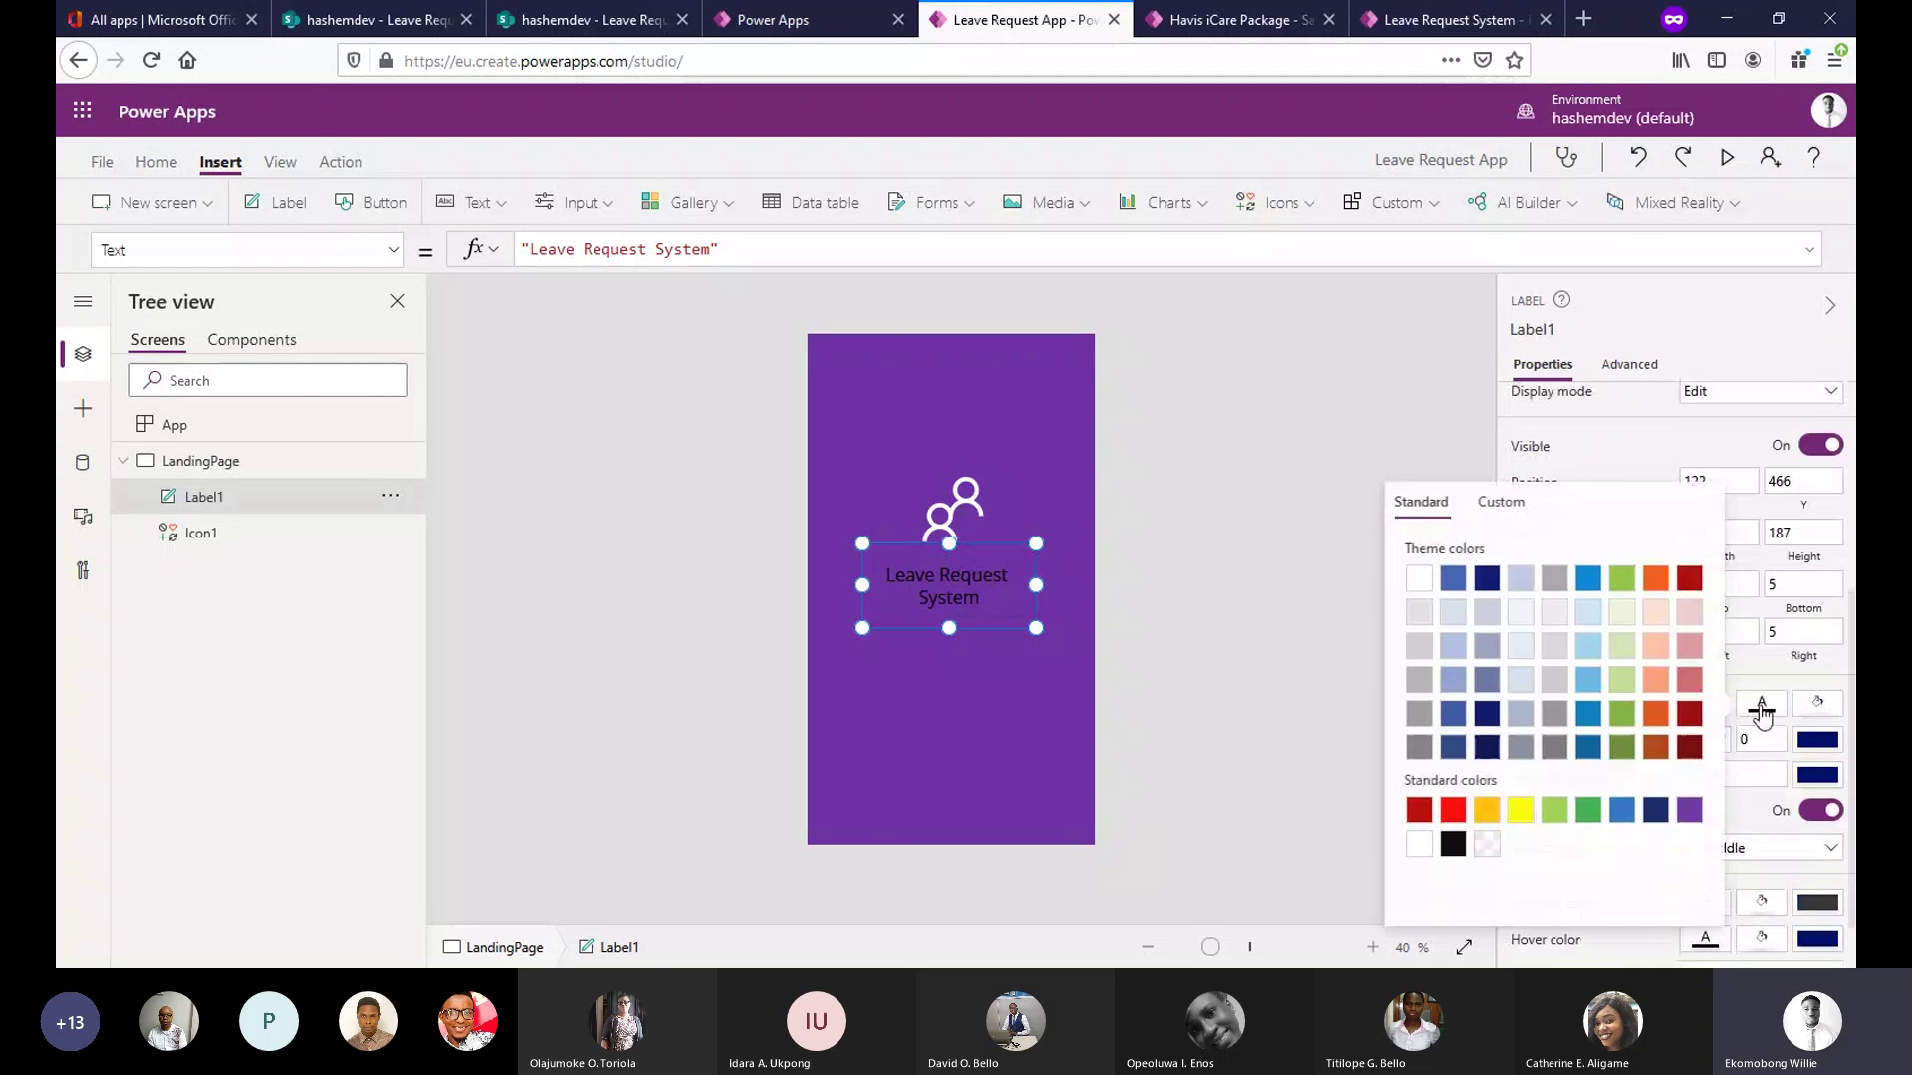
pyautogui.click(1410, 858)
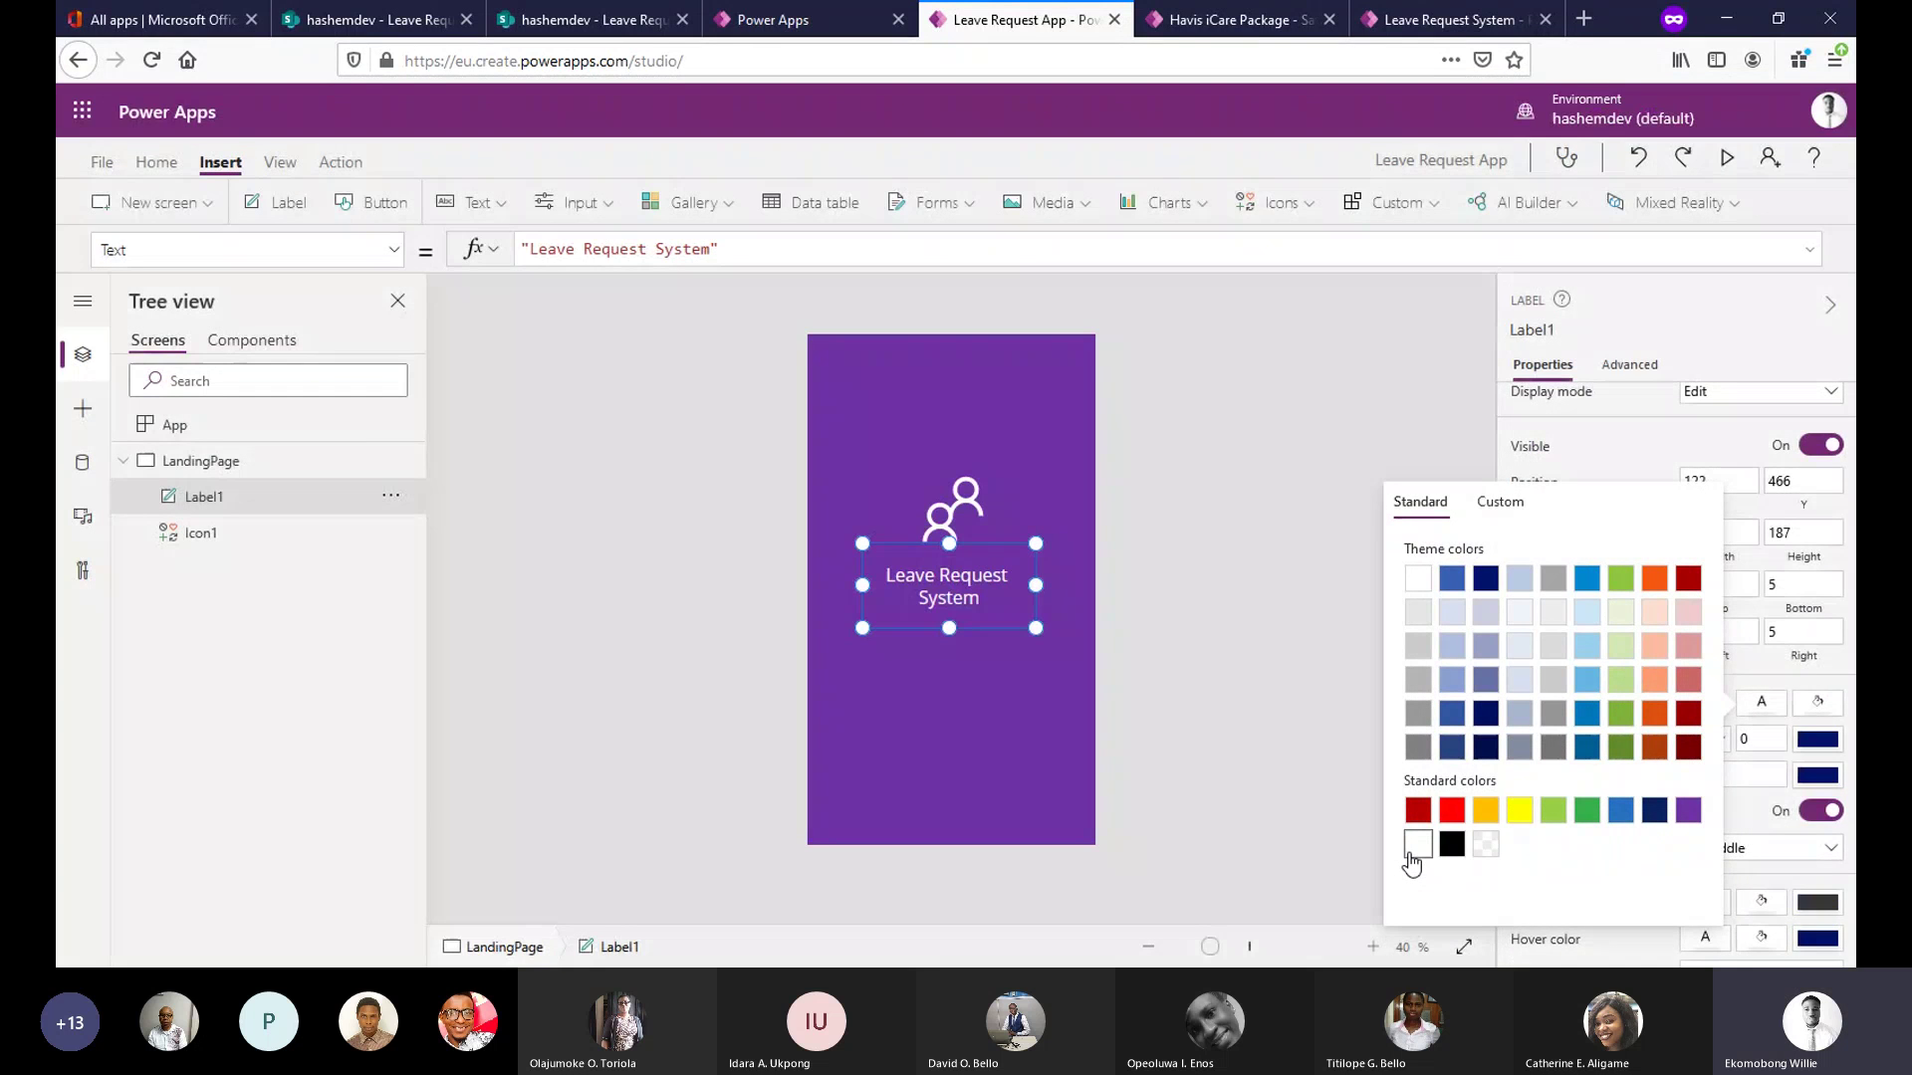
pyautogui.click(954, 598)
pyautogui.moveTo(954, 599); pyautogui.dragTo(954, 608)
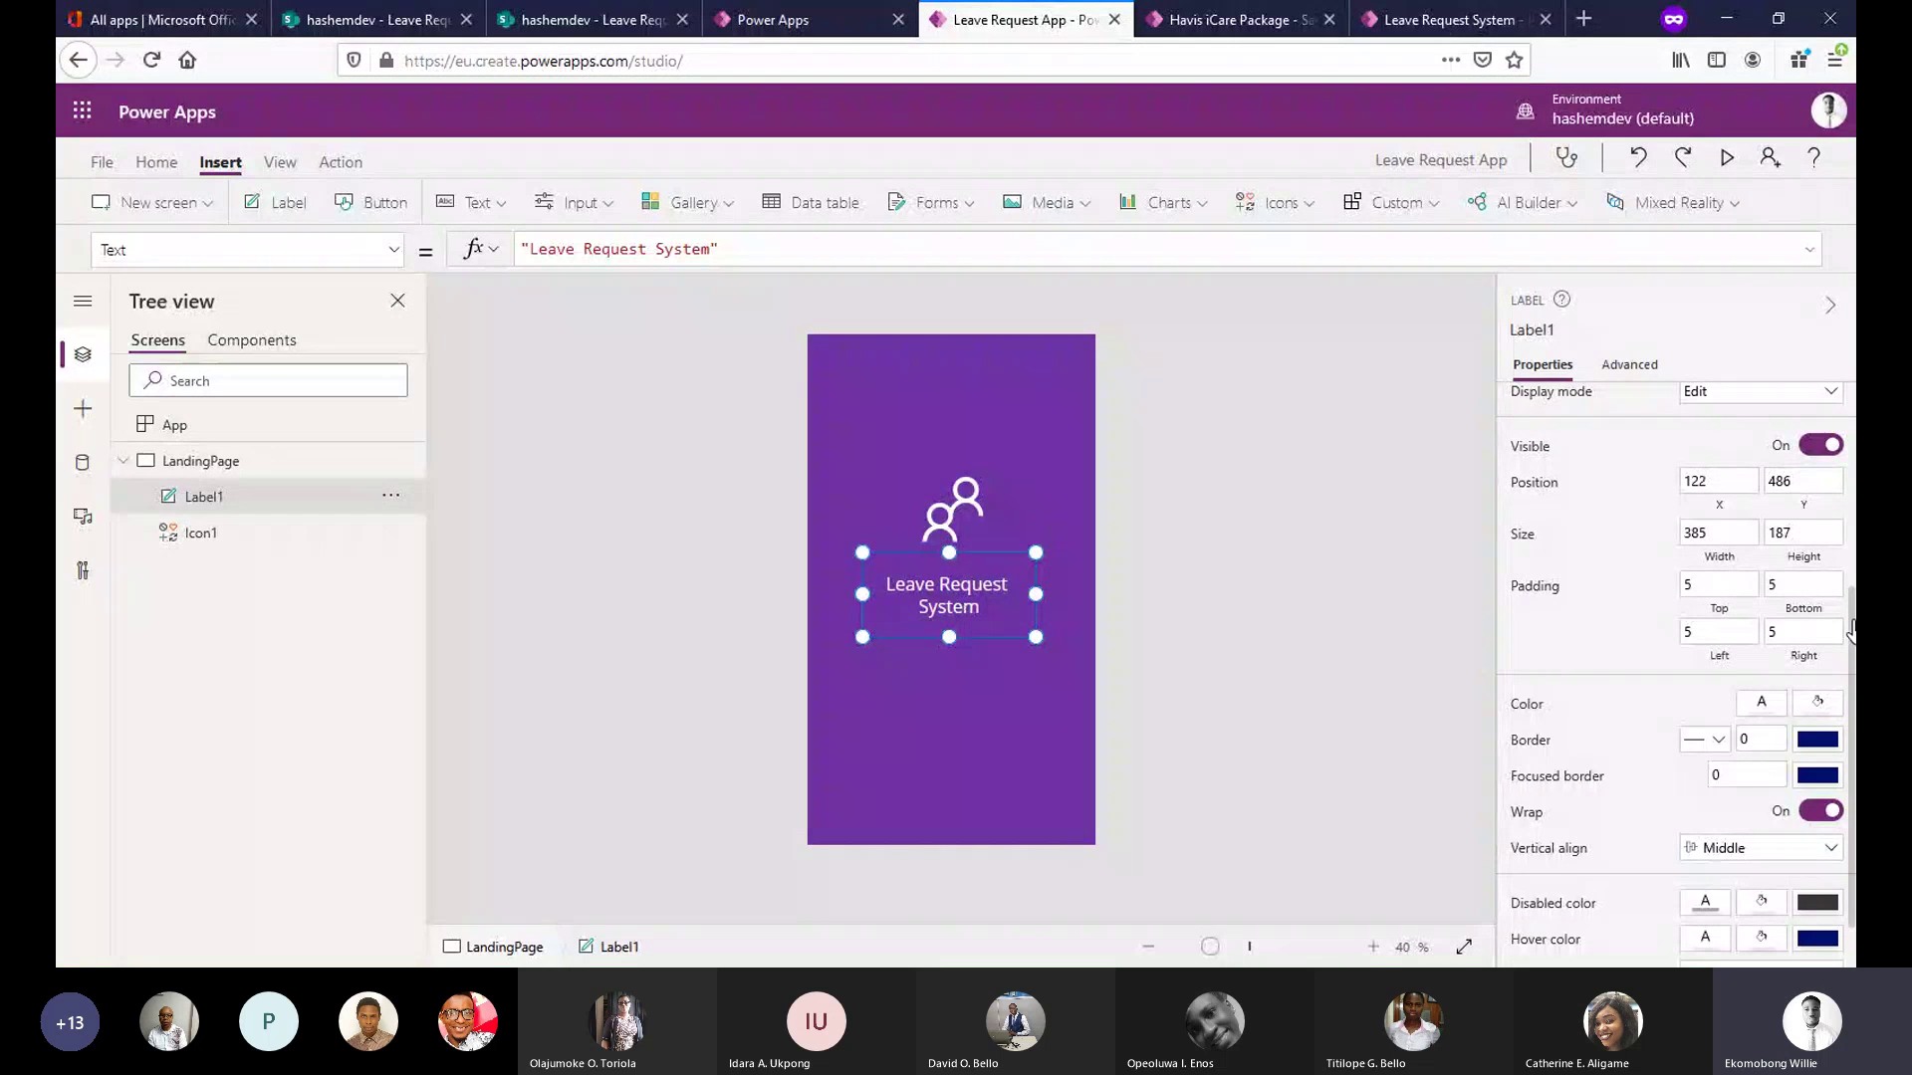
# Set the Leave Request System label's font weight to Bold and its font to Lato.
pyautogui.scroll(2, 1854, 490)
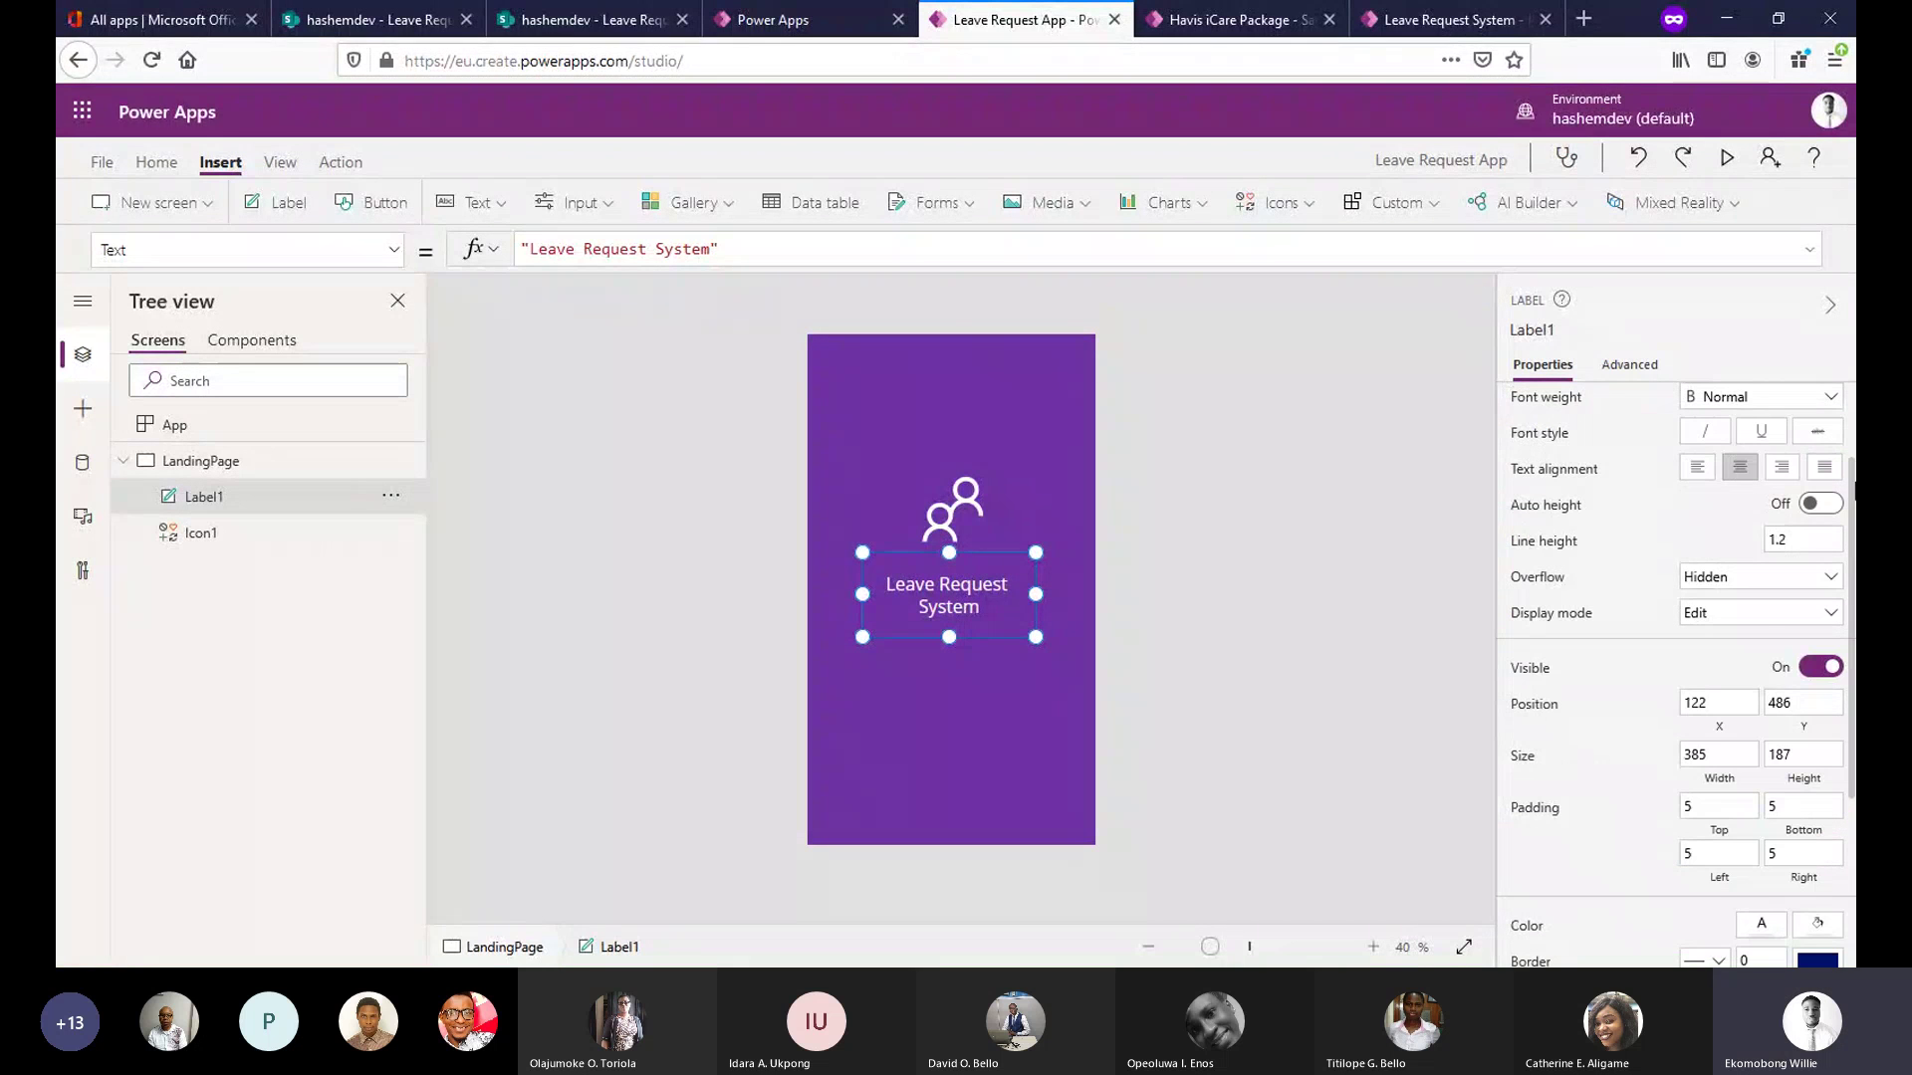
pyautogui.scroll(2, 1805, 495)
pyautogui.click(1793, 518)
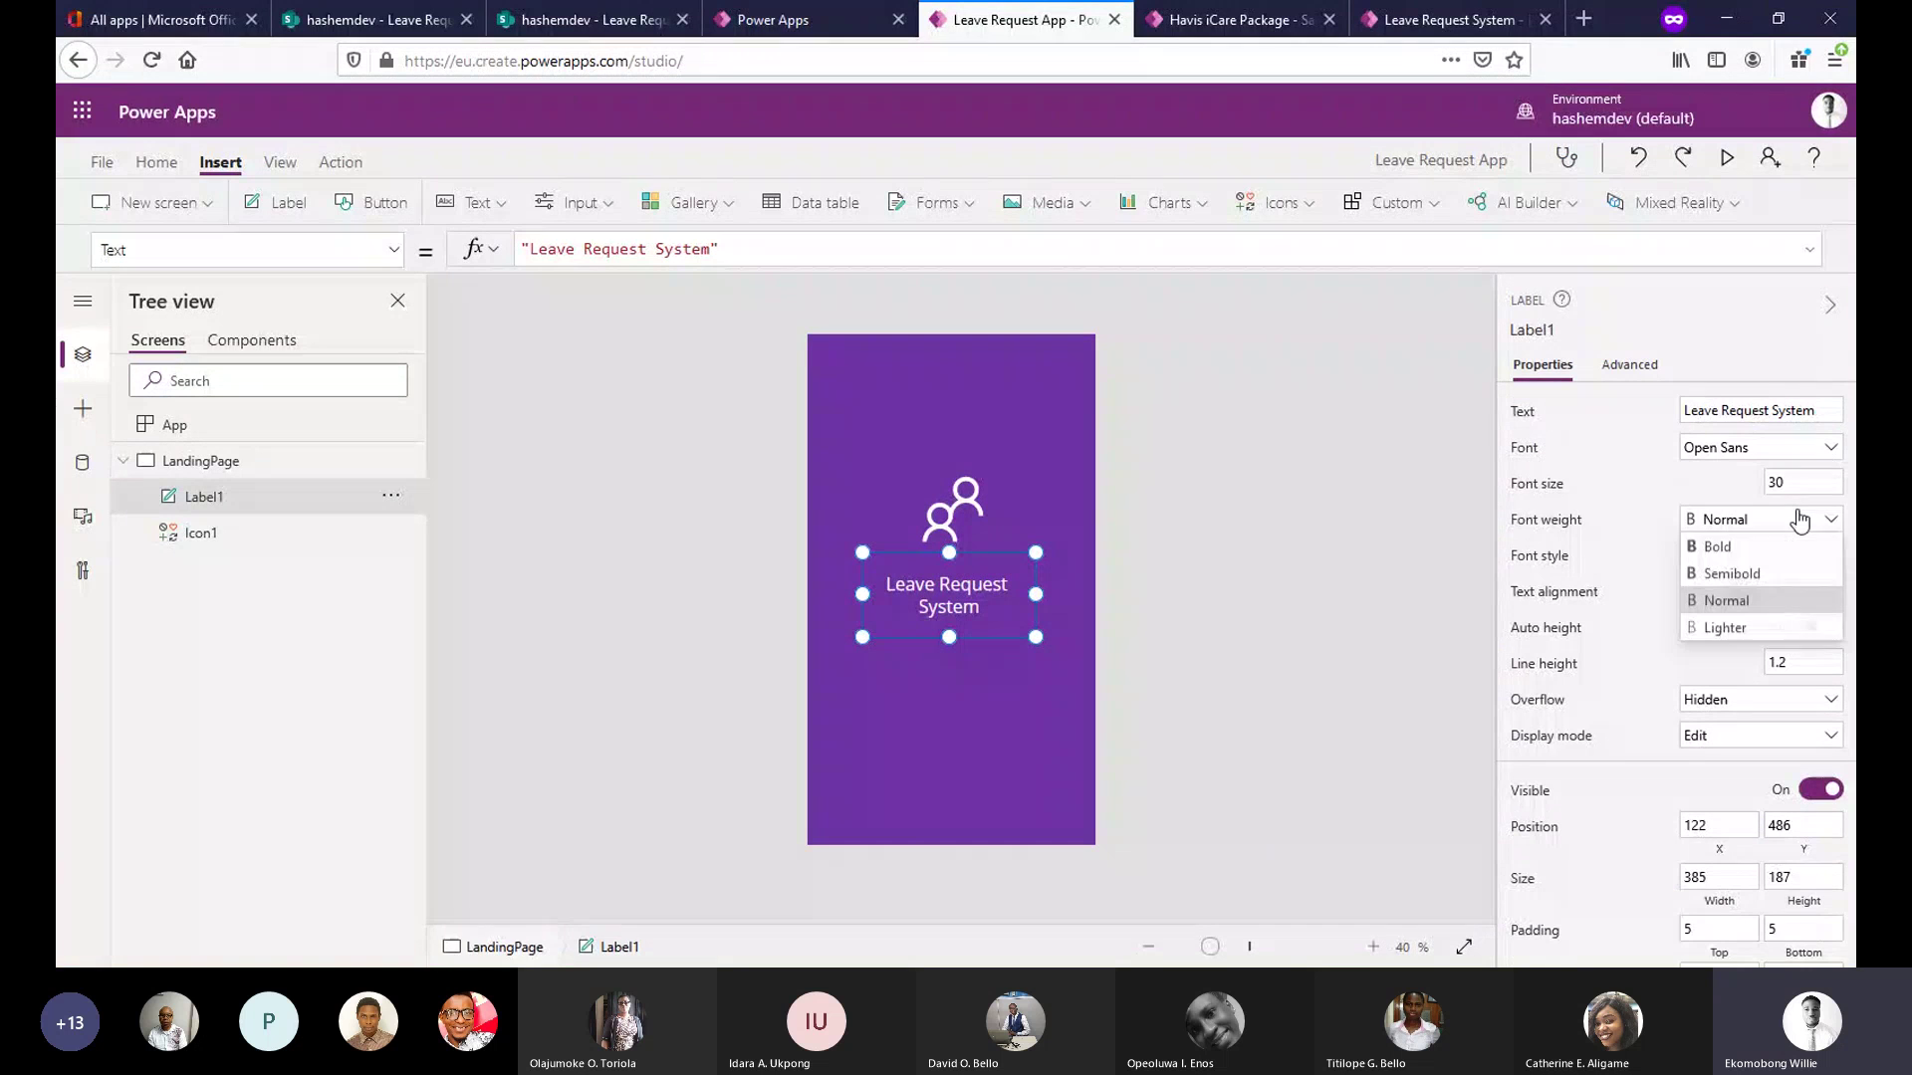
pyautogui.click(1757, 549)
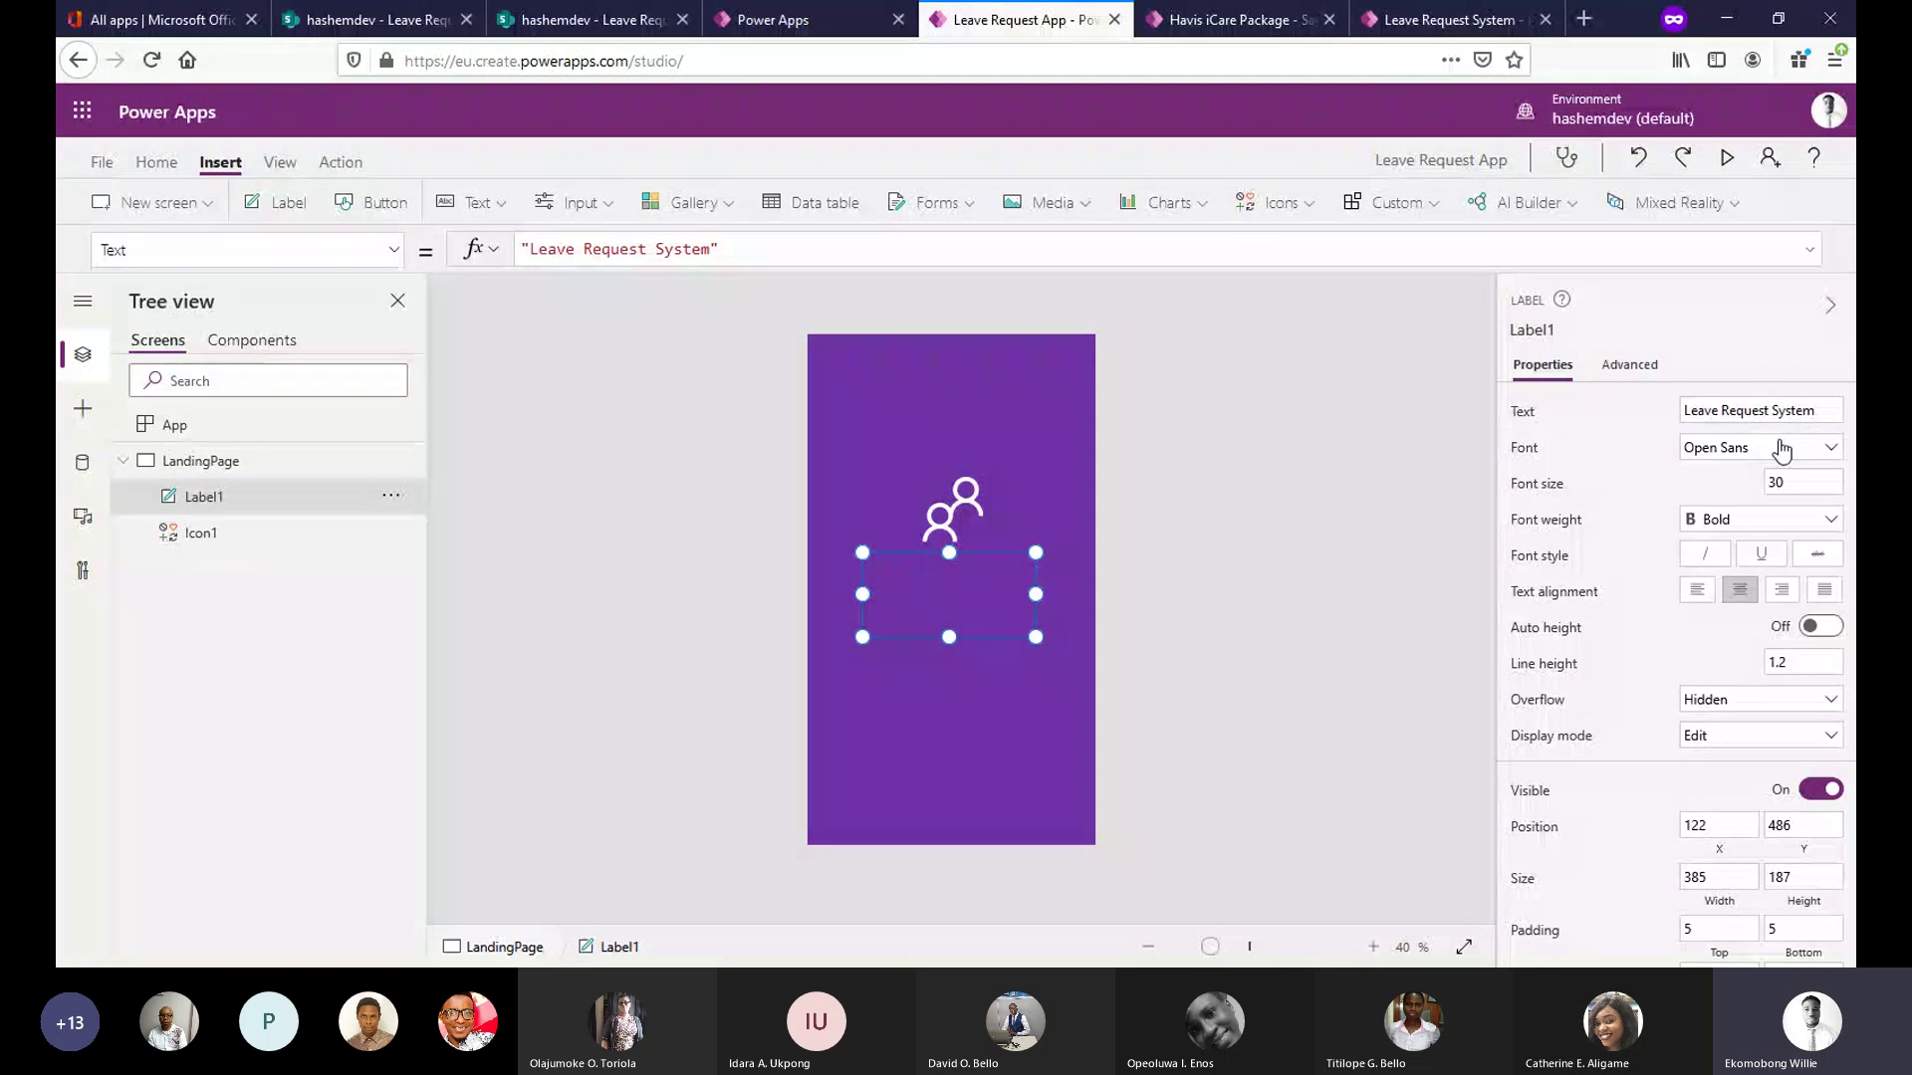
pyautogui.click(1781, 450)
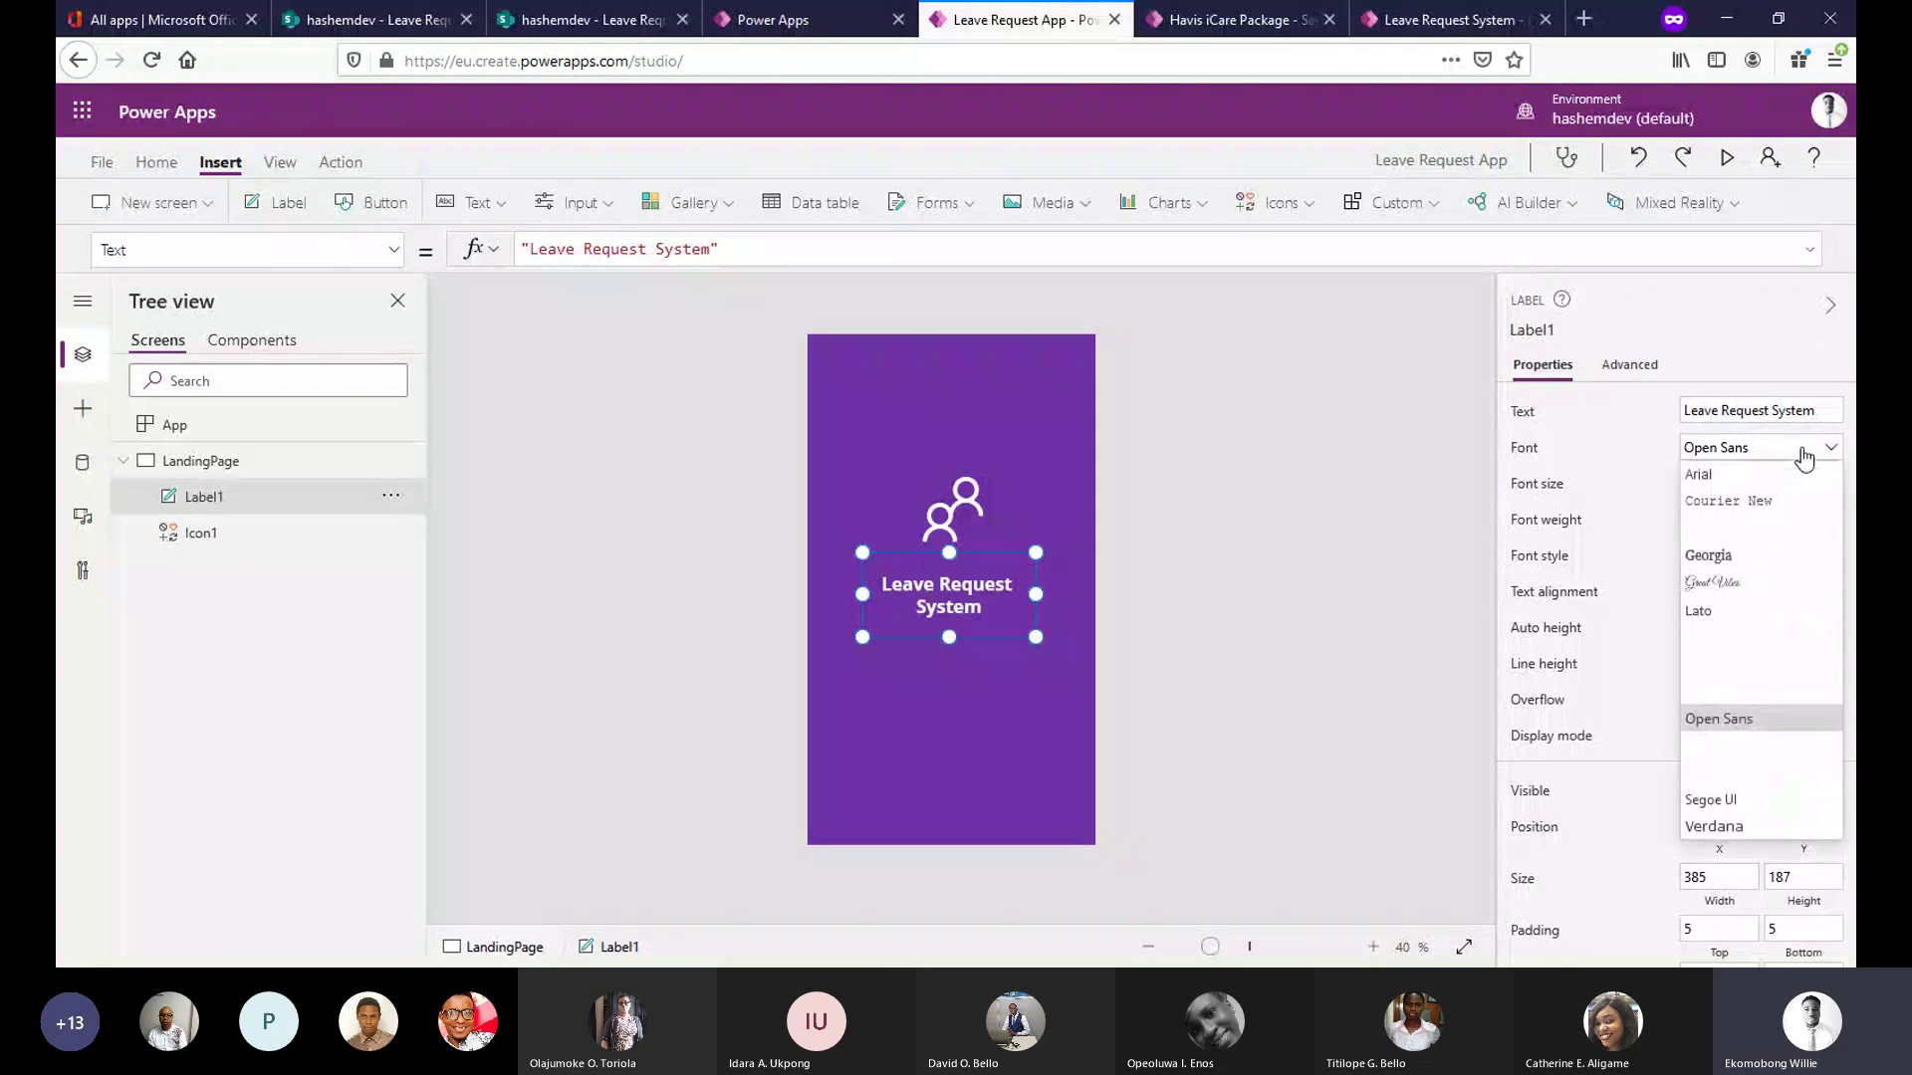
pyautogui.click(1738, 614)
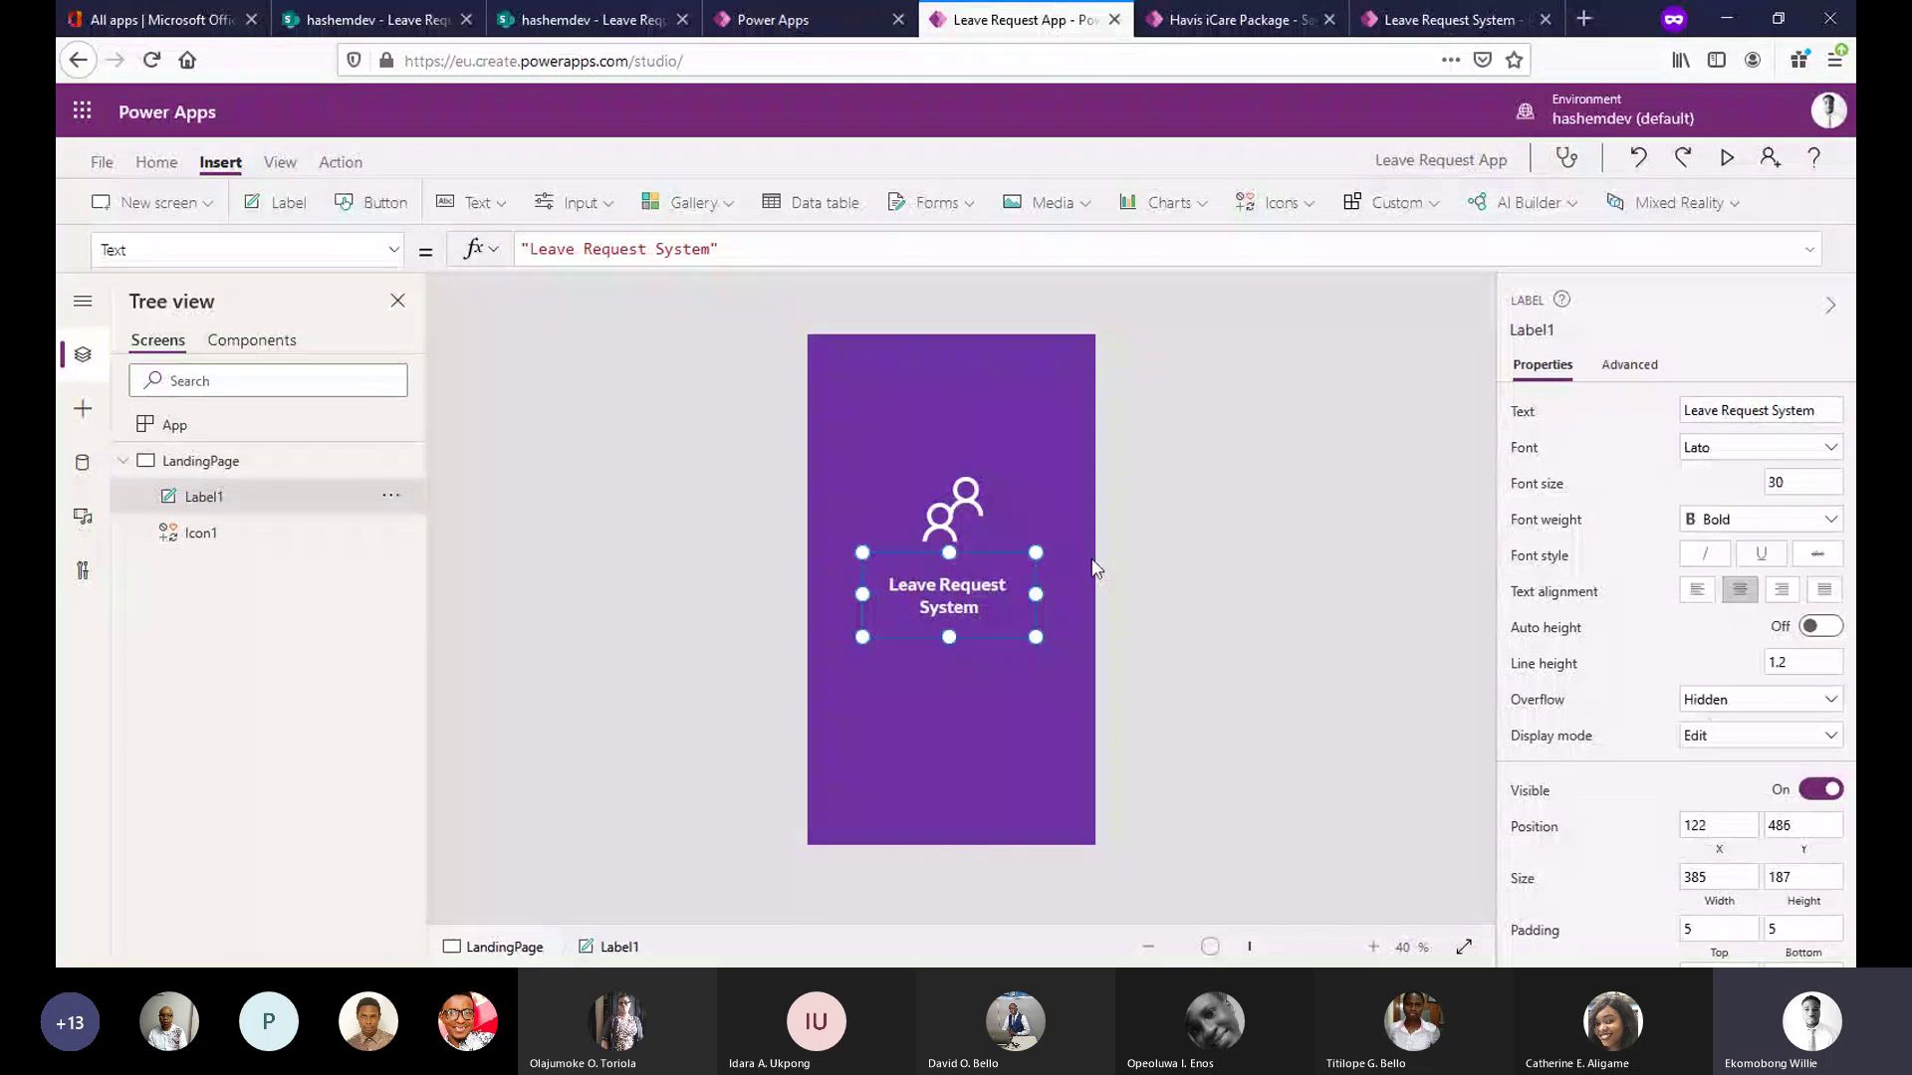
pyautogui.click(1220, 495)
# Insert a button below the Leave Request System label and set its text to "Get Started".
pyautogui.click(392, 207)
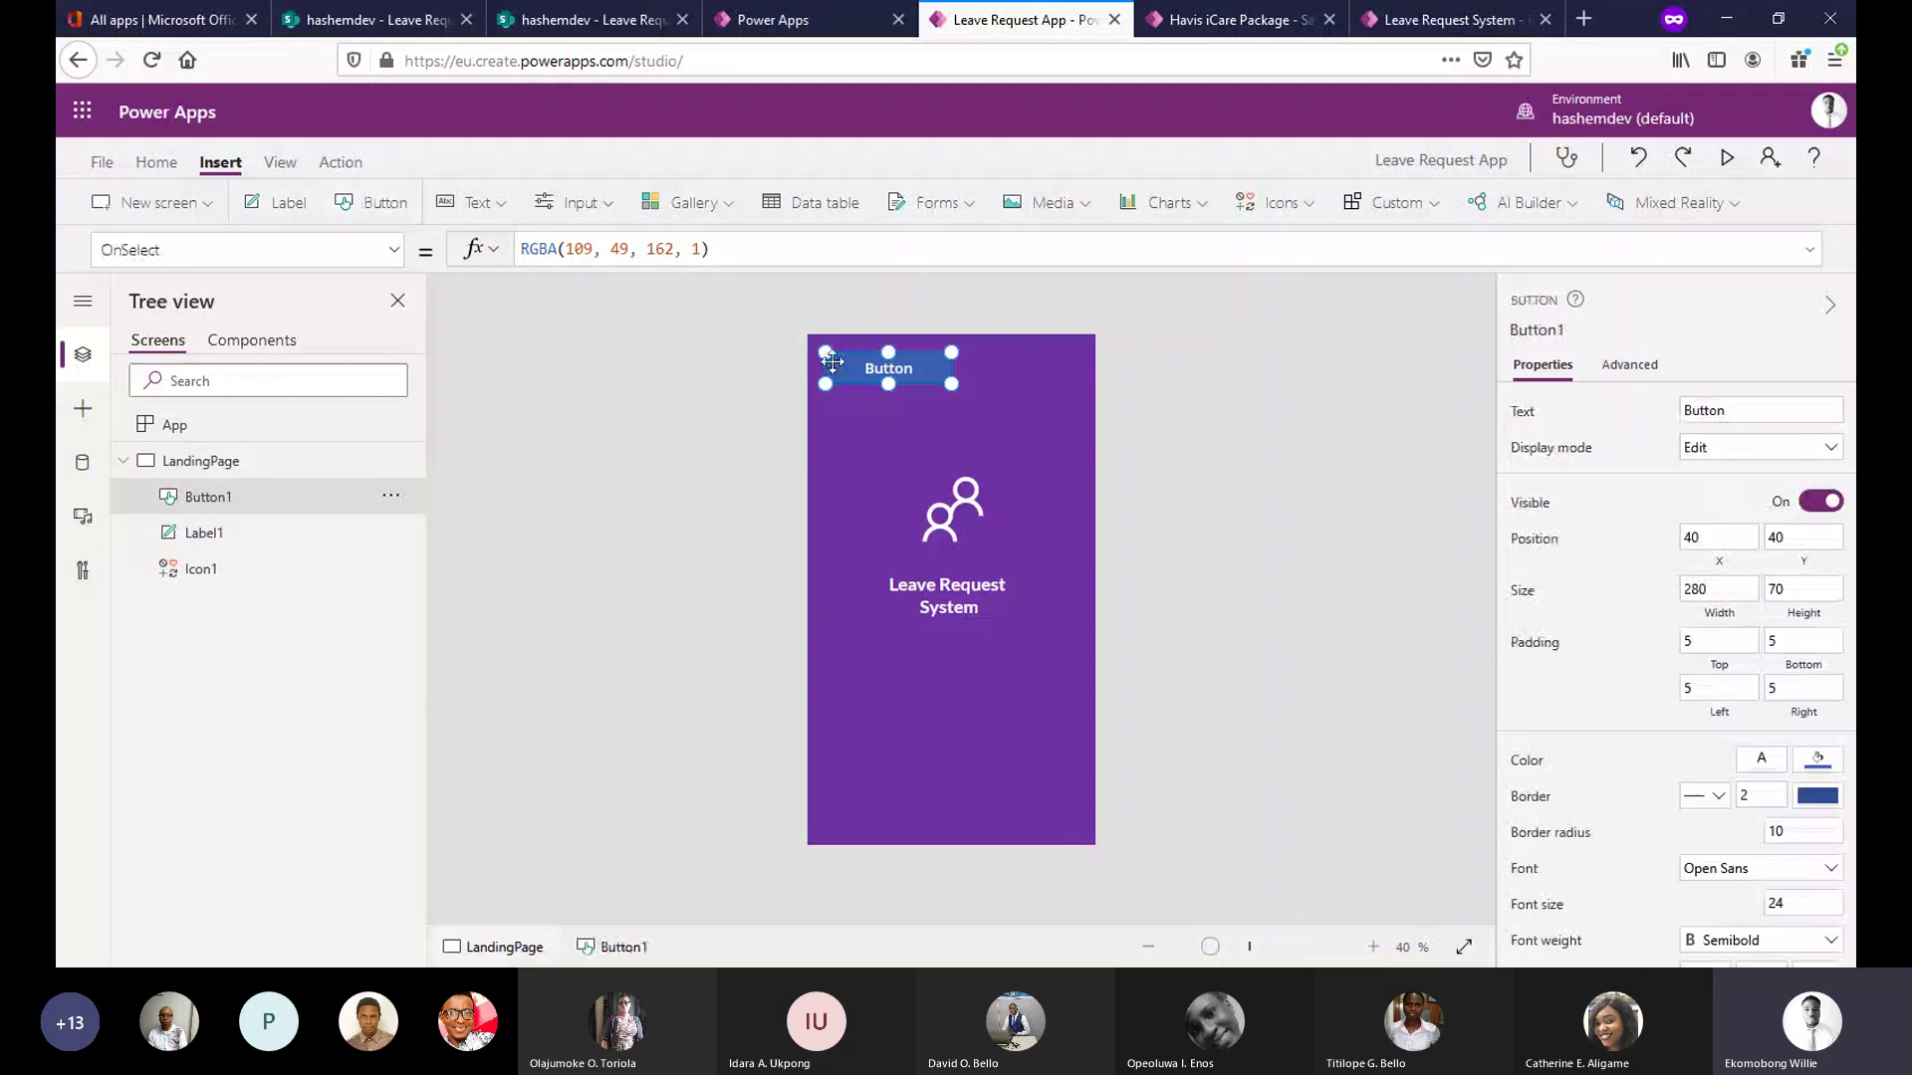
pyautogui.moveTo(828, 361); pyautogui.dragTo(876, 677)
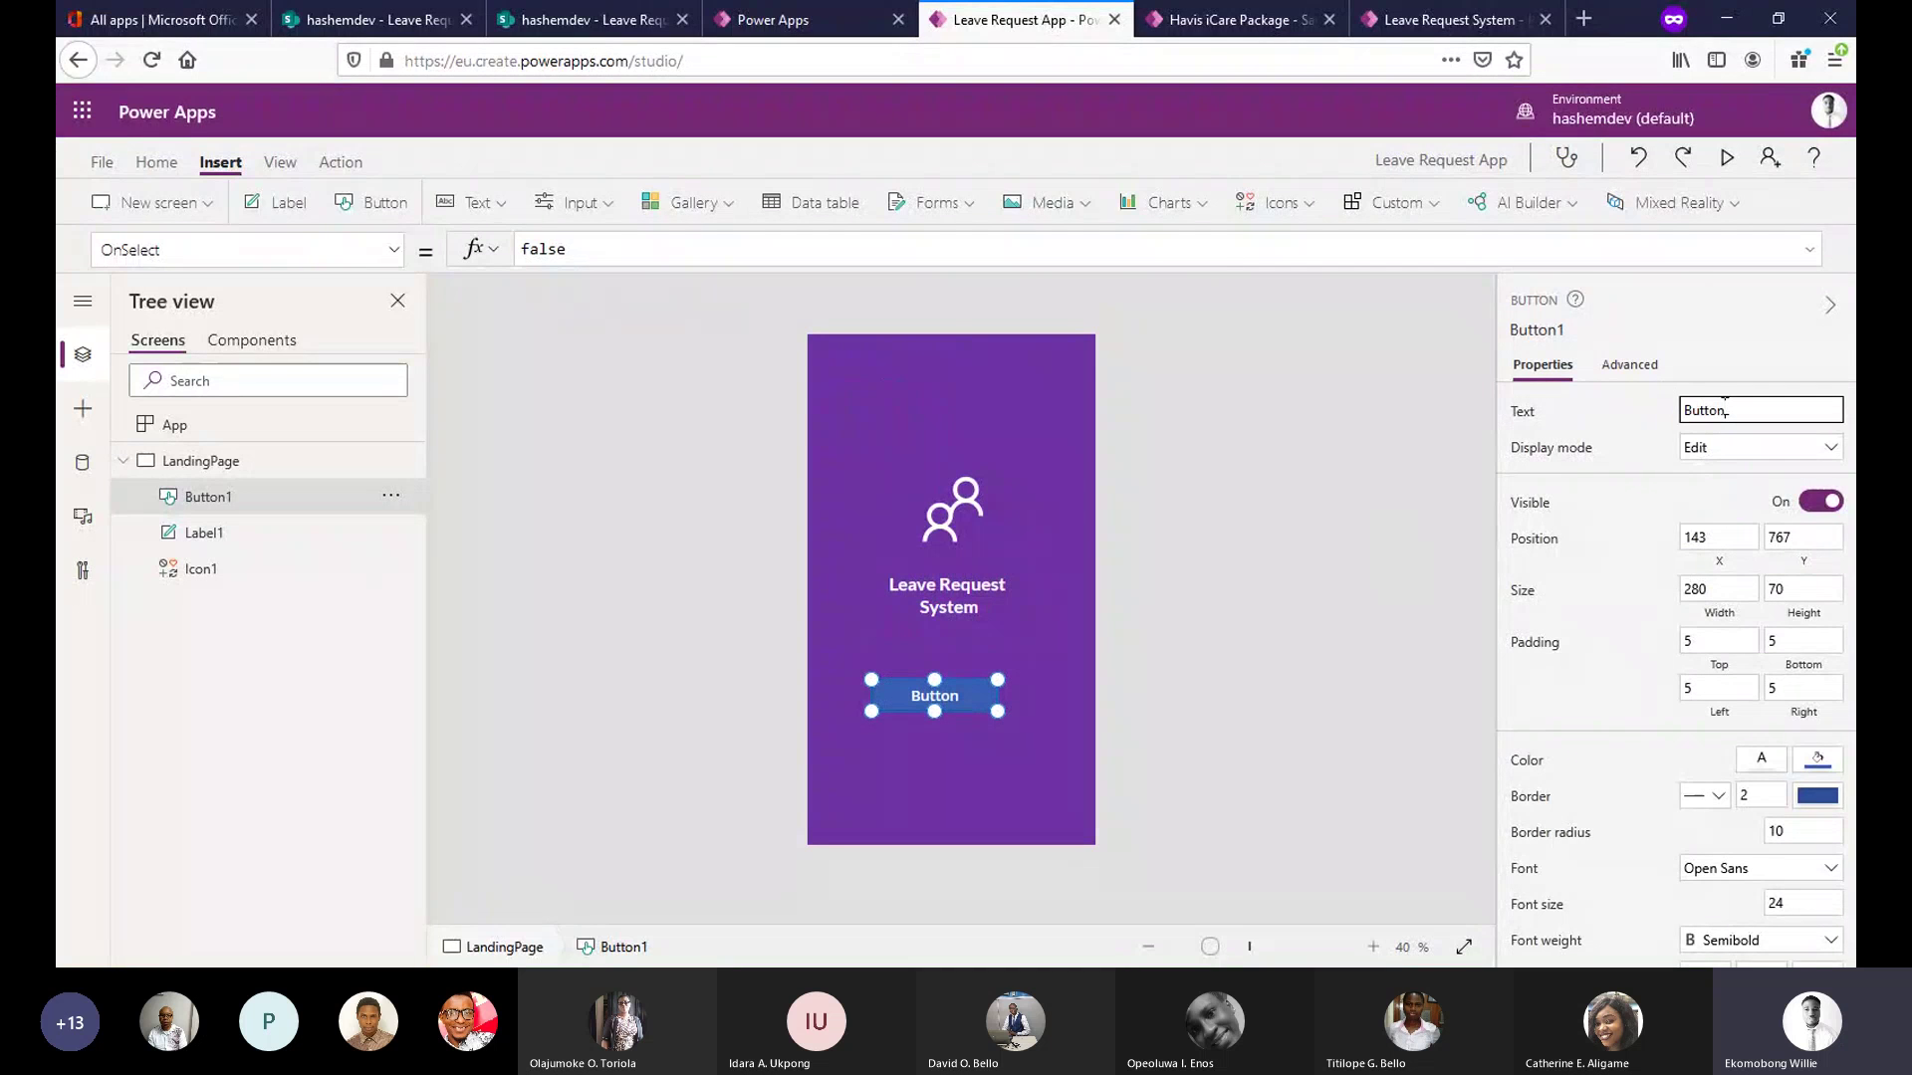
pyautogui.moveTo(1725, 409); pyautogui.dragTo(1681, 412)
pyautogui.write('Ge')
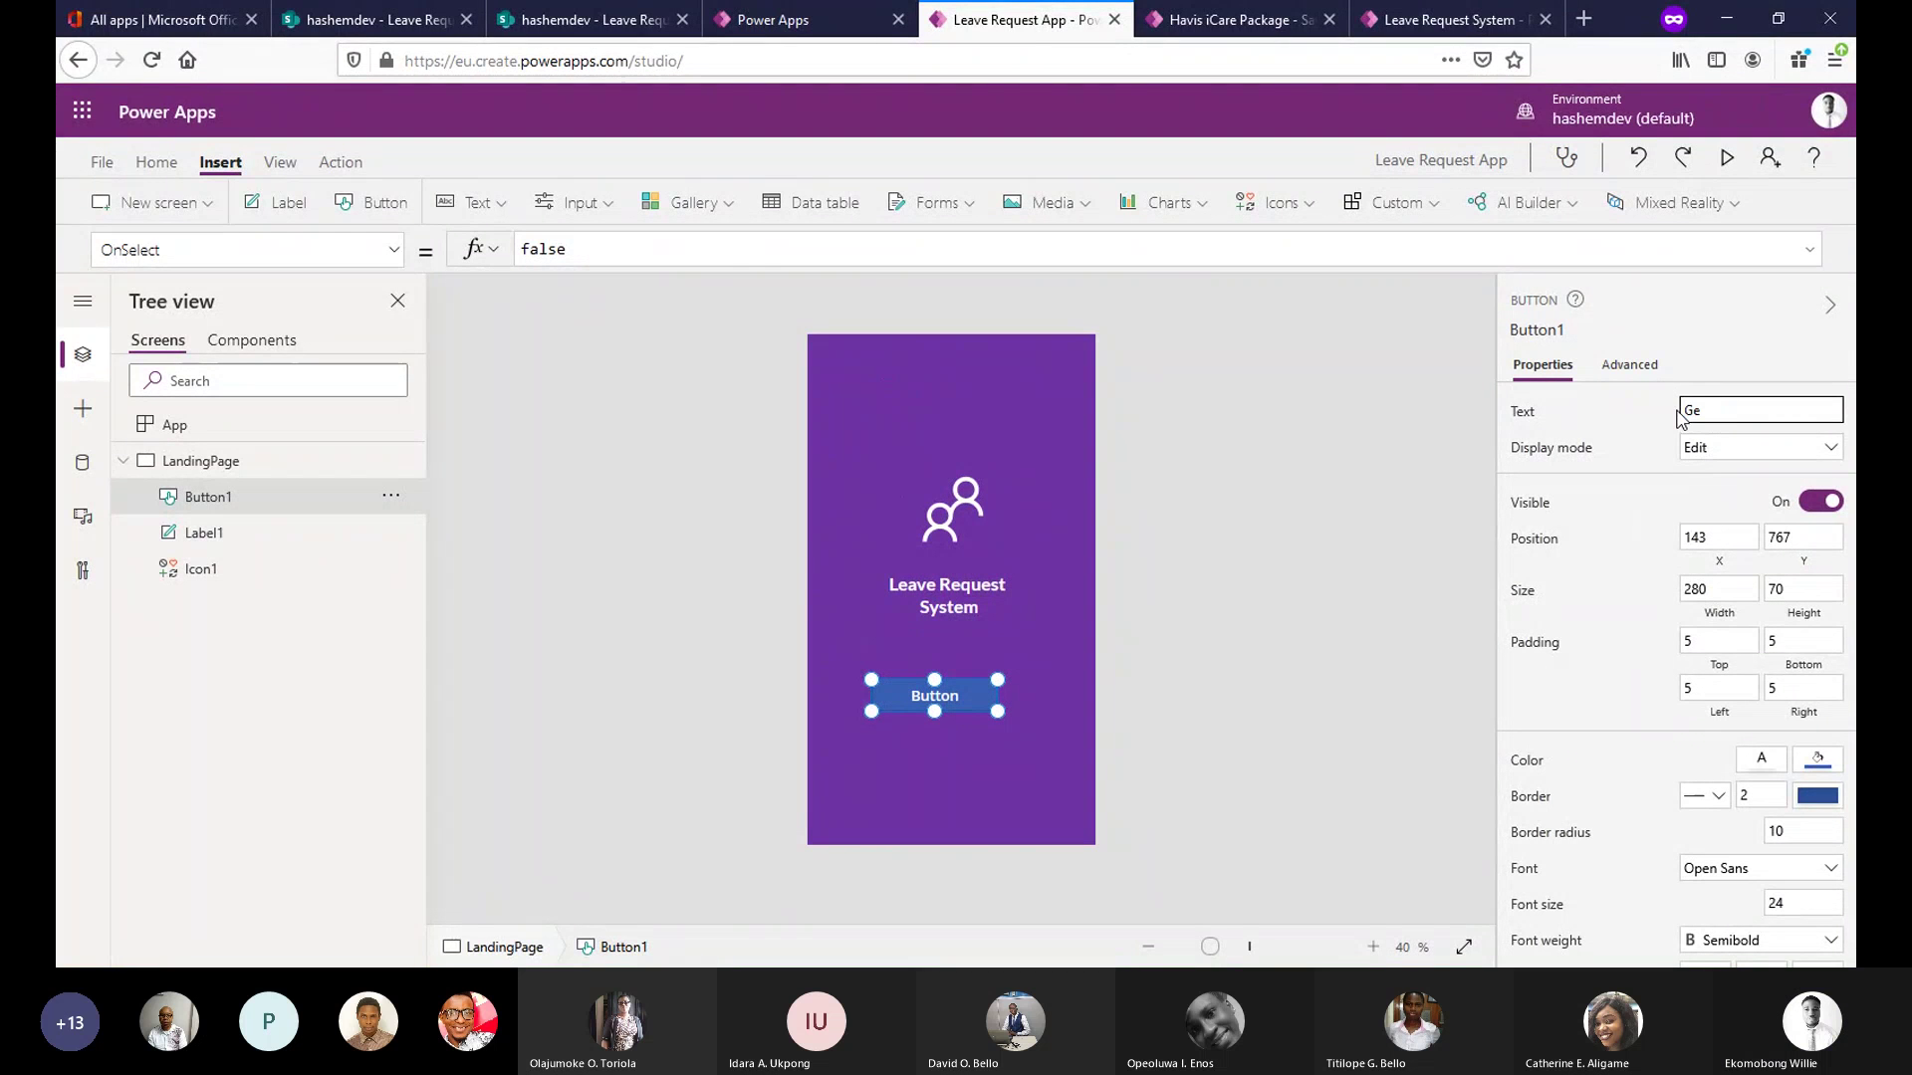
pyautogui.write('t Started')
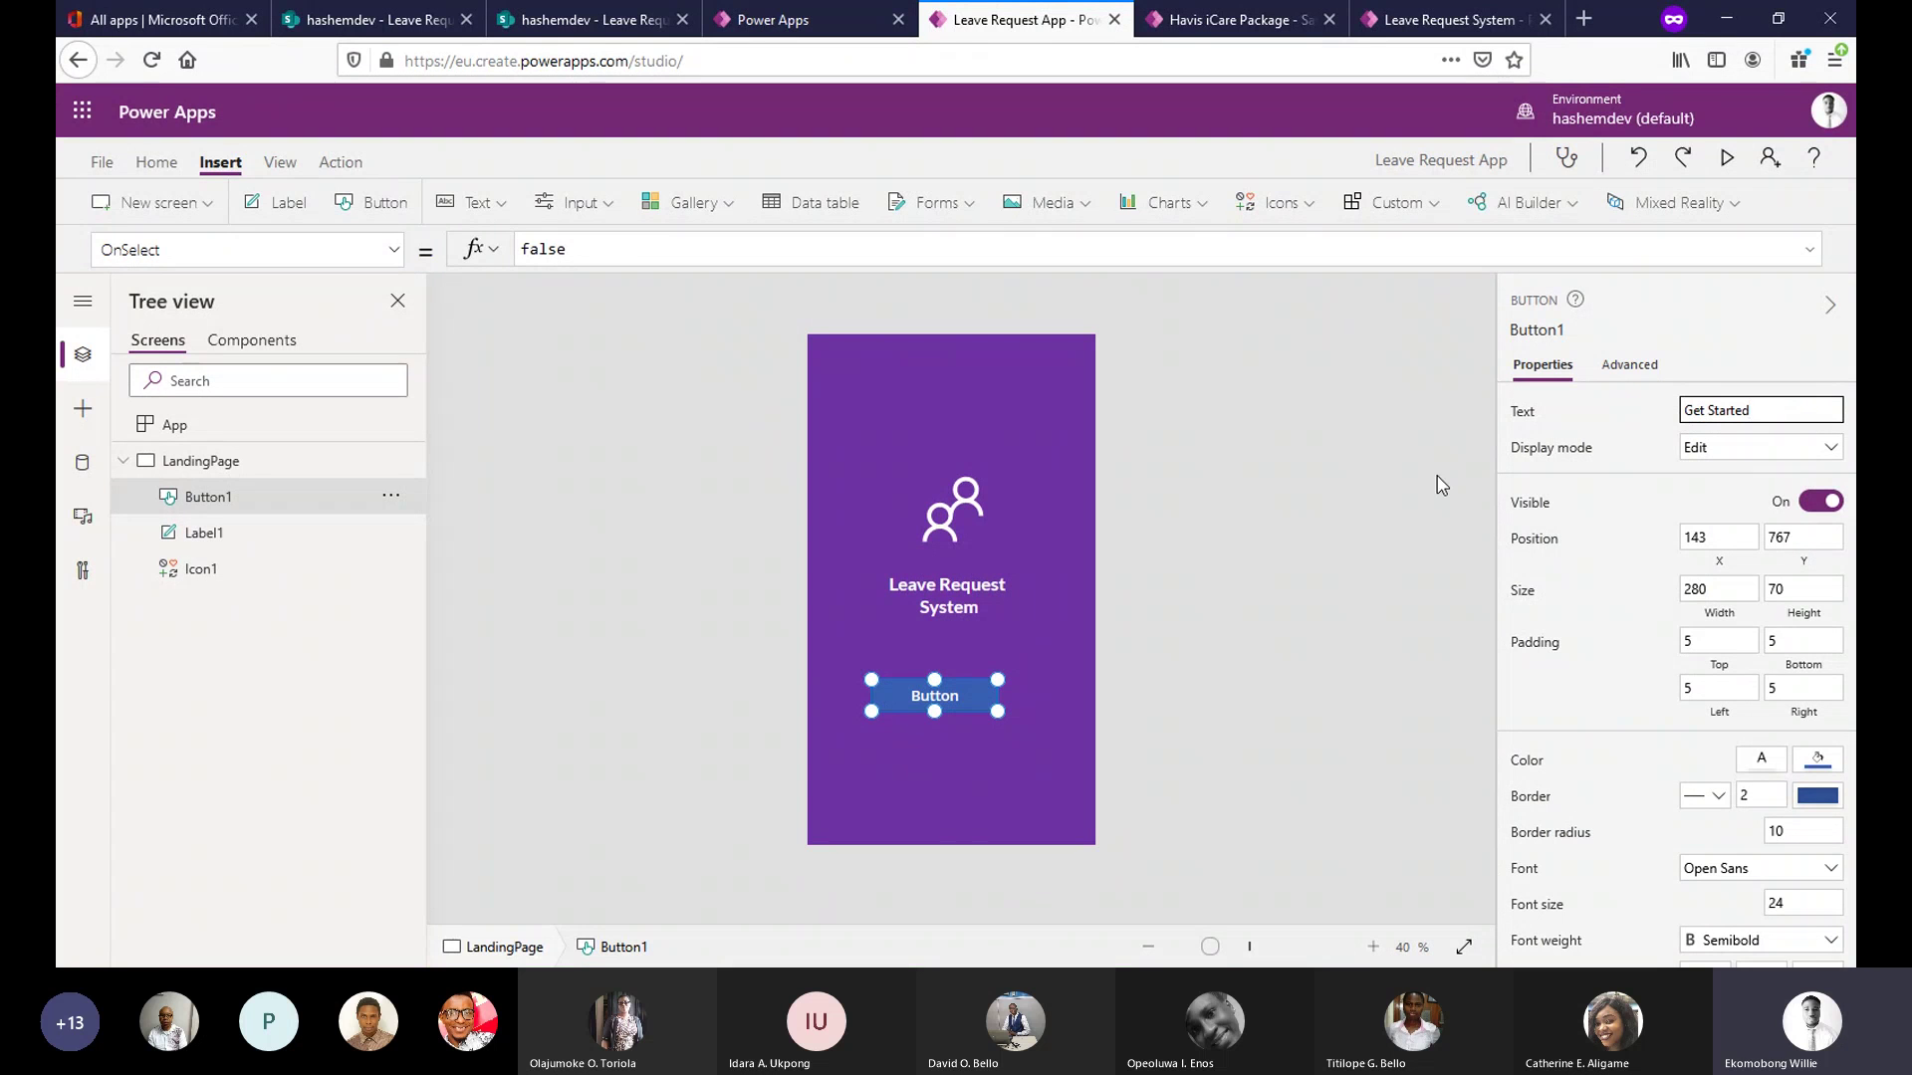
pyautogui.click(1462, 418)
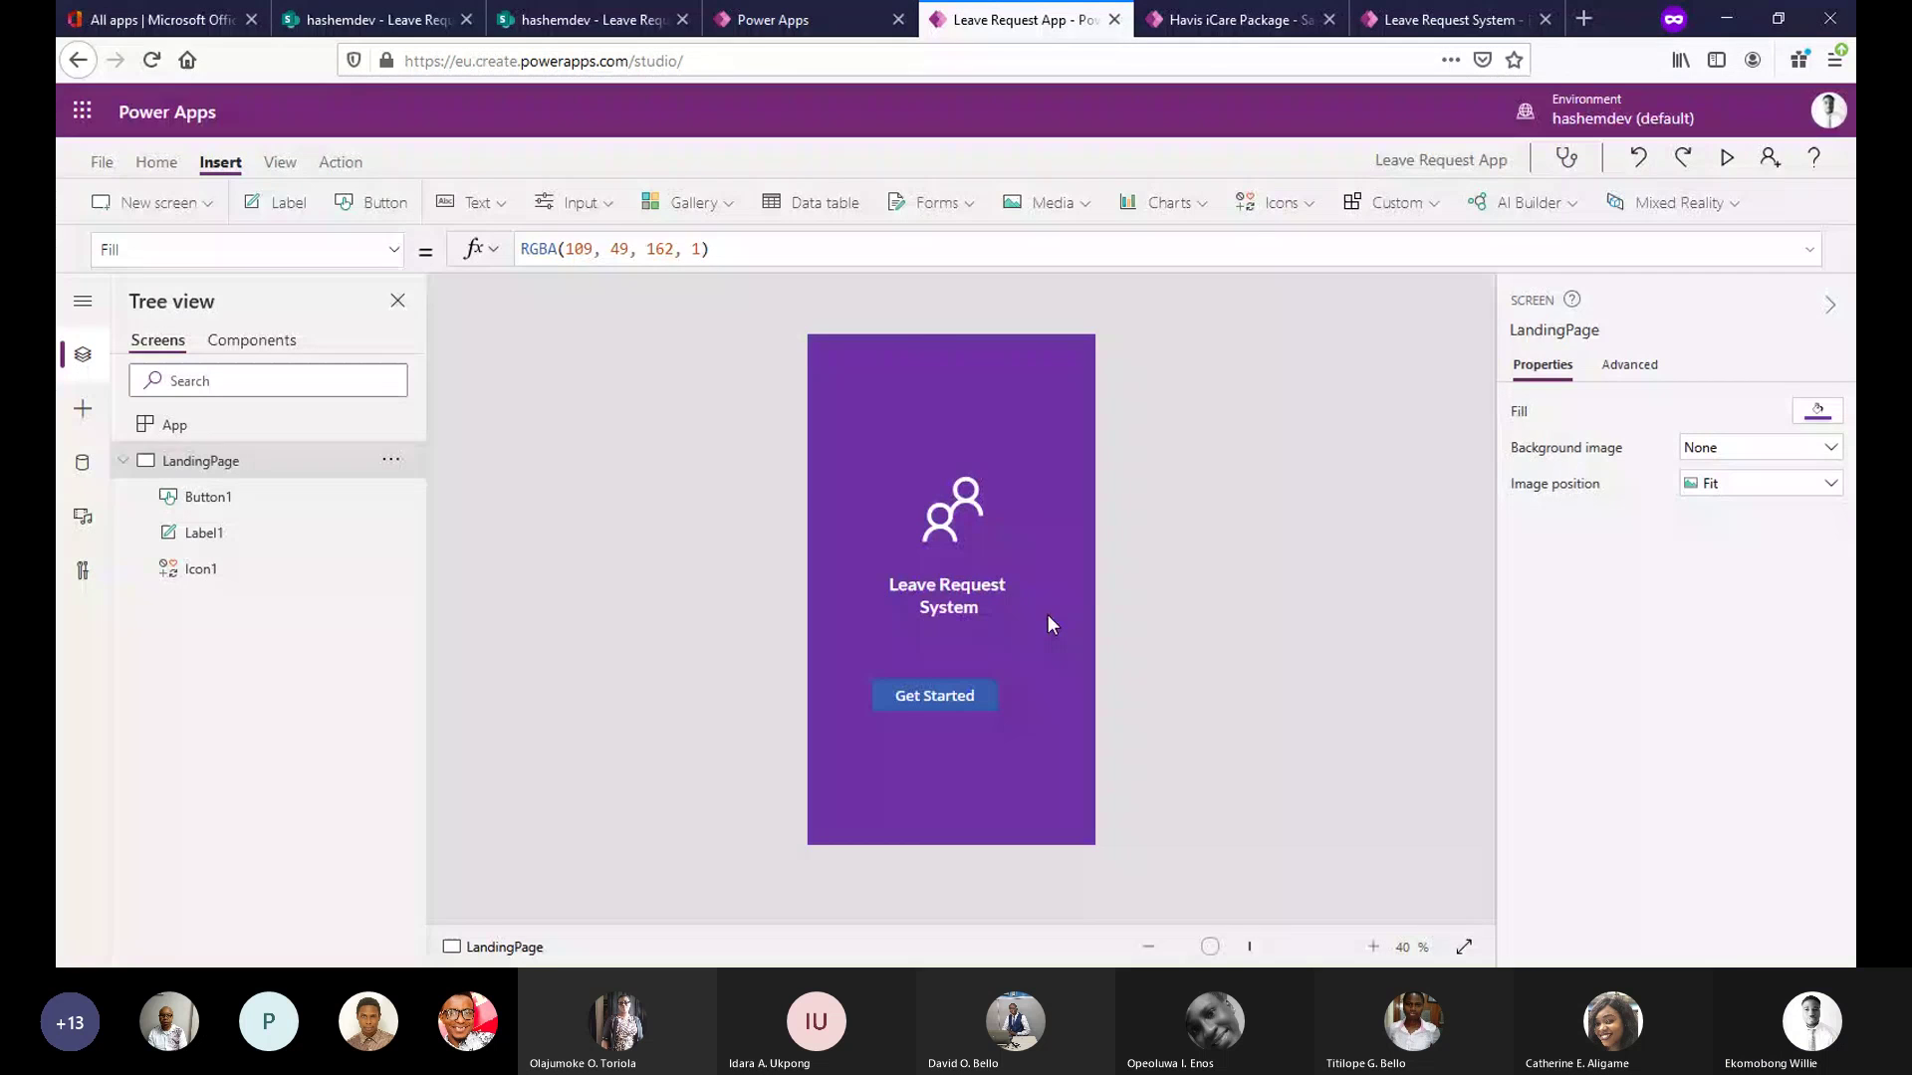
# Centre the Get Started button under the label at about X 174, Y 757, and fill it with the standard purple.
pyautogui.click(964, 693)
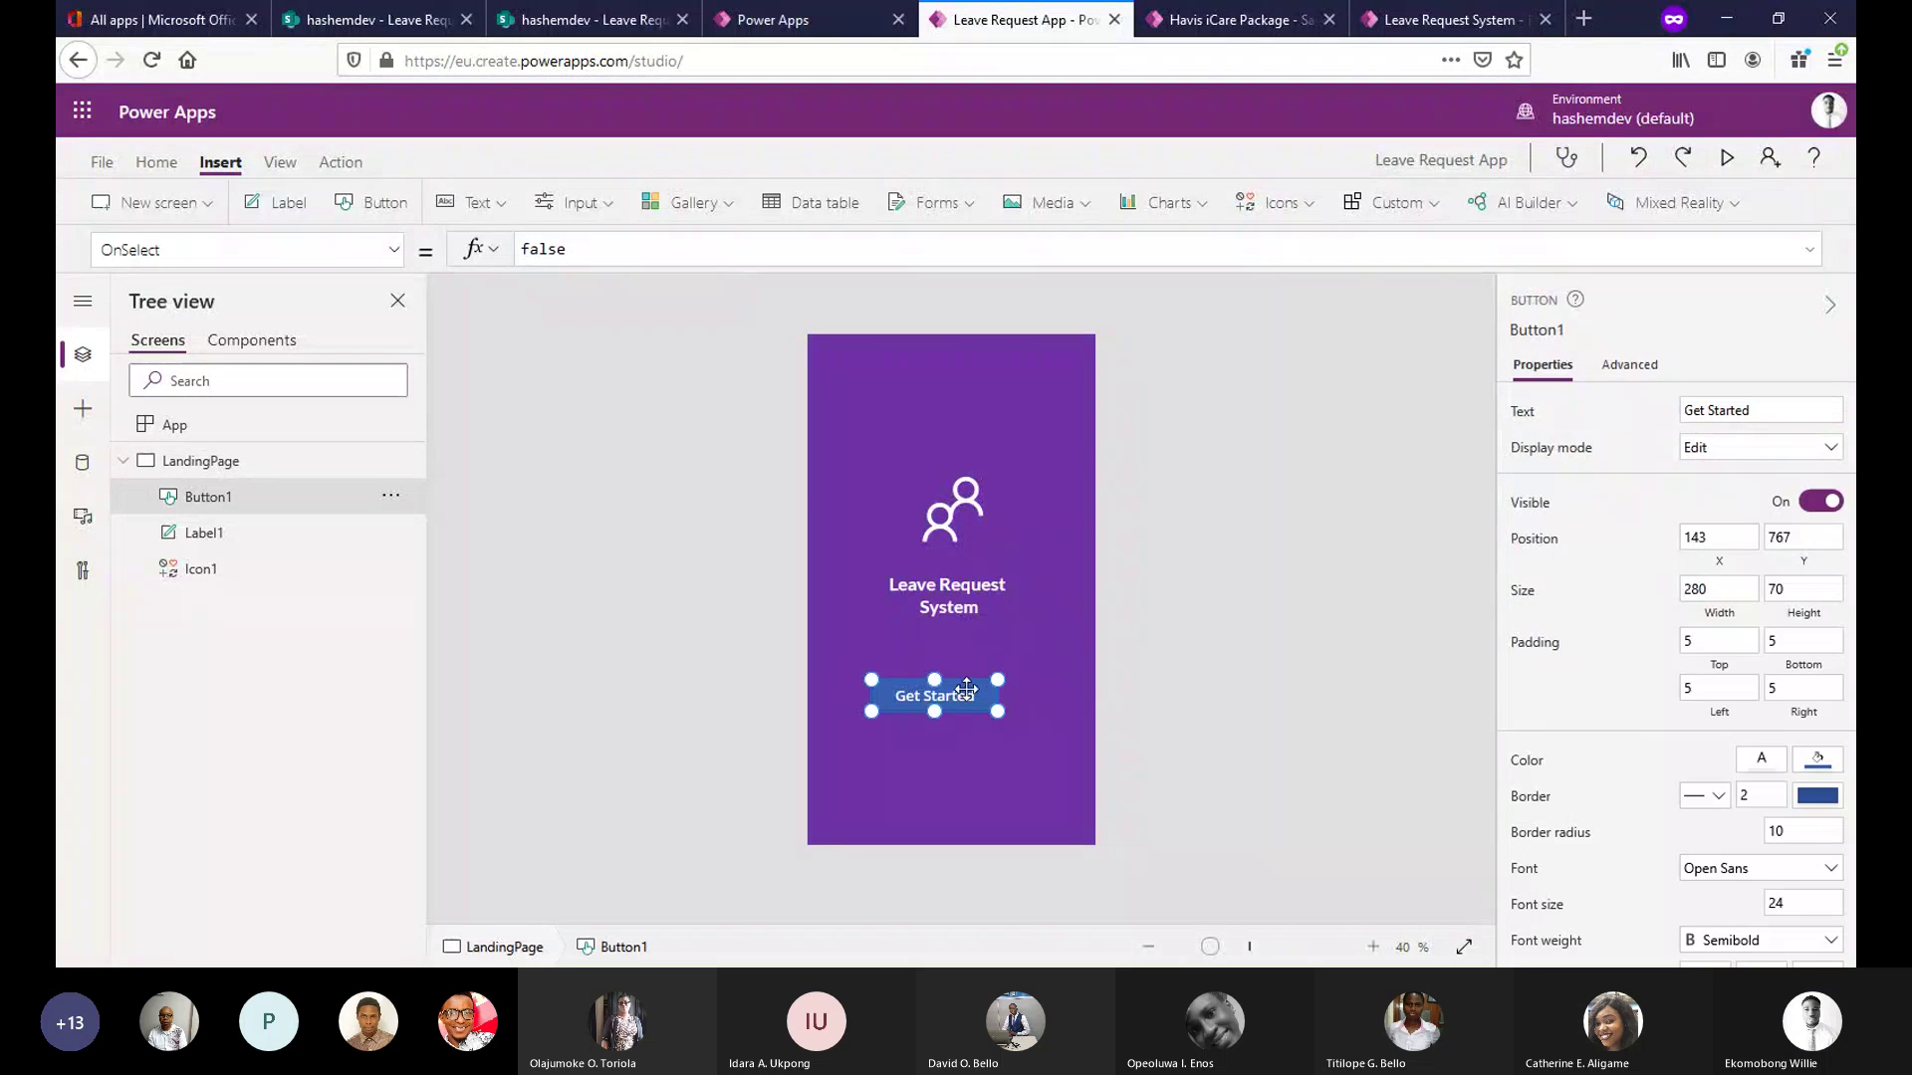
pyautogui.moveTo(966, 688); pyautogui.dragTo(983, 684)
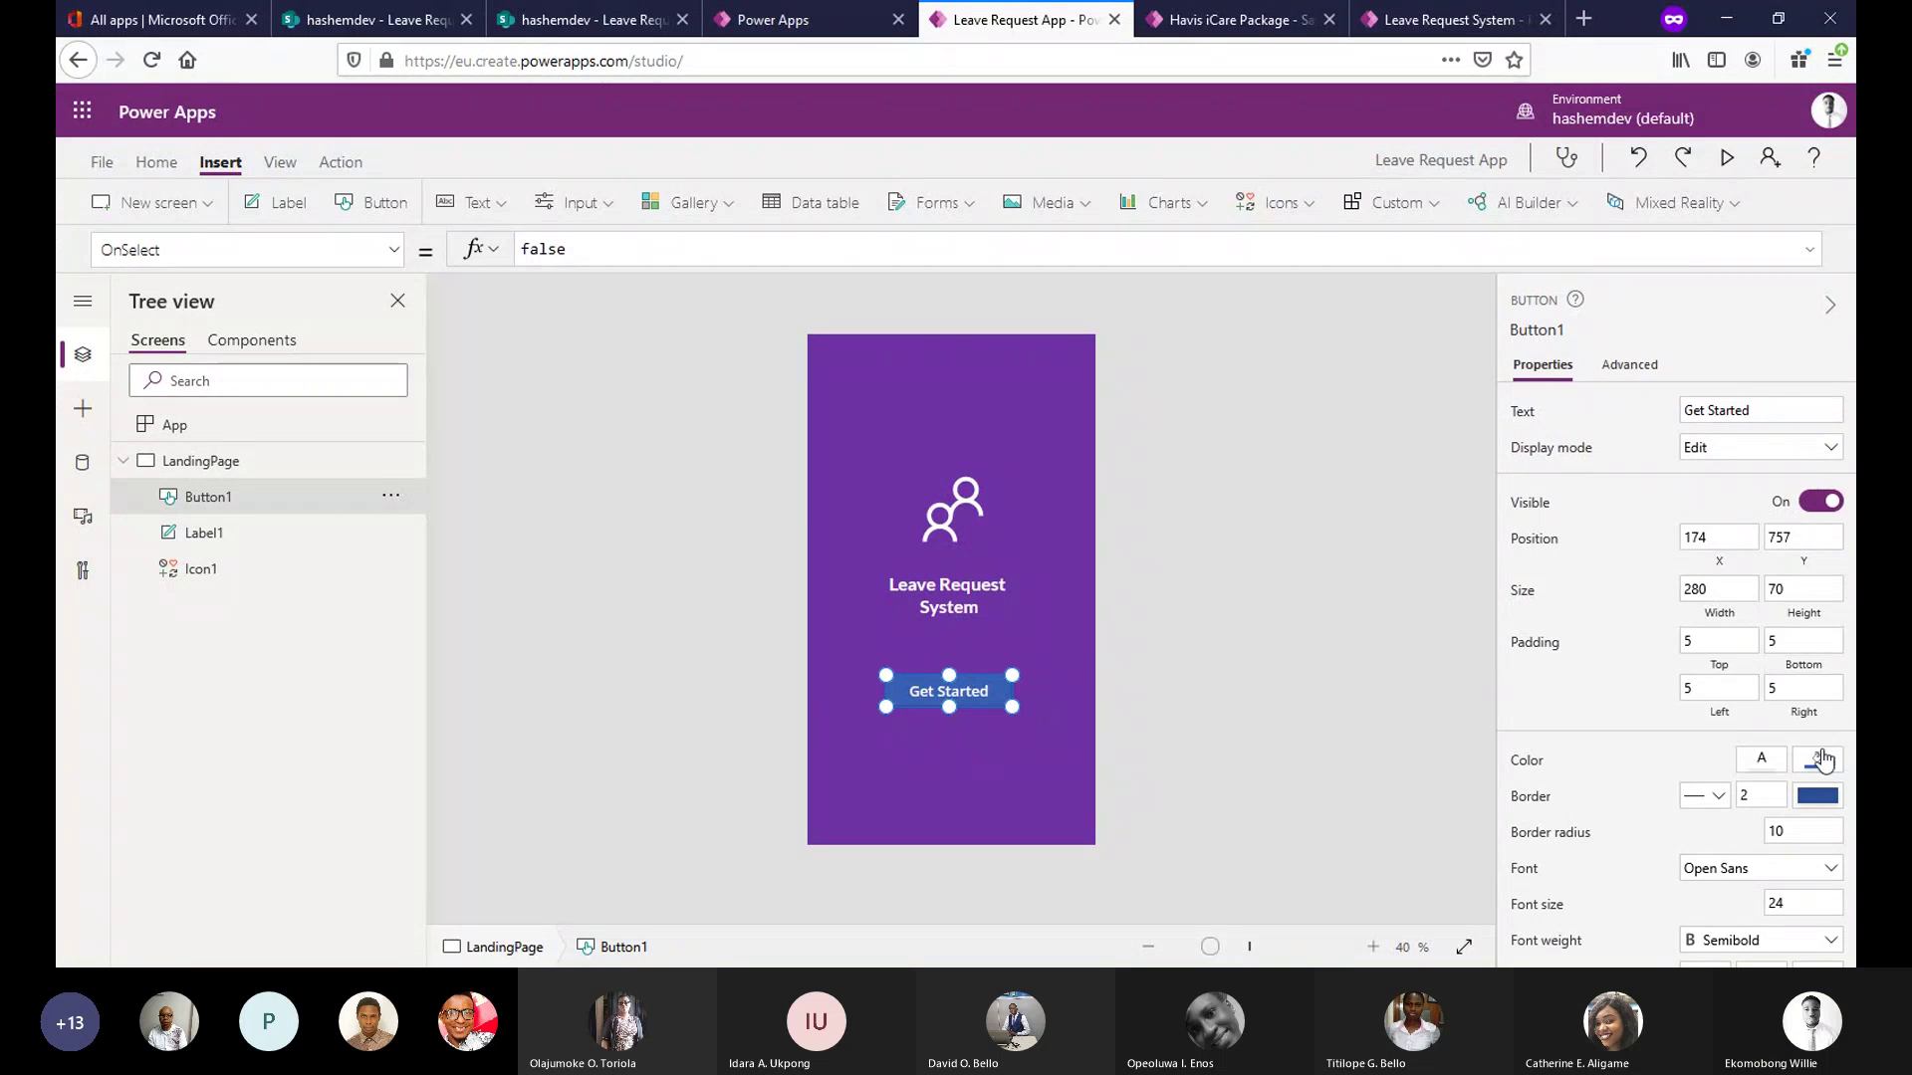
pyautogui.click(1821, 760)
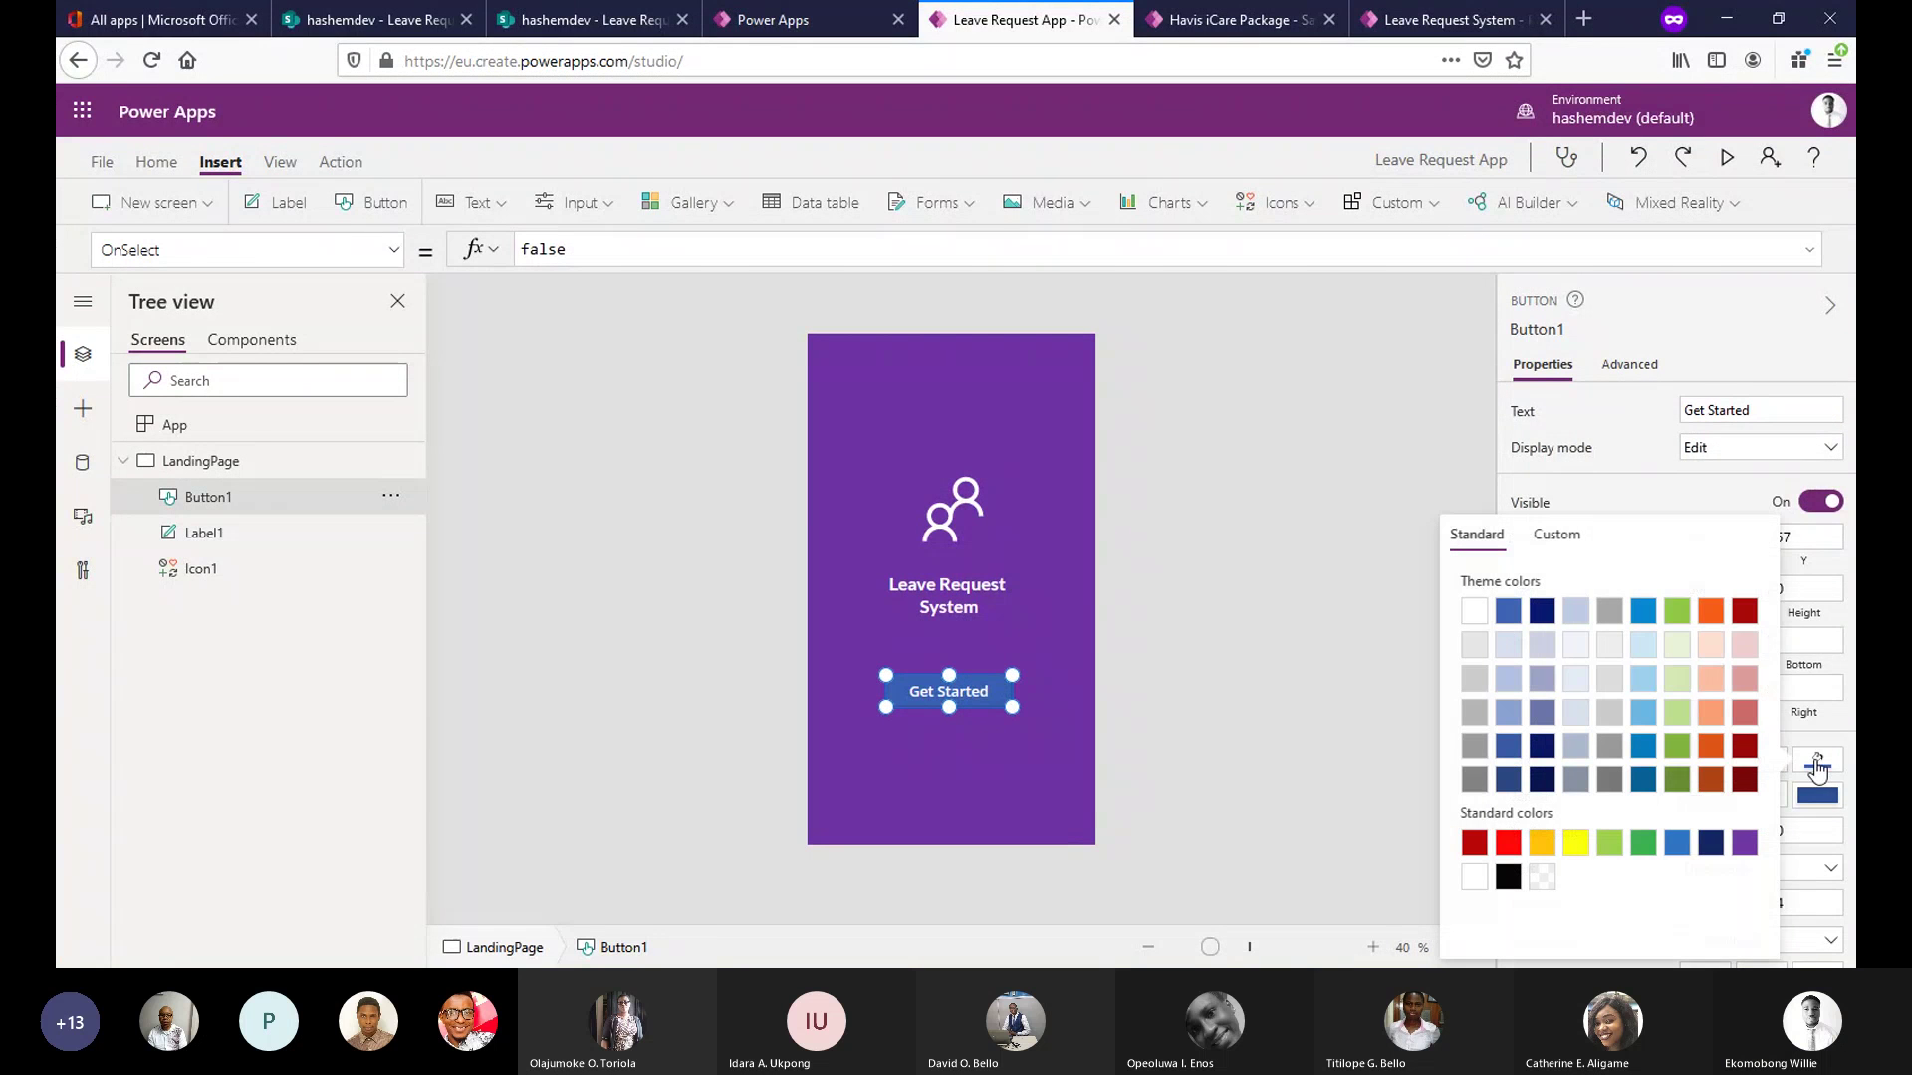
pyautogui.click(1480, 877)
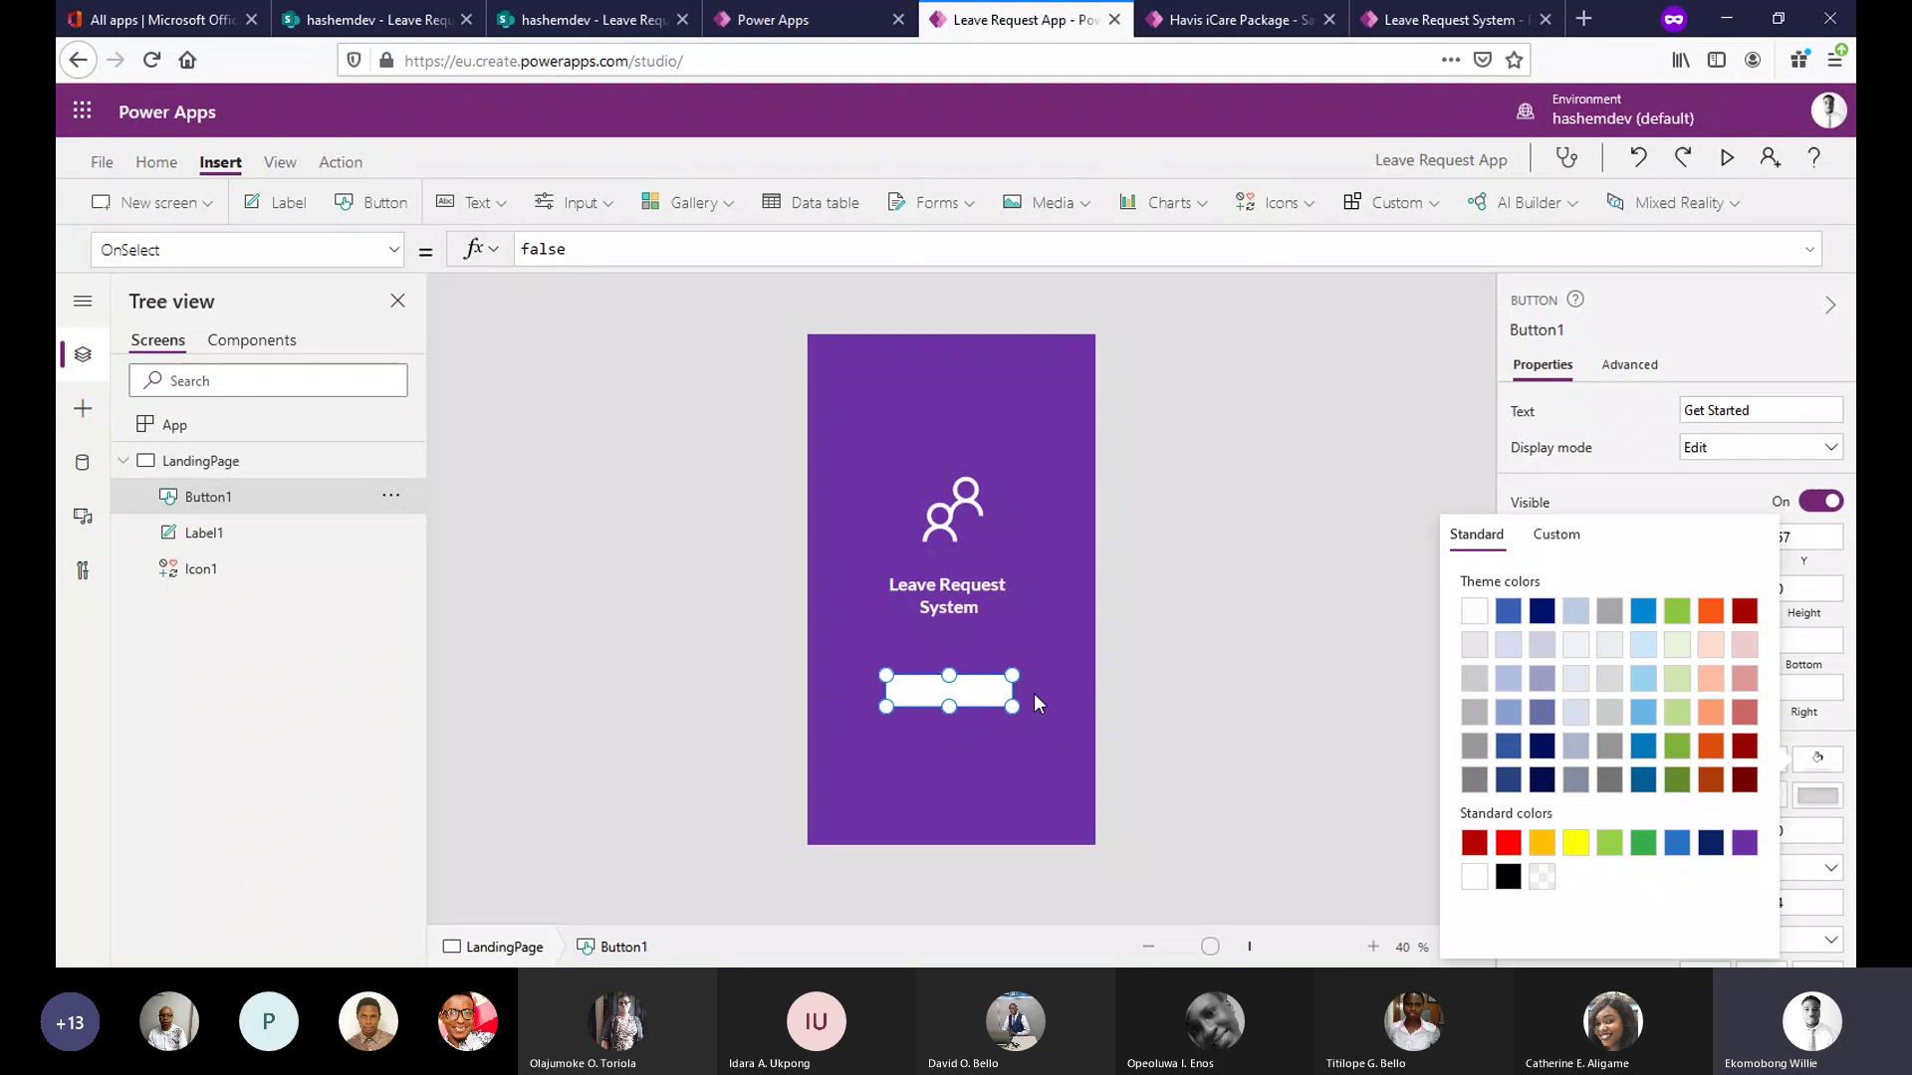
pyautogui.click(1743, 846)
pyautogui.click(1819, 755)
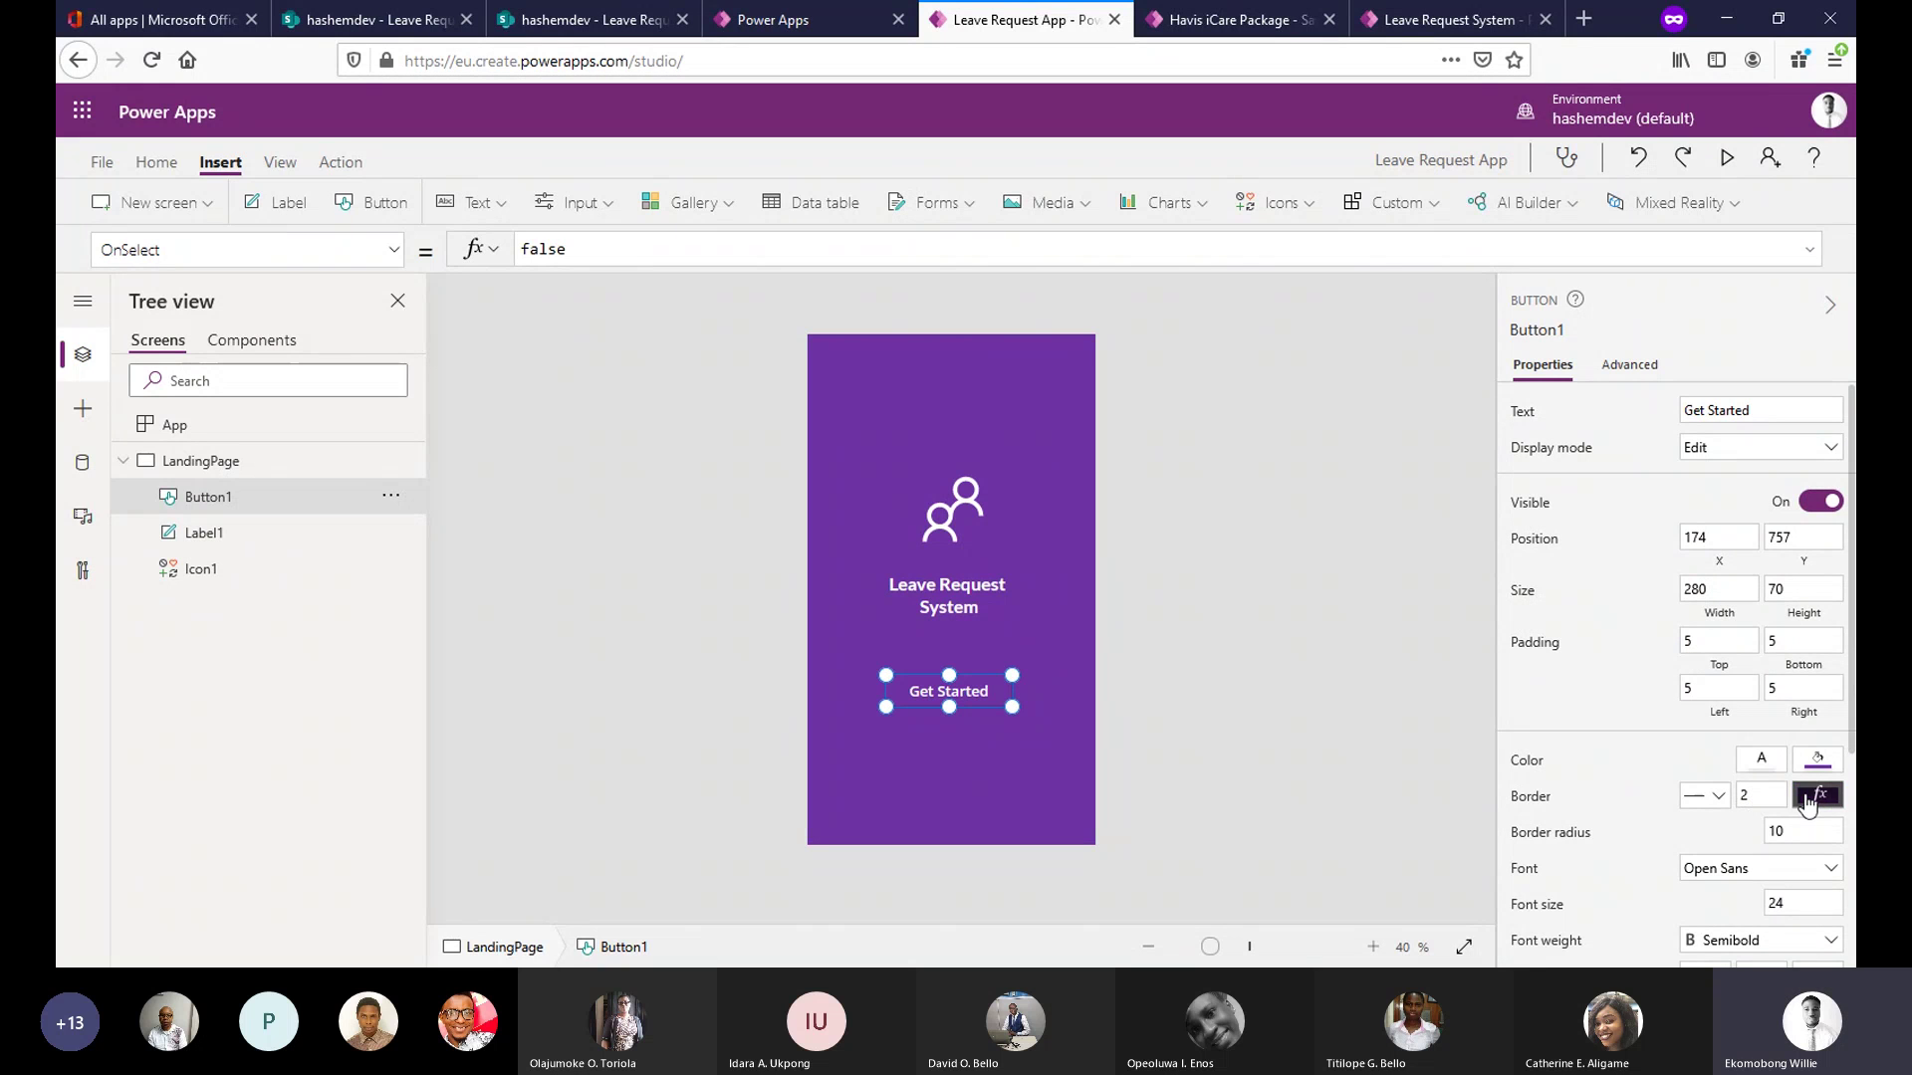
# Replace the Get Started button's ColorFade border colour with white.
pyautogui.click(1813, 794)
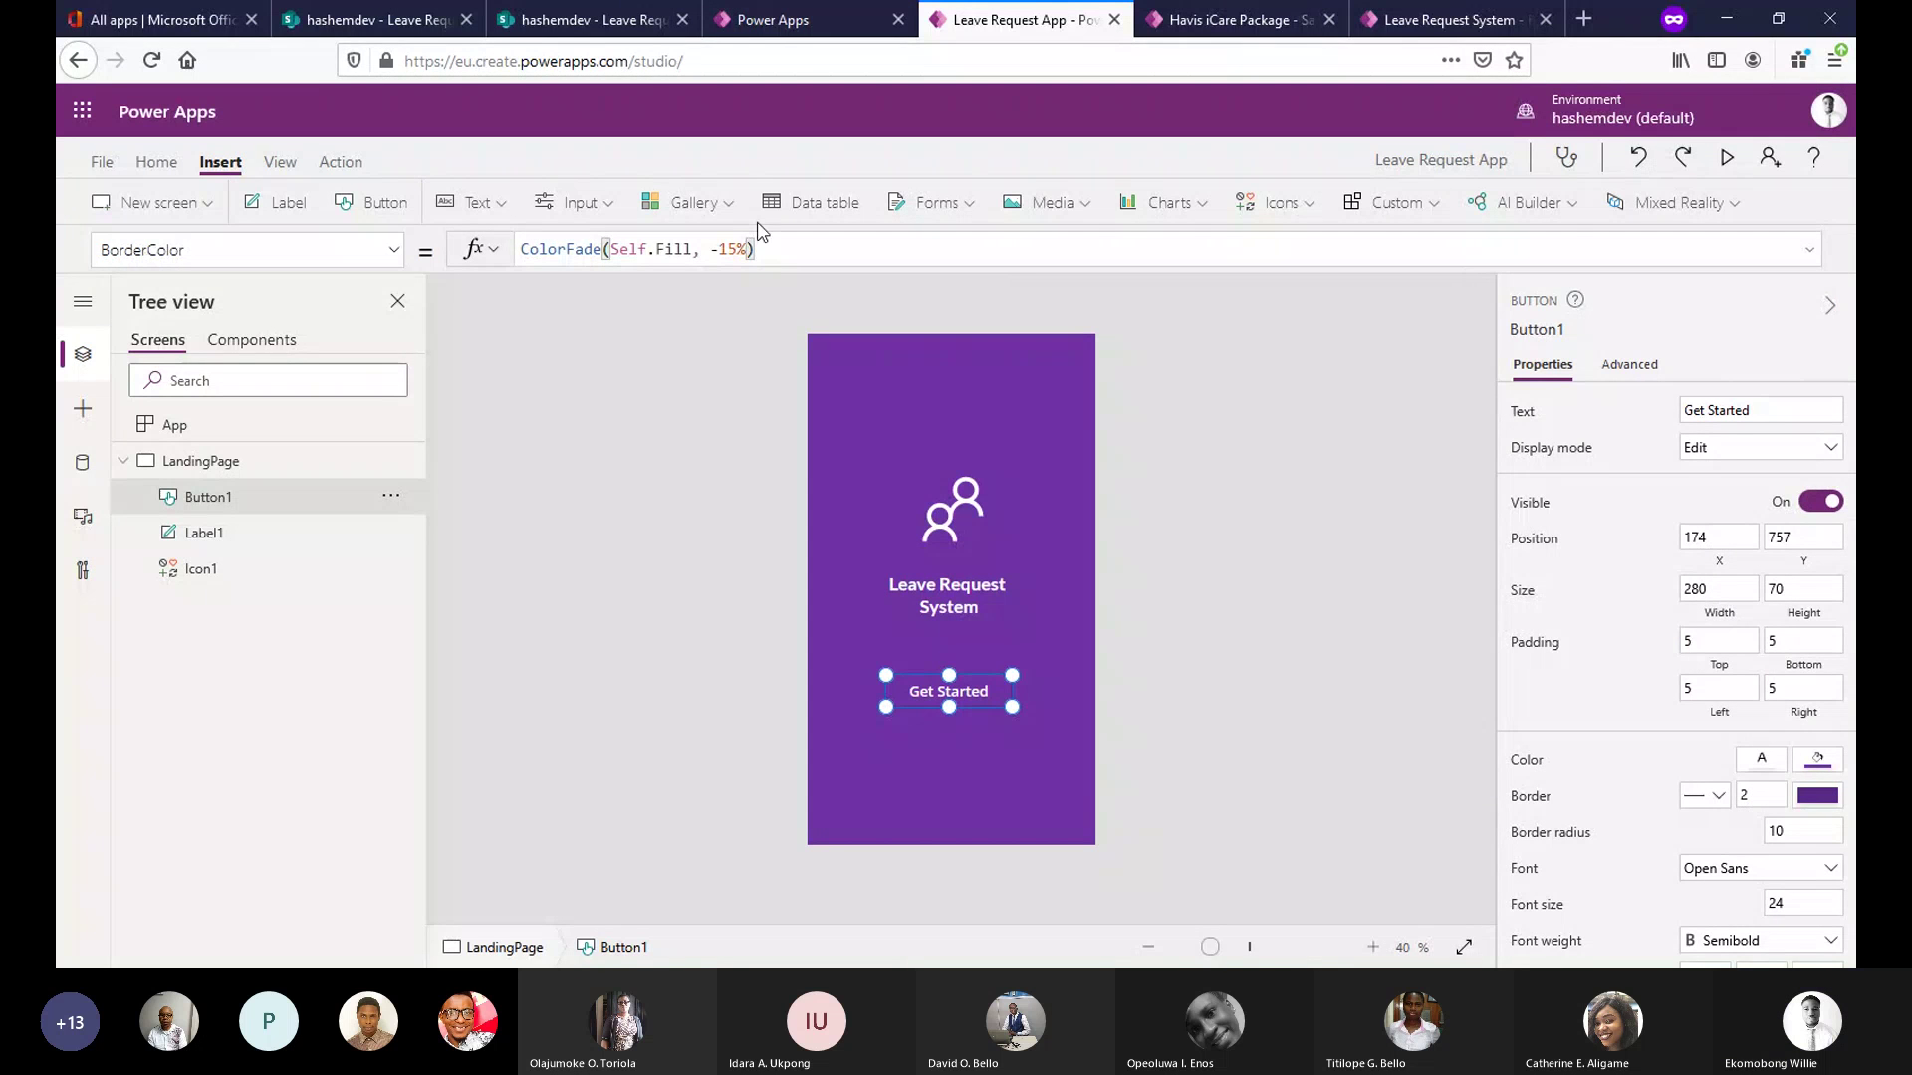
pyautogui.moveTo(756, 249); pyautogui.dragTo(518, 251)
pyautogui.press('BackSpace')
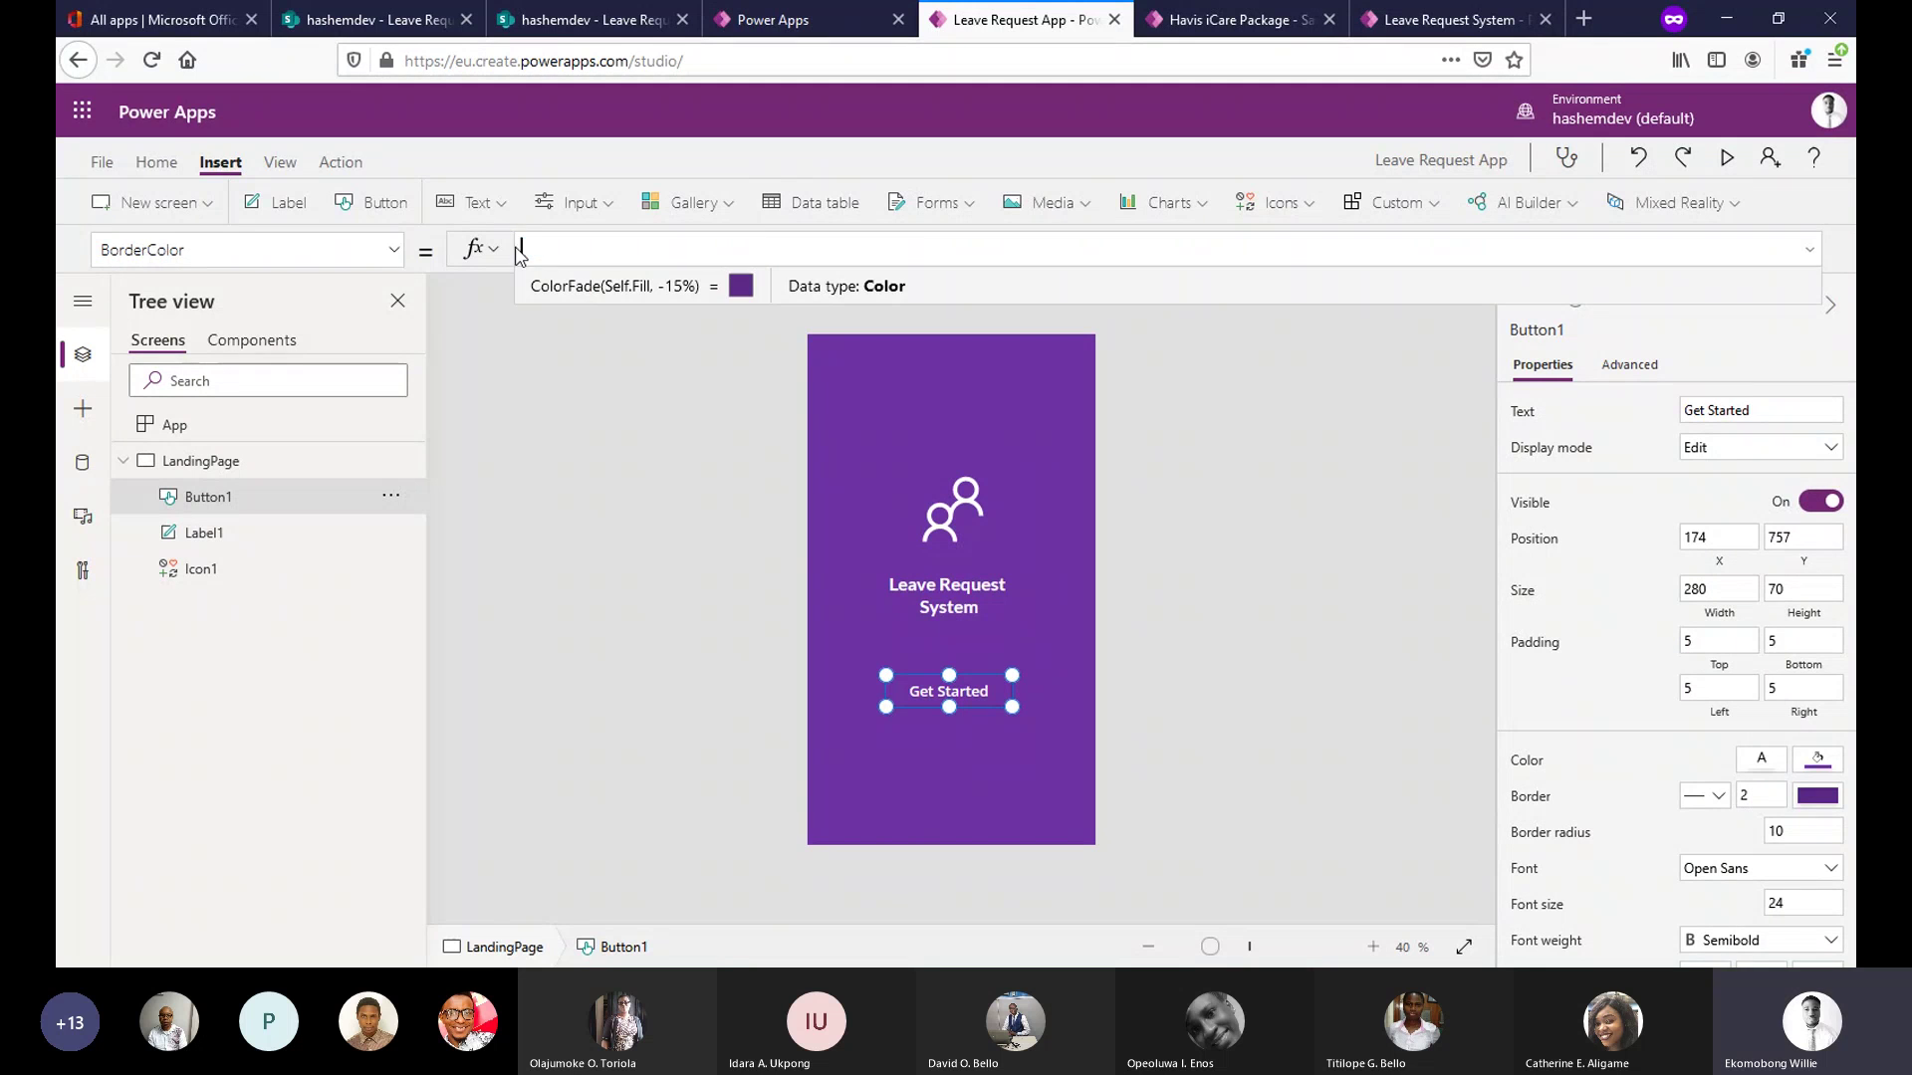
pyautogui.click(1803, 805)
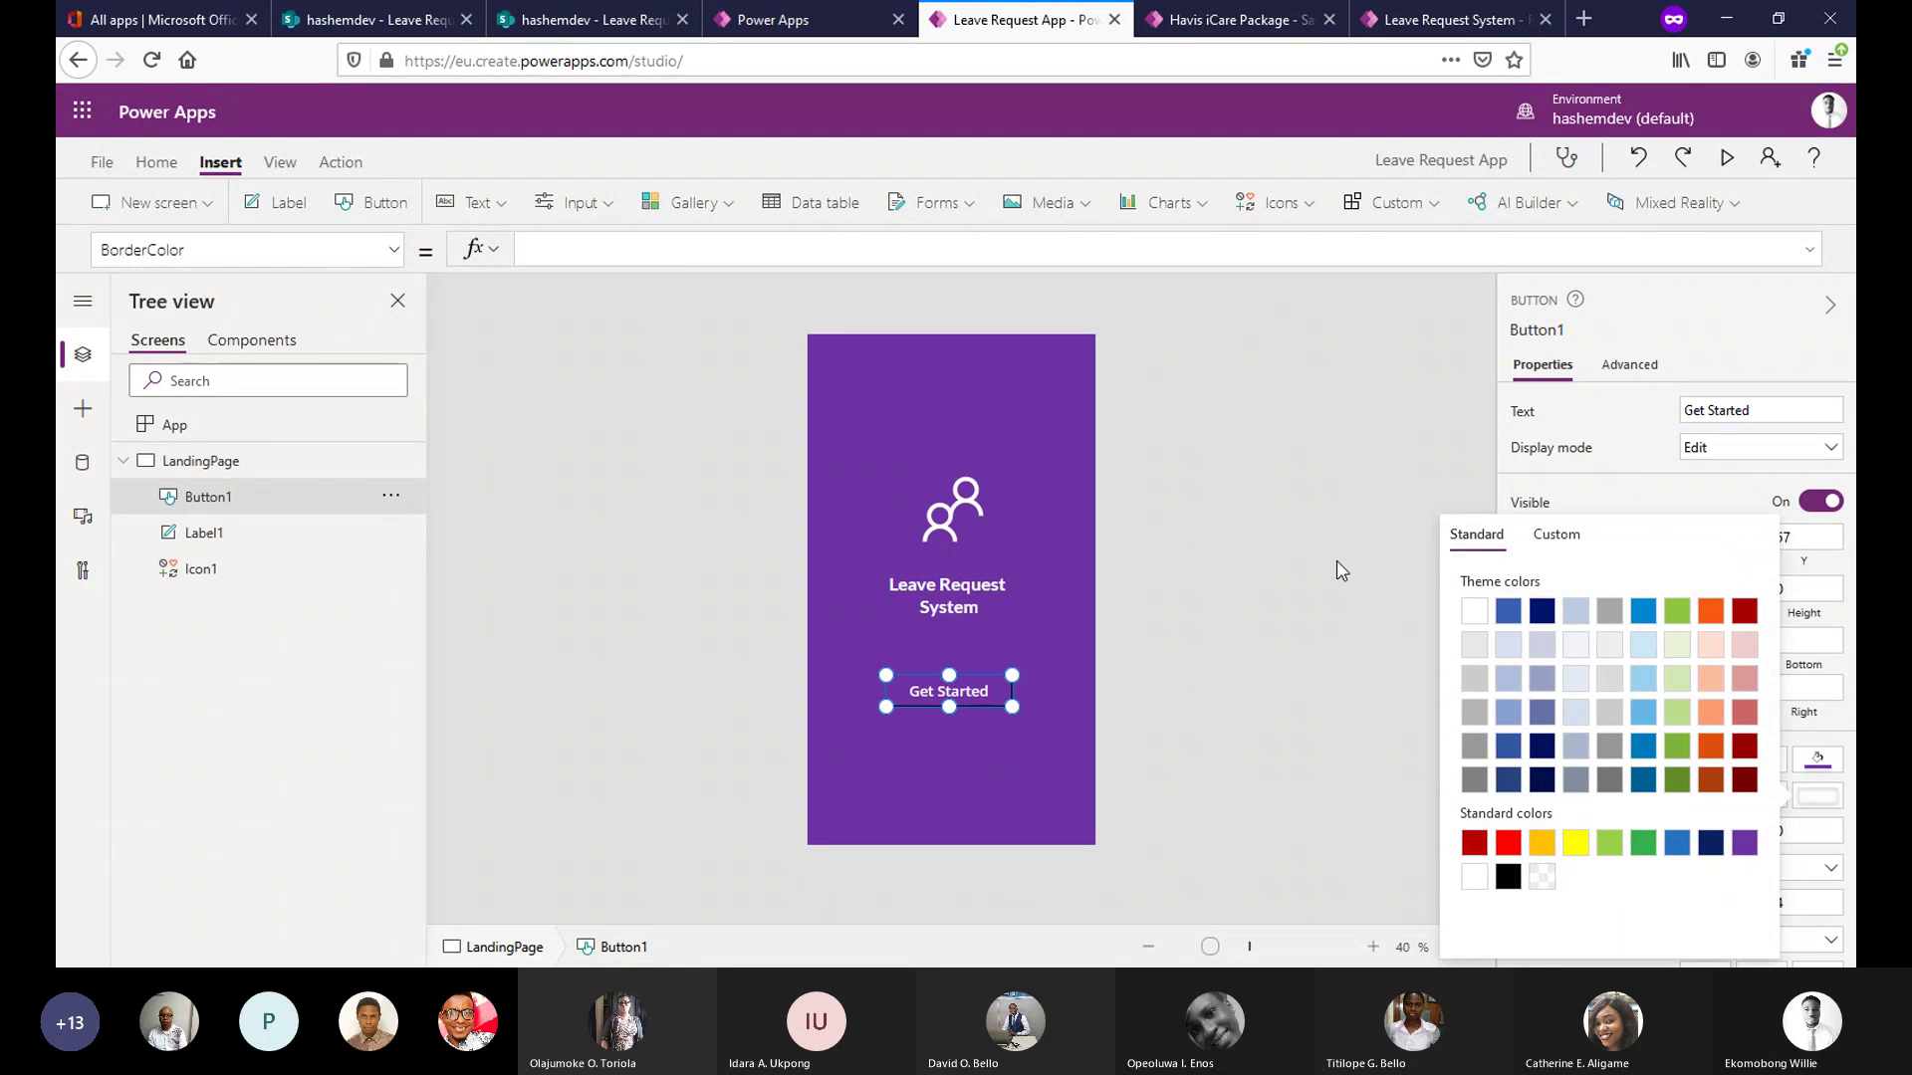
# Preview the landing page in the running app and return to editing it.
pyautogui.click(1729, 159)
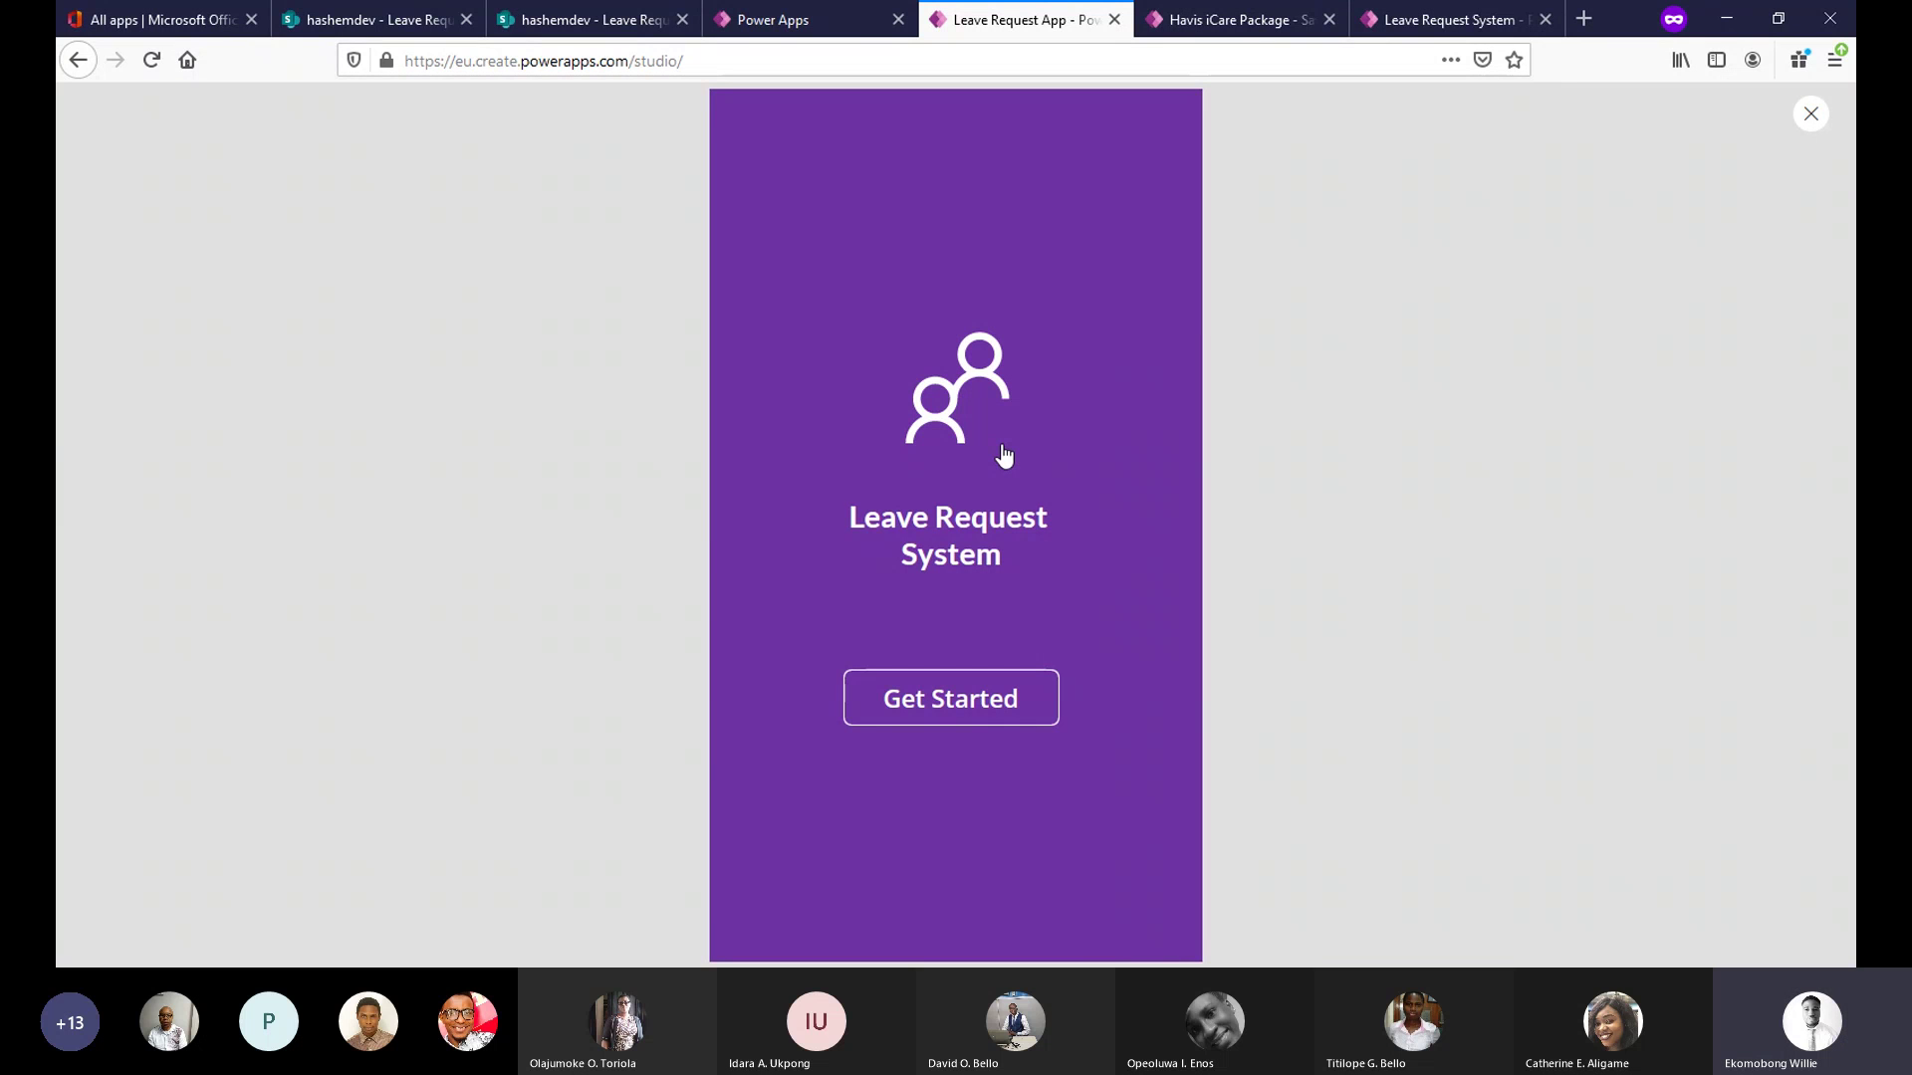
pyautogui.click(1814, 116)
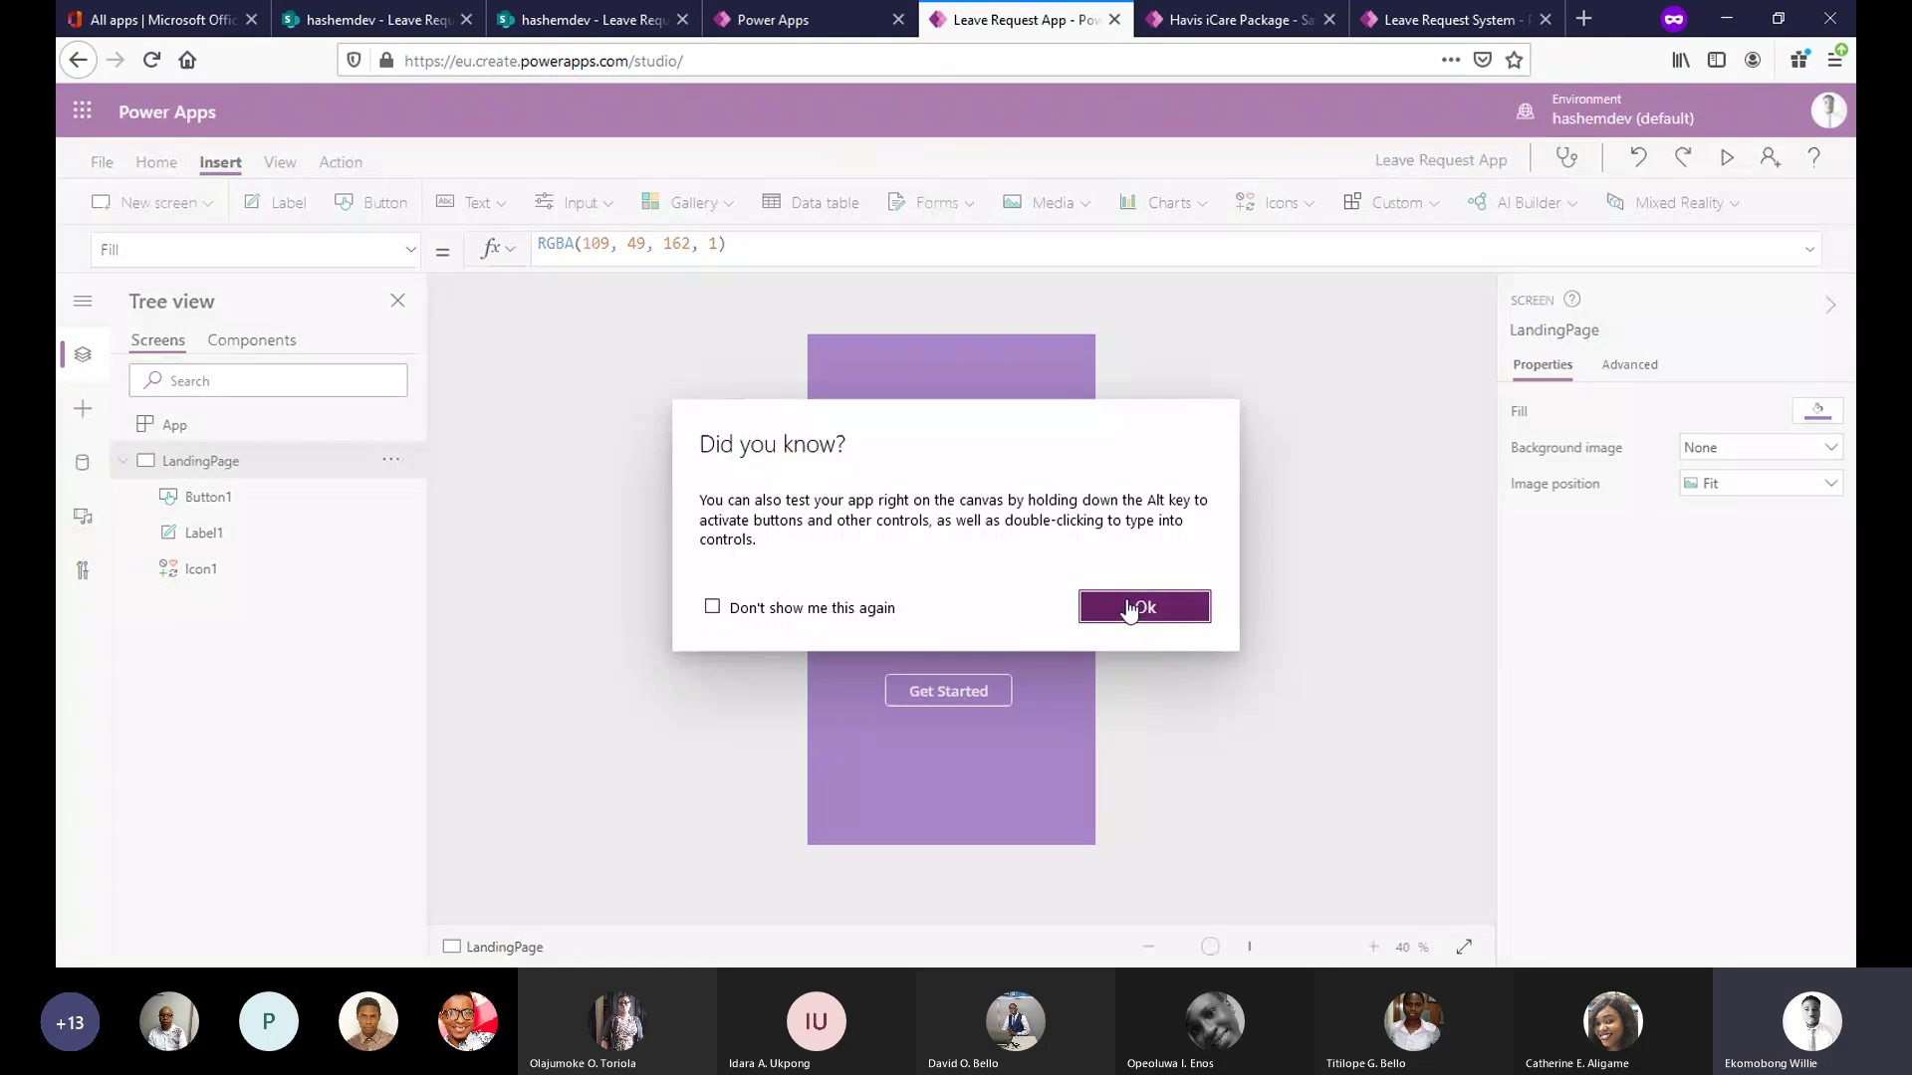
pyautogui.click(1135, 606)
pyautogui.click(951, 683)
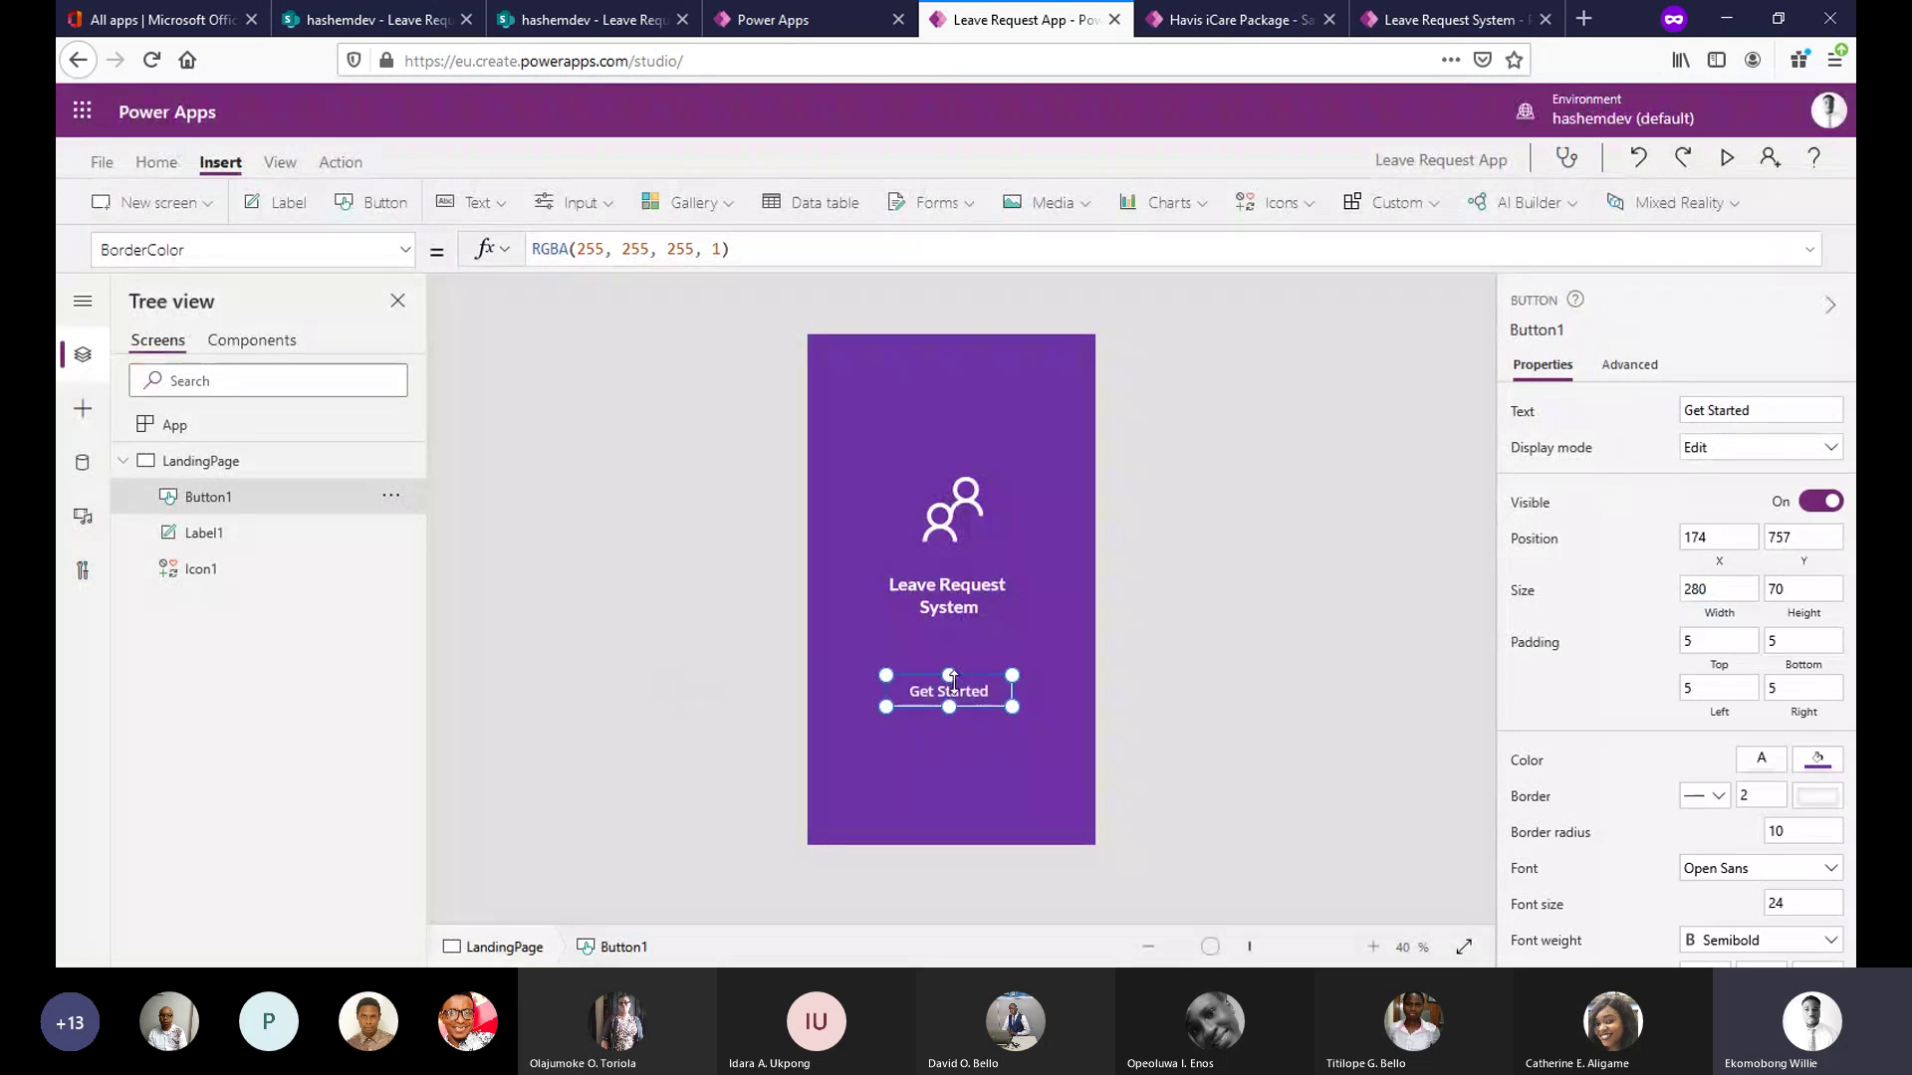
# Duplicate the LandingPage screen and rename the copy HomePage.
pyautogui.click(124, 462)
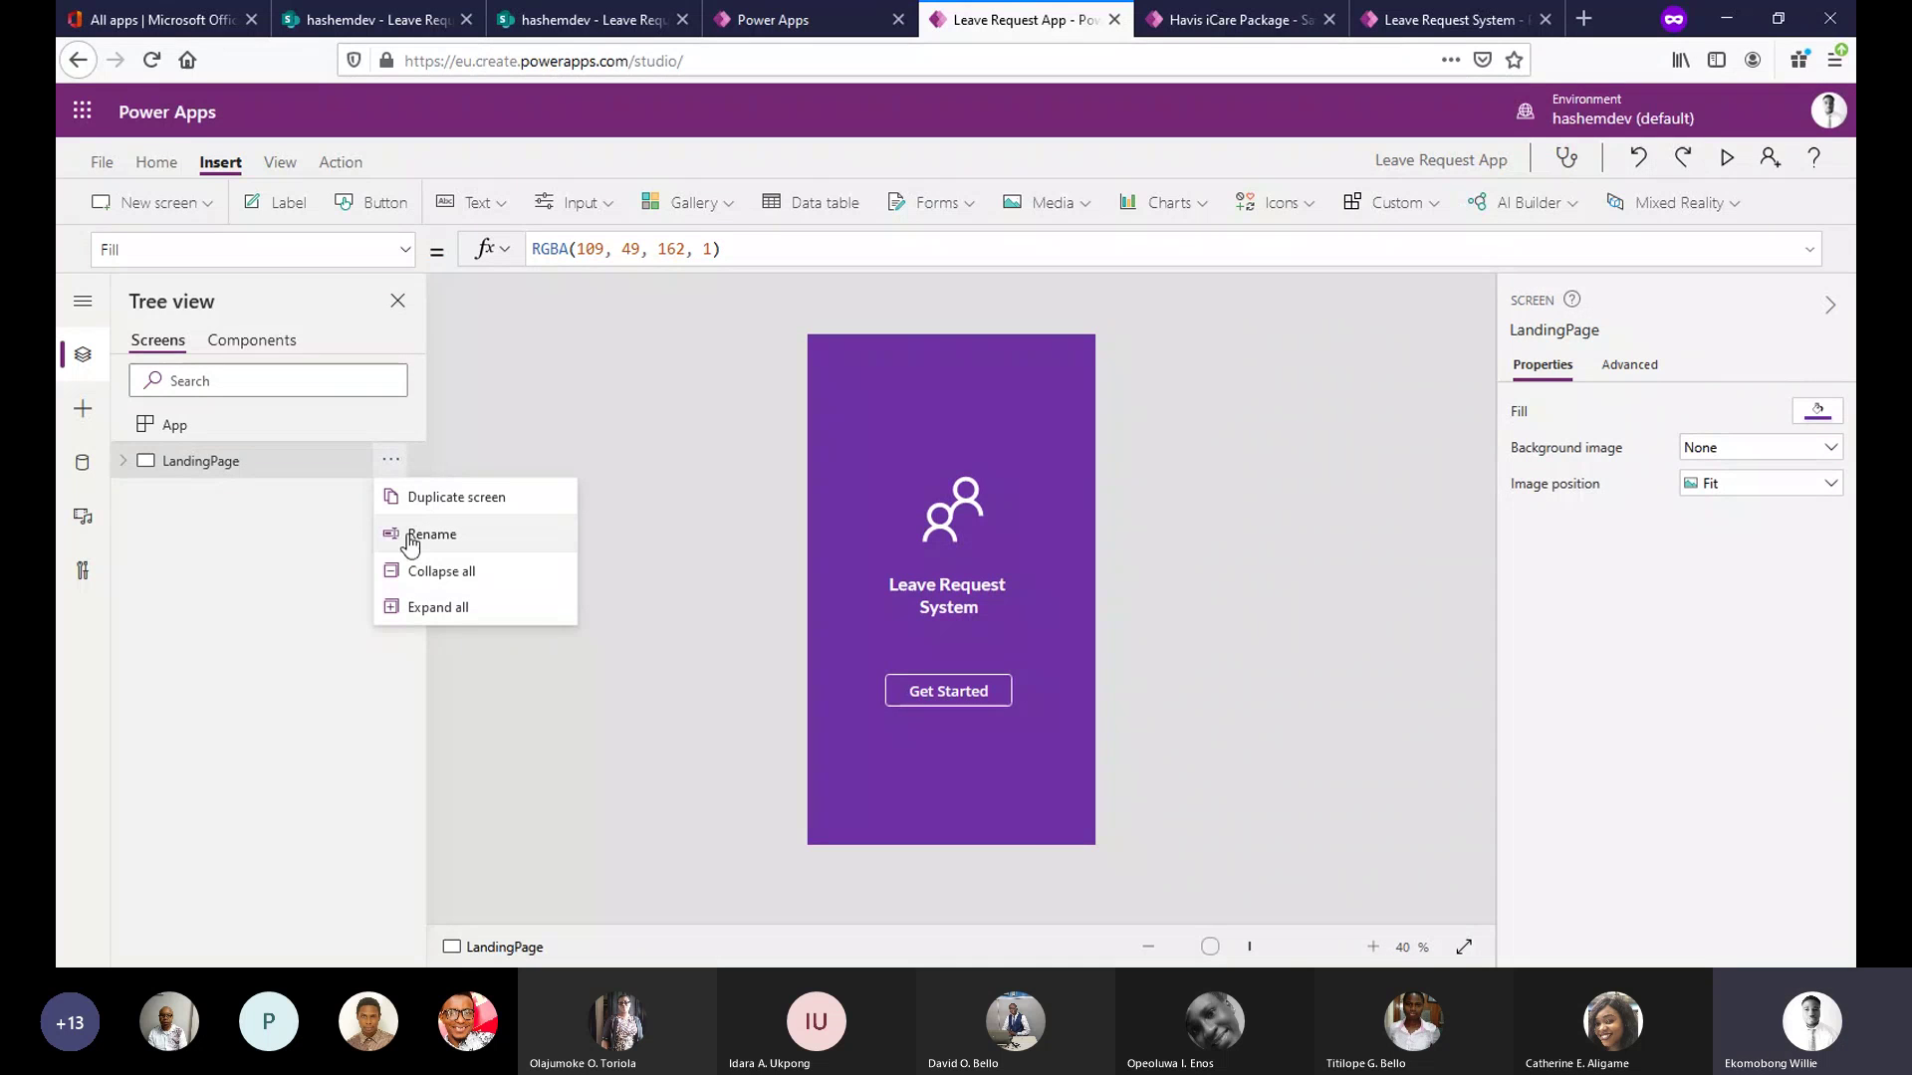
pyautogui.click(432, 498)
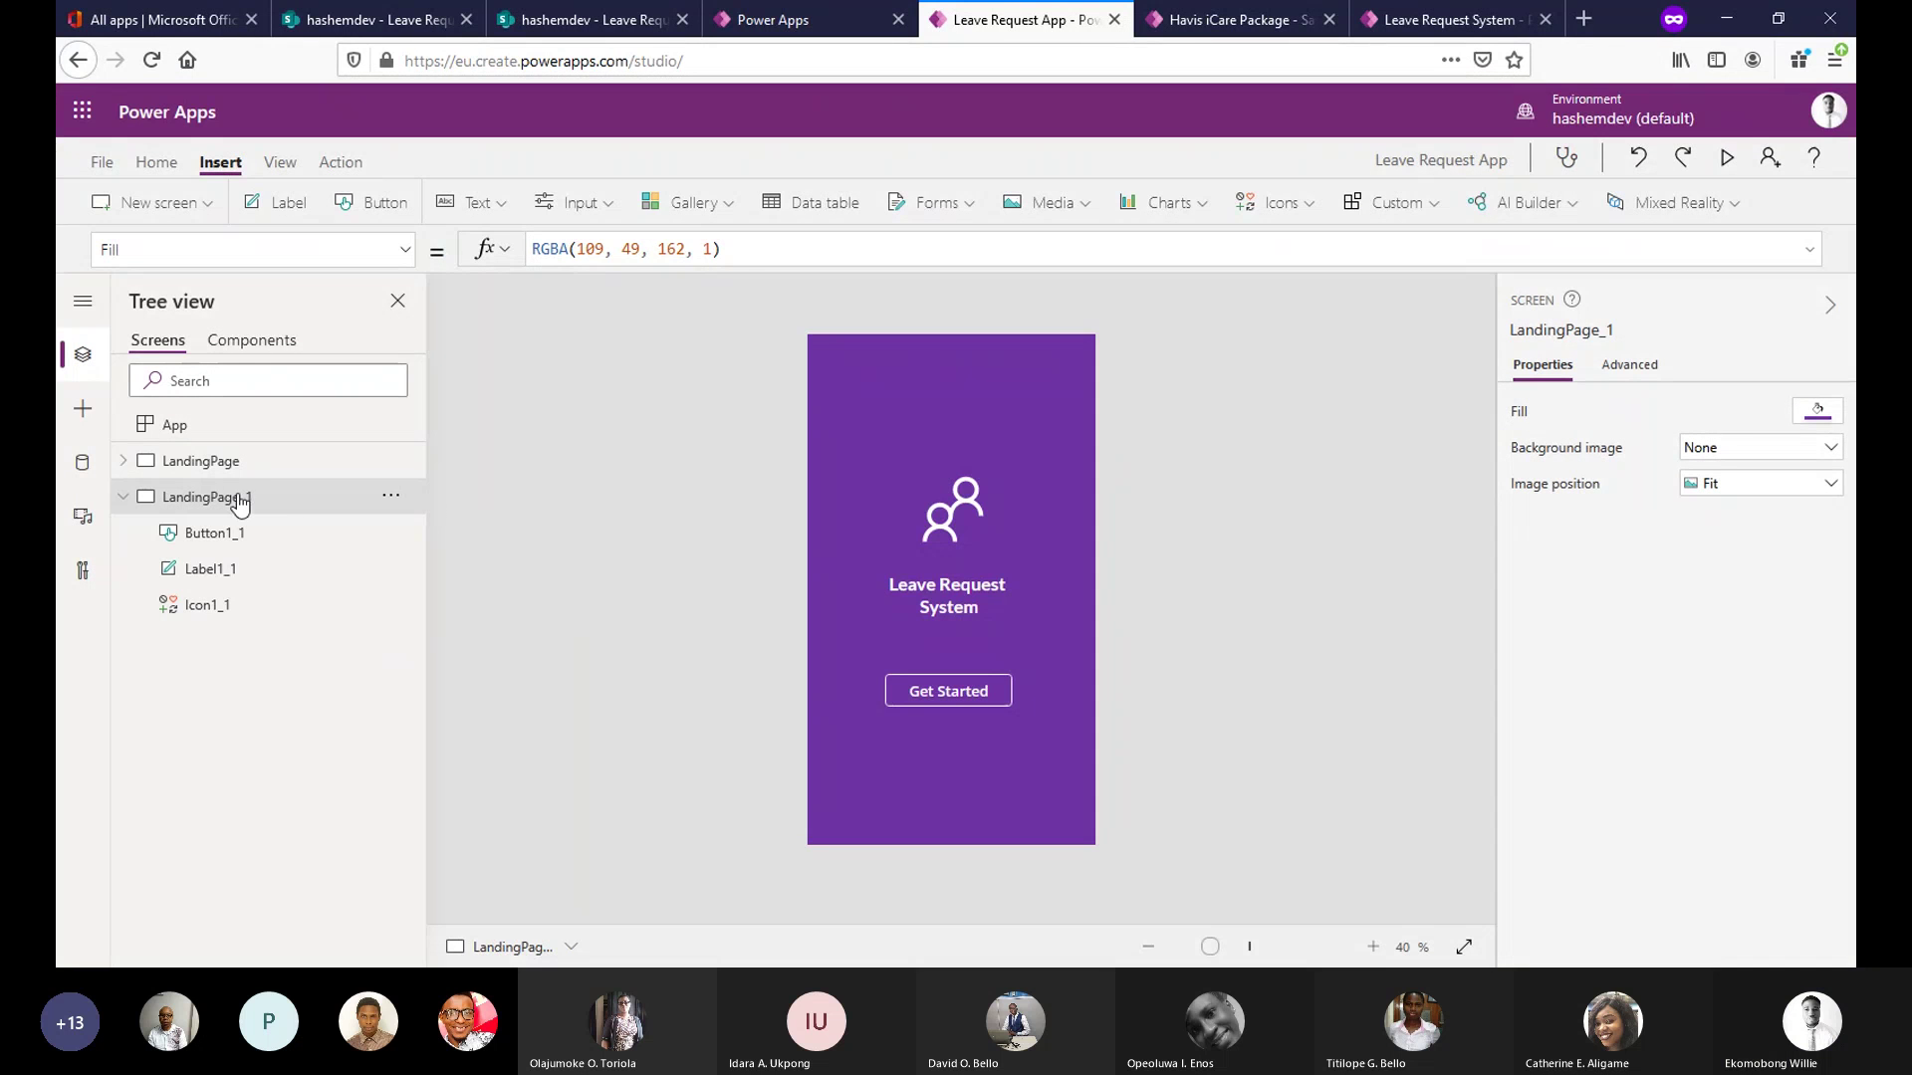
pyautogui.doubleClick(239, 497)
pyautogui.write('Ho')
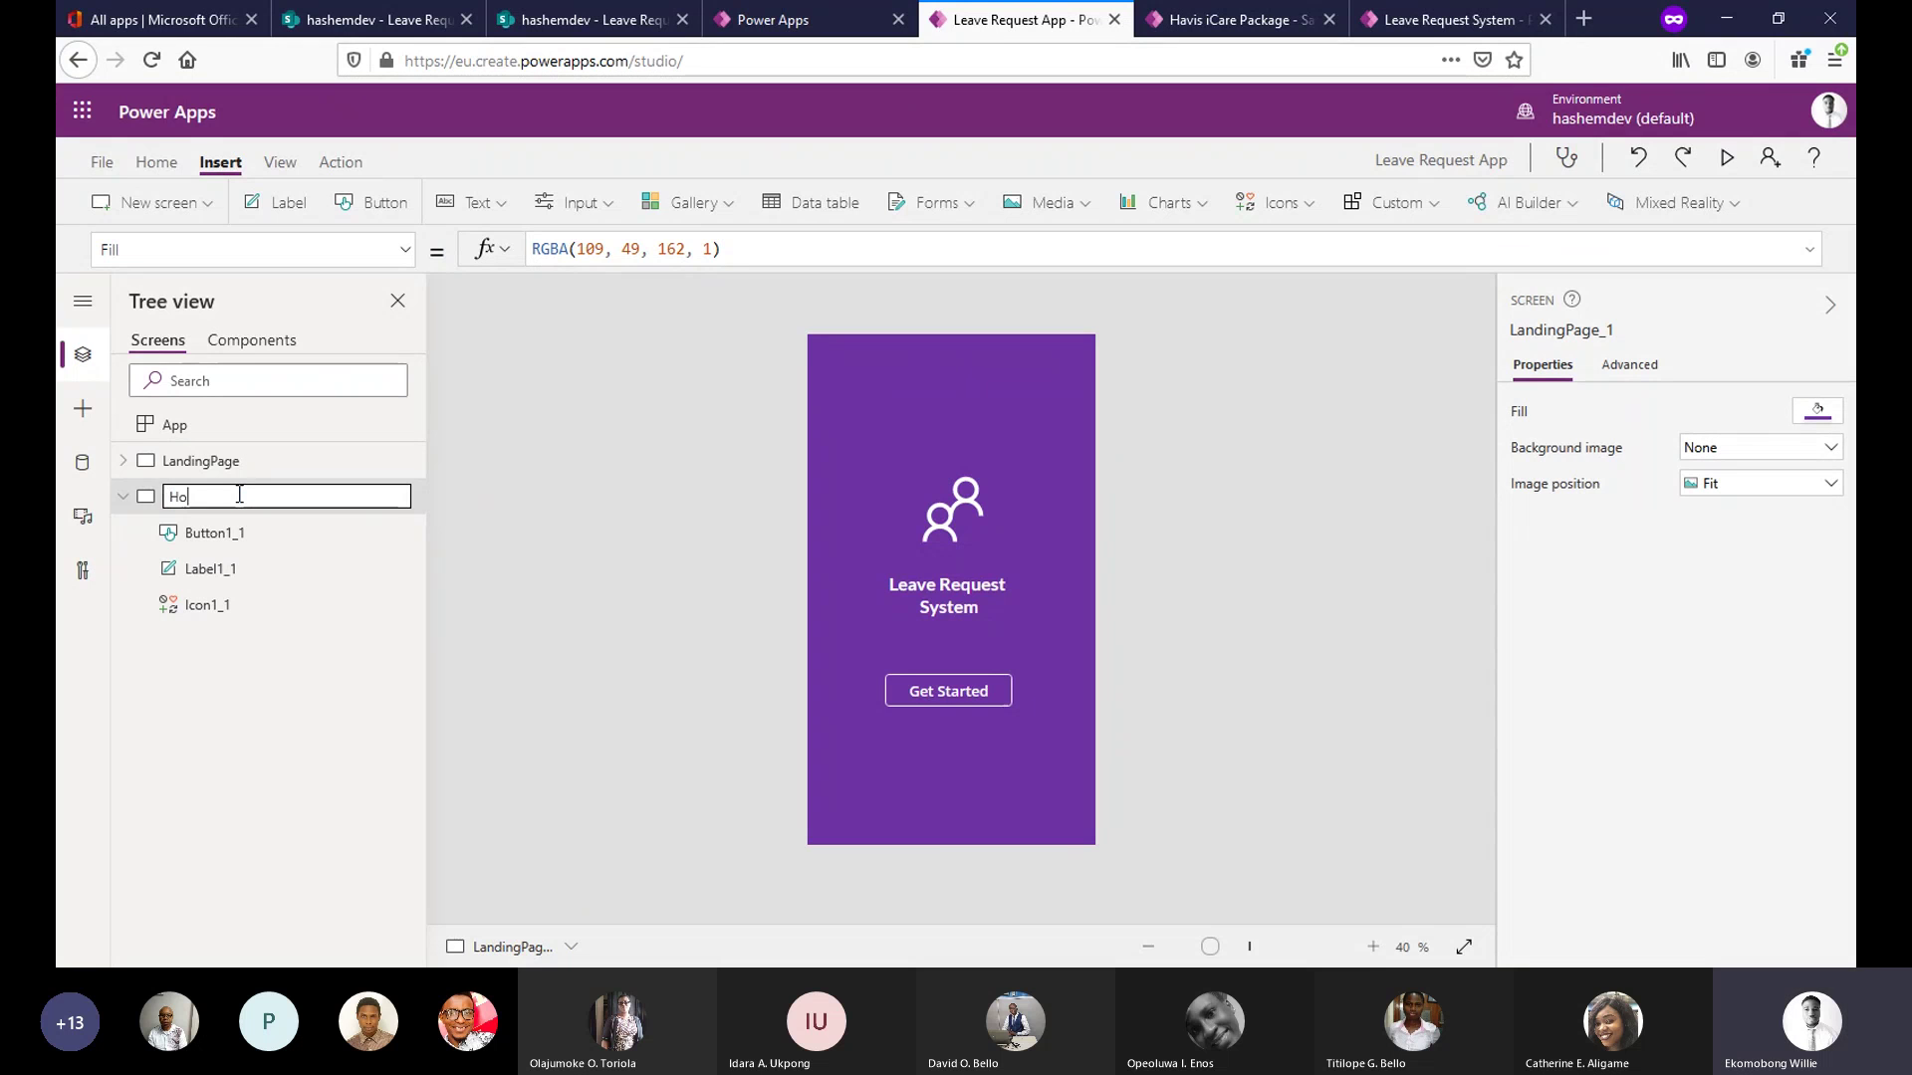
pyautogui.write('me Page')
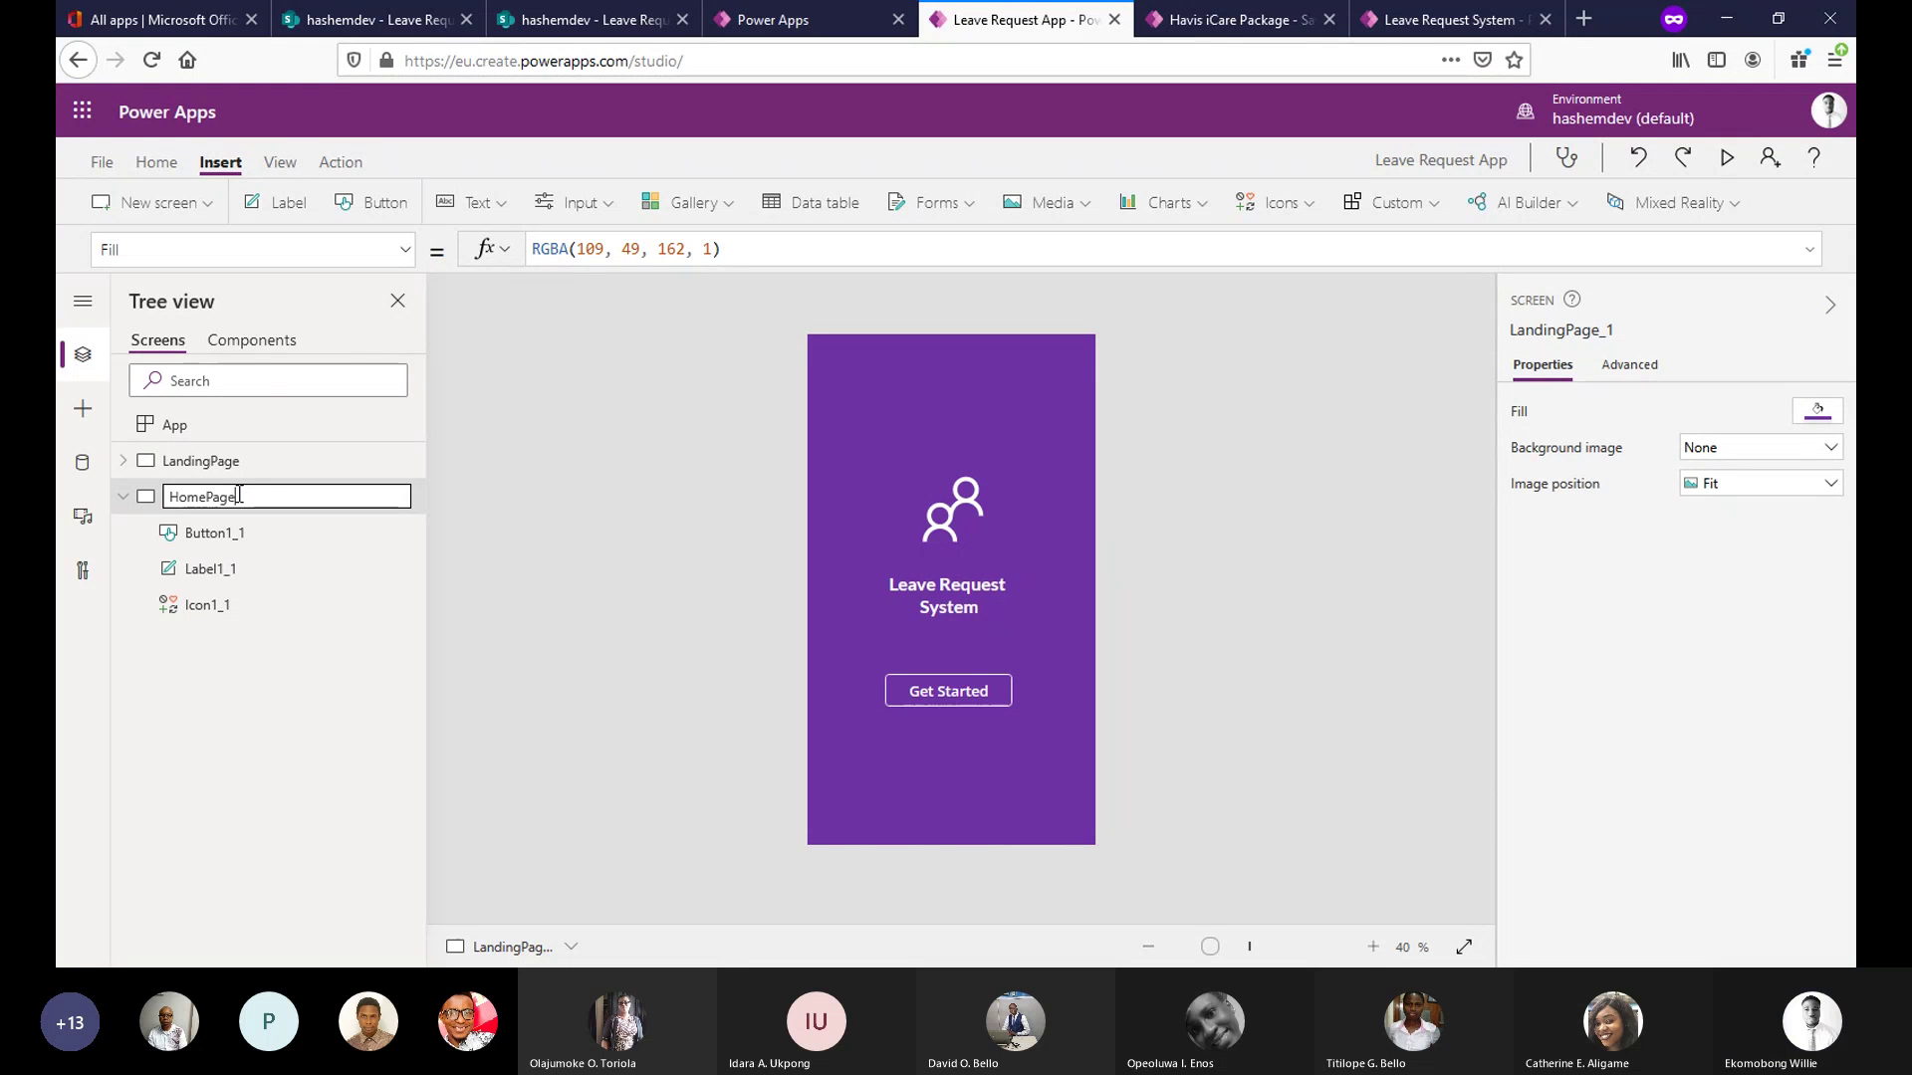
pyautogui.press('Return')
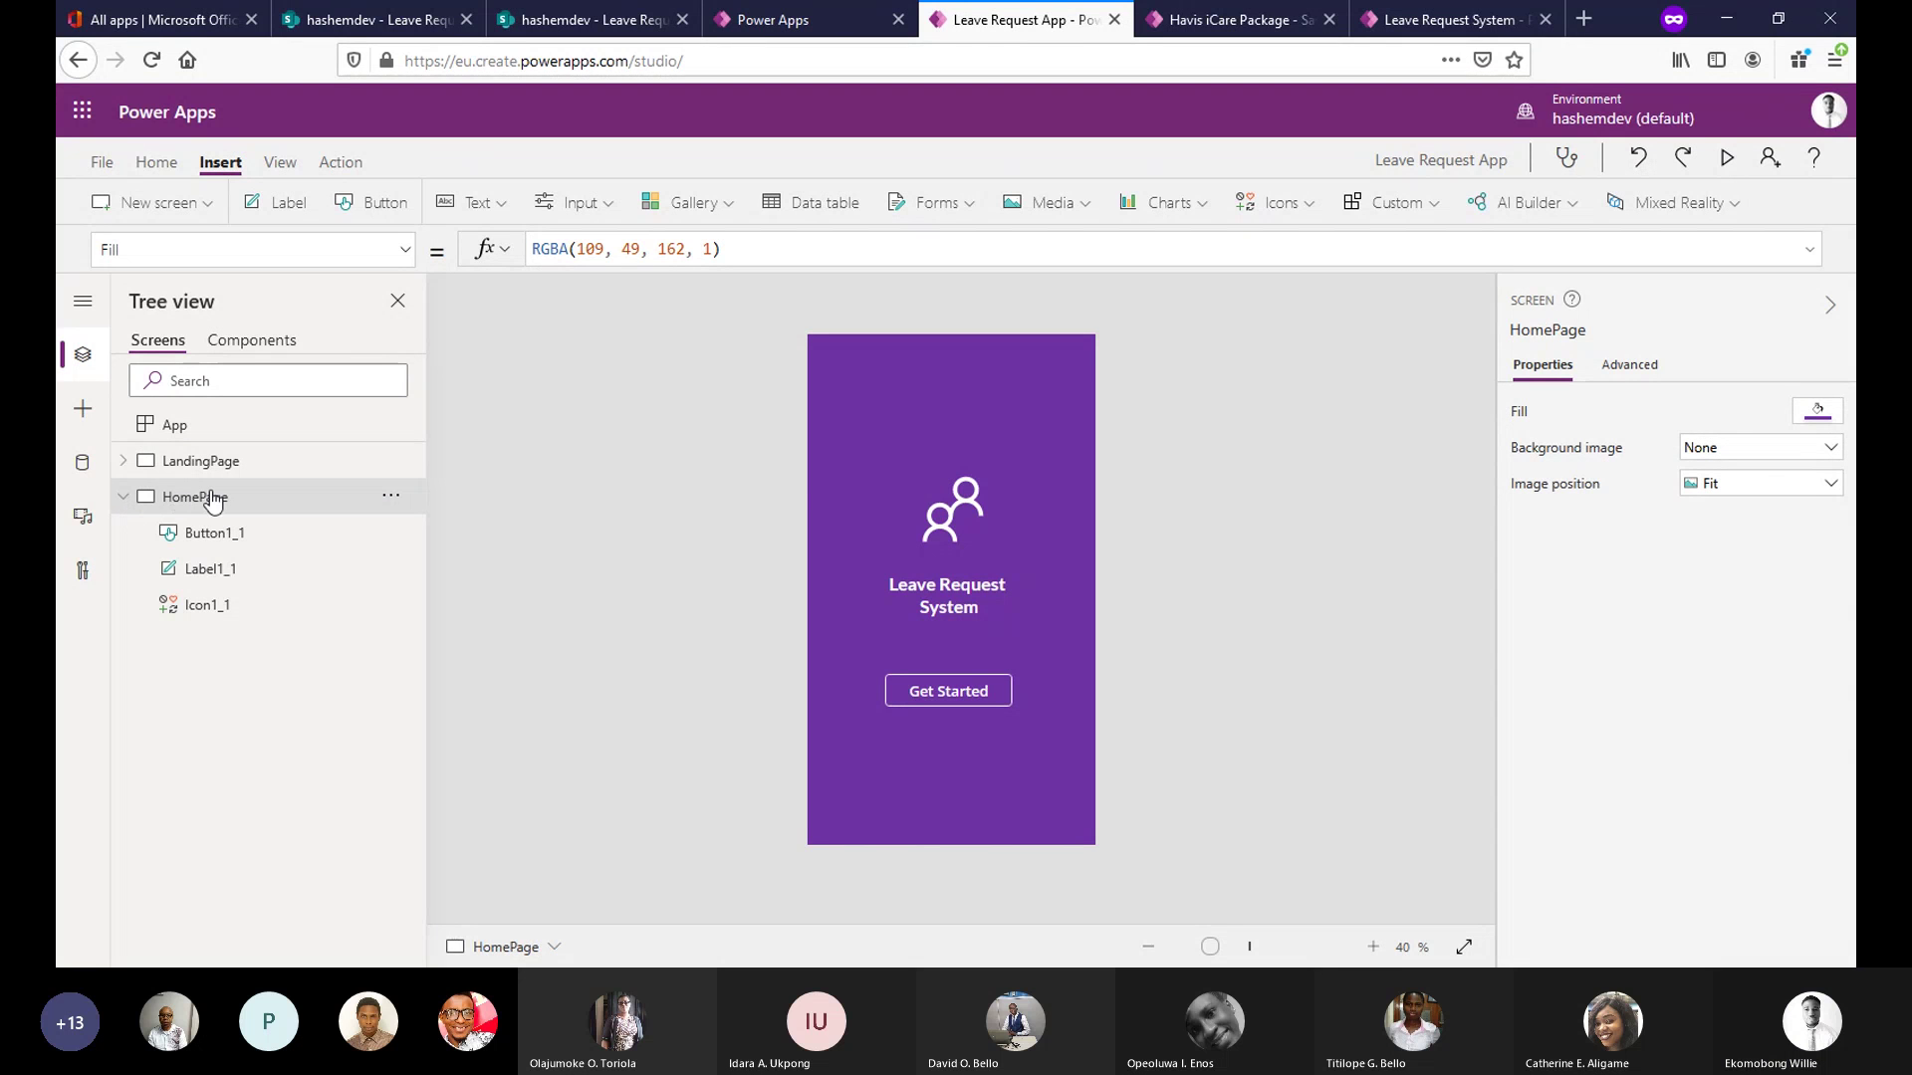
# Delete the people icon and the Leave Request System label from the HomePage screen.
pyautogui.click(119, 498)
pyautogui.click(920, 527)
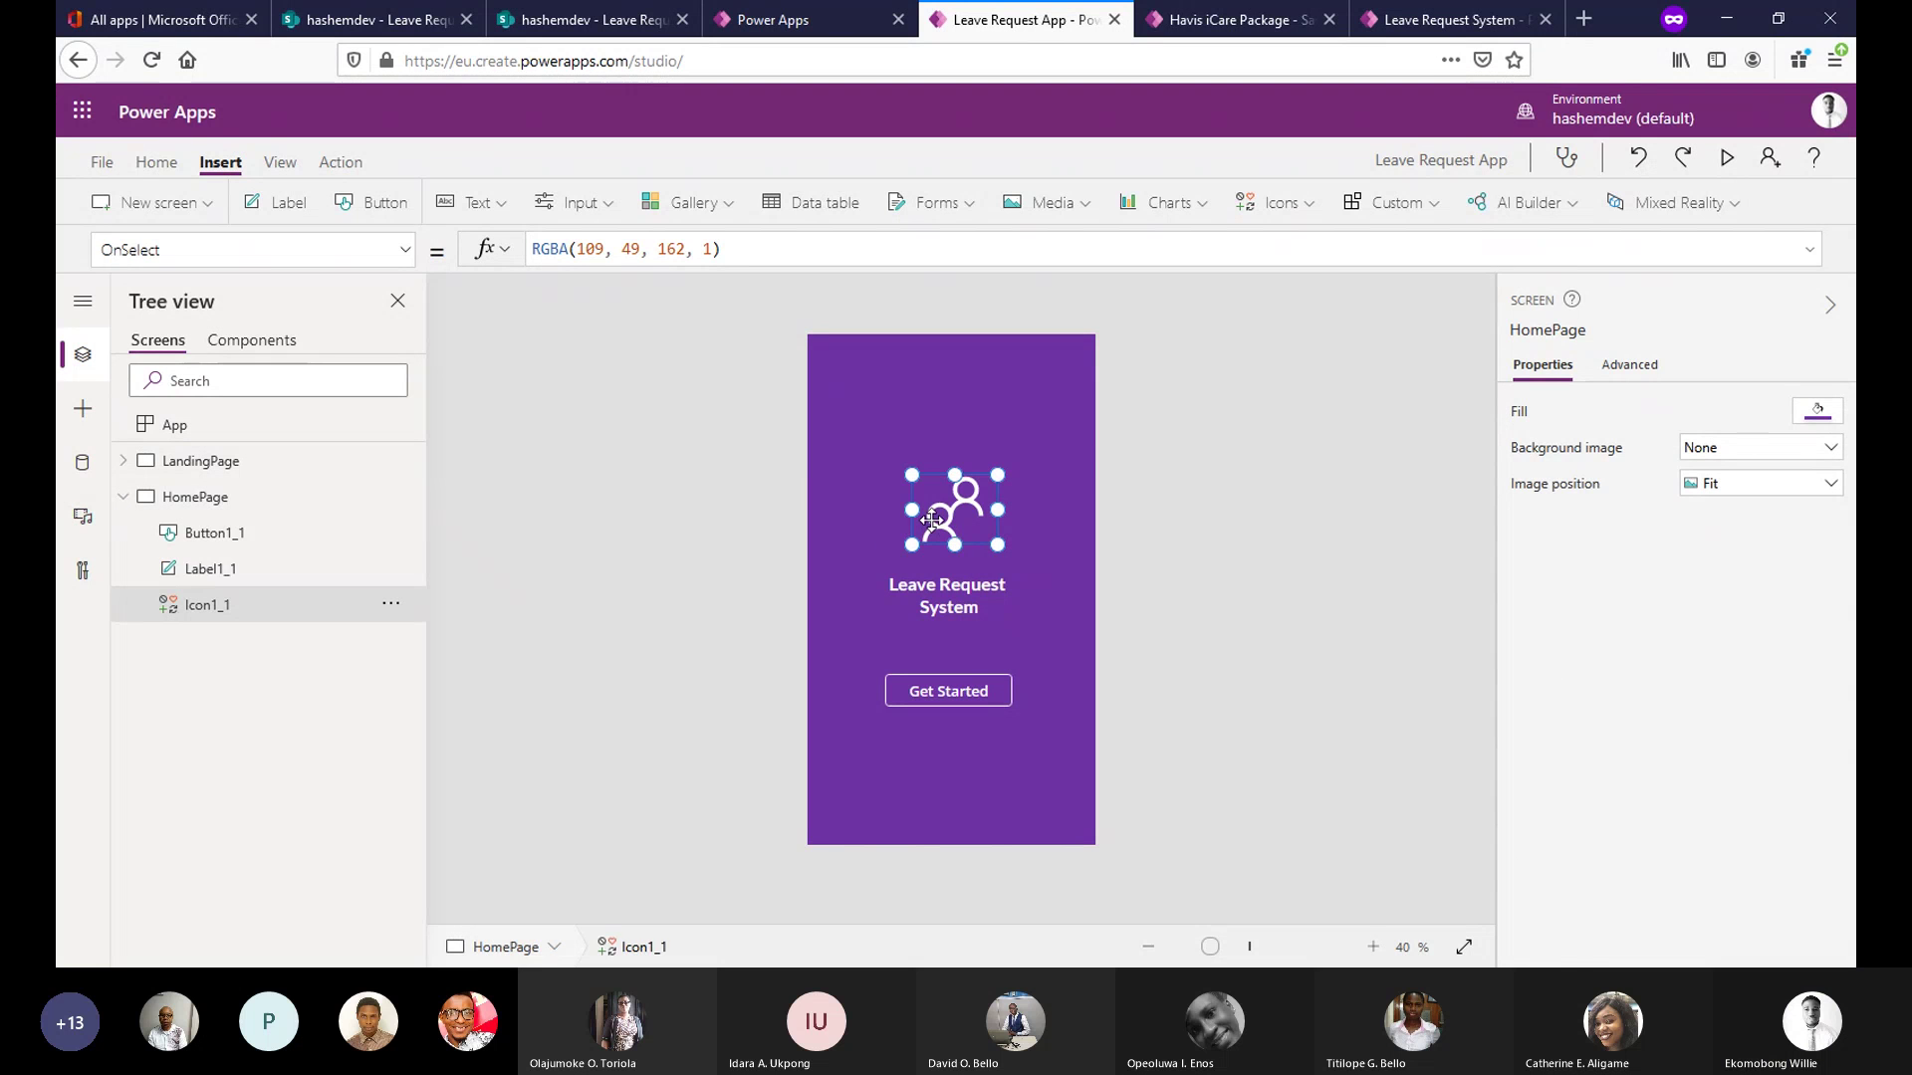
pyautogui.press('Delete')
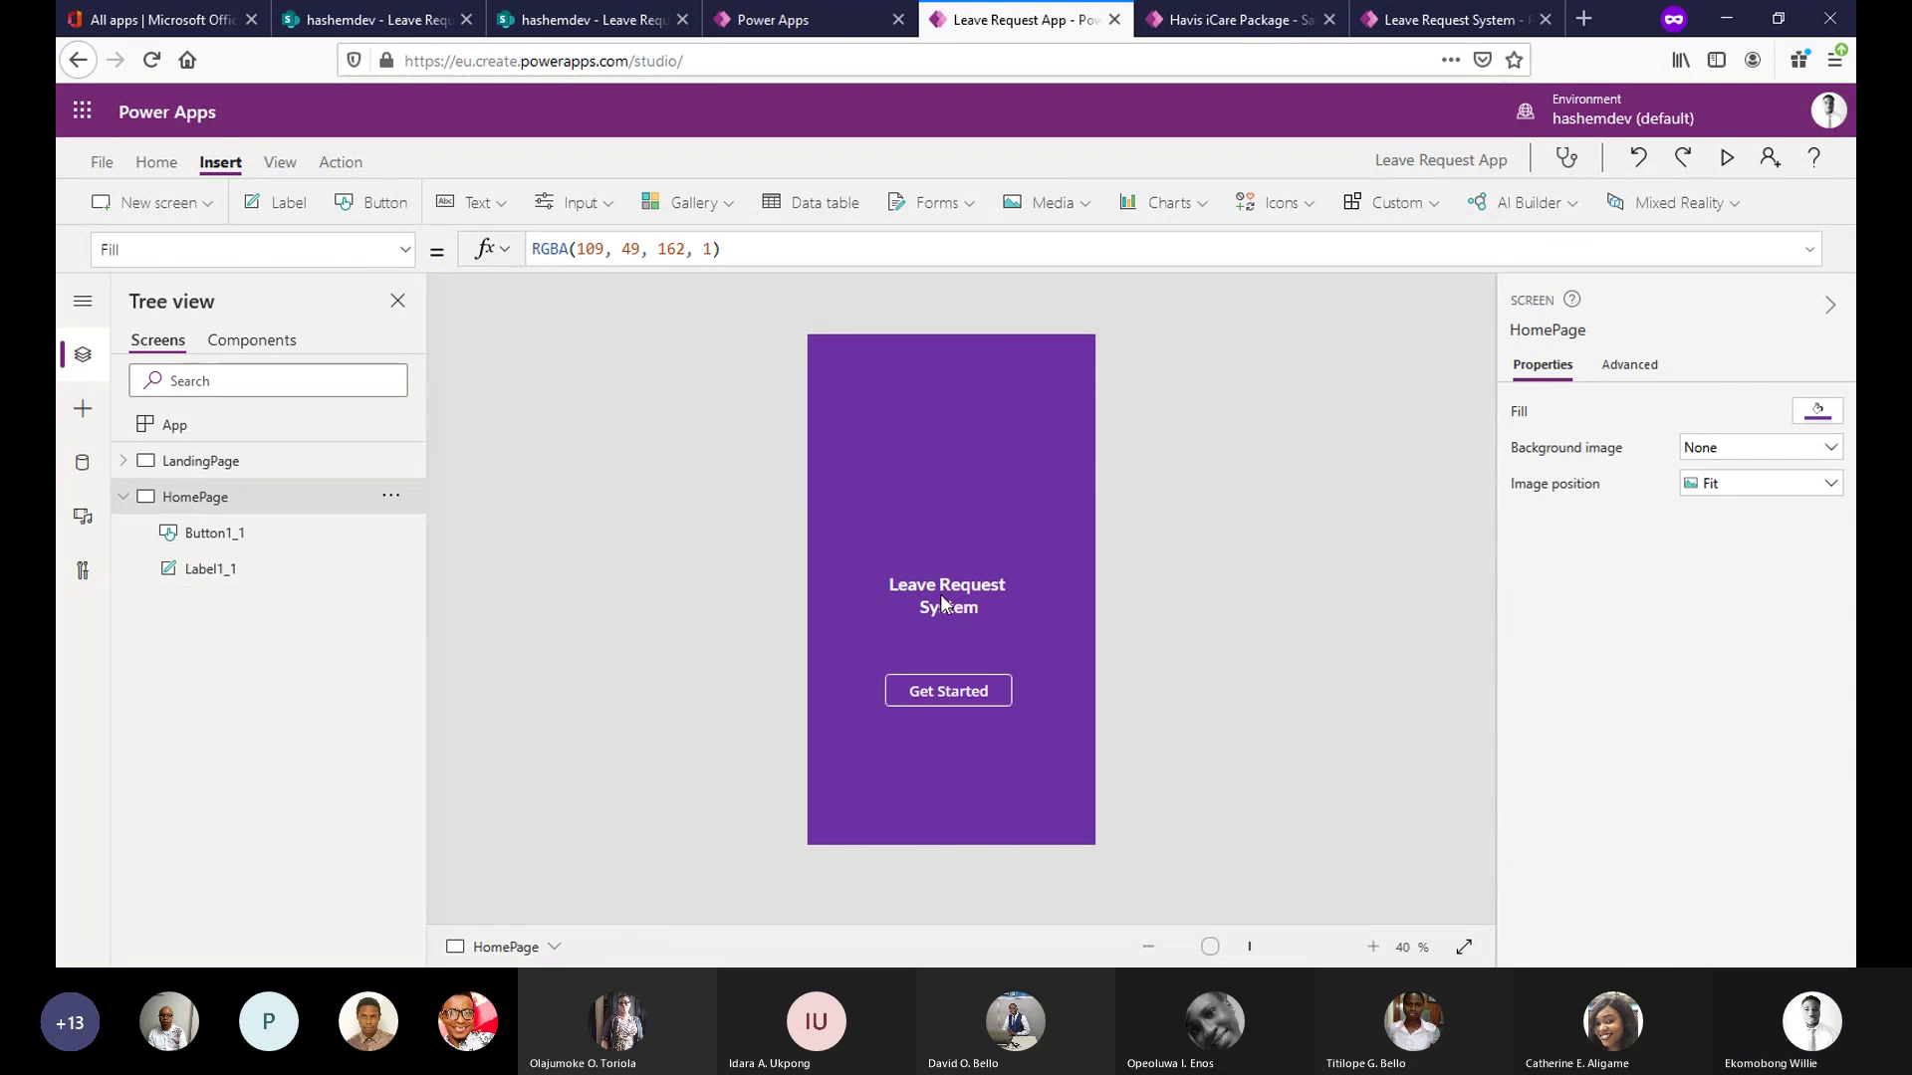
pyautogui.click(941, 595)
pyautogui.press('Delete')
# Move HomePage's Get Started button to about X 80, Y 360 and resize it to about 215 by 197.
pyautogui.click(939, 685)
pyautogui.moveTo(939, 685); pyautogui.dragTo(942, 543)
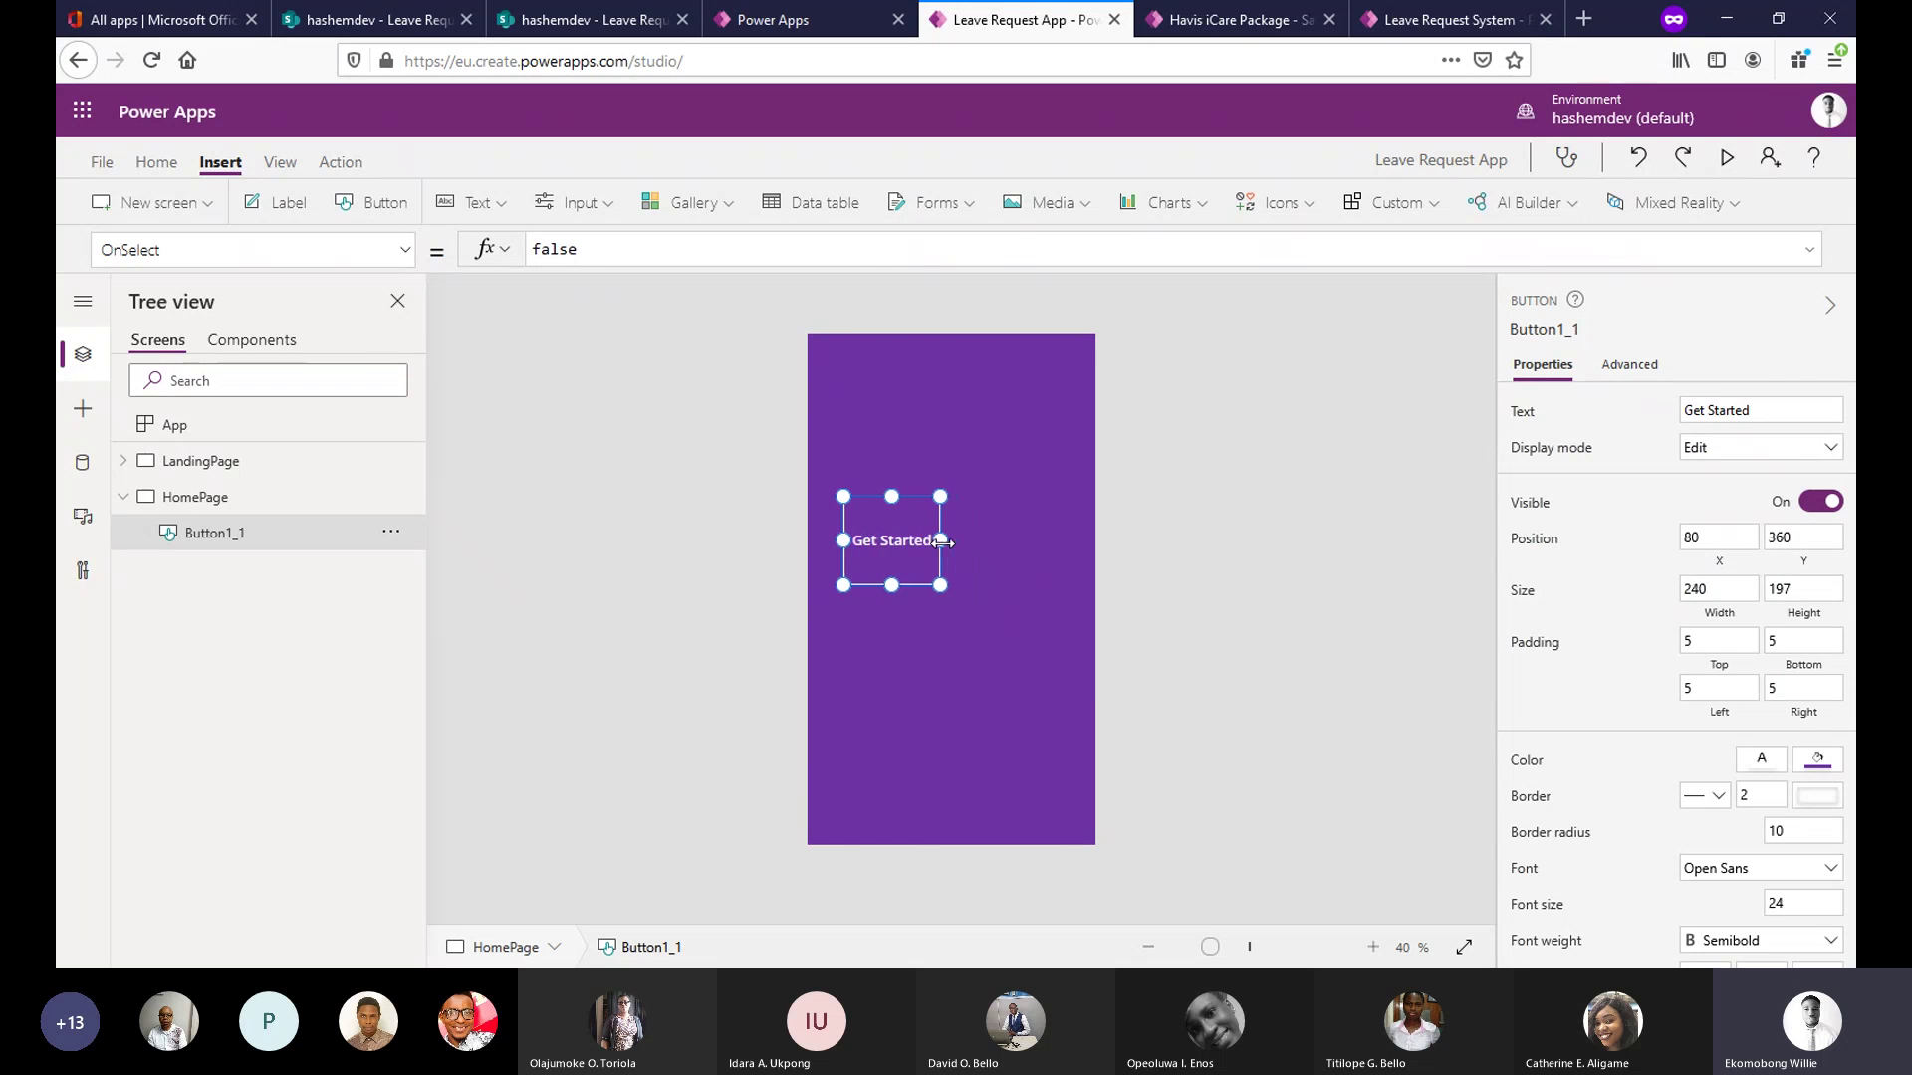
# Duplicate the HomePage button and place the copy beside it on the right at about X 327, Y 360.
pyautogui.rightClick(912, 551)
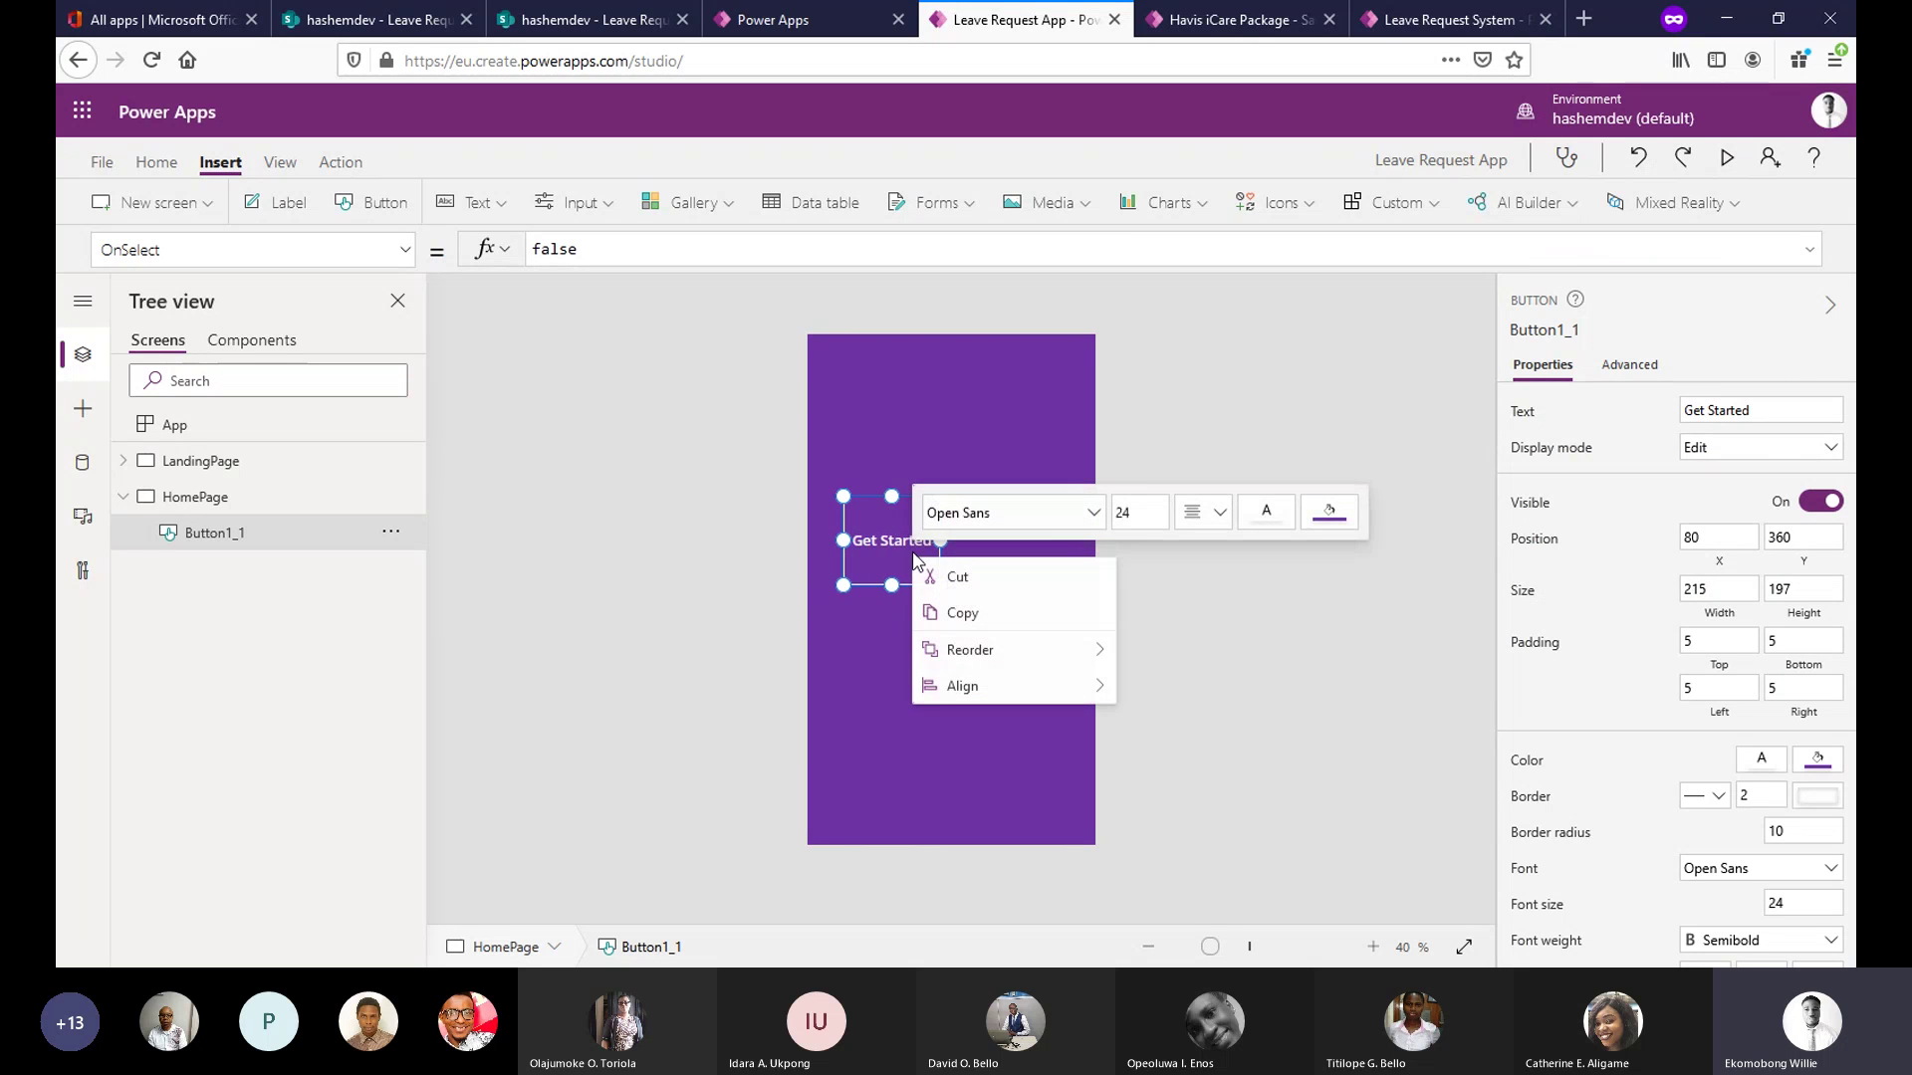
pyautogui.click(958, 611)
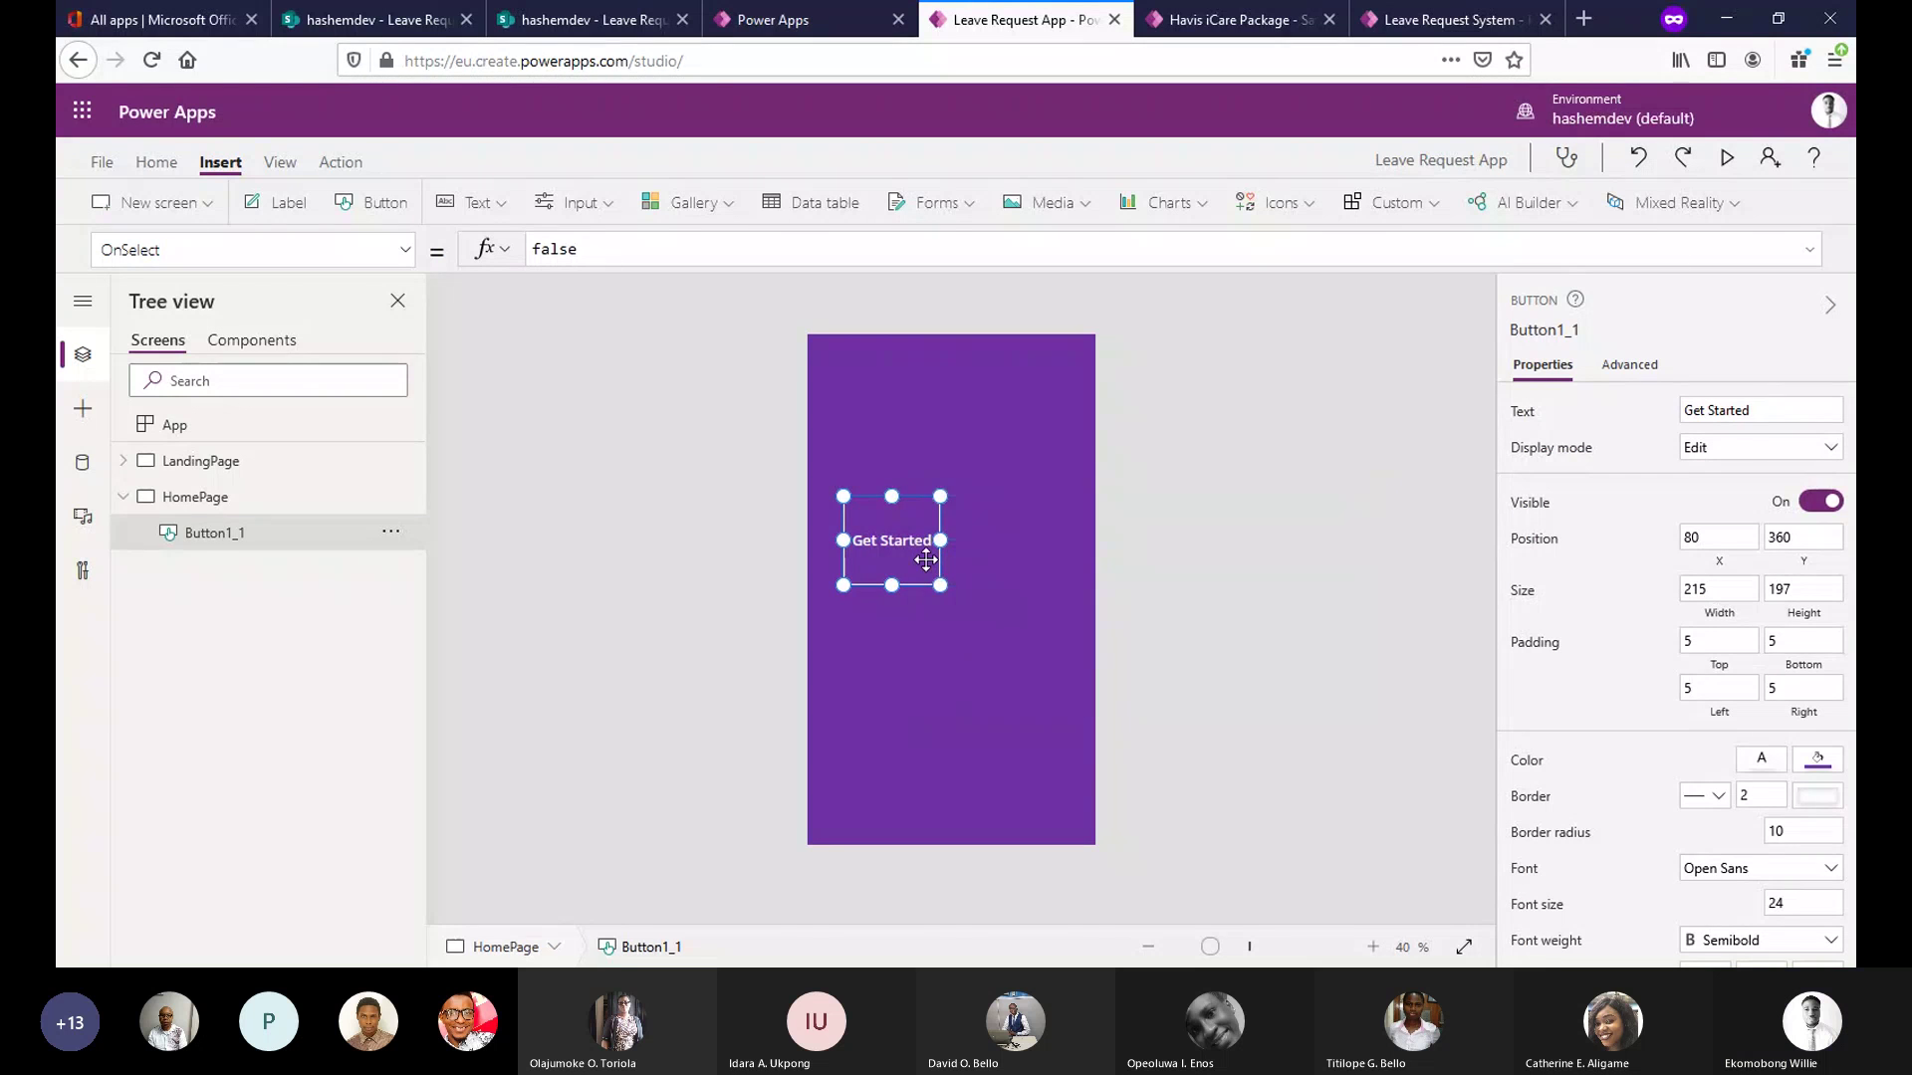
pyautogui.rightClick(926, 562)
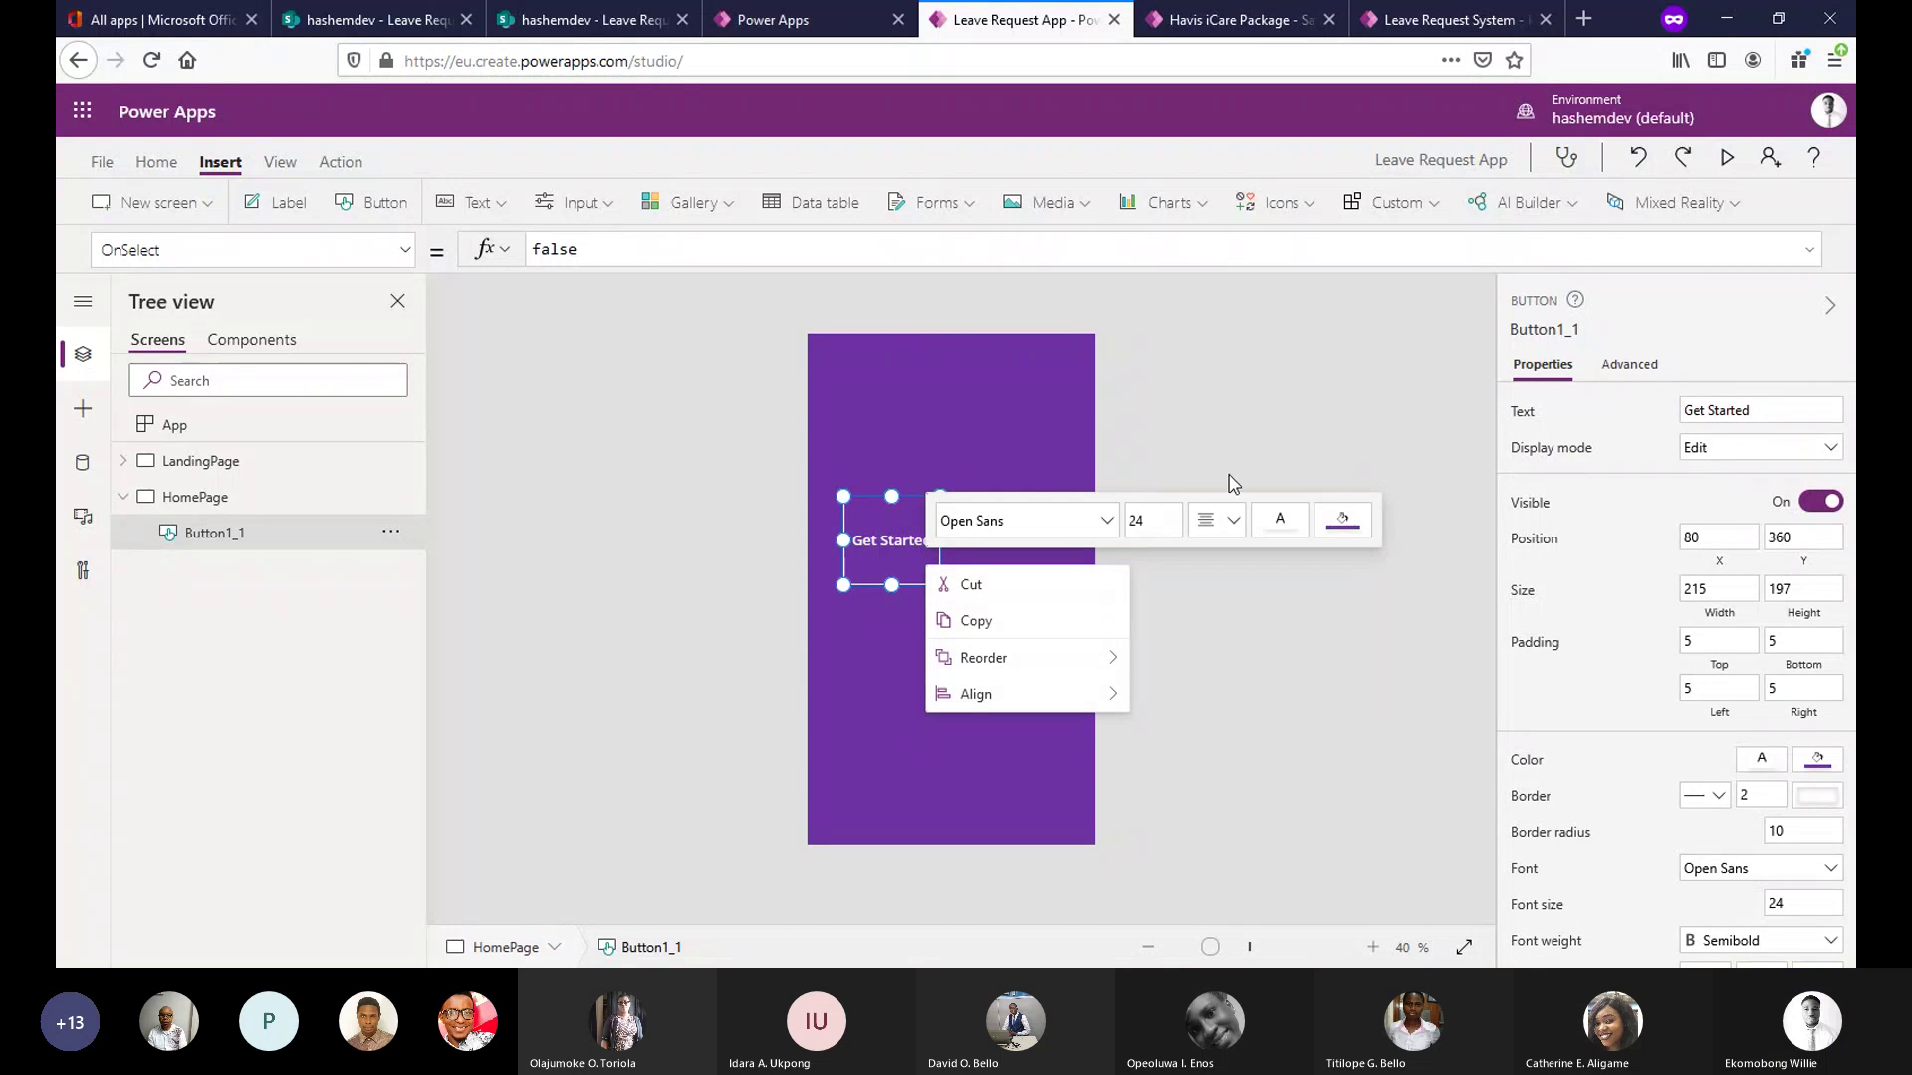
pyautogui.click(1063, 528)
pyautogui.click(920, 542)
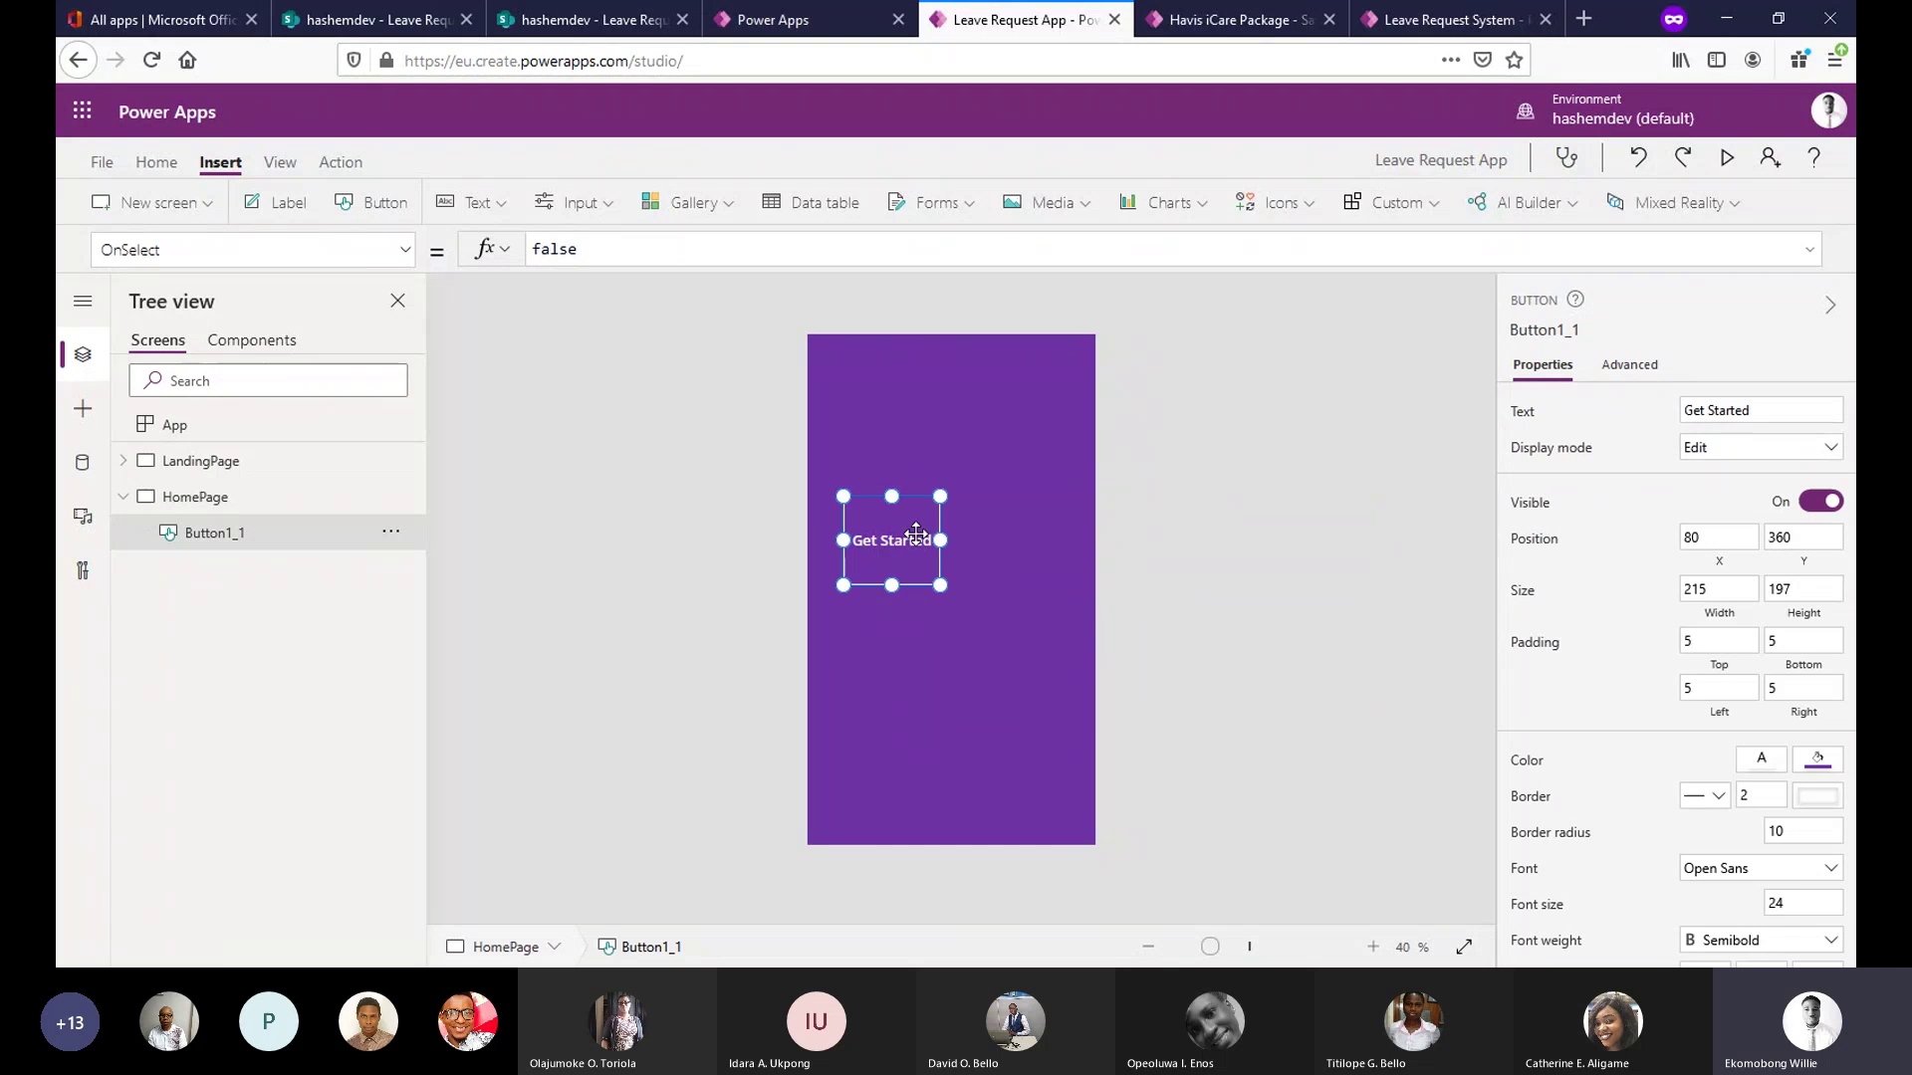
pyautogui.rightClick(918, 543)
pyautogui.click(962, 631)
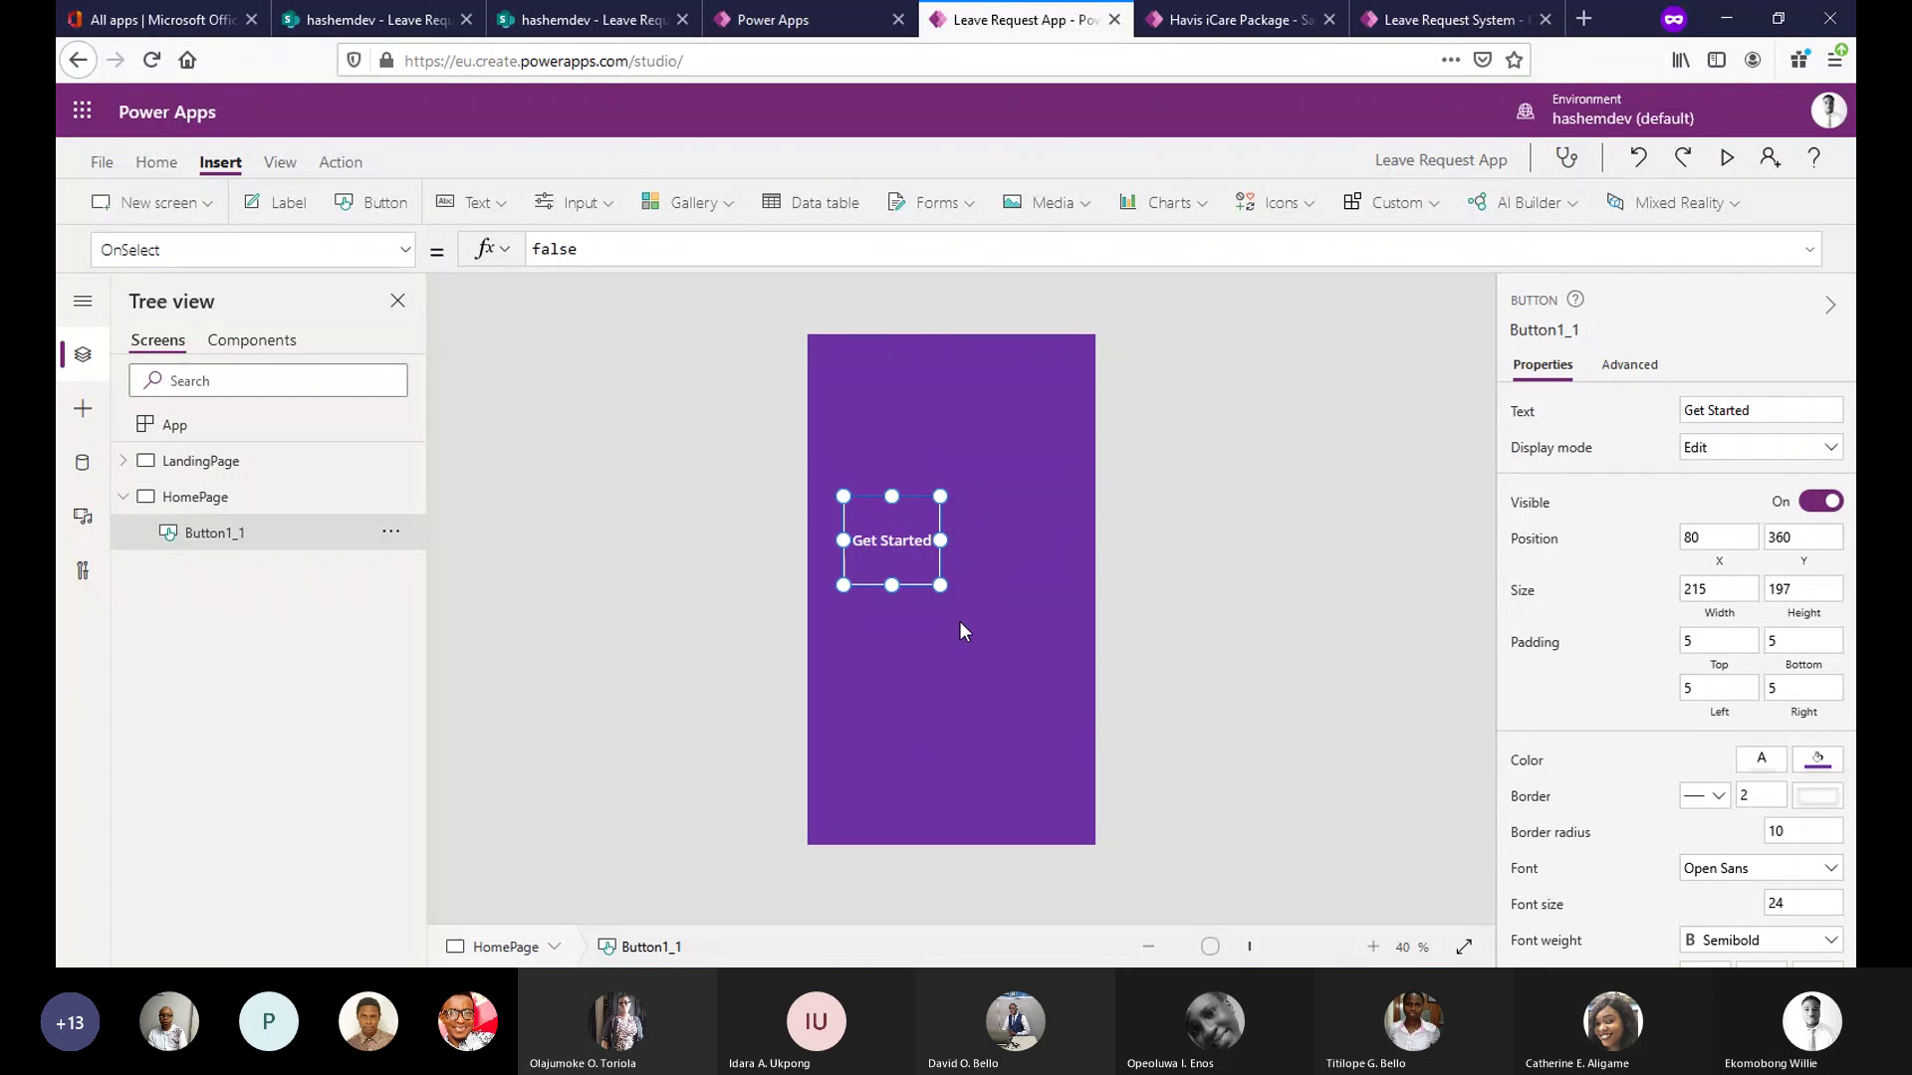
pyautogui.moveTo(939, 546); pyautogui.dragTo(1026, 535)
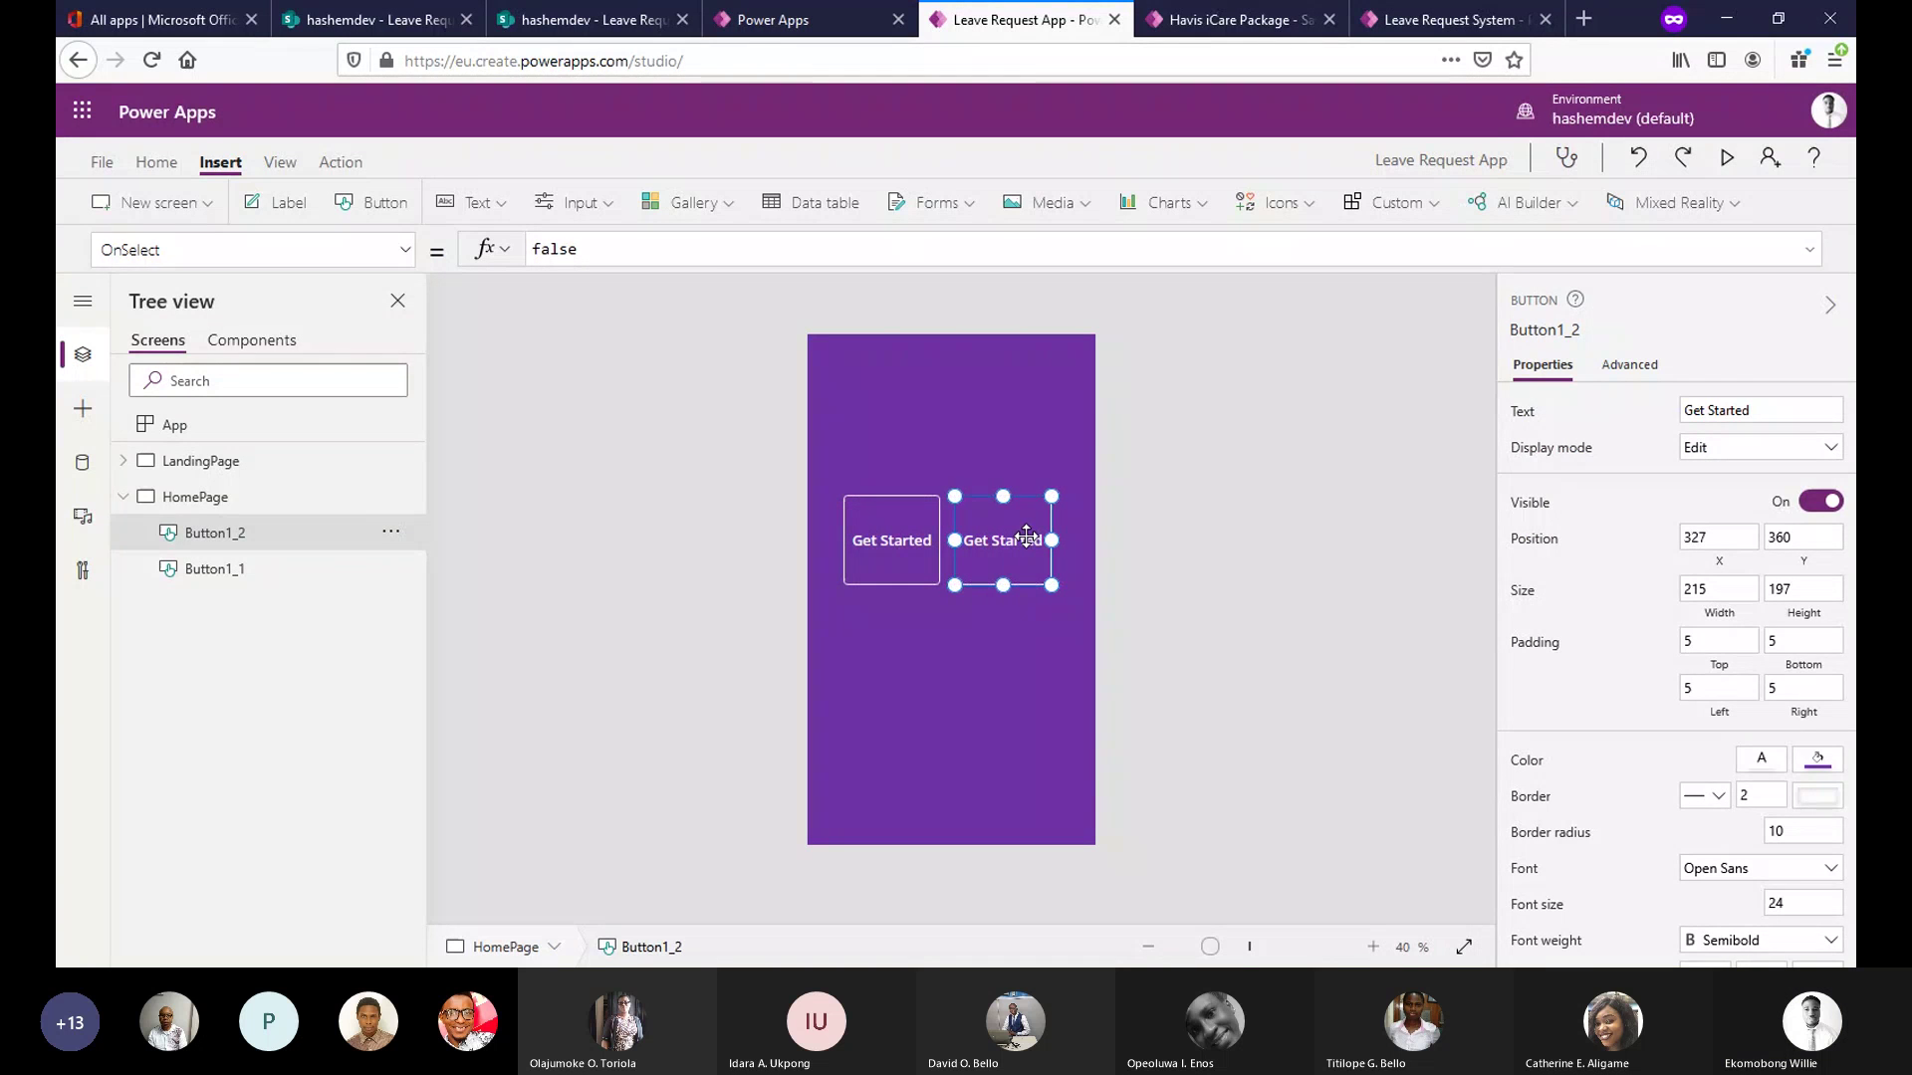
# Add a third copy of the button directly below the first one at about X 80, Y 590.
pyautogui.click(1145, 508)
pyautogui.click(894, 506)
pyautogui.rightClick(904, 516)
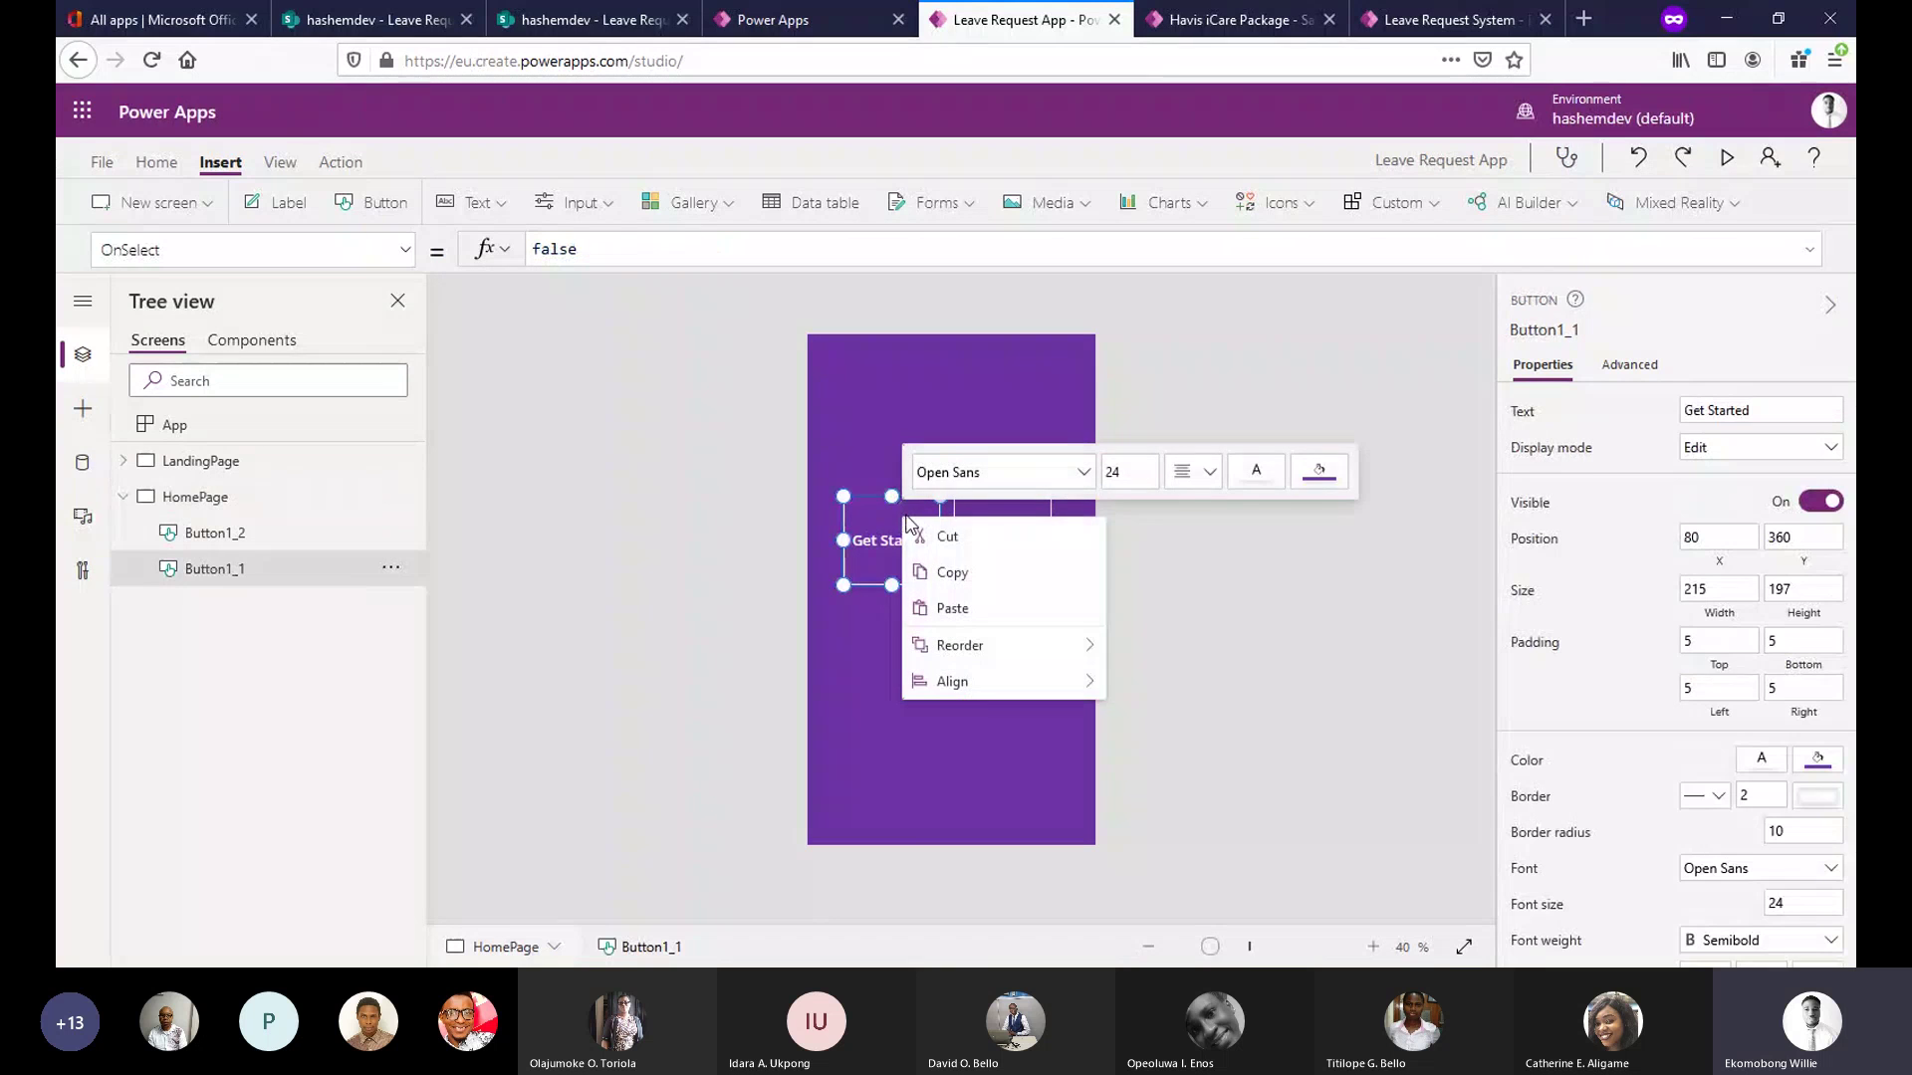
pyautogui.click(952, 573)
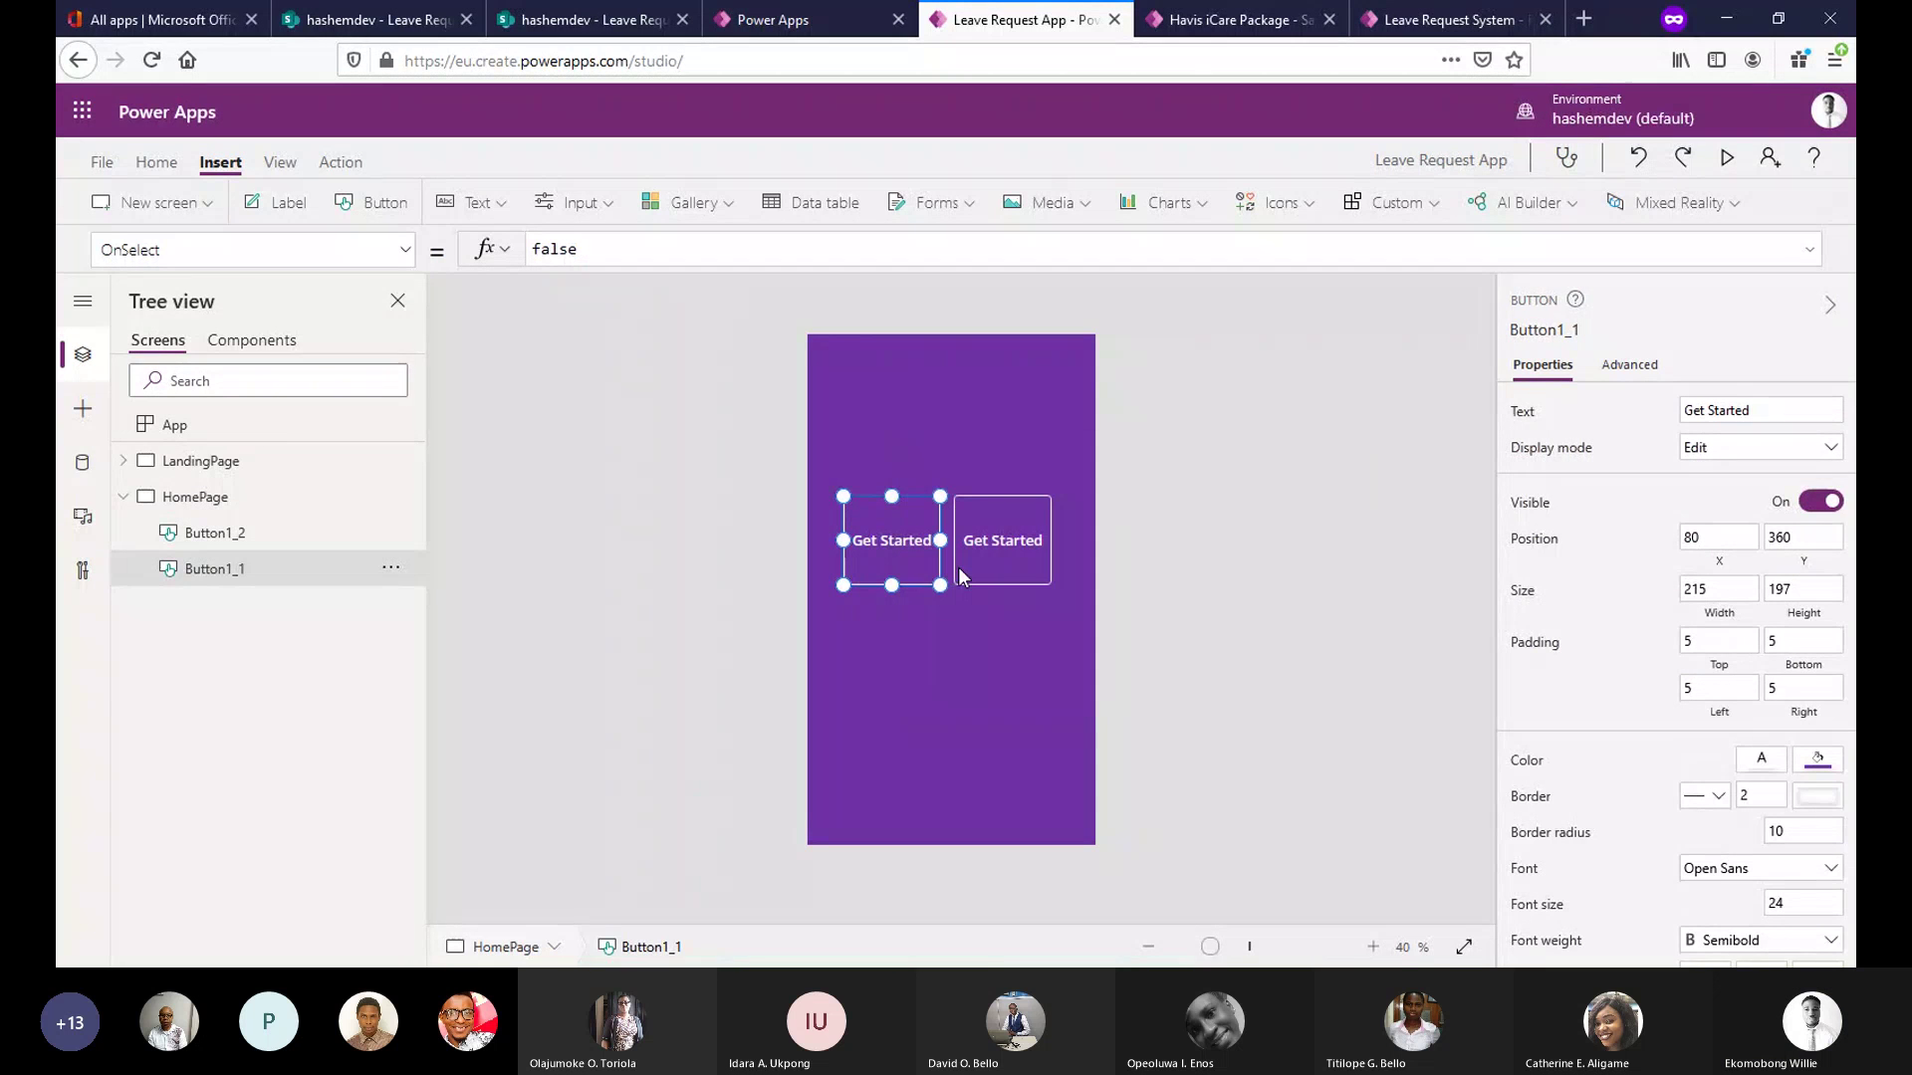
pyautogui.rightClick(911, 547)
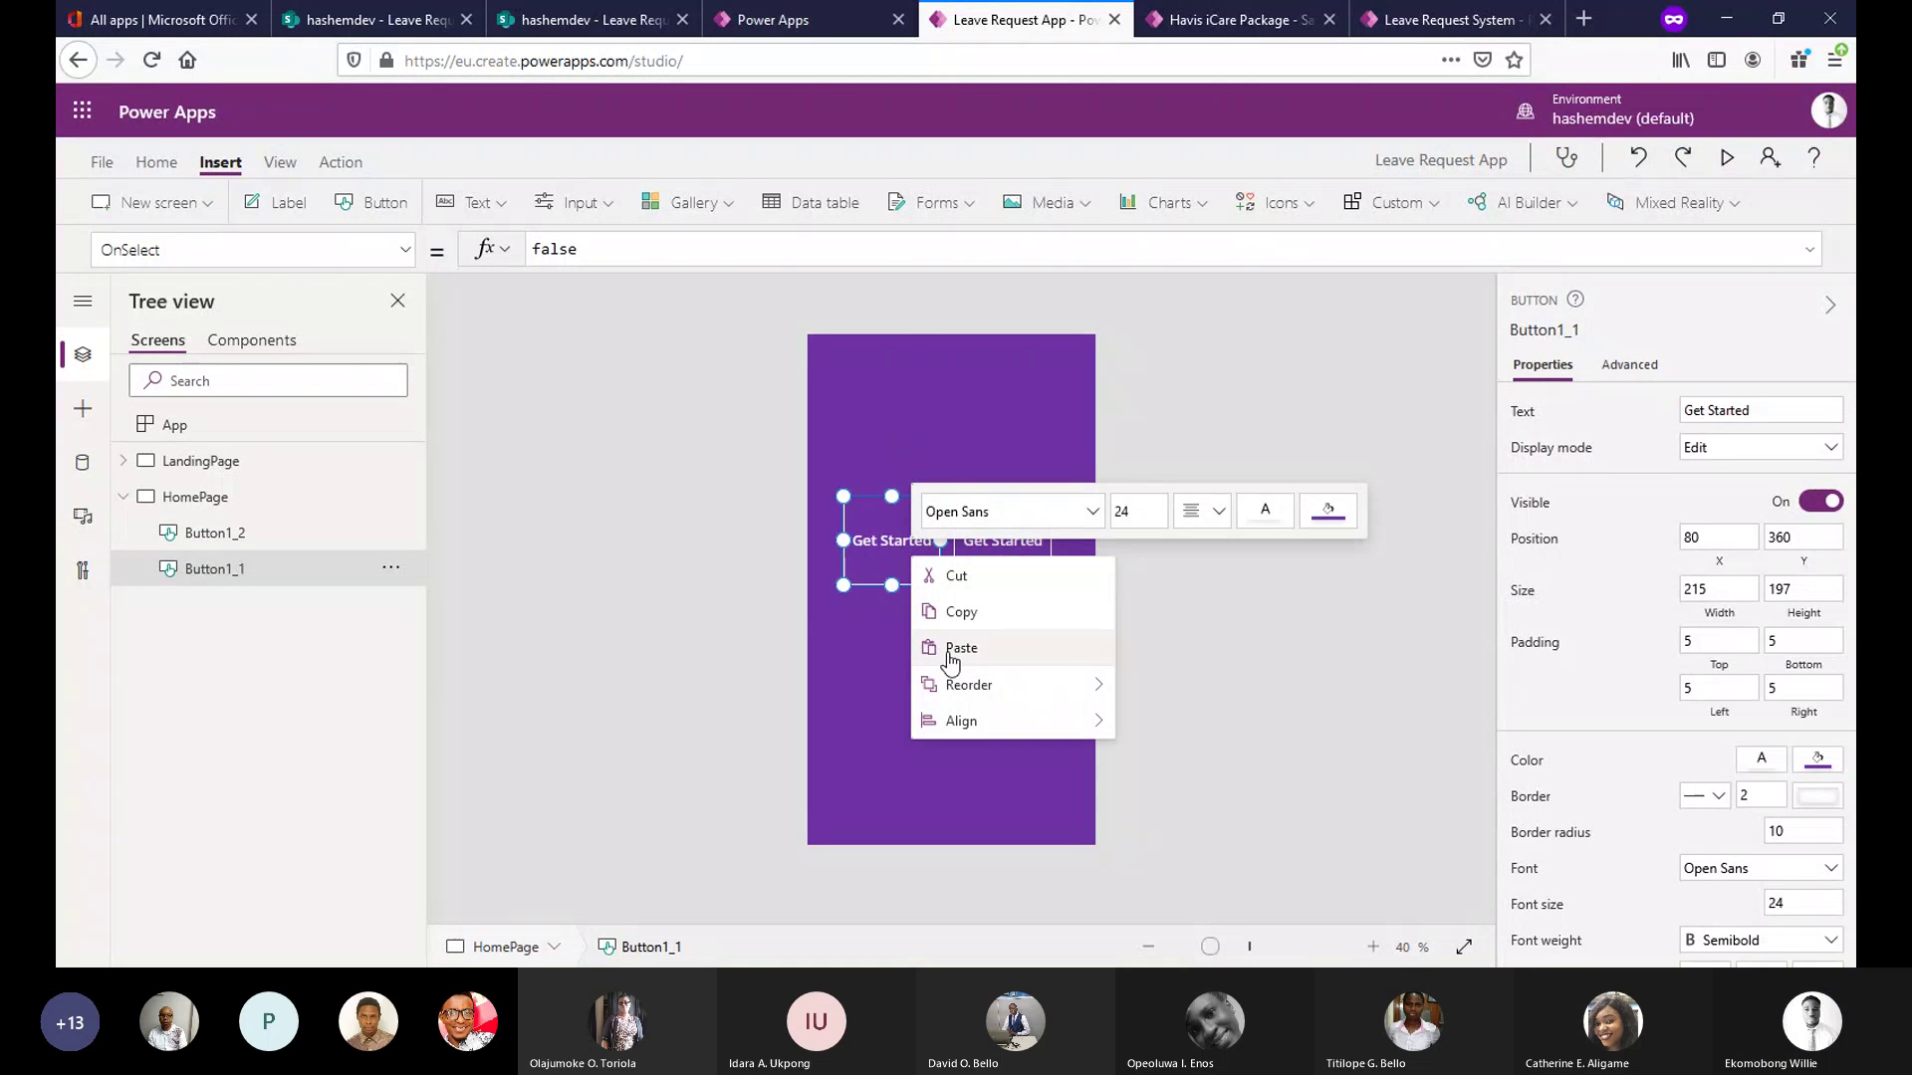
pyautogui.click(947, 652)
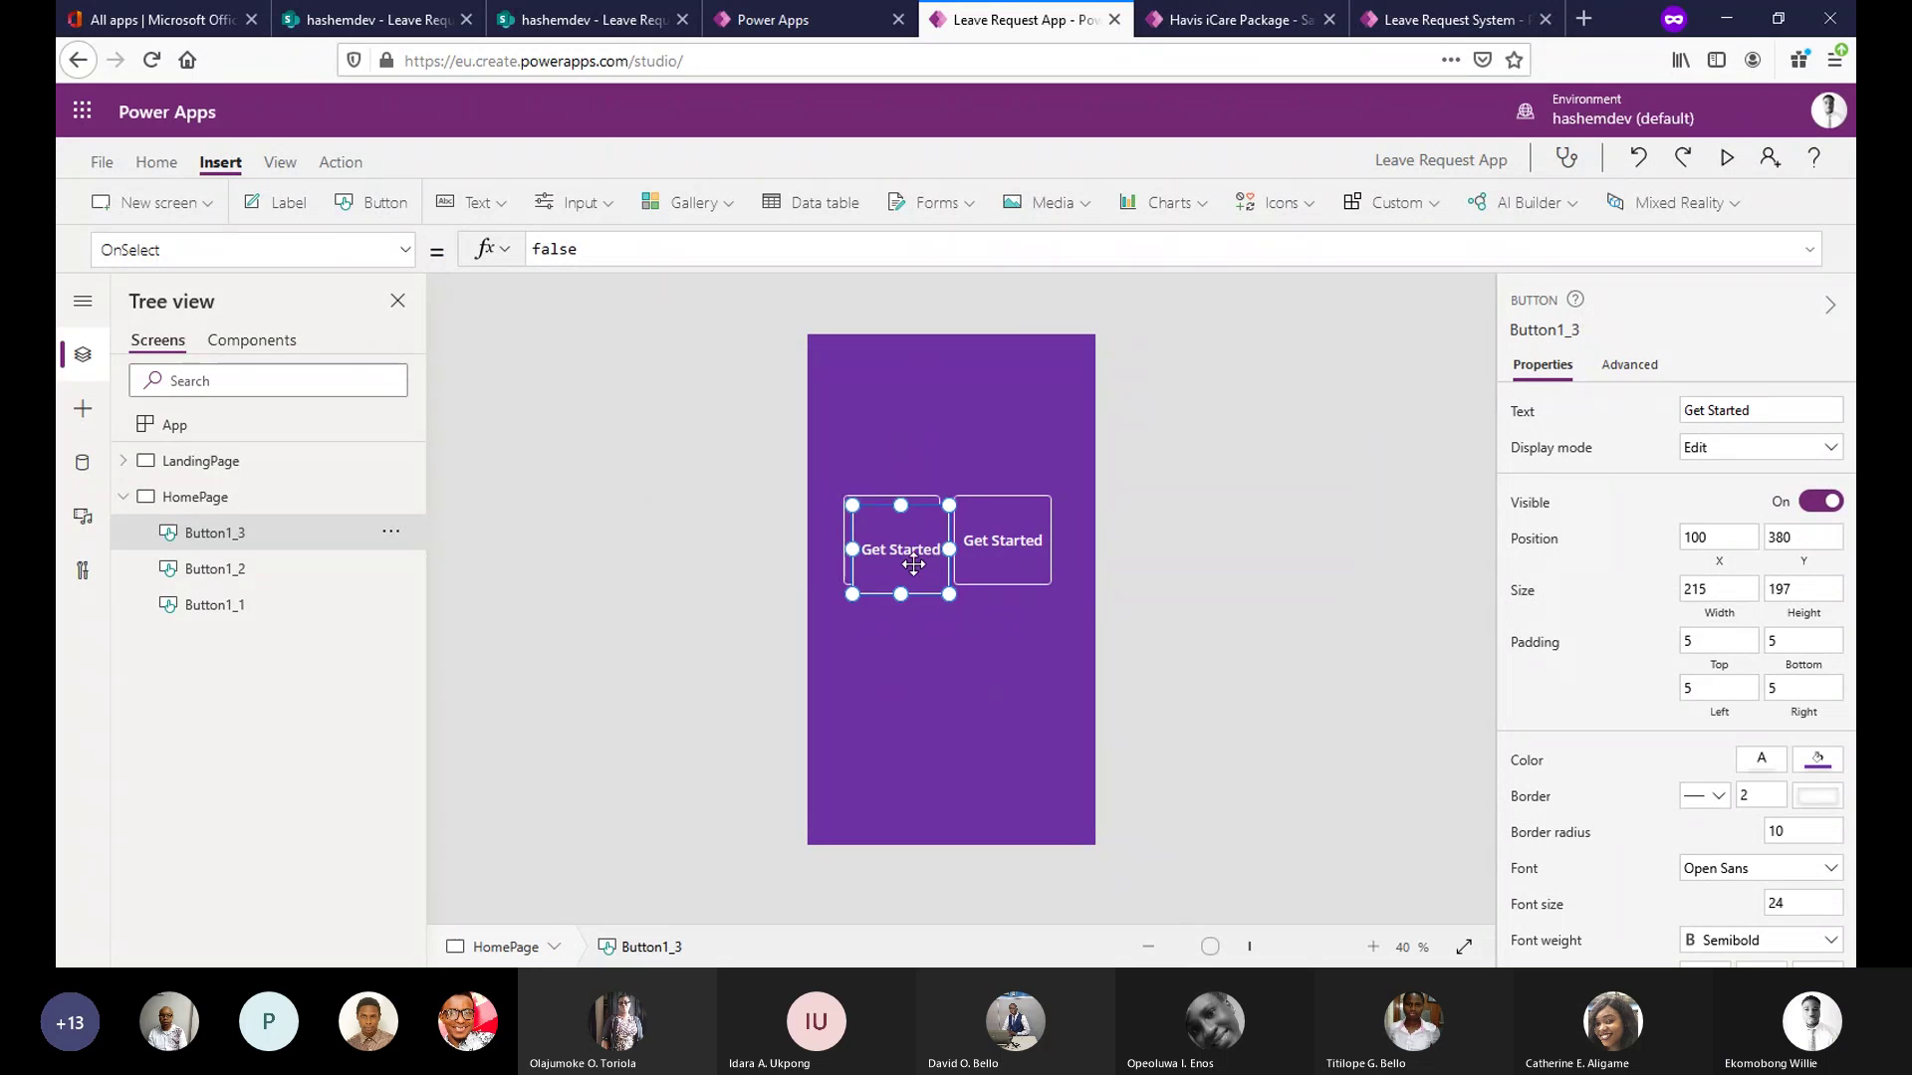
pyautogui.moveTo(904, 559); pyautogui.dragTo(893, 644)
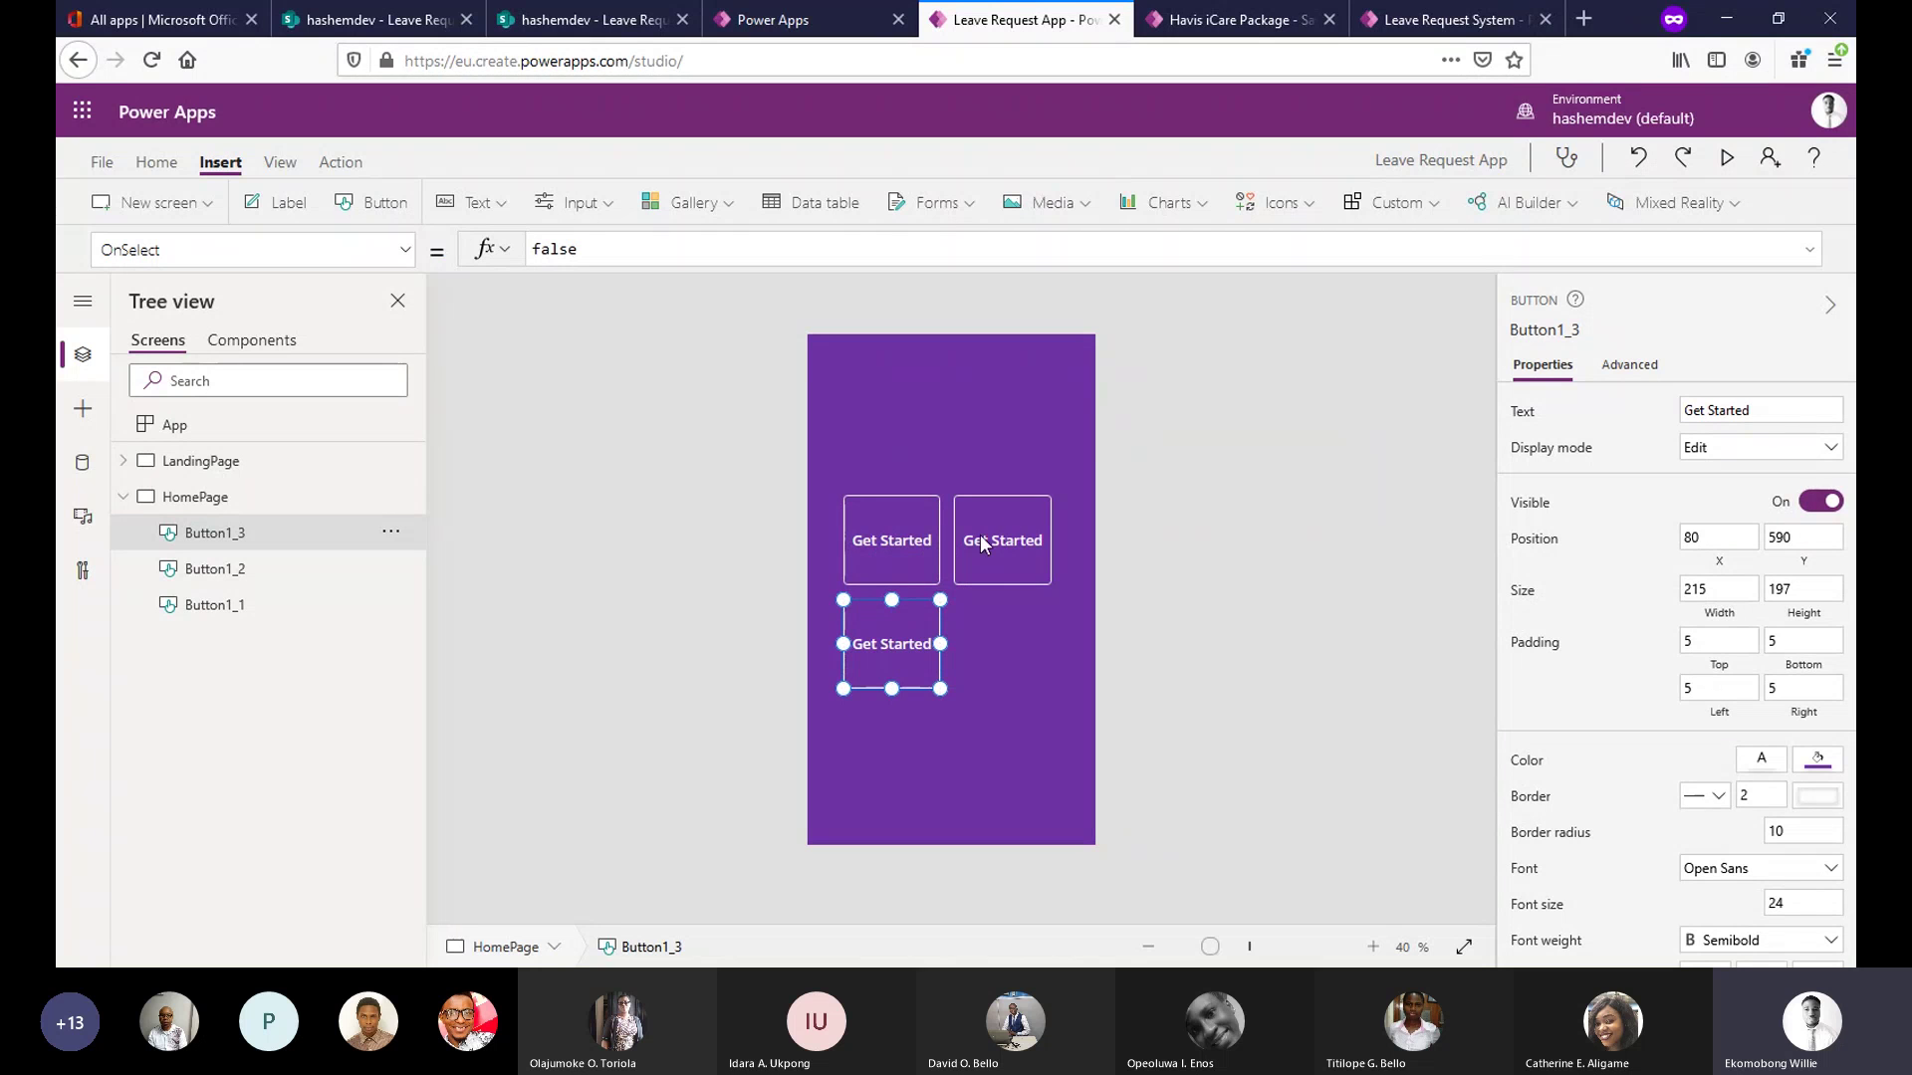
# Paste a fourth button and place it at about X 327, Y 590 to complete the two-by-two grid.
pyautogui.click(981, 542)
pyautogui.rightClick(980, 543)
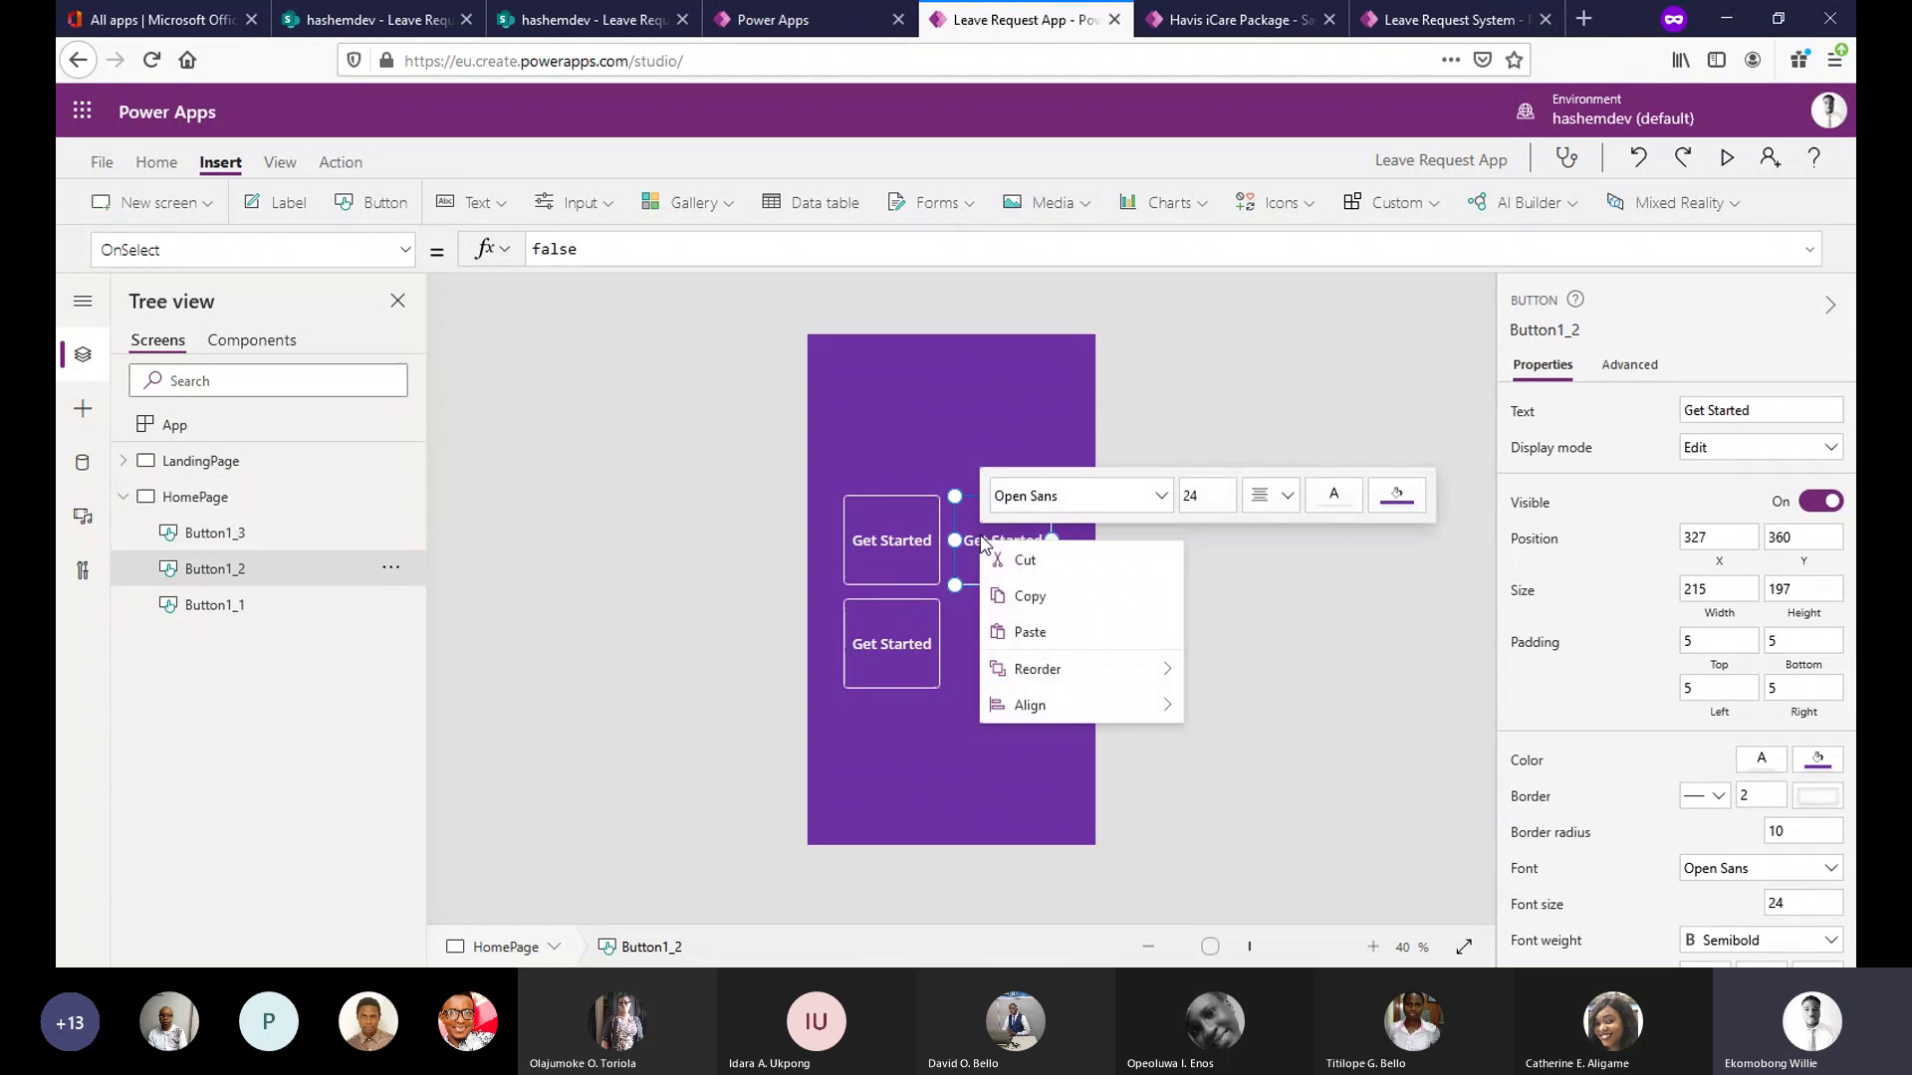
pyautogui.click(1032, 616)
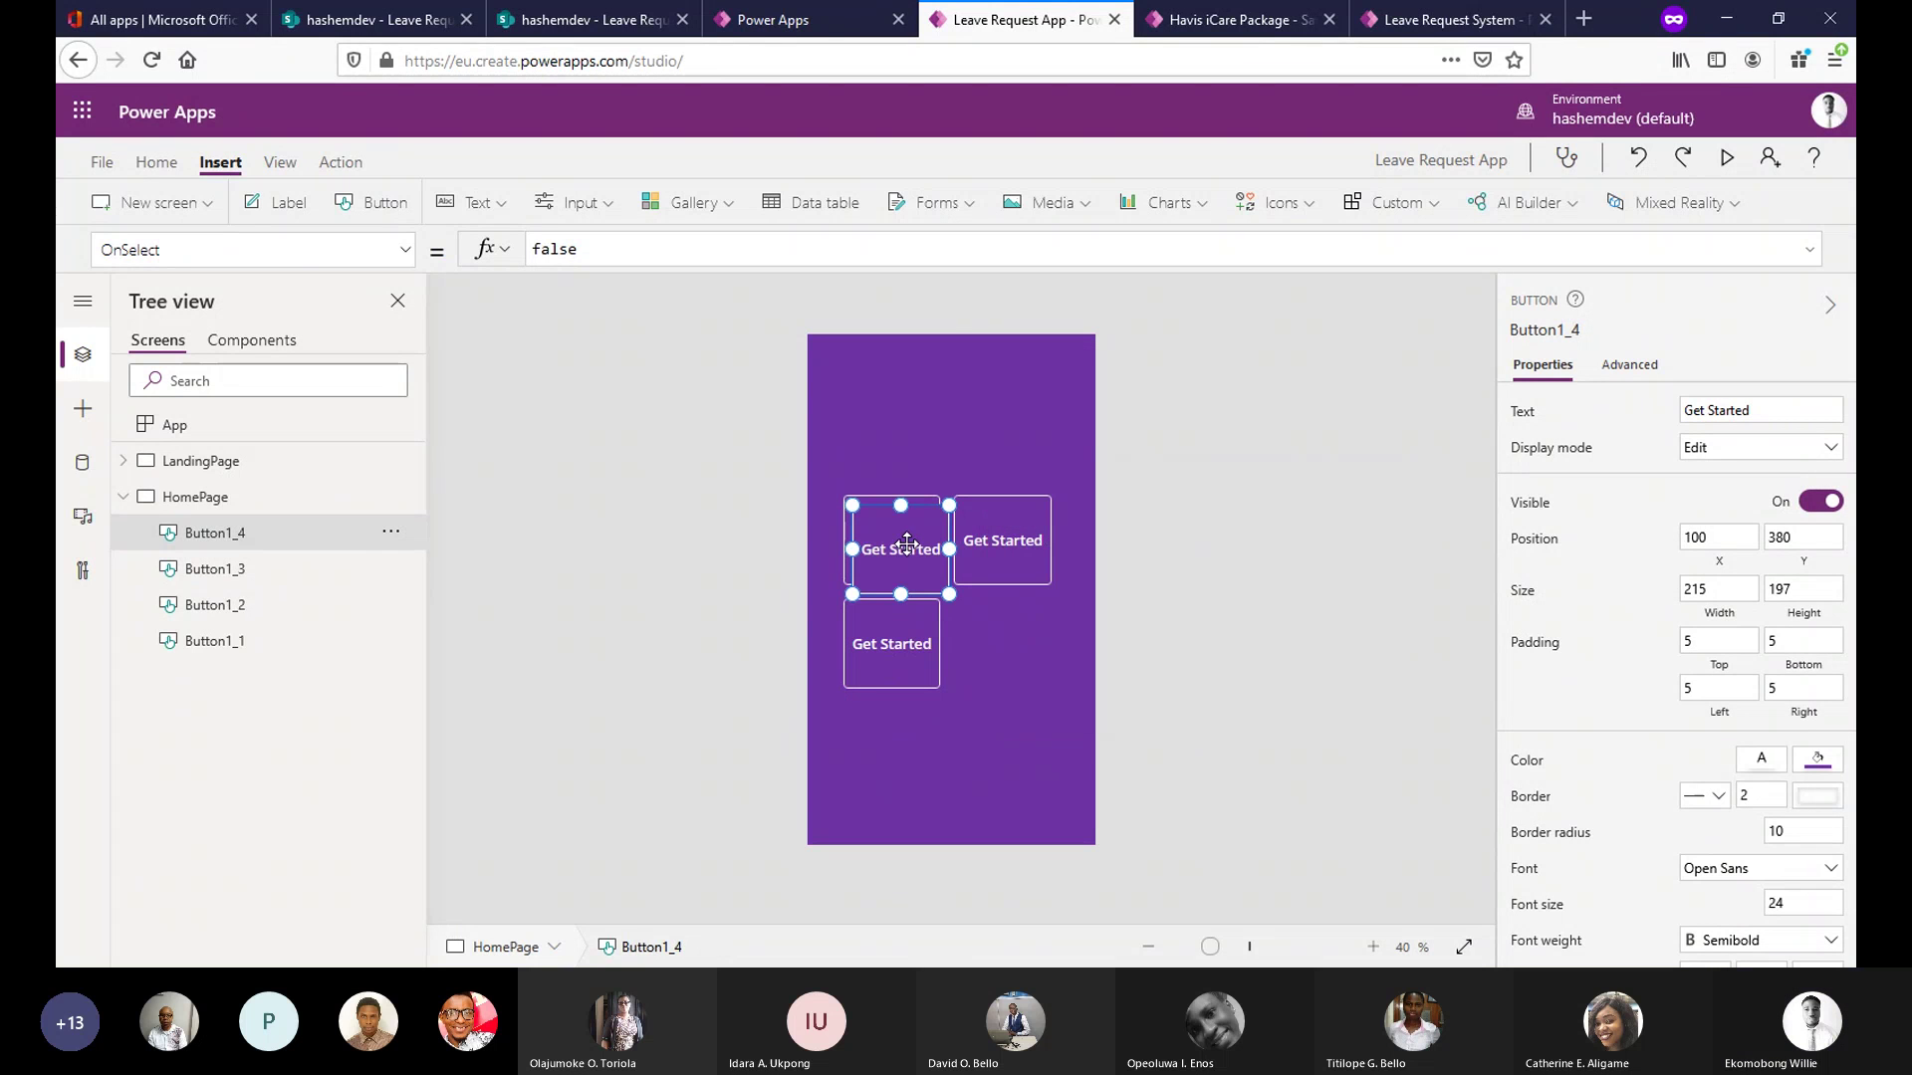
pyautogui.moveTo(911, 549); pyautogui.dragTo(1009, 643)
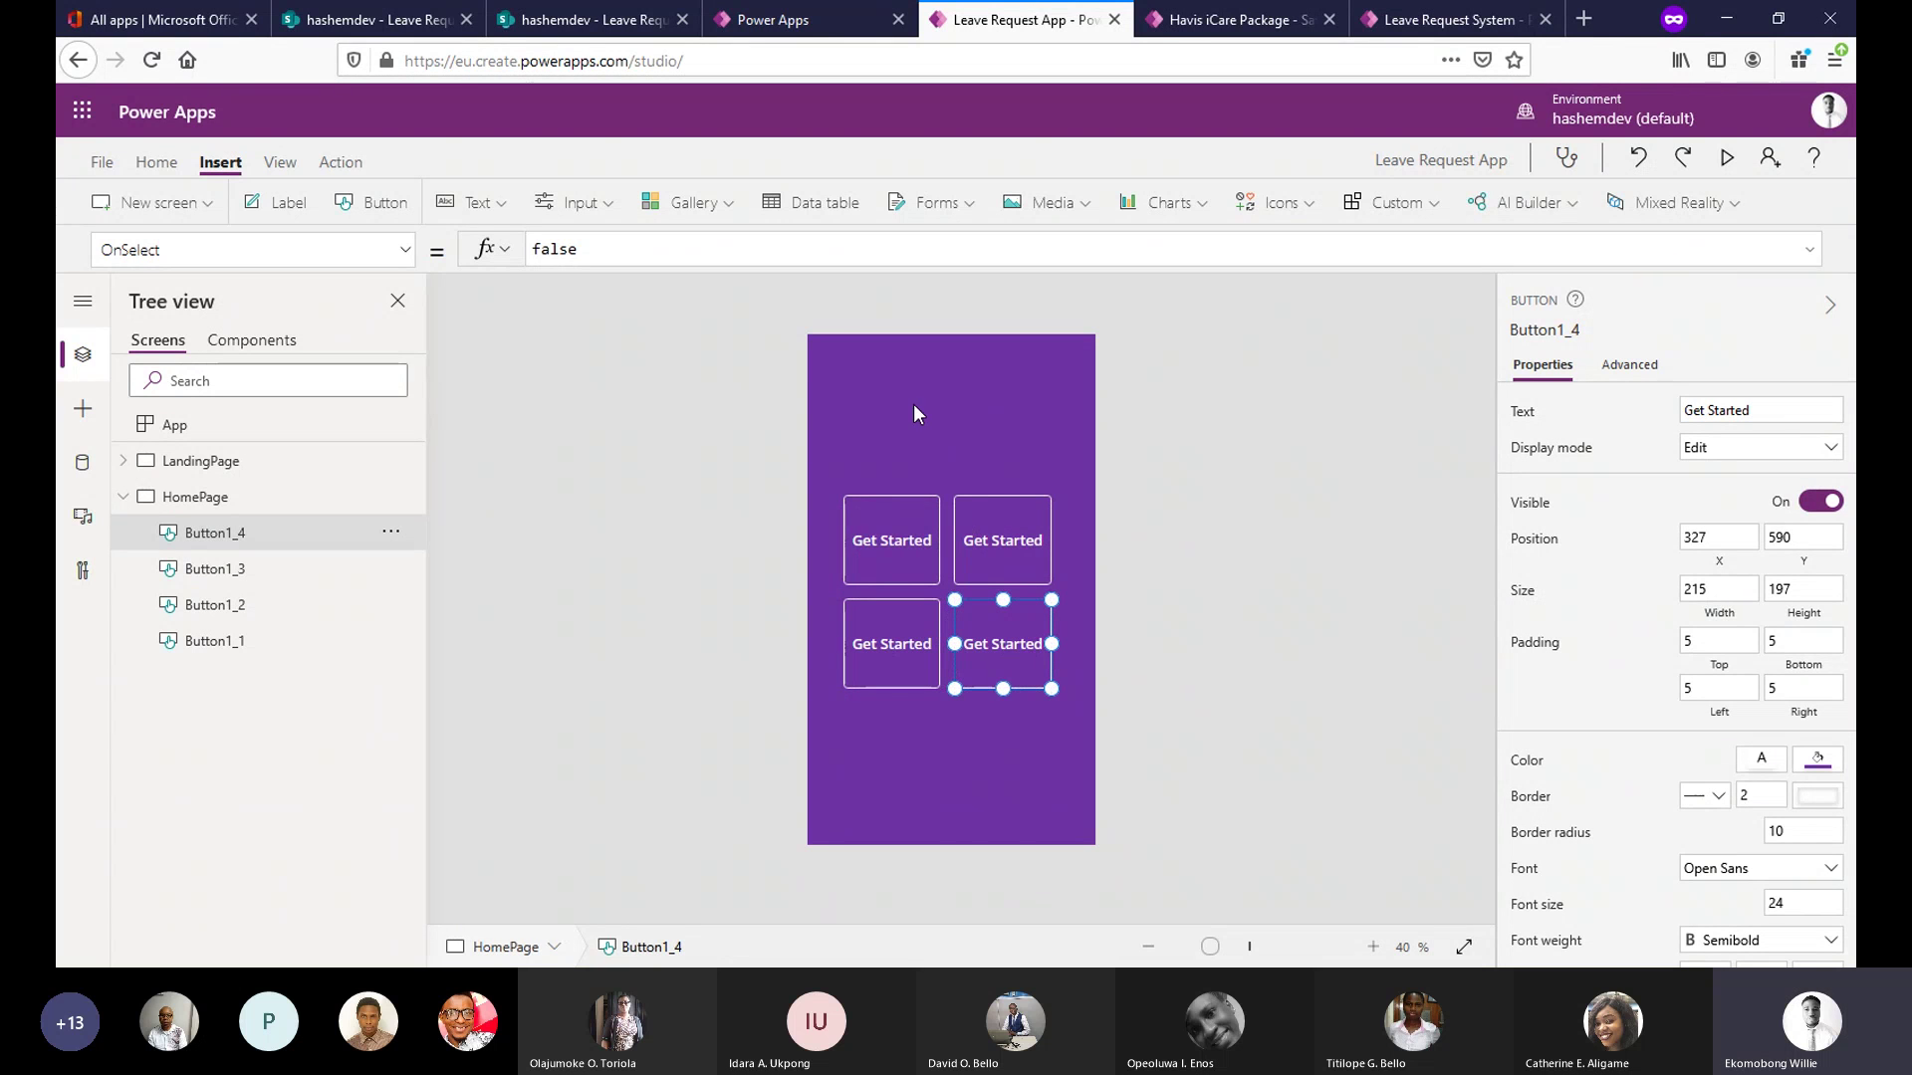
# Copy the Leave Request System label from LandingPage to HomePage and place it above the buttons at about X 120, Y 82.
pyautogui.click(209, 460)
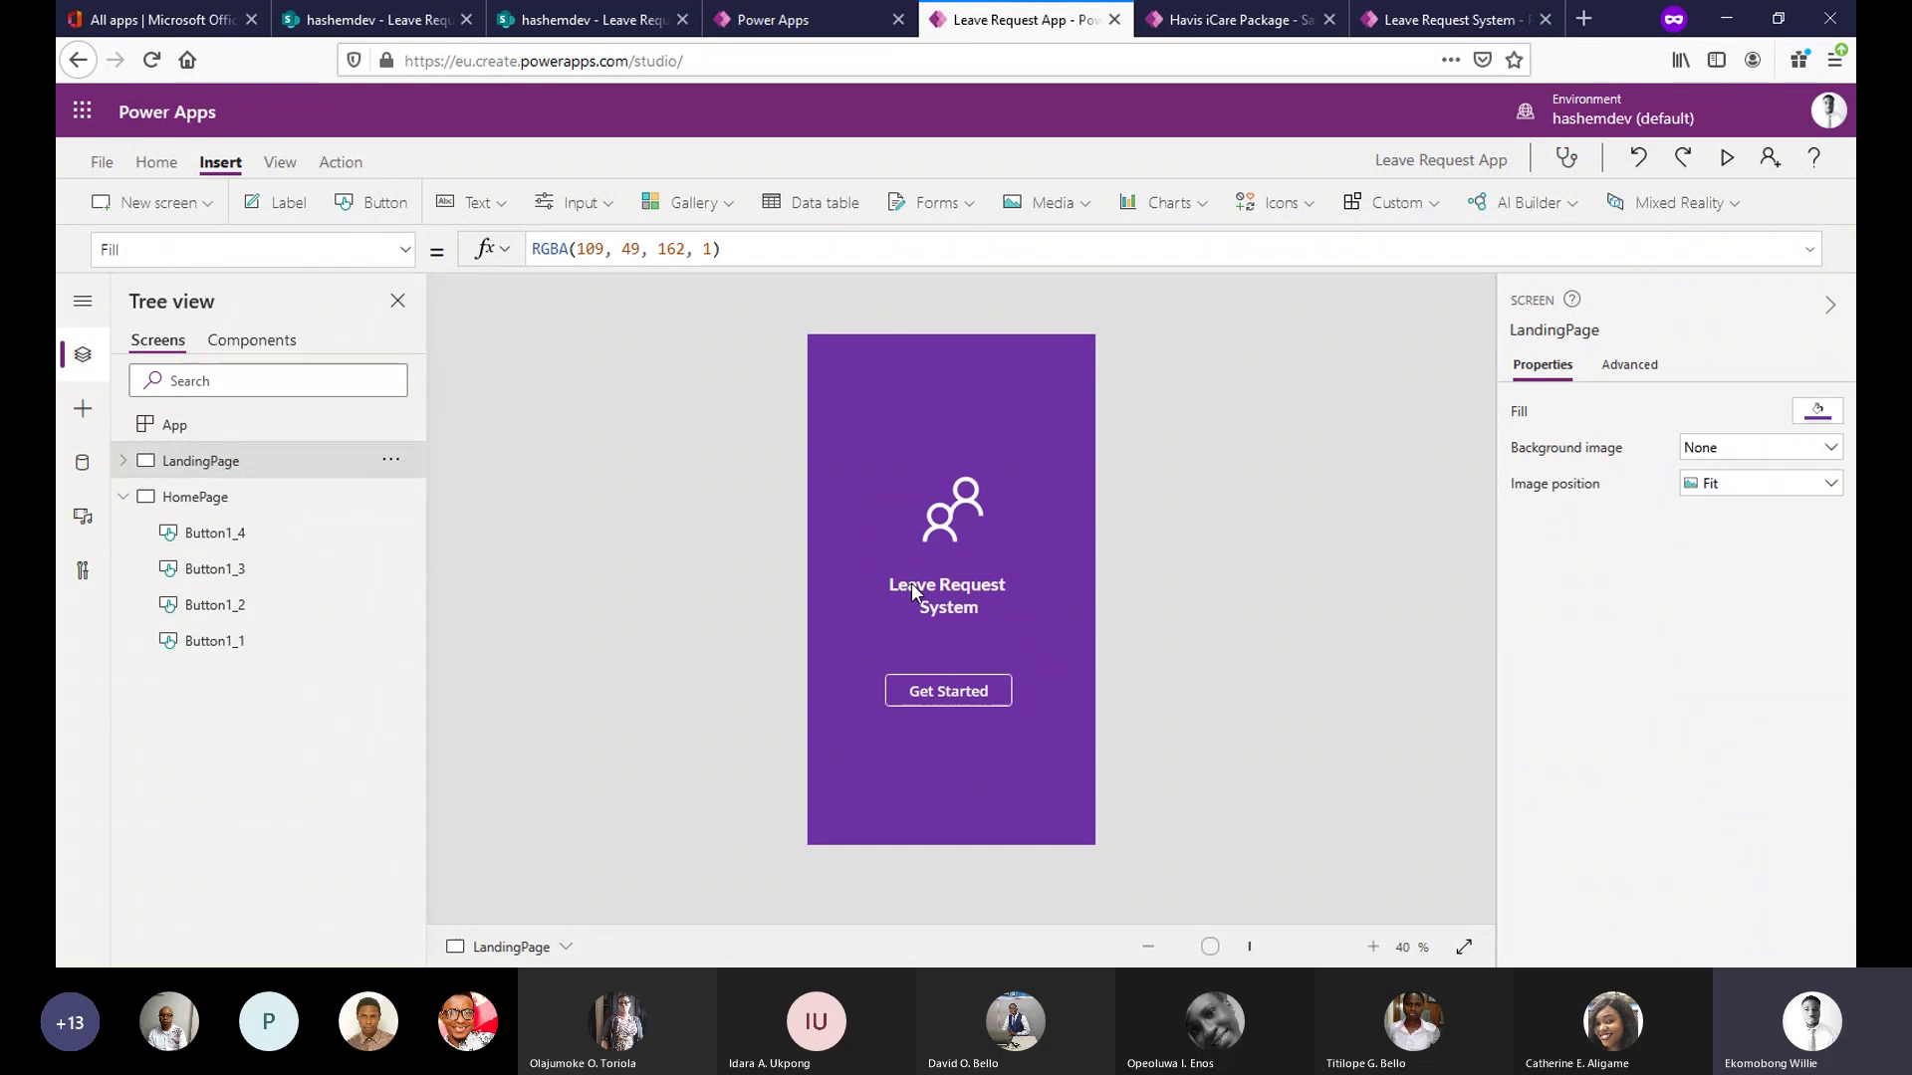
pyautogui.click(912, 587)
pyautogui.rightClick(912, 588)
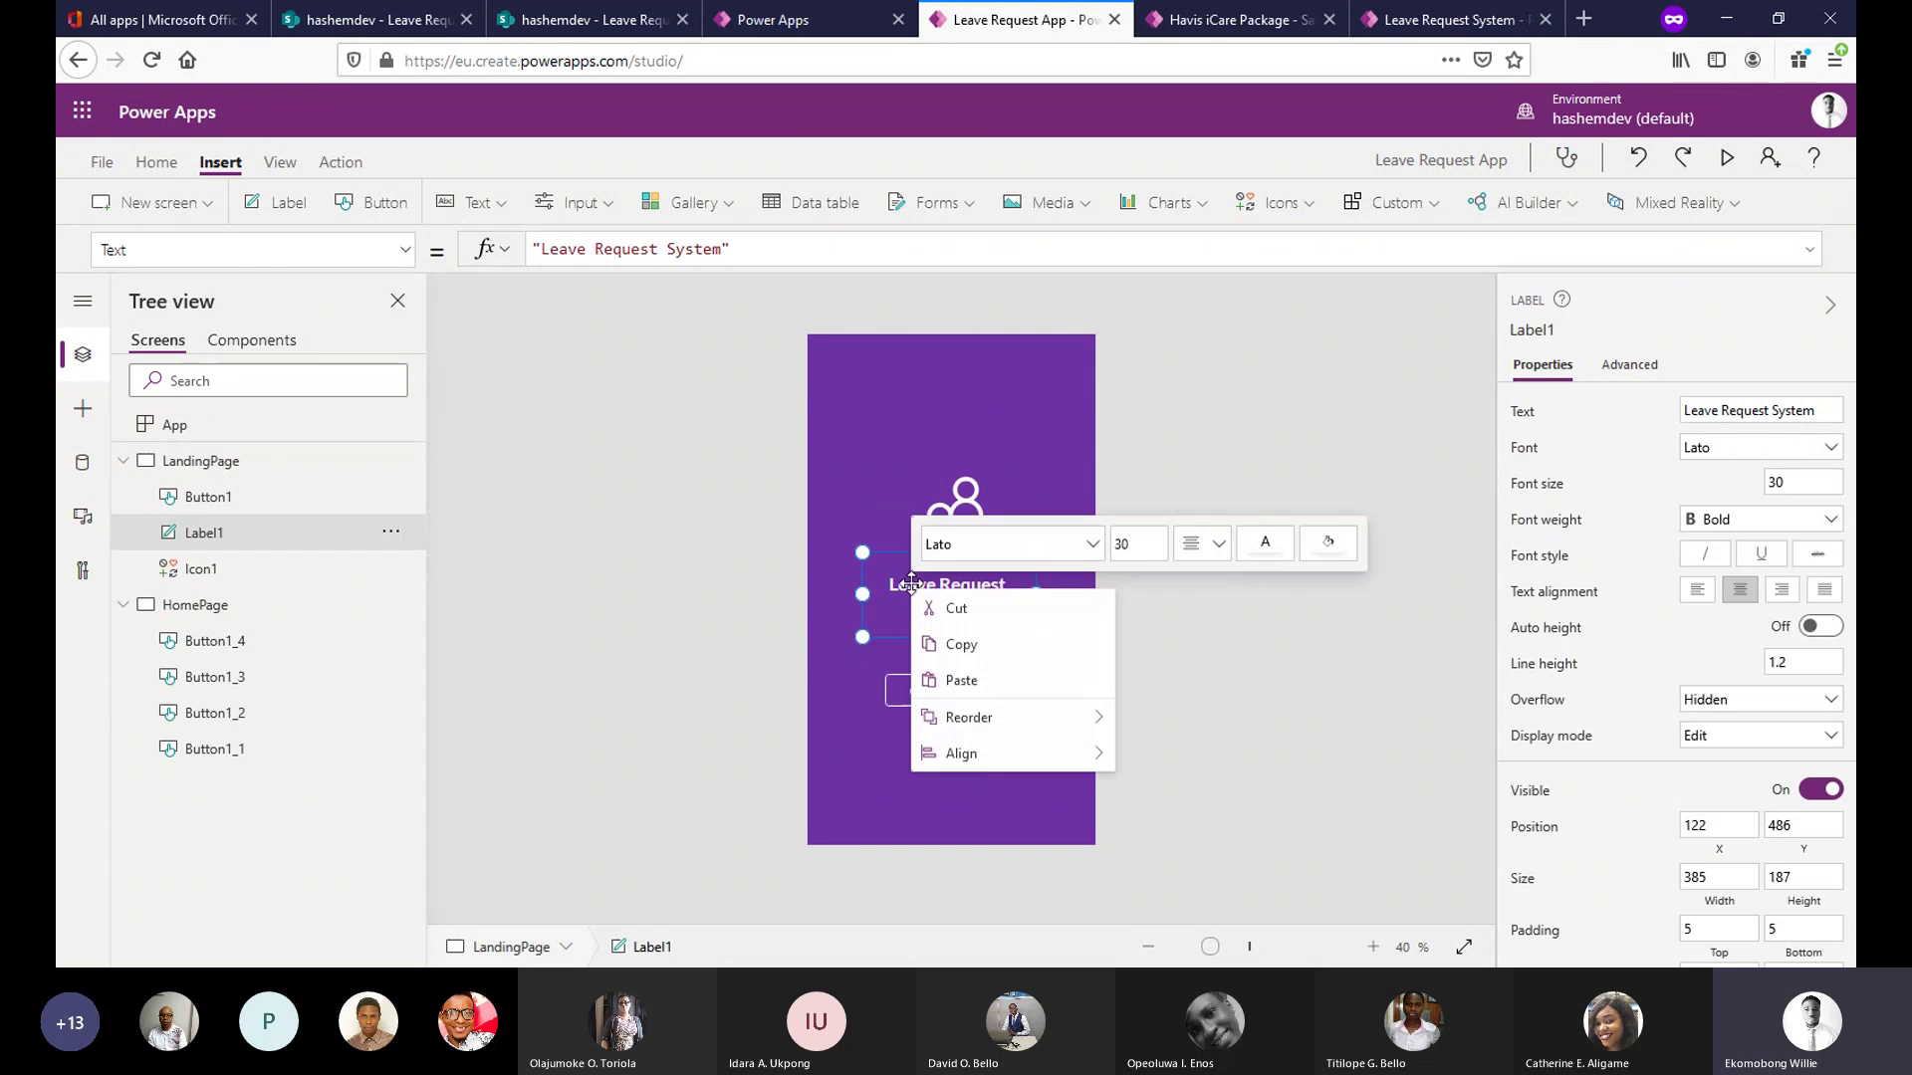
pyautogui.click(962, 647)
pyautogui.click(123, 460)
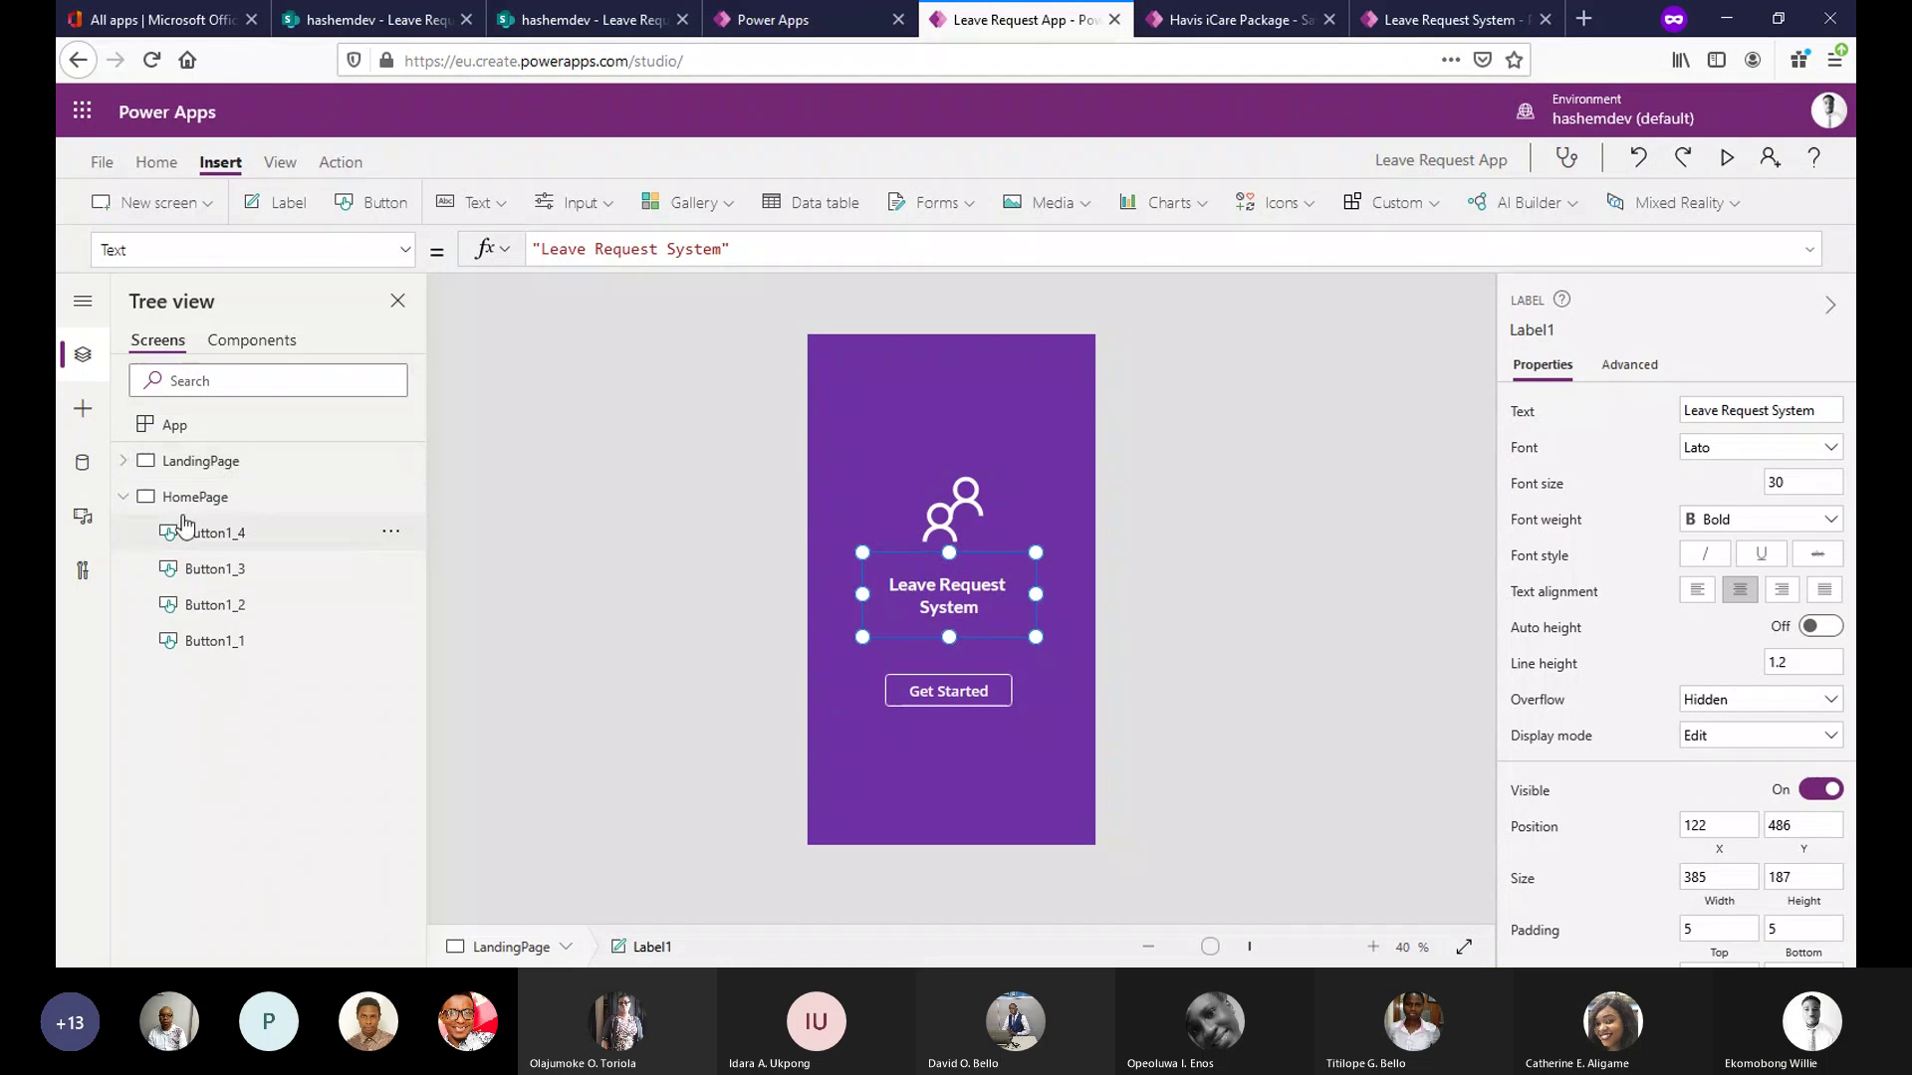
pyautogui.click(170, 496)
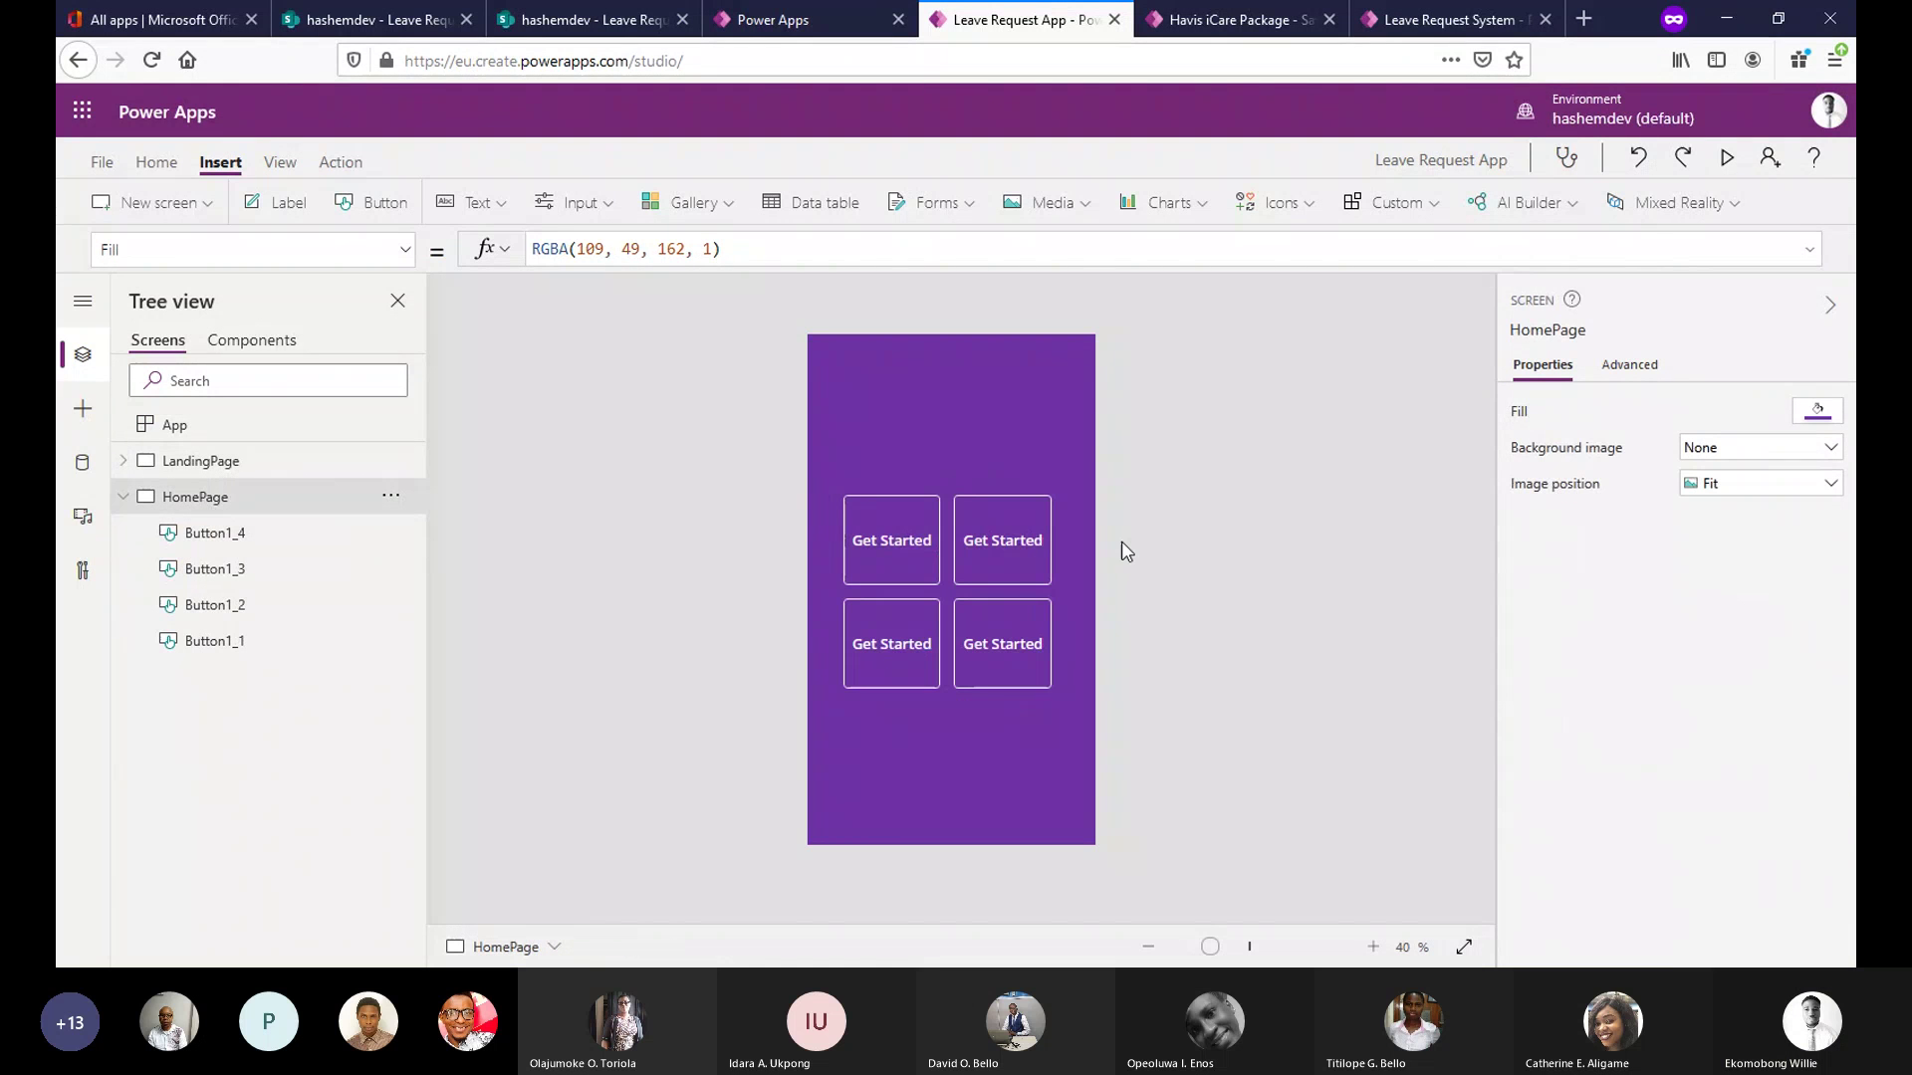
pyautogui.rightClick(990, 444)
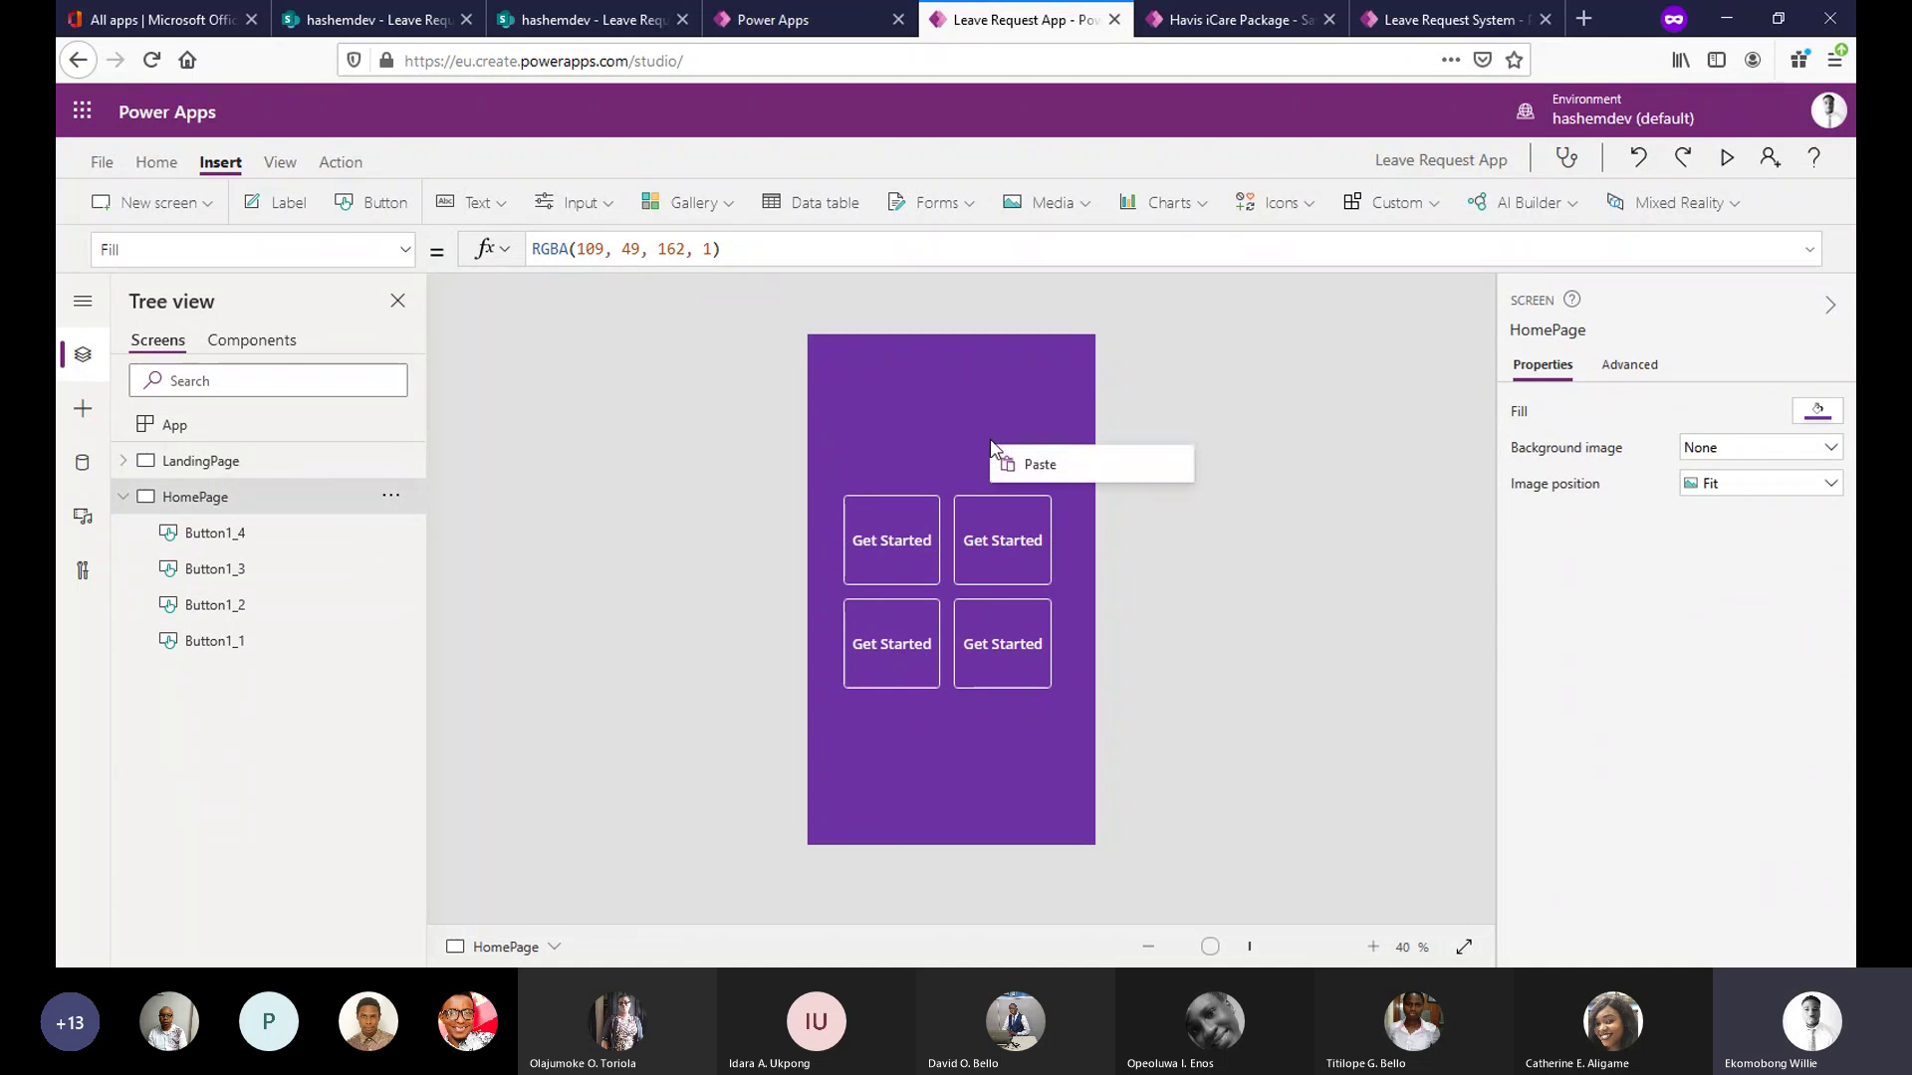
pyautogui.click(1021, 464)
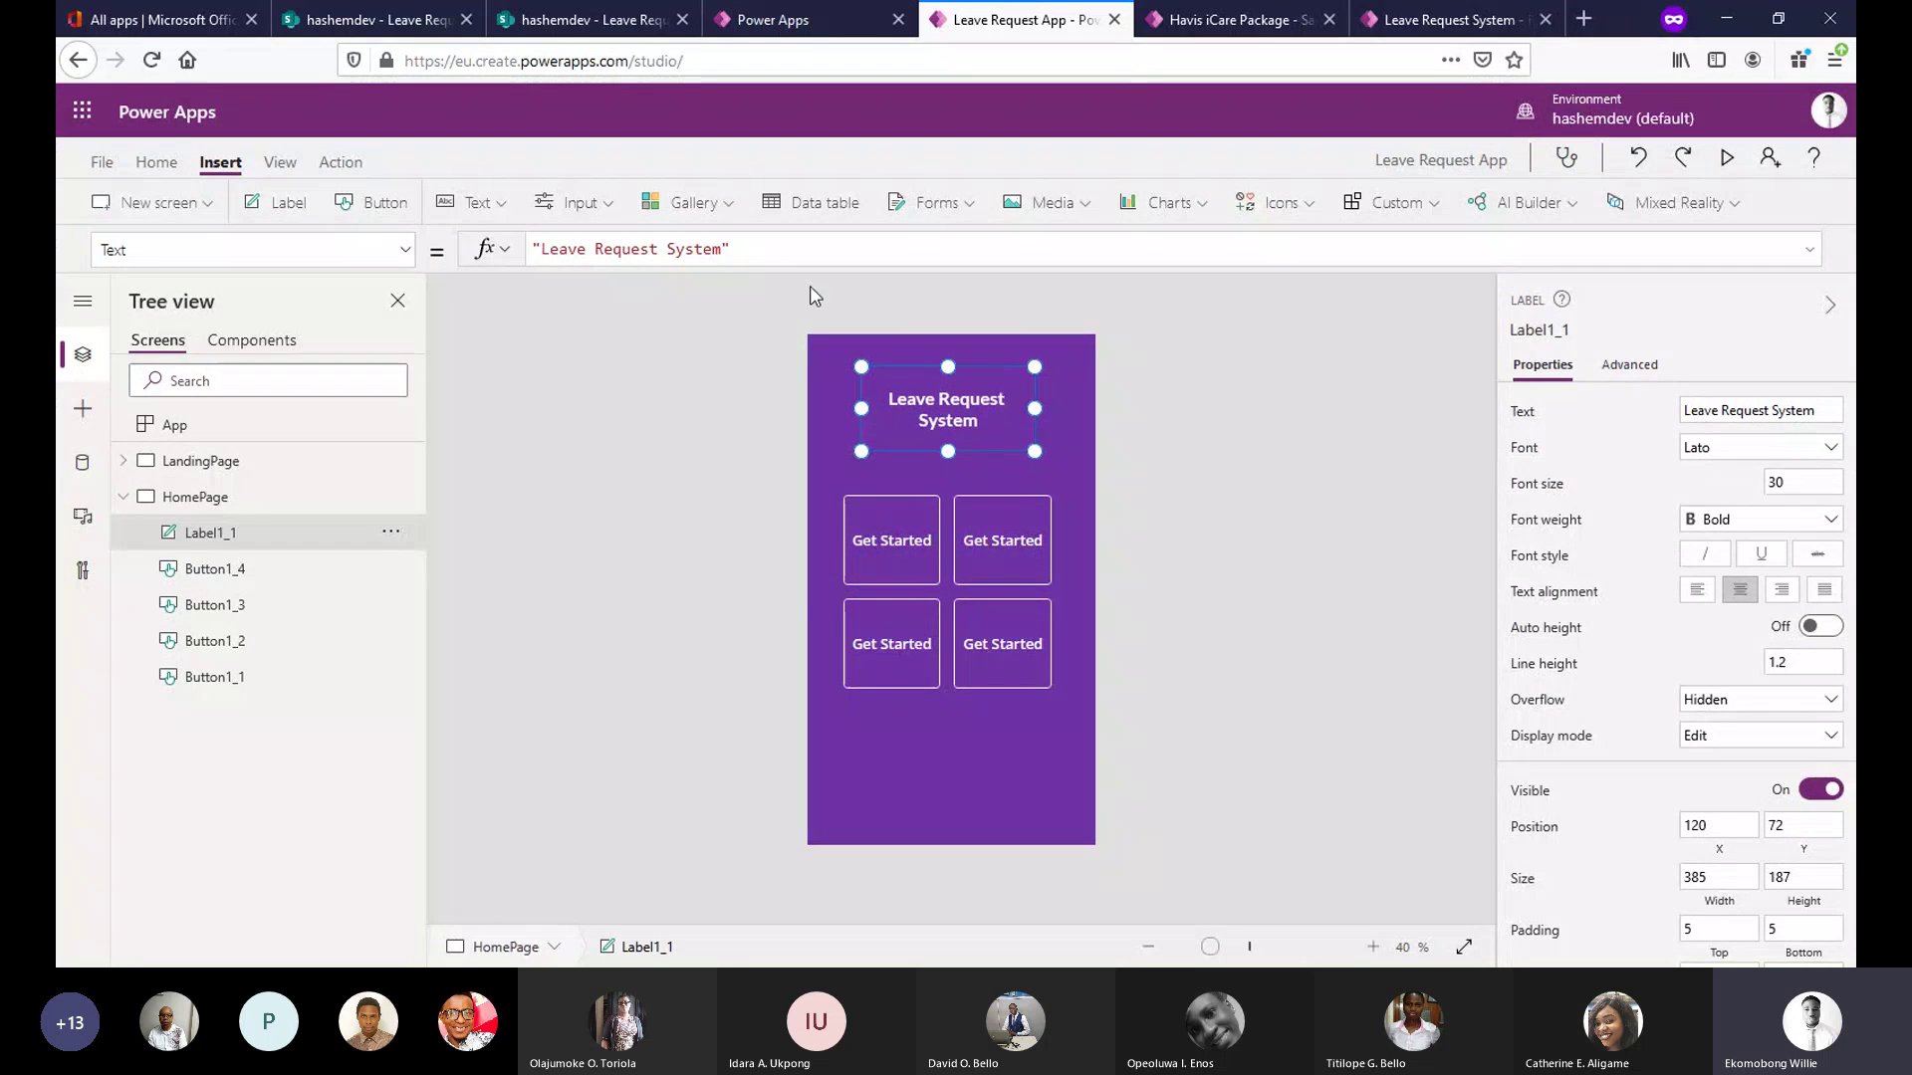
pyautogui.moveTo(726, 249); pyautogui.dragTo(548, 249)
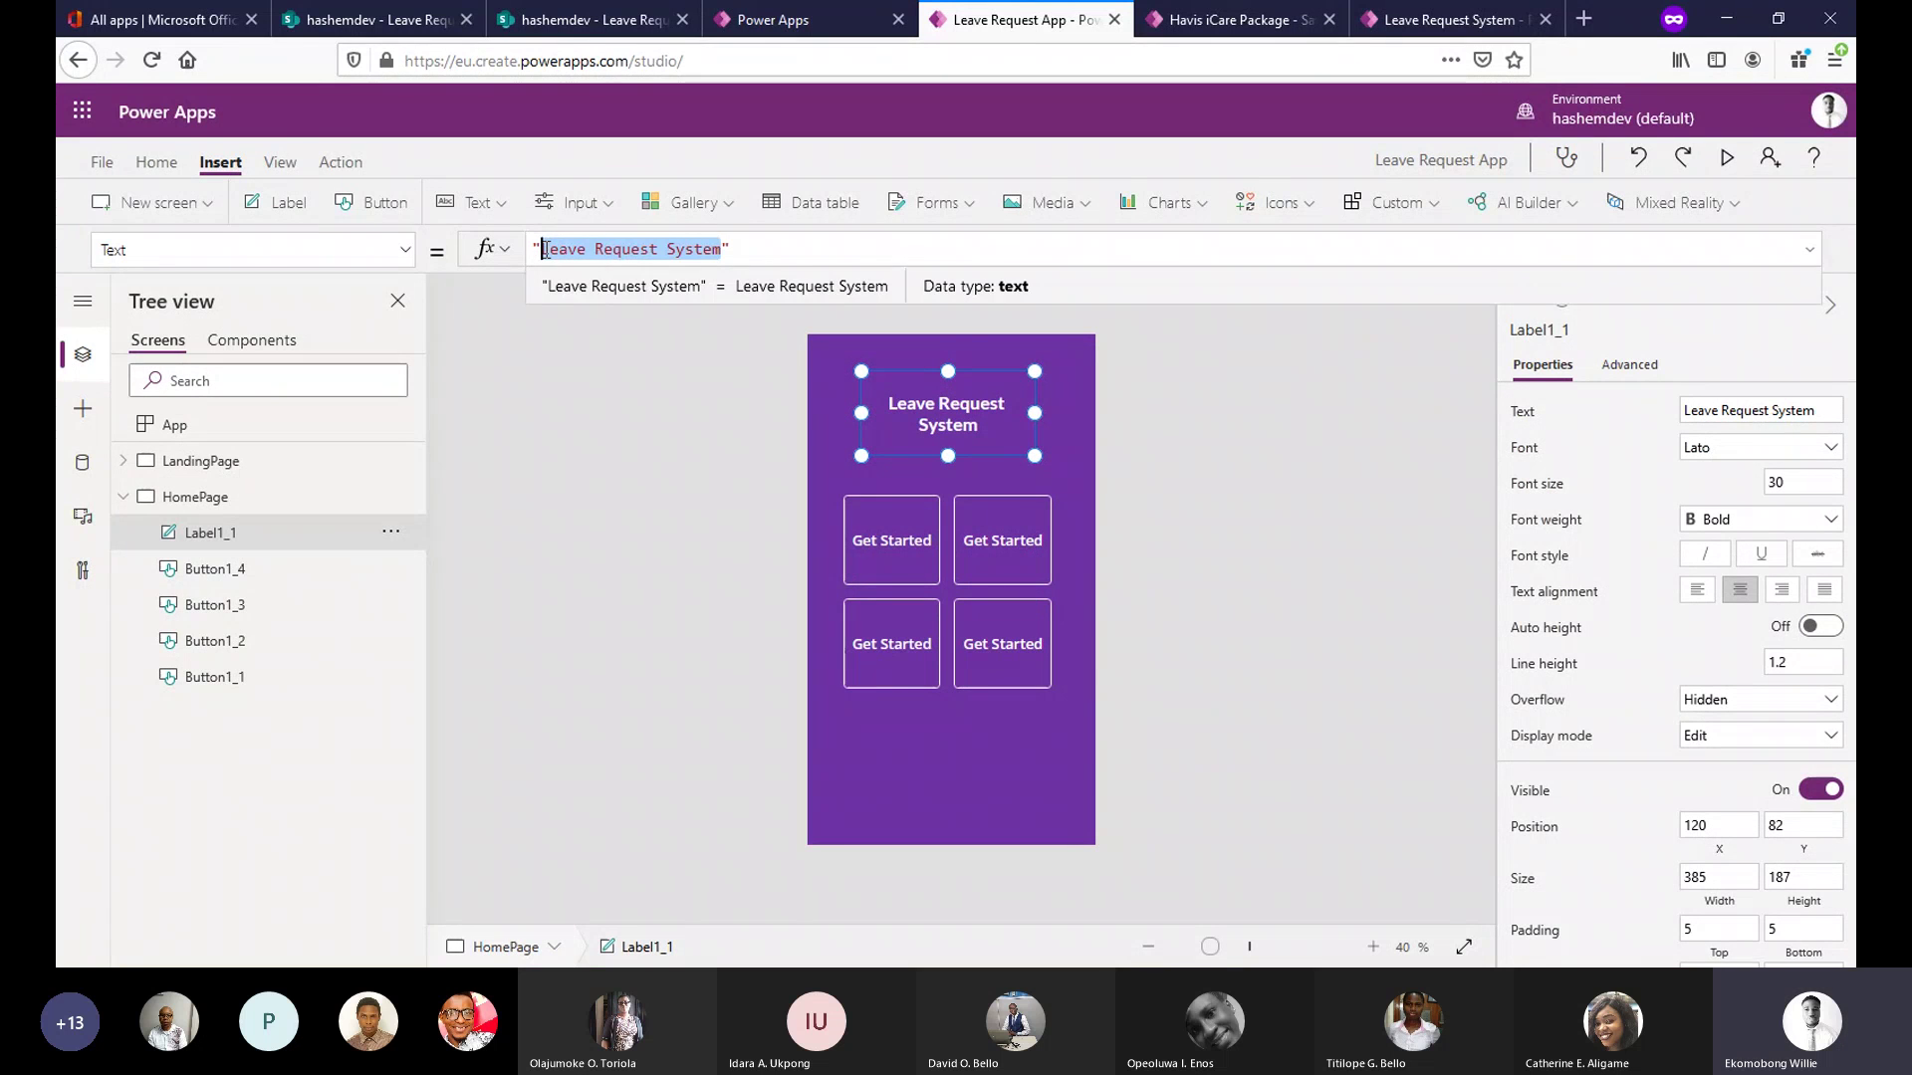
pyautogui.press('BackSpace')
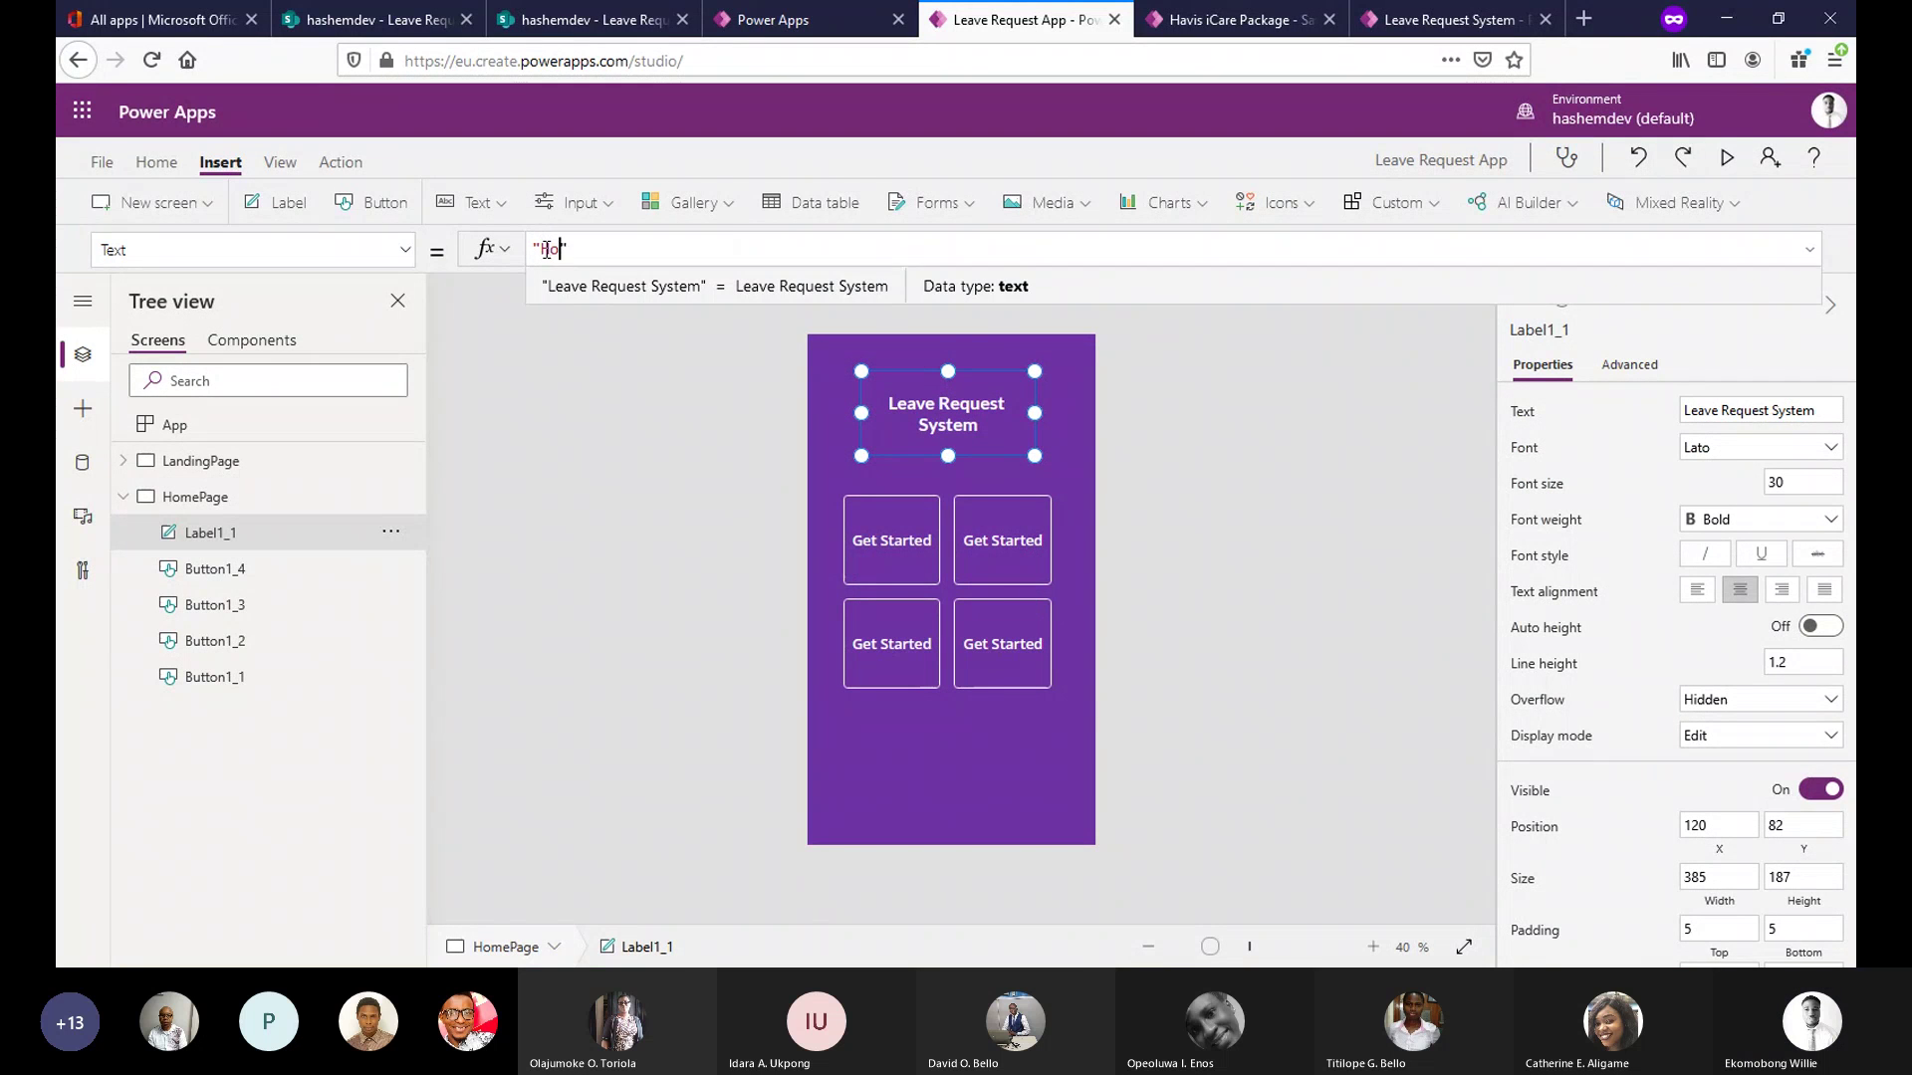
pyautogui.write('H')
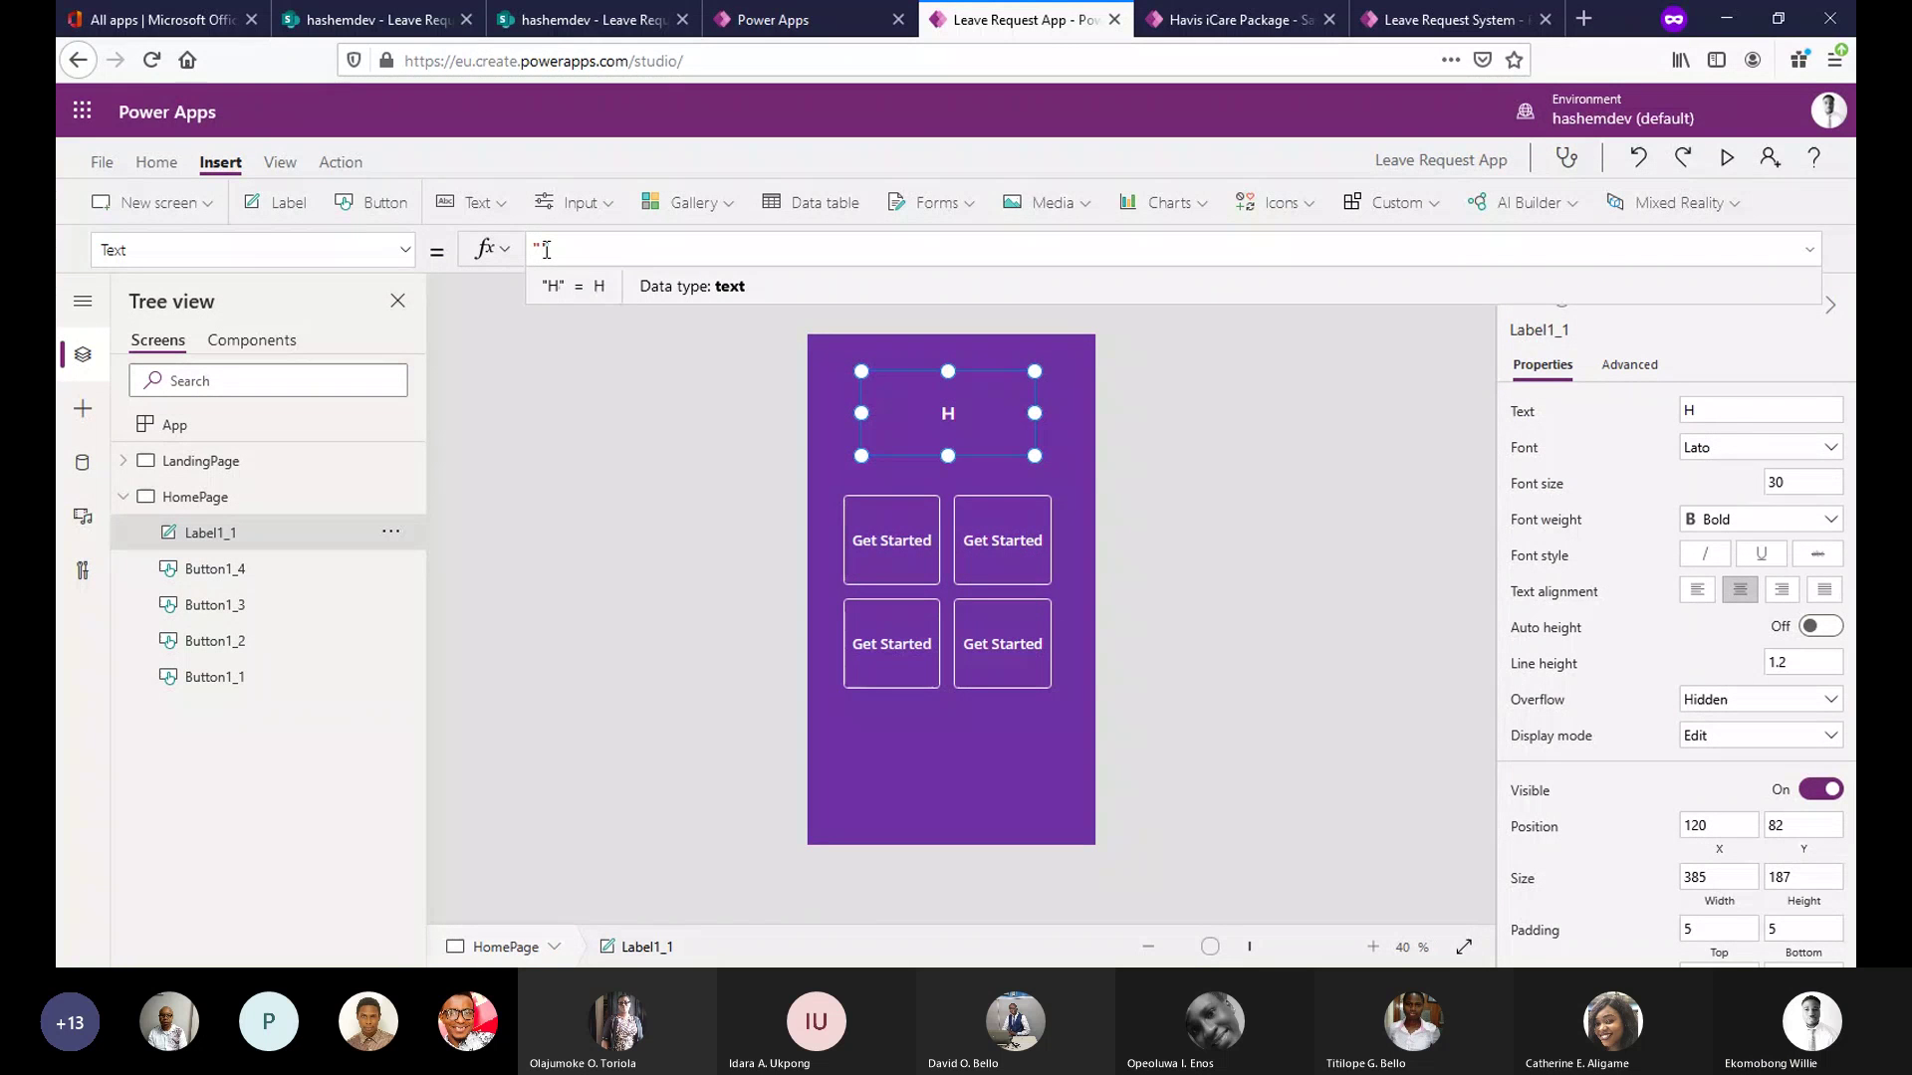
pyautogui.press('BackSpace')
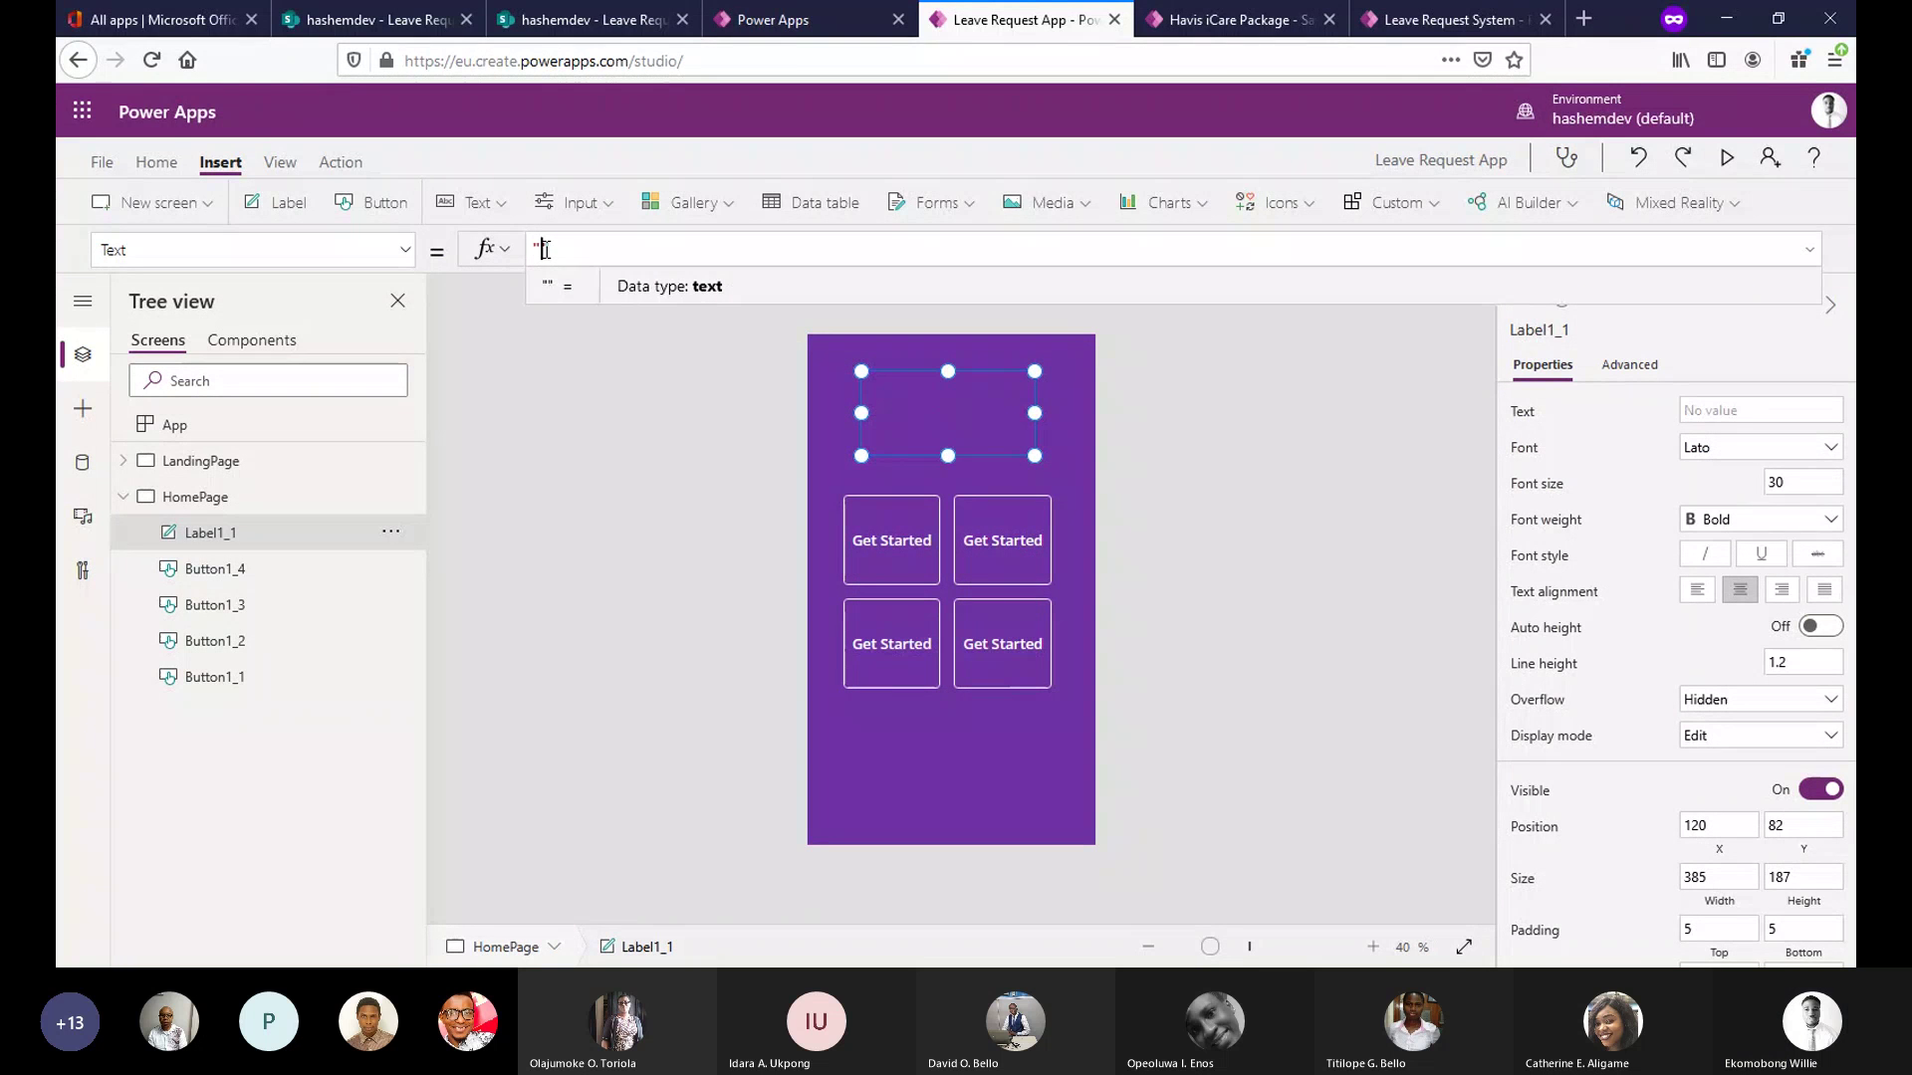
pyautogui.write('Home')
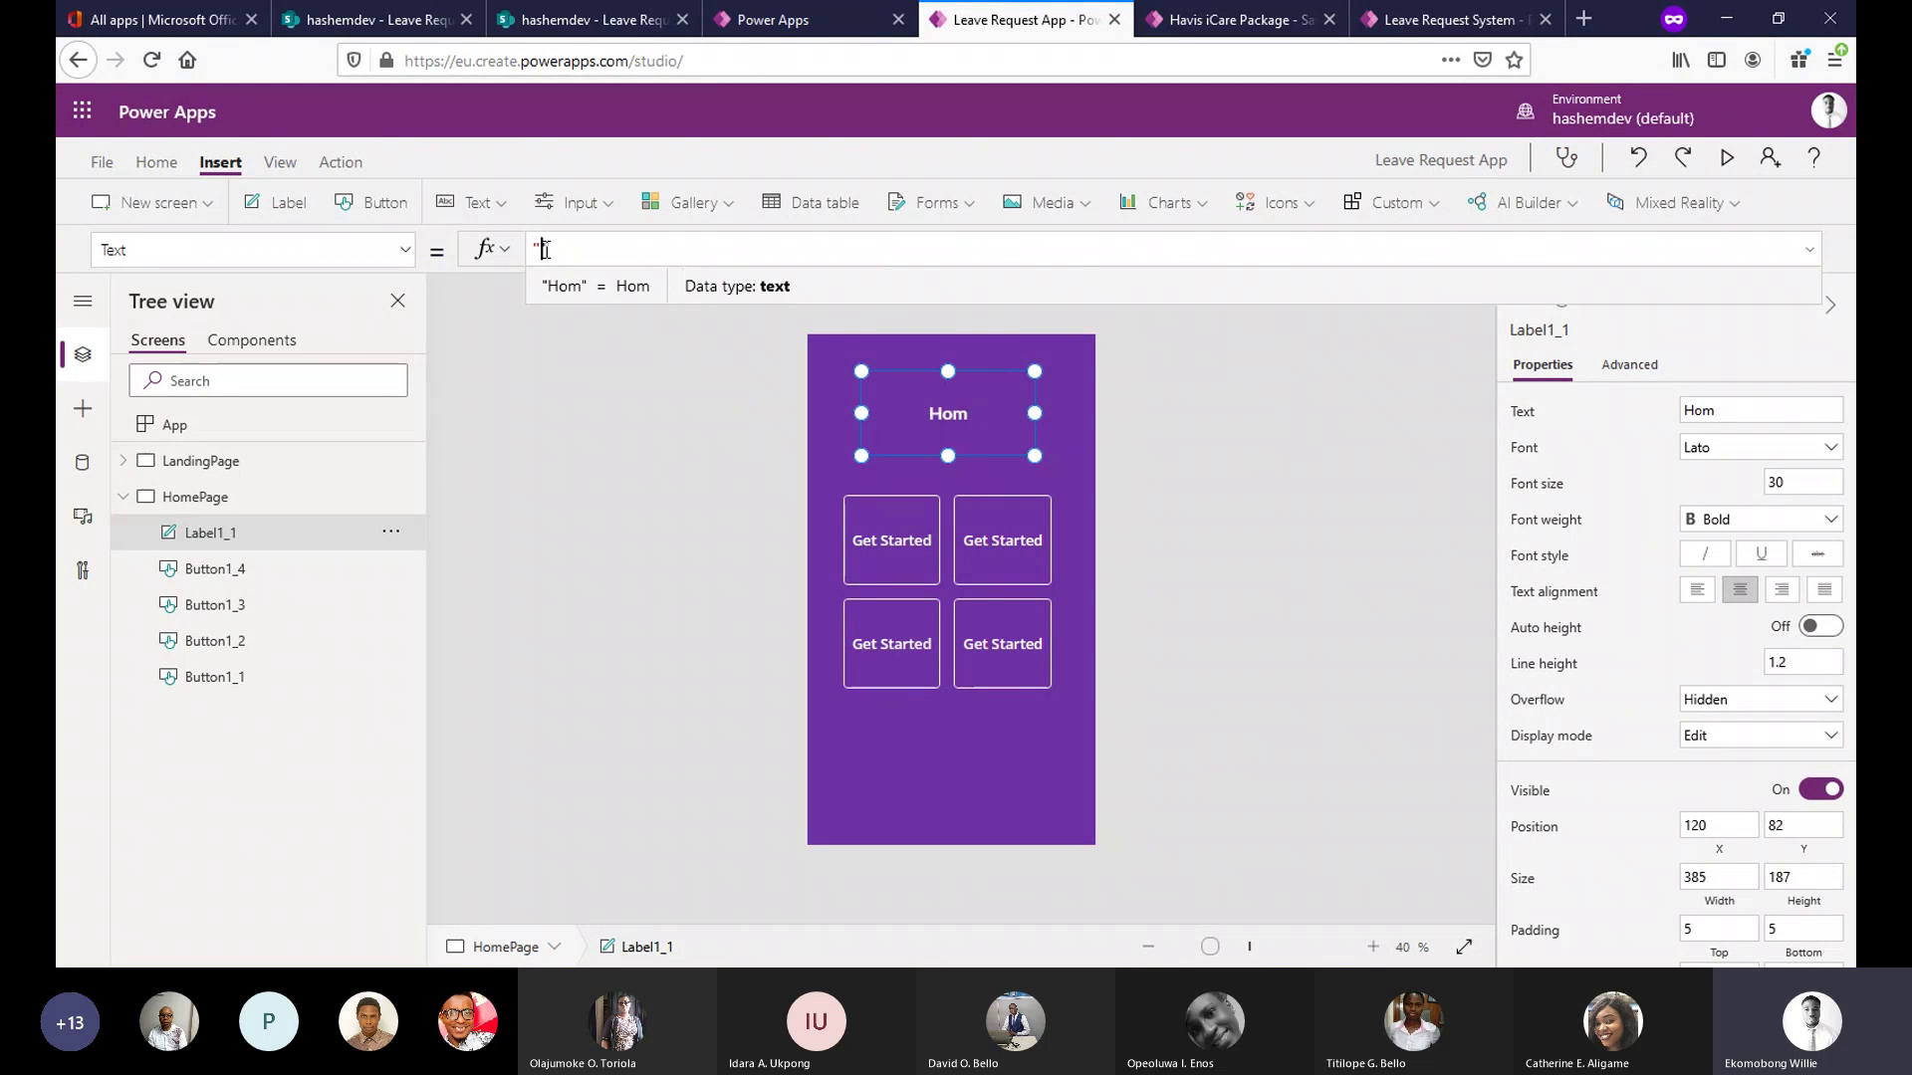
pyautogui.press('BackSpace')
pyautogui.press('BackSpace')
pyautogui.press('BackSpace')
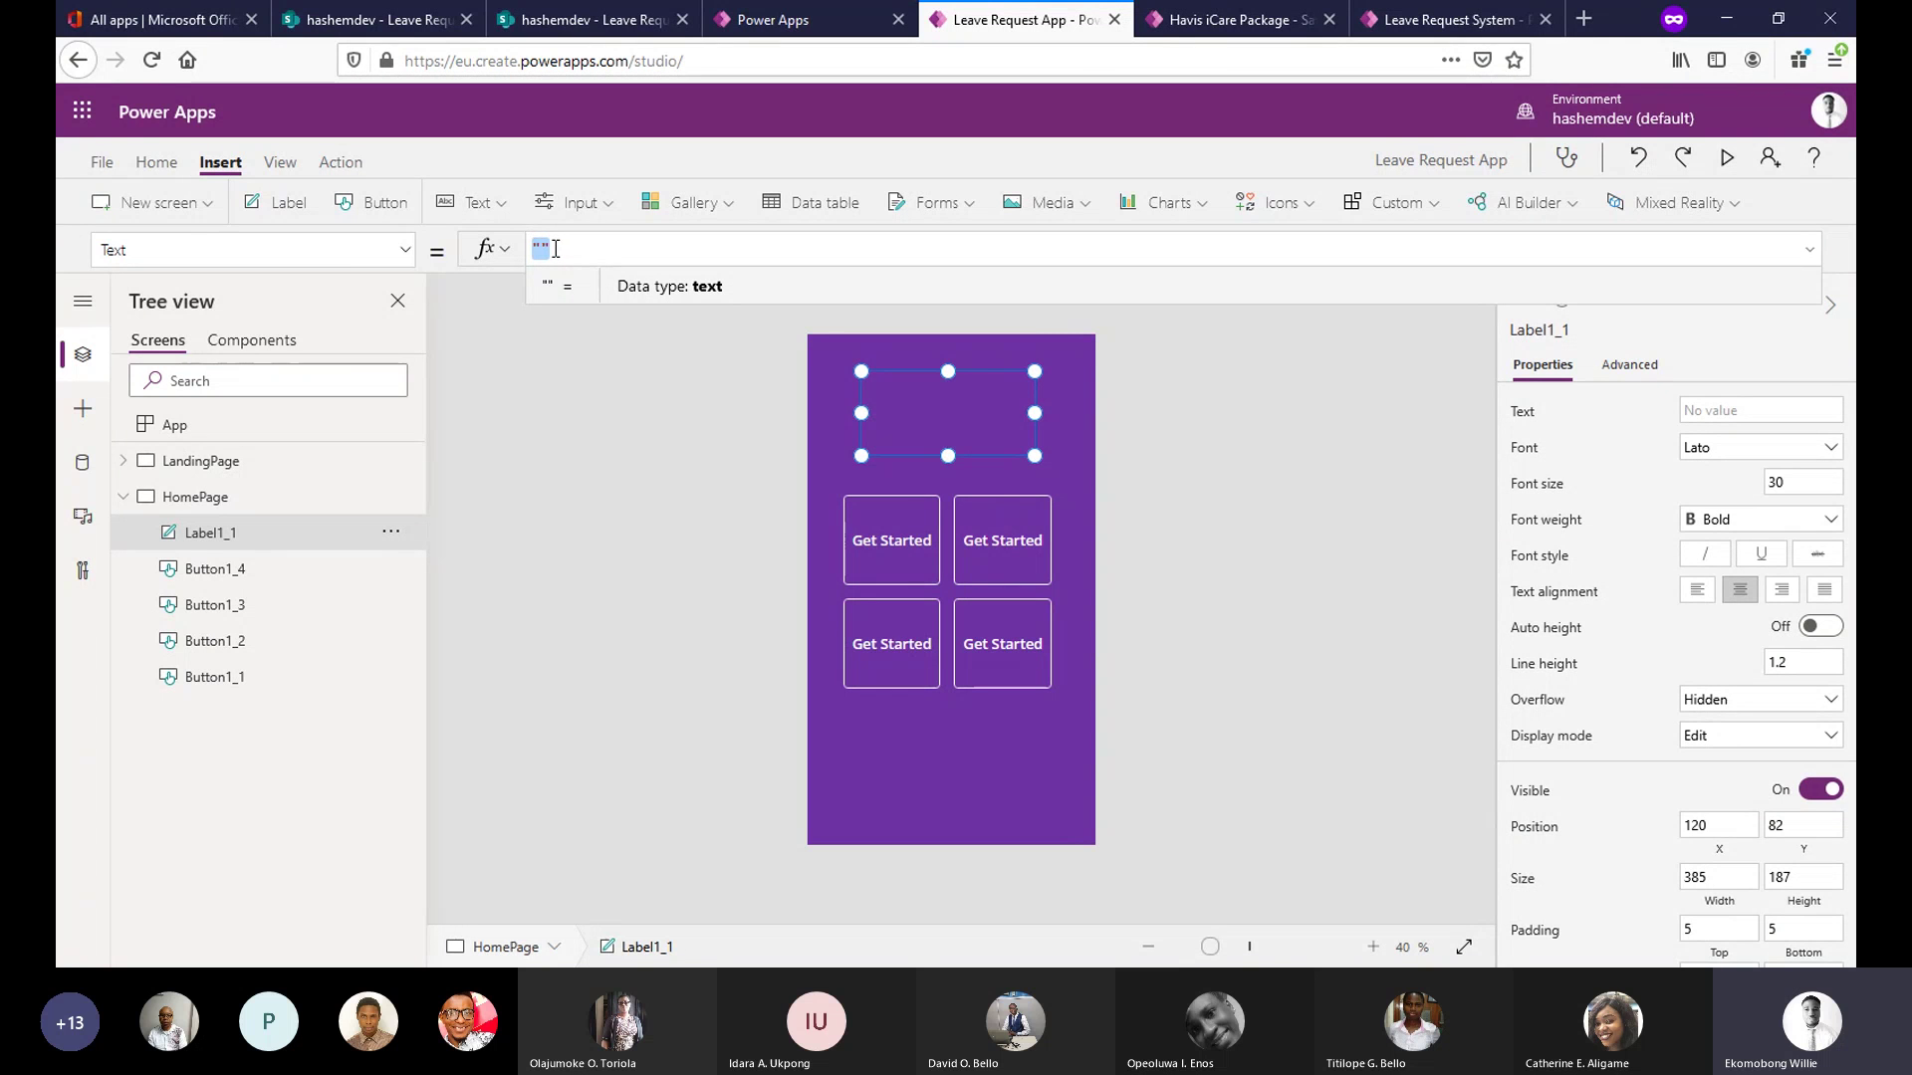
# Set the HomePage title label's text formula to User().FullName.
pyautogui.write('User')
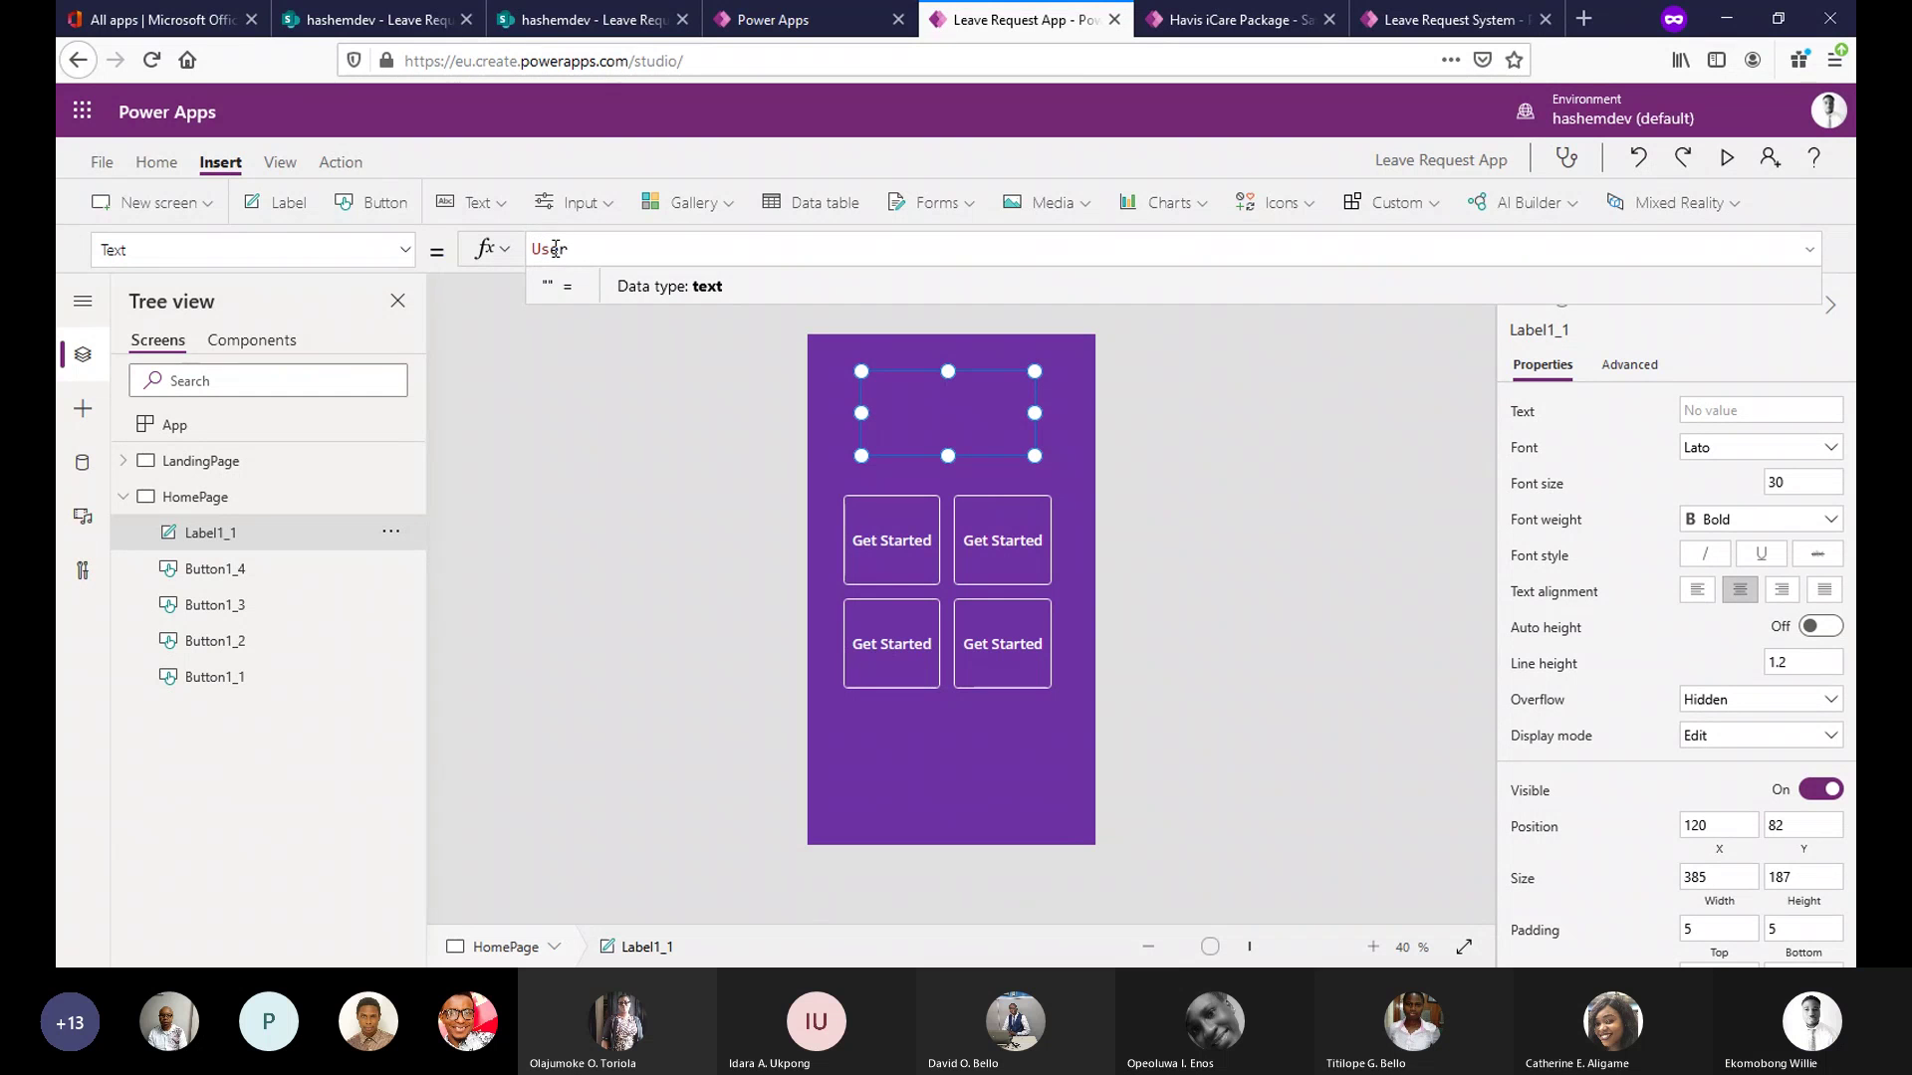
pyautogui.write('(')
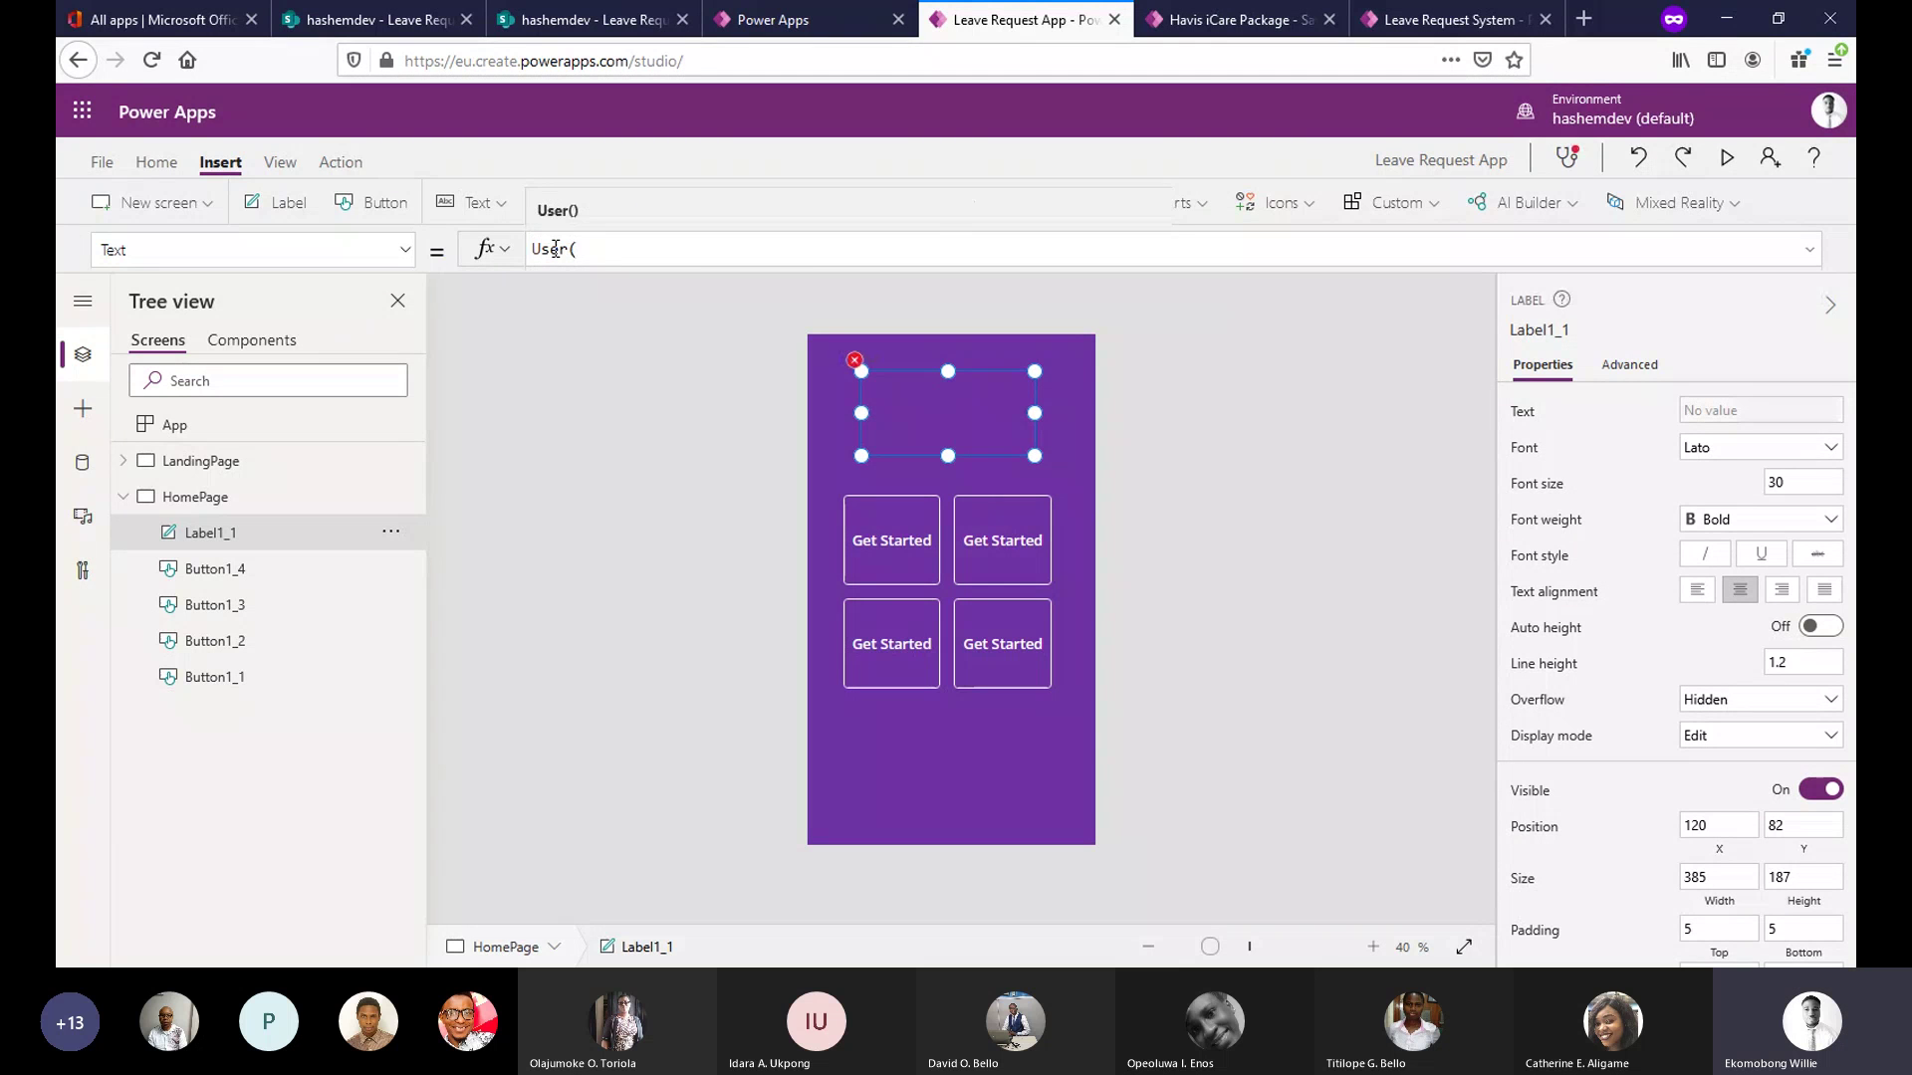
pyautogui.write(')')
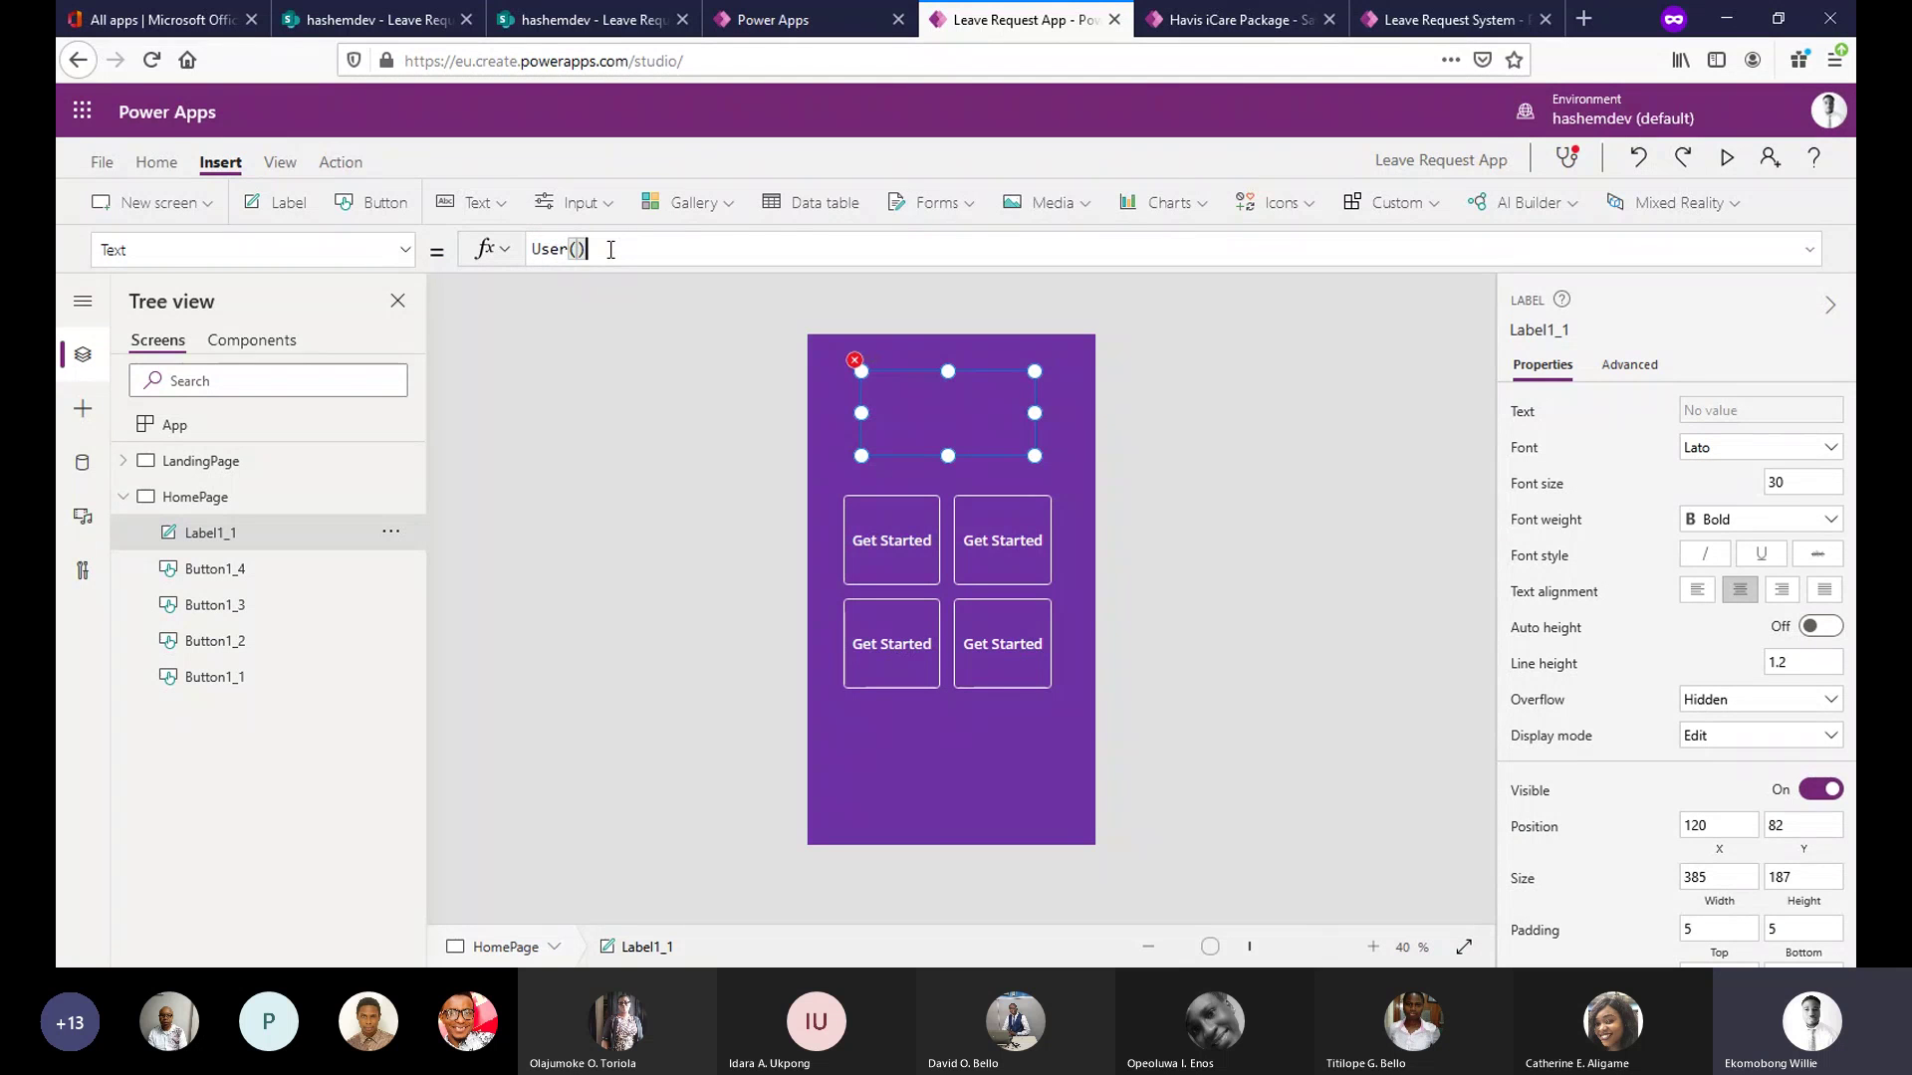
pyautogui.write('>')
pyautogui.press('BackSpace')
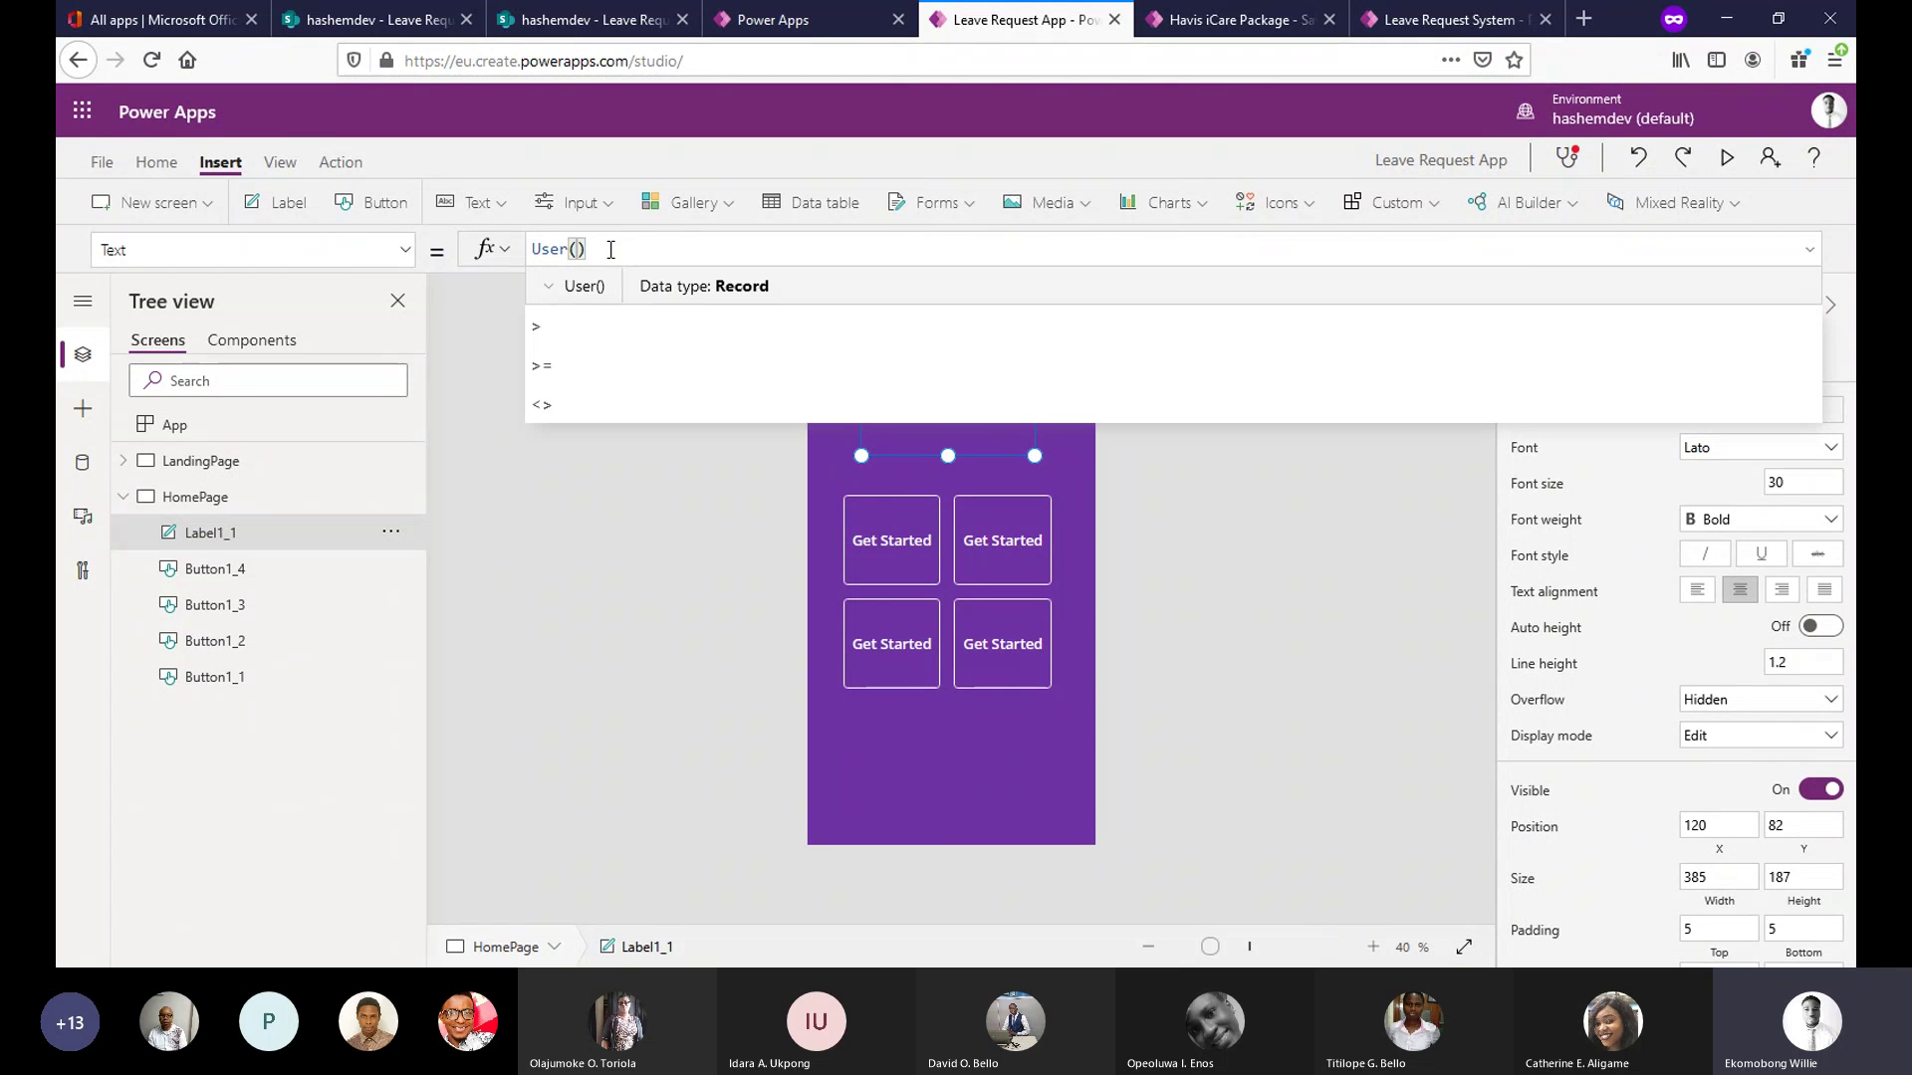
pyautogui.press('Escape')
pyautogui.write('.F')
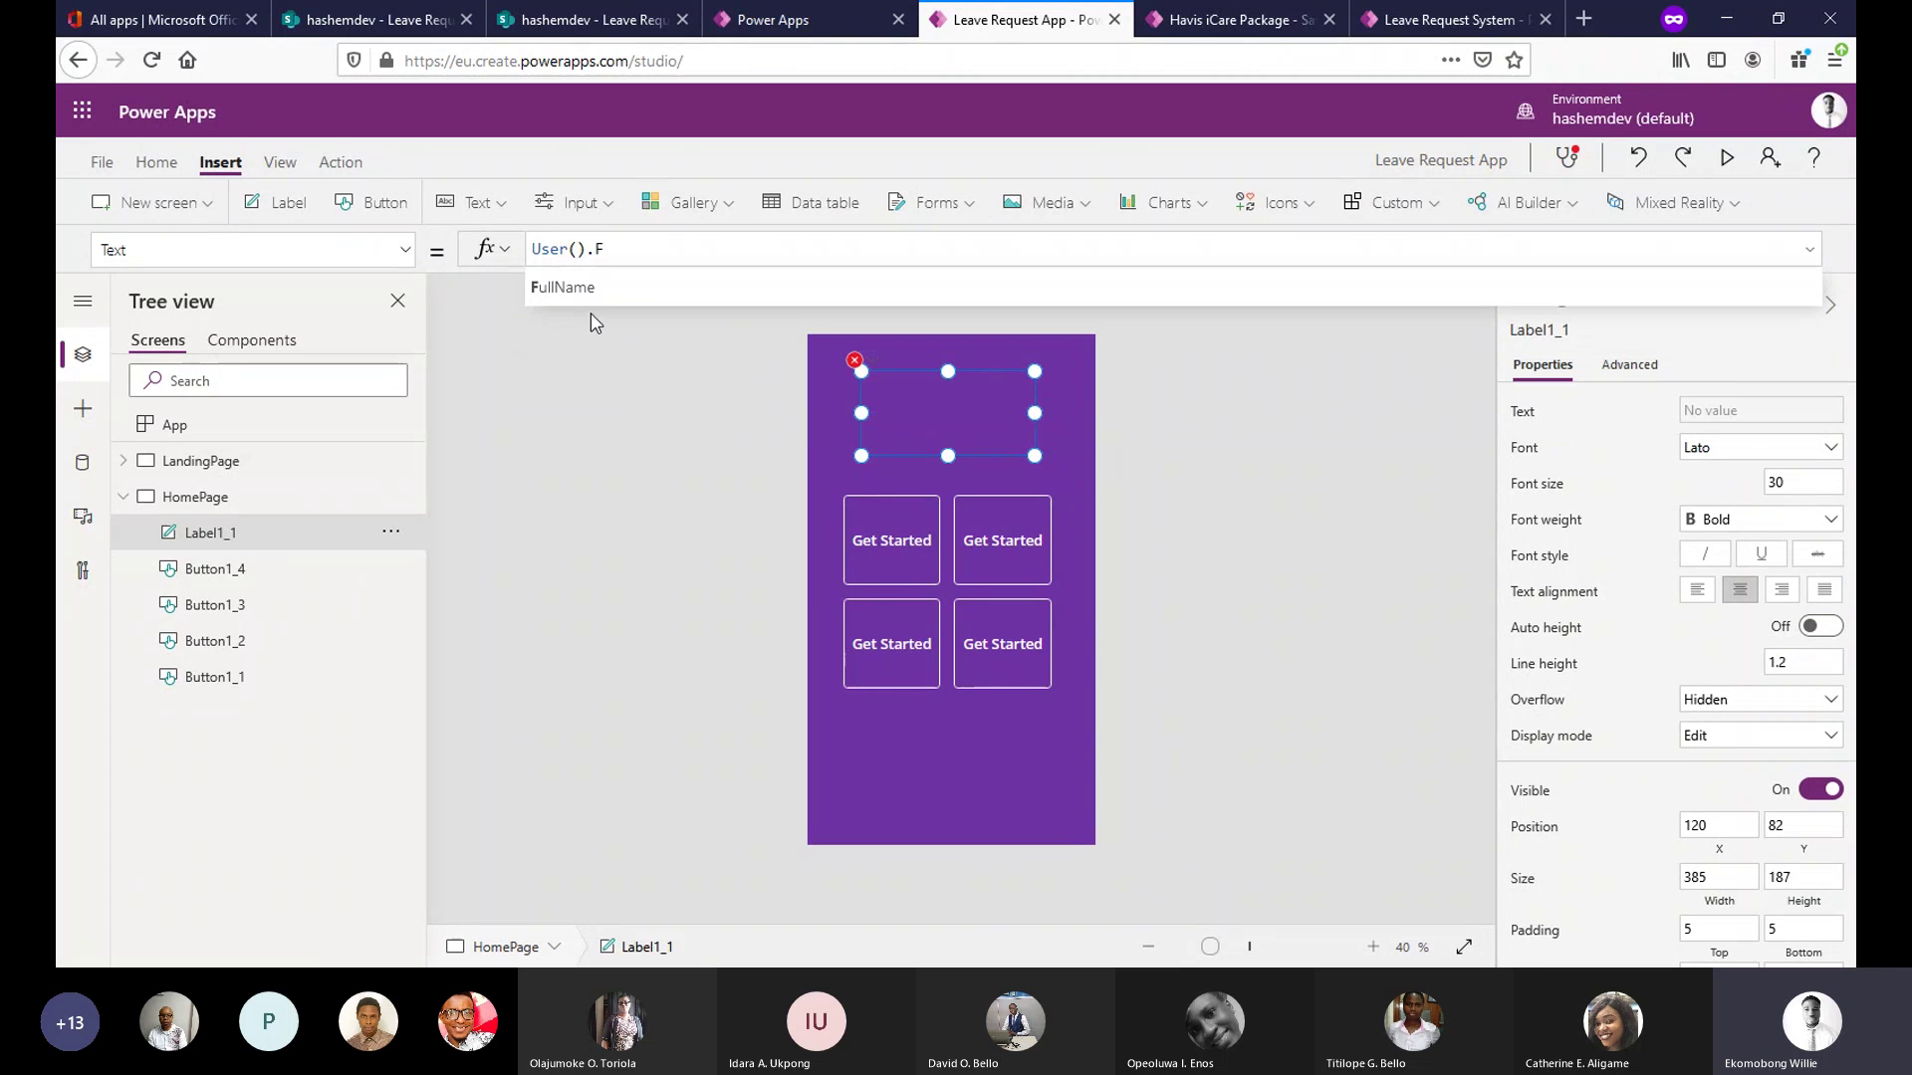
pyautogui.click(616, 291)
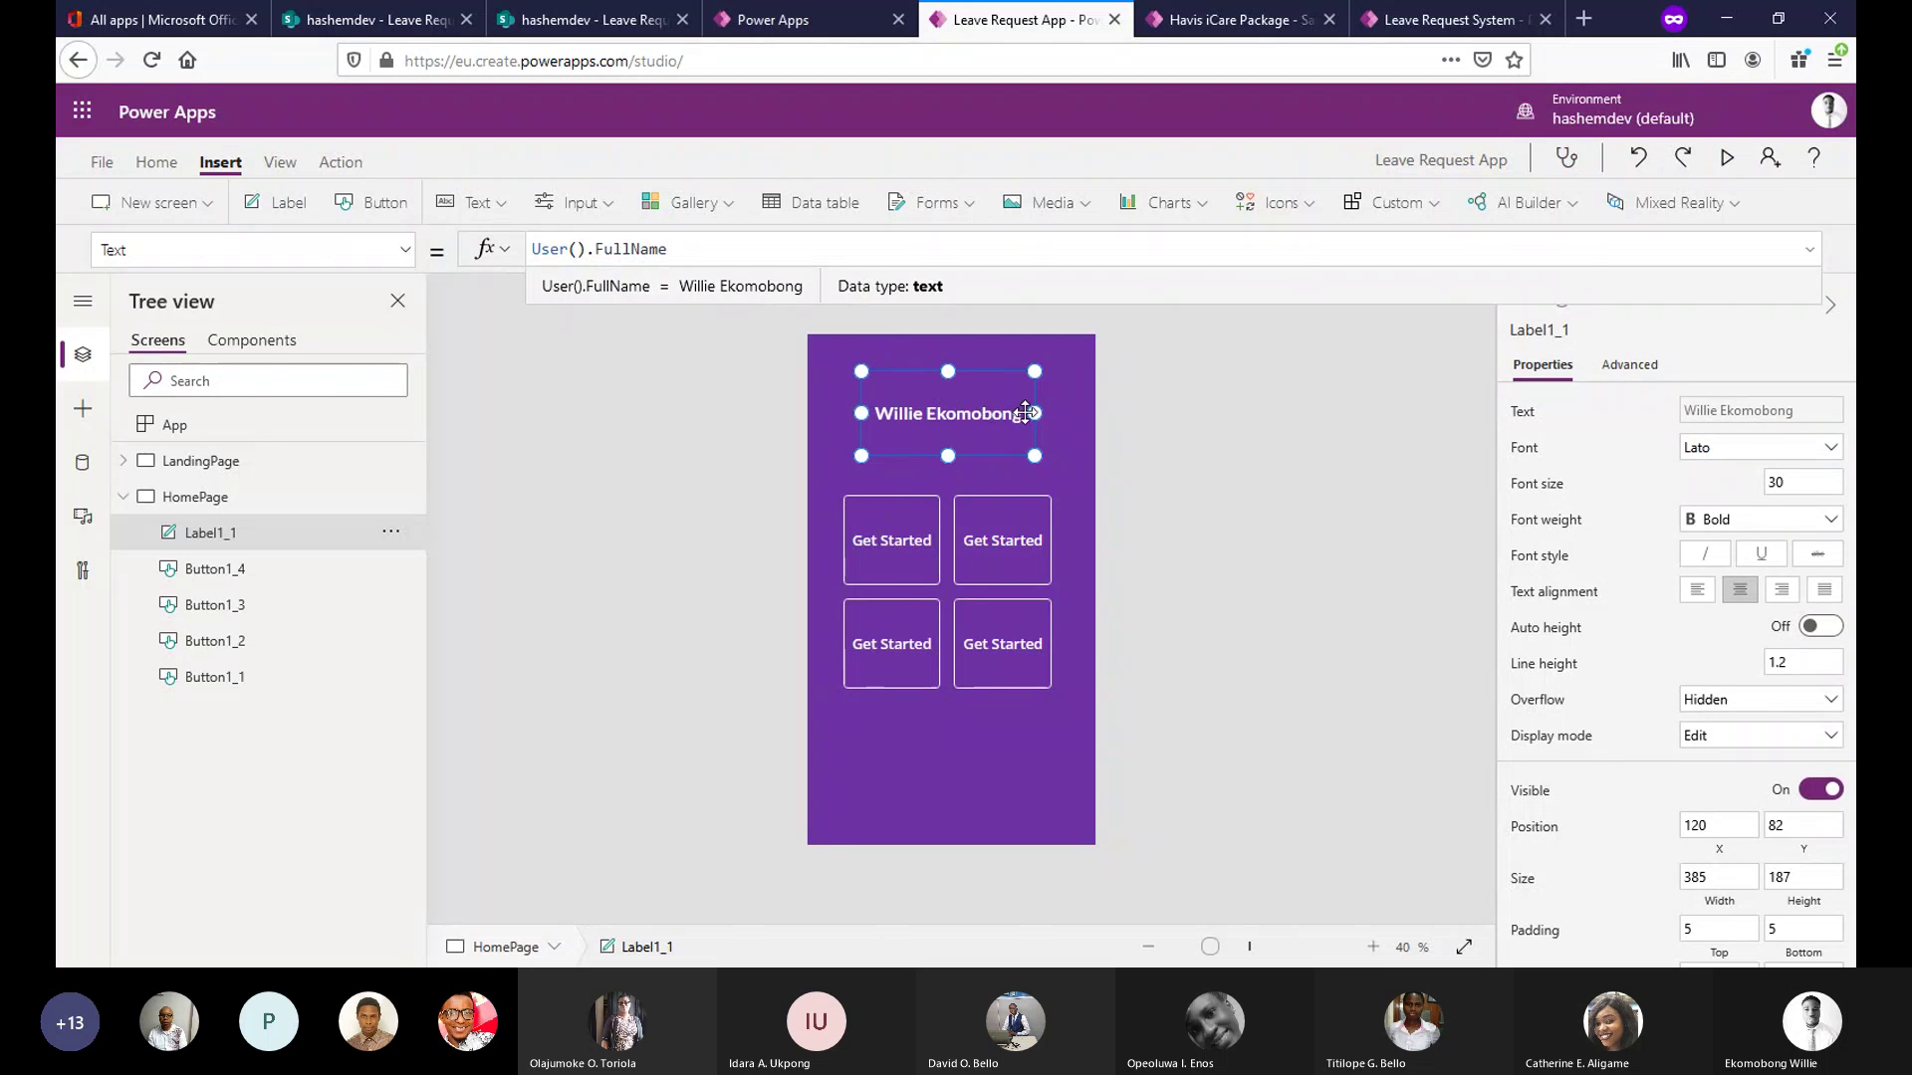
# Resize the user-name label to about 394 by 119 and move it to about X 56, Y 92.
pyautogui.moveTo(1035, 412); pyautogui.dragTo(1052, 412)
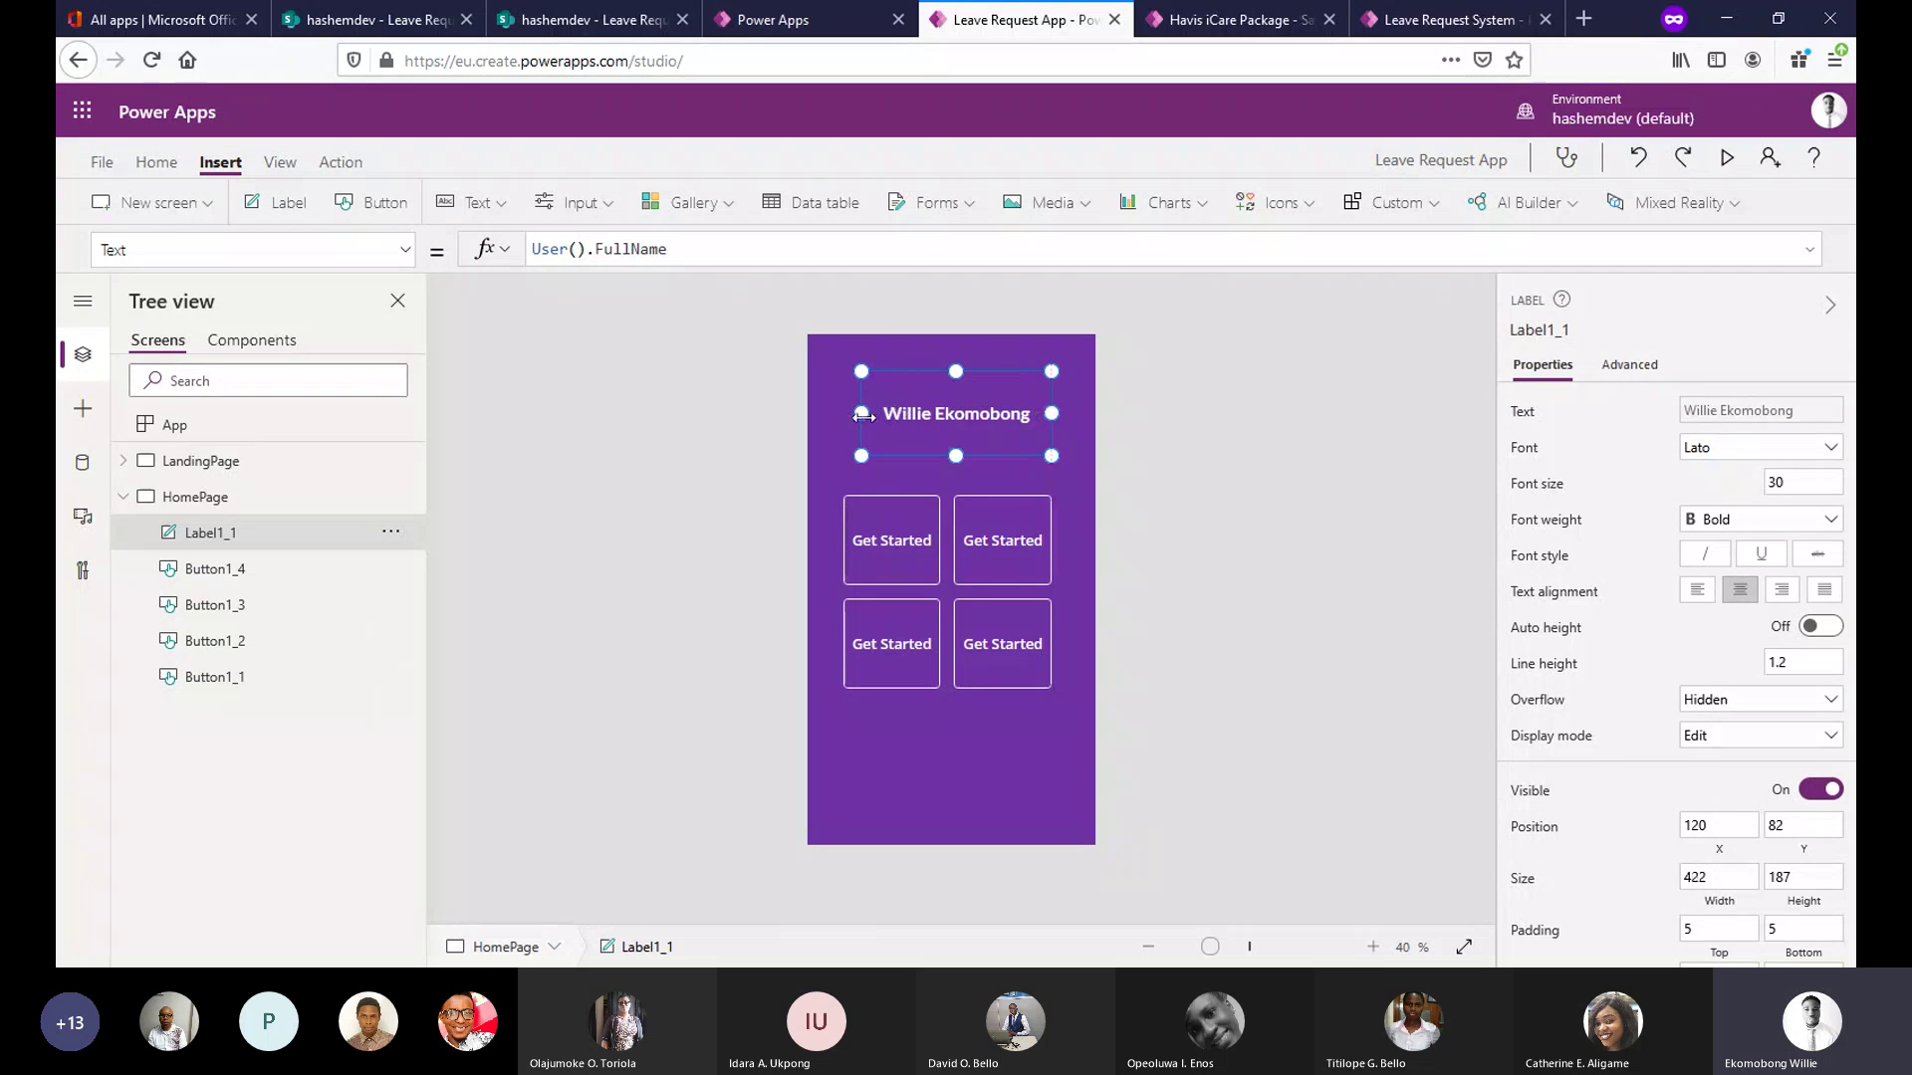
pyautogui.moveTo(861, 416); pyautogui.dragTo(935, 415)
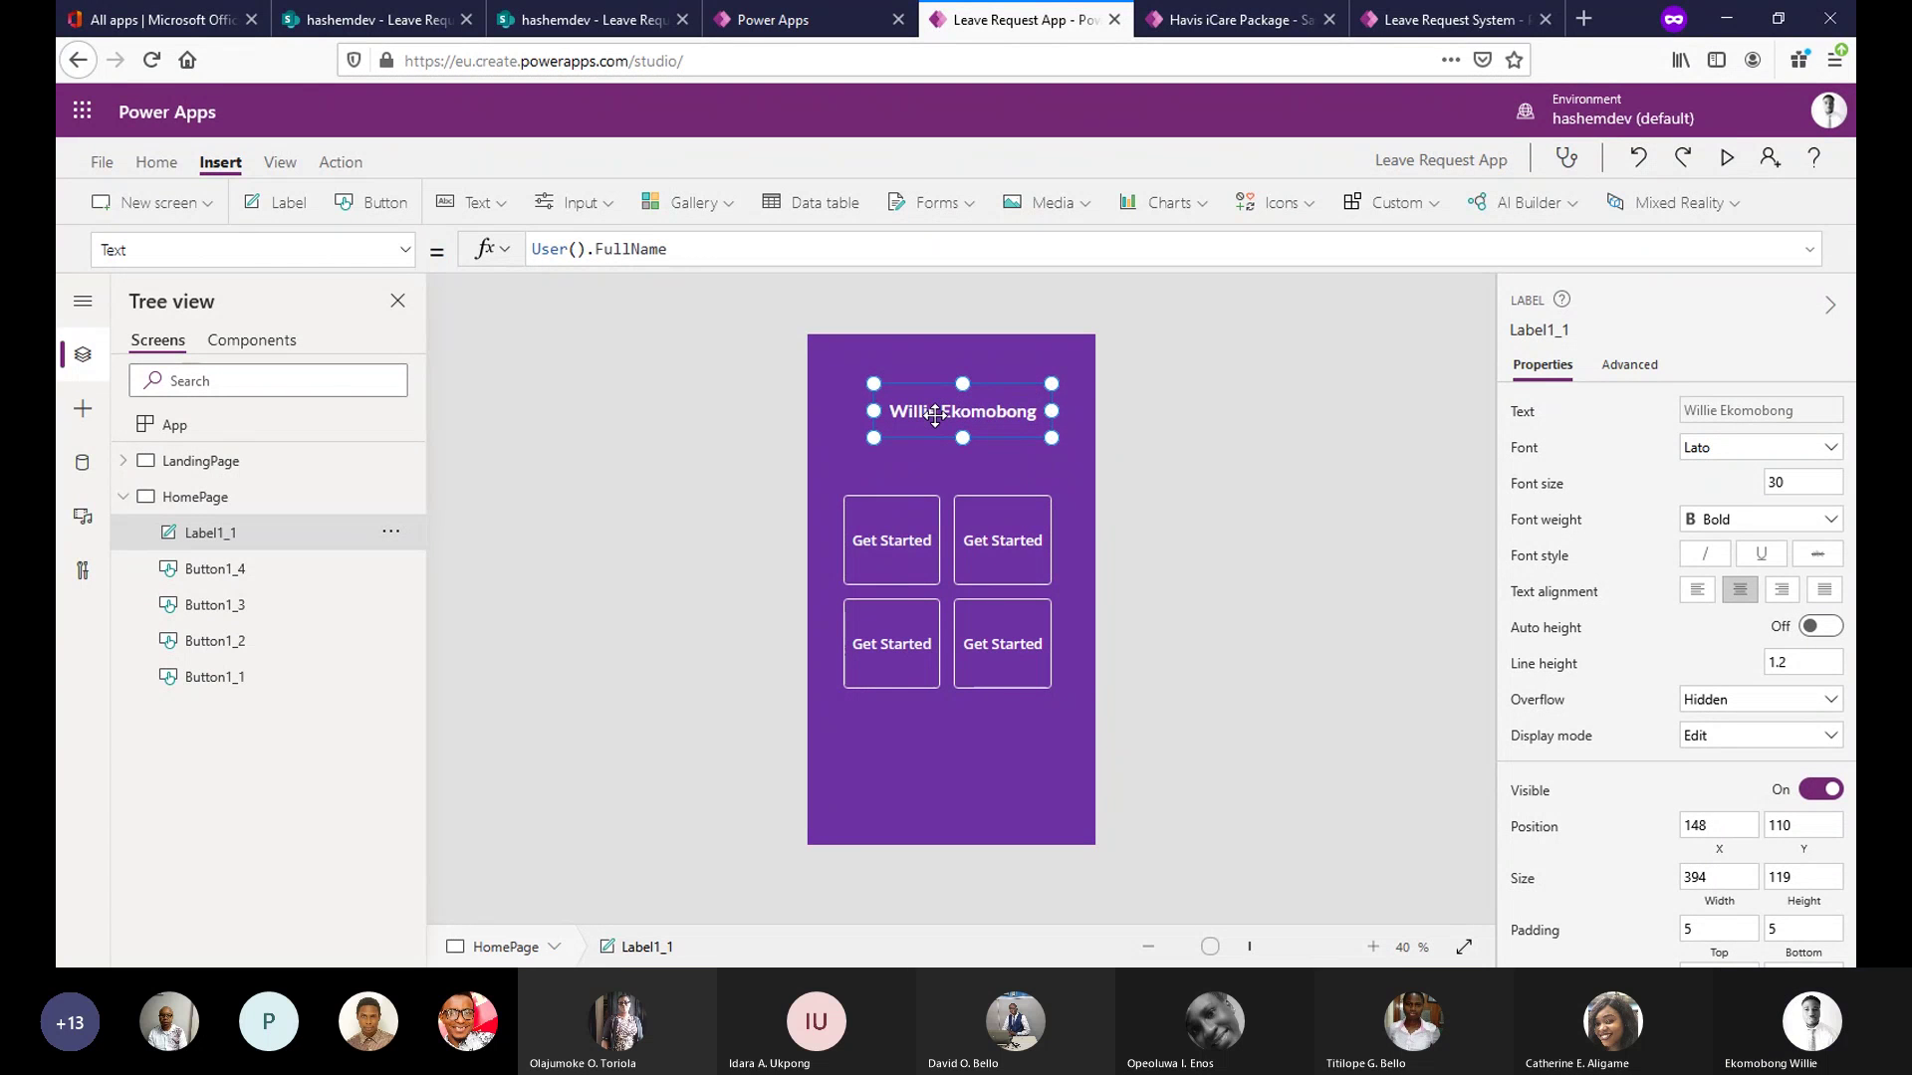
pyautogui.moveTo(935, 415); pyautogui.dragTo(892, 407)
# Change the texts of the two upper HomePage buttons to New Request and Pending Request, from left to right.
pyautogui.click(893, 553)
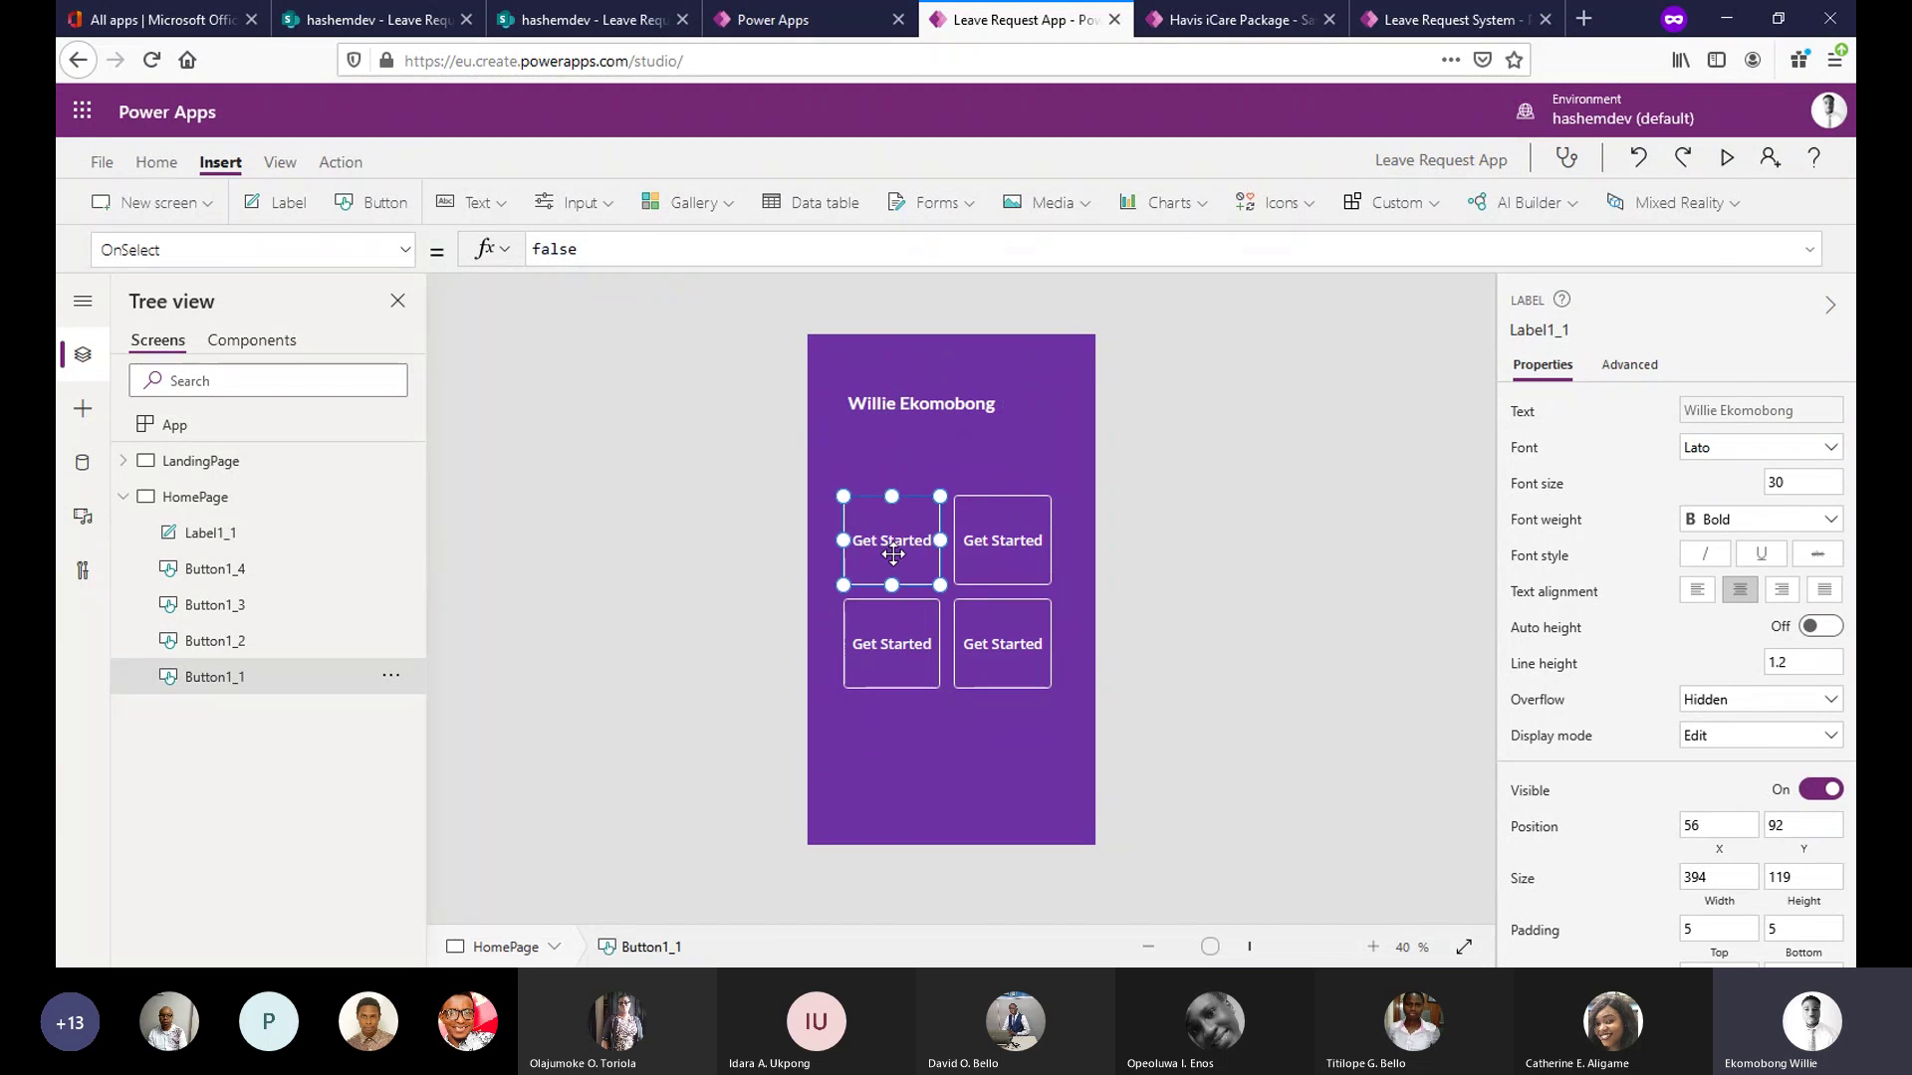
pyautogui.moveTo(1752, 410); pyautogui.dragTo(1685, 409)
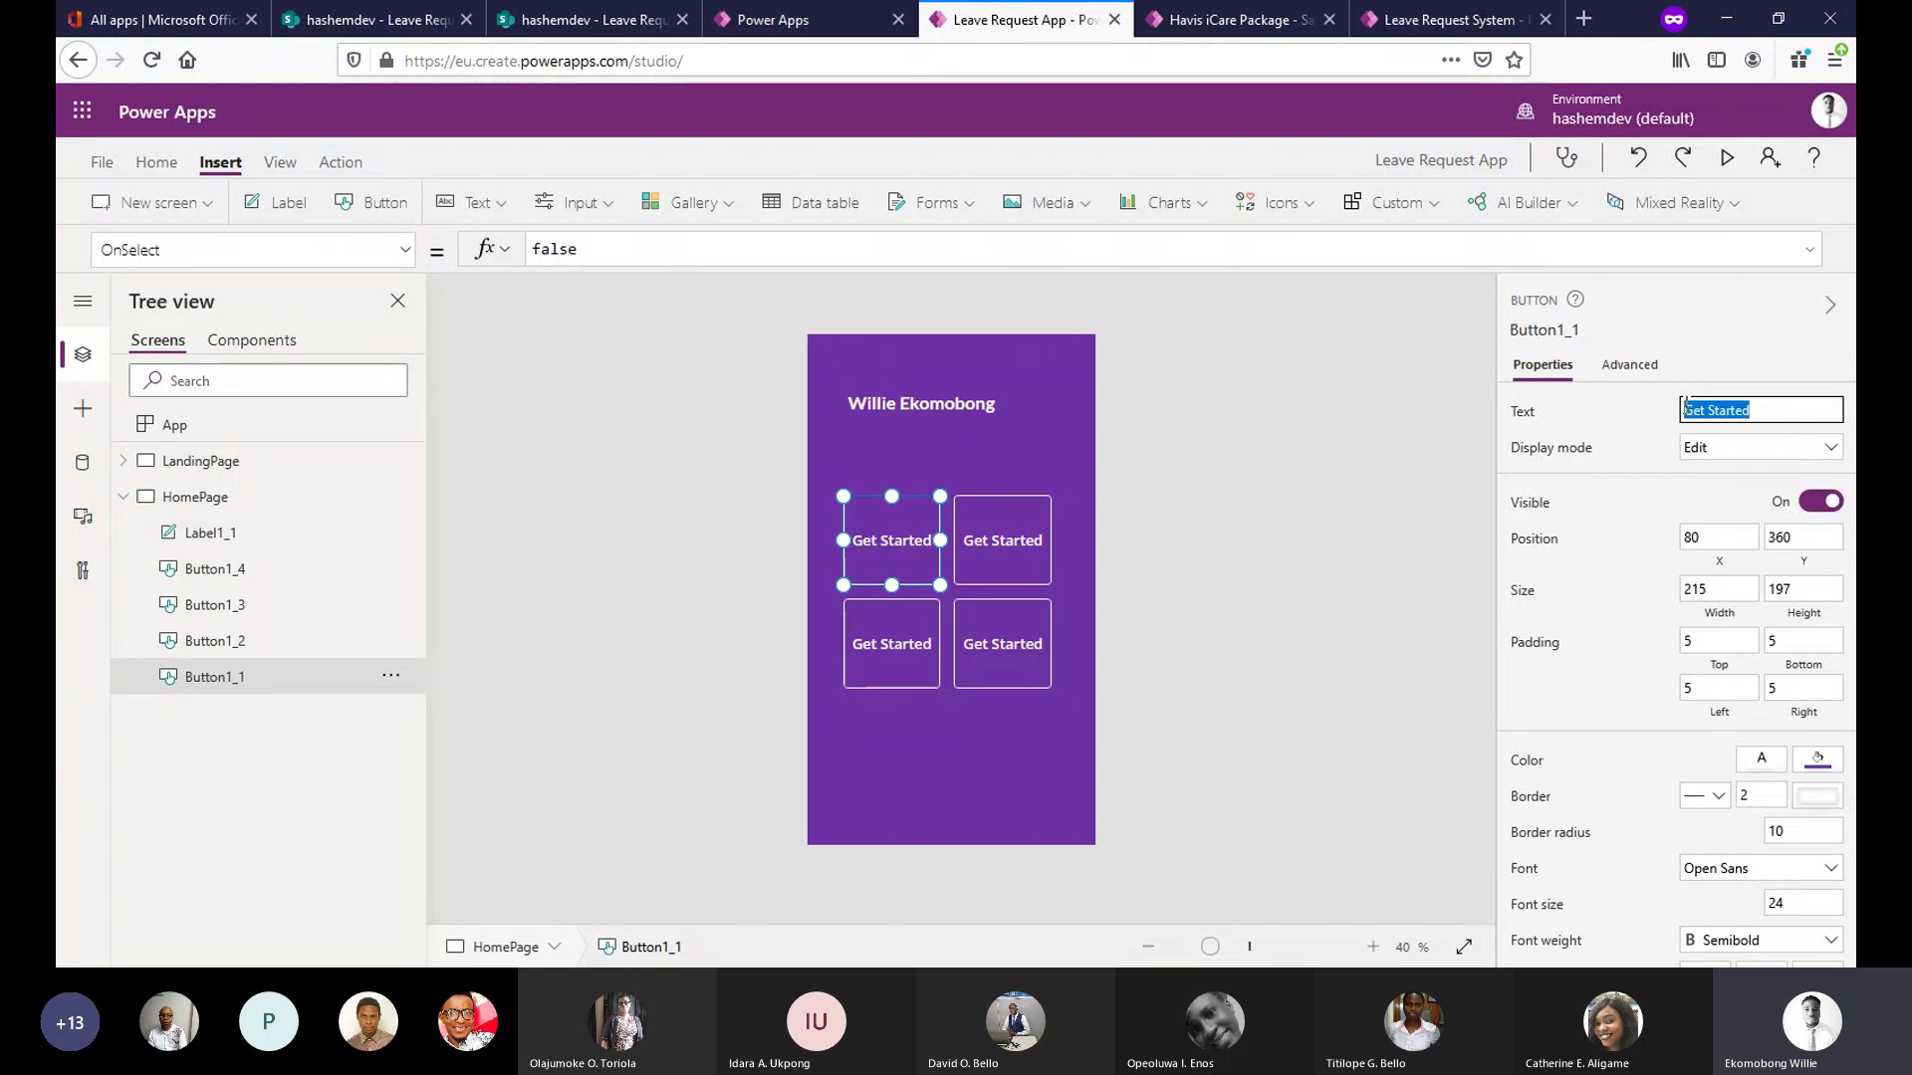
pyautogui.write('New Request')
pyautogui.click(980, 537)
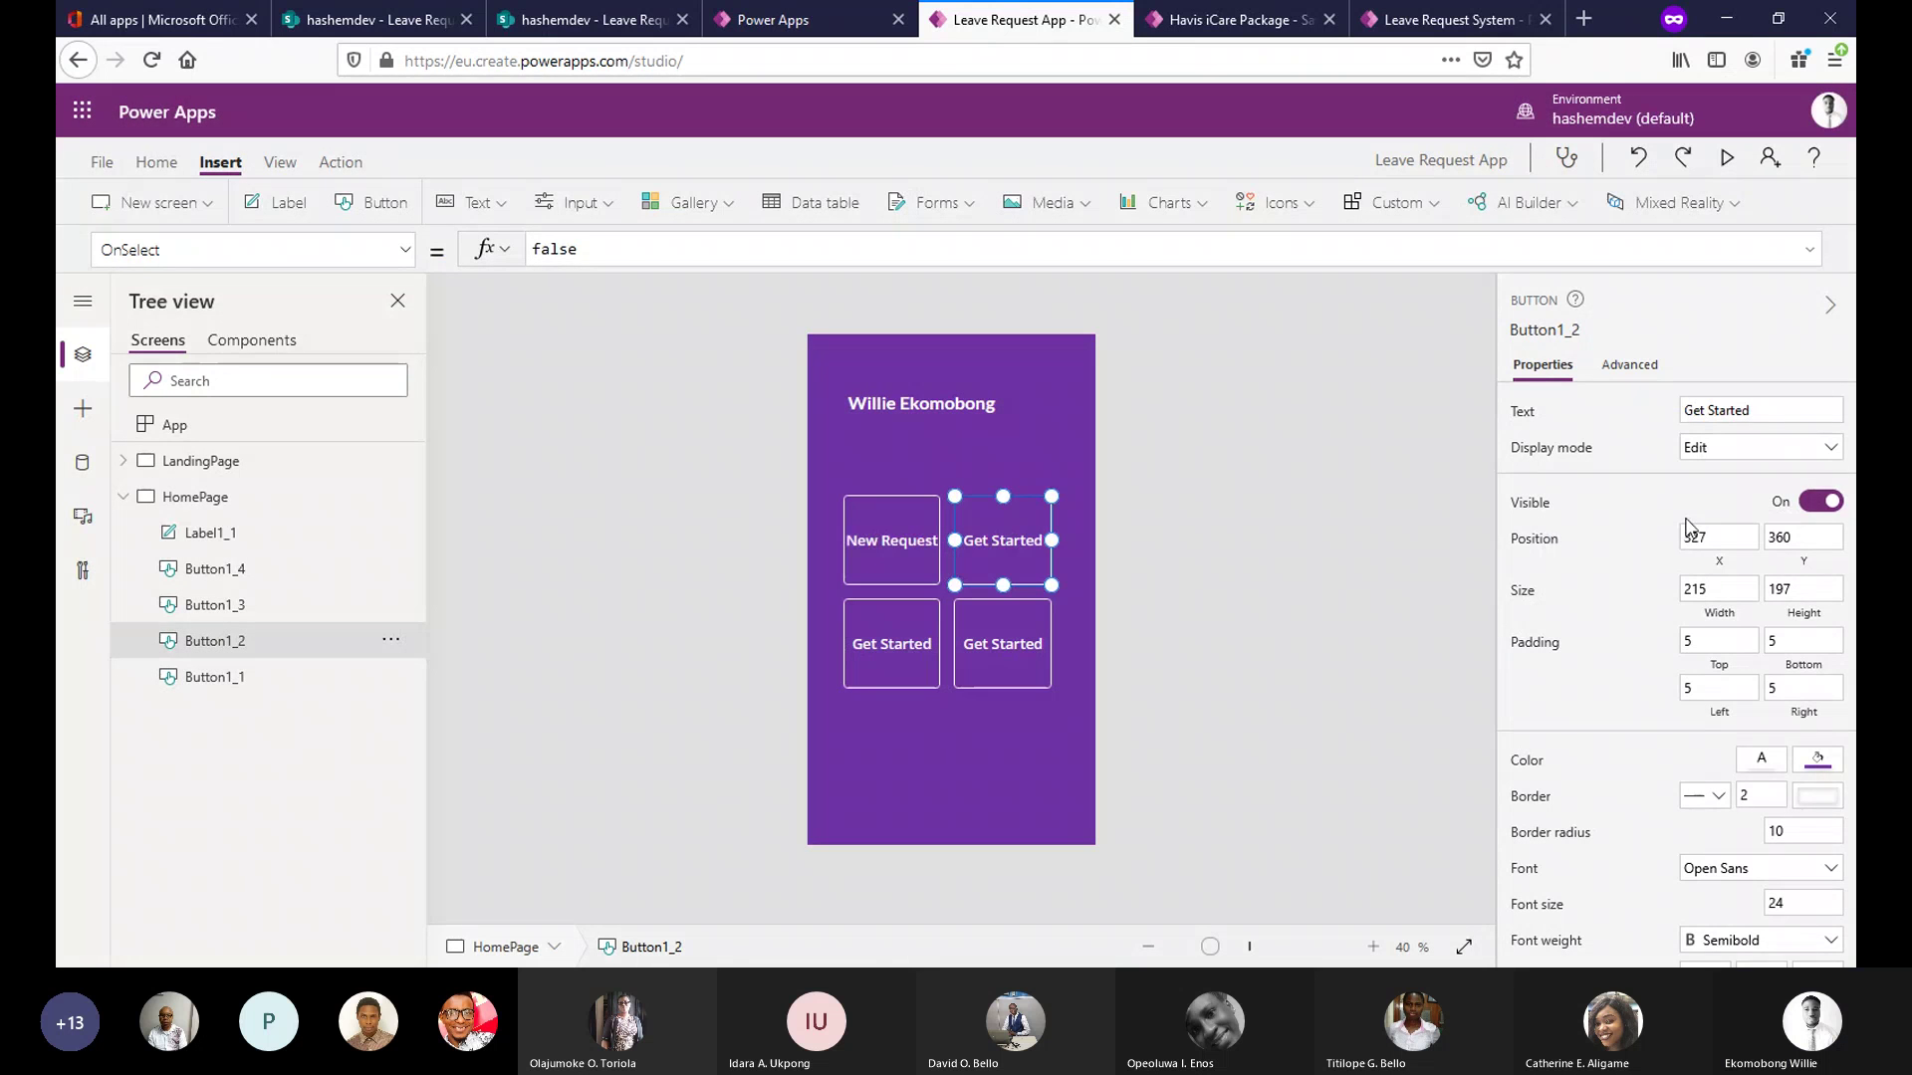
pyautogui.click(1776, 414)
pyautogui.moveTo(1776, 414); pyautogui.dragTo(1679, 419)
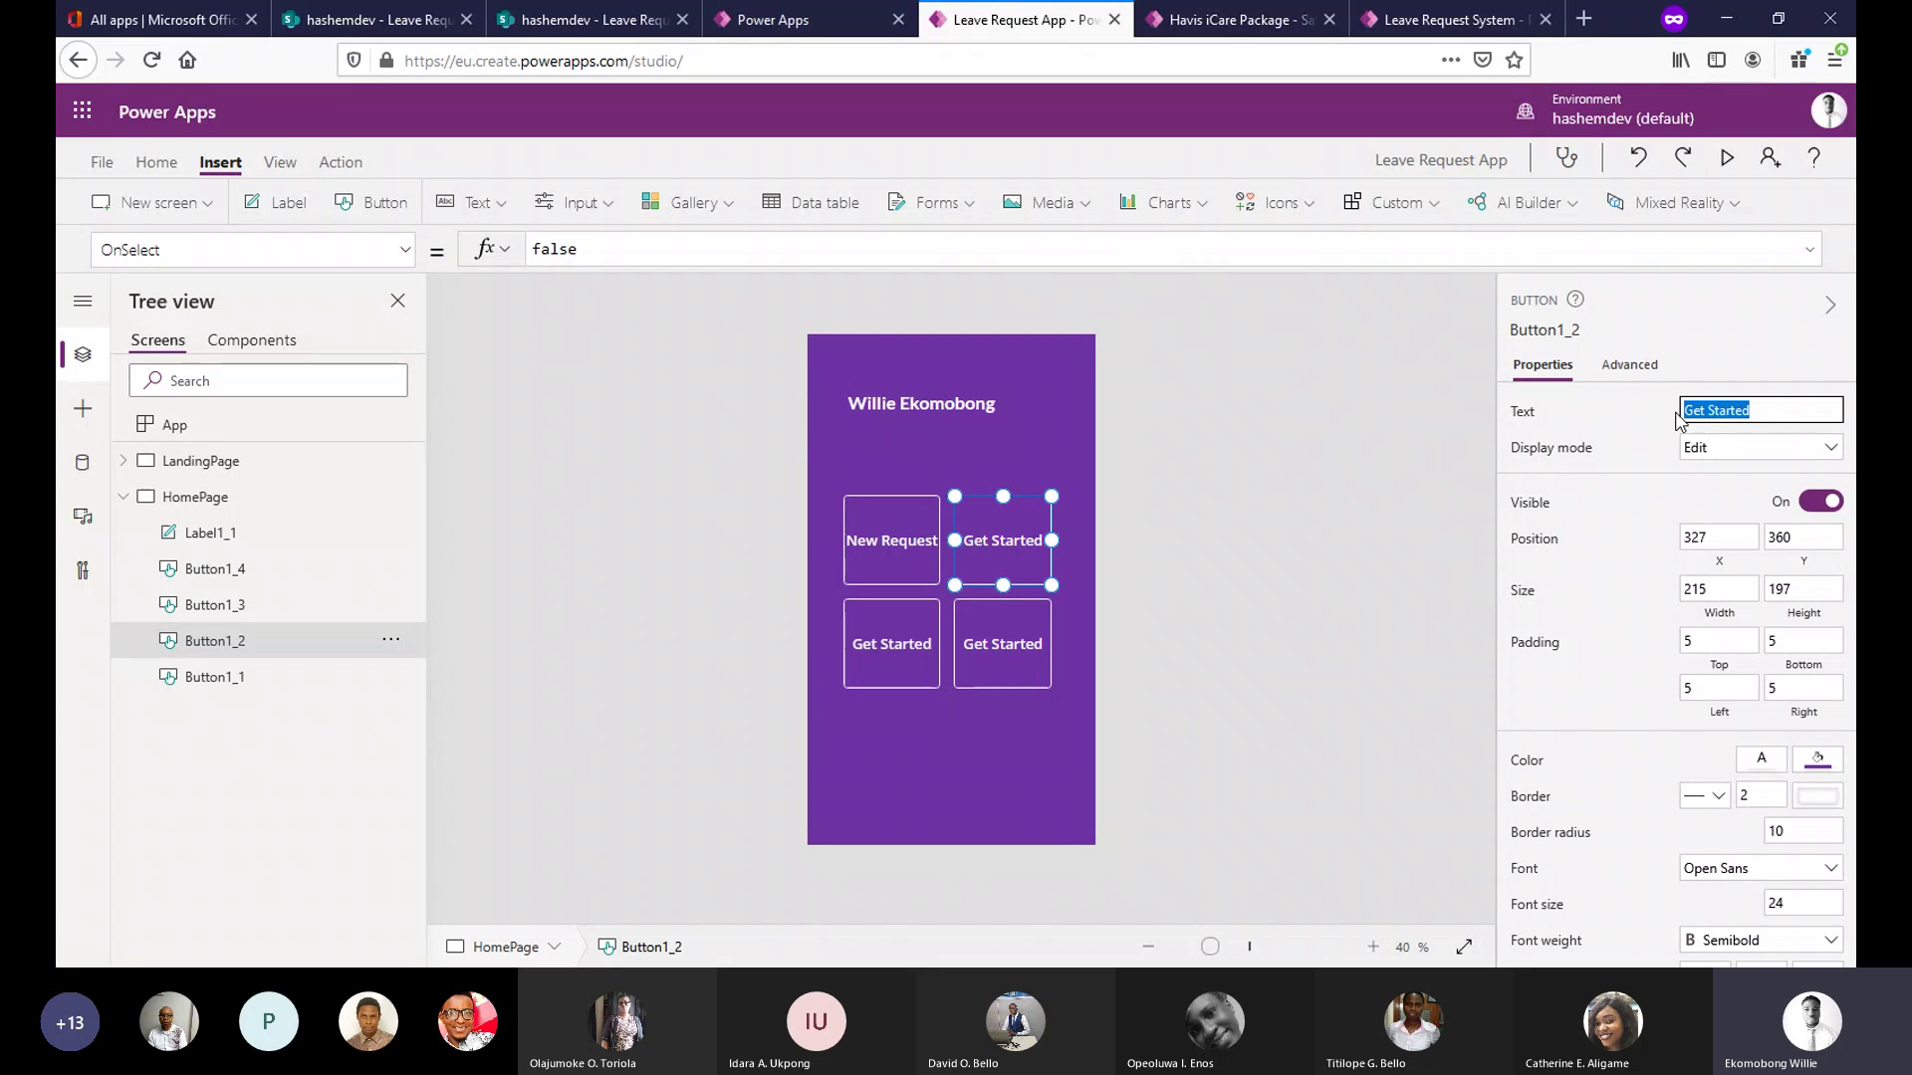
pyautogui.write('Pending Req')
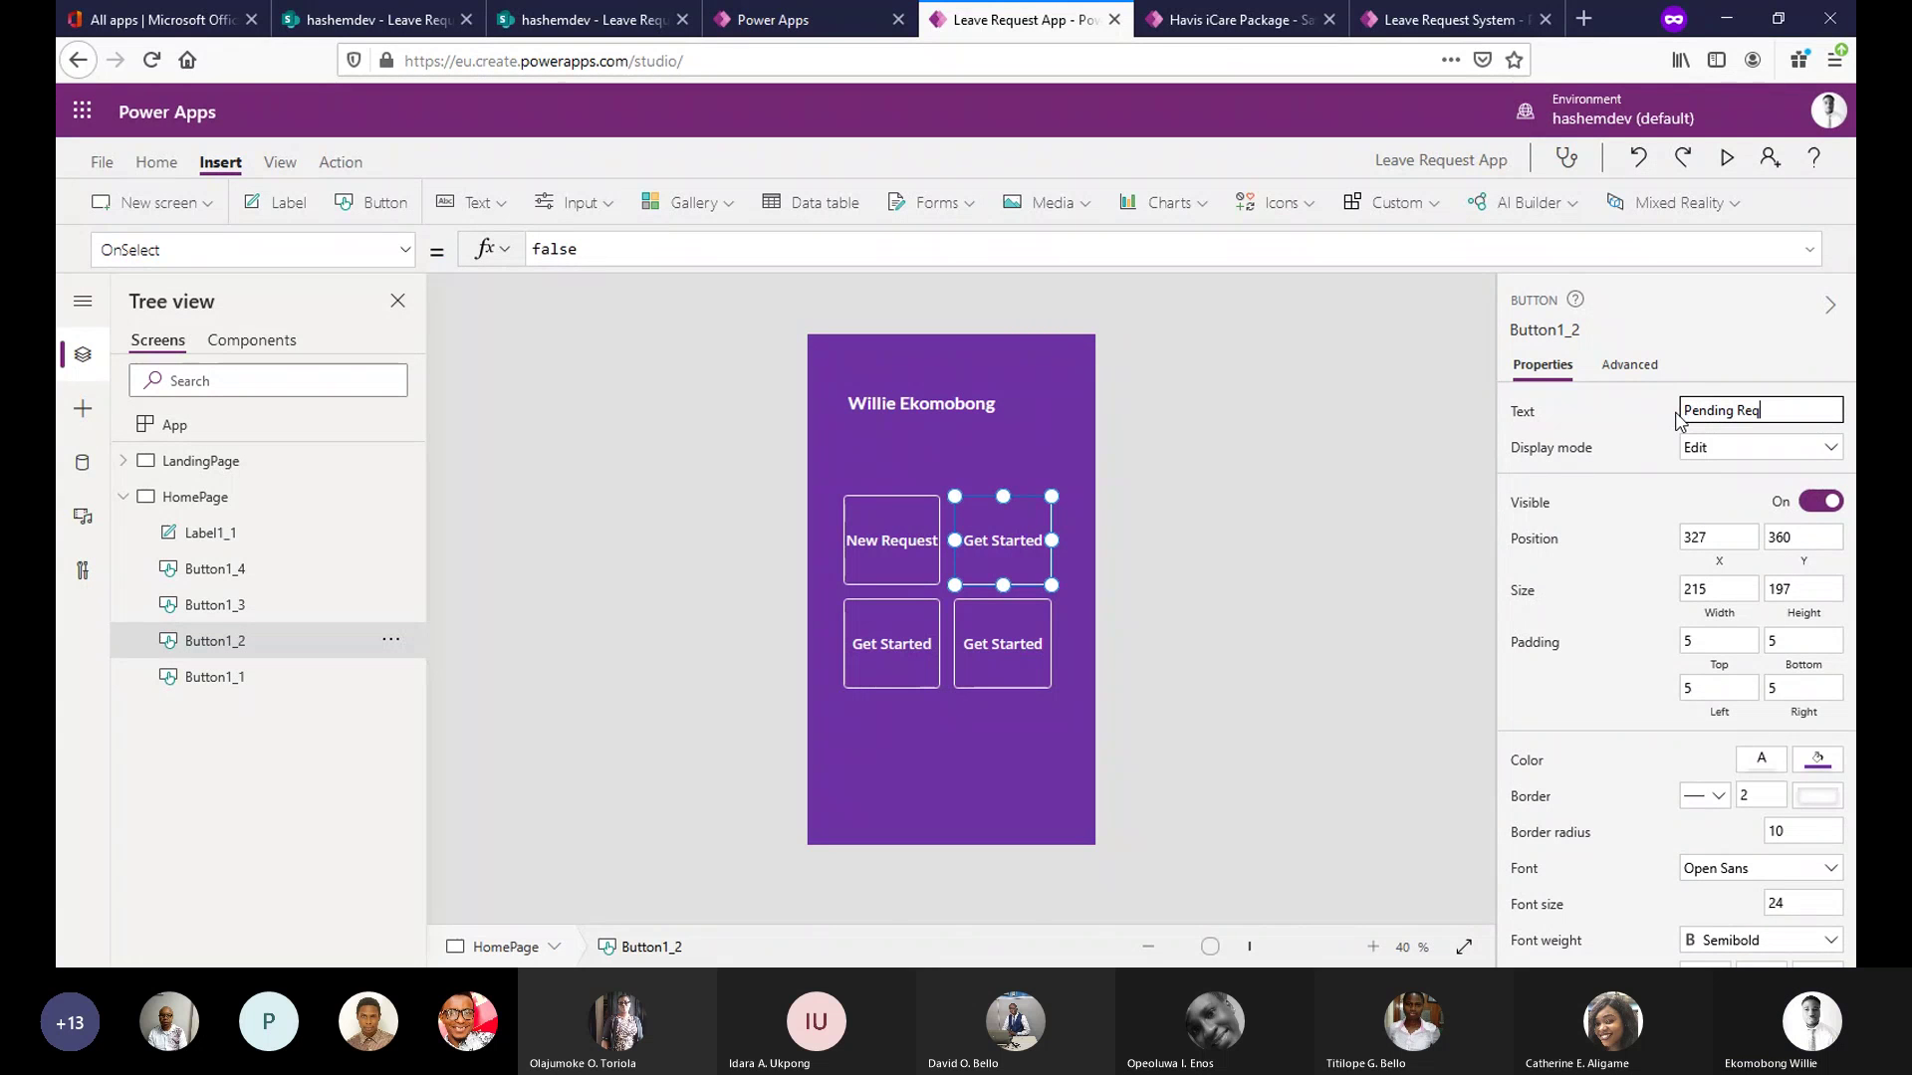
pyautogui.write('uest')
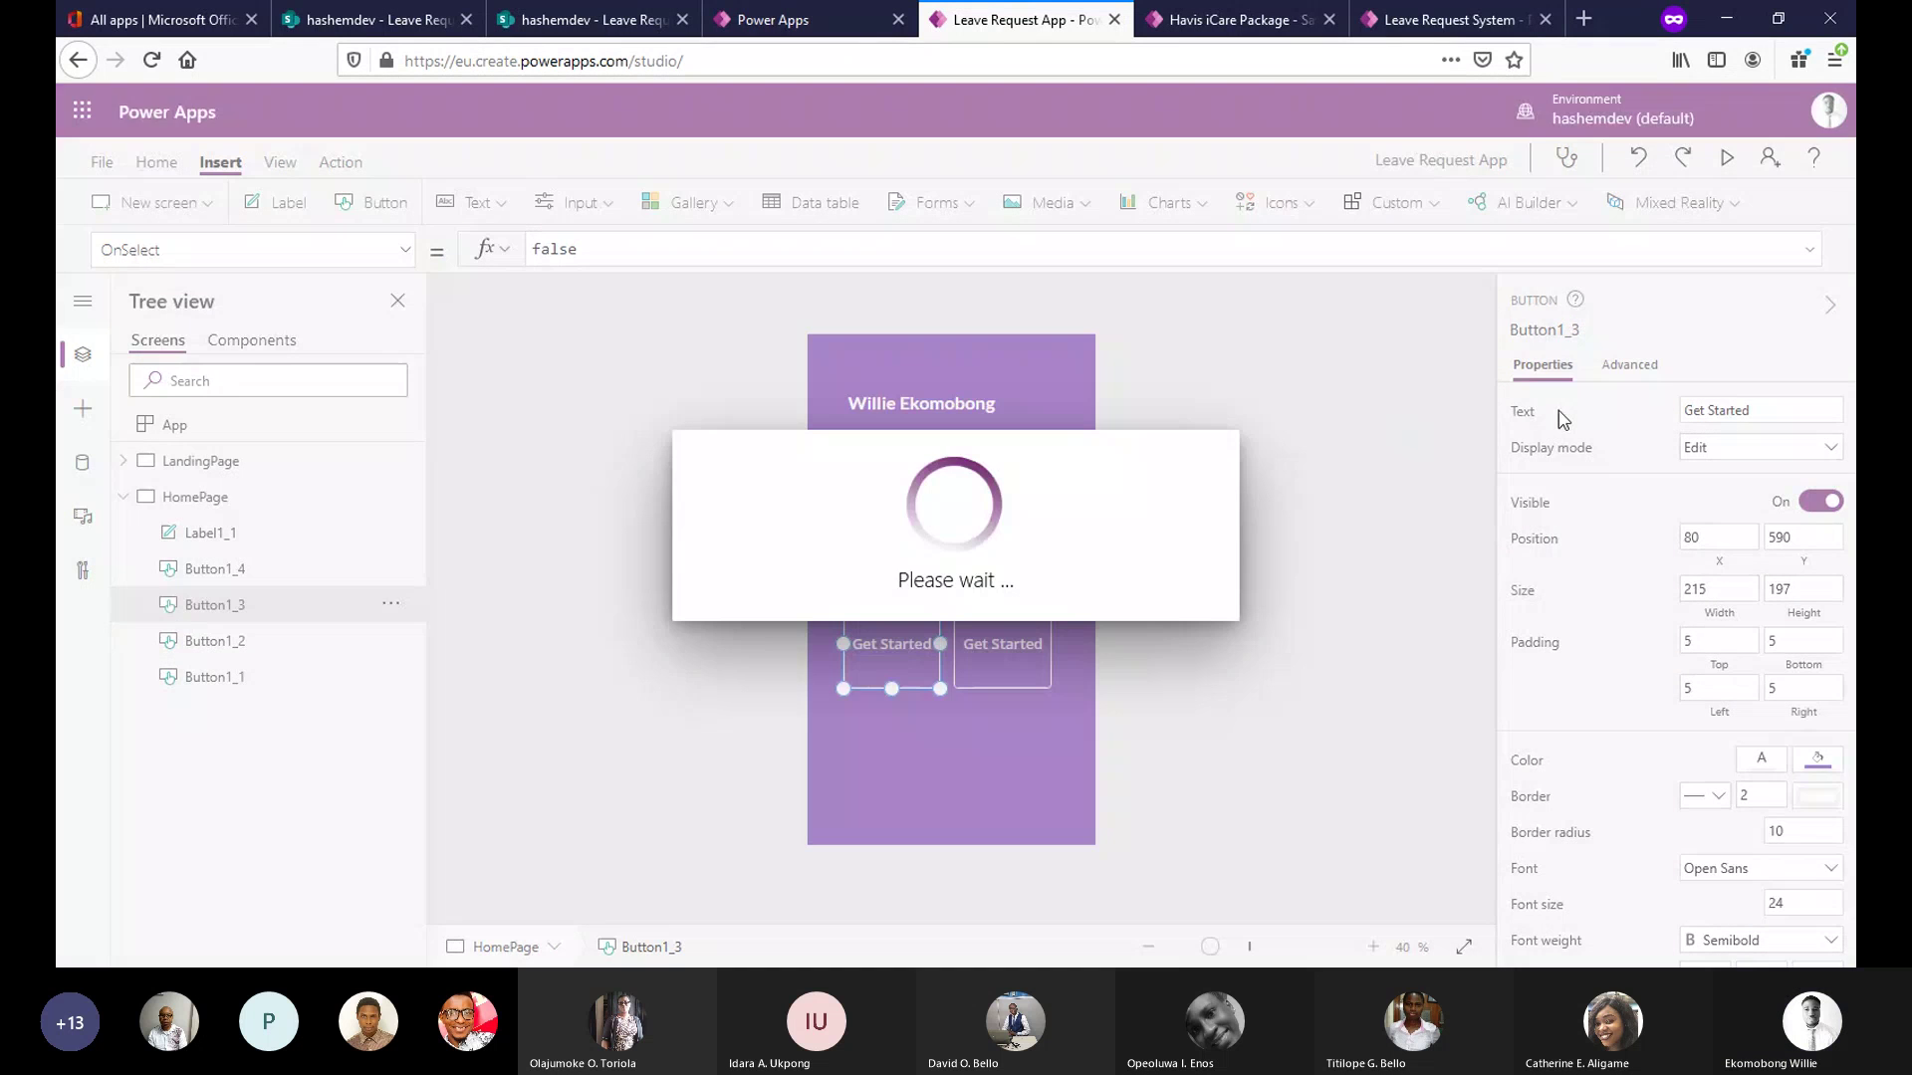
# Change the texts of the two lower HomePage buttons to Approved Request and Rejected Request, from left to right.
pyautogui.click(1783, 411)
pyautogui.moveTo(1783, 412); pyautogui.dragTo(1672, 412)
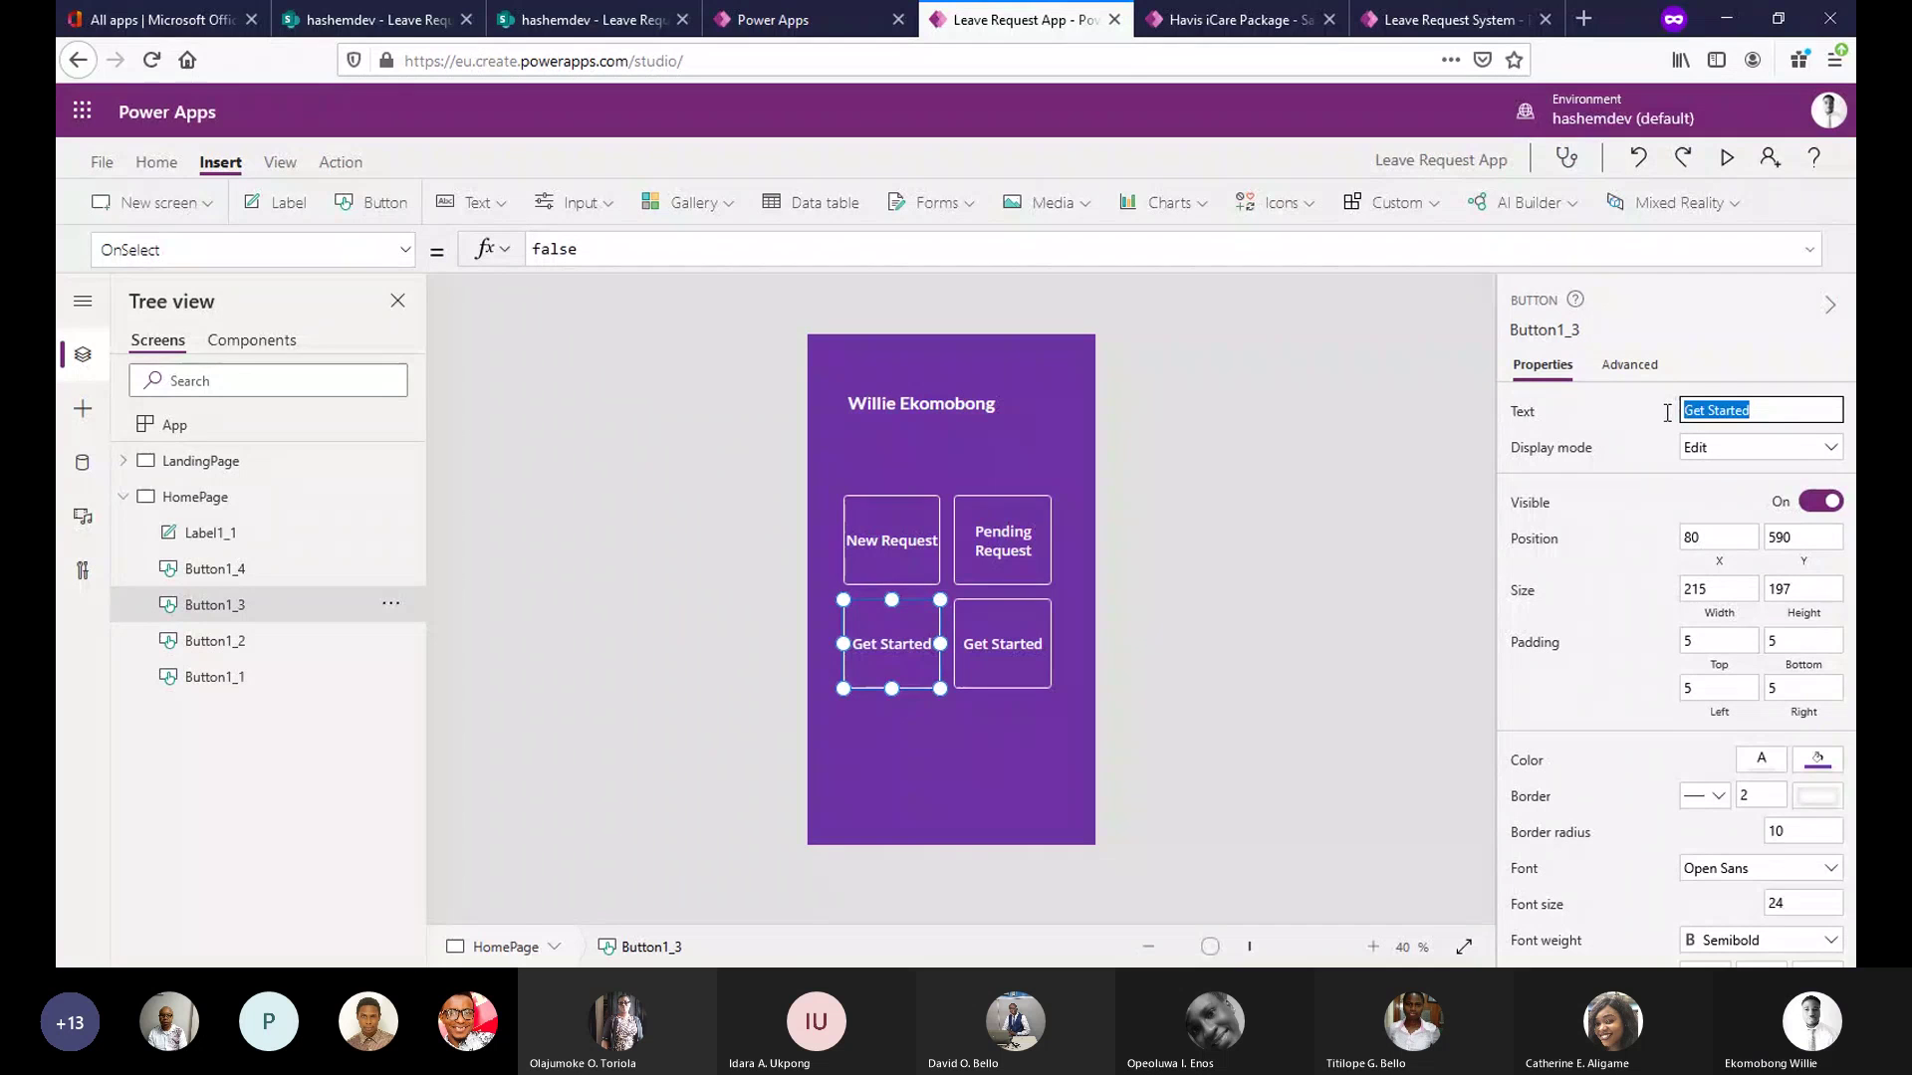
pyautogui.write('Appro')
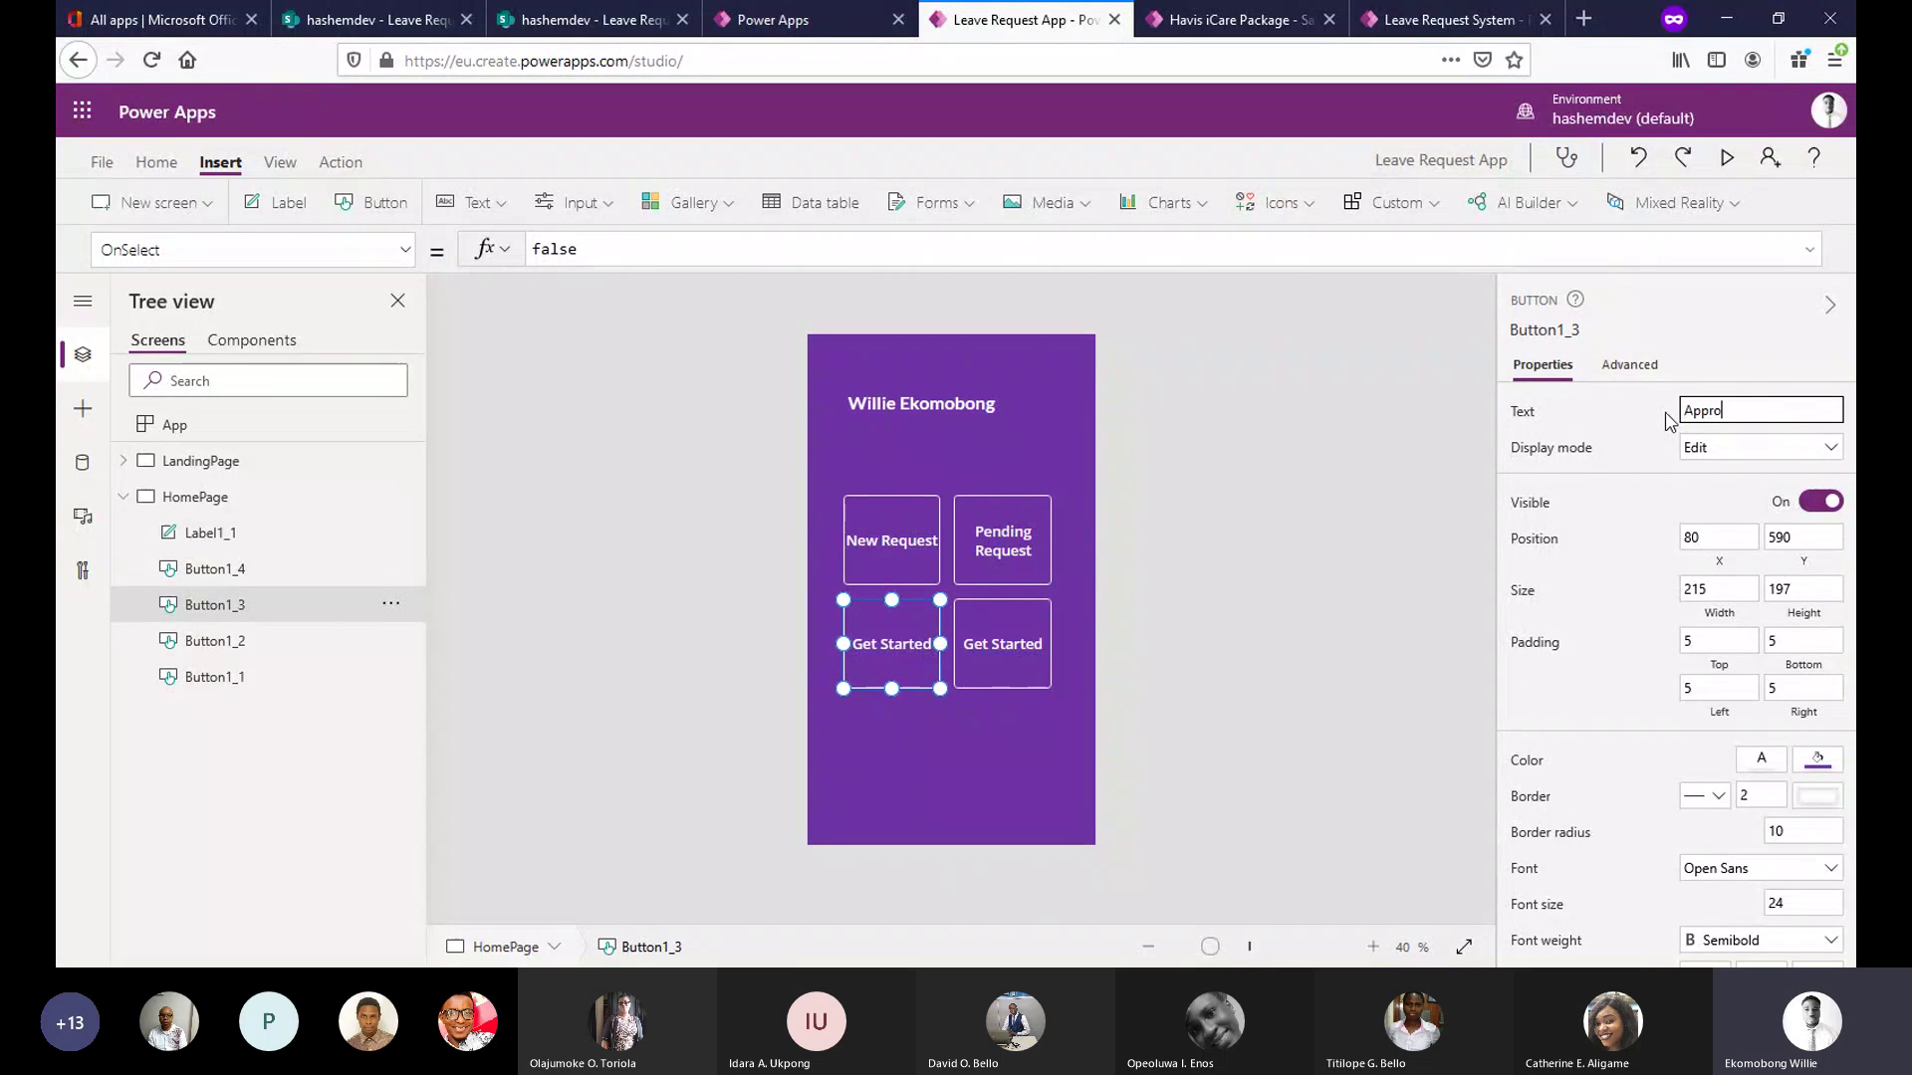
pyautogui.write('ved Request')
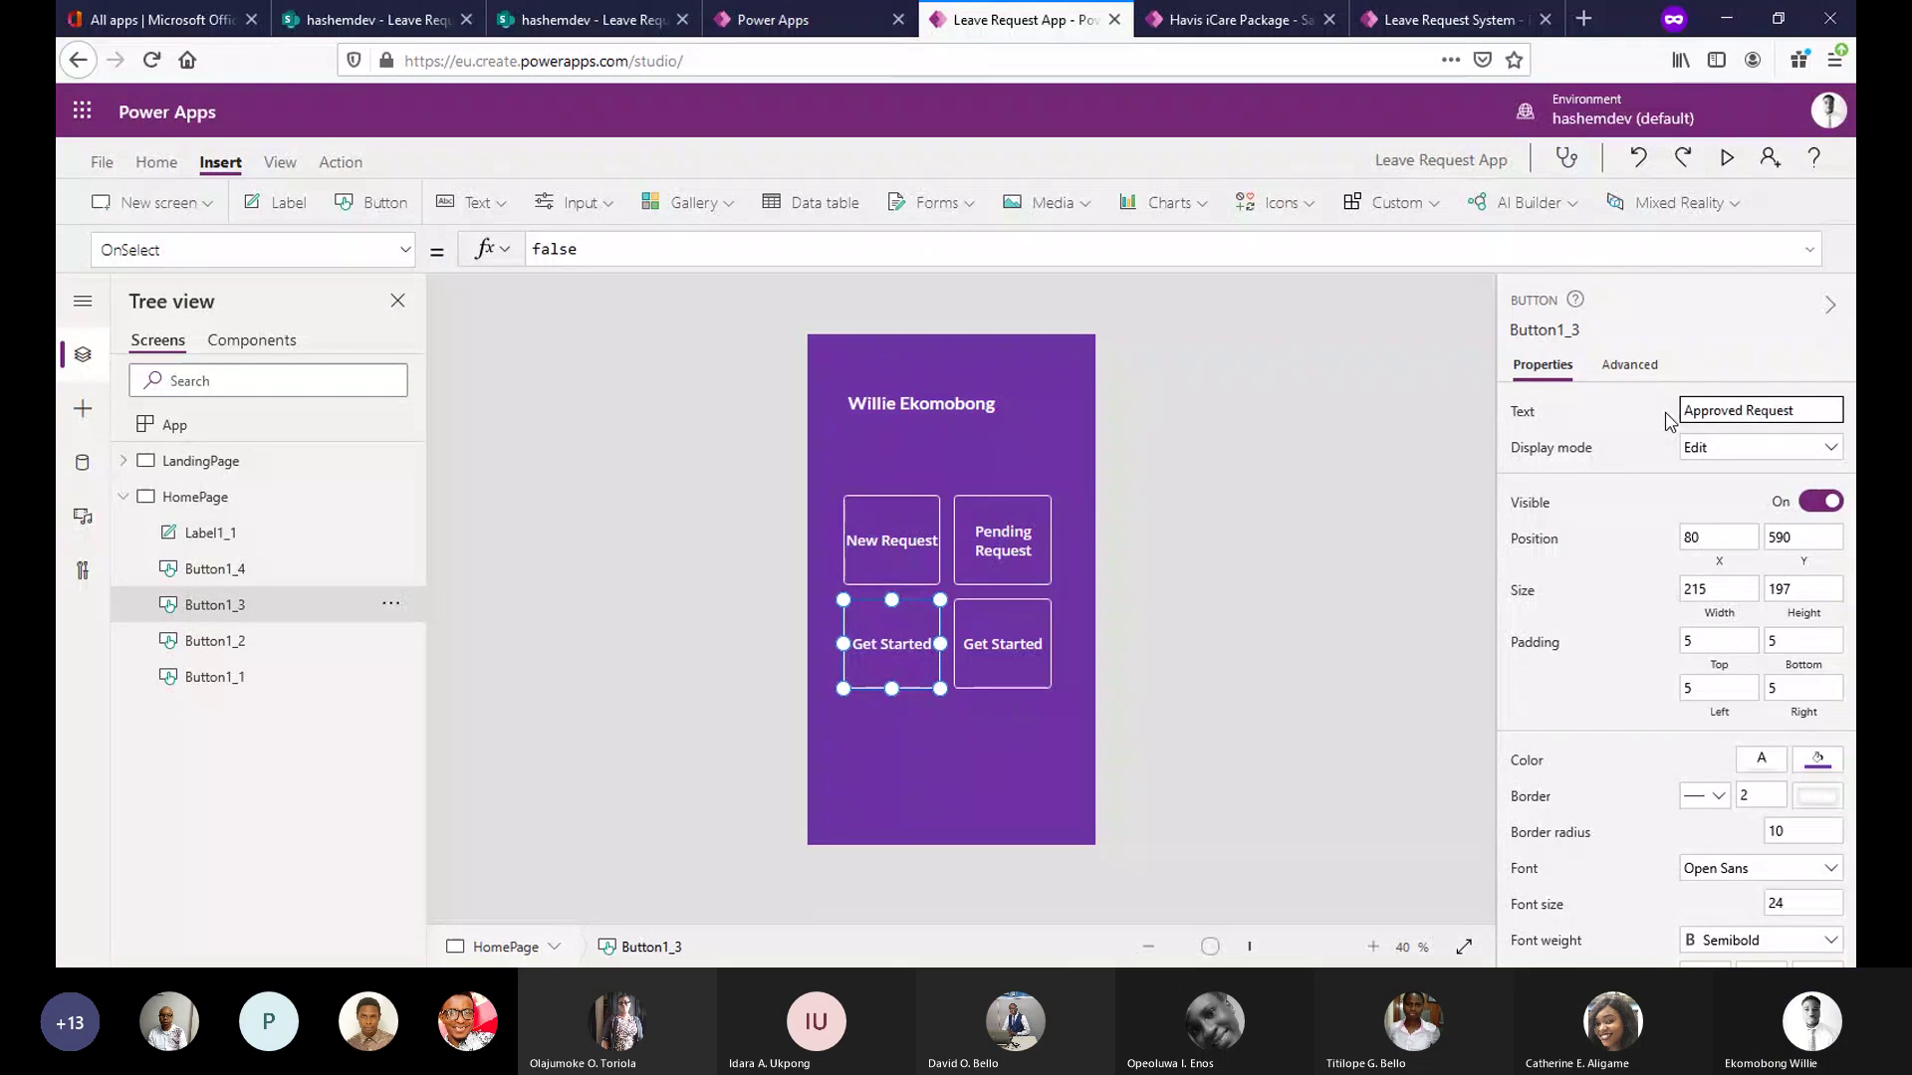
pyautogui.click(1017, 661)
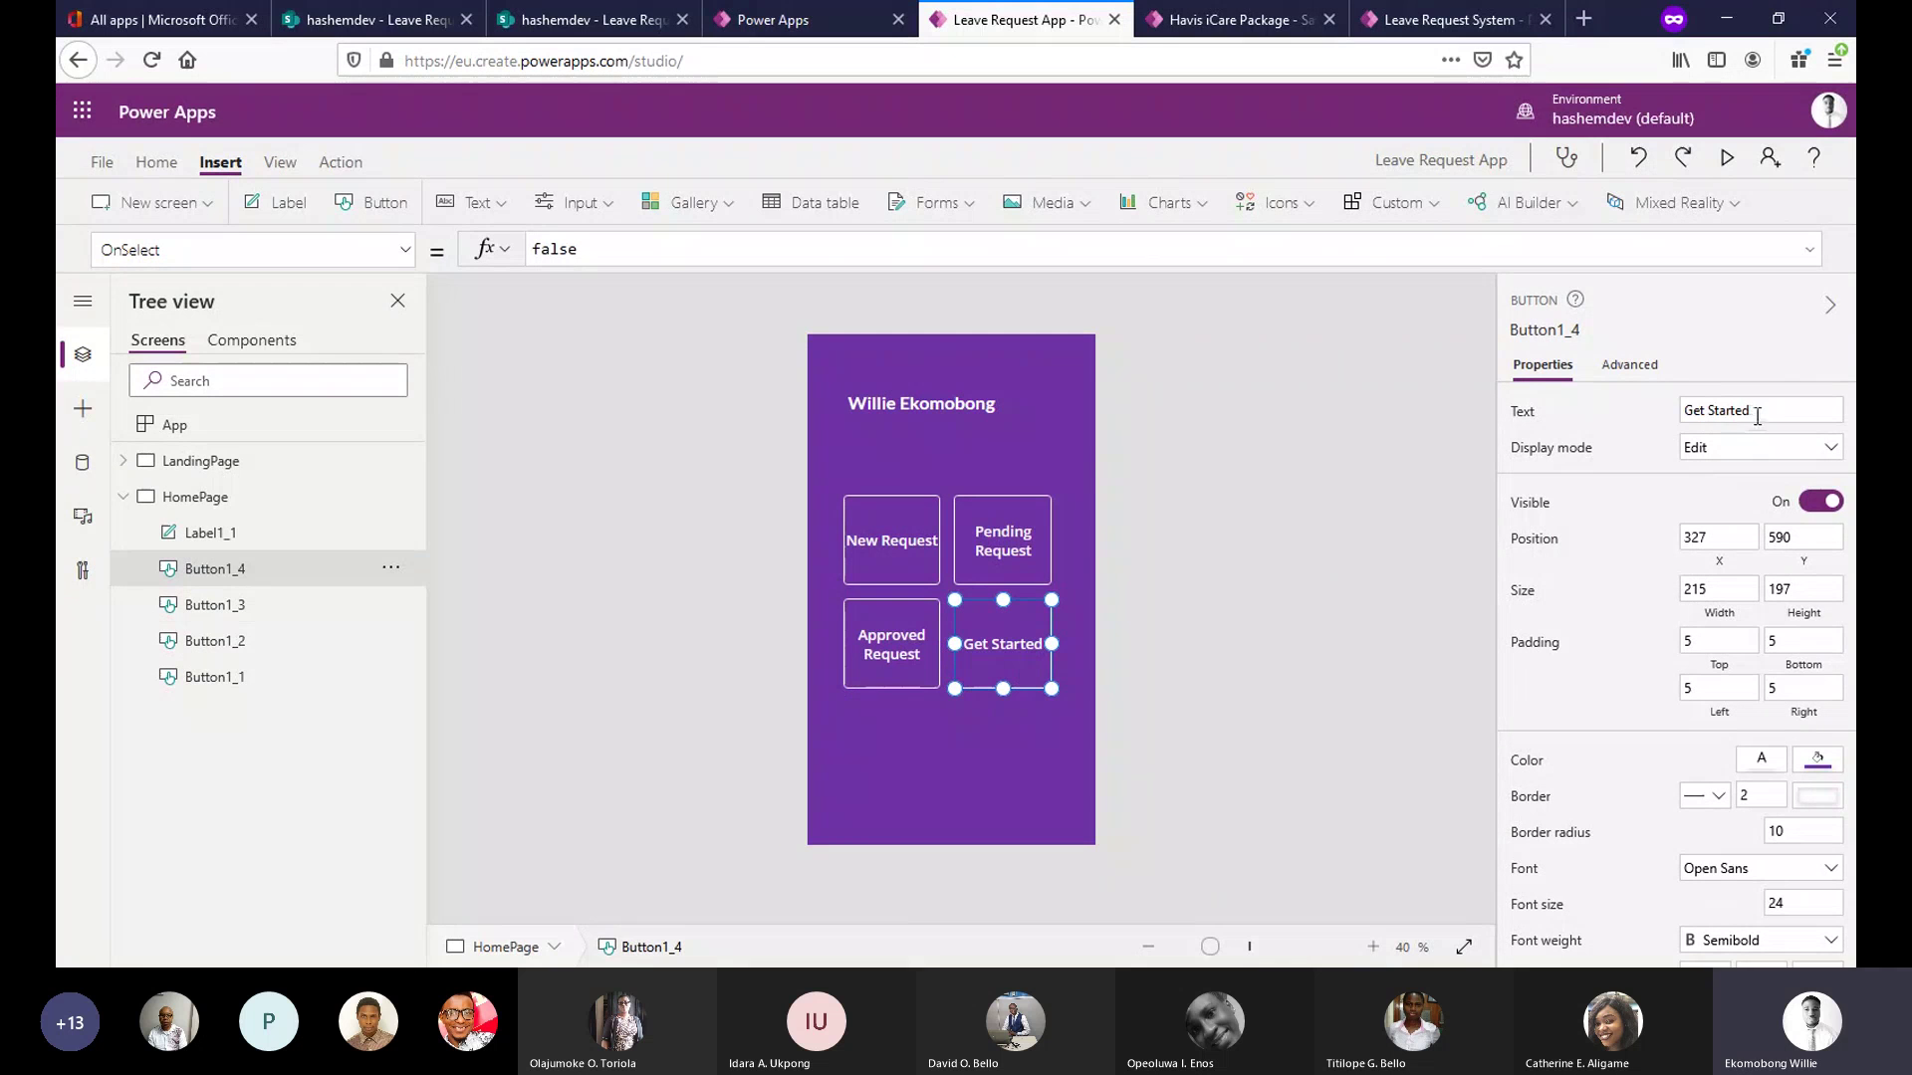
pyautogui.tripleClick(1686, 409)
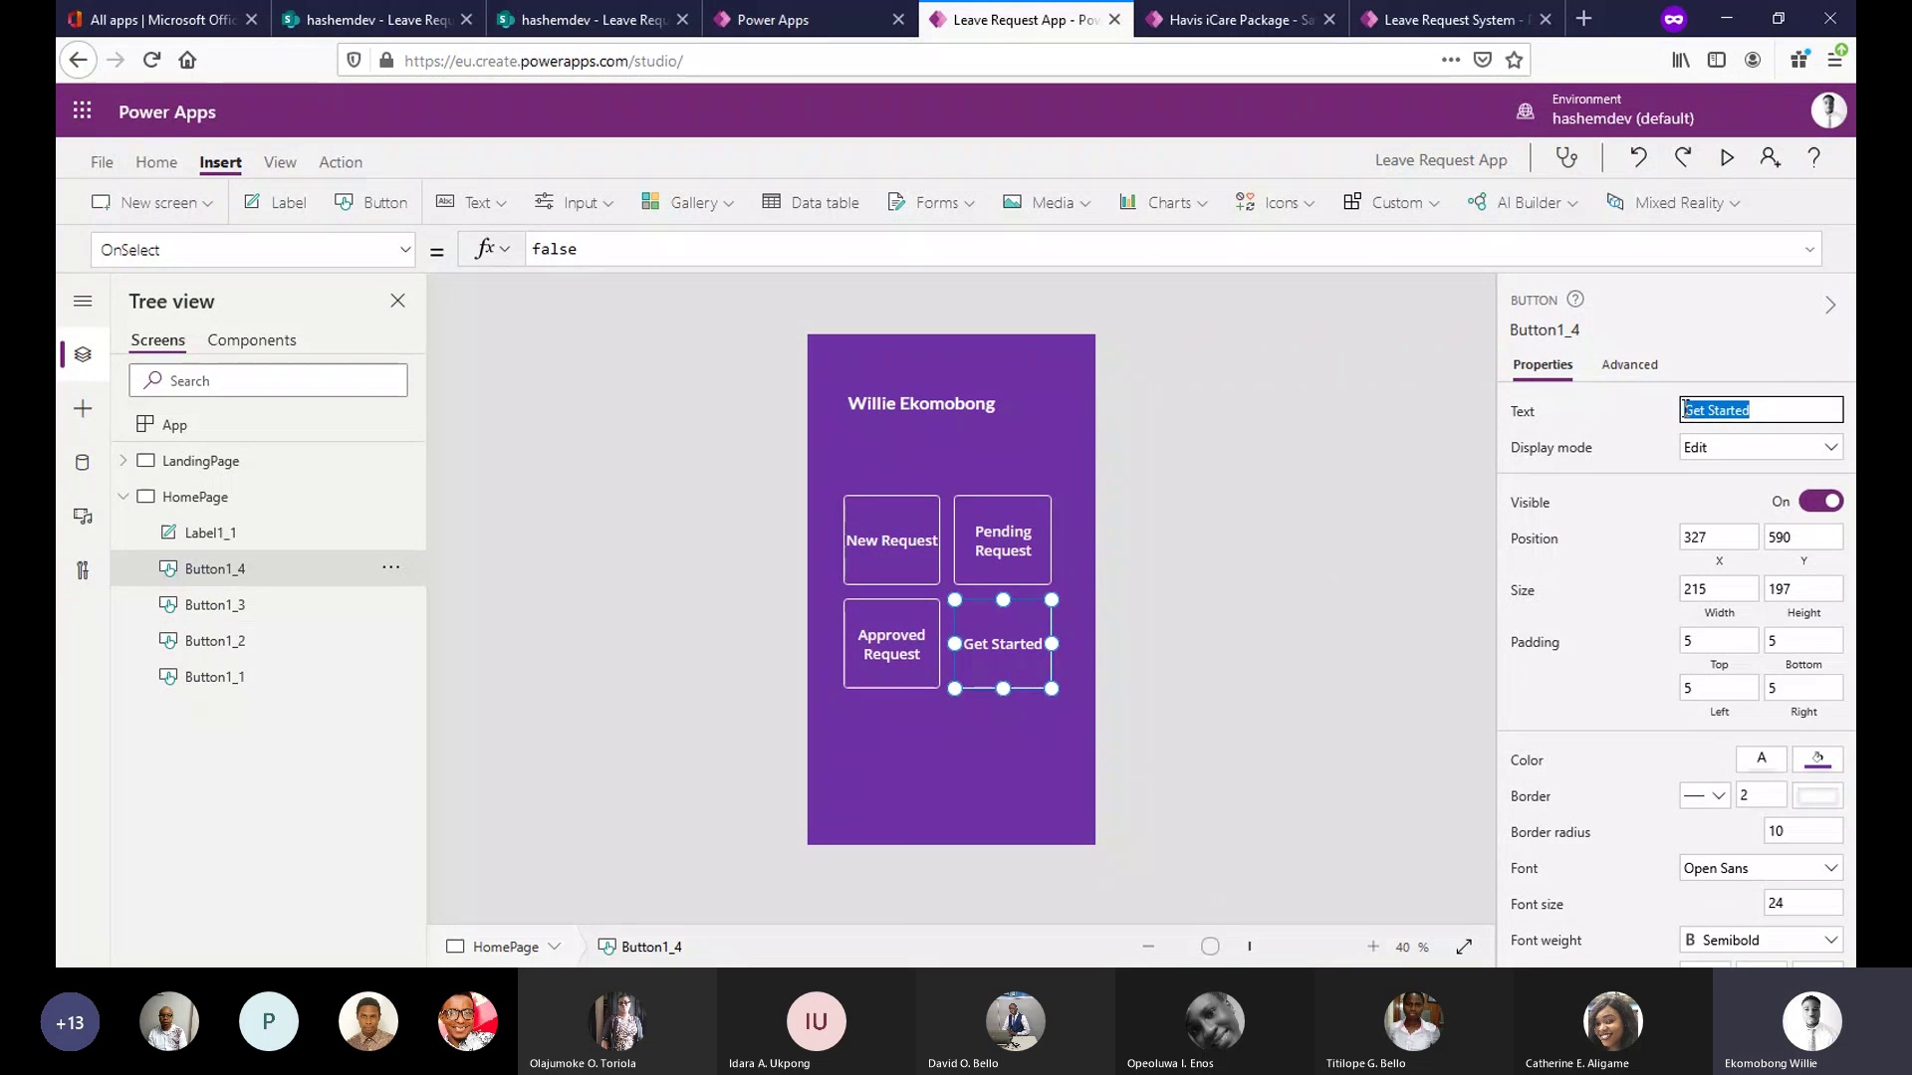
pyautogui.write('Rejected Request')
pyautogui.click(1150, 524)
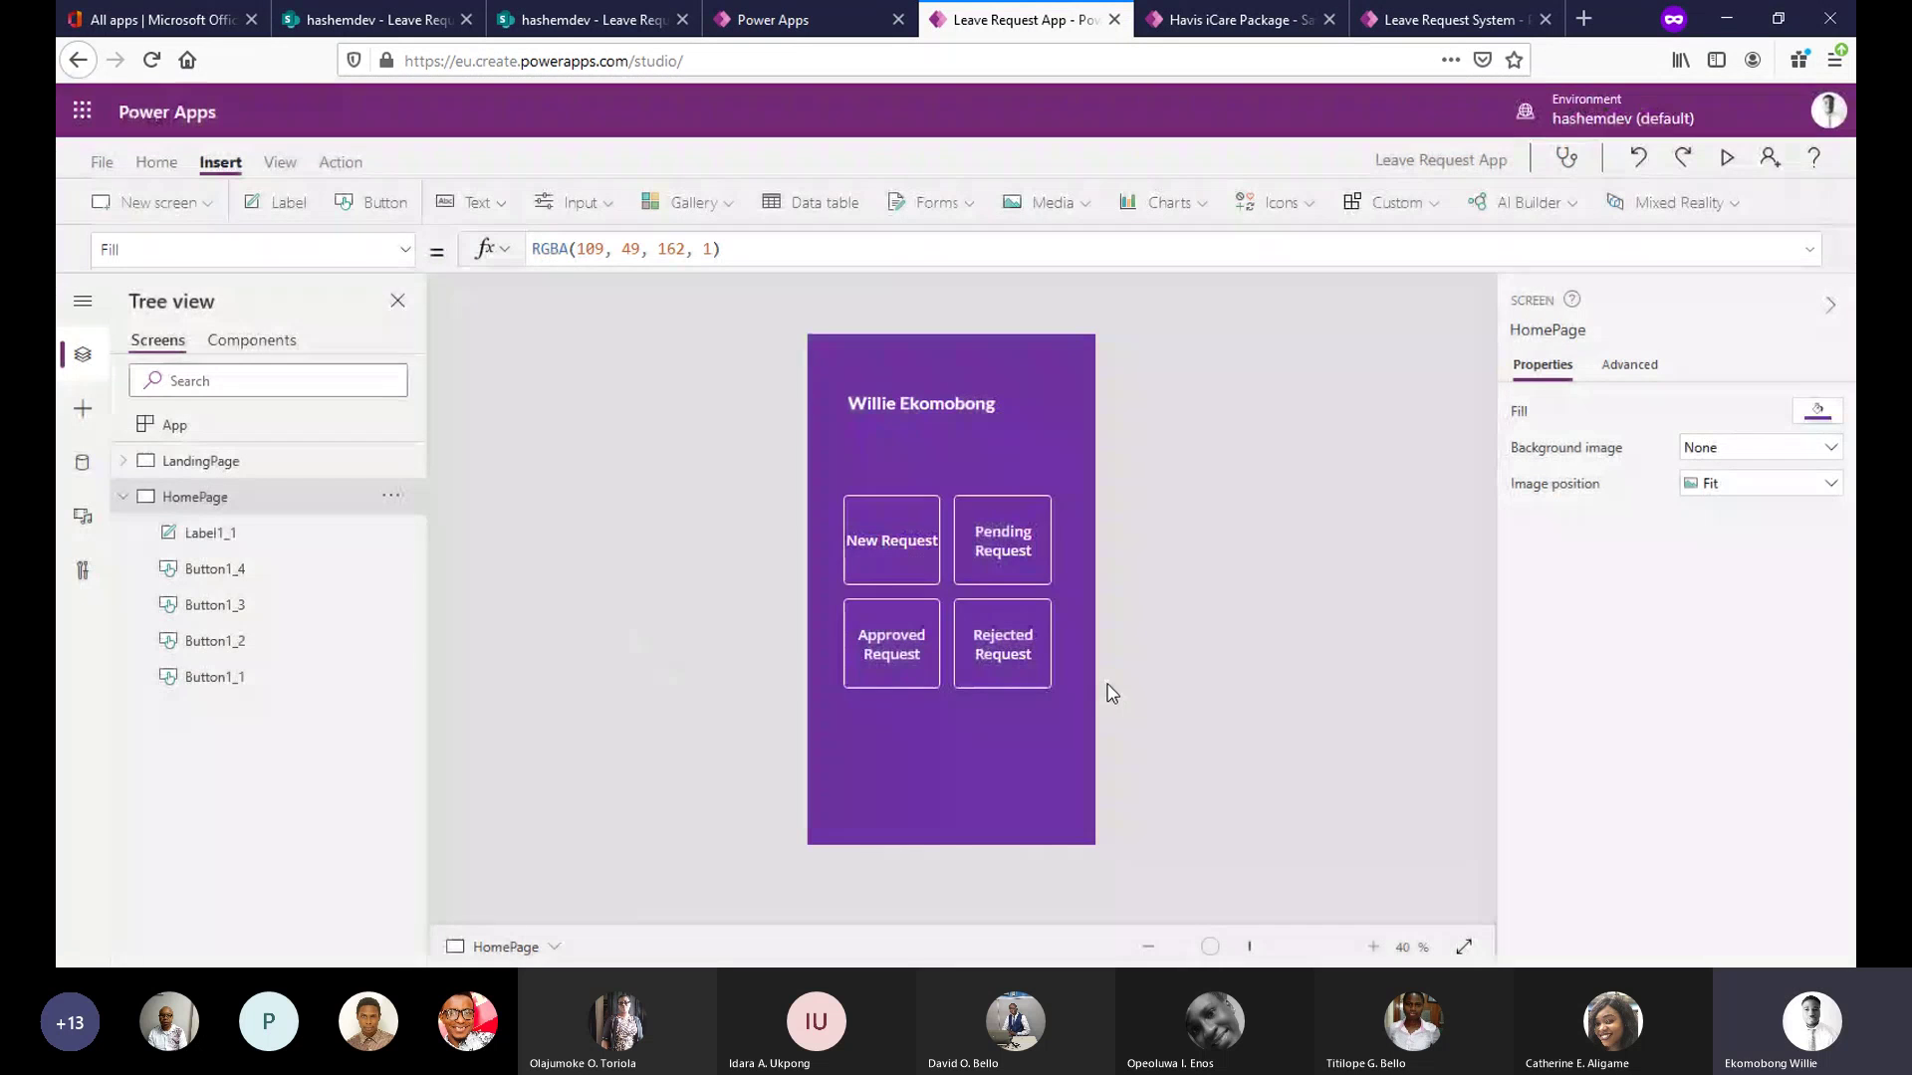
# Narrow the user-name label to about 369 wide and move it just above the buttons at about X 60, Y 200.
pyautogui.click(880, 571)
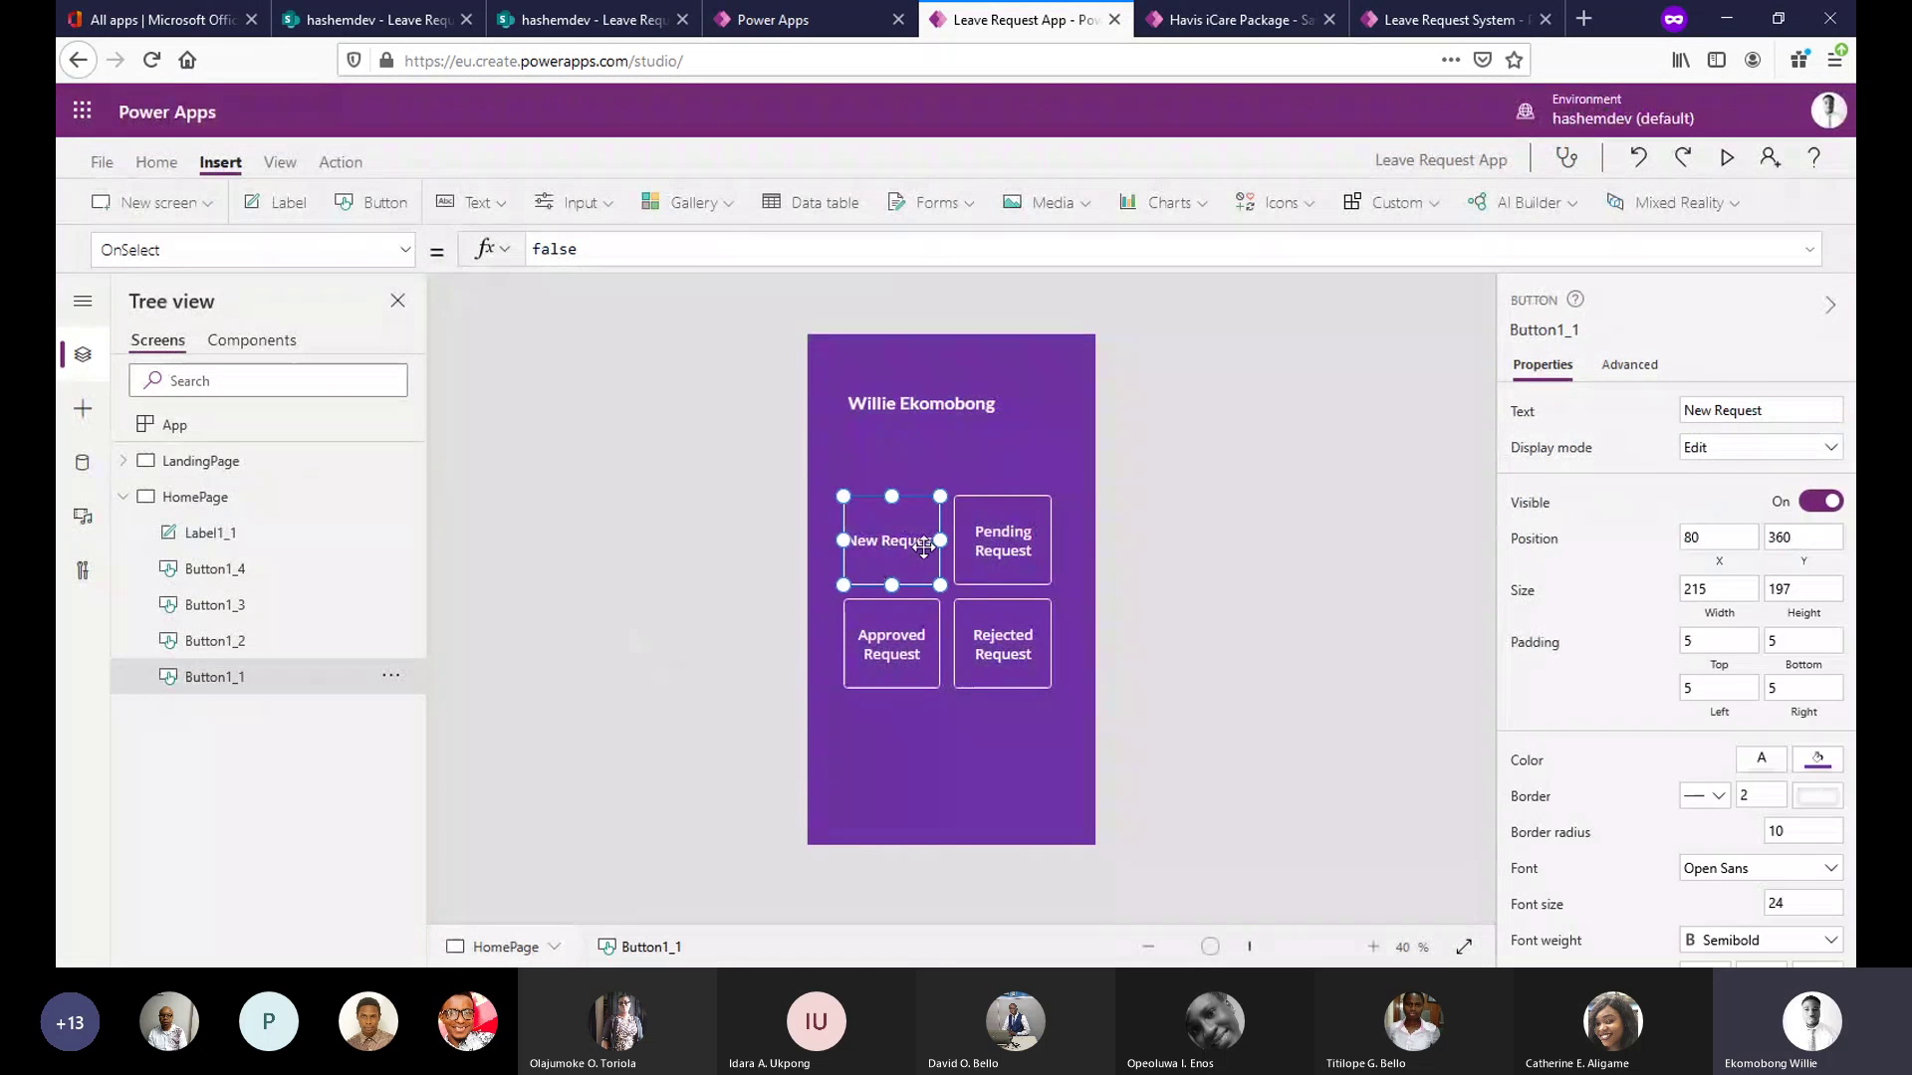
pyautogui.click(974, 412)
pyautogui.moveTo(974, 412)
pyautogui.mouseDown()
pyautogui.moveTo(960, 435)
pyautogui.moveTo(998, 424)
pyautogui.moveTo(938, 419)
pyautogui.mouseUp()
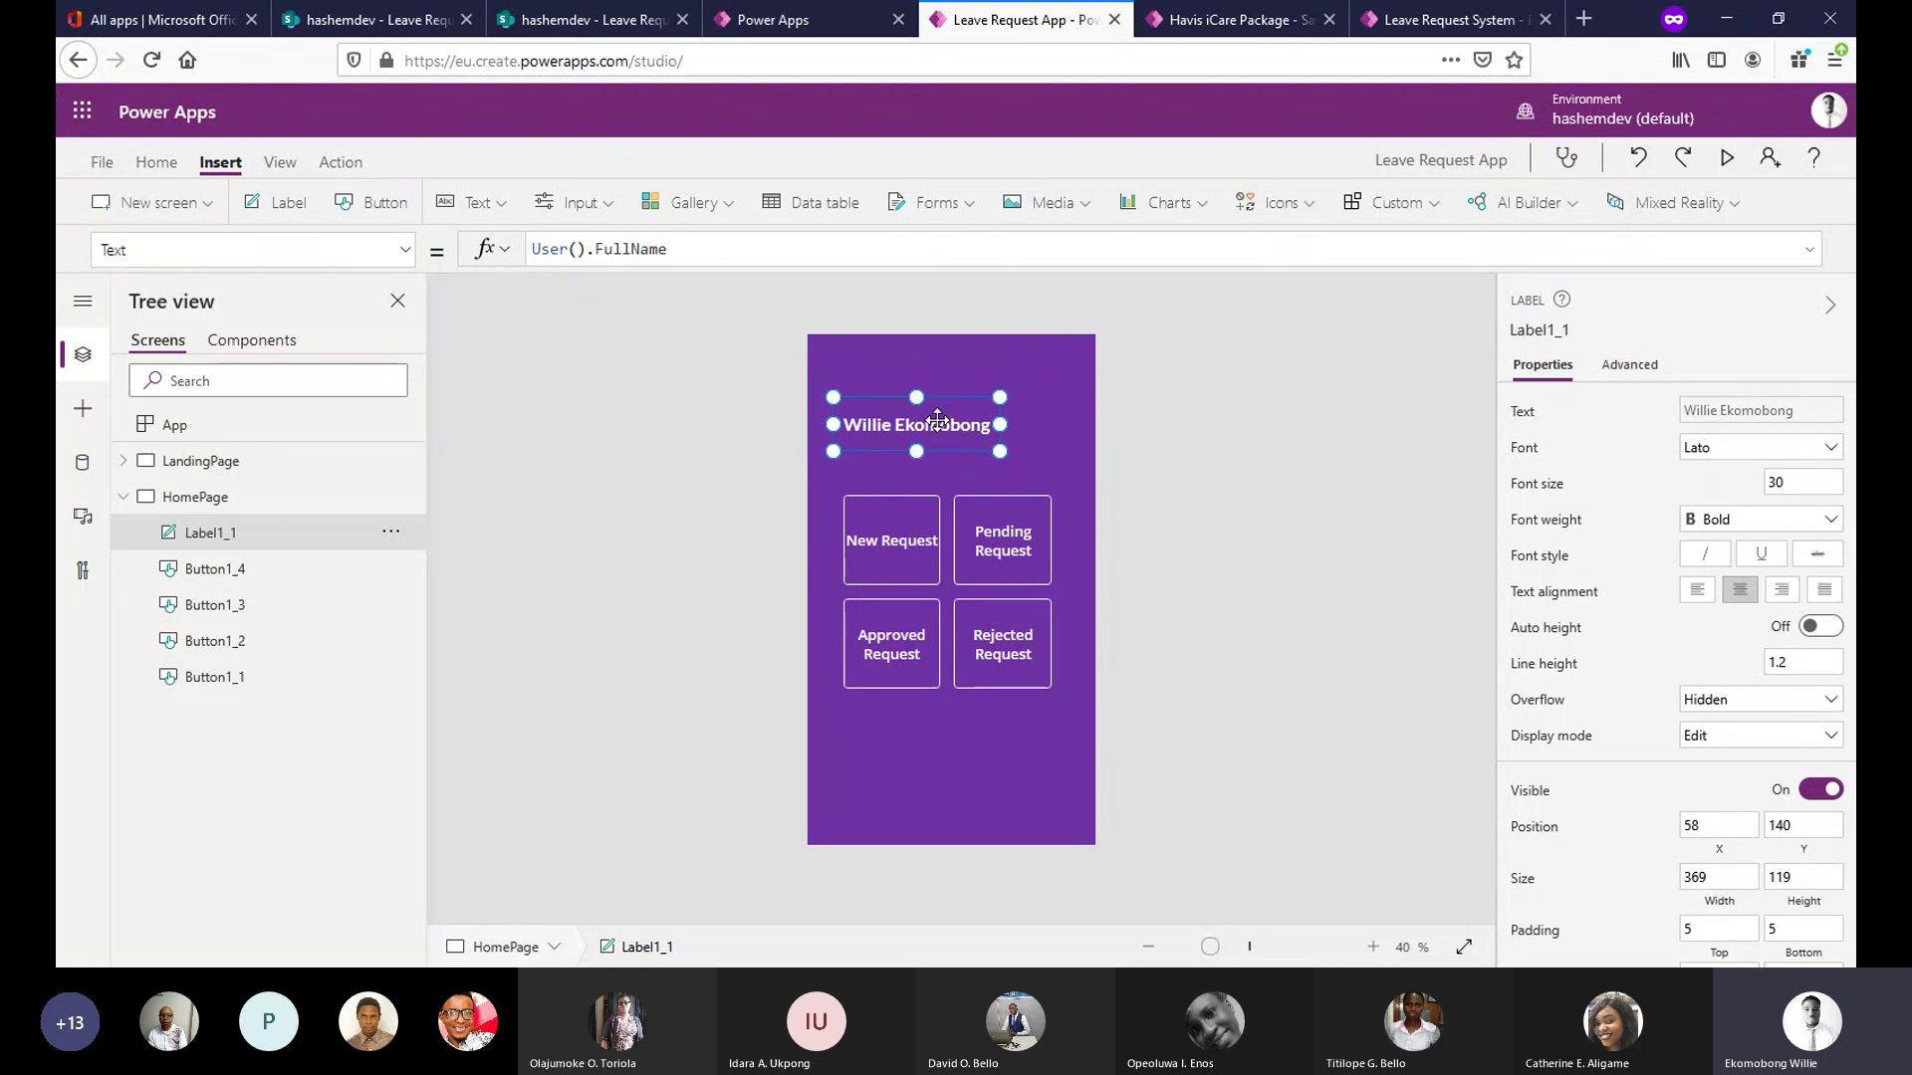
pyautogui.click(1299, 439)
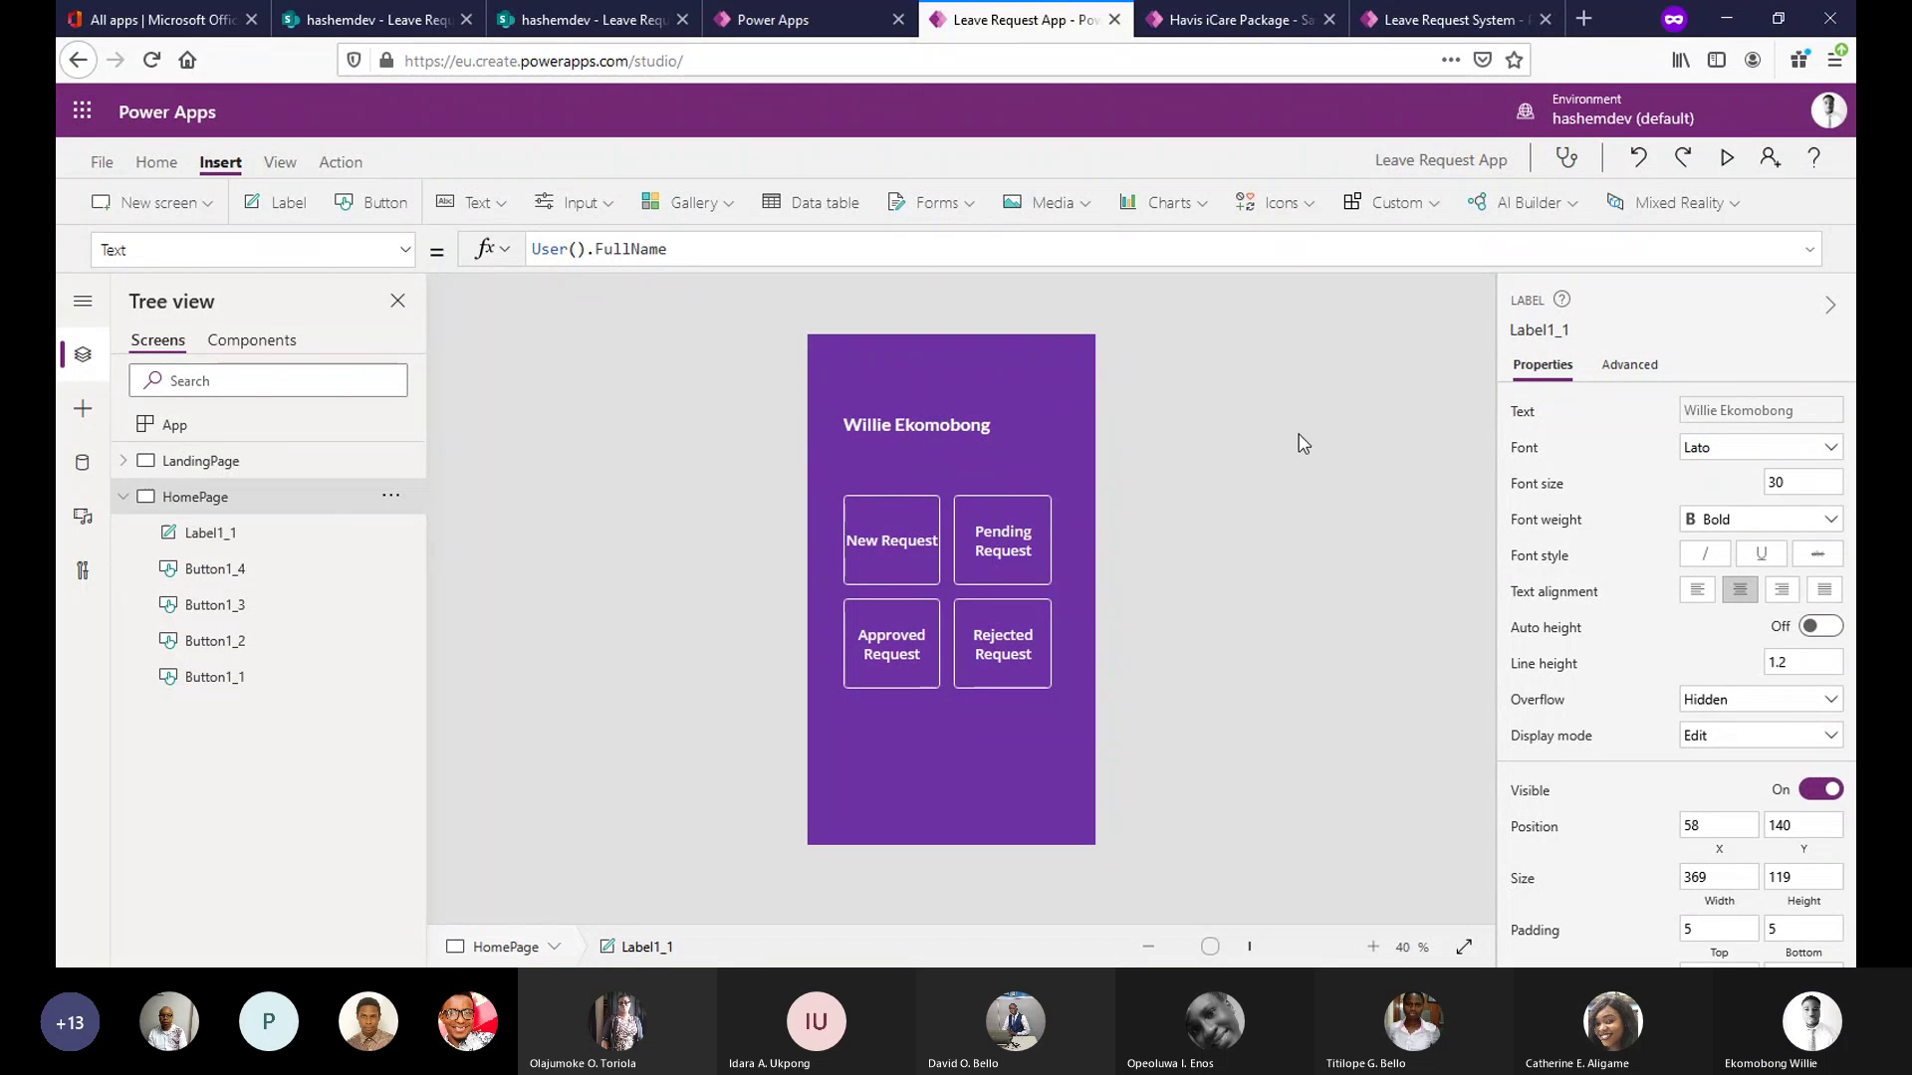
pyautogui.click(938, 426)
pyautogui.moveTo(938, 426)
pyautogui.mouseDown()
pyautogui.moveTo(935, 473)
pyautogui.moveTo(940, 449)
pyautogui.mouseUp()
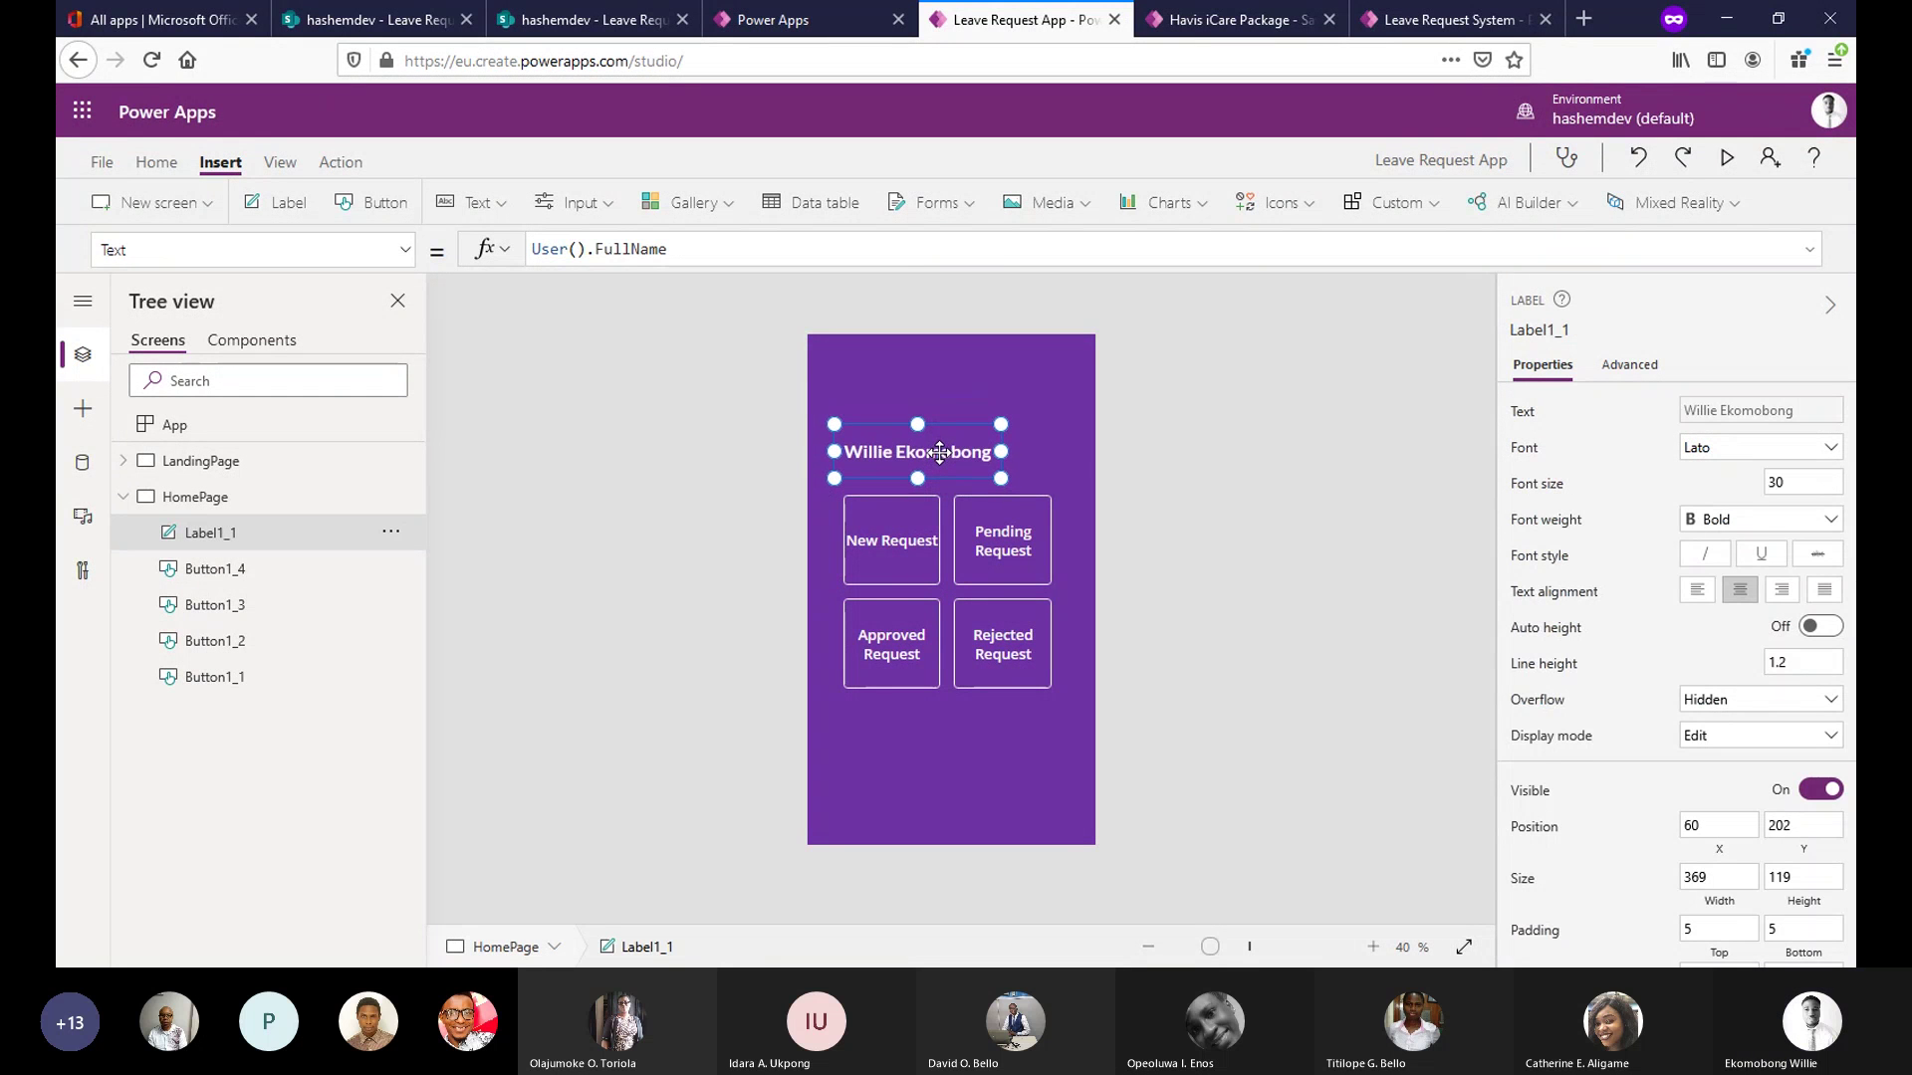
pyautogui.doubleClick(939, 449)
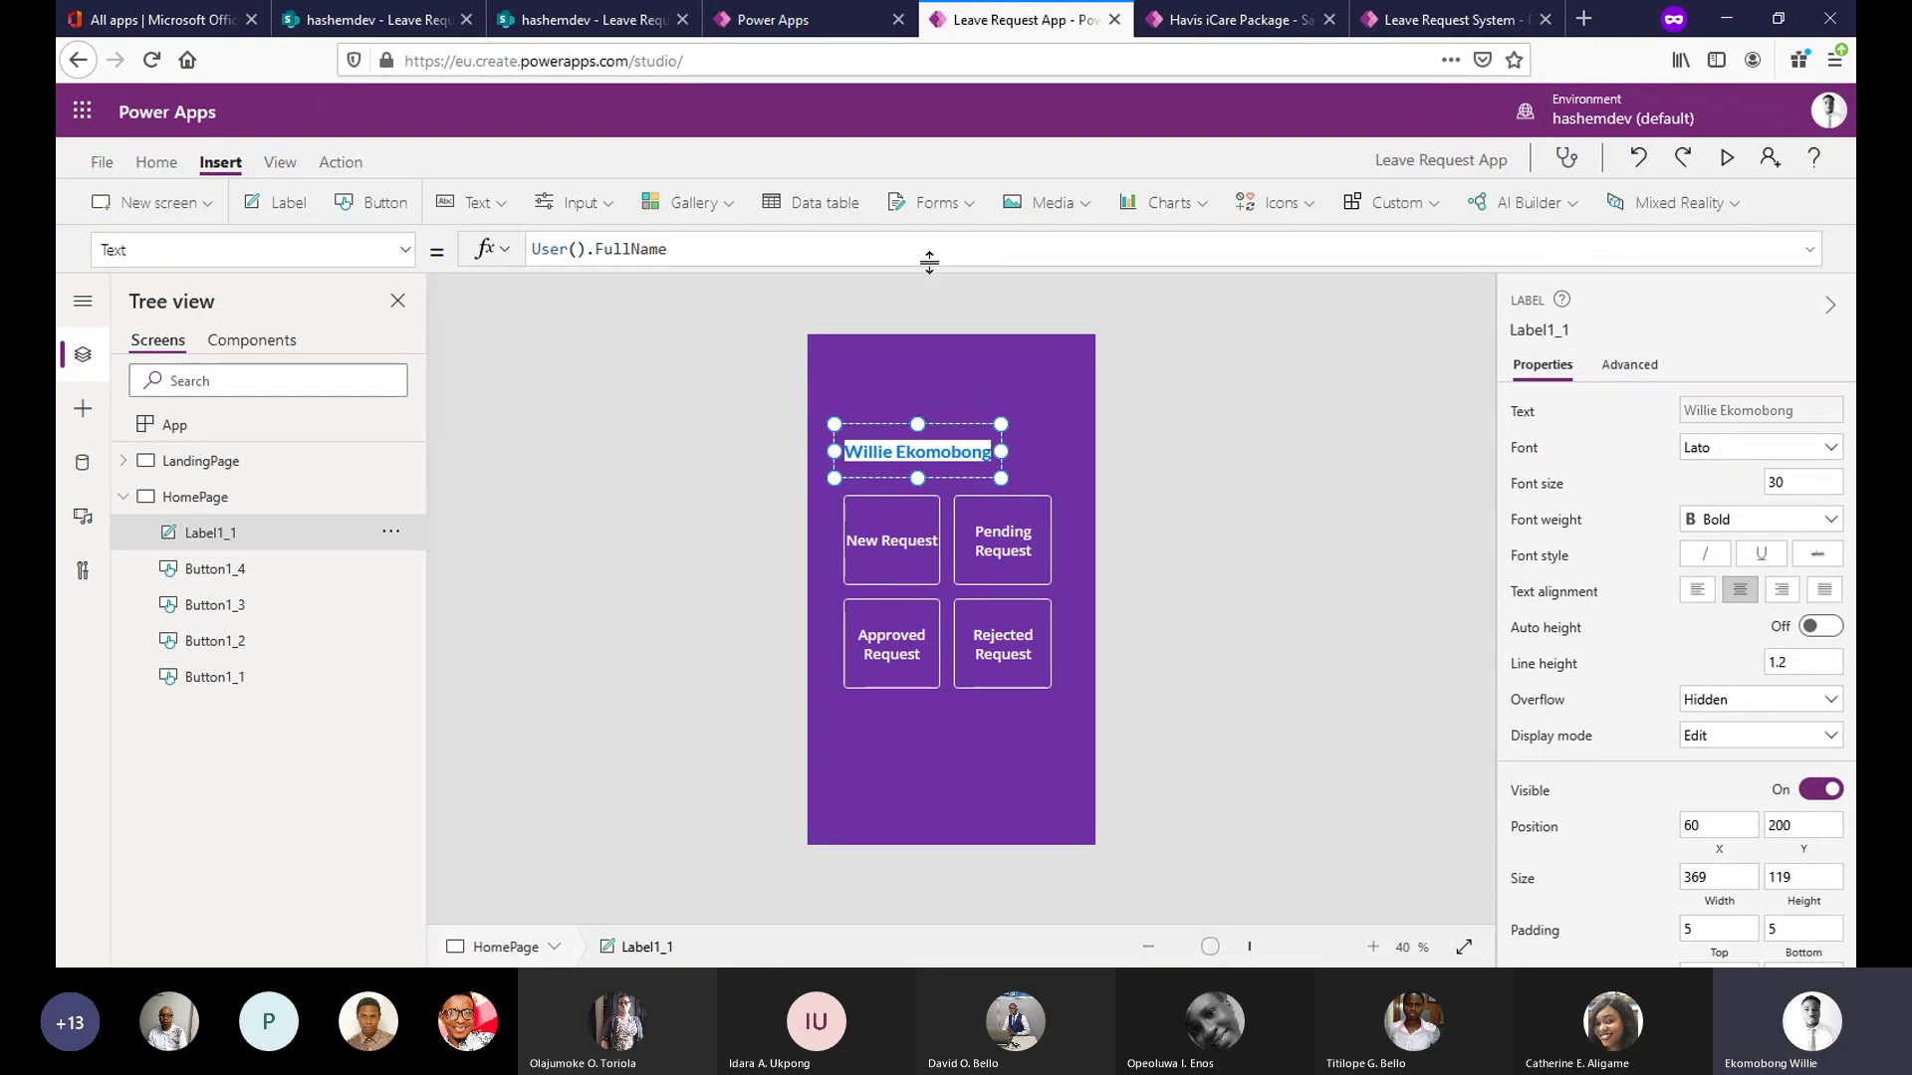
# Insert an image on the HomePage, reduce its height to about 110 and move it beside the user name at about X 295, Y 204.
pyautogui.click(1082, 205)
pyautogui.click(1067, 261)
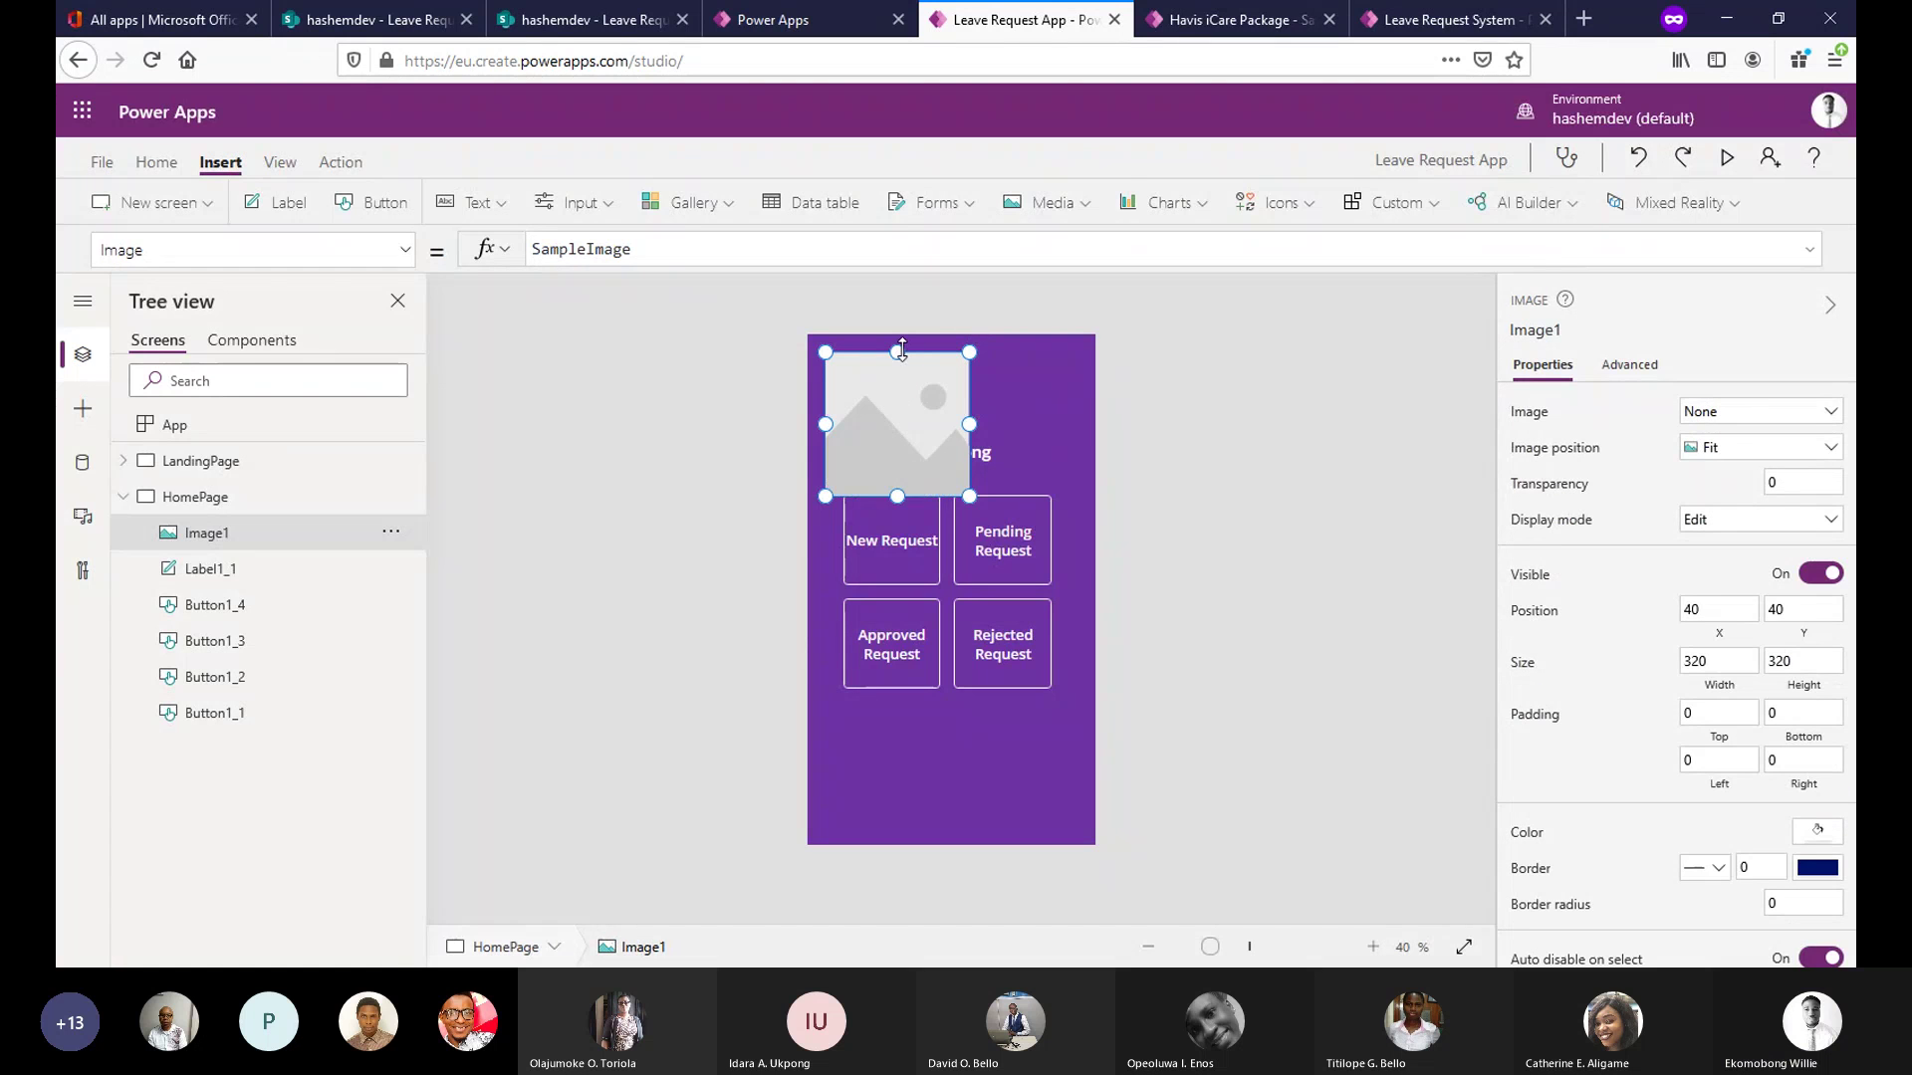
pyautogui.moveTo(897, 360); pyautogui.dragTo(895, 443)
pyautogui.click(1280, 947)
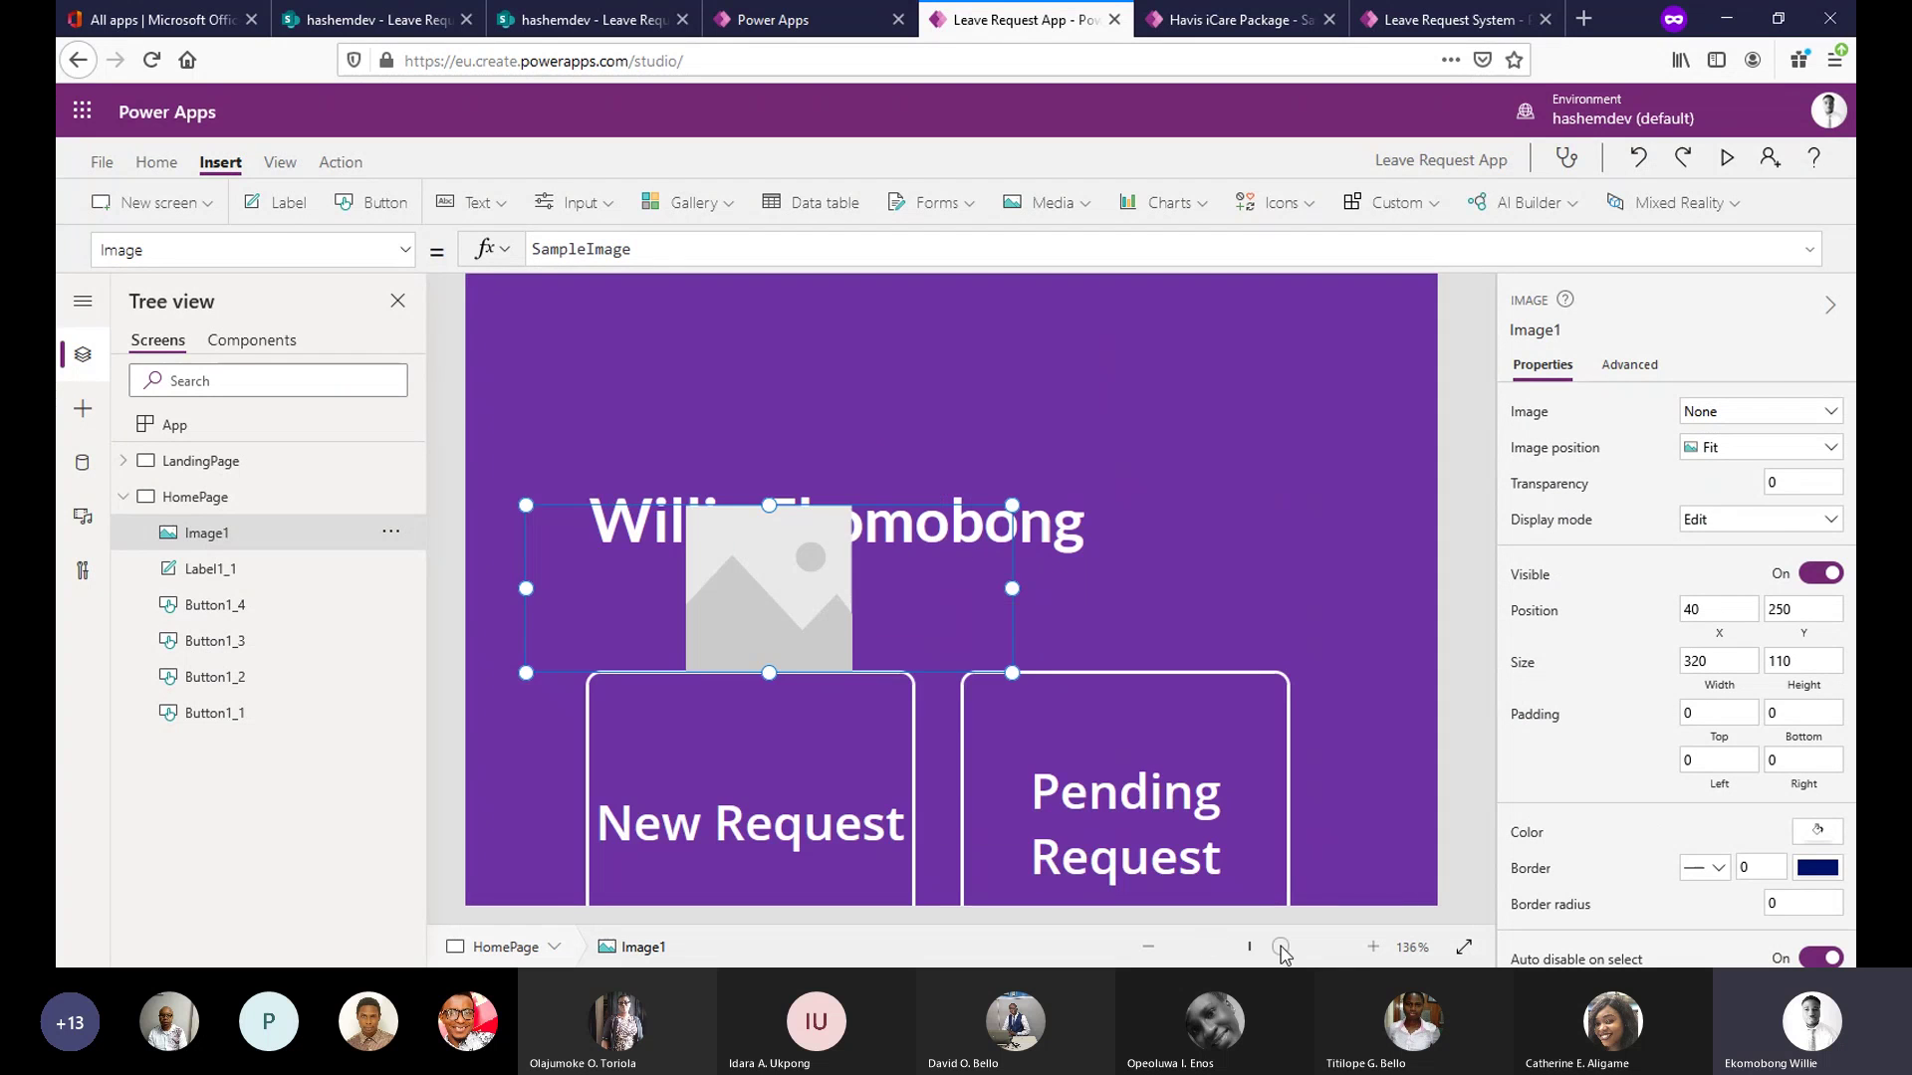
pyautogui.moveTo(753, 595); pyautogui.dragTo(1144, 526)
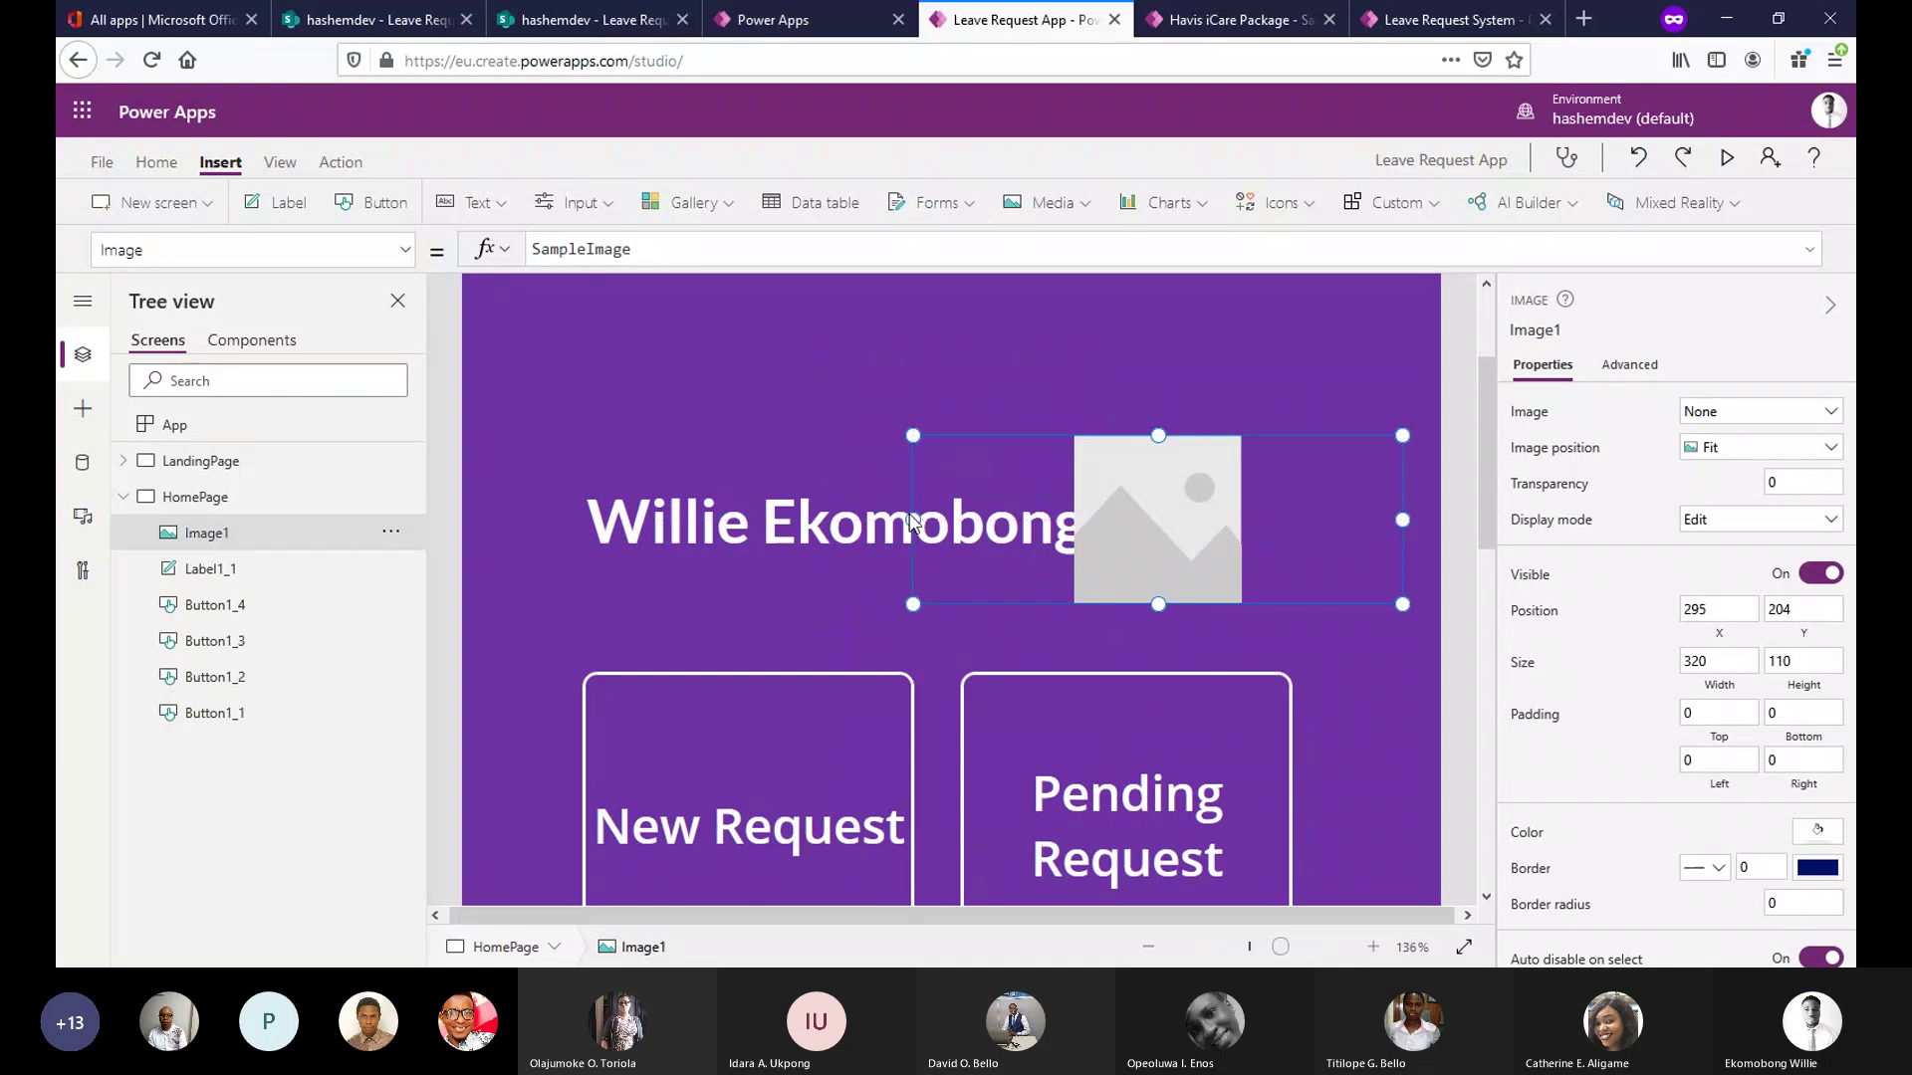
# Shrink the image to about 166 by 93 and position it beside the user-name label at about X 412, Y 213.
pyautogui.moveTo(913, 520); pyautogui.dragTo(1083, 520)
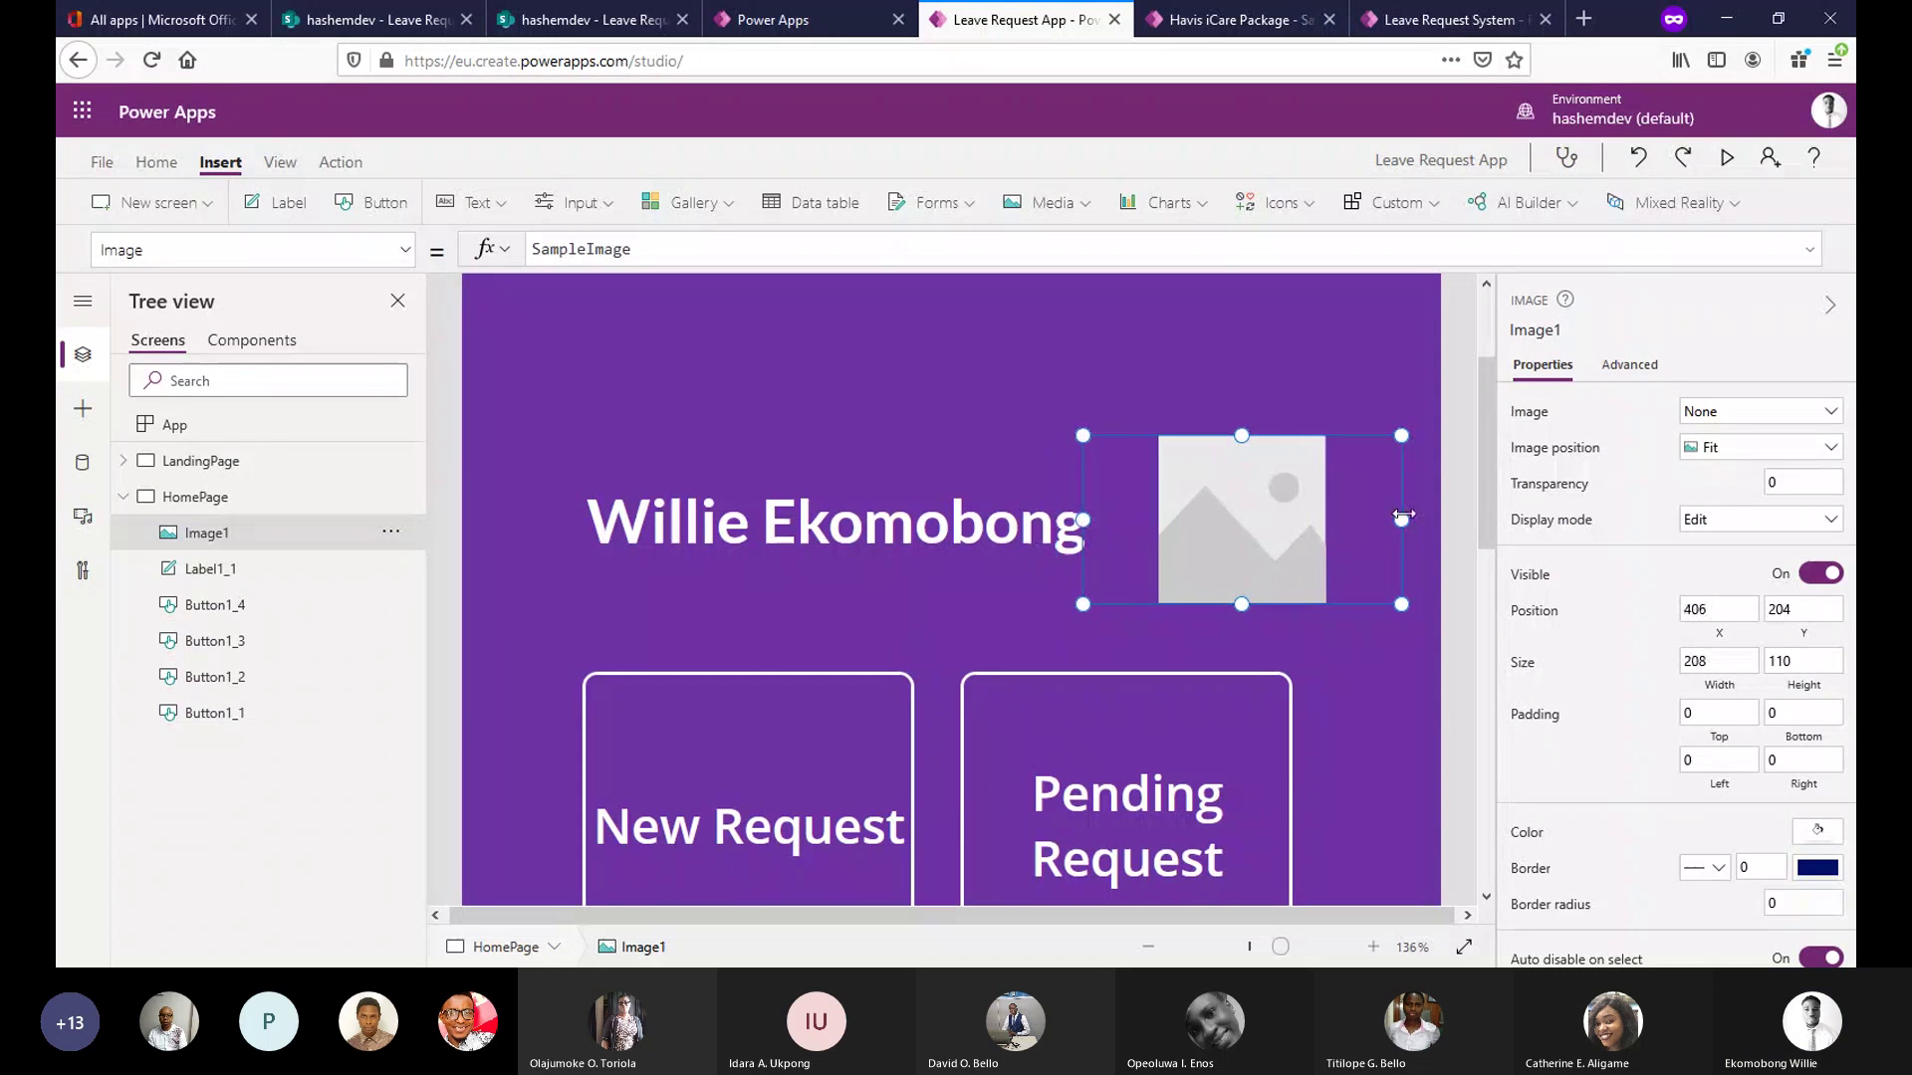
pyautogui.moveTo(1402, 515); pyautogui.dragTo(1340, 516)
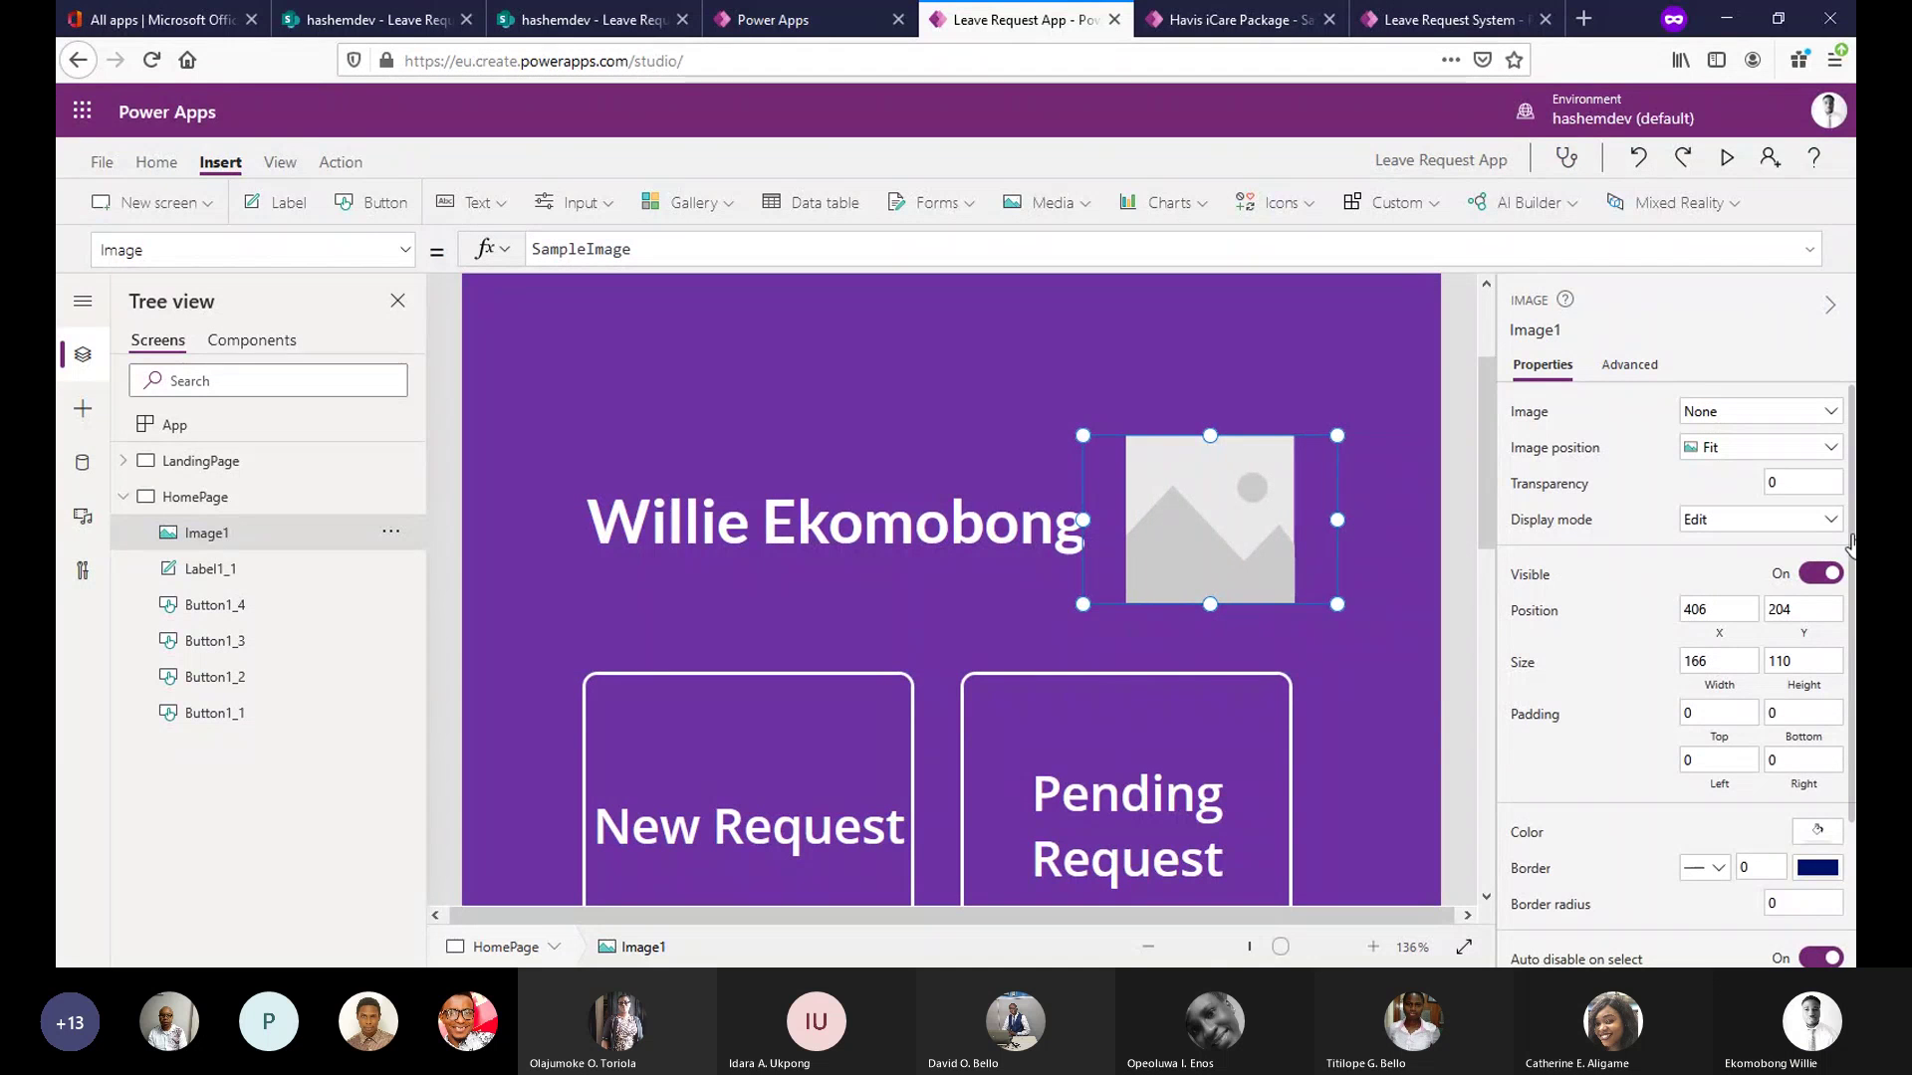
pyautogui.scroll(-2, 1832, 597)
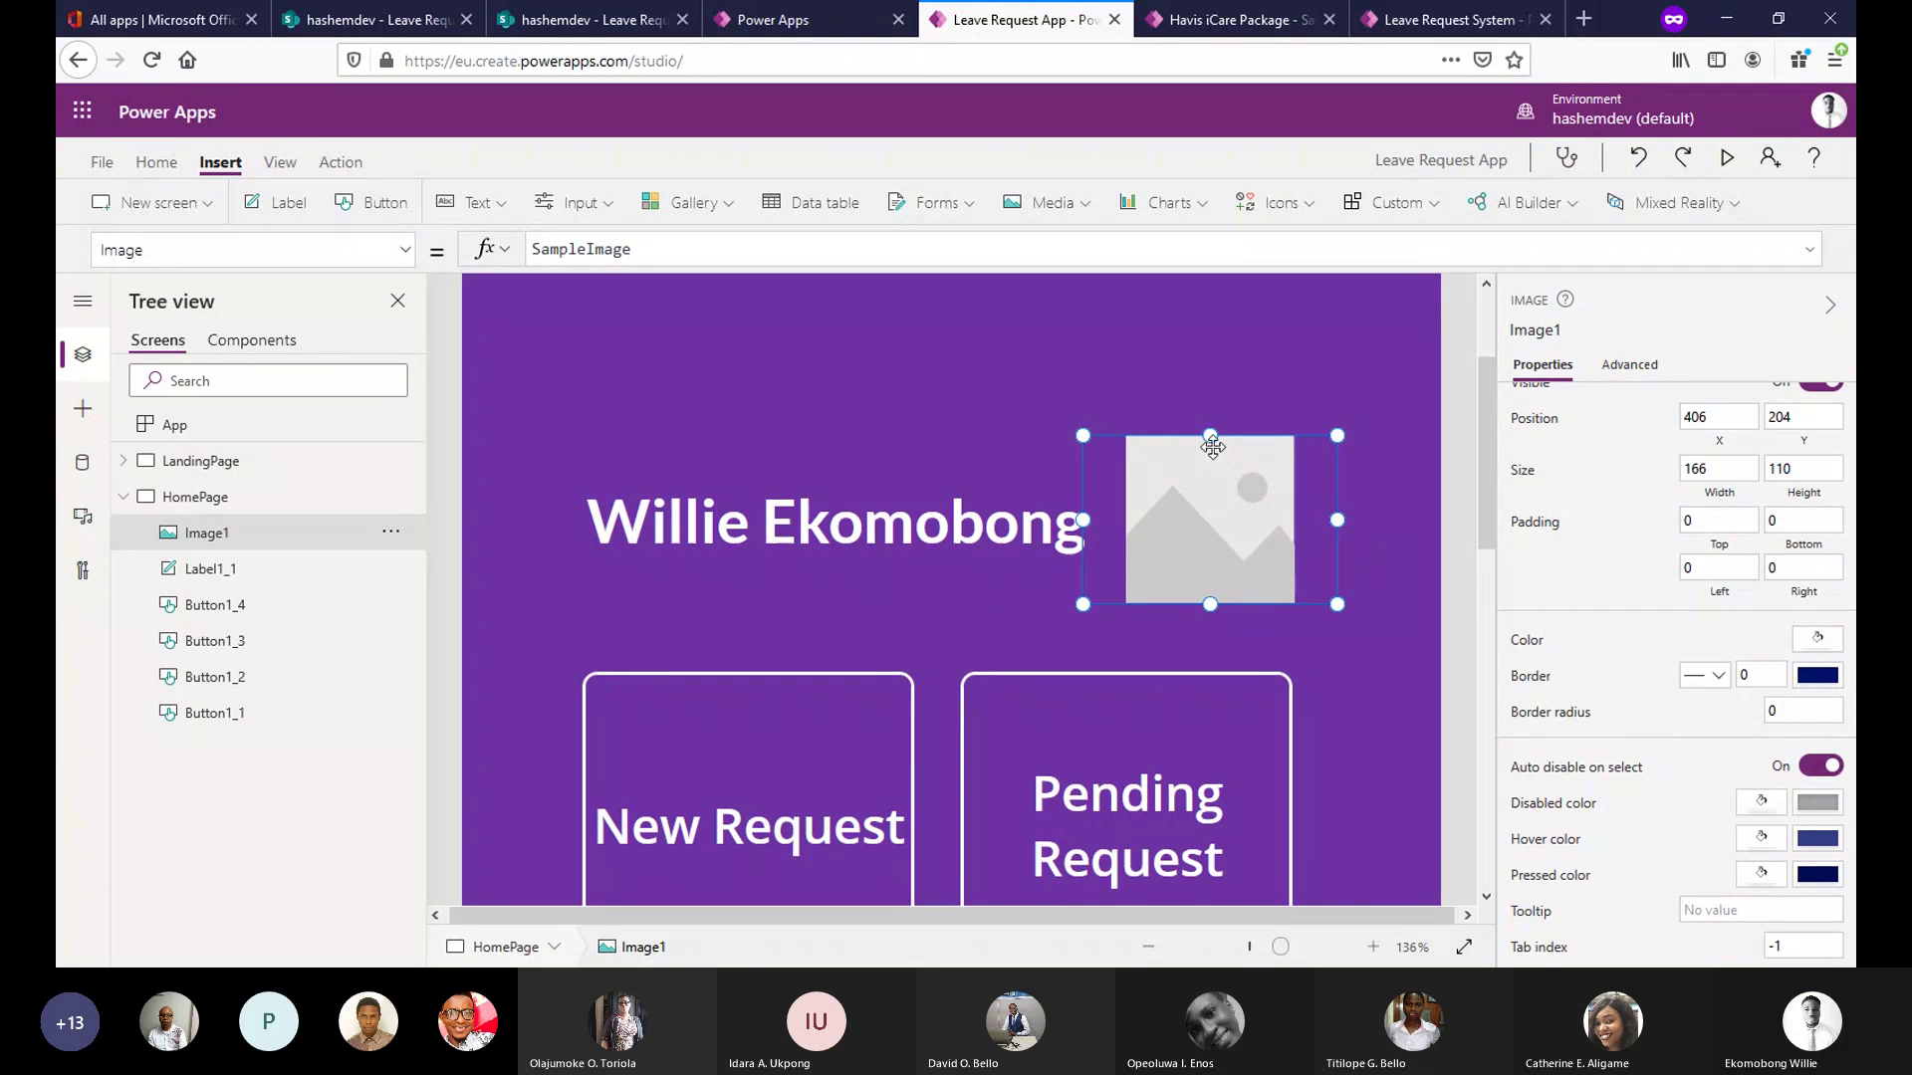
pyautogui.moveTo(1209, 439); pyautogui.dragTo(1210, 460)
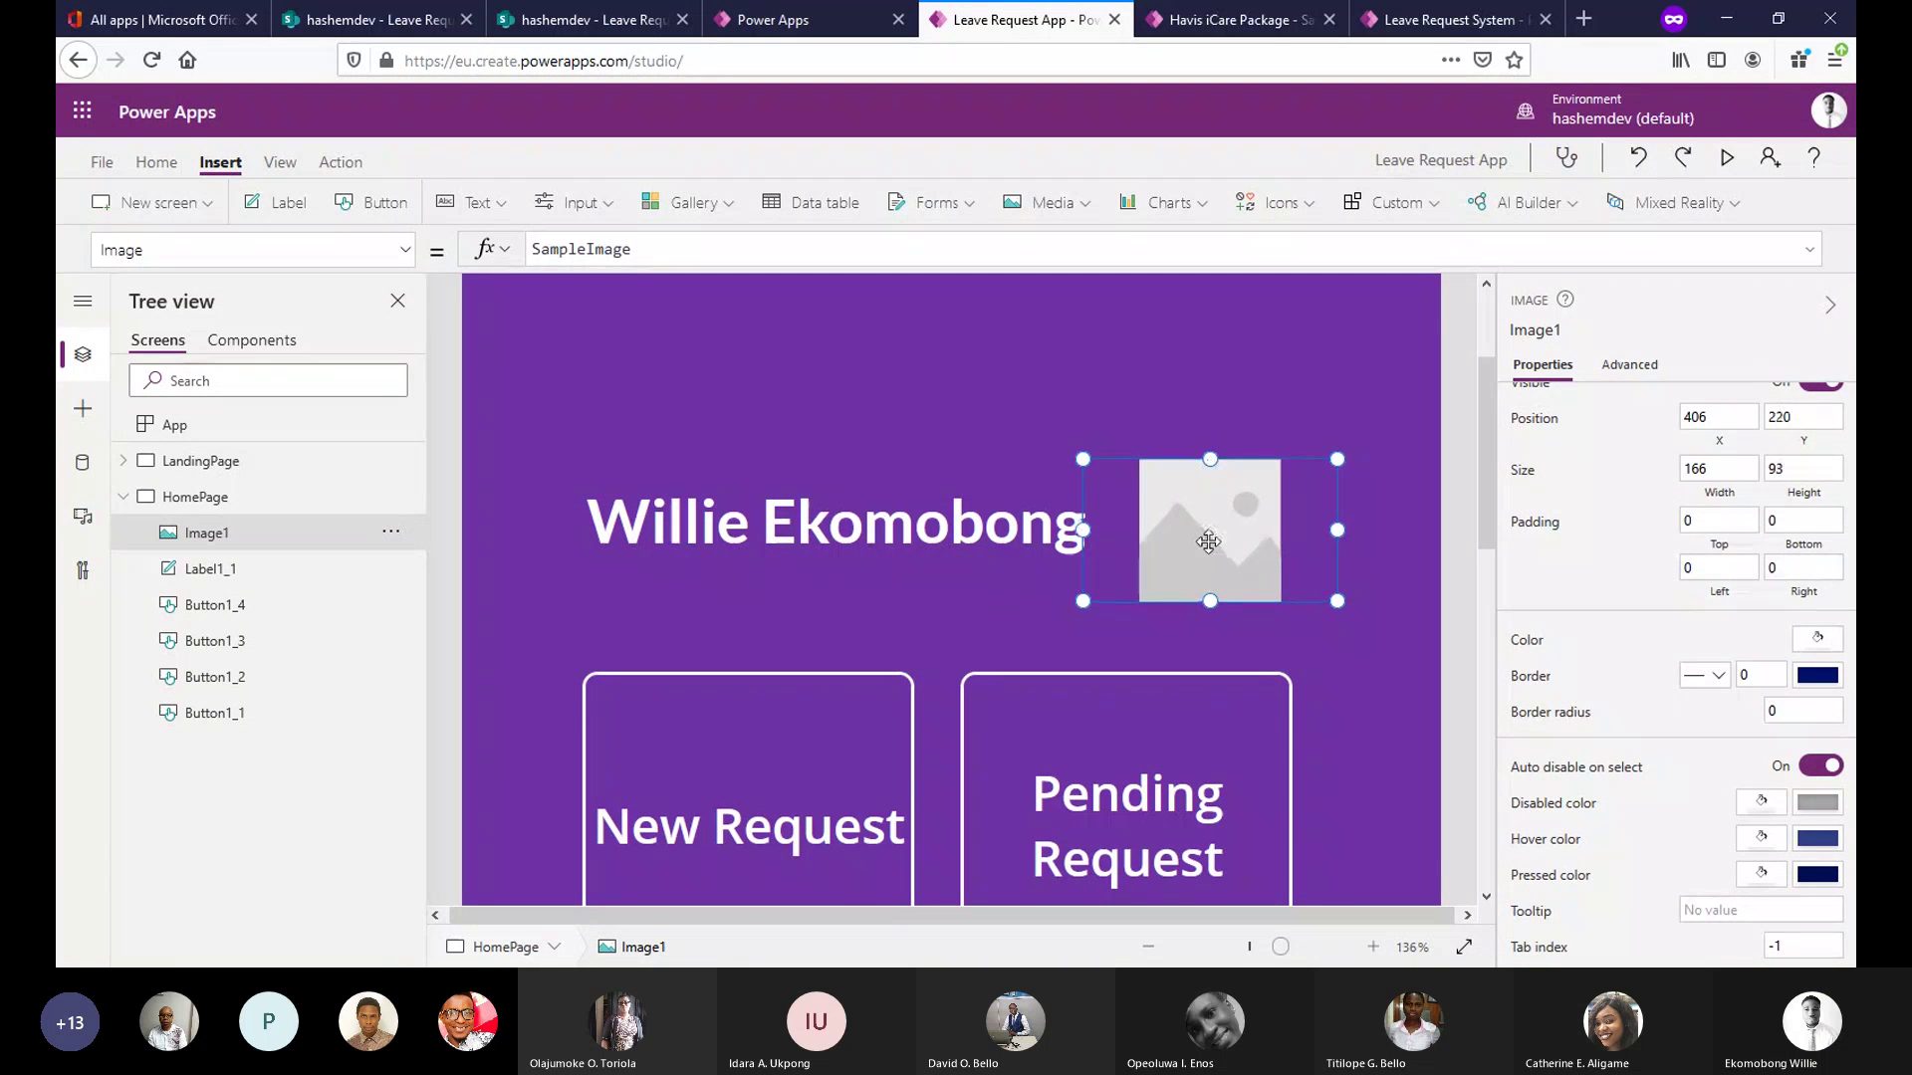
pyautogui.moveTo(1210, 535); pyautogui.dragTo(1221, 536)
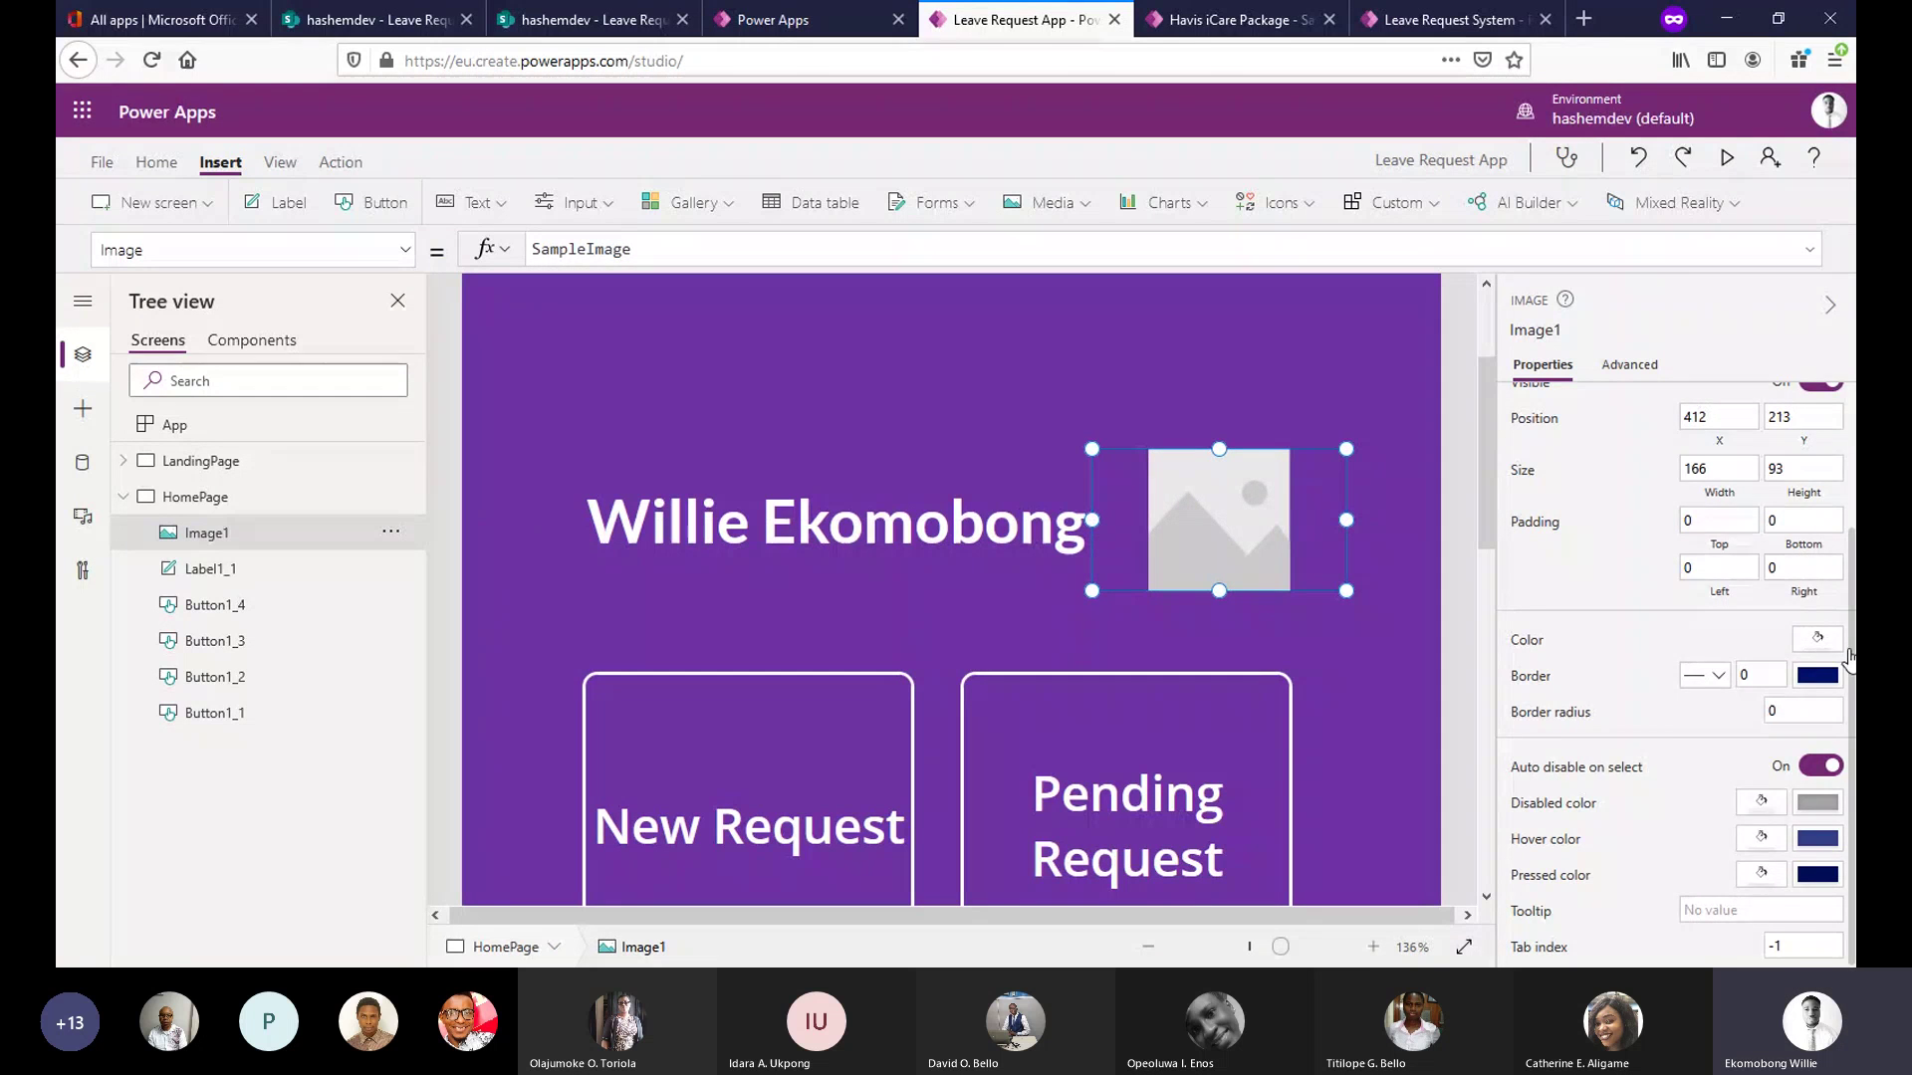
pyautogui.scroll(2, 1845, 472)
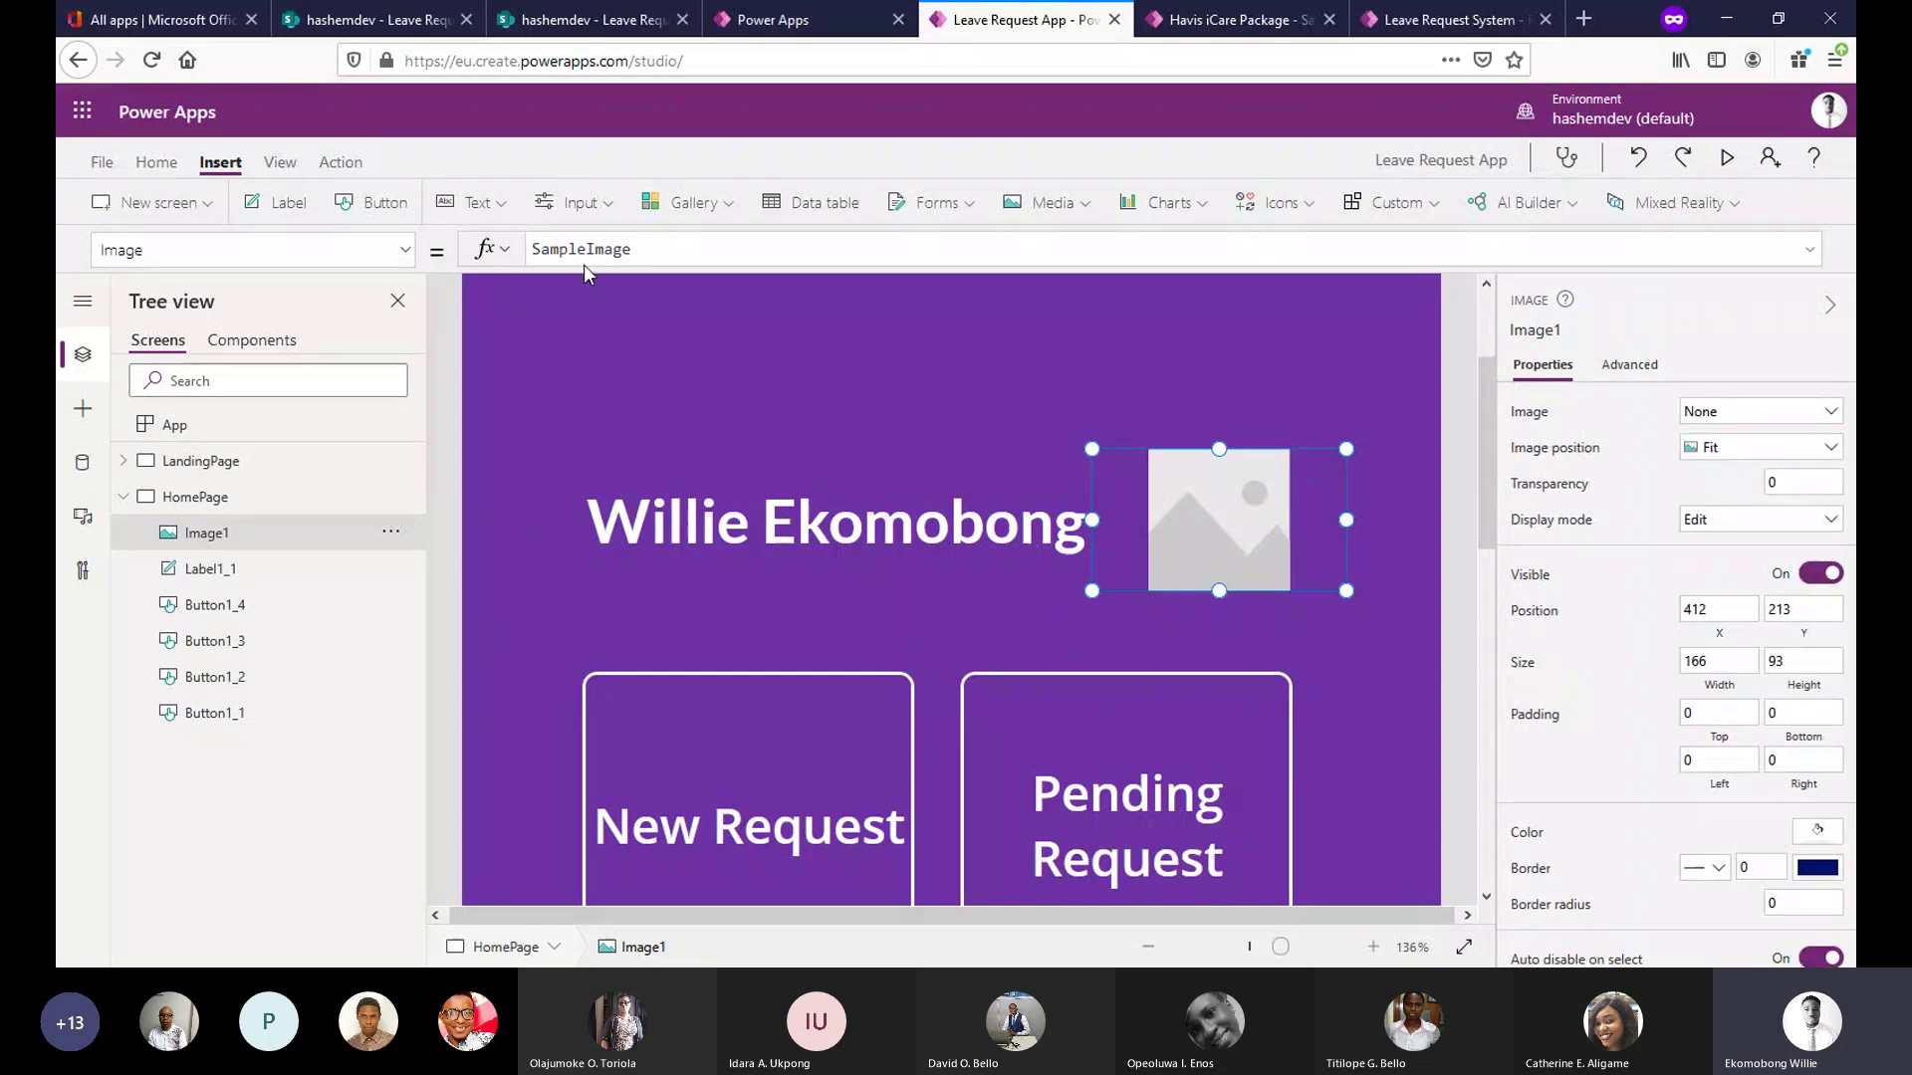
pyautogui.click(647, 248)
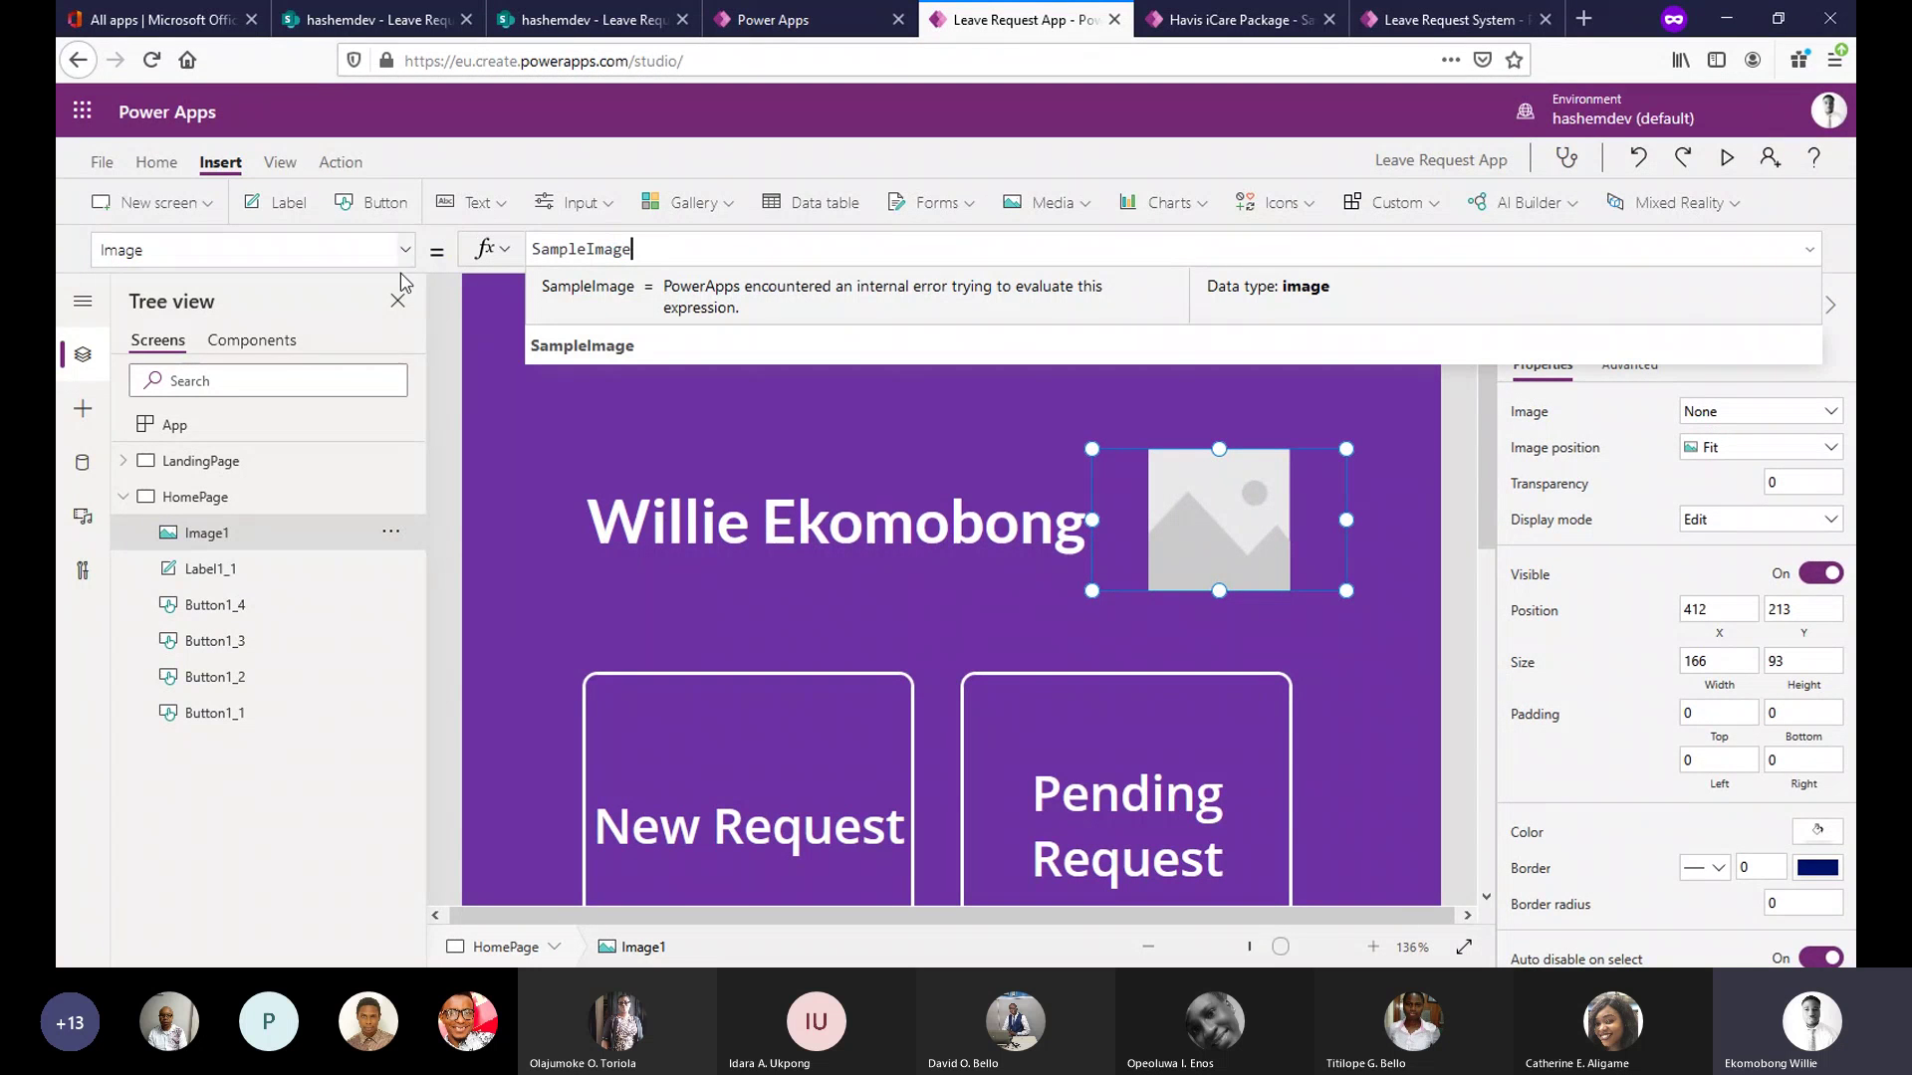
pyautogui.click(403, 252)
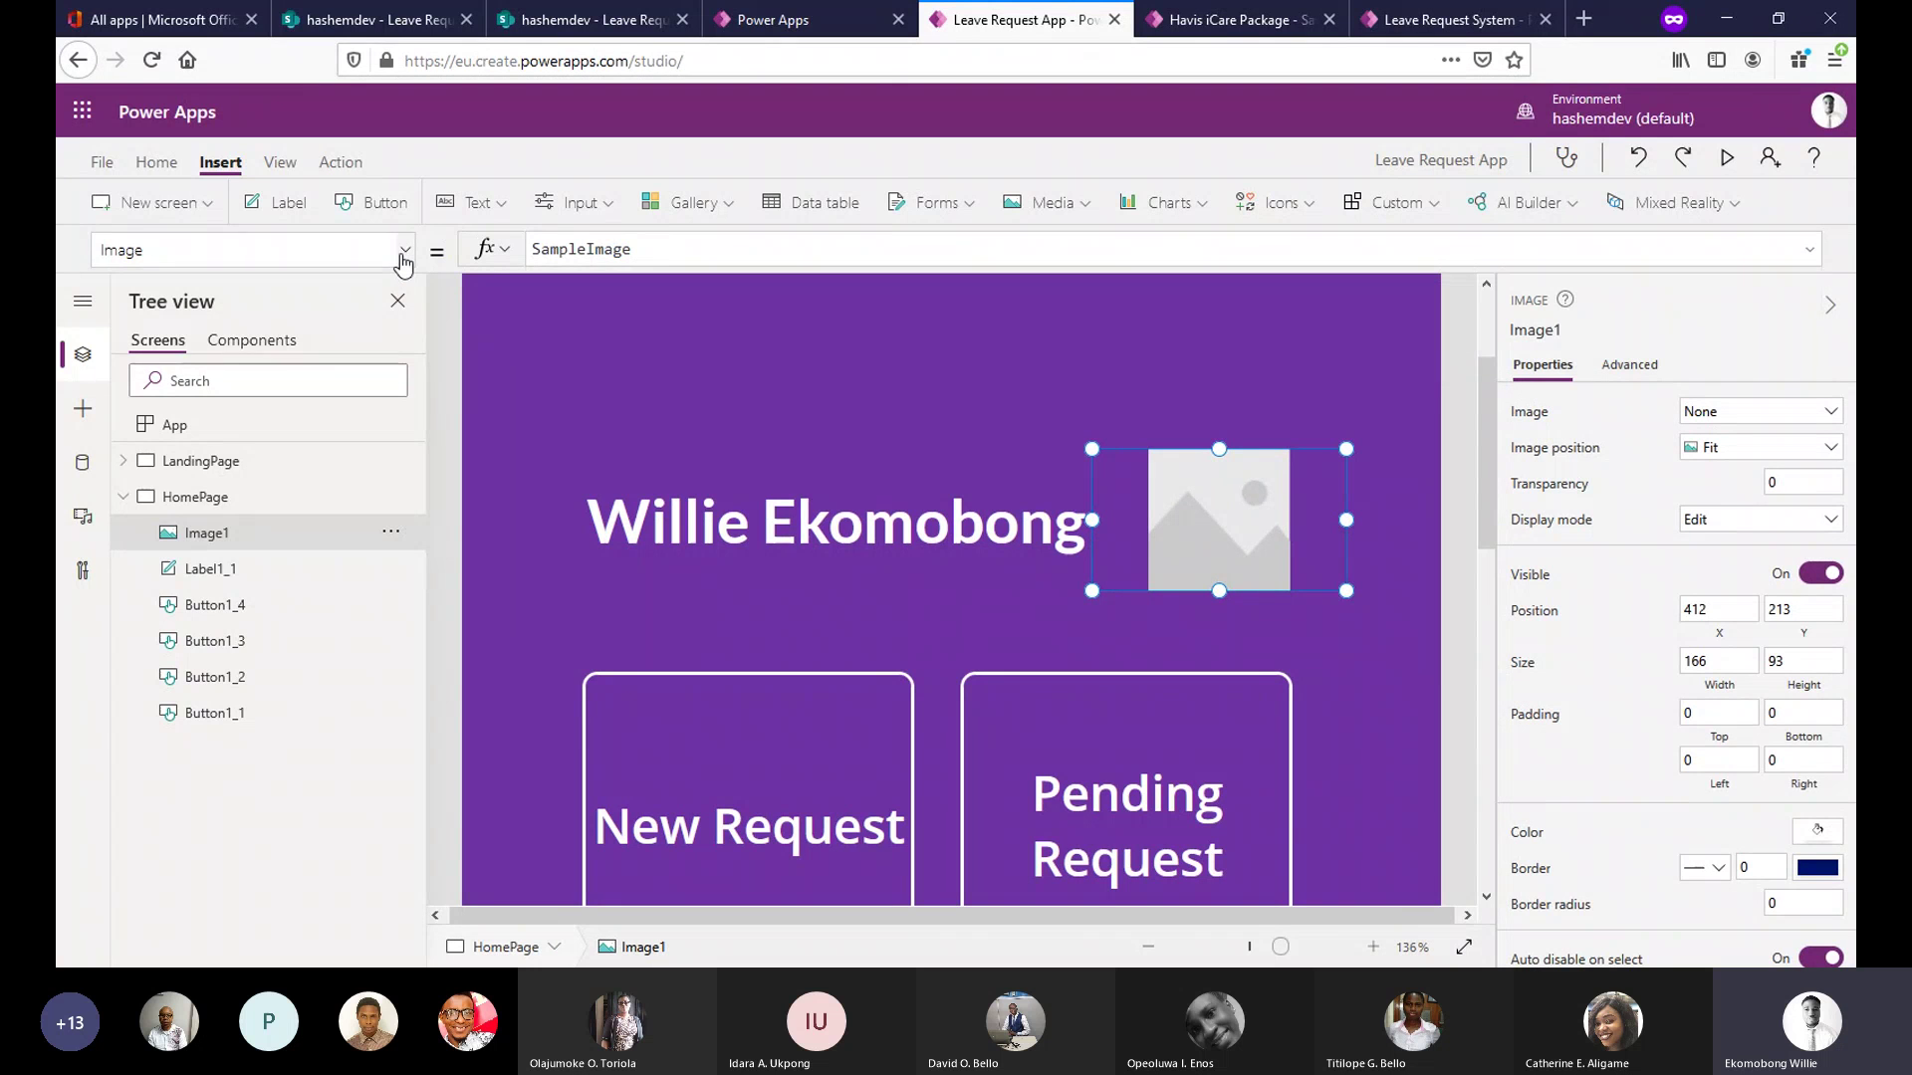
pyautogui.moveTo(411, 427); pyautogui.dragTo(412, 339)
pyautogui.scroll(-3, 412, 339)
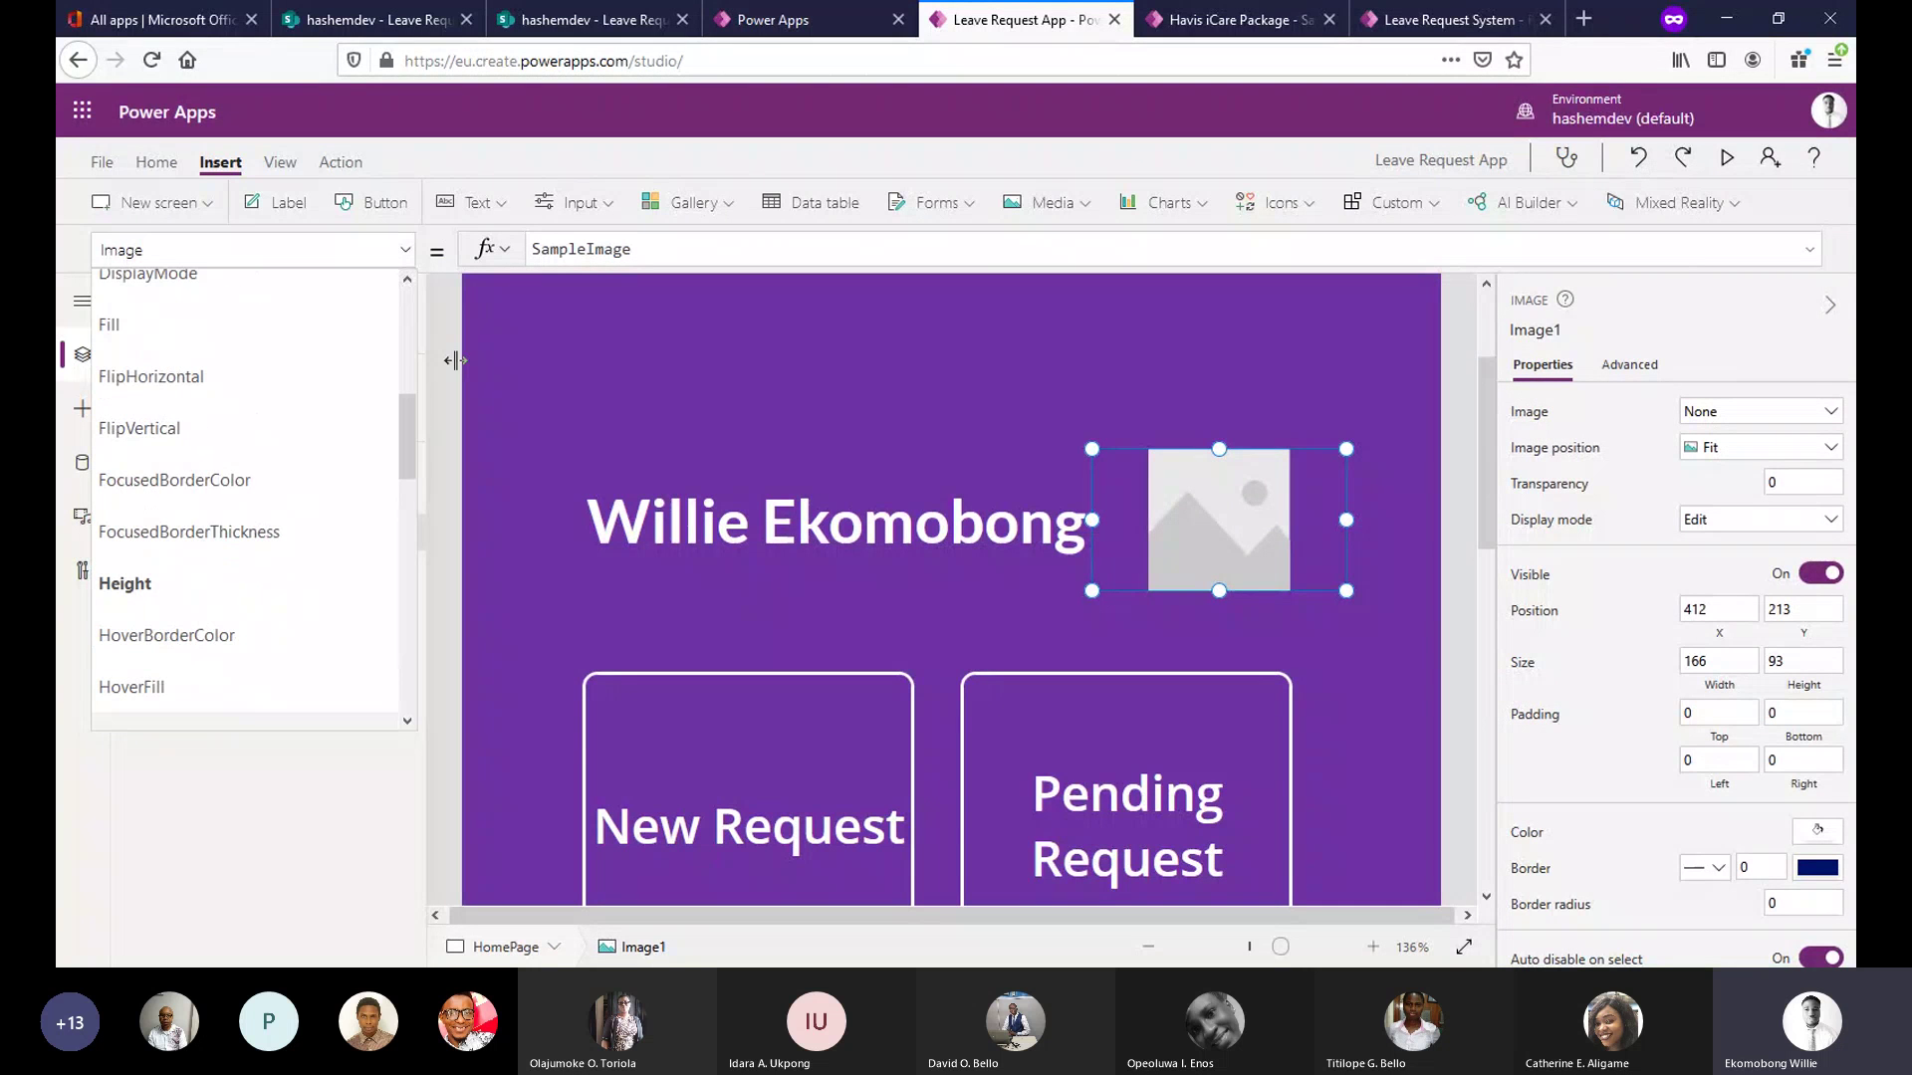
pyautogui.doubleClick(584, 251)
pyautogui.click(532, 256)
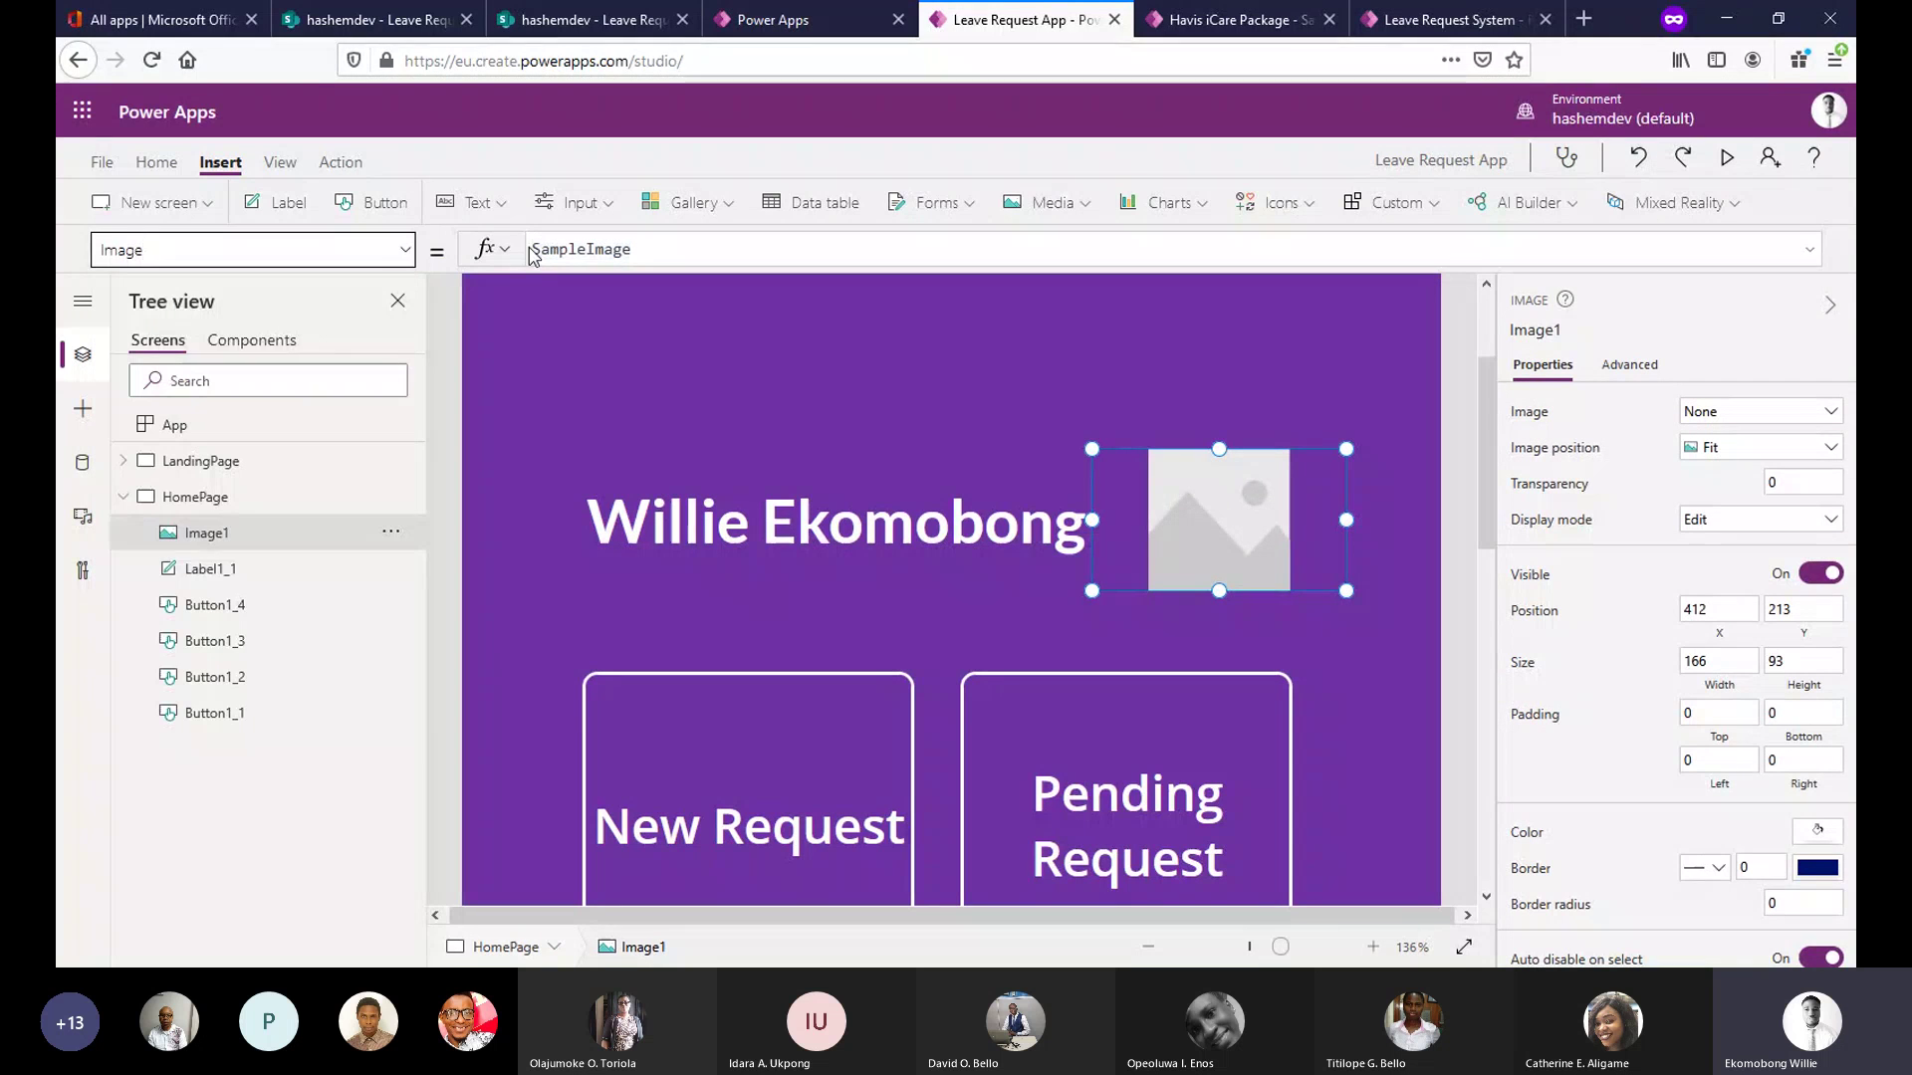
pyautogui.write('s')
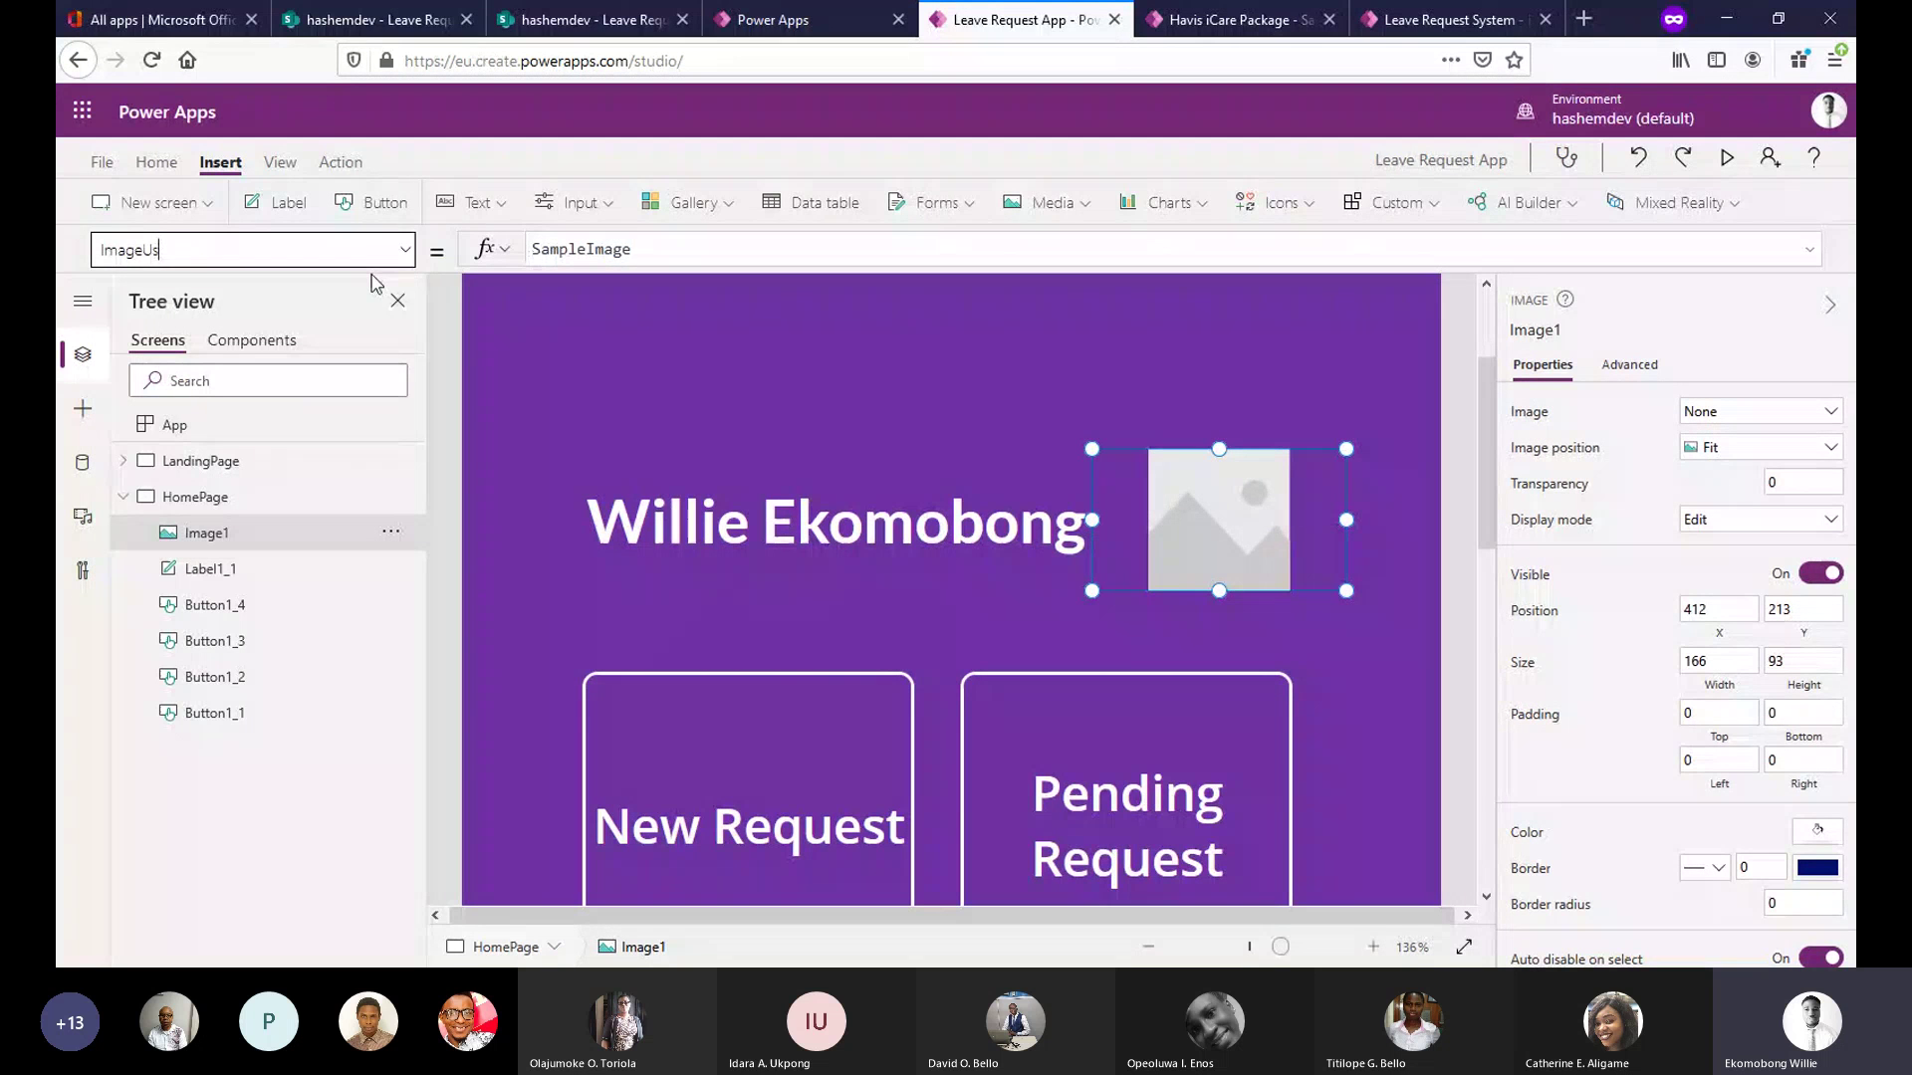
pyautogui.press('BackSpace')
pyautogui.press('BackSpace')
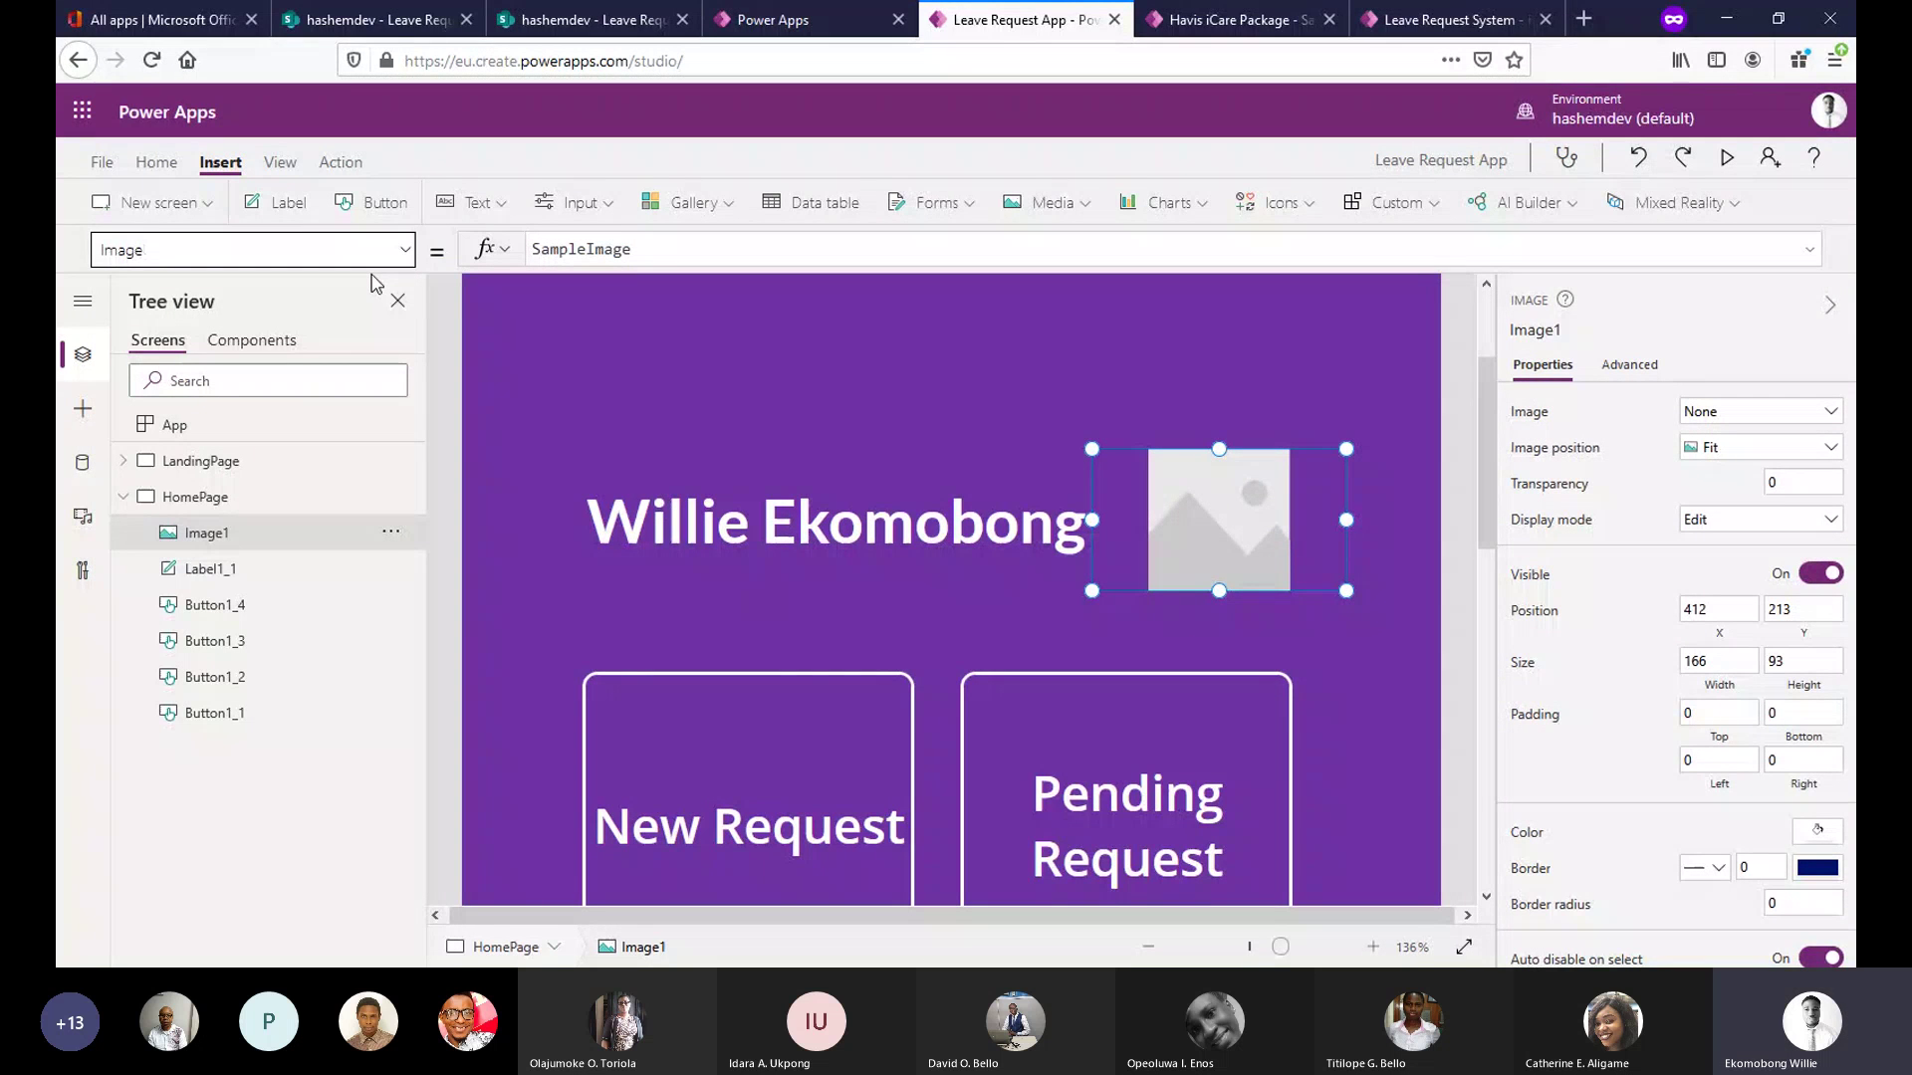
# Set the Image property of the HomePage image to the formula User().Image.
pyautogui.click(655, 246)
pyautogui.moveTo(655, 247); pyautogui.dragTo(533, 256)
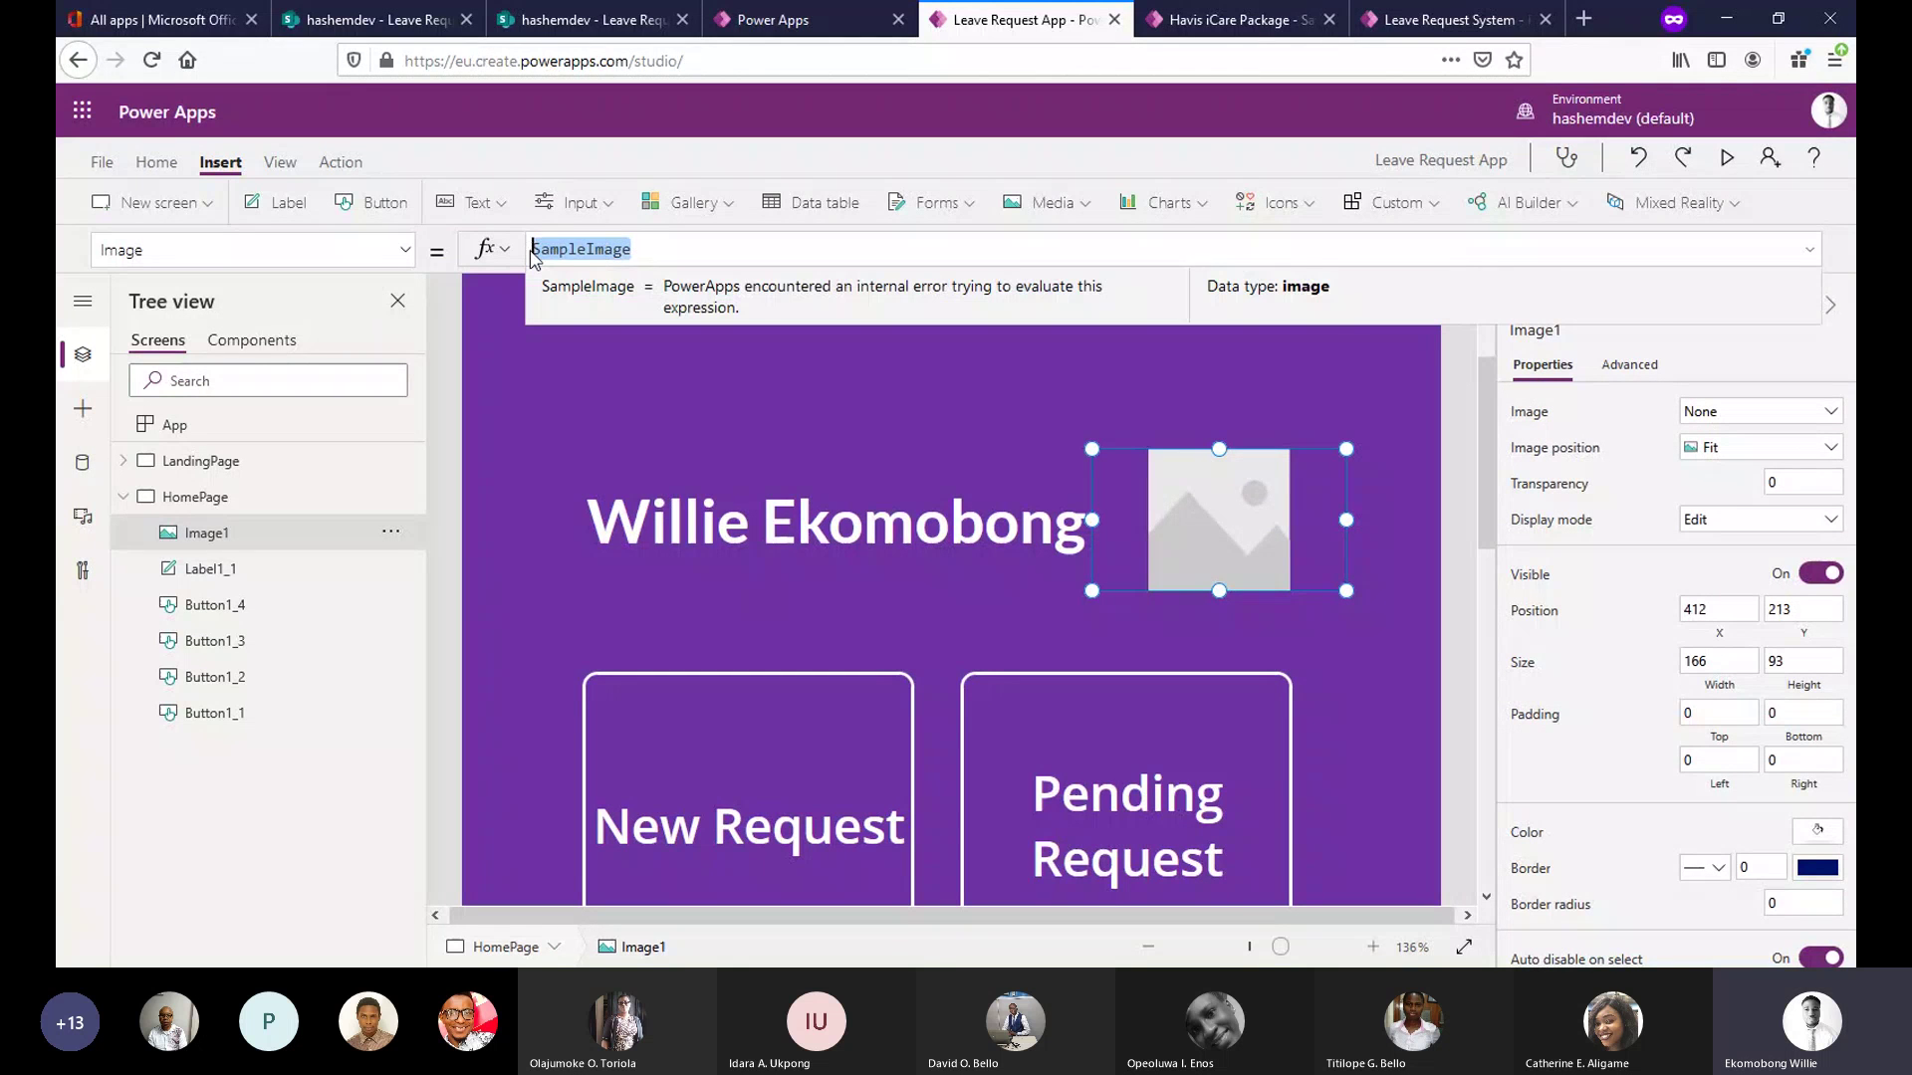
pyautogui.write('User')
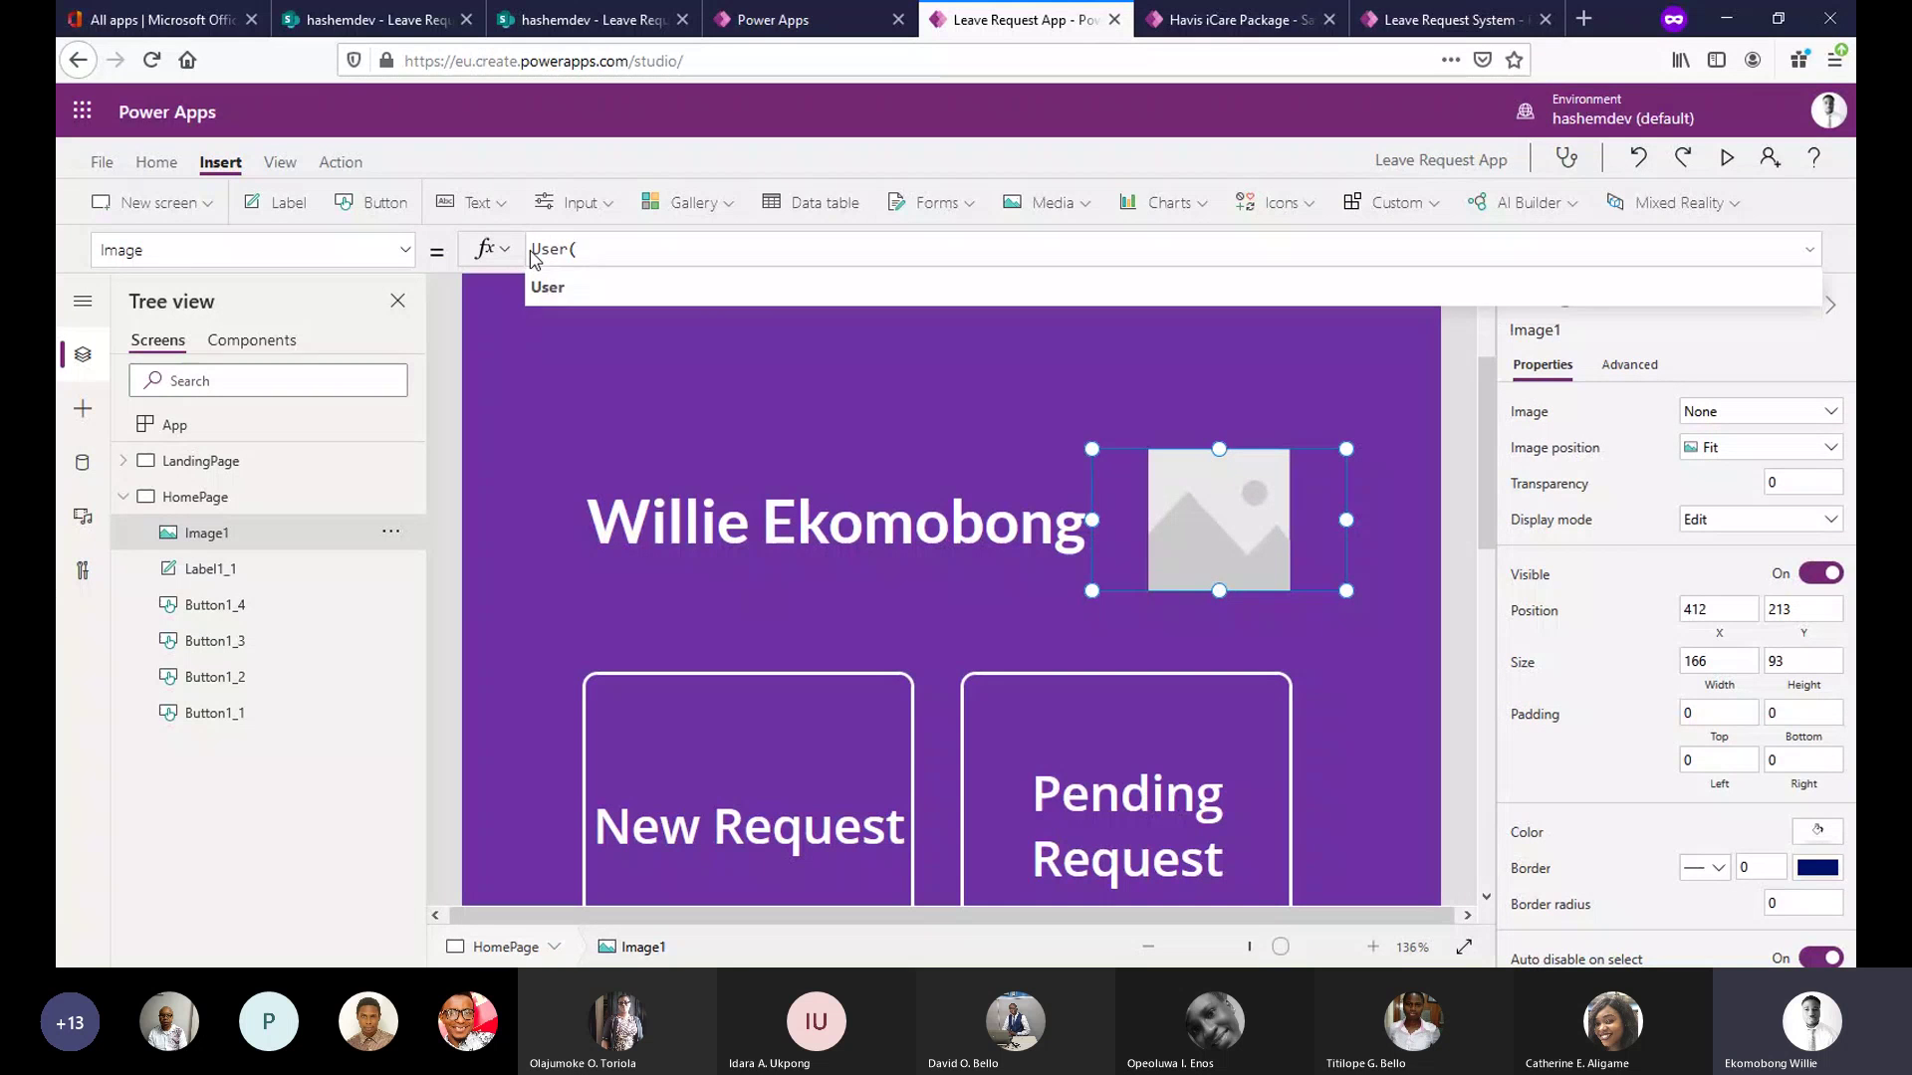
pyautogui.write('(')
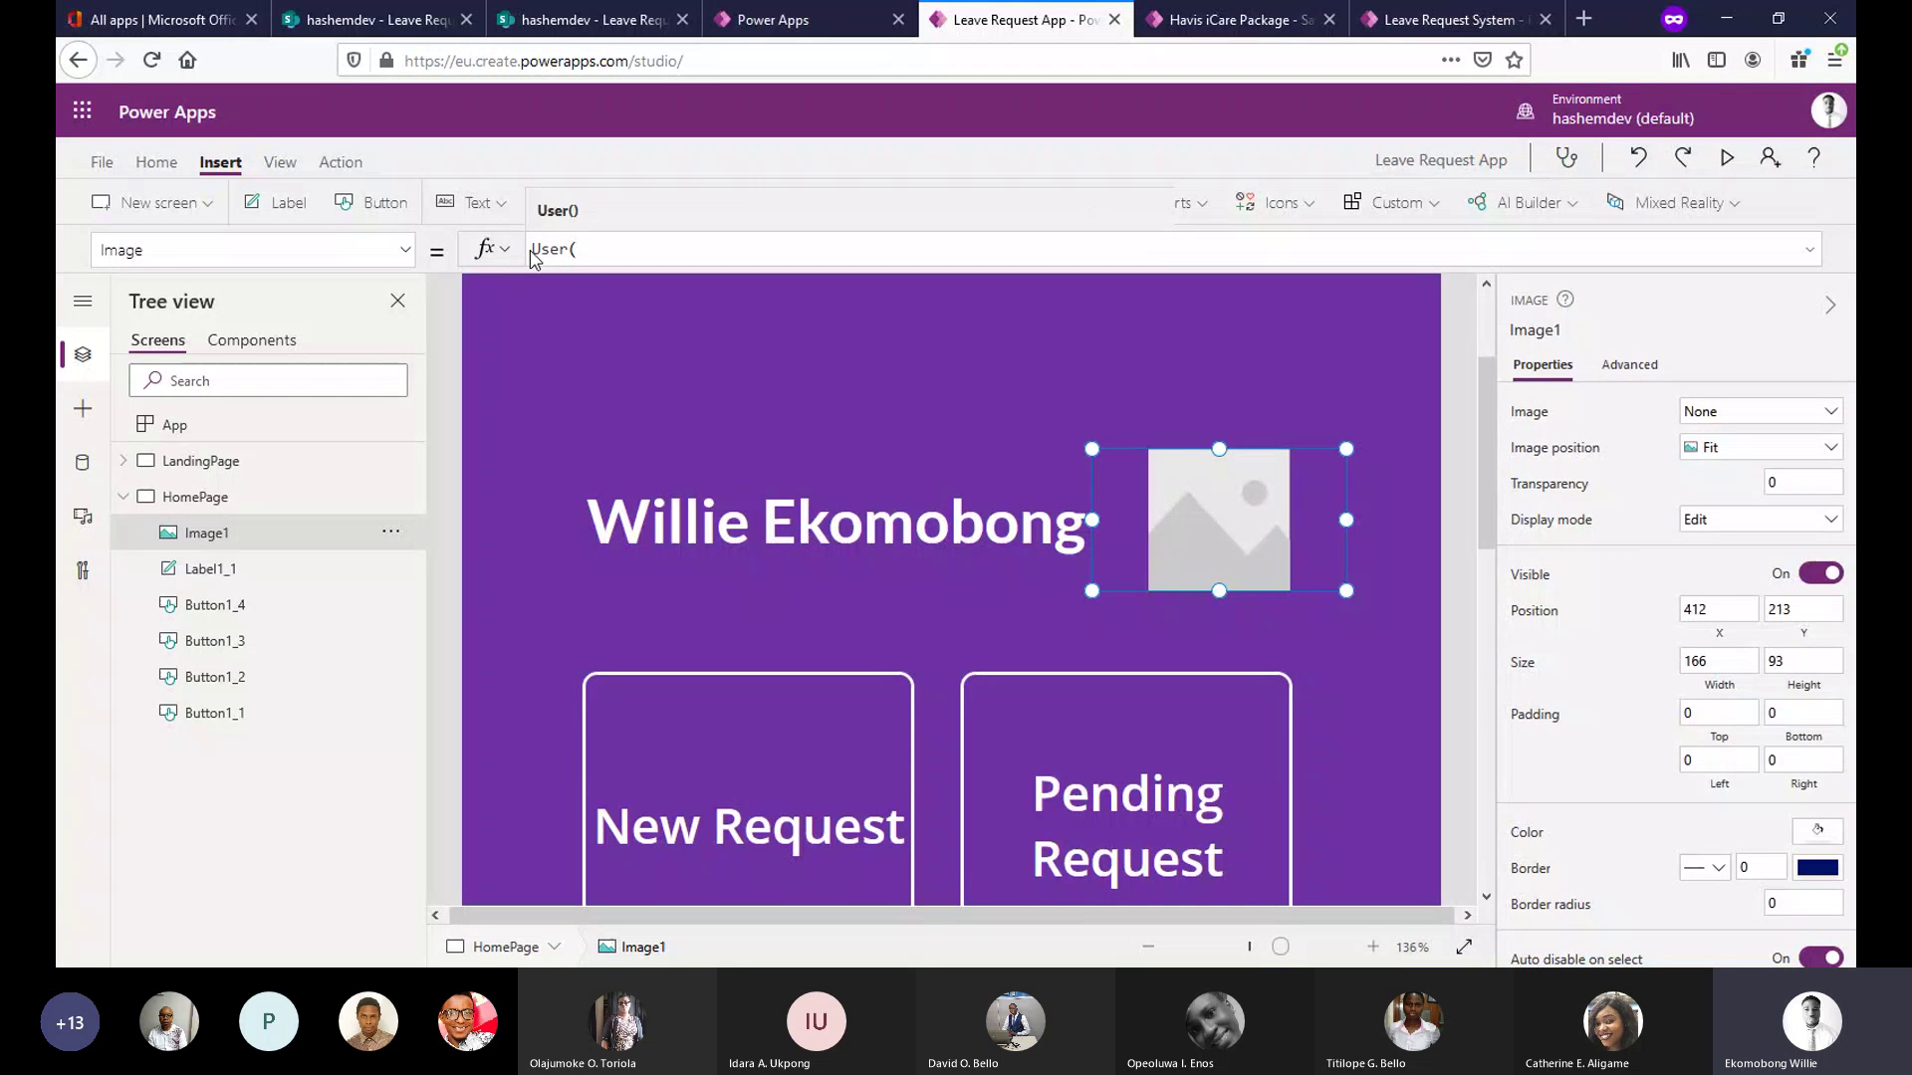
pyautogui.write(')')
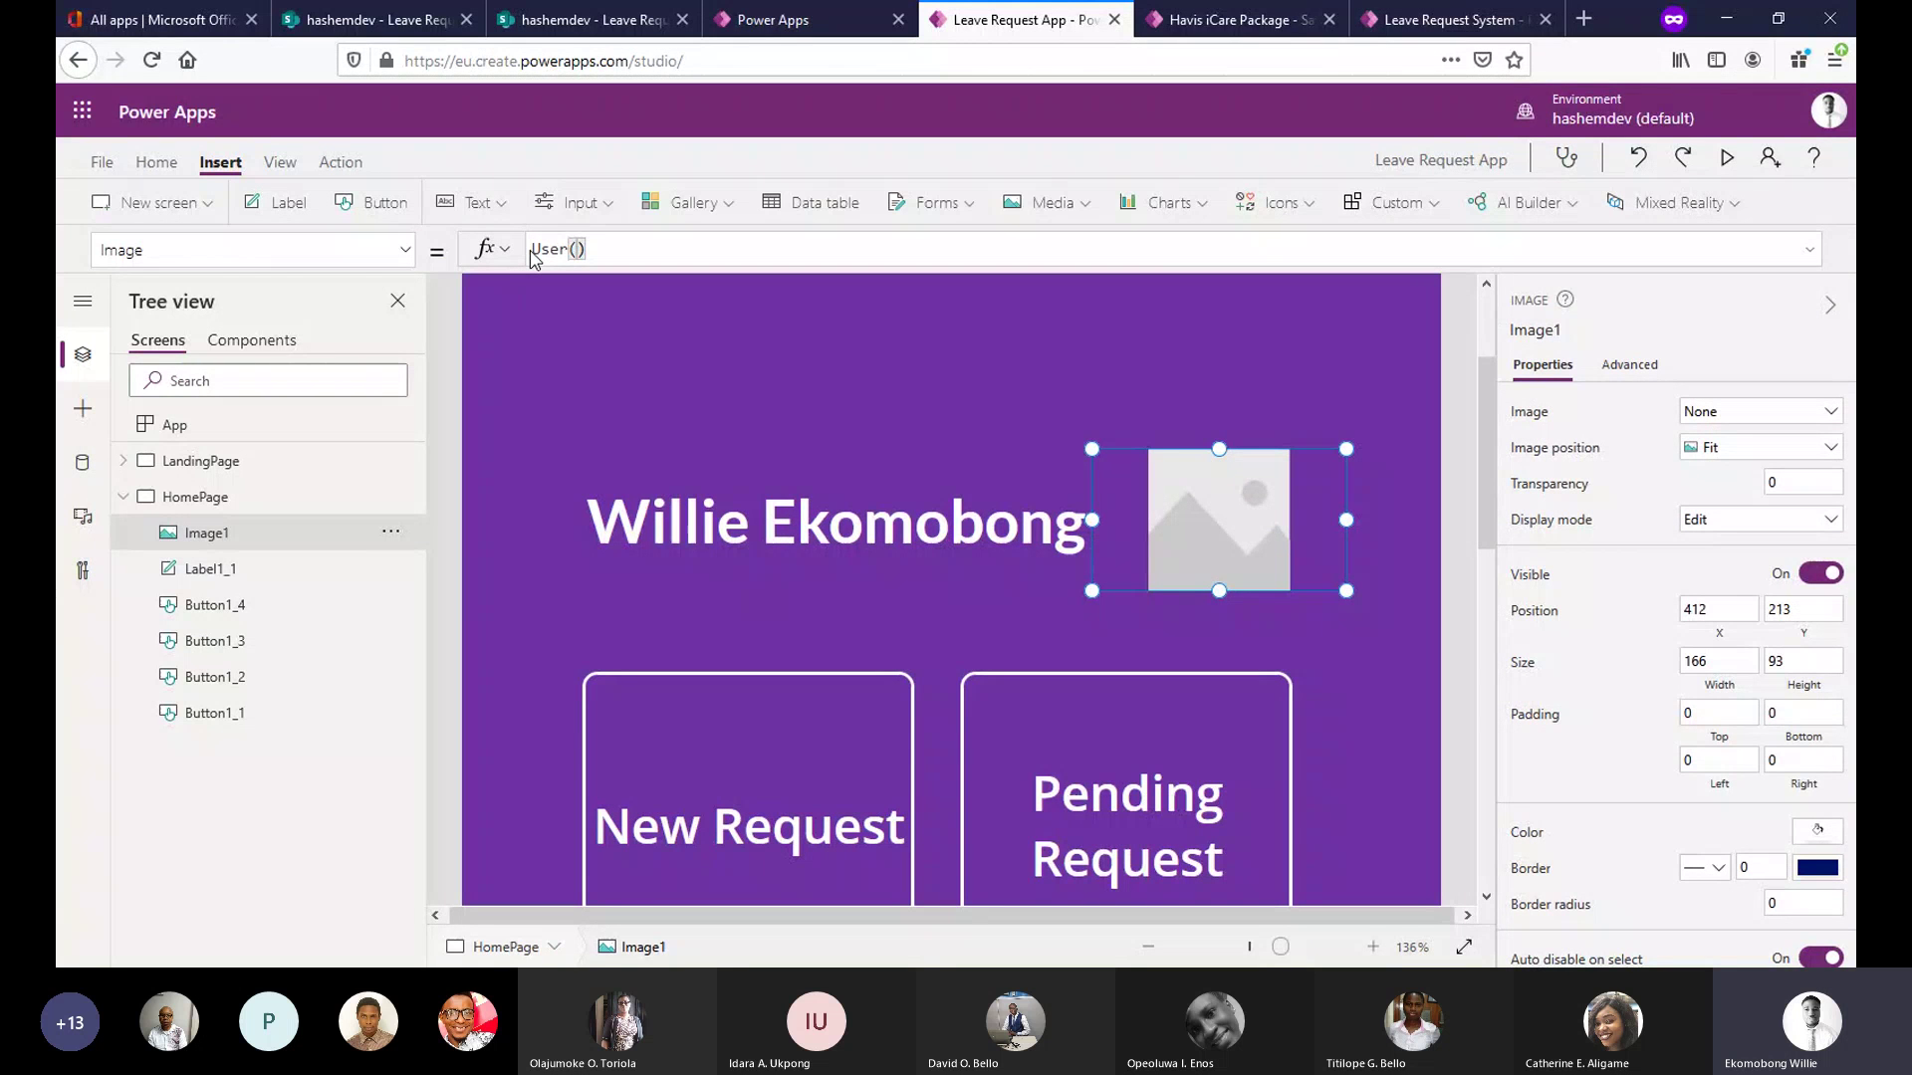
pyautogui.write('.')
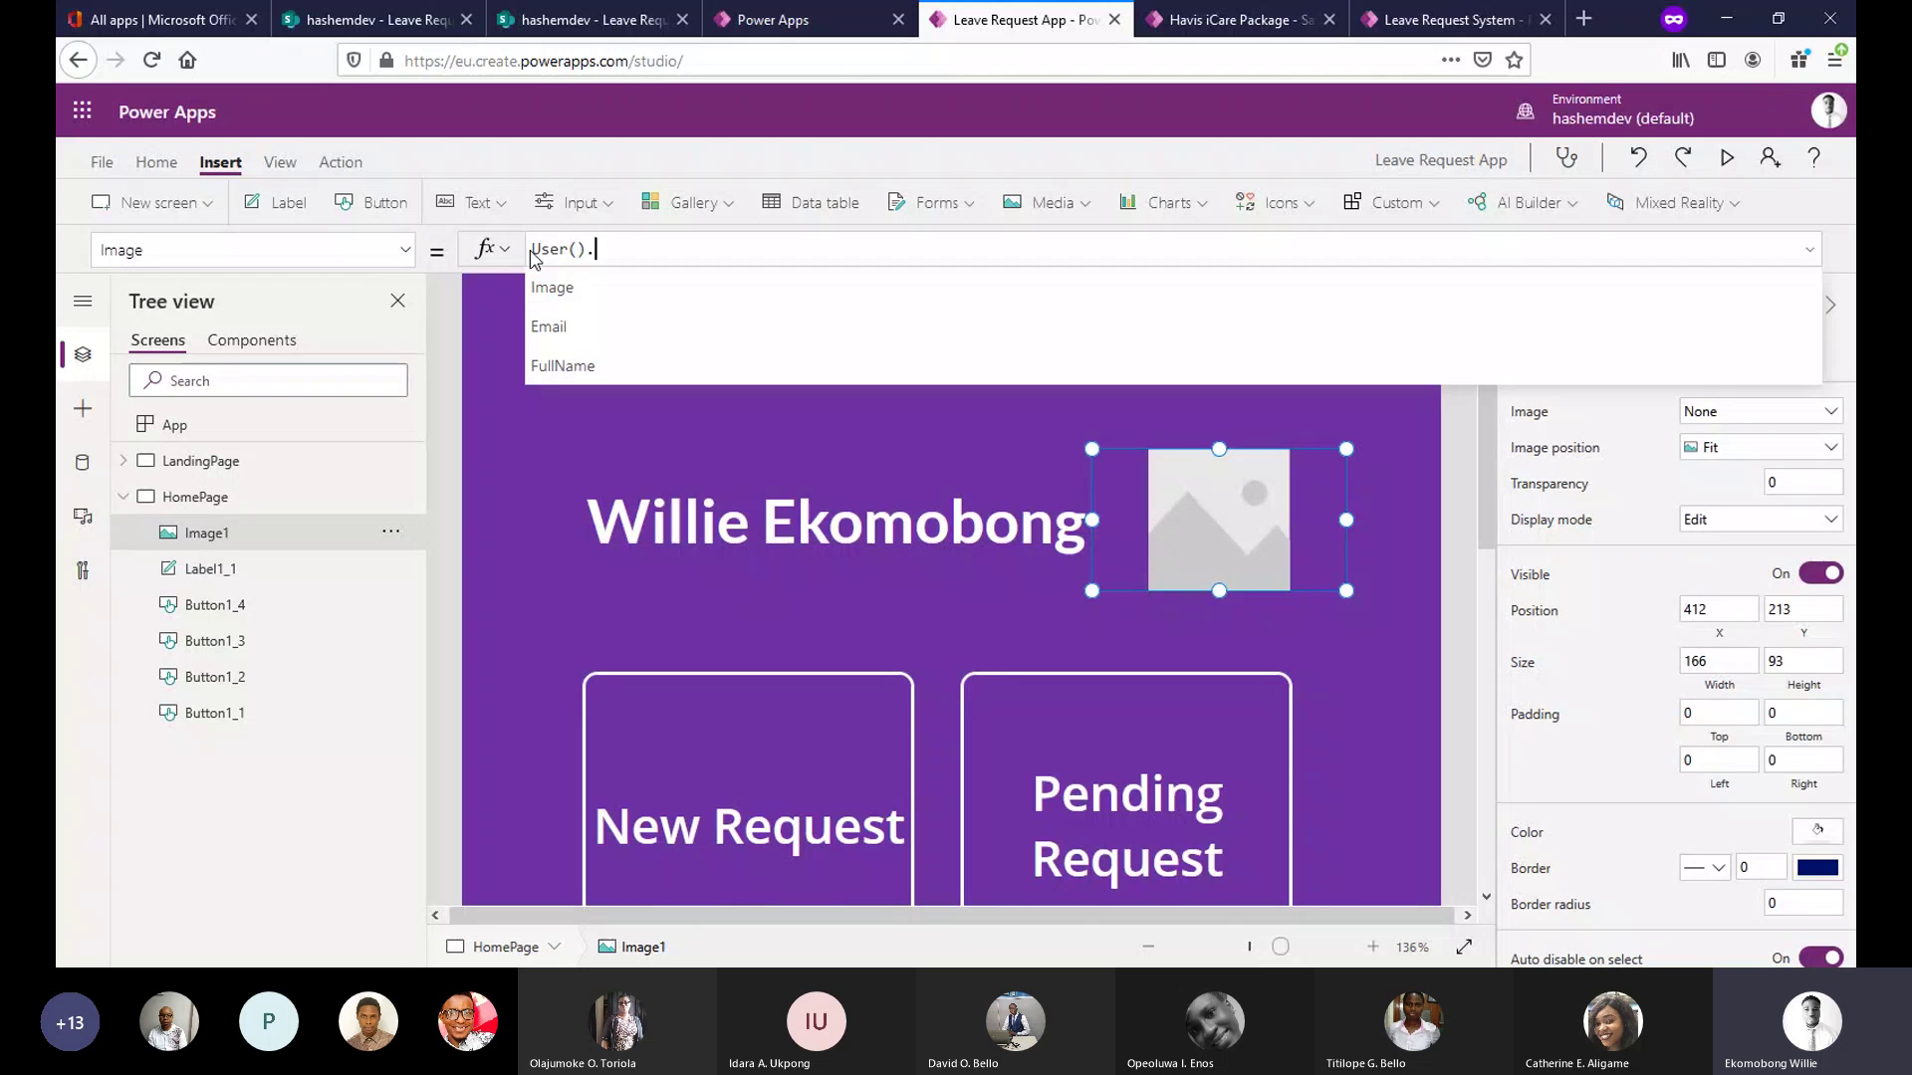
pyautogui.click(553, 291)
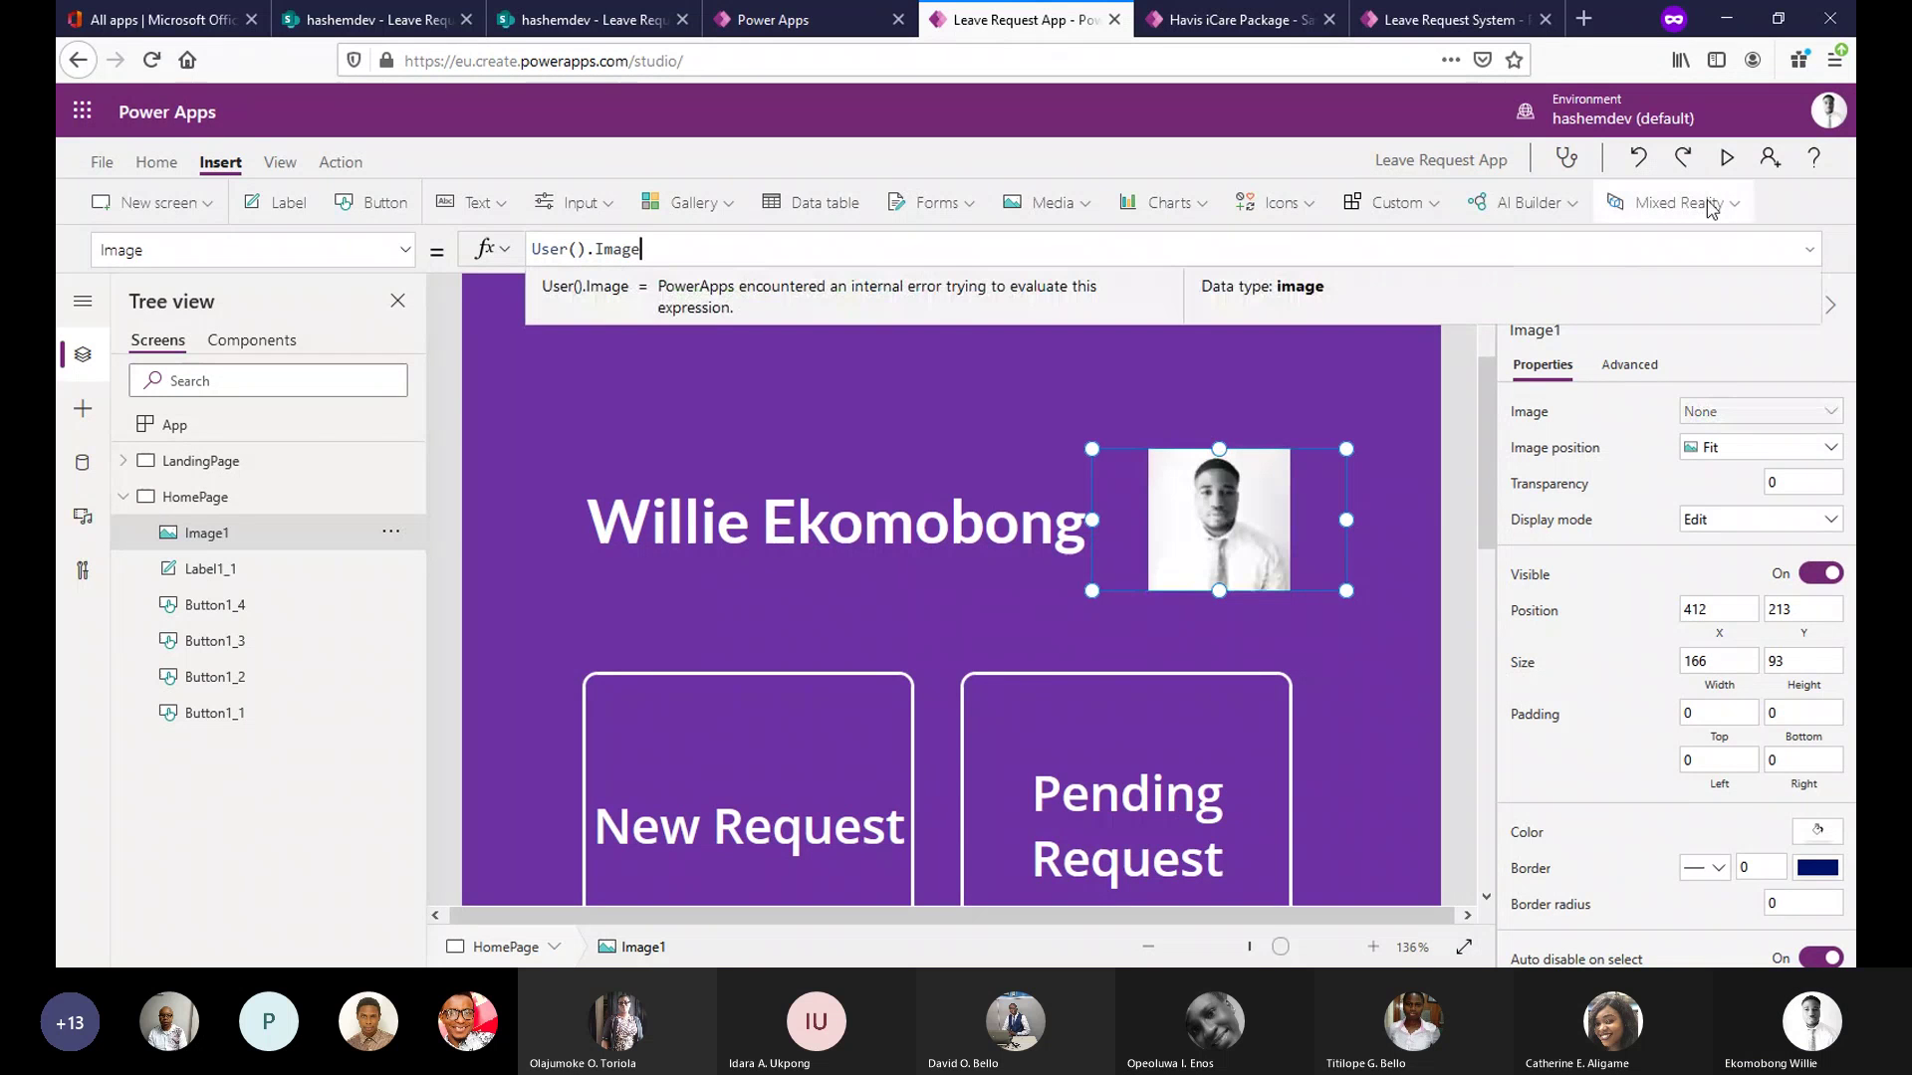
# Preview the HomePage, return to editing, and collapse the HomePage's list of controls.
pyautogui.click(1727, 162)
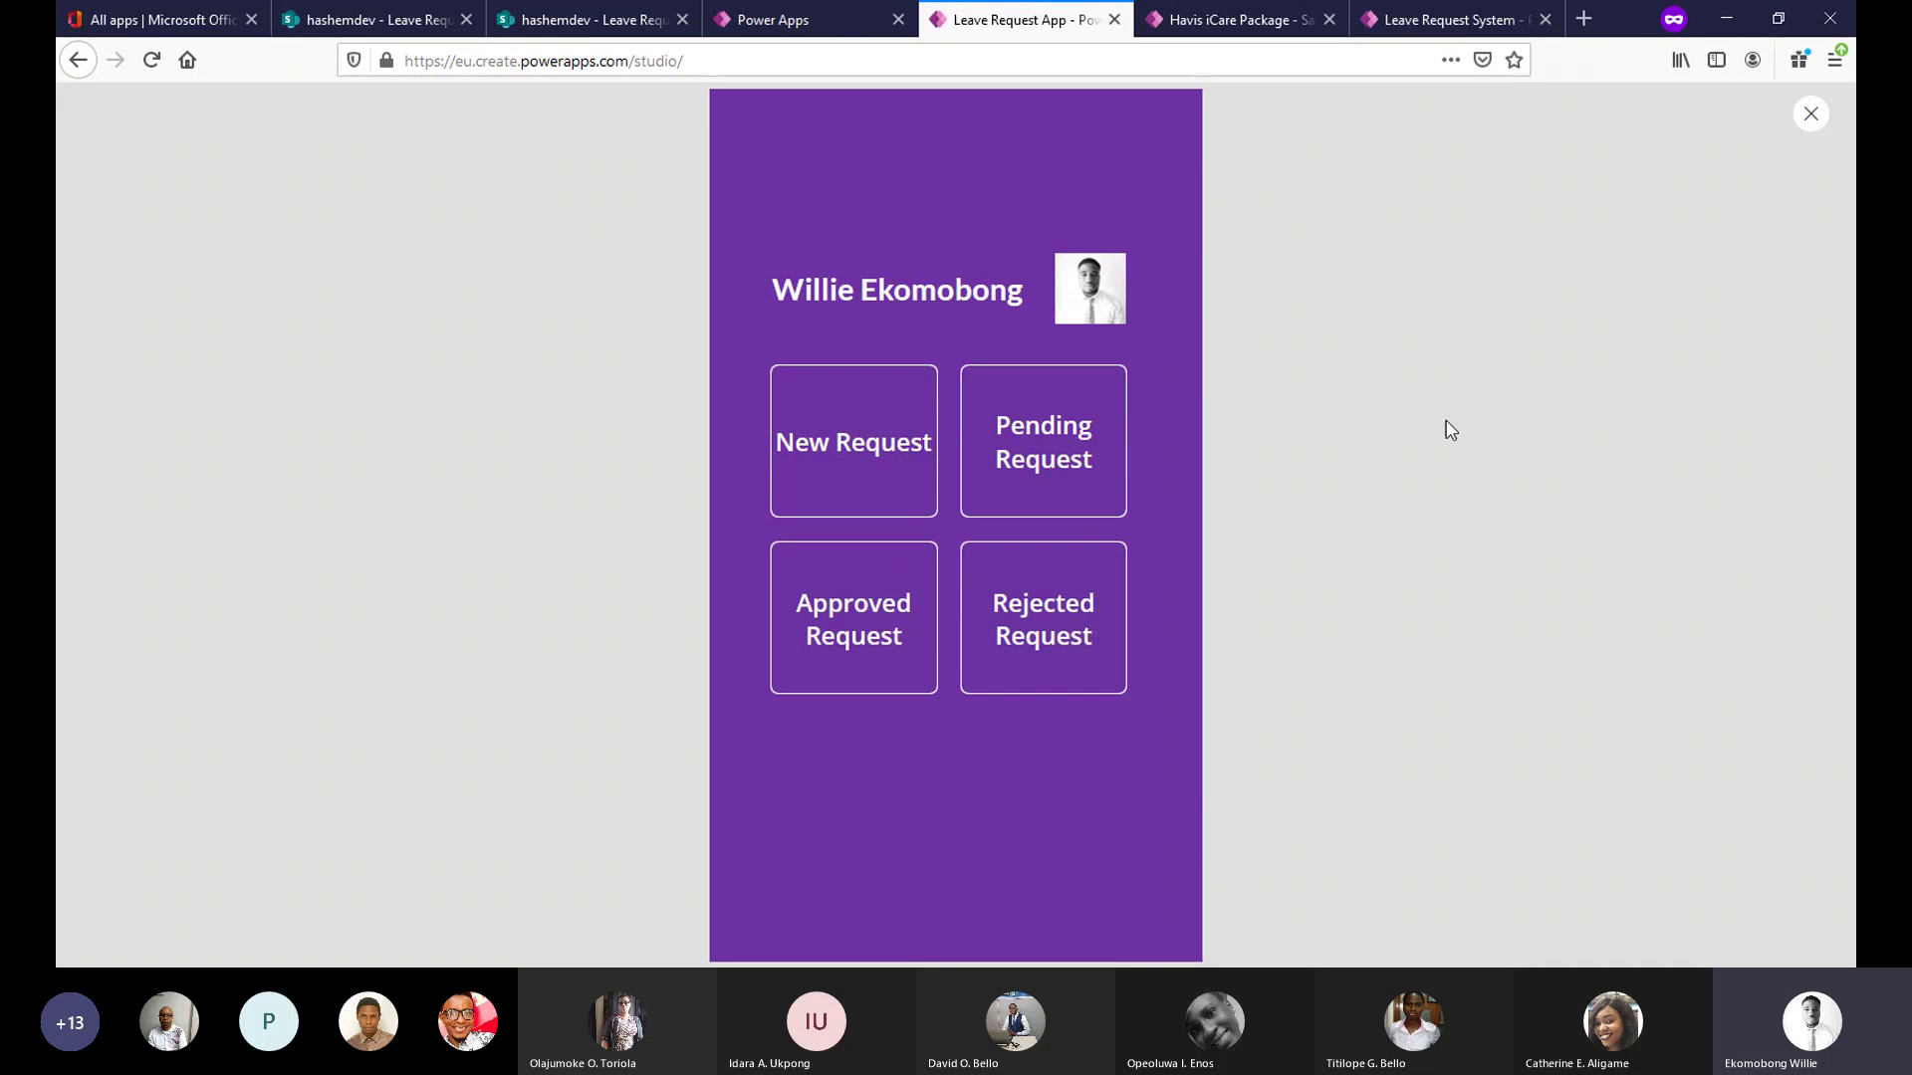
pyautogui.click(1808, 116)
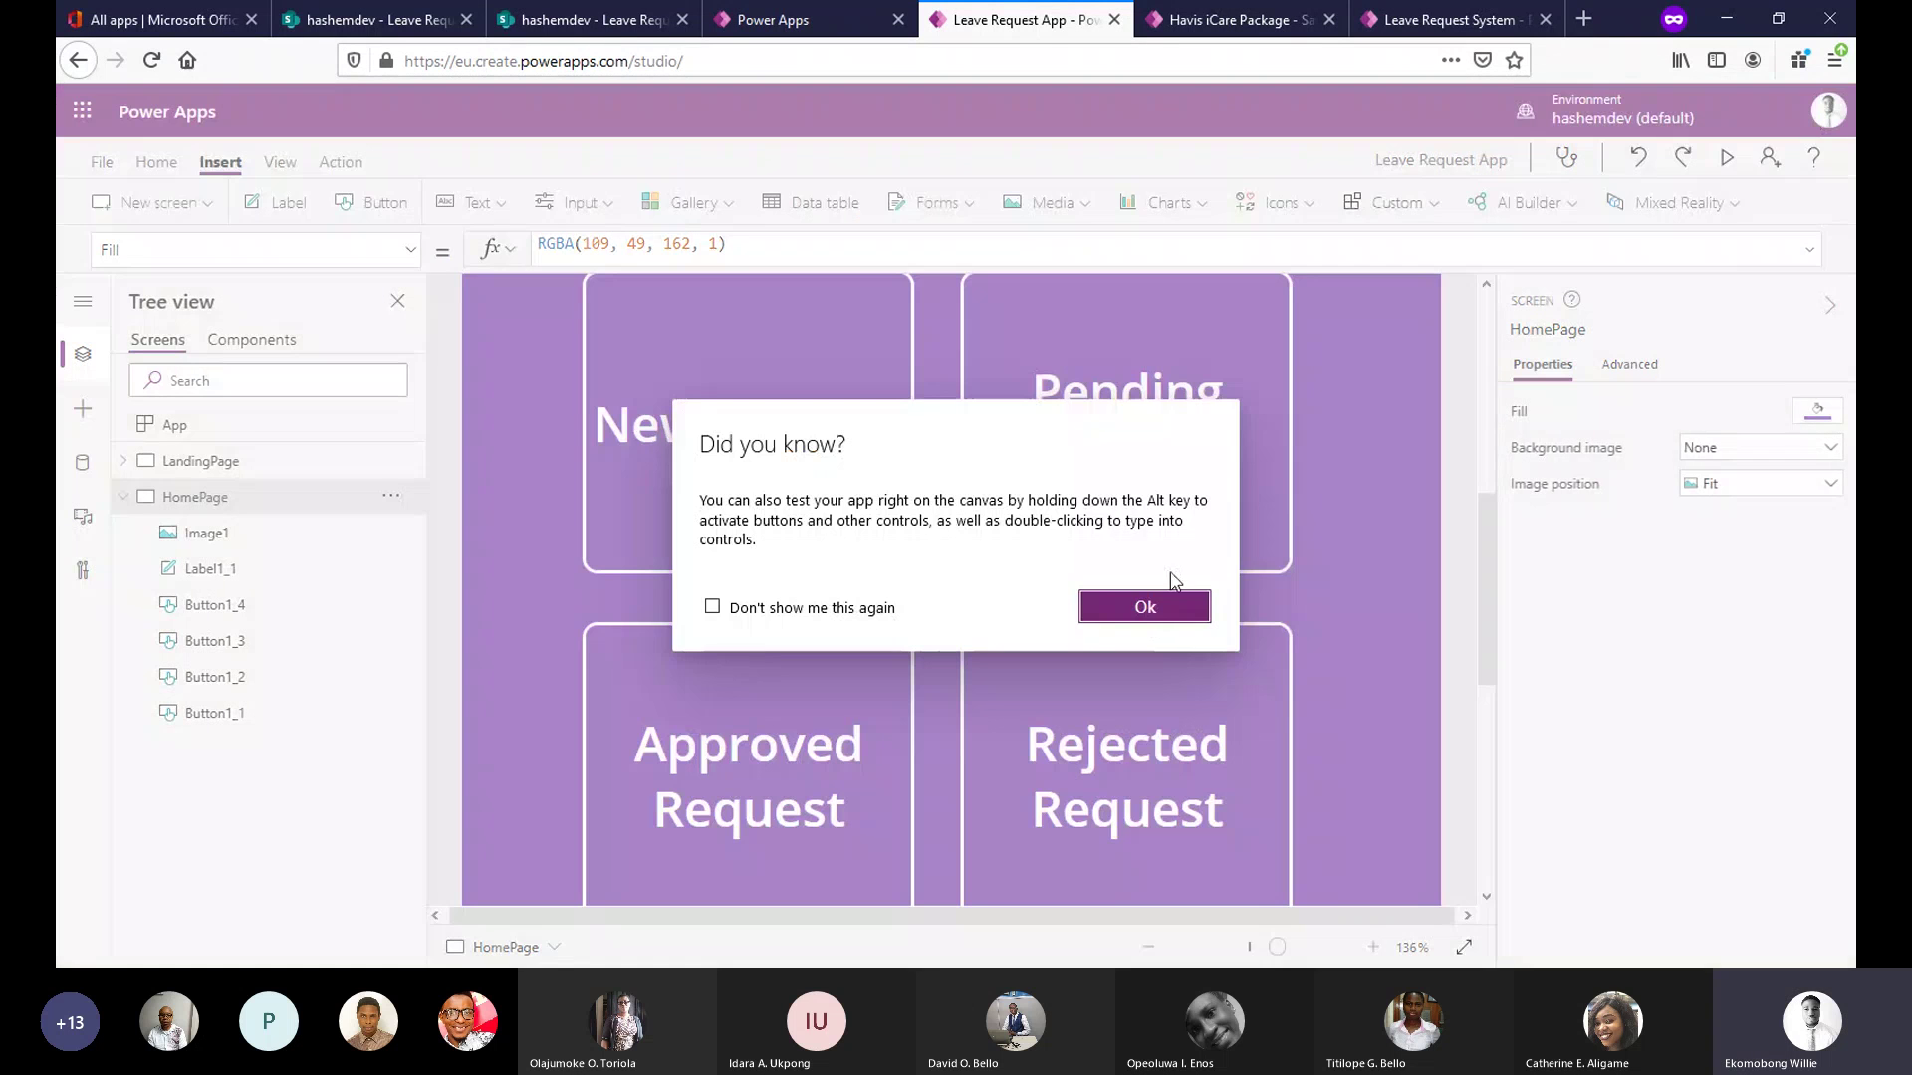
pyautogui.click(1145, 602)
pyautogui.scroll(5, 1434, 563)
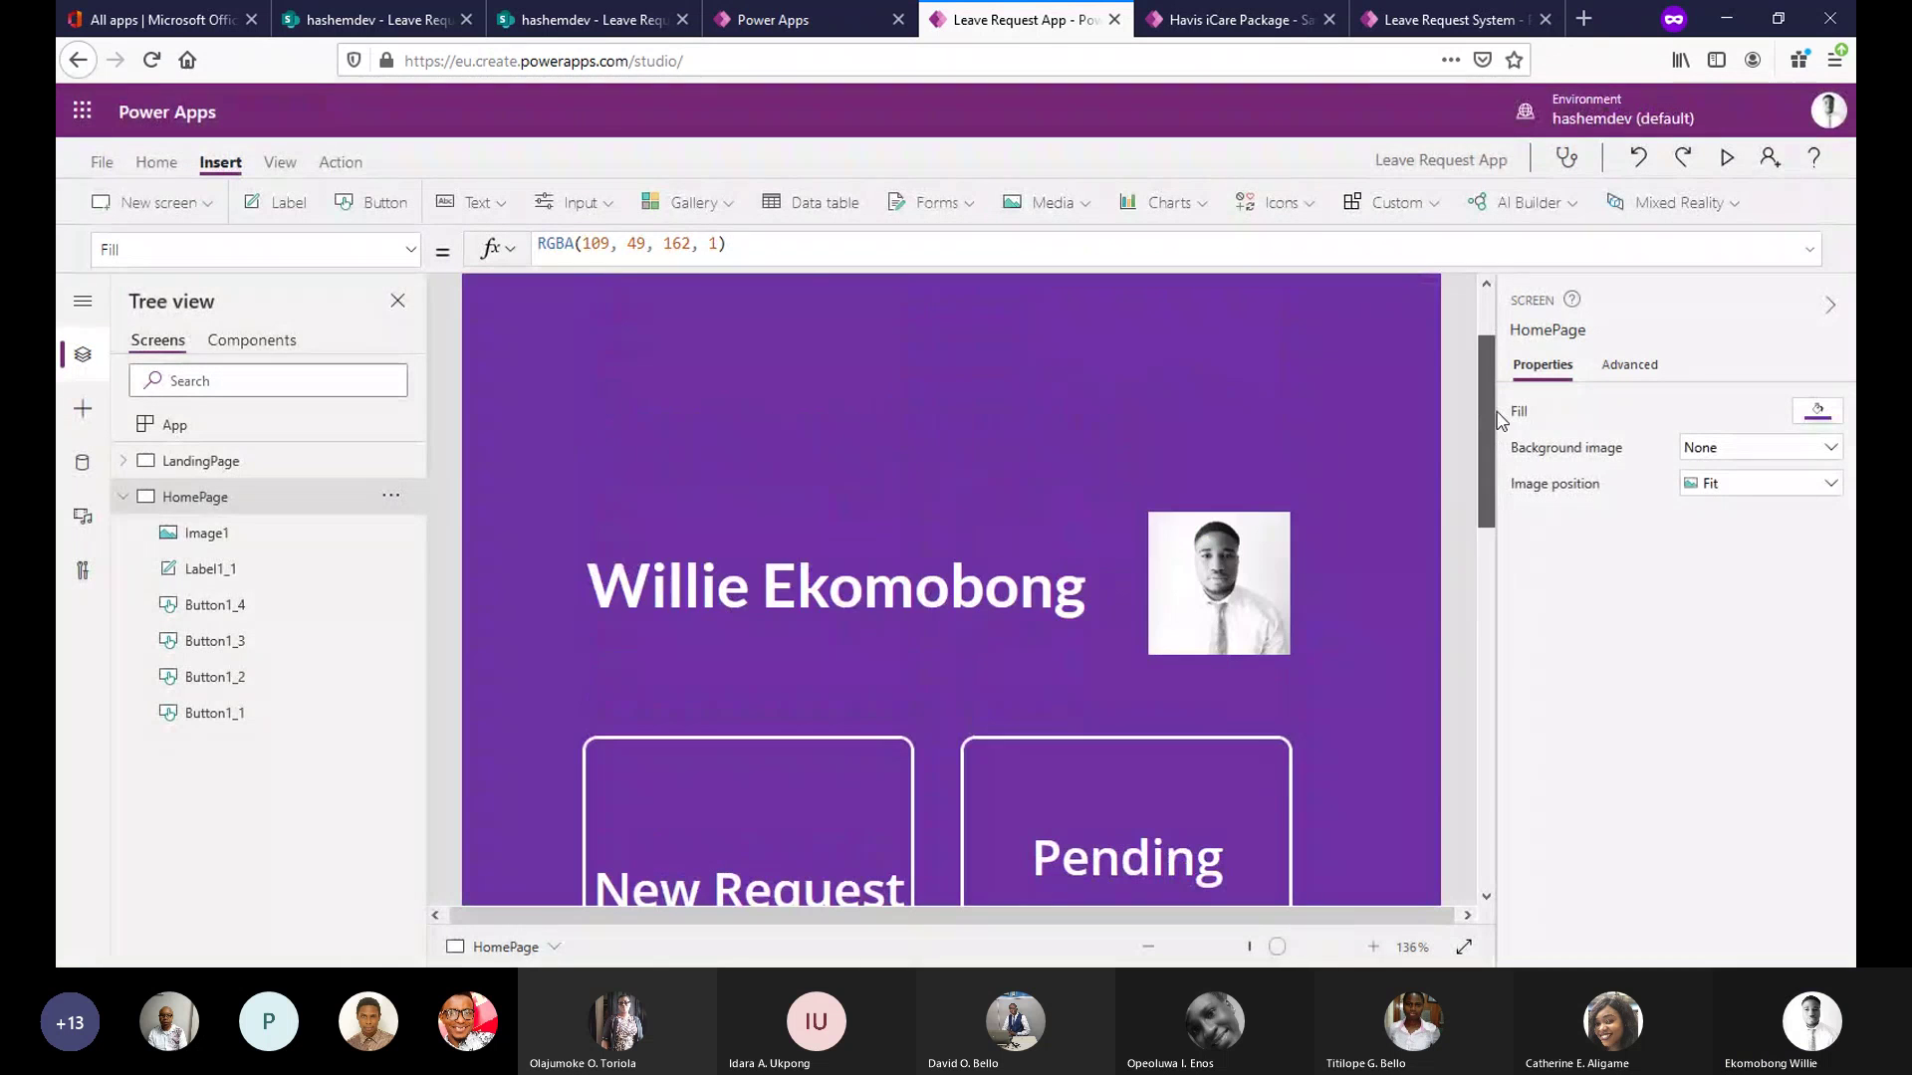
pyautogui.click(123, 497)
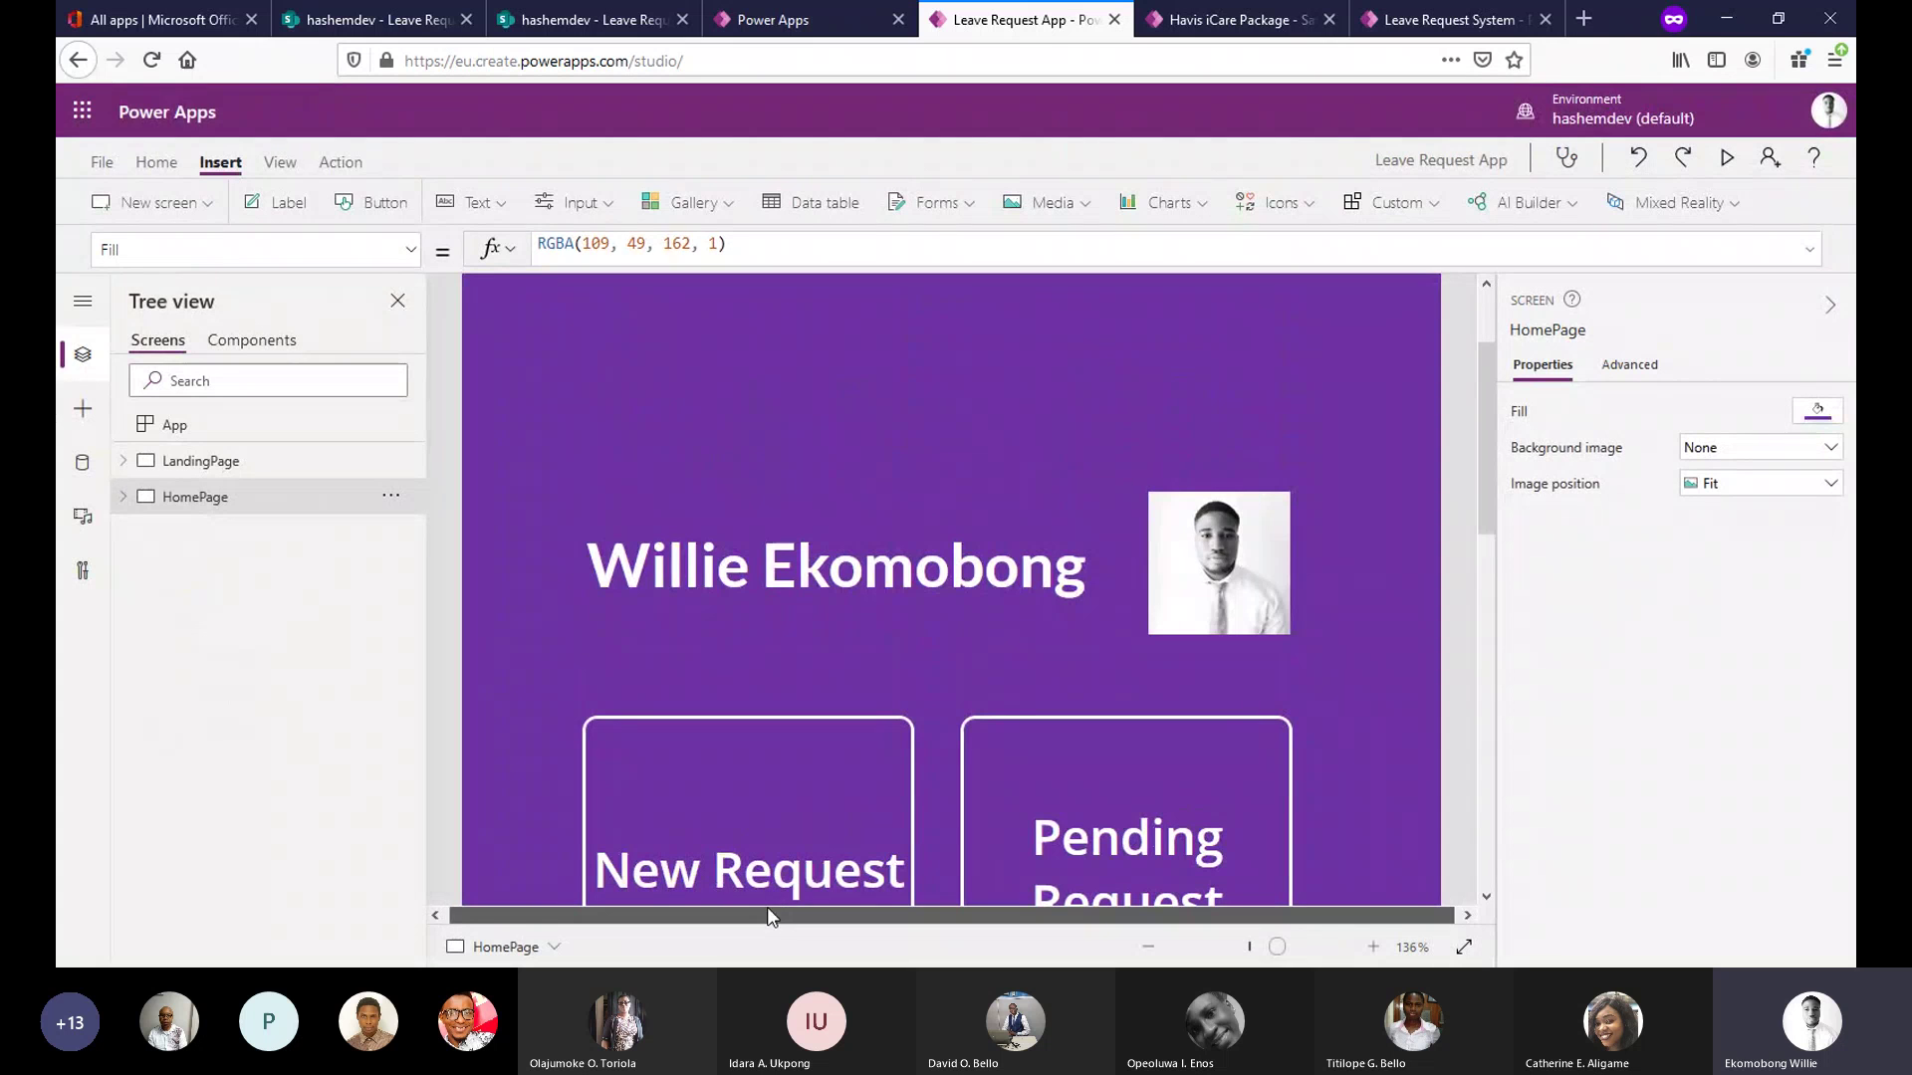
pyautogui.moveTo(772, 913); pyautogui.dragTo(726, 913)
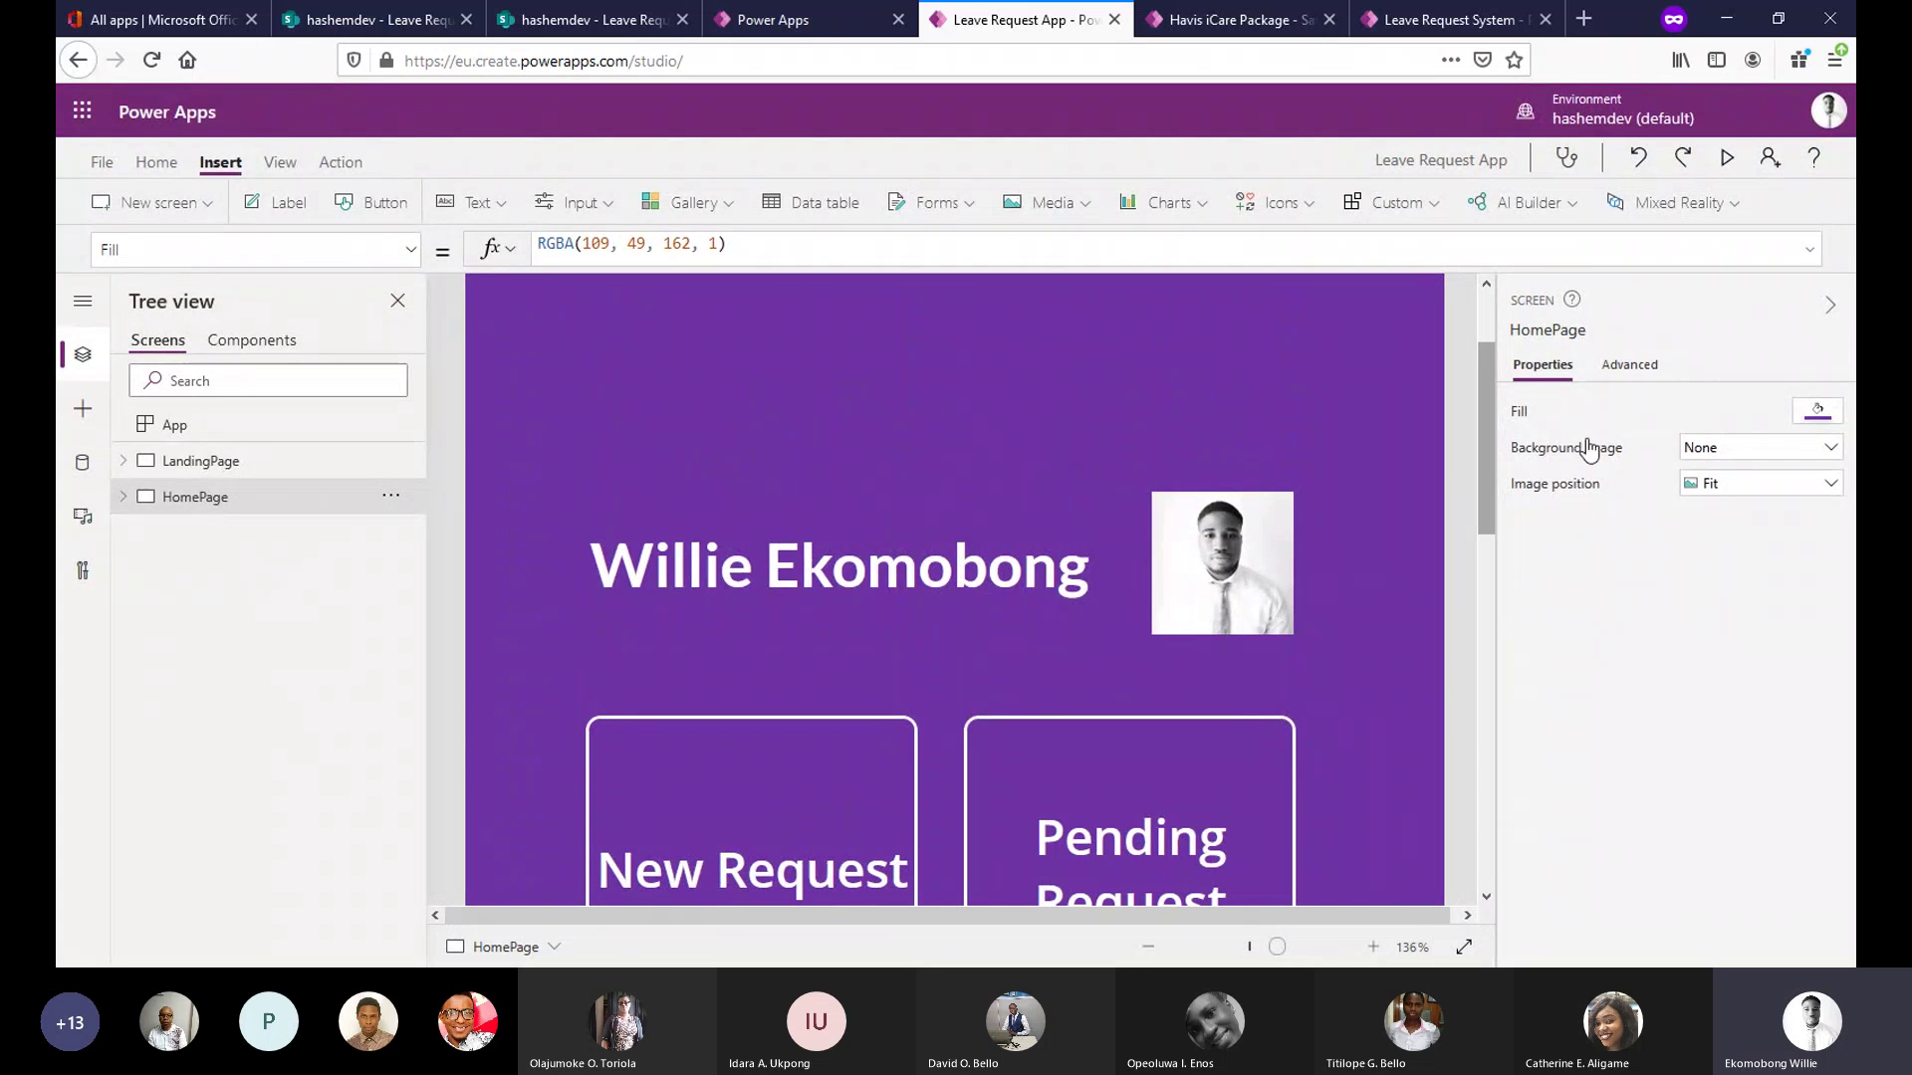
pyautogui.scroll(1, 1493, 470)
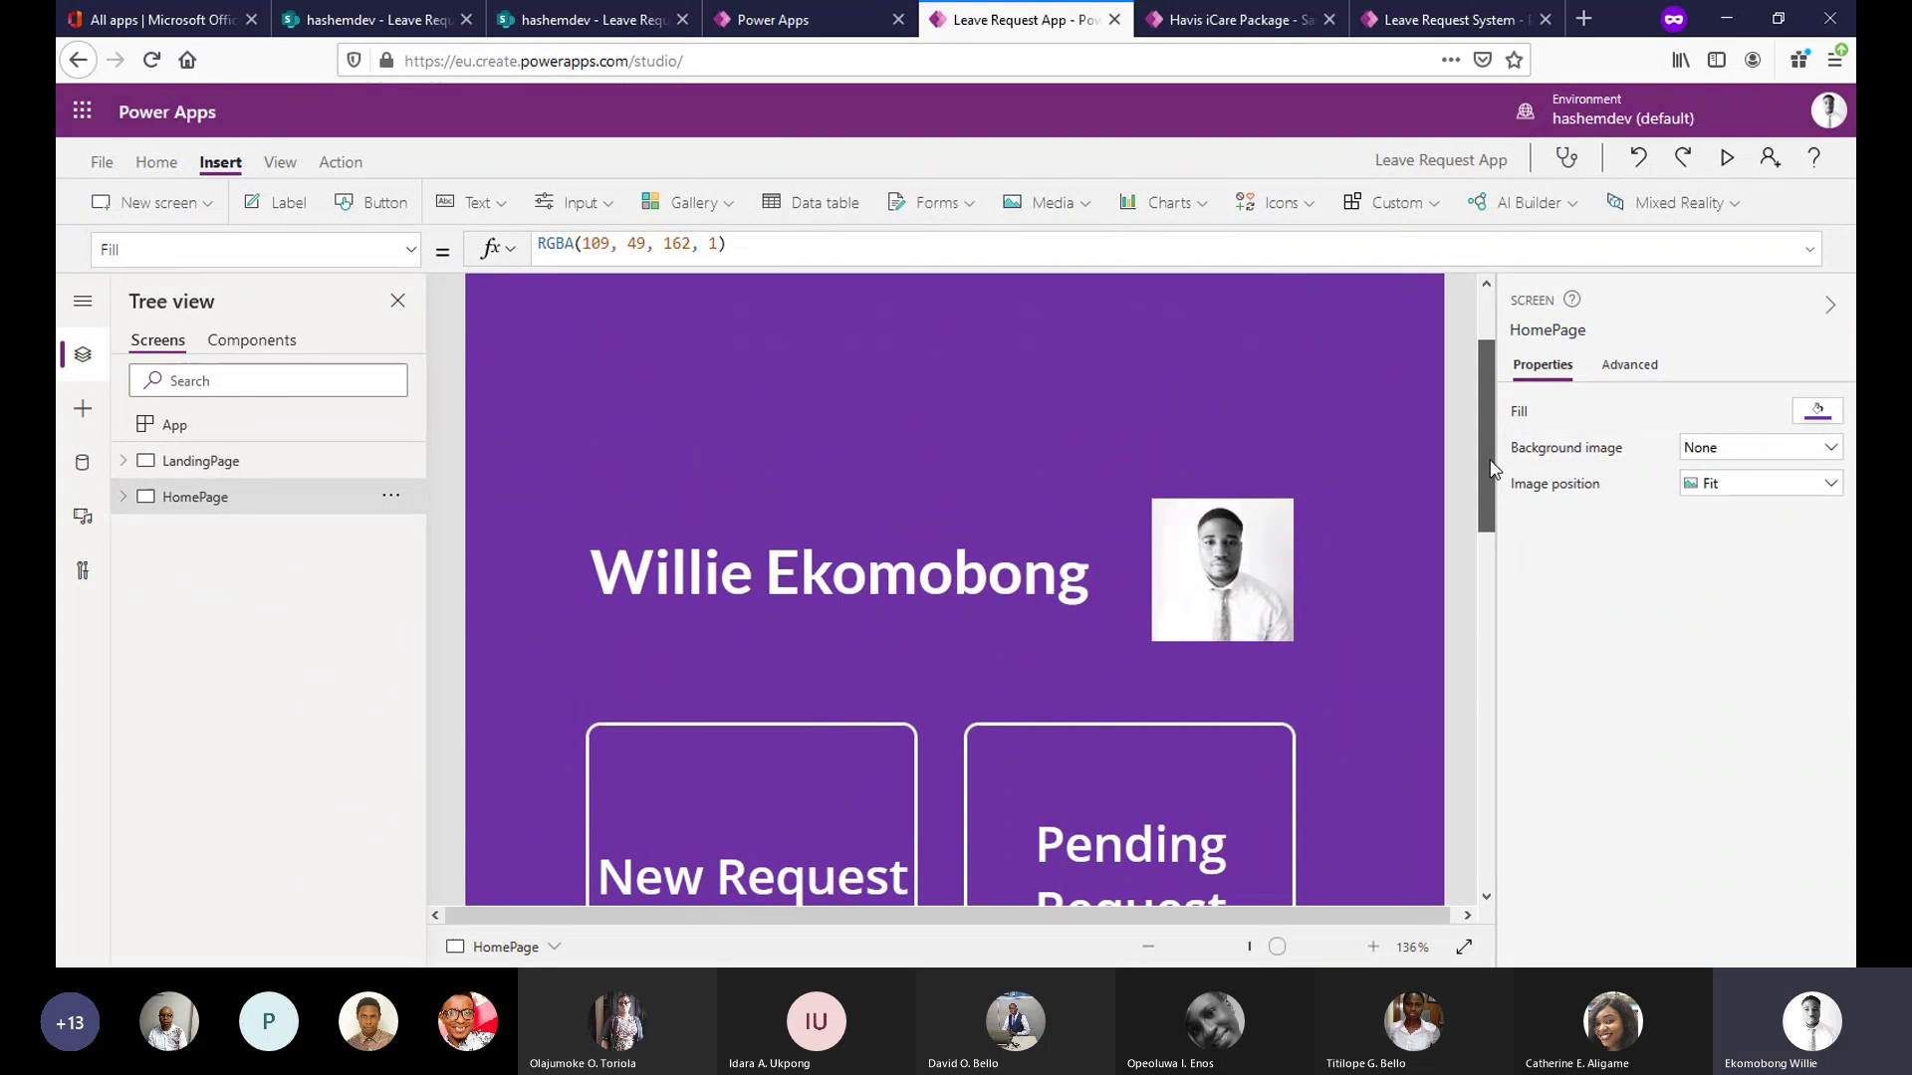
pyautogui.moveTo(1492, 468); pyautogui.dragTo(1490, 396)
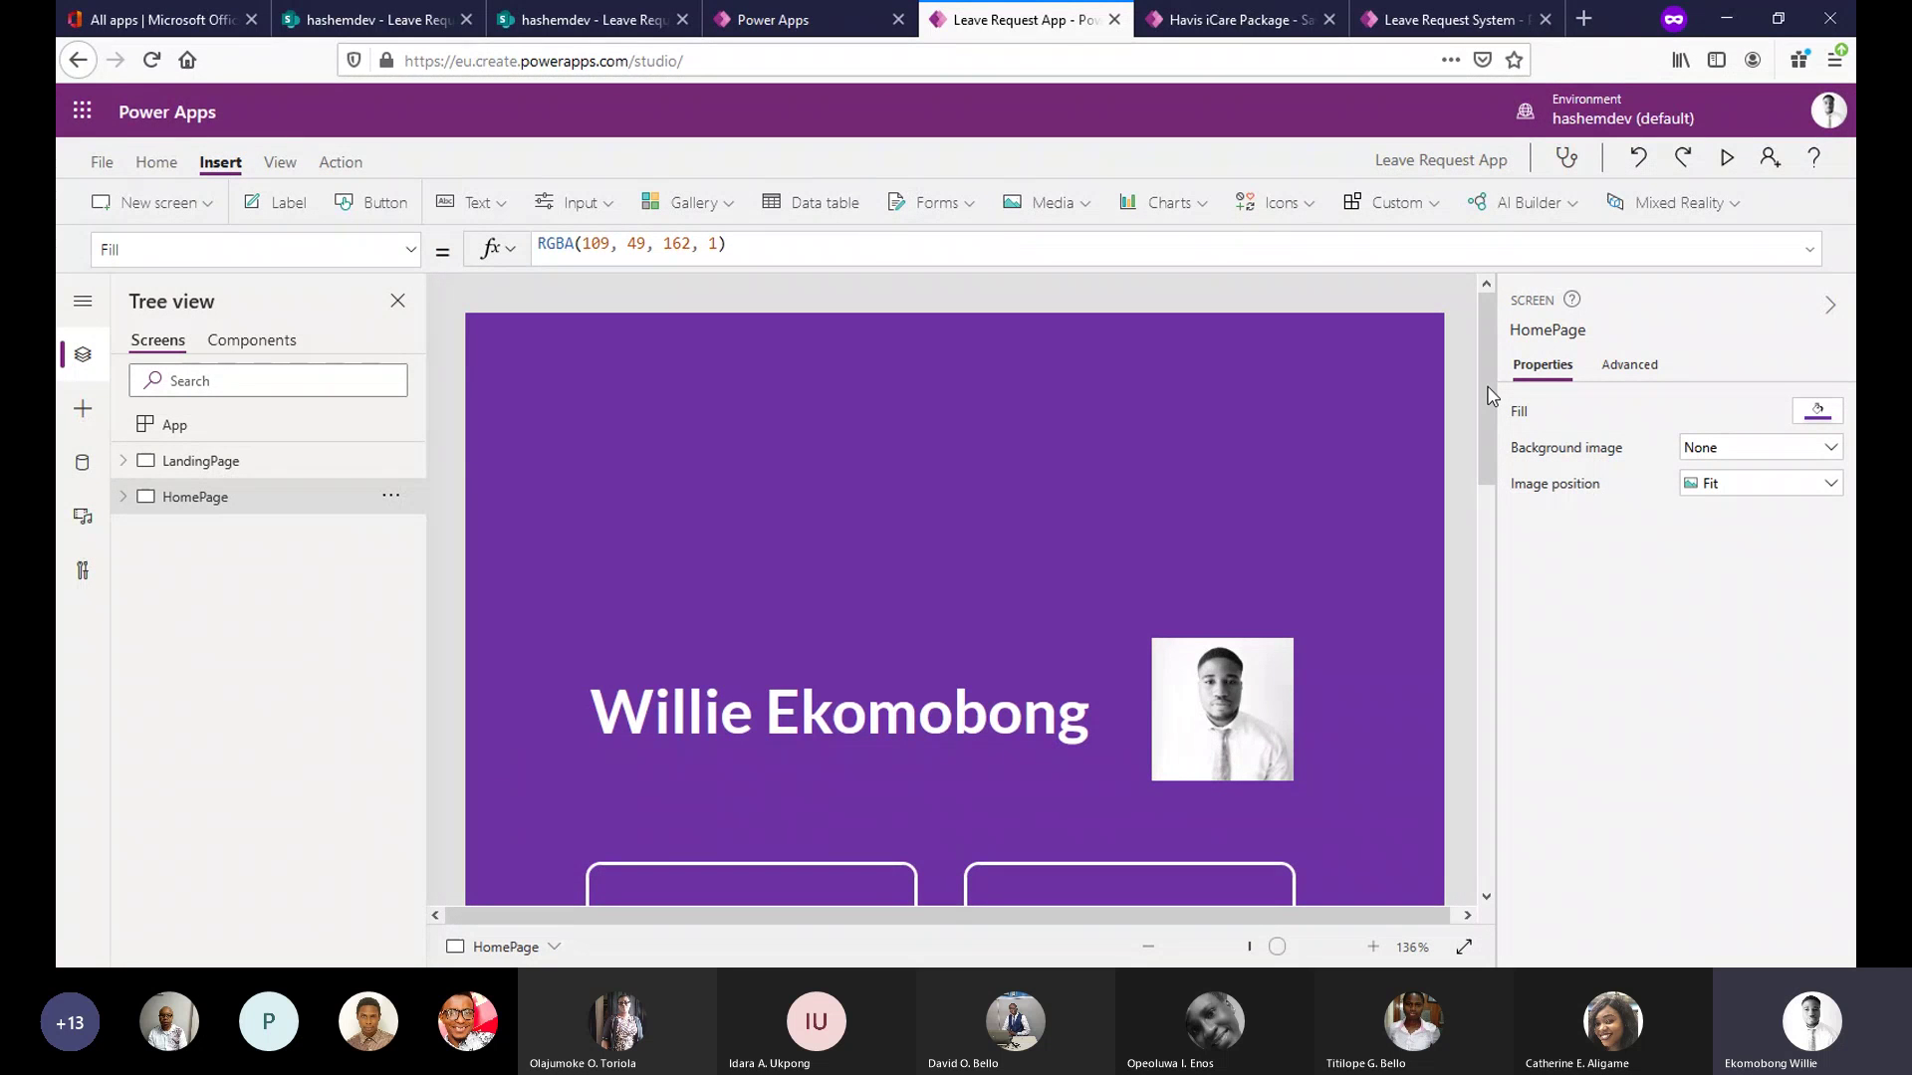
pyautogui.moveTo(1490, 395)
pyautogui.mouseDown()
pyautogui.moveTo(1482, 478)
pyautogui.moveTo(1488, 390)
pyautogui.mouseUp()
# Add a blank screen after HomePage and rename it NewRequest.
pyautogui.click(155, 202)
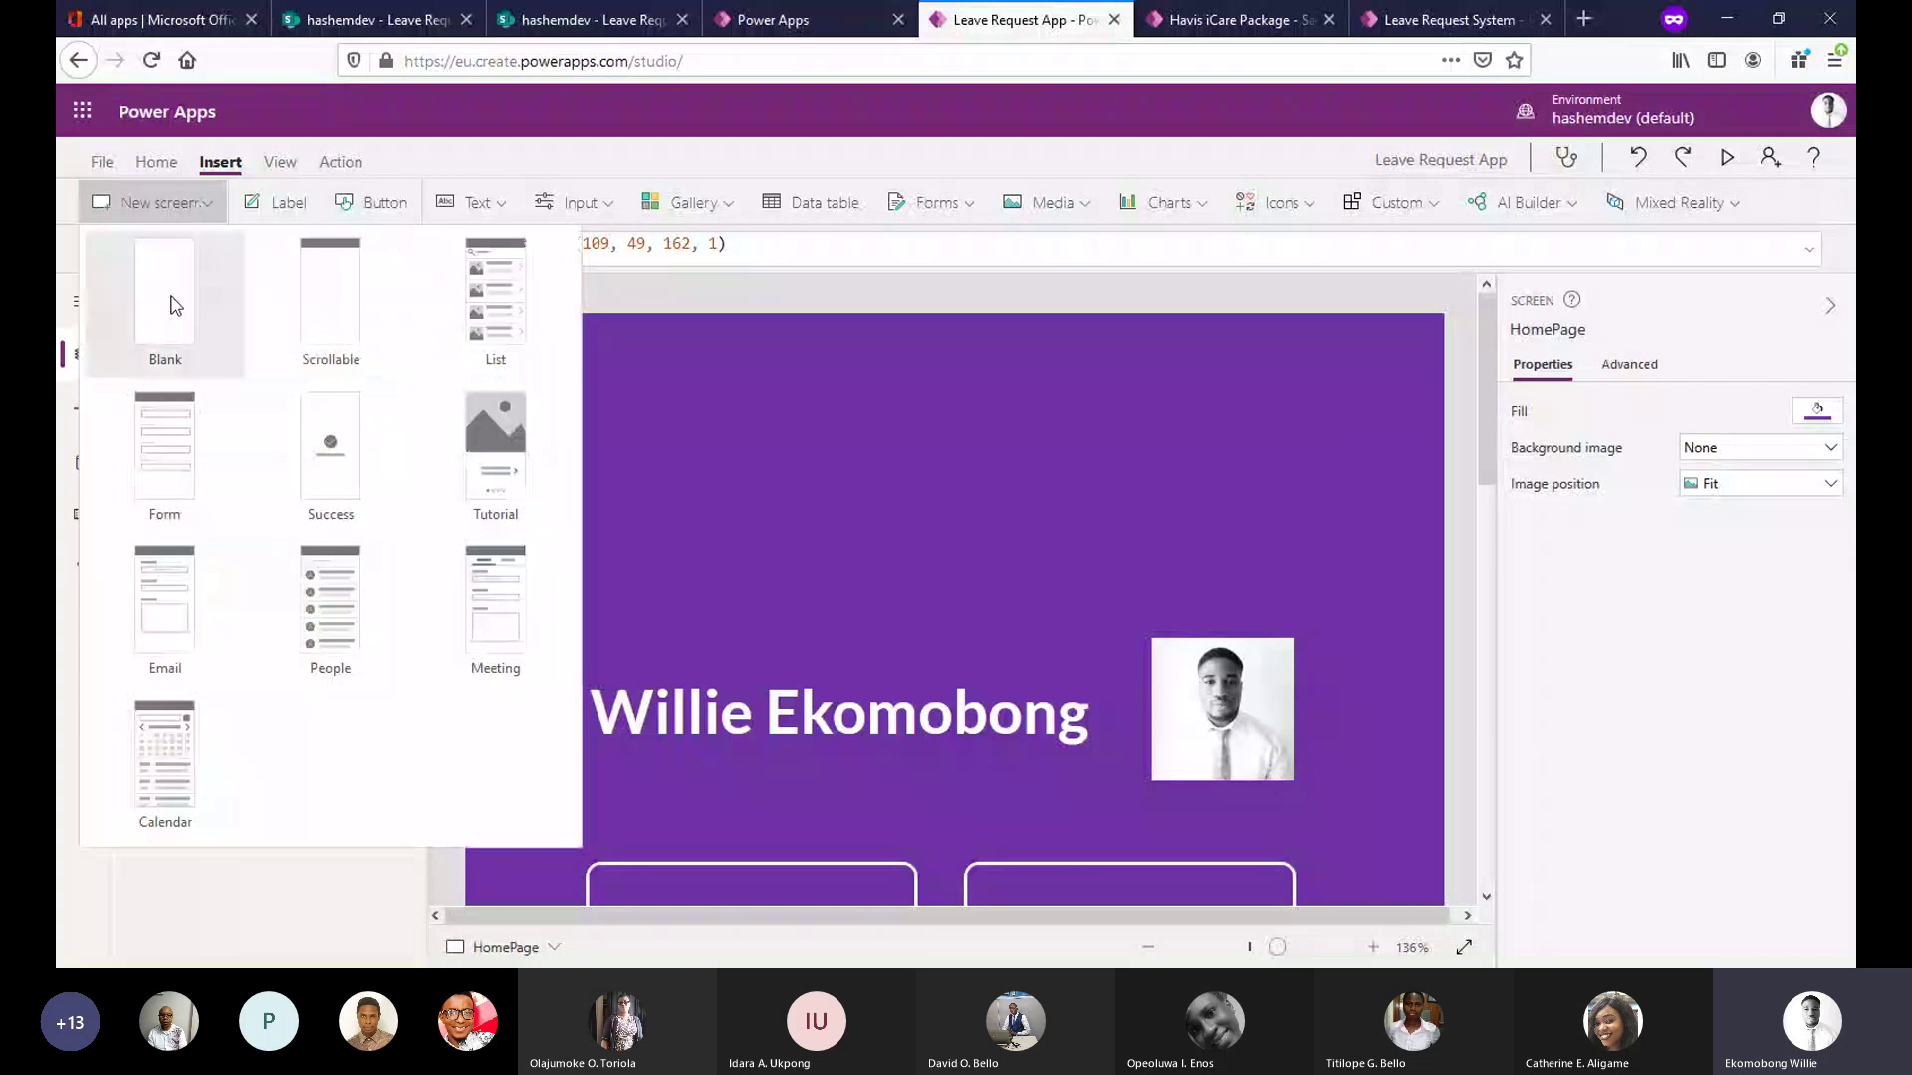
pyautogui.press('Escape')
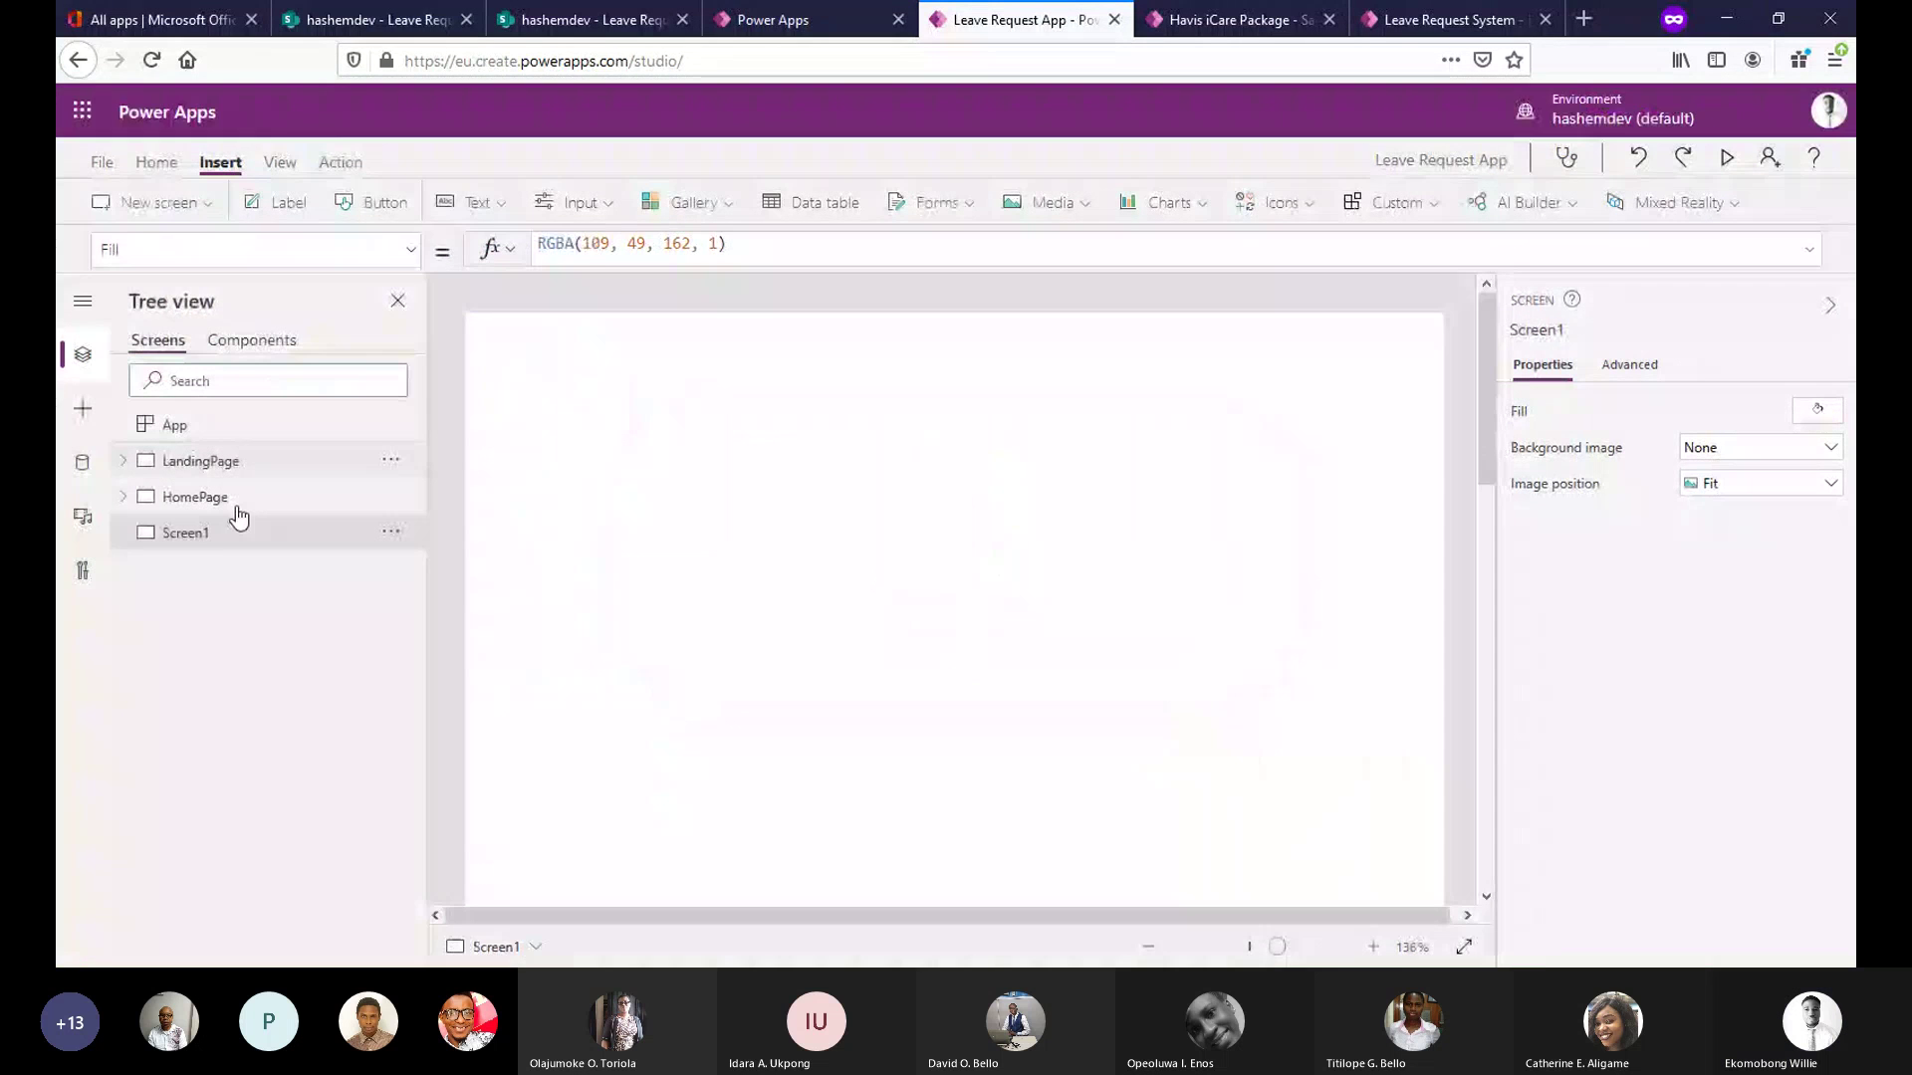
pyautogui.doubleClick(215, 531)
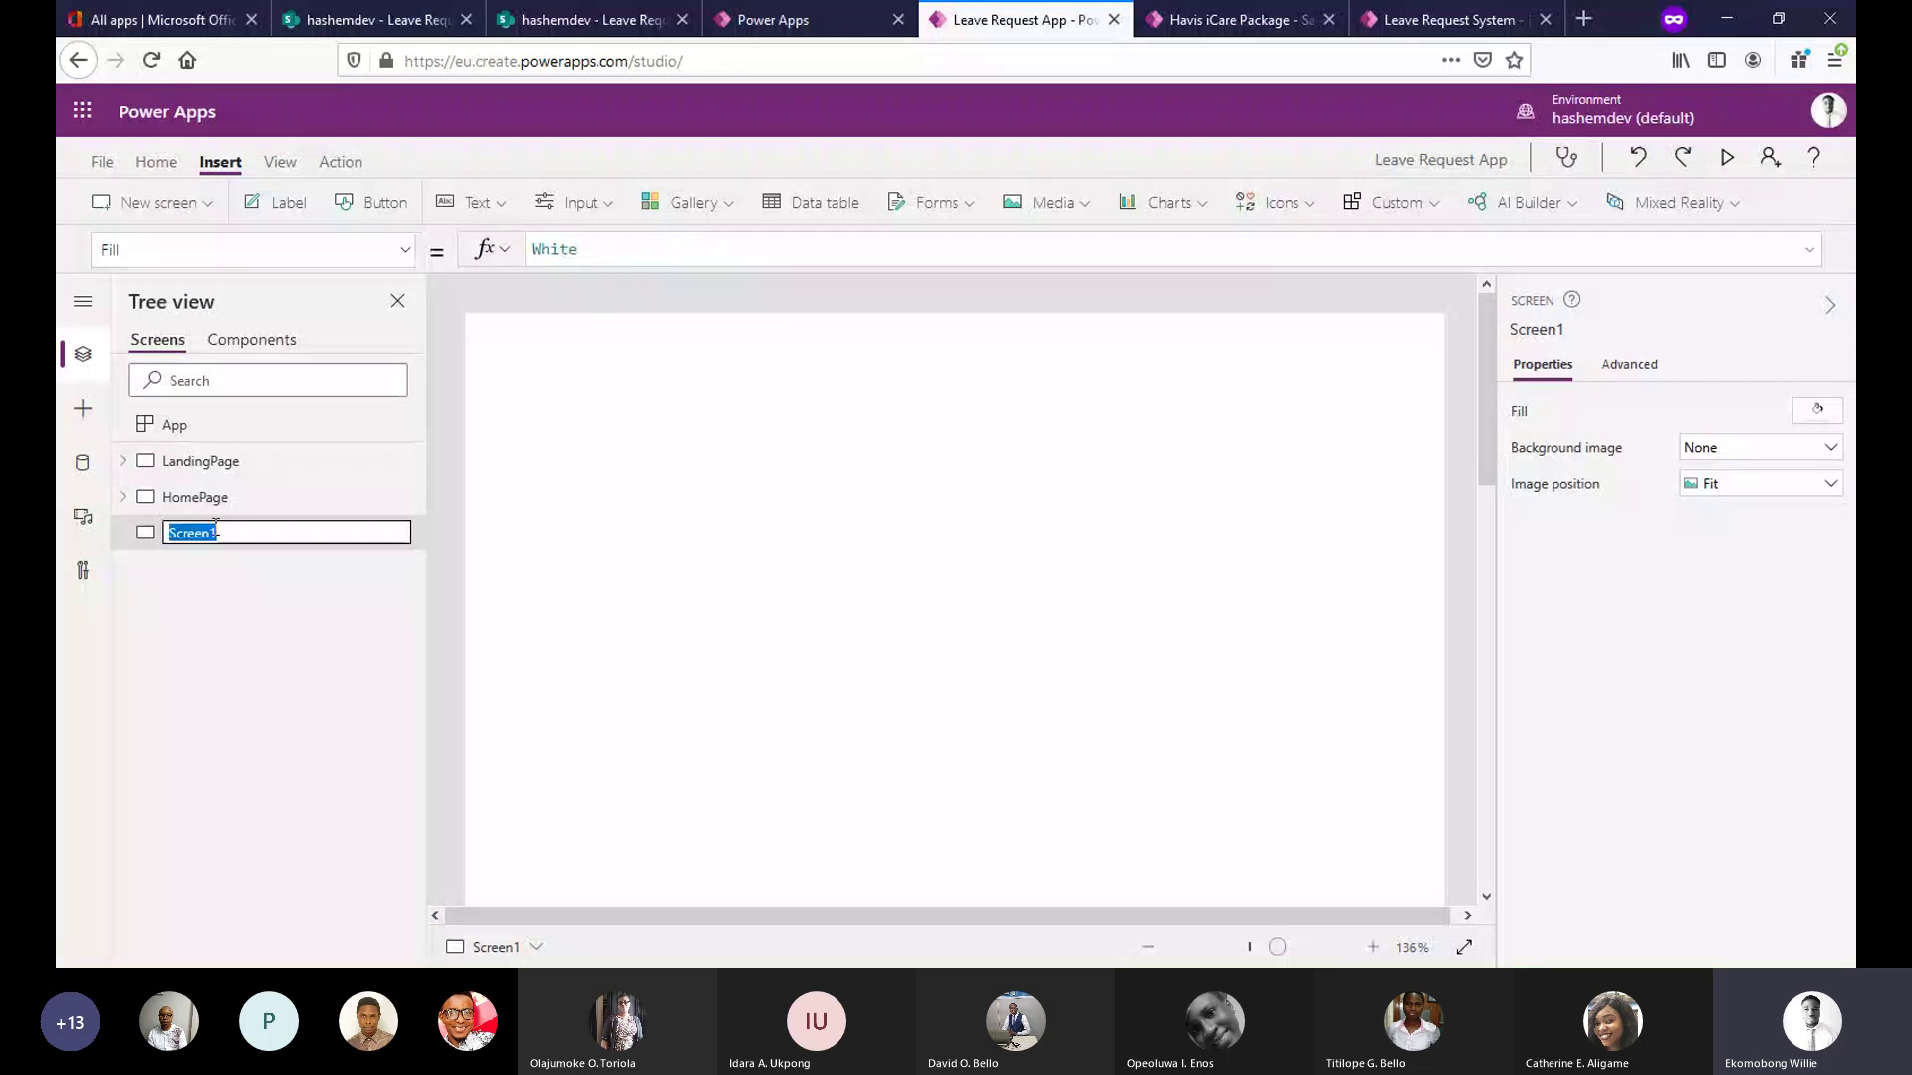
pyautogui.write('New Request')
pyautogui.press('Escape')
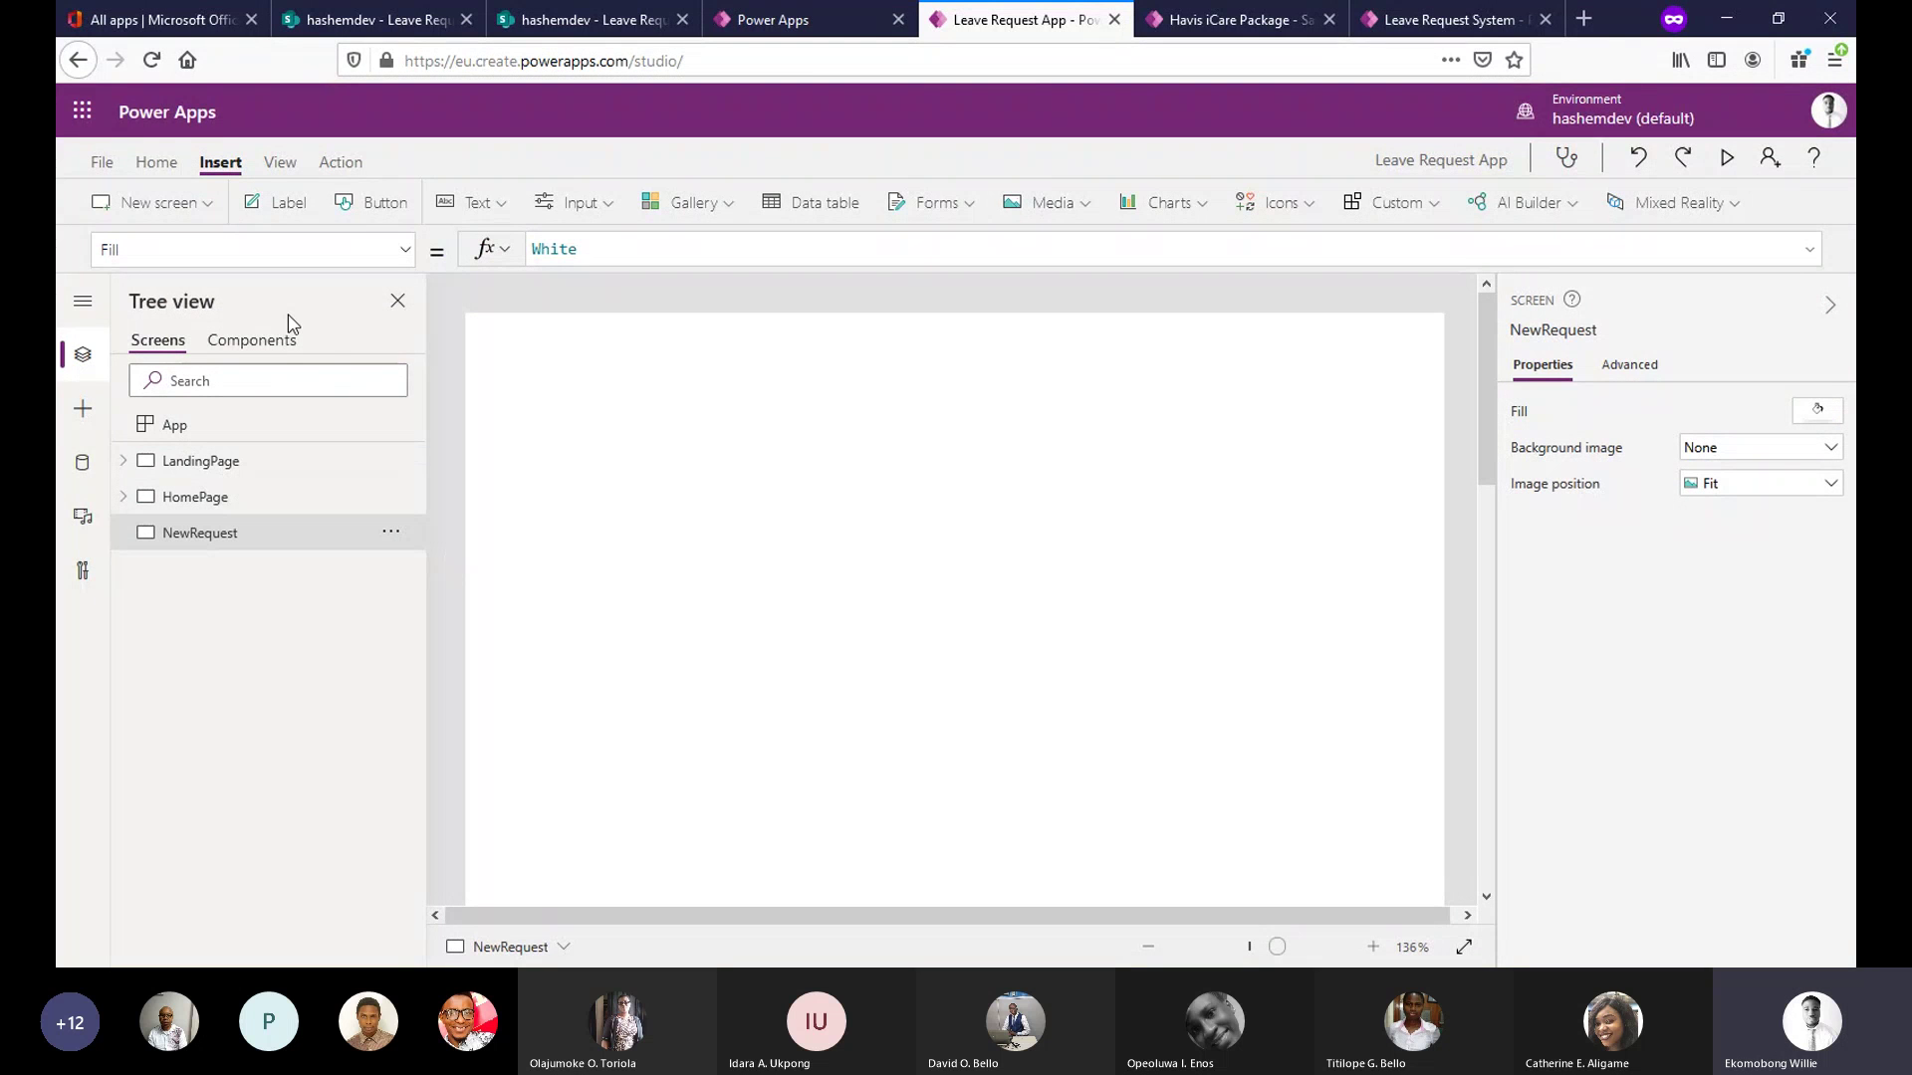
# Connect the app to the Leave Request Test list on the hashemdev site through the existing SharePoint connection.
pyautogui.click(82, 464)
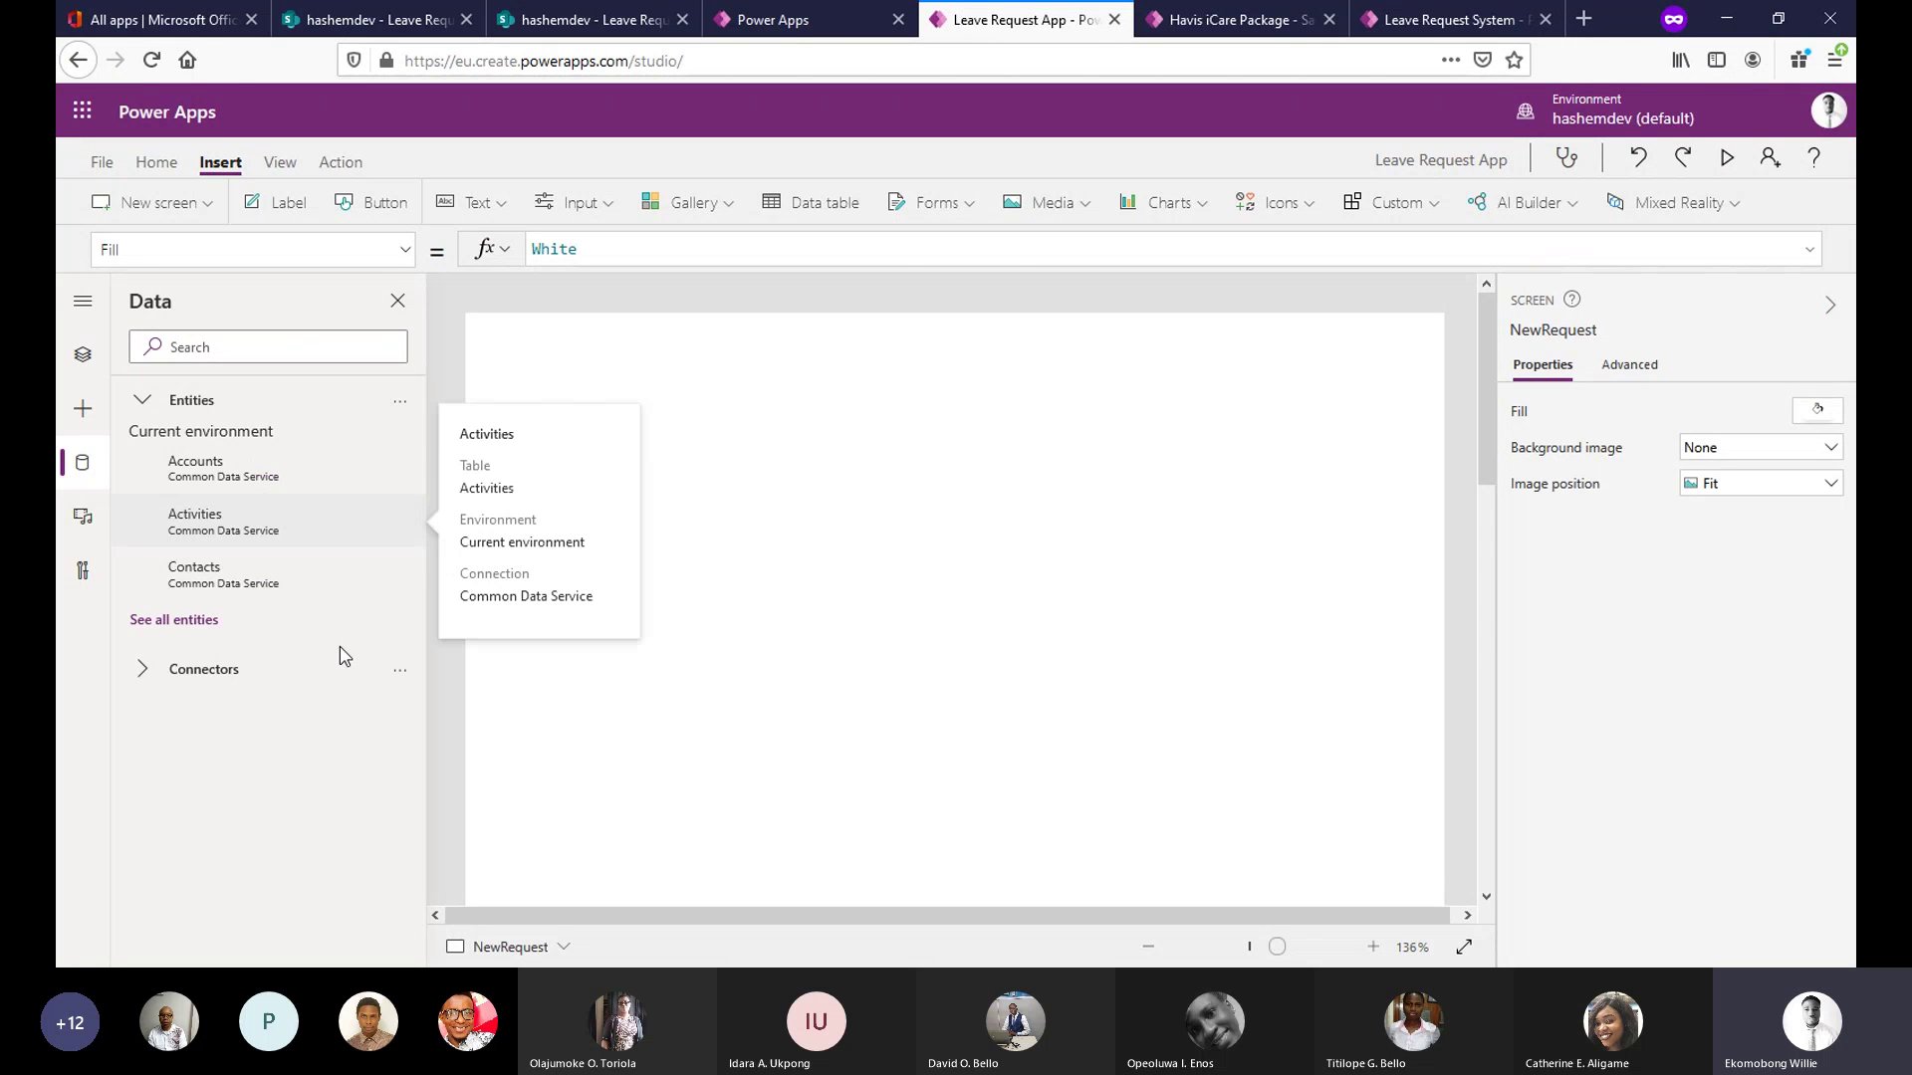
pyautogui.click(145, 670)
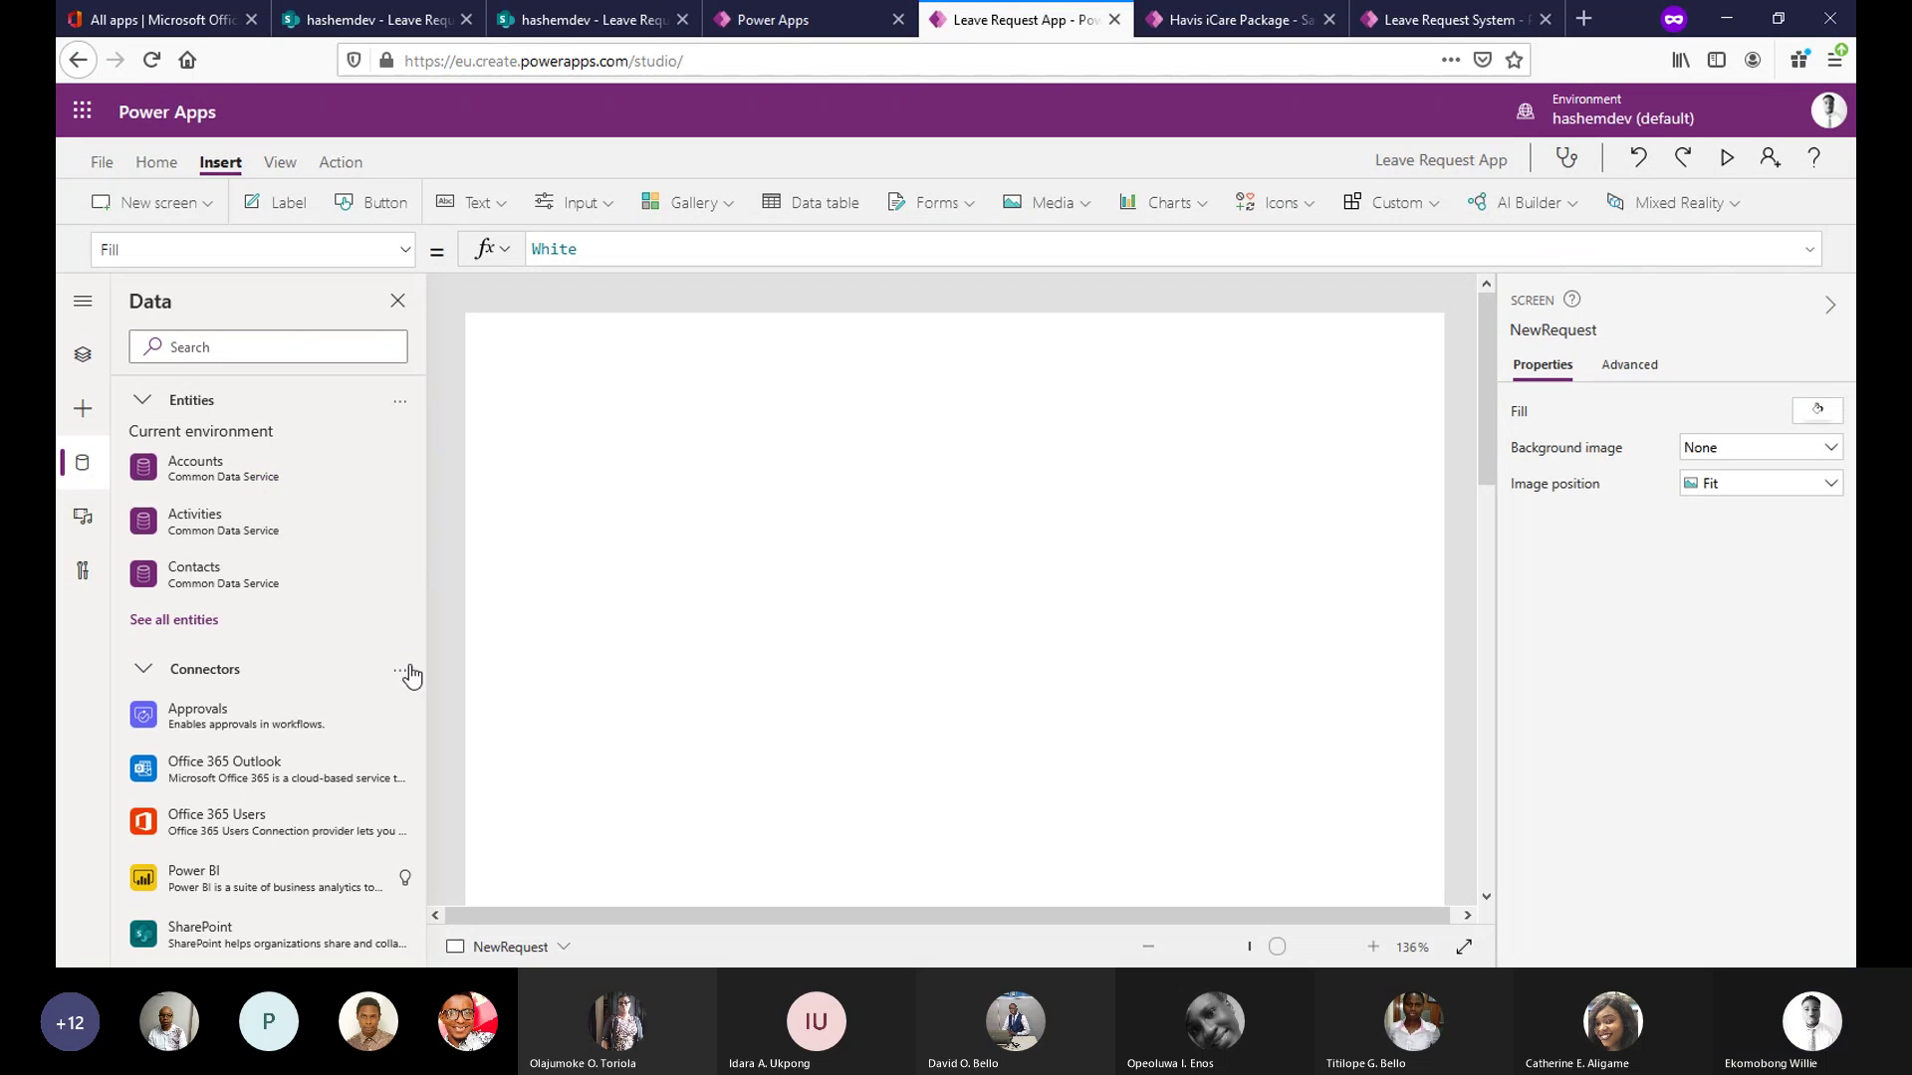
pyautogui.click(275, 926)
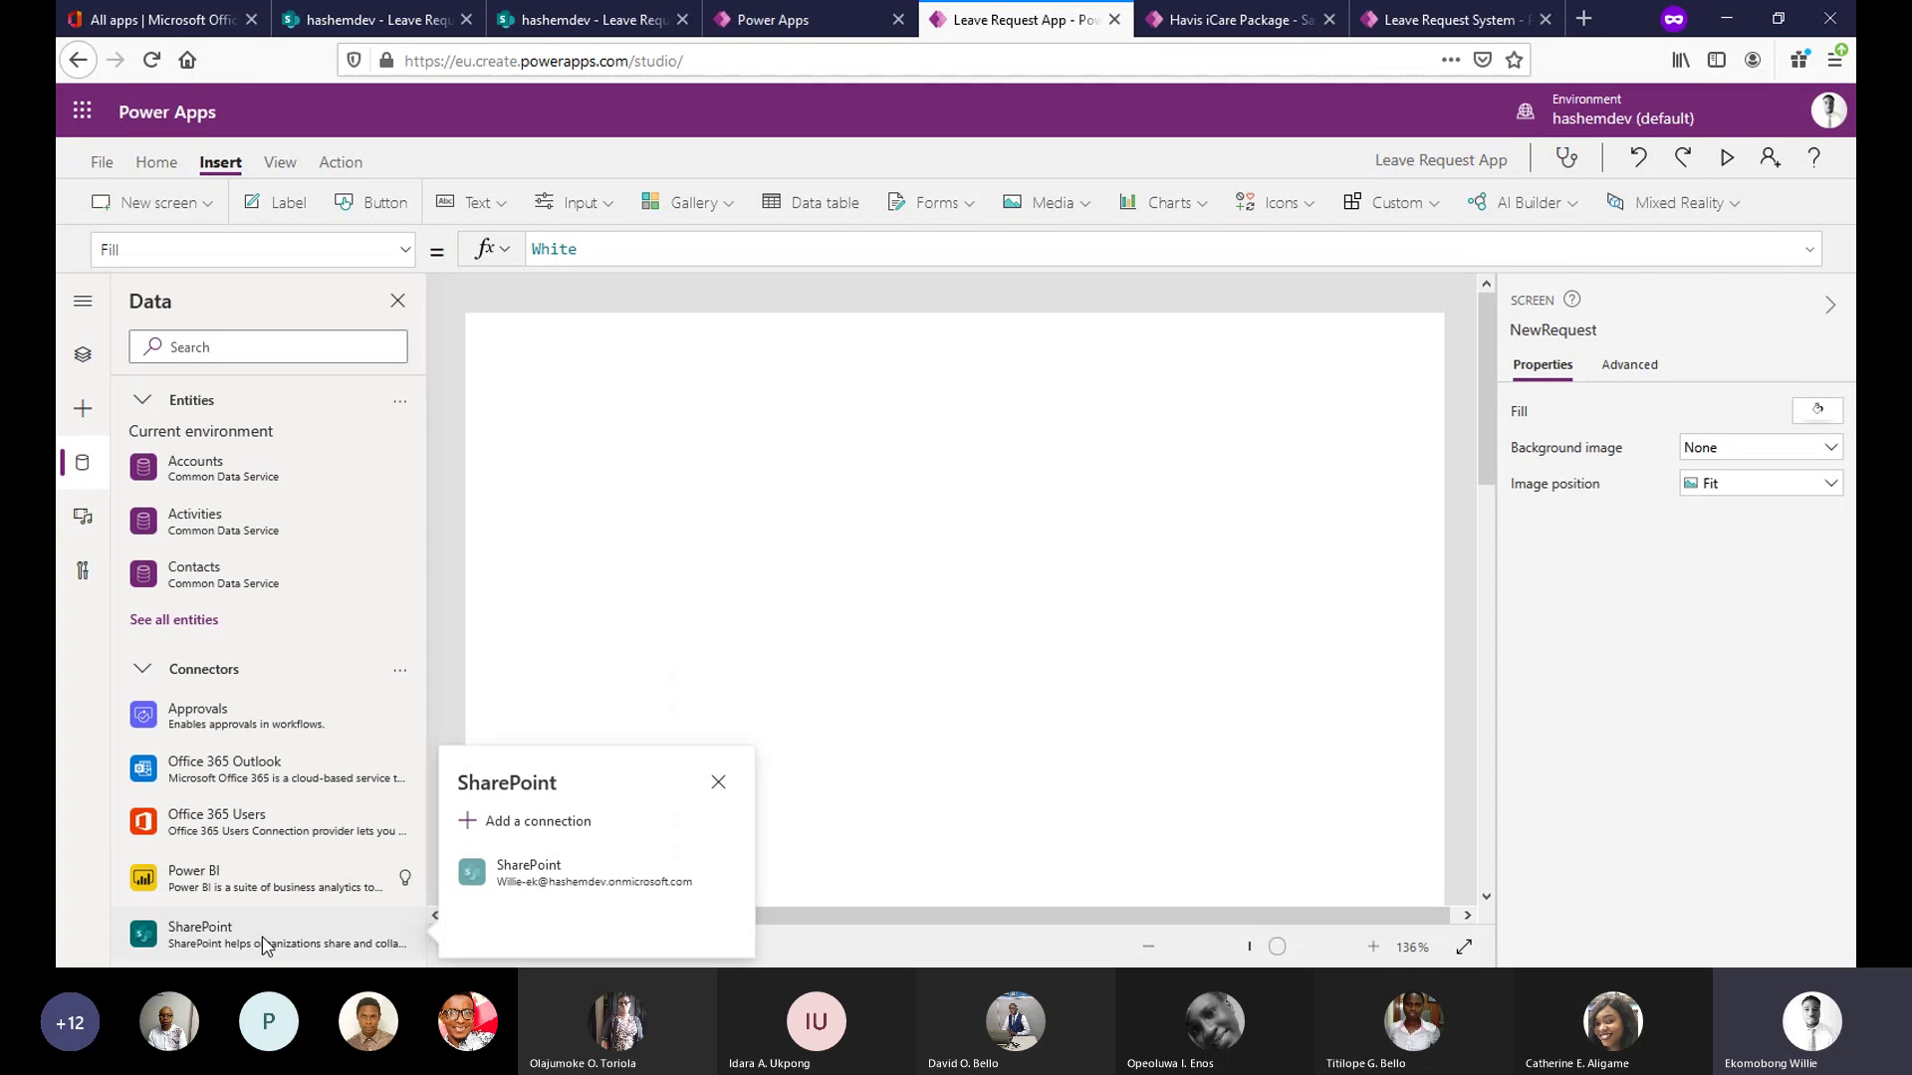
pyautogui.click(535, 872)
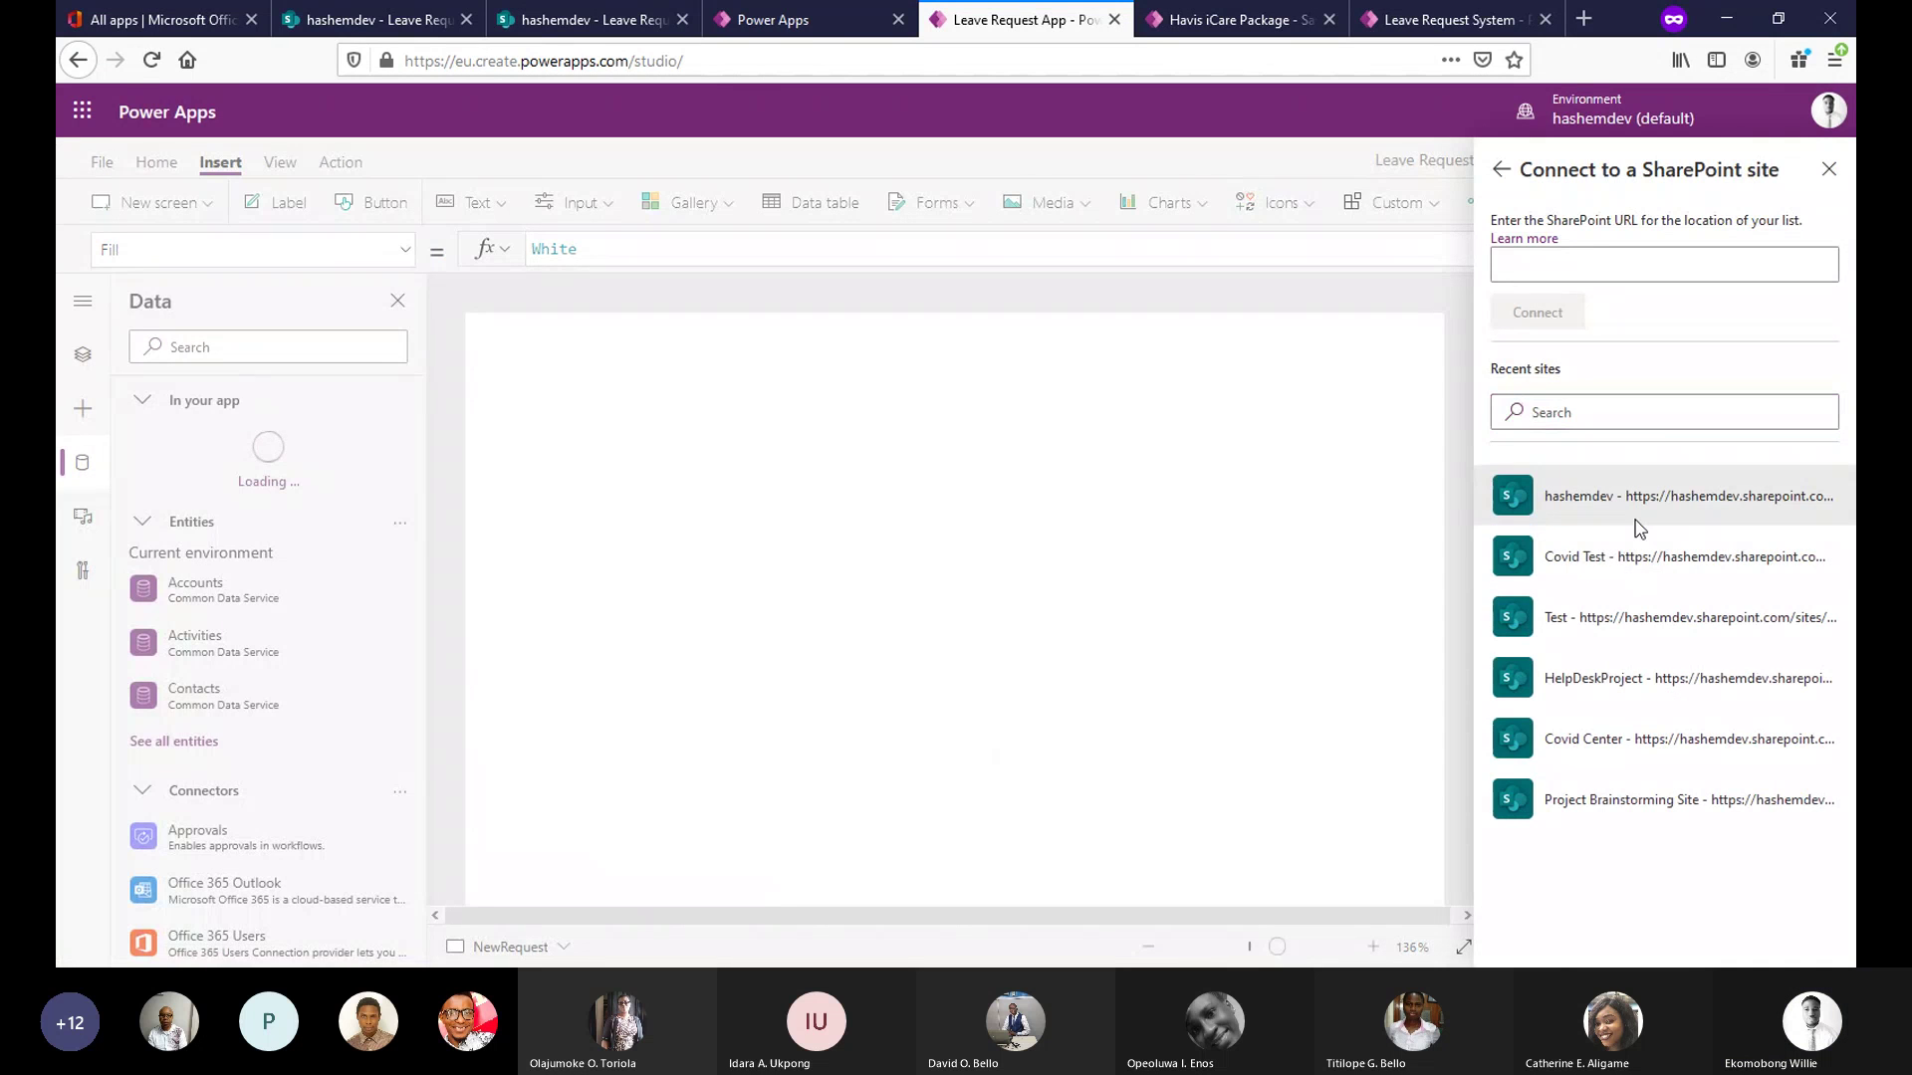
pyautogui.click(1639, 528)
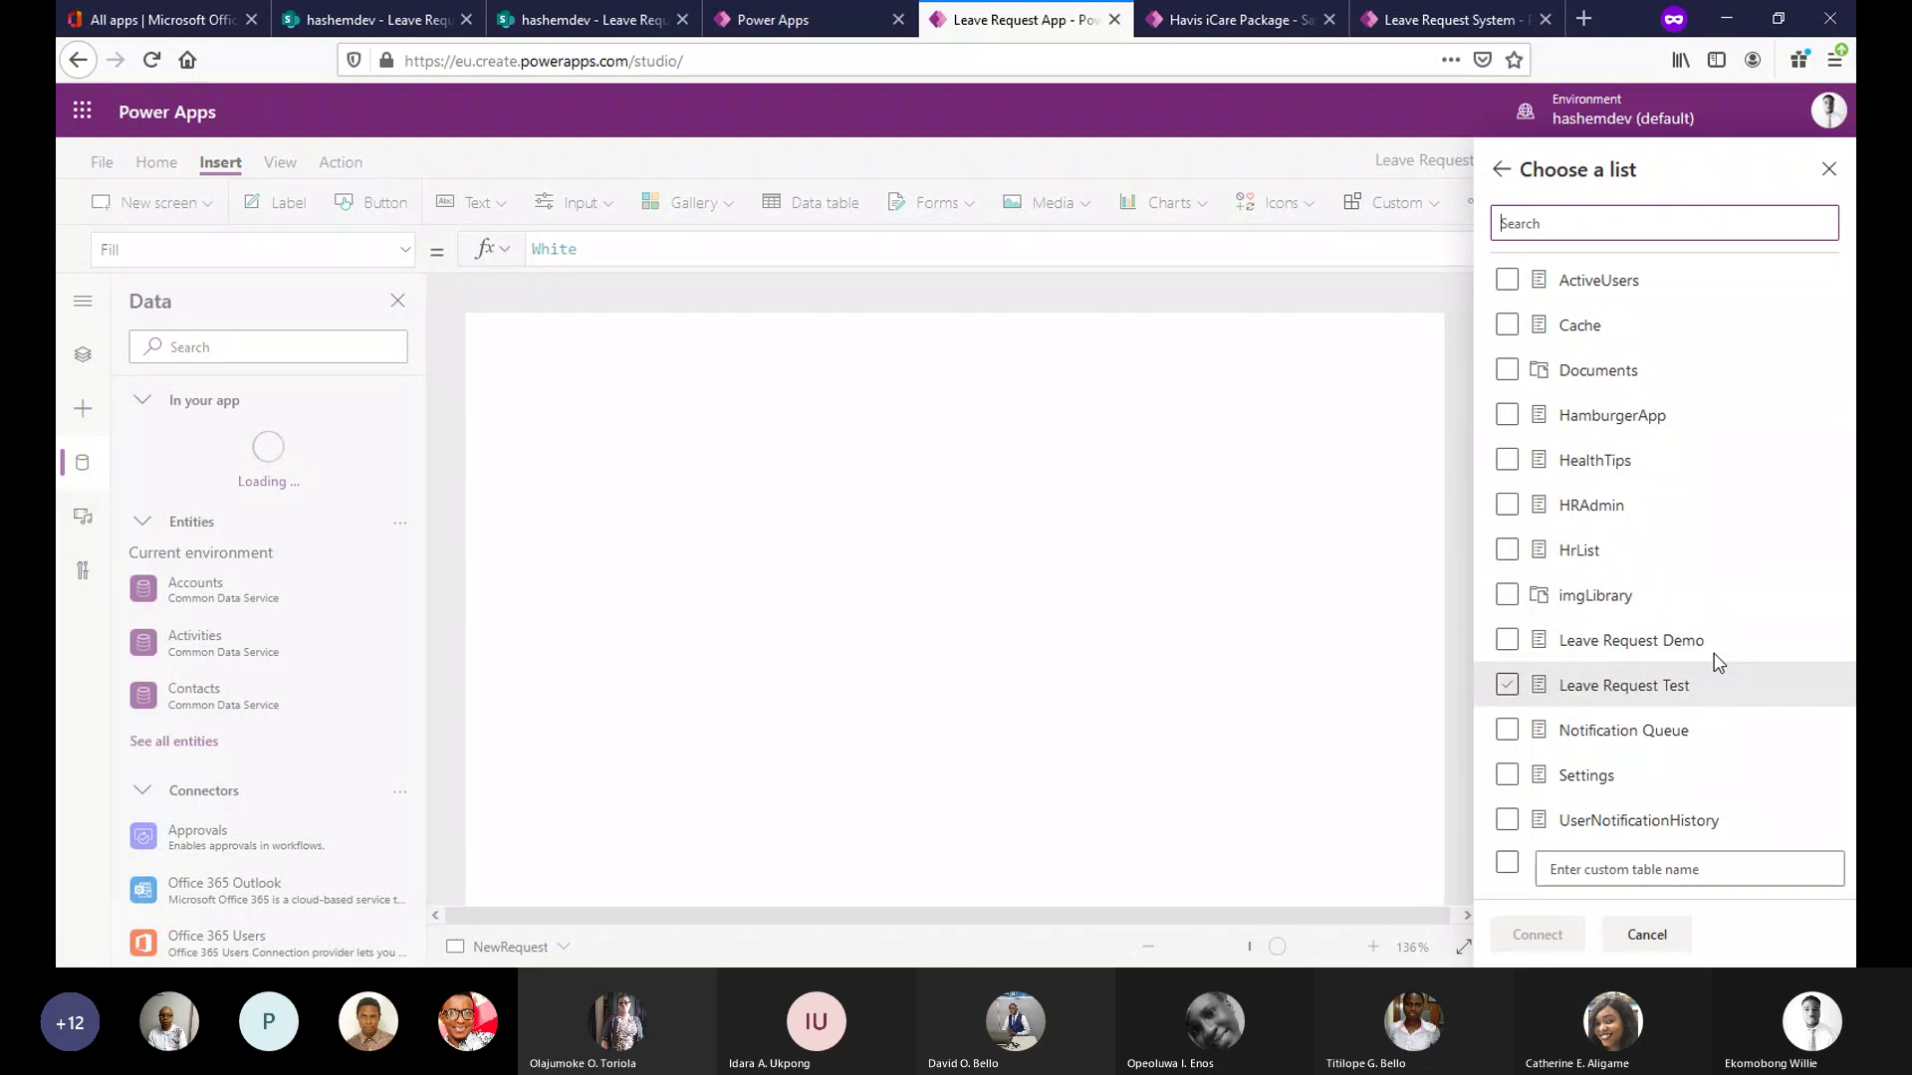
pyautogui.click(1508, 685)
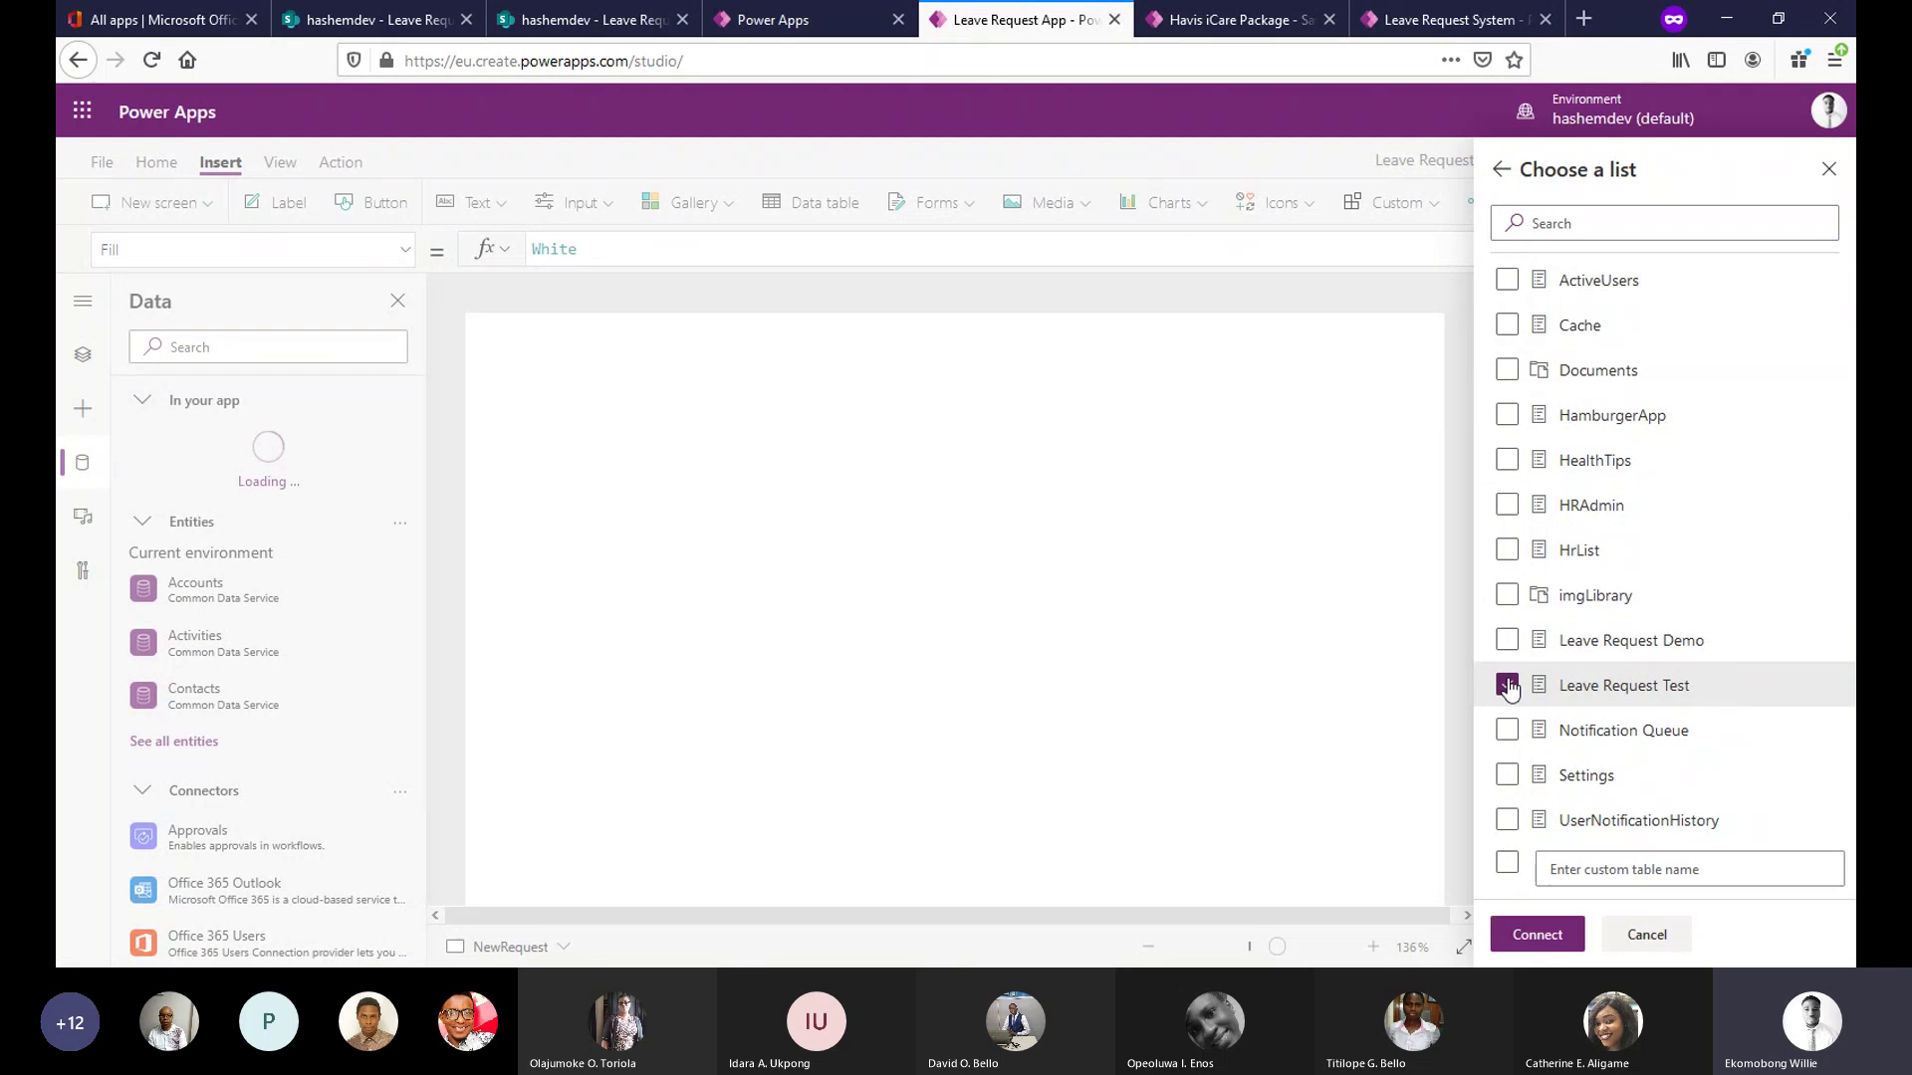
pyautogui.click(1537, 935)
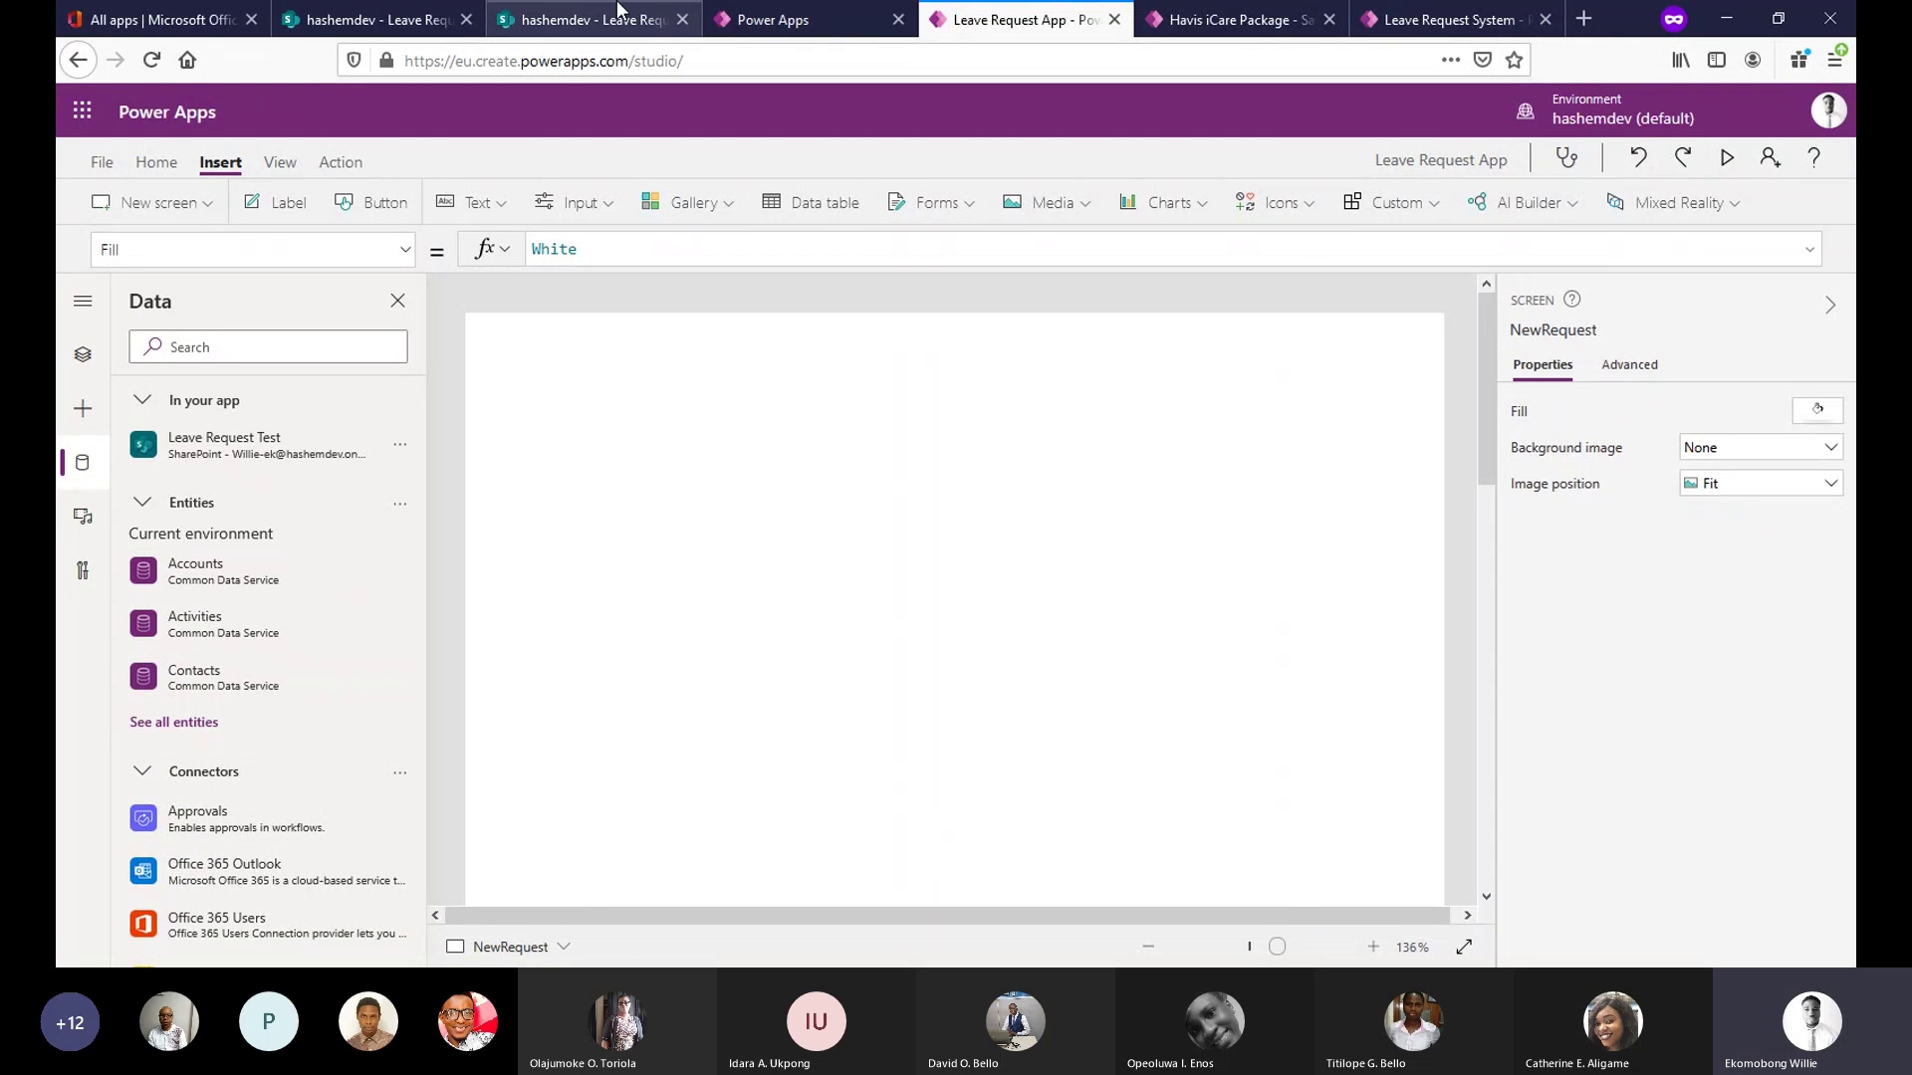
# Examine the Leave Request Demo list in SharePoint and the Leave Request System preview, and return to the Leave Request App editor.
pyautogui.click(545, 14)
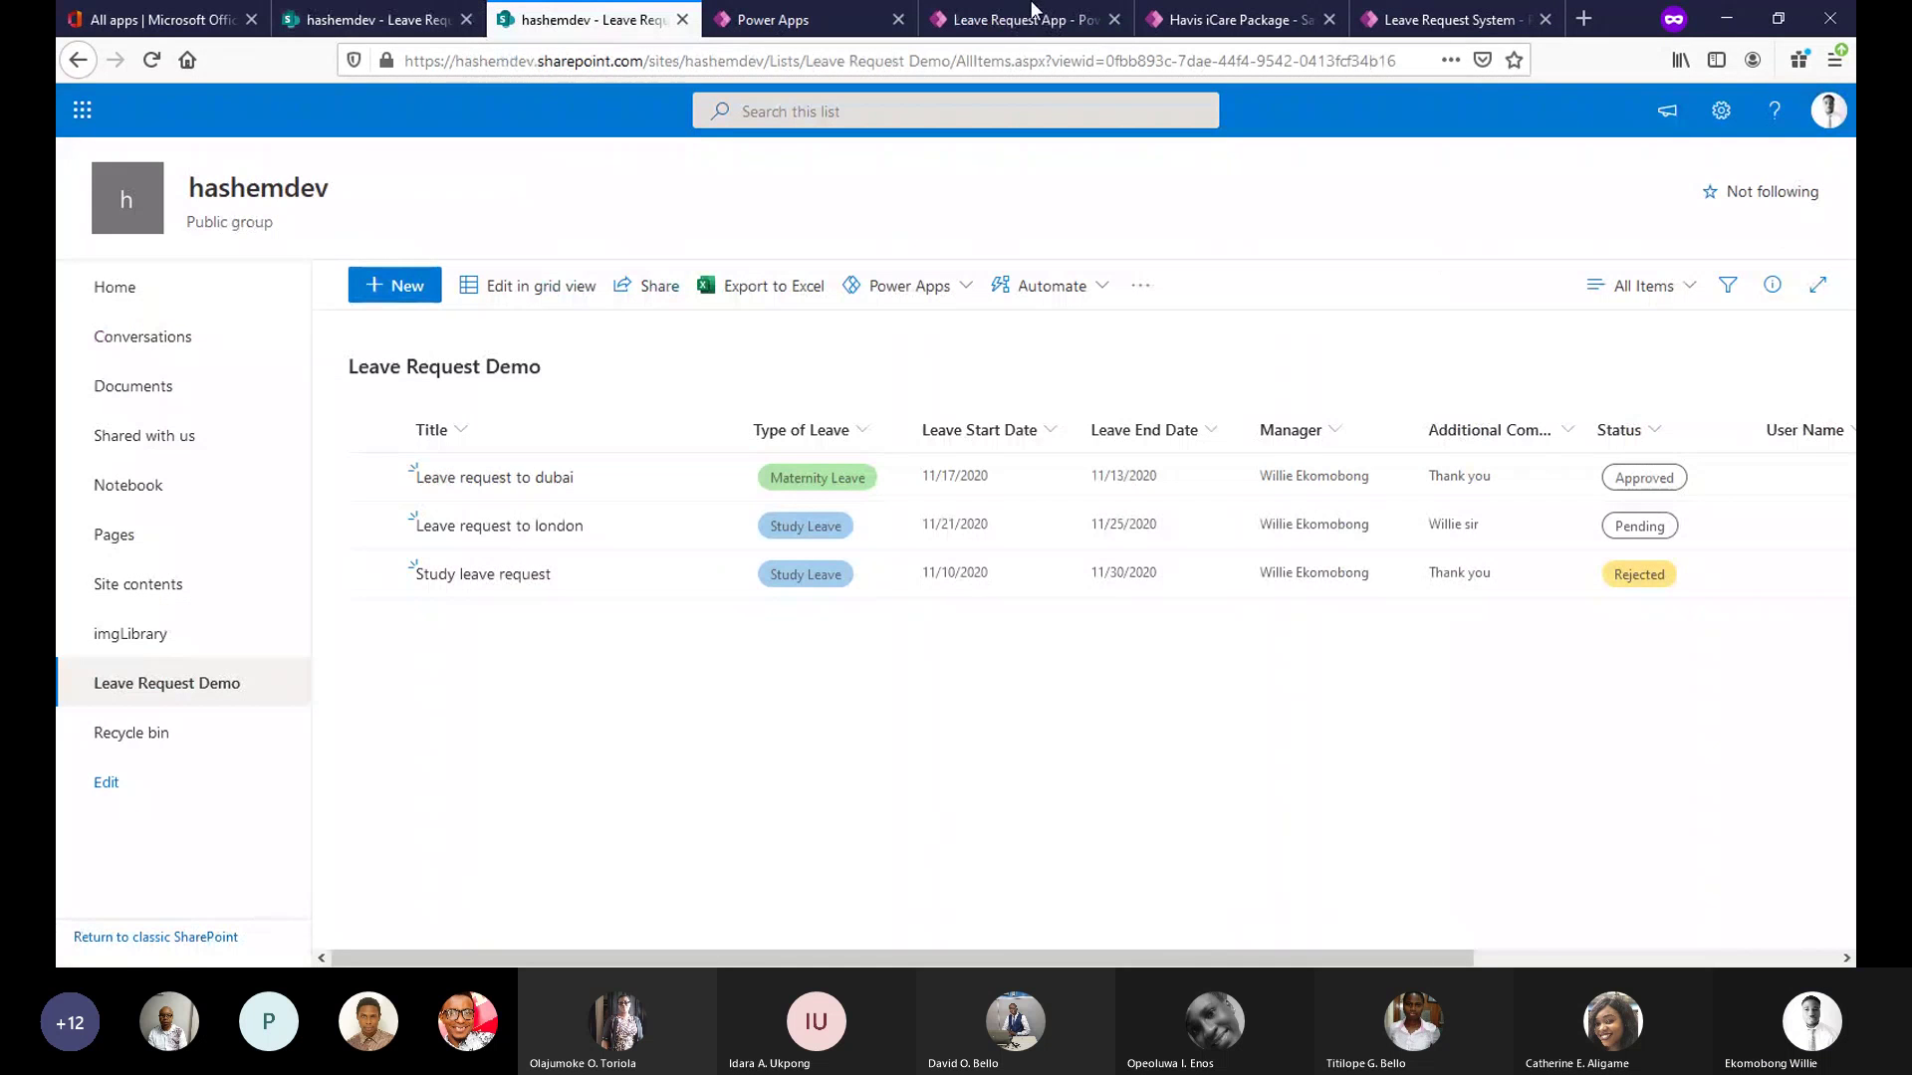
pyautogui.click(1379, 19)
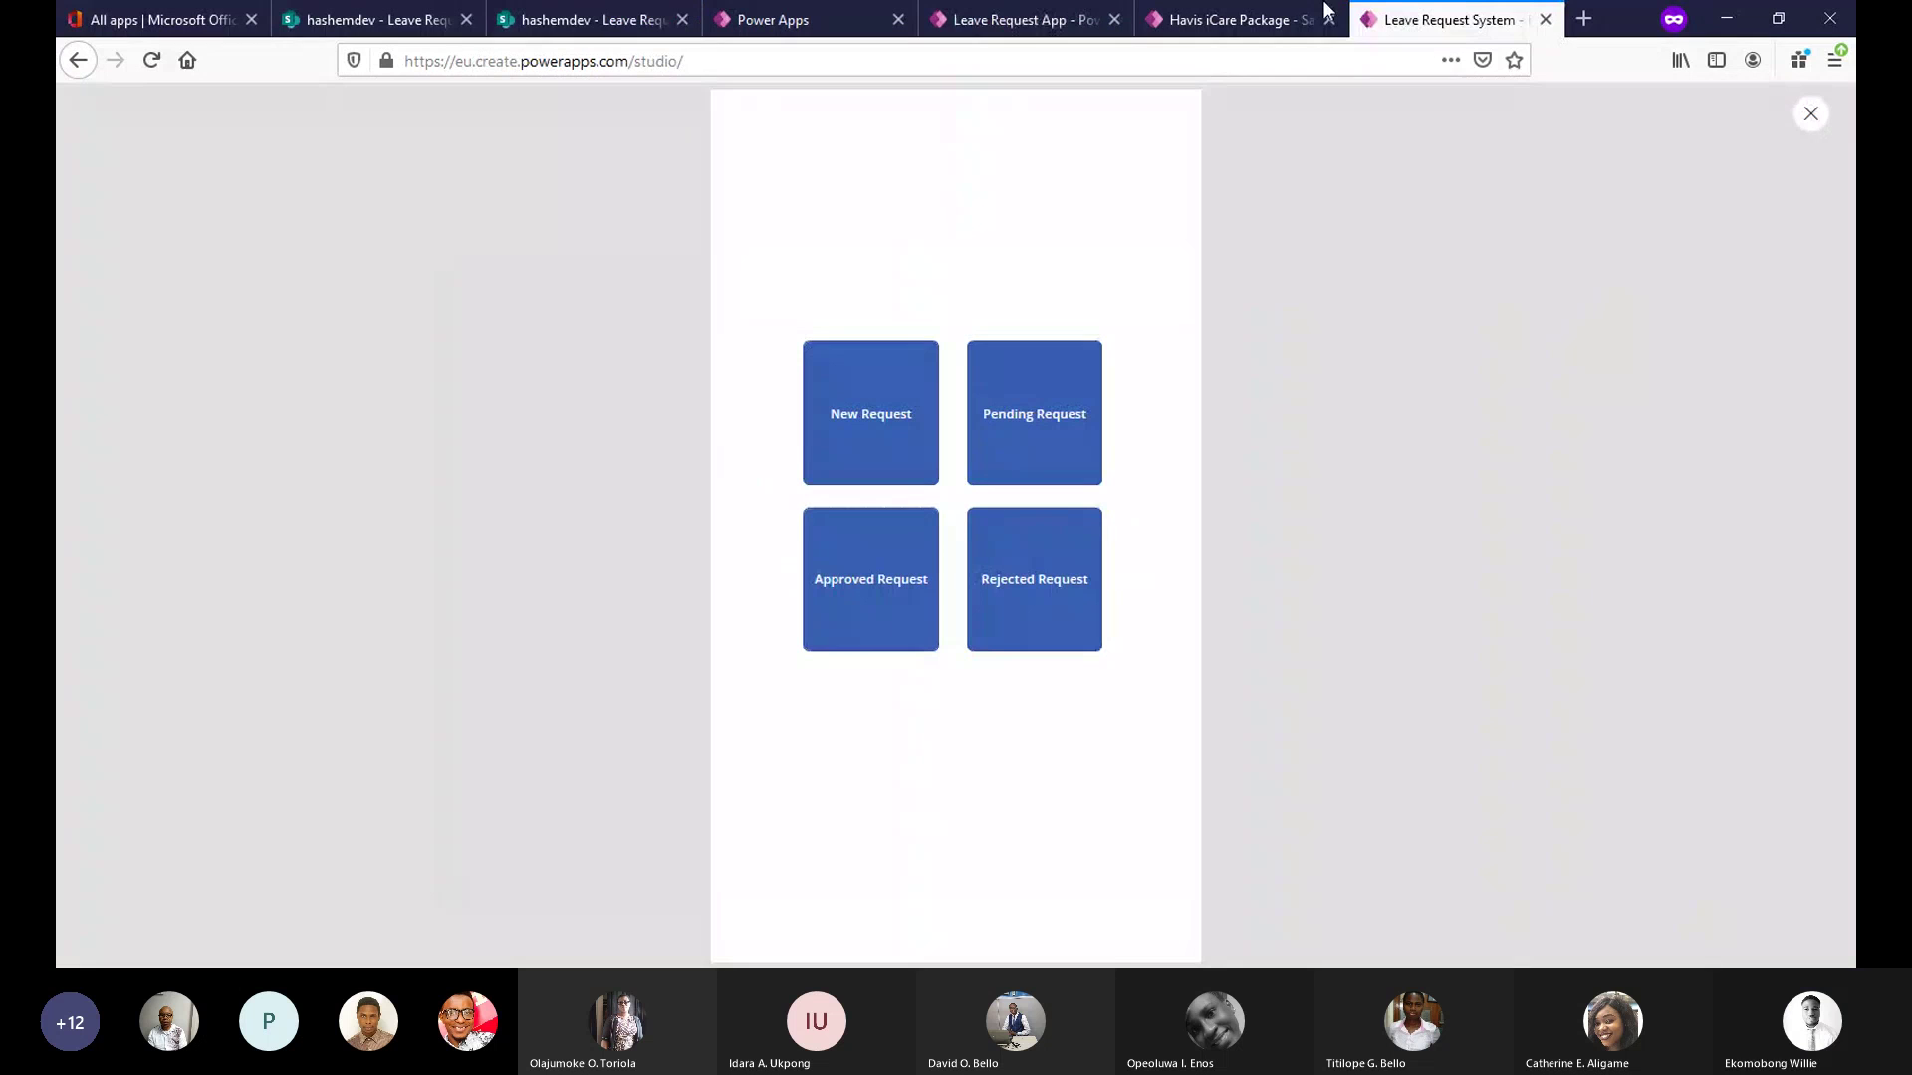
pyautogui.click(527, 19)
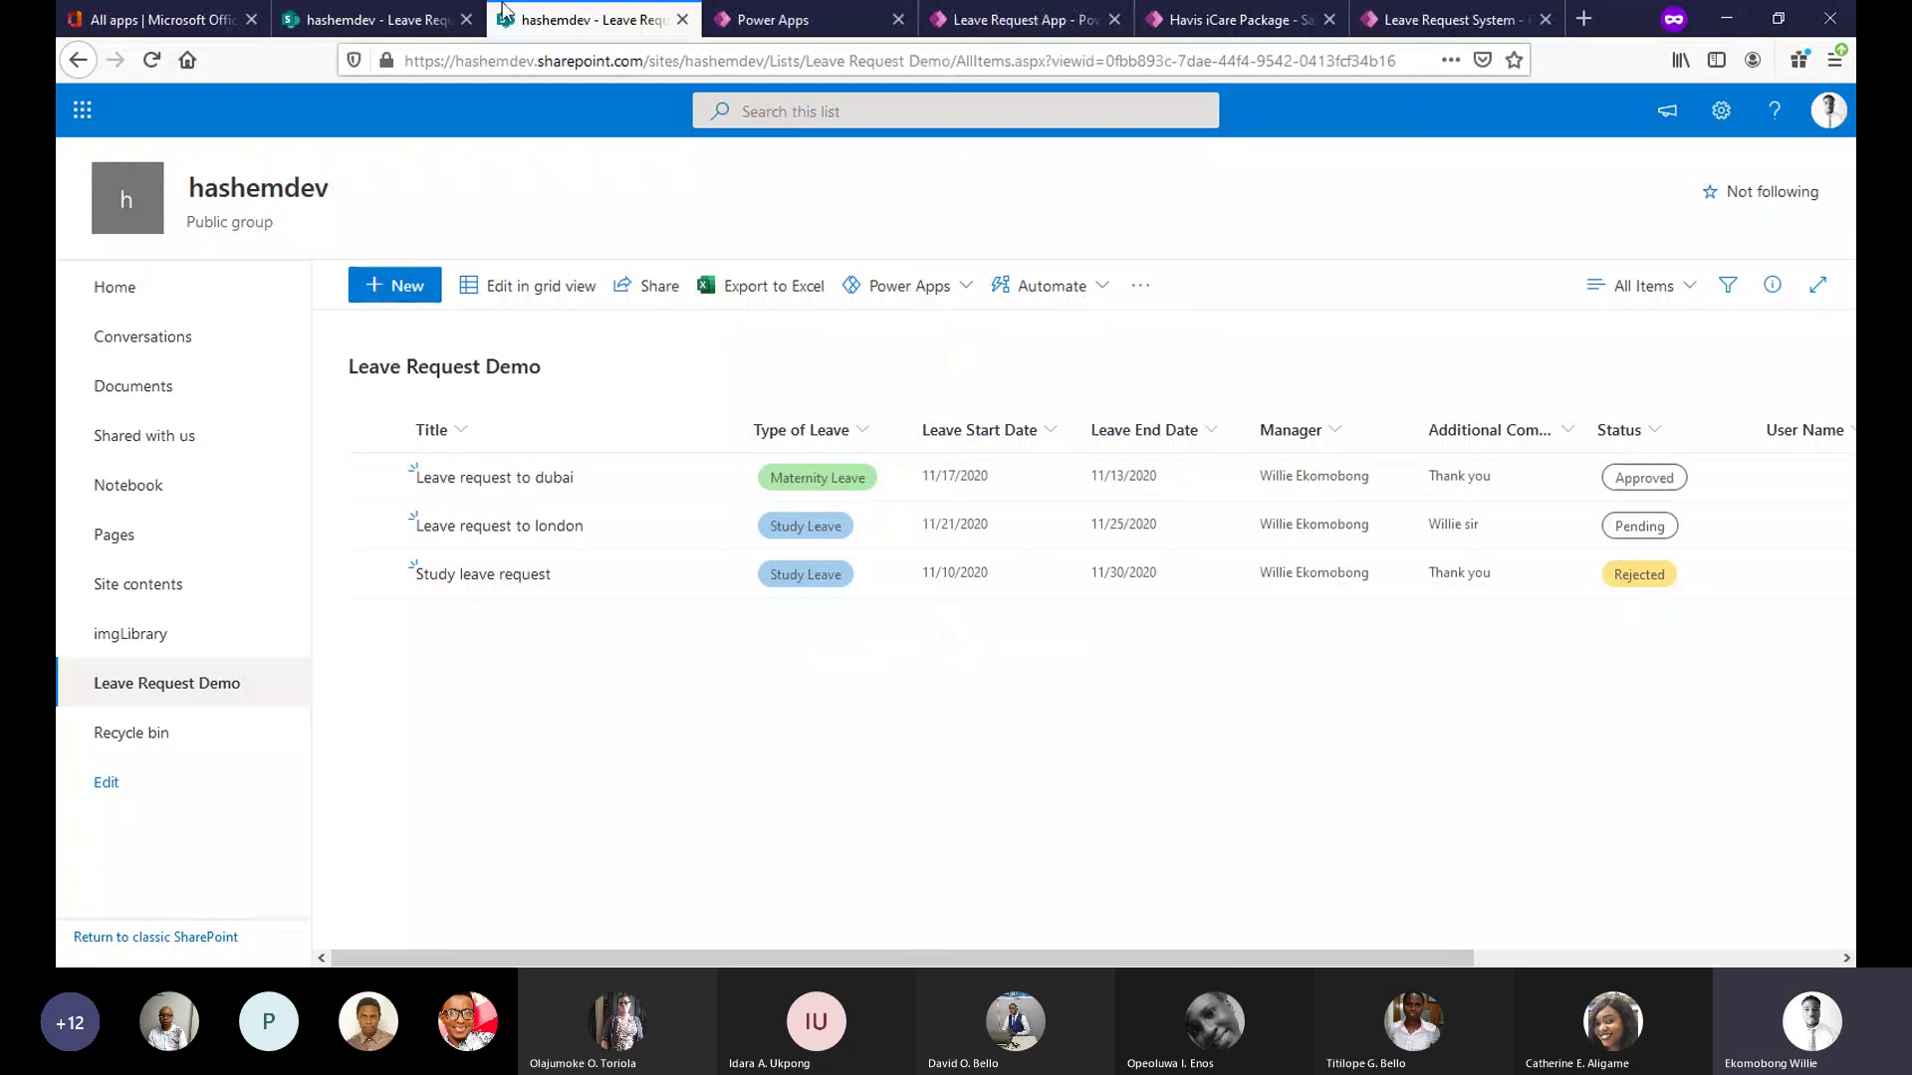
pyautogui.doubleClick(1314, 237)
pyautogui.click(1022, 20)
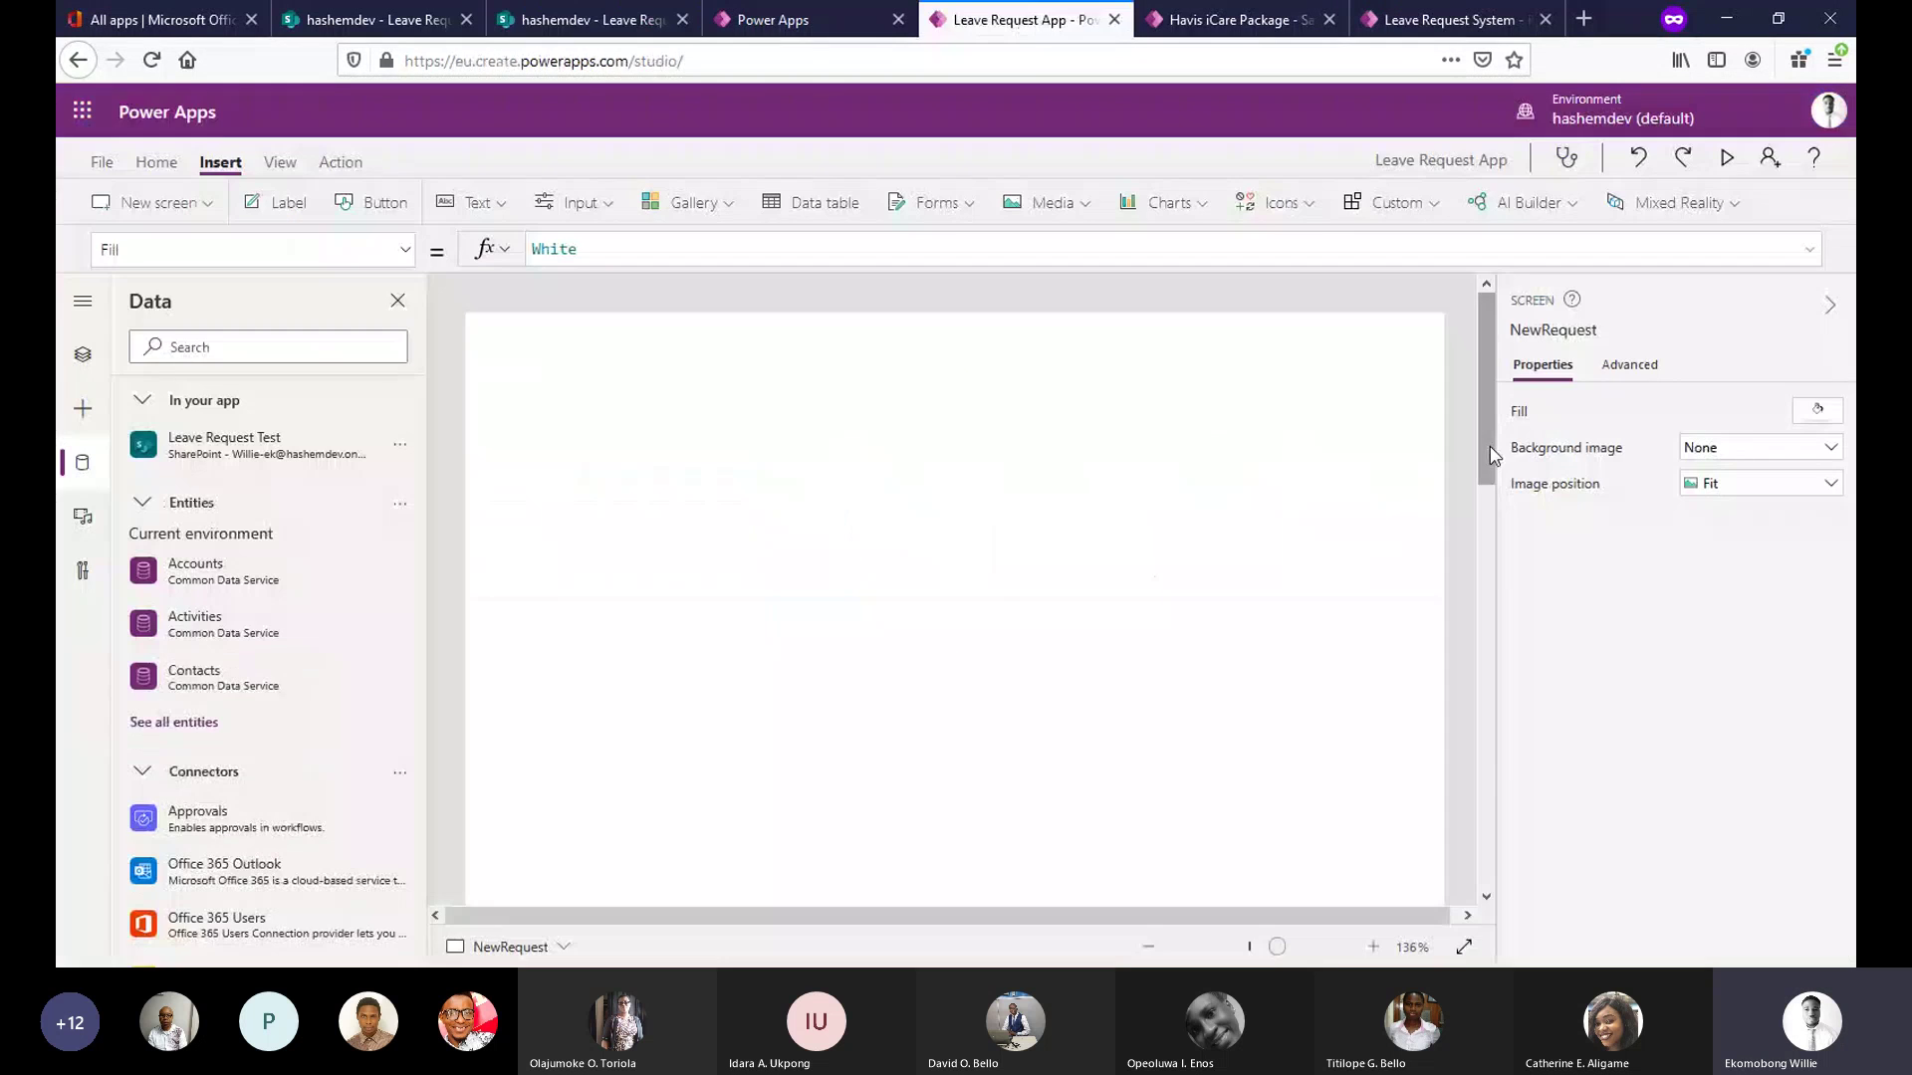
# Collapse the In your app, Entities and Connectors groups in the app's data list.
pyautogui.click(1488, 774)
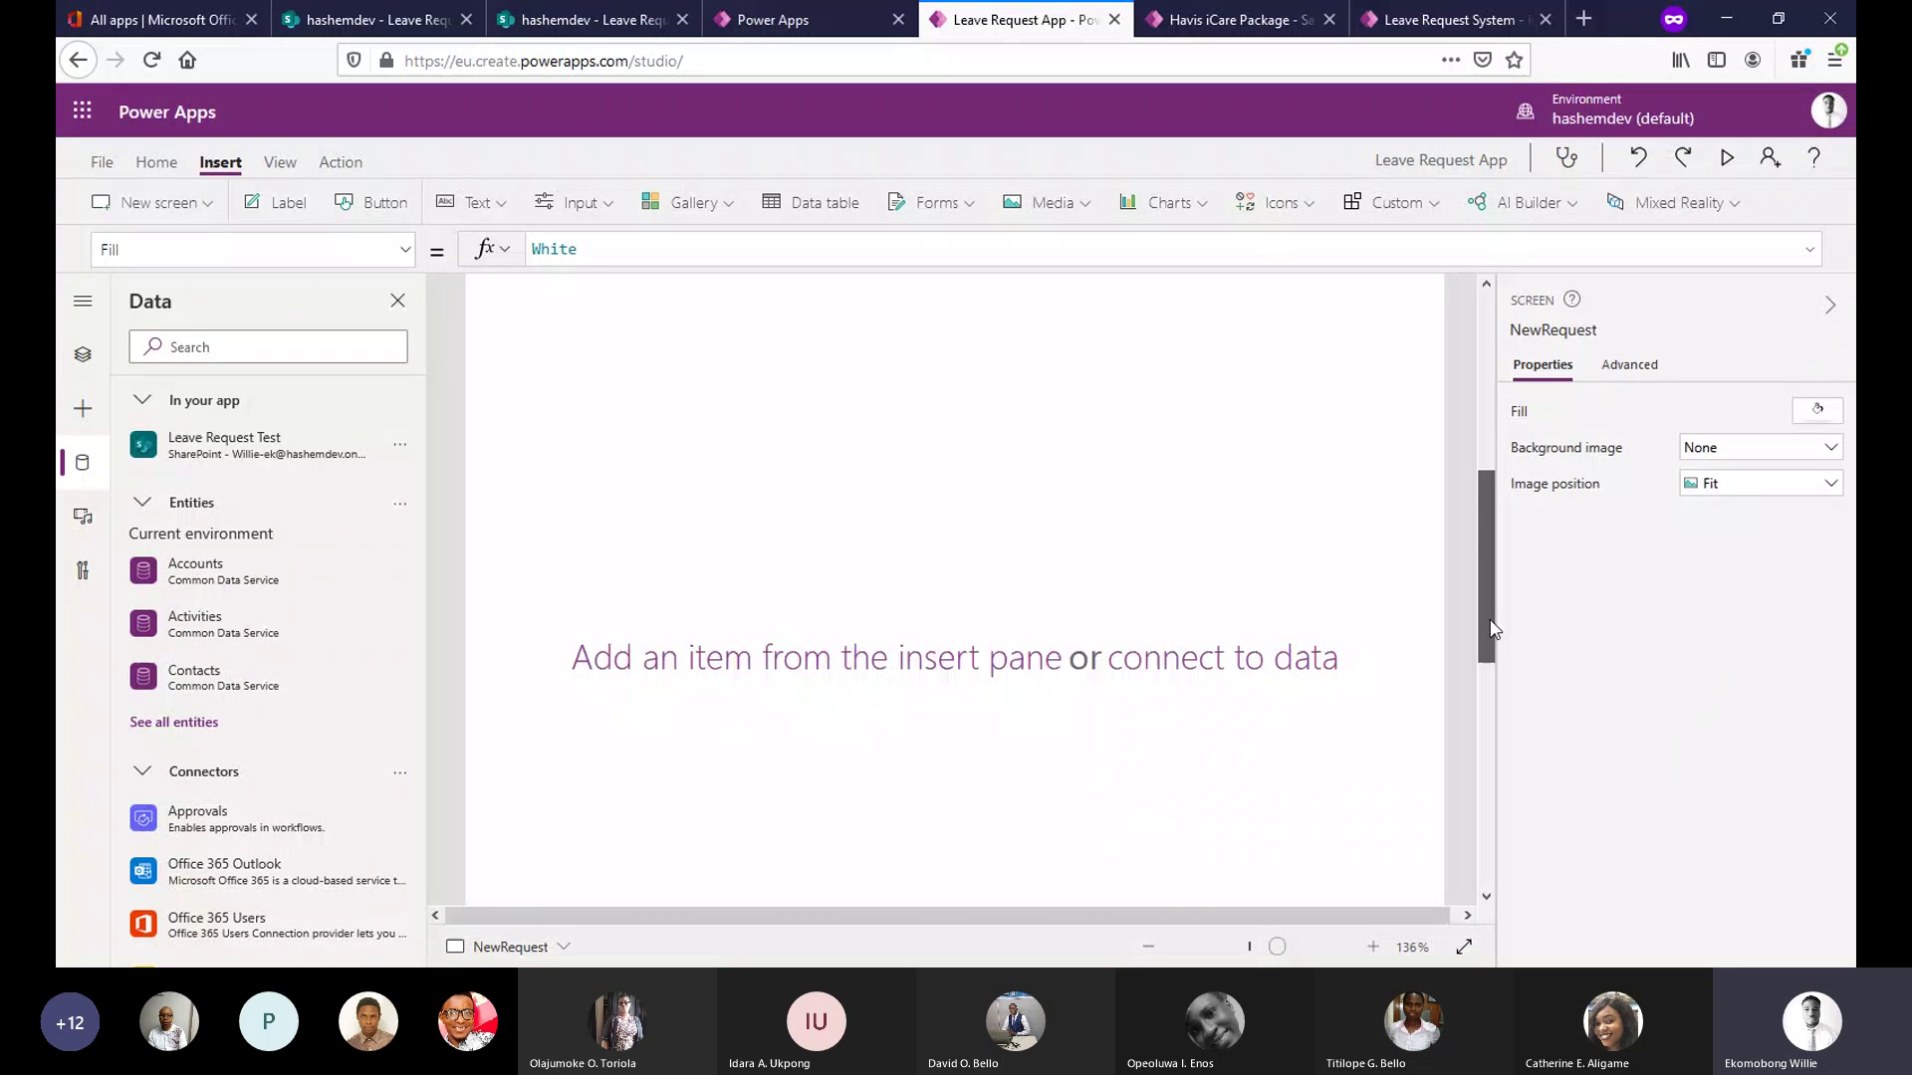
pyautogui.click(1488, 638)
pyautogui.click(142, 400)
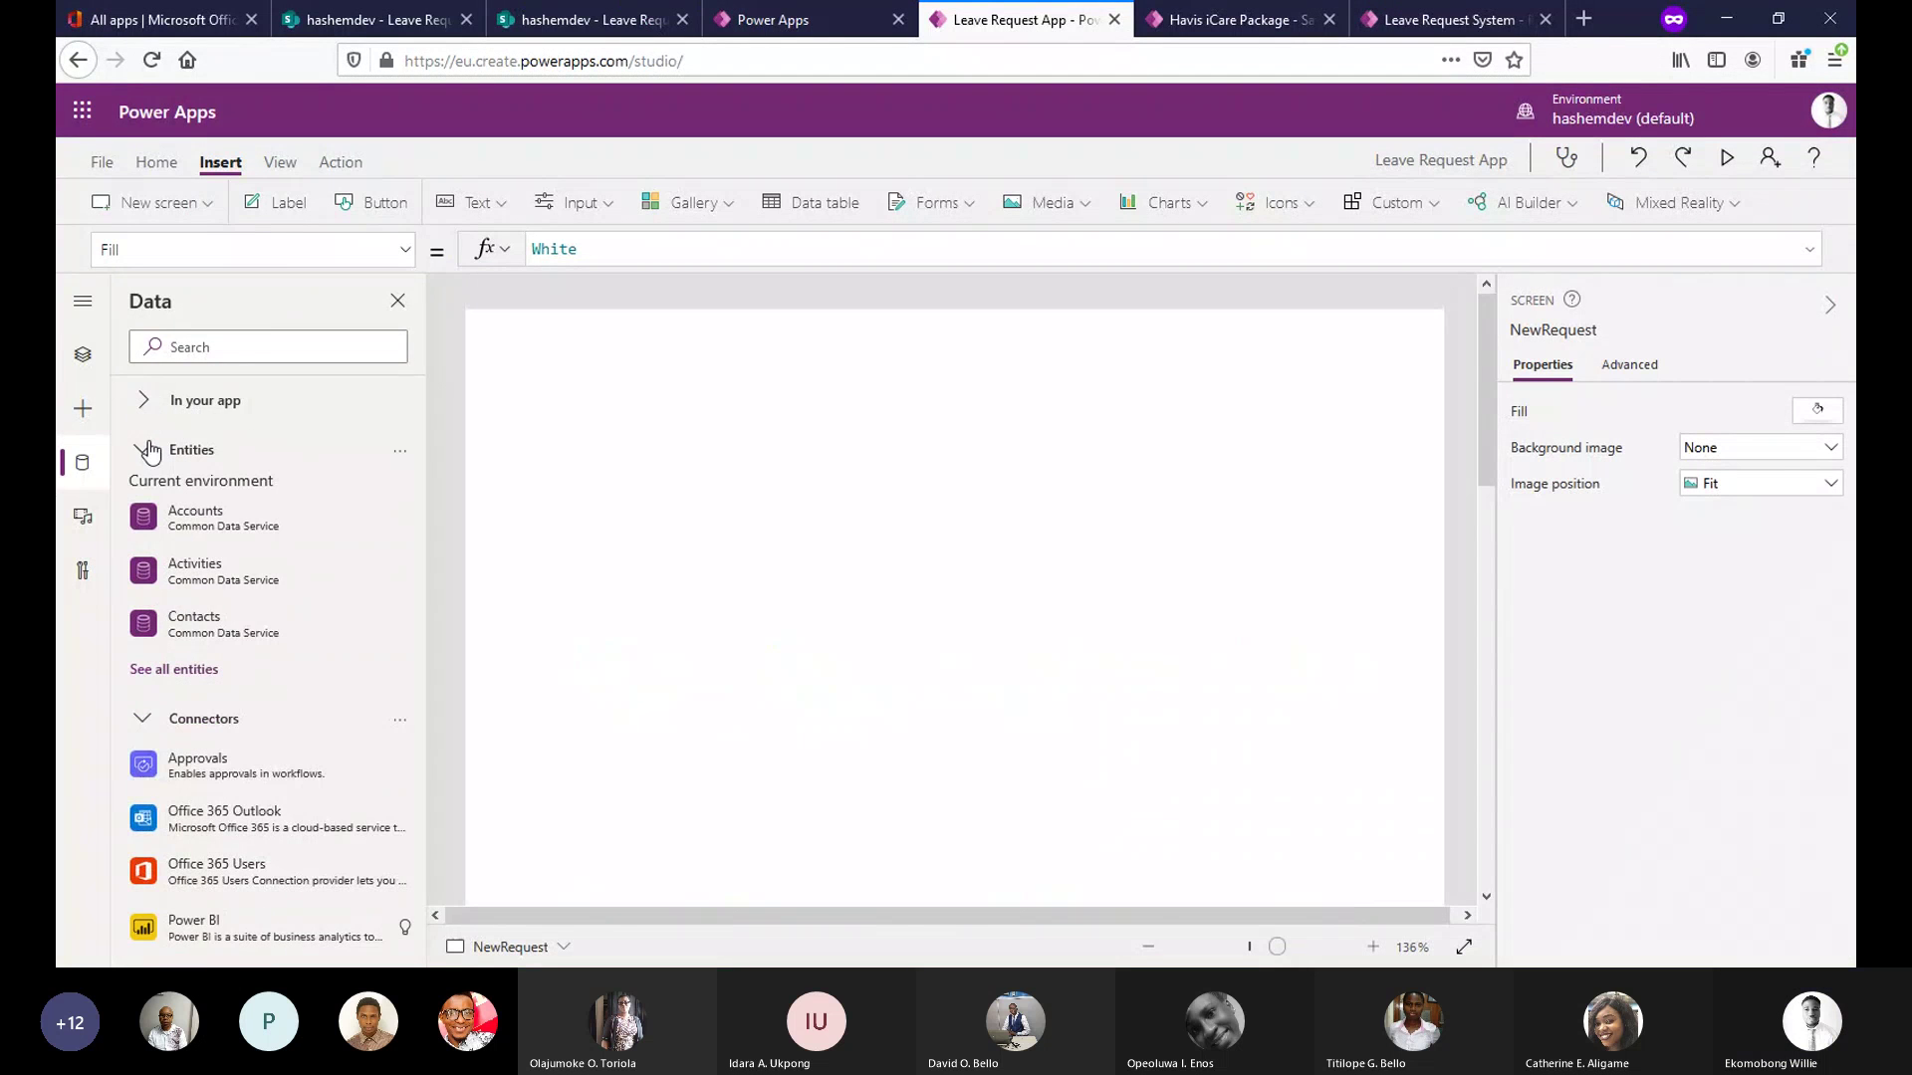
pyautogui.click(146, 450)
pyautogui.click(150, 497)
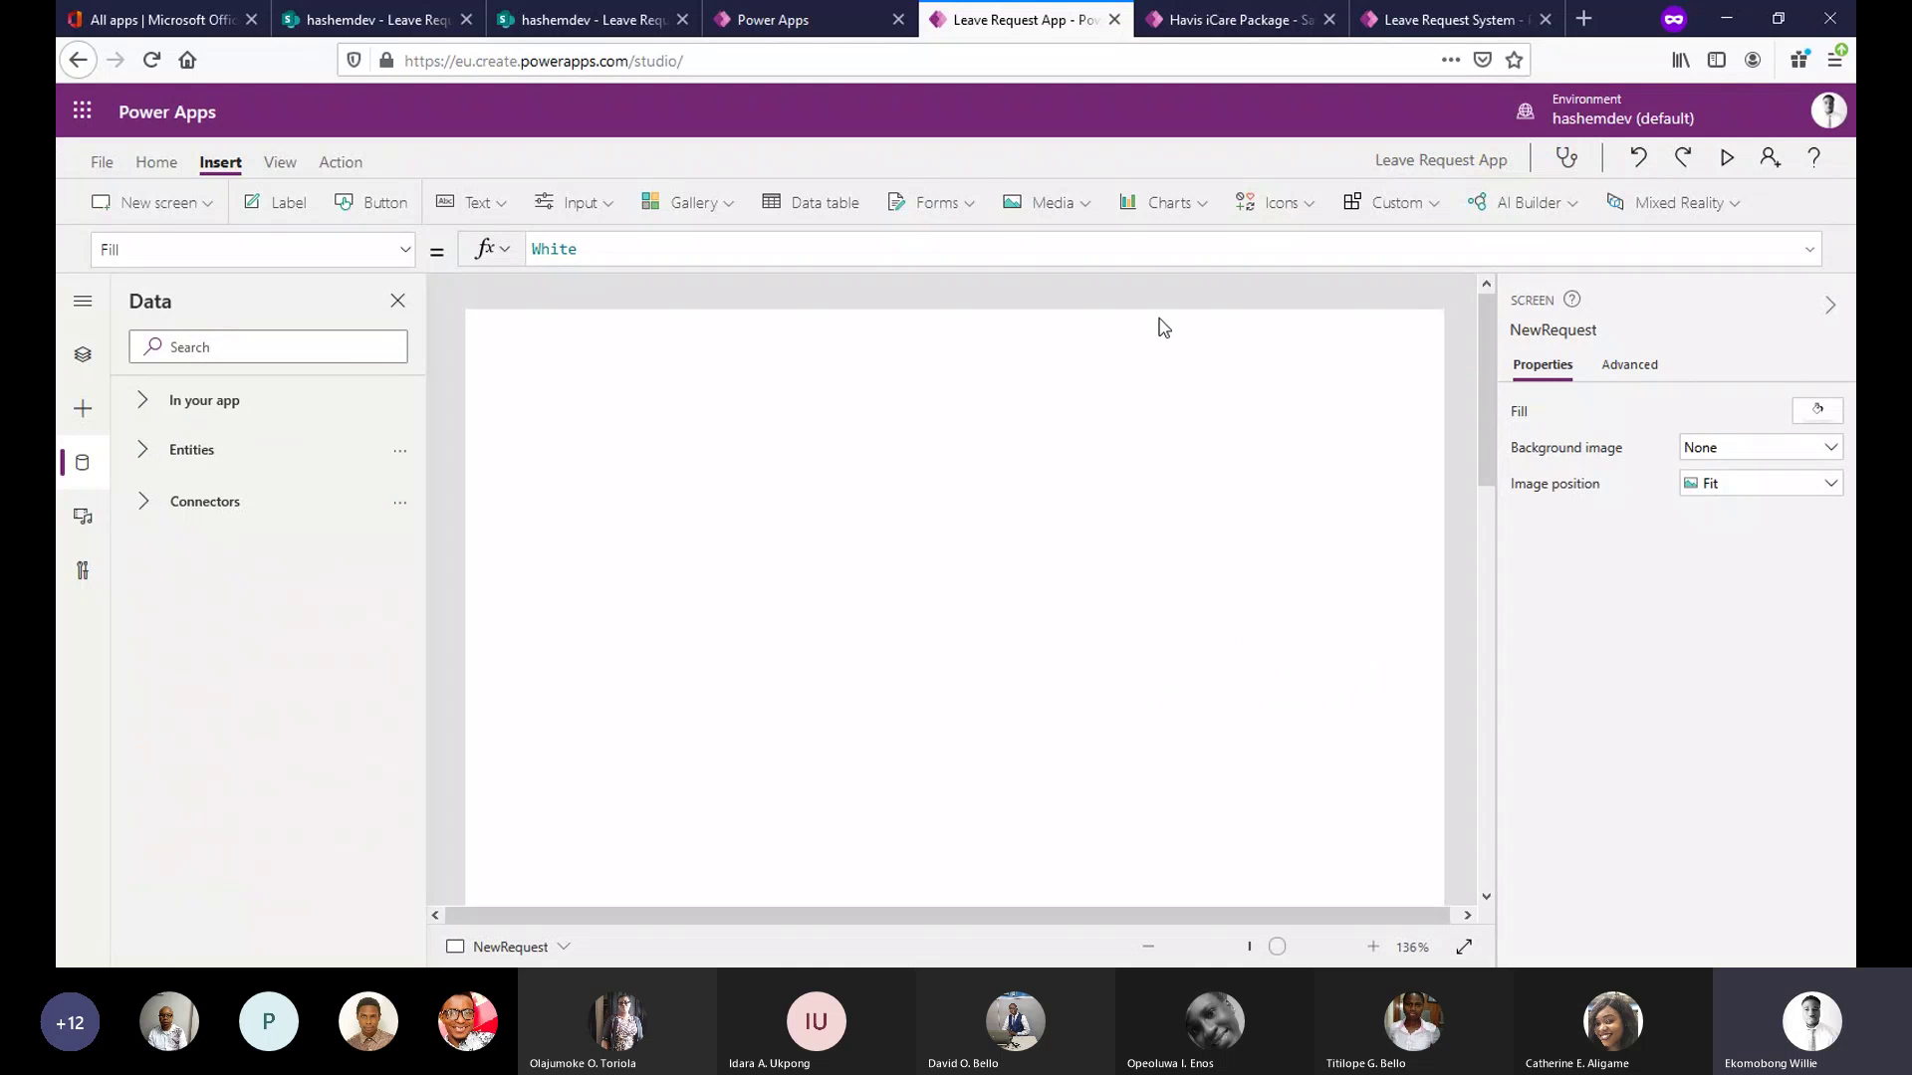
# Insert a rectangle on the NewRequest screen and fit it across the top edge as a header, 640 wide and about 89 high.
pyautogui.click(966, 211)
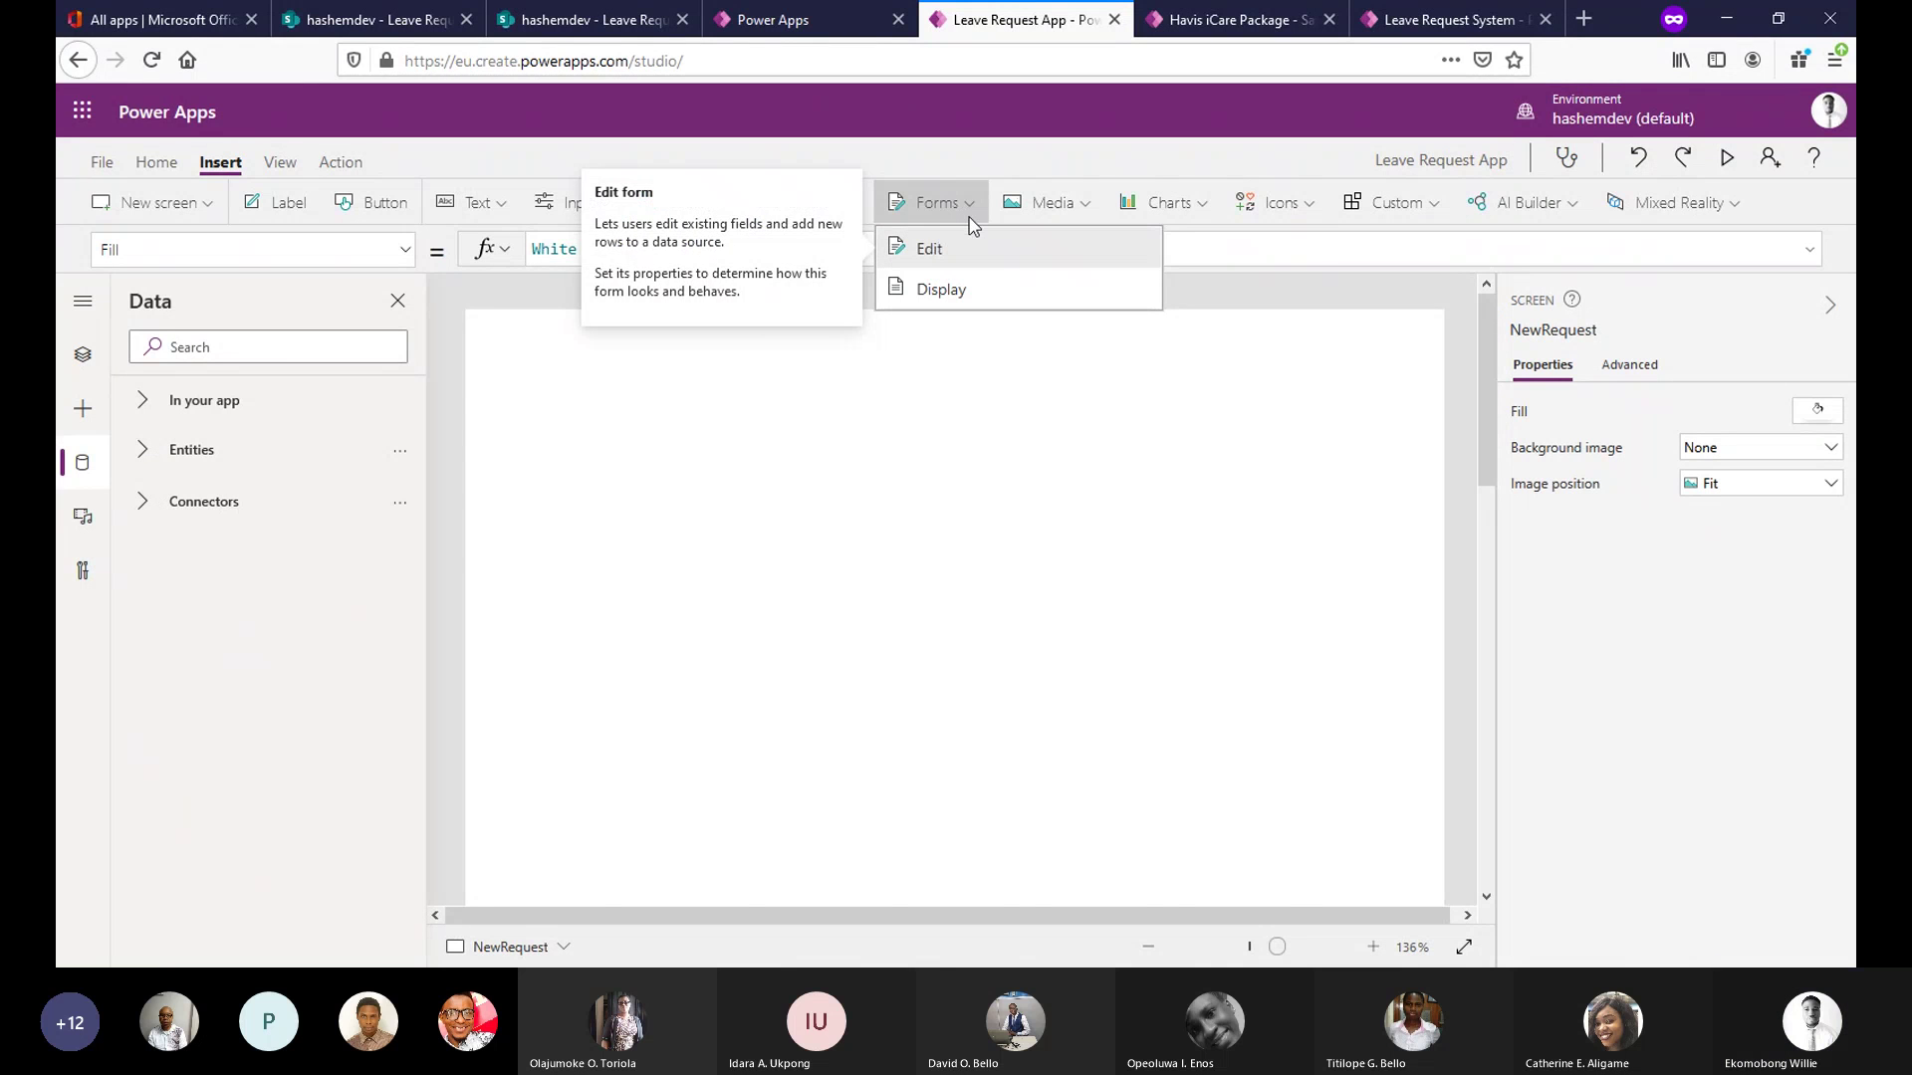
pyautogui.click(1494, 311)
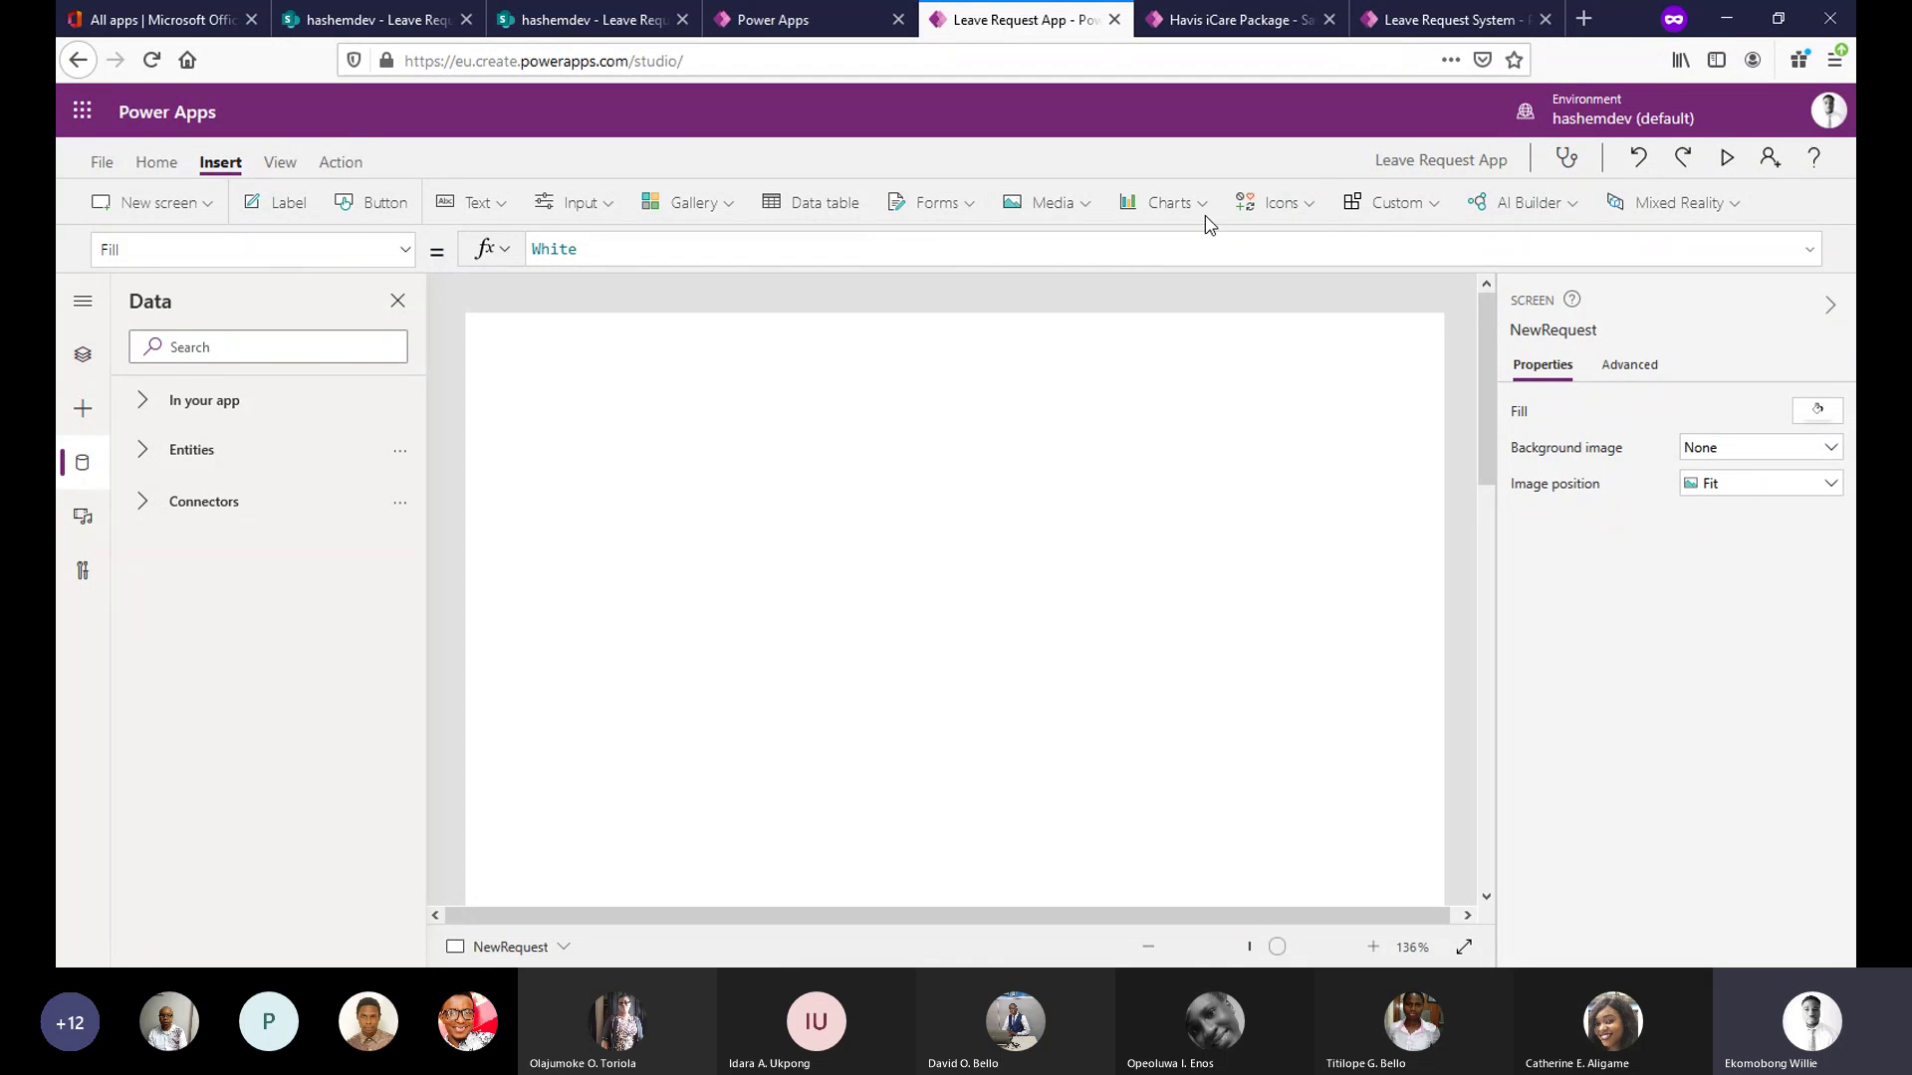
pyautogui.click(1304, 199)
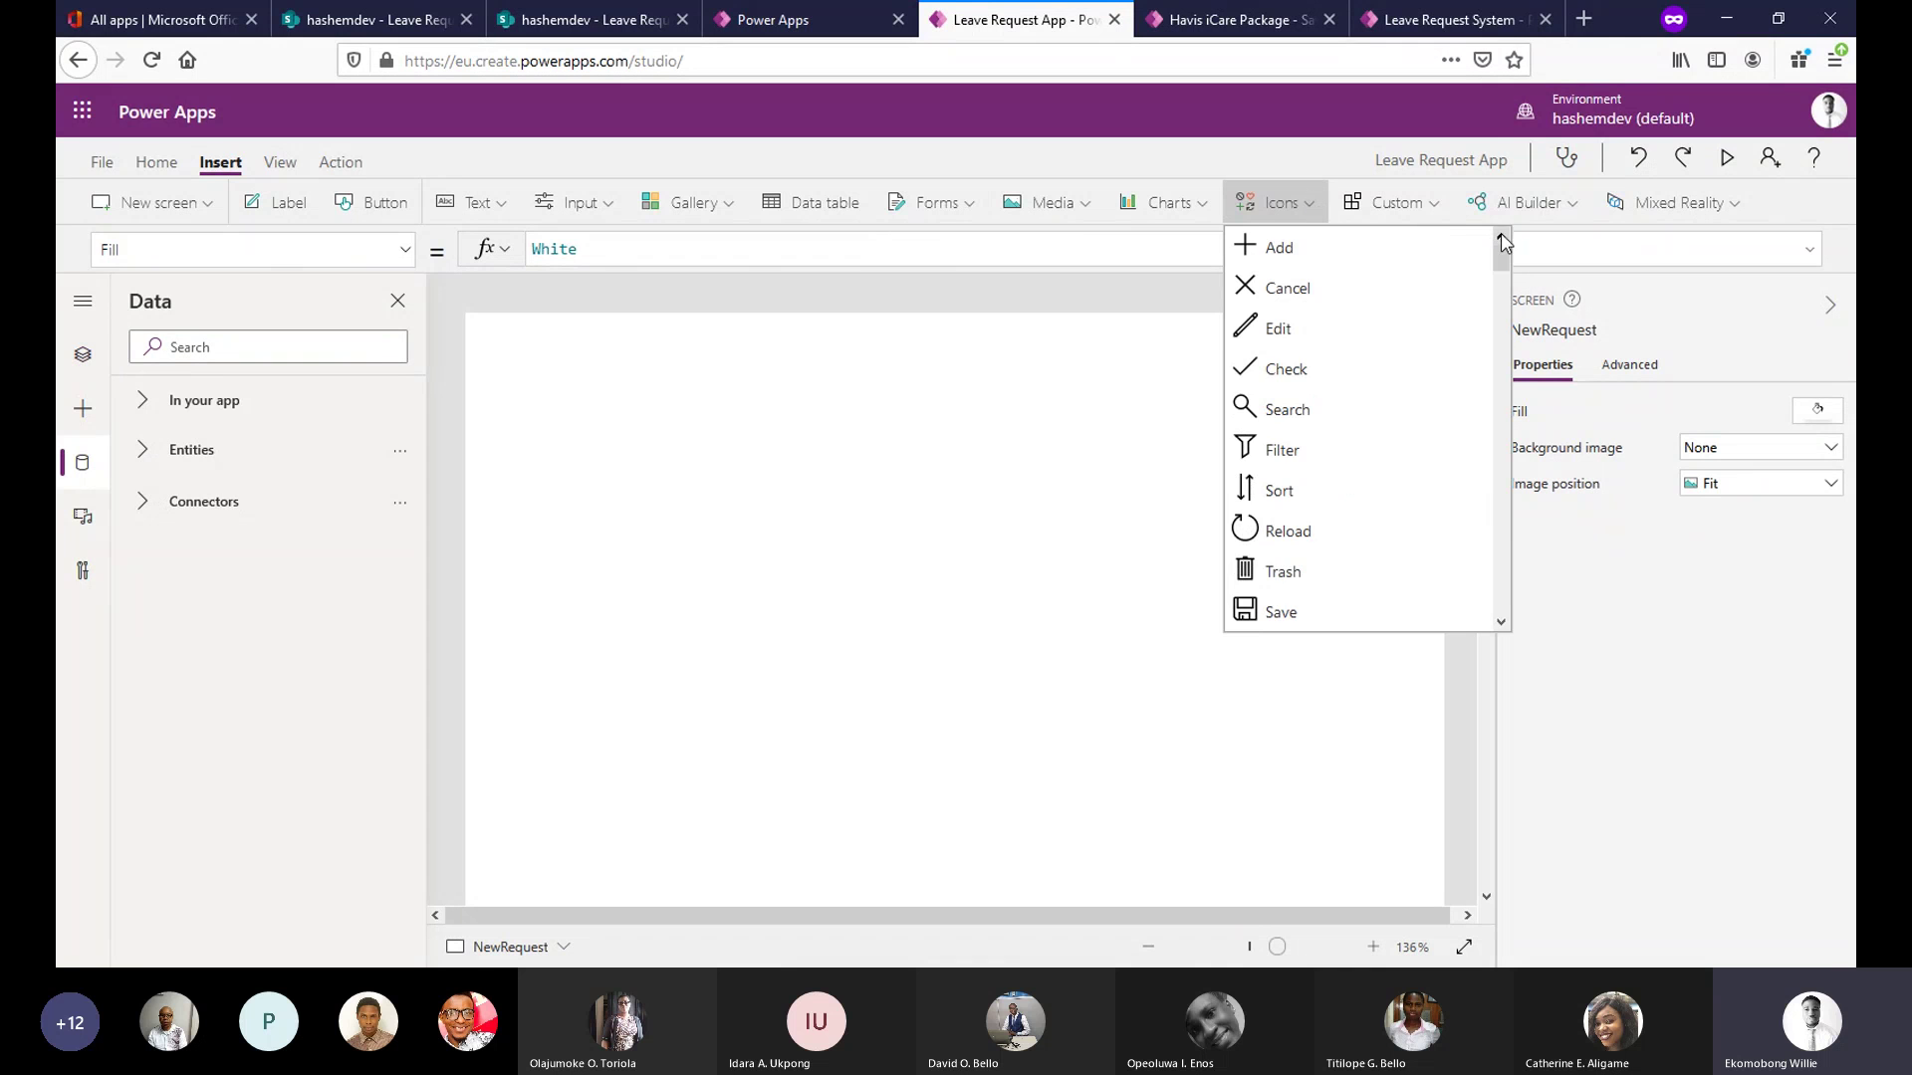
pyautogui.click(1506, 353)
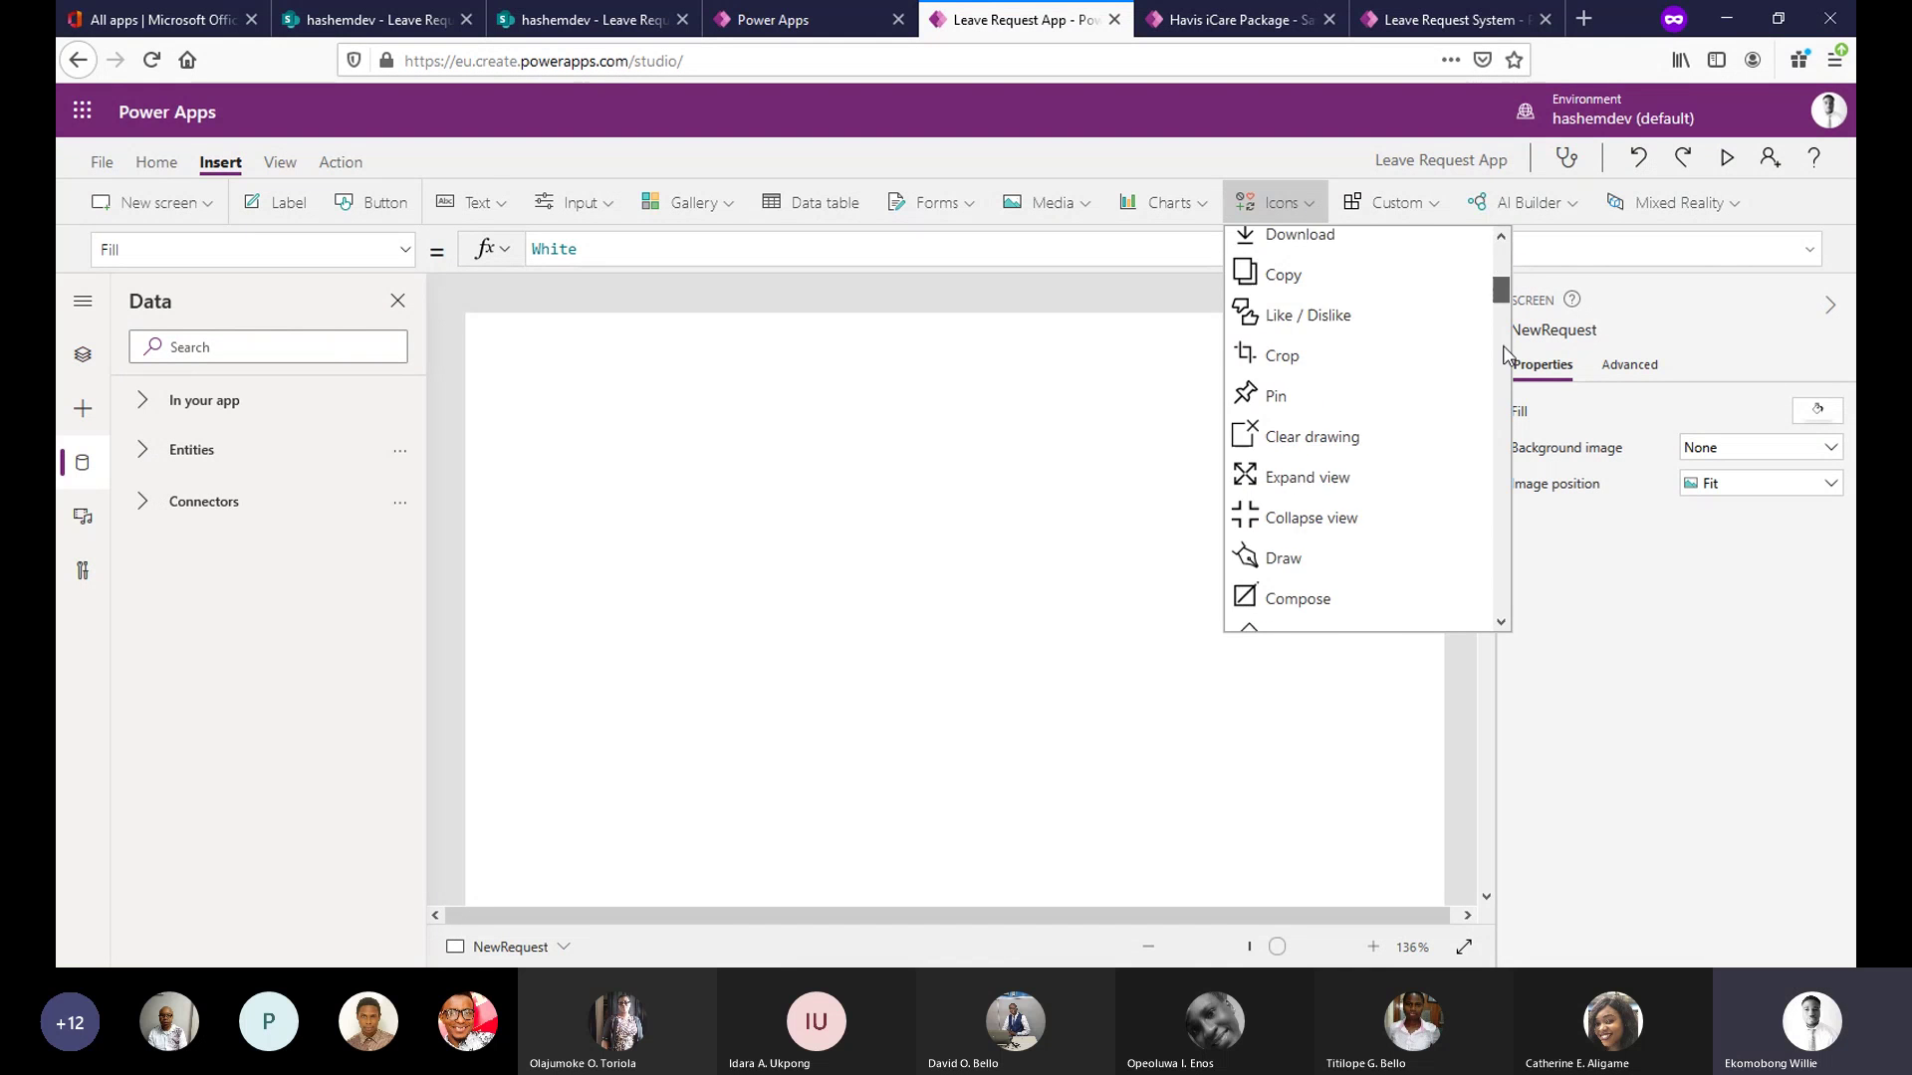
pyautogui.scroll(-15, 1494, 448)
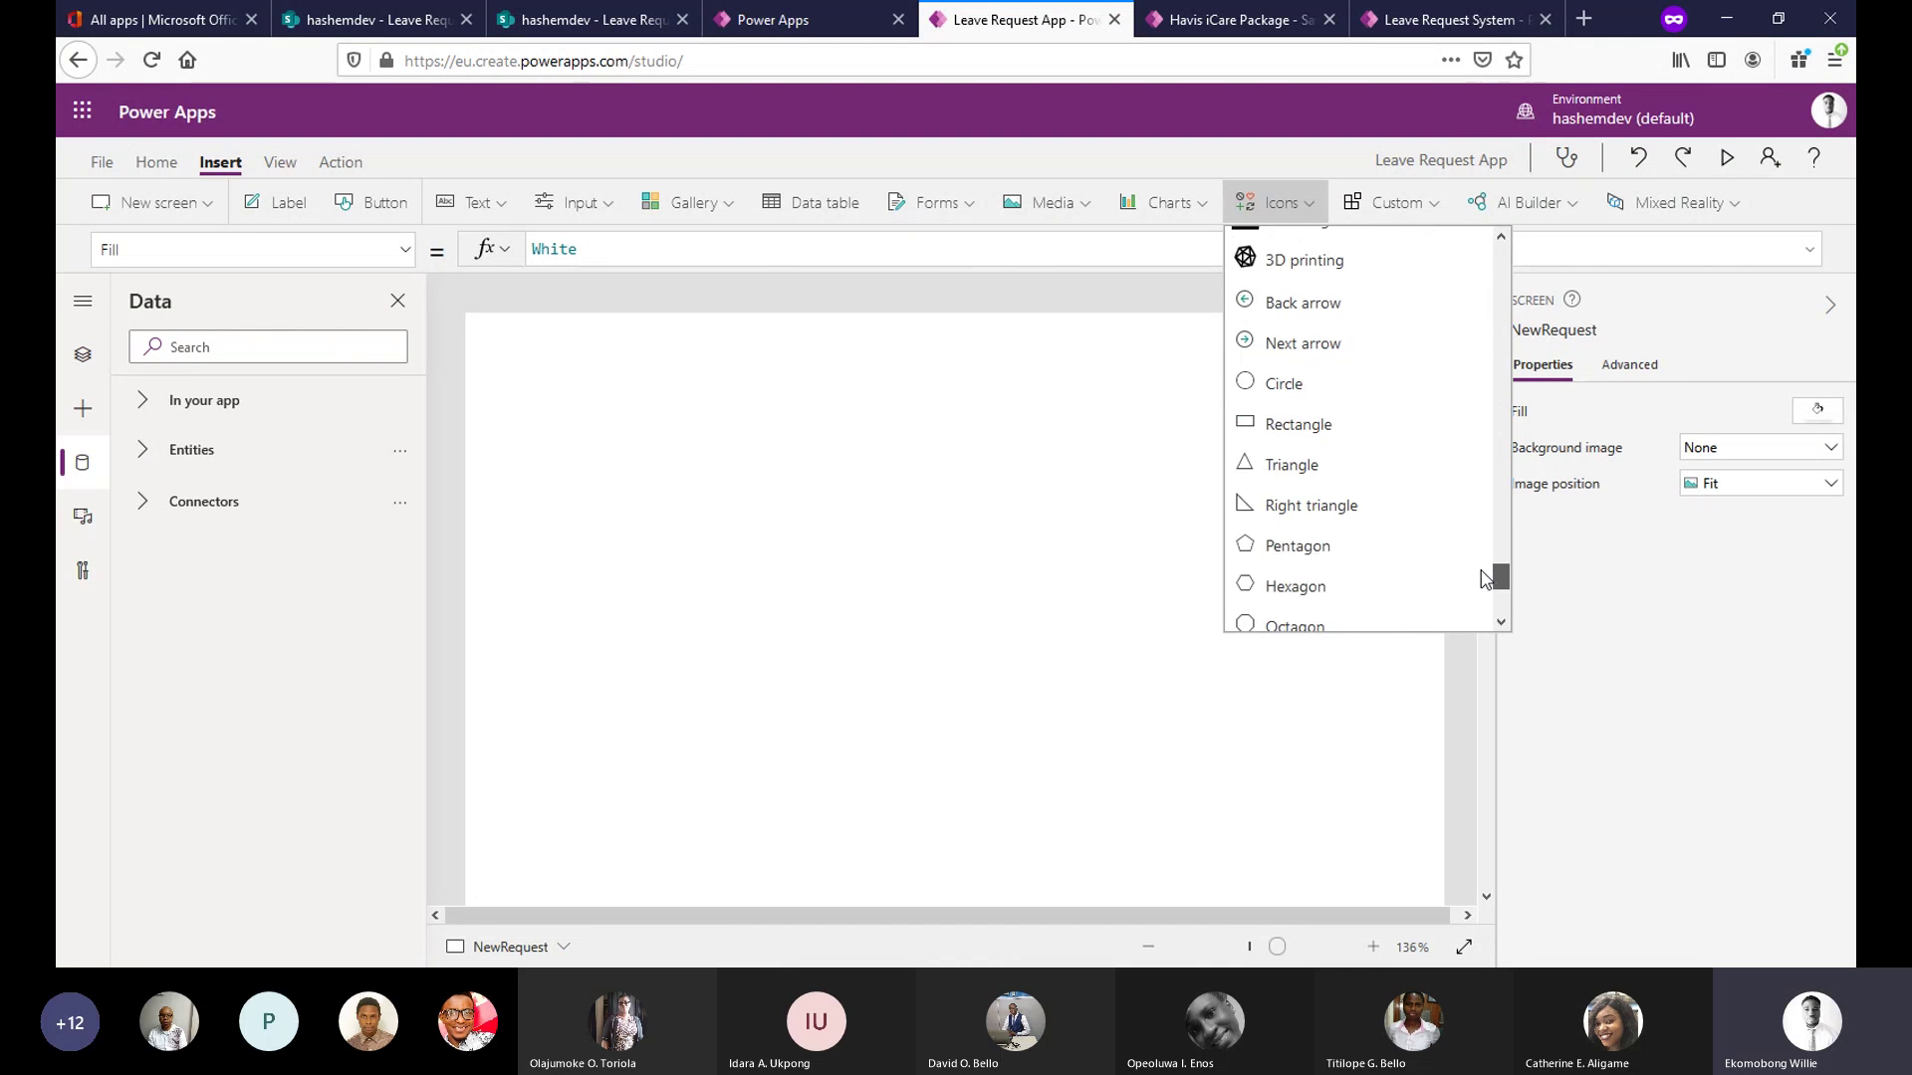
pyautogui.click(1338, 424)
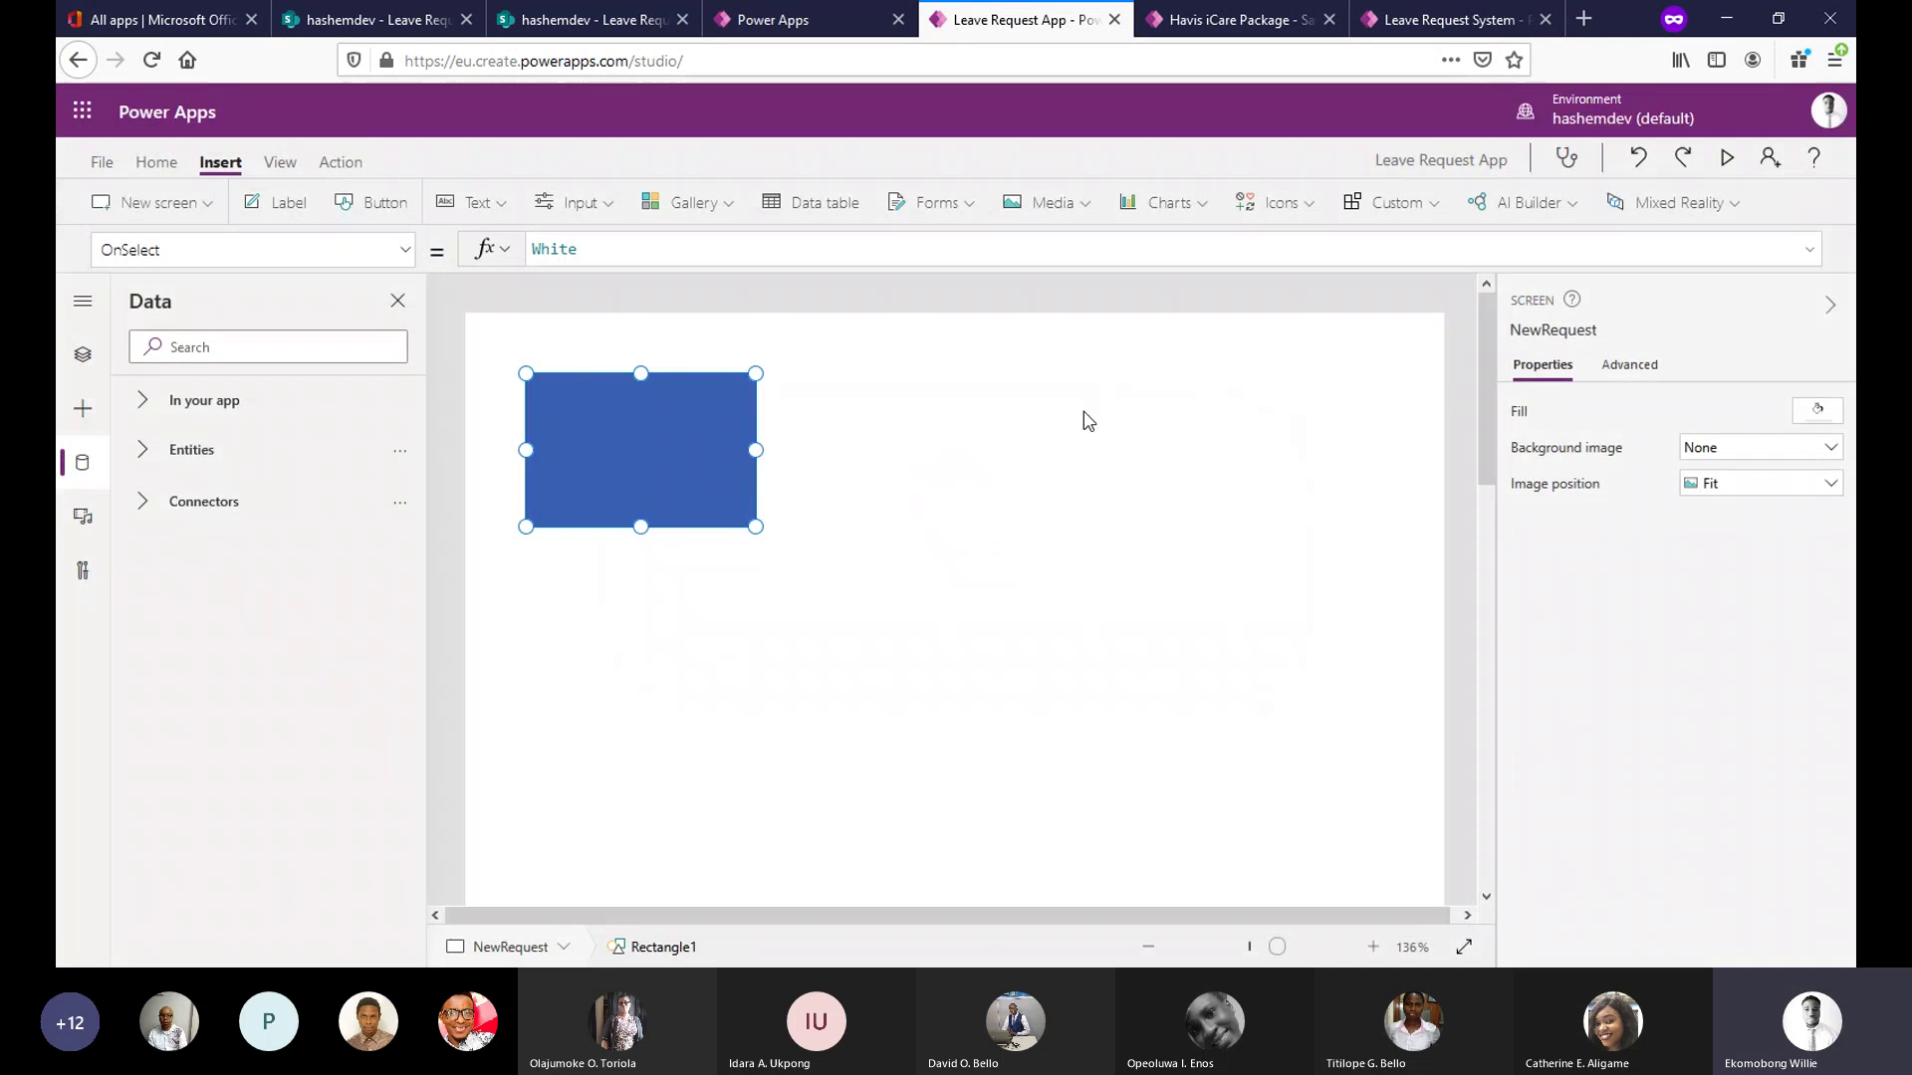
pyautogui.moveTo(709, 445); pyautogui.dragTo(1444, 354)
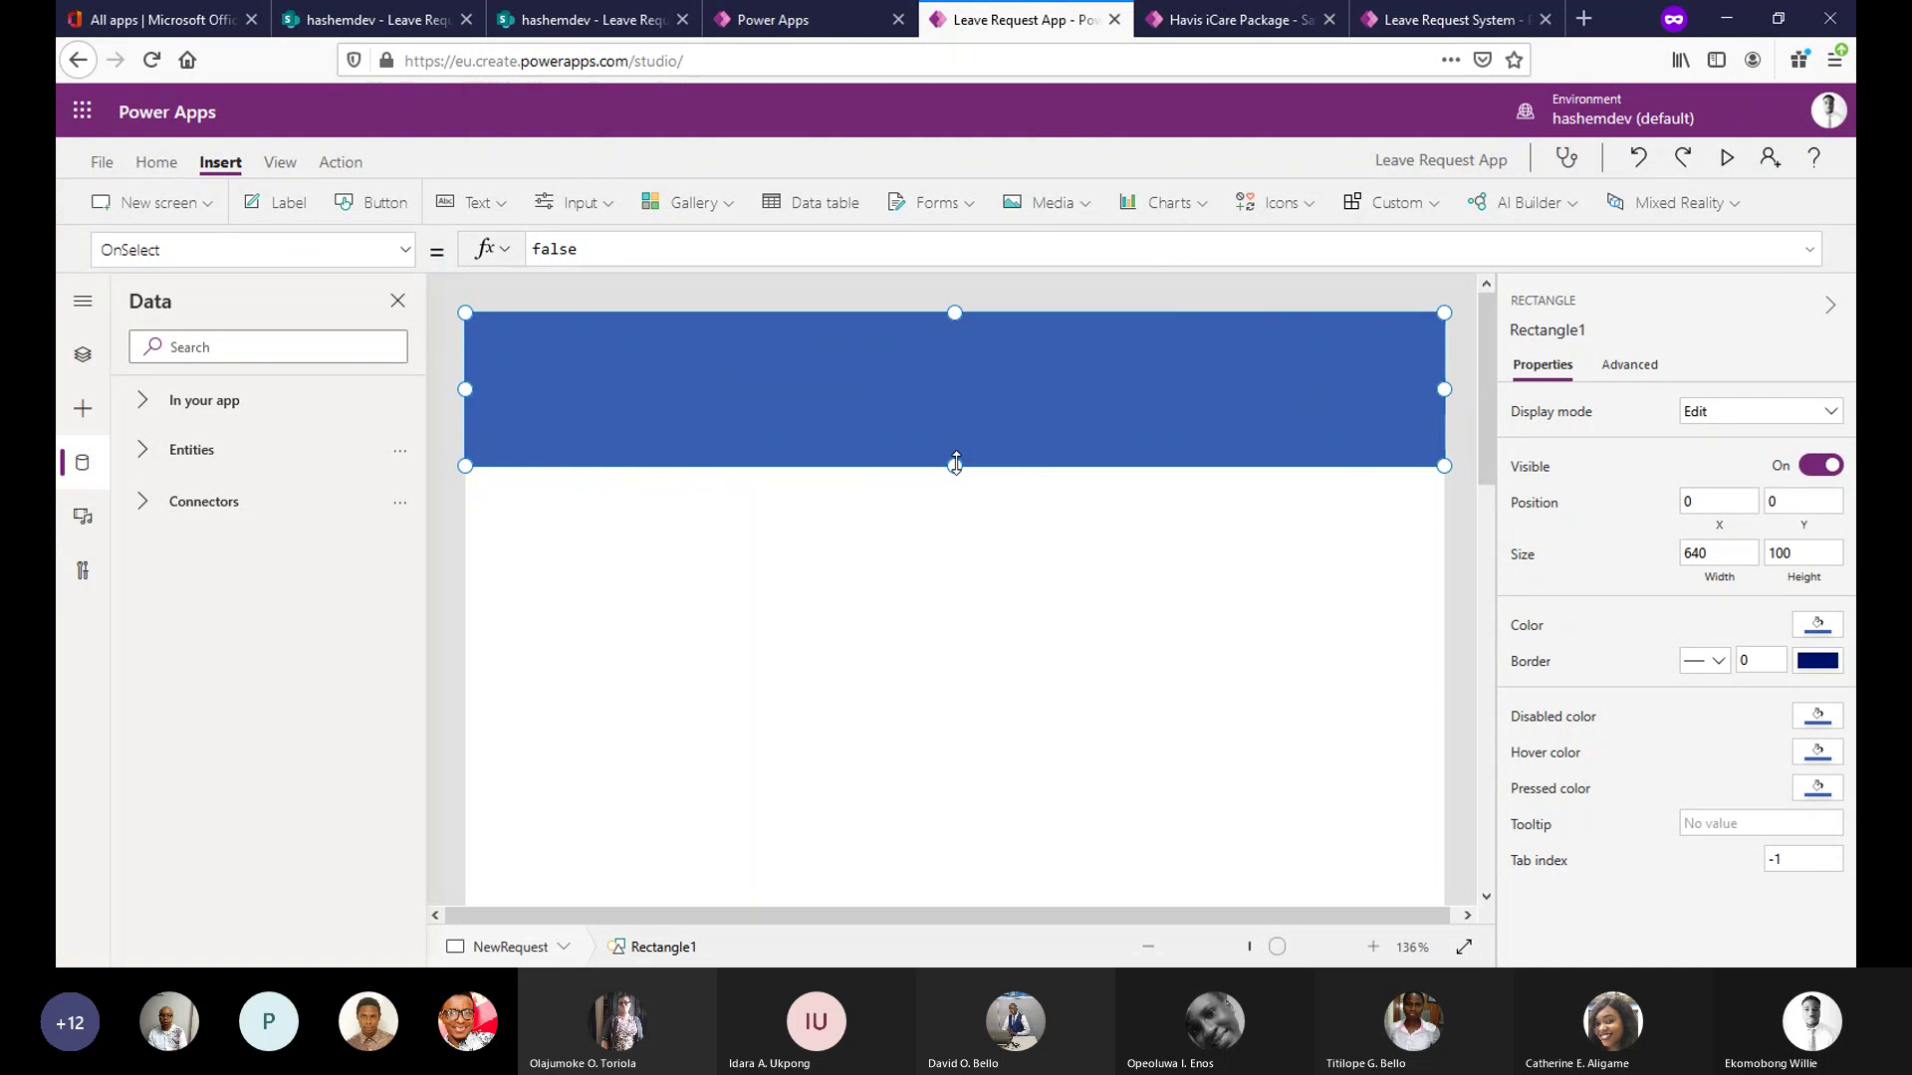
pyautogui.moveTo(953, 447); pyautogui.dragTo(953, 430)
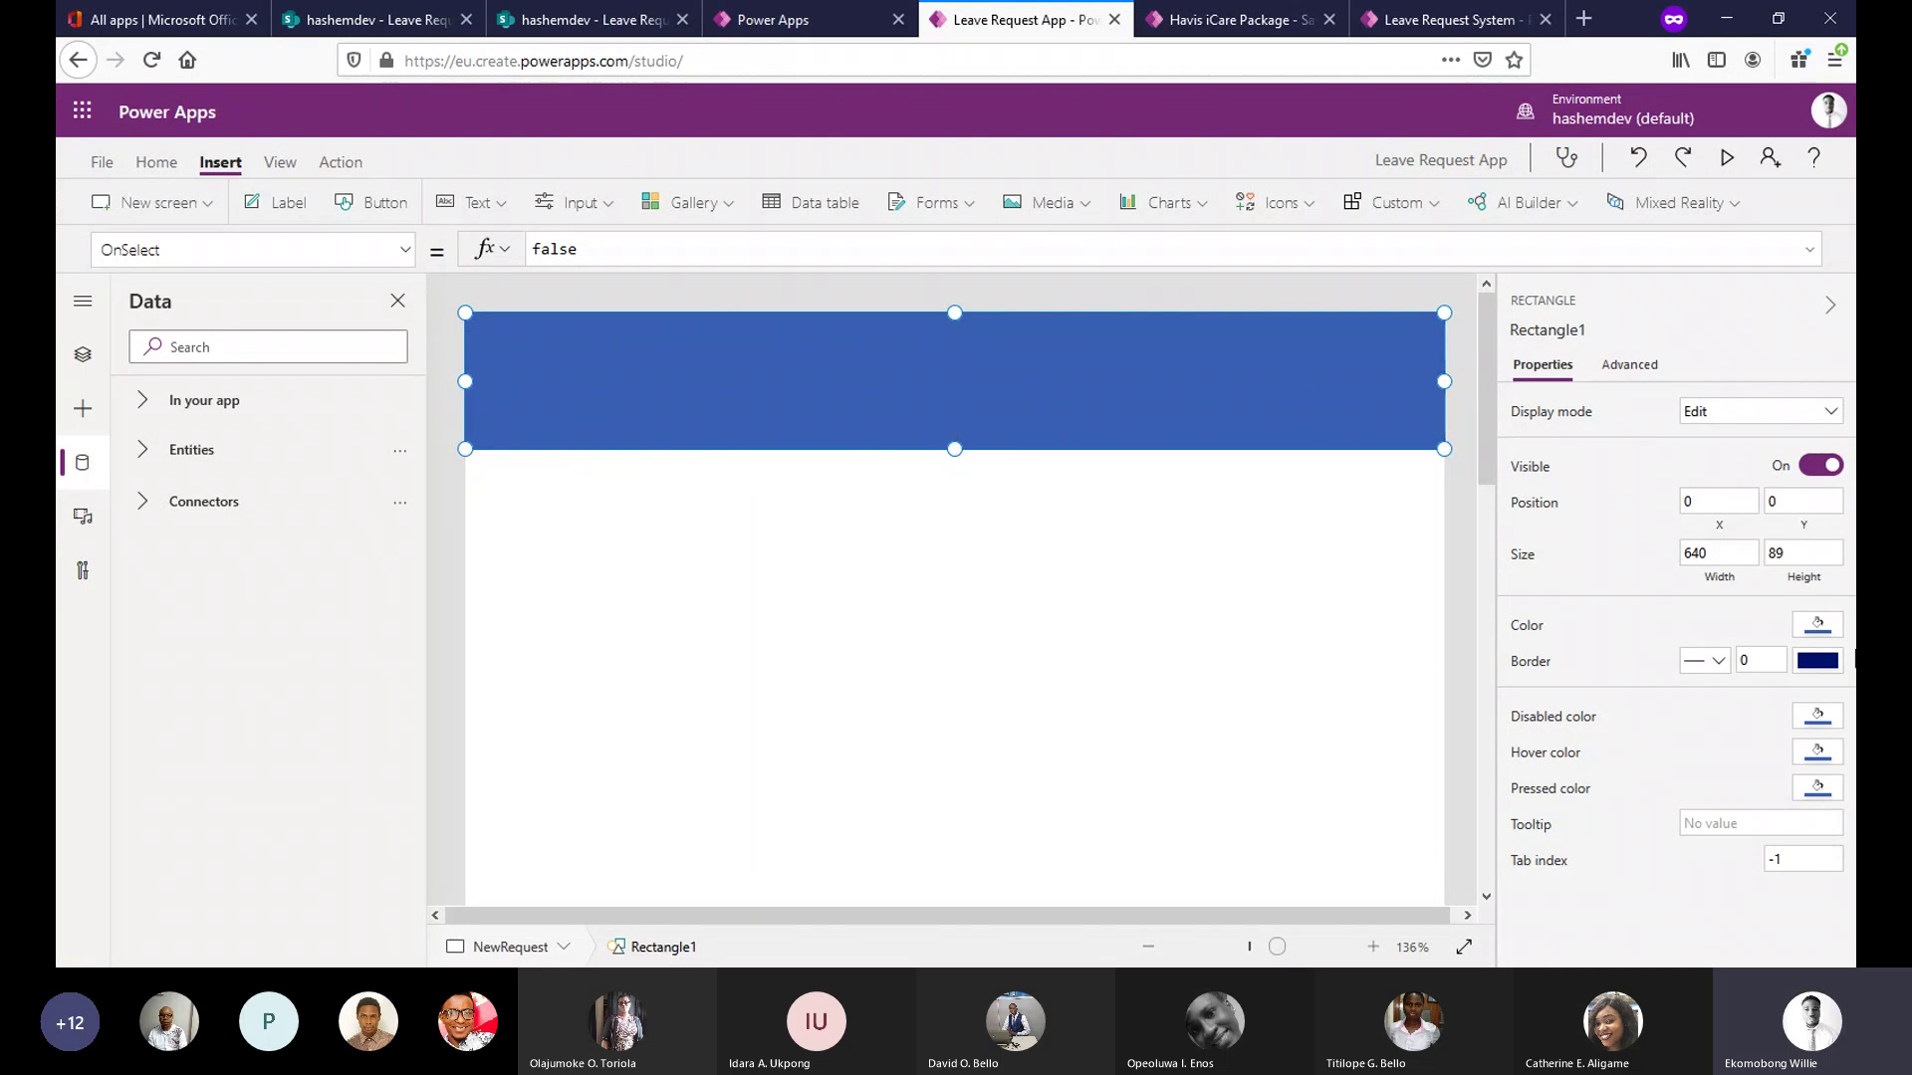
# Fill the header rectangle on the NewRequest screen with the standard purple colour.
pyautogui.click(1815, 631)
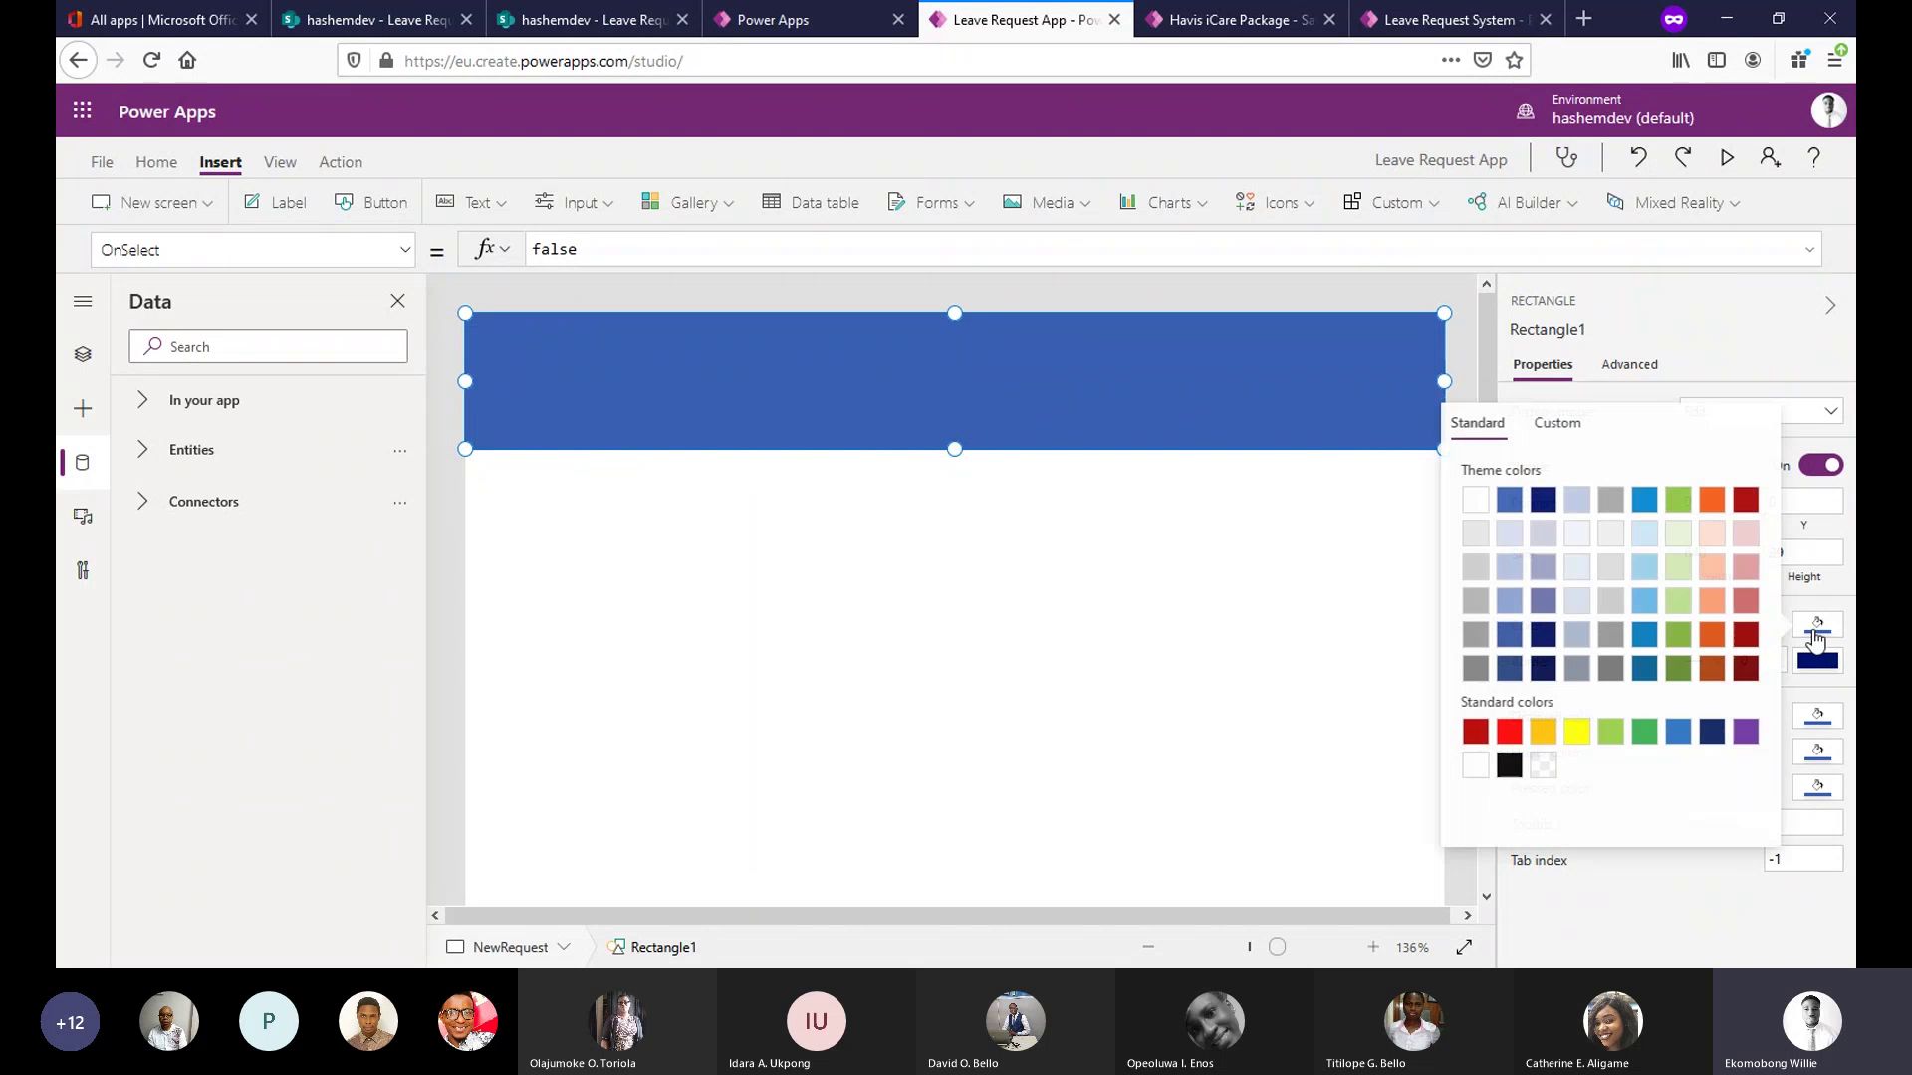
pyautogui.click(1743, 731)
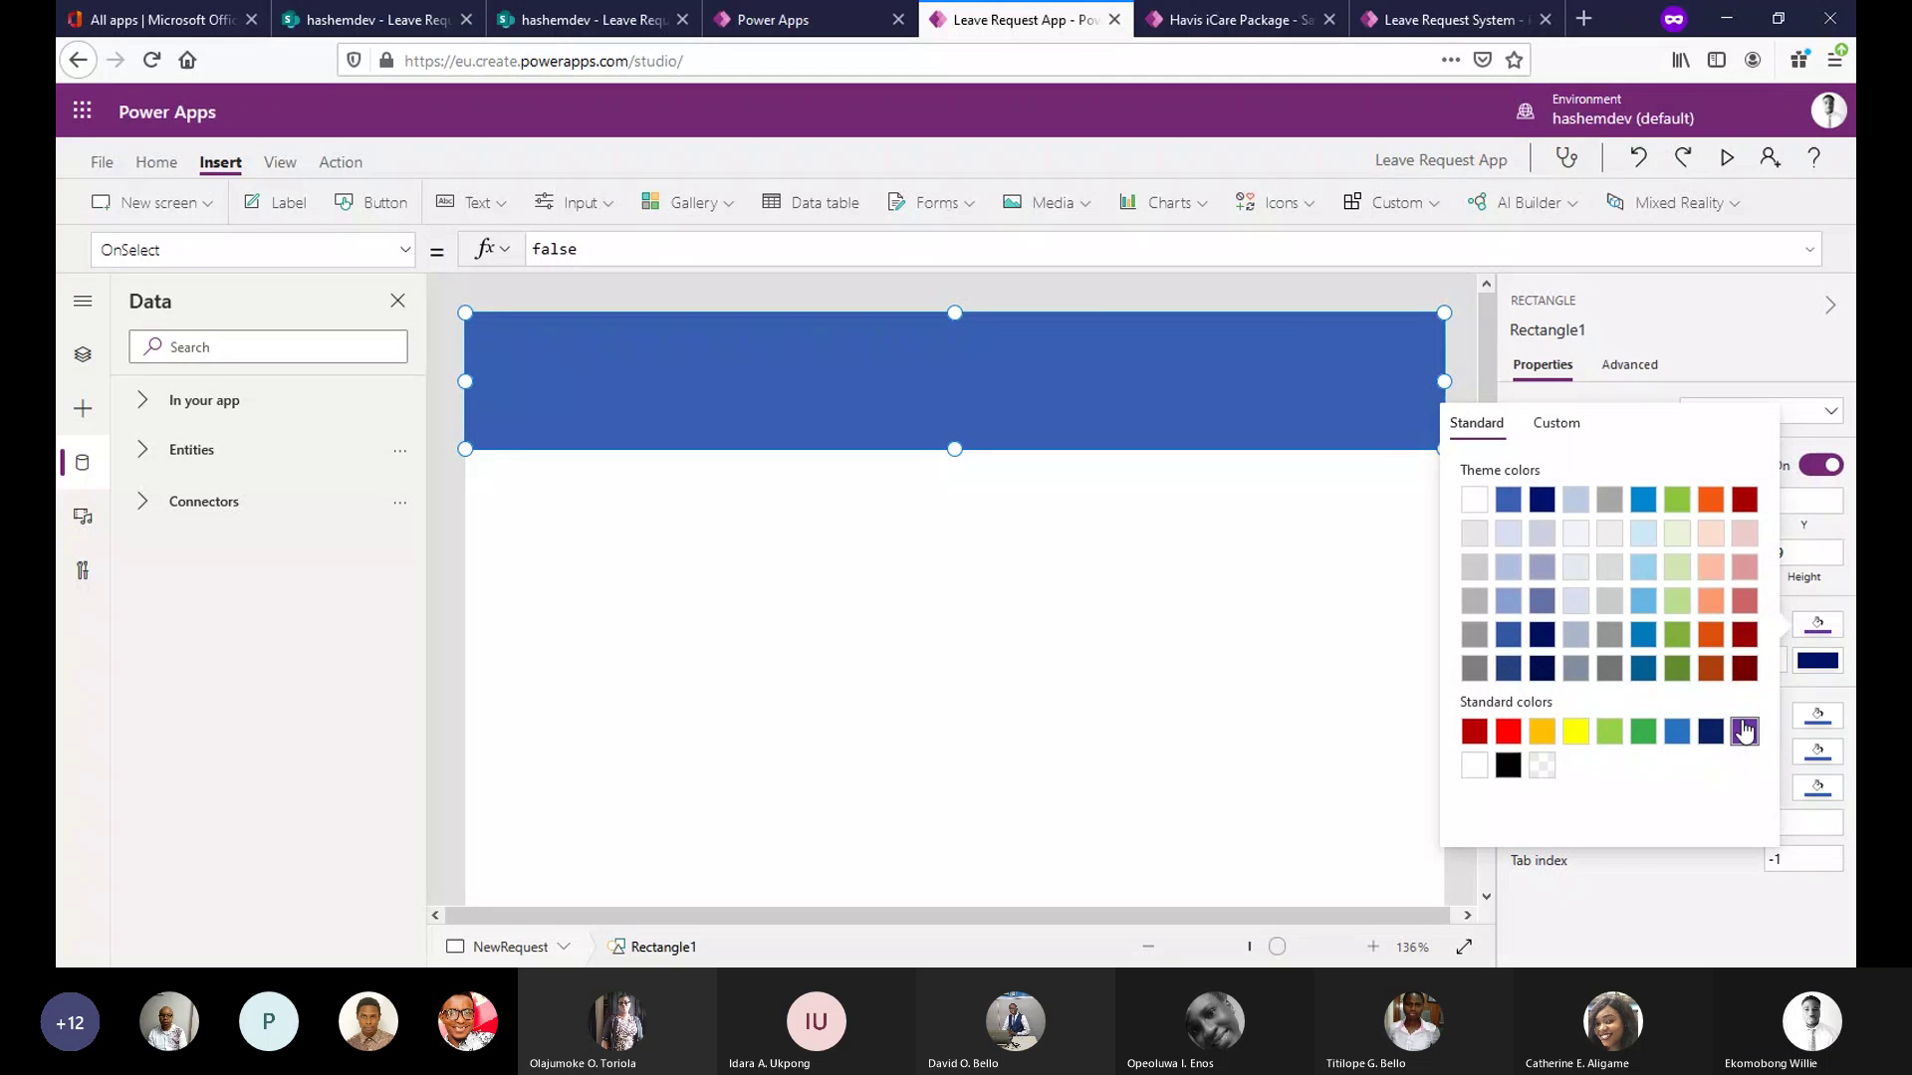
pyautogui.click(1336, 378)
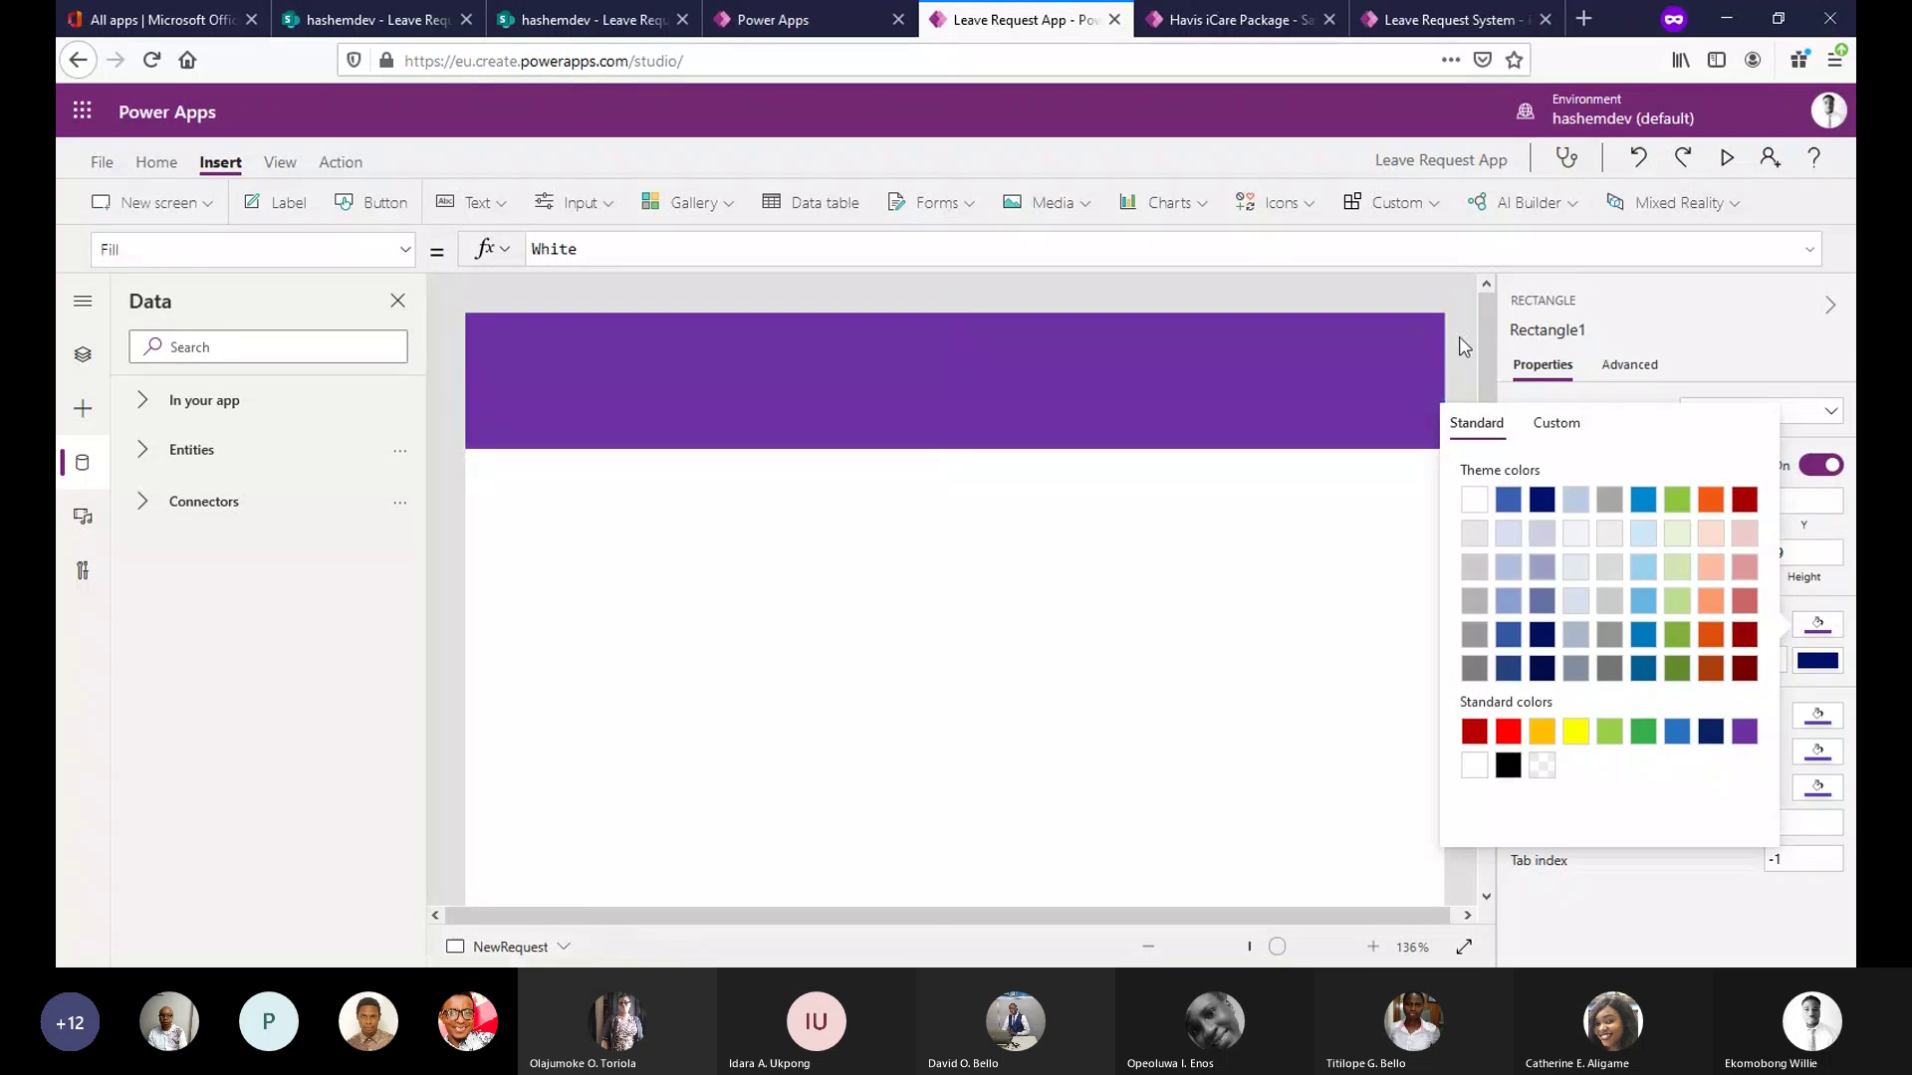
pyautogui.click(1395, 364)
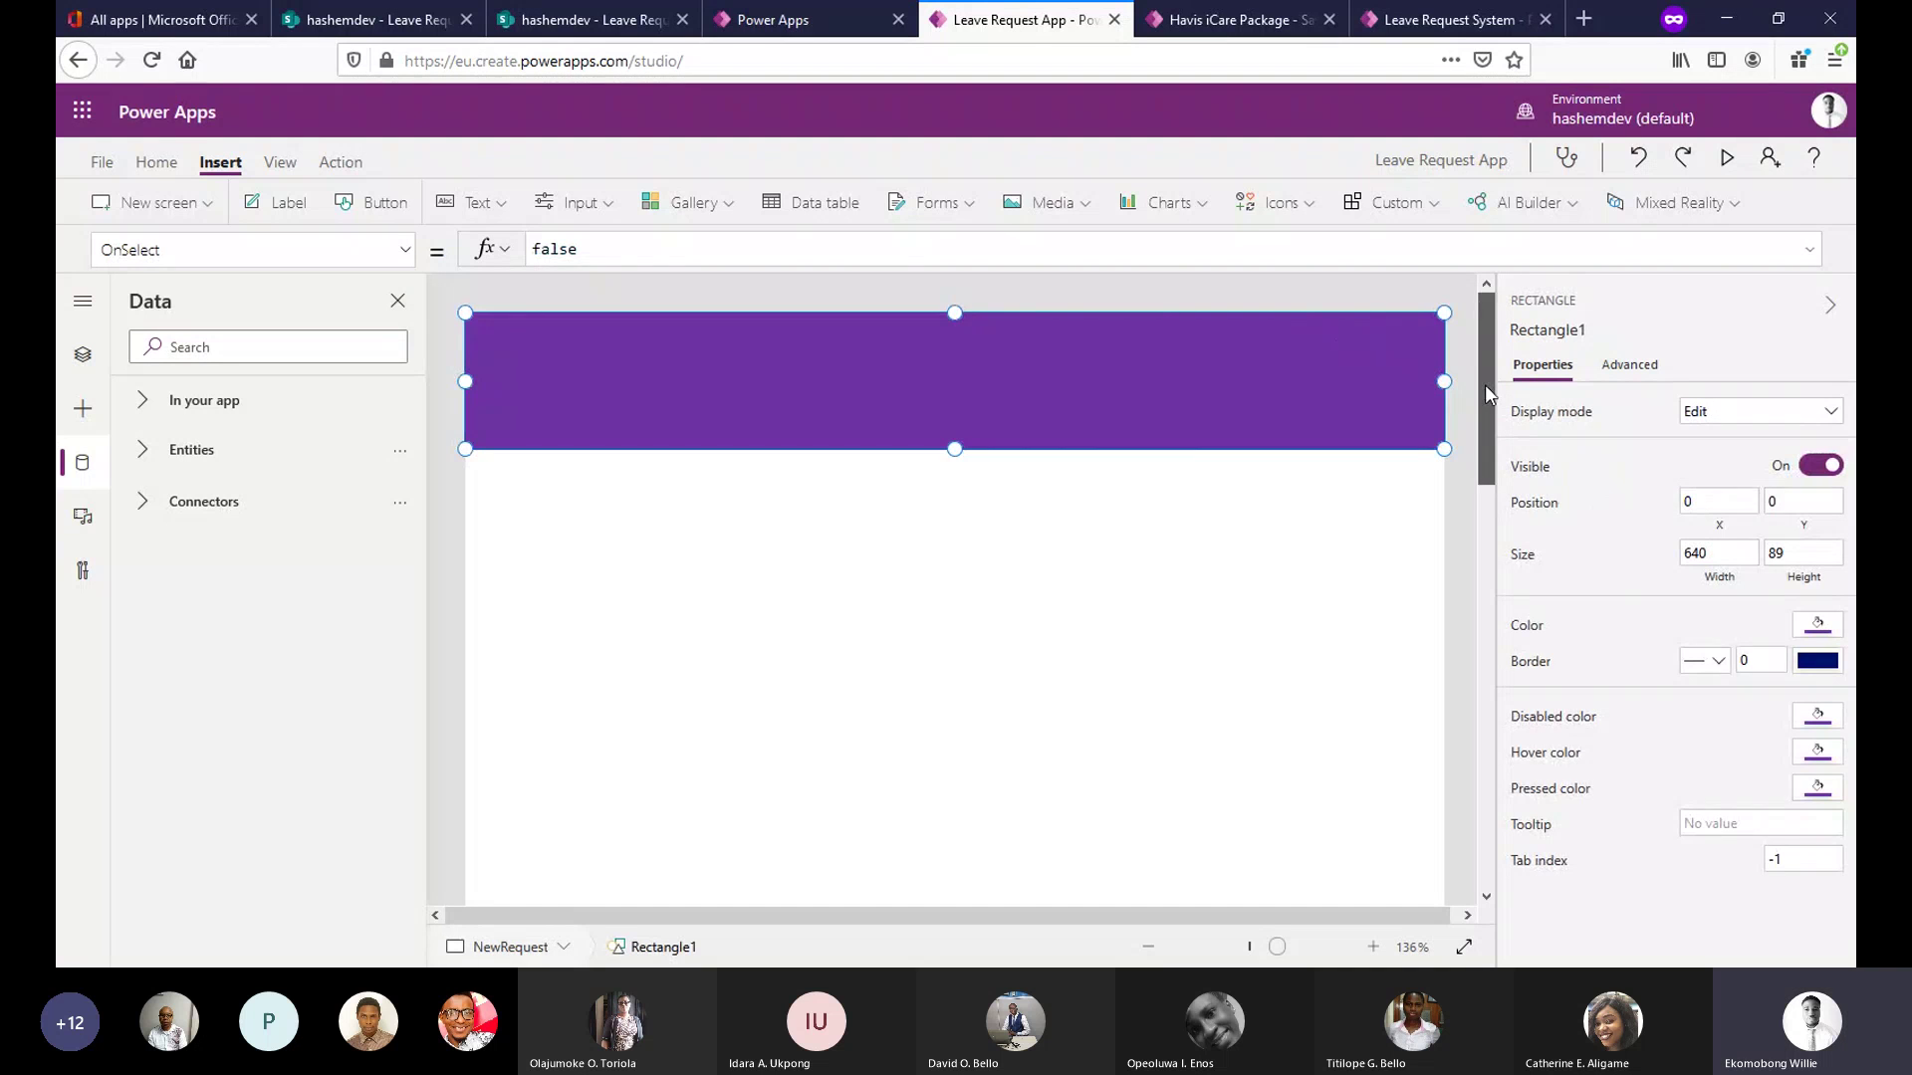
# Insert an edit form directly below the purple header at Y 89 and extend it down to a height of about 1047.
pyautogui.moveTo(1484, 385); pyautogui.dragTo(1485, 428)
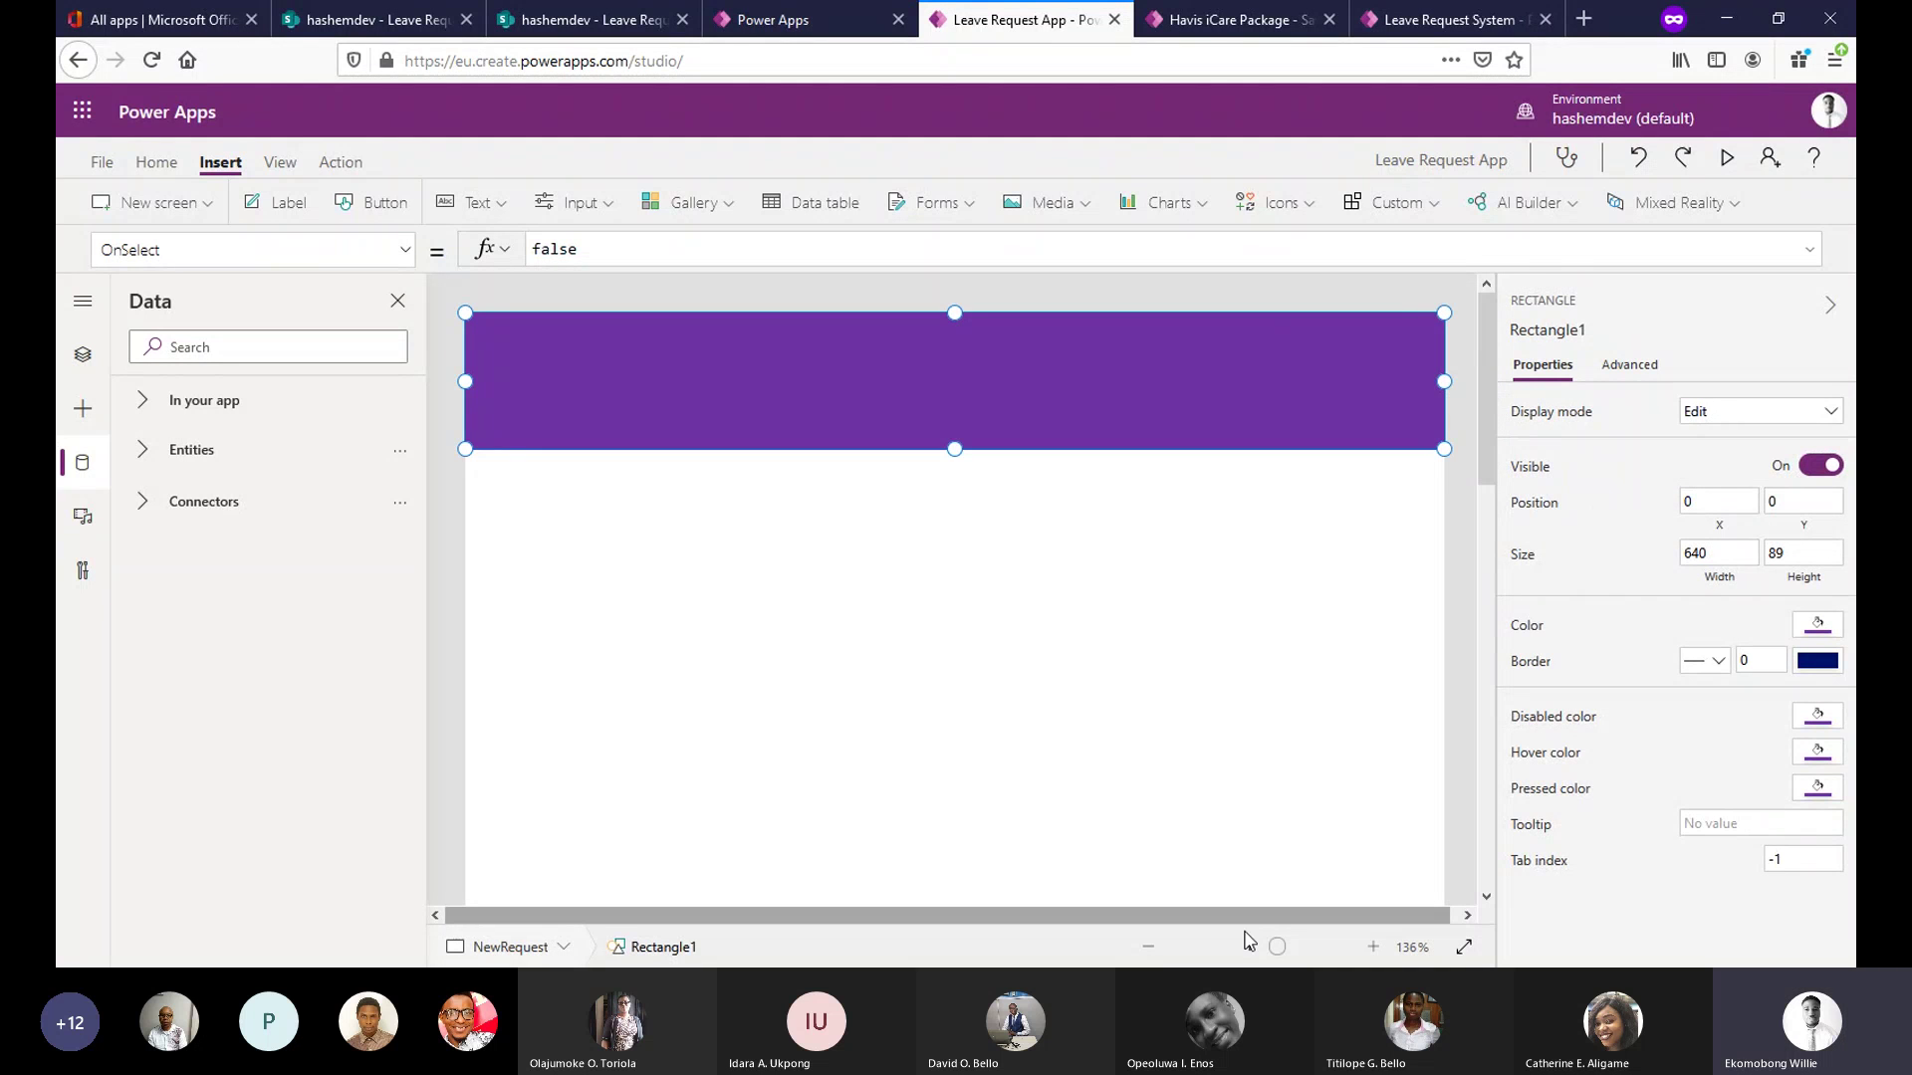
pyautogui.moveTo(1244, 953); pyautogui.dragTo(1228, 953)
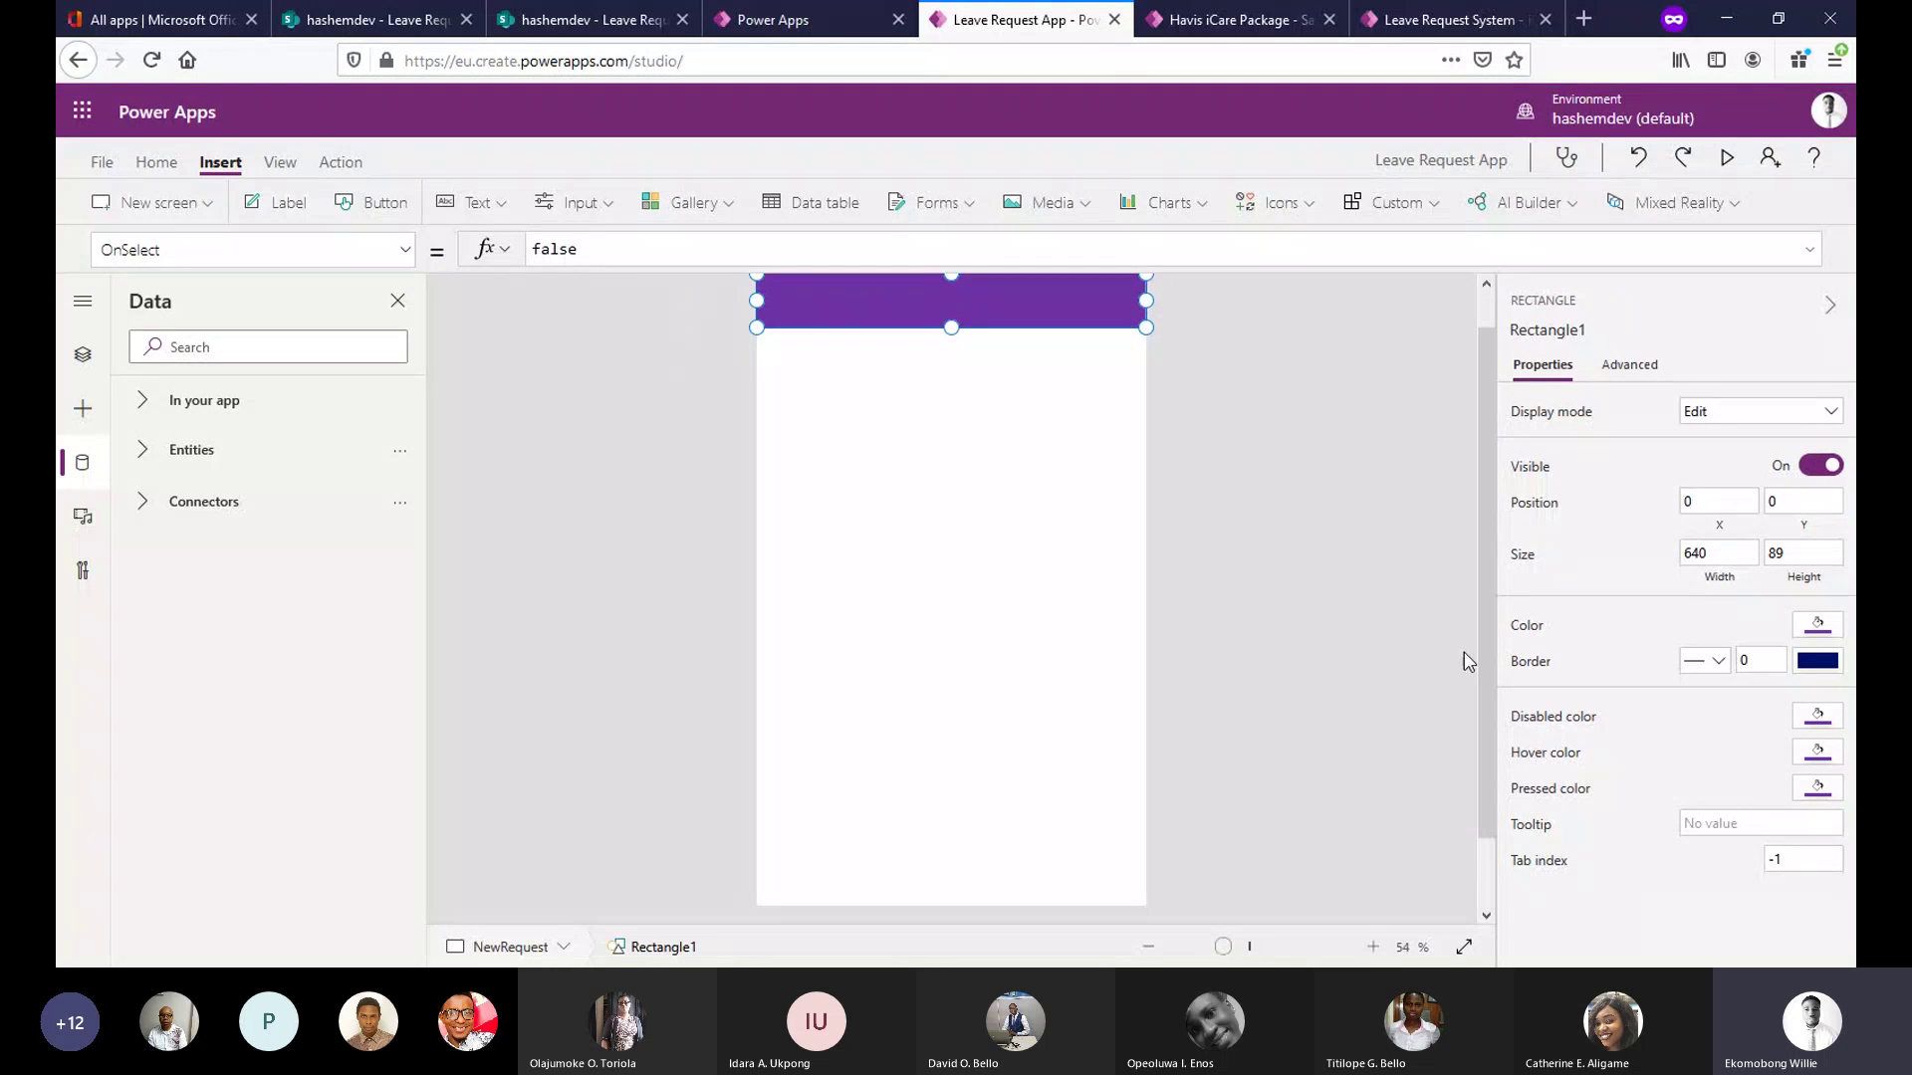
pyautogui.moveTo(1222, 951); pyautogui.dragTo(1252, 951)
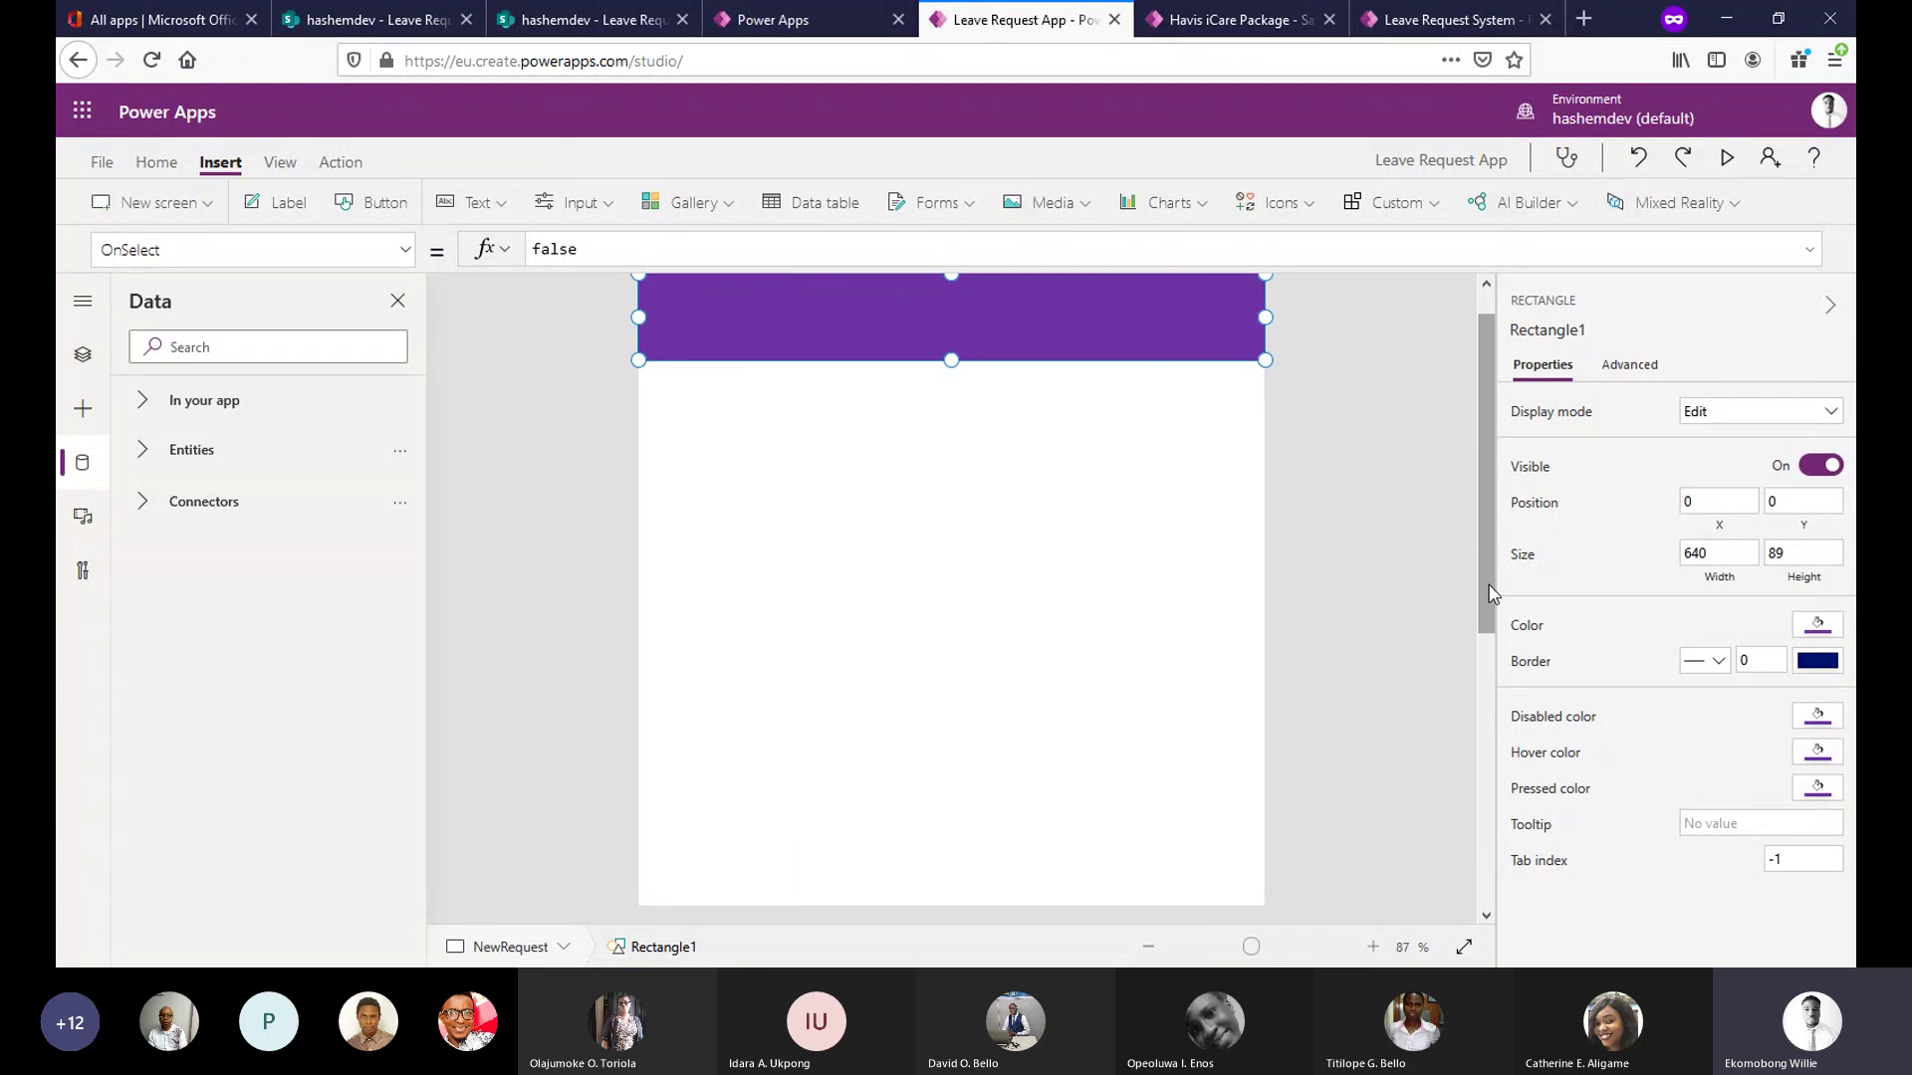
pyautogui.moveTo(1492, 594); pyautogui.dragTo(1484, 598)
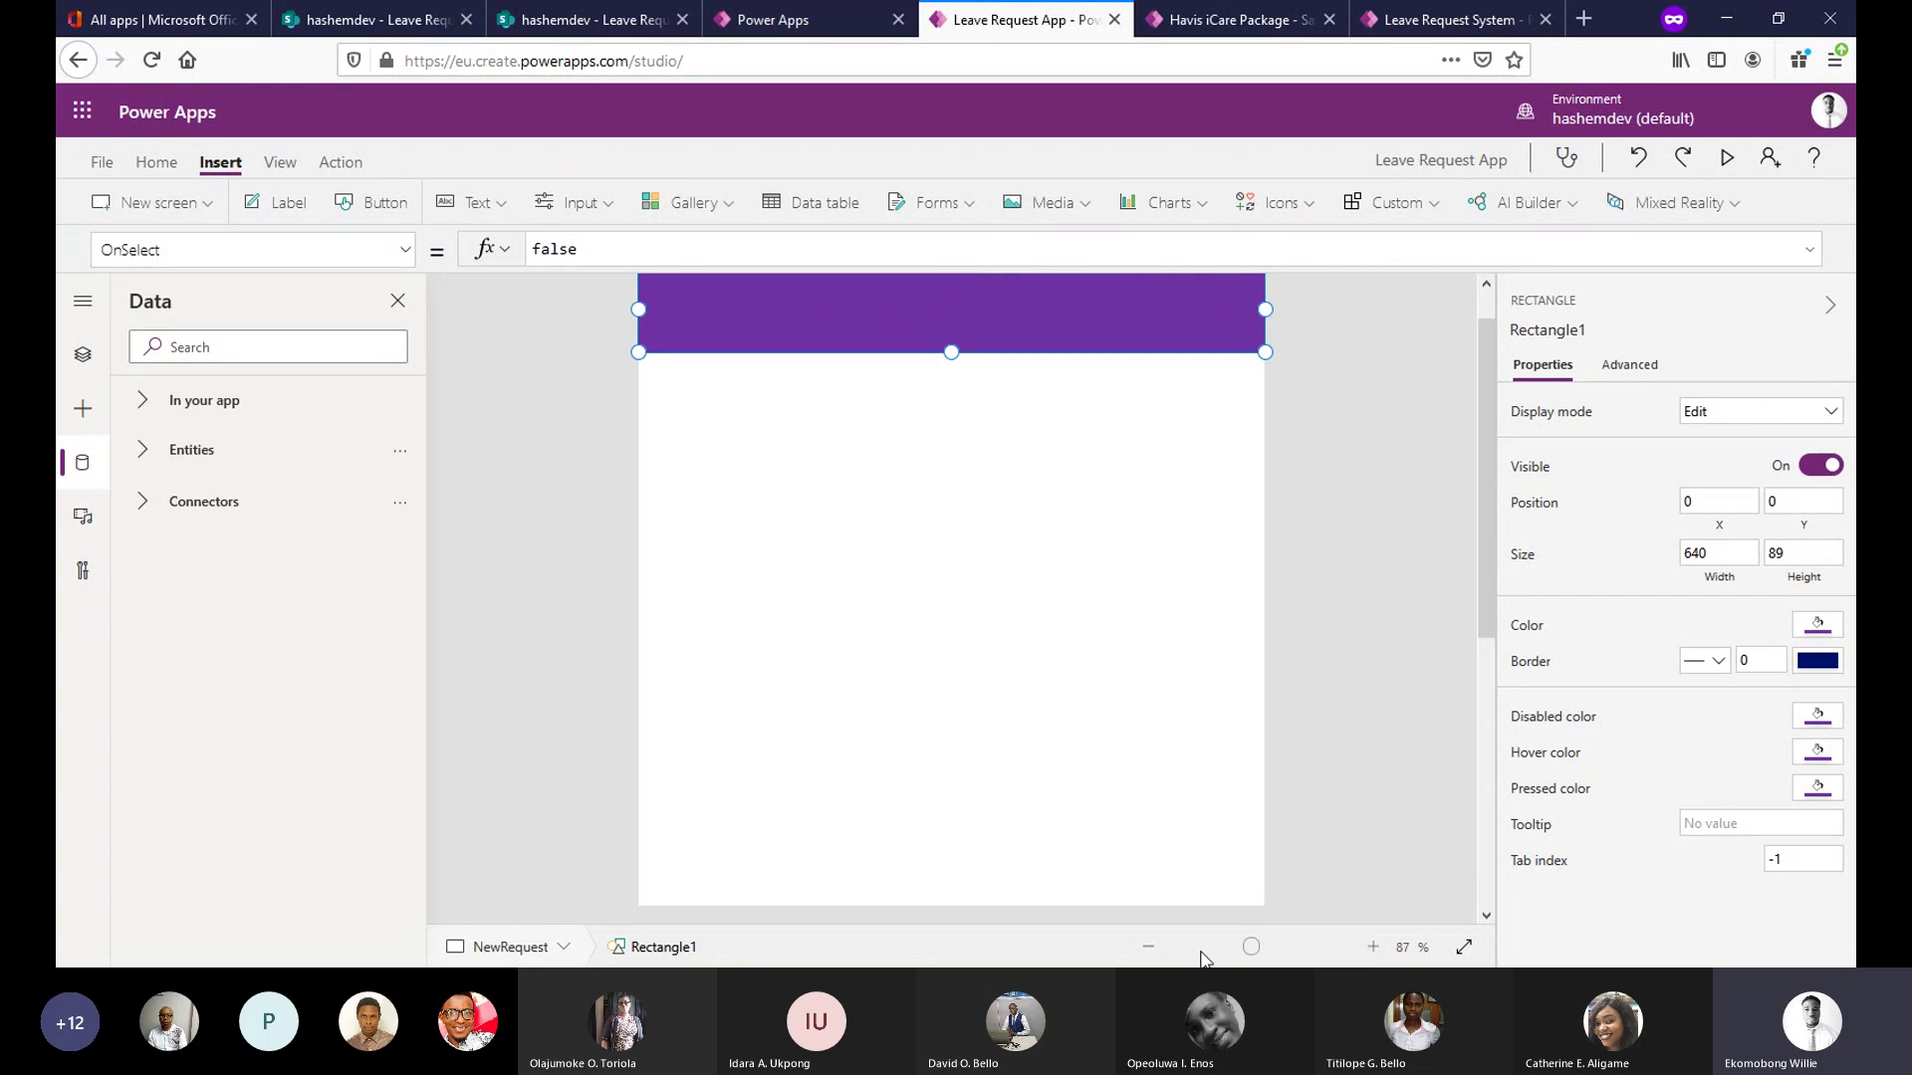
pyautogui.moveTo(1252, 949); pyautogui.dragTo(1220, 949)
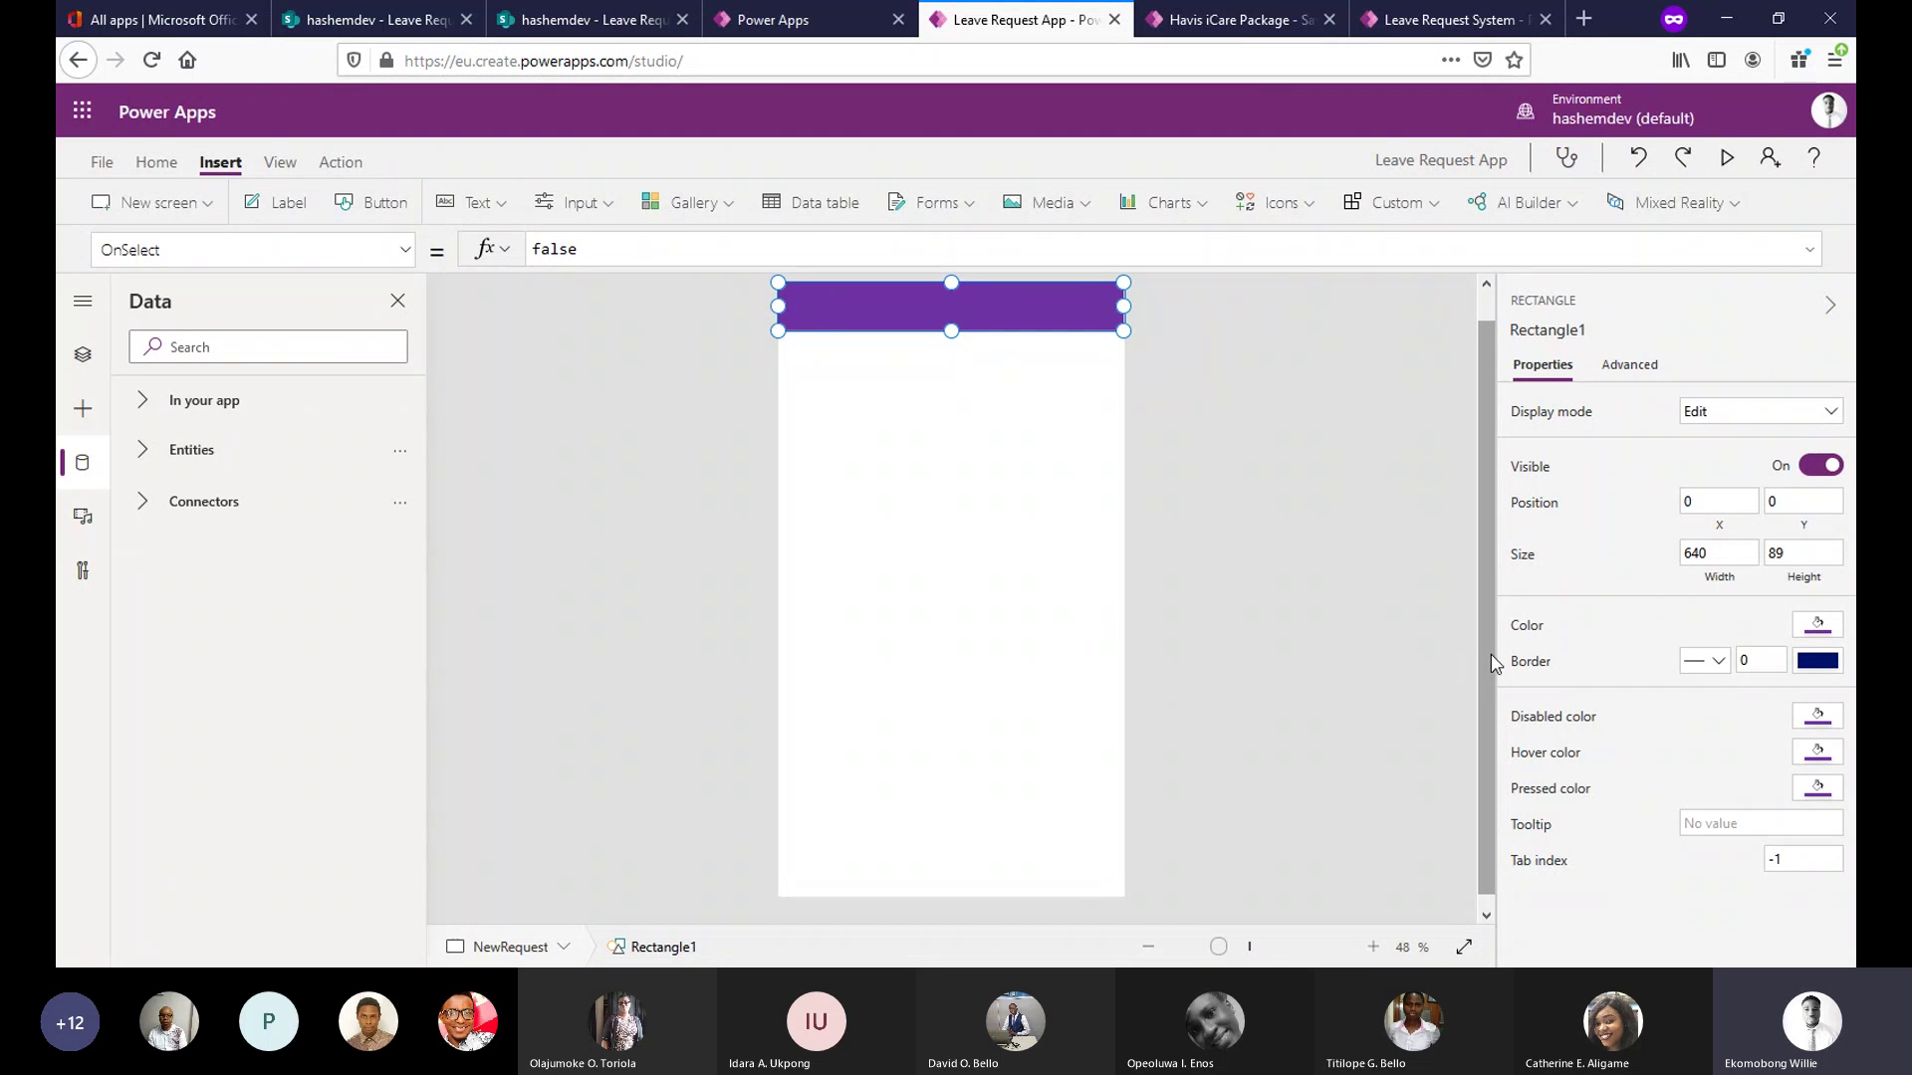
pyautogui.scroll(1, 1268, 504)
pyautogui.click(1268, 503)
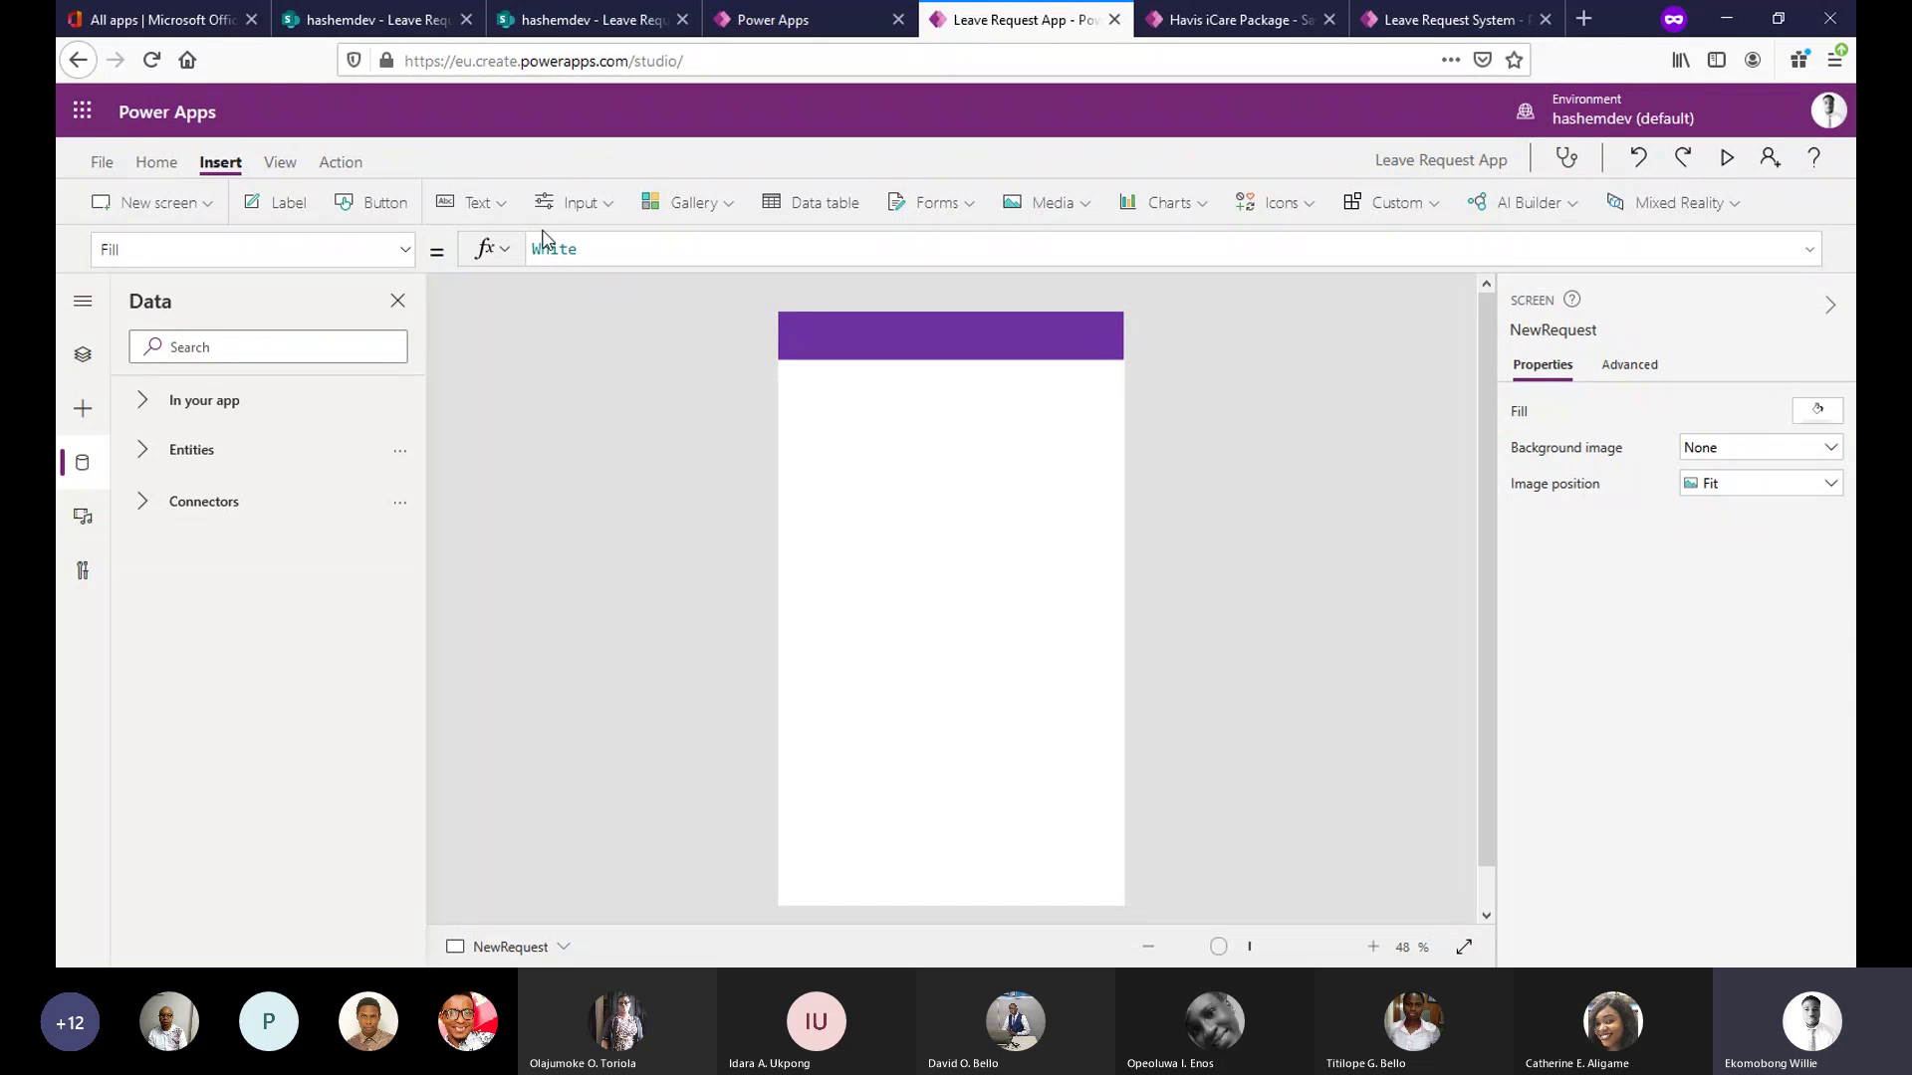
pyautogui.click(971, 204)
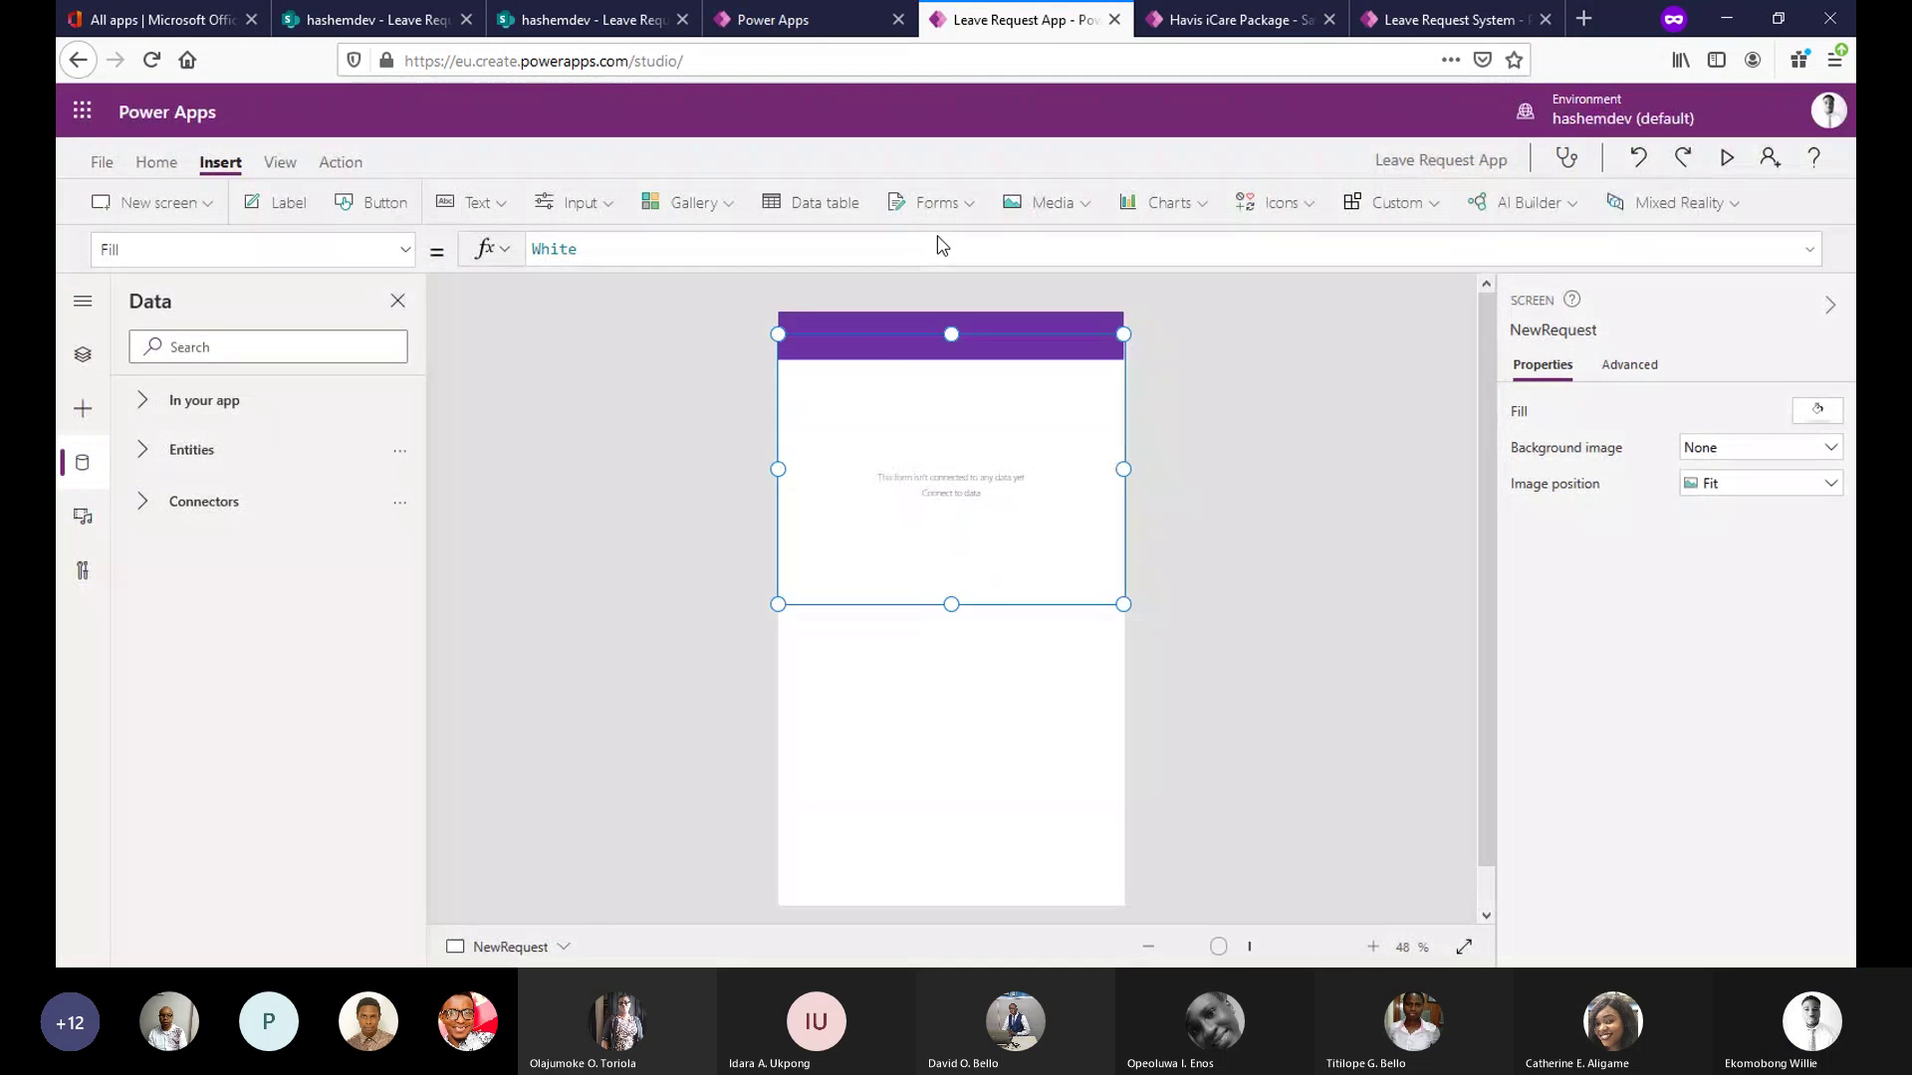
pyautogui.moveTo(880, 333)
pyautogui.mouseDown()
pyautogui.moveTo(876, 378)
pyautogui.moveTo(876, 361)
pyautogui.mouseUp()
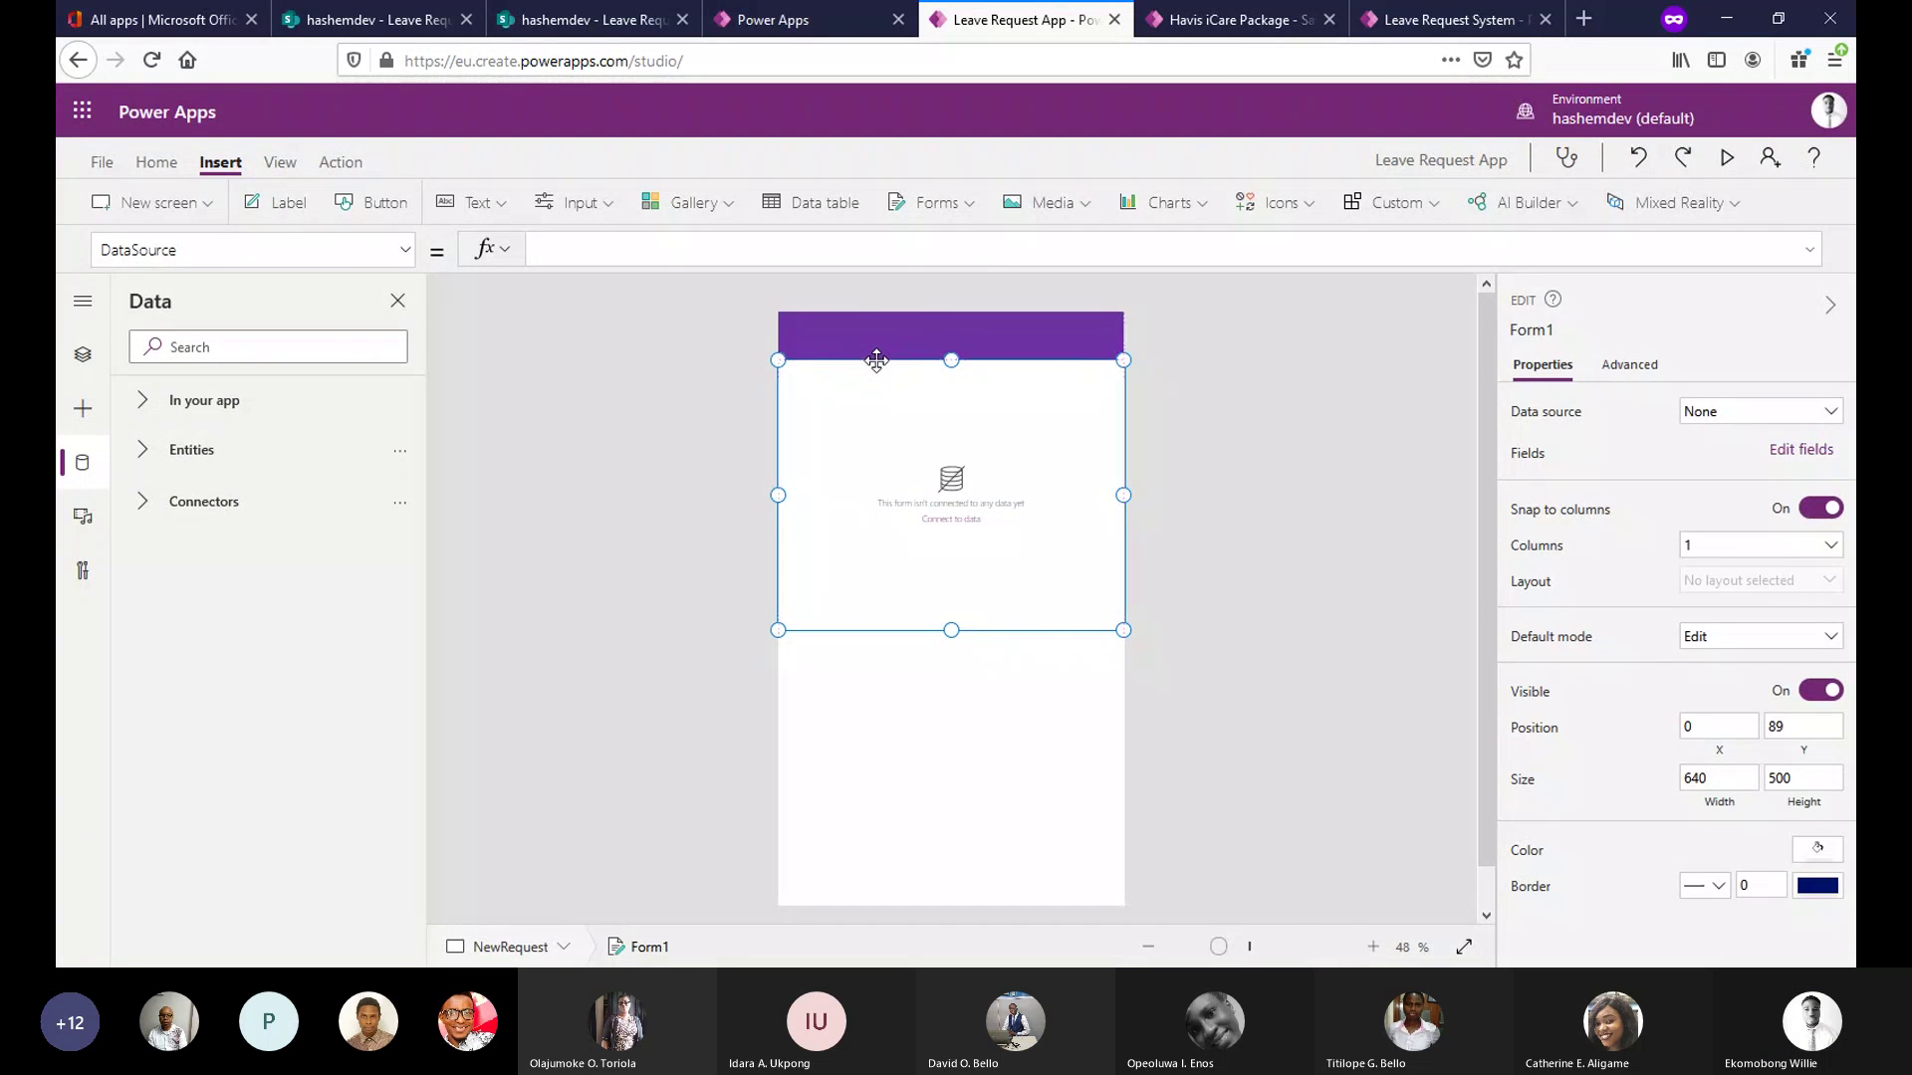
pyautogui.moveTo(951, 630); pyautogui.dragTo(936, 923)
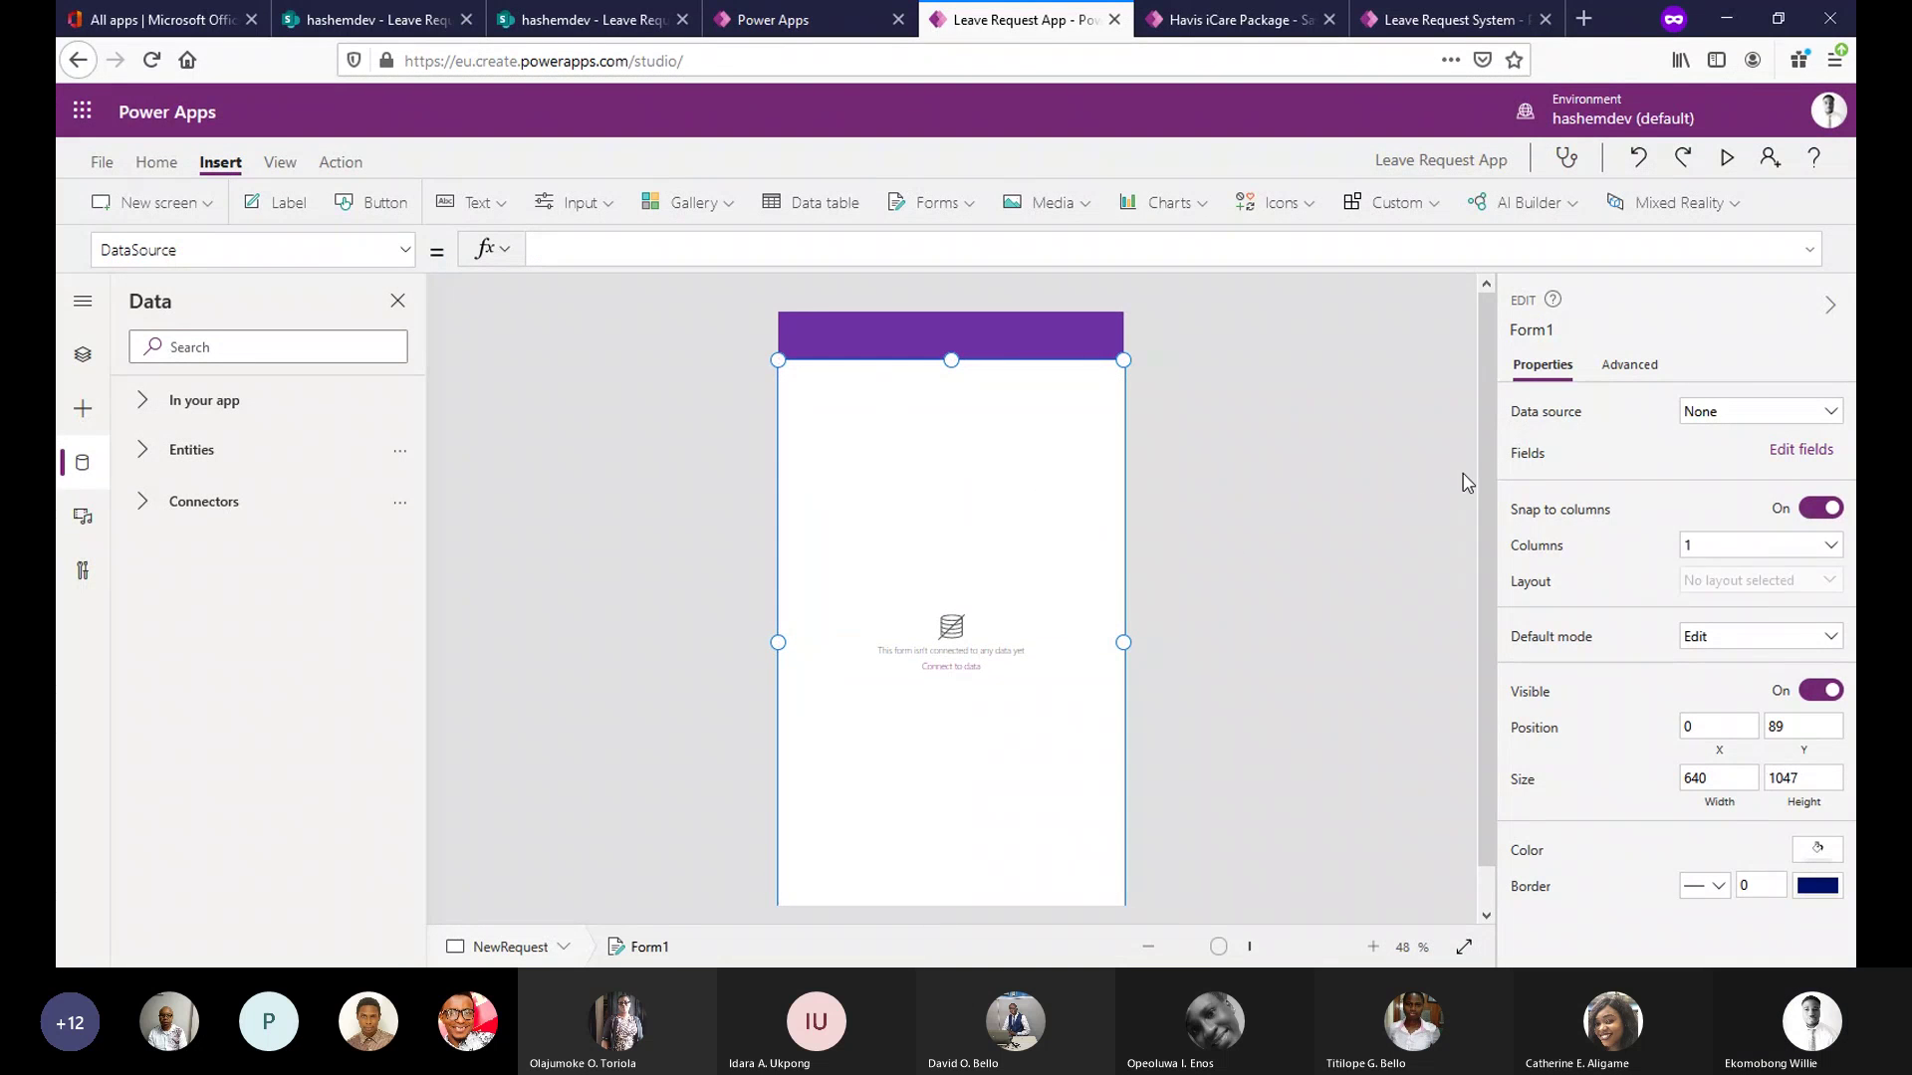
# Connect the edit form on the NewRequest screen to the Leave Request Test data source.
pyautogui.moveTo(1480, 480); pyautogui.dragTo(1484, 643)
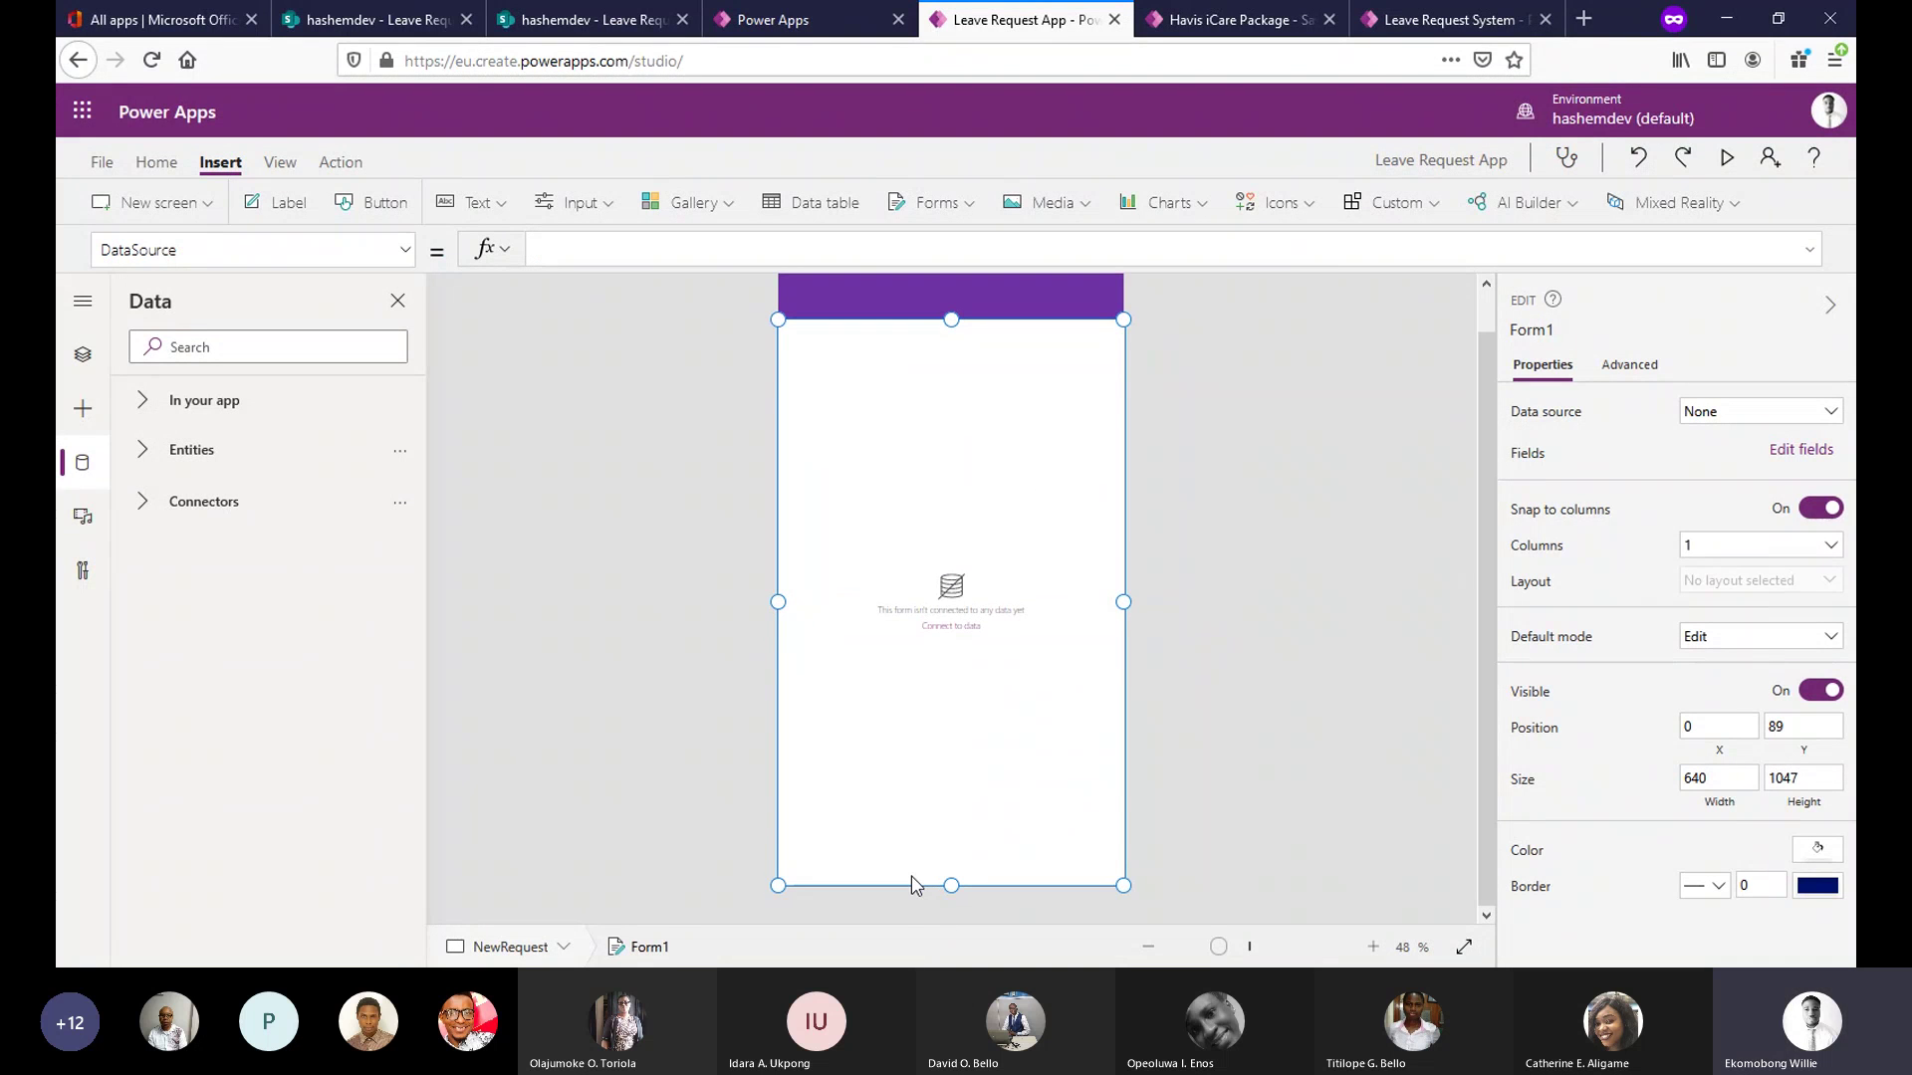
pyautogui.click(1723, 413)
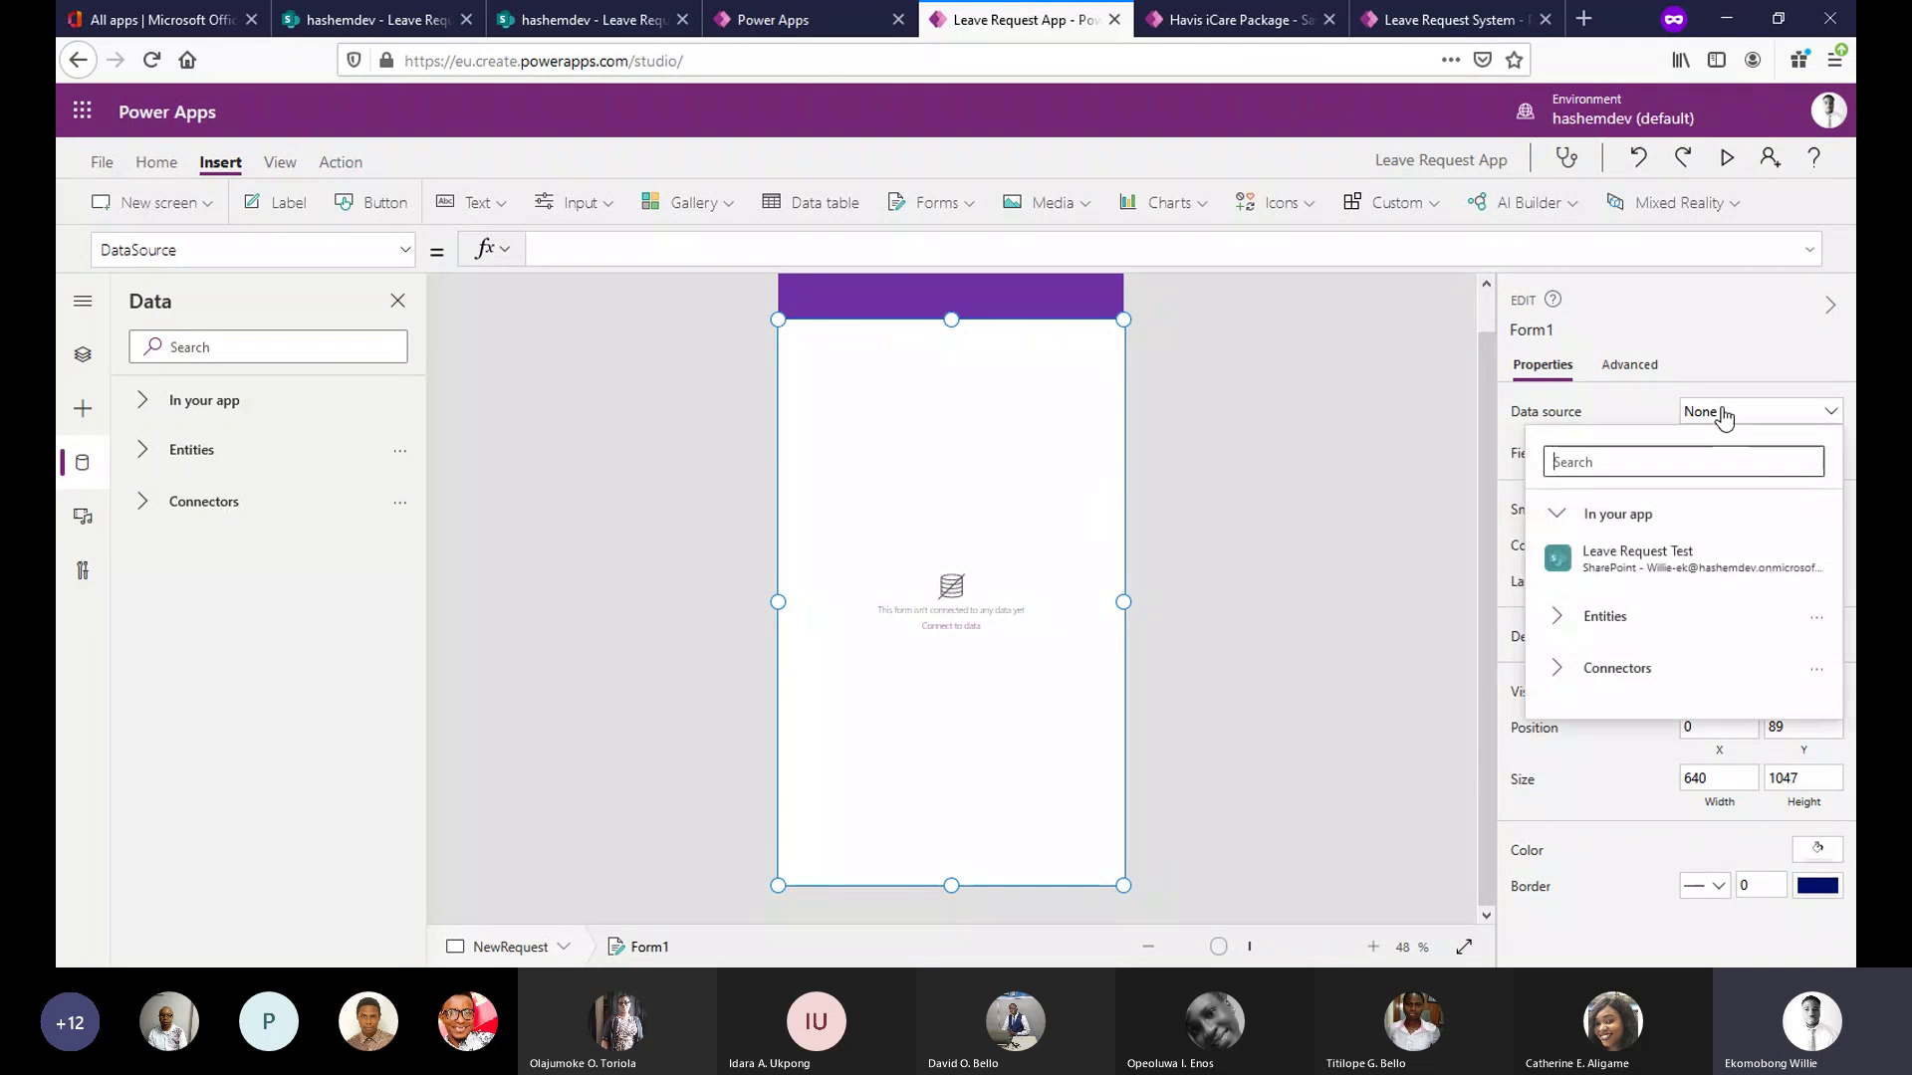
pyautogui.click(1670, 564)
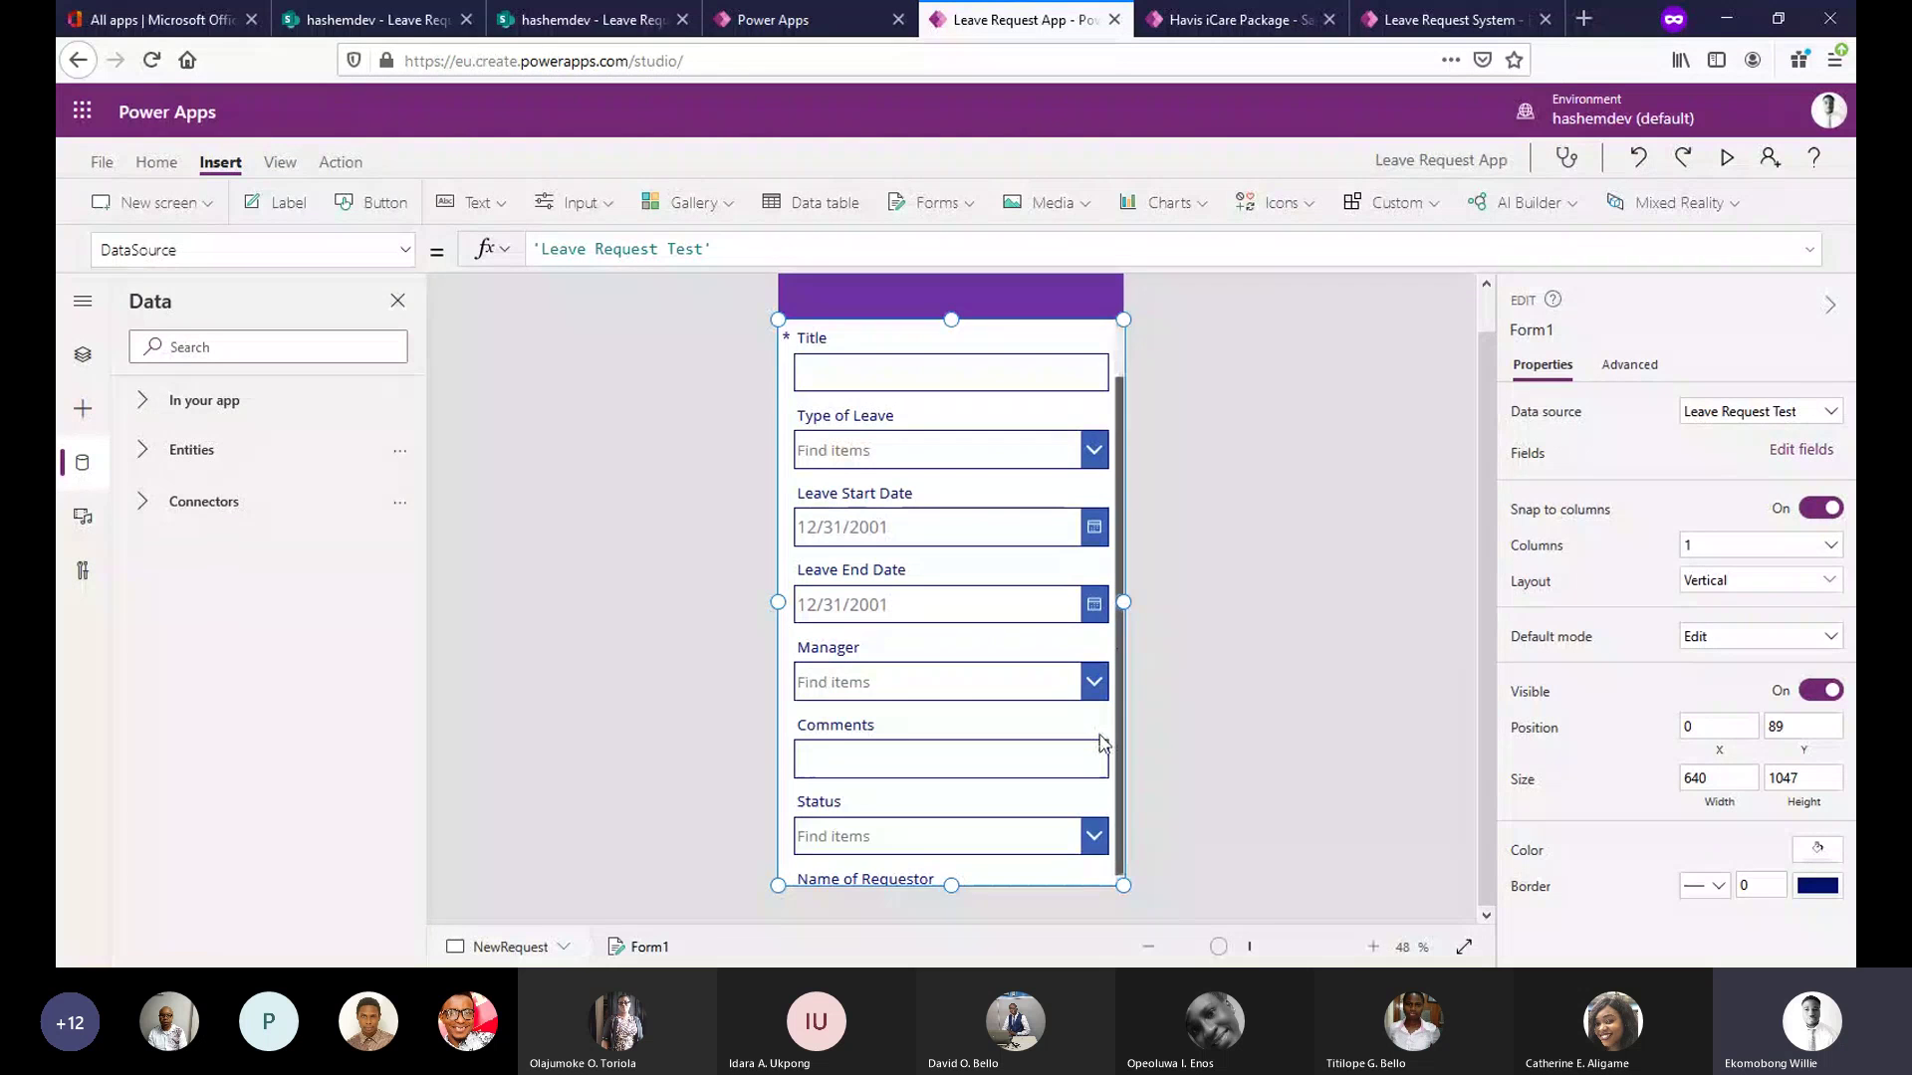
pyautogui.scroll(-2, 1103, 749)
pyautogui.scroll(2, 1113, 687)
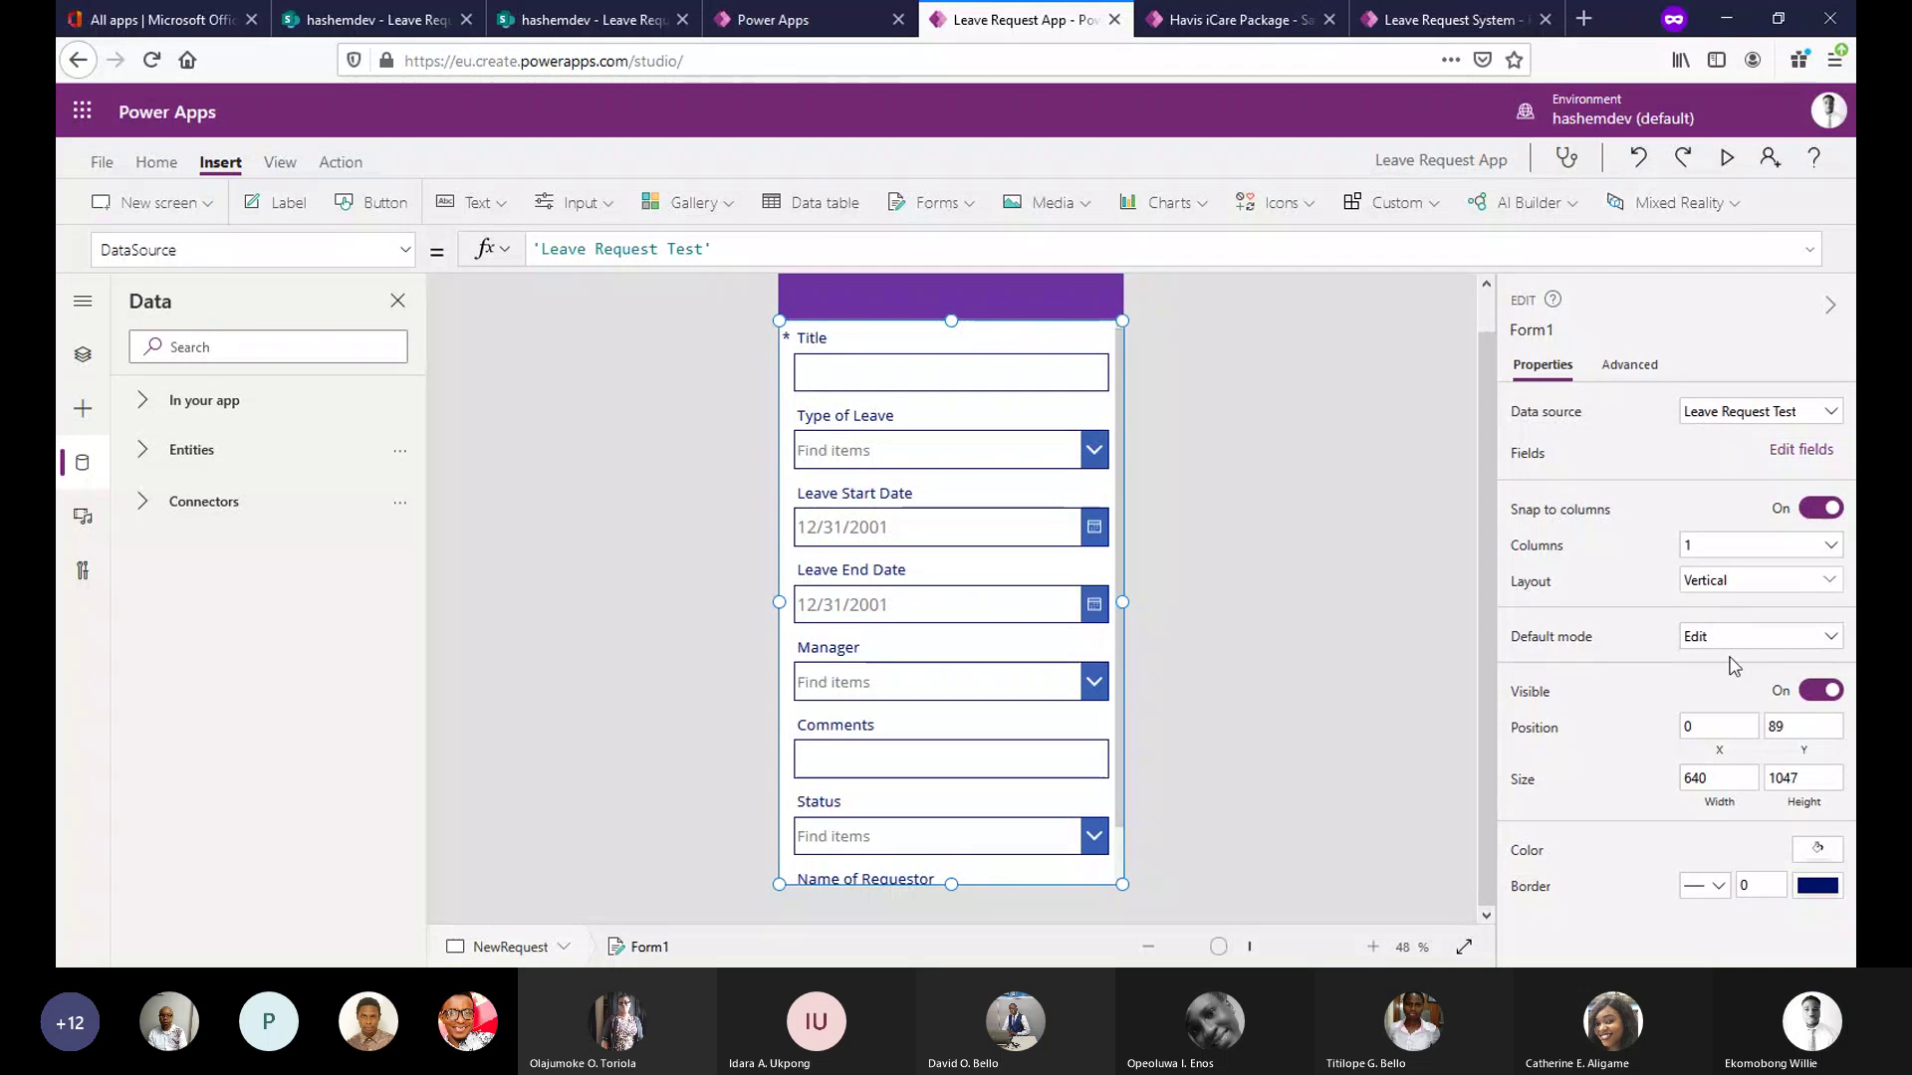
# Set the default mode of the NewRequest form to New.
pyautogui.click(1782, 642)
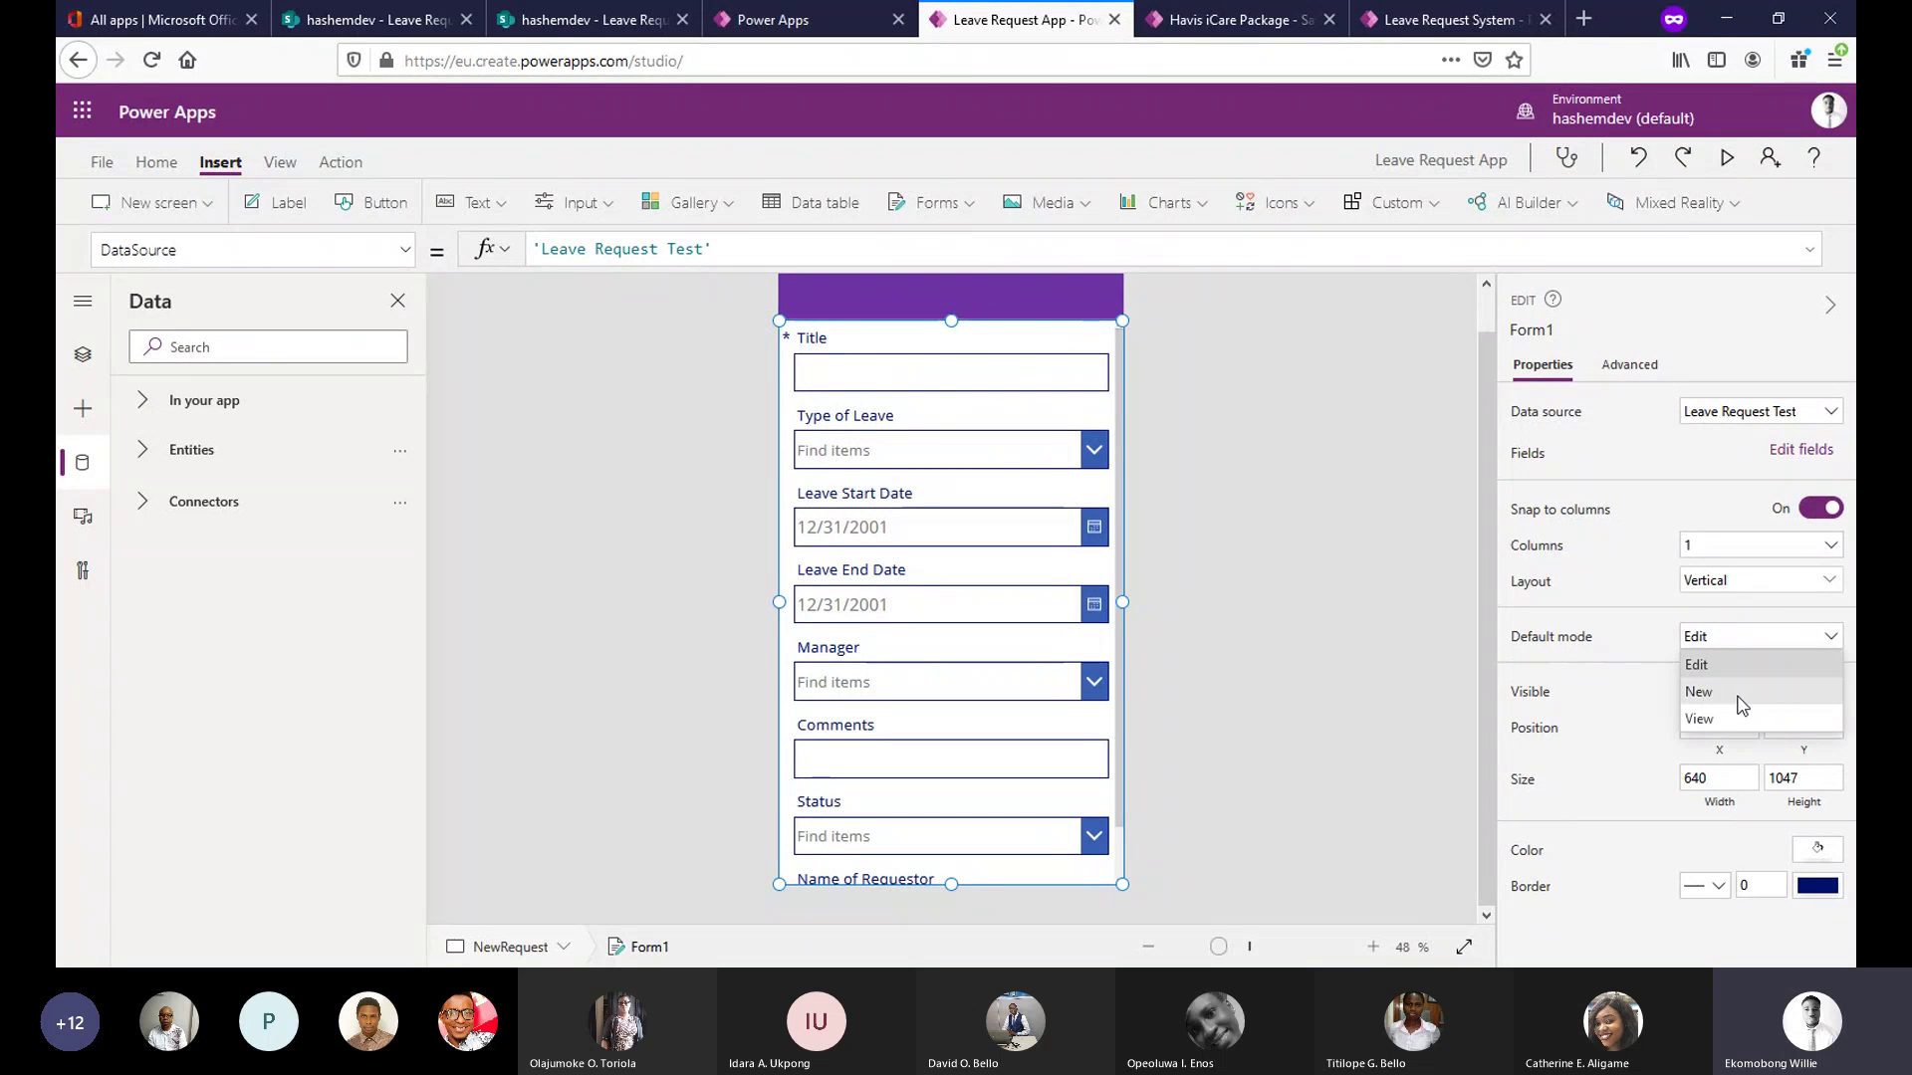
pyautogui.click(1741, 697)
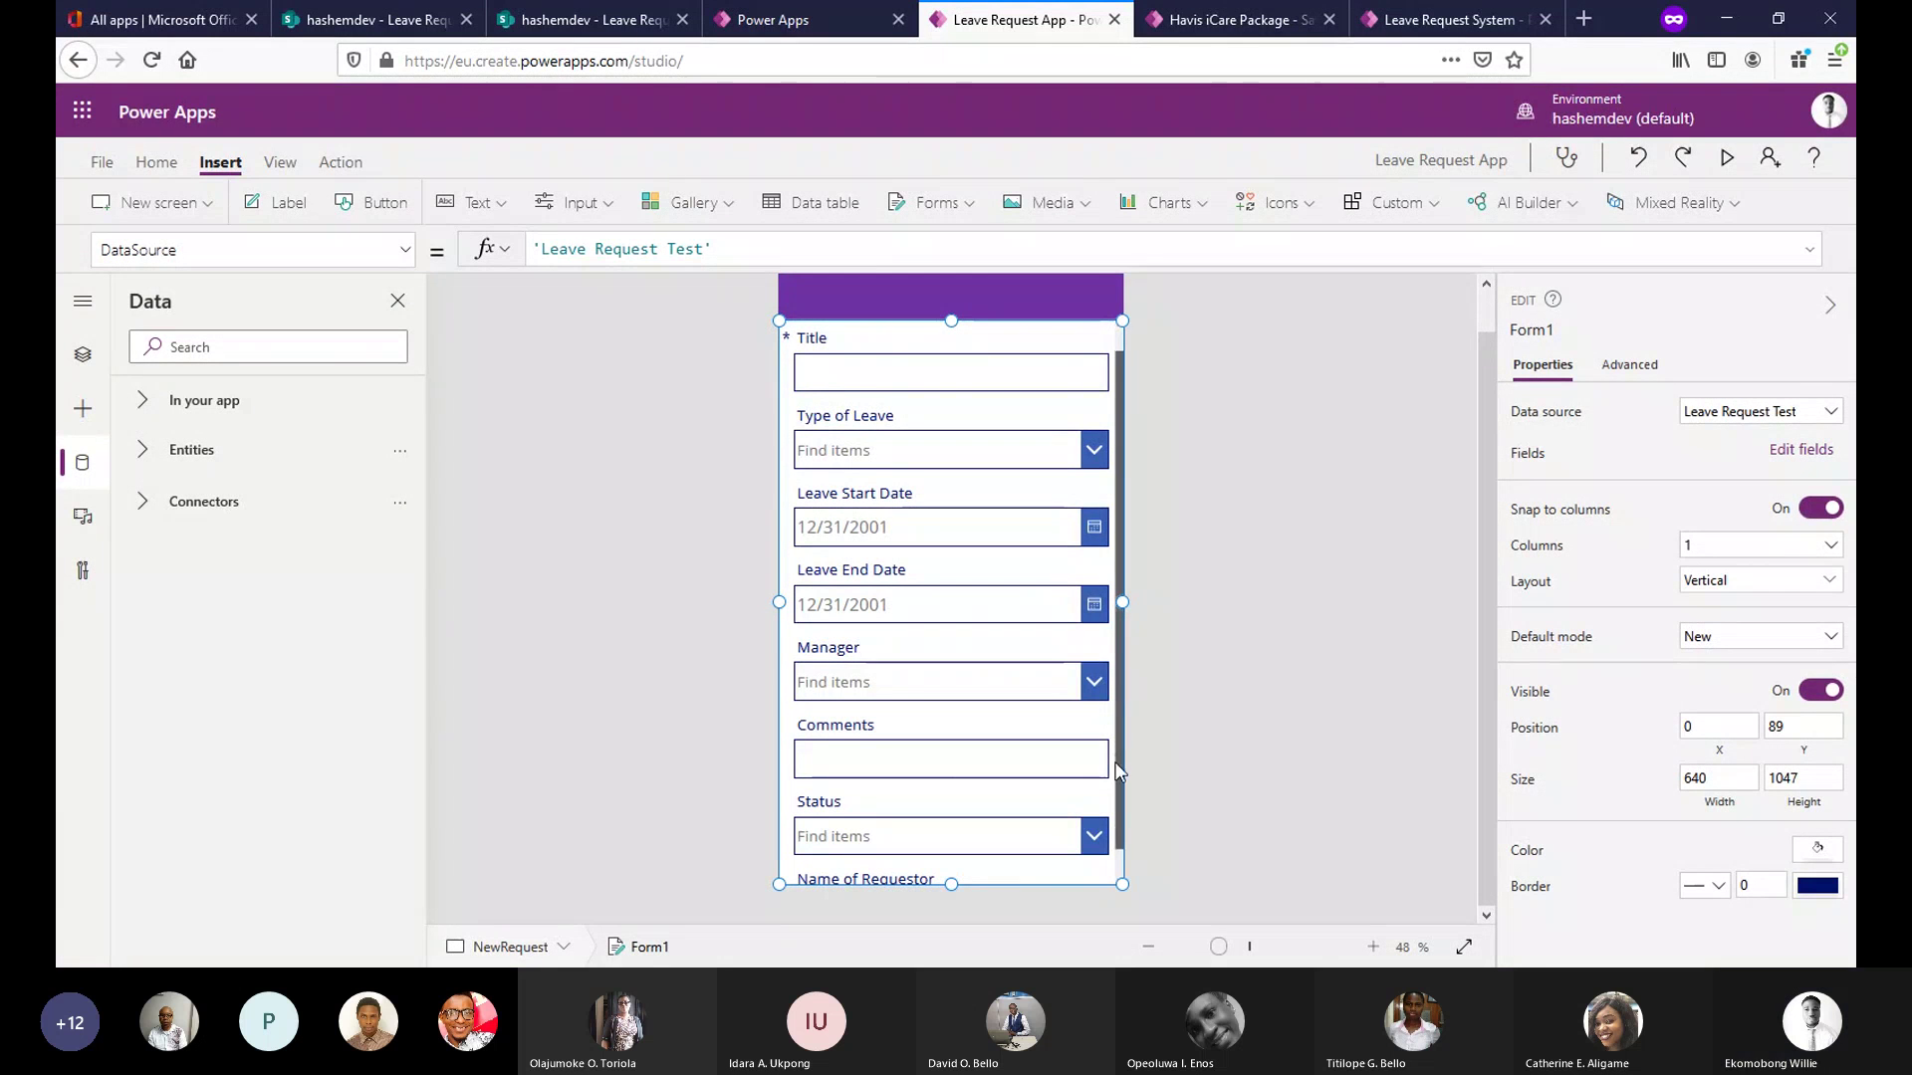
pyautogui.scroll(-1, 1117, 789)
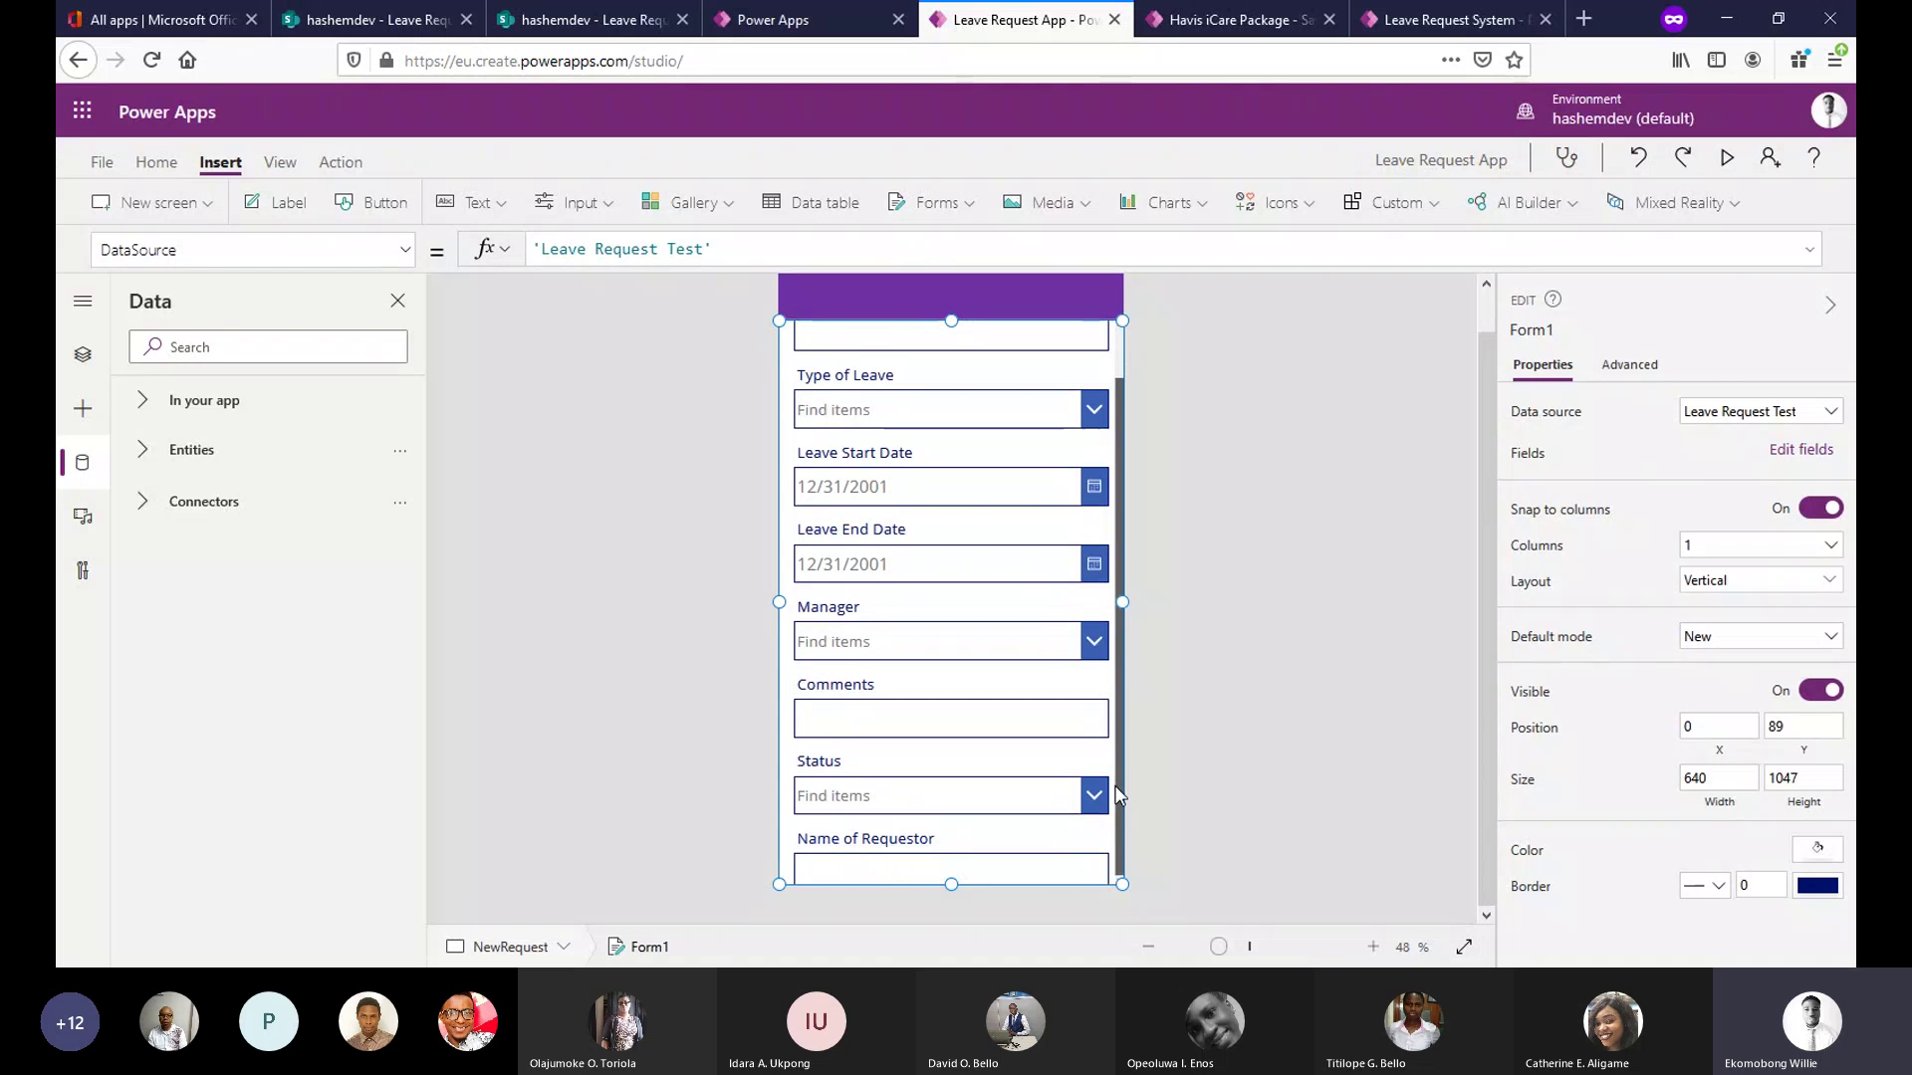
pyautogui.scroll(1, 1118, 757)
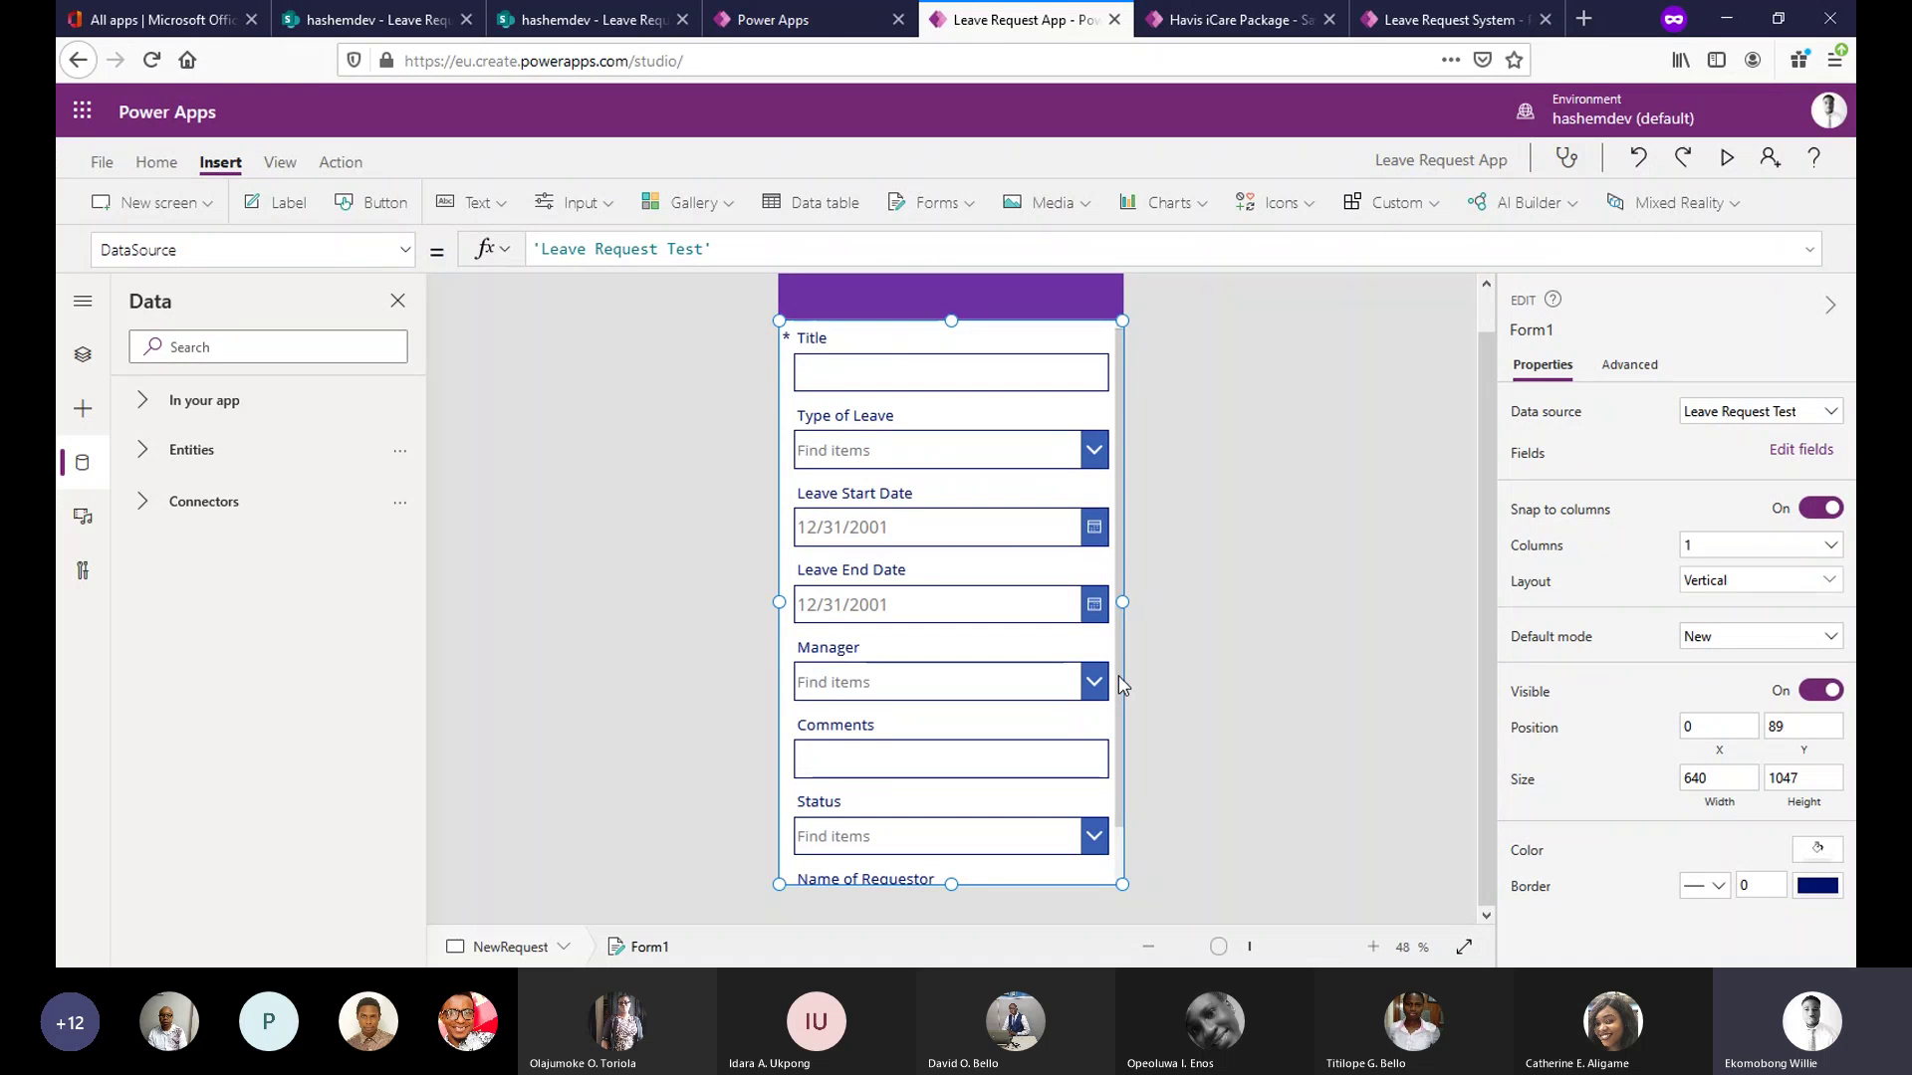
pyautogui.click(1174, 613)
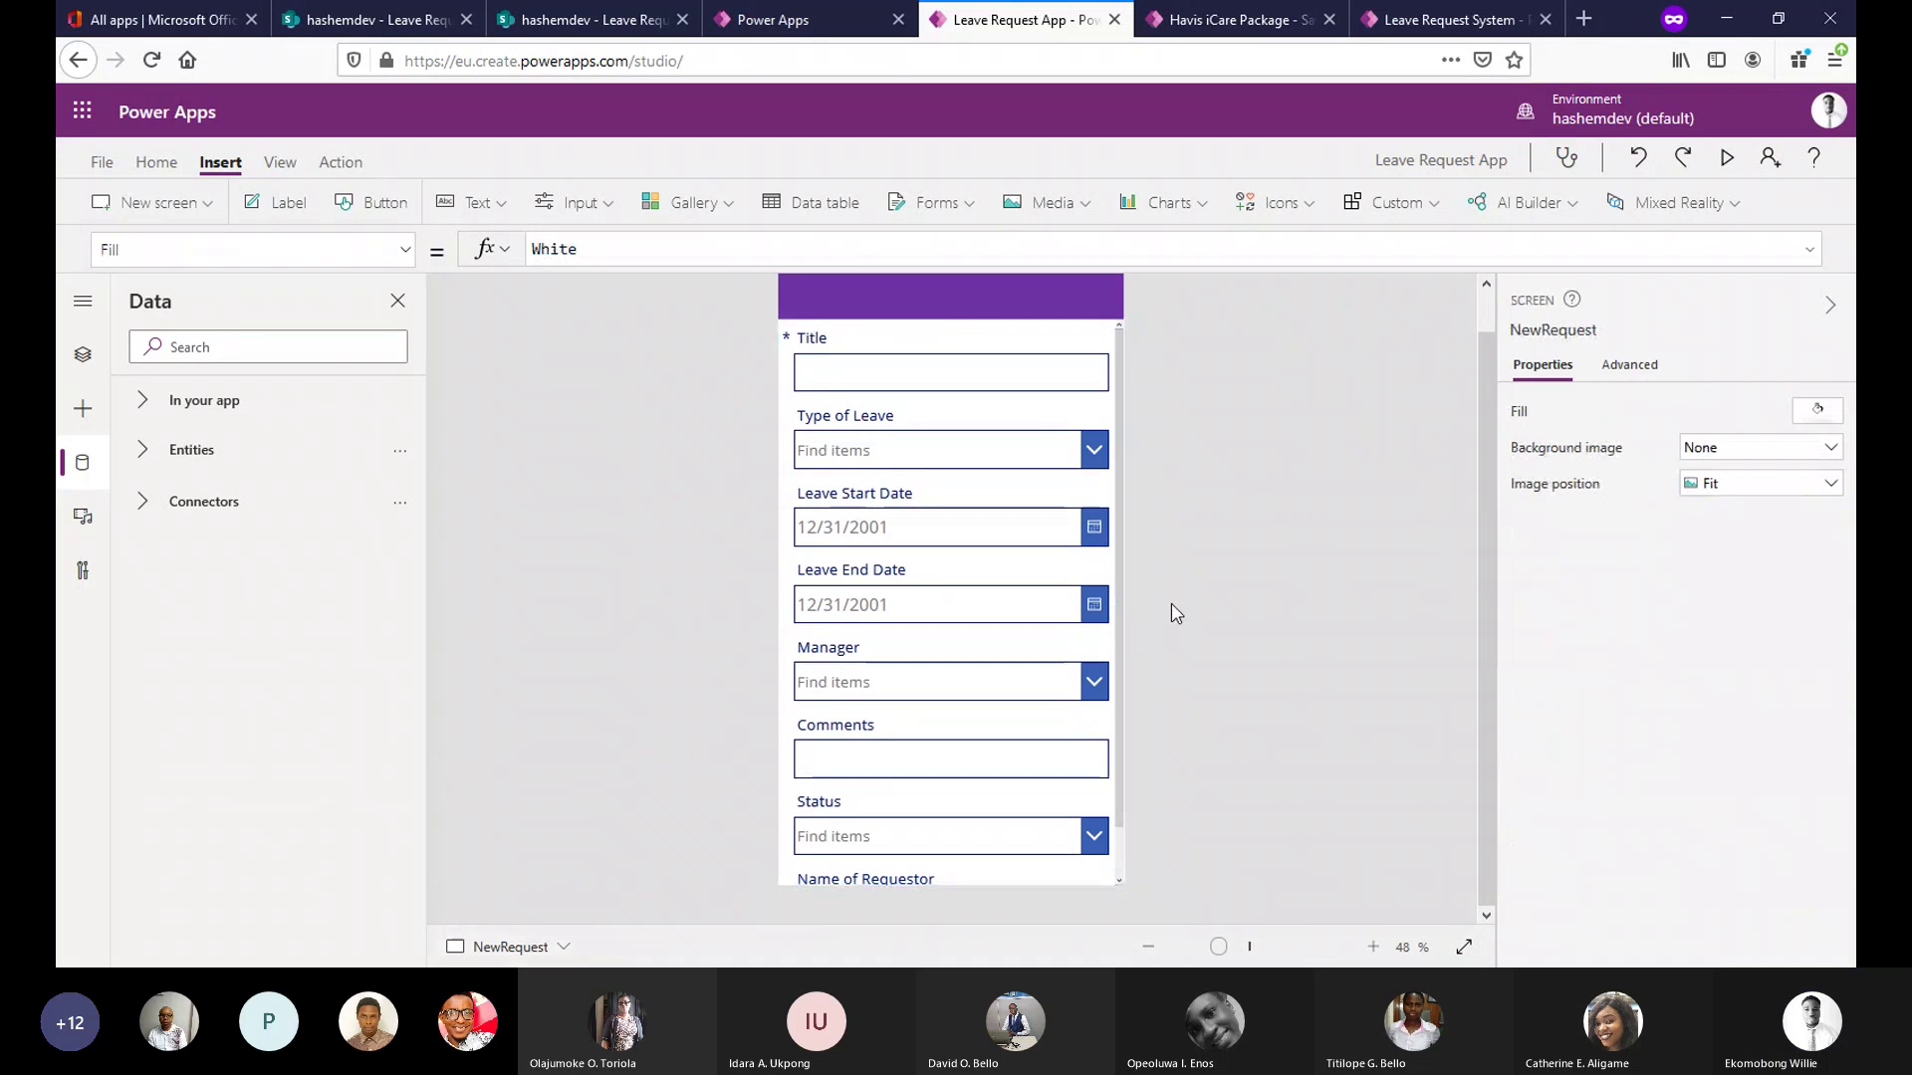
pyautogui.click(1121, 604)
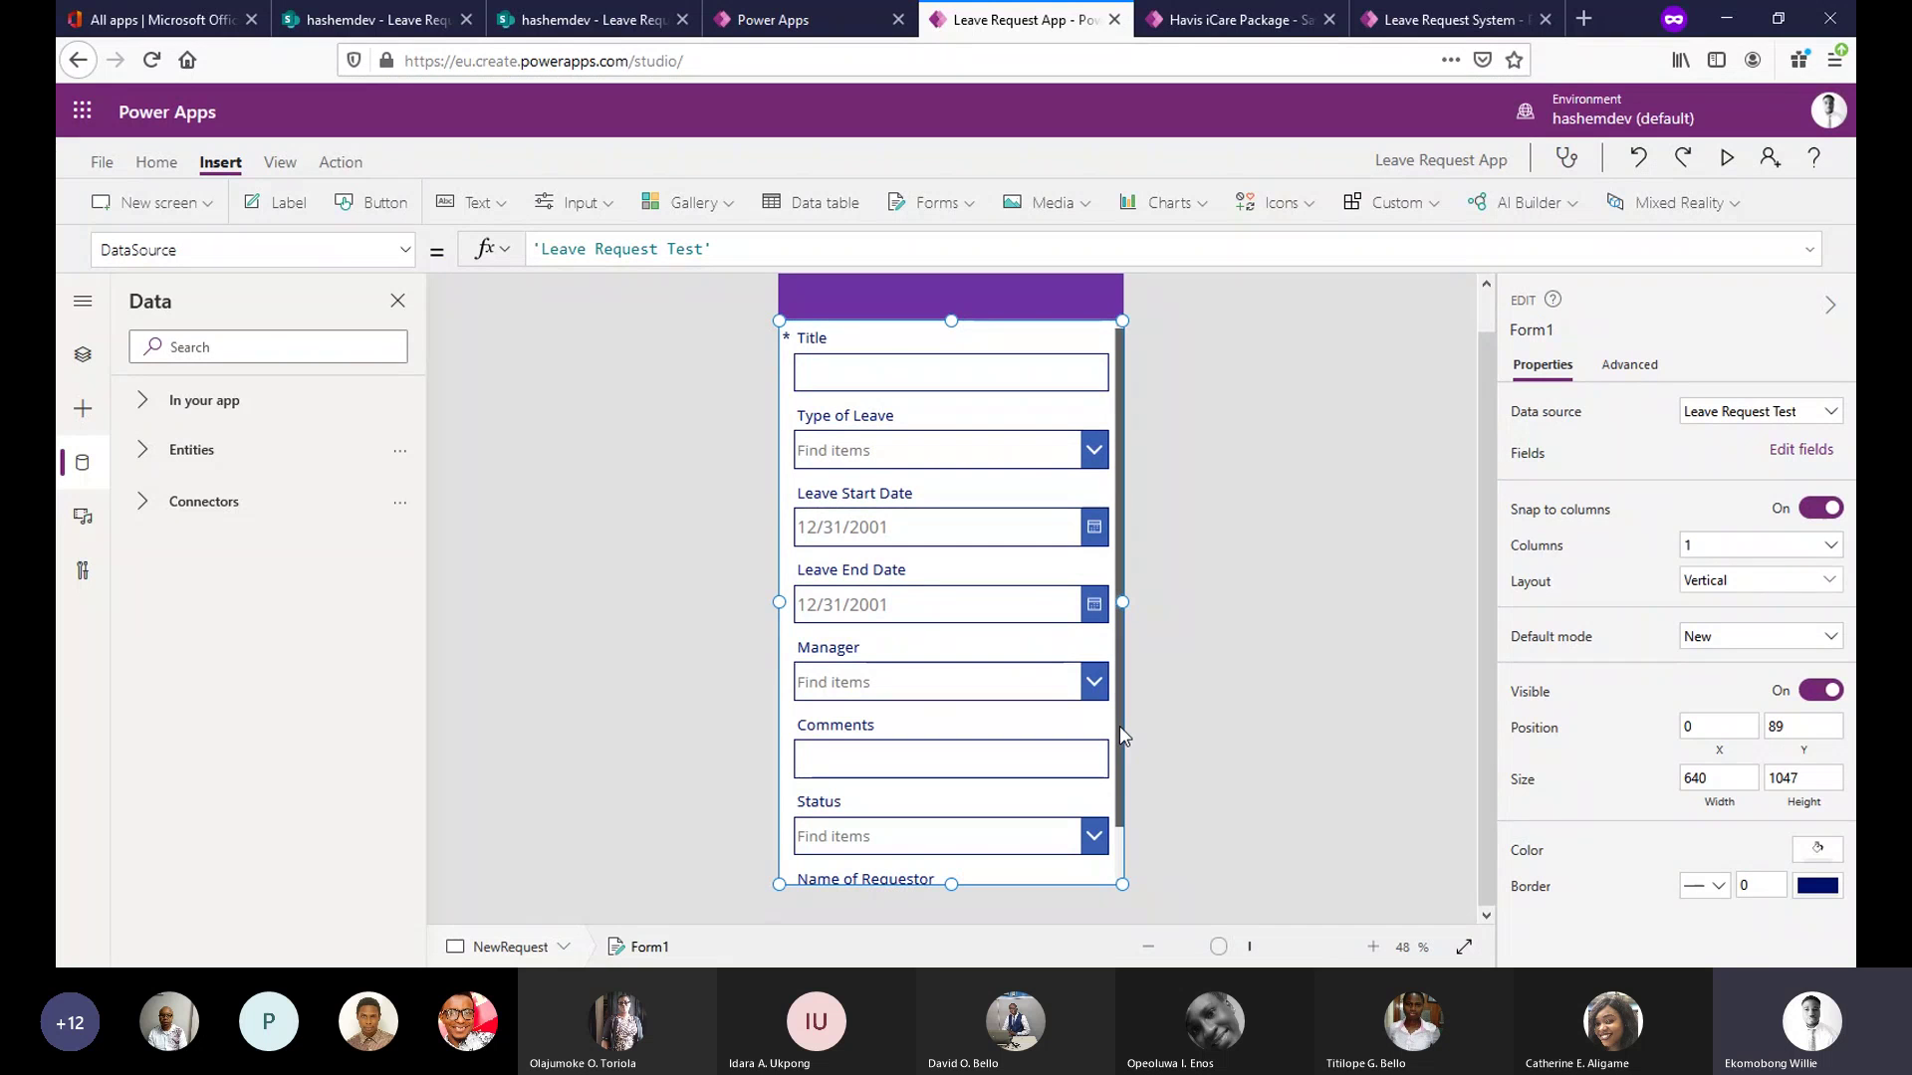
# Preview the NewRequest screen, look through all the form's fields, and return to editing.
pyautogui.click(1726, 165)
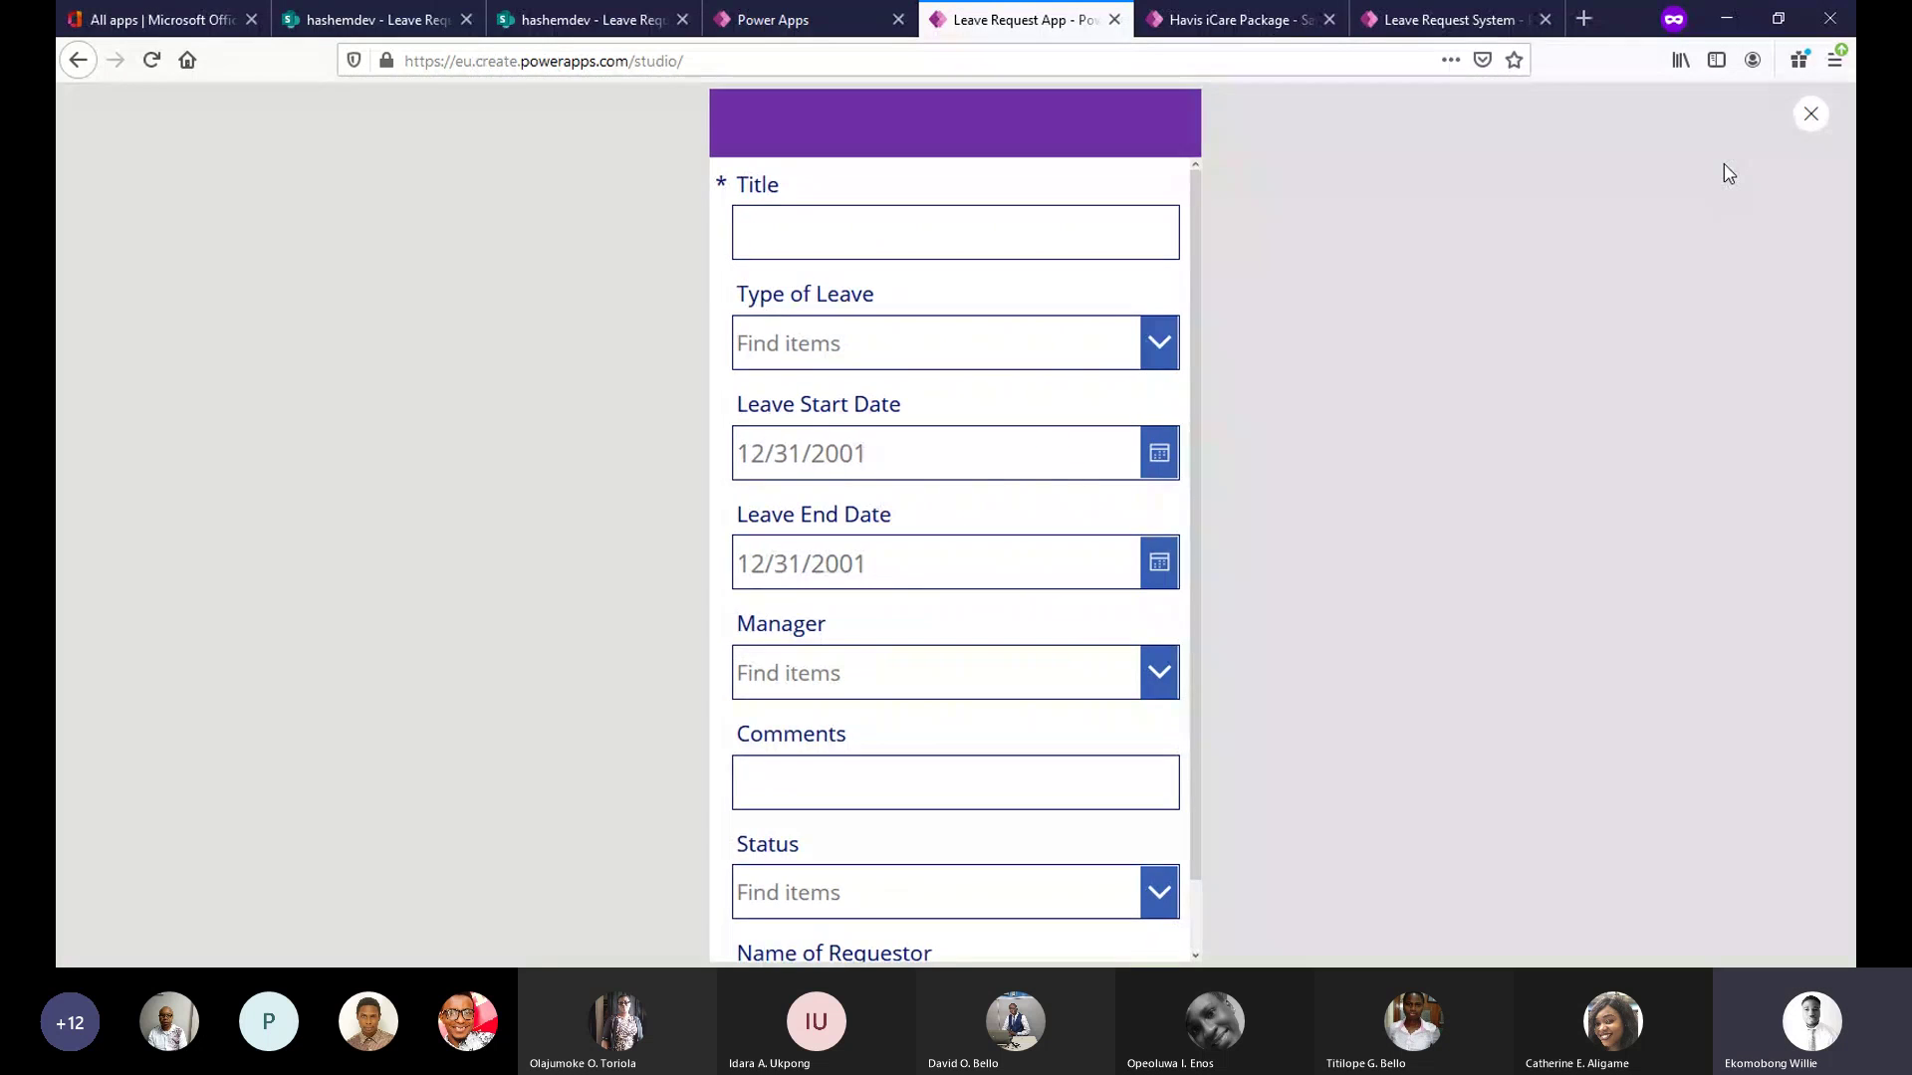
pyautogui.scroll(-1, 1191, 268)
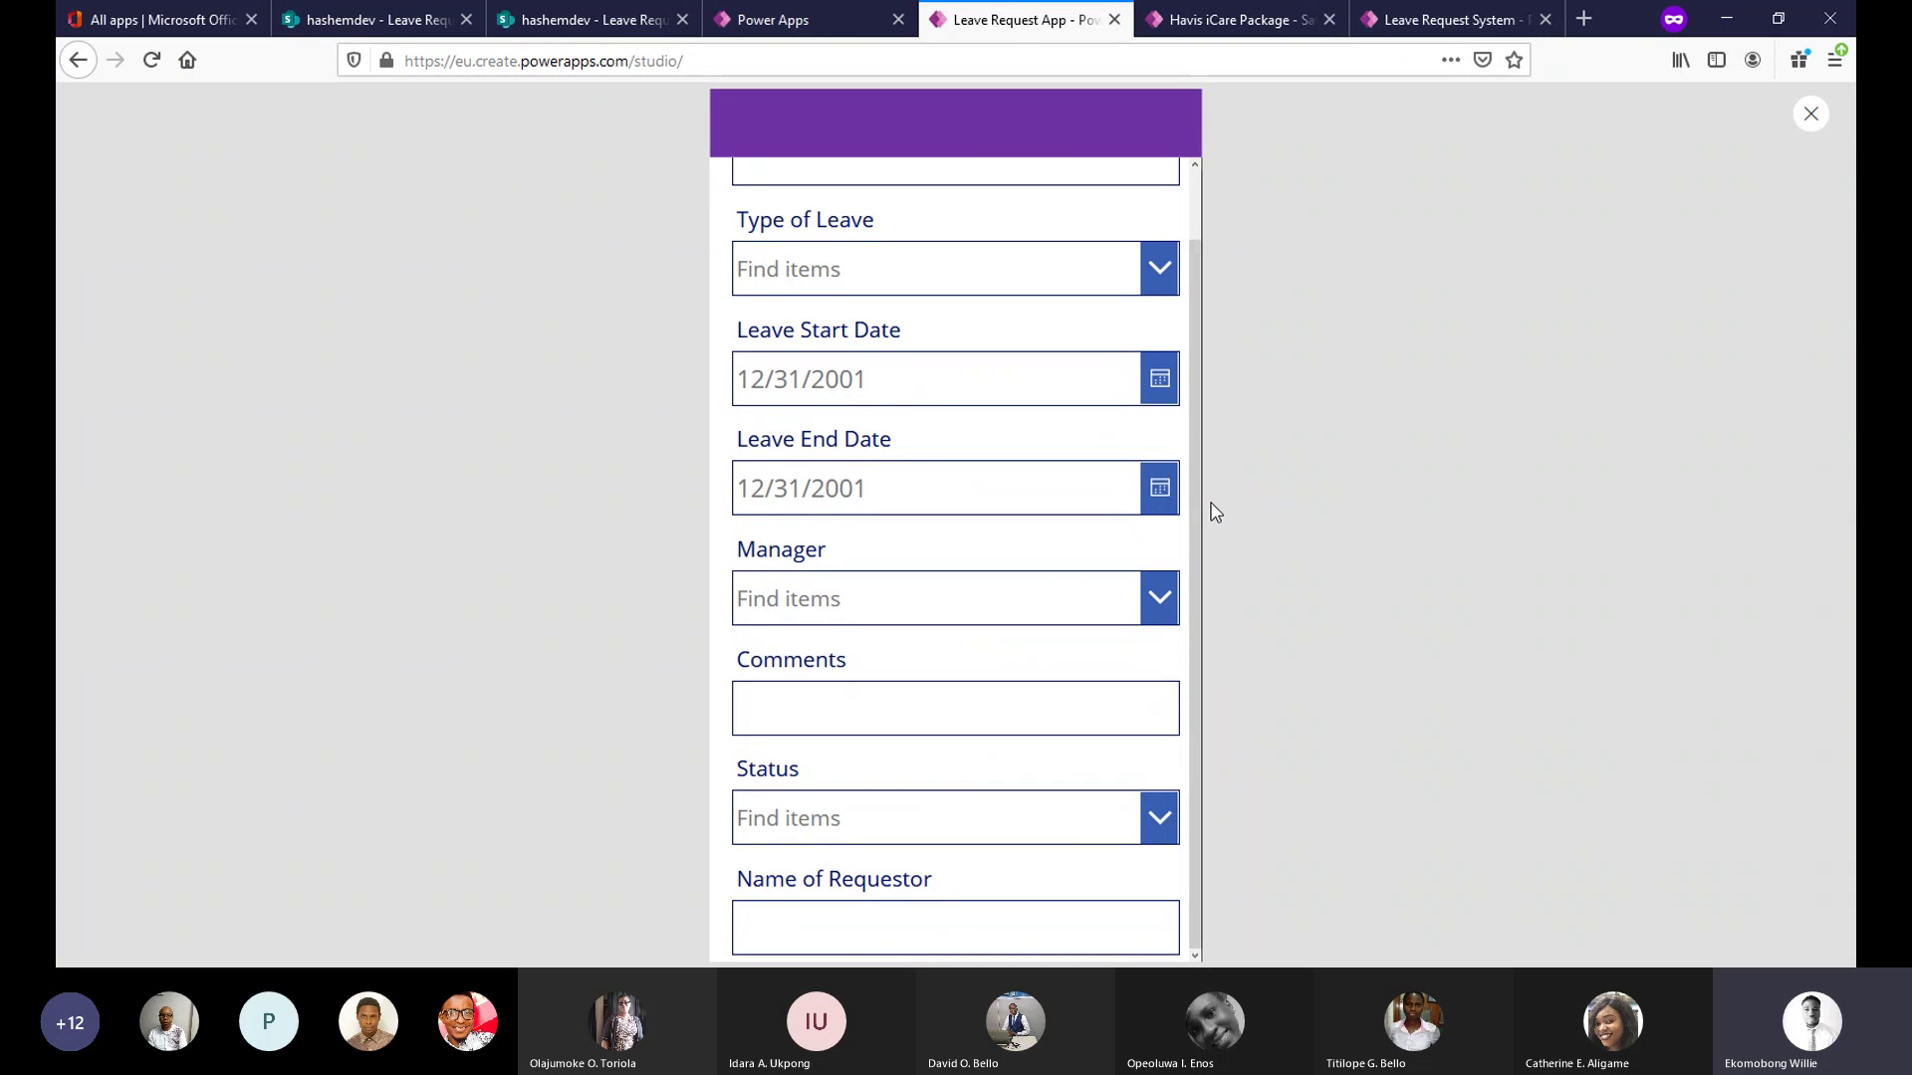
pyautogui.scroll(2, 1205, 522)
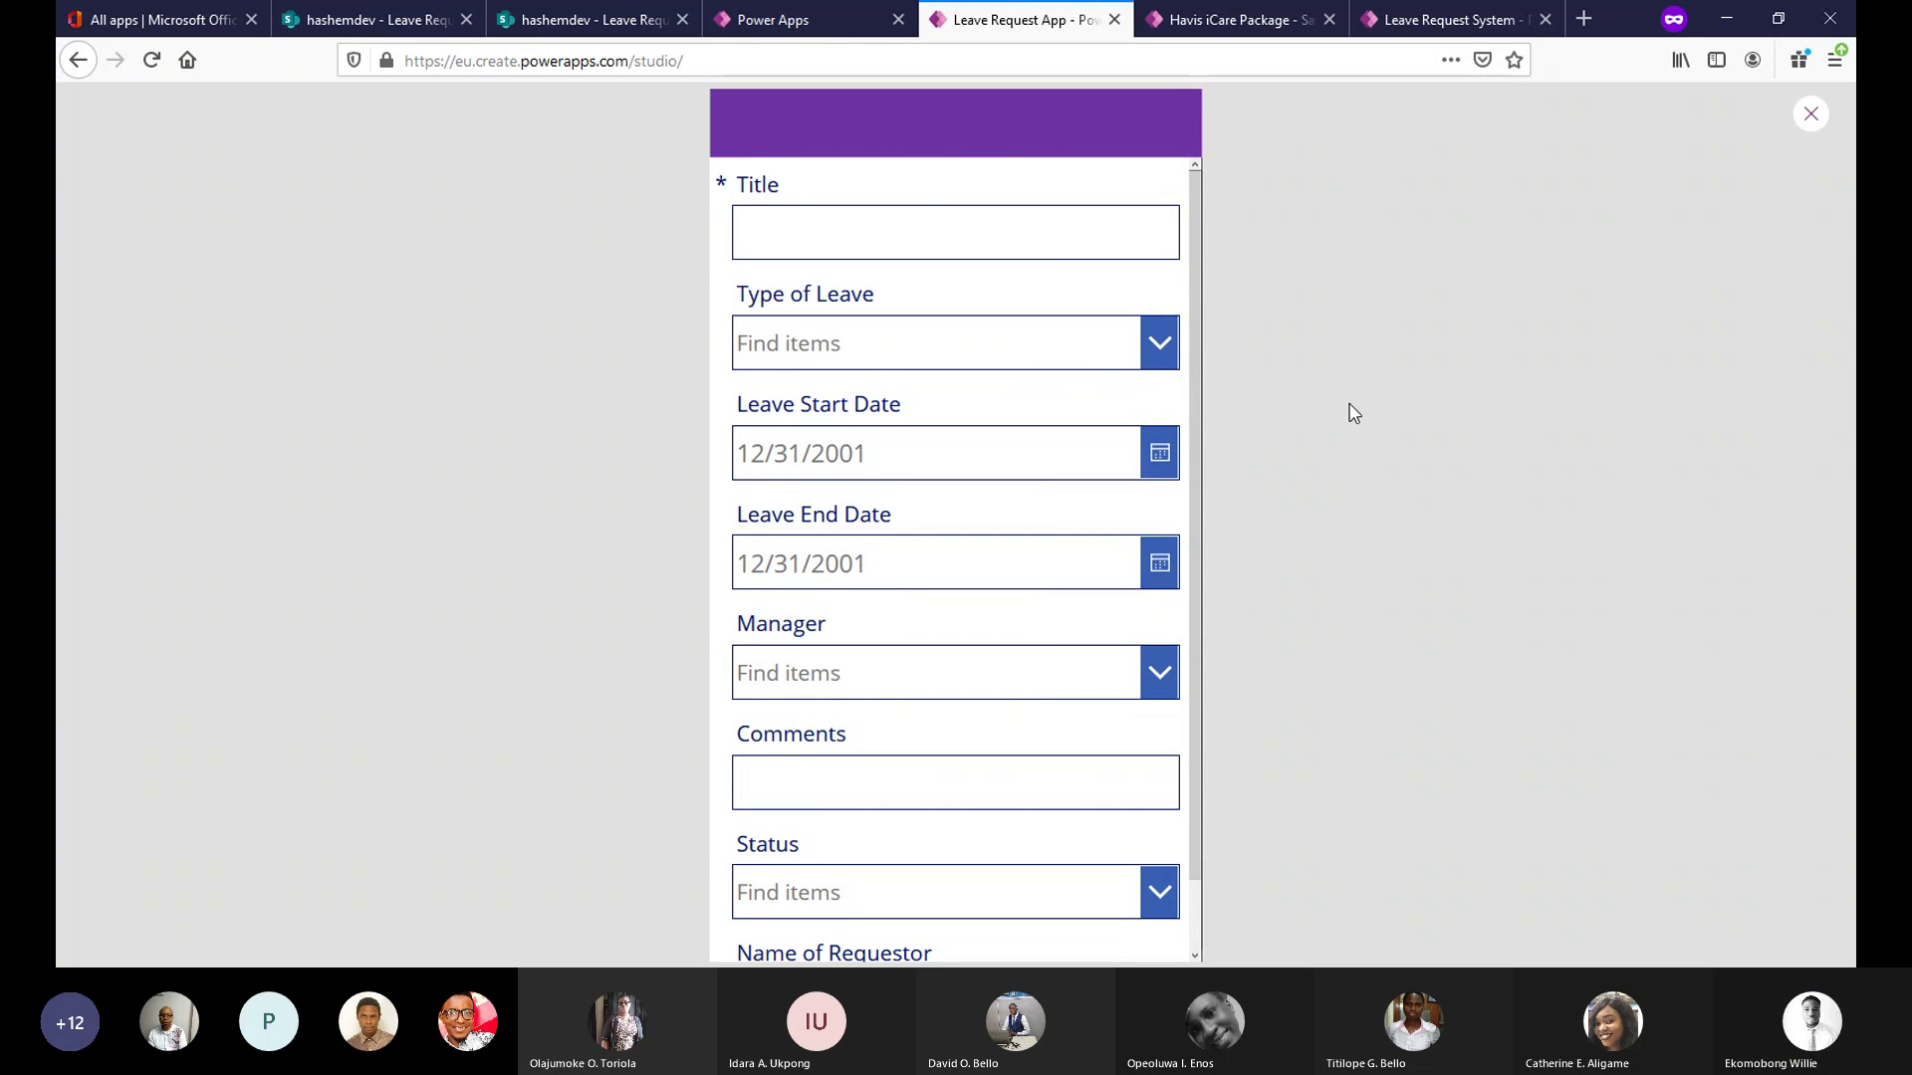
pyautogui.press('Escape')
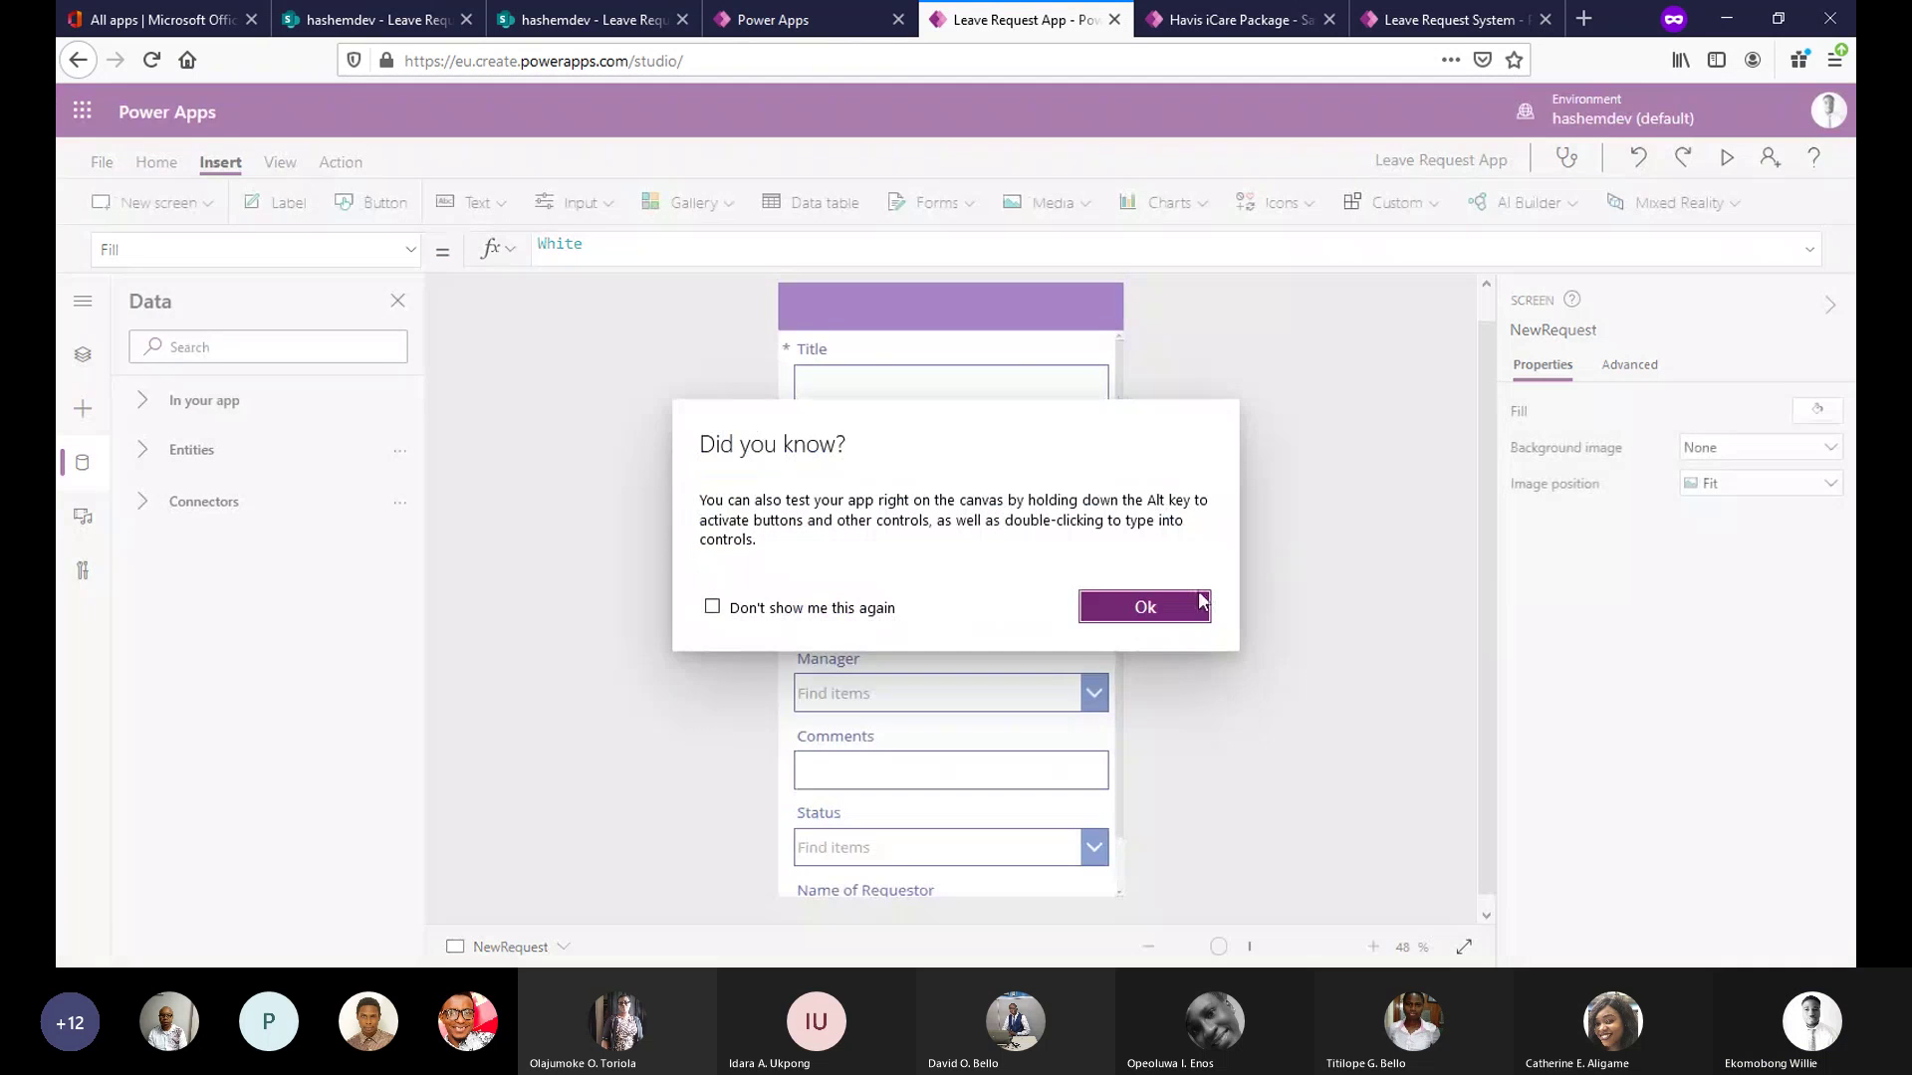
pyautogui.click(1141, 602)
# Remove the Status card from the form on the NewRequest screen.
pyautogui.scroll(-1, 1027, 861)
pyautogui.click(1026, 862)
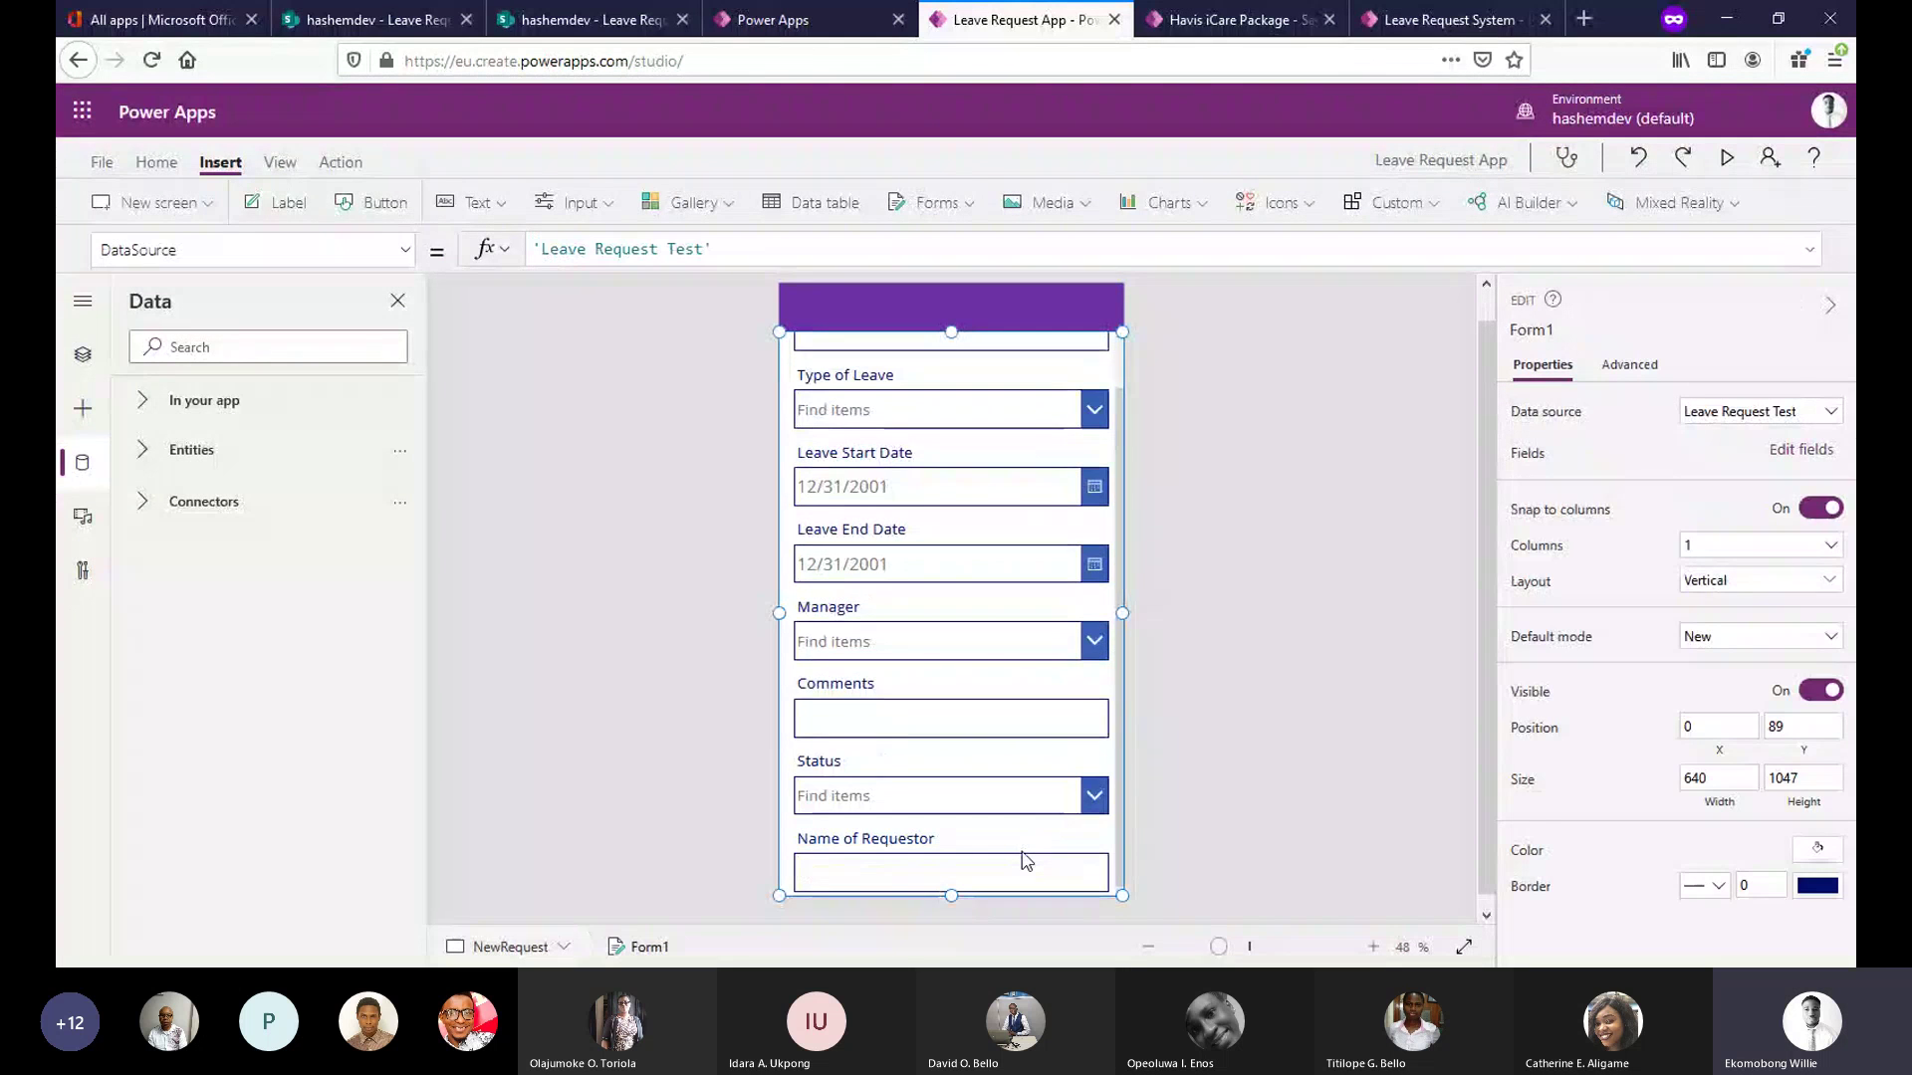
pyautogui.click(1006, 809)
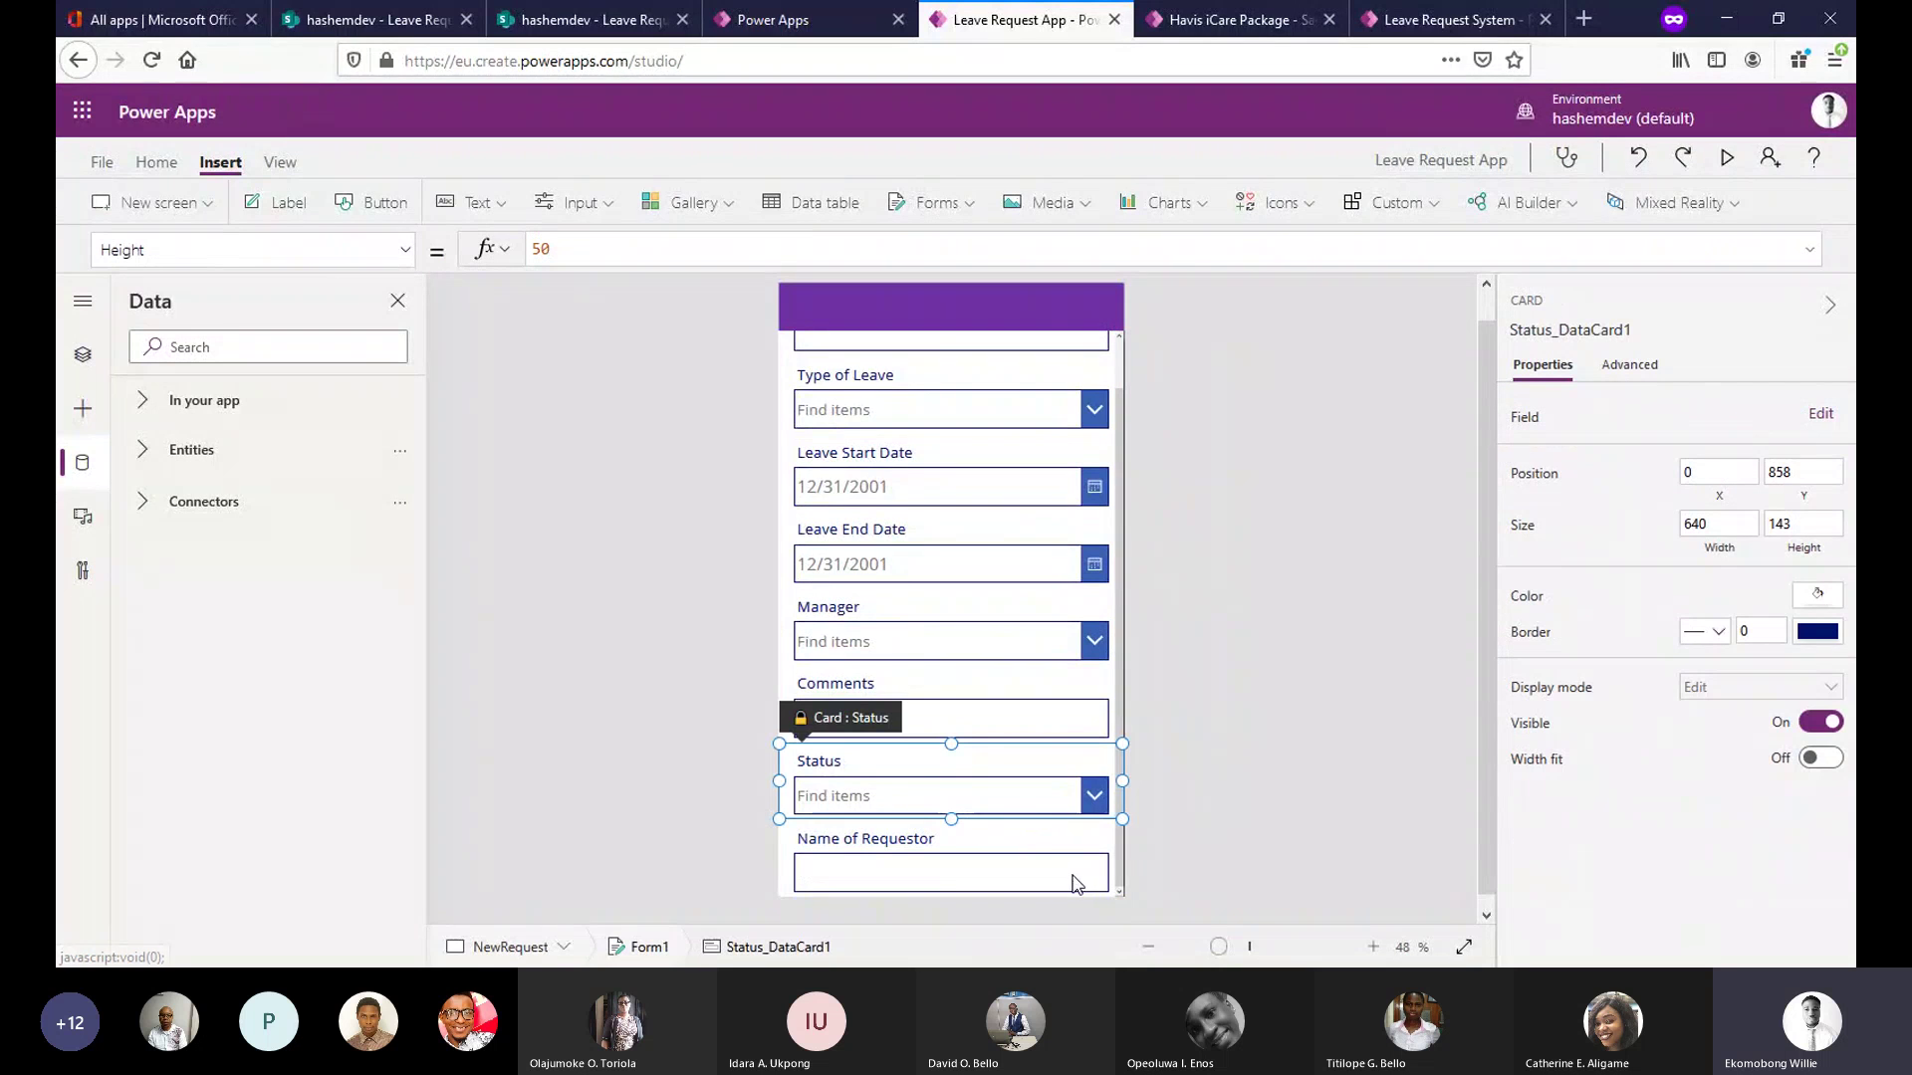
pyautogui.click(1040, 837)
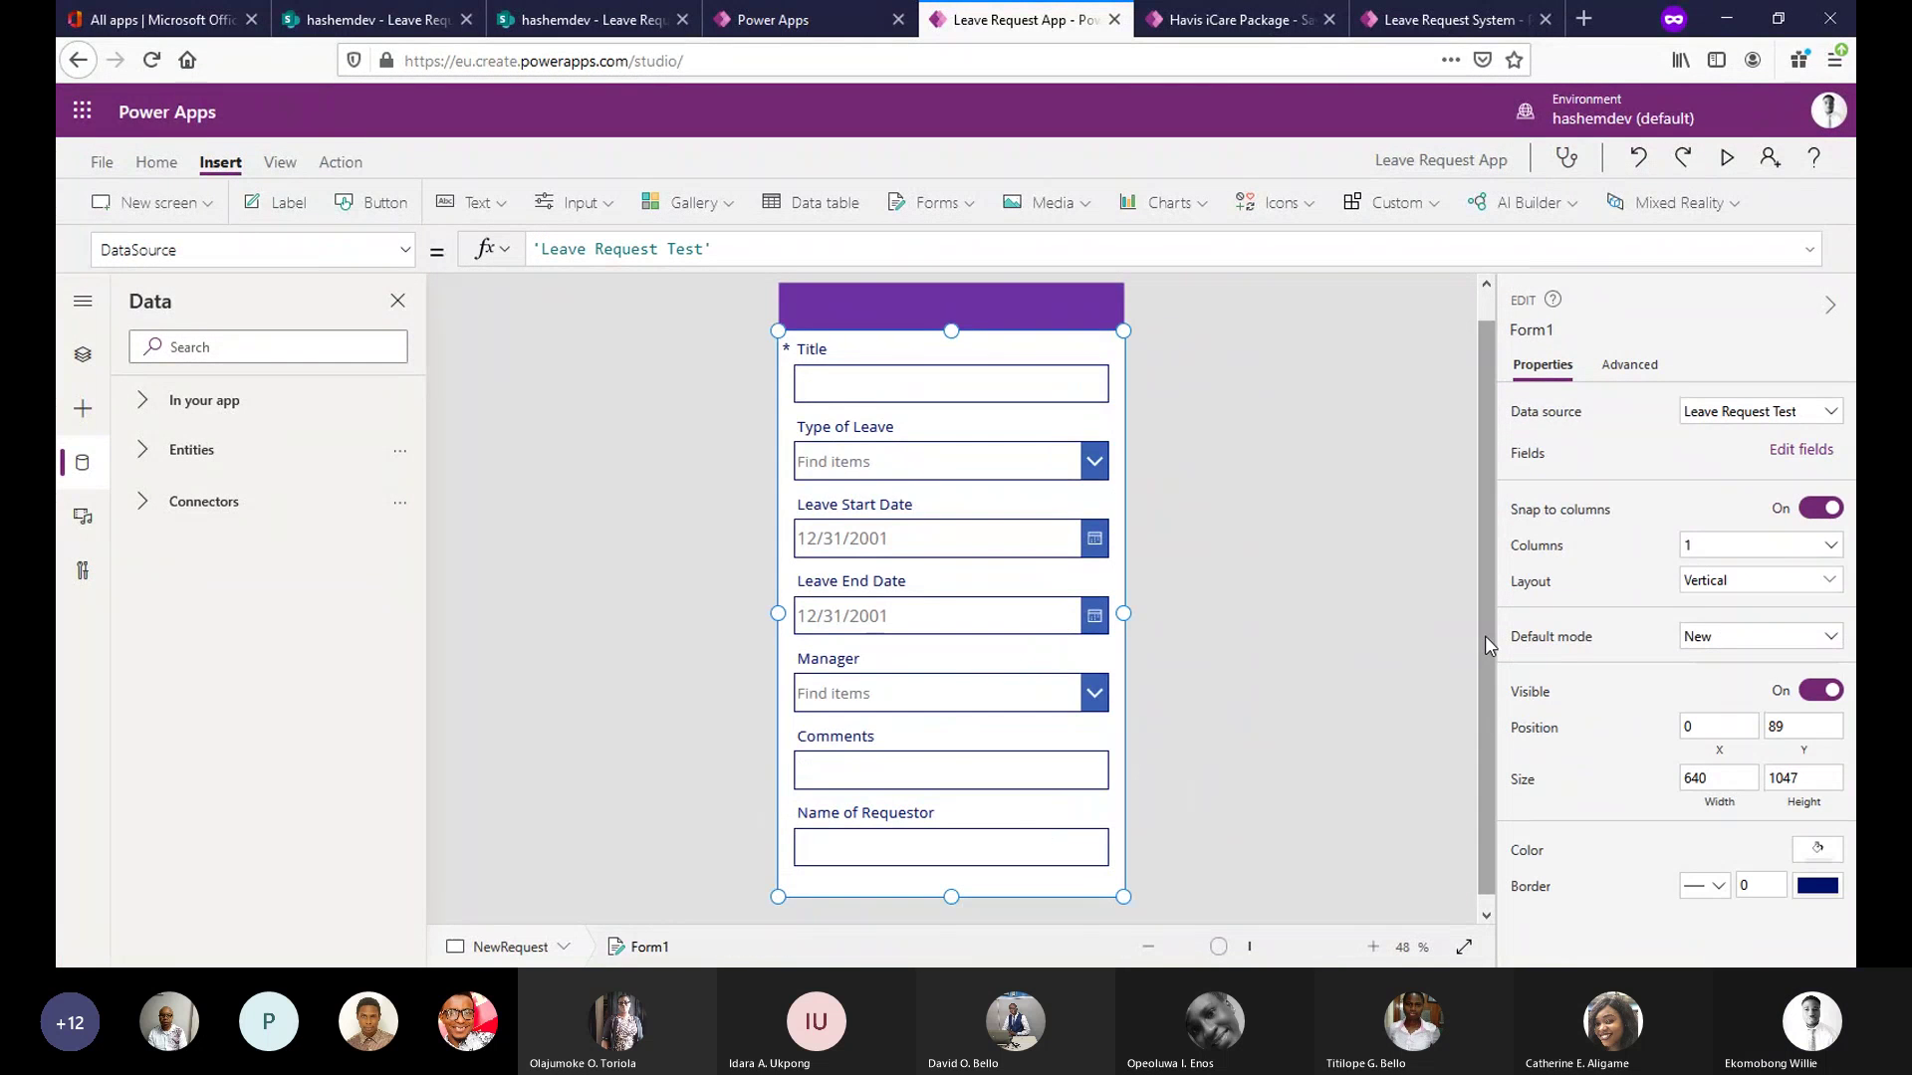
pyautogui.moveTo(1485, 637); pyautogui.dragTo(1483, 660)
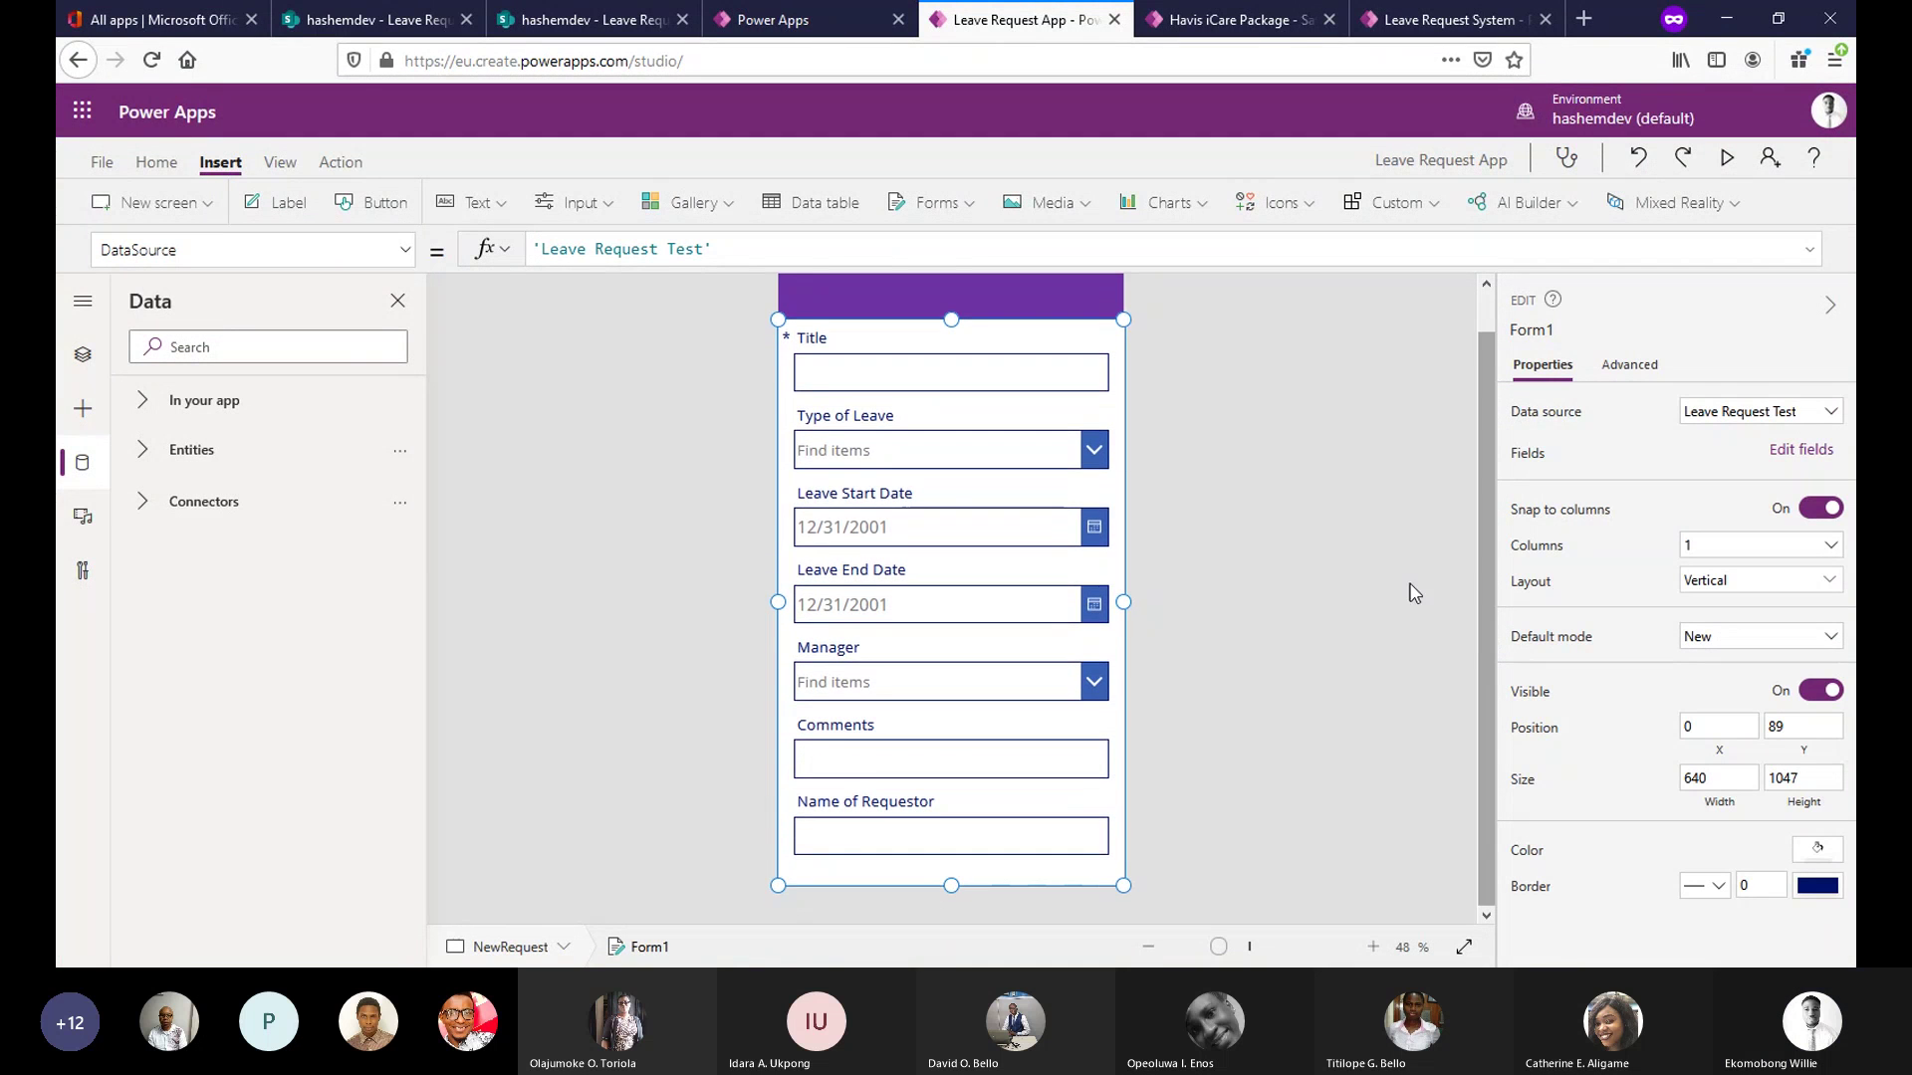
pyautogui.click(1231, 485)
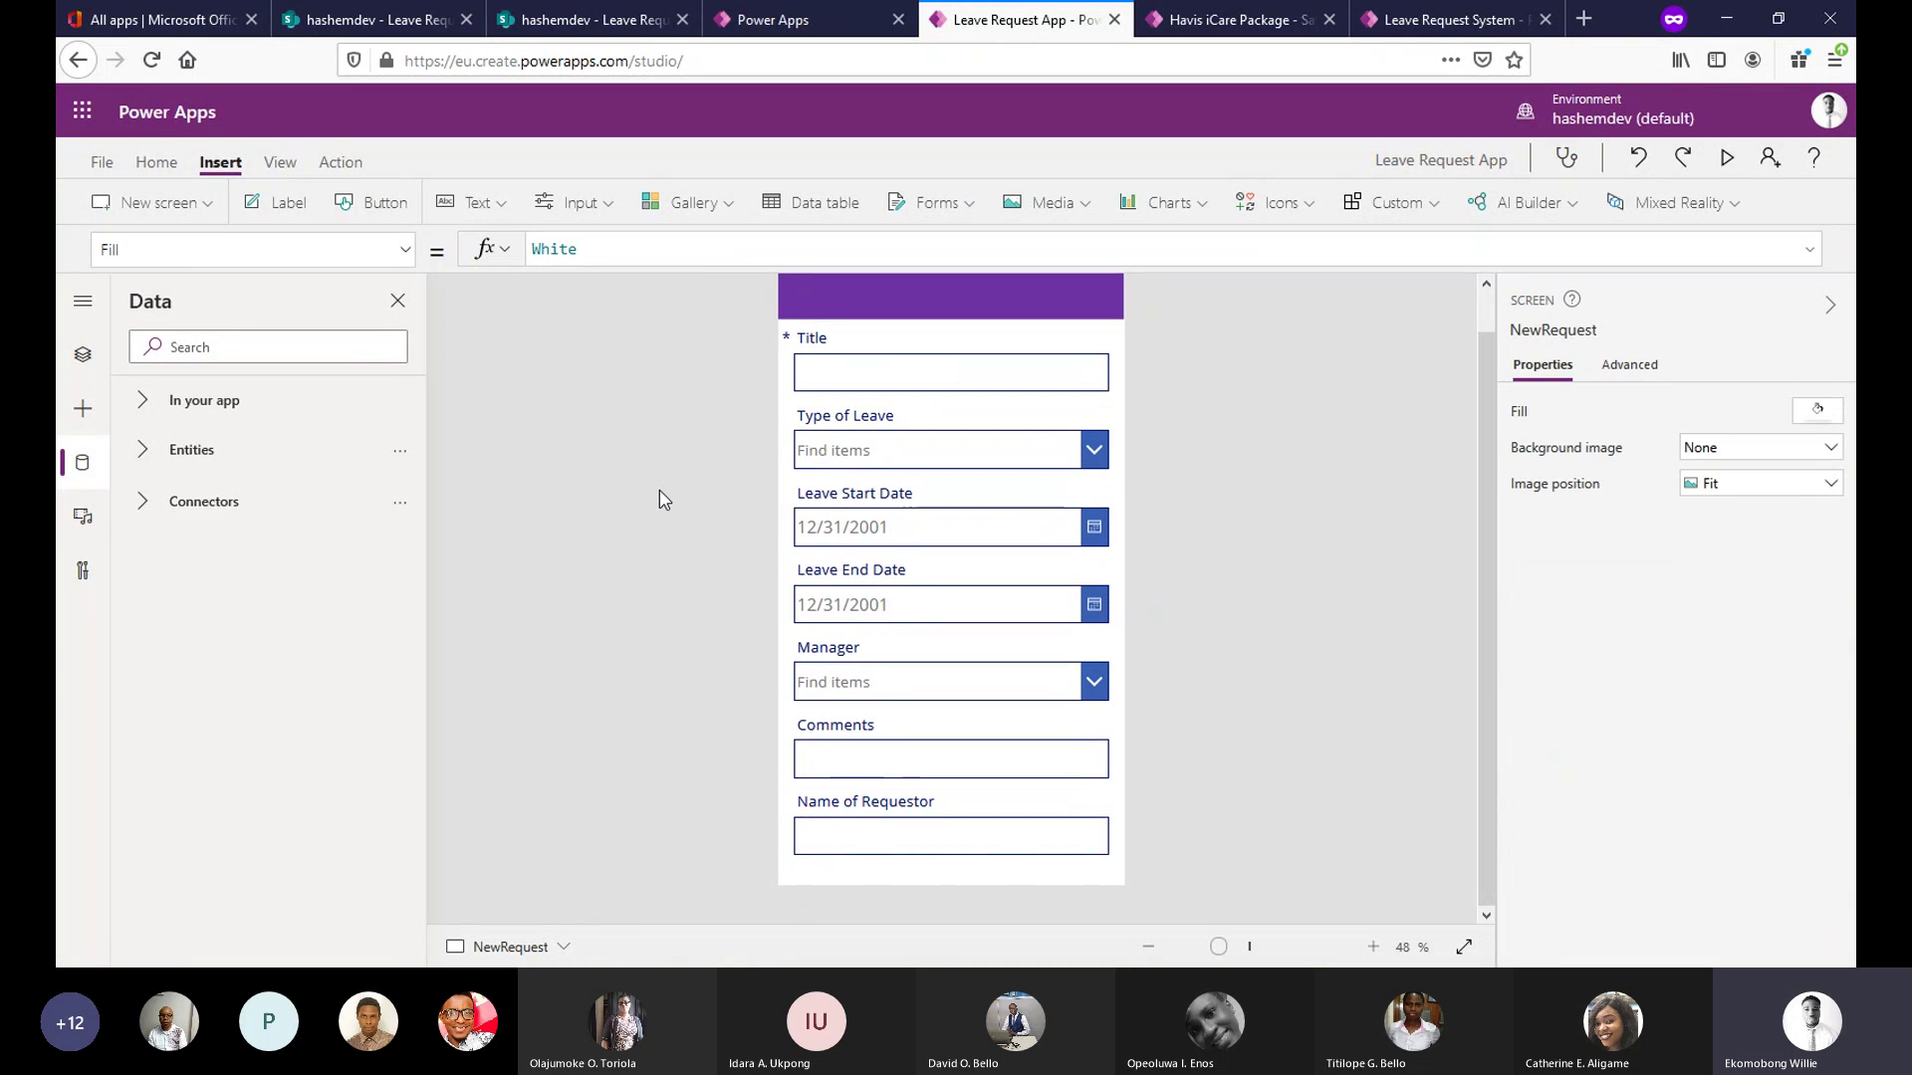
# Switch to the Leave Request Test list in SharePoint and open its Status column for editing.
pyautogui.click(546, 9)
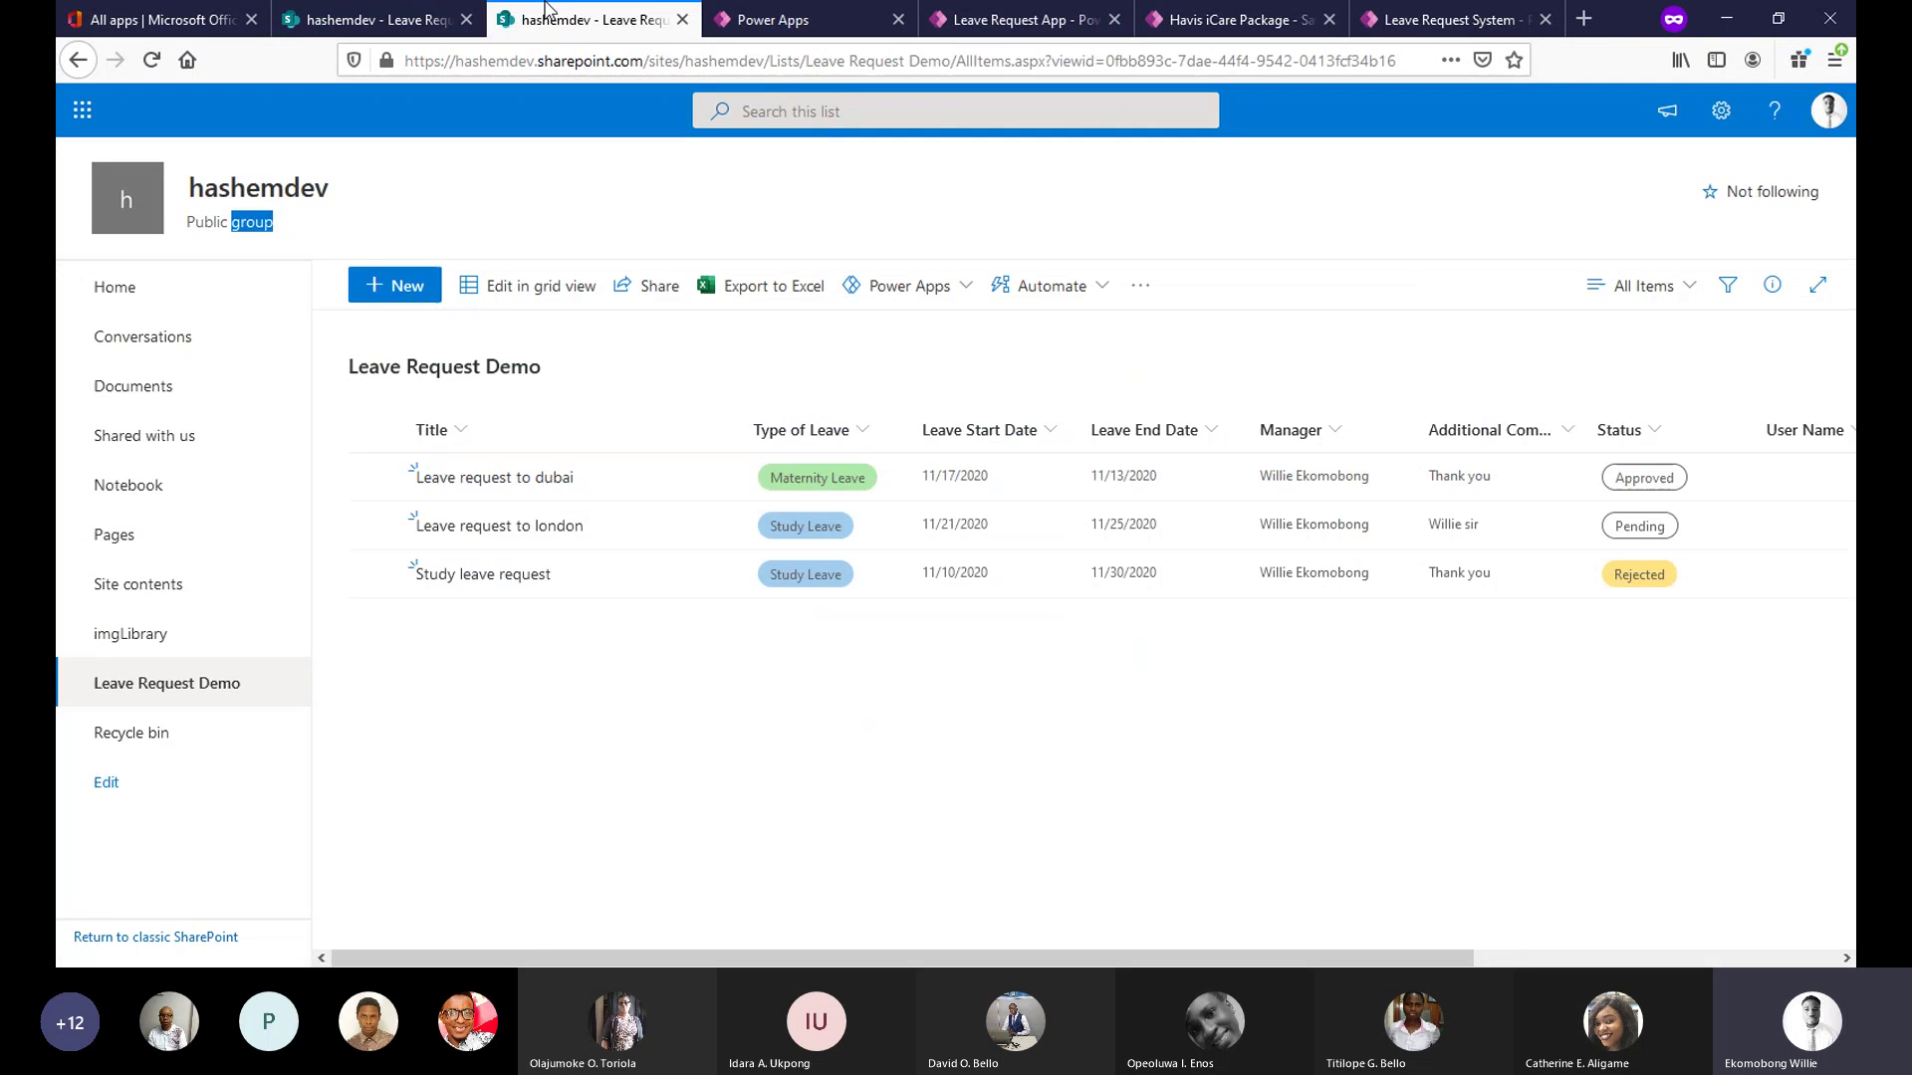
pyautogui.click(376, 19)
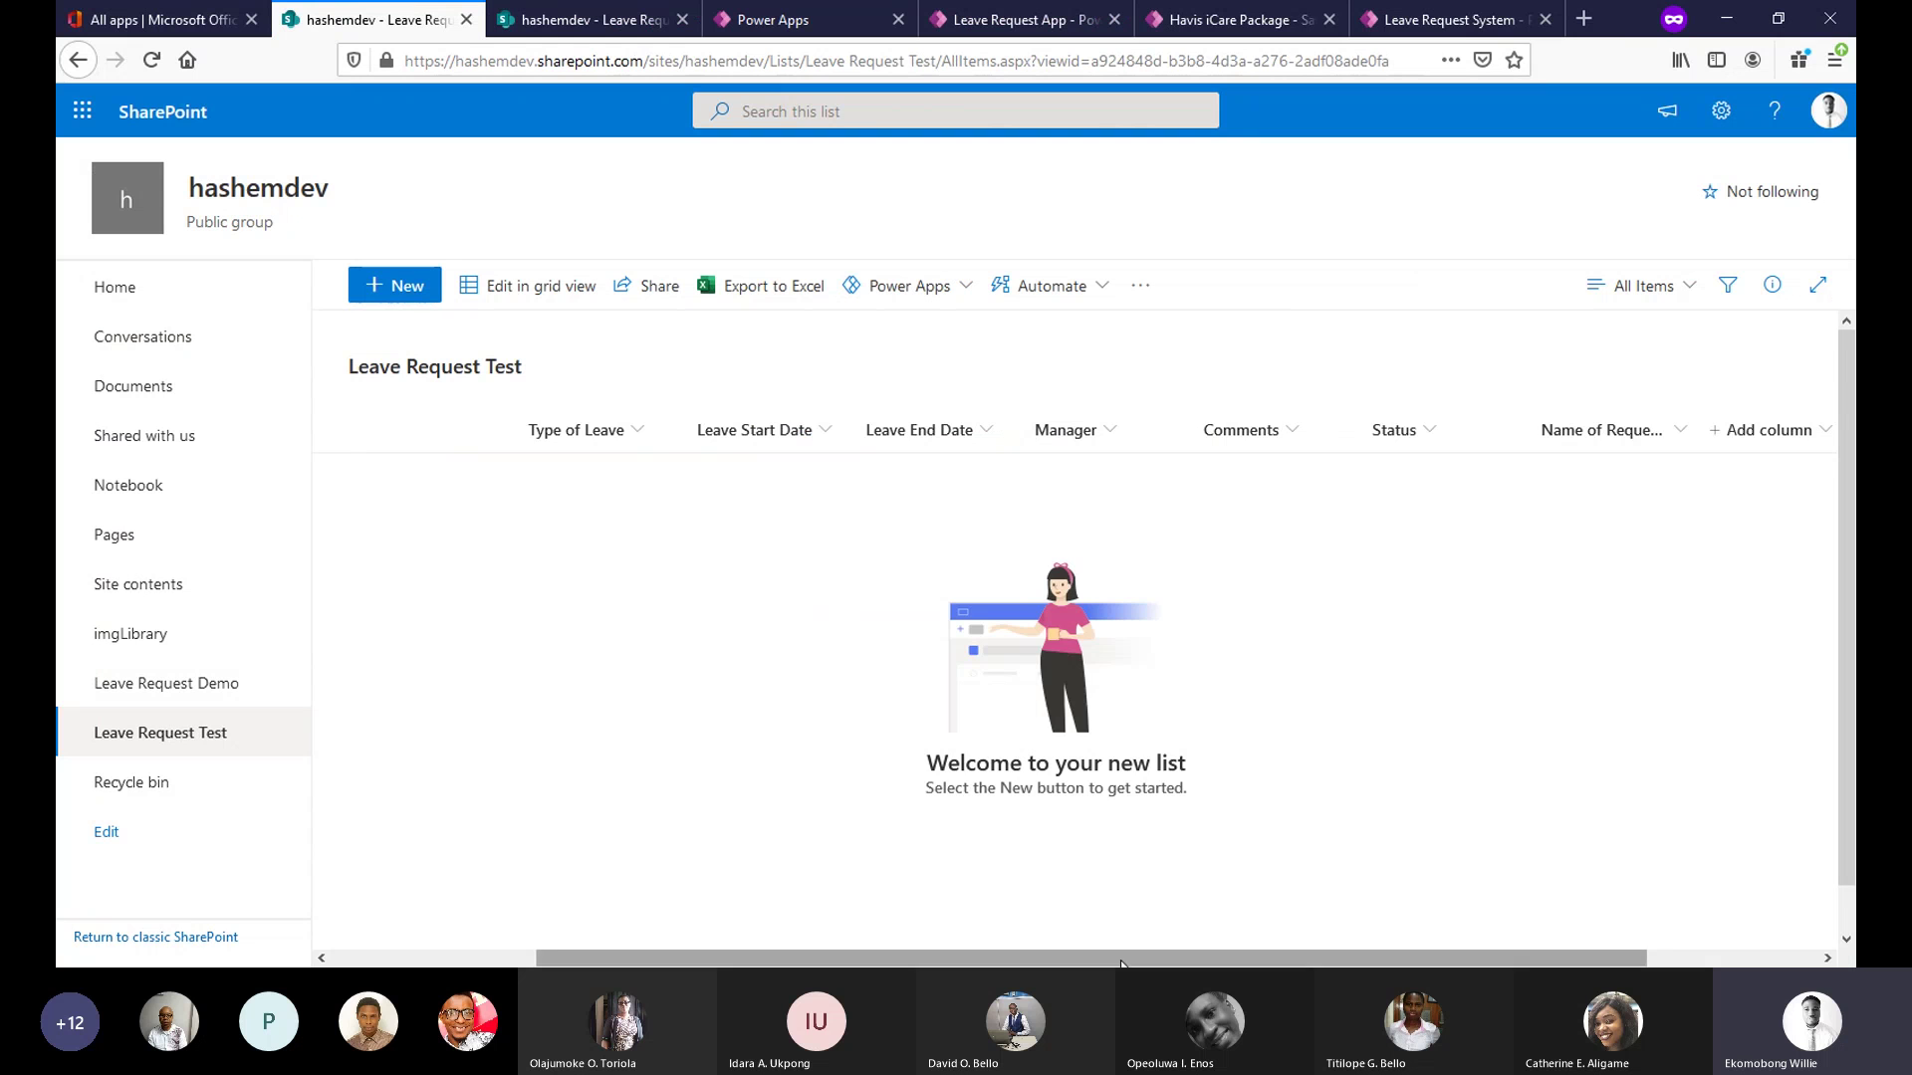
pyautogui.moveTo(1123, 960); pyautogui.dragTo(1331, 1053)
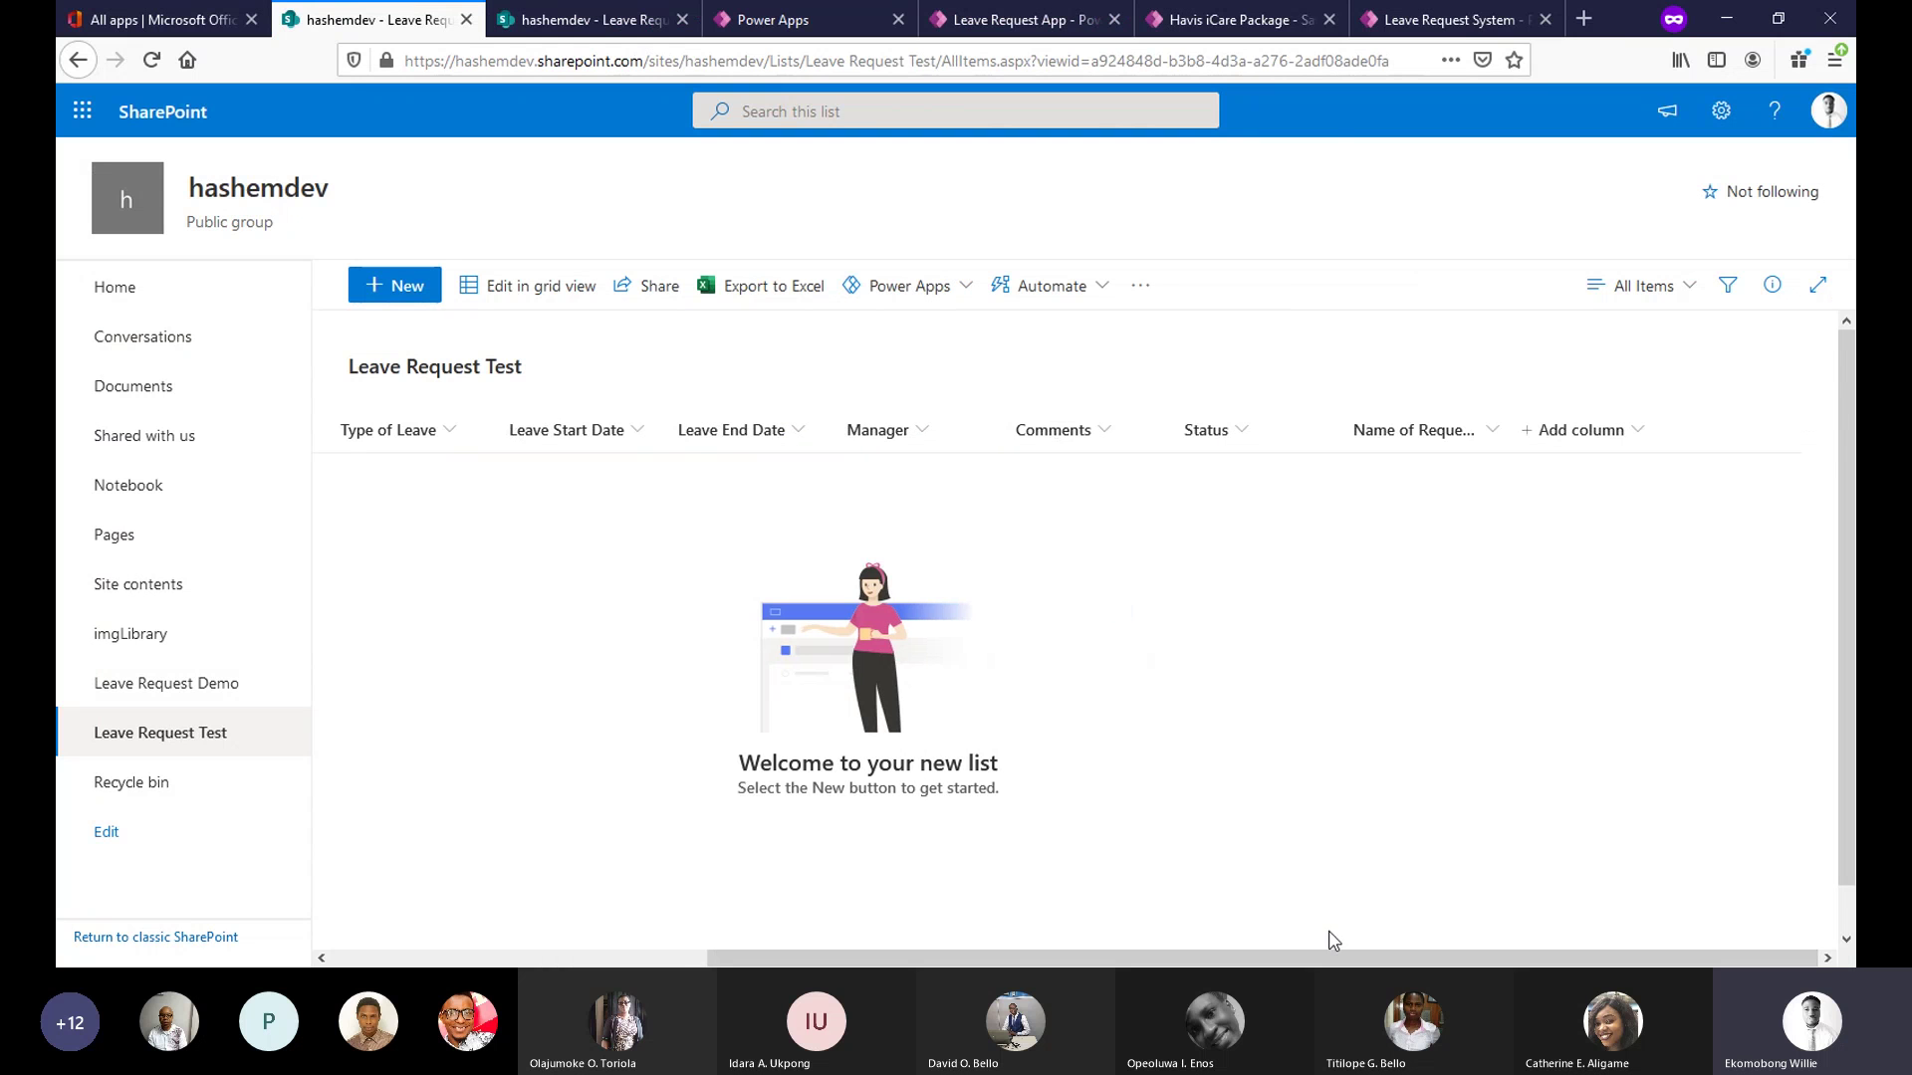
pyautogui.click(1249, 429)
pyautogui.moveTo(1294, 640)
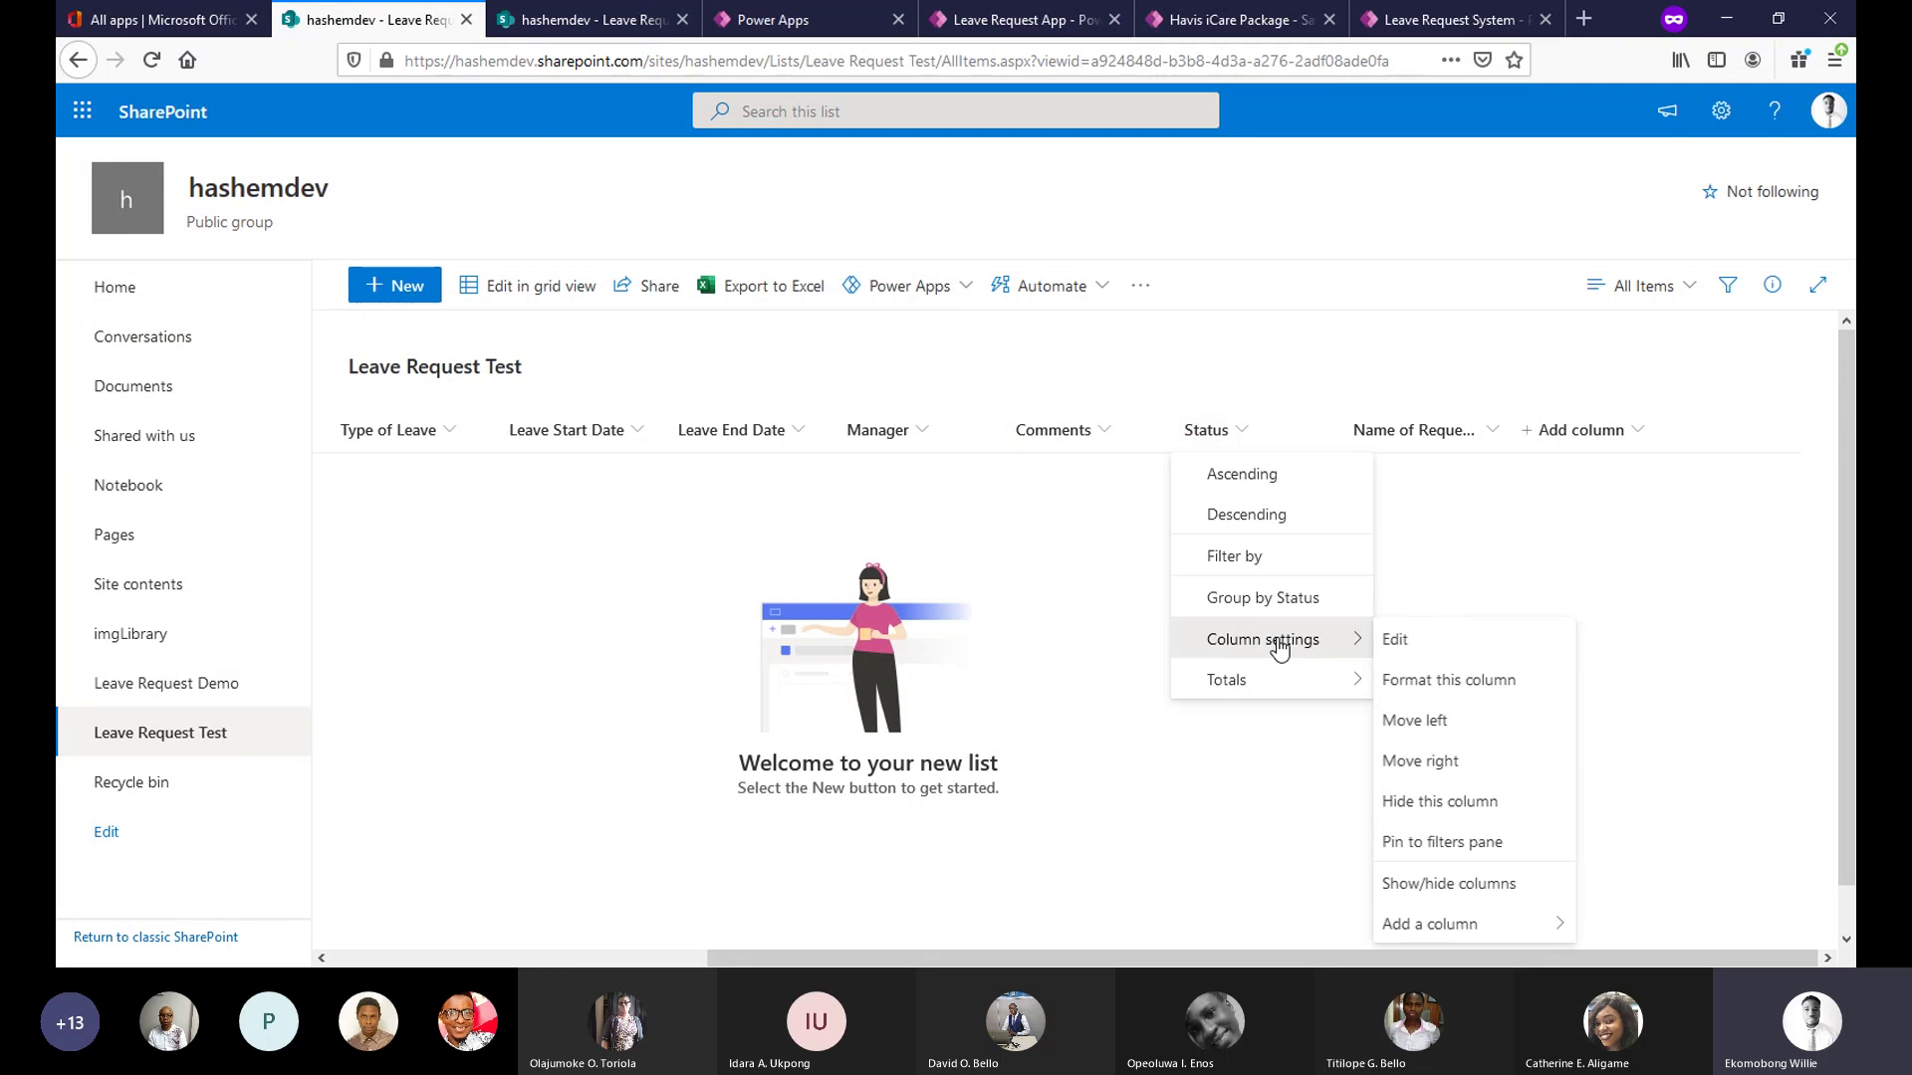
pyautogui.click(1398, 642)
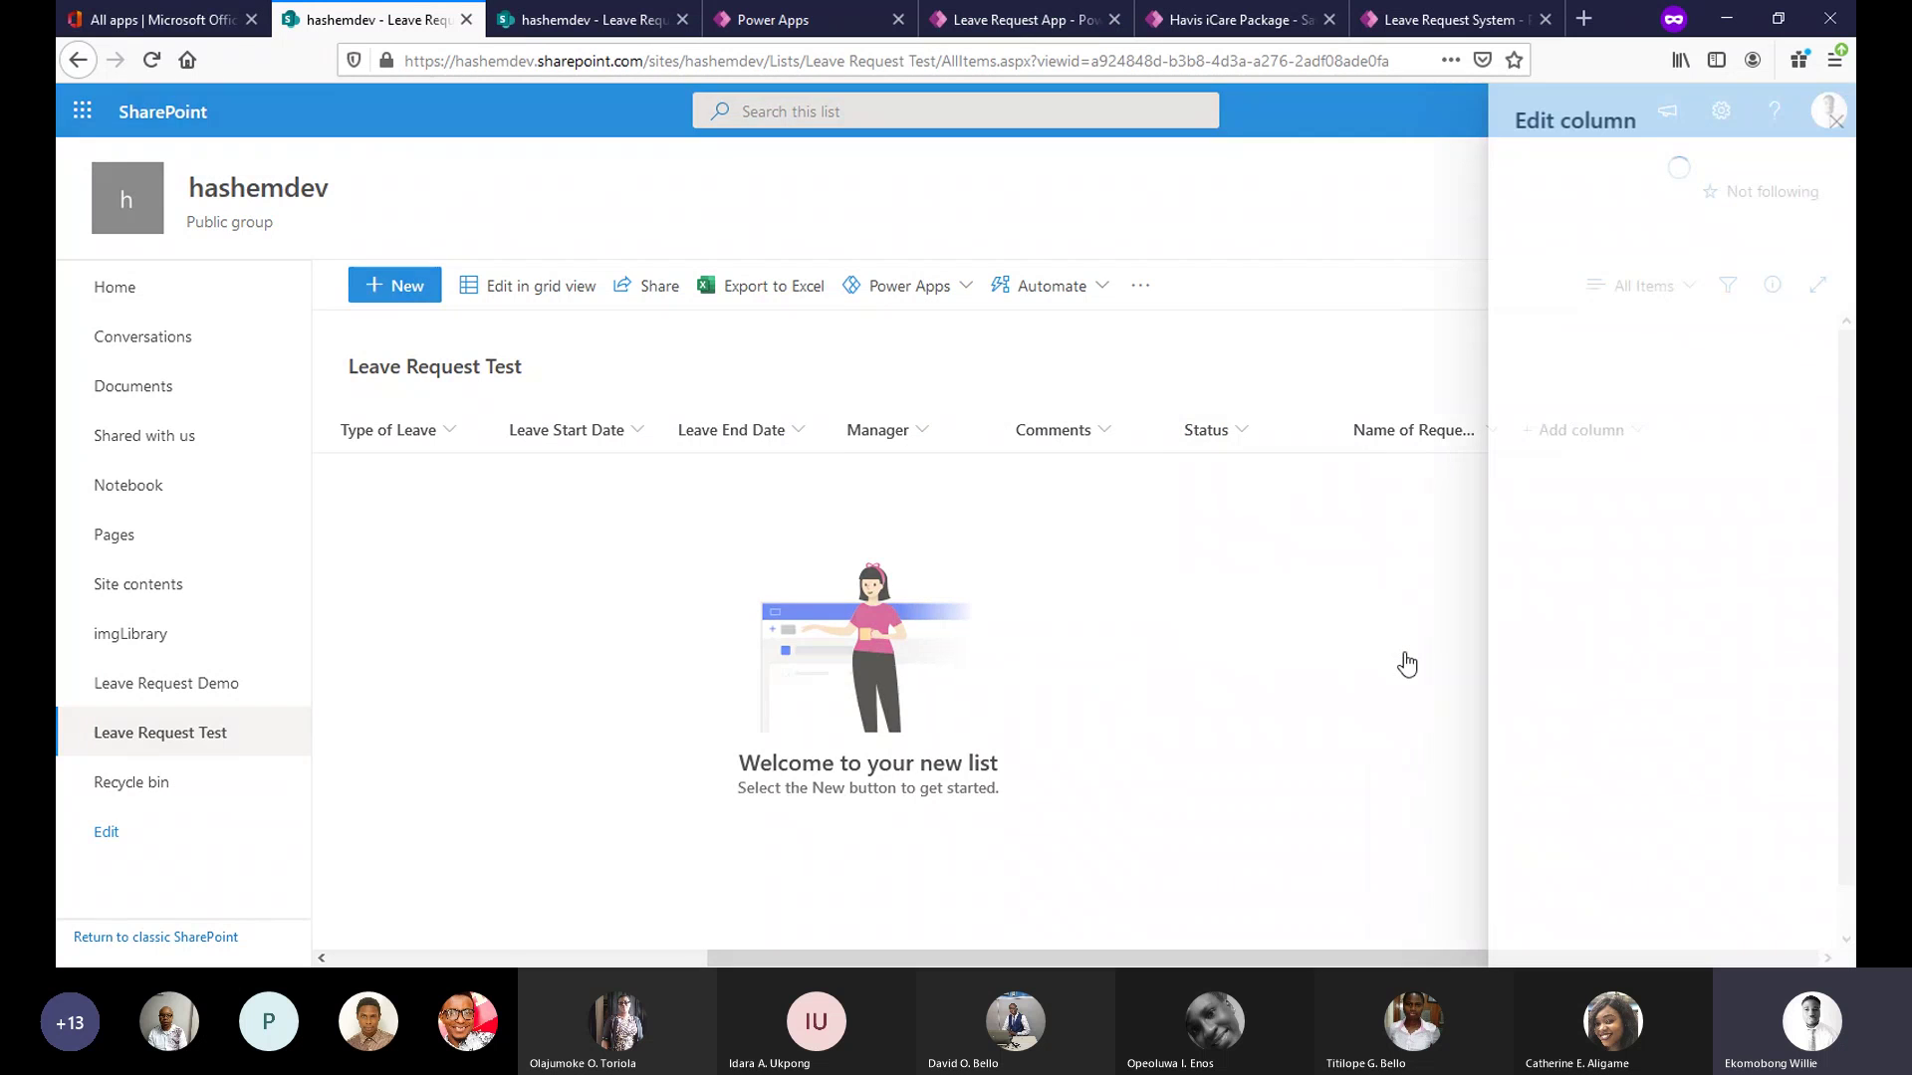
# Rename the third choice of the Status column as Rejected.
pyautogui.scroll(-1, 1854, 573)
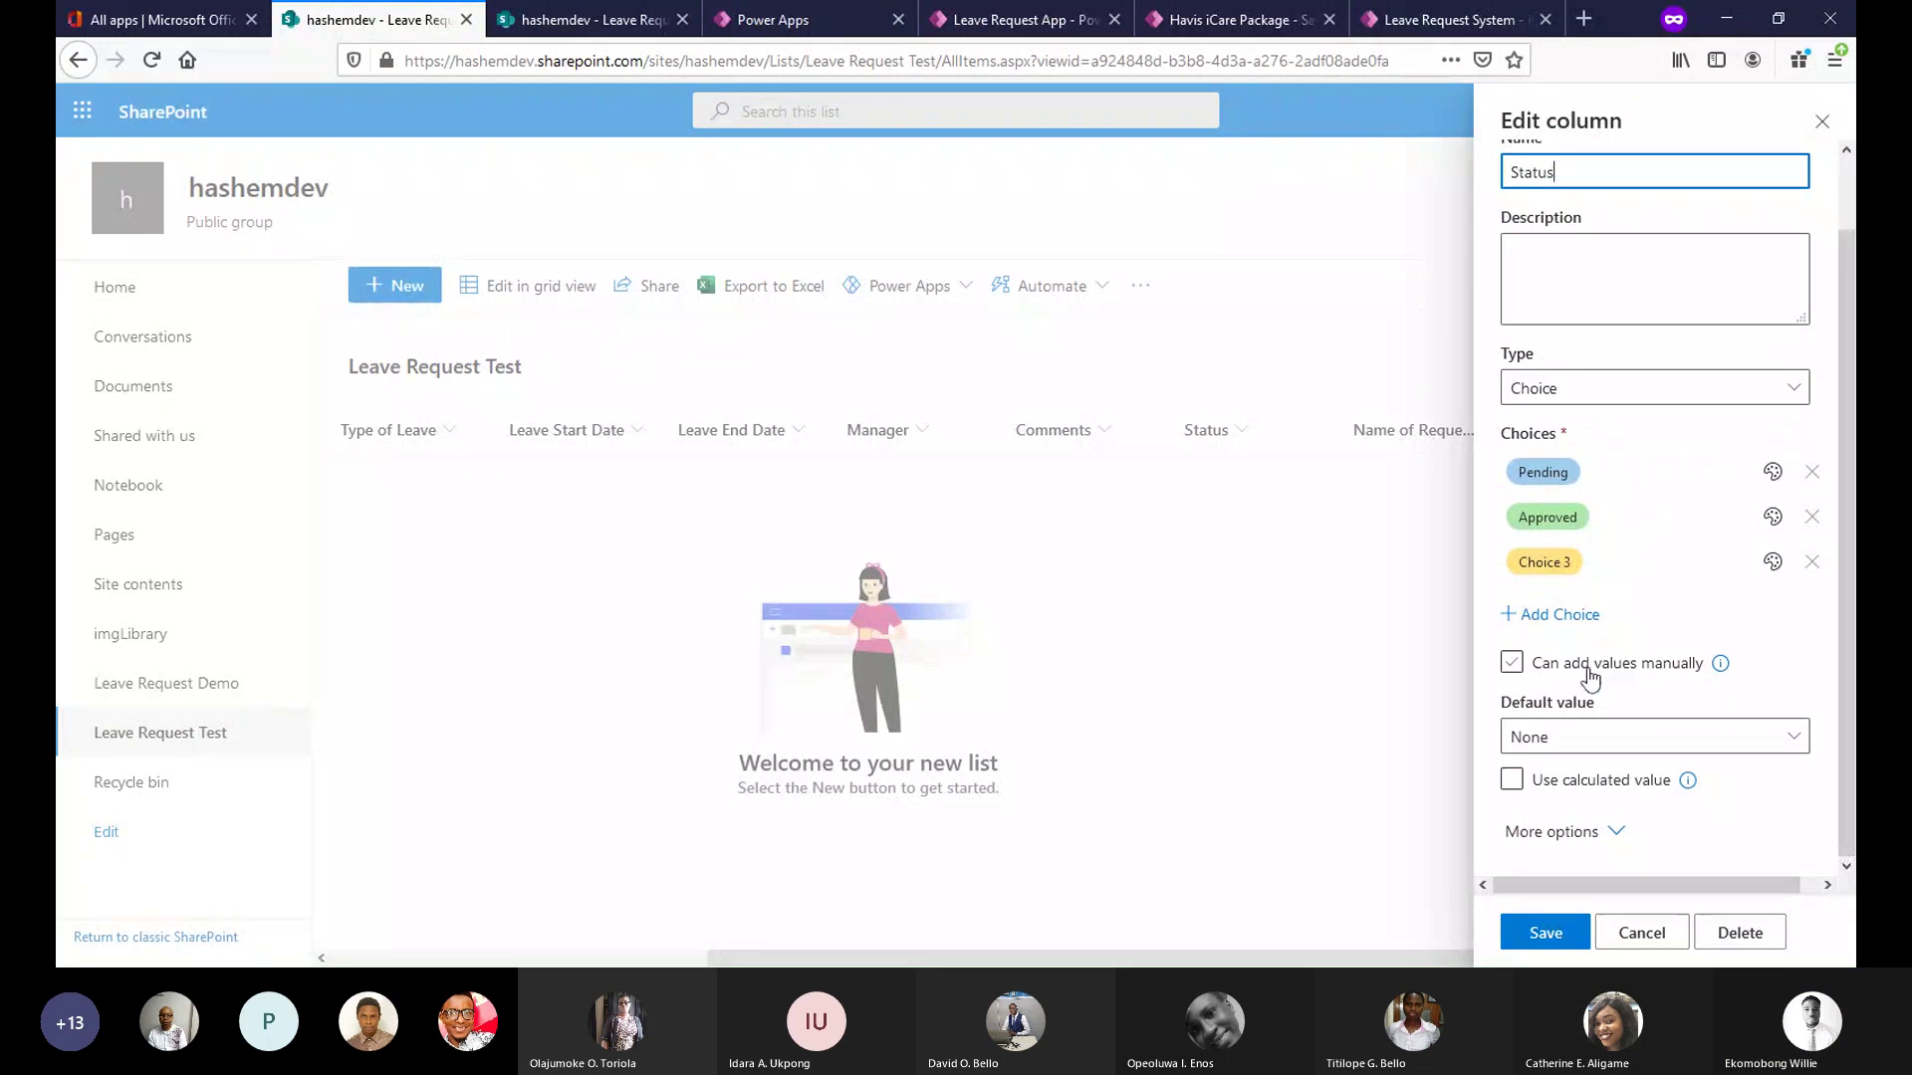
pyautogui.click(1776, 734)
pyautogui.click(1817, 702)
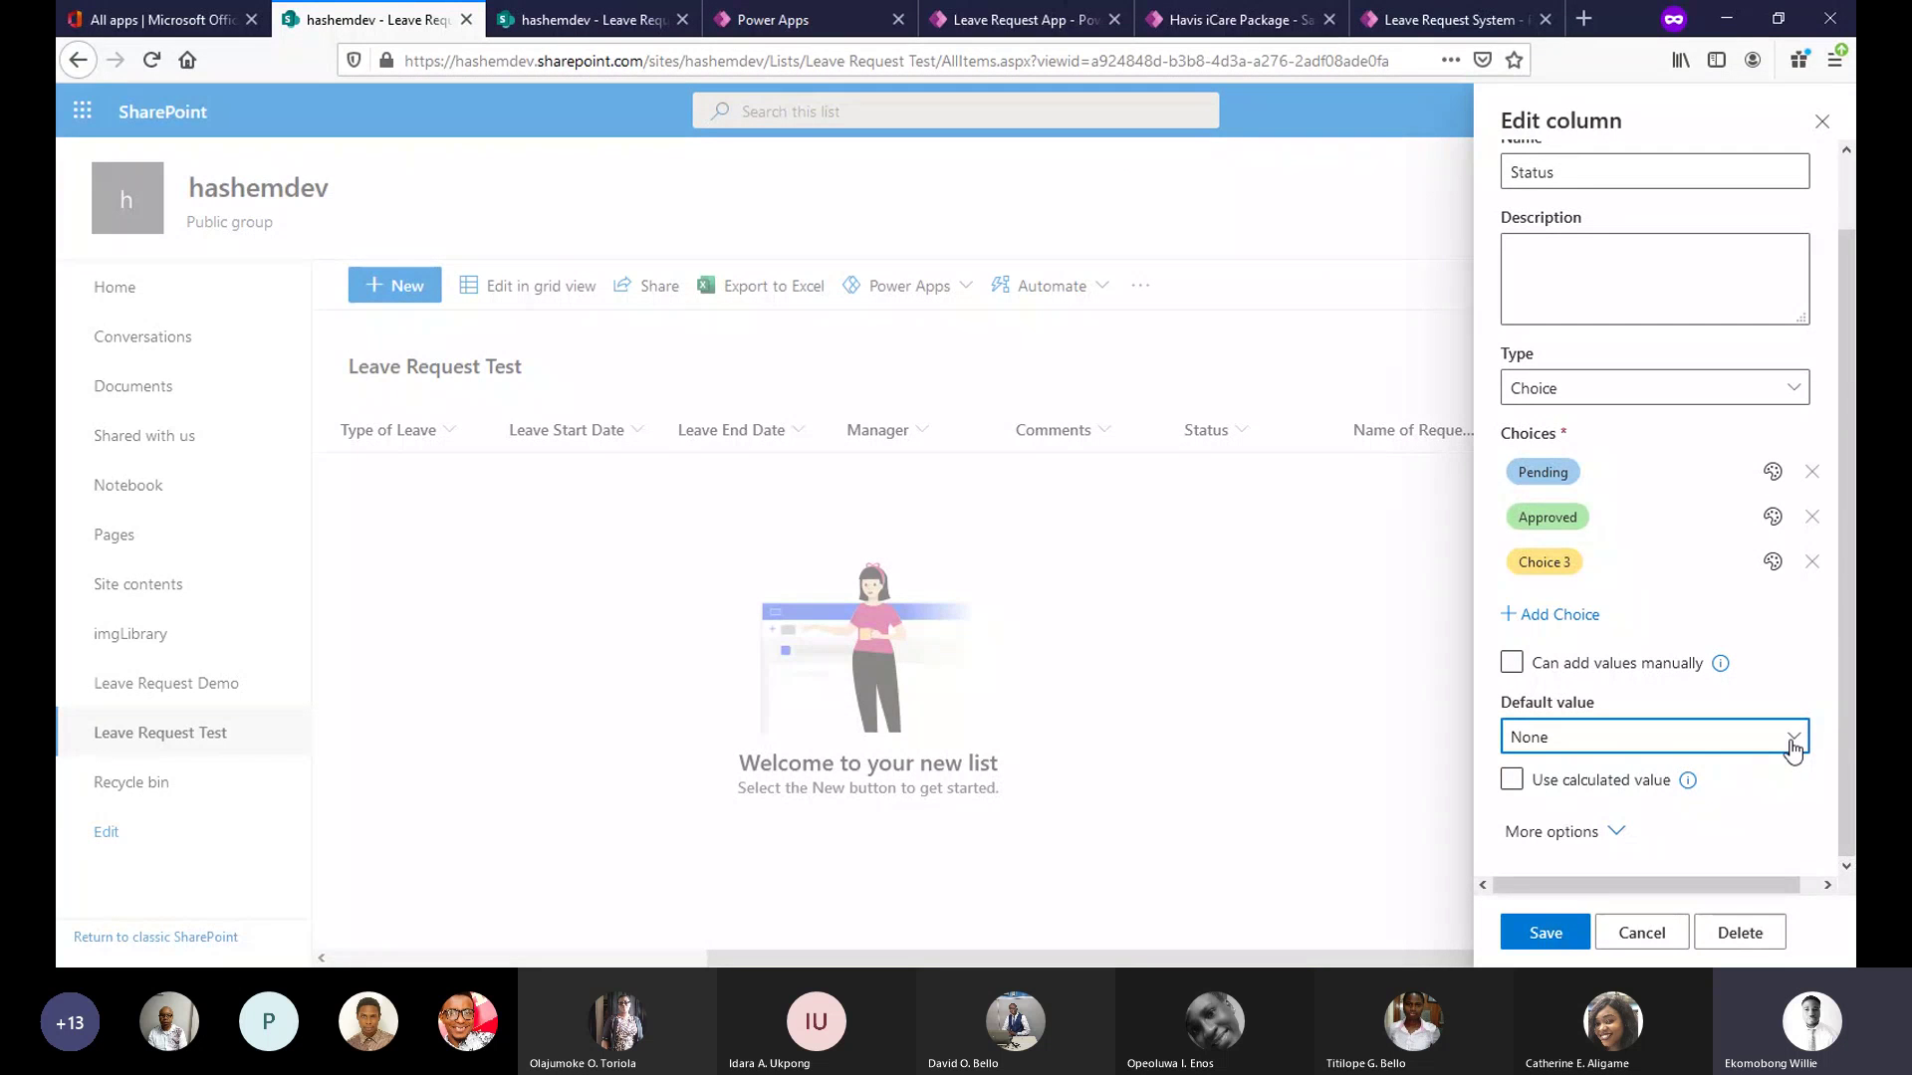
pyautogui.click(1555, 564)
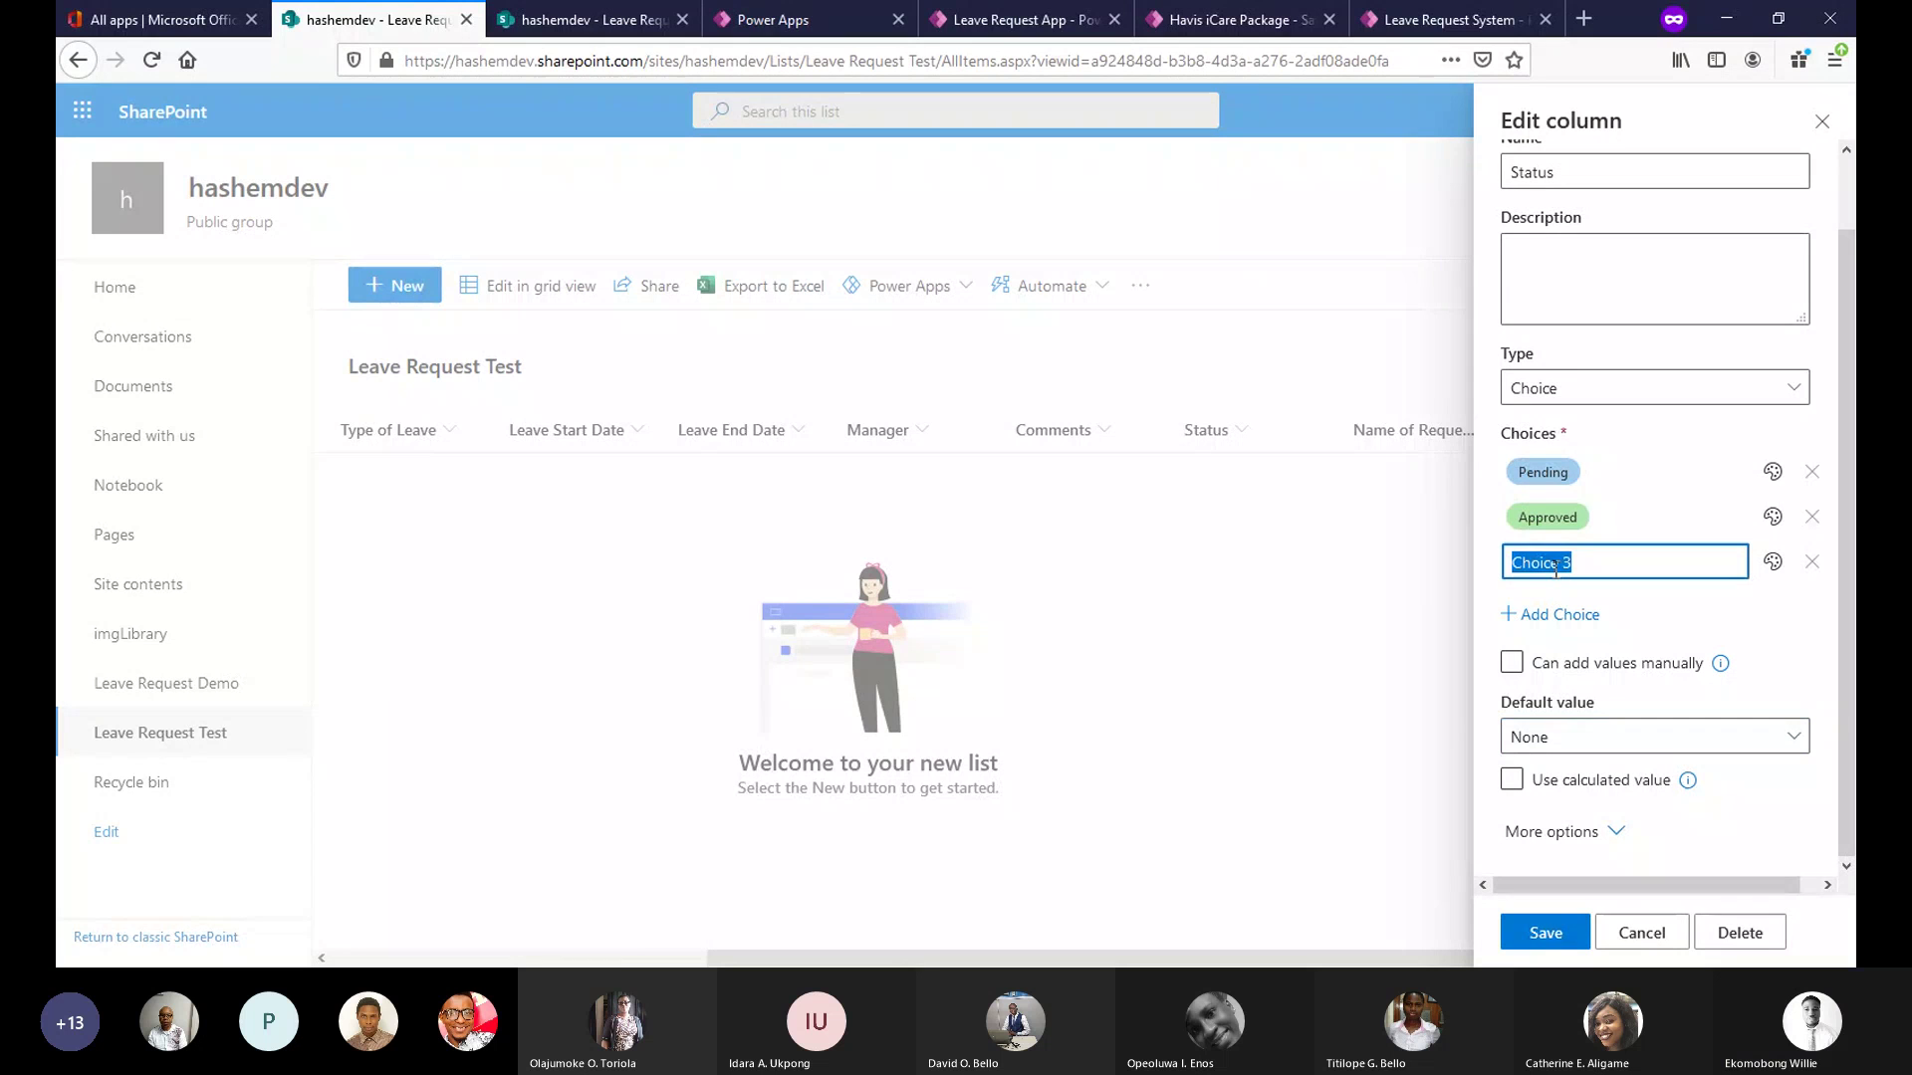
pyautogui.write('Re')
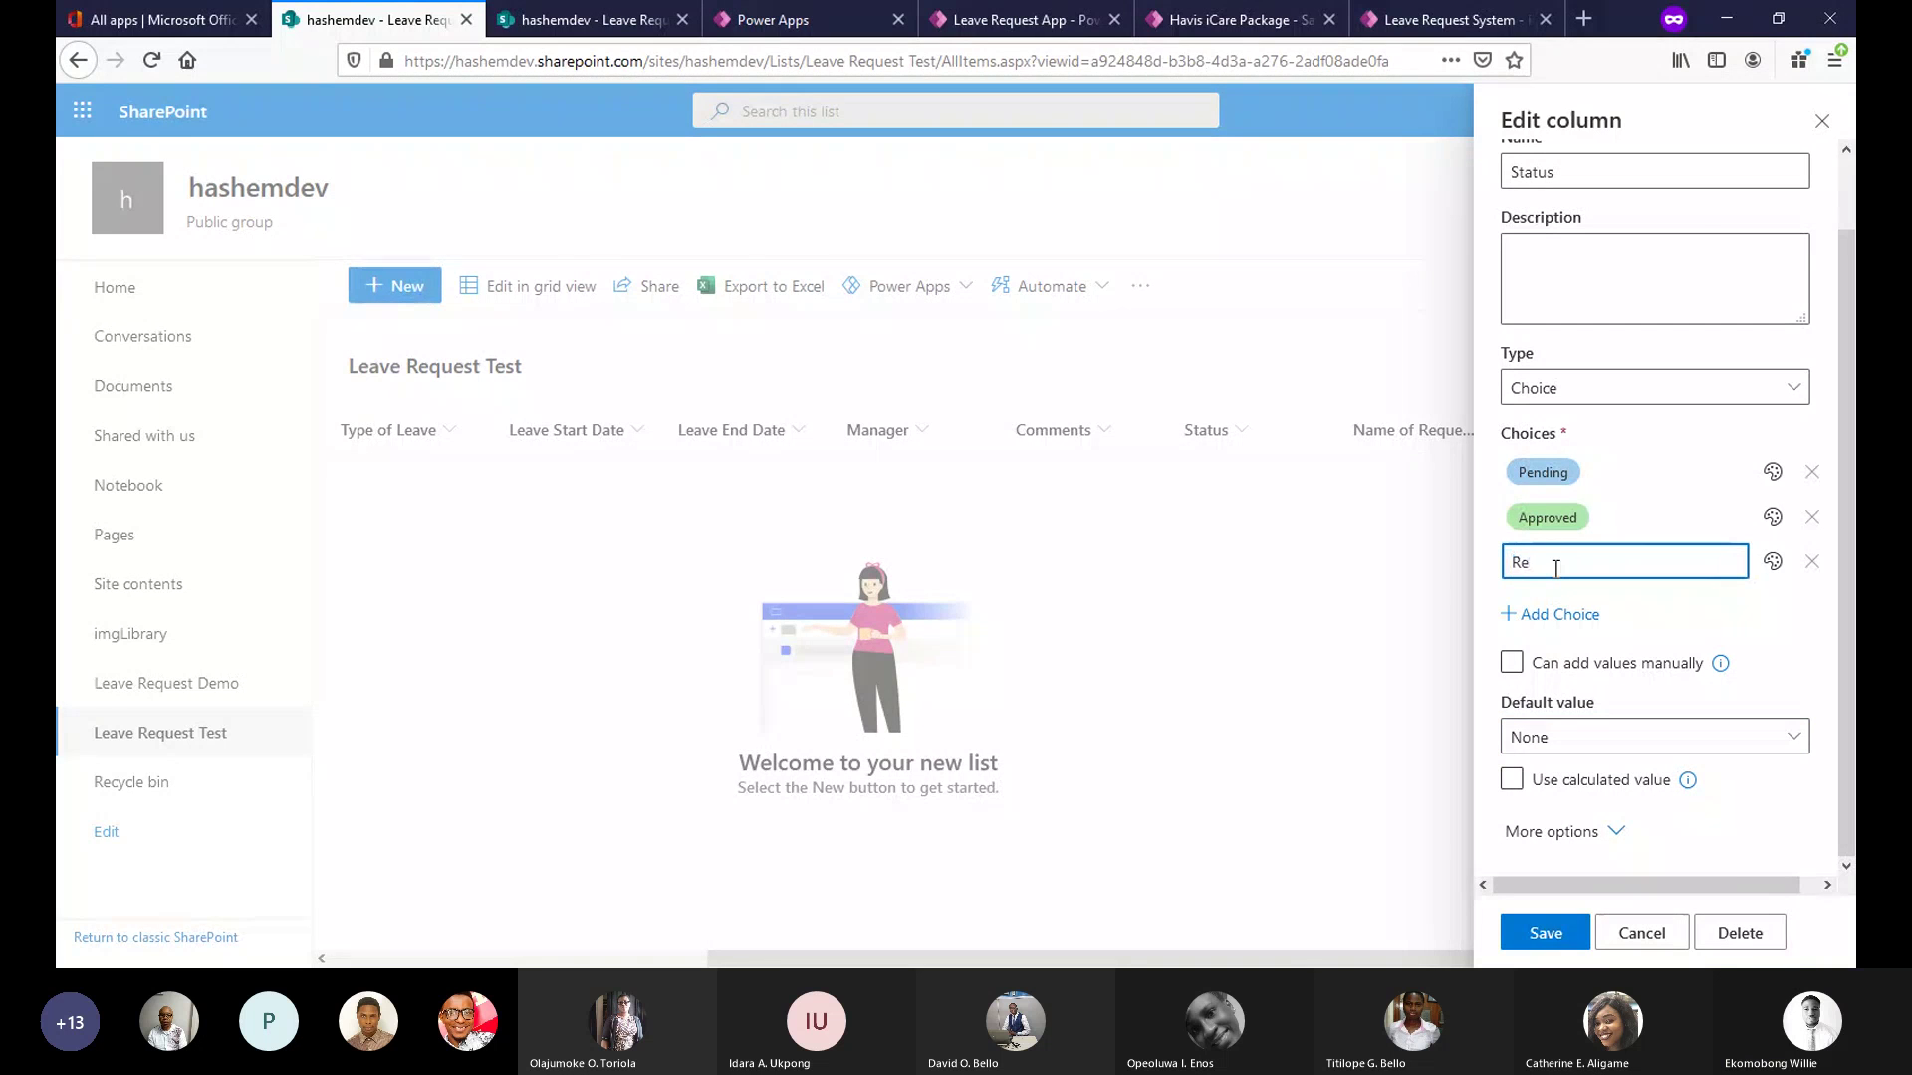
pyautogui.write('jected')
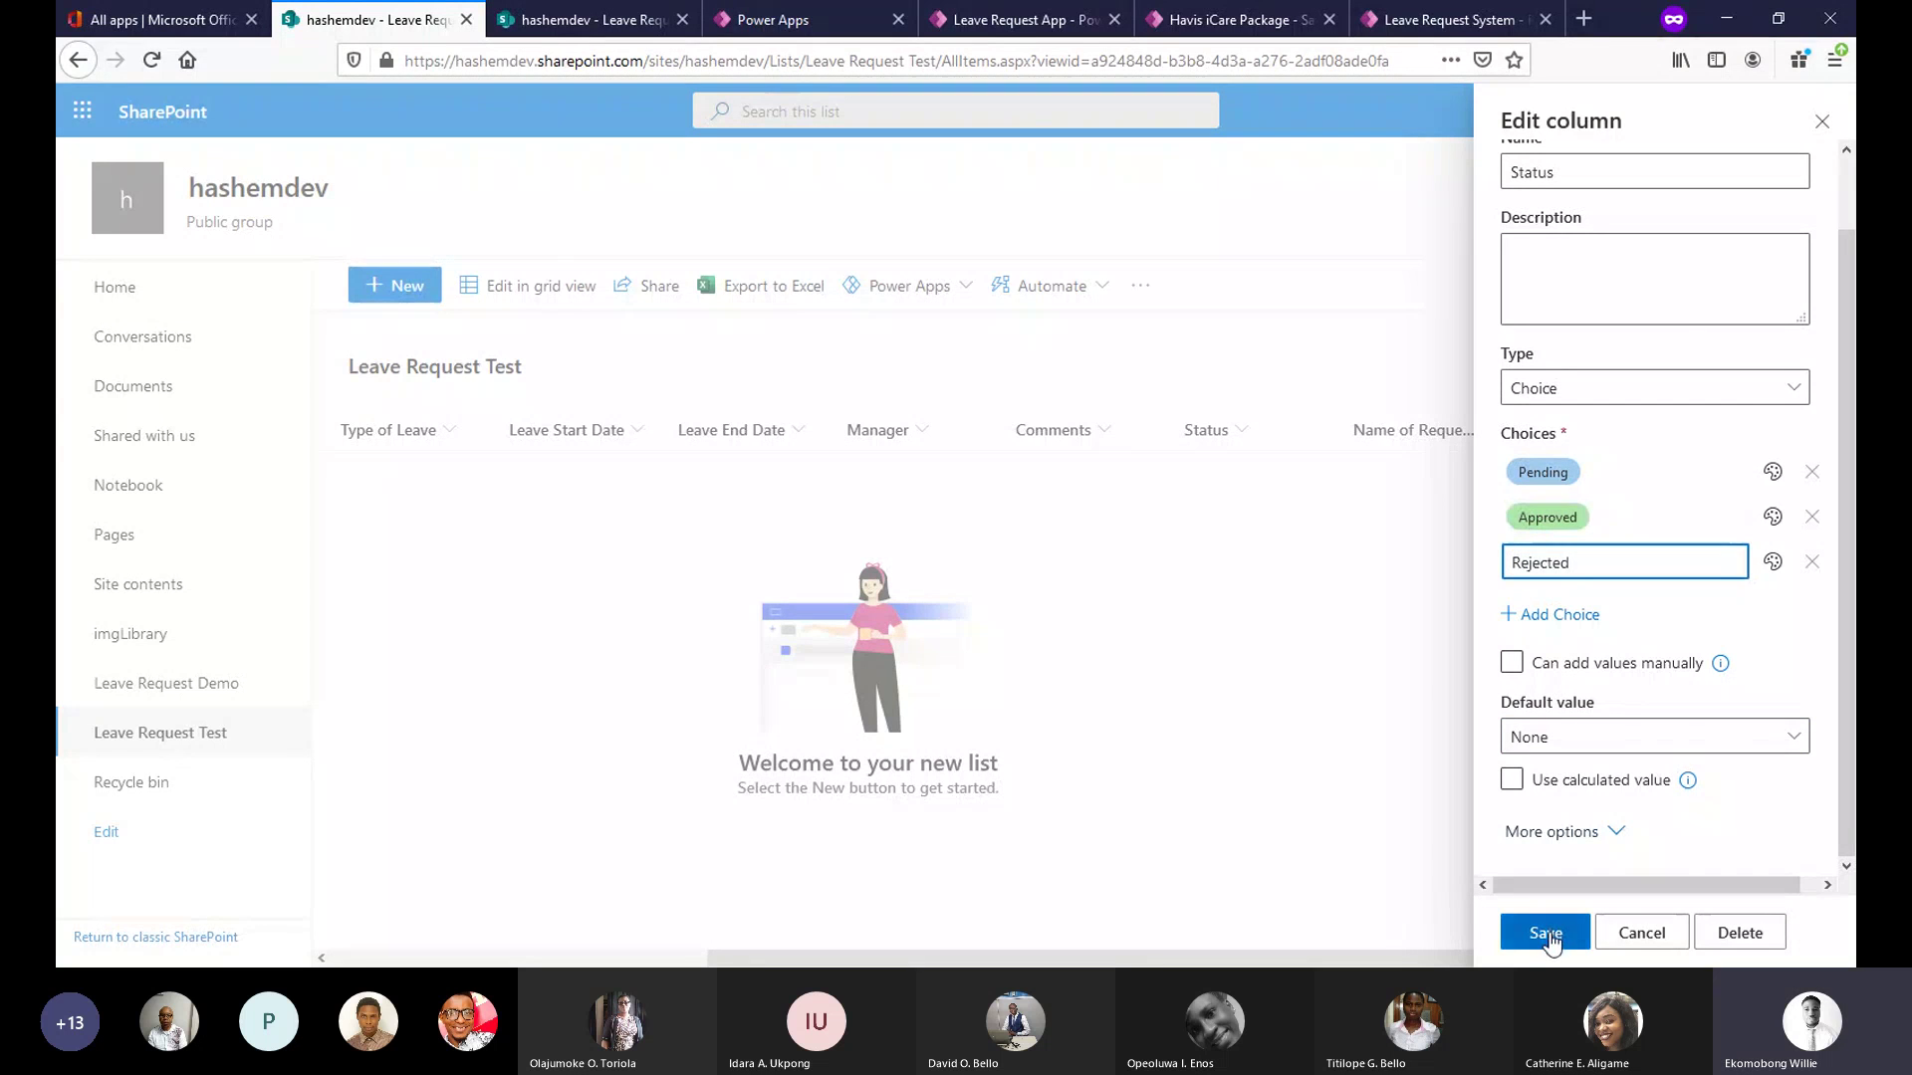
# Set the Status column's default value to Pending and save the column.
pyautogui.click(1633, 738)
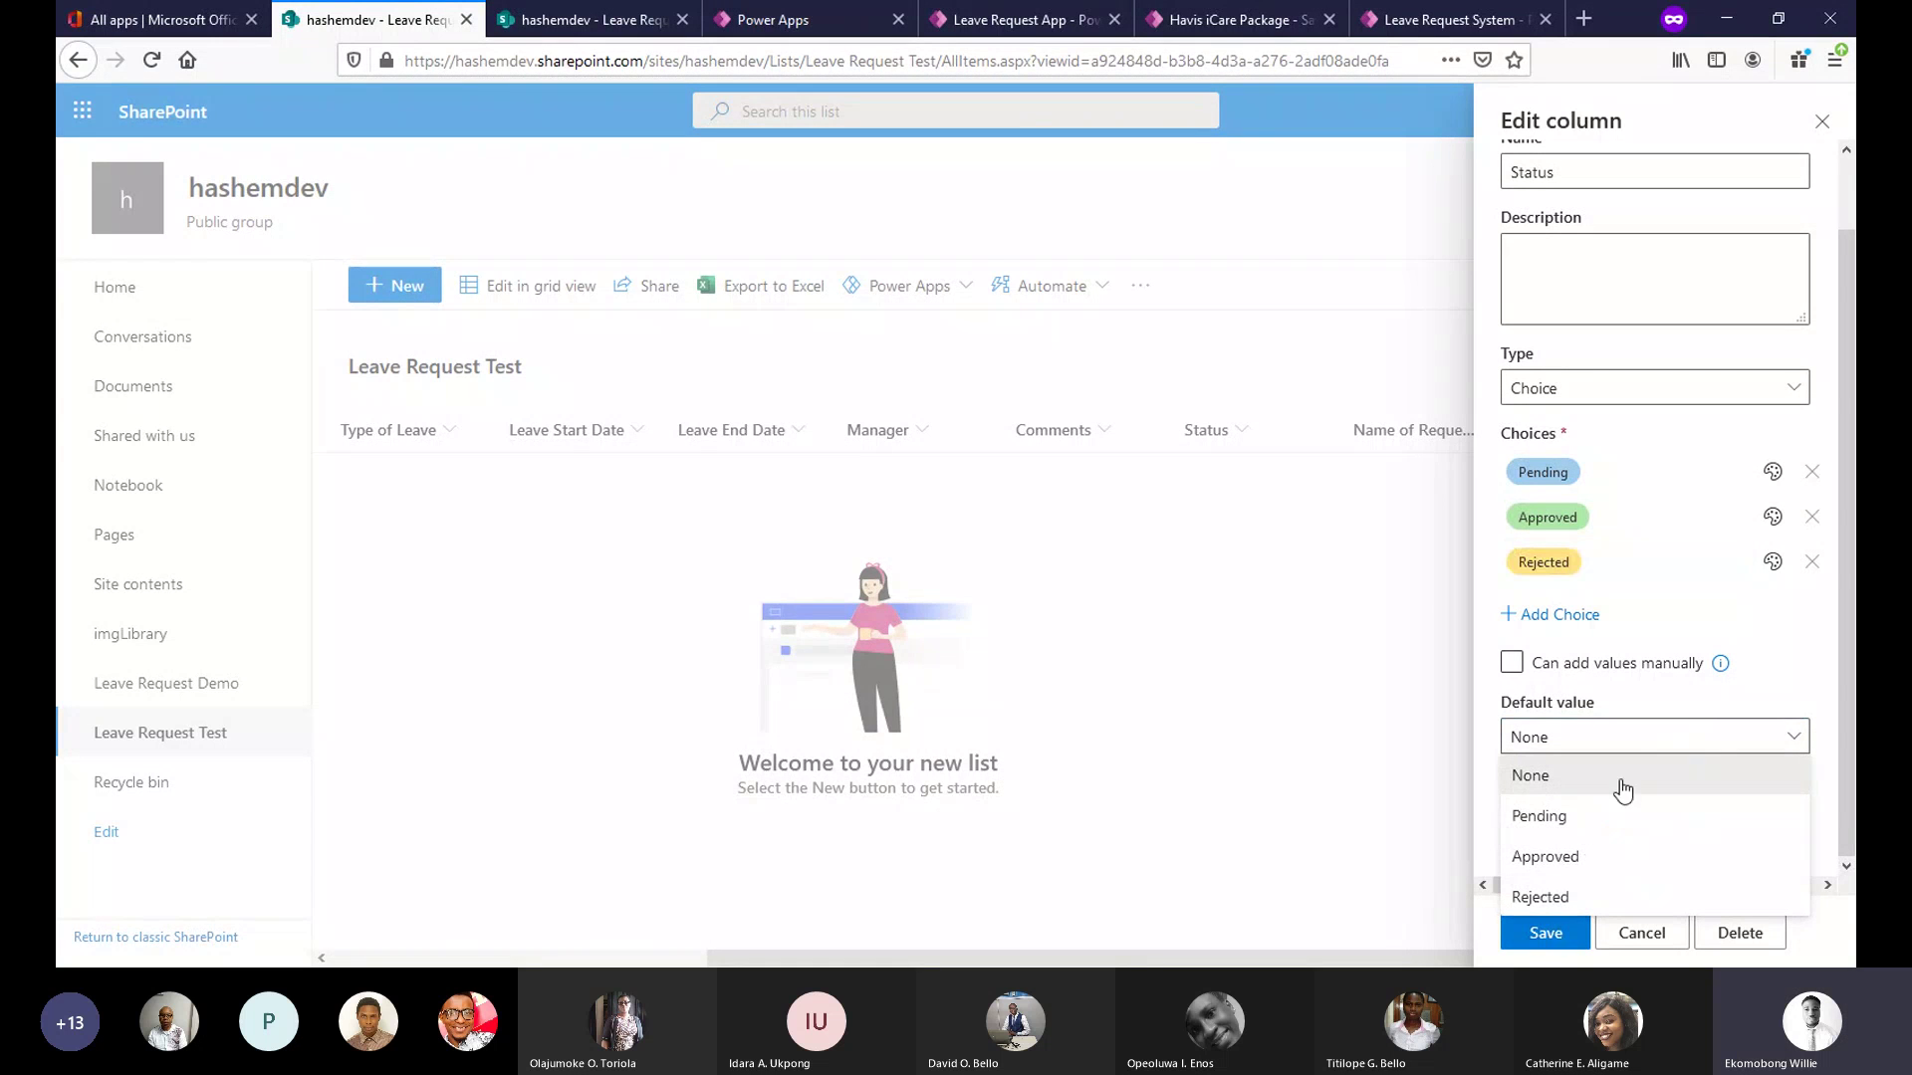
pyautogui.click(1599, 818)
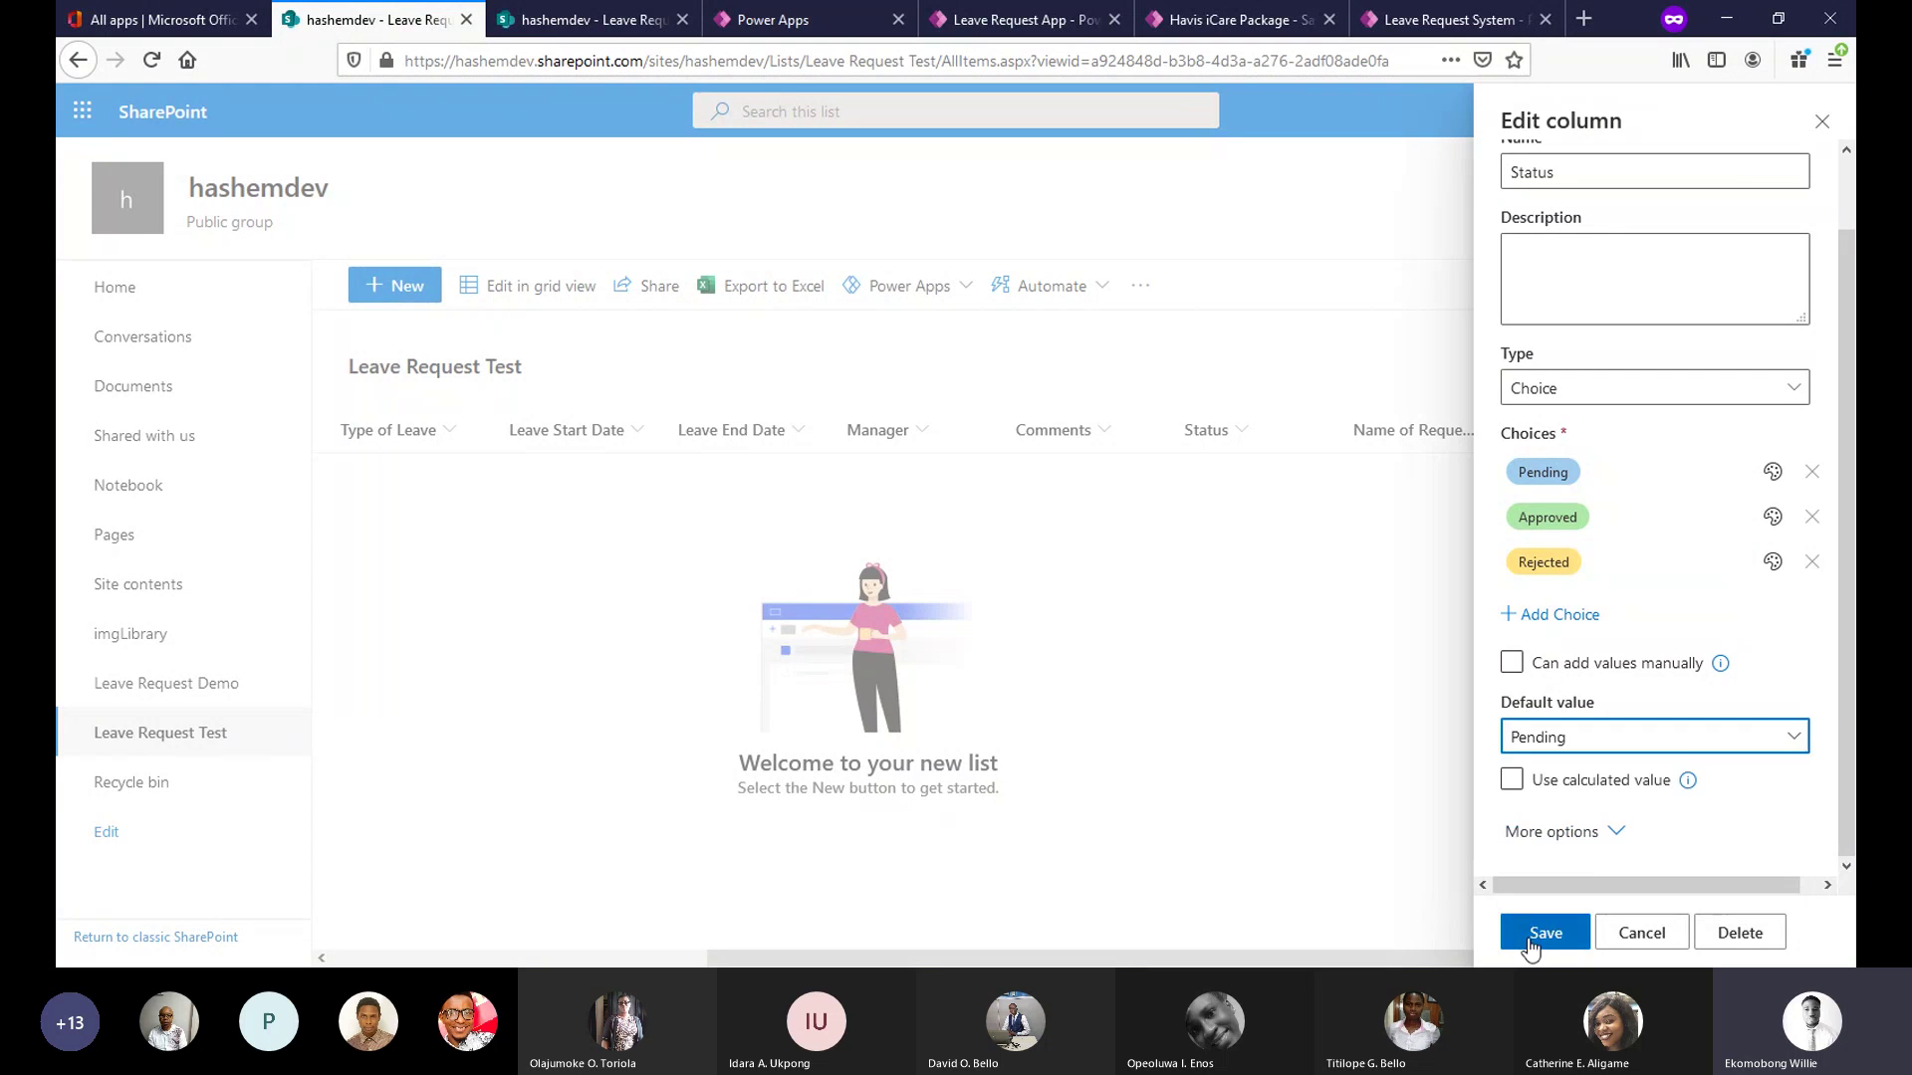
pyautogui.click(1533, 940)
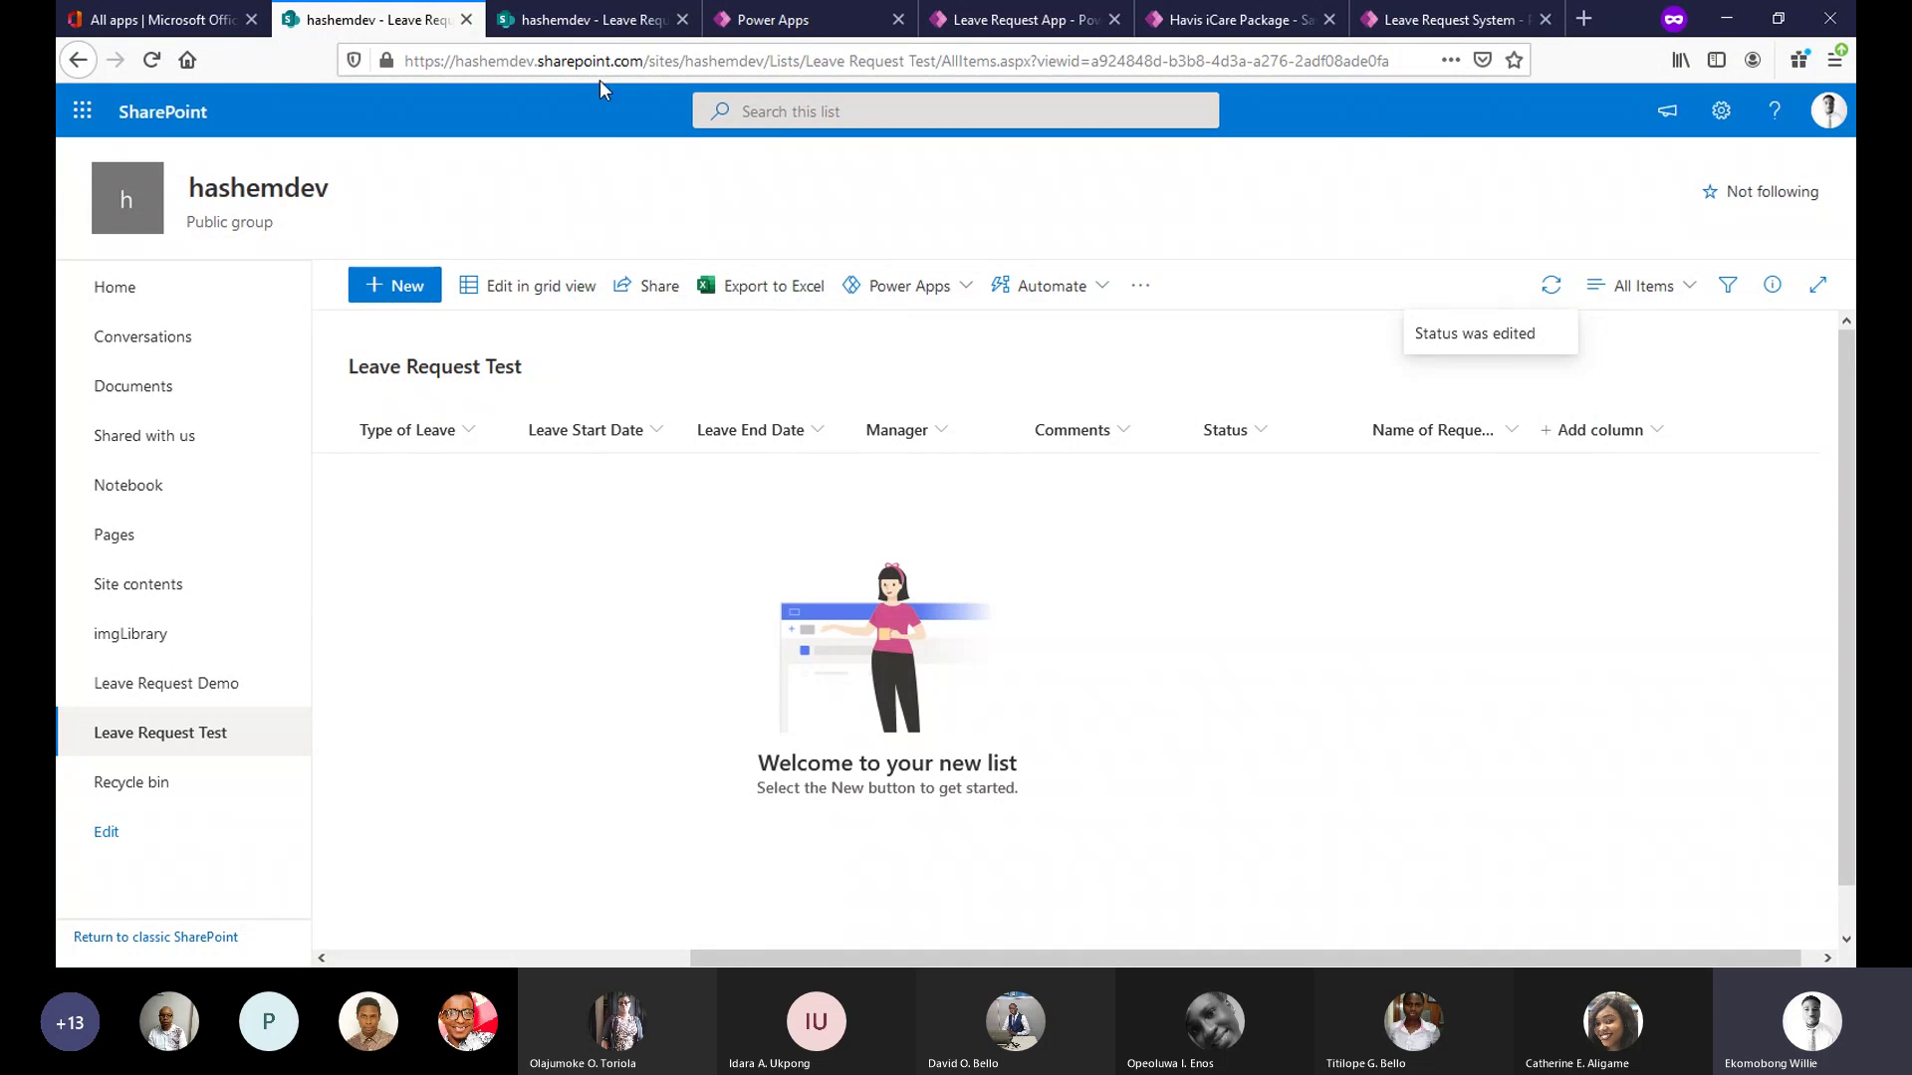
# Switch to the Leave Request App in Power Apps and refresh its Leave Request Test data source.
pyautogui.click(576, 12)
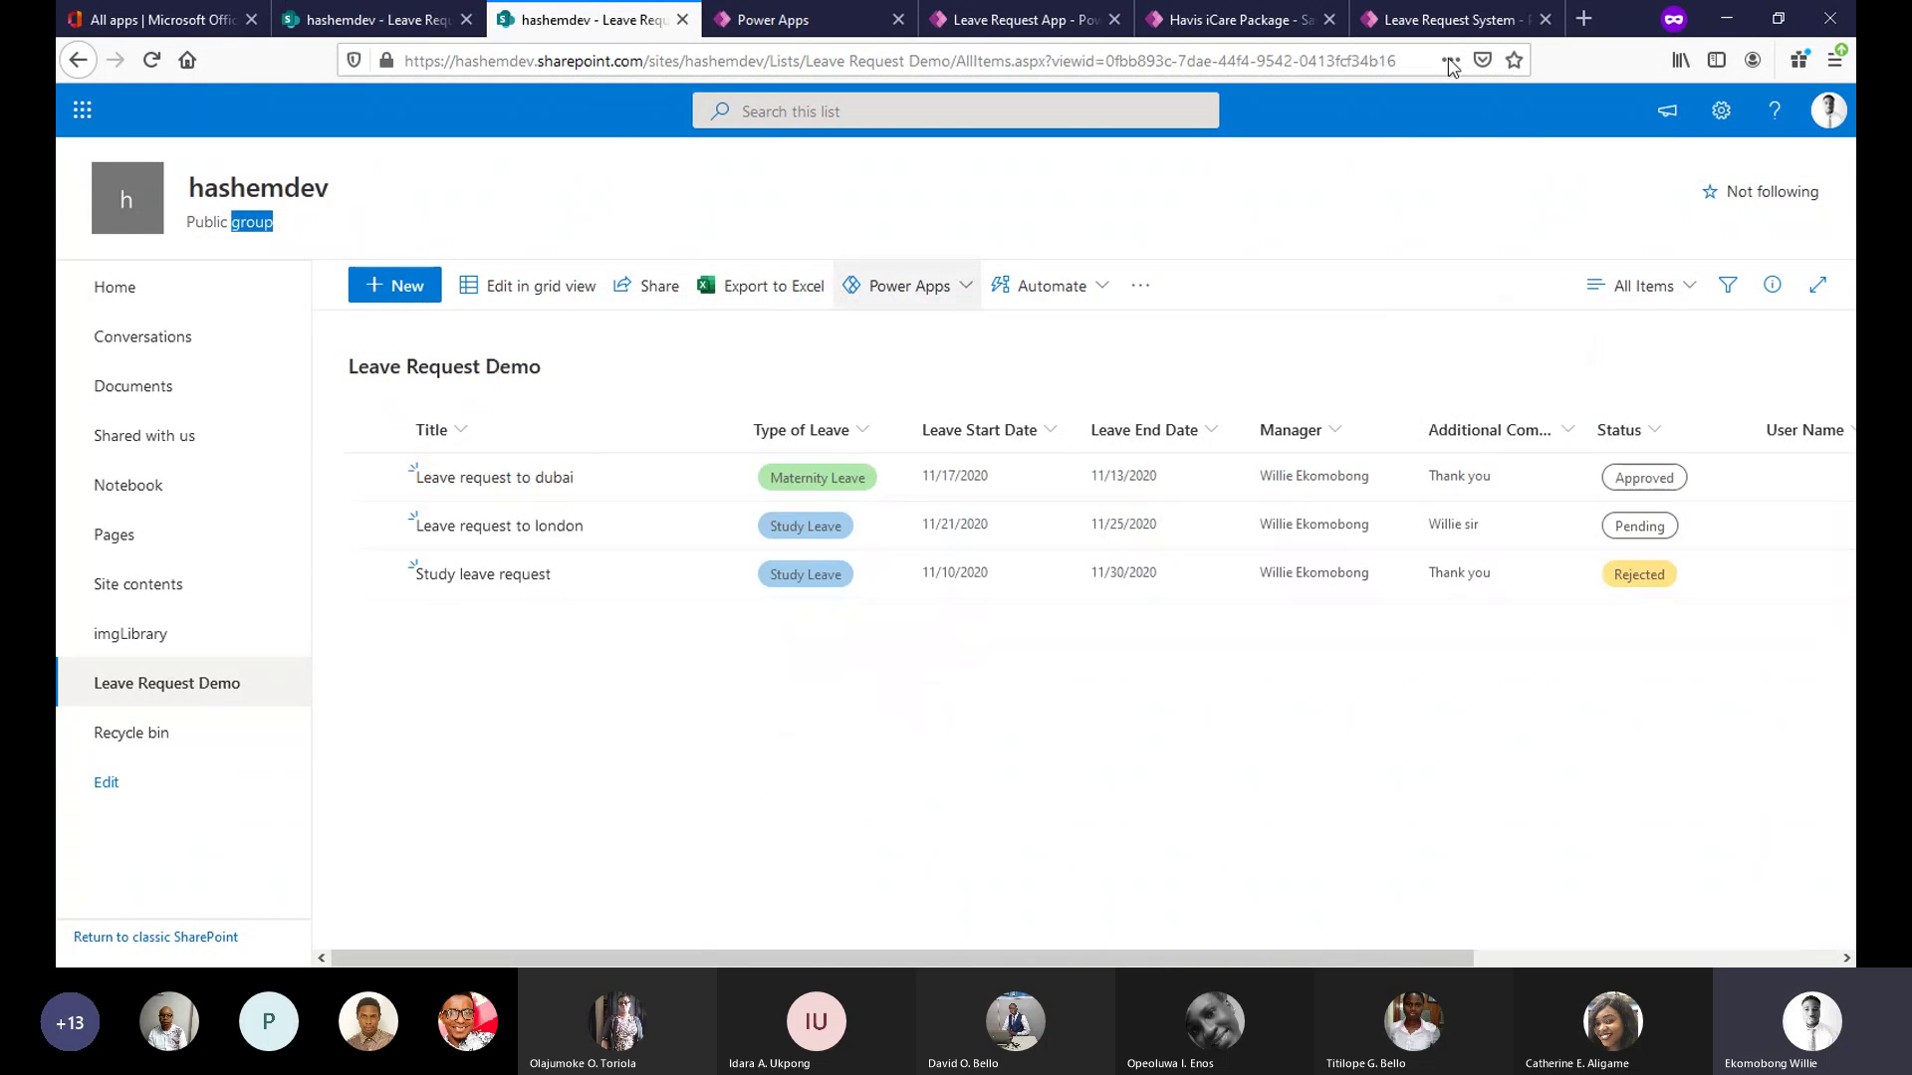
pyautogui.click(1026, 19)
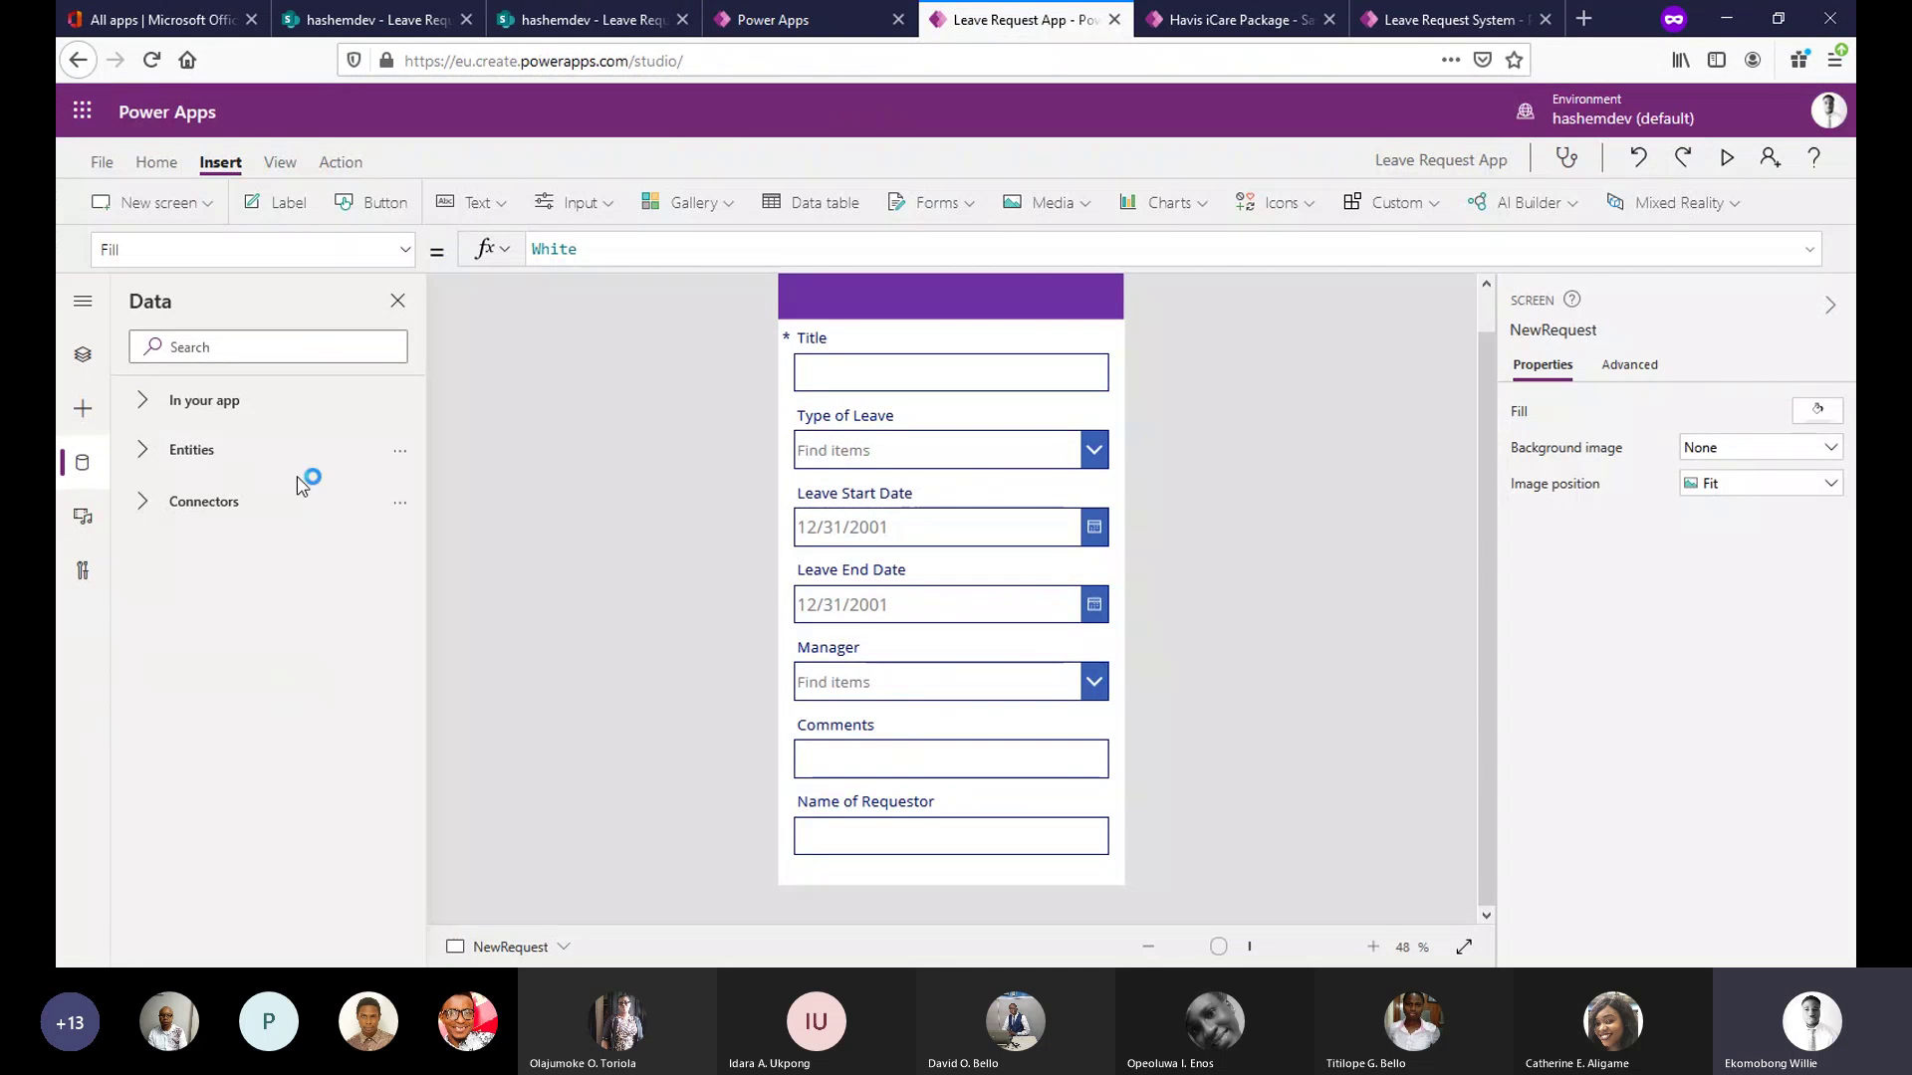
pyautogui.click(144, 404)
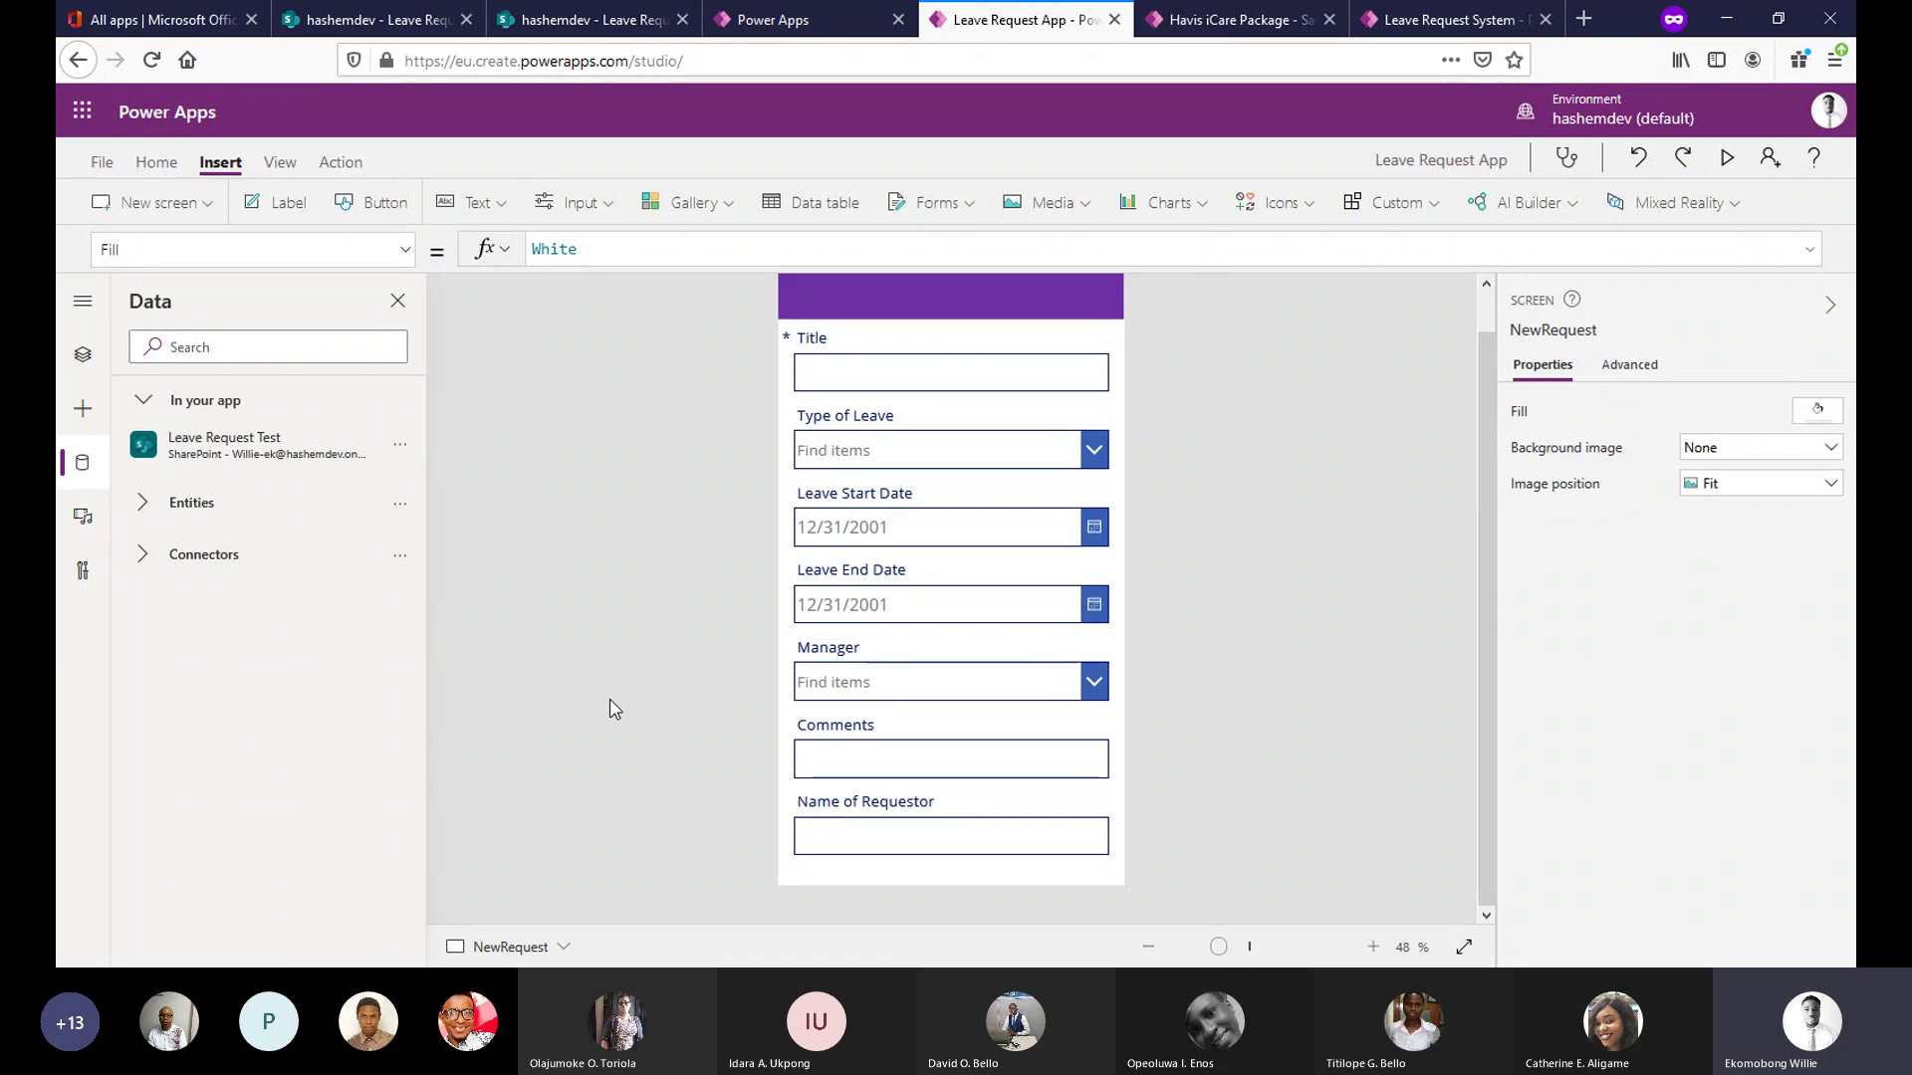
pyautogui.click(400, 448)
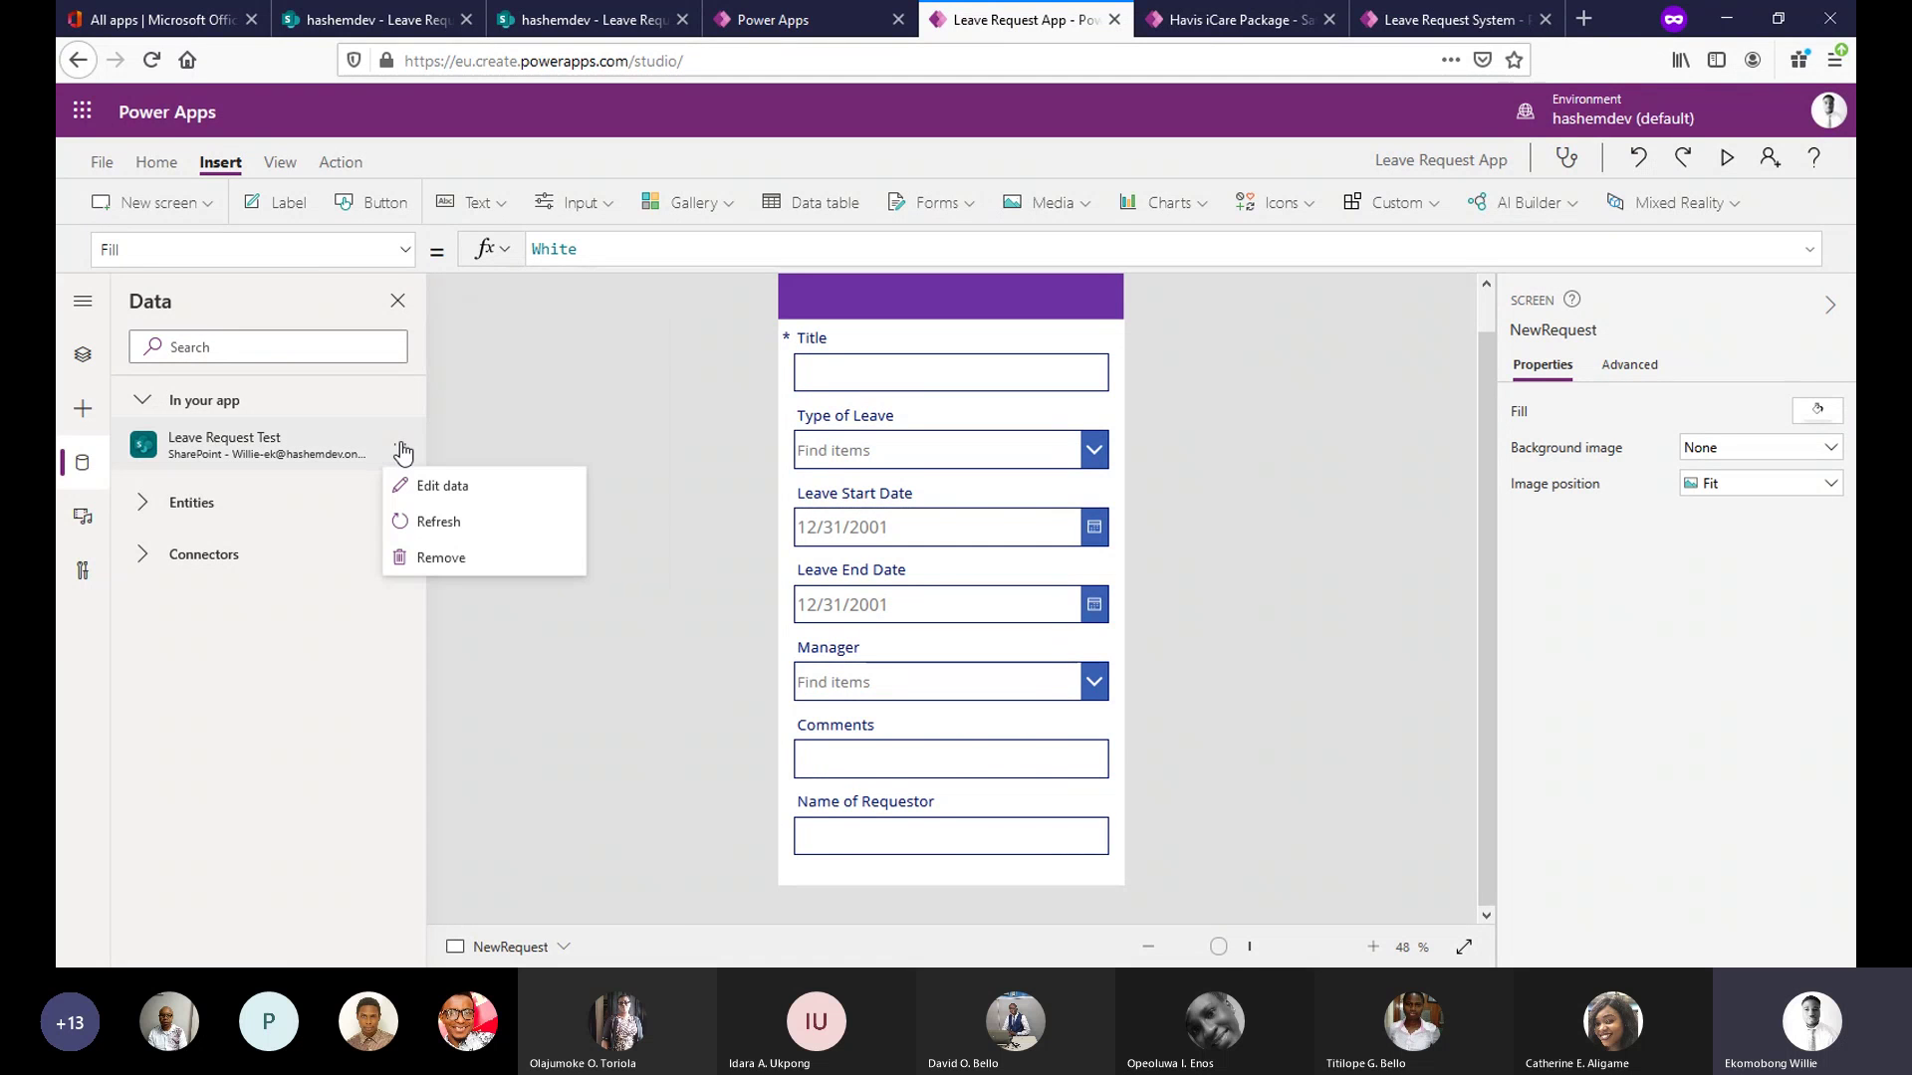
pyautogui.click(440, 531)
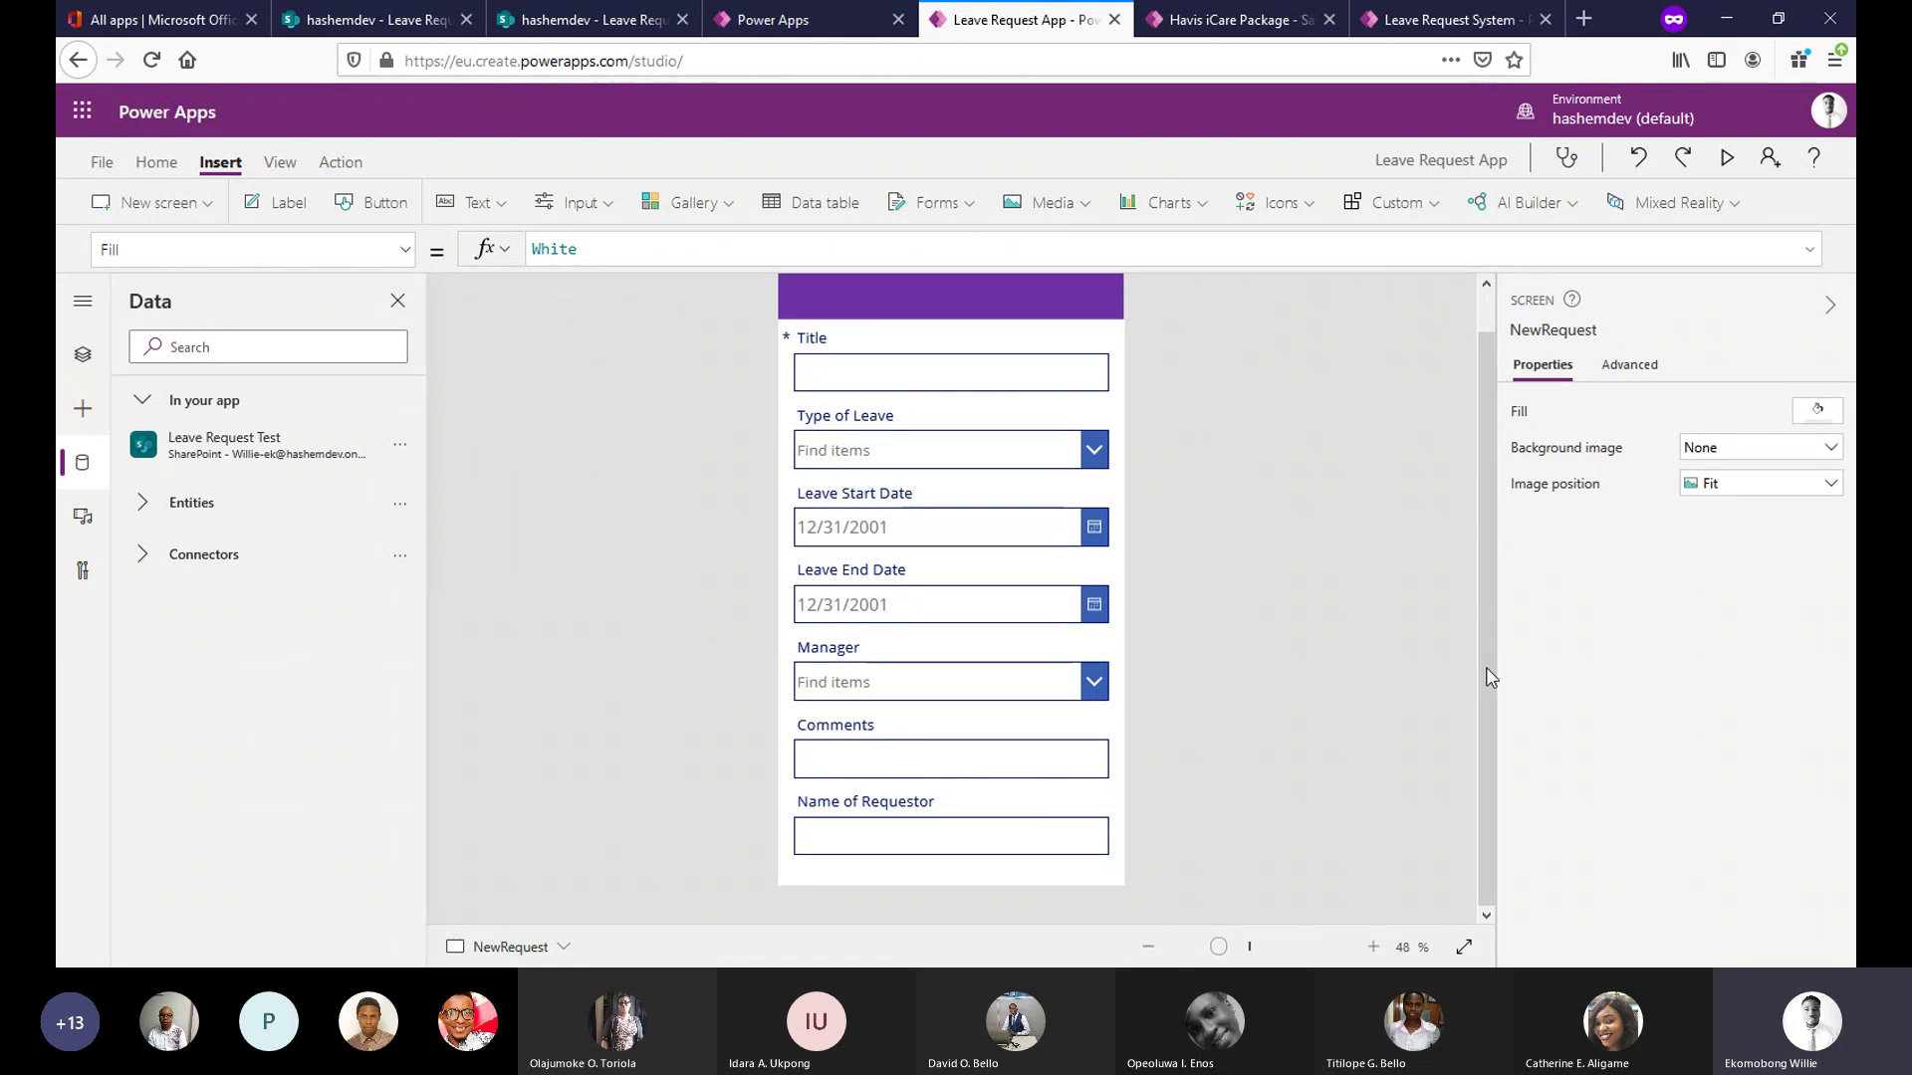
# Reorder the fields of Form1 on the NewRequest screen so that Name of Requestor comes first, above Title.
pyautogui.click(1625, 381)
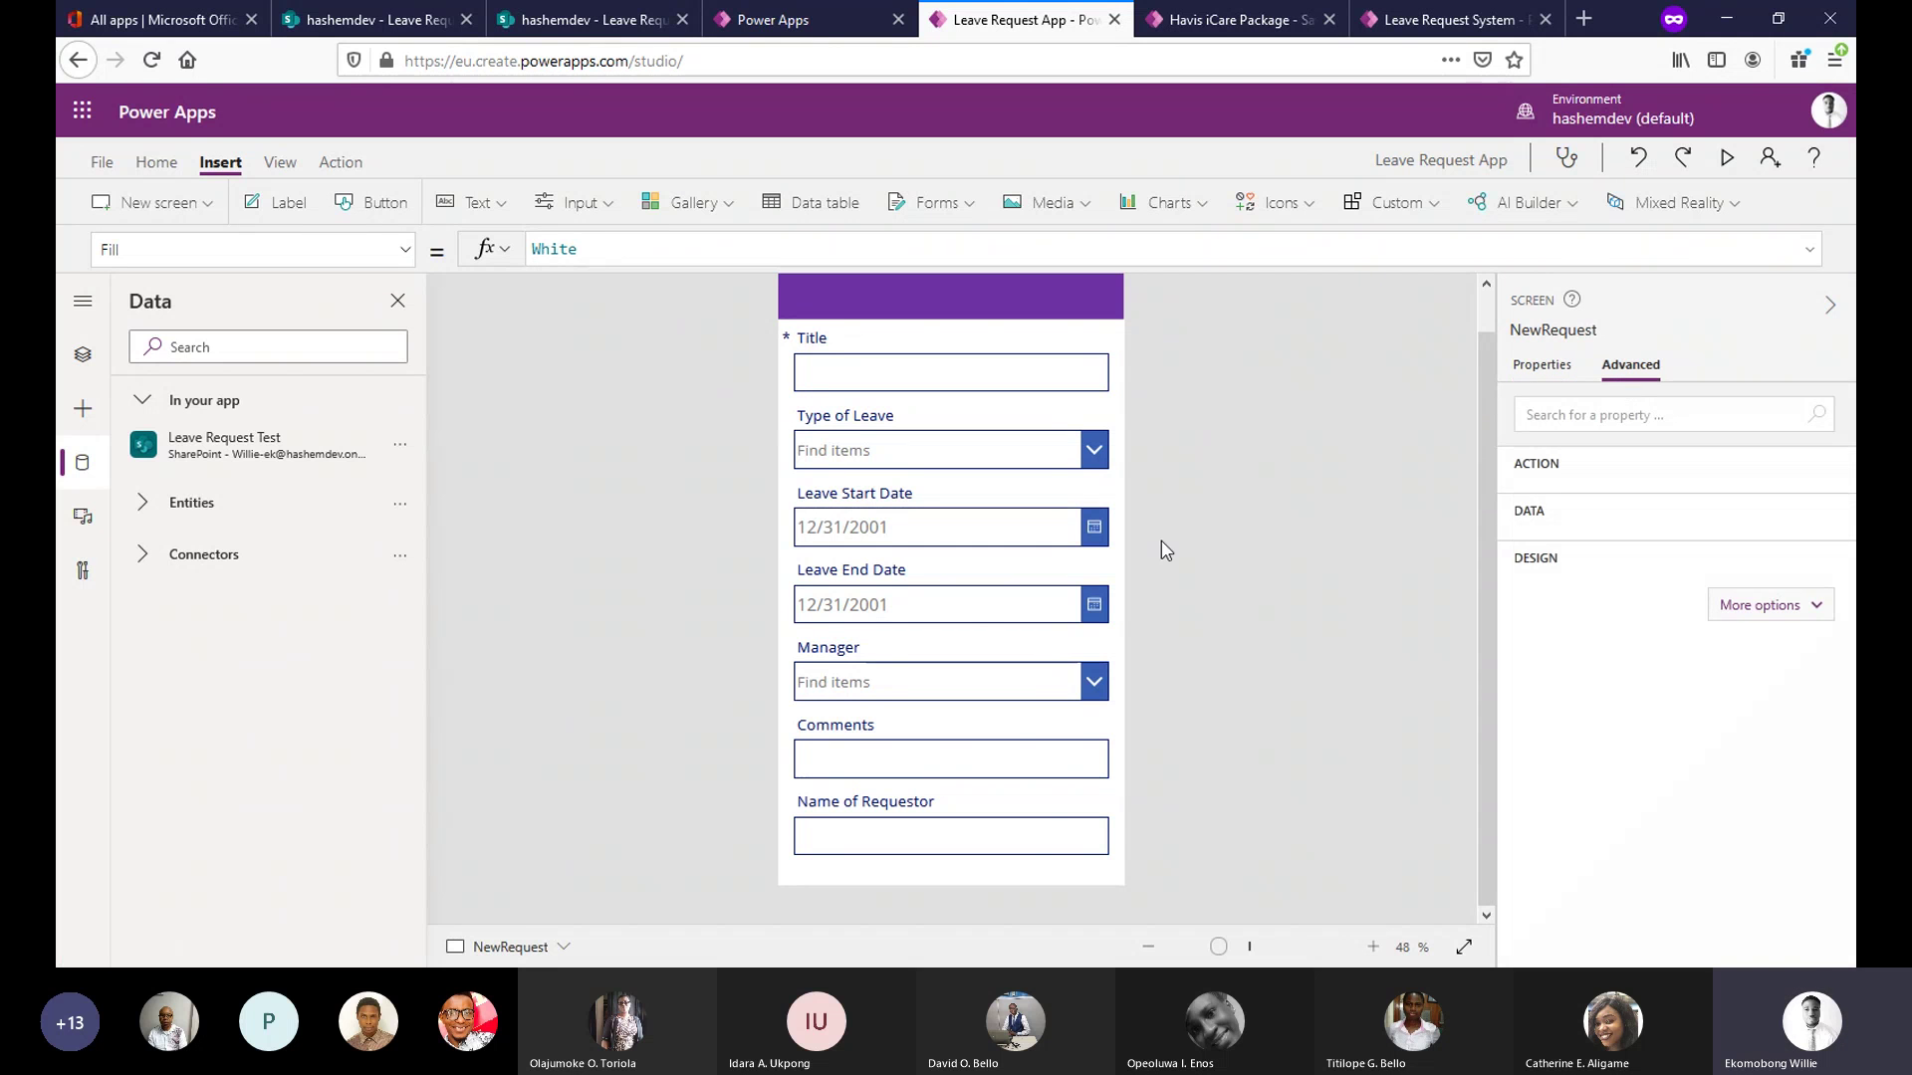
pyautogui.click(1023, 866)
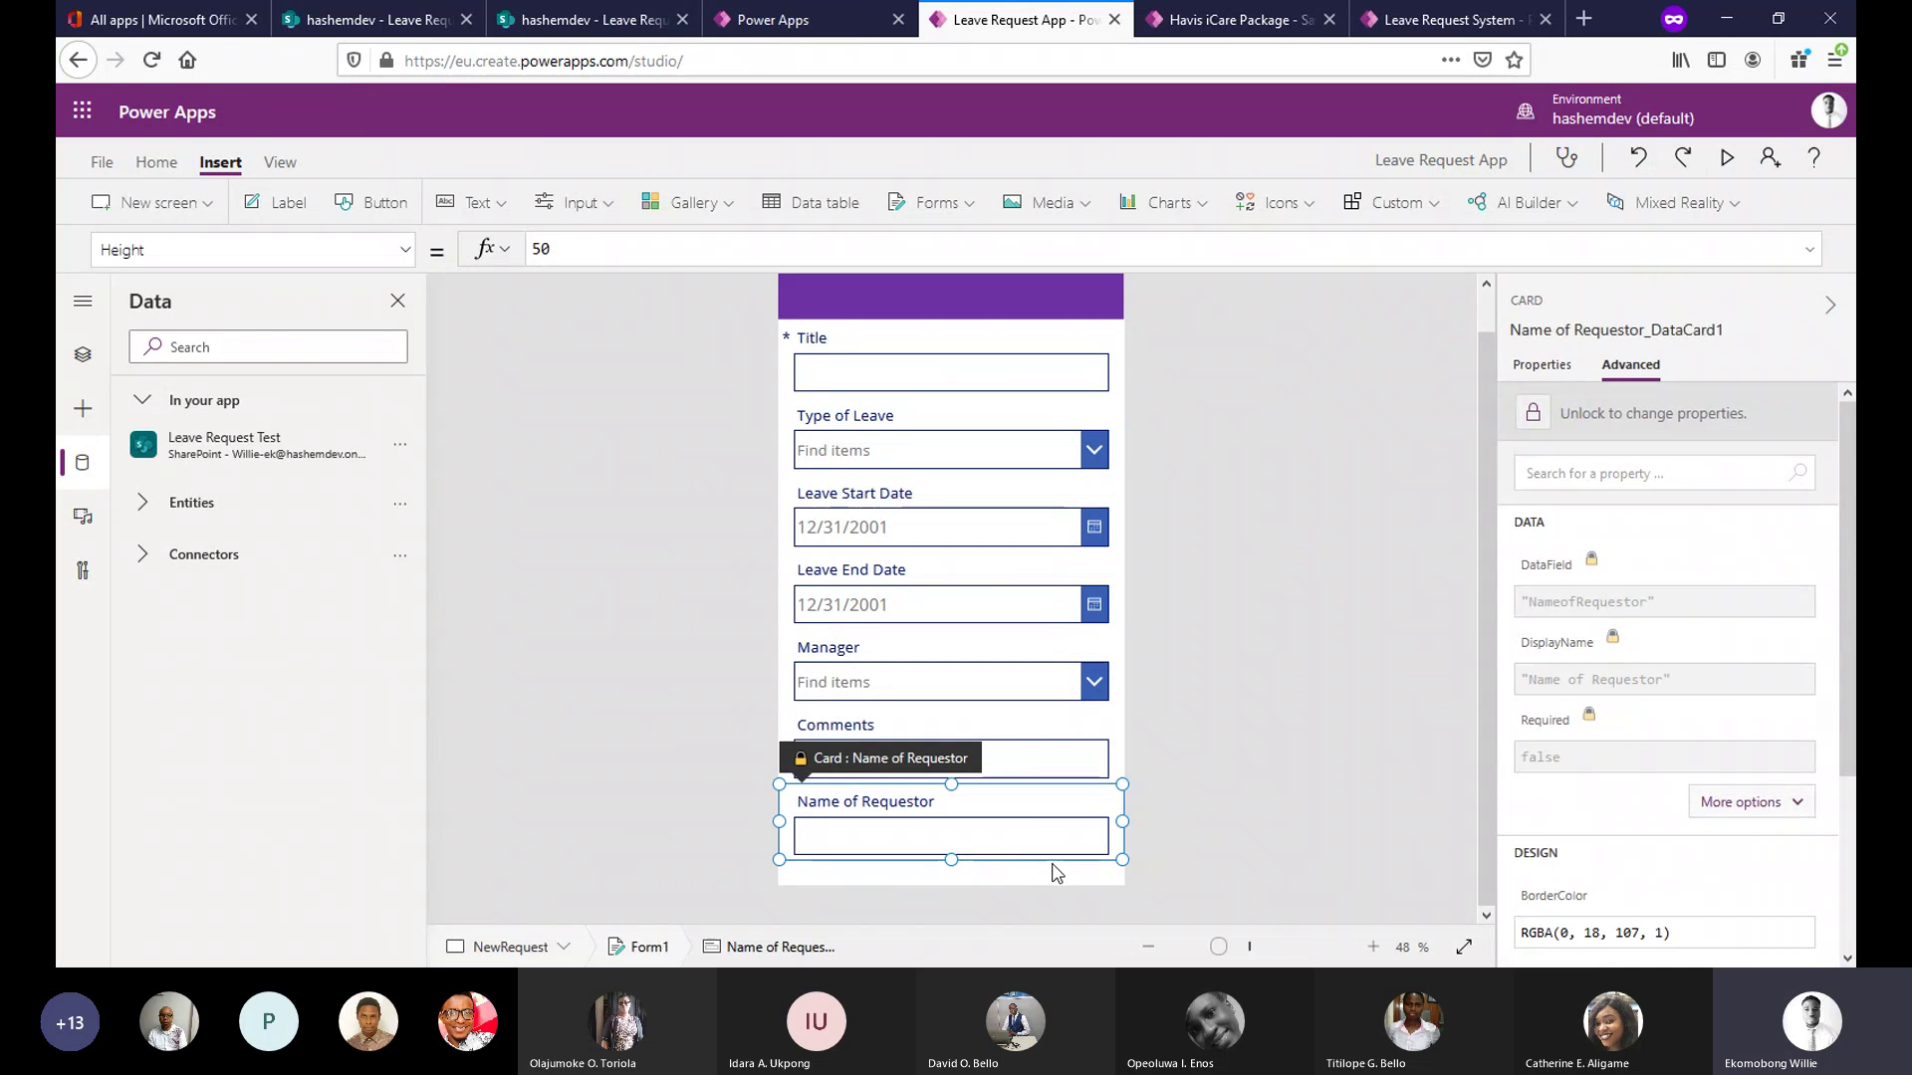
pyautogui.click(1056, 880)
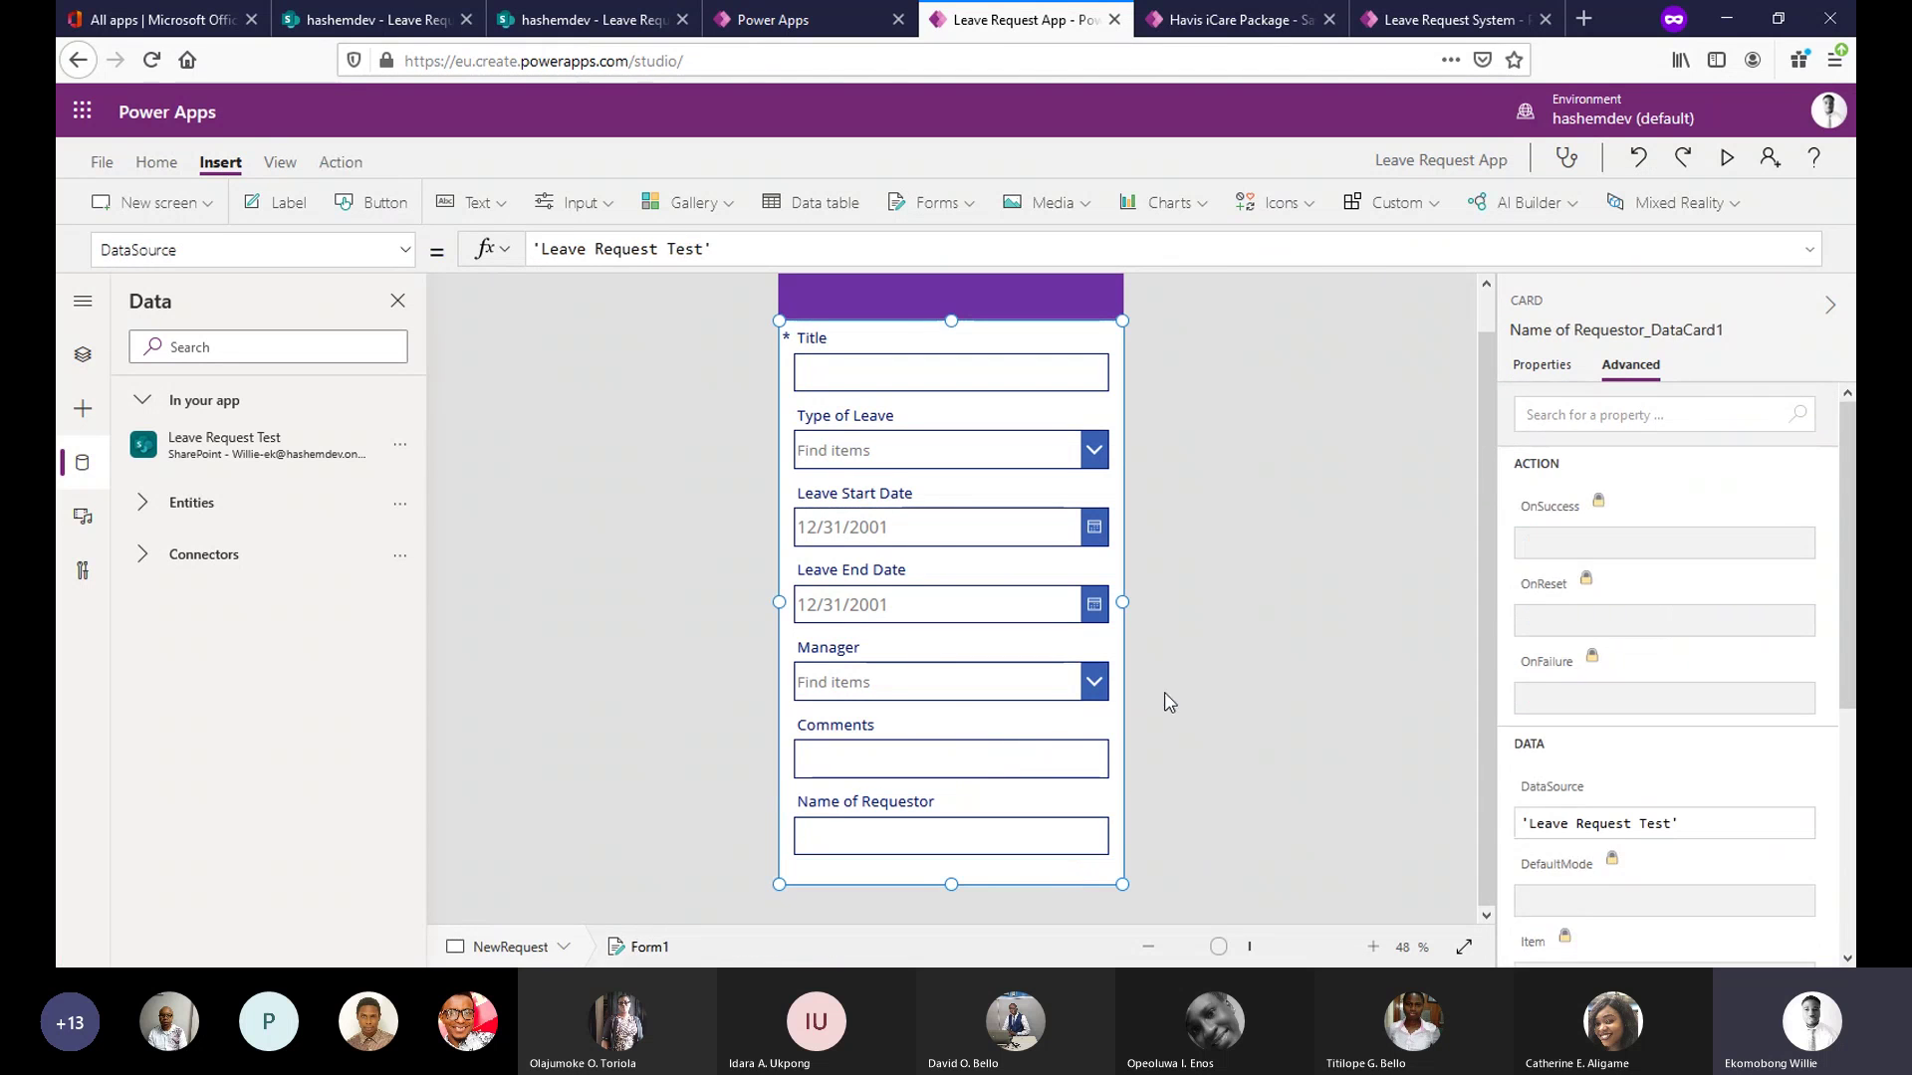
pyautogui.click(1542, 367)
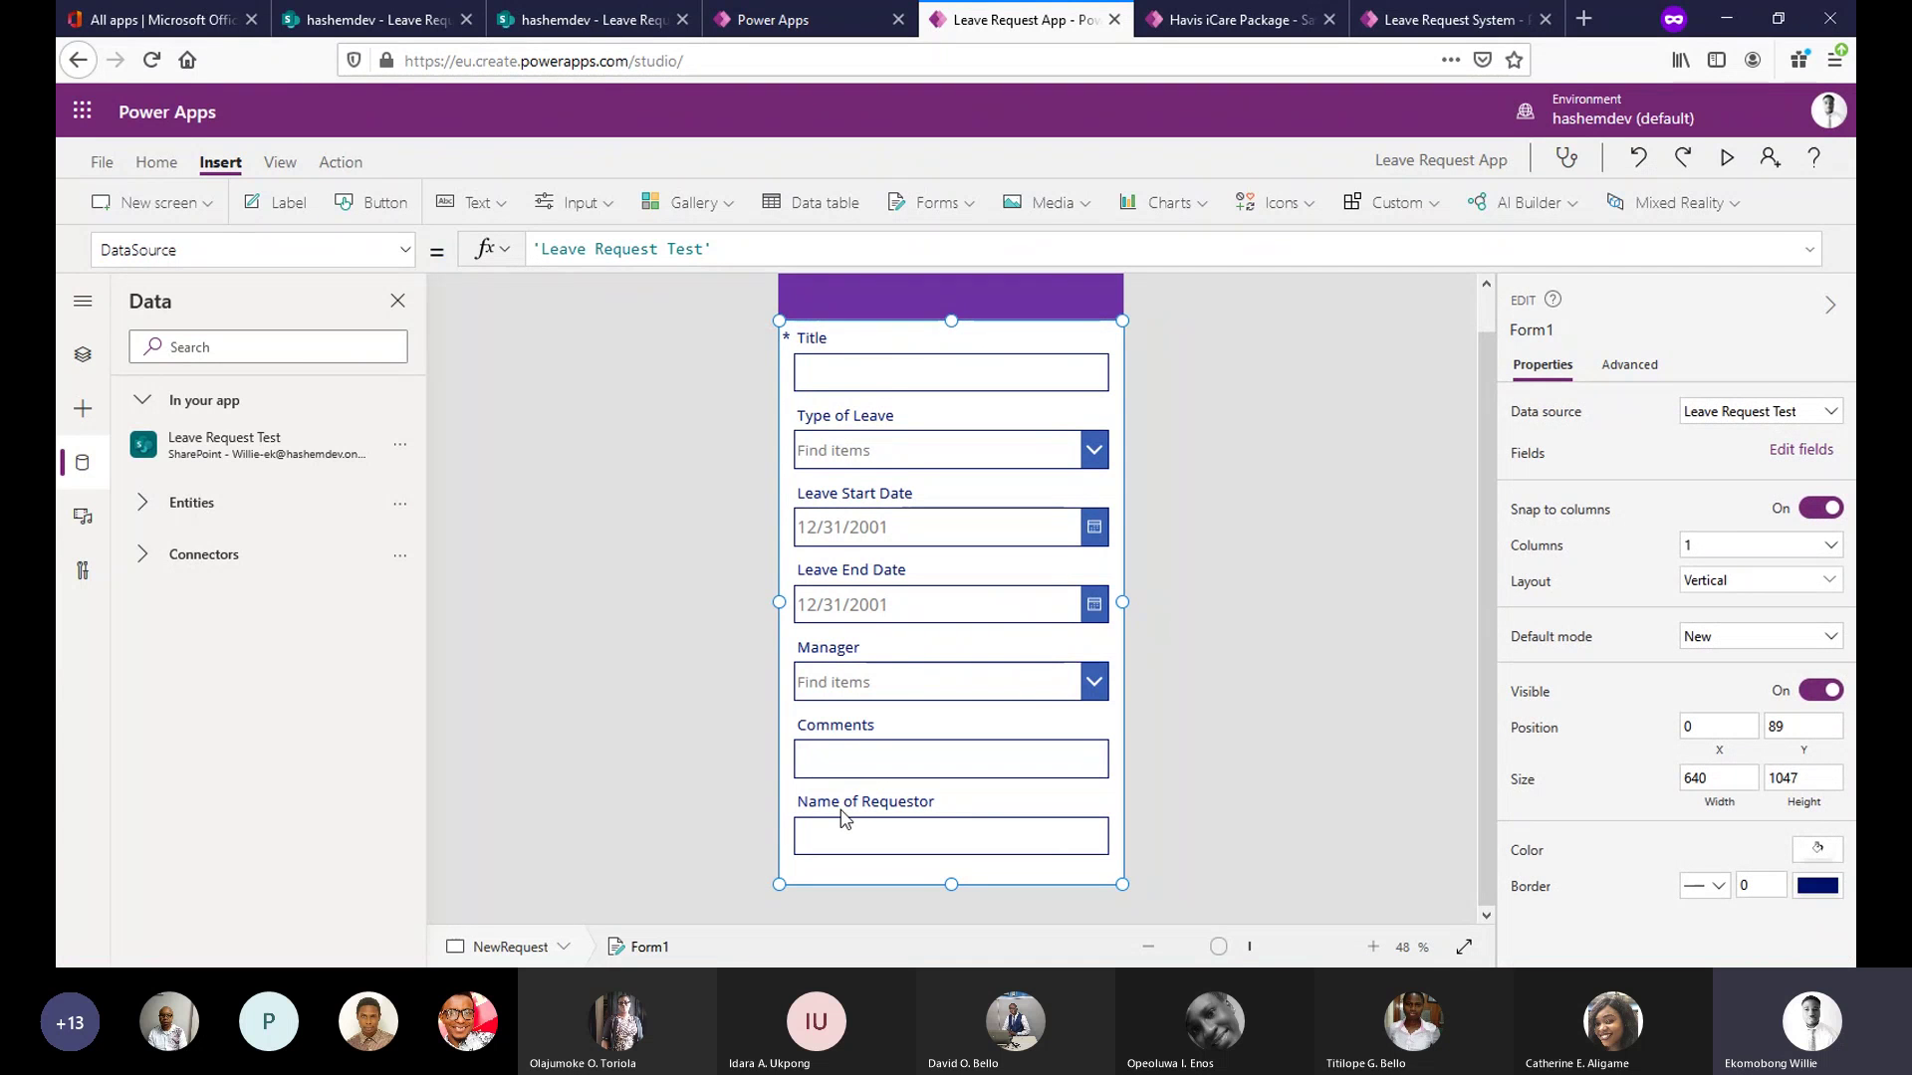
pyautogui.click(1804, 450)
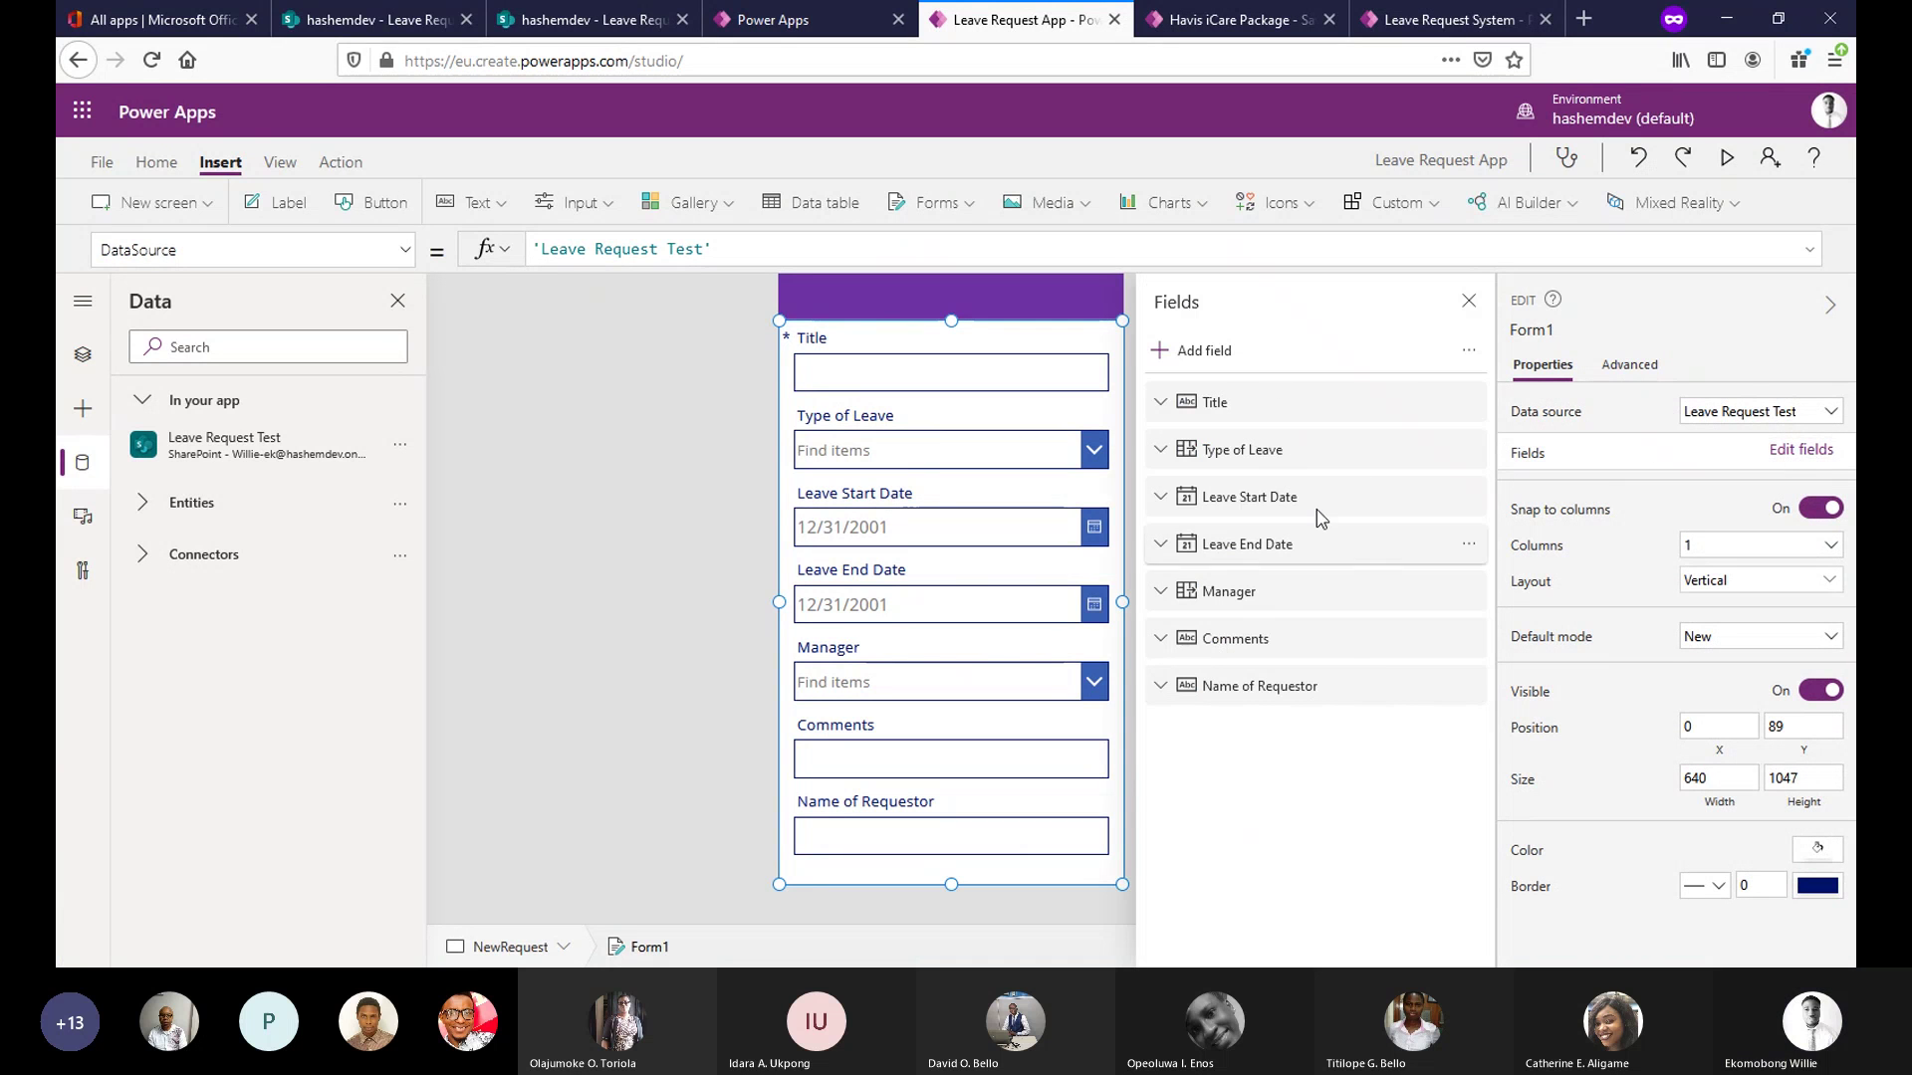
pyautogui.moveTo(1333, 686); pyautogui.dragTo(1326, 376)
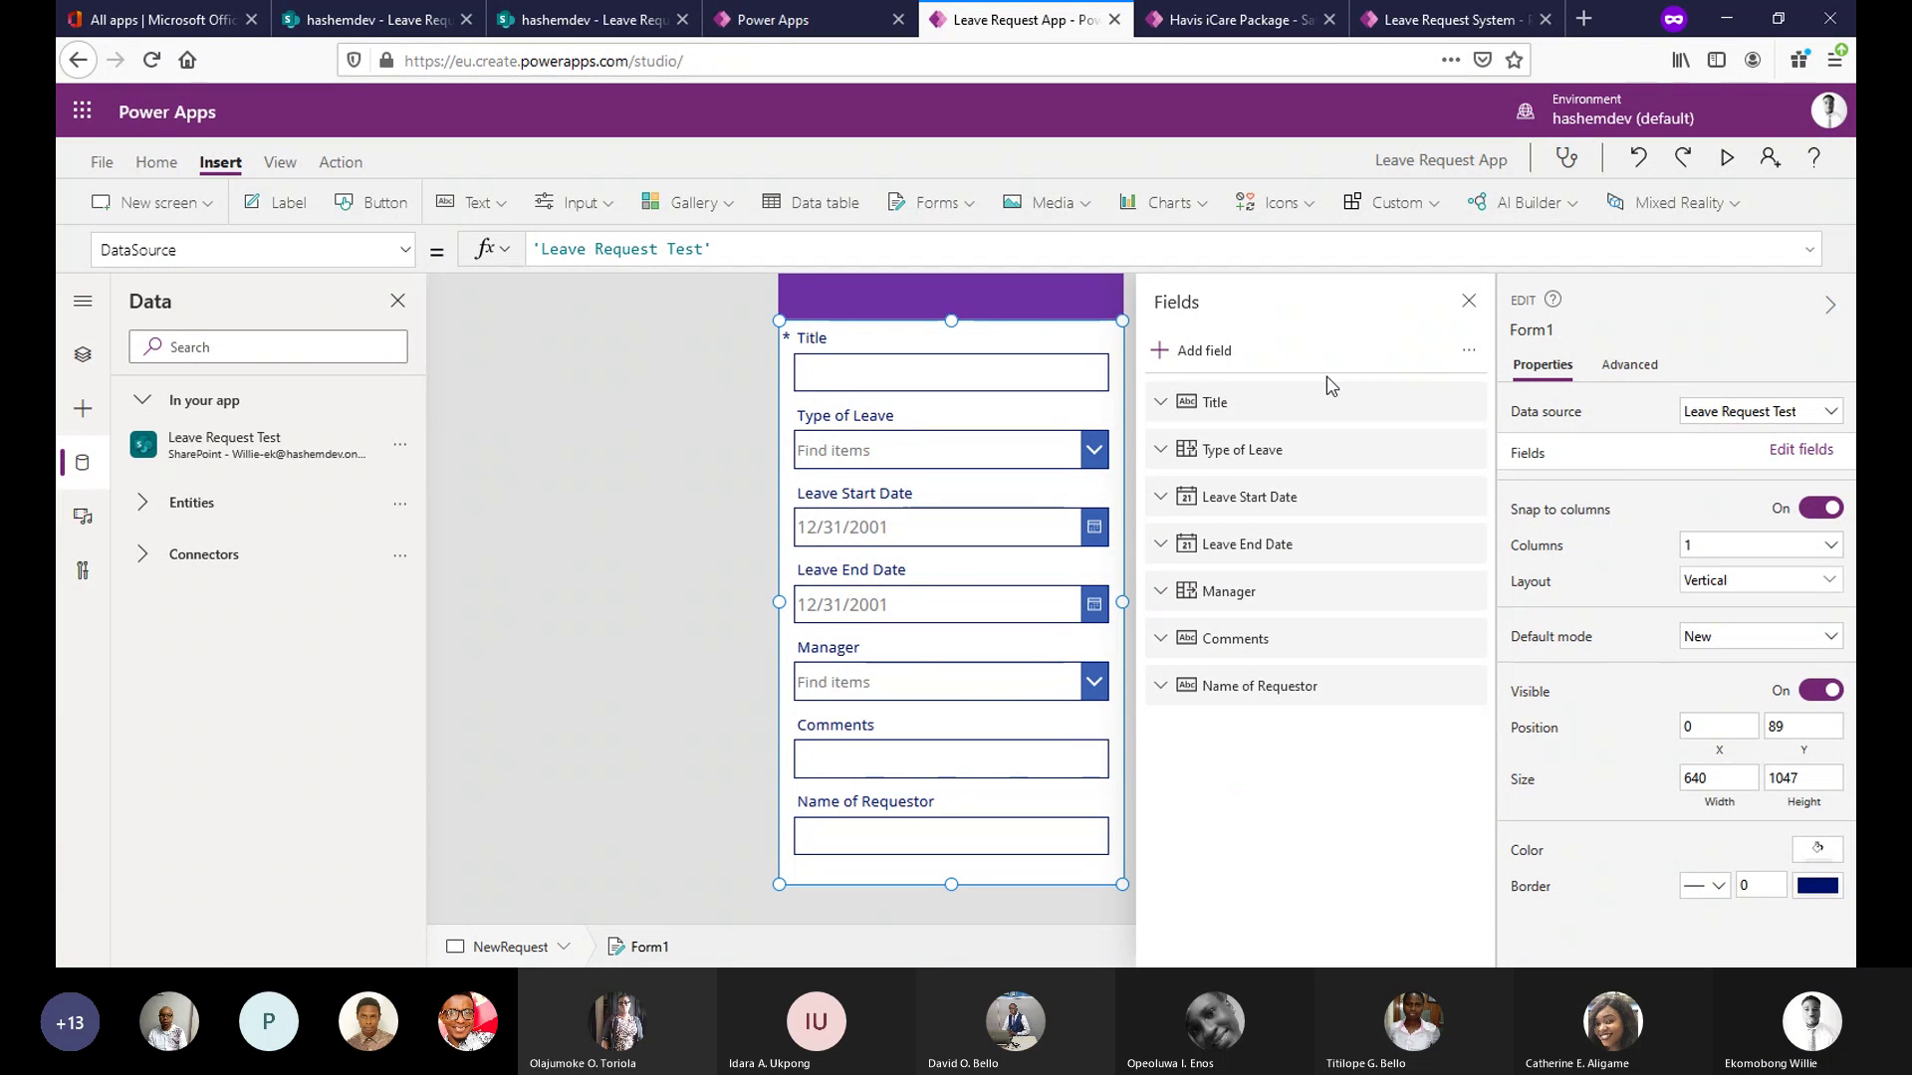
# Preview the app to check the field order of the request form, and return to editing.
pyautogui.click(1733, 163)
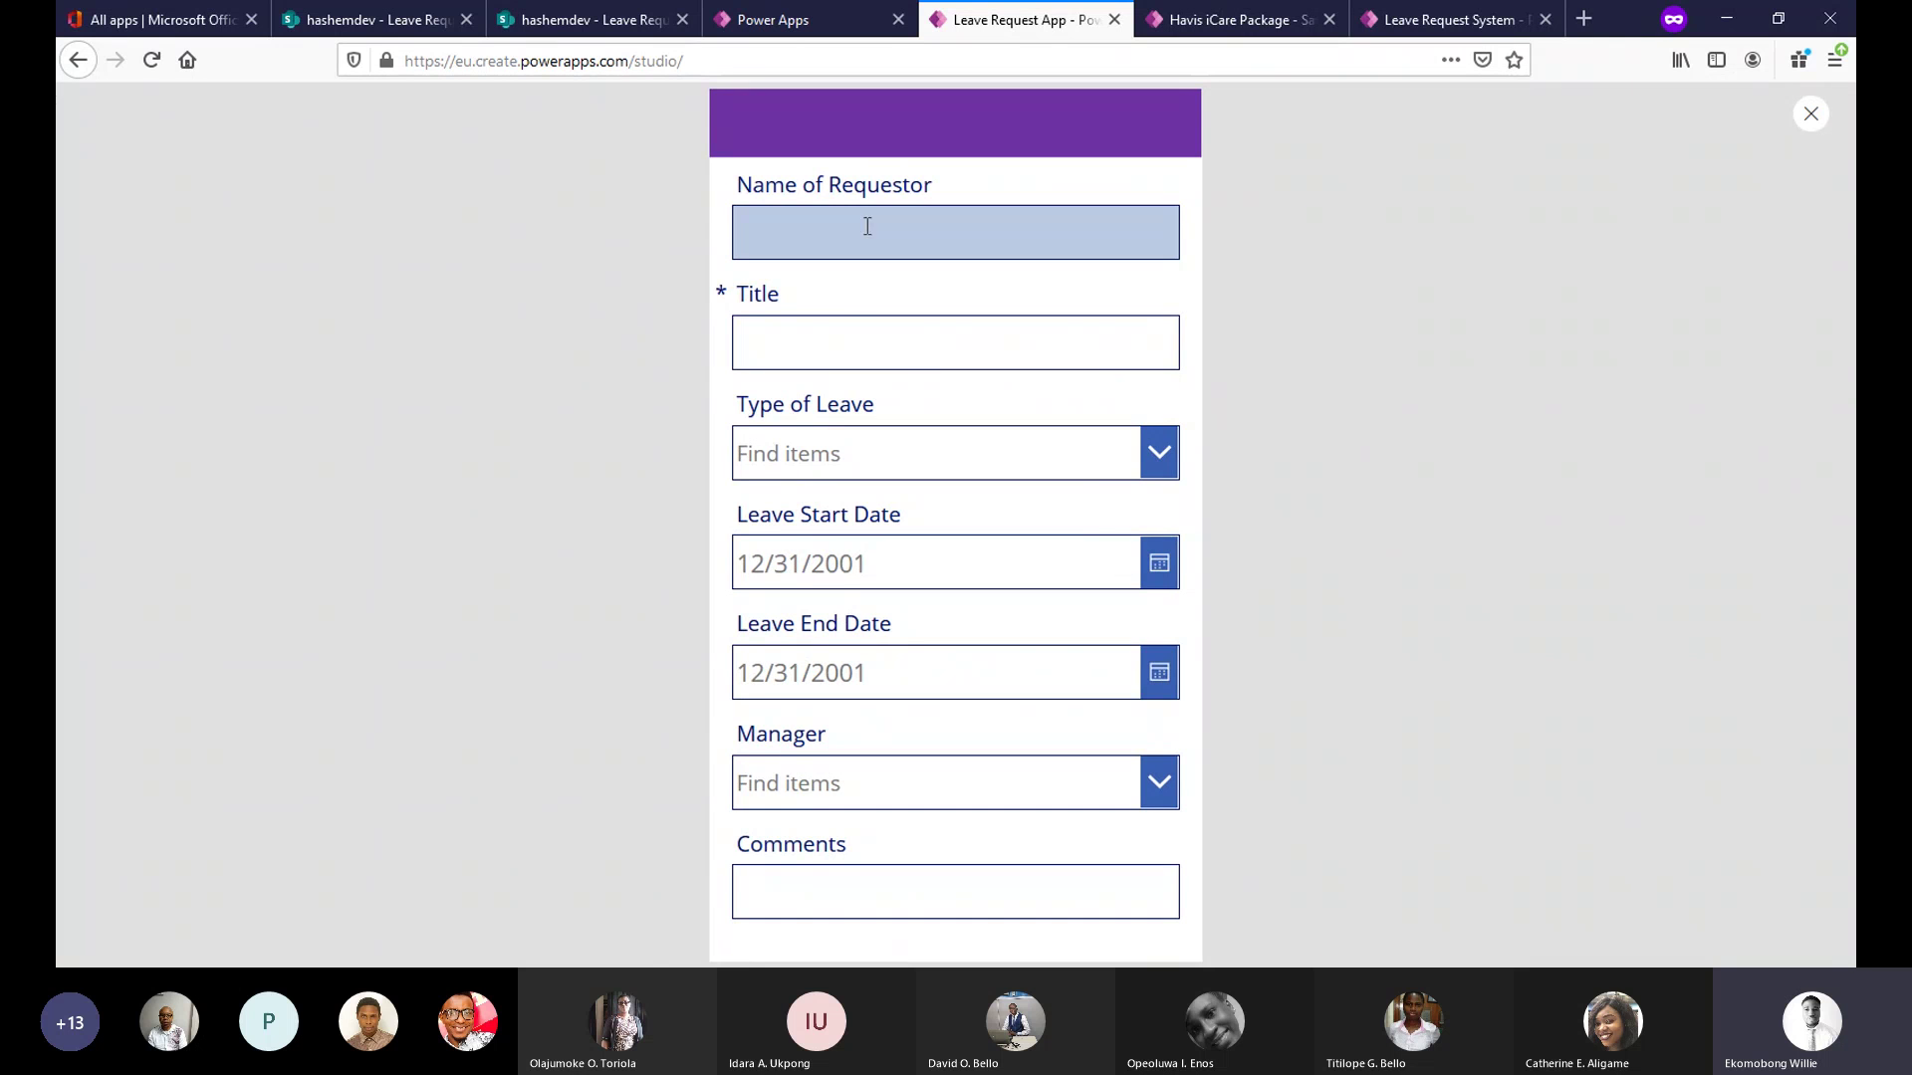
pyautogui.click(1811, 114)
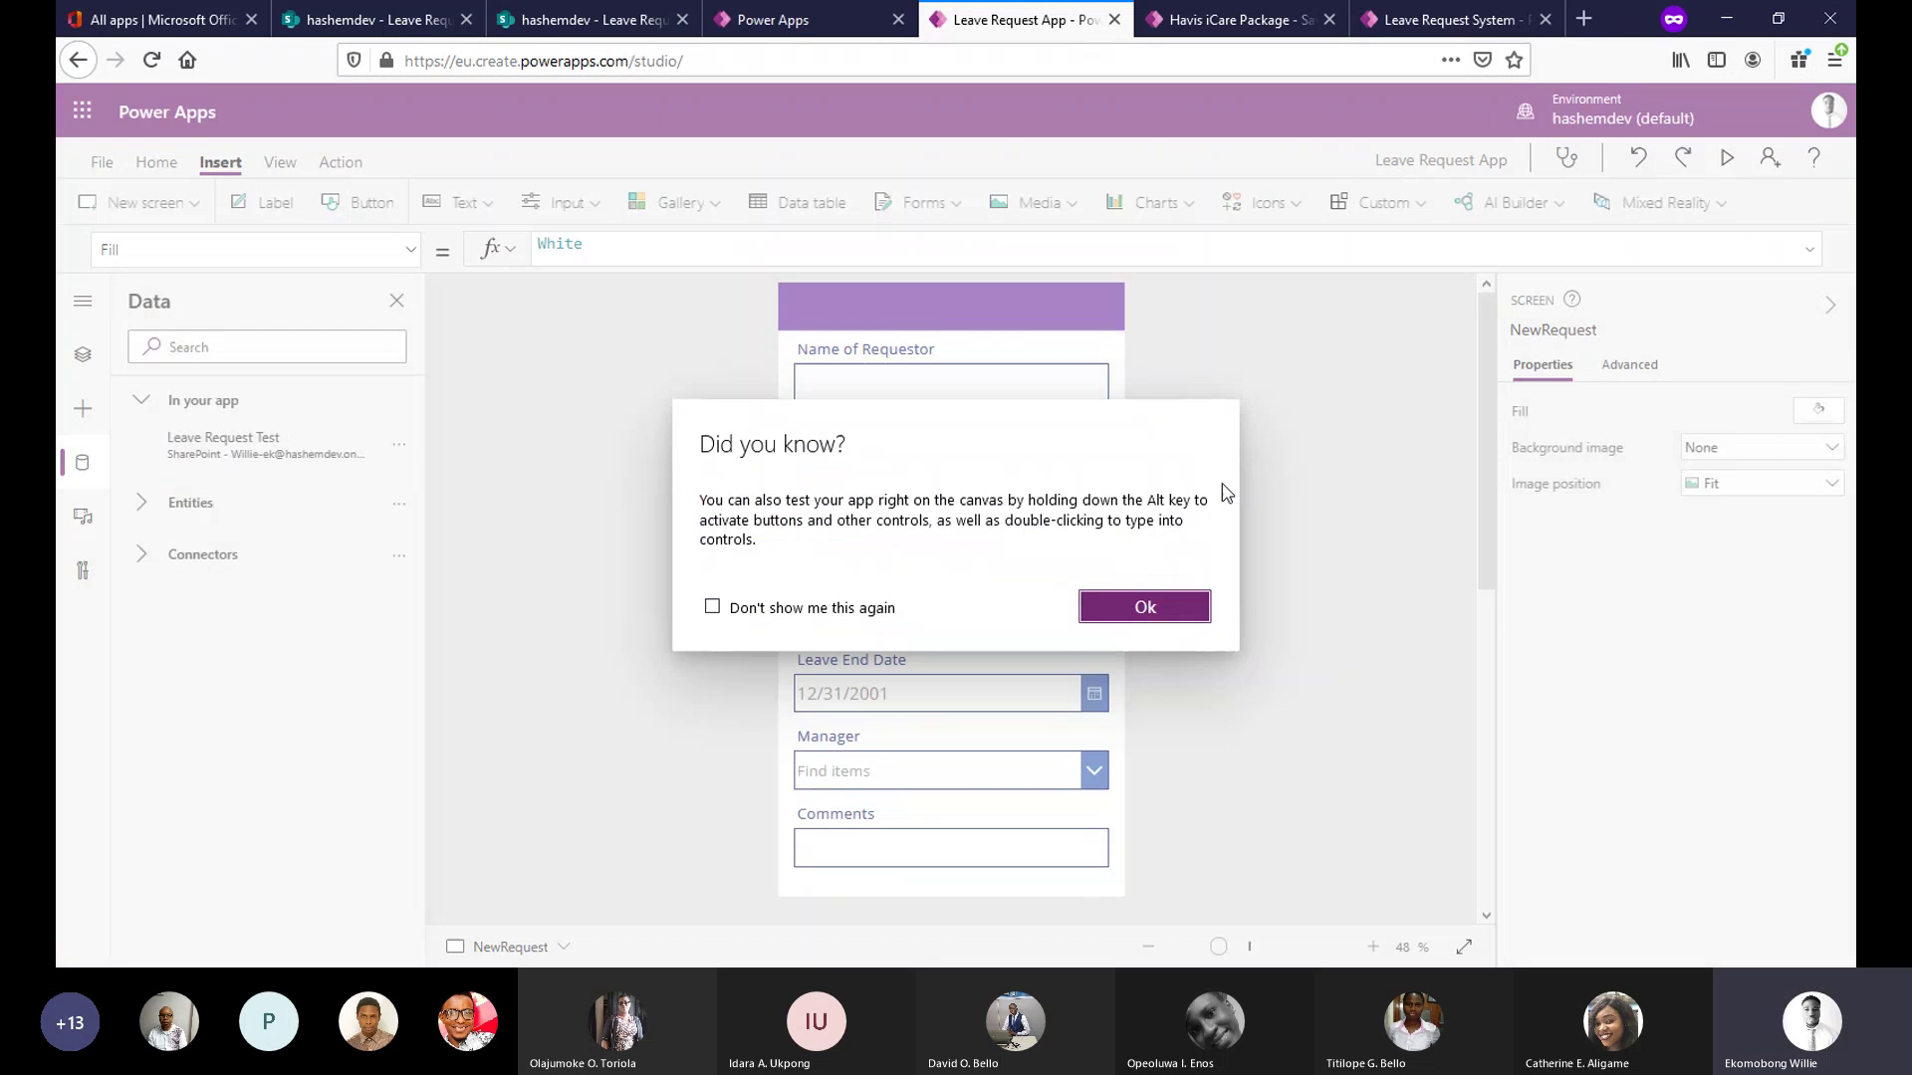
pyautogui.click(1181, 611)
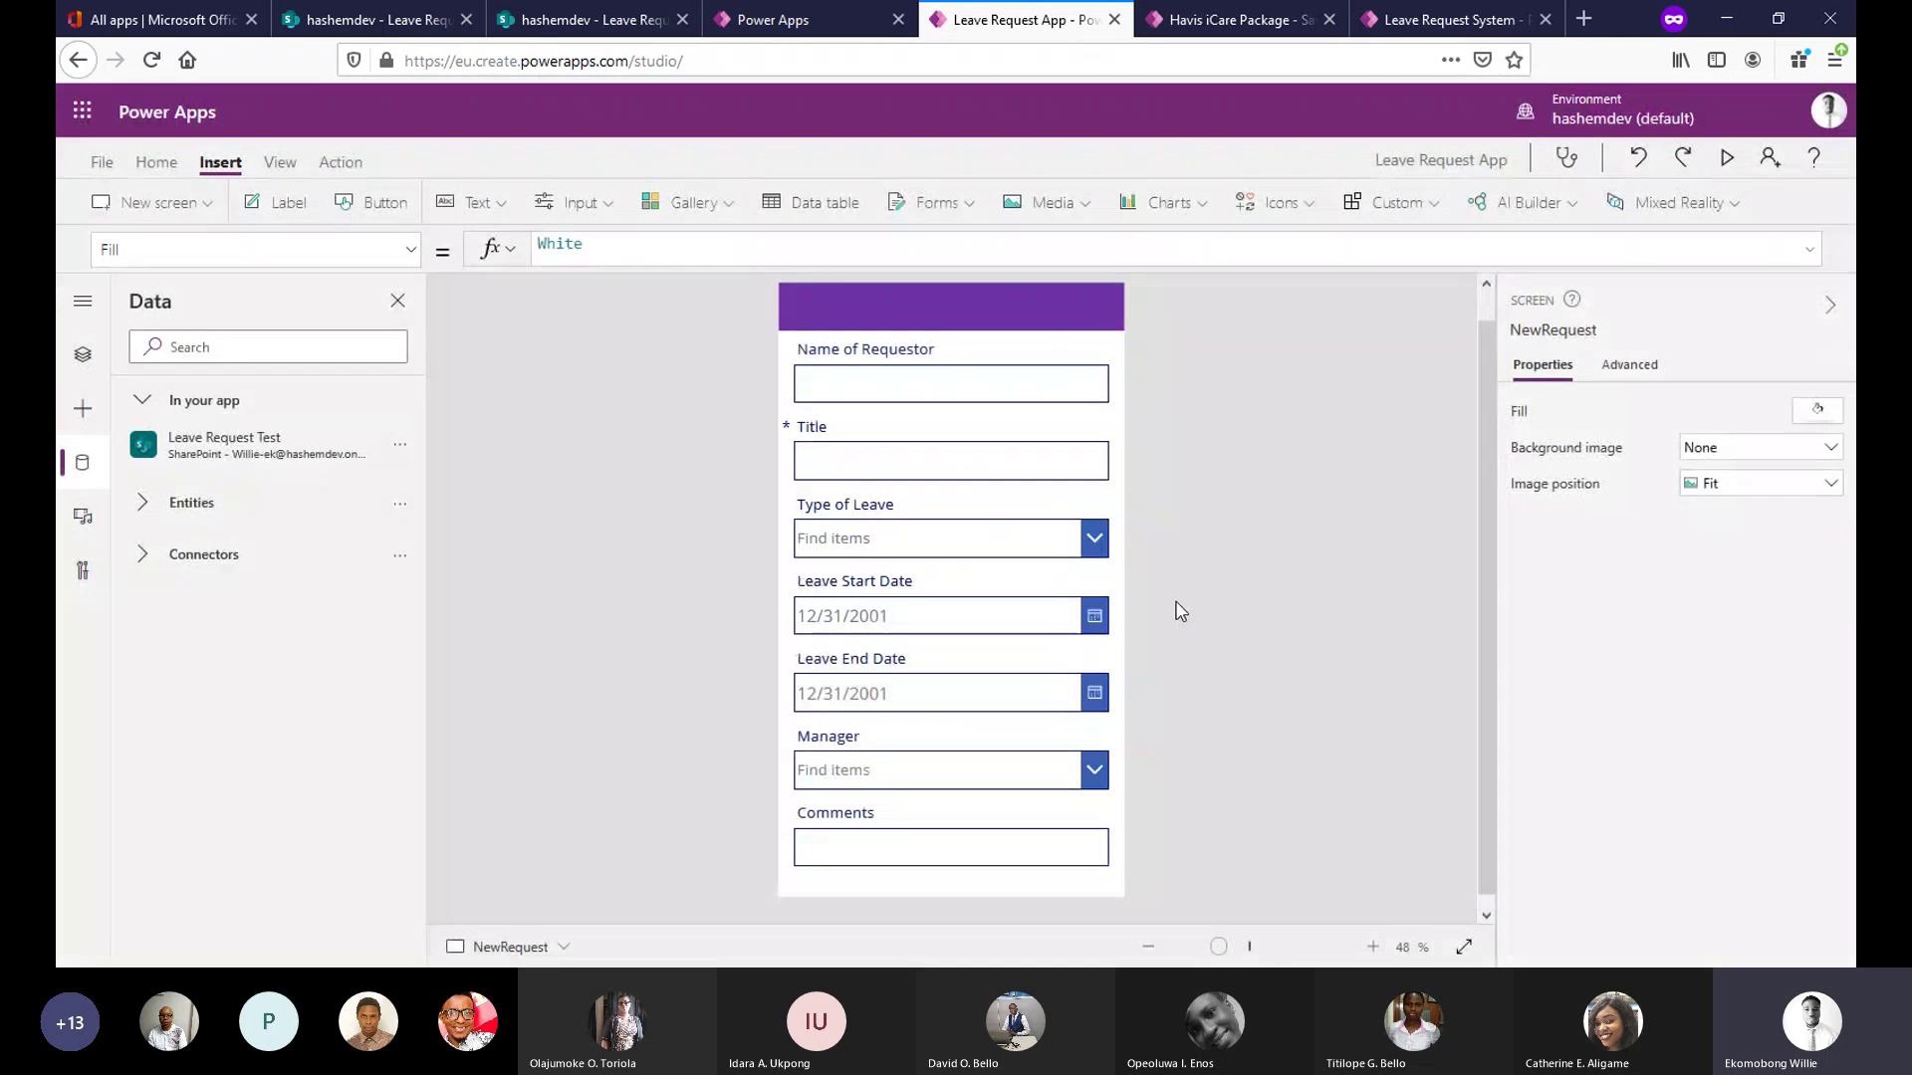
# Unlock the Name of Requestor card in the form for editing.
pyautogui.scroll(1, 1485, 593)
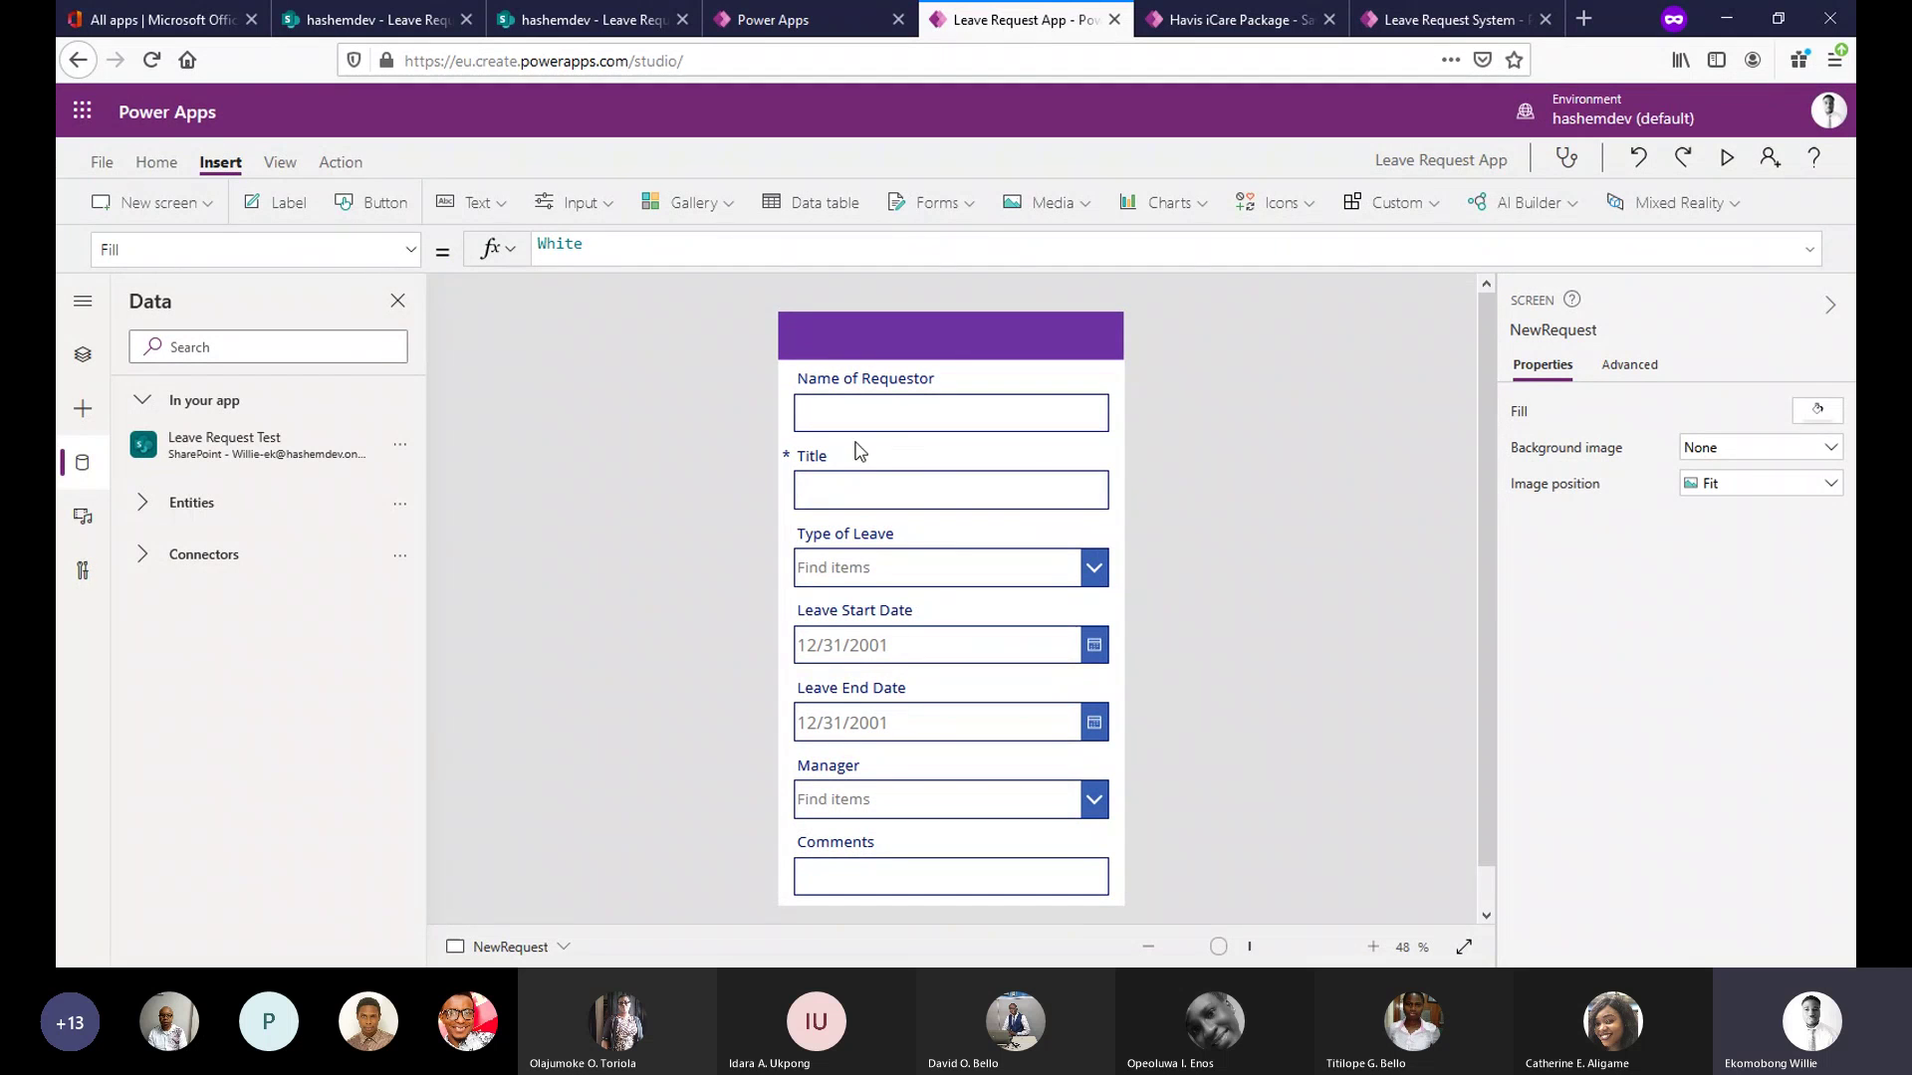
pyautogui.click(820, 426)
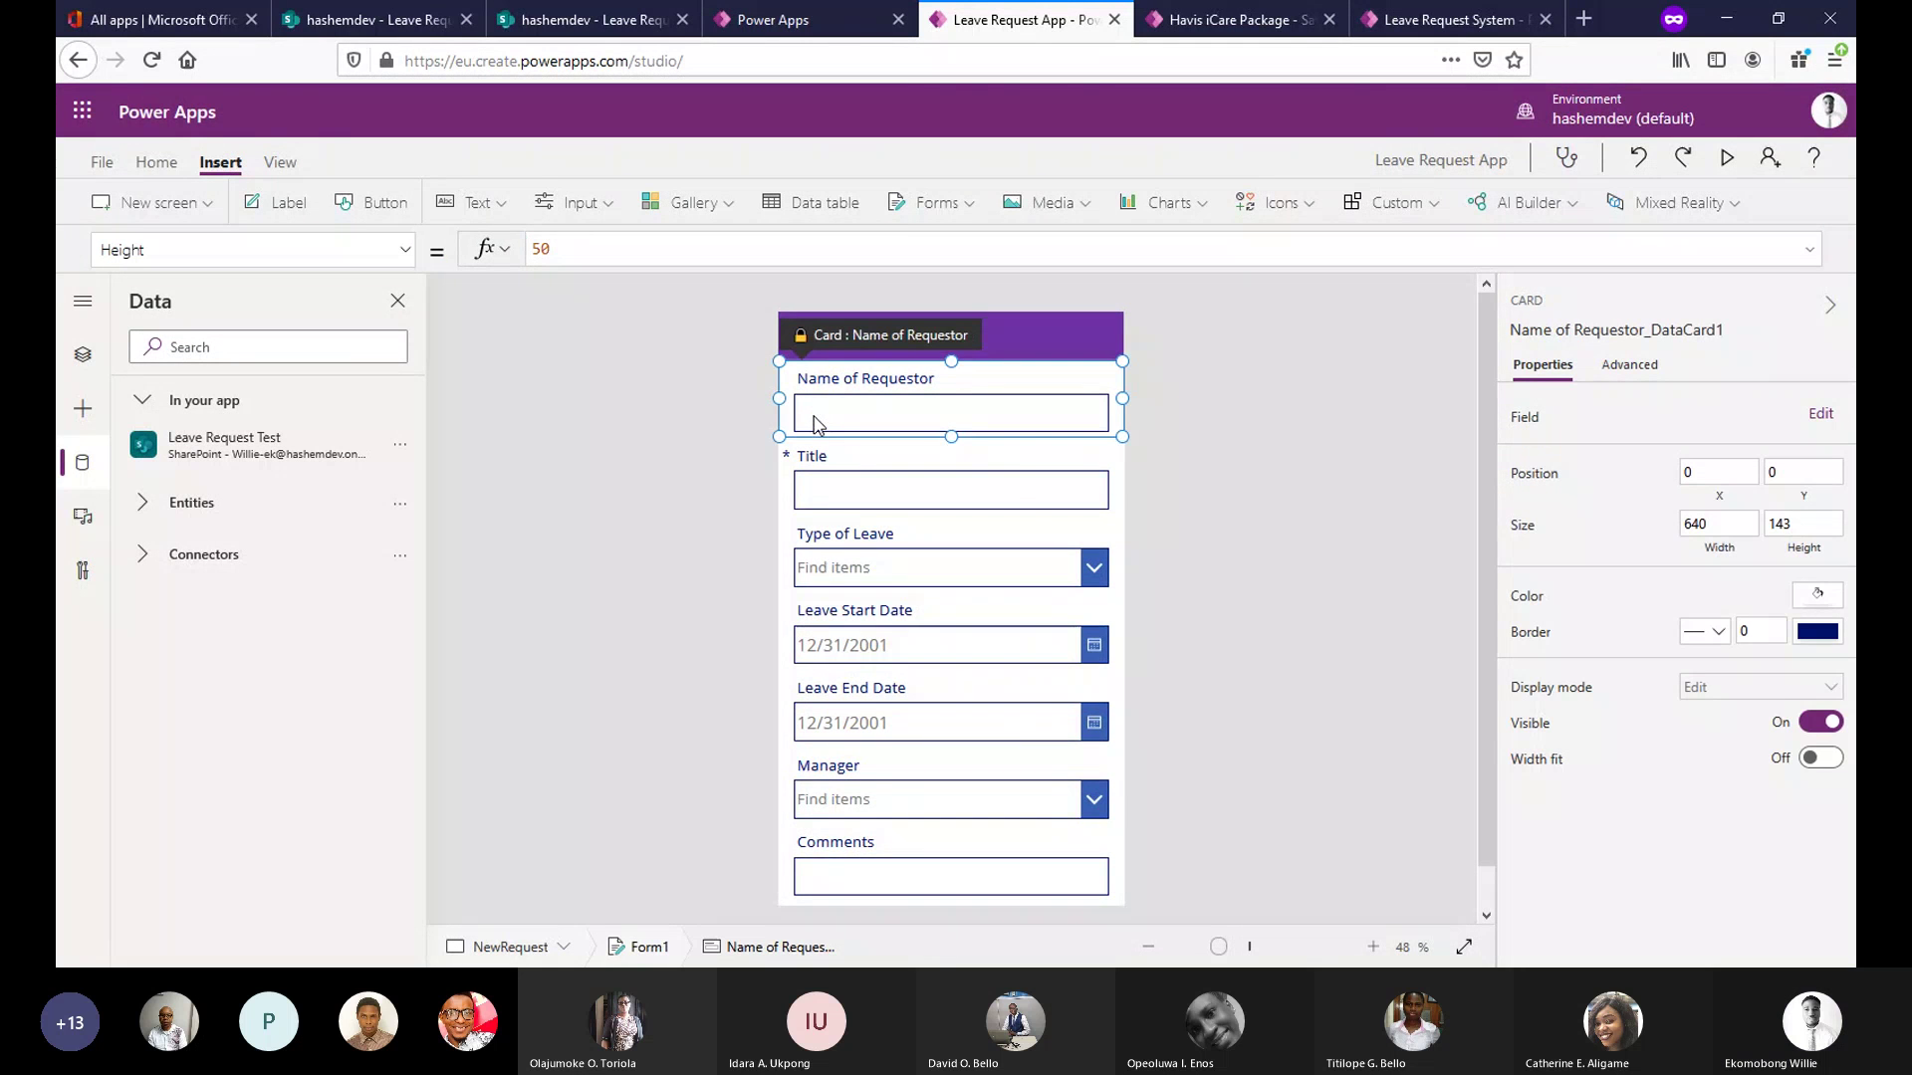
pyautogui.click(1214, 430)
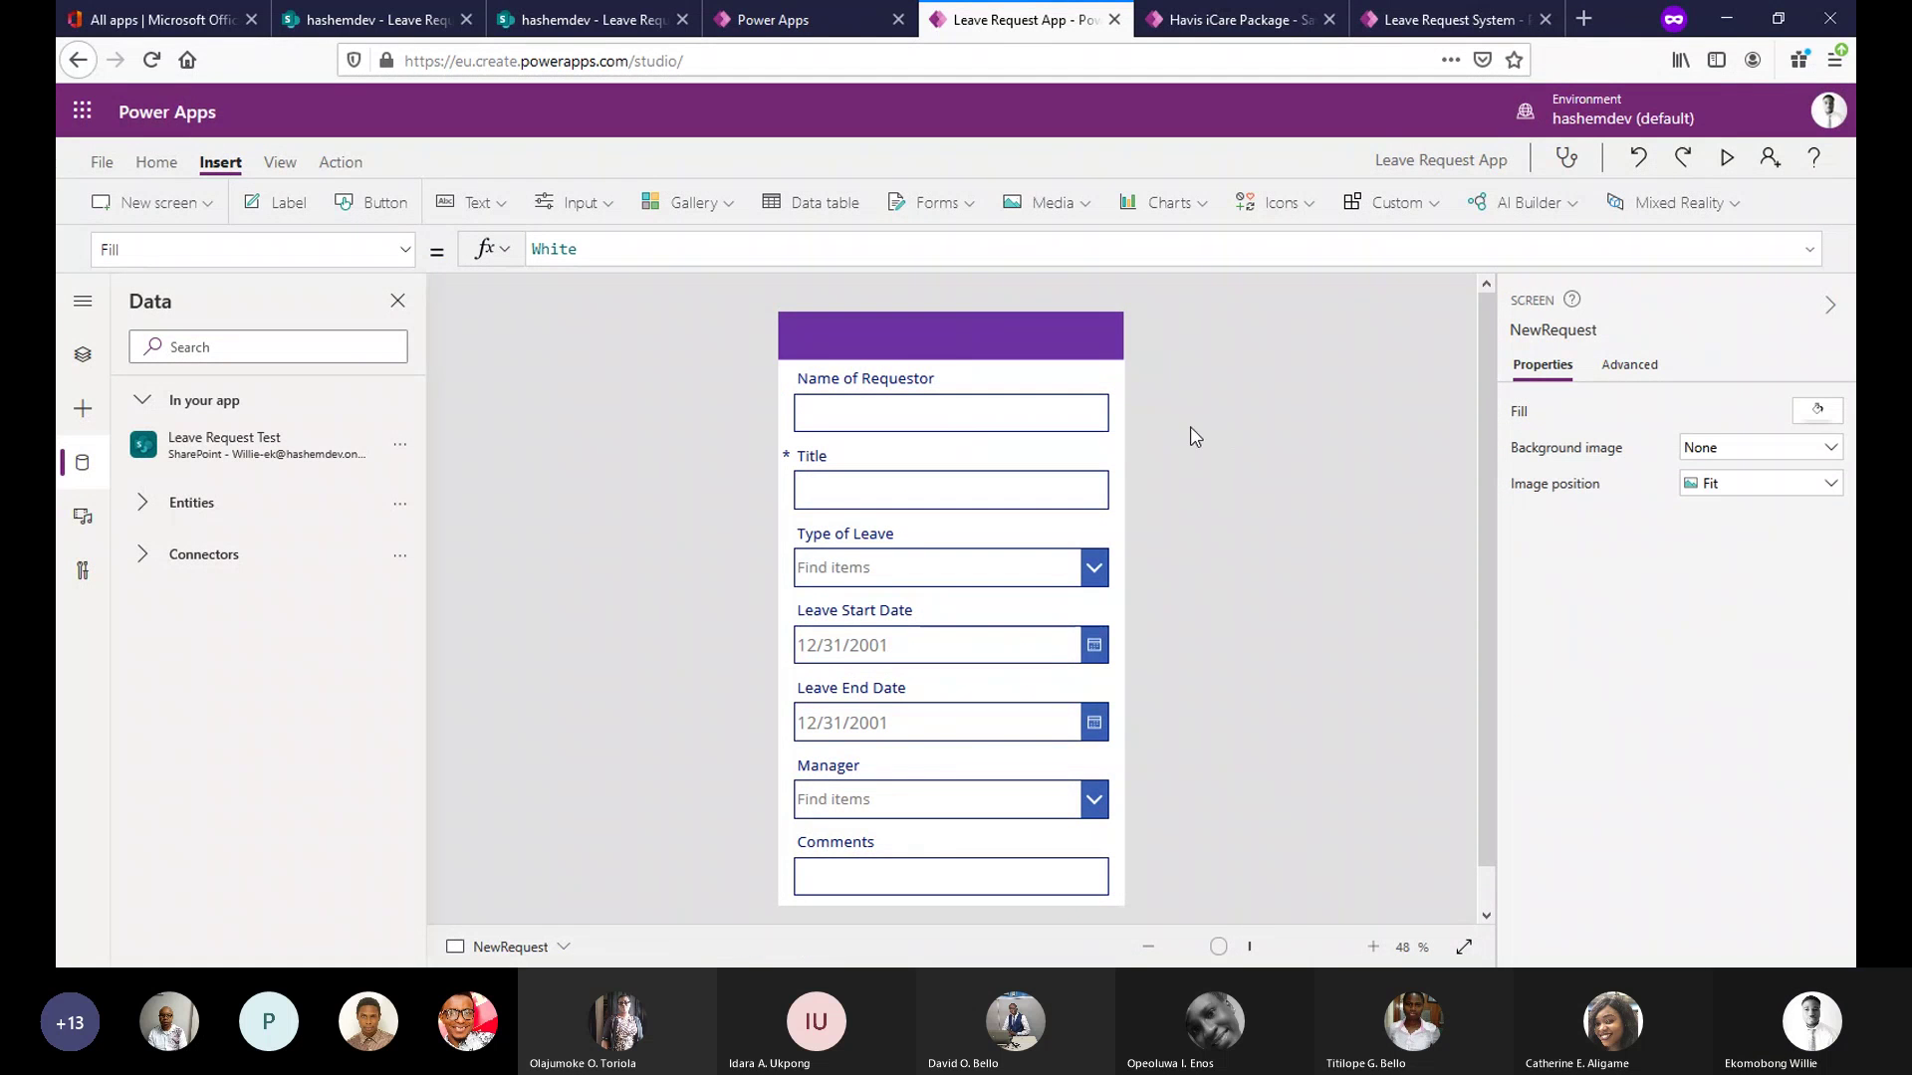
pyautogui.click(1046, 416)
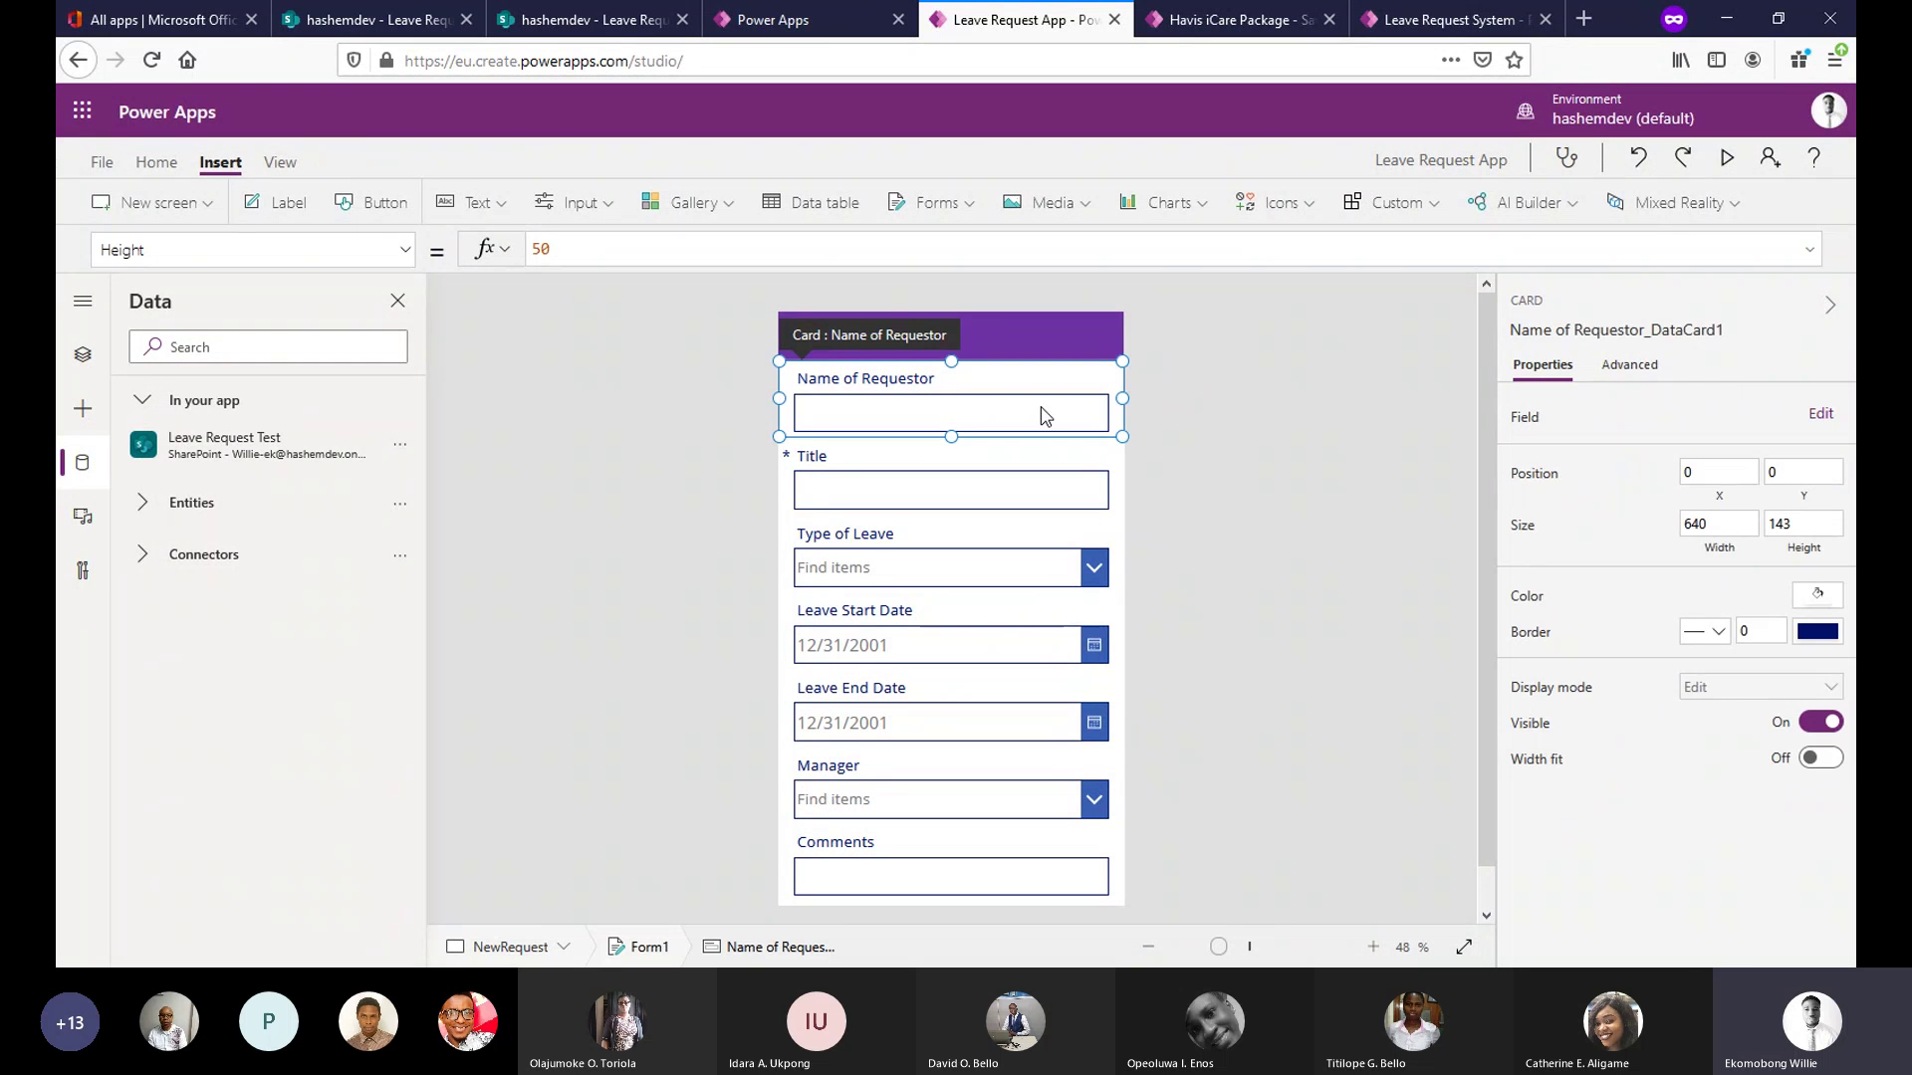
# Set the Default formula of the Name of Requestor text input to User().FullName.
pyautogui.click(923, 413)
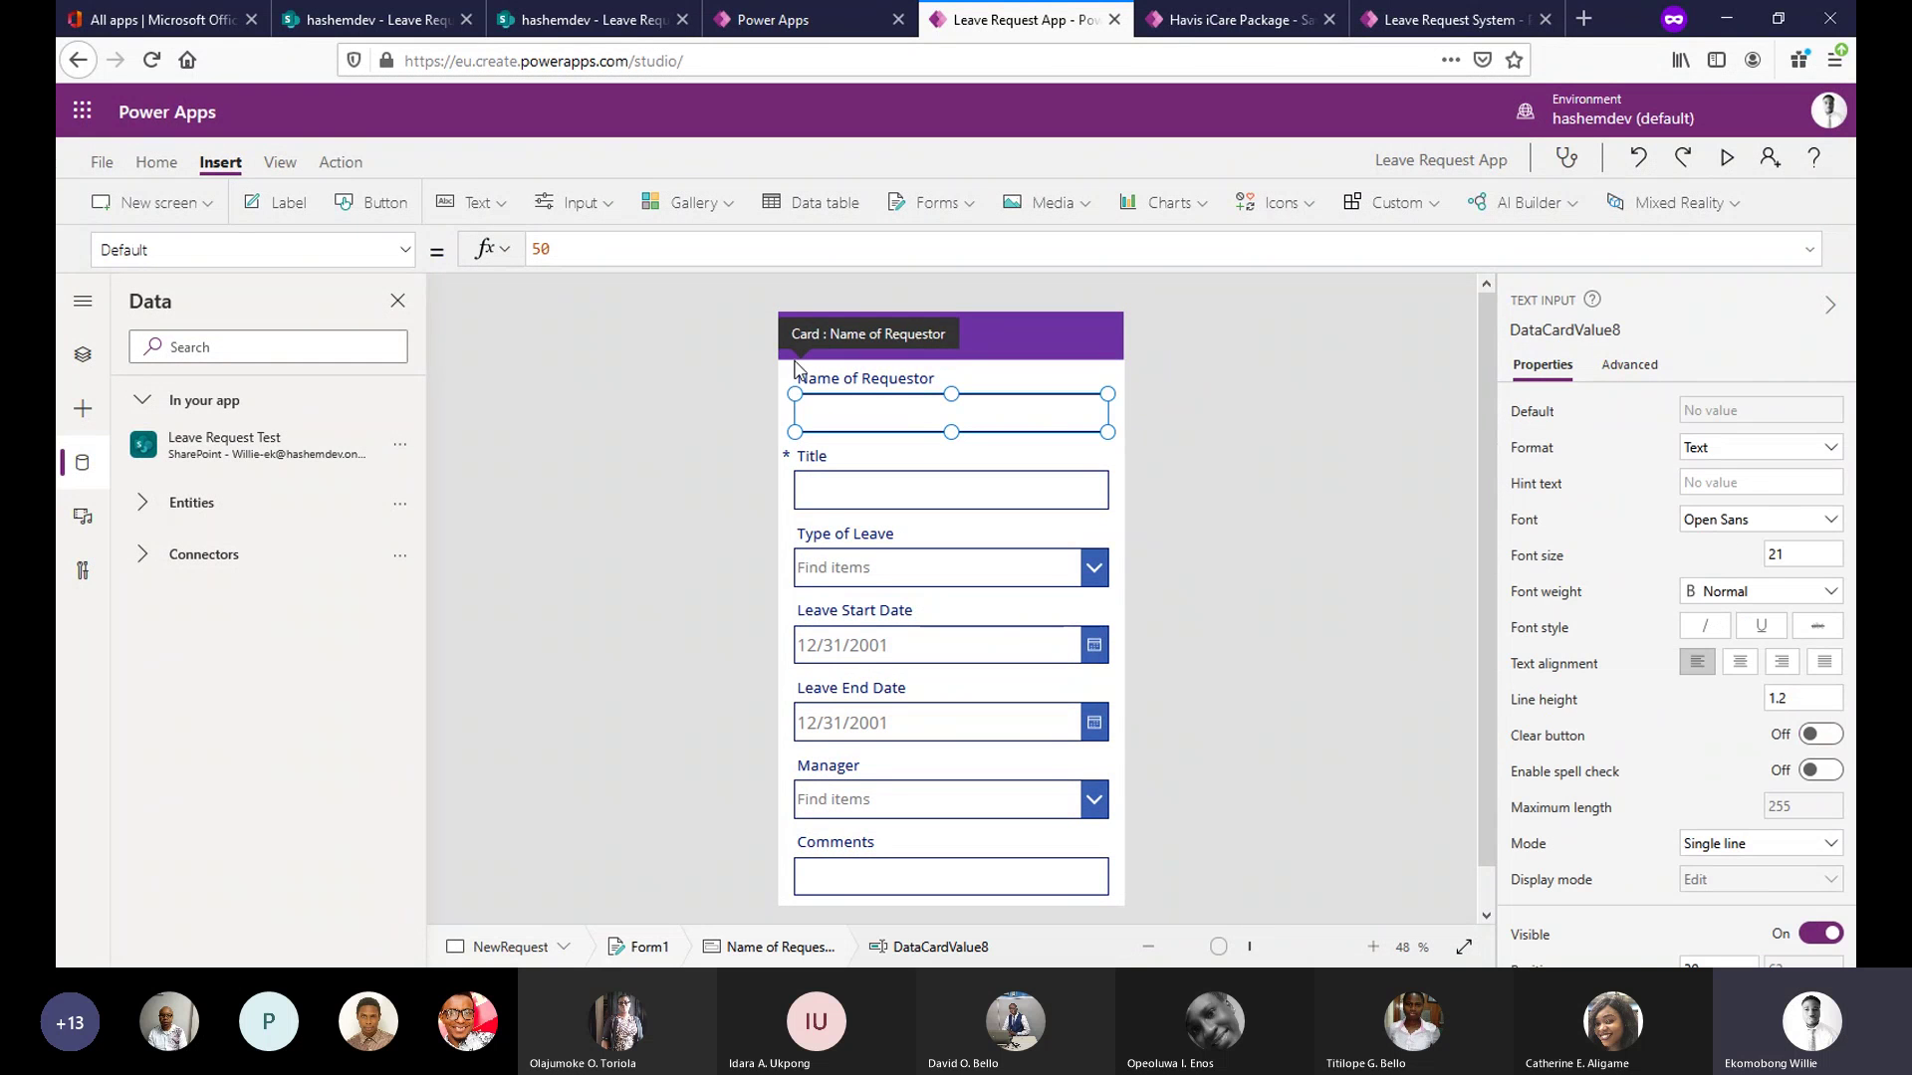
pyautogui.click(663, 258)
pyautogui.moveTo(660, 258); pyautogui.dragTo(535, 261)
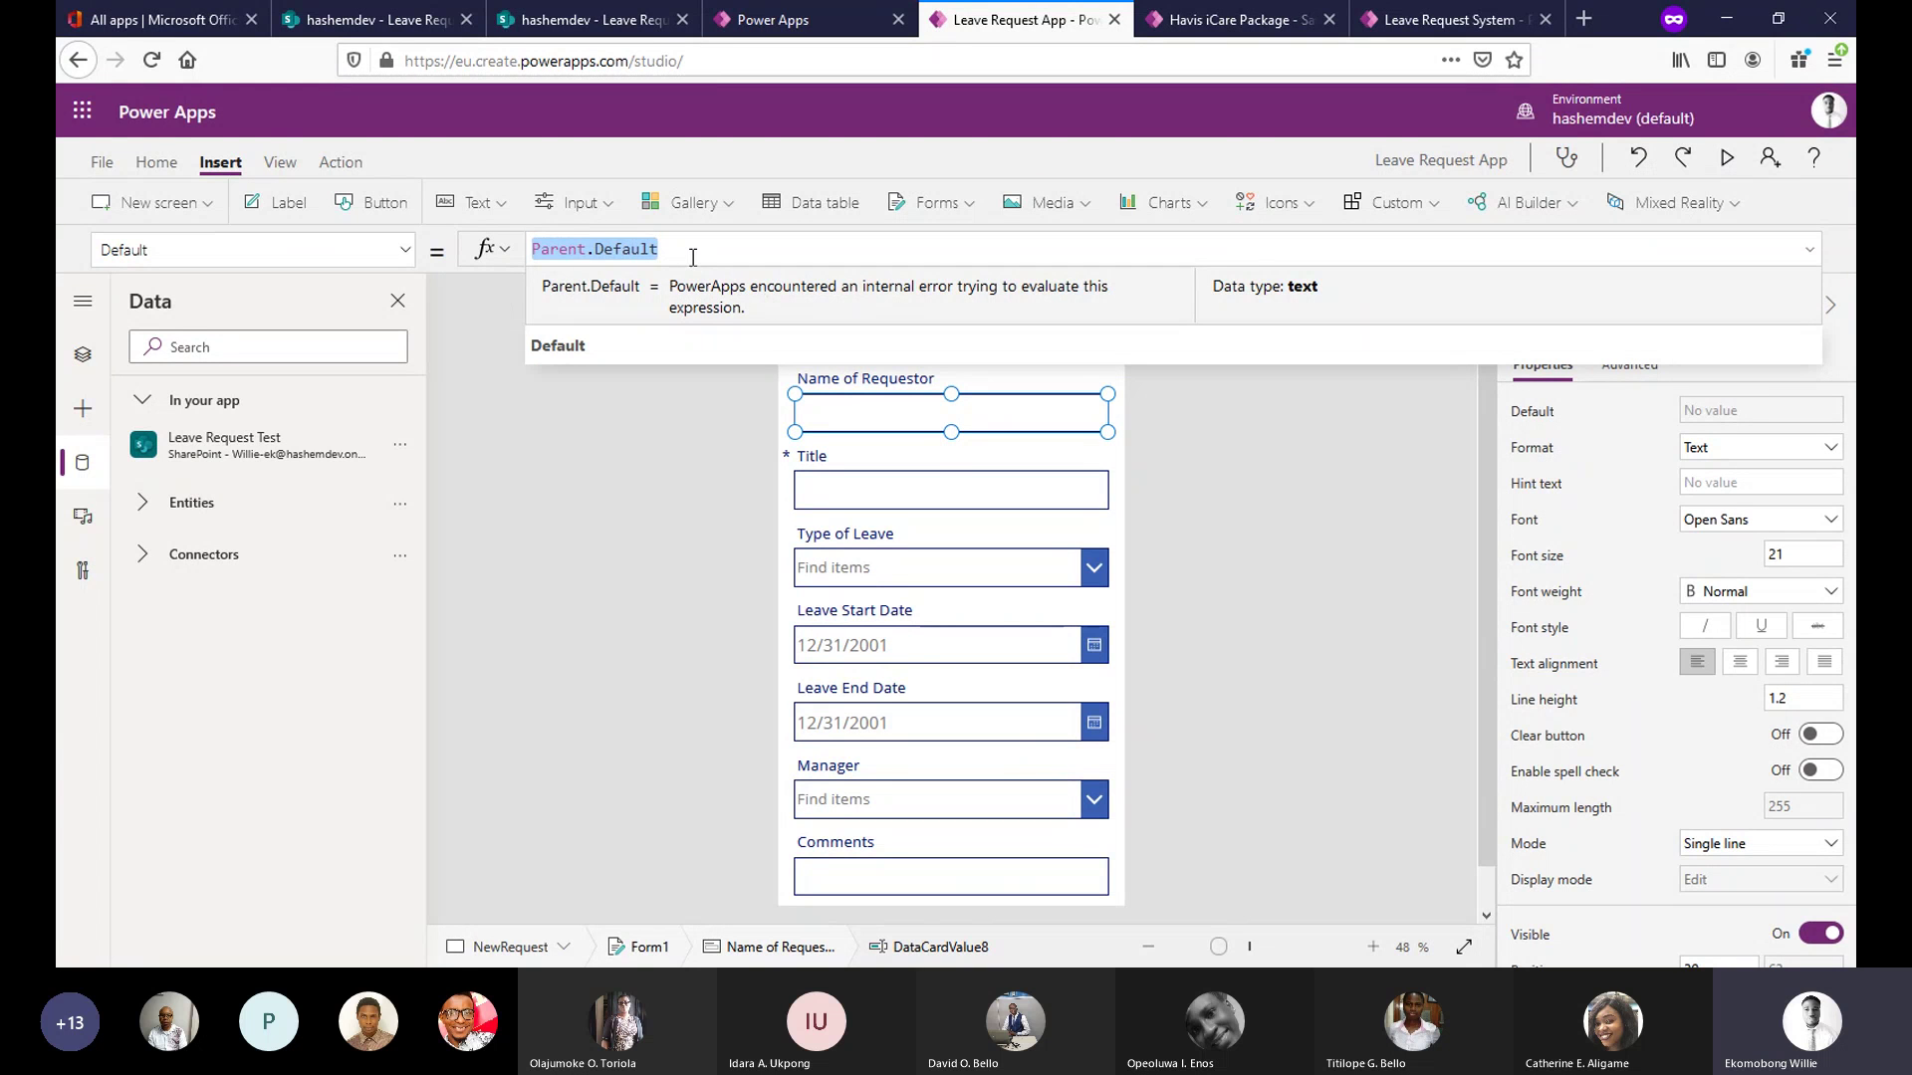
pyautogui.write('User')
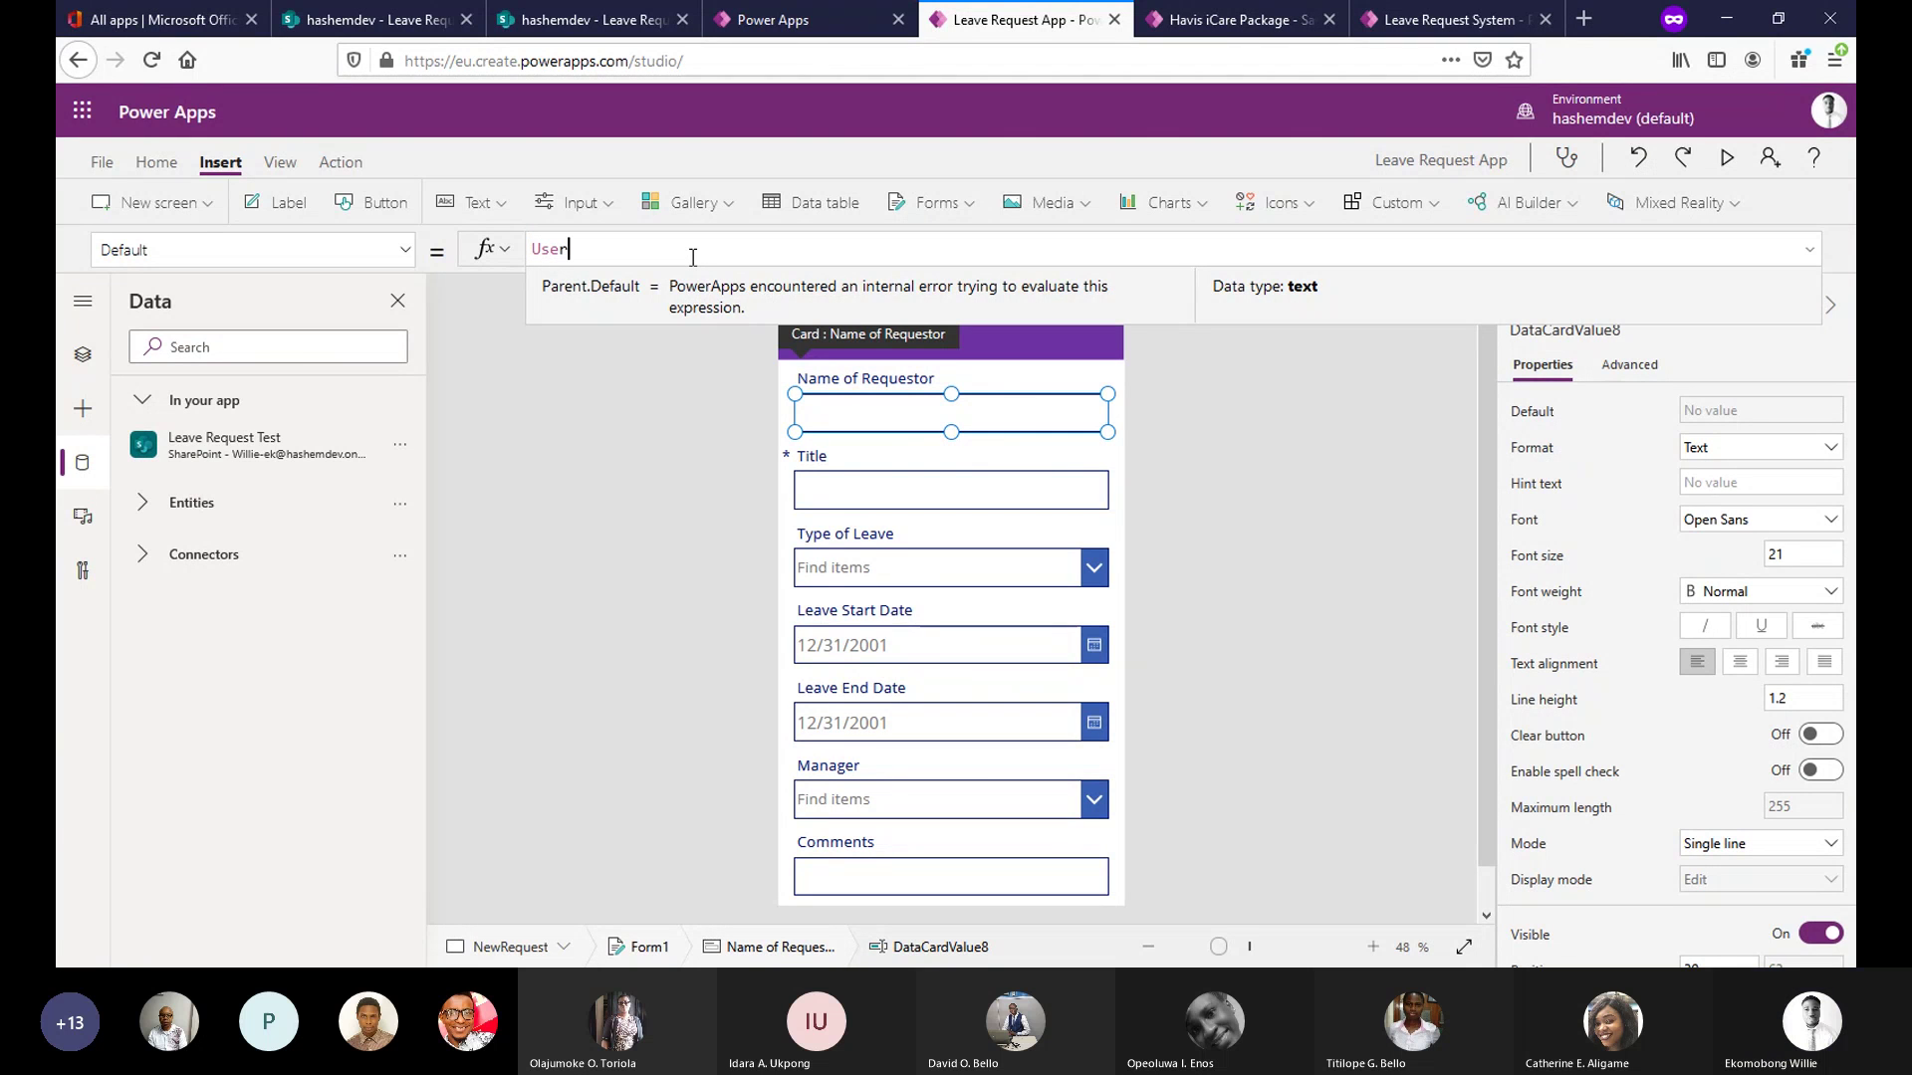
pyautogui.write('()')
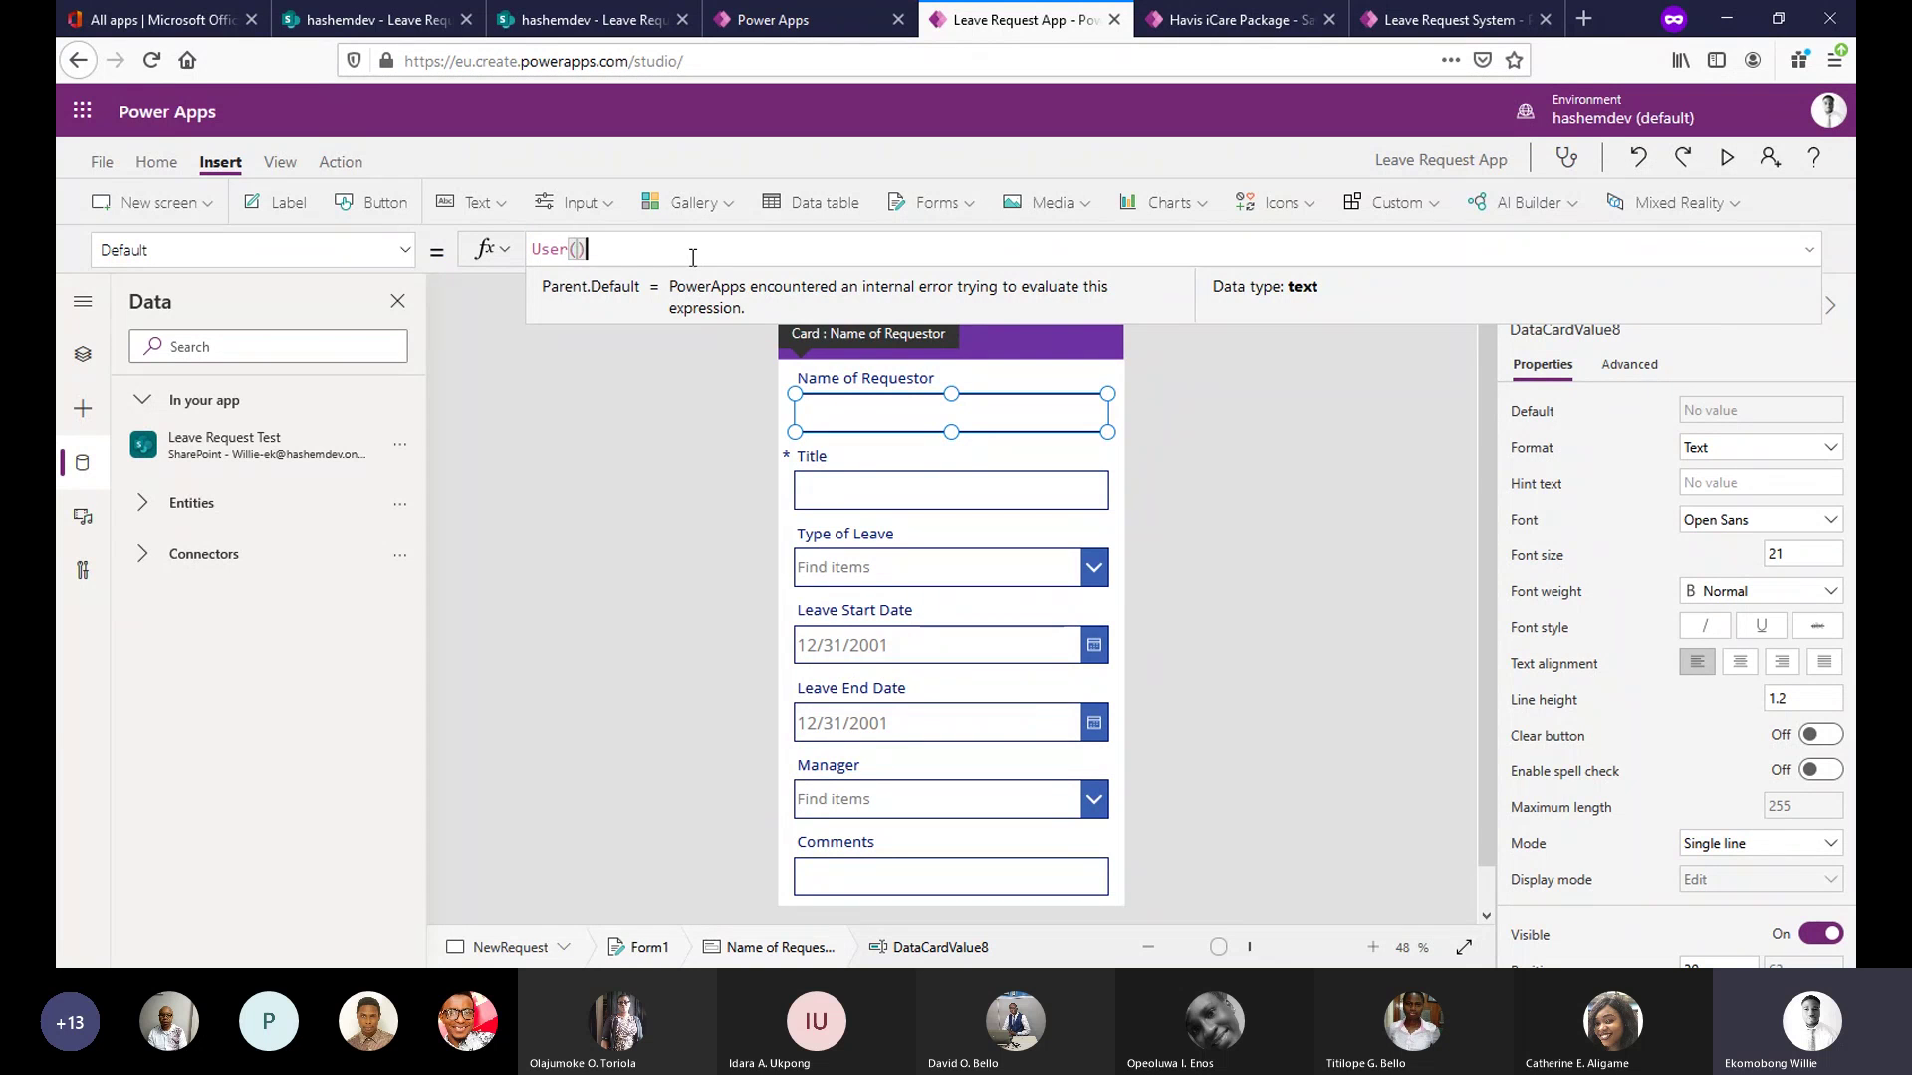
pyautogui.write('.F')
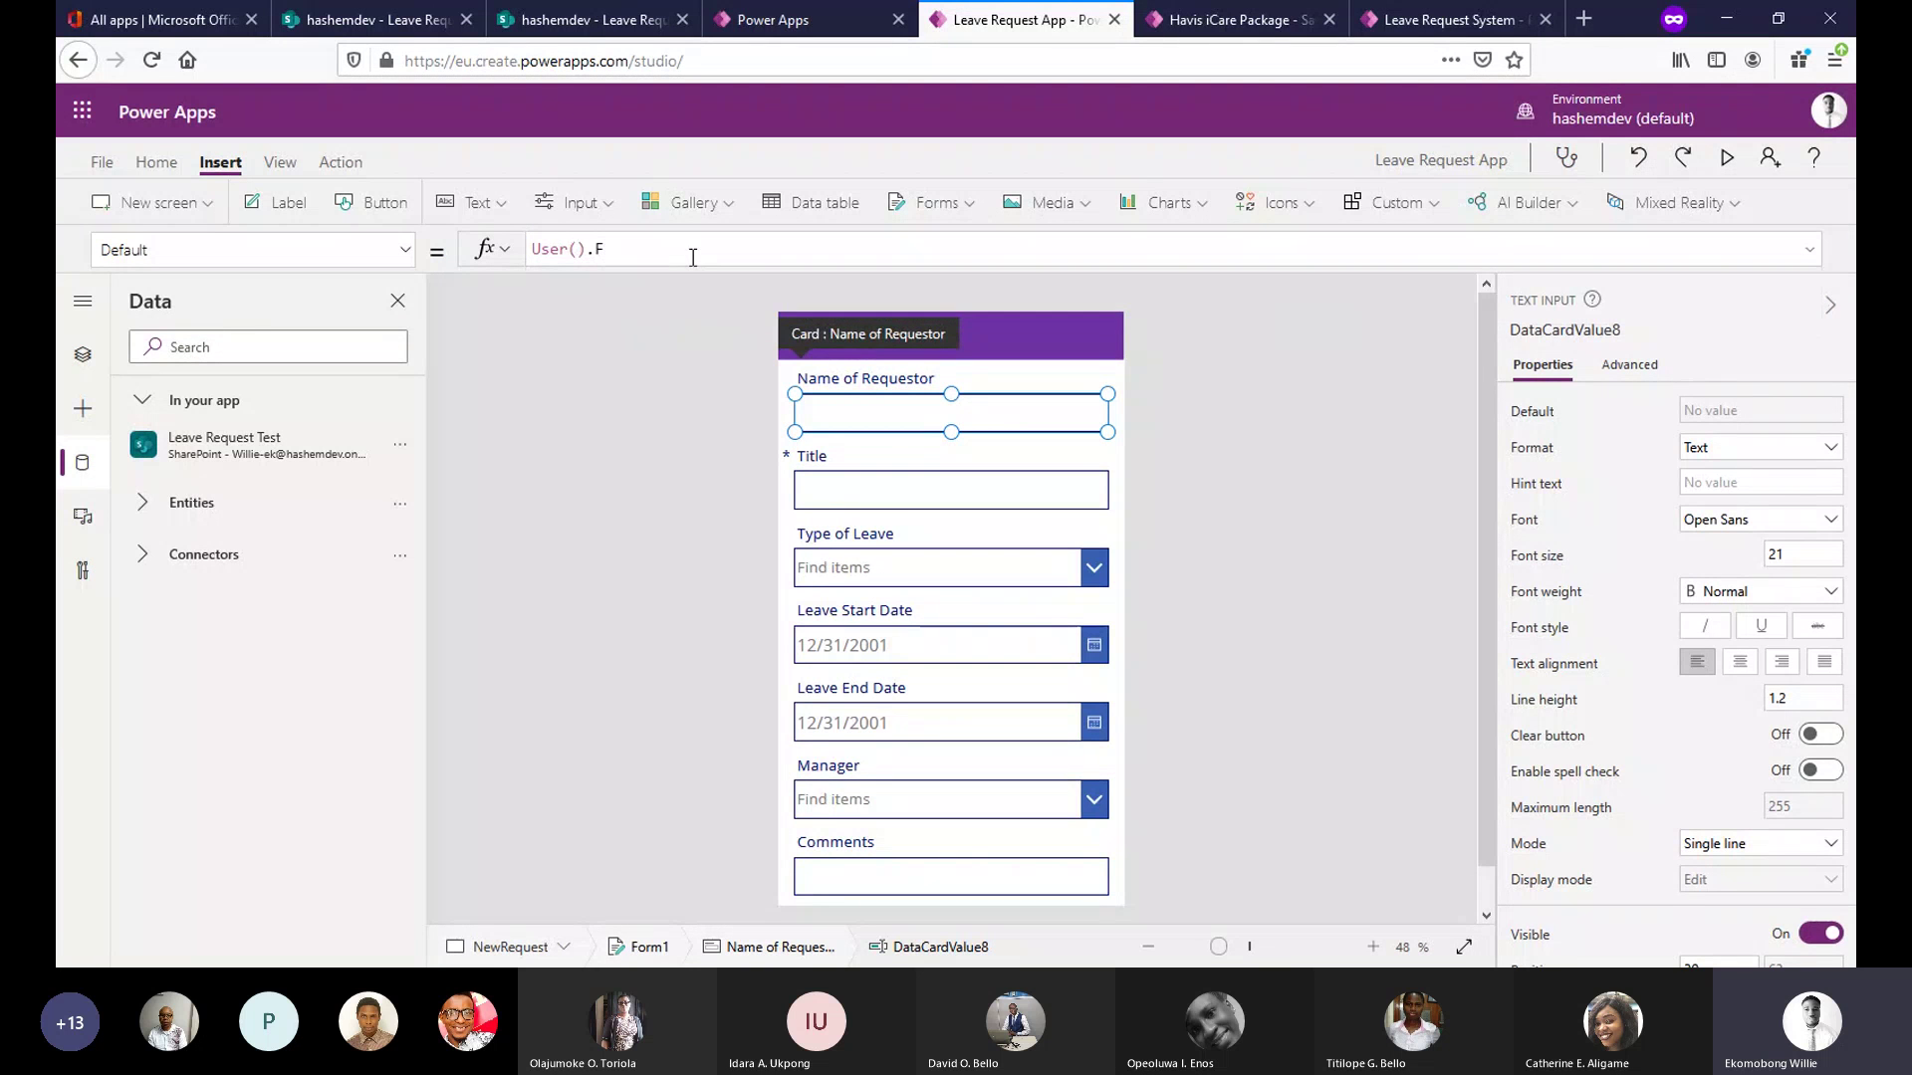
pyautogui.write('ullN')
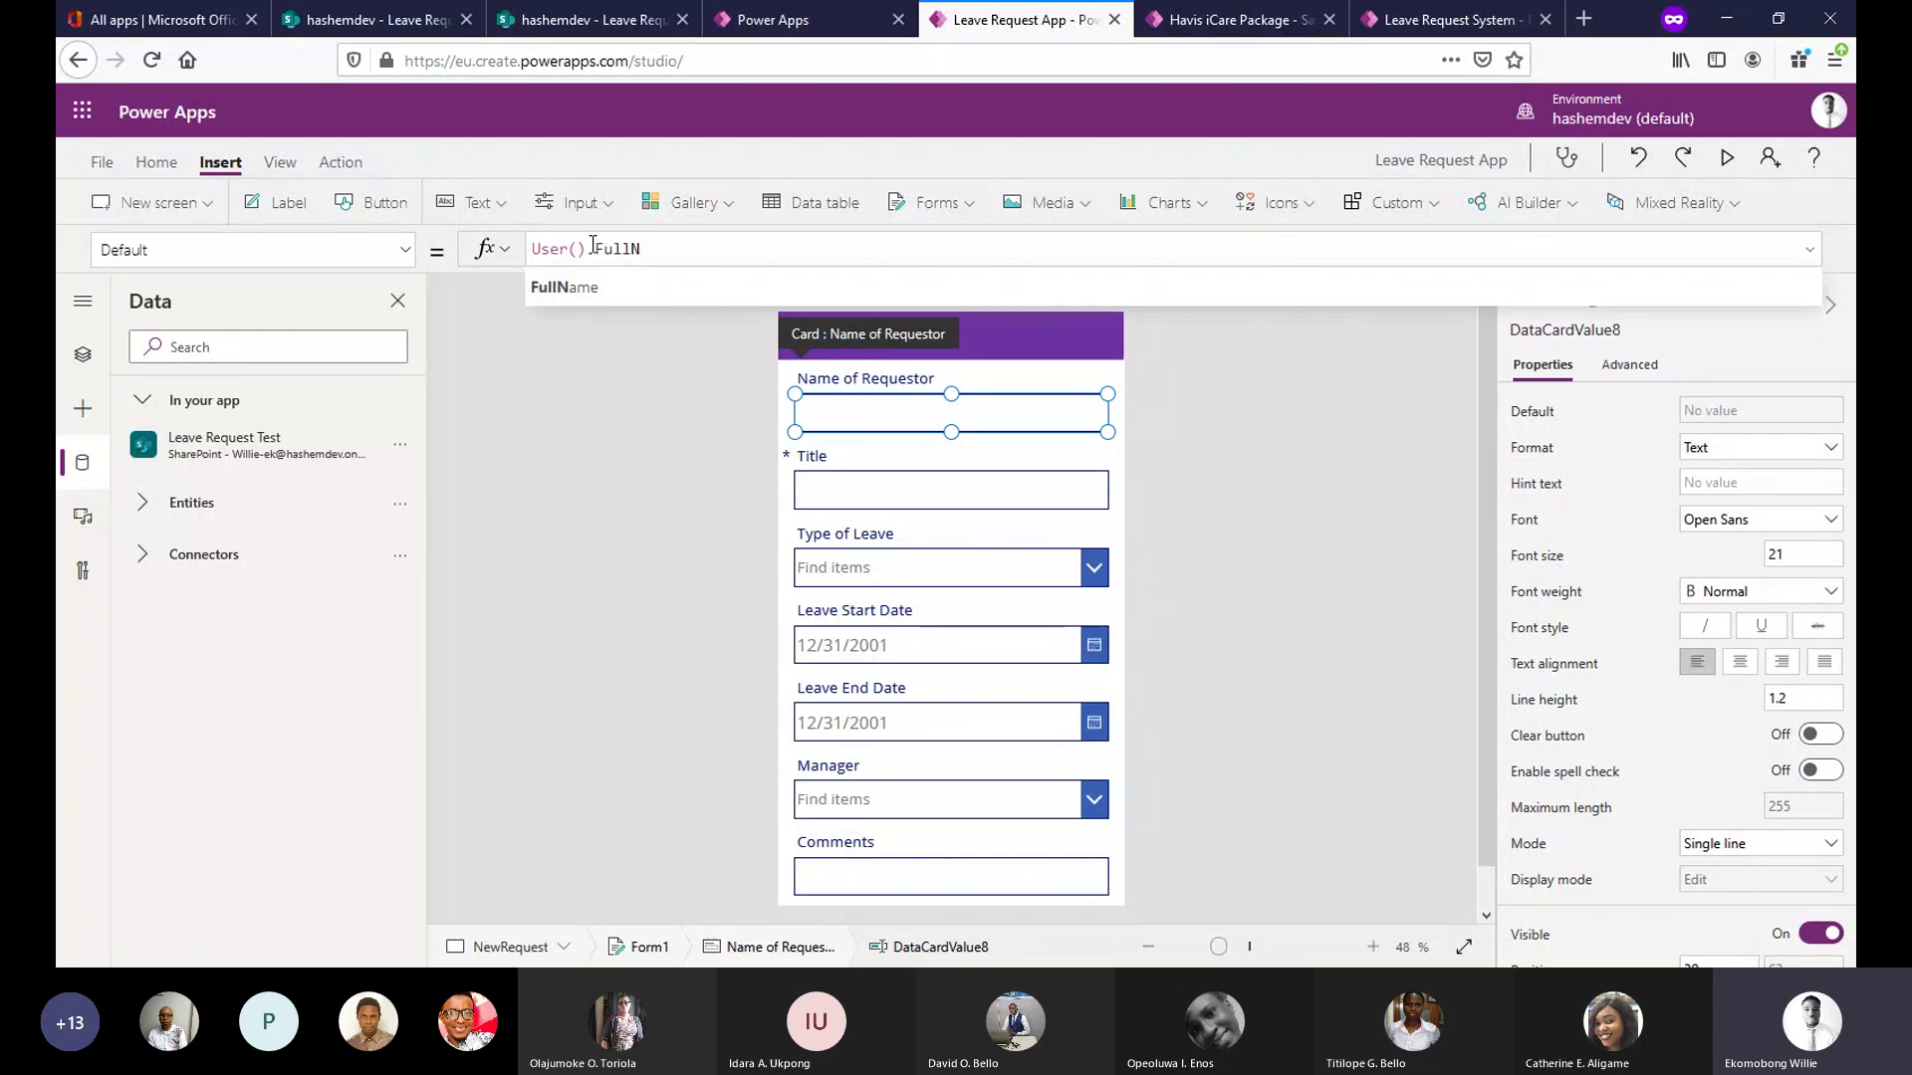
pyautogui.click(605, 297)
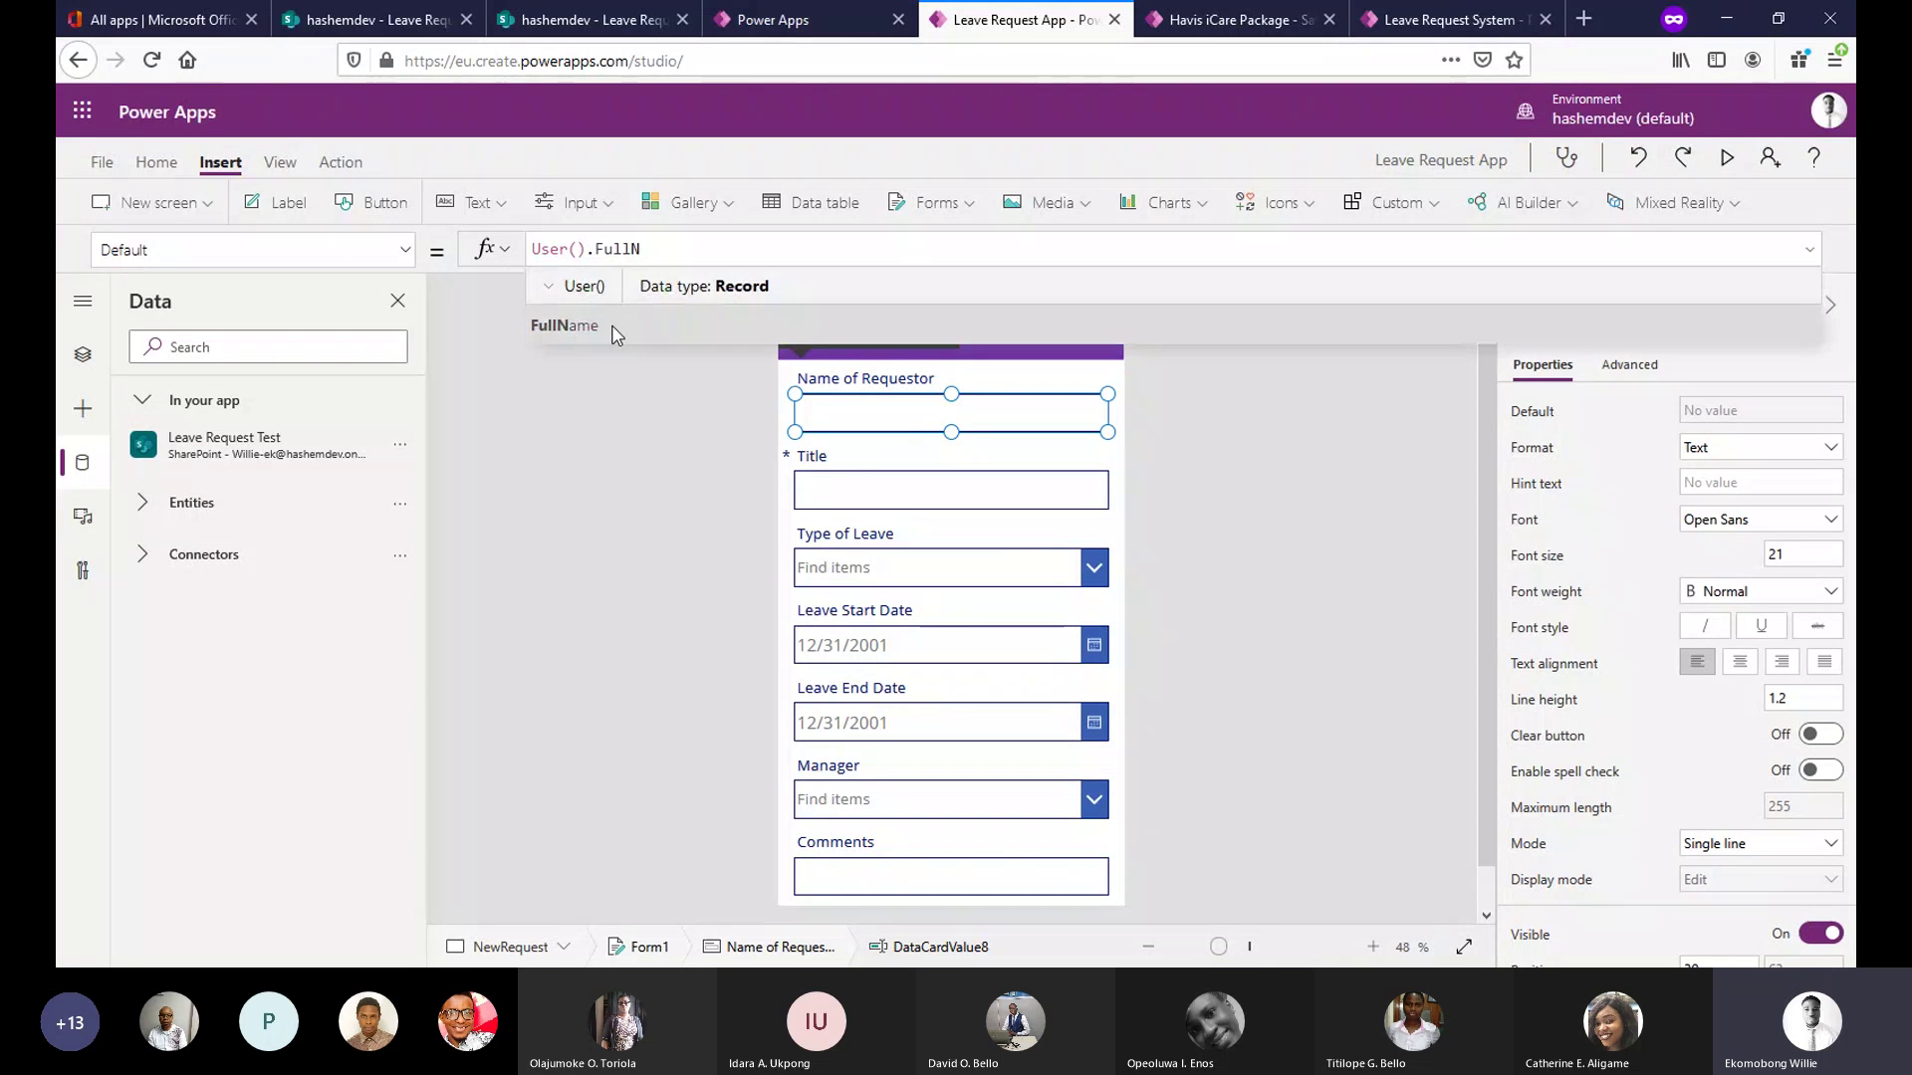
# Preview the app to check the Name of Requestor field's default, and close the preview.
pyautogui.click(1729, 160)
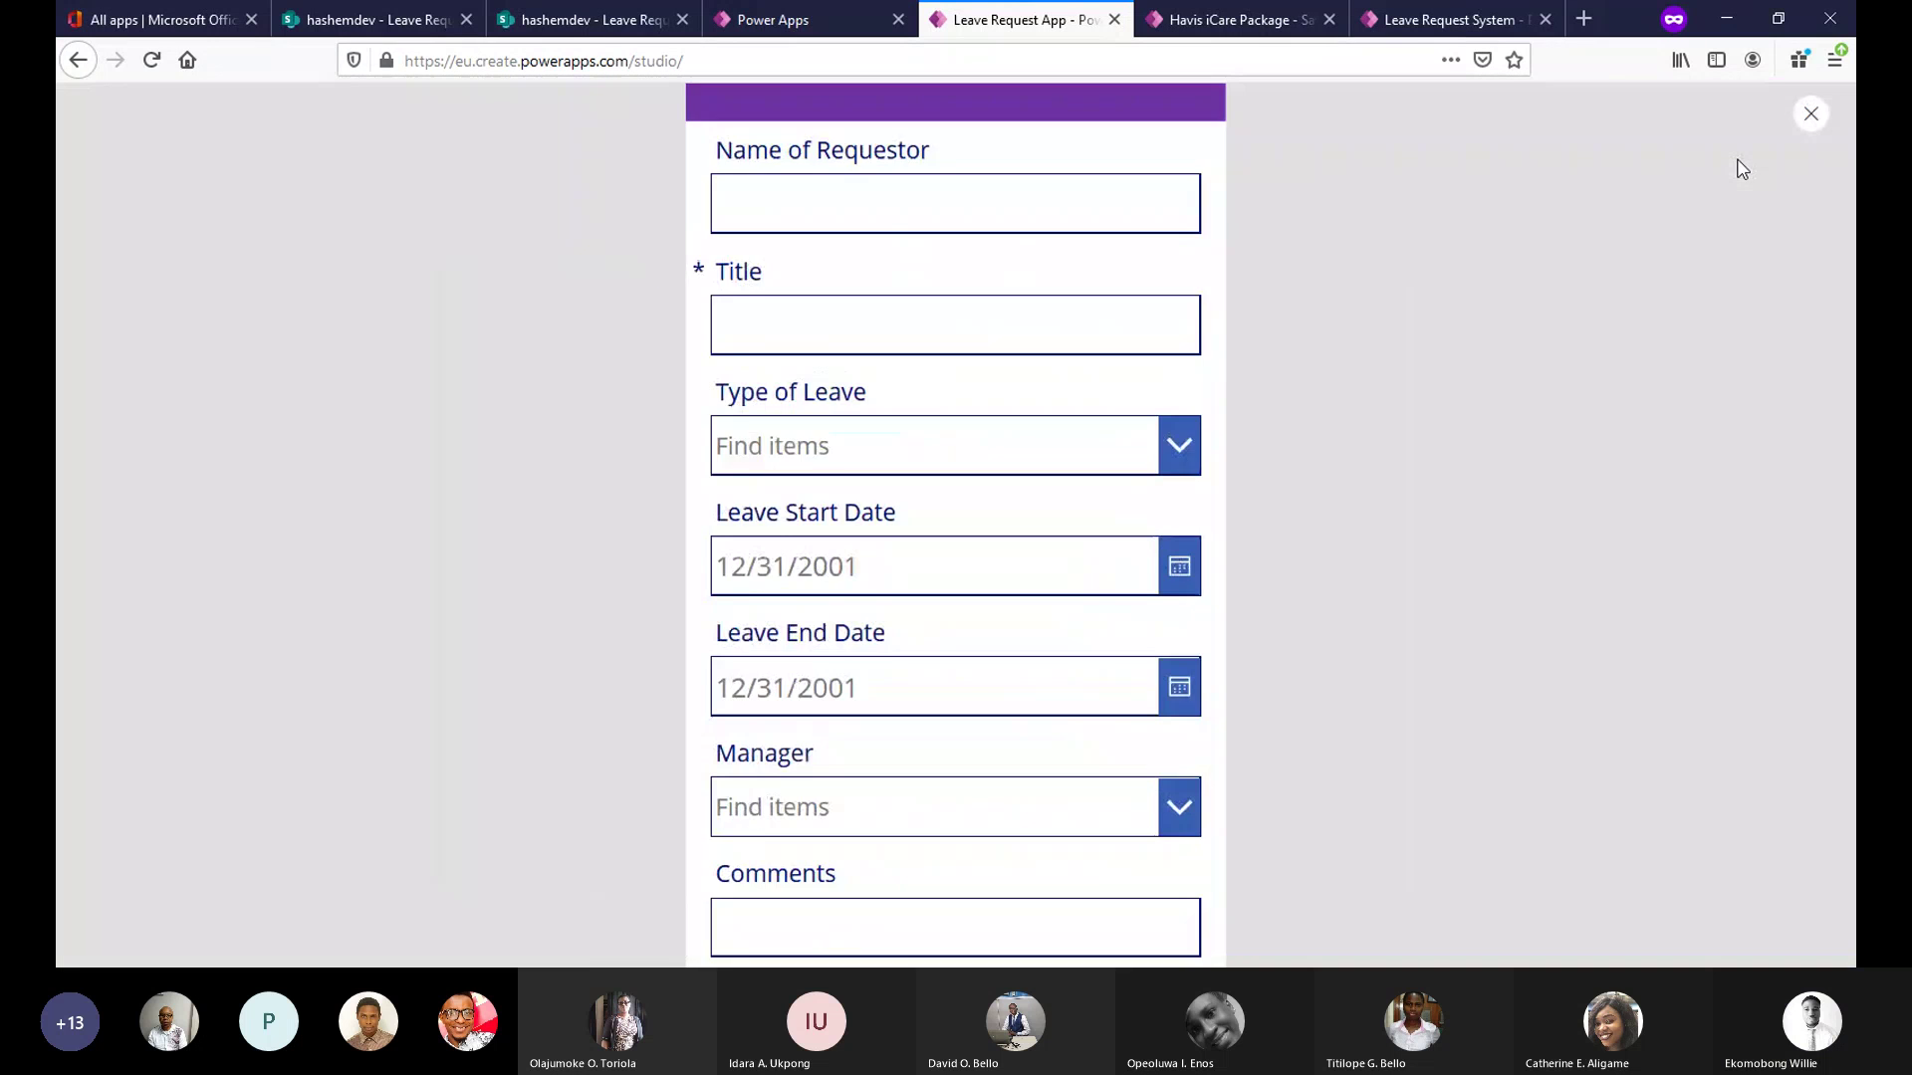
pyautogui.click(1810, 115)
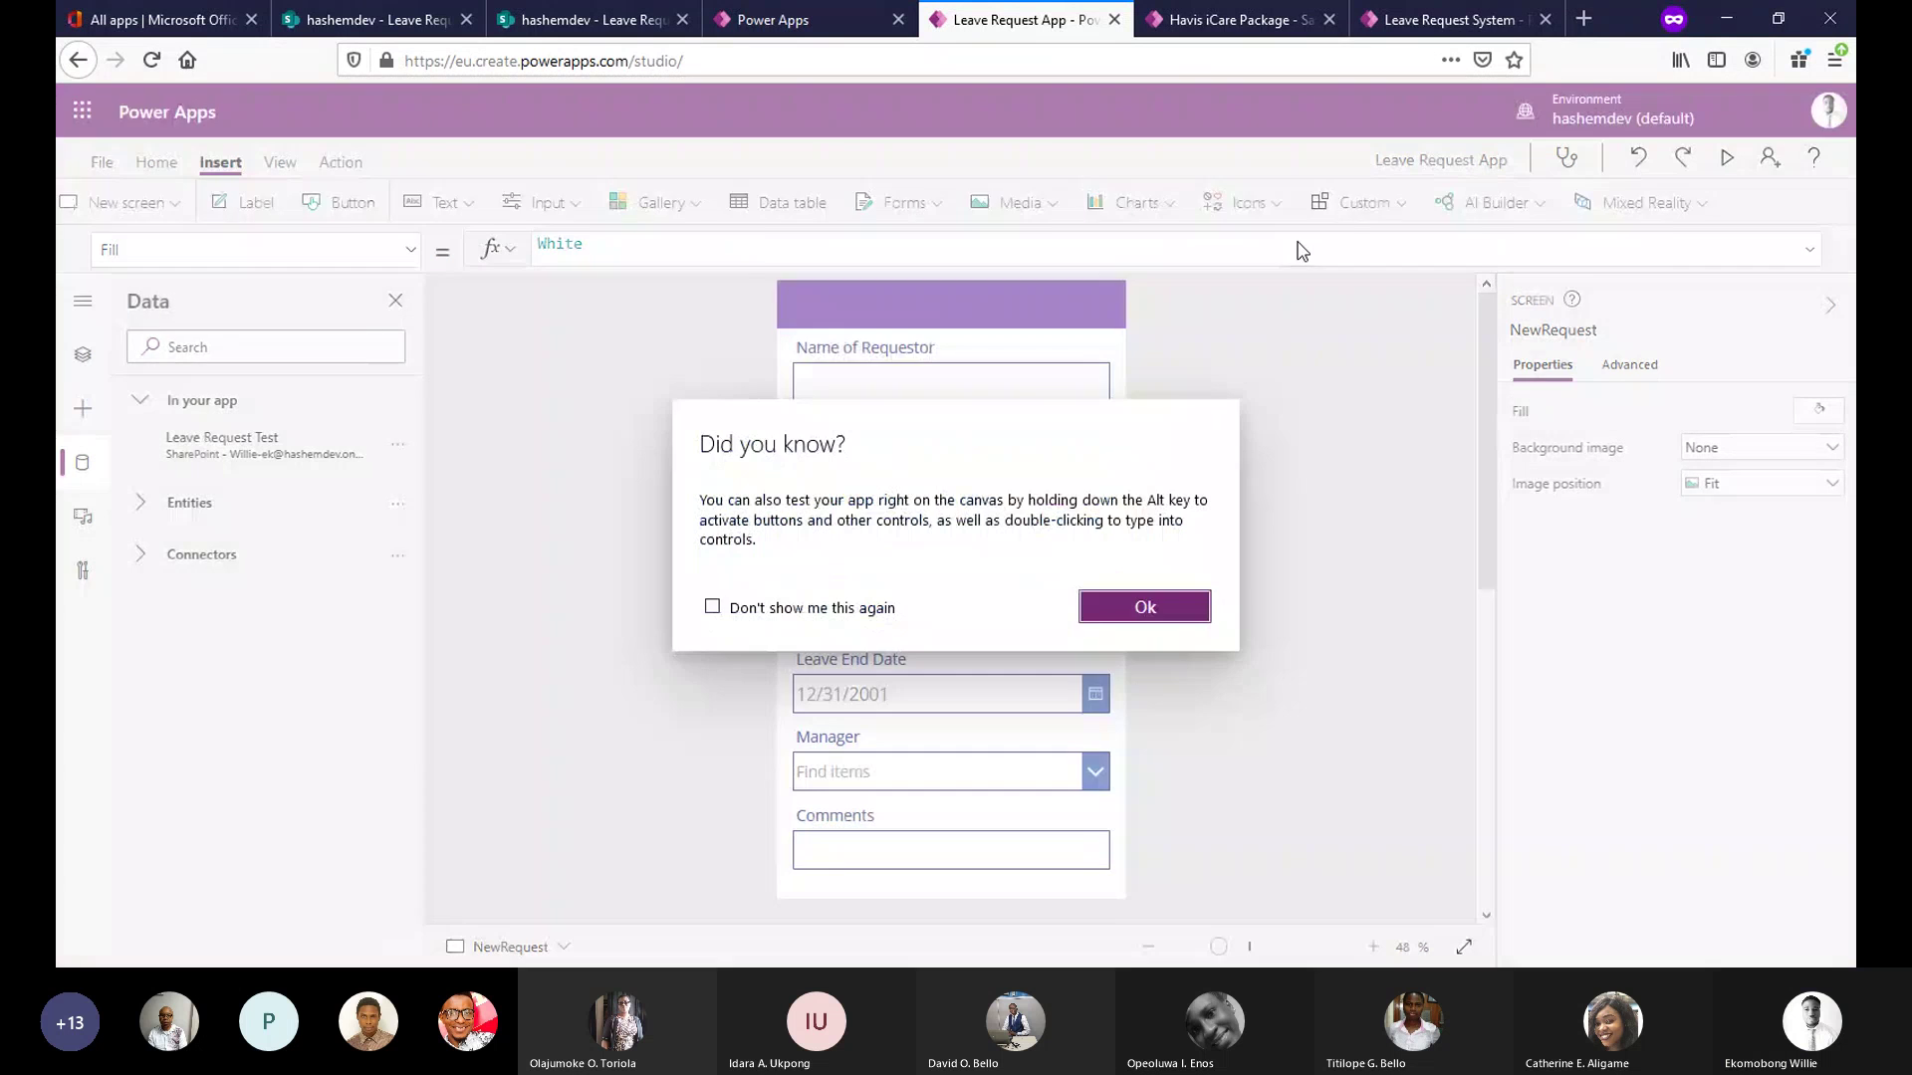
# Reopen the Default formula of the Name of Requestor text input to check it.
pyautogui.click(1143, 606)
pyautogui.click(948, 388)
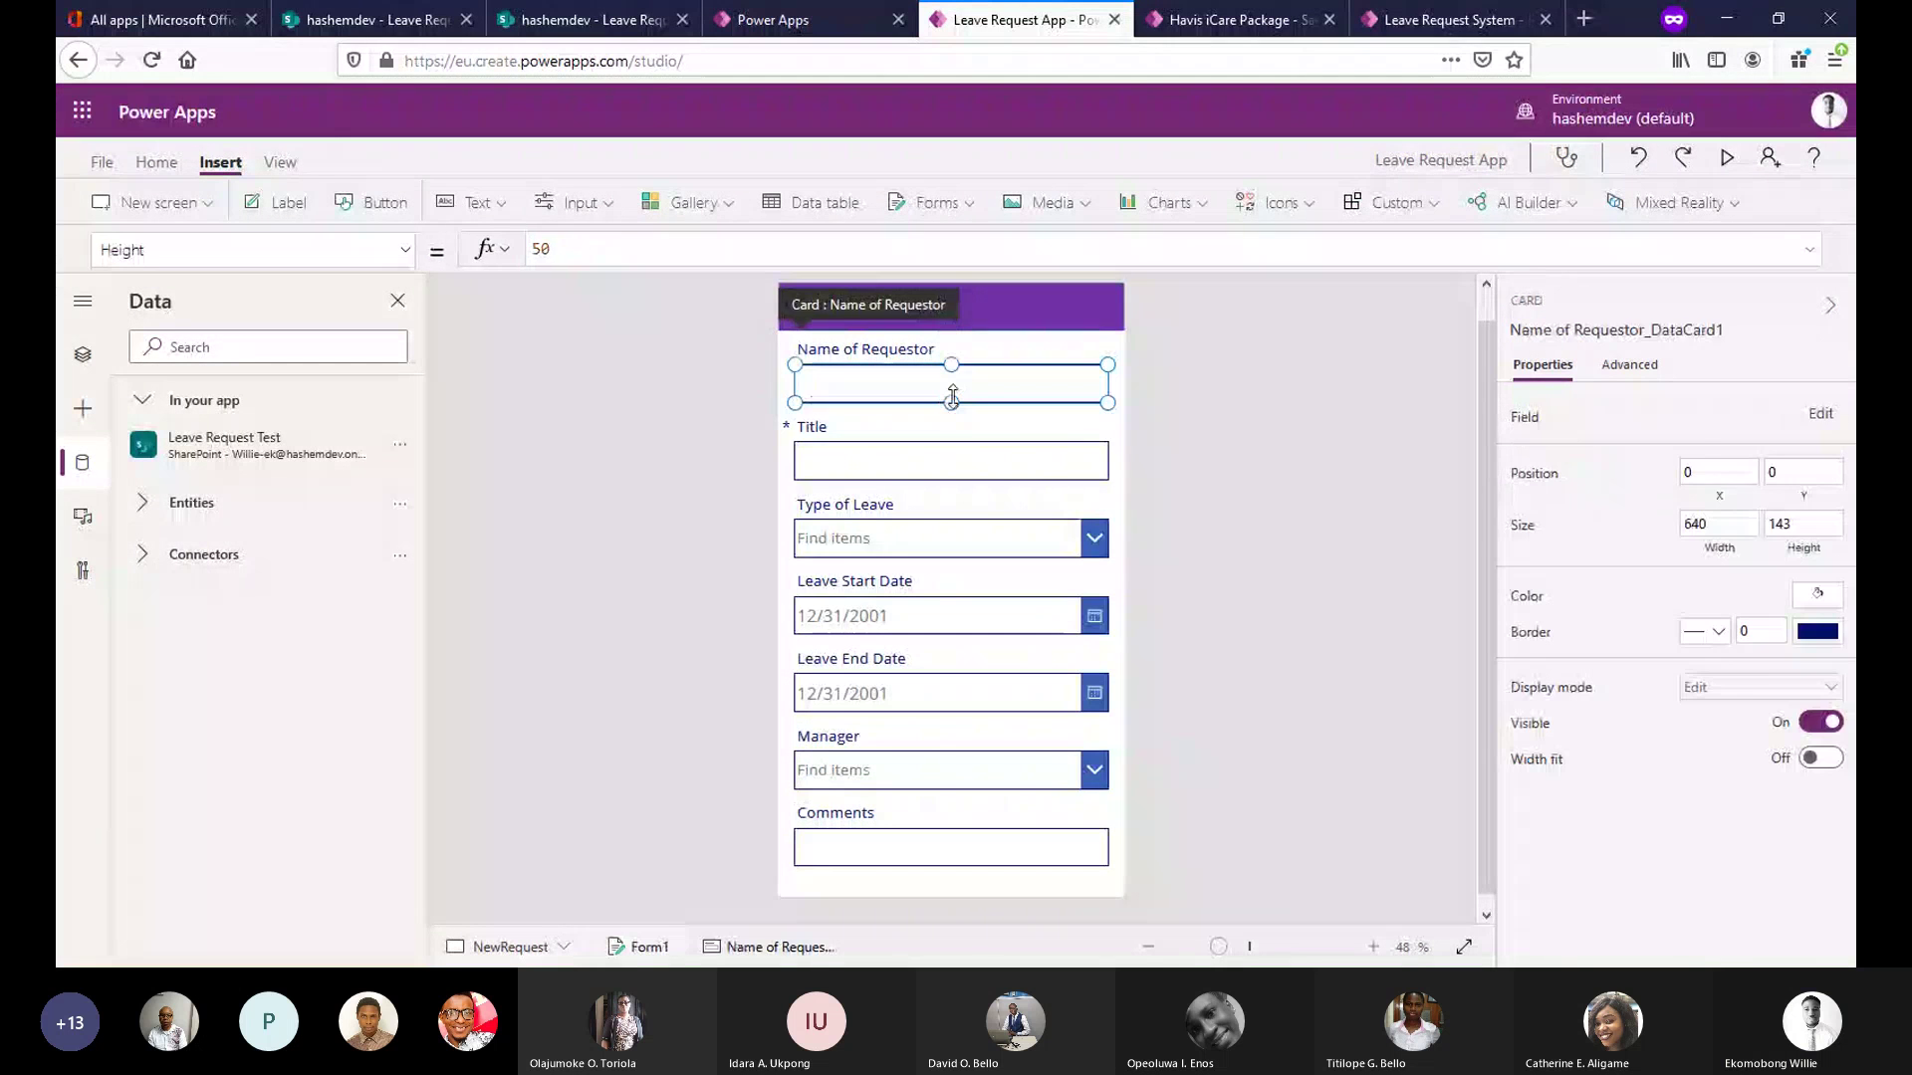
pyautogui.click(948, 388)
pyautogui.click(641, 249)
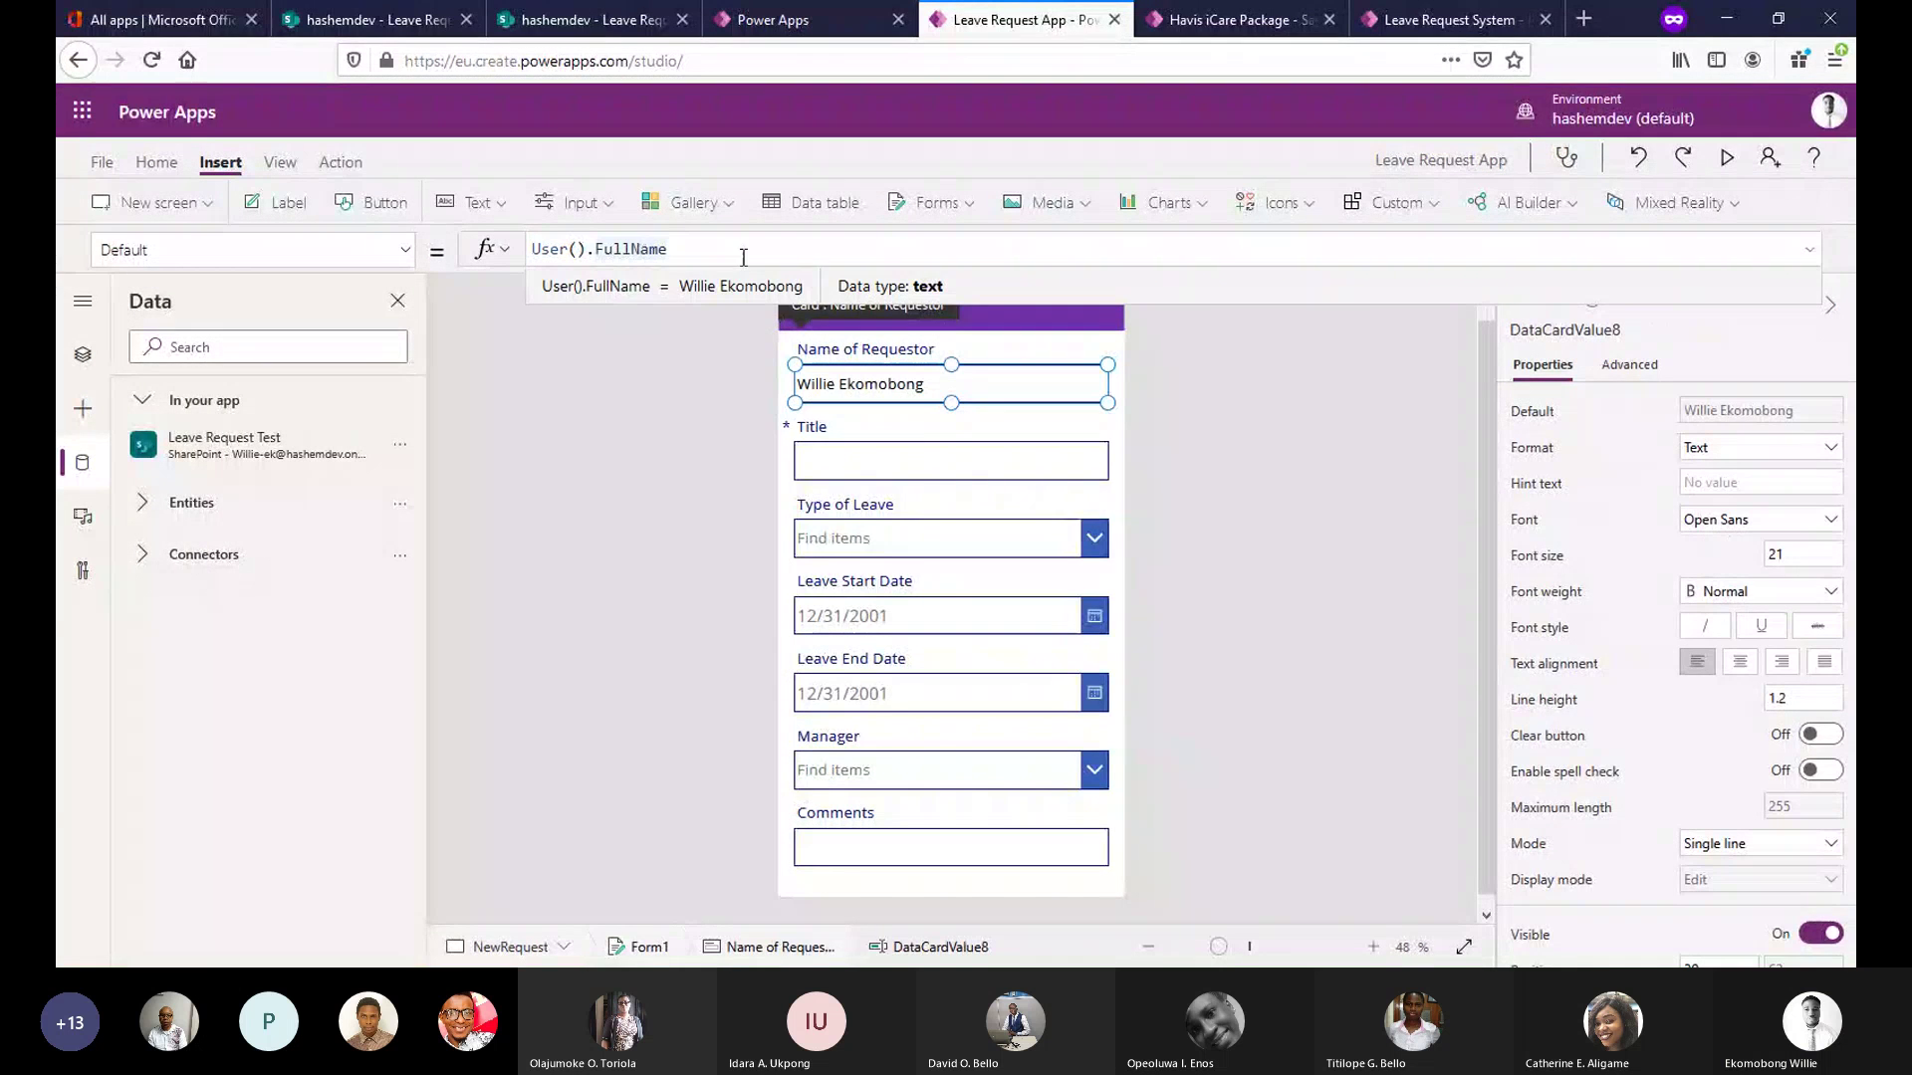
# Preview the app to check that the requestor's name is filled in automatically, and return to editing.
pyautogui.click(1728, 157)
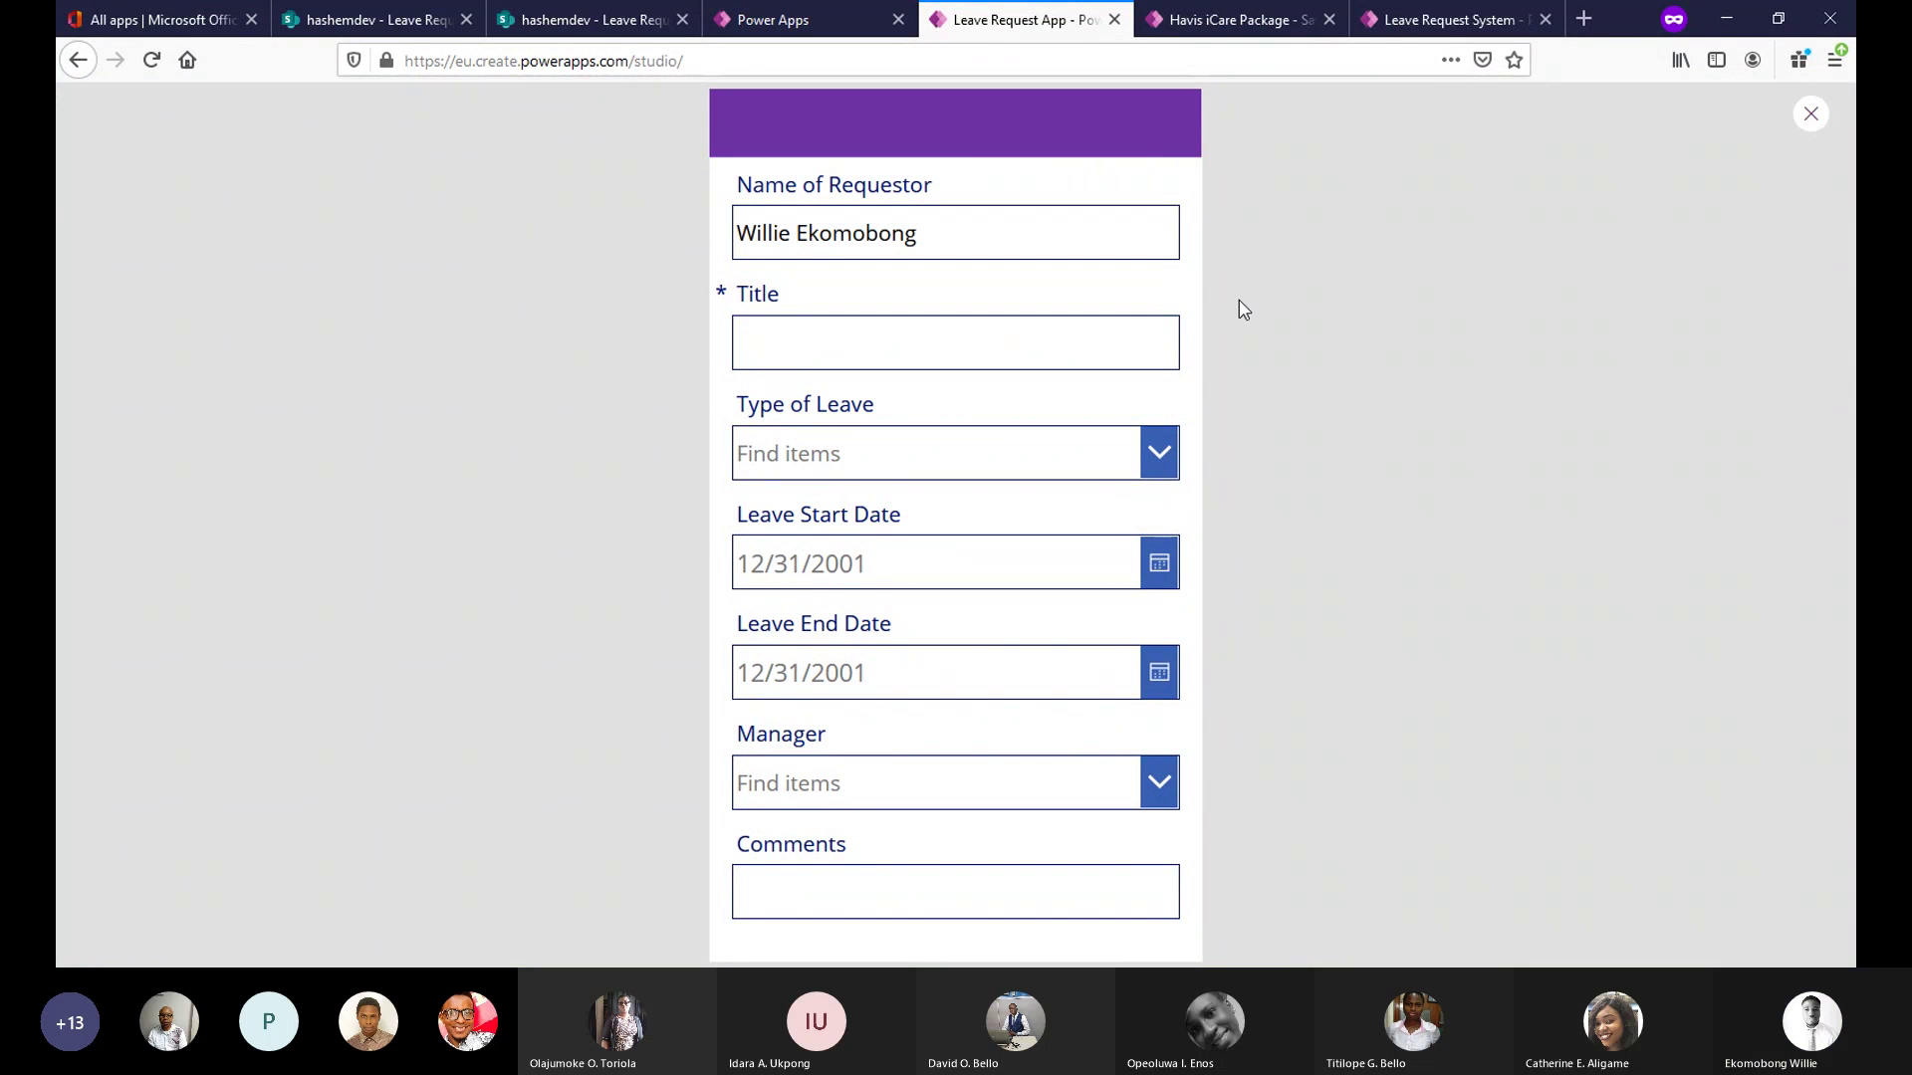
pyautogui.press('Escape')
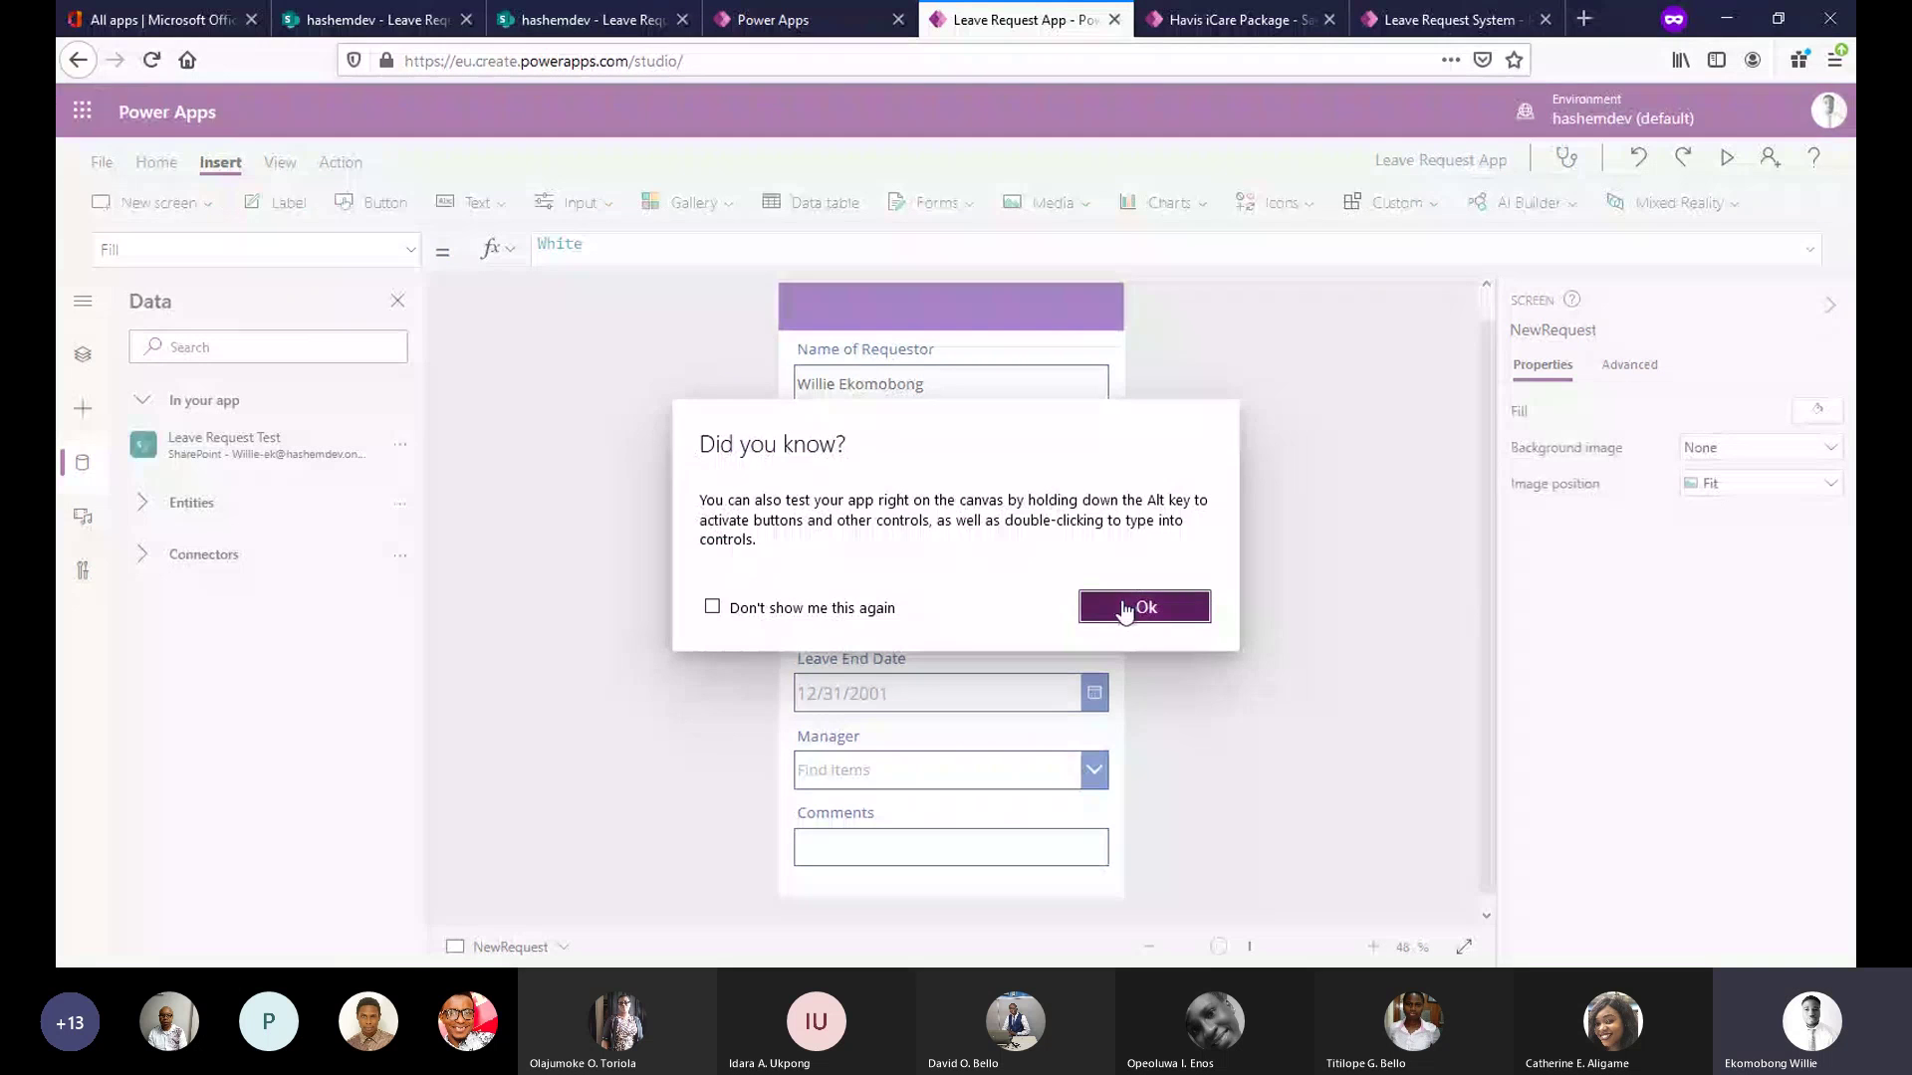
pyautogui.click(1122, 610)
# Open the DisplayMode formula of the Name of Requestor text input for inspection.
pyautogui.click(946, 403)
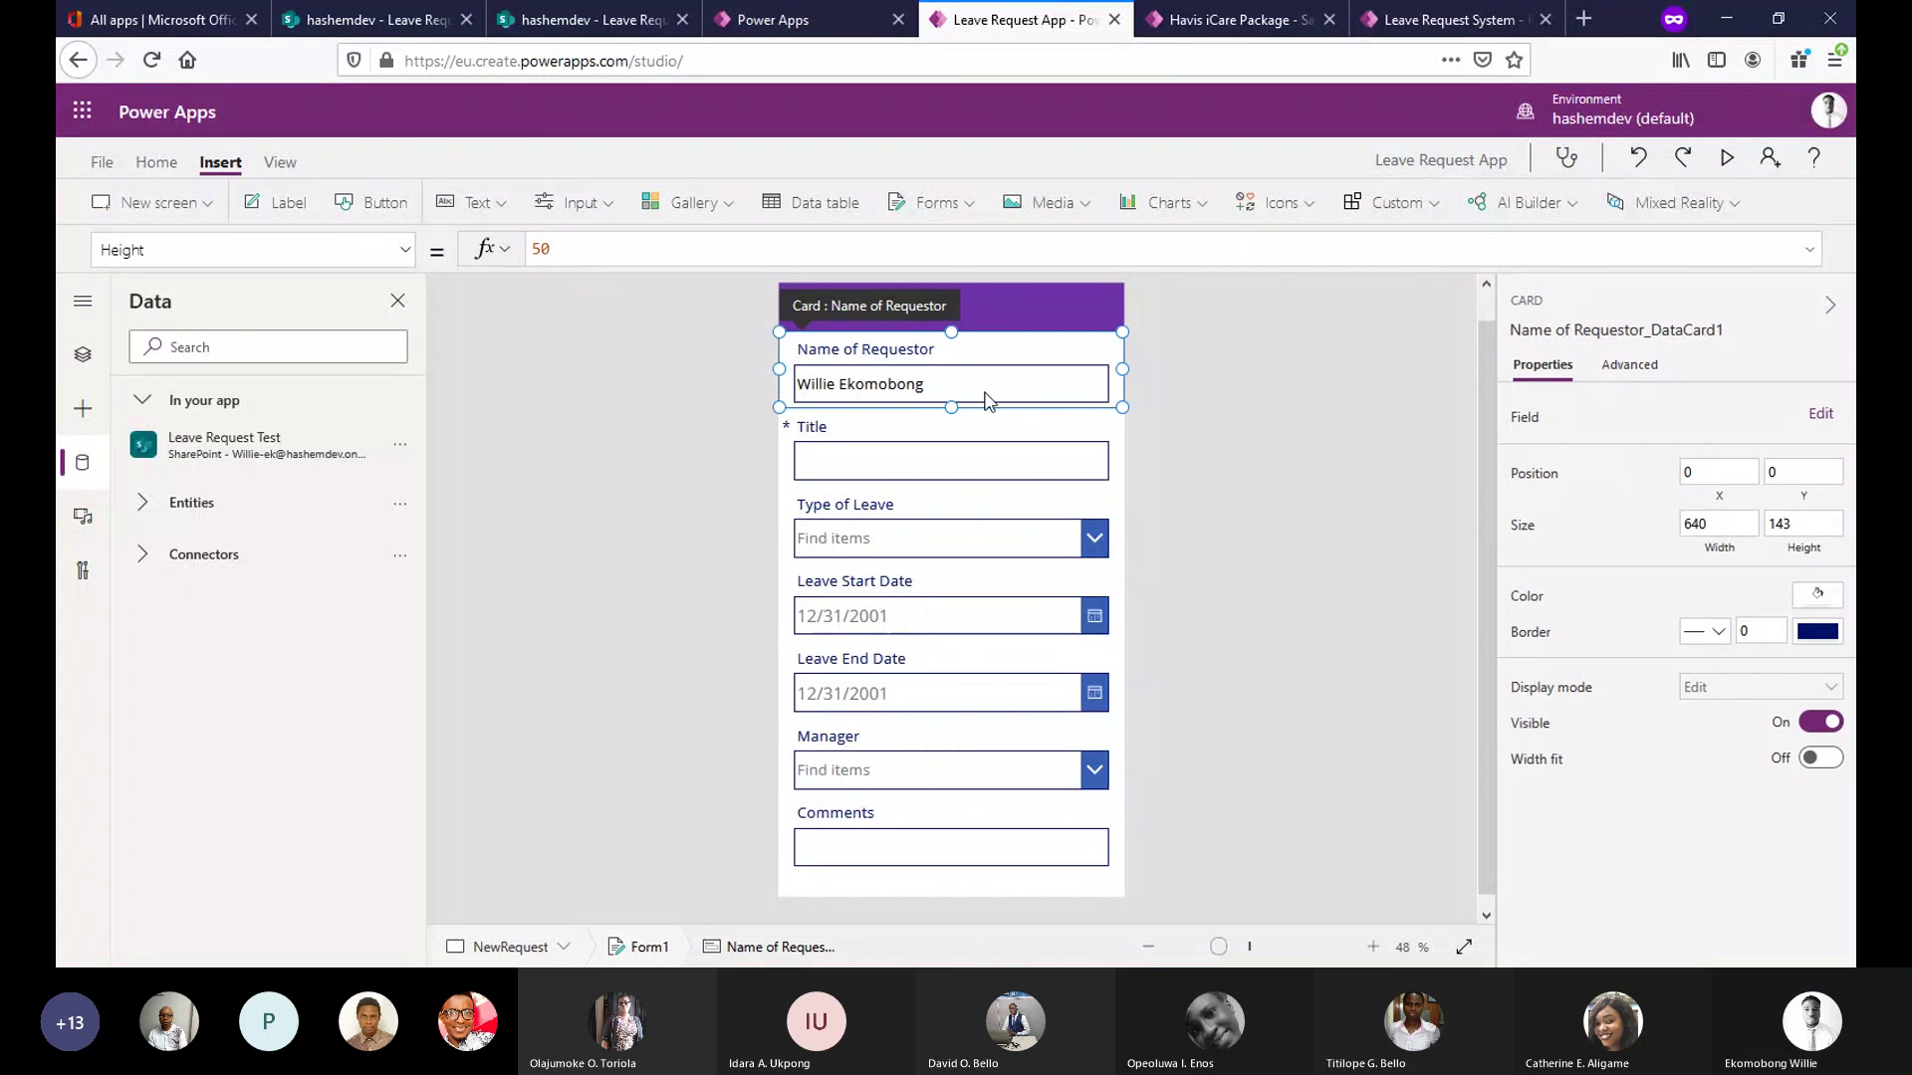
pyautogui.click(982, 391)
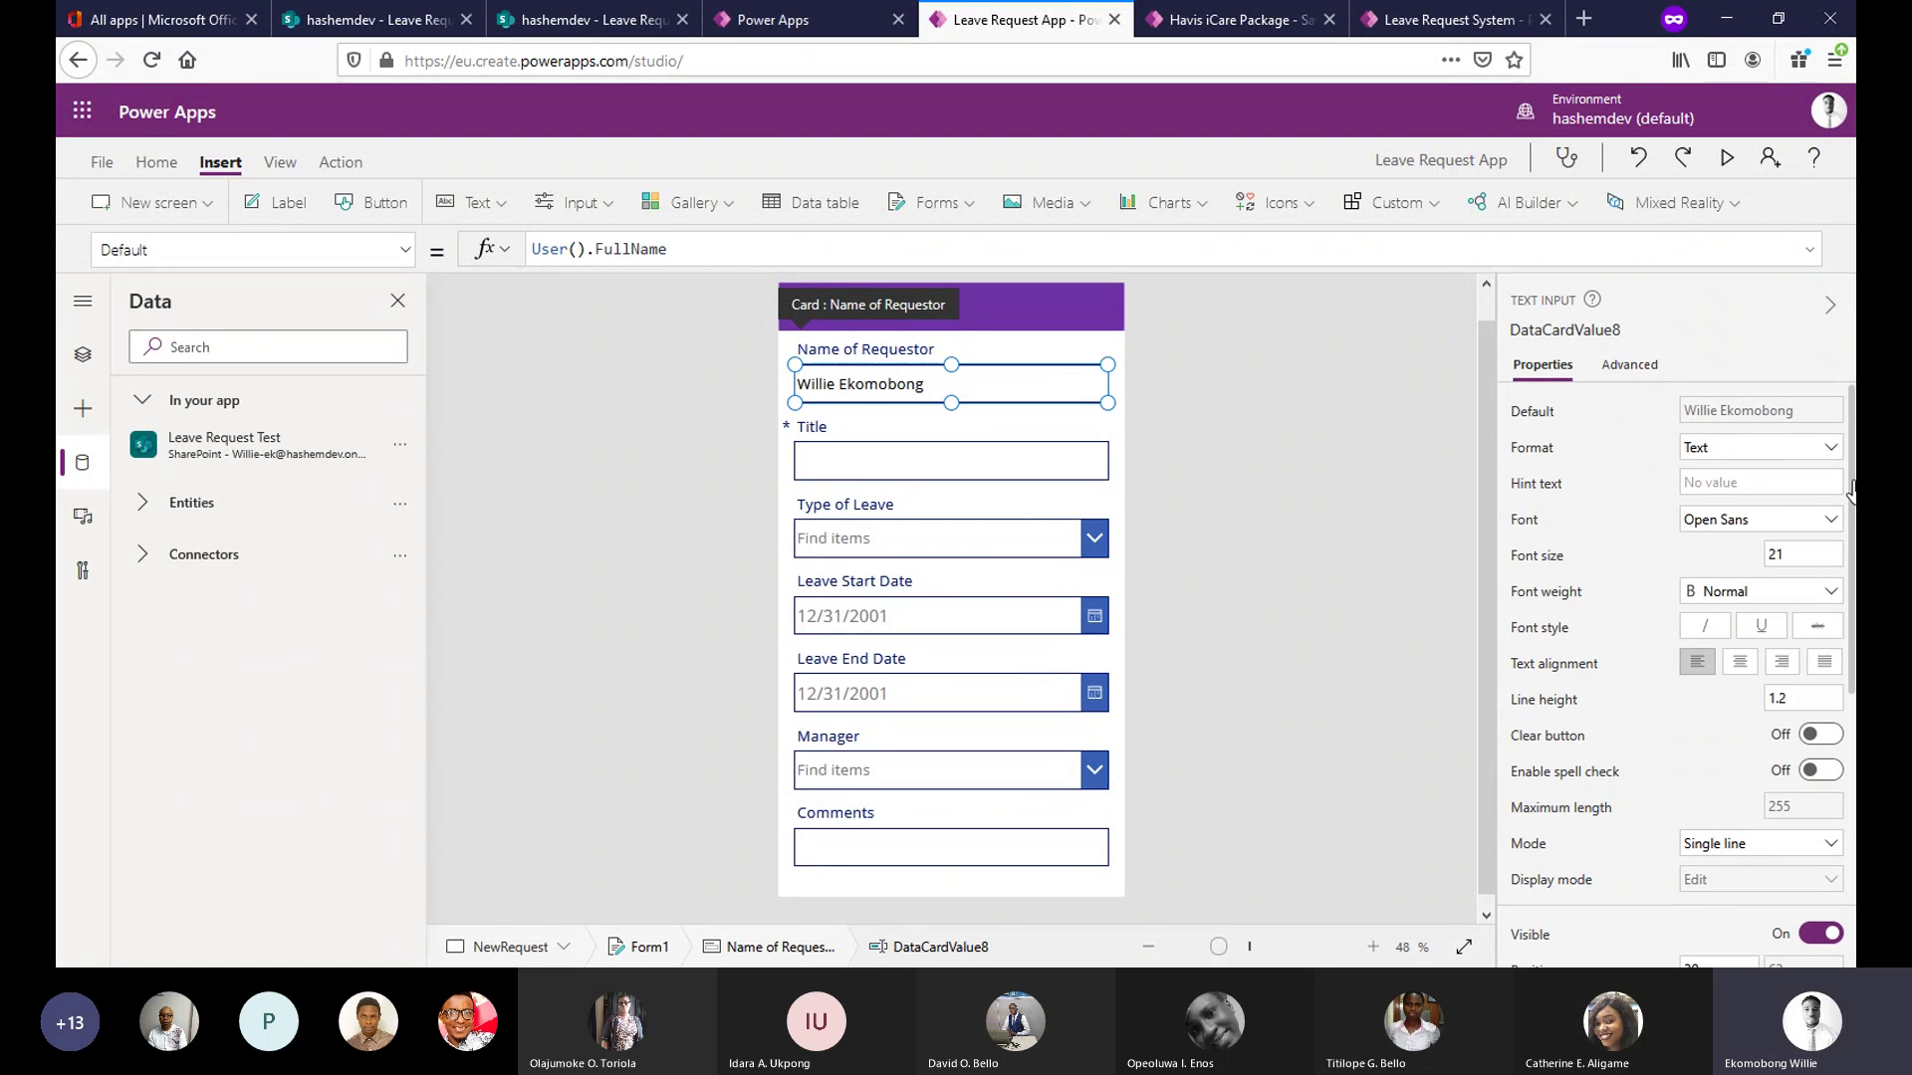
pyautogui.moveTo(1852, 488); pyautogui.dragTo(1832, 625)
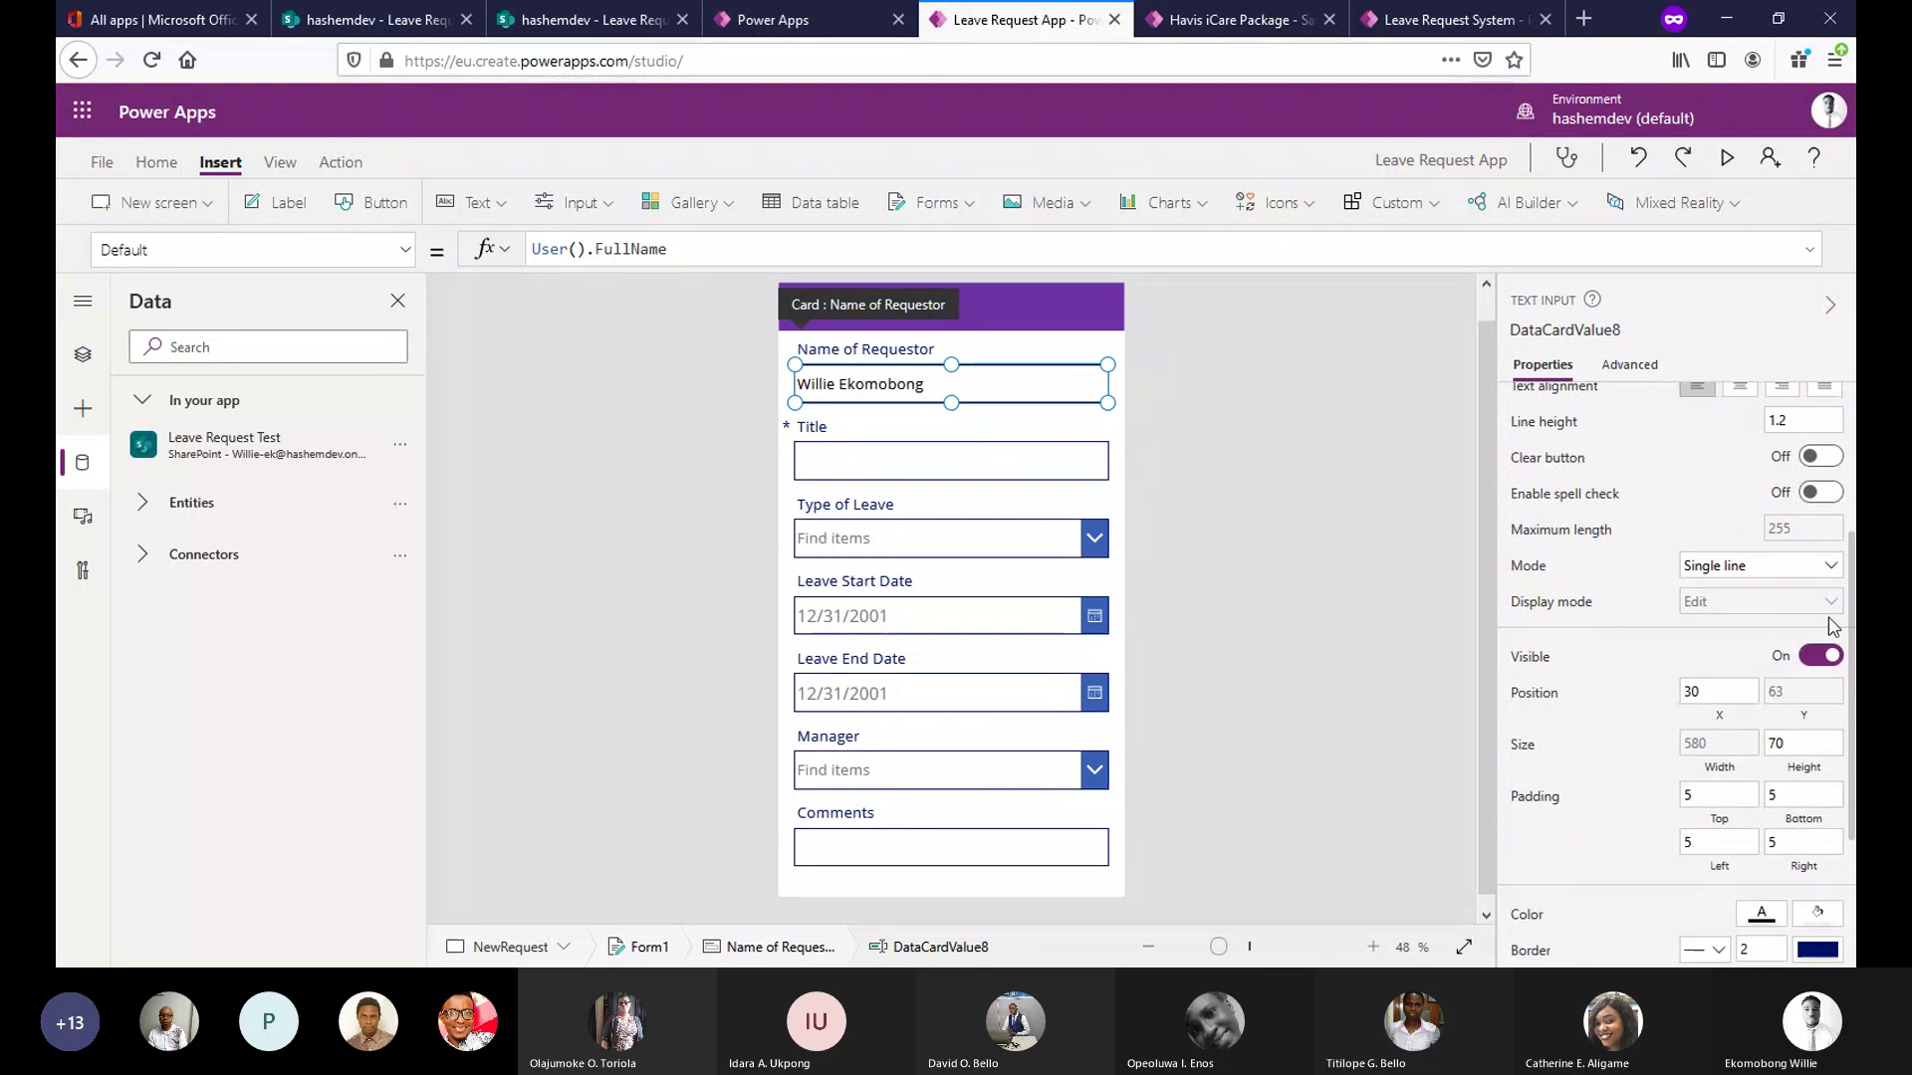
pyautogui.click(1764, 603)
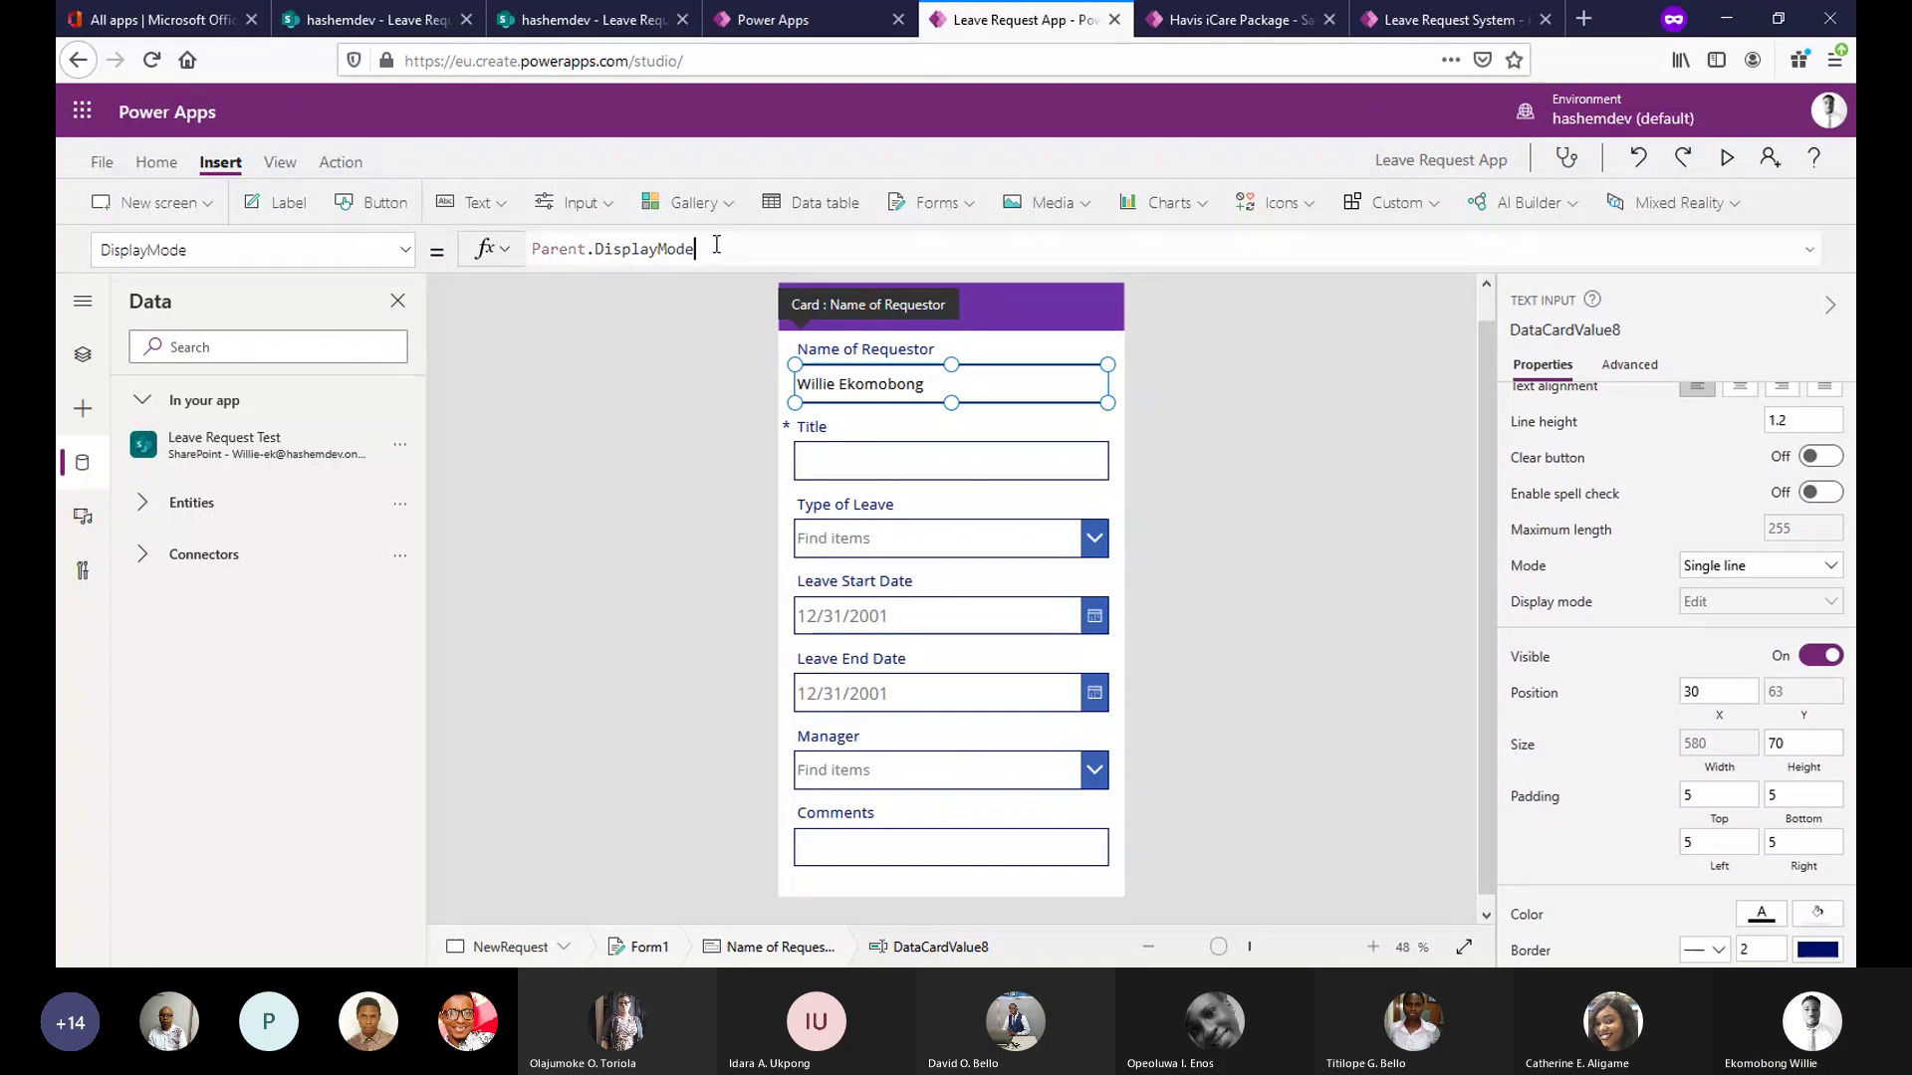
pyautogui.moveTo(696, 247); pyautogui.dragTo(535, 245)
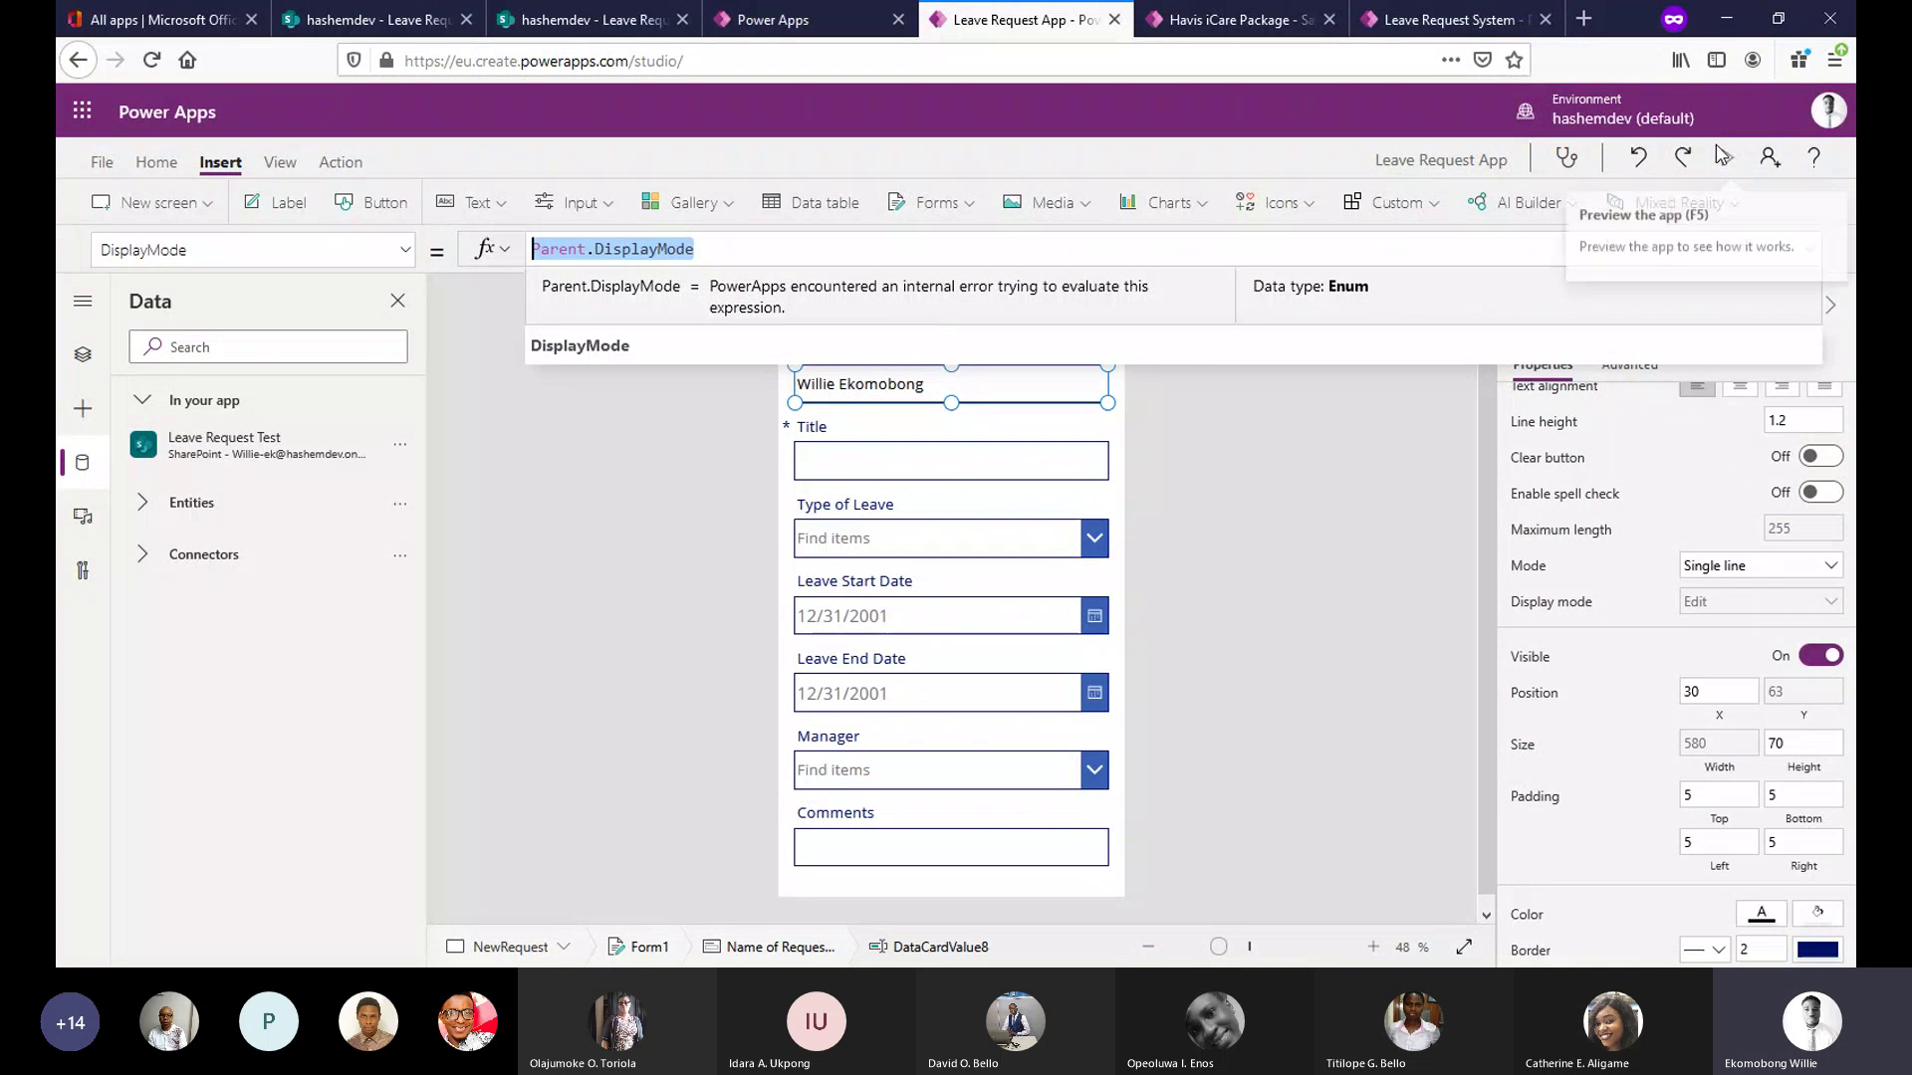
pyautogui.click(1698, 638)
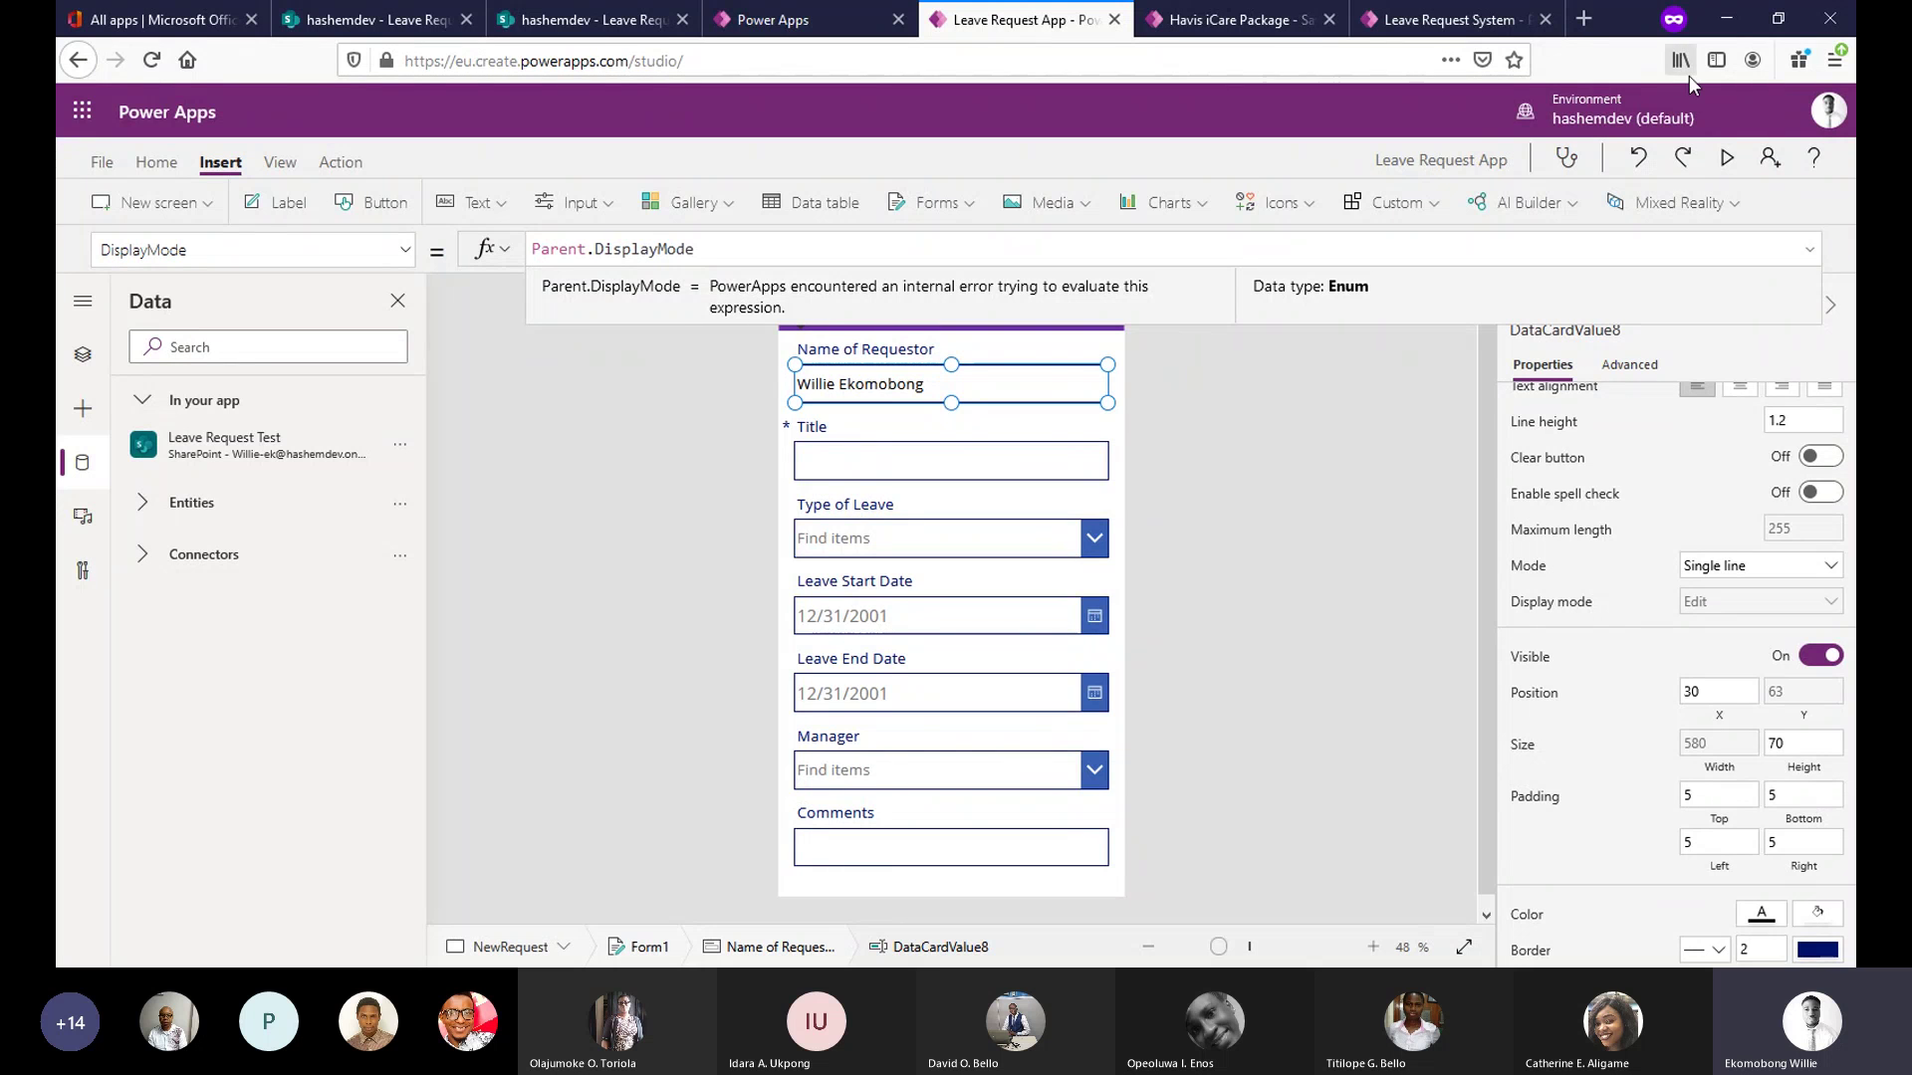
# Preview the app to check the display mode of the Name of Requestor field, and return to editing.
pyautogui.click(1723, 149)
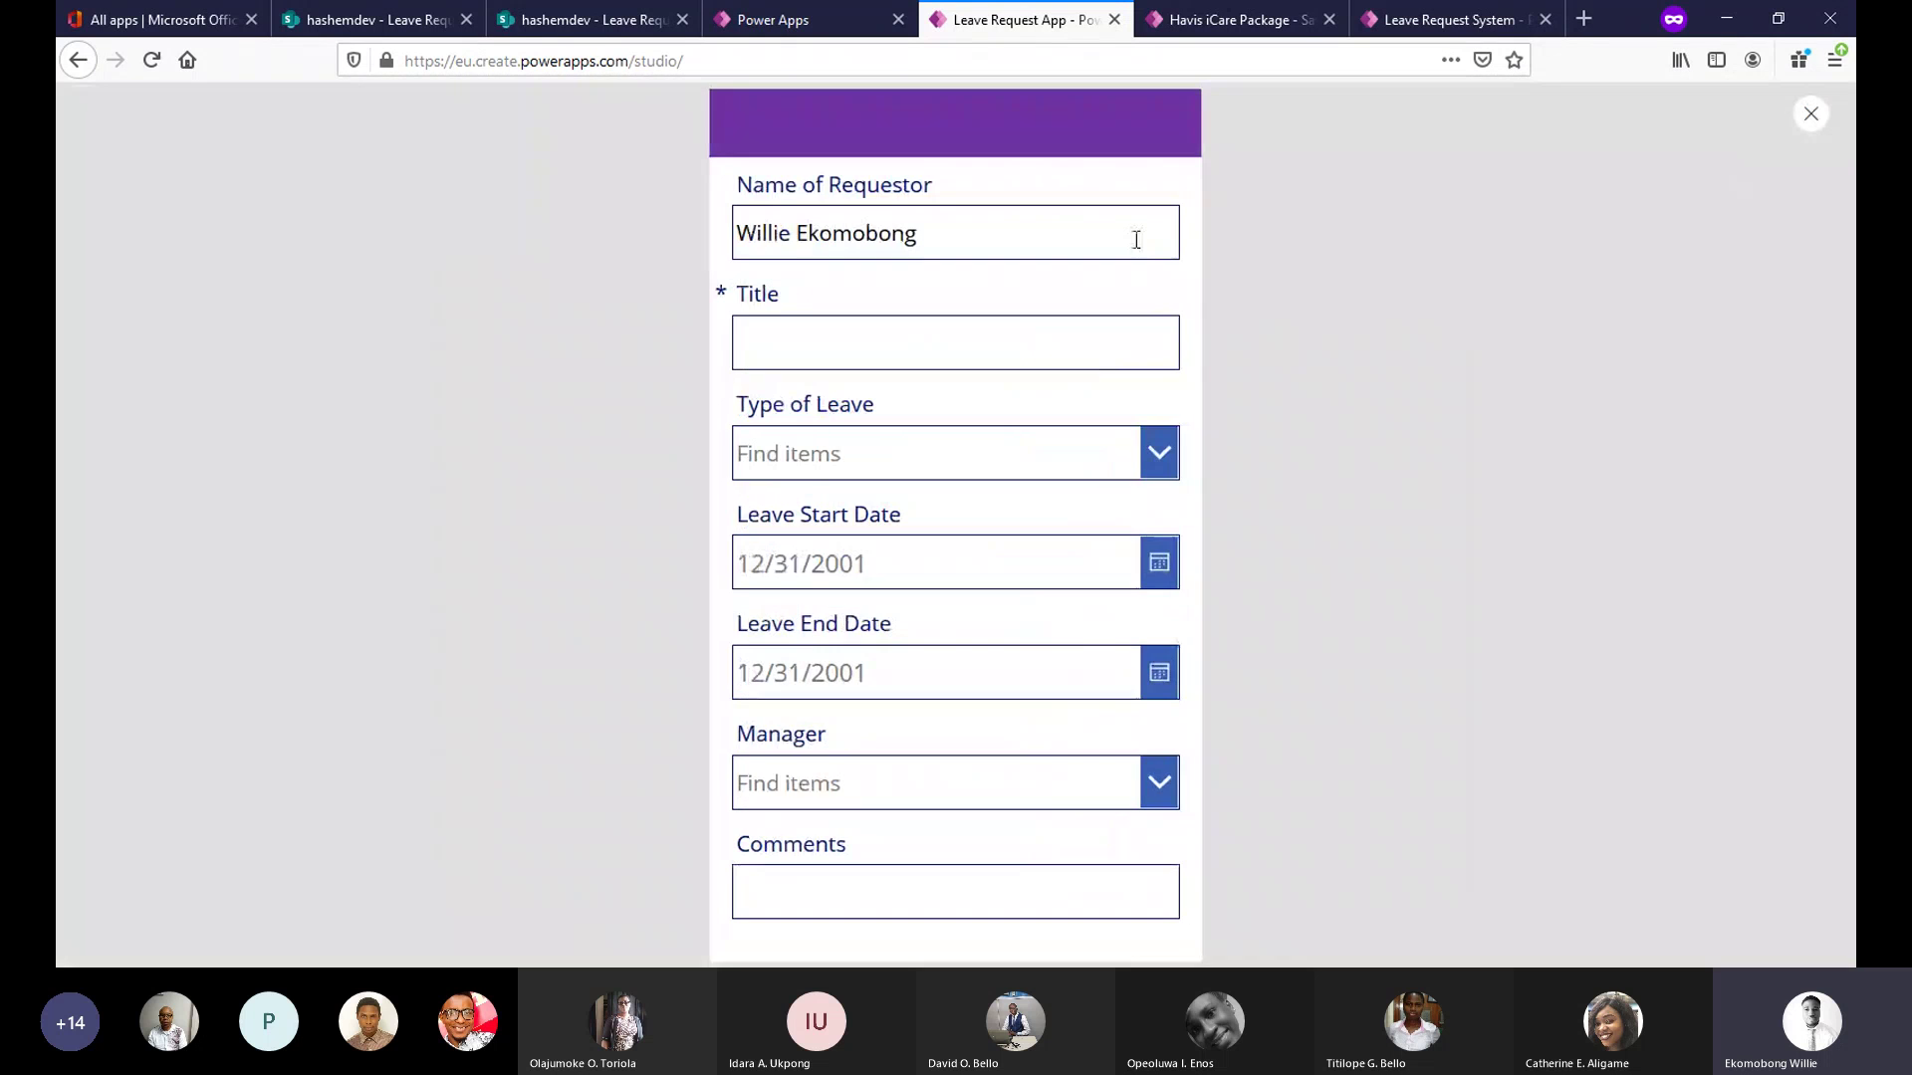
pyautogui.click(1798, 121)
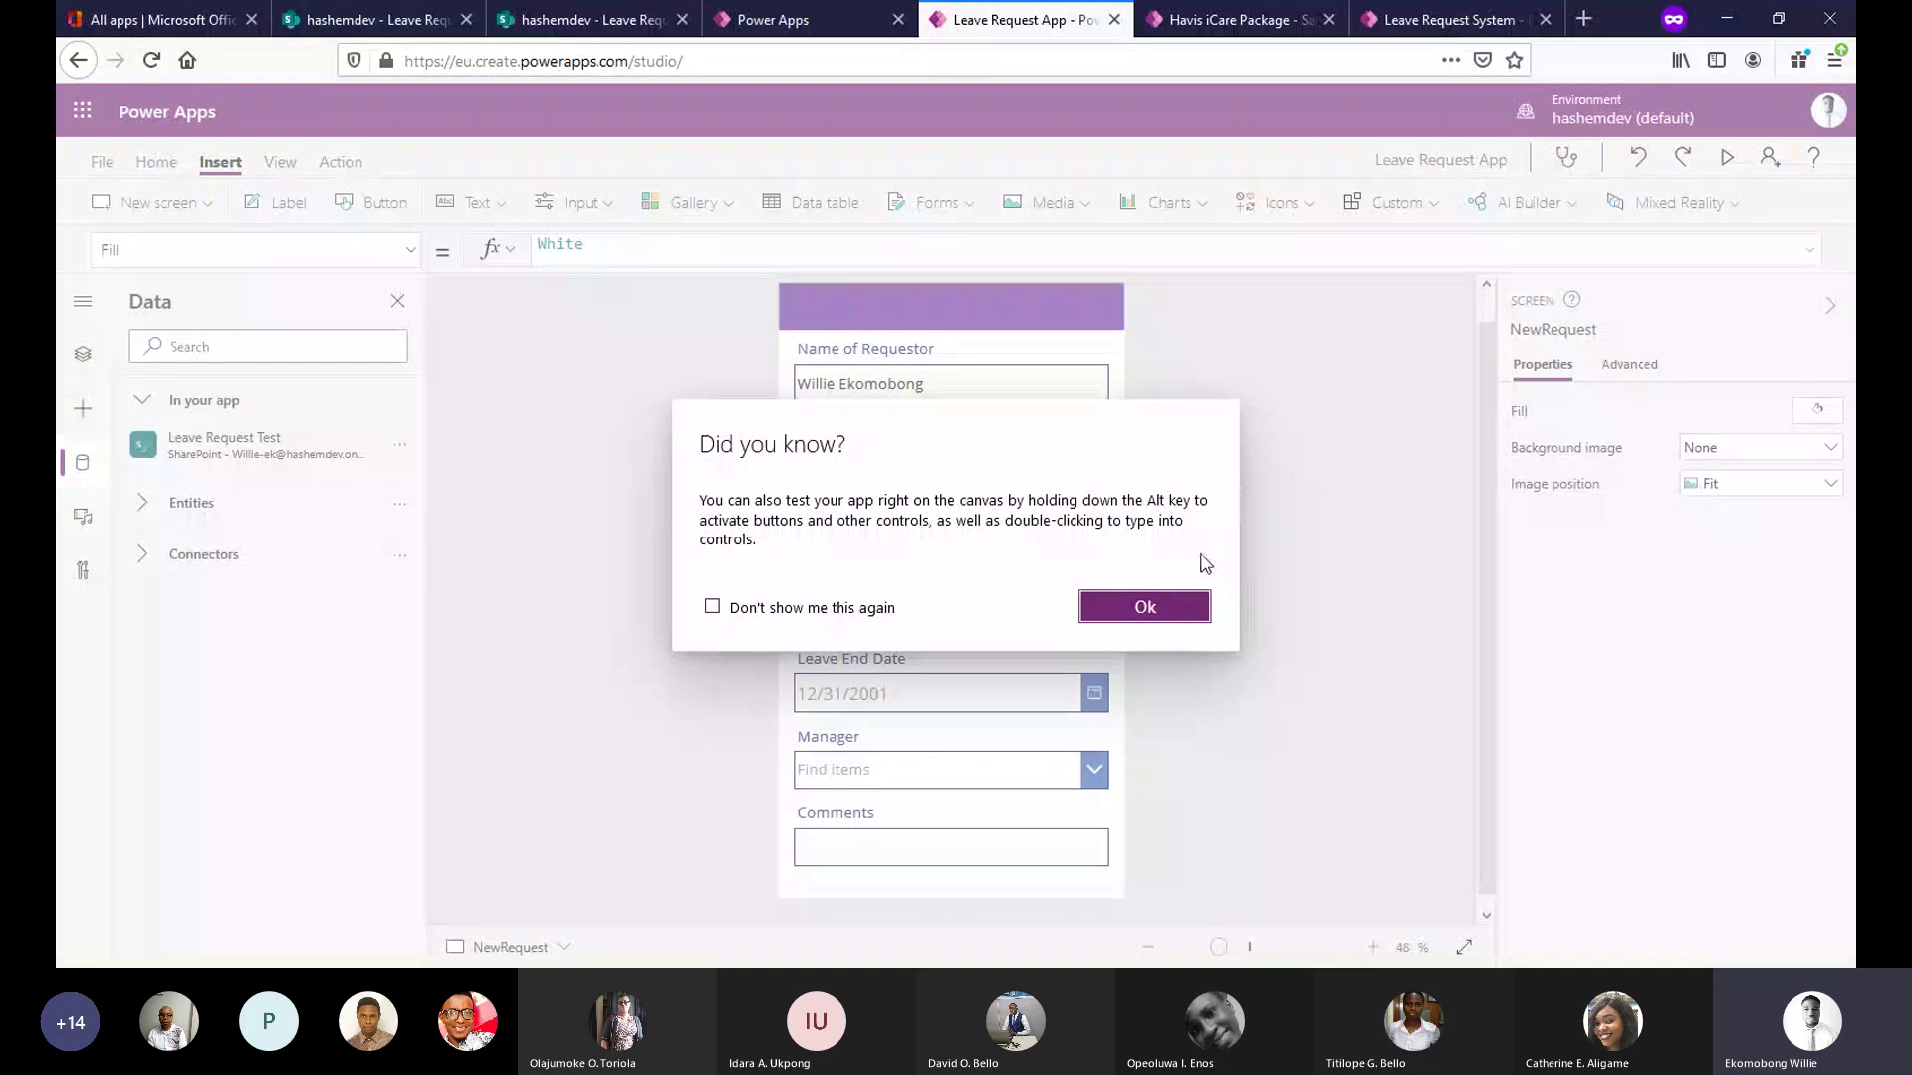
pyautogui.click(1145, 605)
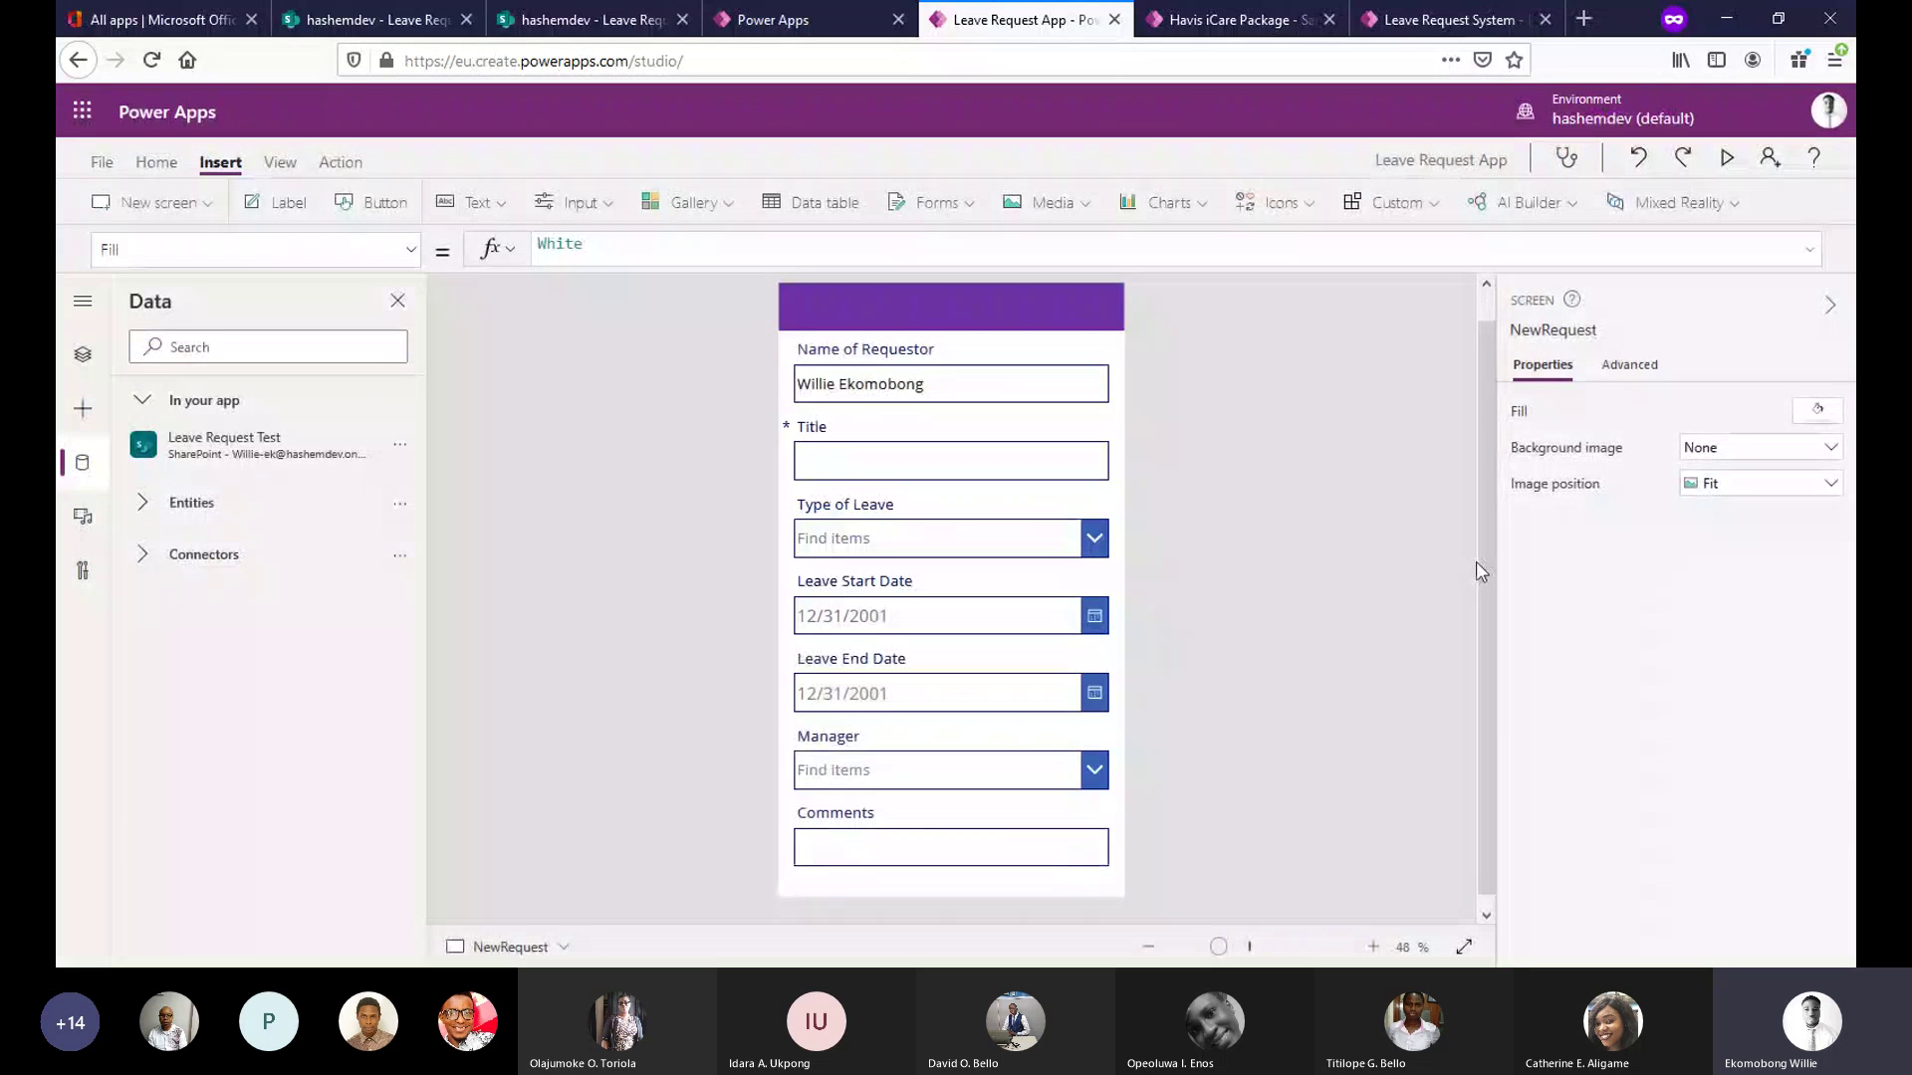
# Set the DisplayMode formula of the Name of Requestor text input to DisplayMode.View.
pyautogui.moveTo(1478, 563); pyautogui.dragTo(1474, 504)
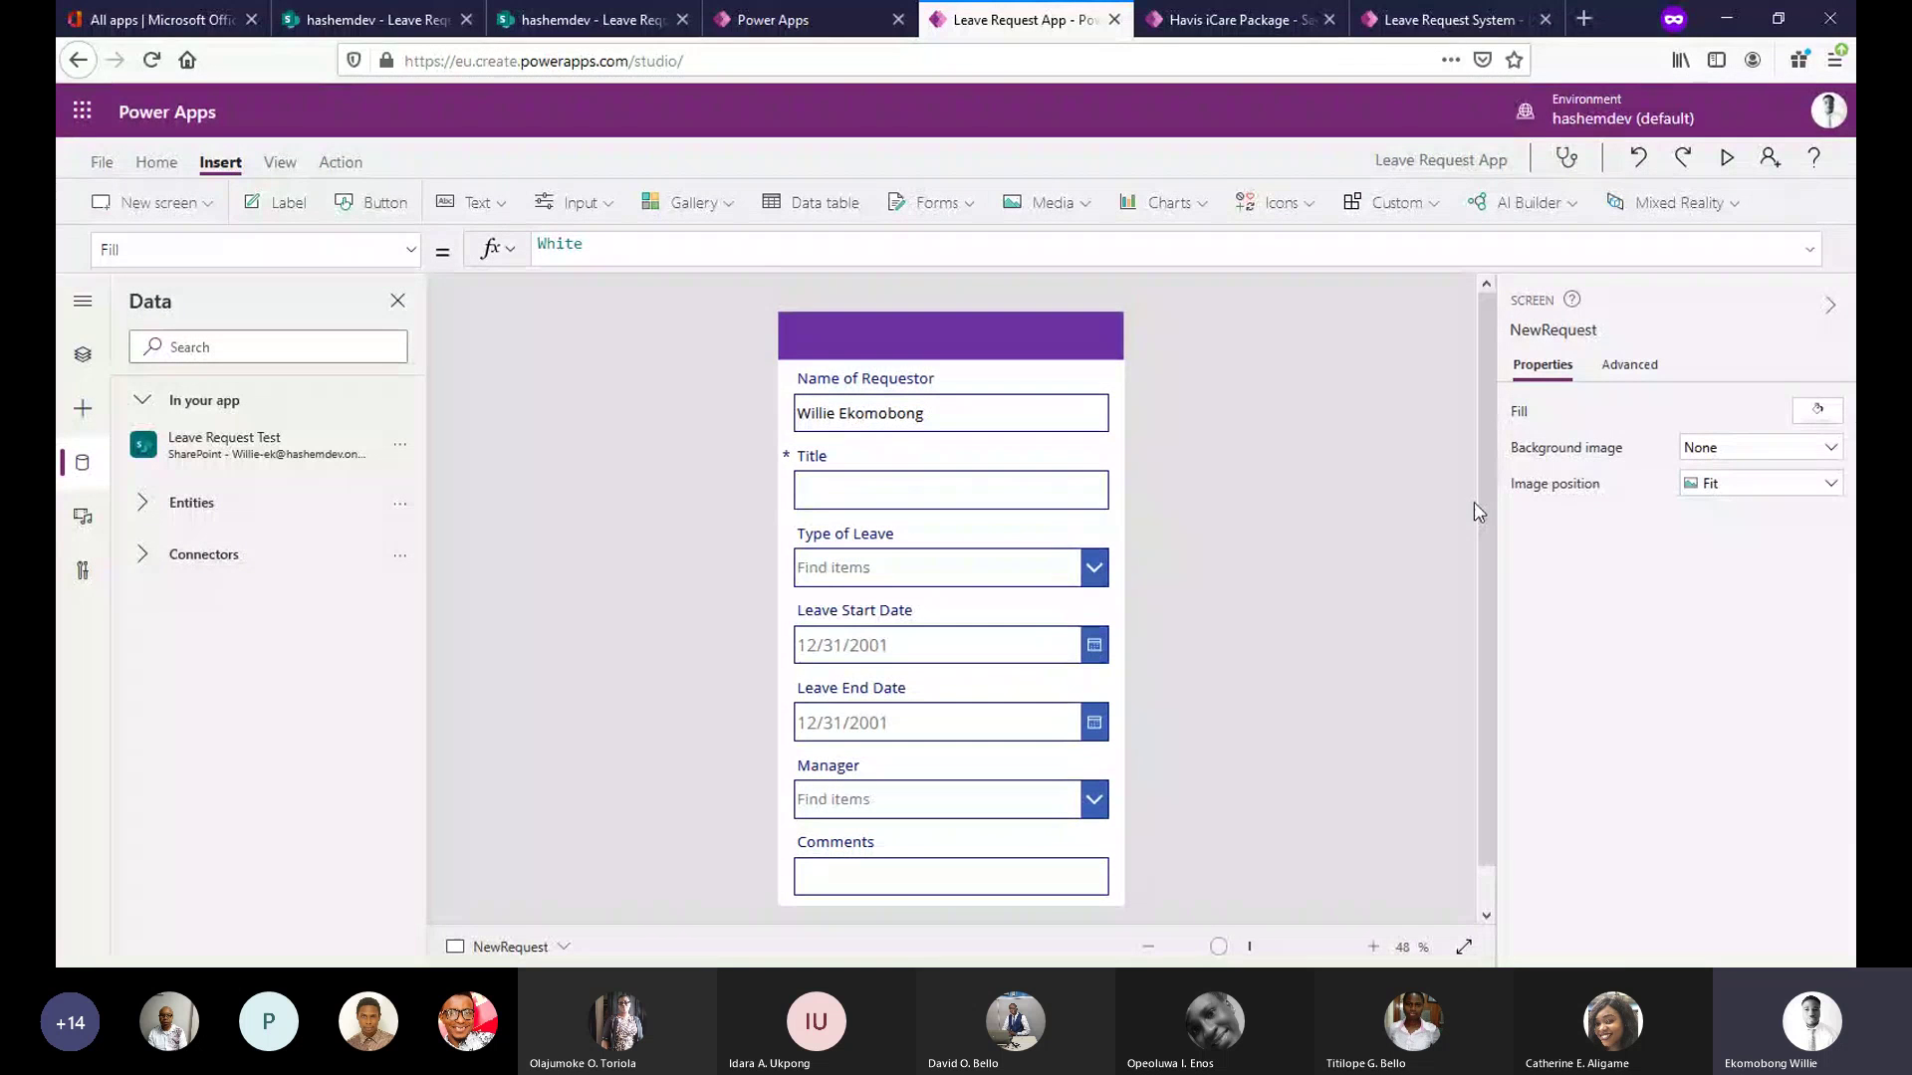
pyautogui.click(935, 423)
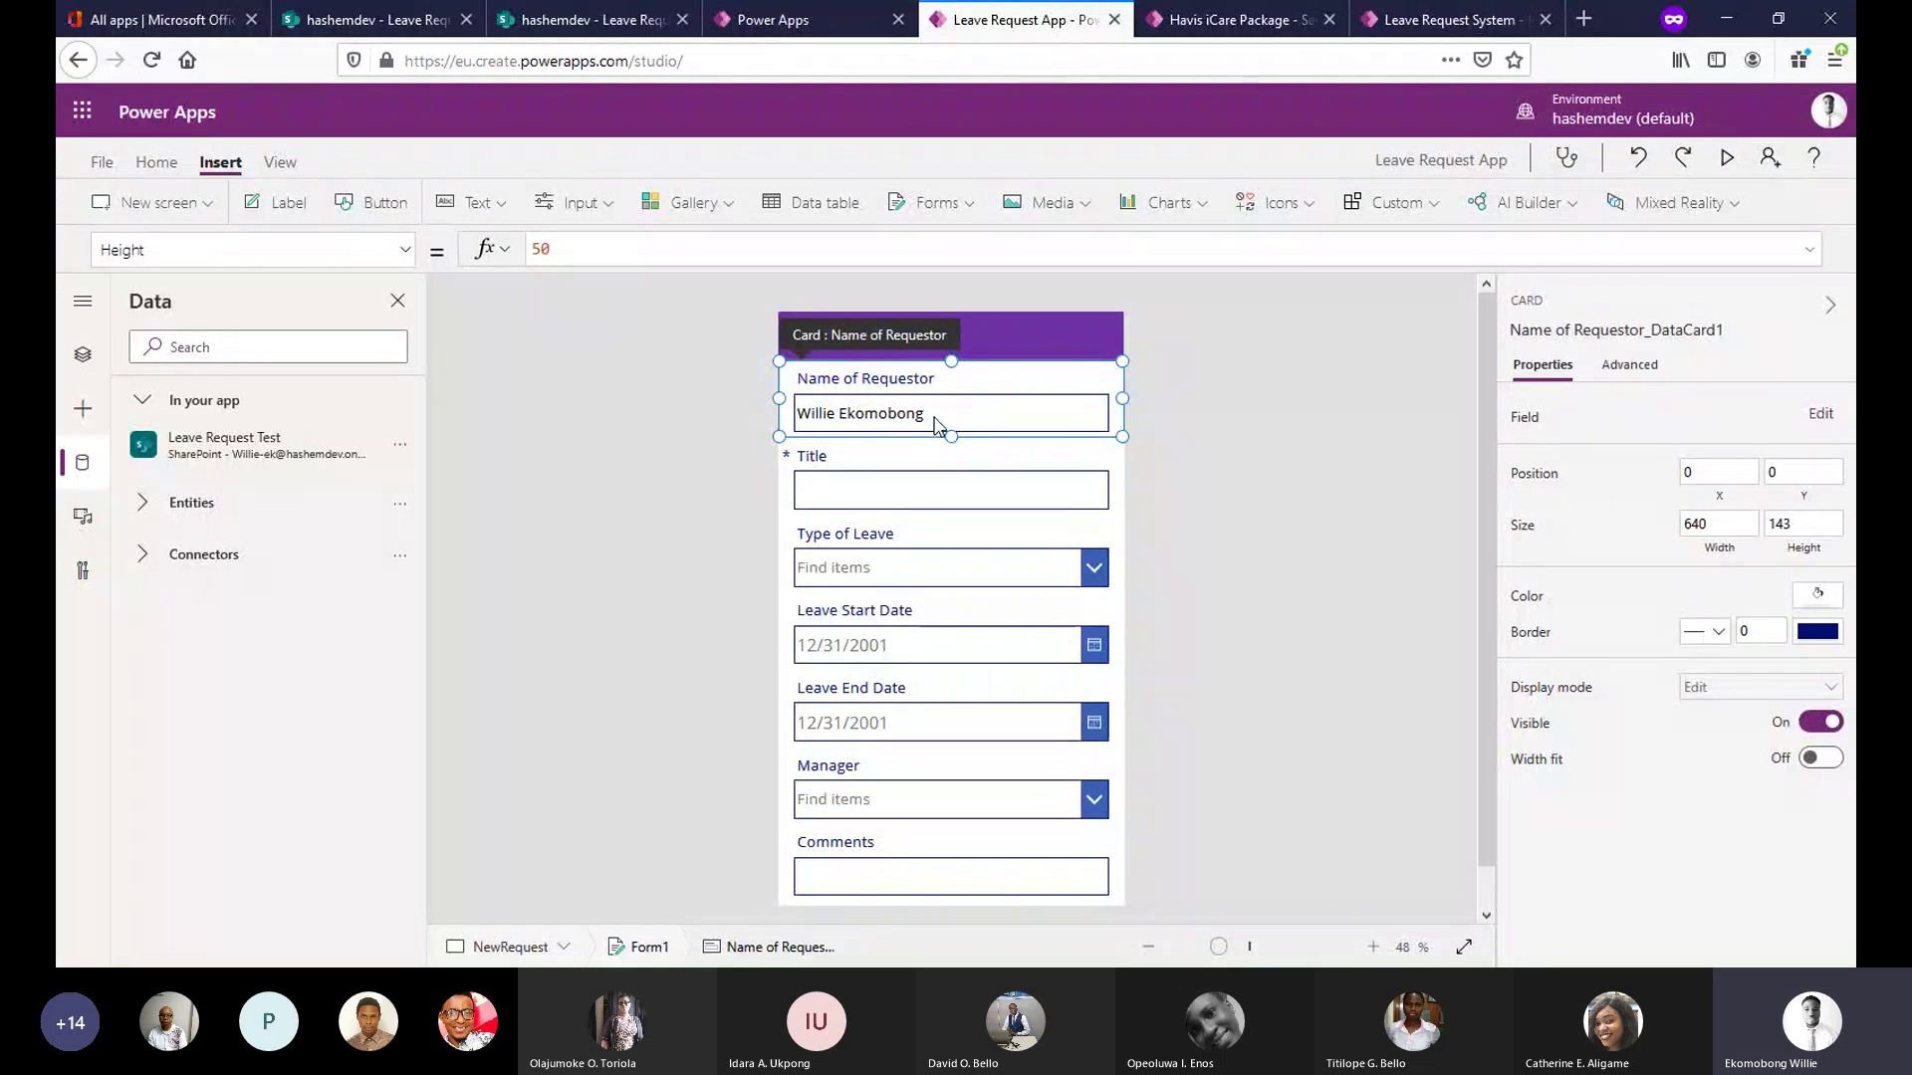
pyautogui.click(973, 421)
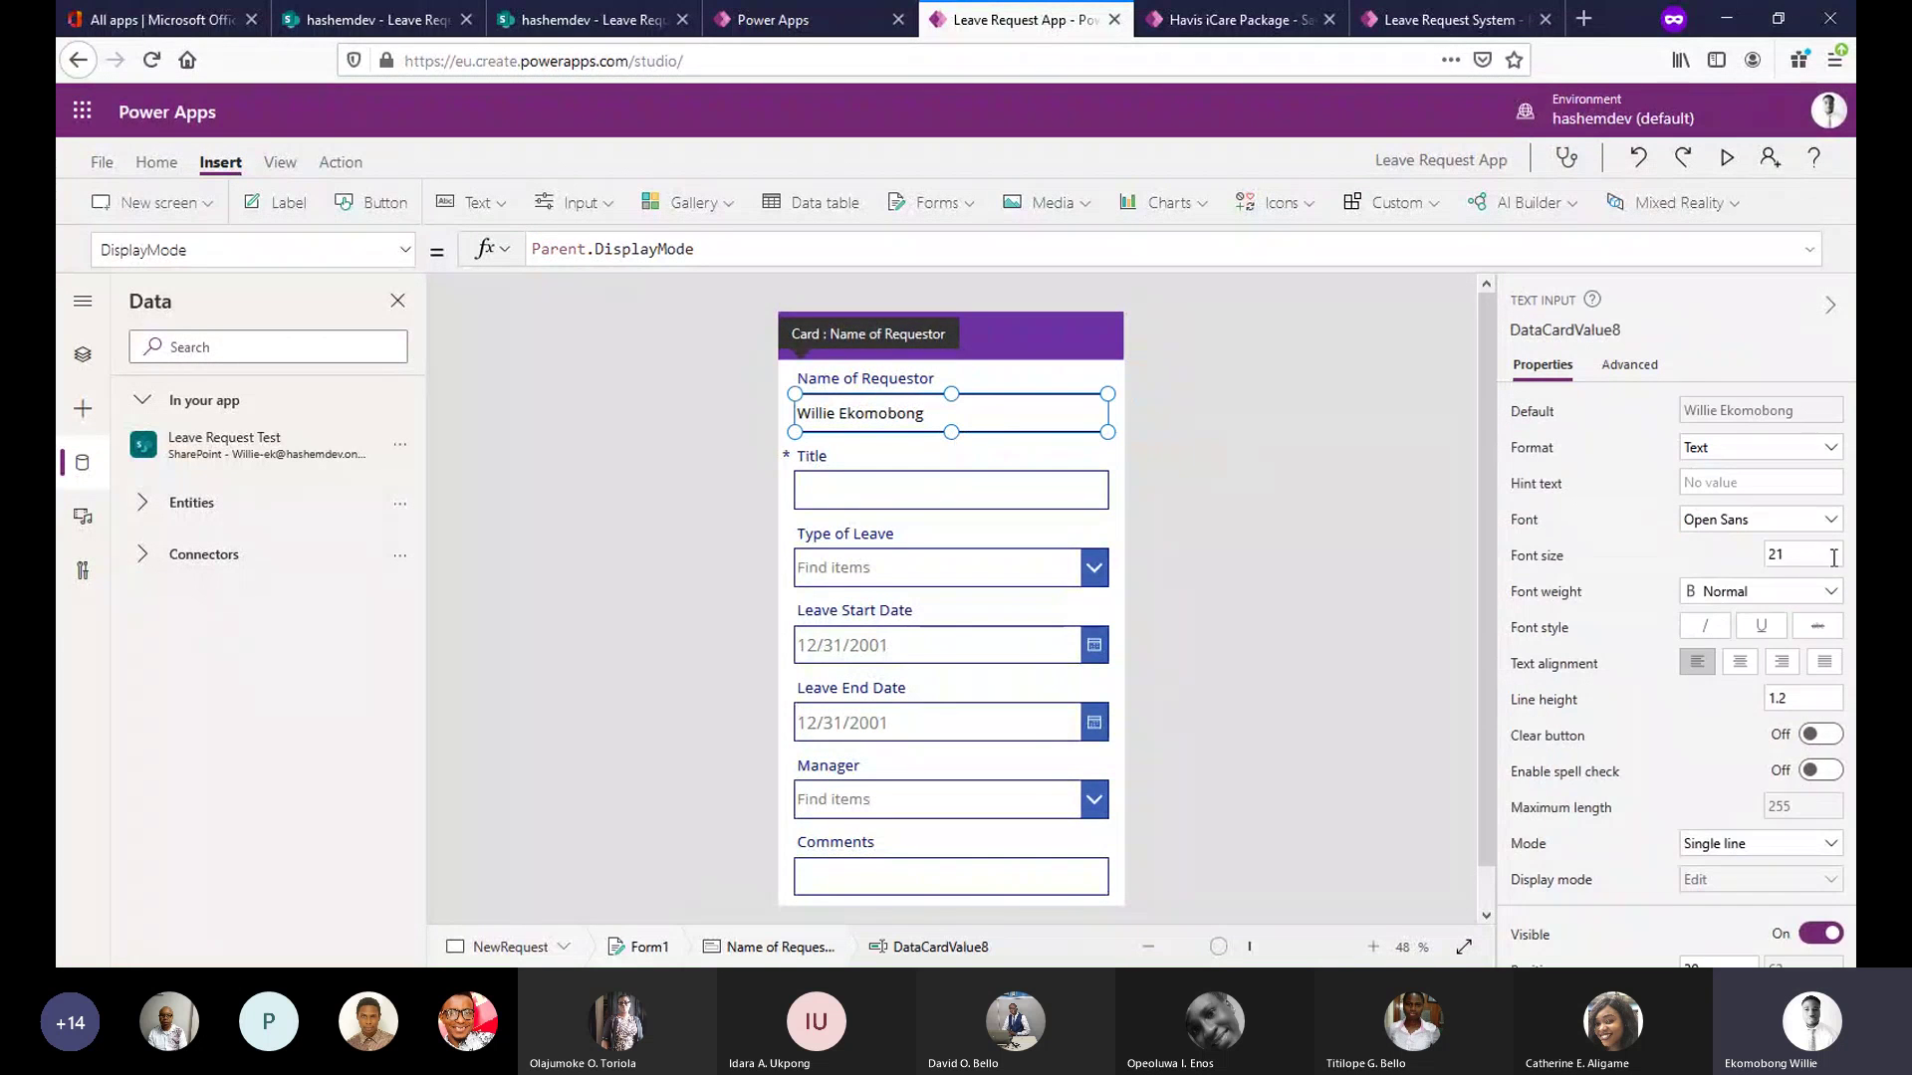
pyautogui.scroll(-3, 1782, 617)
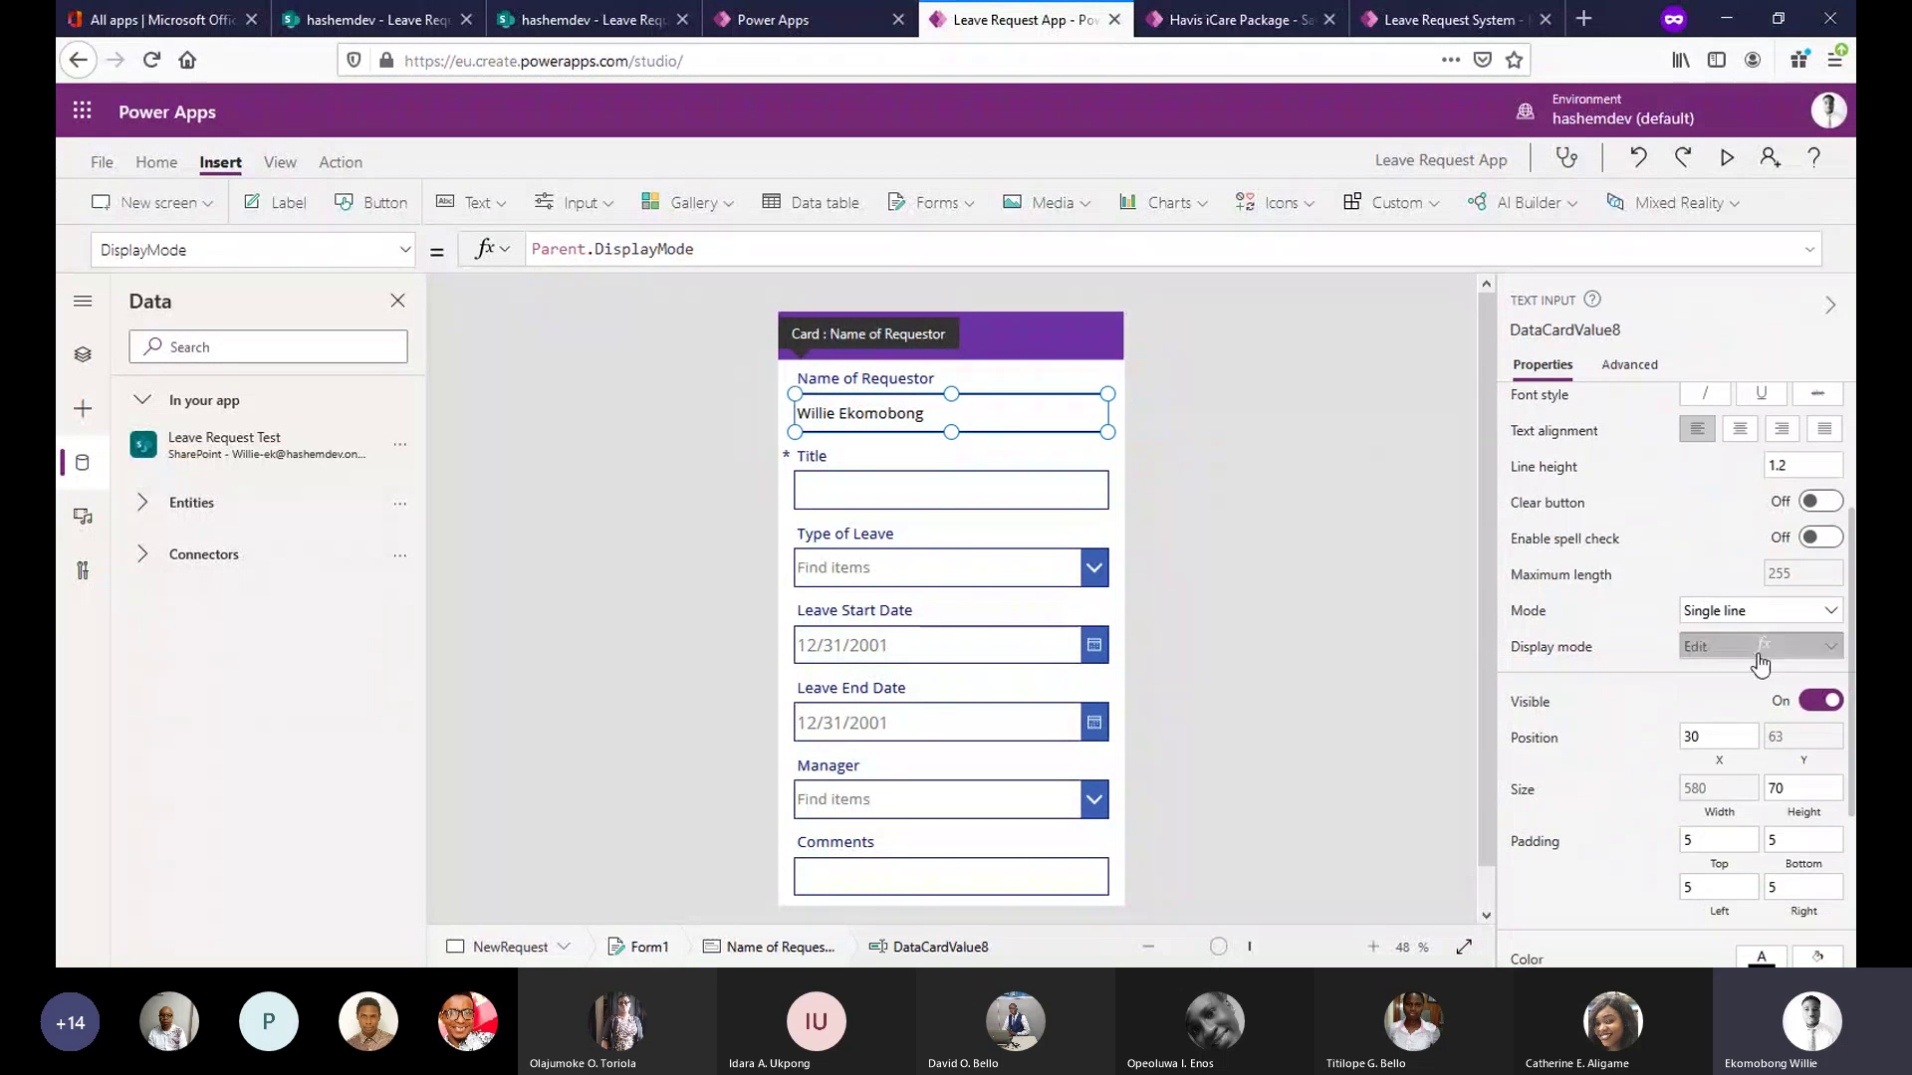
pyautogui.click(597, 249)
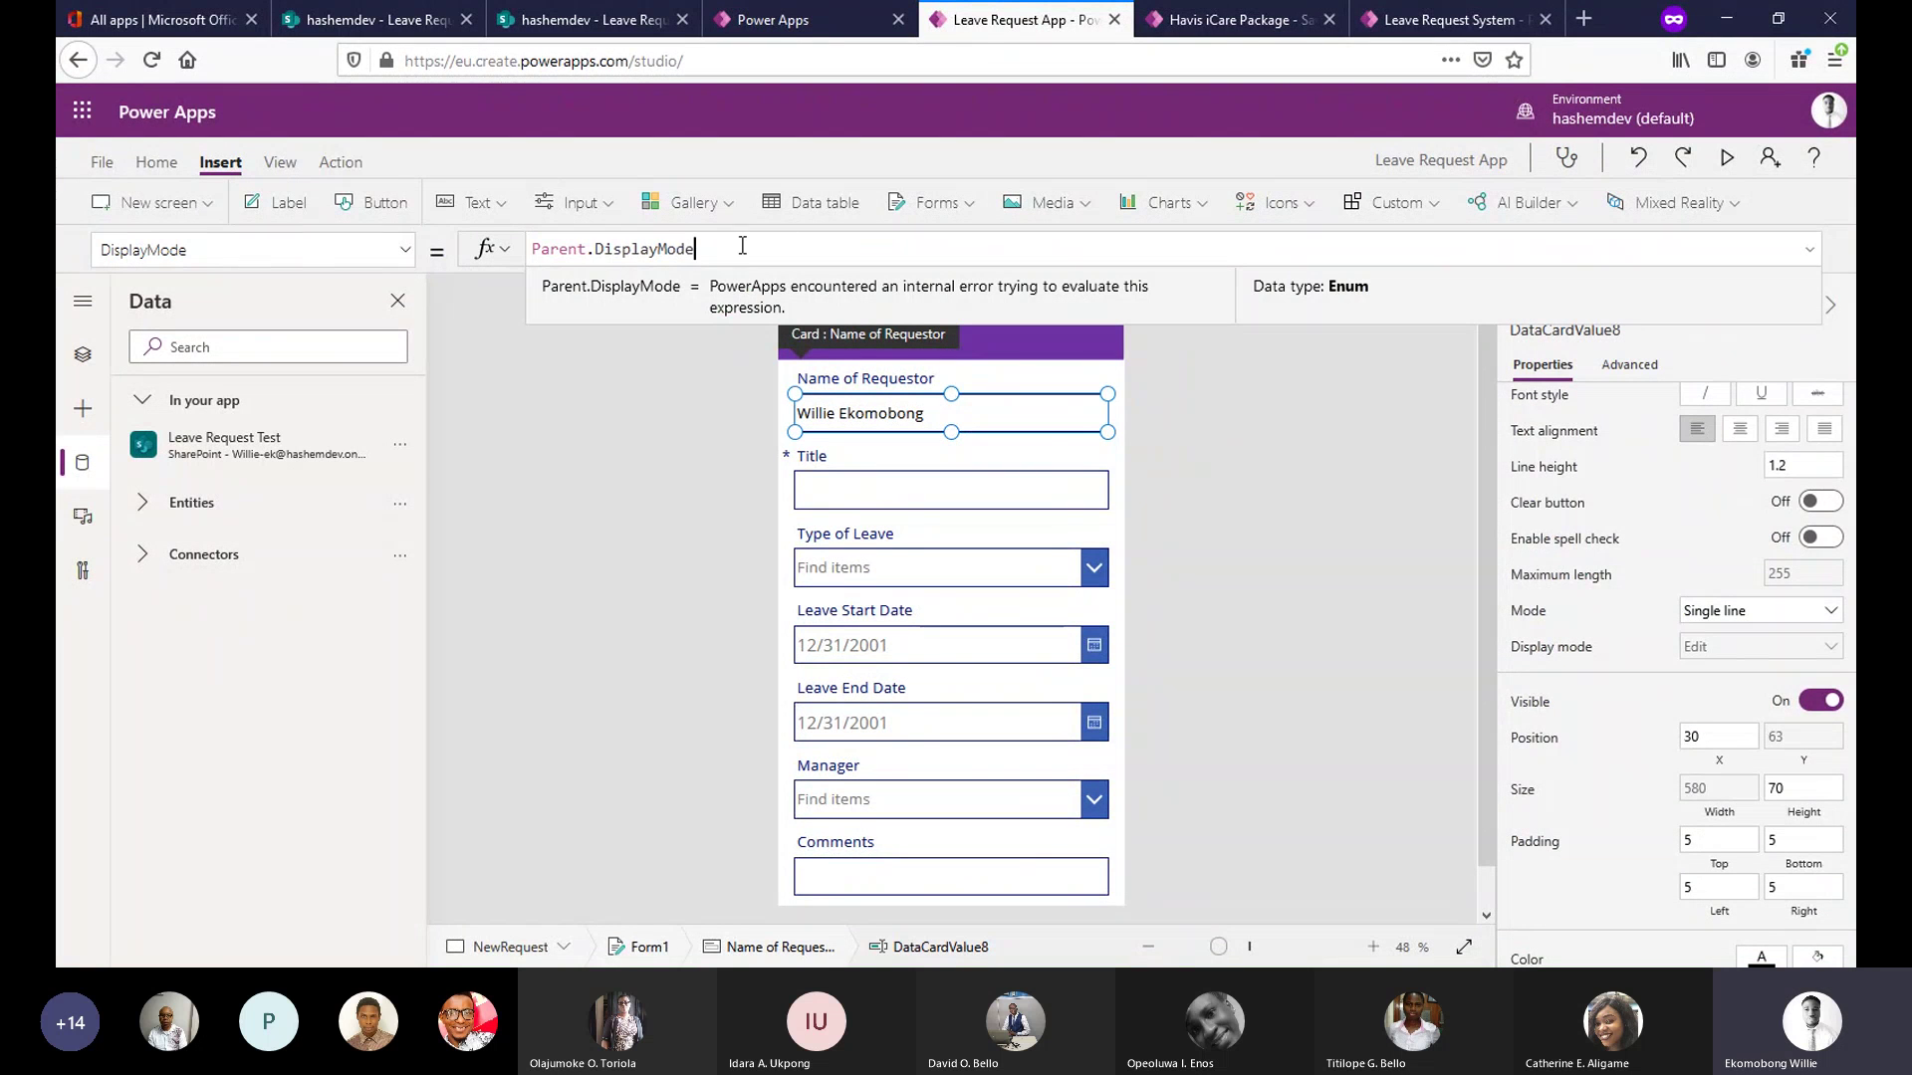
pyautogui.moveTo(742, 246); pyautogui.dragTo(531, 253)
pyautogui.write('D')
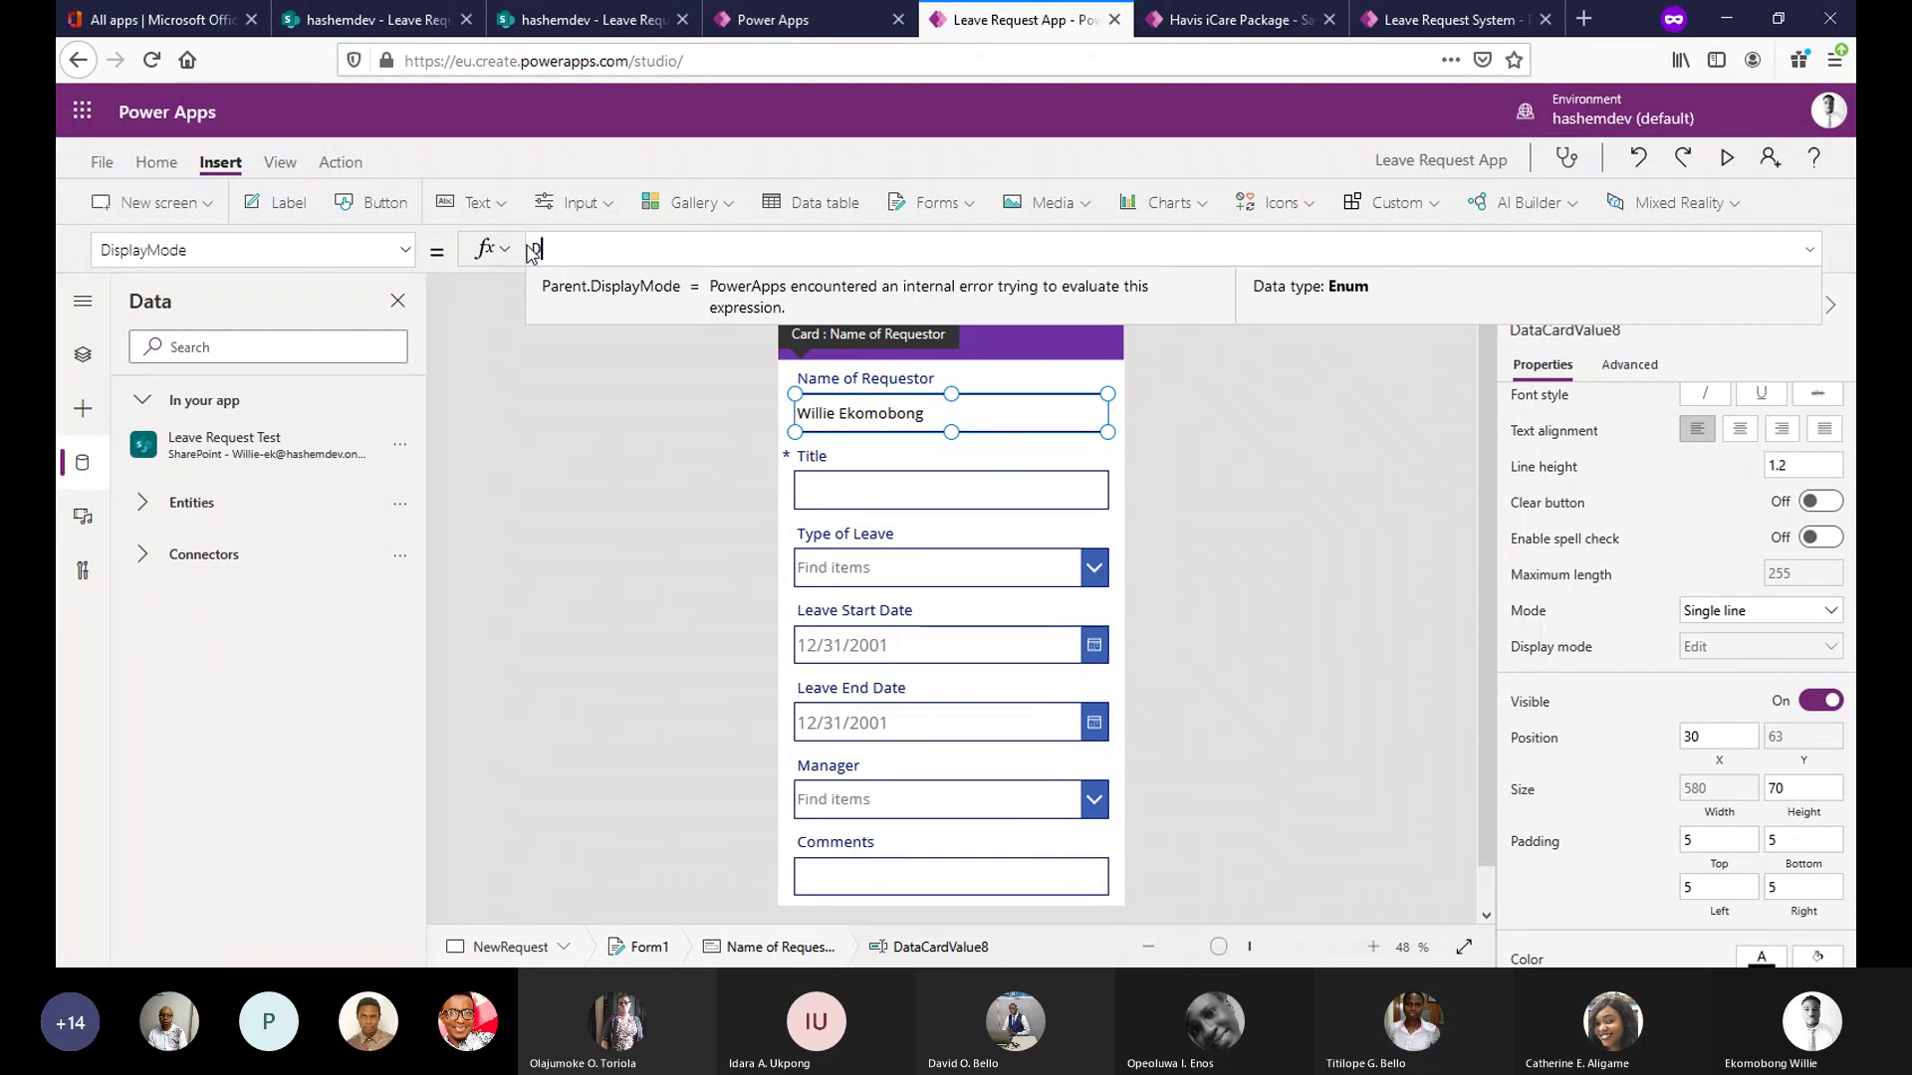
pyautogui.write('ispla')
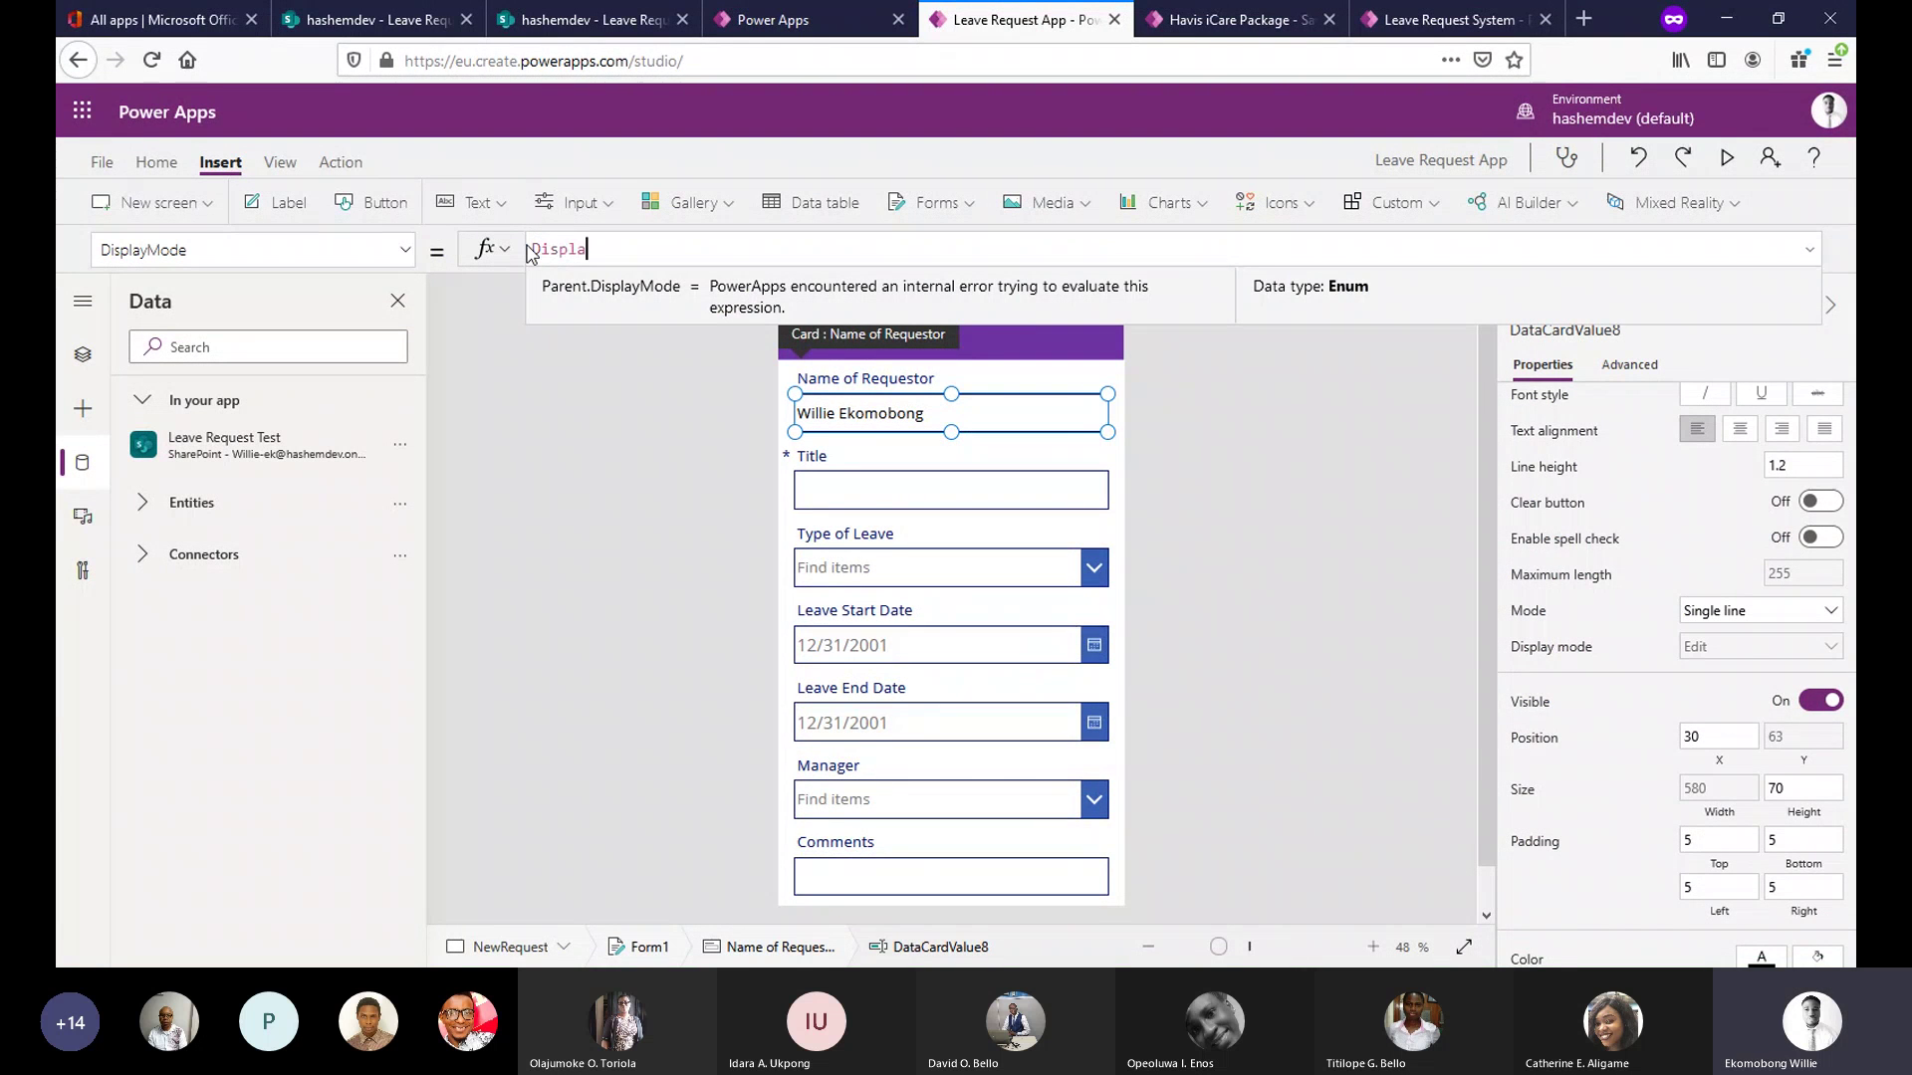
pyautogui.write('yMode.')
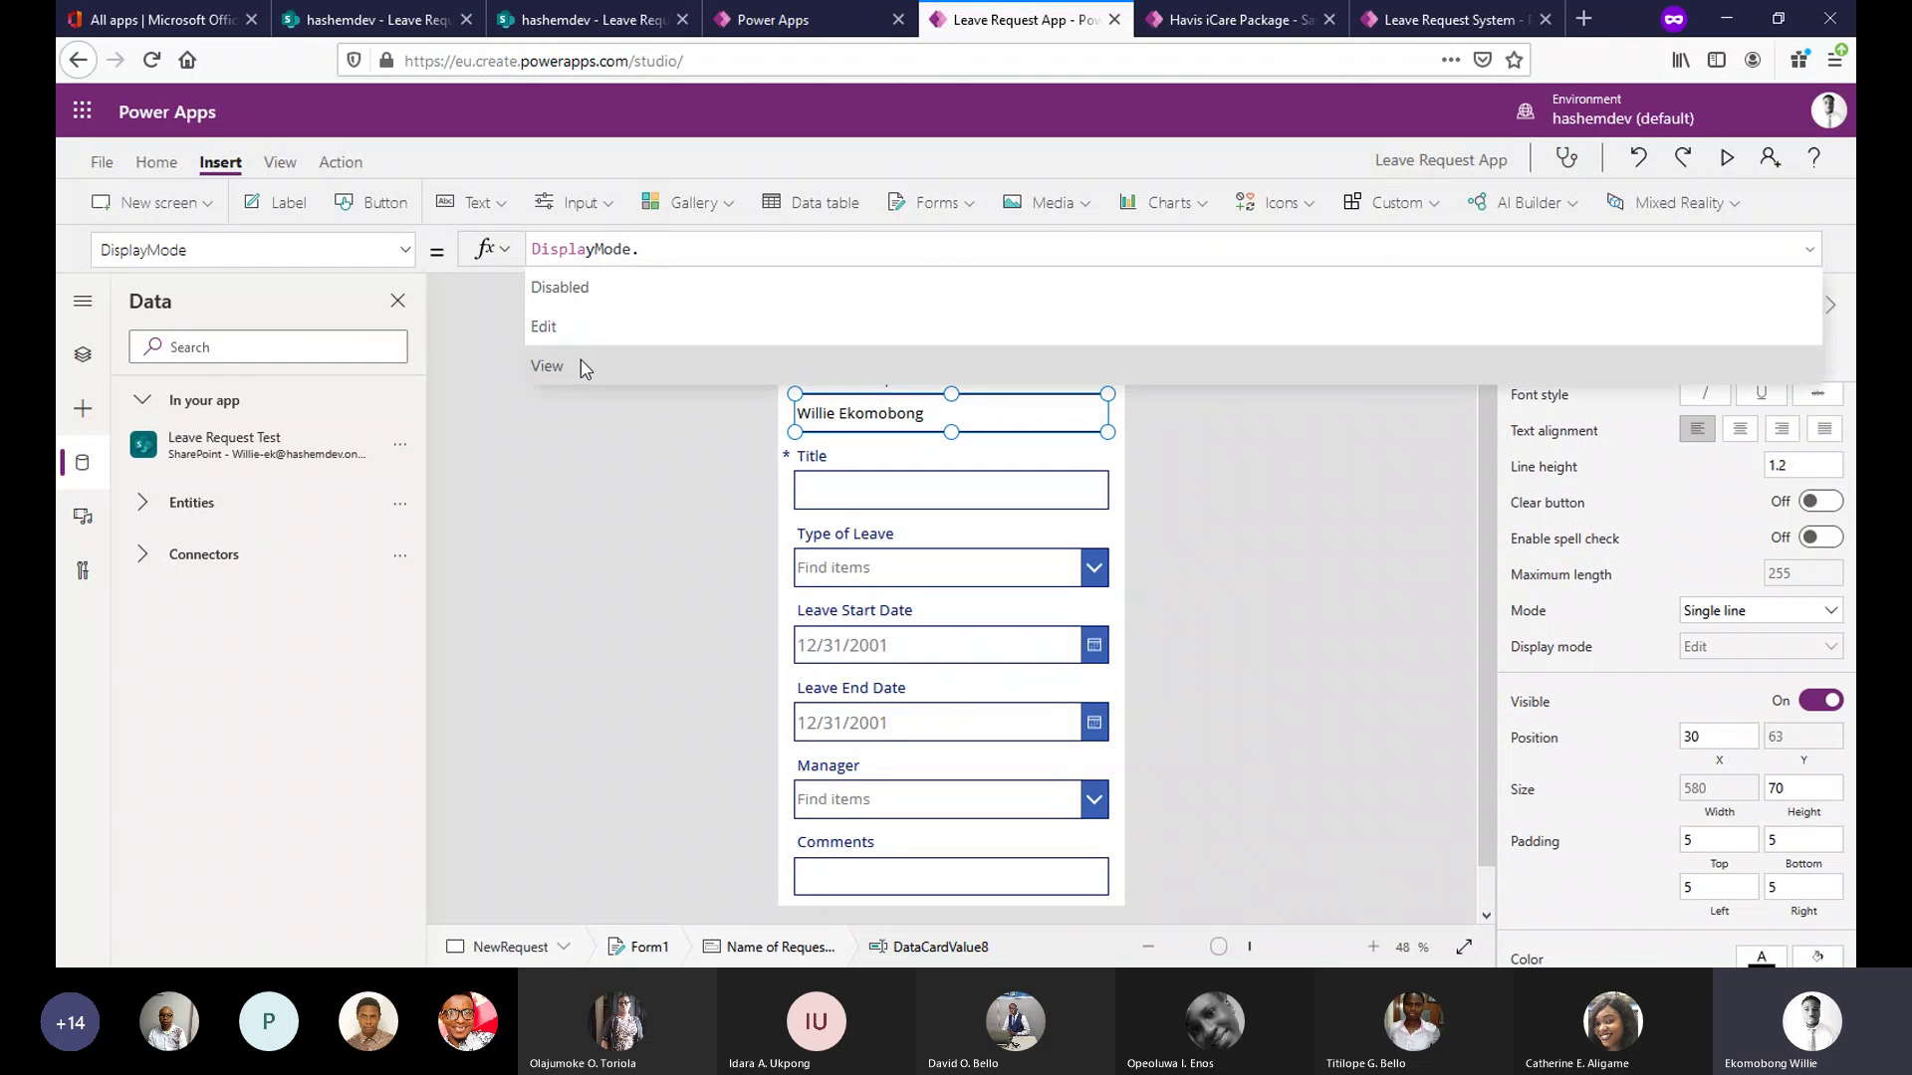
pyautogui.press('Escape')
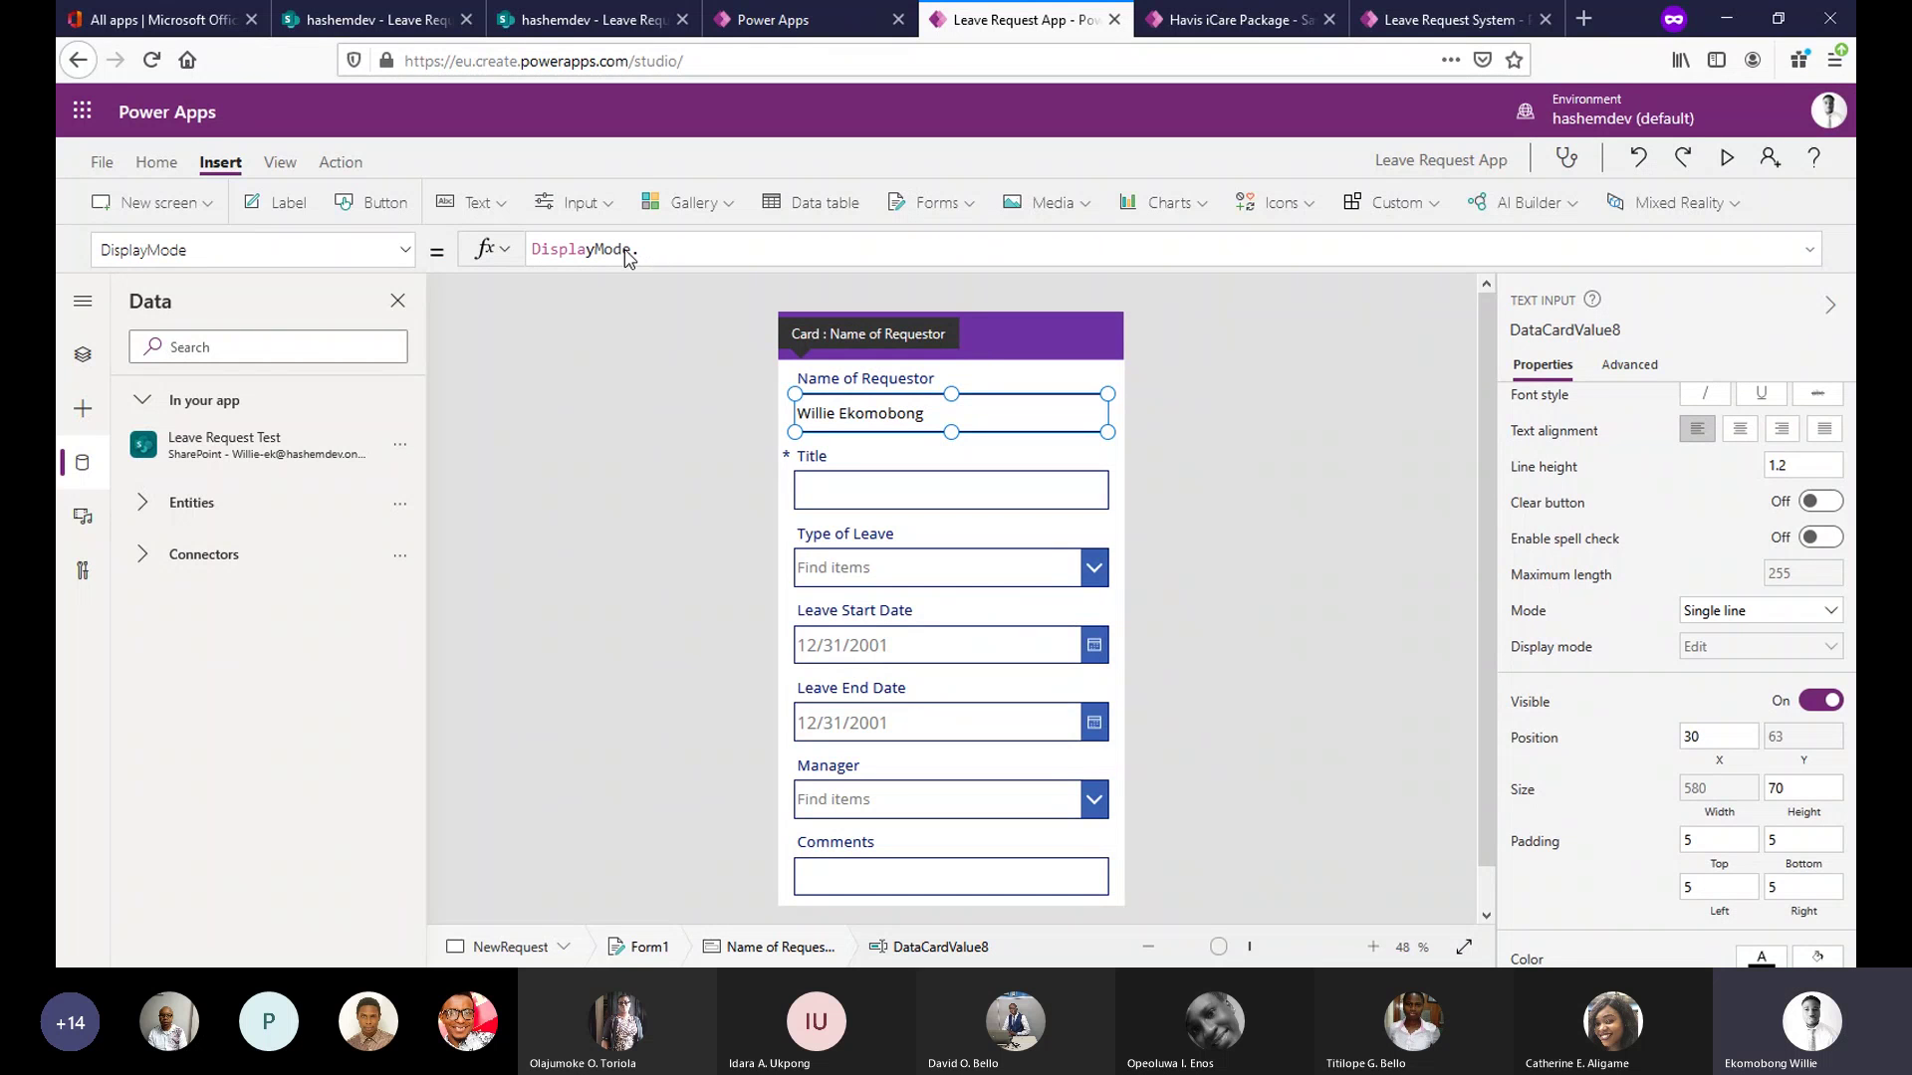
pyautogui.press('BackSpace')
pyautogui.press('BackSpace')
pyautogui.press('BackSpace')
pyautogui.press('BackSpace')
pyautogui.press('BackSpace')
pyautogui.press('BackSpace')
pyautogui.press('BackSpace')
pyautogui.press('BackSpace')
pyautogui.press('BackSpace')
pyautogui.write('View')
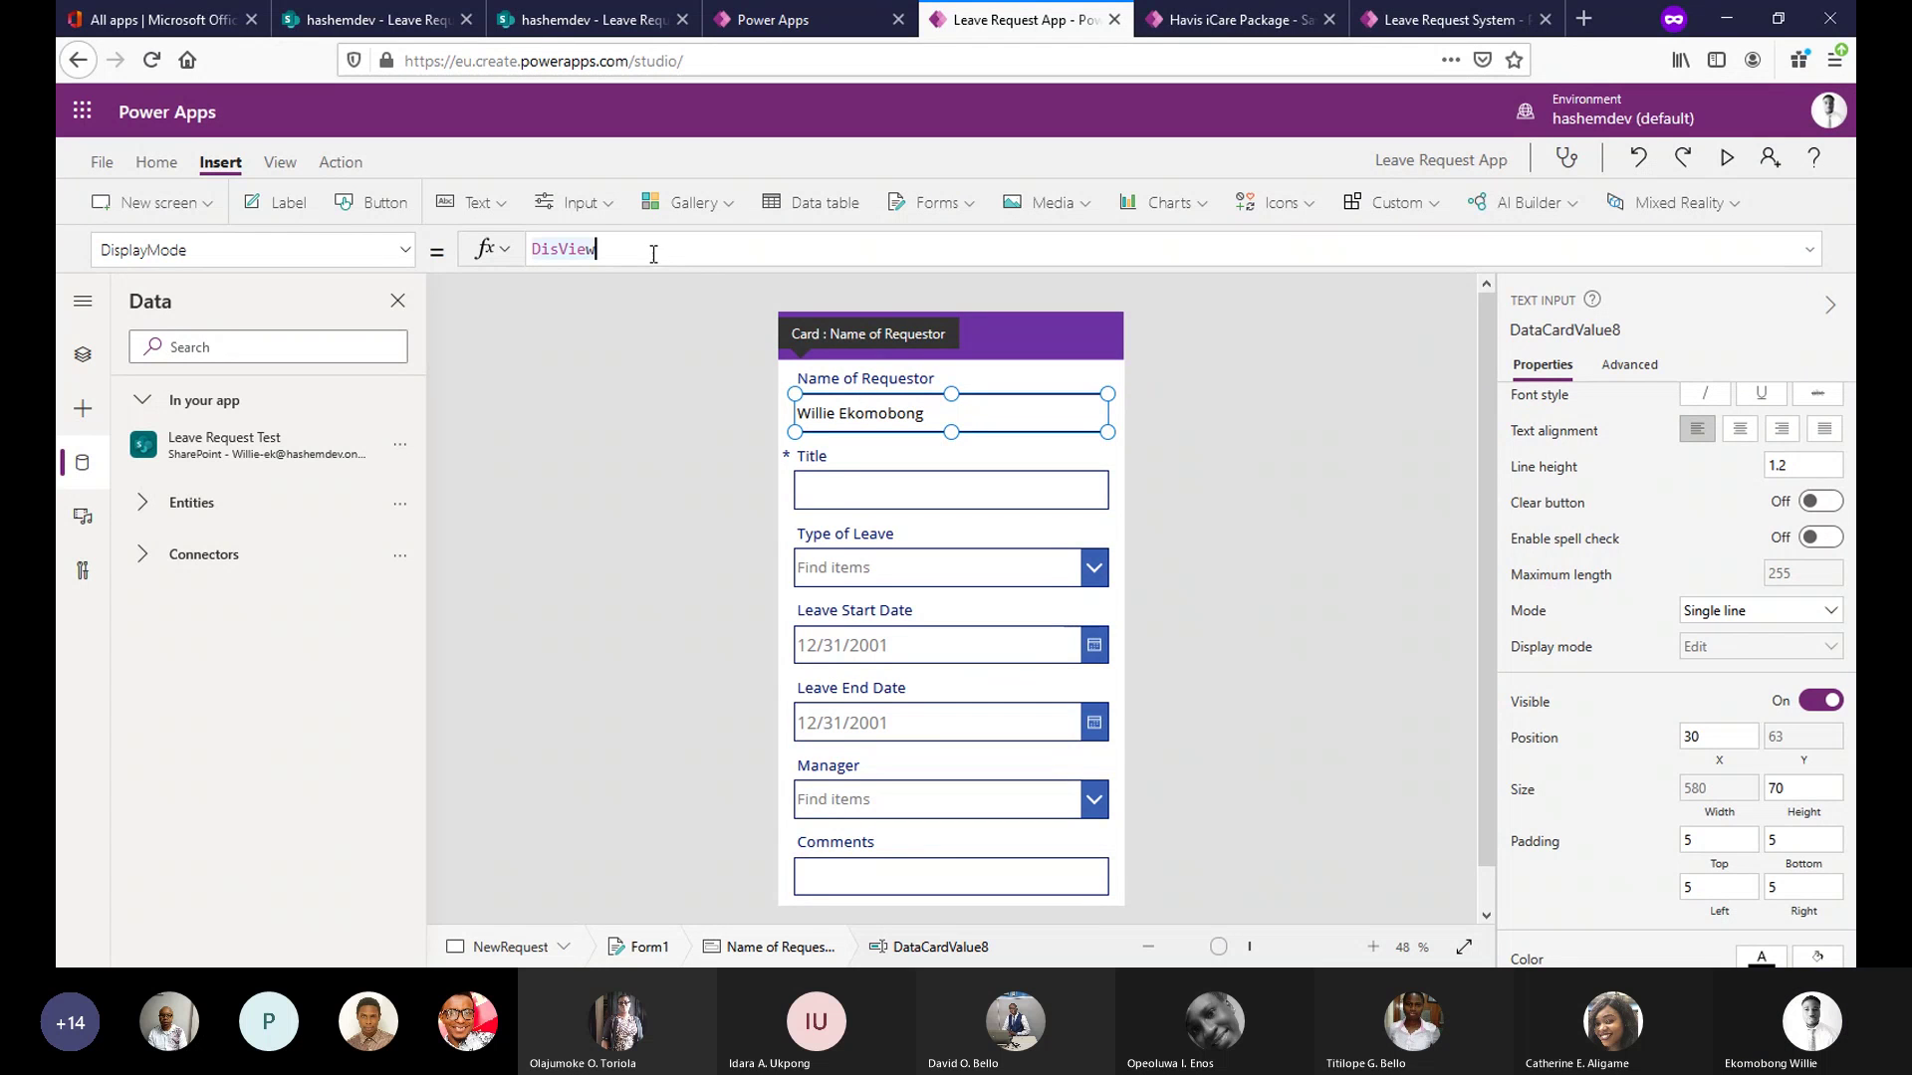
pyautogui.moveTo(596, 251)
pyautogui.mouseDown()
pyautogui.moveTo(542, 252)
pyautogui.moveTo(562, 252)
pyautogui.mouseUp()
pyautogui.write('play')
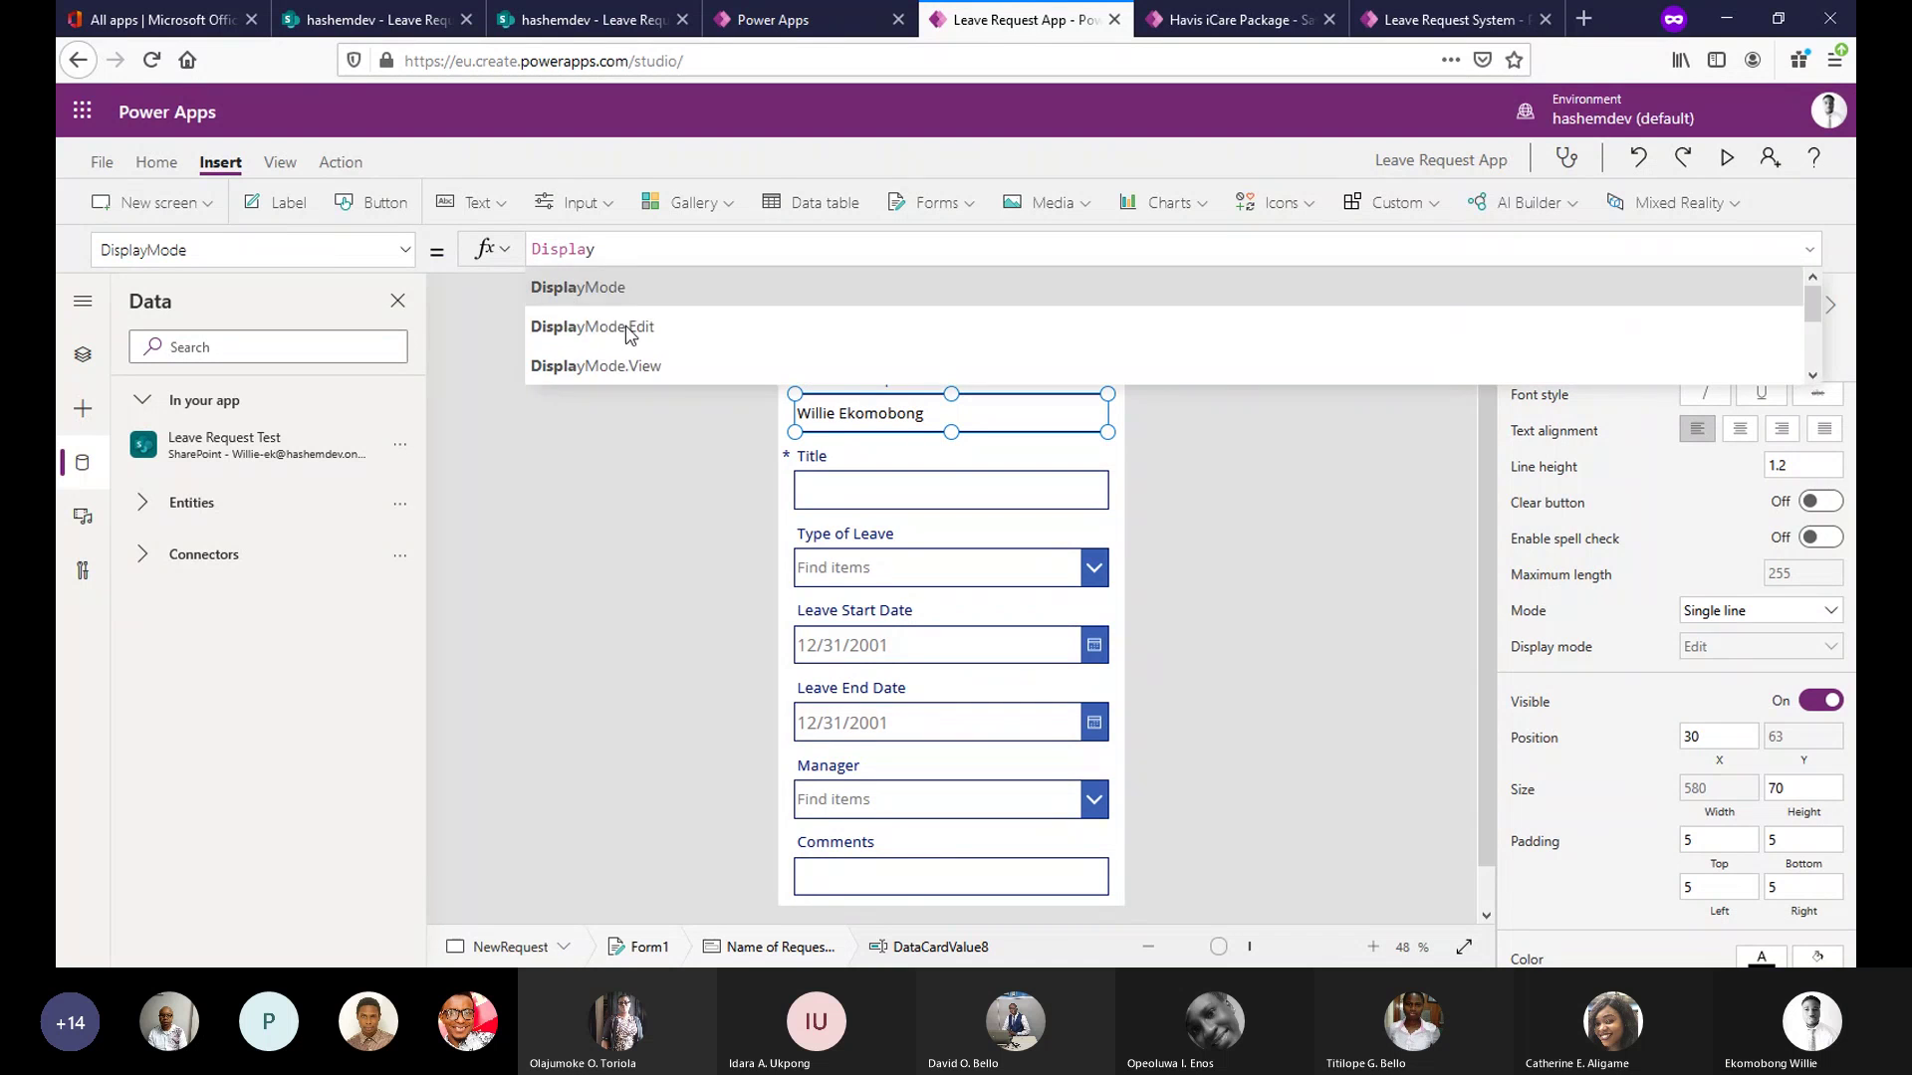
pyautogui.click(641, 366)
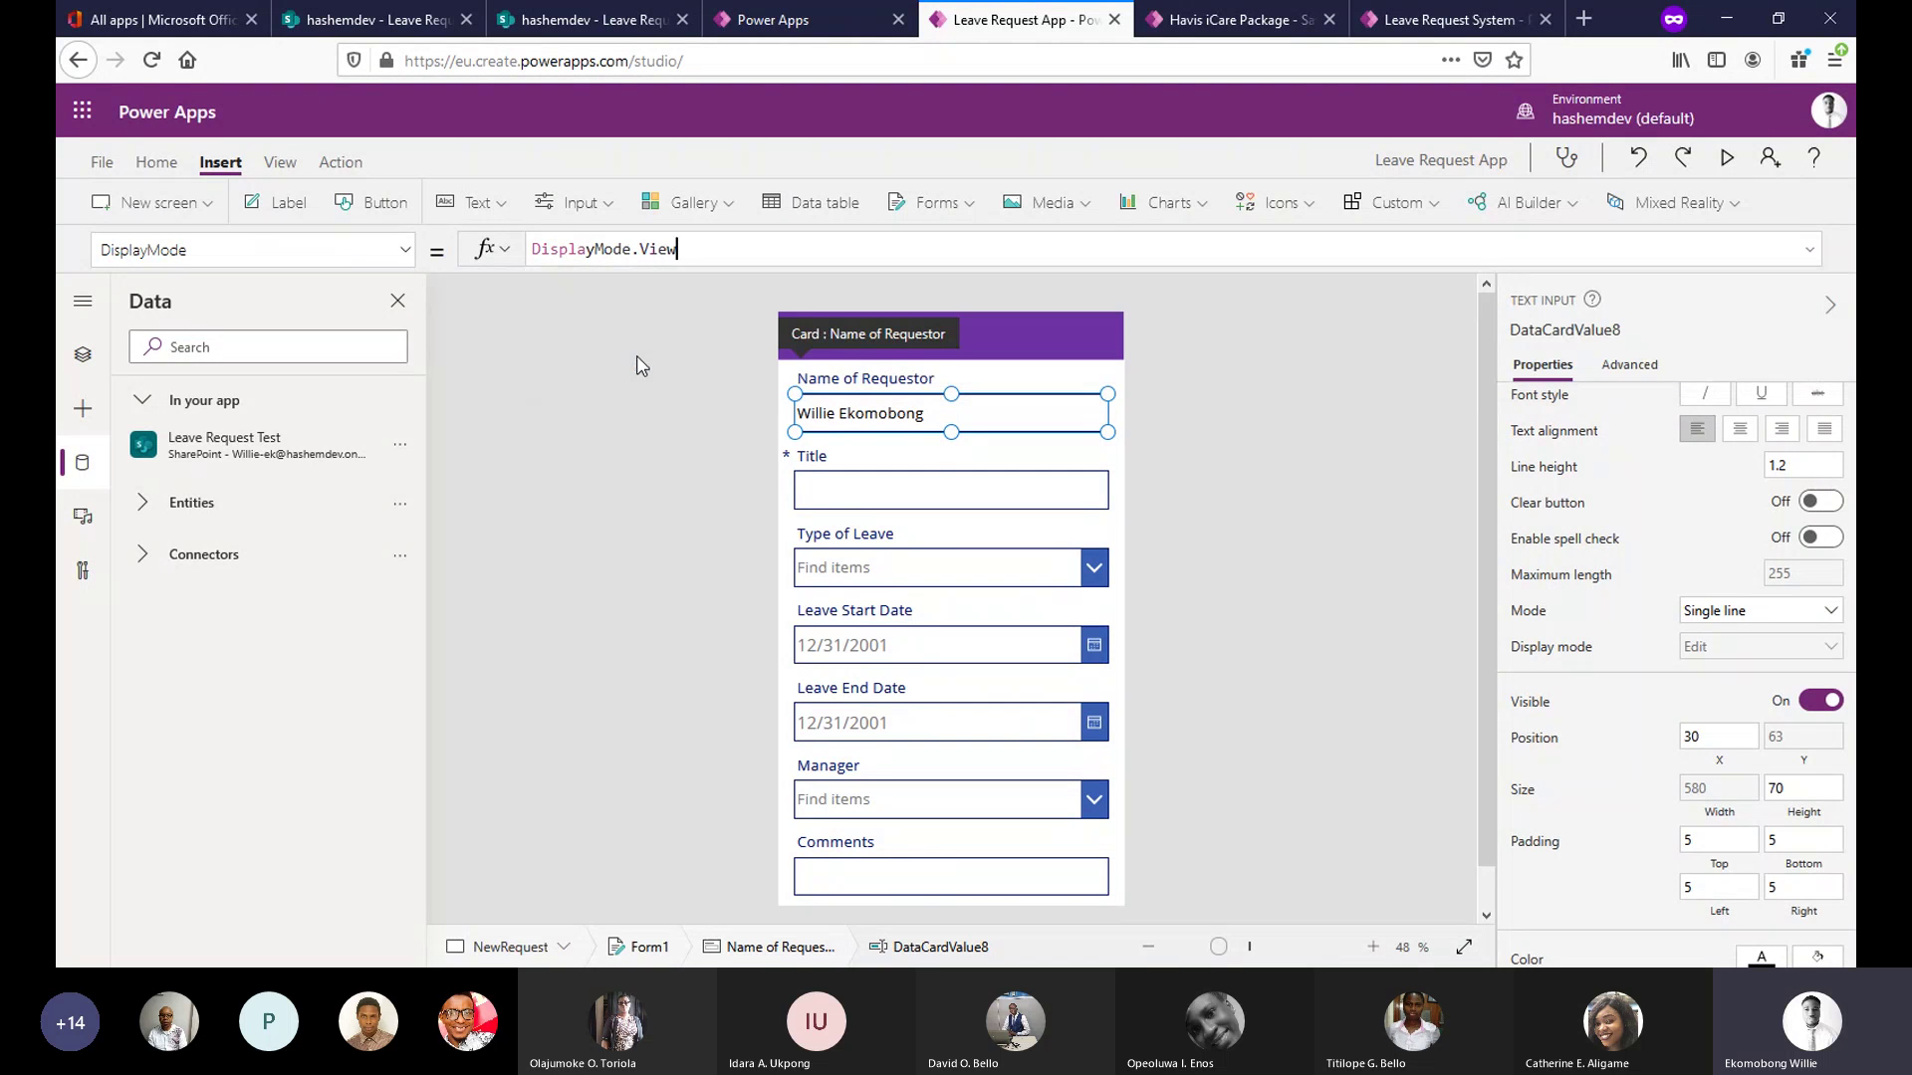
# Shorten the DisplayMode formula of the Name of Requestor text input to View.
pyautogui.click(734, 252)
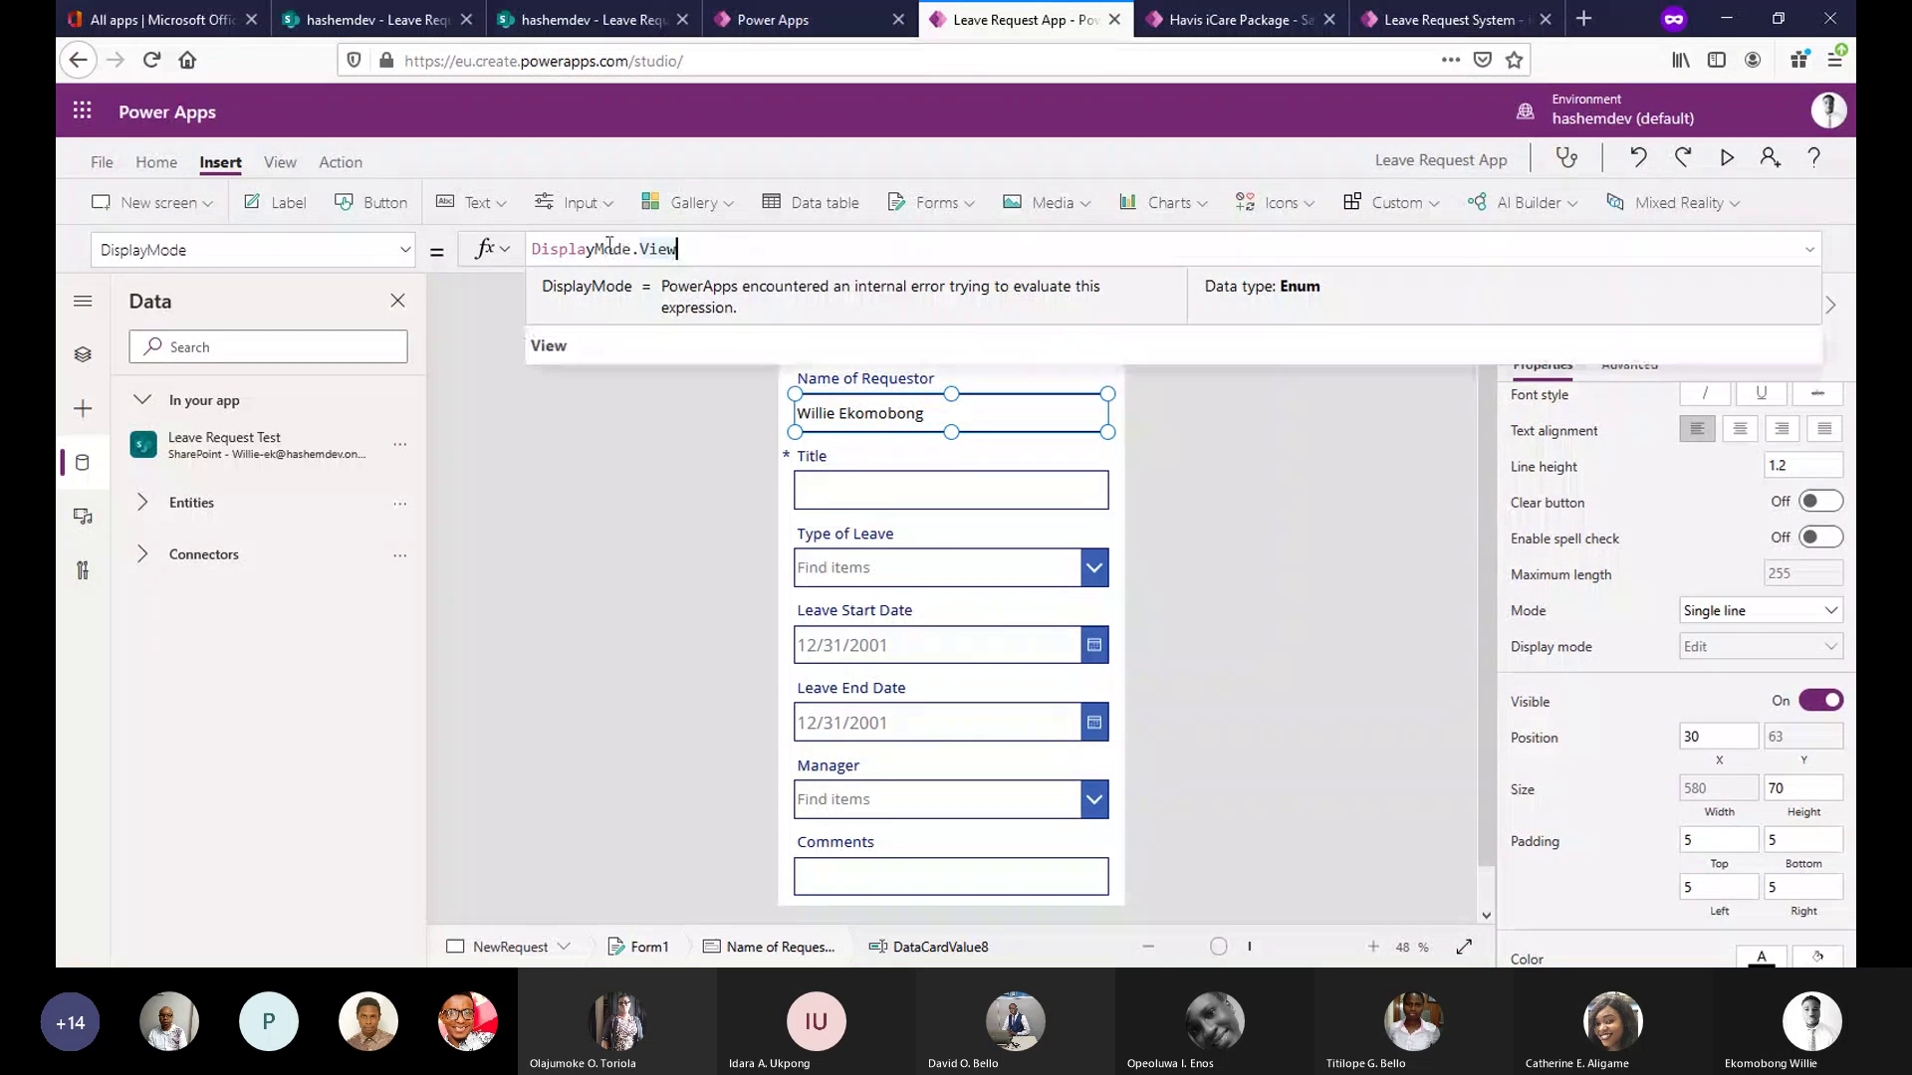
pyautogui.hotkey('ctrl', 'a')
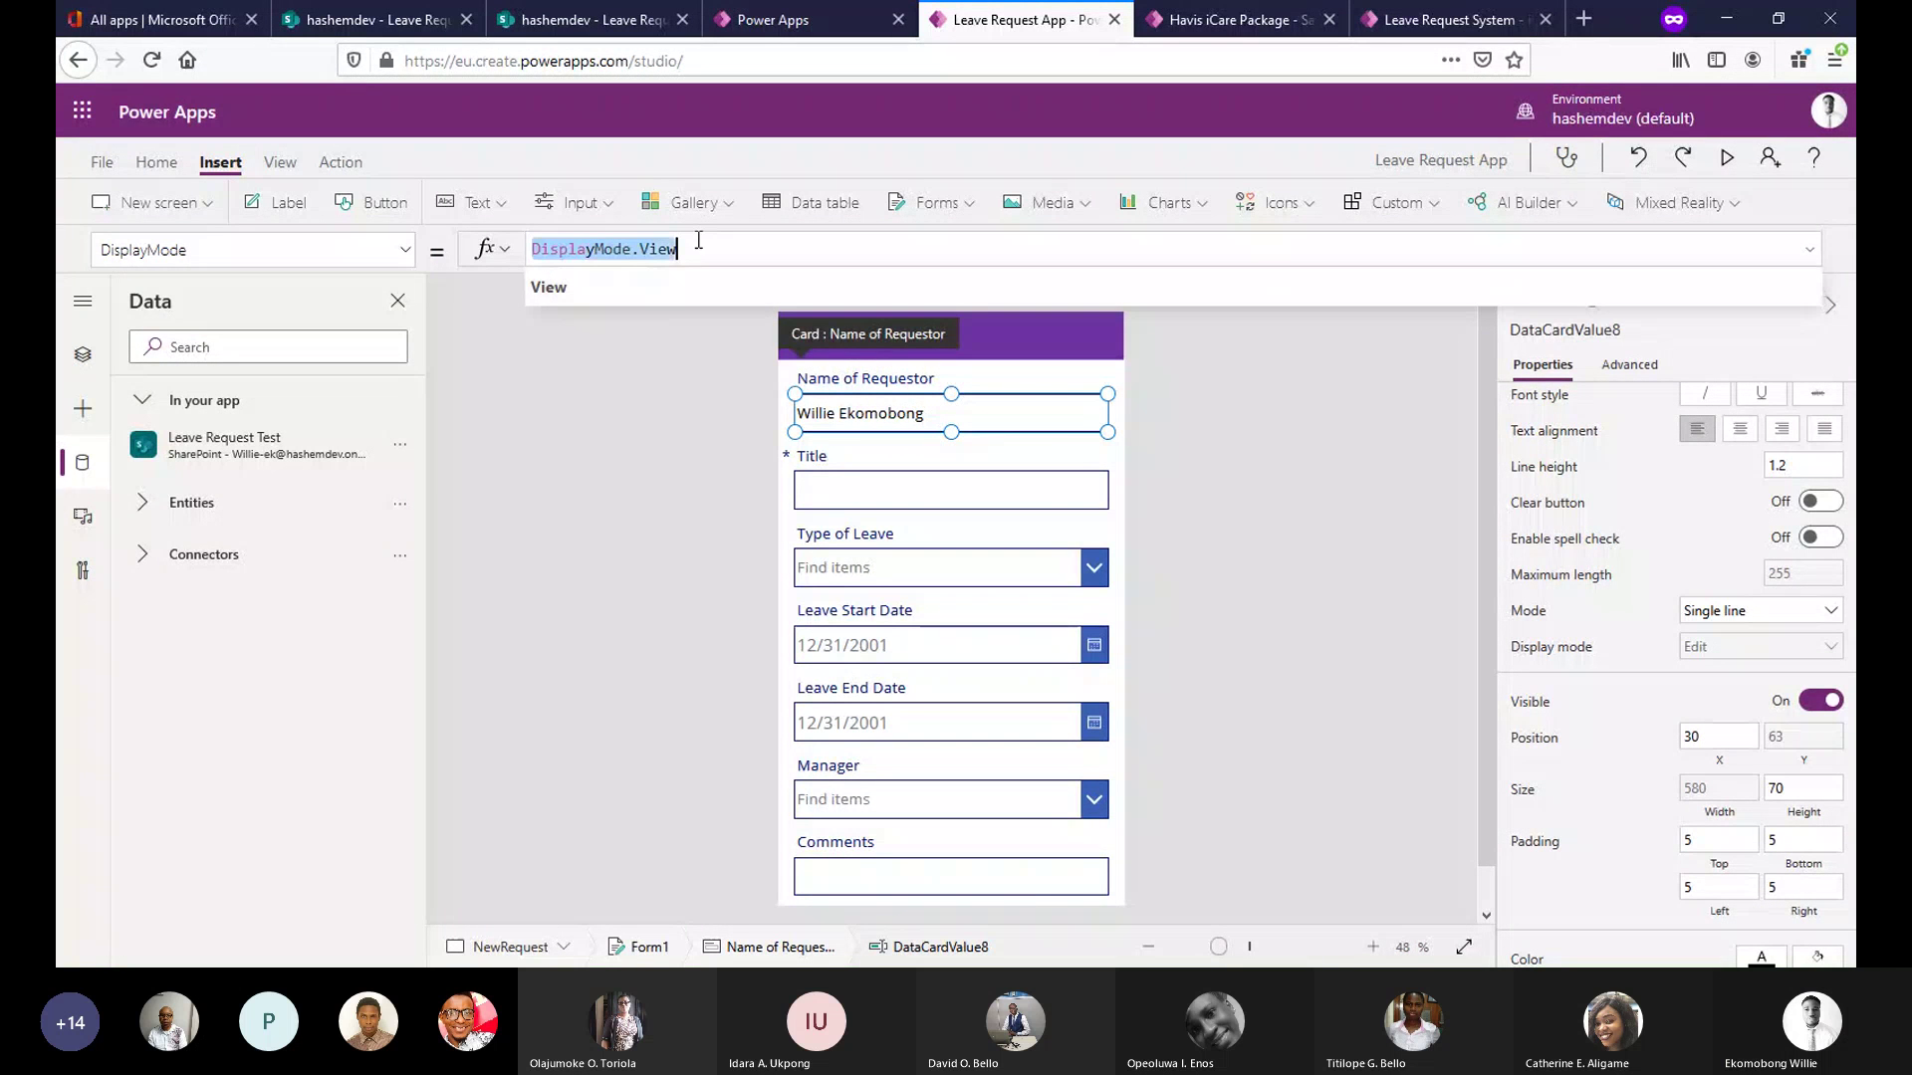
pyautogui.click(696, 246)
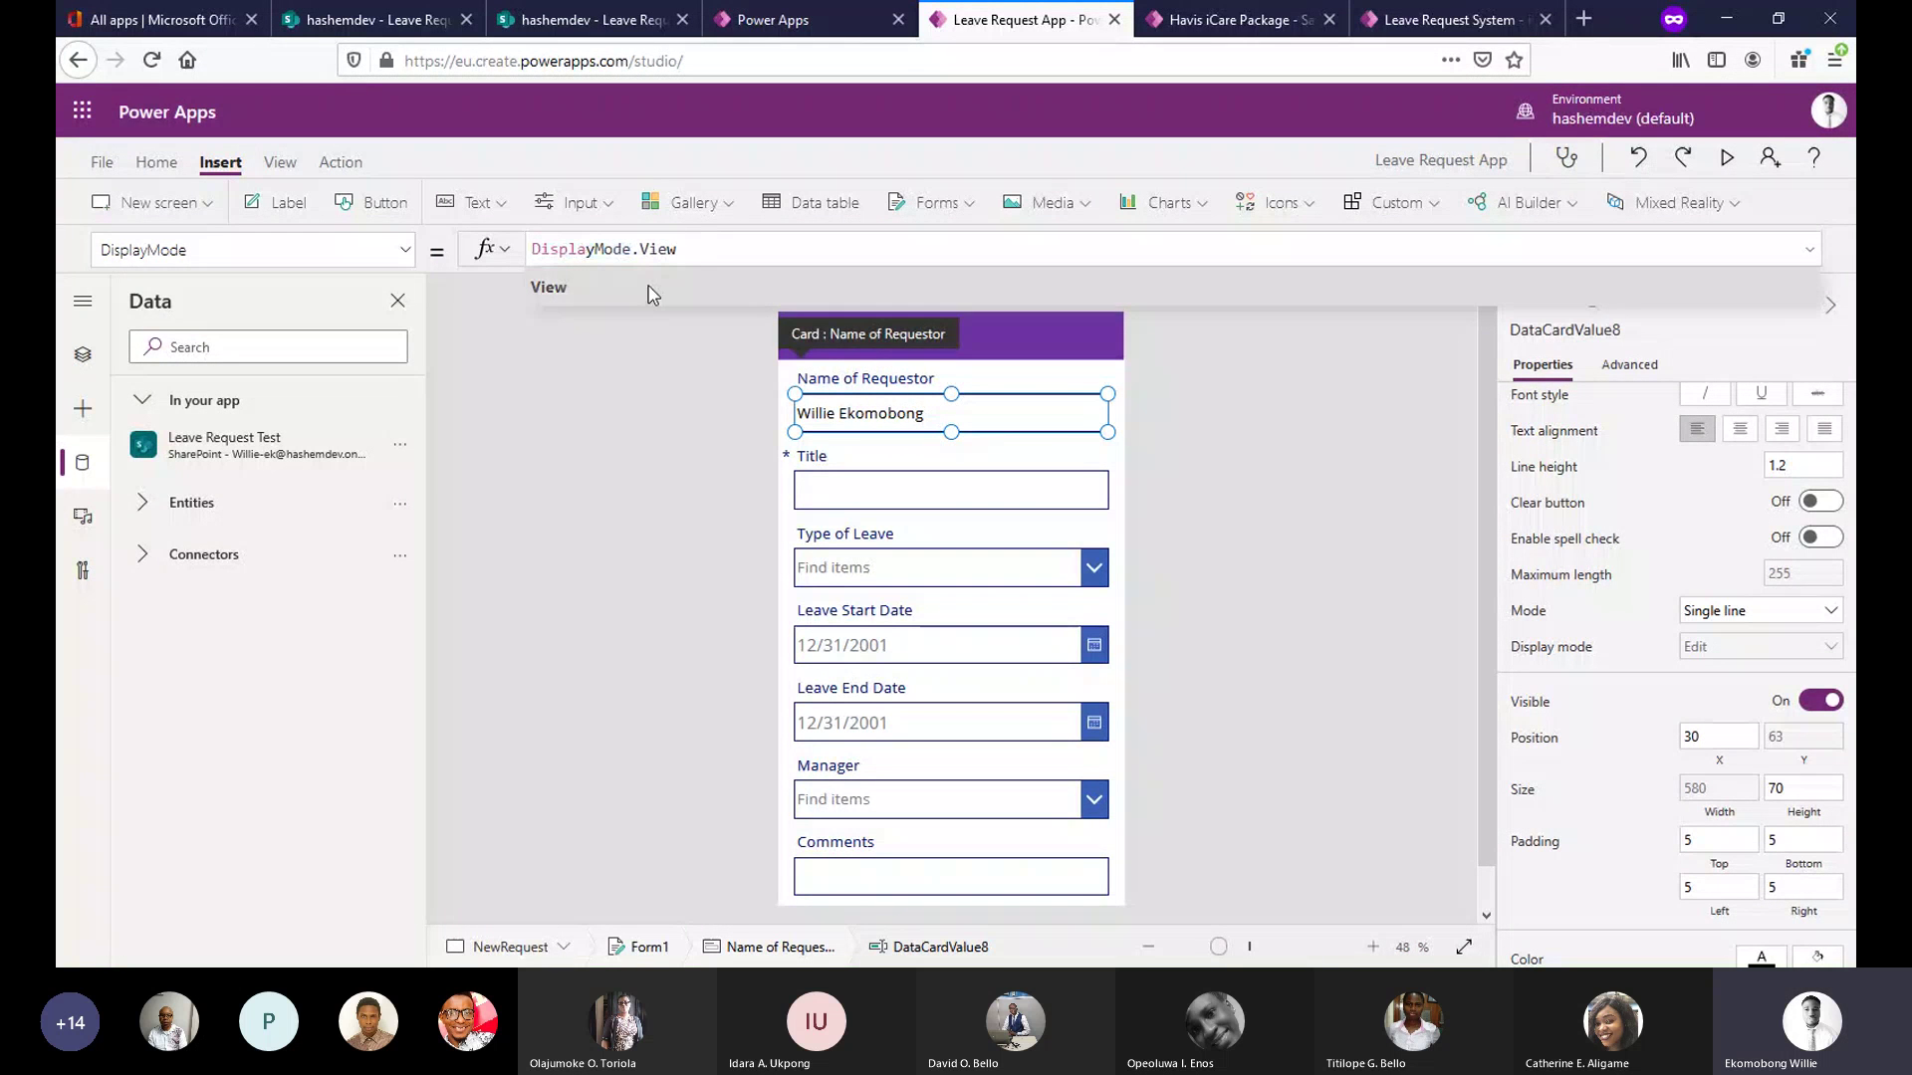
pyautogui.click(652, 294)
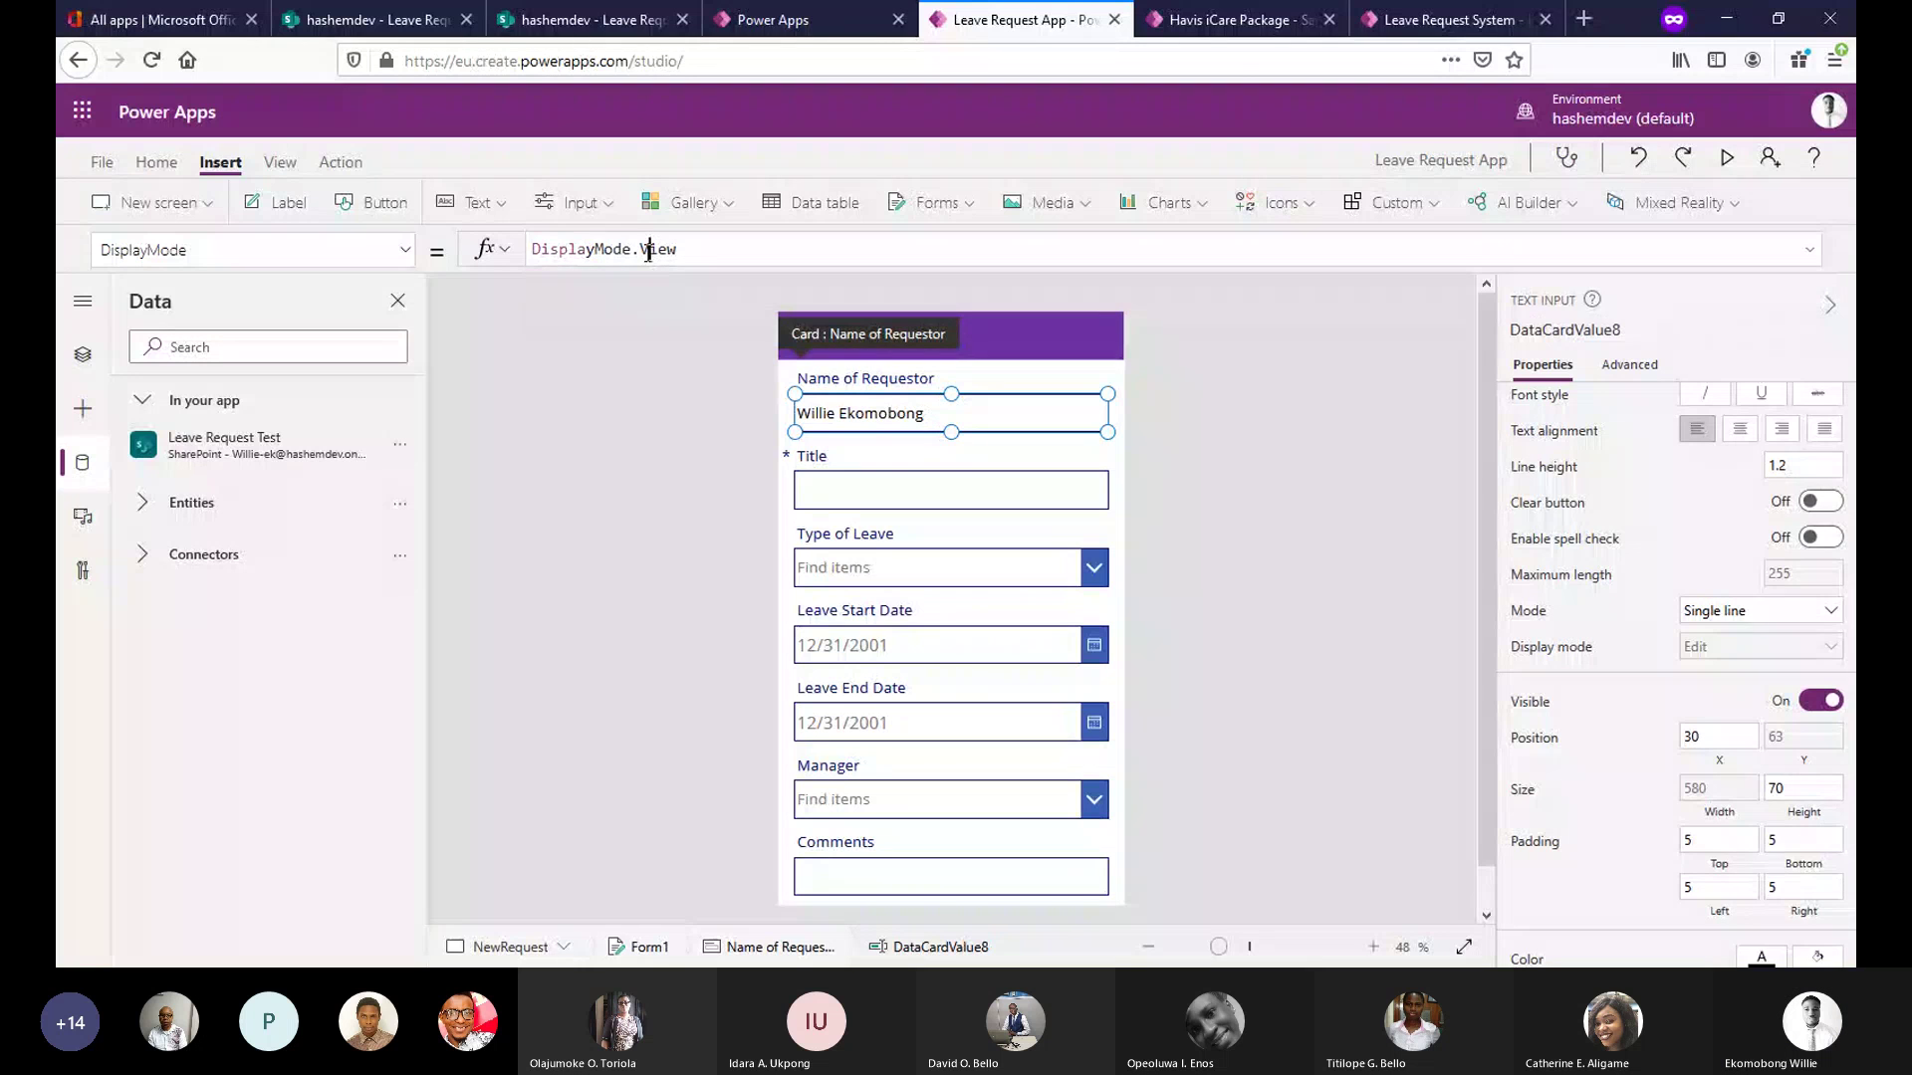
pyautogui.click(1243, 420)
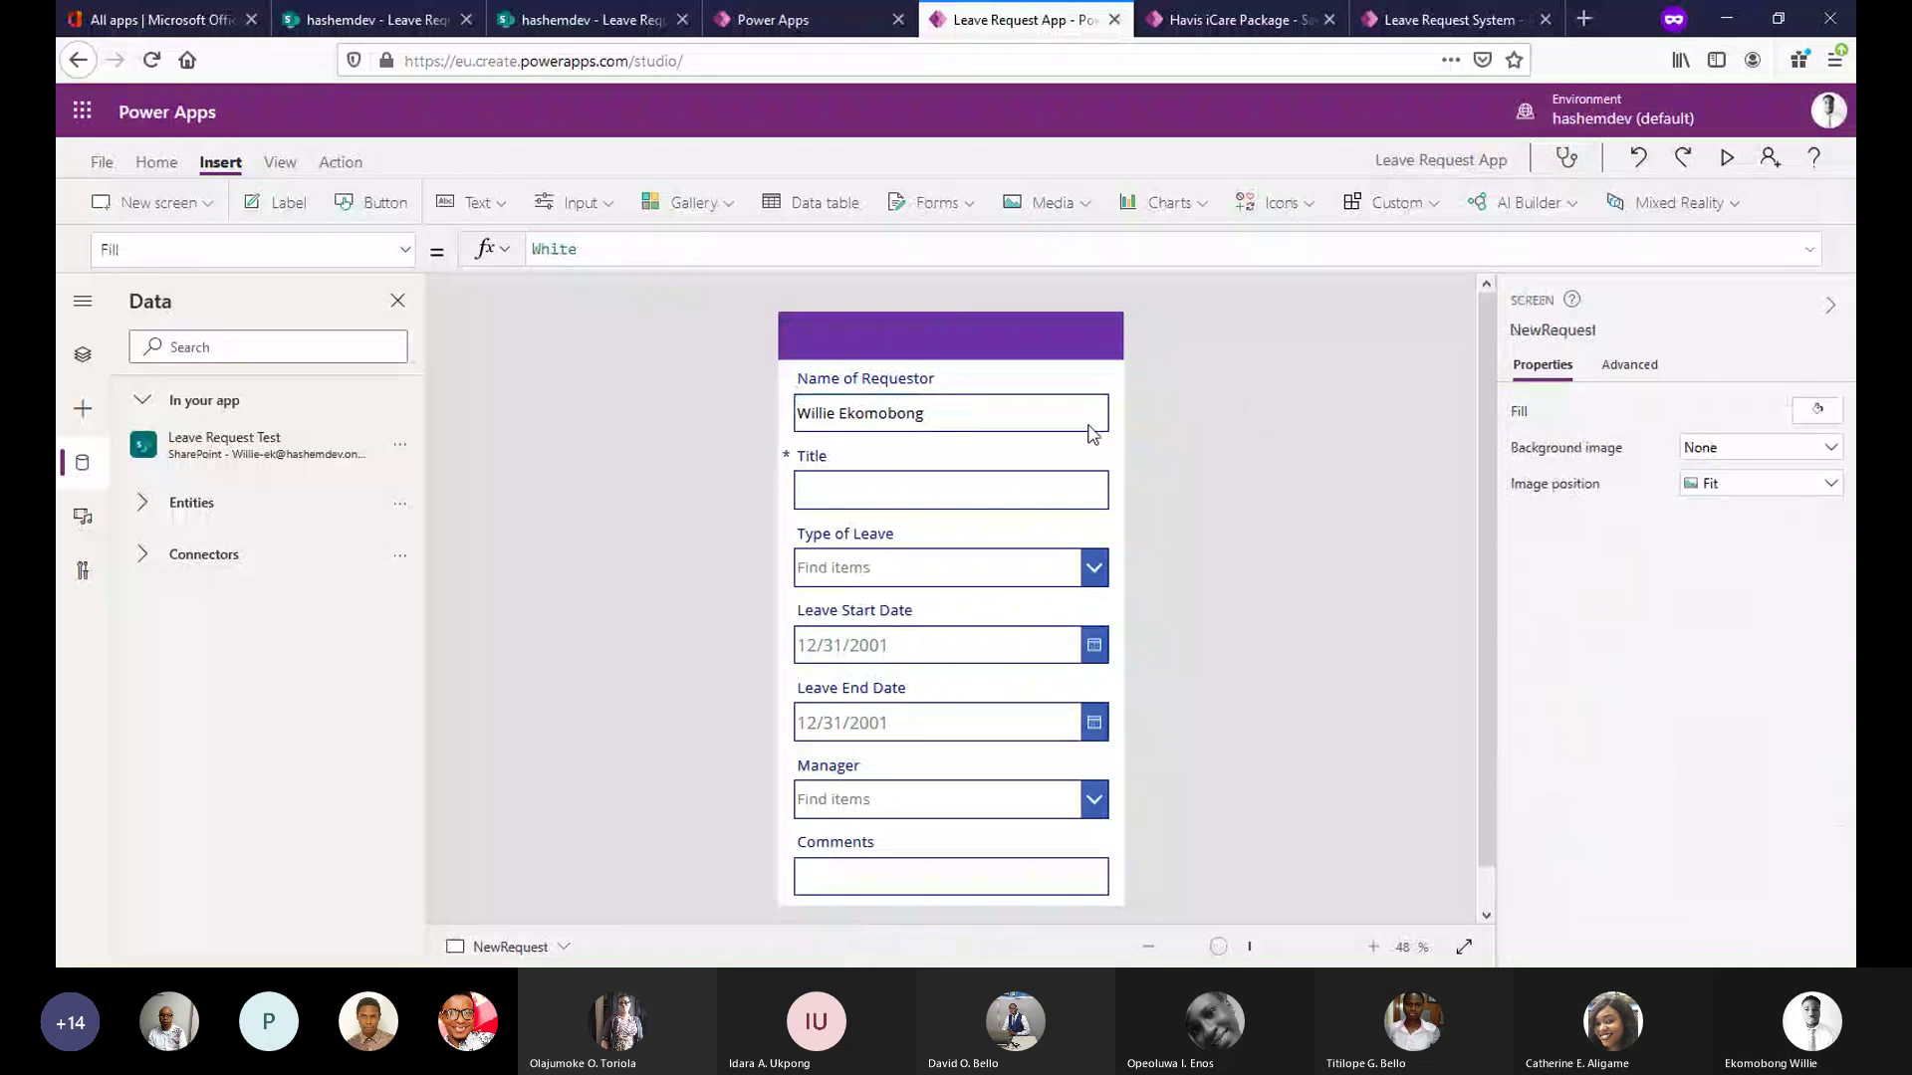
pyautogui.click(1088, 428)
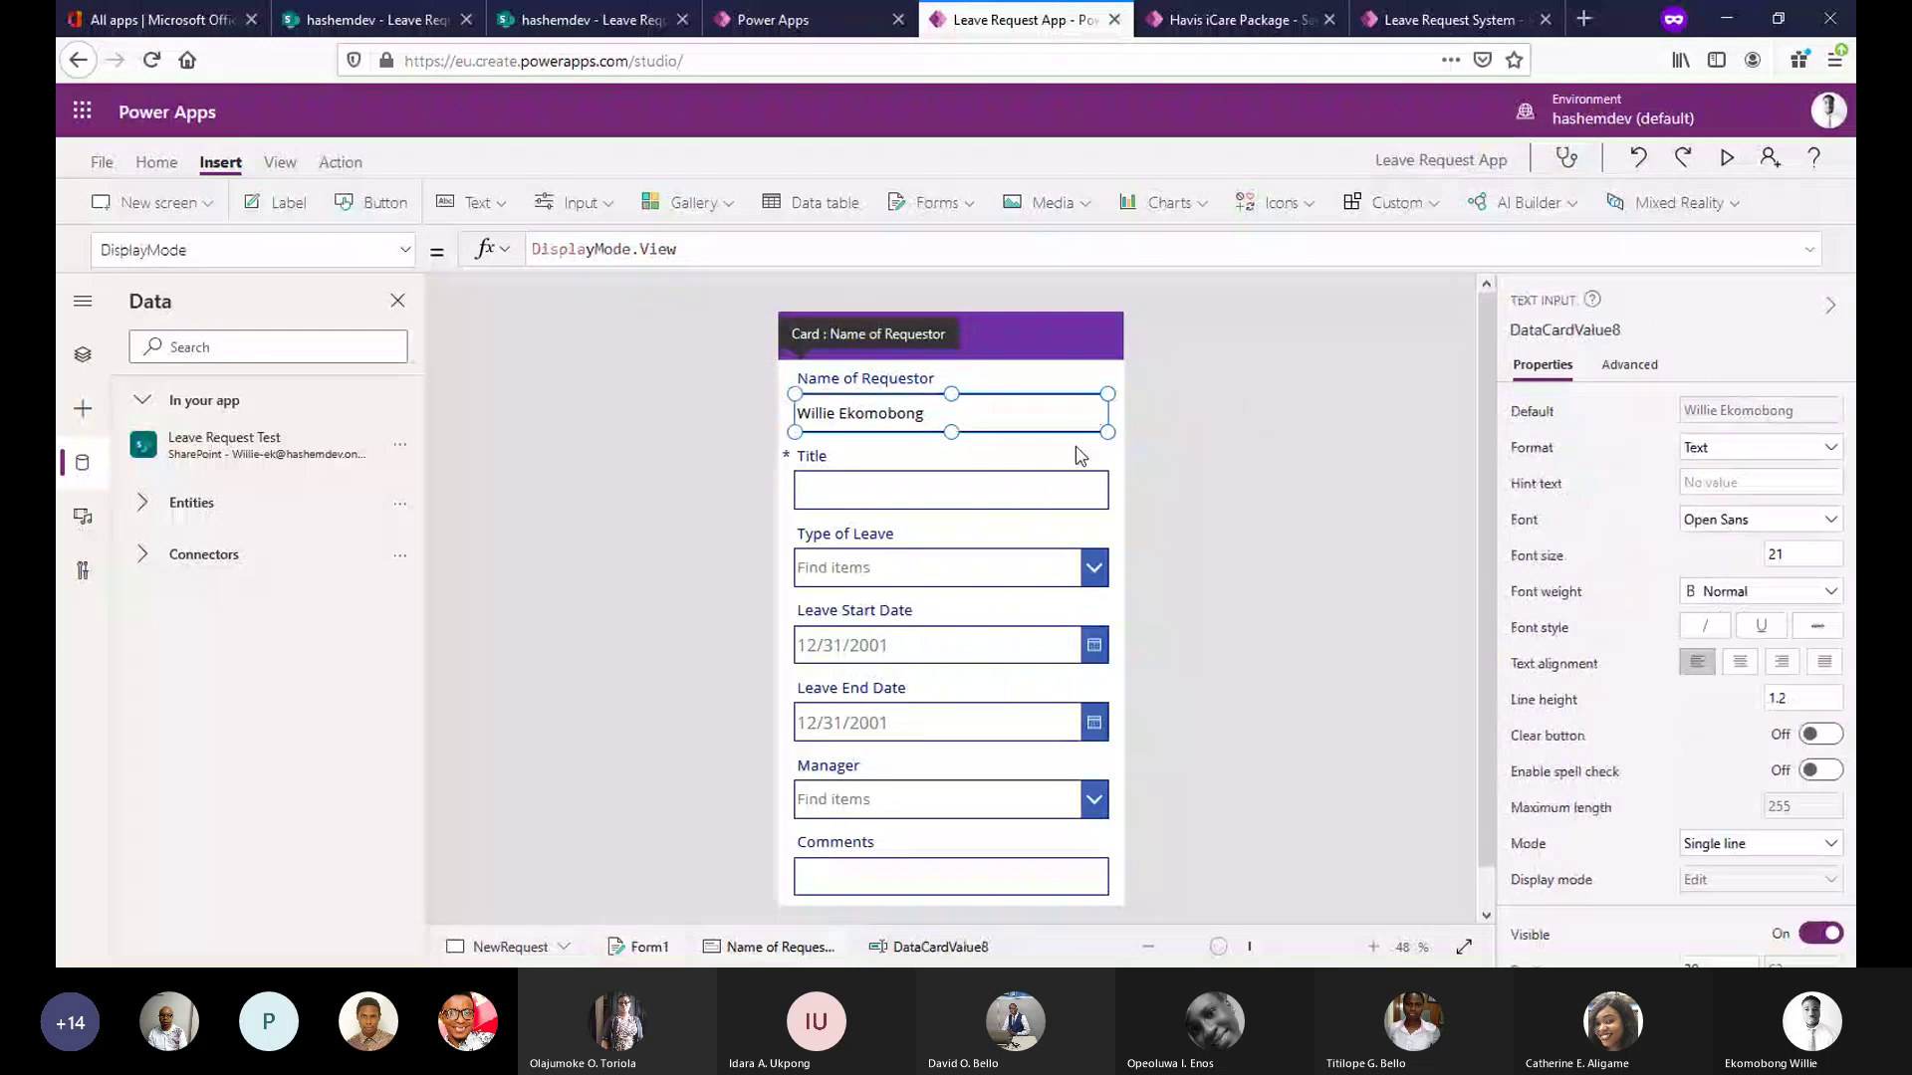
pyautogui.click(647, 252)
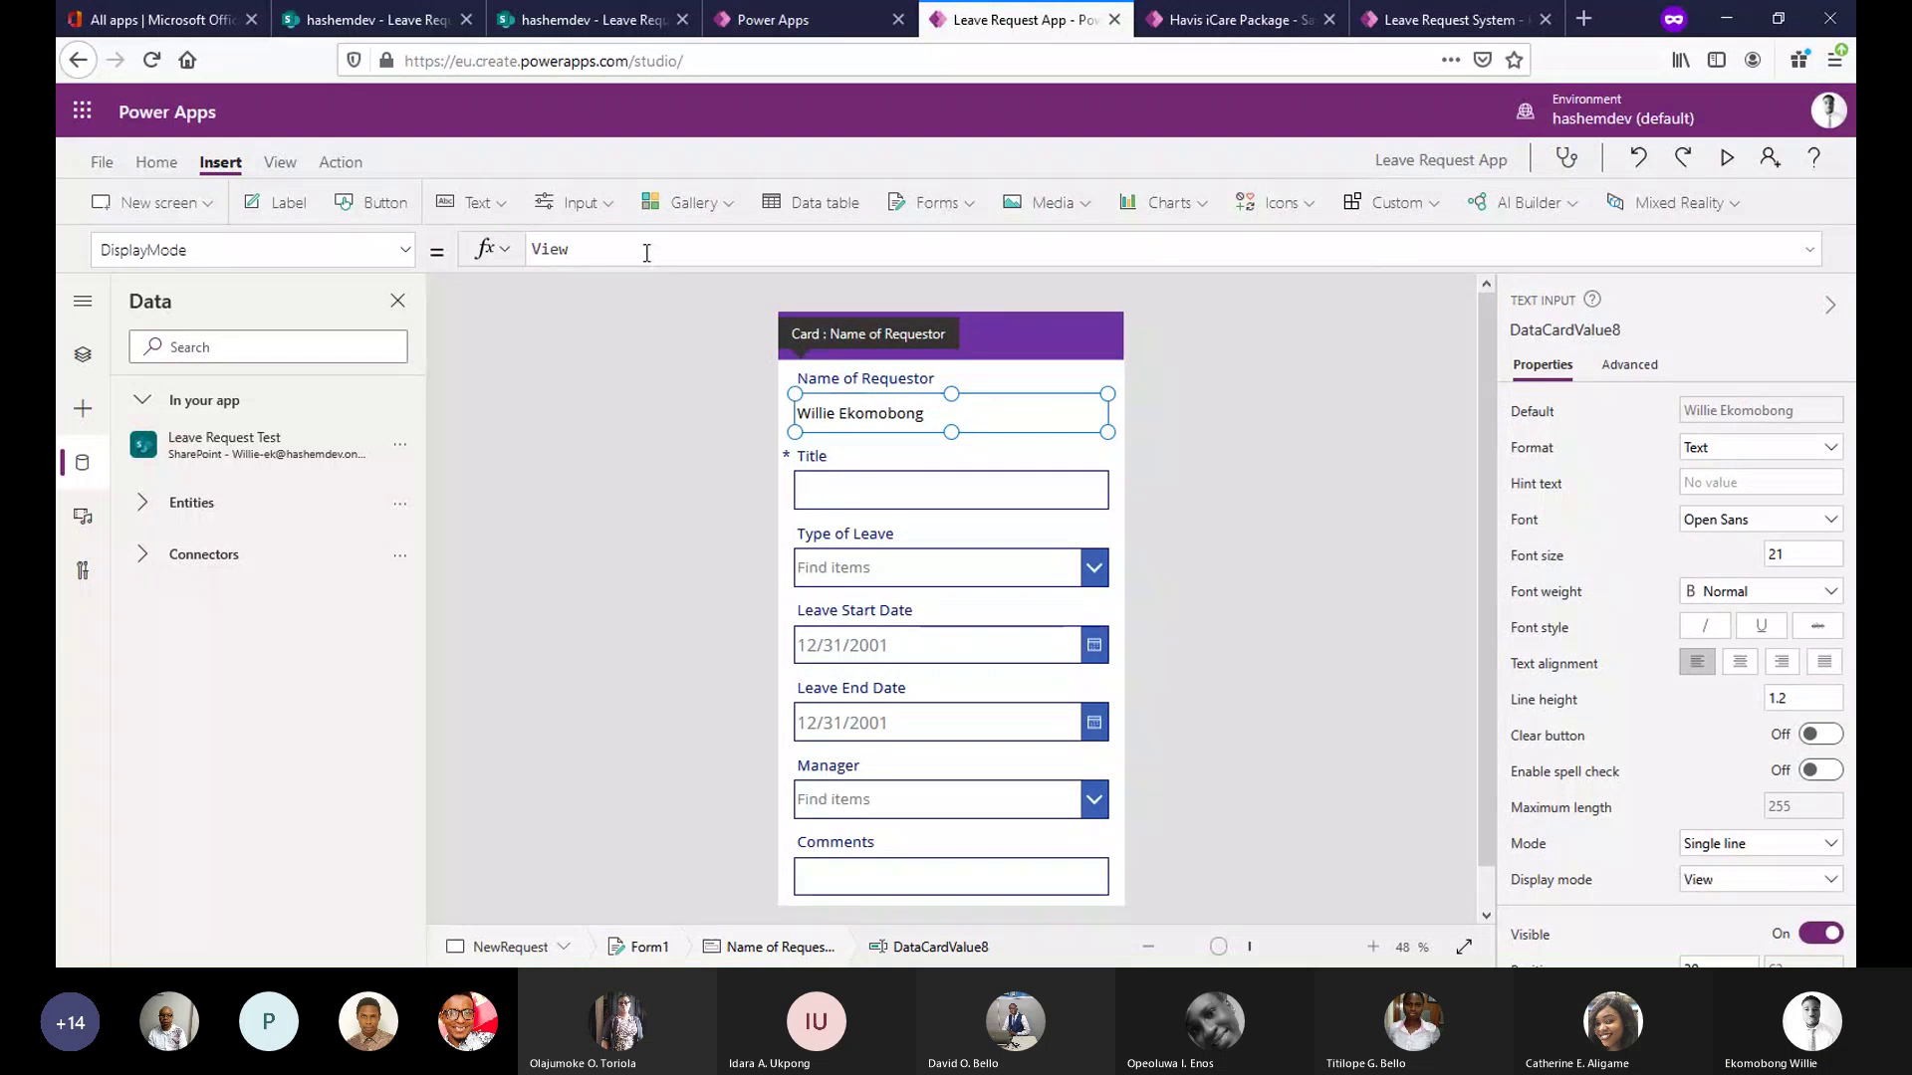
# Preview the app to check that the Name of Requestor field is view-only, and return to editing.
pyautogui.click(1737, 165)
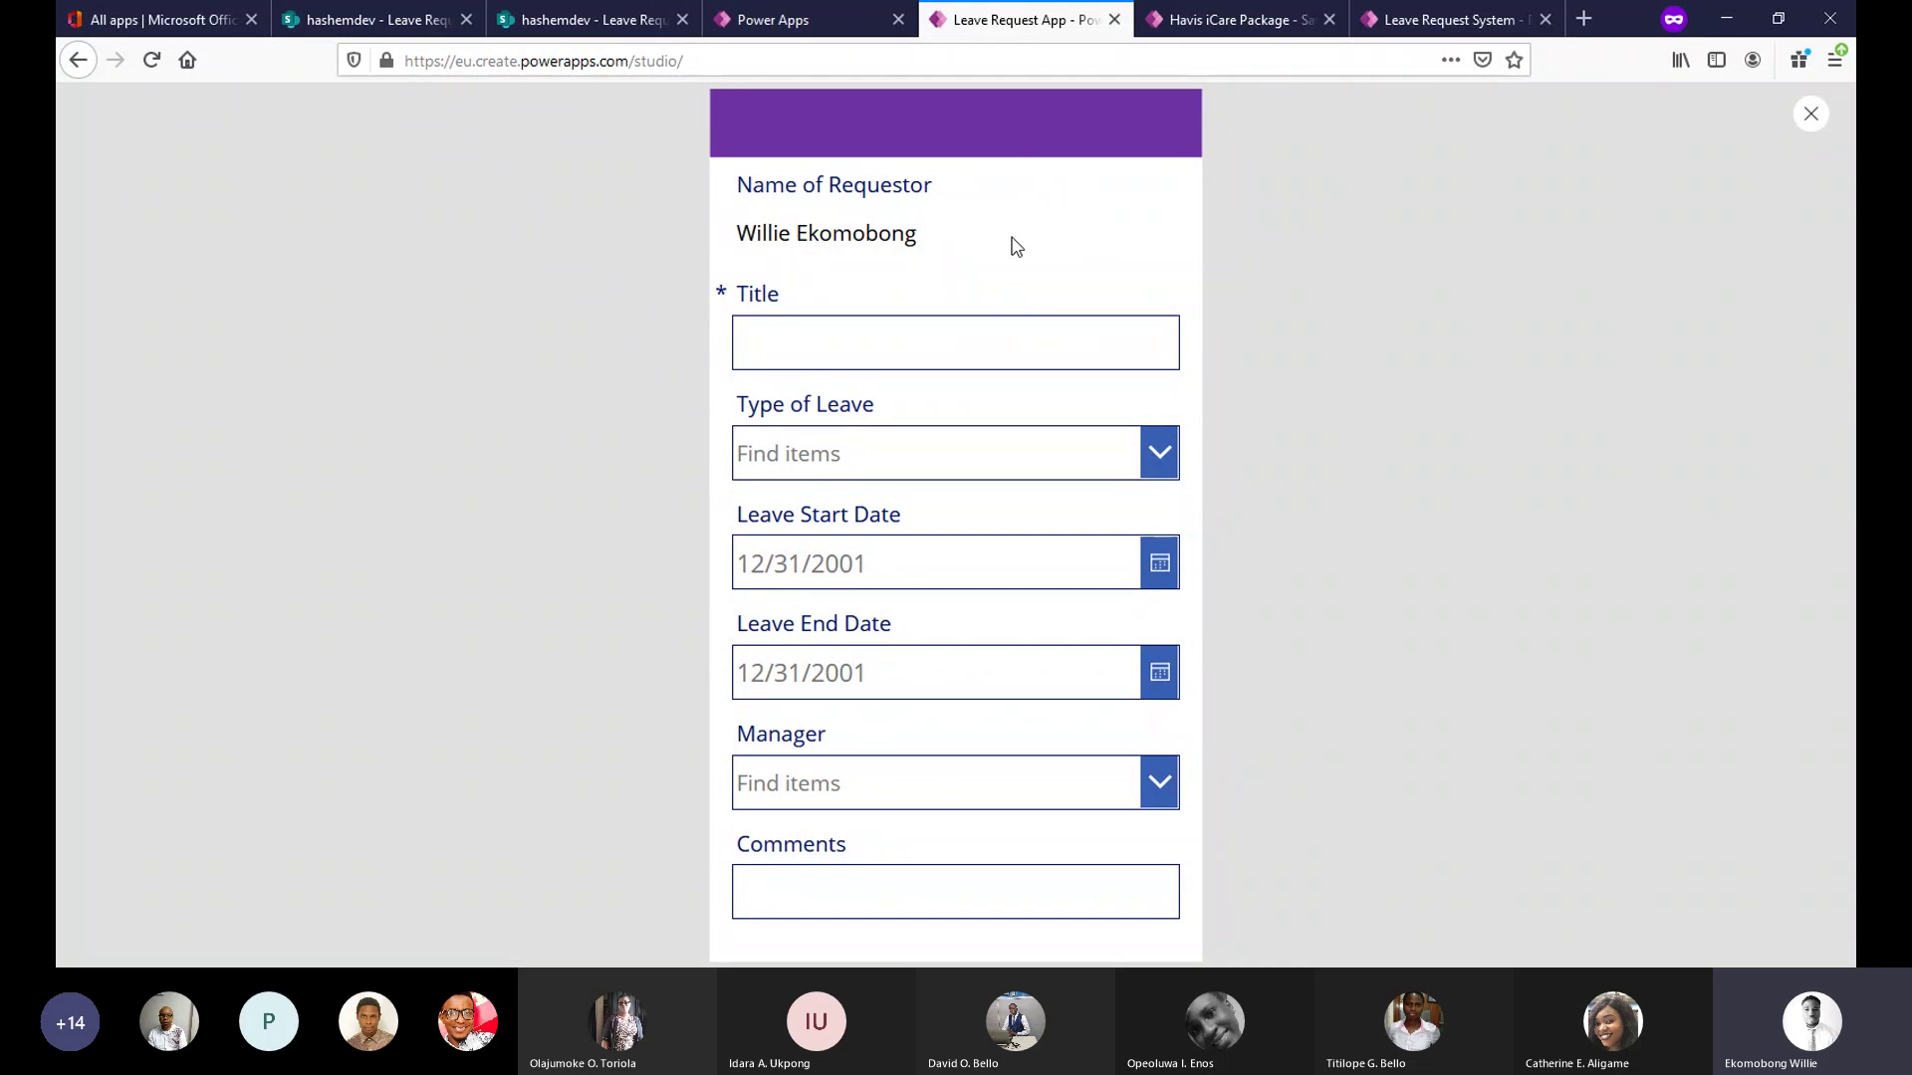
pyautogui.click(1815, 117)
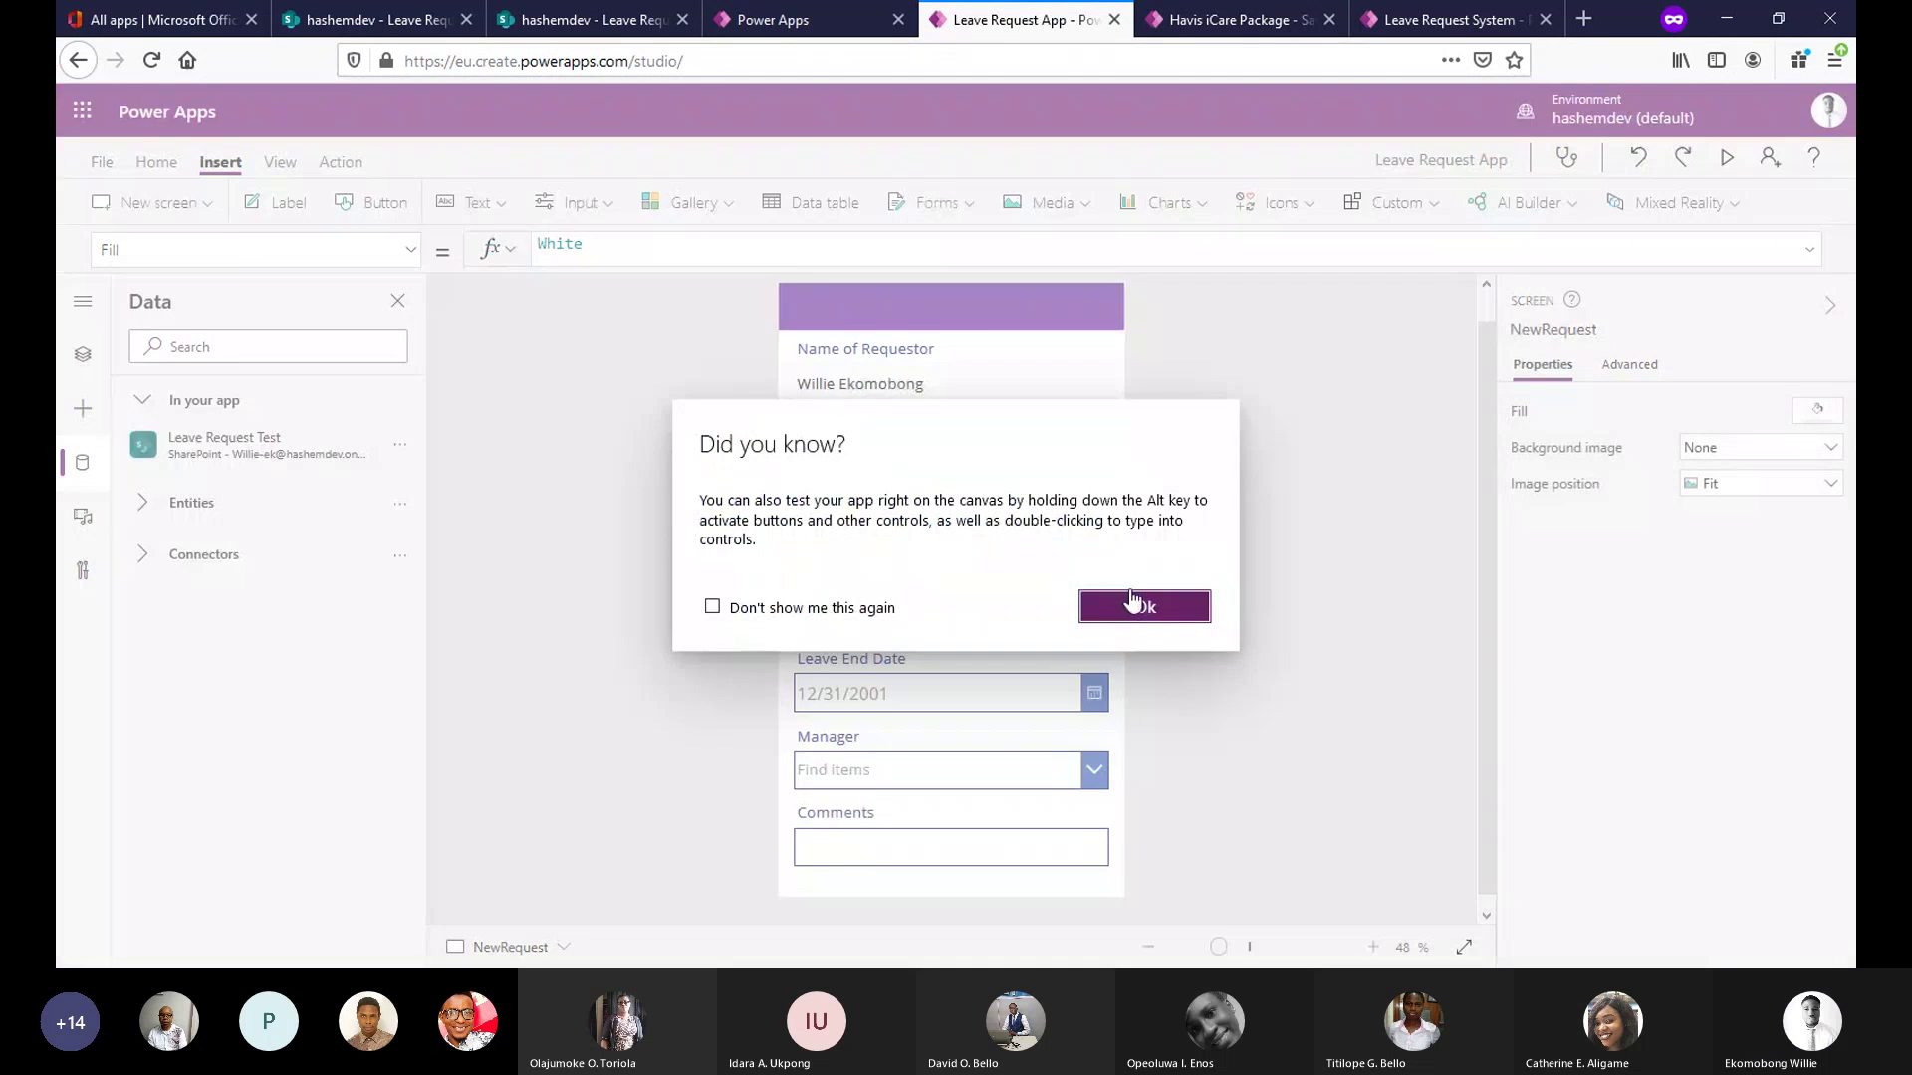
pyautogui.click(1132, 602)
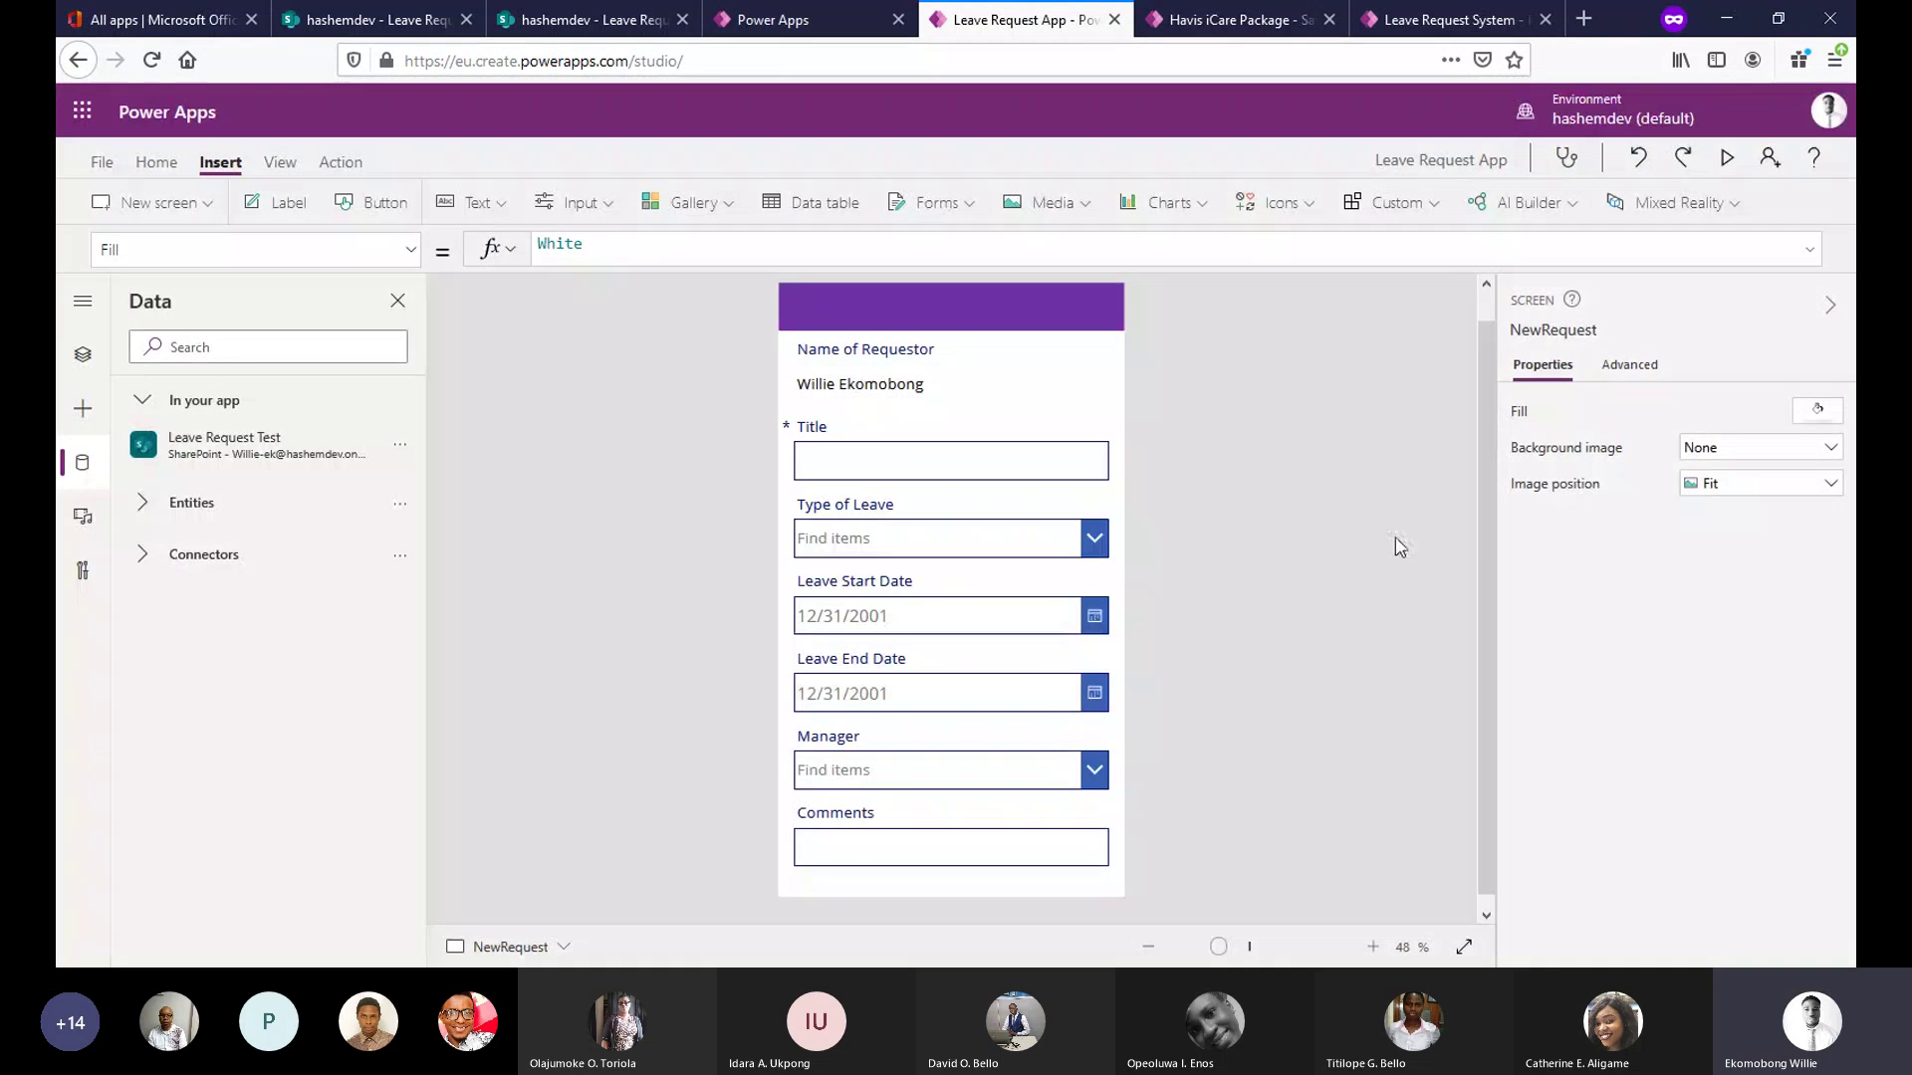
pyautogui.moveTo(1480, 551); pyautogui.dragTo(1478, 537)
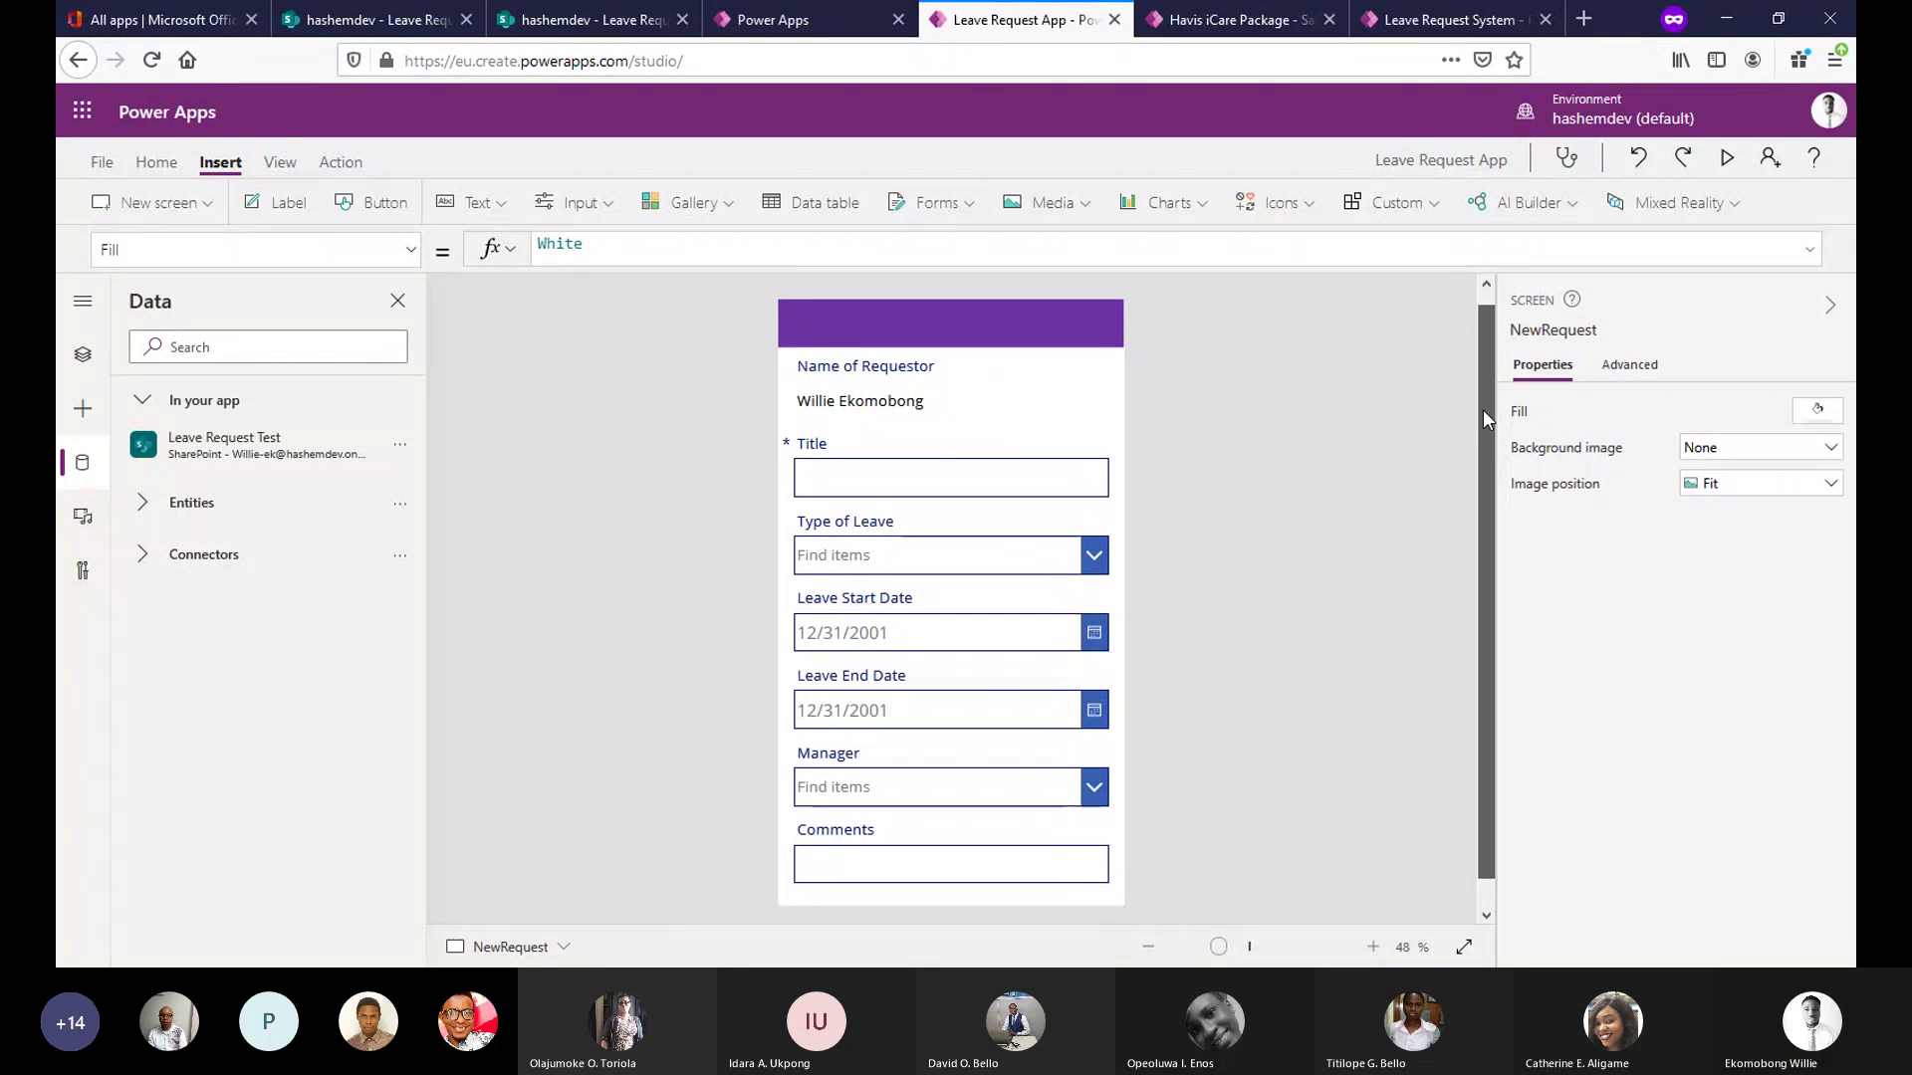
pyautogui.moveTo(1484, 409); pyautogui.dragTo(1484, 446)
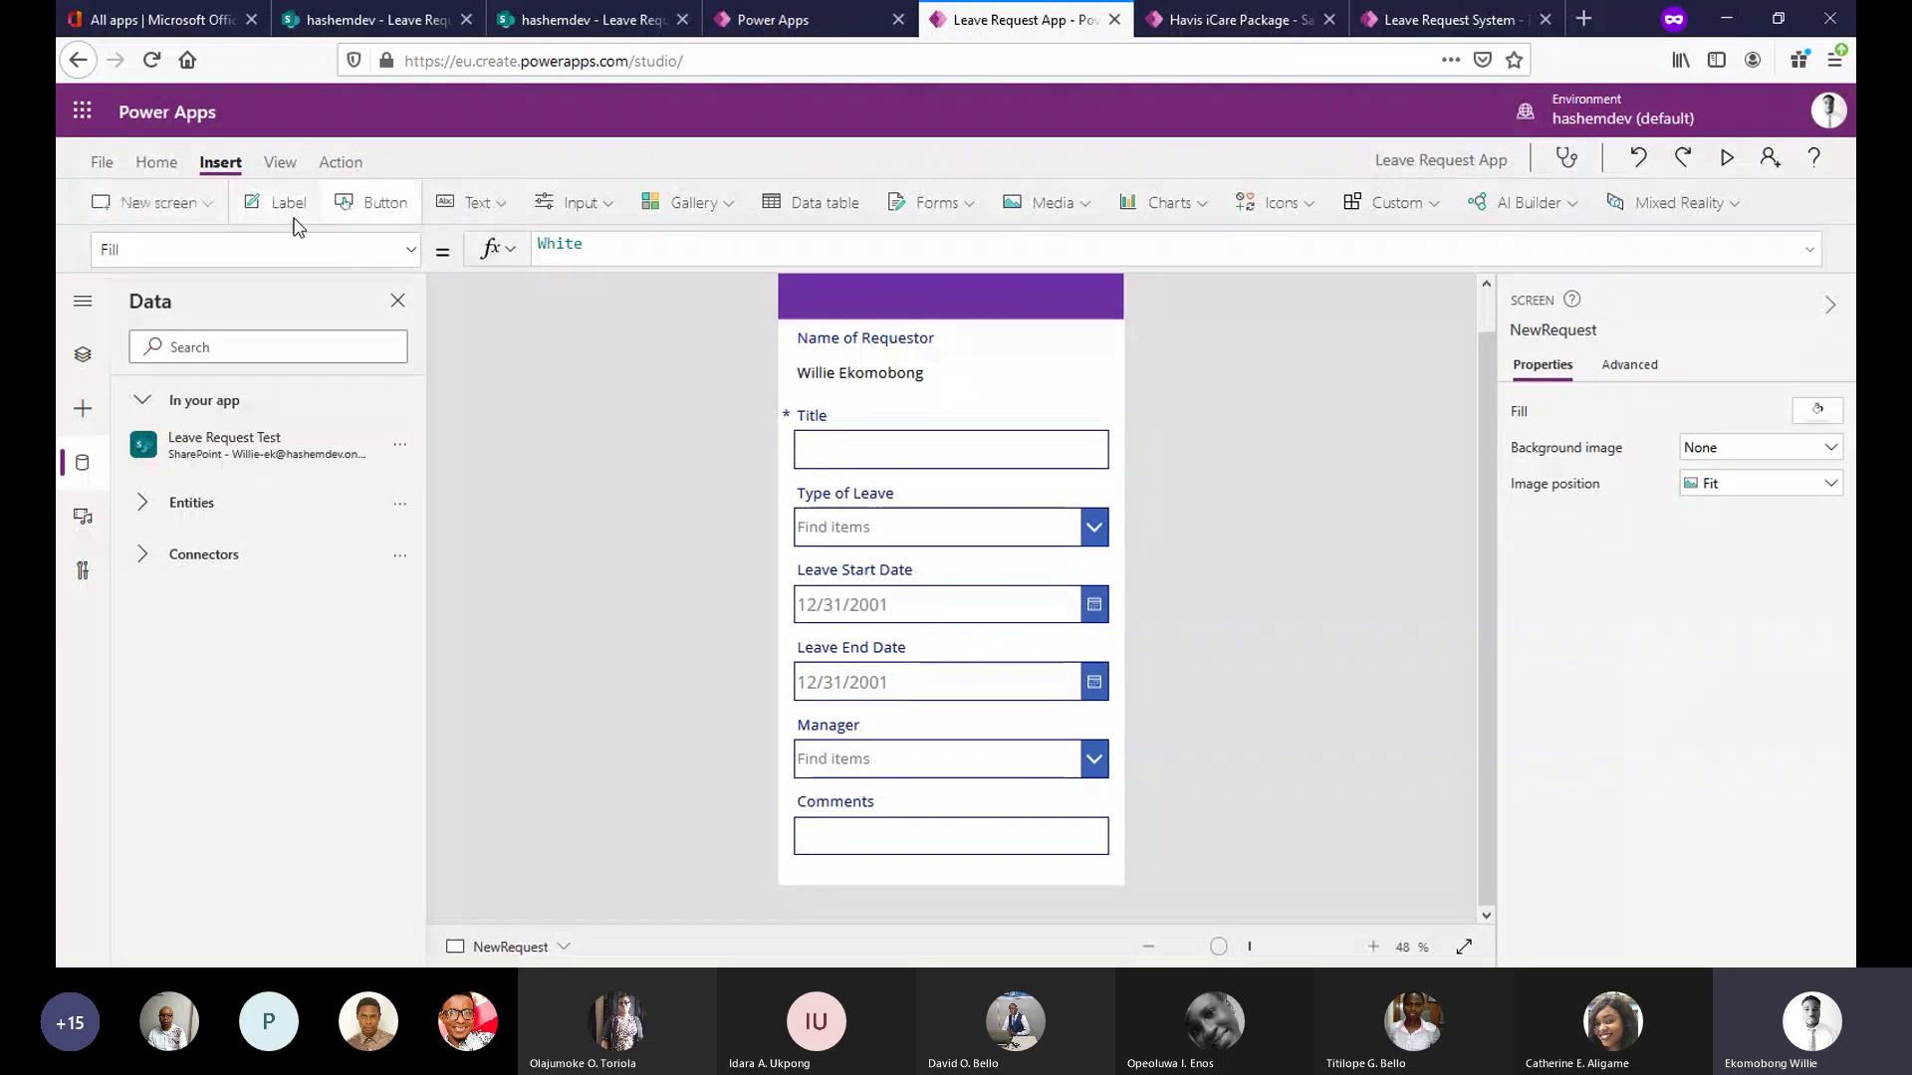
pyautogui.click(370, 208)
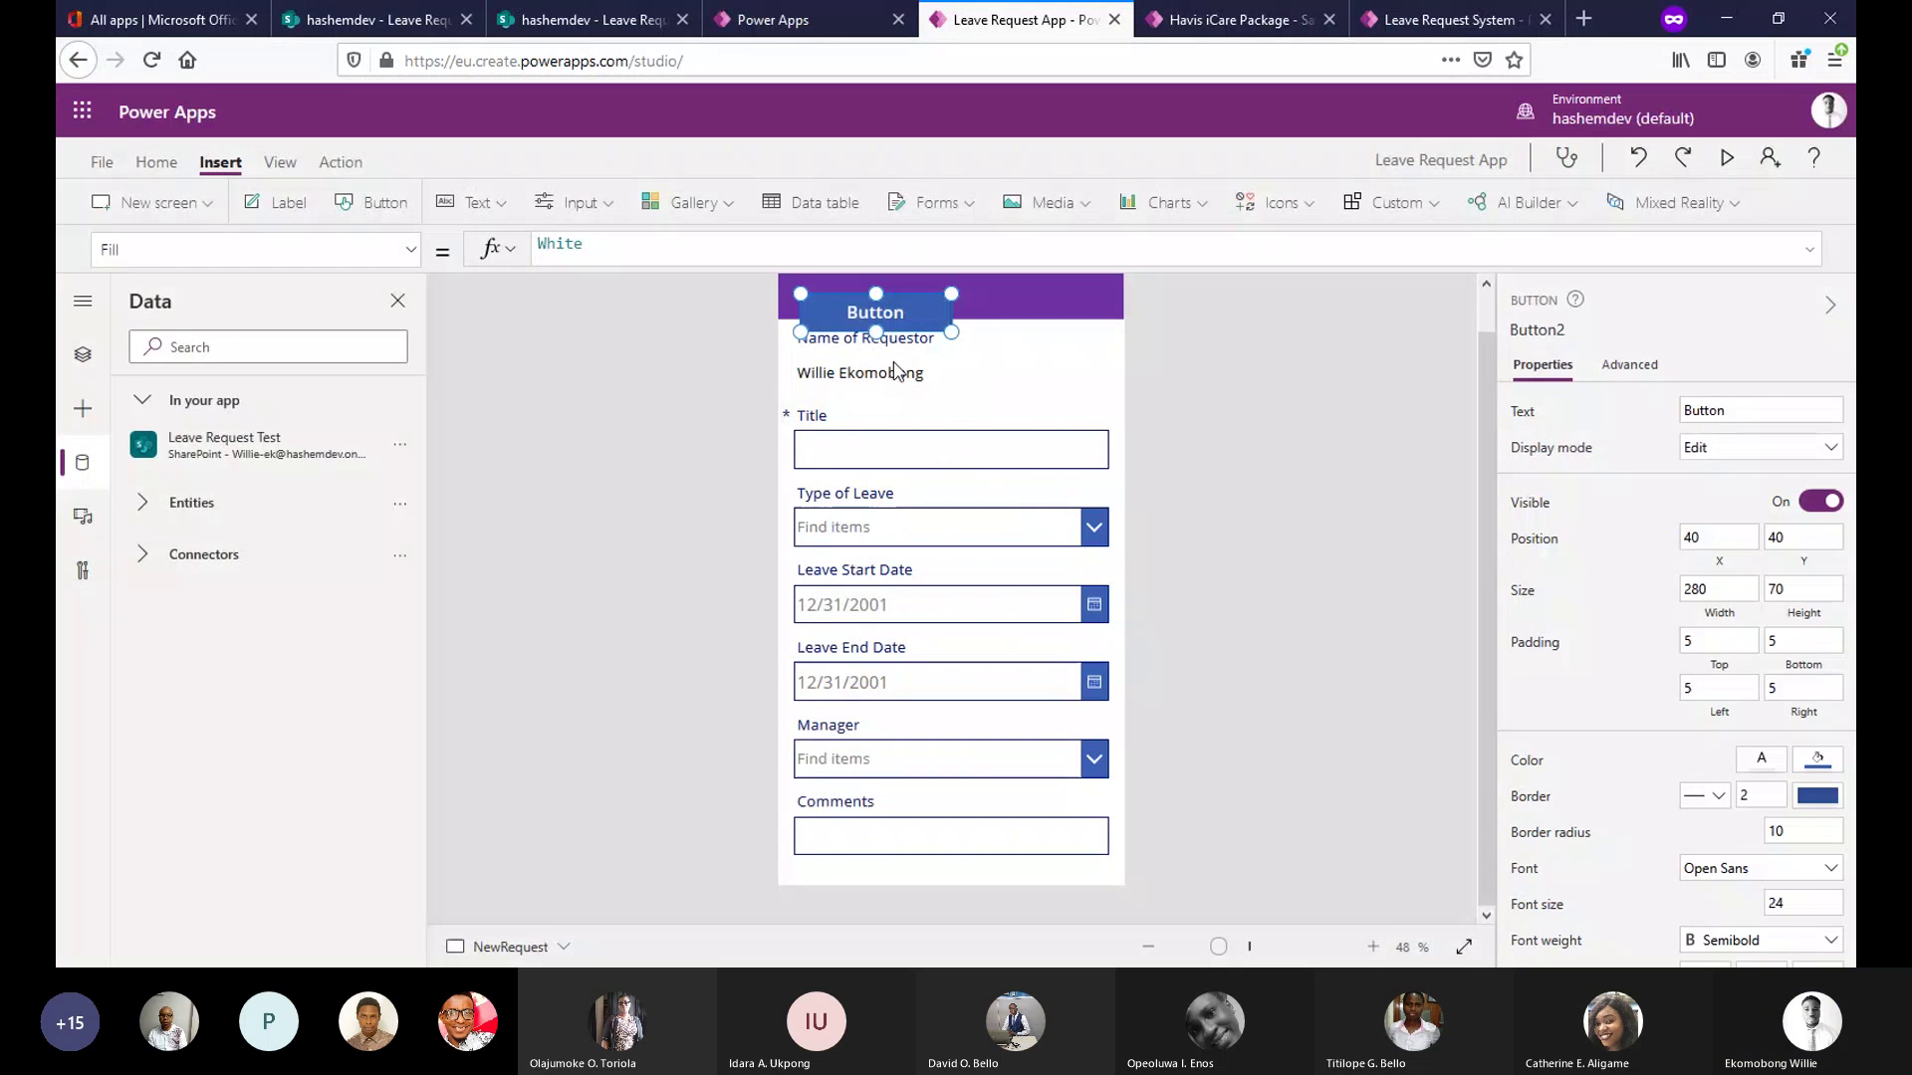
pyautogui.moveTo(897, 323); pyautogui.dragTo(884, 875)
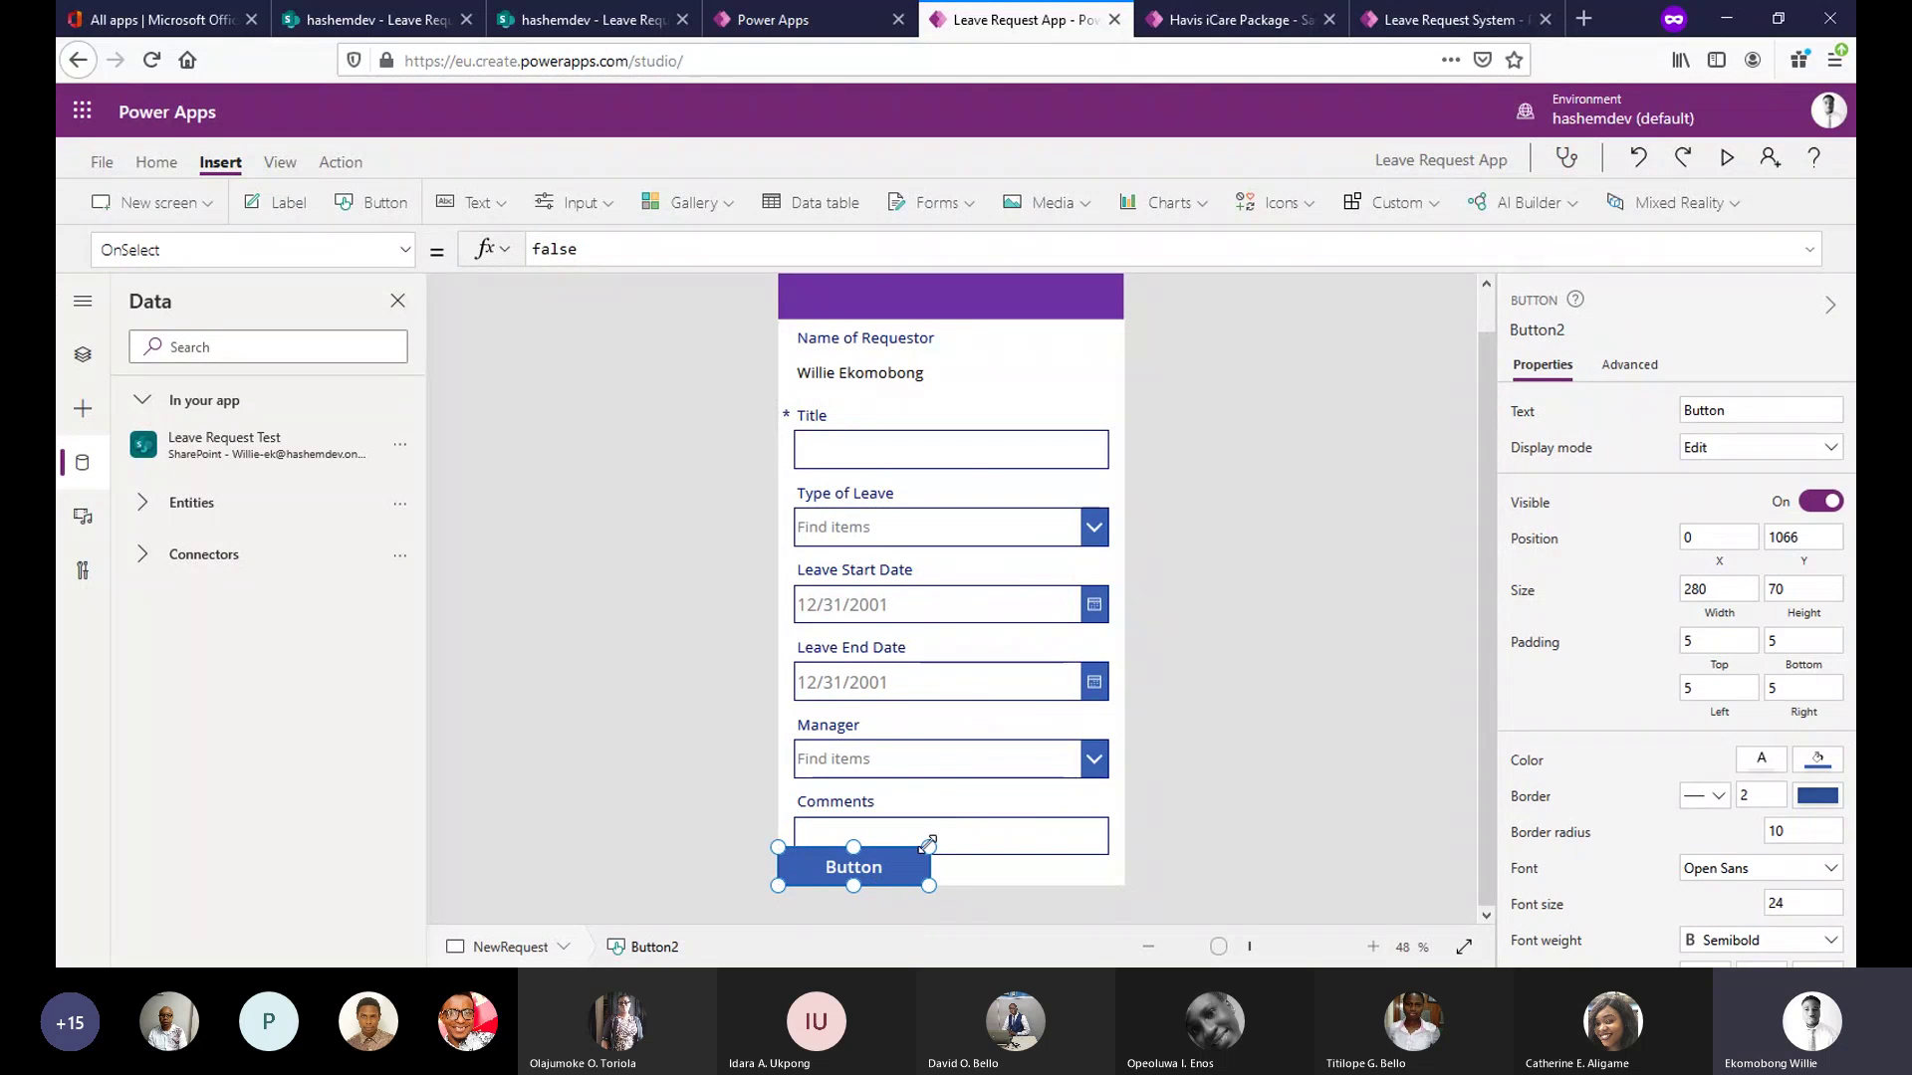
pyautogui.moveTo(928, 845); pyautogui.dragTo(935, 844)
pyautogui.press('Delete')
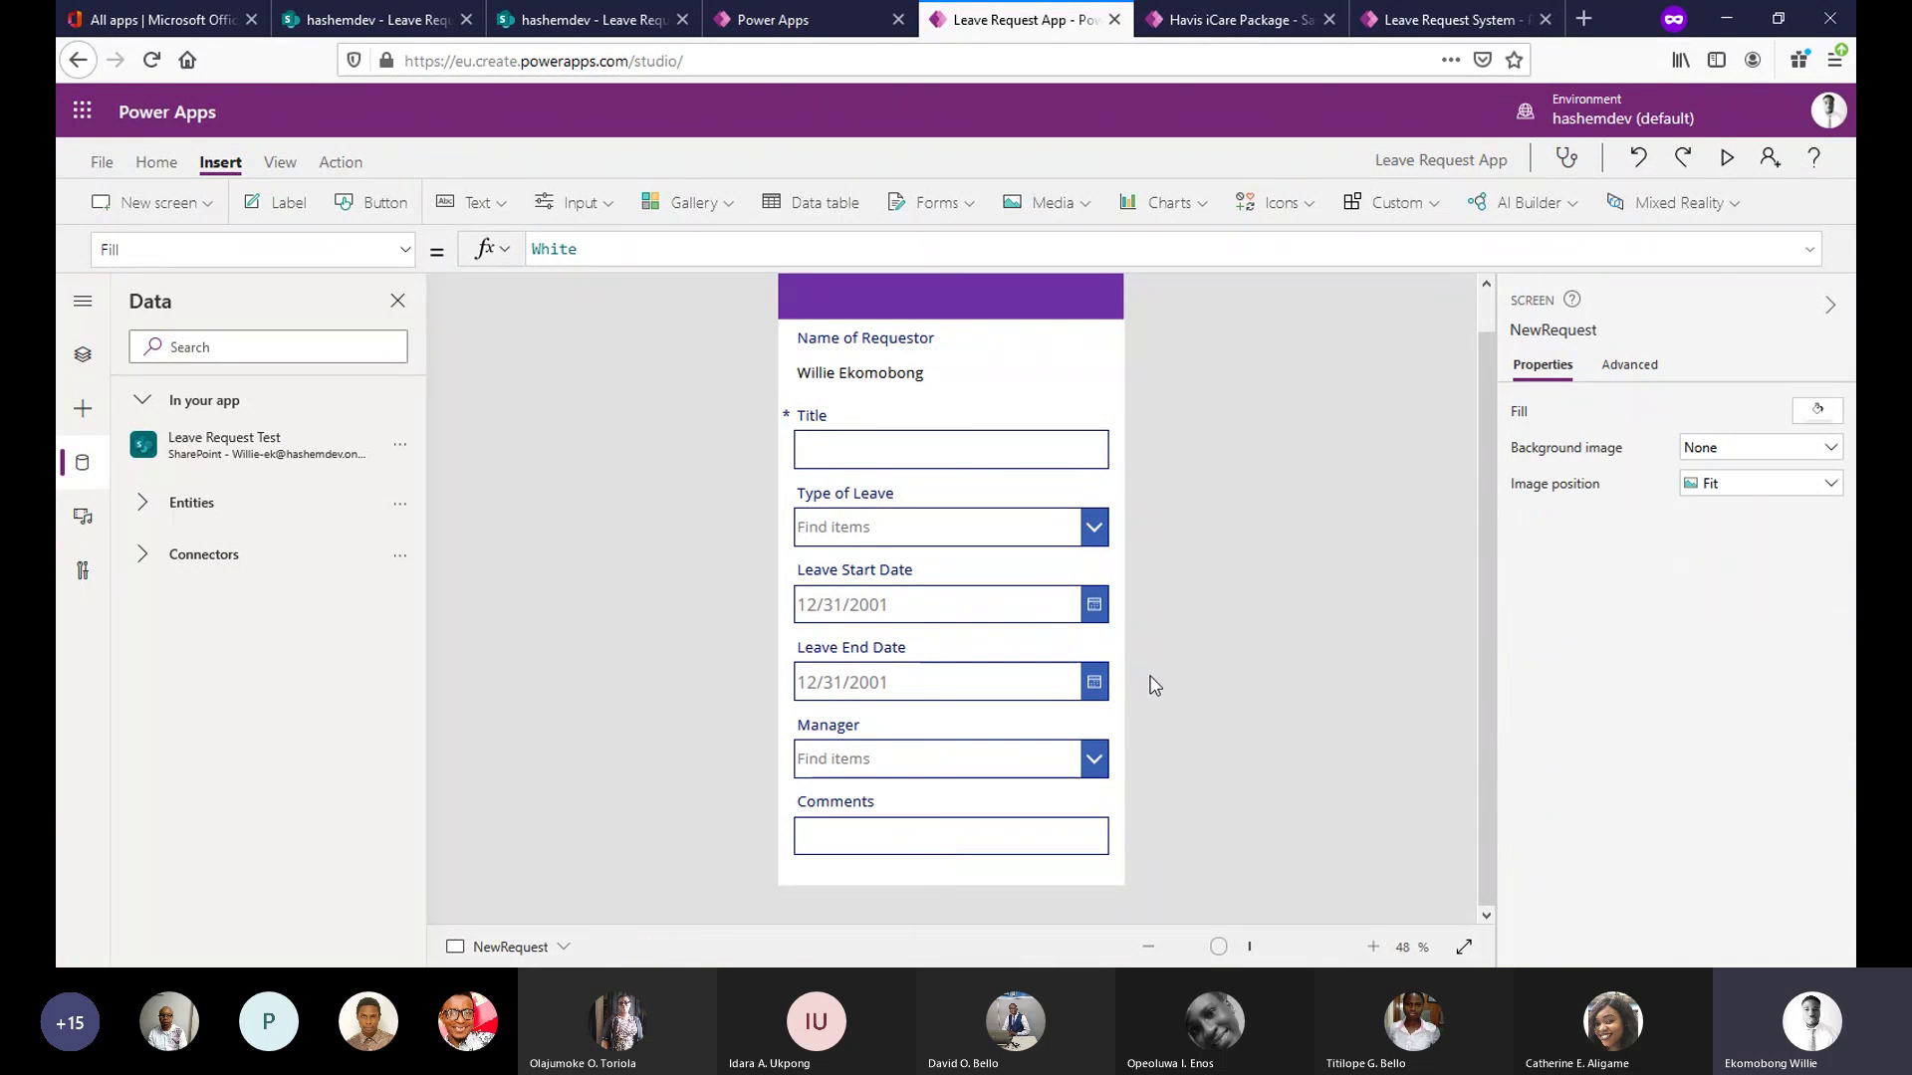
# Add a custom card to the fields of the leave request form.
pyautogui.click(1089, 871)
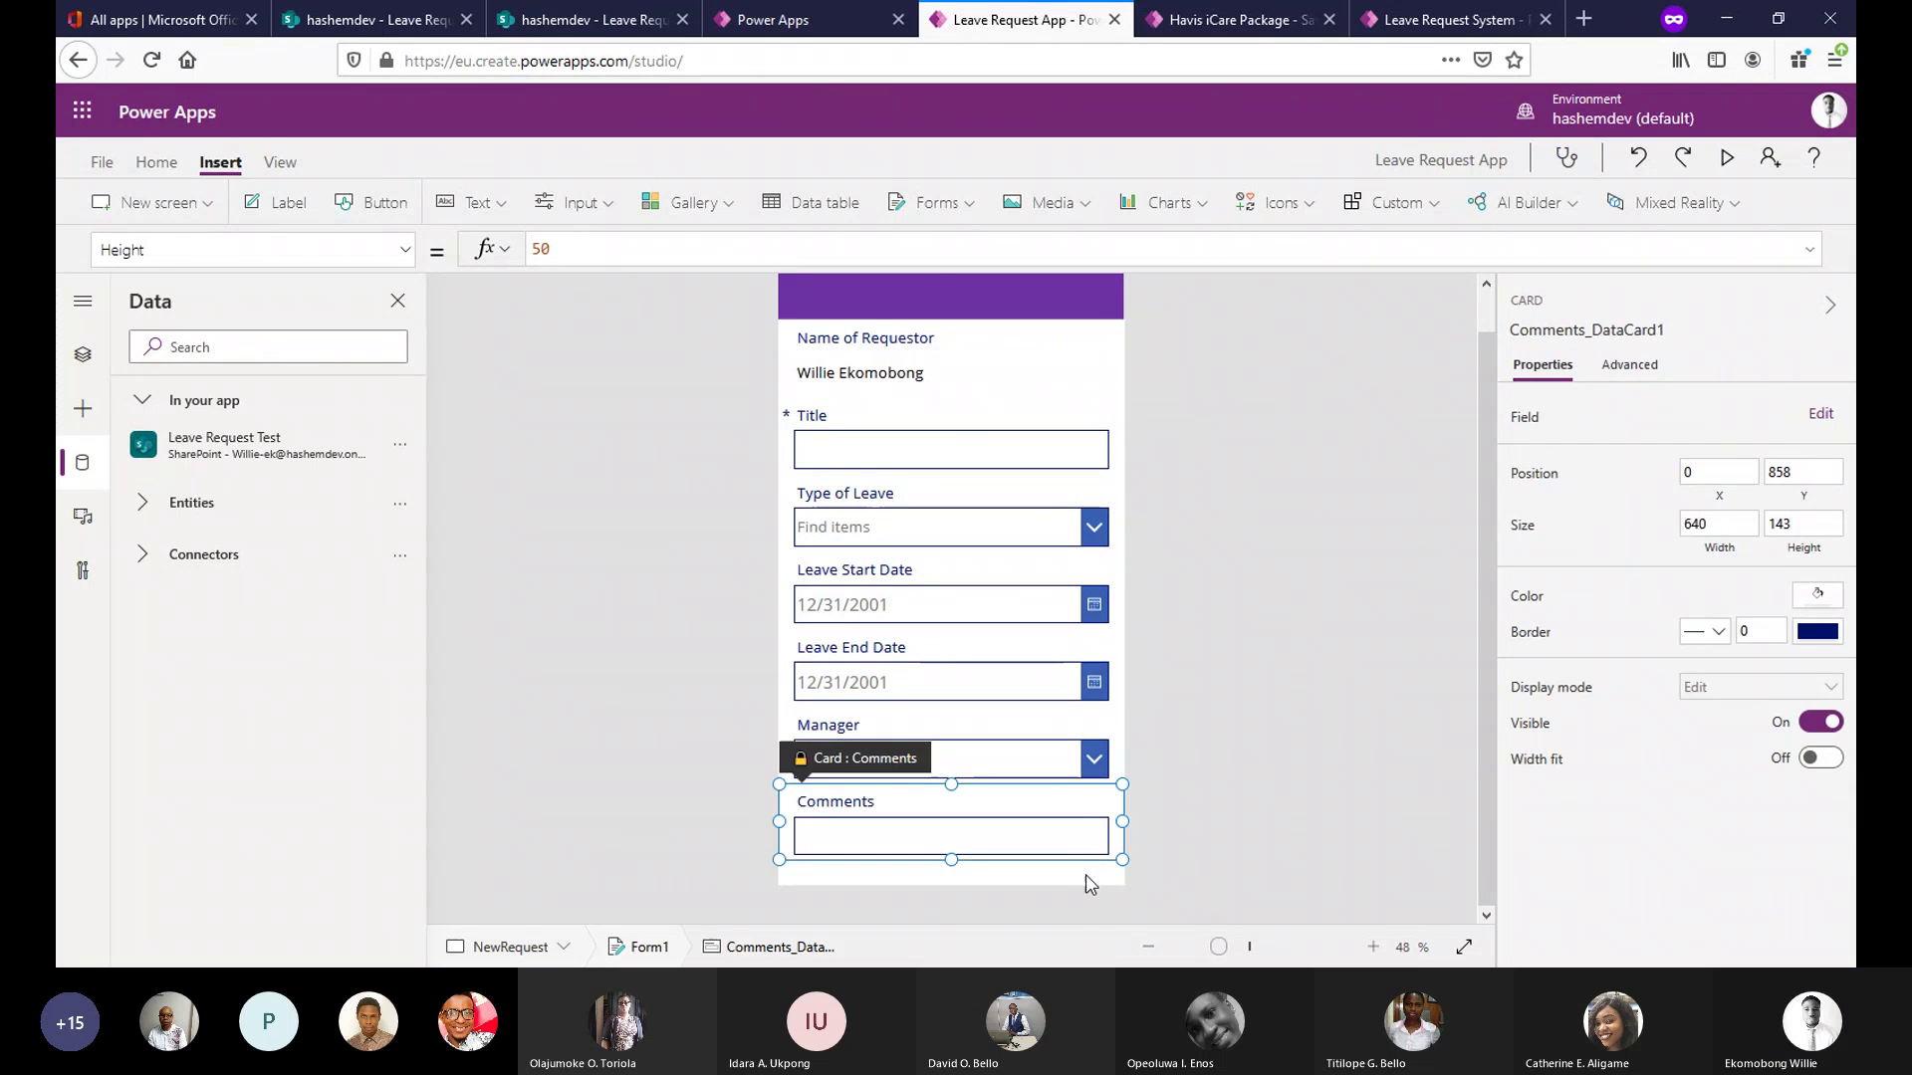
pyautogui.click(1090, 883)
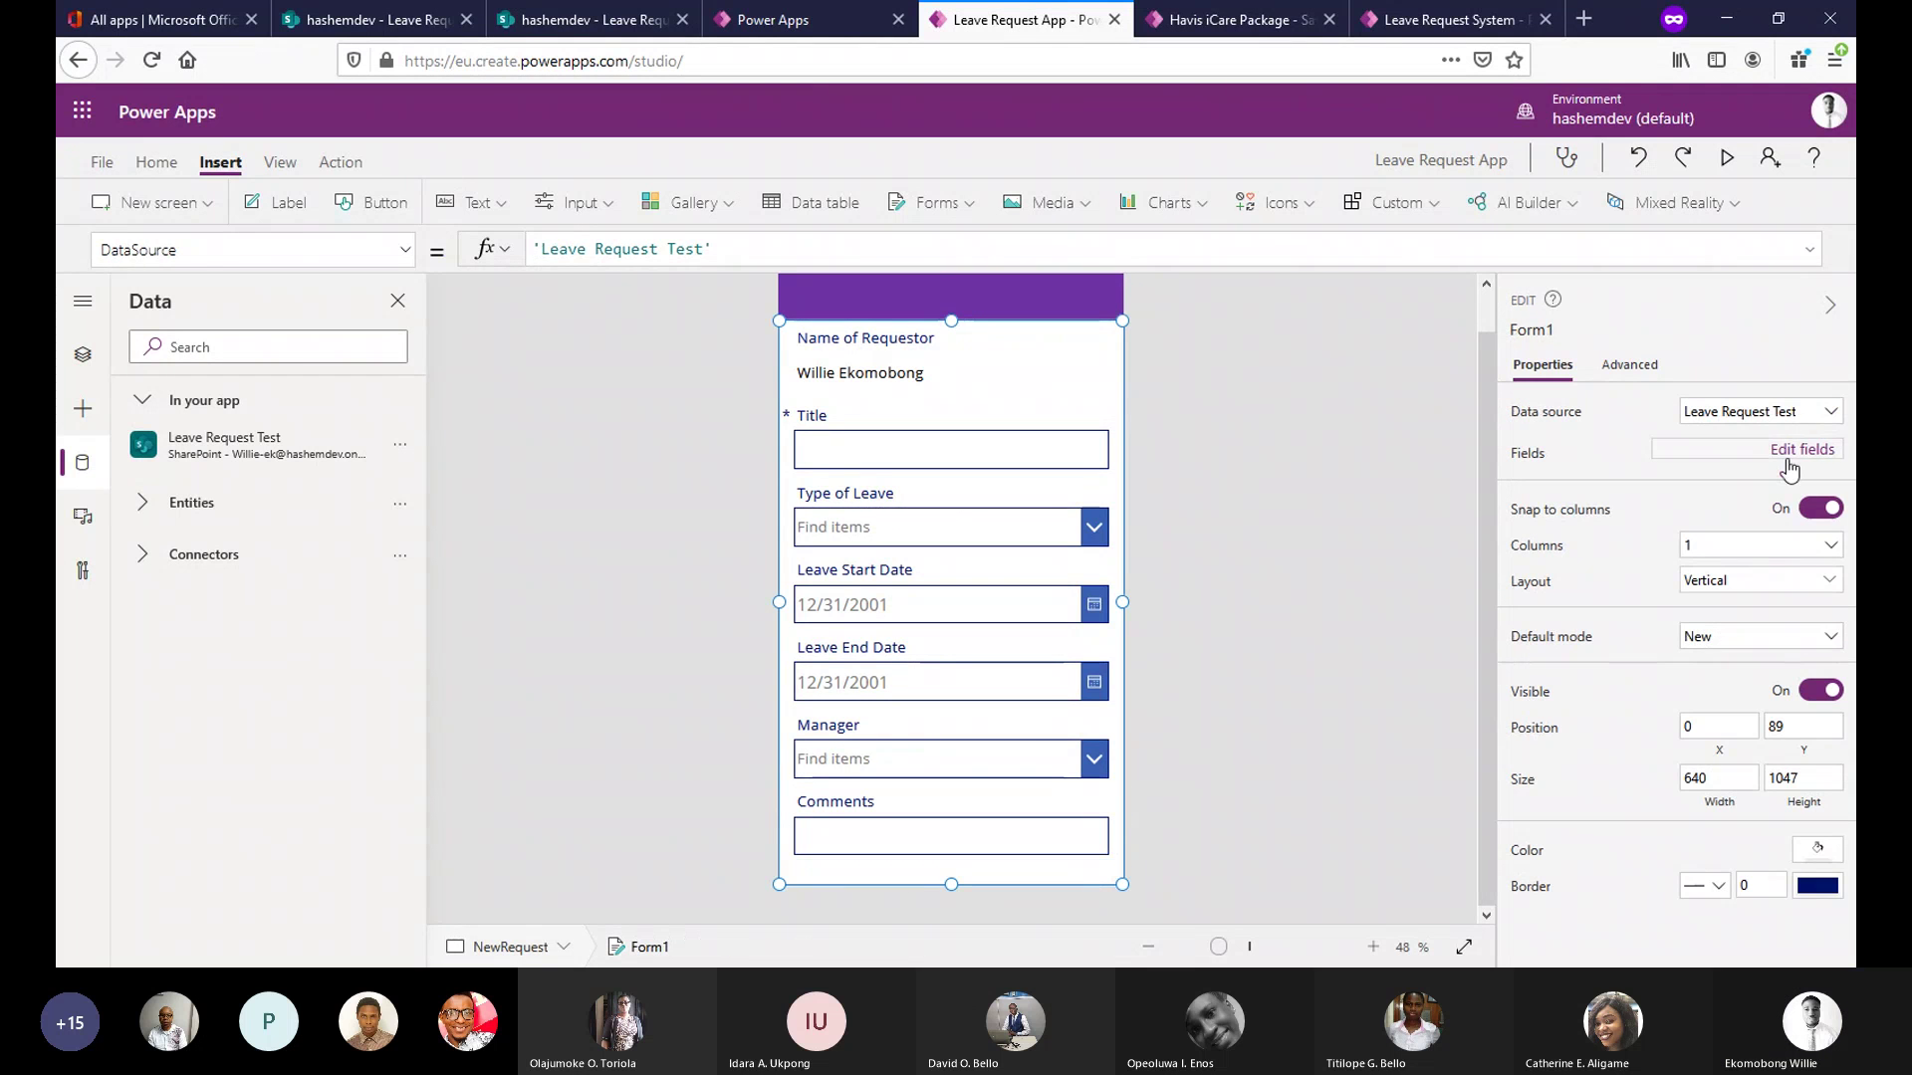
pyautogui.click(1787, 460)
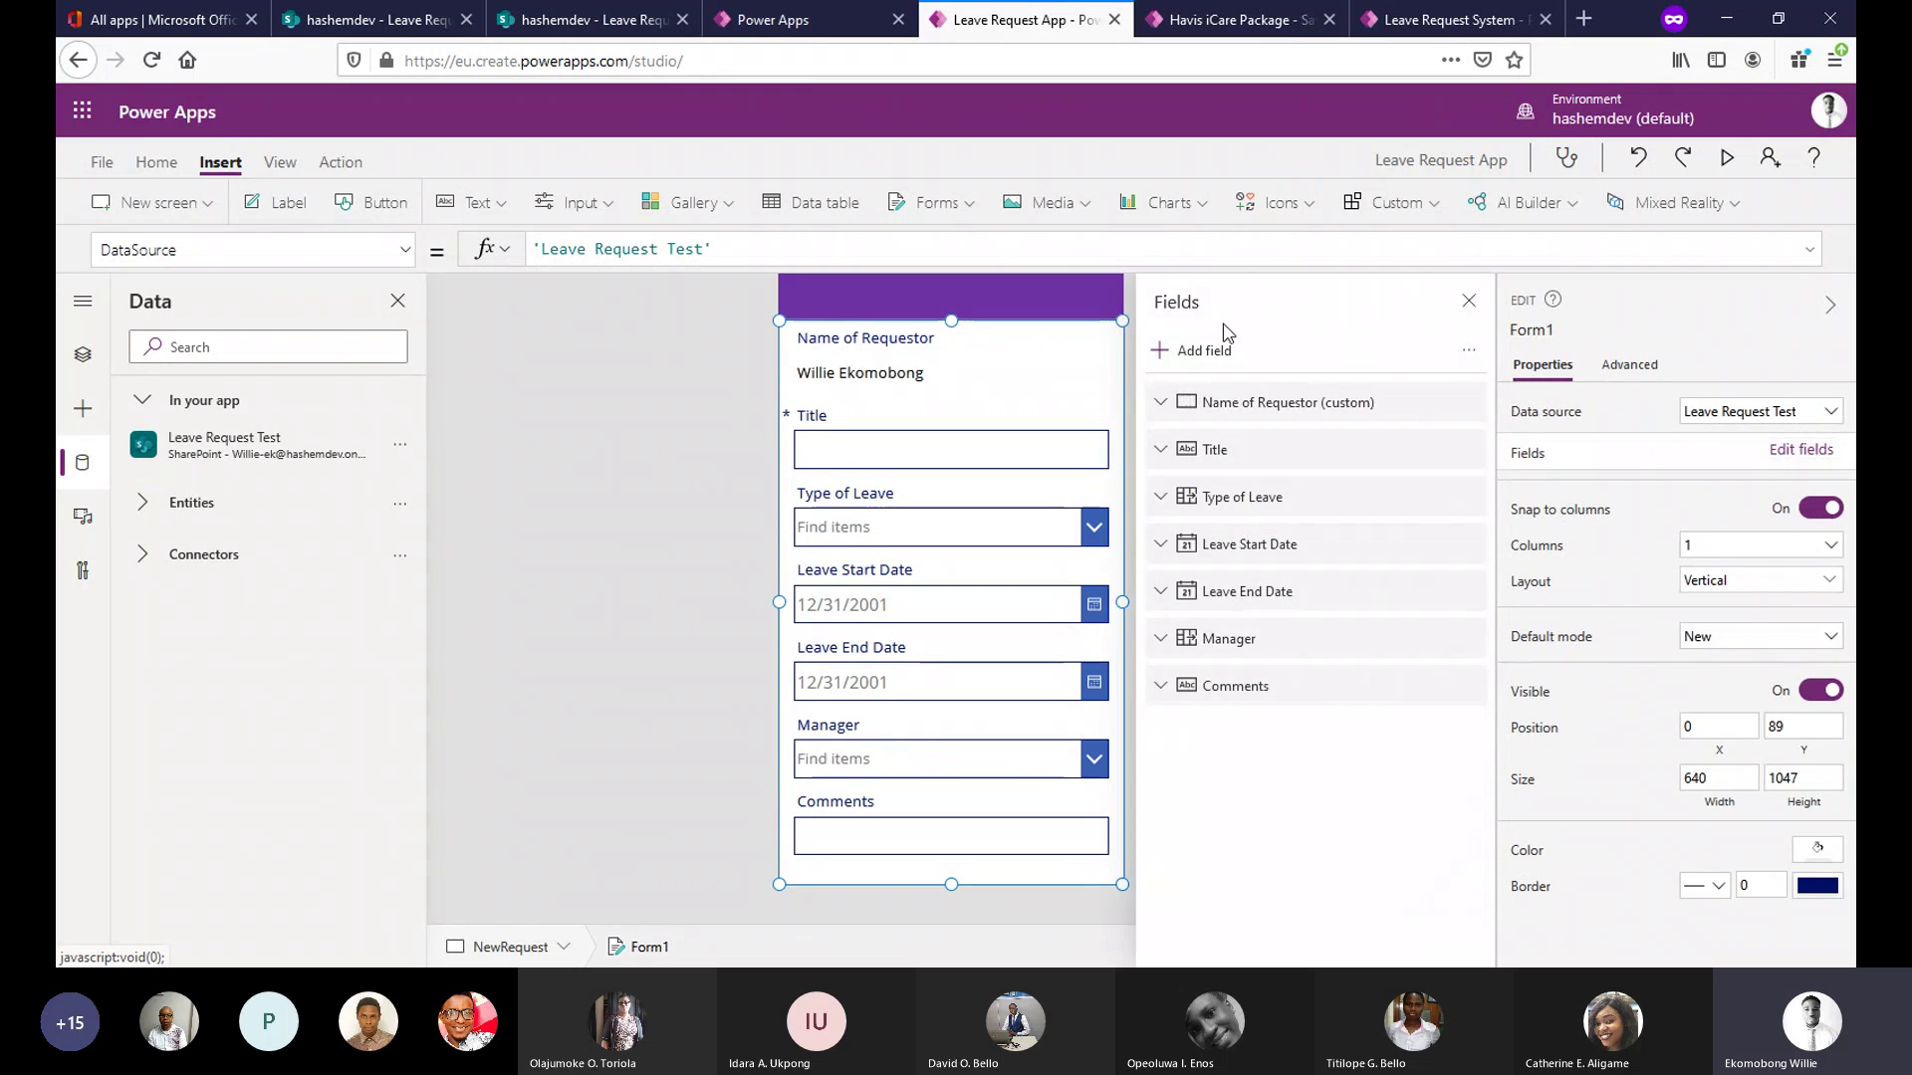
pyautogui.click(1468, 351)
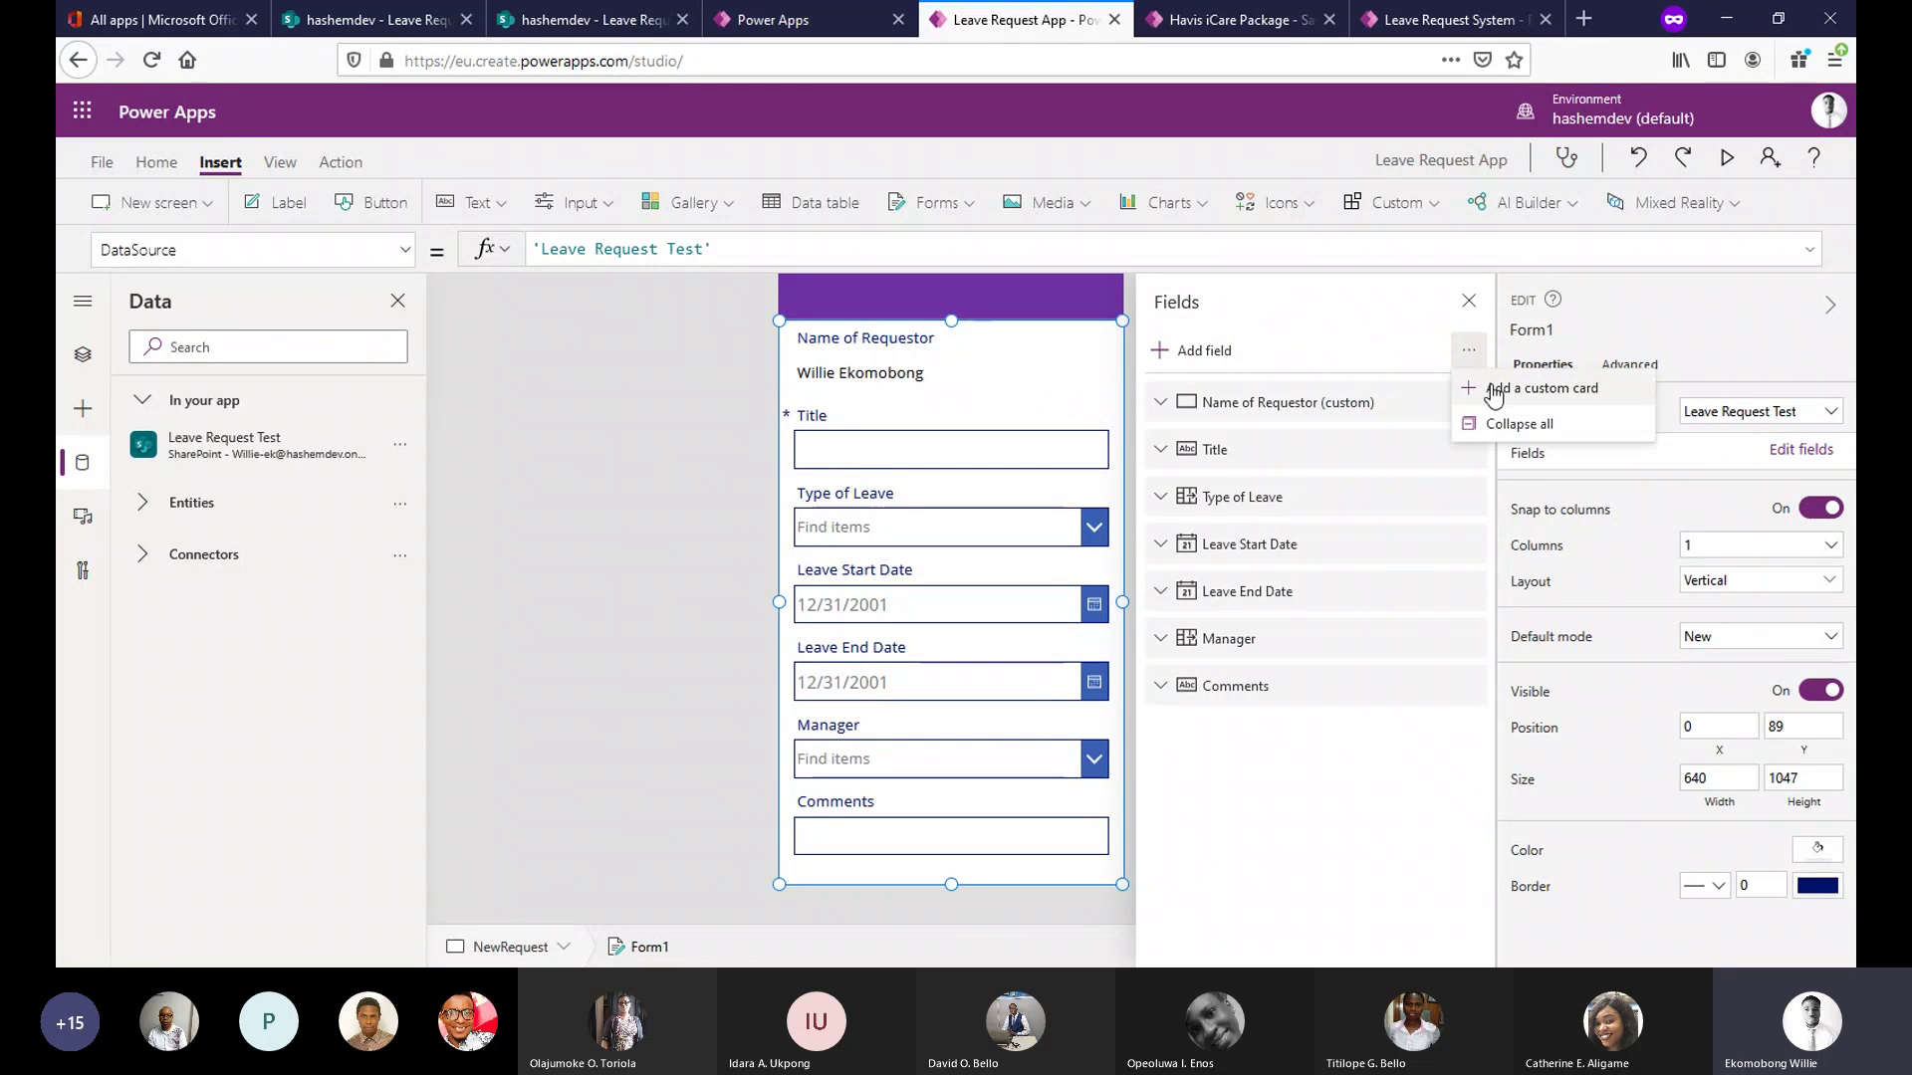
pyautogui.click(1493, 392)
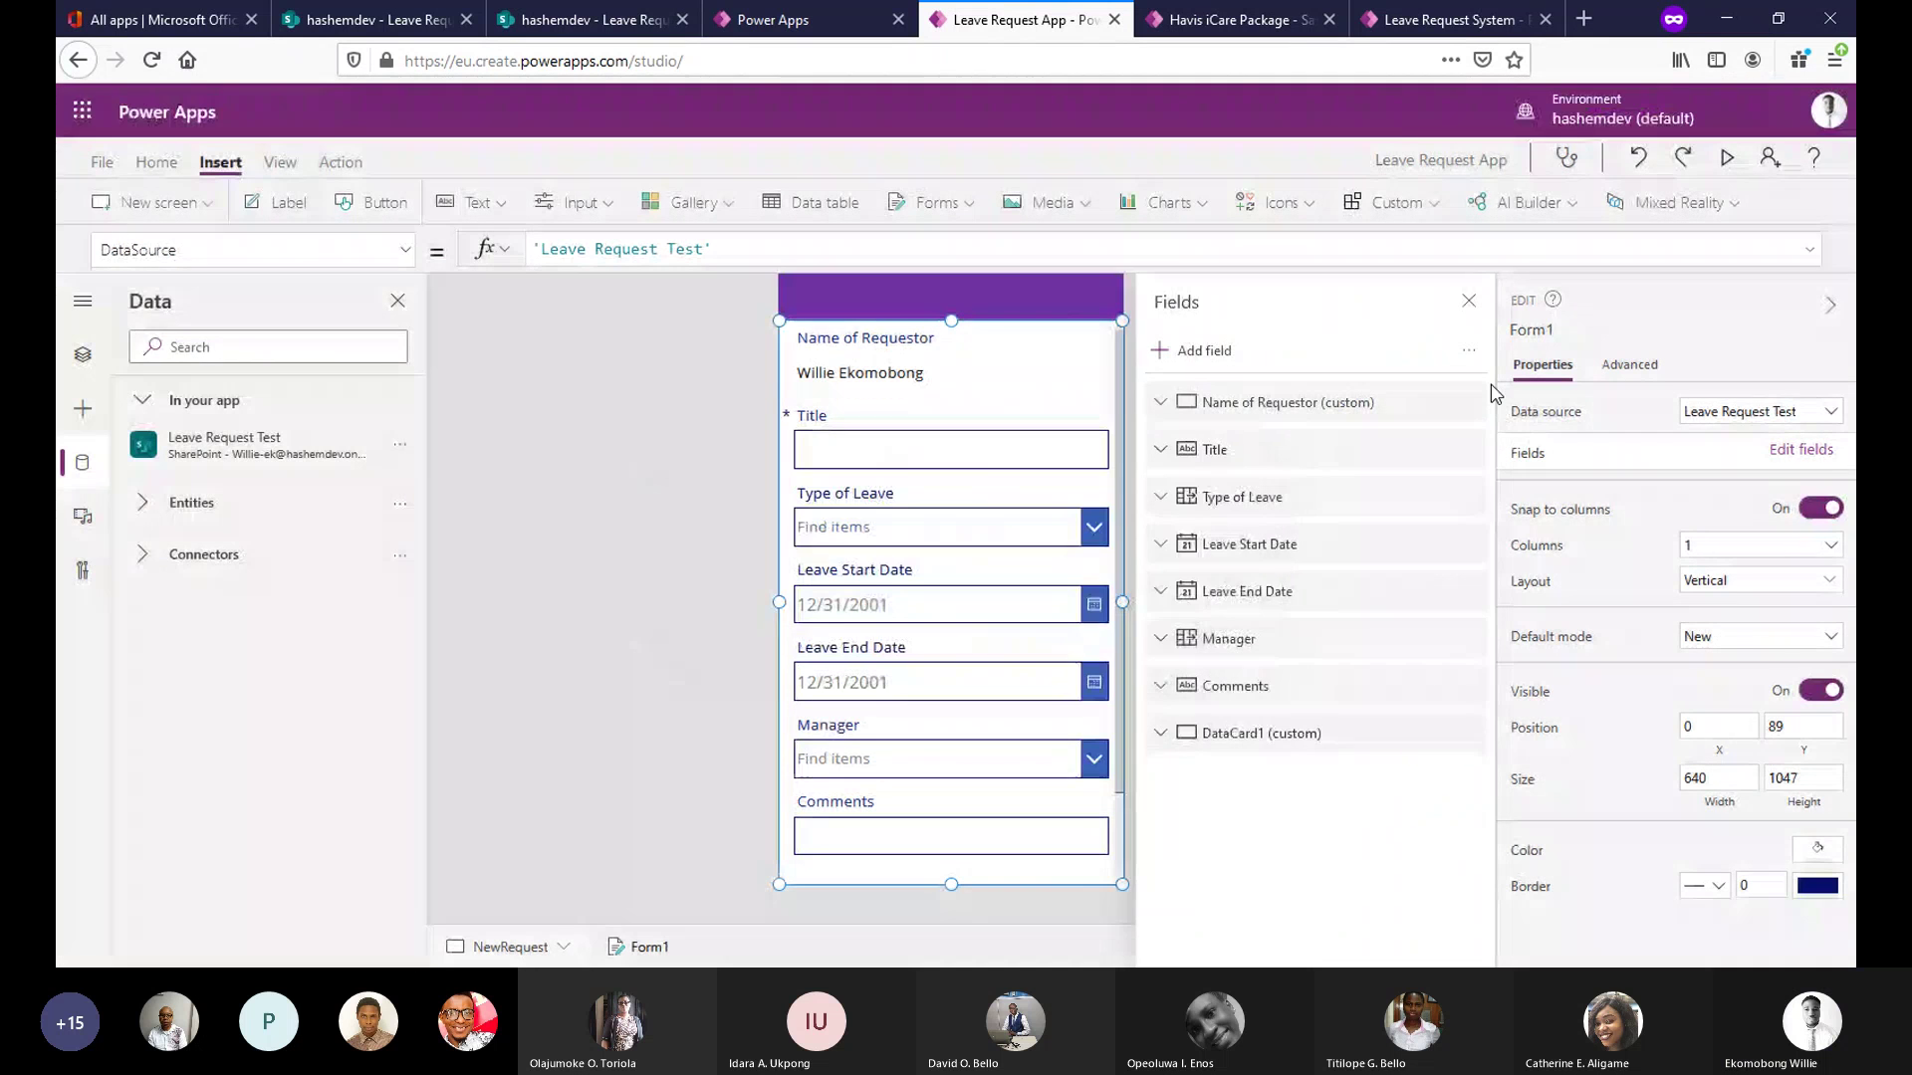
pyautogui.click(1469, 304)
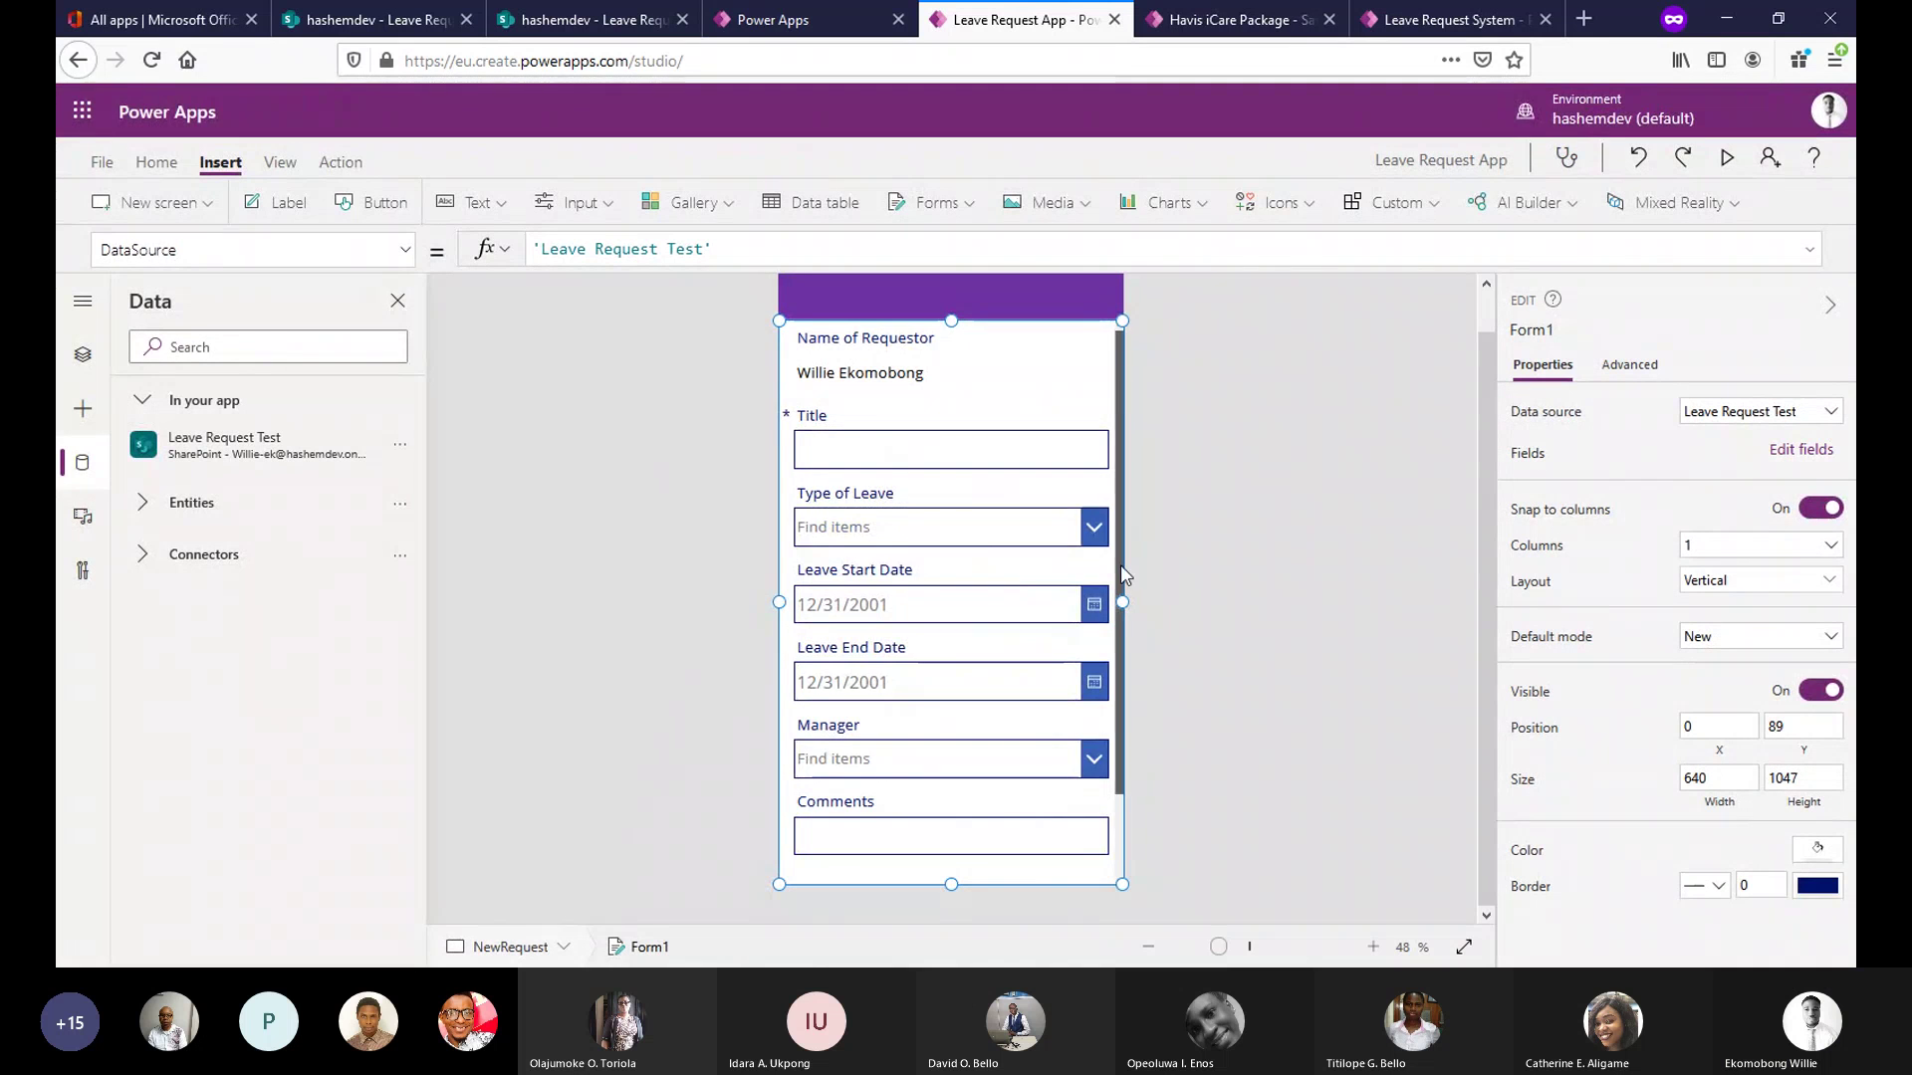
# Insert a button in the new custom card below Comments and enlarge it to about 557 wide and 80 high.
pyautogui.moveTo(1120, 564); pyautogui.dragTo(1120, 623)
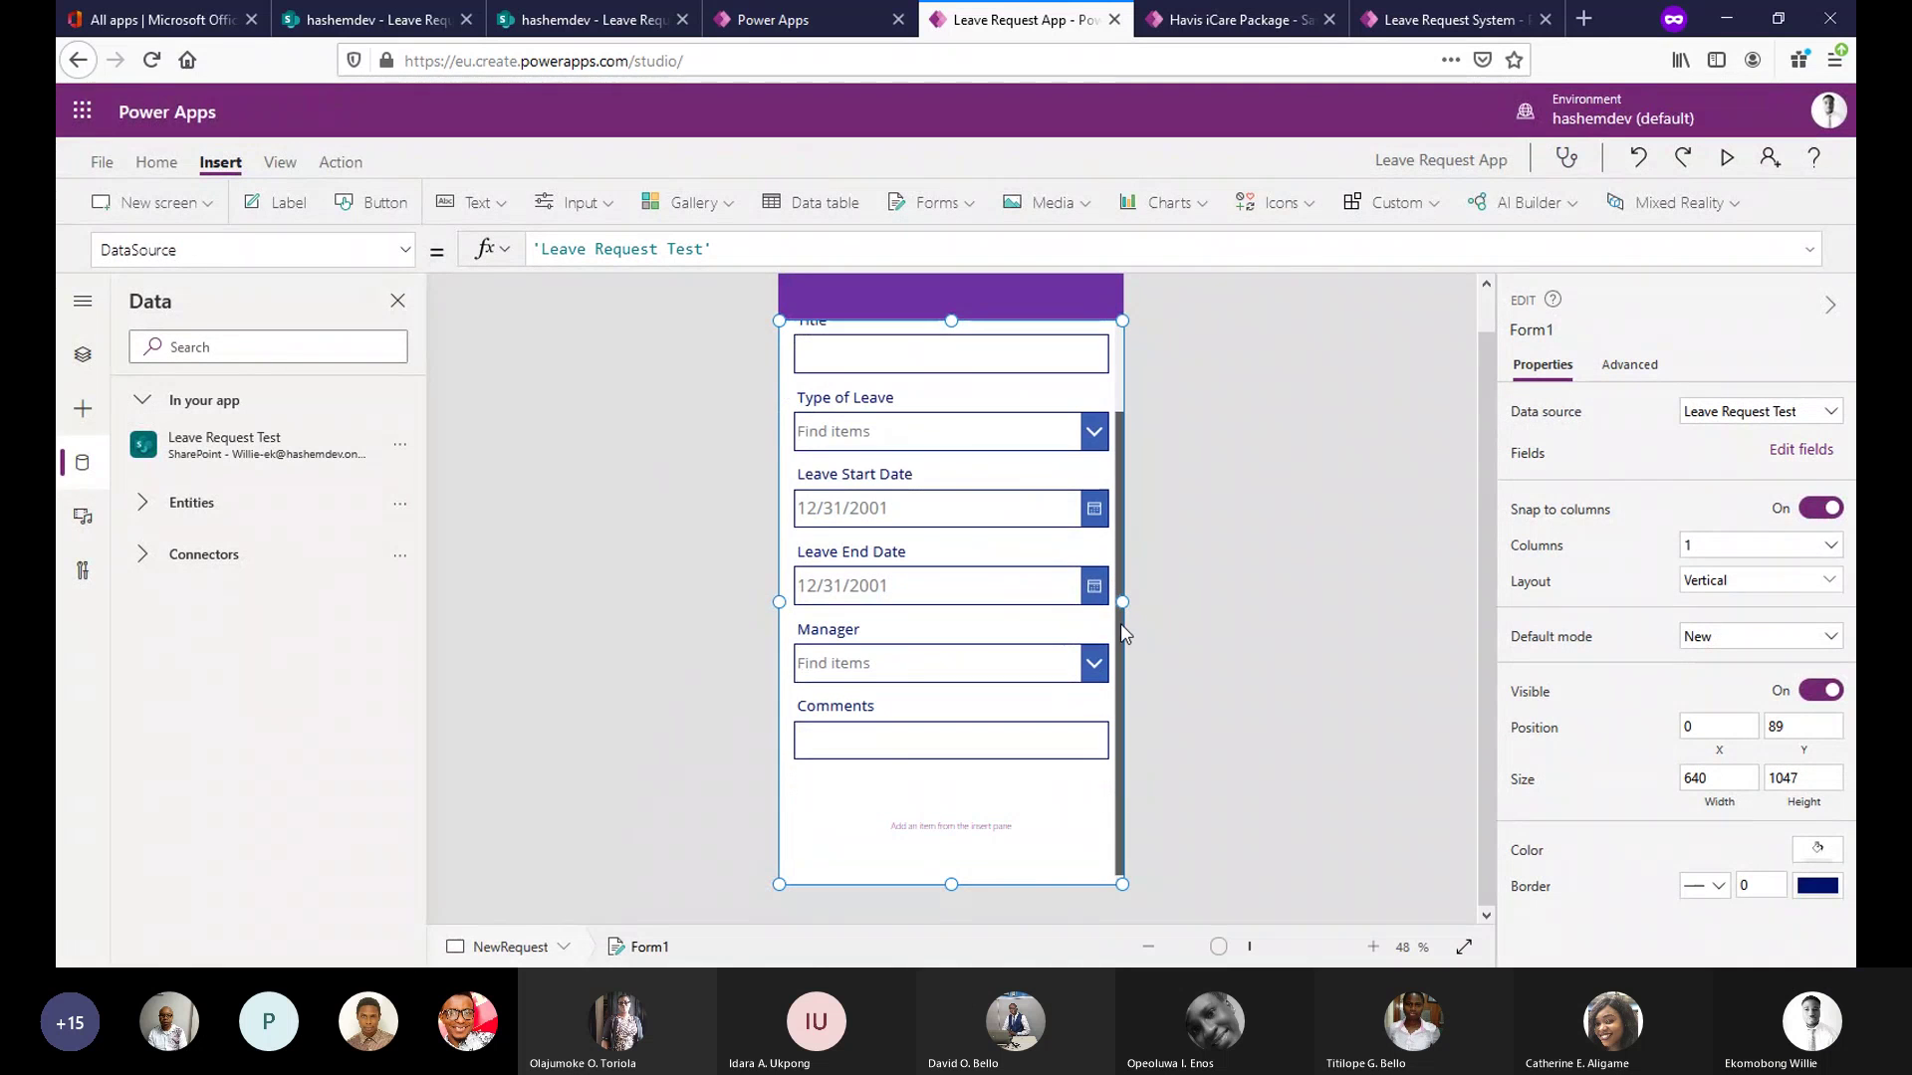
pyautogui.click(917, 842)
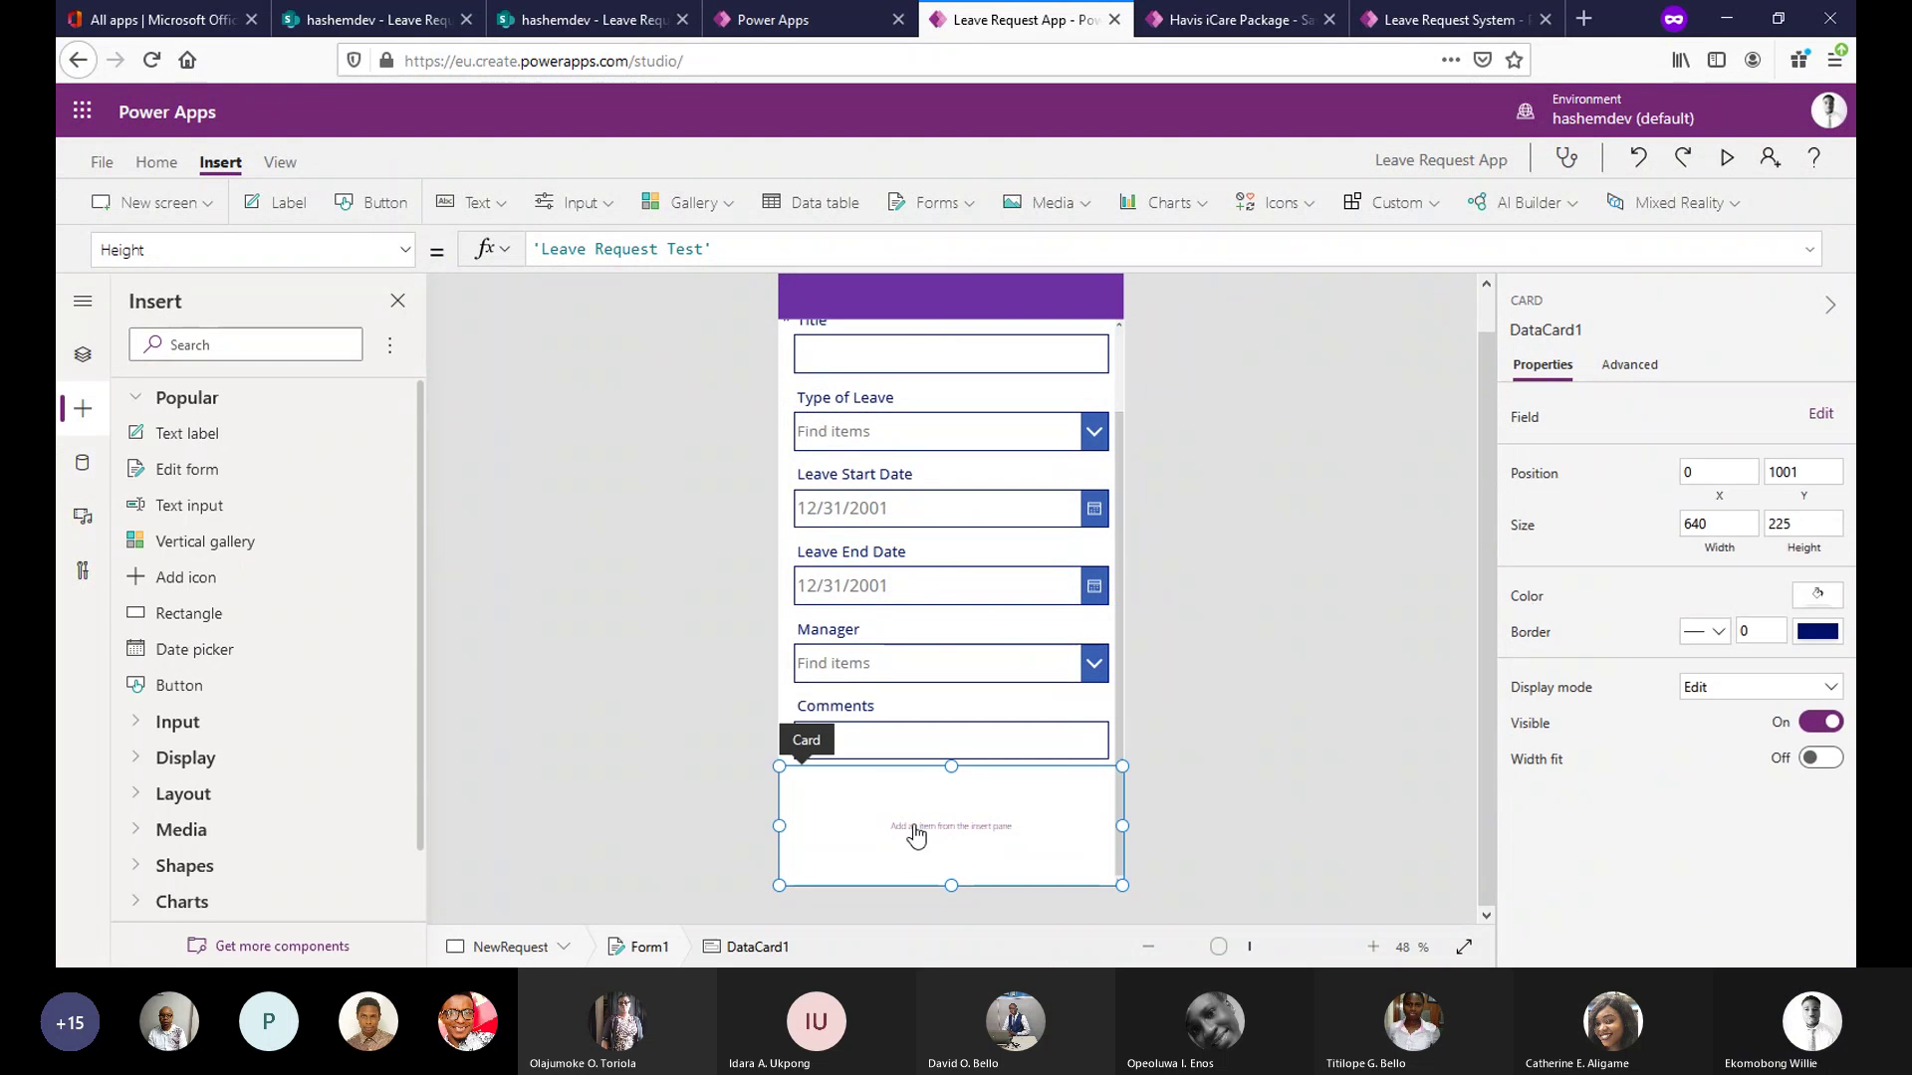
pyautogui.click(383, 207)
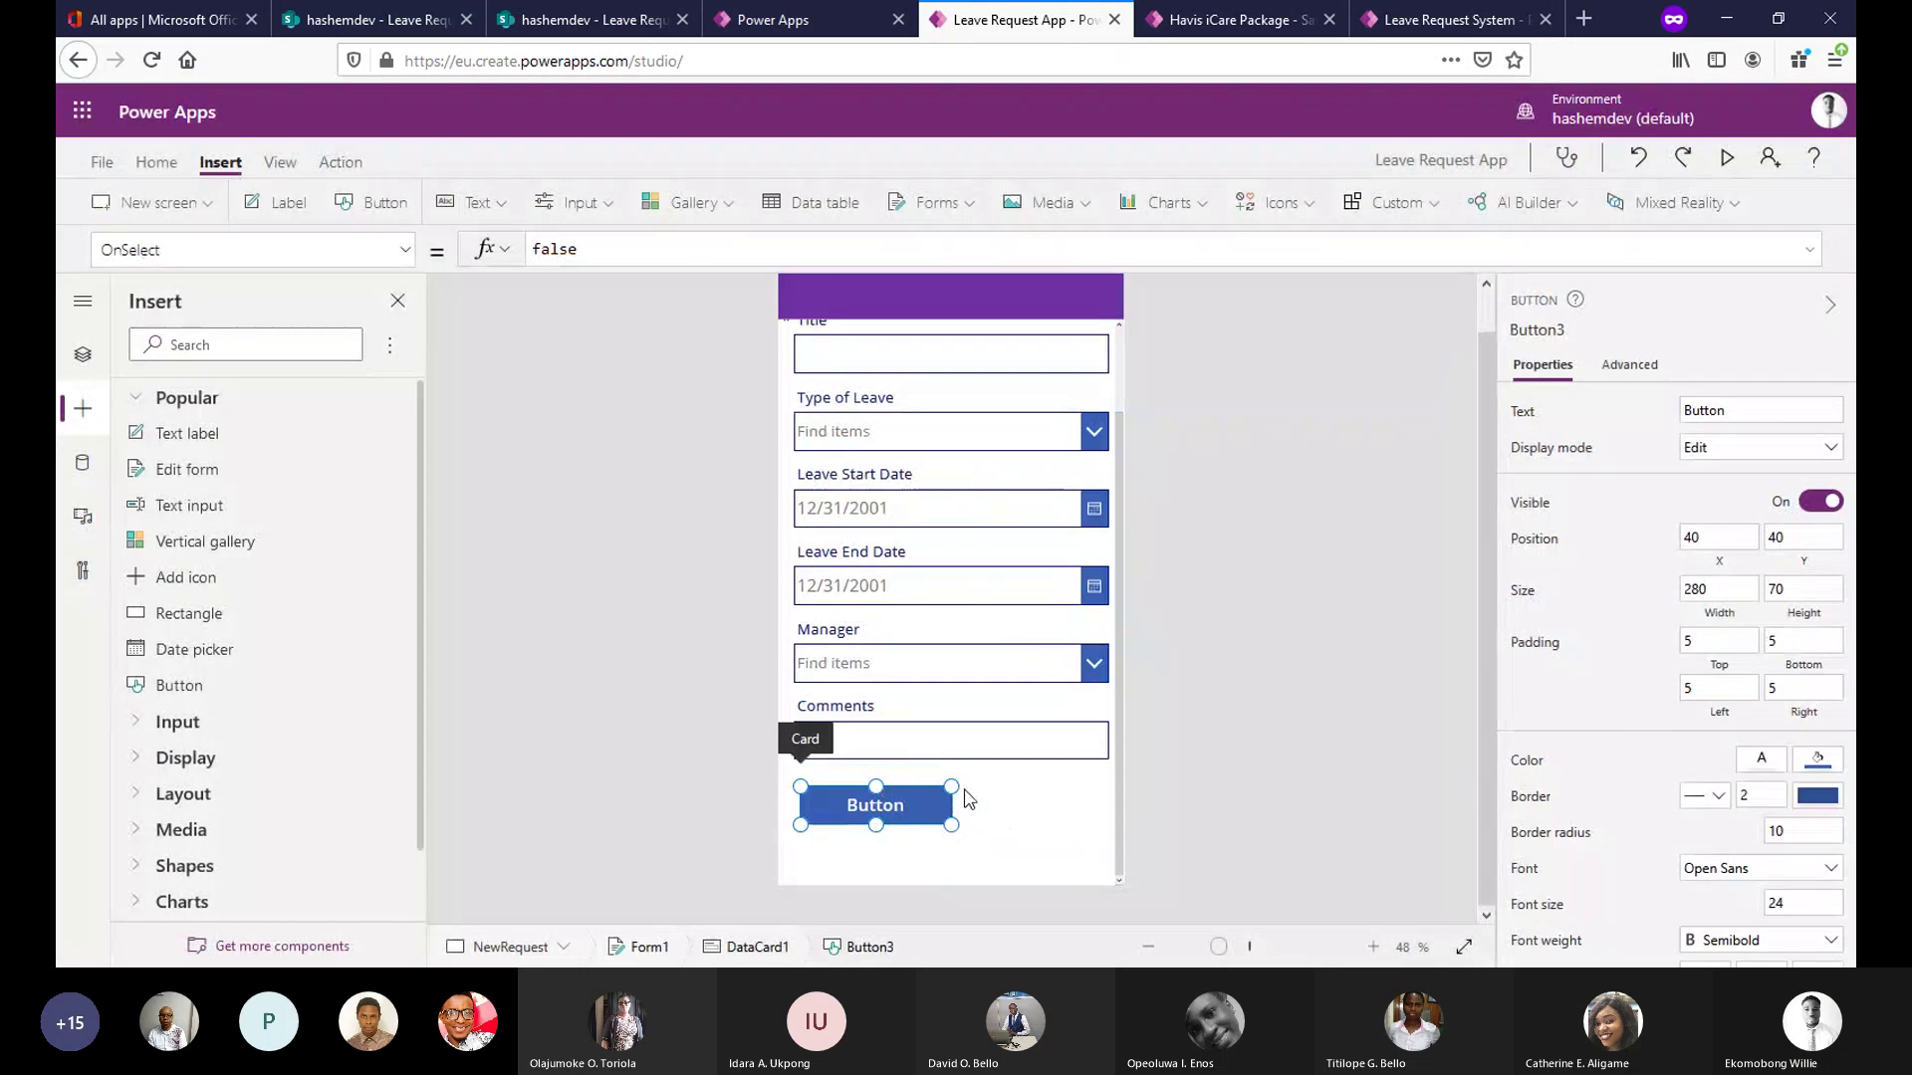
pyautogui.moveTo(954, 788); pyautogui.dragTo(1105, 780)
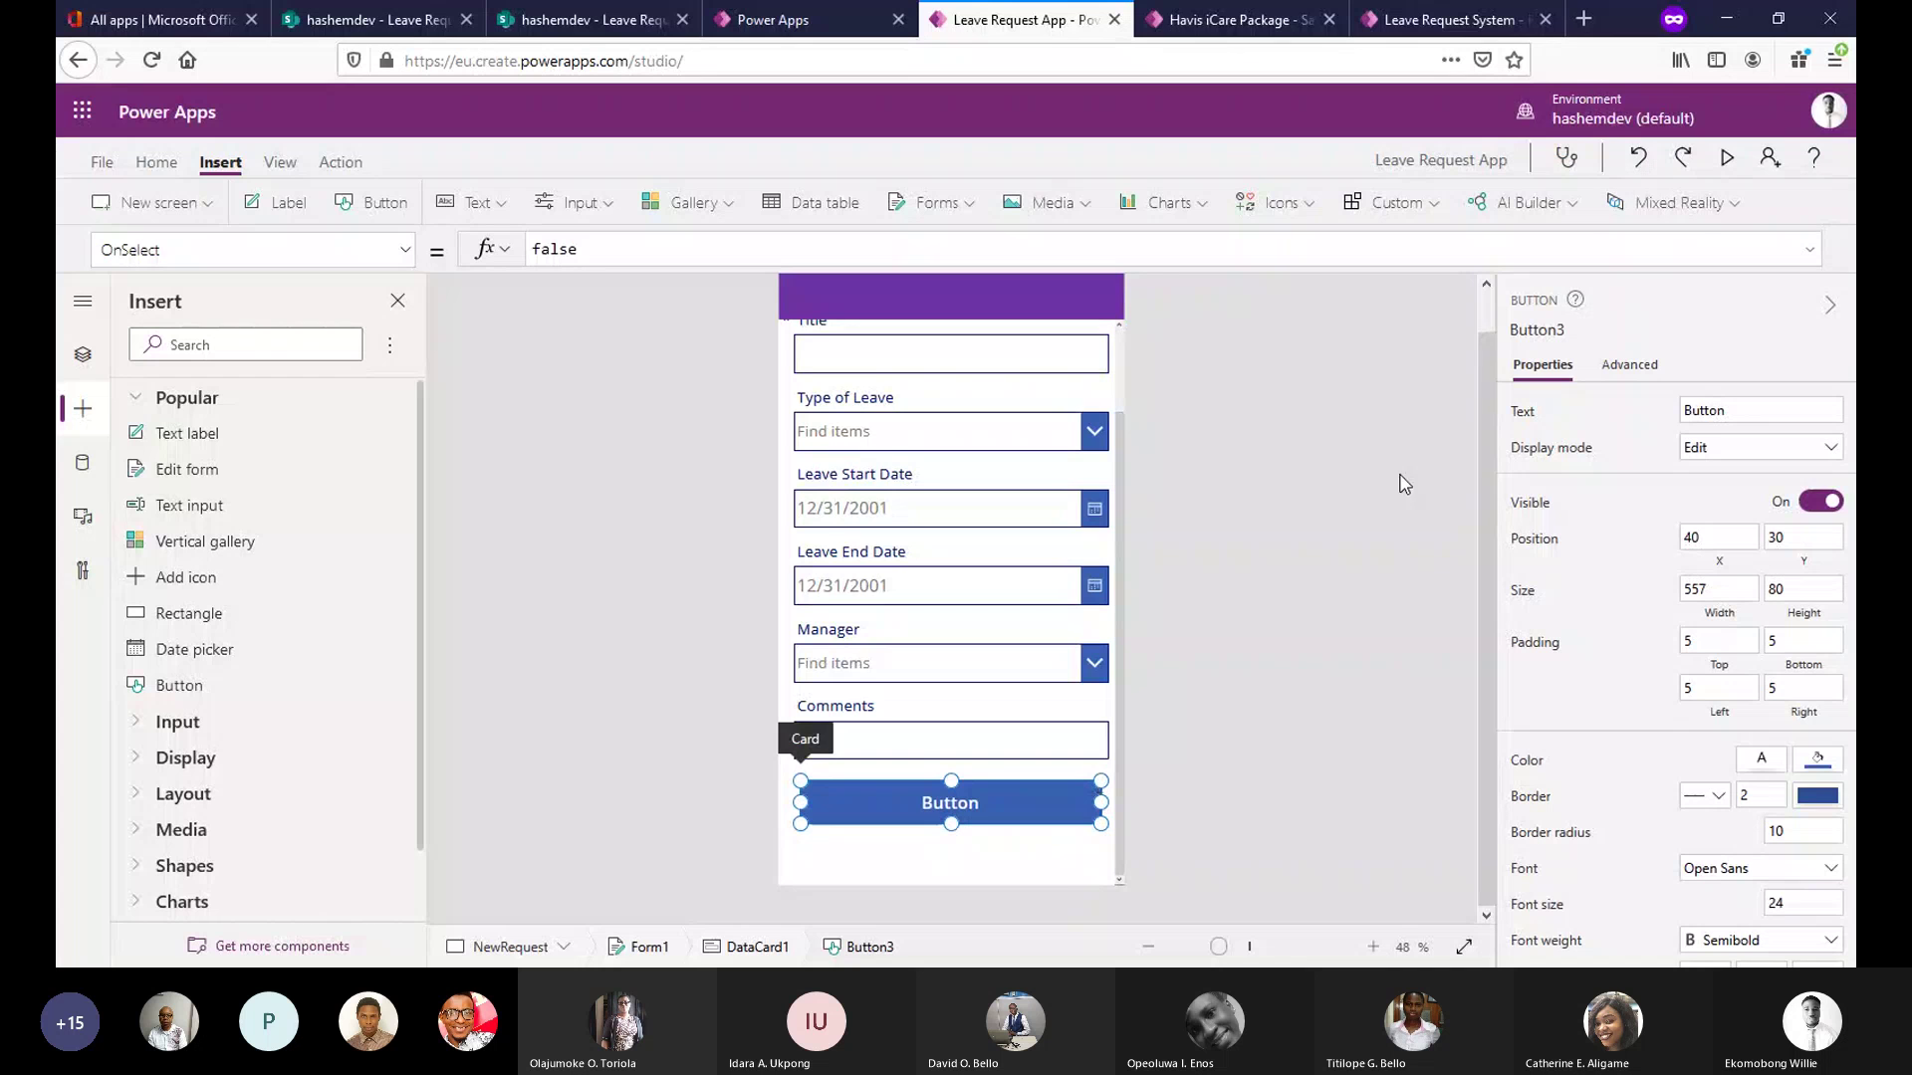
# Preview the app to check the new button below the Comments field, and return to editing.
pyautogui.click(1729, 159)
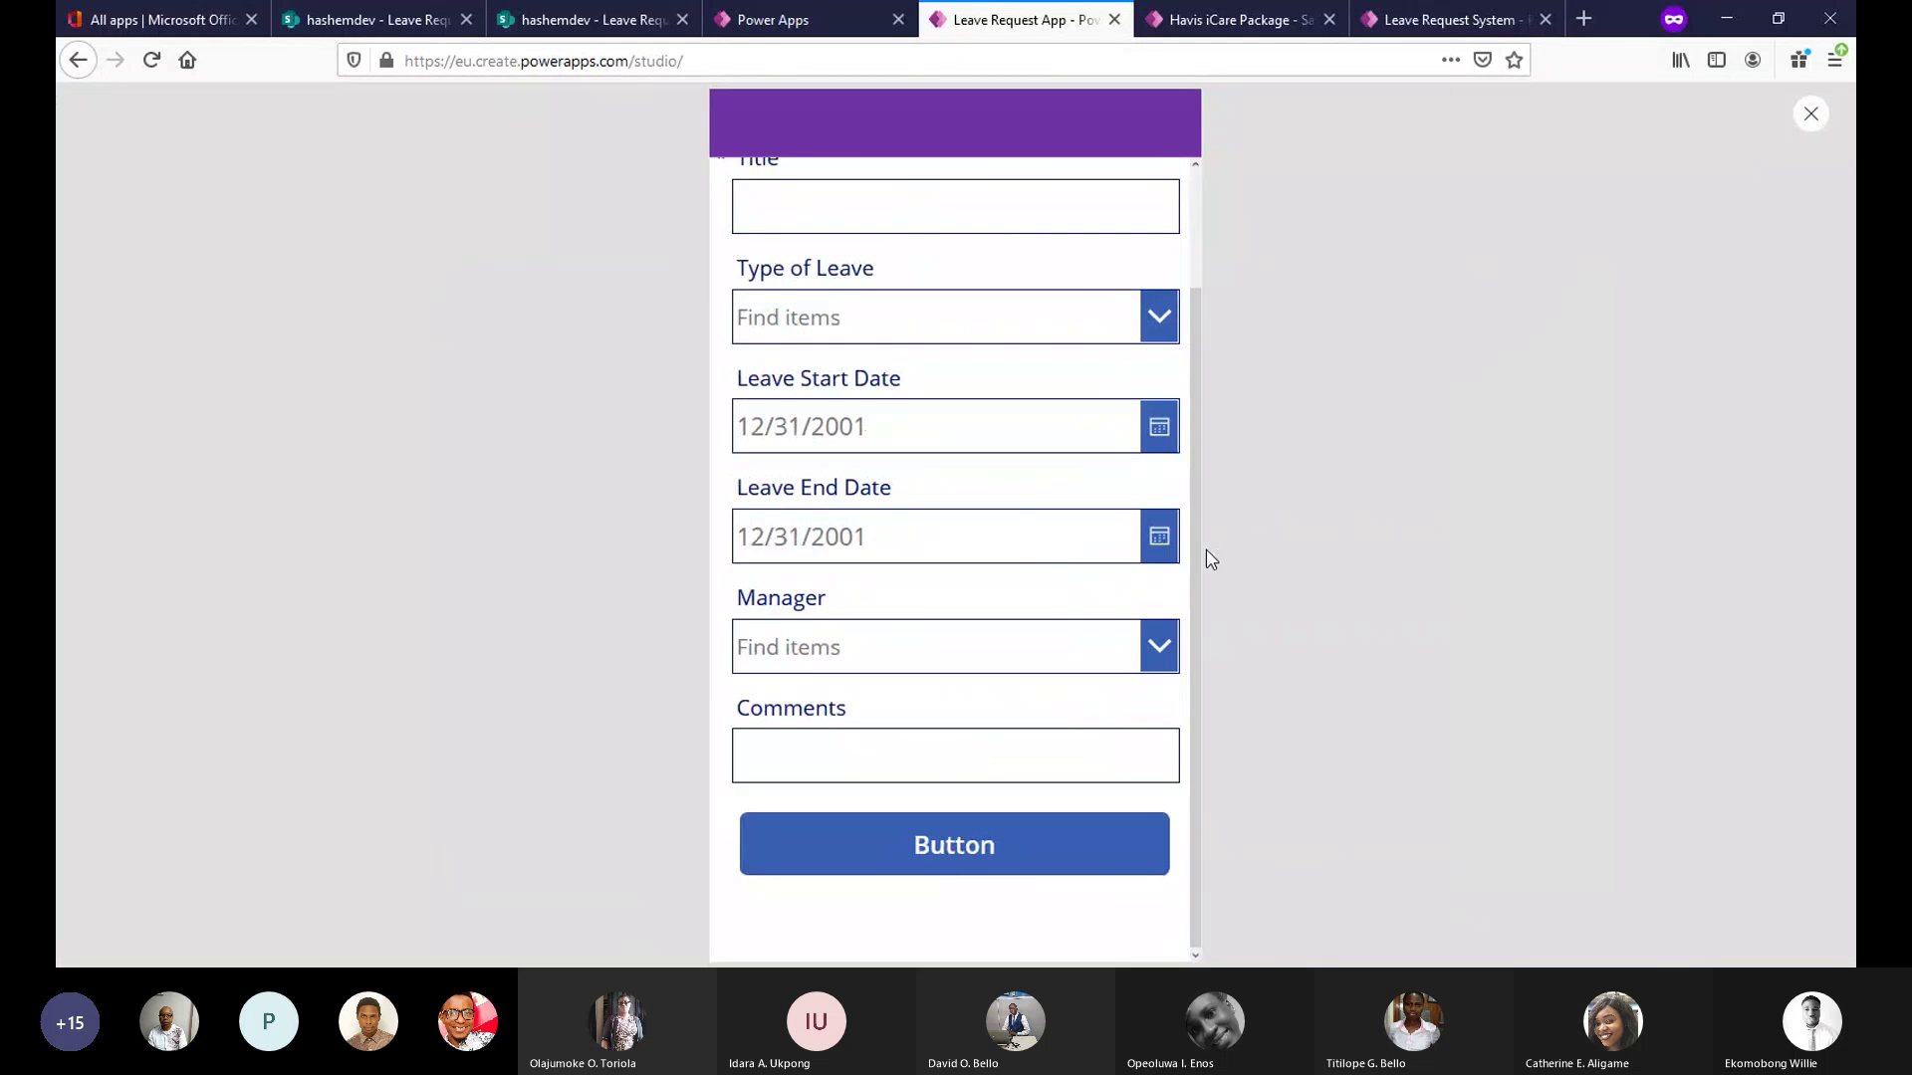
pyautogui.moveTo(1199, 567)
pyautogui.mouseDown()
pyautogui.moveTo(1215, 330)
pyautogui.moveTo(1191, 605)
pyautogui.moveTo(1191, 316)
pyautogui.moveTo(1191, 536)
pyautogui.mouseUp()
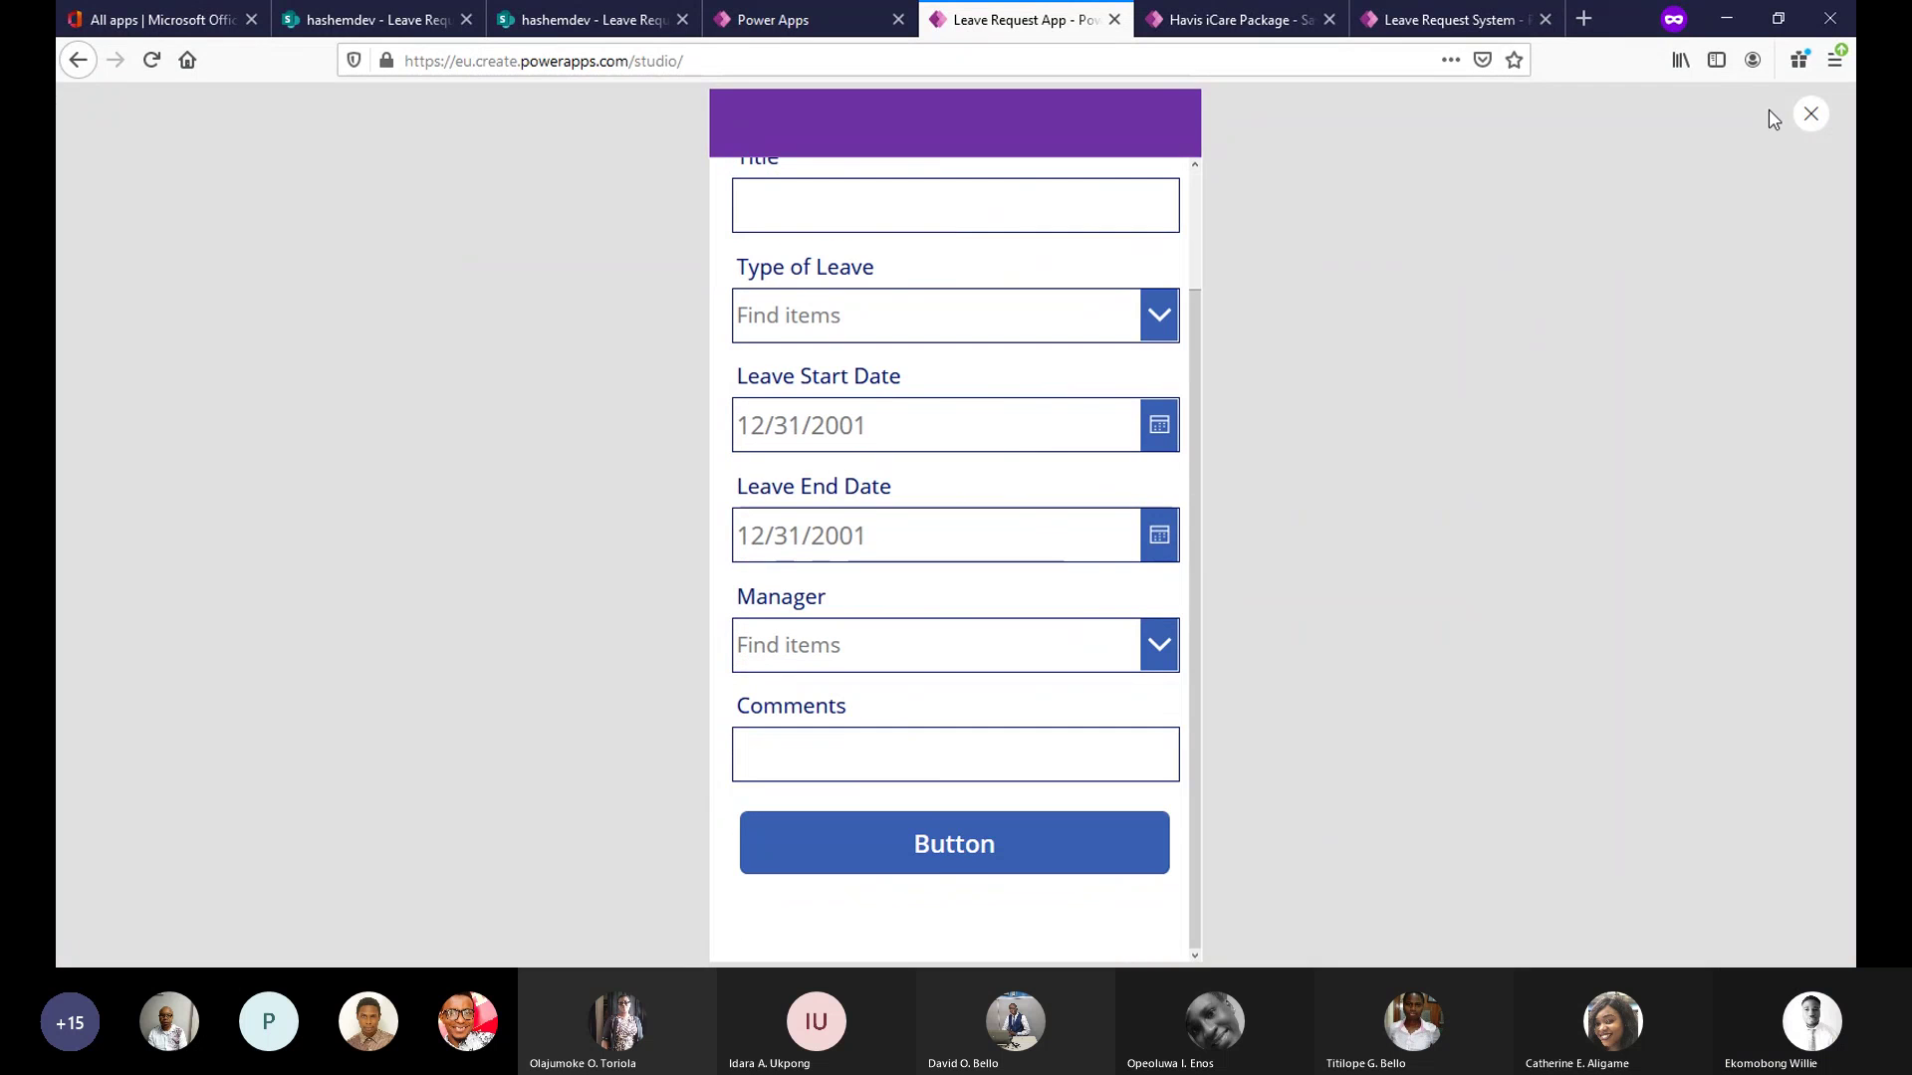
pyautogui.click(1810, 114)
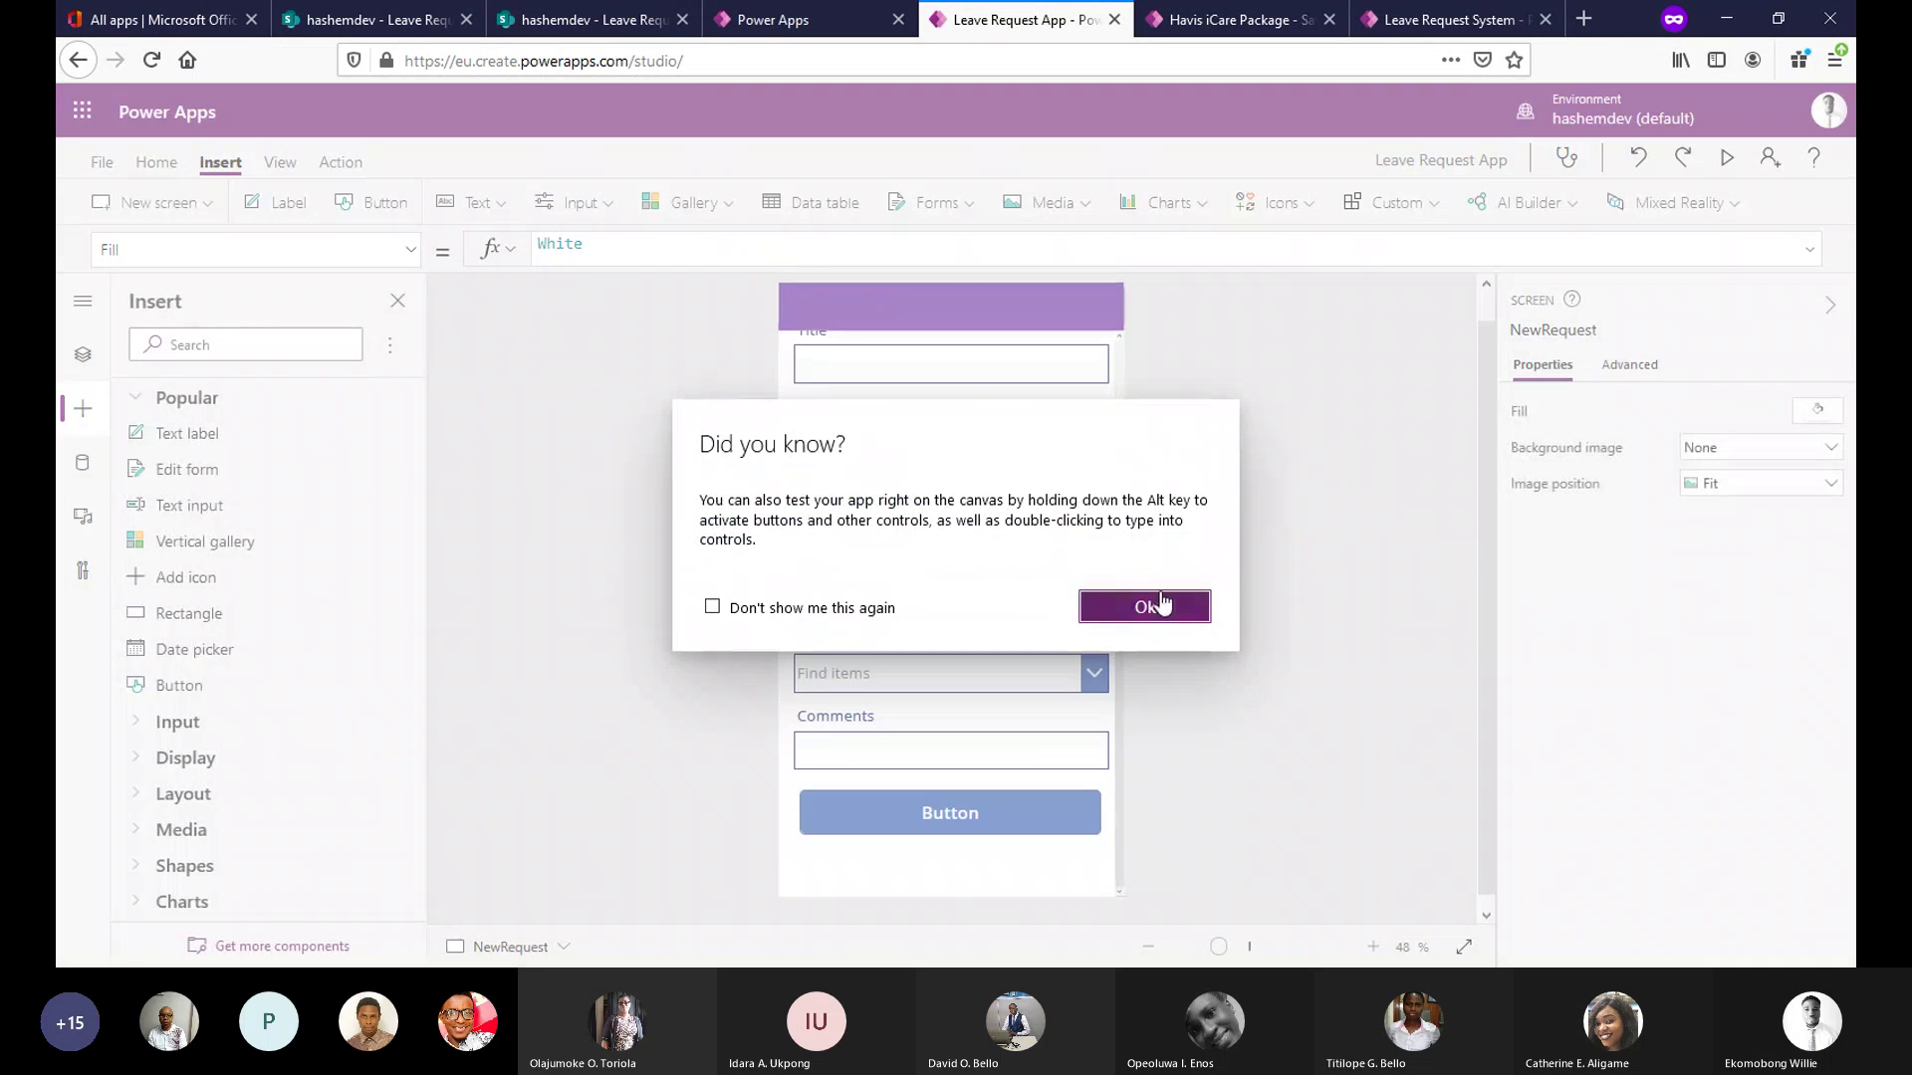
pyautogui.click(1144, 602)
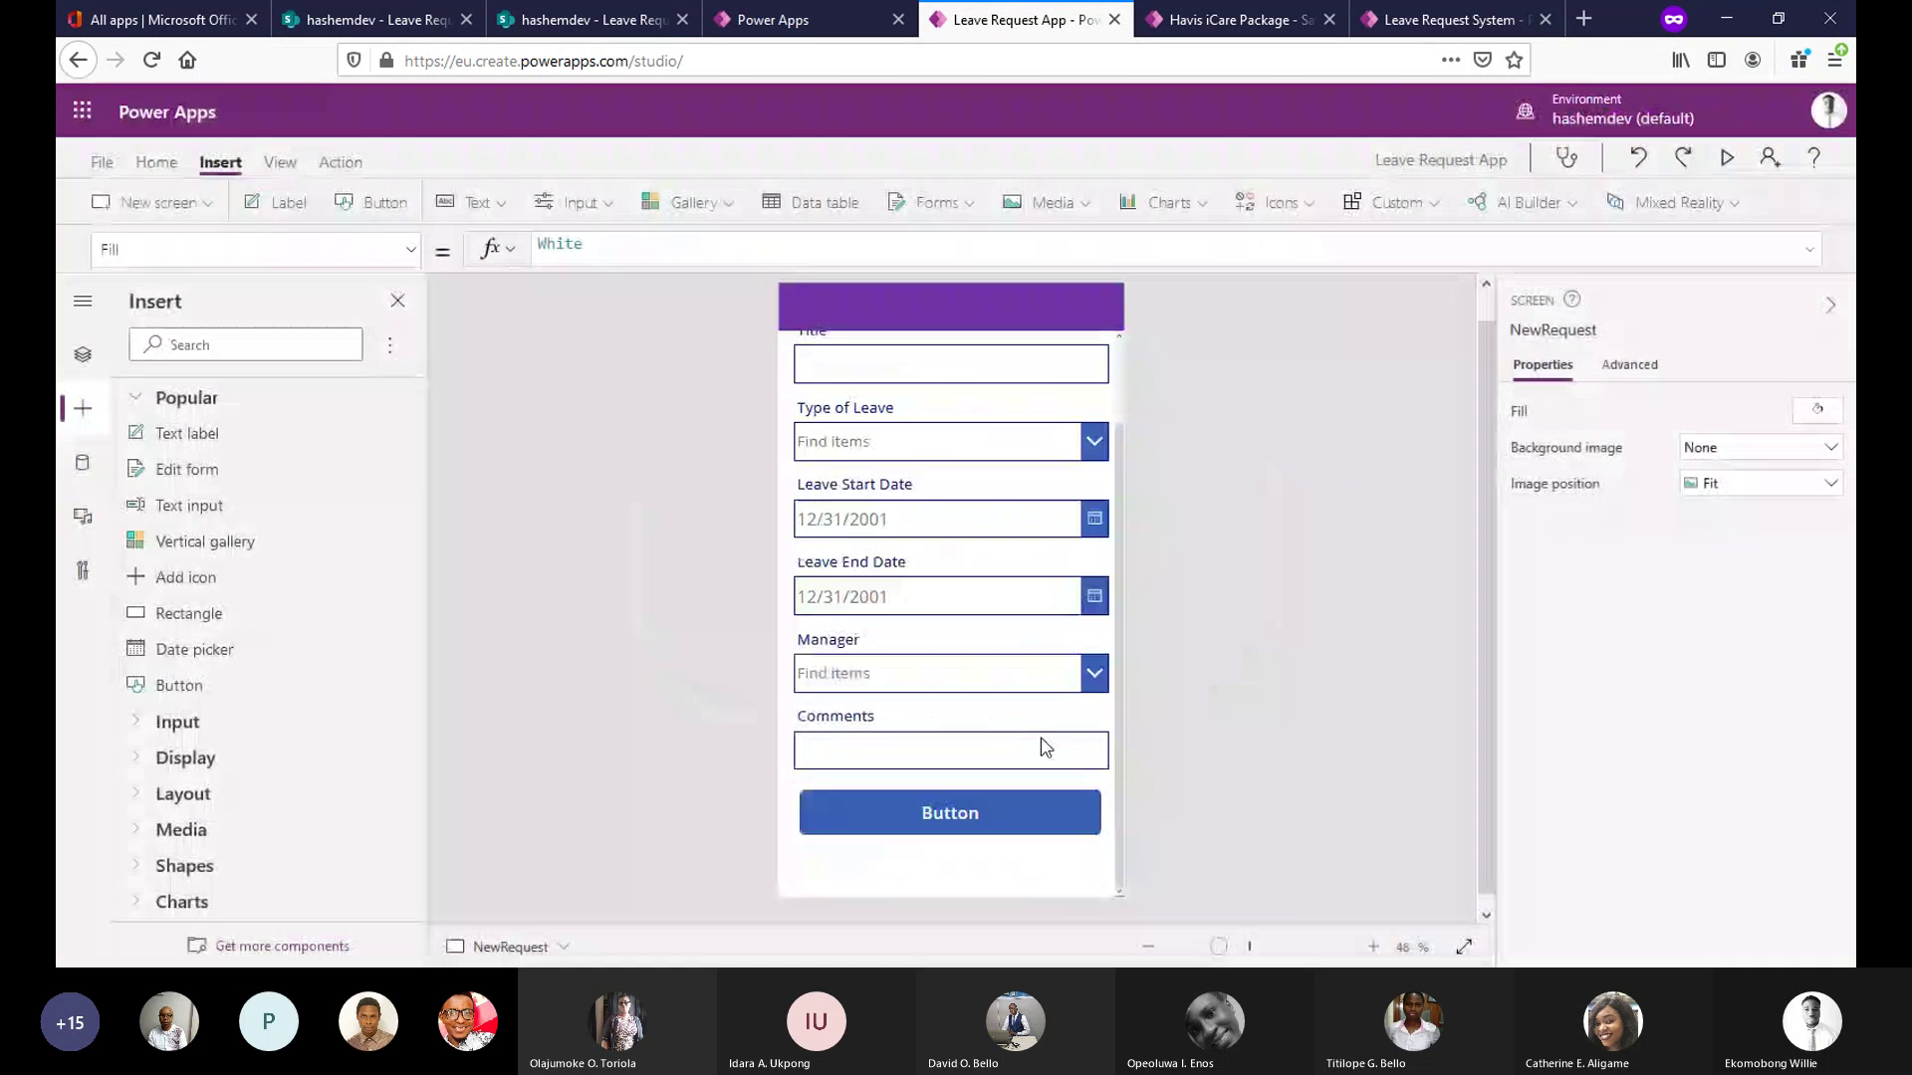
# Reduce the height of the custom card that holds the button to about 166.
pyautogui.click(954, 890)
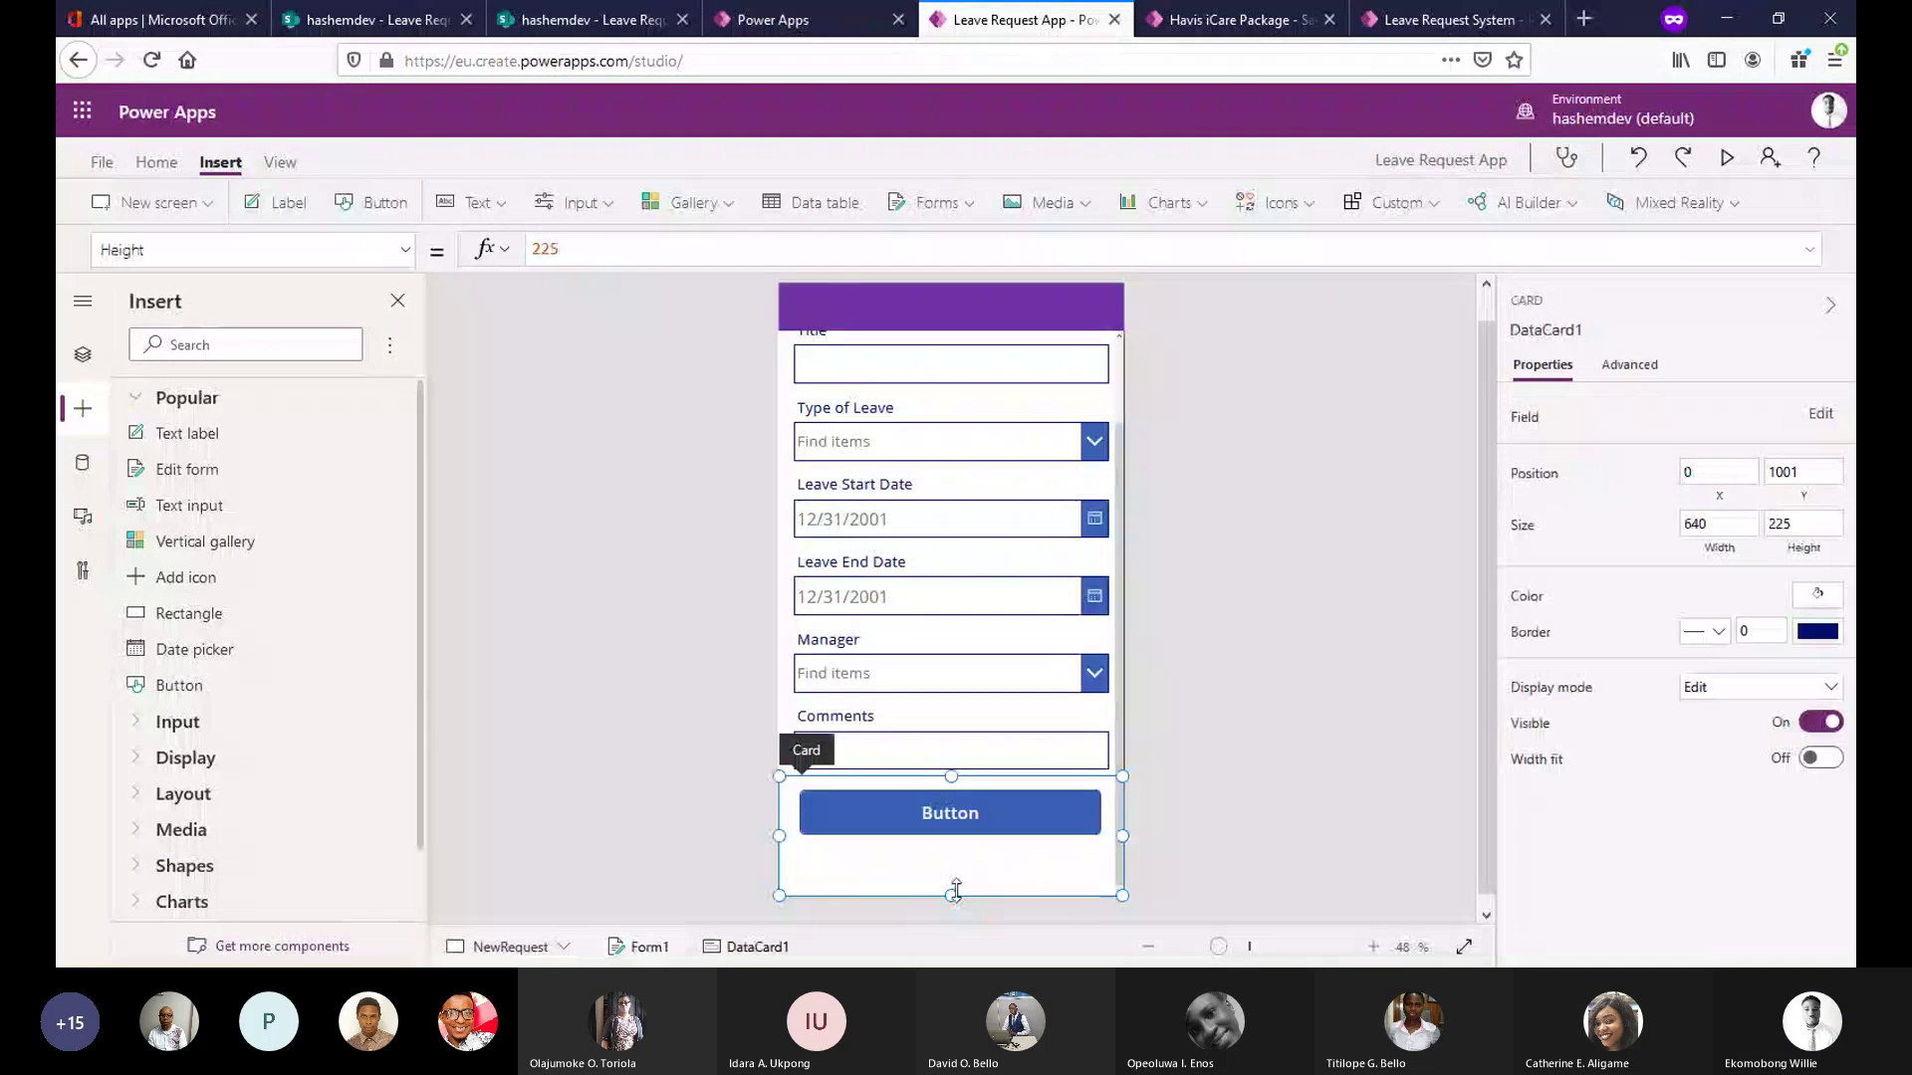
pyautogui.moveTo(953, 870); pyautogui.dragTo(953, 872)
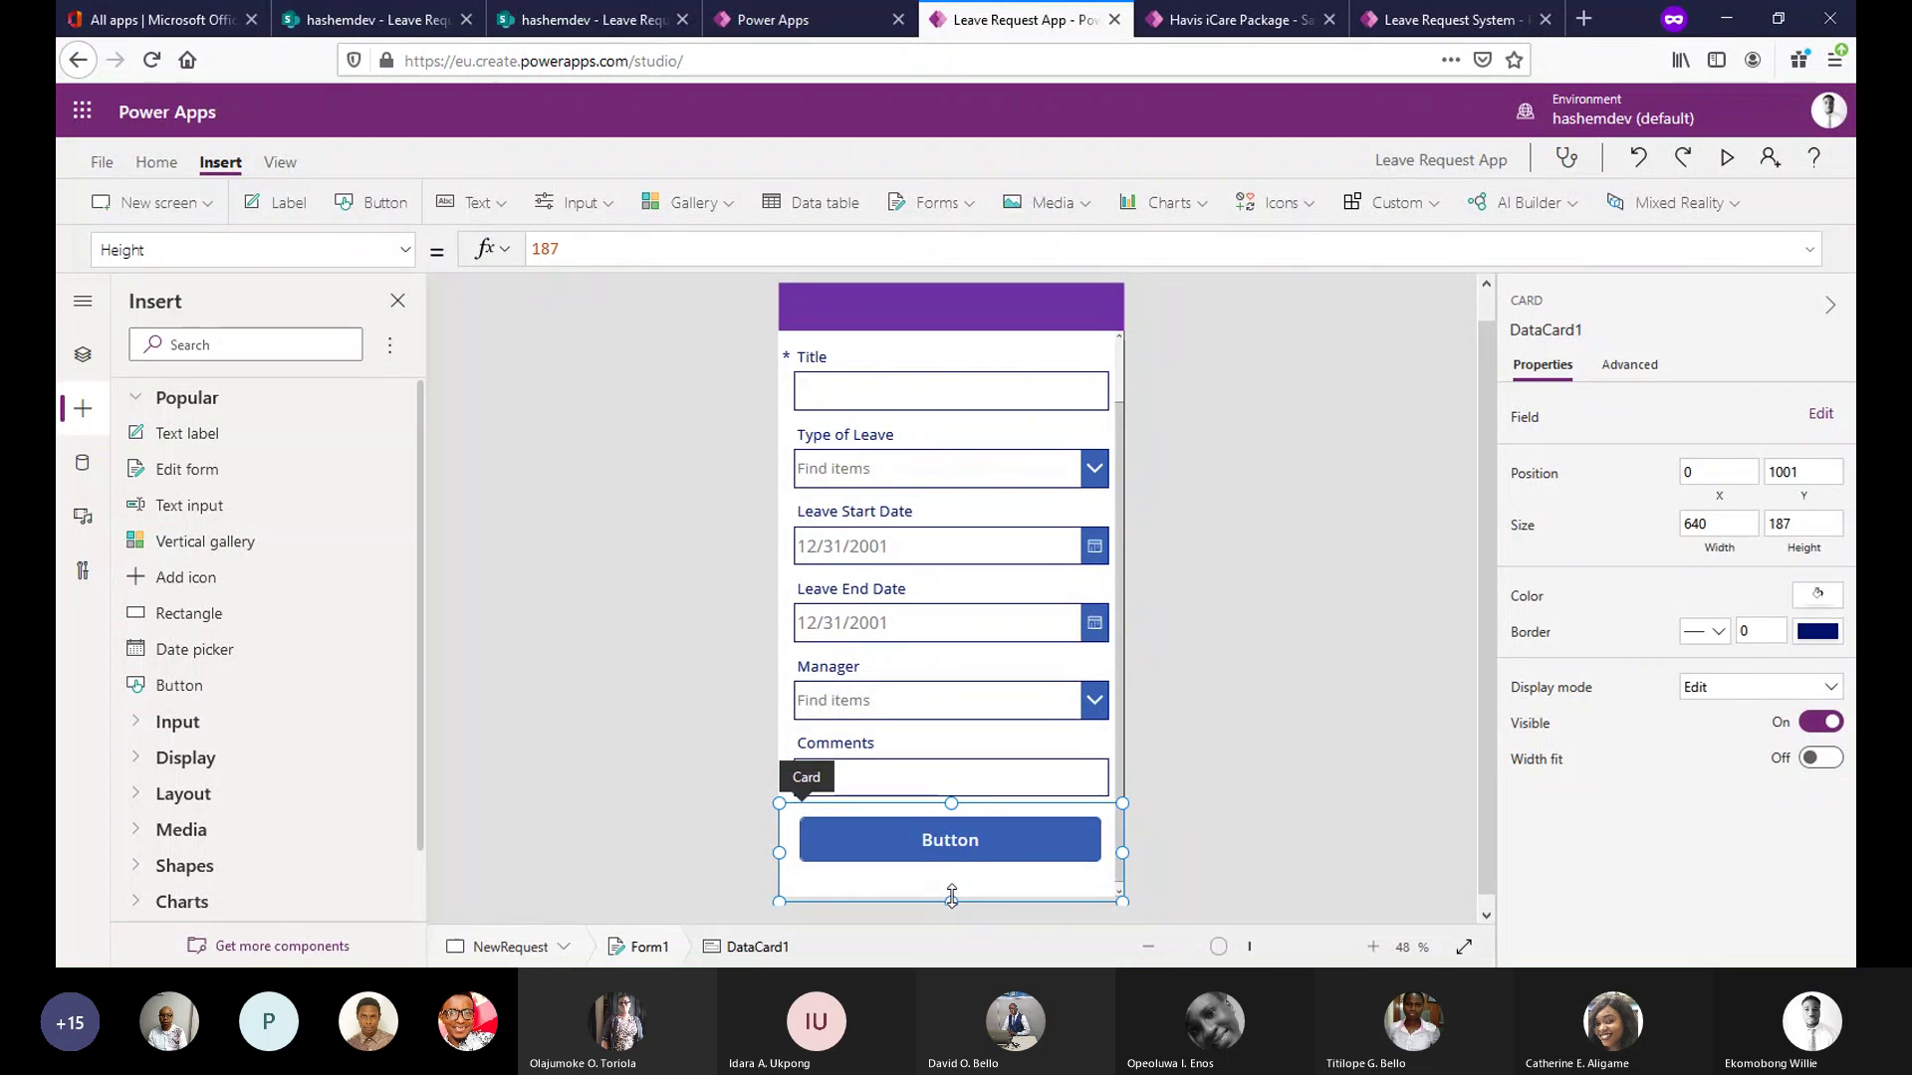
pyautogui.moveTo(953, 902); pyautogui.dragTo(952, 889)
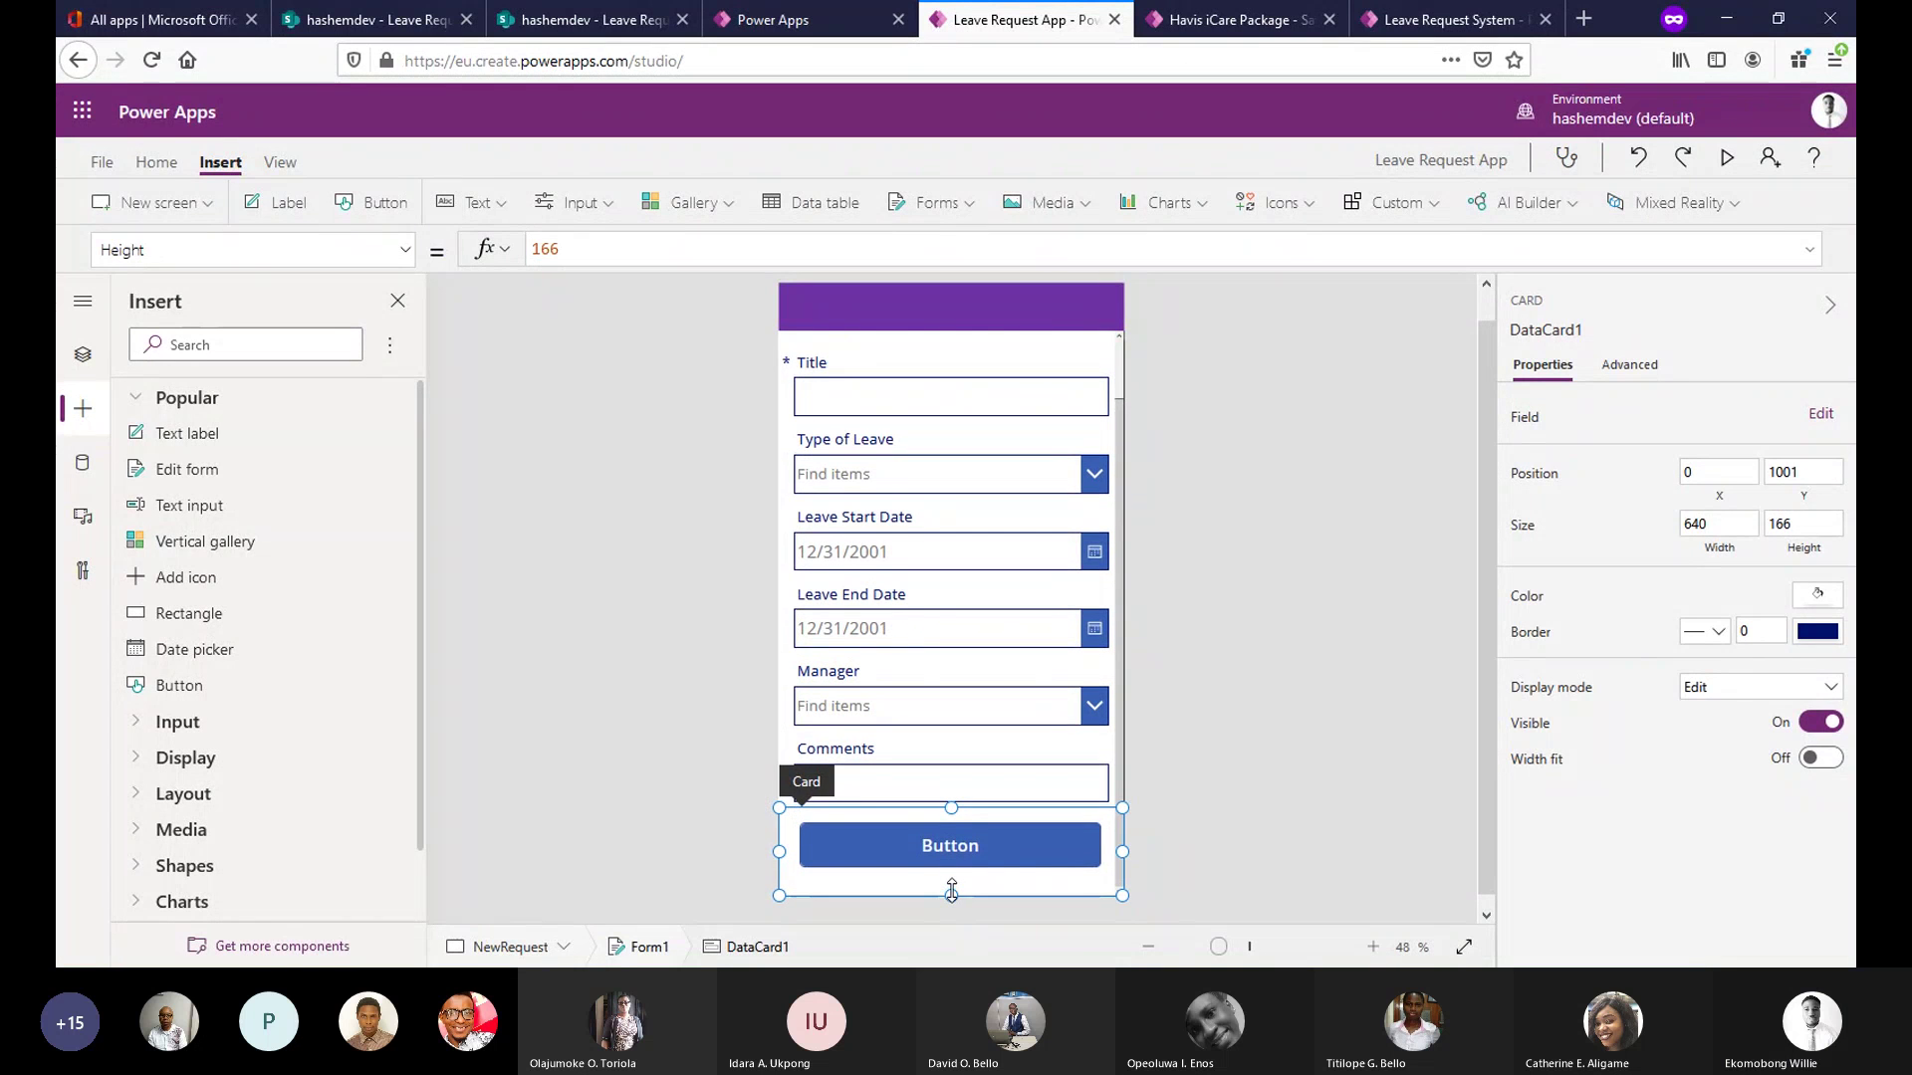
pyautogui.click(1203, 794)
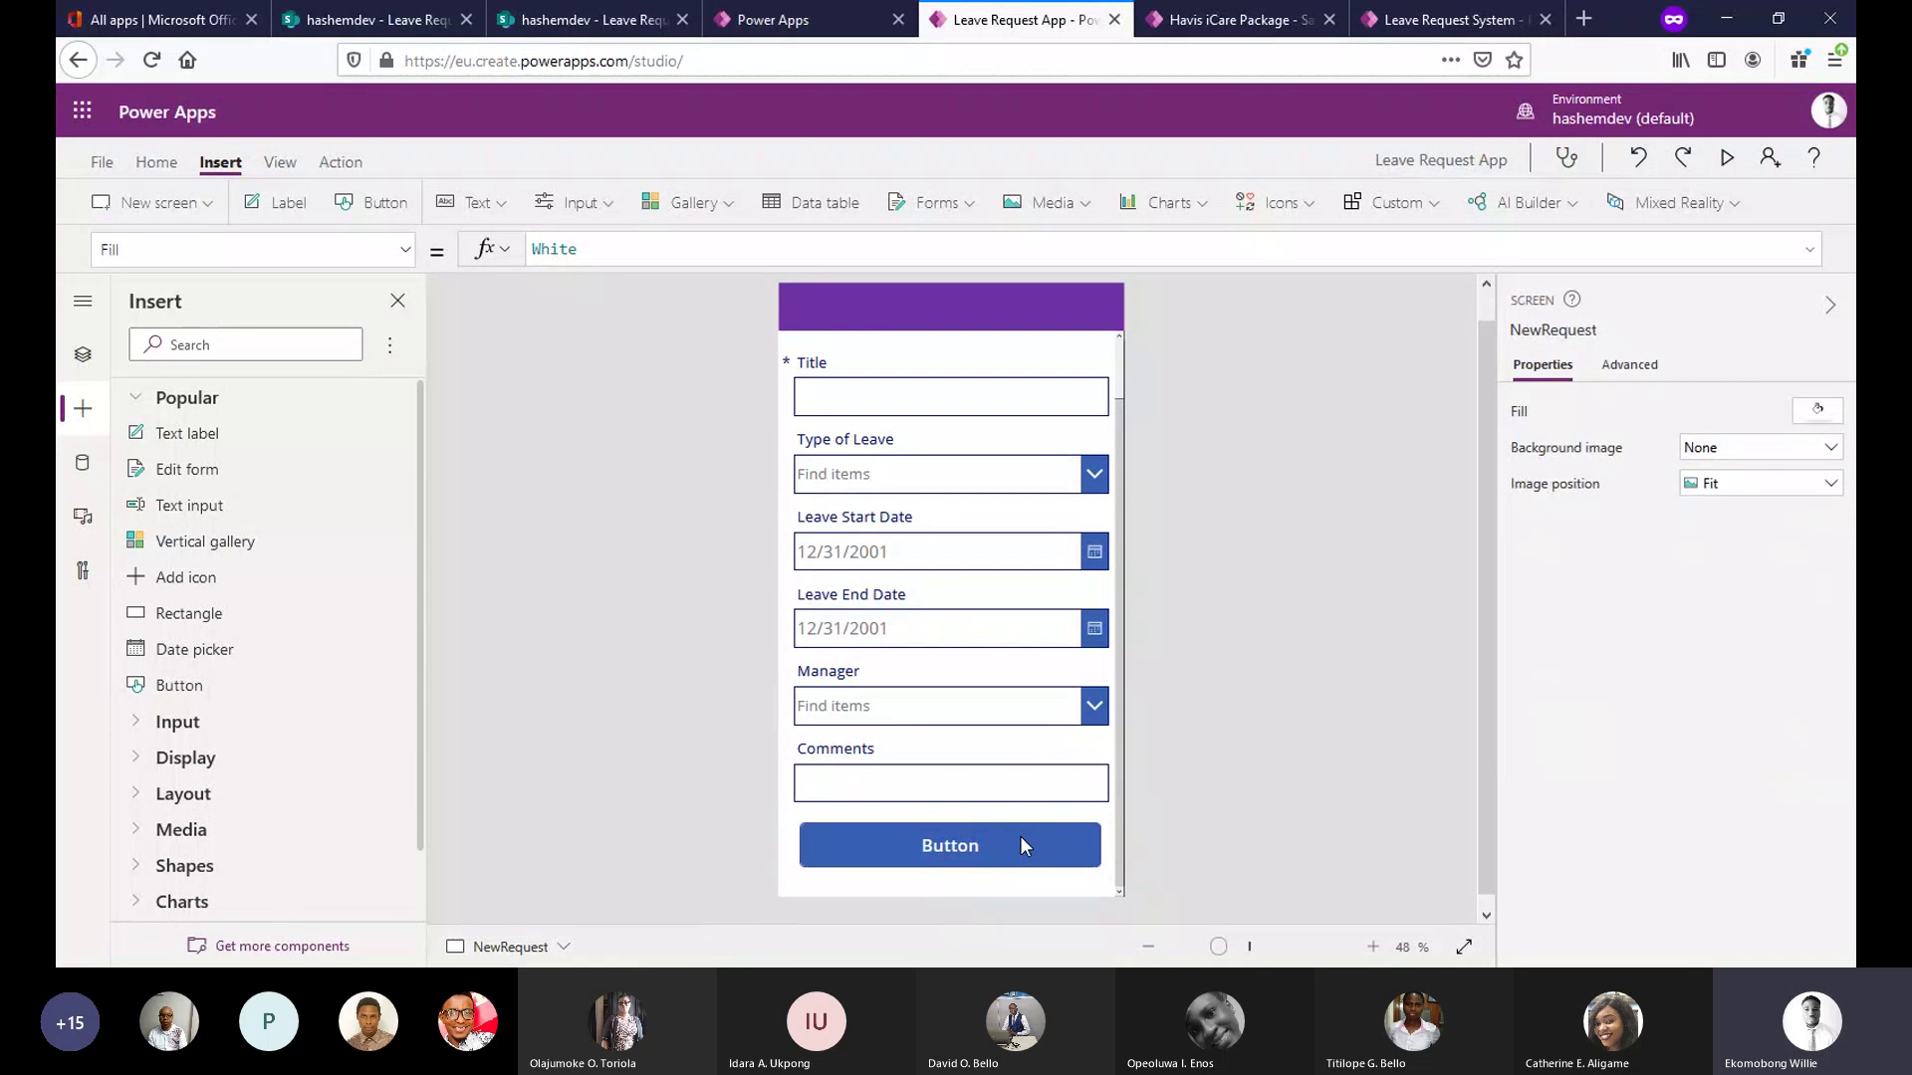
# Set the fill color of the button below Comments to the standard purple.
pyautogui.click(1021, 836)
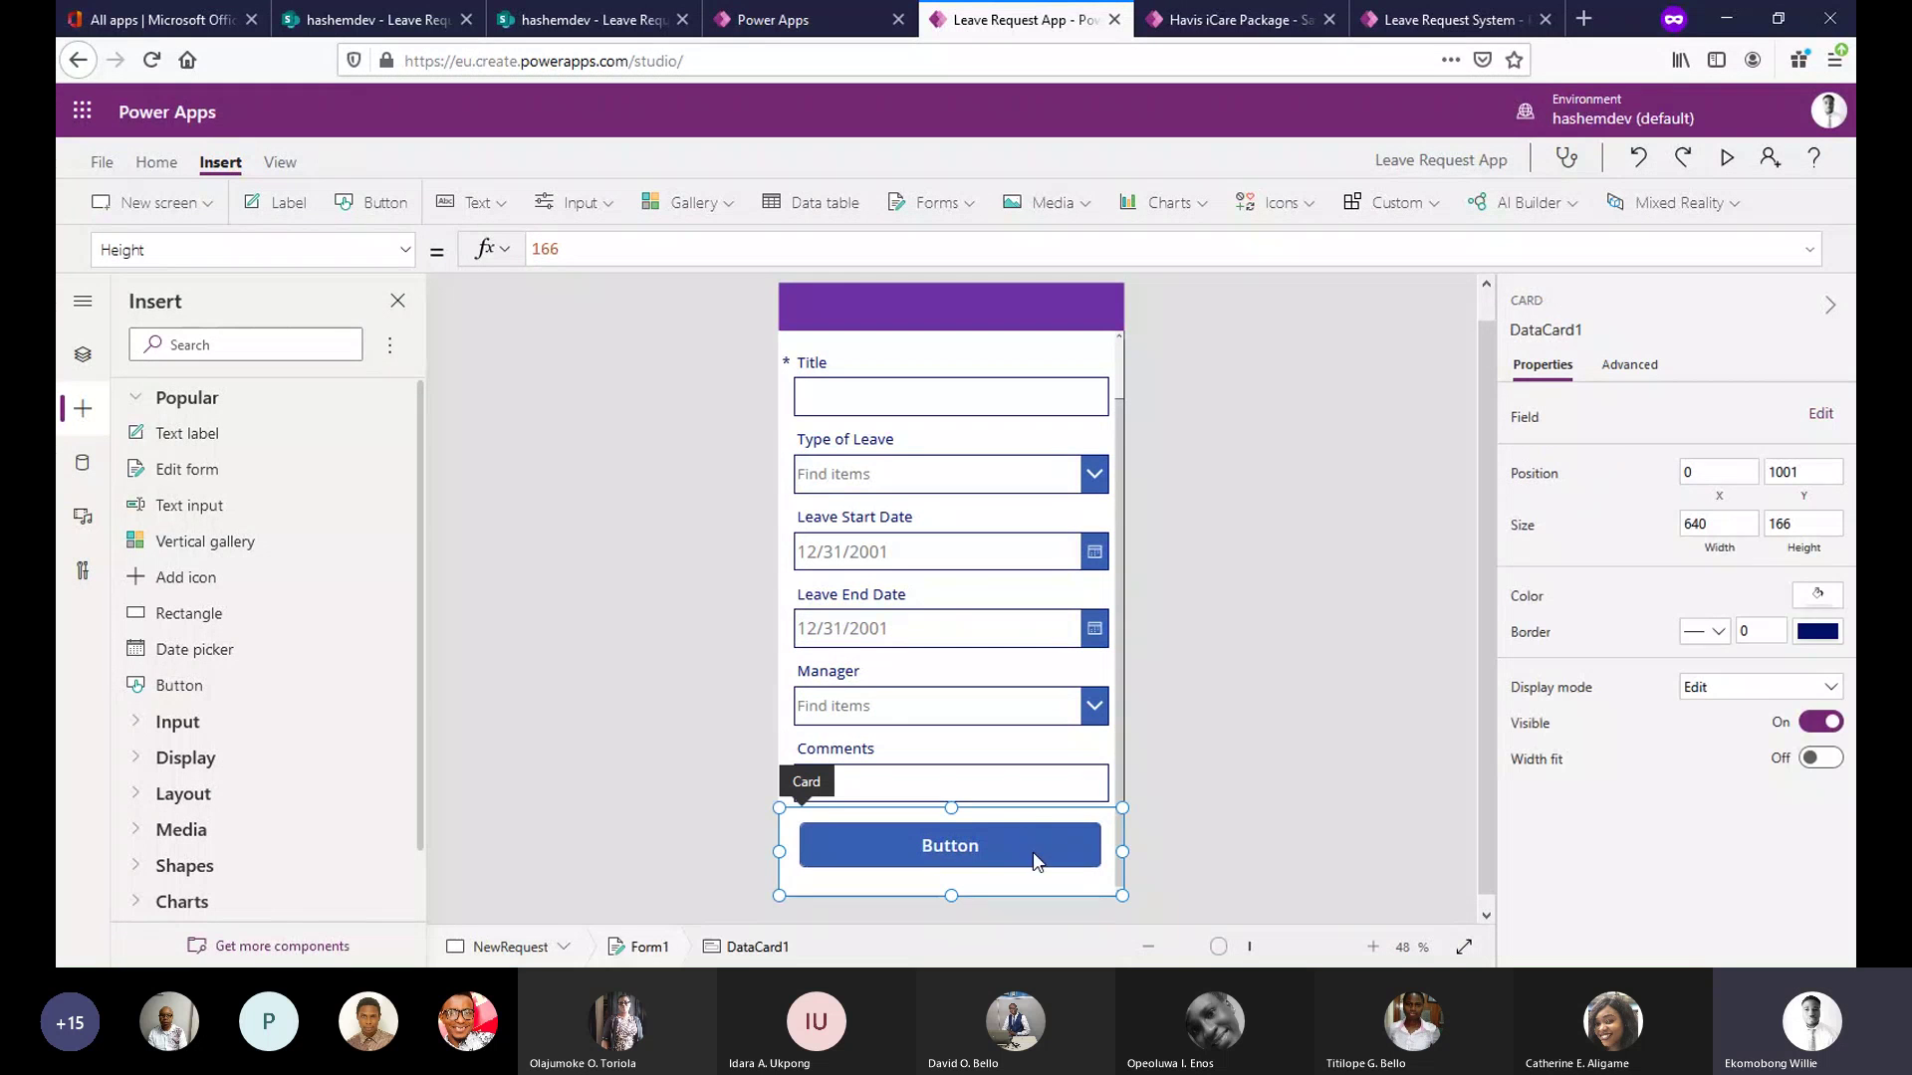
pyautogui.click(1019, 834)
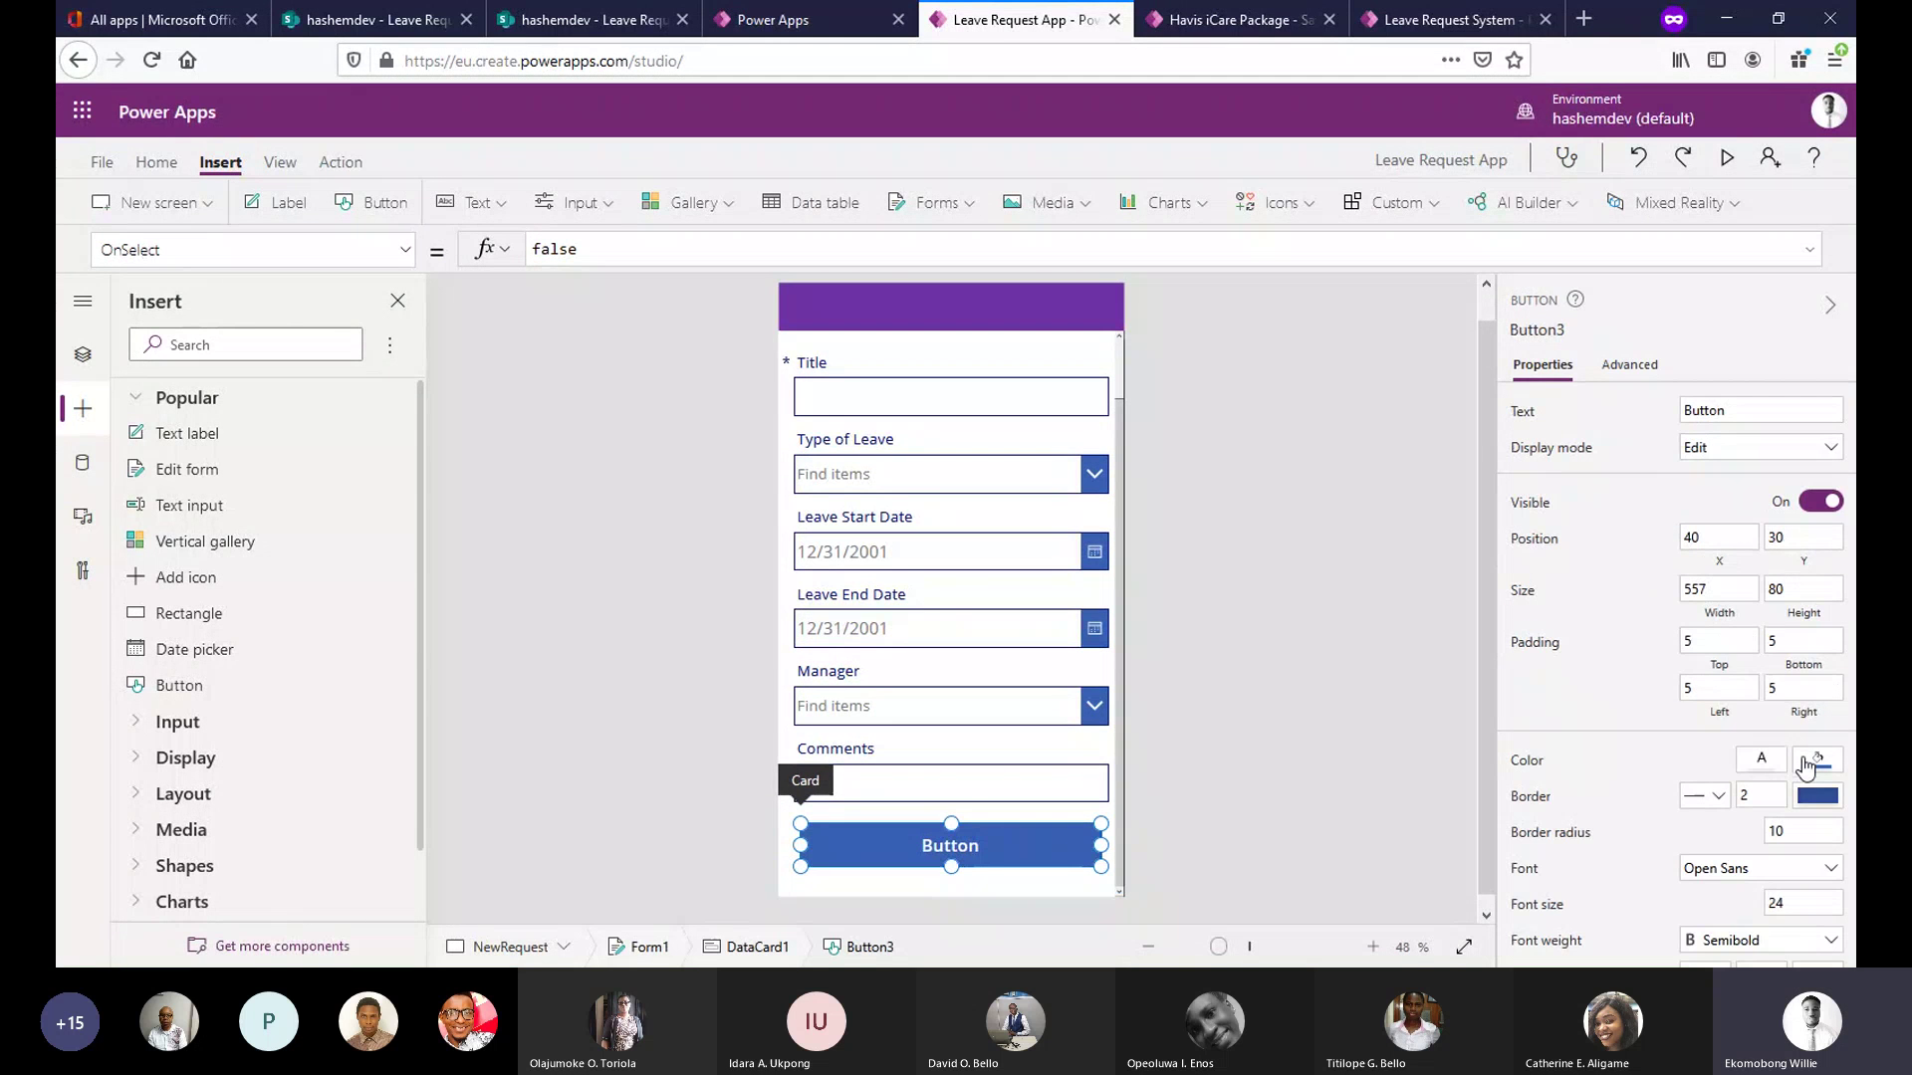
pyautogui.click(1814, 761)
pyautogui.click(1744, 846)
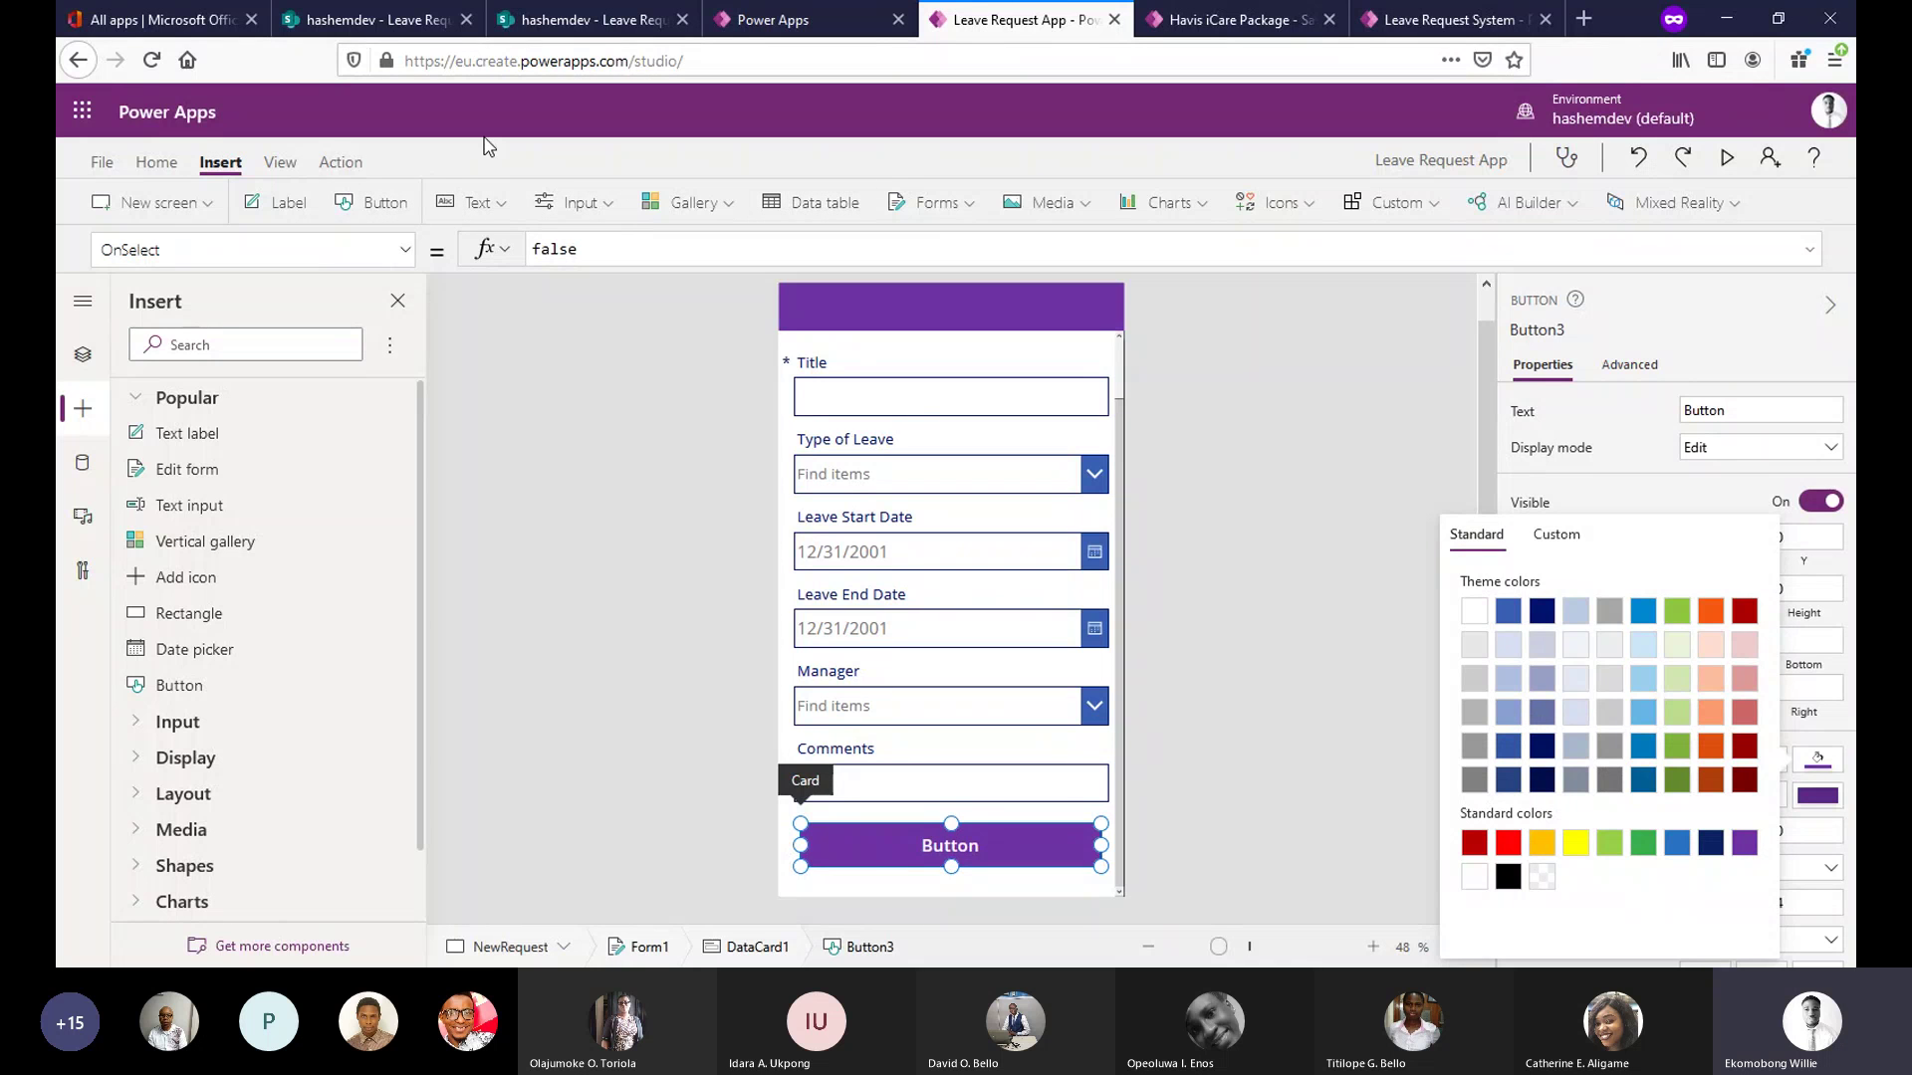
pyautogui.click(1134, 589)
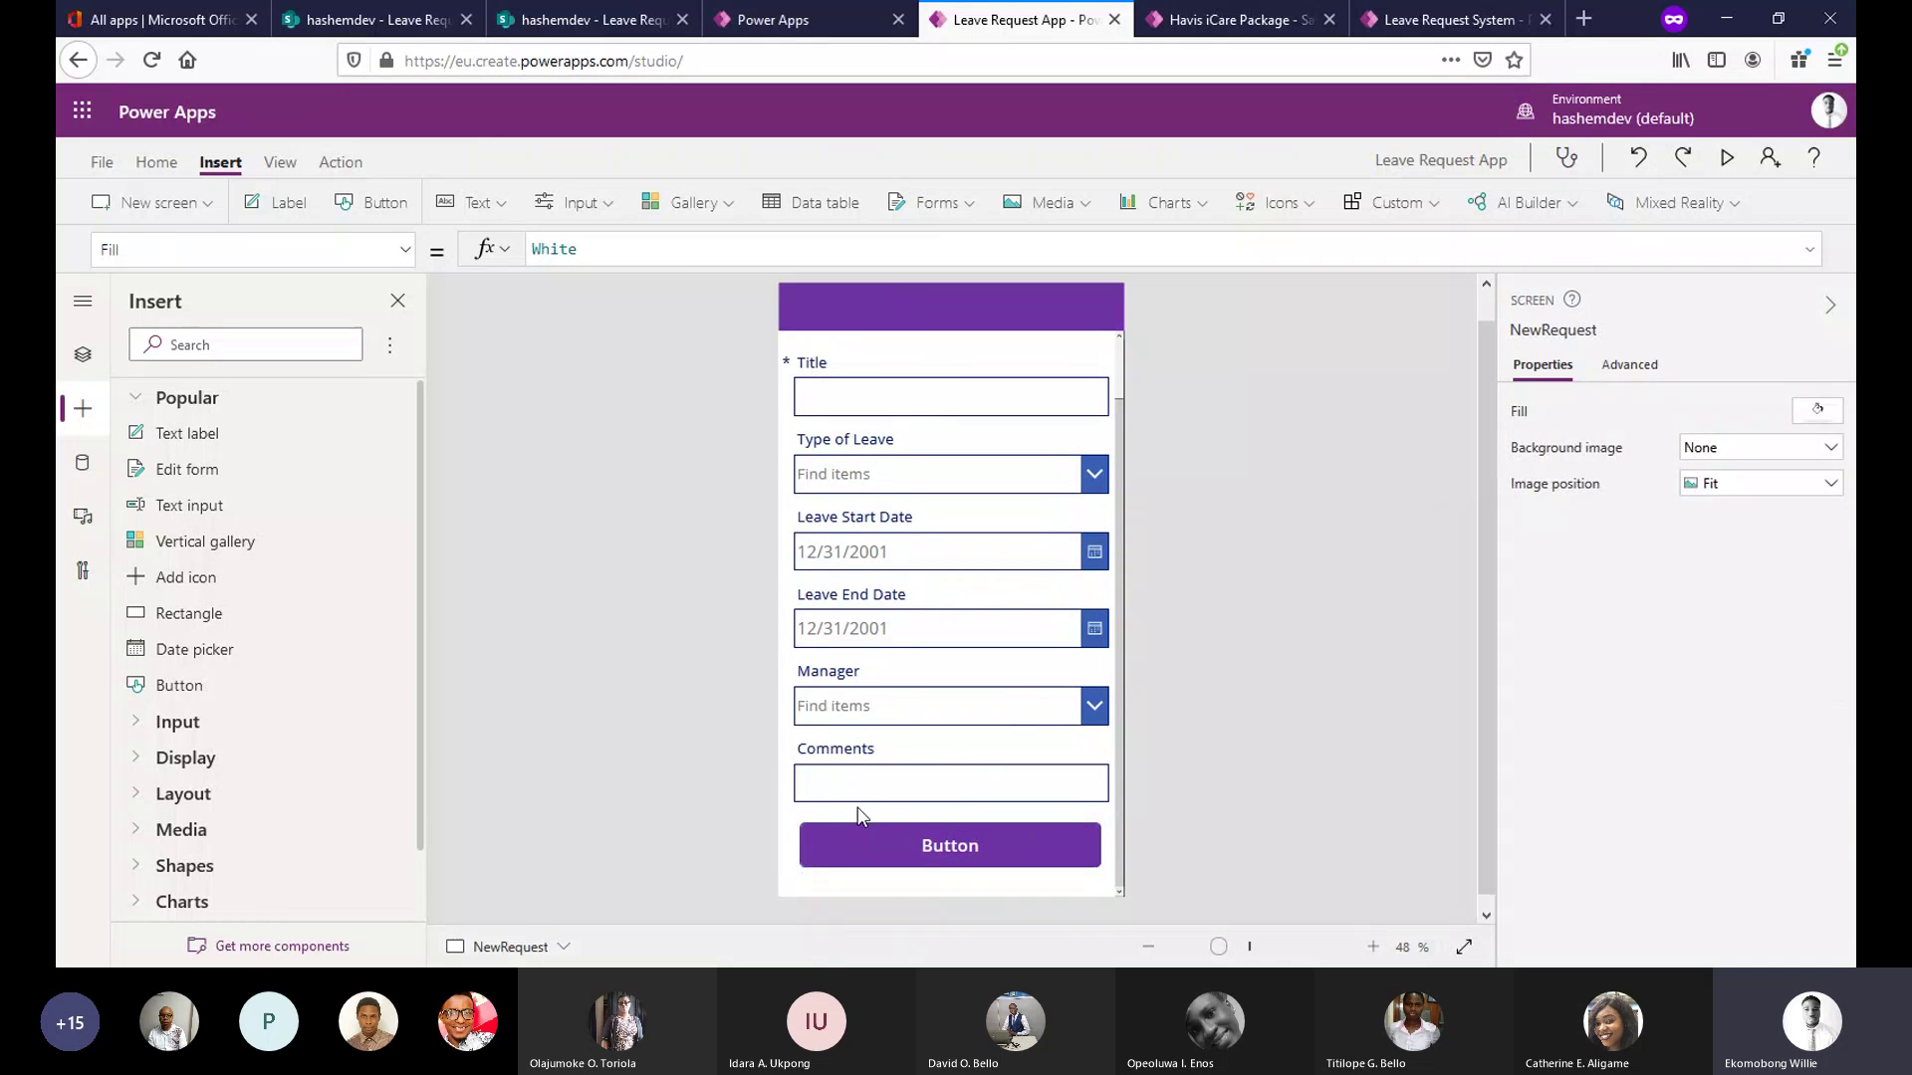
# Apply the Office Purple theme to the app.
pyautogui.click(832, 868)
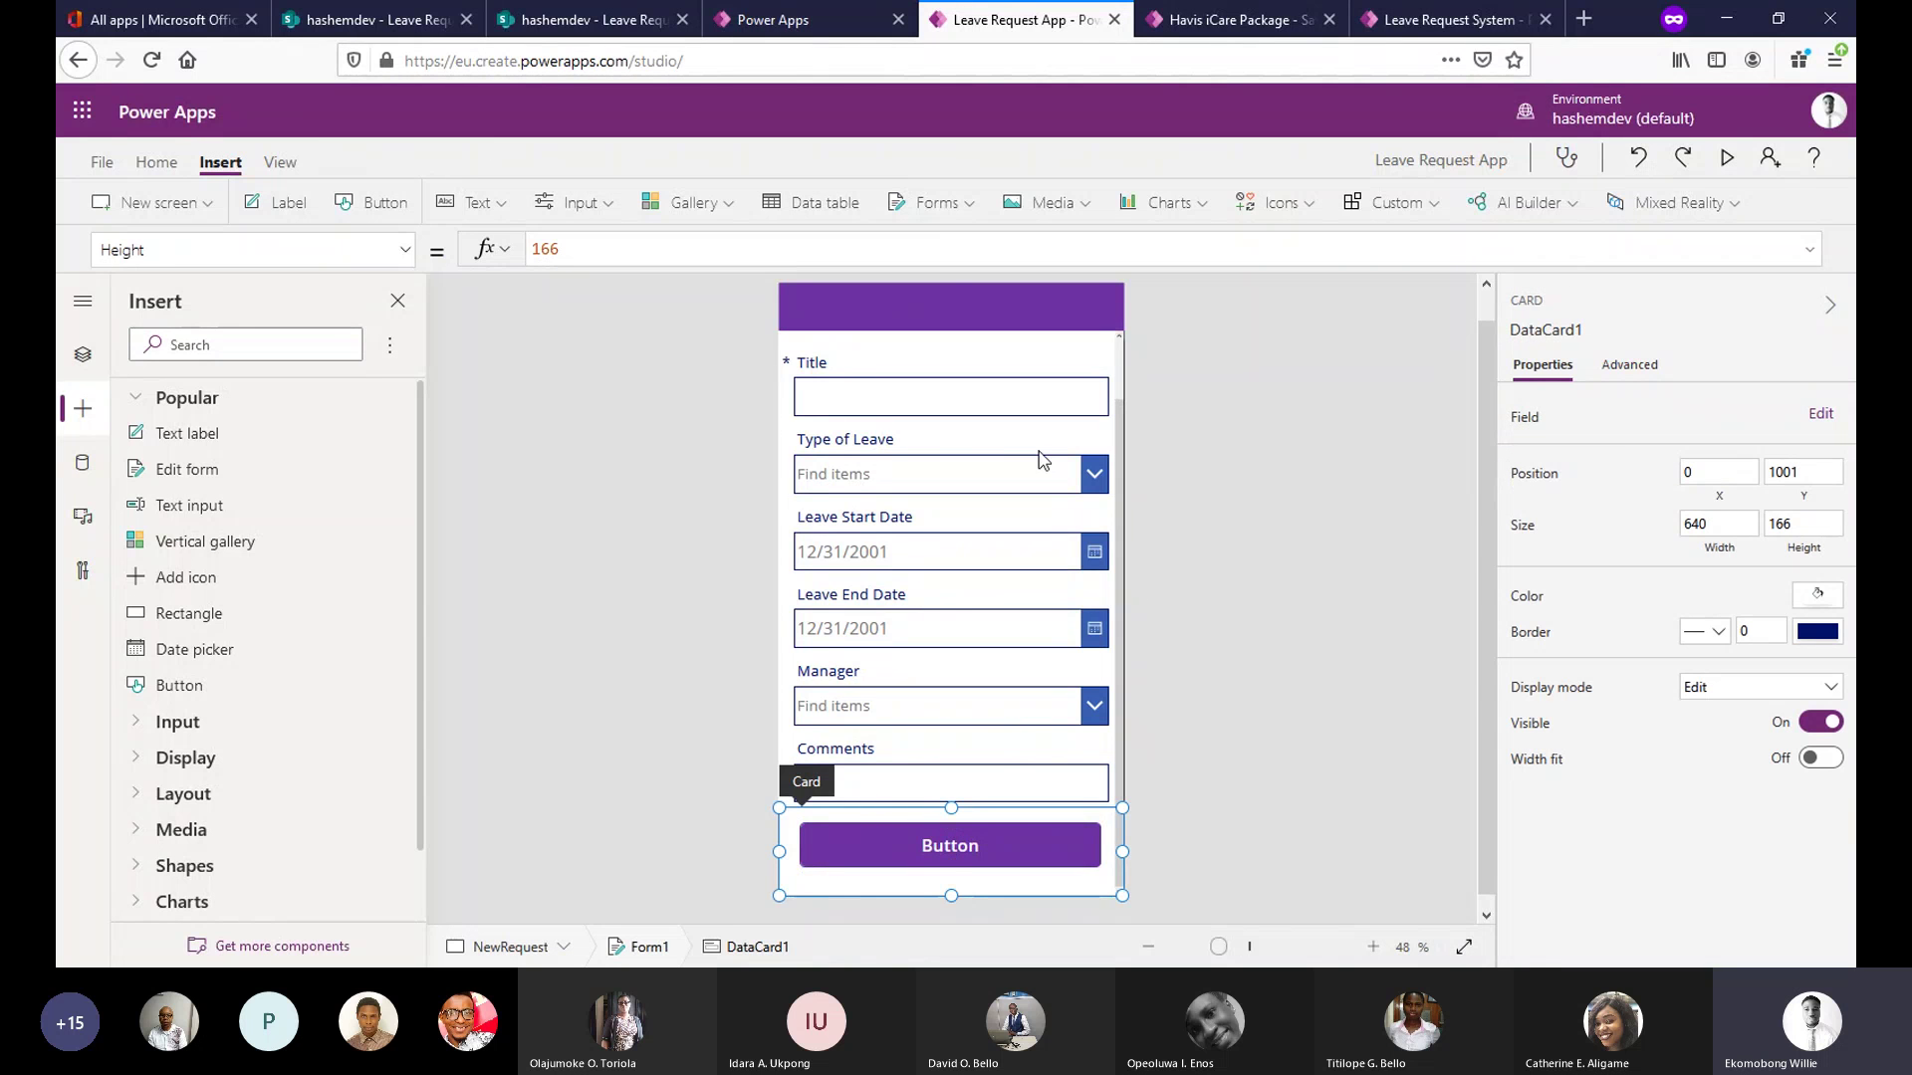
pyautogui.click(966, 337)
pyautogui.click(783, 498)
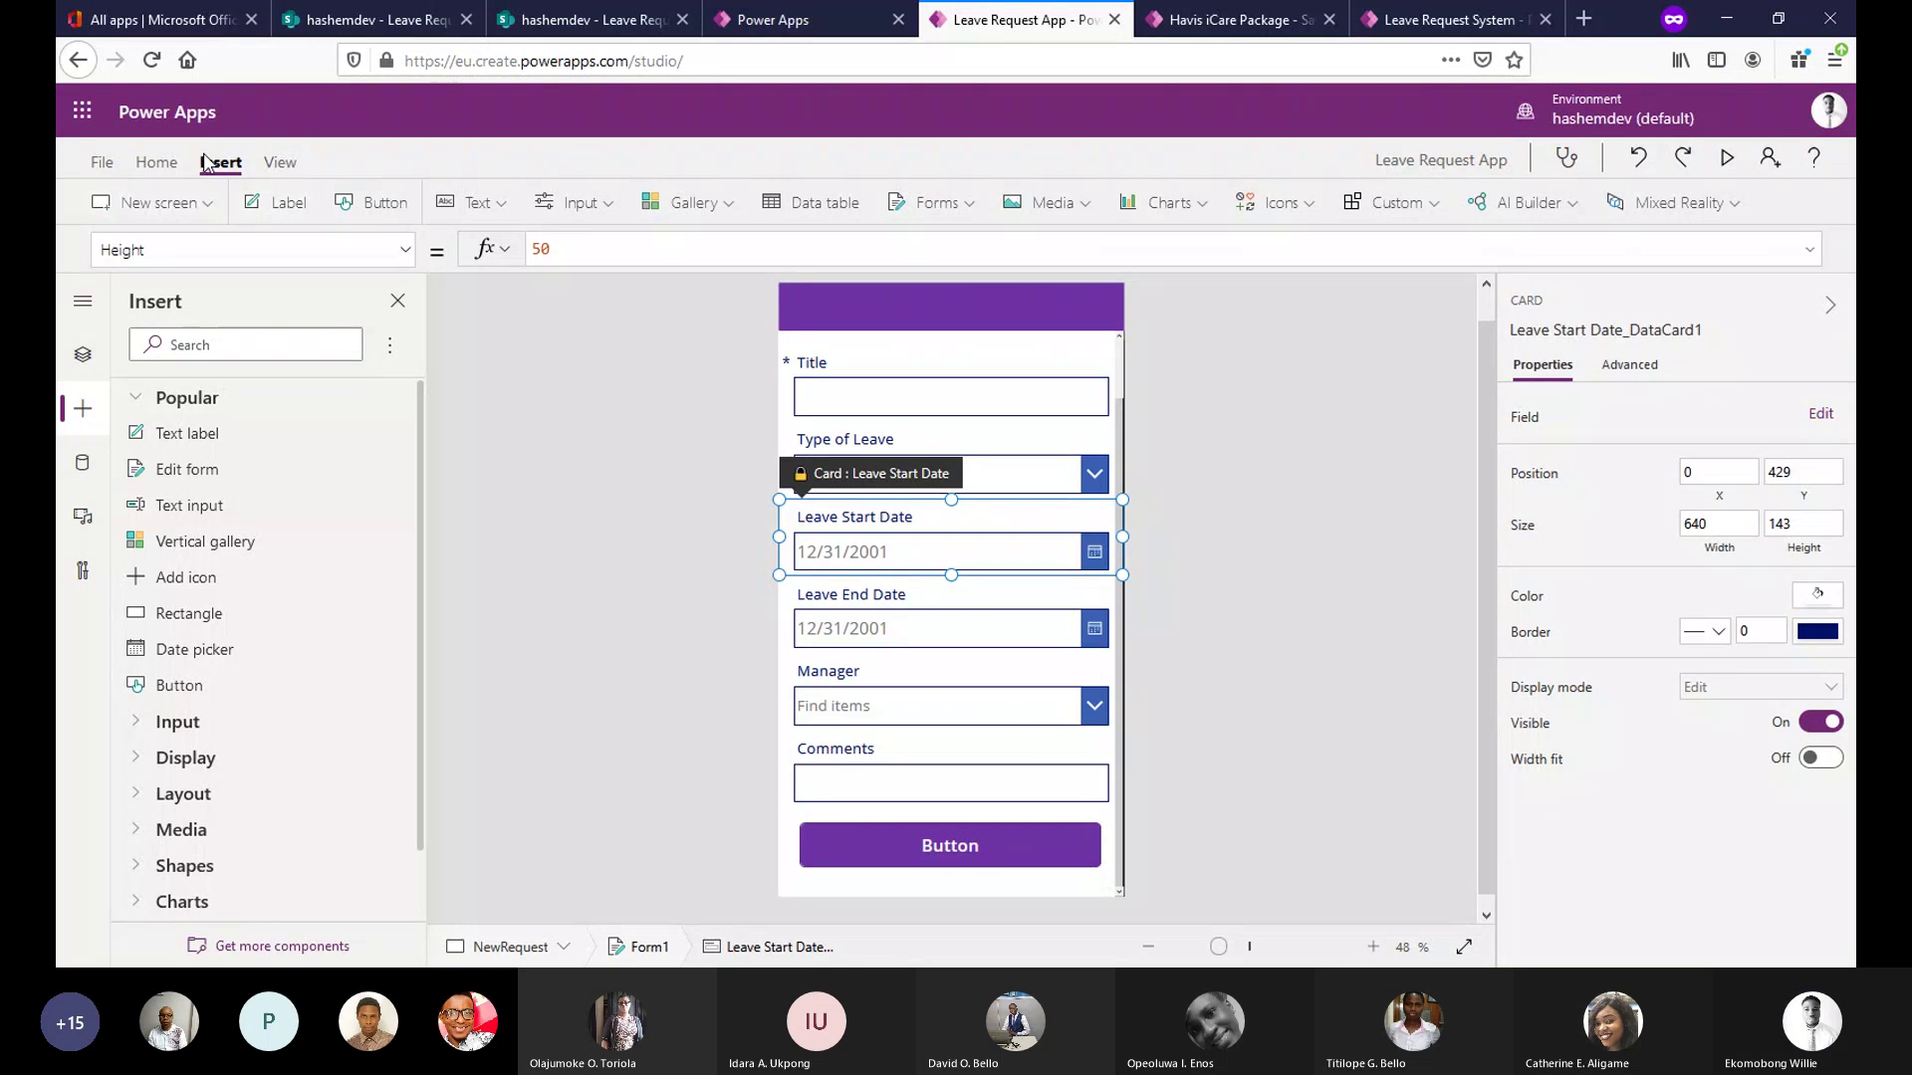
pyautogui.click(271, 164)
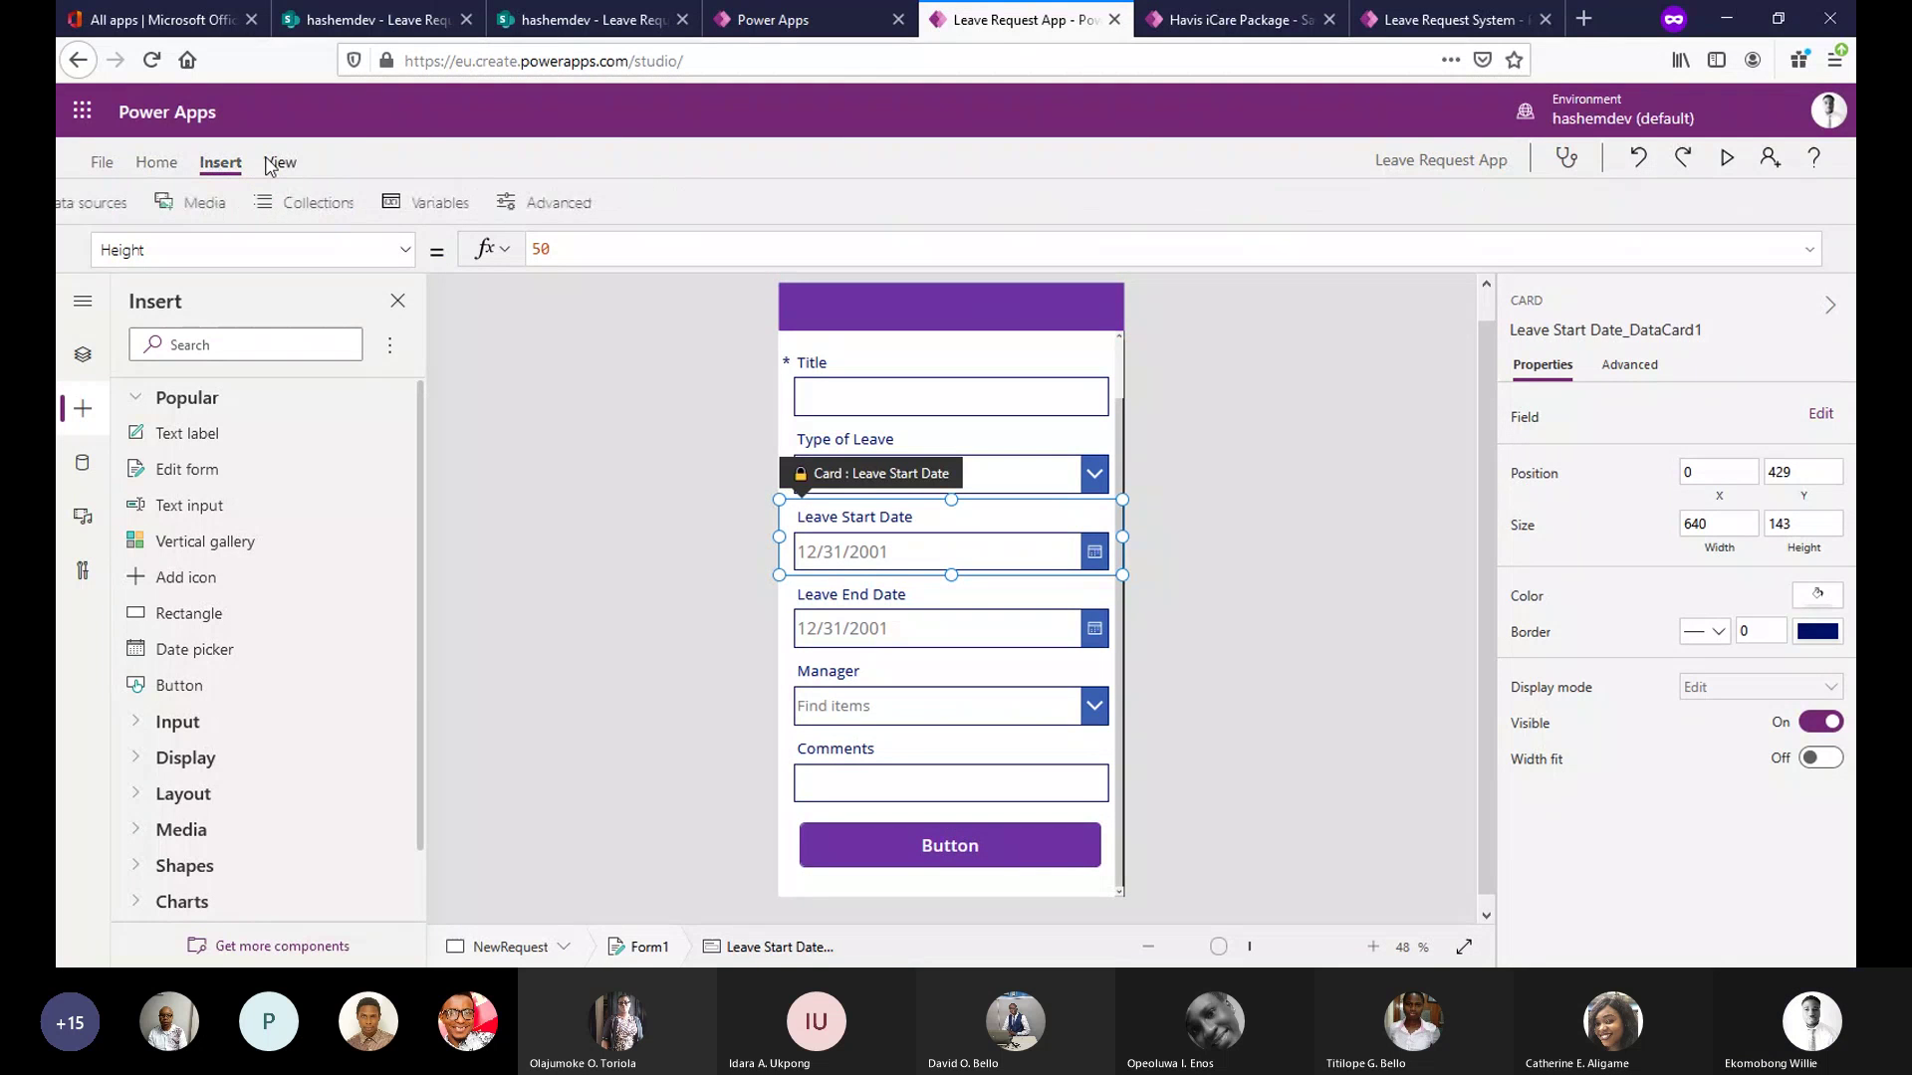
pyautogui.click(221, 167)
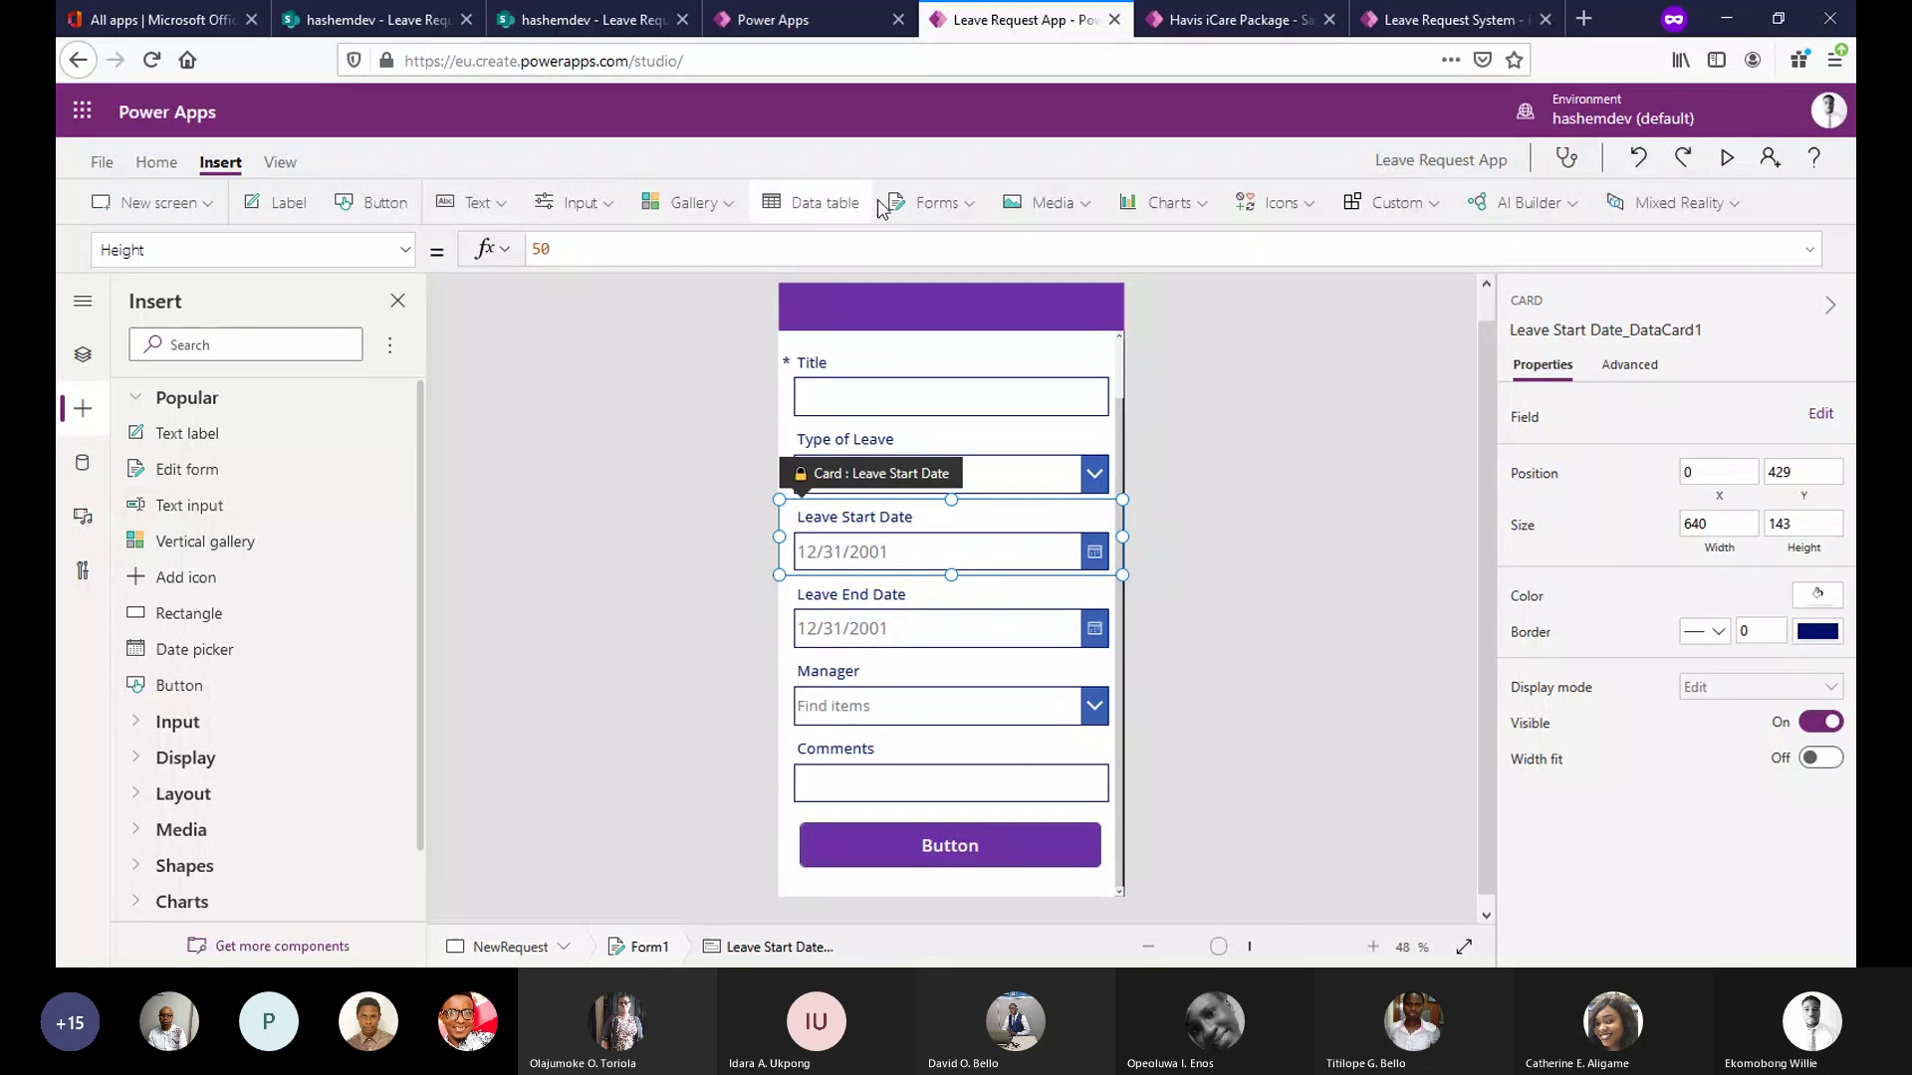
pyautogui.click(159, 165)
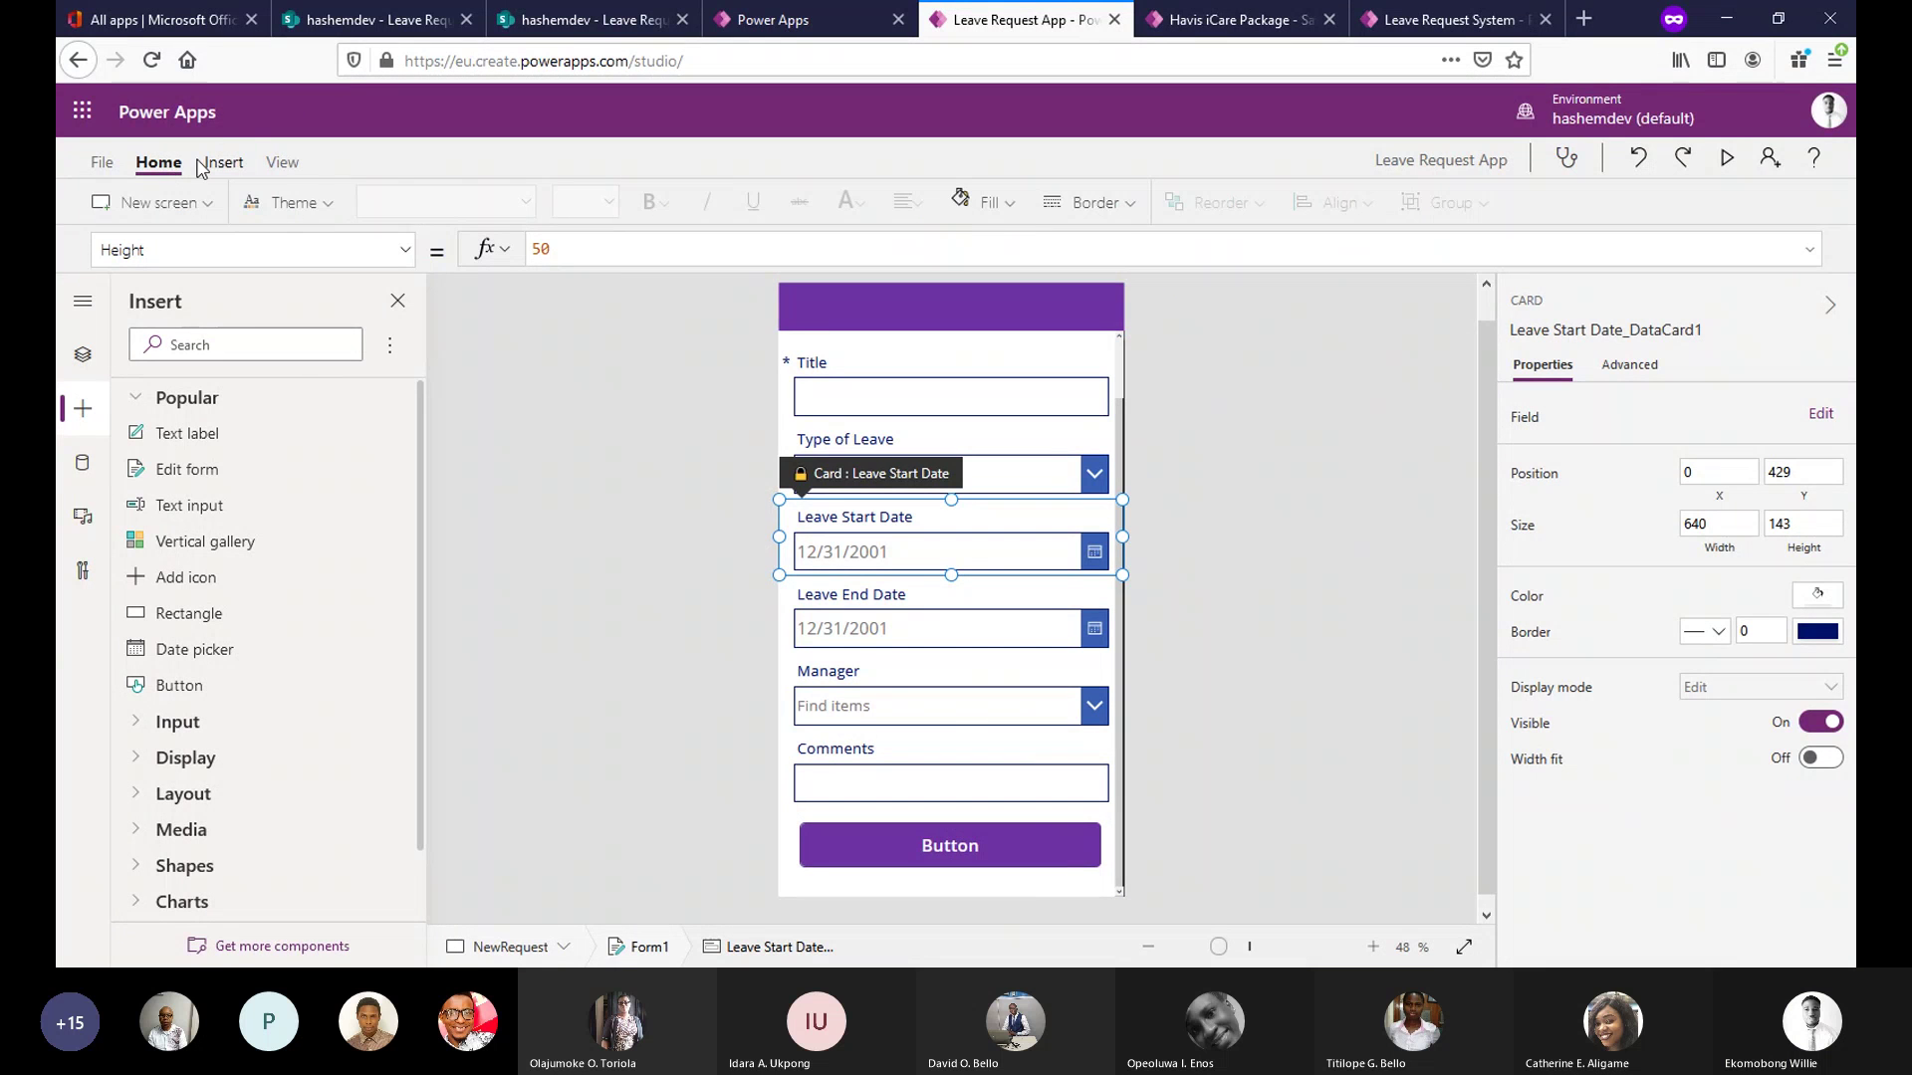
pyautogui.click(303, 206)
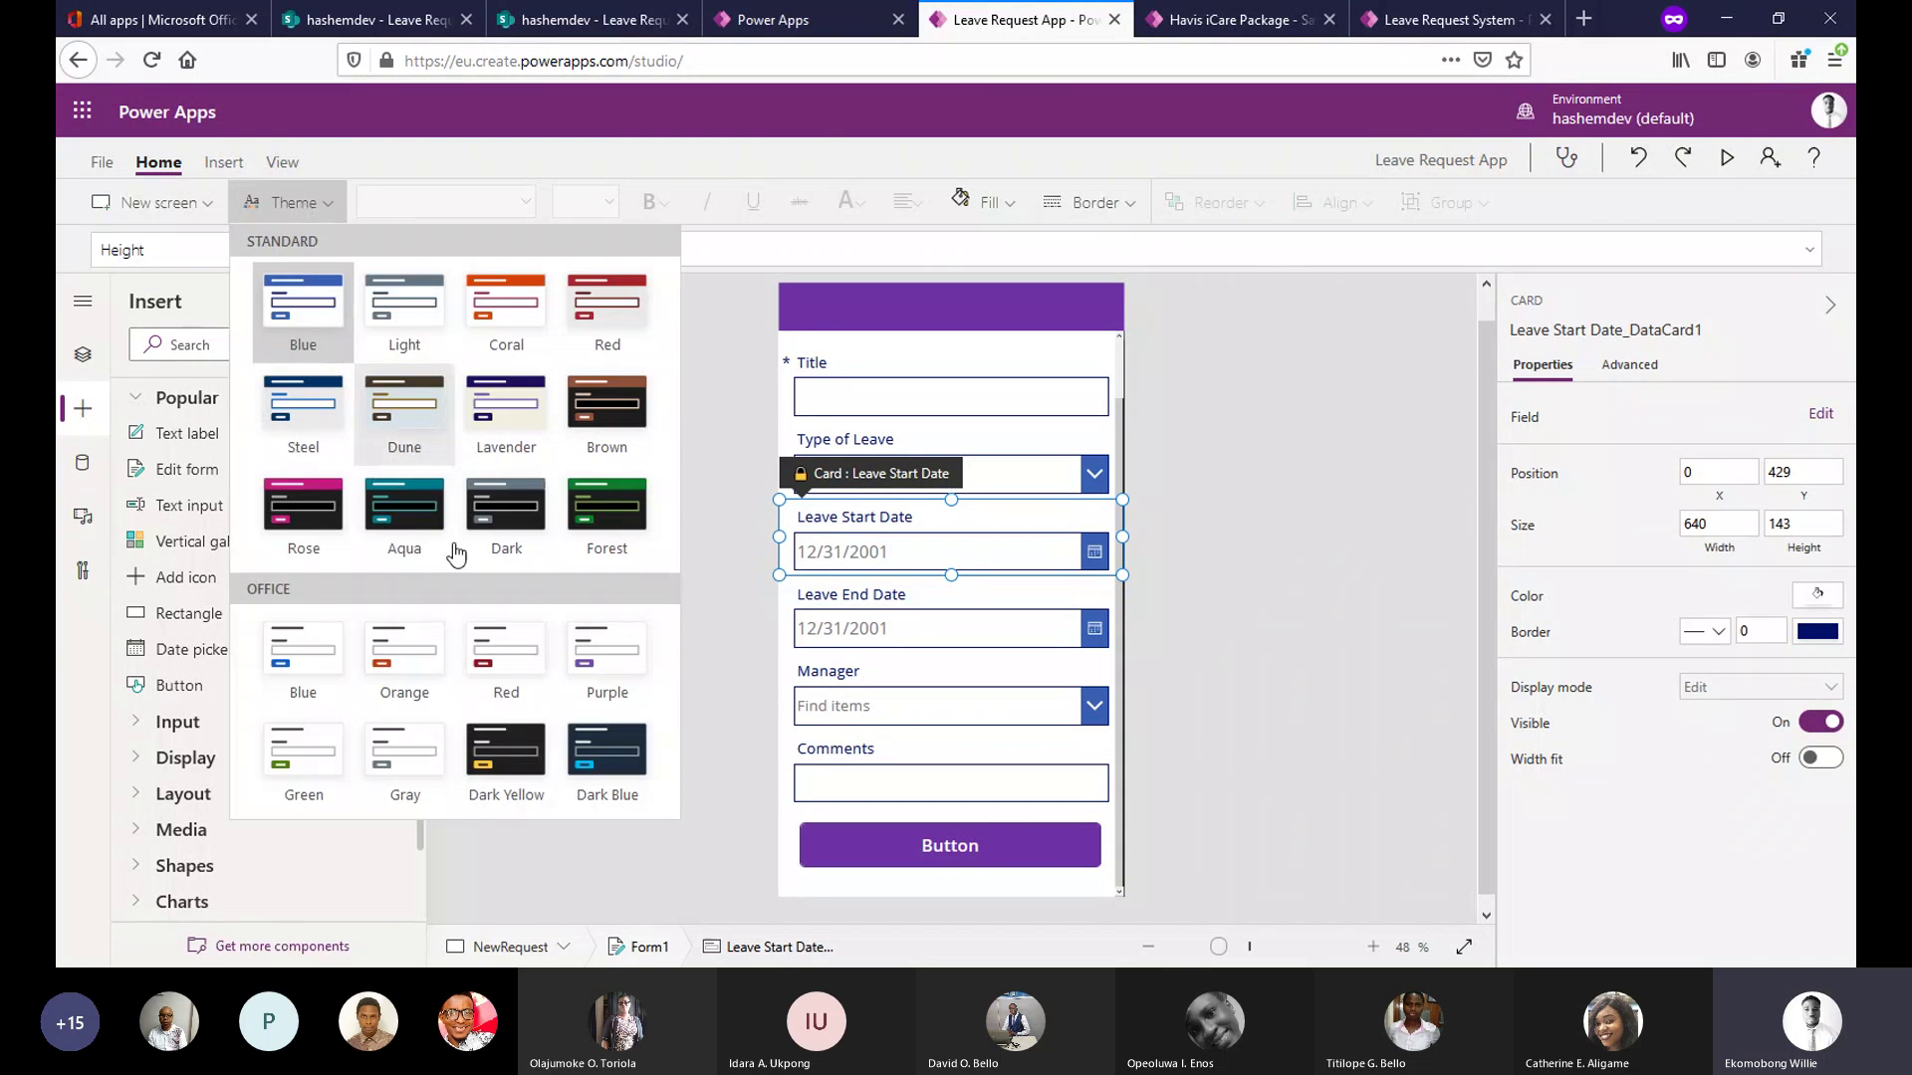
pyautogui.click(619, 662)
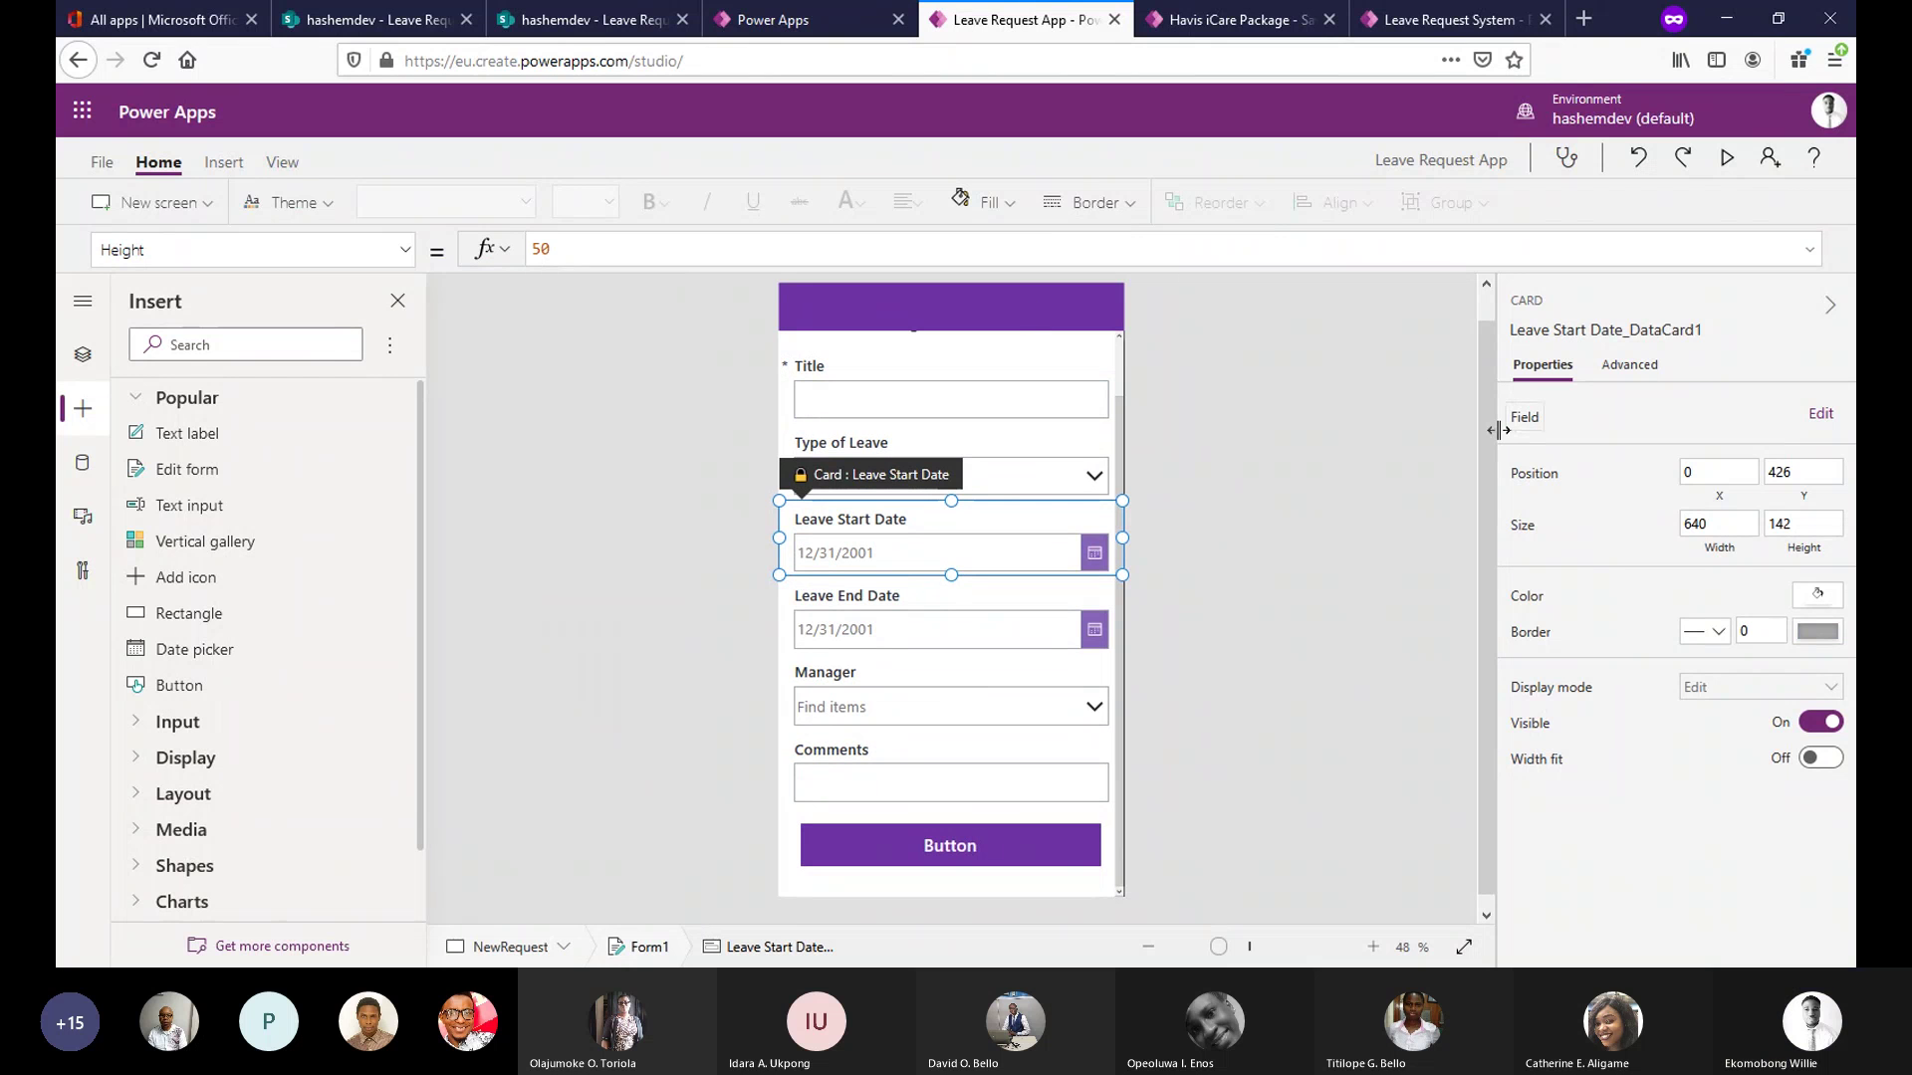
# Preview the app to check the purple-themed form and its Name of Requestor field, and return to editing.
pyautogui.click(1726, 160)
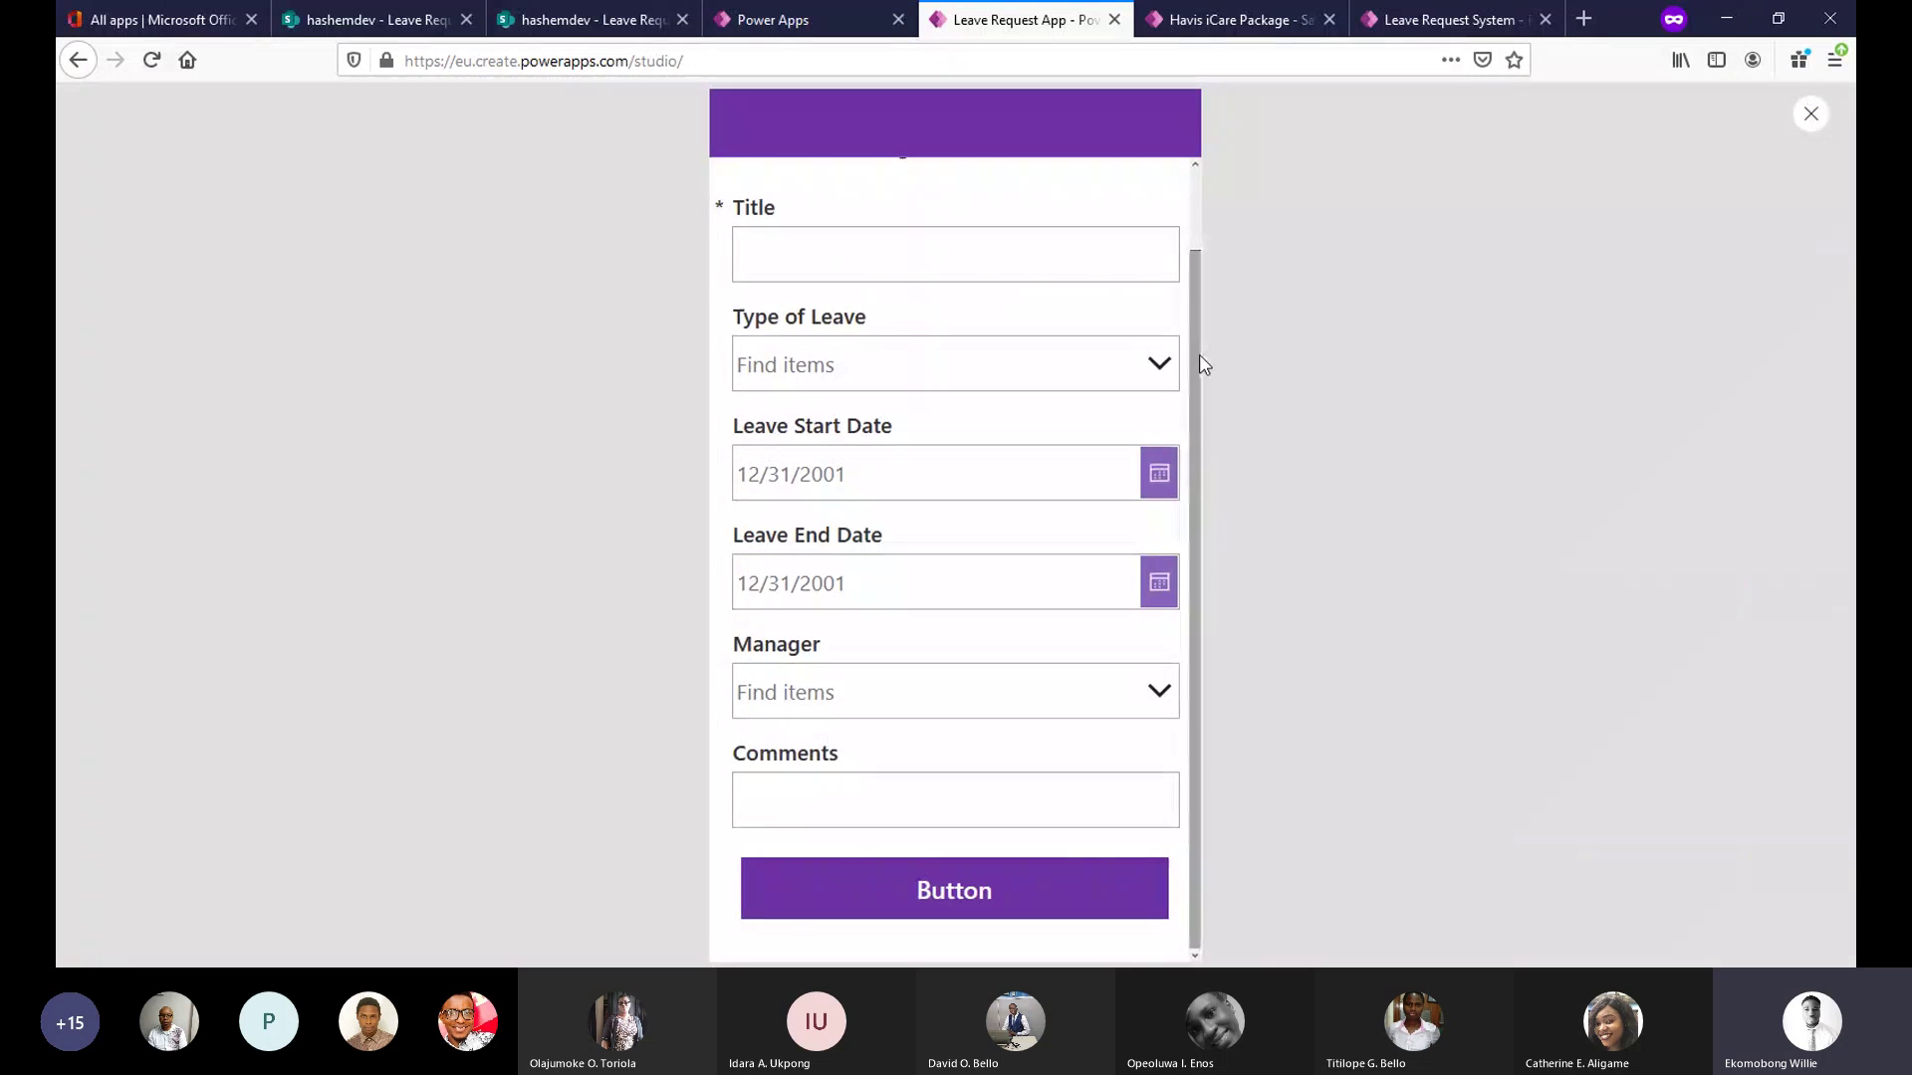
pyautogui.moveTo(1197, 358); pyautogui.dragTo(1197, 229)
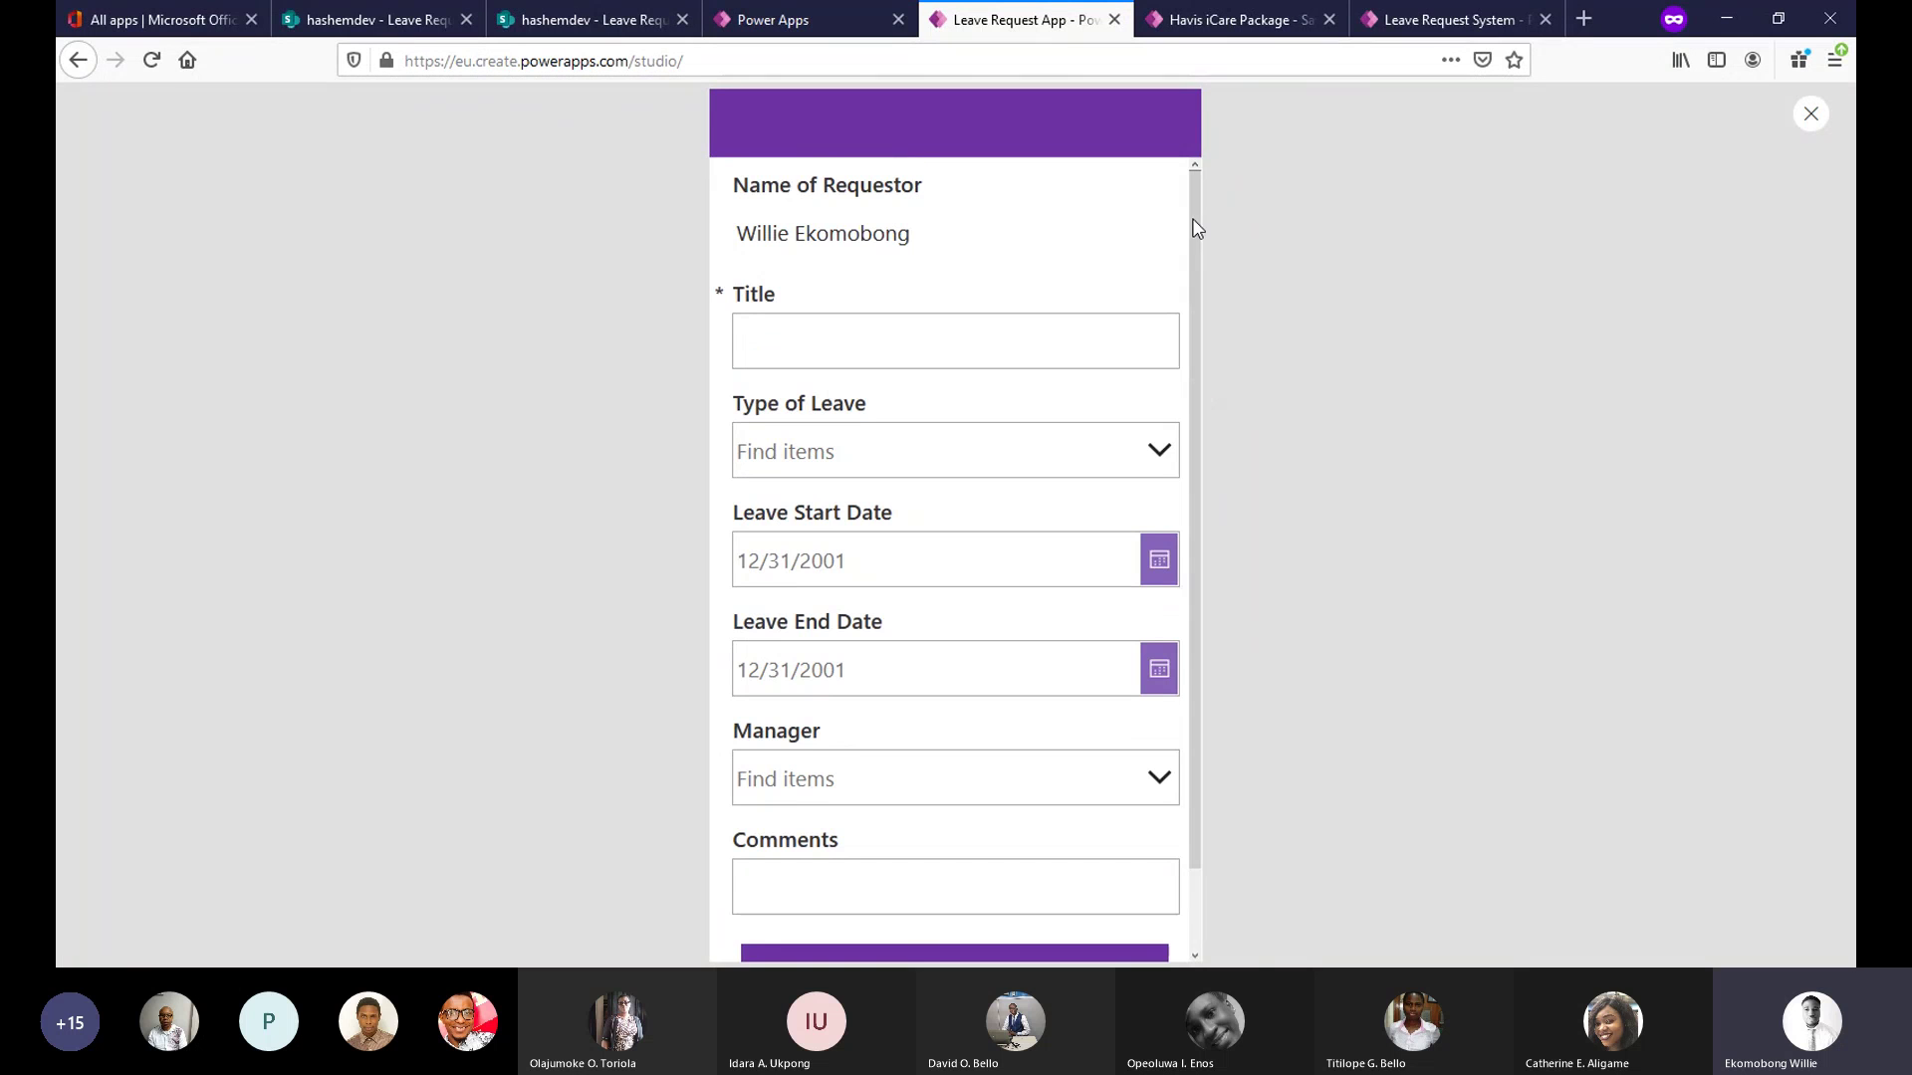
pyautogui.click(1808, 117)
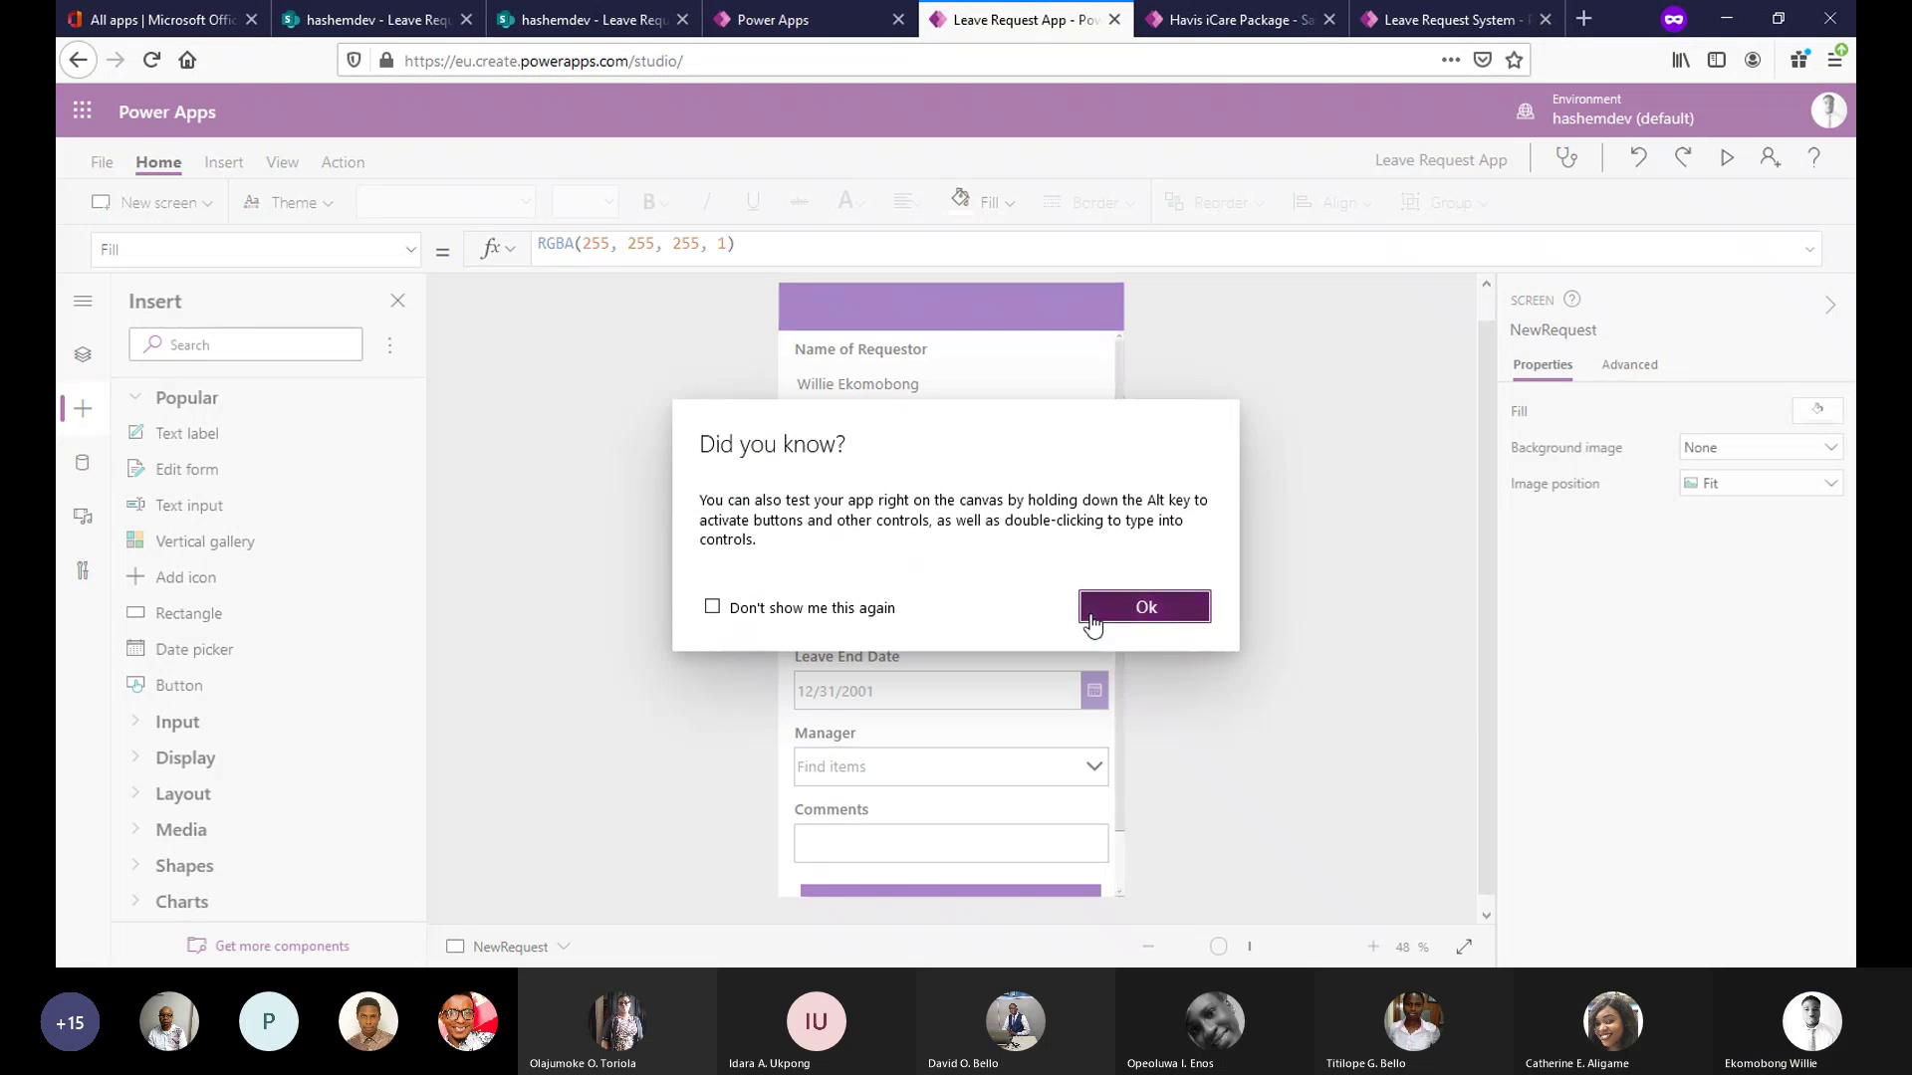
pyautogui.click(1100, 604)
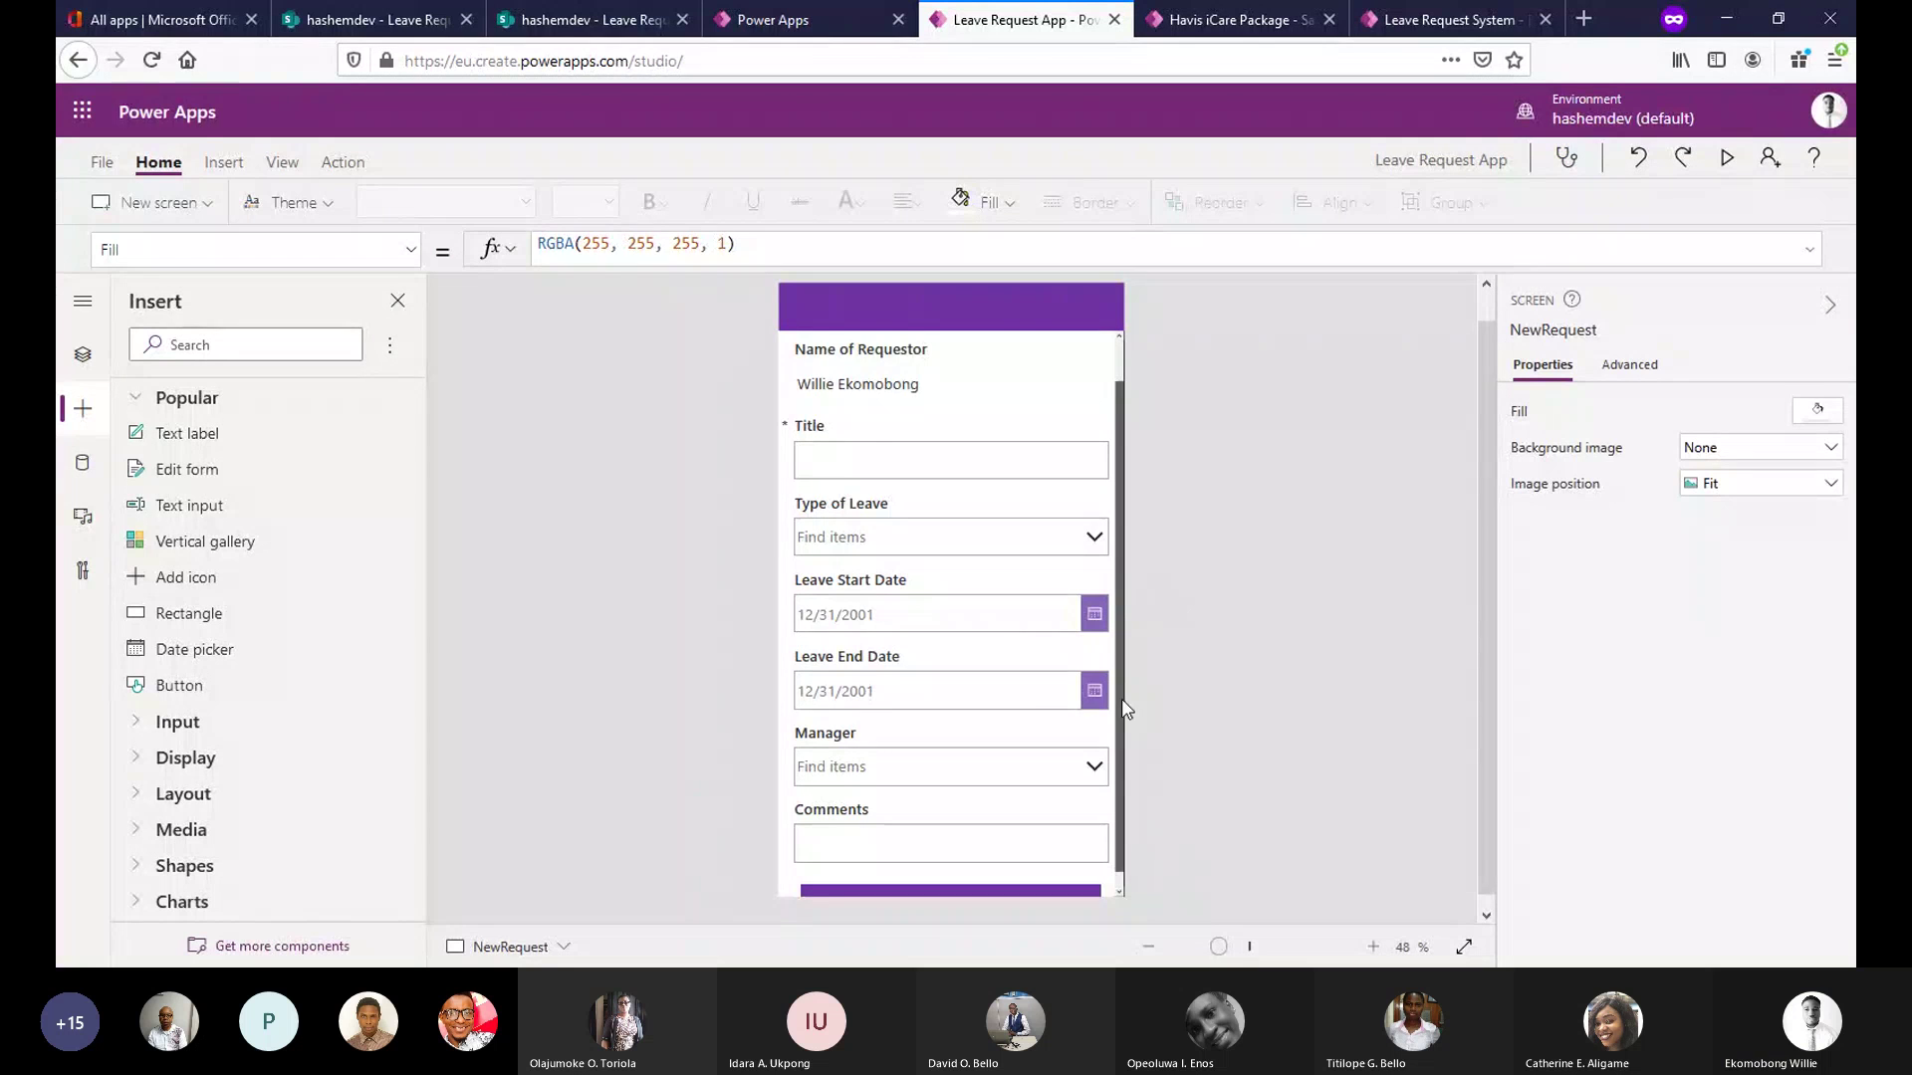
# Widen the button below Comments on both sides to about 583, starting at about X 26, to line up with the form fields.
pyautogui.scroll(-1, 1128, 743)
pyautogui.click(873, 856)
pyautogui.click(870, 859)
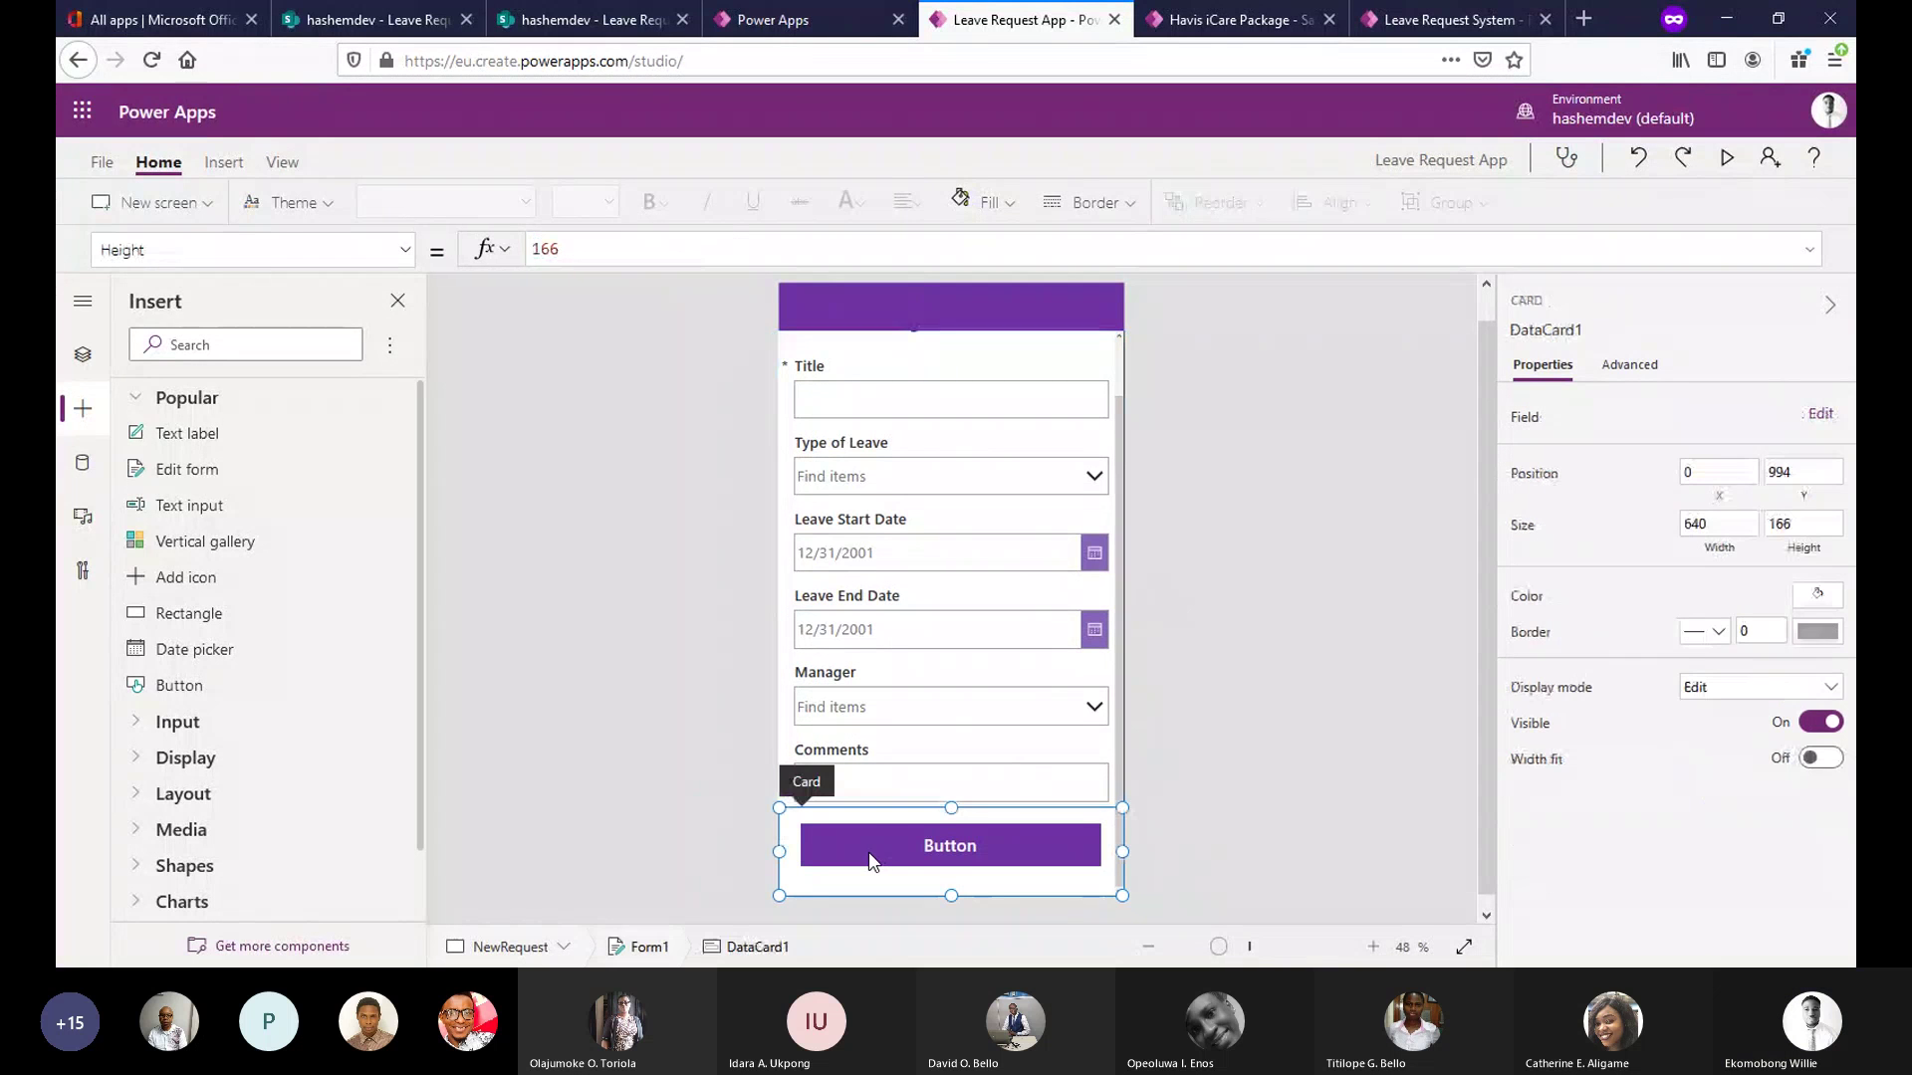
pyautogui.click(866, 858)
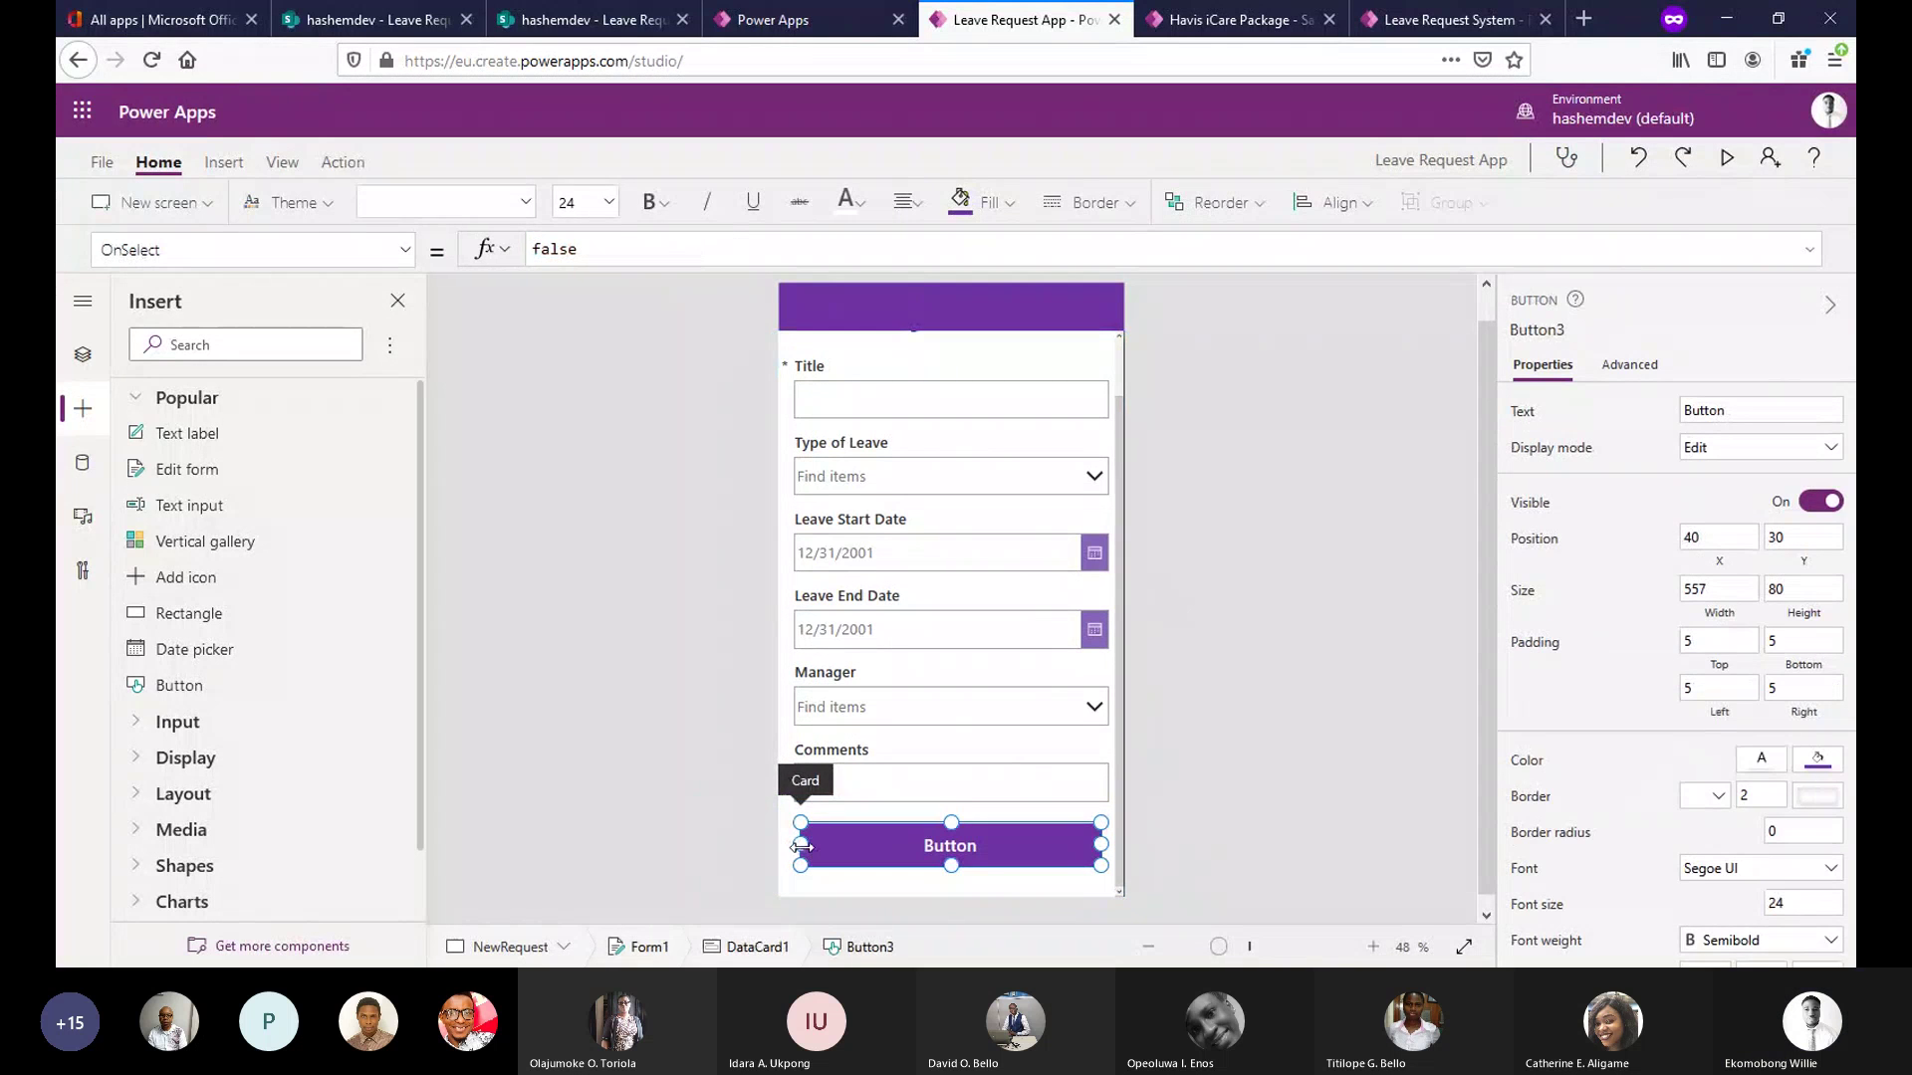
pyautogui.moveTo(800, 845); pyautogui.dragTo(791, 845)
pyautogui.click(1152, 727)
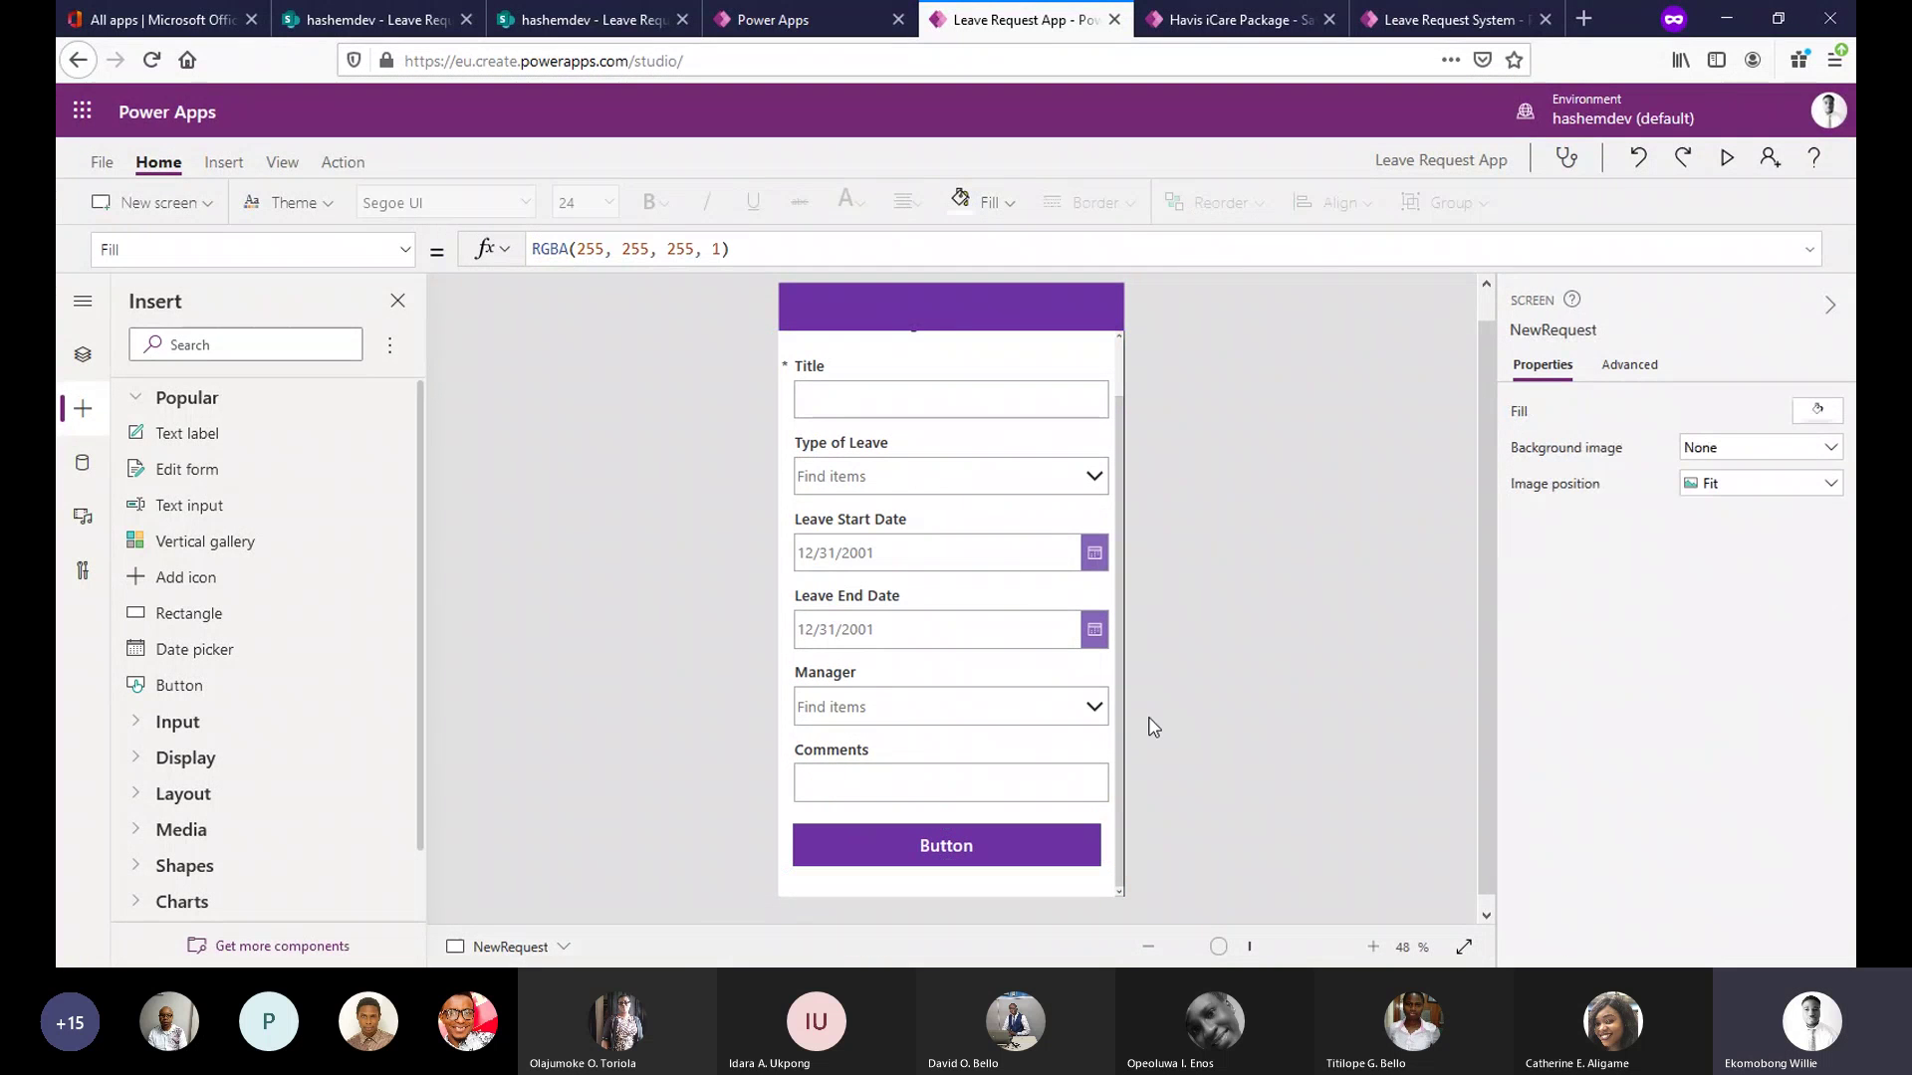
pyautogui.click(1060, 841)
pyautogui.click(1060, 841)
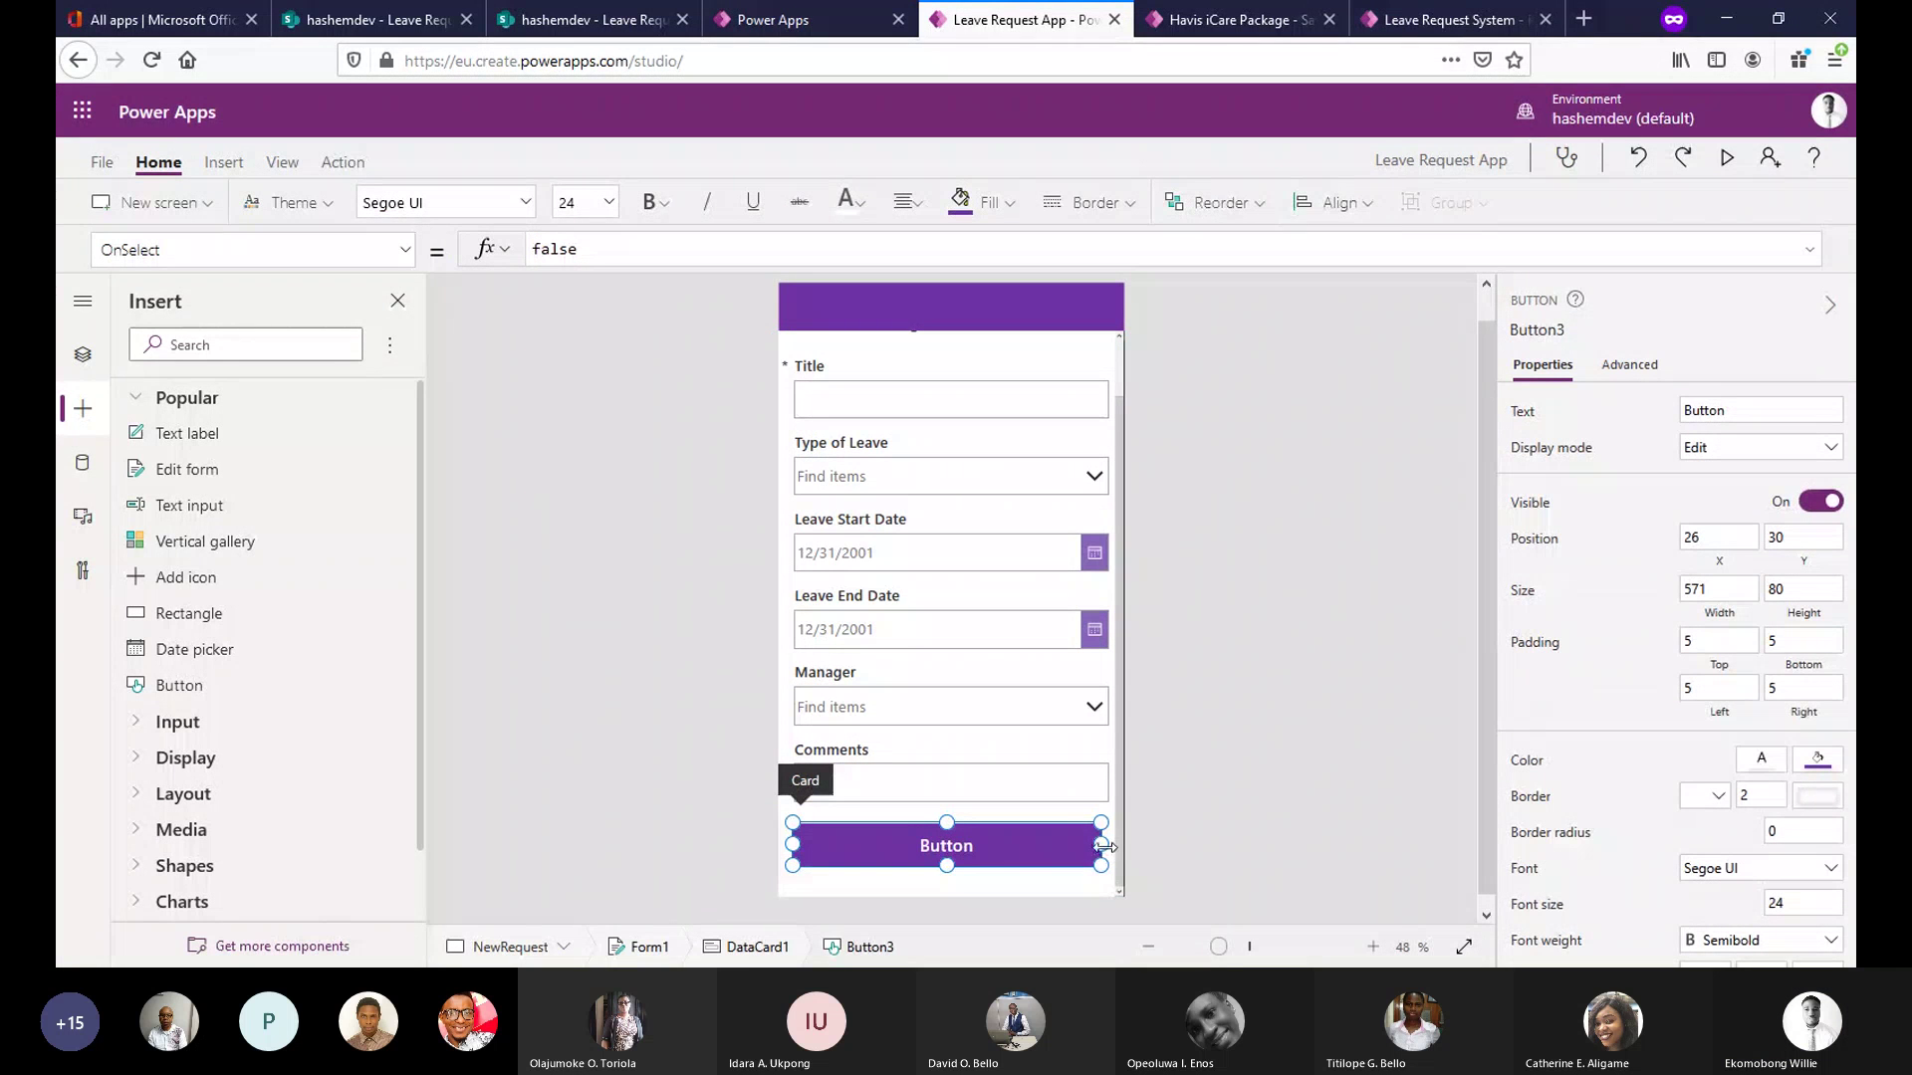
pyautogui.moveTo(1103, 847); pyautogui.dragTo(1109, 847)
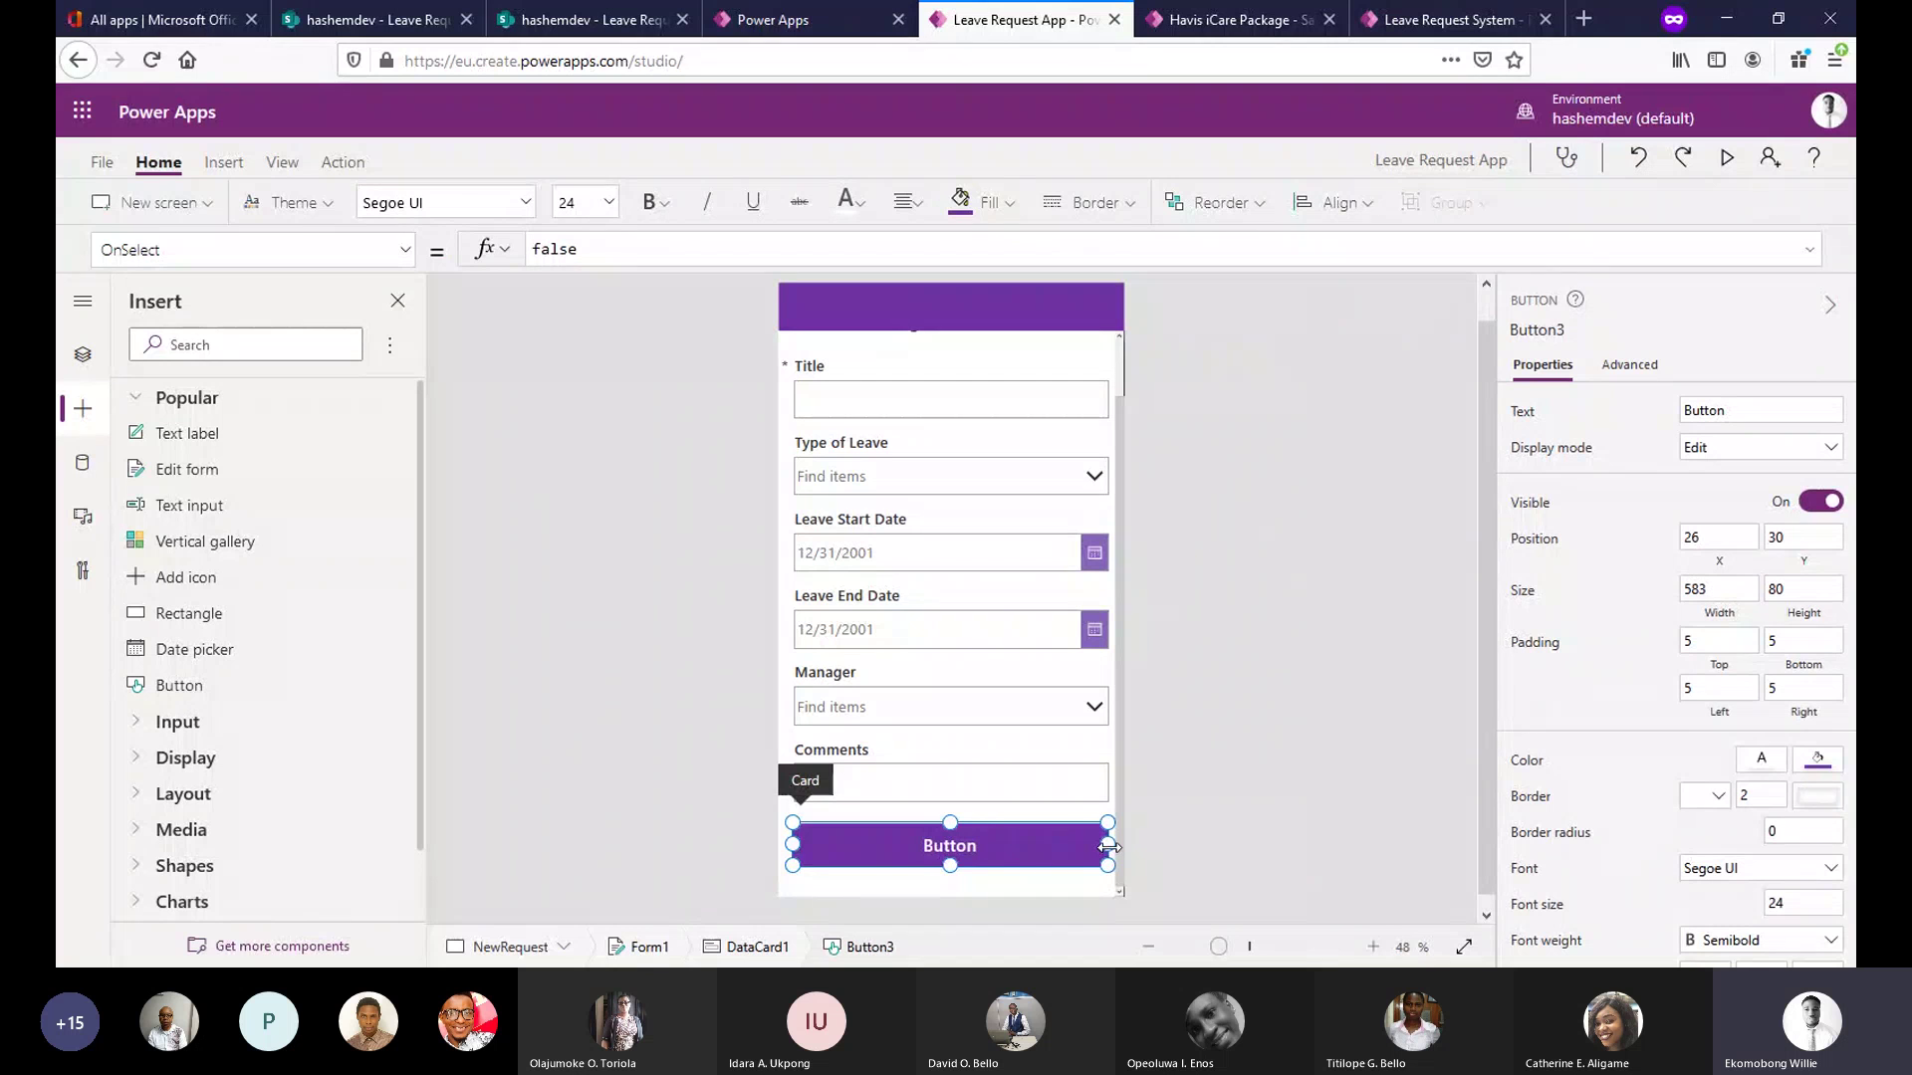
pyautogui.click(1451, 690)
# Preview the app to check the widened button against the form fields, and return to editing.
pyautogui.click(1726, 159)
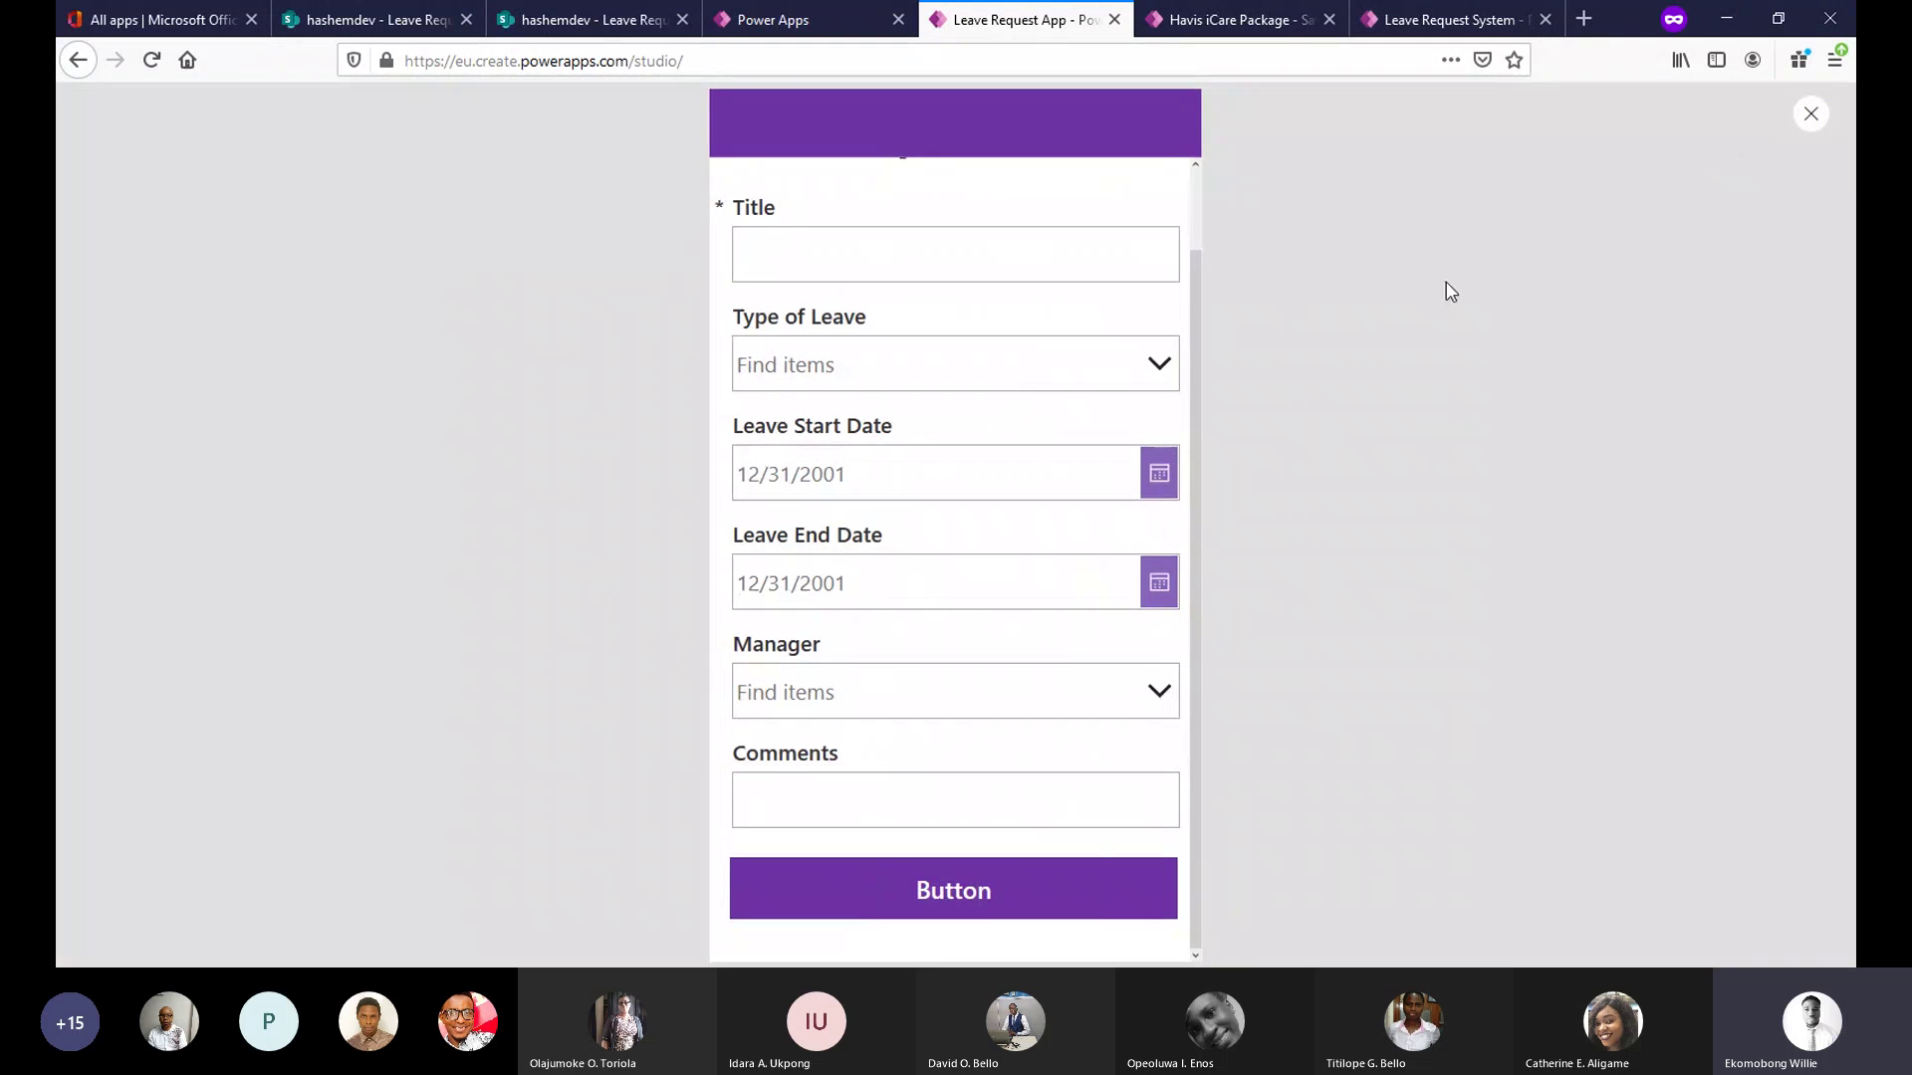
pyautogui.moveTo(1197, 361); pyautogui.dragTo(1191, 277)
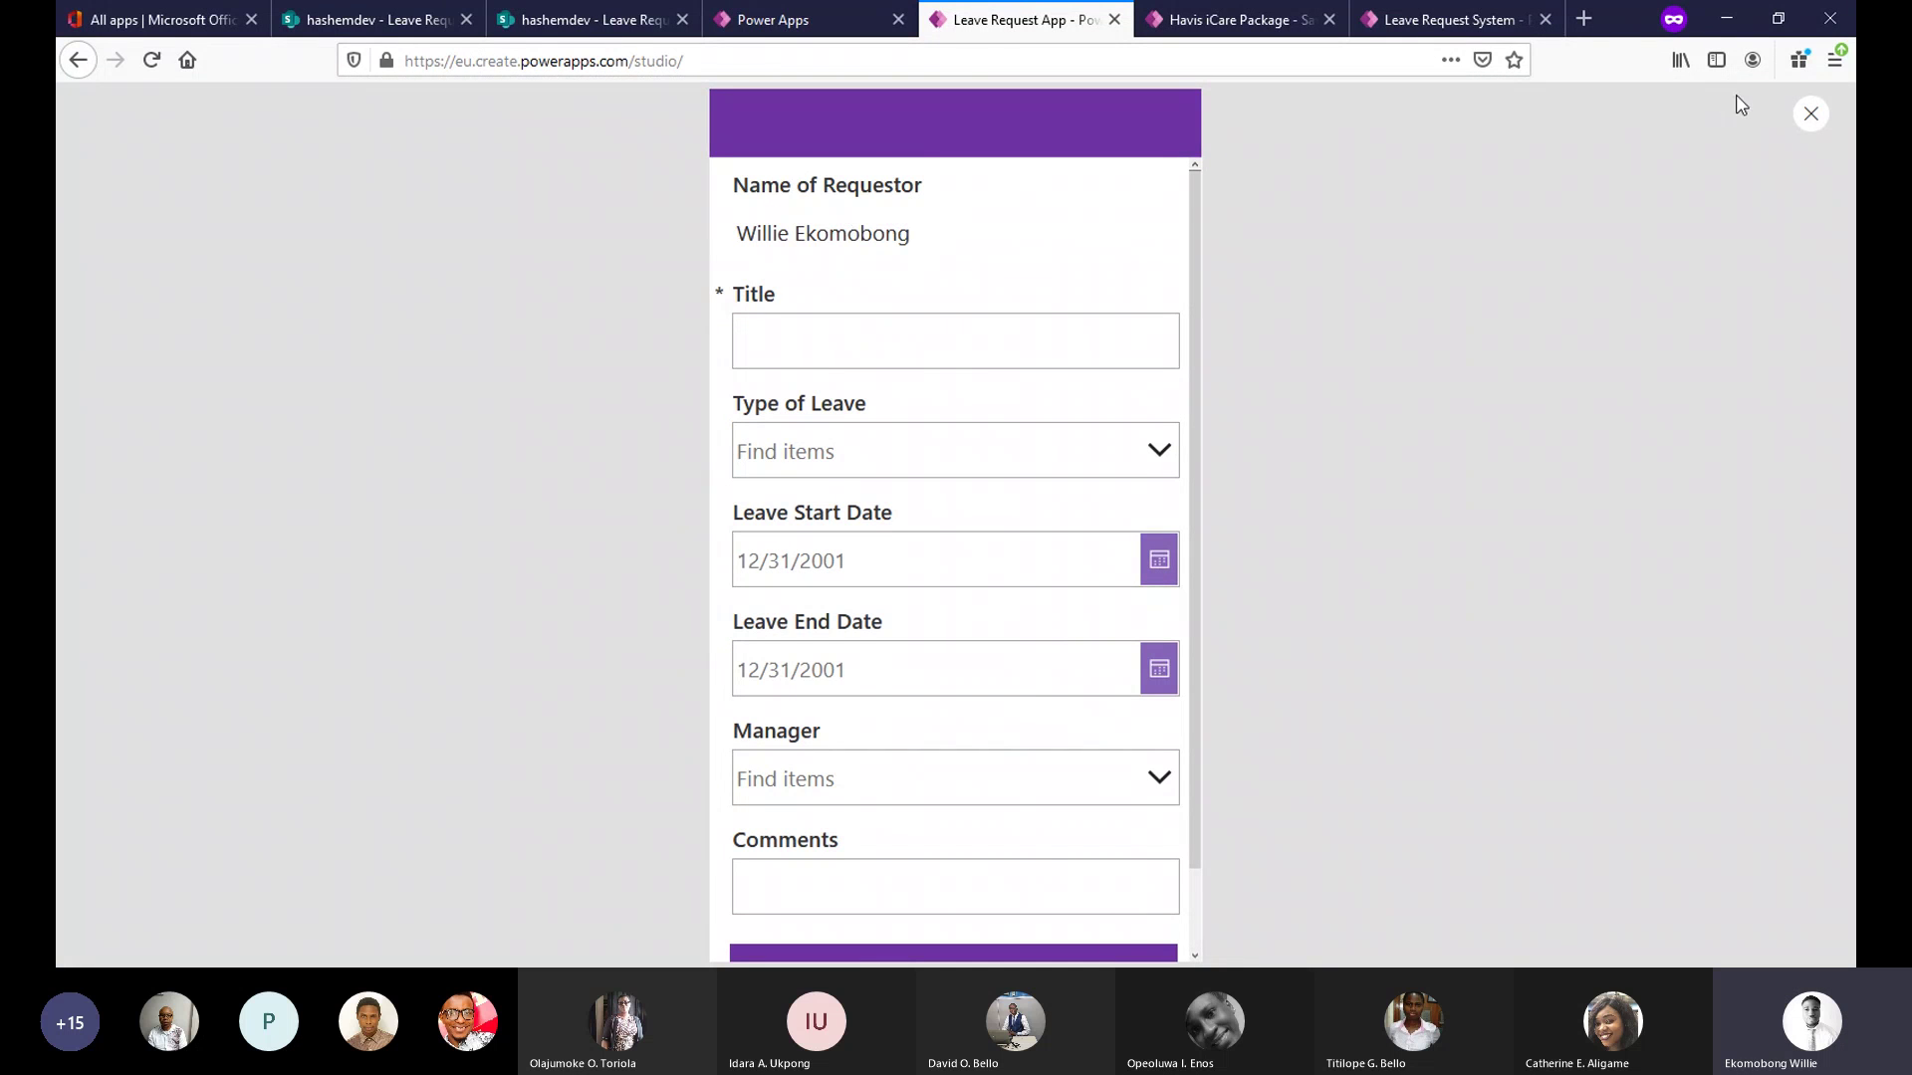
pyautogui.click(1808, 115)
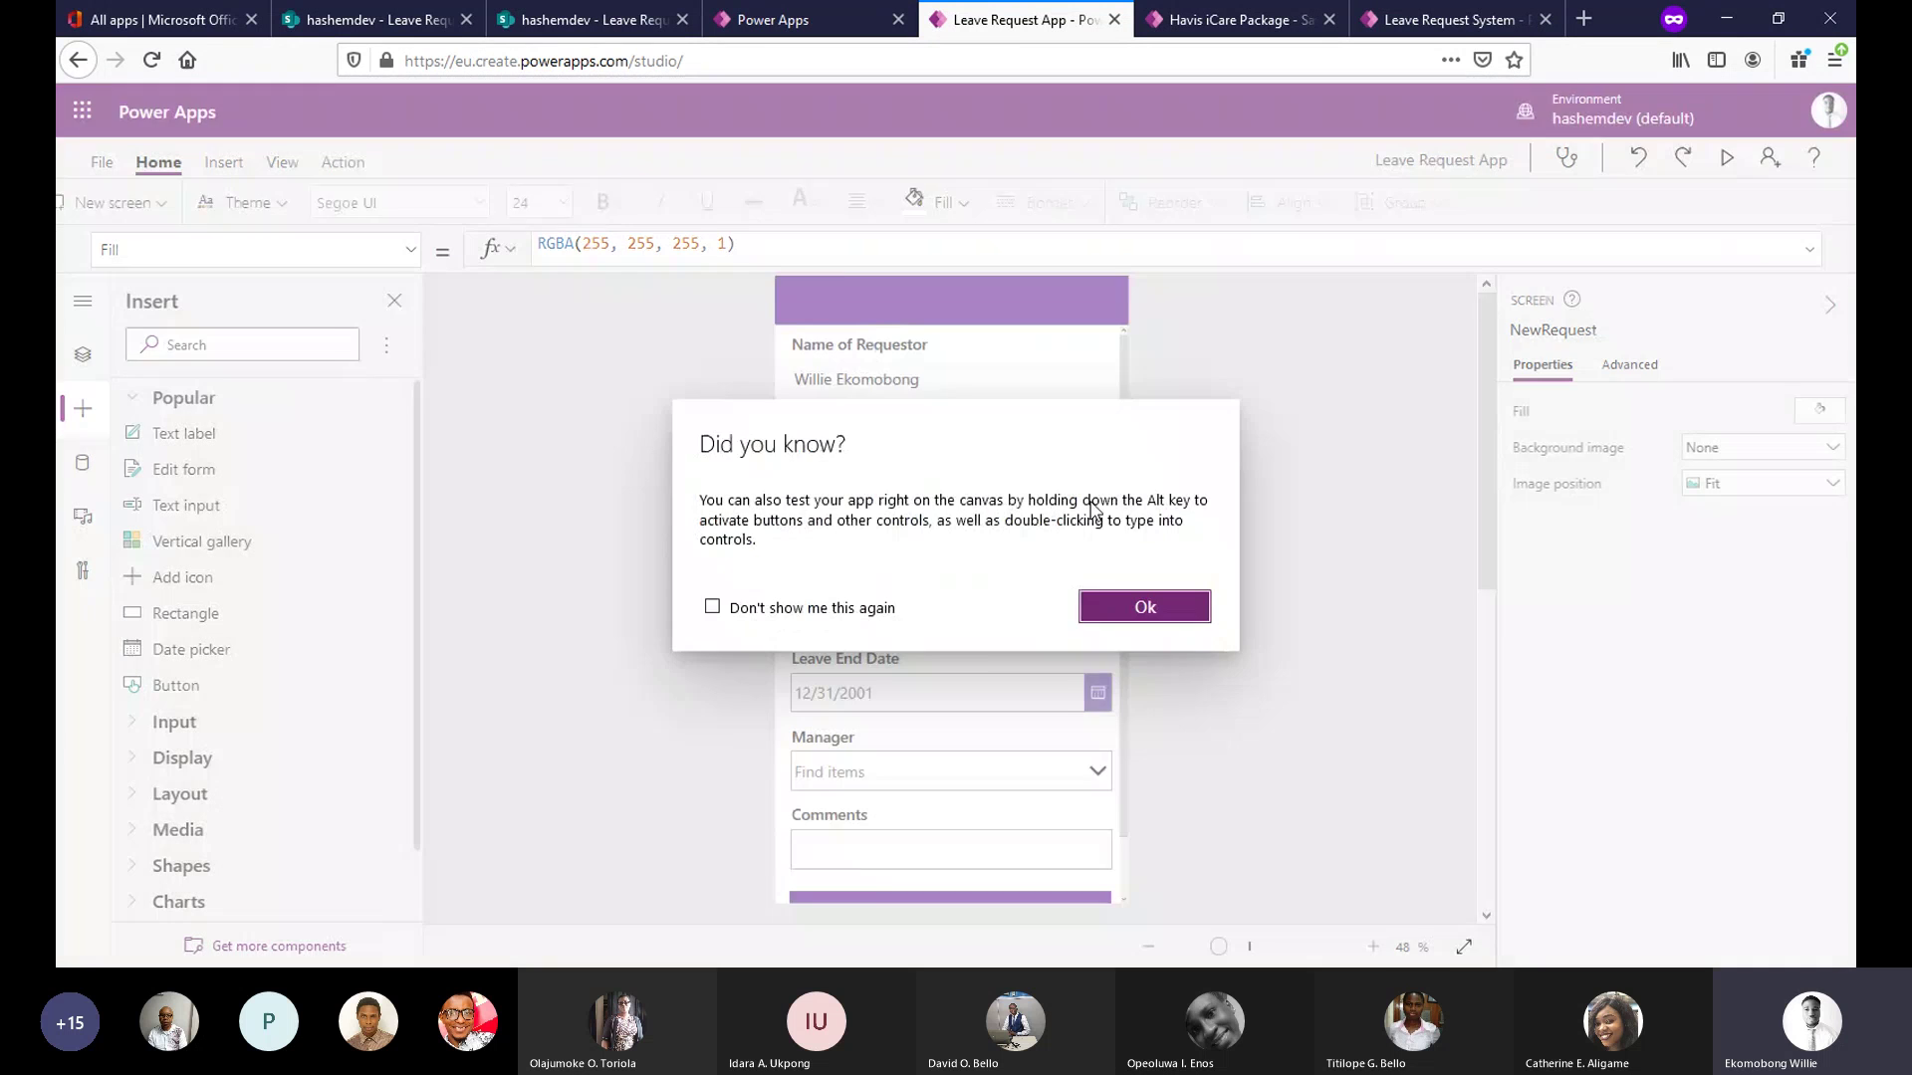
pyautogui.click(1105, 606)
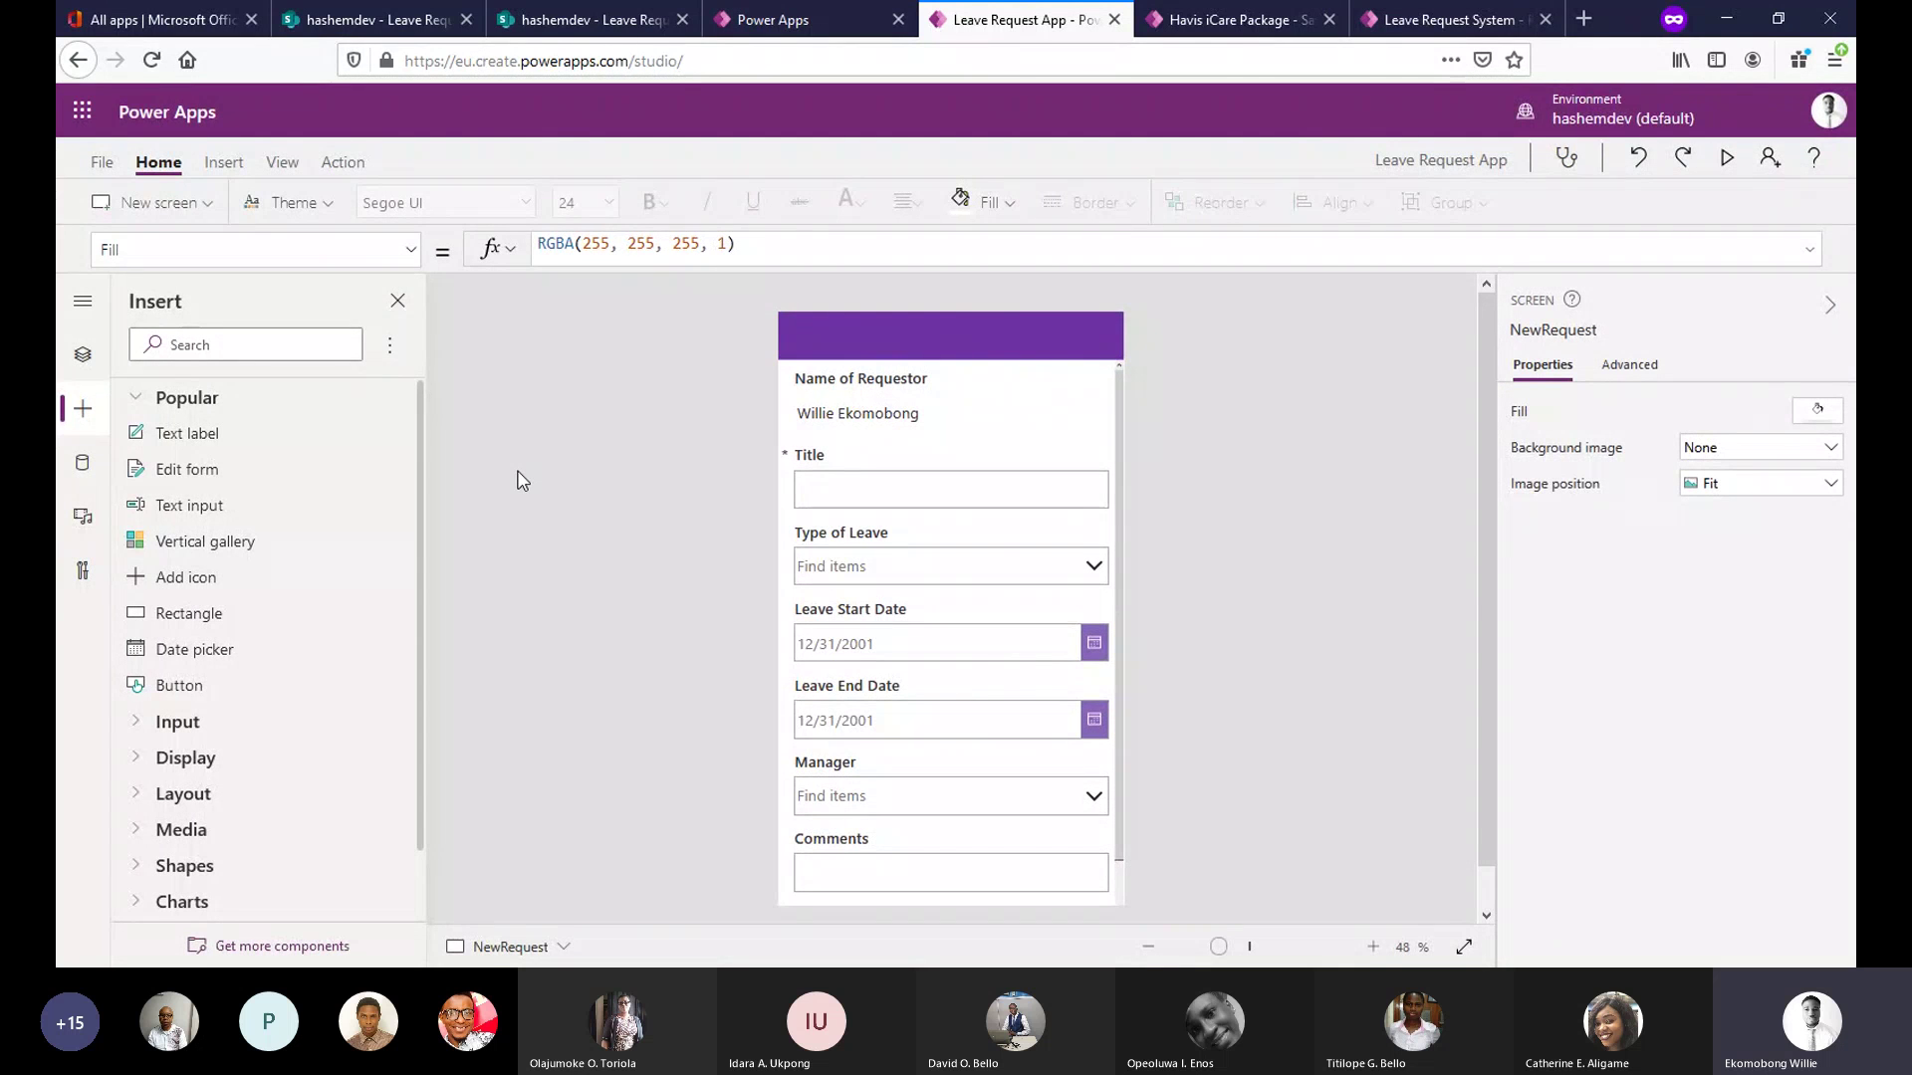
# Add a text label over the purple header bar and set its text to "Detail Screen".
pyautogui.click(214, 162)
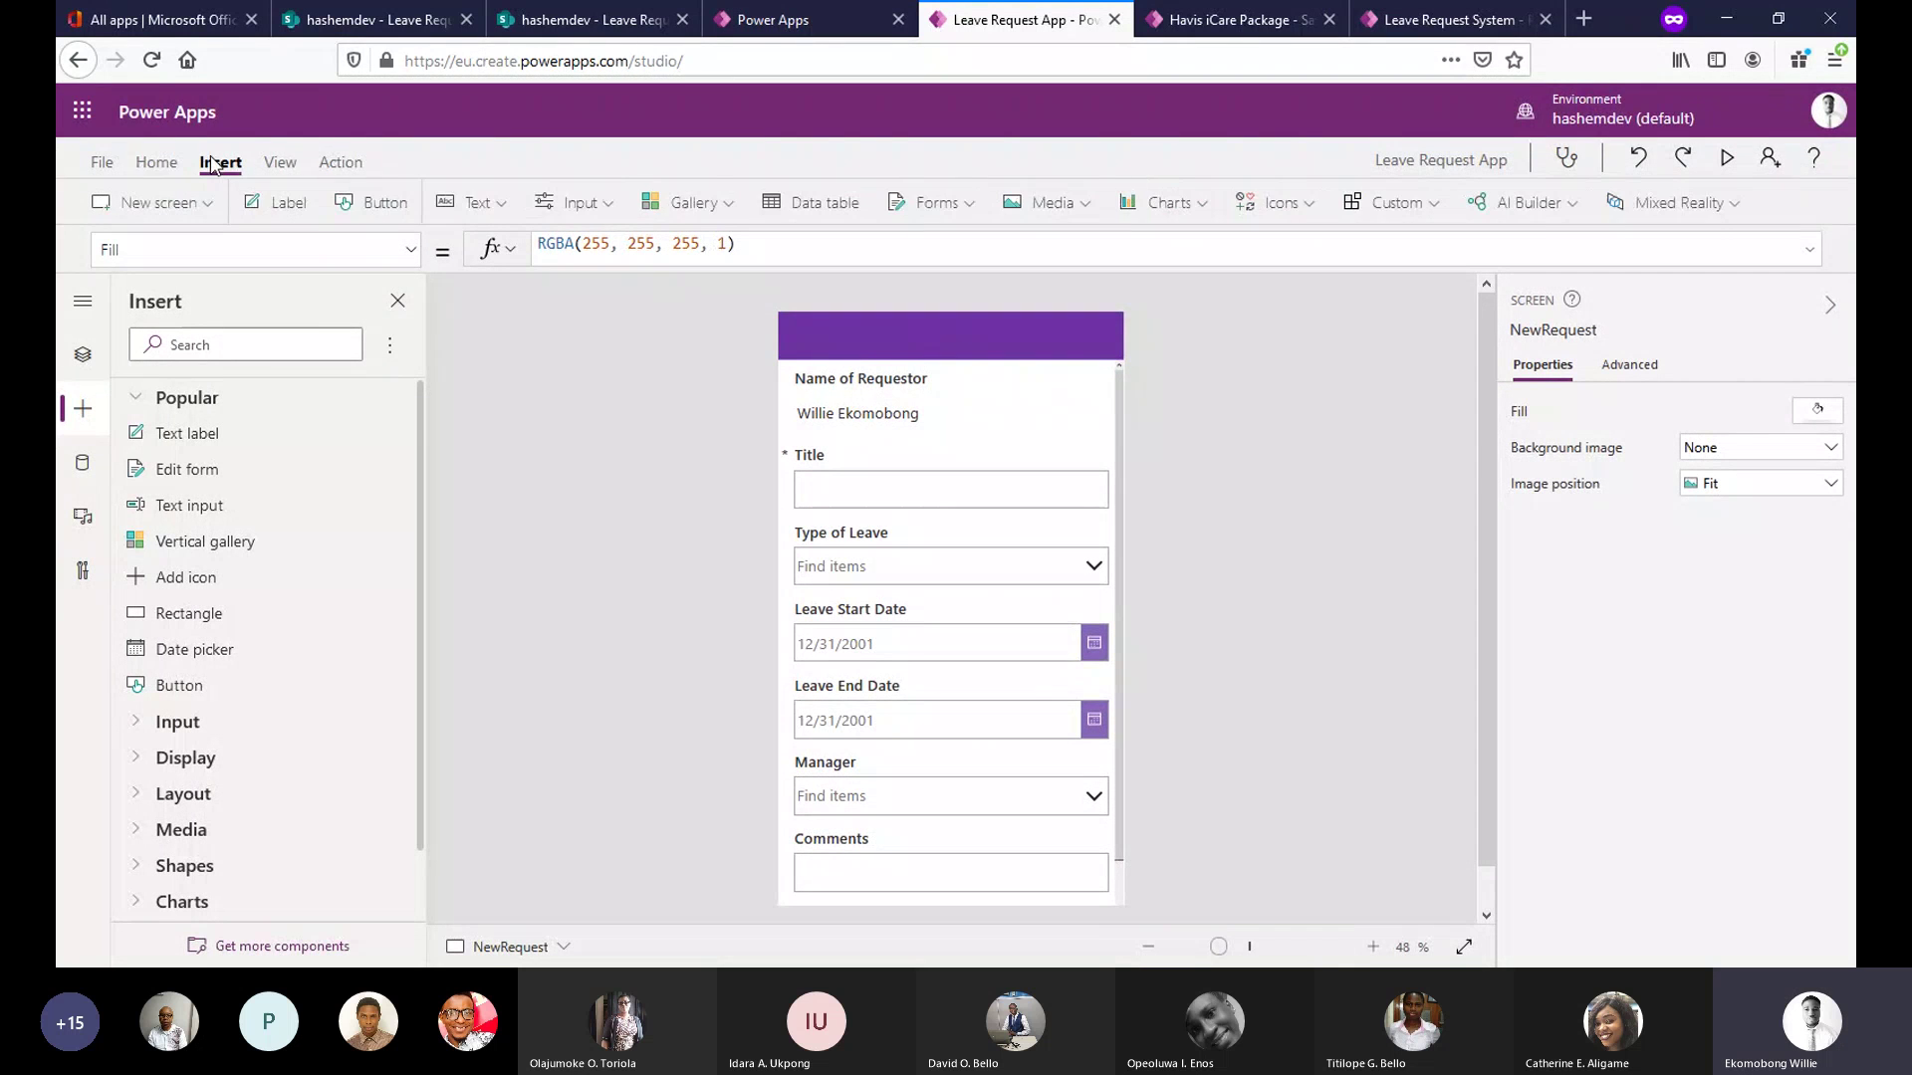
pyautogui.click(257, 204)
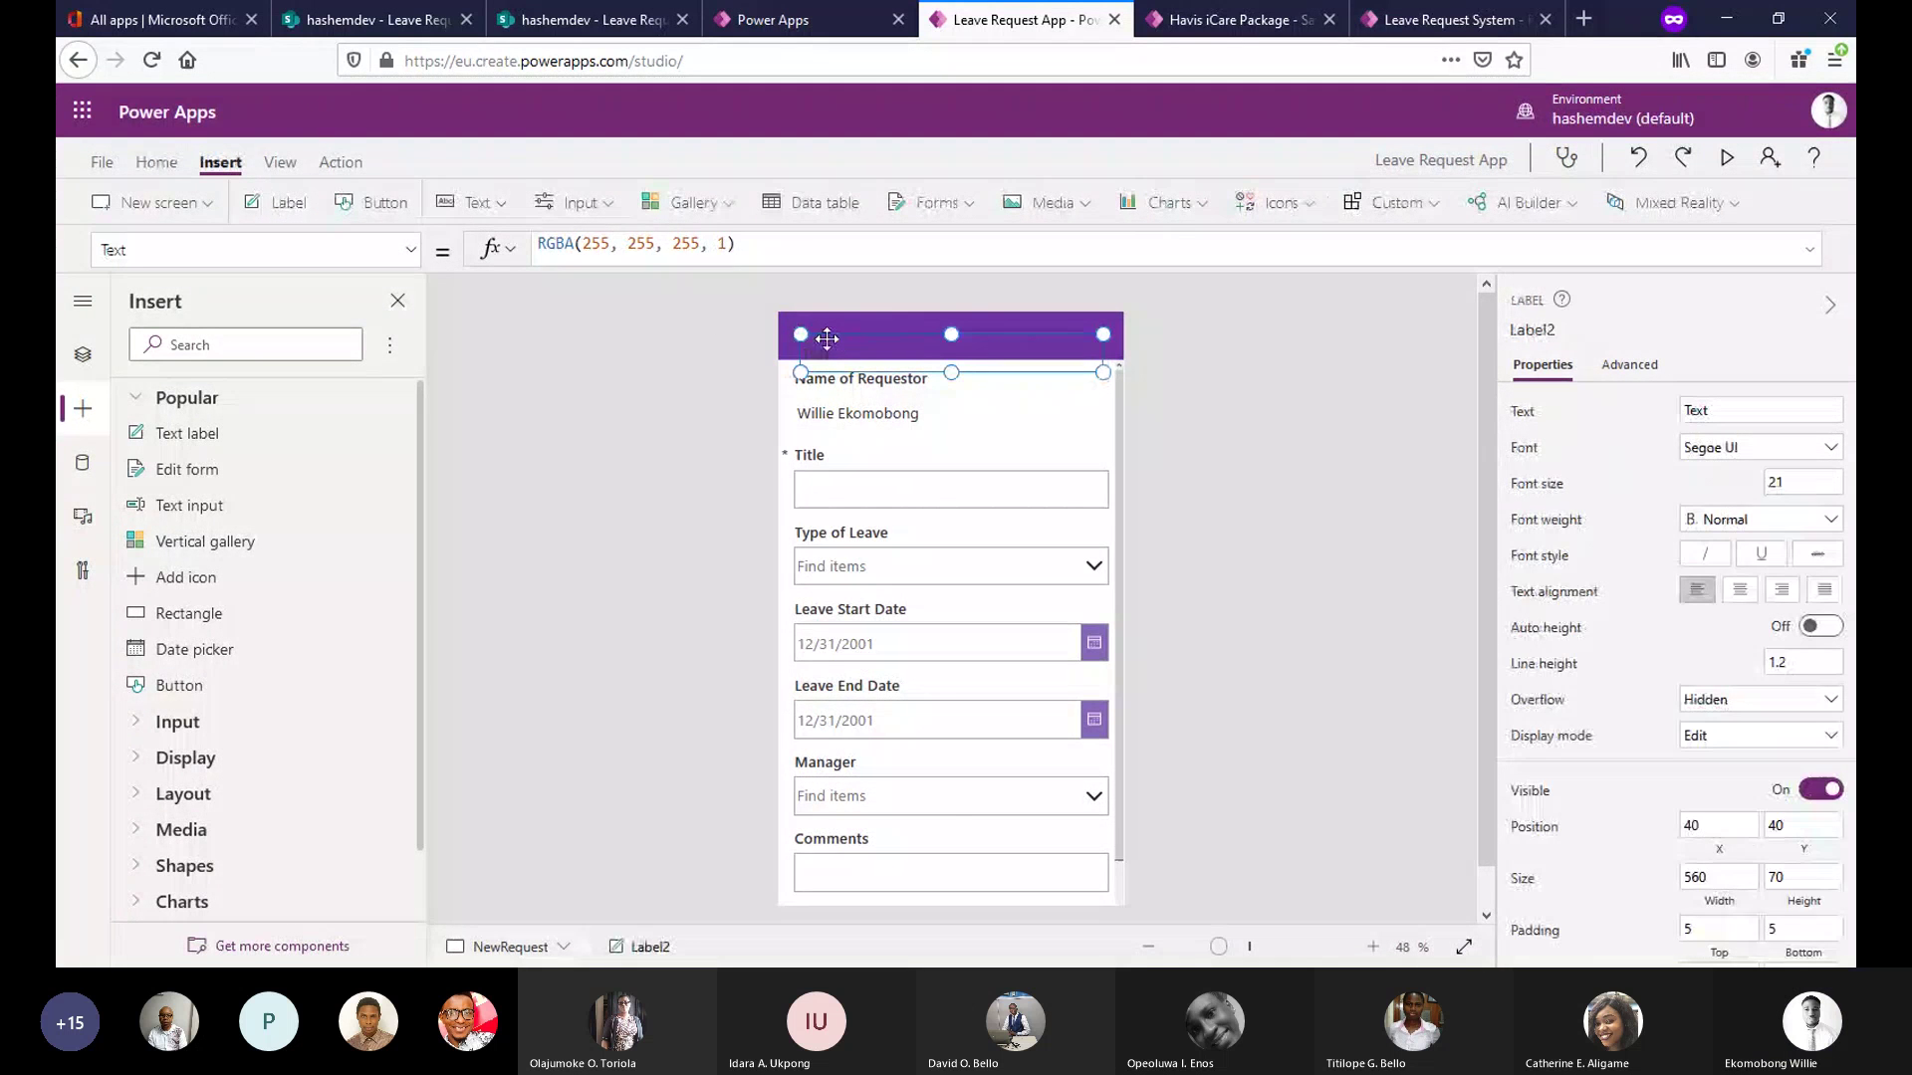
pyautogui.moveTo(827, 339); pyautogui.dragTo(826, 328)
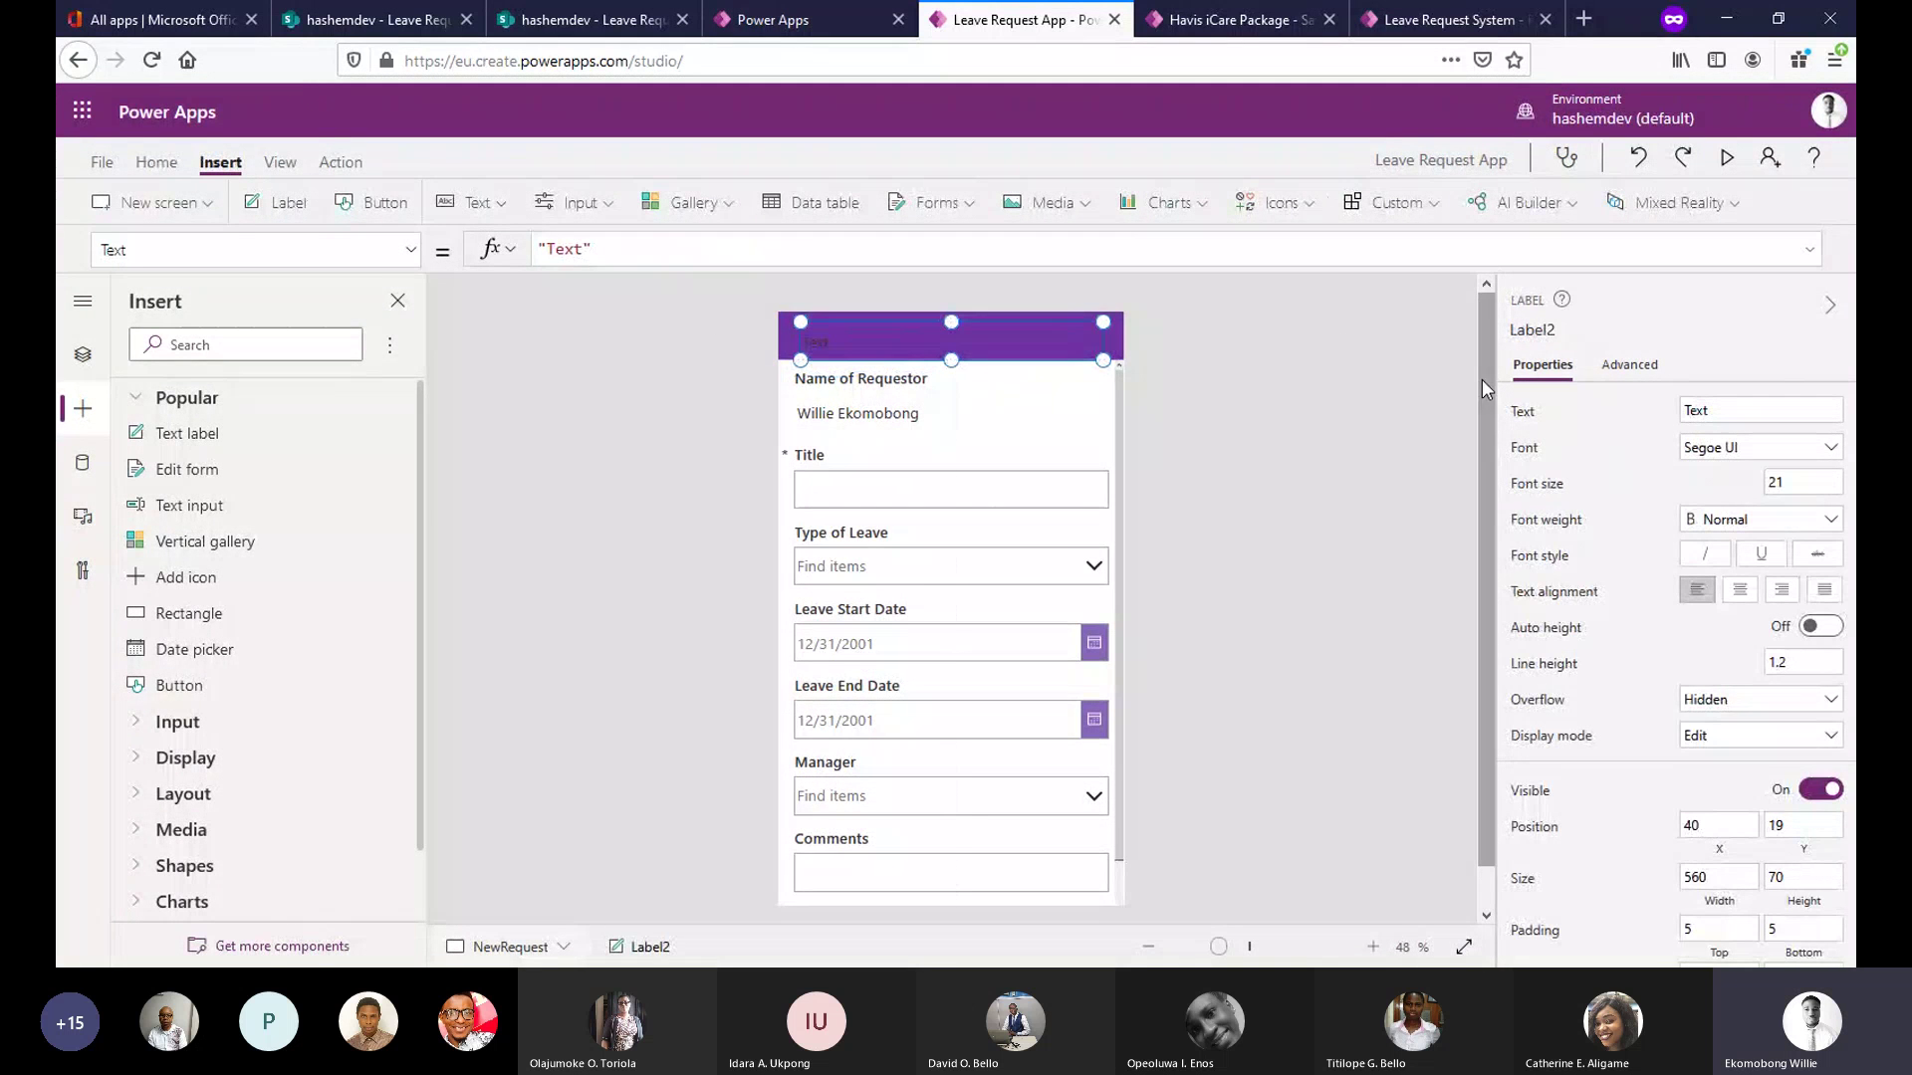
pyautogui.click(1688, 410)
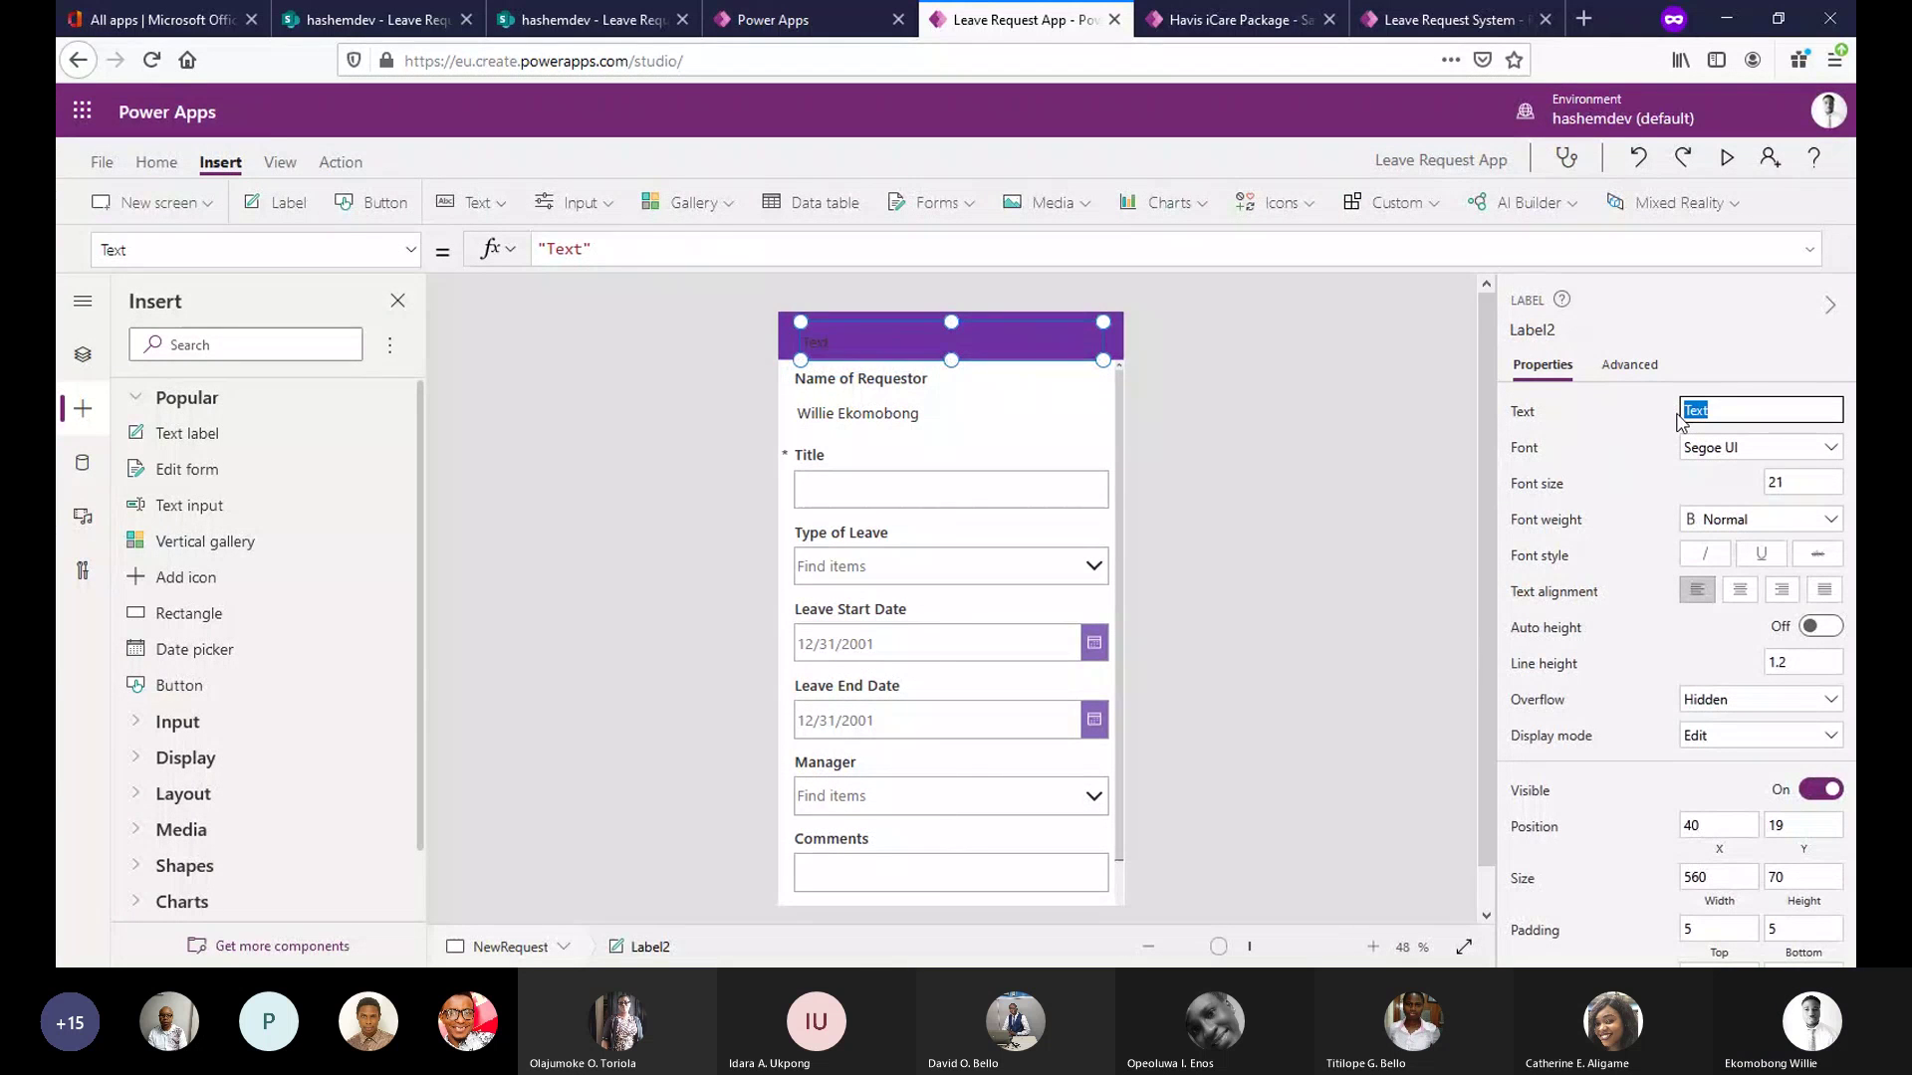
pyautogui.write('Detail')
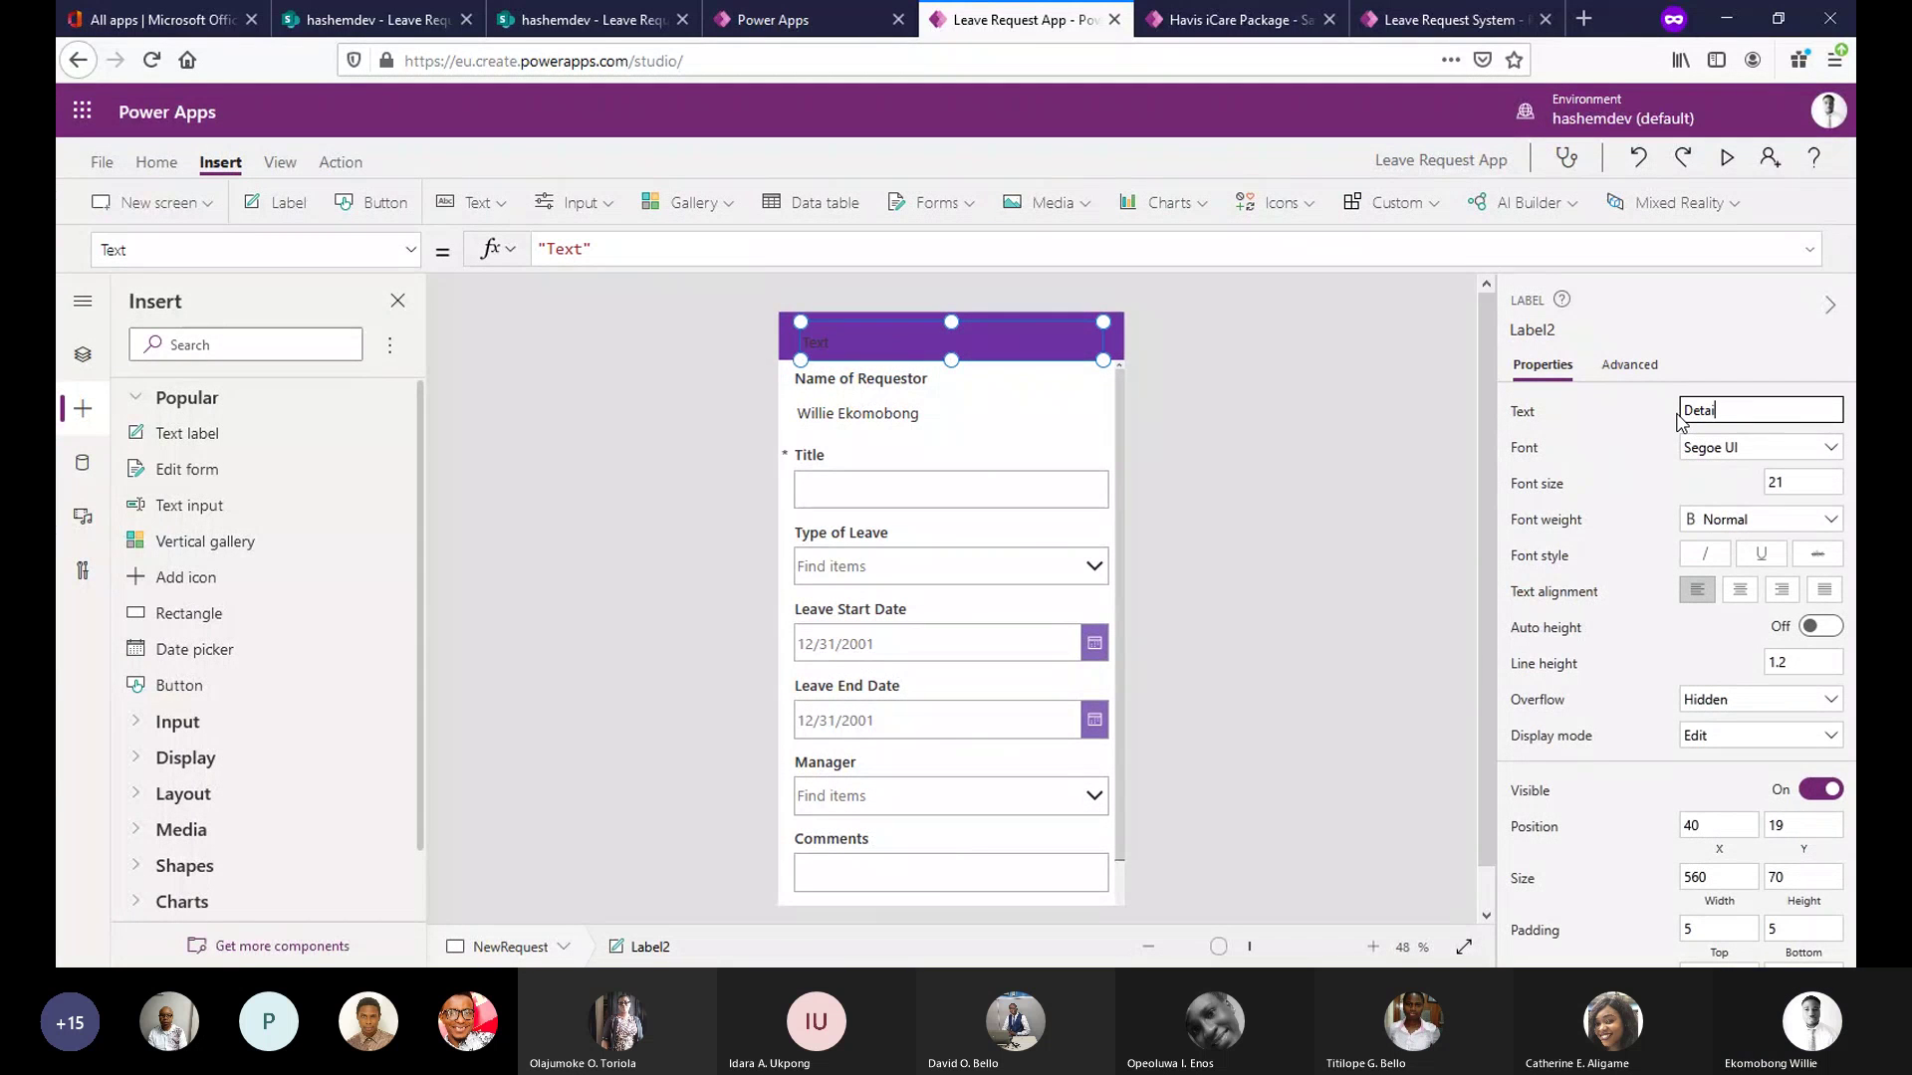
pyautogui.write(' Screen')
# Set the header label's font to Lato and fit it into the header at about 318 by 89, positioned at about X 233.
pyautogui.click(1811, 450)
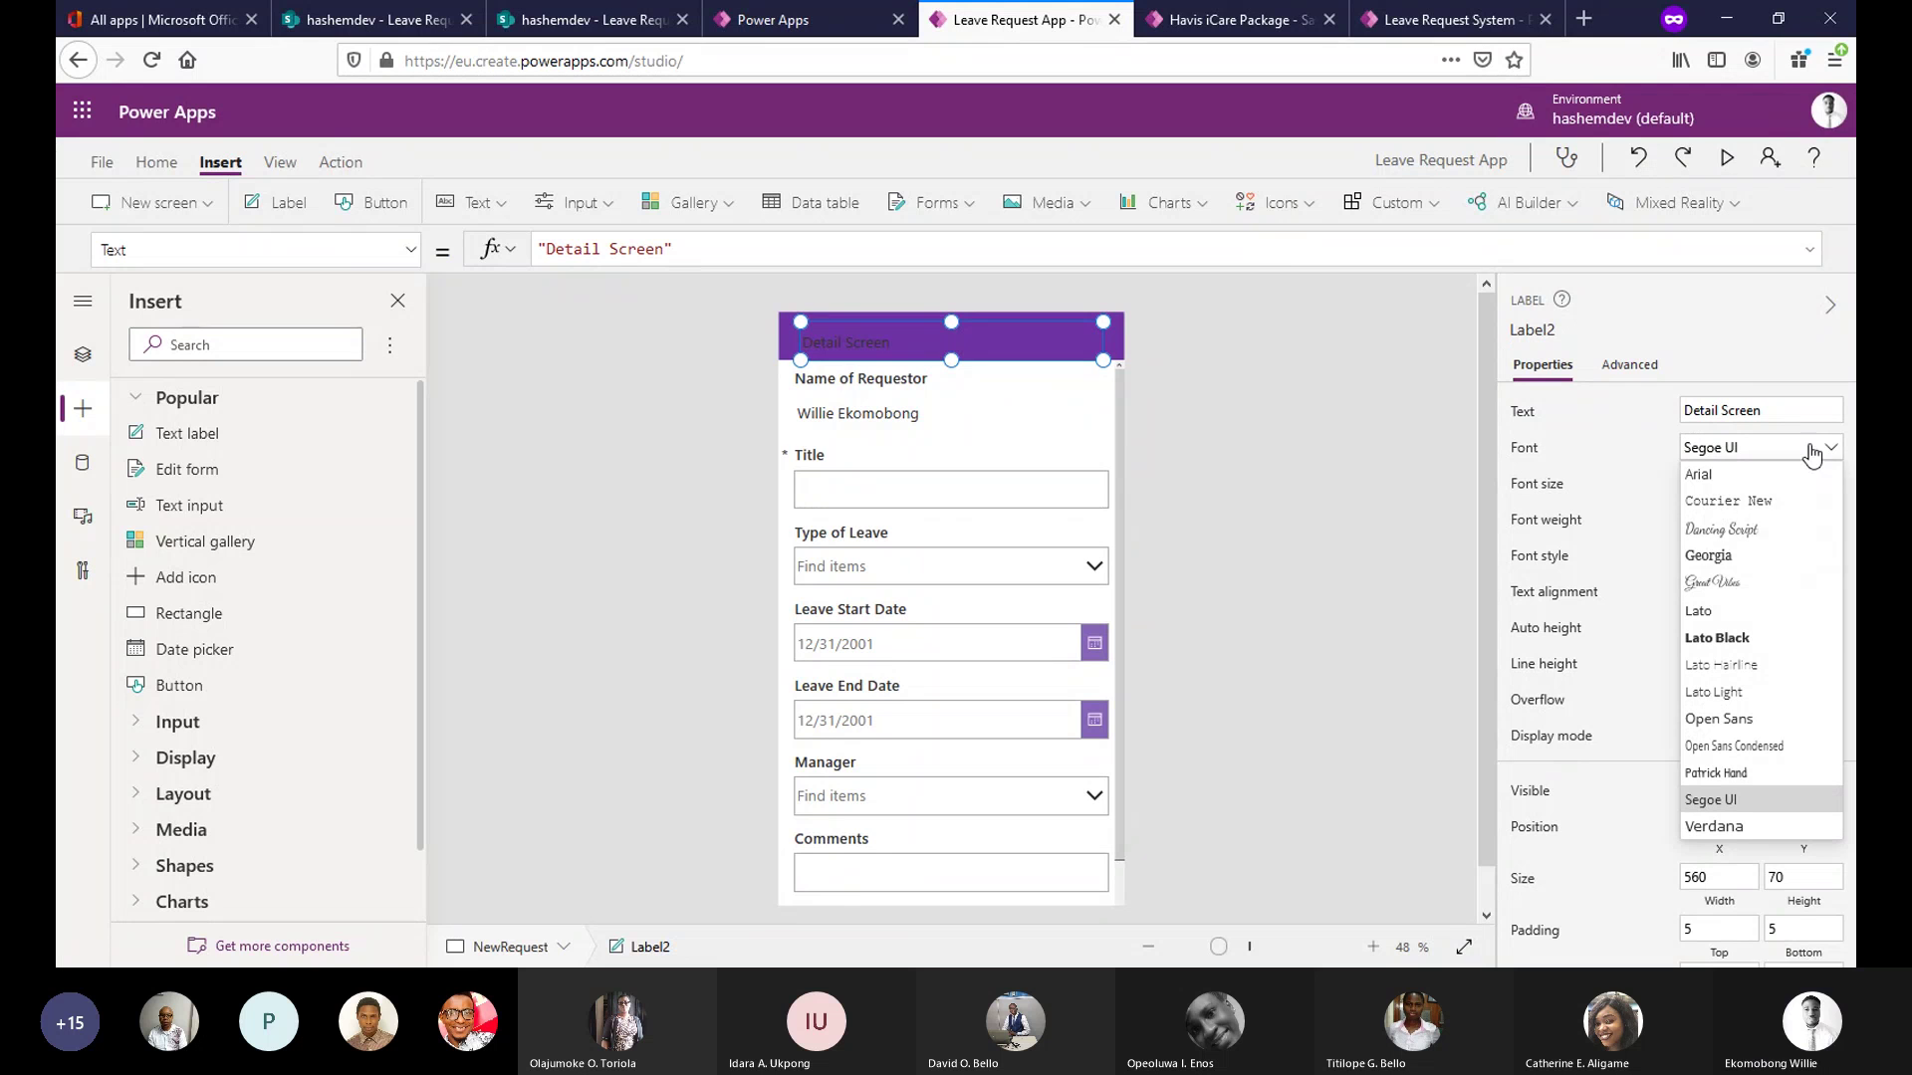
pyautogui.click(1730, 620)
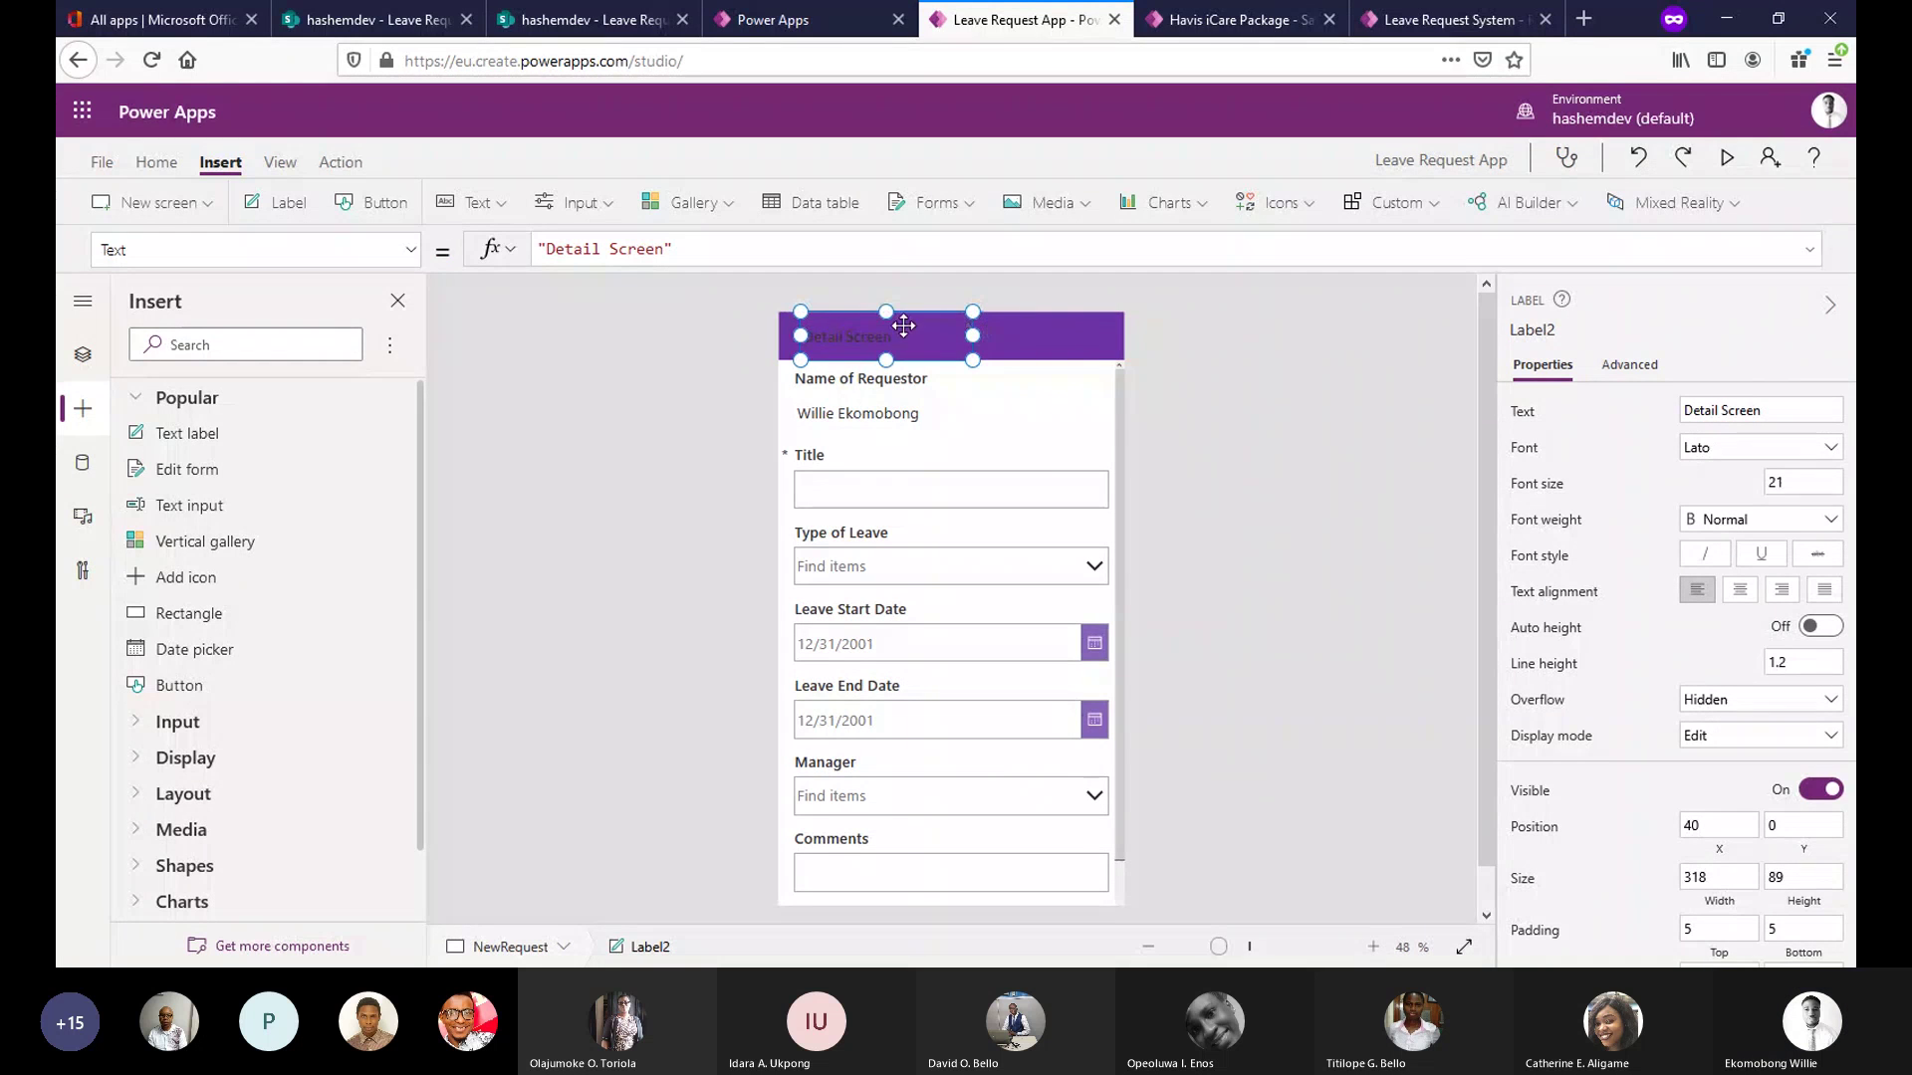
pyautogui.moveTo(879, 329); pyautogui.dragTo(990, 328)
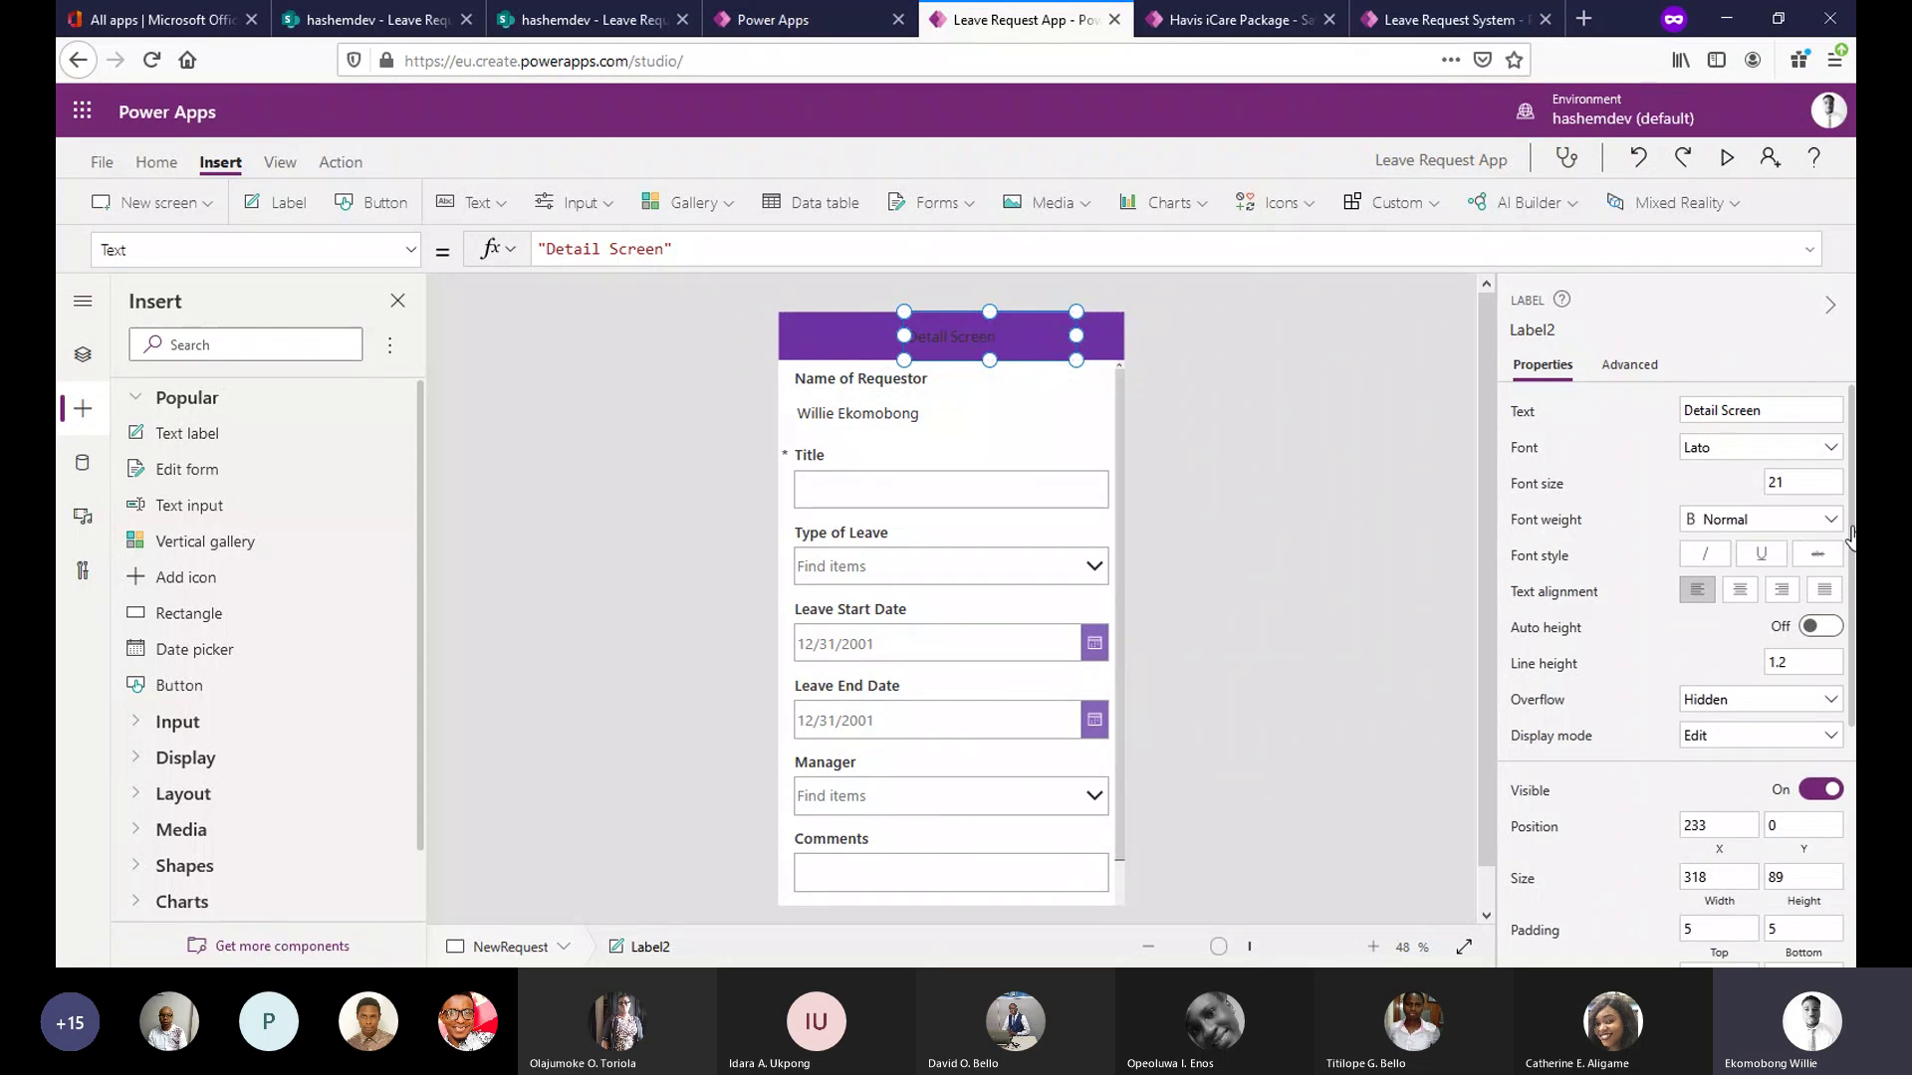
# Set the text color of the "Detail Screen" label to standard white.
pyautogui.scroll(-4, 1850, 538)
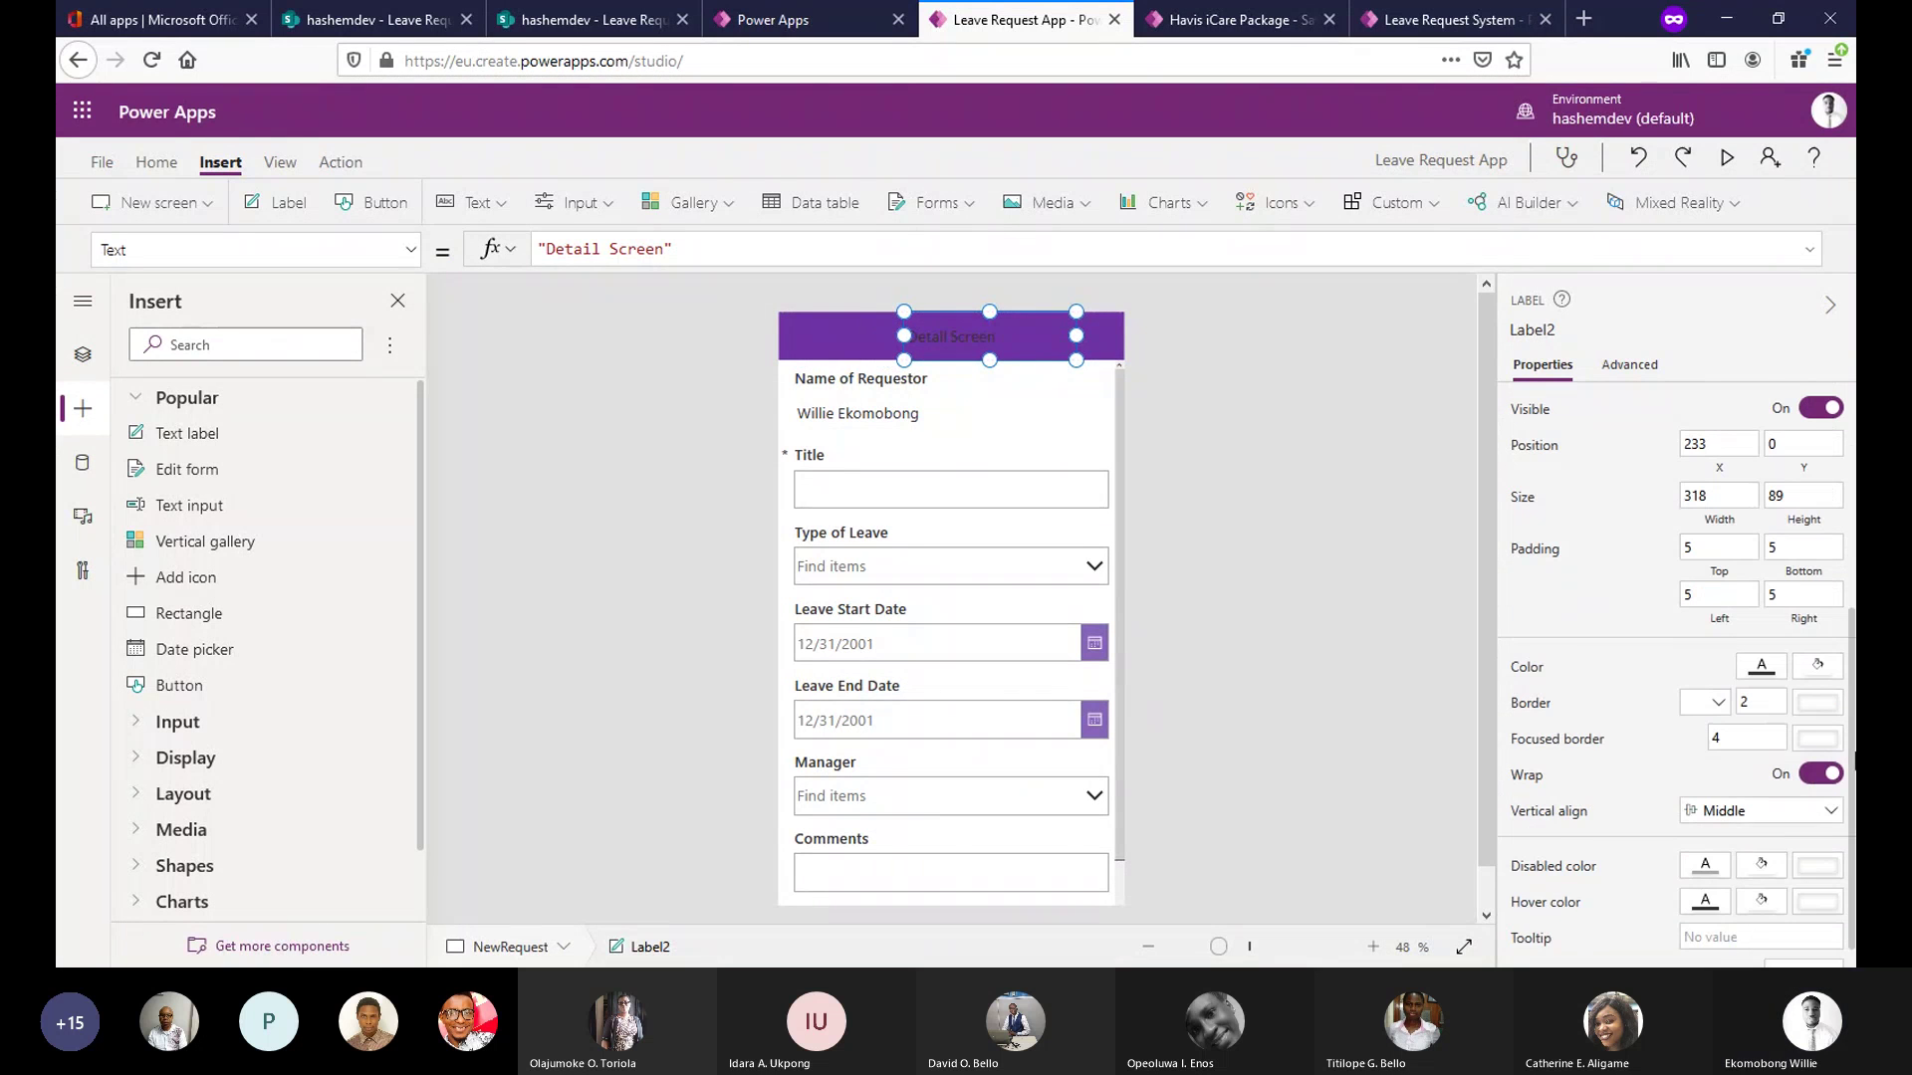
pyautogui.click(1762, 651)
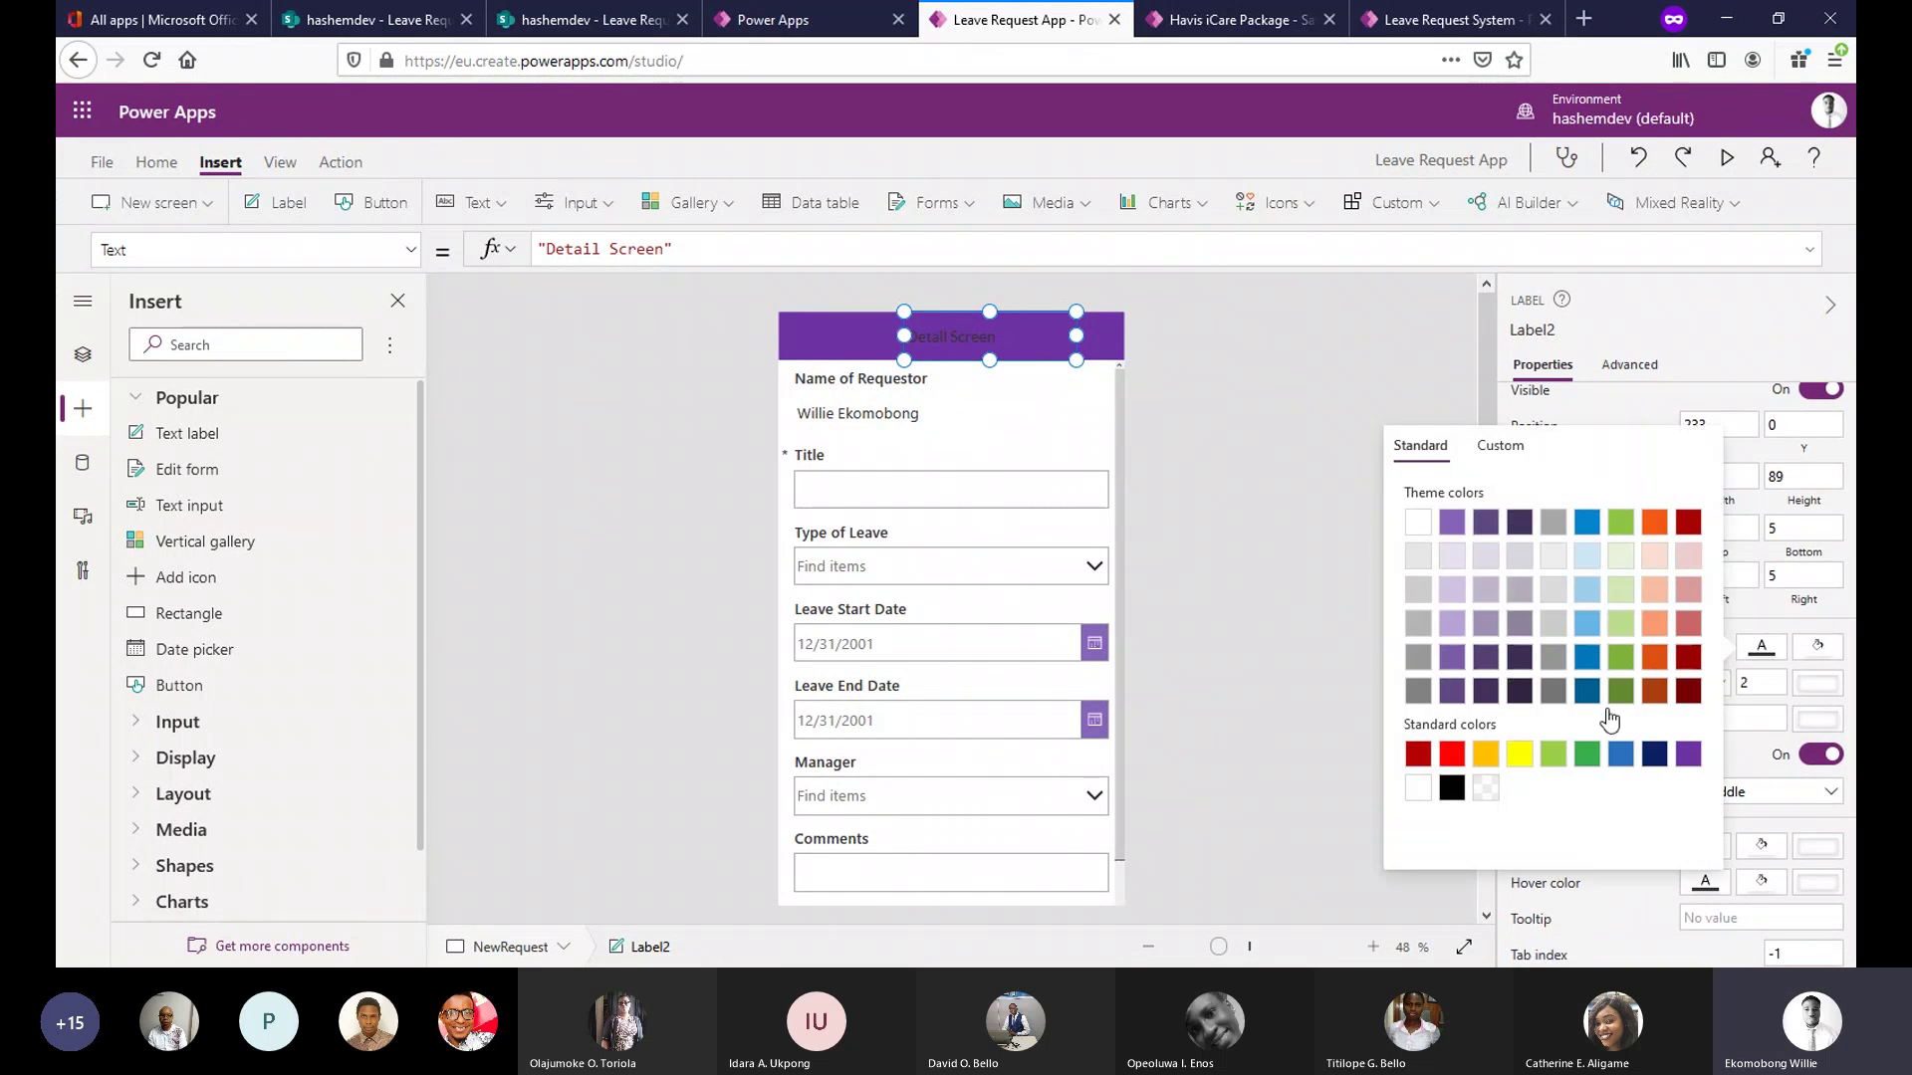
pyautogui.click(1416, 789)
# Set the "Detail Screen" label's font size to 25 and shift it slightly to about X 222 to center its text.
pyautogui.scroll(1, 1854, 515)
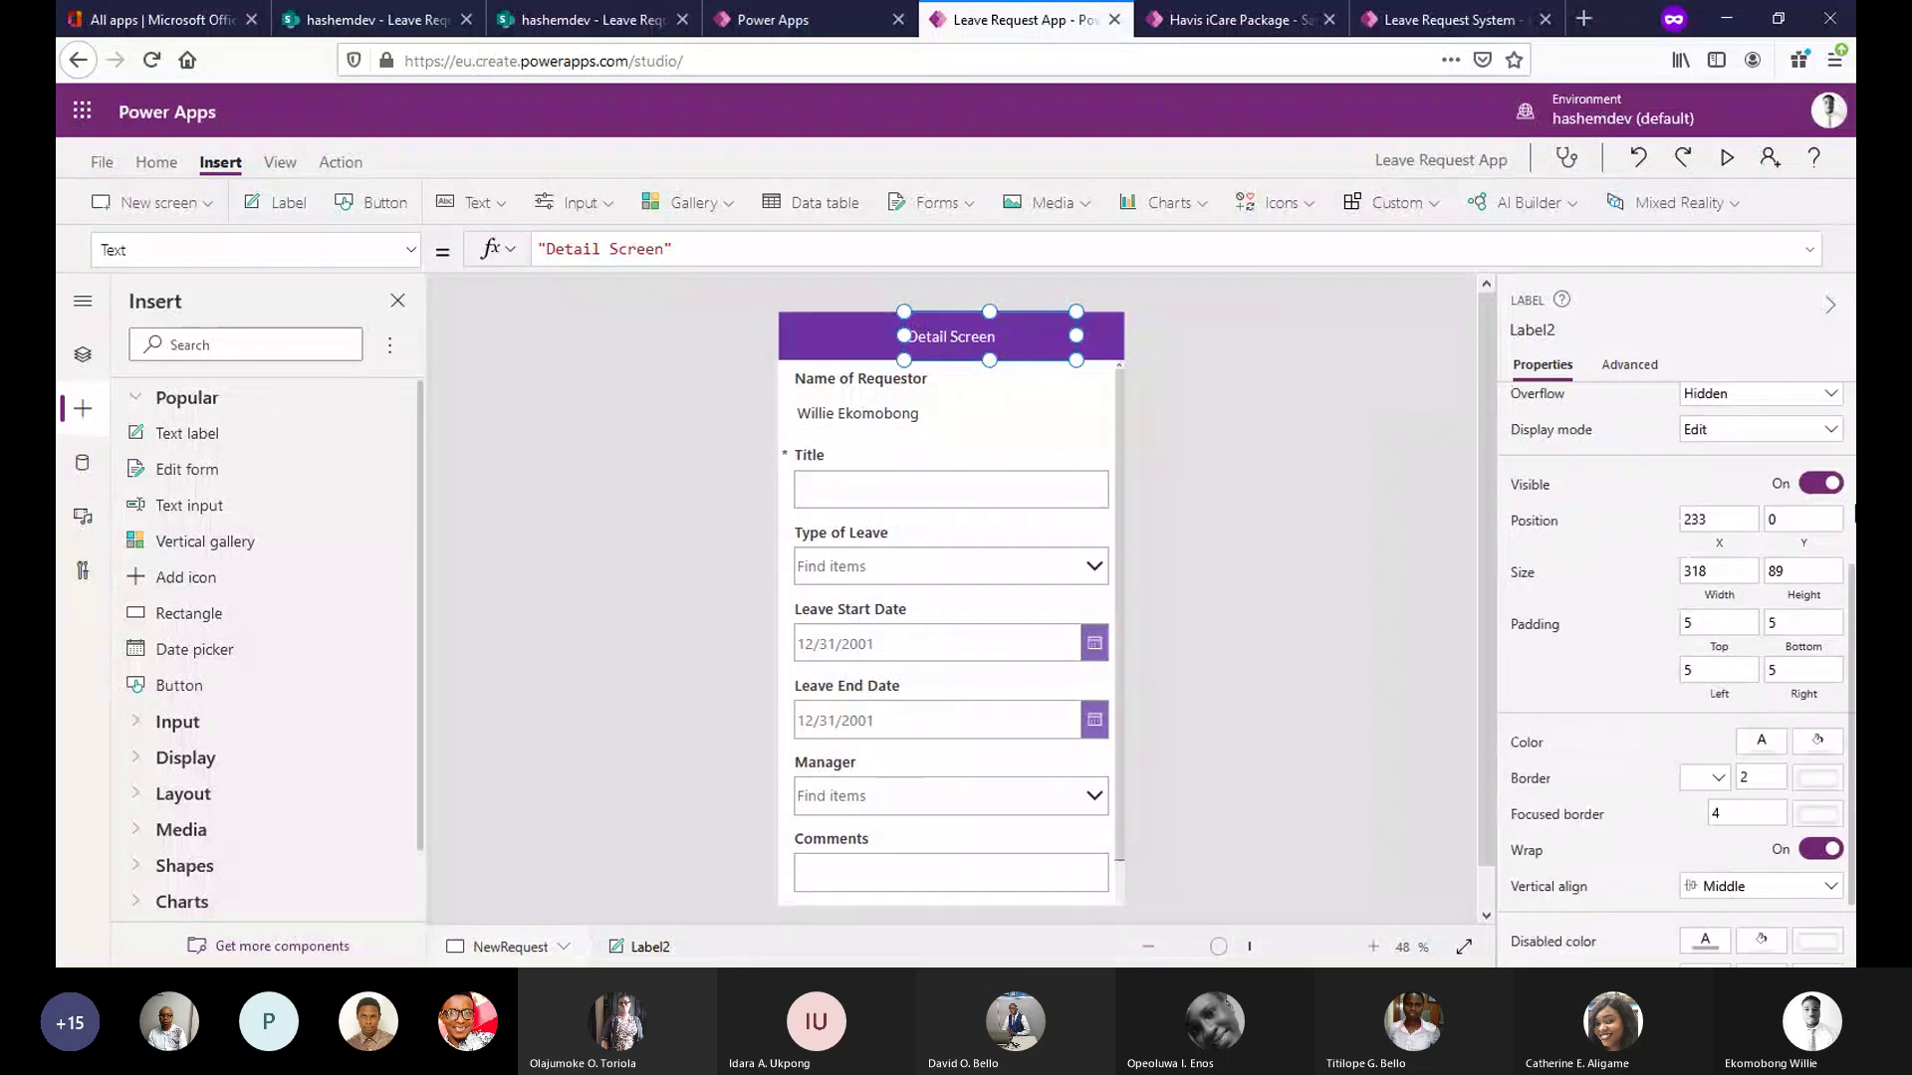
pyautogui.scroll(3, 1854, 515)
pyautogui.click(1809, 471)
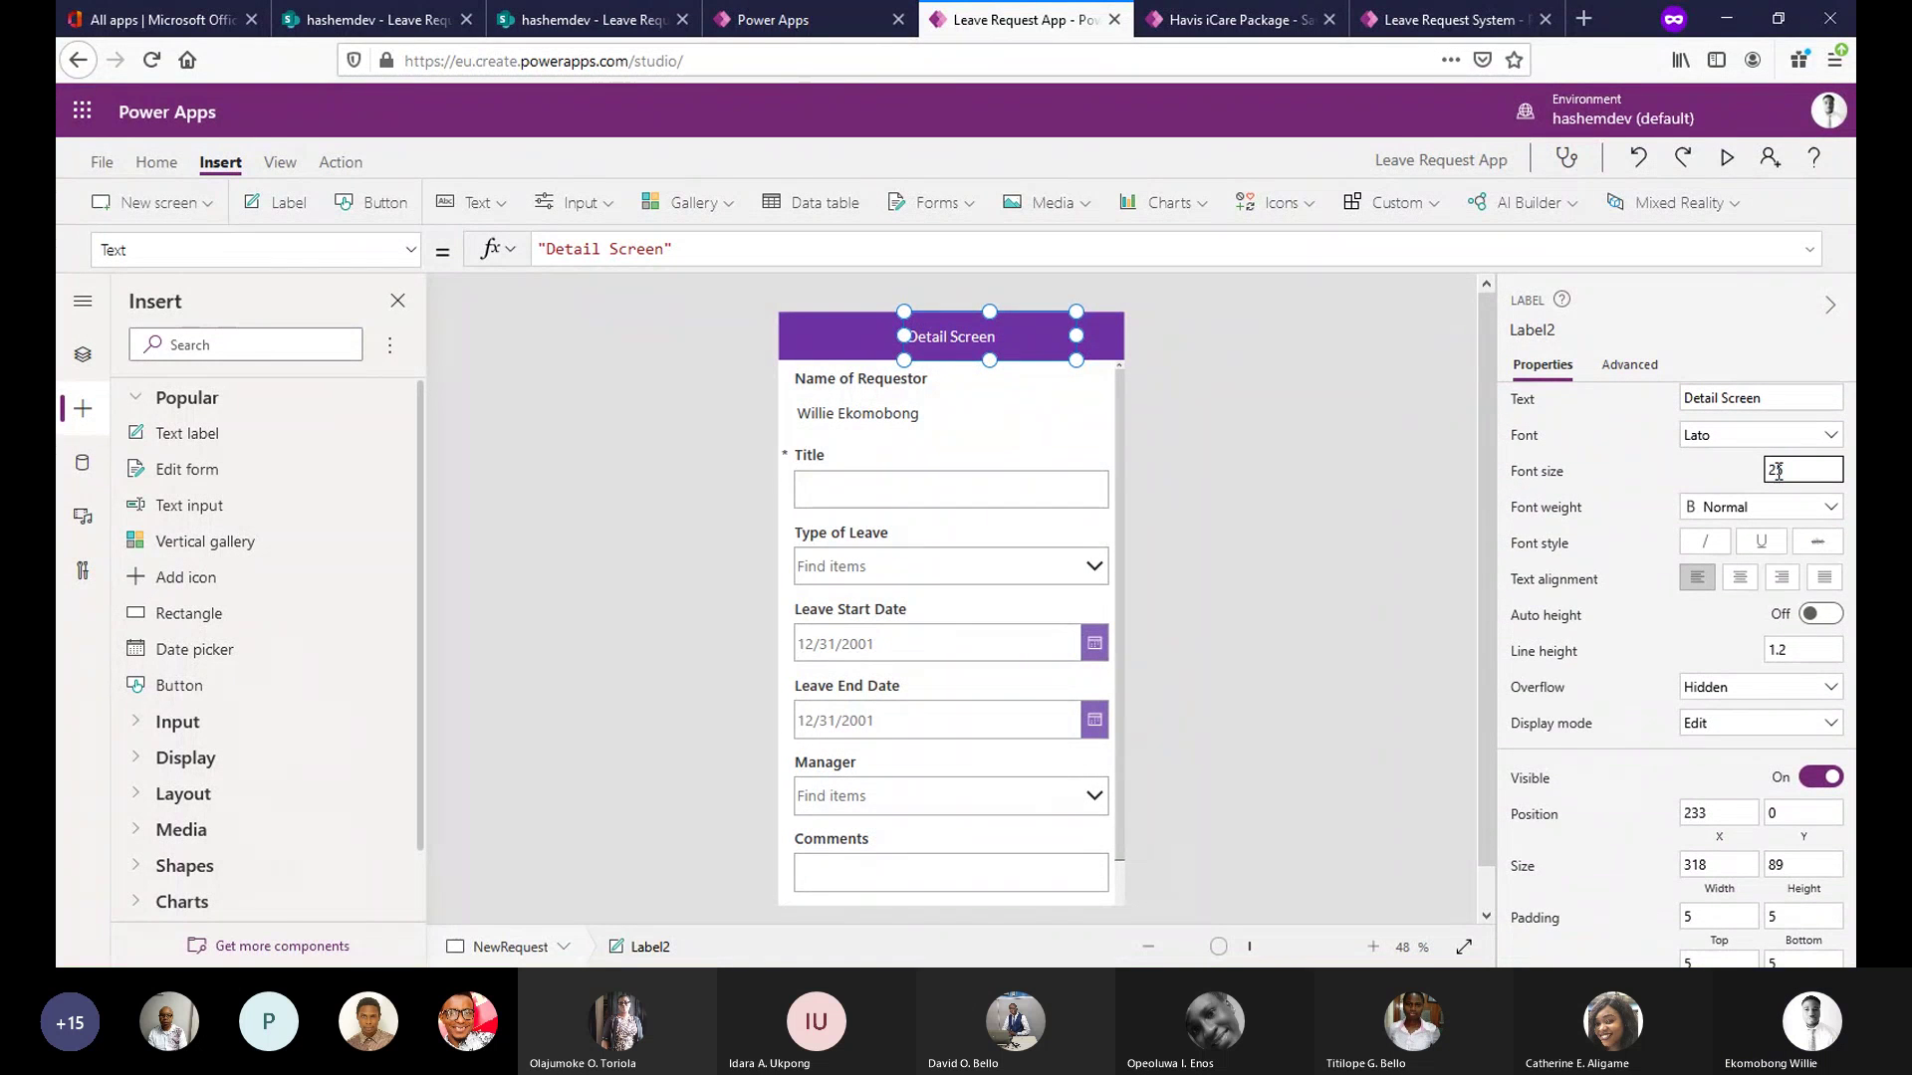
pyautogui.click(1394, 490)
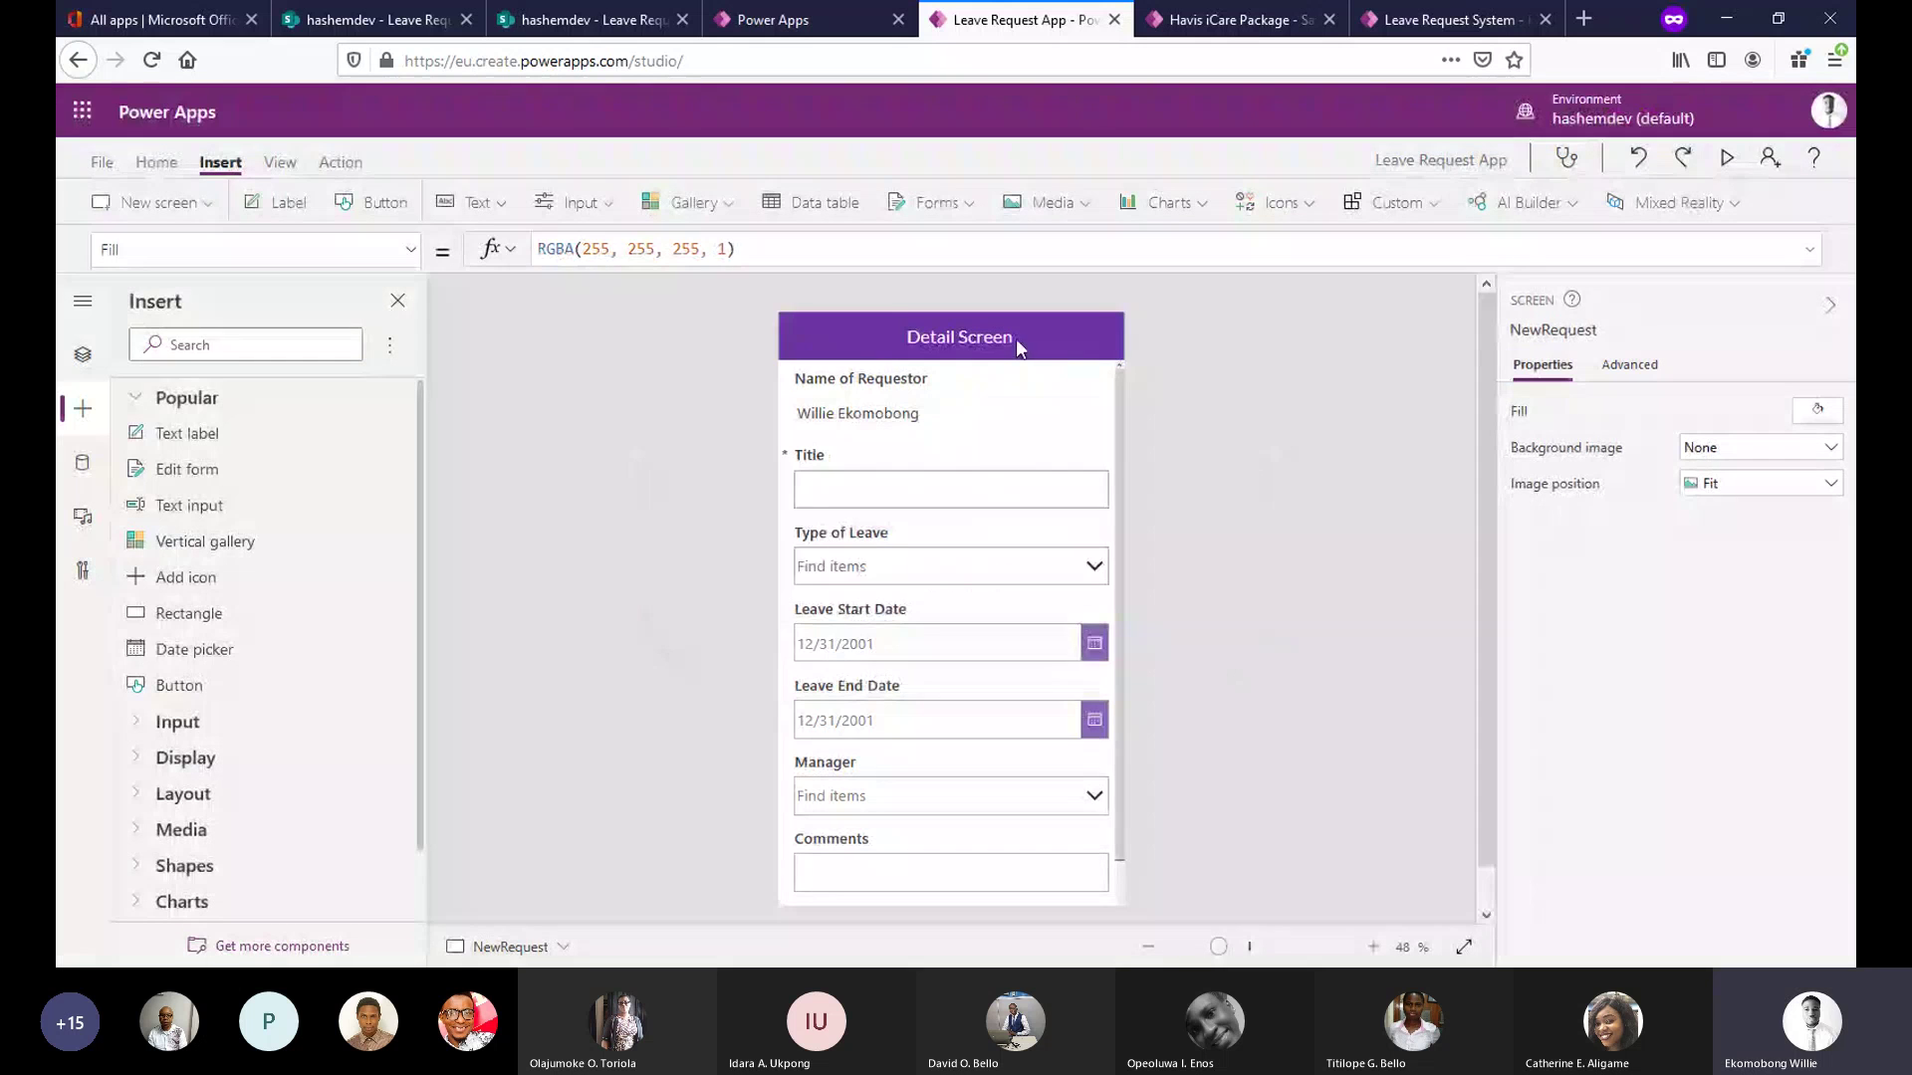
pyautogui.click(1016, 338)
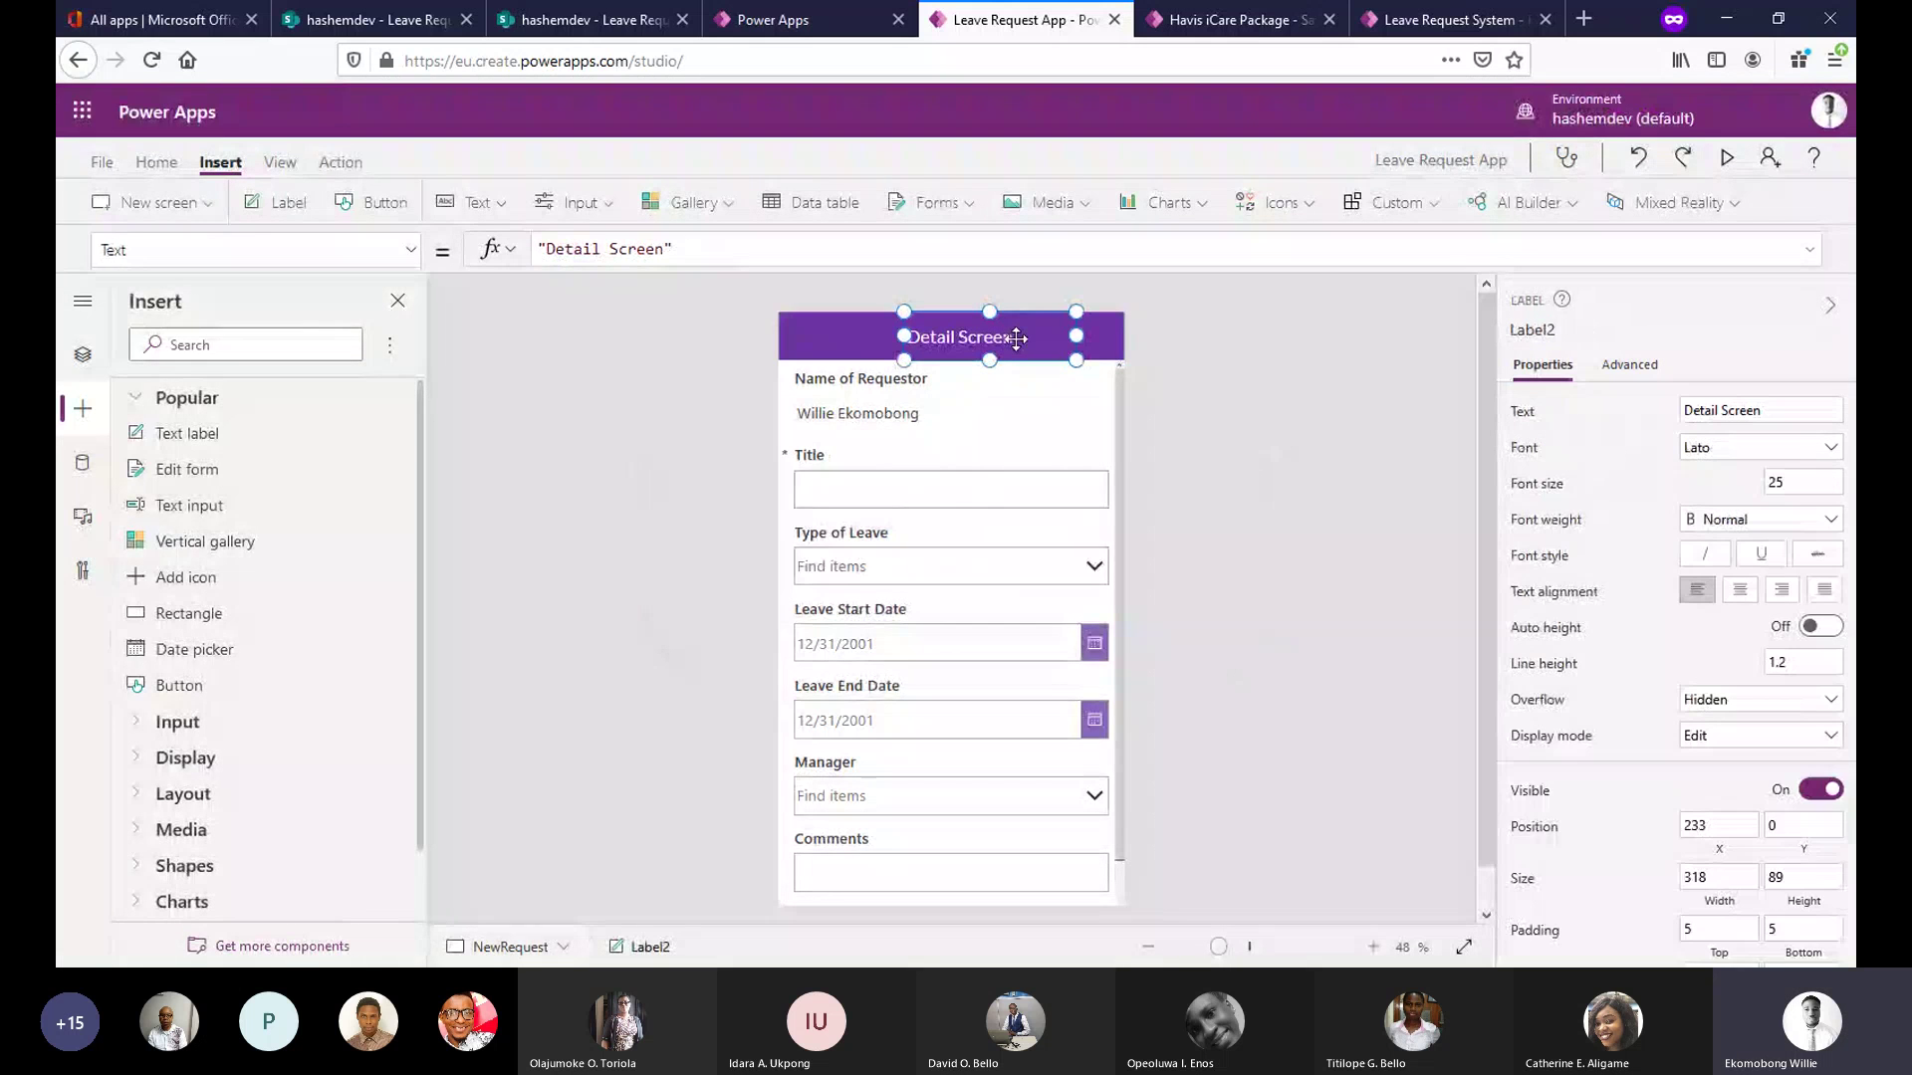
pyautogui.click(1231, 501)
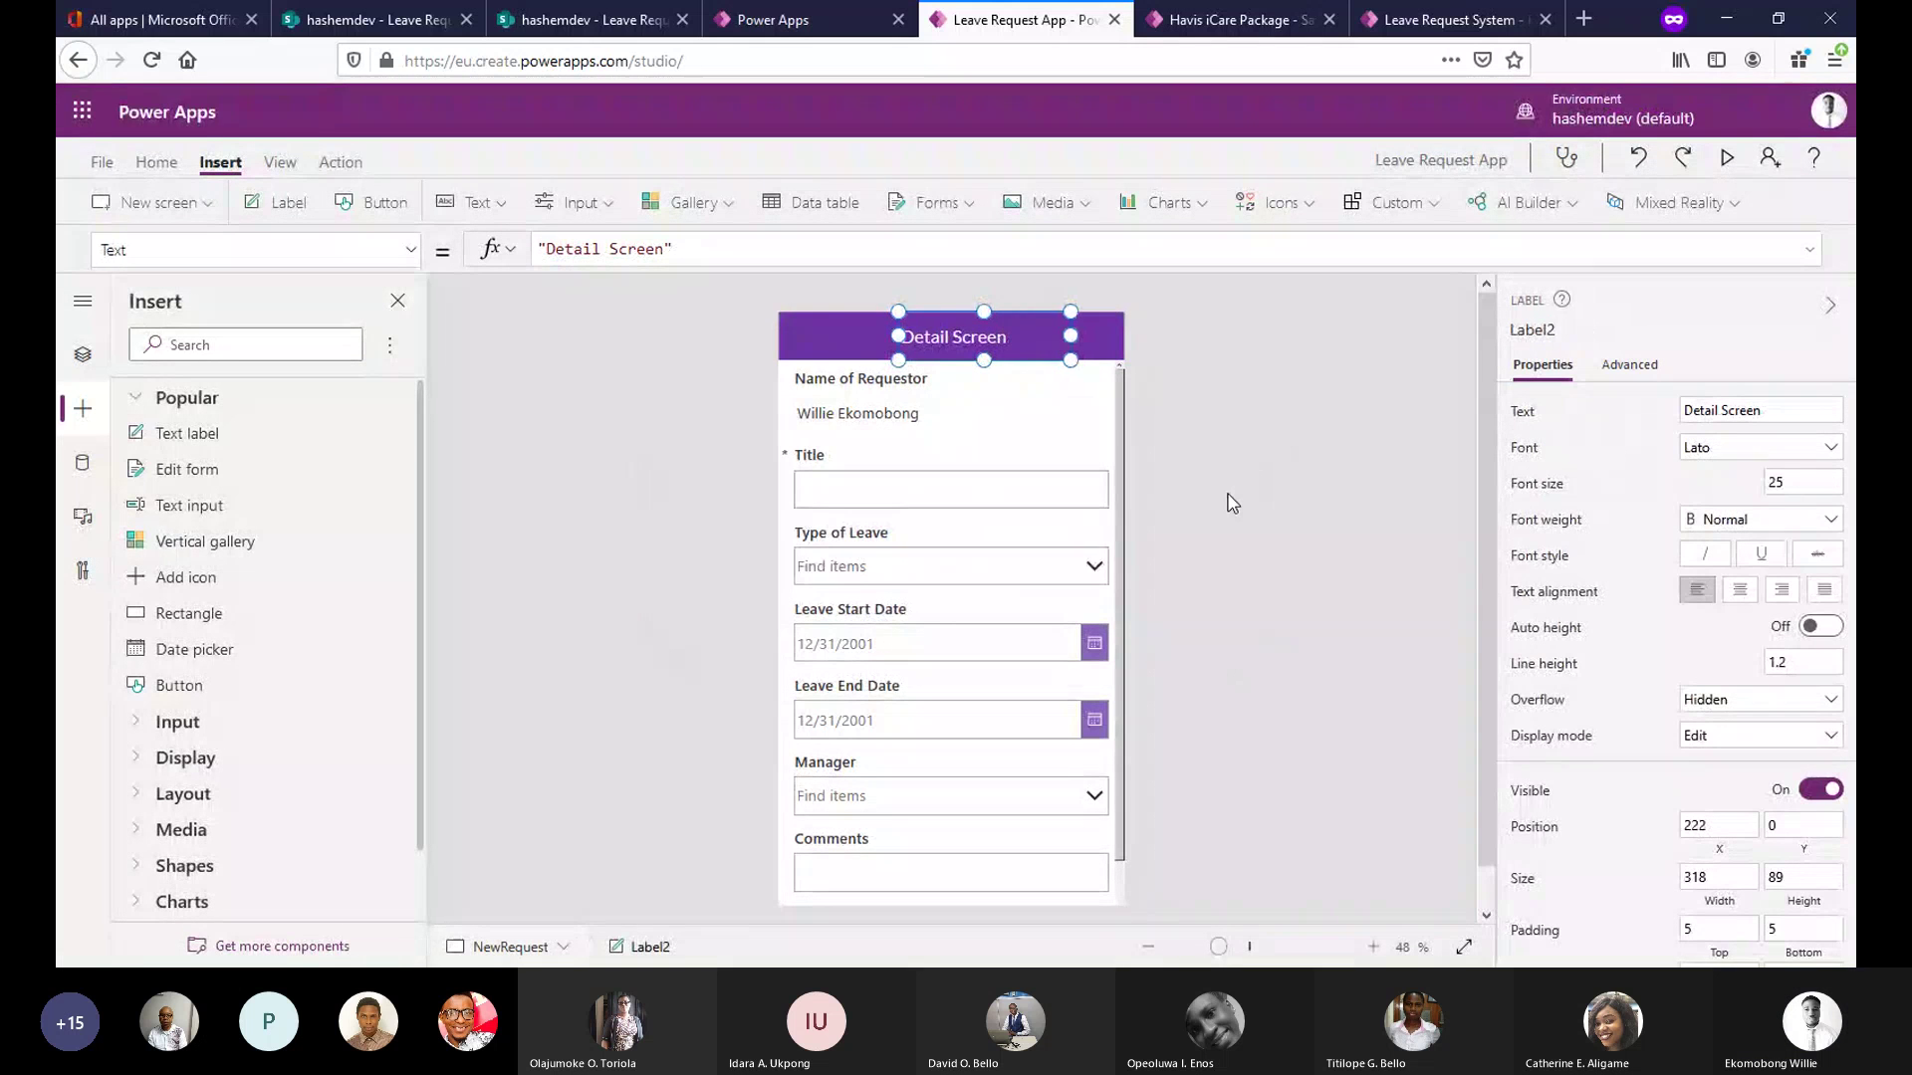
pyautogui.click(1306, 213)
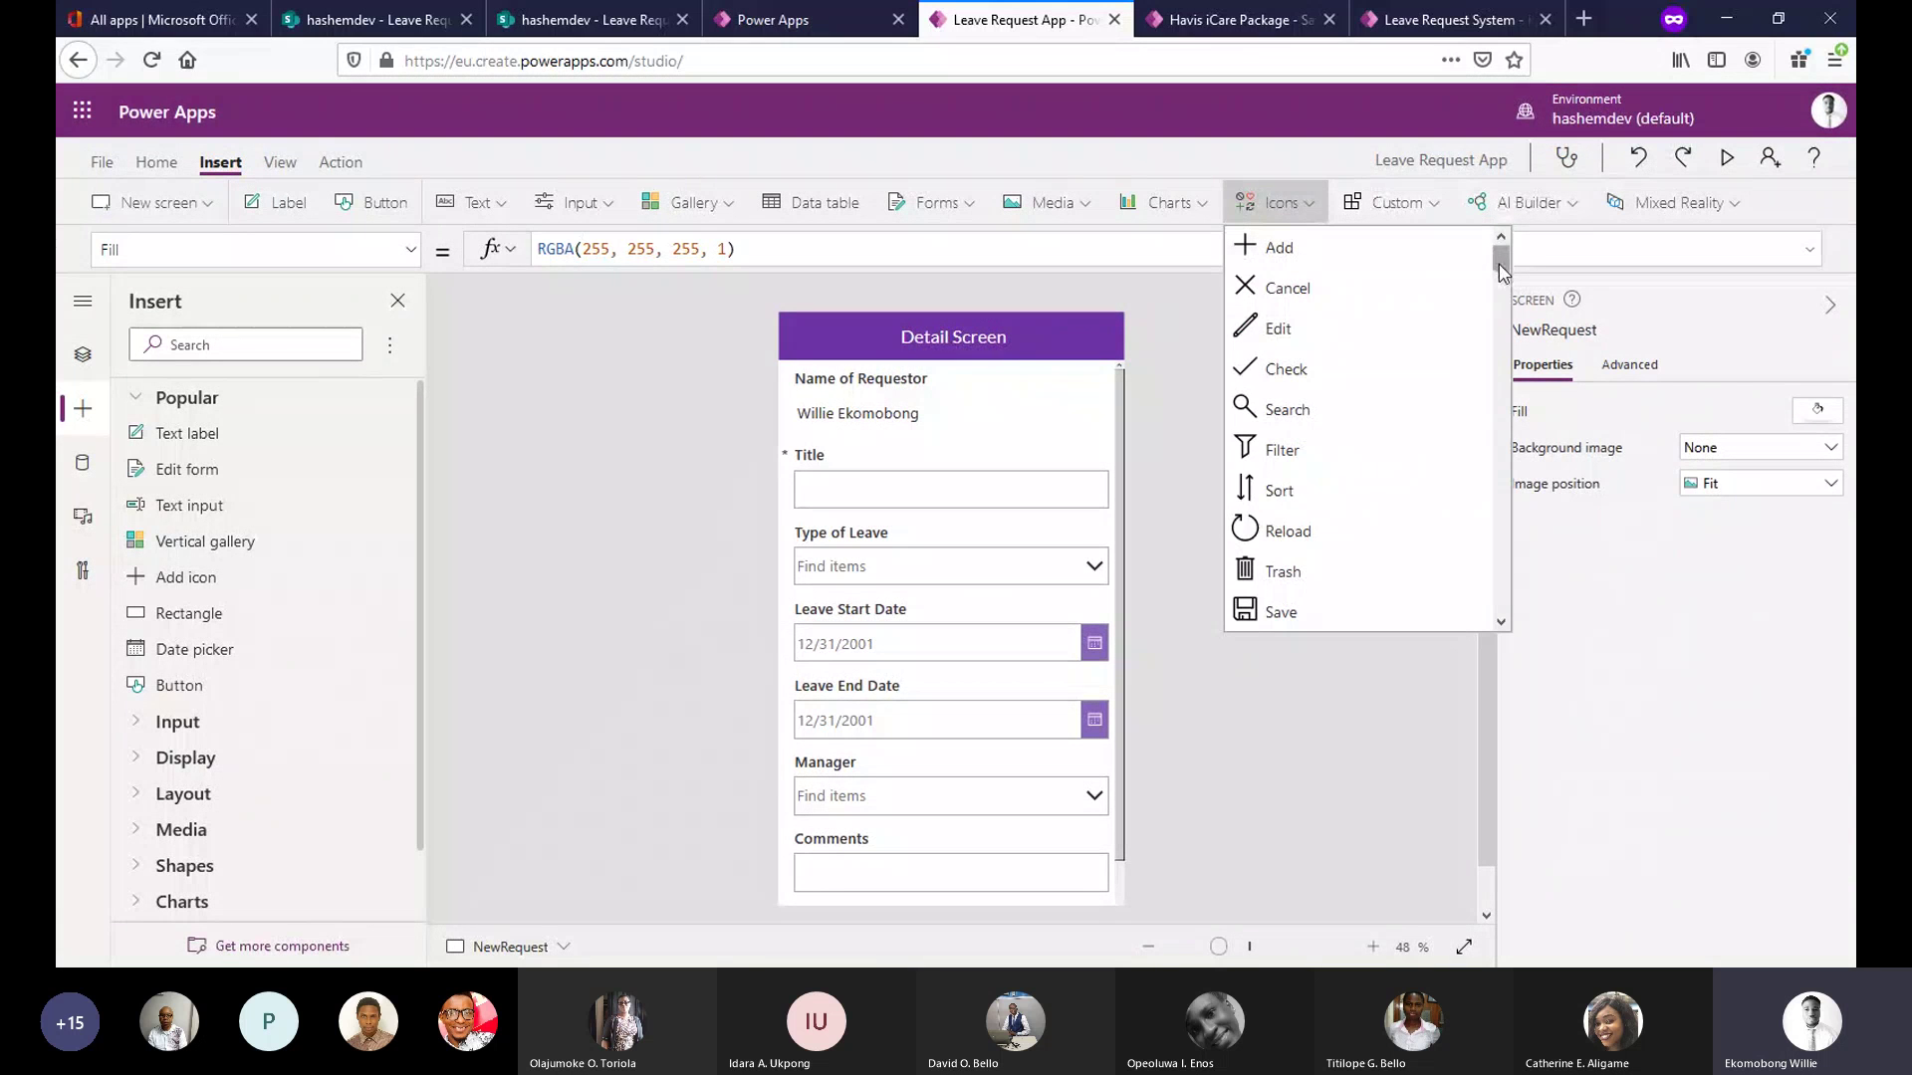
pyautogui.moveTo(1502, 270); pyautogui.dragTo(1488, 353)
pyautogui.scroll(3, 1487, 353)
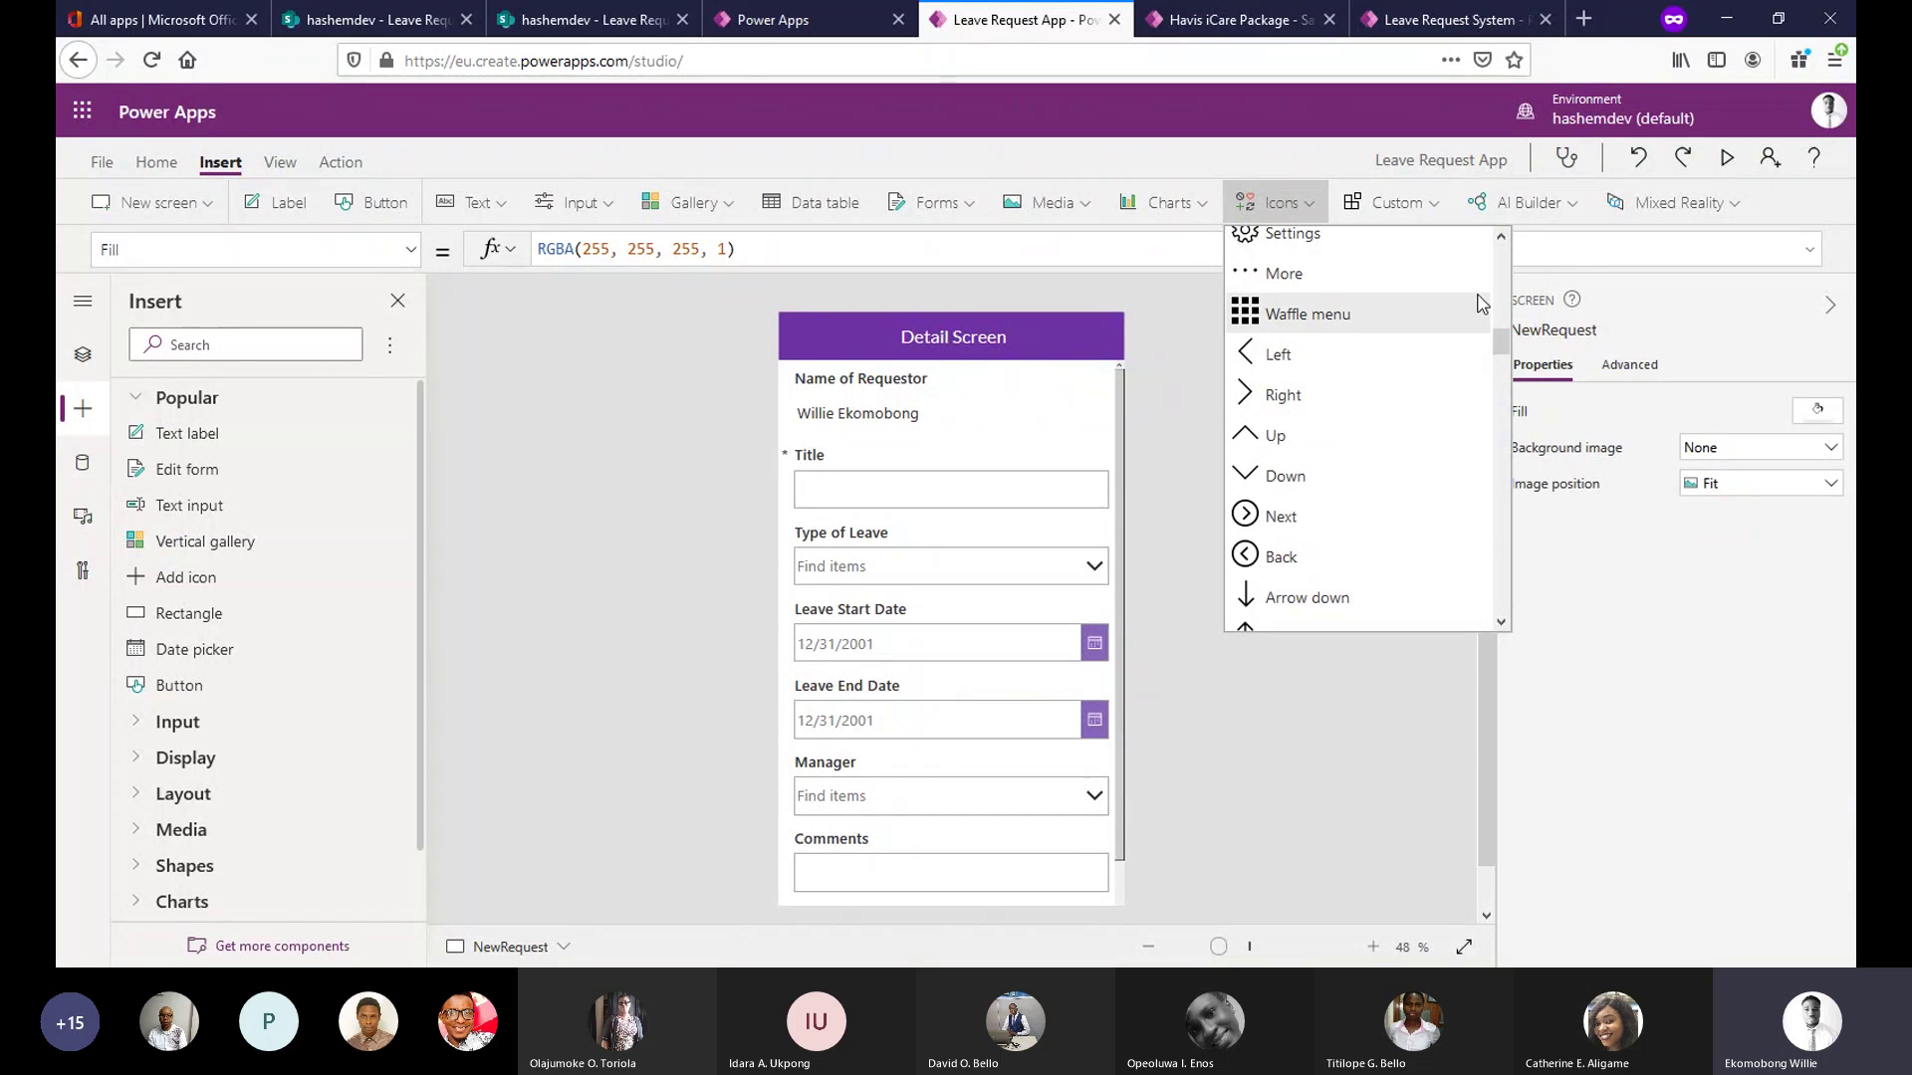
pyautogui.click(82, 518)
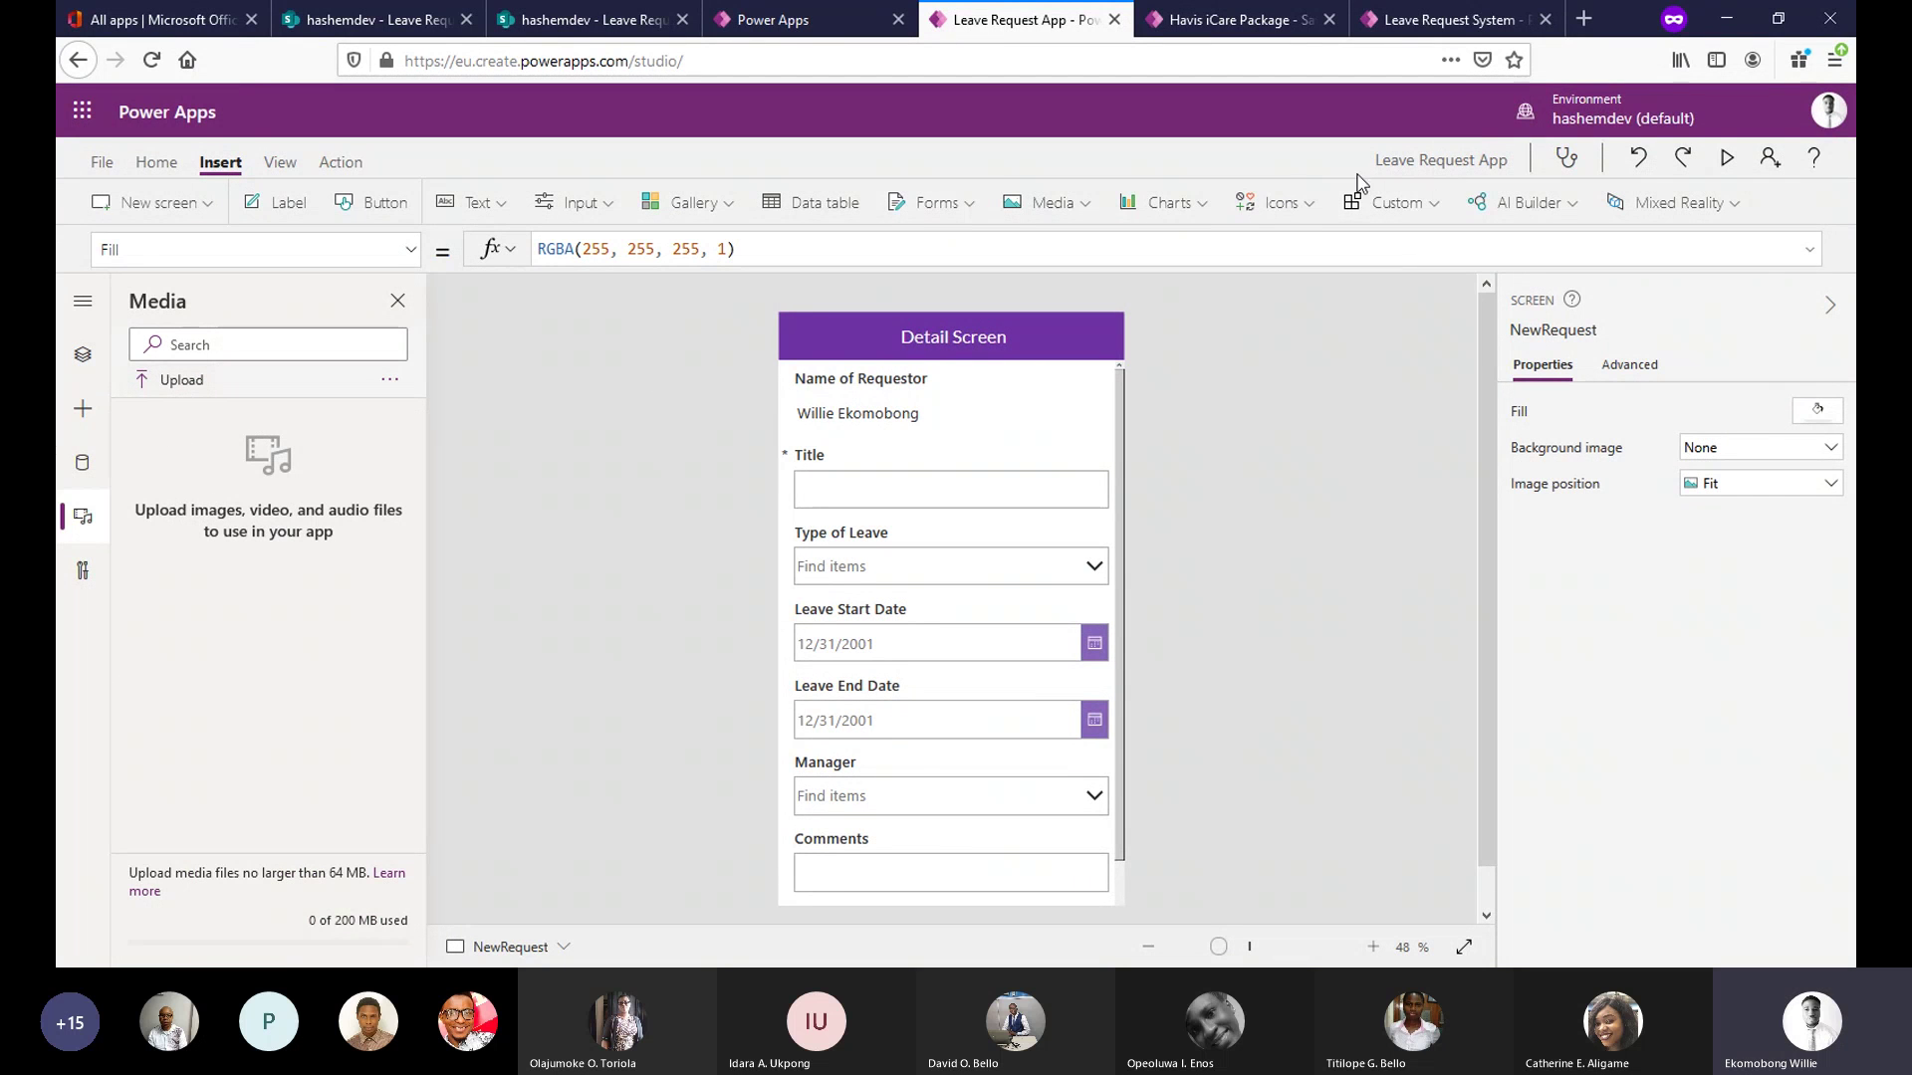
# Add a Back icon and place it at the left end of the purple header, at about X 35, Y 12.
pyautogui.click(1308, 207)
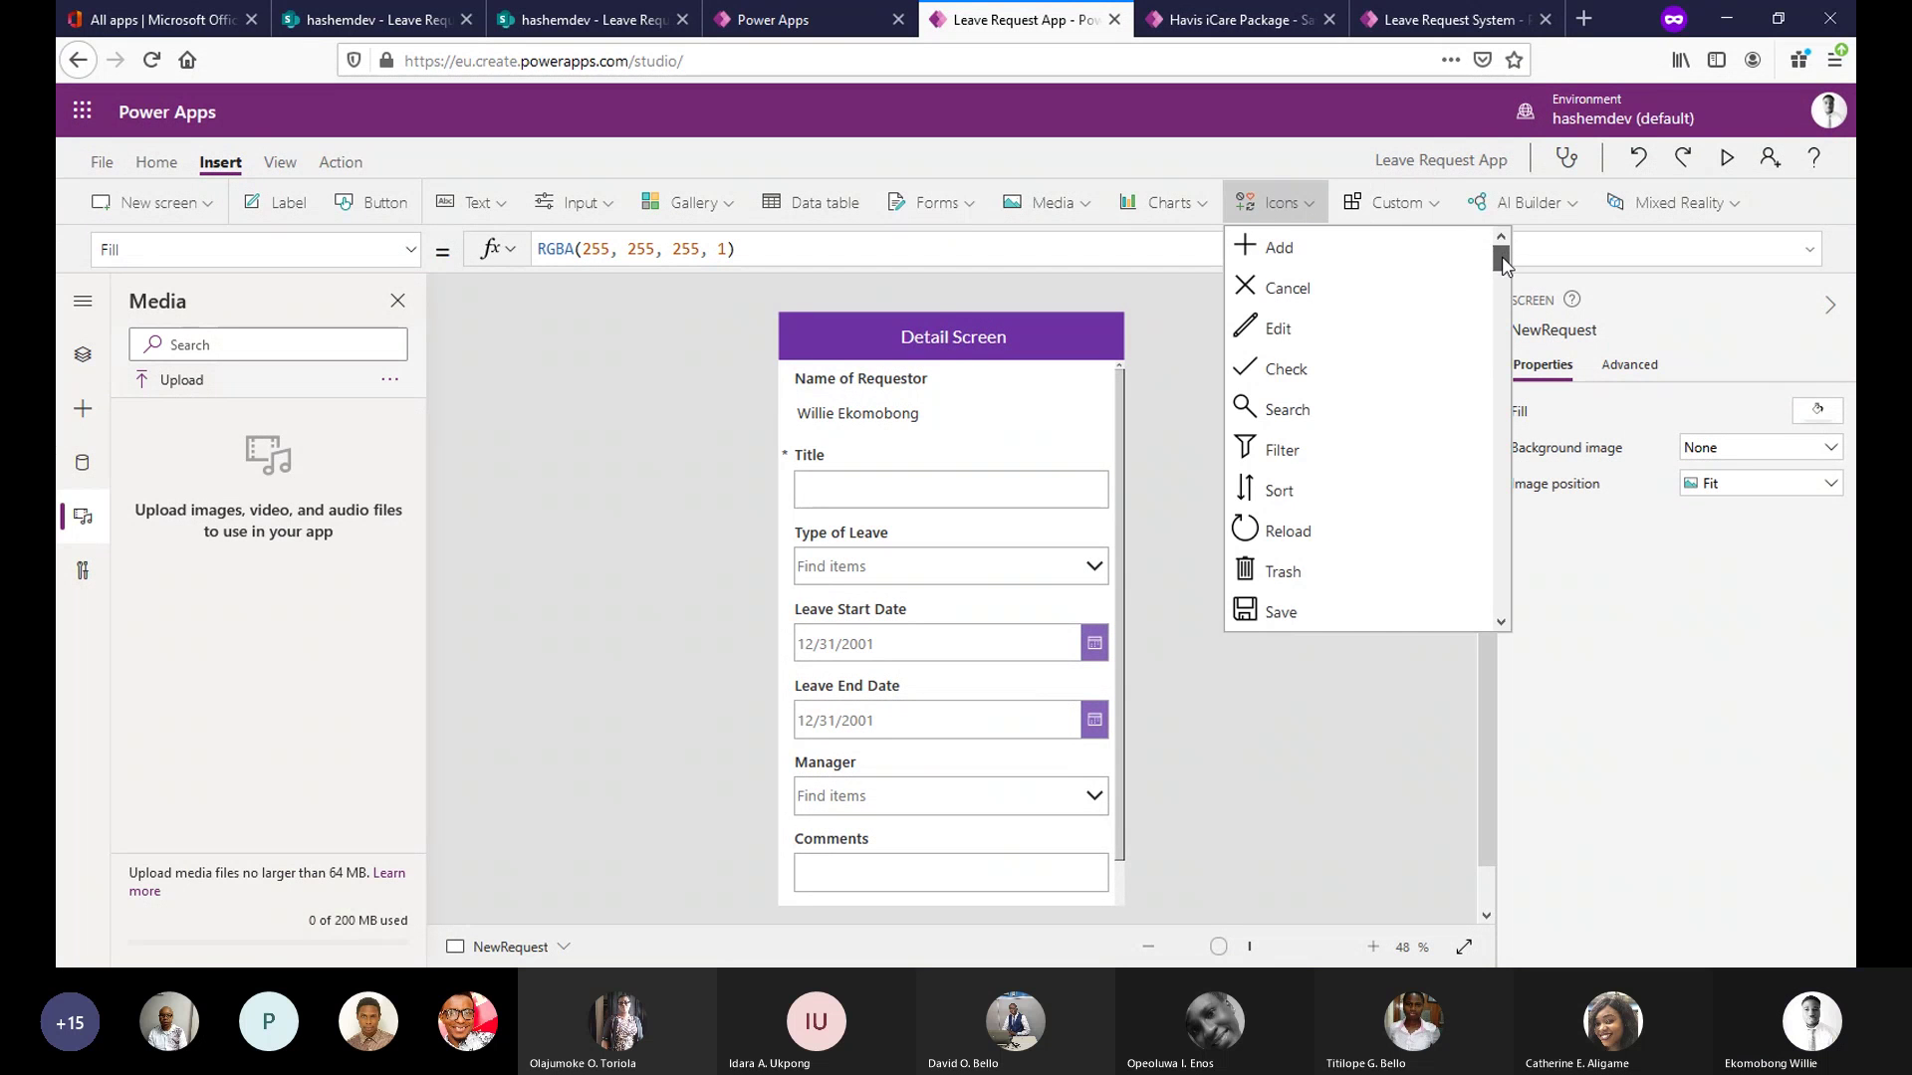
pyautogui.moveTo(1503, 255); pyautogui.dragTo(1500, 349)
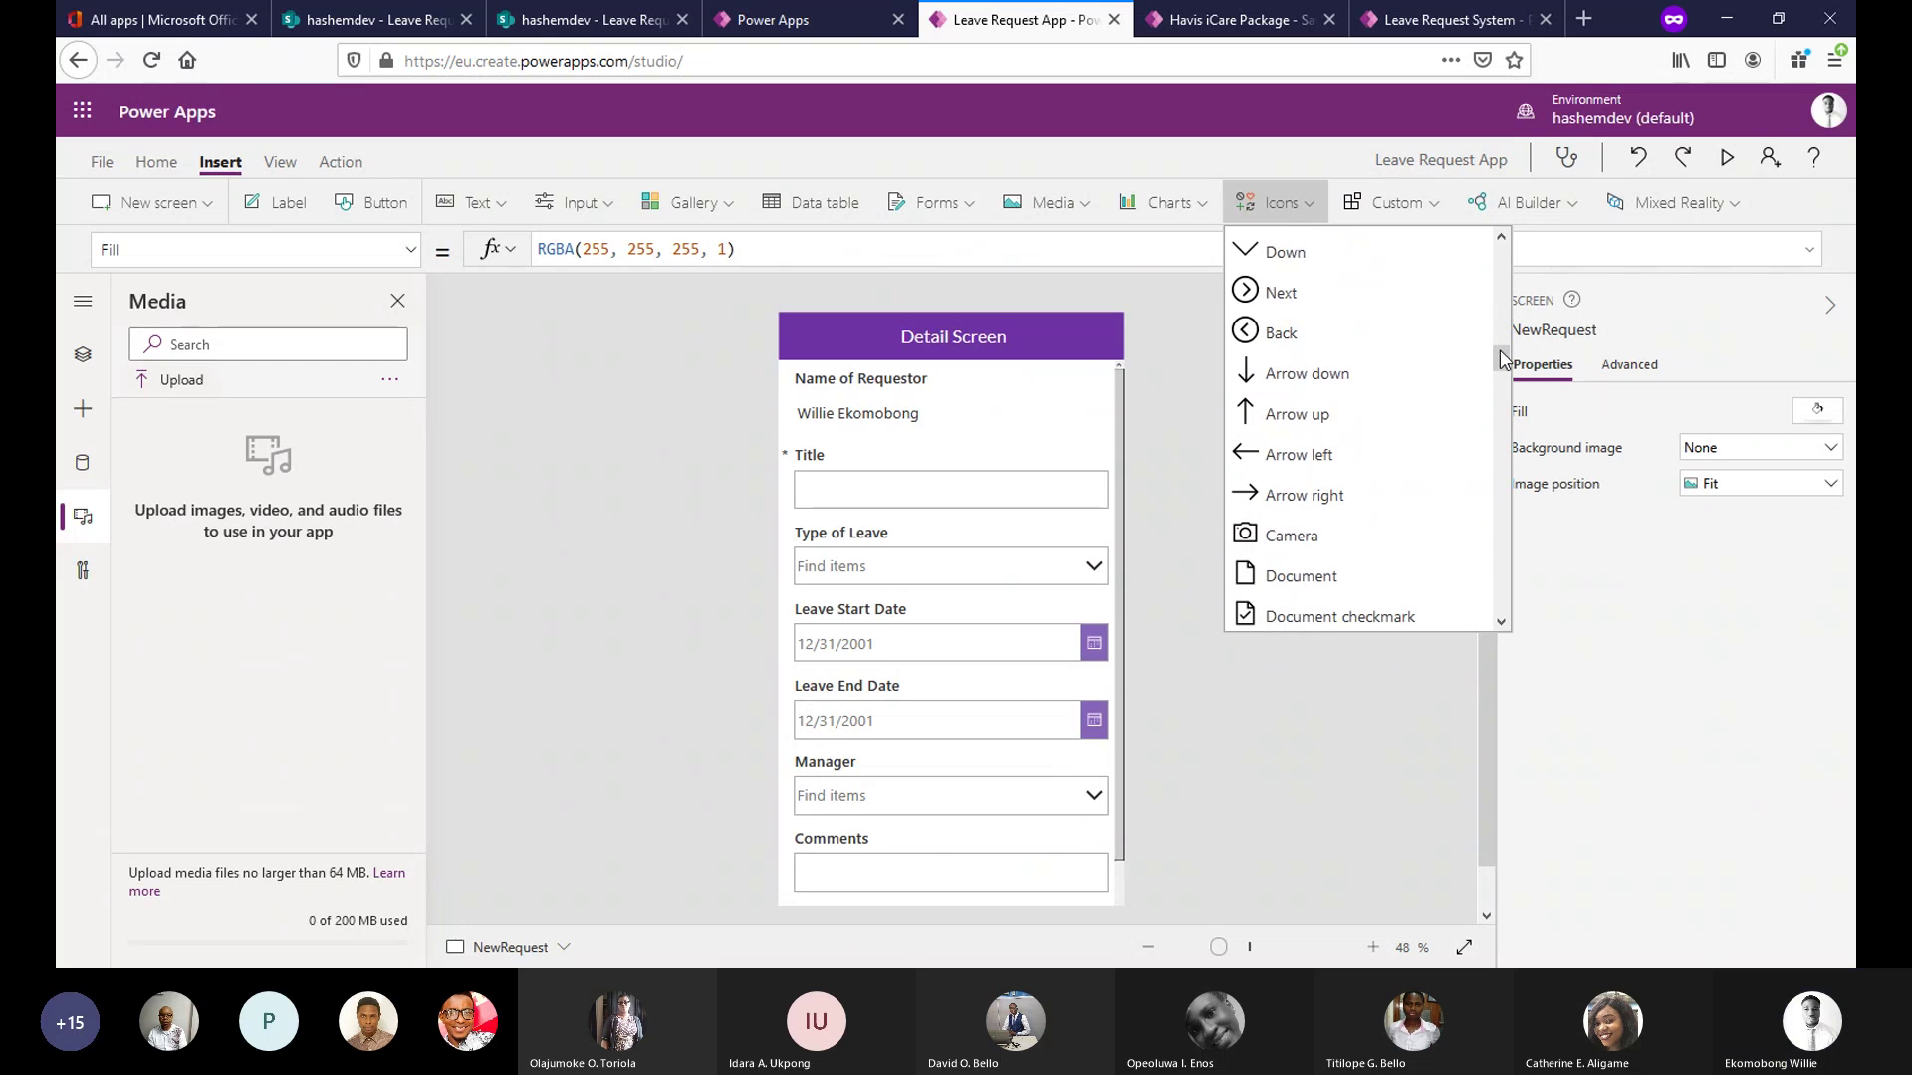
pyautogui.click(1310, 320)
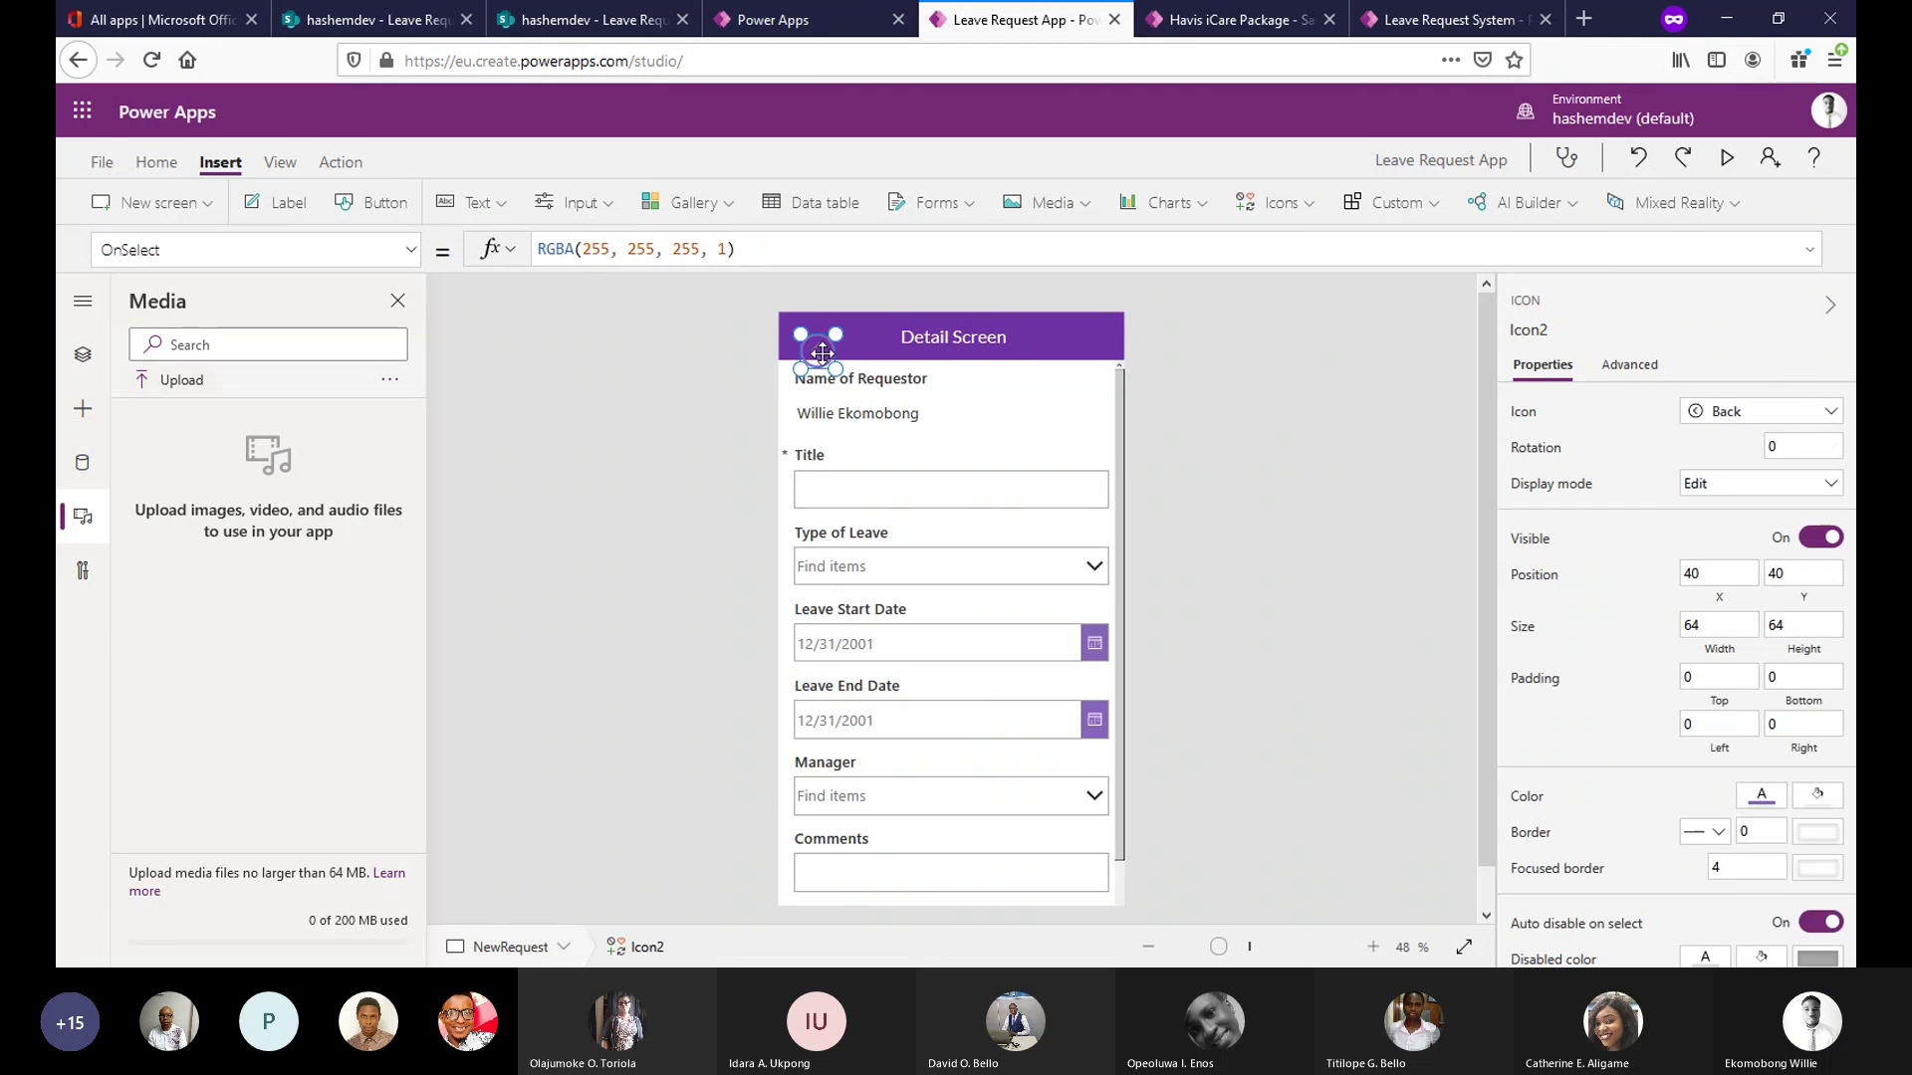
pyautogui.moveTo(821, 352); pyautogui.dragTo(819, 339)
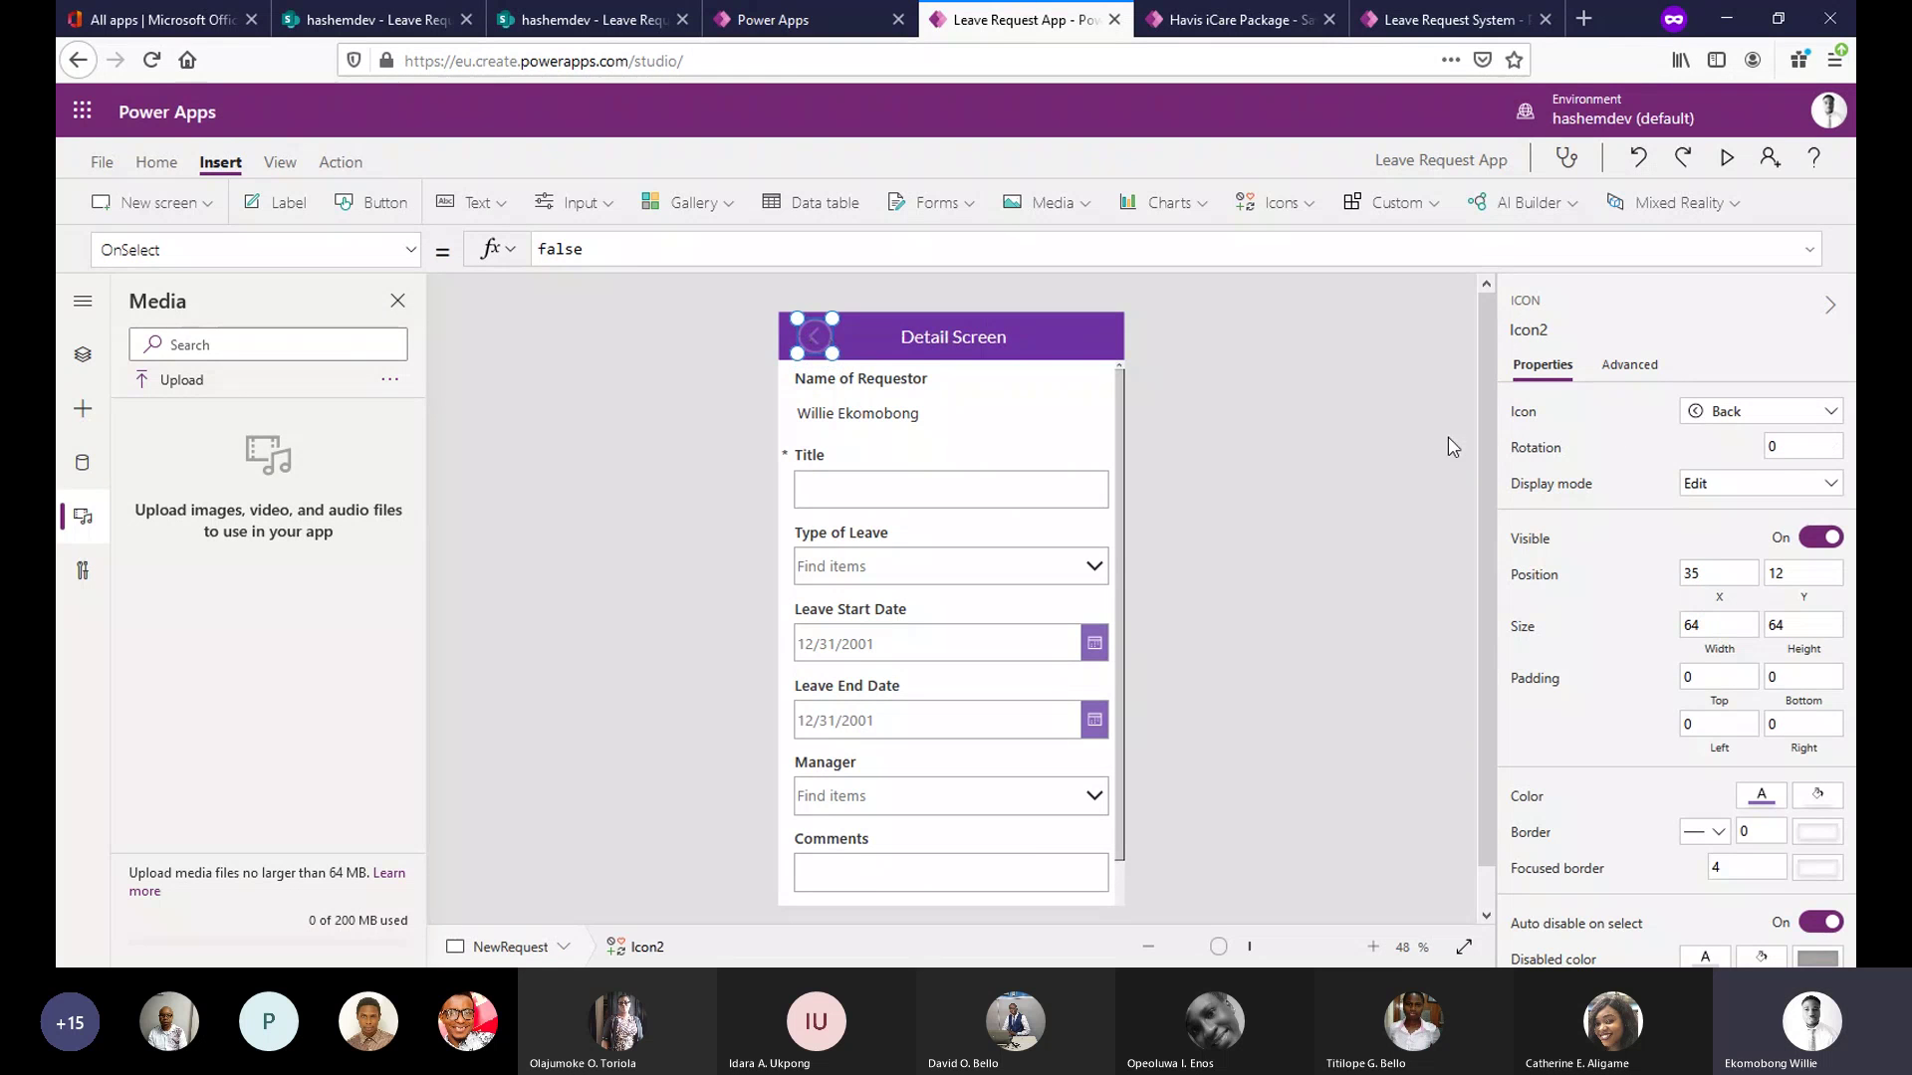
# Set the Back icon's color to white and shrink it to about 53 by 51.
pyautogui.scroll(-2, 1849, 533)
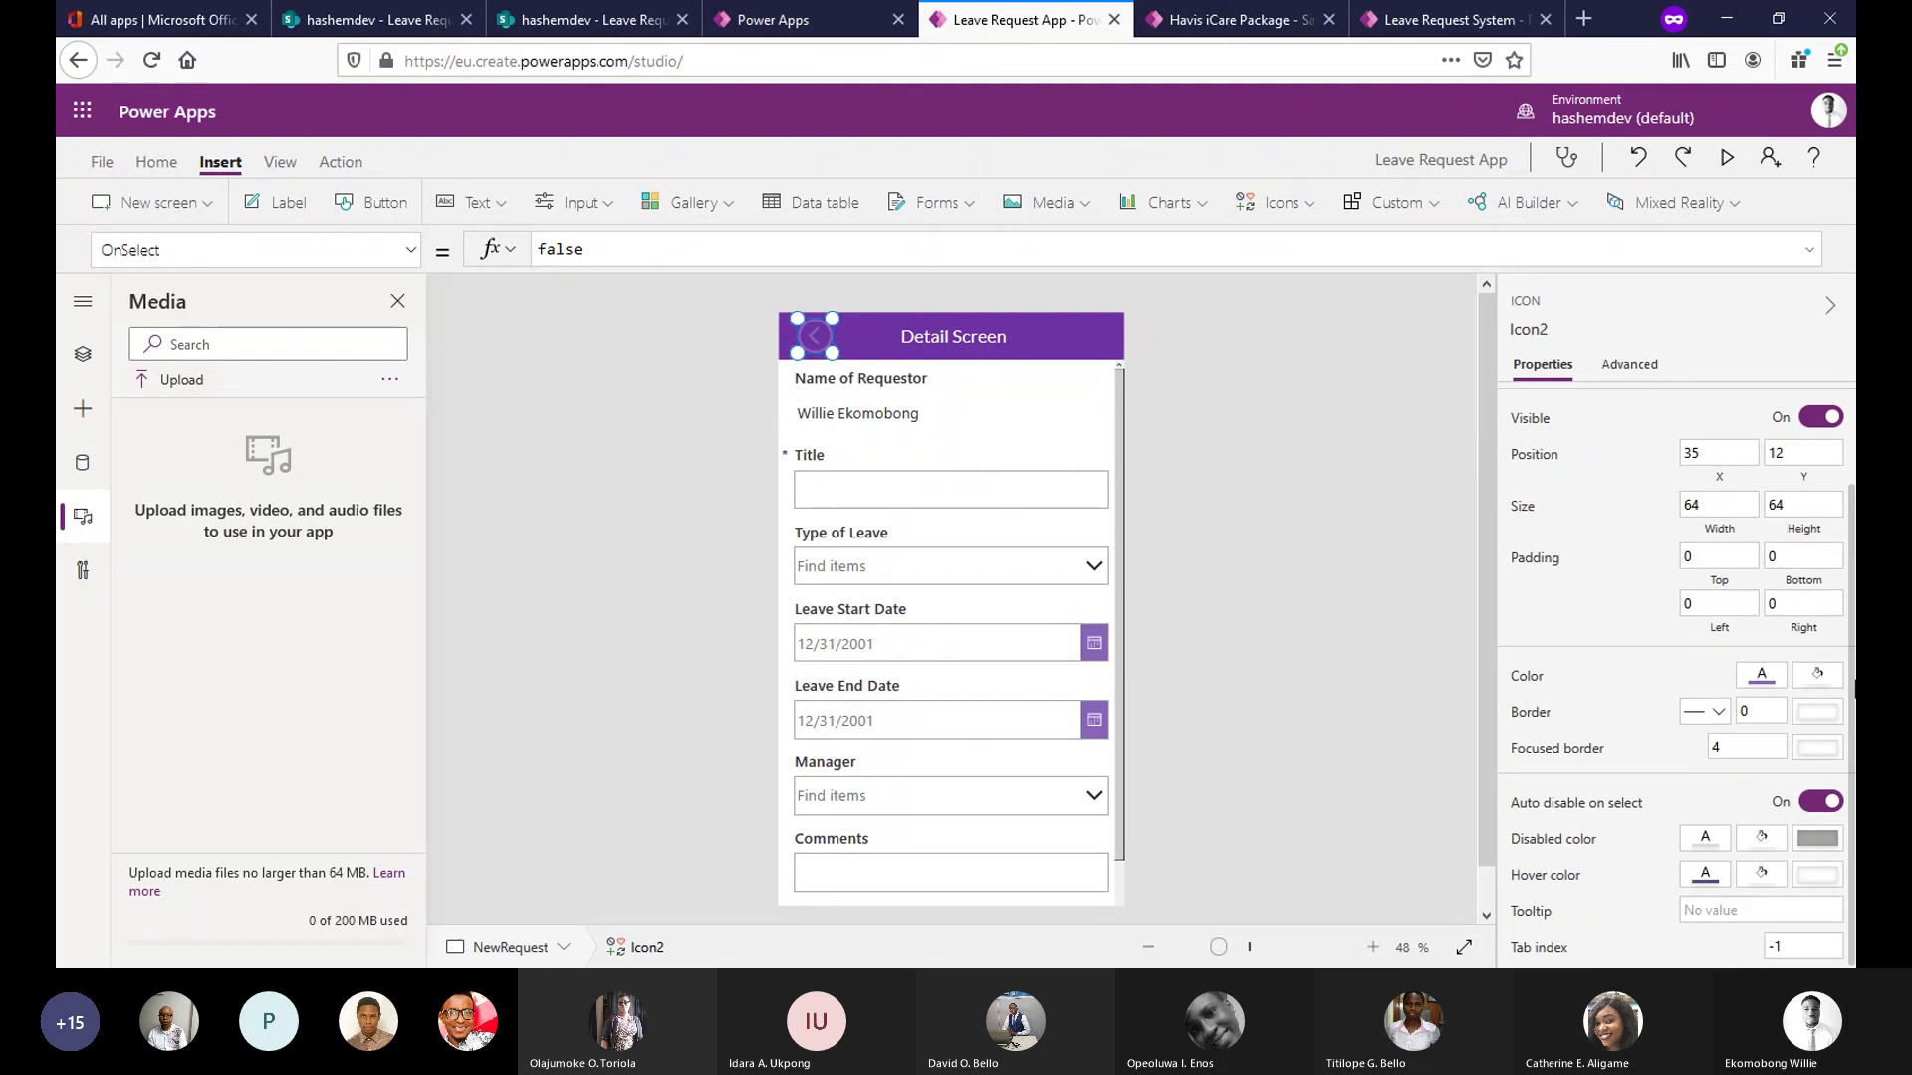
pyautogui.click(1782, 675)
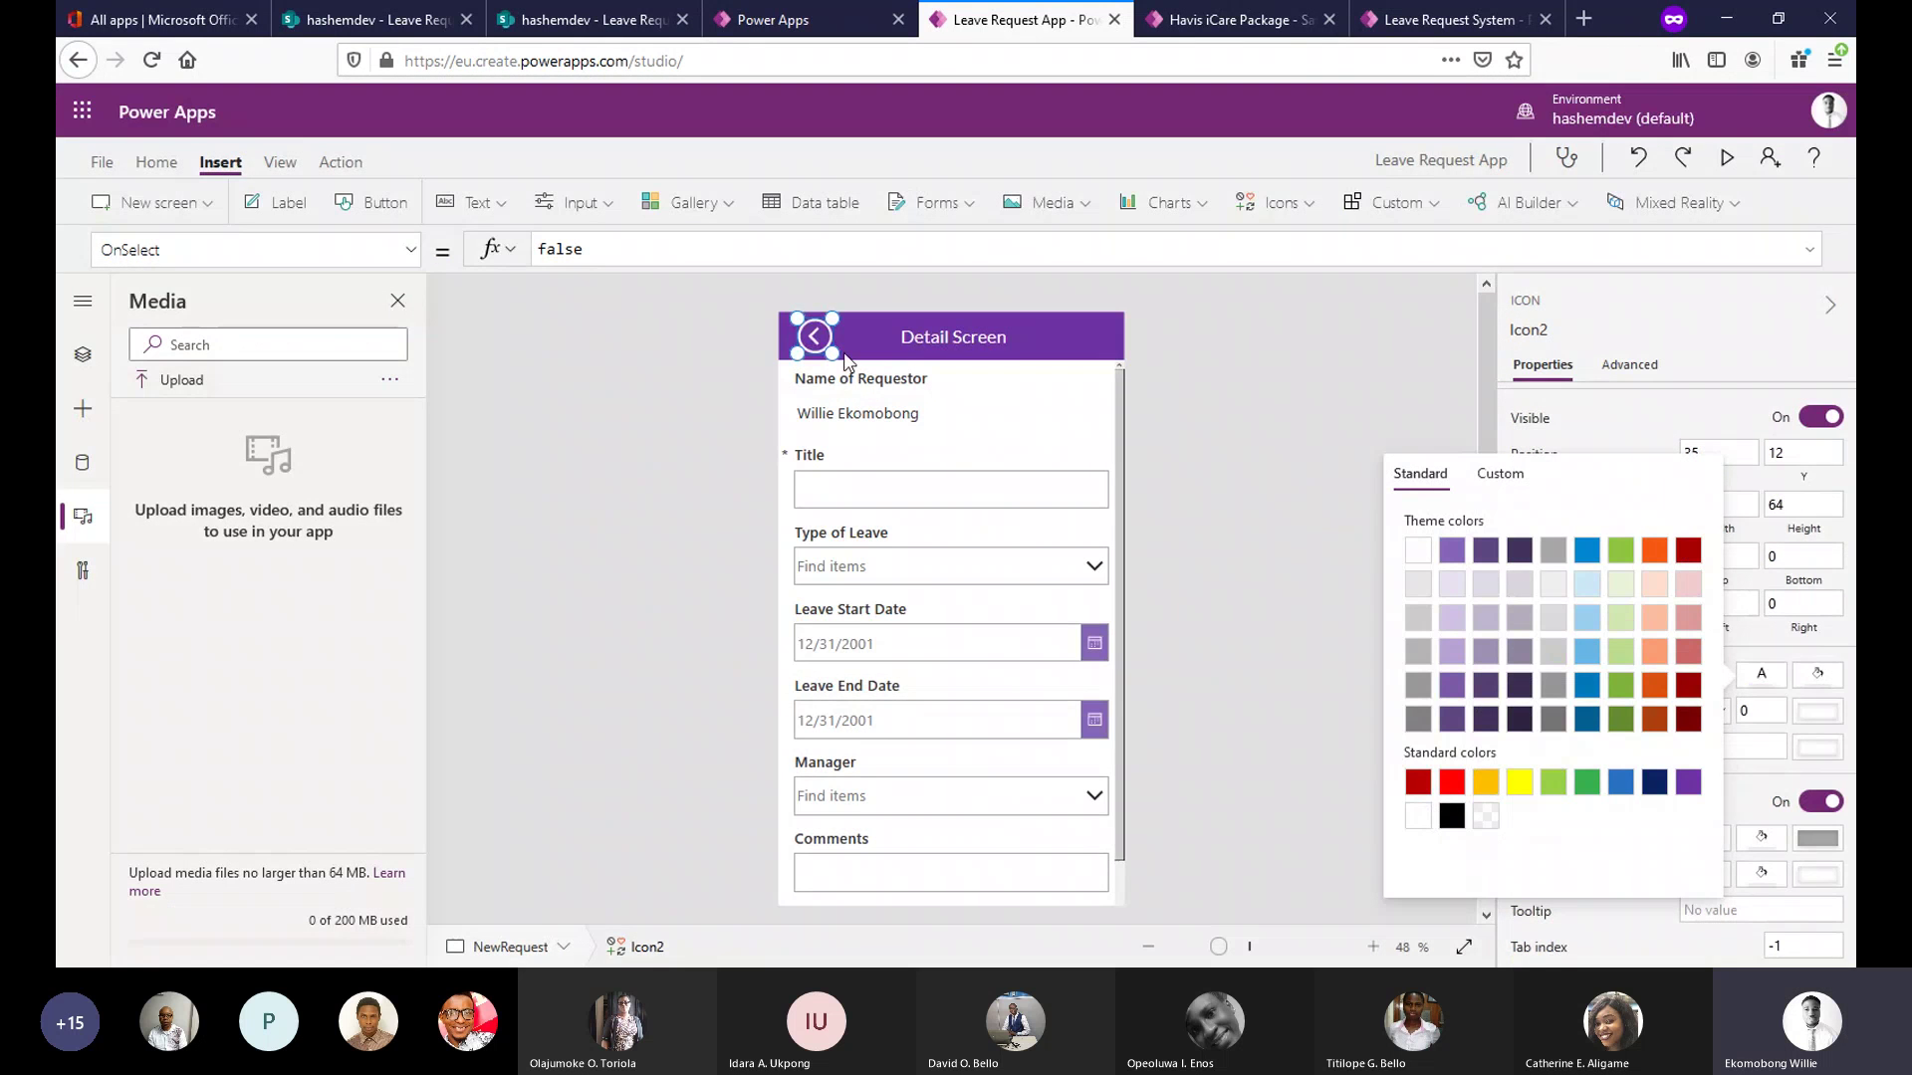
pyautogui.moveTo(832, 318); pyautogui.dragTo(827, 317)
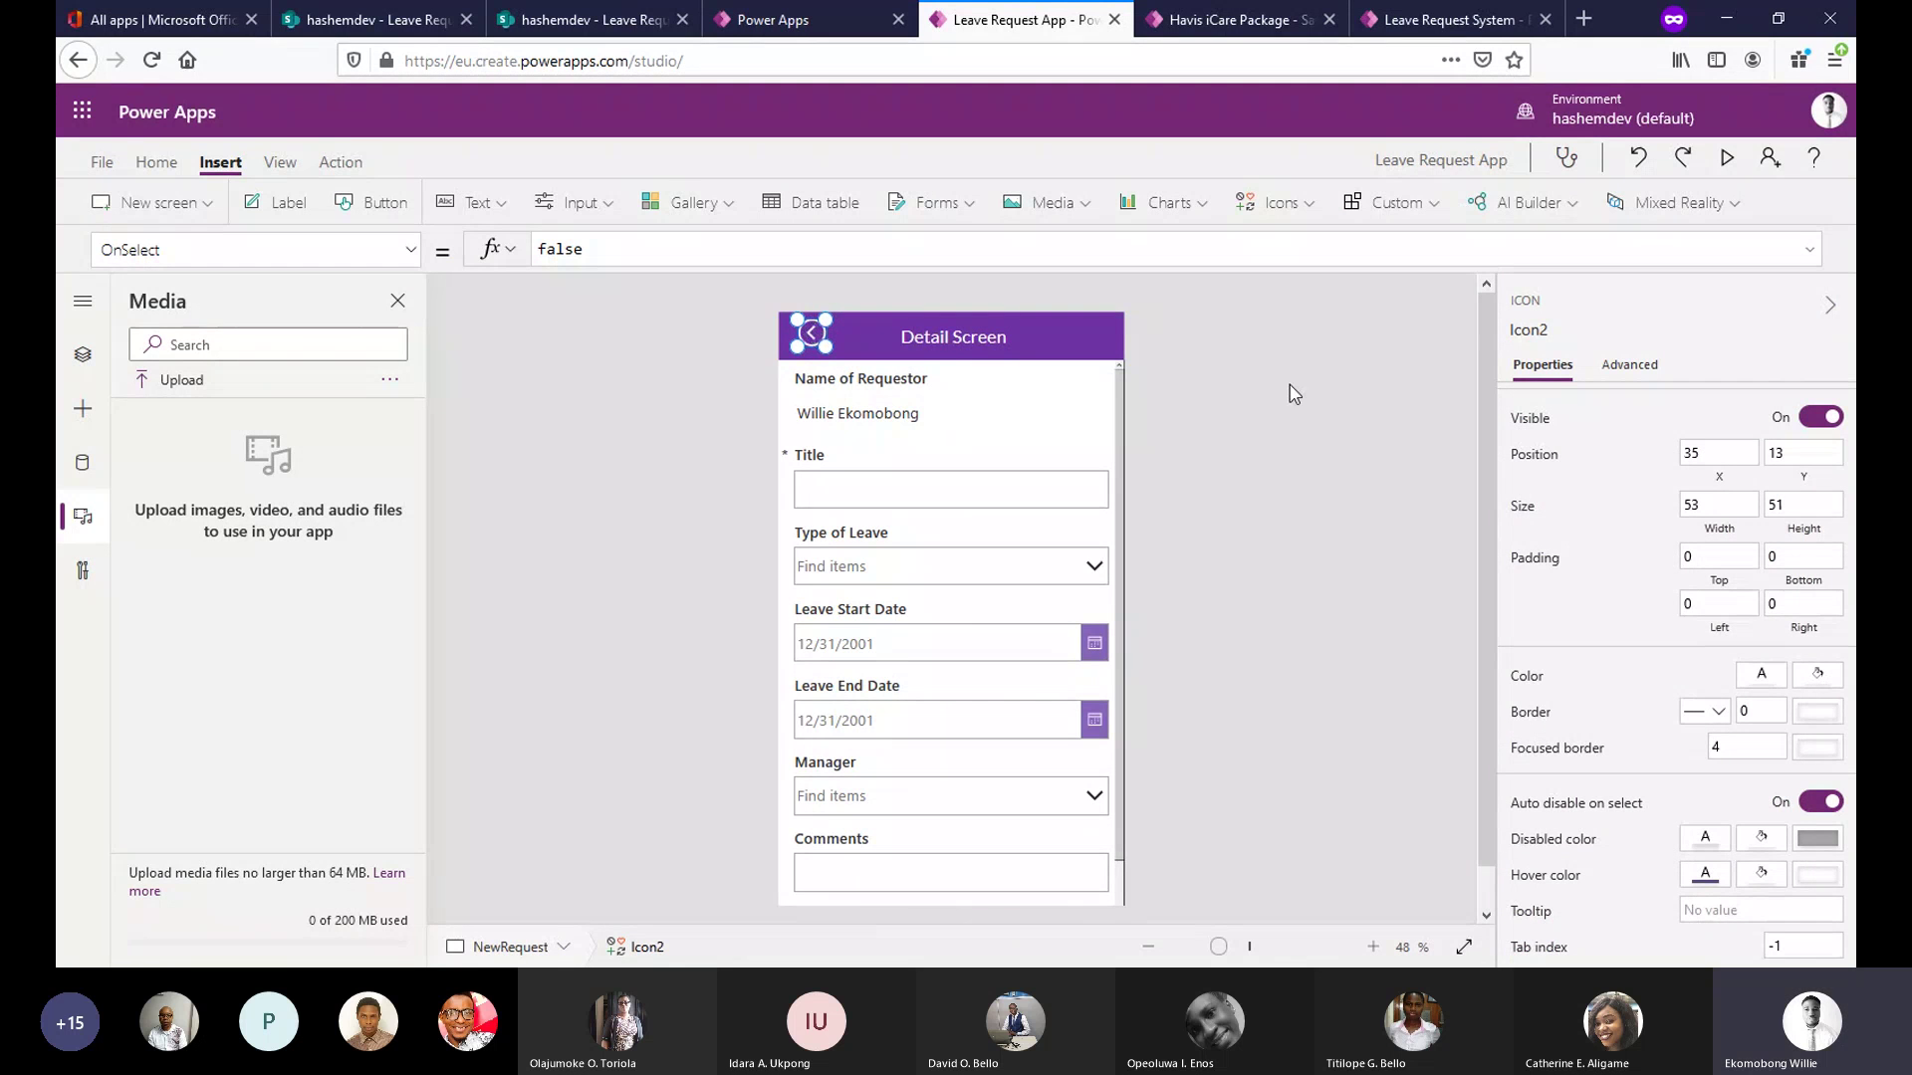
pyautogui.click(992, 334)
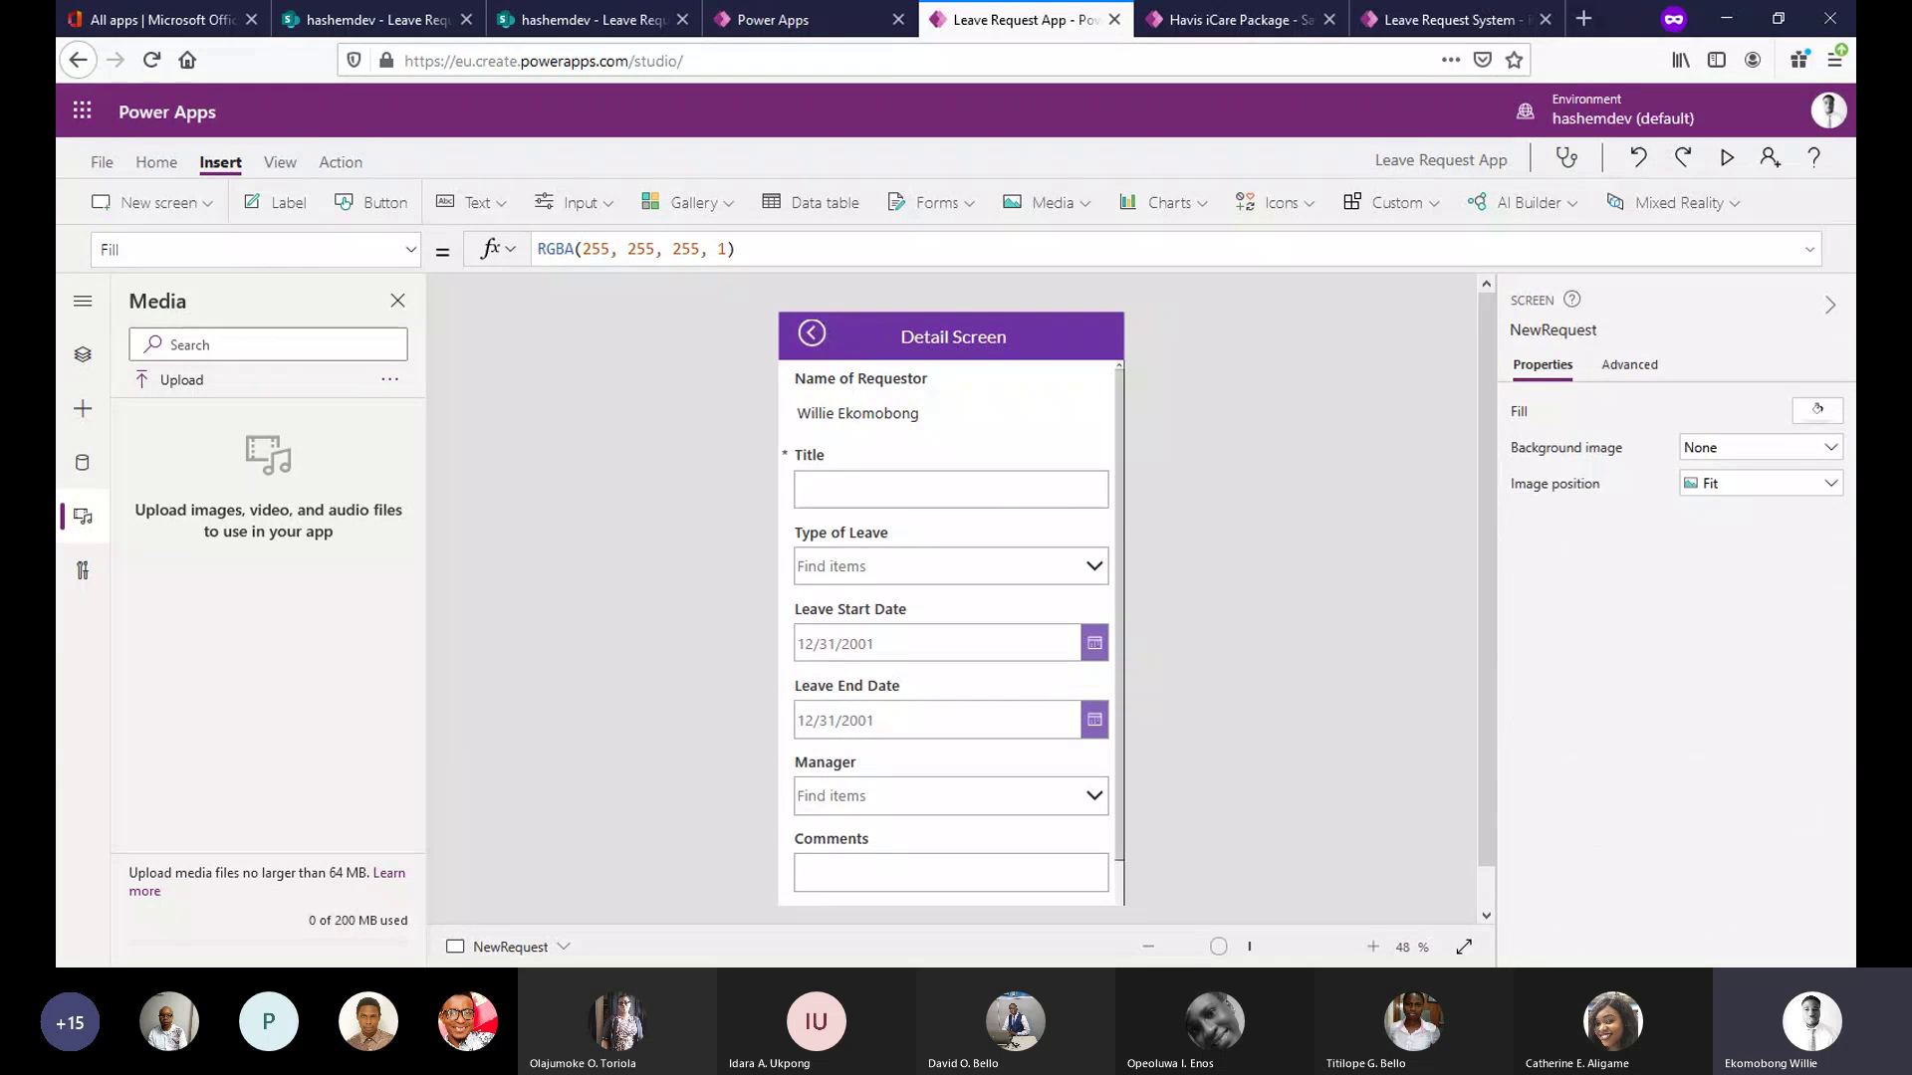
# Reposition the Back icon in the purple header at about X 33, Y 19.
pyautogui.moveTo(1195, 951); pyautogui.dragTo(1283, 954)
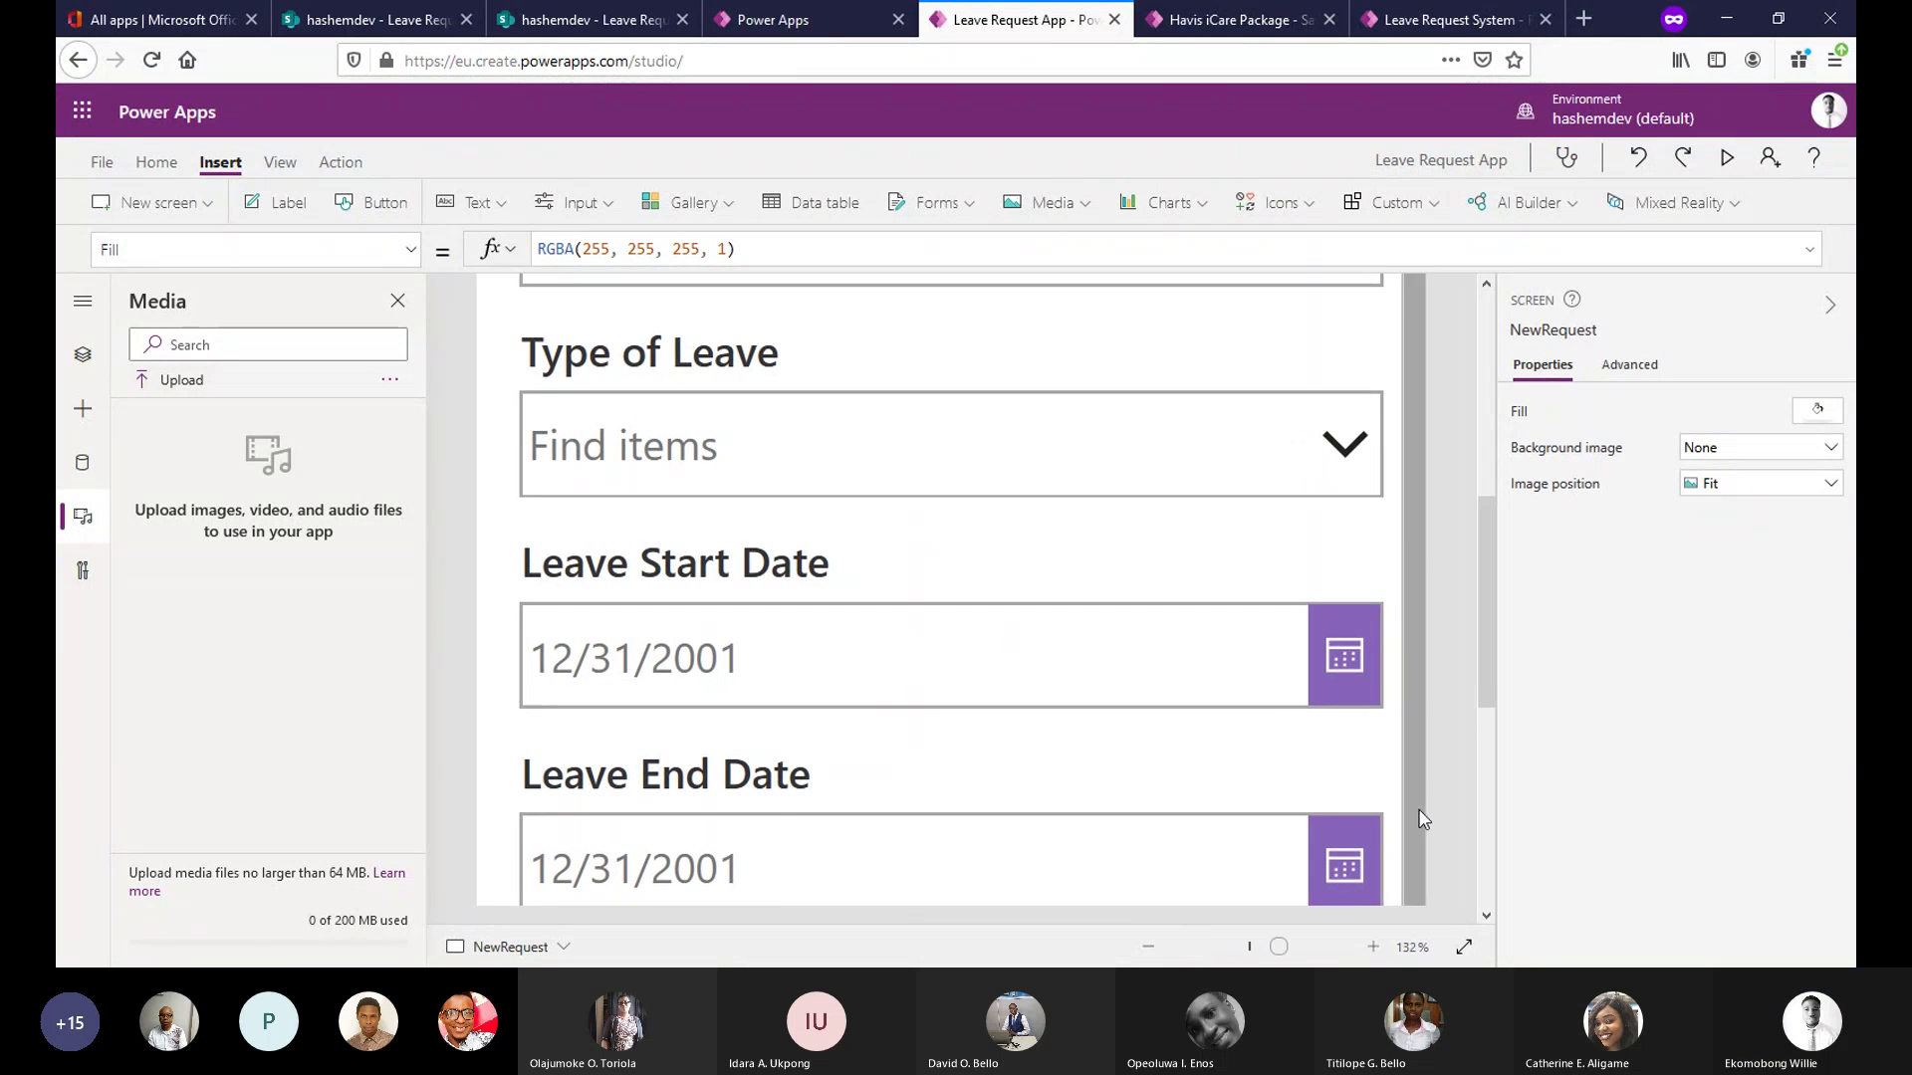
pyautogui.moveTo(1480, 563); pyautogui.dragTo(1476, 396)
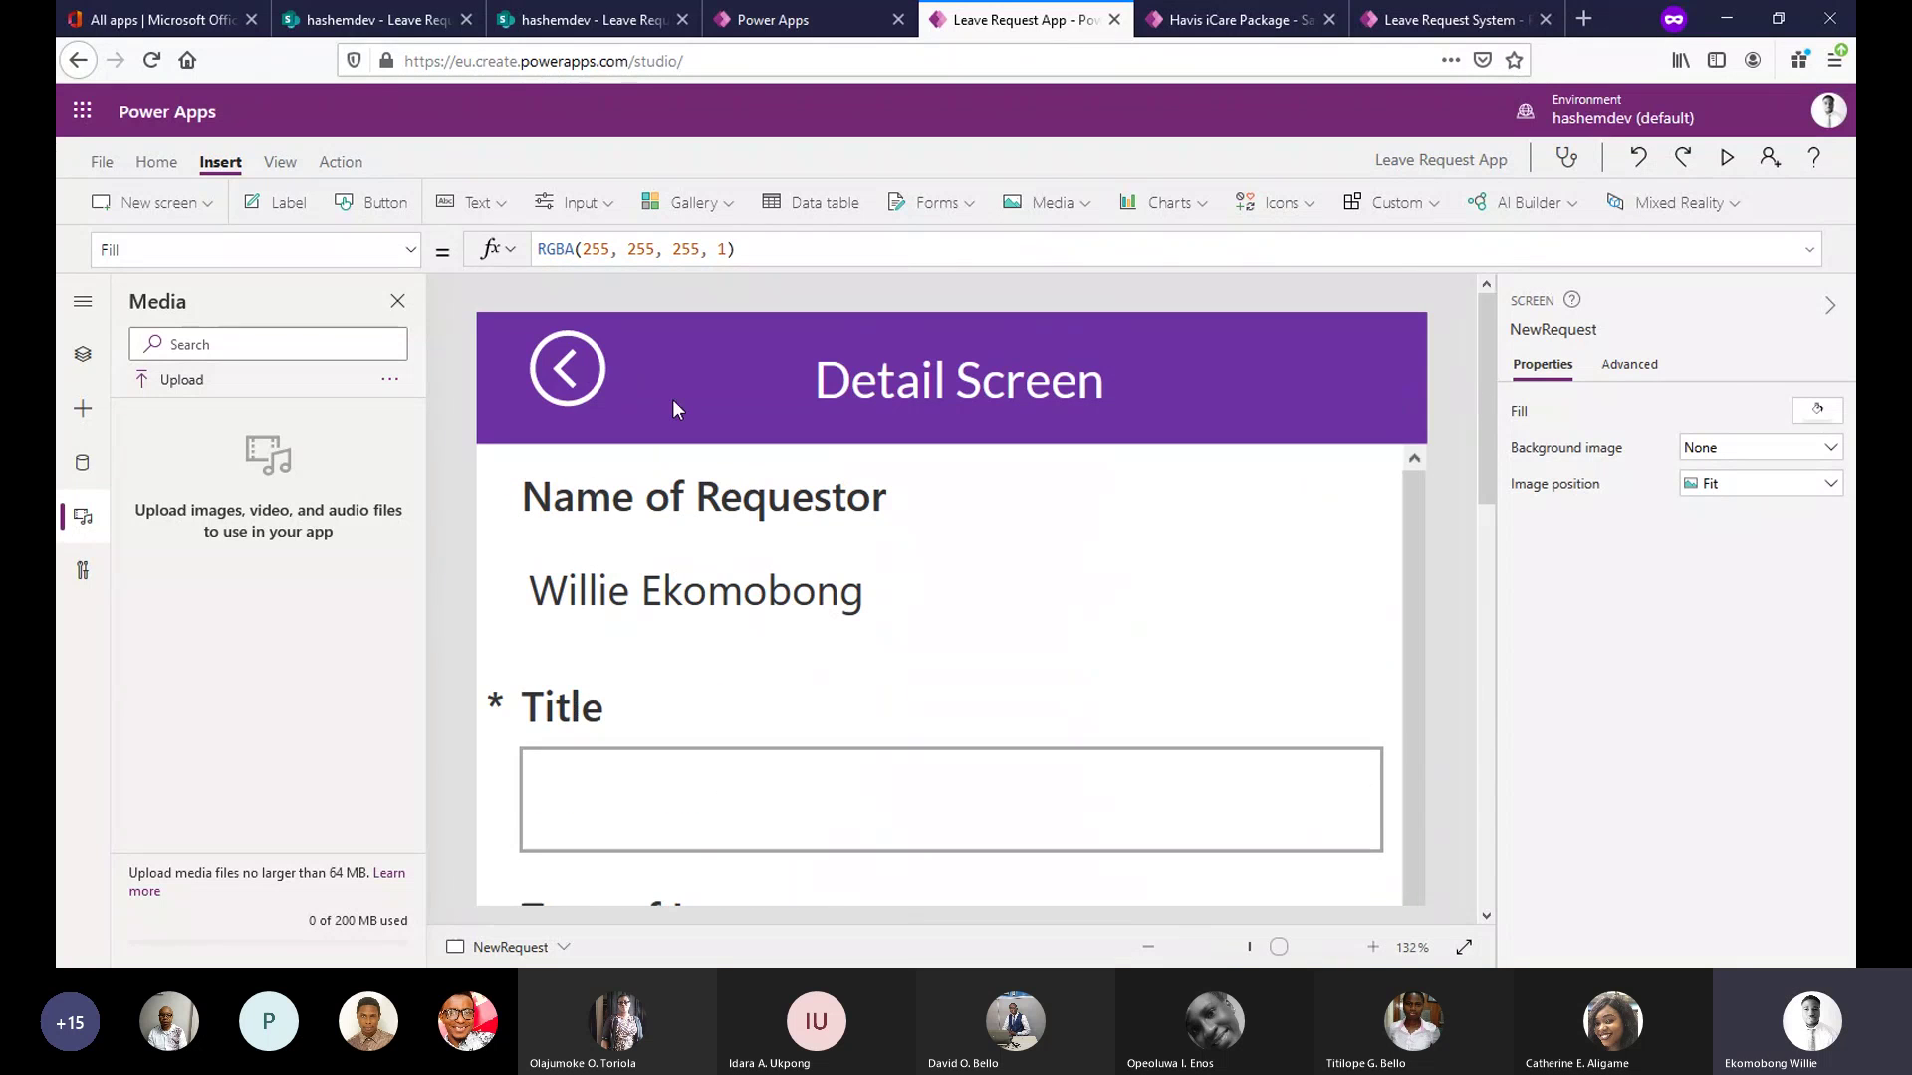
pyautogui.click(551, 351)
pyautogui.moveTo(550, 351); pyautogui.dragTo(548, 360)
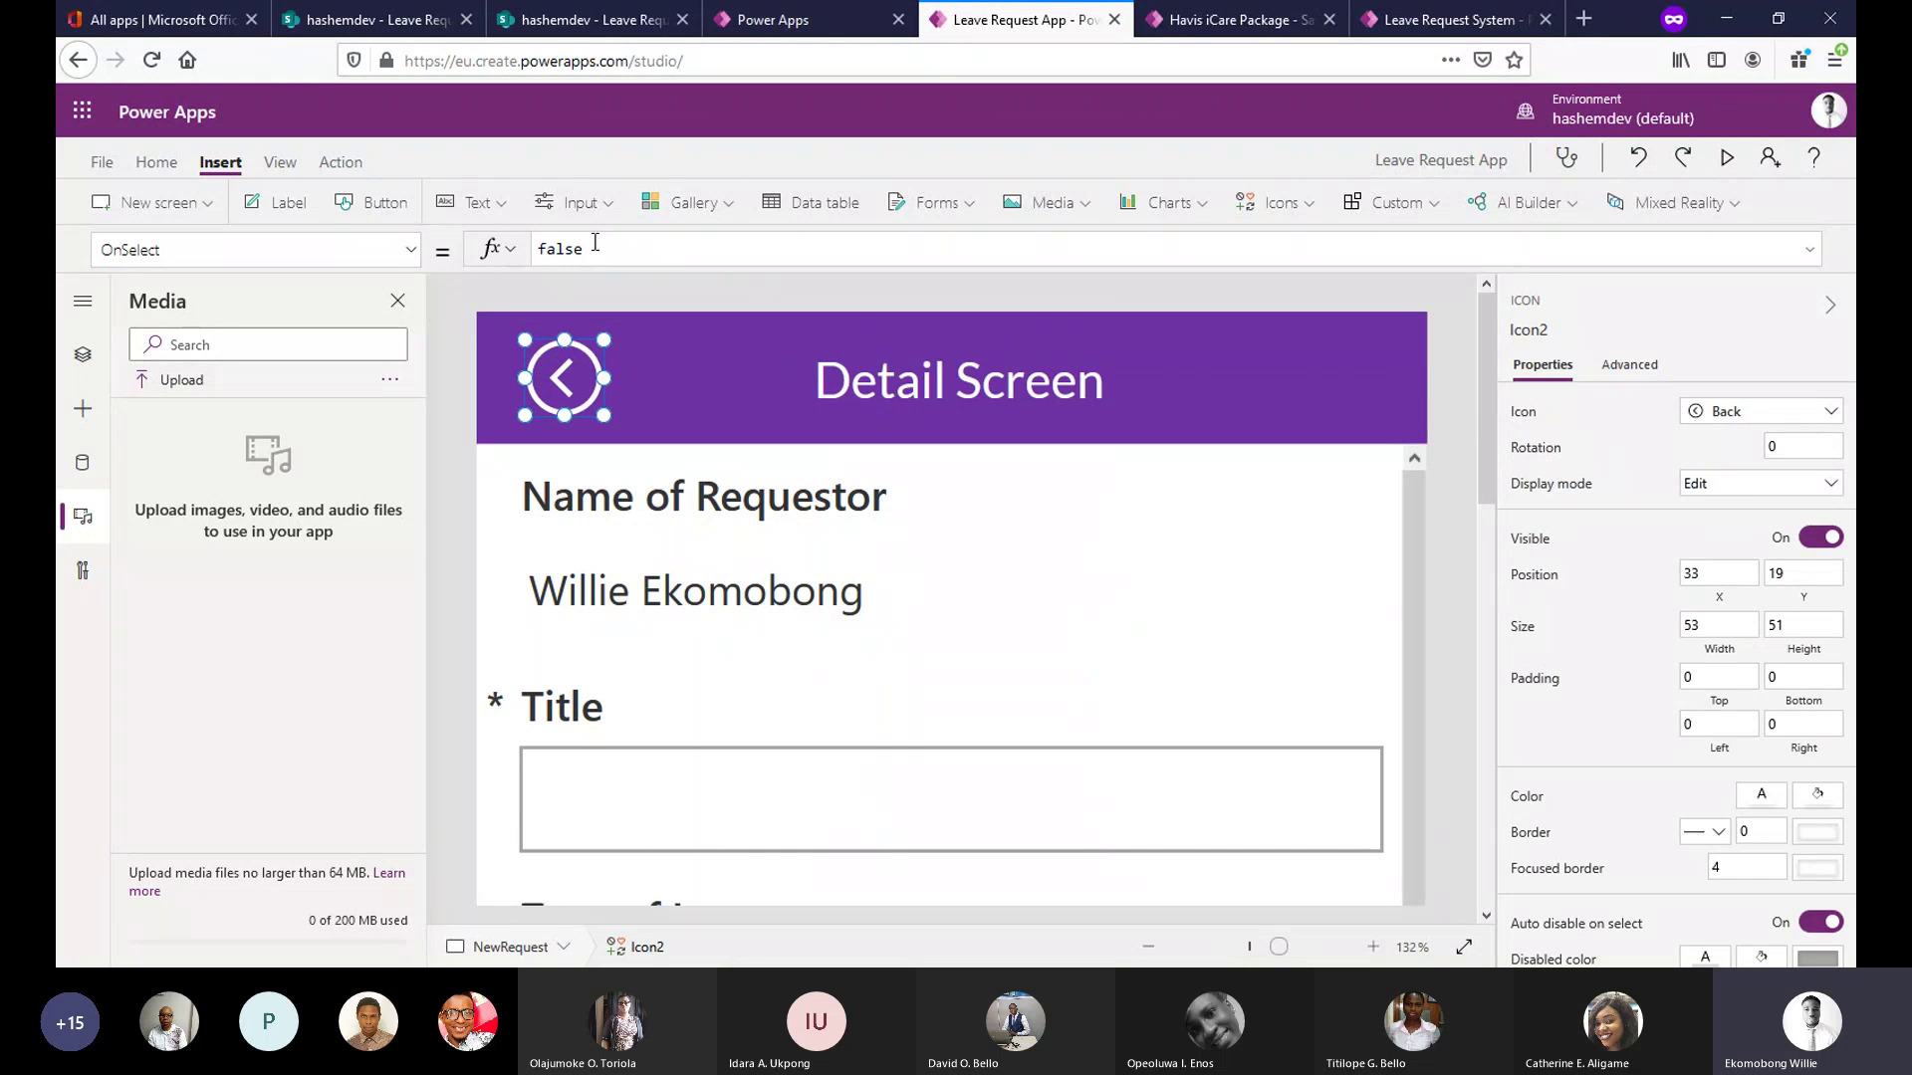
# Set the Back icon's OnSelect formula to Back().
pyautogui.doubleClick(560, 248)
pyautogui.write('Back')
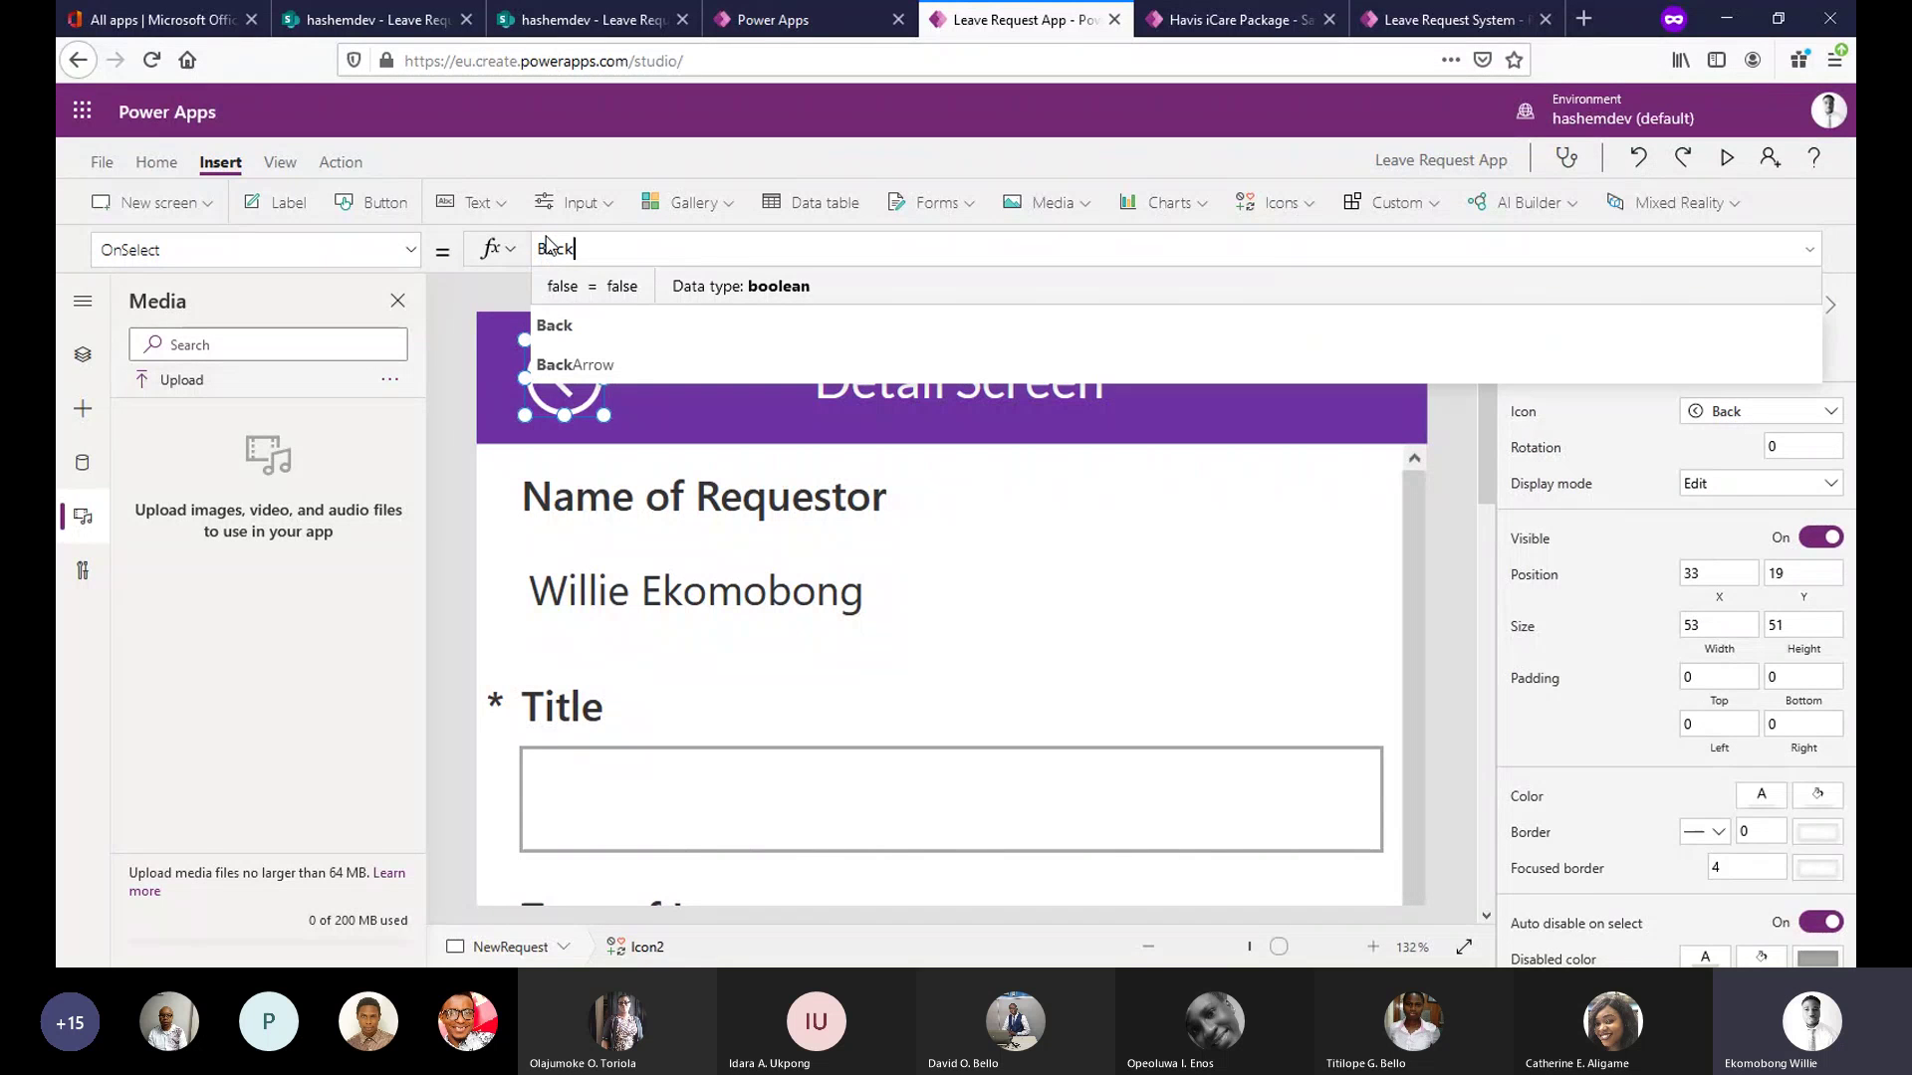
pyautogui.write('(')
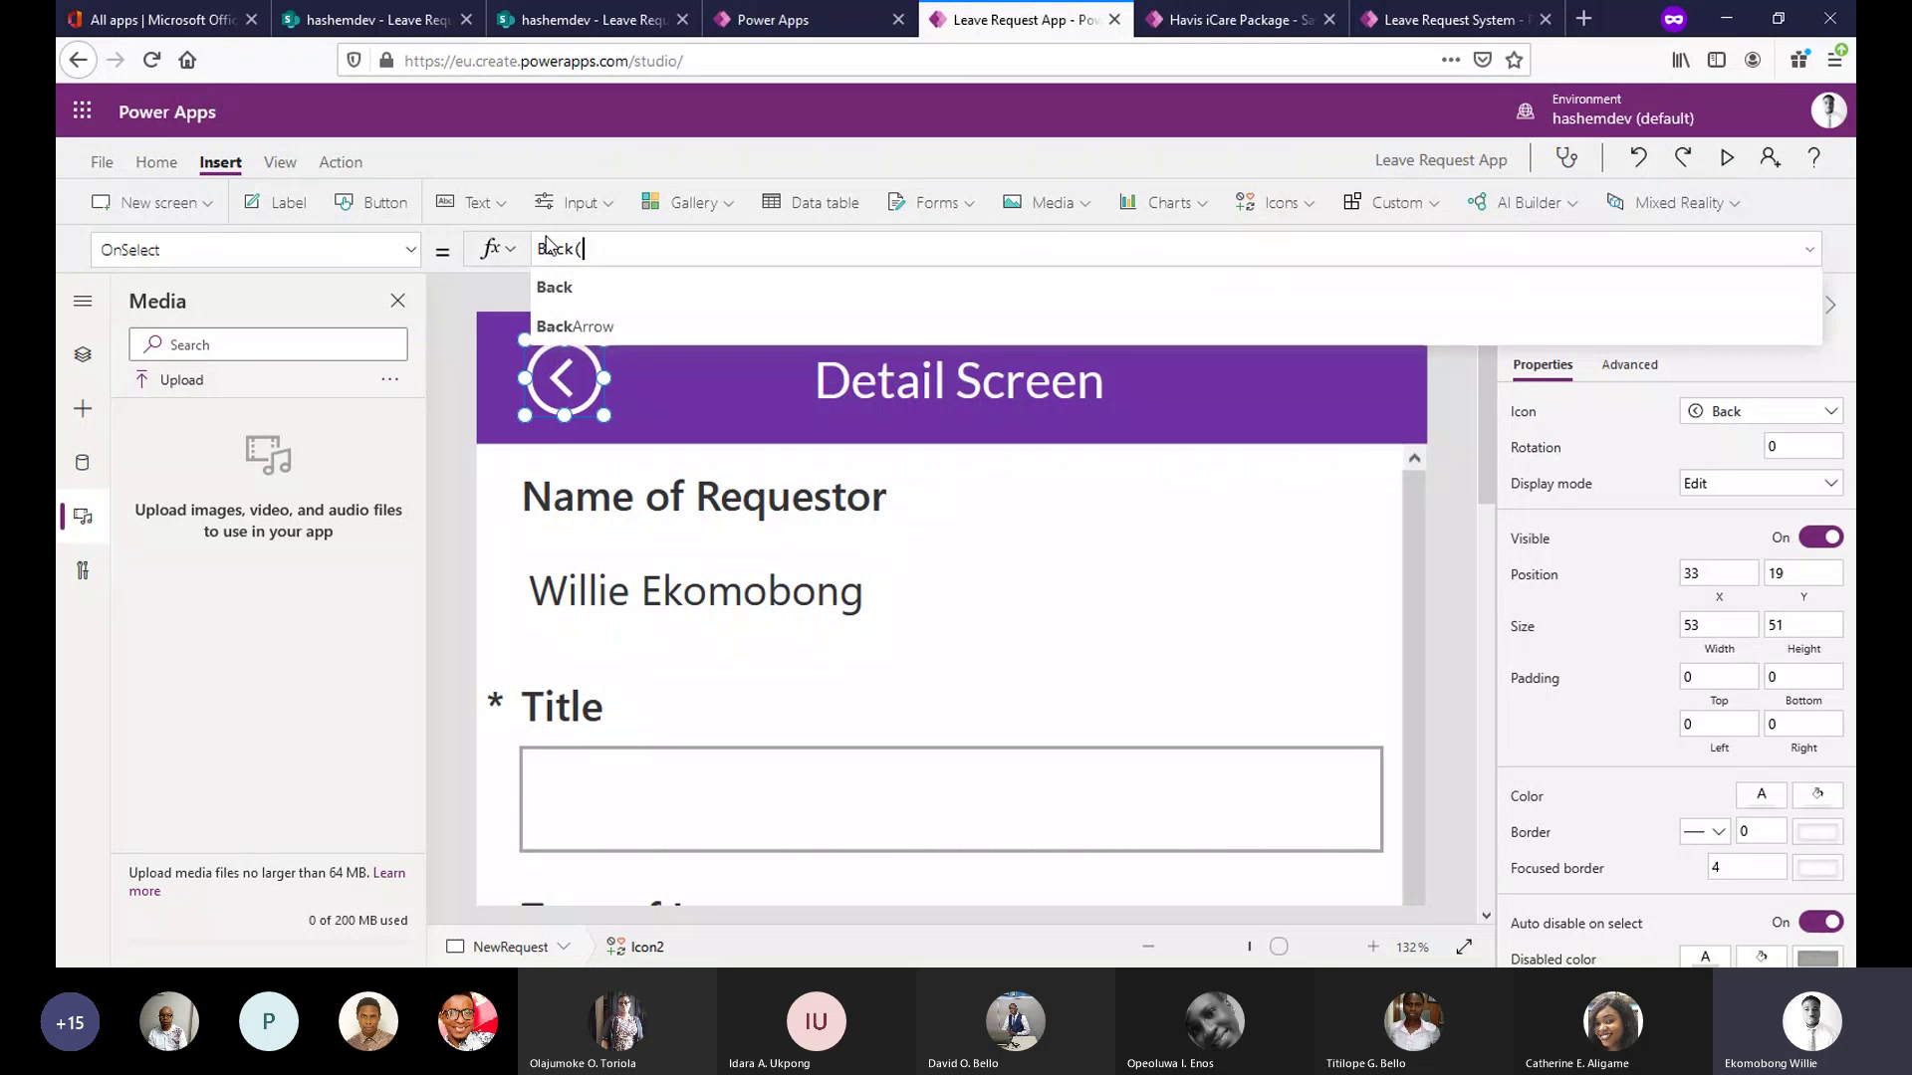
pyautogui.write(')')
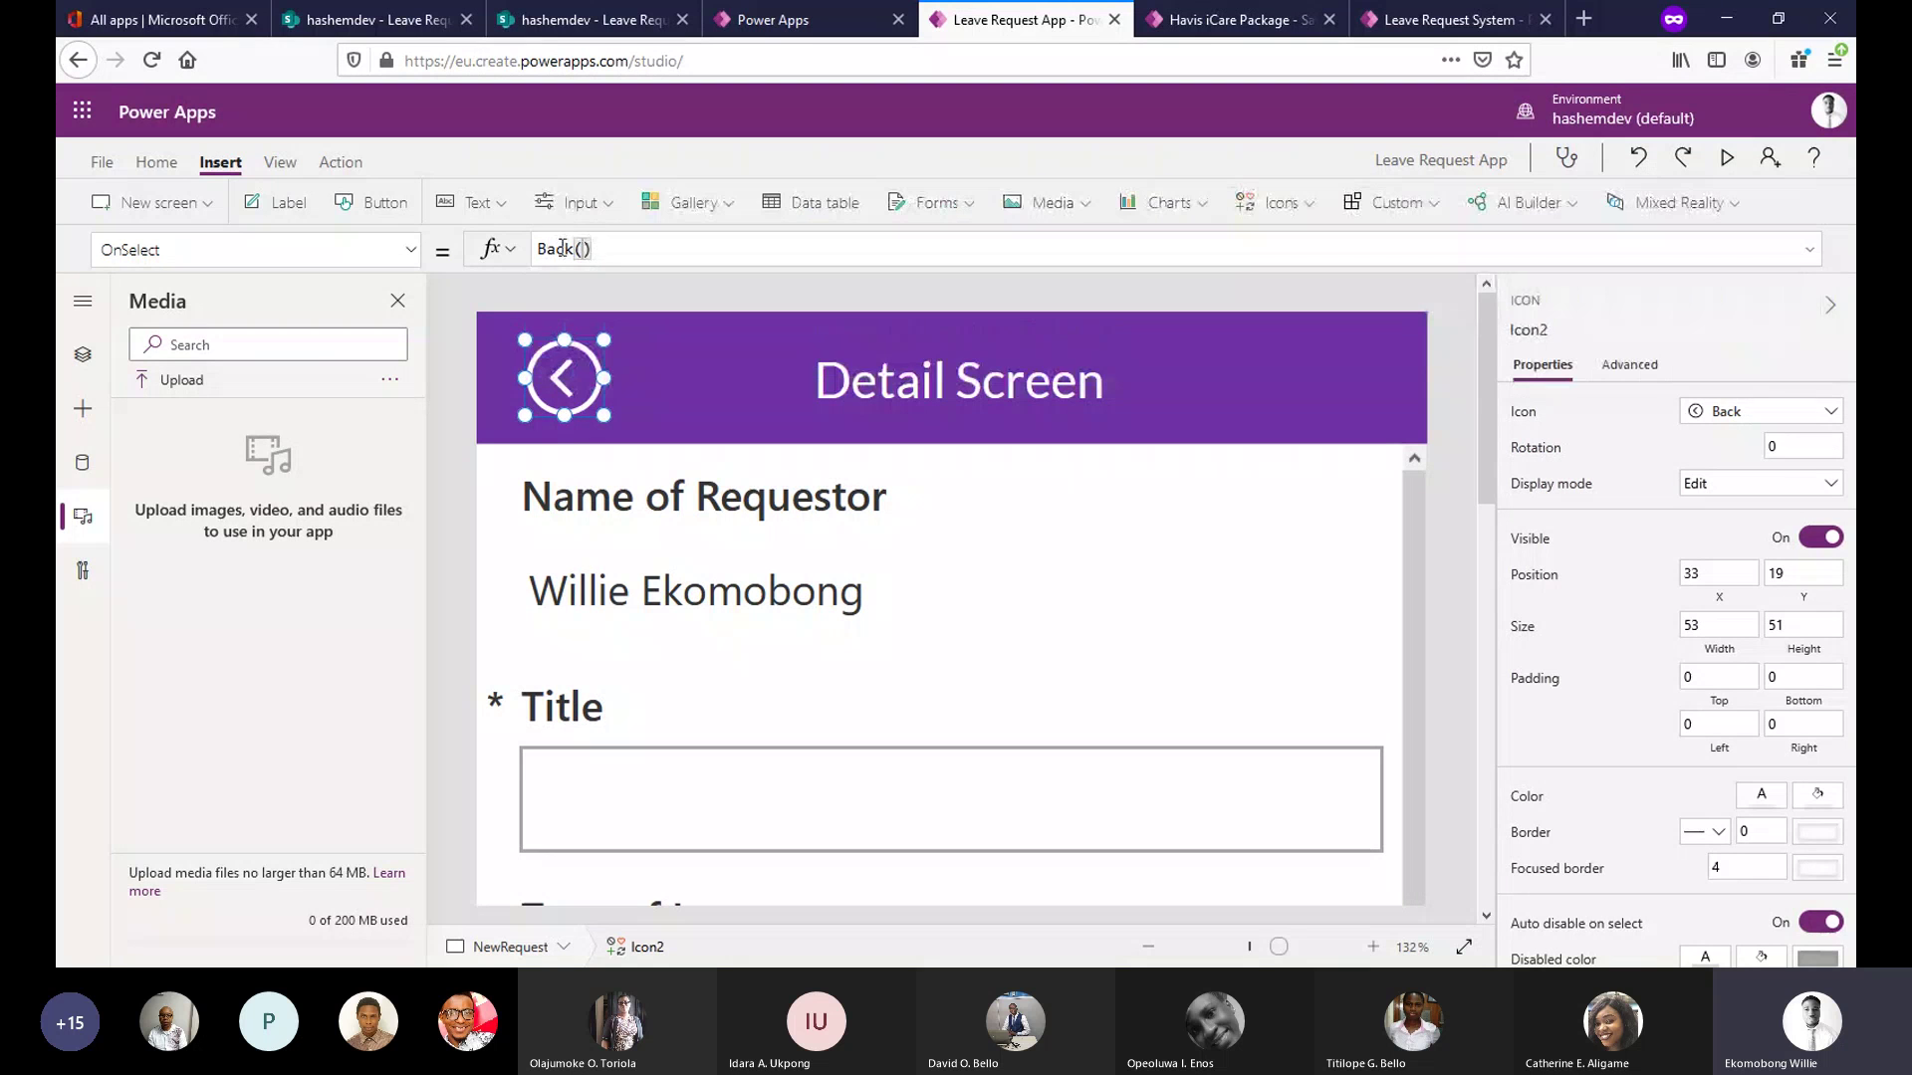
pyautogui.click(563, 247)
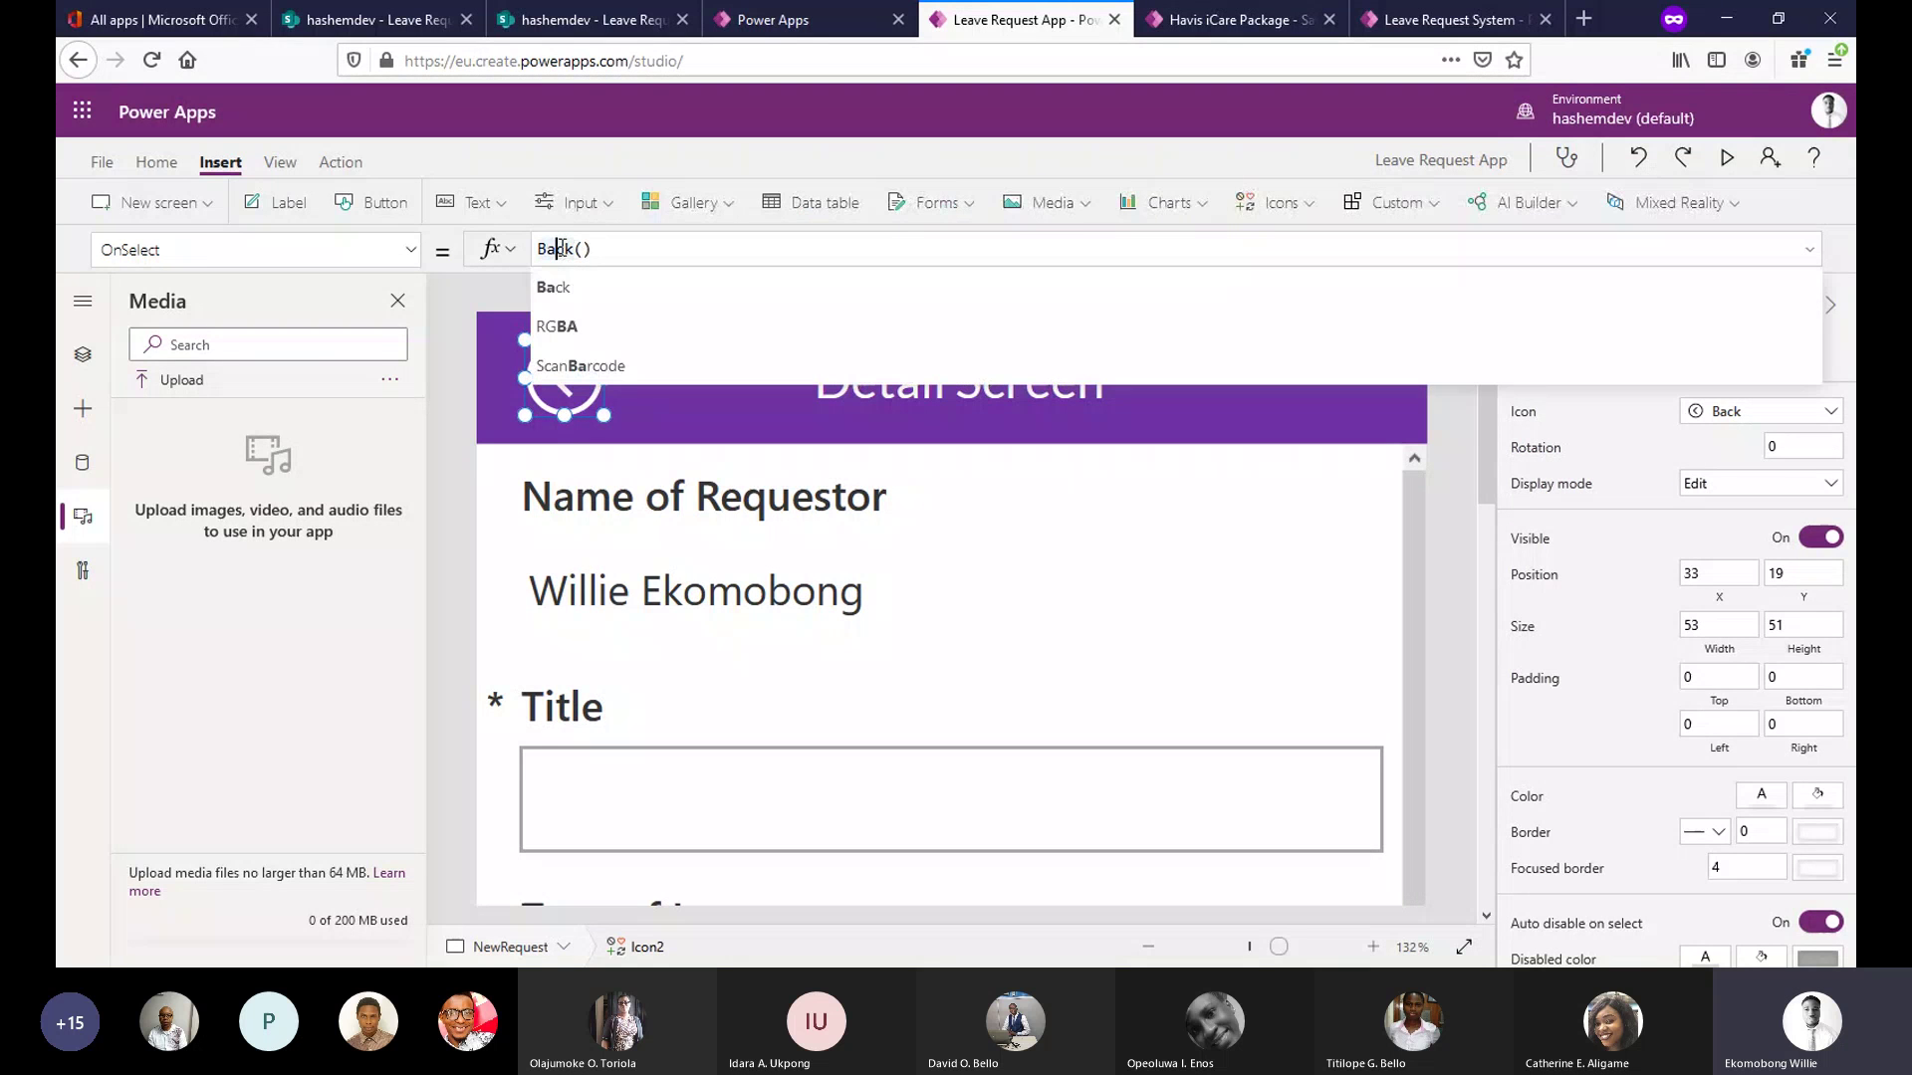
# Open the HomePage screen and give the Pending Request button a solid border.
pyautogui.click(88, 368)
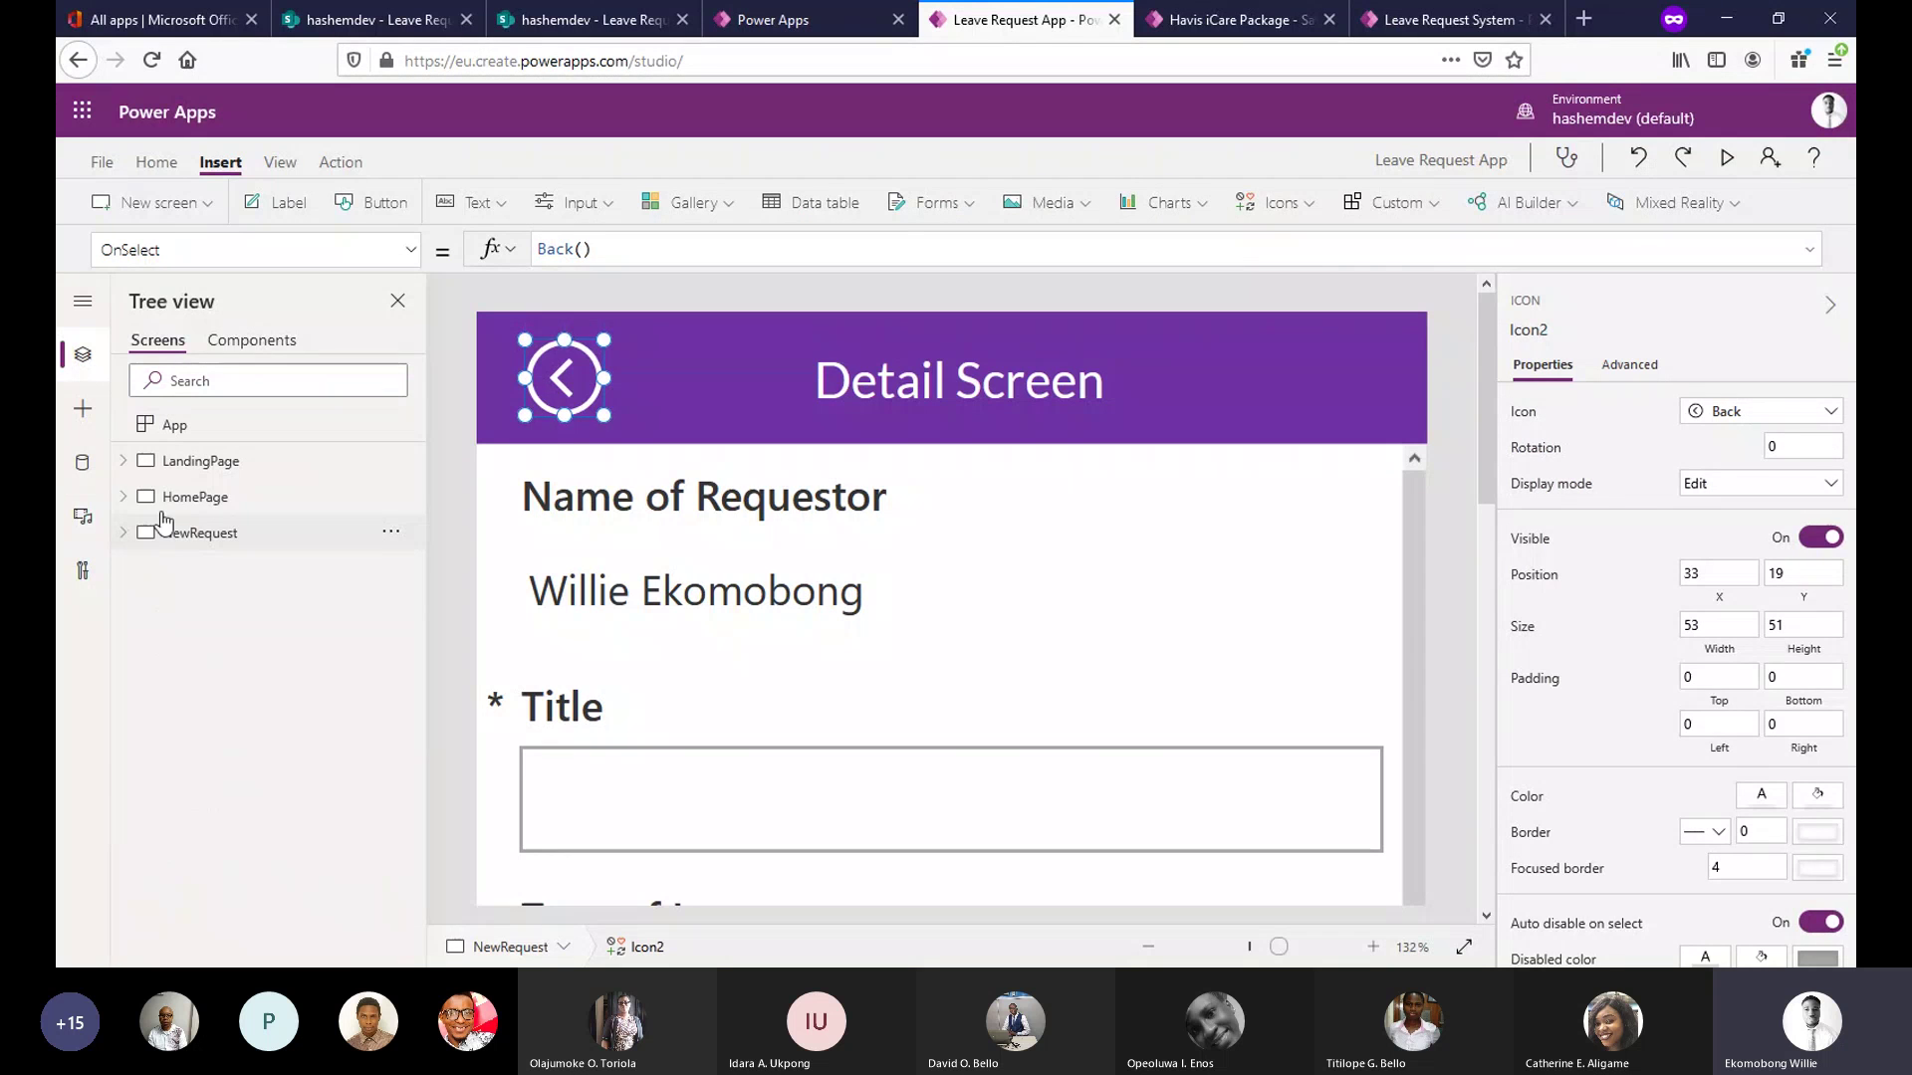
pyautogui.click(225, 500)
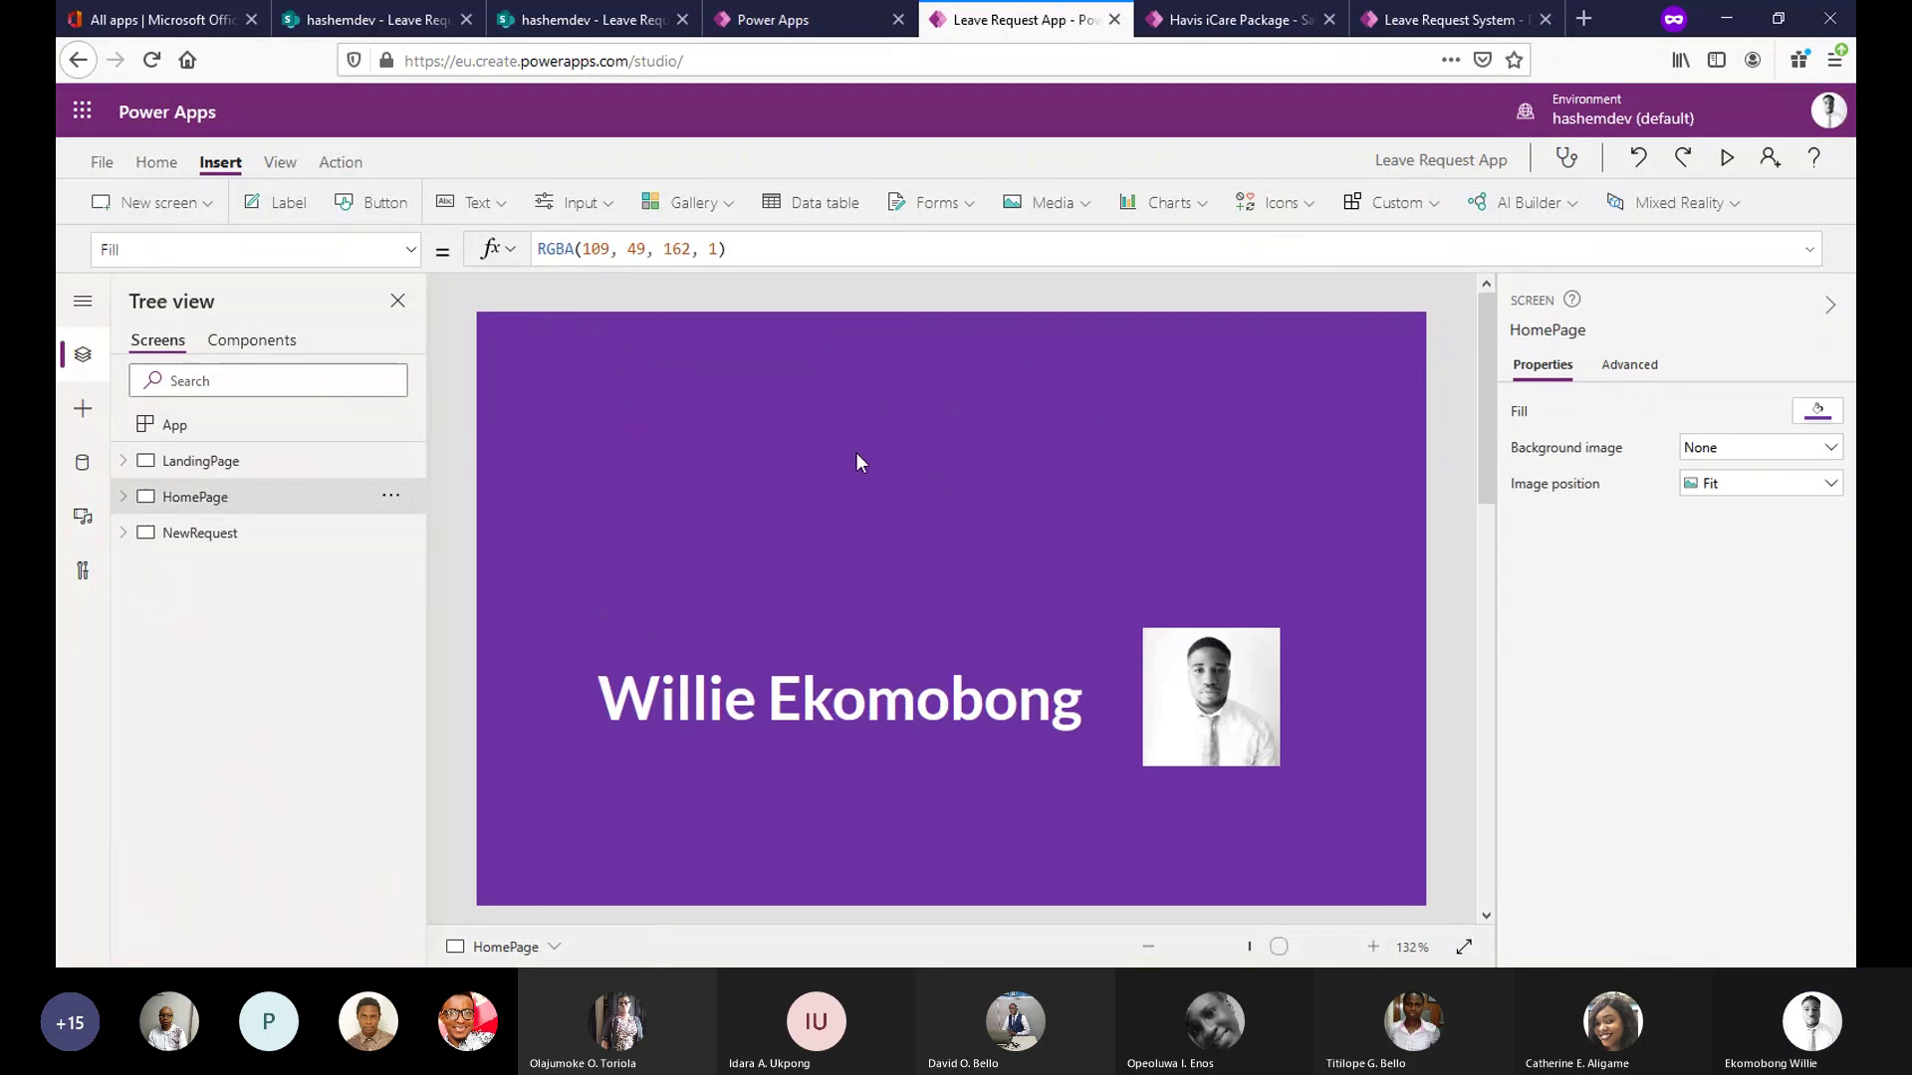
pyautogui.moveTo(1483, 414); pyautogui.dragTo(1484, 637)
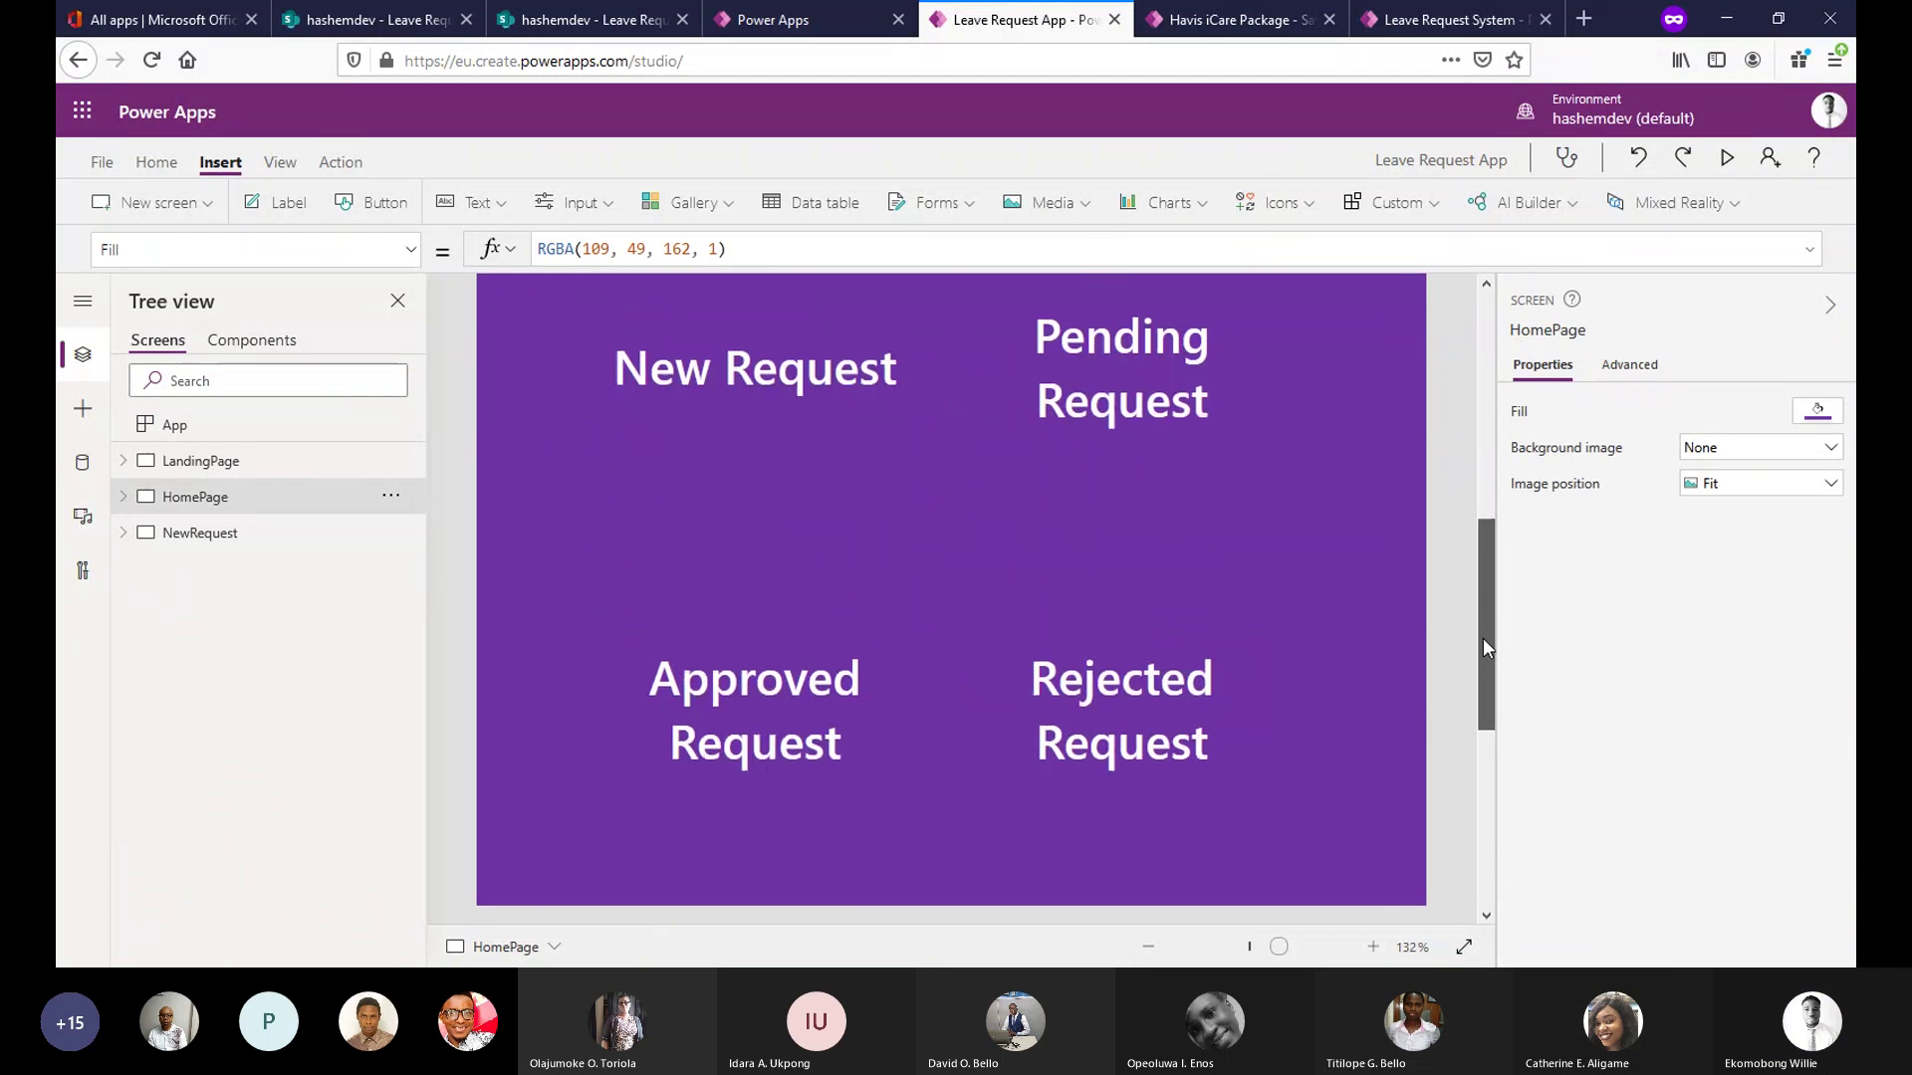
pyautogui.click(1155, 456)
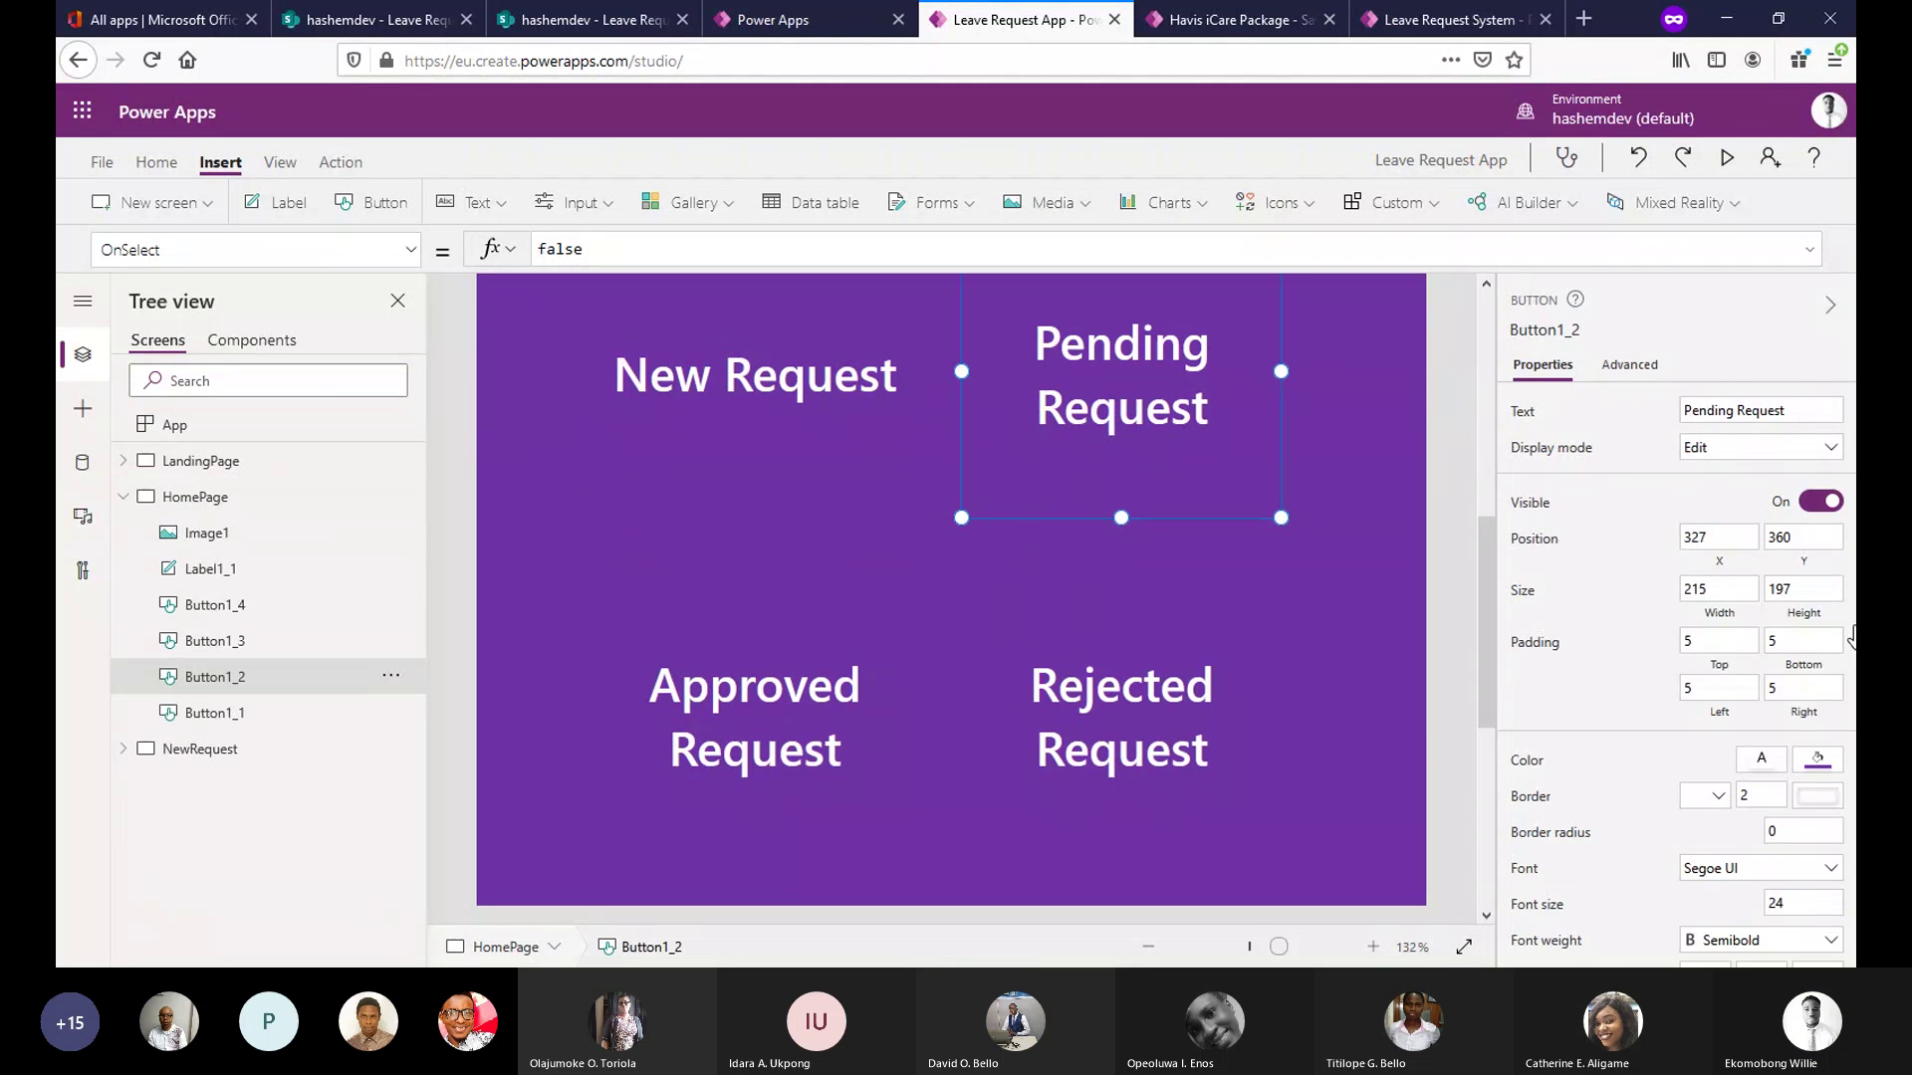
pyautogui.scroll(-2, 1850, 645)
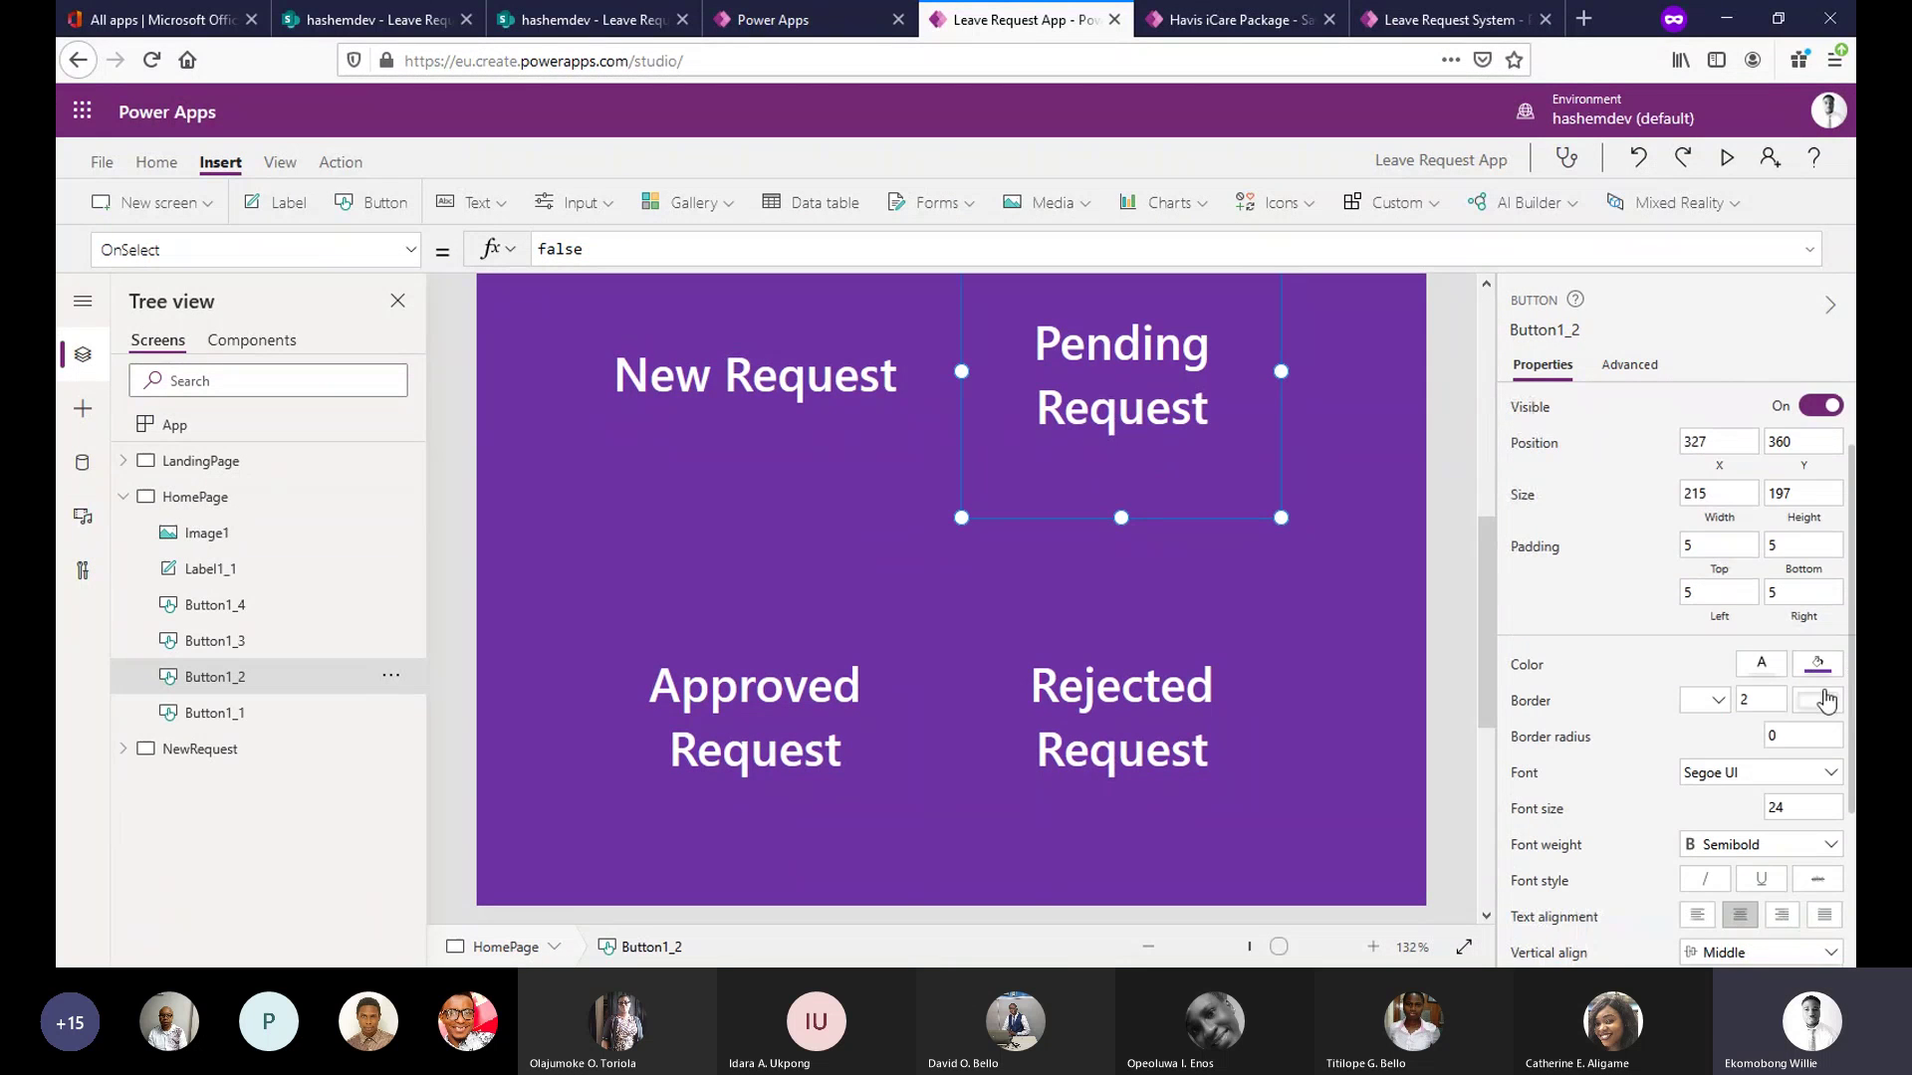
pyautogui.click(1704, 700)
pyautogui.click(1673, 809)
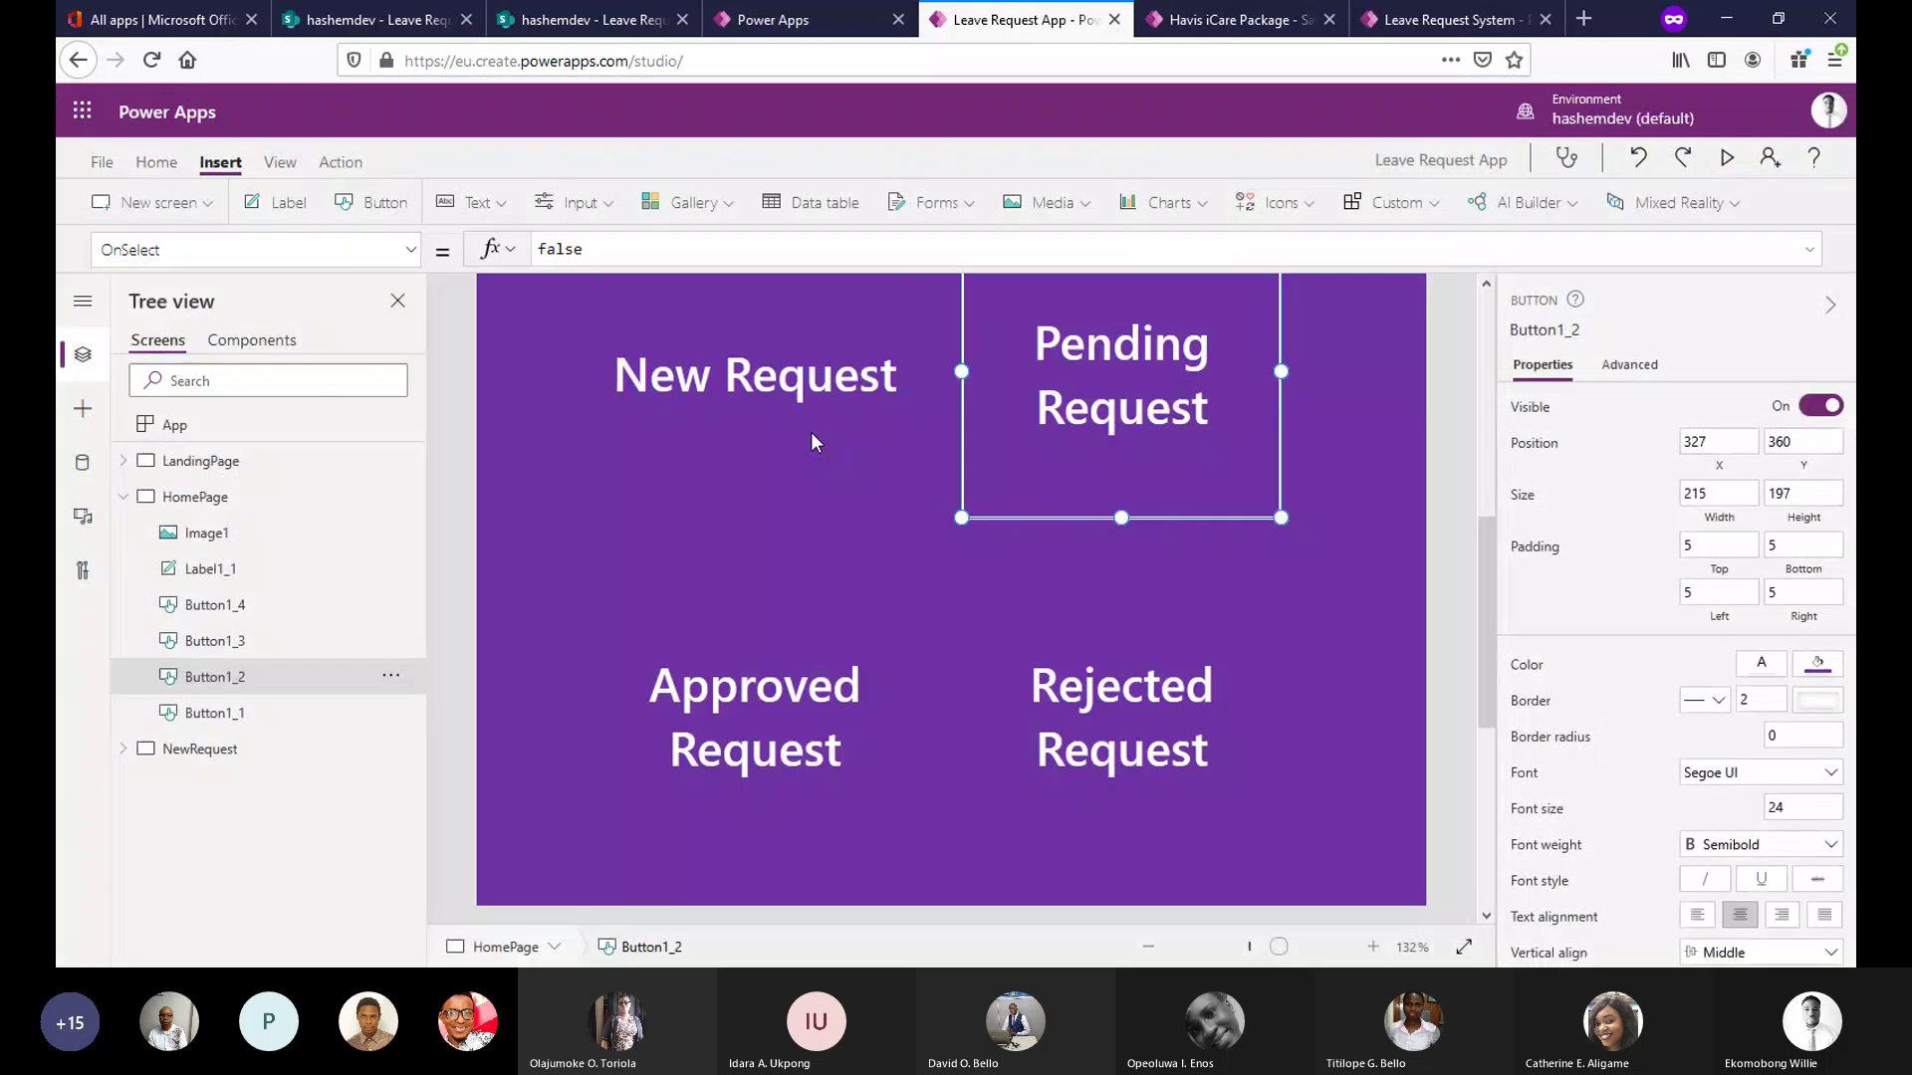
# Apply a solid border to the New Request, Rejected Request and Approved Request buttons.
pyautogui.click(810, 432)
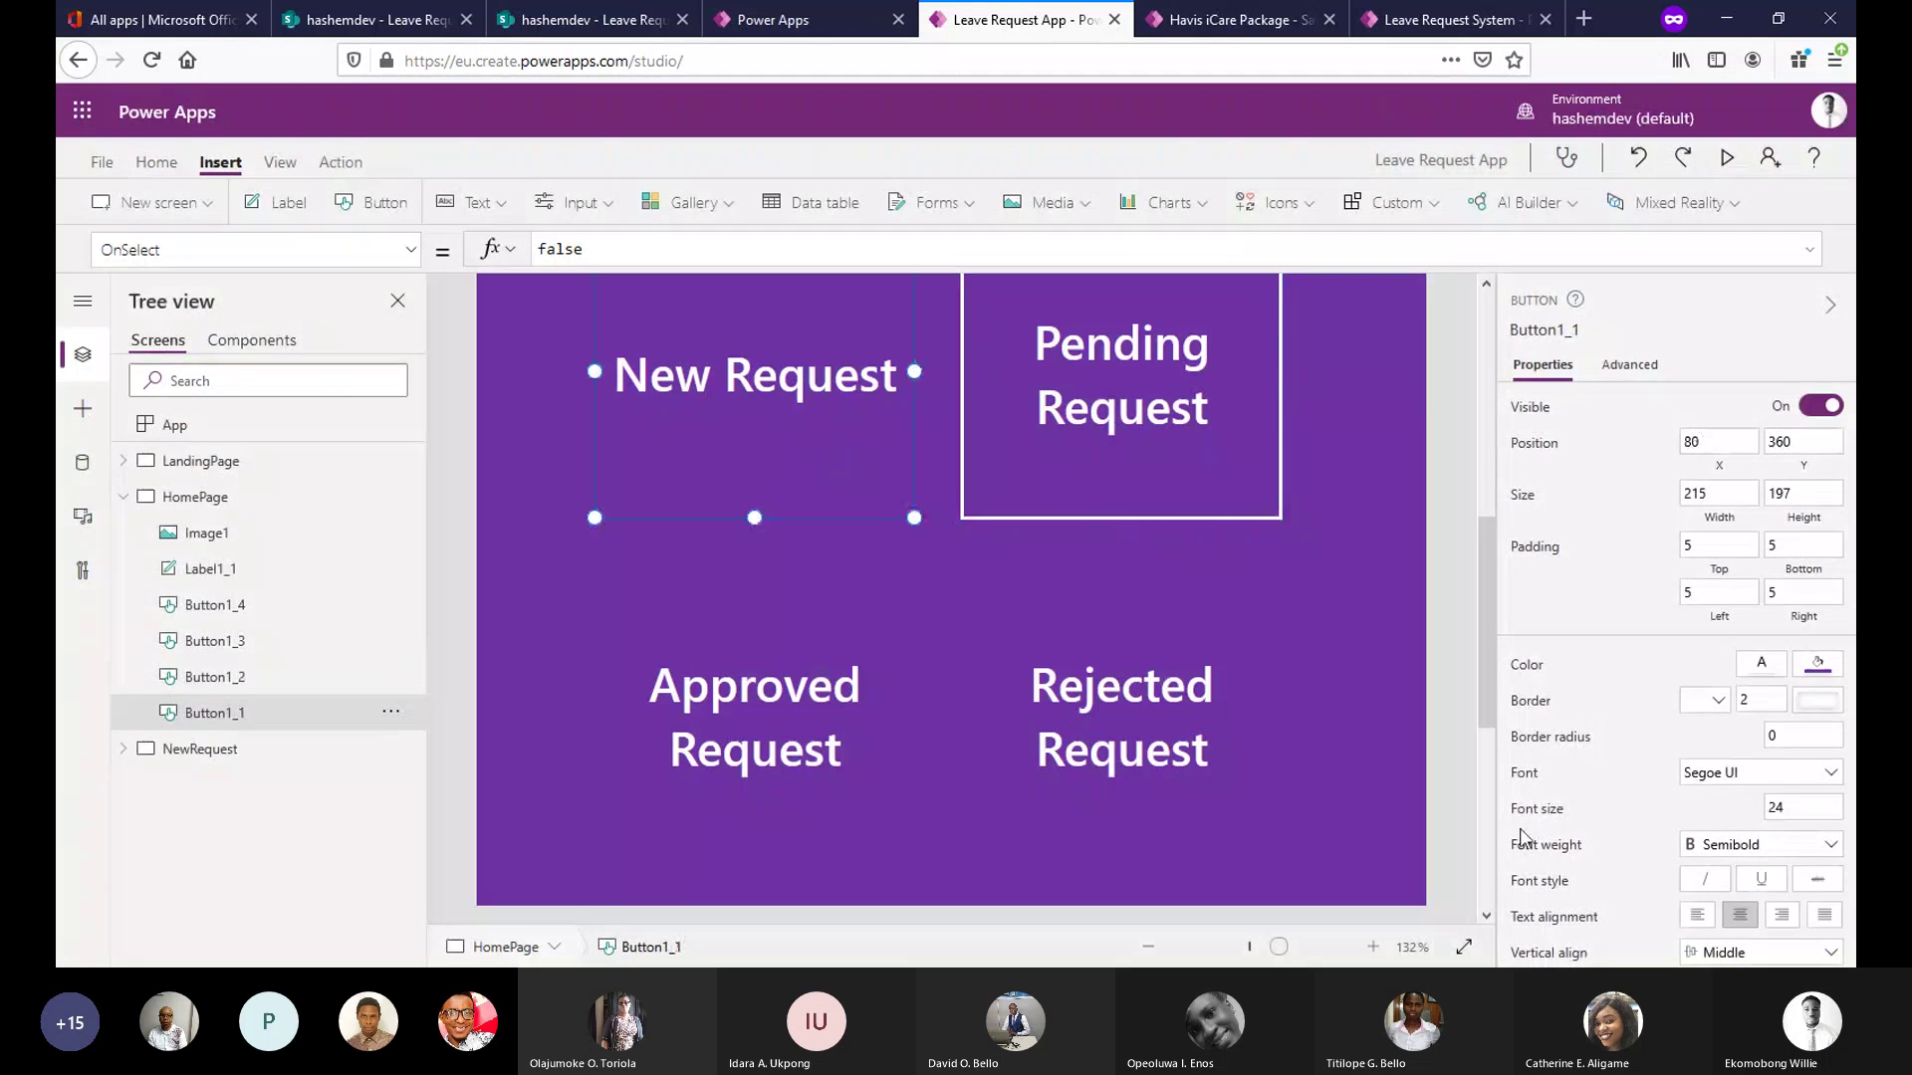
pyautogui.click(1716, 701)
pyautogui.click(1679, 812)
pyautogui.click(1156, 706)
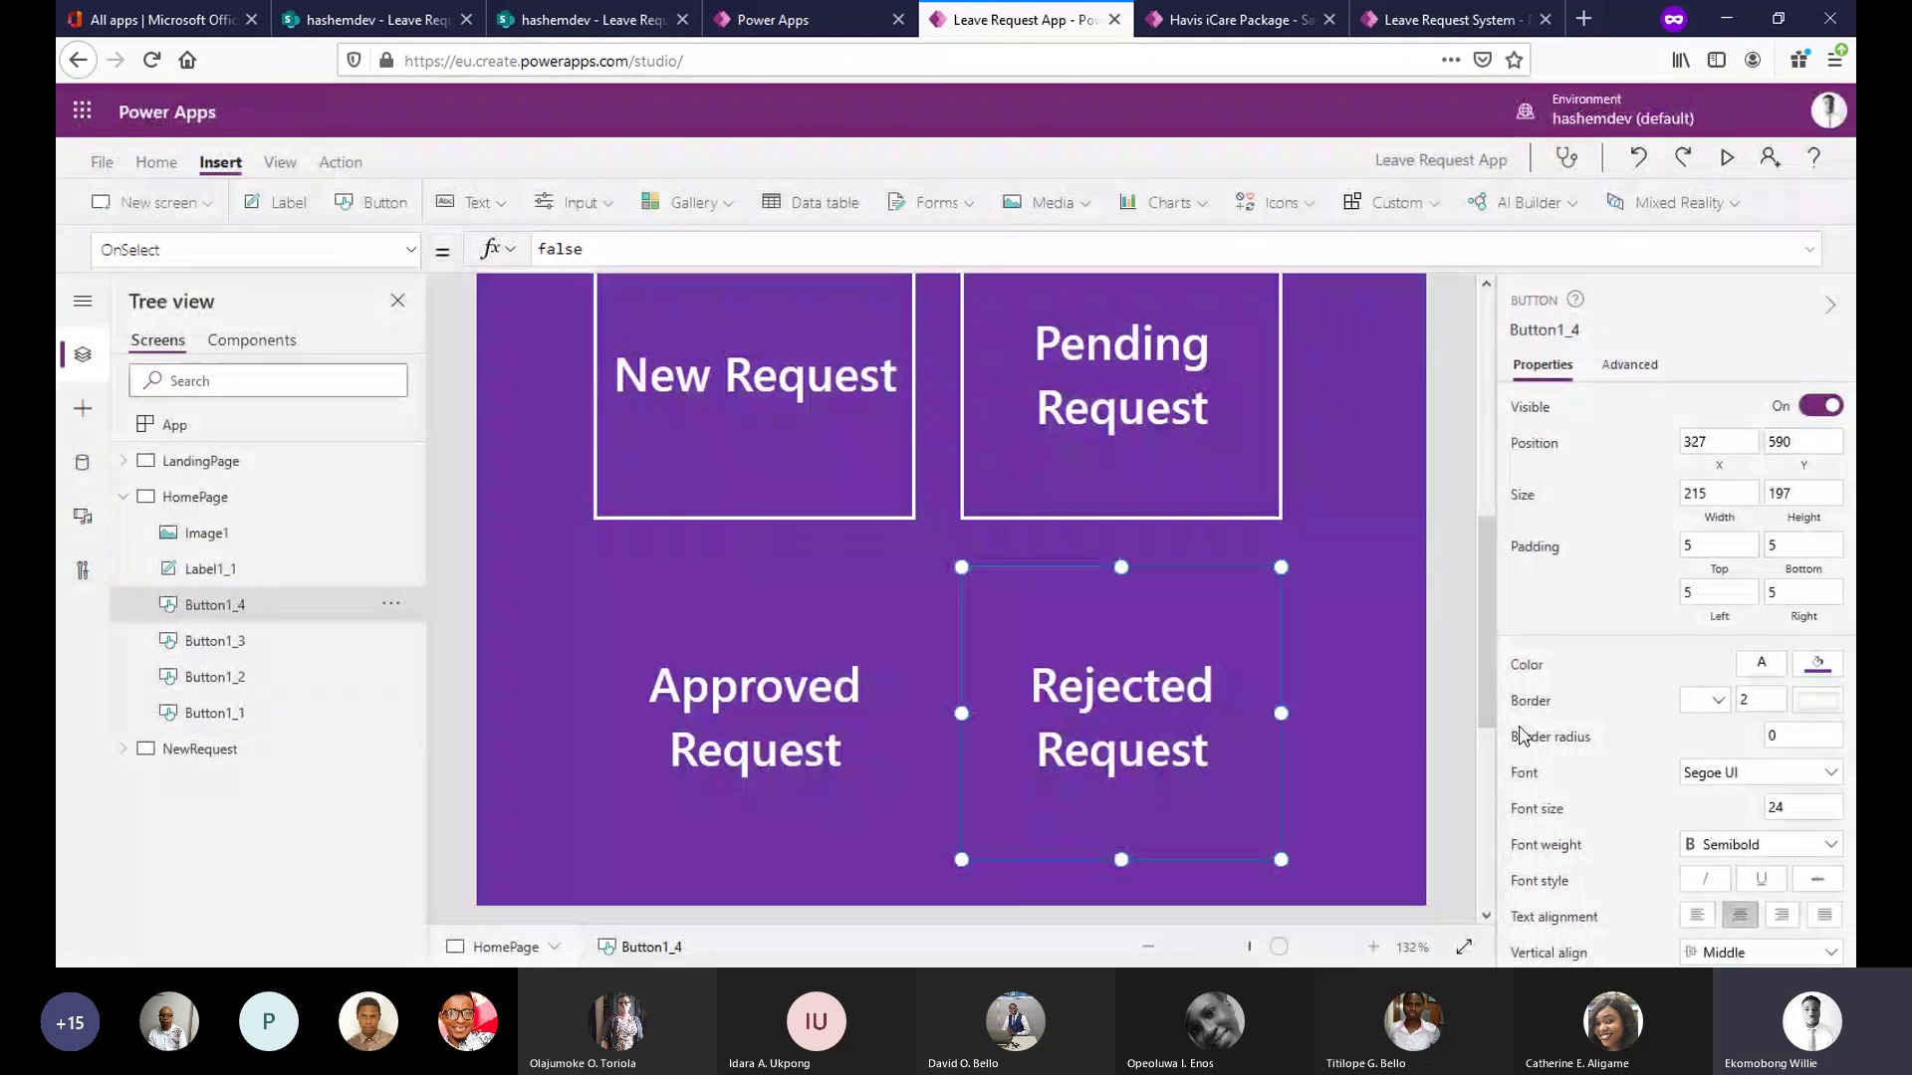
pyautogui.click(1728, 709)
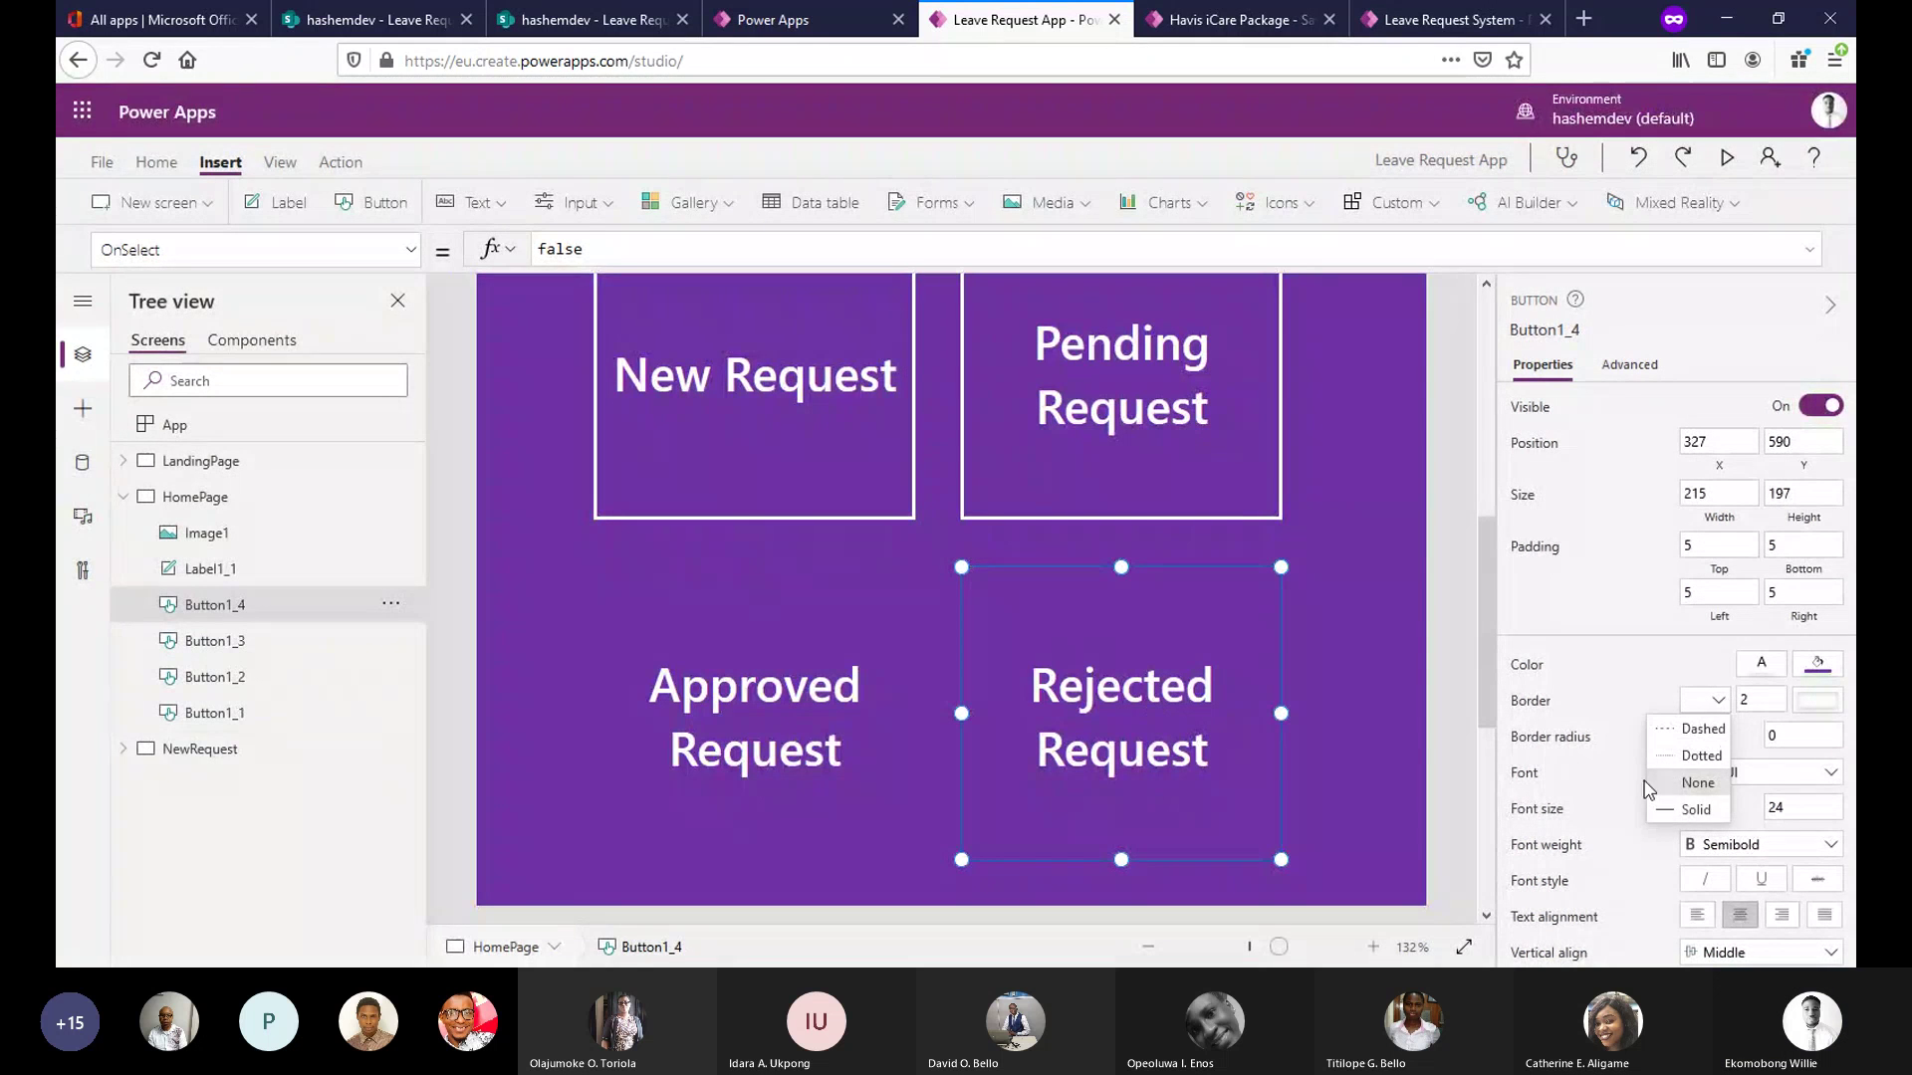
pyautogui.click(1680, 809)
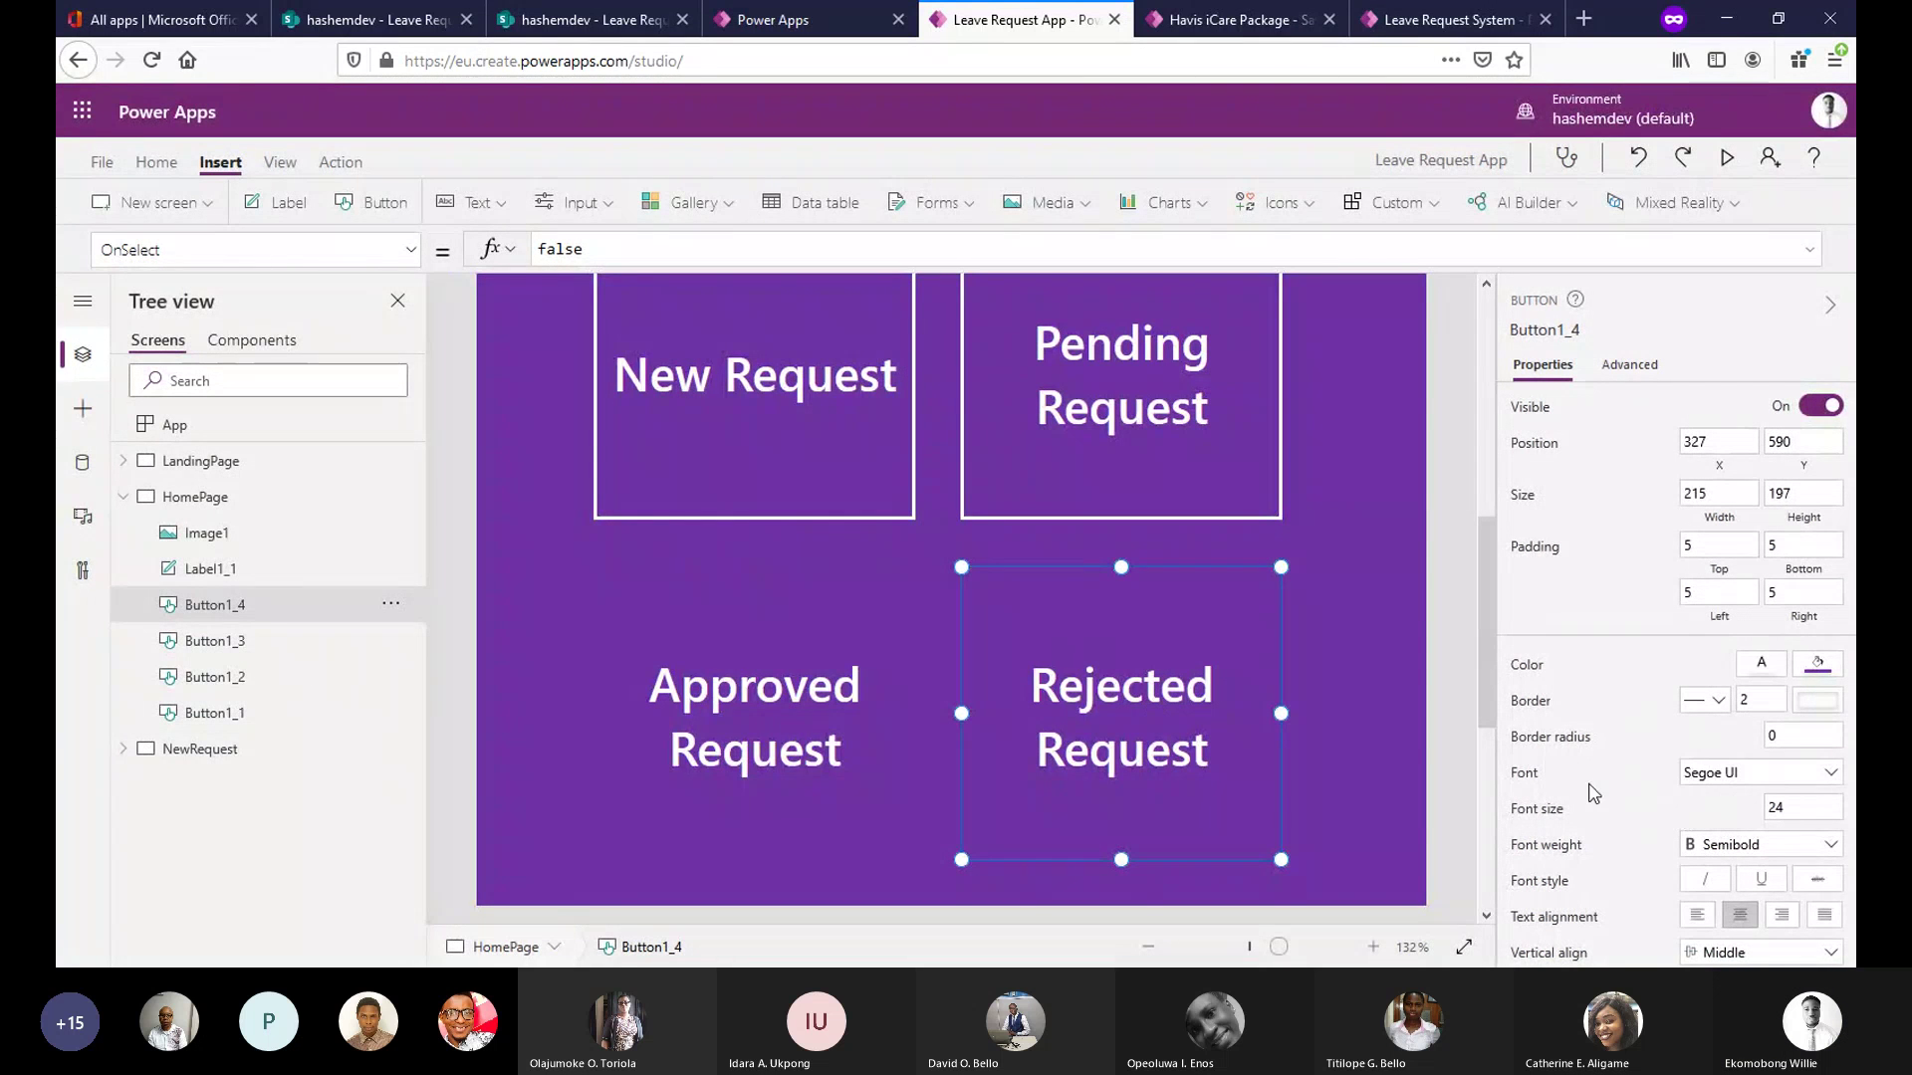
pyautogui.click(828, 739)
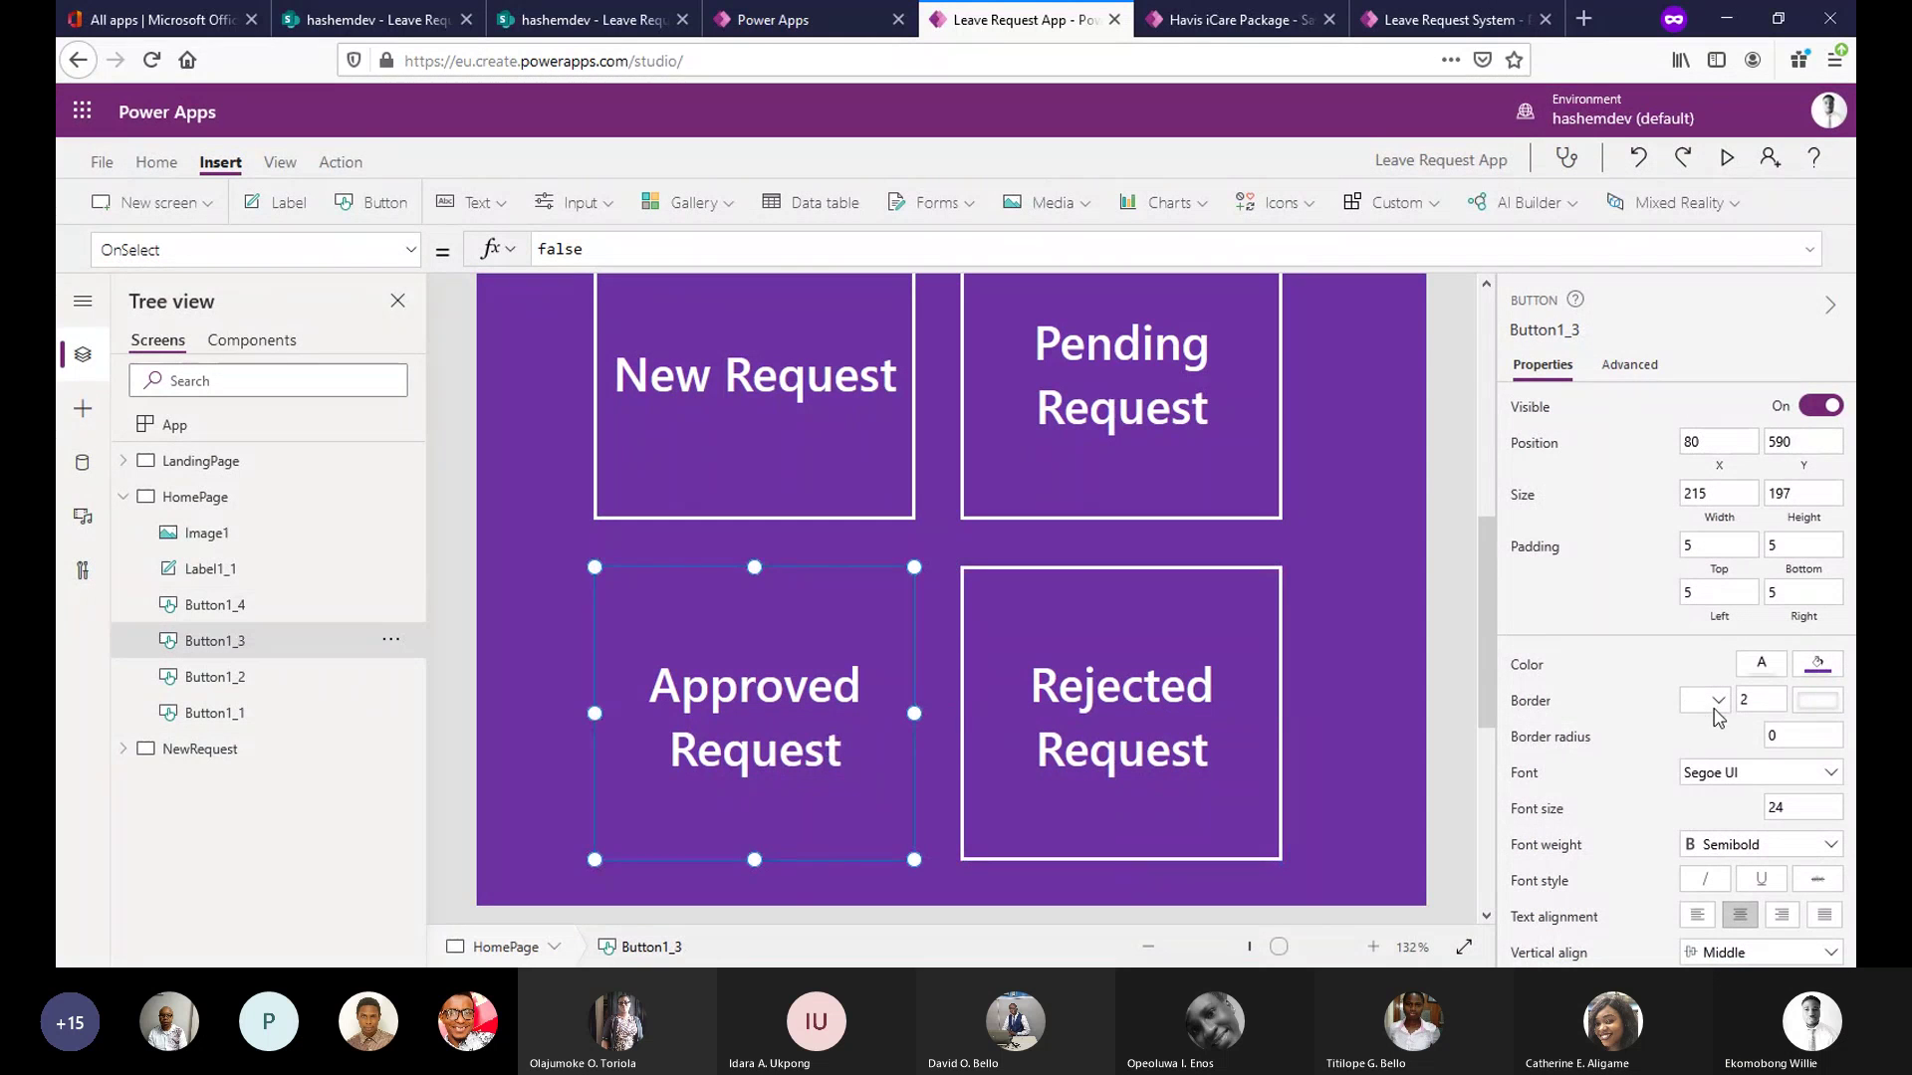
pyautogui.click(1714, 707)
pyautogui.click(1665, 813)
# Preview the HomePage screen to check its bordered buttons, and return to editing.
pyautogui.click(1726, 163)
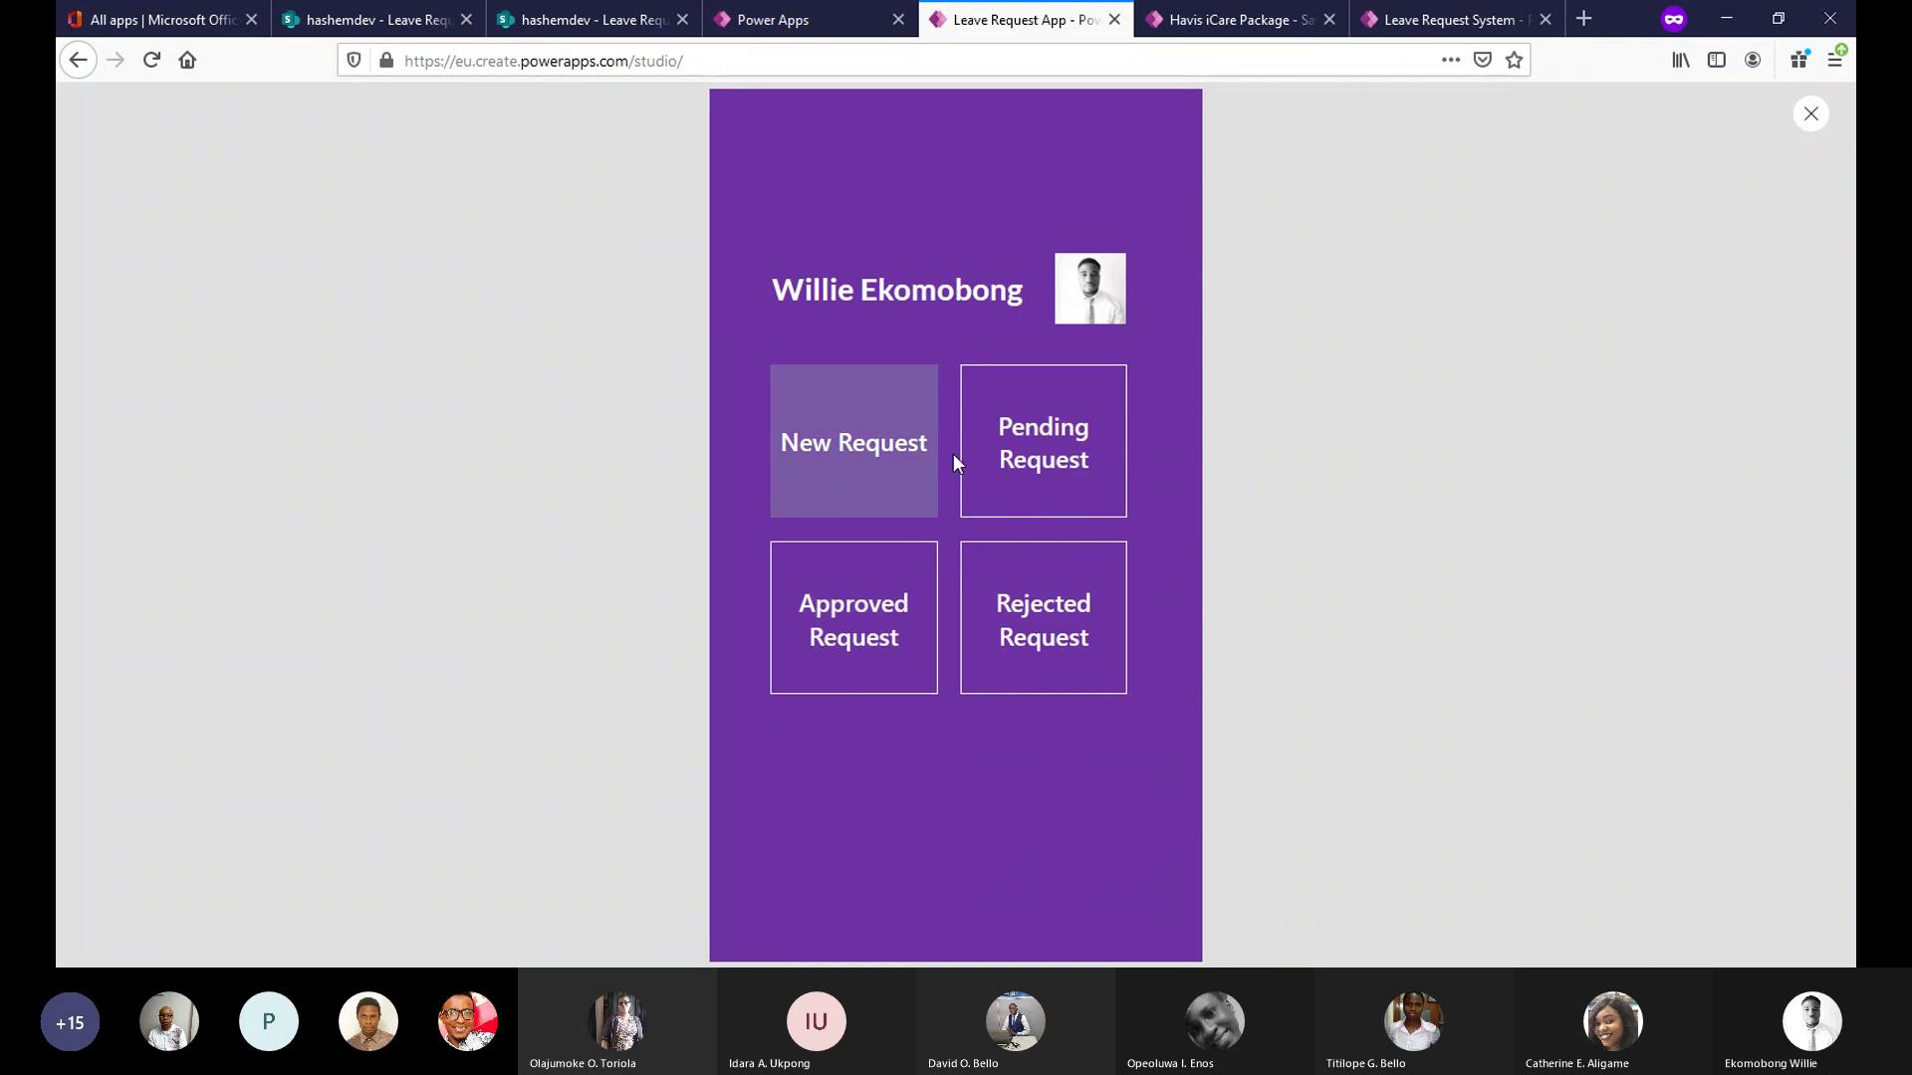
pyautogui.click(1810, 119)
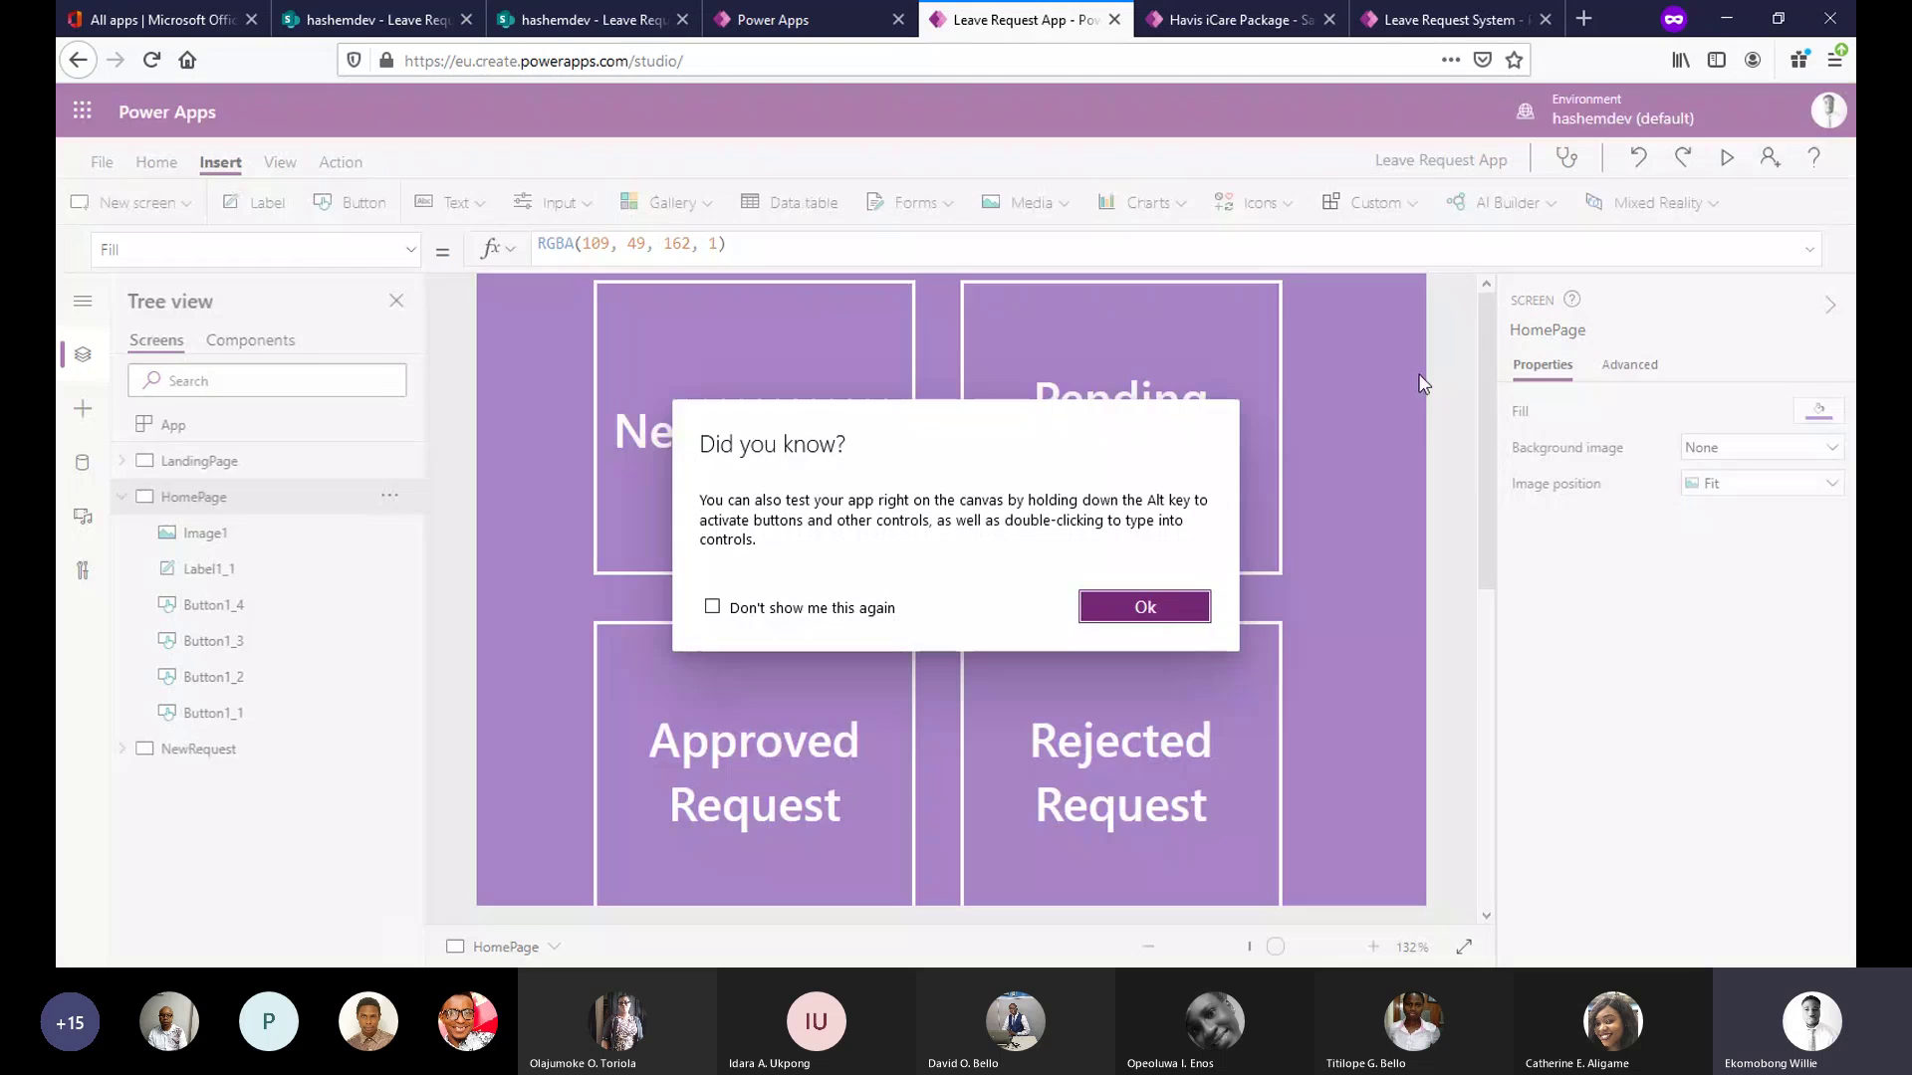
pyautogui.click(1148, 608)
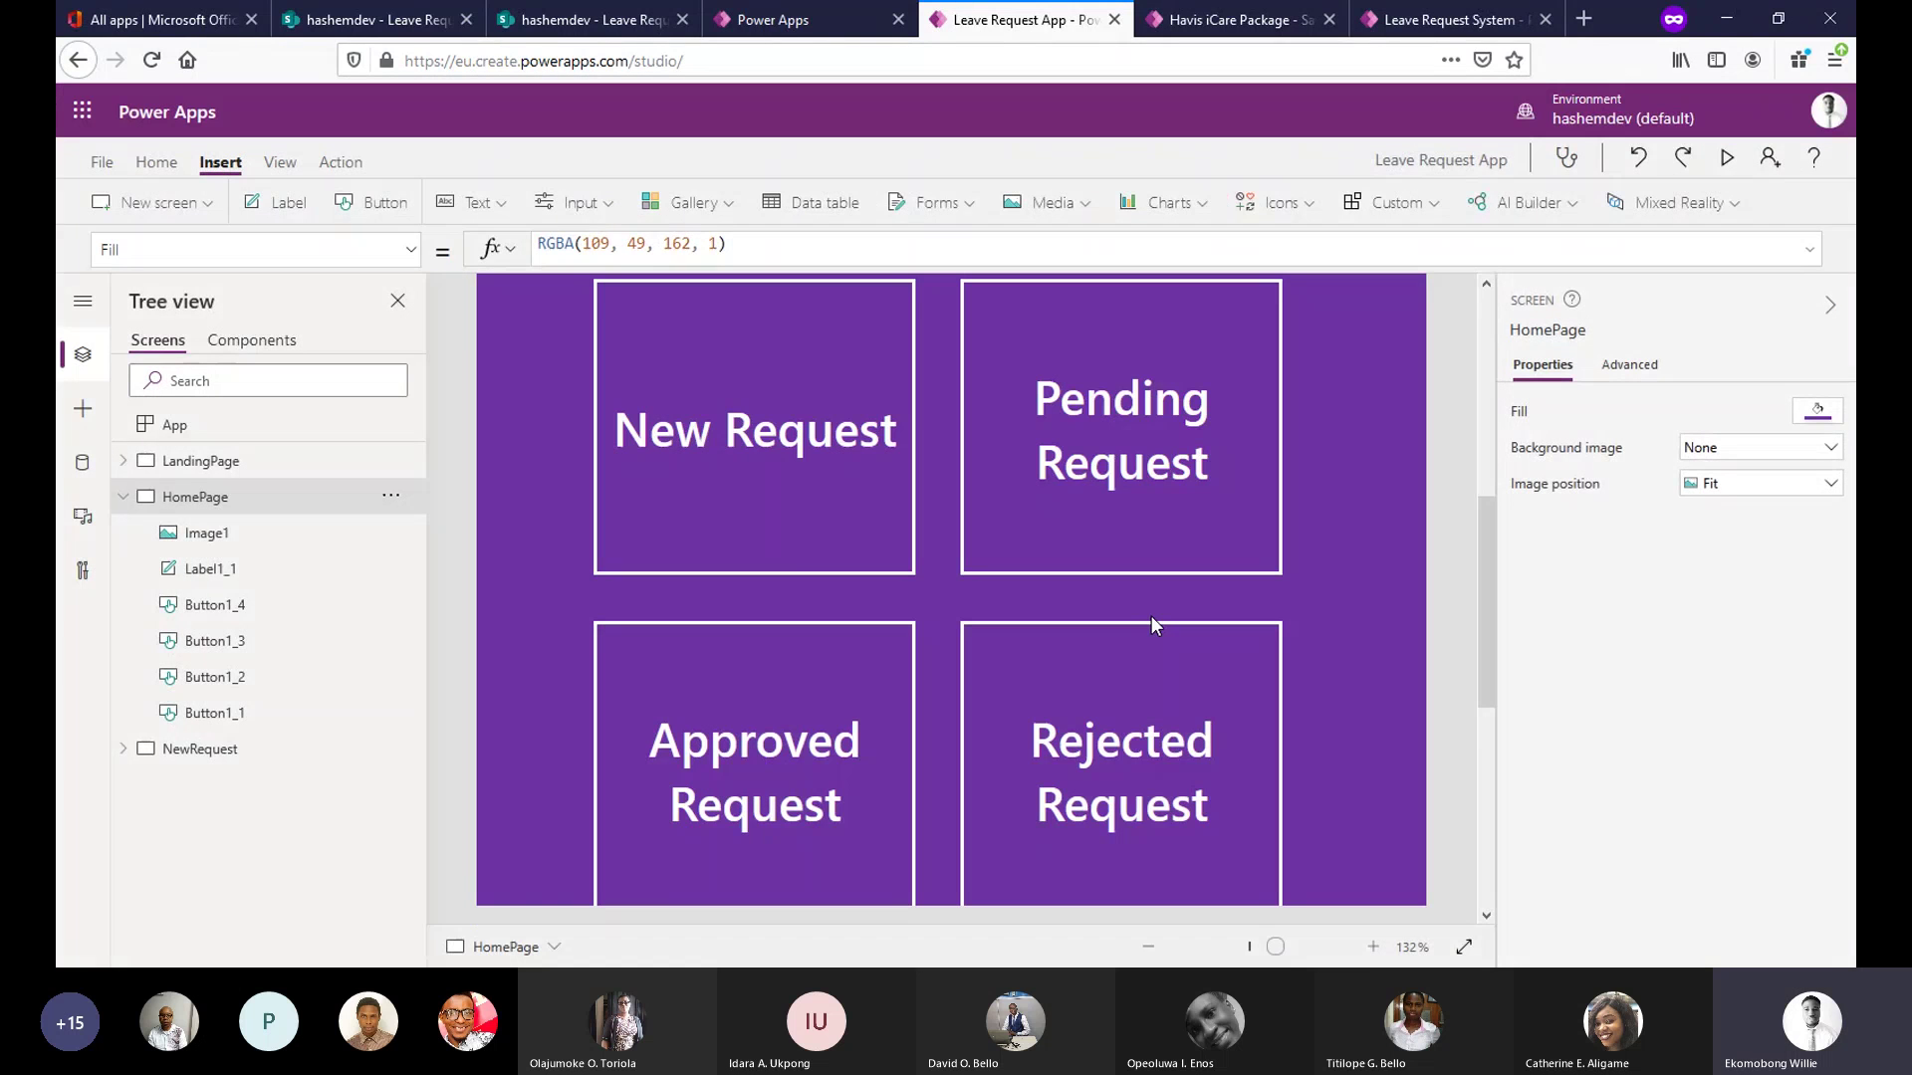
# Set the OnSelect formula of the New Request button on the HomePage screen to Navigate(NewRequest).
pyautogui.click(754, 508)
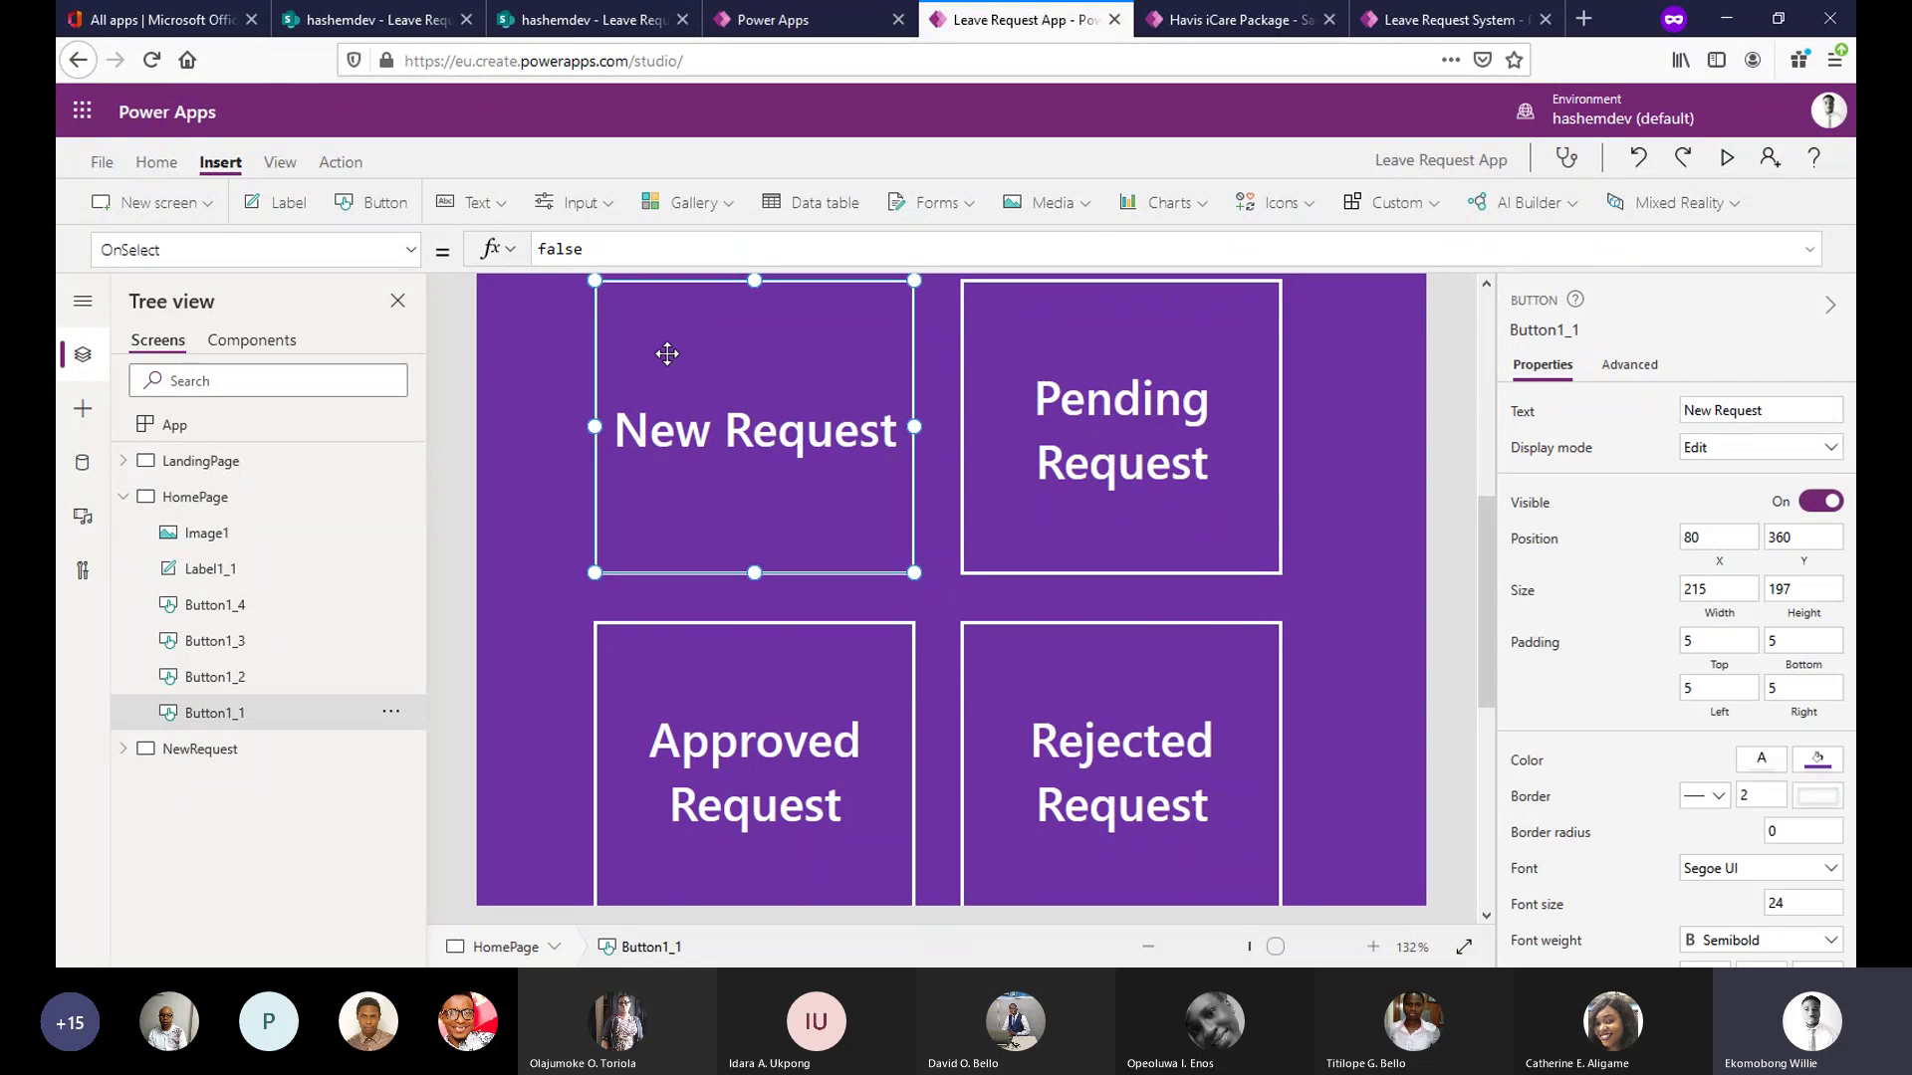
pyautogui.moveTo(619, 254); pyautogui.dragTo(529, 255)
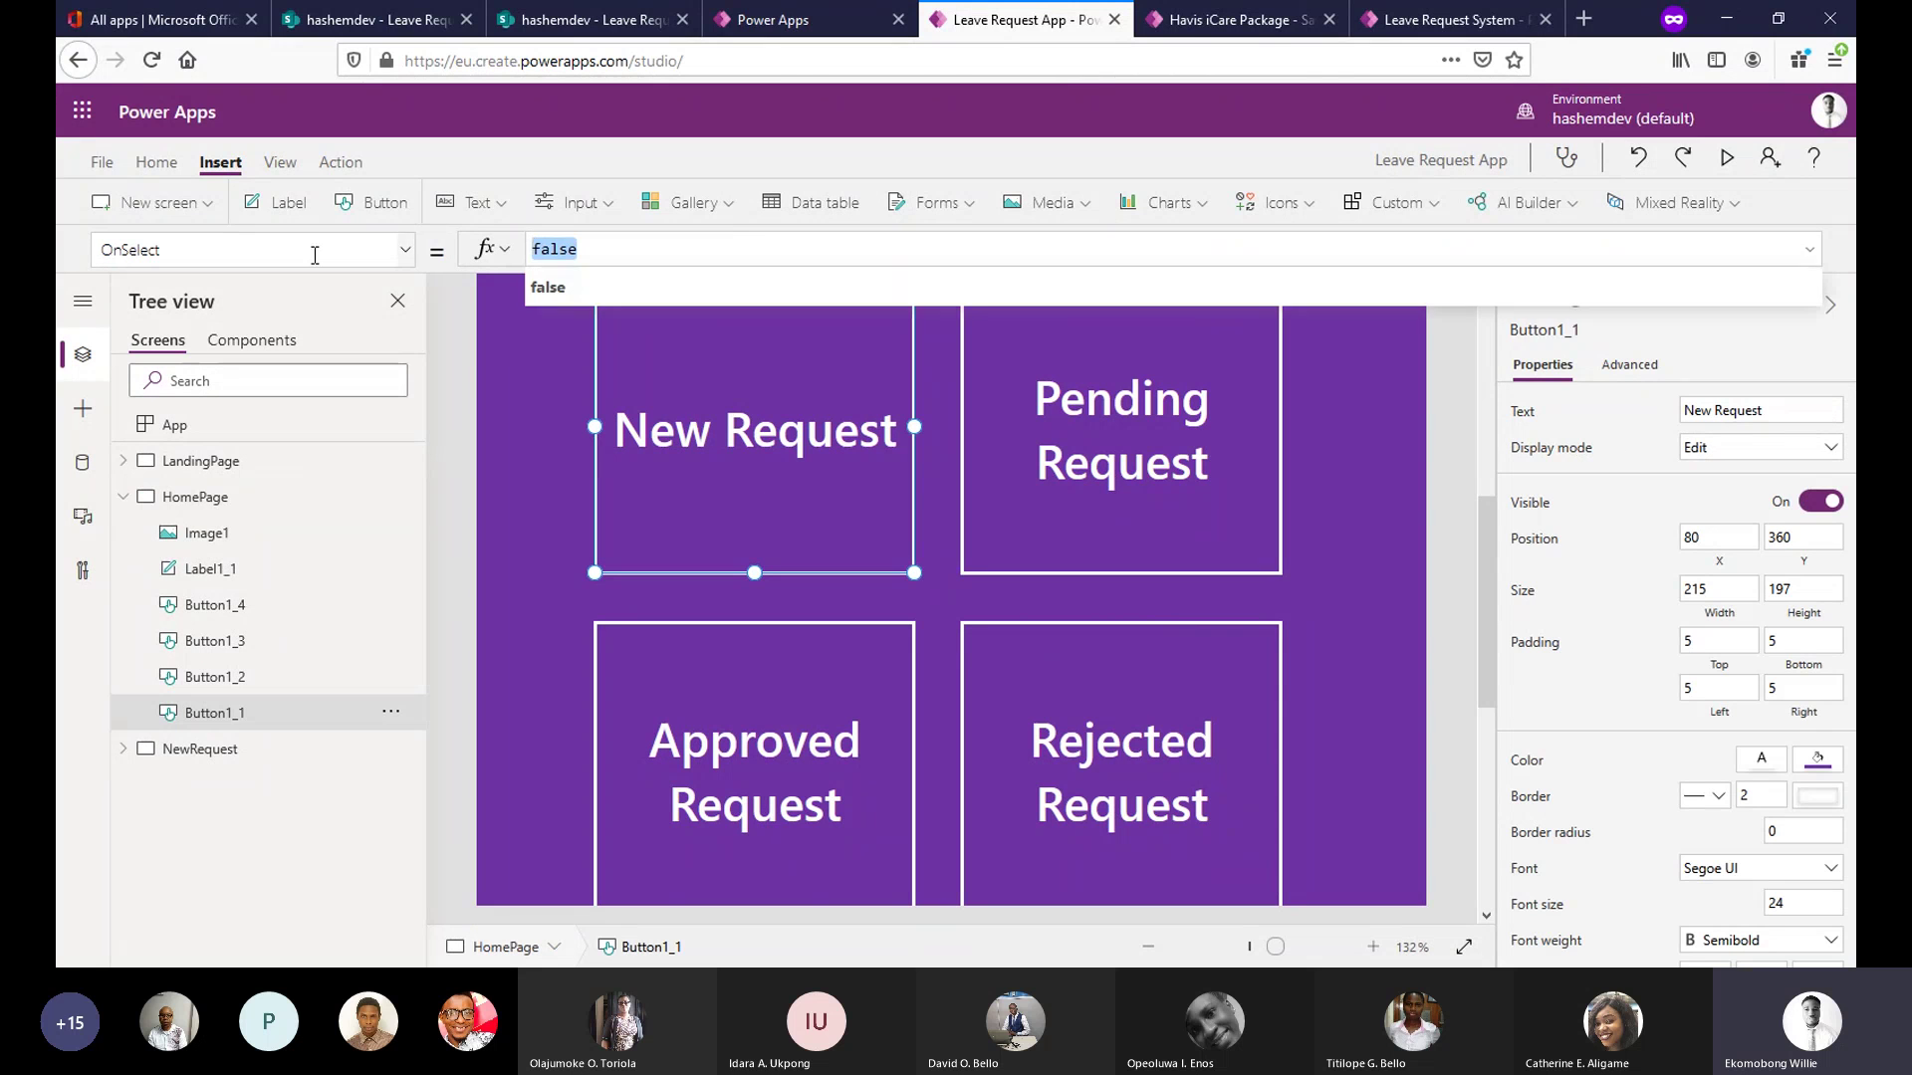
pyautogui.write('Navig')
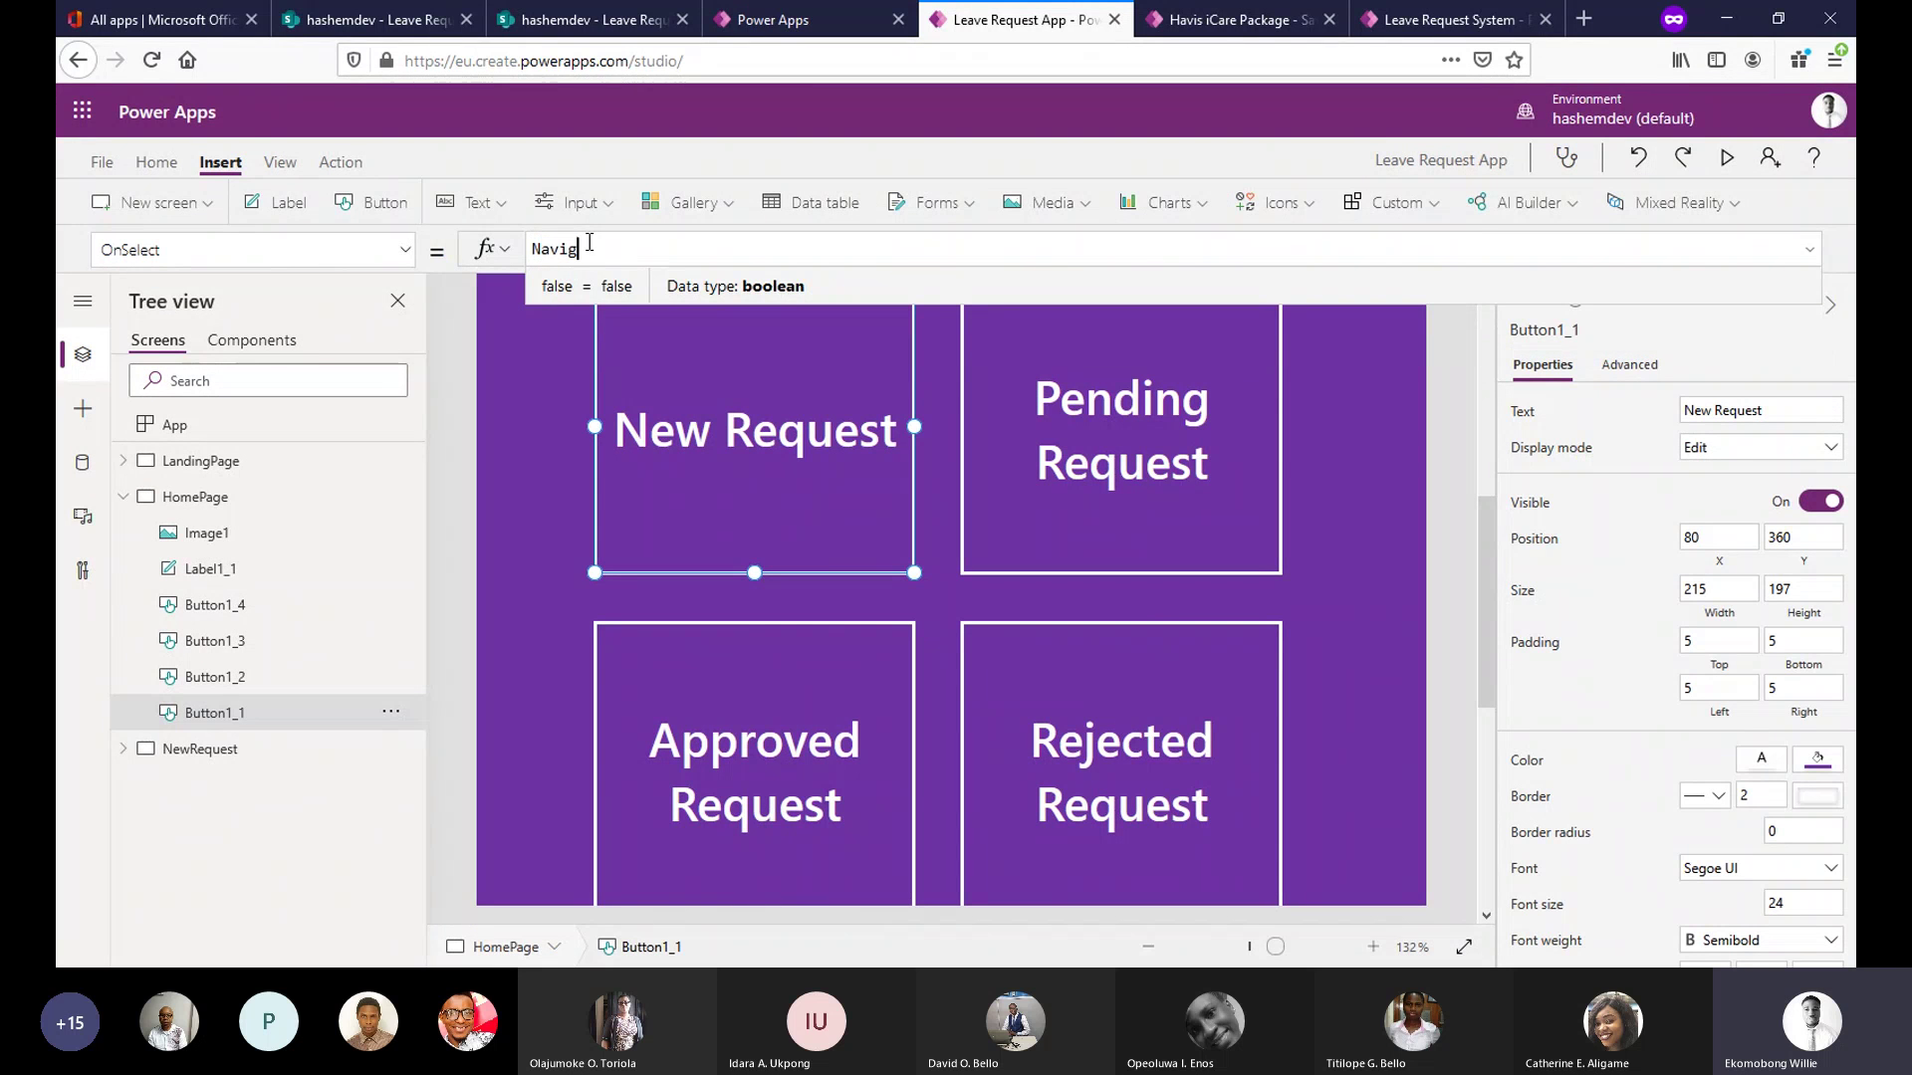
pyautogui.write('ate')
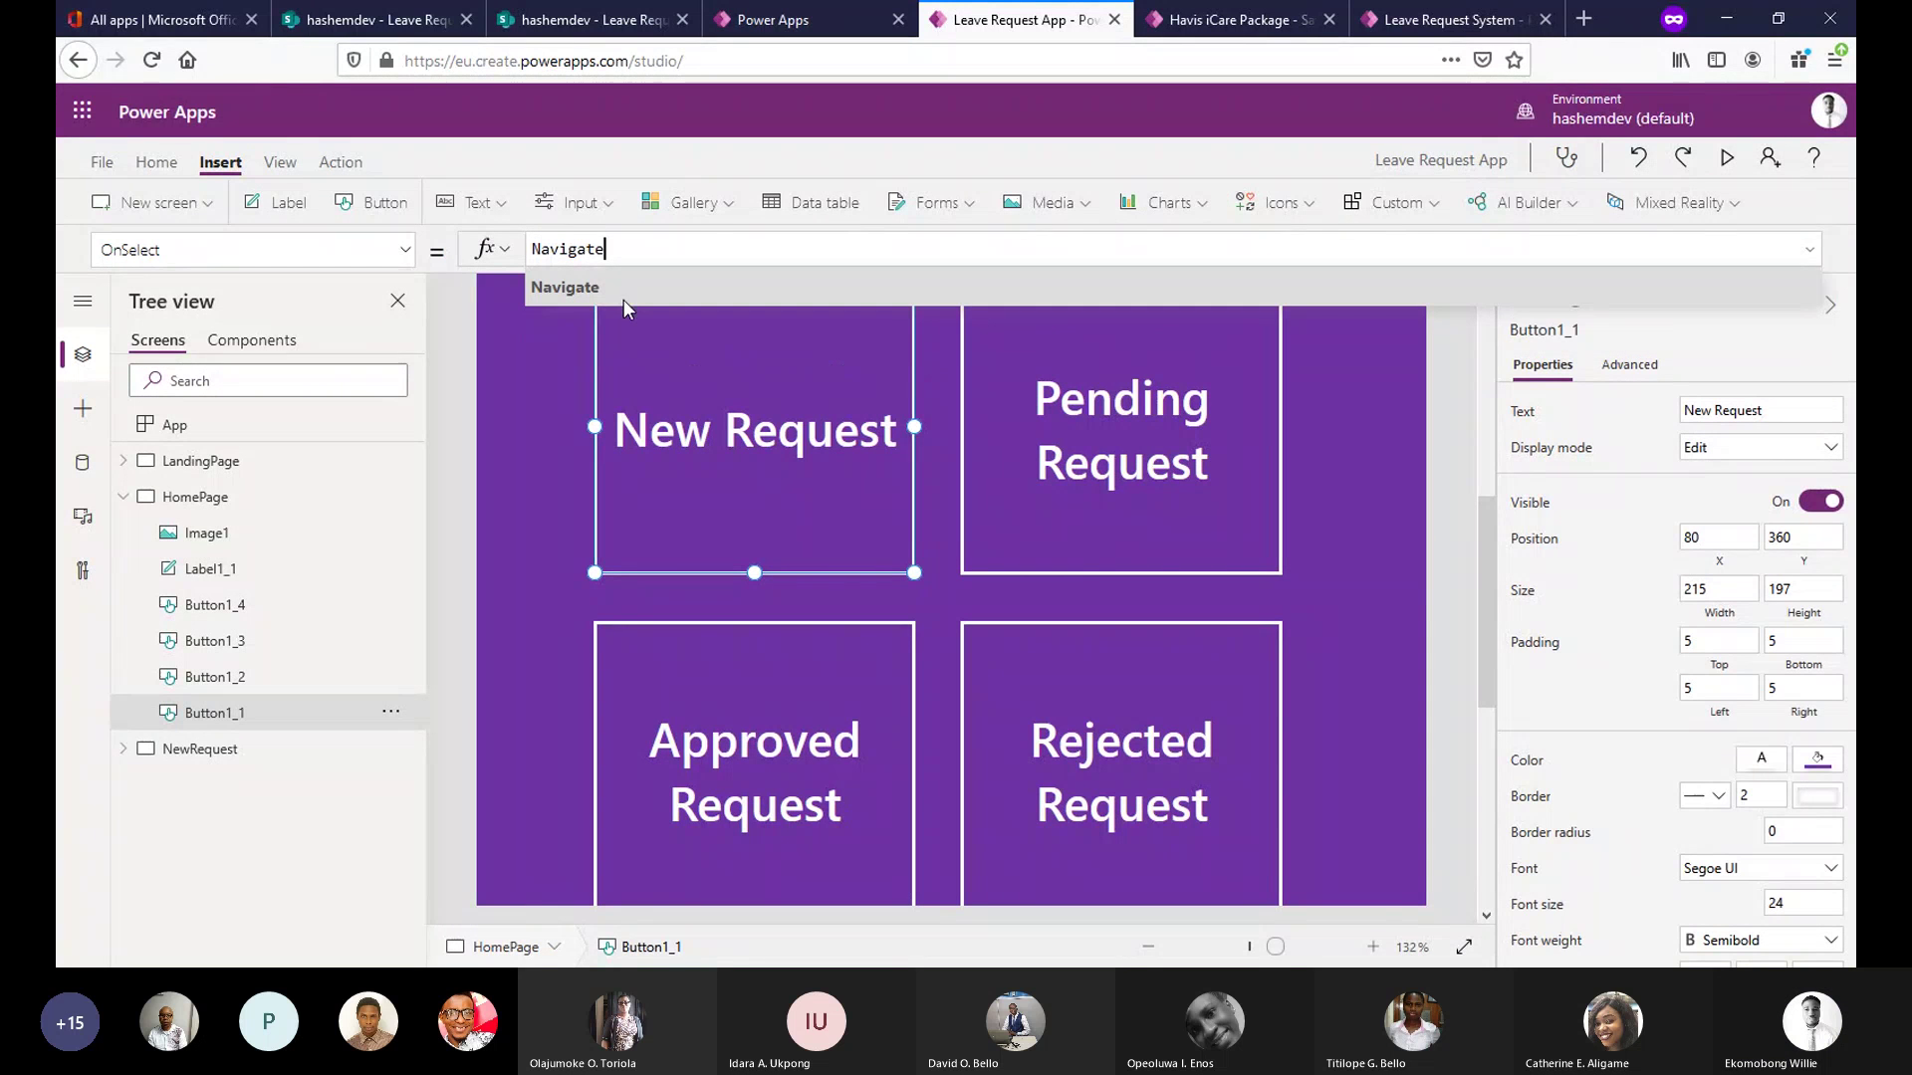
pyautogui.write('(')
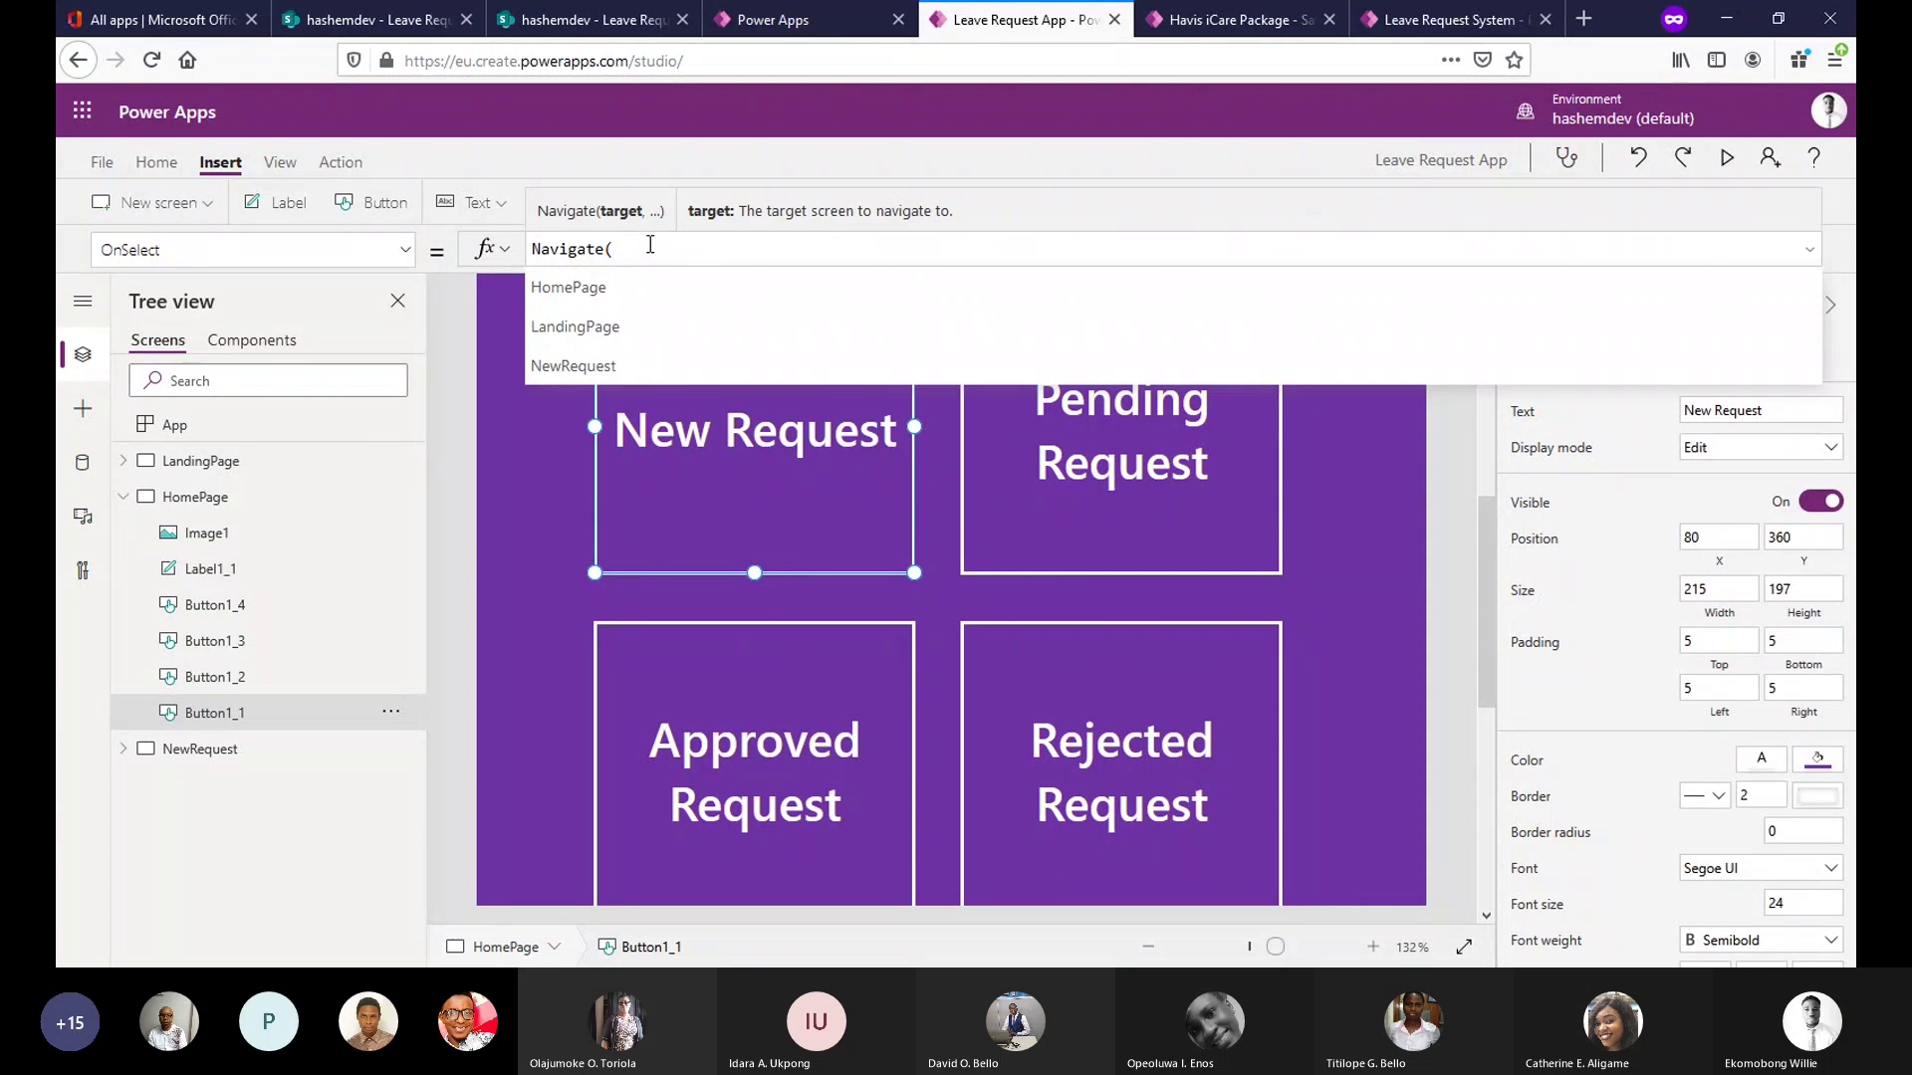
pyautogui.click(631, 361)
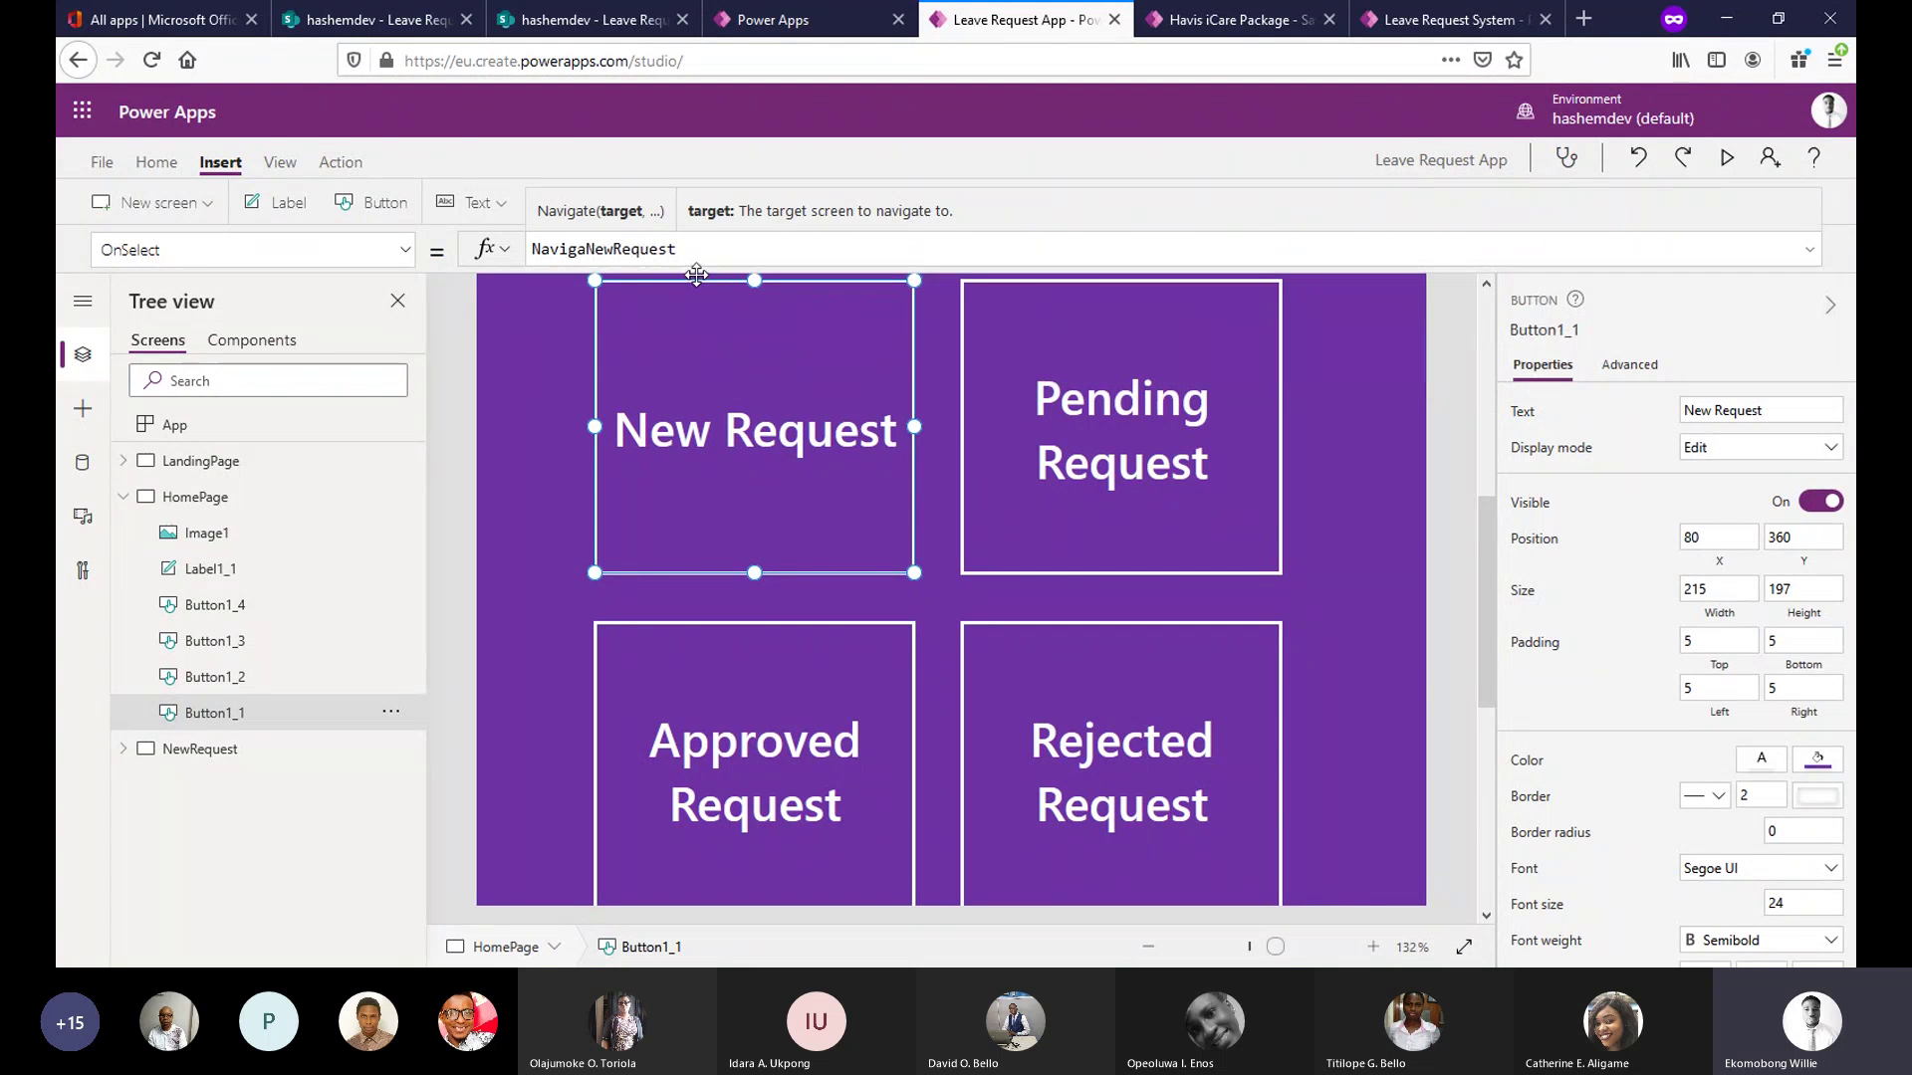
pyautogui.click(587, 249)
pyautogui.write('te')
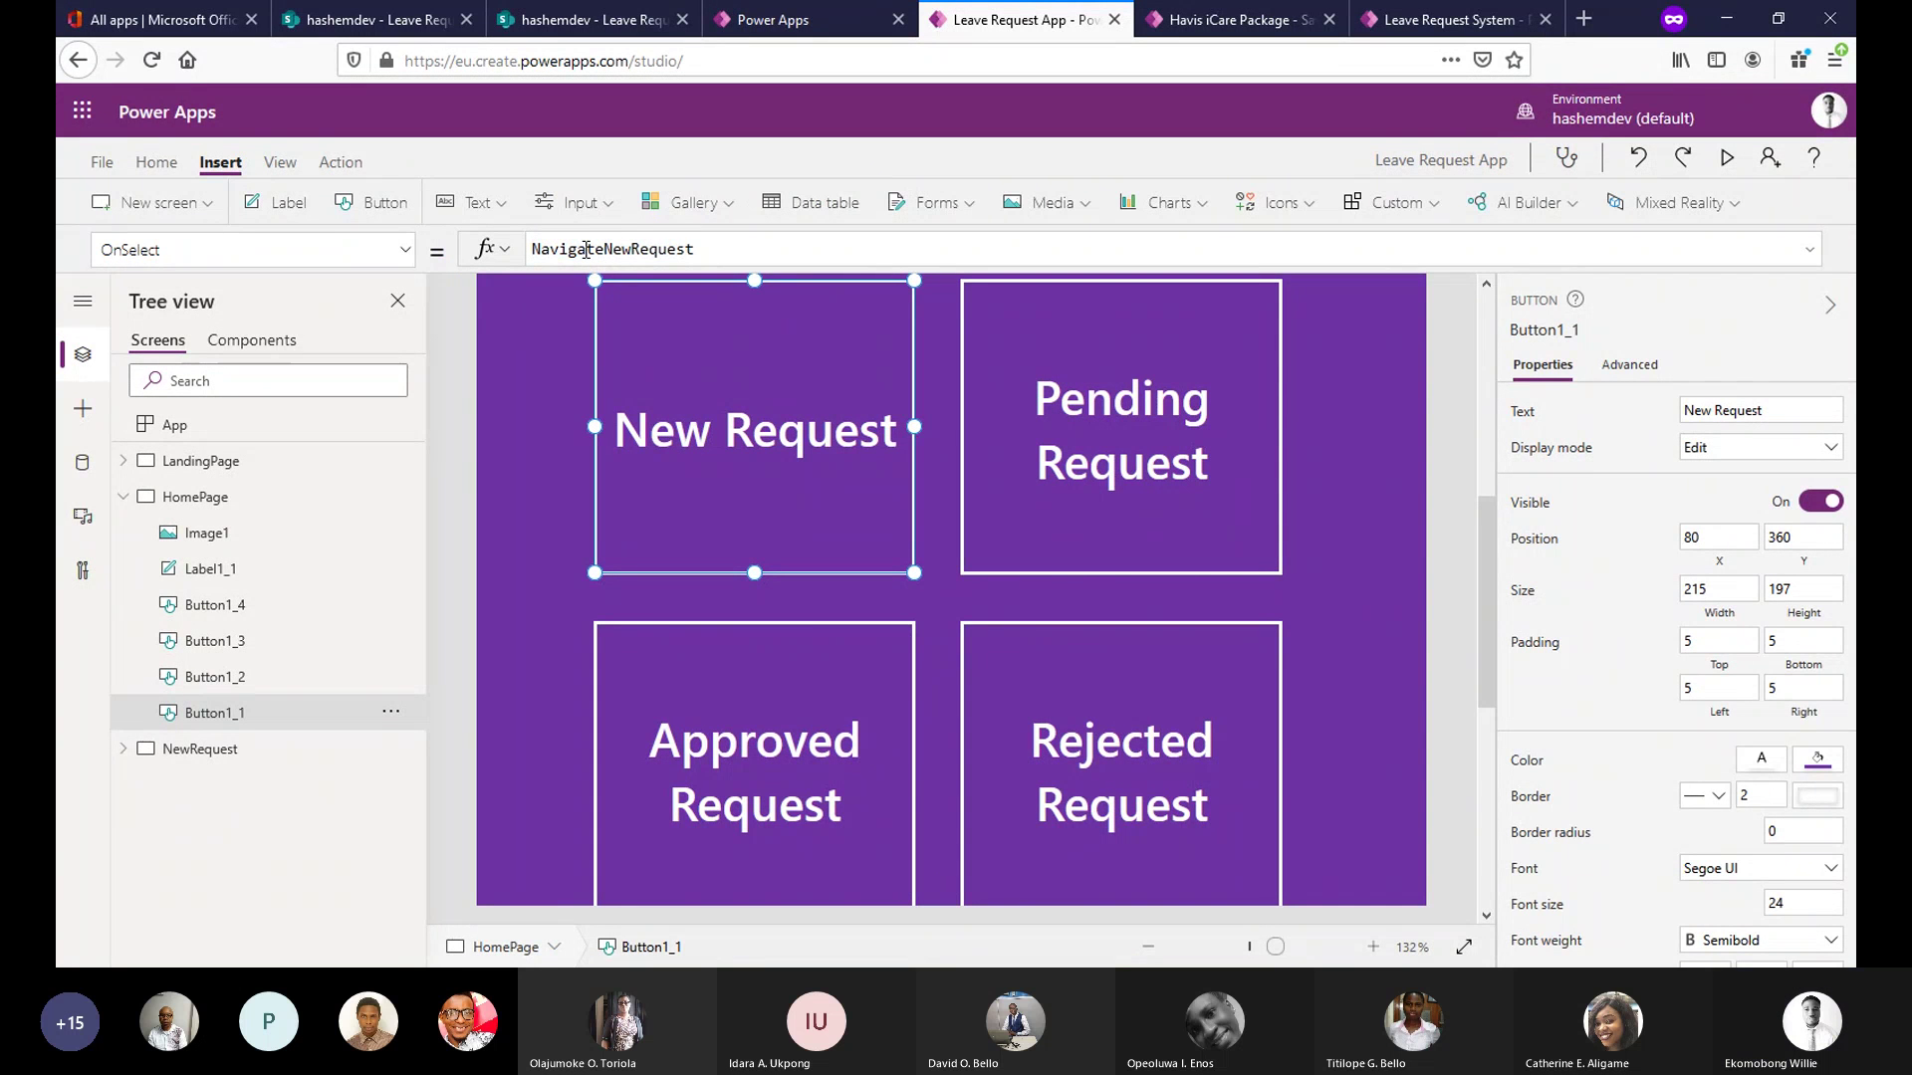
pyautogui.write('(')
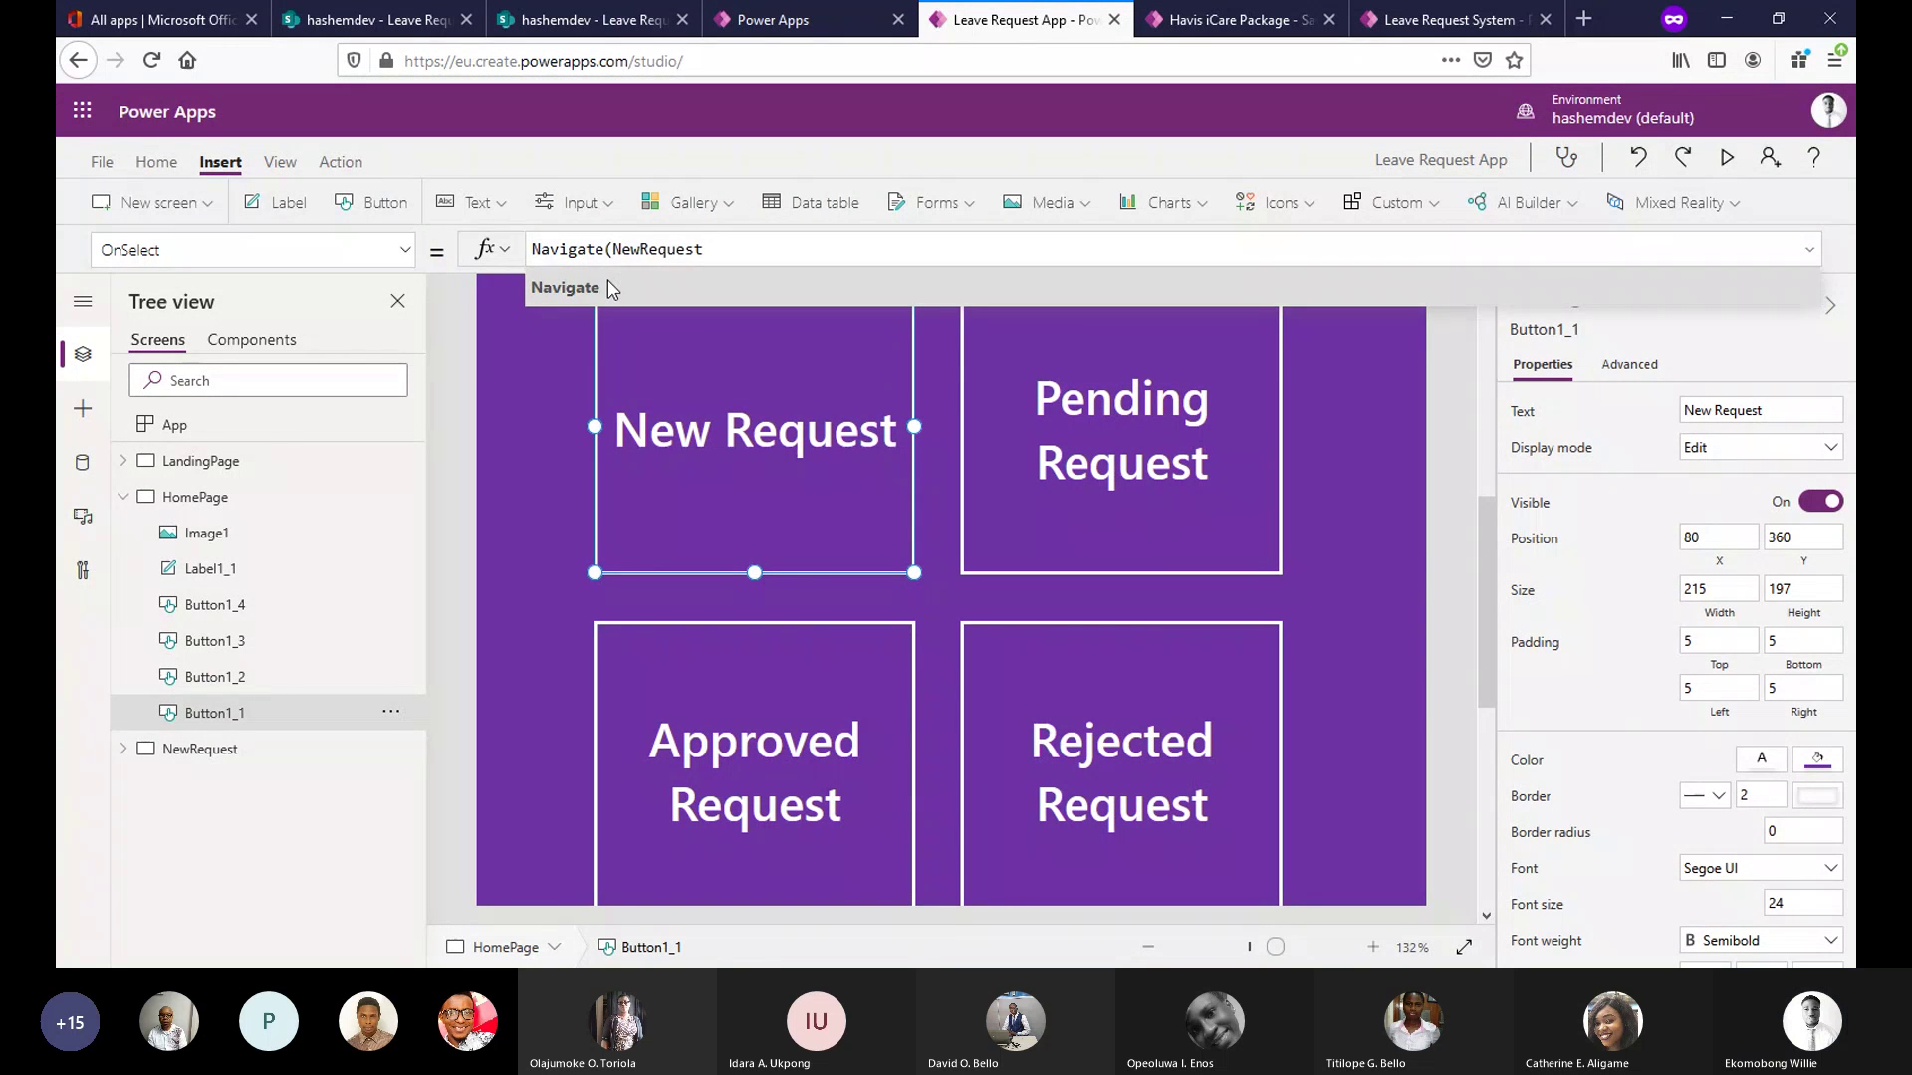
pyautogui.click(609, 285)
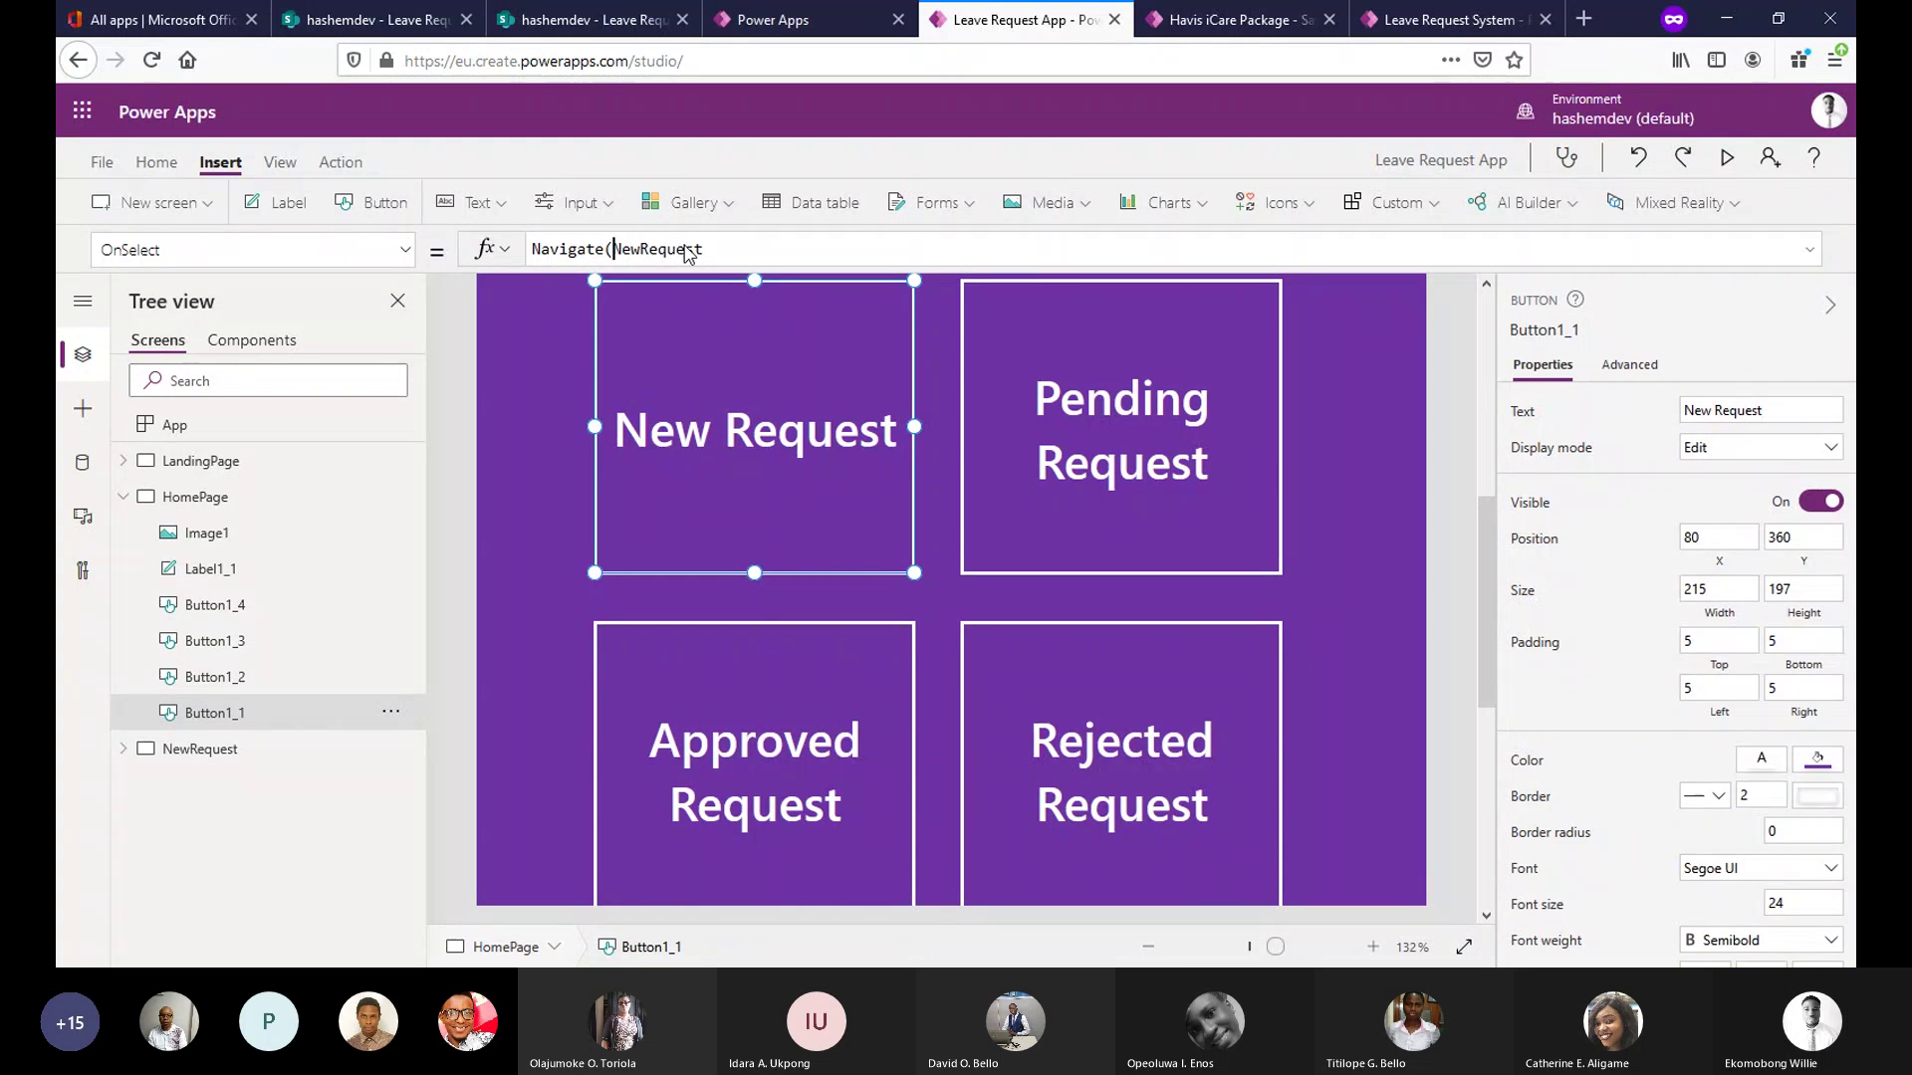
pyautogui.write('(')
pyautogui.click(725, 249)
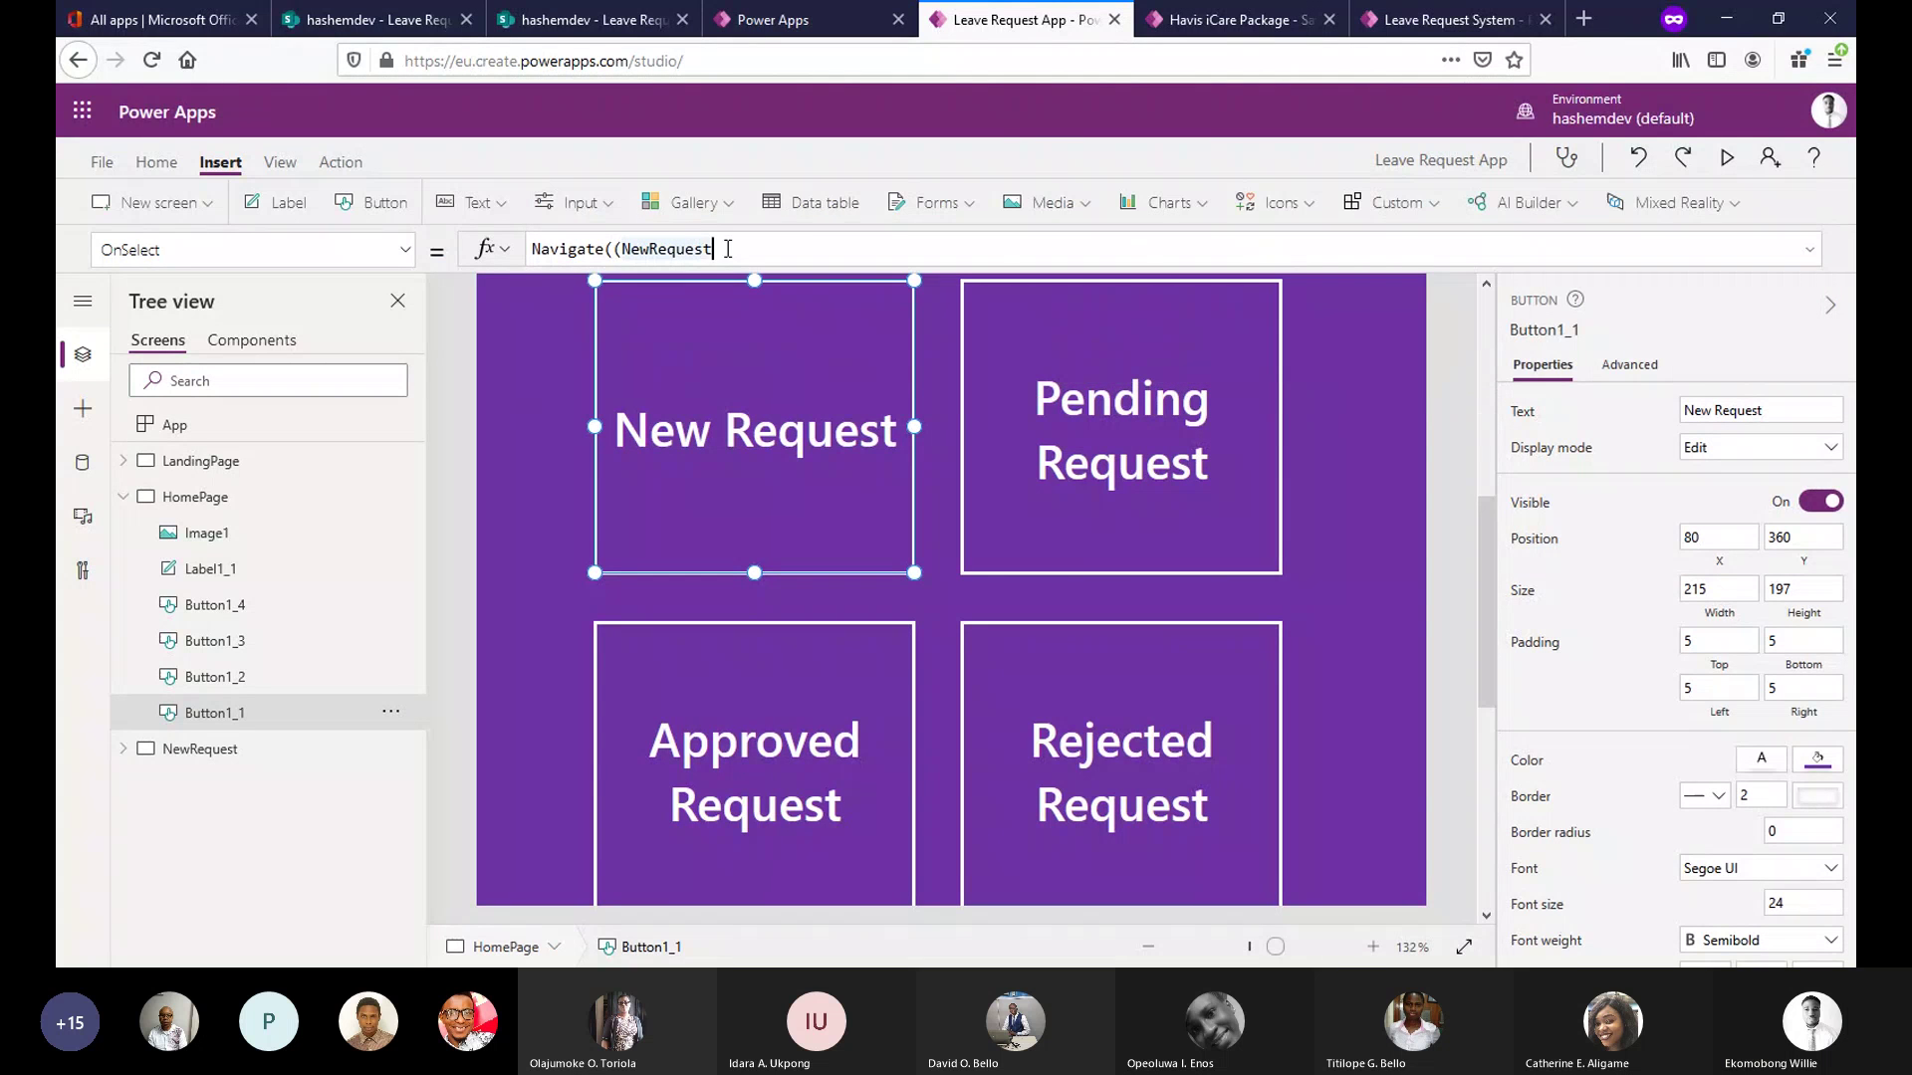
pyautogui.click(624, 249)
pyautogui.press('BackSpace')
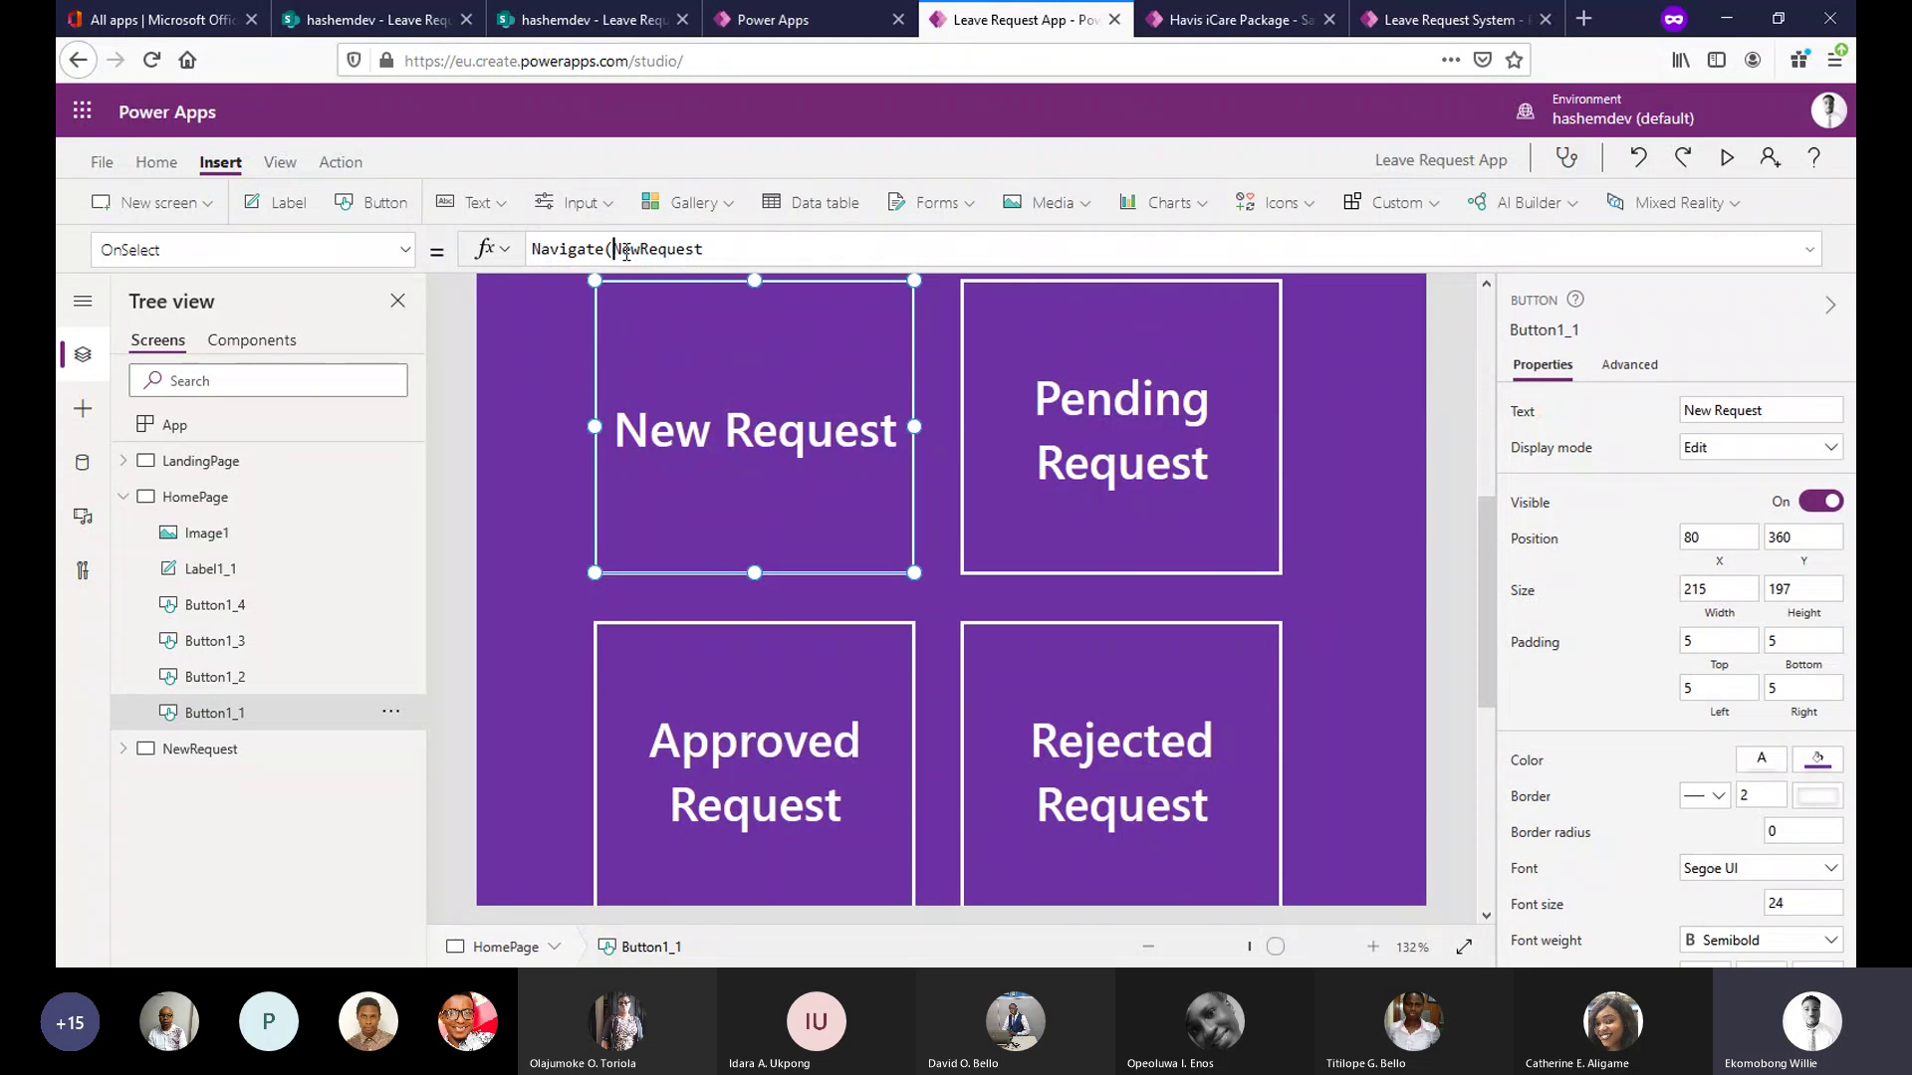
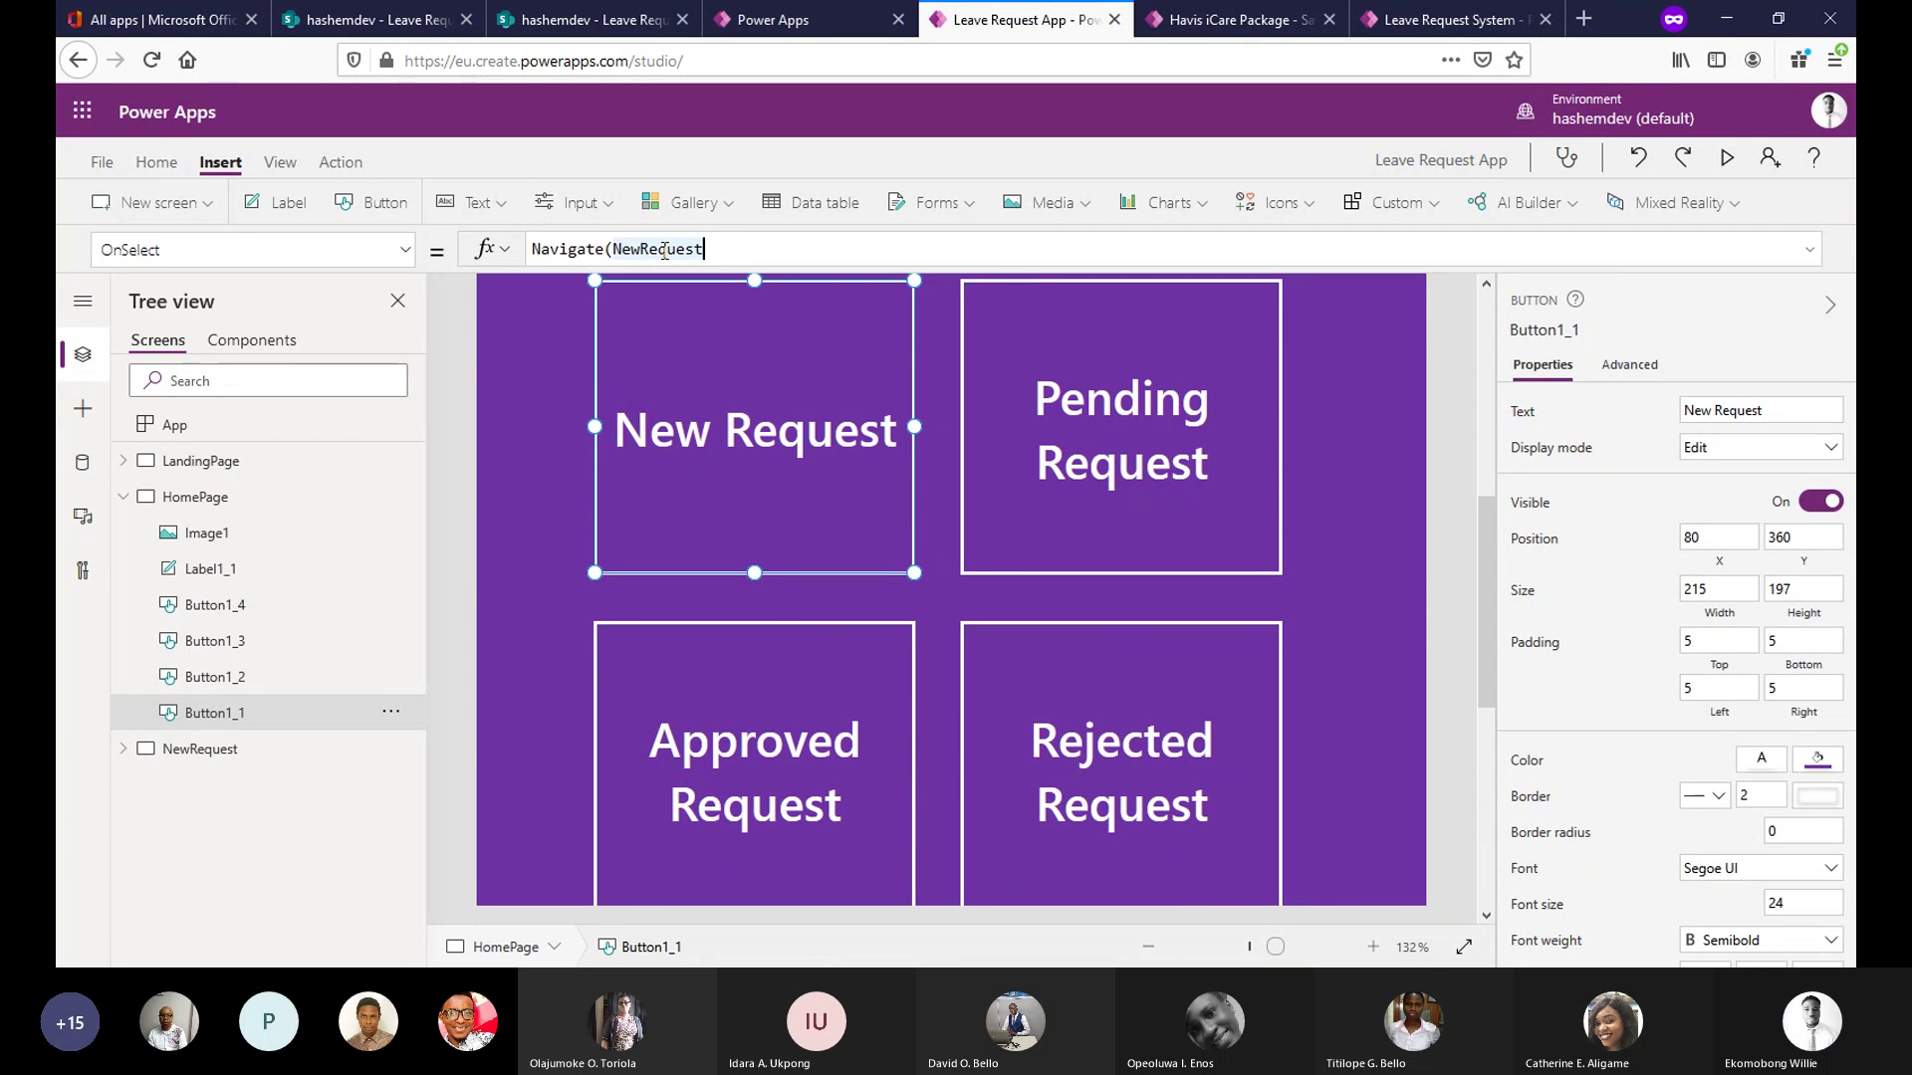
pyautogui.write(')')
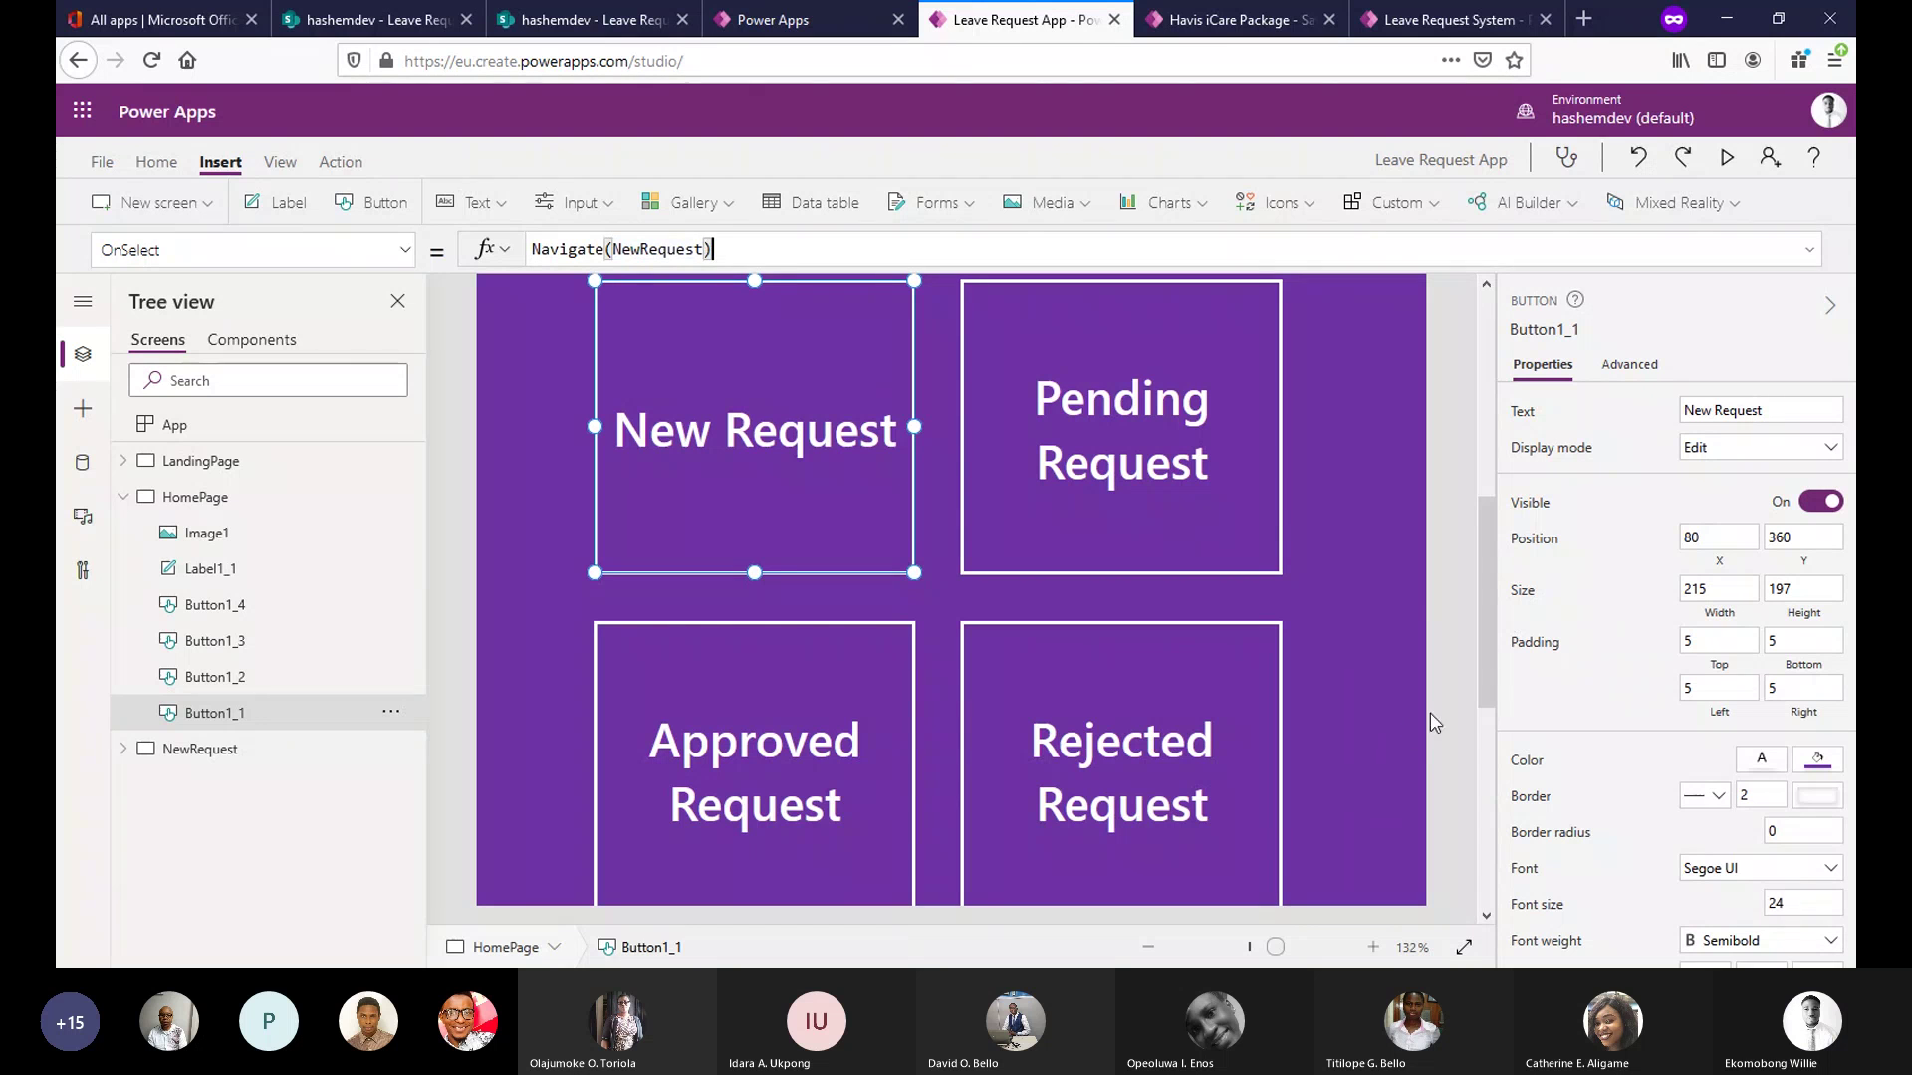
pyautogui.click(659, 249)
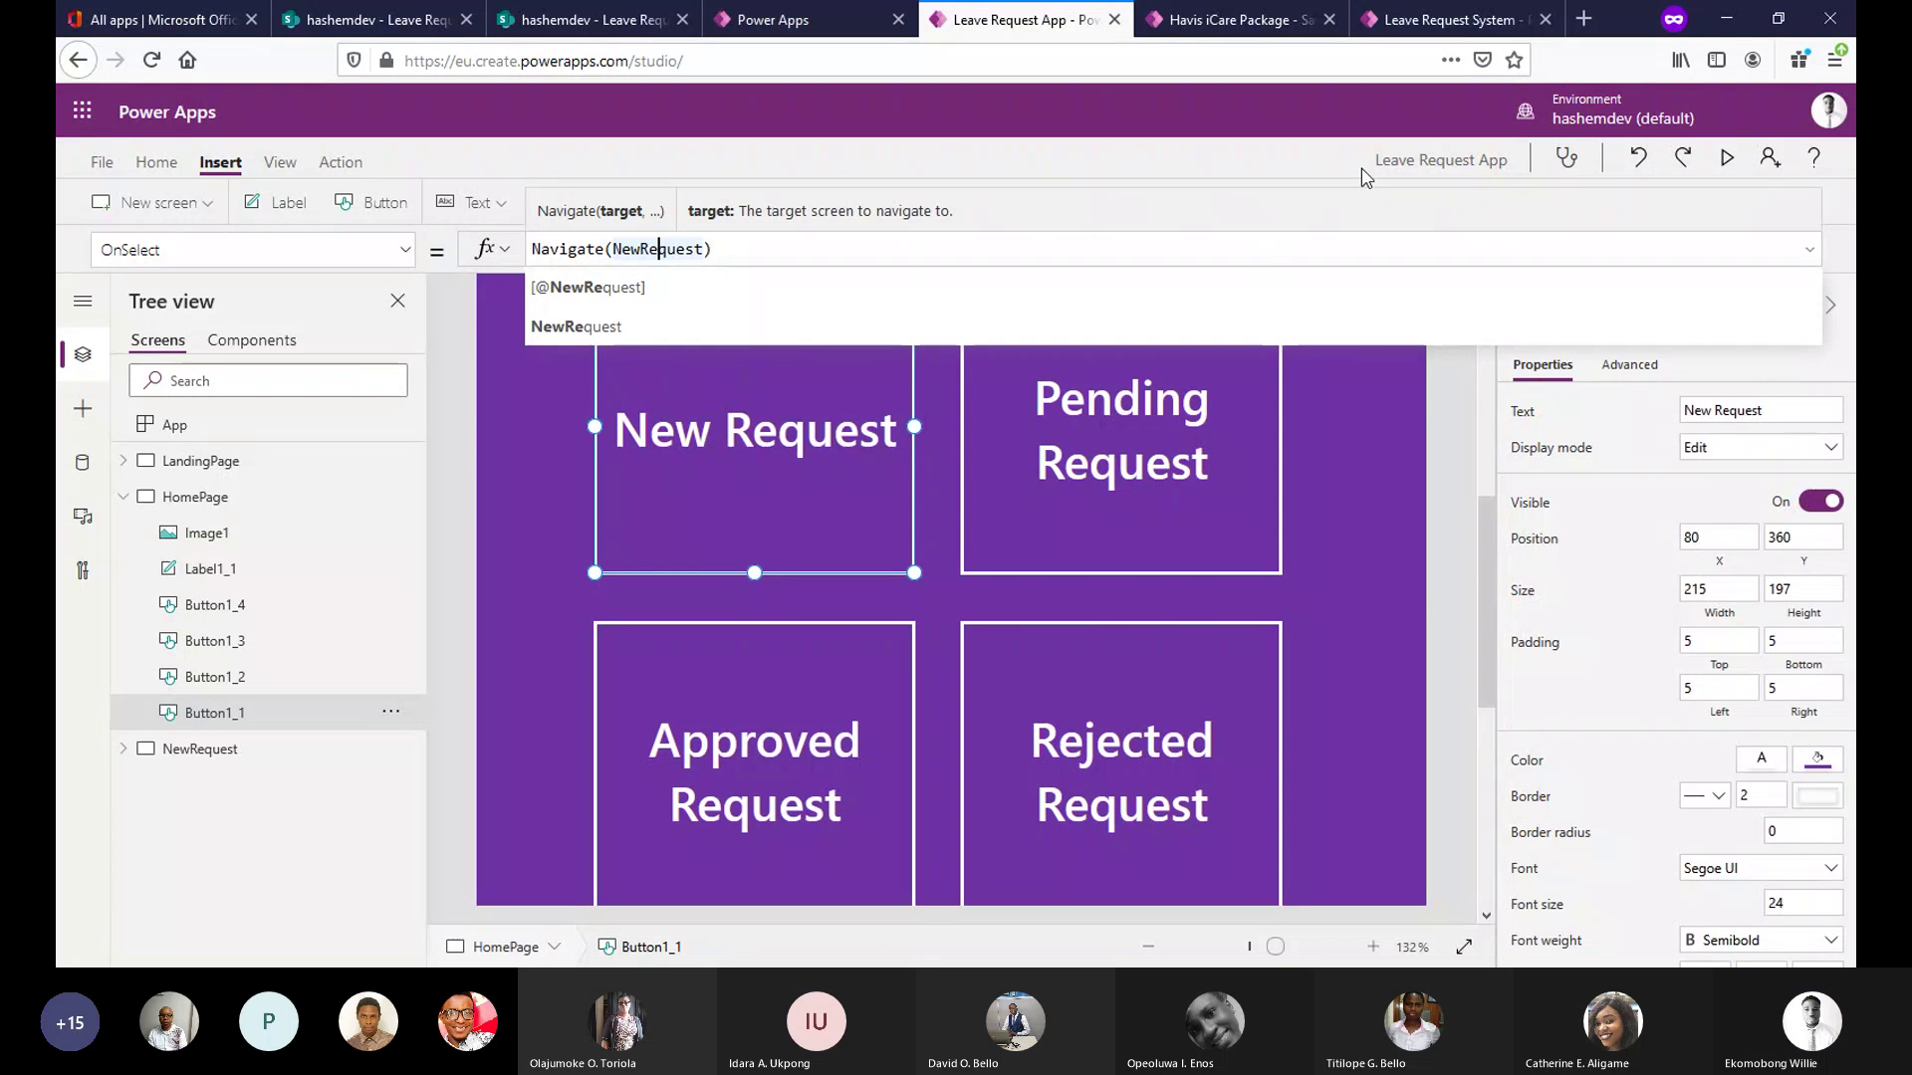
pyautogui.click(1207, 326)
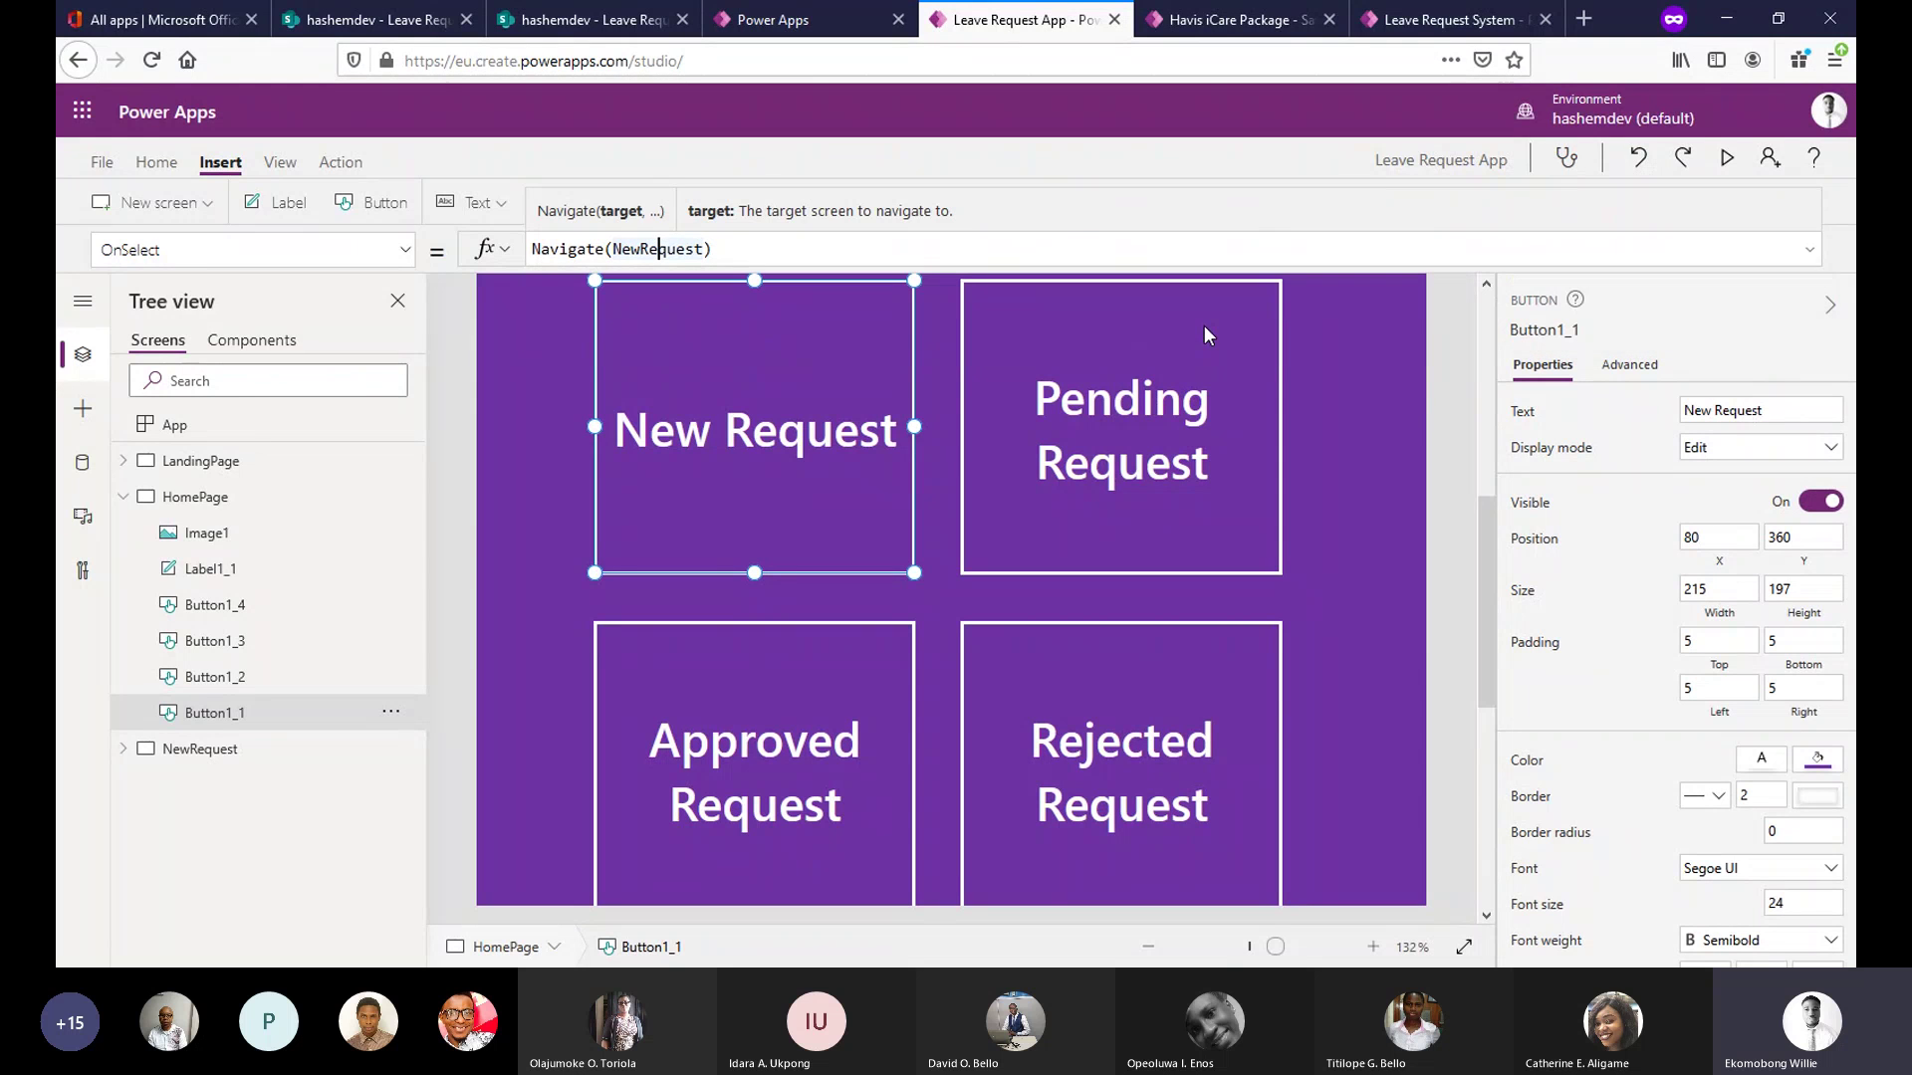
# Preview the app to test the New Request button's navigation and the detail screen's Back icon, and return to editing.
pyautogui.click(1727, 157)
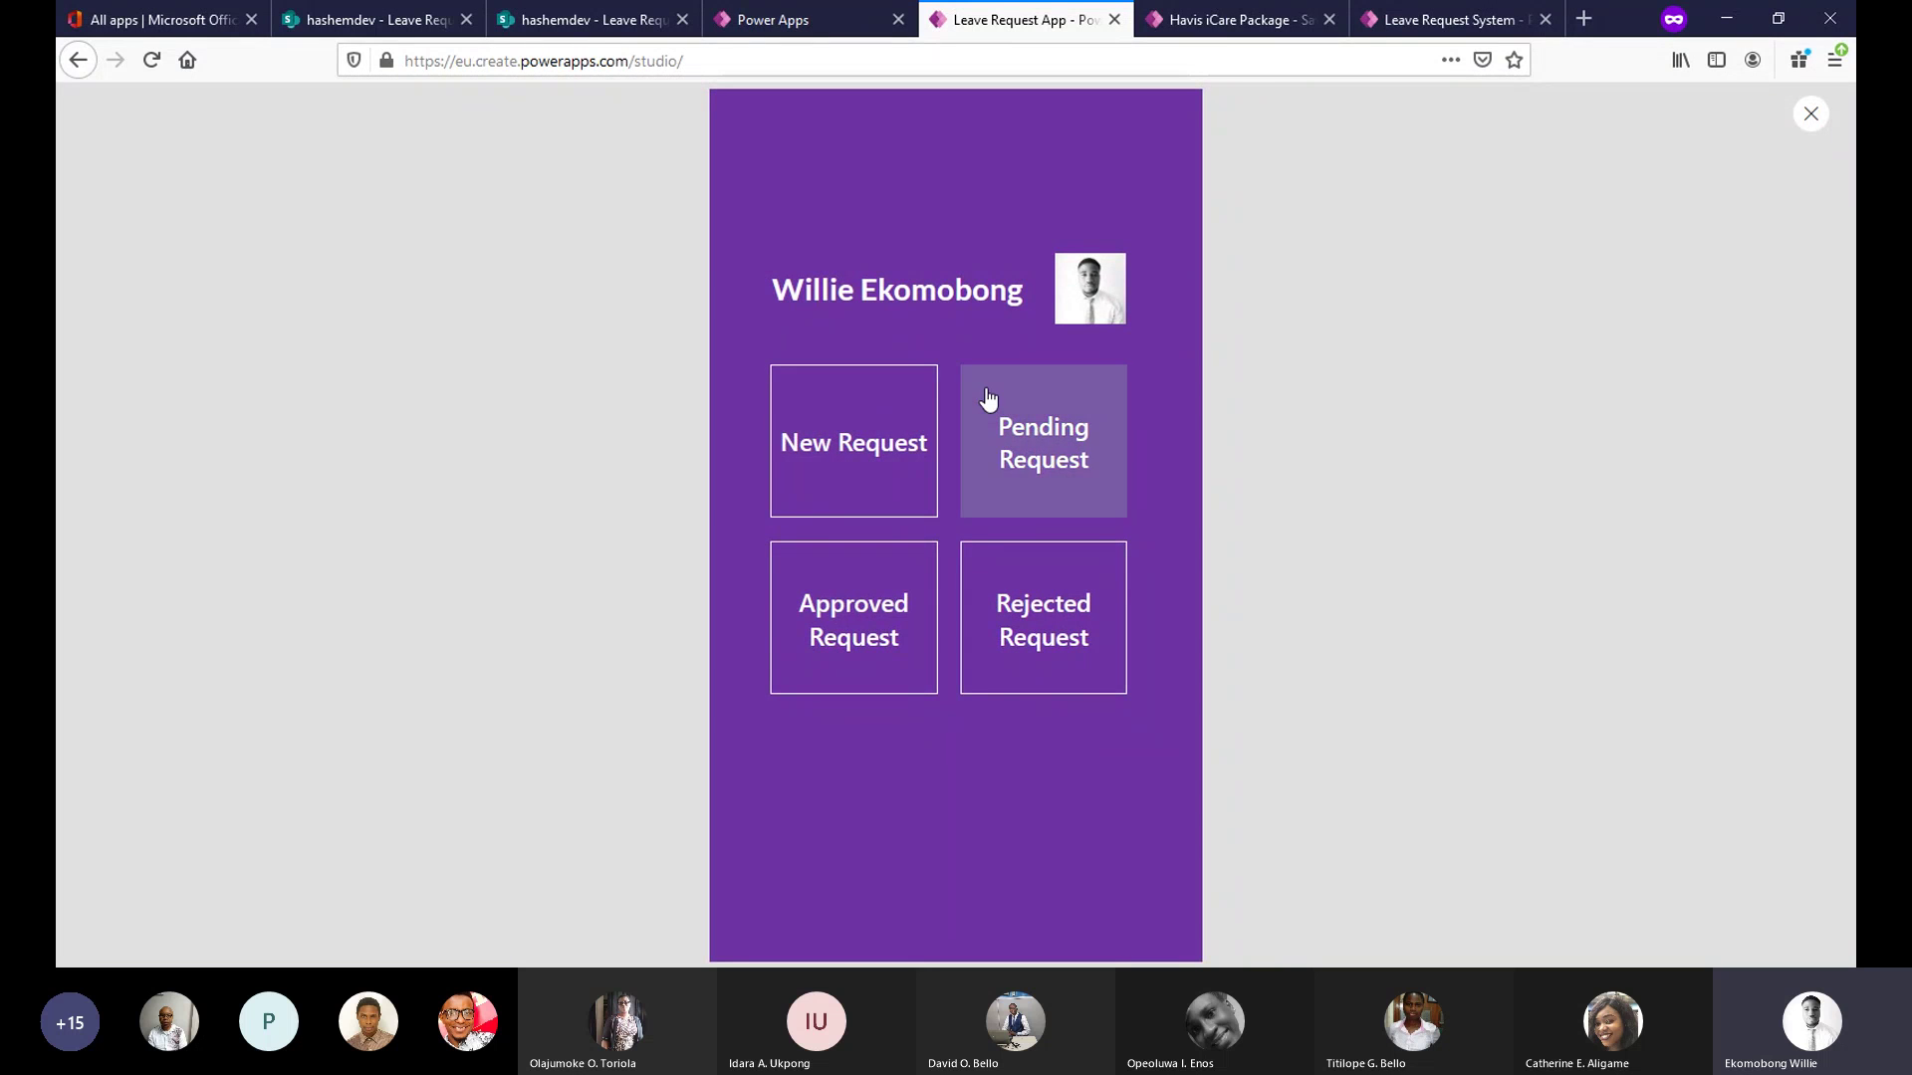
pyautogui.click(854, 424)
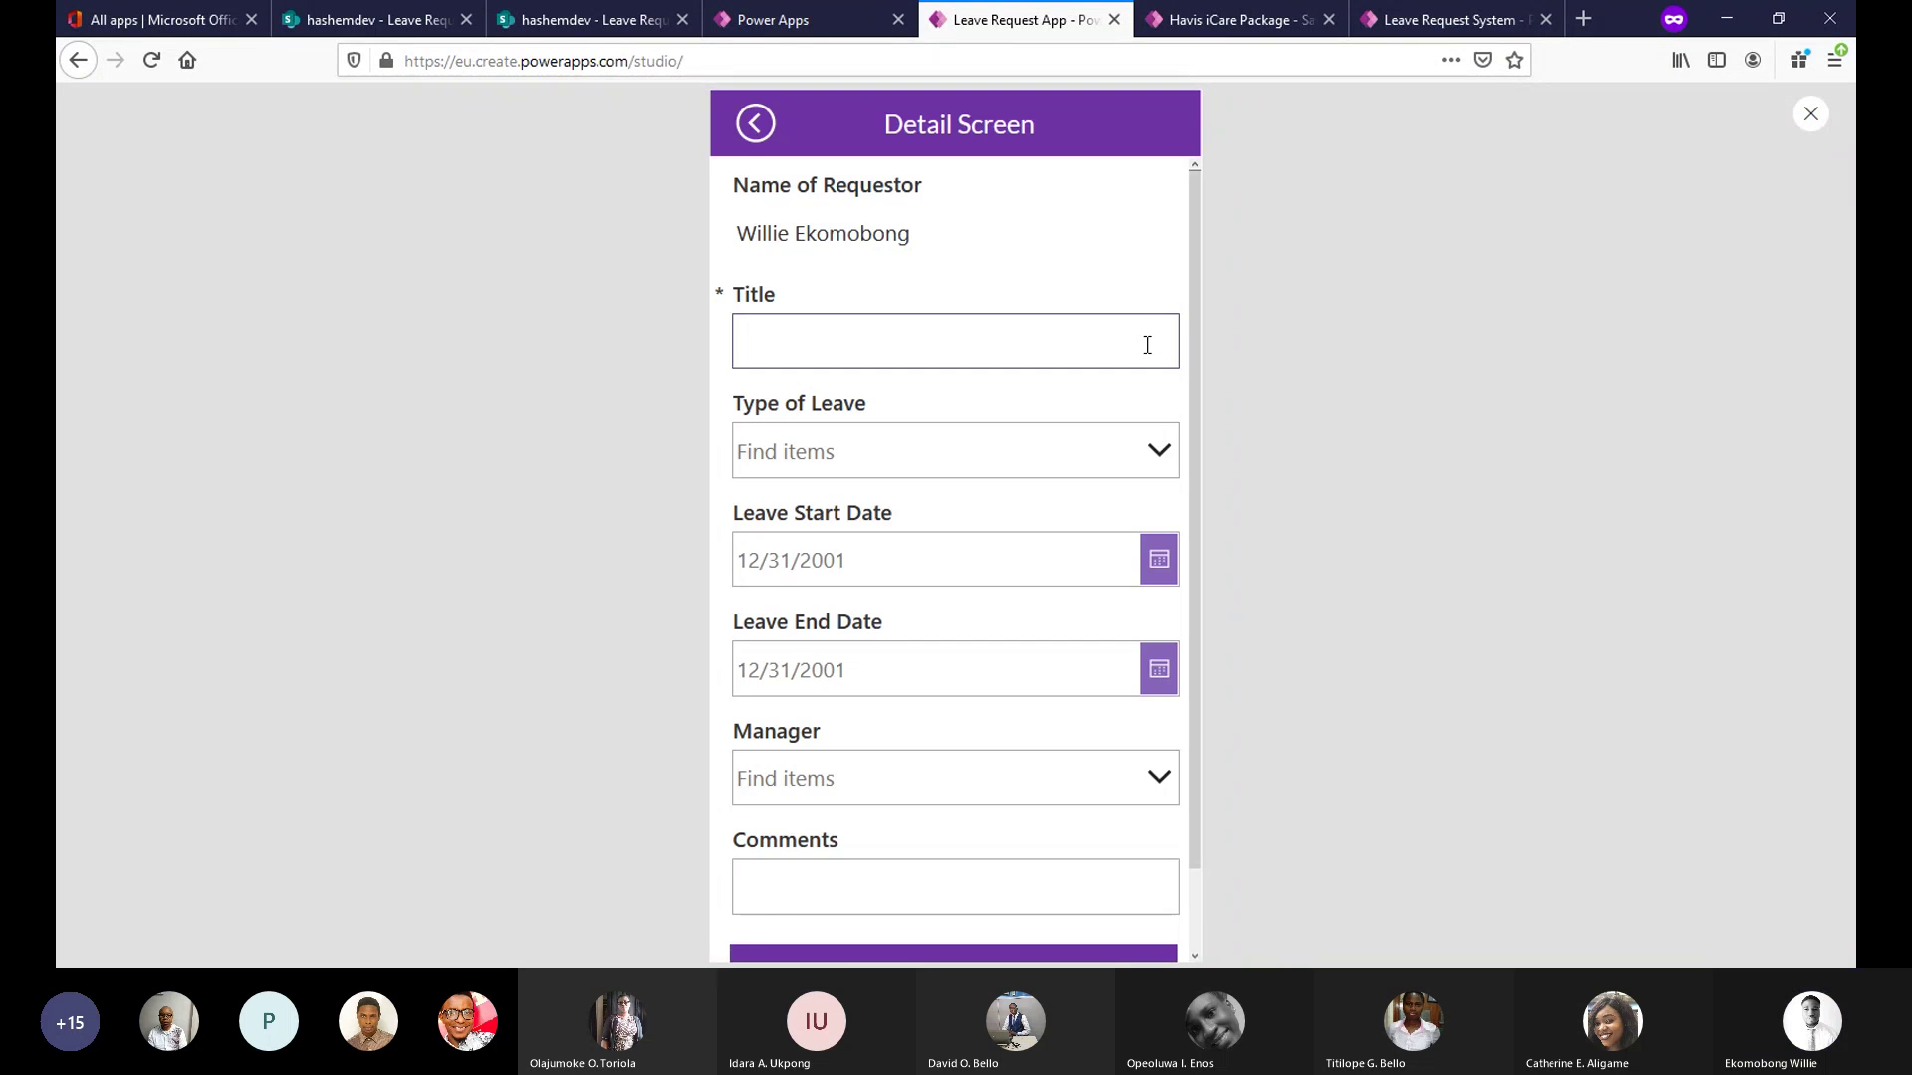
pyautogui.click(757, 124)
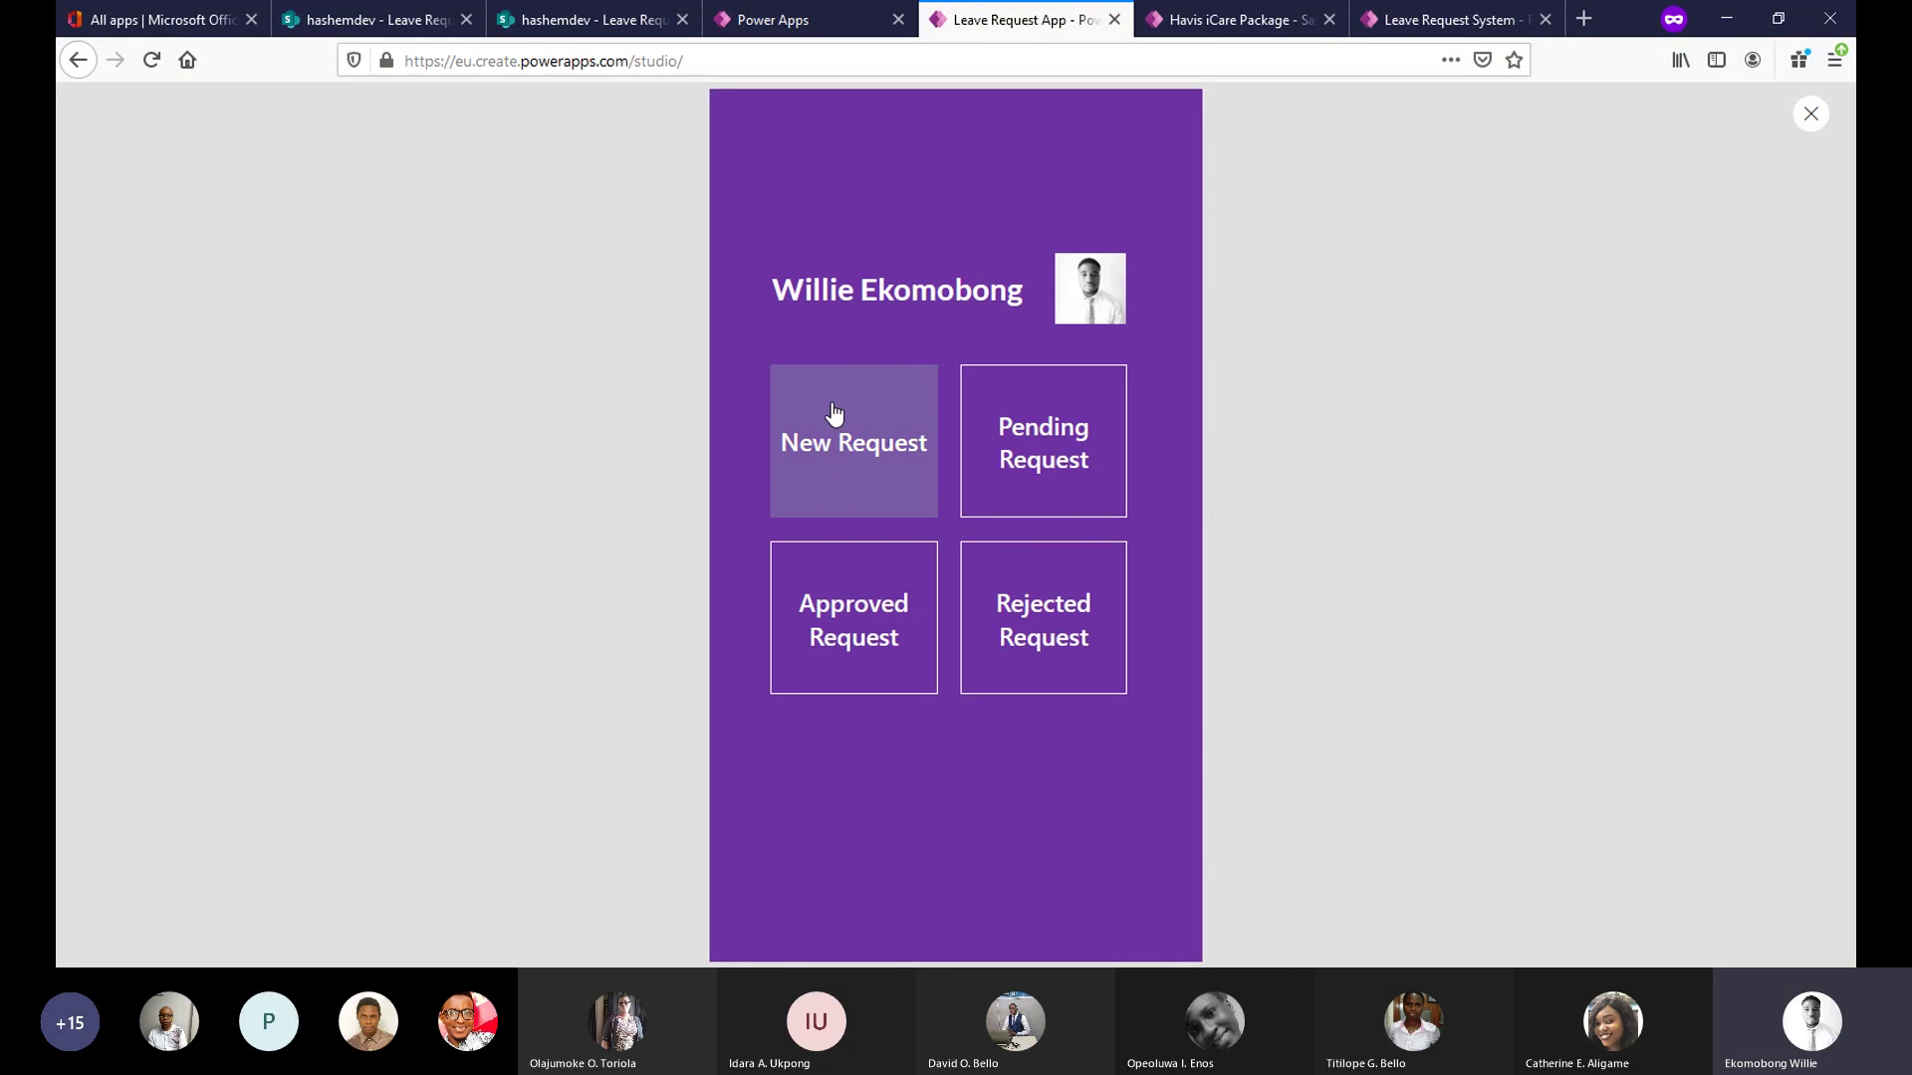
pyautogui.click(834, 413)
pyautogui.tripleClick(838, 396)
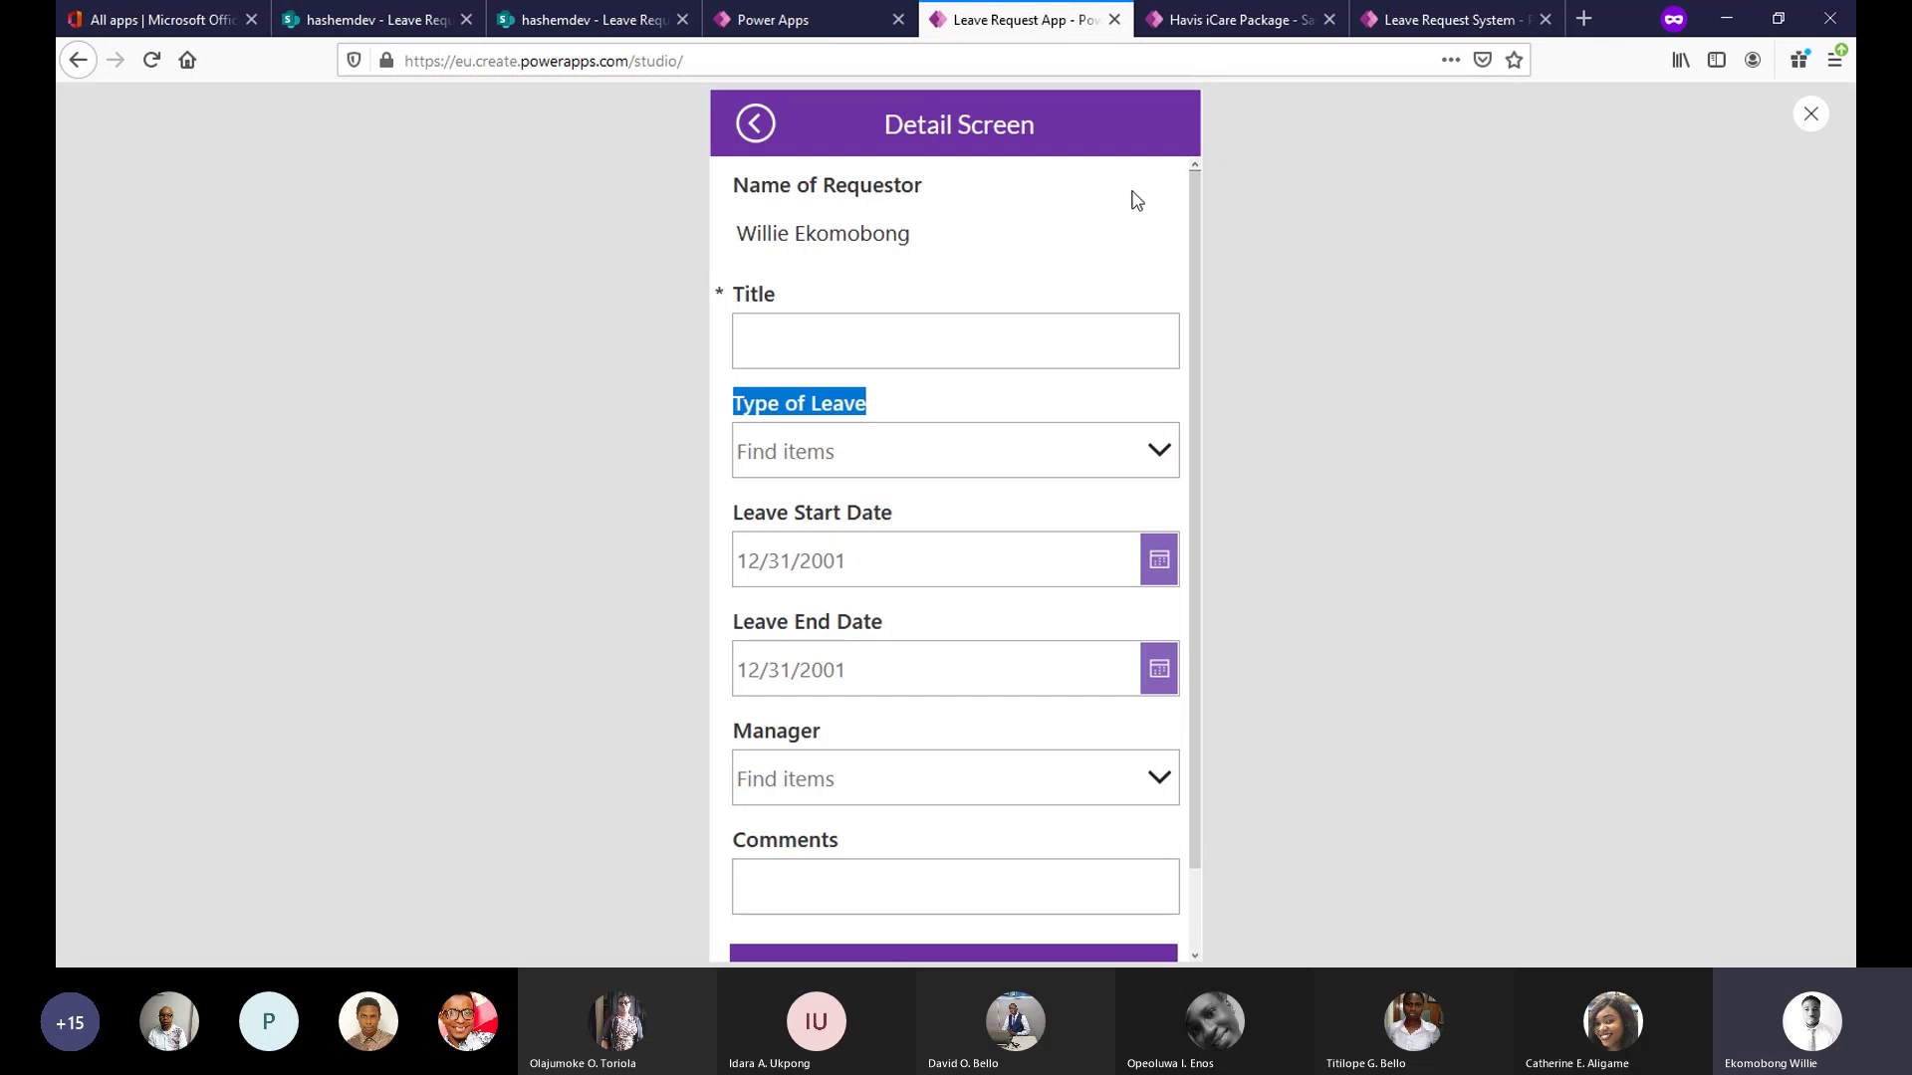
pyautogui.click(1104, 219)
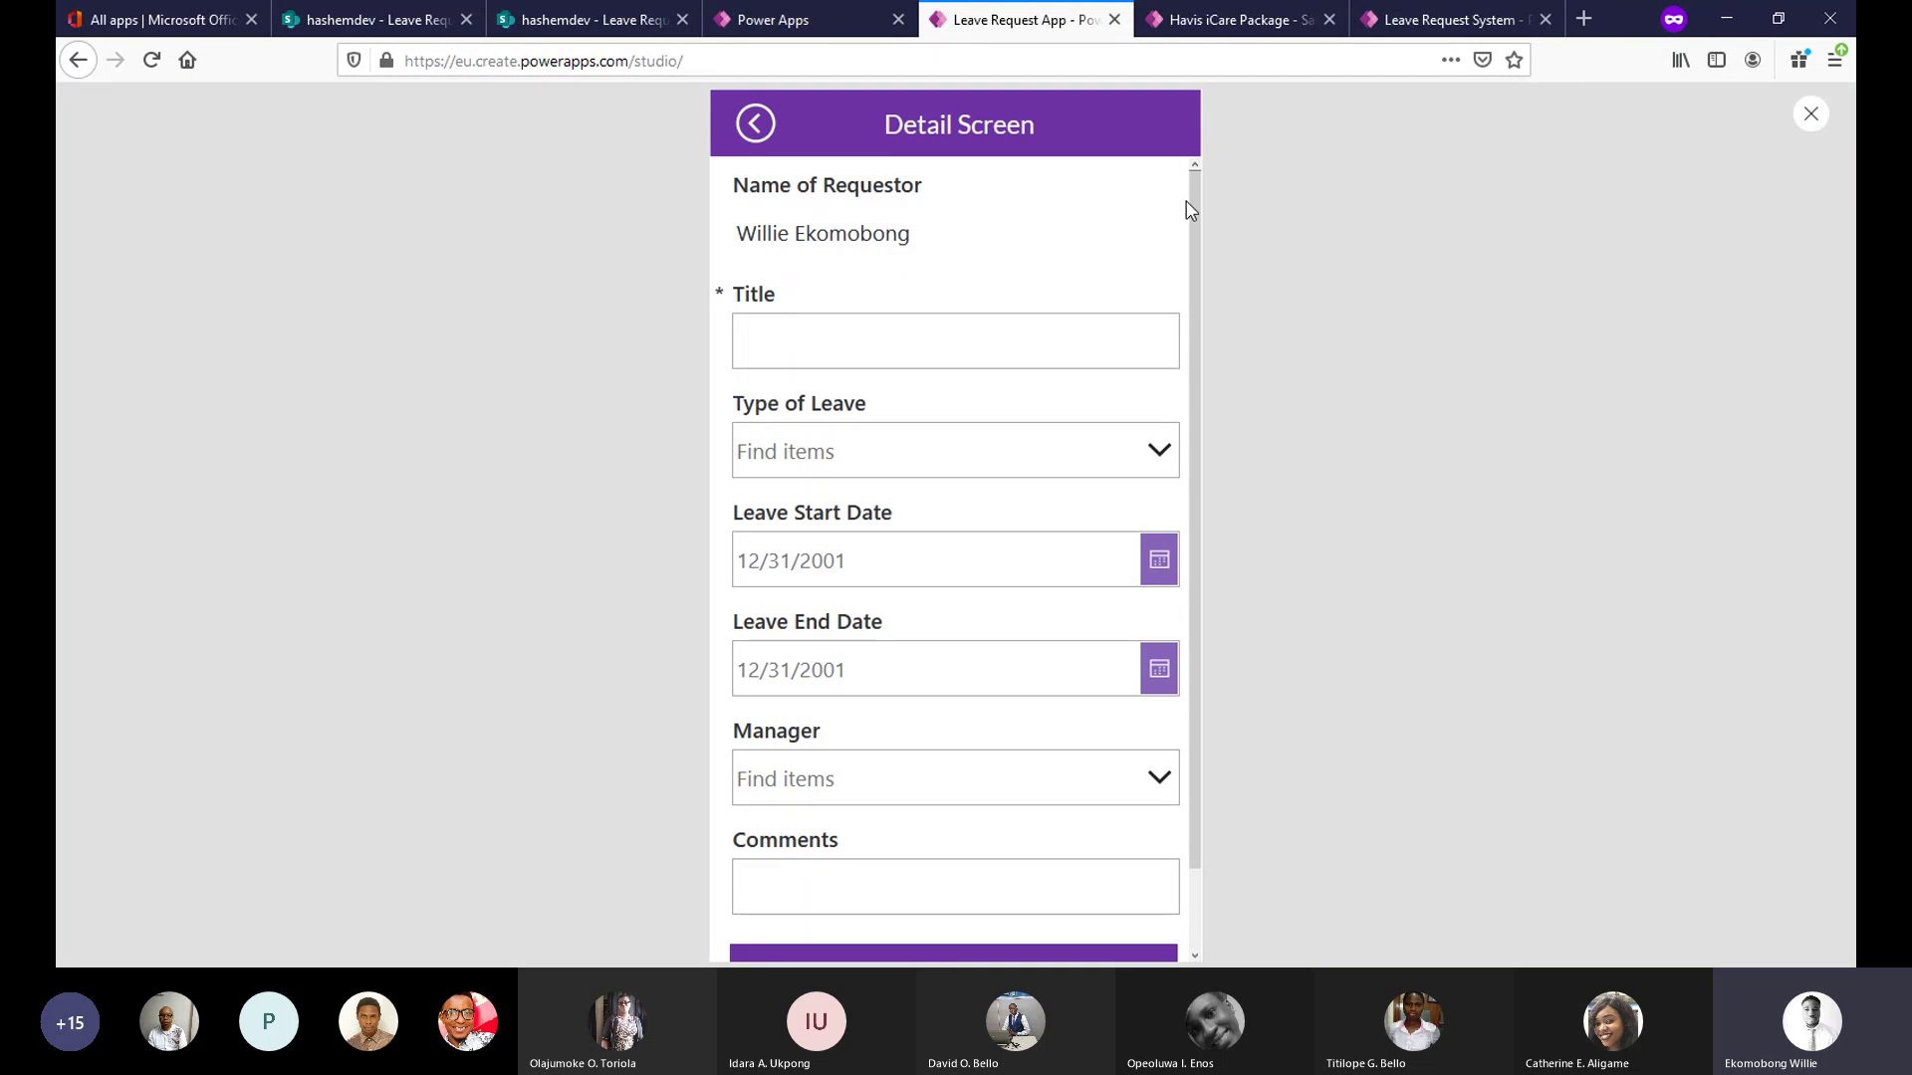
pyautogui.moveTo(1199, 213)
pyautogui.mouseDown()
pyautogui.moveTo(1199, 341)
pyautogui.moveTo(1198, 175)
pyautogui.mouseUp()
pyautogui.click(764, 123)
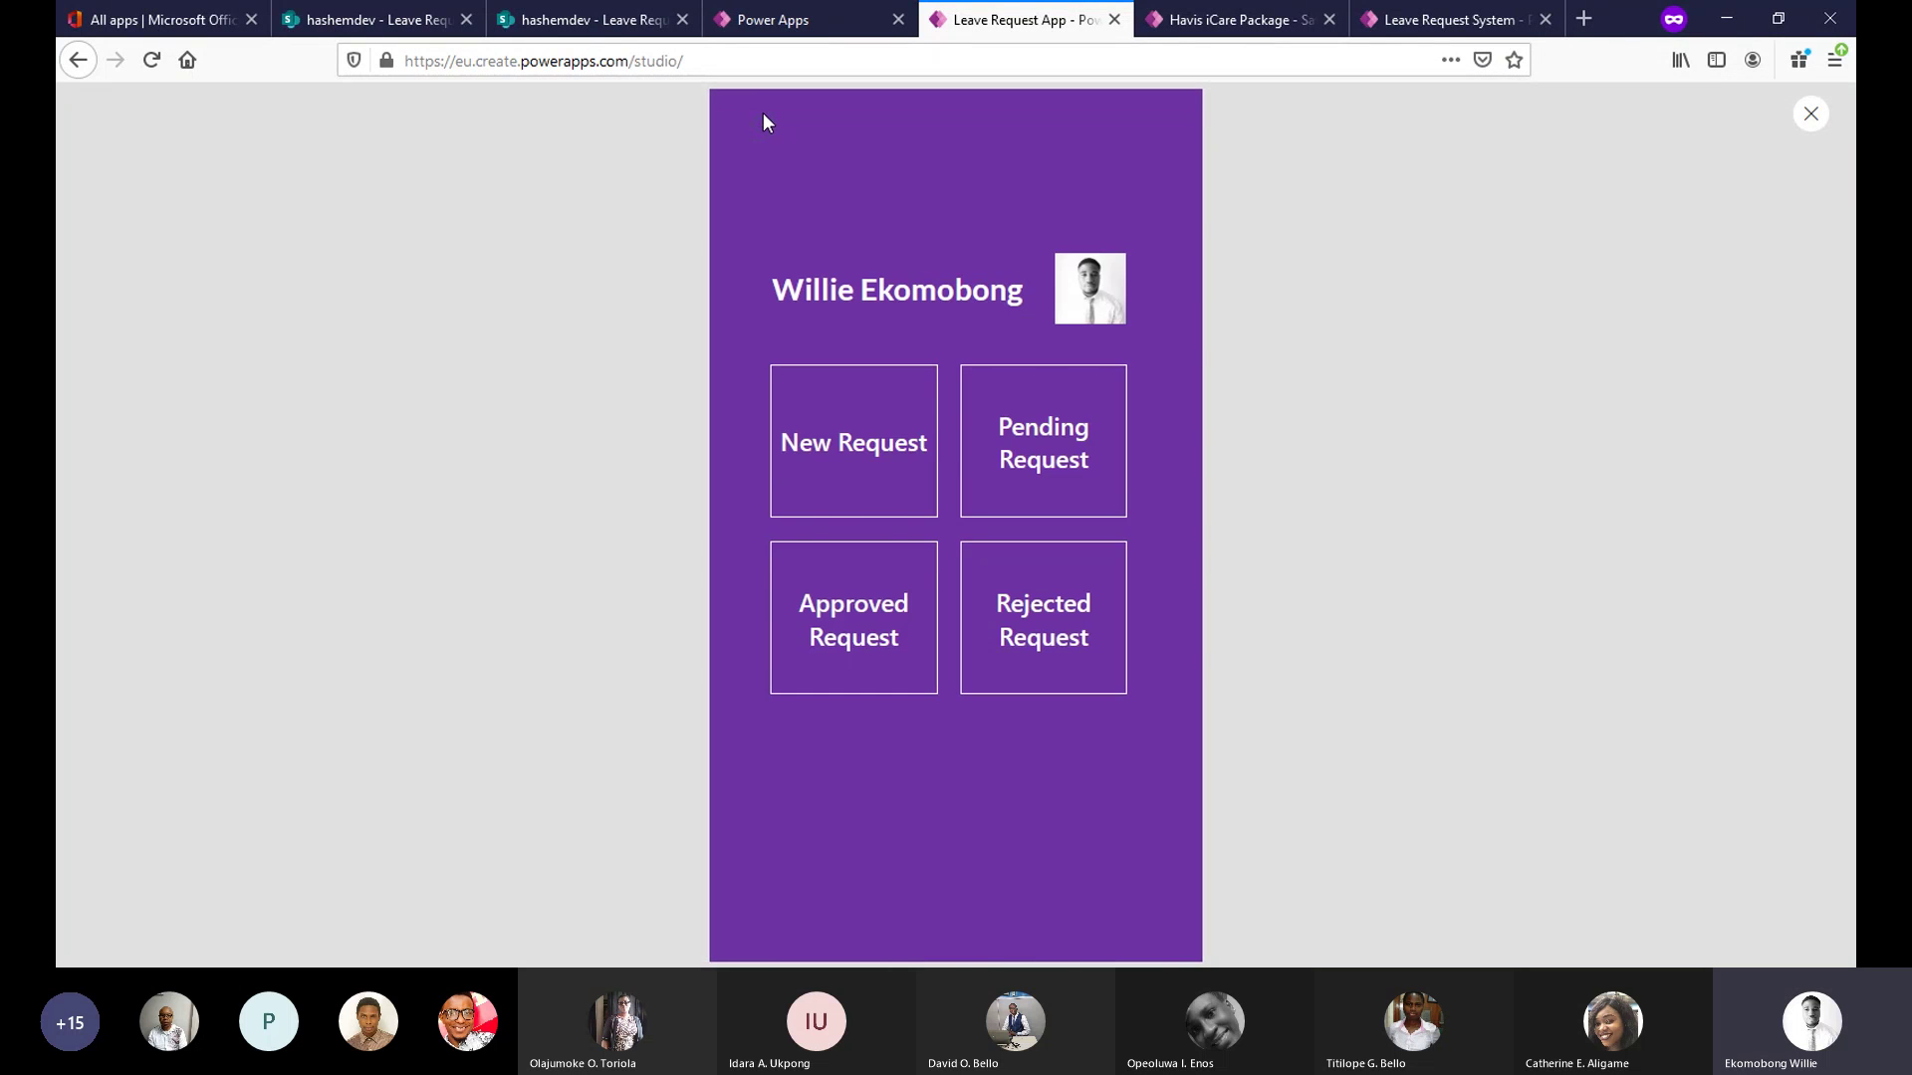
pyautogui.click(839, 435)
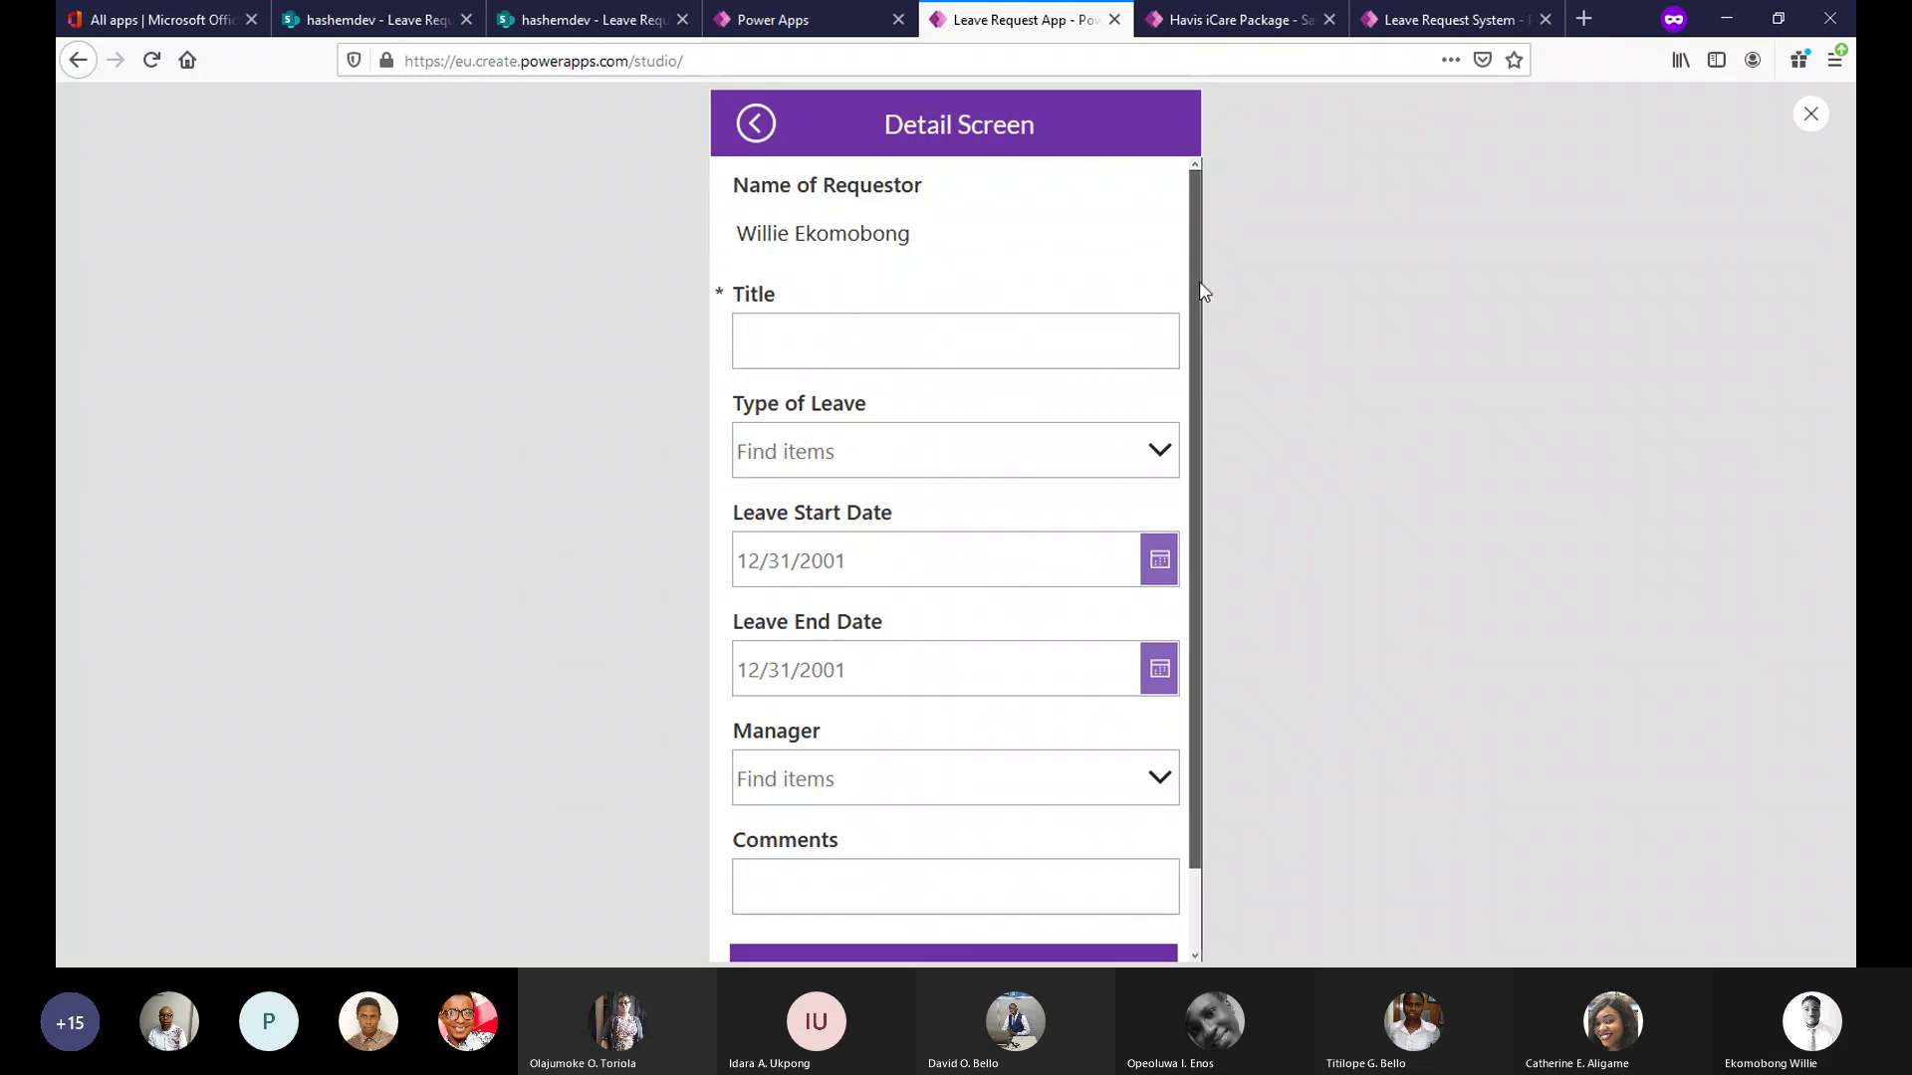
pyautogui.moveTo(1201, 288); pyautogui.dragTo(1216, 247)
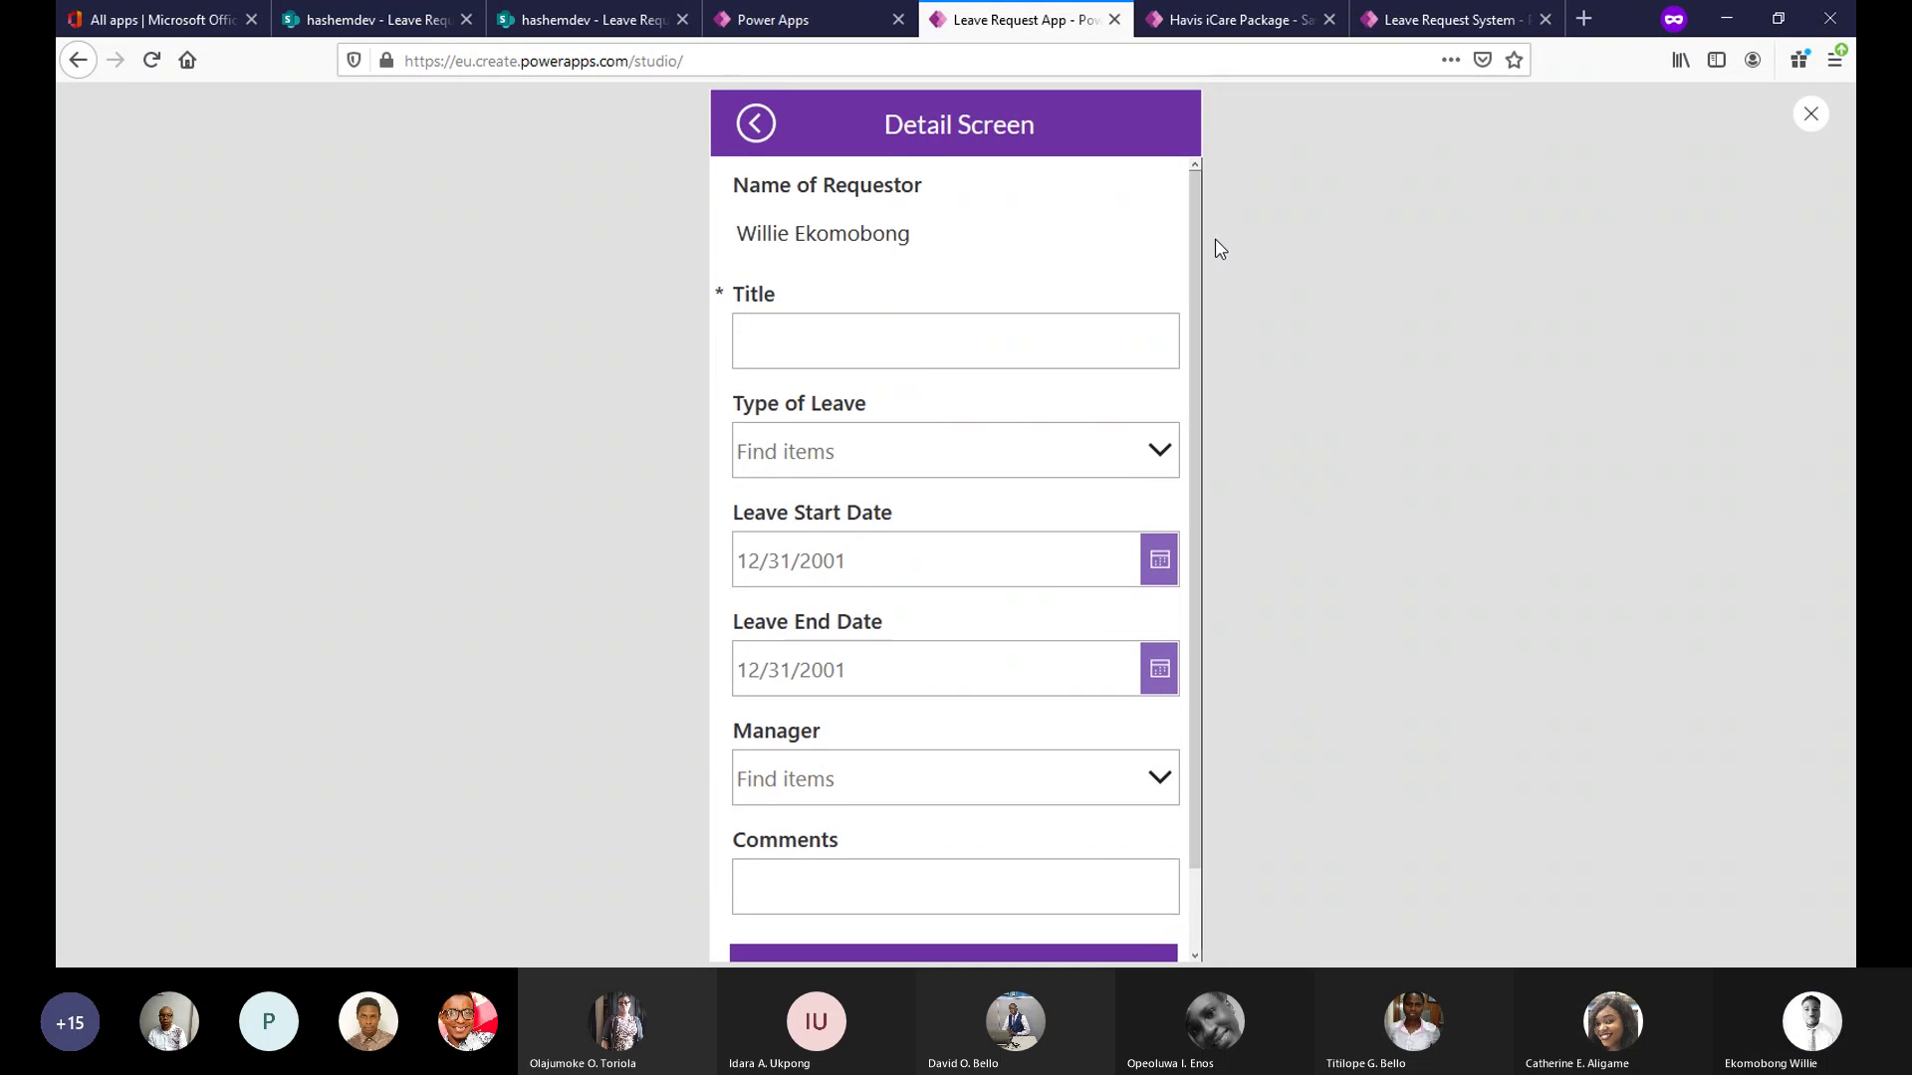
pyautogui.click(1814, 121)
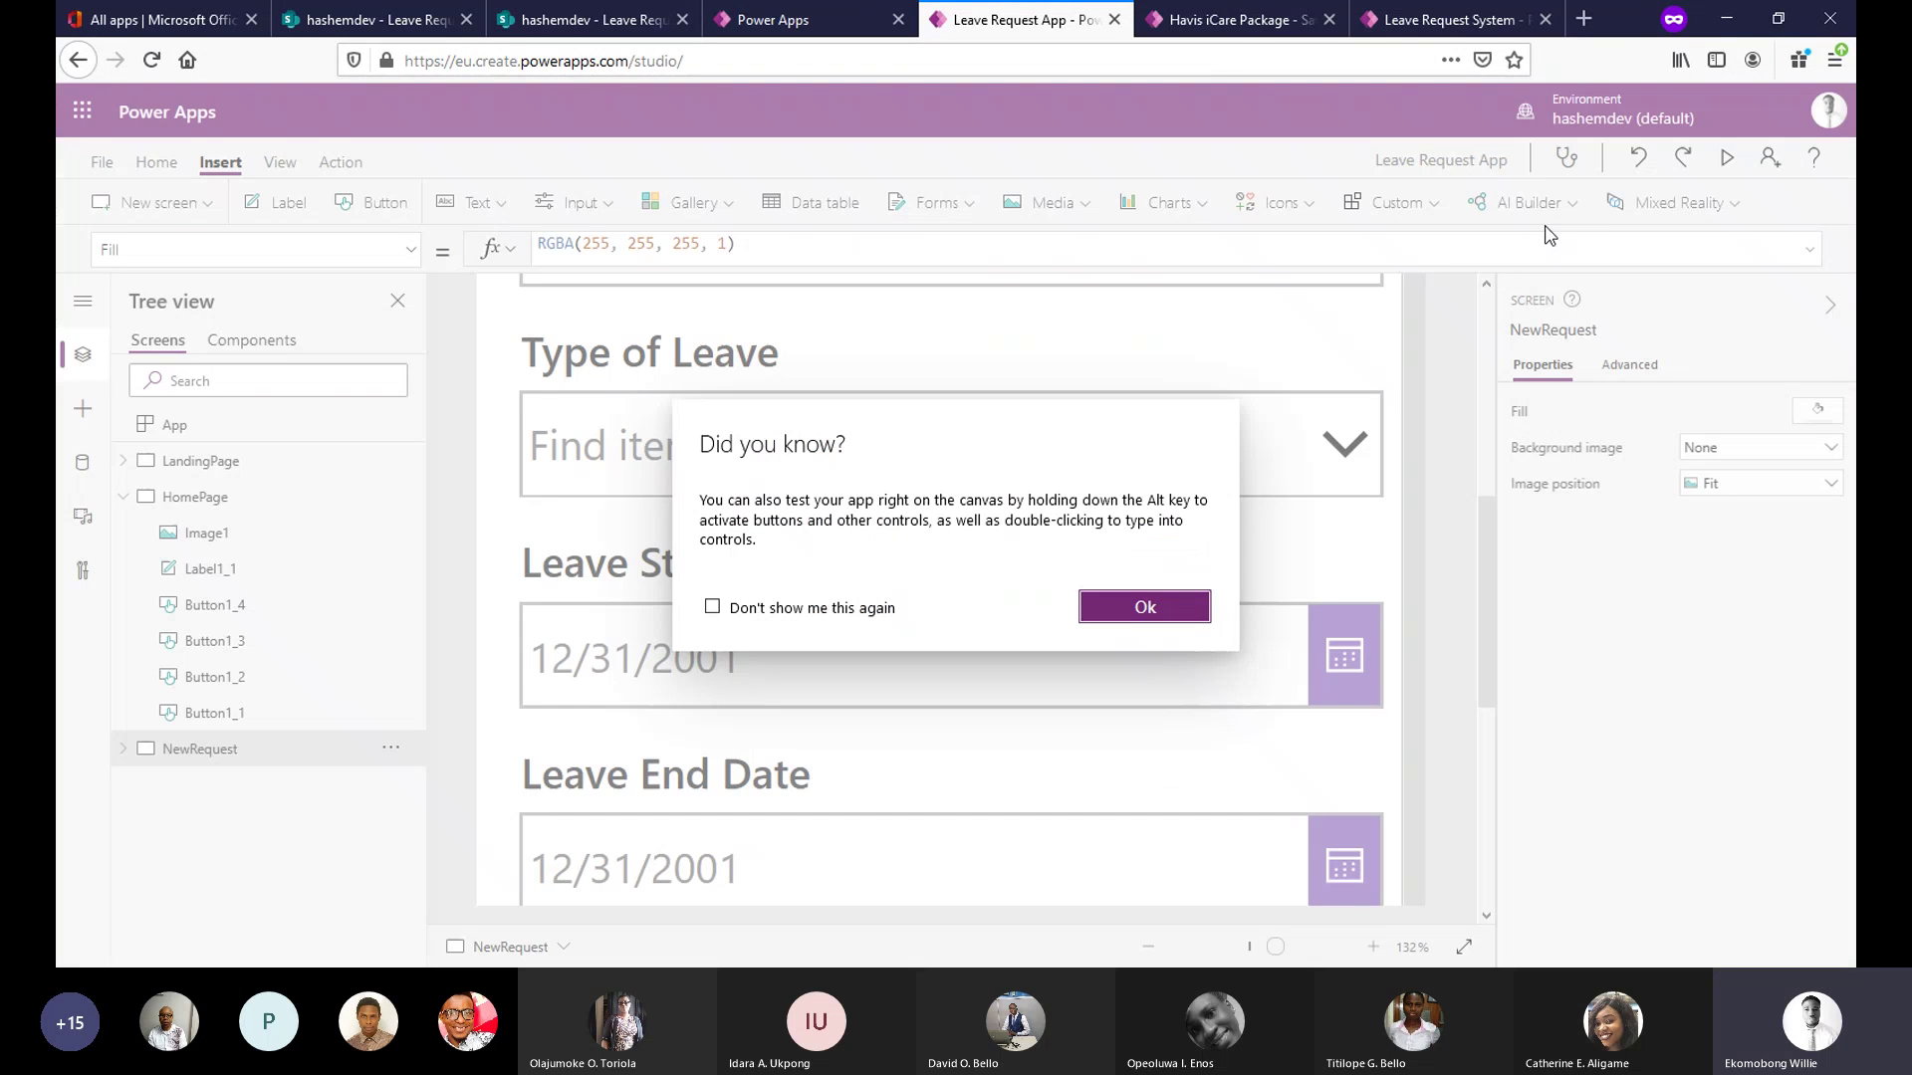
pyautogui.click(1131, 609)
# Replace the OnSelect value of the button below the Comments field with the start of a SubmitForm( formula.
pyautogui.moveTo(1484, 503); pyautogui.dragTo(1424, 807)
pyautogui.click(1305, 757)
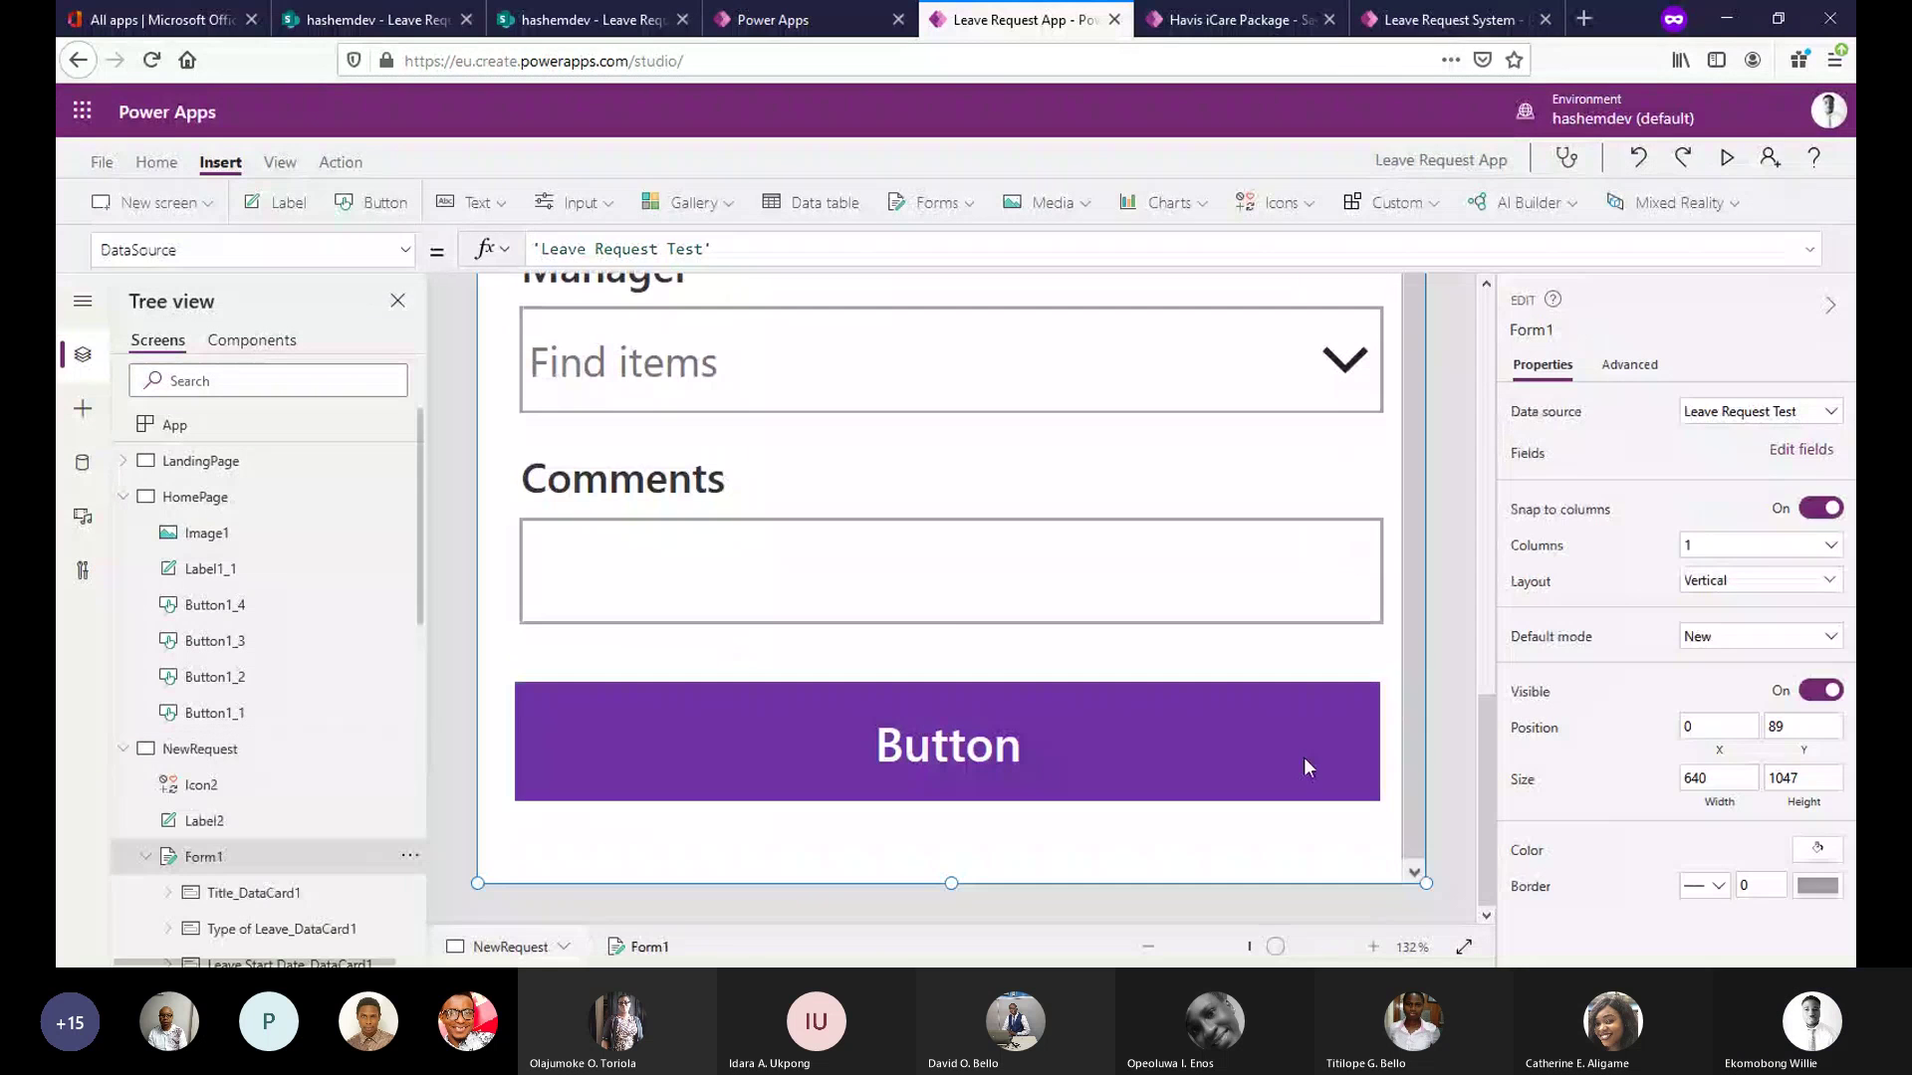
pyautogui.click(1304, 757)
pyautogui.click(1260, 773)
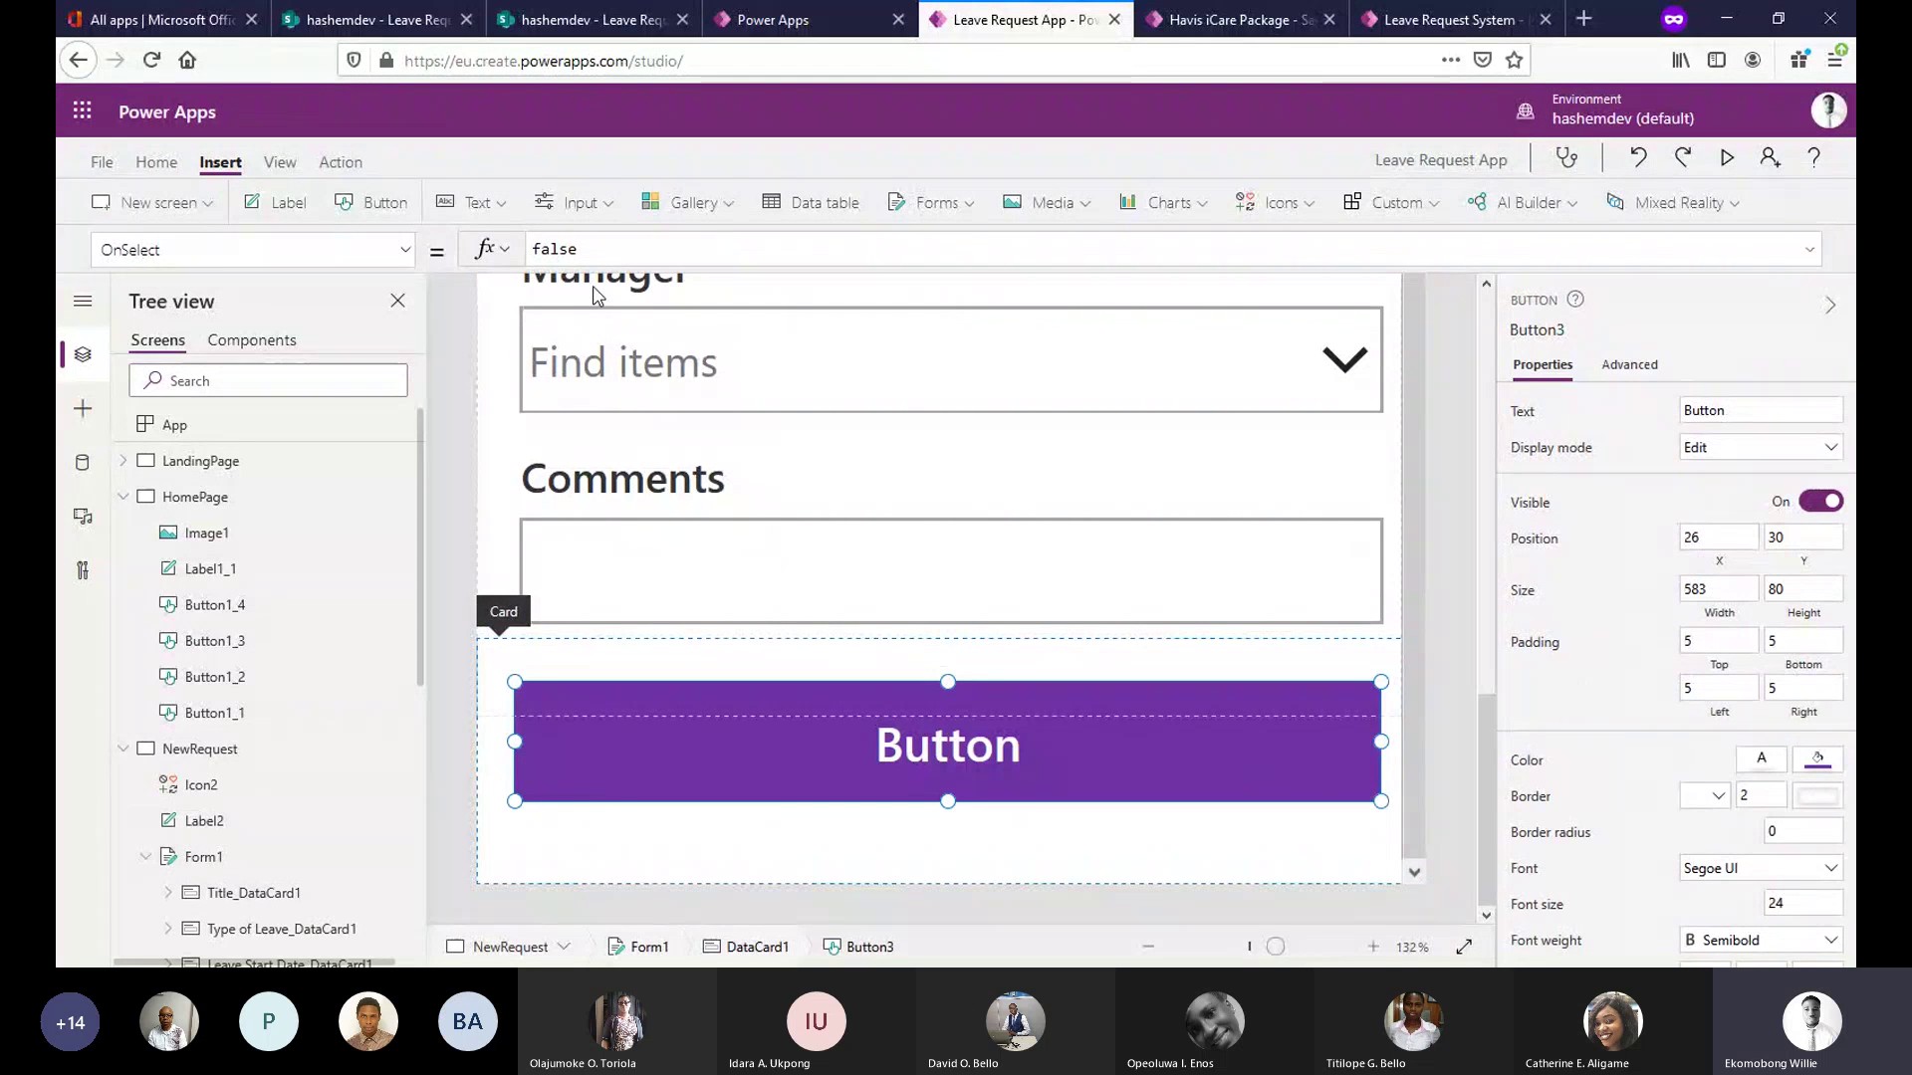
pyautogui.moveTo(586, 248); pyautogui.dragTo(528, 250)
pyautogui.hotkey('ctrl', 's')
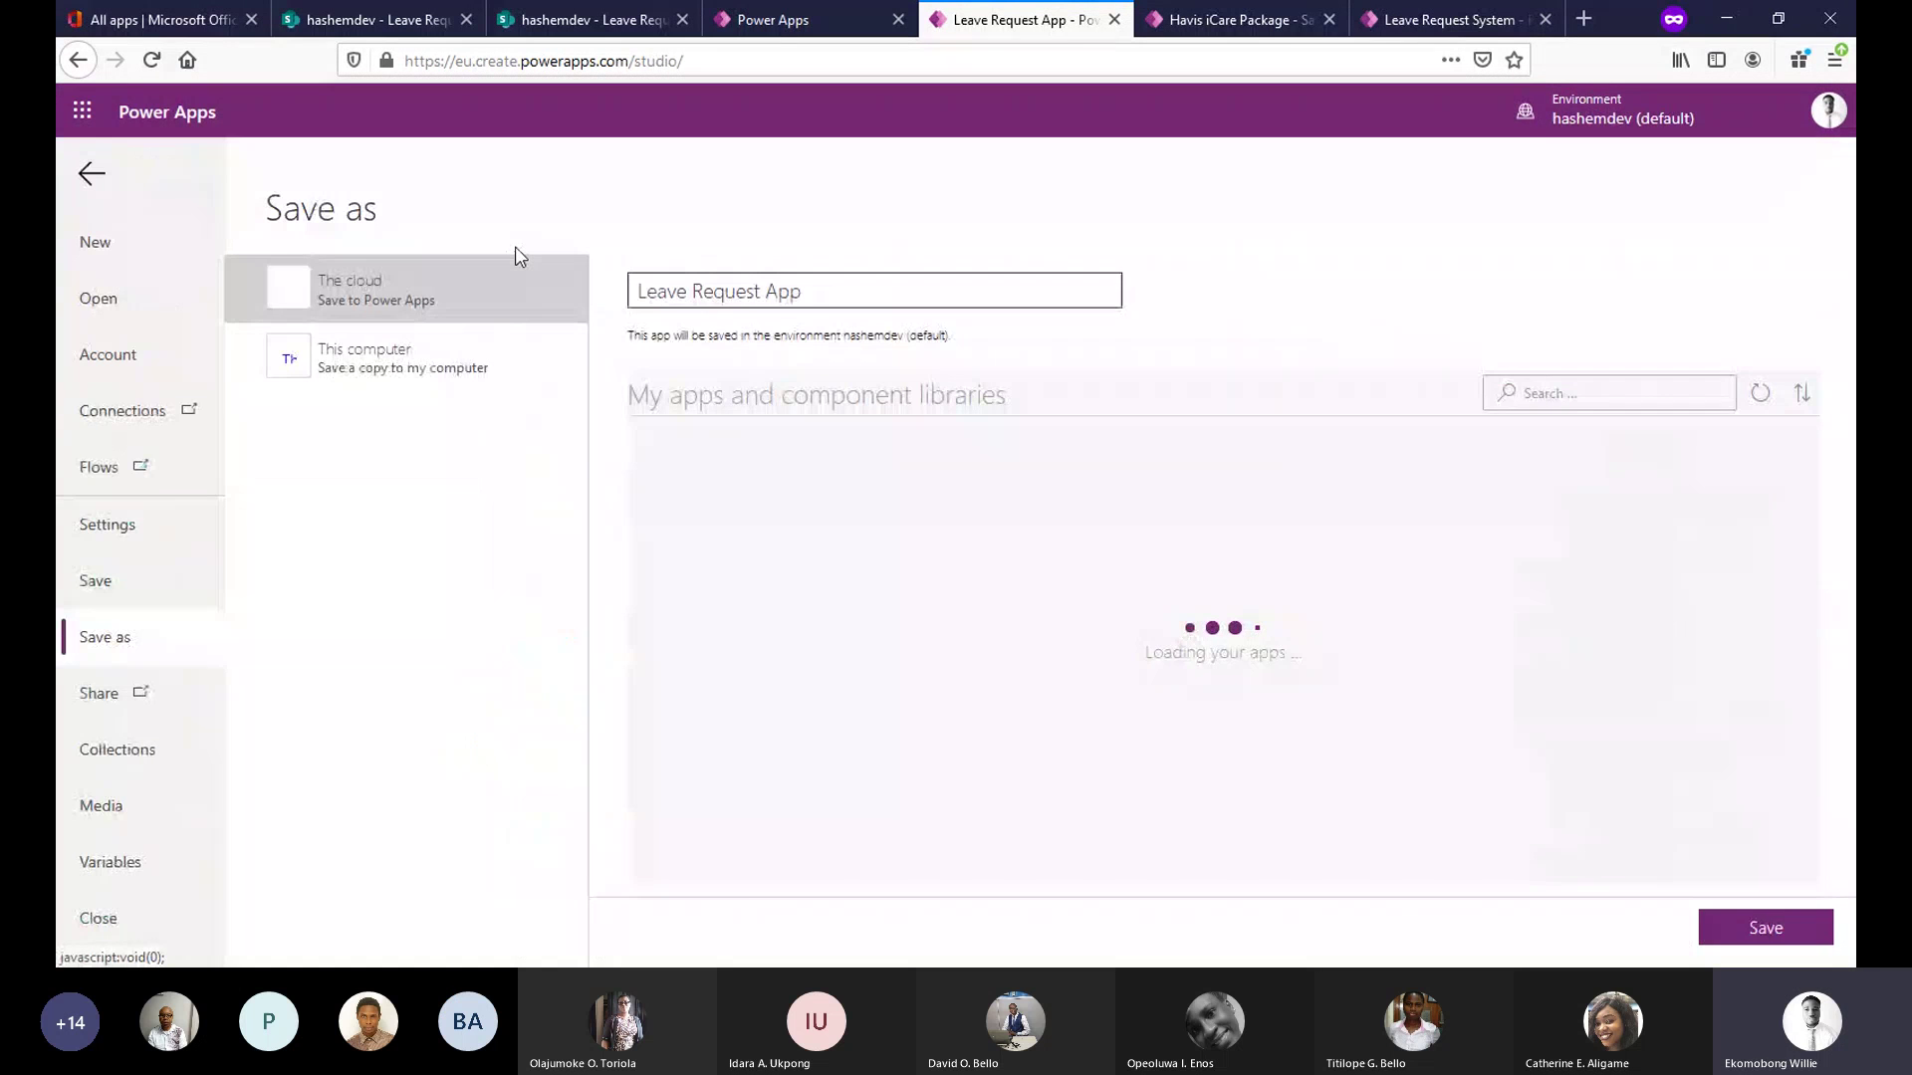
pyautogui.click(92, 177)
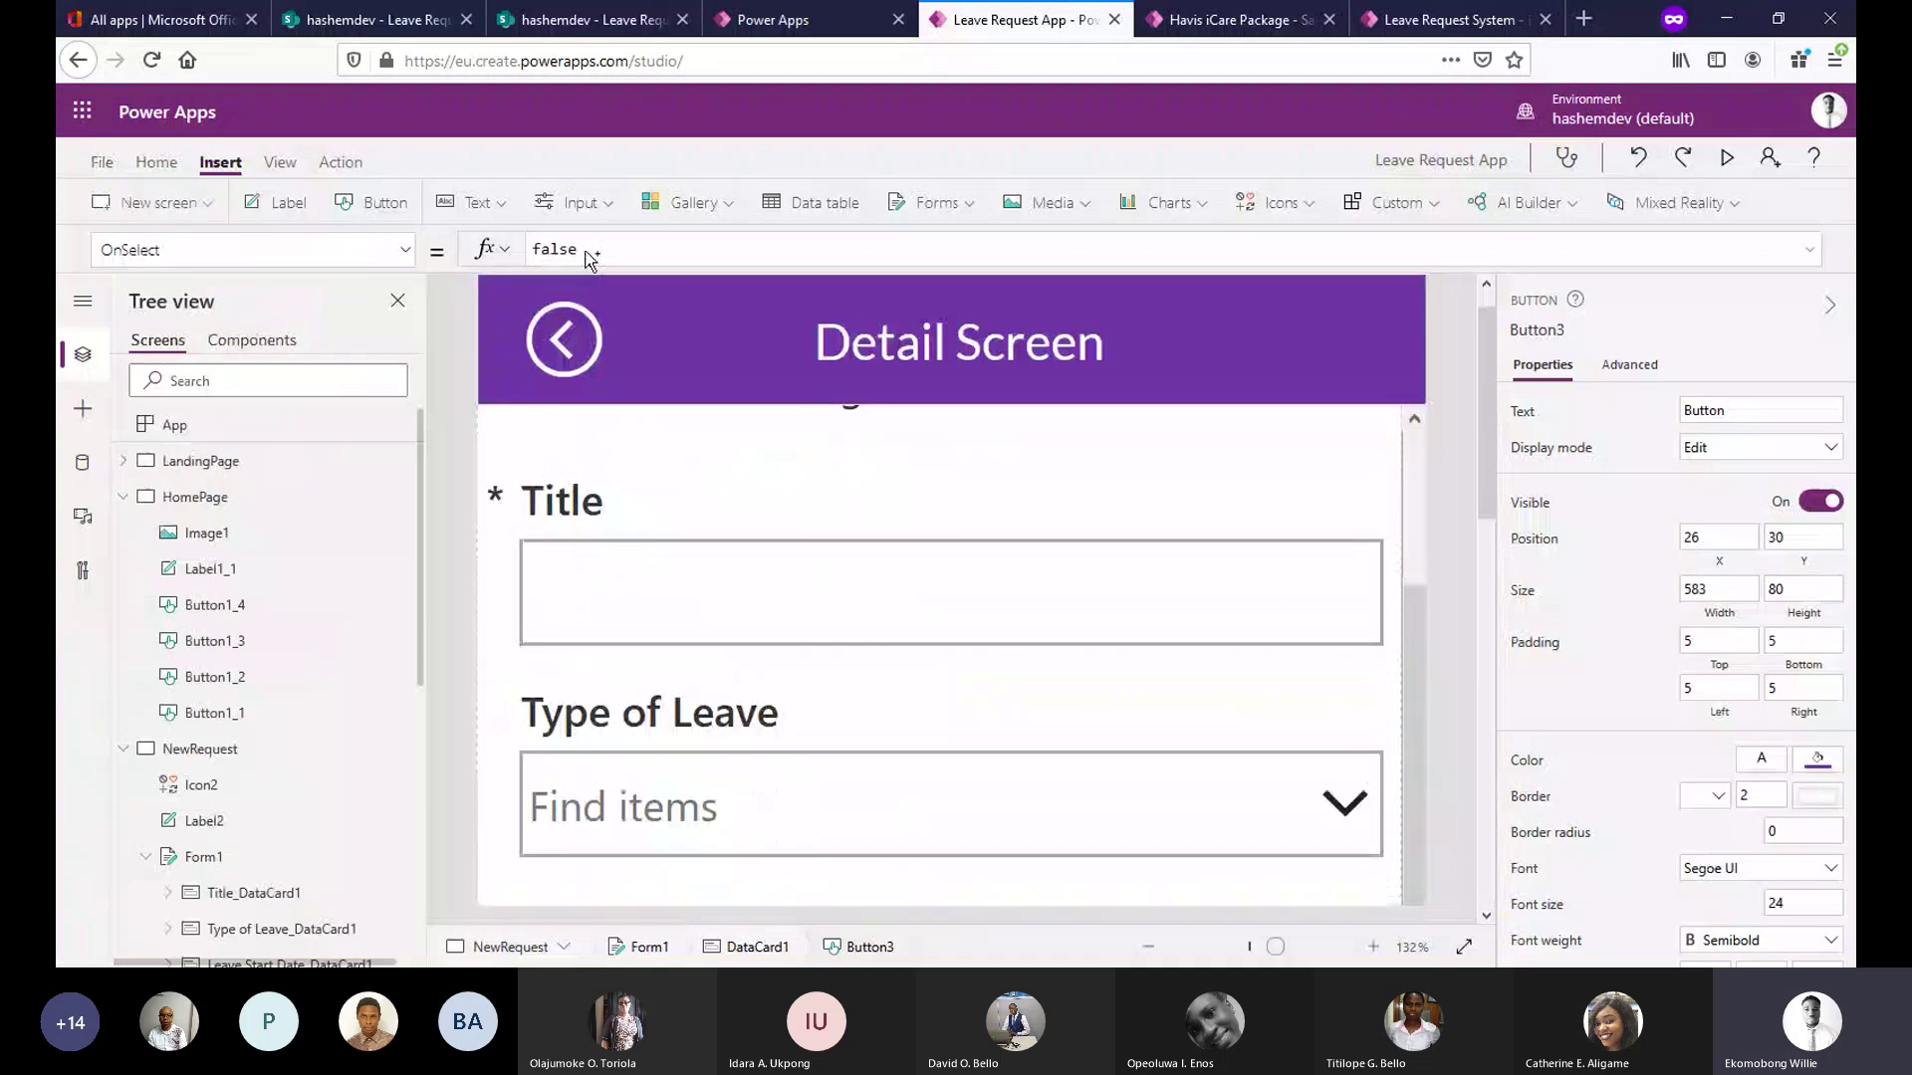
pyautogui.click(587, 250)
pyautogui.doubleClick(535, 251)
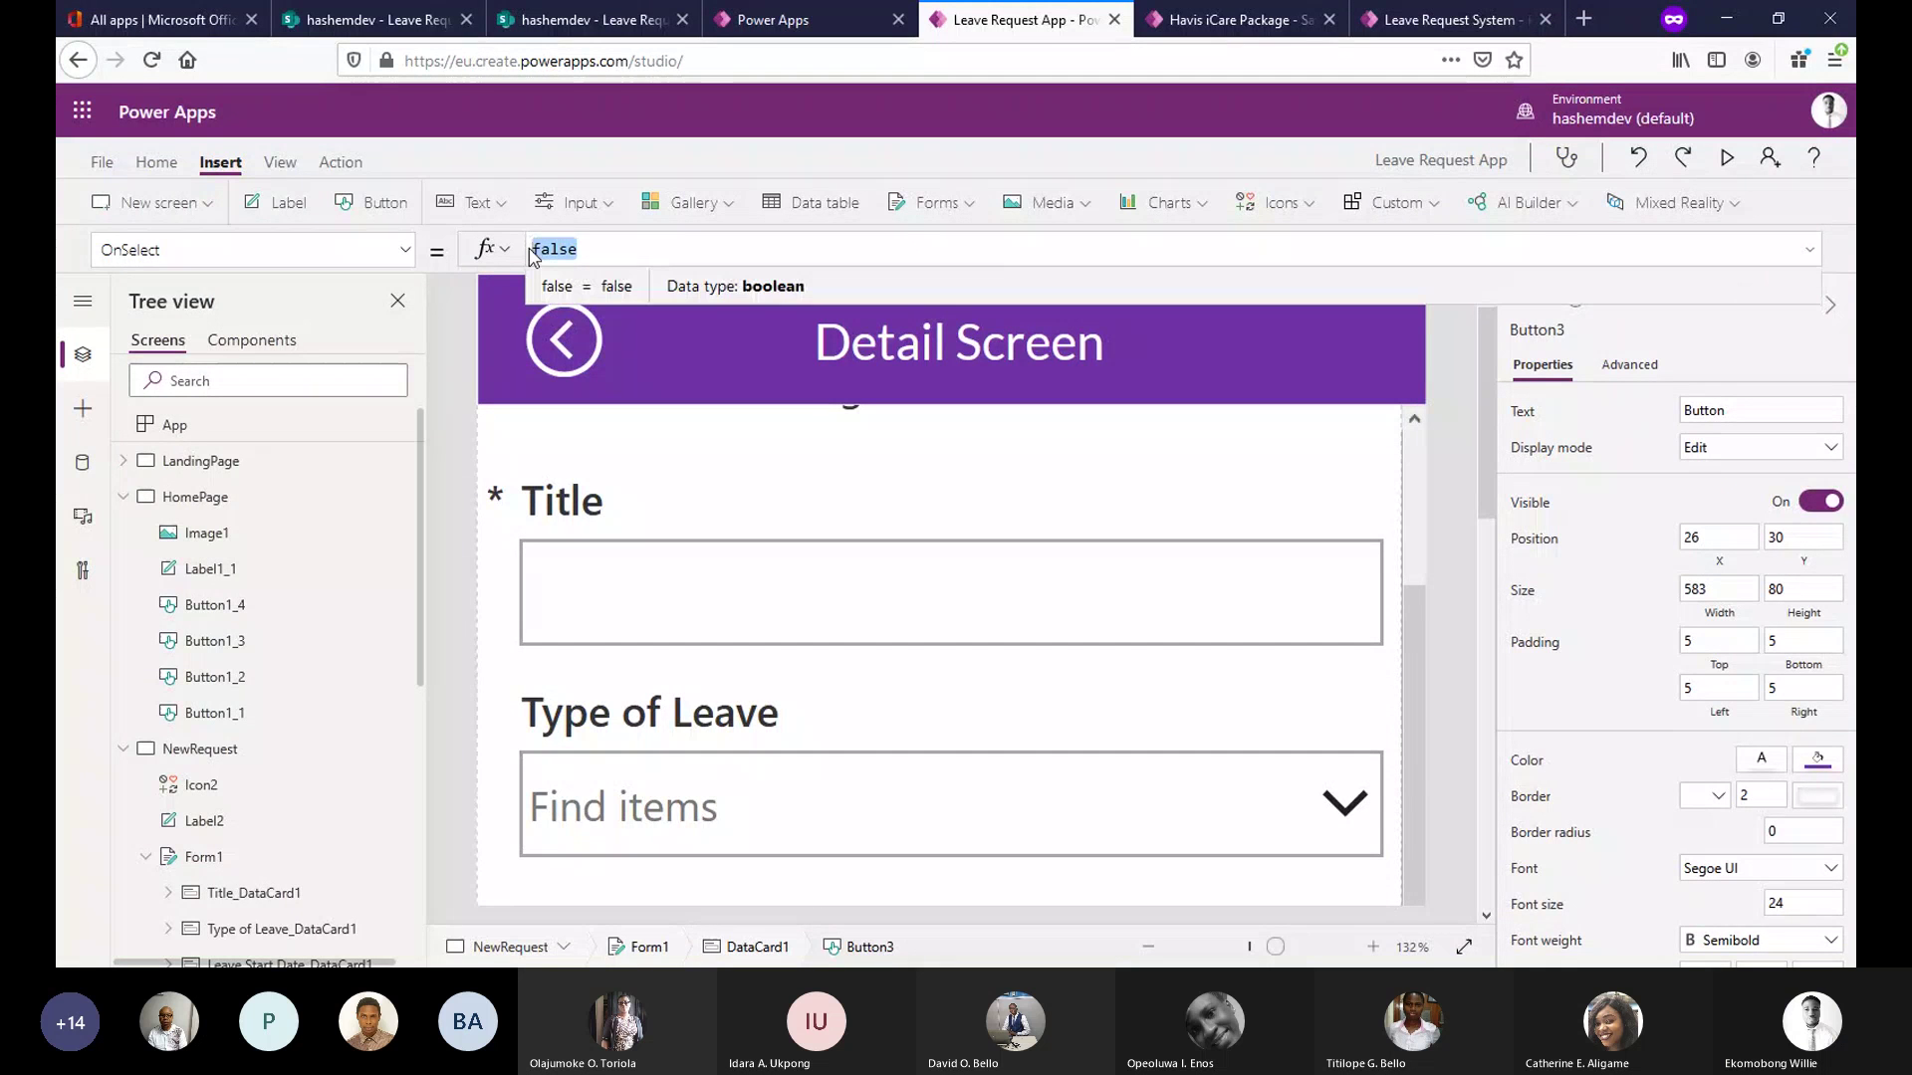
pyautogui.write('Su')
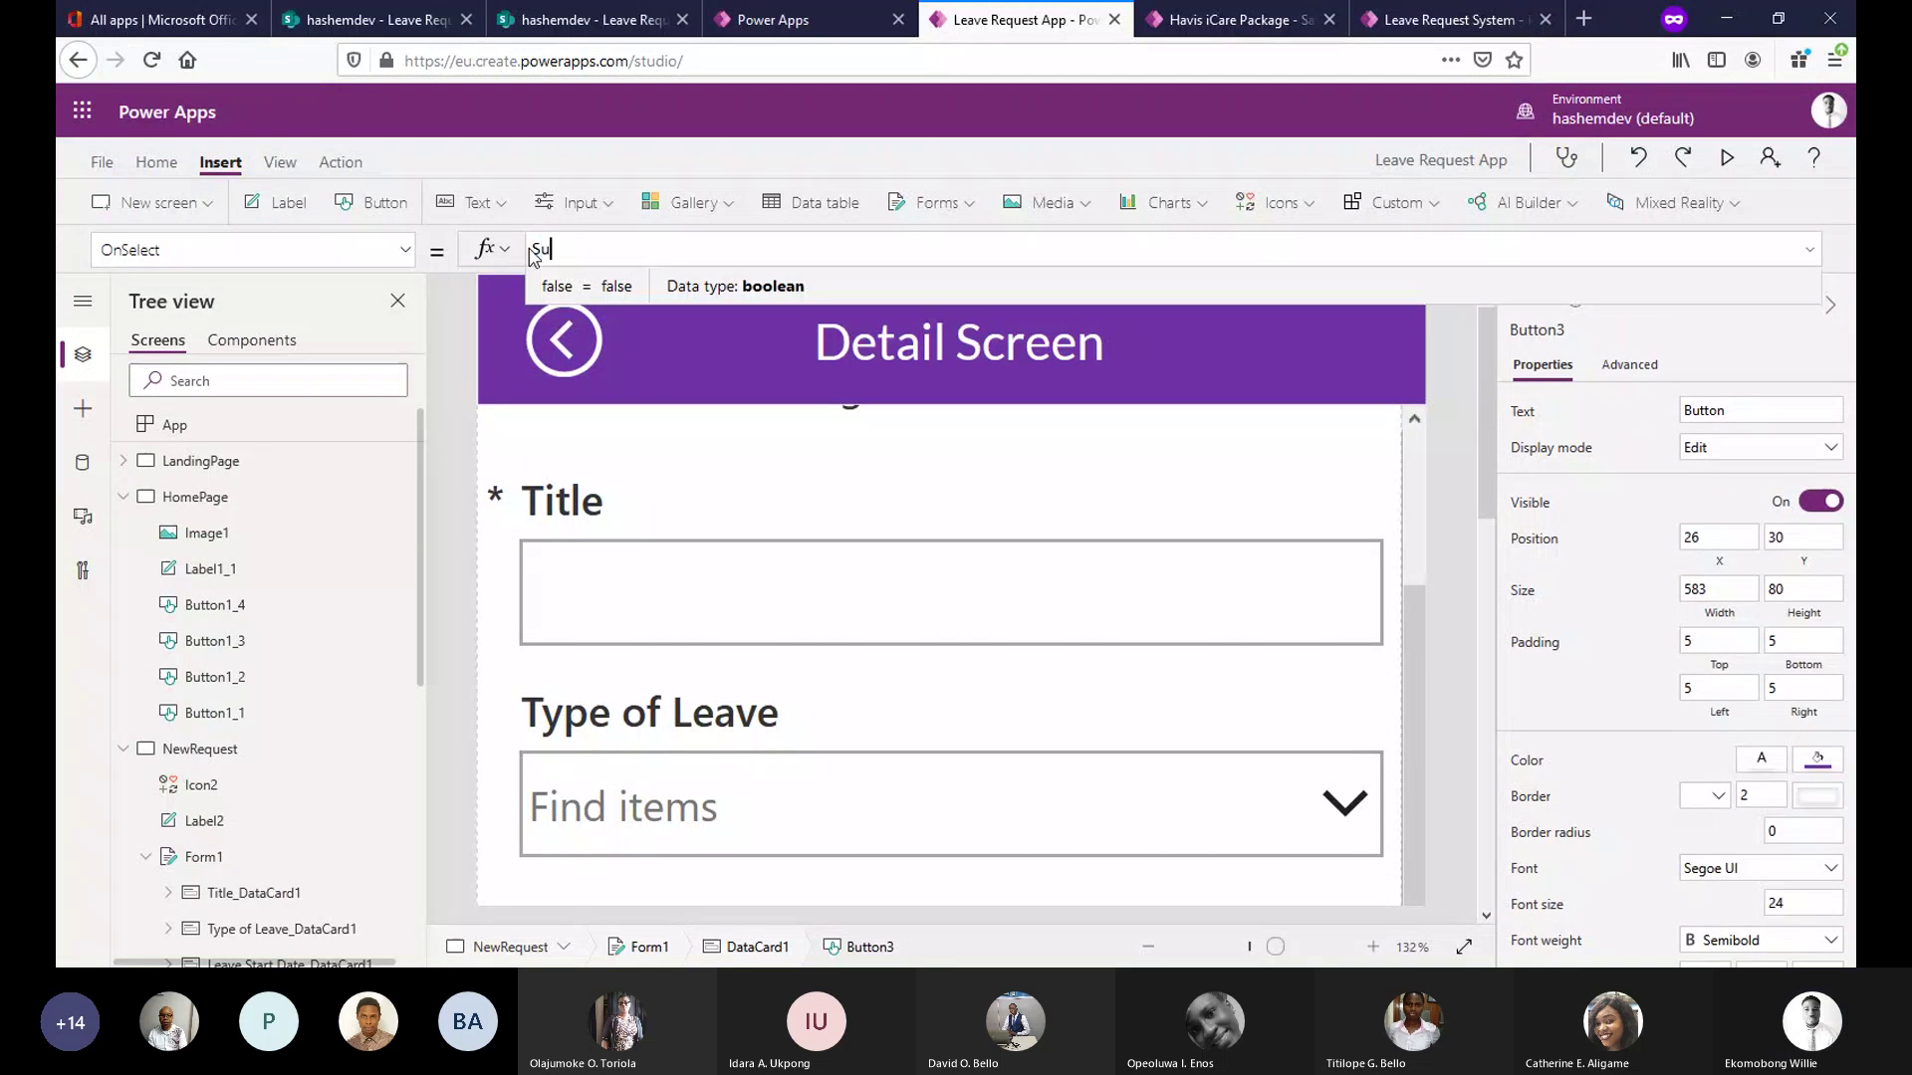
pyautogui.write('bmit')
pyautogui.click(607, 283)
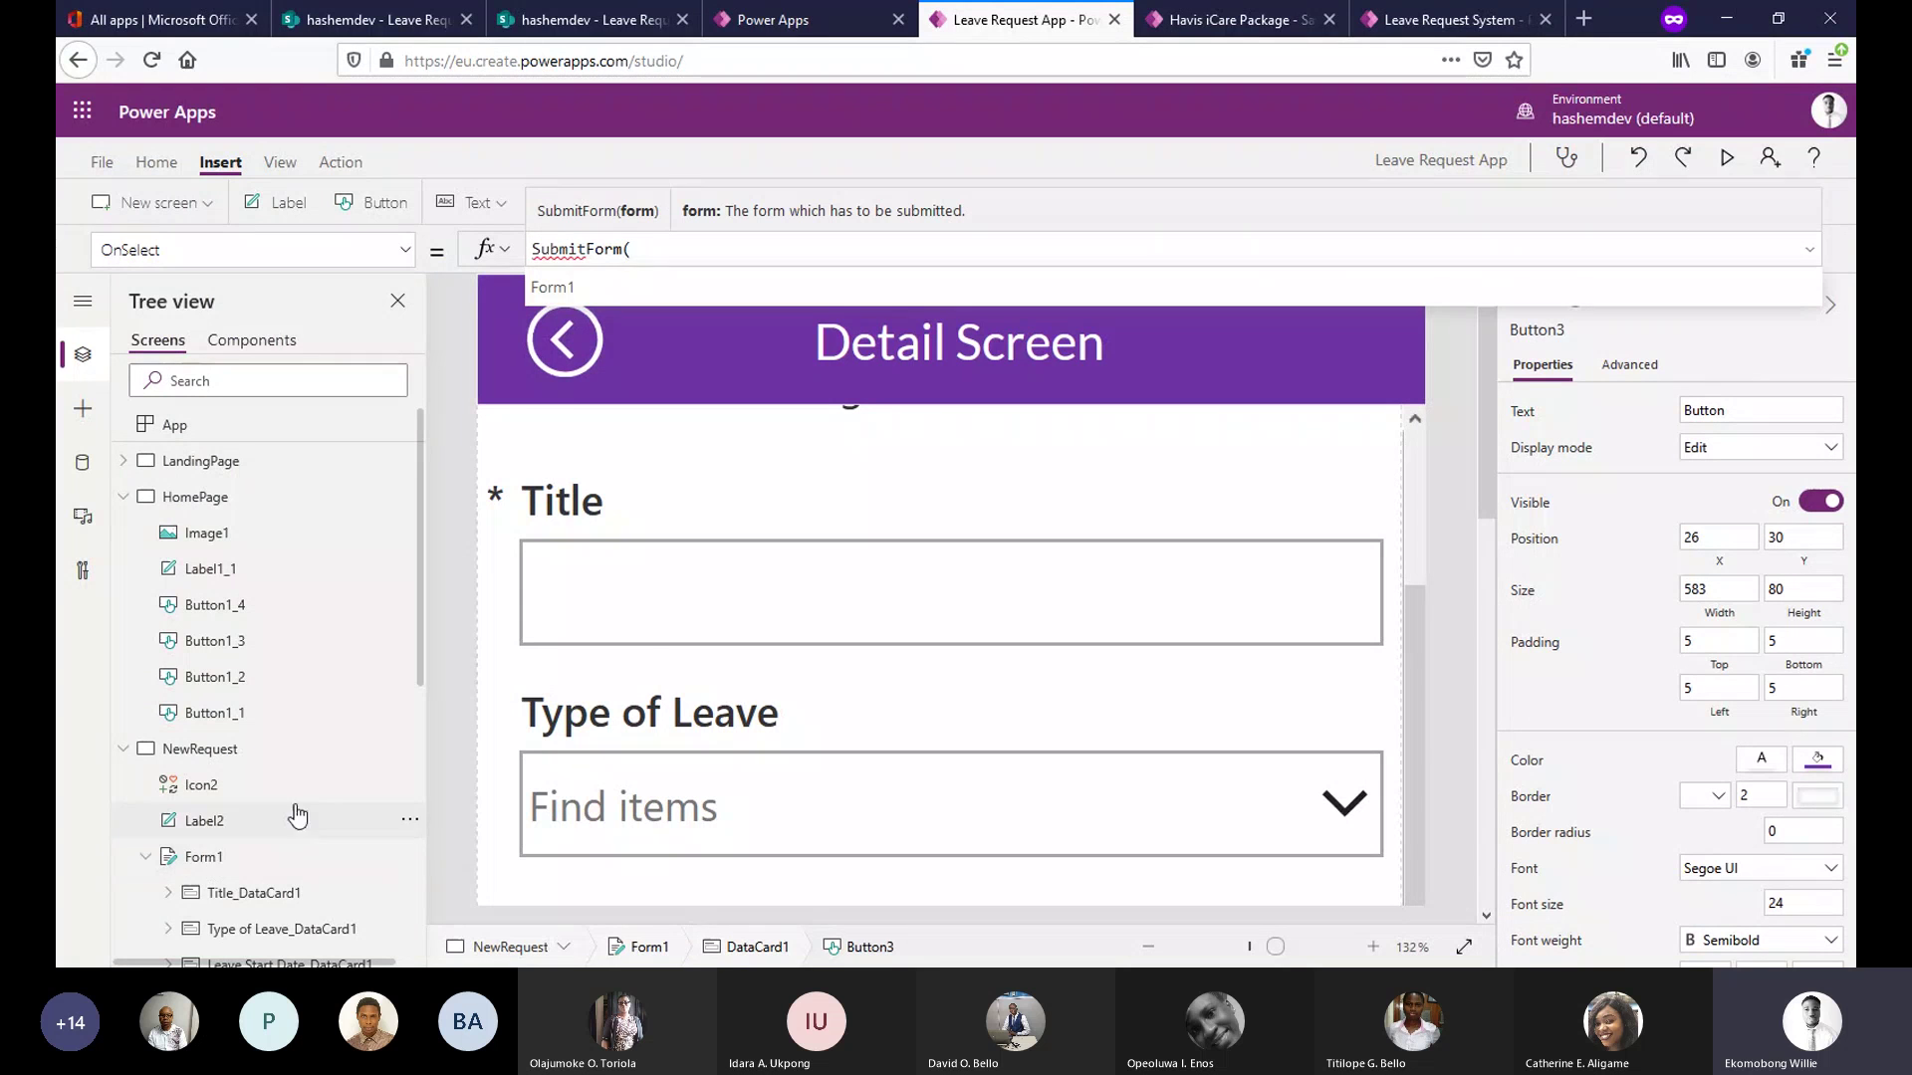
# Rename Form1 on the NewRequest screen to Request Form.
pyautogui.click(209, 855)
pyautogui.doubleClick(217, 852)
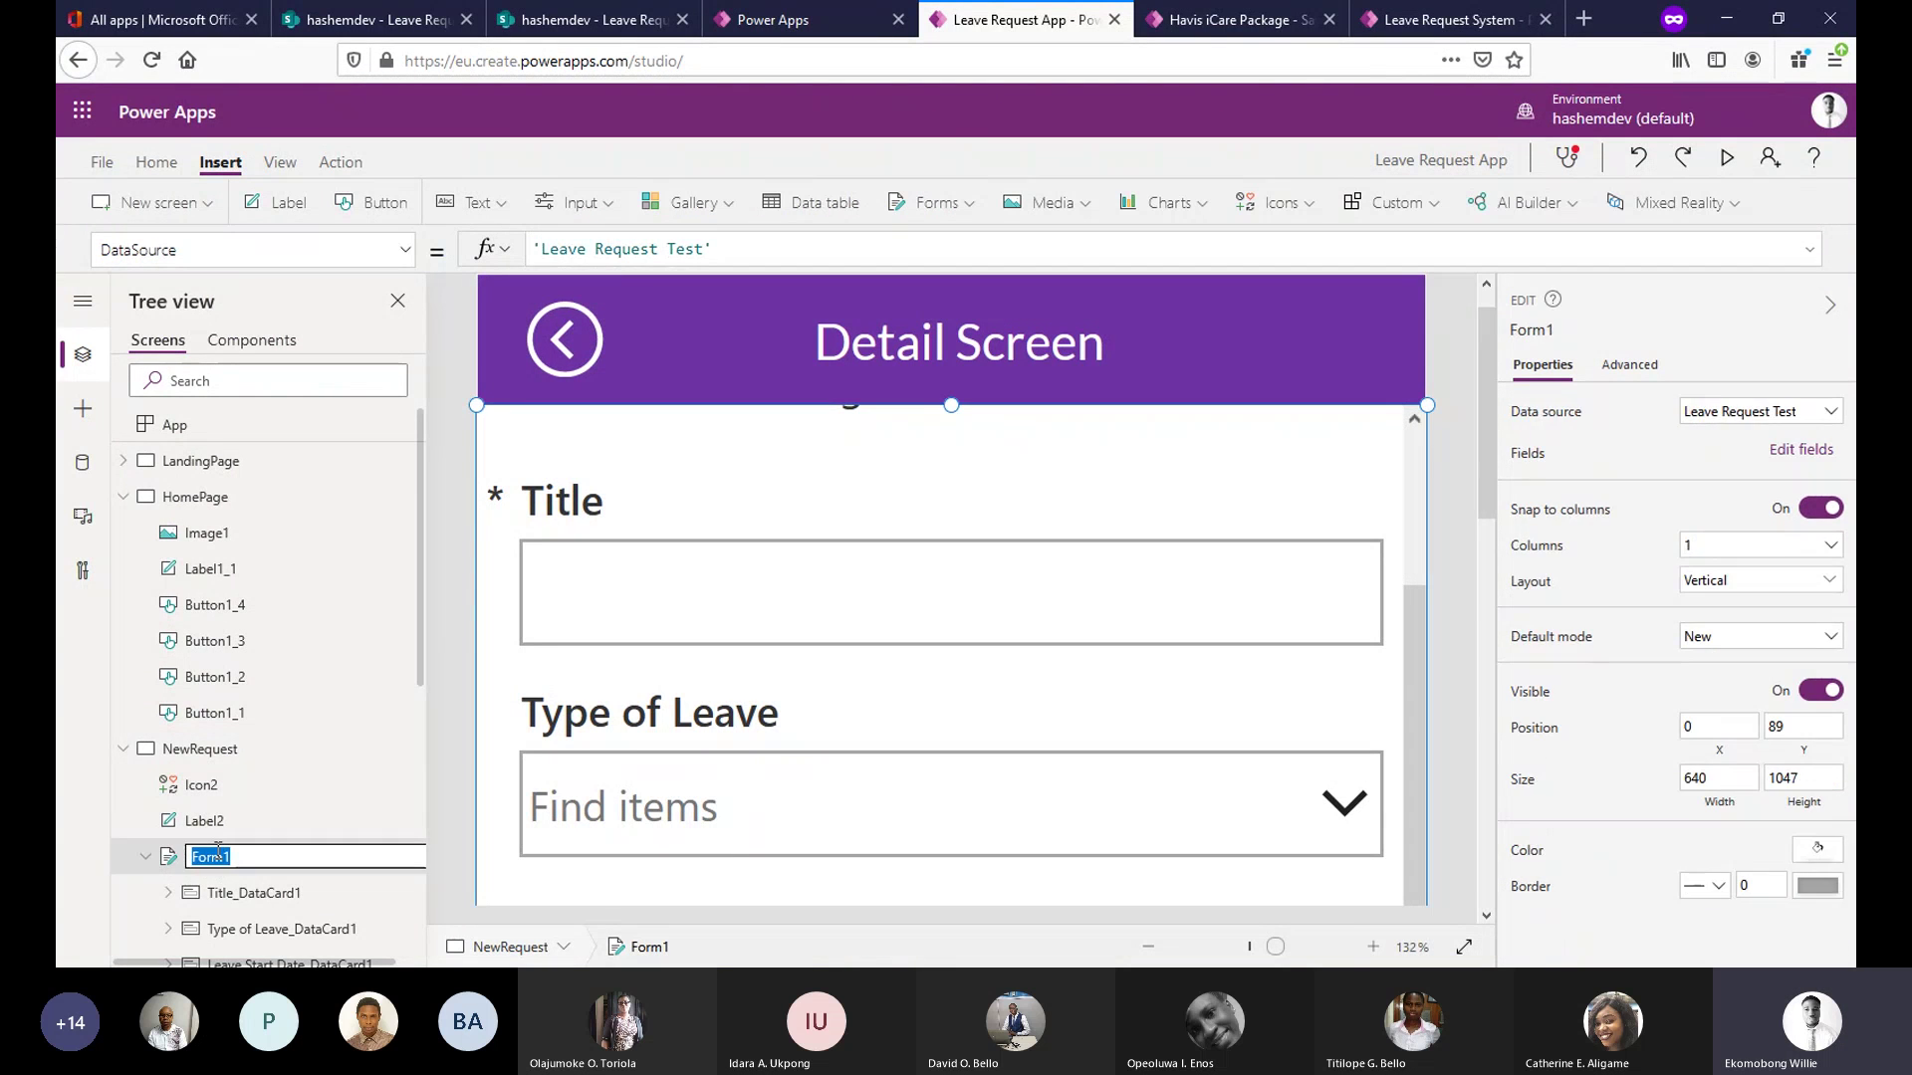
pyautogui.write('RE')
pyautogui.press('BackSpace')
pyautogui.write('equest ')
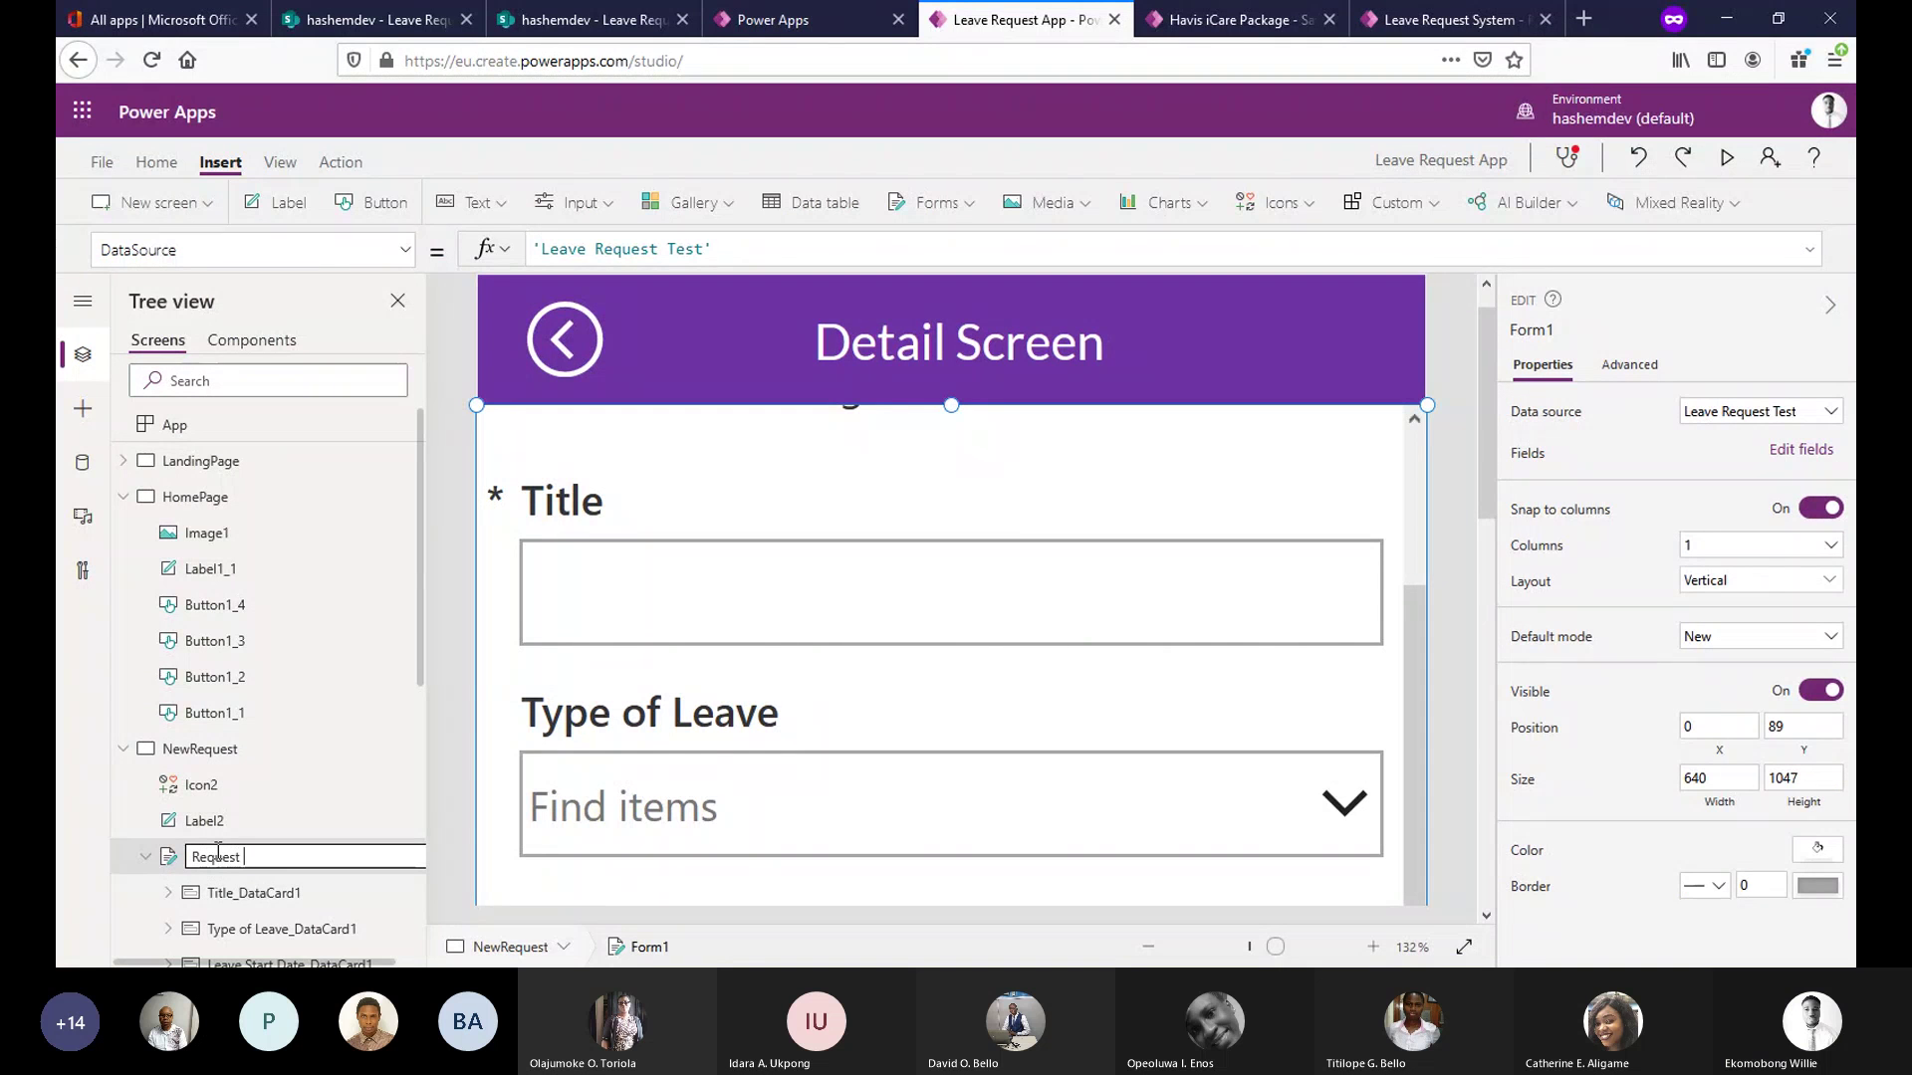
pyautogui.write('Form')
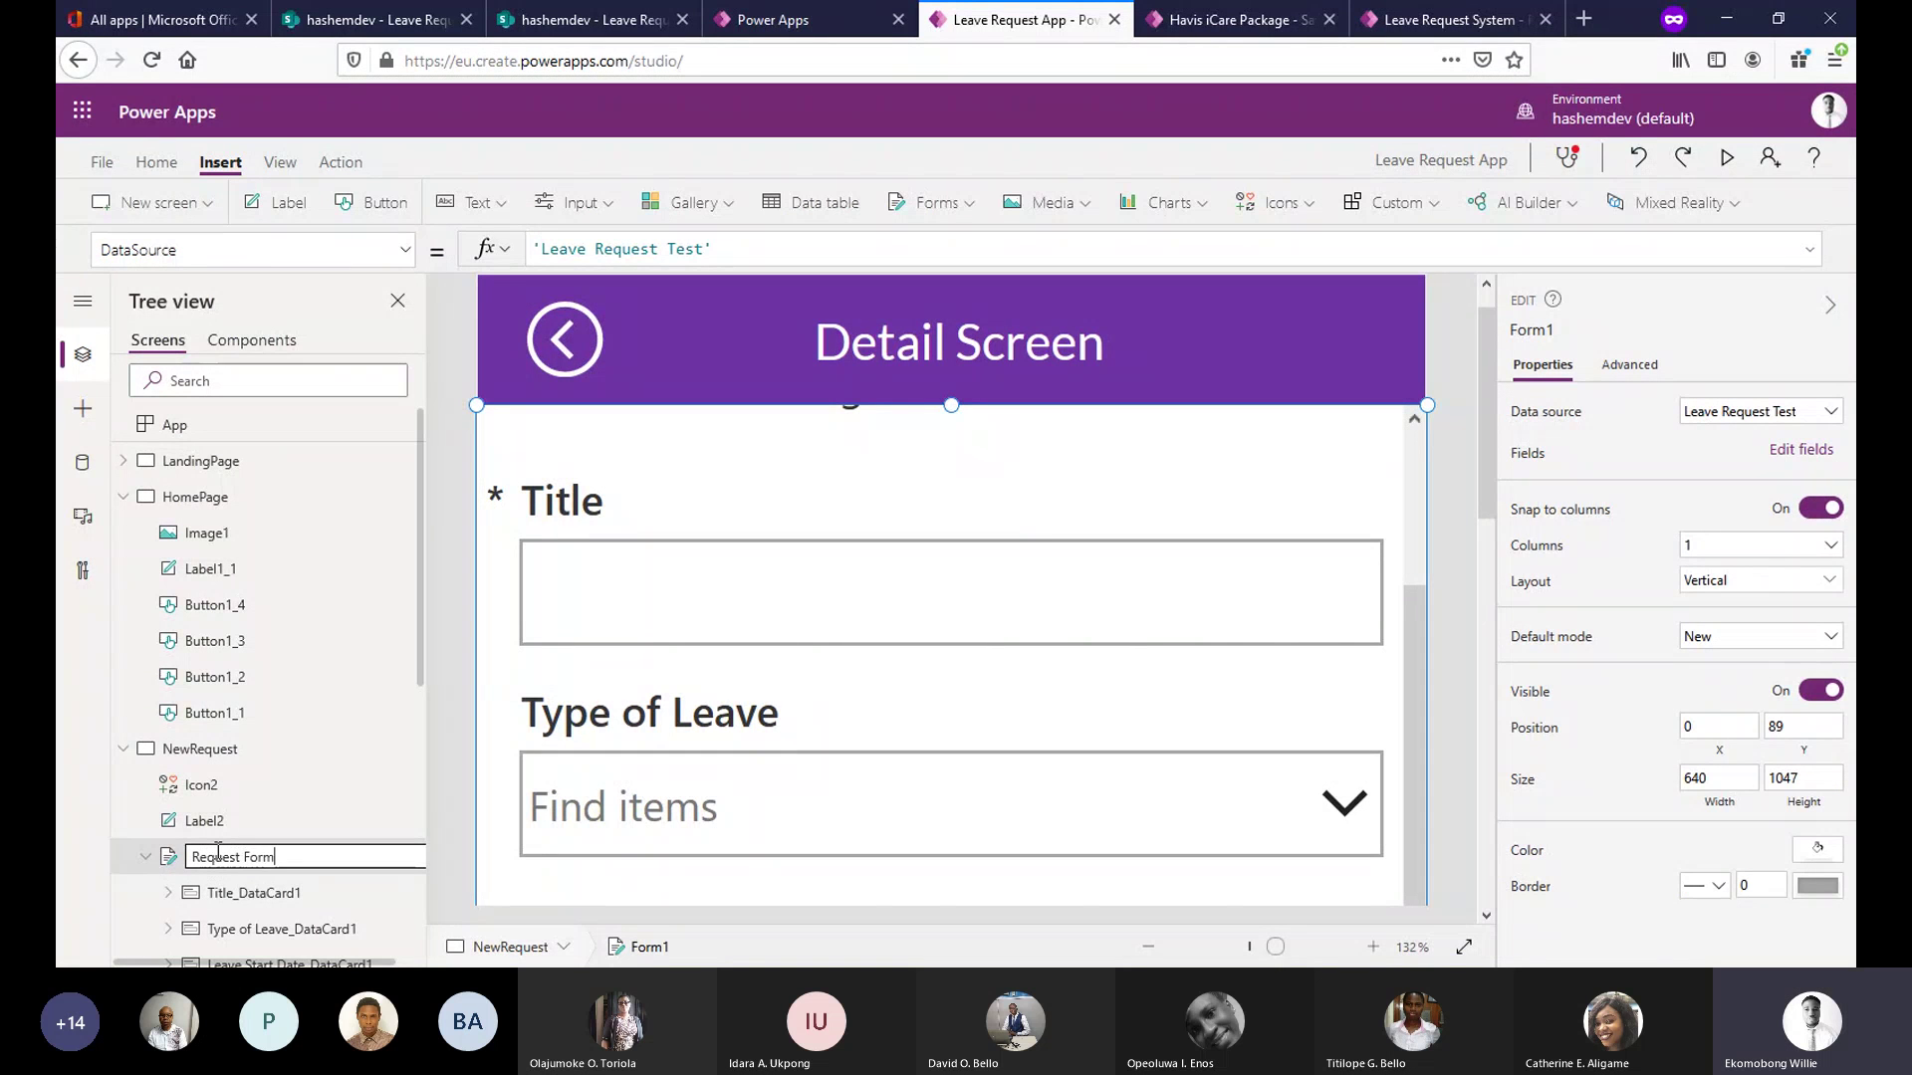
pyautogui.click(469, 793)
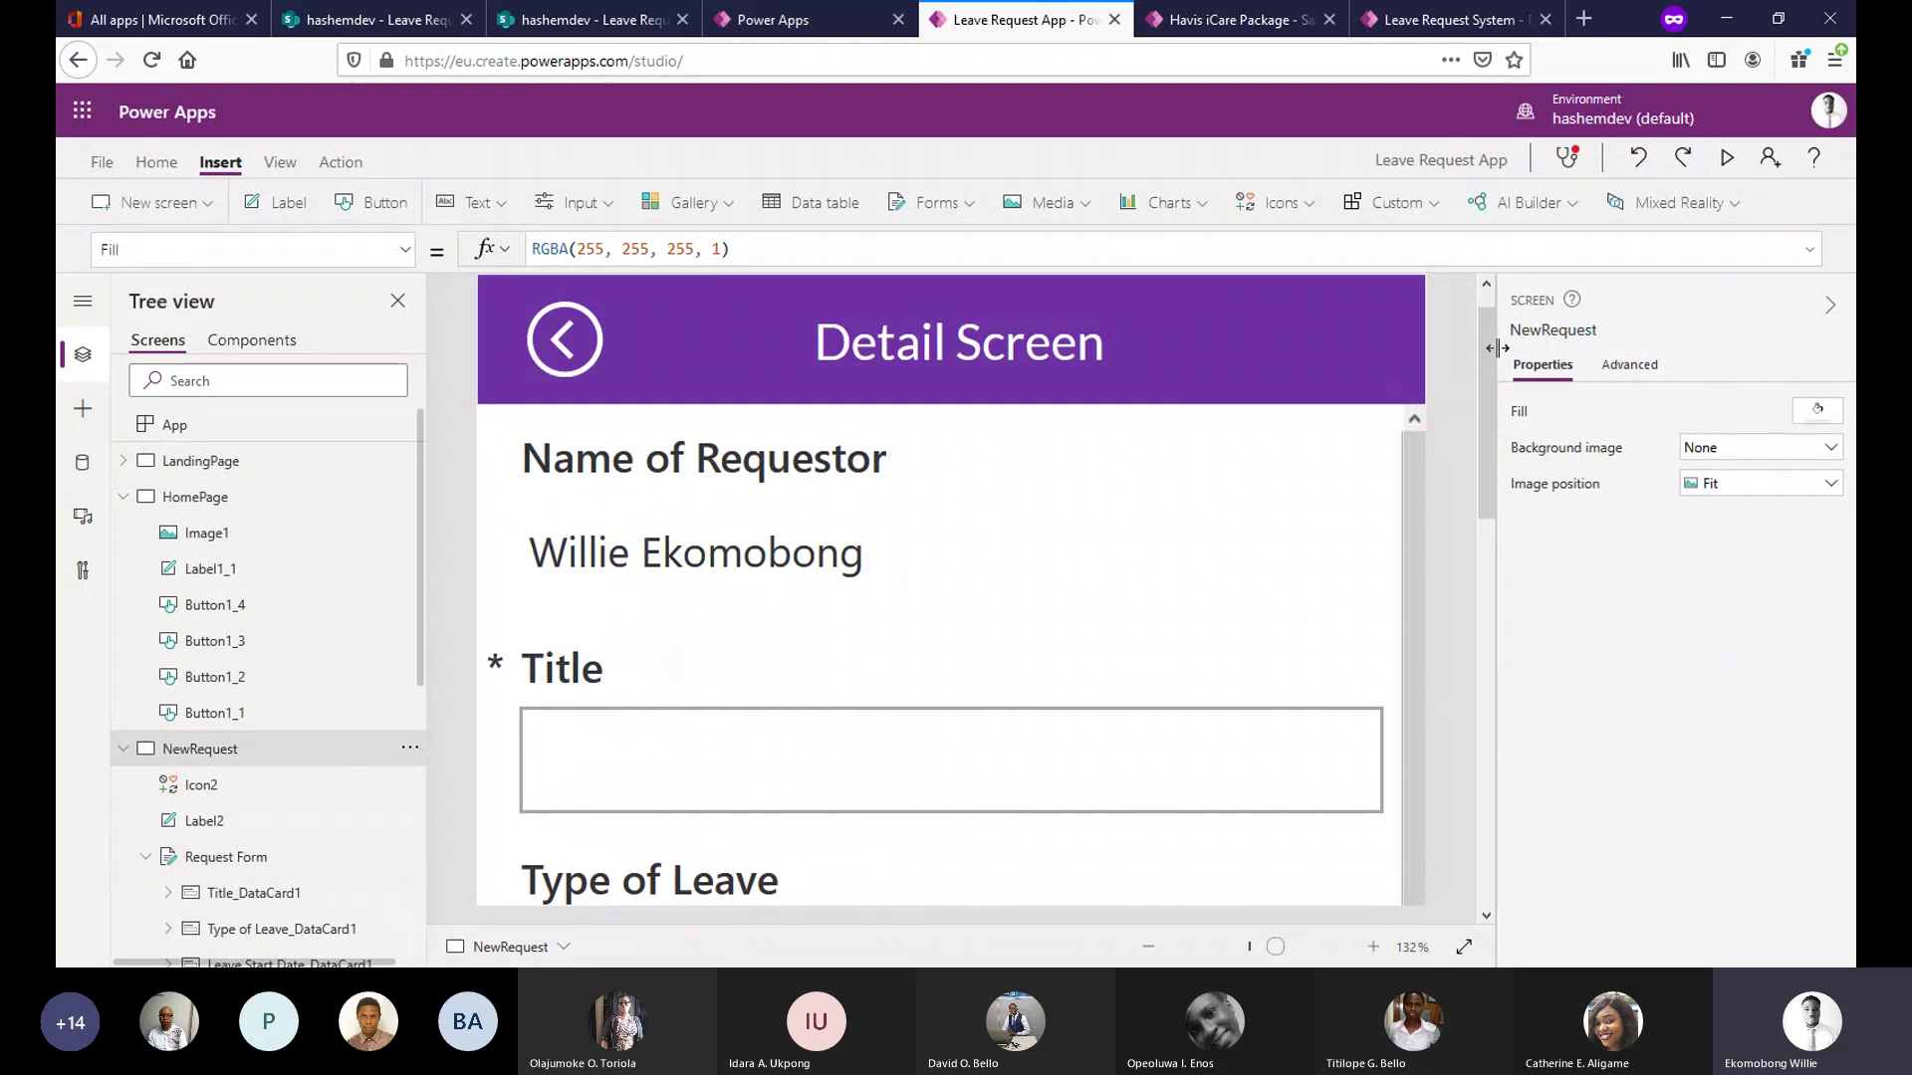
# Set the OnSelect formula of the button below the Comments field to SubmitForm('Request Form').
pyautogui.moveTo(1483, 489); pyautogui.dragTo(1479, 816)
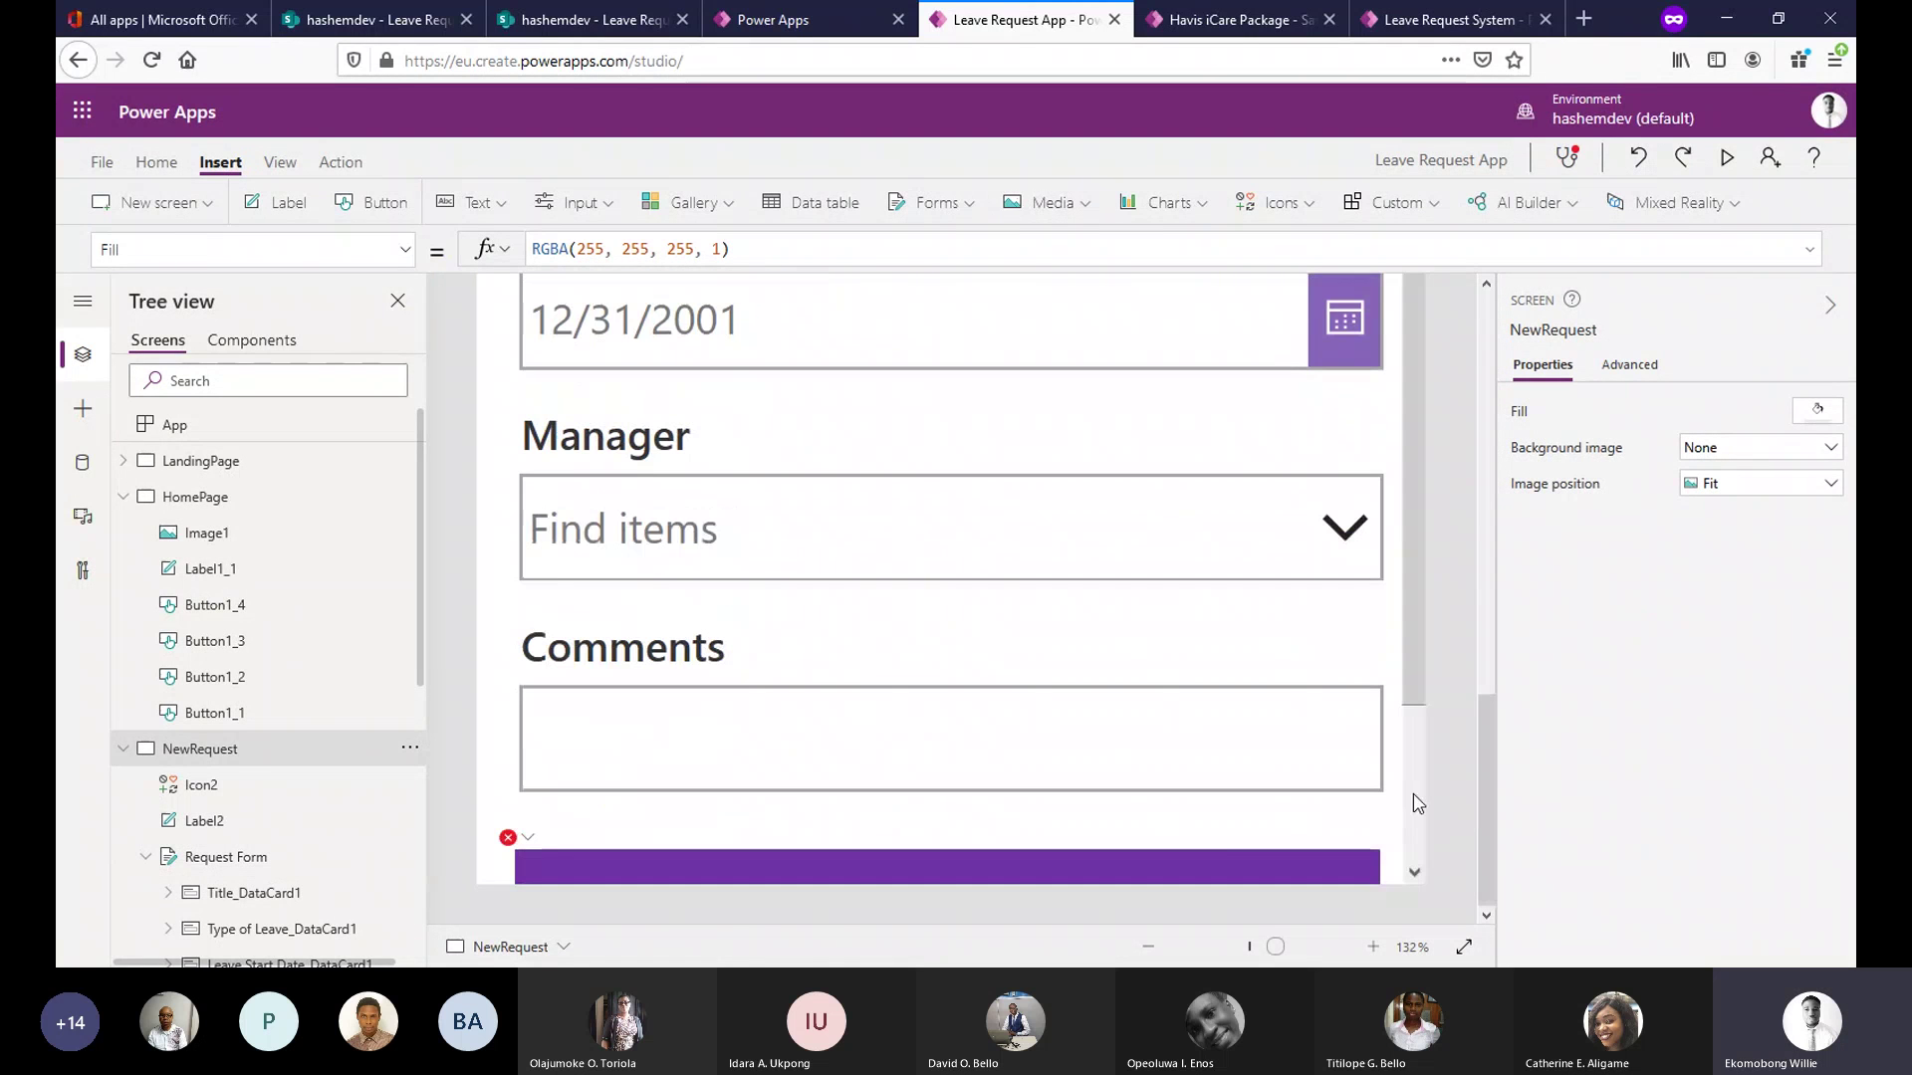
pyautogui.click(1226, 851)
pyautogui.click(1227, 854)
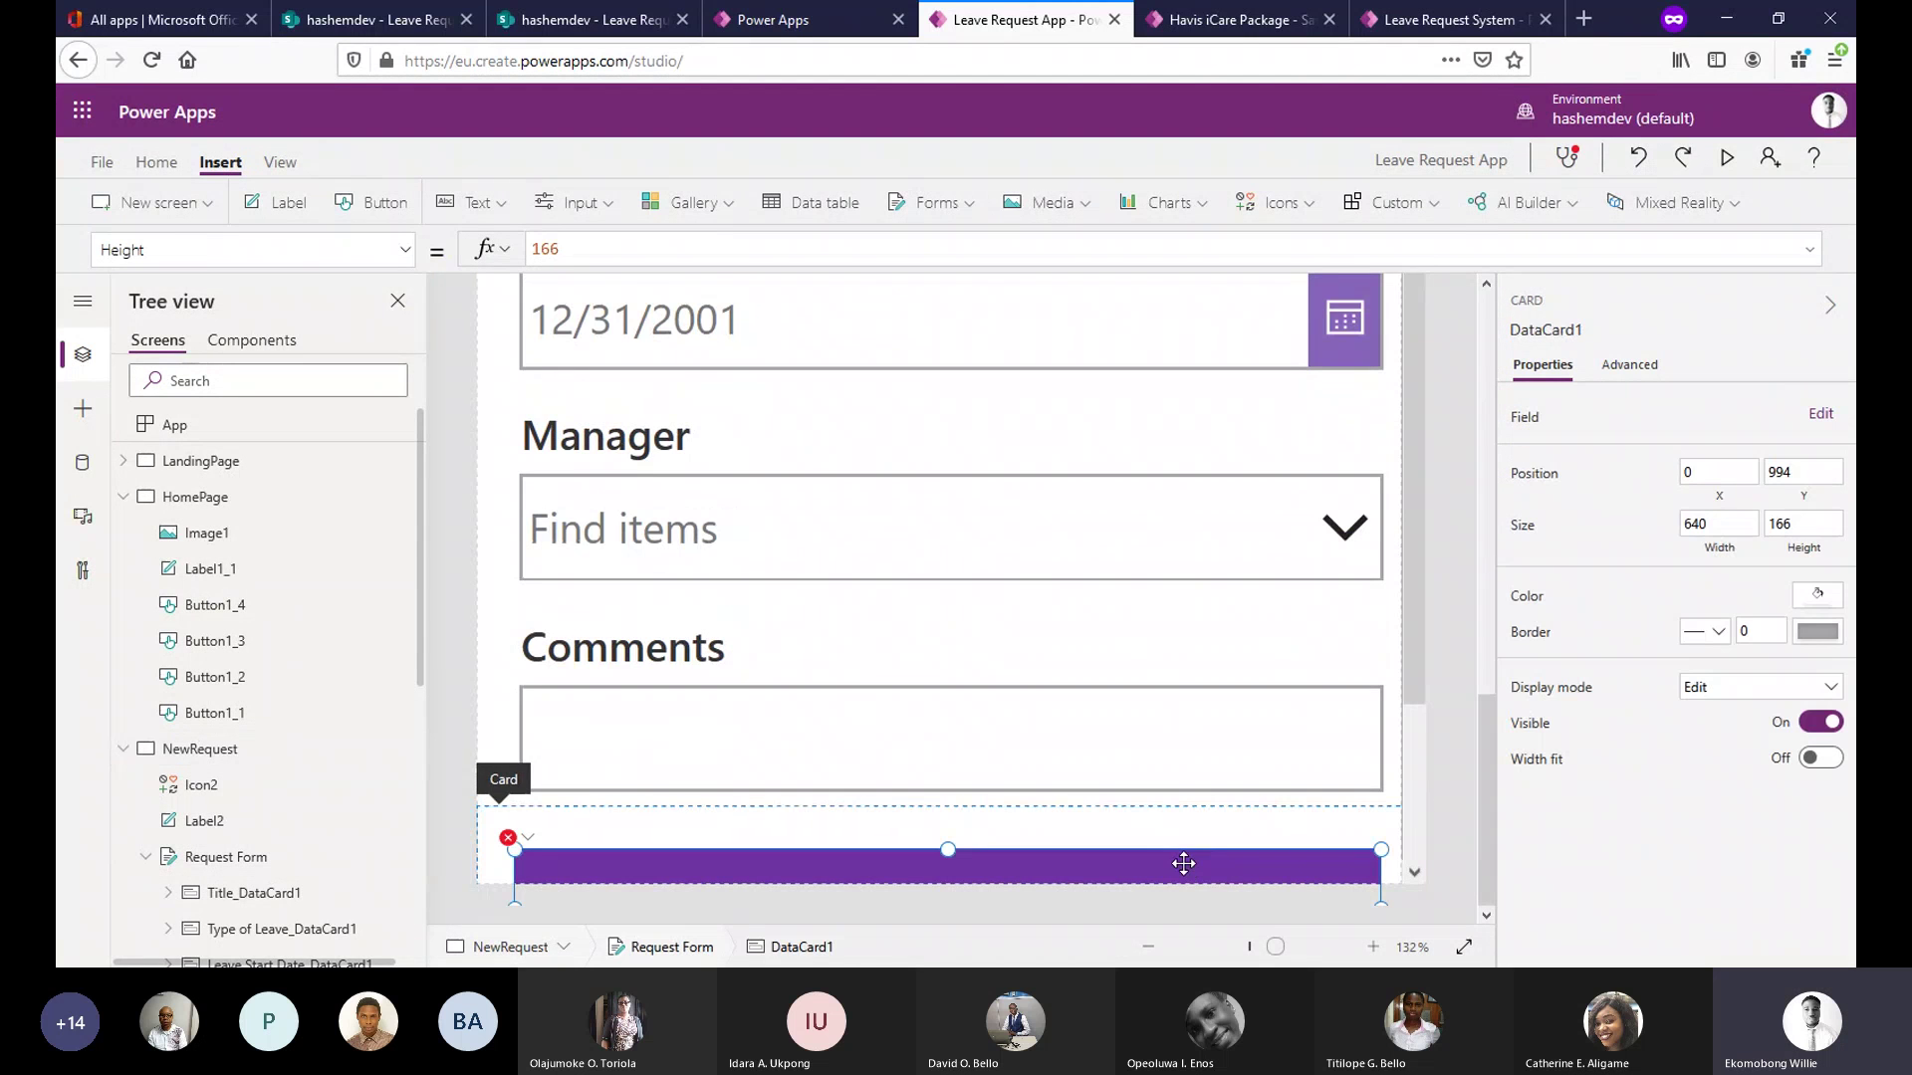
pyautogui.click(592, 248)
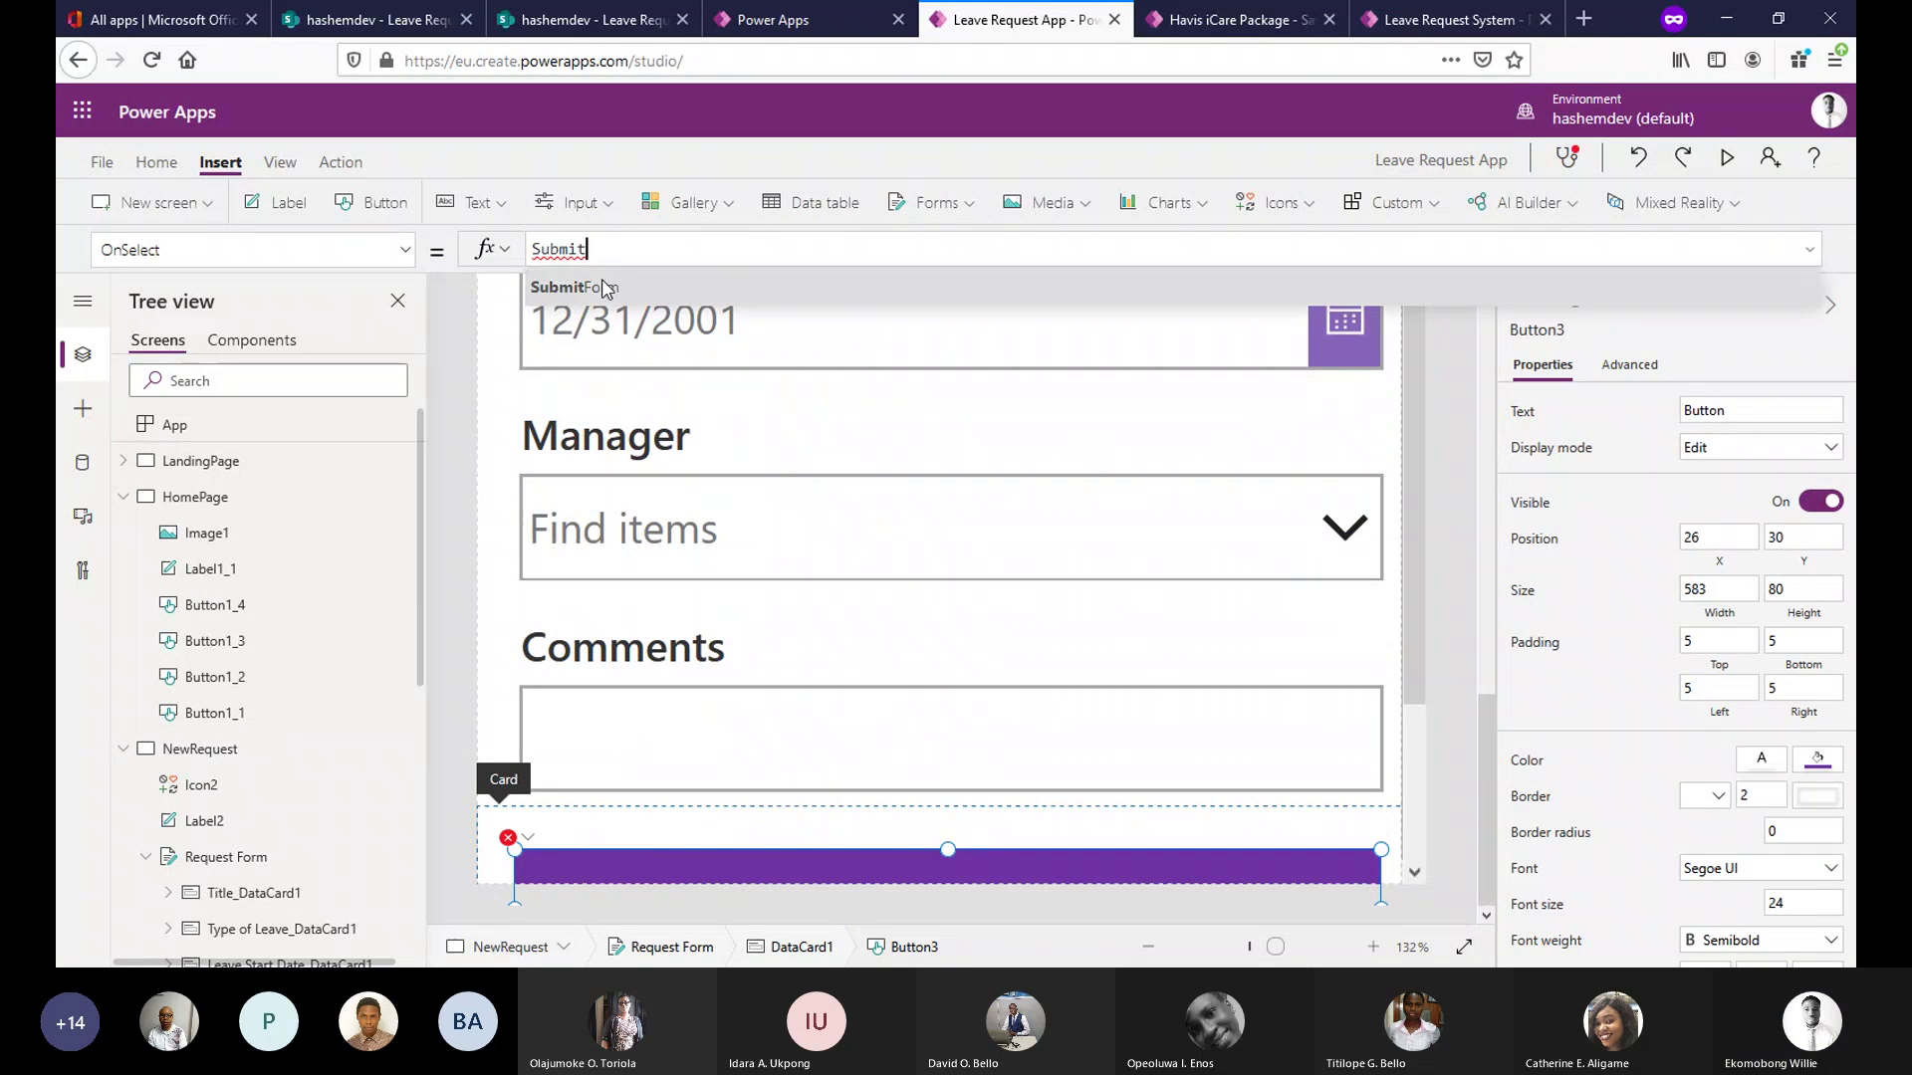
pyautogui.click(602, 285)
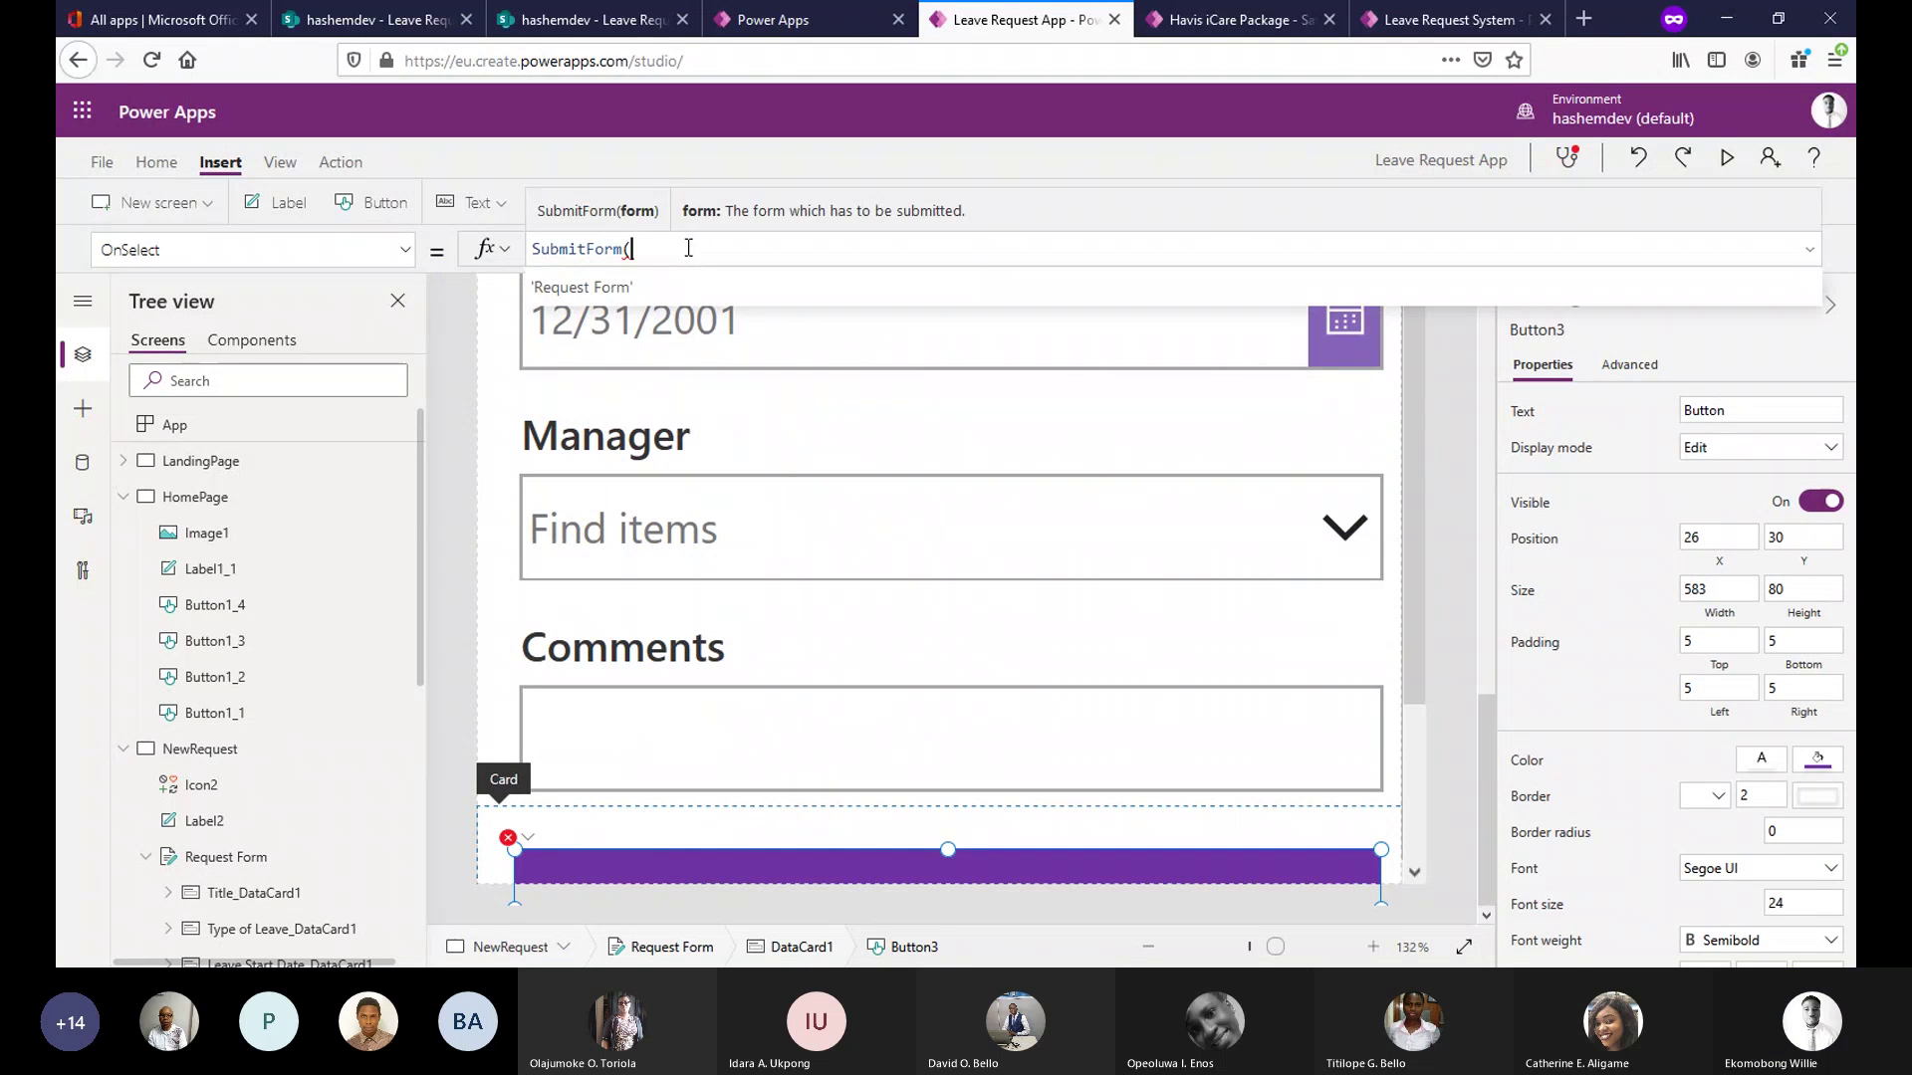
pyautogui.click(684, 287)
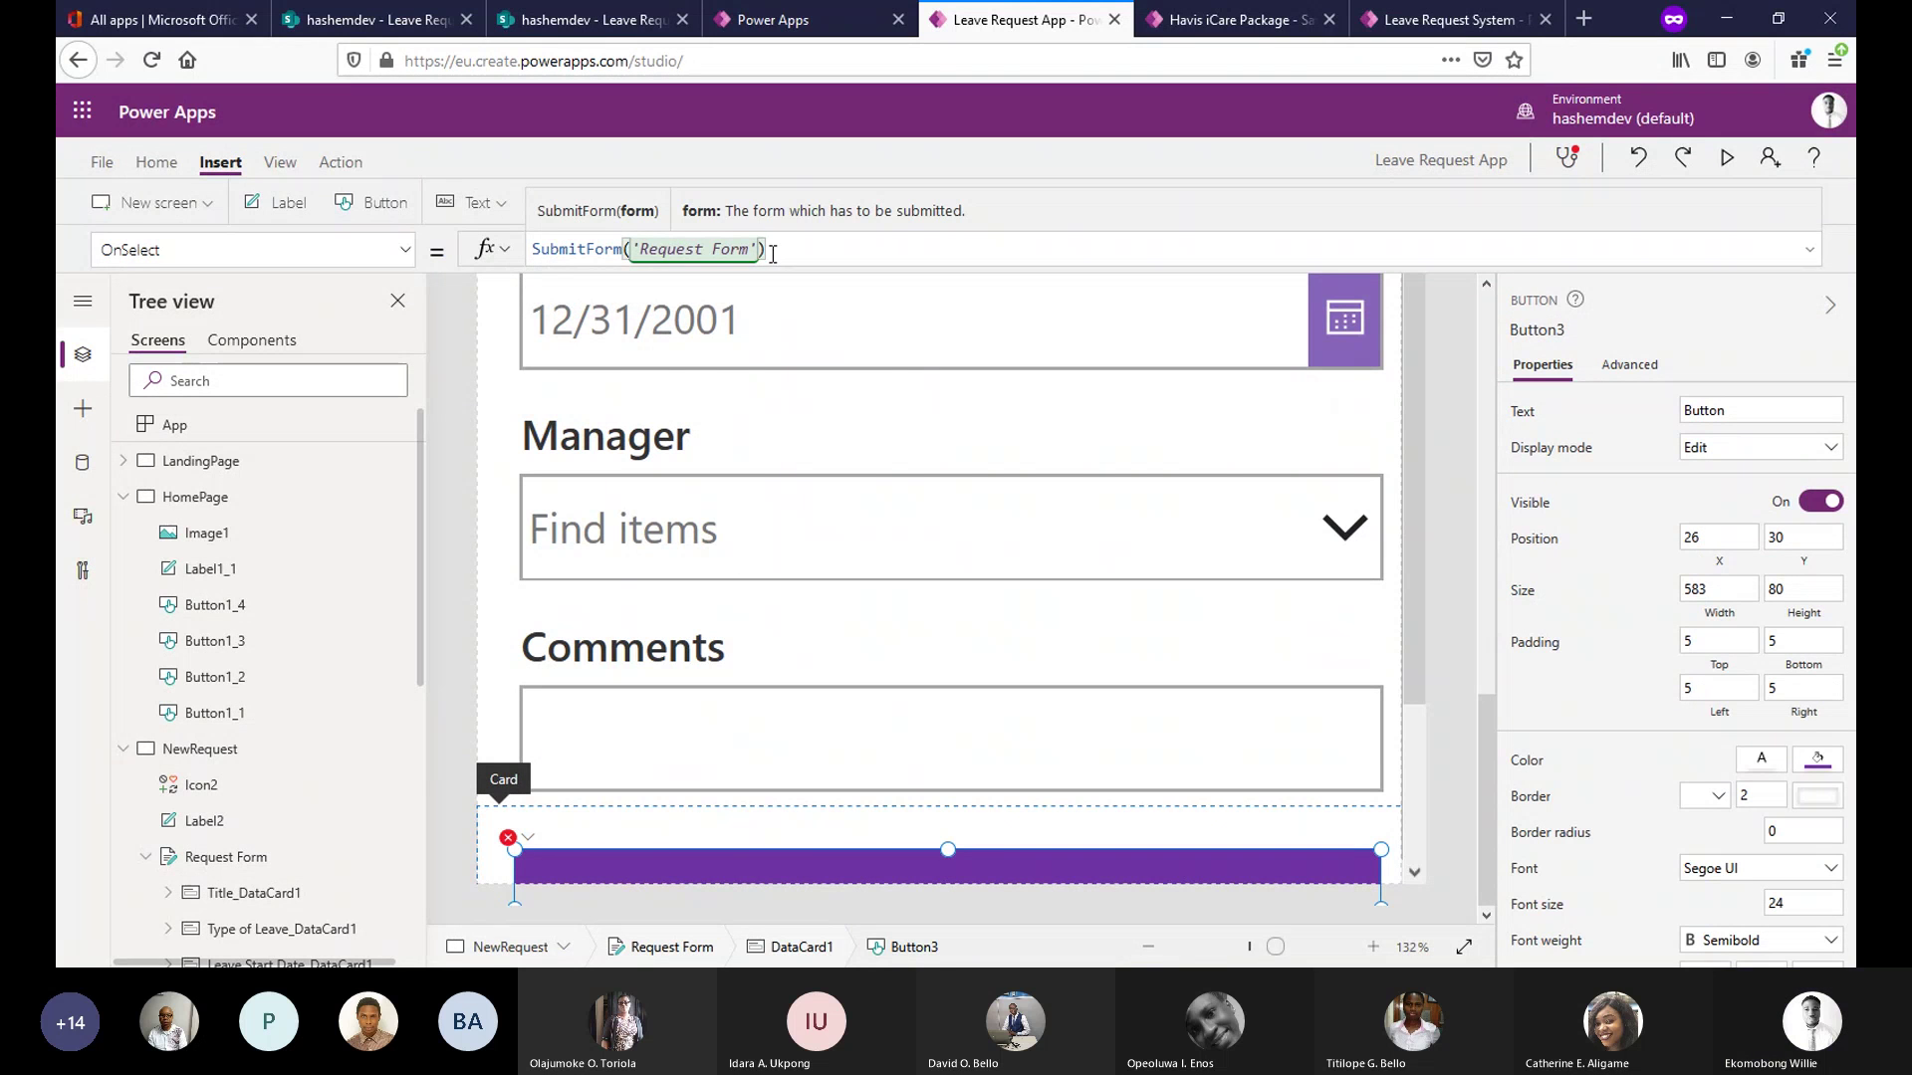
# Preview the detail screen to check the request form from the requestor name down to its button, and return to editing.
pyautogui.moveTo(1491, 734); pyautogui.dragTo(1513, 293)
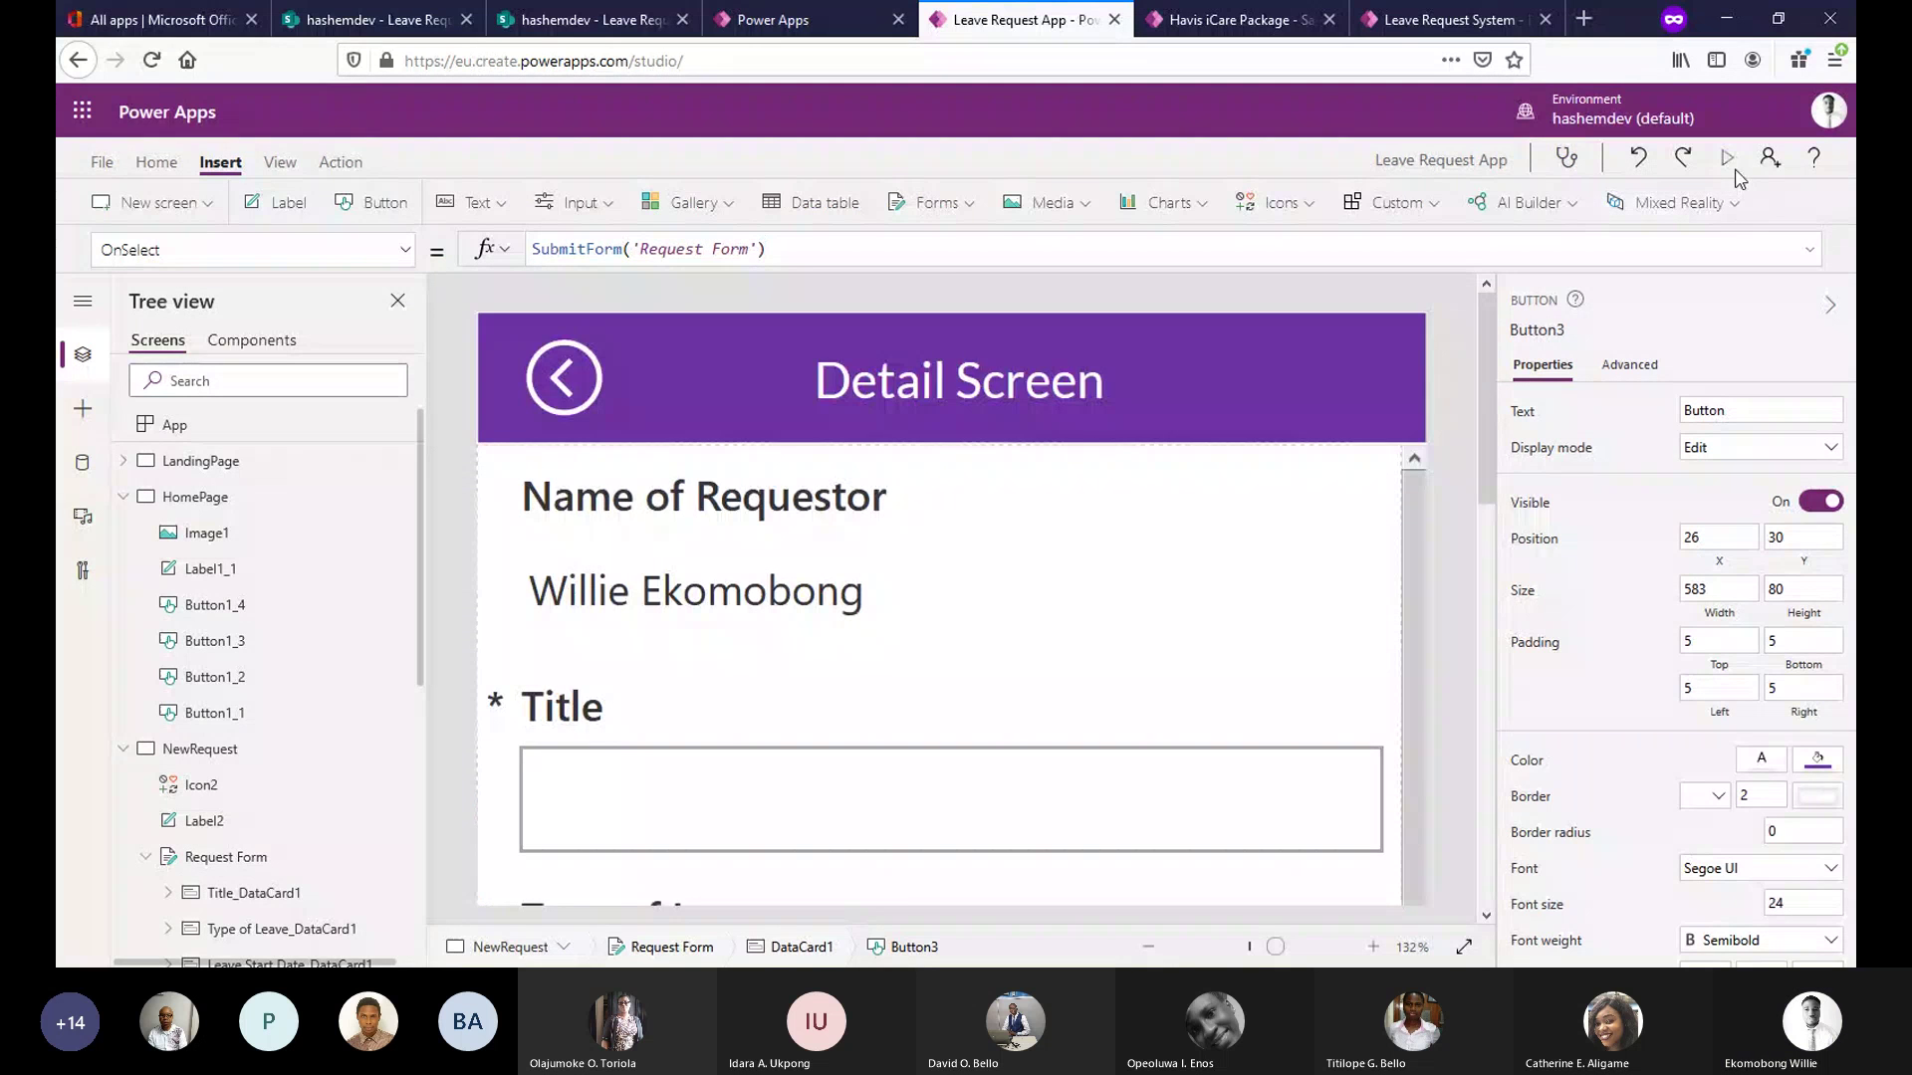
pyautogui.click(1730, 162)
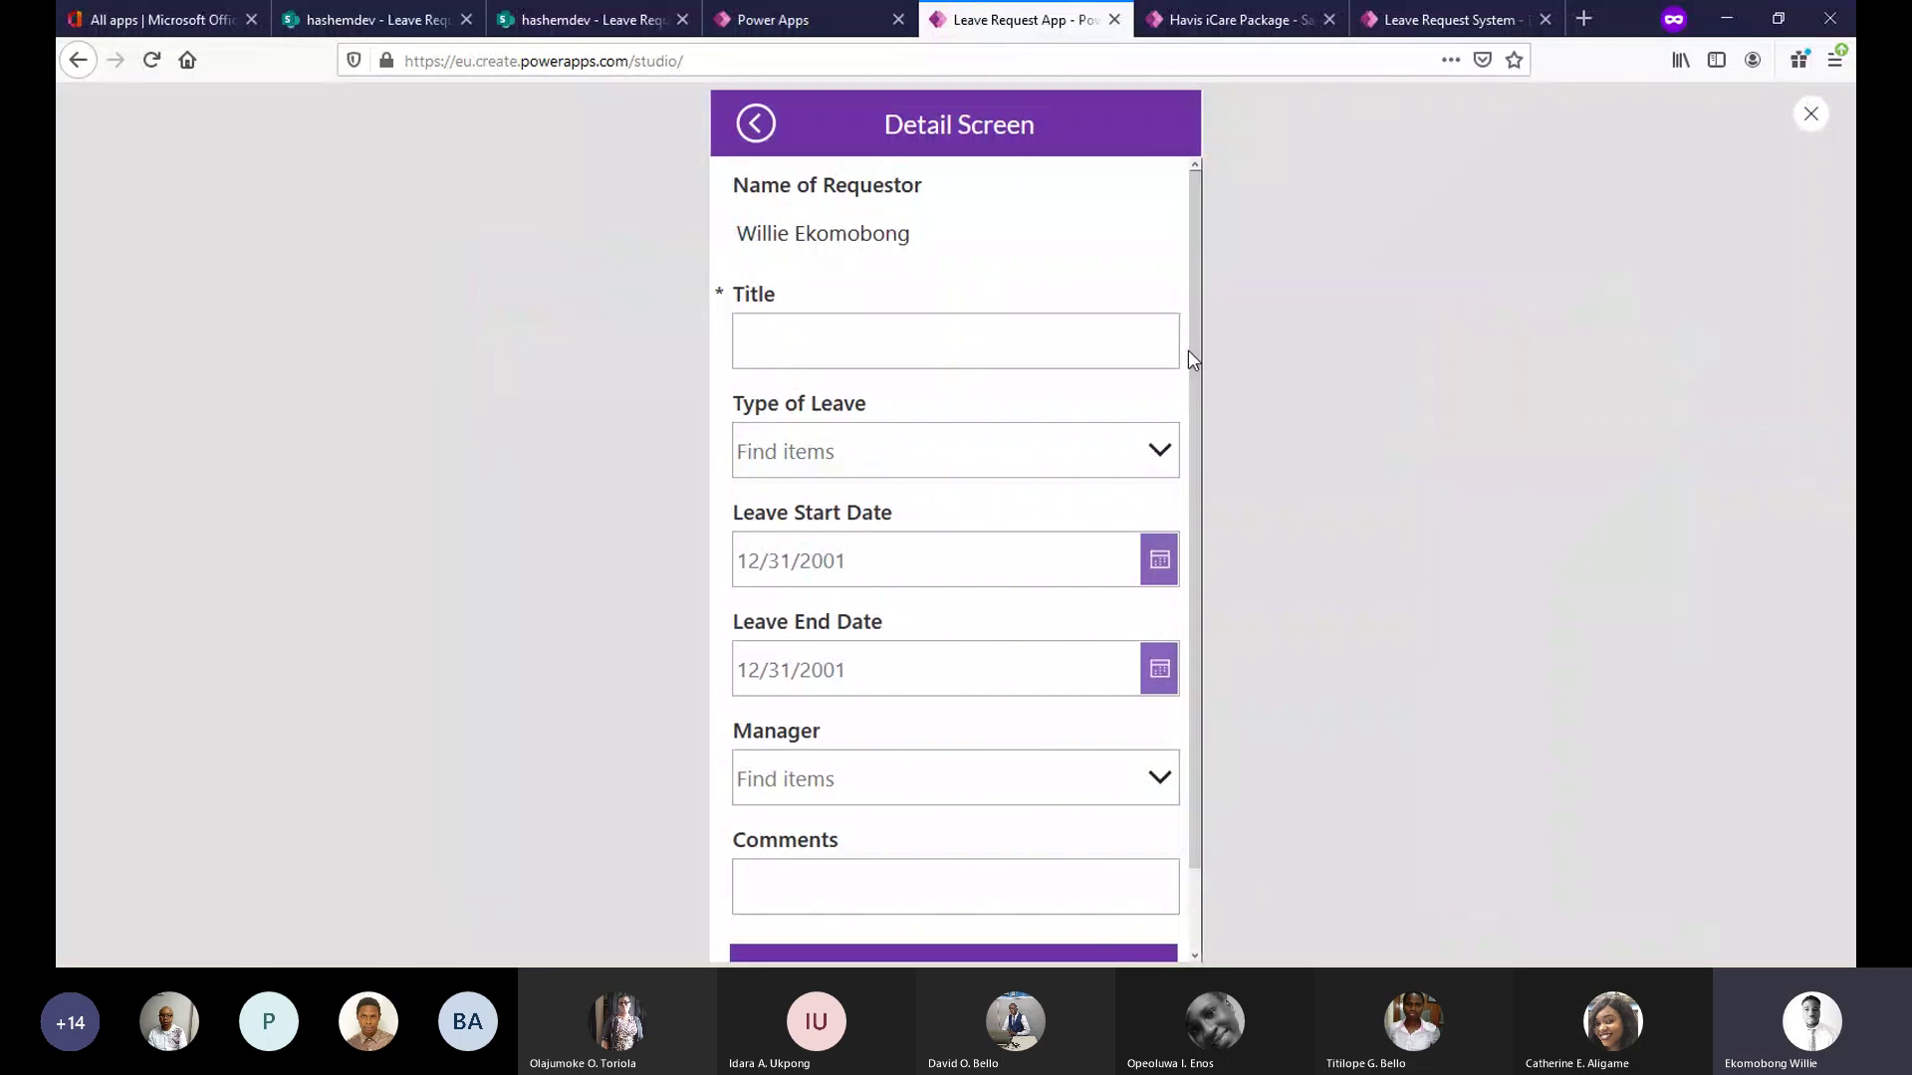
pyautogui.moveTo(1196, 363); pyautogui.dragTo(1209, 261)
pyautogui.click(1810, 115)
pyautogui.click(1145, 605)
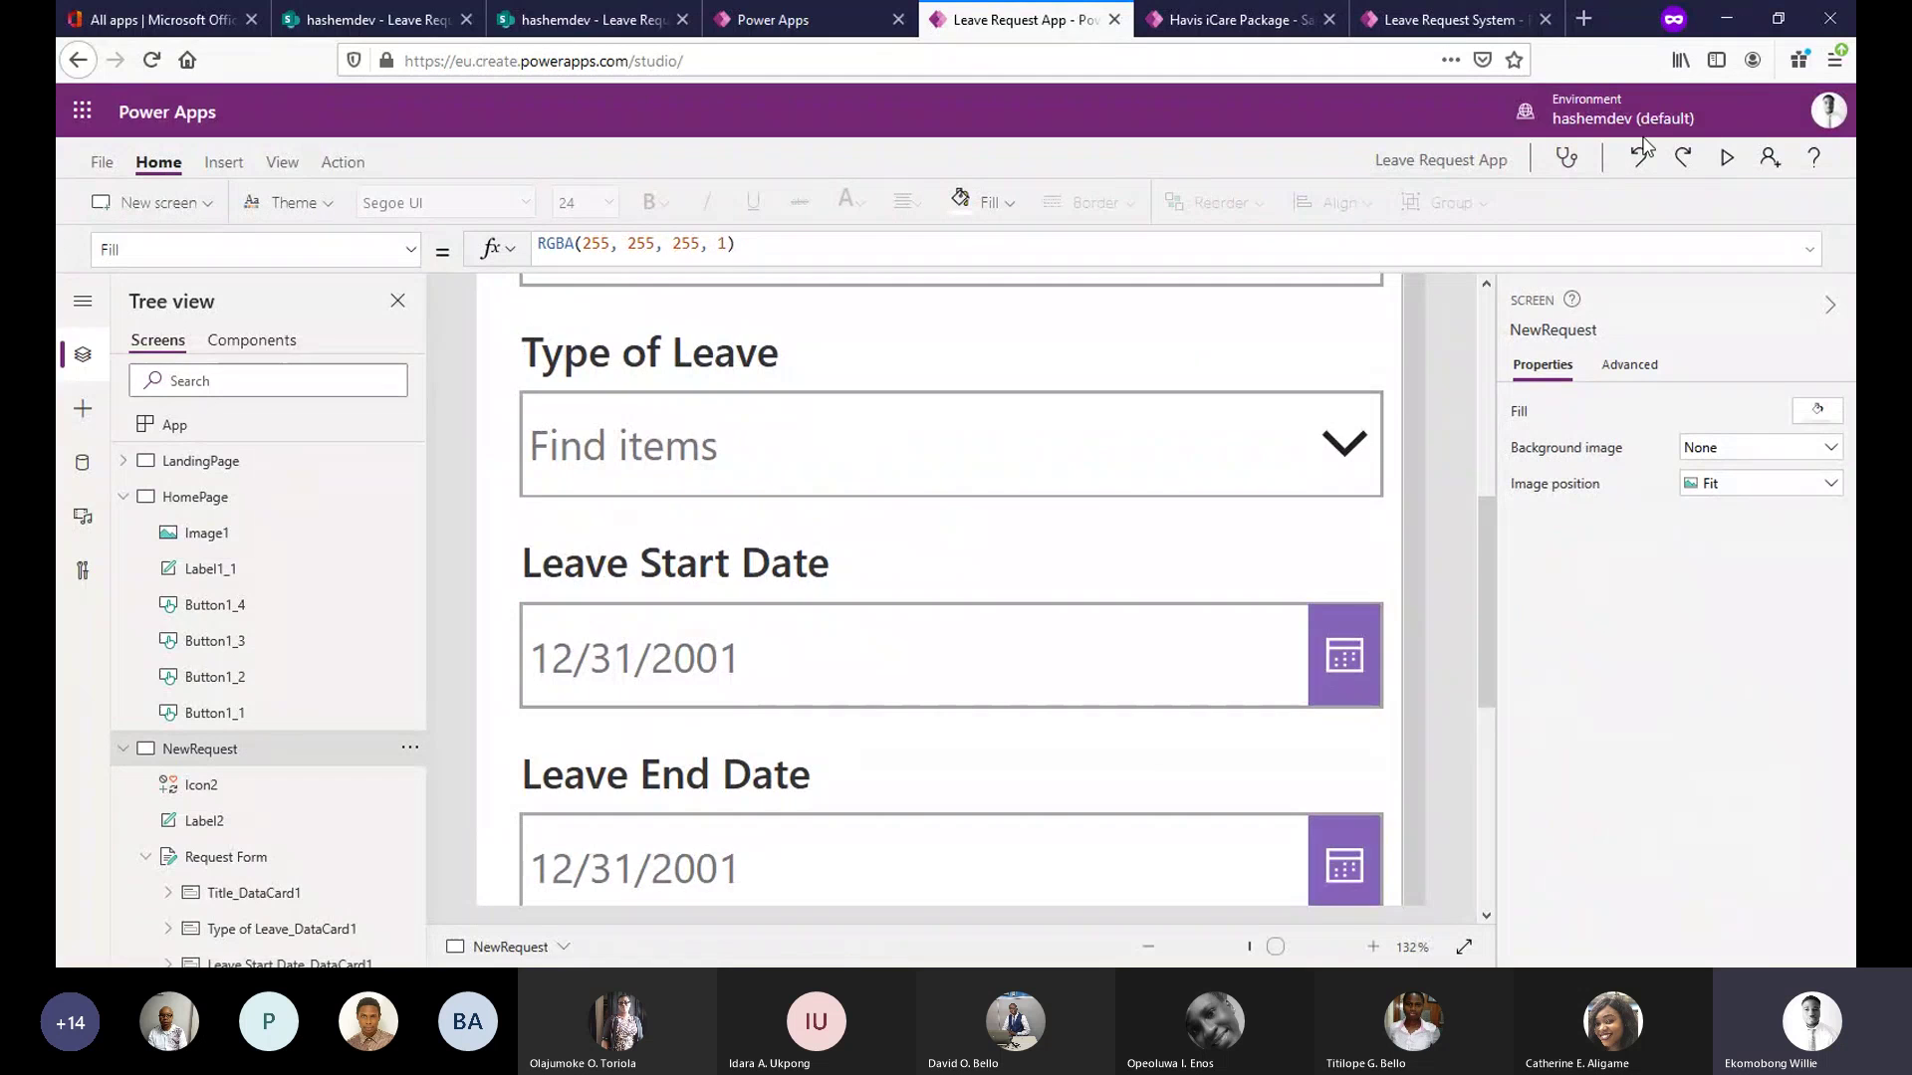
pyautogui.click(1731, 159)
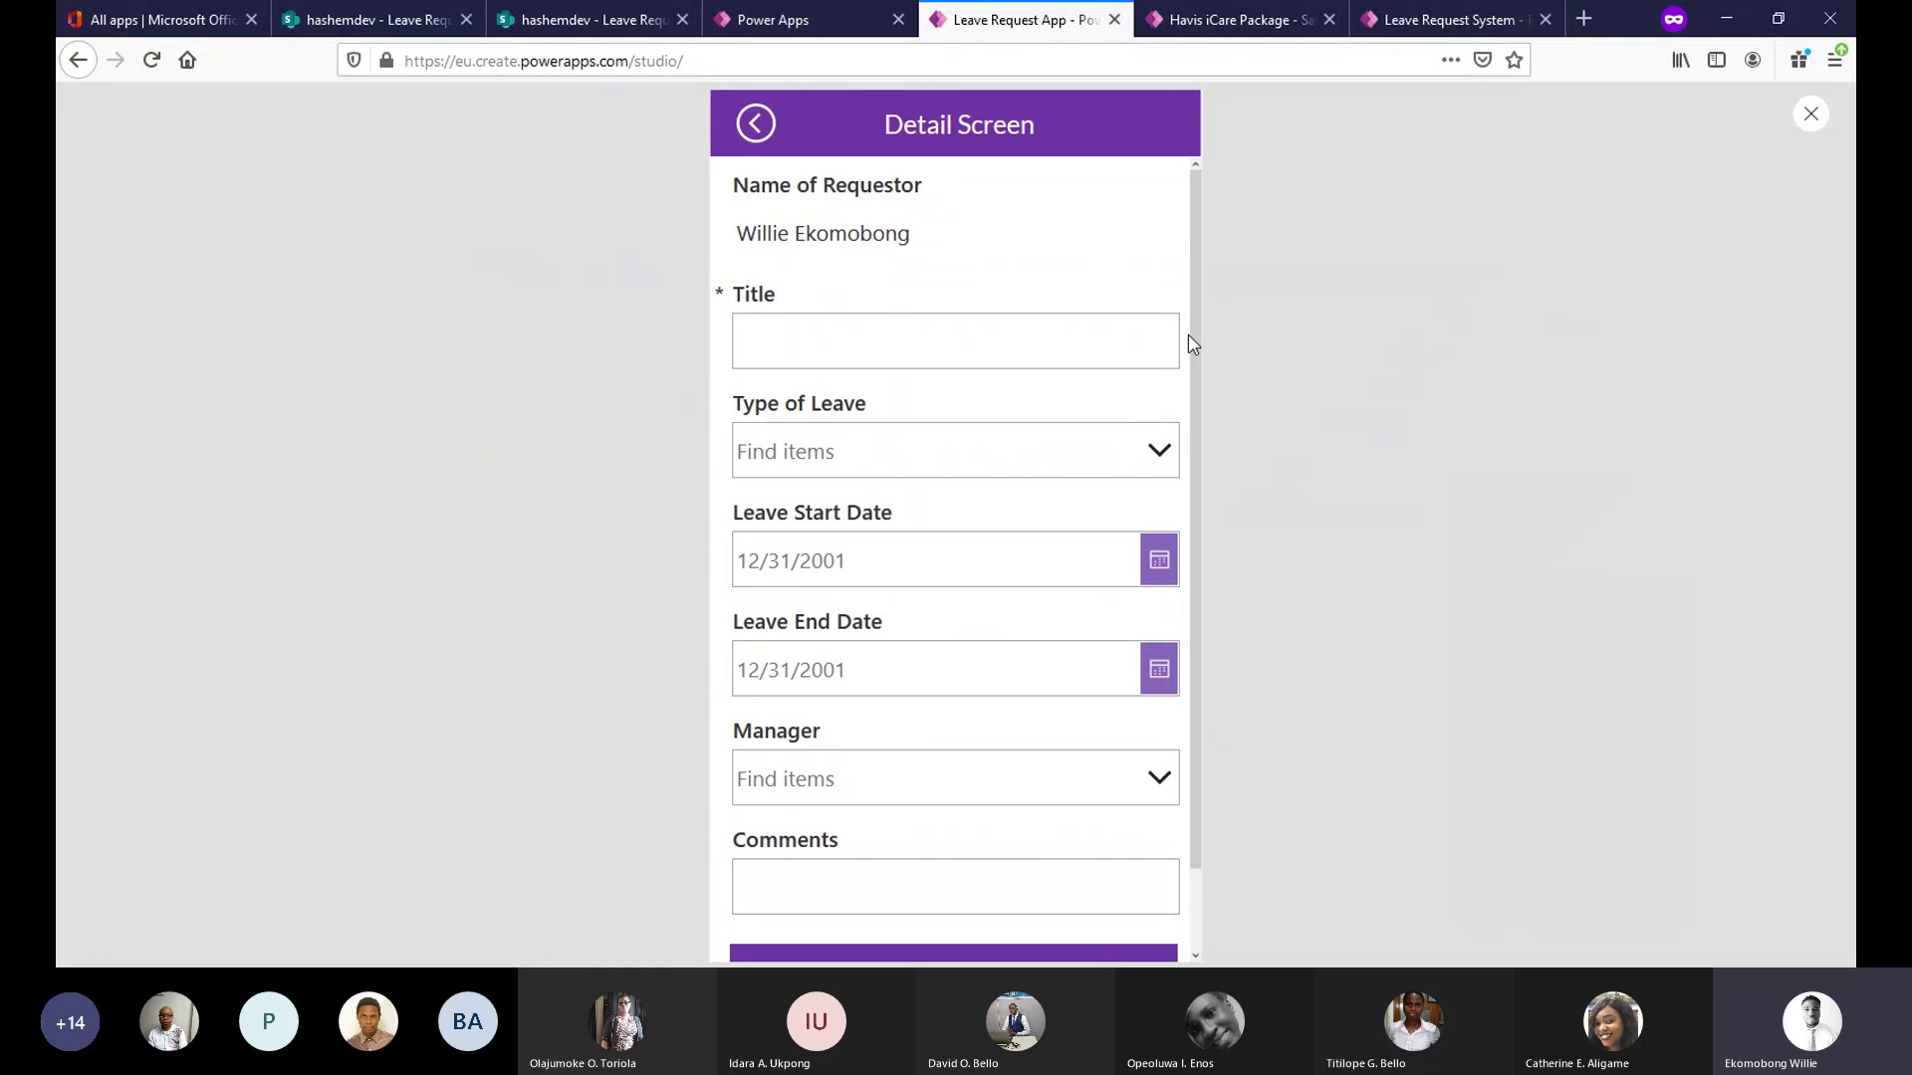
pyautogui.moveTo(1198, 341); pyautogui.dragTo(1231, 300)
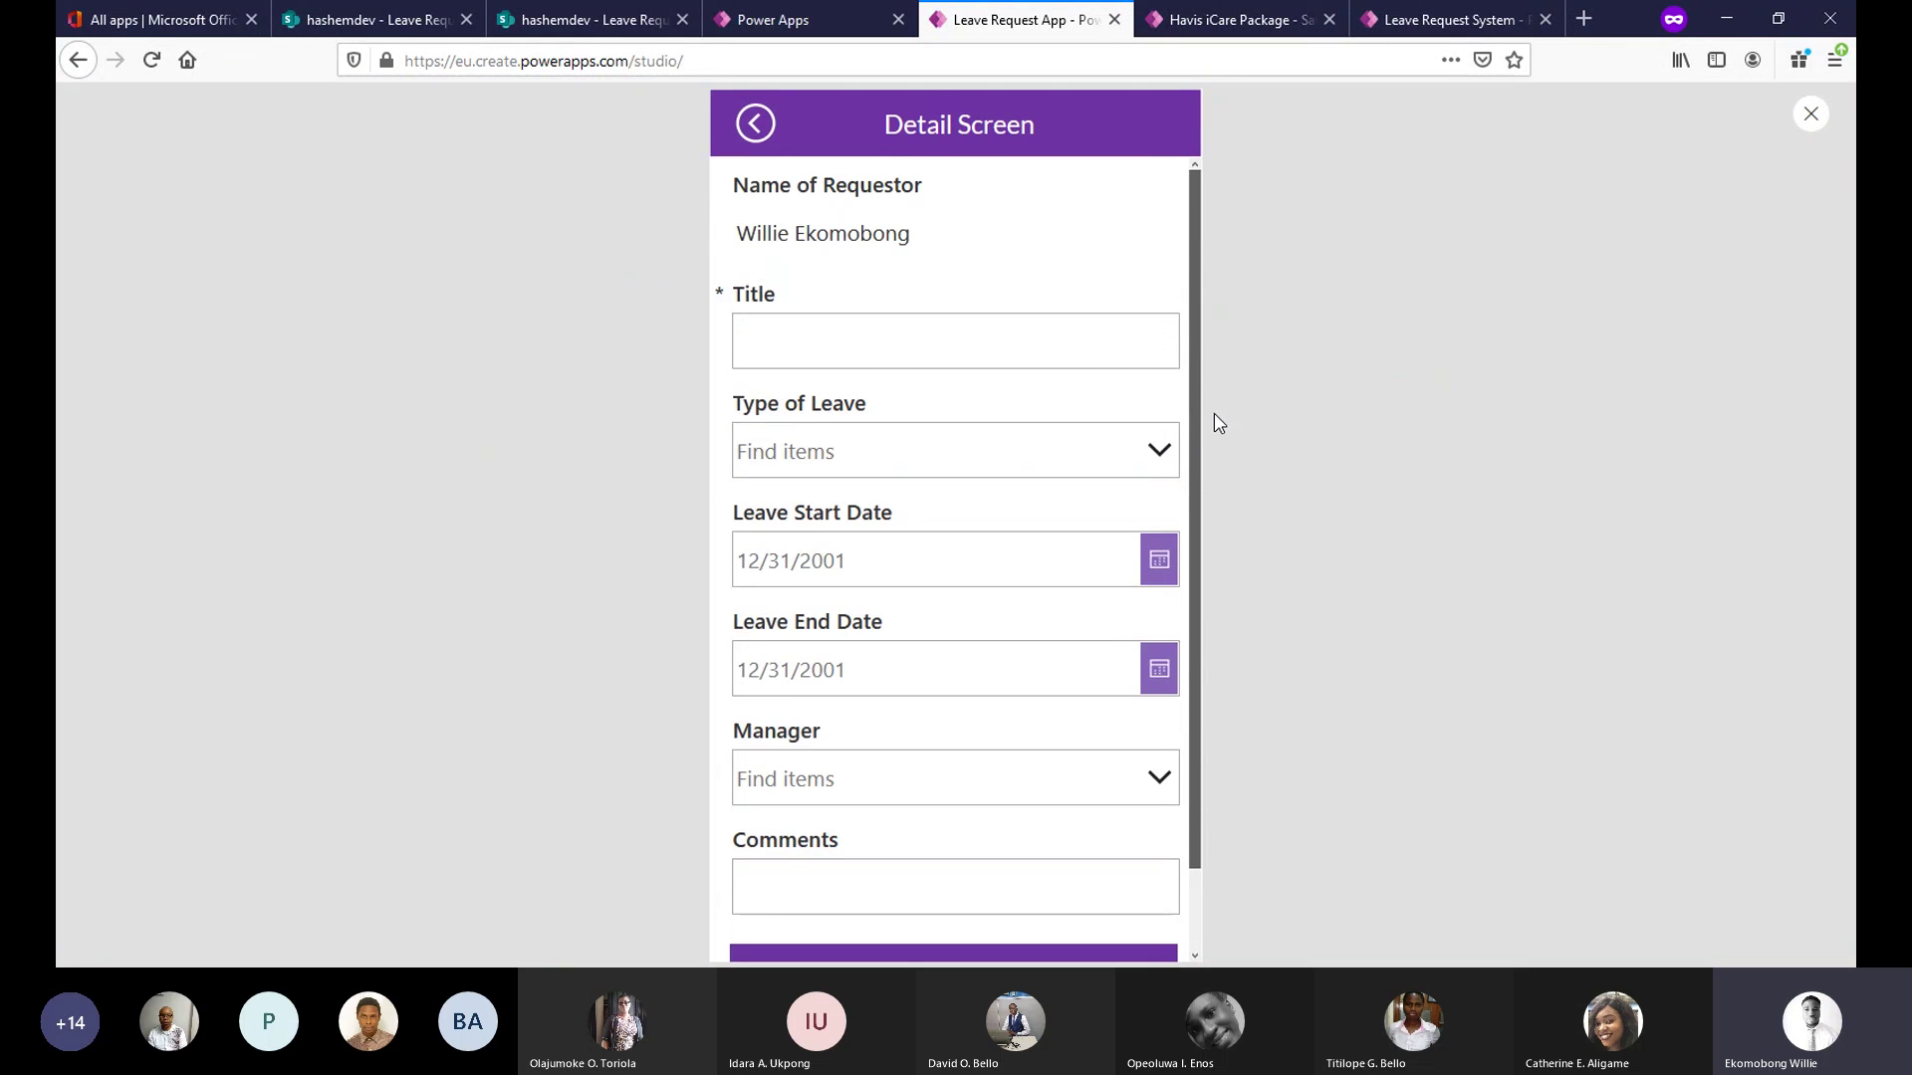
pyautogui.moveTo(1215, 414); pyautogui.dragTo(1208, 482)
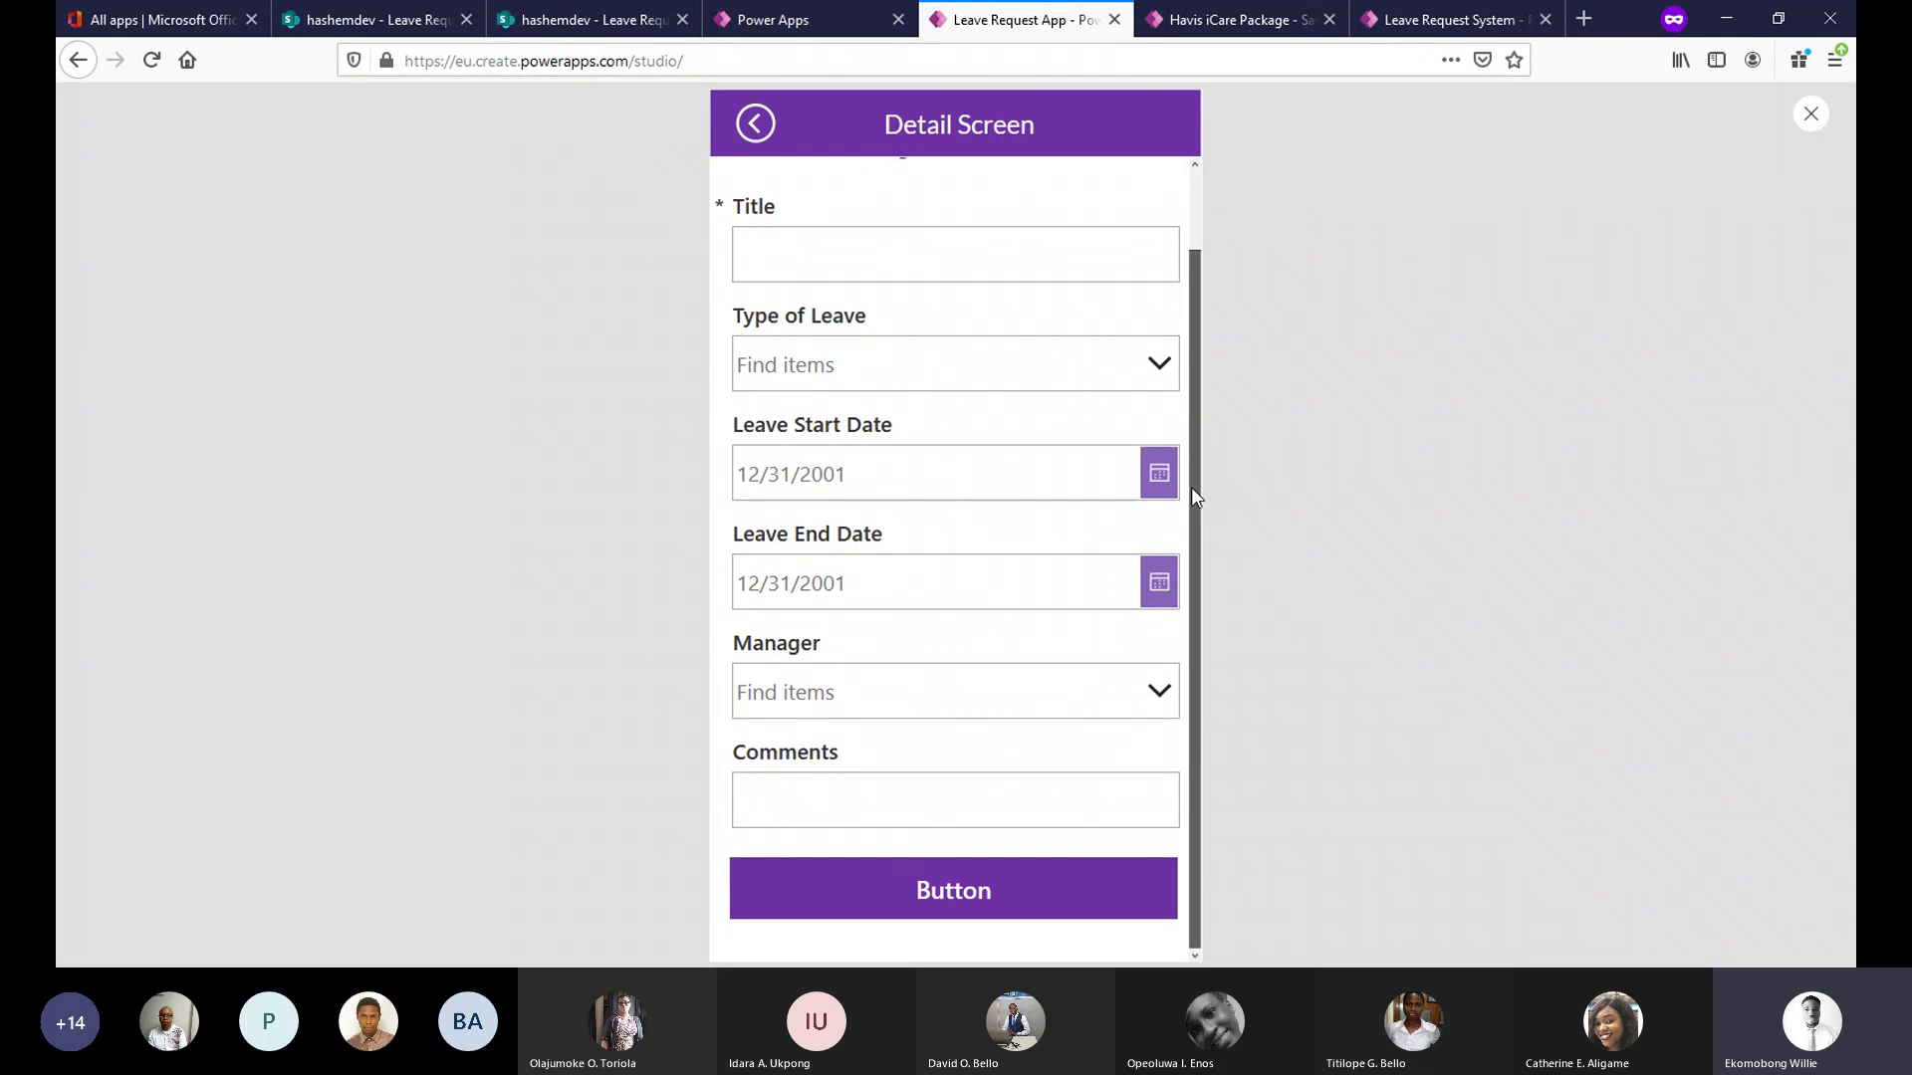
pyautogui.moveTo(1191, 488); pyautogui.dragTo(1193, 360)
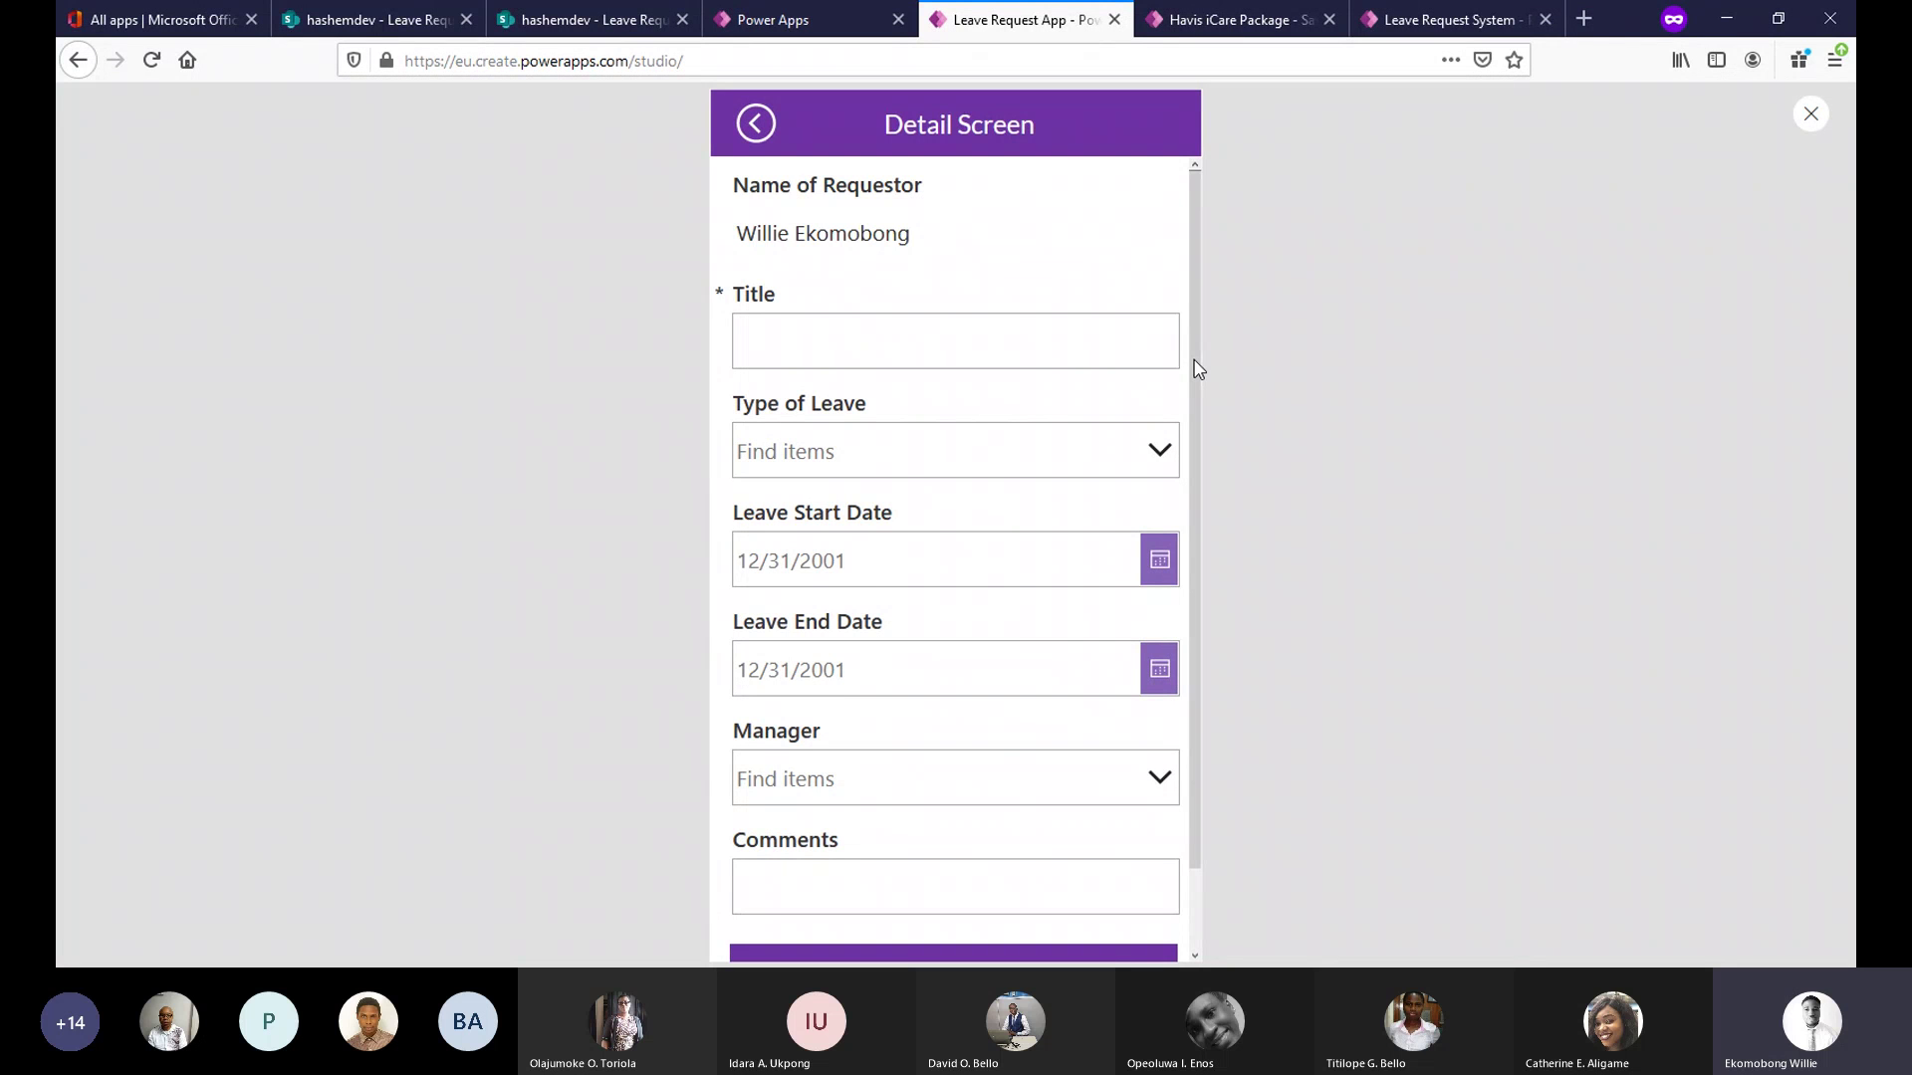
pyautogui.click(1810, 114)
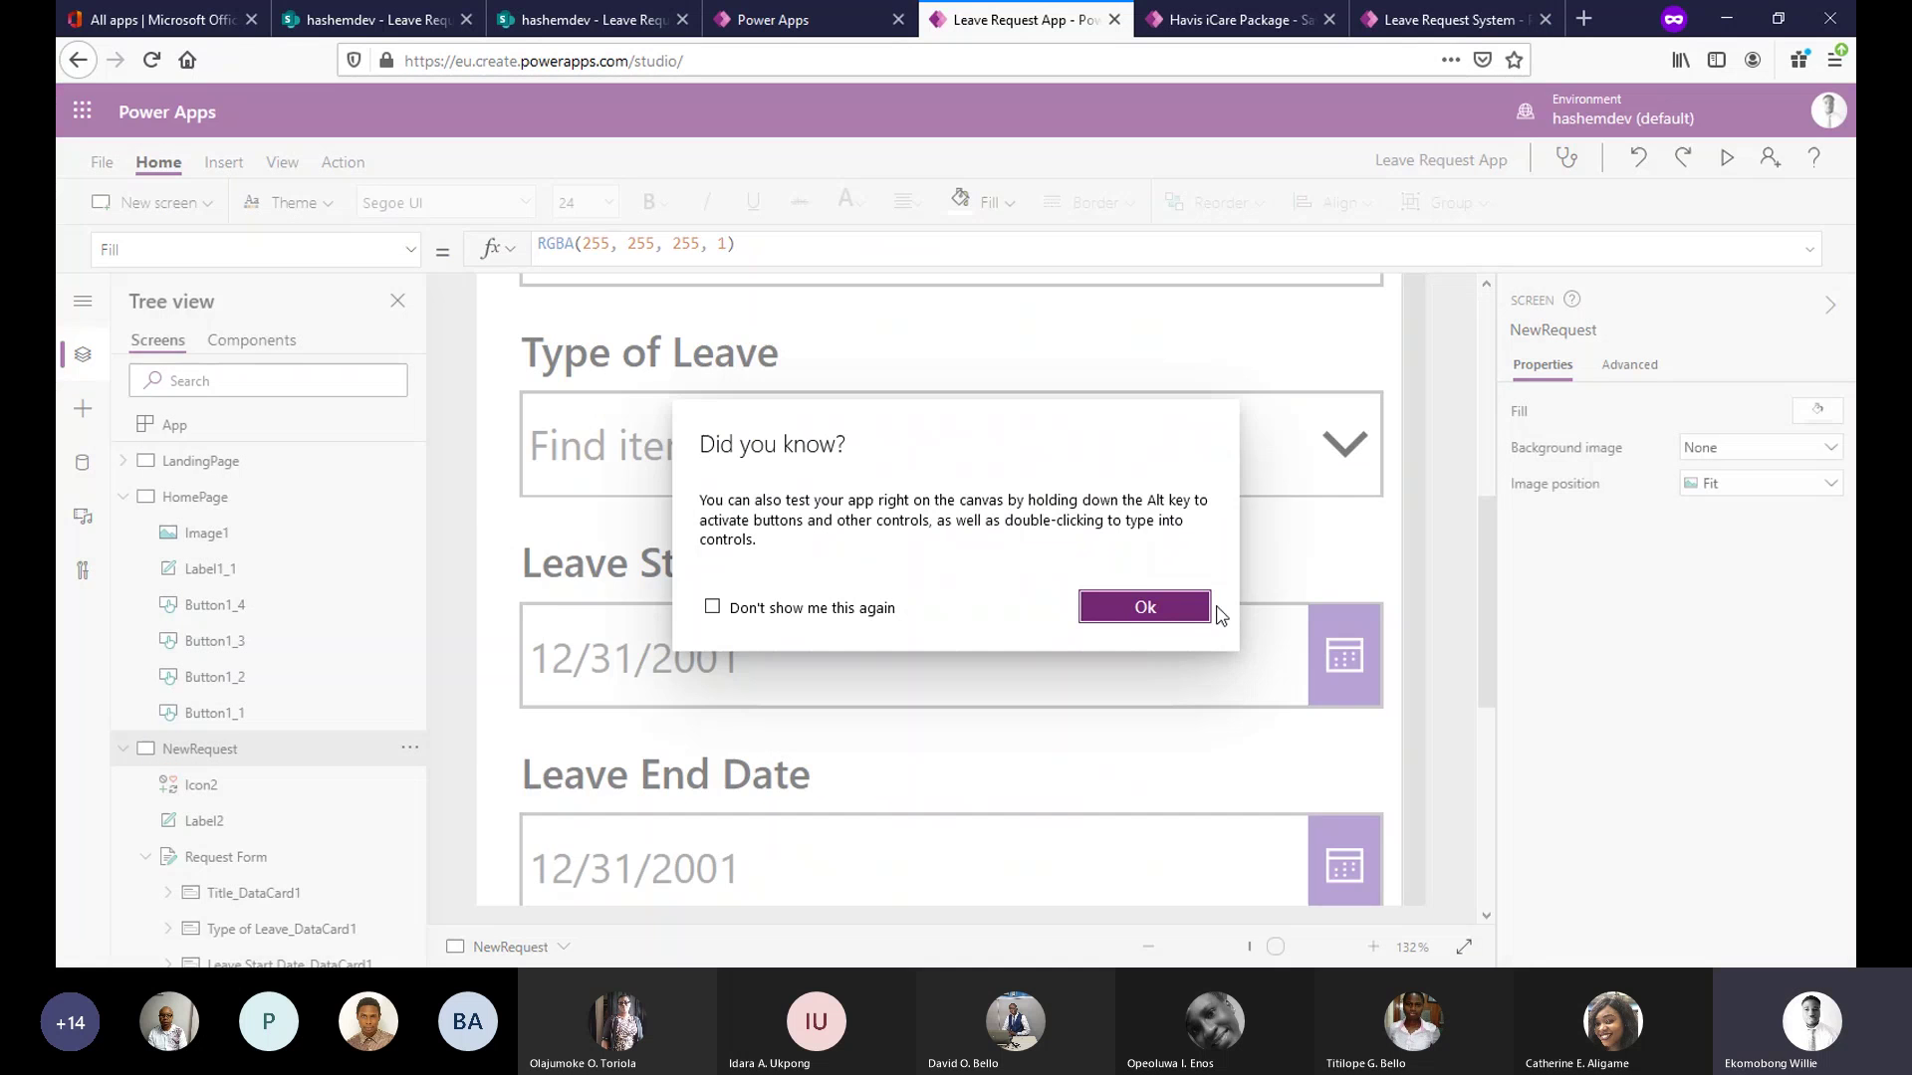
pyautogui.click(1145, 613)
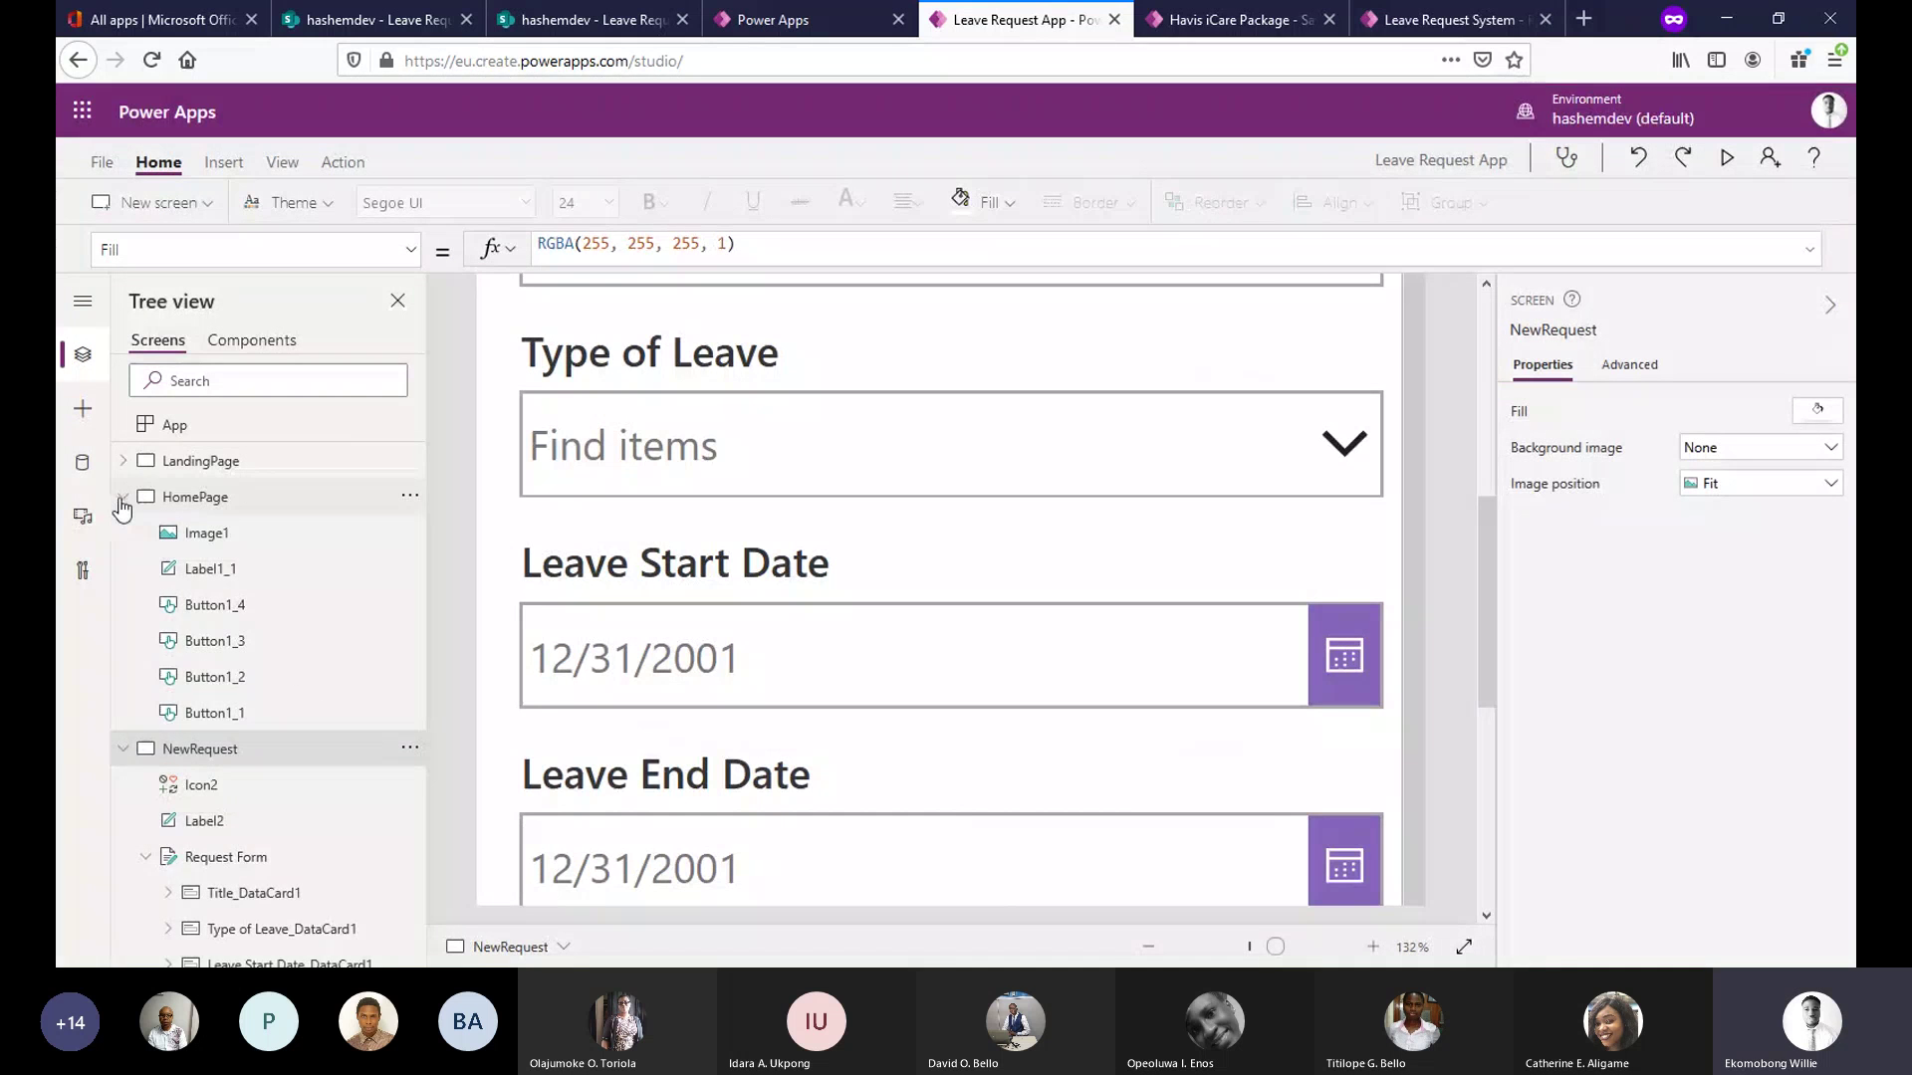
# Collapse the HomePage and NewRequest screens in the tree and add a new screen from the Success template.
pyautogui.click(123, 498)
pyautogui.click(125, 534)
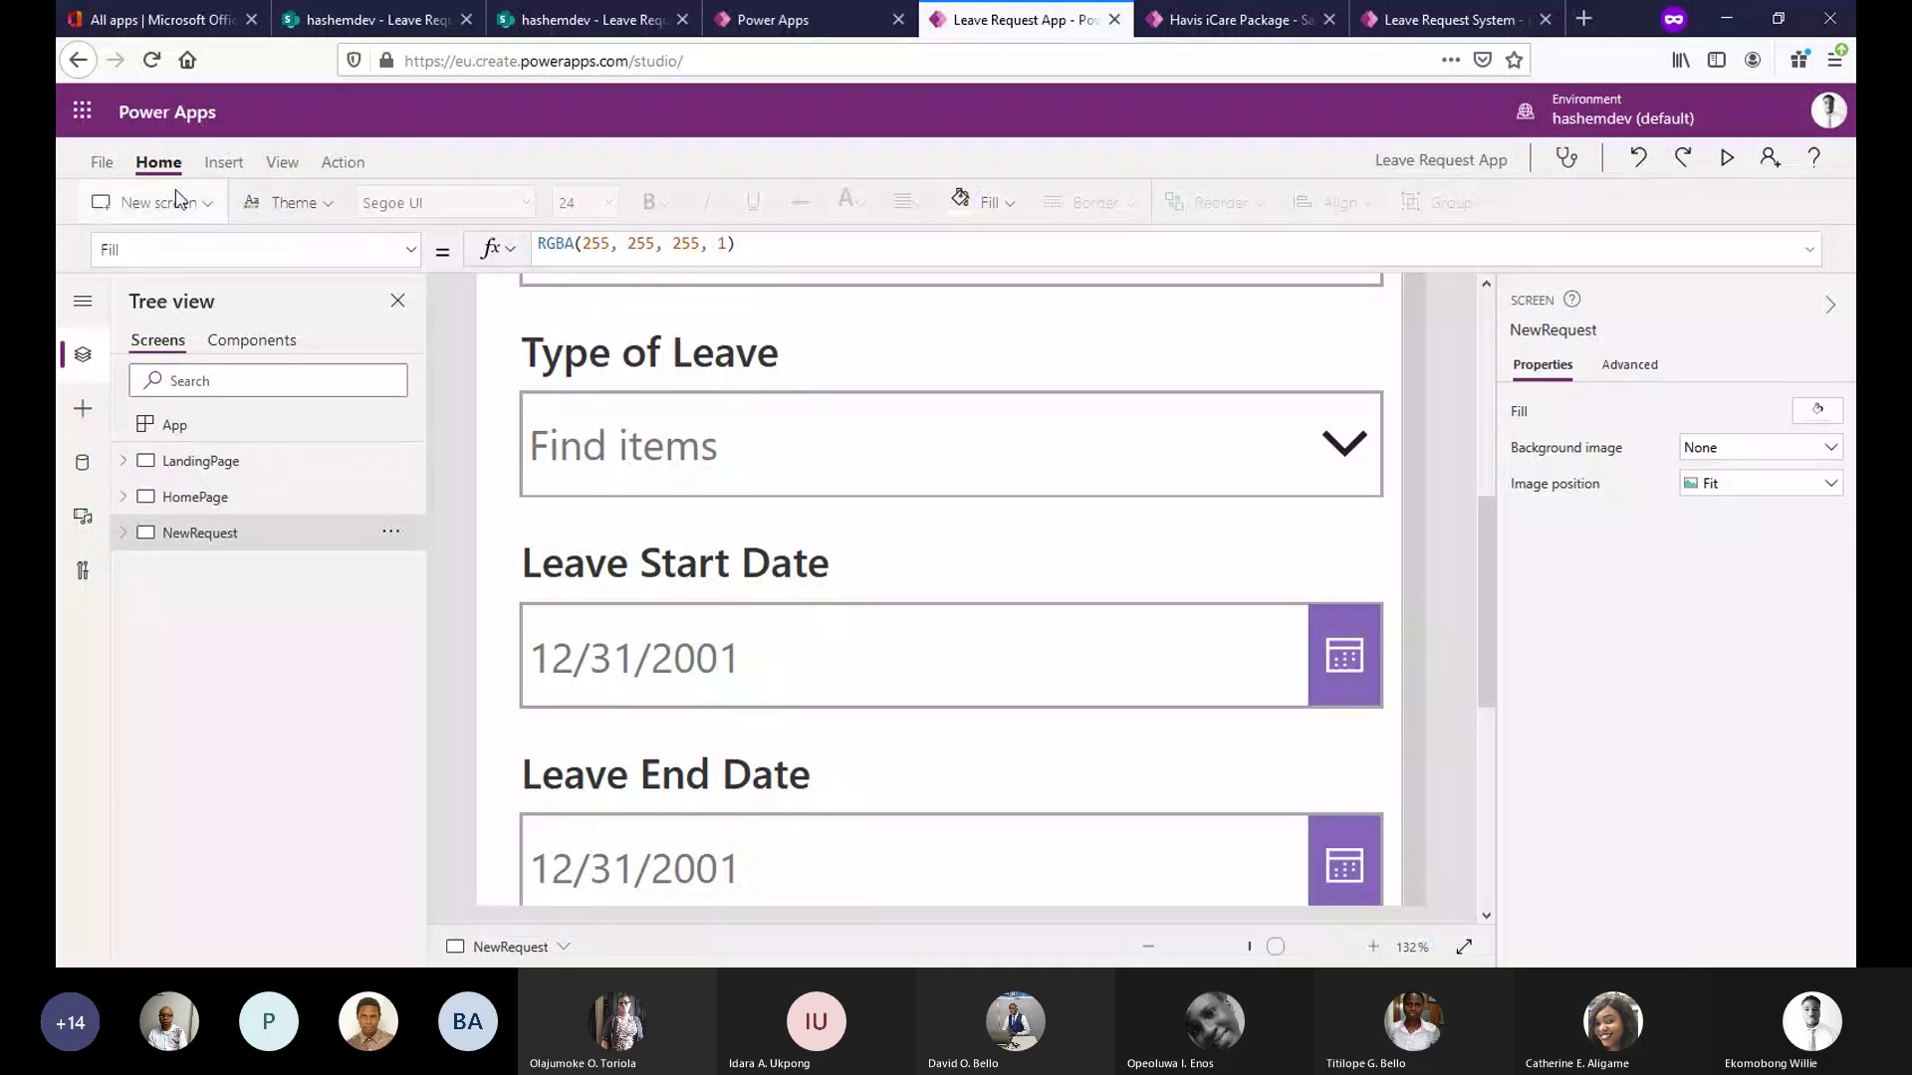
pyautogui.click(237, 171)
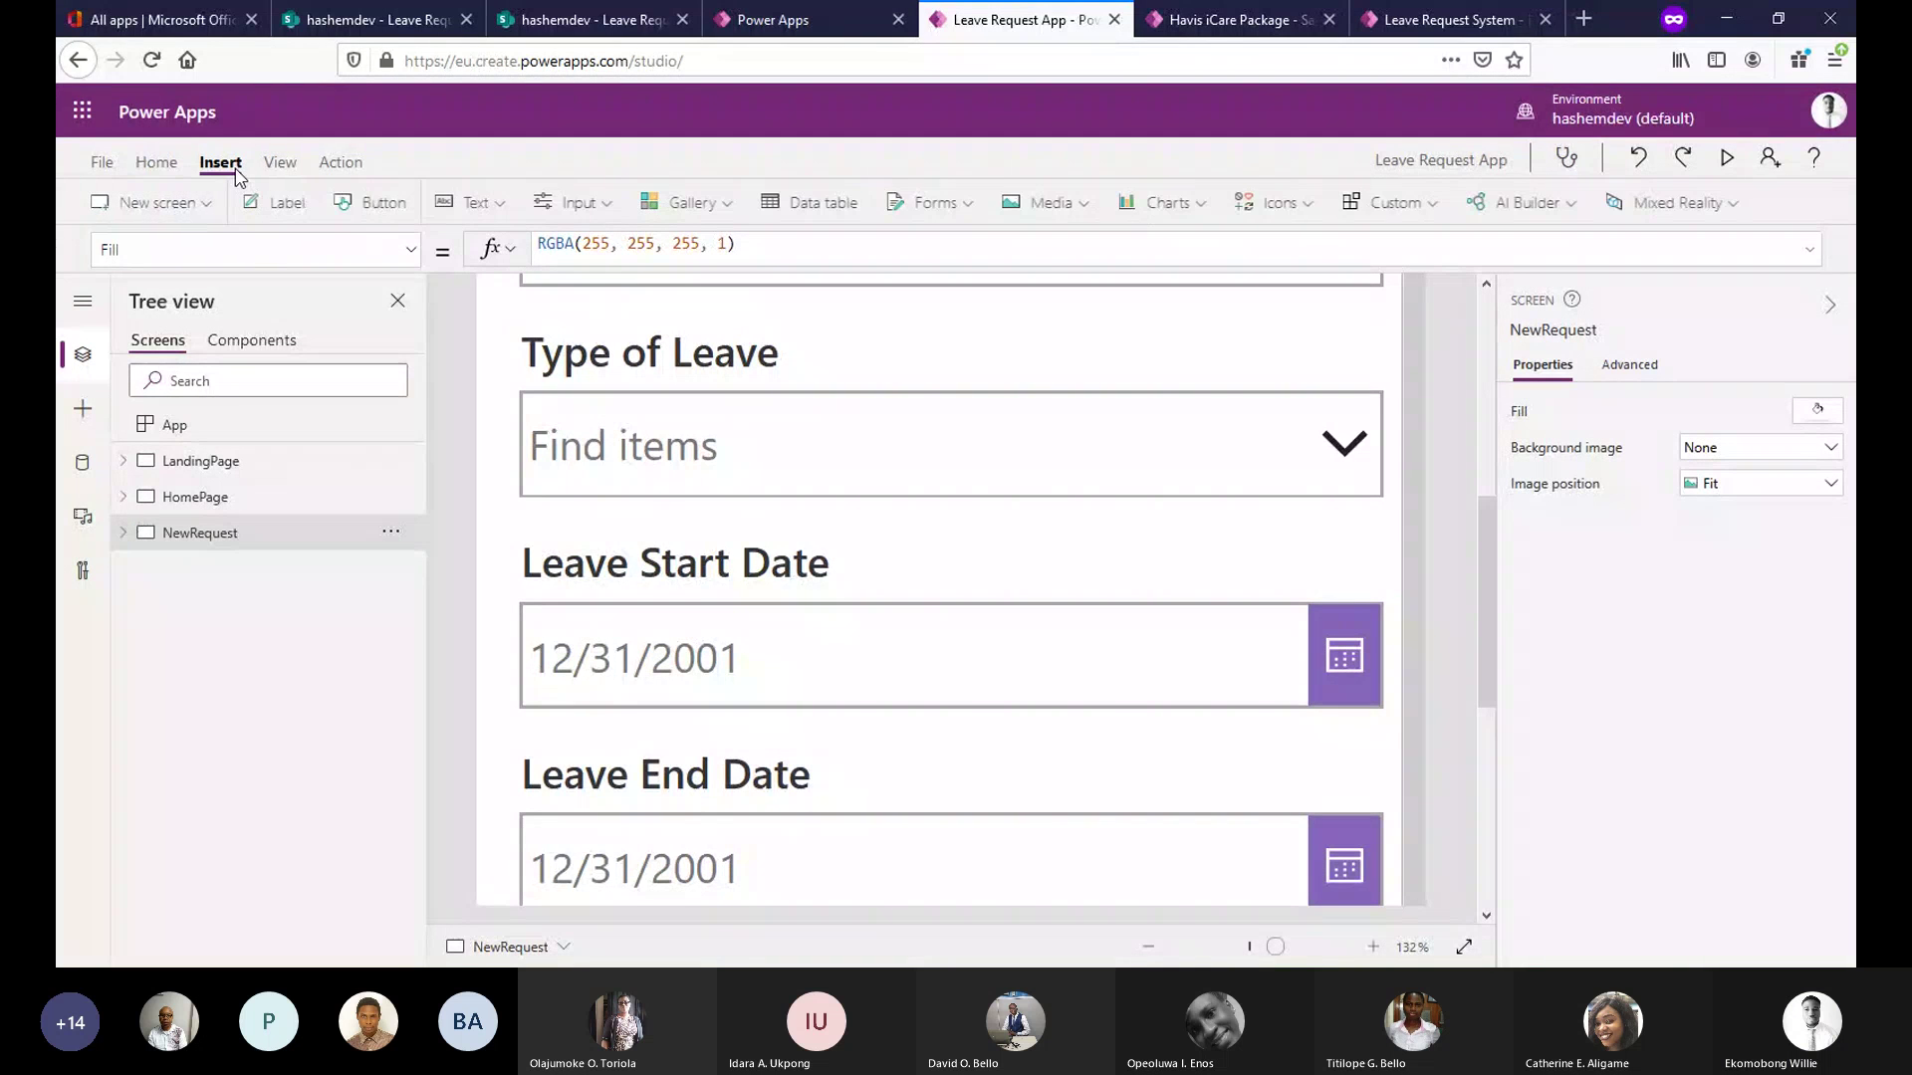
pyautogui.click(159, 165)
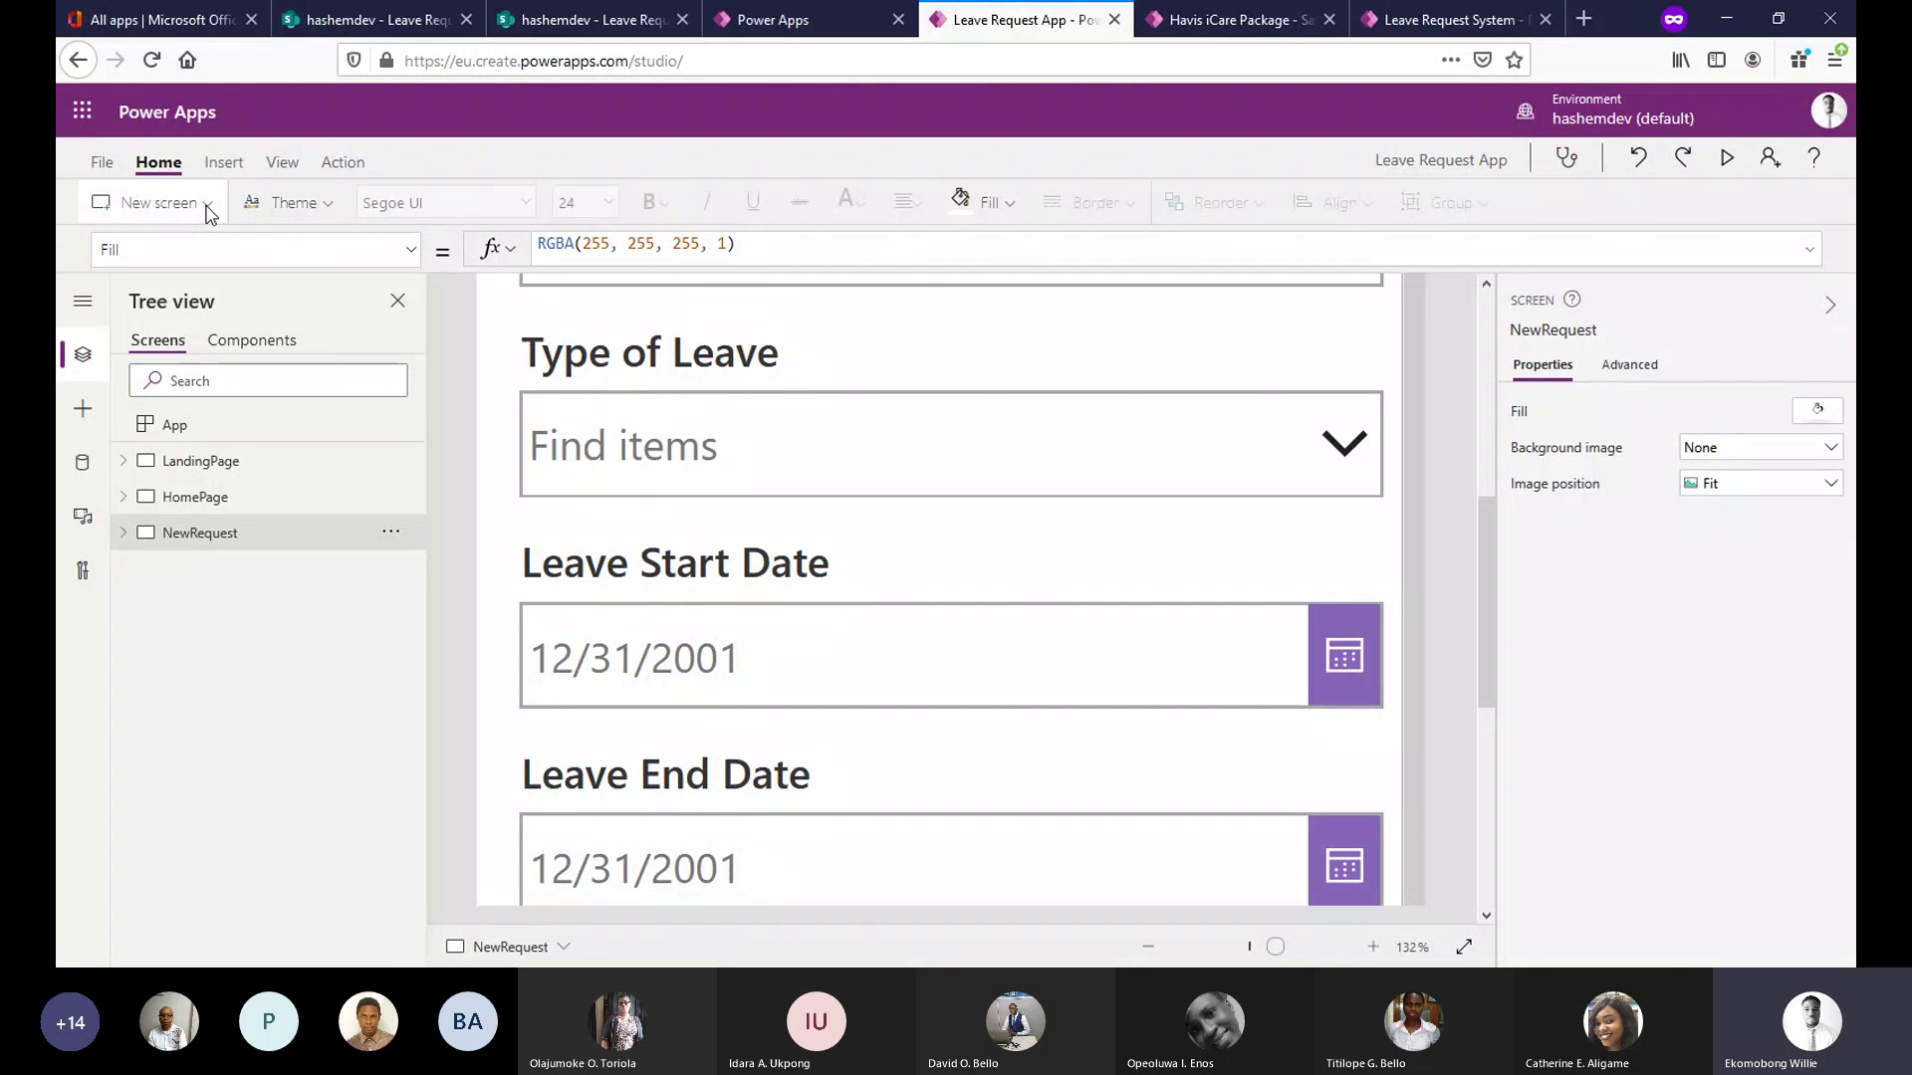
pyautogui.click(207, 205)
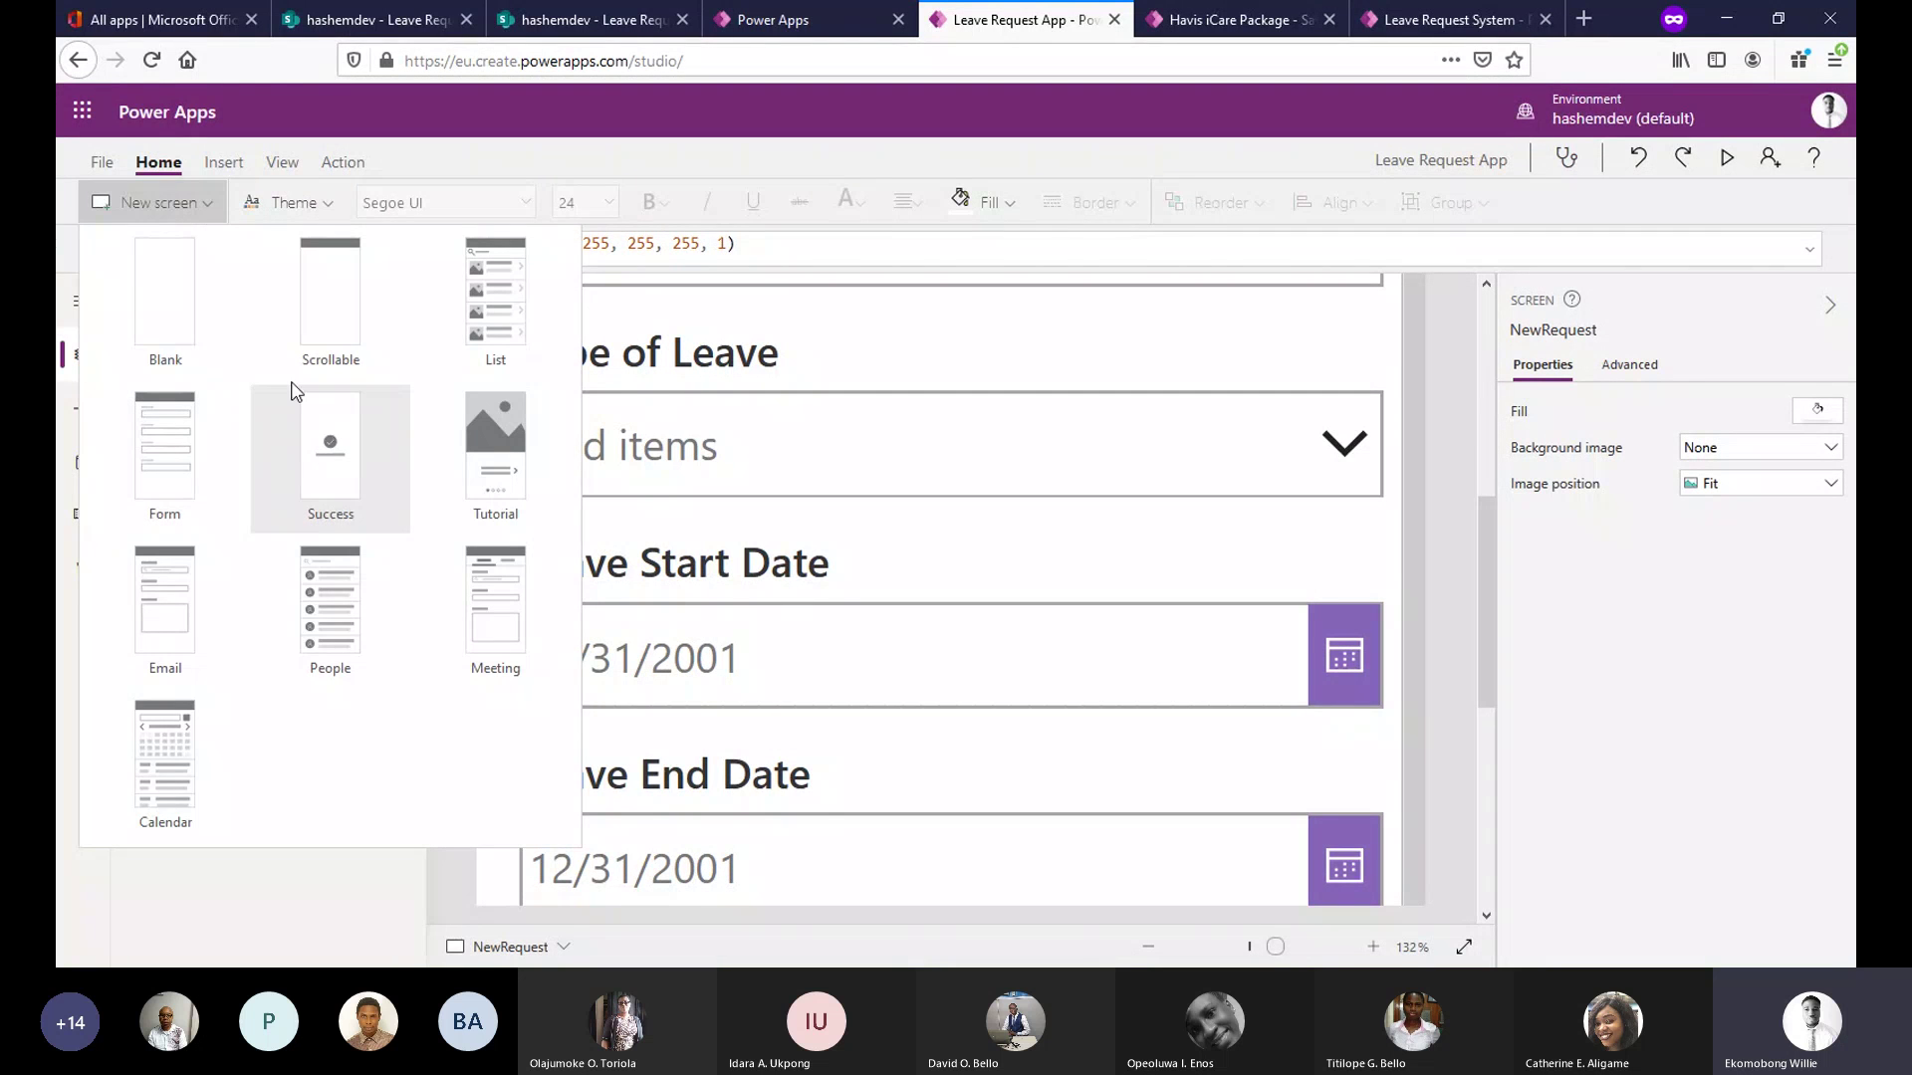
pyautogui.click(164, 168)
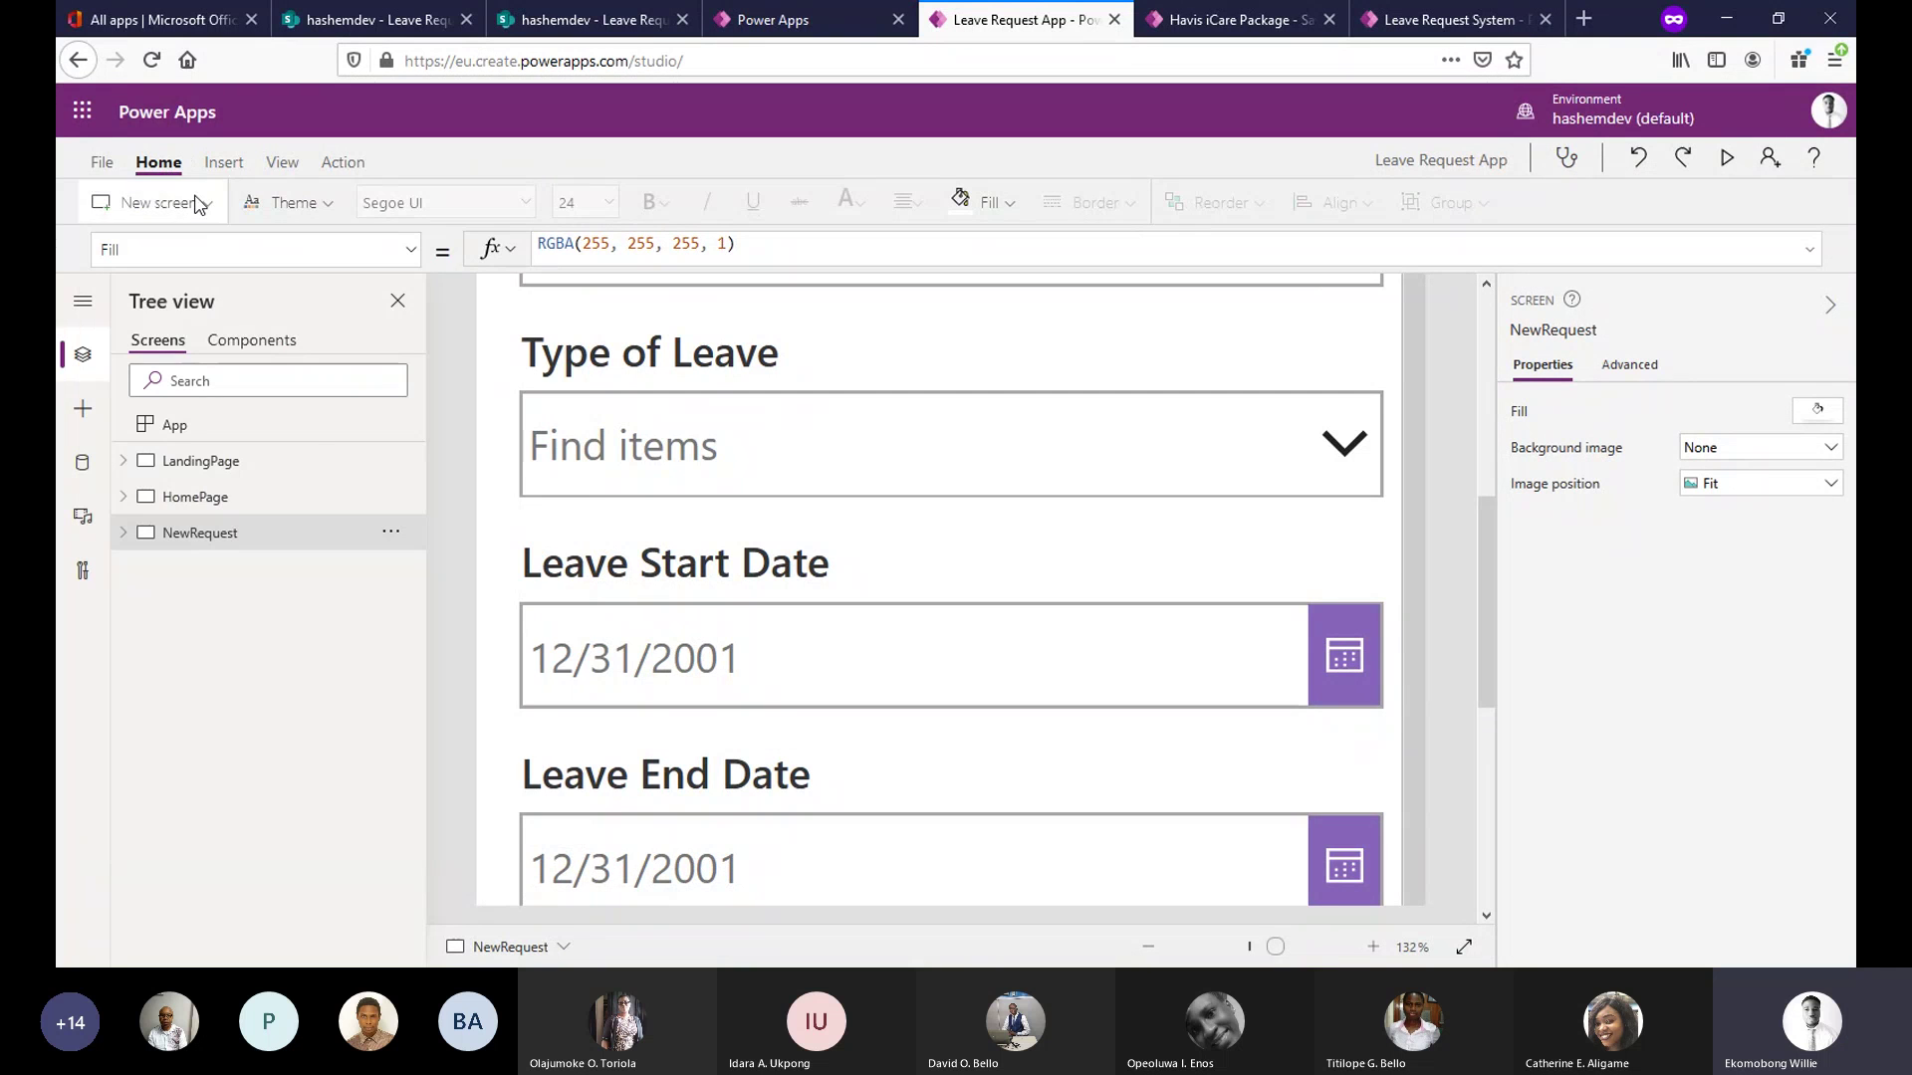
pyautogui.click(196, 204)
pyautogui.press('Escape')
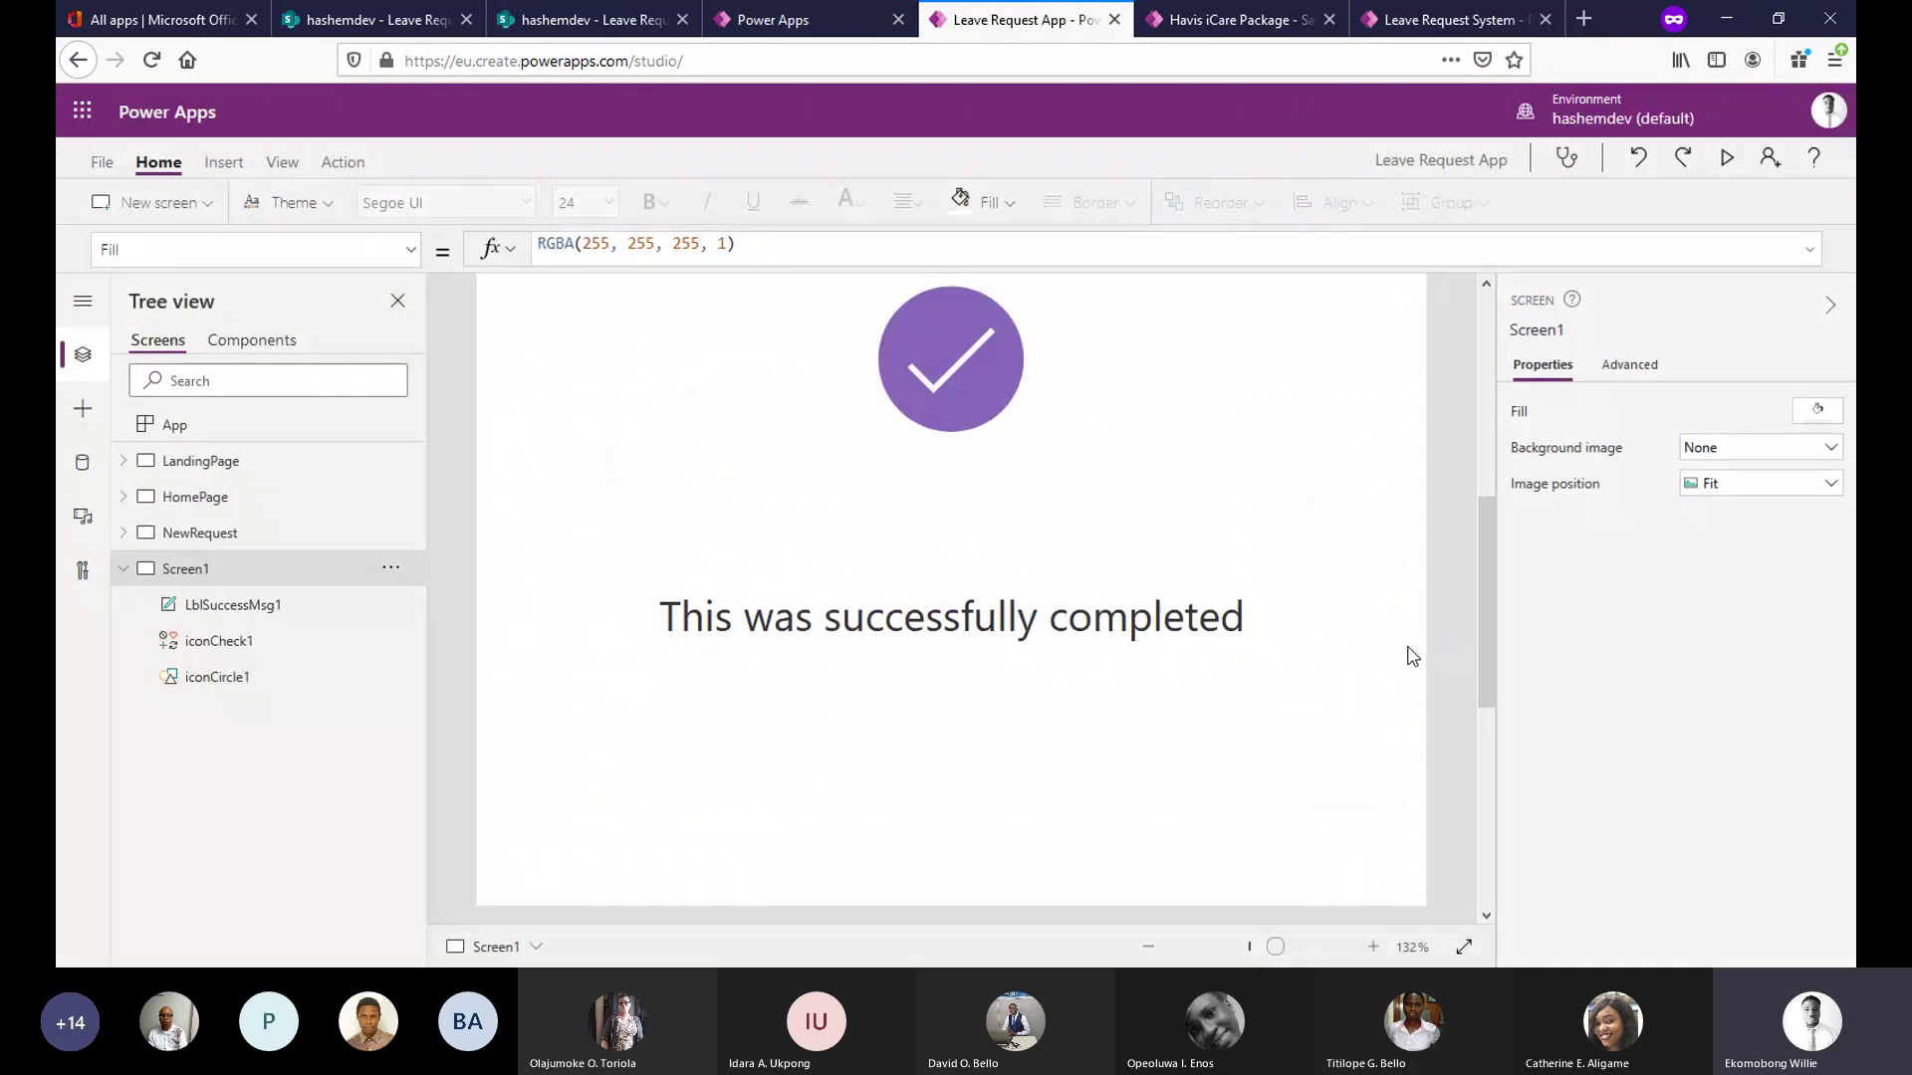
# Preview the new success screen with its check mark and completion message, and return to editing.
pyautogui.click(1728, 162)
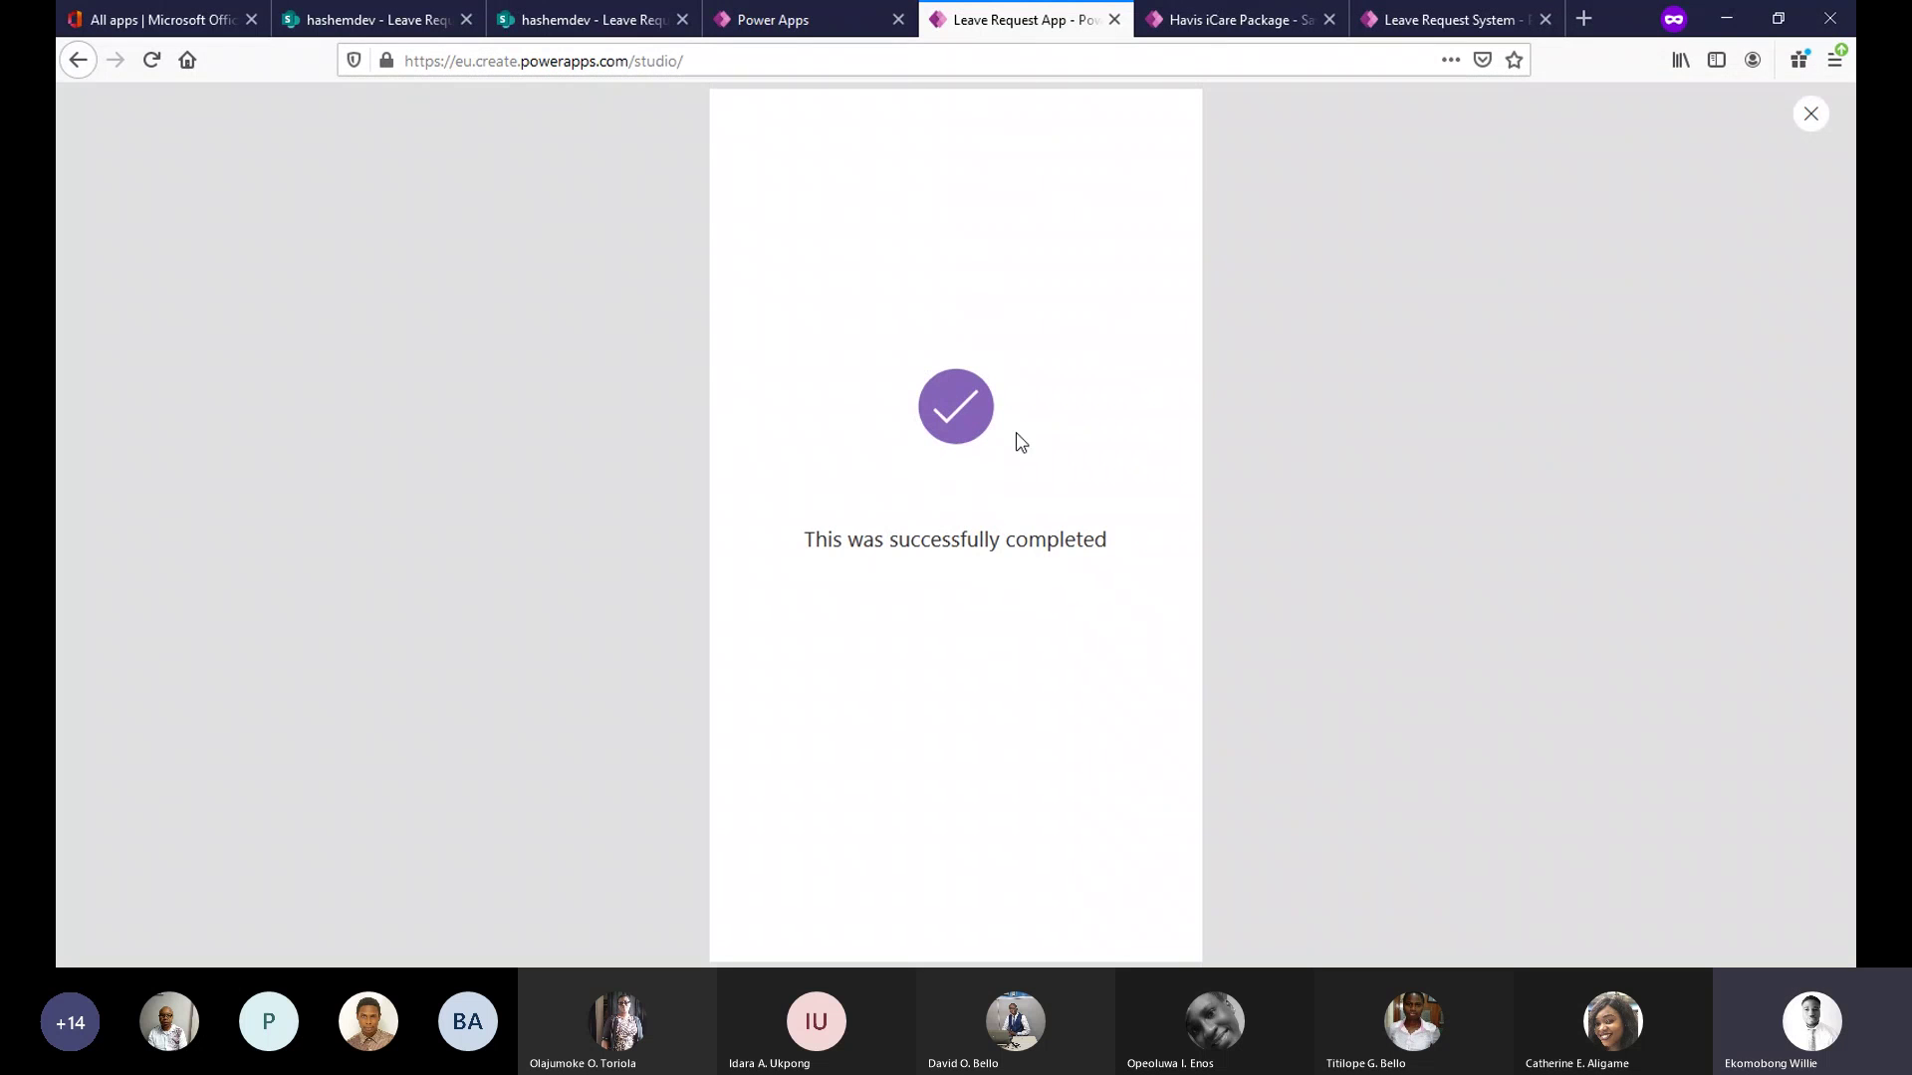
pyautogui.click(1809, 118)
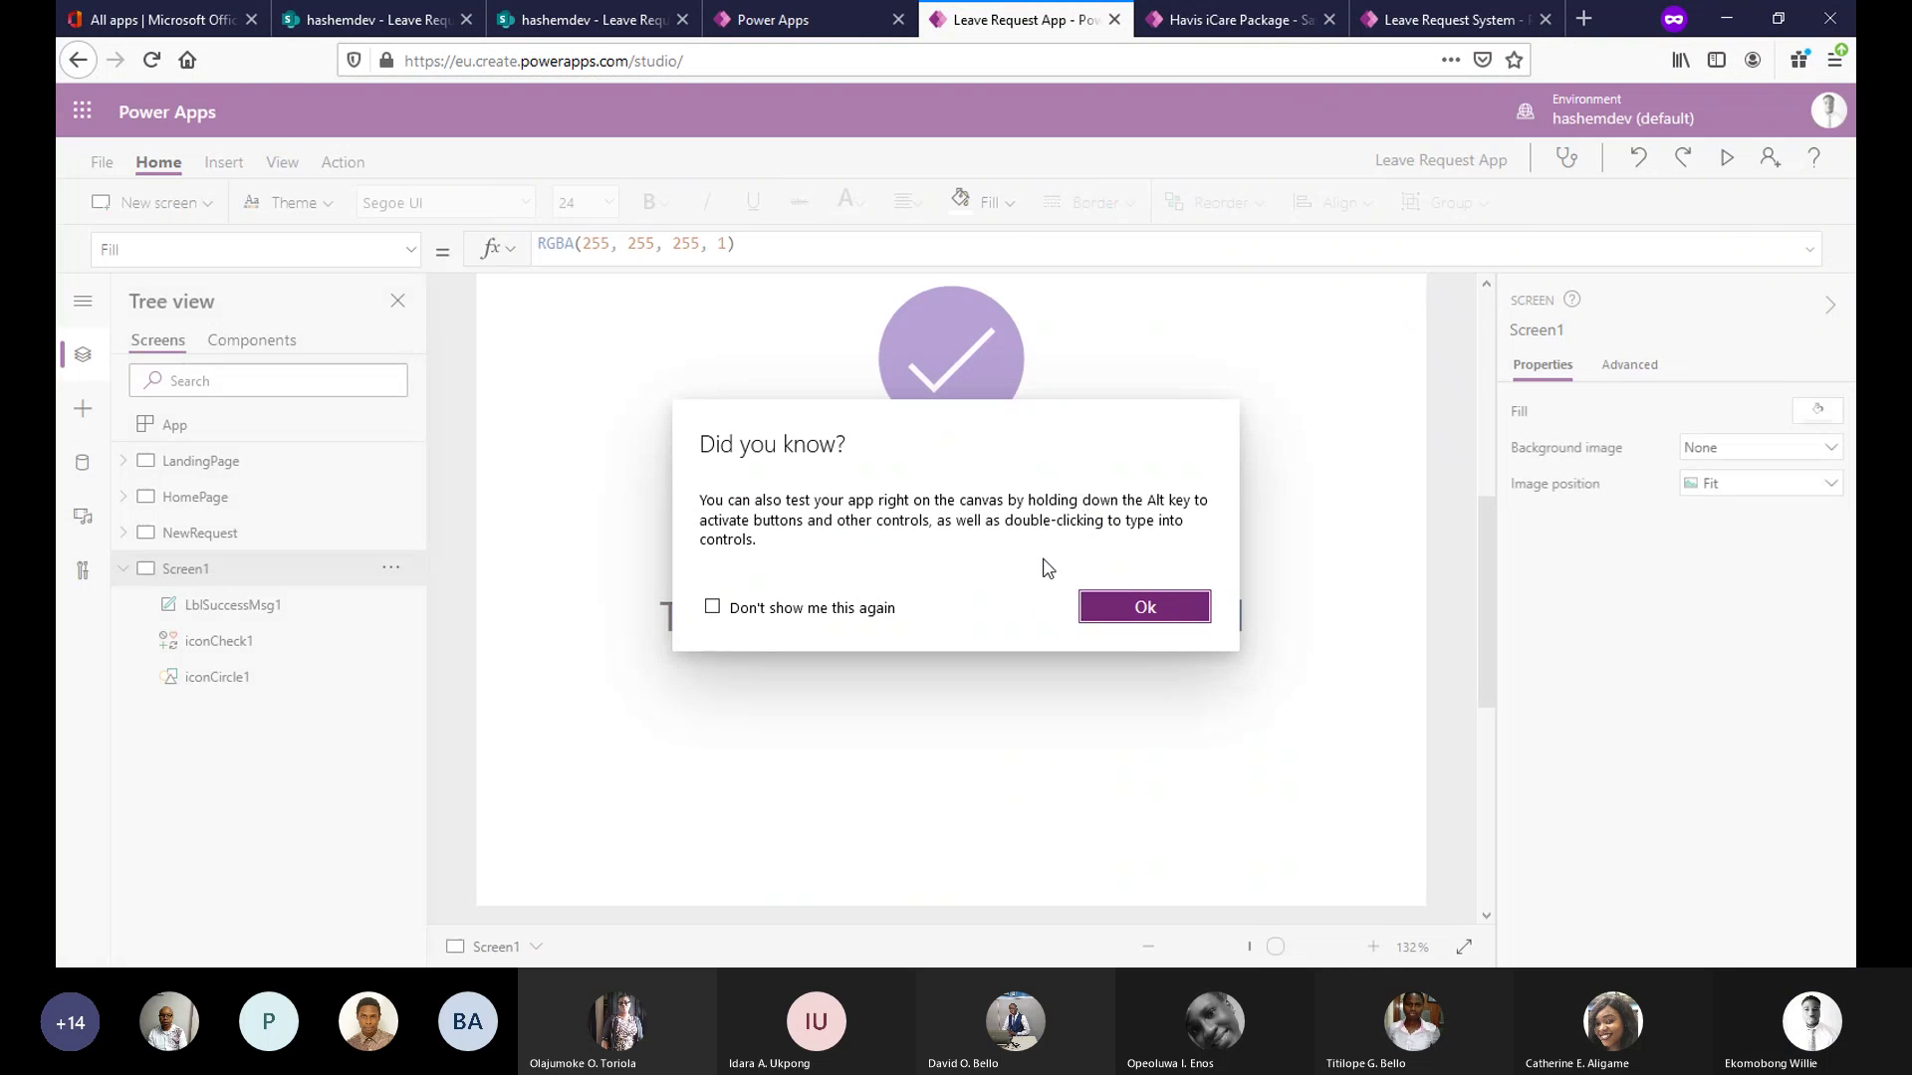
pyautogui.click(1140, 606)
# Rename Screen1 as SucessScreen and collapse it in the tree.
pyautogui.doubleClick(199, 566)
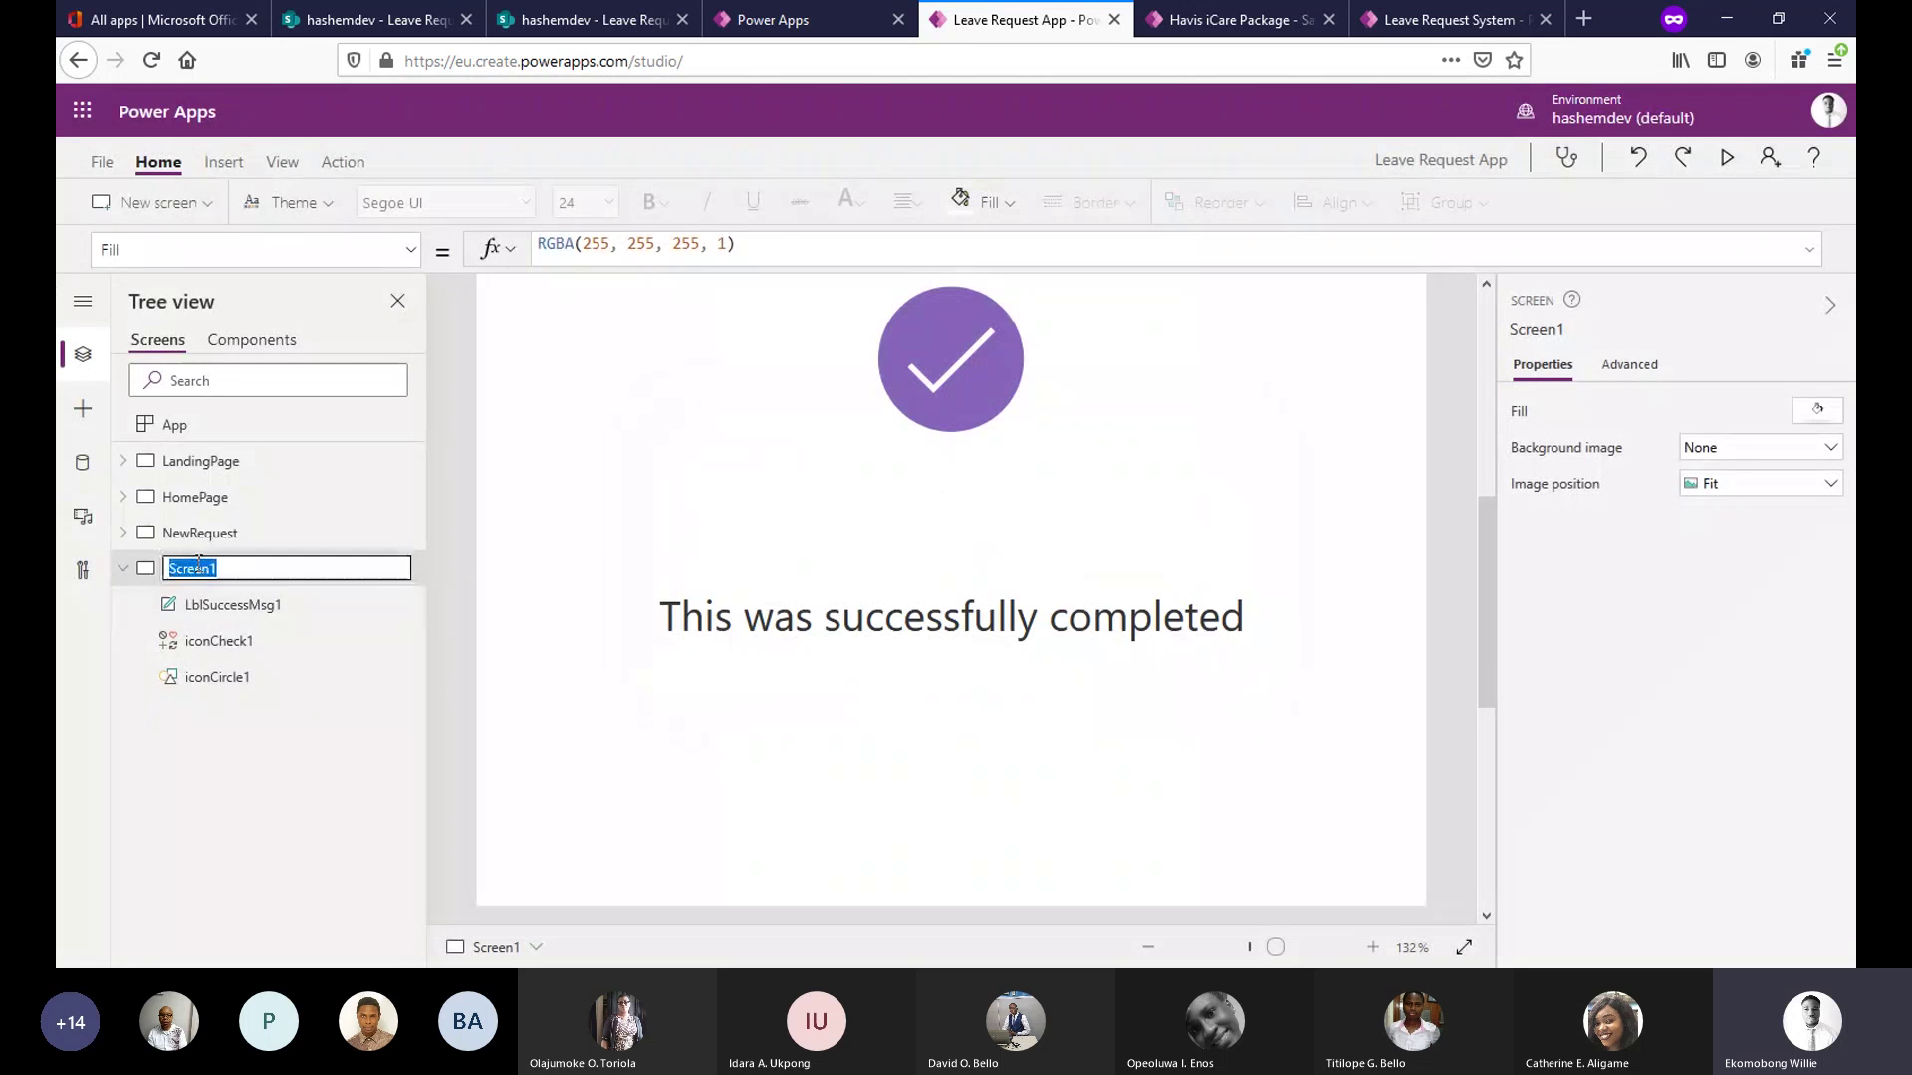
pyautogui.write('Sucess')
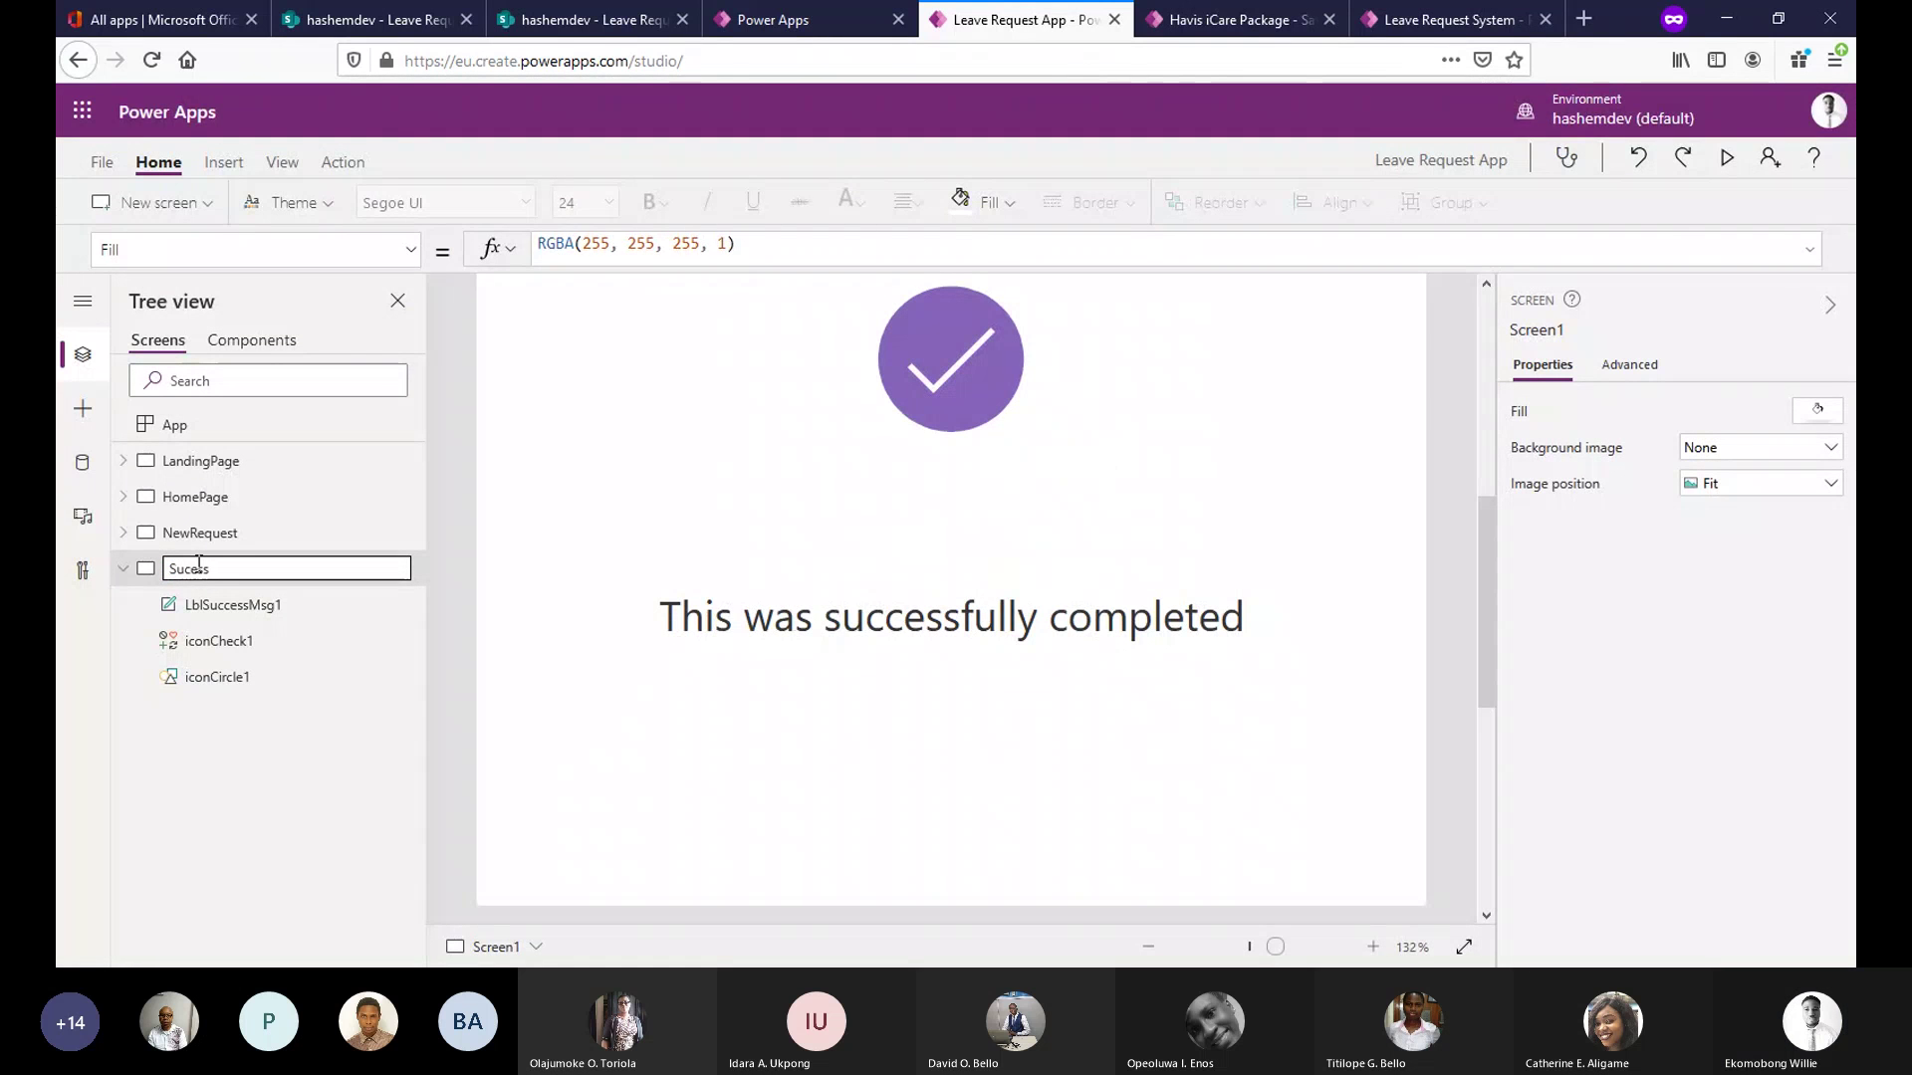
pyautogui.write('Screen')
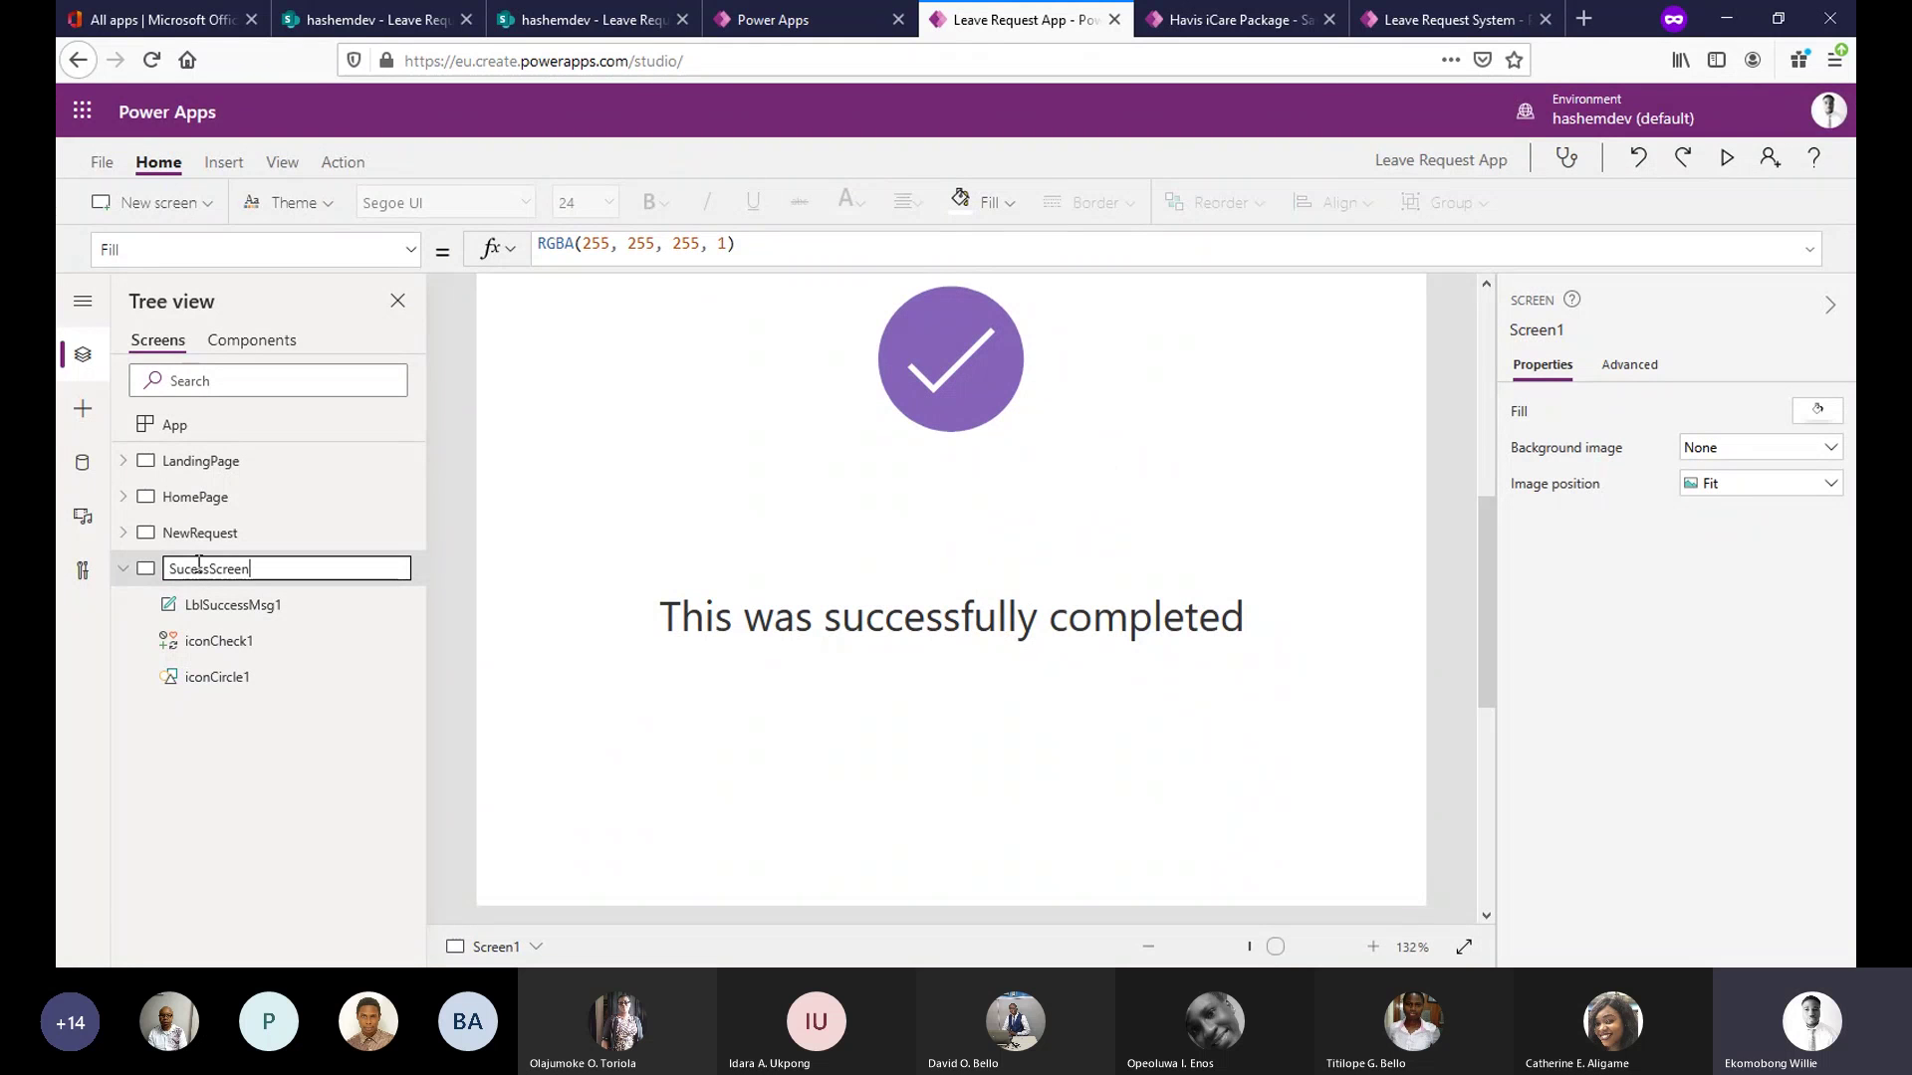
pyautogui.press('Escape')
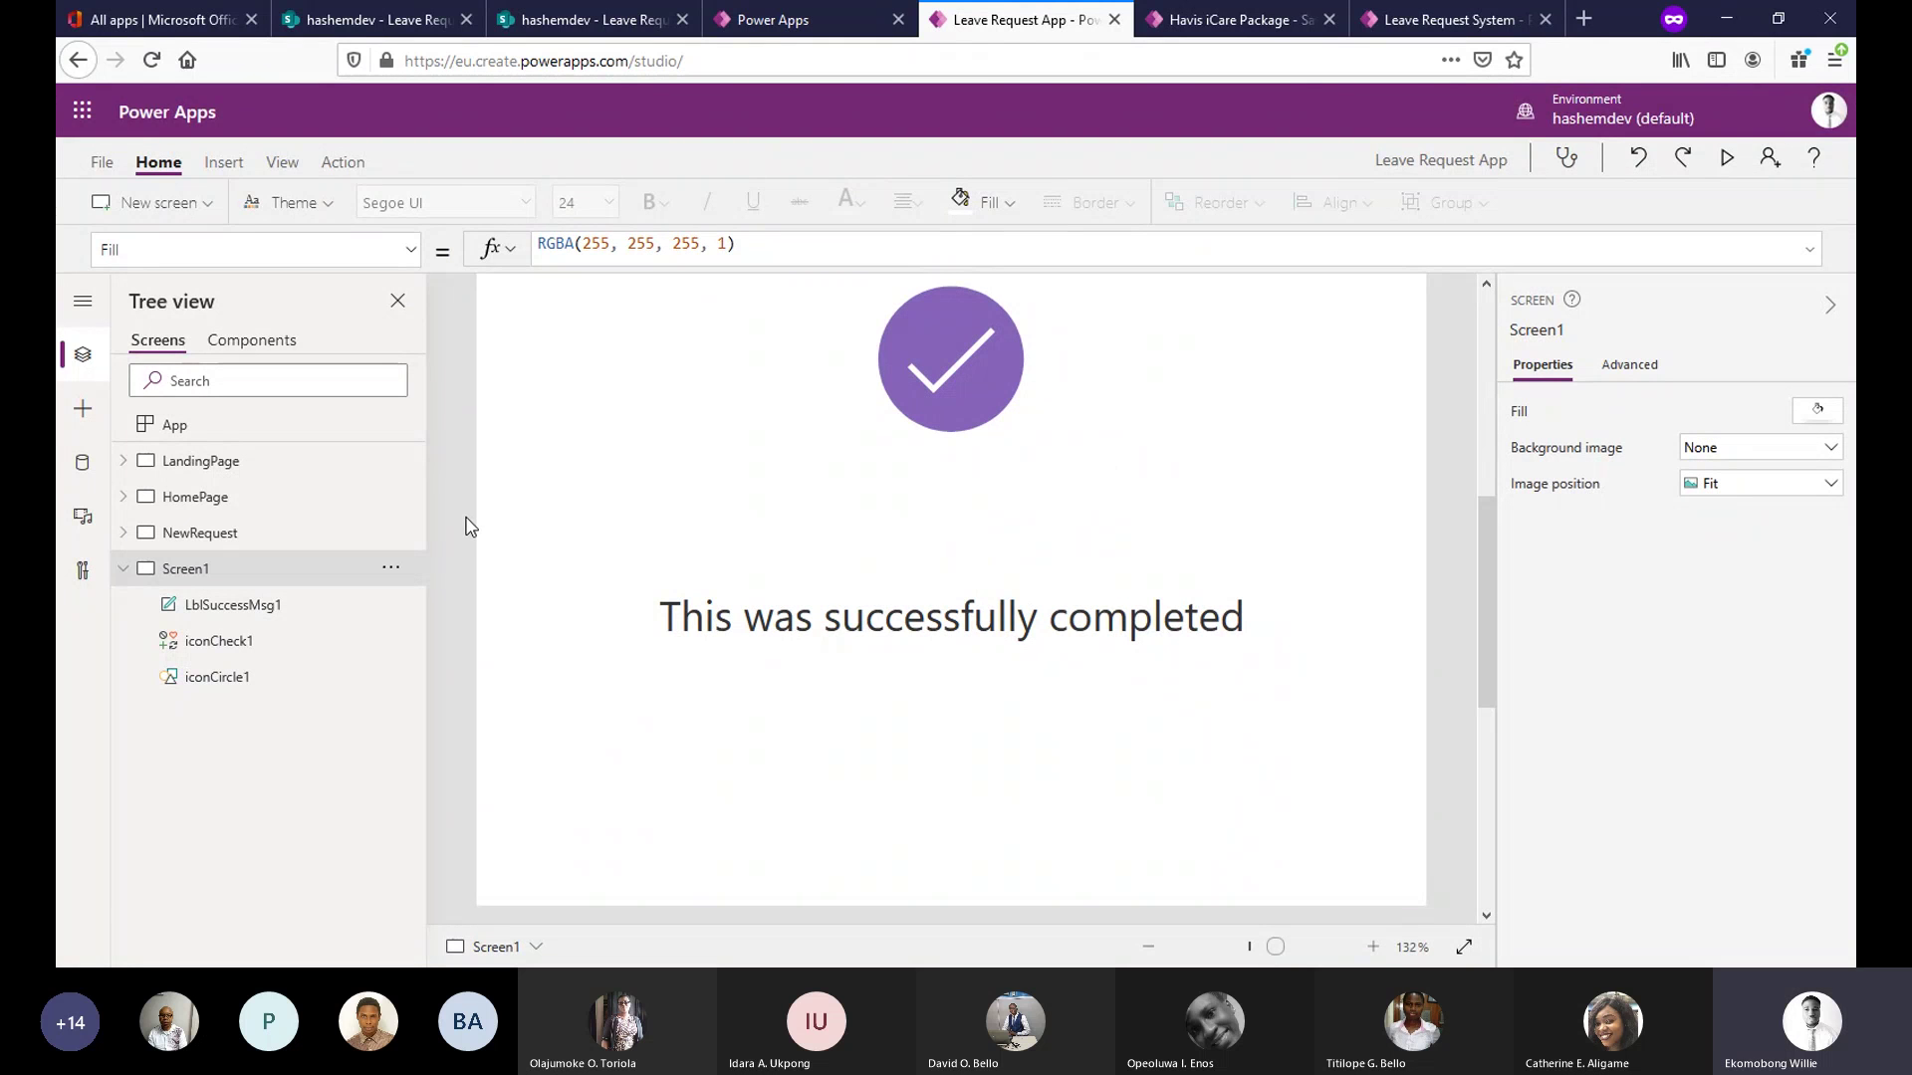
pyautogui.click(122, 570)
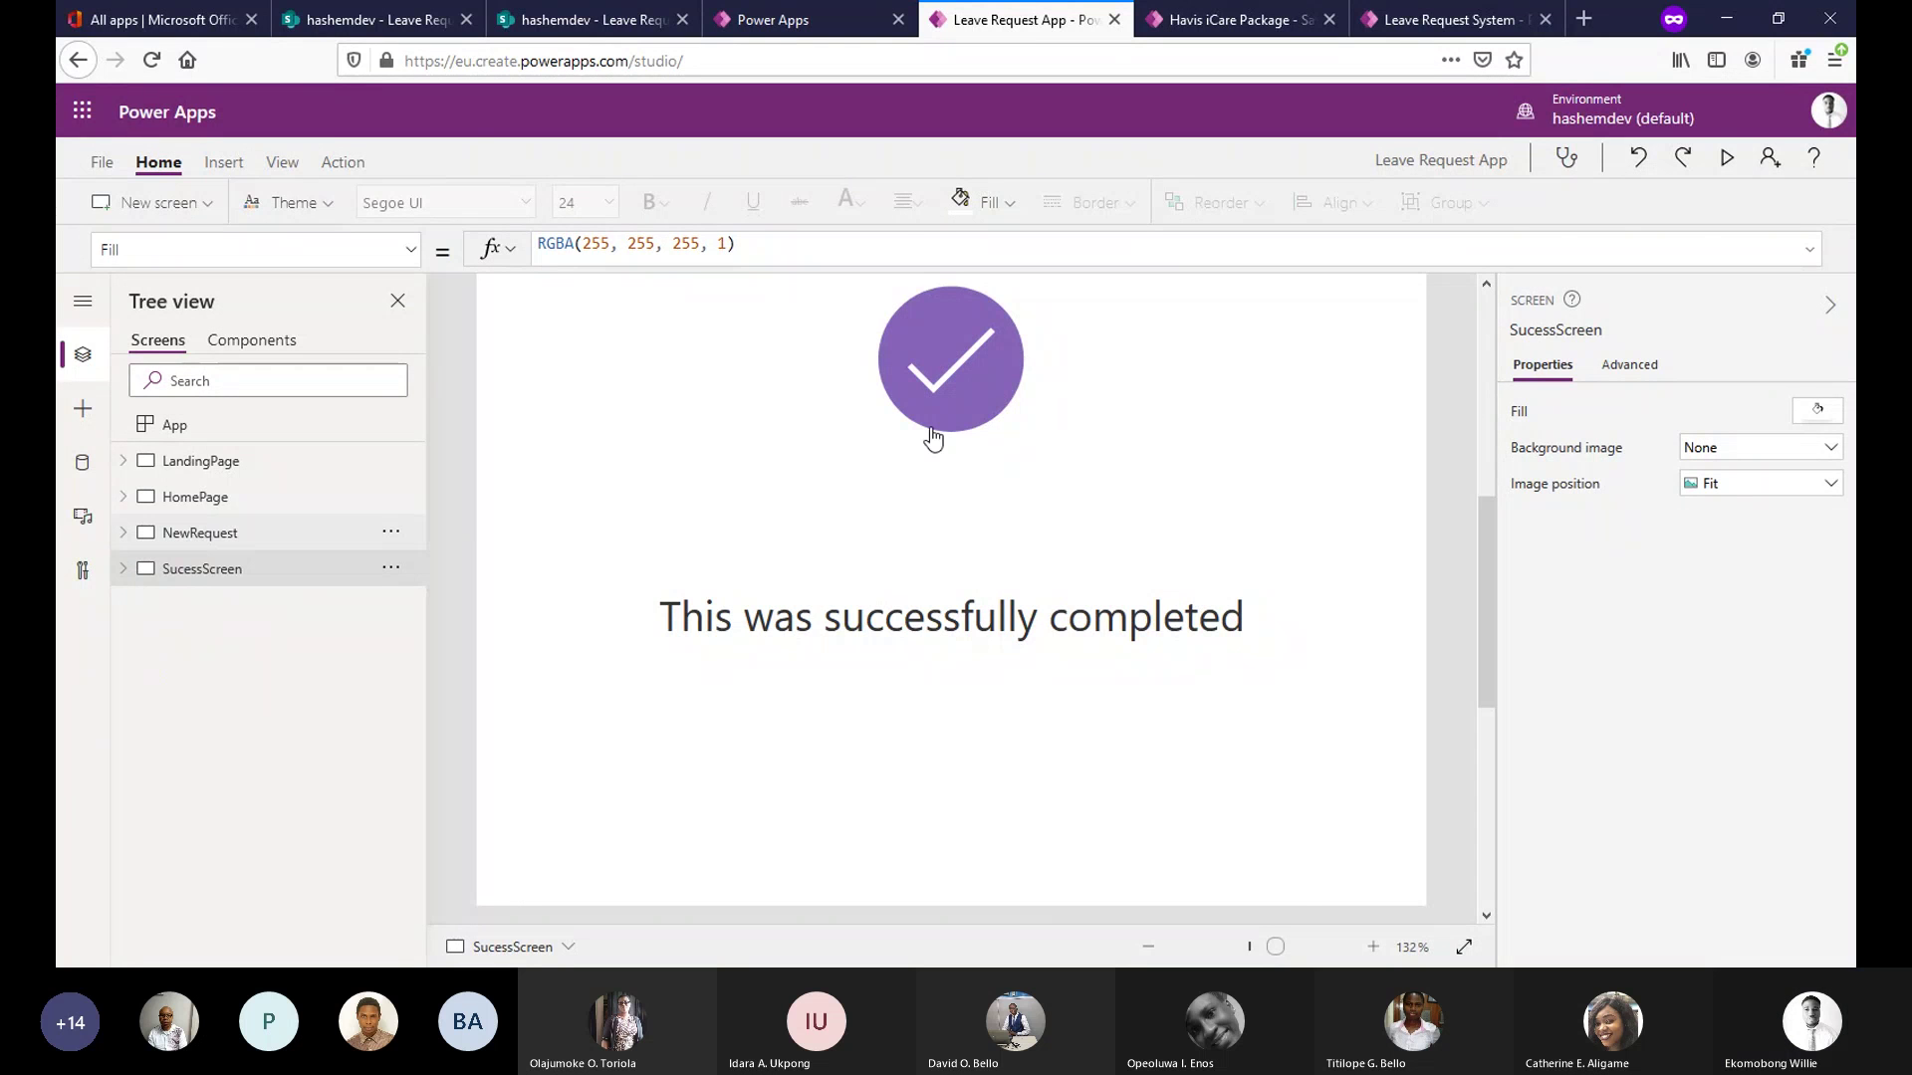
# Set the text of the button below the Comments field on the NewRequest screen to Submit.
pyautogui.click(199, 533)
pyautogui.moveTo(1488, 435); pyautogui.dragTo(1464, 839)
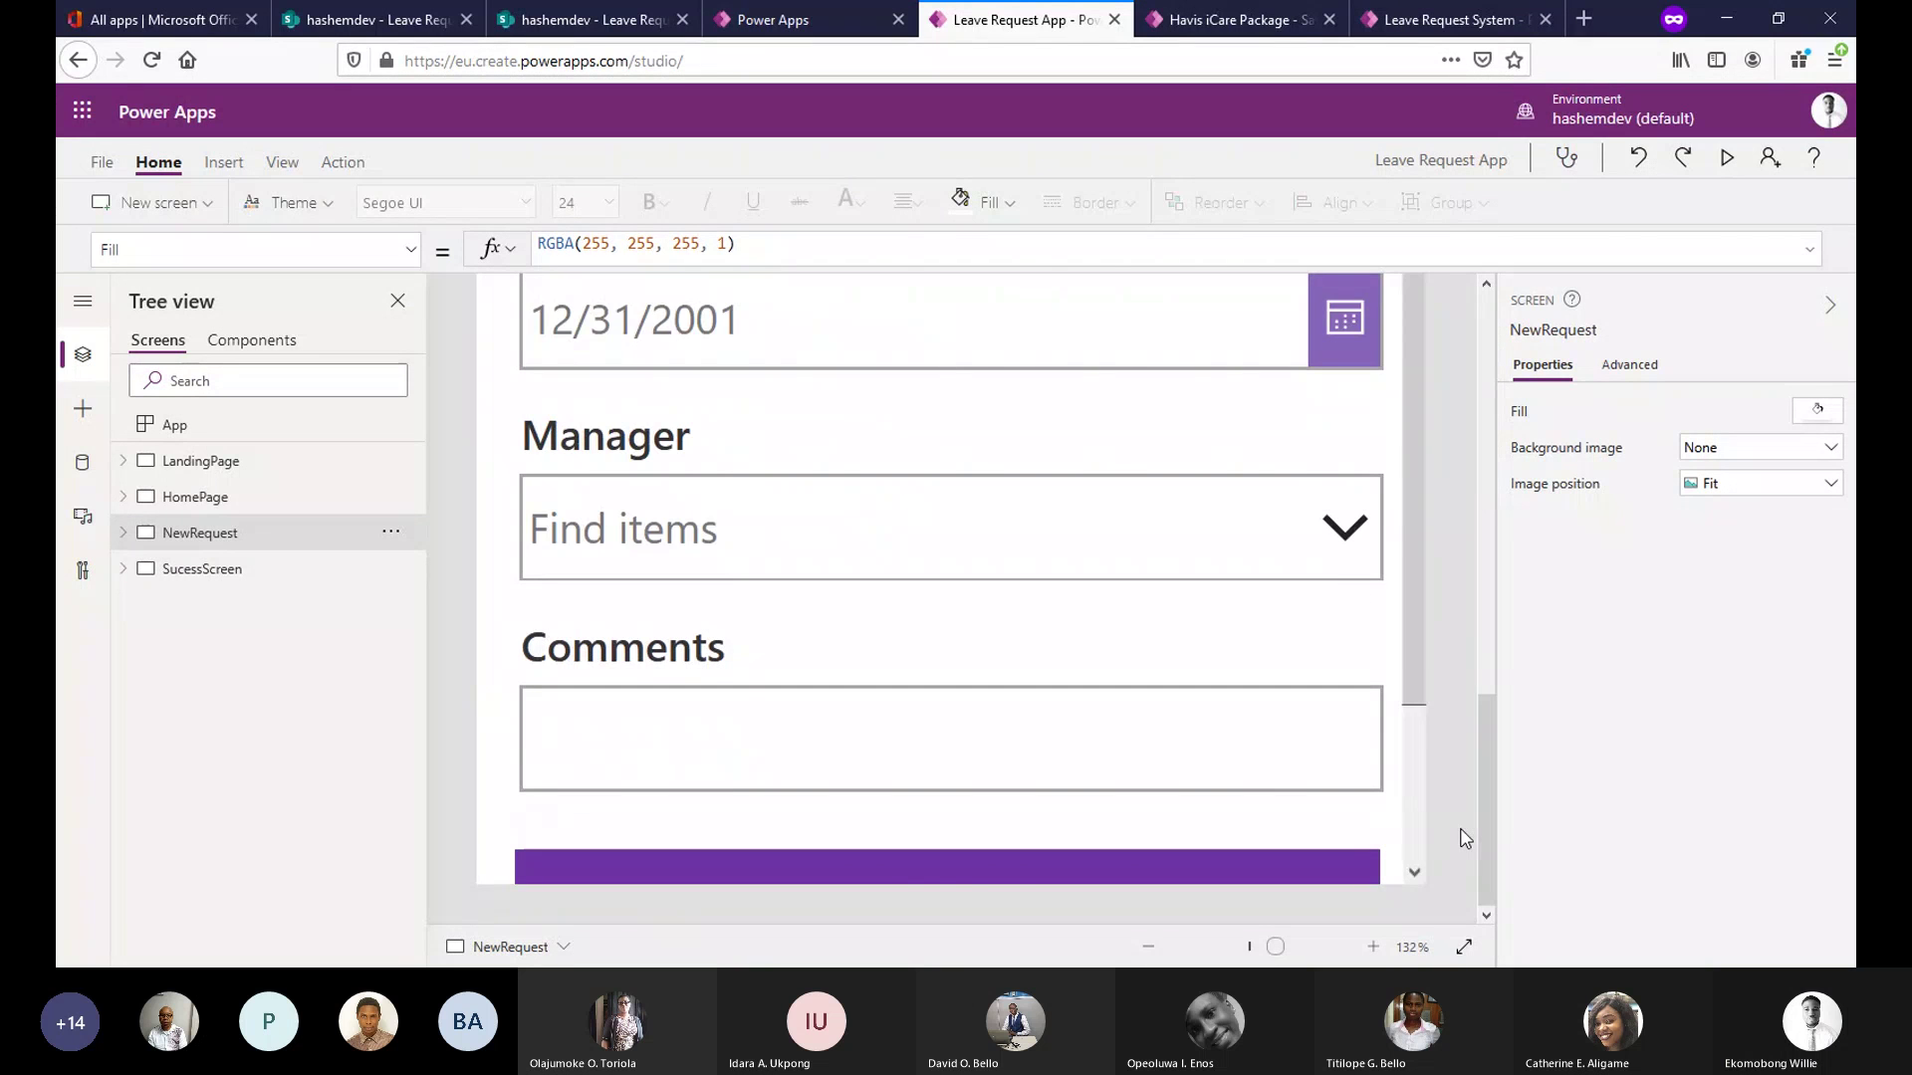
pyautogui.moveTo(1417, 677); pyautogui.dragTo(1410, 847)
pyautogui.click(1323, 744)
pyautogui.click(1317, 743)
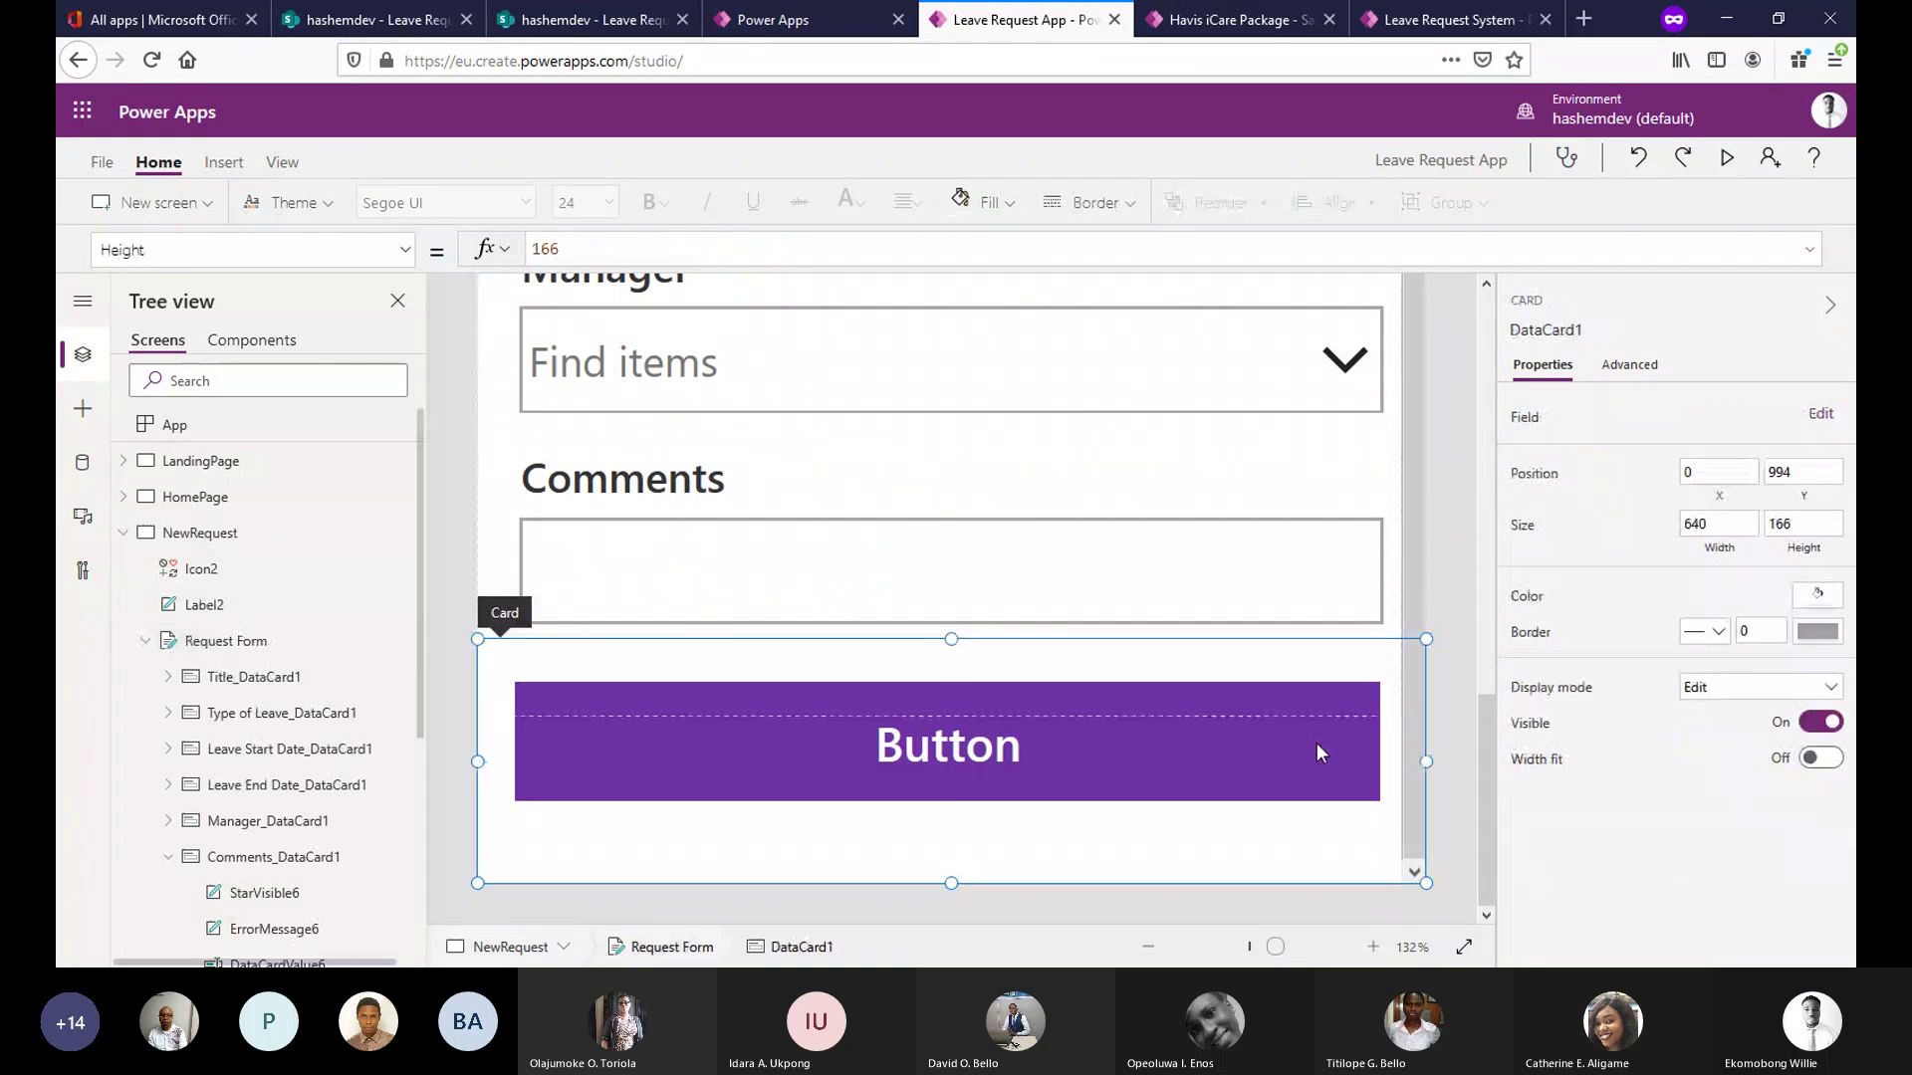
pyautogui.click(1268, 740)
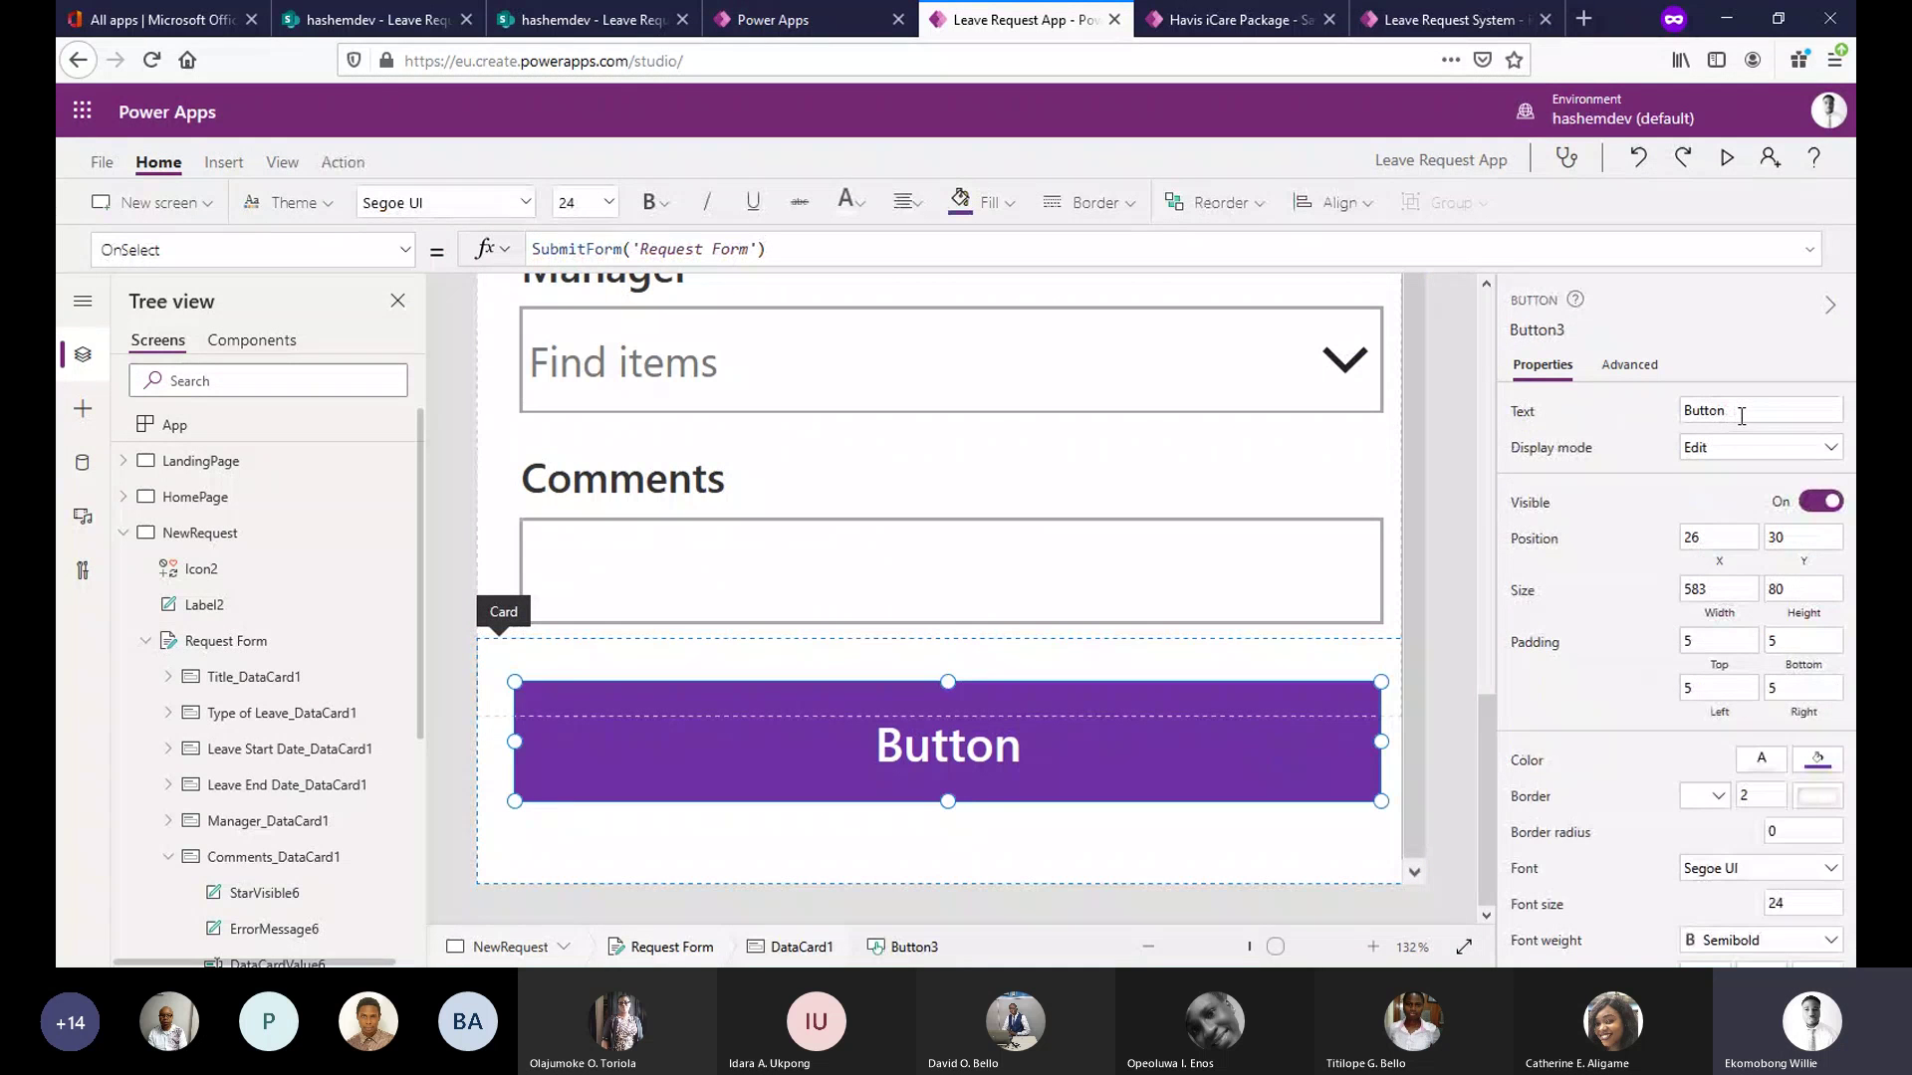
pyautogui.moveTo(1741, 416); pyautogui.dragTo(1682, 412)
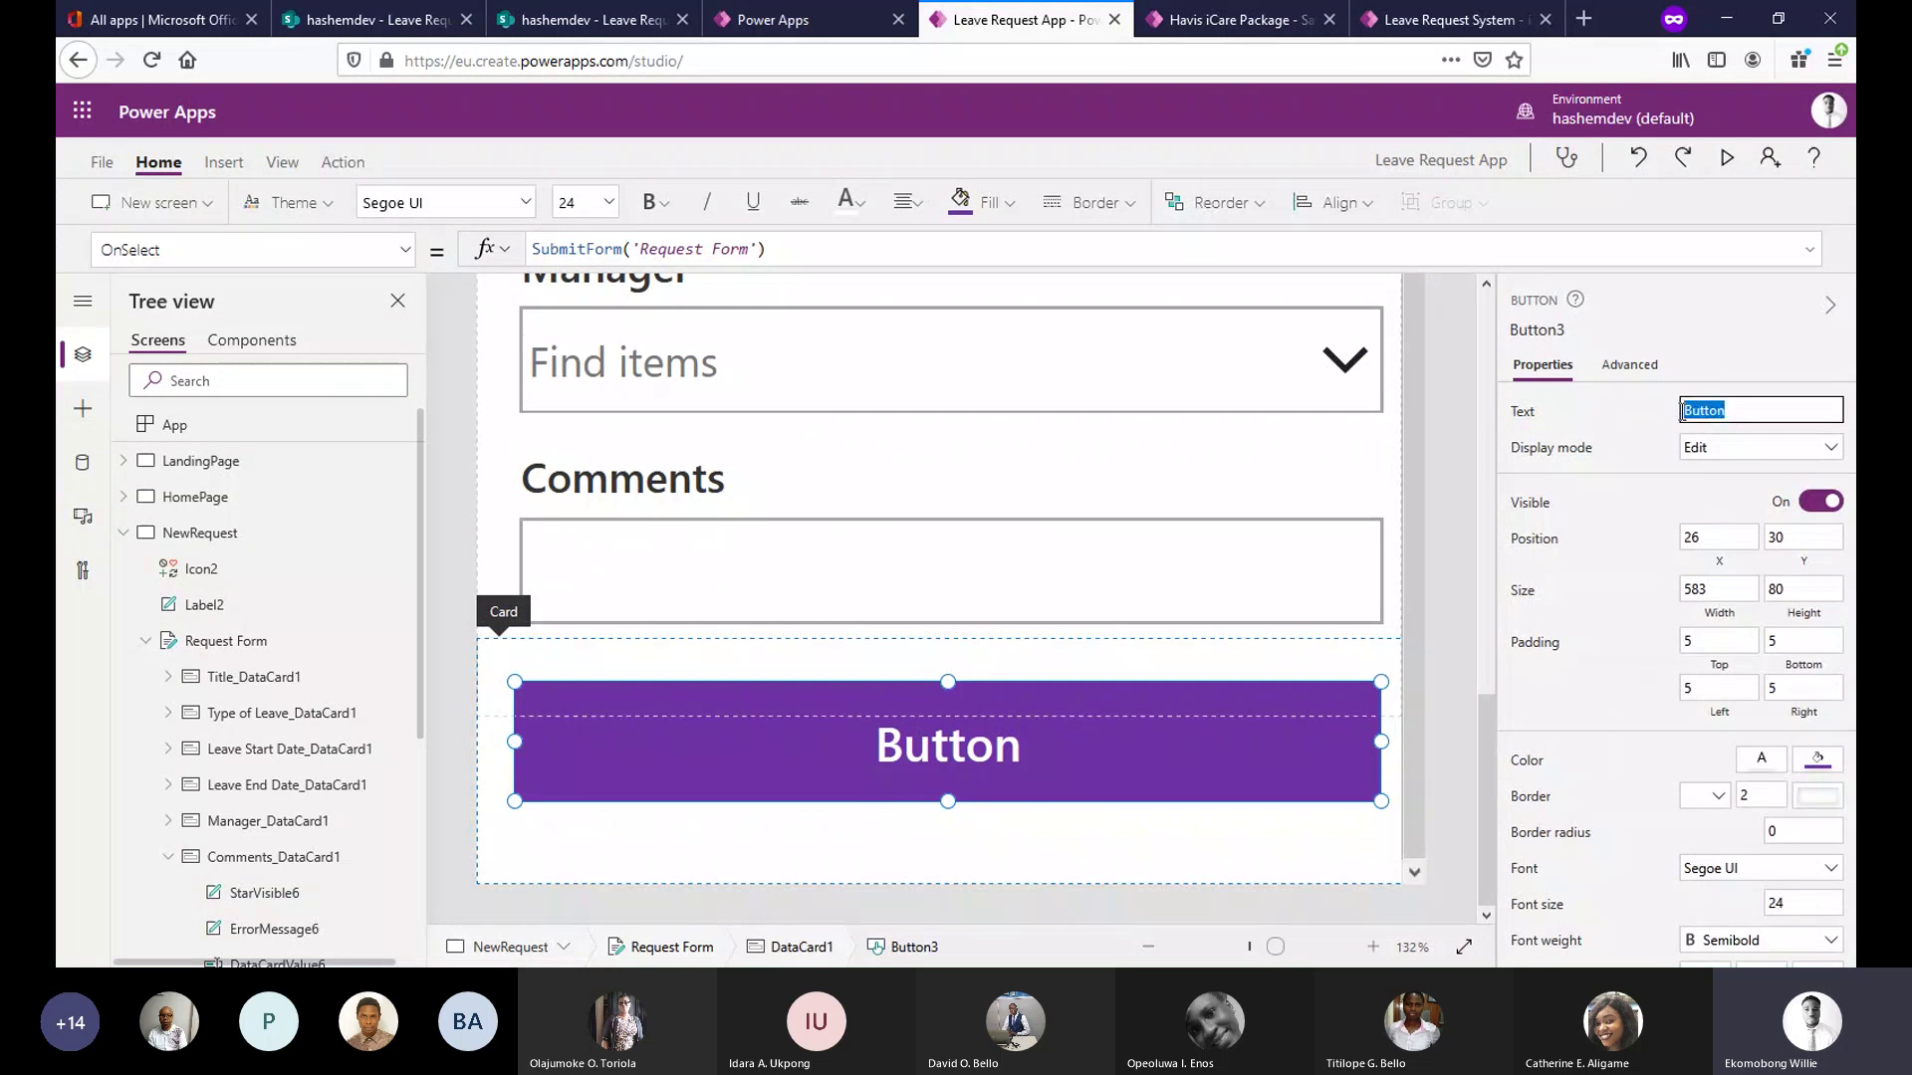
pyautogui.write('Submit')
pyautogui.click(1447, 463)
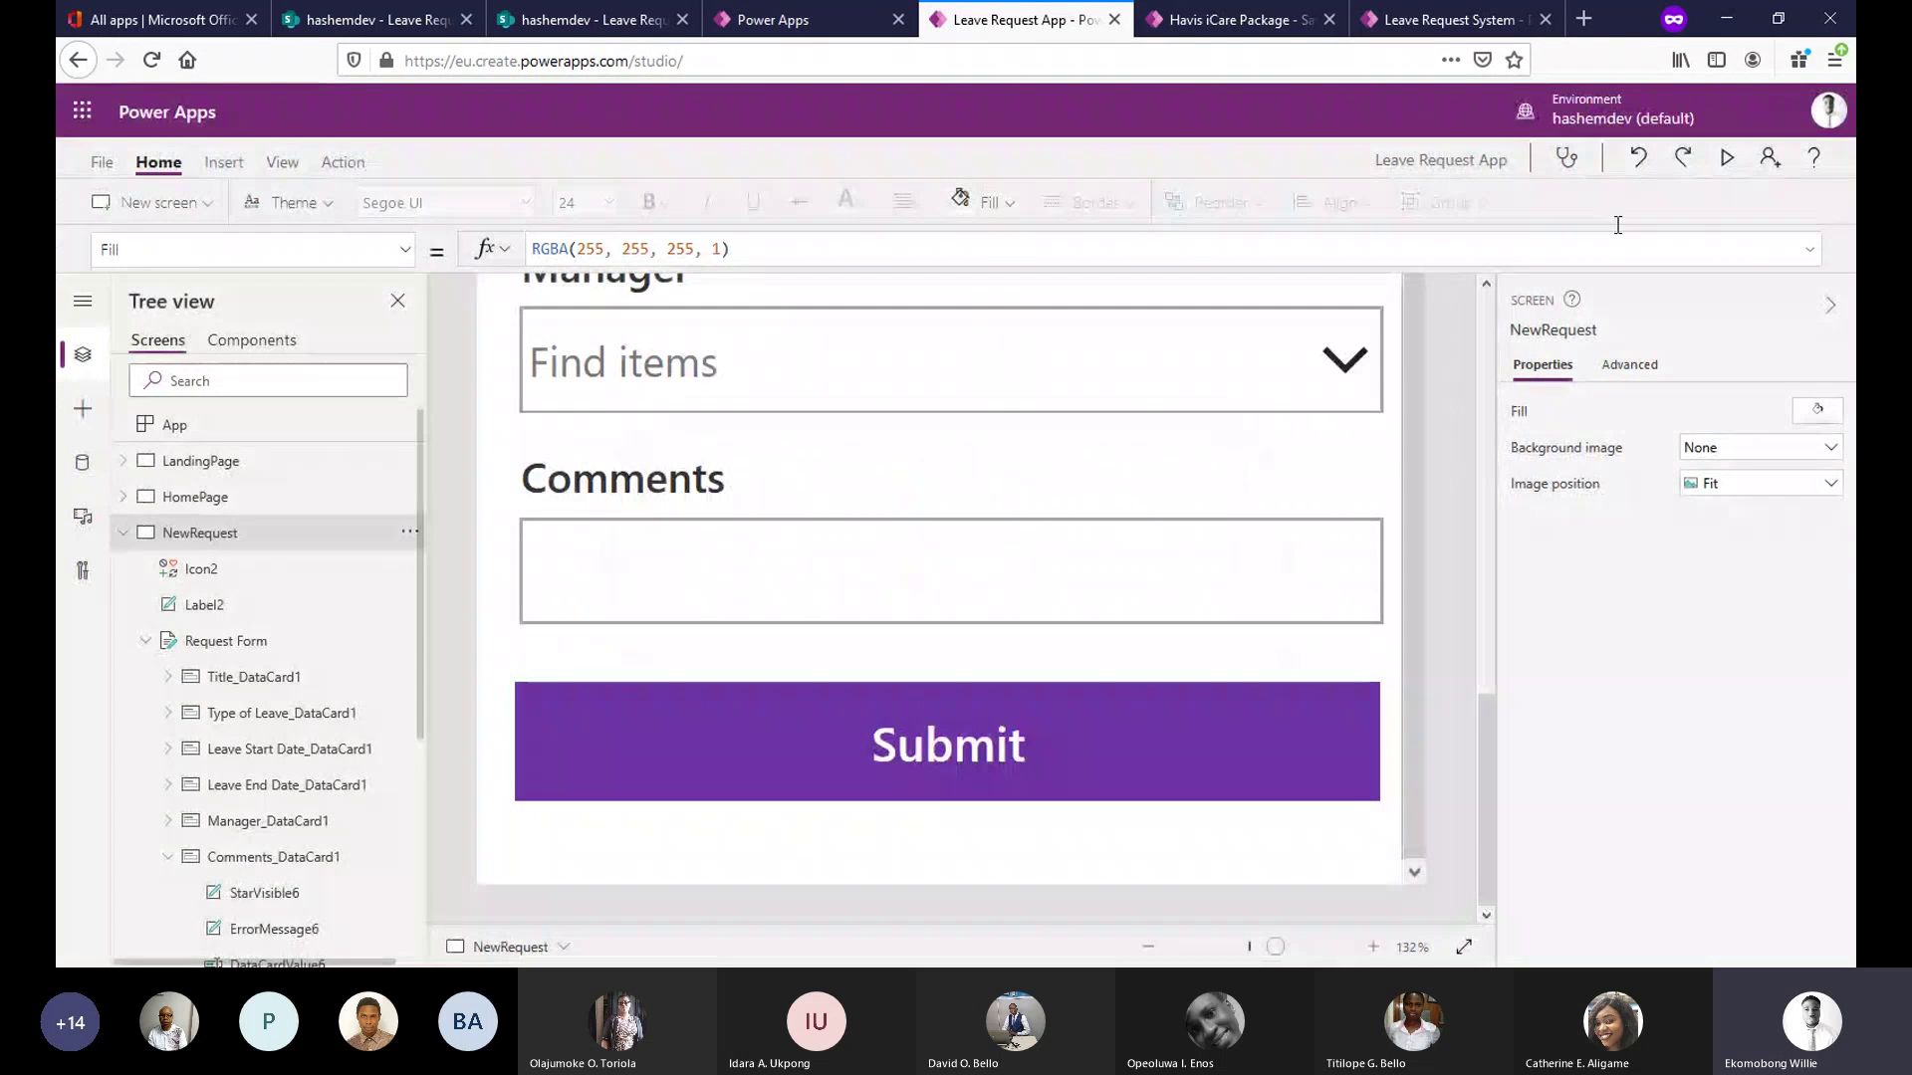
# Preview the detail screen to check the form with its relabelled Submit button, and return to editing.
pyautogui.click(1726, 160)
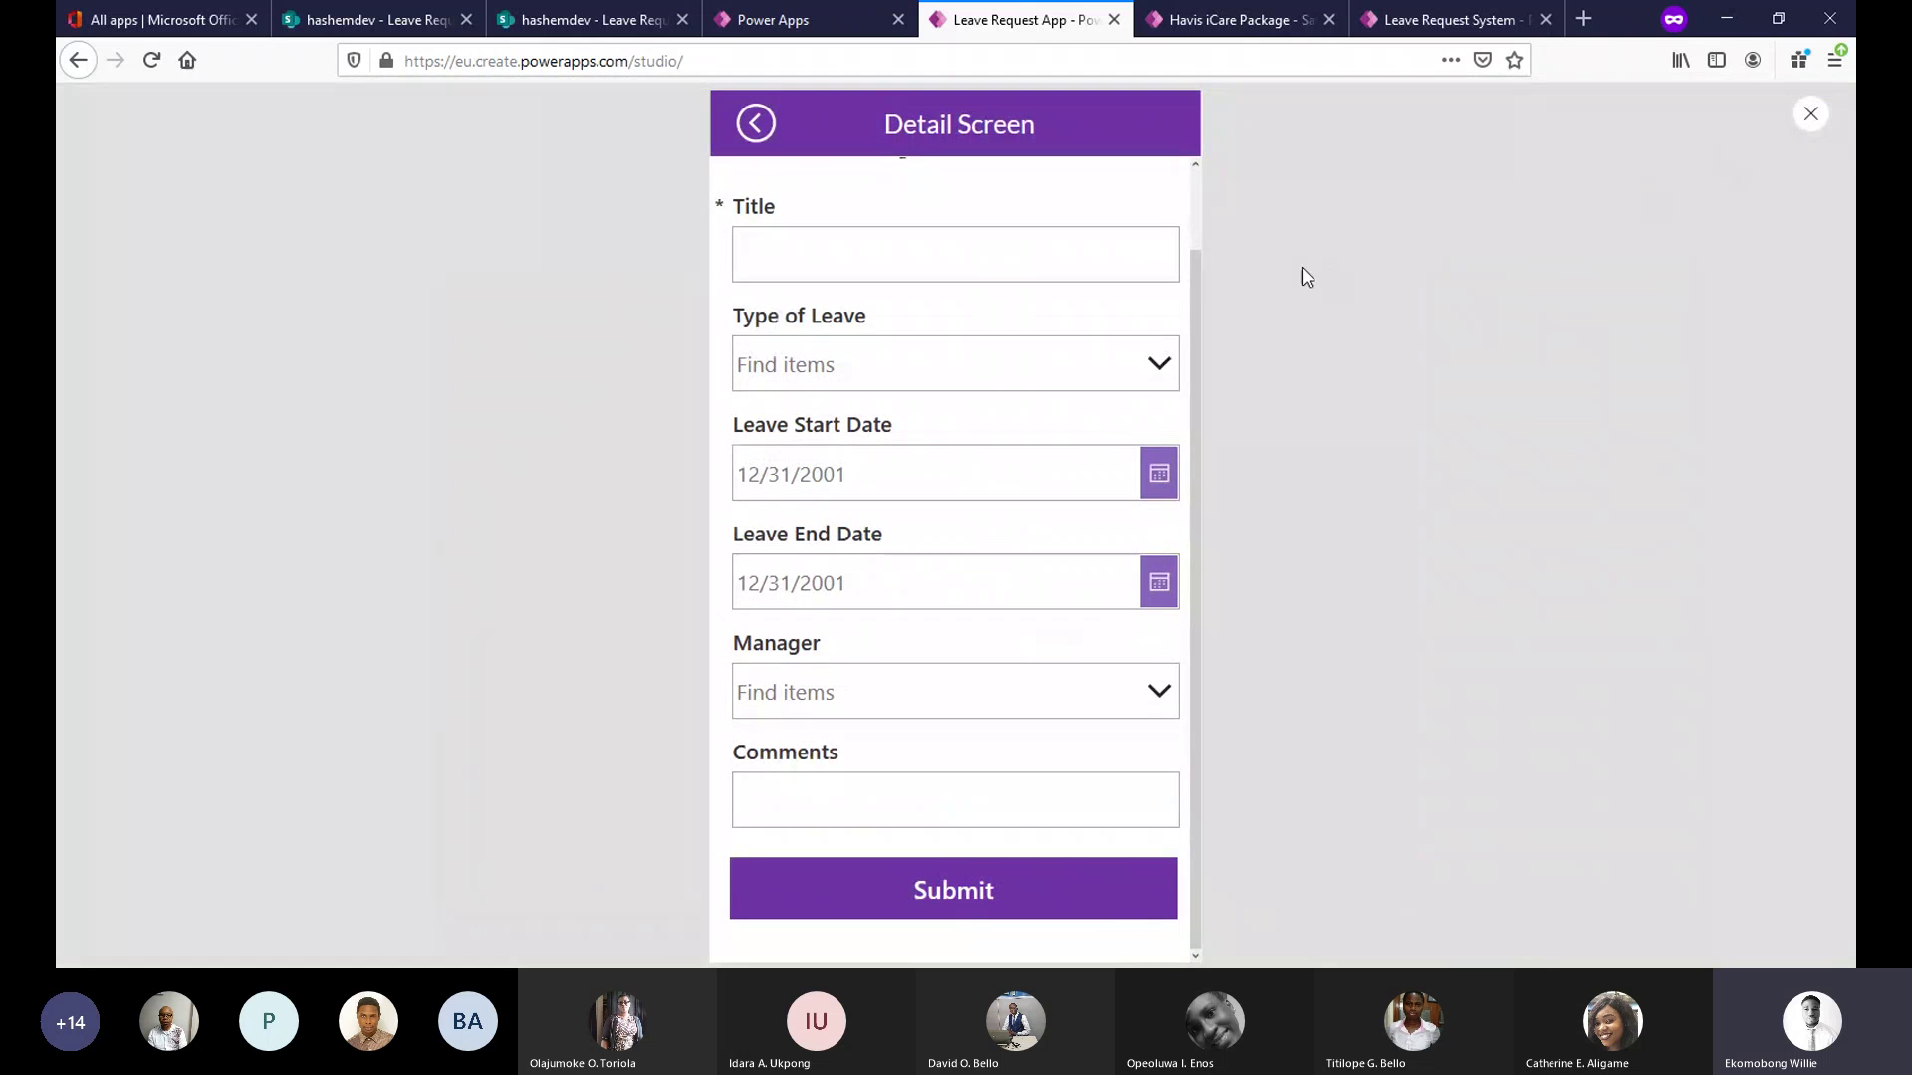
pyautogui.moveTo(1202, 294); pyautogui.dragTo(1205, 152)
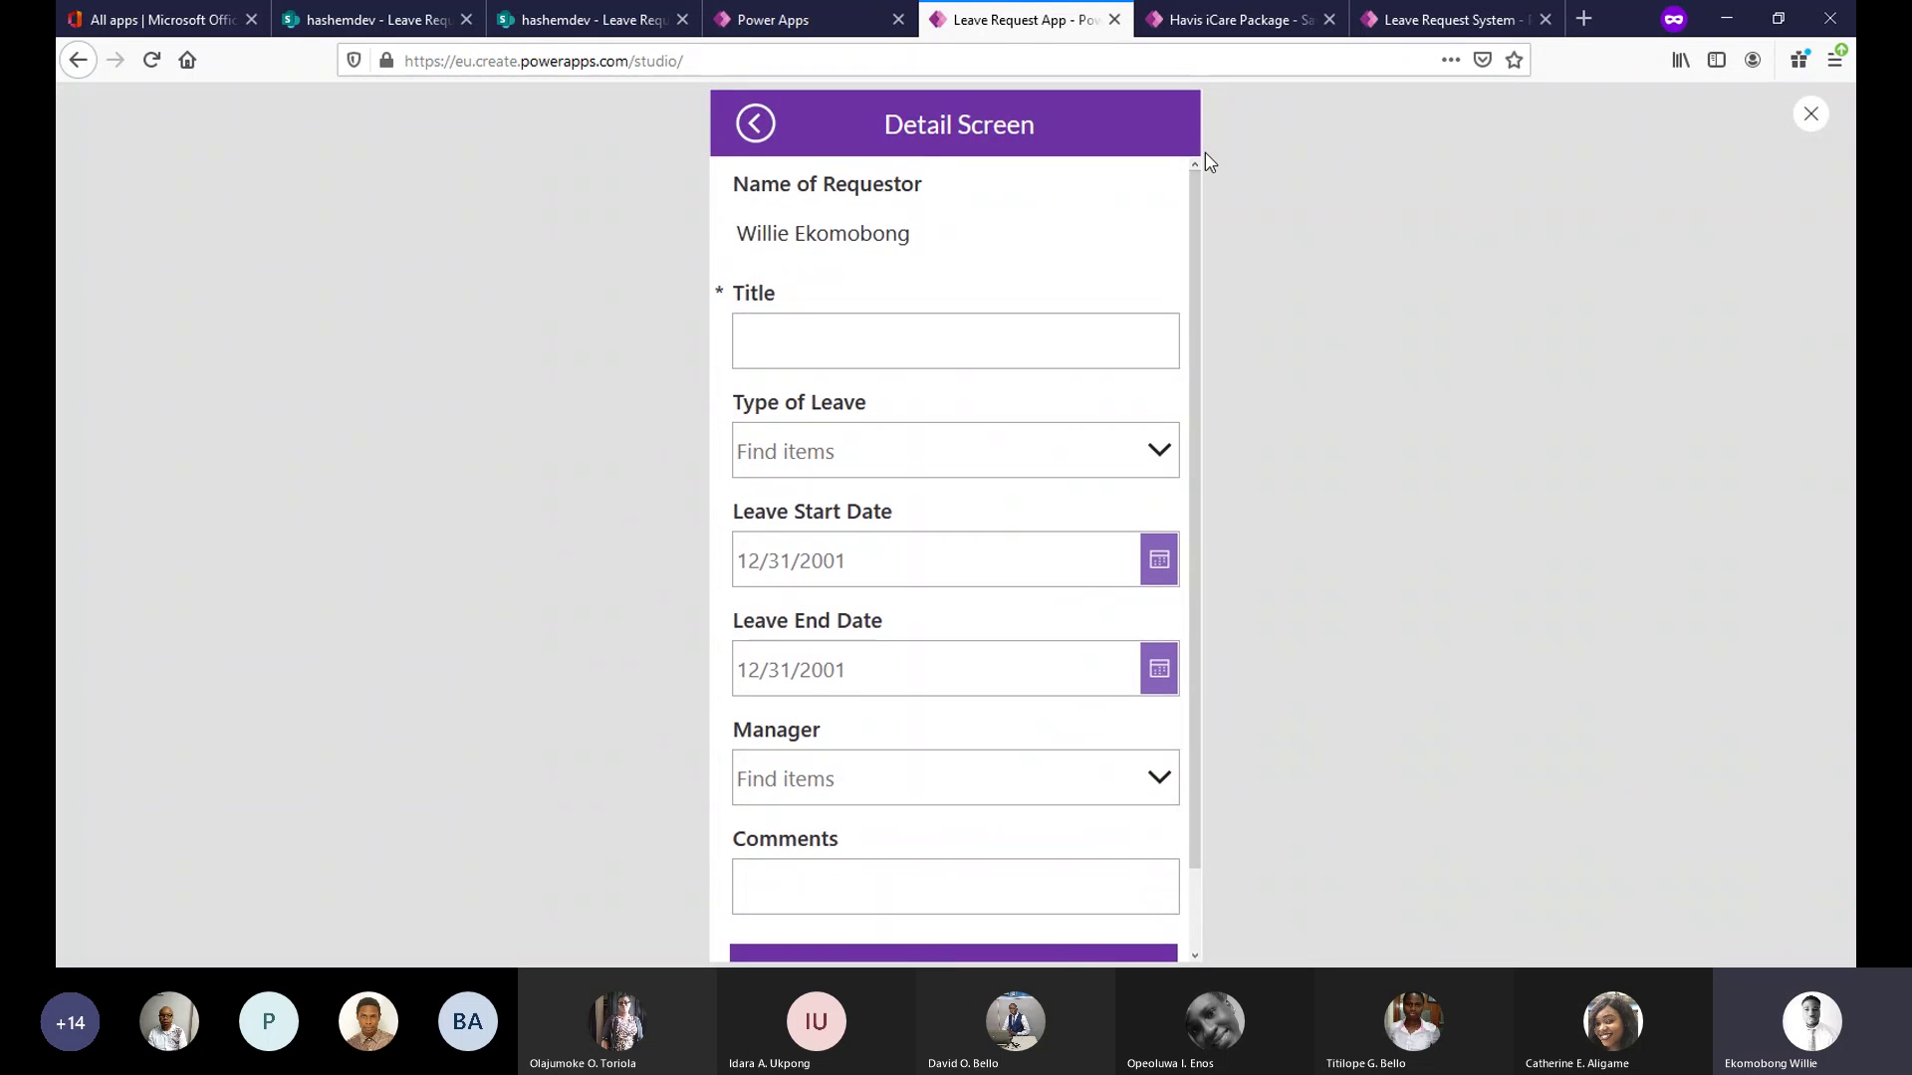
pyautogui.click(1808, 115)
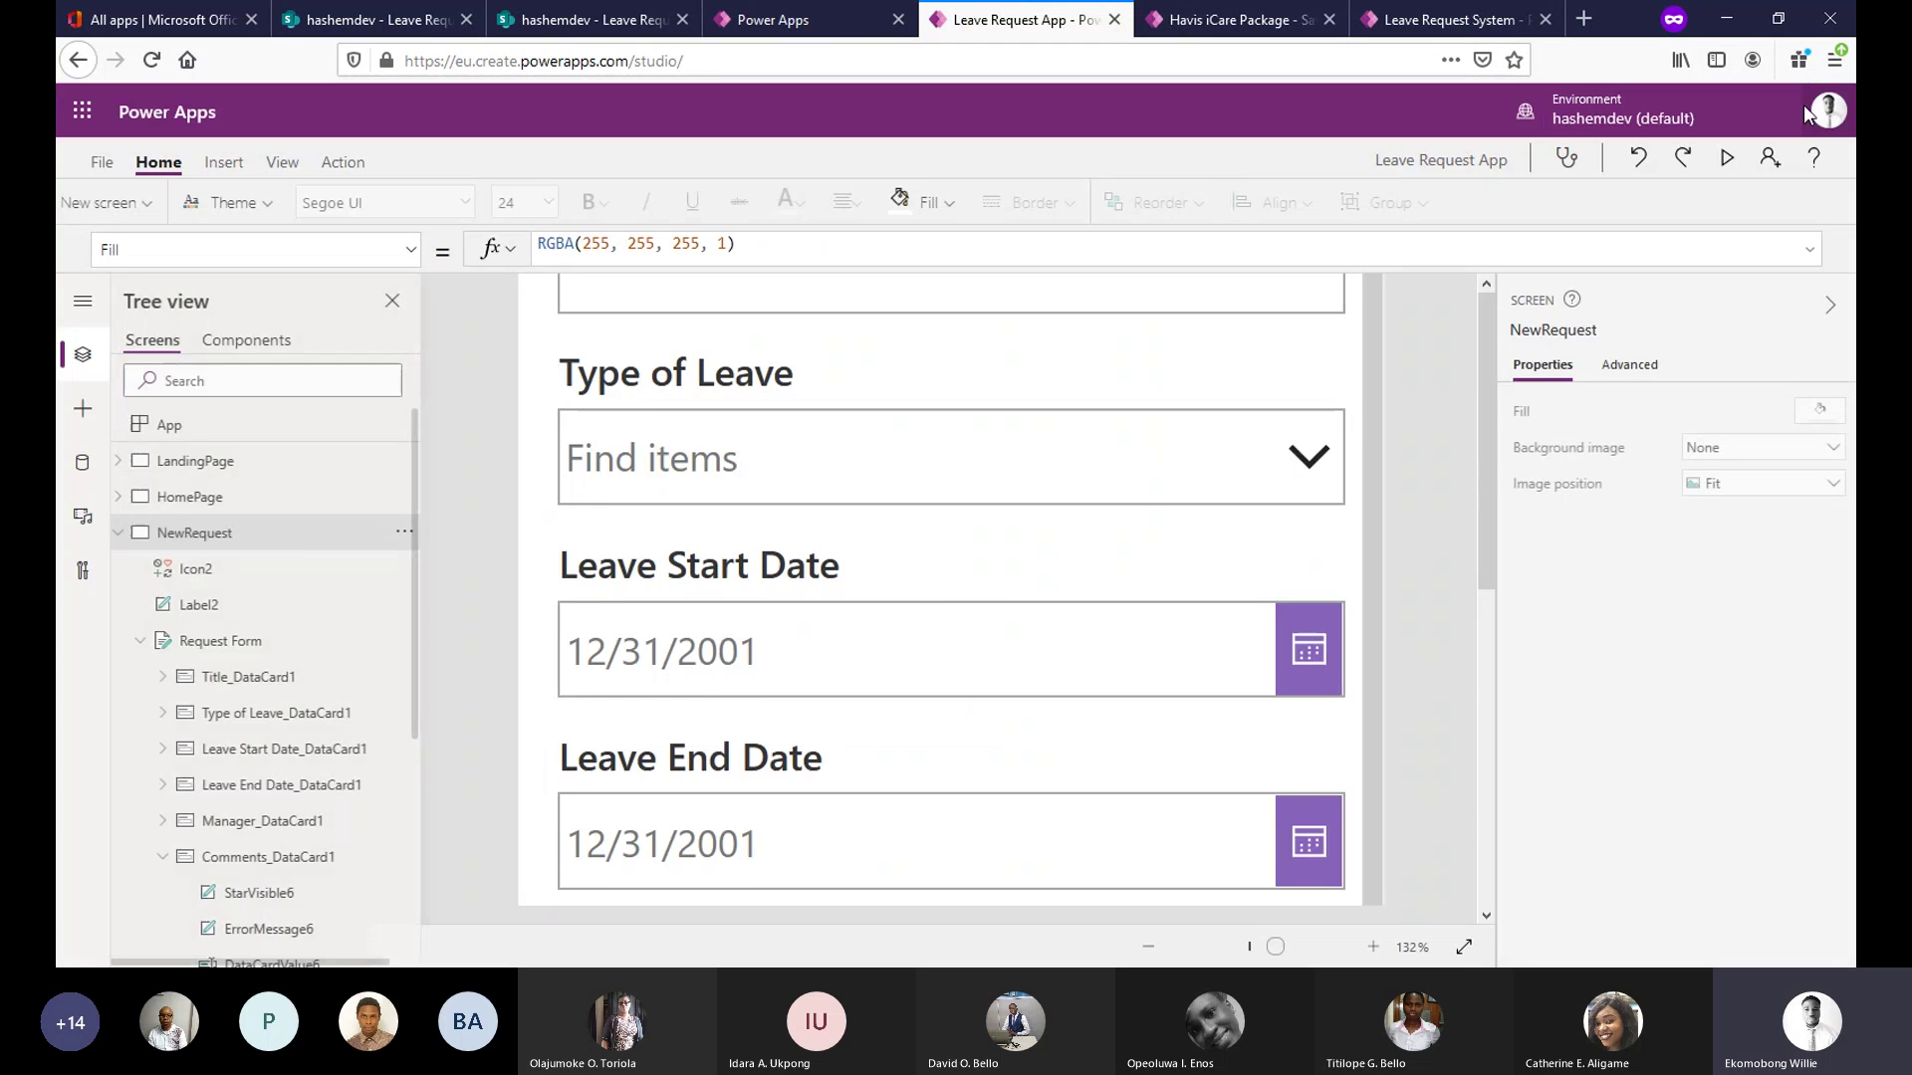
# Replace the Request Form's OnSuccess value with the Navigate function and pick SucessScreen as its target.
pyautogui.click(1145, 607)
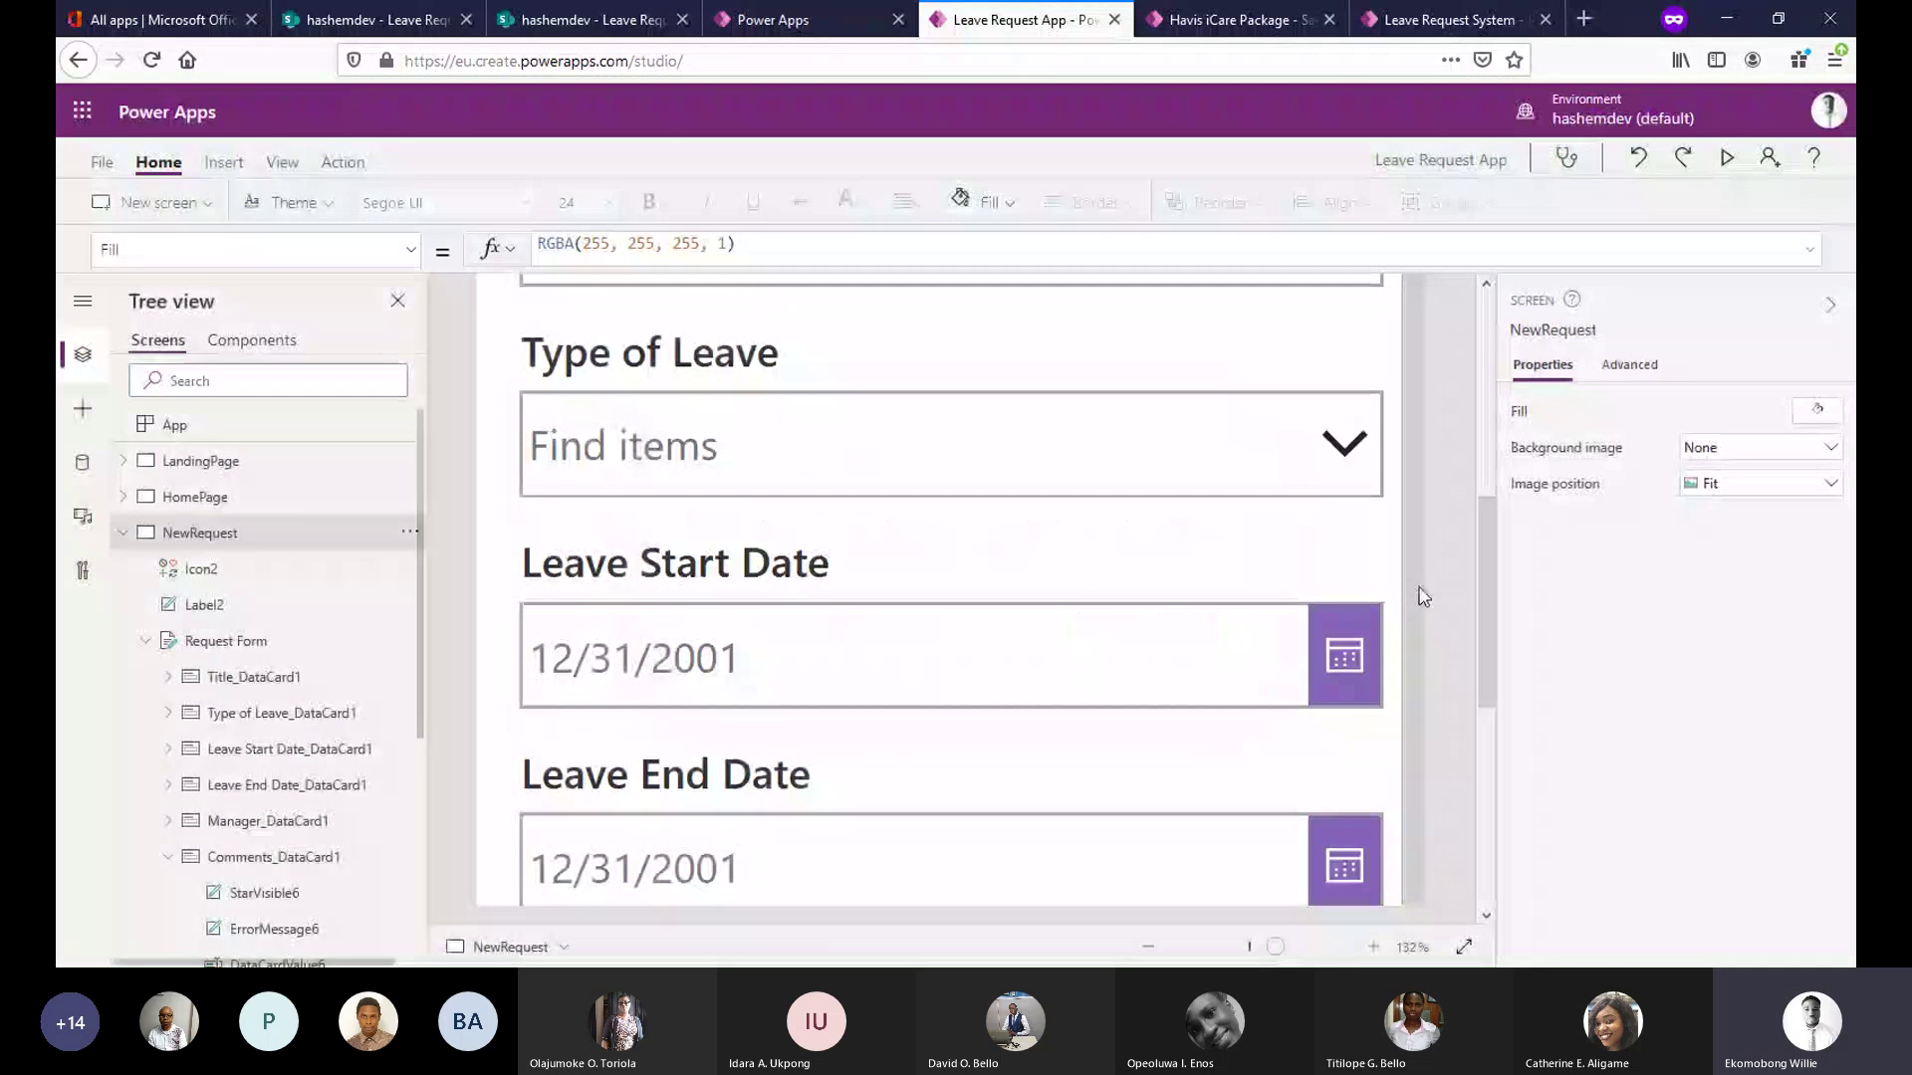
pyautogui.moveTo(1483, 598); pyautogui.dragTo(1414, 828)
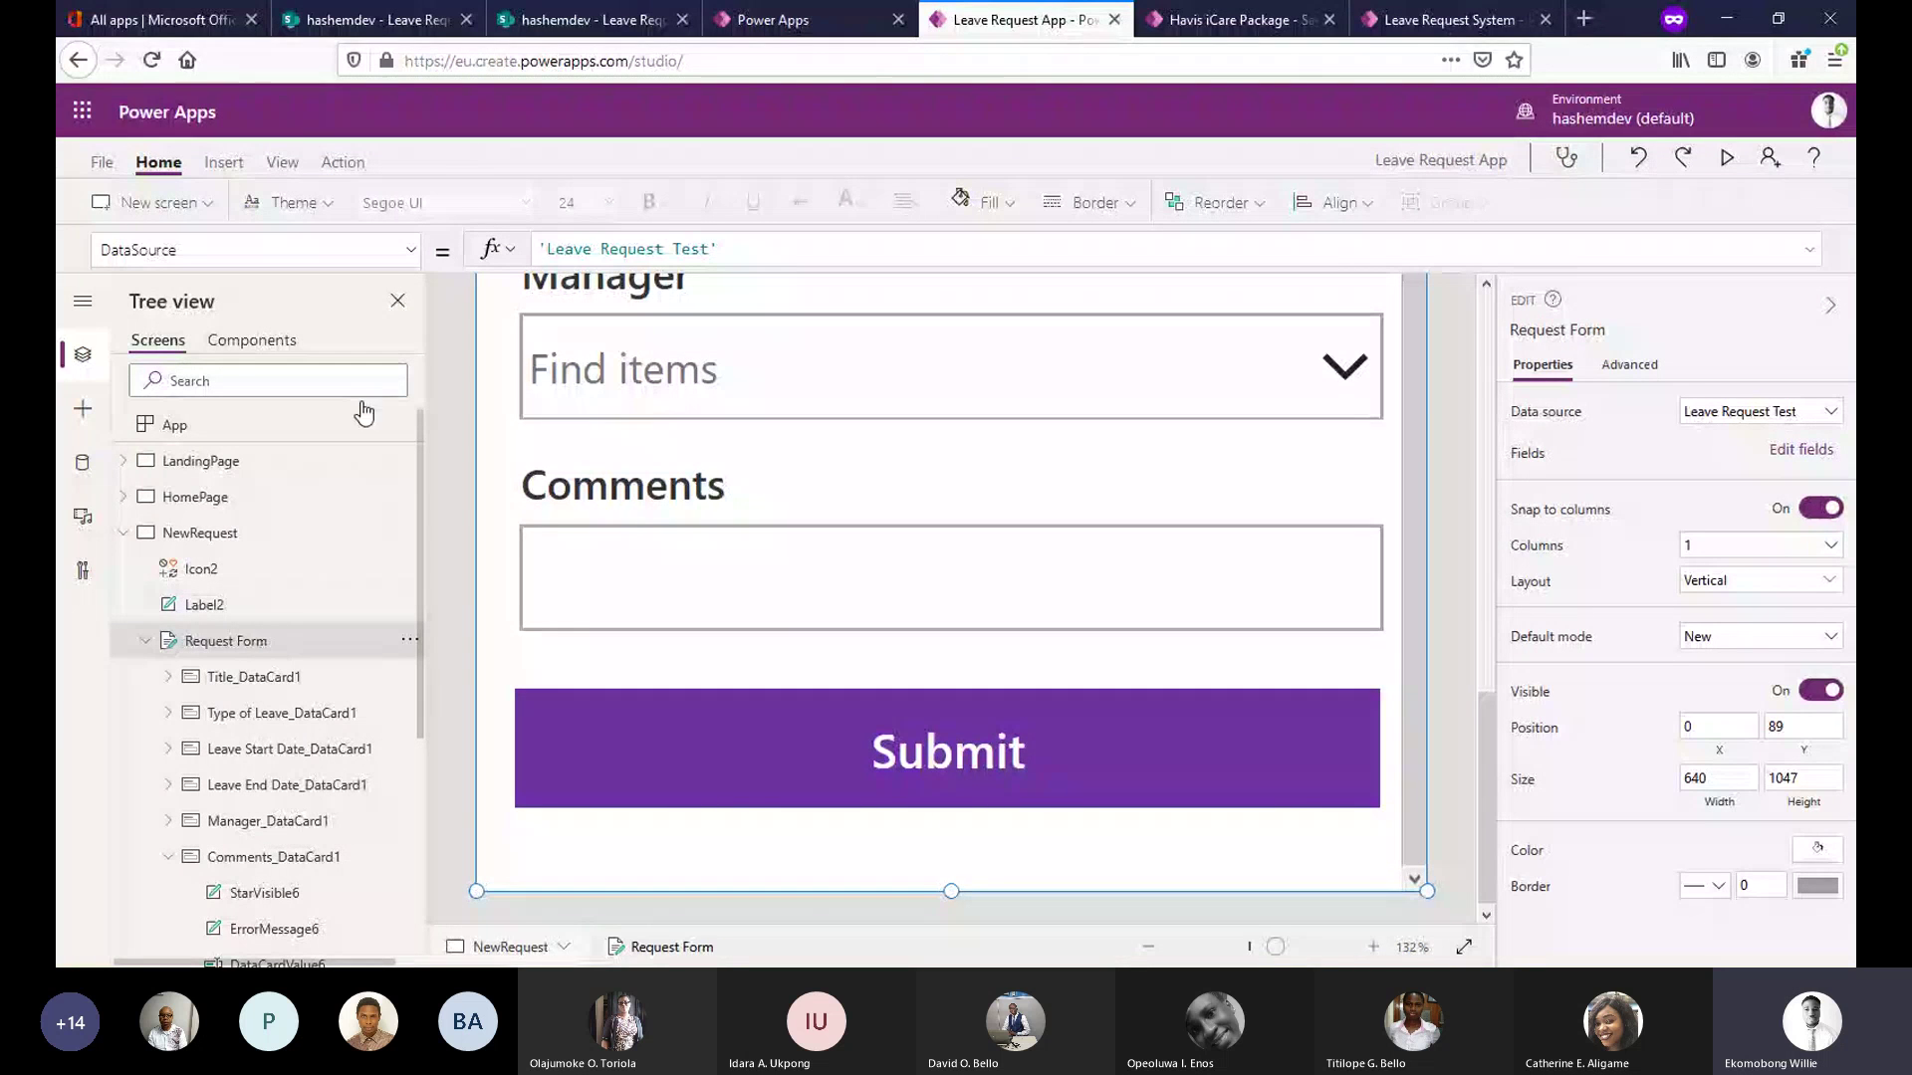
pyautogui.click(411, 253)
pyautogui.scroll(-2, 409, 382)
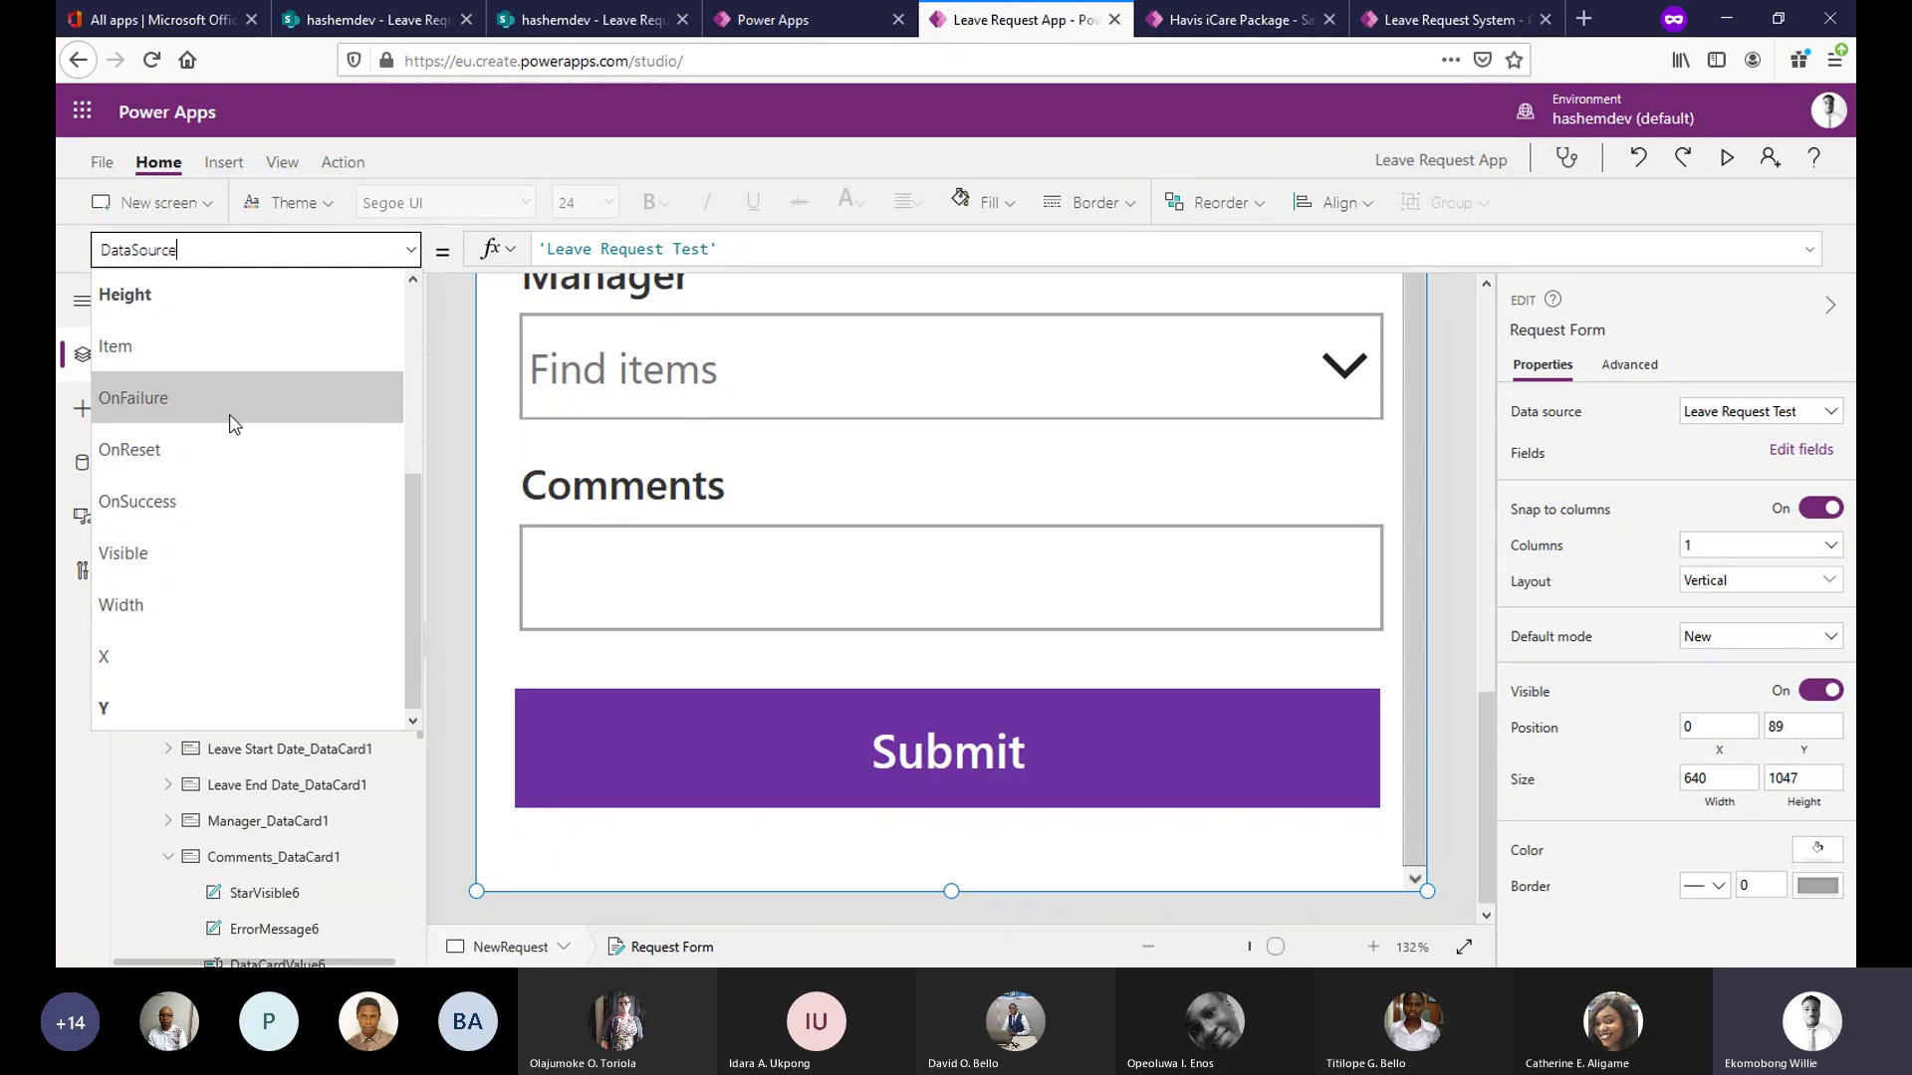
pyautogui.click(255, 501)
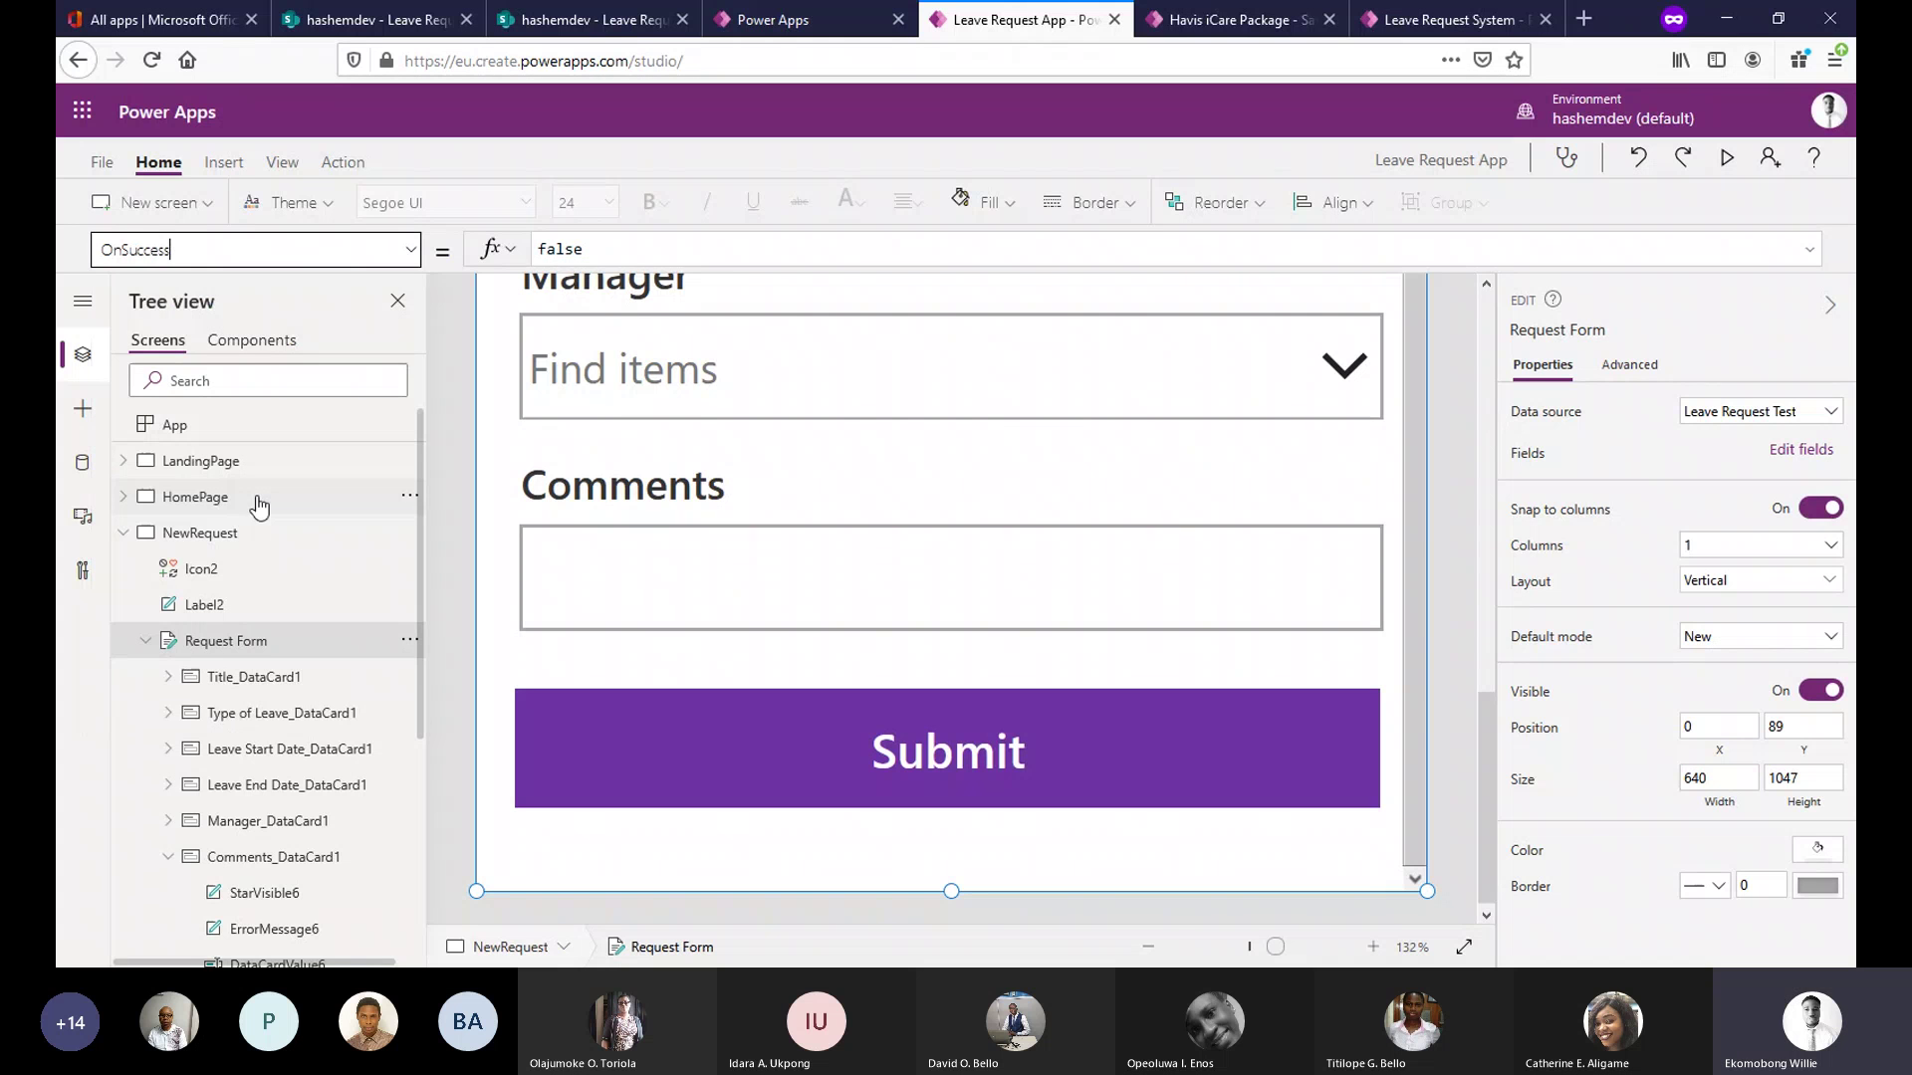
pyautogui.click(596, 243)
pyautogui.doubleClick(589, 244)
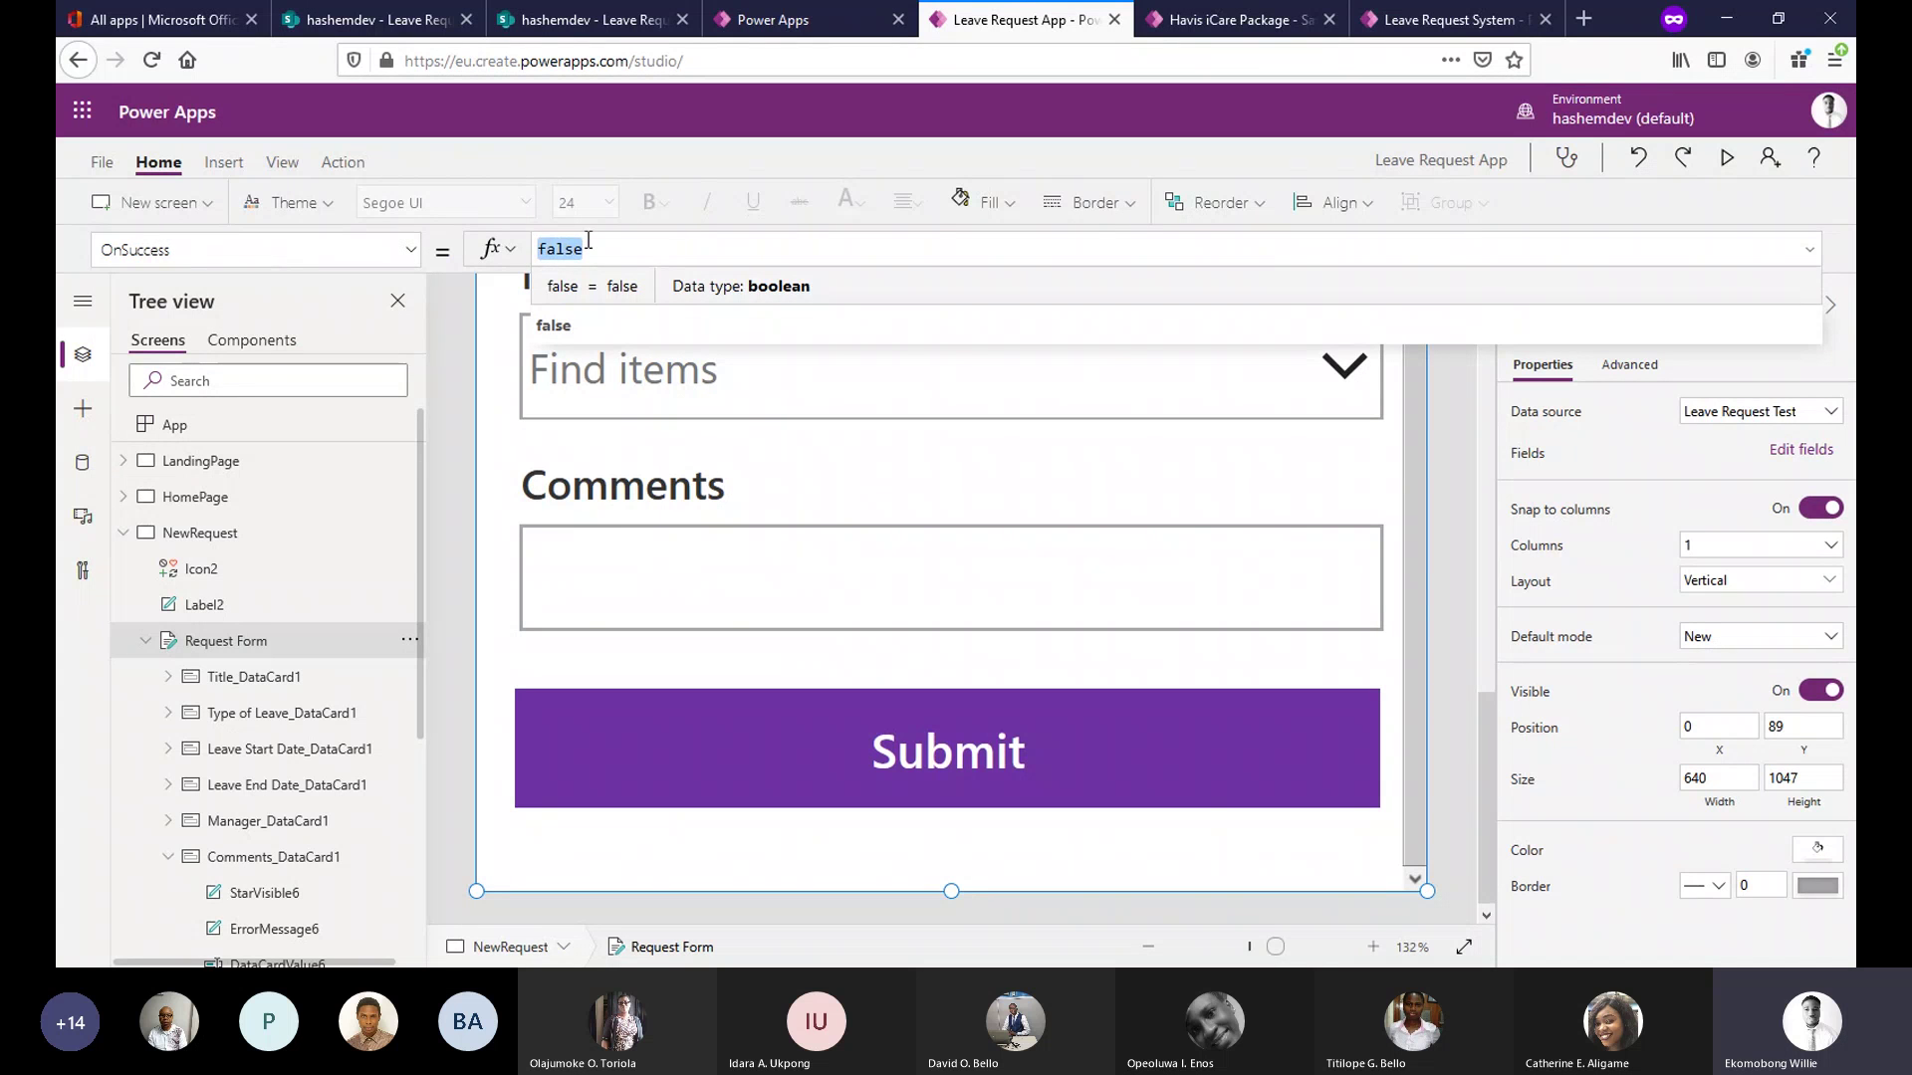
pyautogui.write('Na')
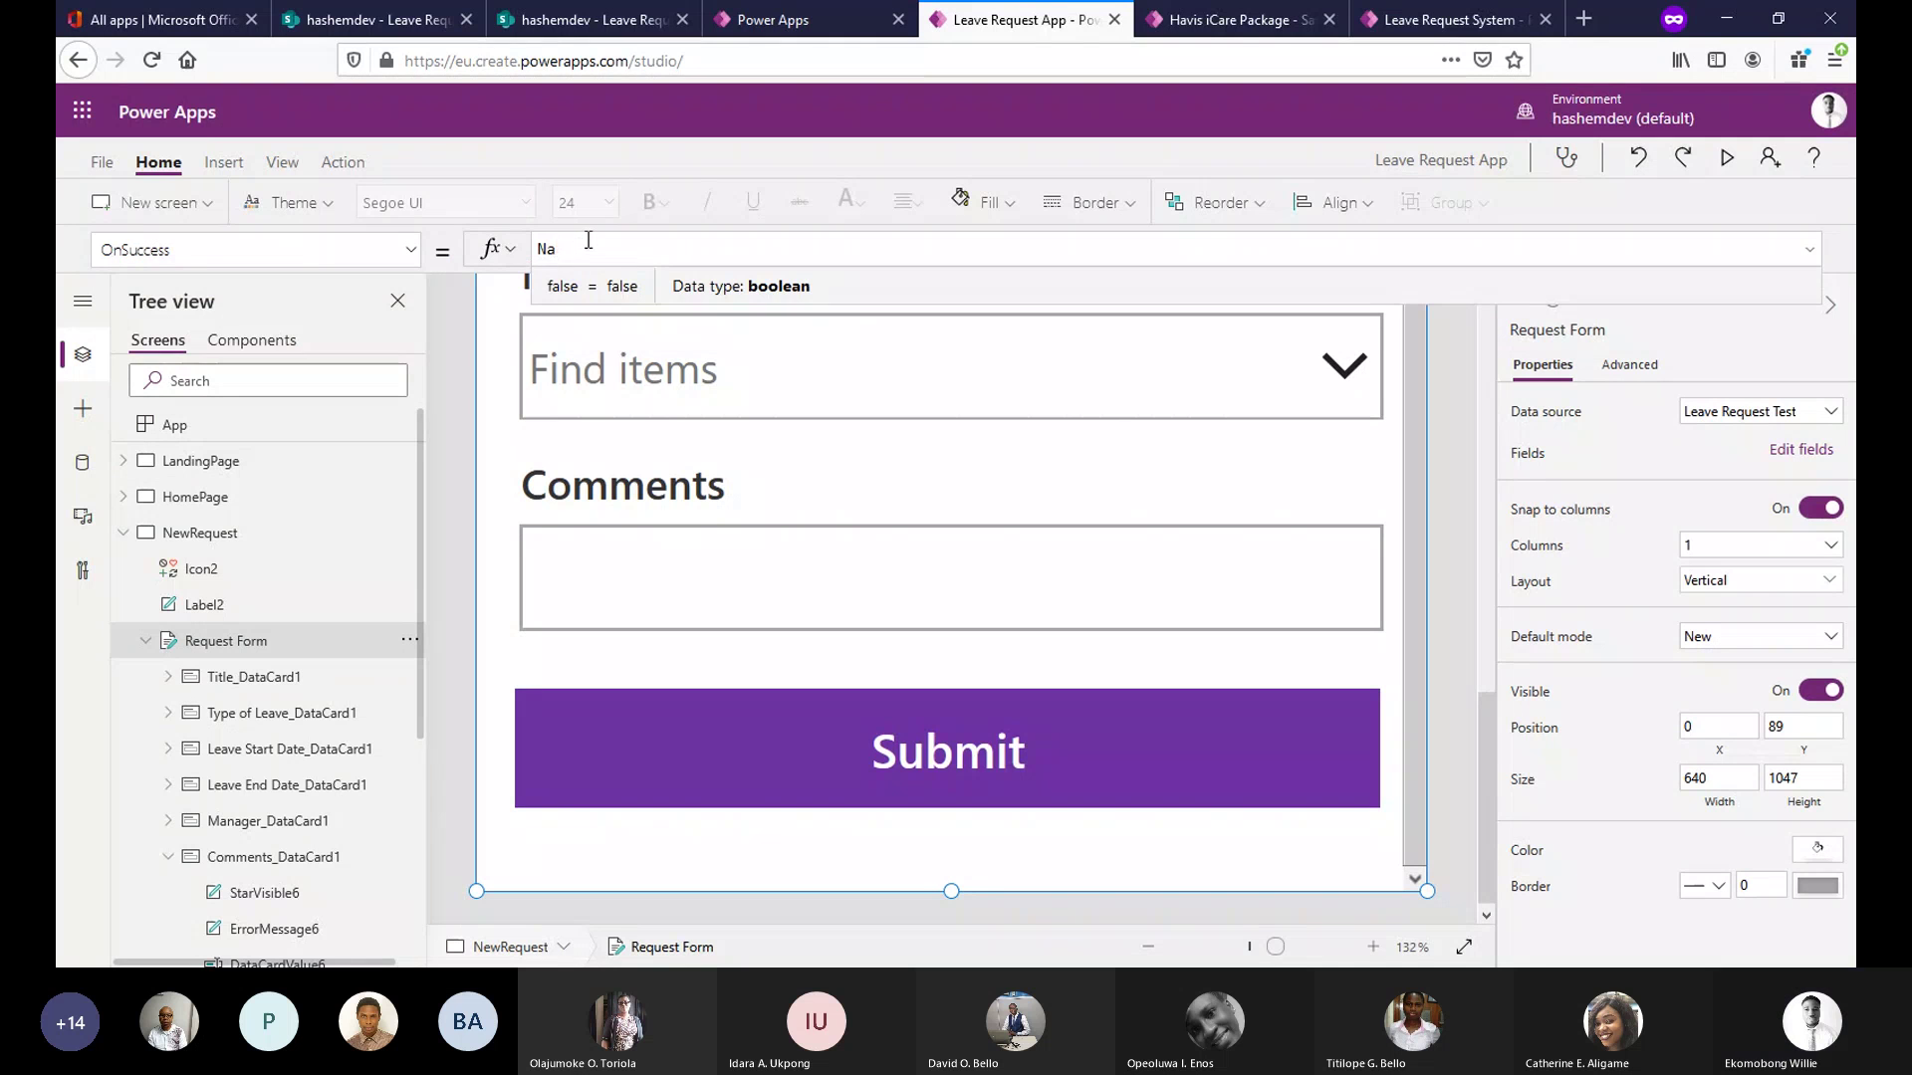
pyautogui.write('vigate')
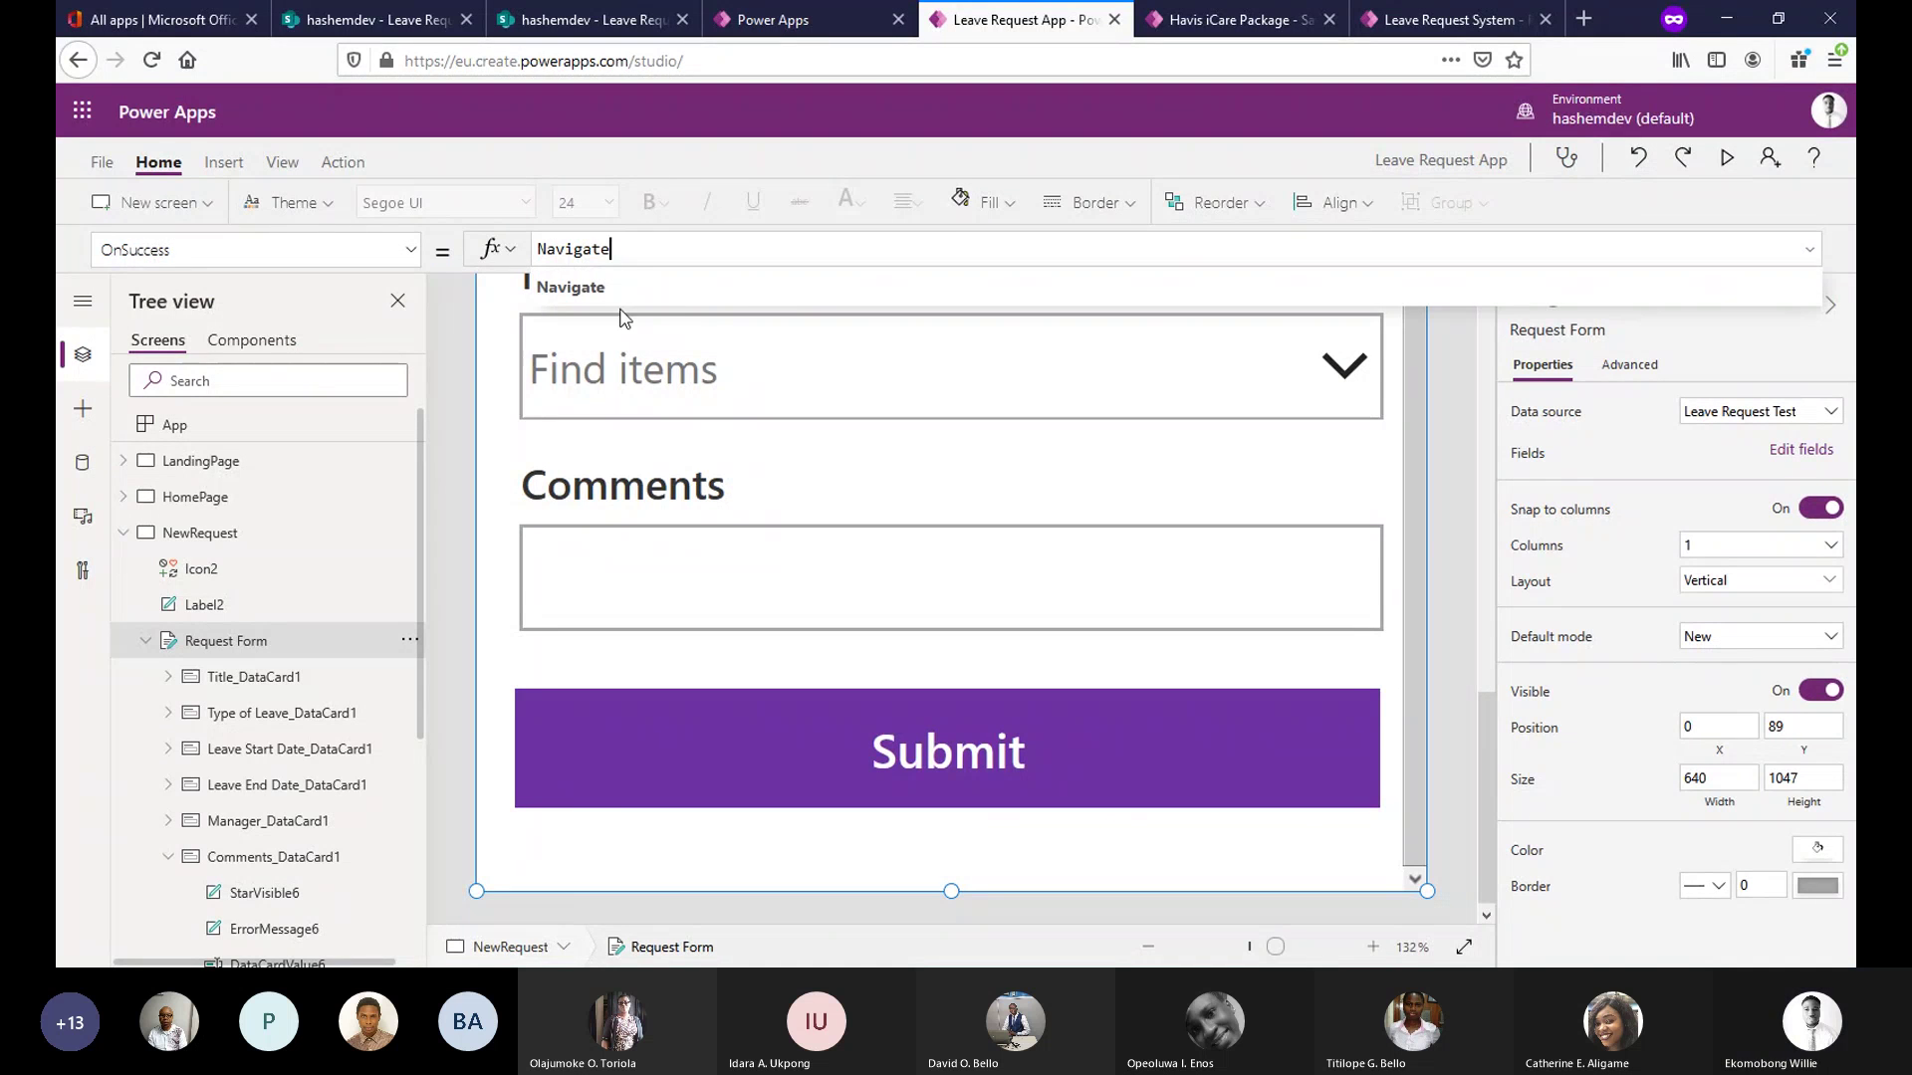
pyautogui.click(619, 288)
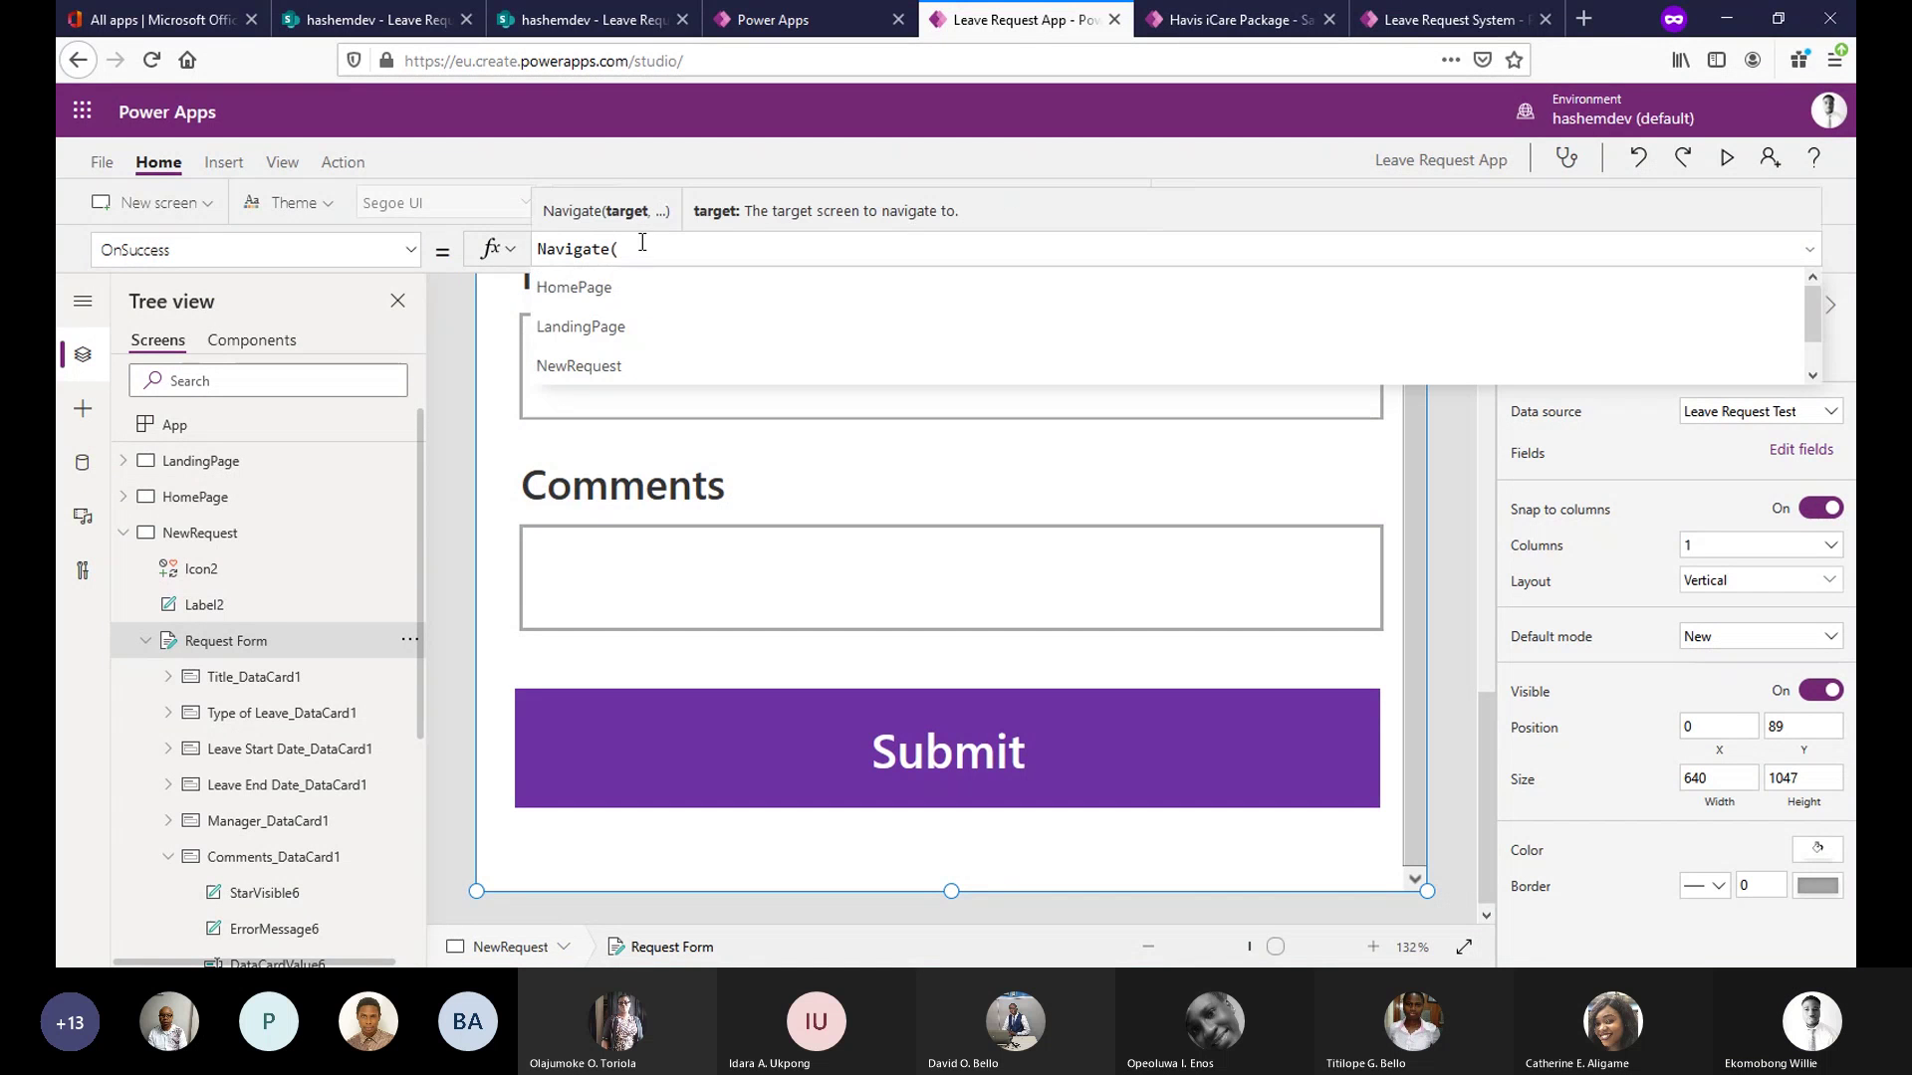
pyautogui.moveTo(1813, 316); pyautogui.dragTo(1813, 374)
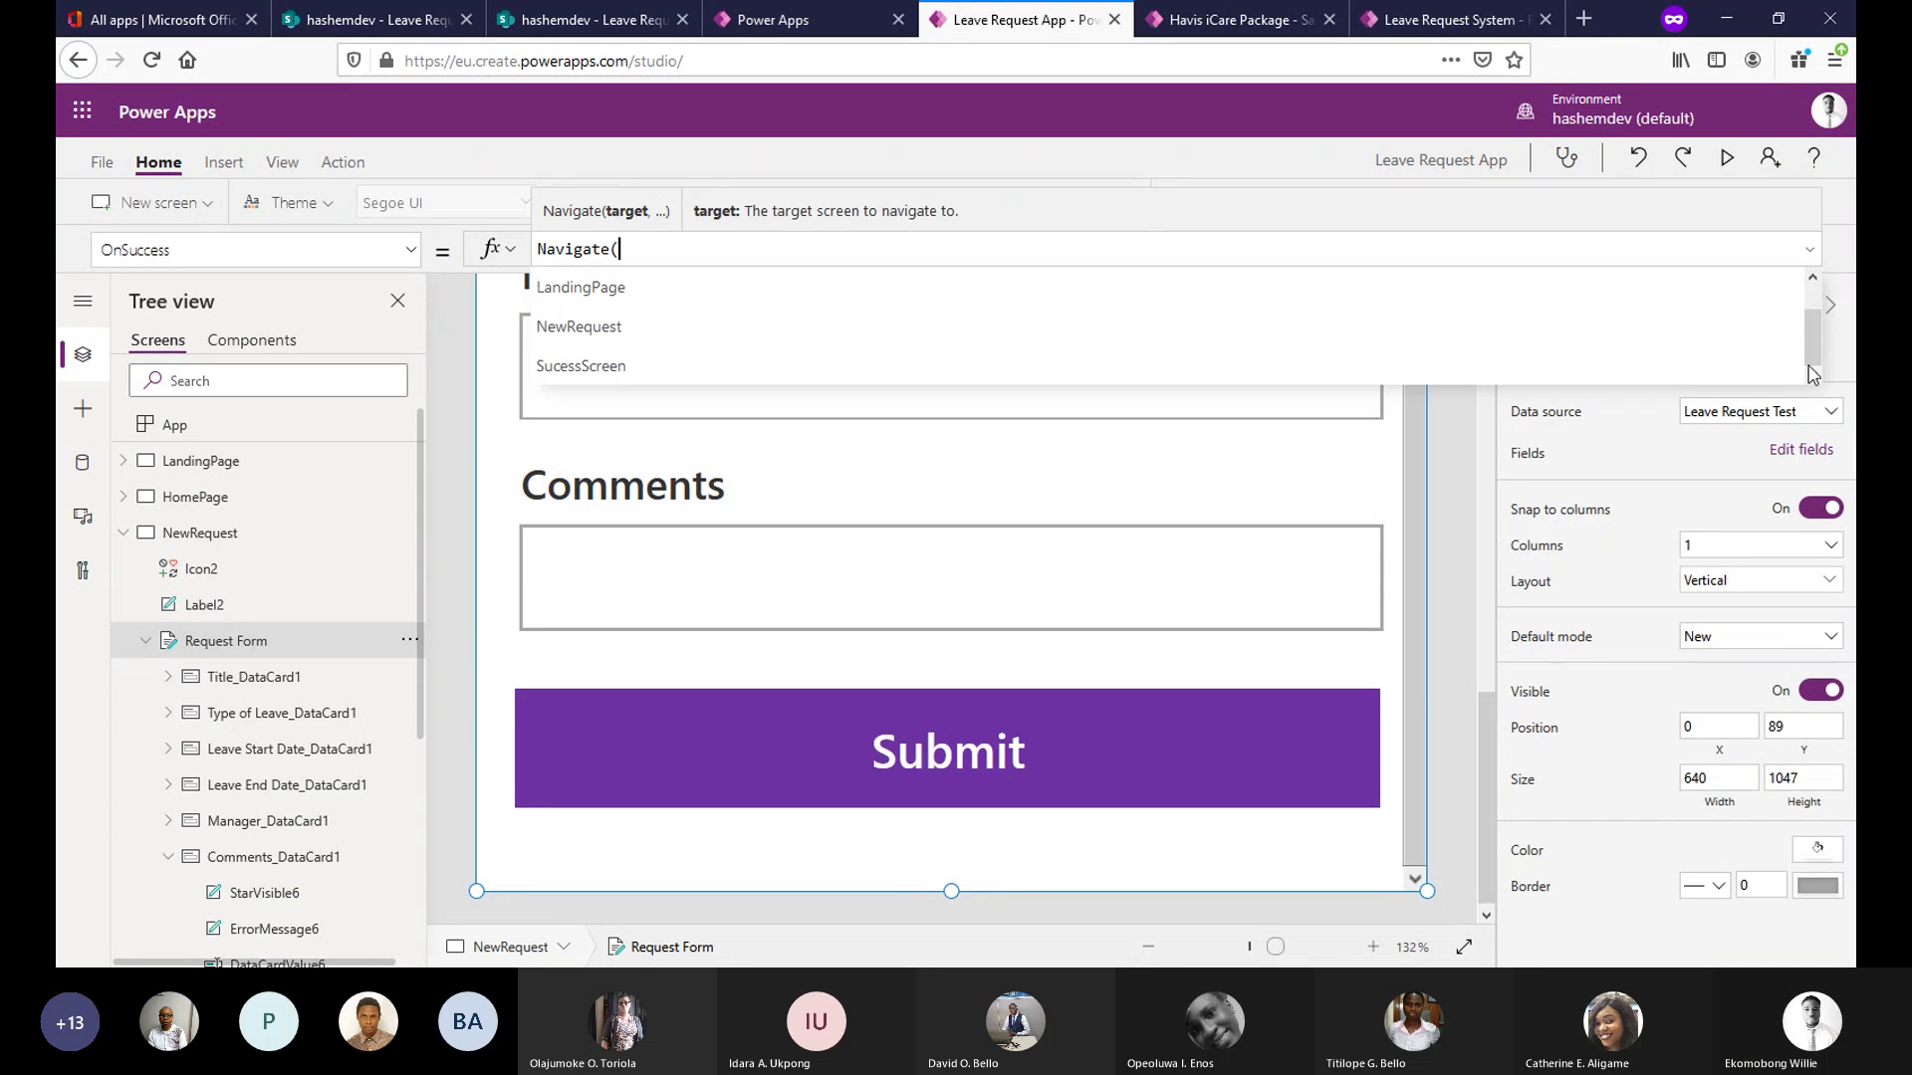
pyautogui.click(1678, 377)
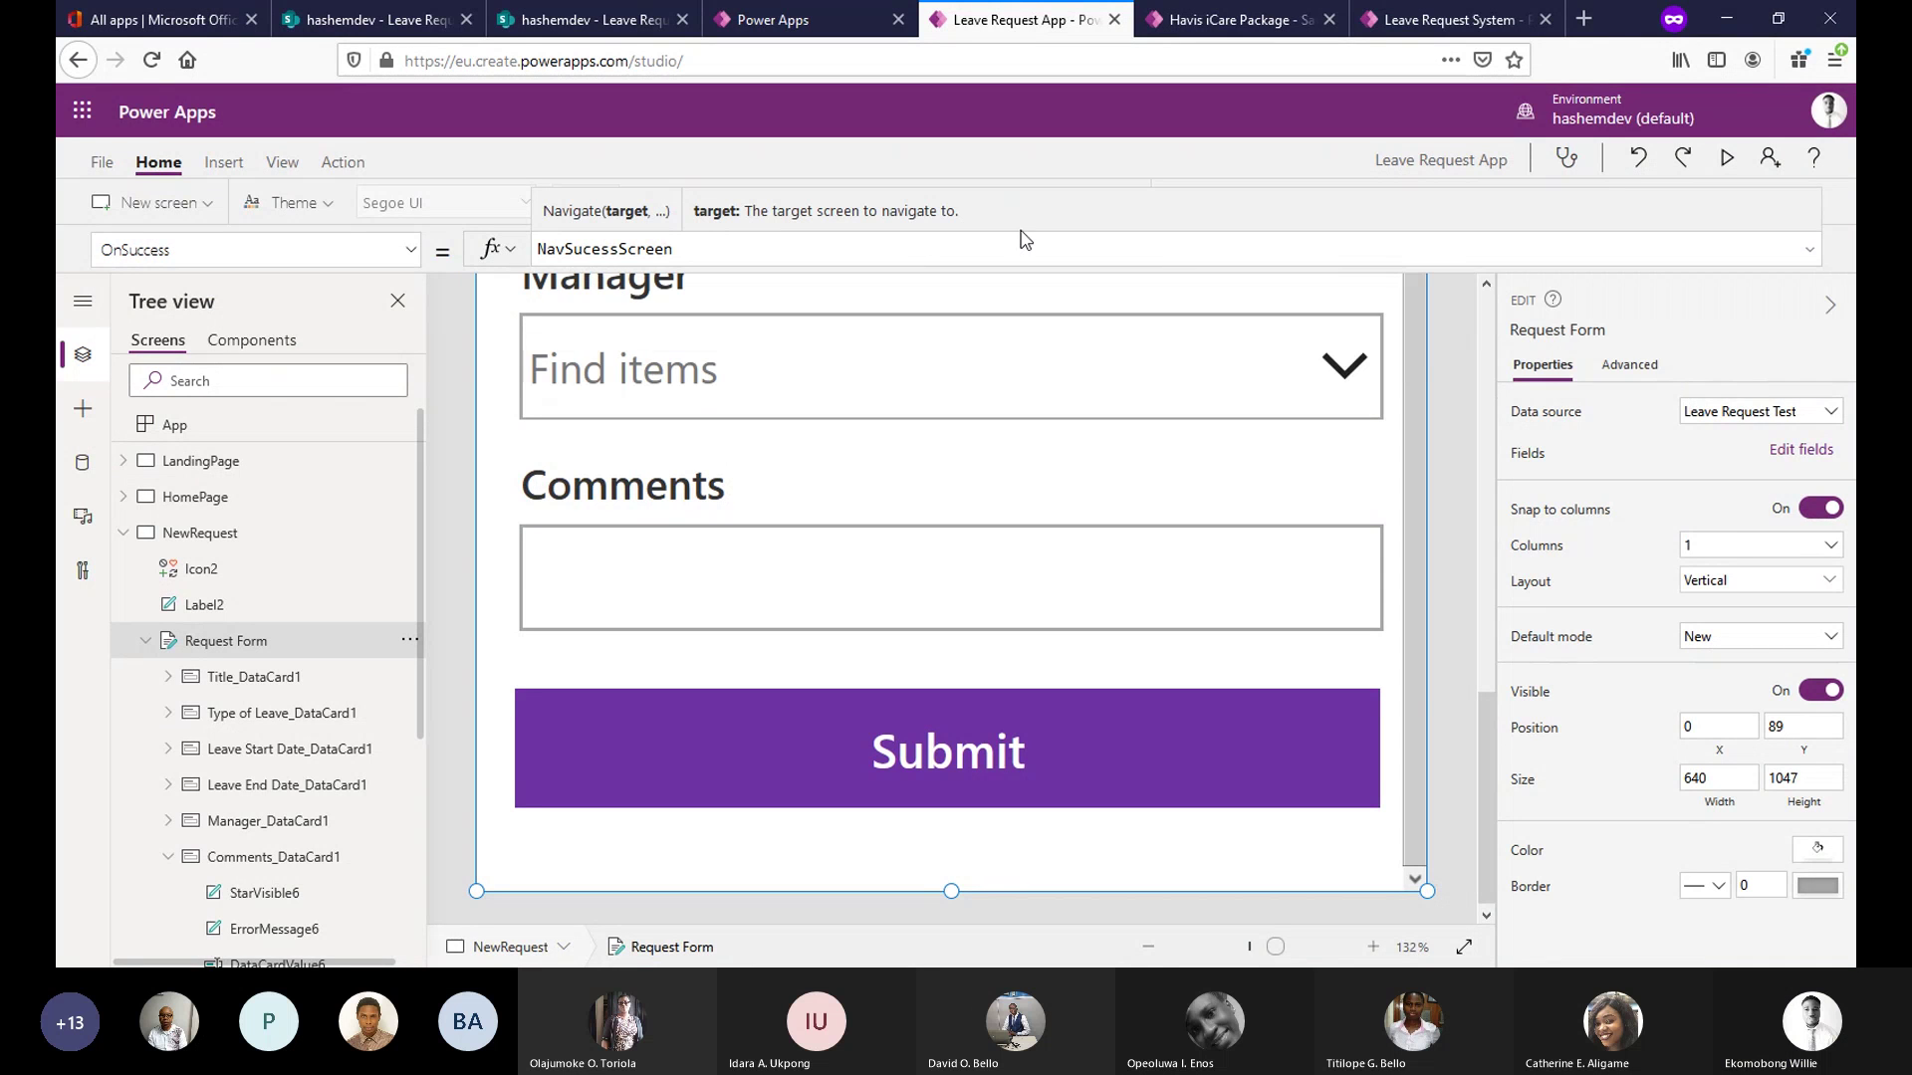
# Repair the Request Form's OnSuccess formula to read Navigate(SucessScreen).
pyautogui.click(566, 248)
pyautogui.write('igate')
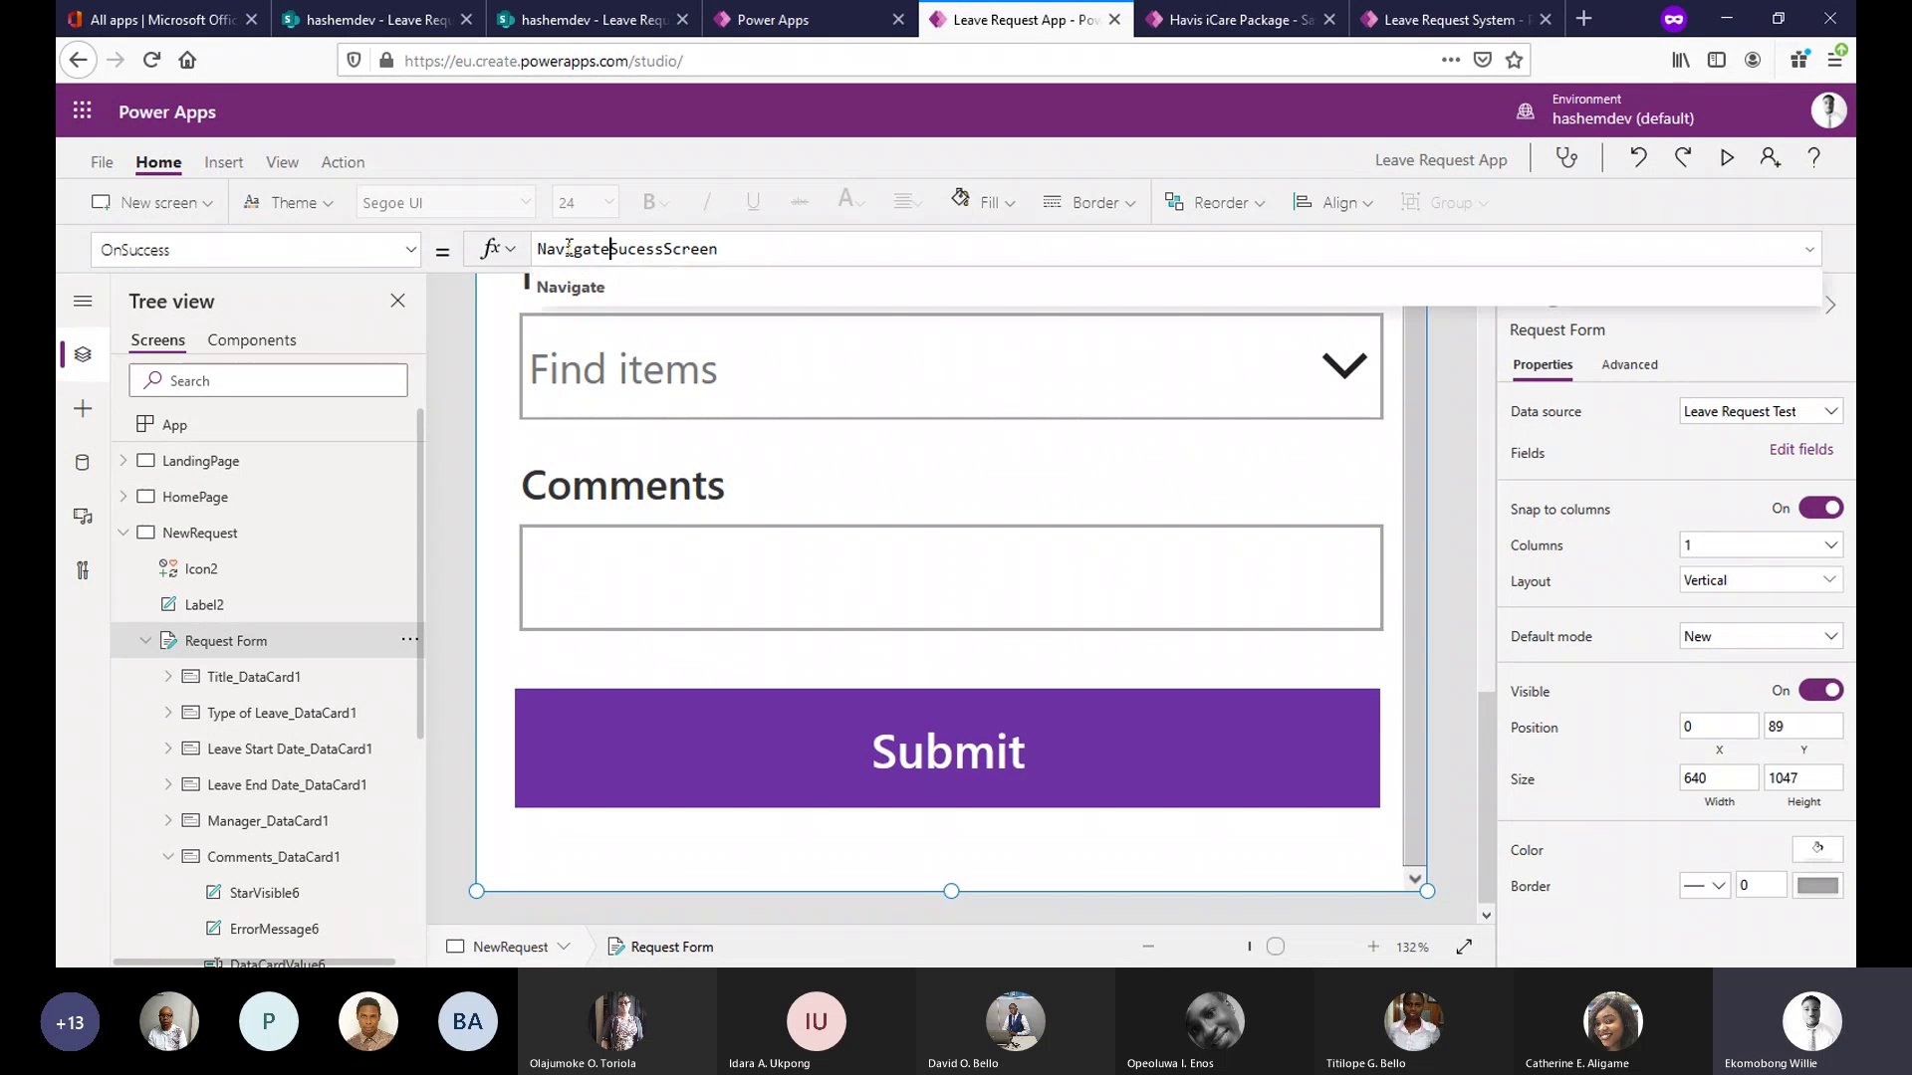
pyautogui.write('(')
pyautogui.click(744, 251)
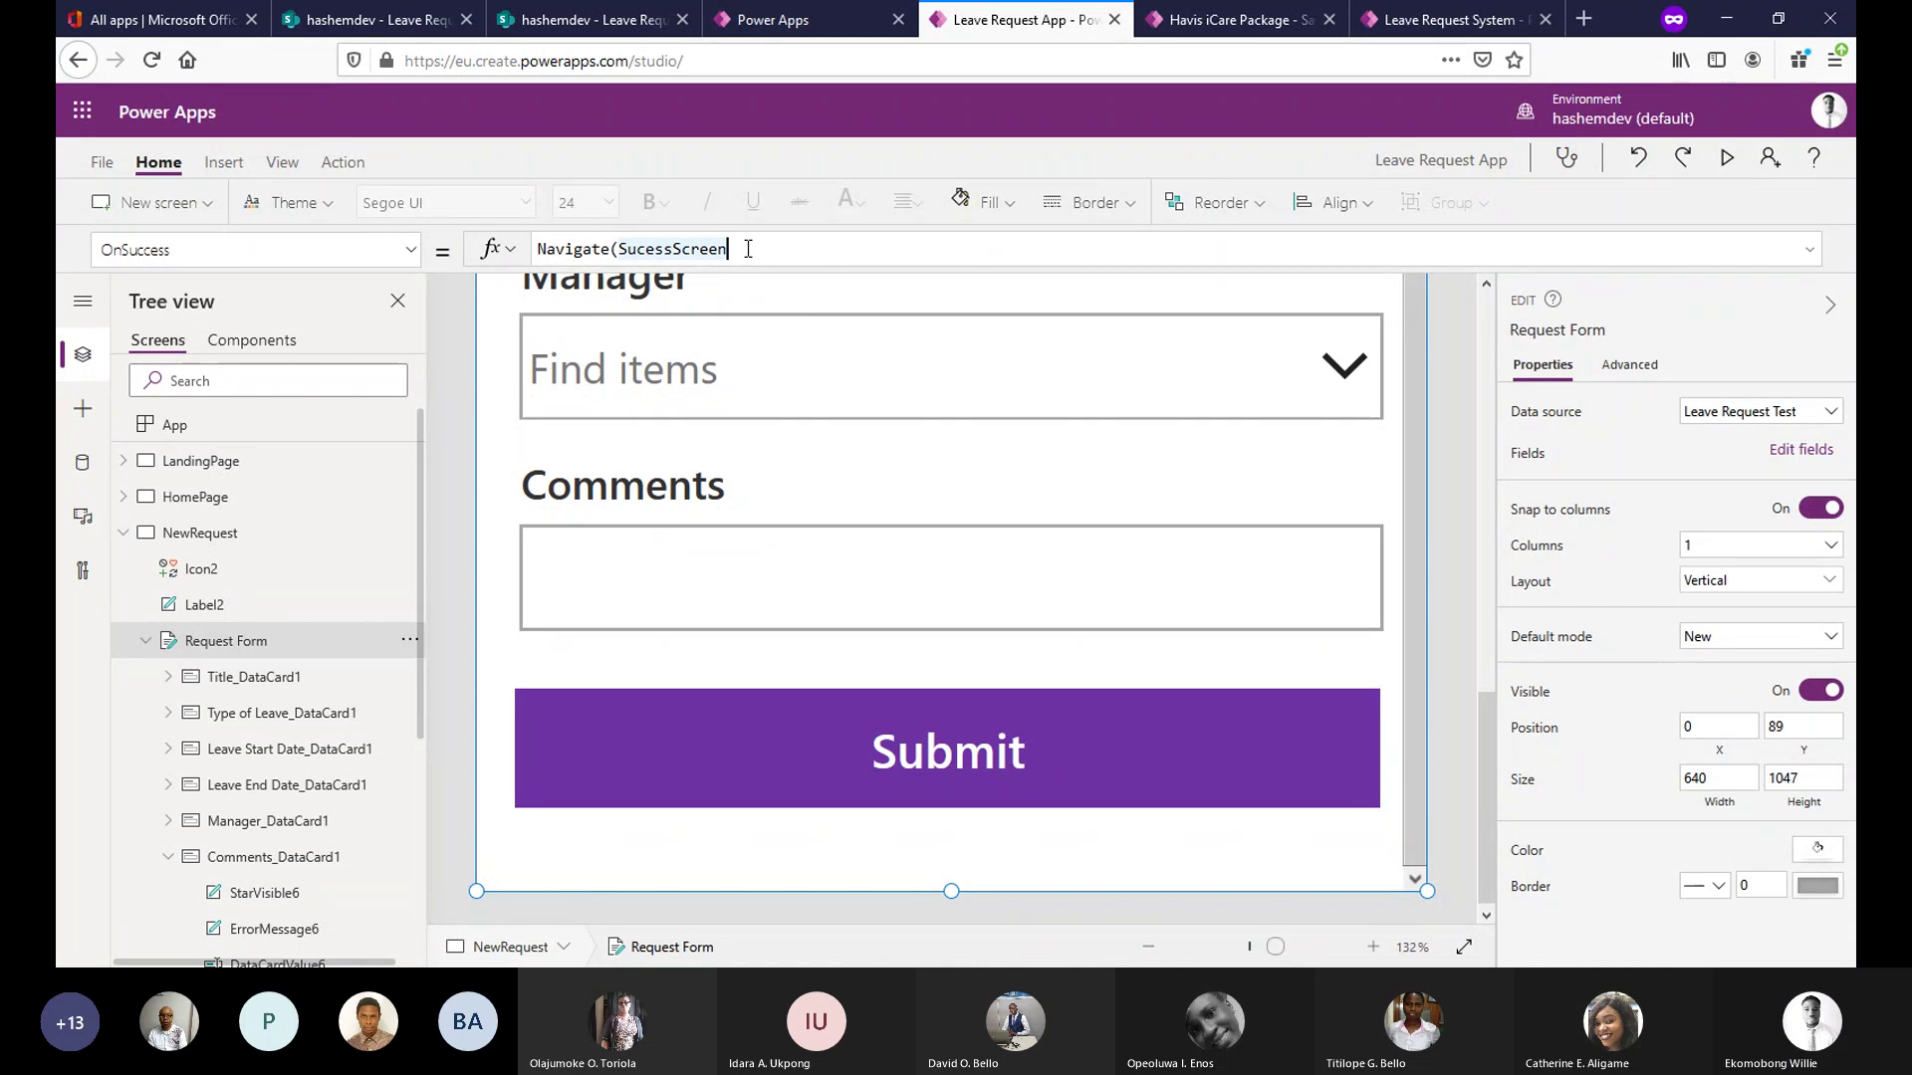
pyautogui.write(')')
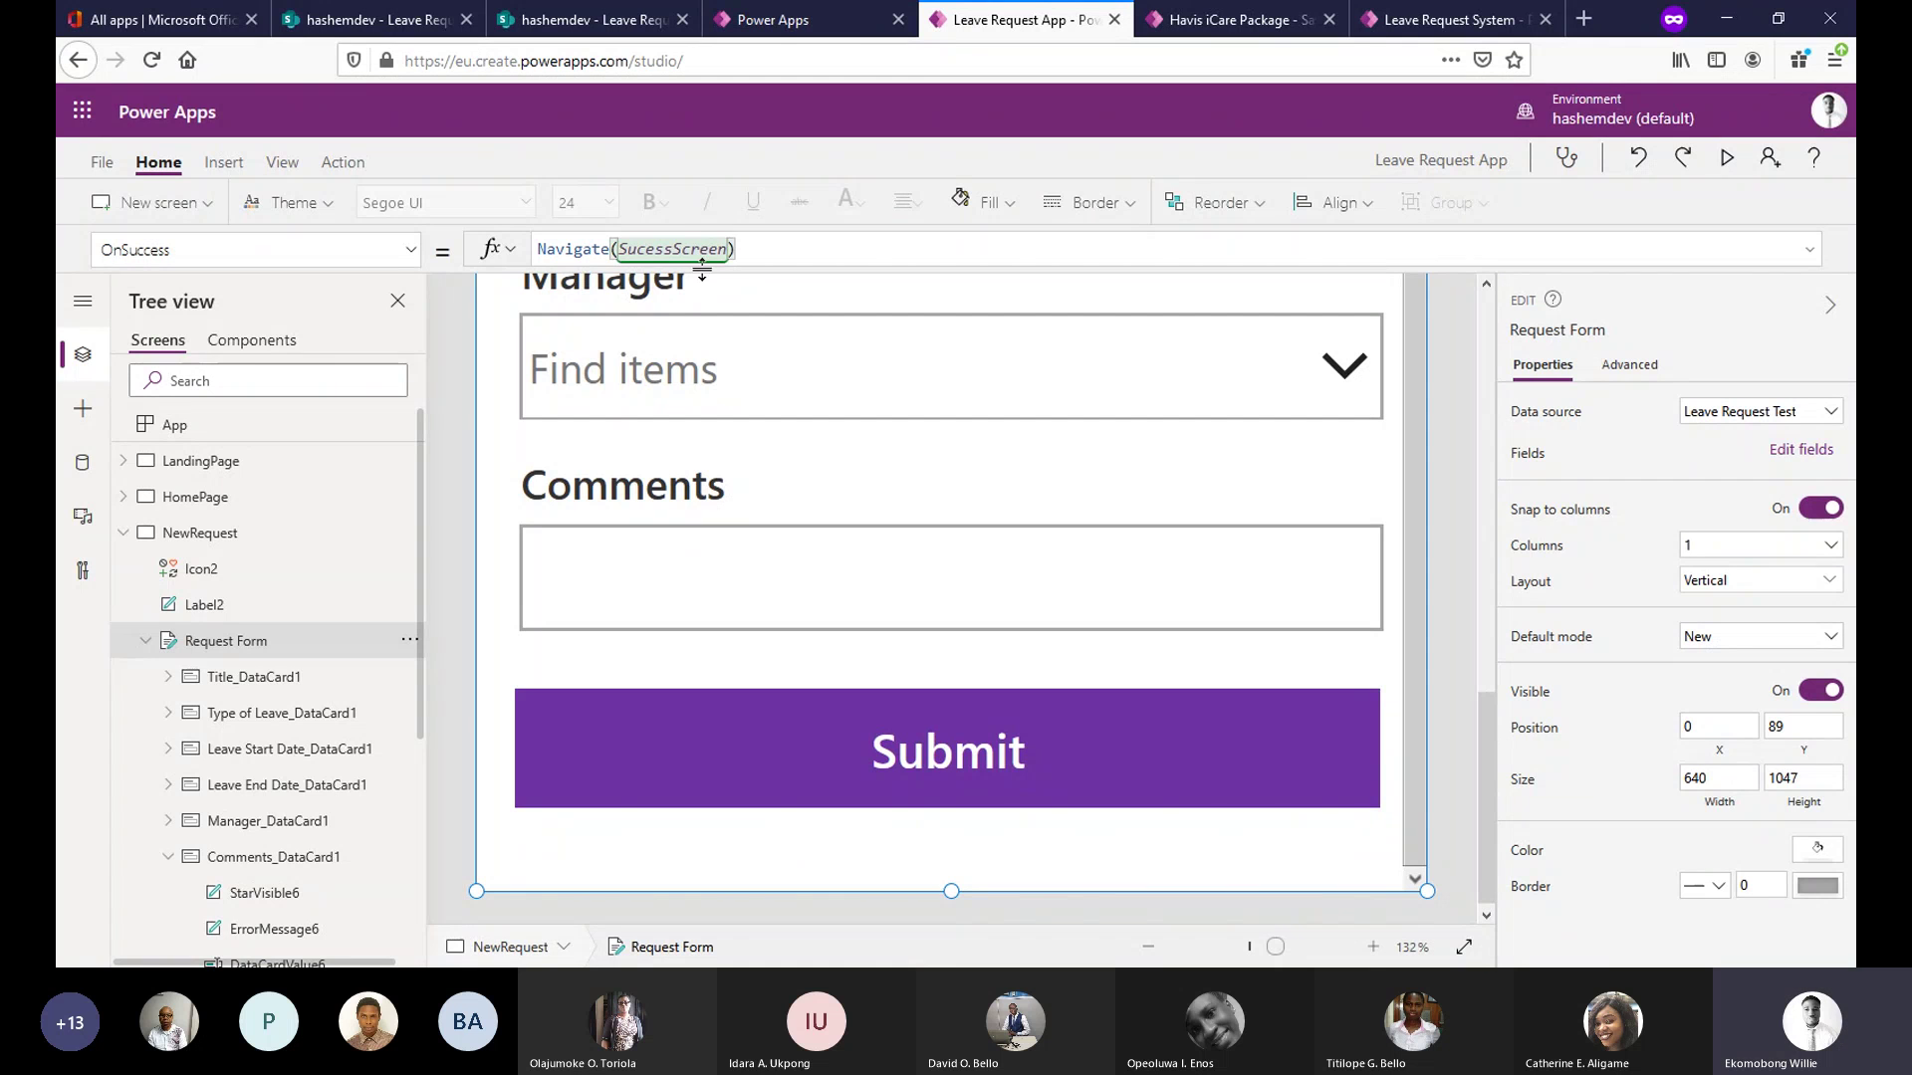
# Preview the detail screen, return to editing and check the Request Form's OnSuccess formula.
pyautogui.click(1729, 162)
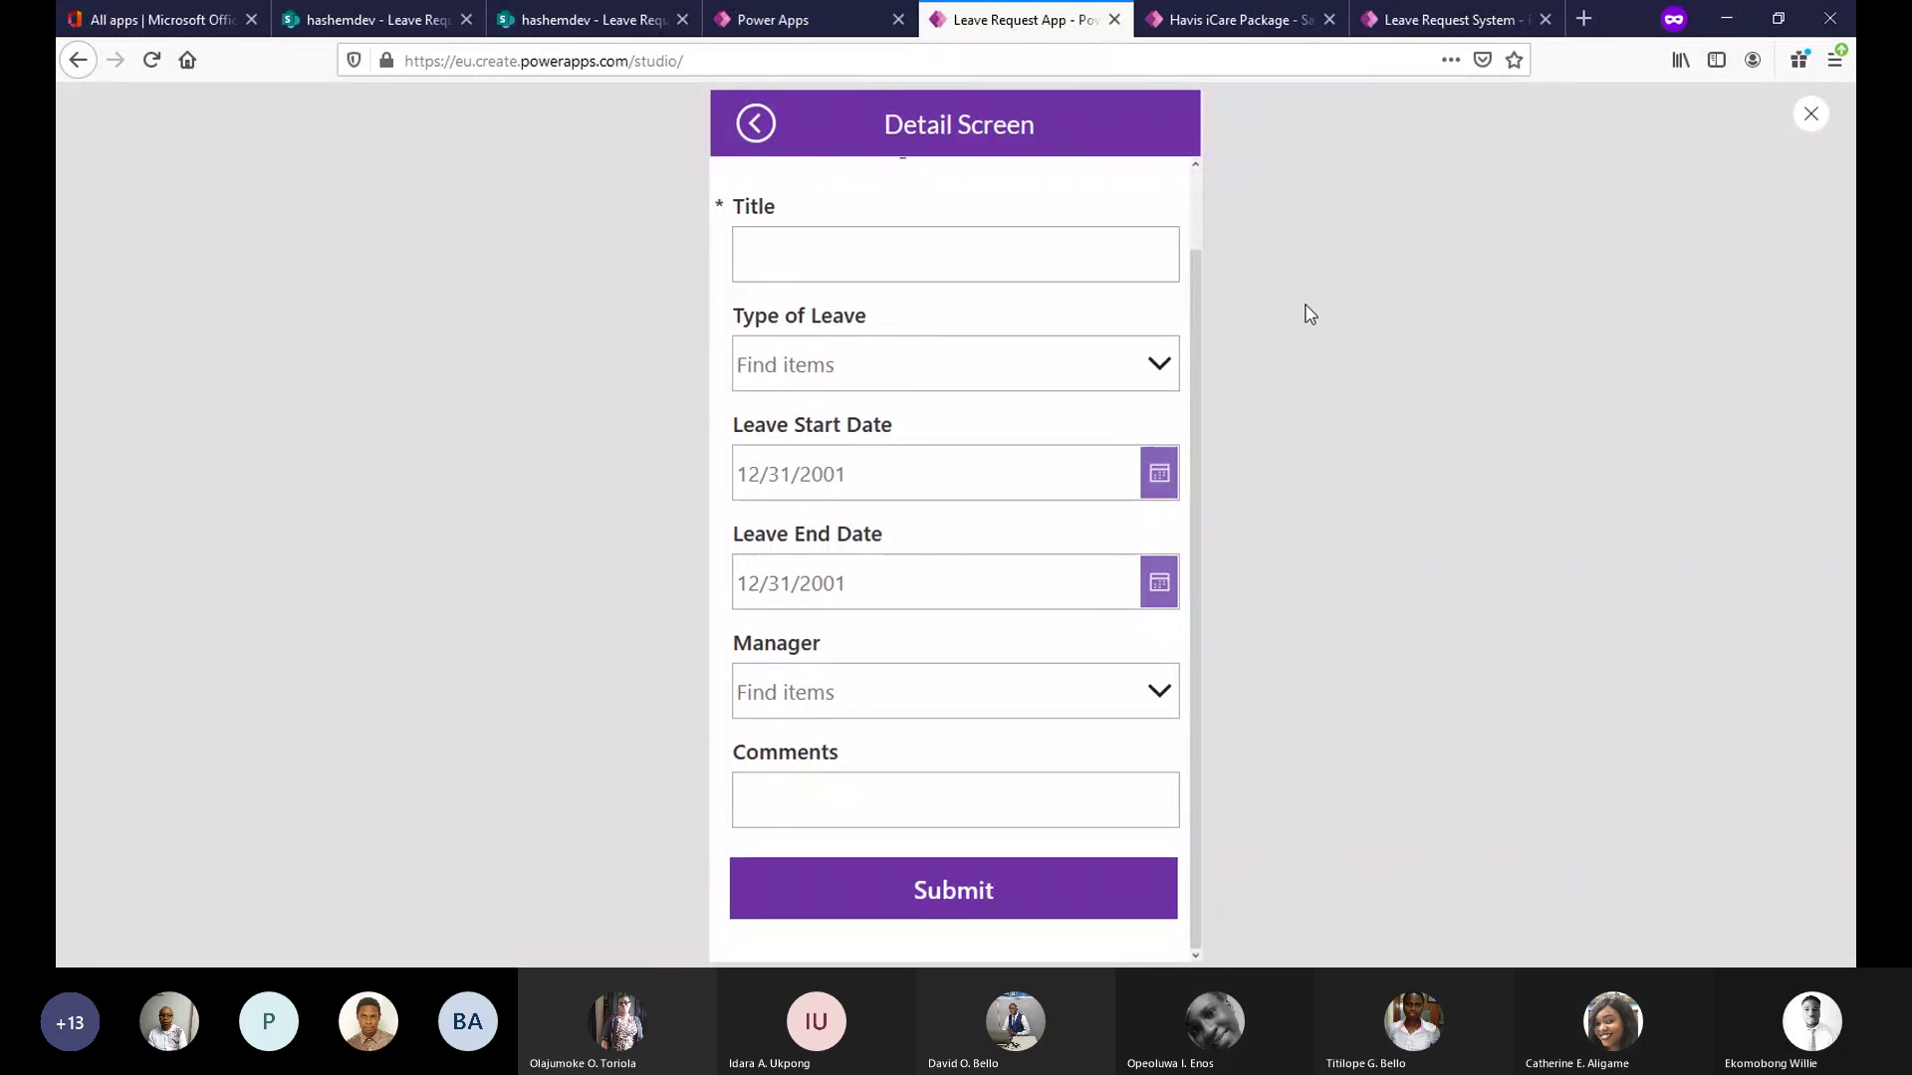
pyautogui.click(1811, 116)
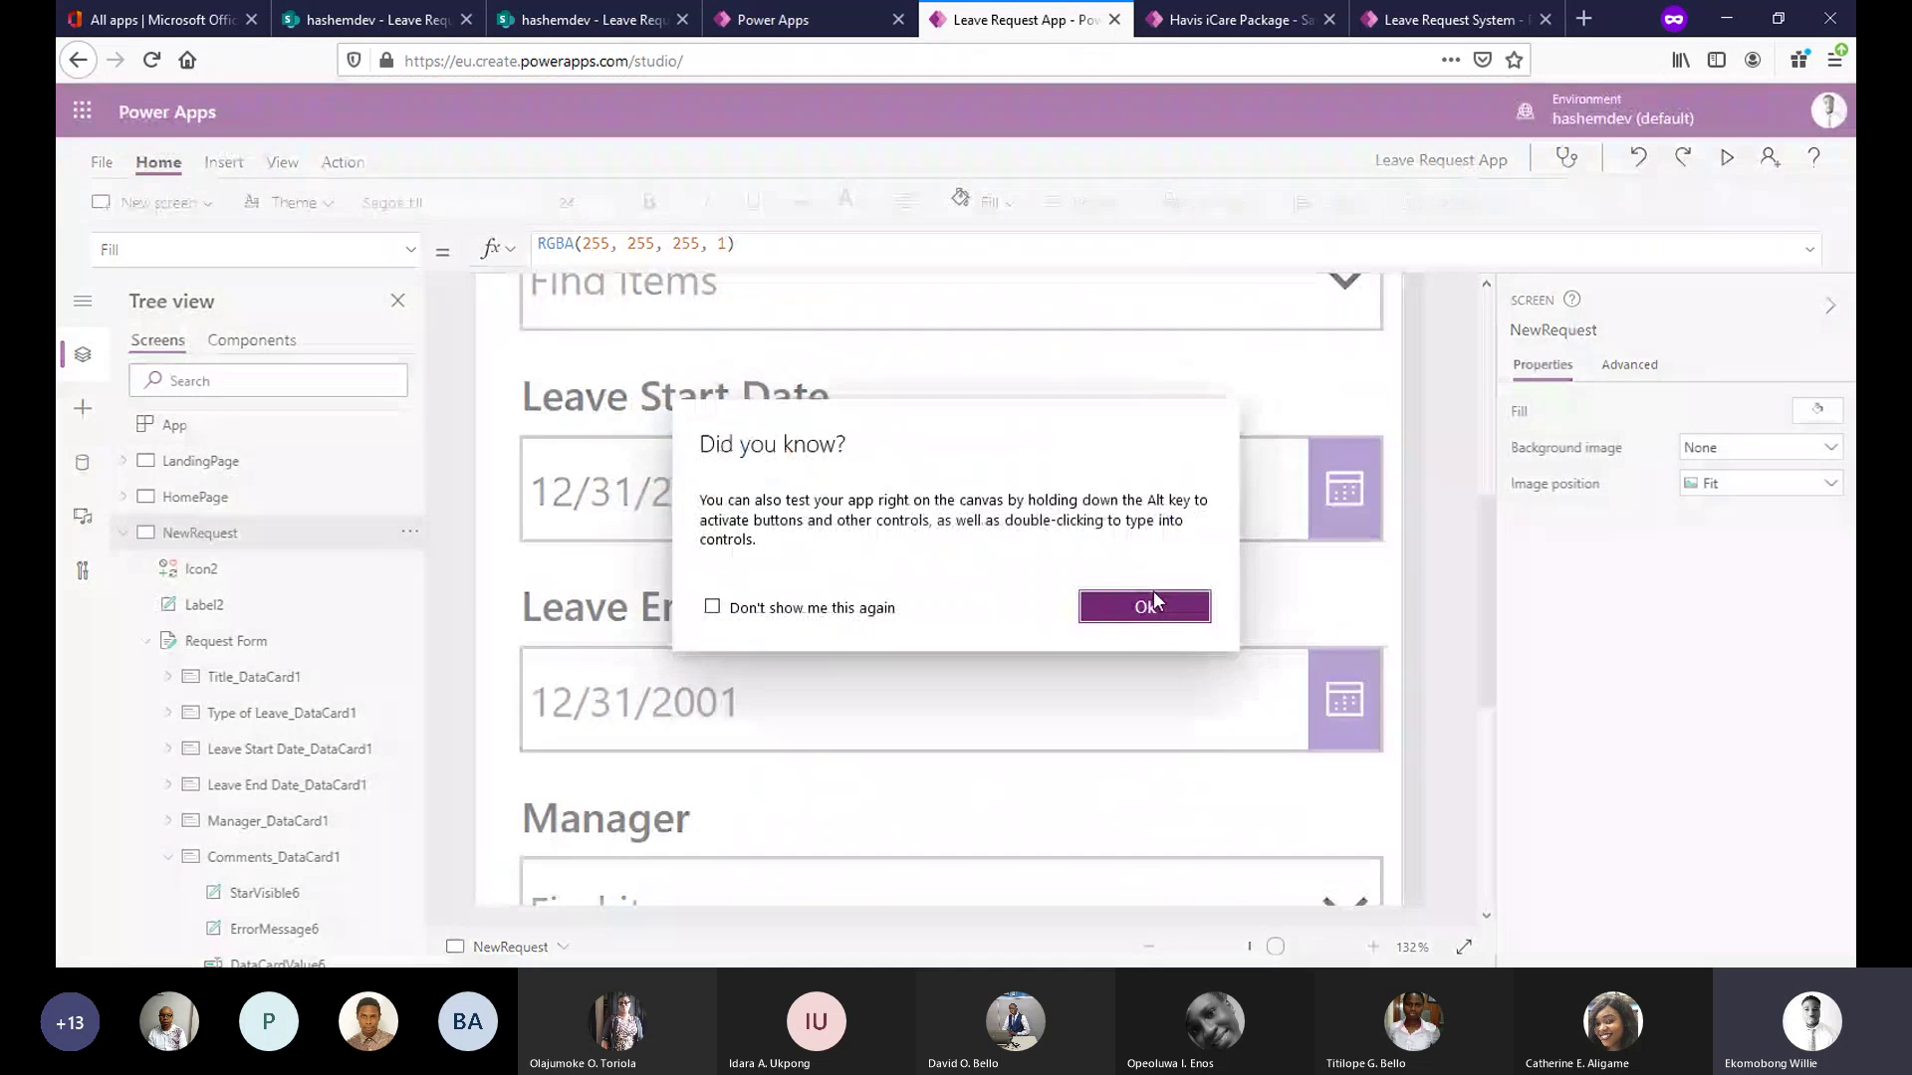
pyautogui.click(1155, 608)
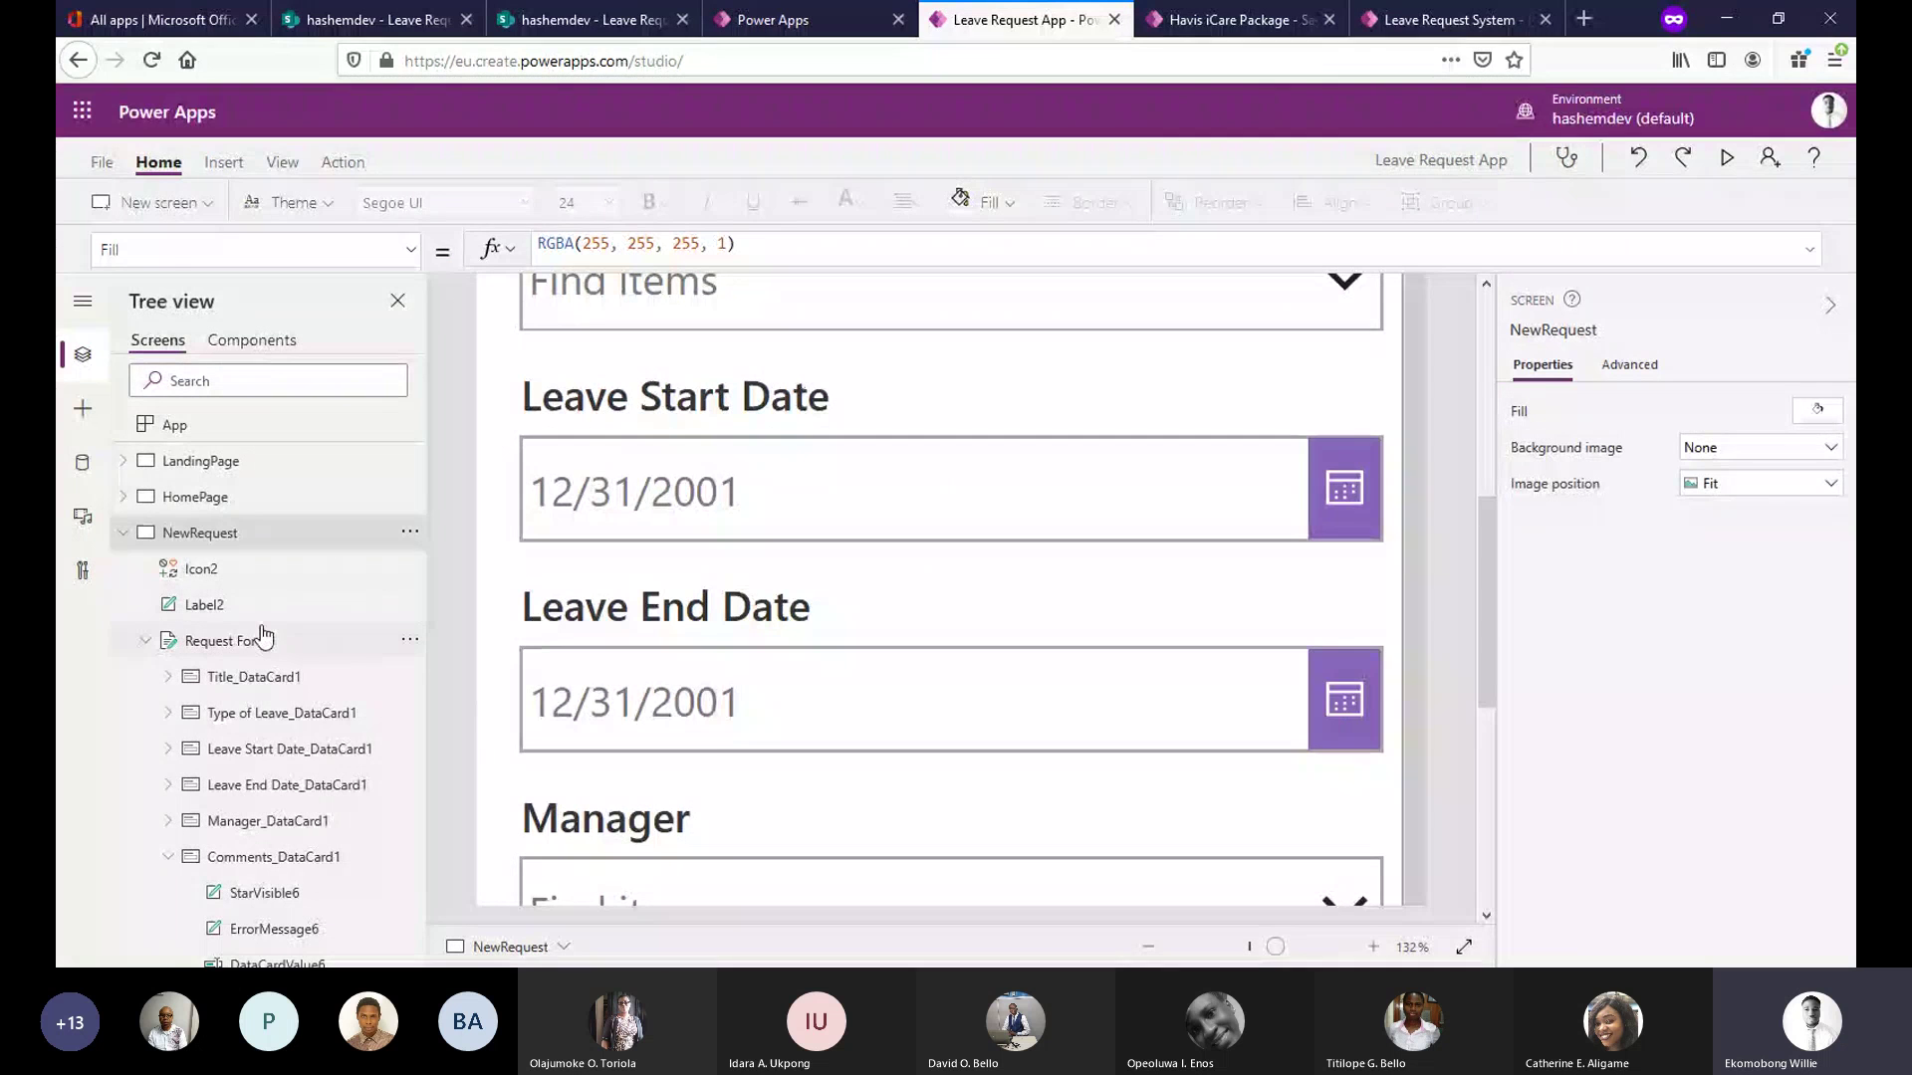
pyautogui.click(479, 296)
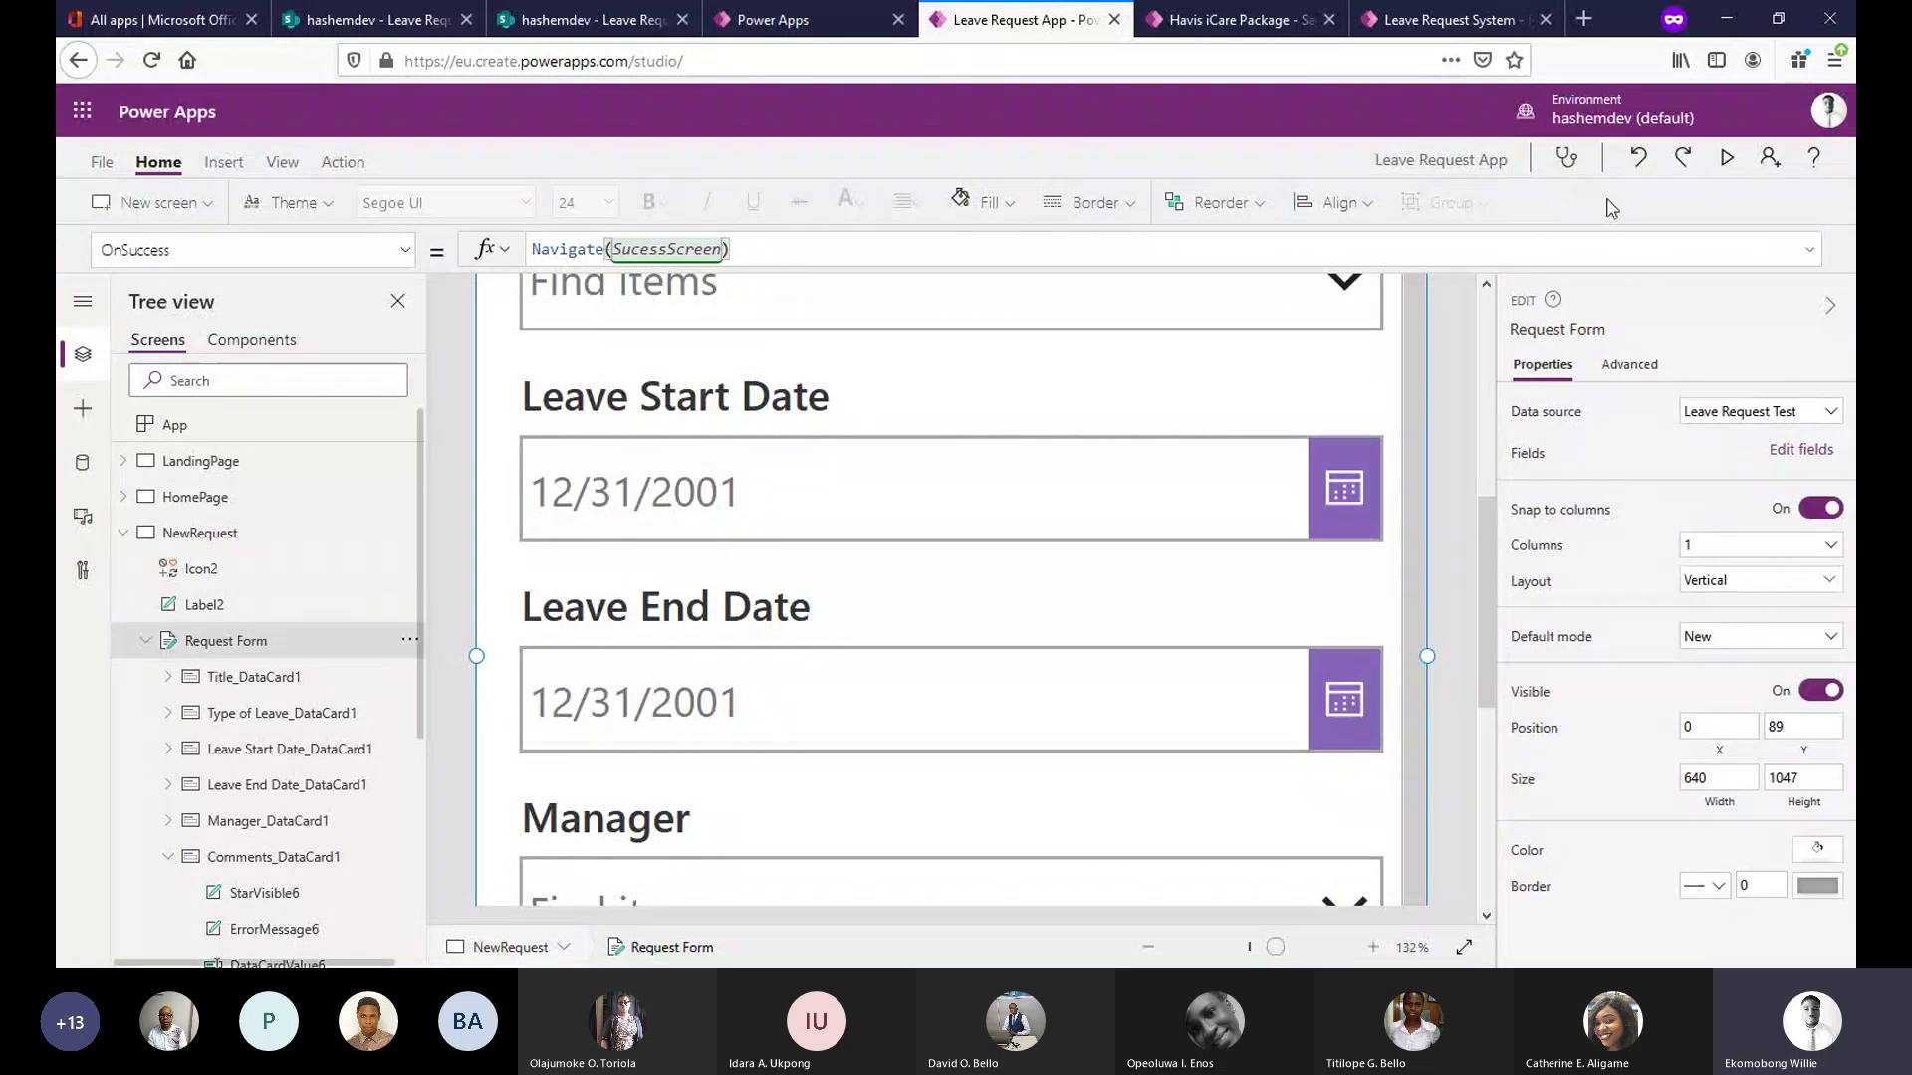
# Preview the app and fill in a test request with the title Travel Leave Request and Study Leave as its type.
pyautogui.click(1728, 159)
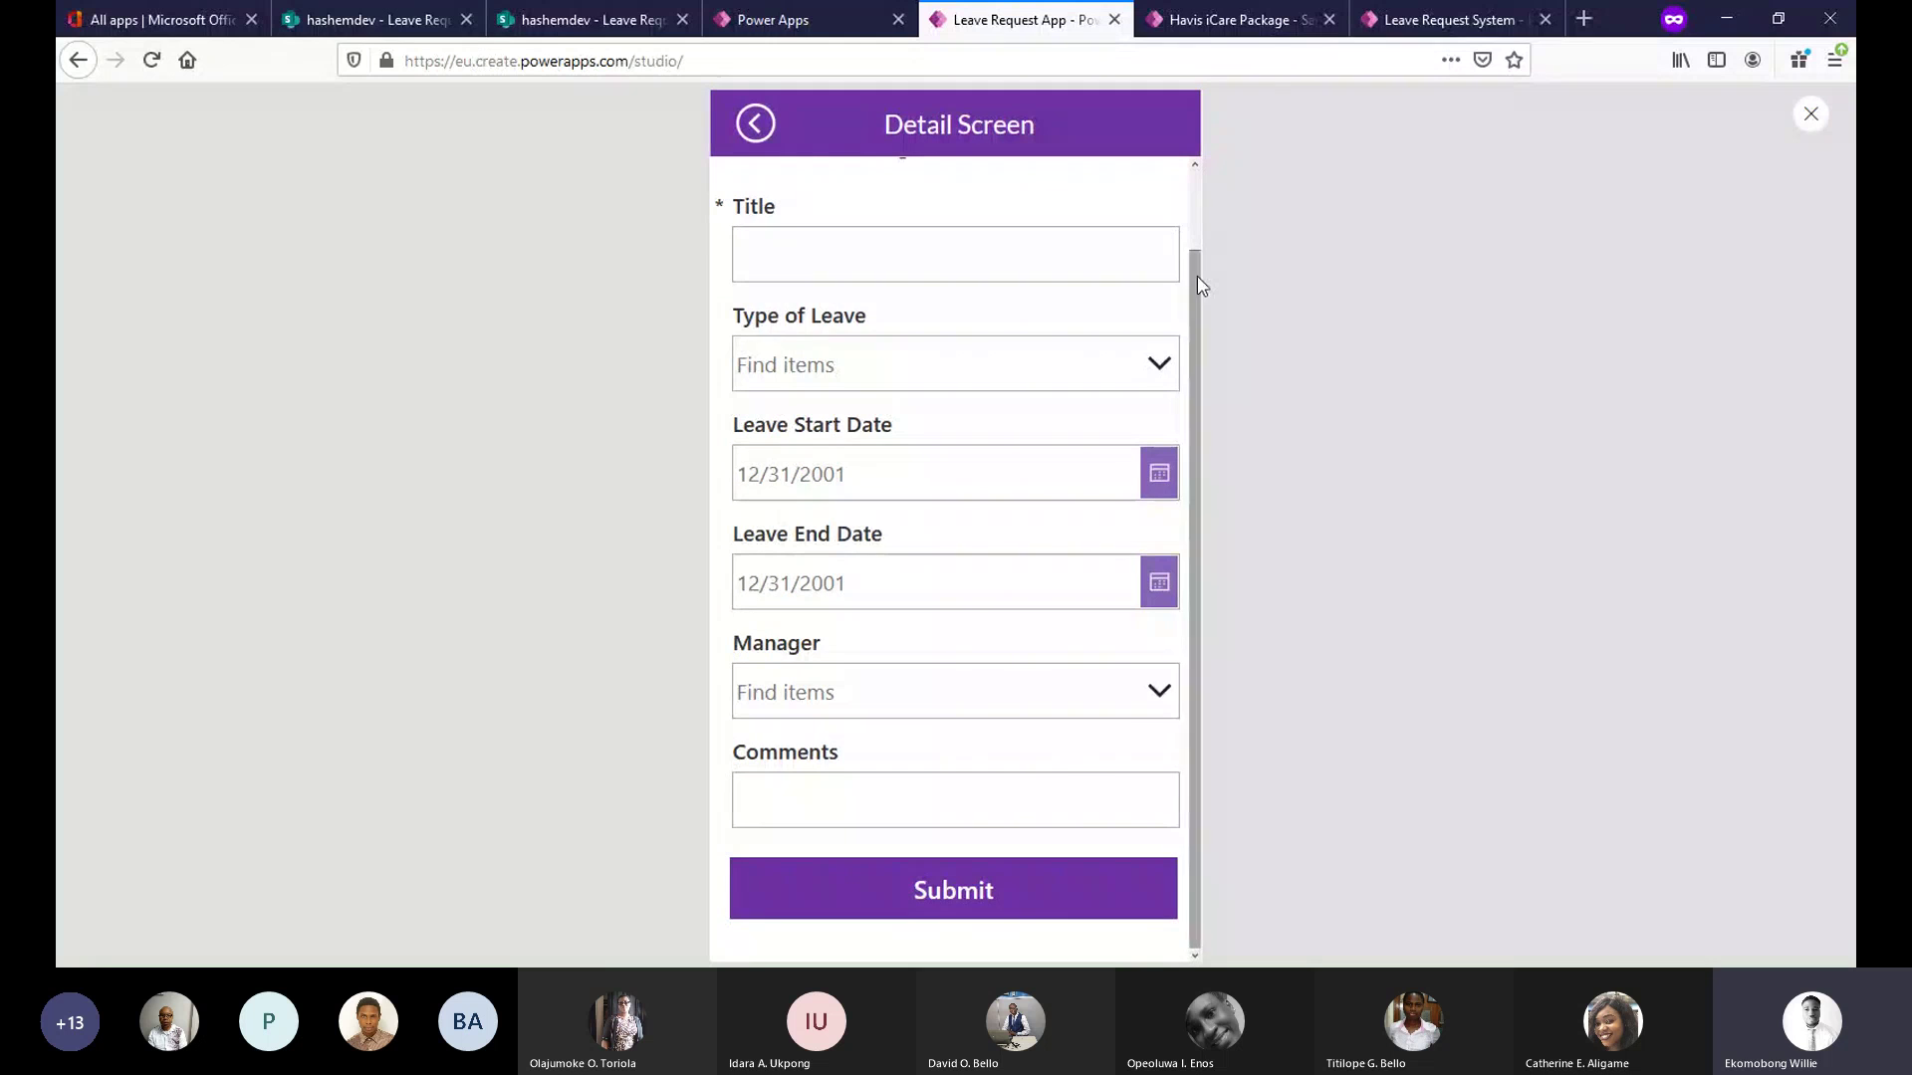
pyautogui.moveTo(1195, 268); pyautogui.dragTo(1191, 205)
pyautogui.click(858, 328)
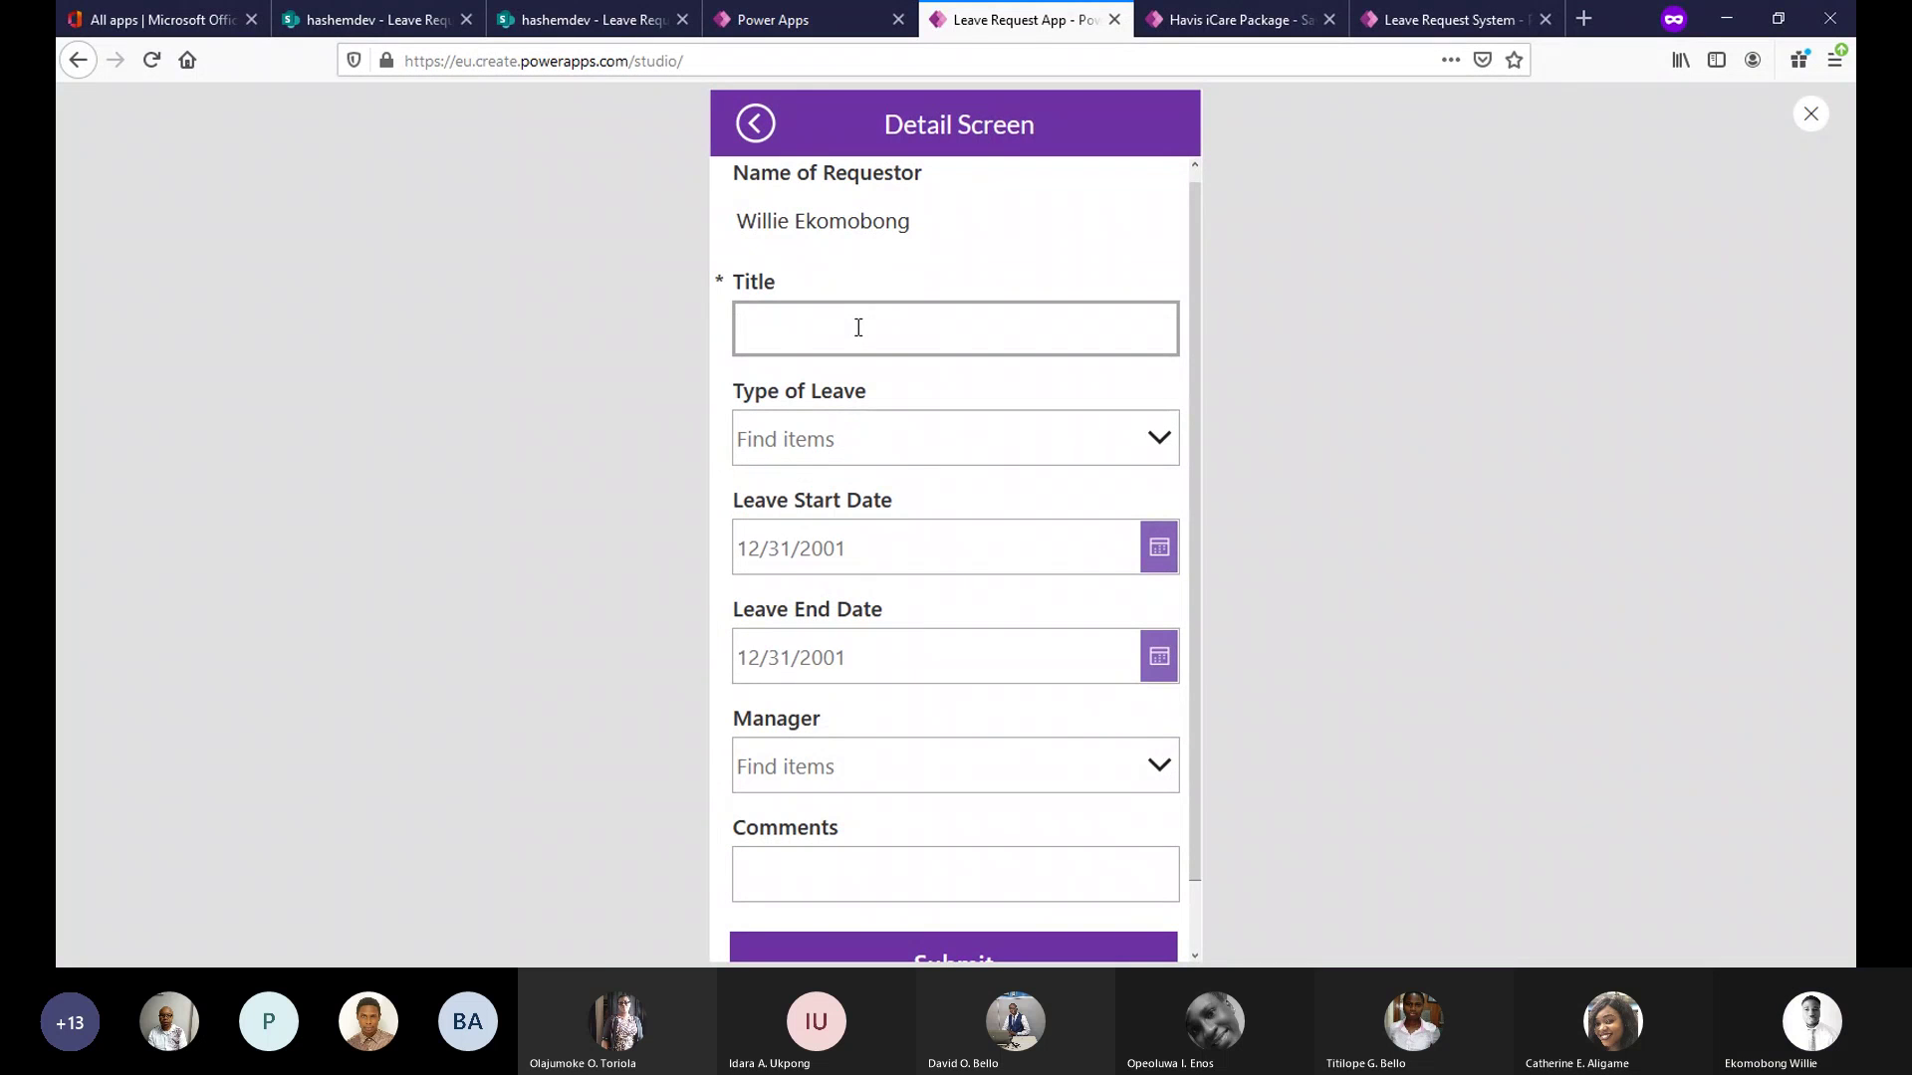
pyautogui.write('Tr')
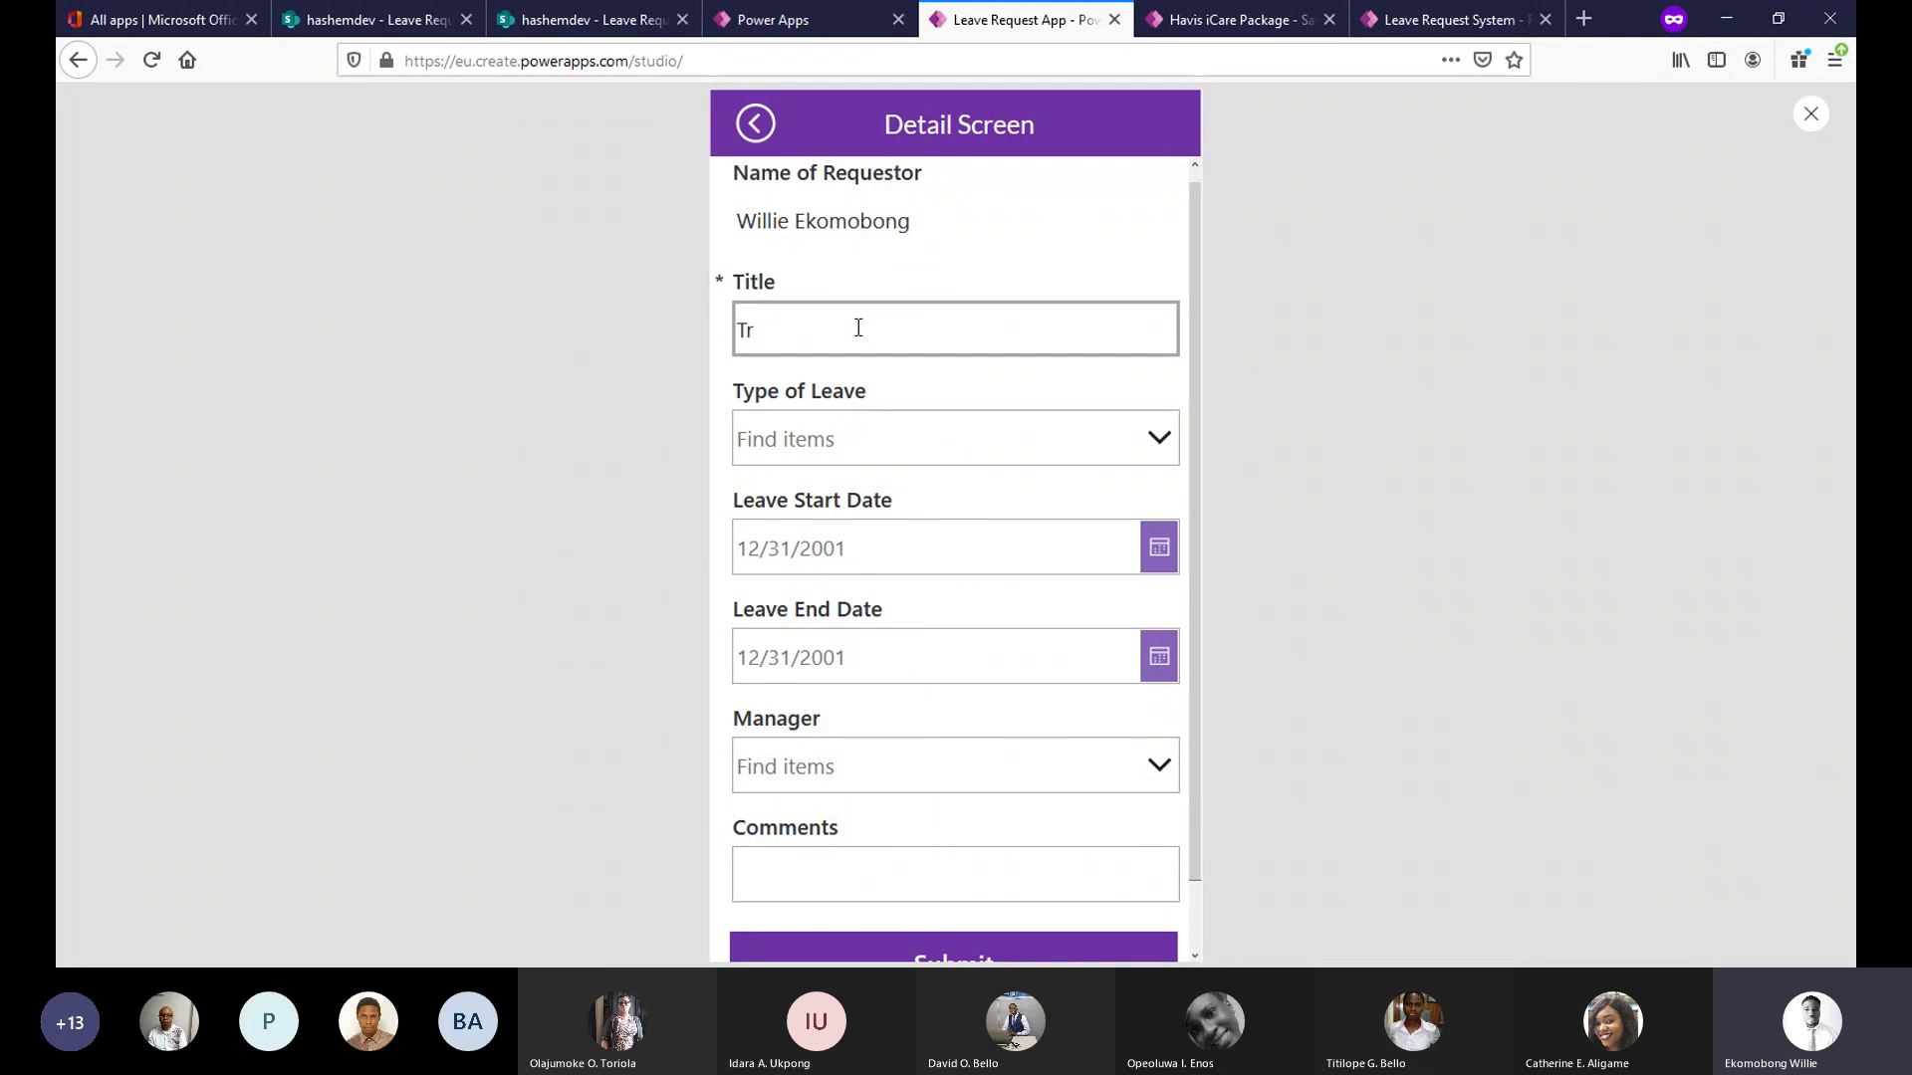
pyautogui.write('avel Leave Request')
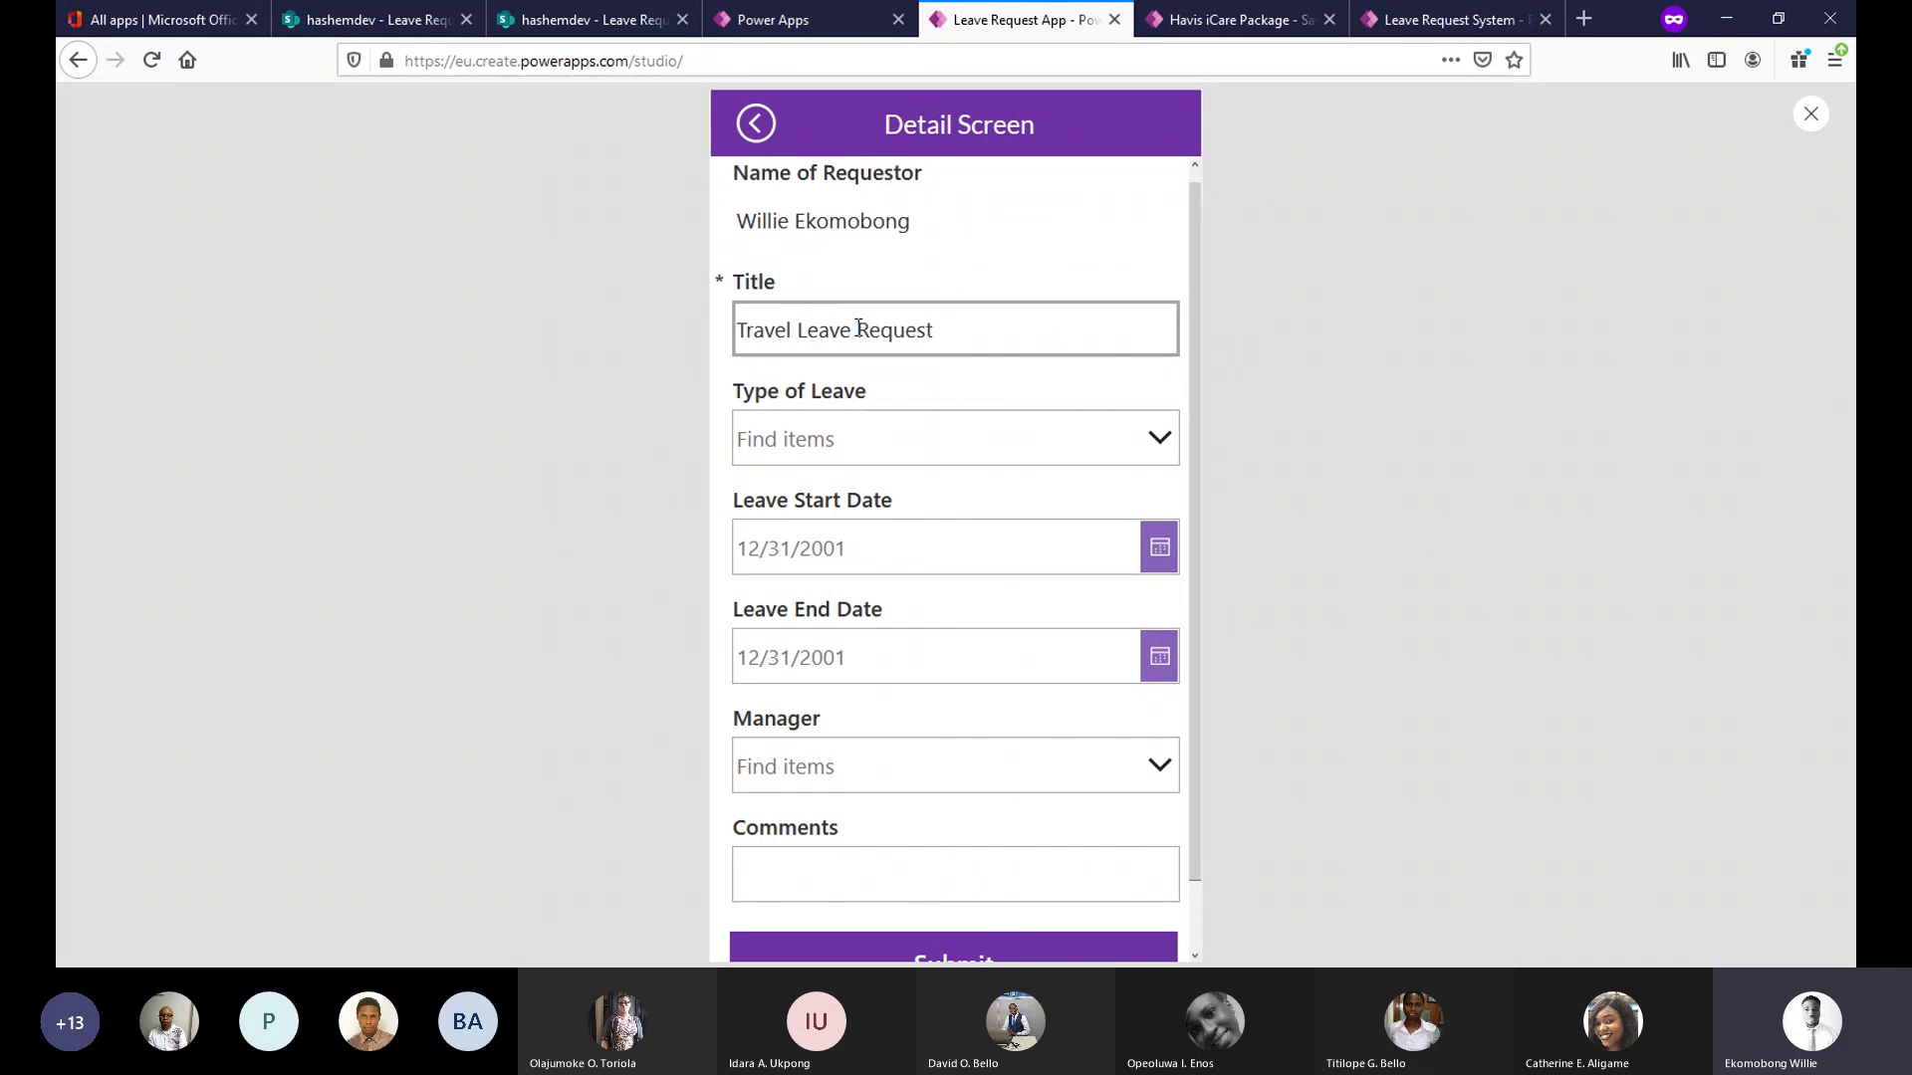
pyautogui.scroll(-1, 1189, 346)
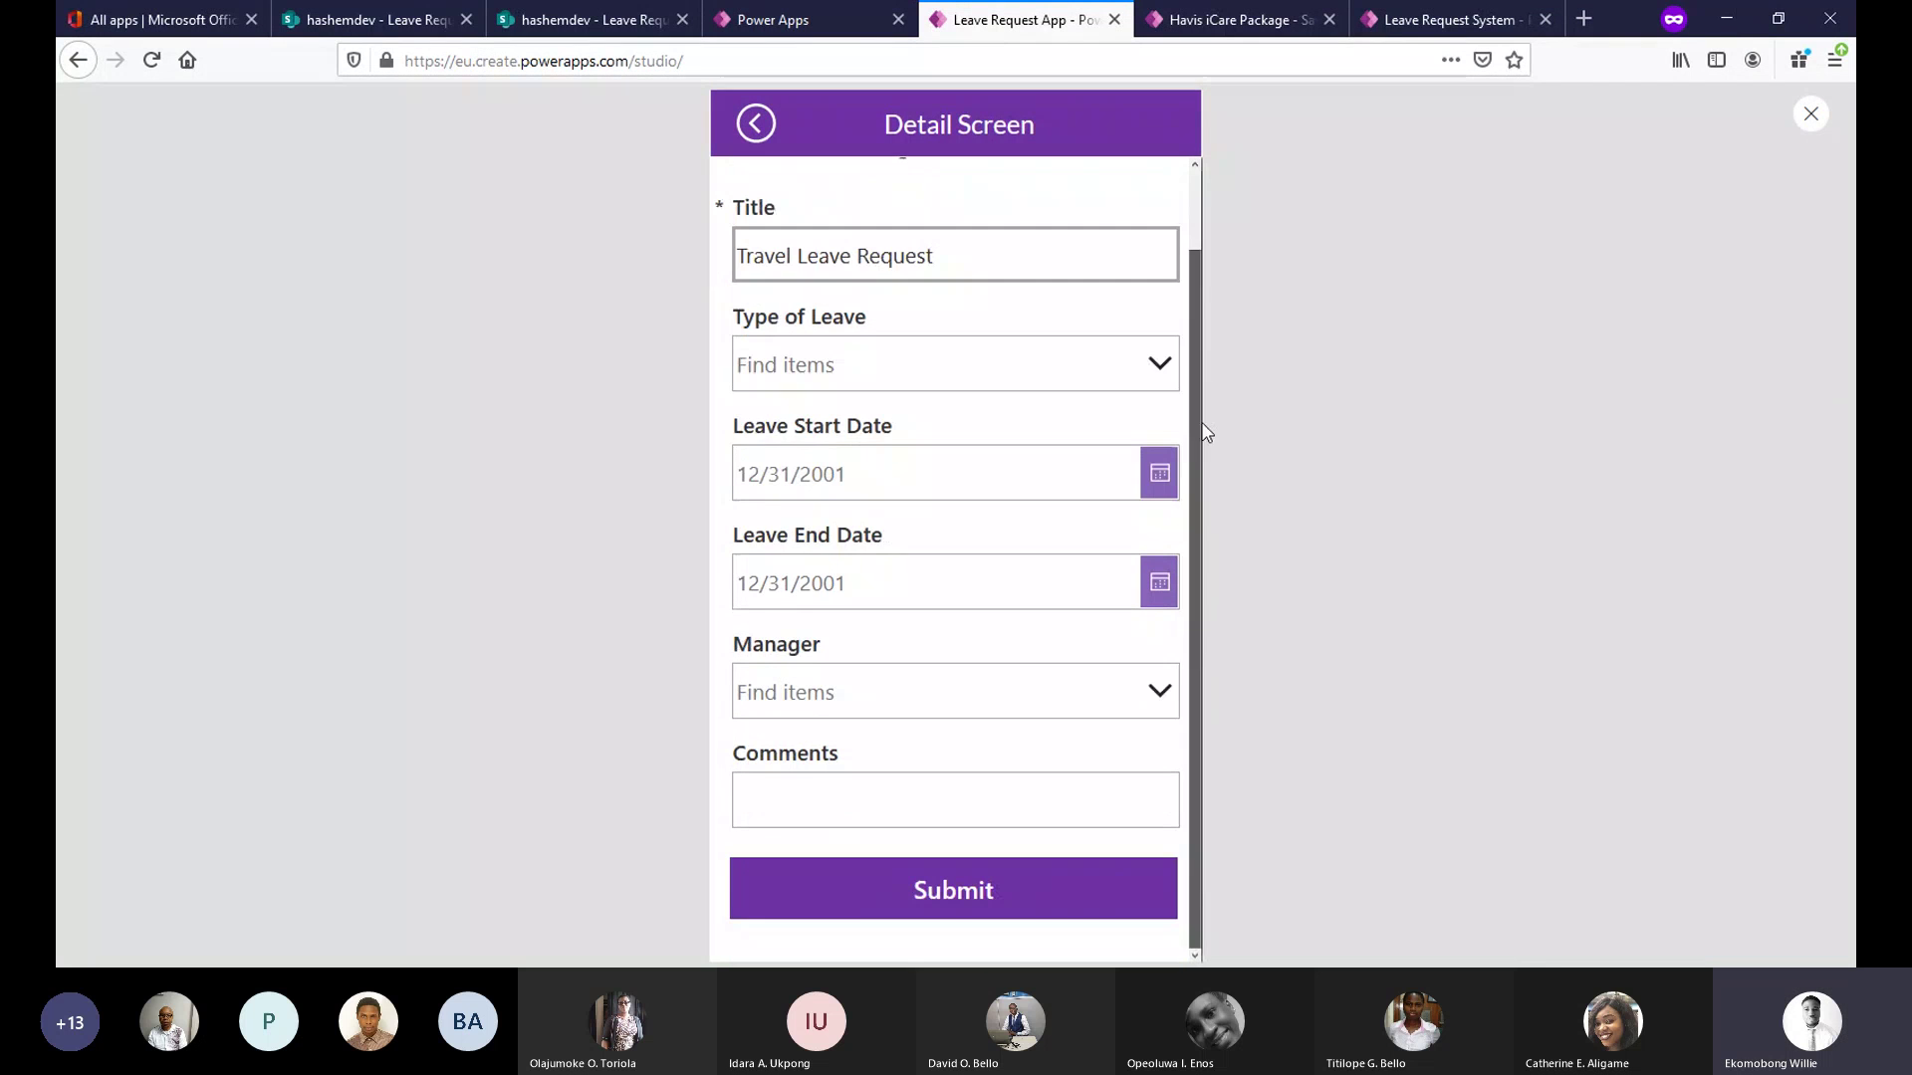
pyautogui.click(1159, 386)
pyautogui.click(1158, 391)
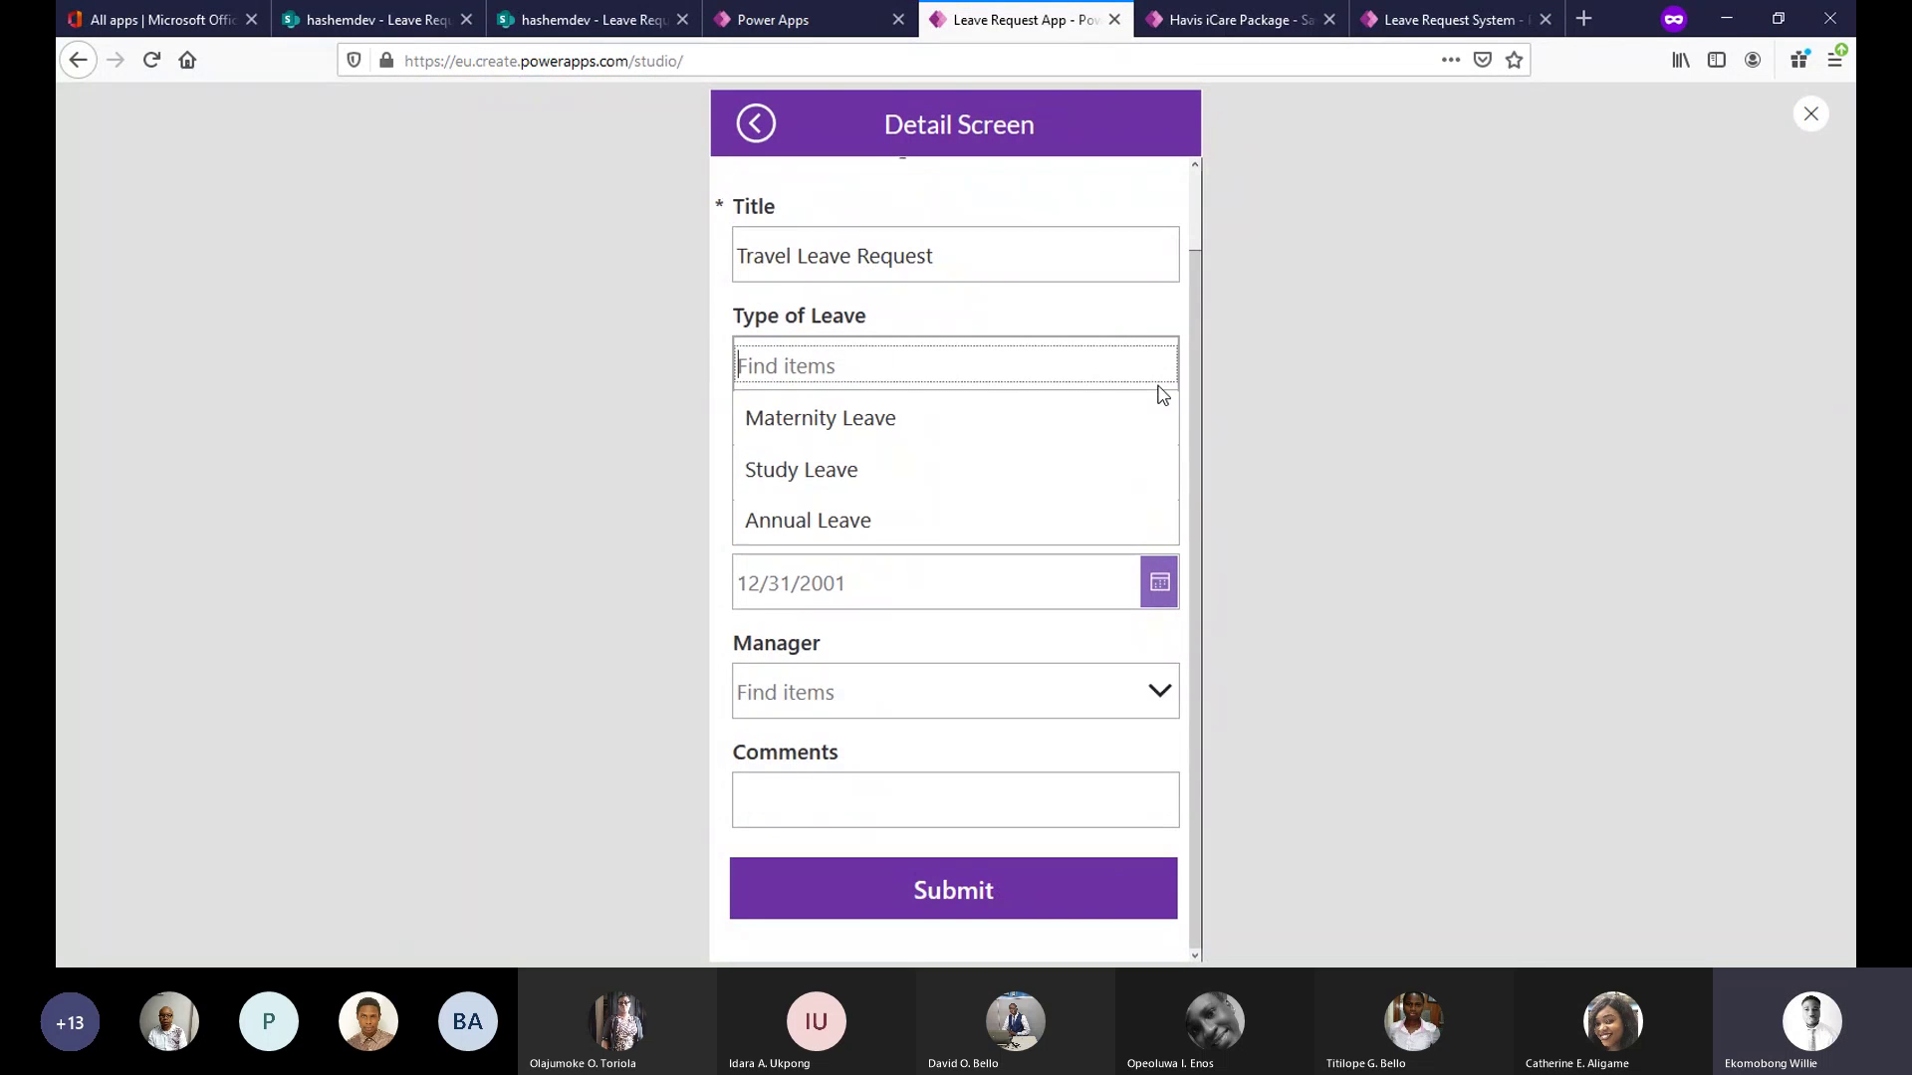
pyautogui.click(935, 465)
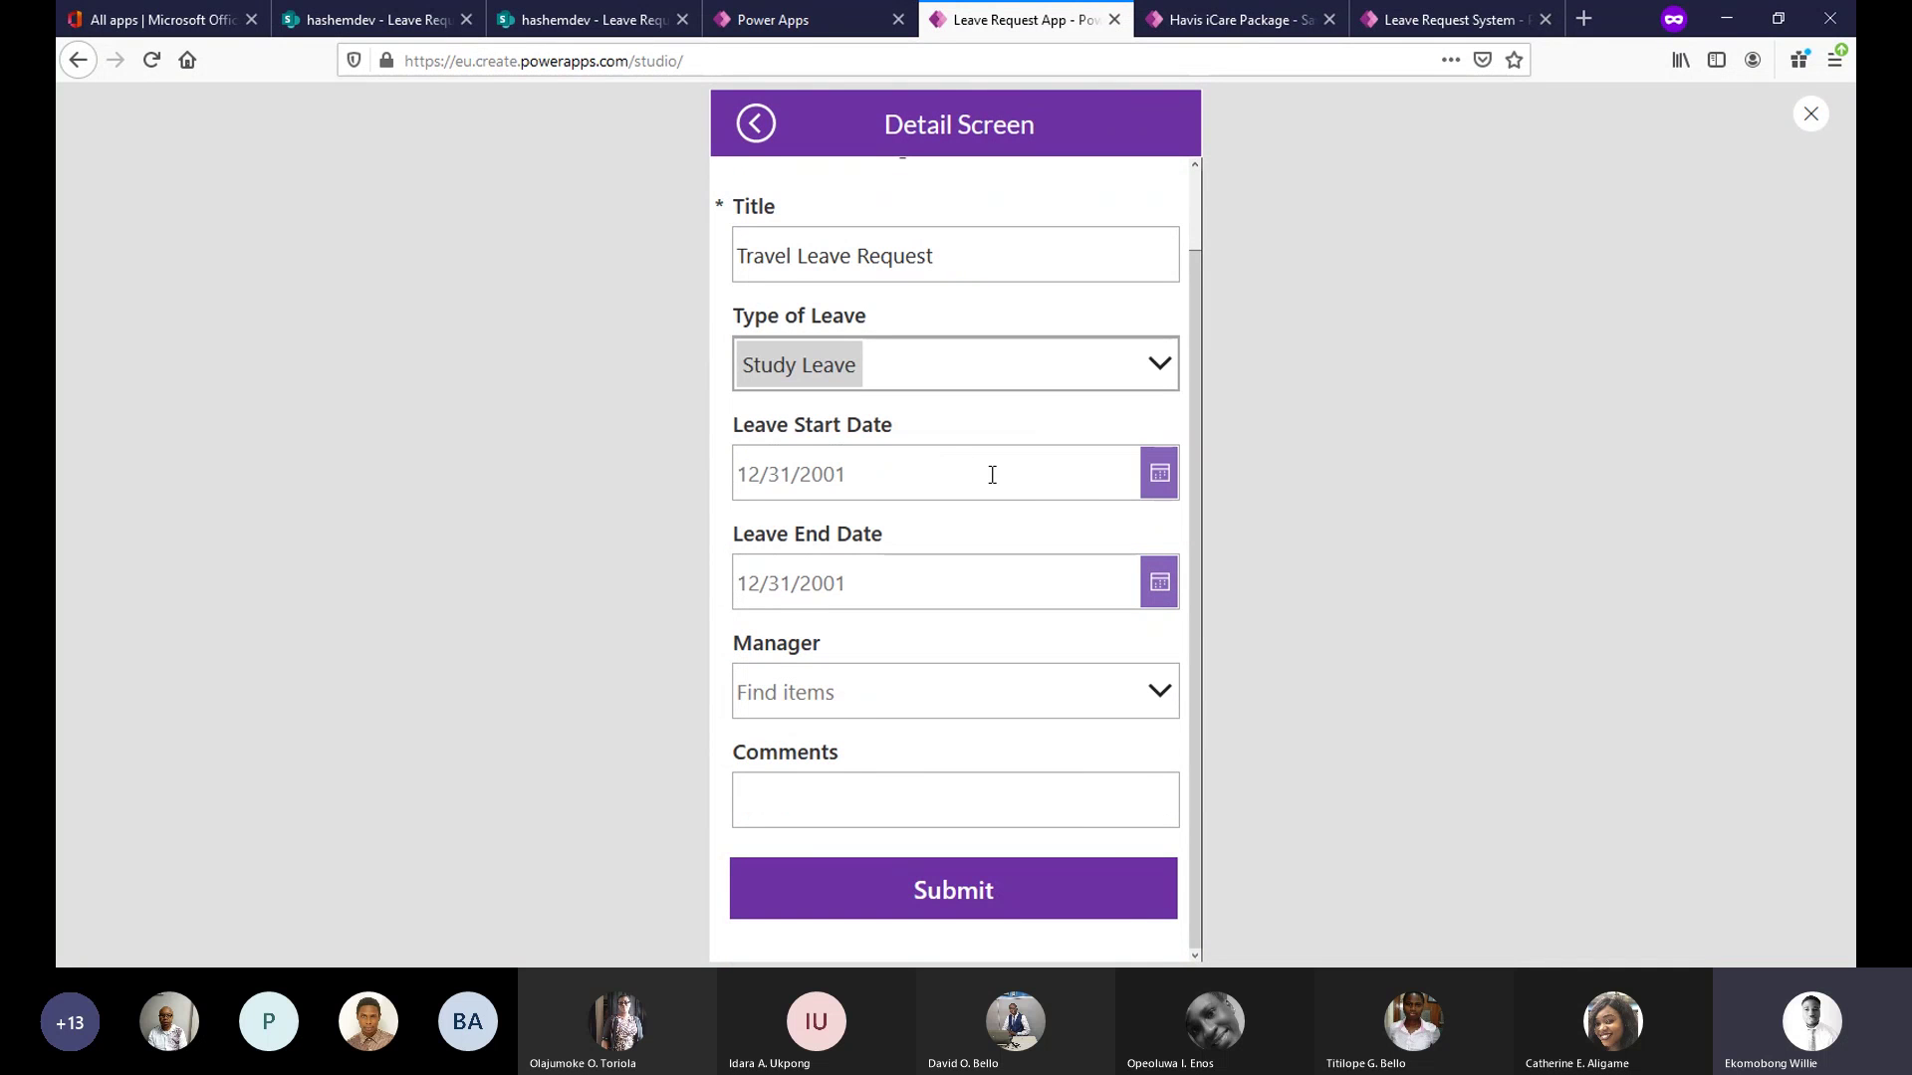
# Set the request's leave start date to 11/20/2020 and its end date to 11/27/2020.
pyautogui.click(1159, 473)
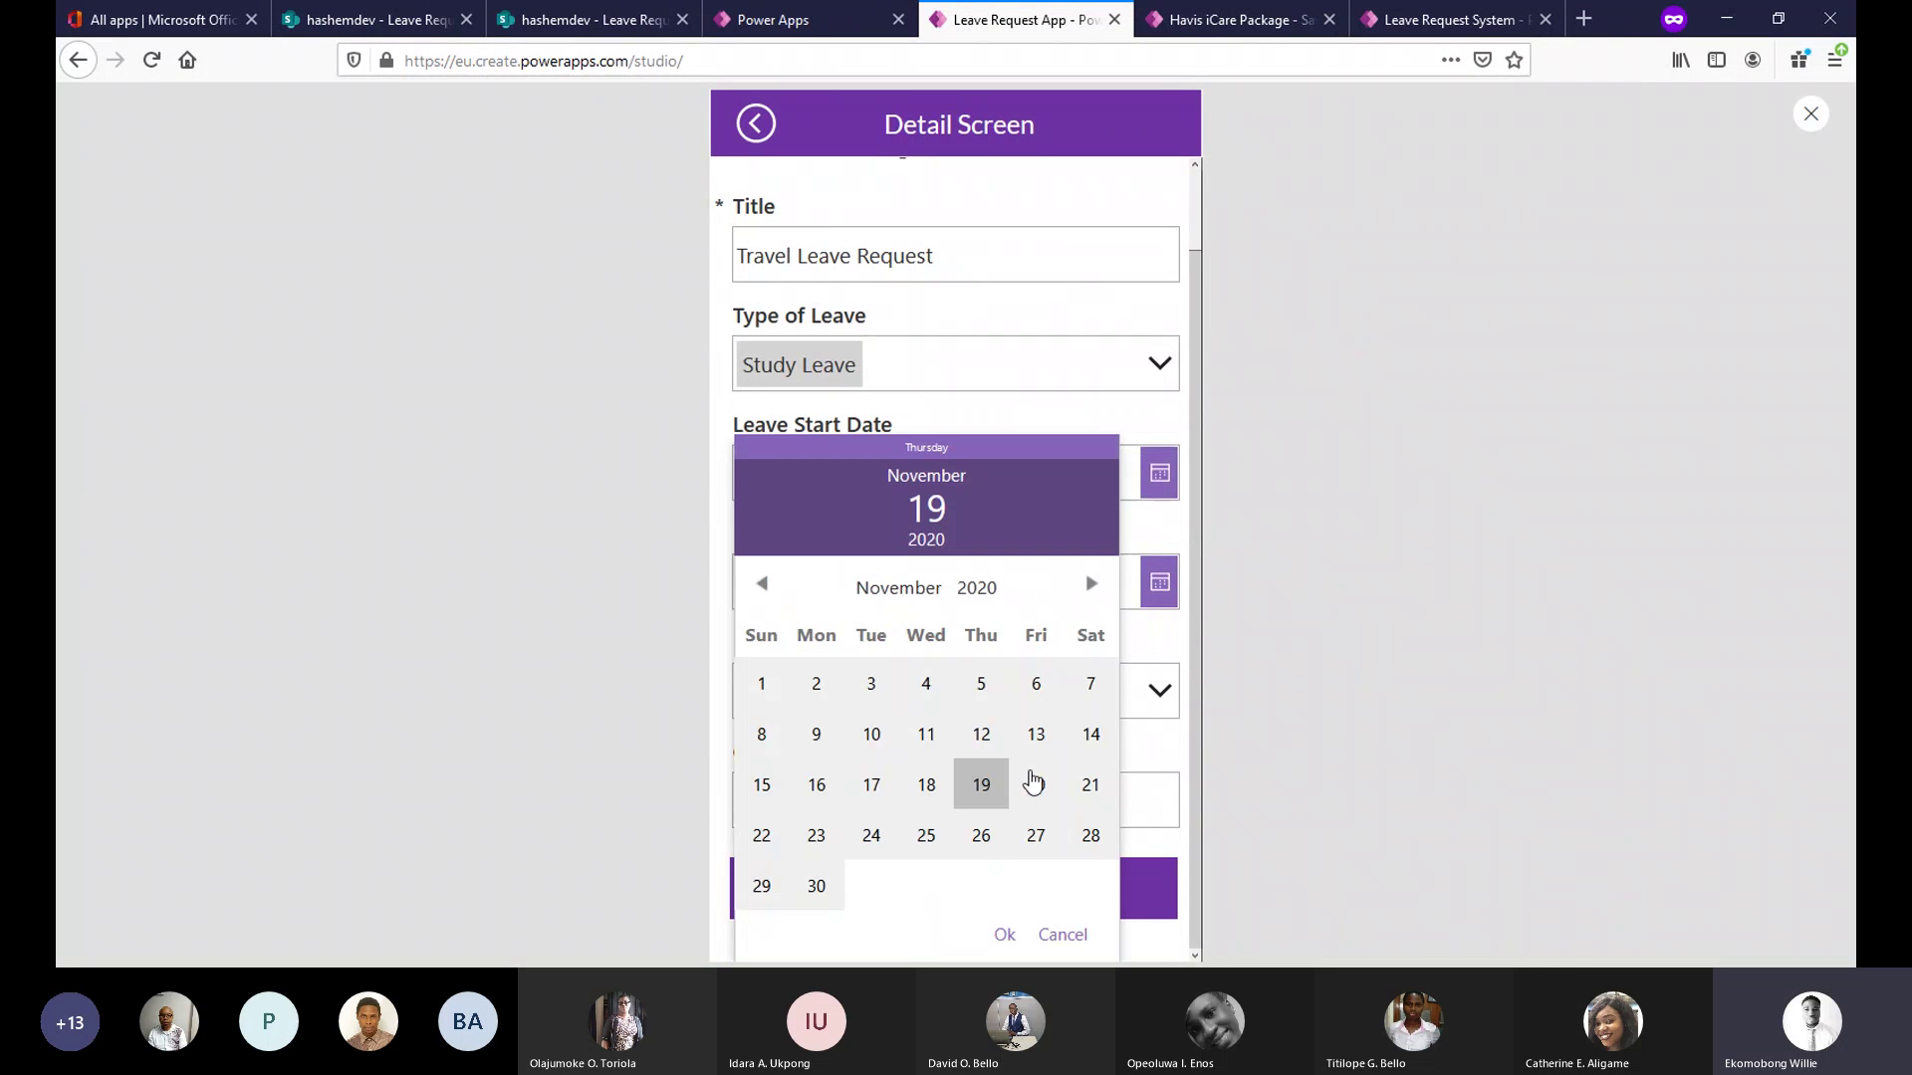
pyautogui.click(1036, 788)
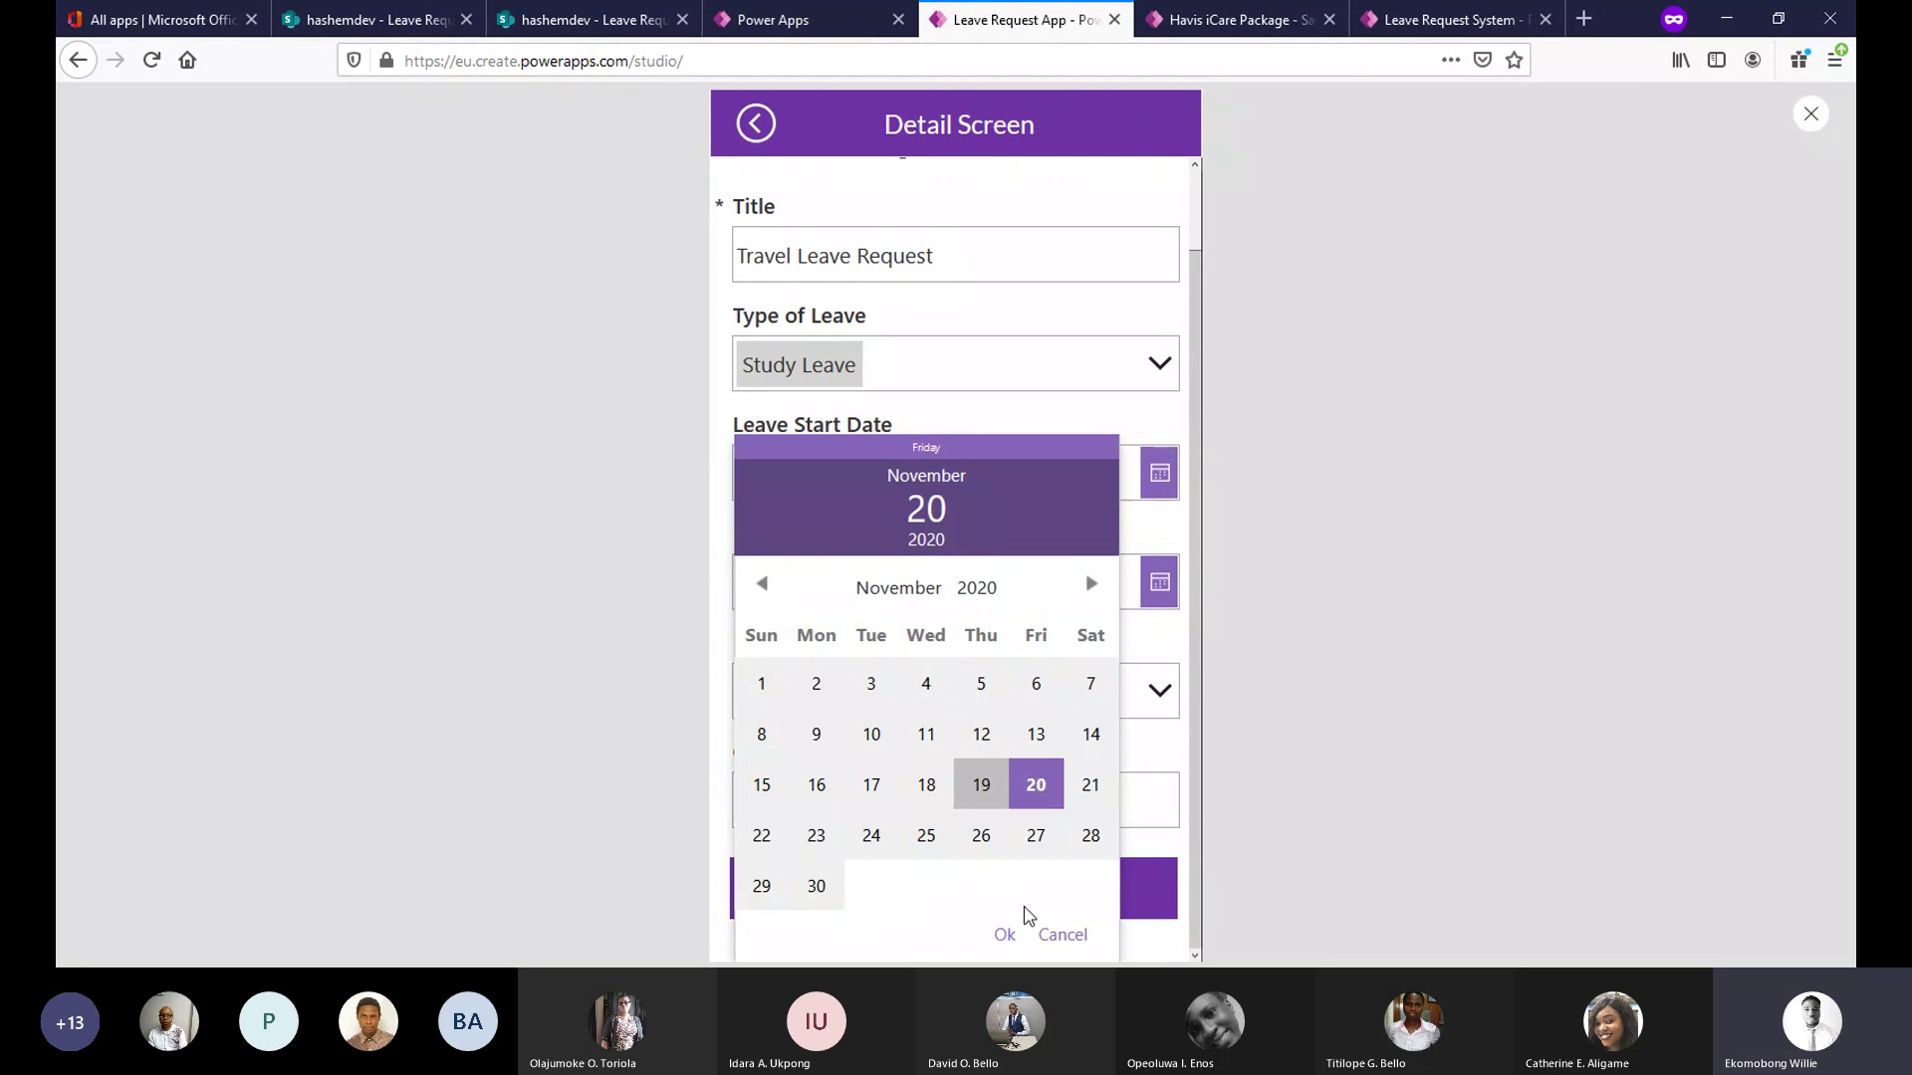
pyautogui.click(1005, 934)
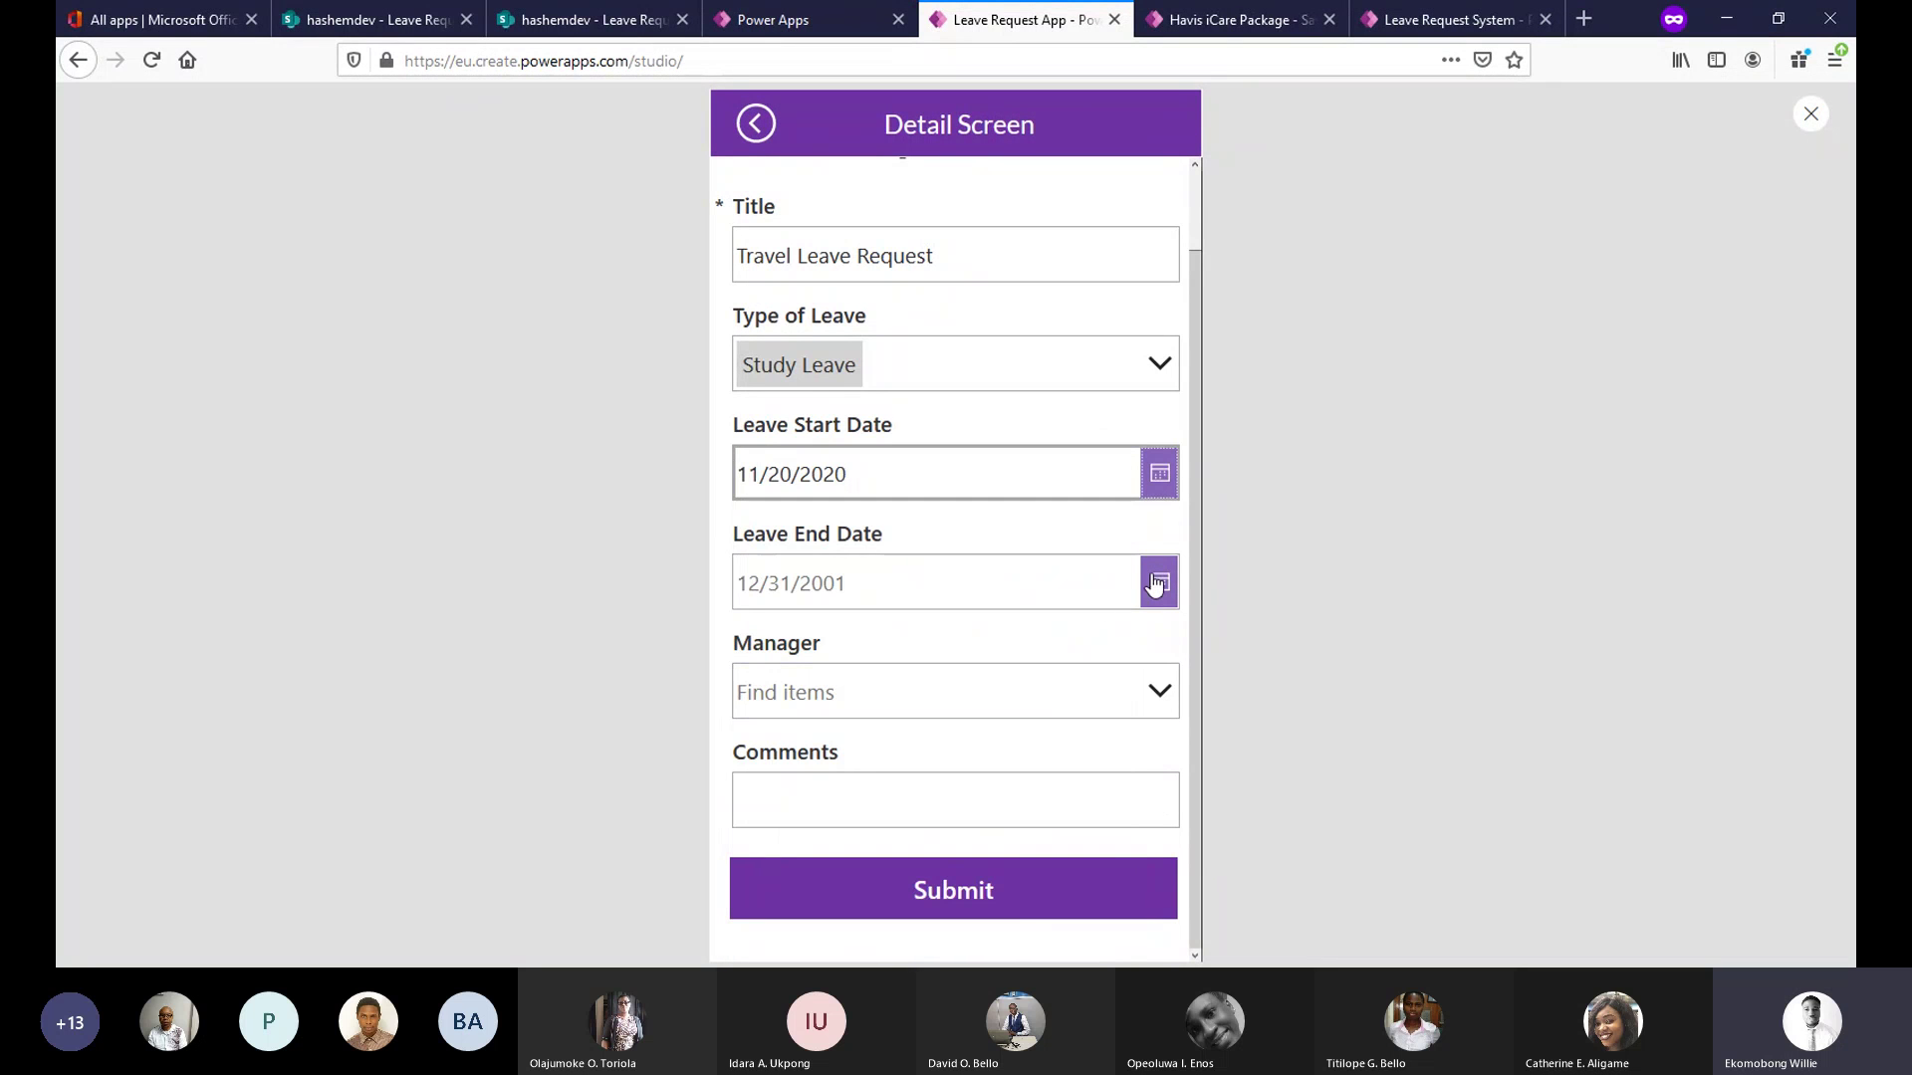
pyautogui.click(1159, 583)
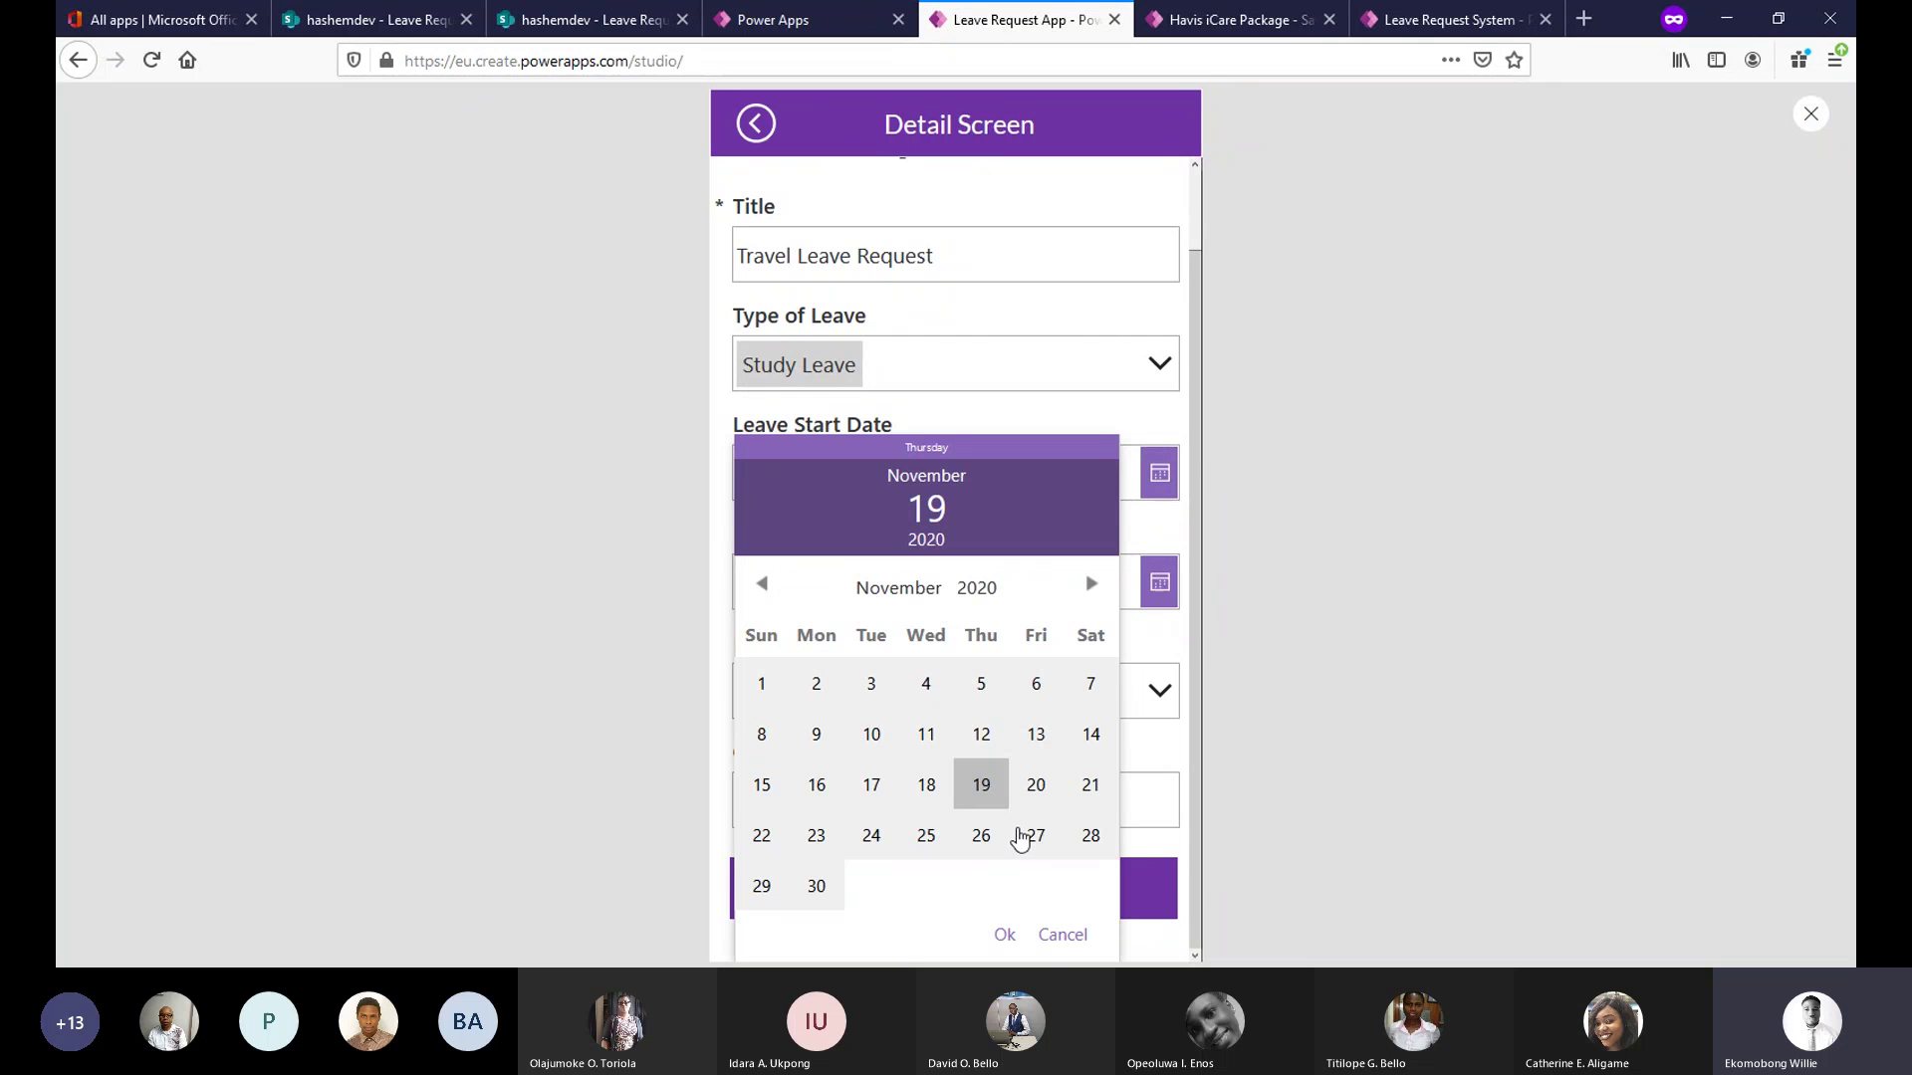
pyautogui.click(1032, 839)
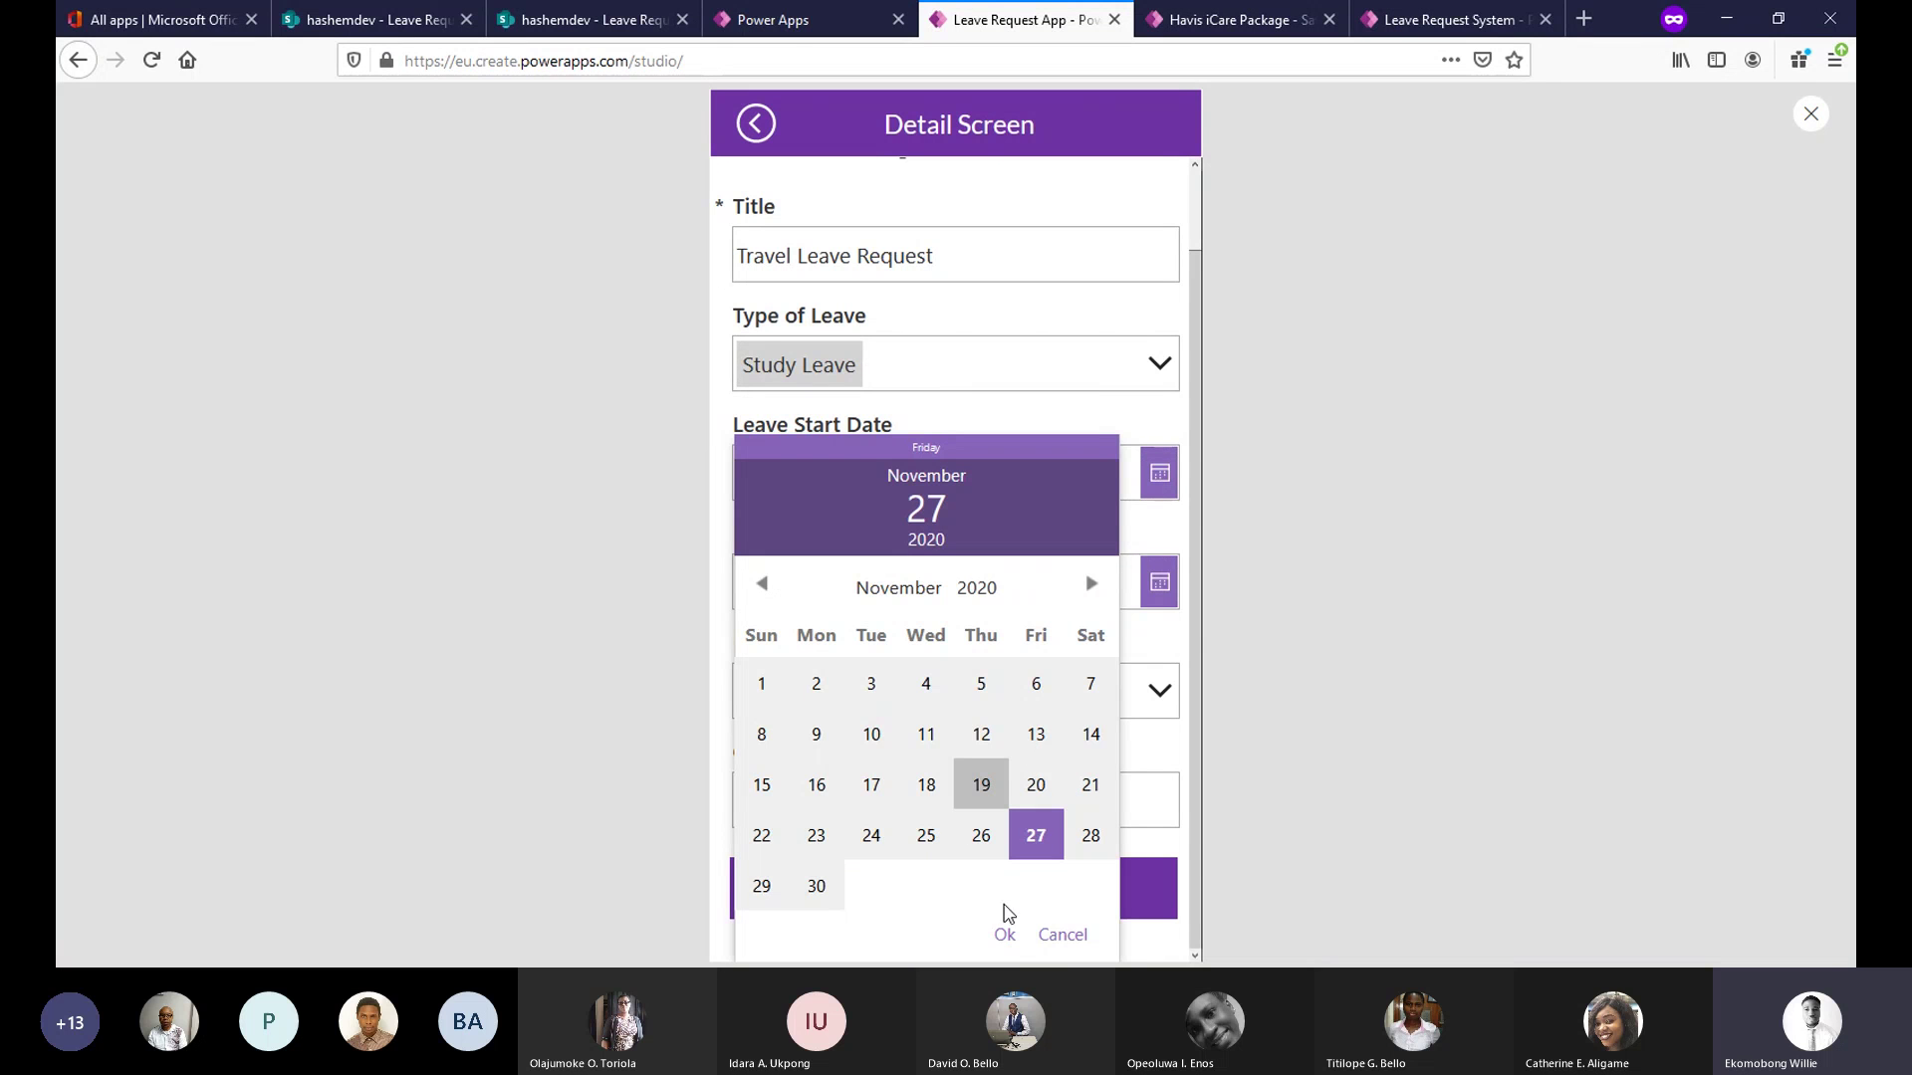
pyautogui.click(1004, 934)
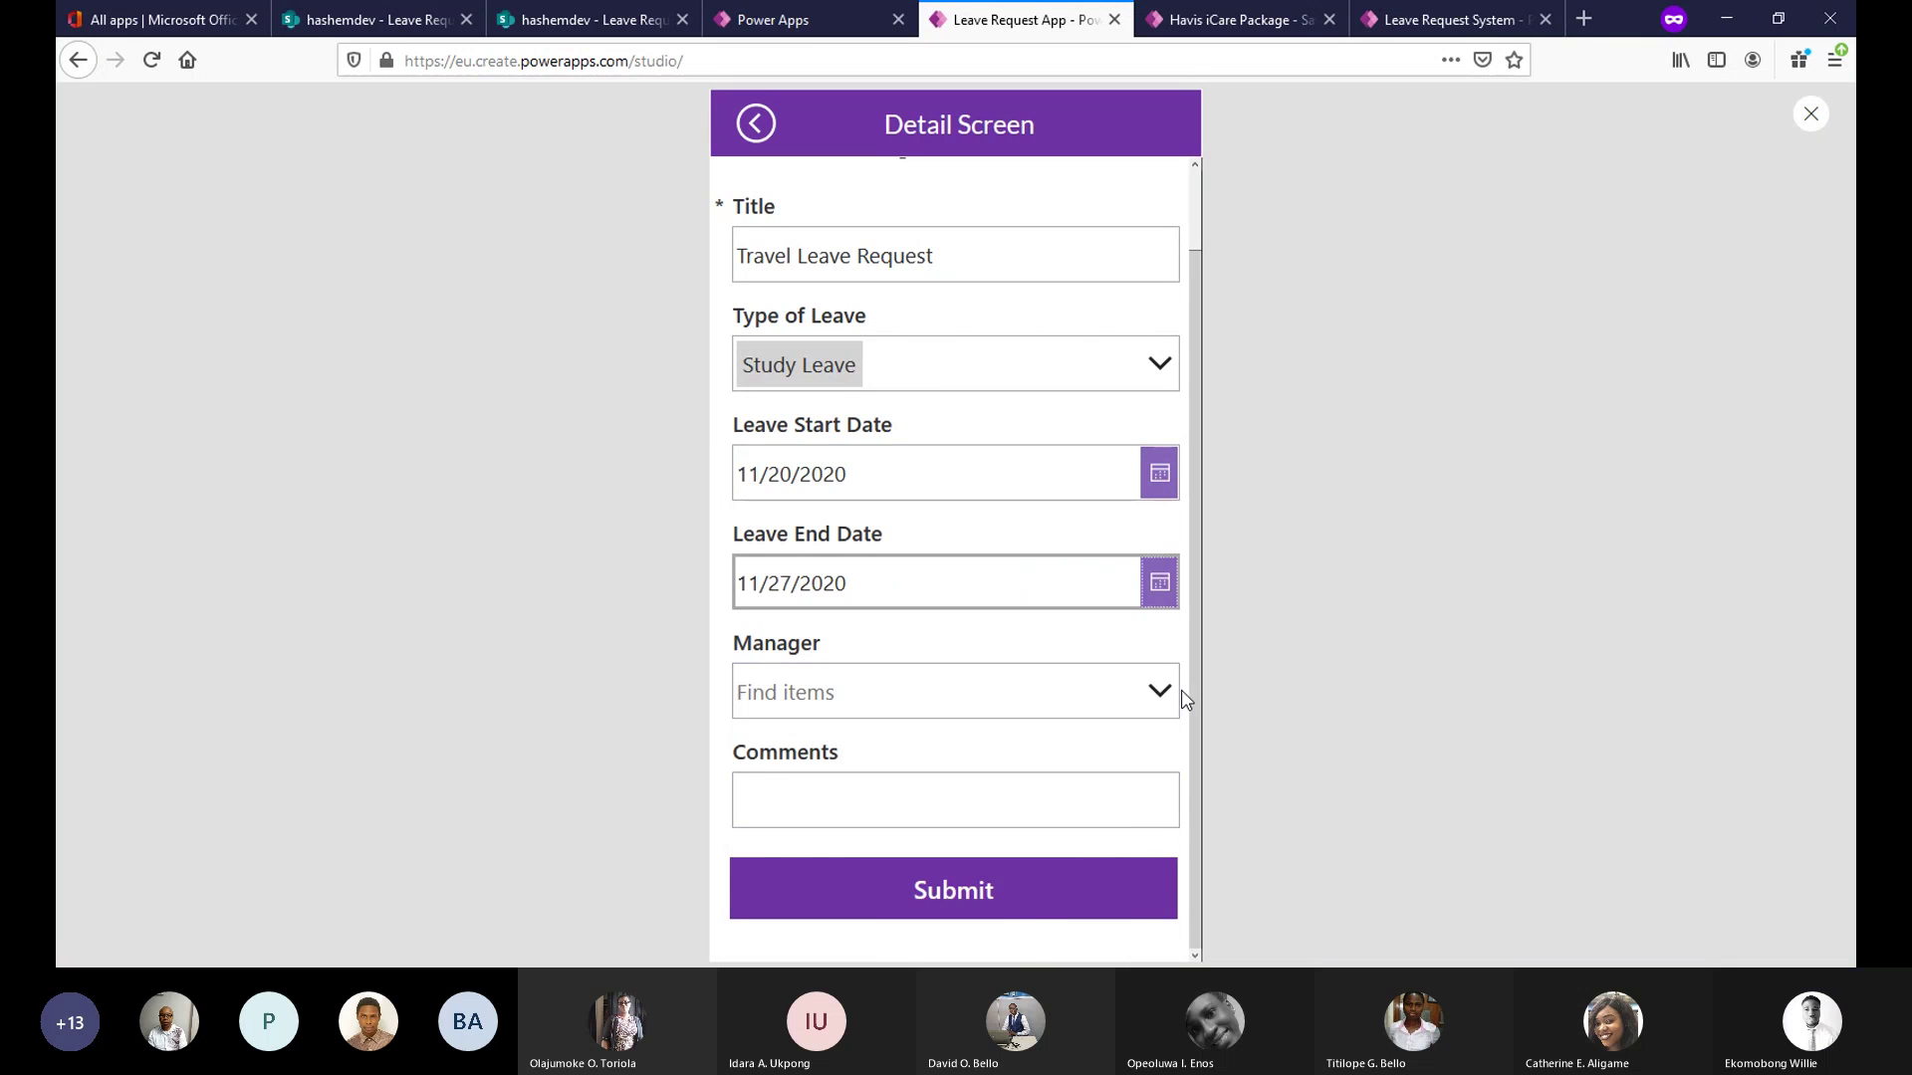
# Find and select the manager by name, and enter Thank you as the request's comment.
pyautogui.click(1127, 696)
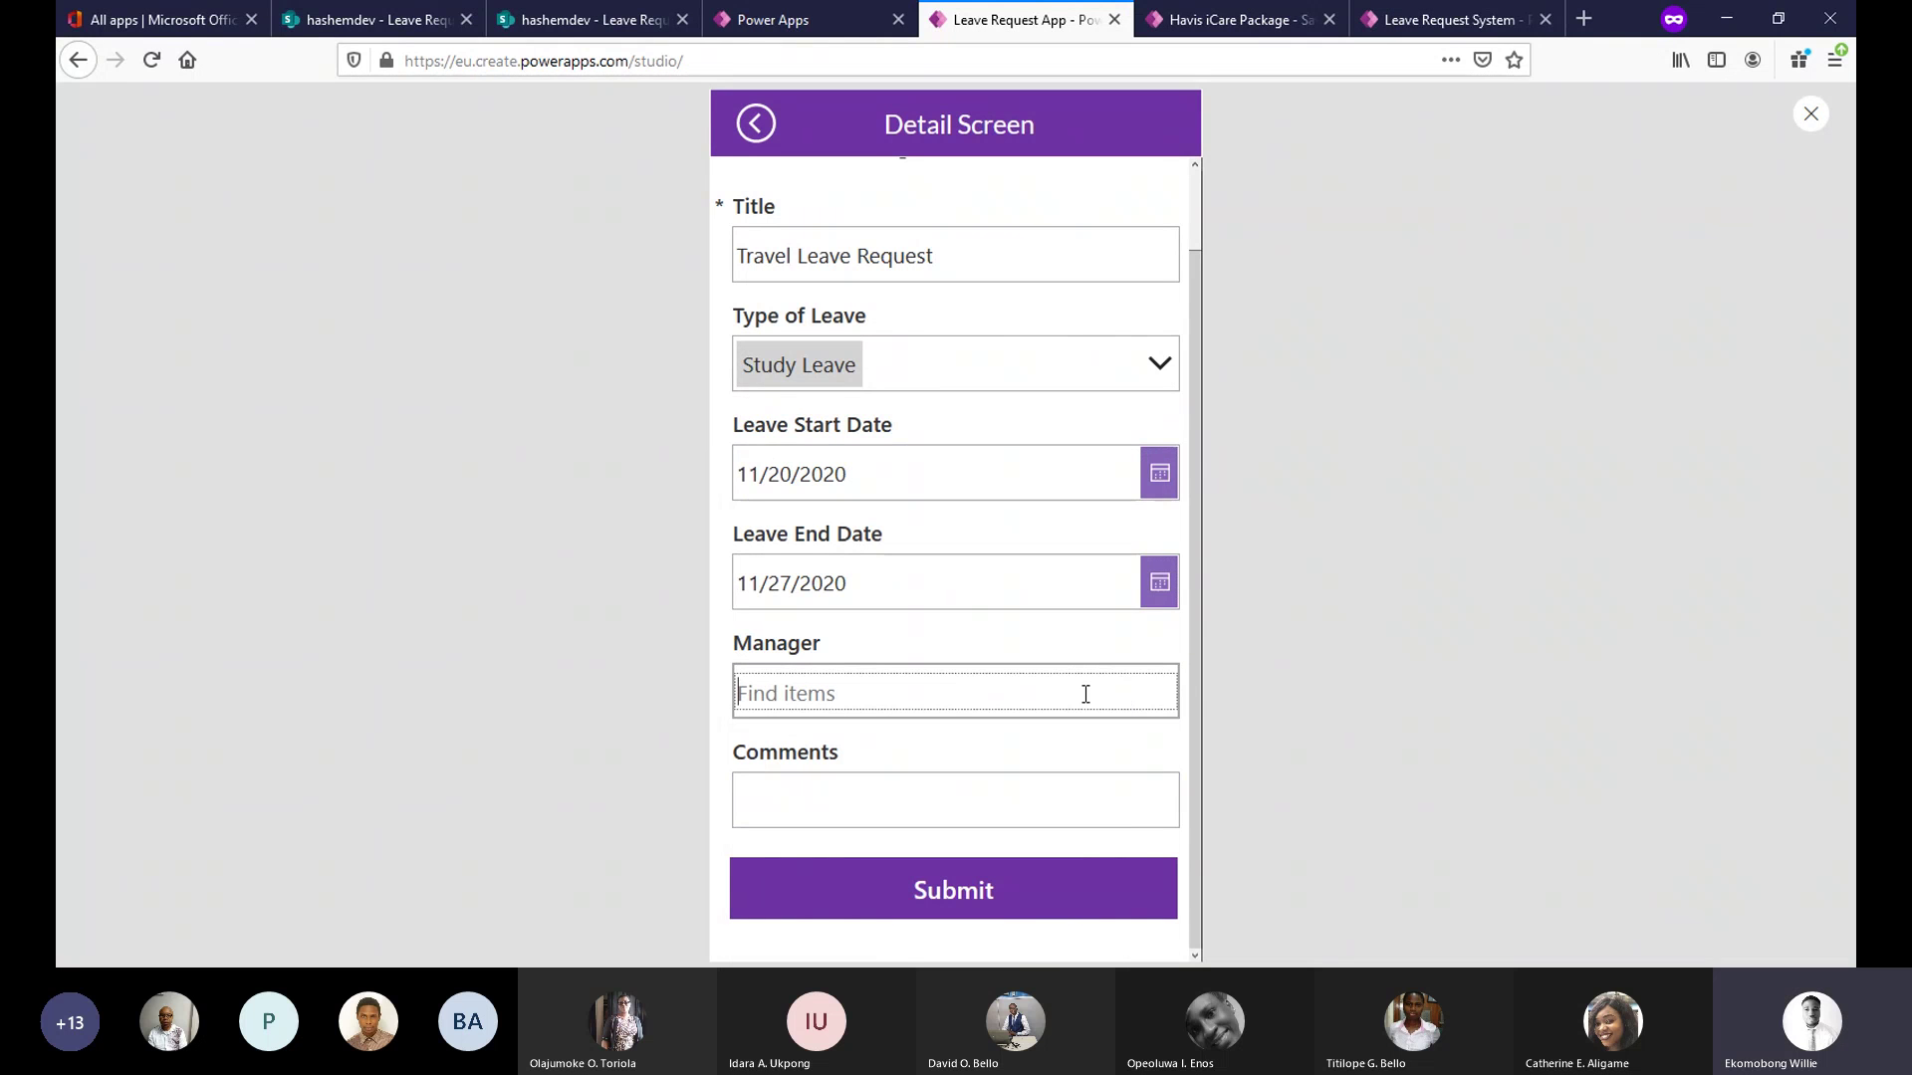
pyautogui.write('Willi')
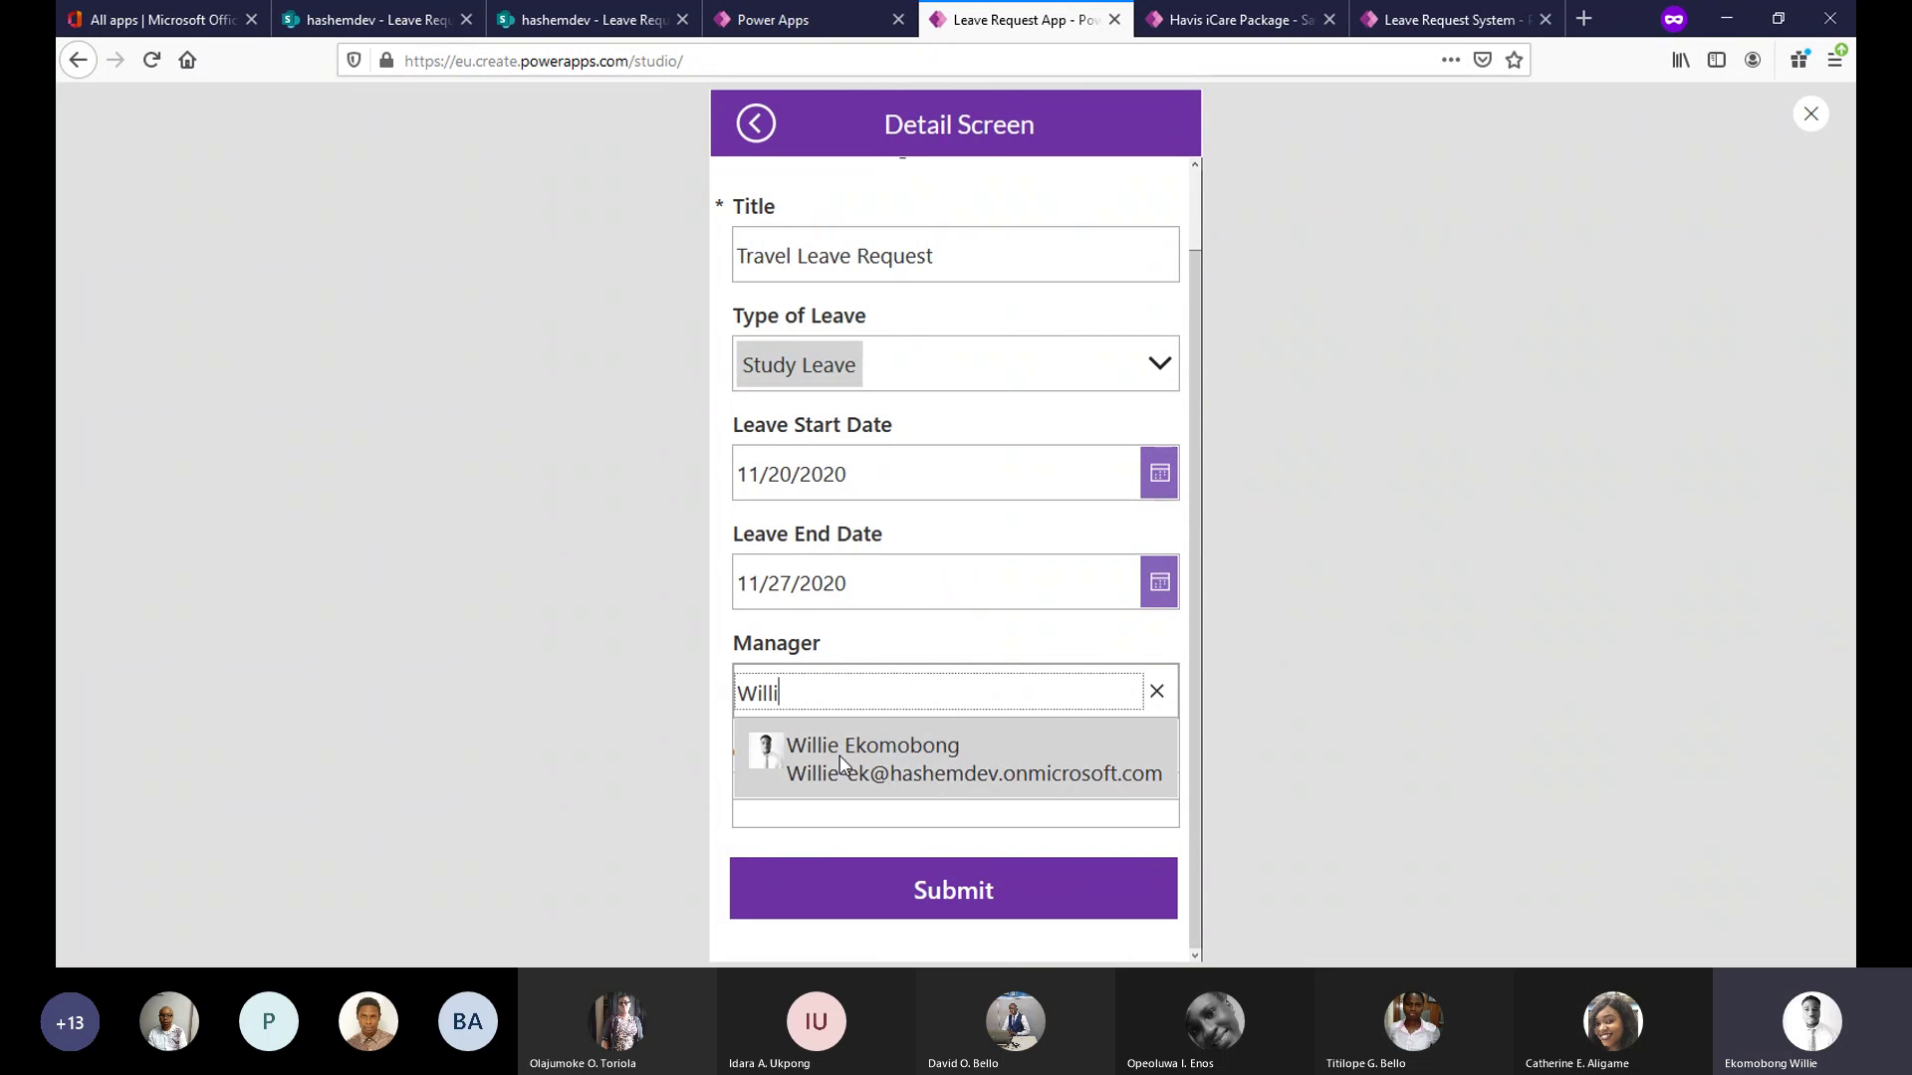
pyautogui.click(846, 752)
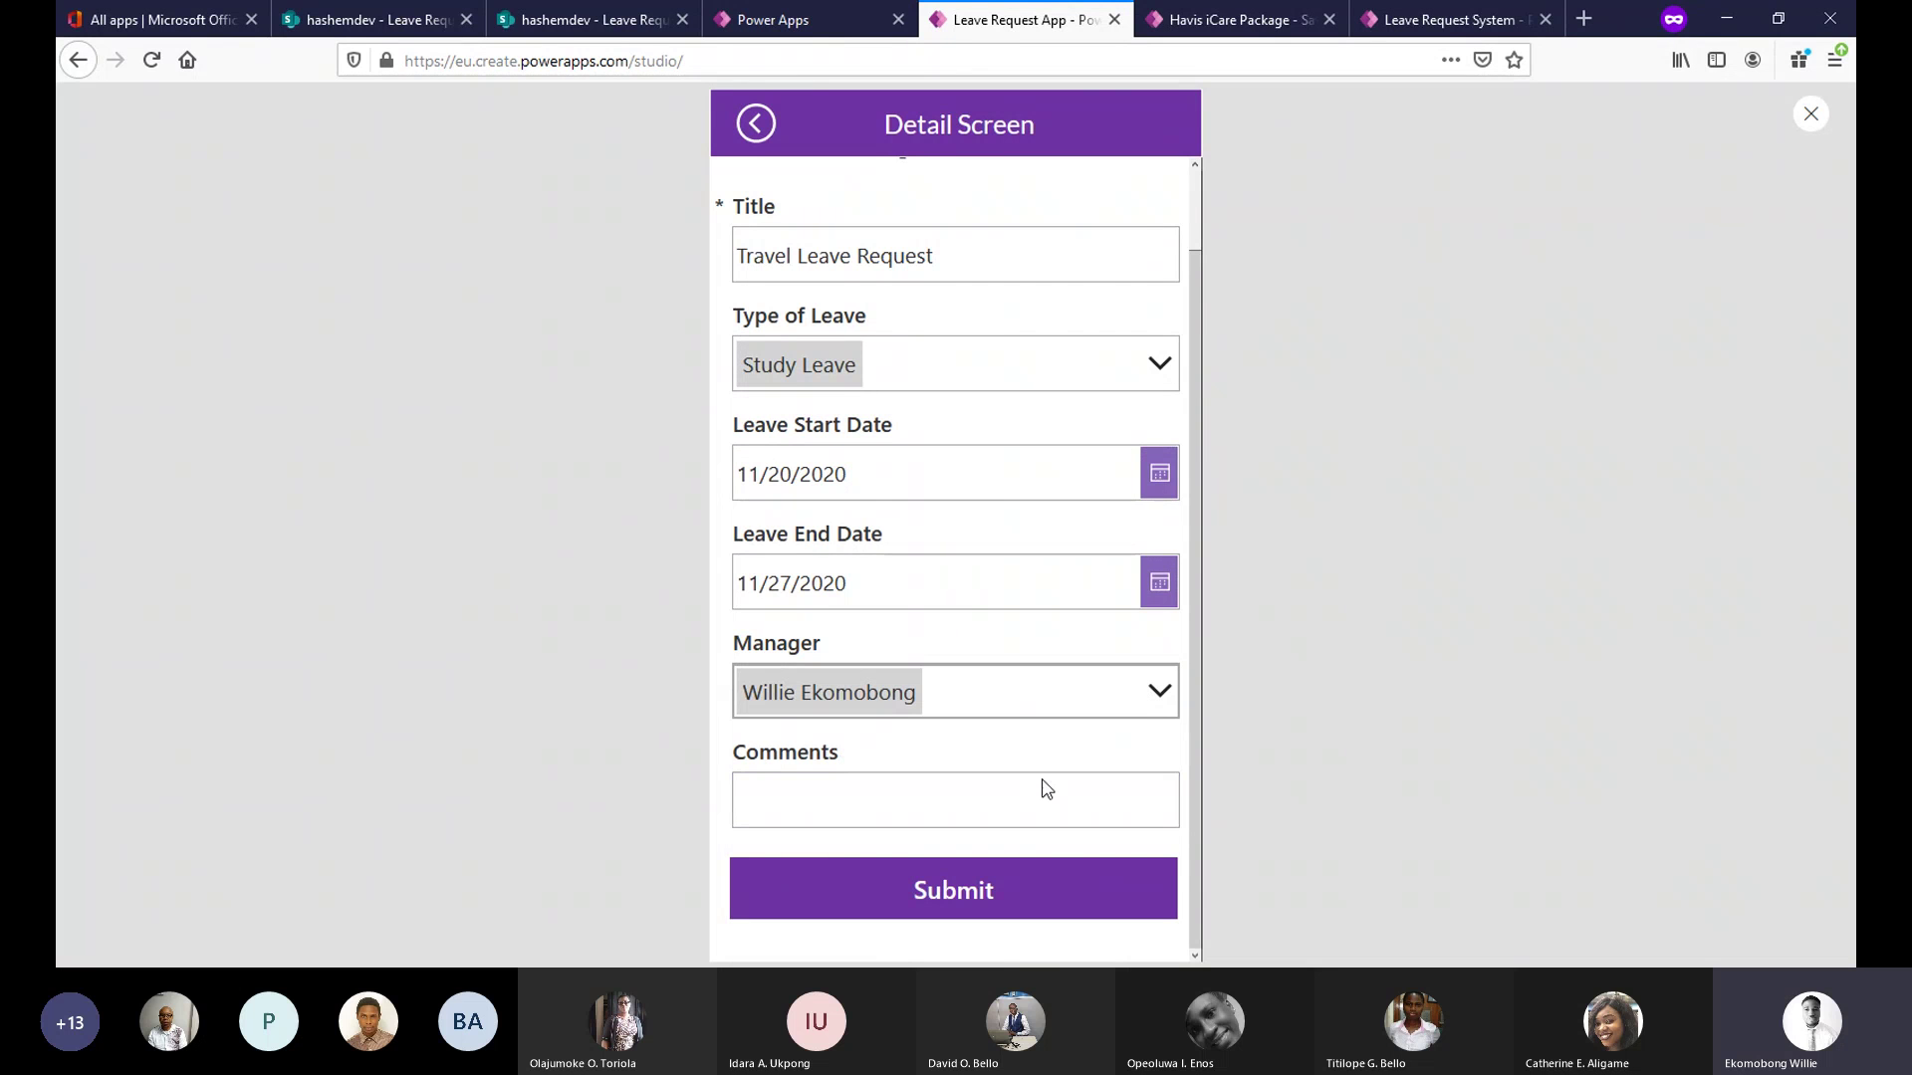
pyautogui.click(967, 793)
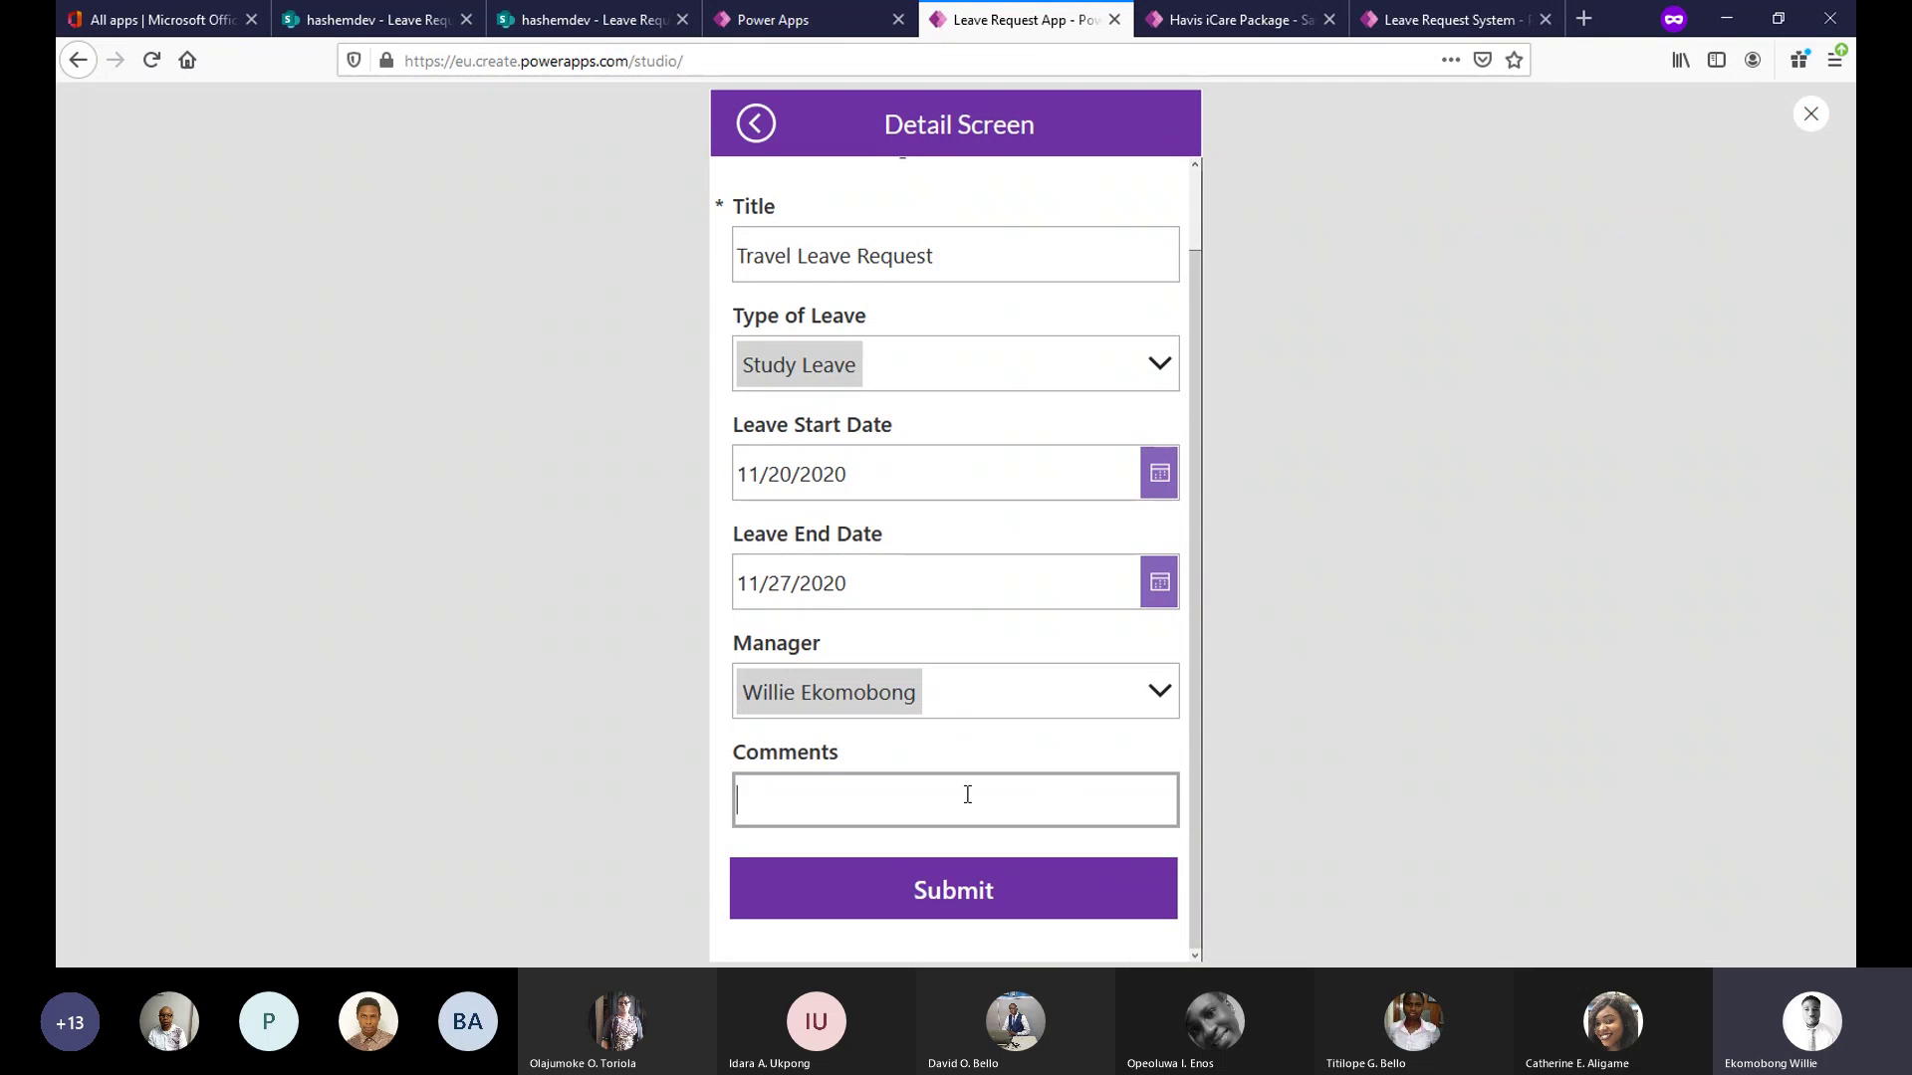
pyautogui.write('Thank you')
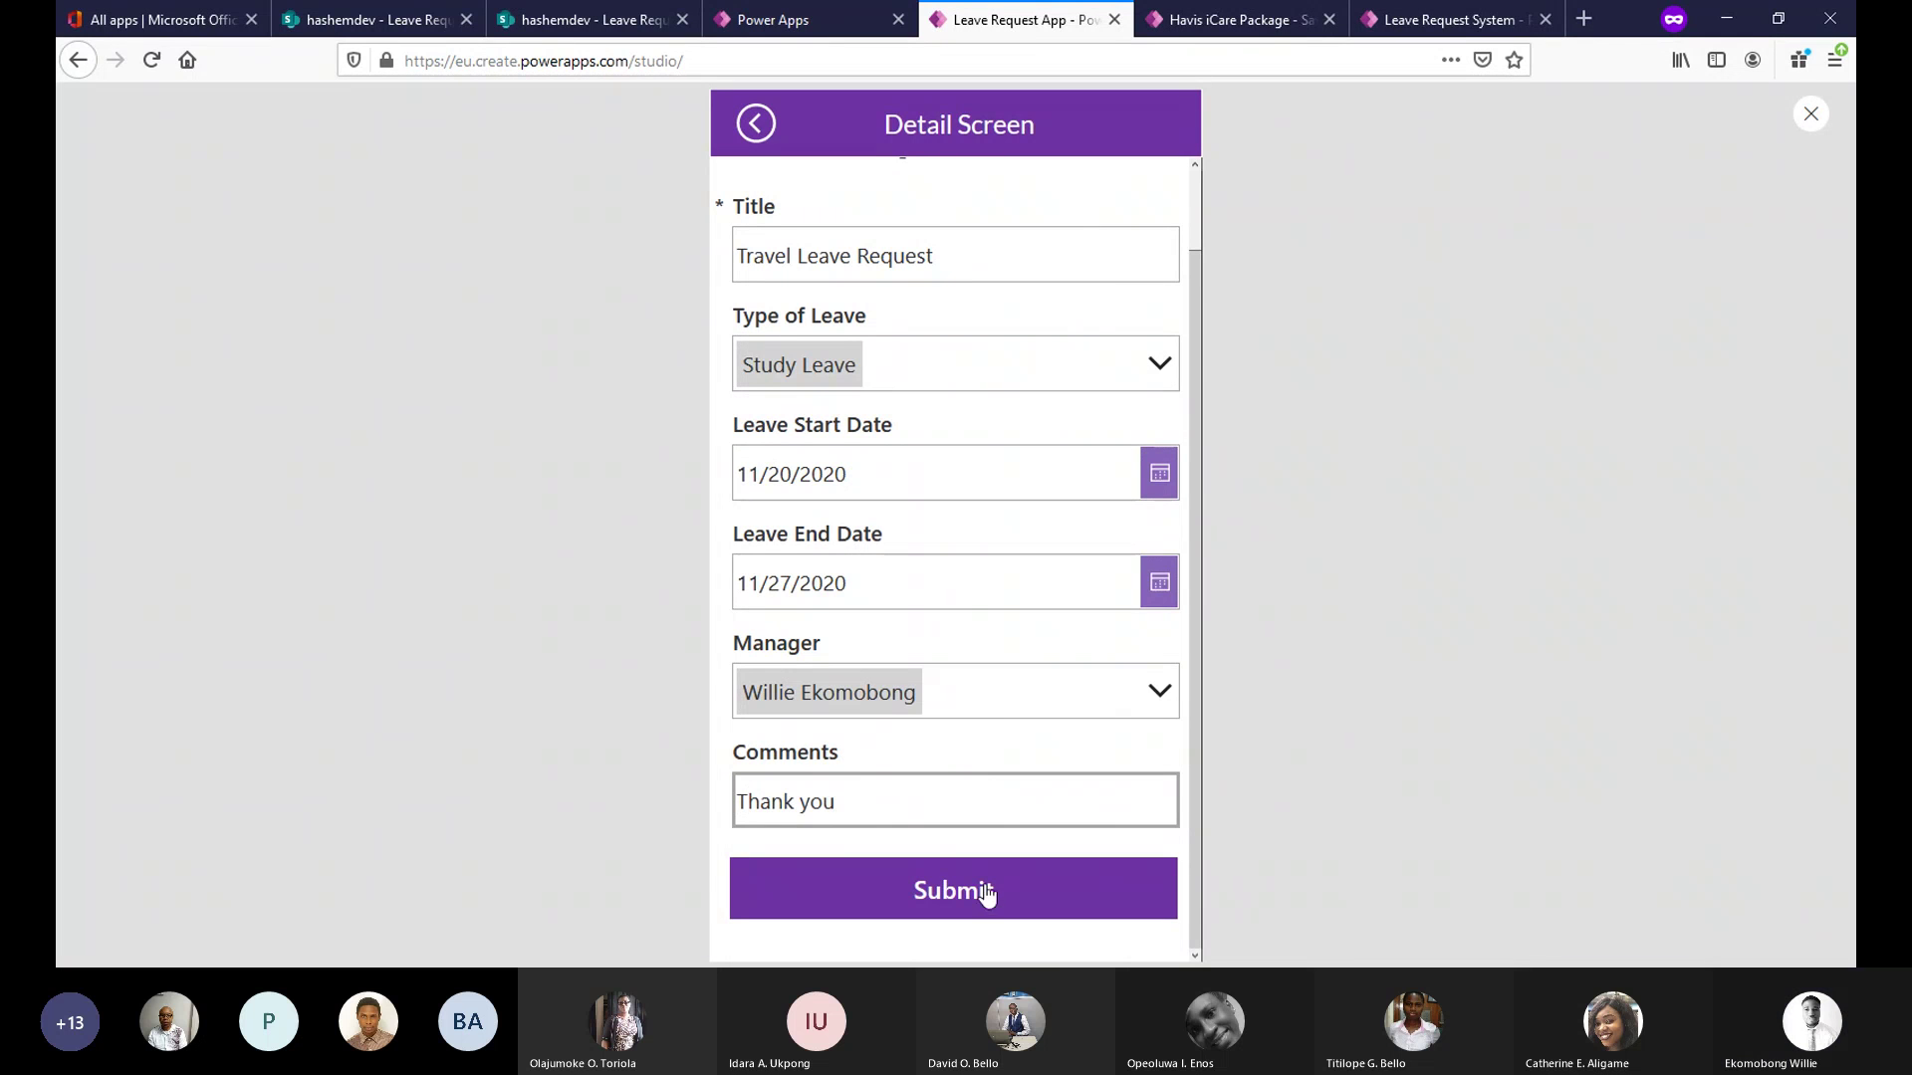
# Submit the sample leave request, then return to editing with the success screen in view and the NewRequest screen collapsed.
pyautogui.click(985, 895)
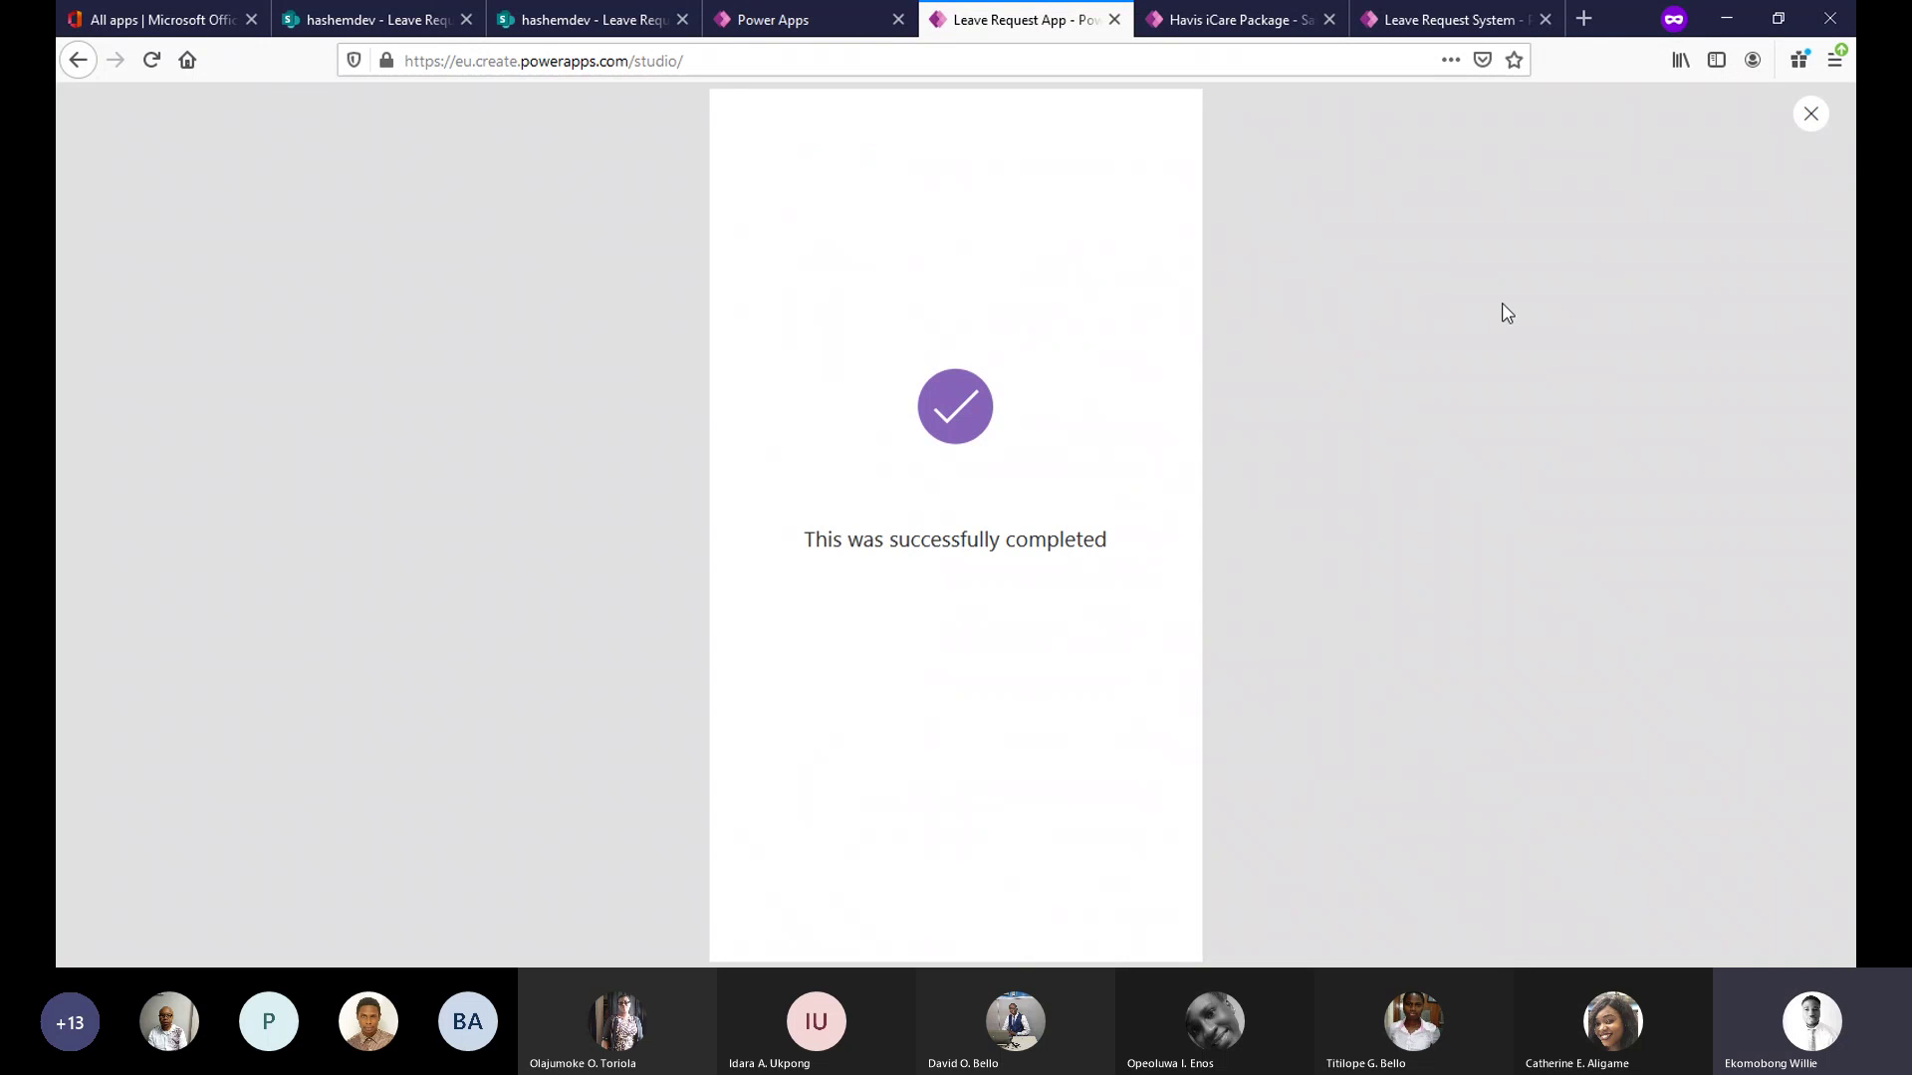
pyautogui.click(1813, 115)
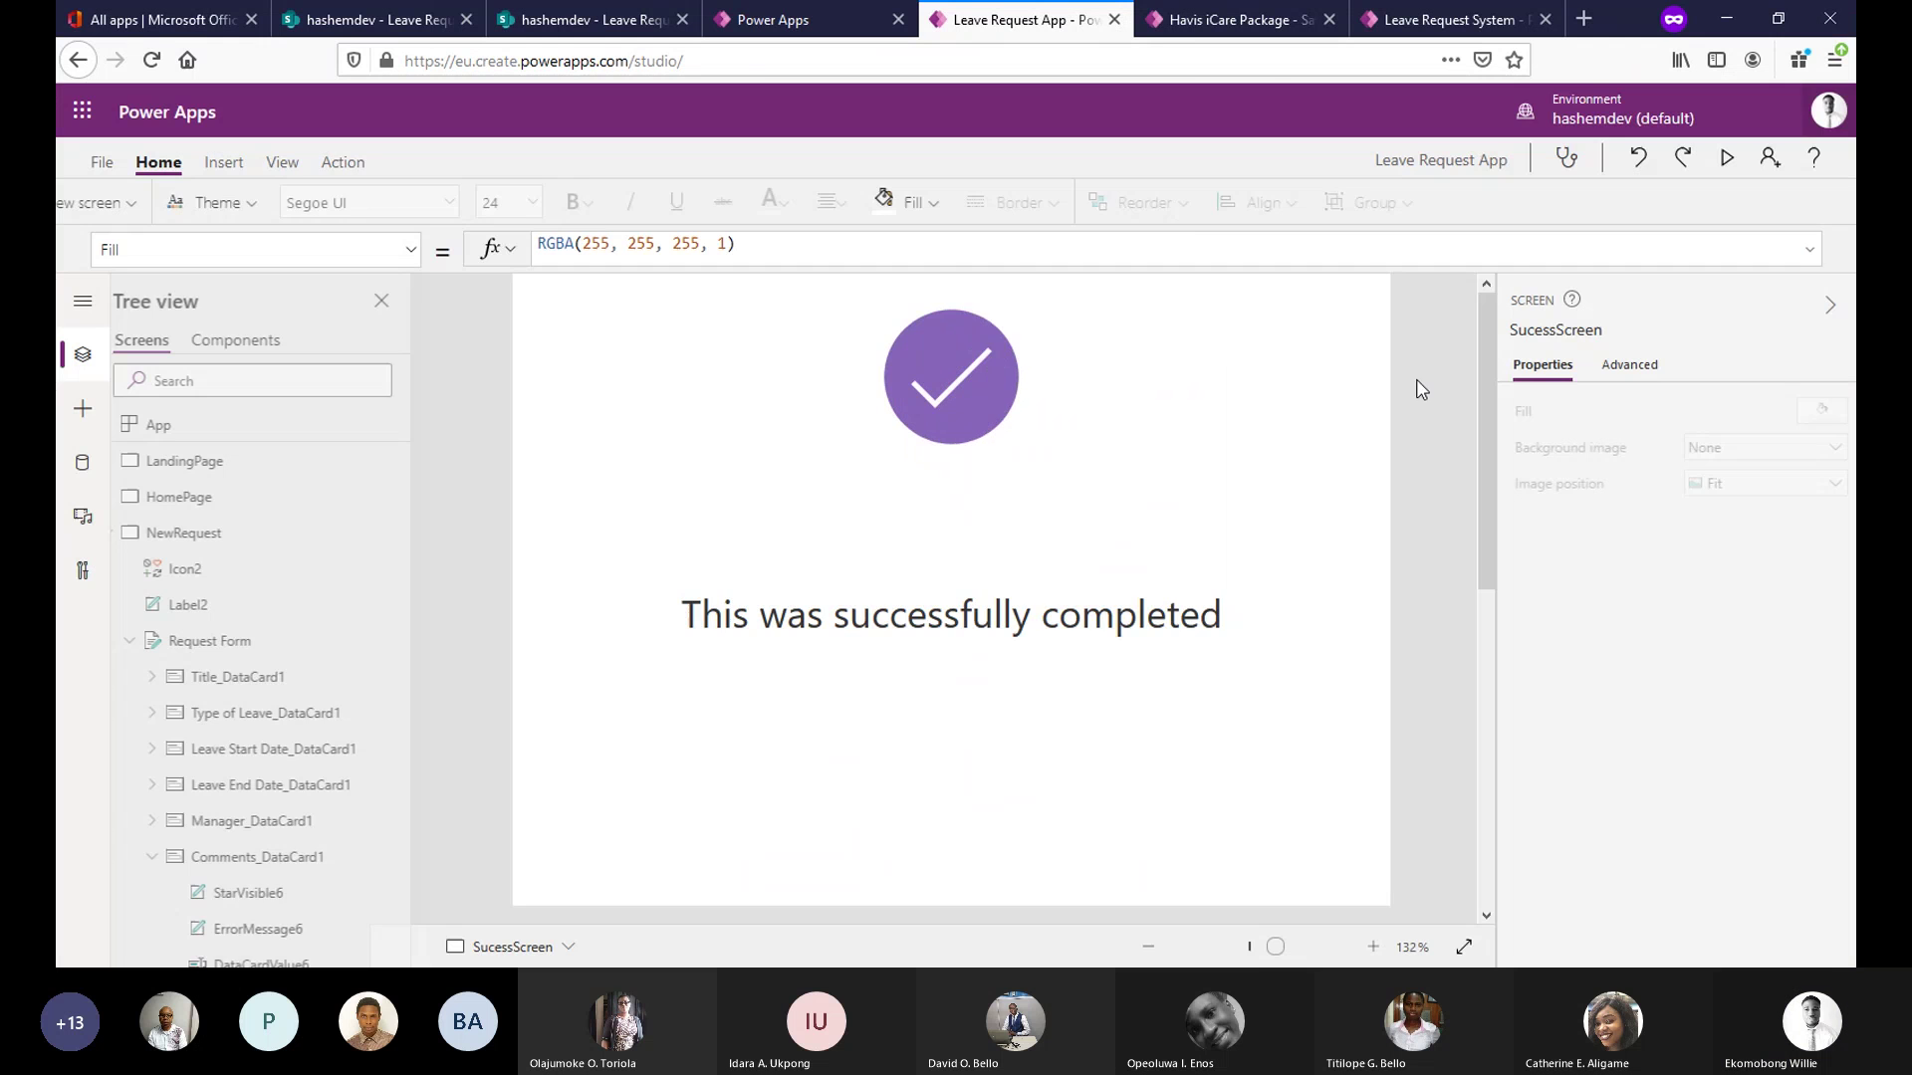
pyautogui.click(1187, 607)
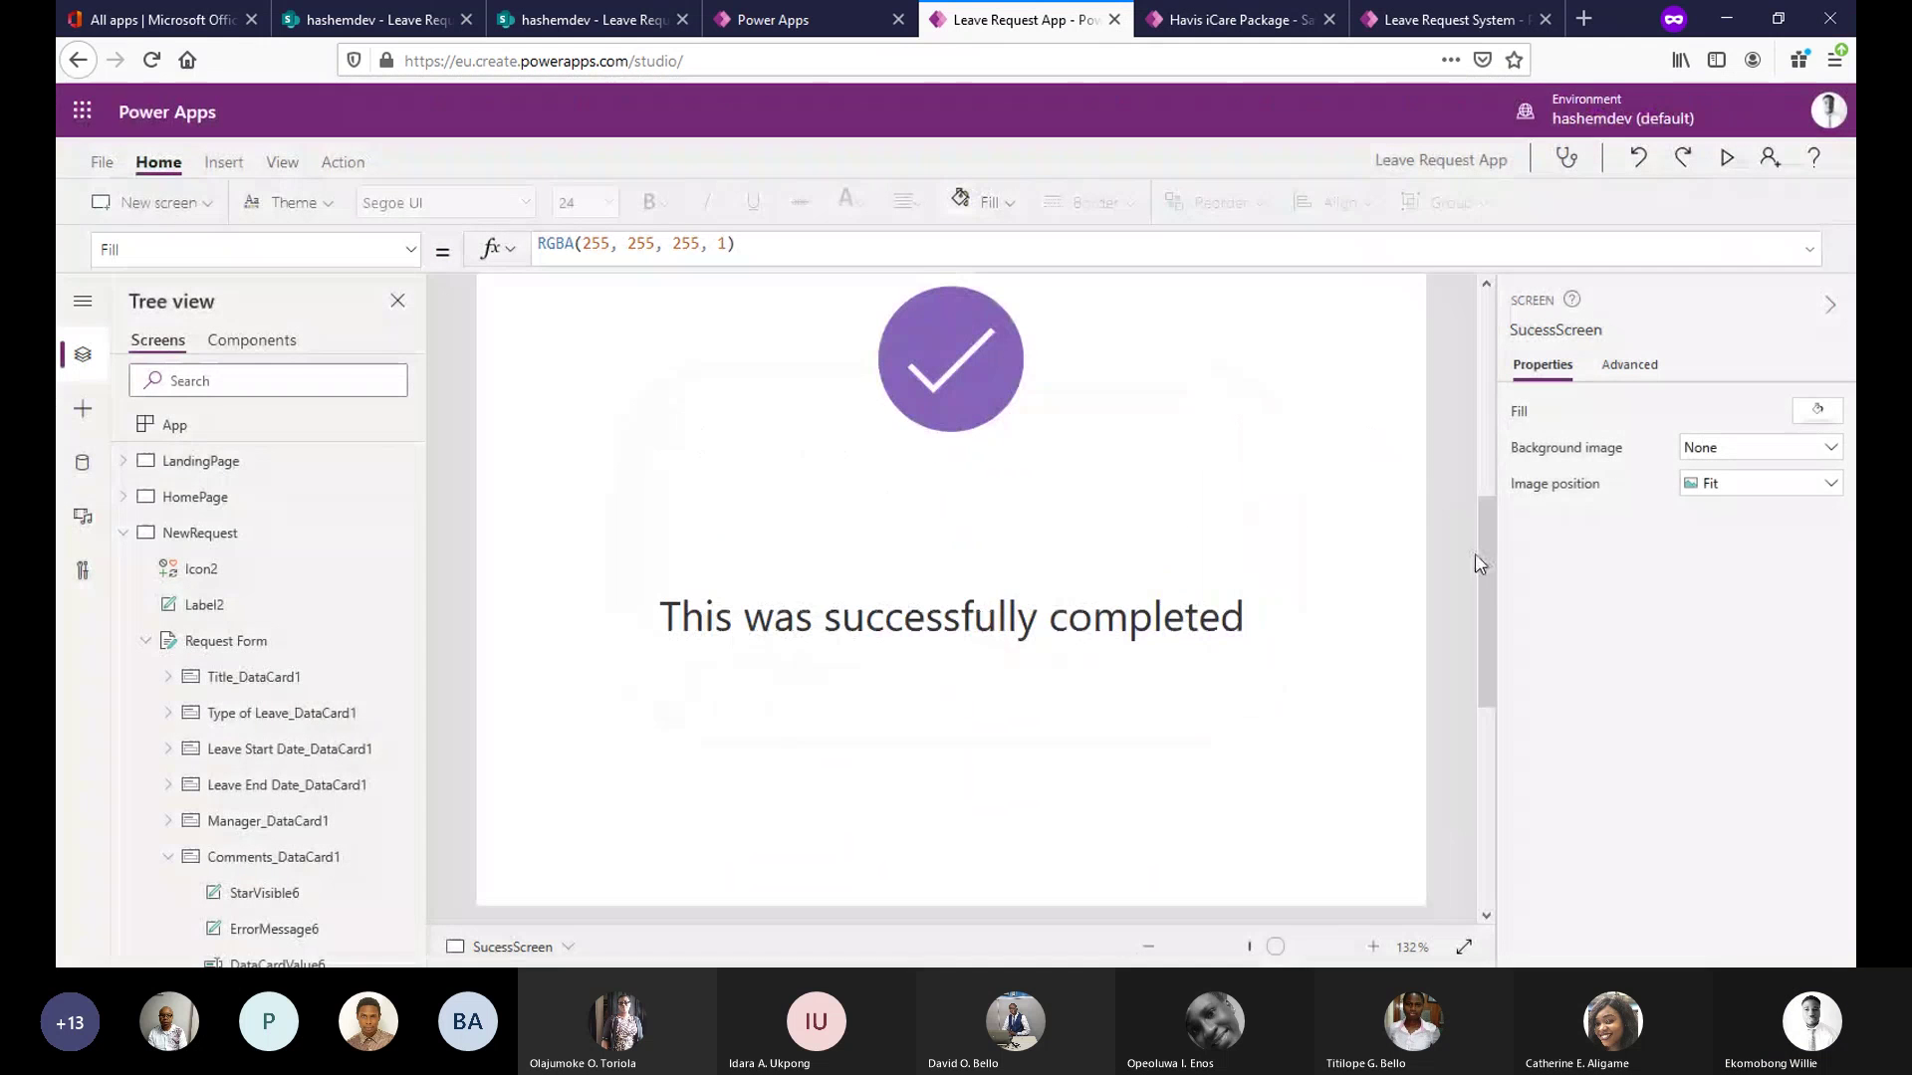
pyautogui.moveTo(1481, 559); pyautogui.dragTo(1493, 408)
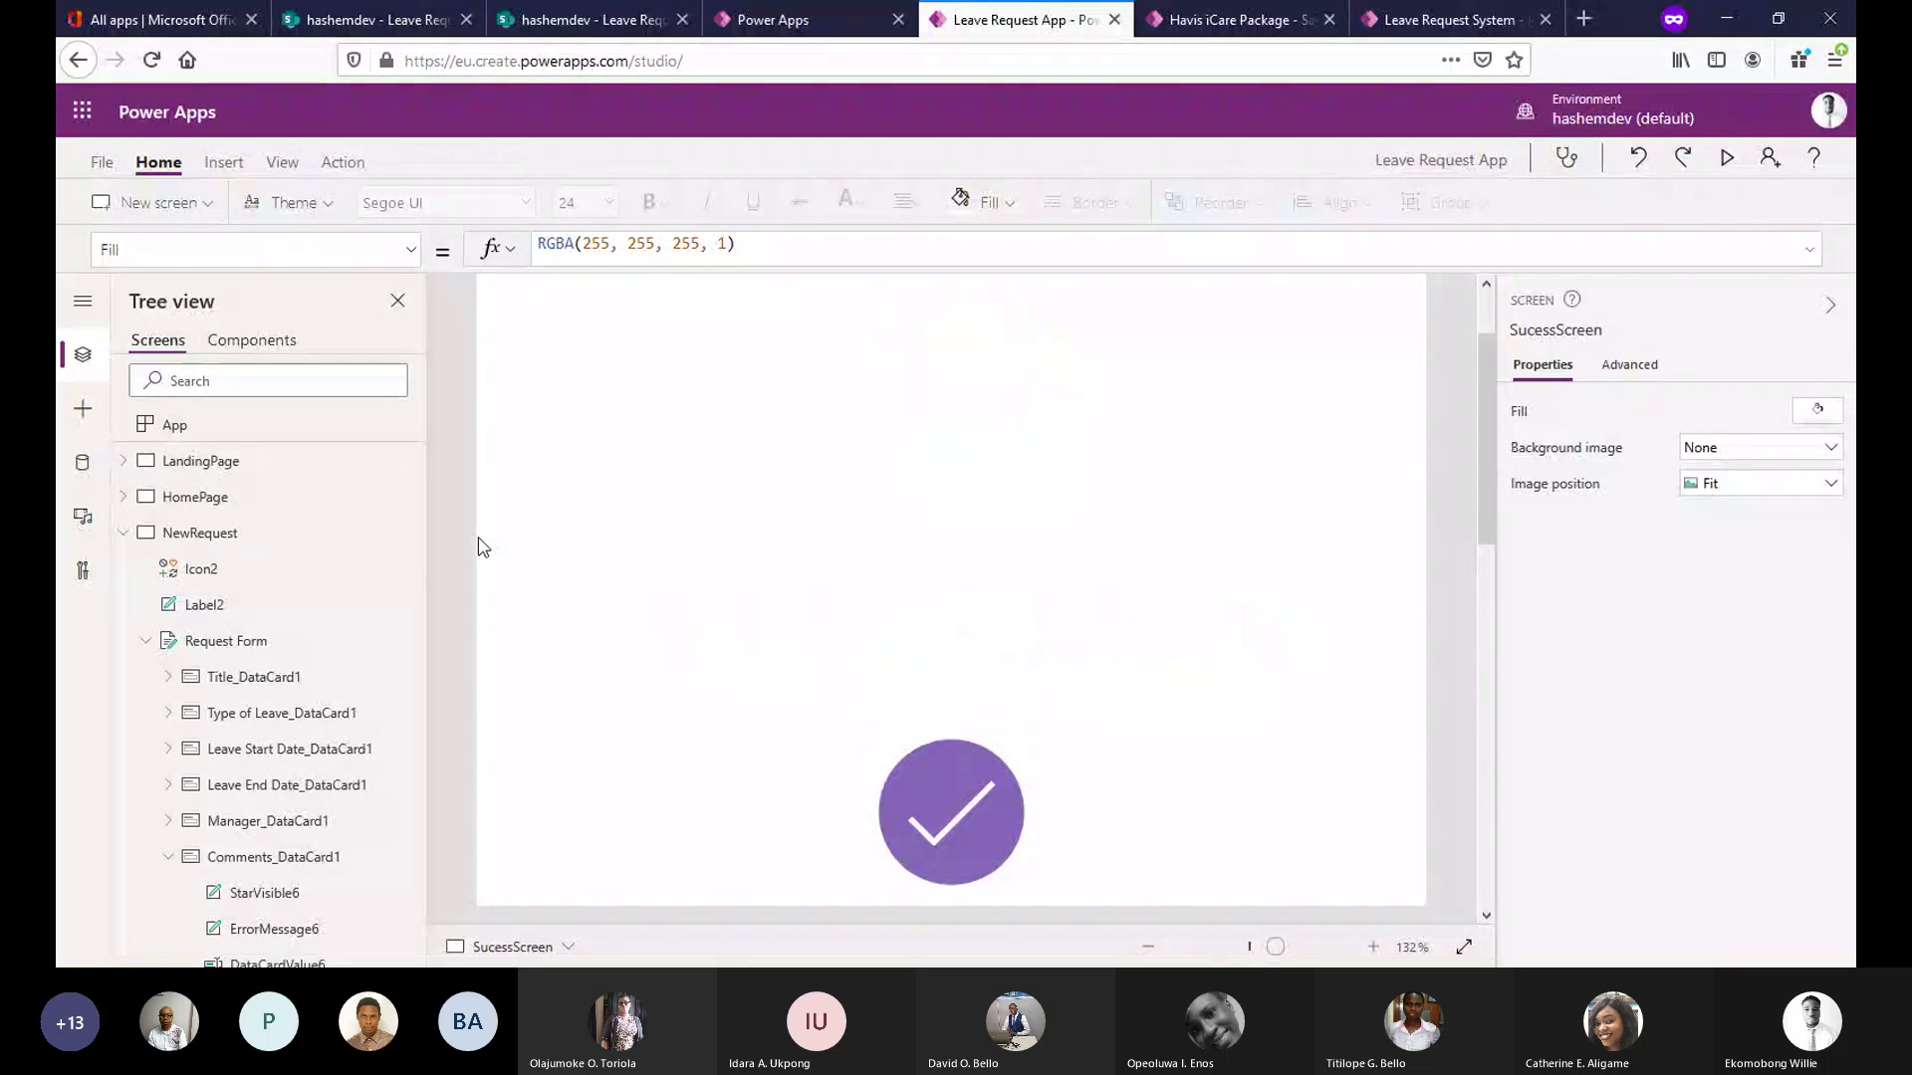
pyautogui.click(136, 537)
pyautogui.moveTo(1486, 413)
pyautogui.mouseDown()
pyautogui.moveTo(1498, 373)
pyautogui.moveTo(1479, 438)
pyautogui.moveTo(1481, 413)
pyautogui.mouseUp()
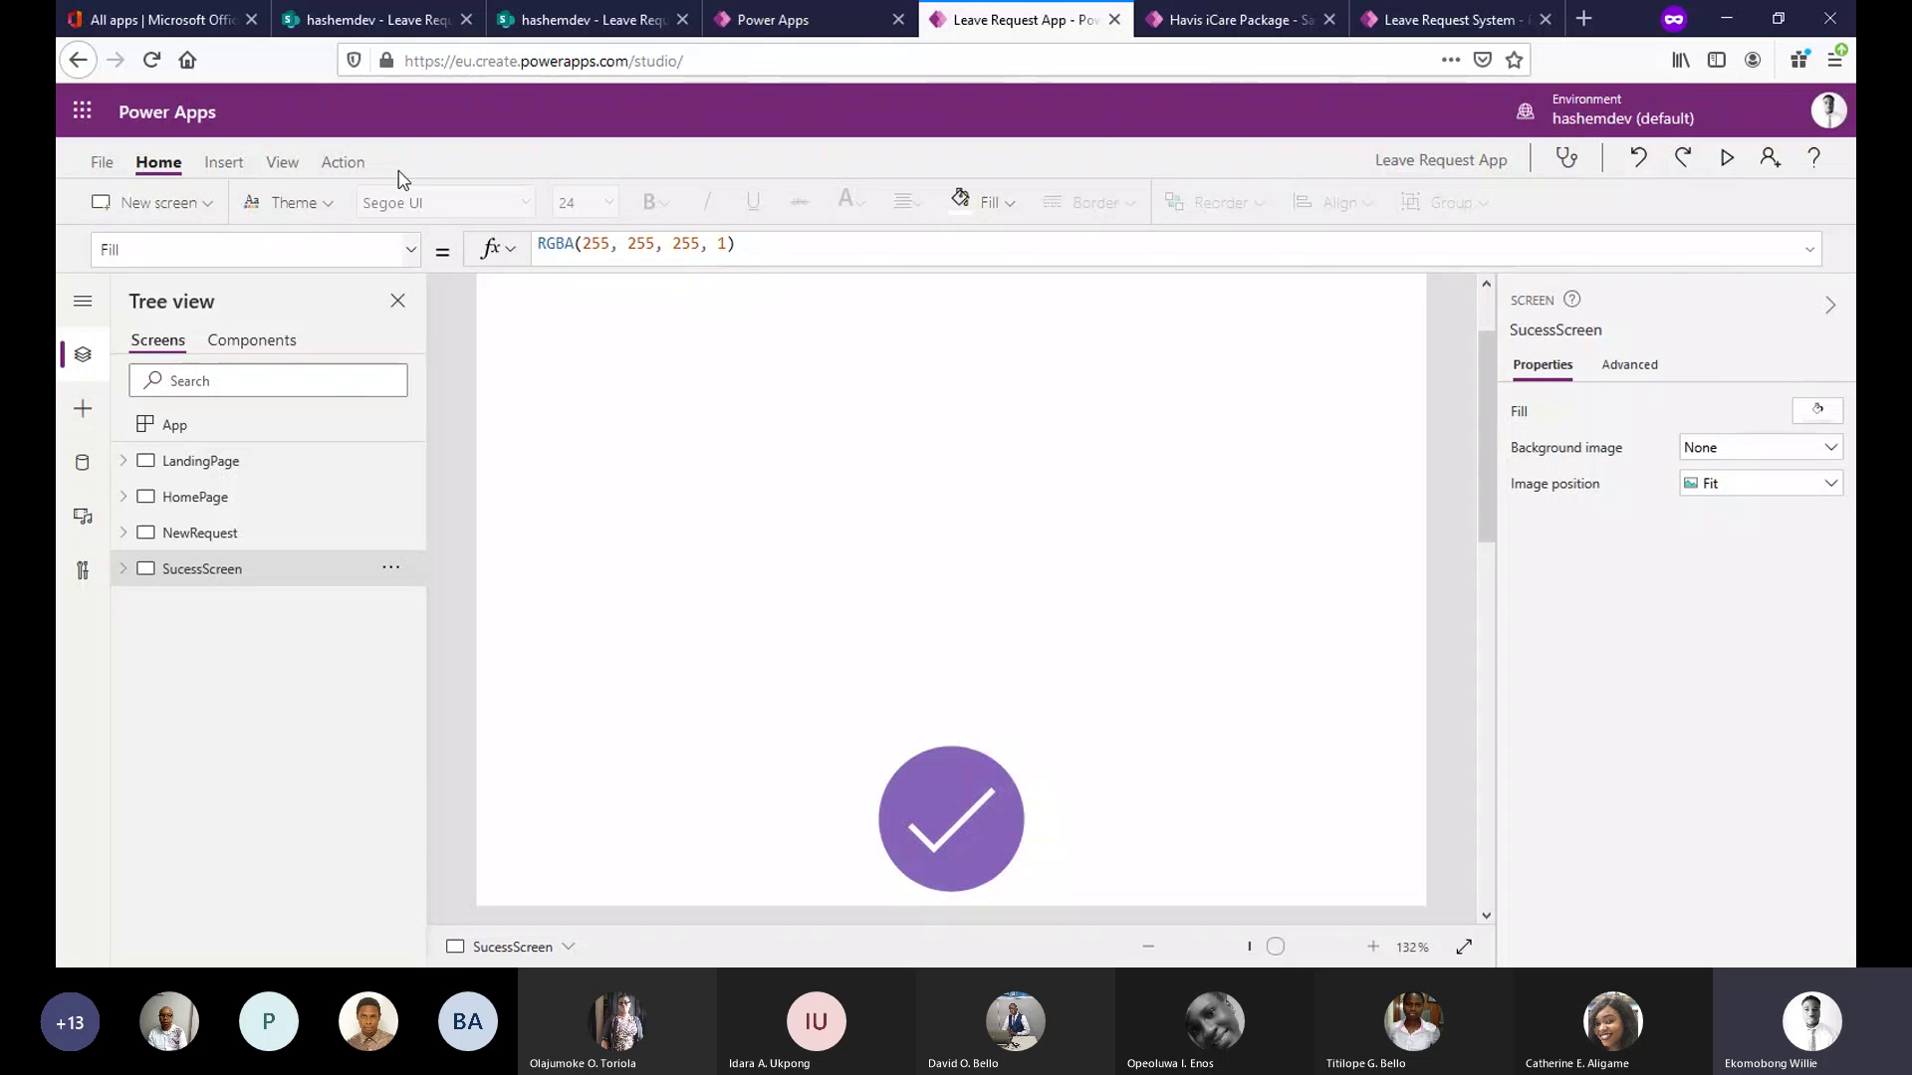
# Switch to the Leave Request Test list in SharePoint and check every column of the submitted Travel Leave Request entry.
pyautogui.click(353, 10)
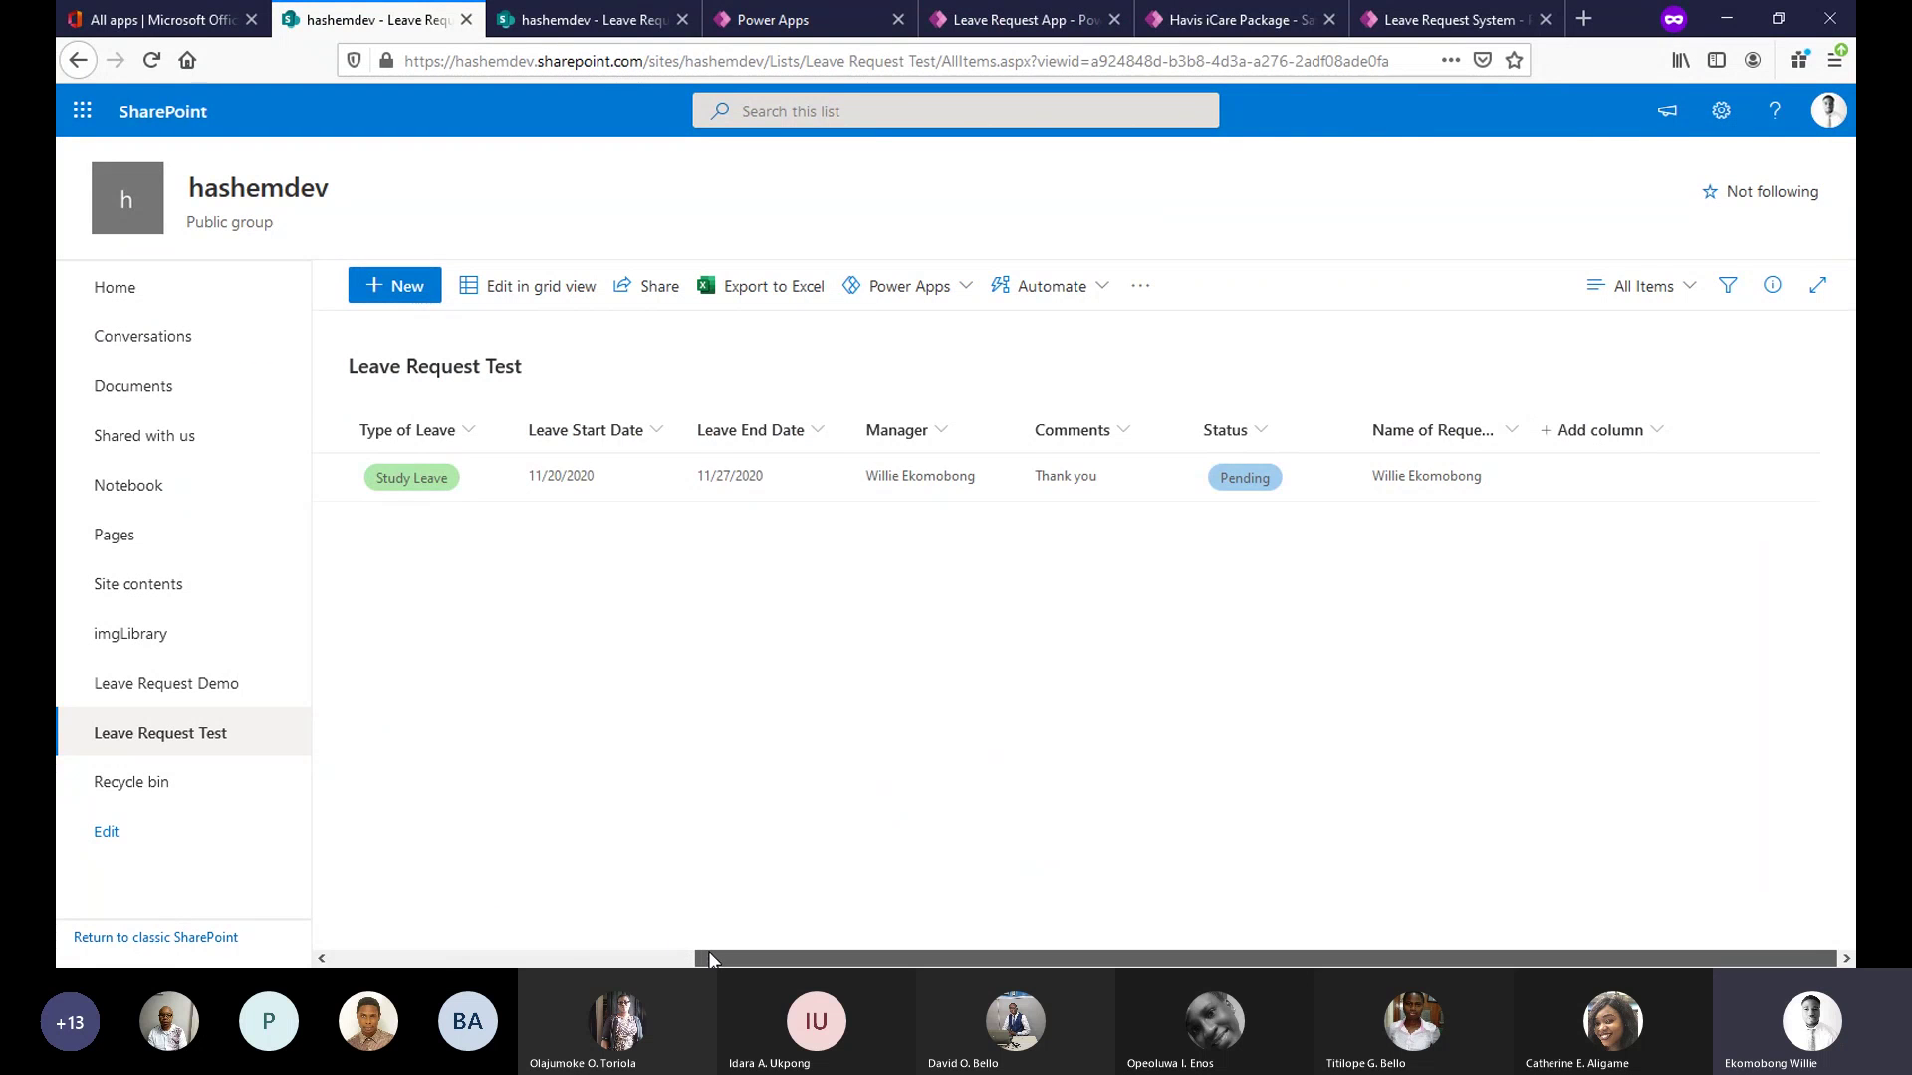
pyautogui.moveTo(697, 959); pyautogui.dragTo(156, 940)
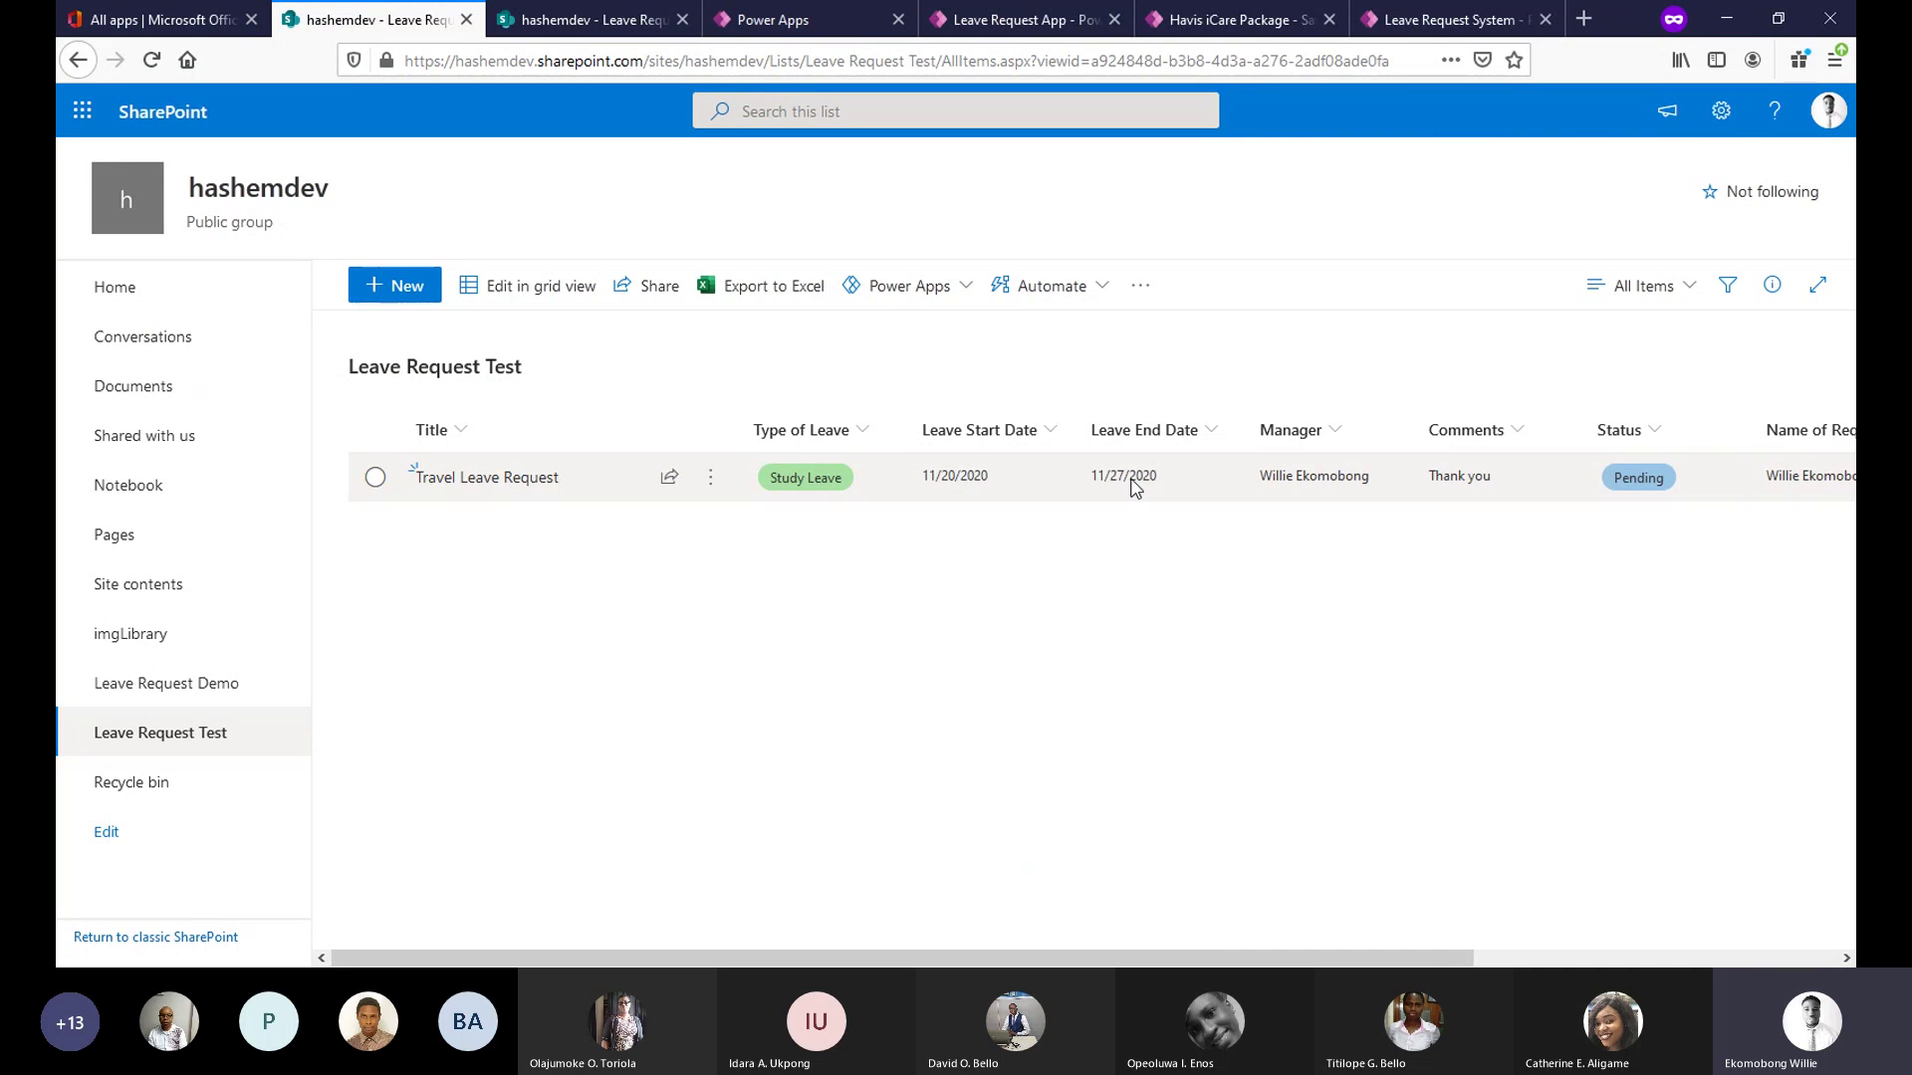
pyautogui.moveTo(1192, 959); pyautogui.dragTo(1426, 956)
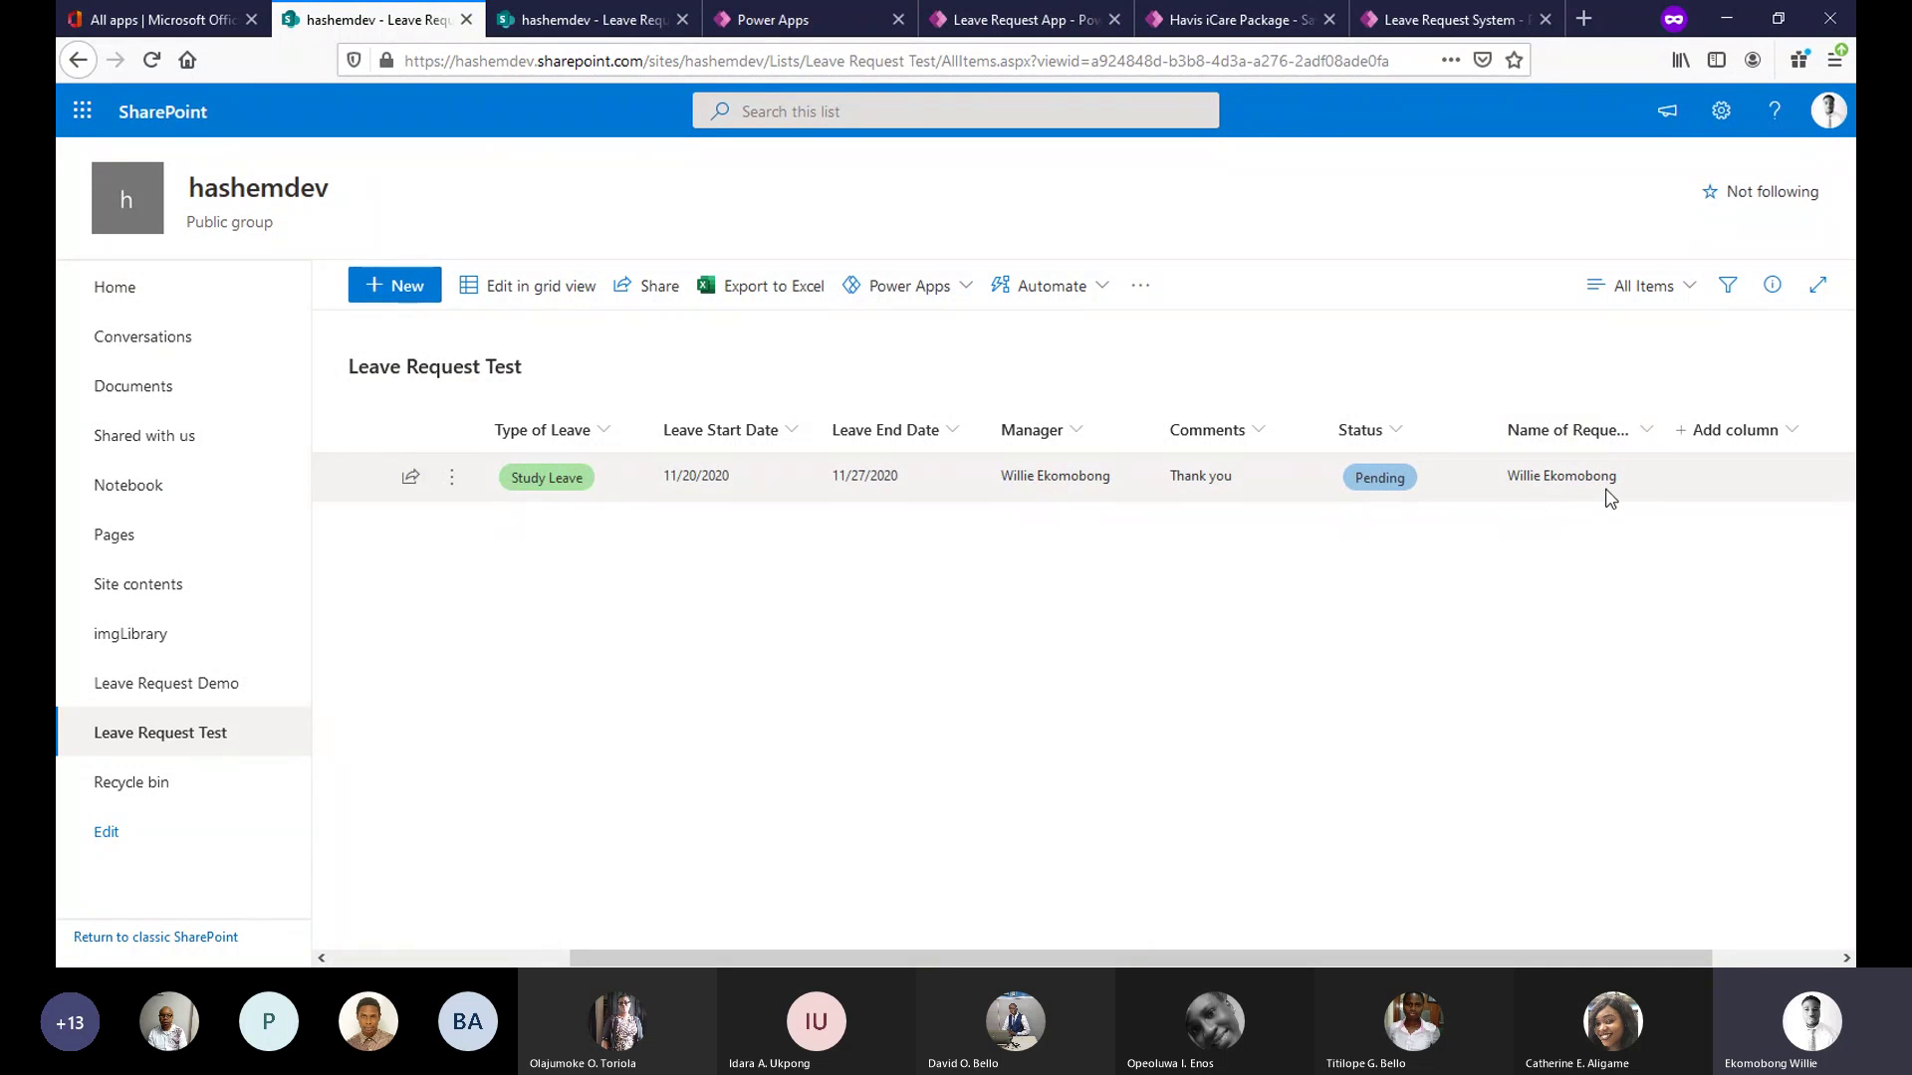
pyautogui.moveTo(1457, 959); pyautogui.dragTo(1541, 964)
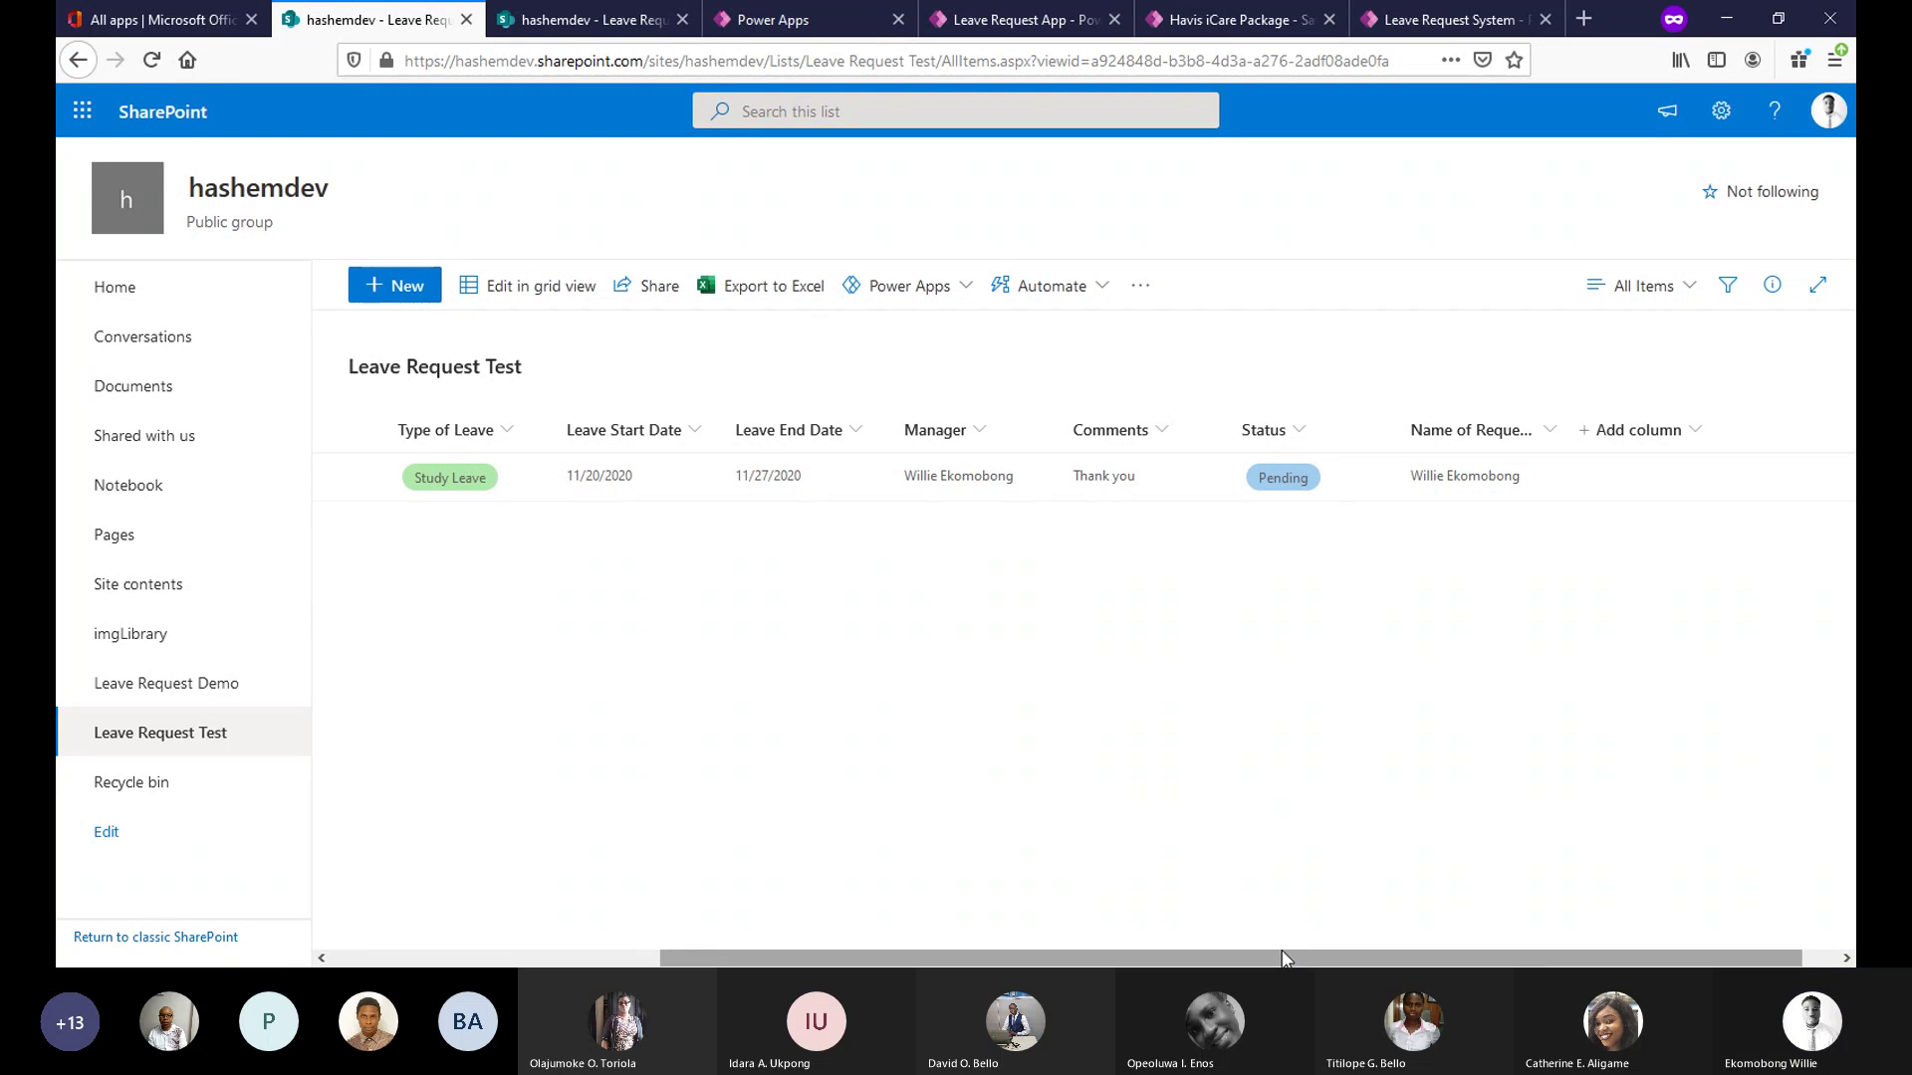
pyautogui.moveTo(1283, 954); pyautogui.dragTo(1360, 952)
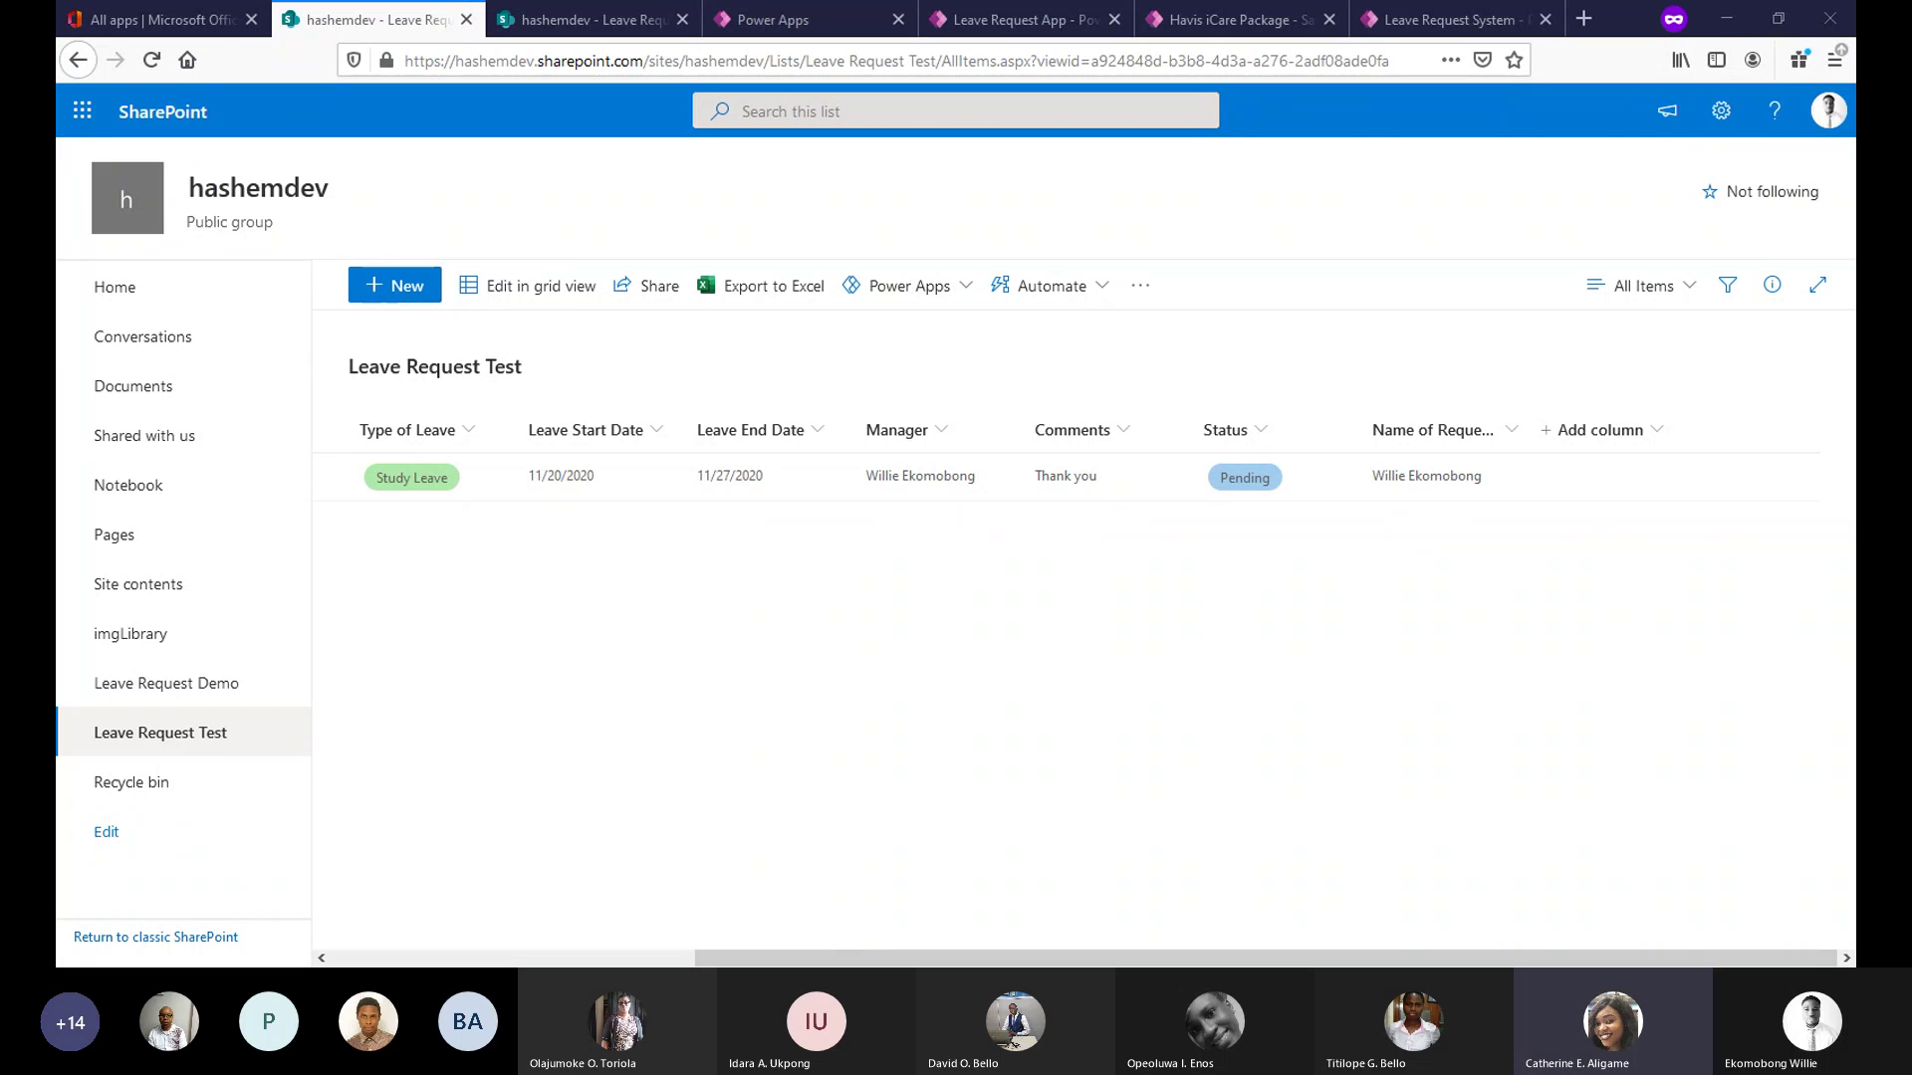
# Preview the Leave Request App's success screen, glance through the Leave Request Demo list and the other open apps, and return to editing.
pyautogui.click(1006, 30)
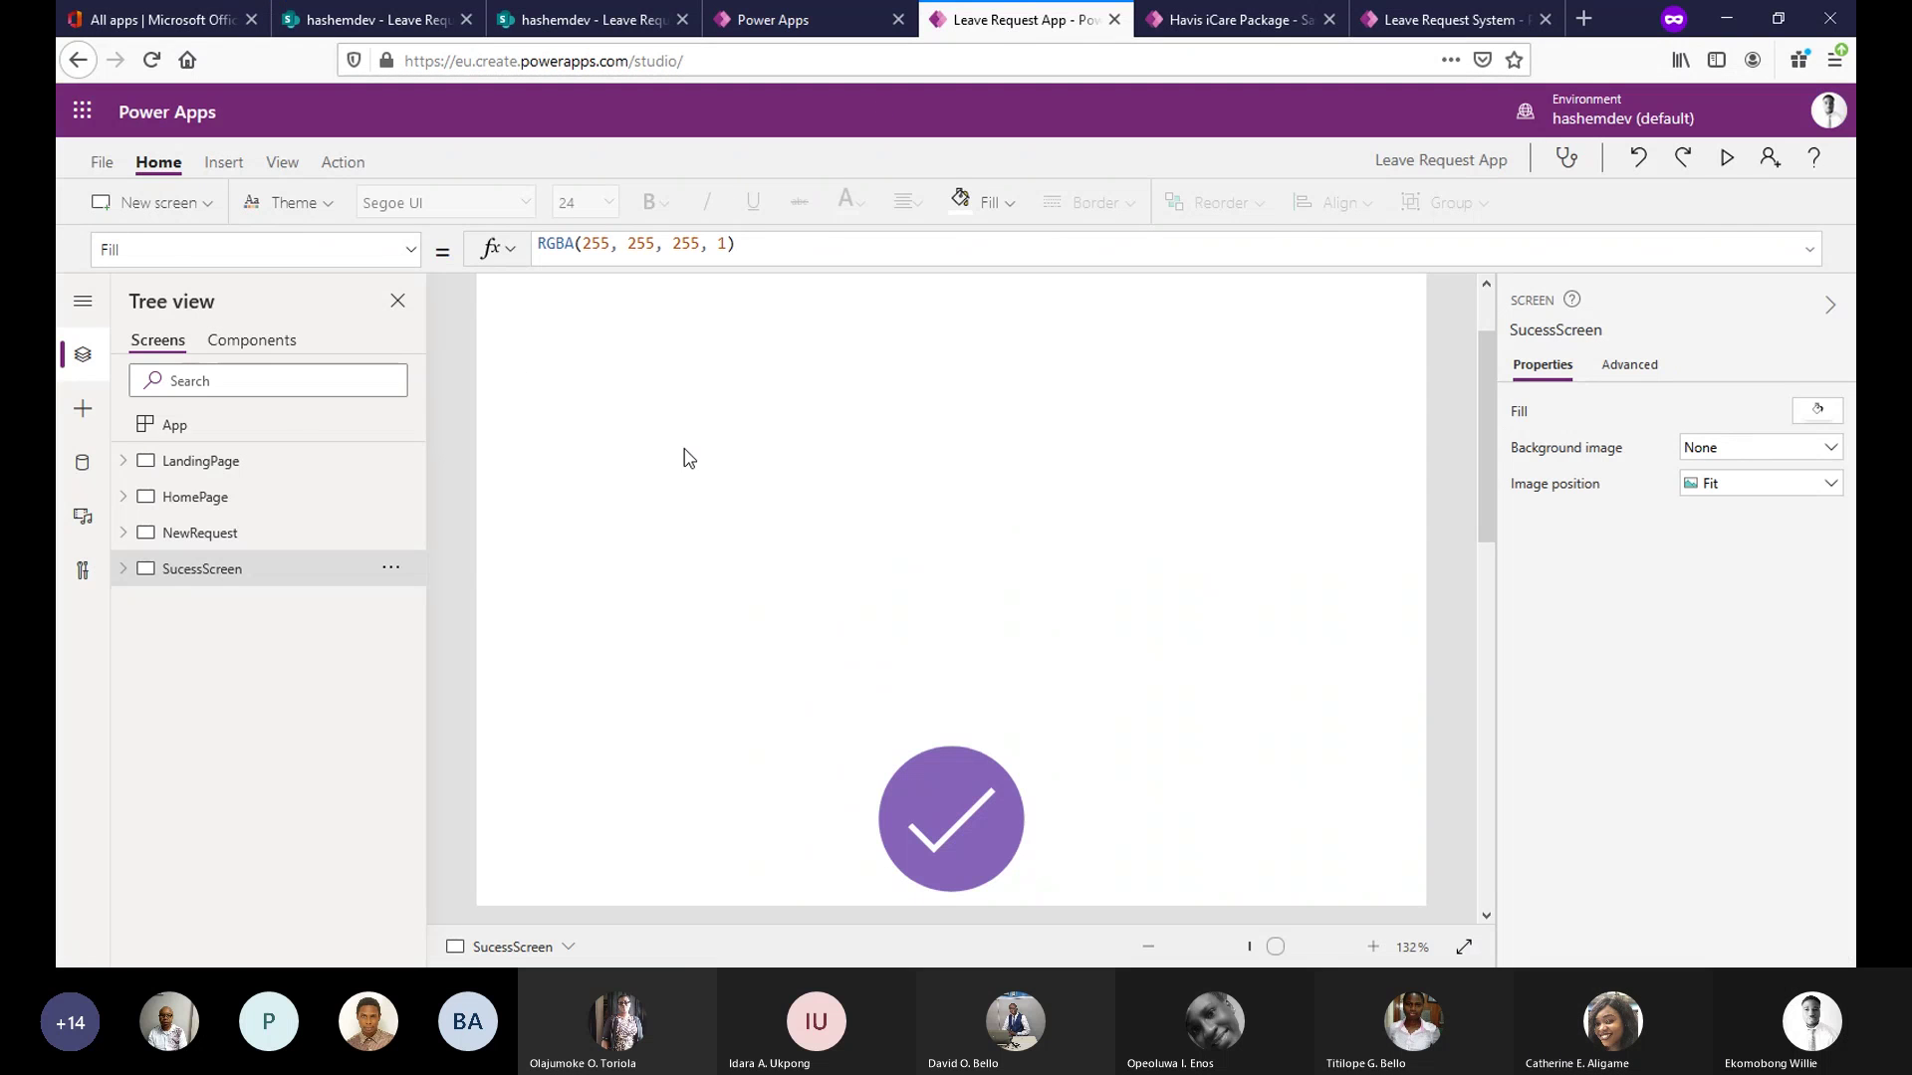
pyautogui.click(1720, 156)
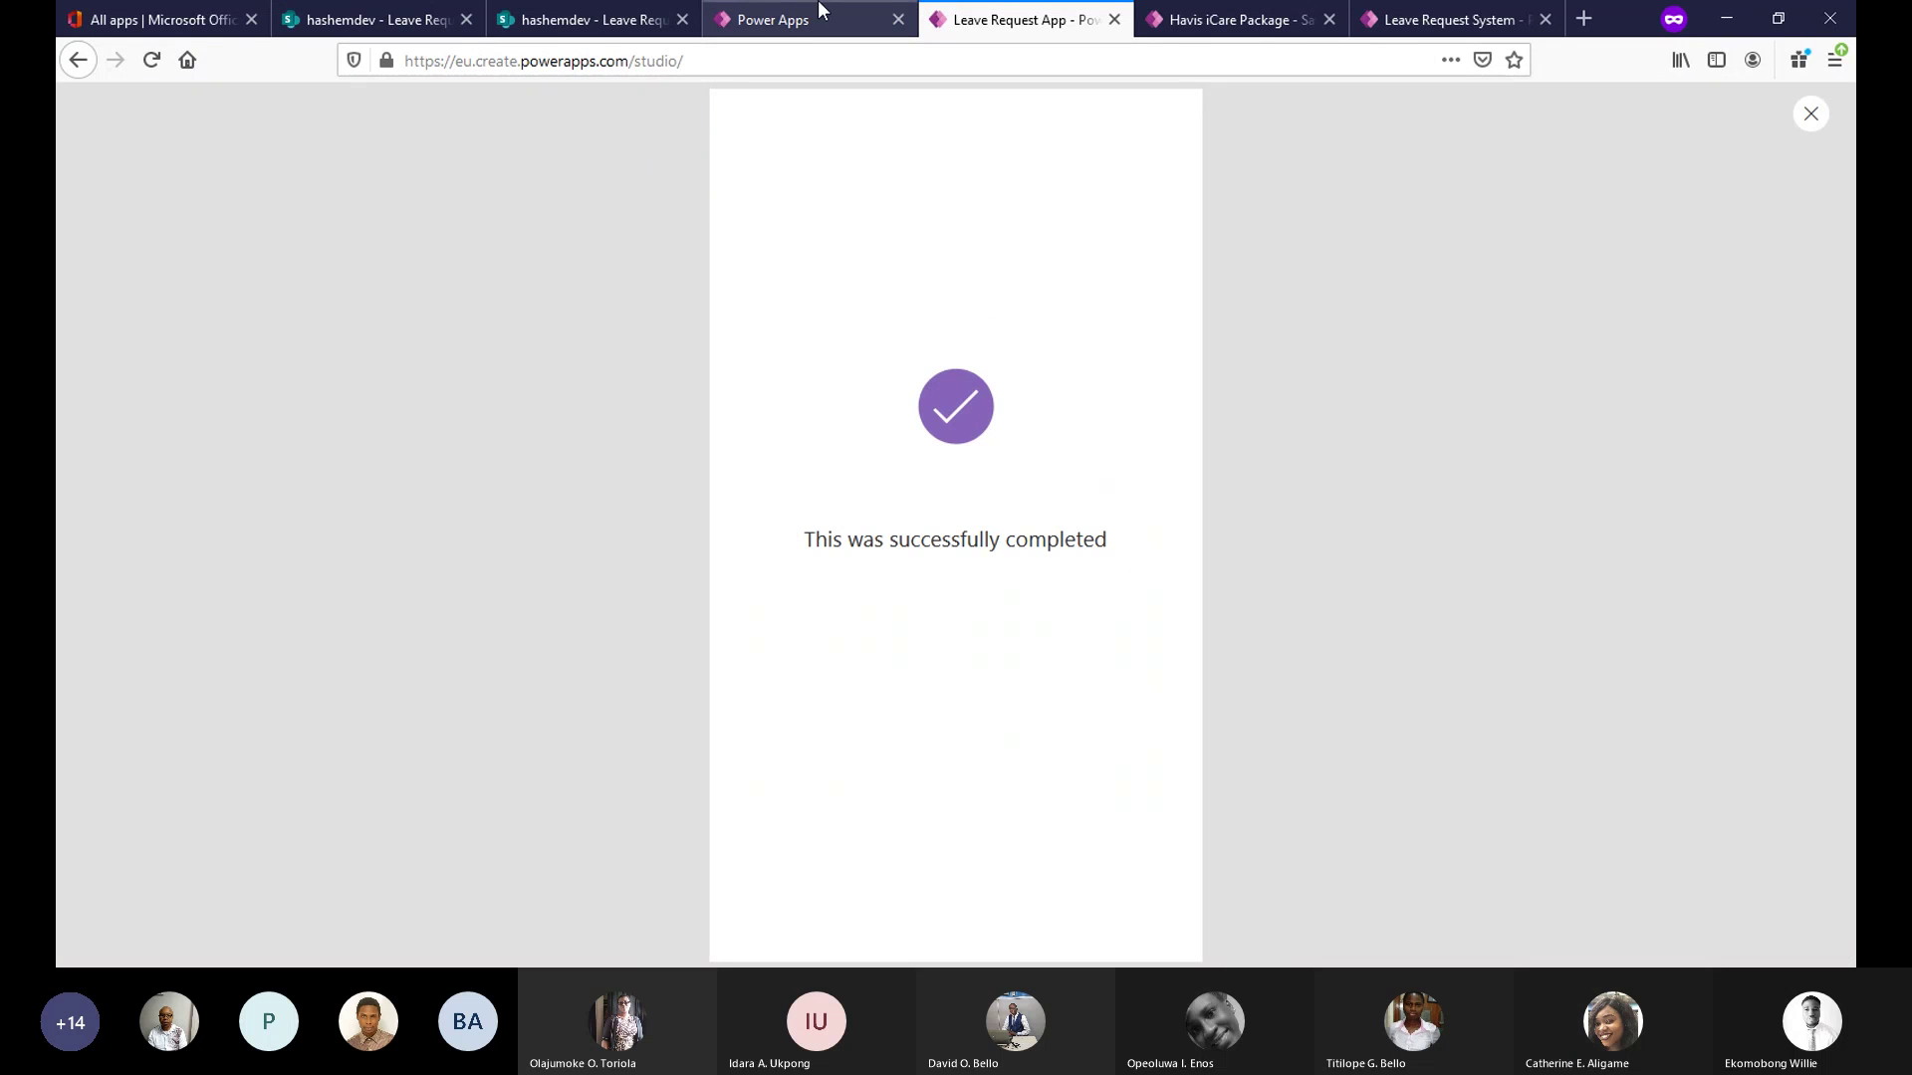
pyautogui.click(535, 8)
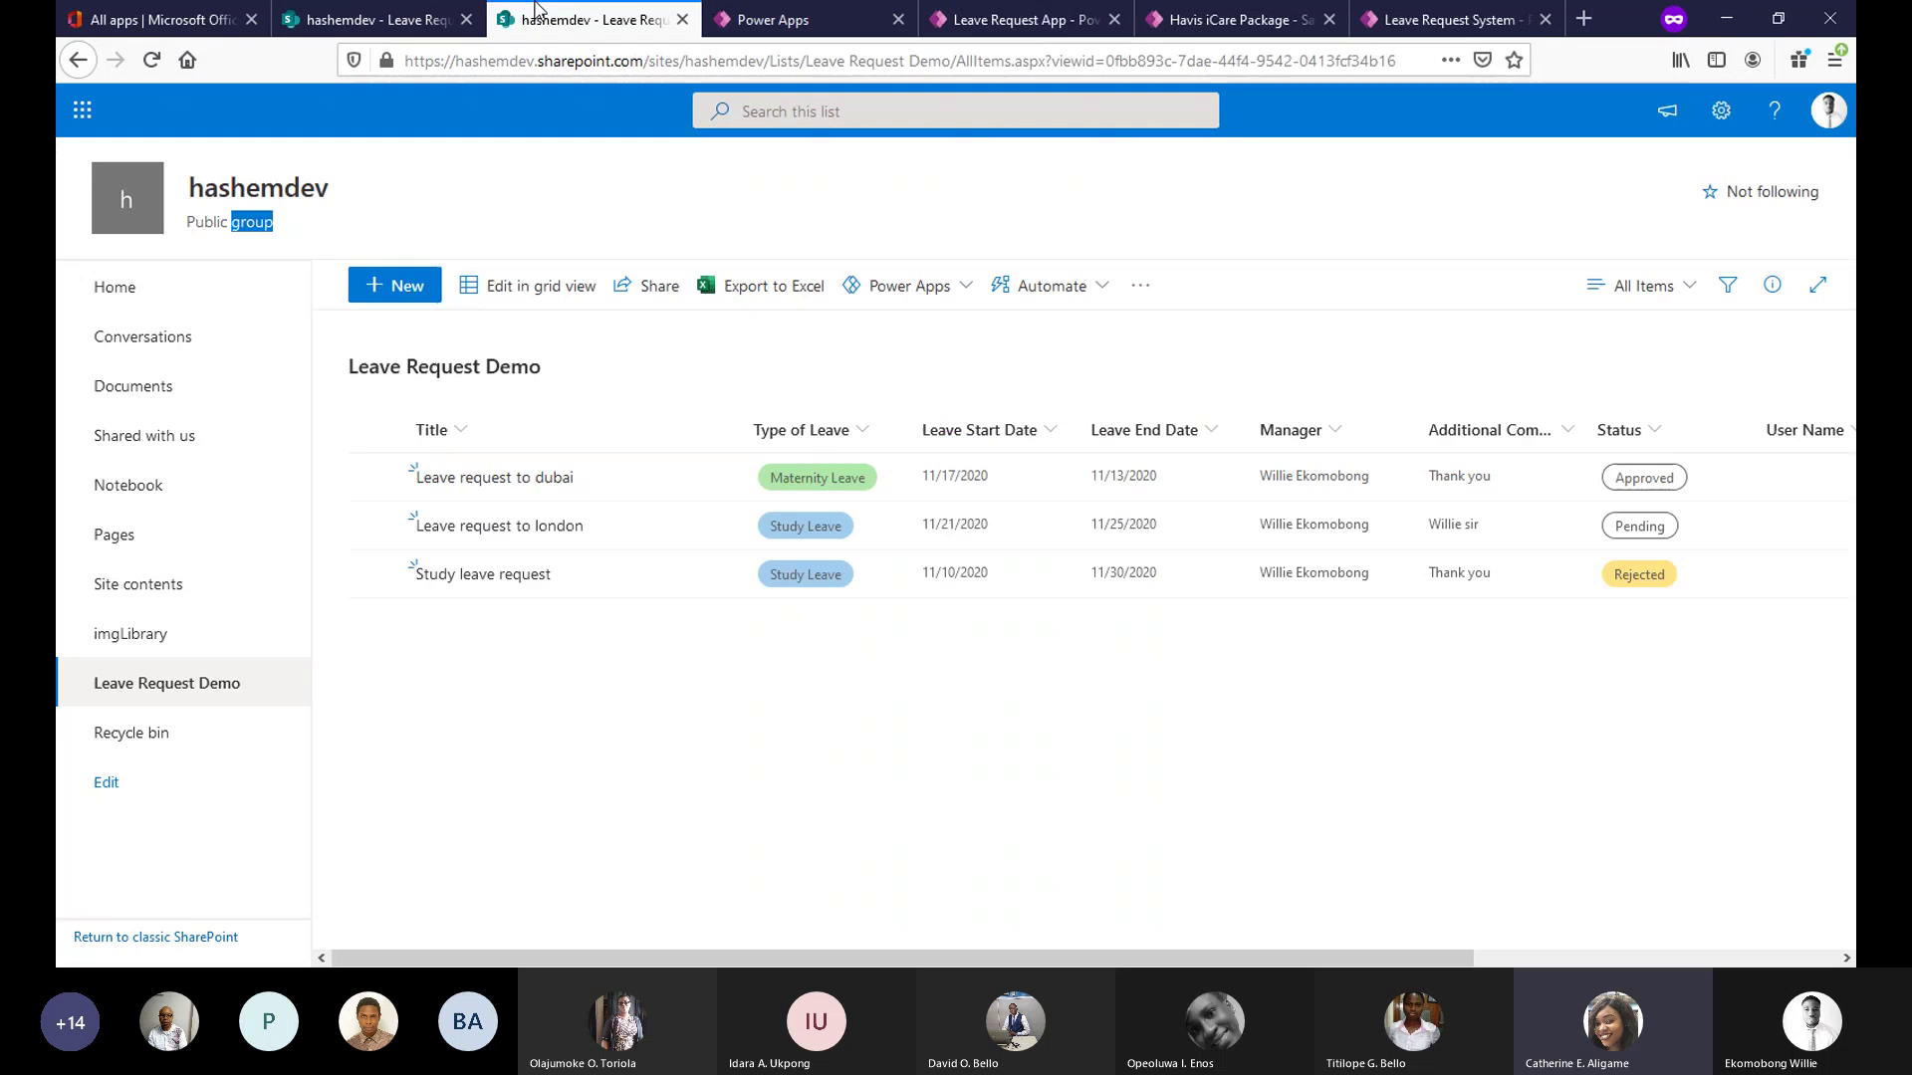
pyautogui.click(1429, 8)
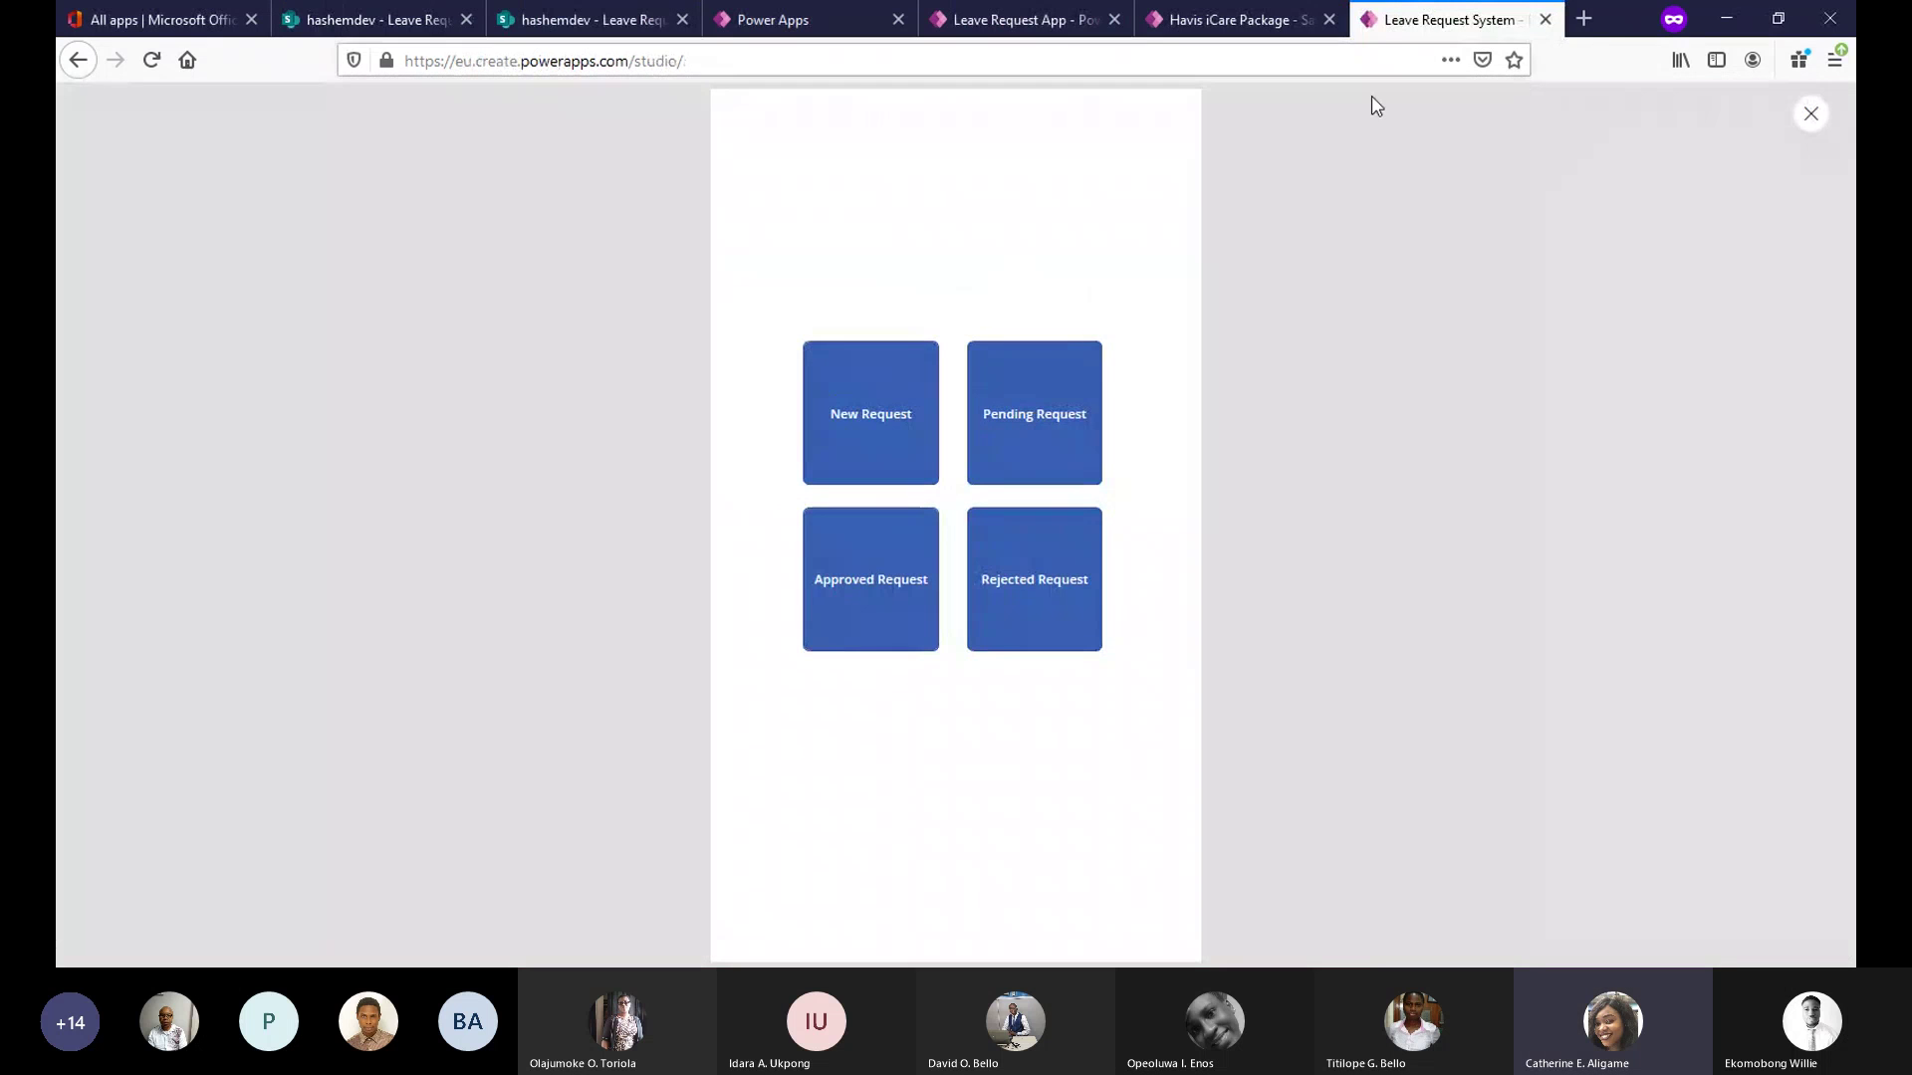
pyautogui.click(1249, 8)
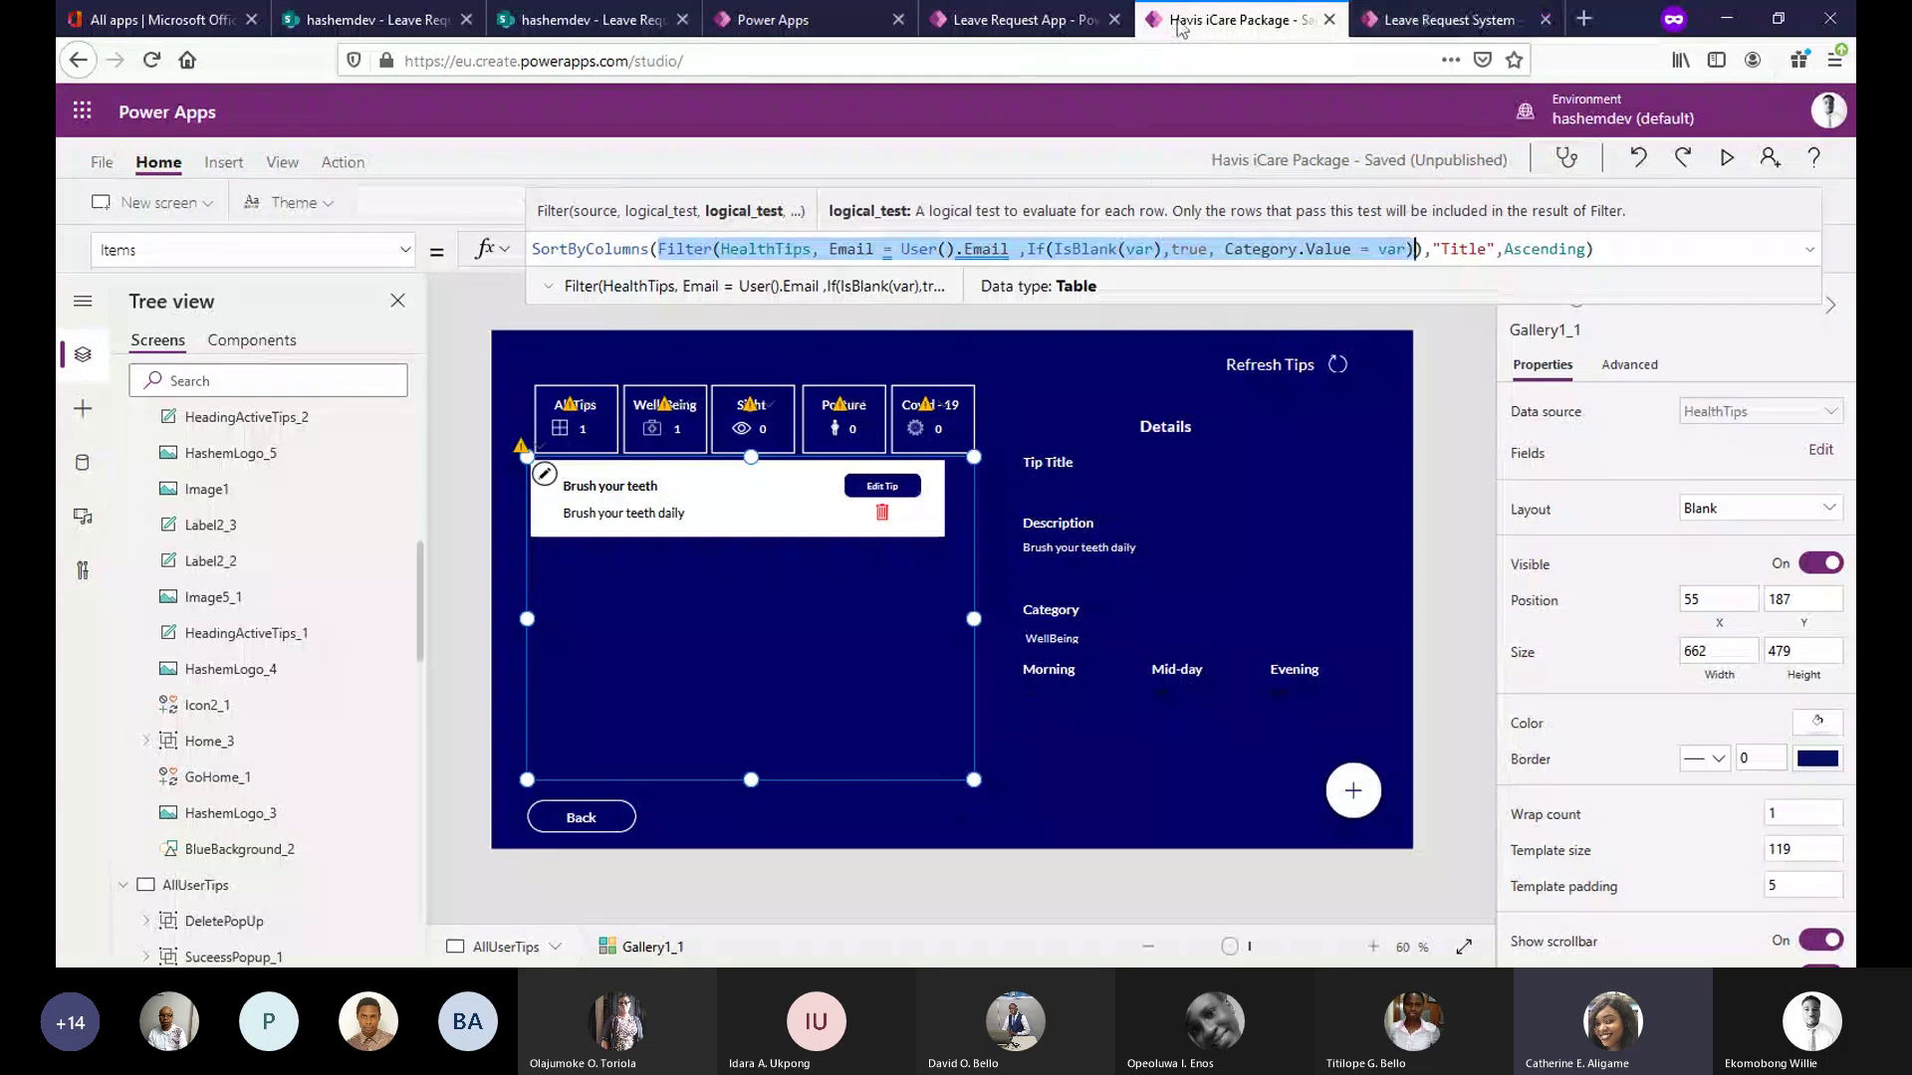
pyautogui.click(1030, 18)
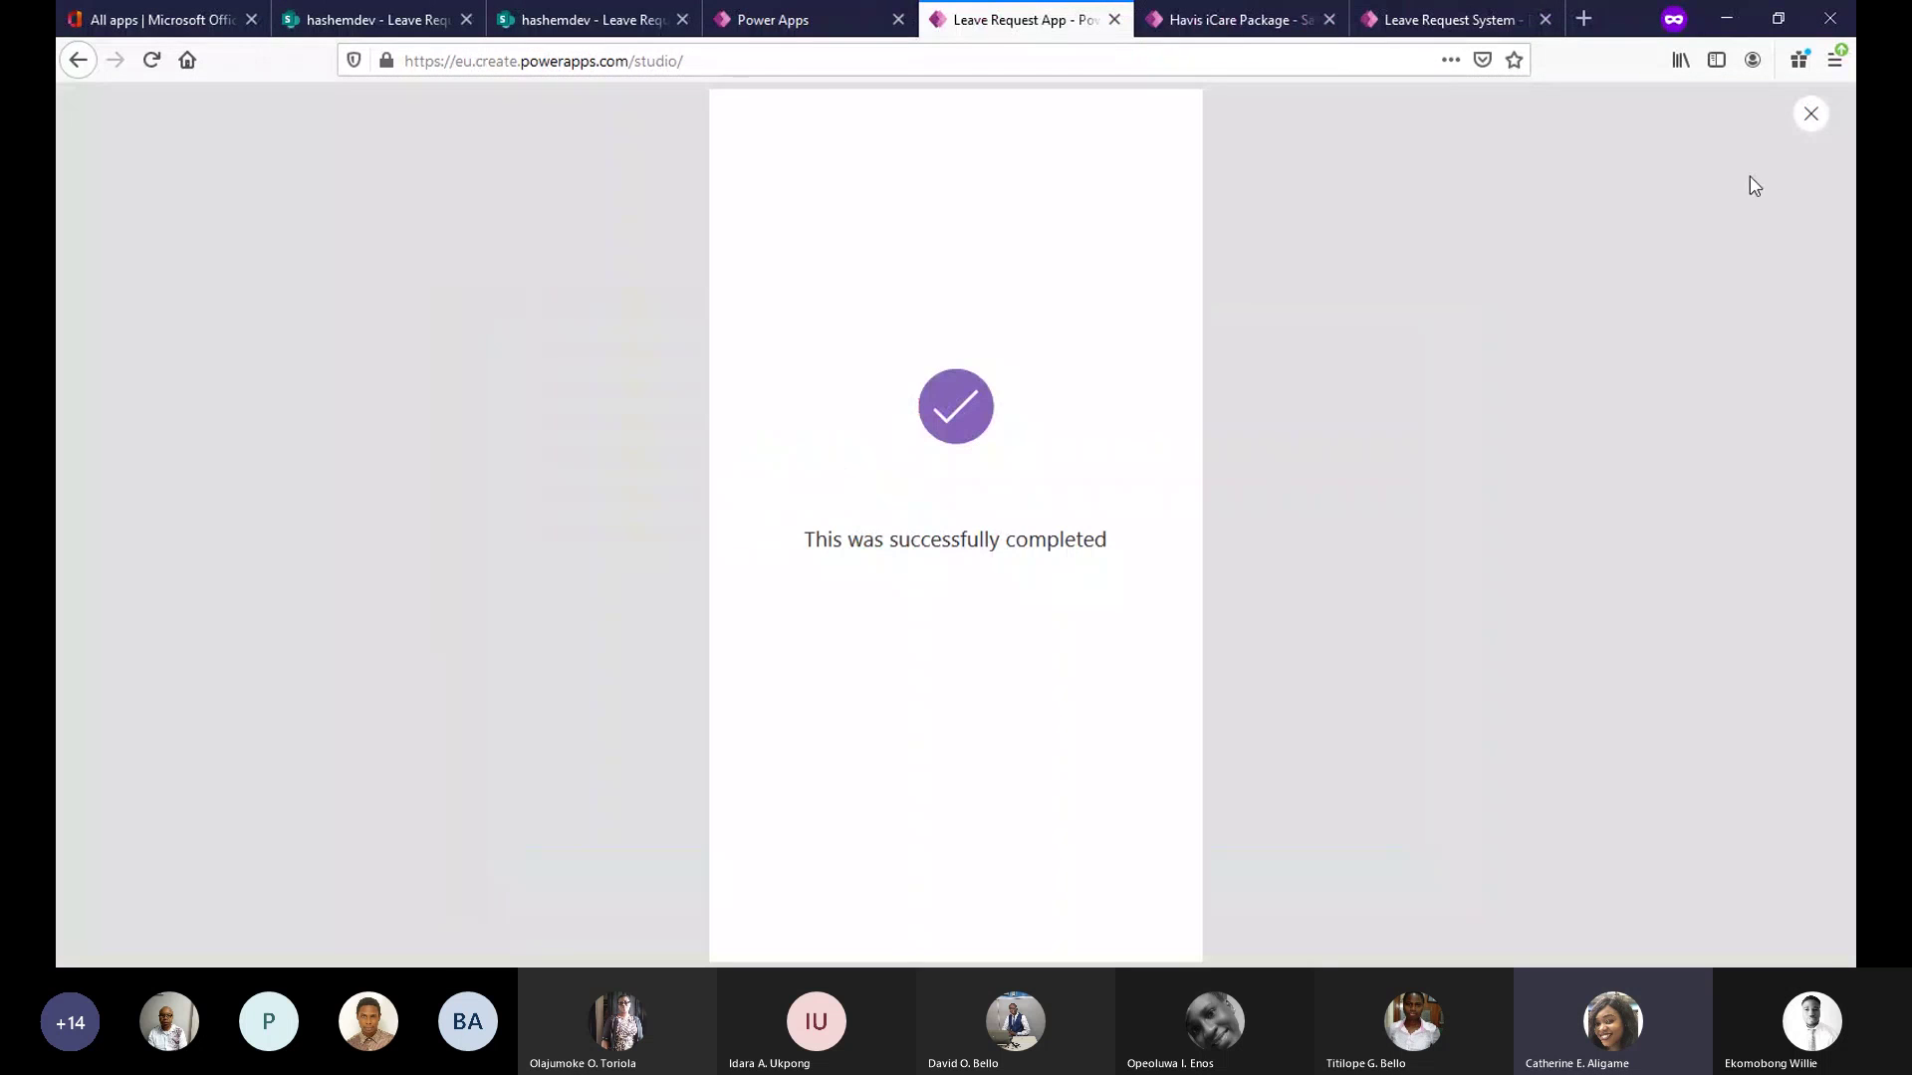
pyautogui.click(1810, 117)
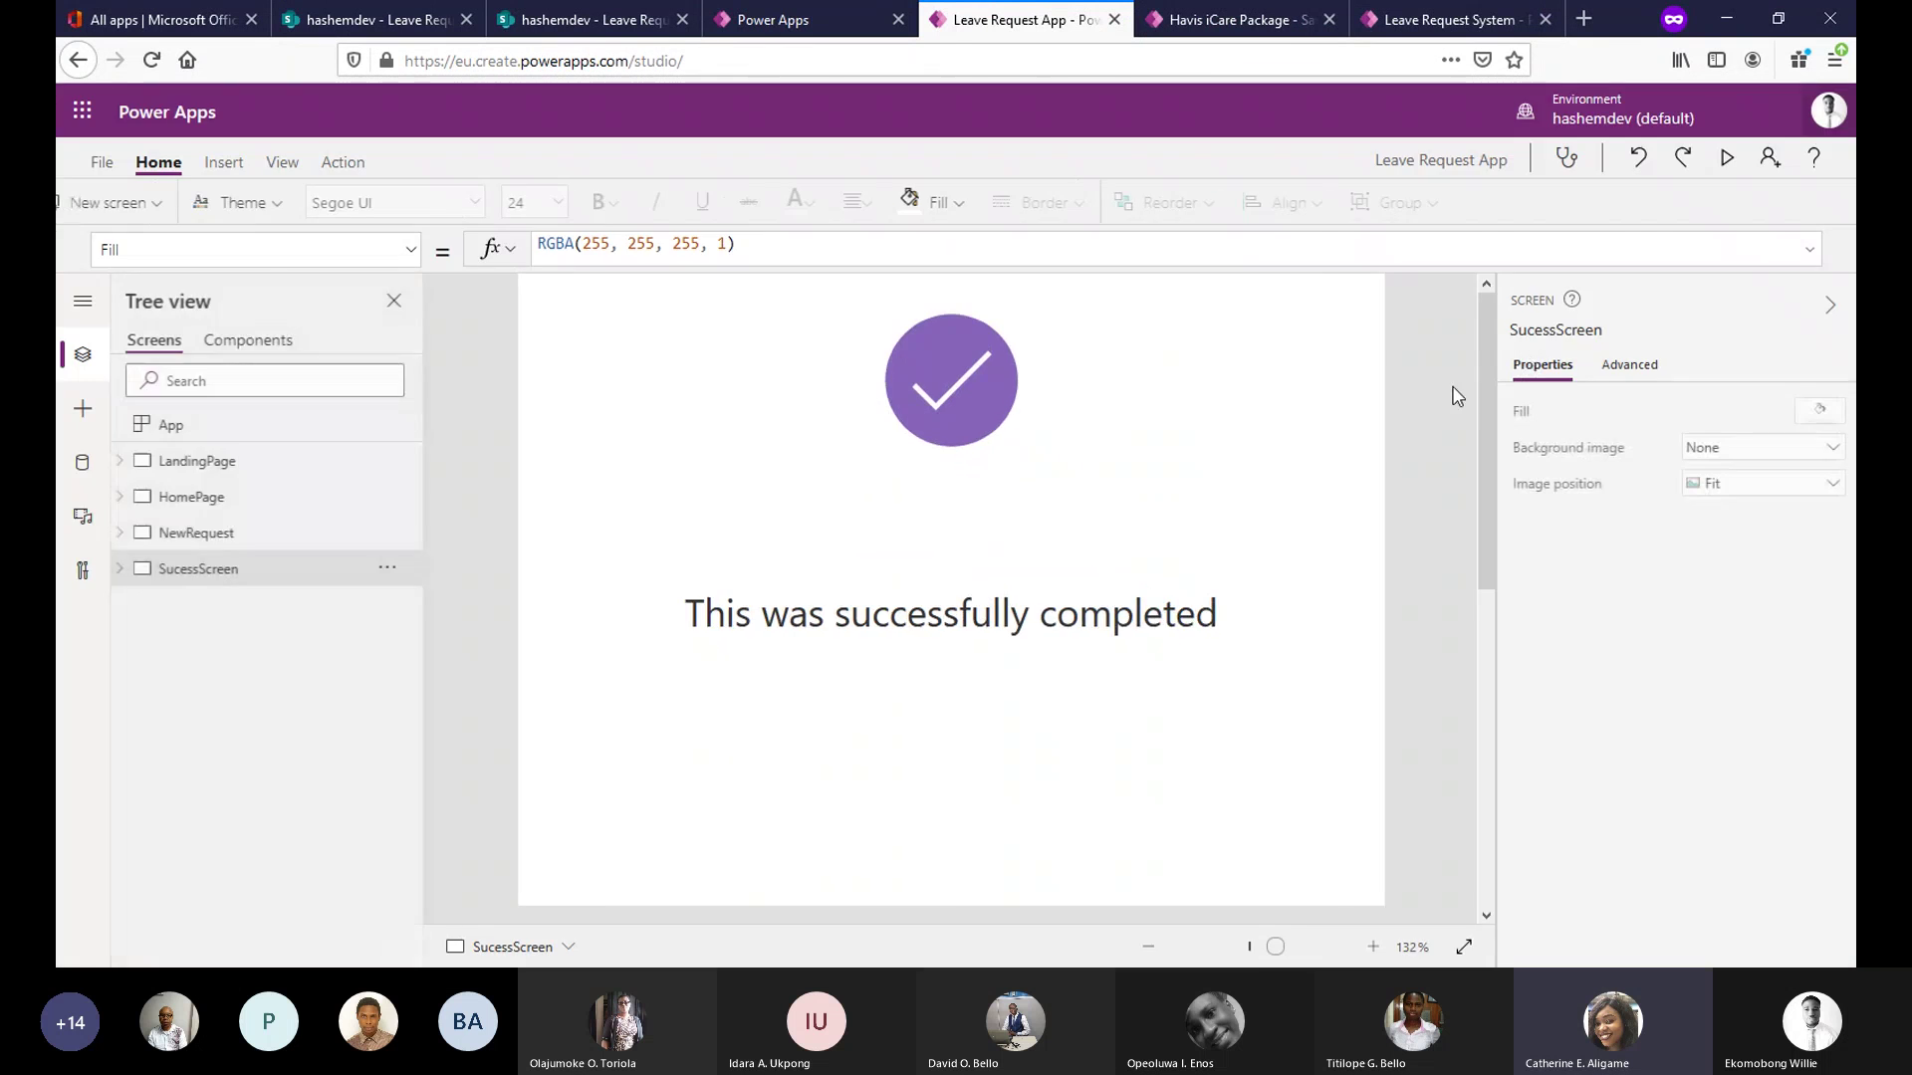
pyautogui.click(1145, 606)
pyautogui.scroll(5, 1456, 564)
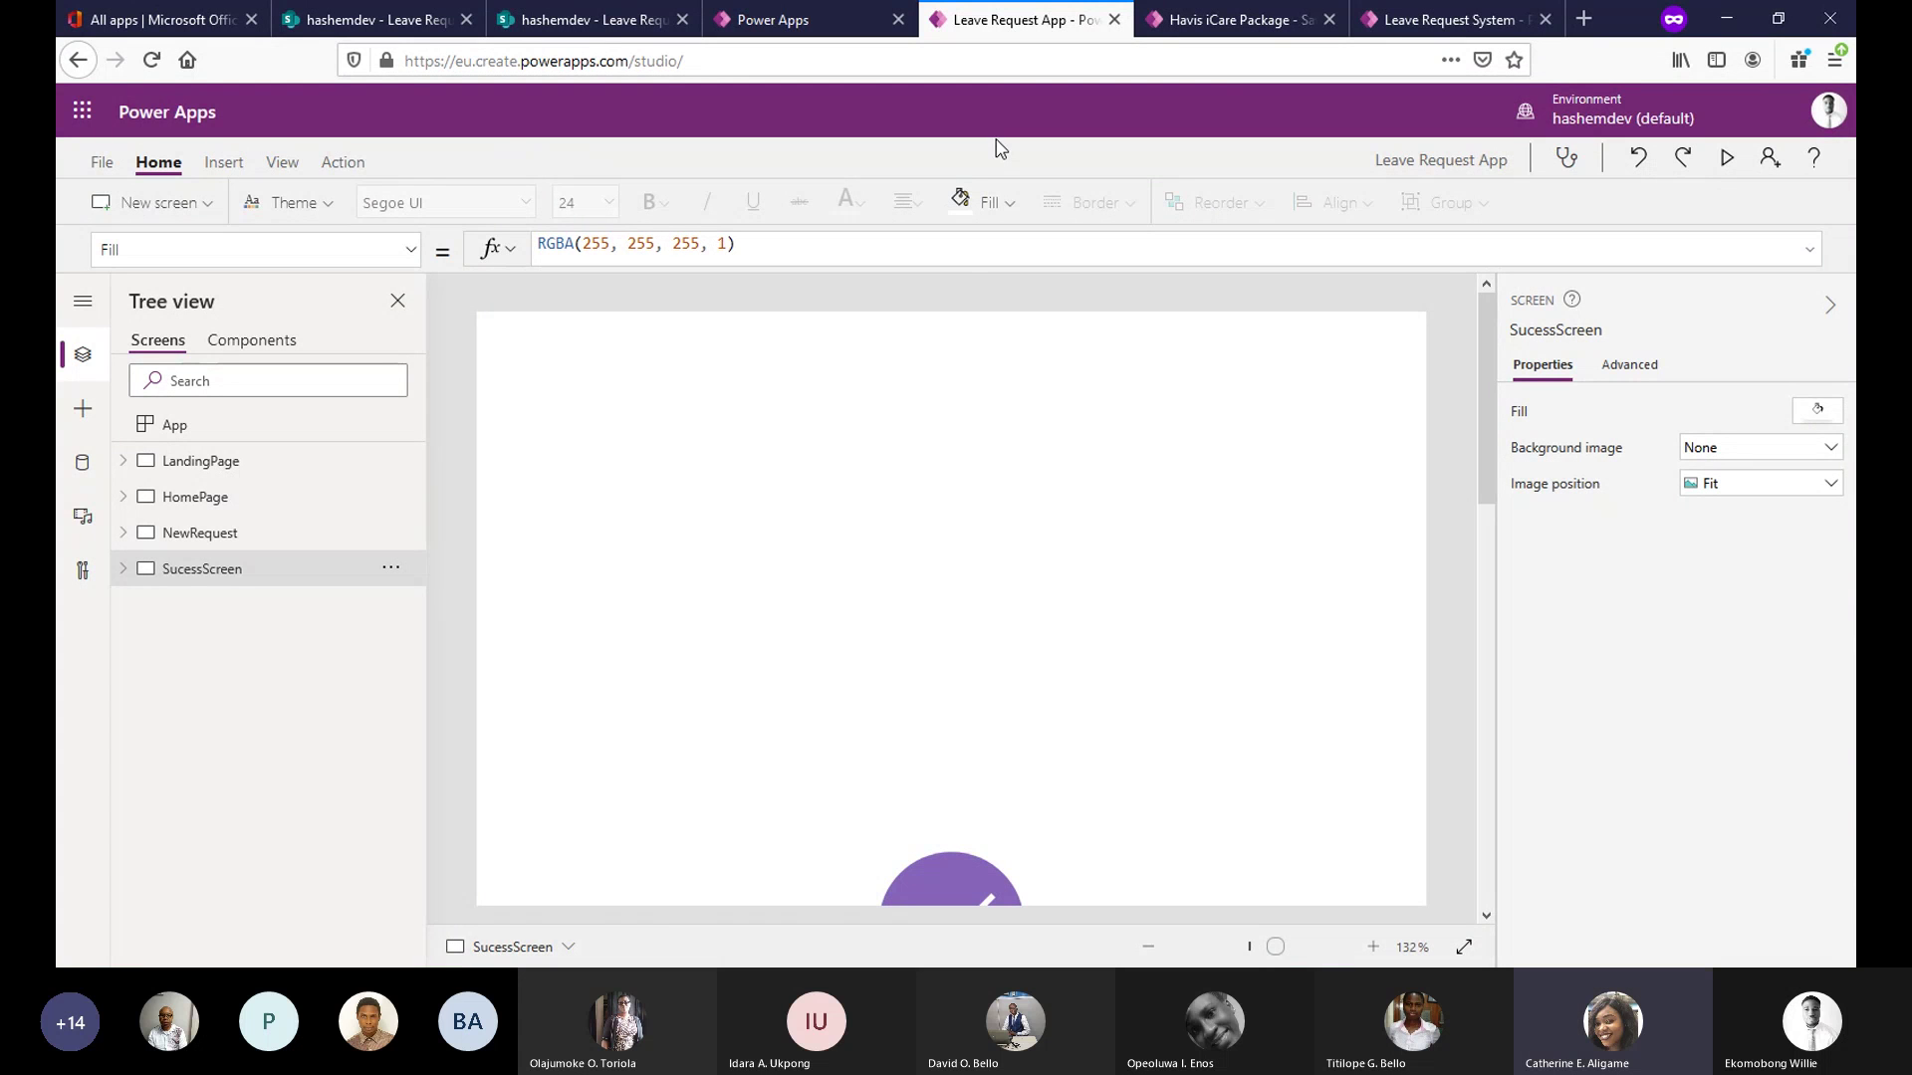
# Check the app's name and icon settings, and review the LandingPage, HomePage, NewRequest and SucessScreen screens.
pyautogui.click(100, 164)
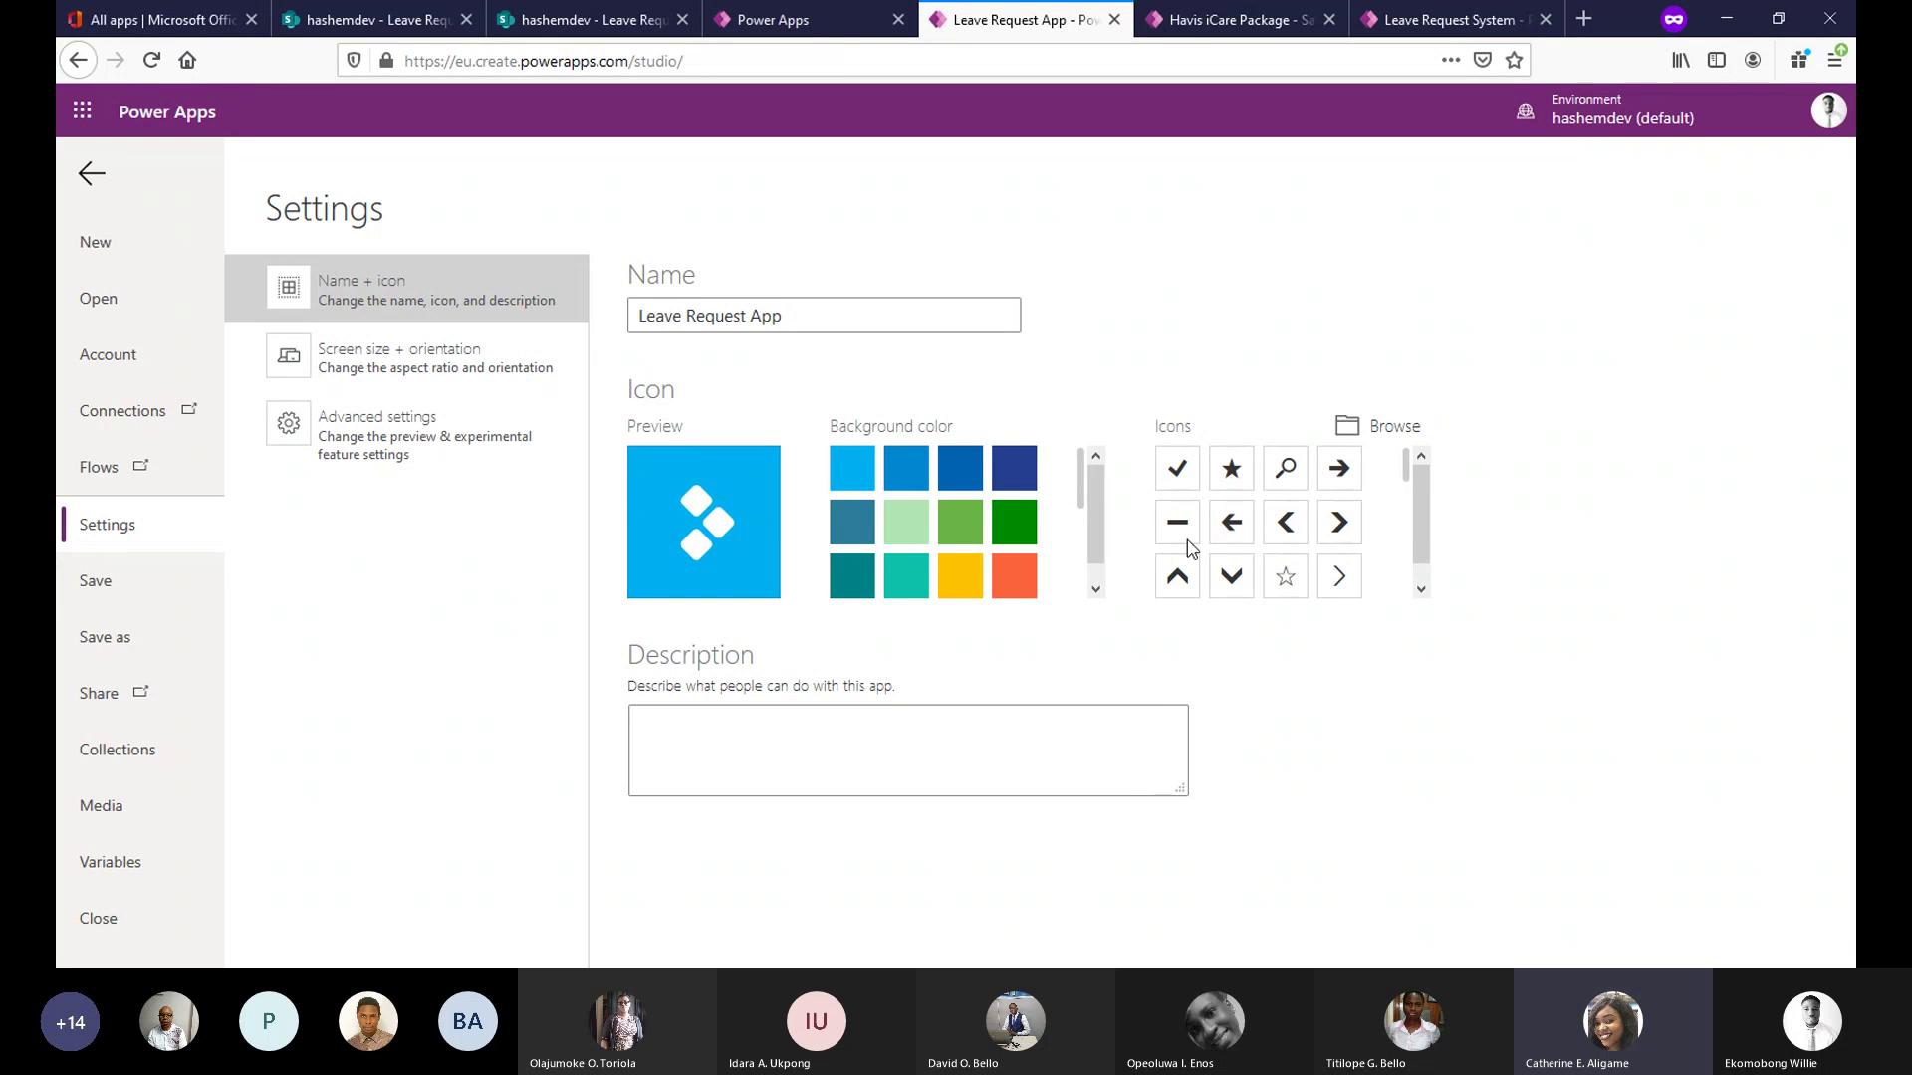
pyautogui.click(89, 180)
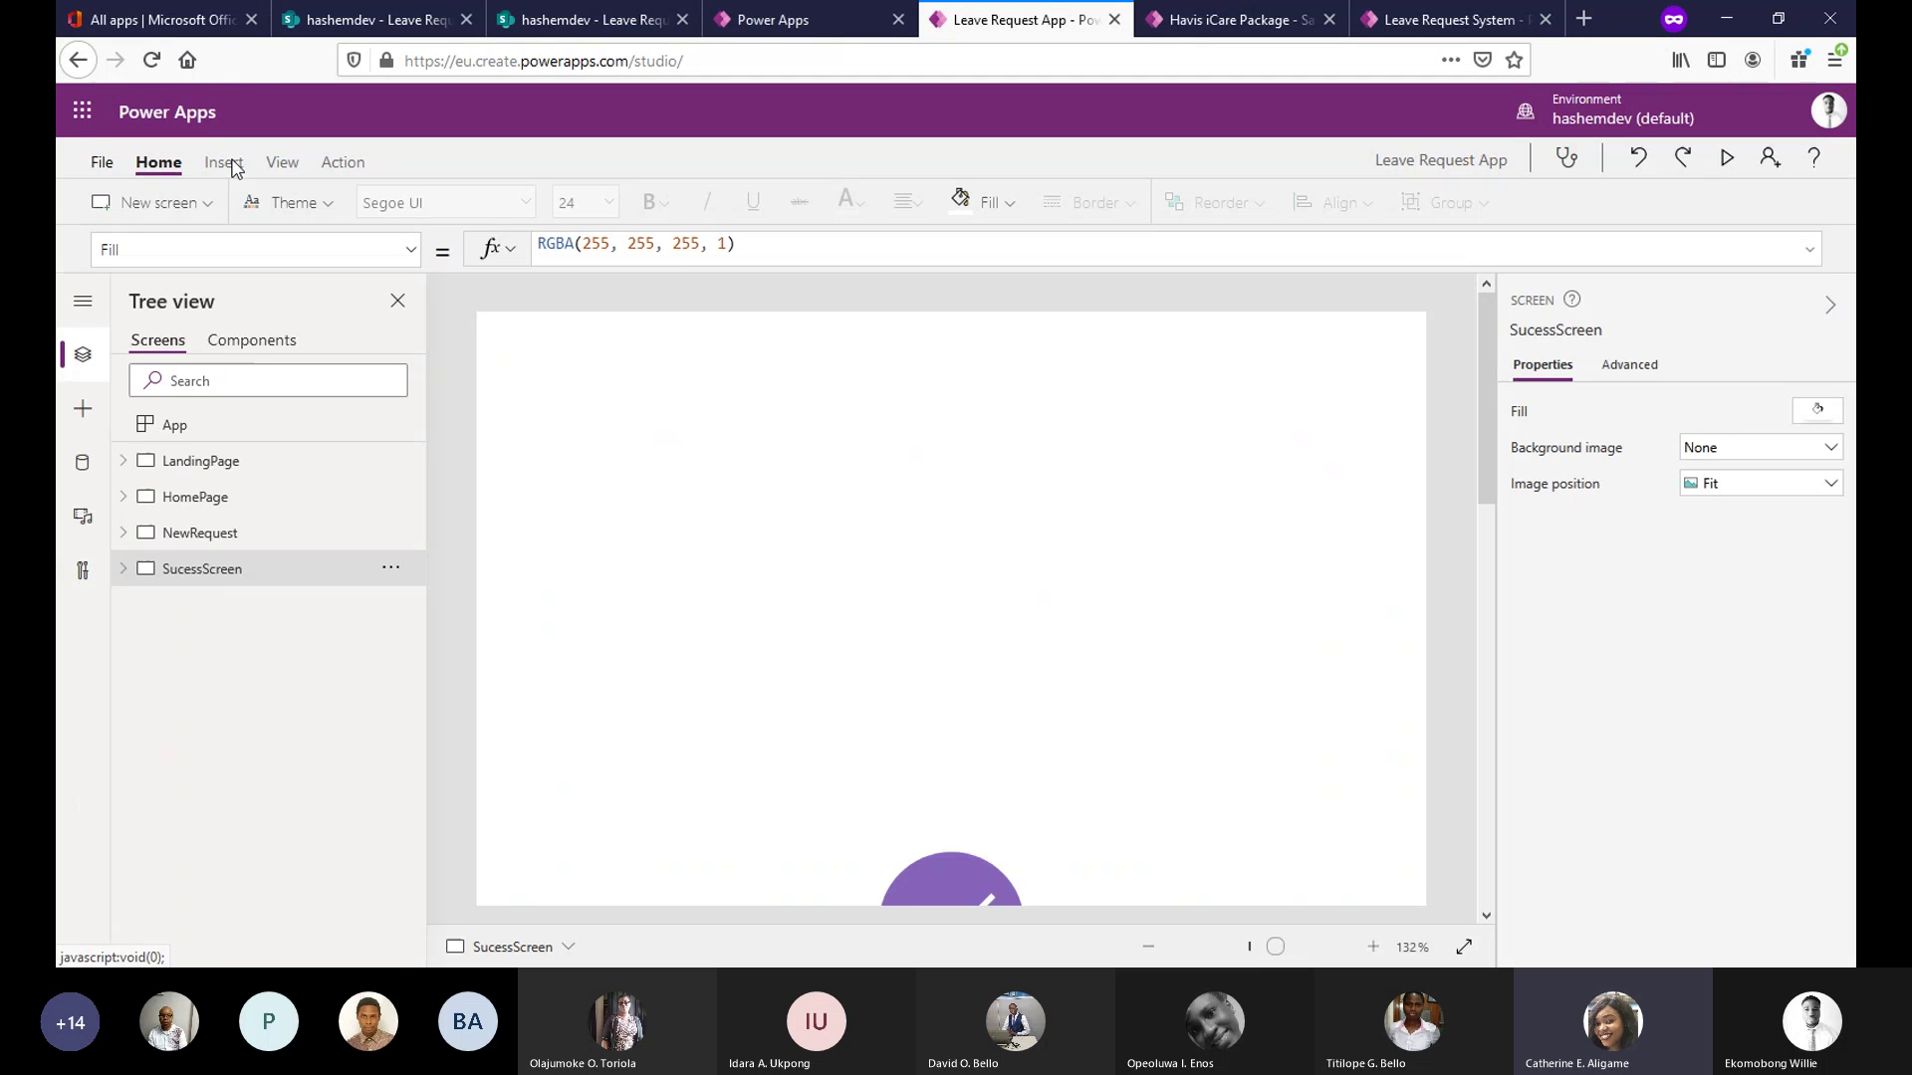
pyautogui.click(234, 462)
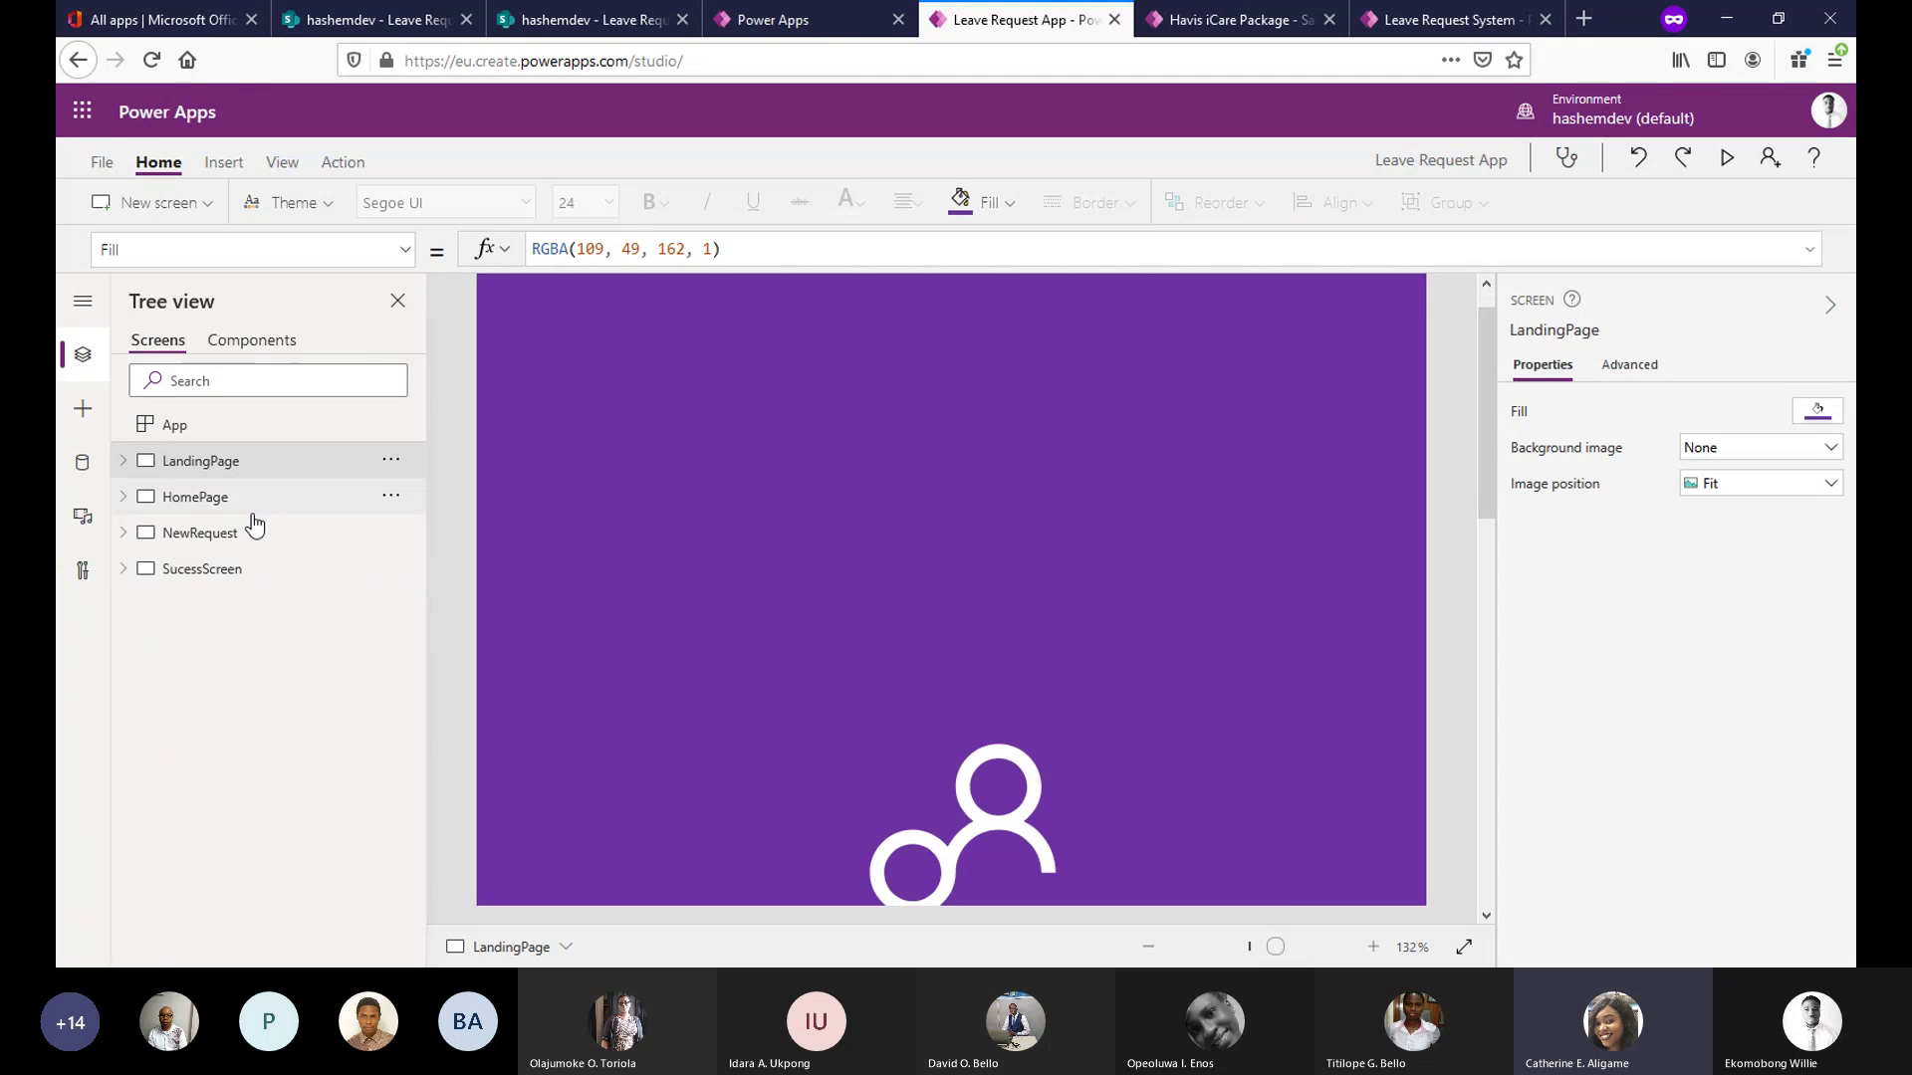
pyautogui.click(253, 509)
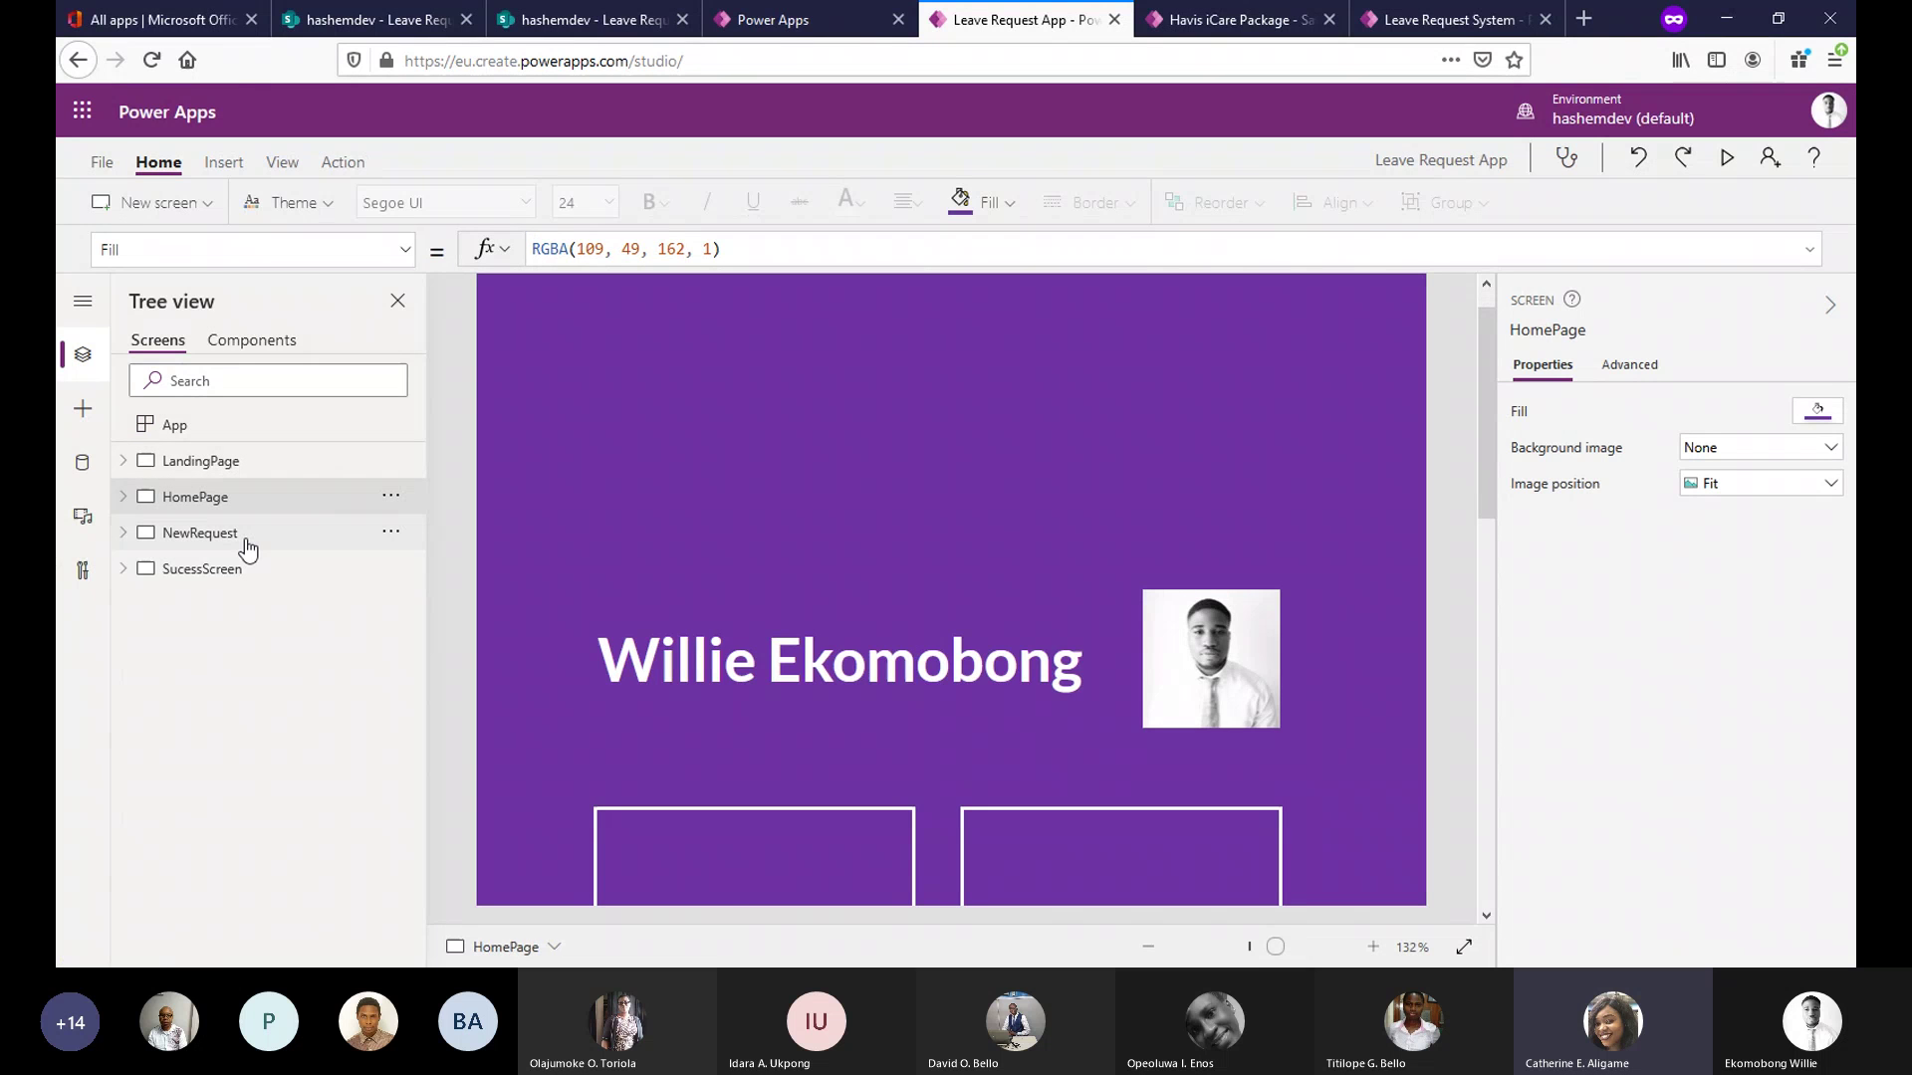
pyautogui.click(247, 547)
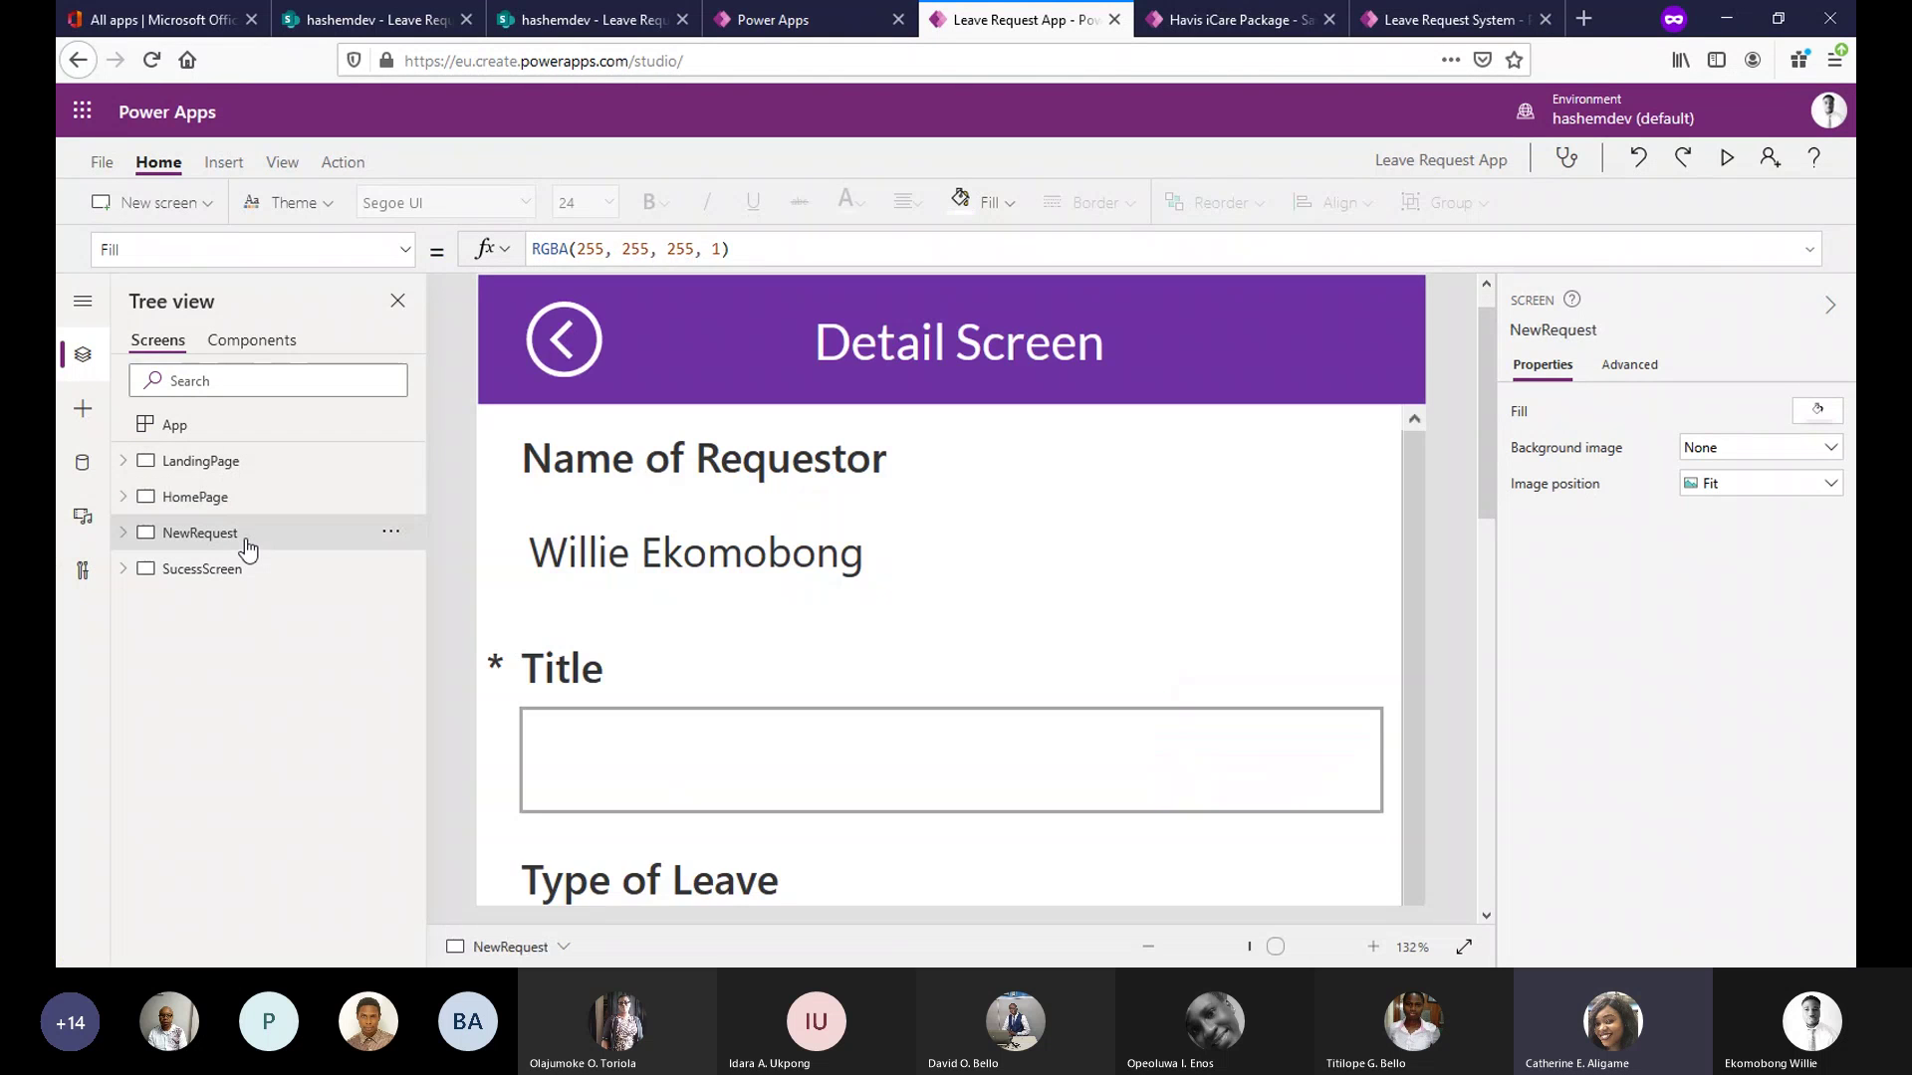
pyautogui.click(257, 565)
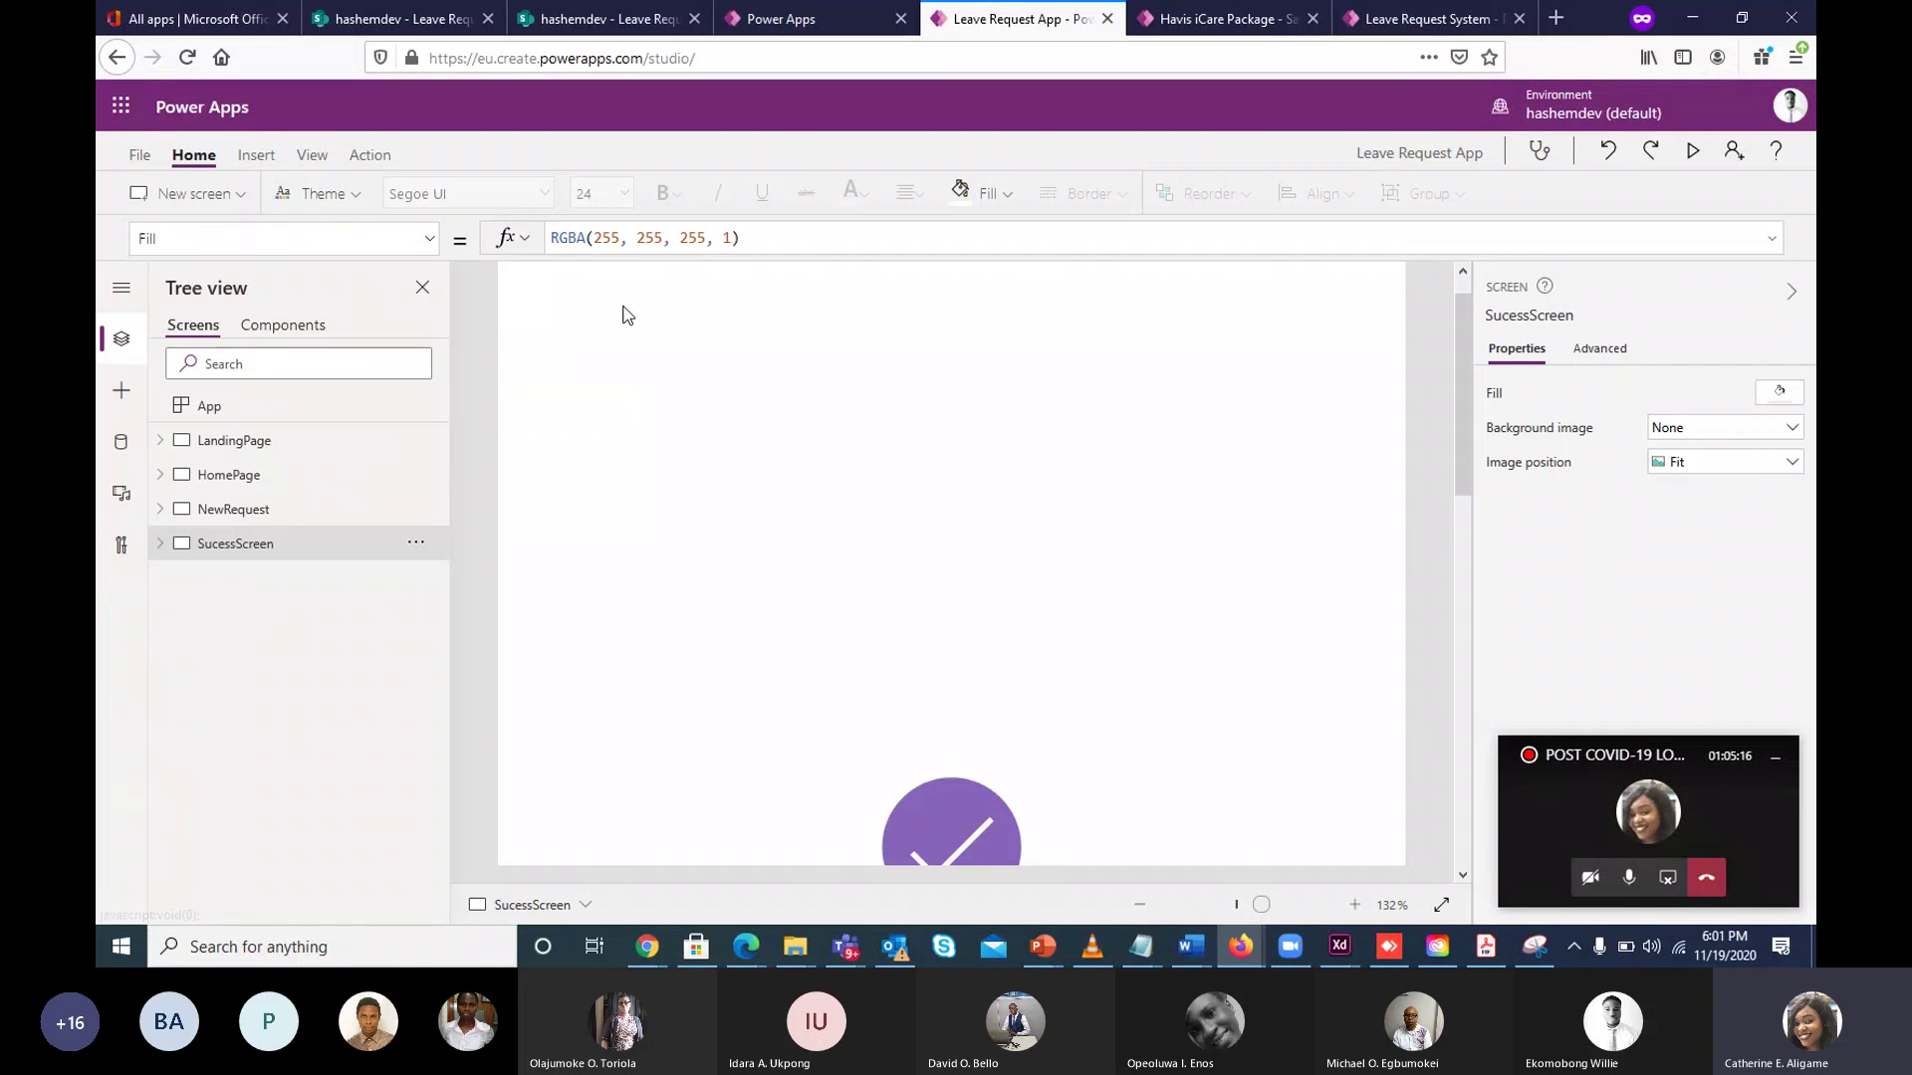
# Check the save status of the Leave Request App and open its sharing page.
pyautogui.click(136, 156)
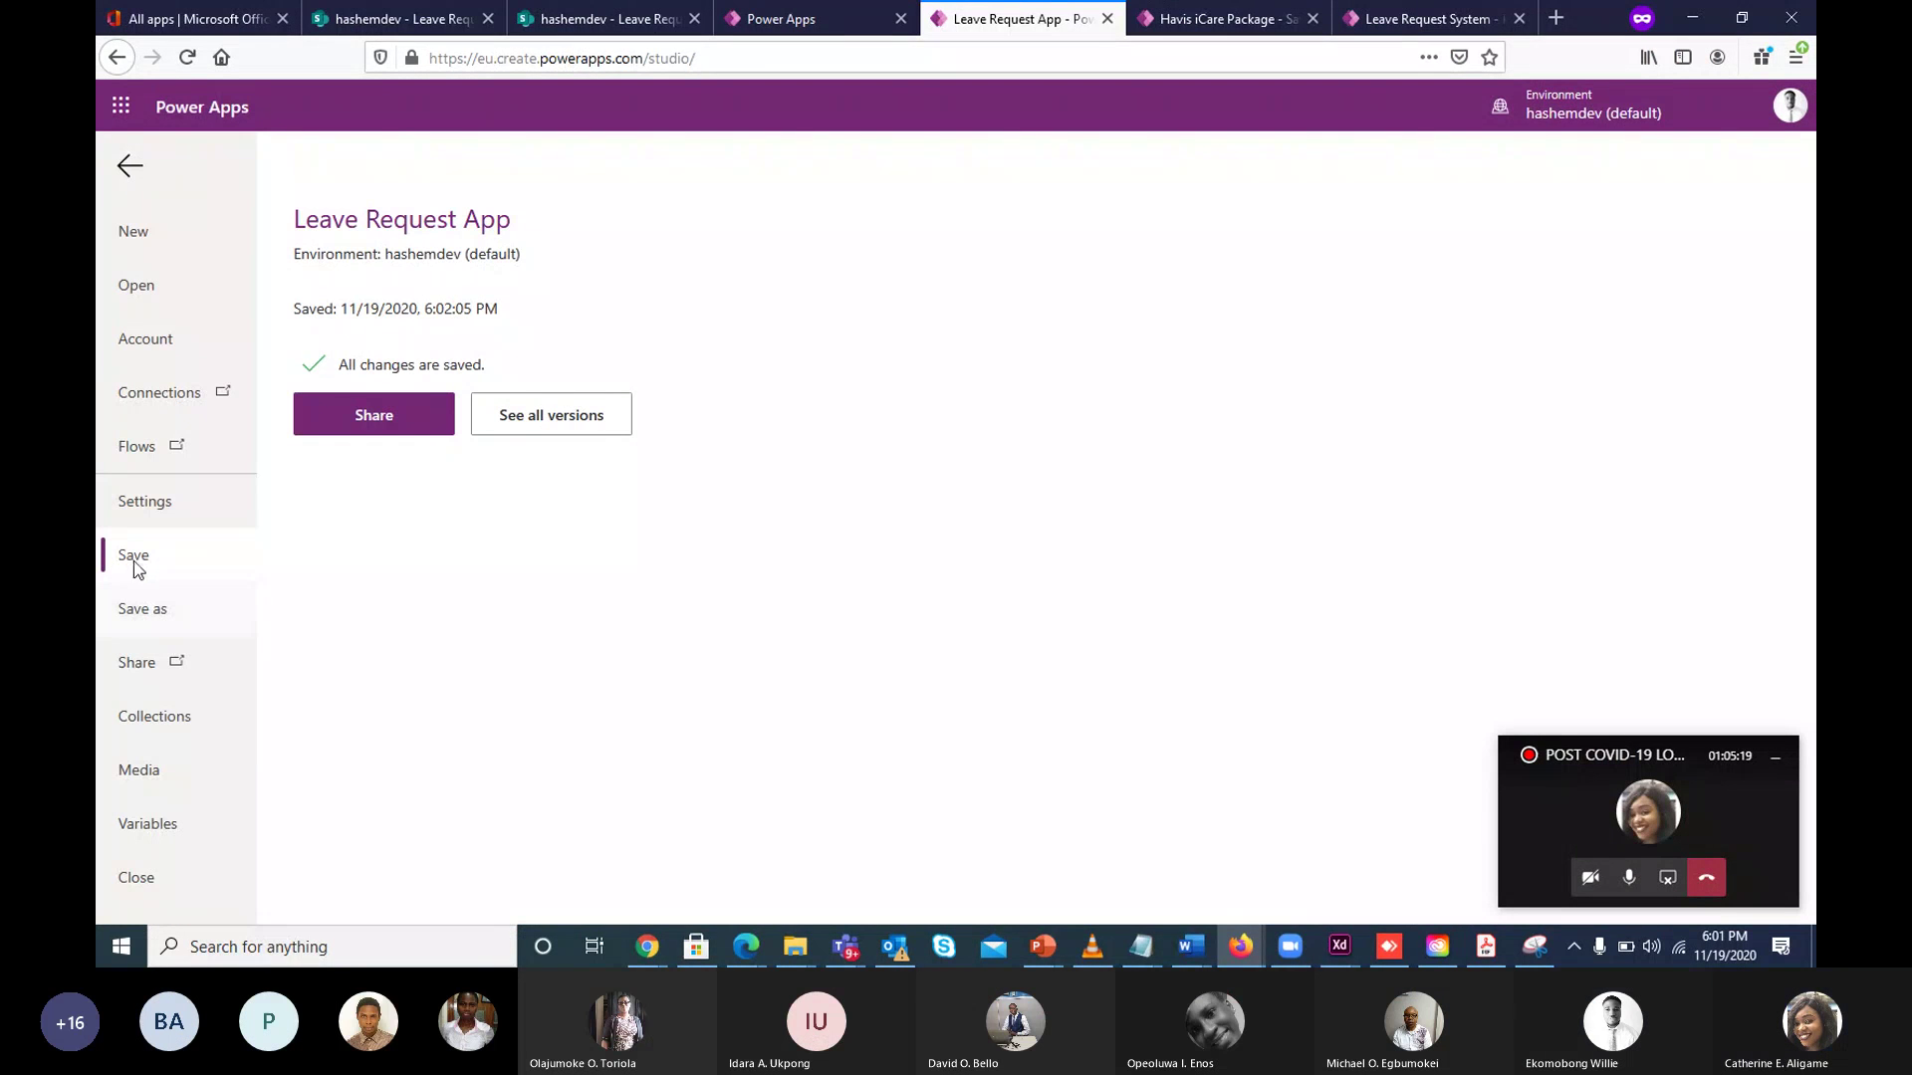
pyautogui.click(129, 164)
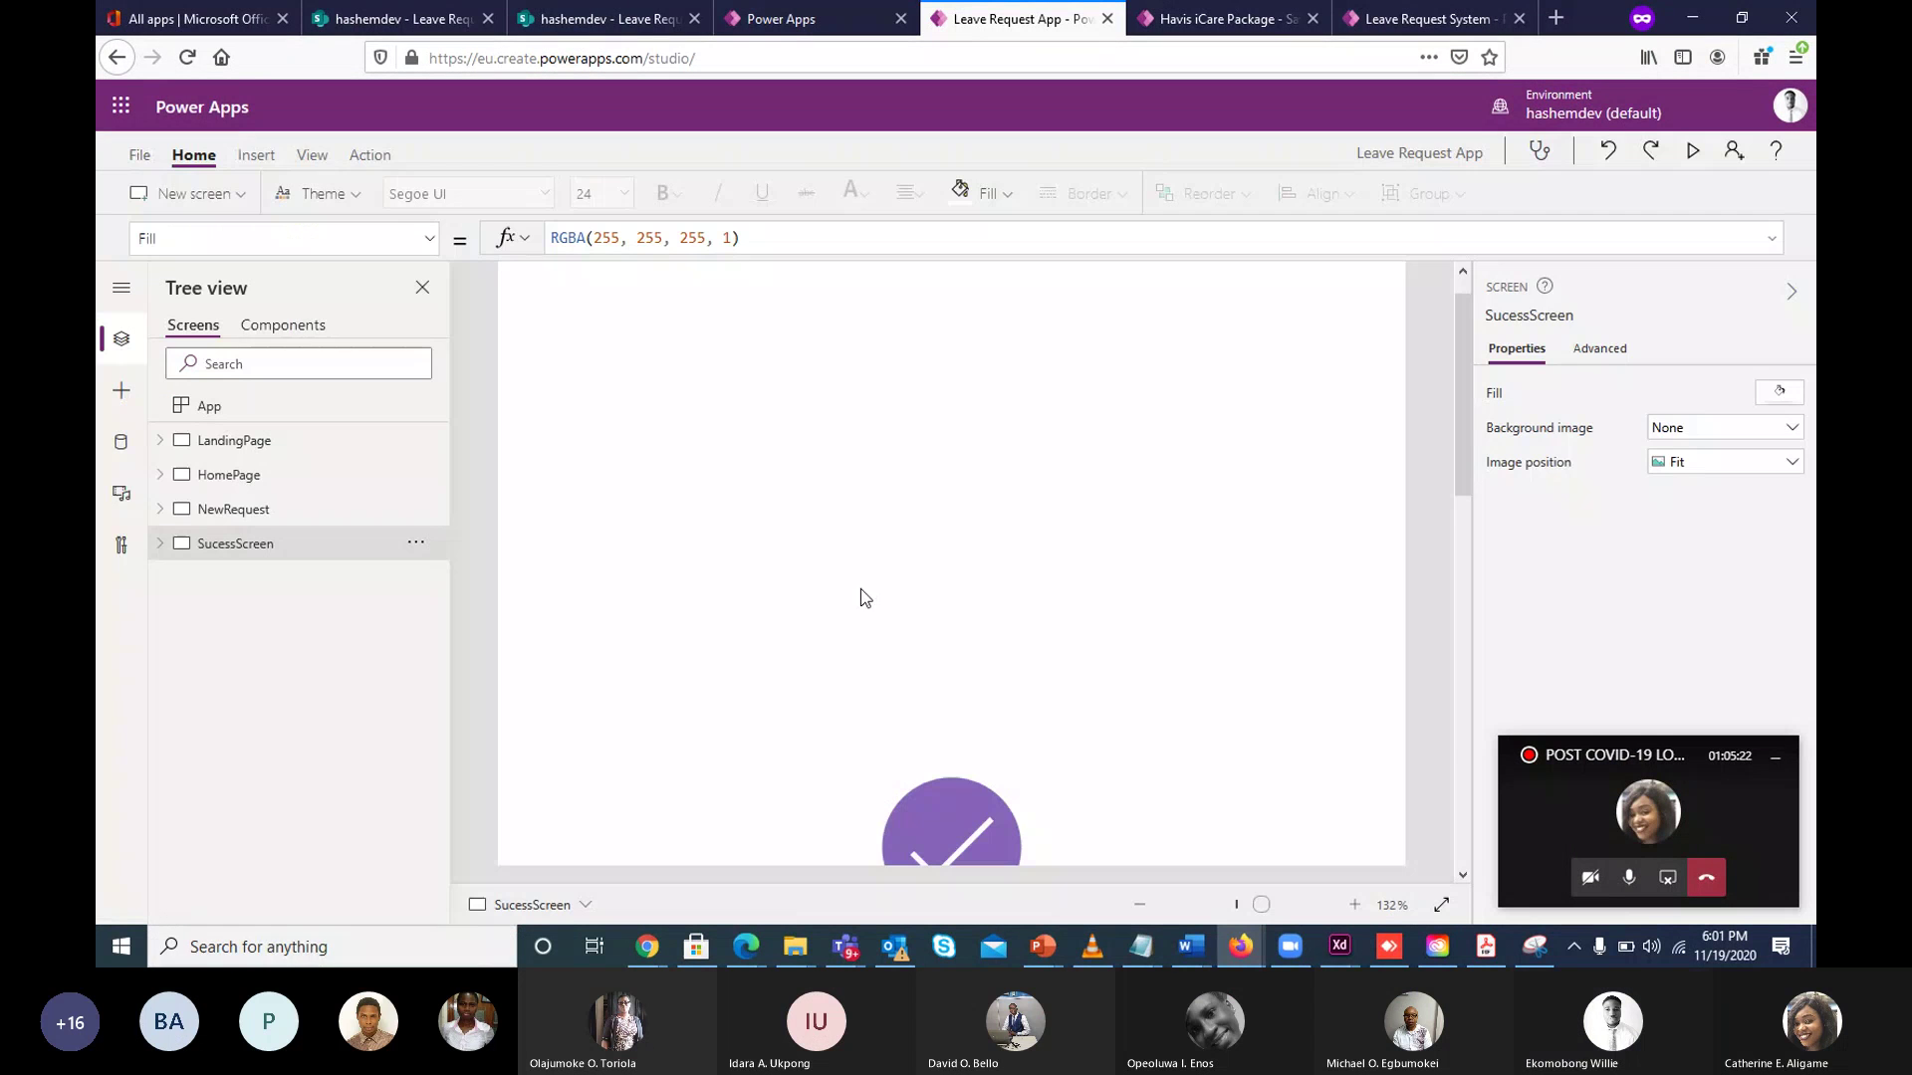
pyautogui.click(135, 157)
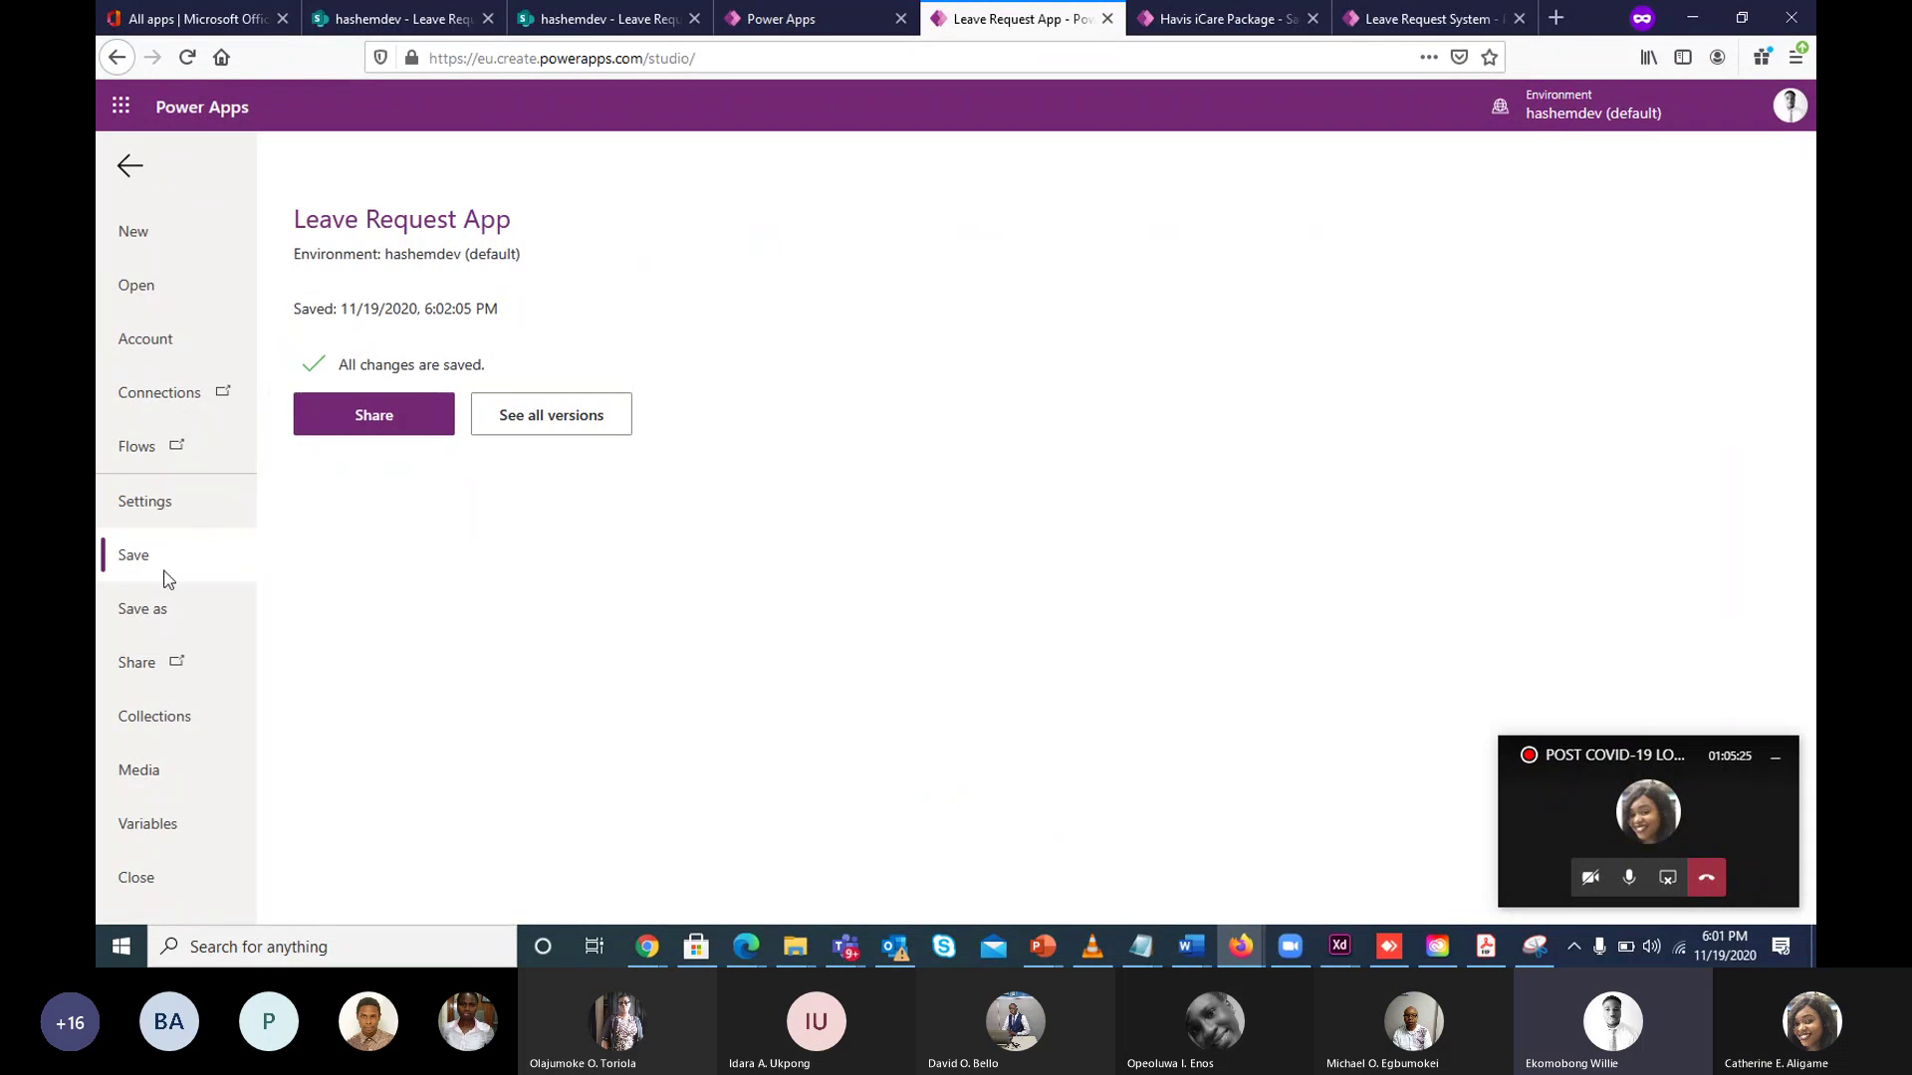
pyautogui.click(360, 414)
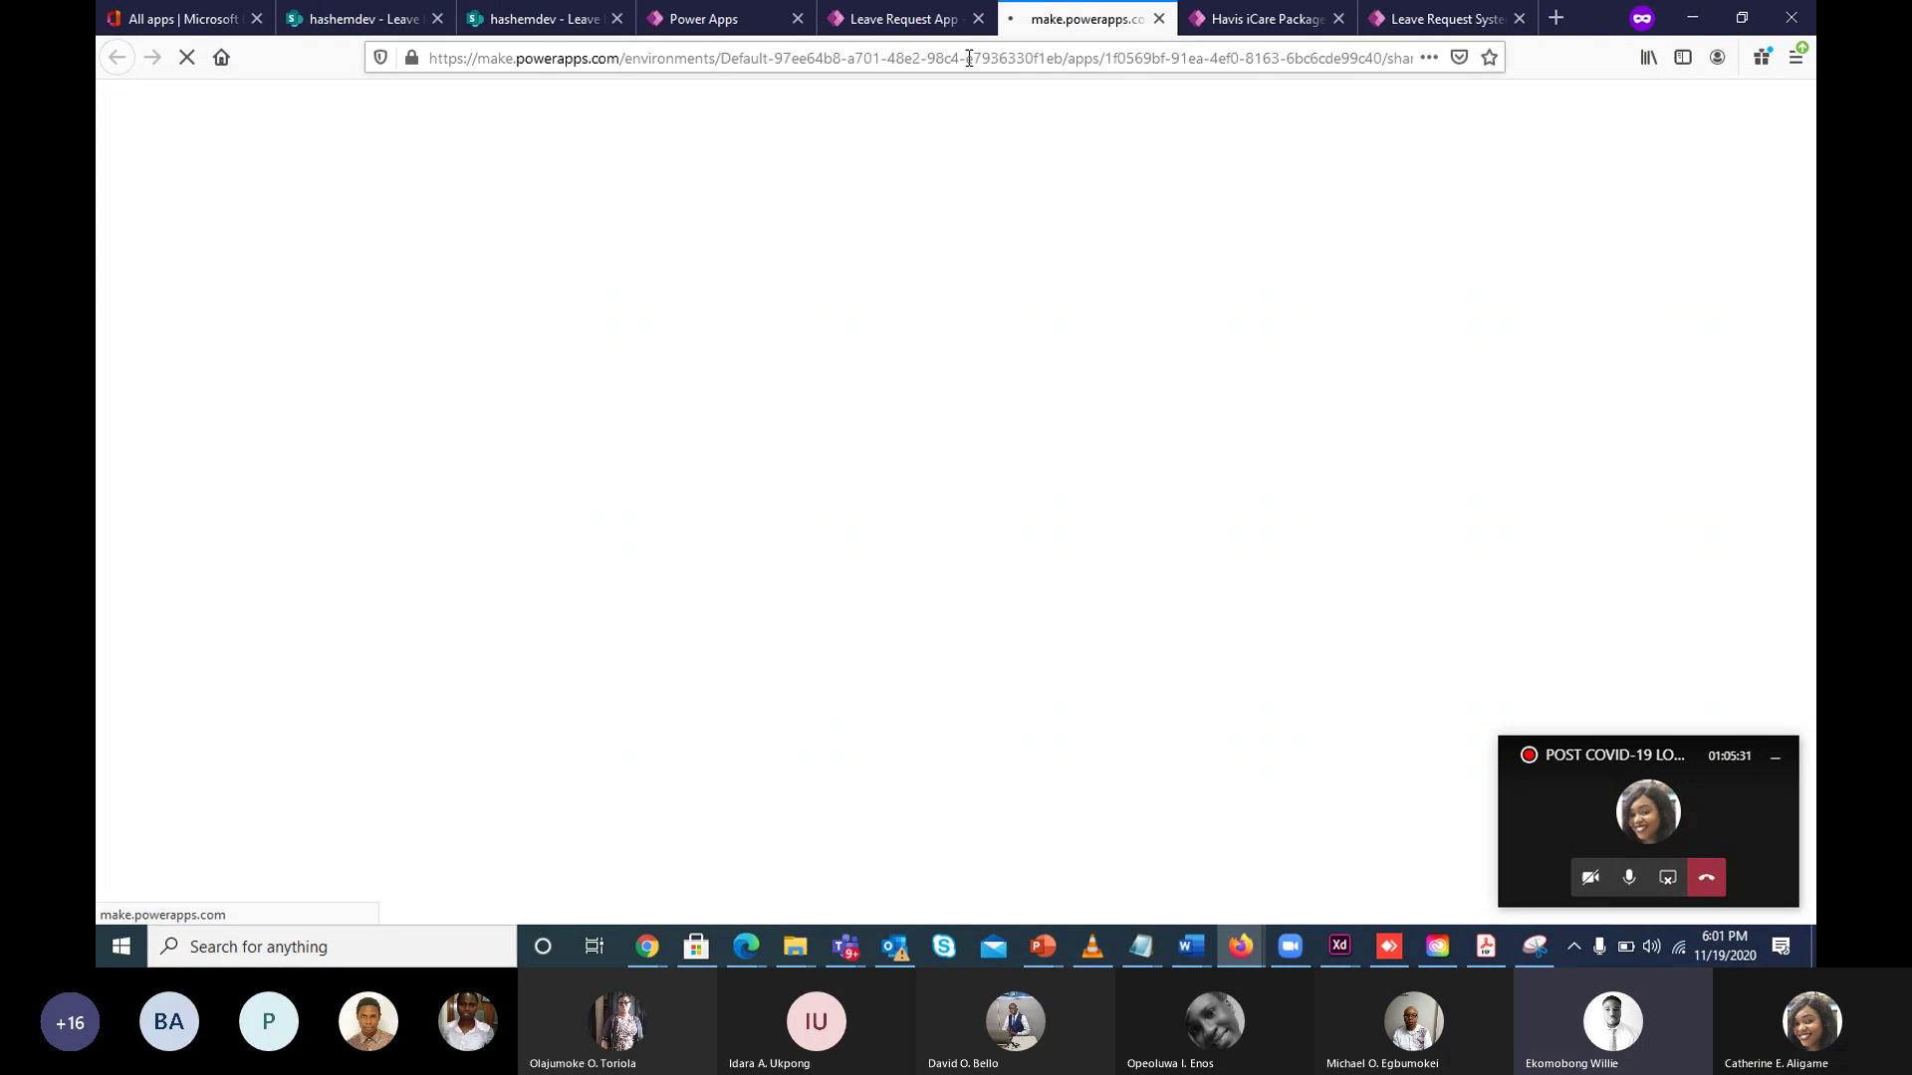
pyautogui.click(931, 10)
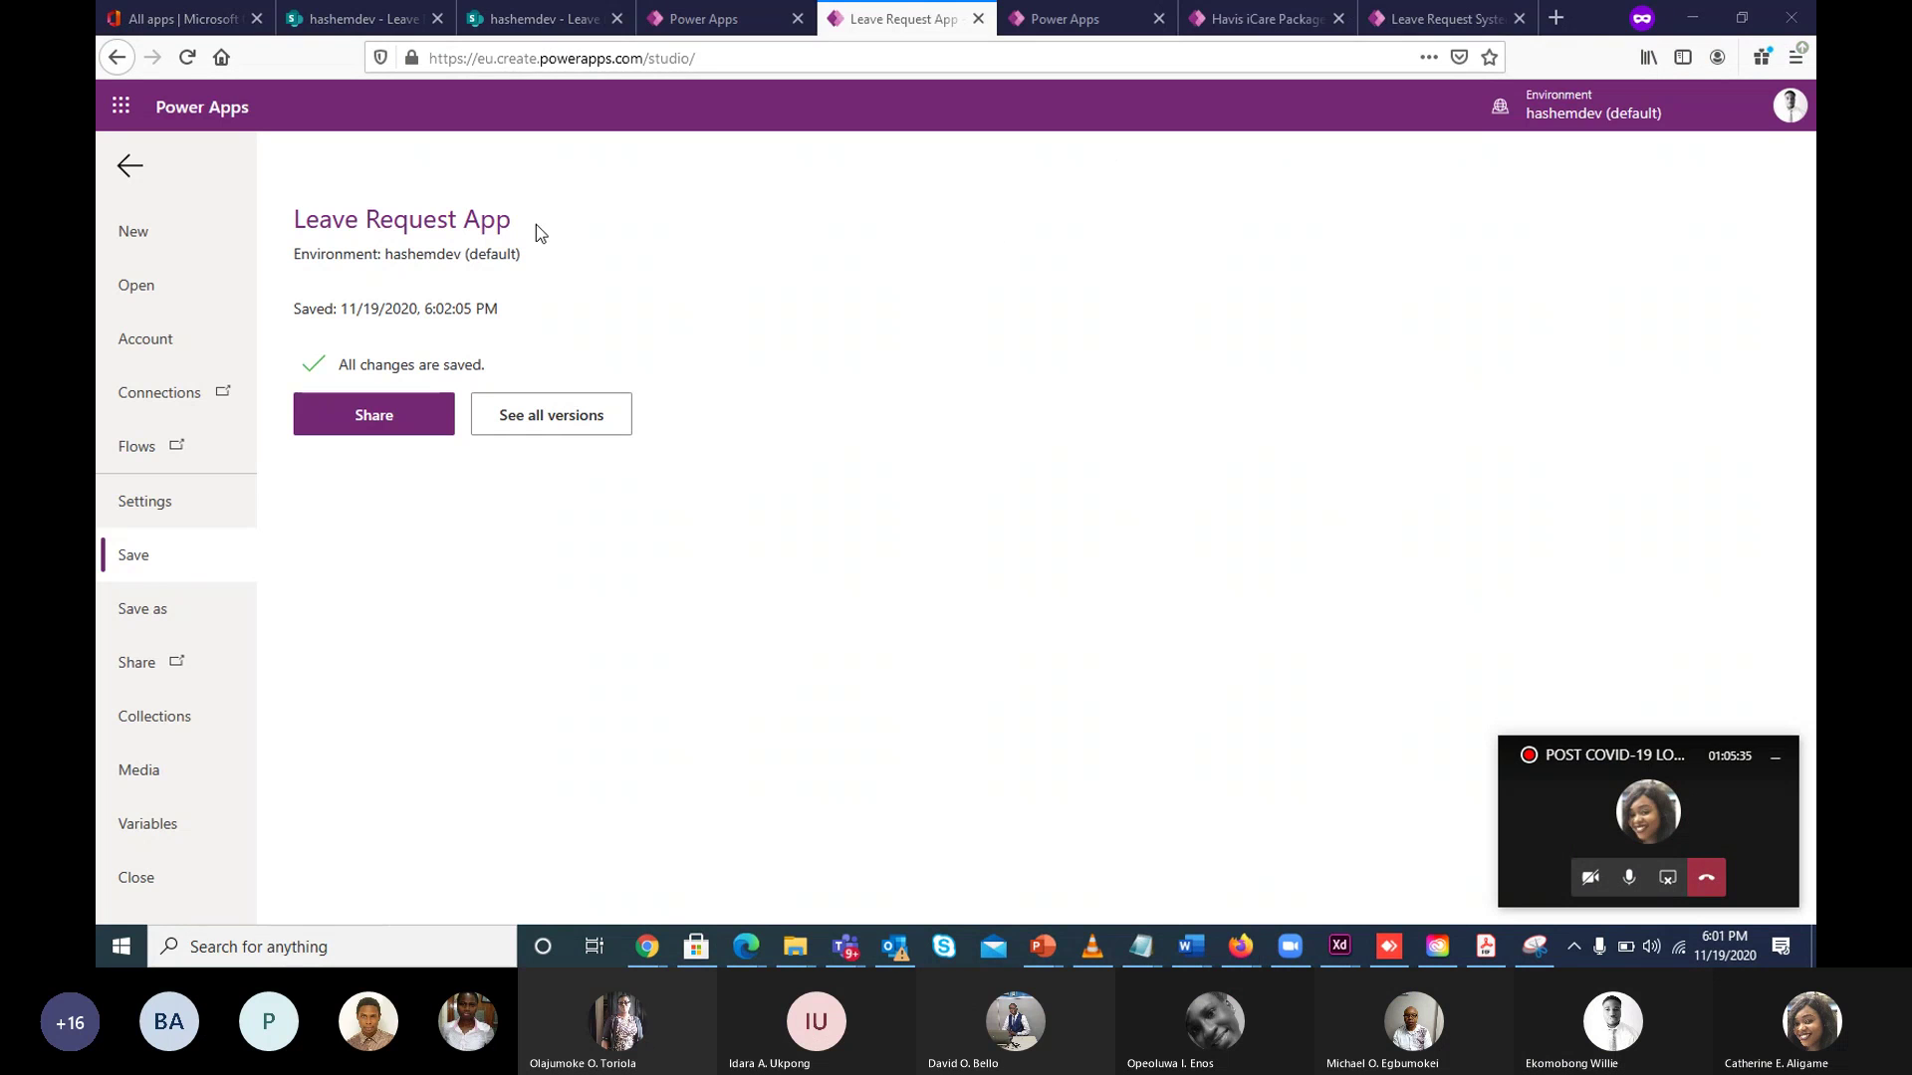
pyautogui.click(1063, 19)
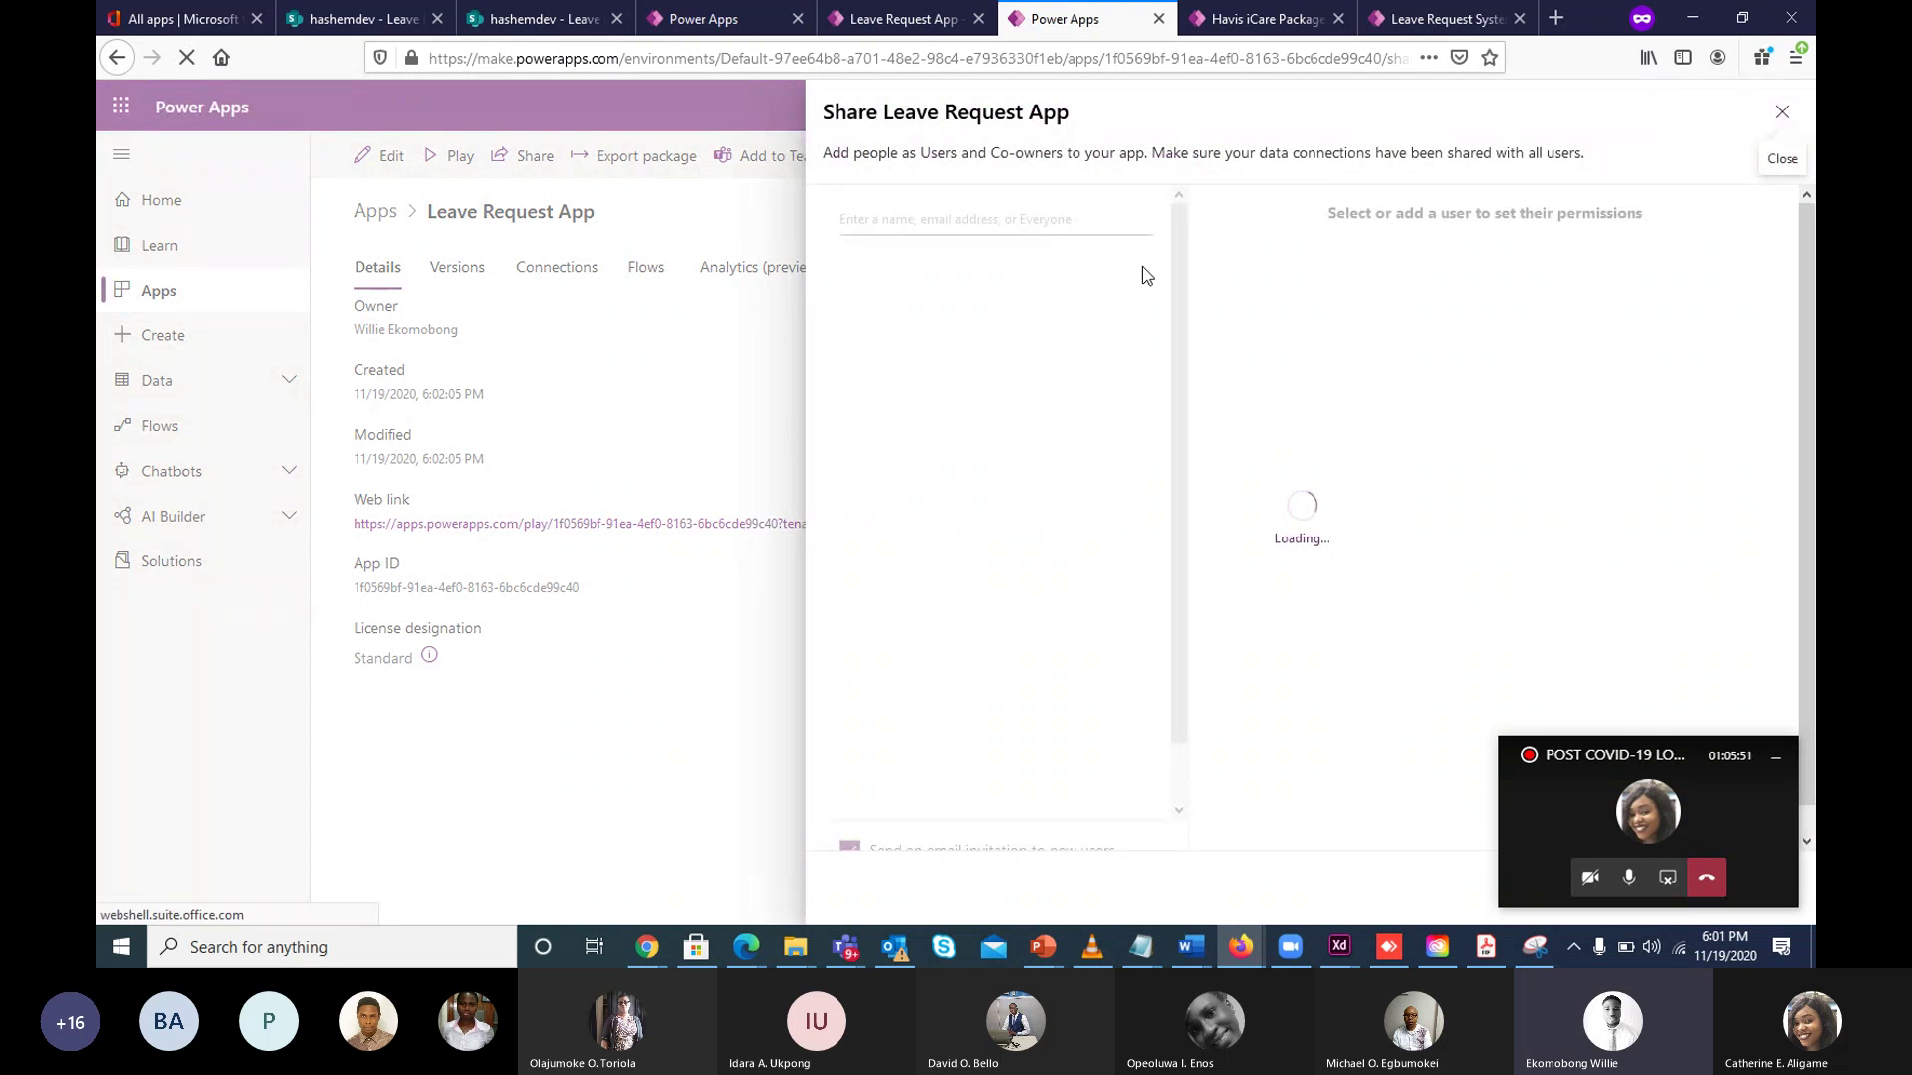
# Find a colleague by name, add them as a new user of the Leave Request App, and review the sharing options.
pyautogui.click(1054, 217)
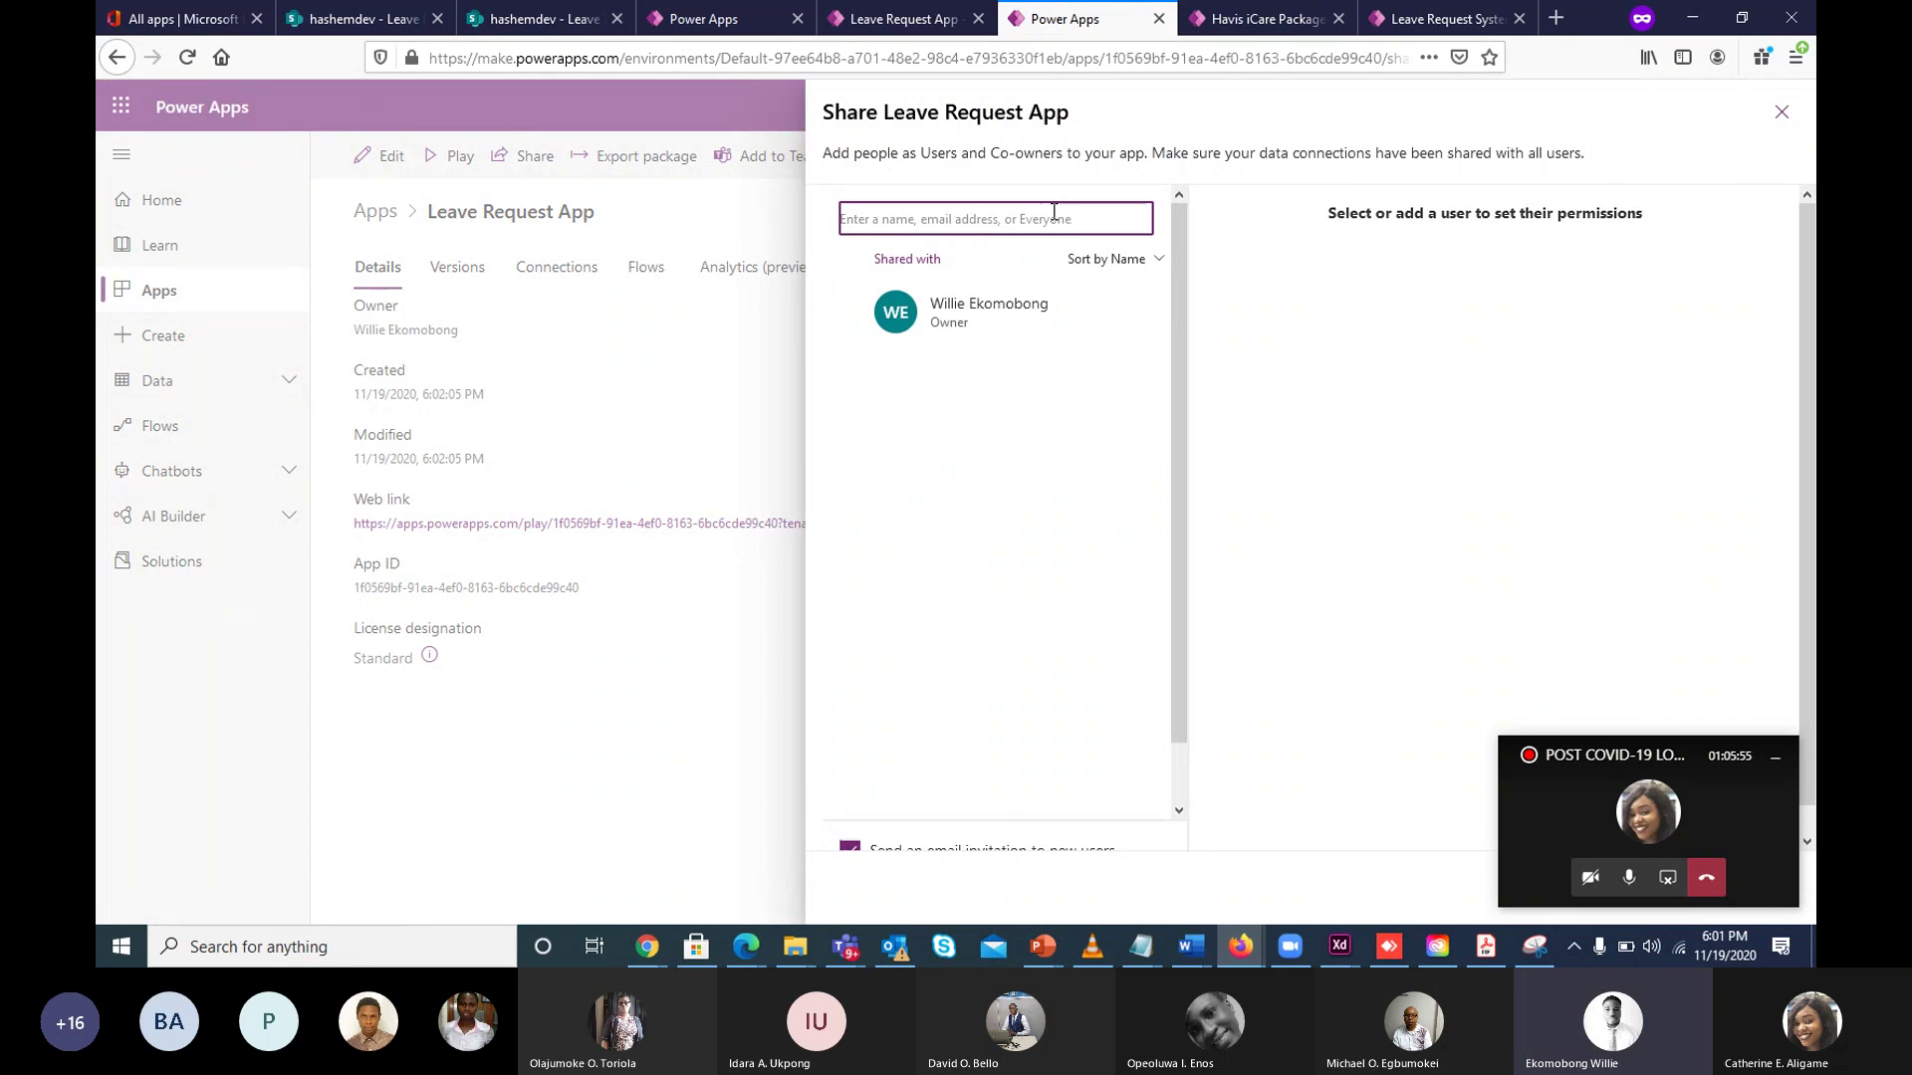
pyautogui.write('Bassey')
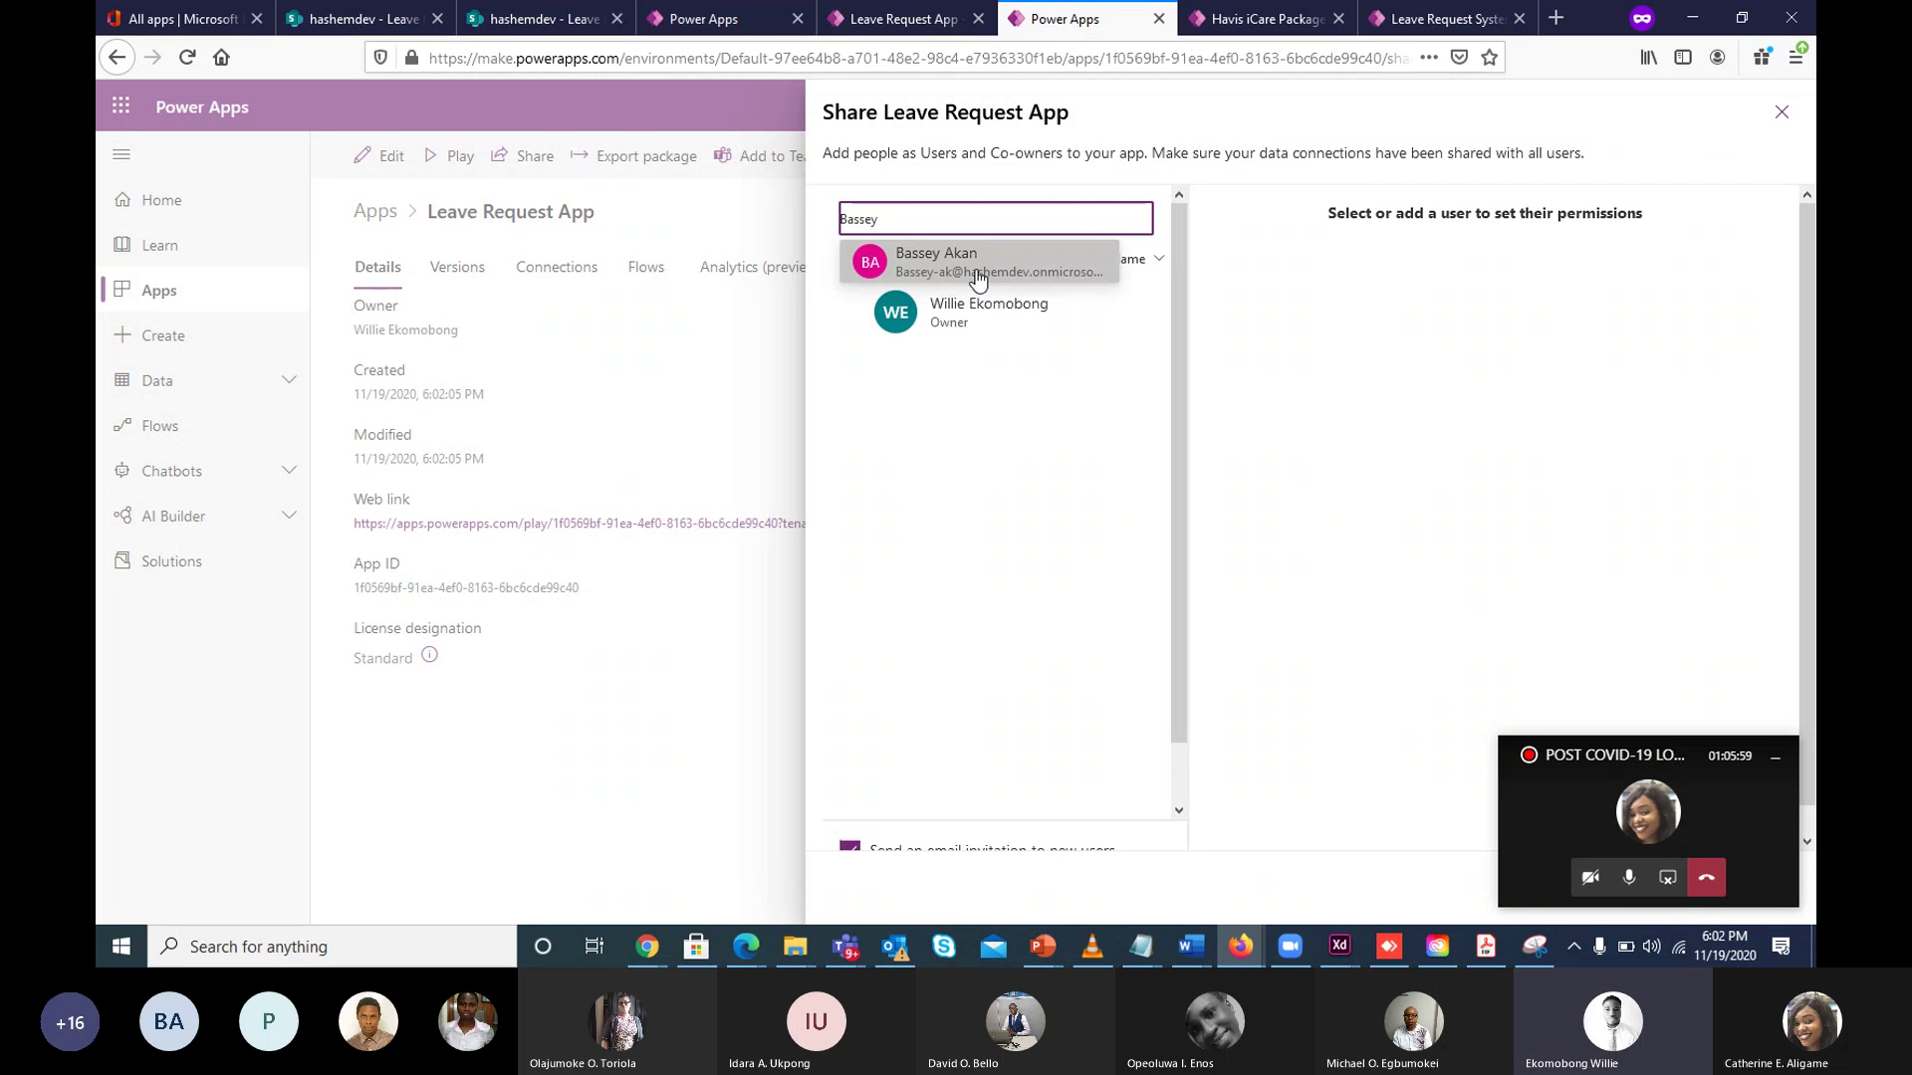
pyautogui.click(976, 278)
pyautogui.moveTo(1183, 296); pyautogui.dragTo(1177, 488)
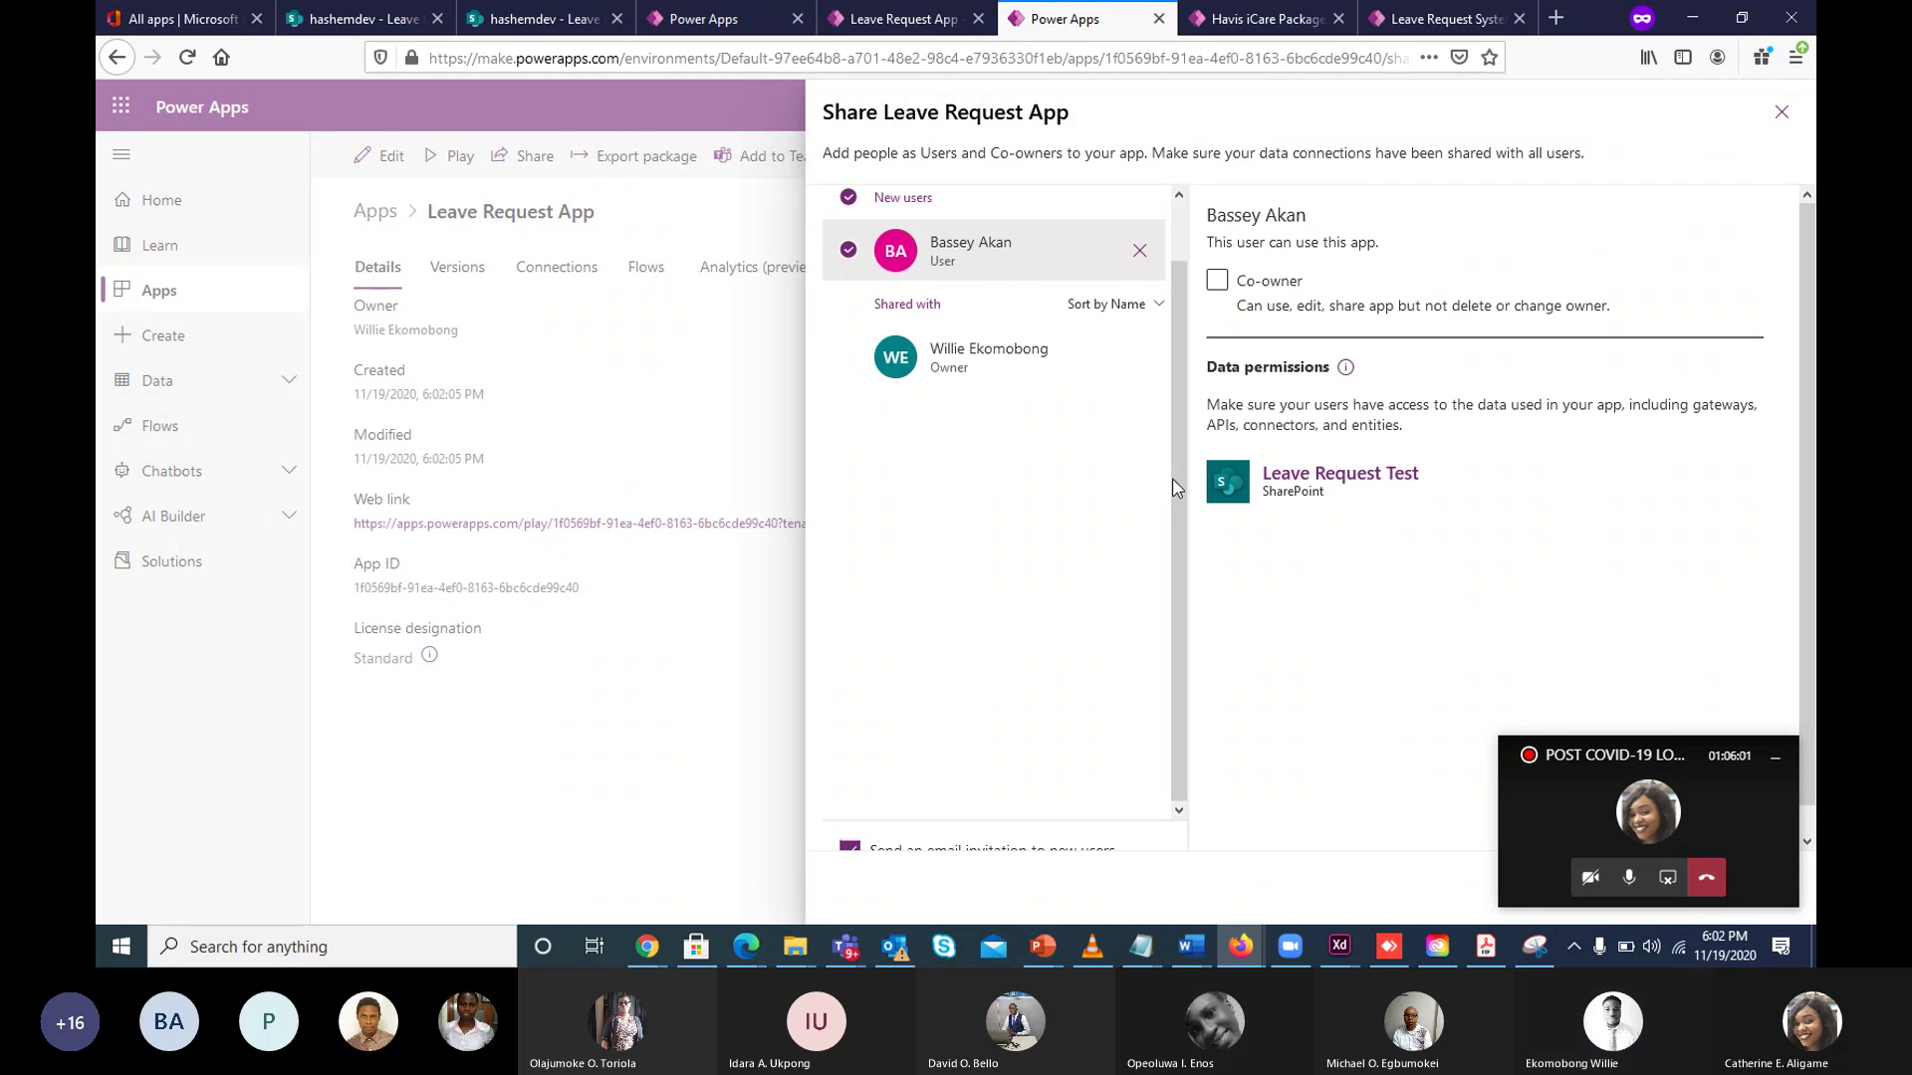
pyautogui.scroll(-1, 1806, 398)
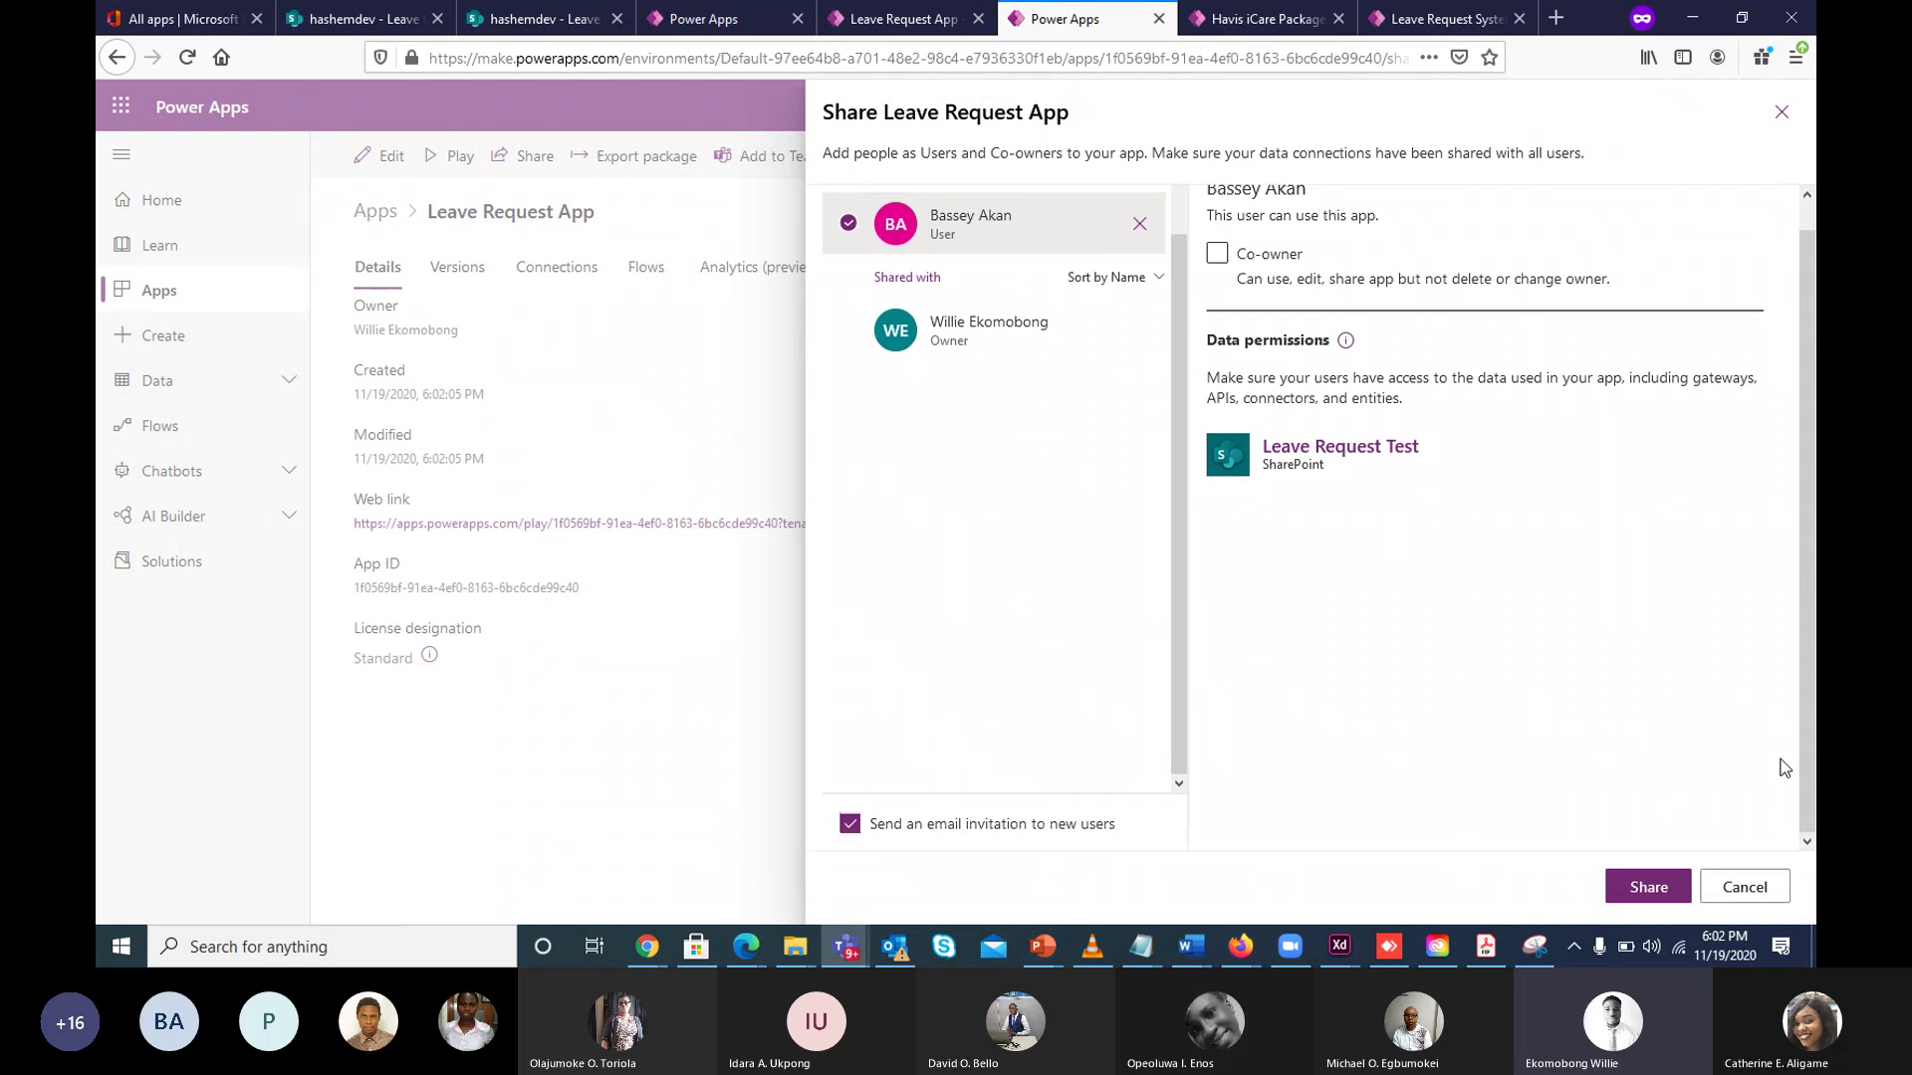
pyautogui.moveTo(1183, 515); pyautogui.dragTo(1181, 458)
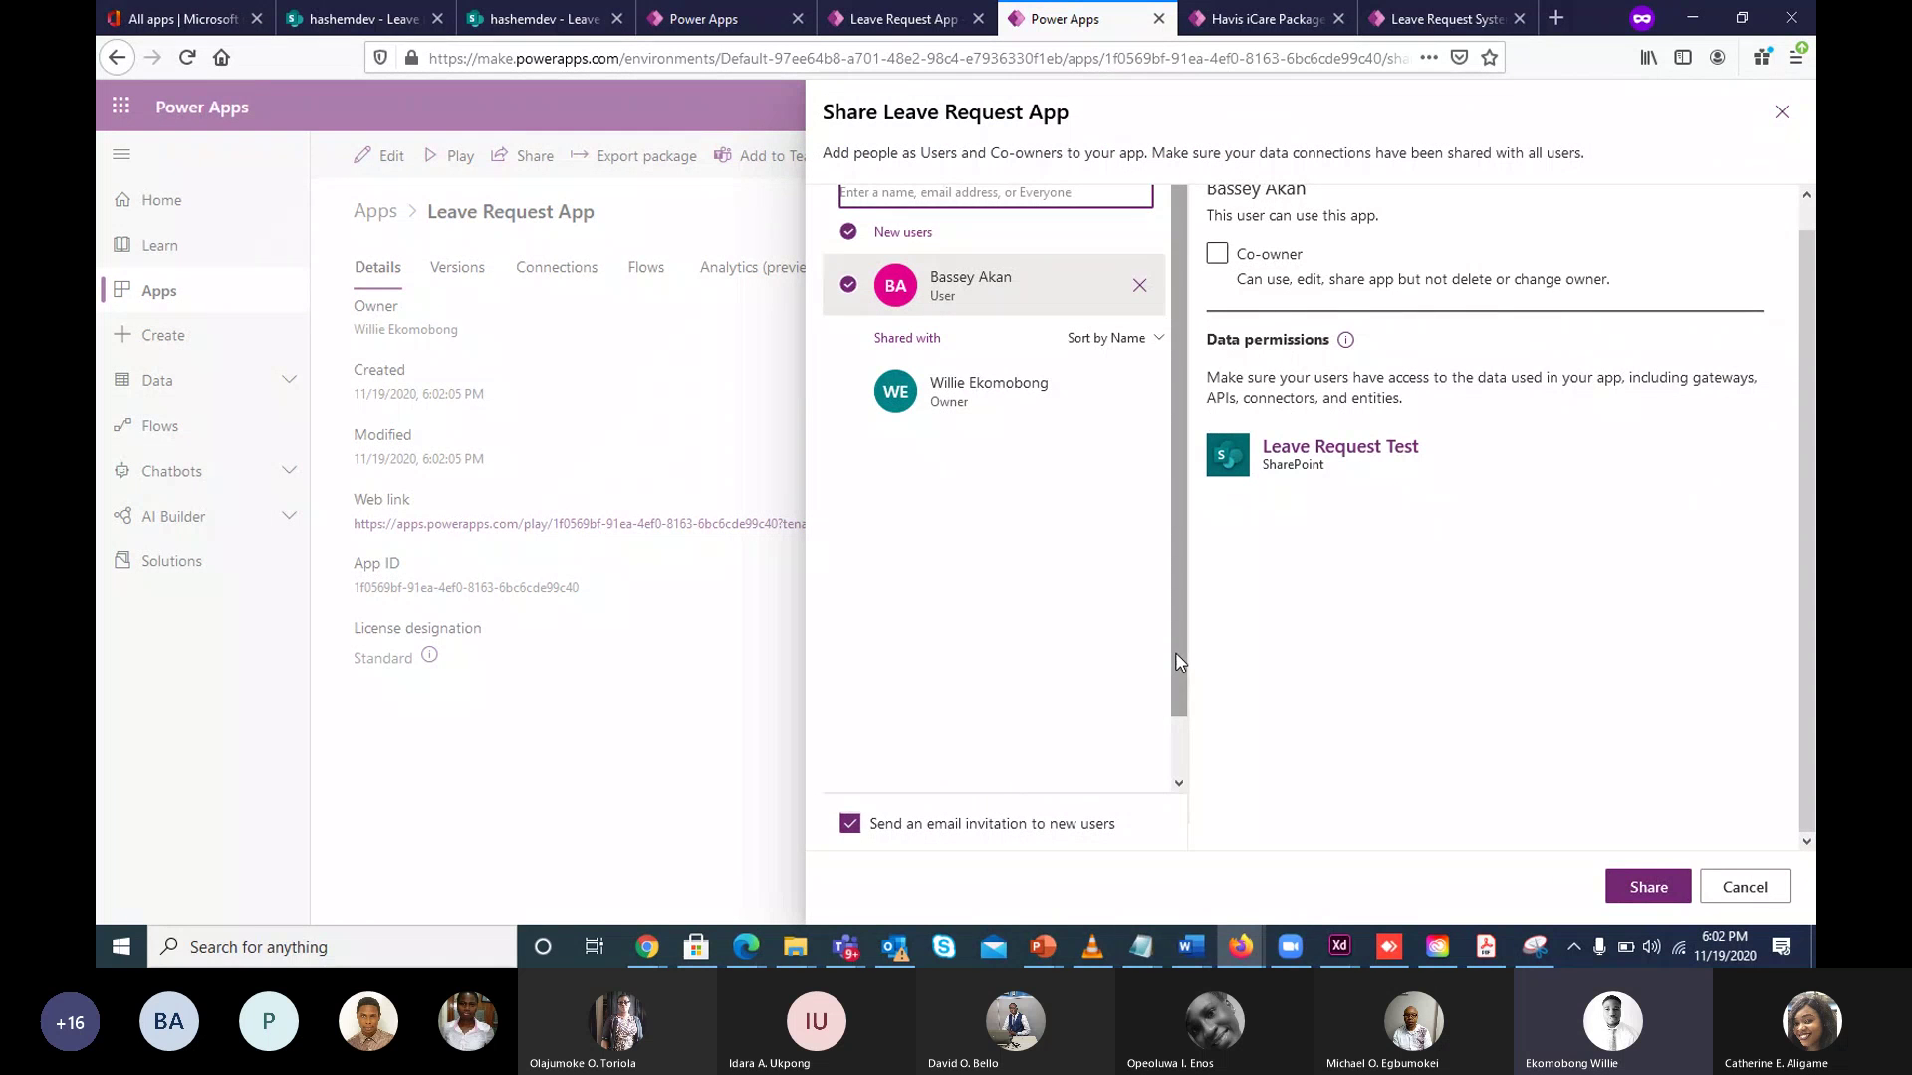
# Share the Leave Request App with the selected colleague as a user, with an email invitation, and close the sharing pane.
pyautogui.scroll(-1, 1173, 681)
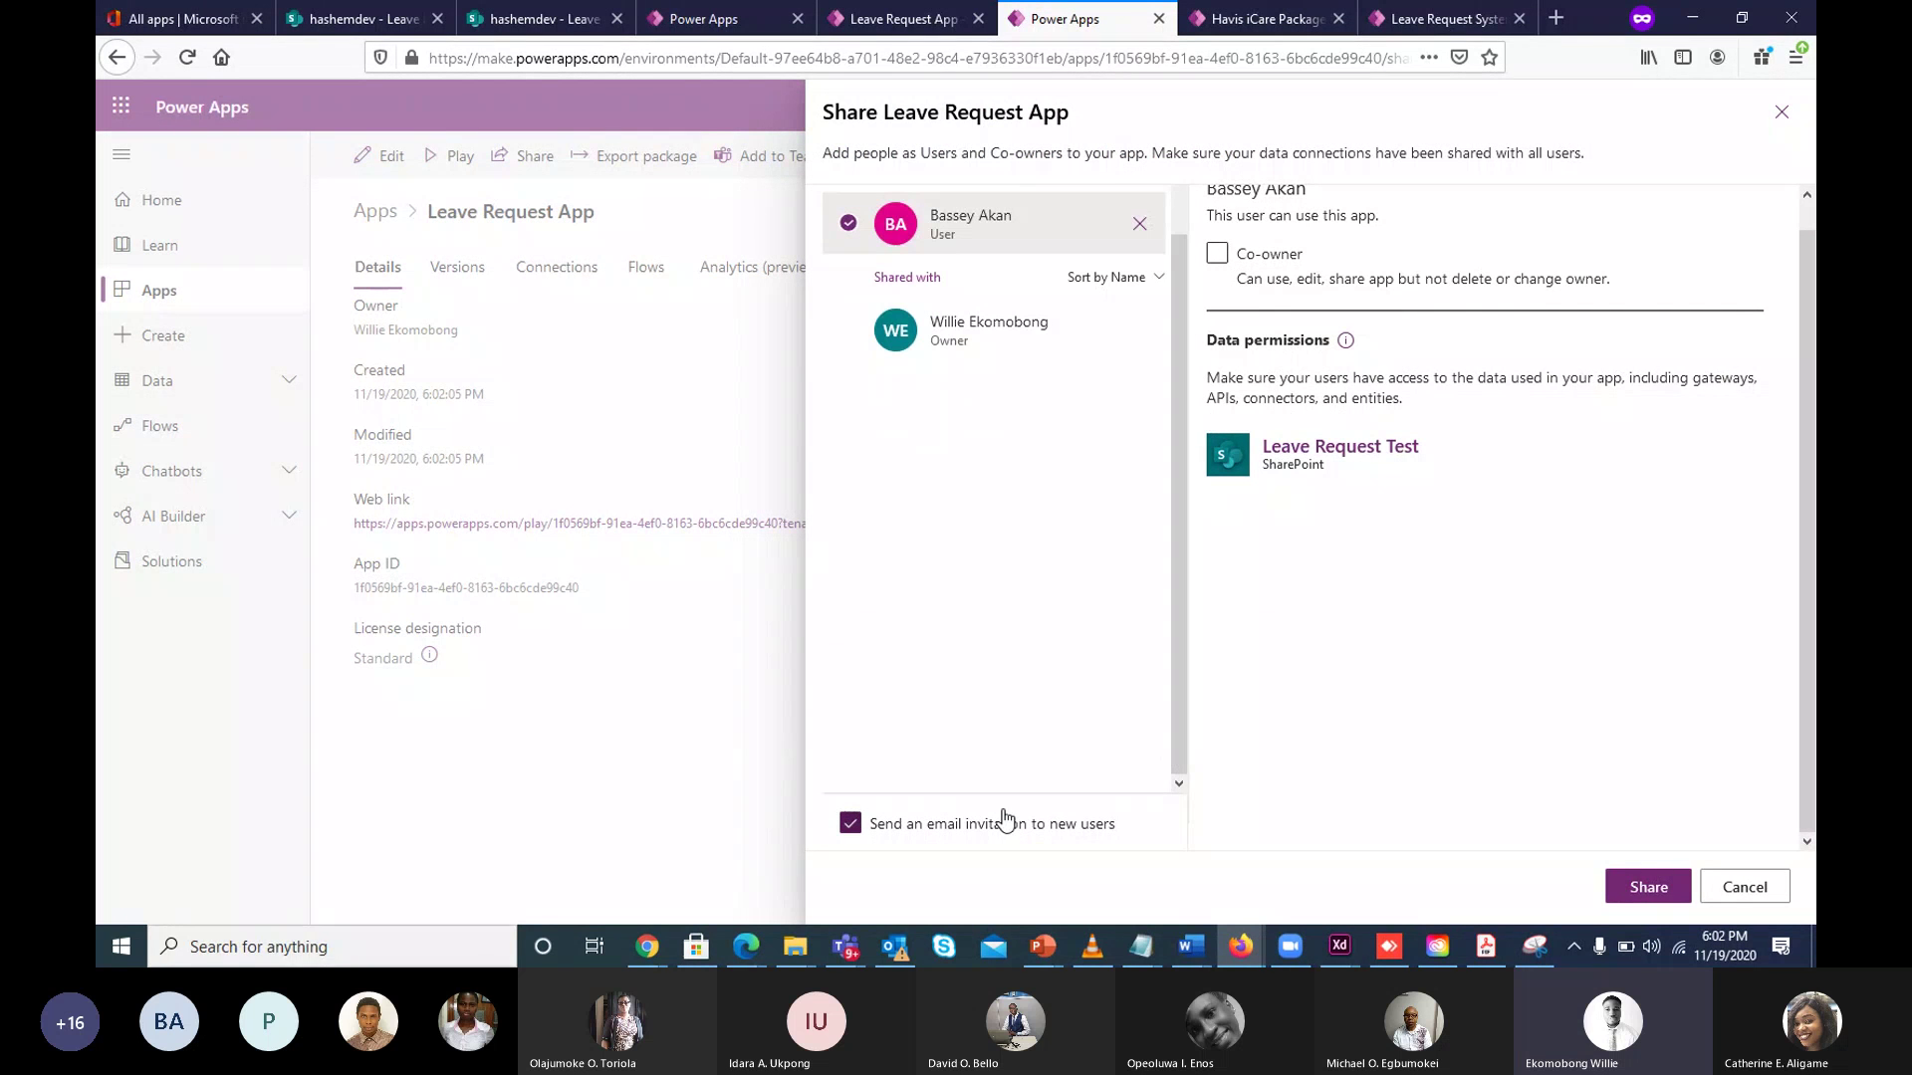
pyautogui.click(1659, 883)
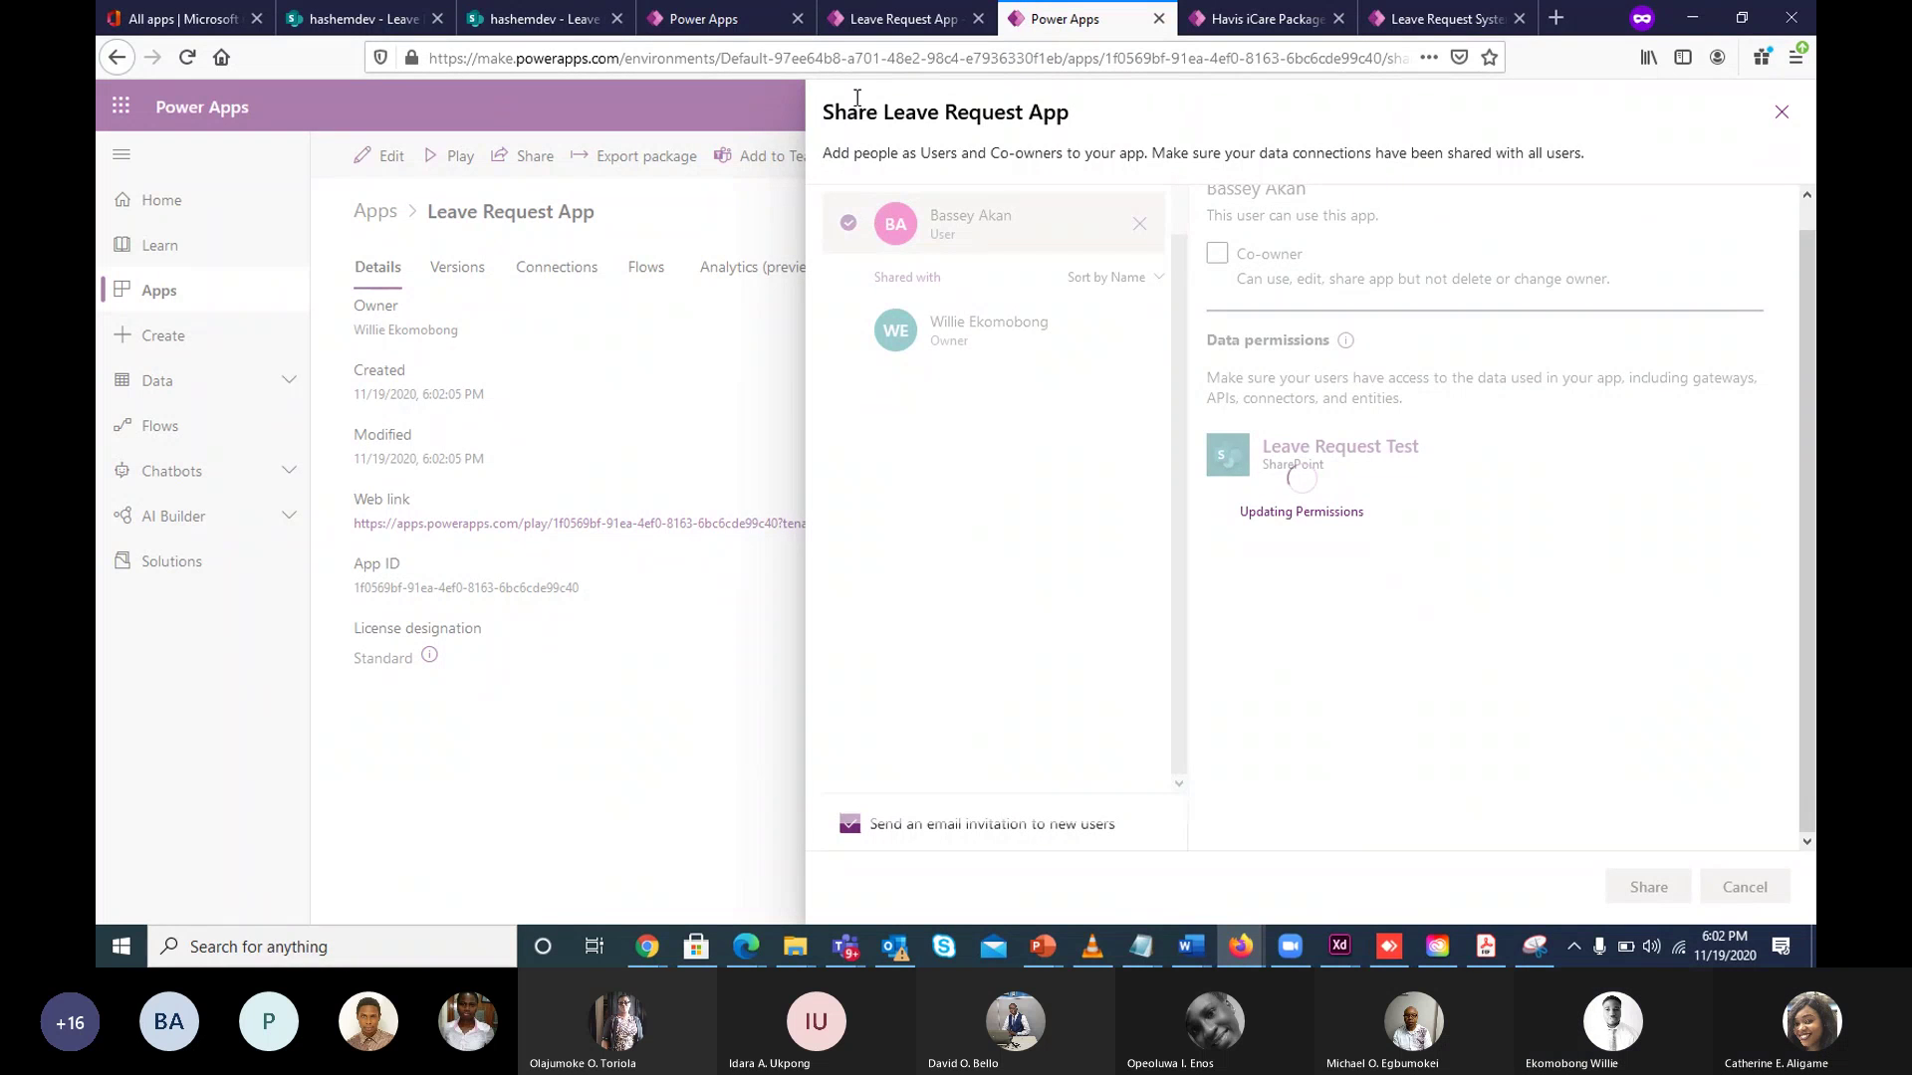
pyautogui.click(1745, 888)
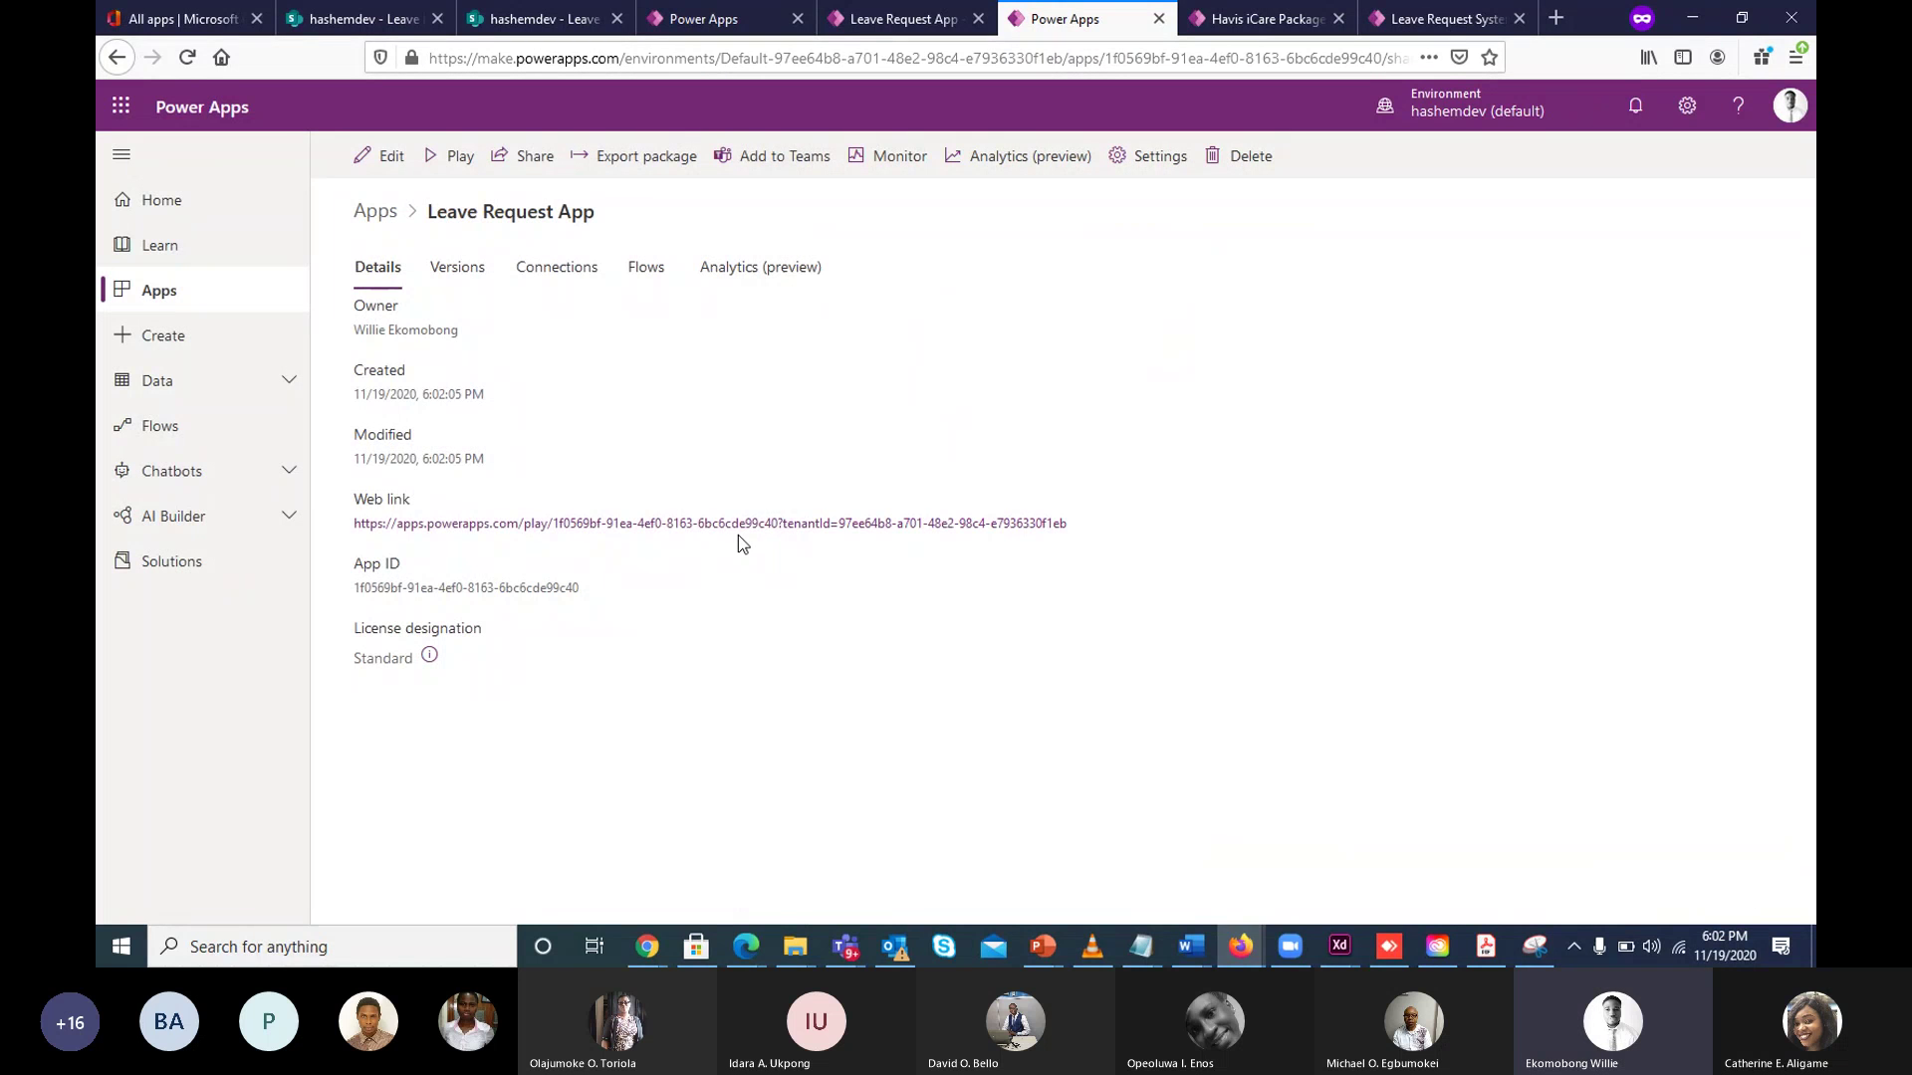
# Open the Leave Request App from its web link and try Get Started on the landing screen.
pyautogui.click(738, 524)
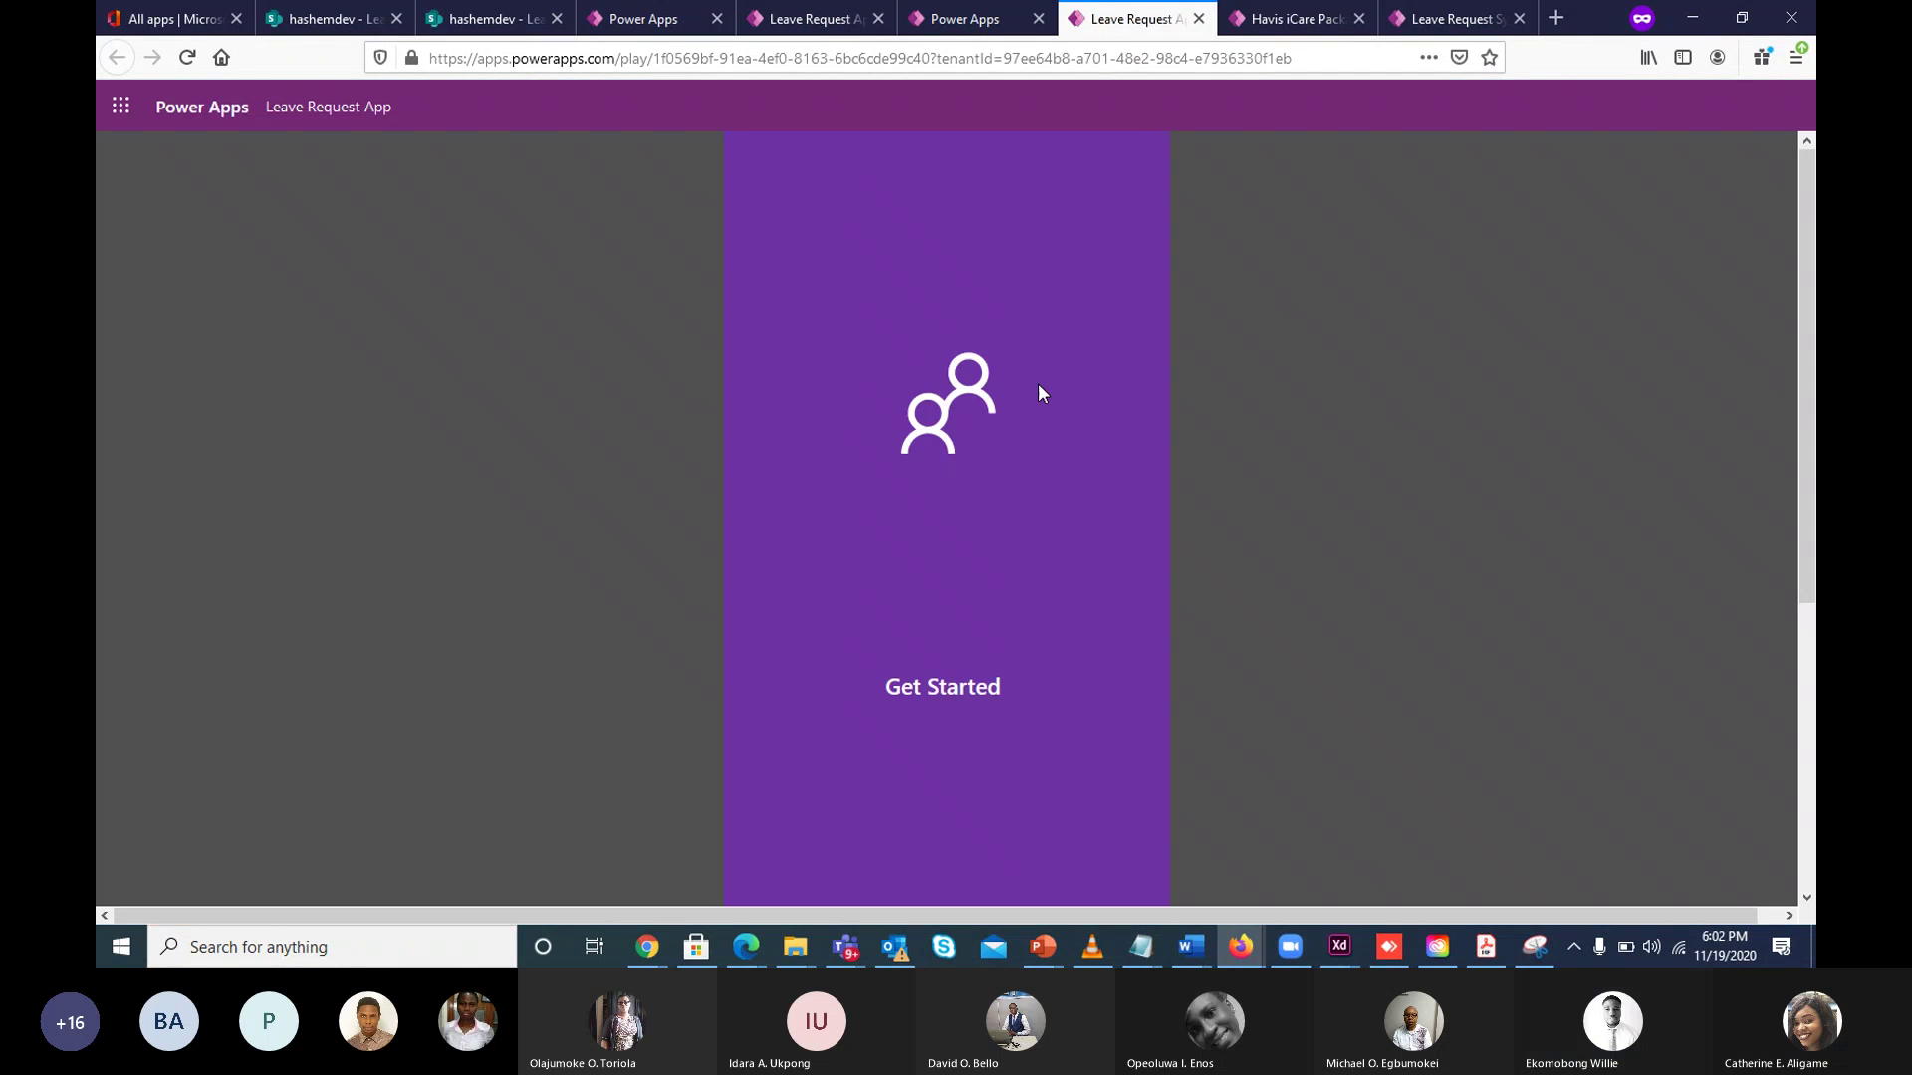
pyautogui.click(931, 687)
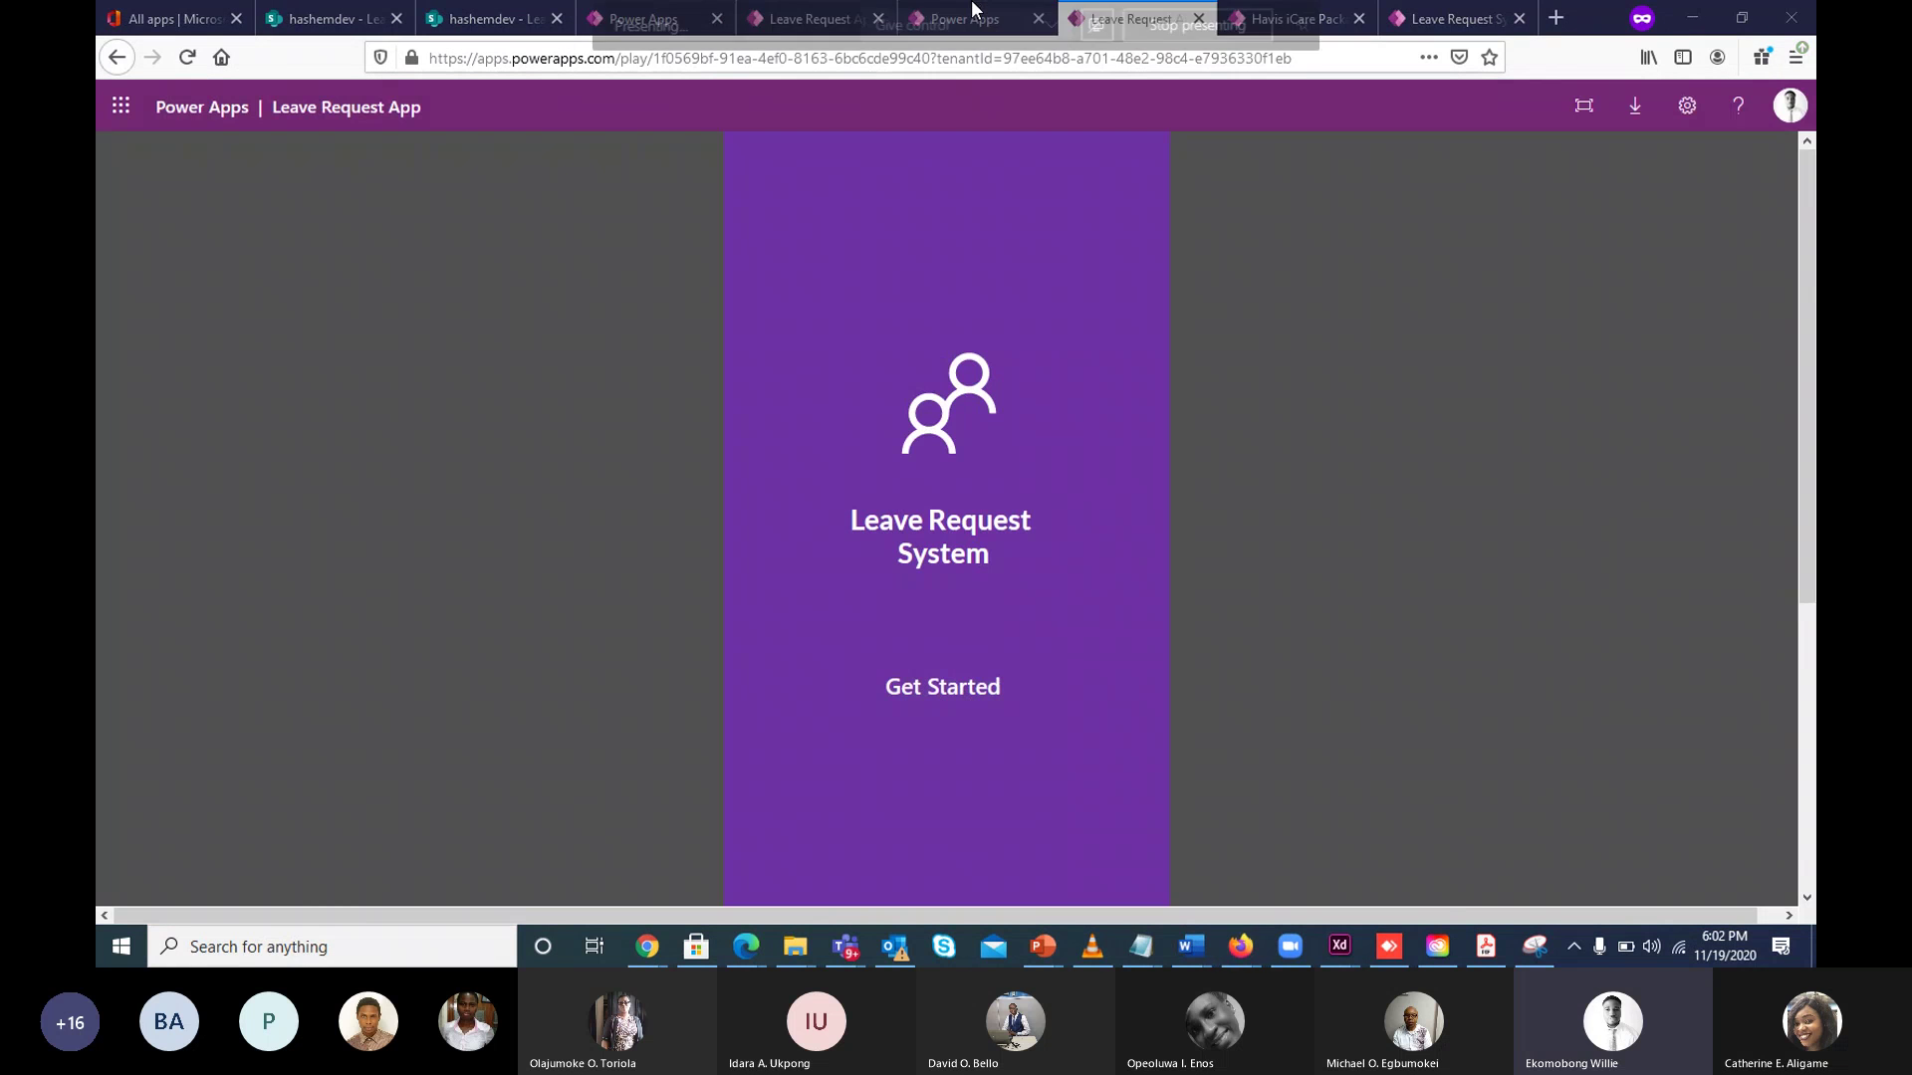
# Switch to the Microsoft Teams meeting call and stop presenting the screen.
pyautogui.click(1349, 10)
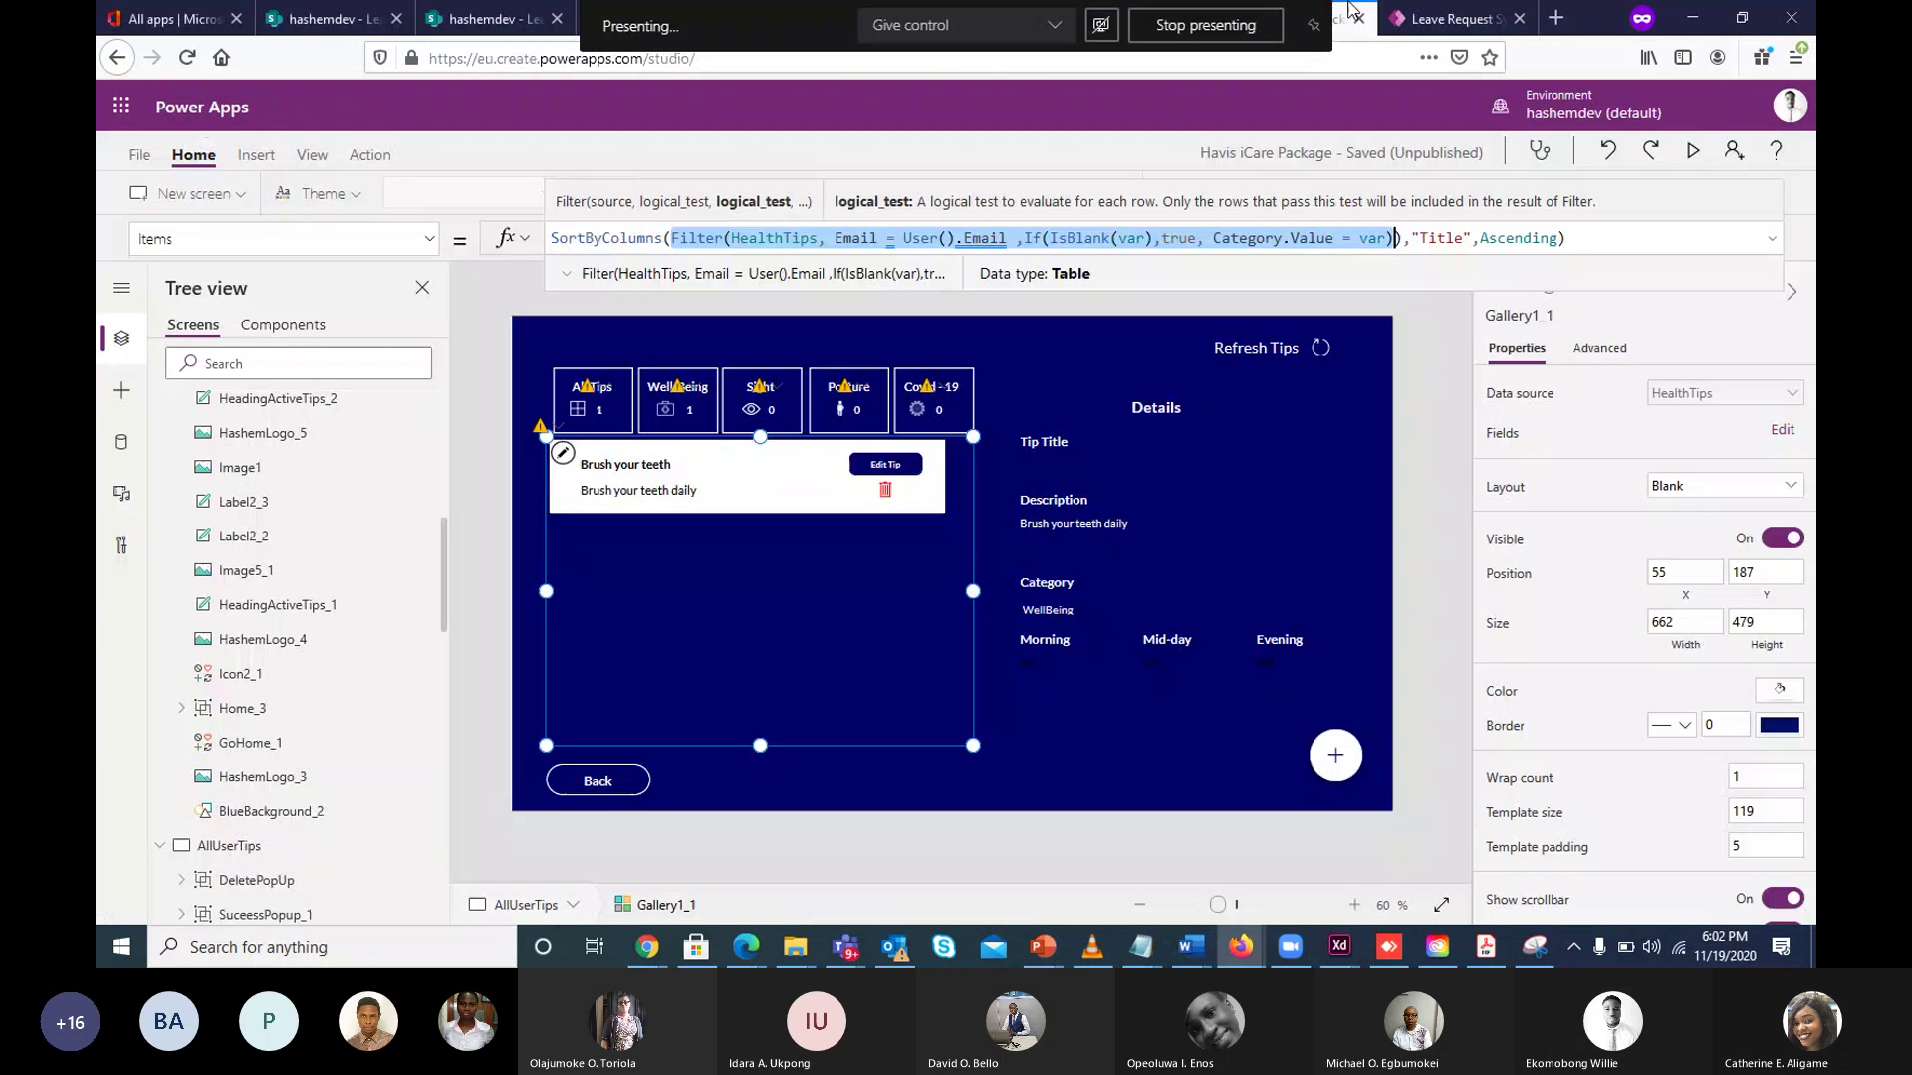
pyautogui.moveTo(854, 953)
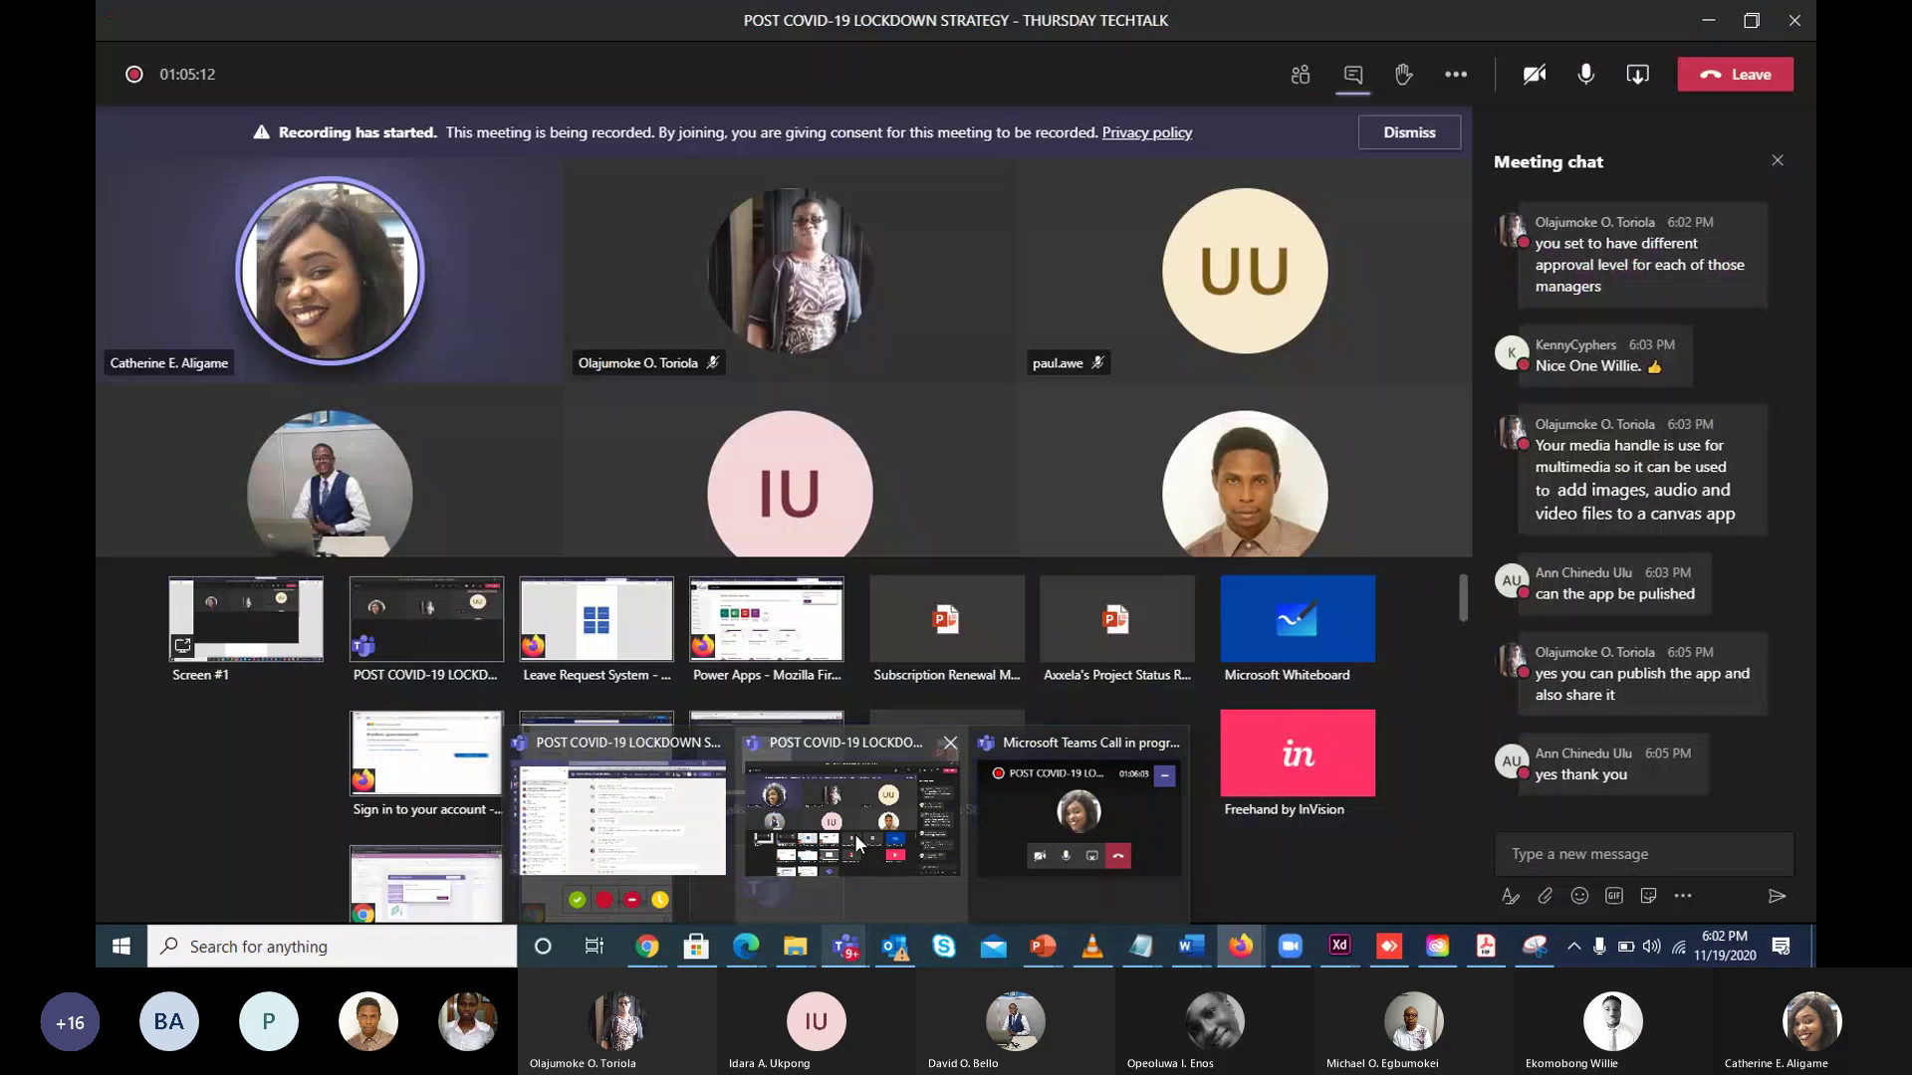
pyautogui.click(856, 842)
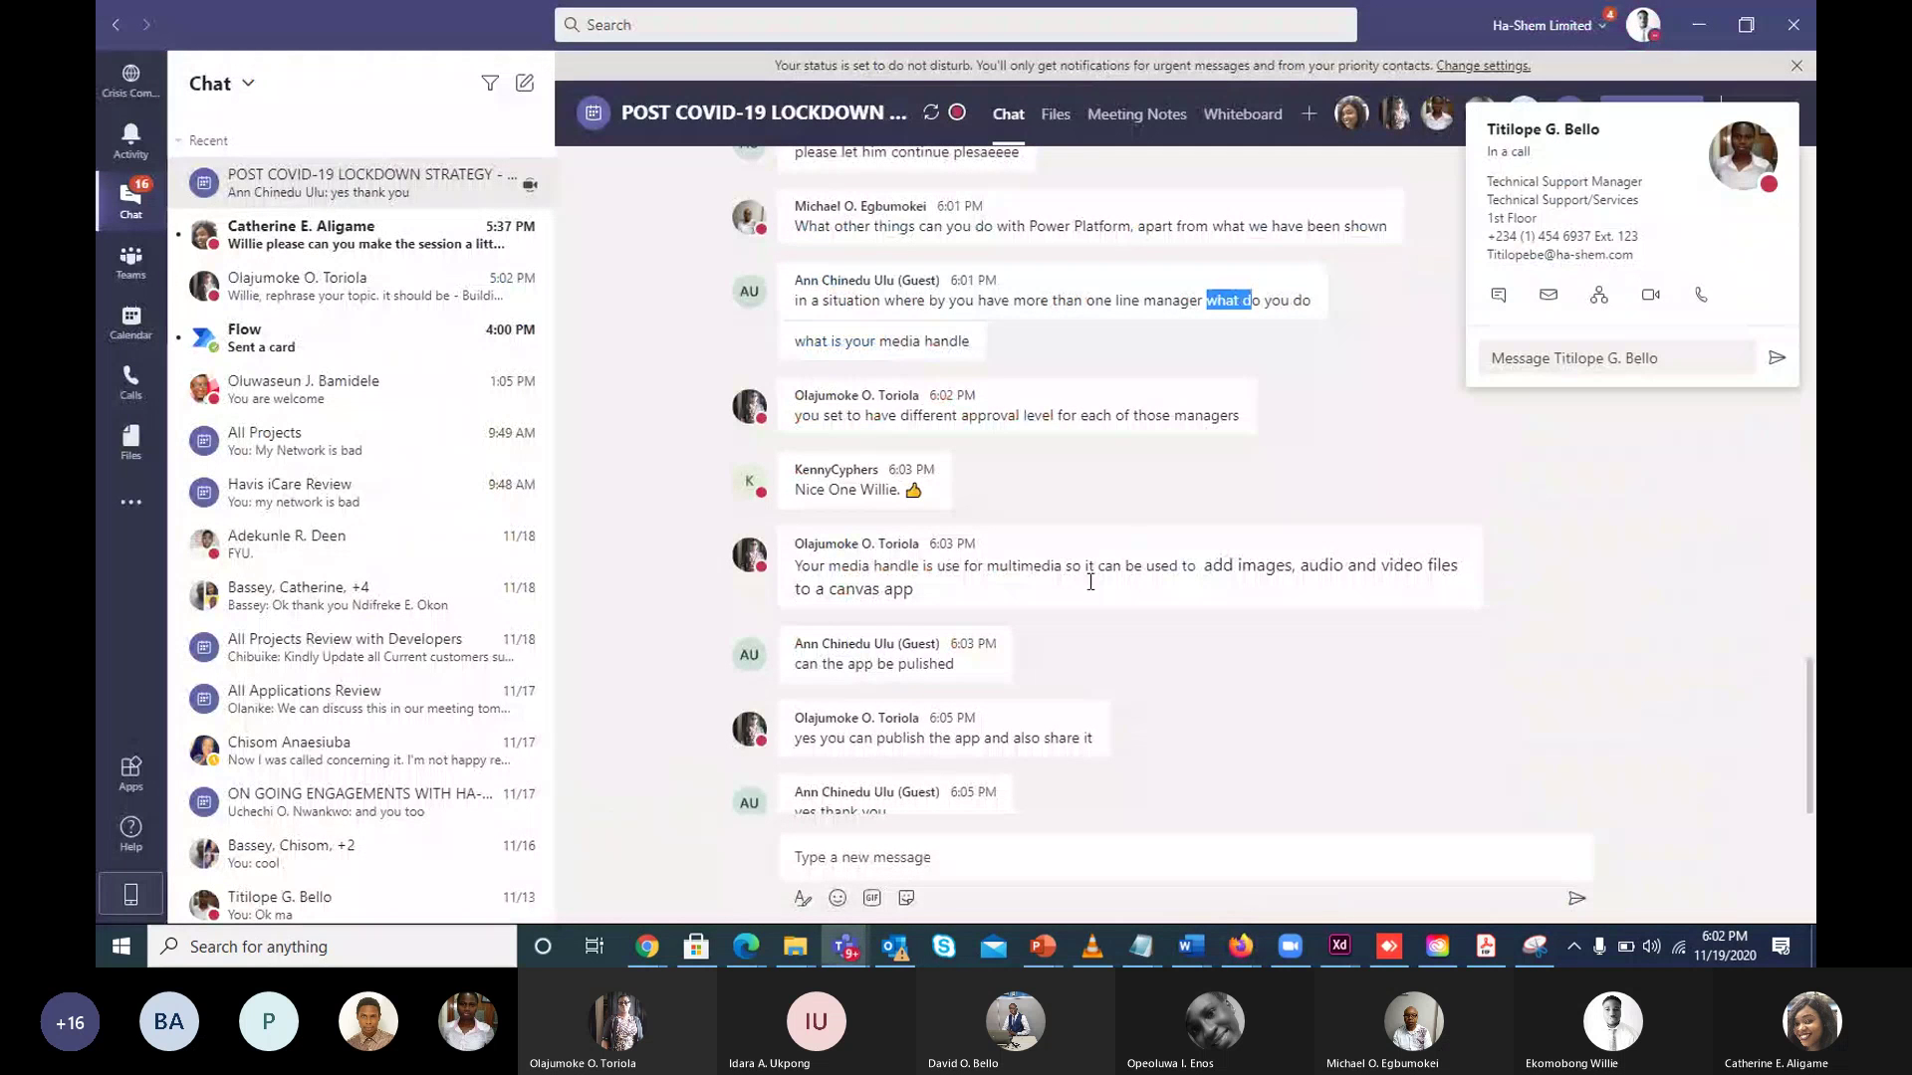
pyautogui.moveTo(863, 953)
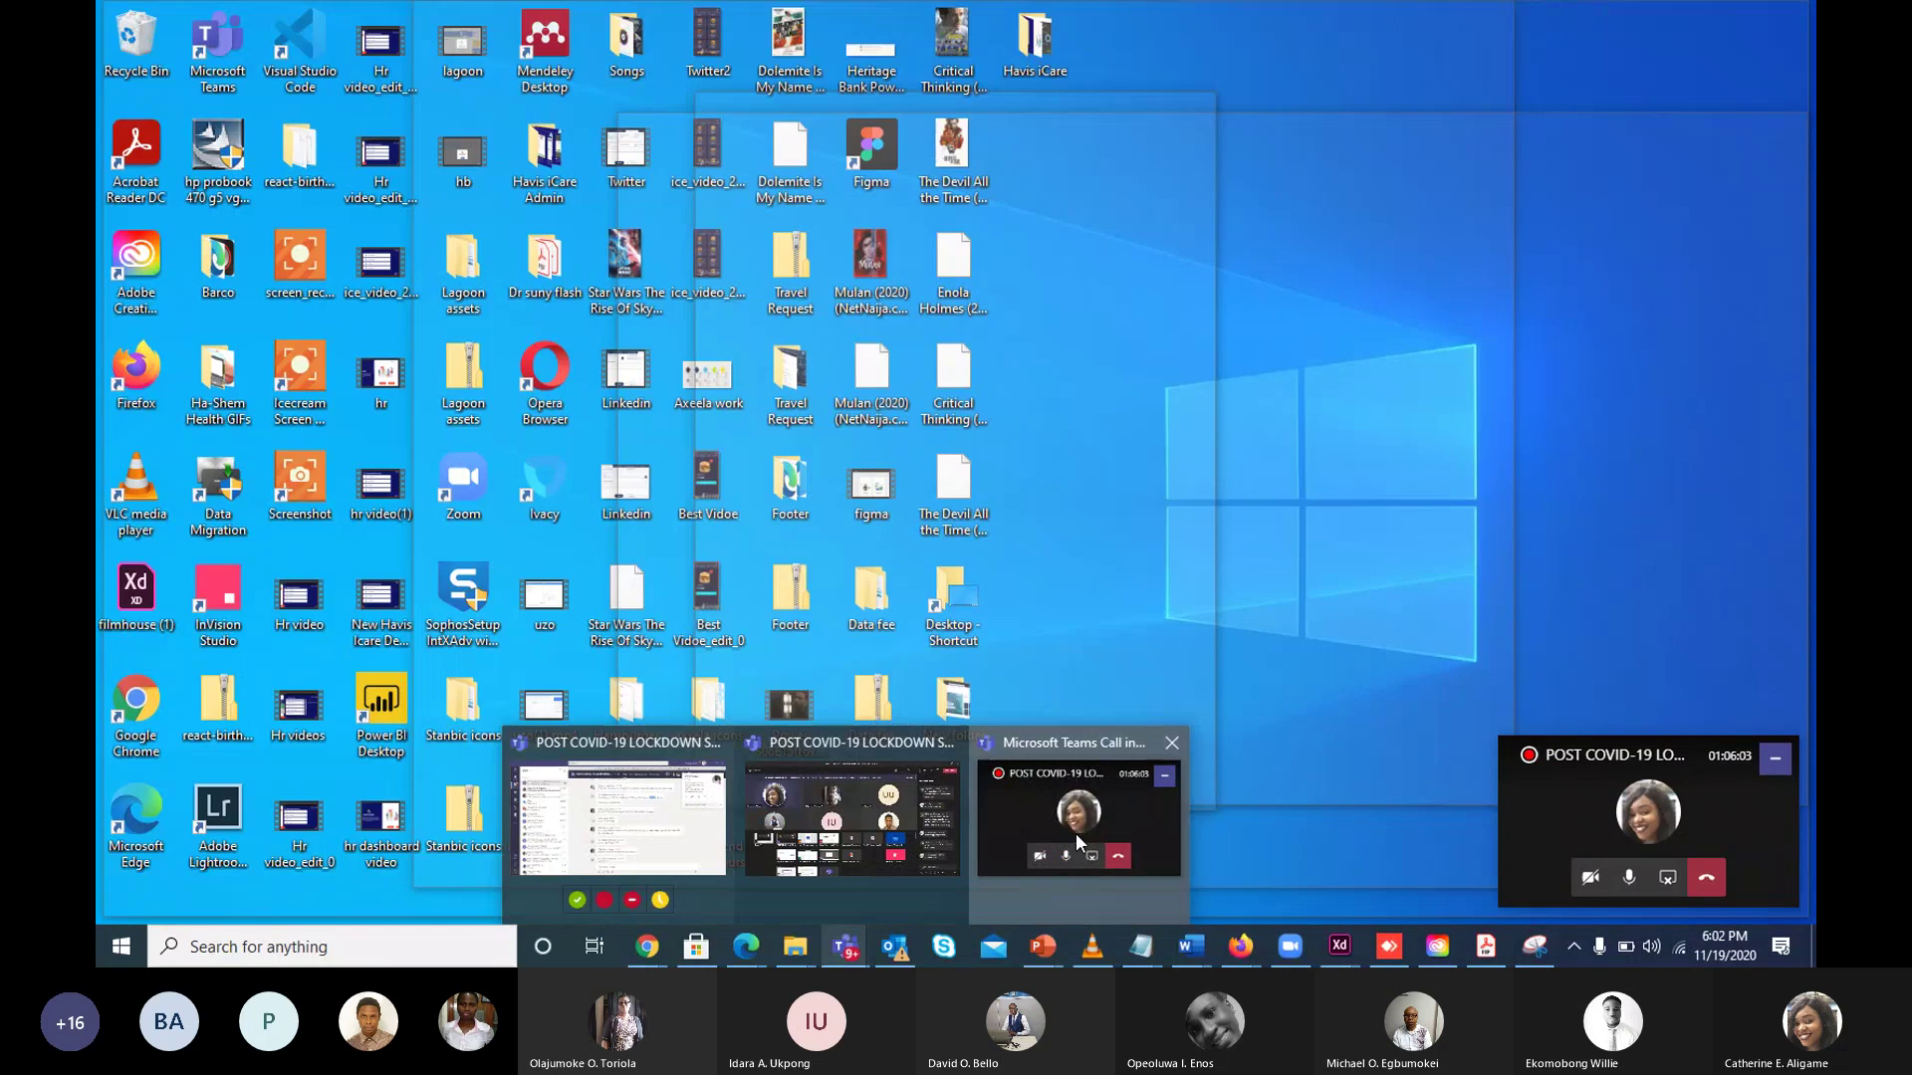
pyautogui.click(1076, 832)
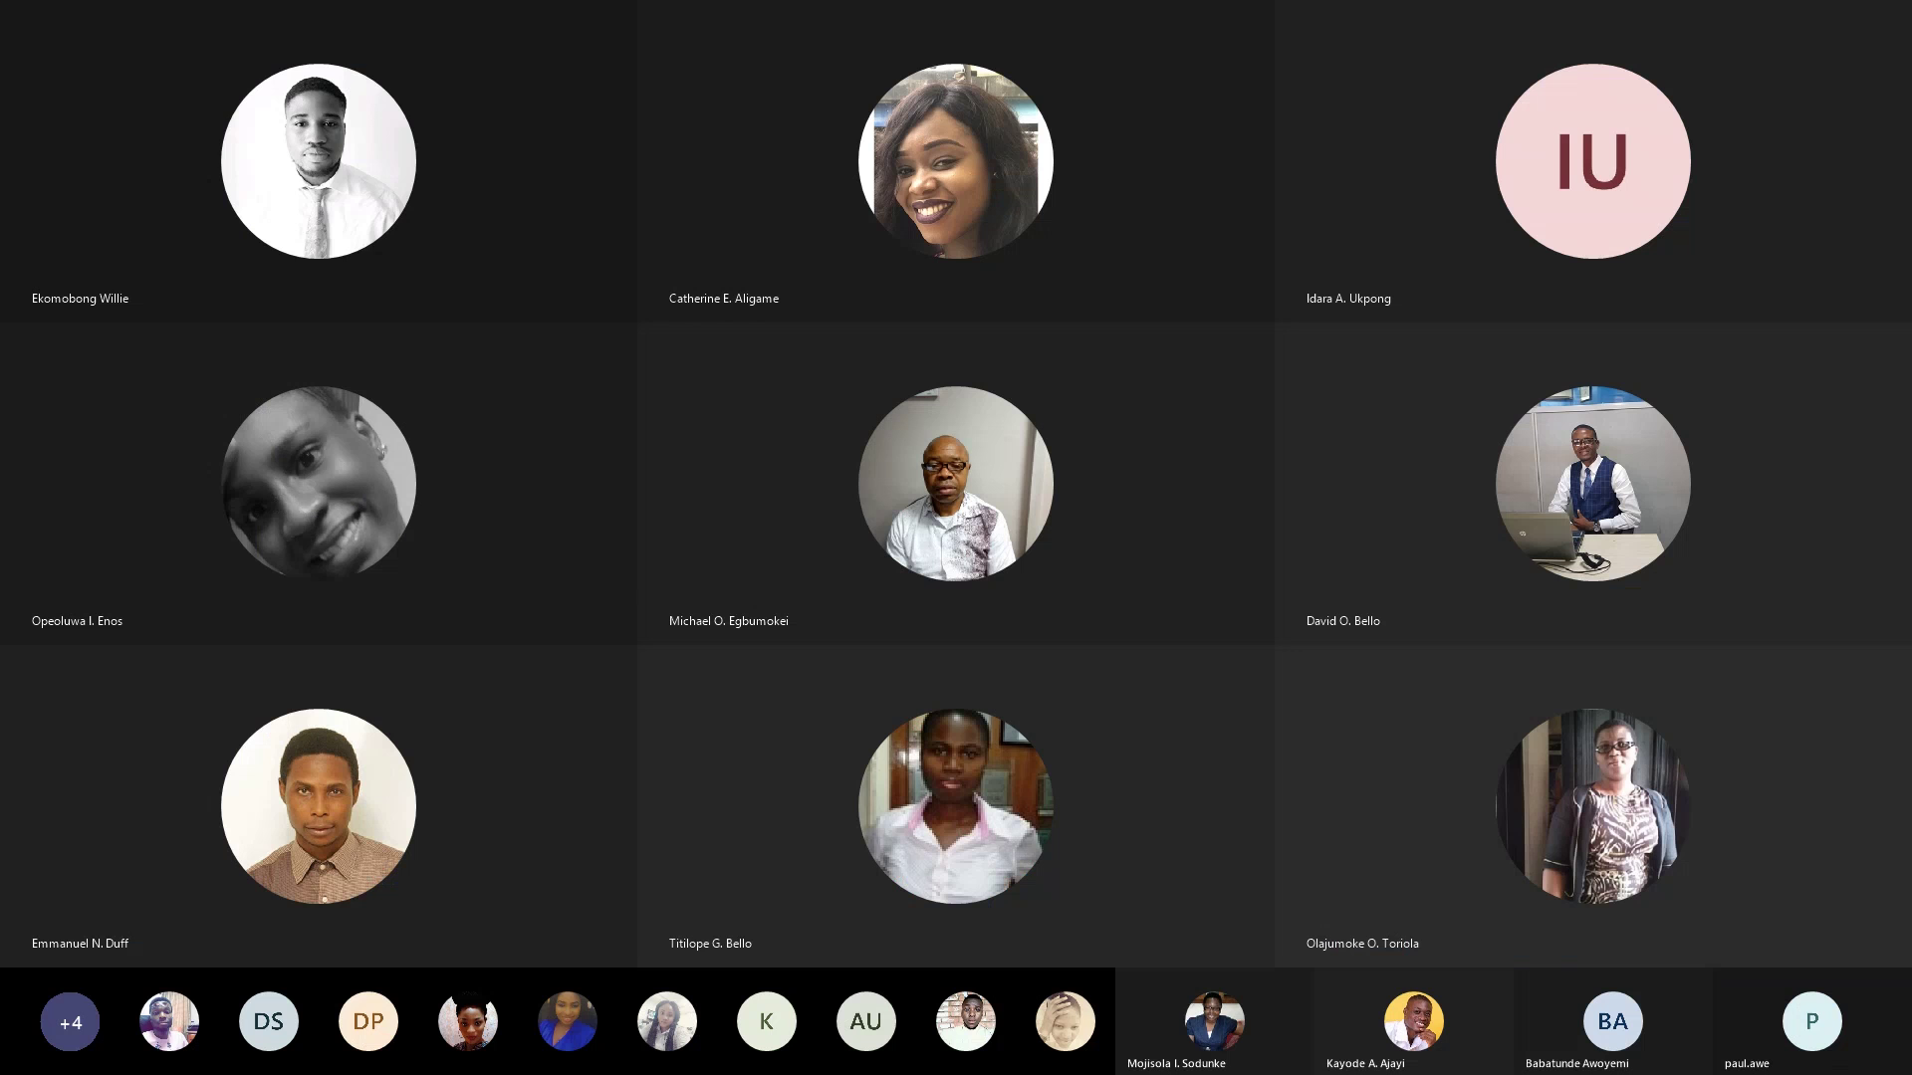